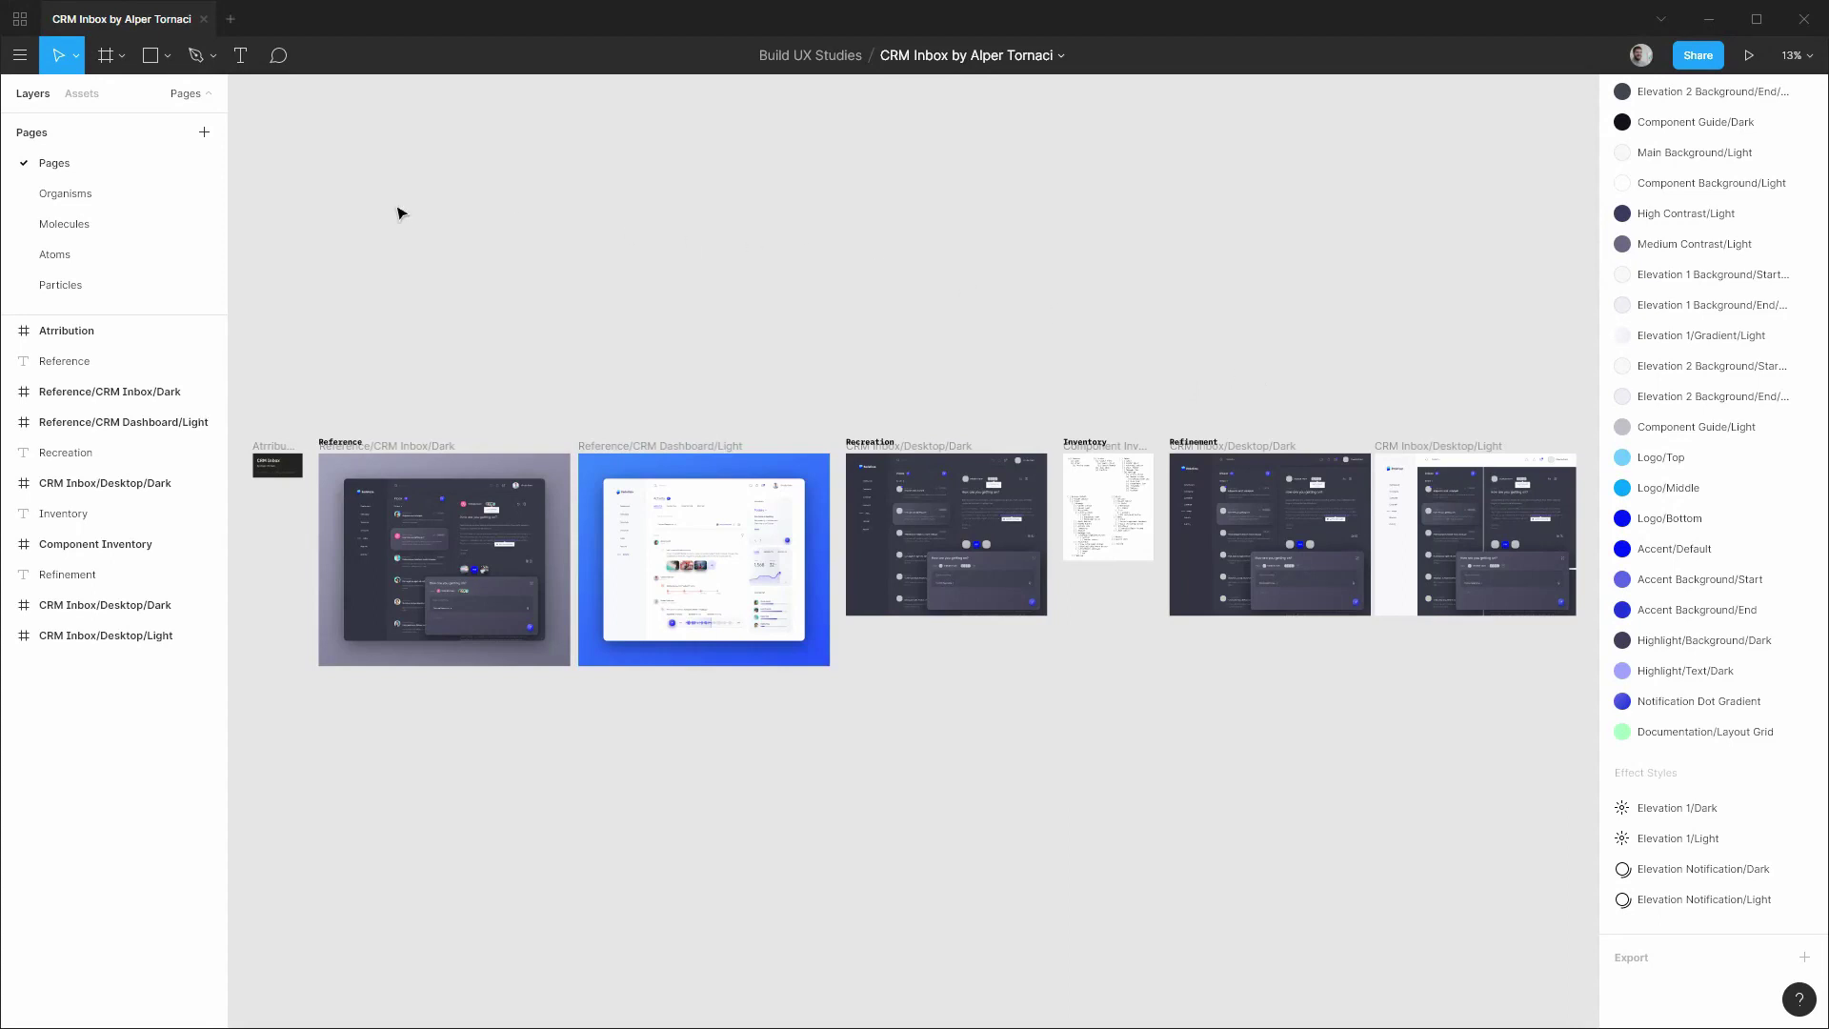
Examine the message components on the Molecules page and the inbox message list in the refined dark CRM Inbox design on Pages.
{"action": "left_click", "coordinate": [96, 225]}
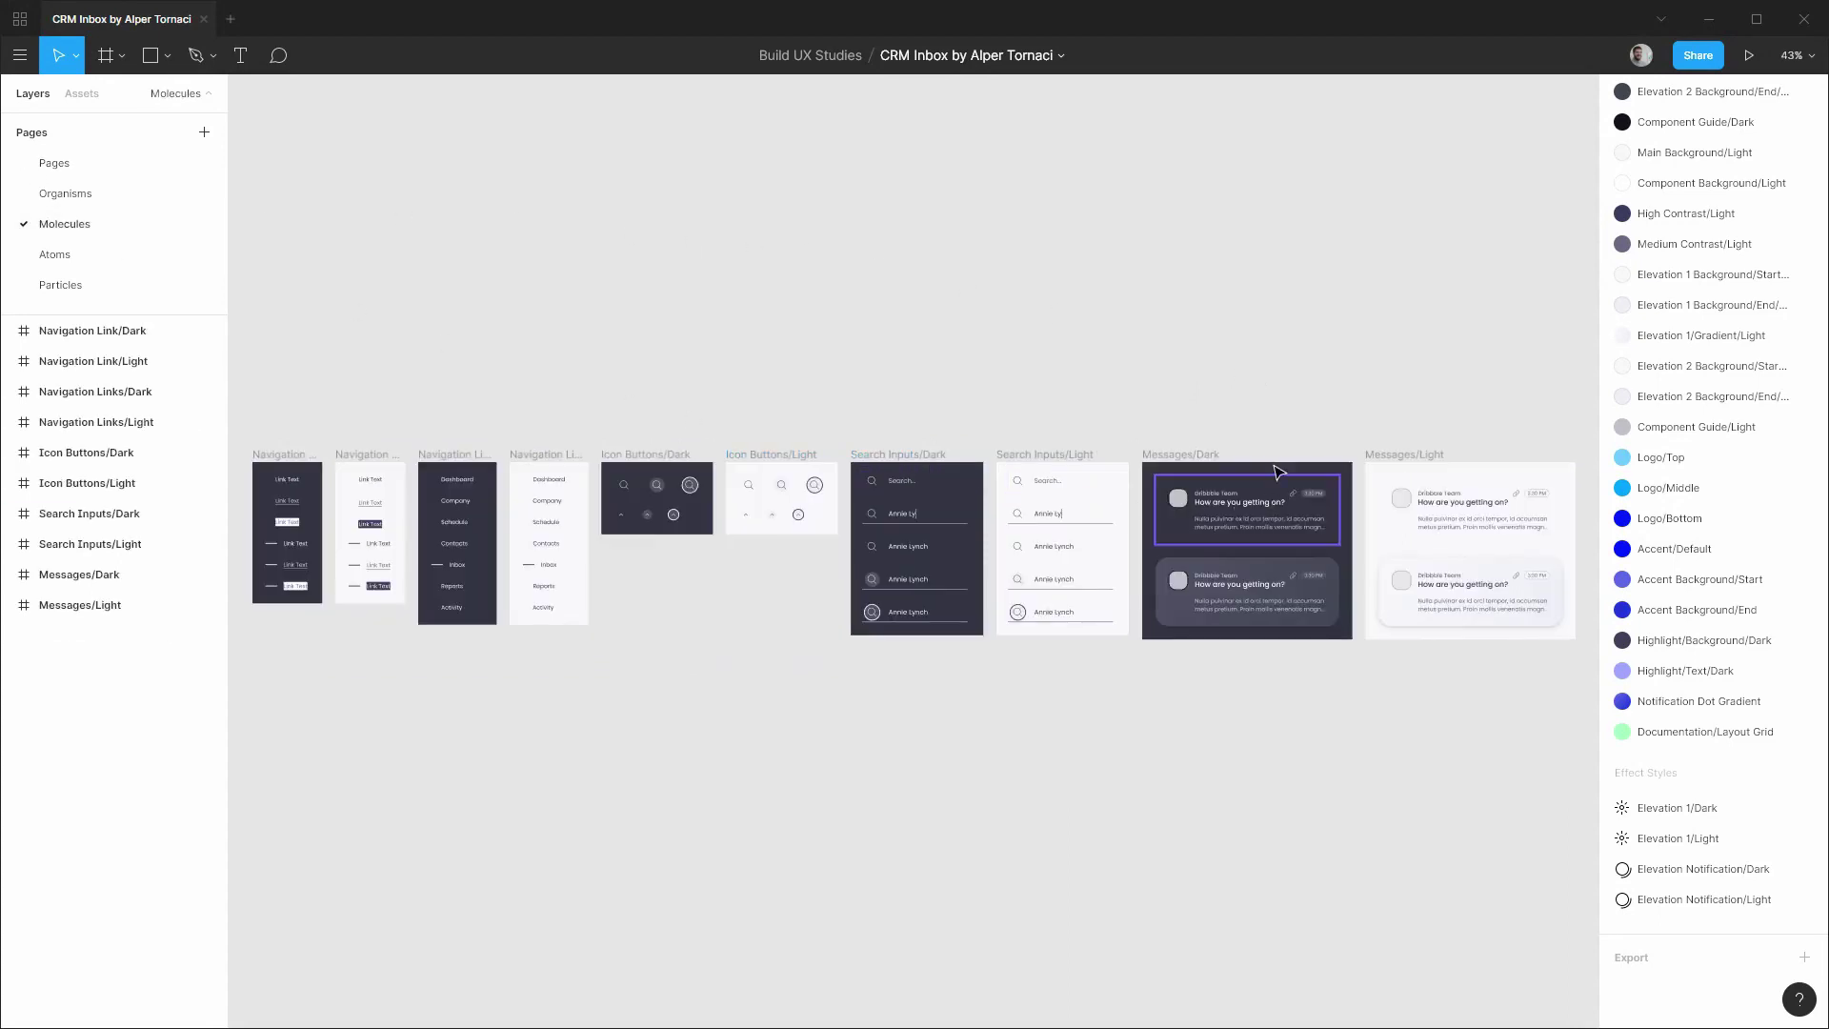
{"action": "left_click_drag", "start_coordinate": [1312, 408], "coordinate": [876, 318]}
{"action": "scroll", "coordinate": [832, 362], "scroll_direction": "up", "scroll_amount": 10}
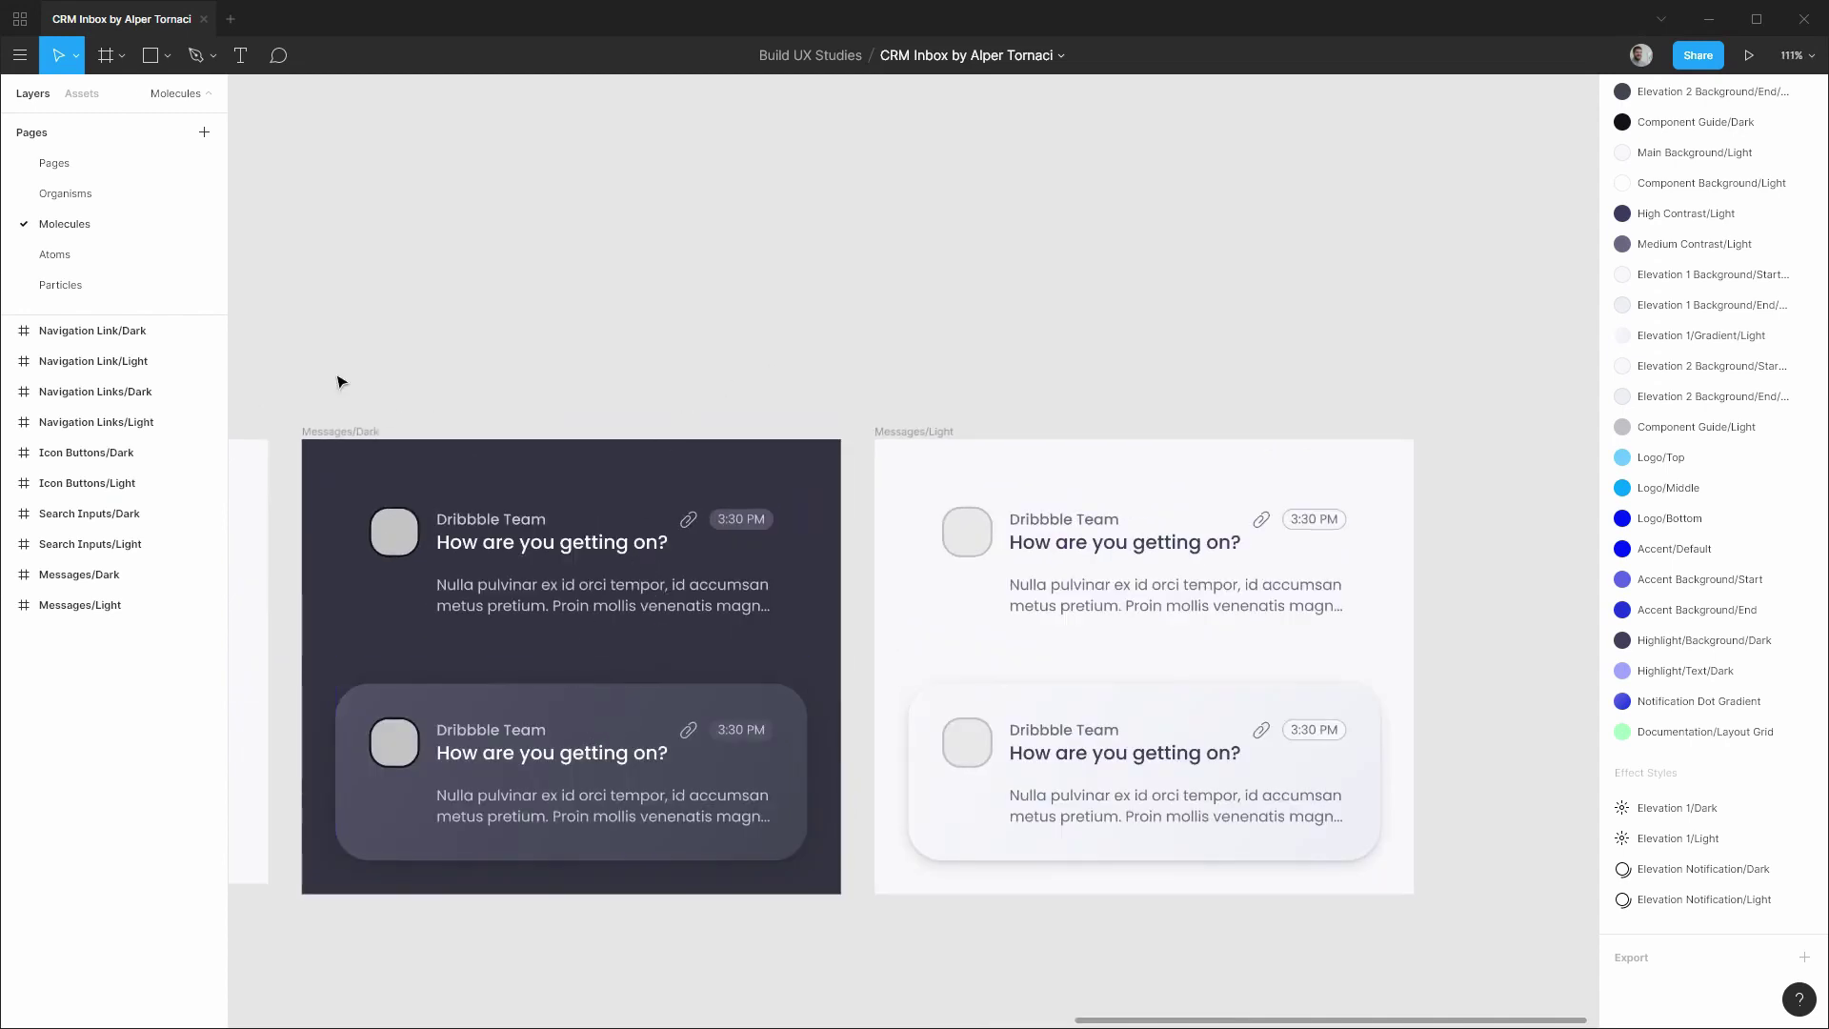
{"action": "left_click", "coordinate": [78, 166]}
{"action": "scroll", "coordinate": [1267, 534], "scroll_direction": "up", "scroll_amount": 5}
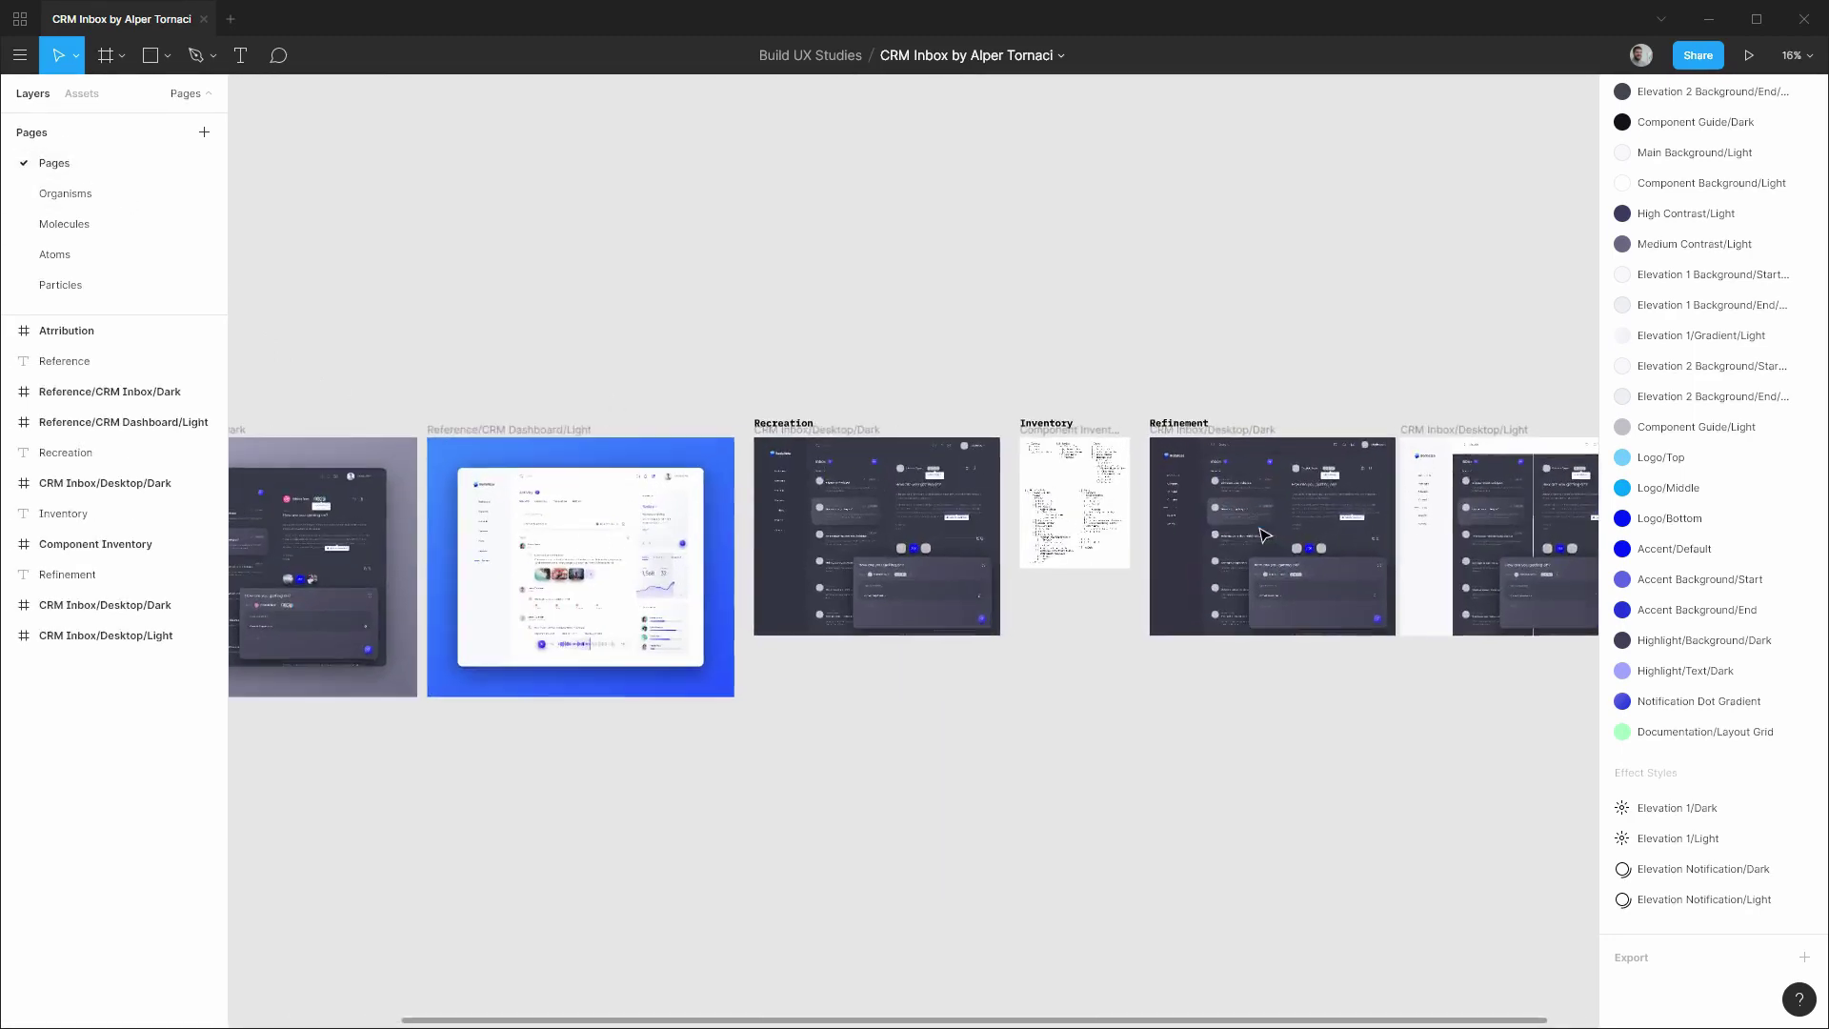
{"action": "scroll", "coordinate": [1264, 535], "scroll_direction": "right", "scroll_amount": 3}
{"action": "scroll", "coordinate": [1048, 524], "scroll_direction": "up", "scroll_amount": 3}
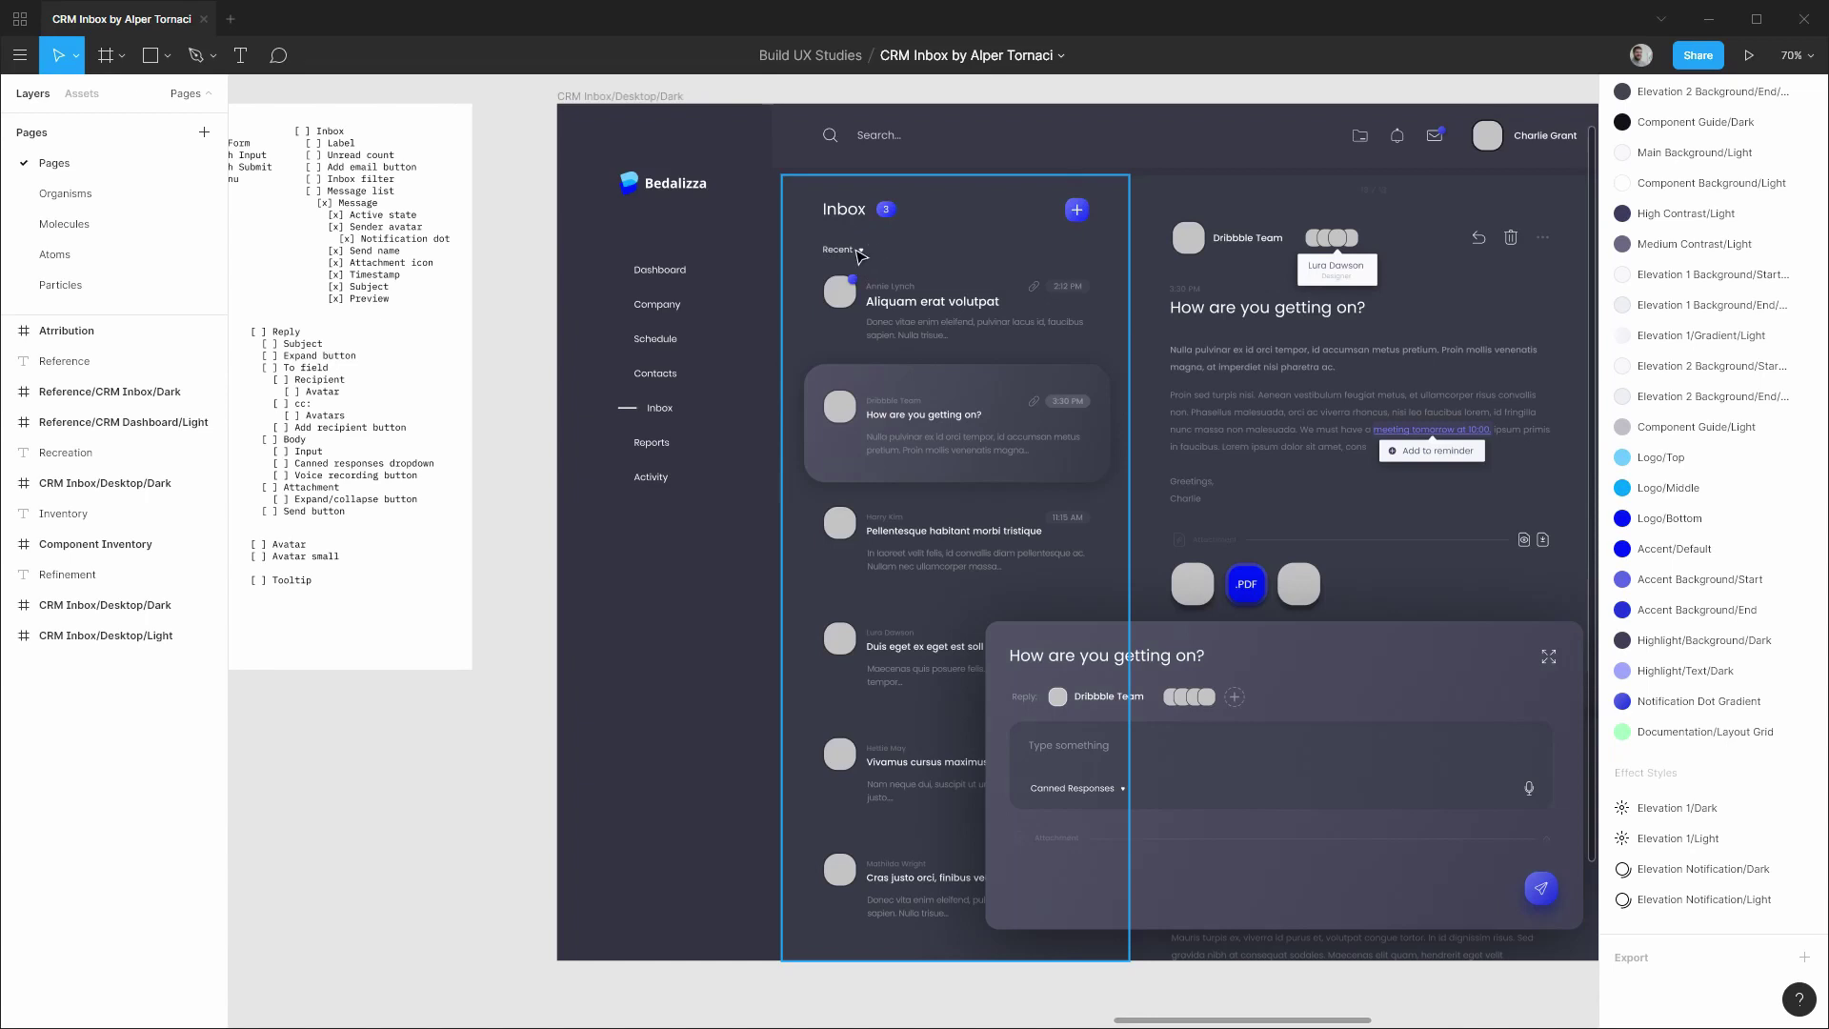
Draw a new frame about 717 × 1042 beside the Messages/Light frame on the Molecules page.
{"action": "left_click", "coordinate": [64, 224]}
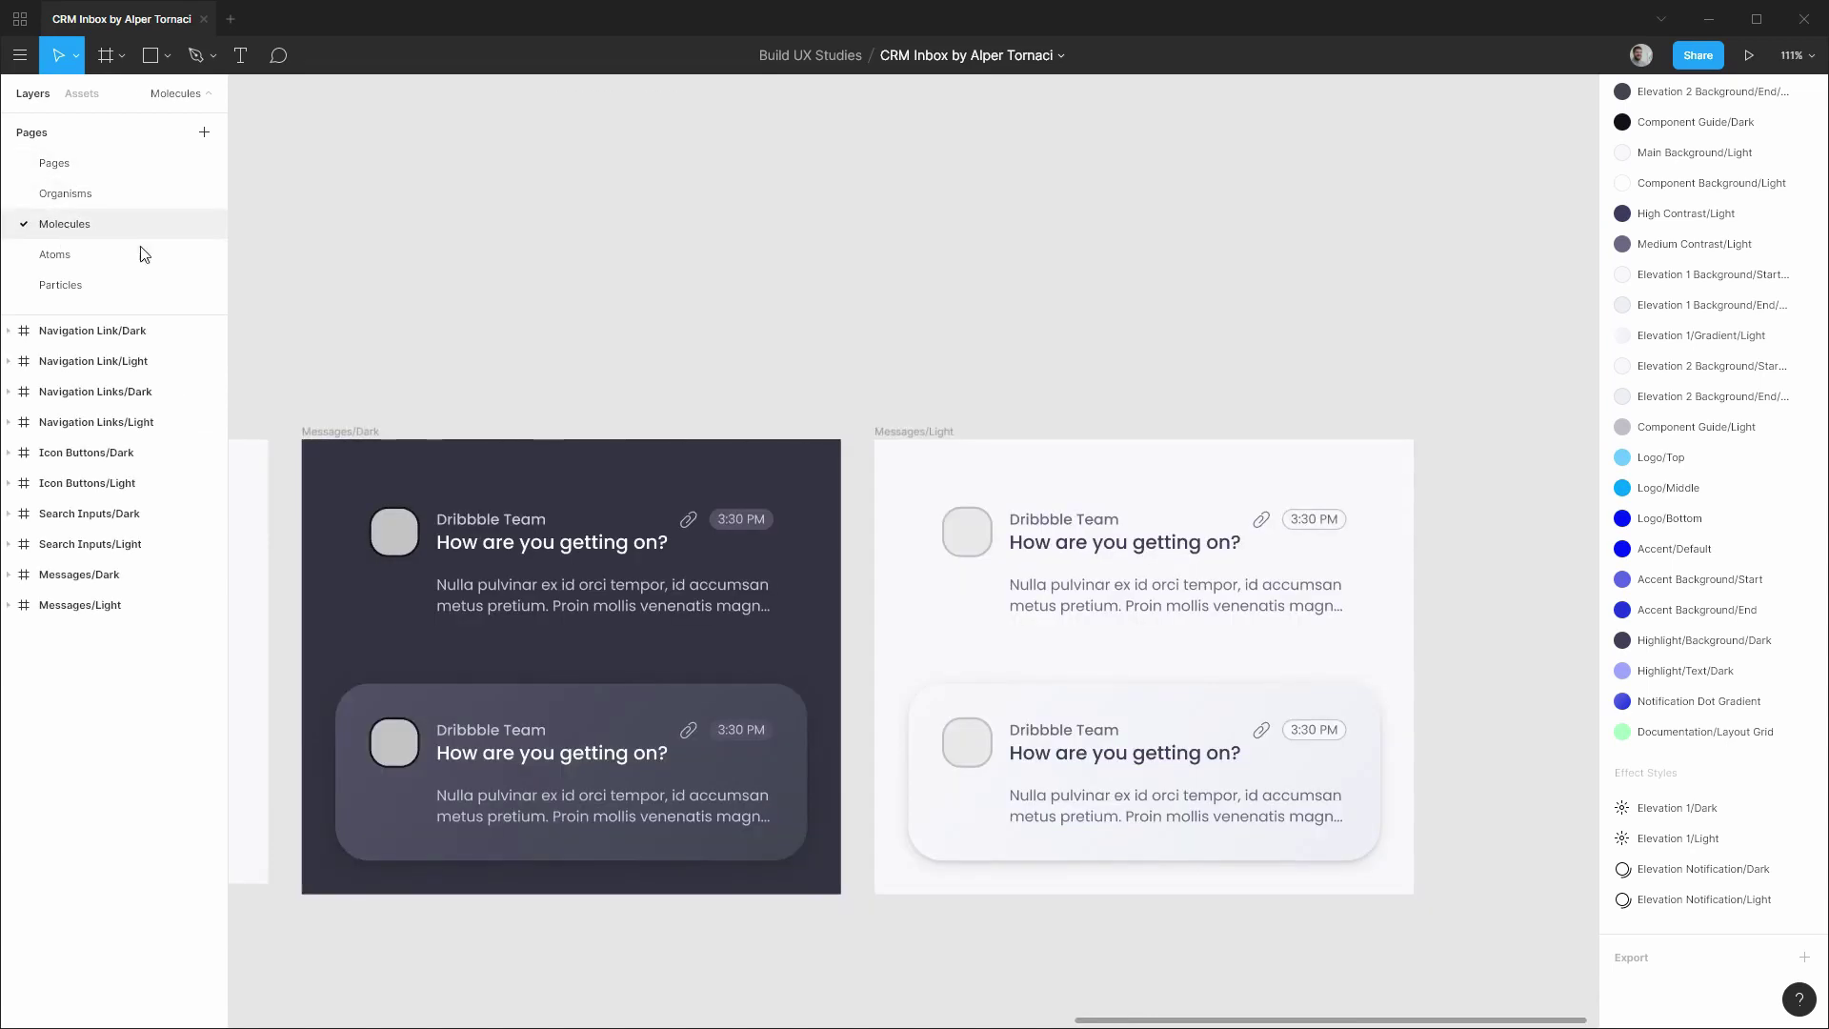
{"action": "scroll", "coordinate": [722, 327], "scroll_direction": "down", "scroll_amount": 5}
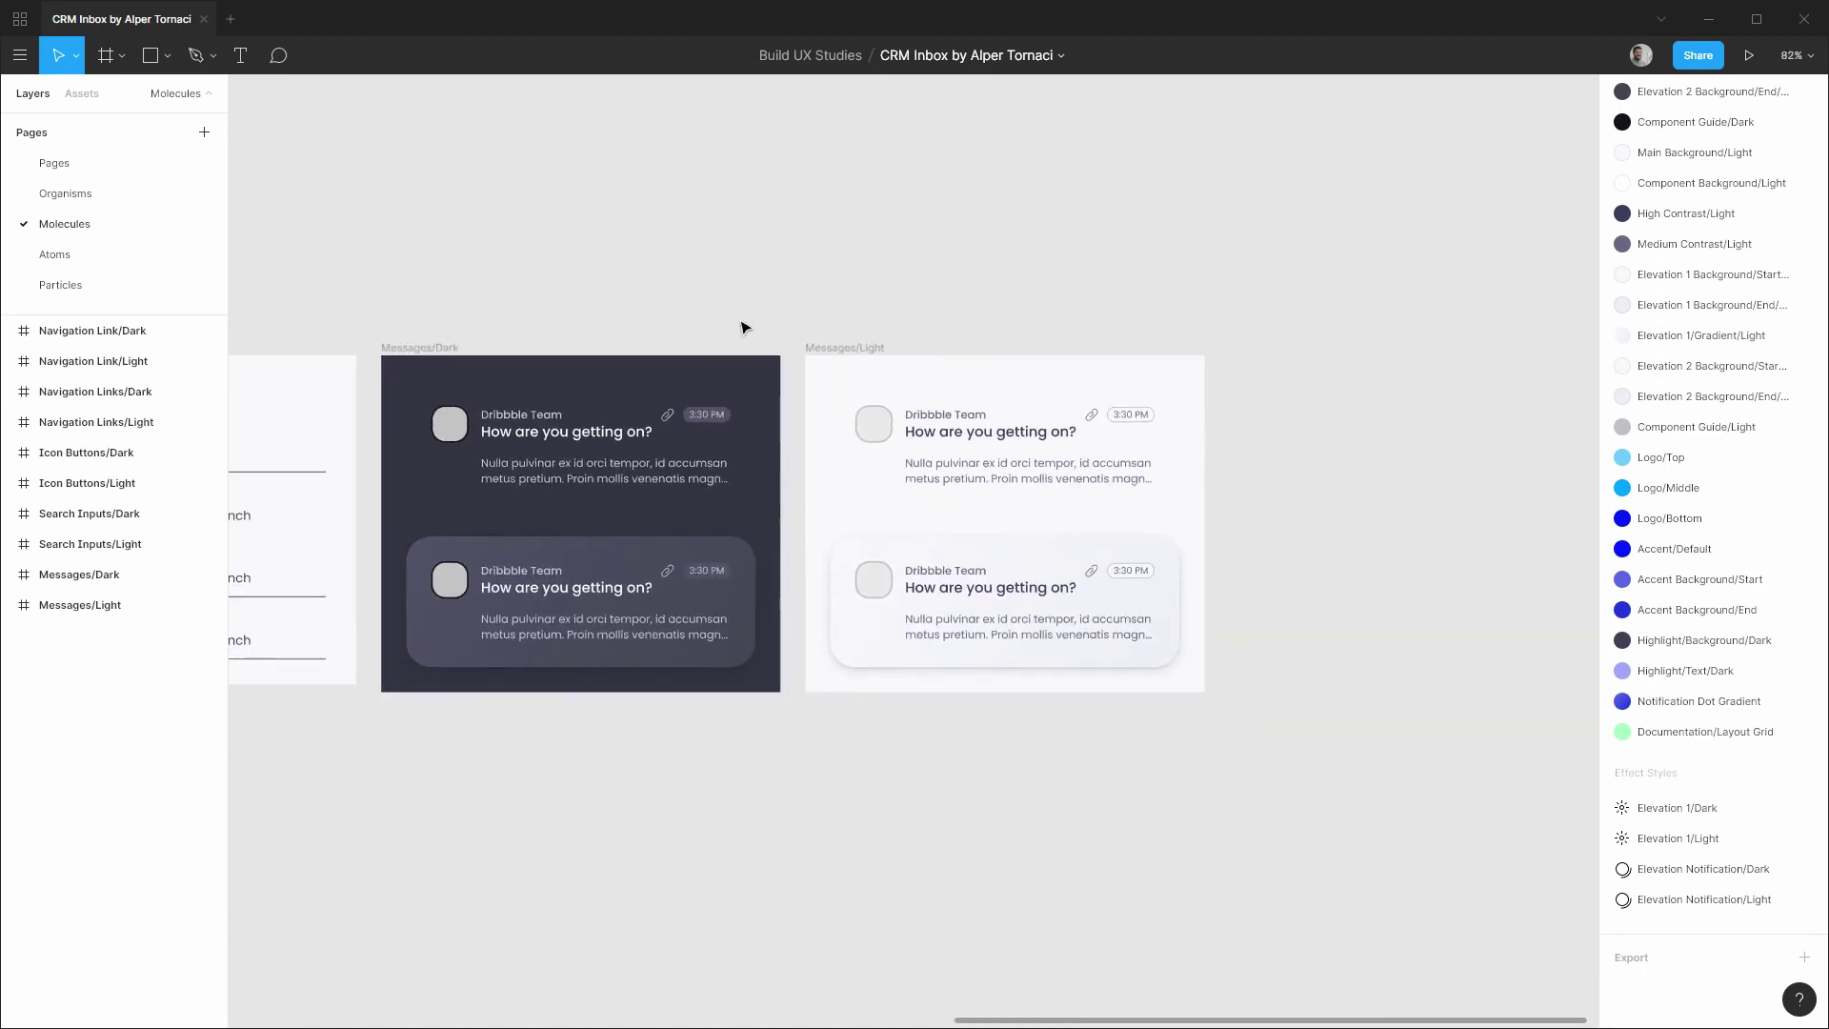
{"action": "key", "text": "f"}
{"action": "left_click_drag", "start_coordinate": [1229, 345], "coordinate": [1482, 953]}
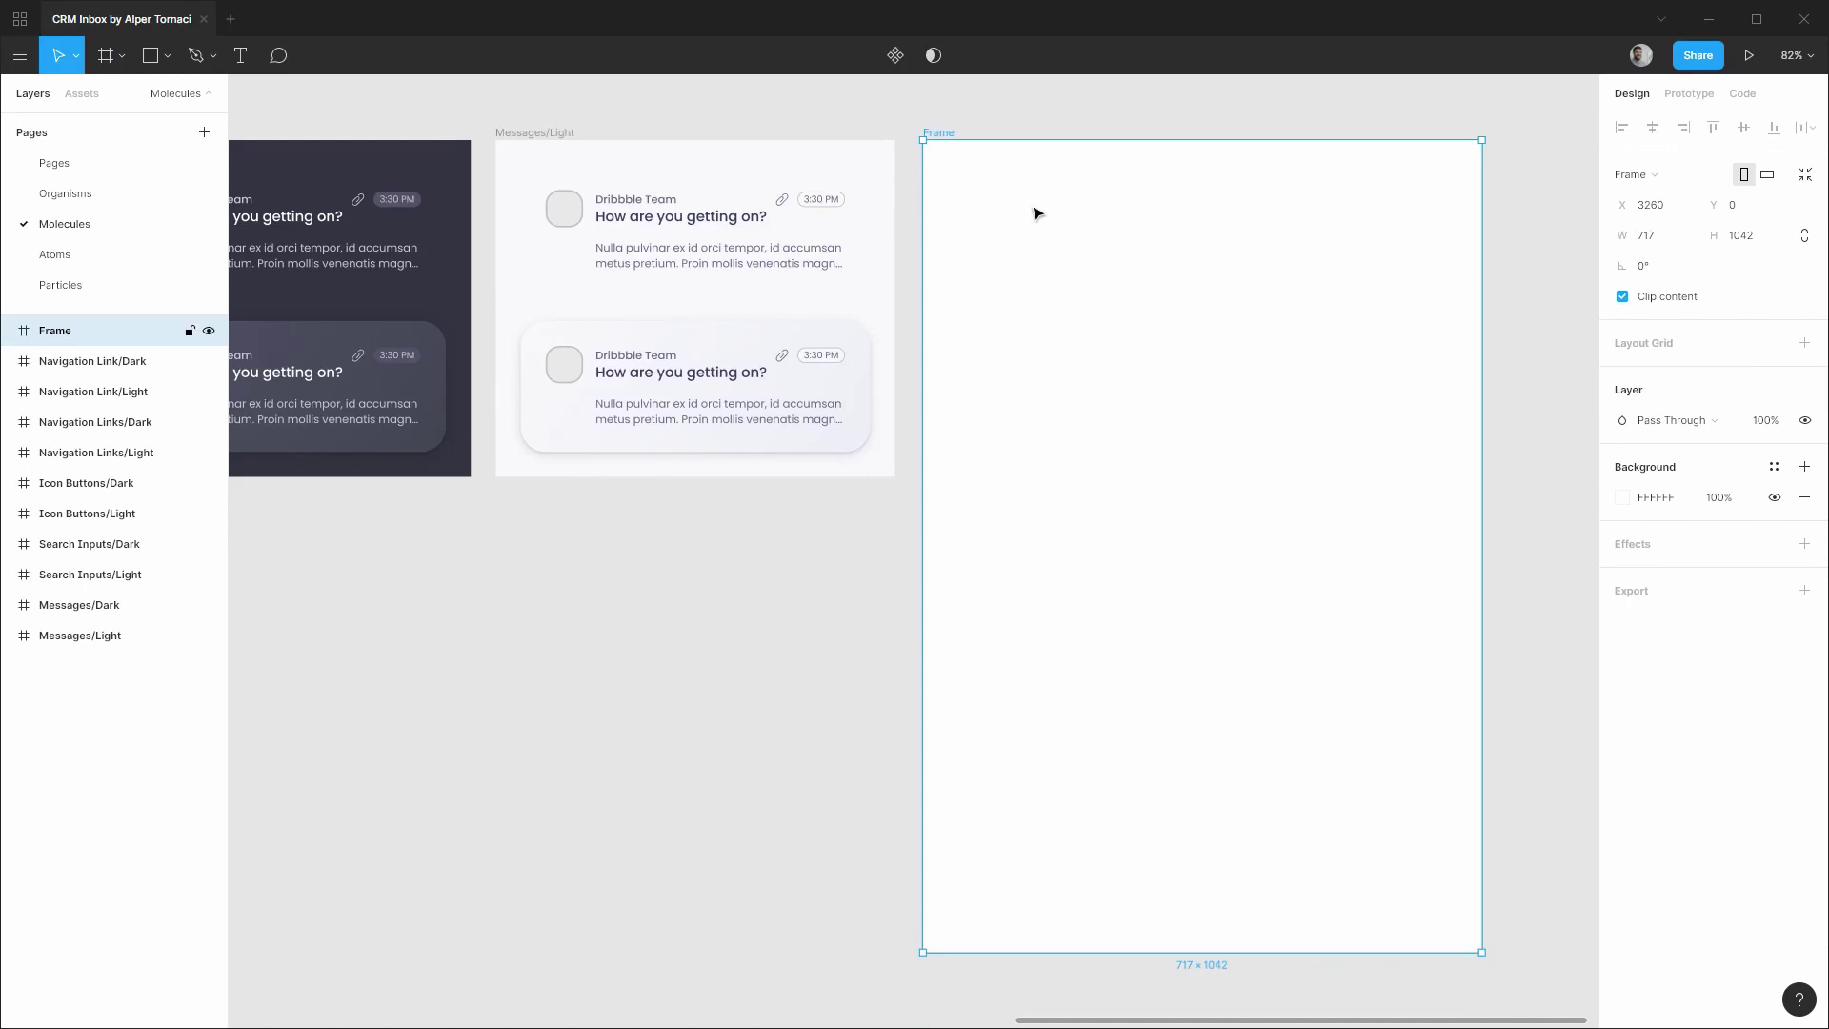
Rename the new frame as Message List/Dark and move it below Messages/Light in the layer order.
{"action": "key", "text": "ctrl+r"}
{"action": "type", "text": "M"}
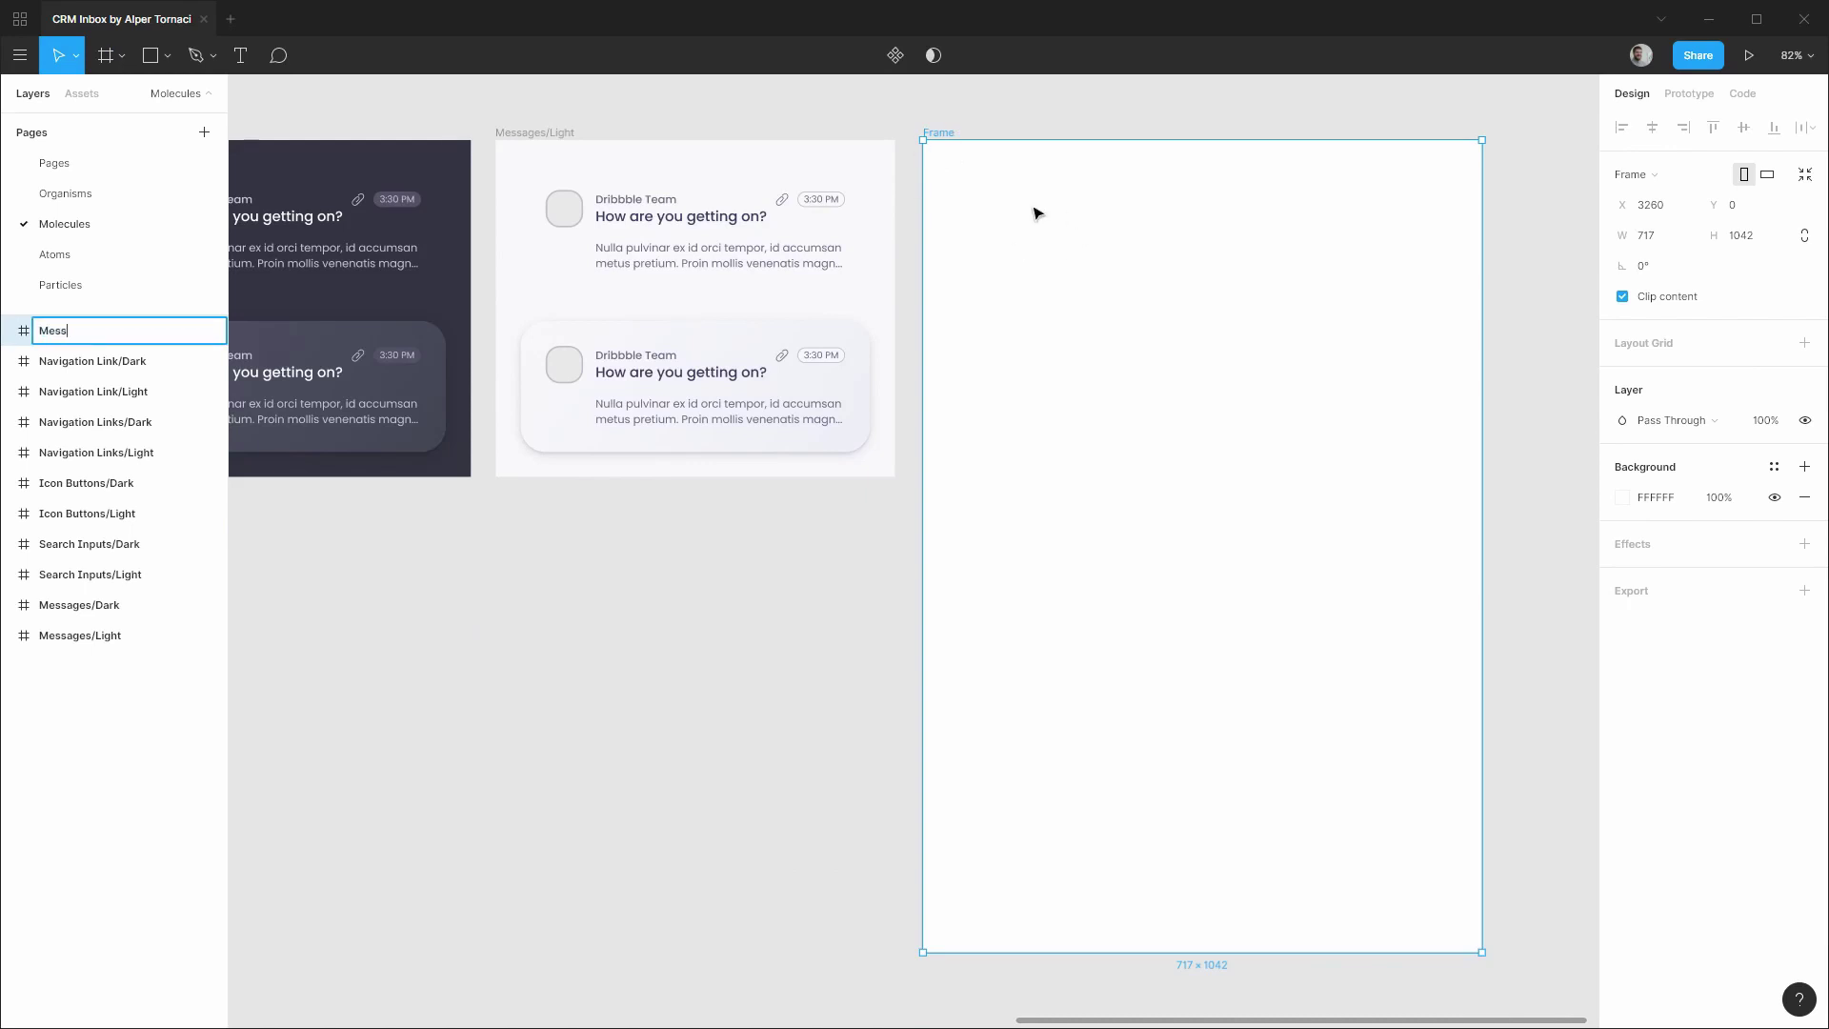
{"action": "type", "text": "essage List/Dark"}
{"action": "key", "text": "Return"}
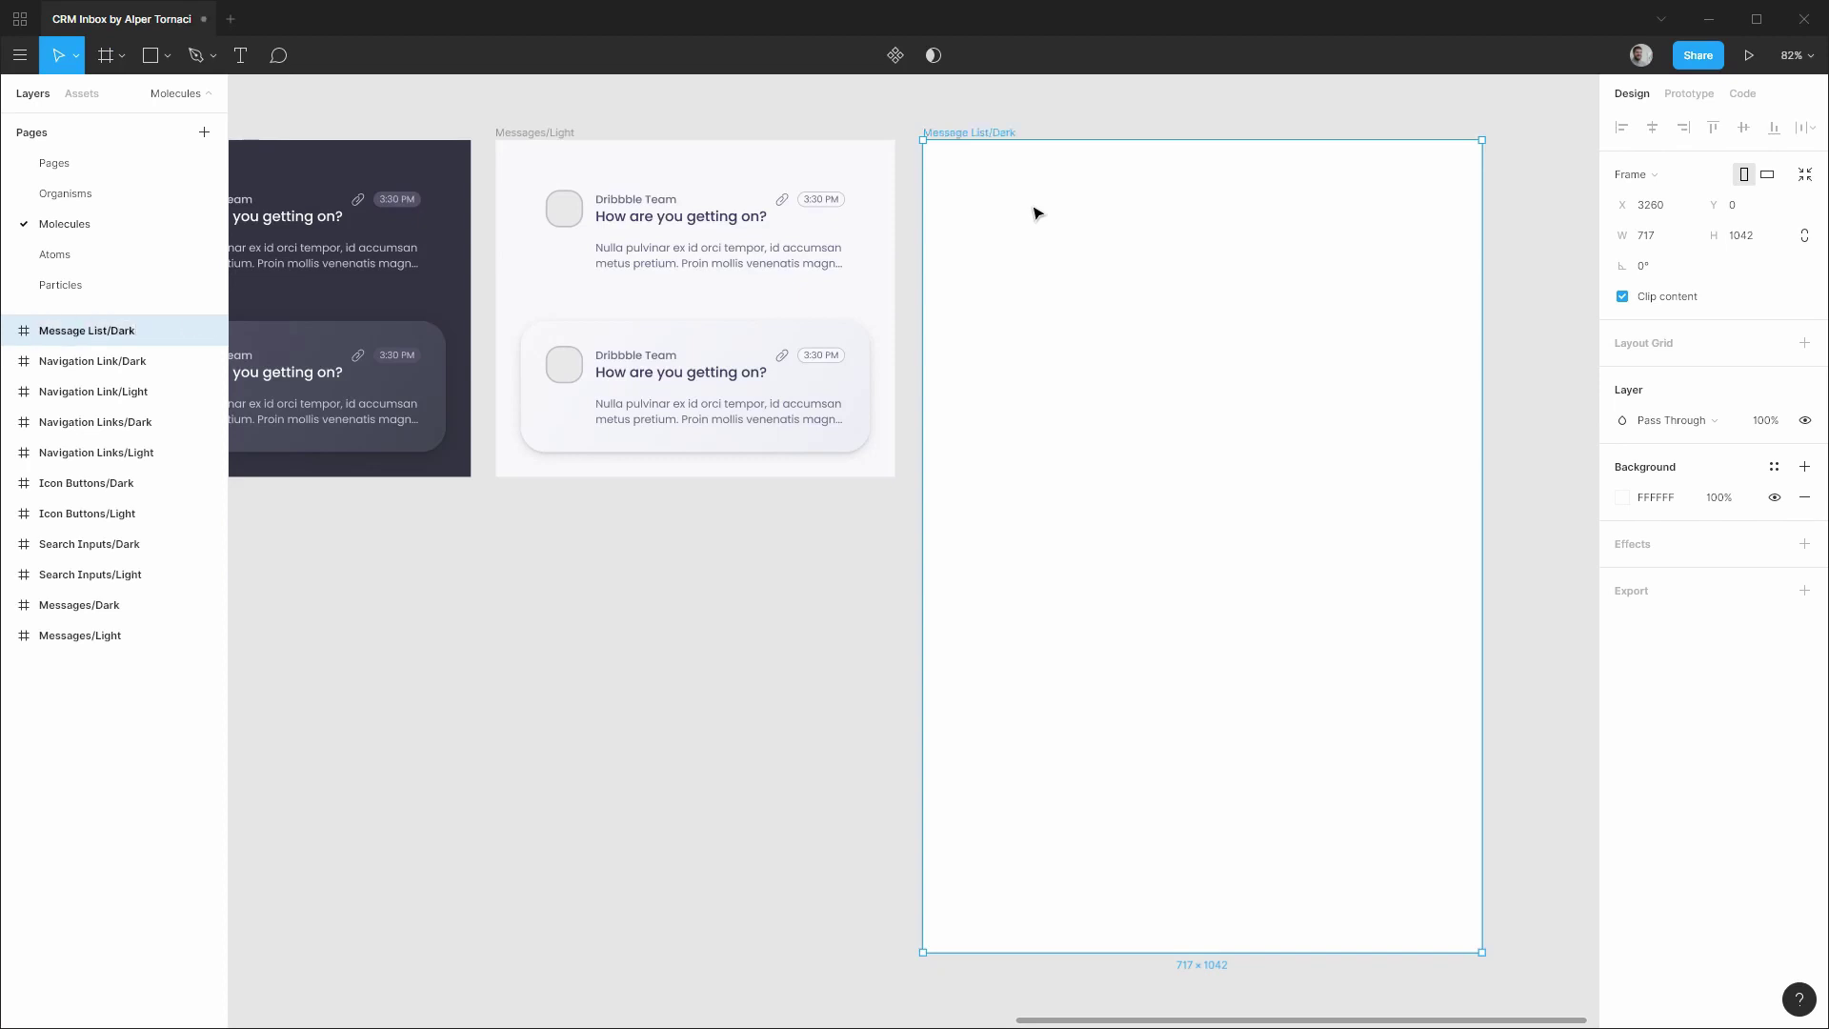
{"action": "left_click_drag", "start_coordinate": [99, 330], "coordinate": [105, 662]}
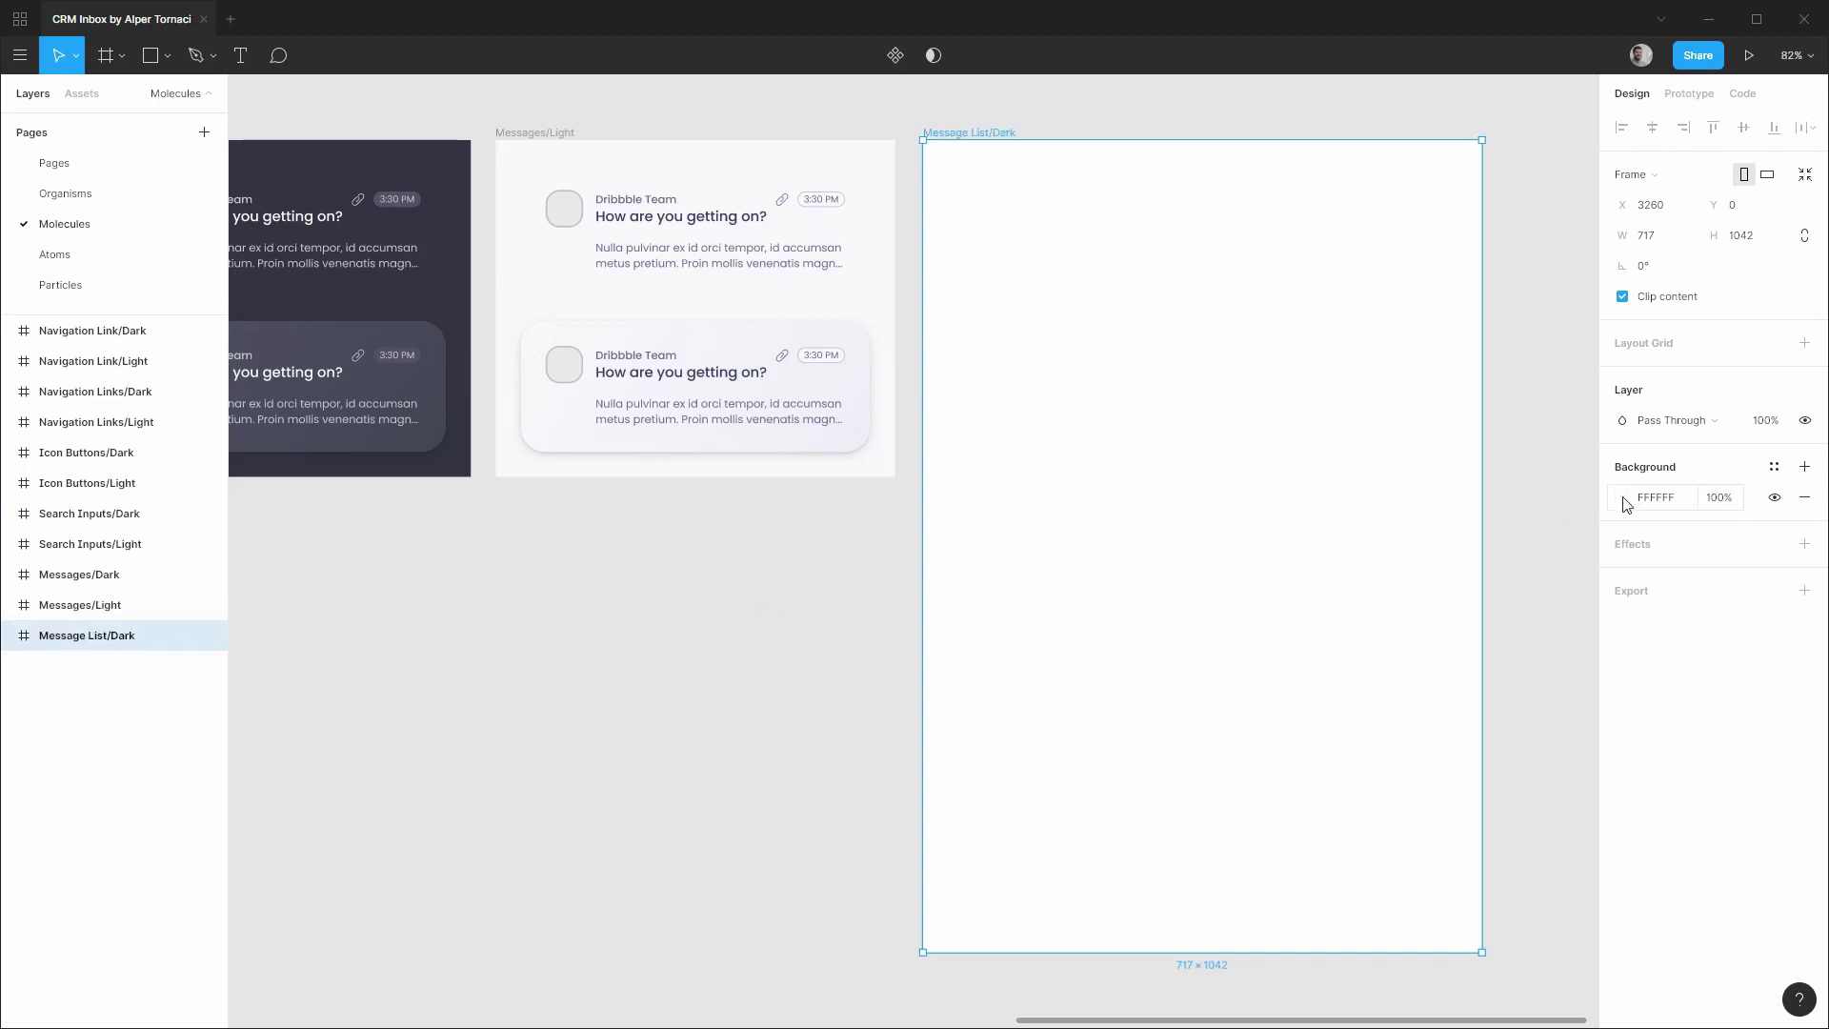
Apply the Main Background/Dark color style to the Message List/Dark frame's background.
{"action": "left_click", "coordinate": [1772, 469]}
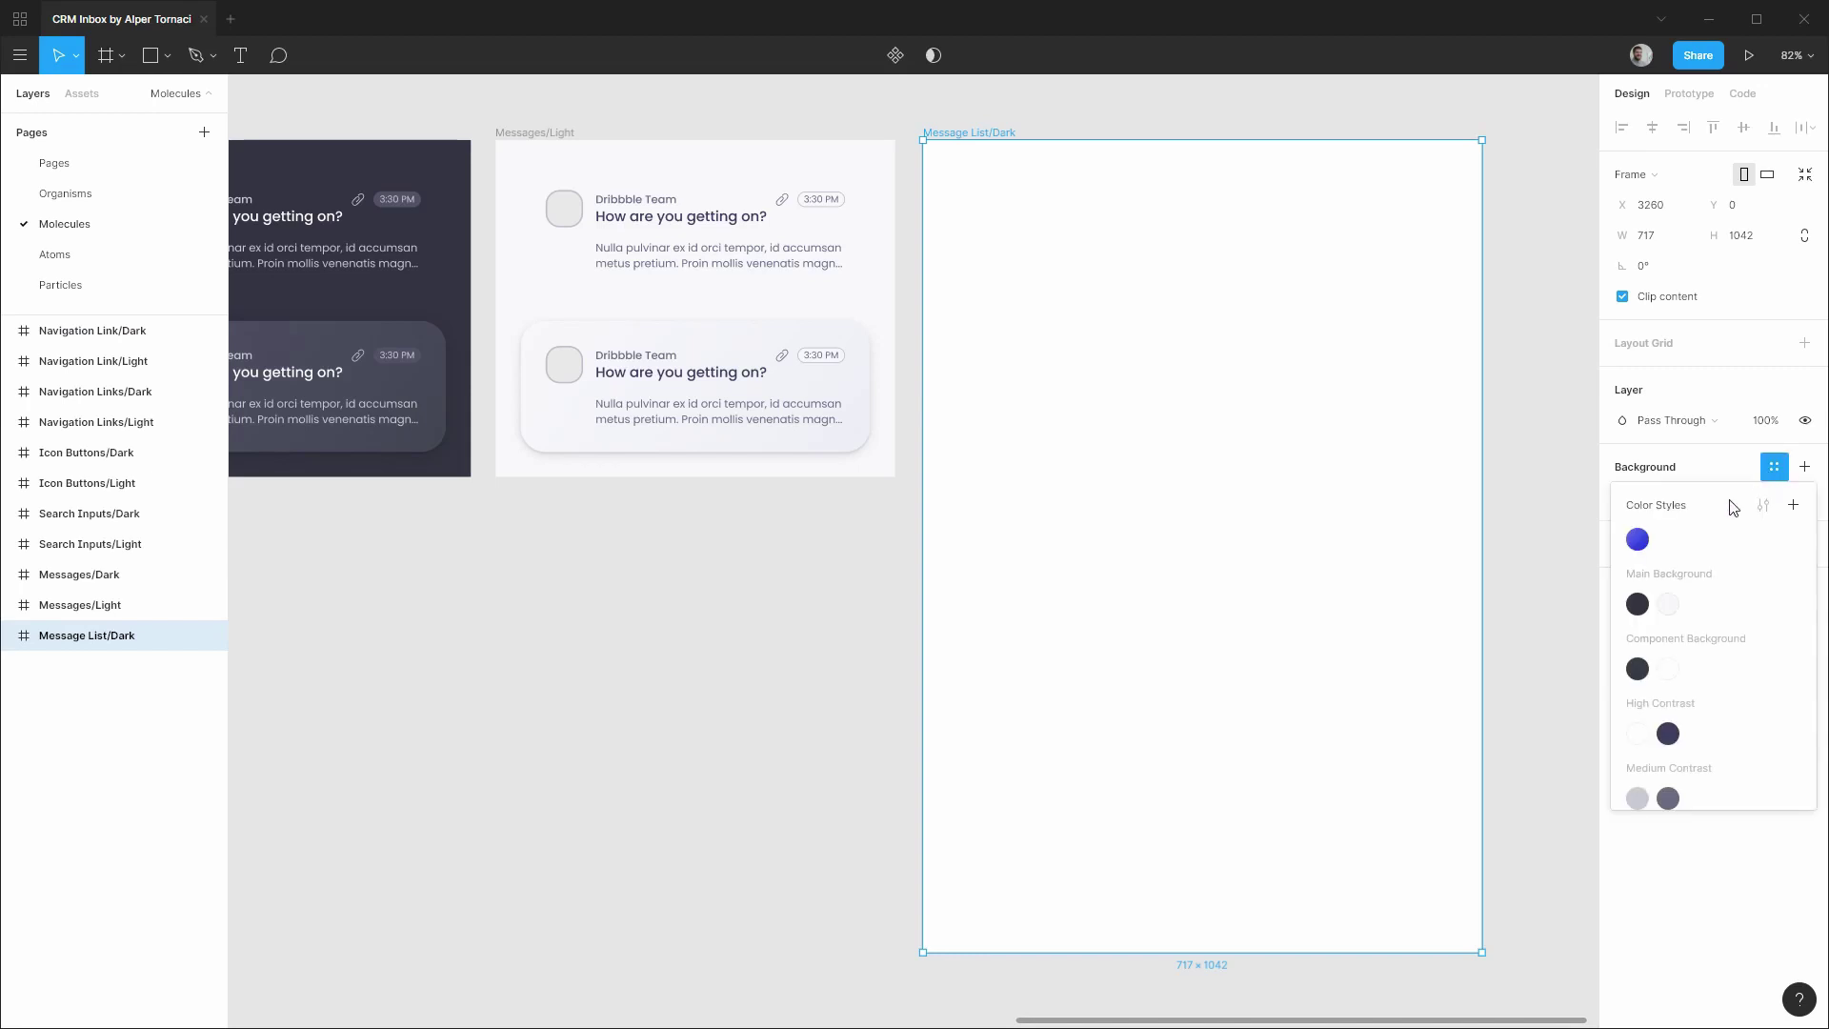
{"action": "left_click", "coordinate": [1638, 604]}
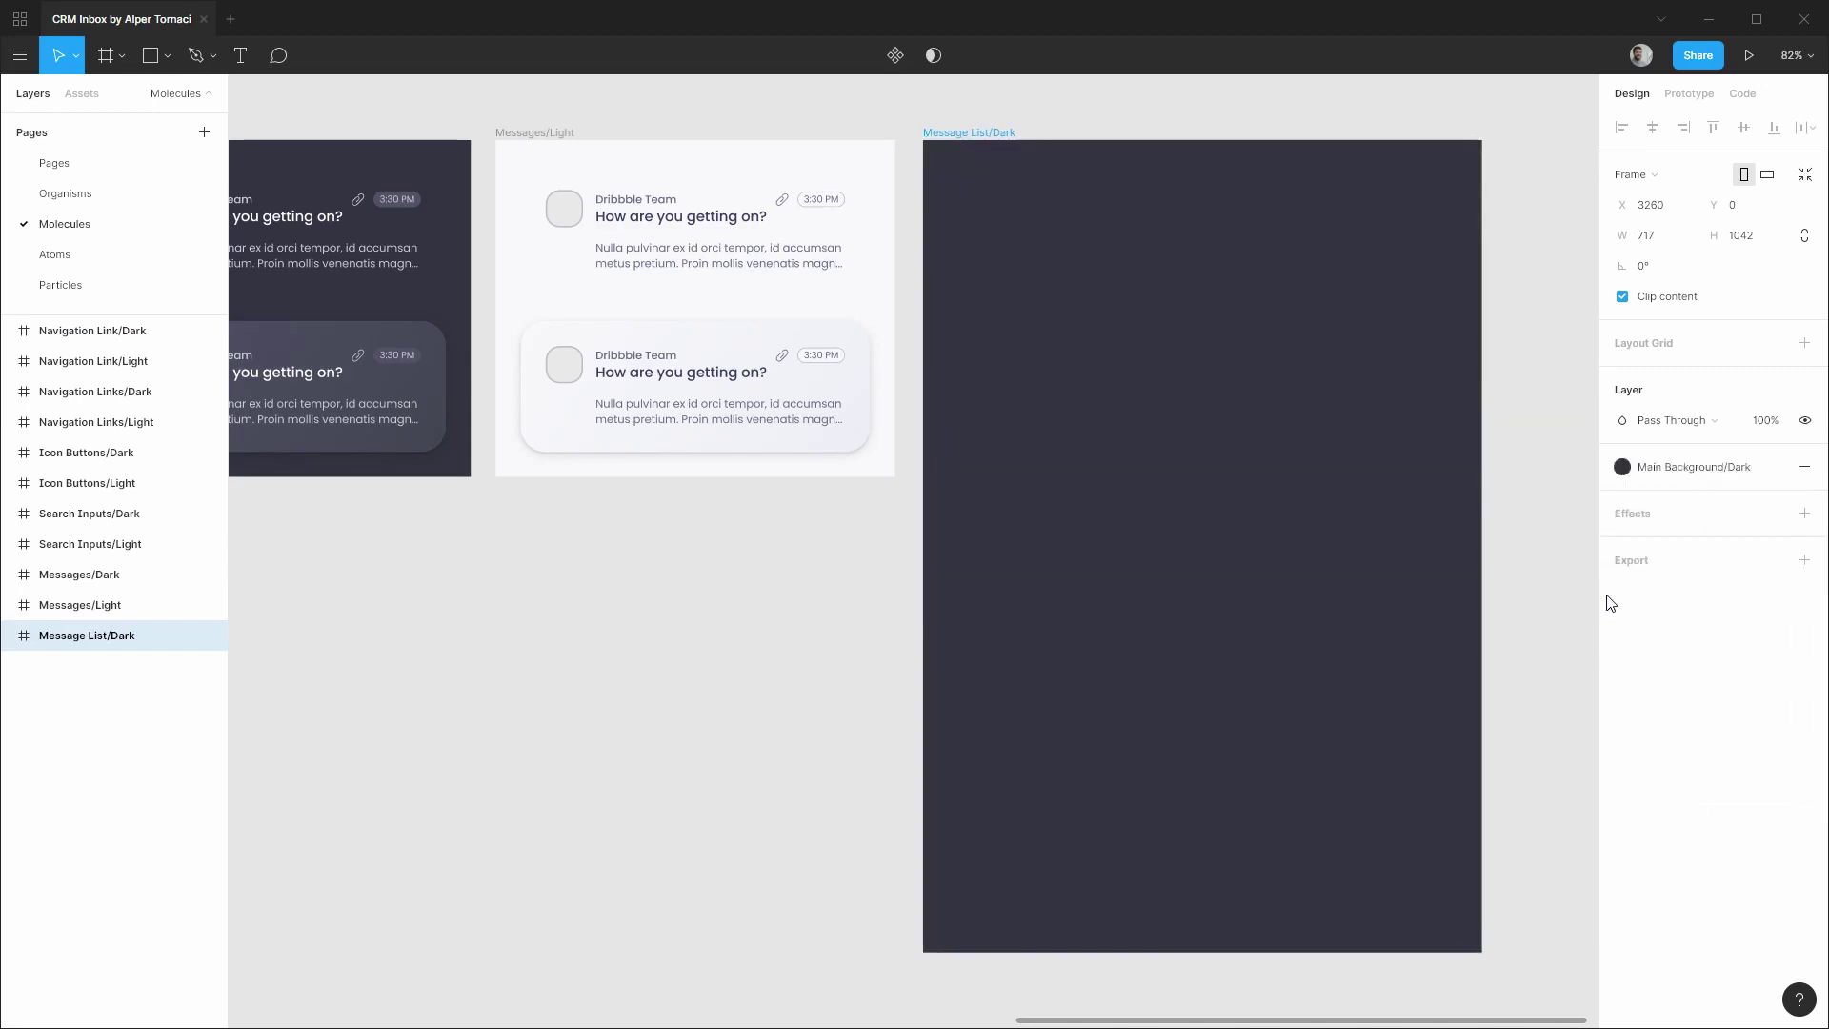
{"action": "left_click", "coordinate": [735, 607]}
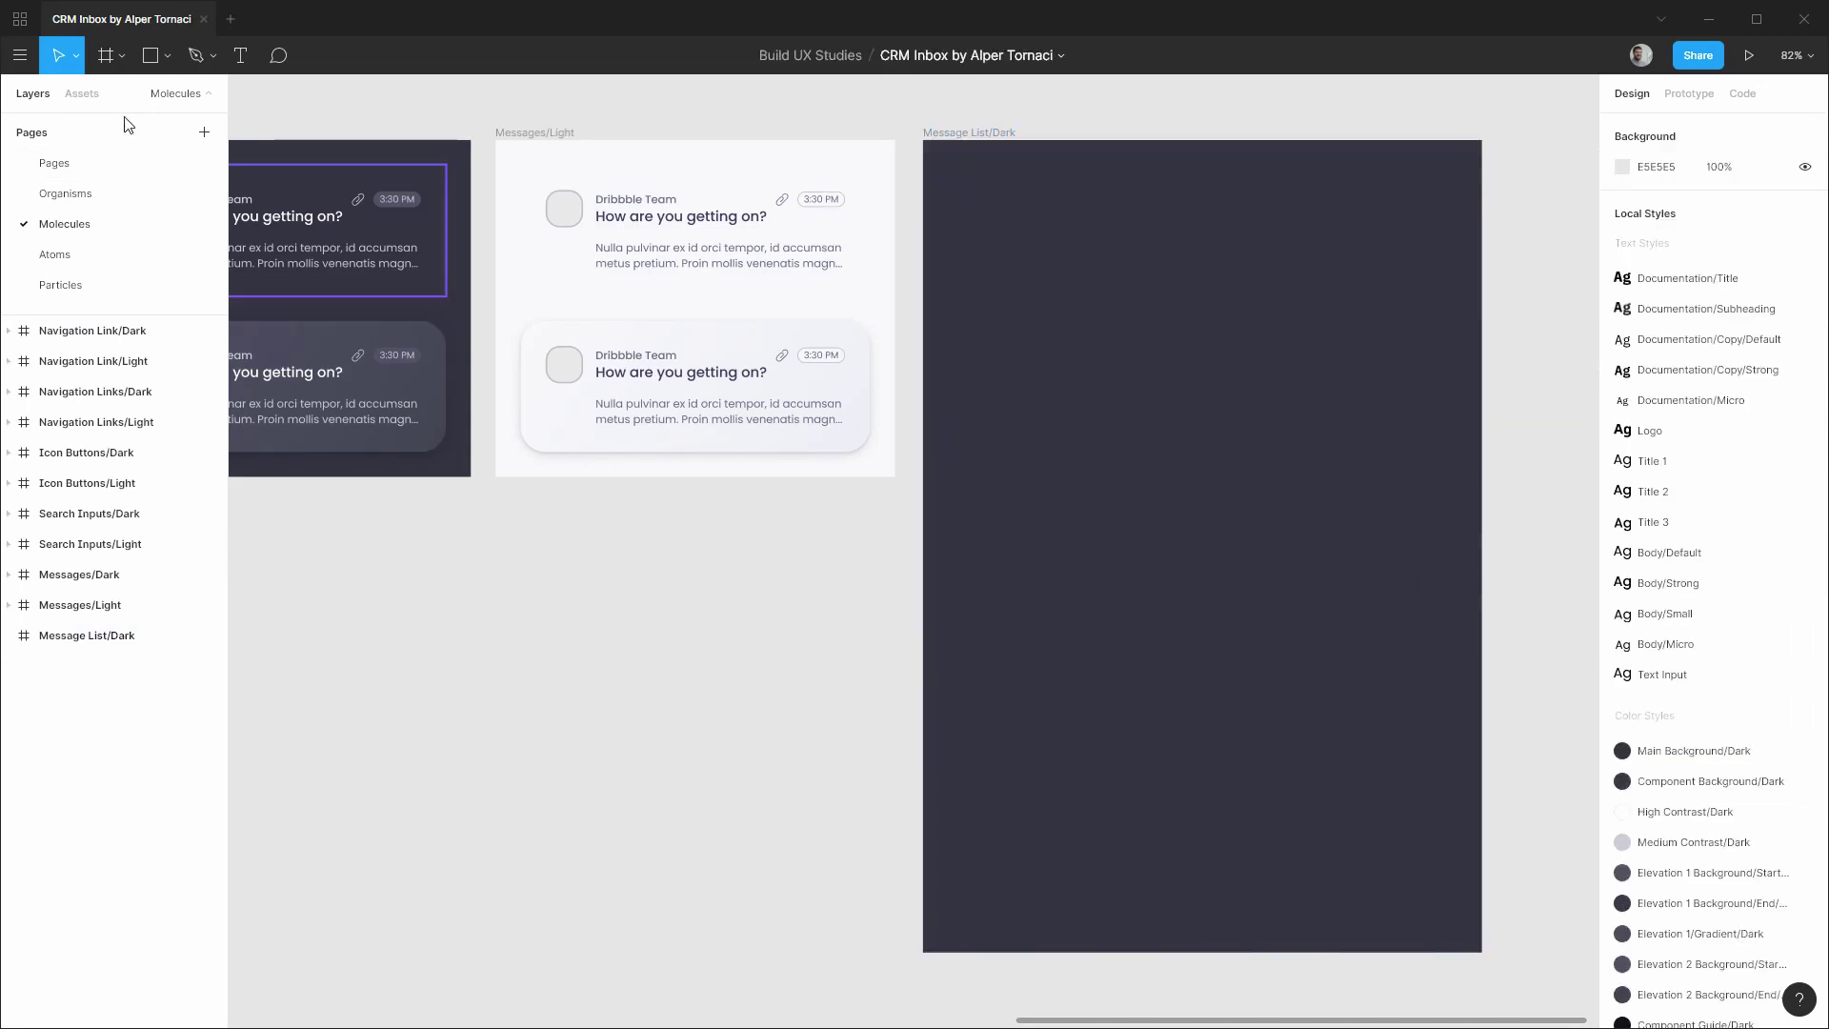
Insert a default dark message component into the Message List/Dark frame, with an active dark message aligned beneath it.
{"action": "left_click", "coordinate": [82, 94]}
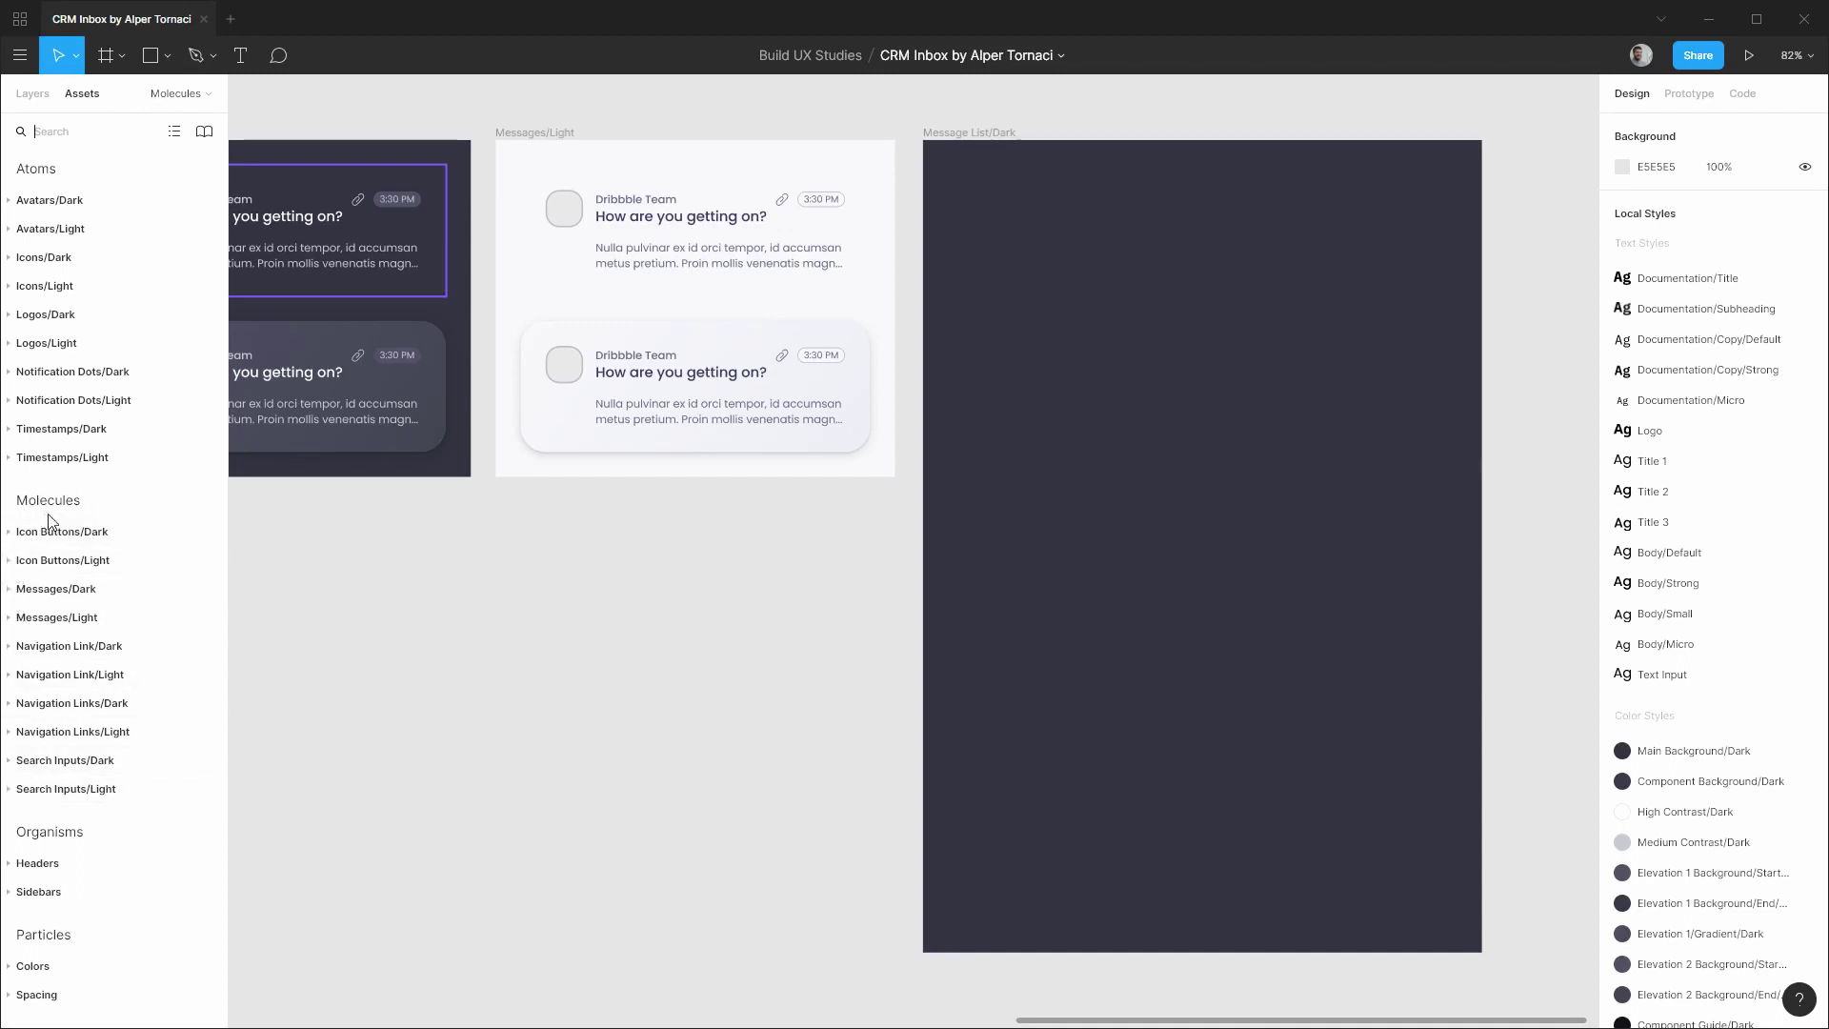
{"action": "left_click", "coordinate": [36, 591]}
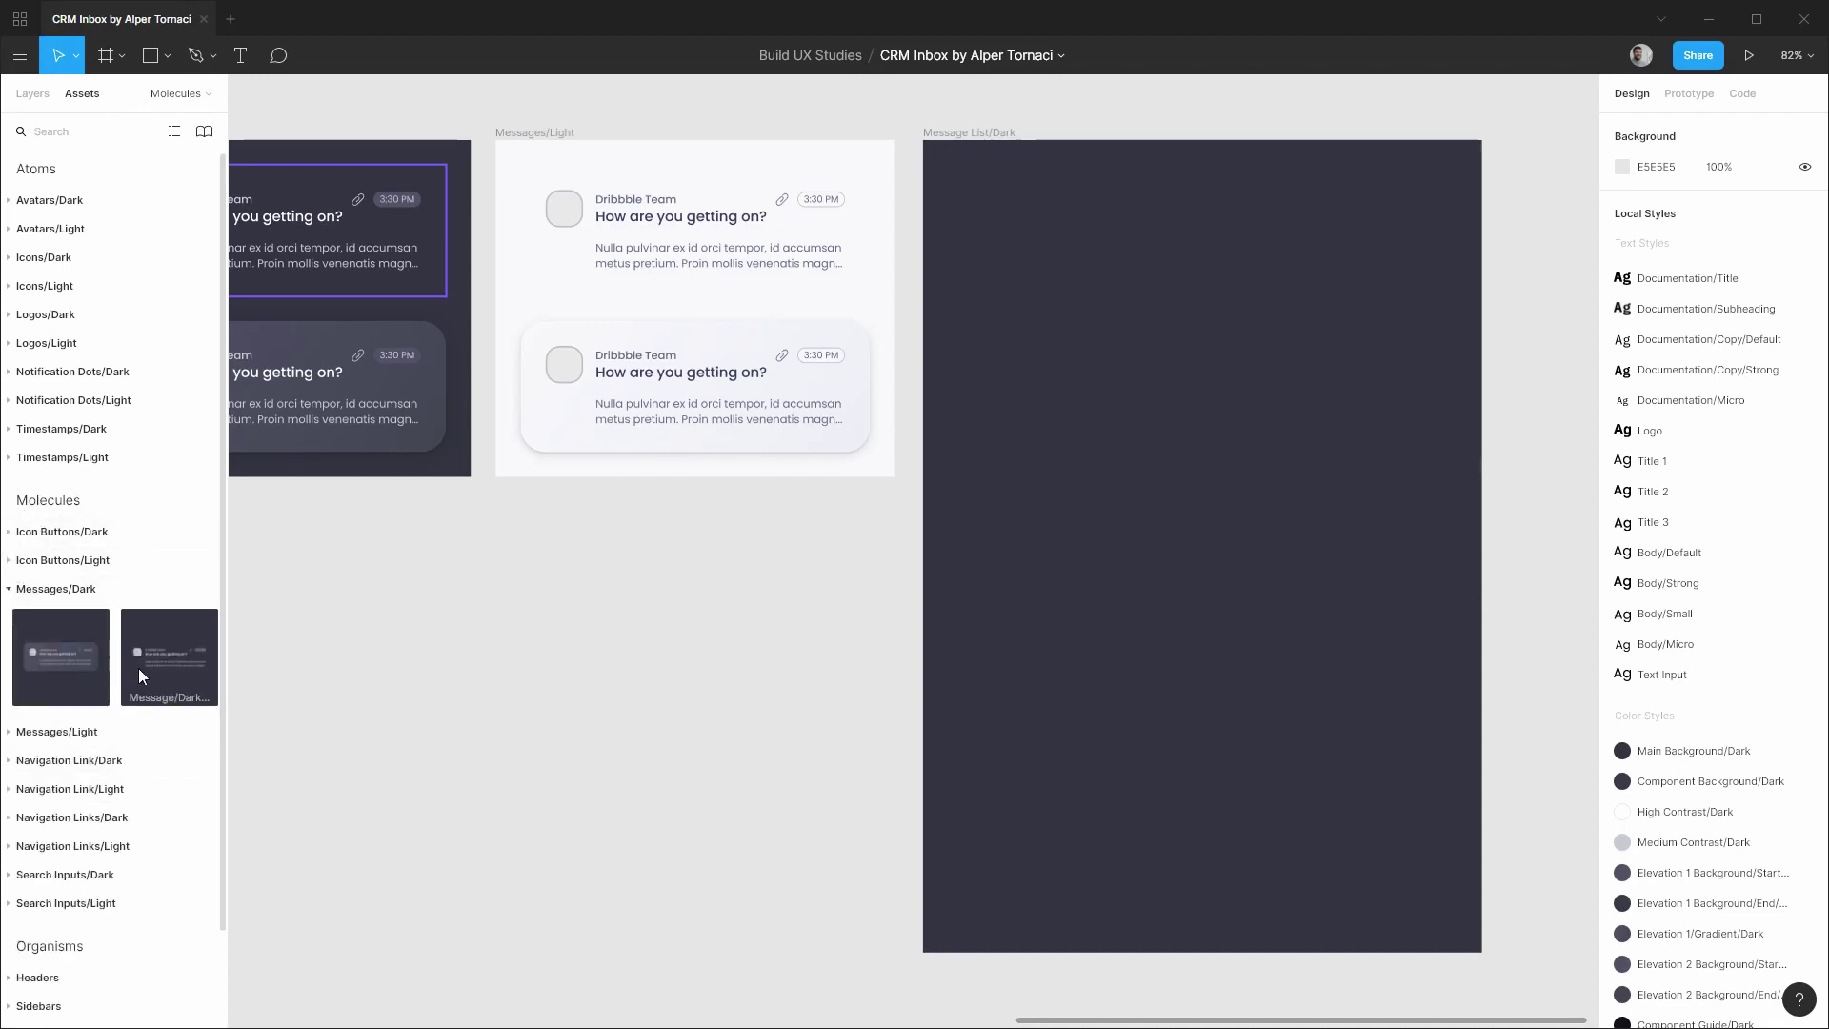
{"action": "left_click_drag", "start_coordinate": [909, 381], "coordinate": [1110, 297]}
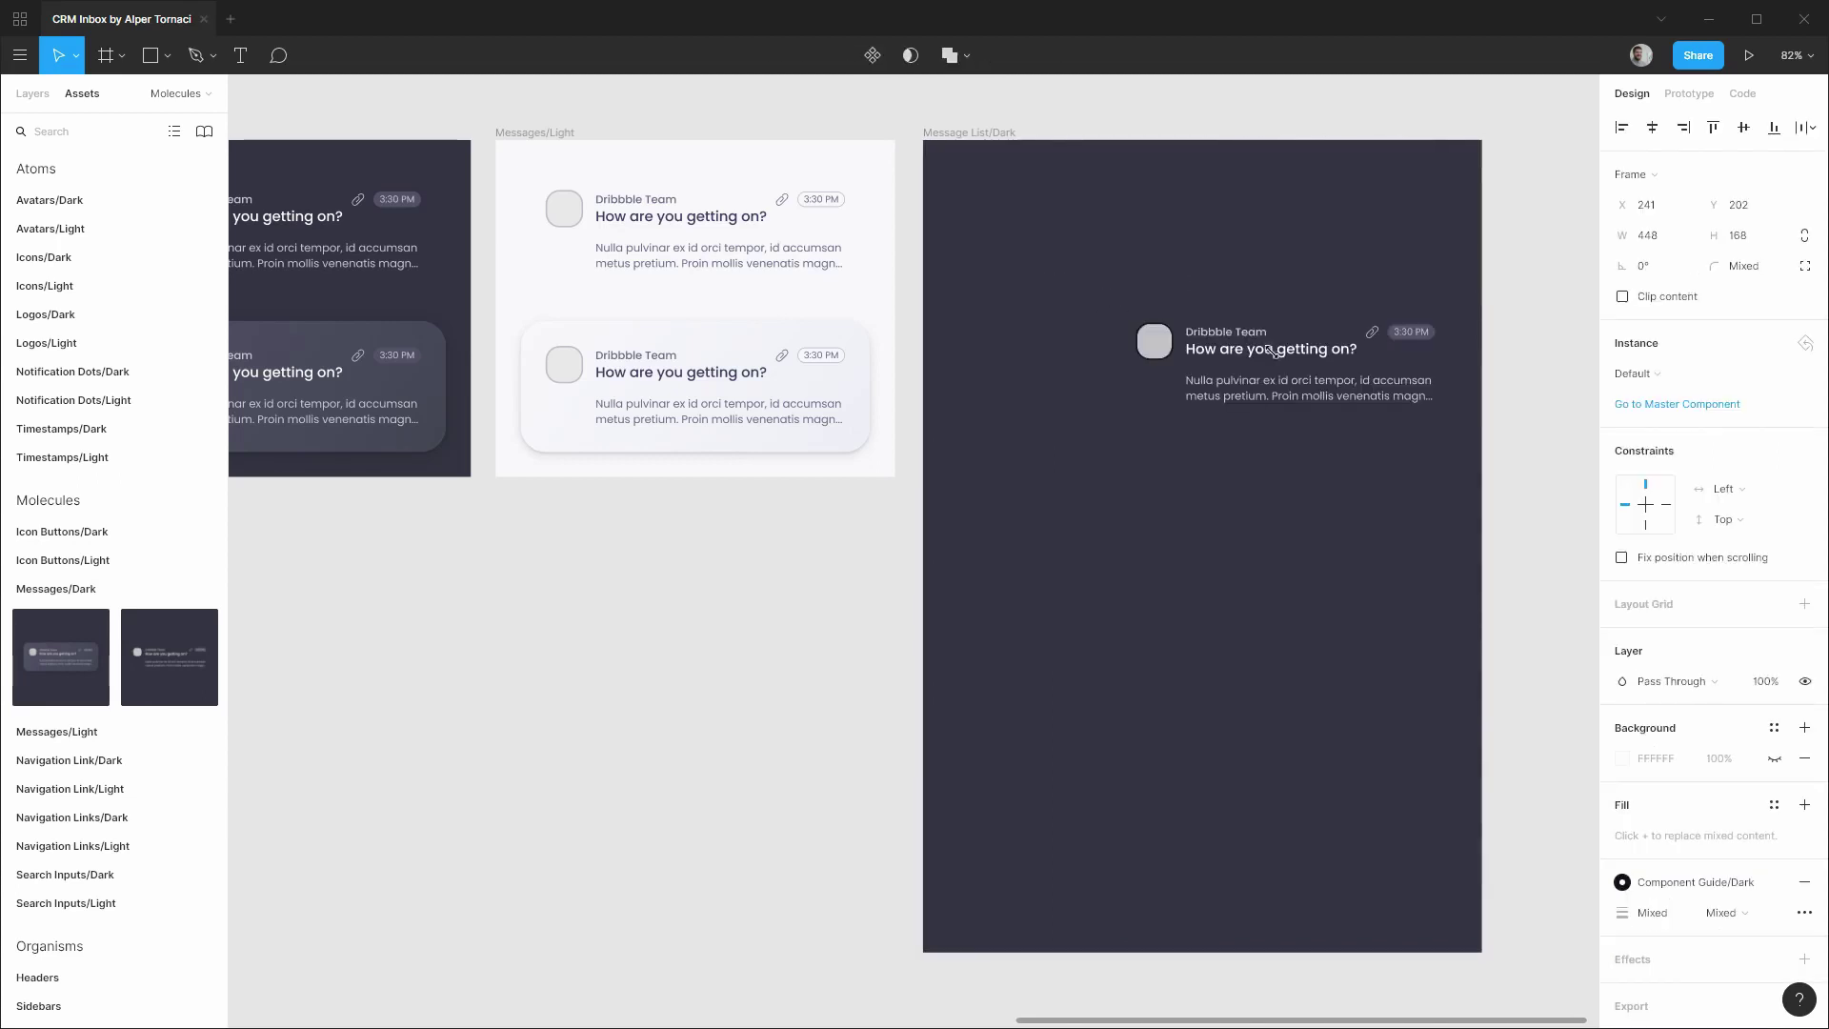
{"action": "left_click_drag", "start_coordinate": [1273, 352], "coordinate": [1171, 318]}
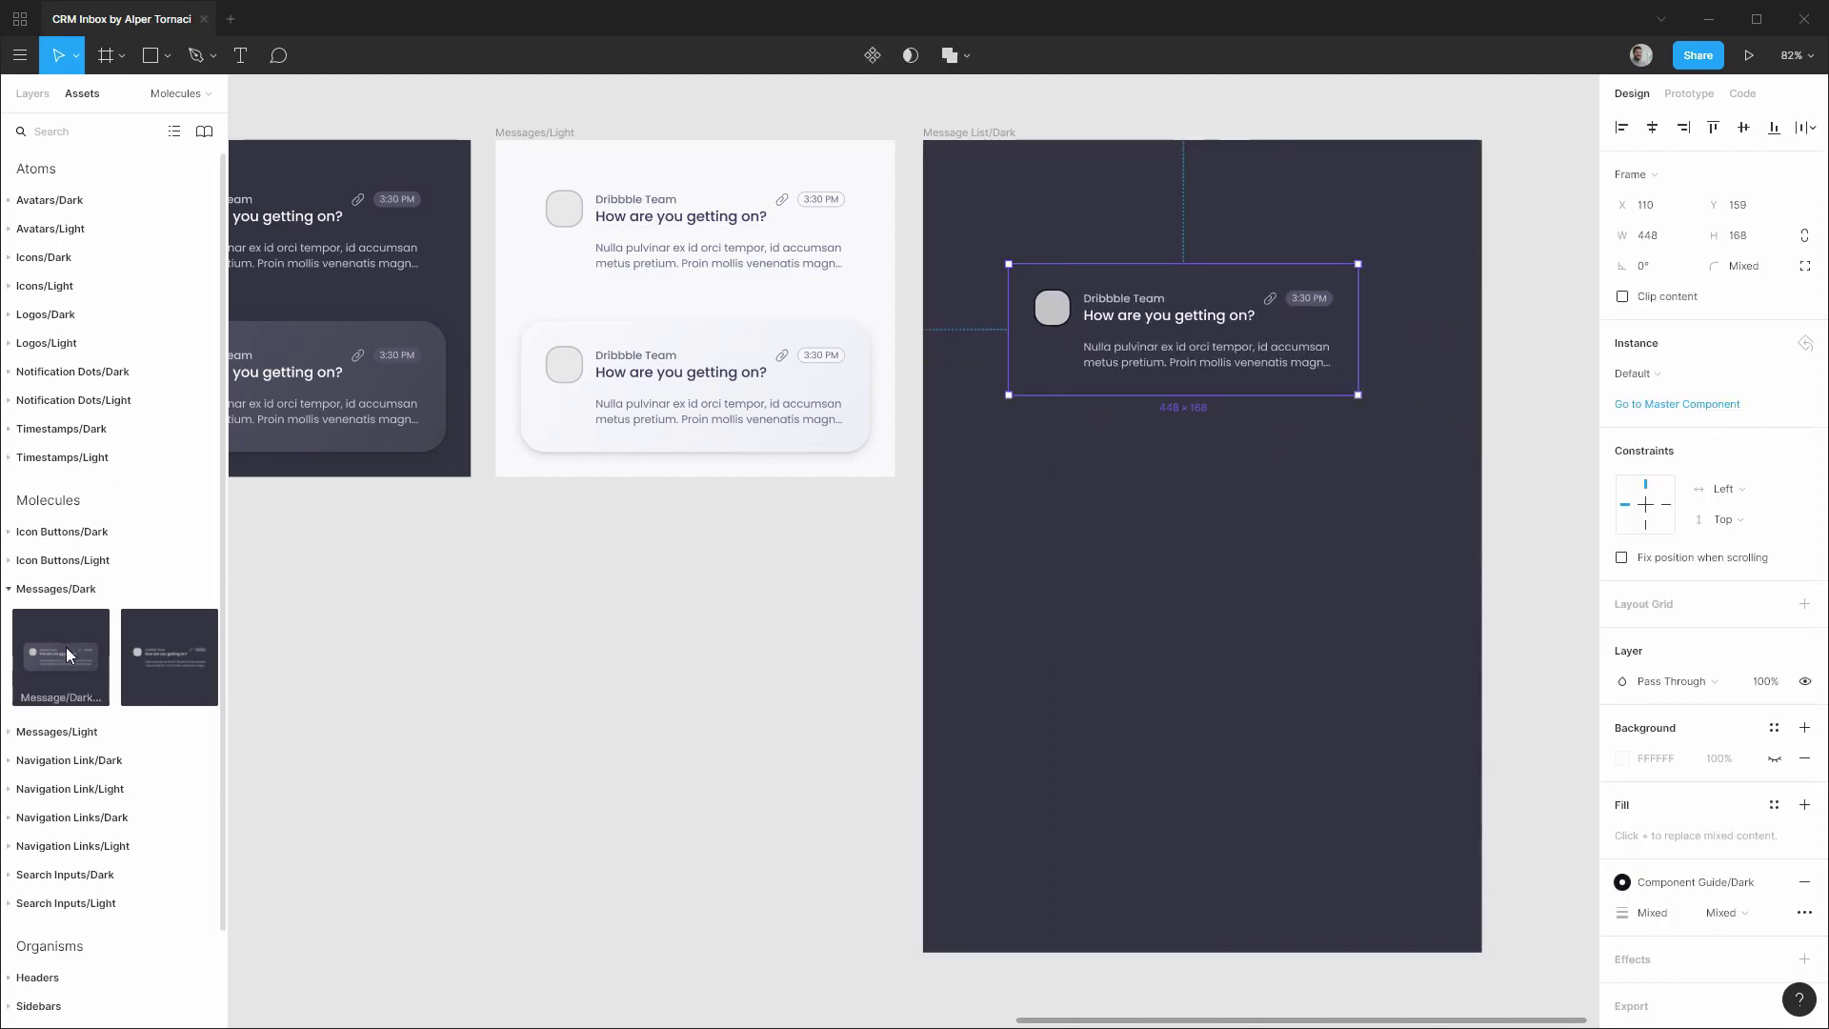
{"action": "left_click_drag", "start_coordinate": [68, 656], "coordinate": [1174, 449]}
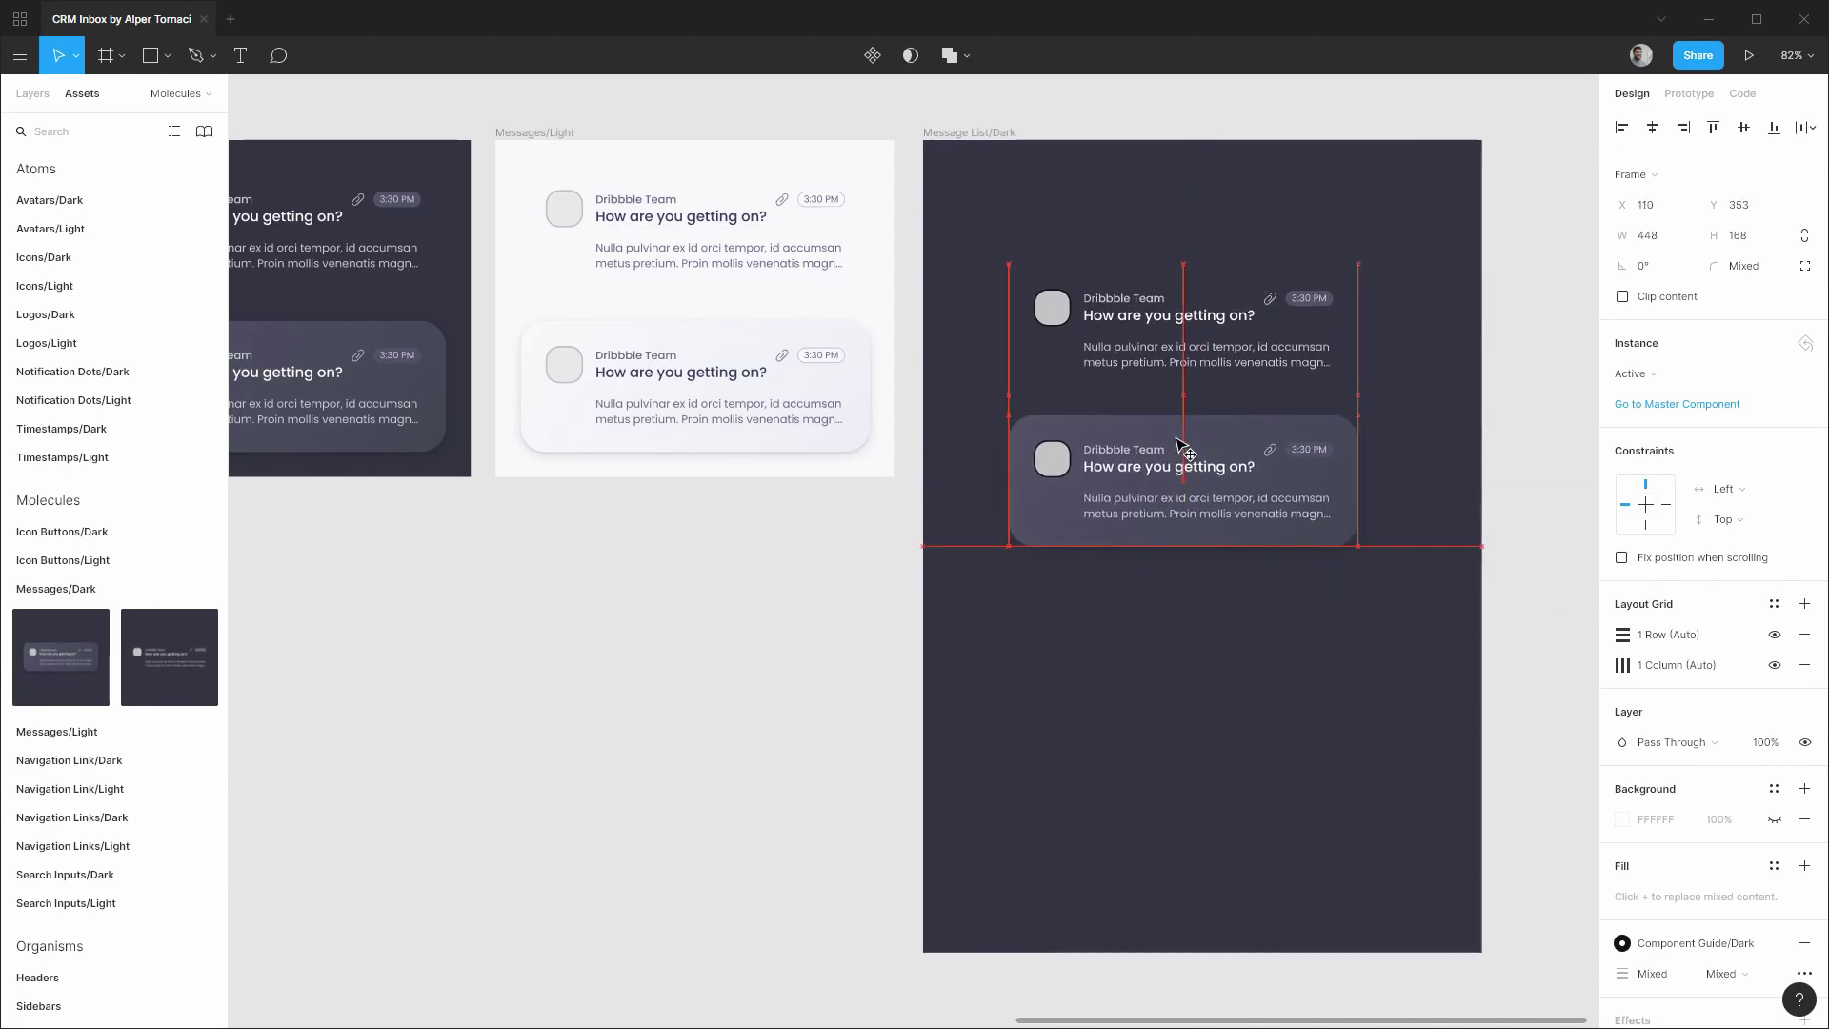
Order the default message above the active one in the layers and set the vertical spacing between them to 0.
{"action": "left_click", "coordinate": [34, 96]}
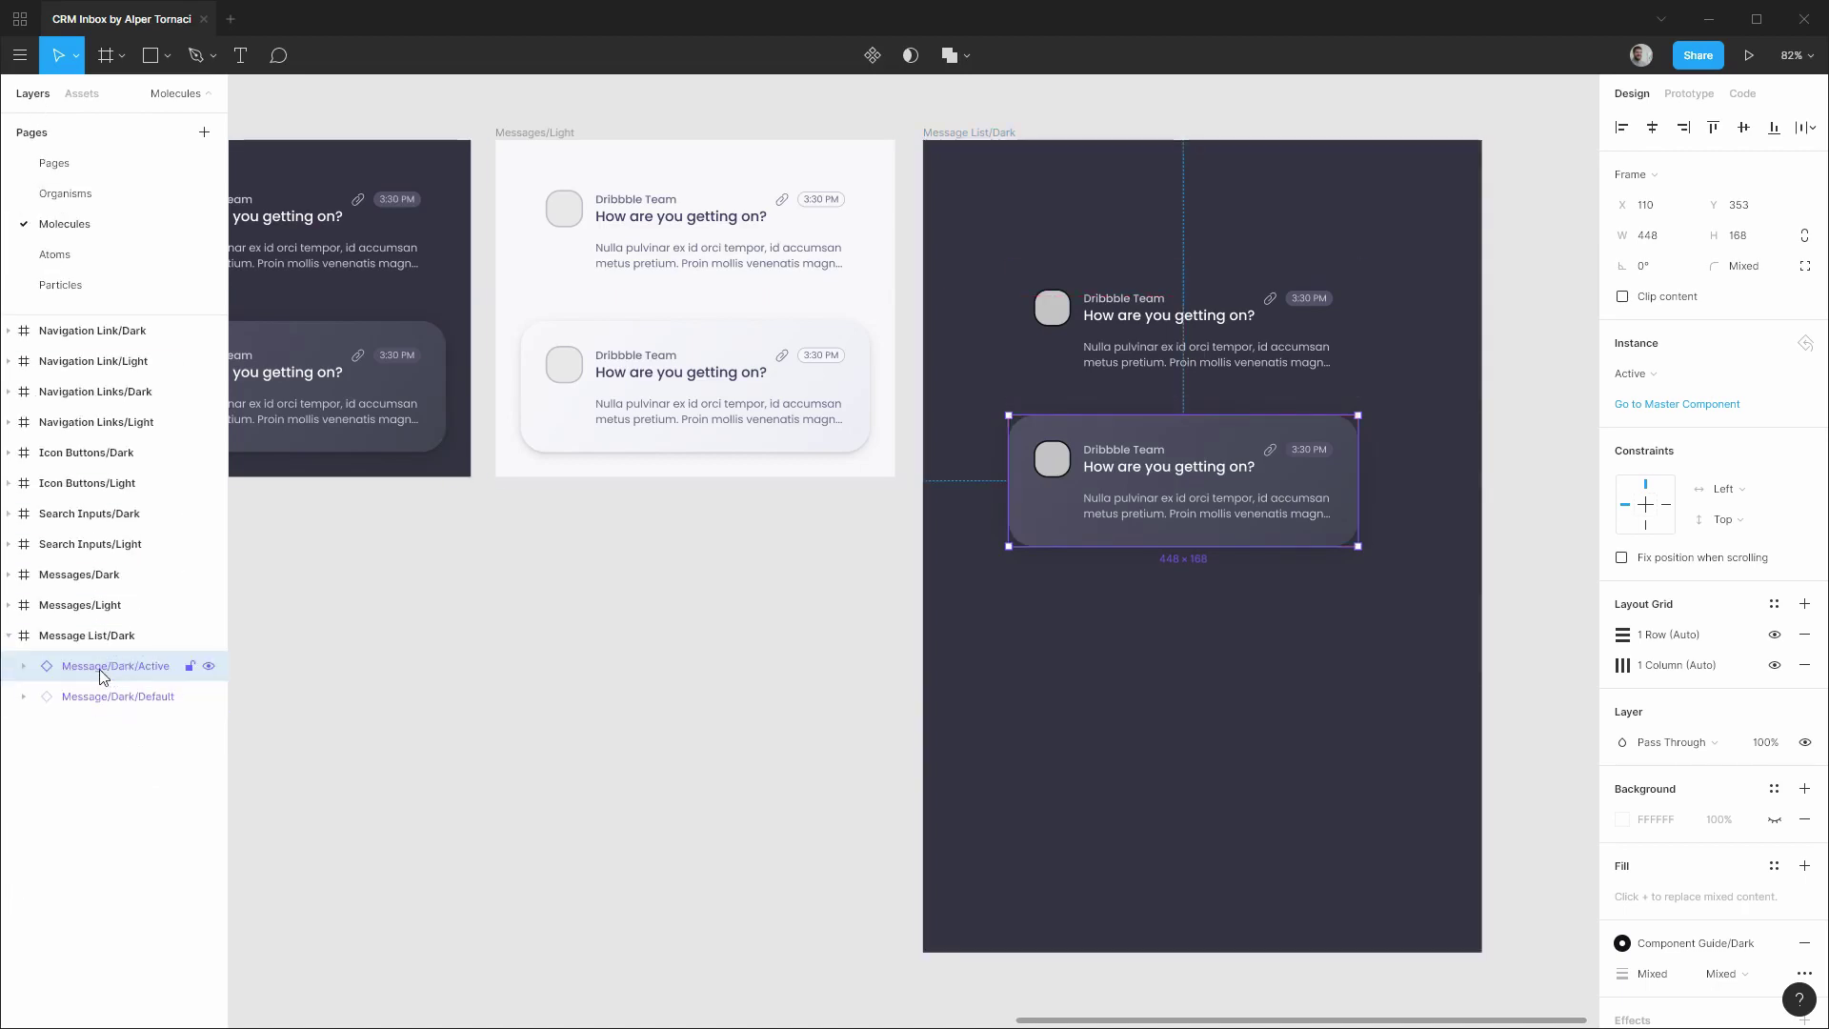
{"action": "left_click_drag", "start_coordinate": [96, 692], "coordinate": [120, 655]}
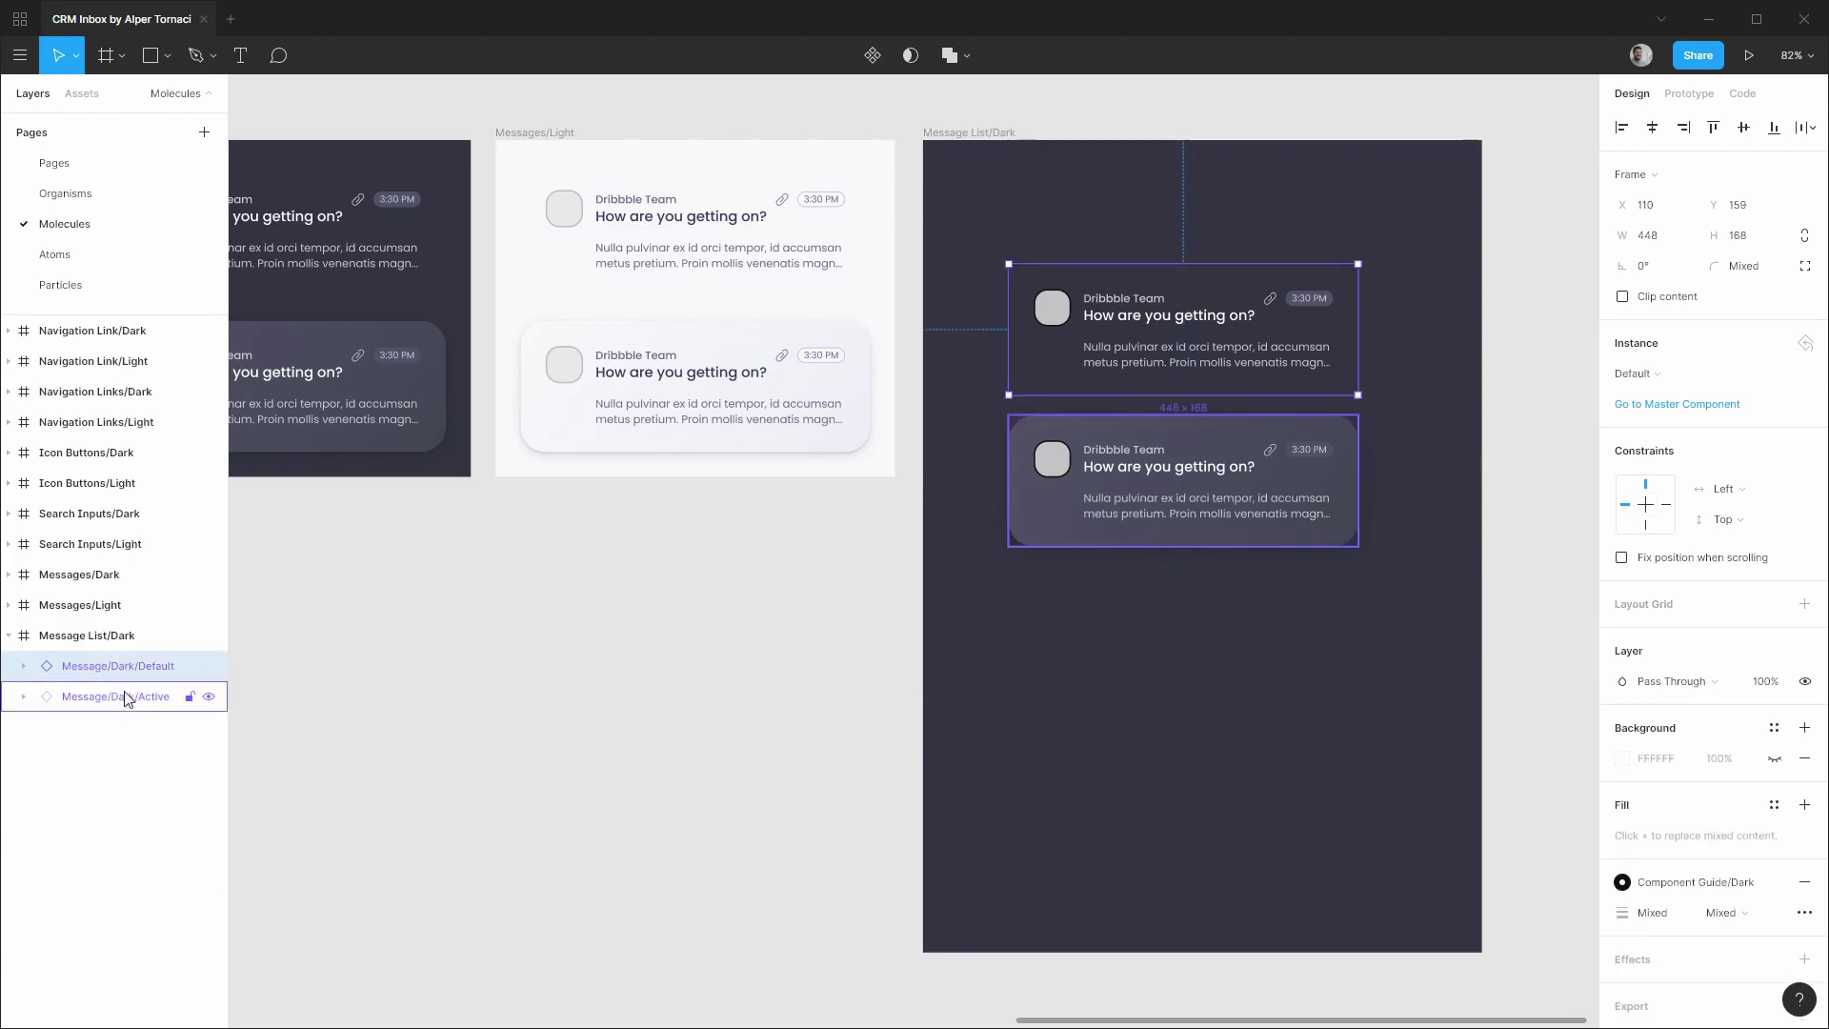
{"action": "left_click", "coordinate": [125, 698], "text": "shift"}
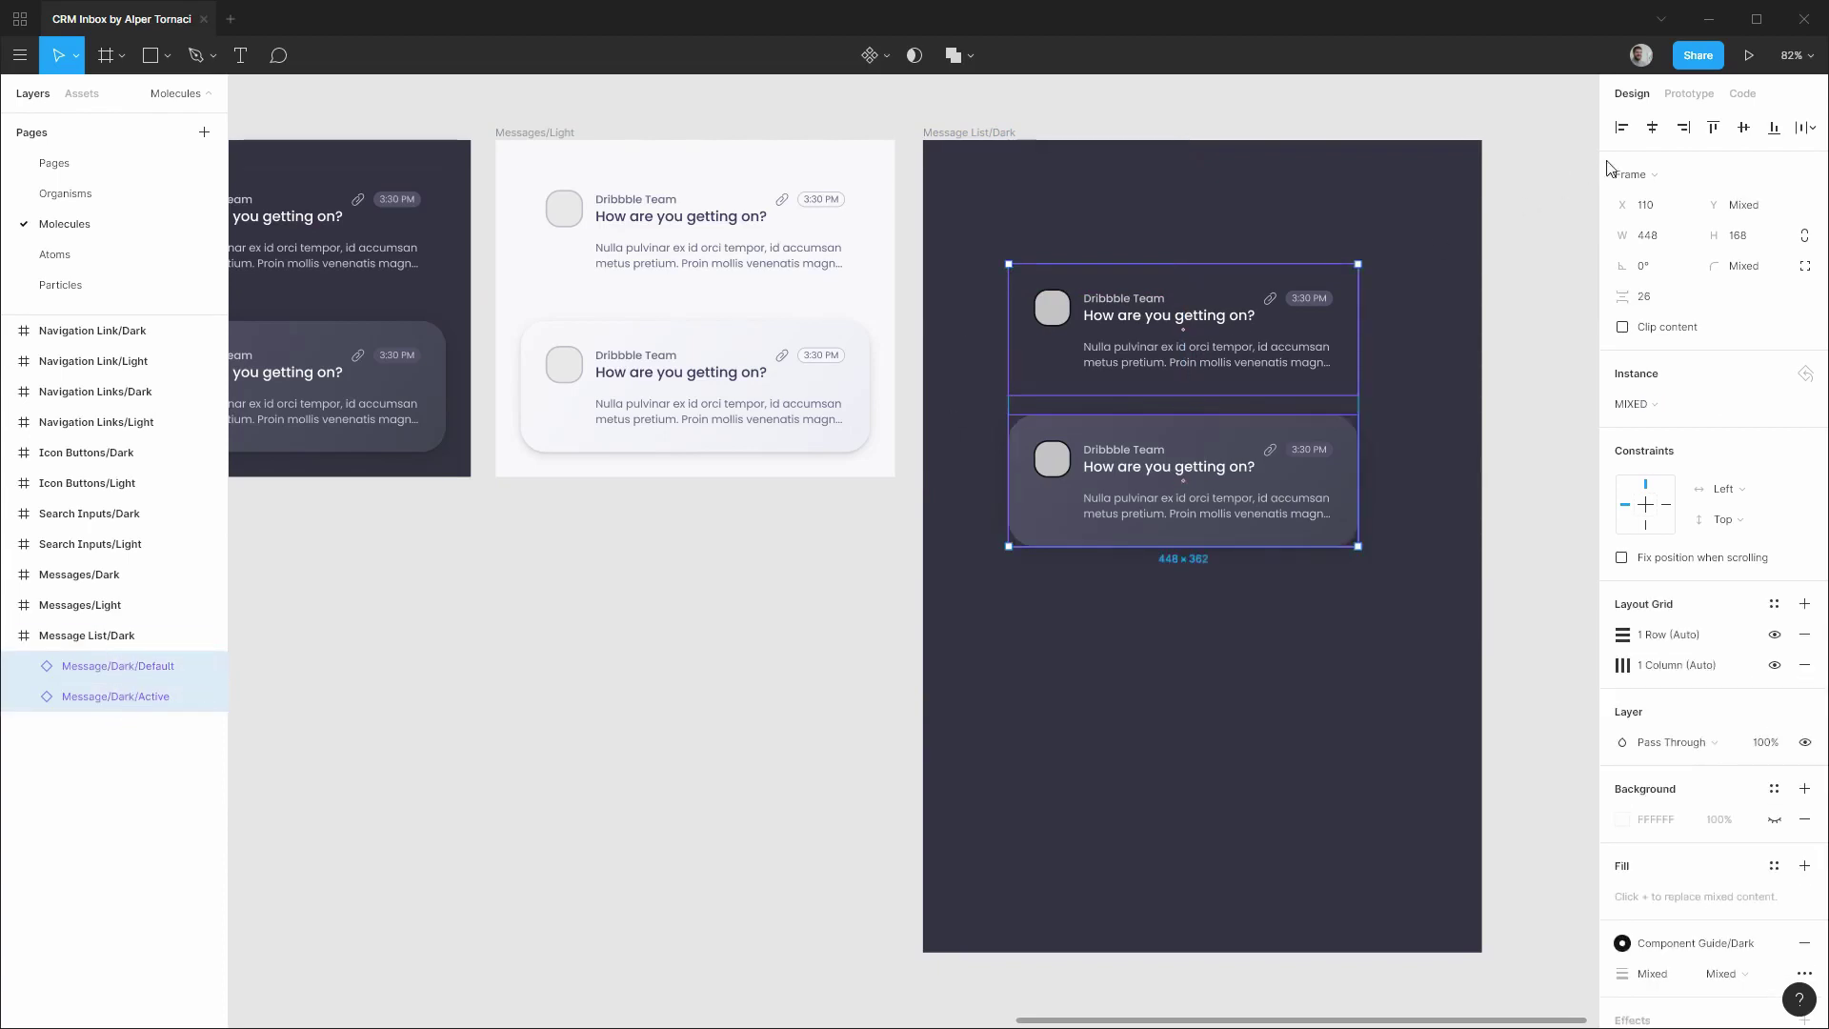
{"action": "left_click", "coordinate": [1807, 126]}
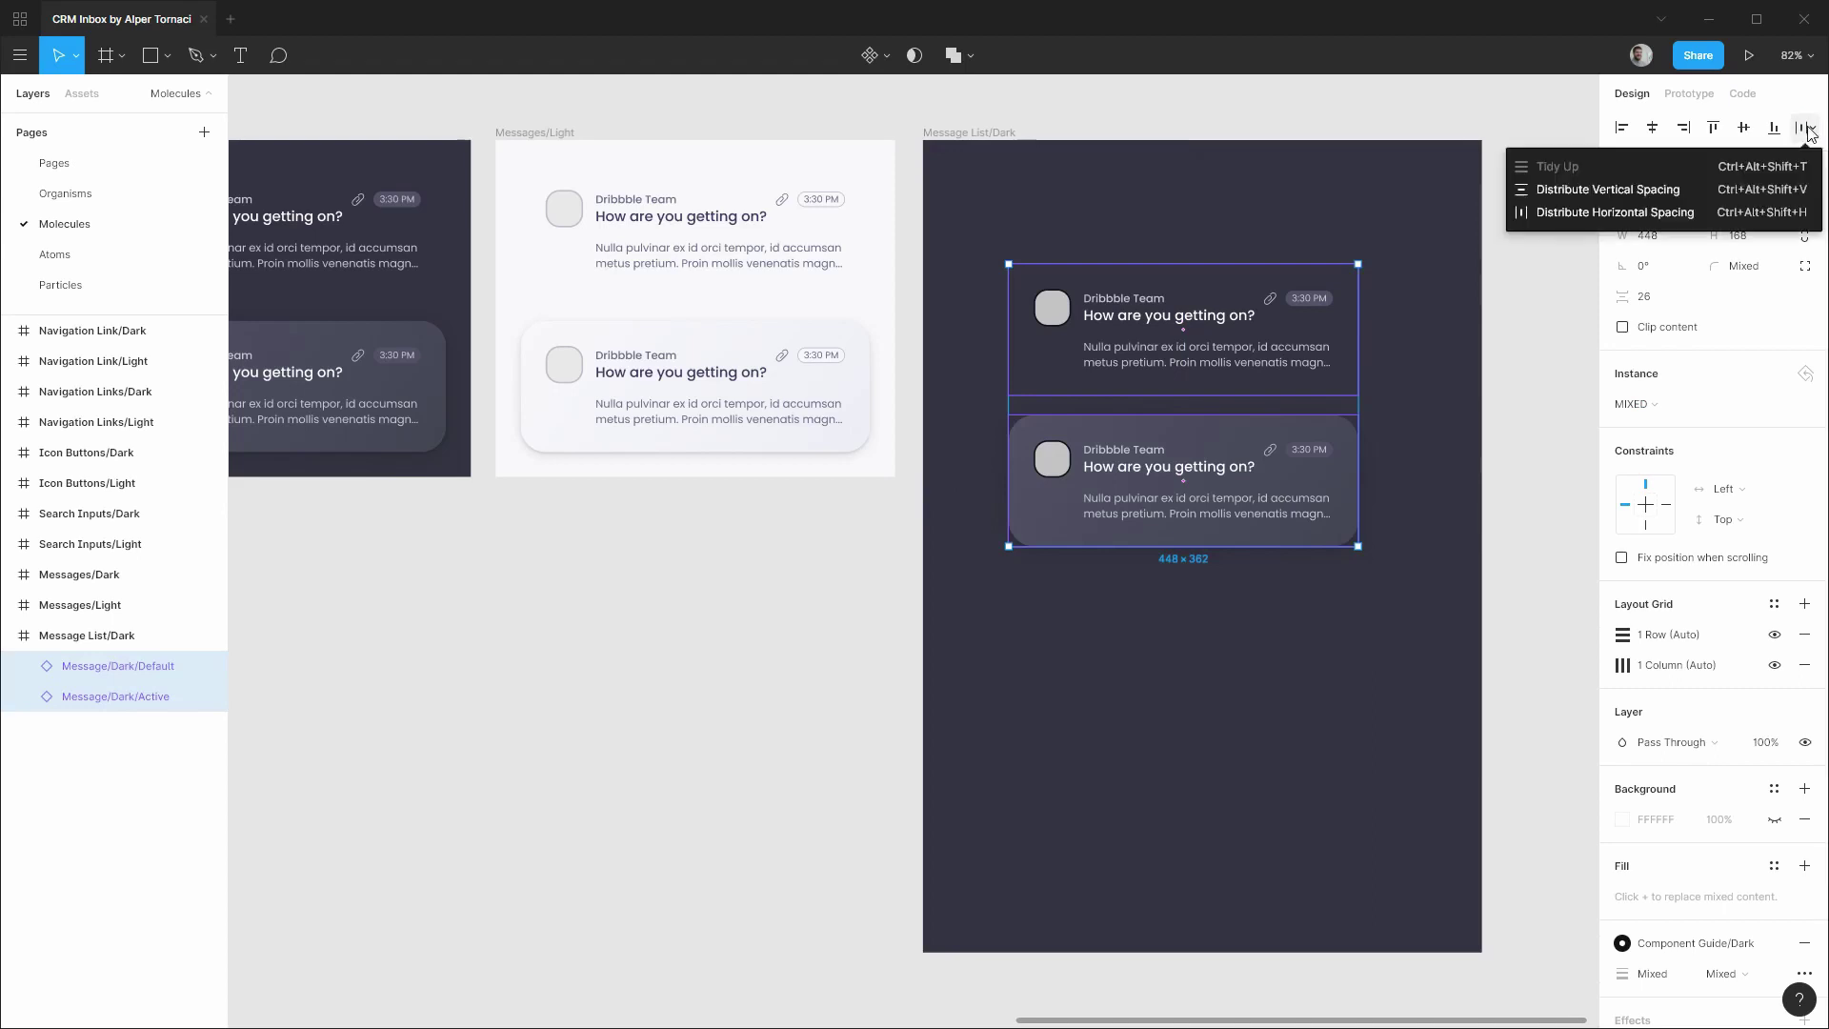
{"action": "left_click", "coordinate": [1669, 190]}
{"action": "left_click", "coordinate": [1662, 298]}
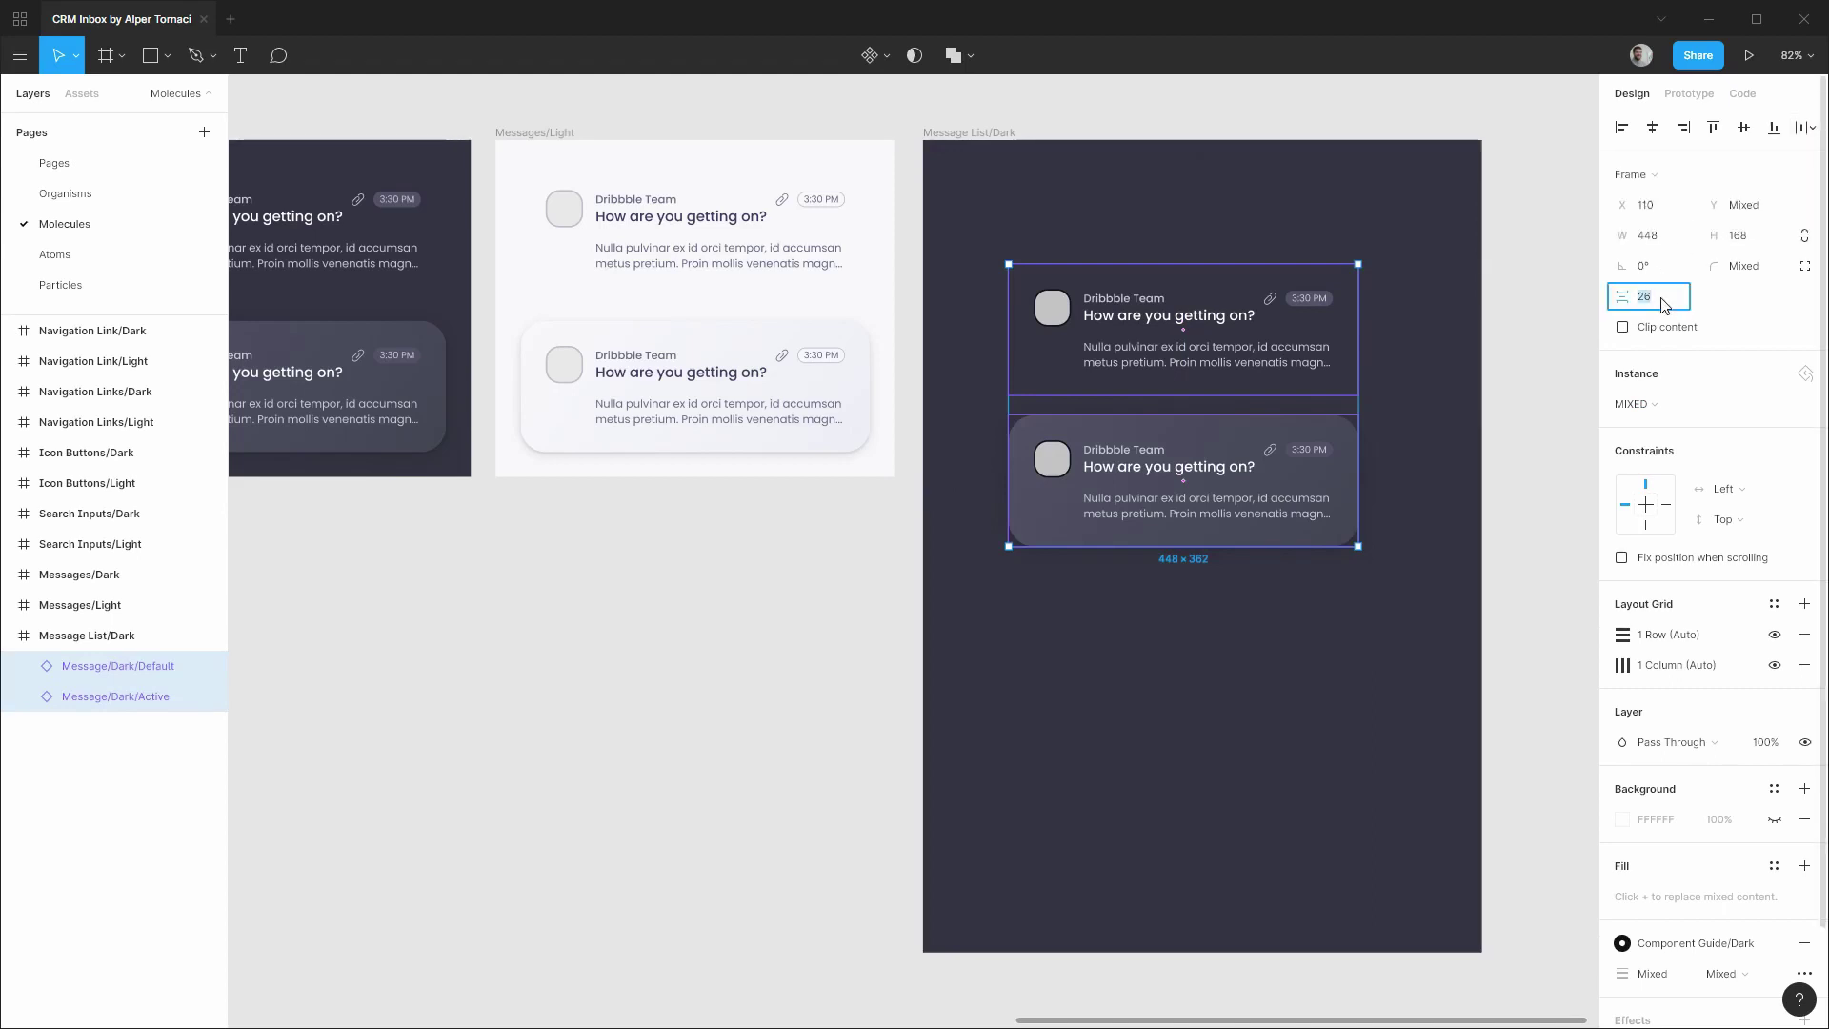
{"action": "key", "text": "Return"}
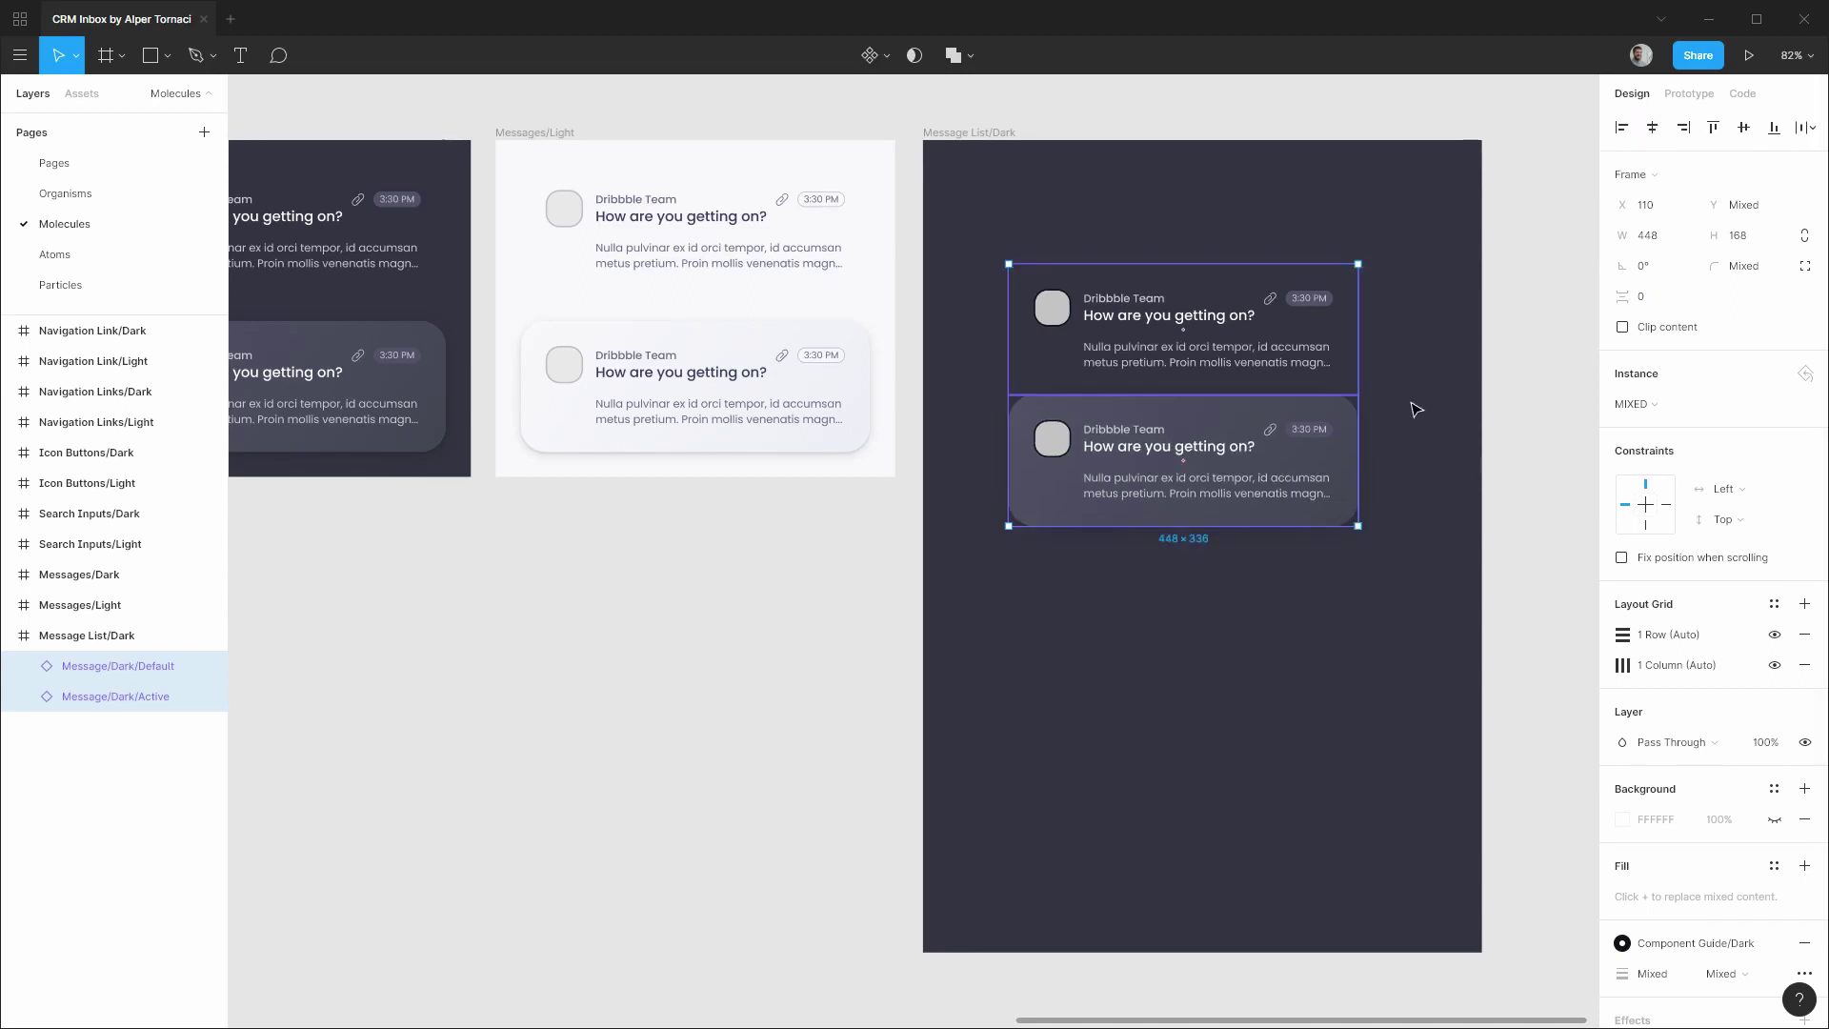
Duplicate the default message, order the copy last in the layers, and place it directly beneath the active message.
{"action": "left_click", "coordinate": [141, 665]}
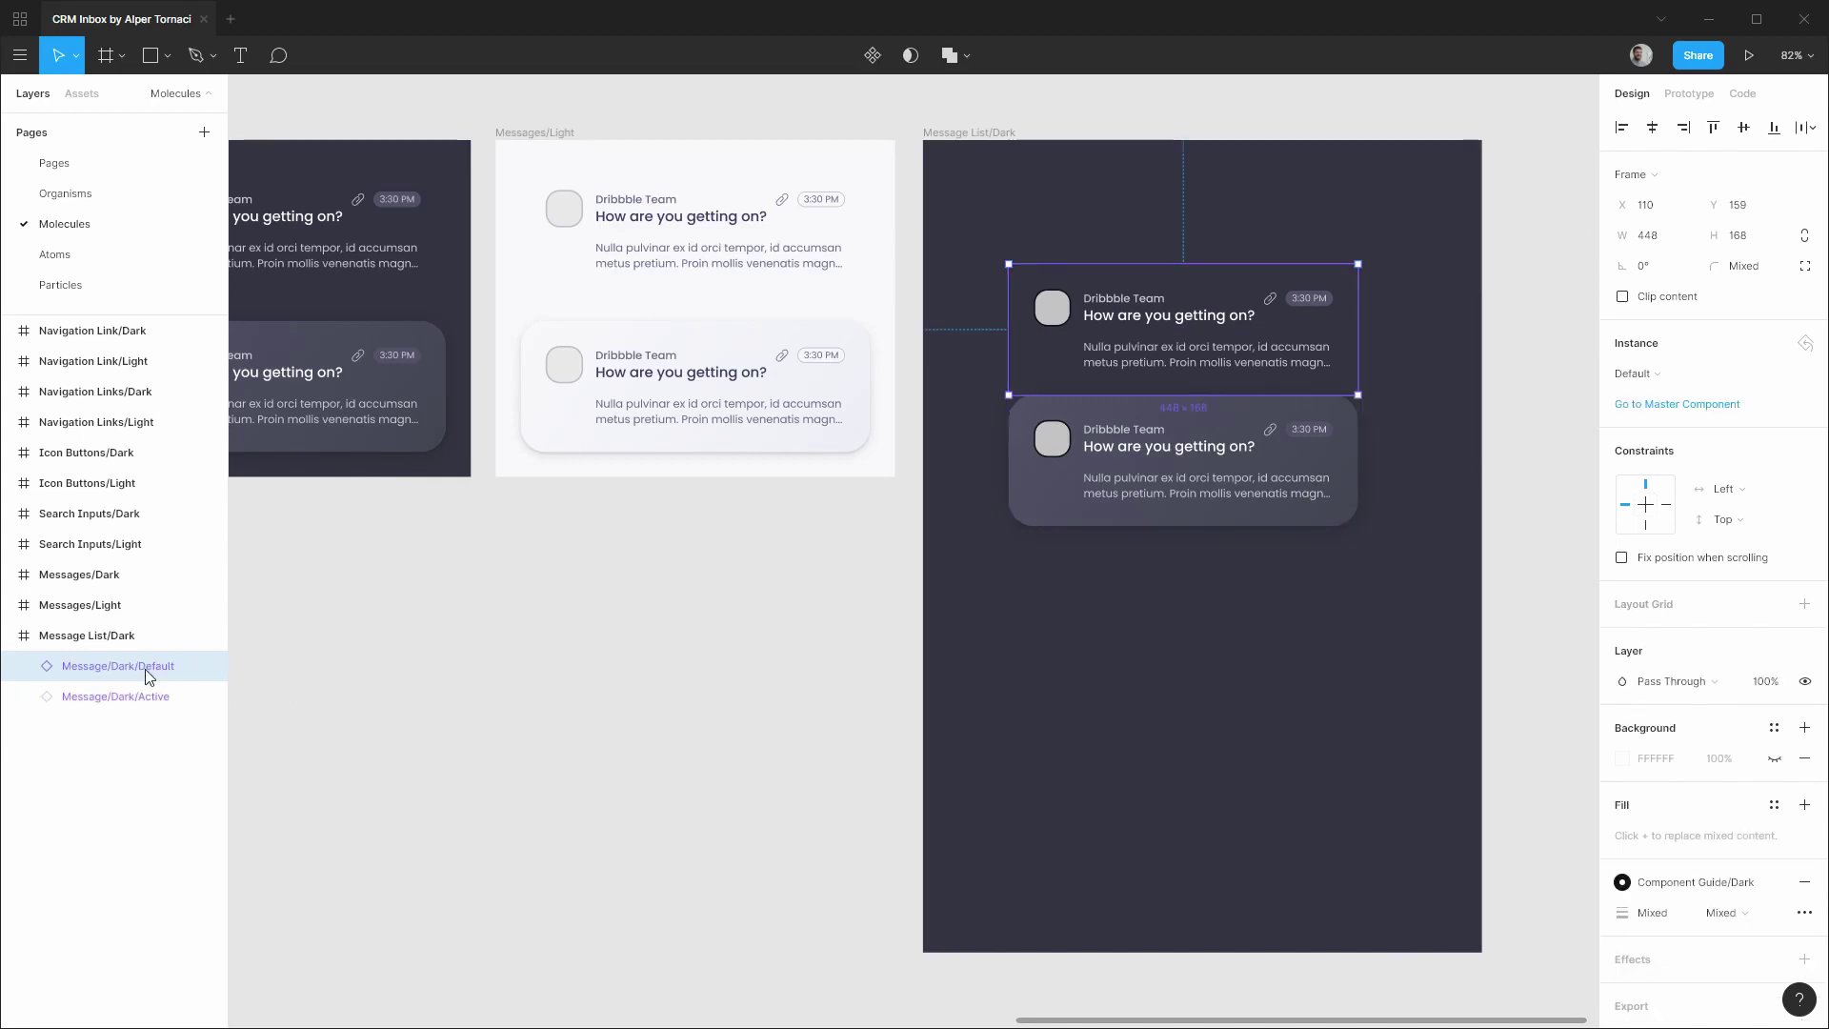
{"action": "key", "text": "ctrl+d"}
{"action": "left_click_drag", "start_coordinate": [148, 675], "coordinate": [213, 734]}
{"action": "left_click_drag", "start_coordinate": [1144, 344], "coordinate": [1130, 614]}
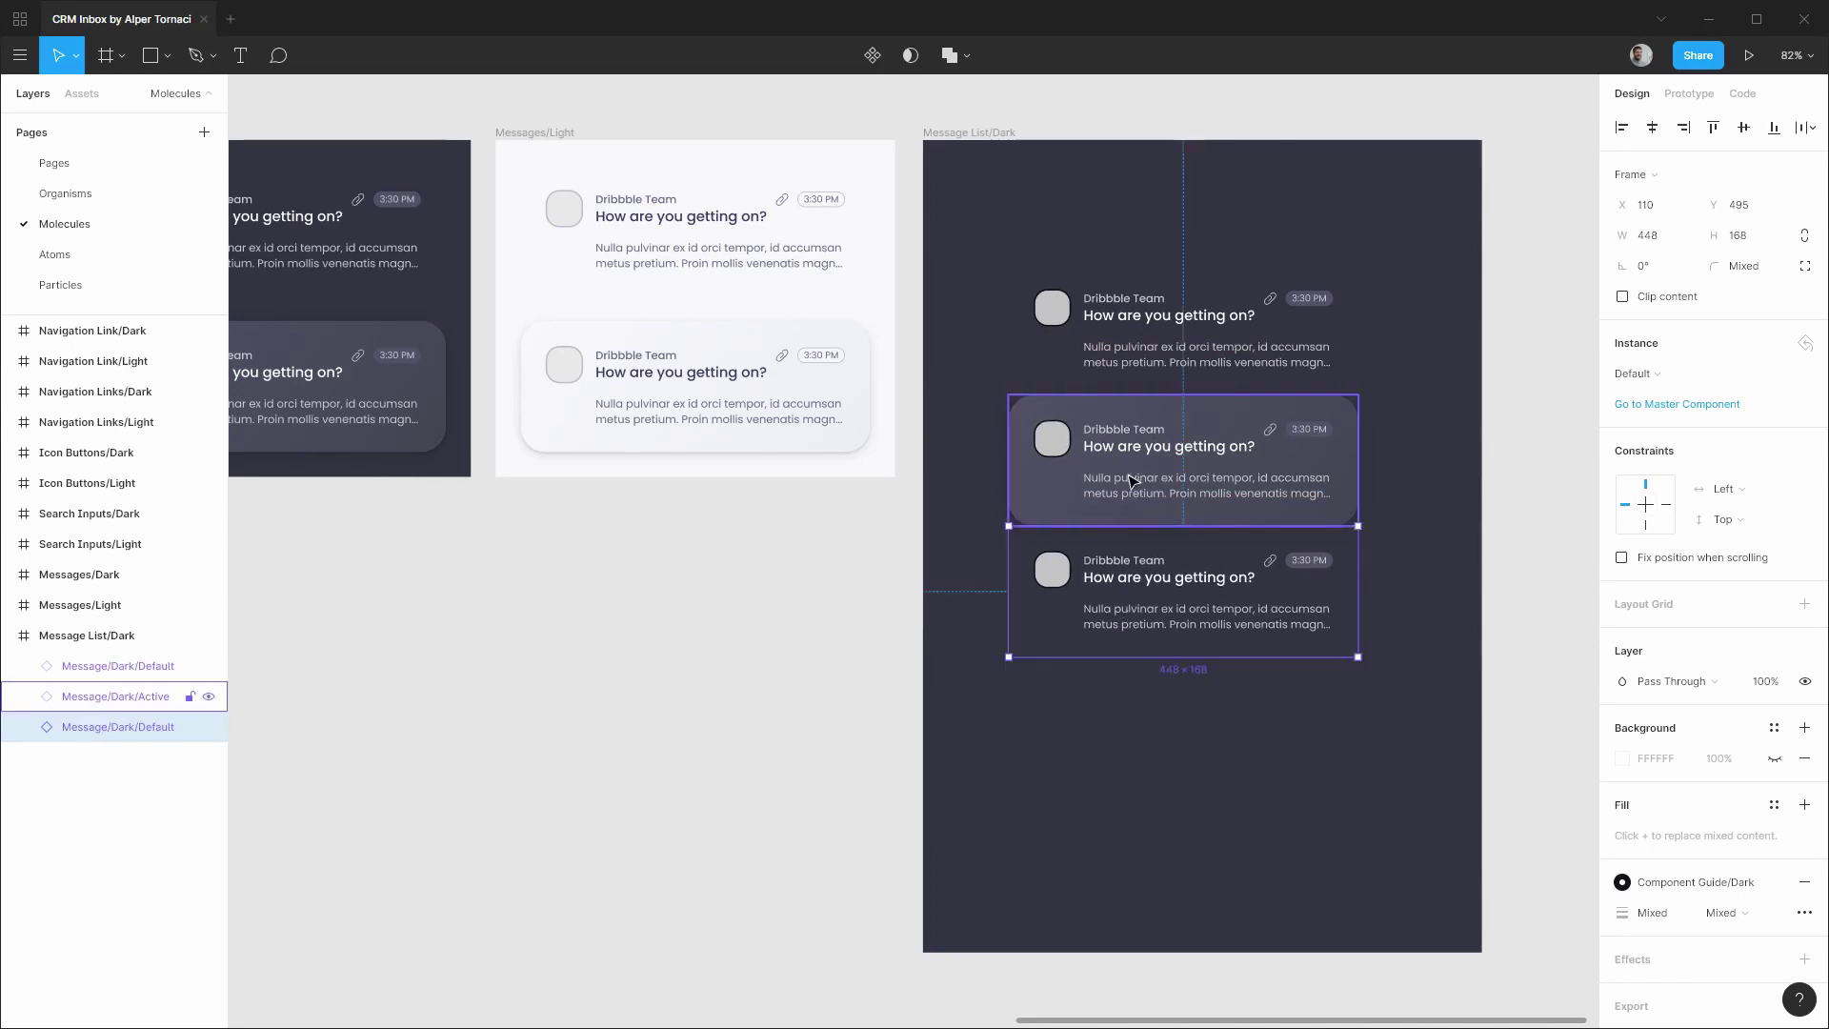
Duplicate the third message three more times to continue the list downward.
{"action": "key", "text": "ctrl+d"}
{"action": "key", "text": "ctrl+d"}
{"action": "scroll", "coordinate": [301, 754], "scroll_direction": "down", "scroll_amount": 3}
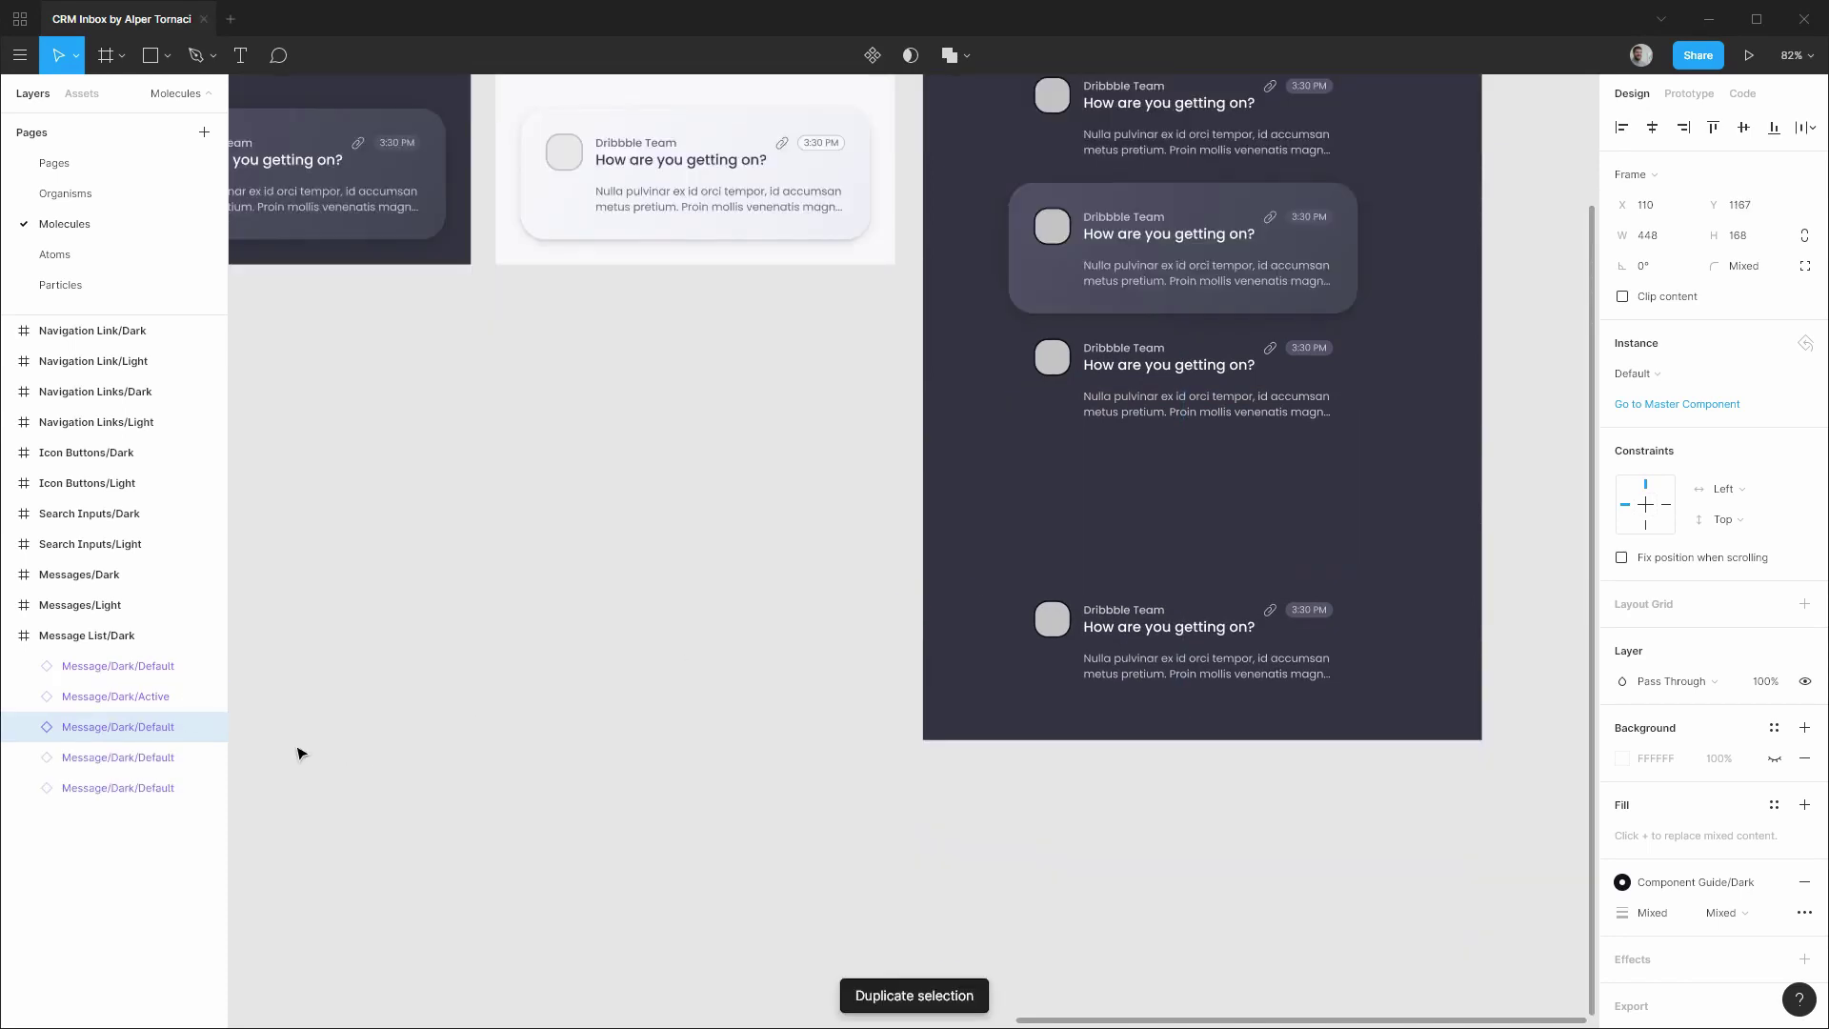
{"action": "scroll", "coordinate": [301, 753], "scroll_direction": "down", "scroll_amount": 3}
{"action": "key", "text": "ctrl+d"}
{"action": "scroll", "coordinate": [1125, 538], "scroll_direction": "up", "scroll_amount": 3}
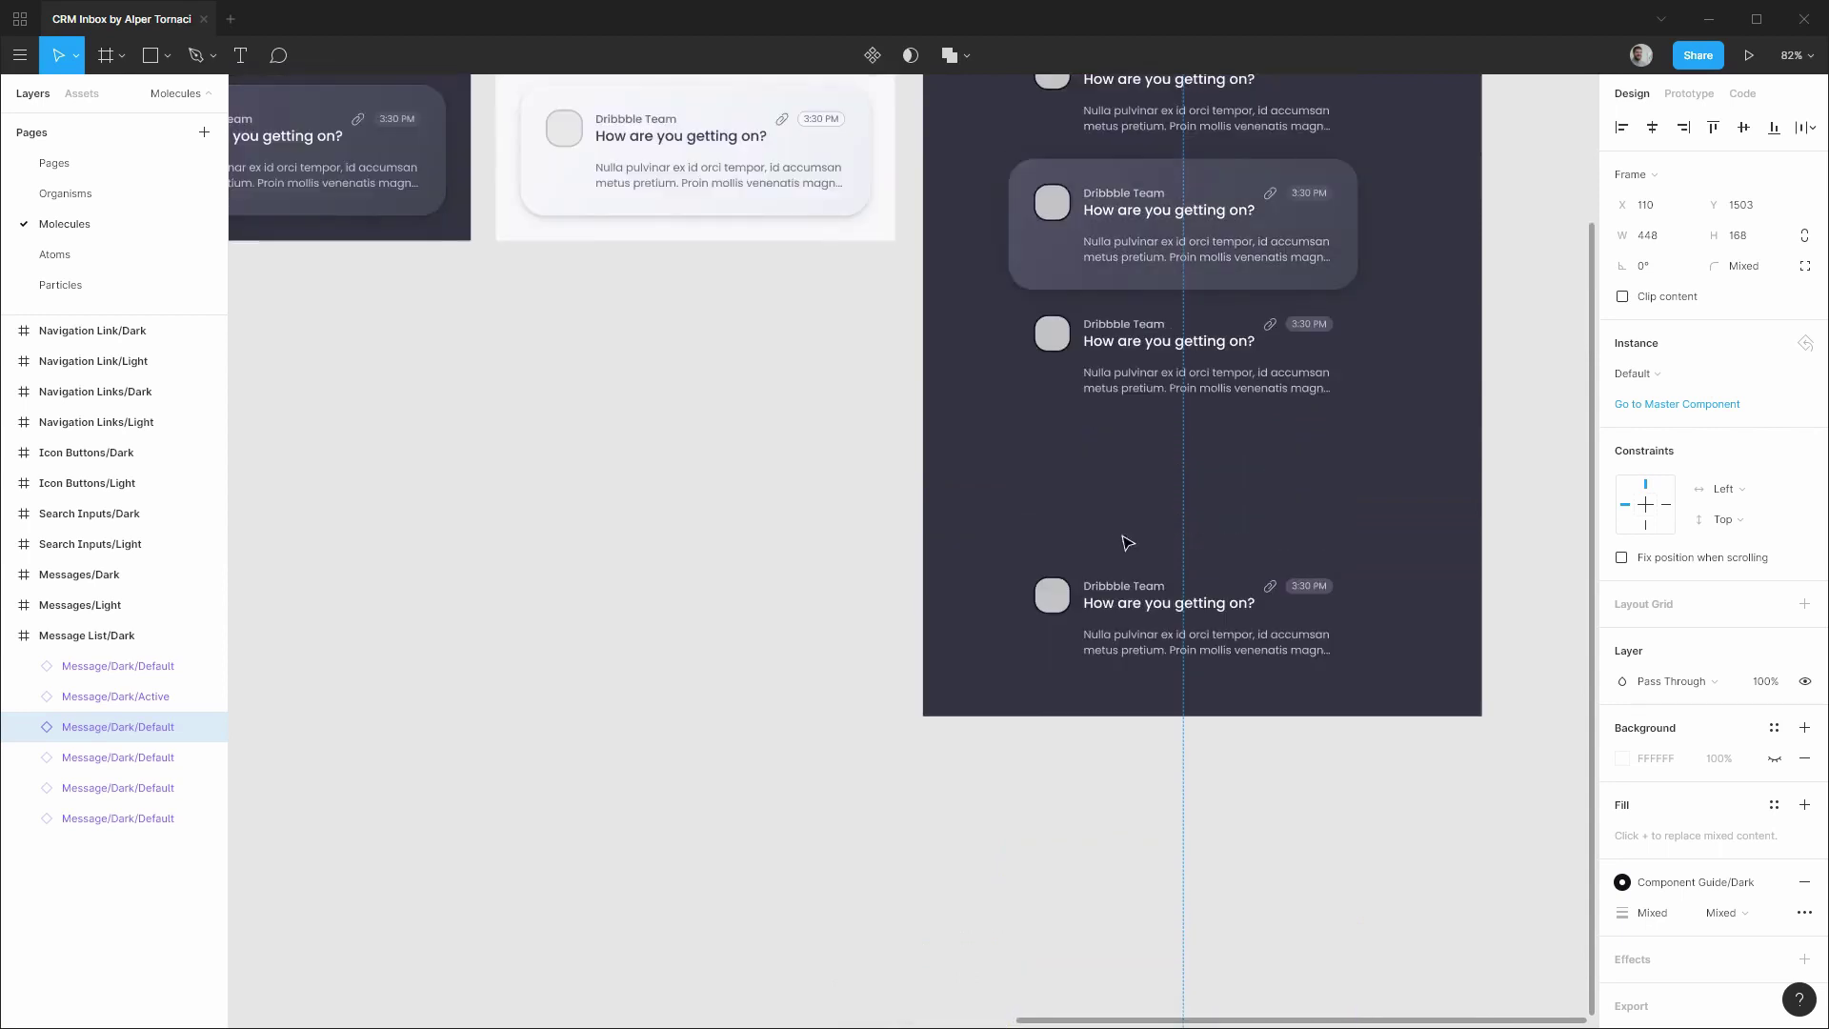
Distribute all six messages vertically and set the spacing between them to 0.
{"action": "left_click", "coordinate": [124, 666]}
{"action": "left_click", "coordinate": [143, 820], "text": "shift"}
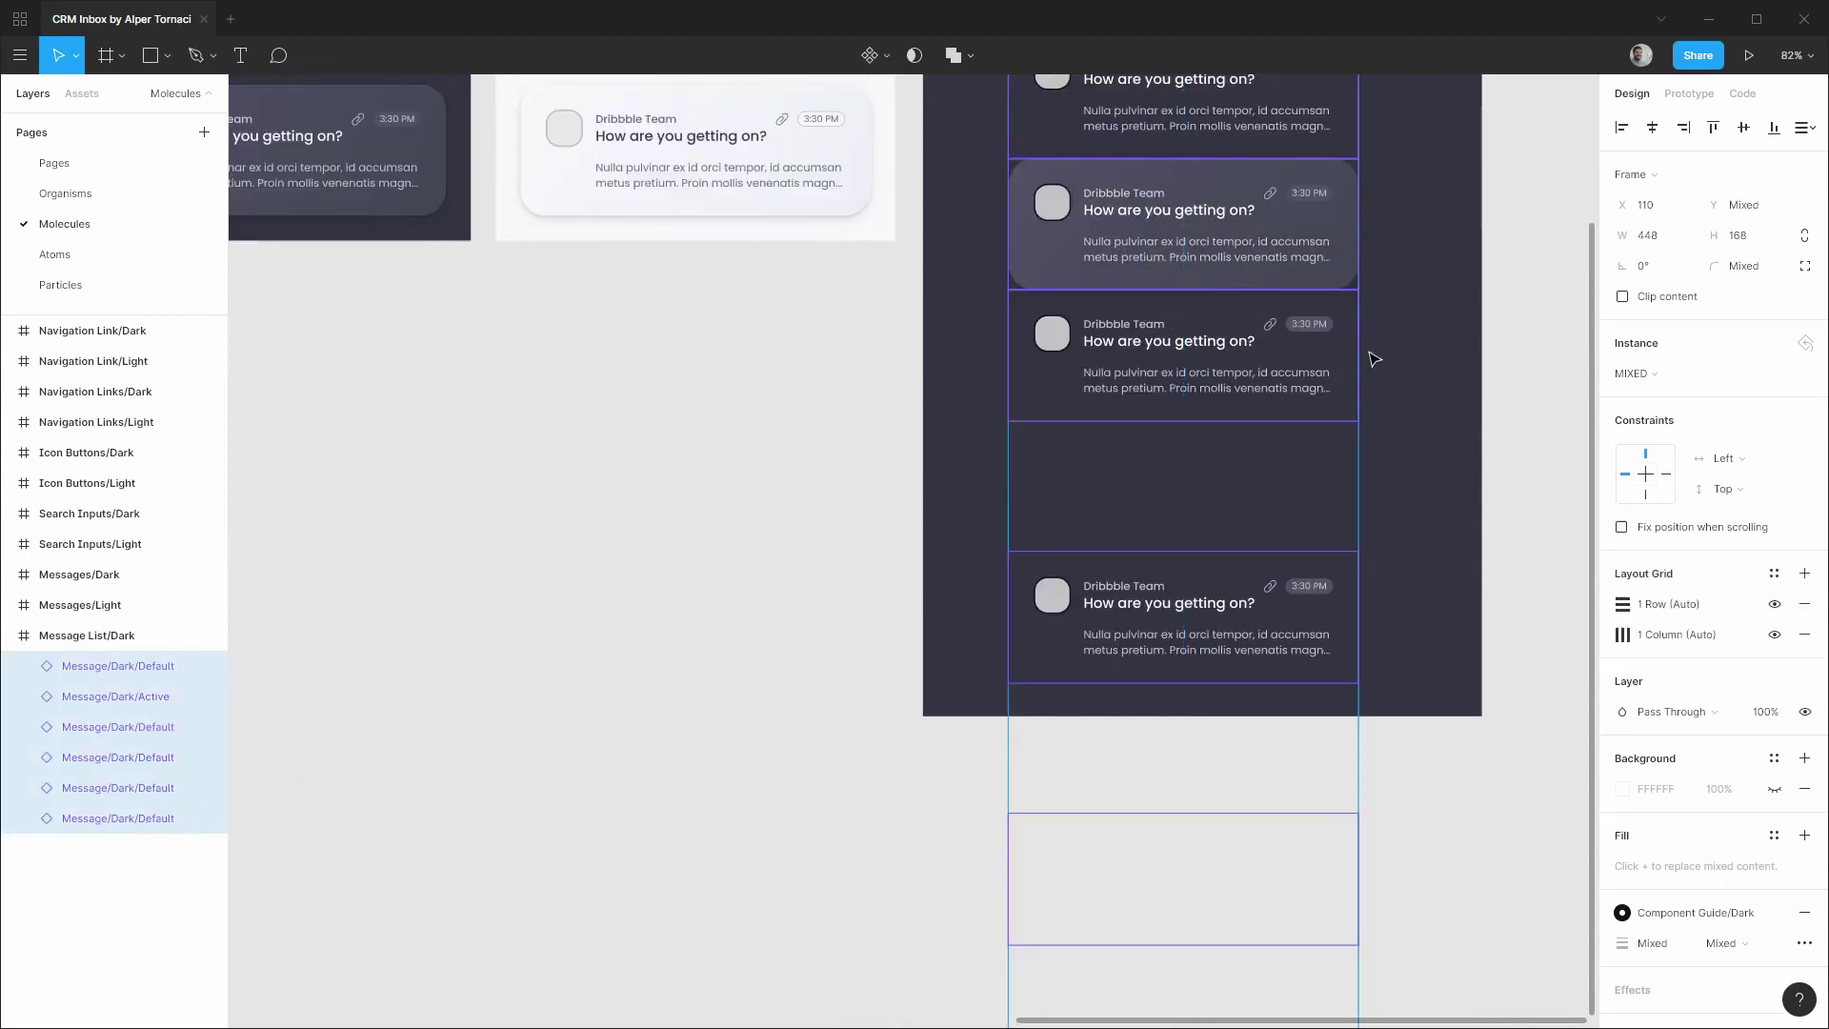
{"action": "left_click", "coordinate": [1804, 126]}
{"action": "left_click", "coordinate": [1662, 187]}
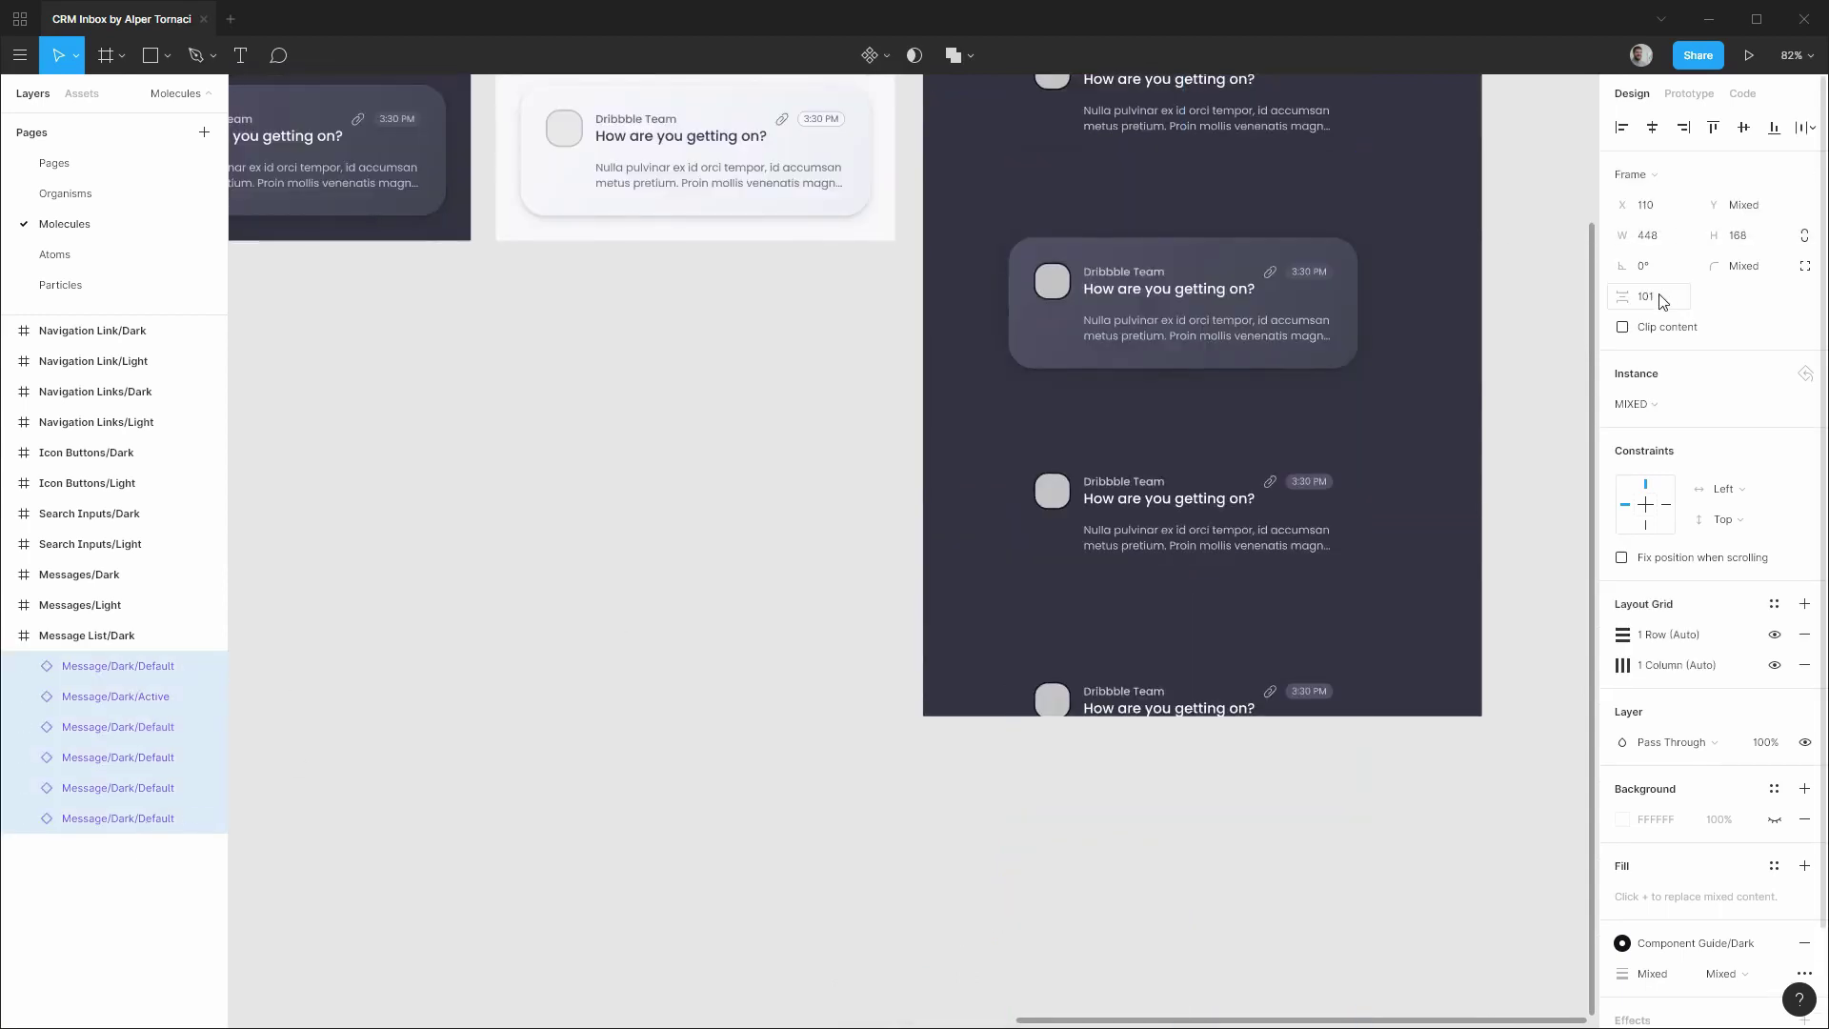
{"action": "left_click", "coordinate": [1663, 302]}
{"action": "type", "text": "0"}
{"action": "key", "text": "Return"}
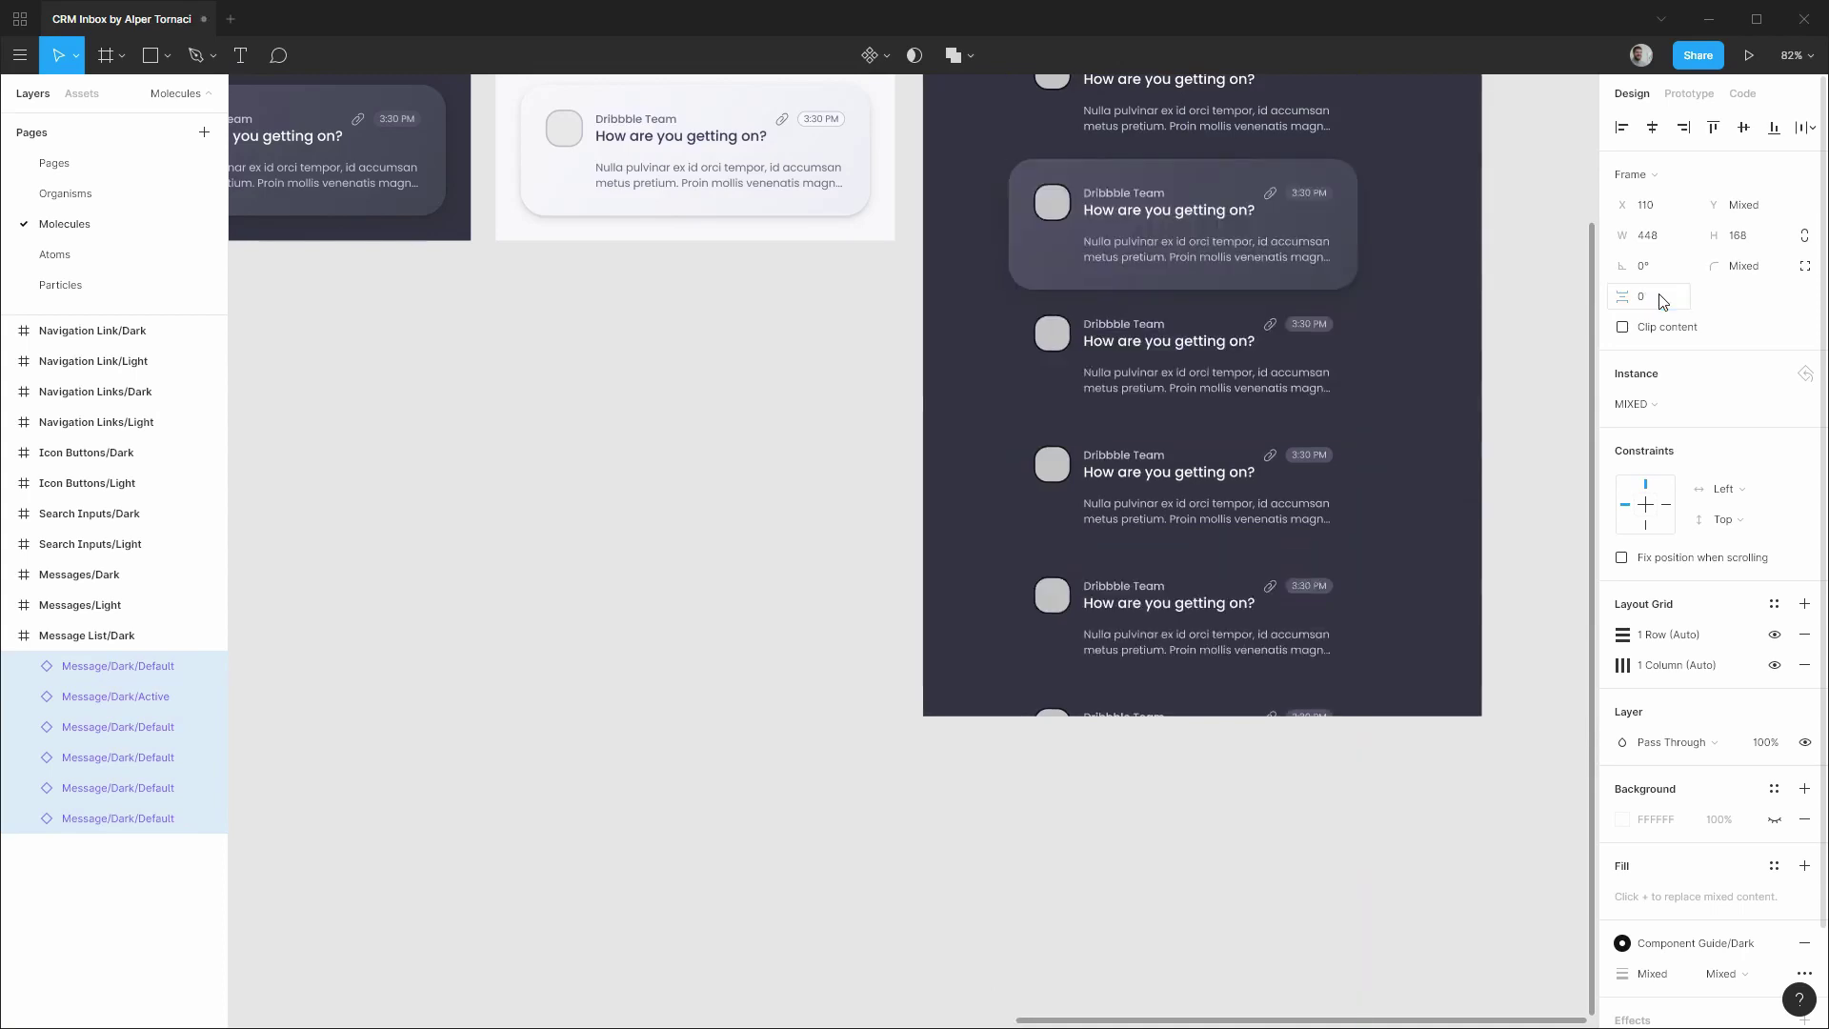
{"action": "scroll", "coordinate": [1300, 519], "scroll_direction": "up", "scroll_amount": 2}
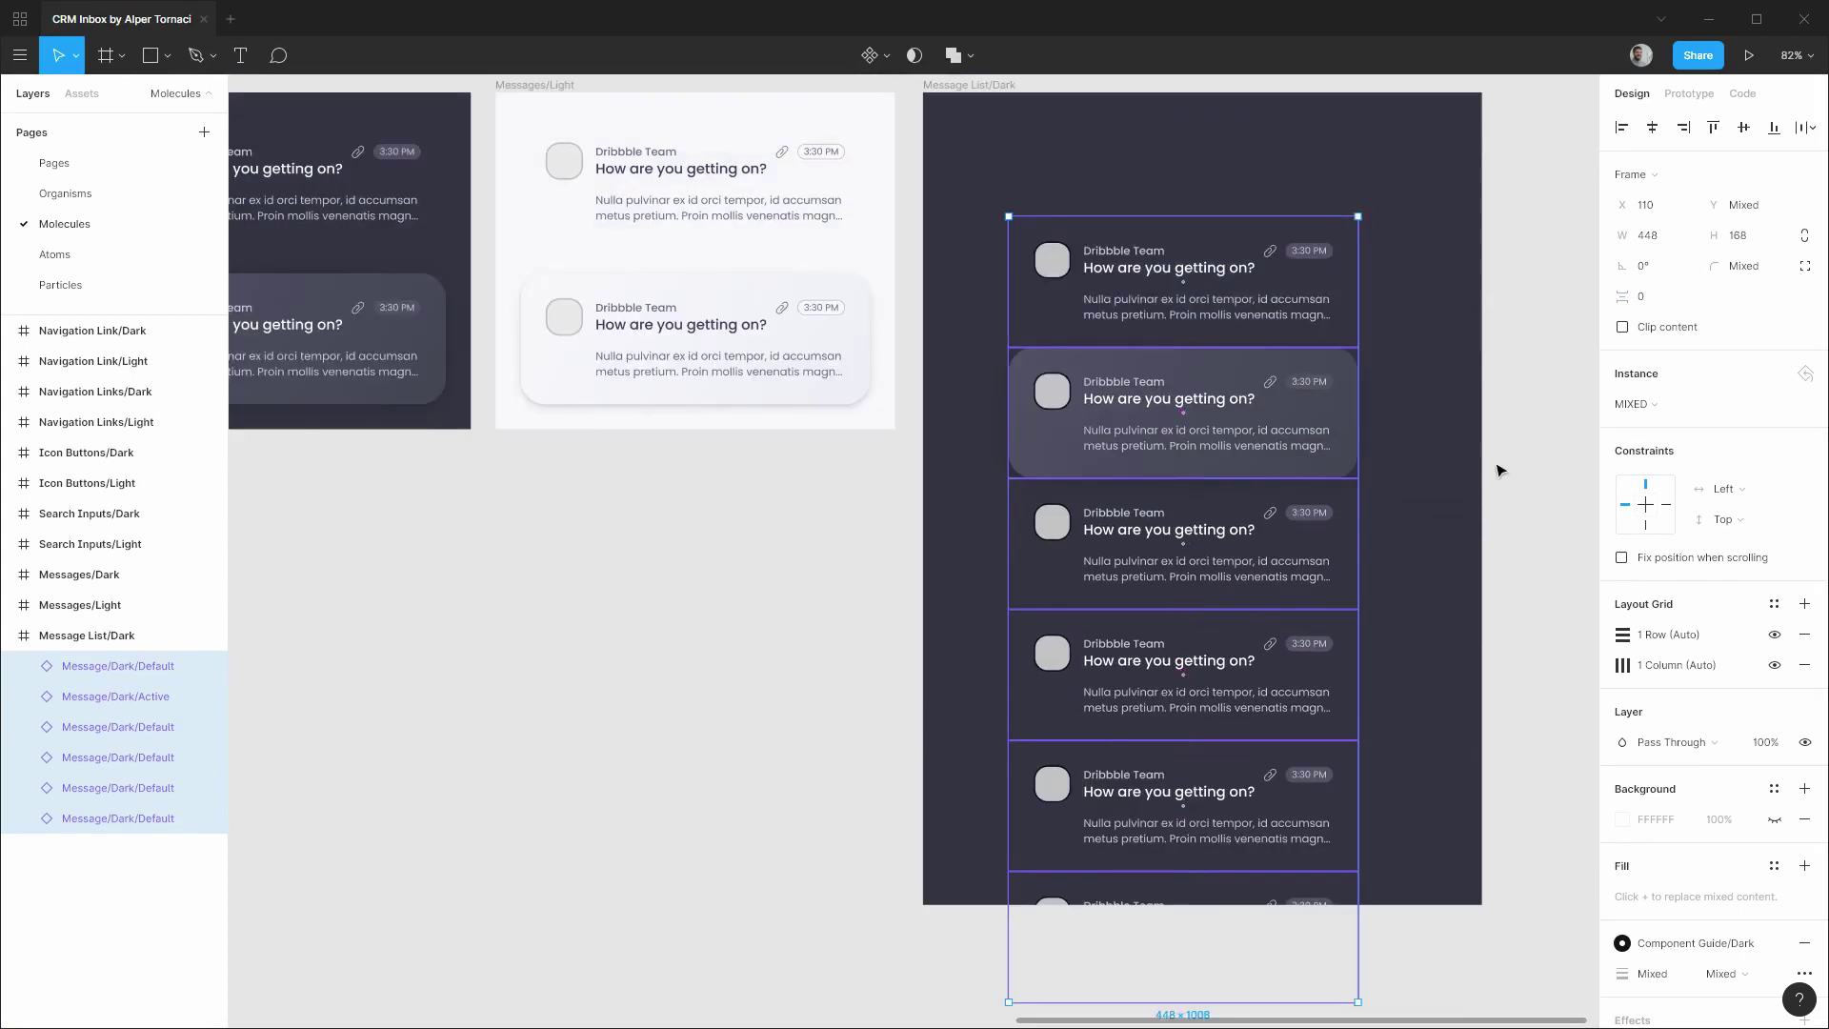
{"action": "left_click", "coordinate": [1550, 460]}
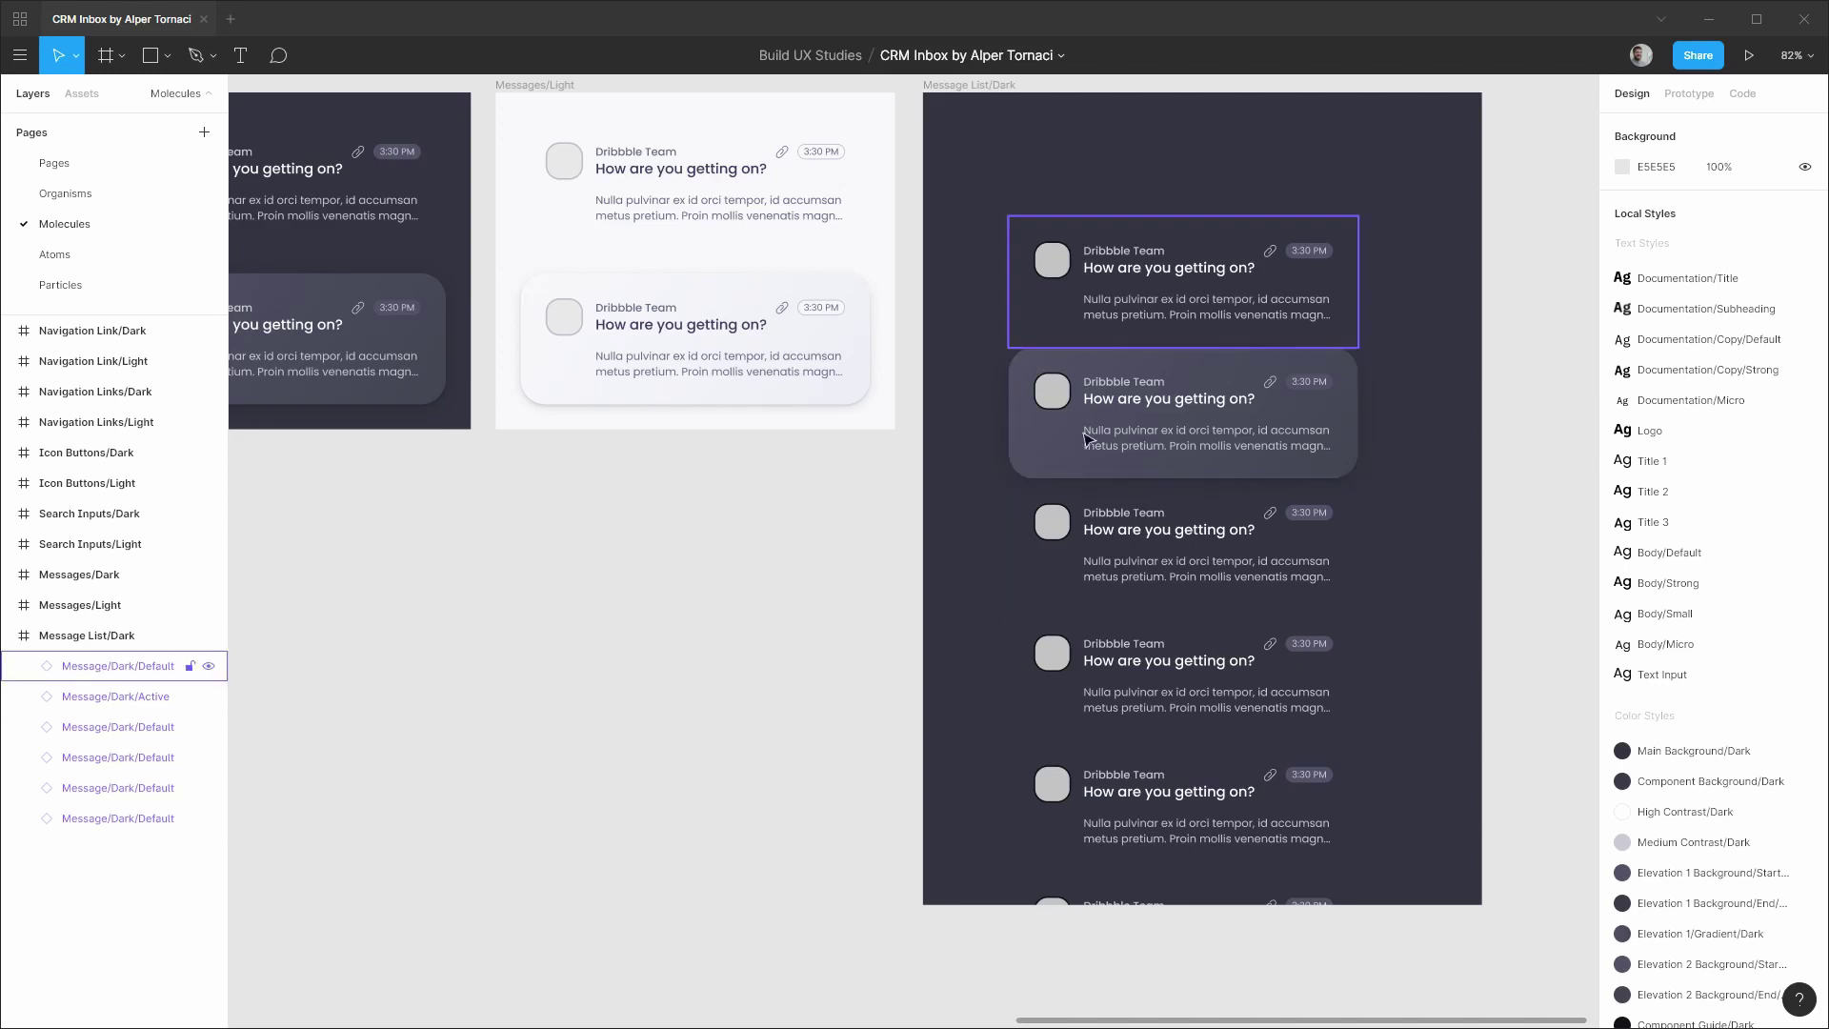
Review the stacked messages and return to the Pages page to check the inbox list in the dark design.
{"action": "scroll", "coordinate": [1103, 479], "scroll_direction": "up", "scroll_amount": 1}
{"action": "scroll", "coordinate": [1102, 479], "scroll_direction": "up", "scroll_amount": 1}
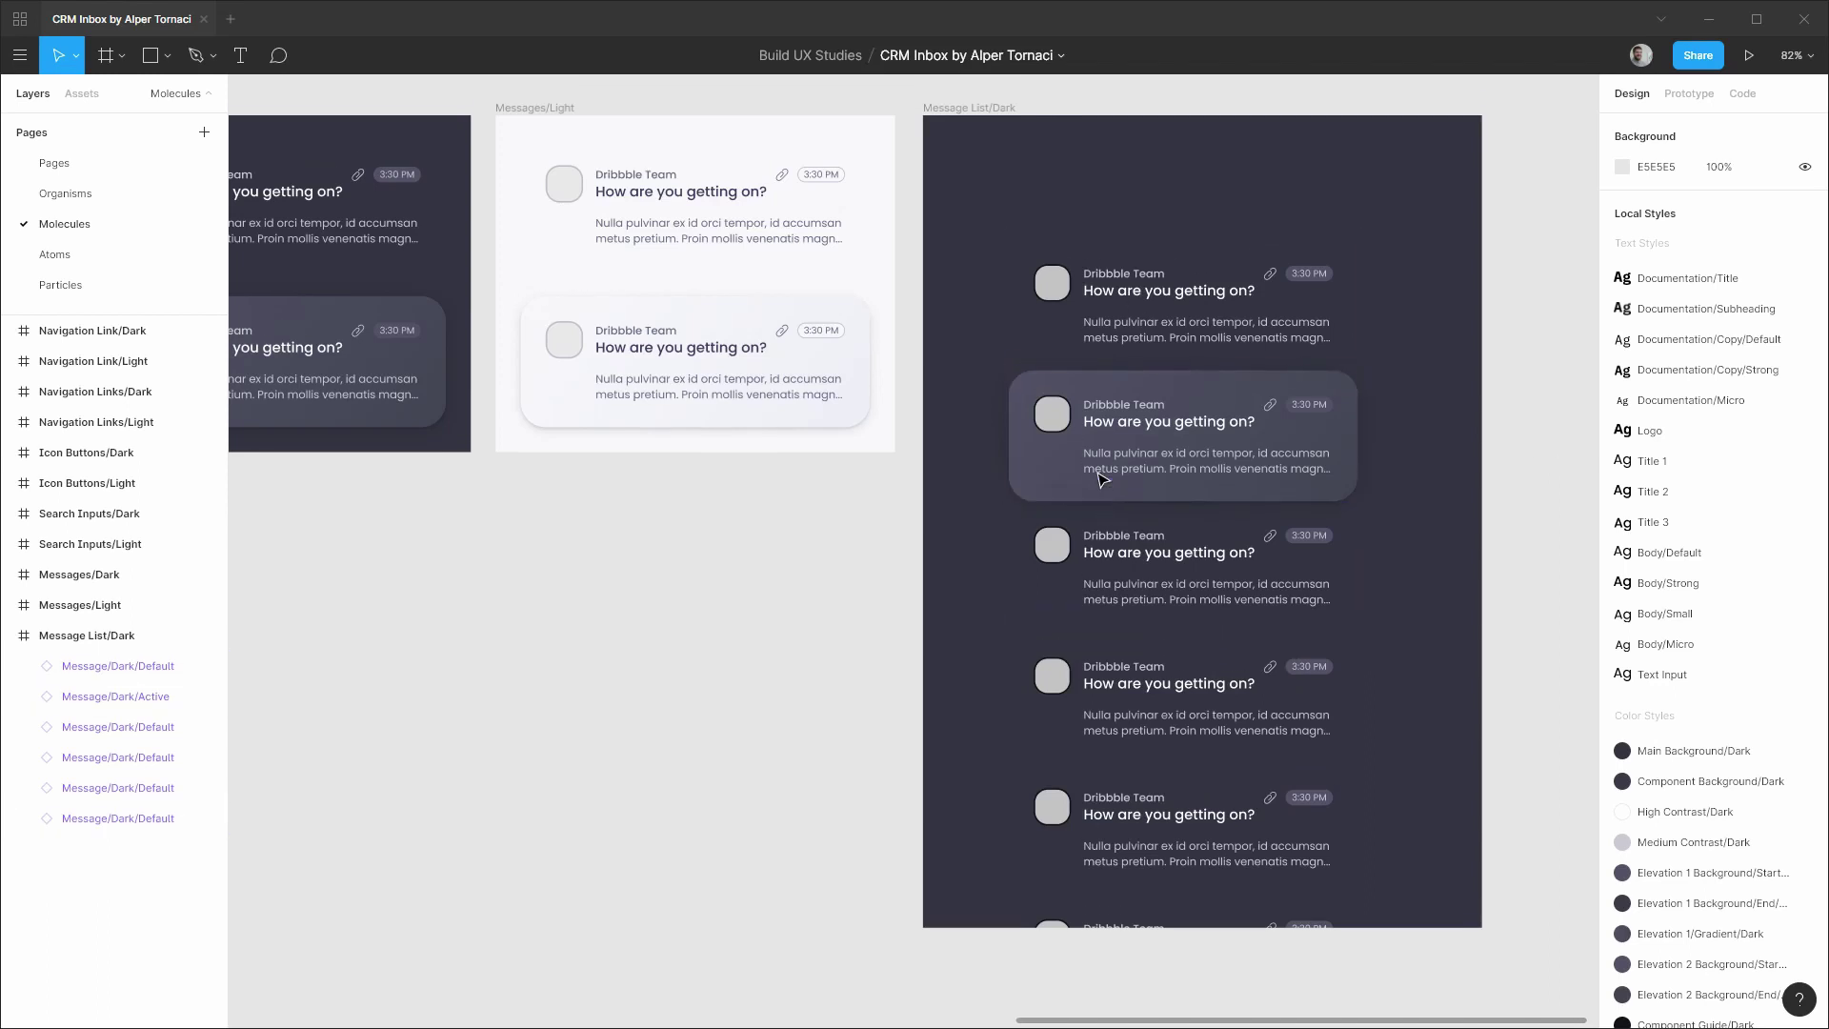
{"action": "left_click", "coordinate": [112, 167]}
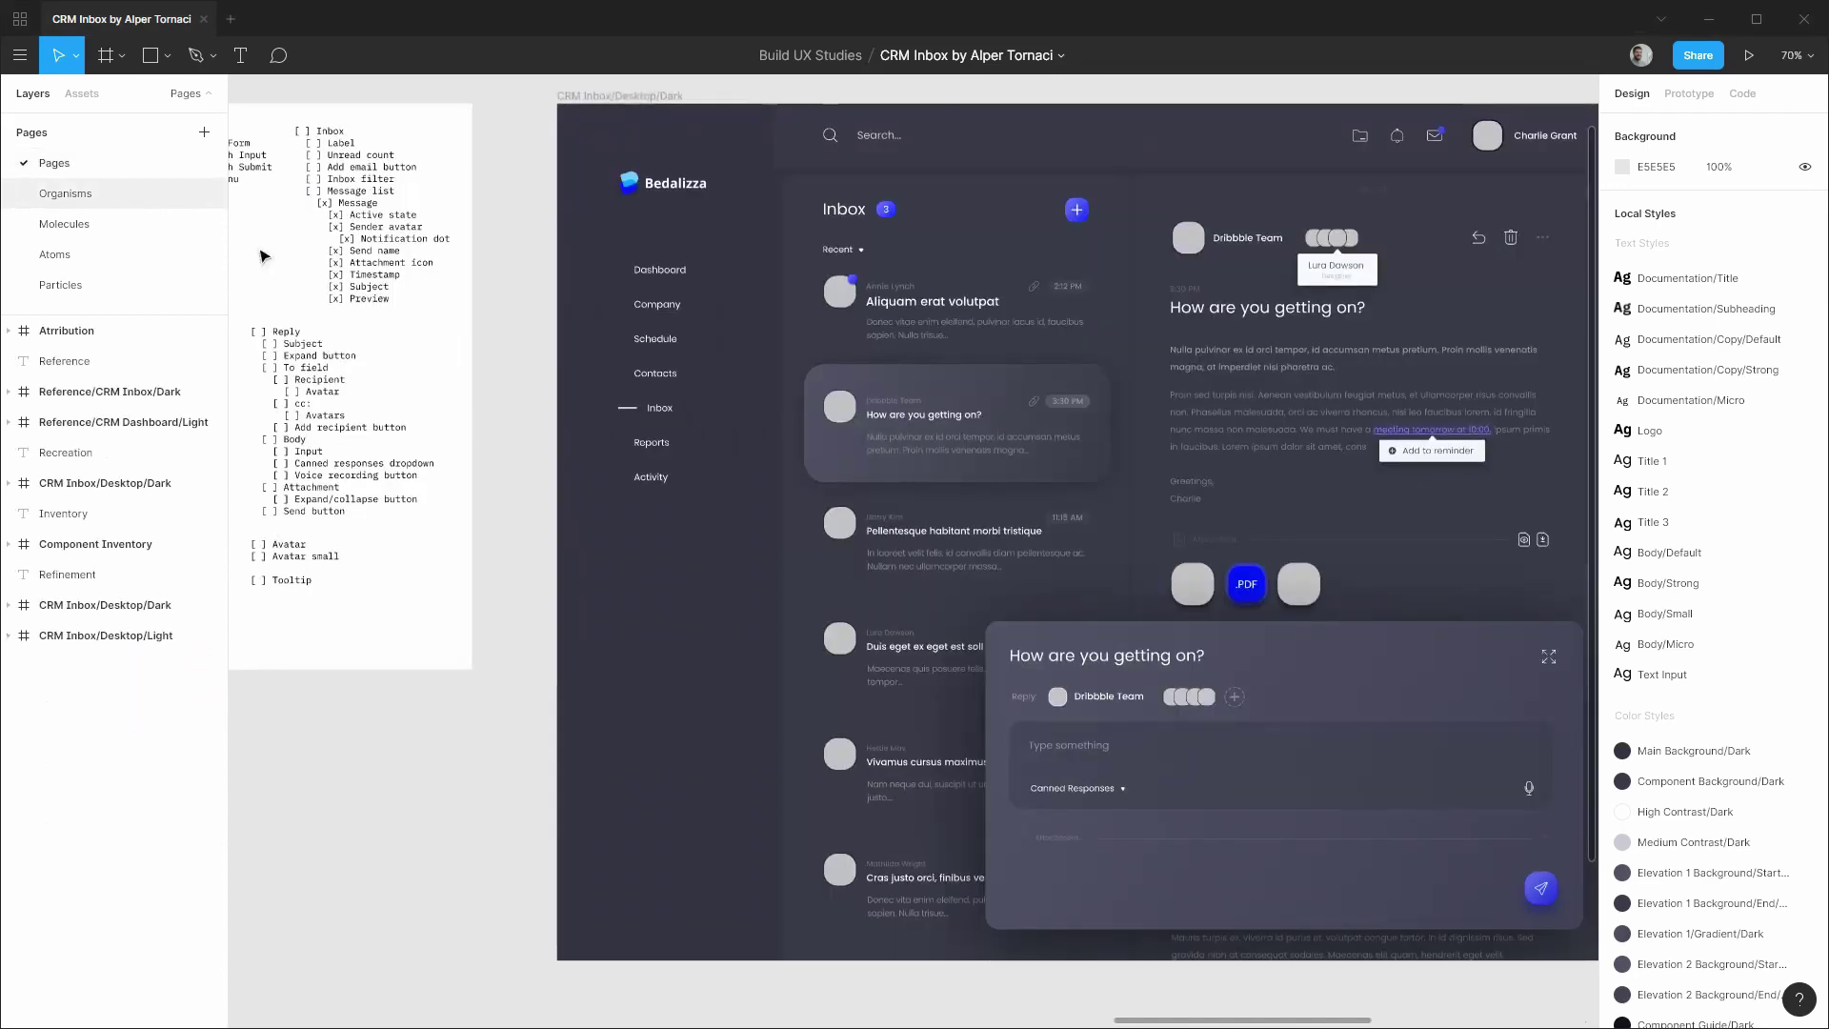
Check the size of the Inbox group in the dark desktop design and return to the Molecules page.
{"action": "left_click", "coordinate": [968, 241]}
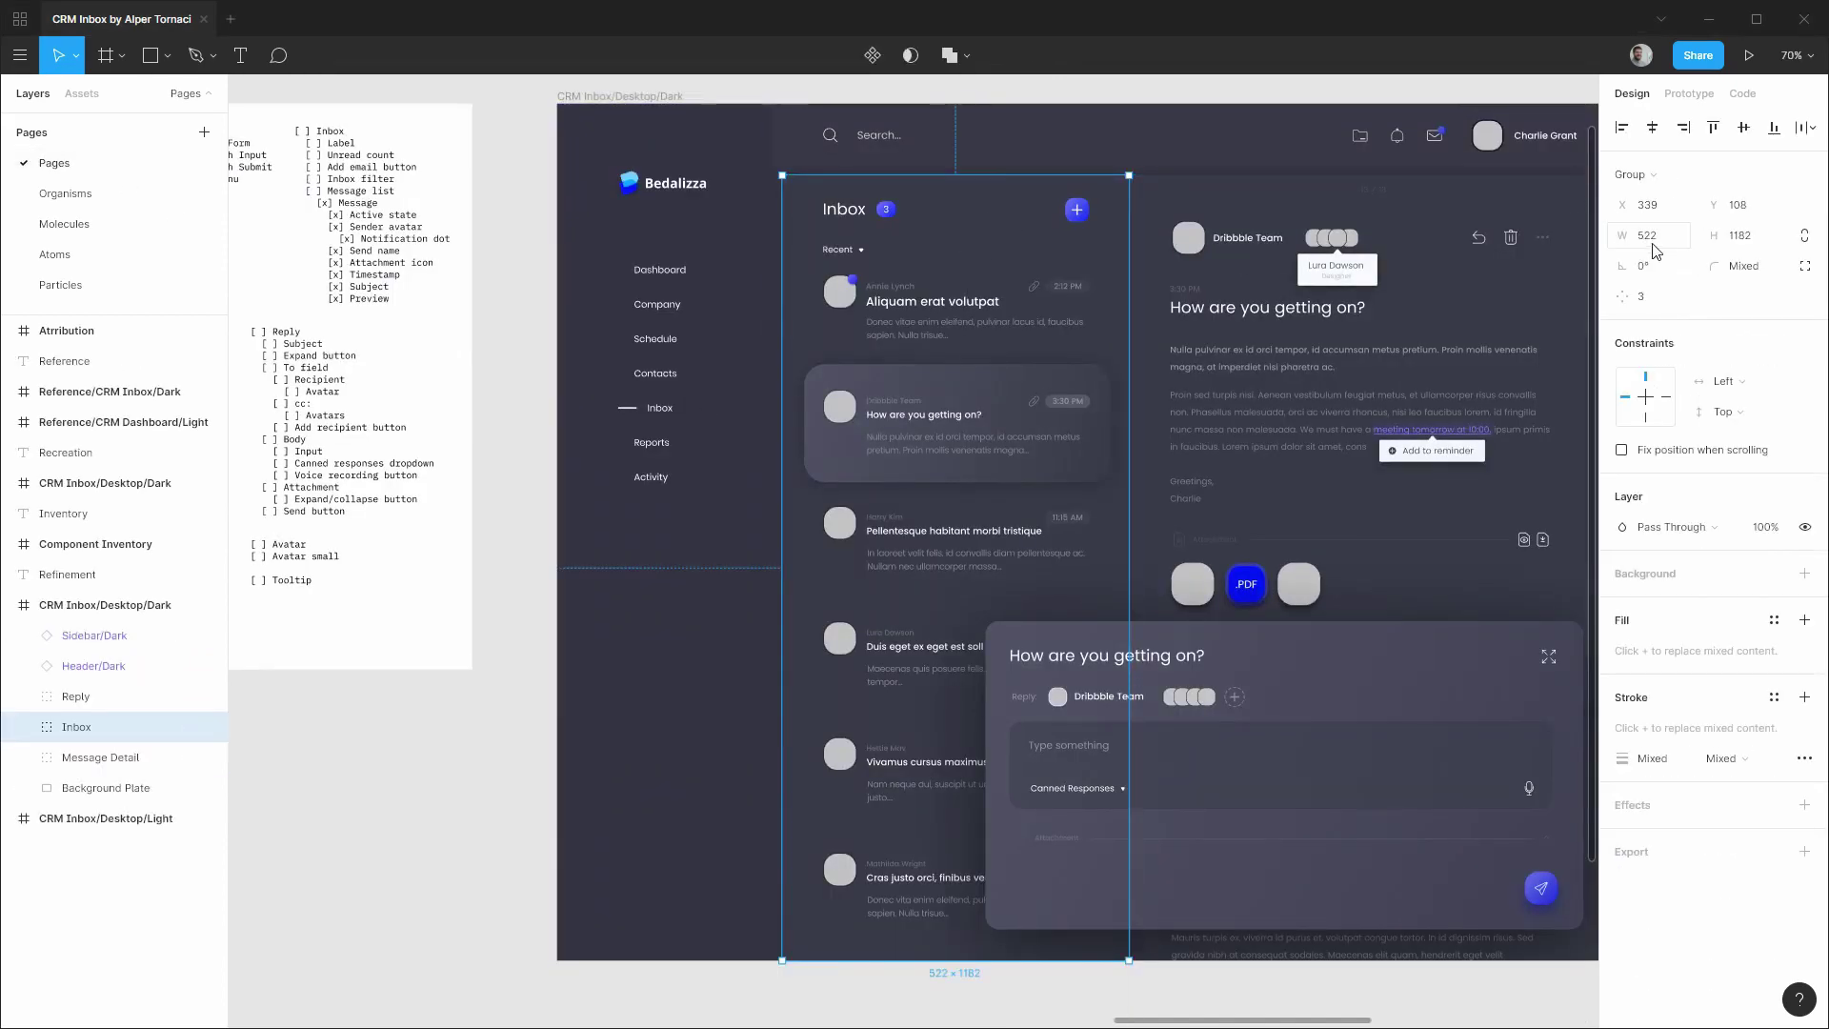
{"action": "scroll", "coordinate": [1032, 295], "scroll_direction": "down", "scroll_amount": 2}
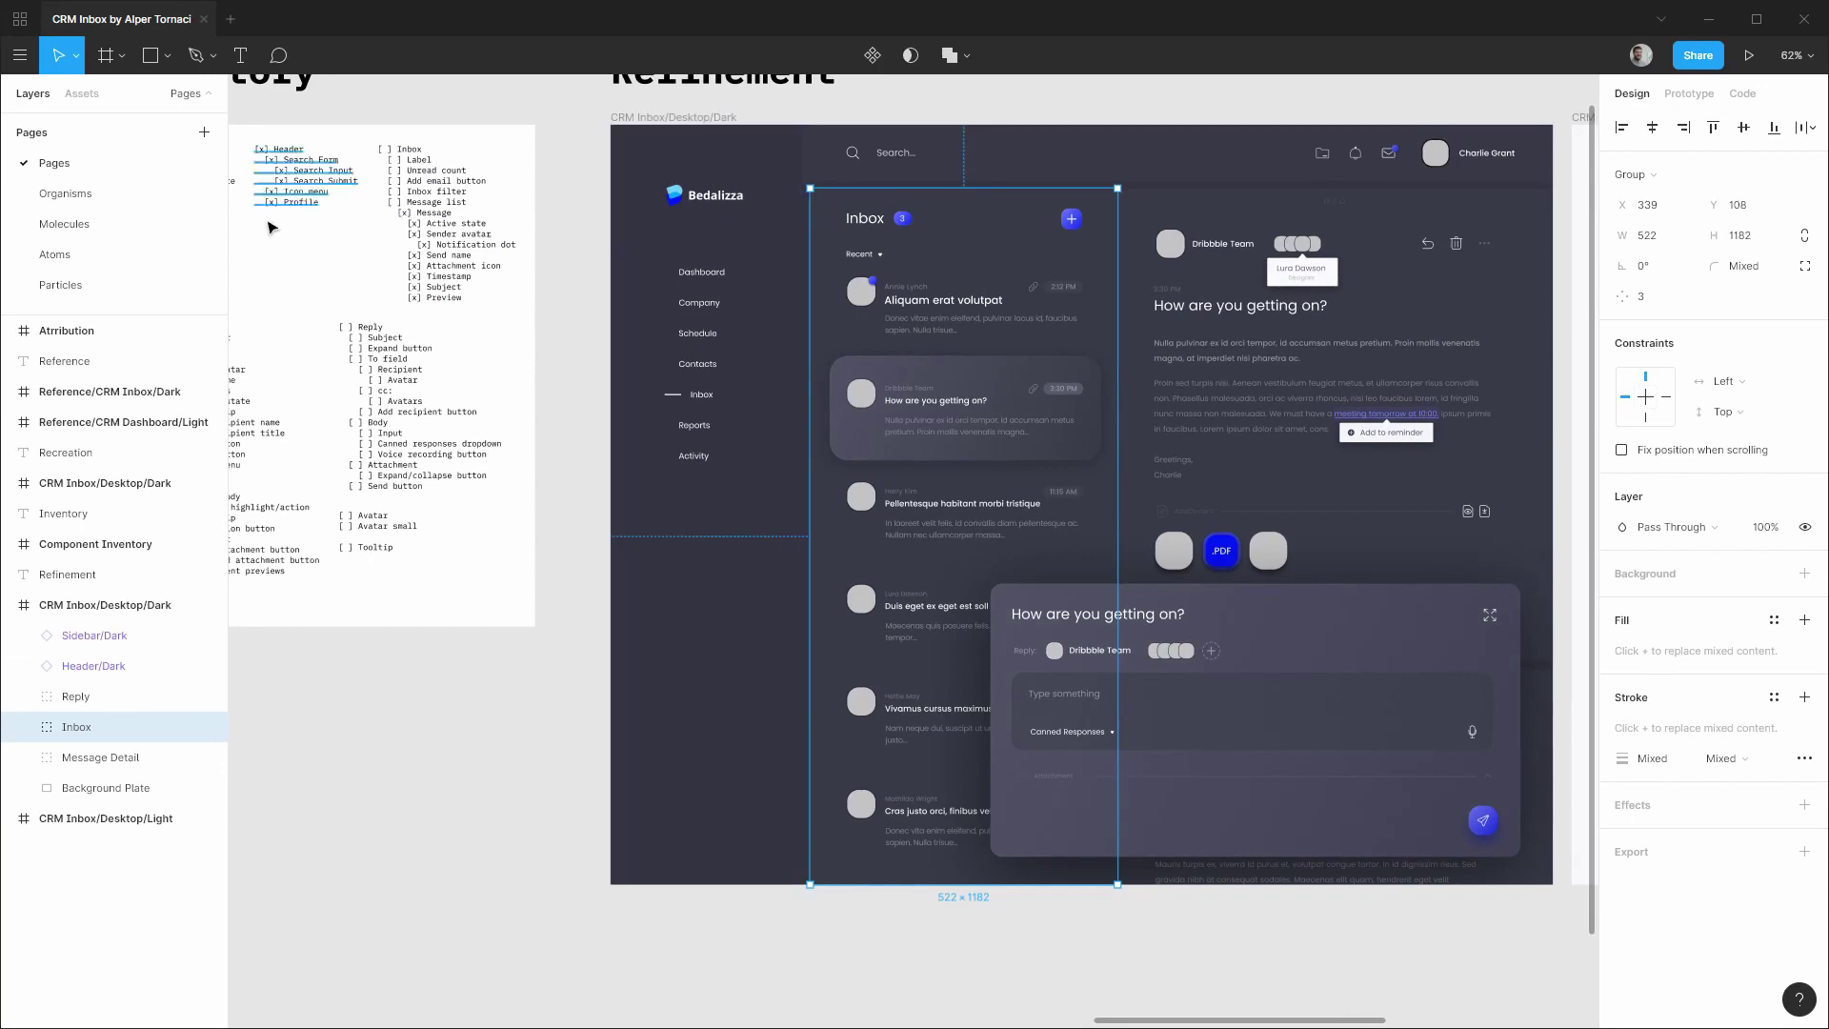
{"action": "left_click", "coordinate": [86, 224]}
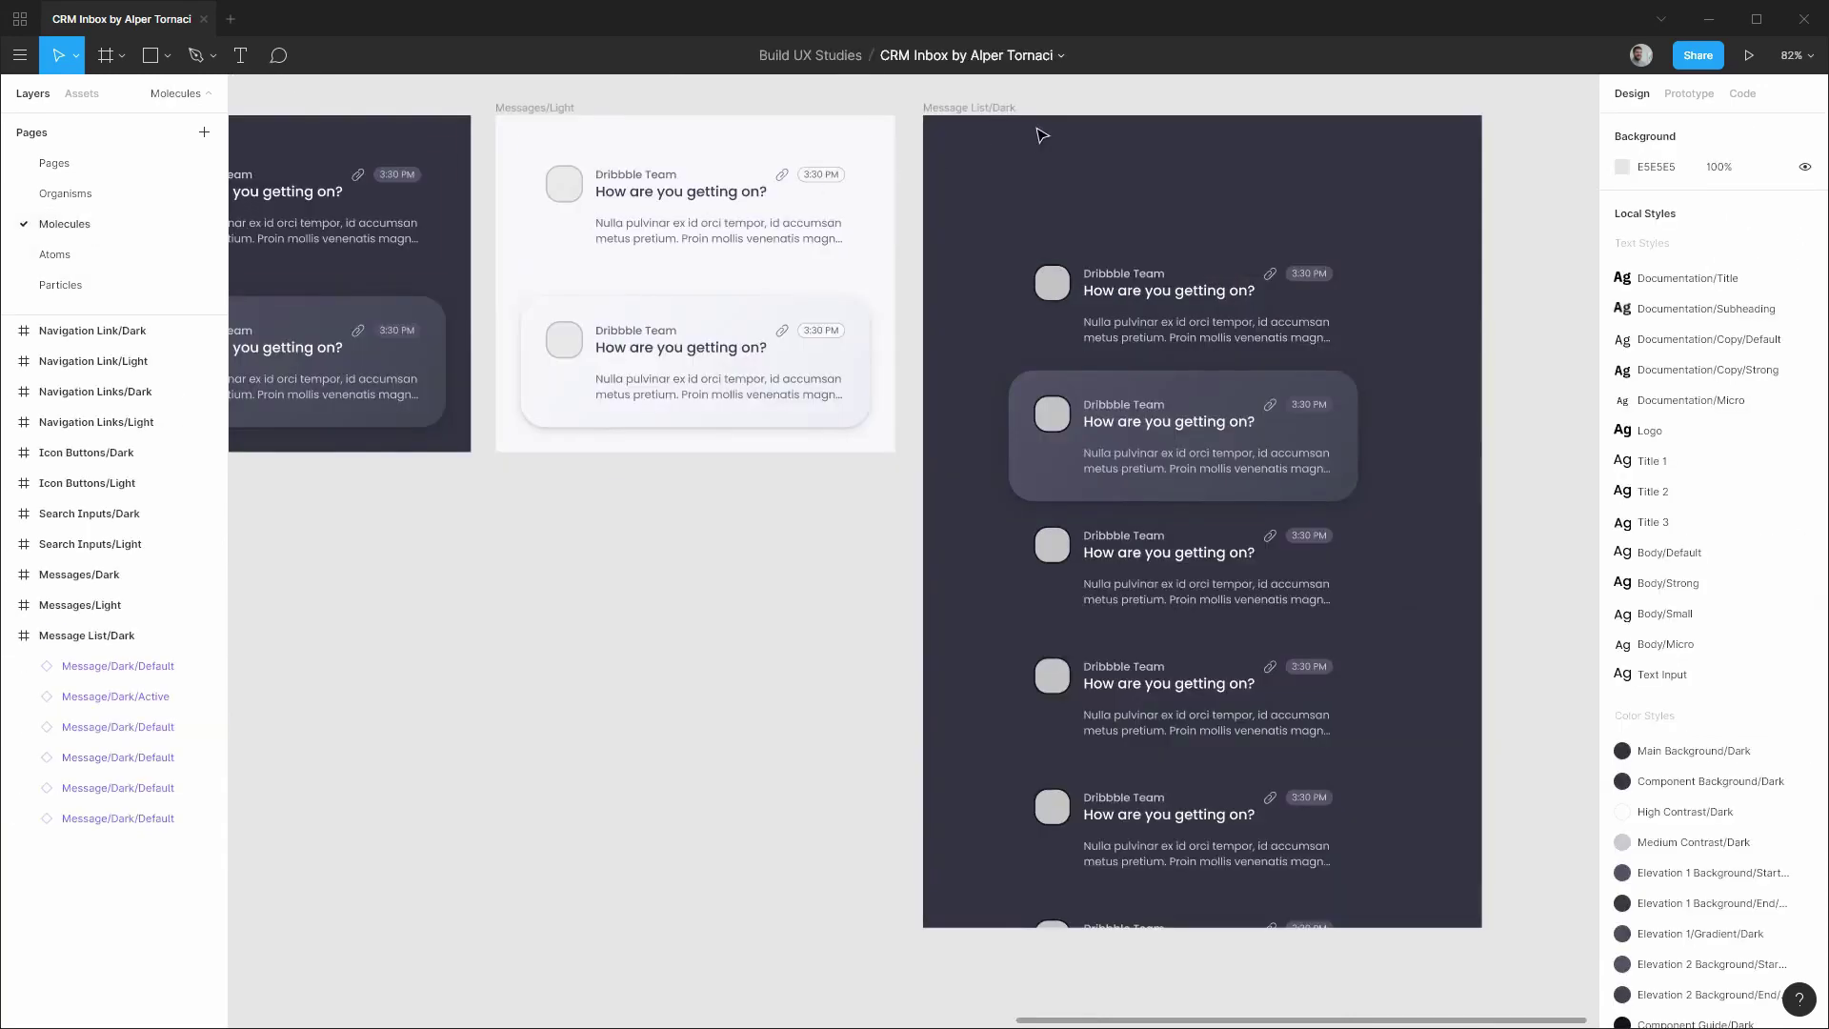
Set the width of the Message List/Dark frame to 512.
{"action": "left_click", "coordinate": [998, 112]}
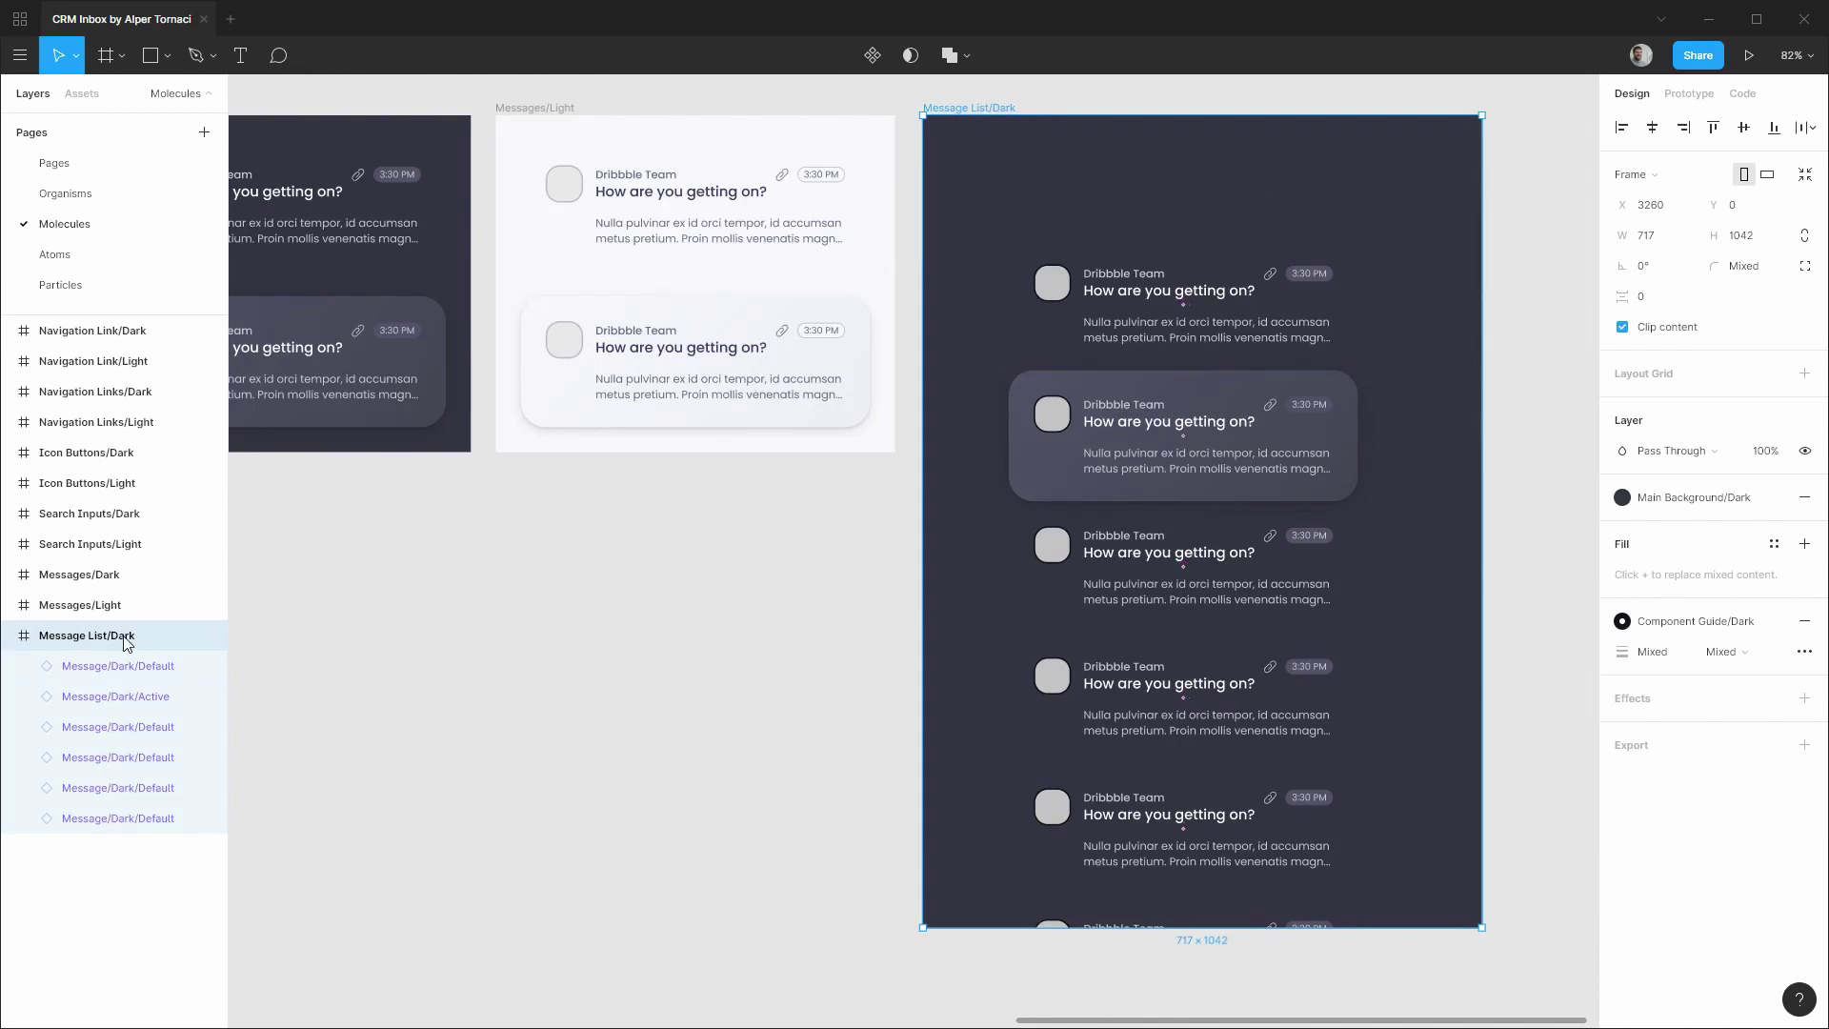
{"action": "left_click", "coordinate": [1663, 242]}
{"action": "key", "text": "Return"}
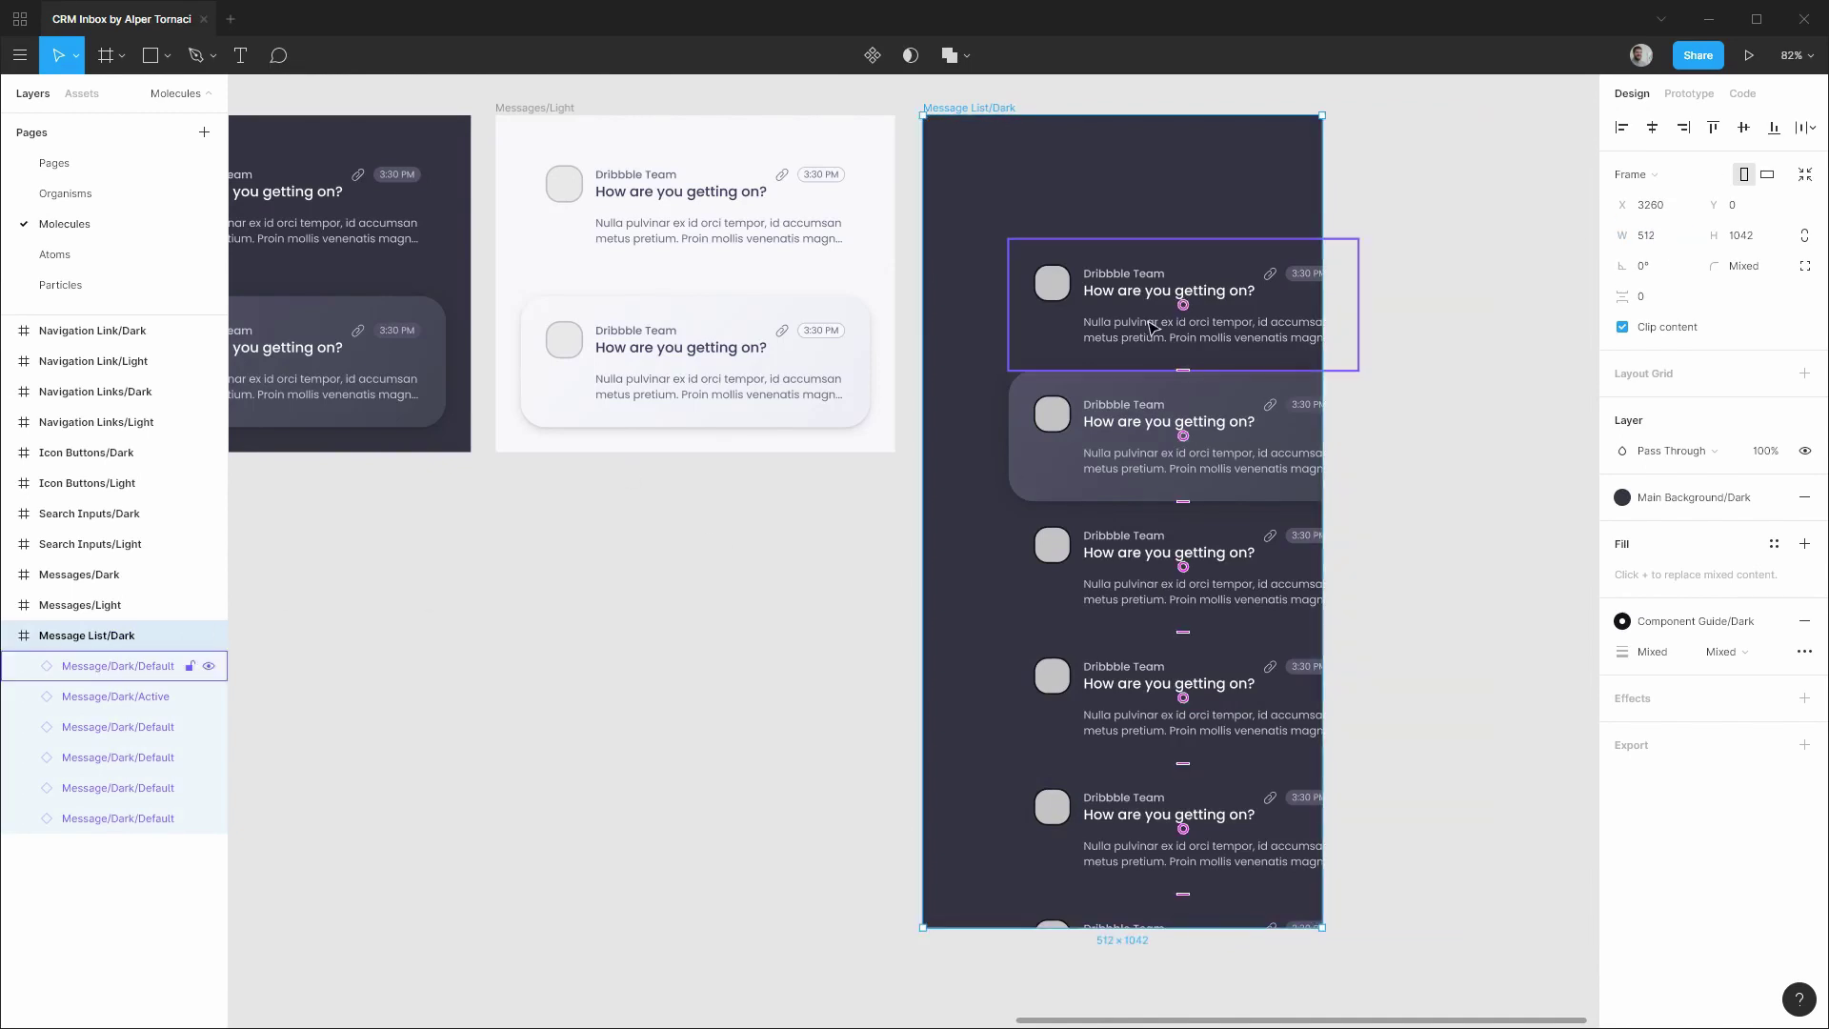
Move all six messages together so they sit 32 px from the left and top edges of the Message List/Dark frame.
{"action": "left_click", "coordinate": [104, 665]}
{"action": "left_click", "coordinate": [130, 819], "text": "shift"}
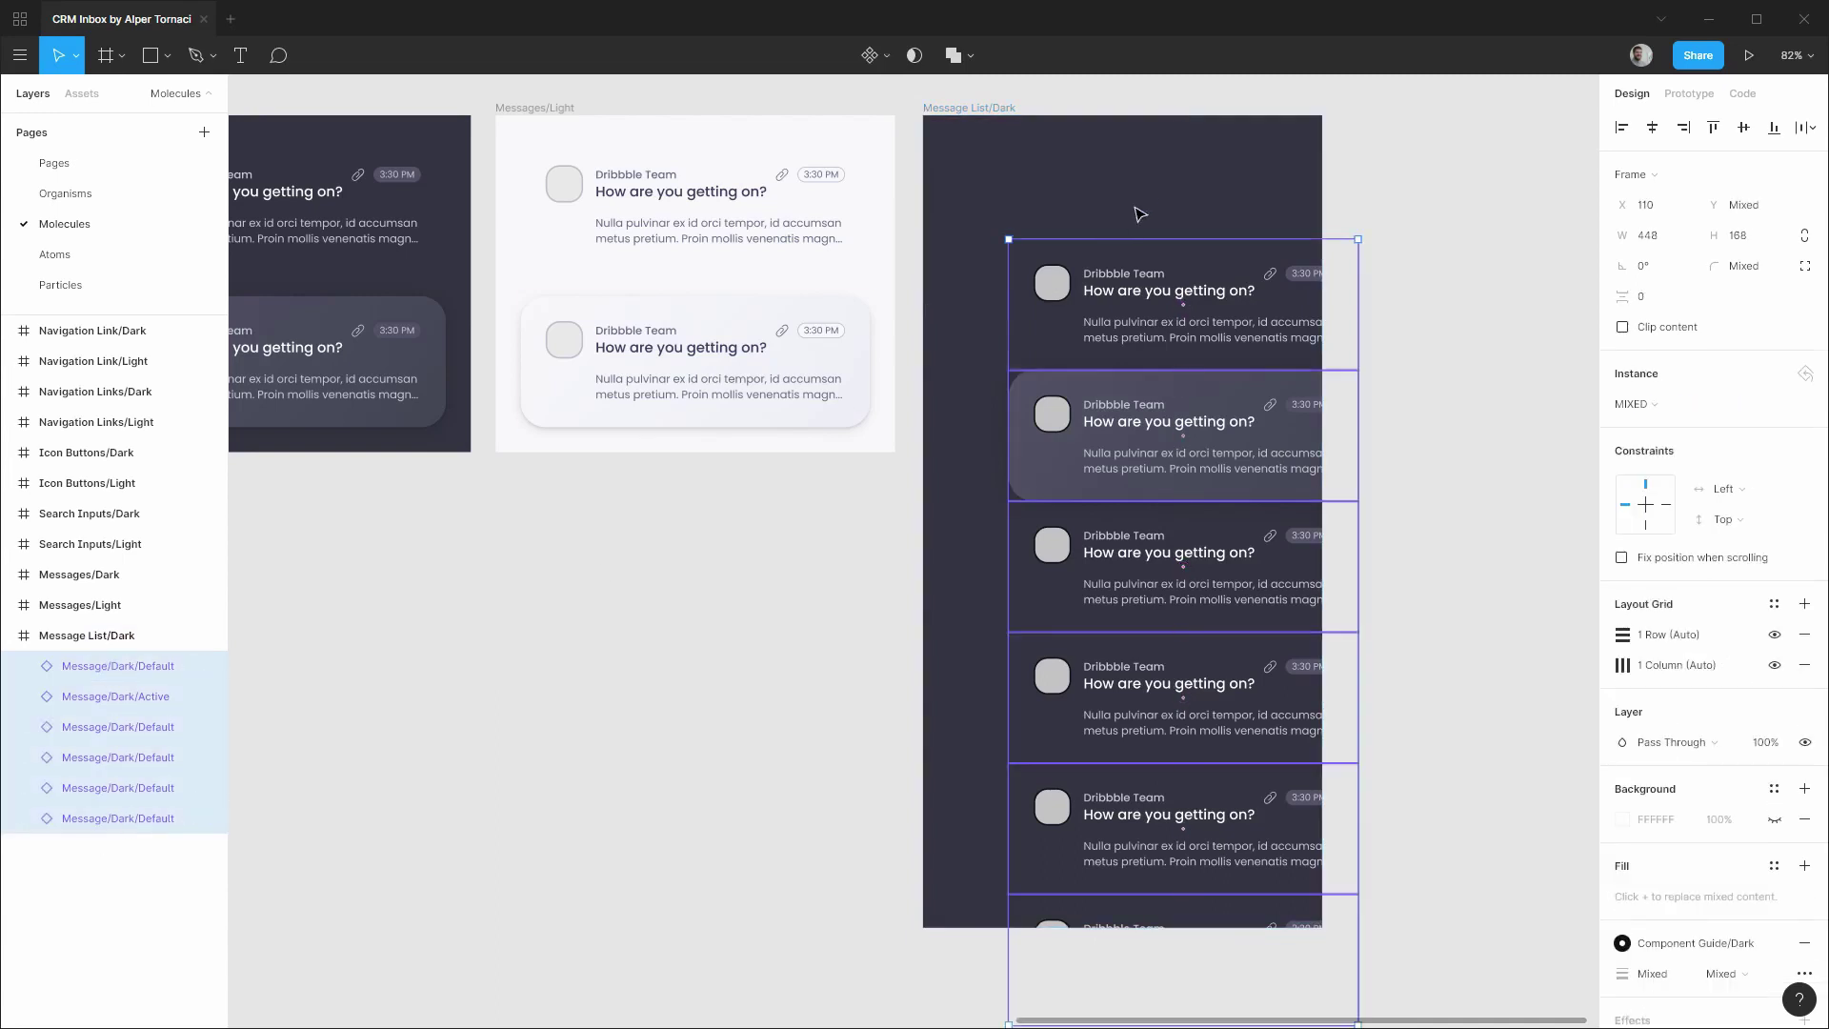
{"action": "left_click_drag", "start_coordinate": [1103, 241], "coordinate": [1056, 124]}
{"action": "key", "text": "Left"}
{"action": "key", "text": "Left"}
{"action": "key", "text": "Left"}
{"action": "key", "text": "Left"}
{"action": "key", "text": "Left"}
{"action": "key", "text": "Left"}
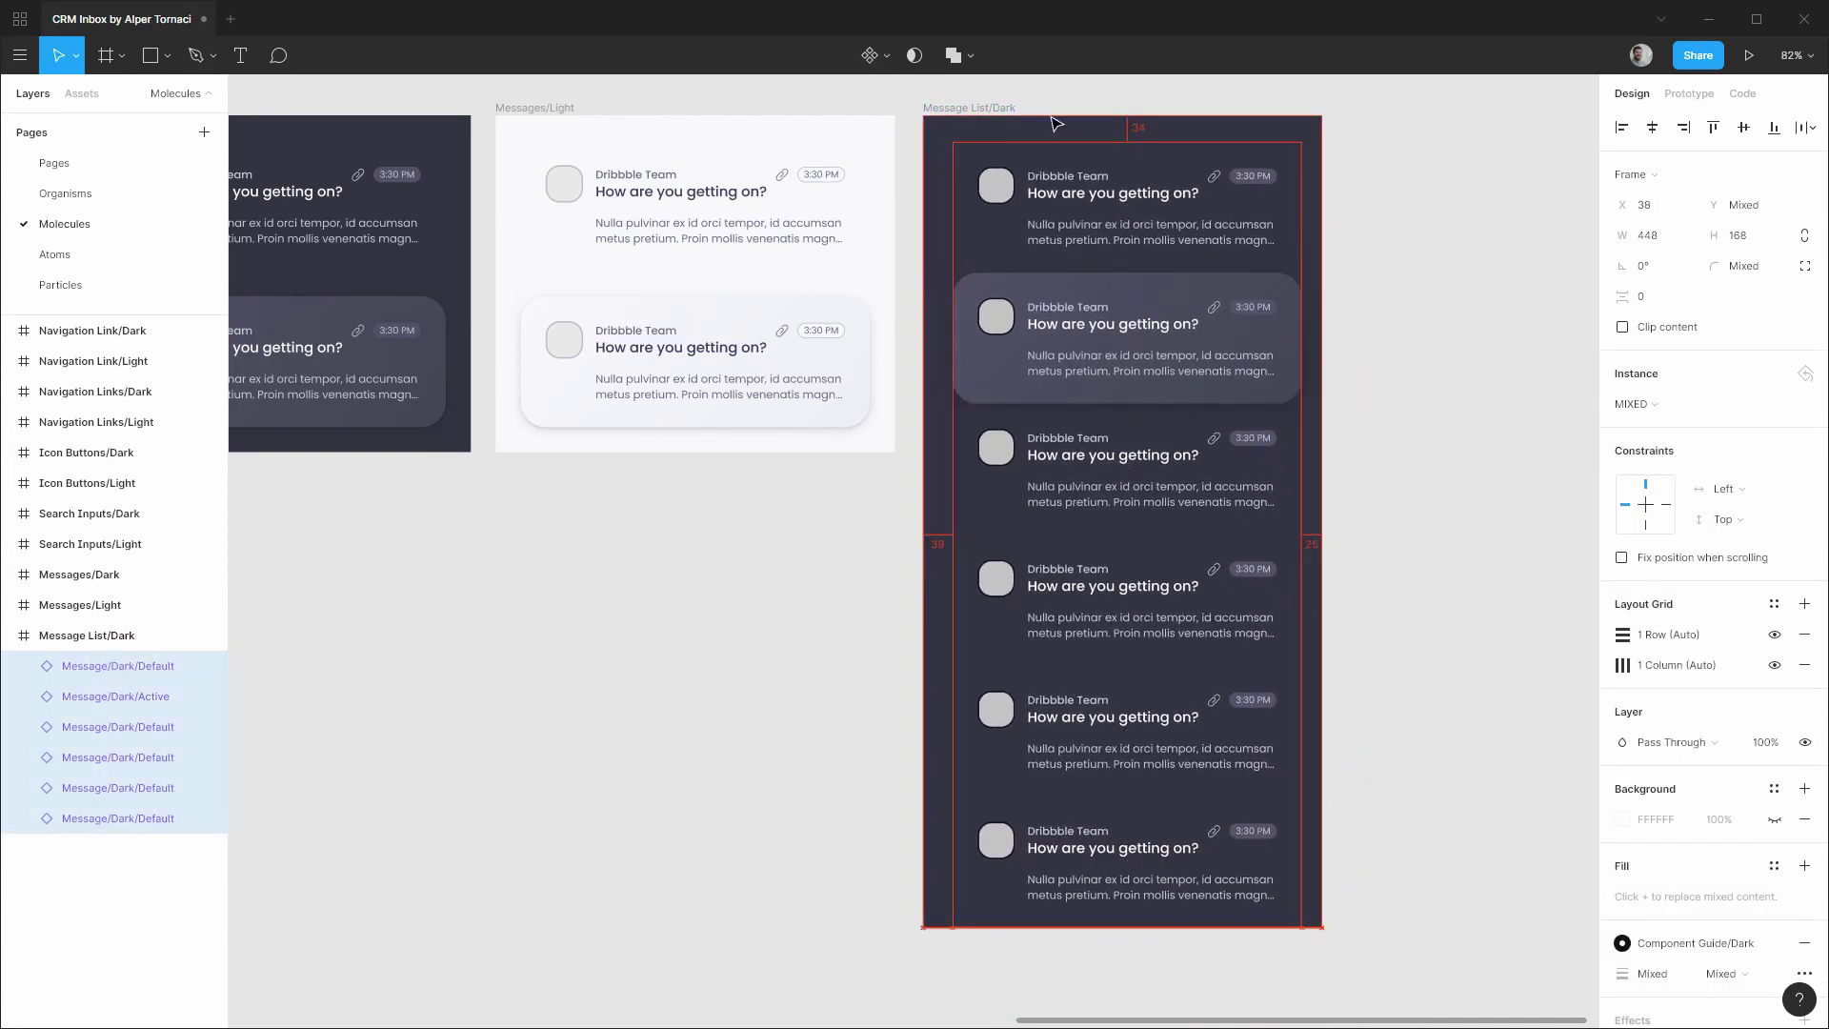
{"action": "key", "text": "Left"}
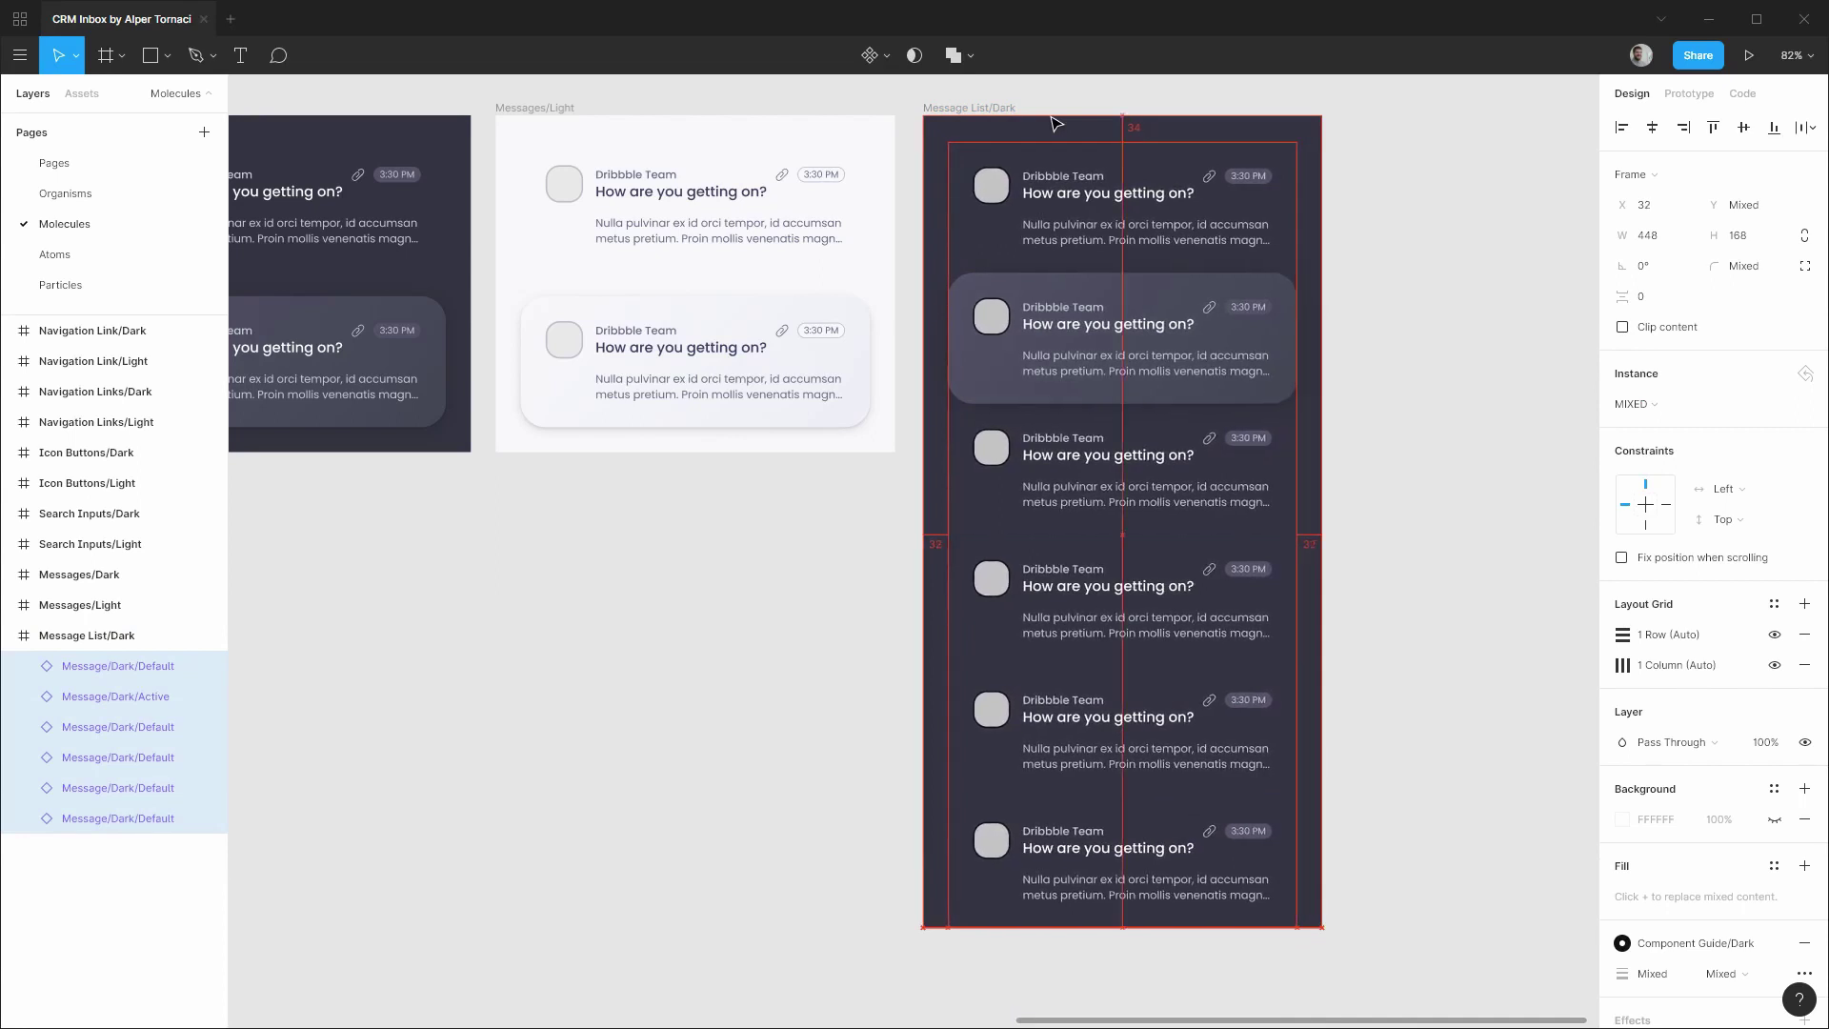
{"action": "key", "text": "Up"}
{"action": "key", "text": "Up"}
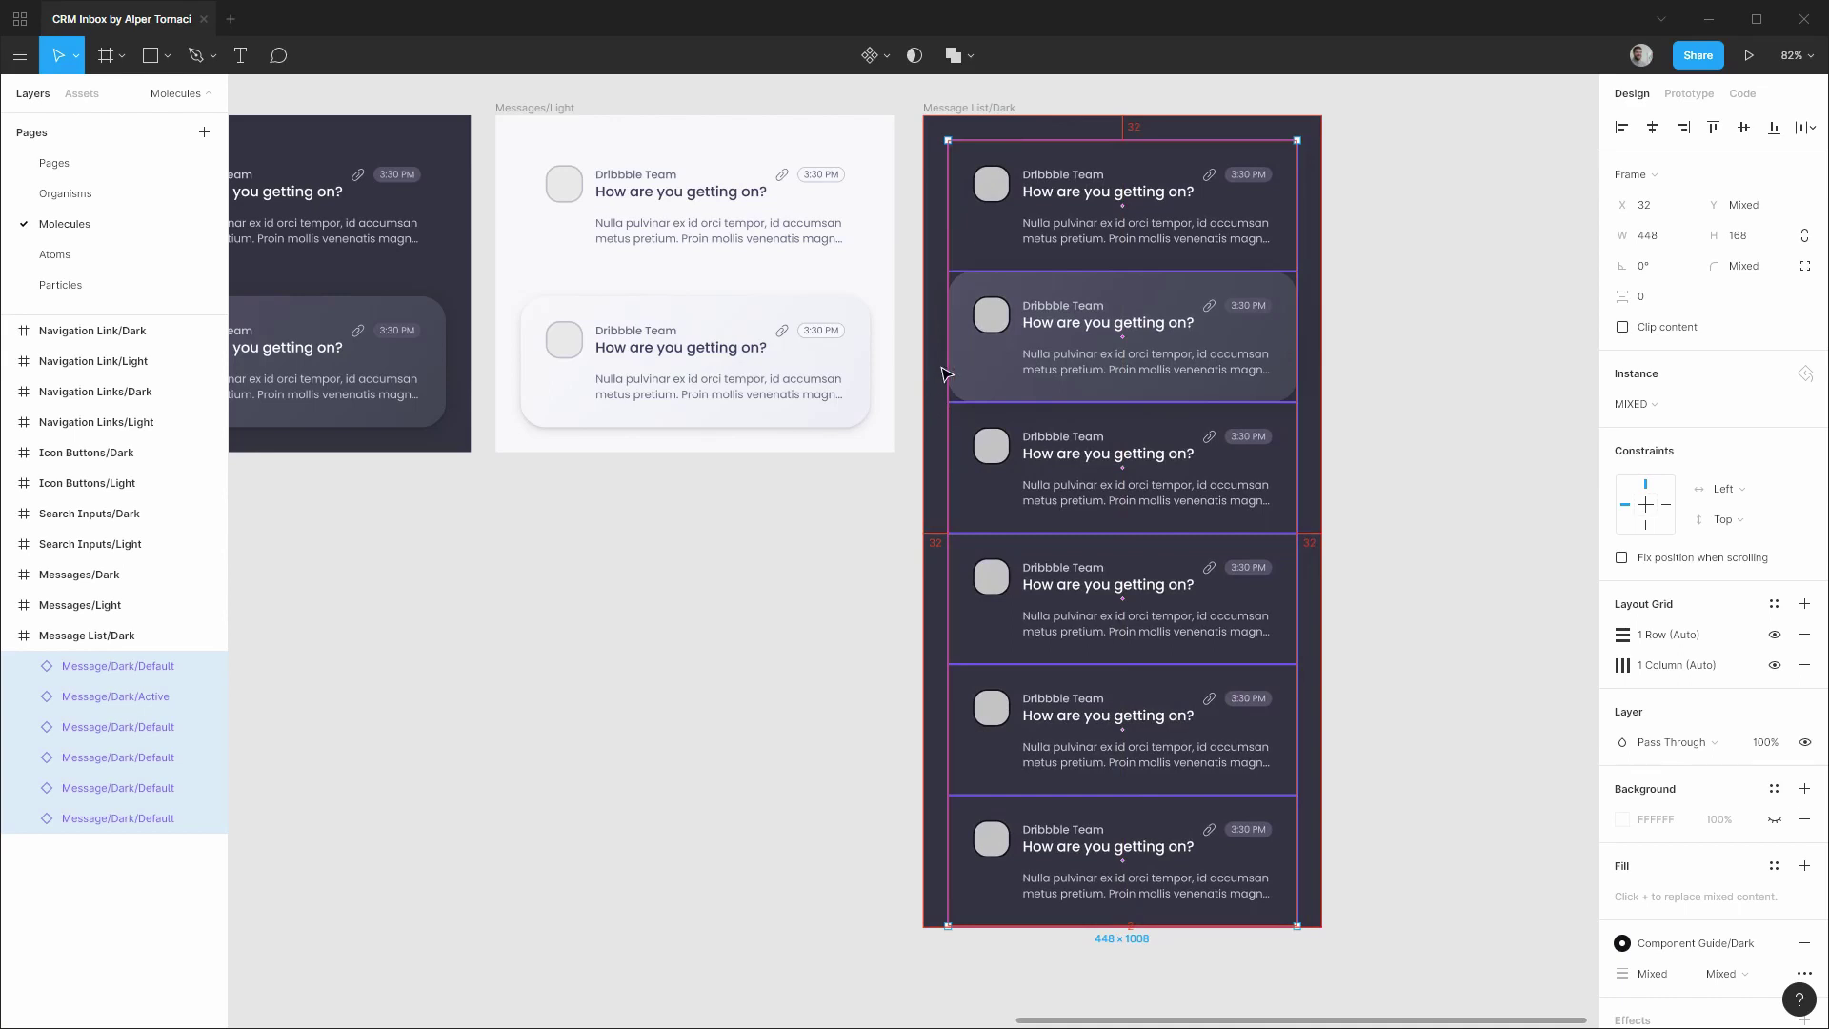
Extend the Message List/Dark frame downward to a height of 1072, leaving 32 px beneath the last message.
{"action": "left_click", "coordinate": [979, 116]}
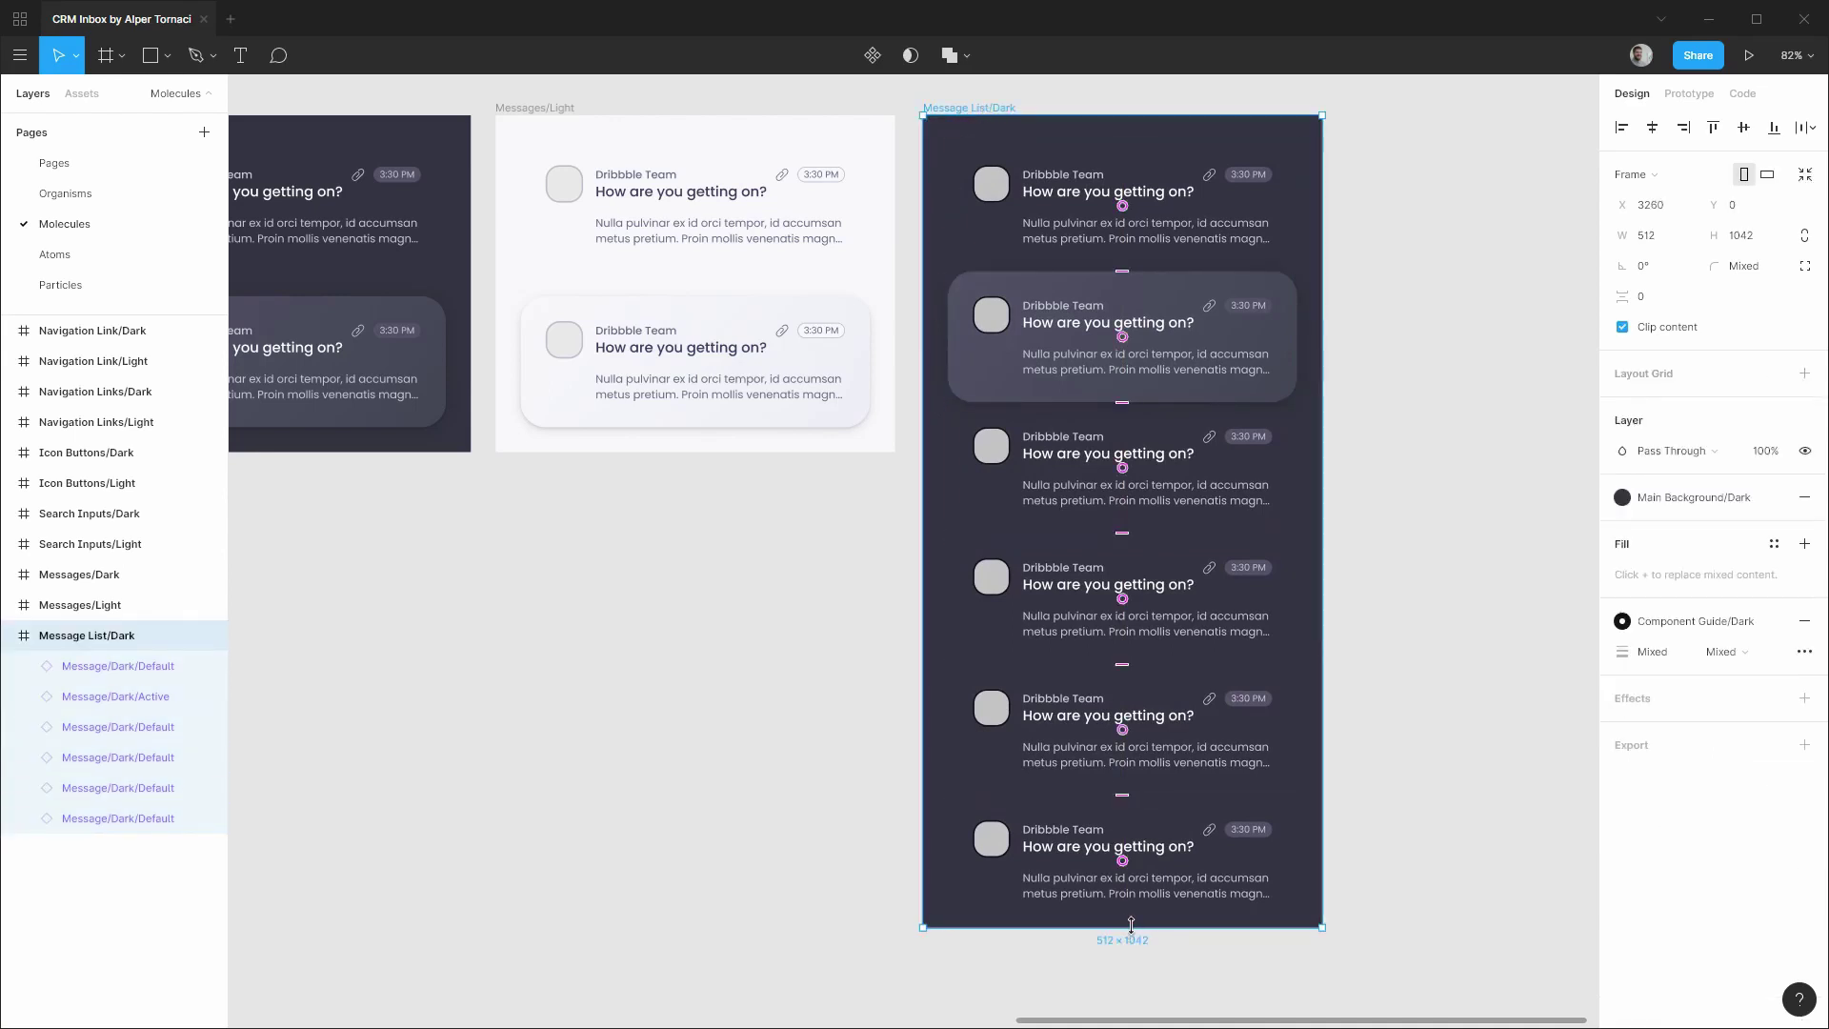
{"action": "mouse_move", "coordinate": [1131, 925]}
{"action": "left_mouse_down"}
{"action": "mouse_move", "coordinate": [1134, 987]}
{"action": "mouse_move", "coordinate": [1133, 927]}
{"action": "left_mouse_up"}
{"action": "left_click_drag", "start_coordinate": [1134, 925], "coordinate": [1141, 933]}
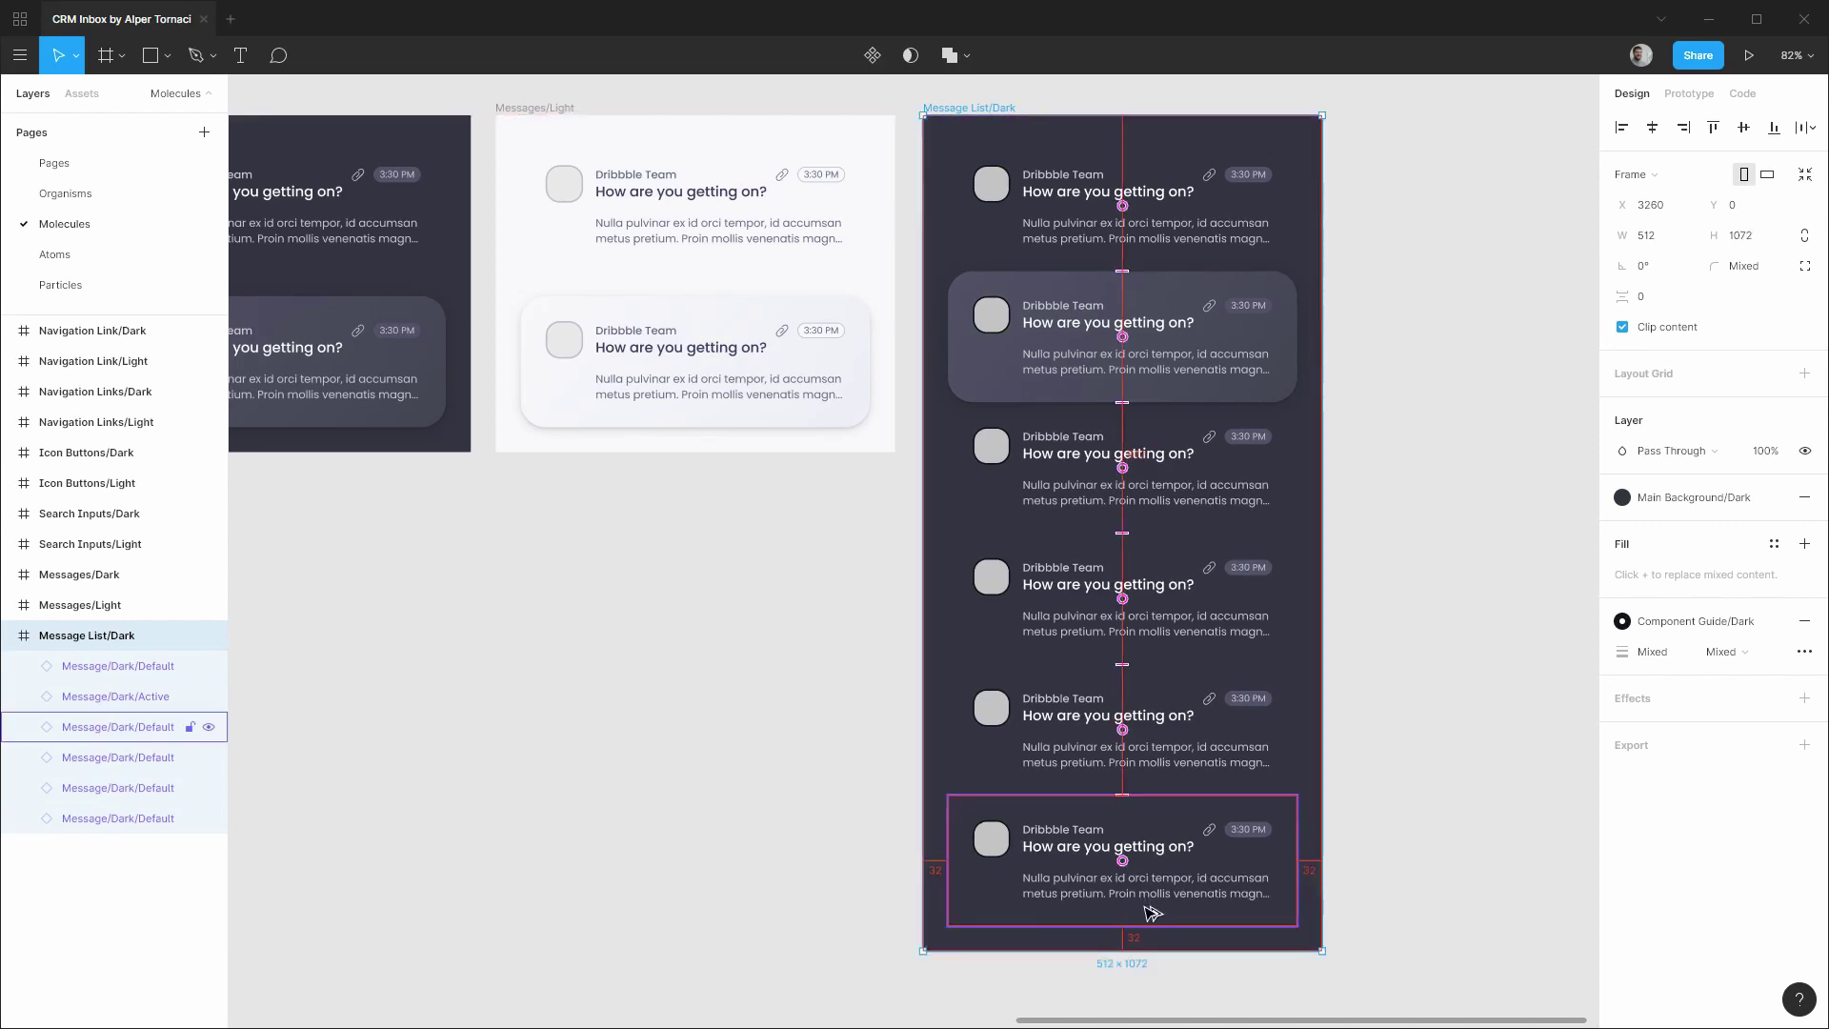
Check the small and big nudge amounts in the preferences.
{"action": "left_click", "coordinate": [19, 55]}
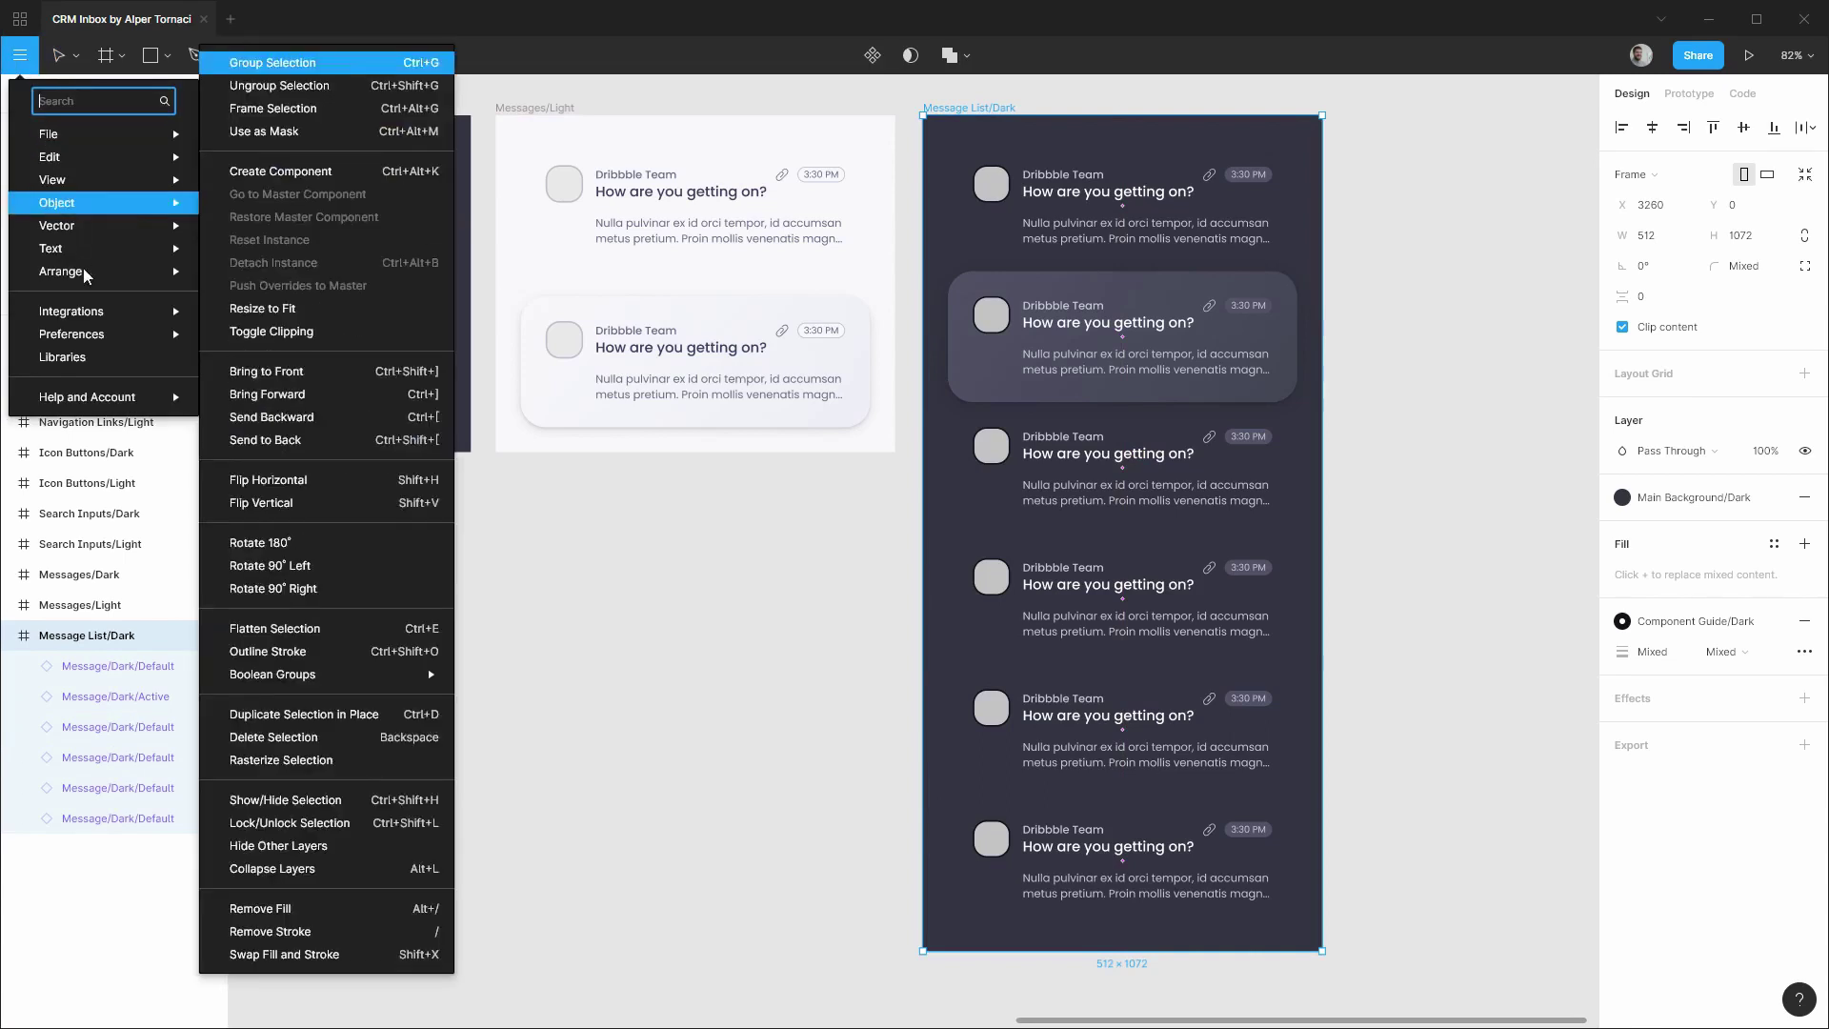
{"action": "mouse_move", "coordinate": [98, 341]}
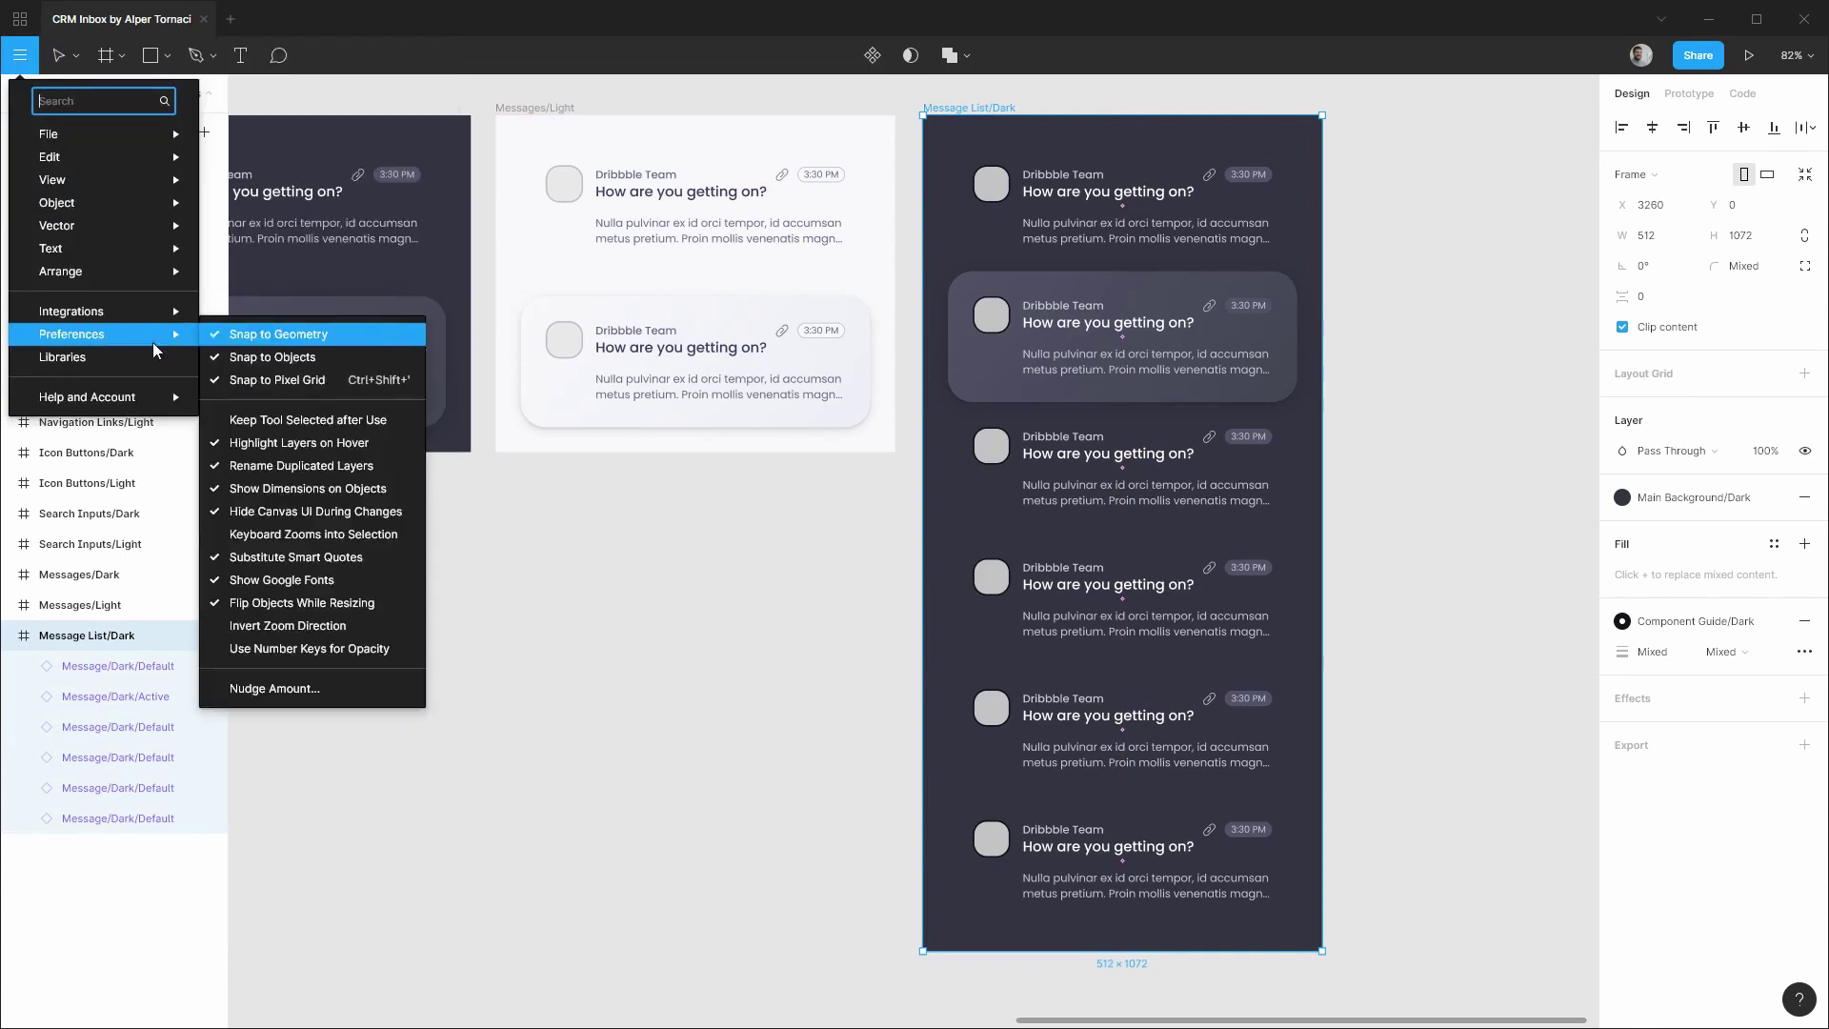
{"action": "left_click", "coordinate": [274, 688]}
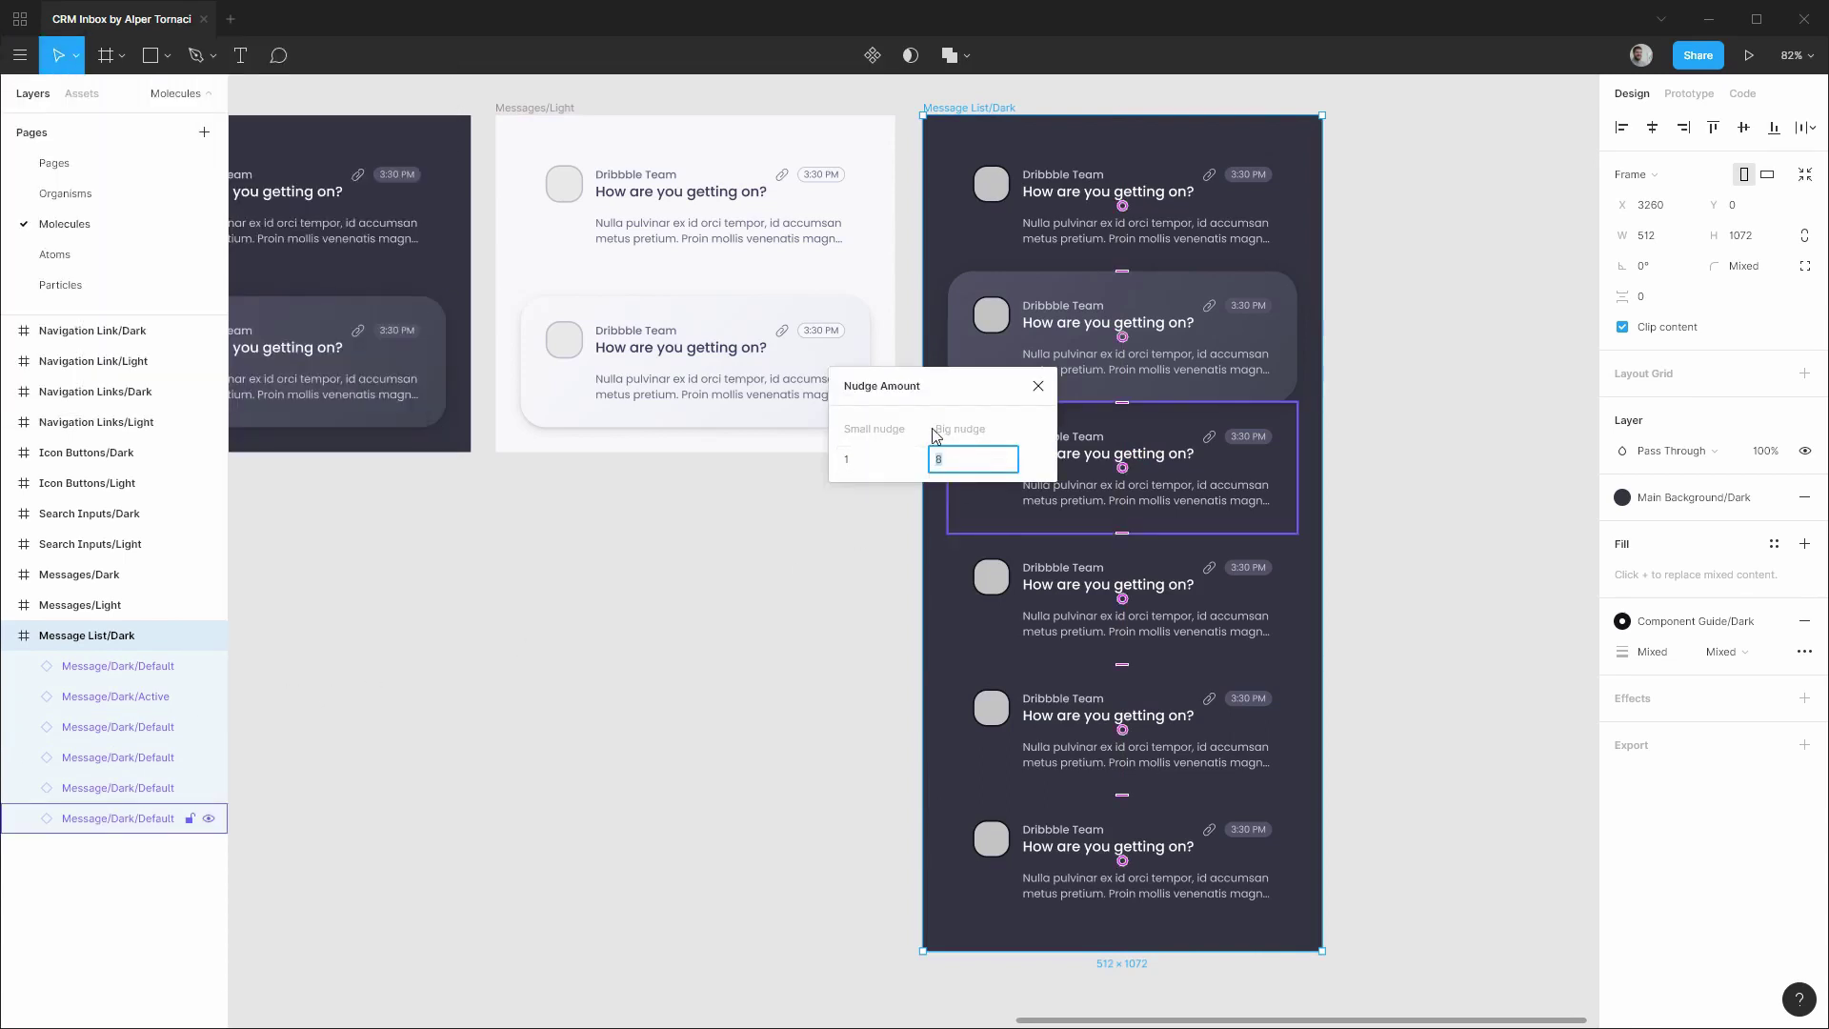
{"action": "key", "text": "Return"}
Create a single component from all six messages and name it Message List/Dark.
{"action": "left_click", "coordinate": [118, 666]}
{"action": "left_click", "coordinate": [110, 814], "text": "shift"}
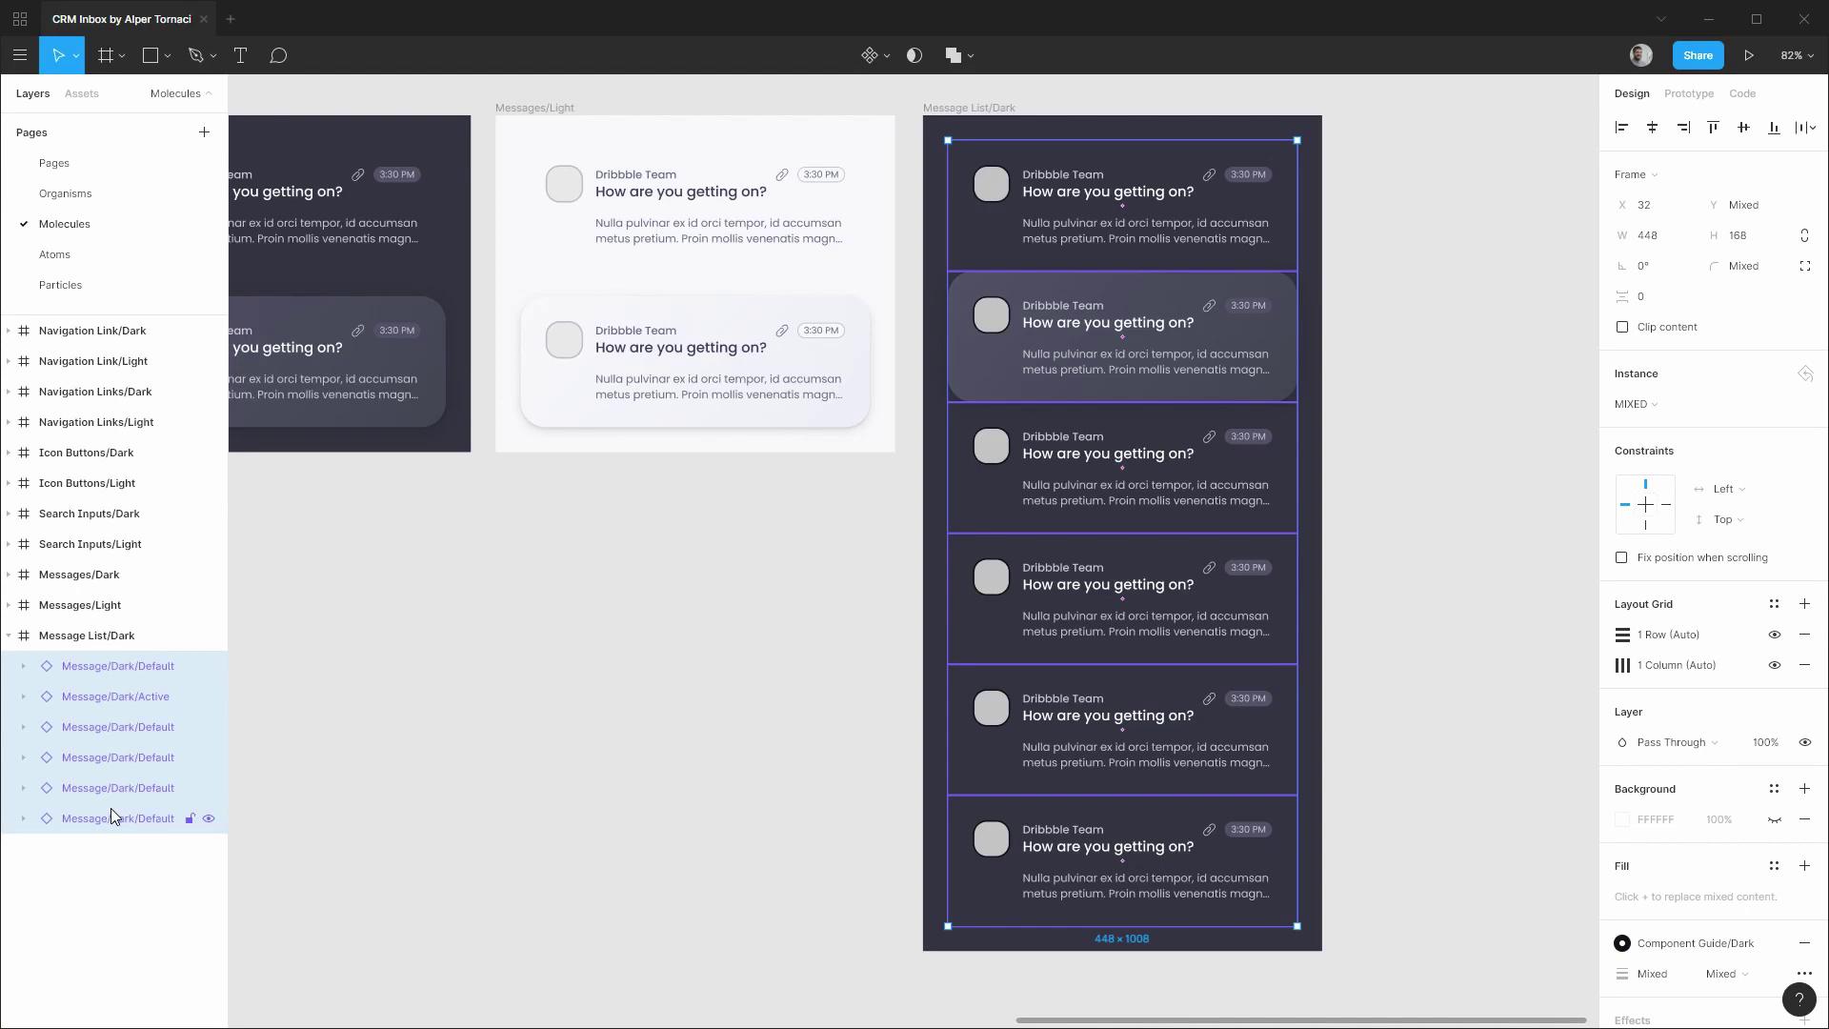
{"action": "key", "text": "ctrl+alt+k"}
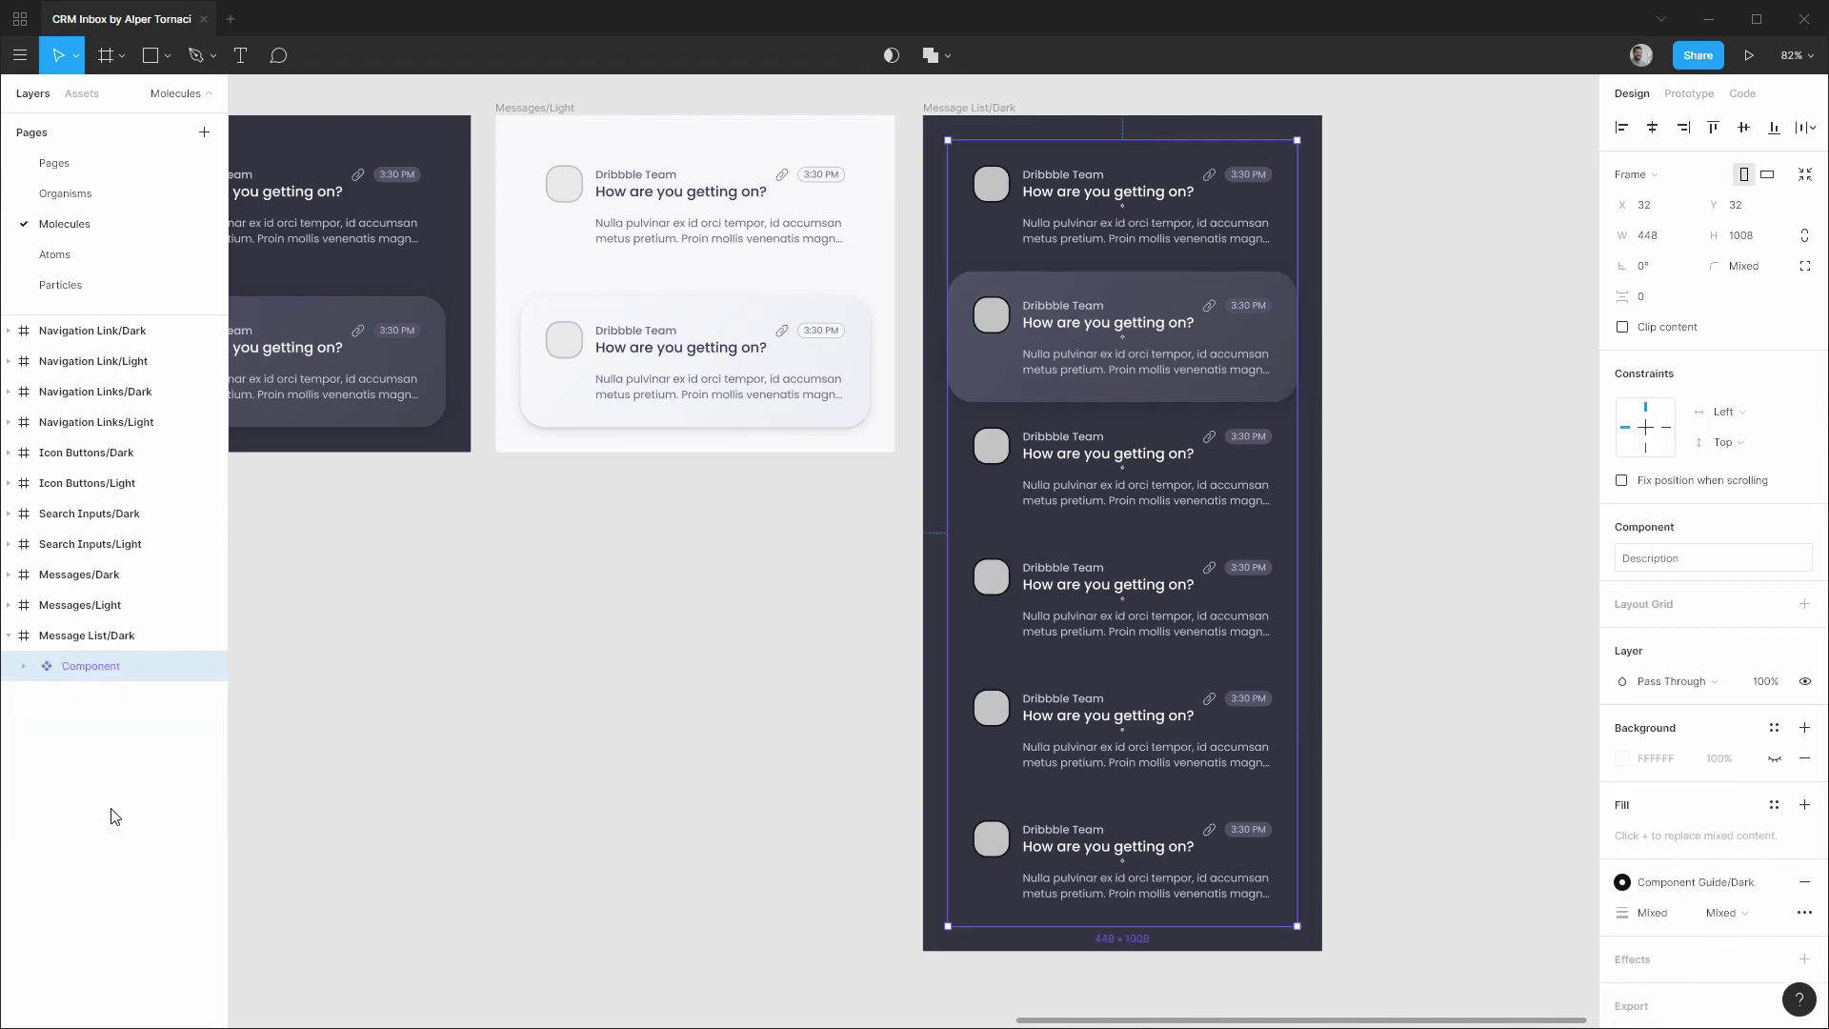
{"action": "key", "text": "ctrl+r"}
{"action": "type", "text": "M"}
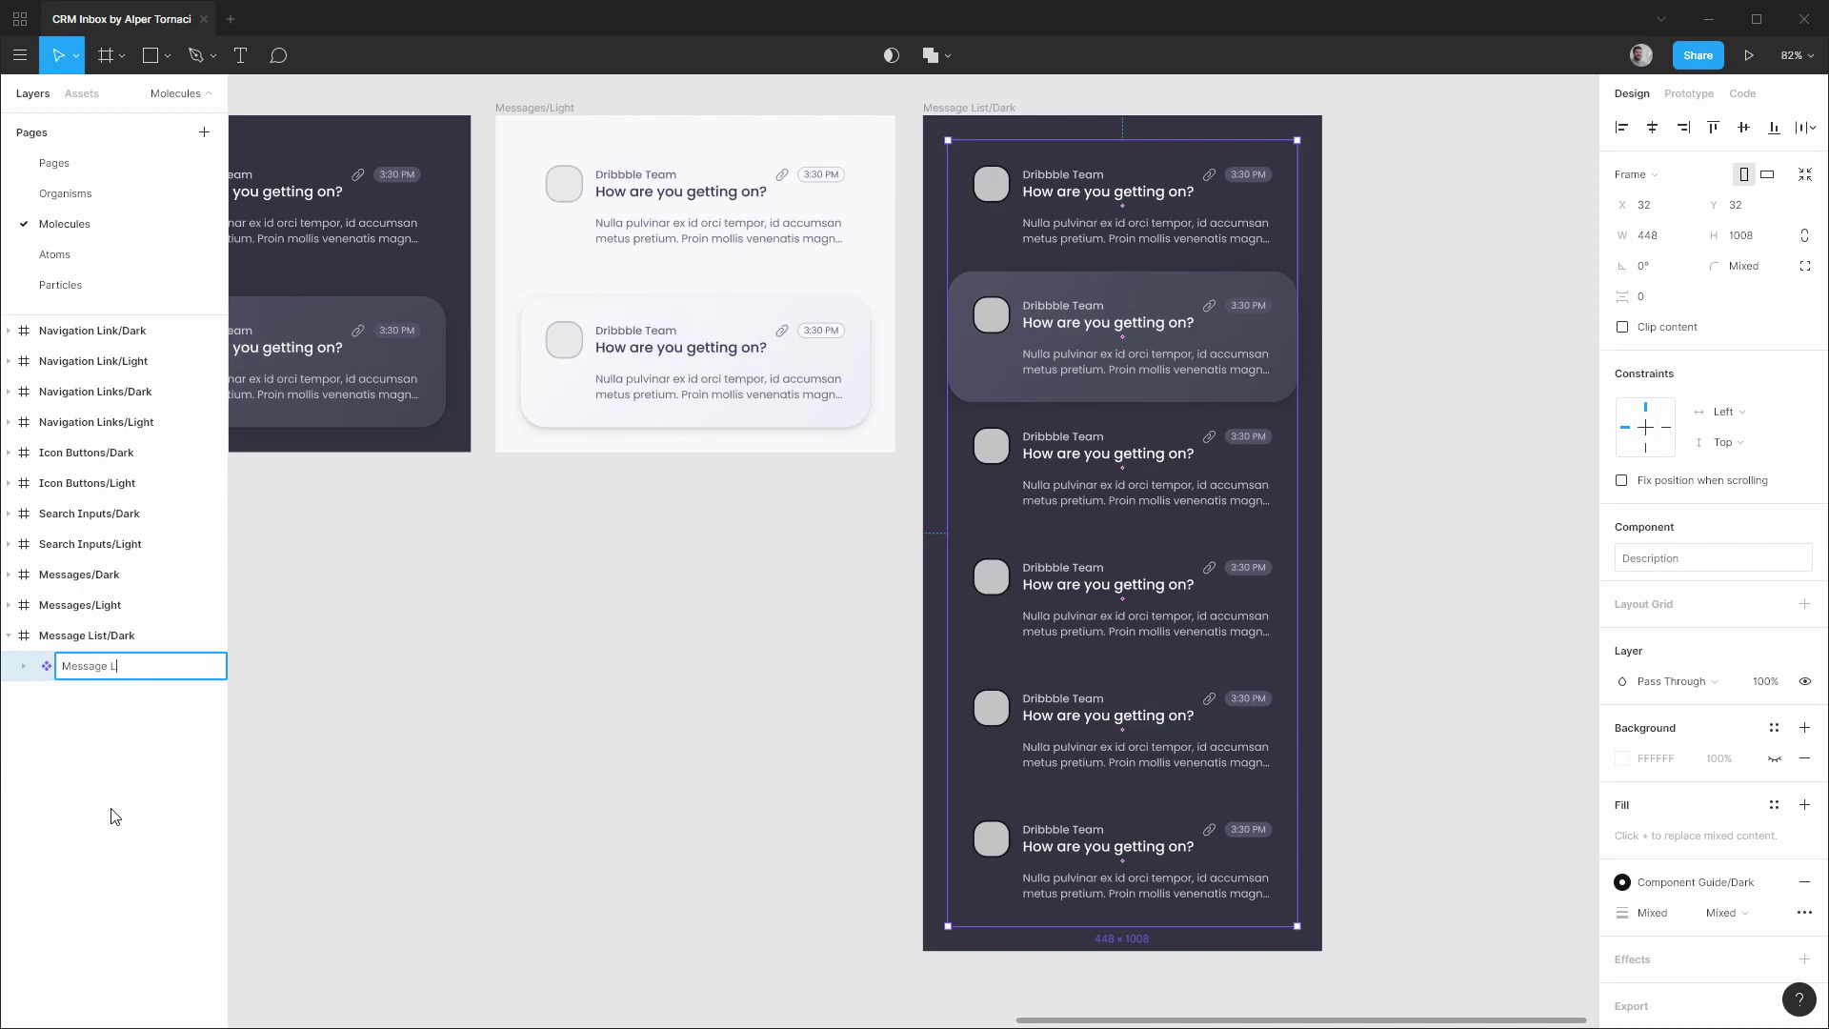
{"action": "type", "text": "rk"}
{"action": "key", "text": "Return"}
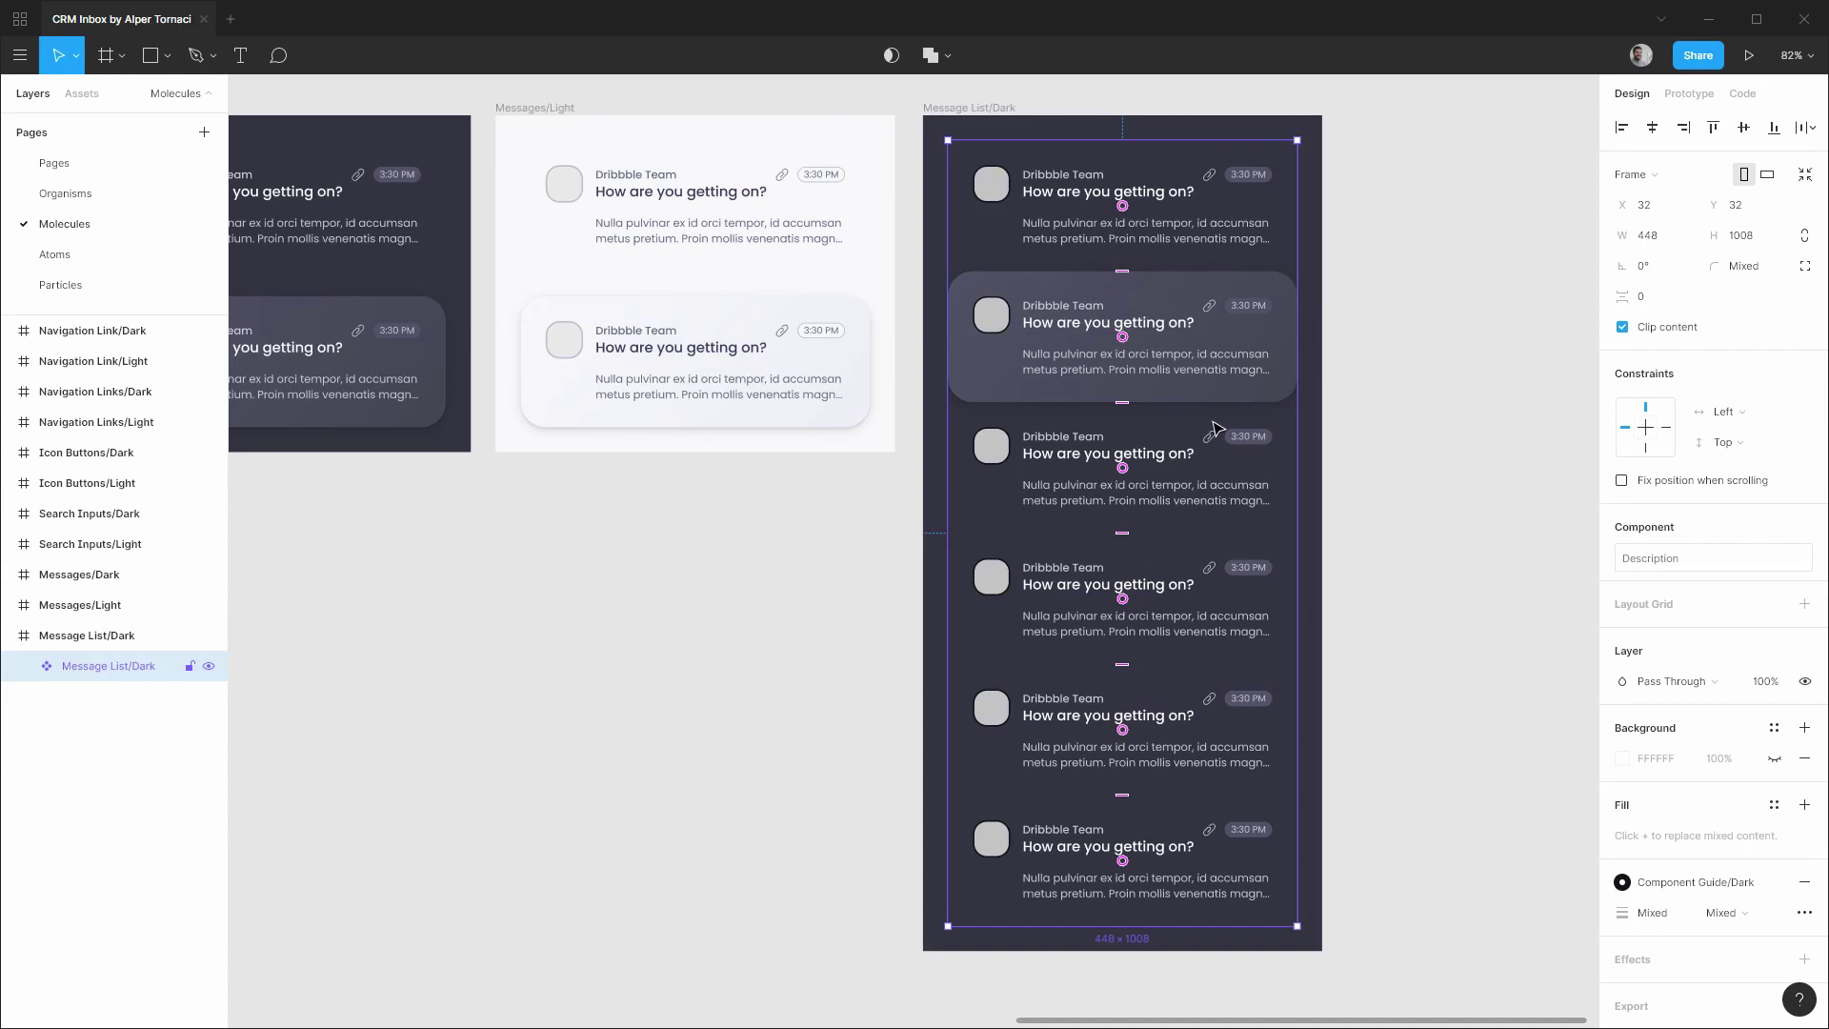
Set the constraints of all six messages inside the component to Left & Right horizontally and Top vertically.
{"action": "left_click", "coordinate": [24, 666]}
{"action": "left_click", "coordinate": [105, 705]}
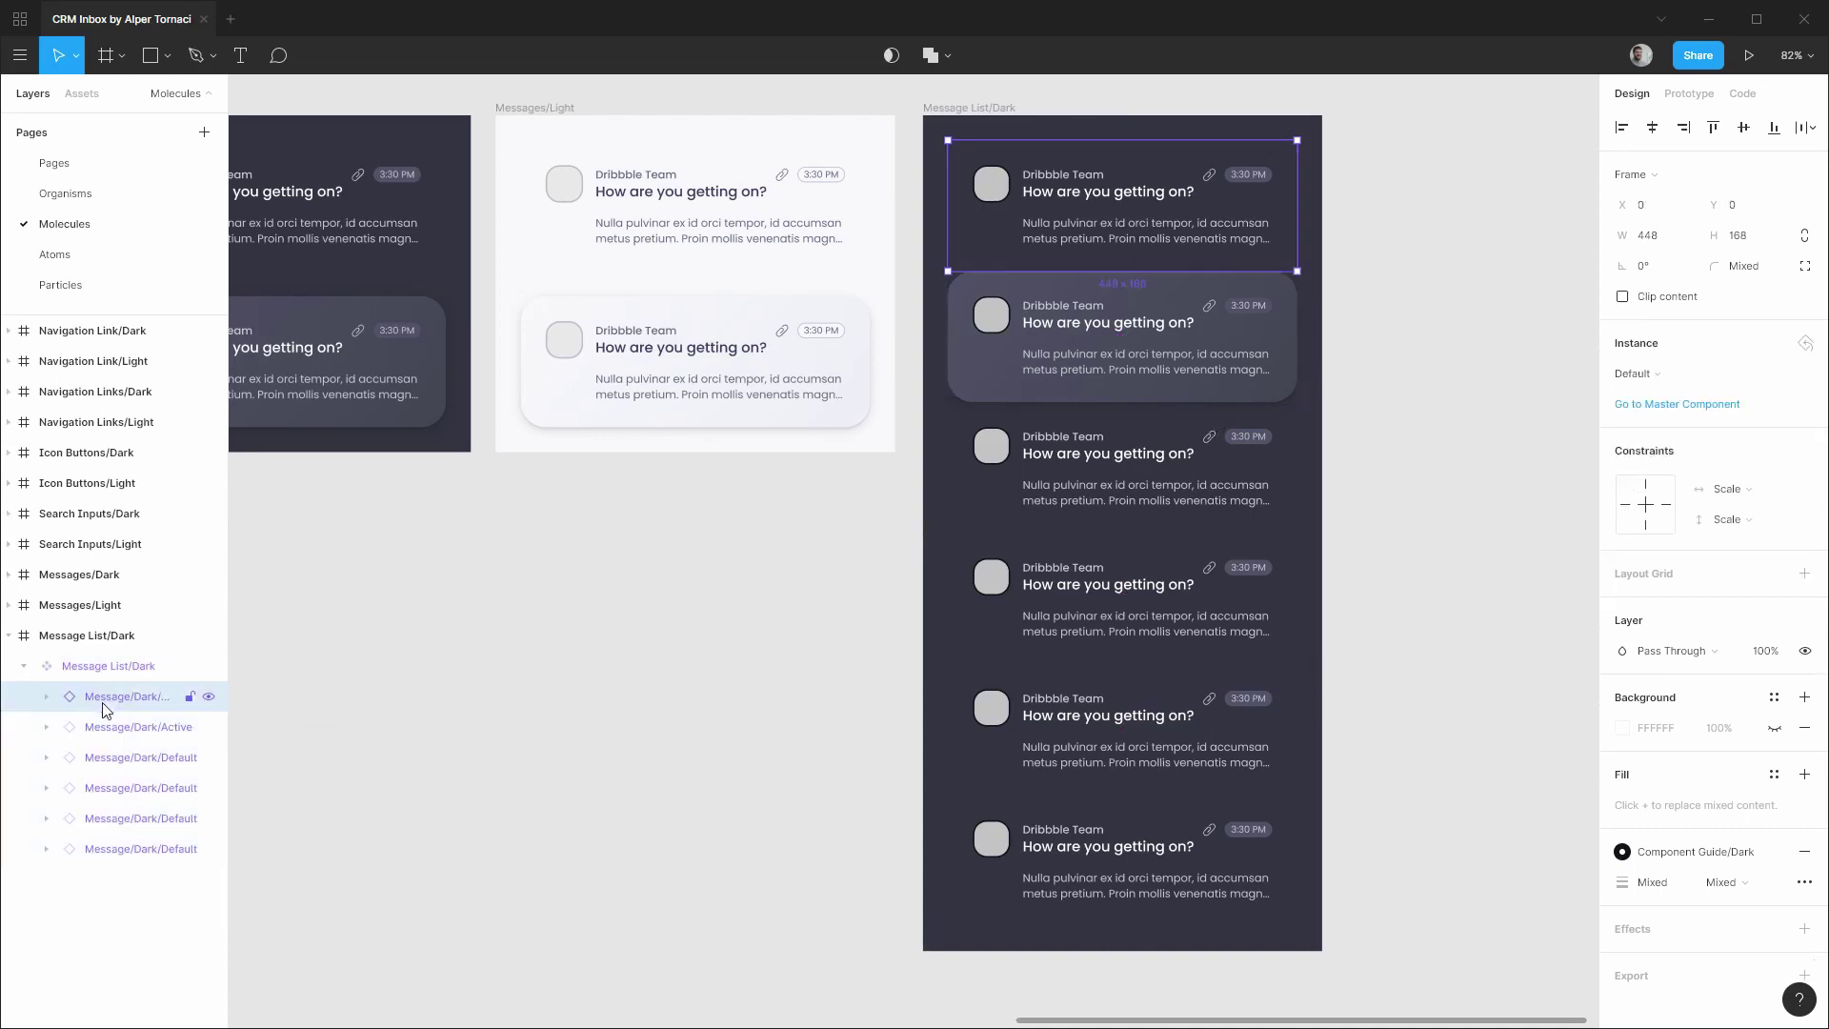
{"action": "left_click", "coordinate": [124, 849], "text": "shift"}
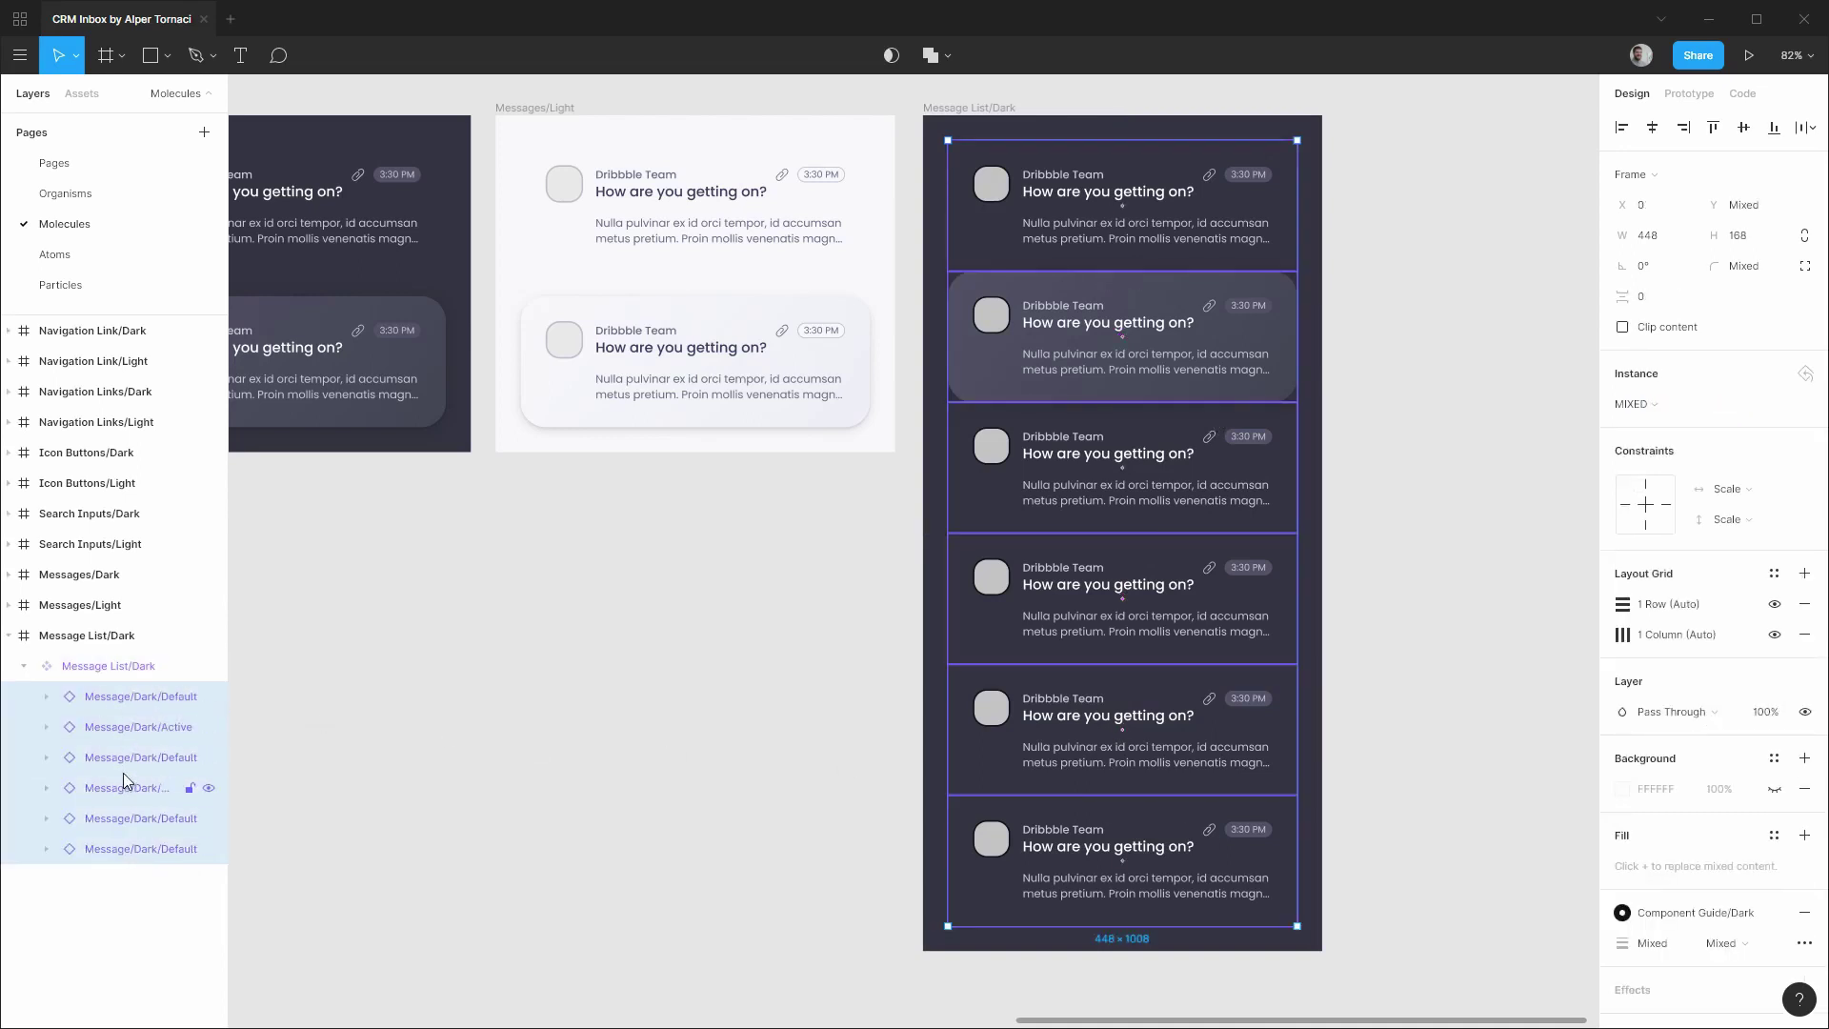
{"action": "left_click", "coordinate": [1726, 494]}
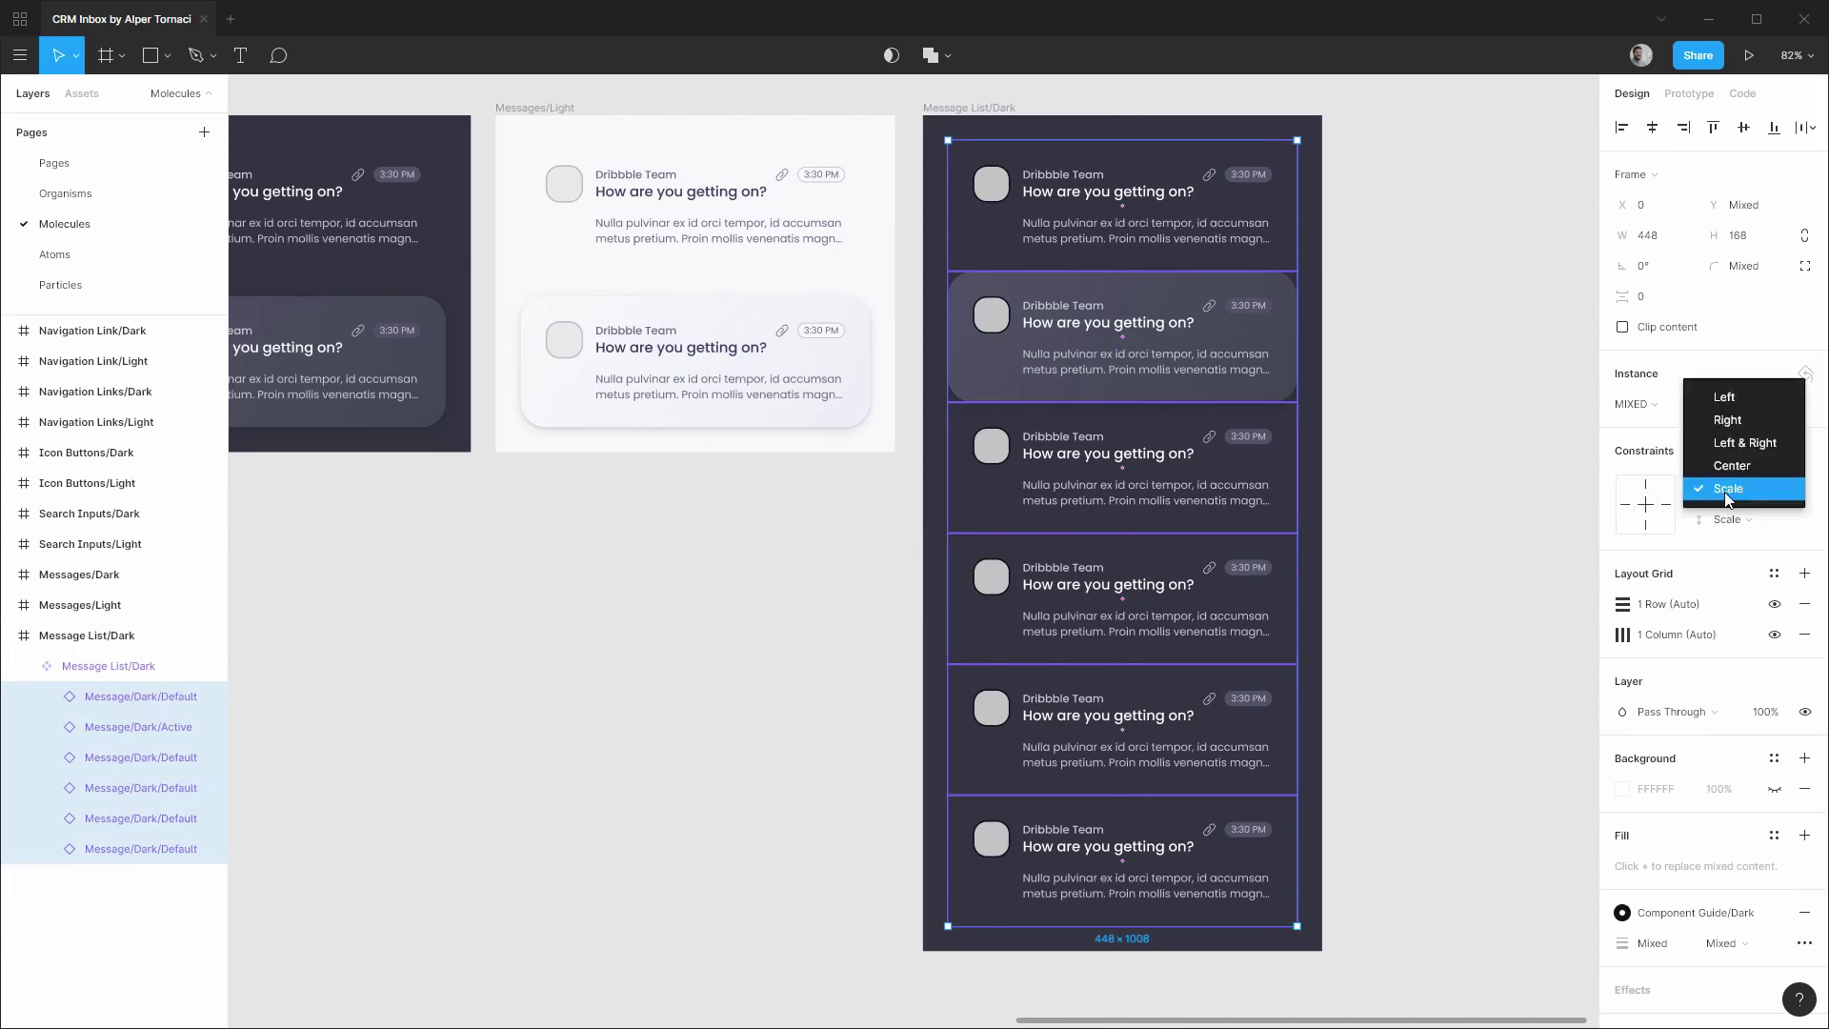
{"action": "left_click", "coordinate": [1745, 442]}
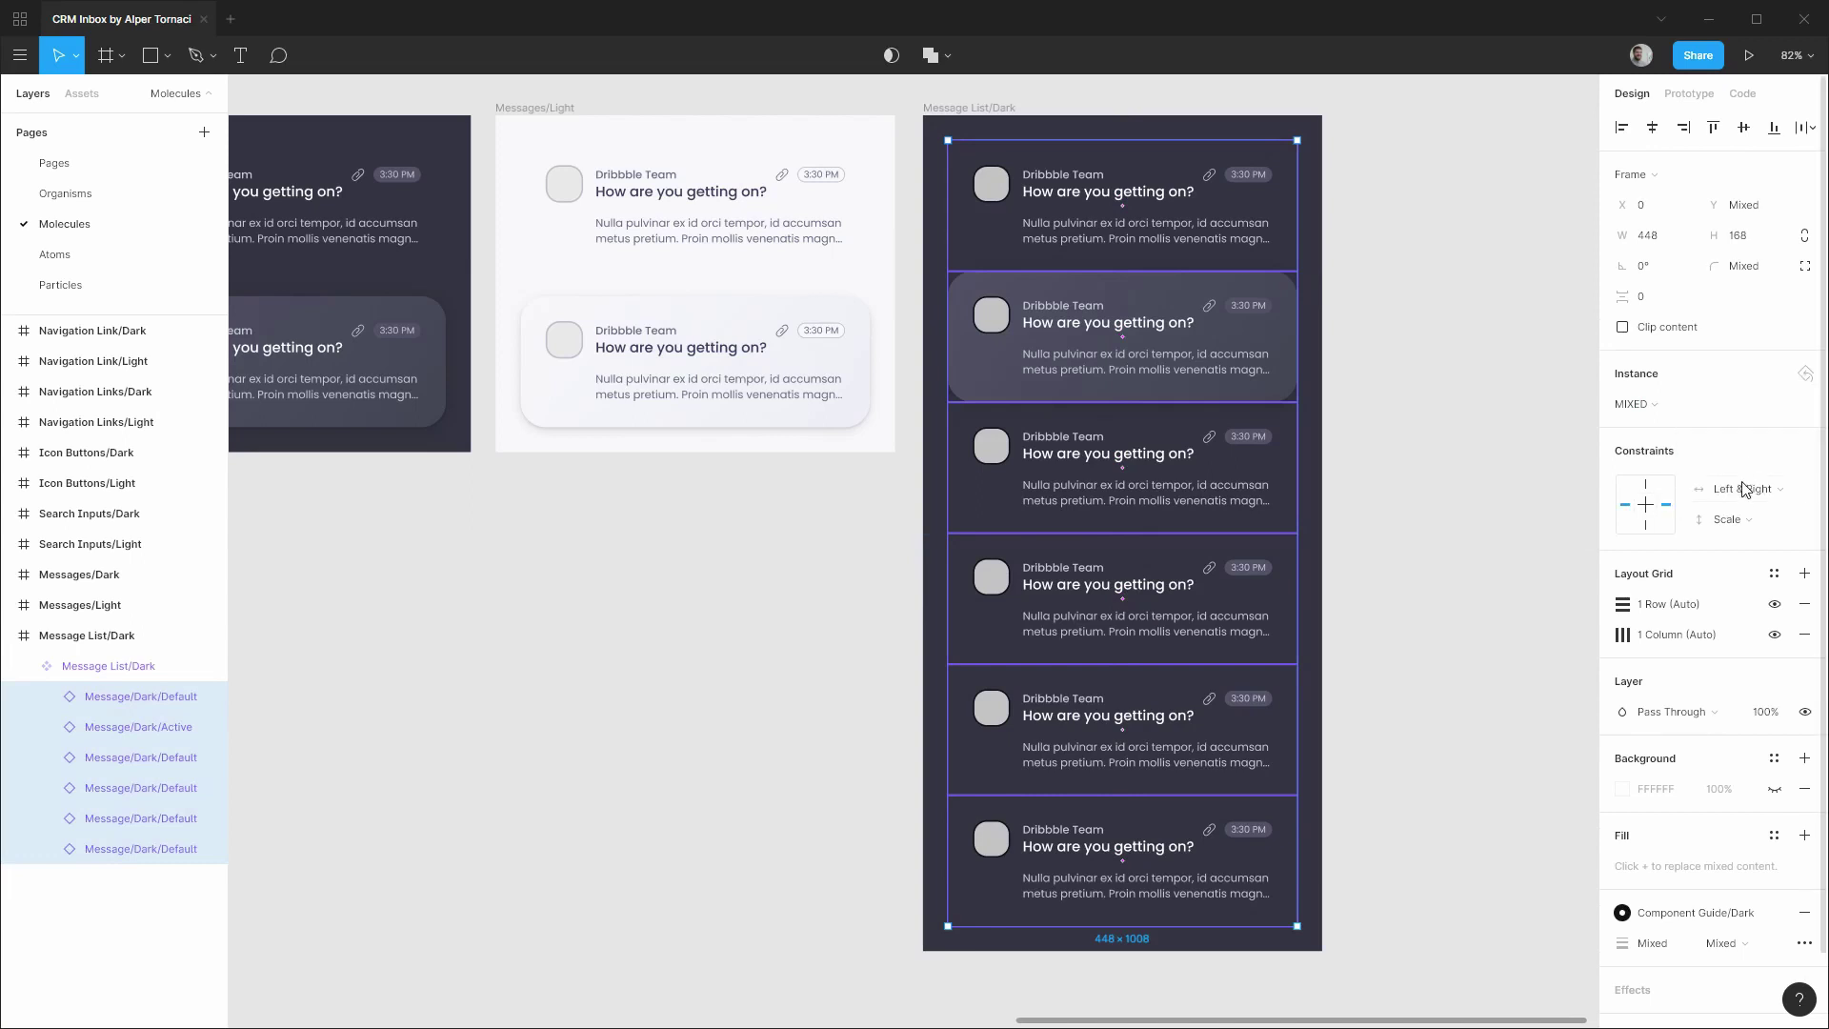
{"action": "left_click", "coordinate": [1731, 519]}
{"action": "left_click", "coordinate": [1738, 438]}
Show the layout grids and test resizing the Message List/Dark component vertically.
{"action": "left_click", "coordinate": [138, 670]}
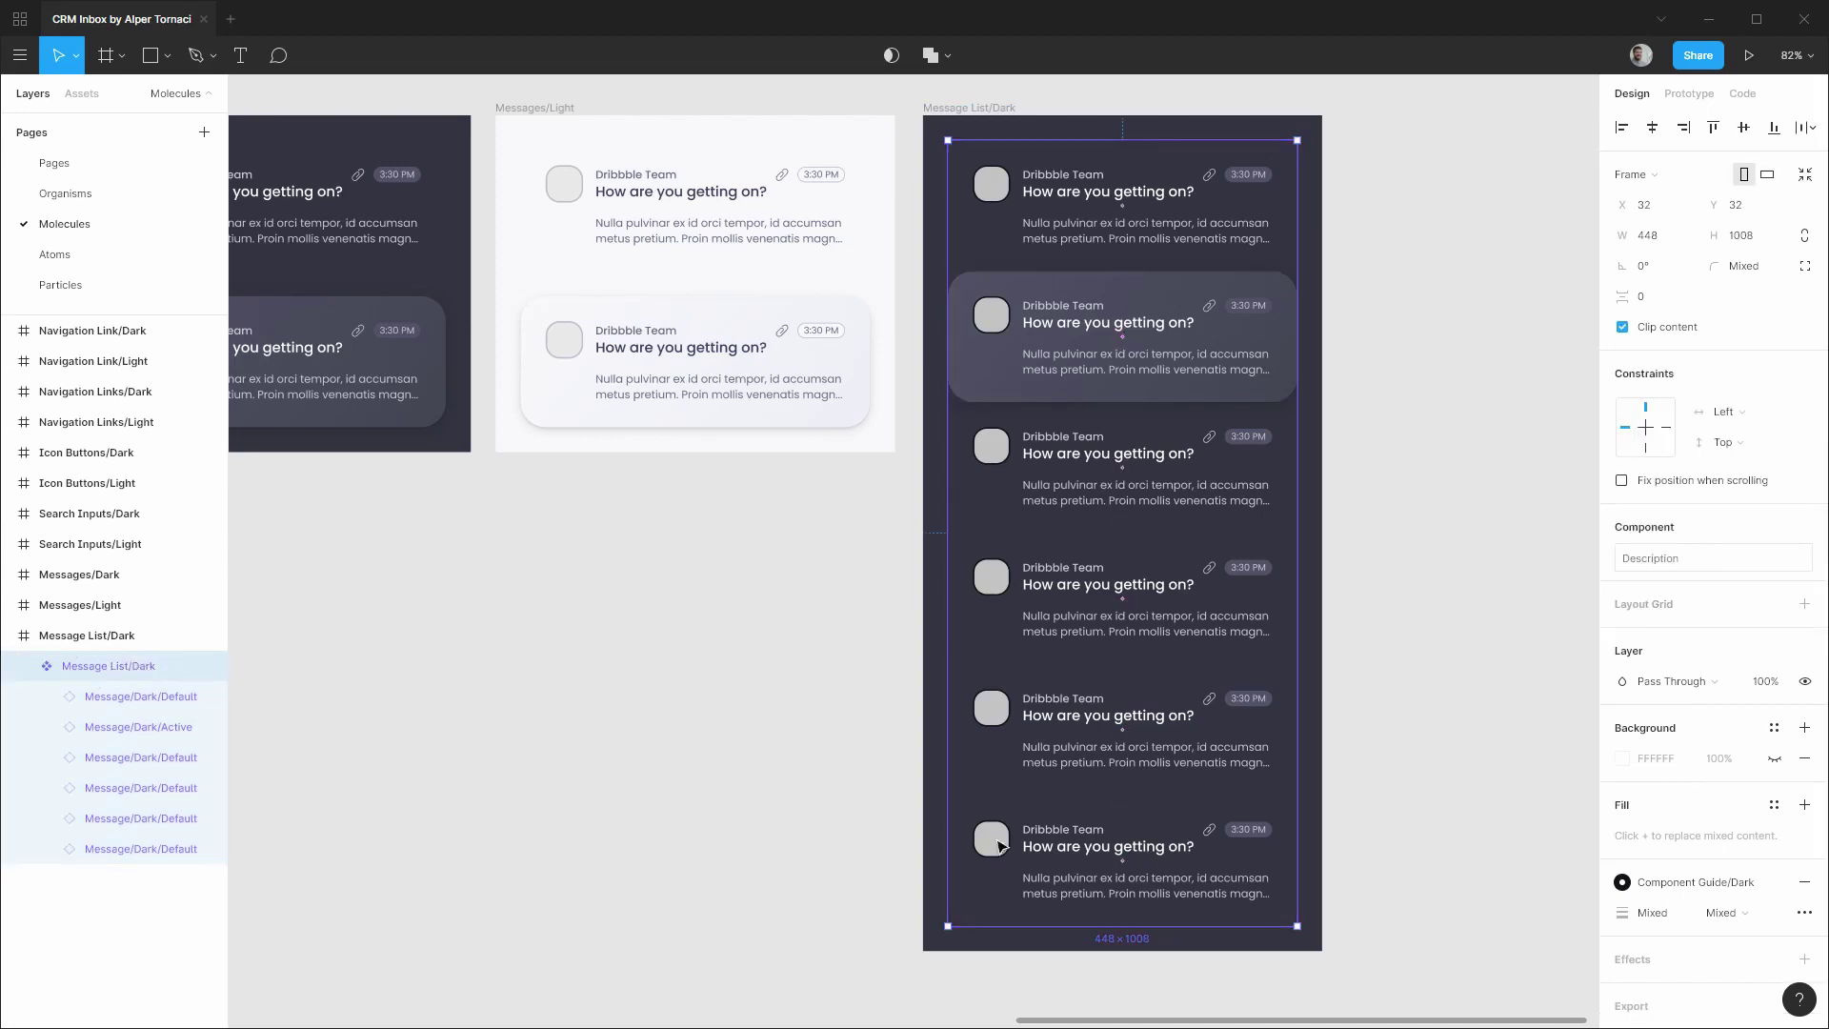
{"action": "mouse_move", "coordinate": [1082, 917]}
{"action": "left_mouse_down"}
{"action": "mouse_move", "coordinate": [1084, 520]}
{"action": "mouse_move", "coordinate": [1075, 792]}
{"action": "mouse_move", "coordinate": [1077, 644]}
{"action": "mouse_move", "coordinate": [1106, 527]}
{"action": "mouse_move", "coordinate": [1103, 413]}
{"action": "mouse_move", "coordinate": [1097, 879]}
{"action": "mouse_move", "coordinate": [1096, 600]}
{"action": "mouse_move", "coordinate": [1077, 926]}
{"action": "left_mouse_up"}
{"action": "key", "text": "ctrl+shift+4"}
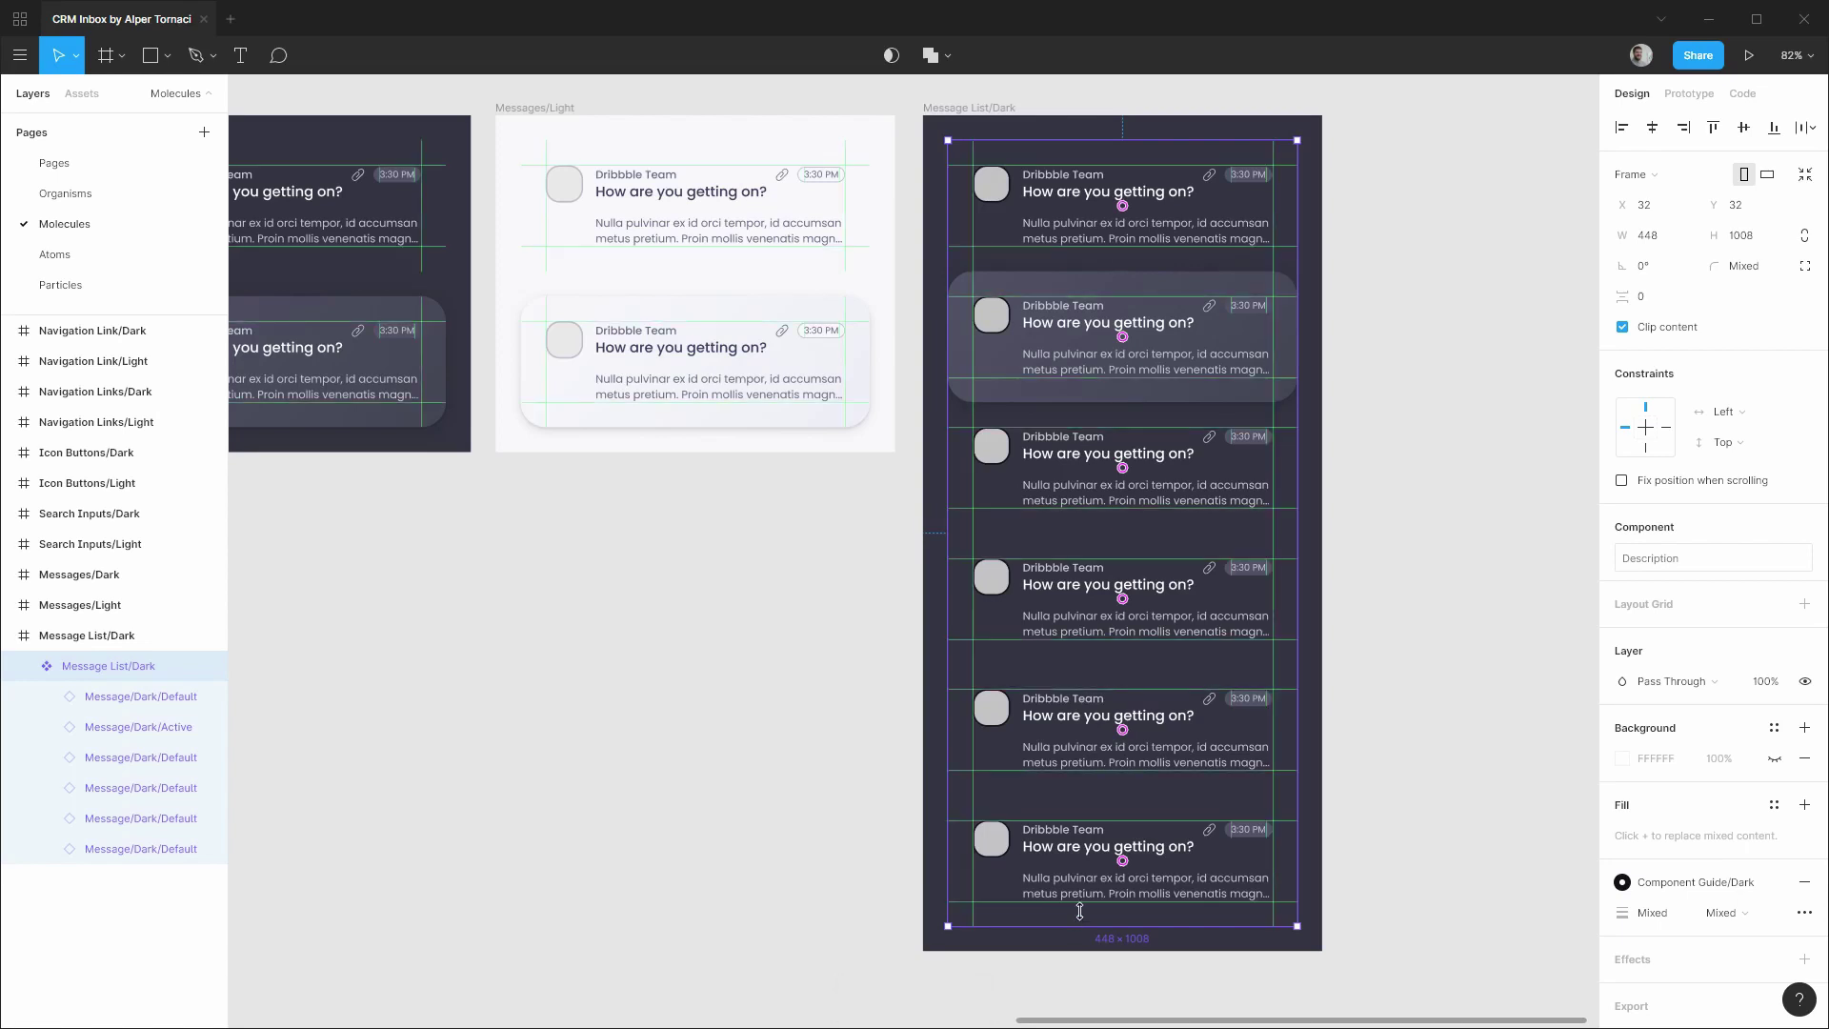
{"action": "mouse_move", "coordinate": [1079, 912]}
{"action": "left_mouse_down"}
{"action": "mouse_move", "coordinate": [1092, 529]}
{"action": "mouse_move", "coordinate": [1077, 931]}
{"action": "left_mouse_up"}
Duplicate the component's last message and place the copy beneath it at Y 1009, as the last layer inside the component.
{"action": "left_click", "coordinate": [149, 851]}
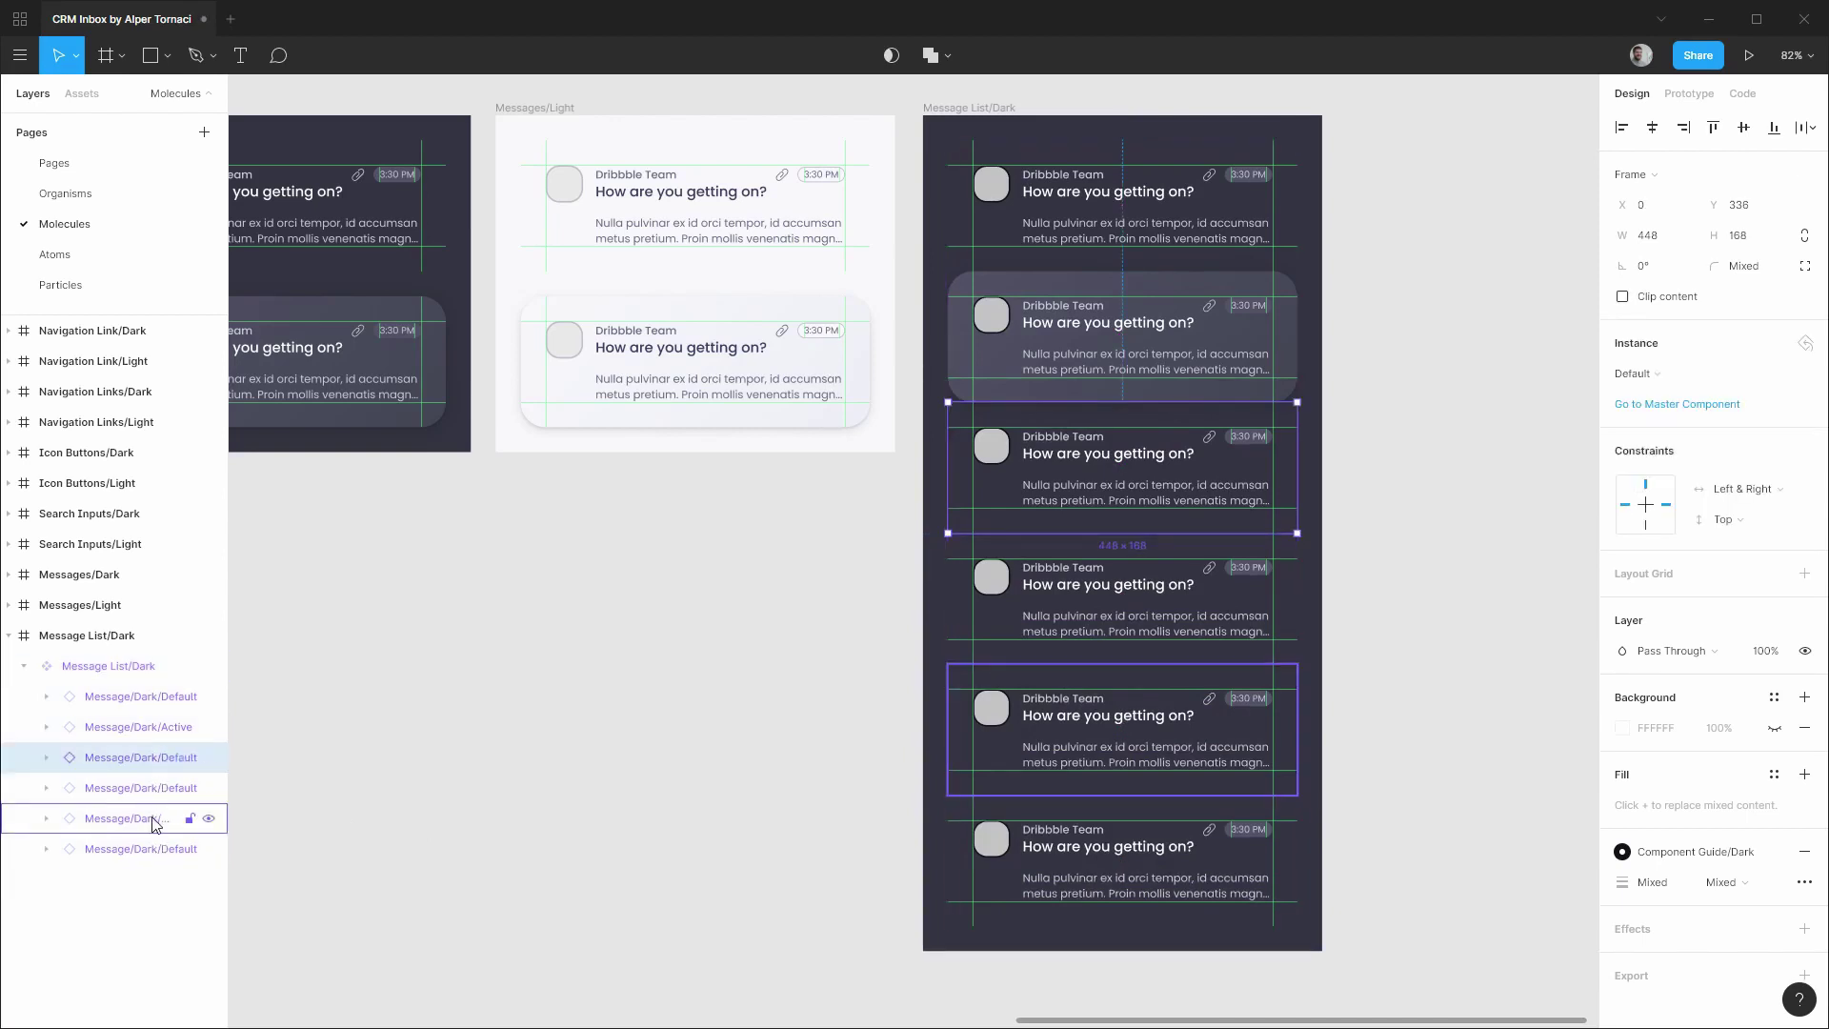
{"action": "key", "text": "Down"}
{"action": "key", "text": "Down"}
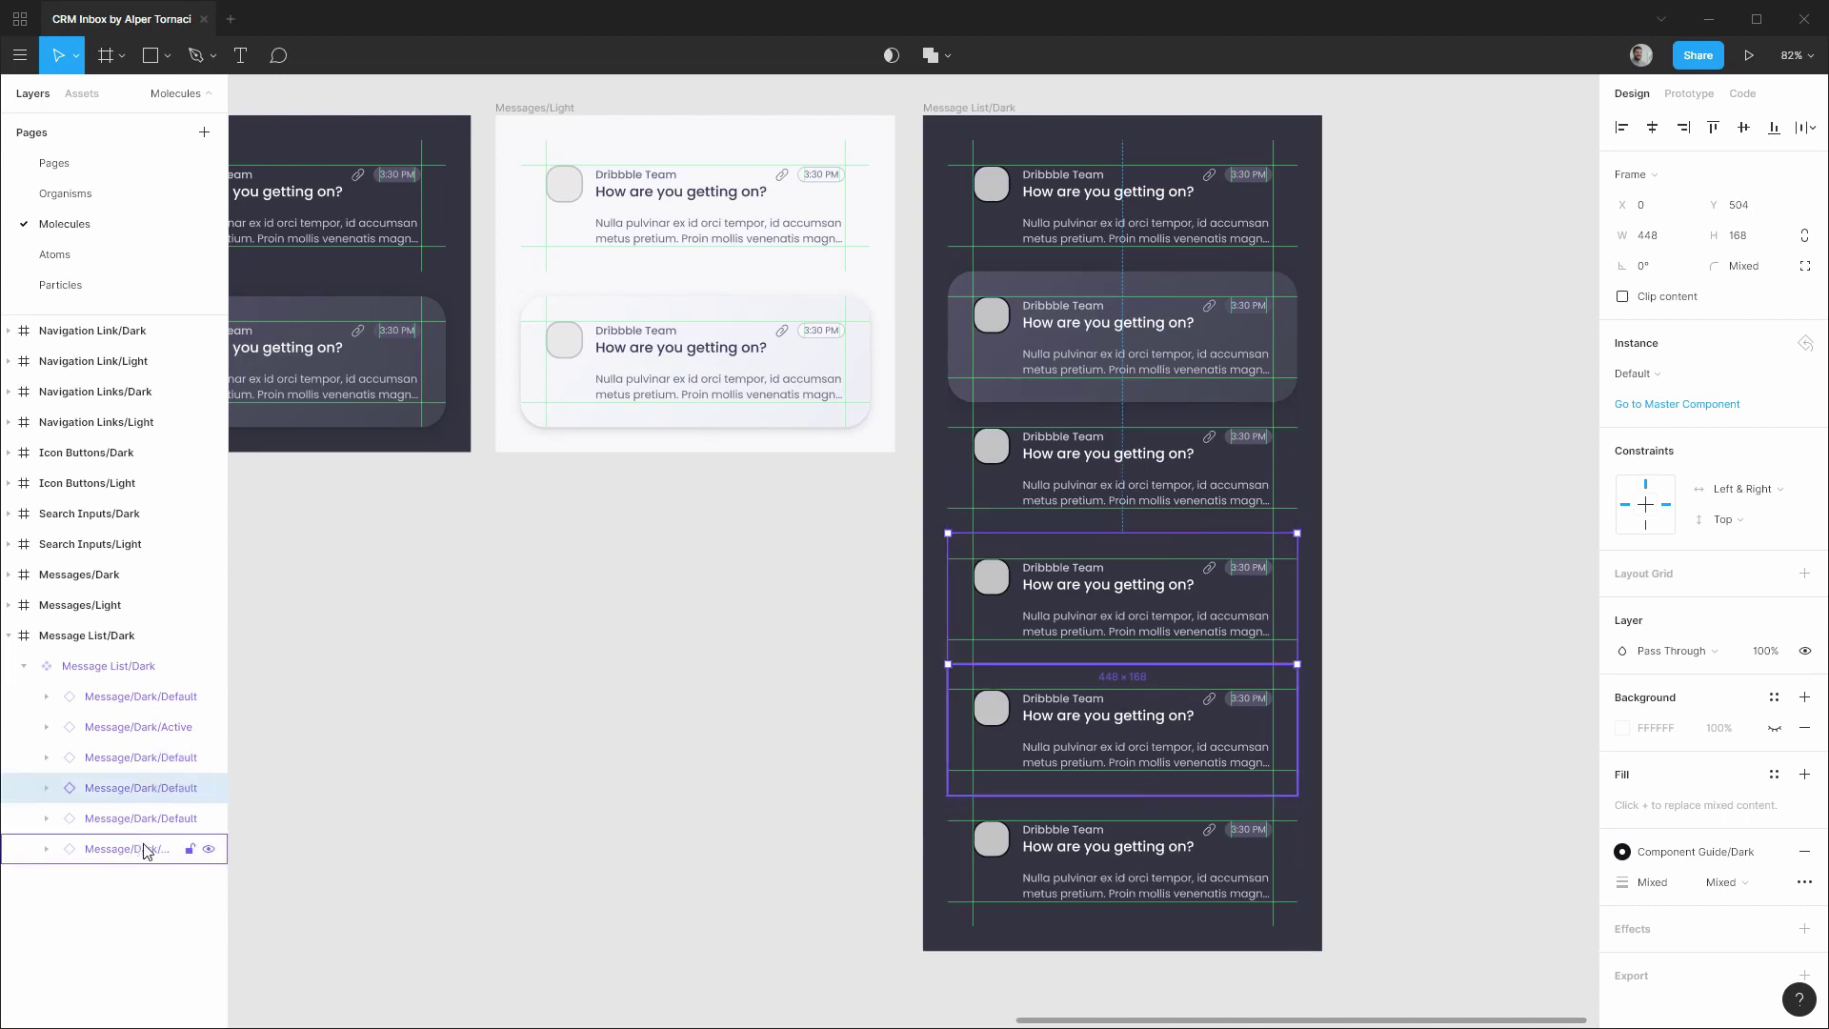
{"action": "key", "text": "Down"}
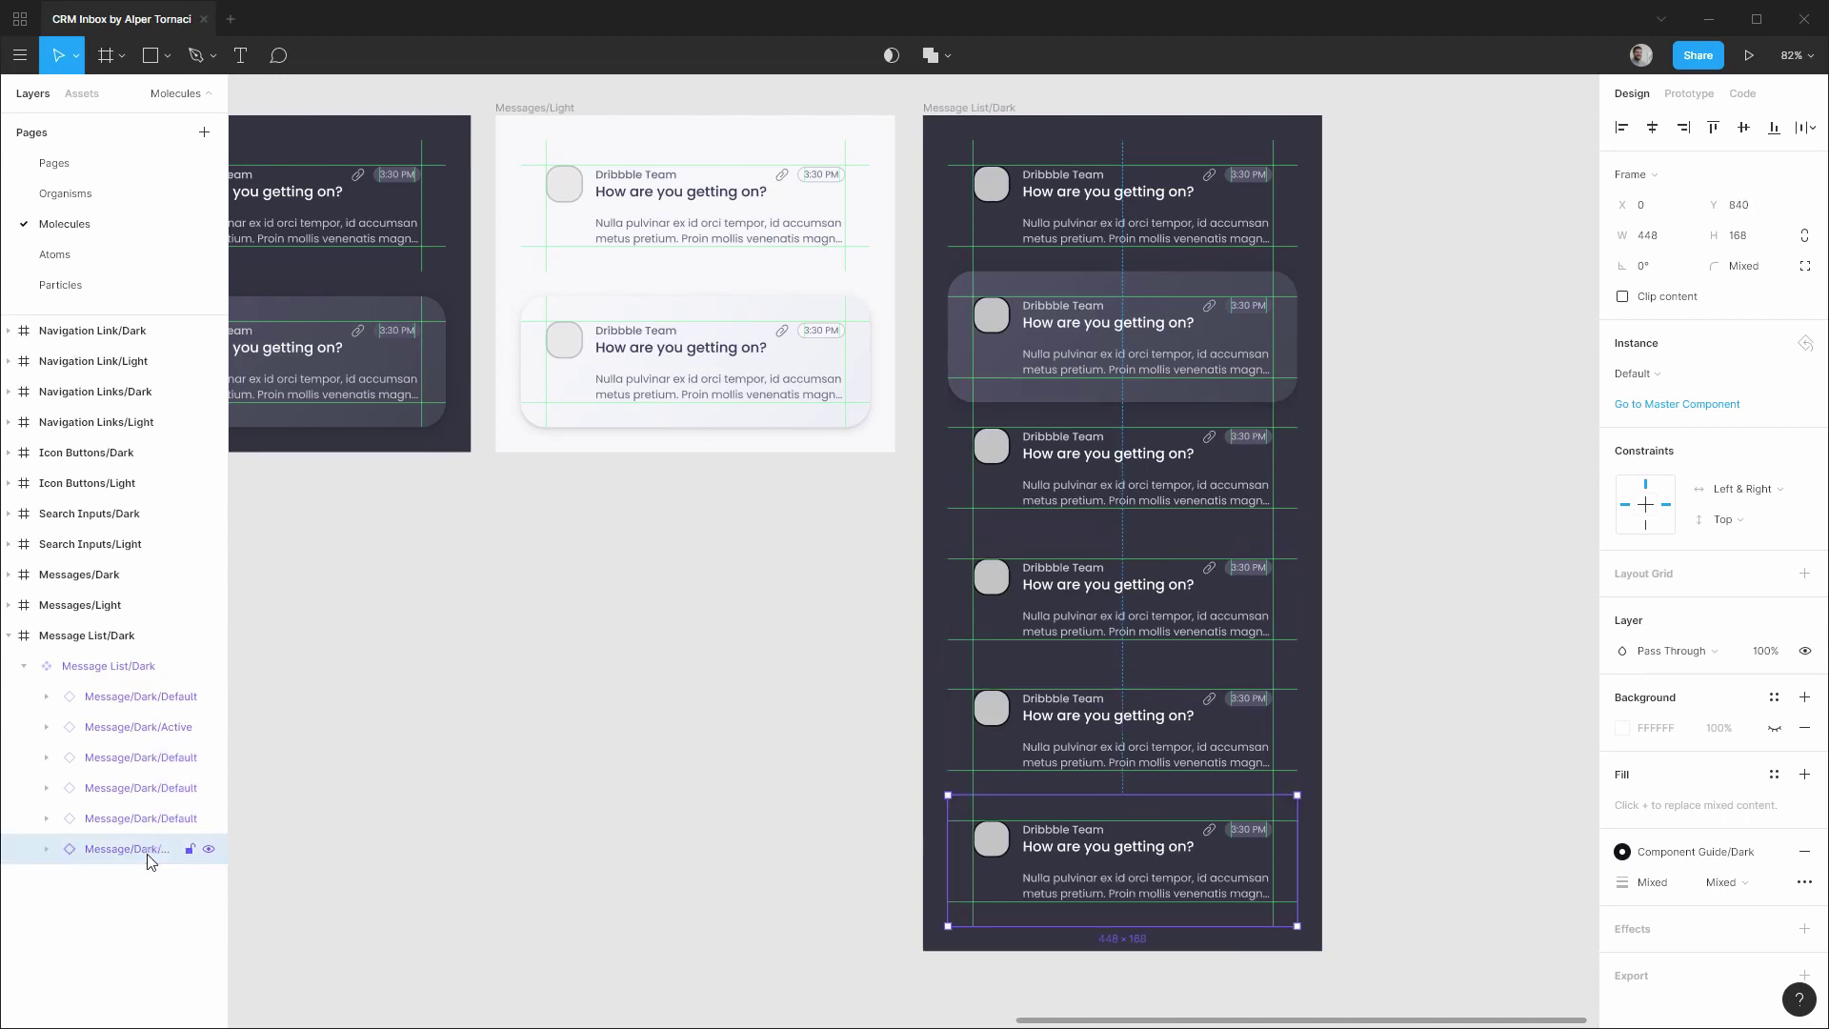
{"action": "key", "text": "ctrl+d"}
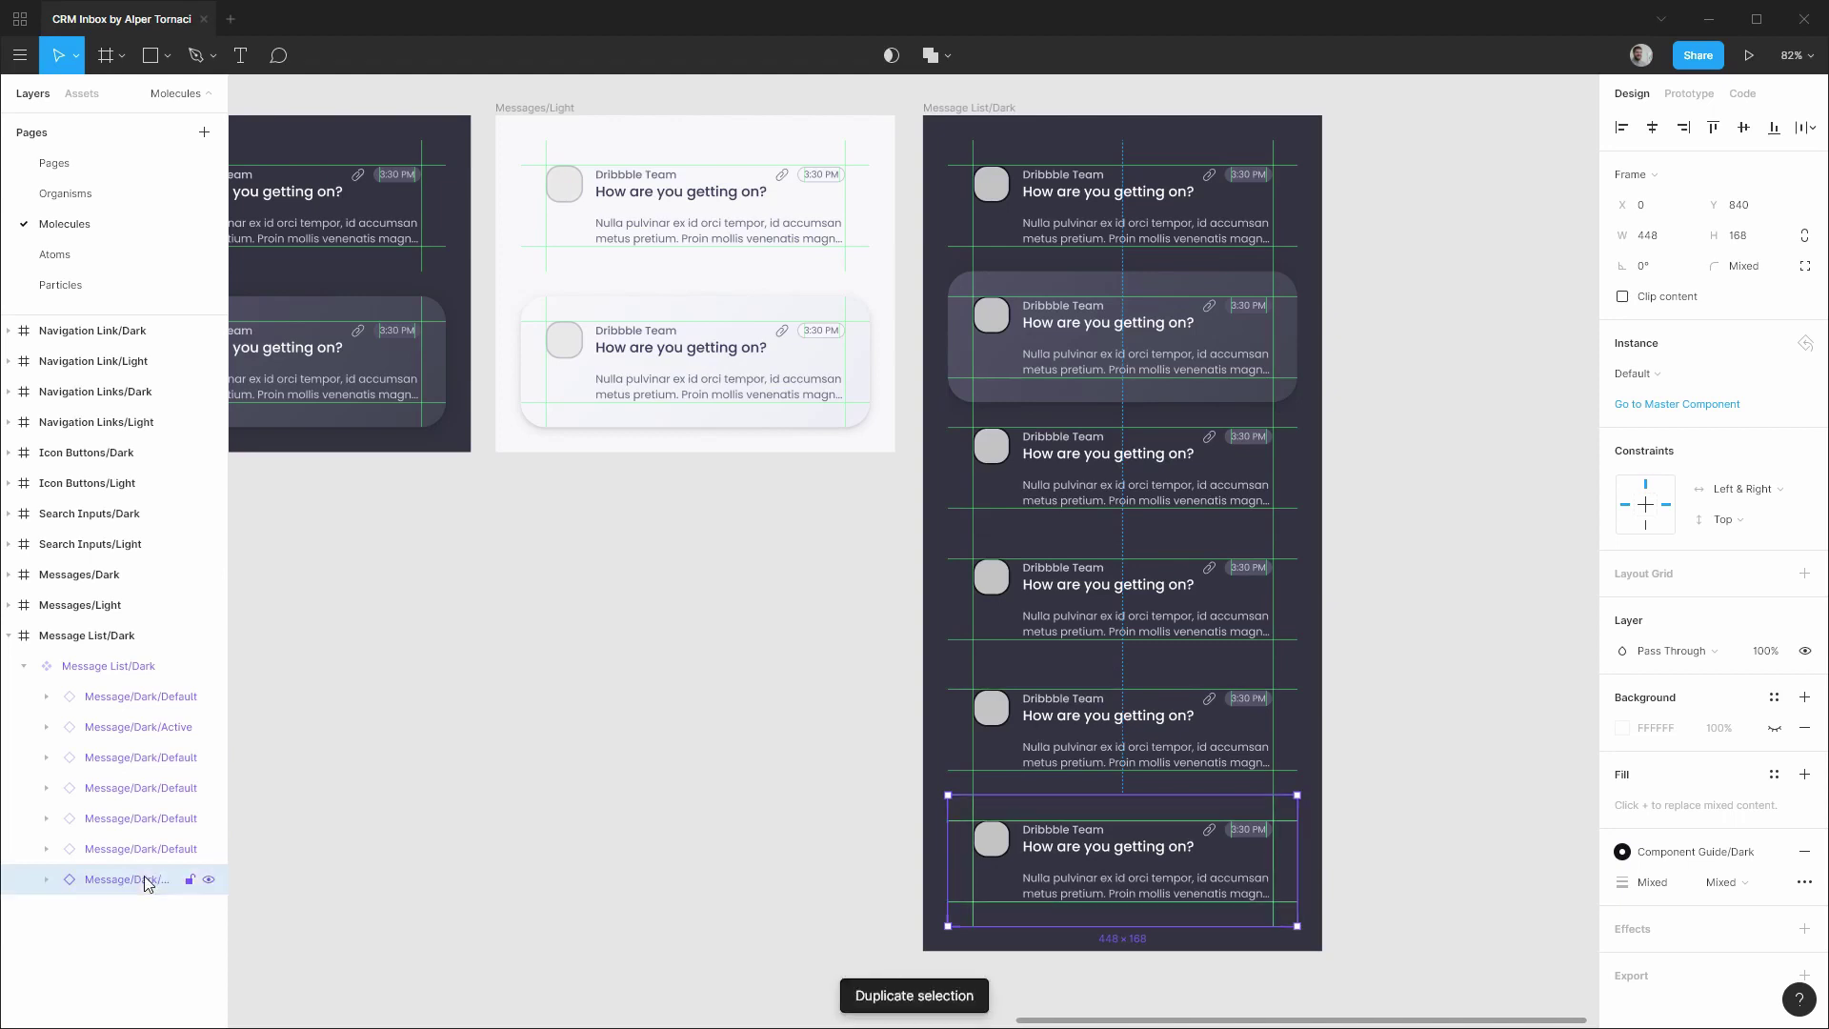
{"action": "left_click_drag", "start_coordinate": [1093, 848], "coordinate": [1100, 981]}
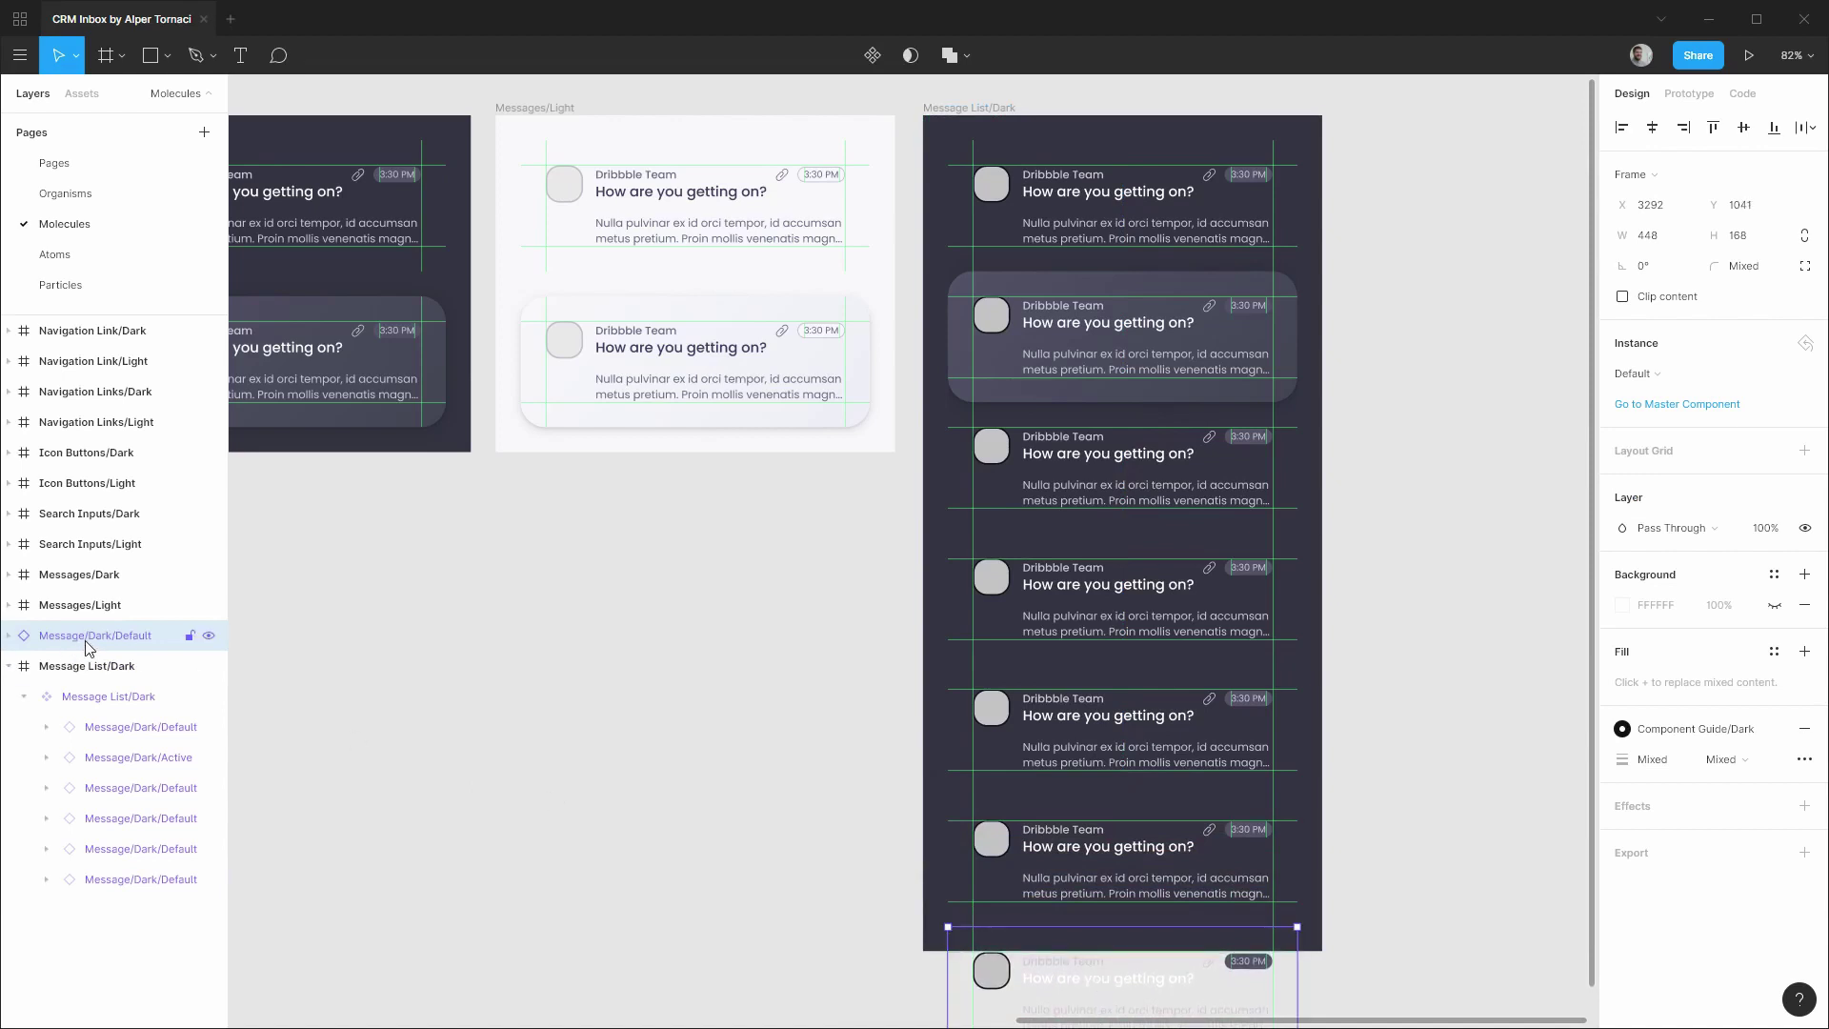
{"action": "left_click_drag", "start_coordinate": [81, 640], "coordinate": [143, 1001]}
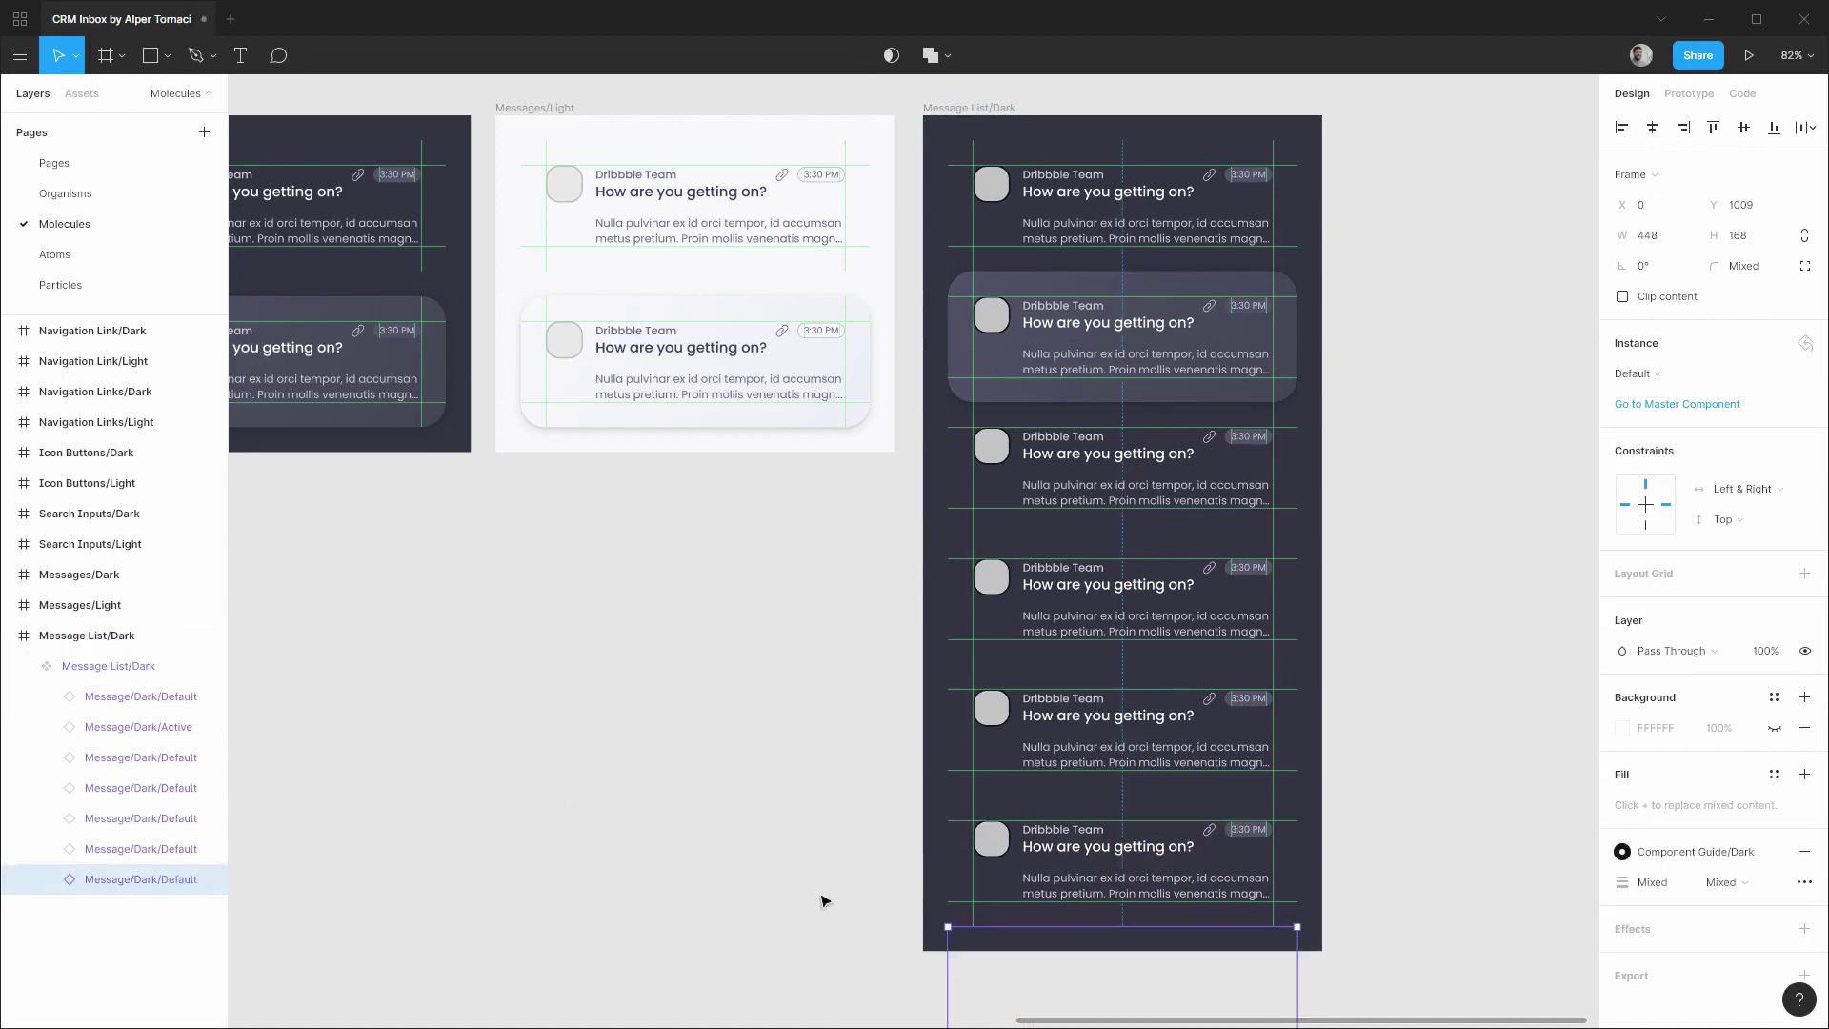
{"action": "scroll", "coordinate": [1181, 891], "scroll_direction": "down", "scroll_amount": 1}
{"action": "scroll", "coordinate": [1182, 891], "scroll_direction": "down", "scroll_amount": 1}
{"action": "left_click", "coordinate": [142, 697], "text": "shift"}
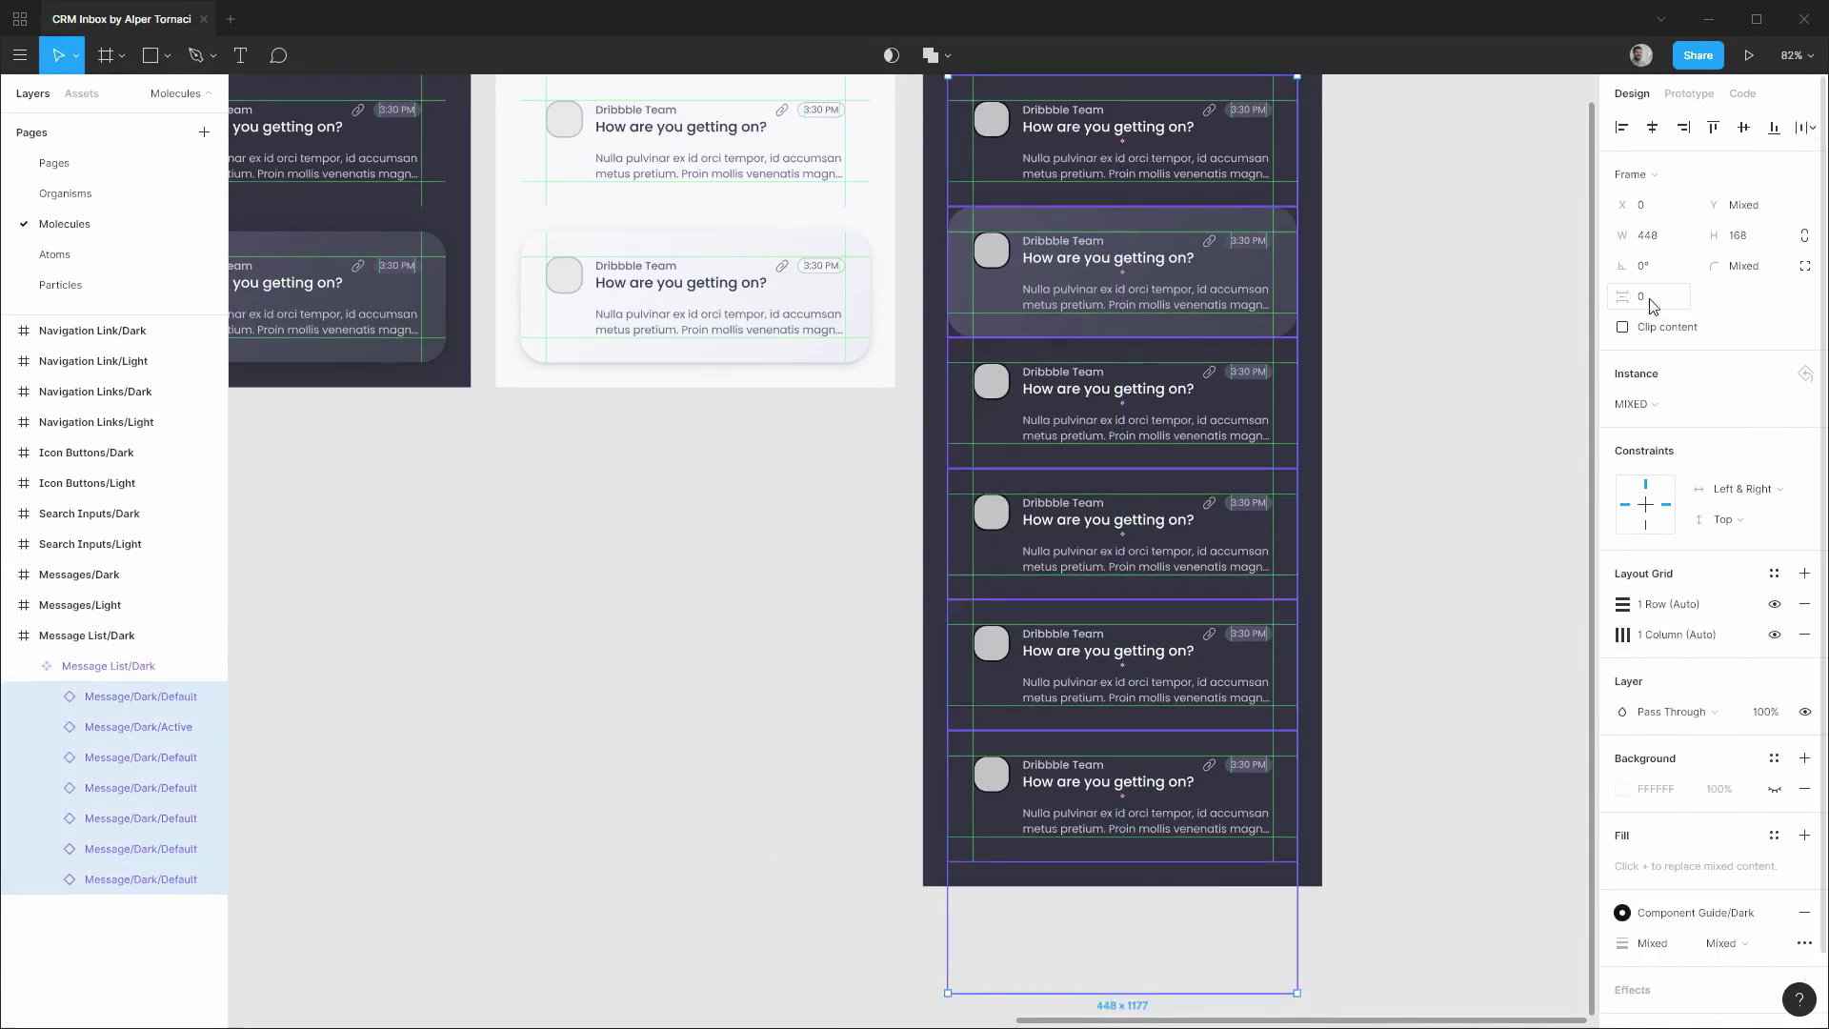
Resize the Message List/Dark component to a height of 1009 and nudge its seventh message up to Y 1008.
{"action": "left_click", "coordinate": [86, 669]}
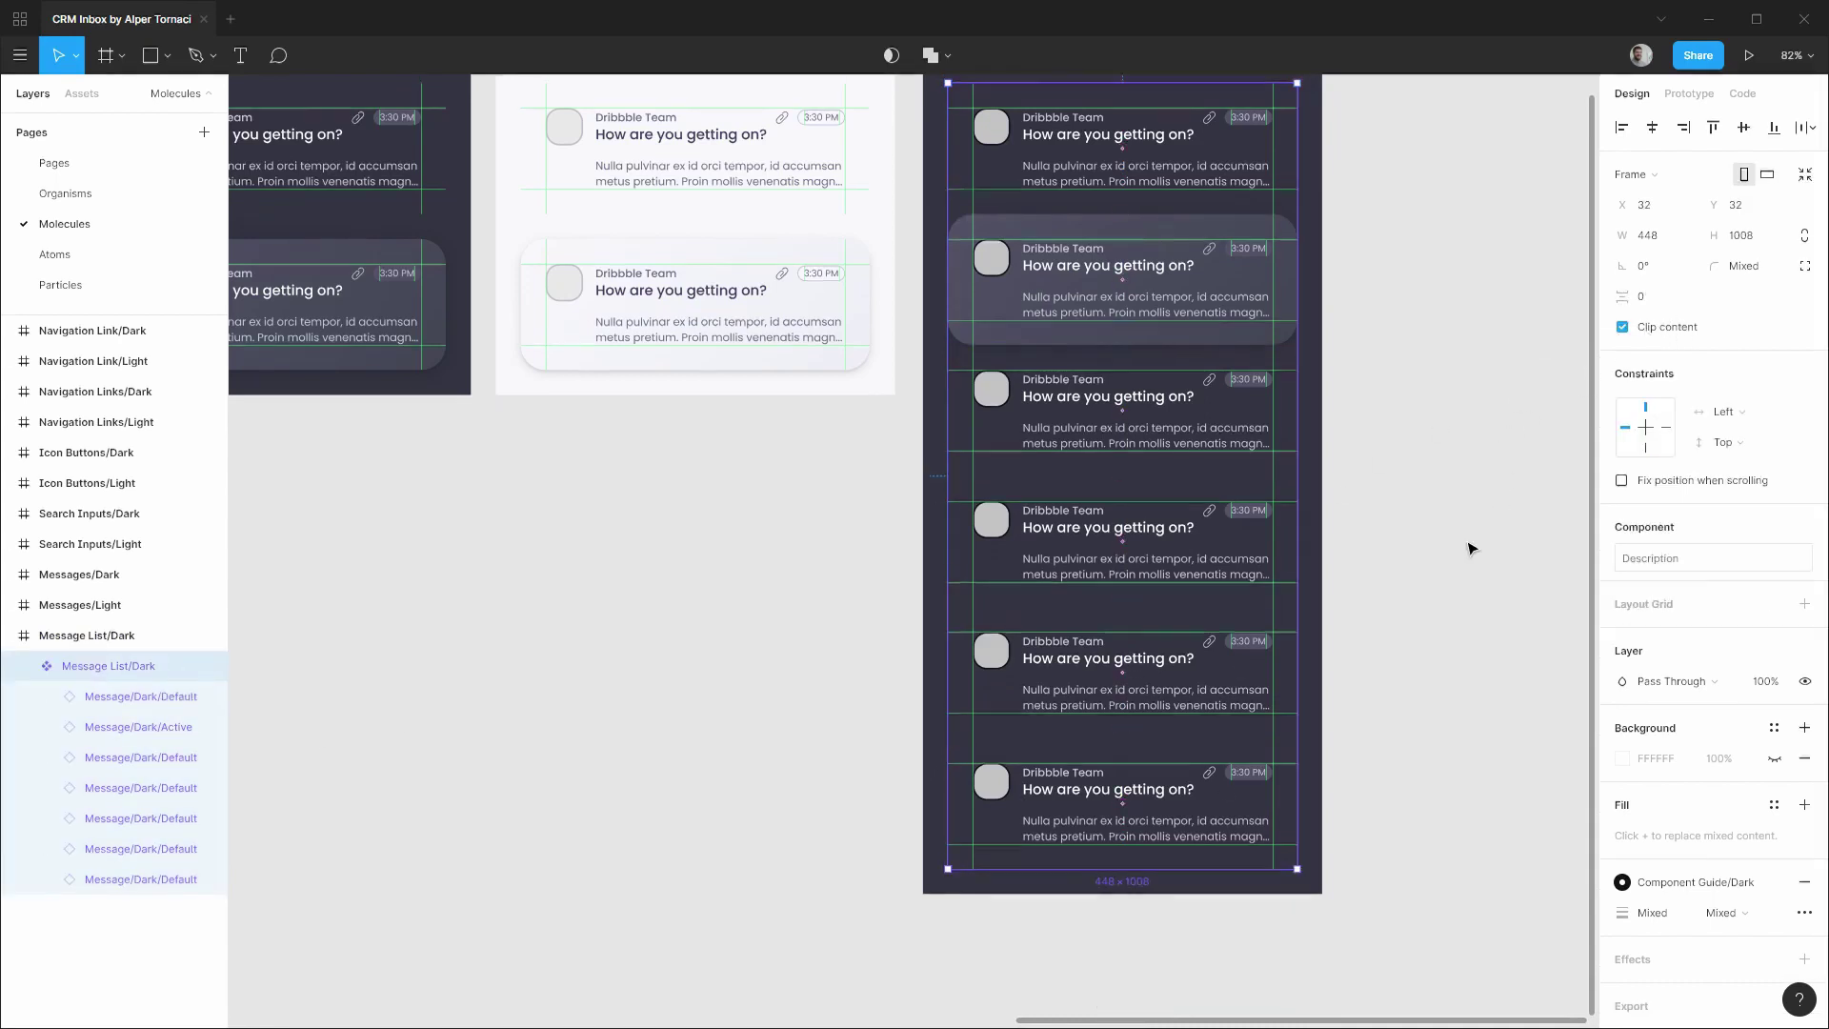
{"action": "scroll", "coordinate": [1470, 543], "scroll_direction": "up", "scroll_amount": 1}
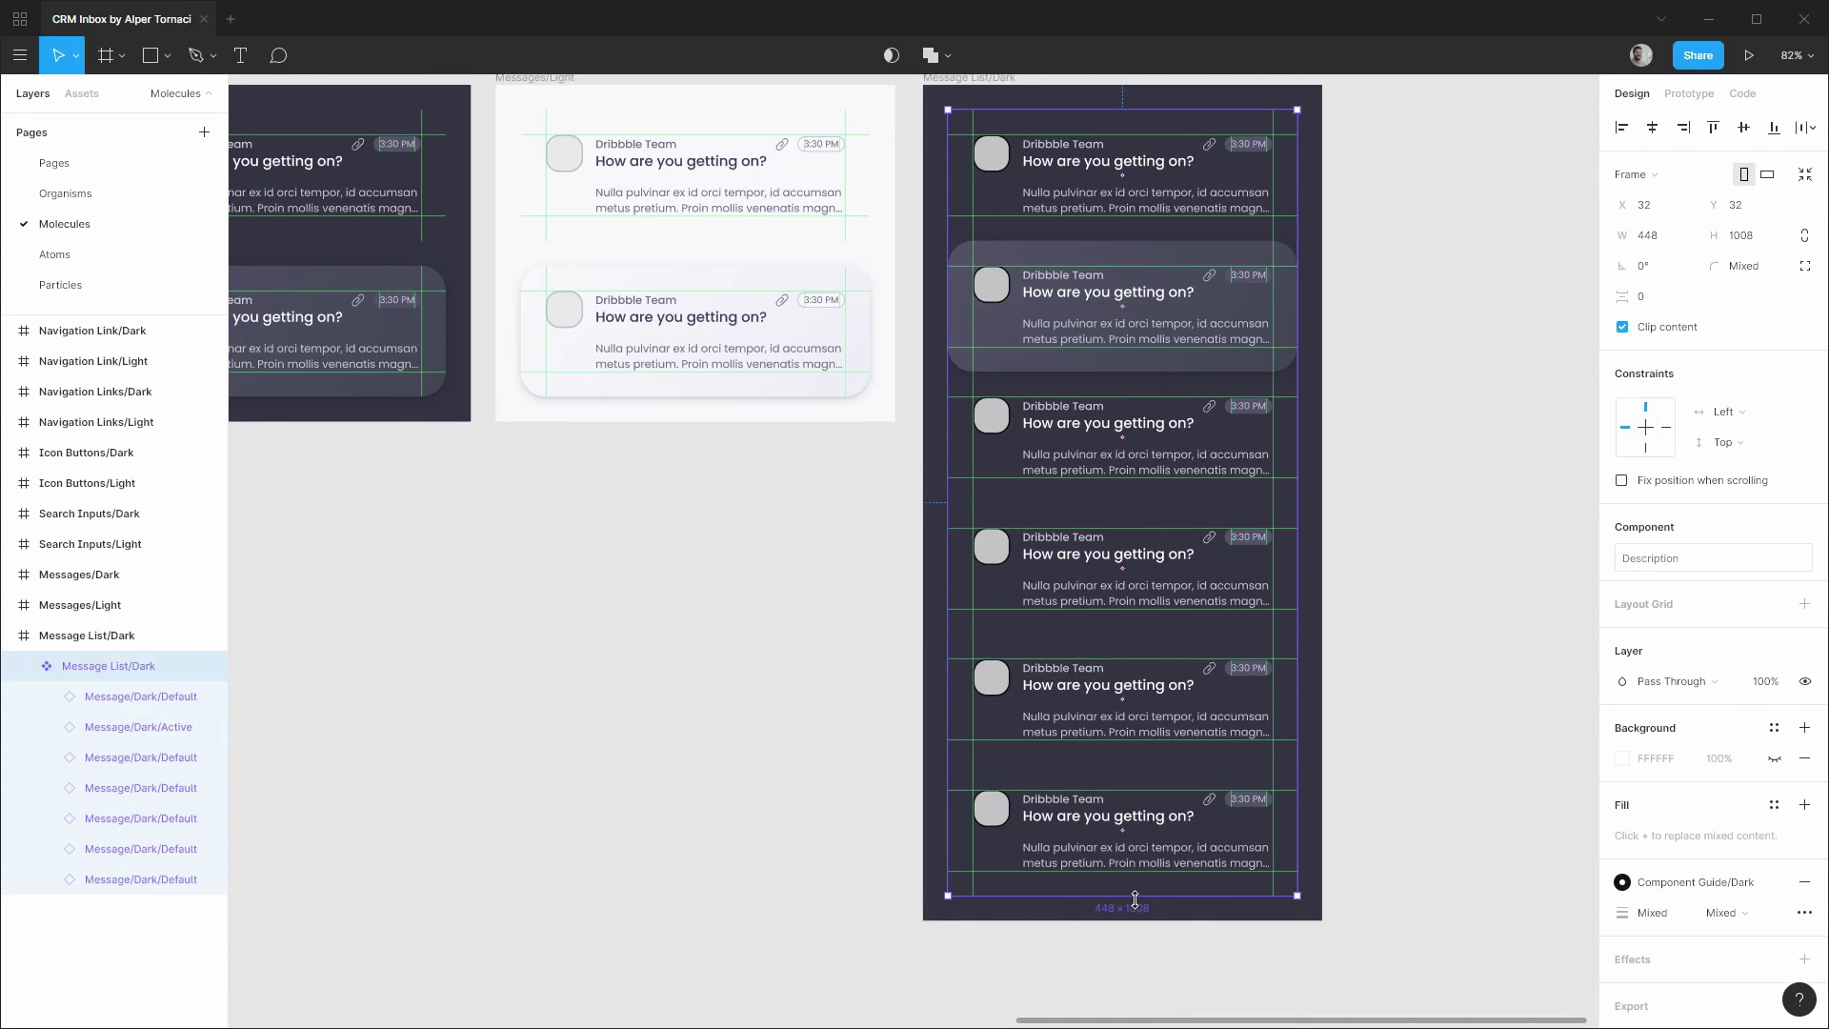
{"action": "mouse_move", "coordinate": [1135, 910]}
{"action": "left_mouse_down"}
{"action": "mouse_move", "coordinate": [1143, 981]}
{"action": "mouse_move", "coordinate": [1160, 899]}
{"action": "left_mouse_up"}
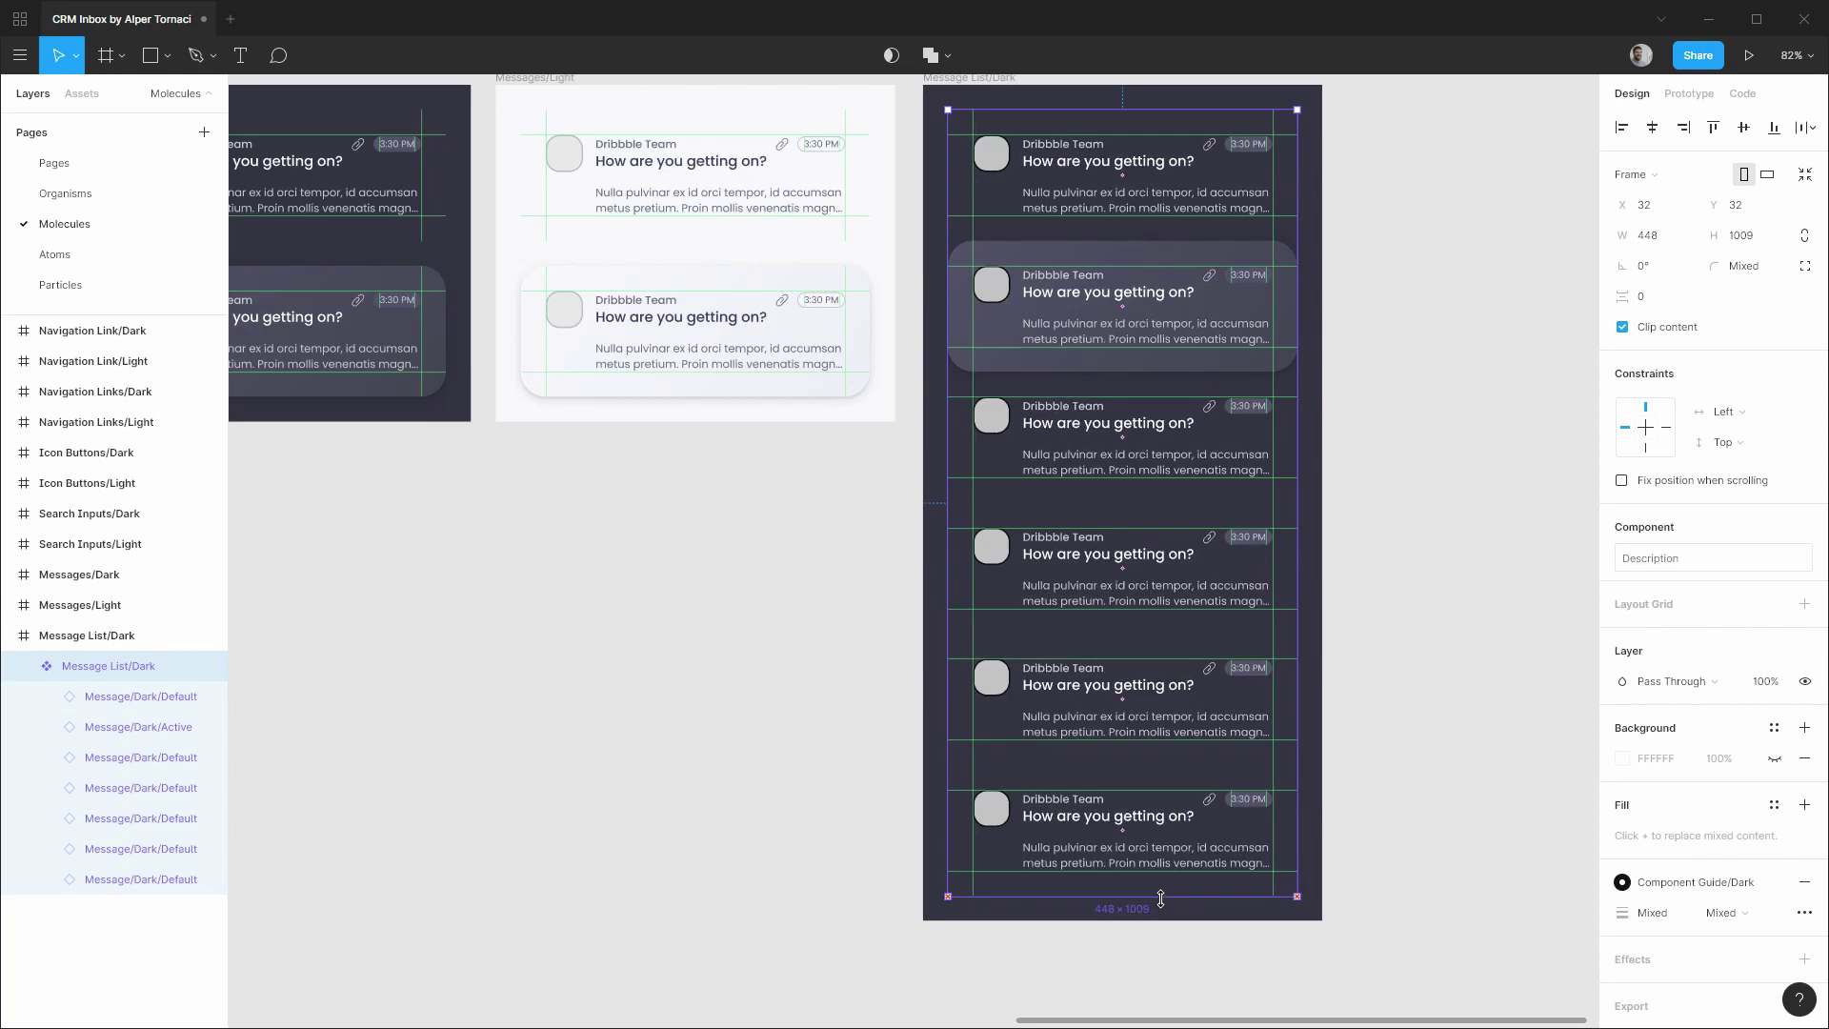
{"action": "left_click", "coordinate": [155, 881]}
{"action": "key", "text": "Up"}
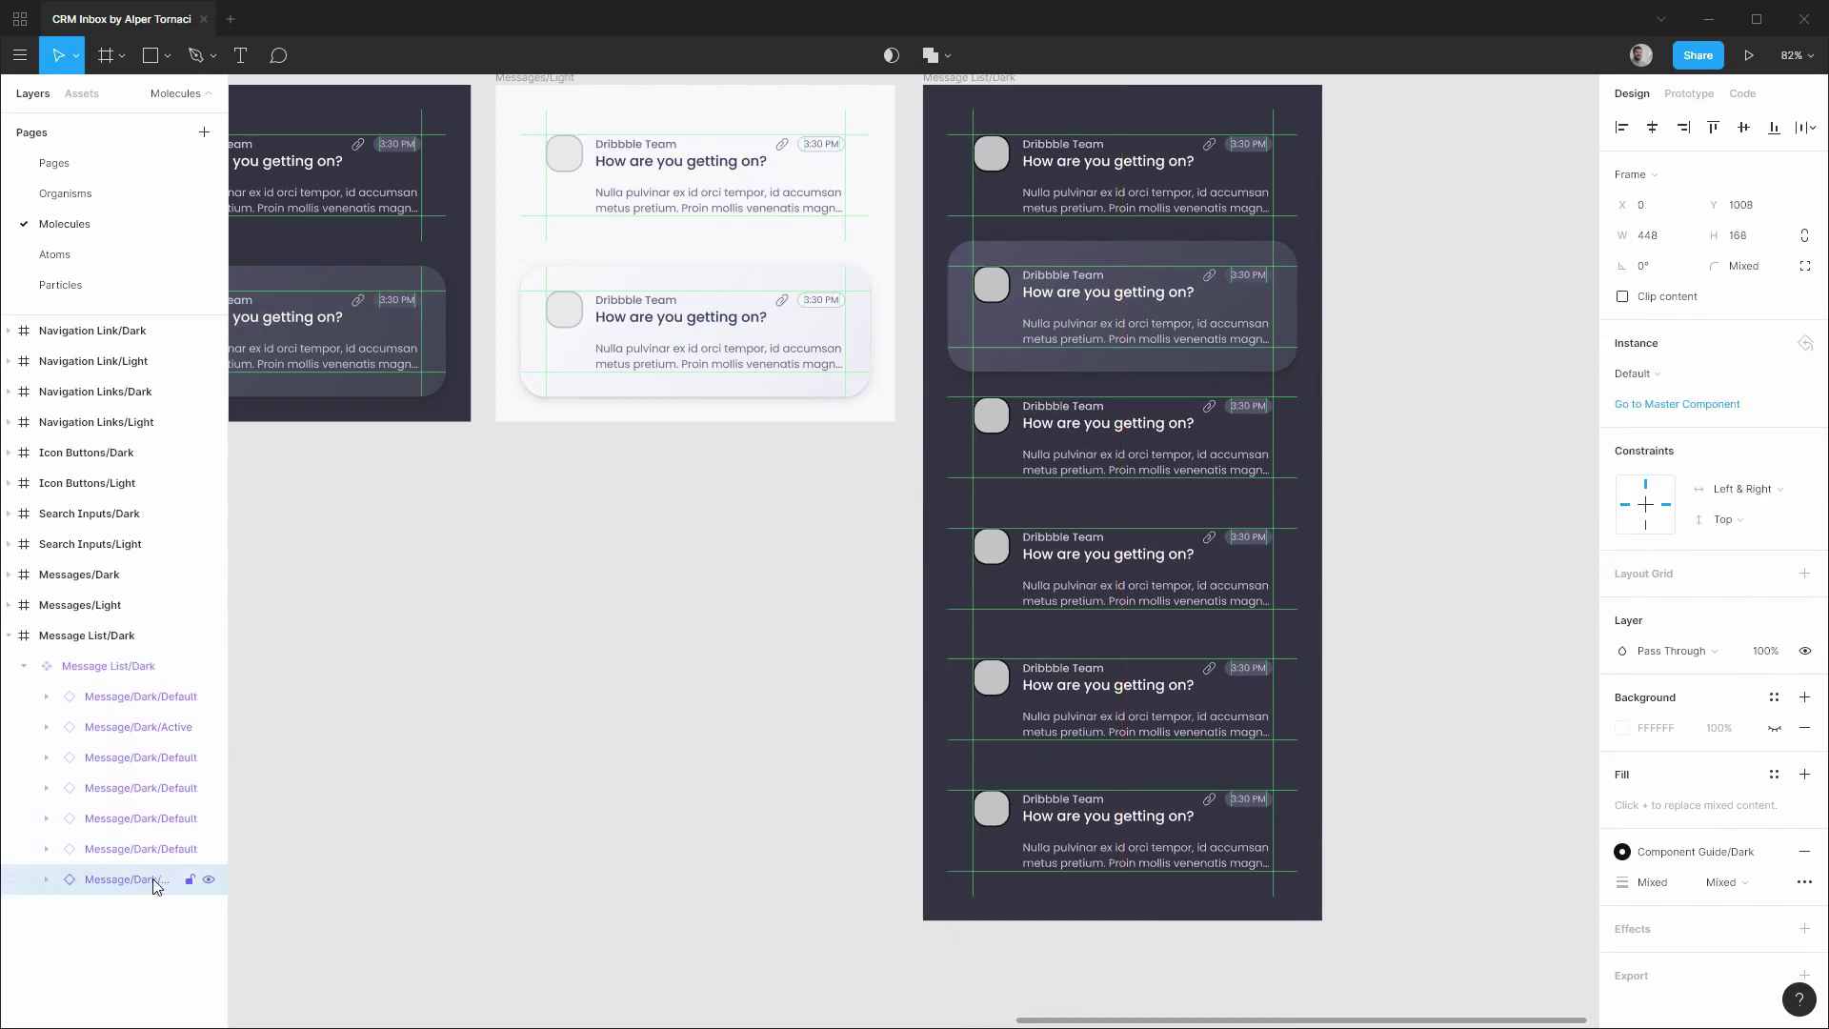
Collapse the Message List/Dark component's layers and nudge its parent frame to X 3256.
{"action": "left_click", "coordinate": [90, 666]}
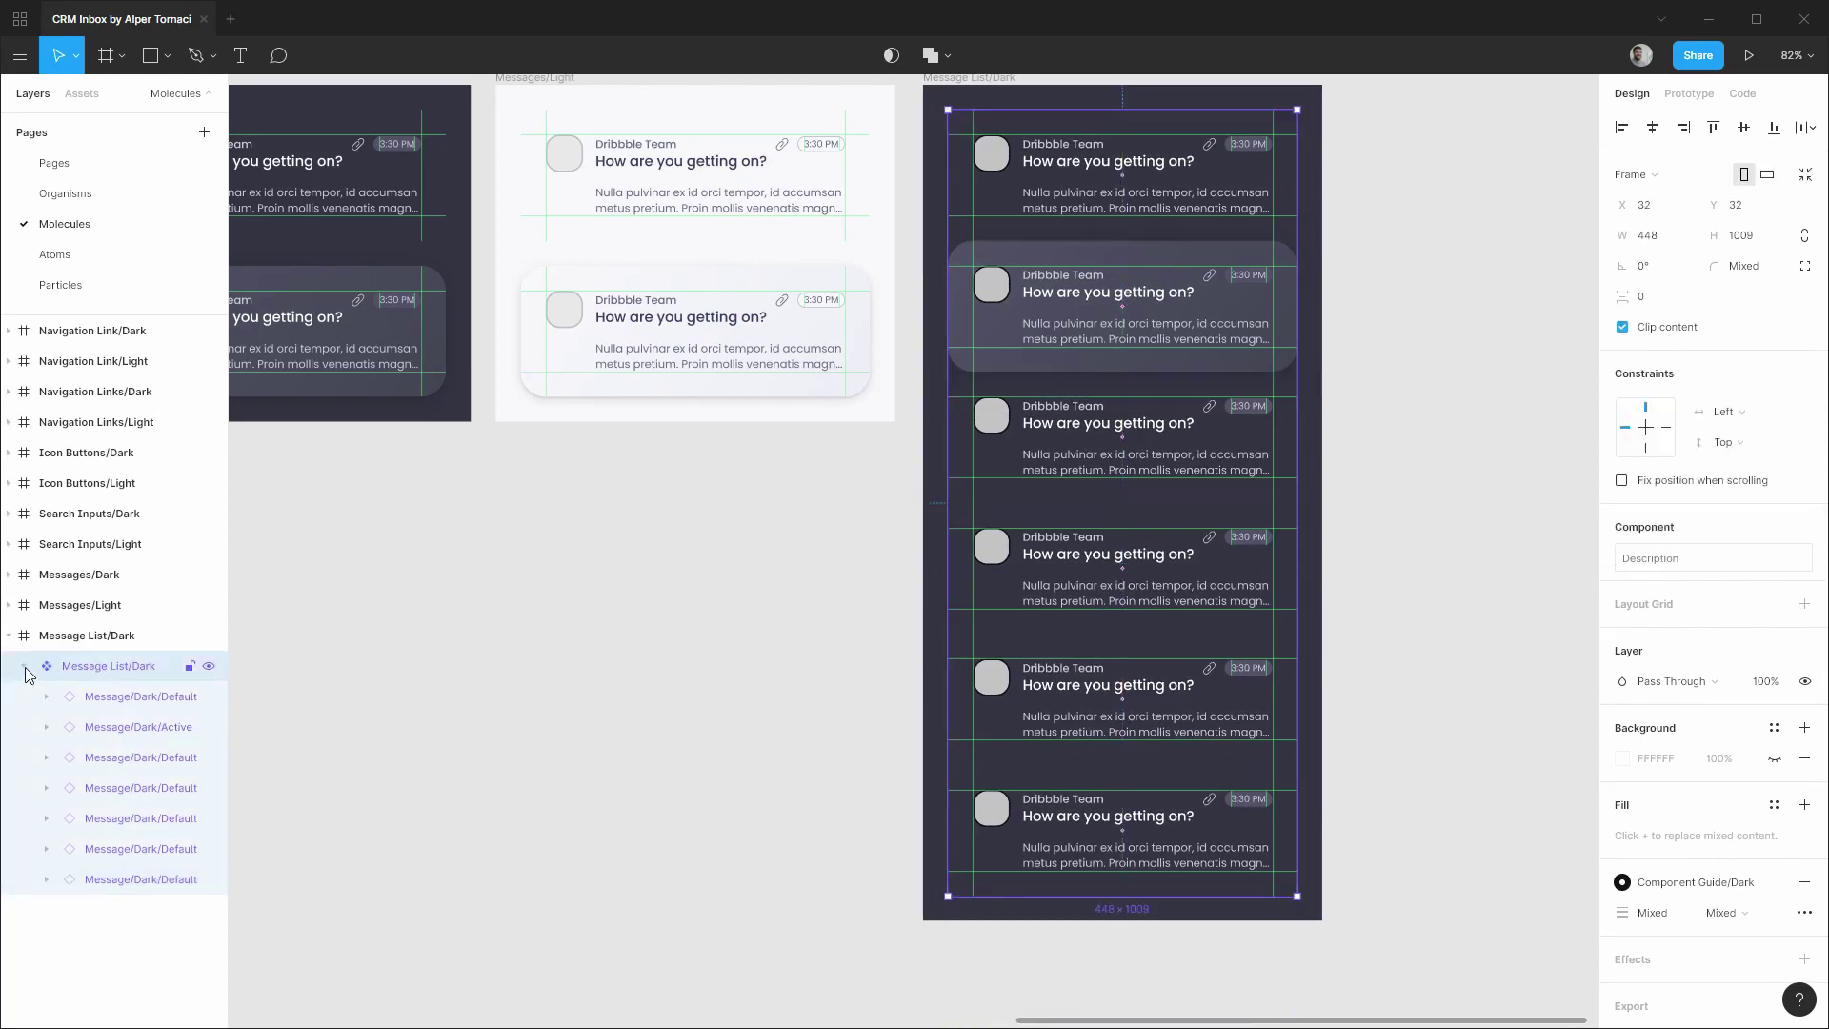
{"action": "left_click", "coordinate": [24, 666]}
{"action": "left_click", "coordinate": [75, 639]}
{"action": "scroll", "coordinate": [1488, 359], "scroll_direction": "down", "scroll_amount": 2}
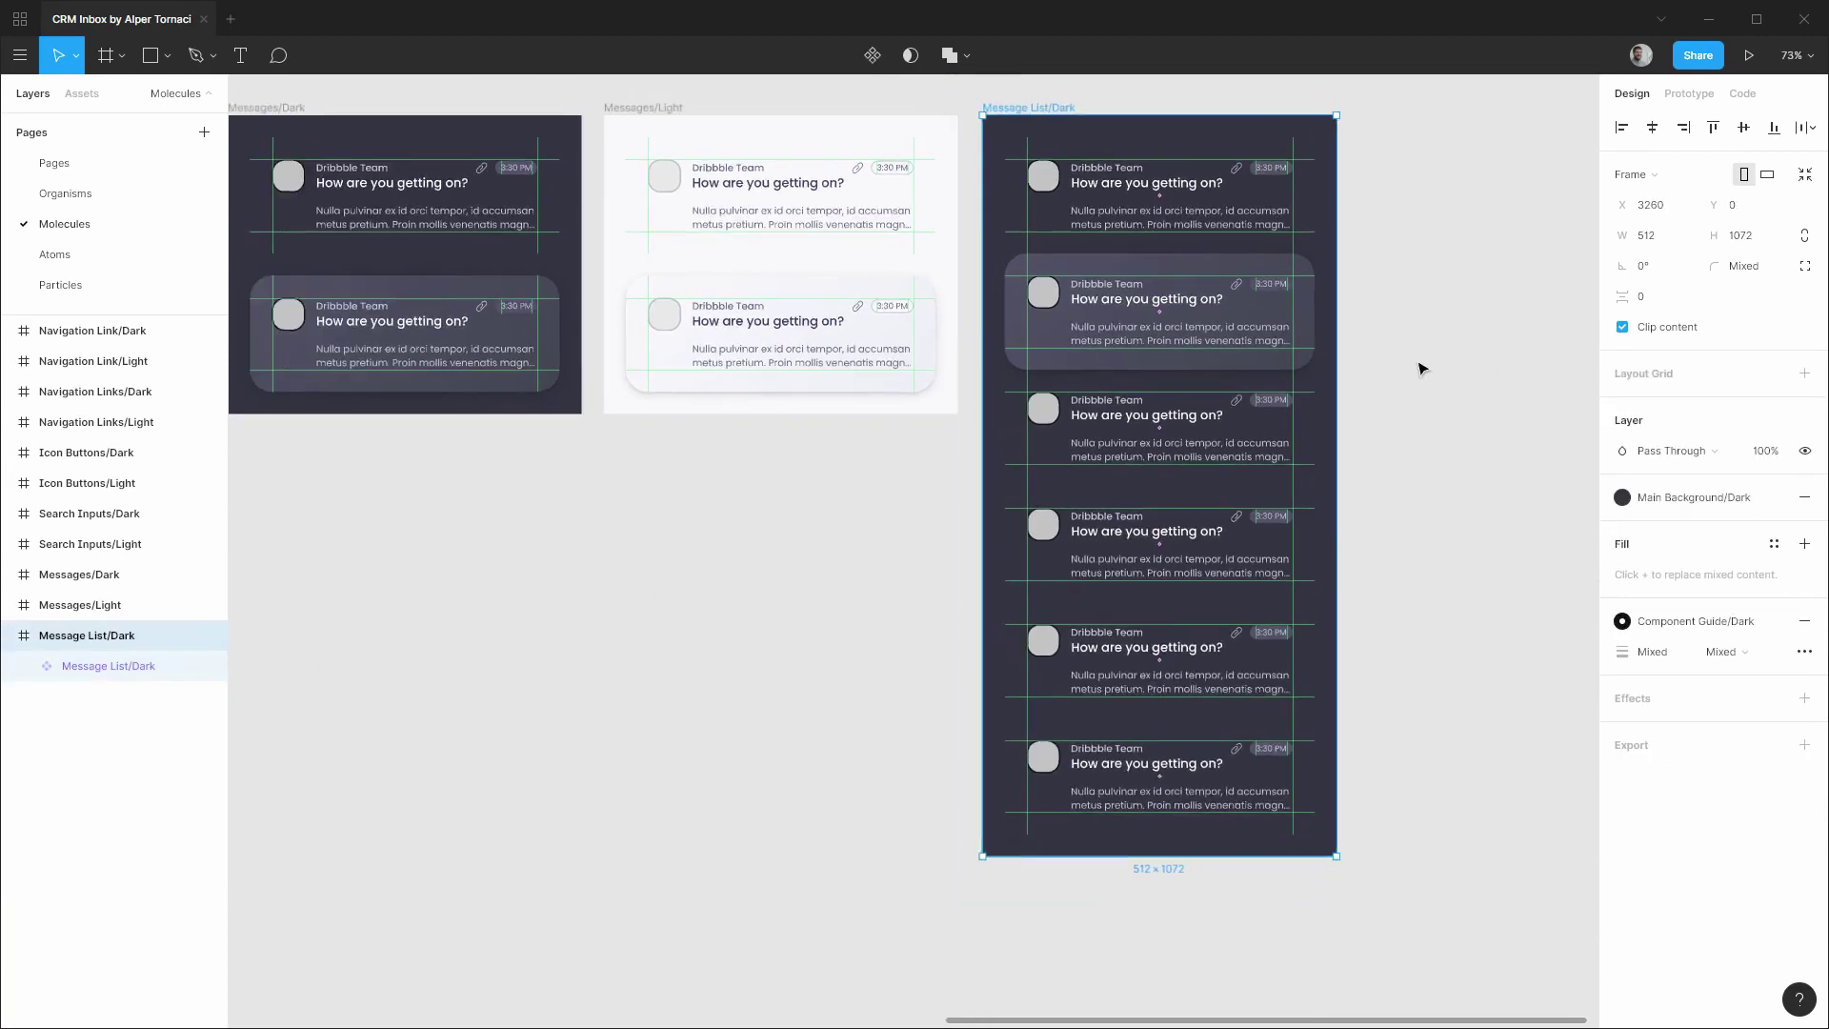
{"action": "left_click_drag", "start_coordinate": [1495, 237], "coordinate": [1232, 380]}
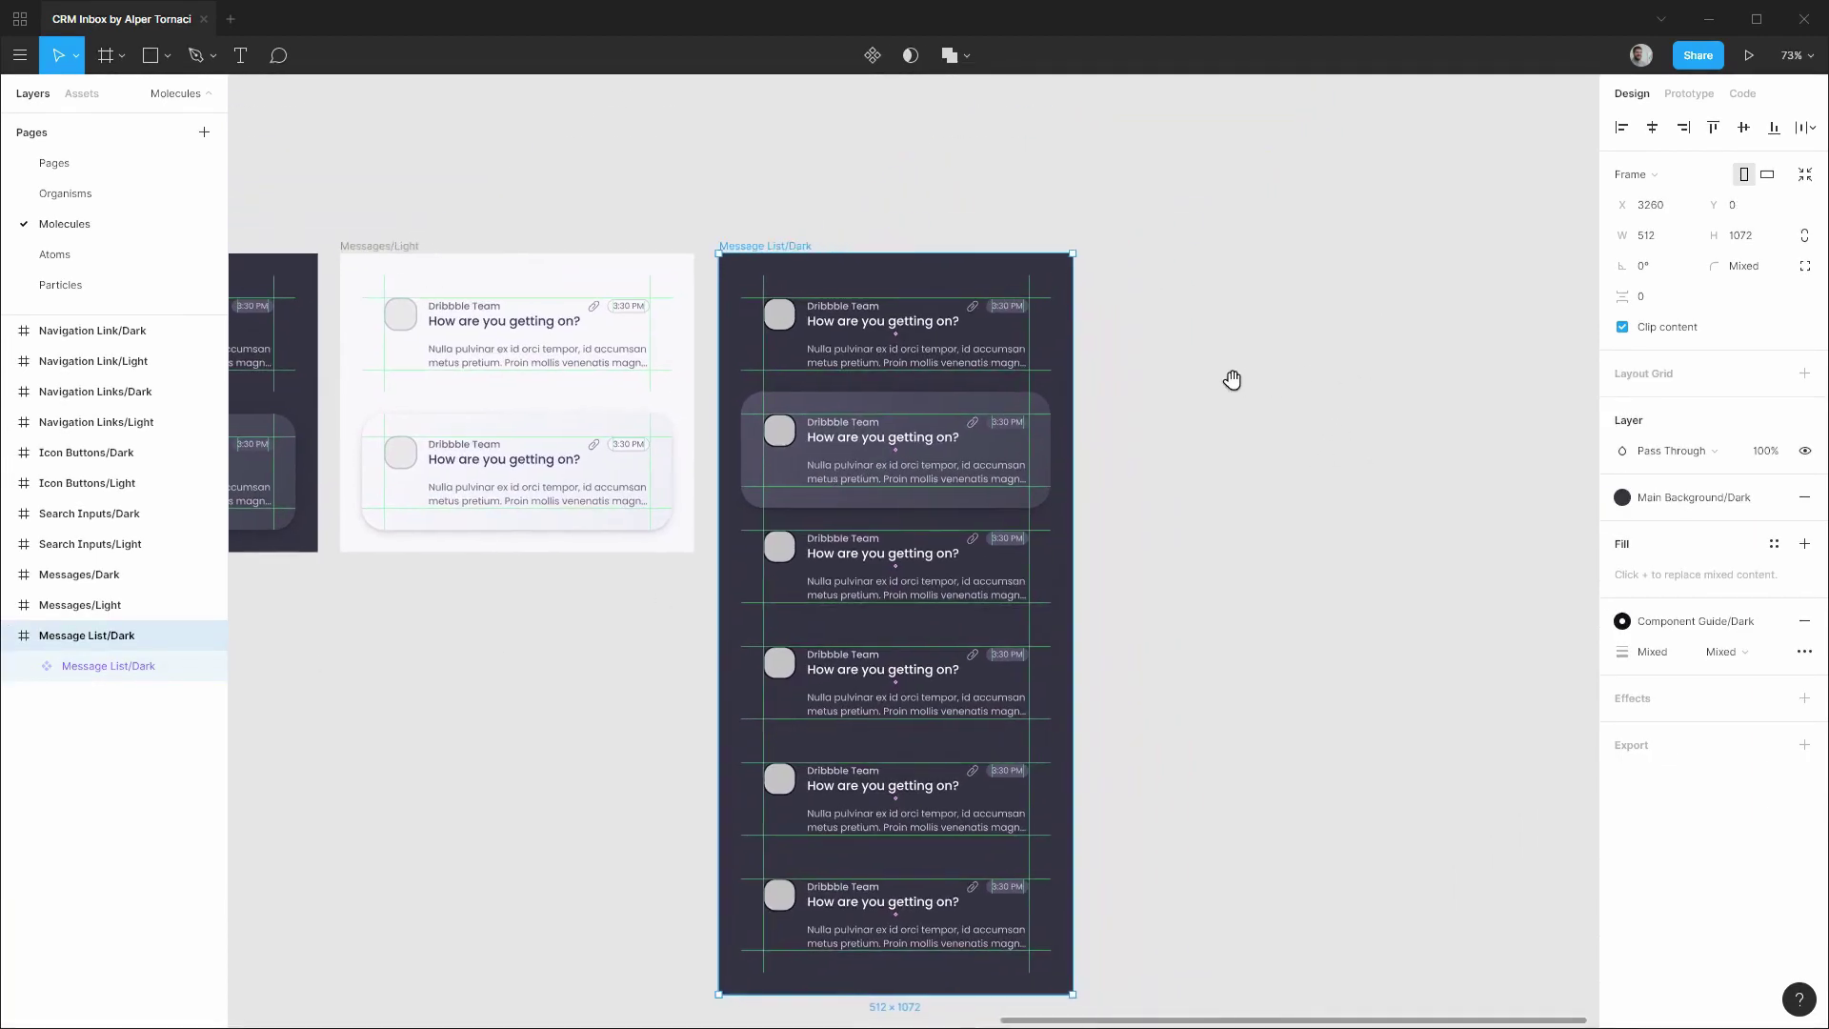
{"action": "key", "text": "Left"}
{"action": "key", "text": "Left"}
{"action": "key", "text": "Left"}
{"action": "key", "text": "Left"}
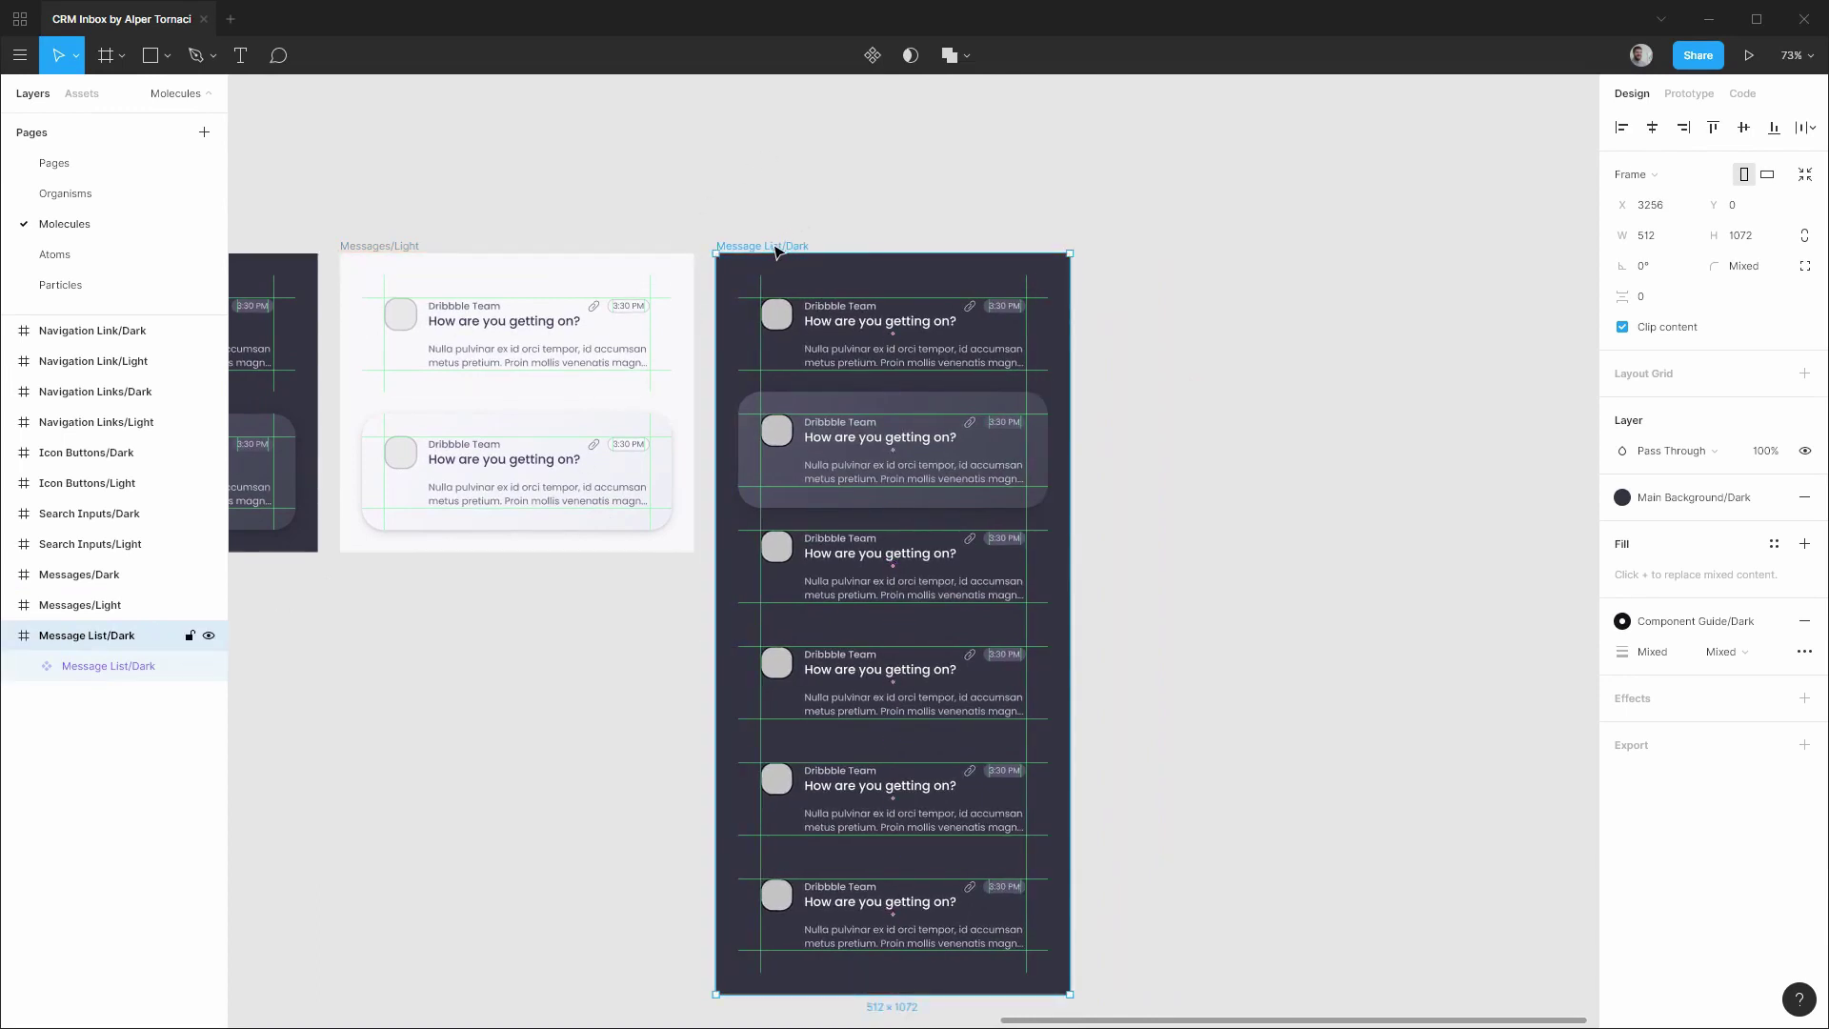
Duplicate the Message List/Dark frame at X 3800 as the last layer and name the copy Message List/Light.
{"action": "left_click_drag", "start_coordinate": [777, 250], "coordinate": [1152, 244]}
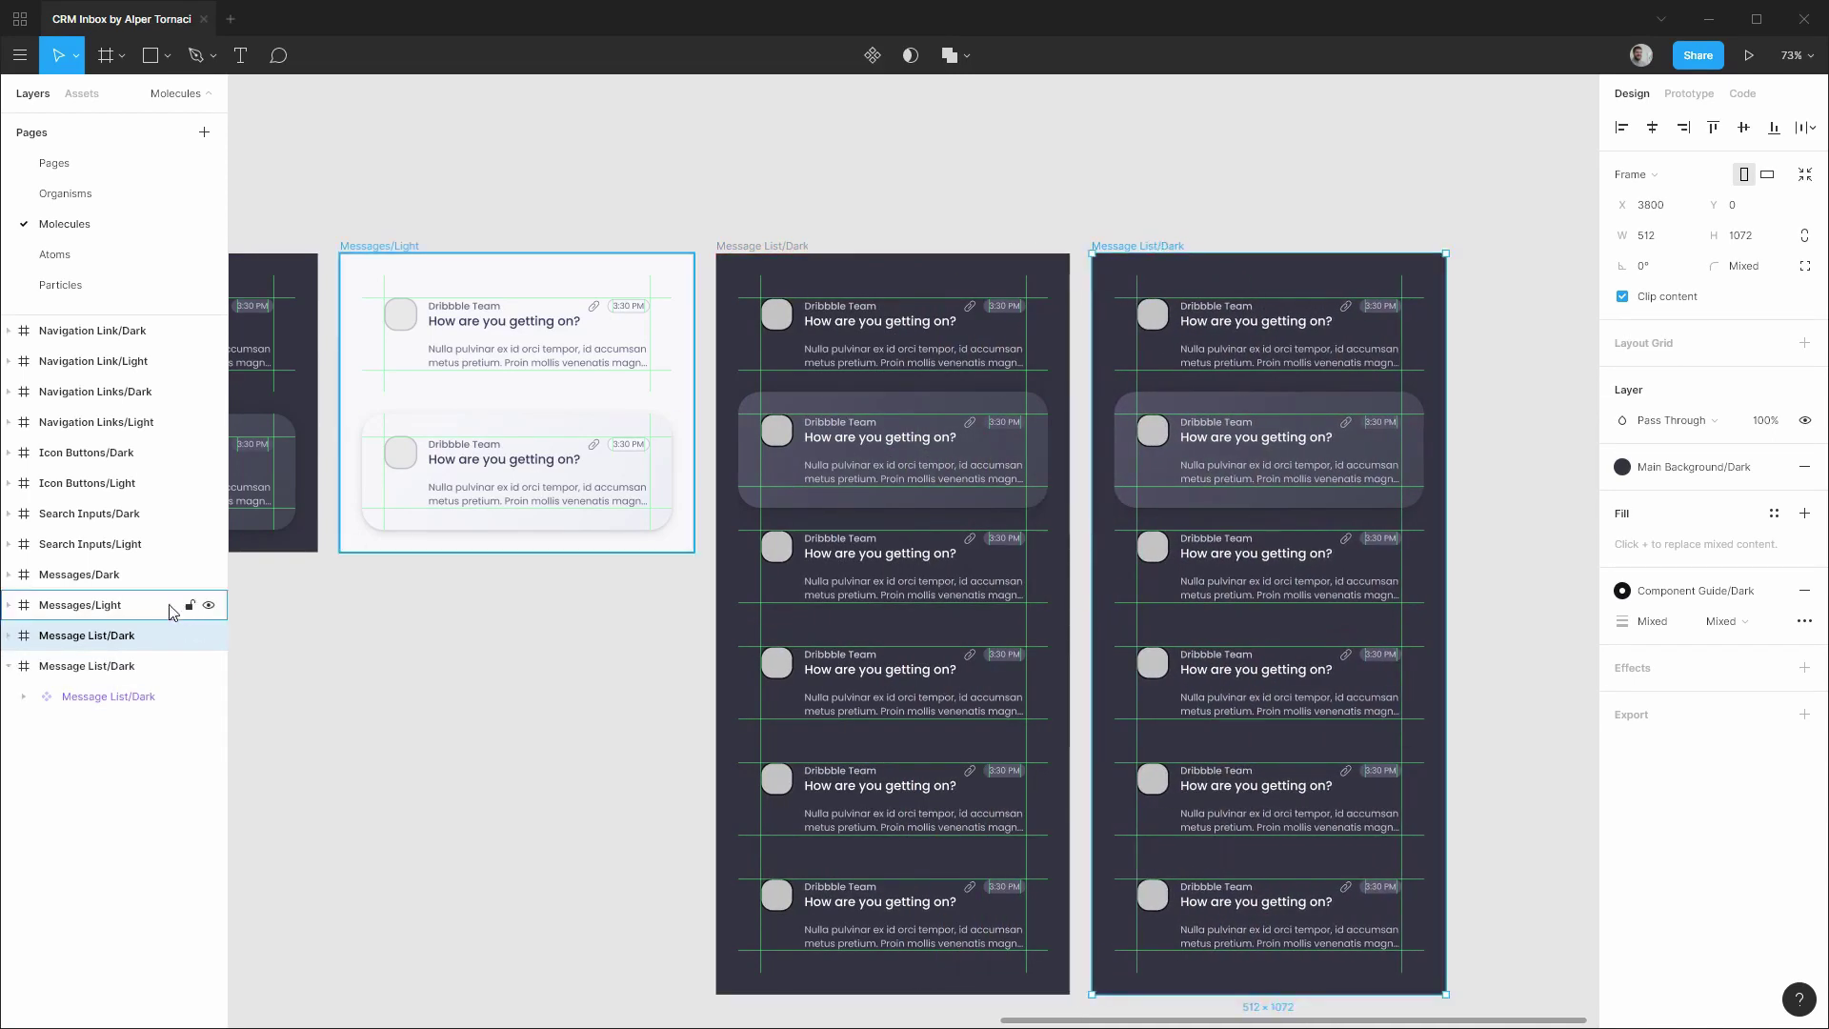
{"action": "left_click_drag", "start_coordinate": [112, 637], "coordinate": [98, 728]}
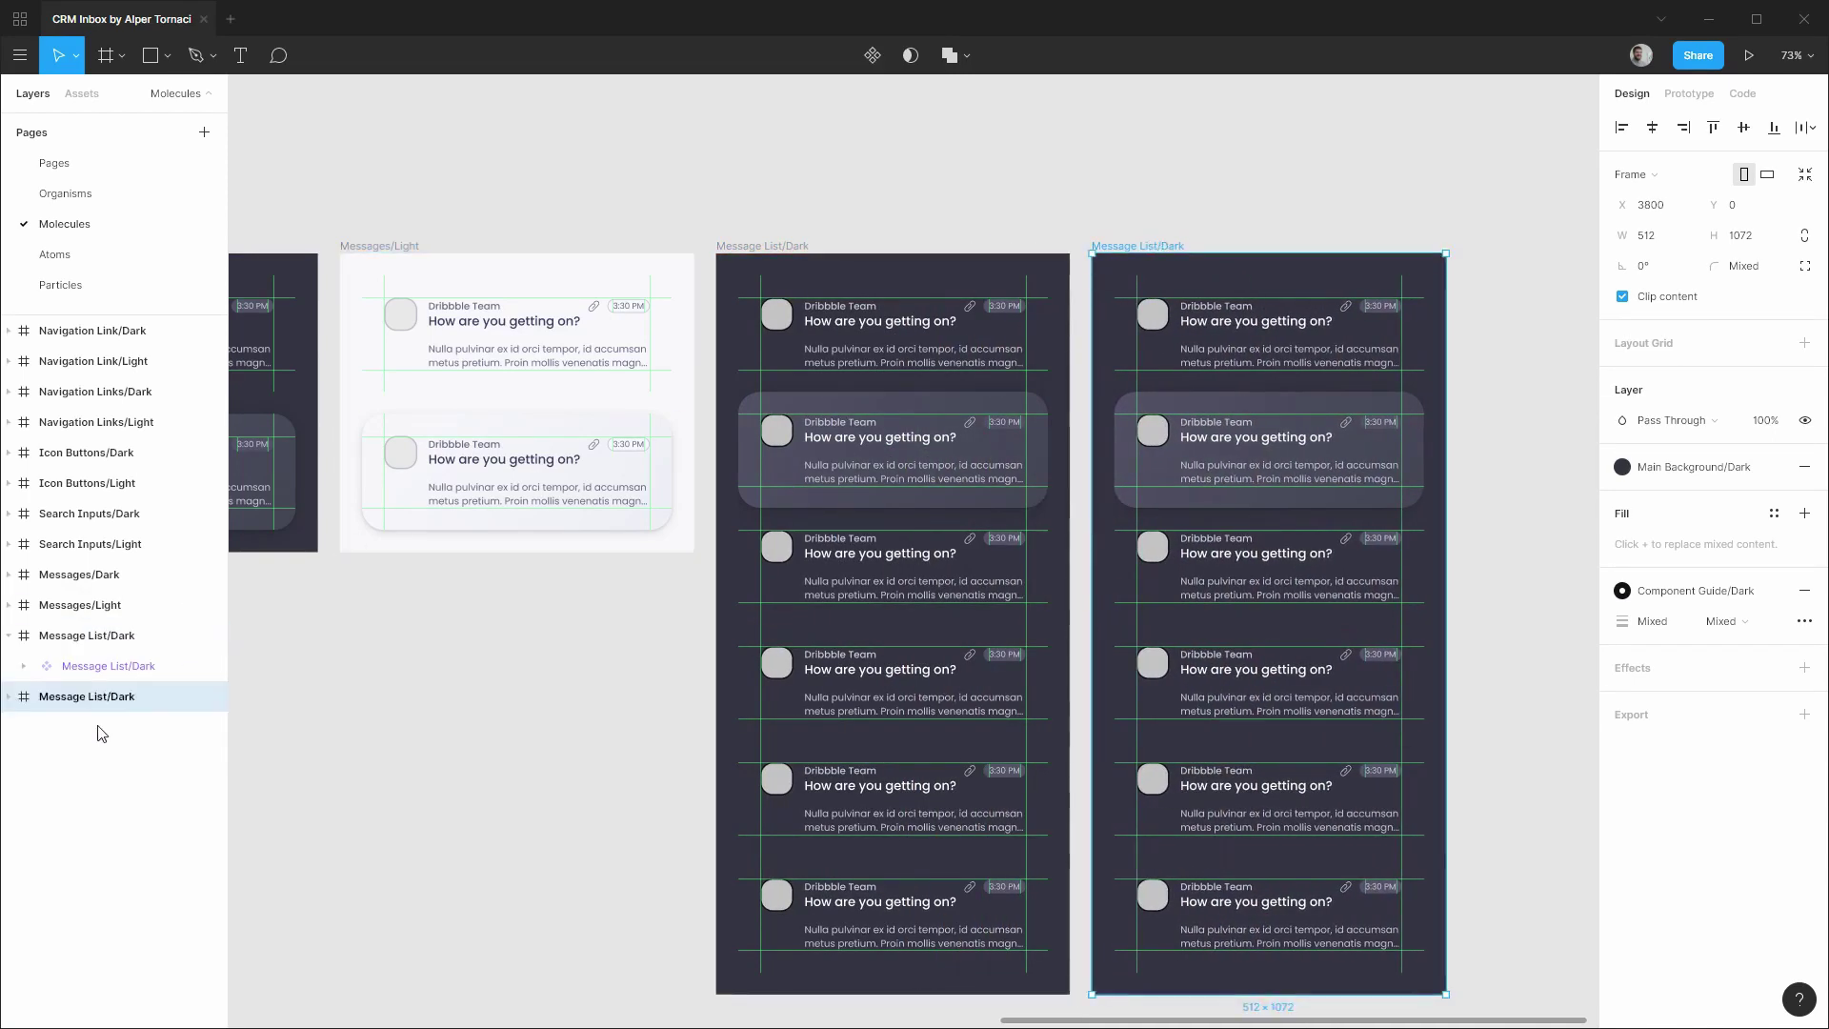
{"action": "double_click", "coordinate": [99, 710]}
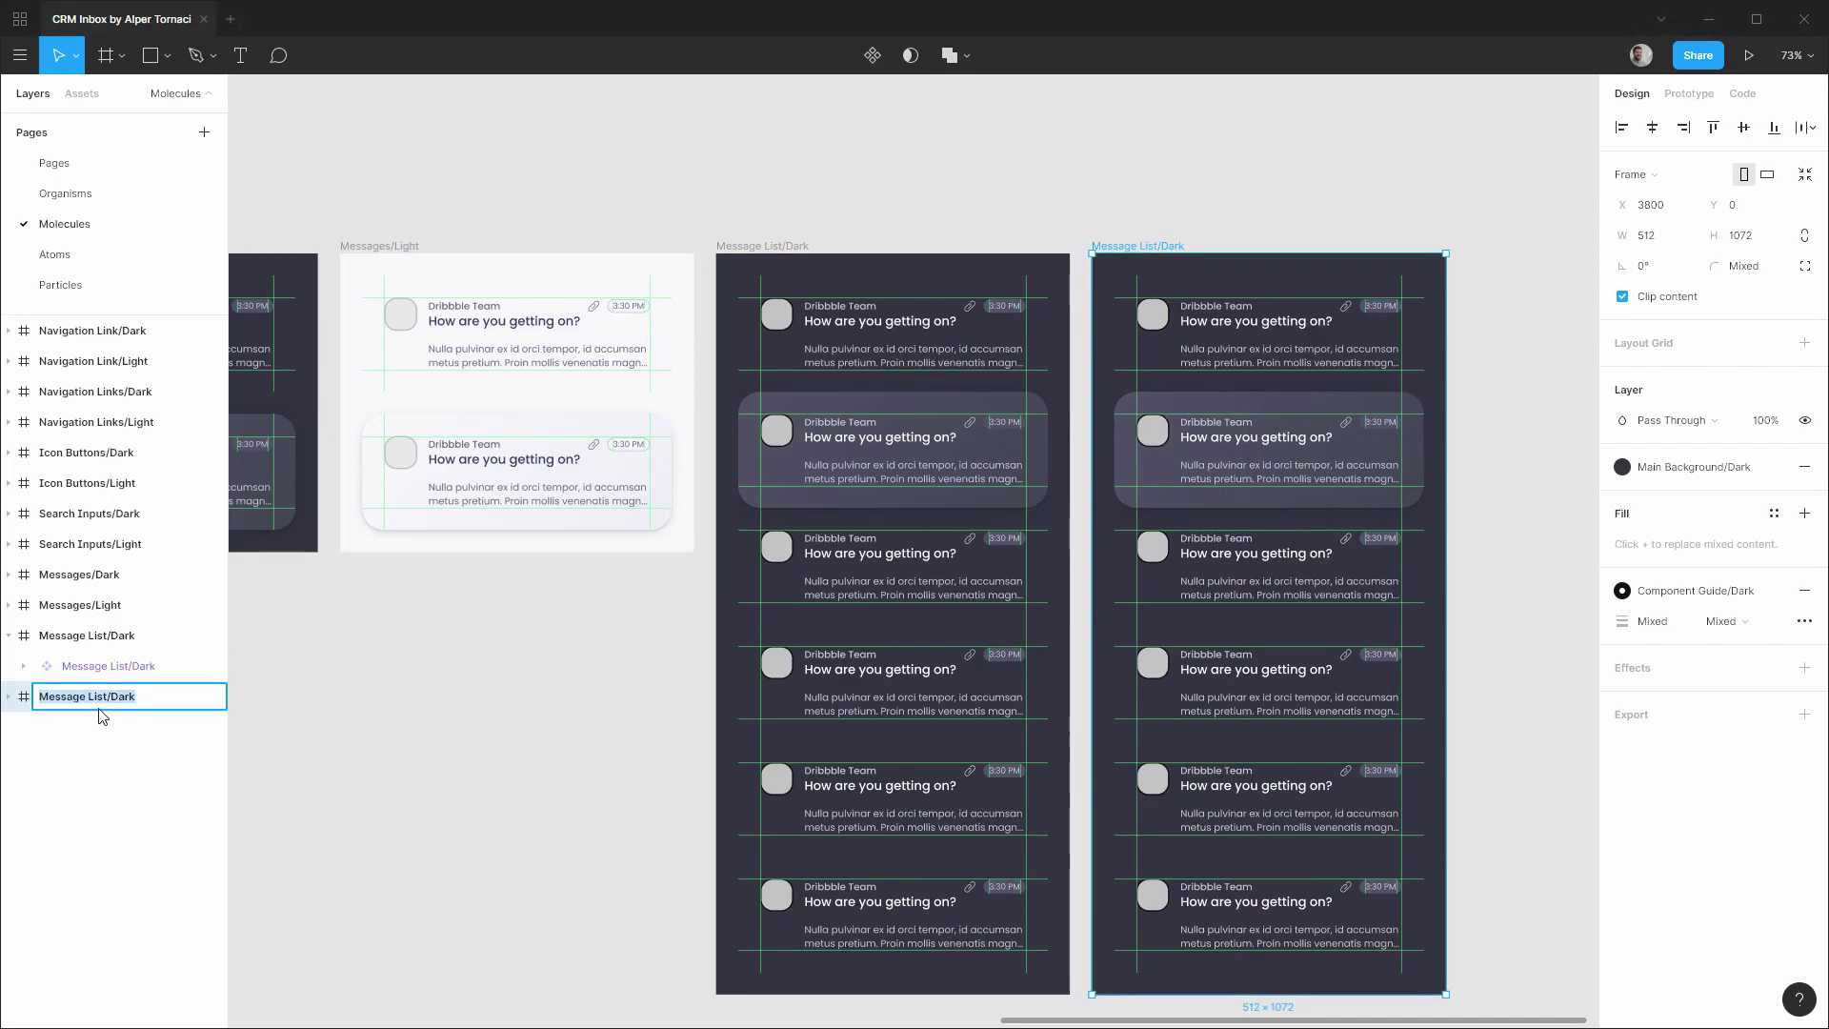
{"action": "key", "text": "Right"}
{"action": "type", "text": "Light"}
{"action": "key", "text": "Return"}
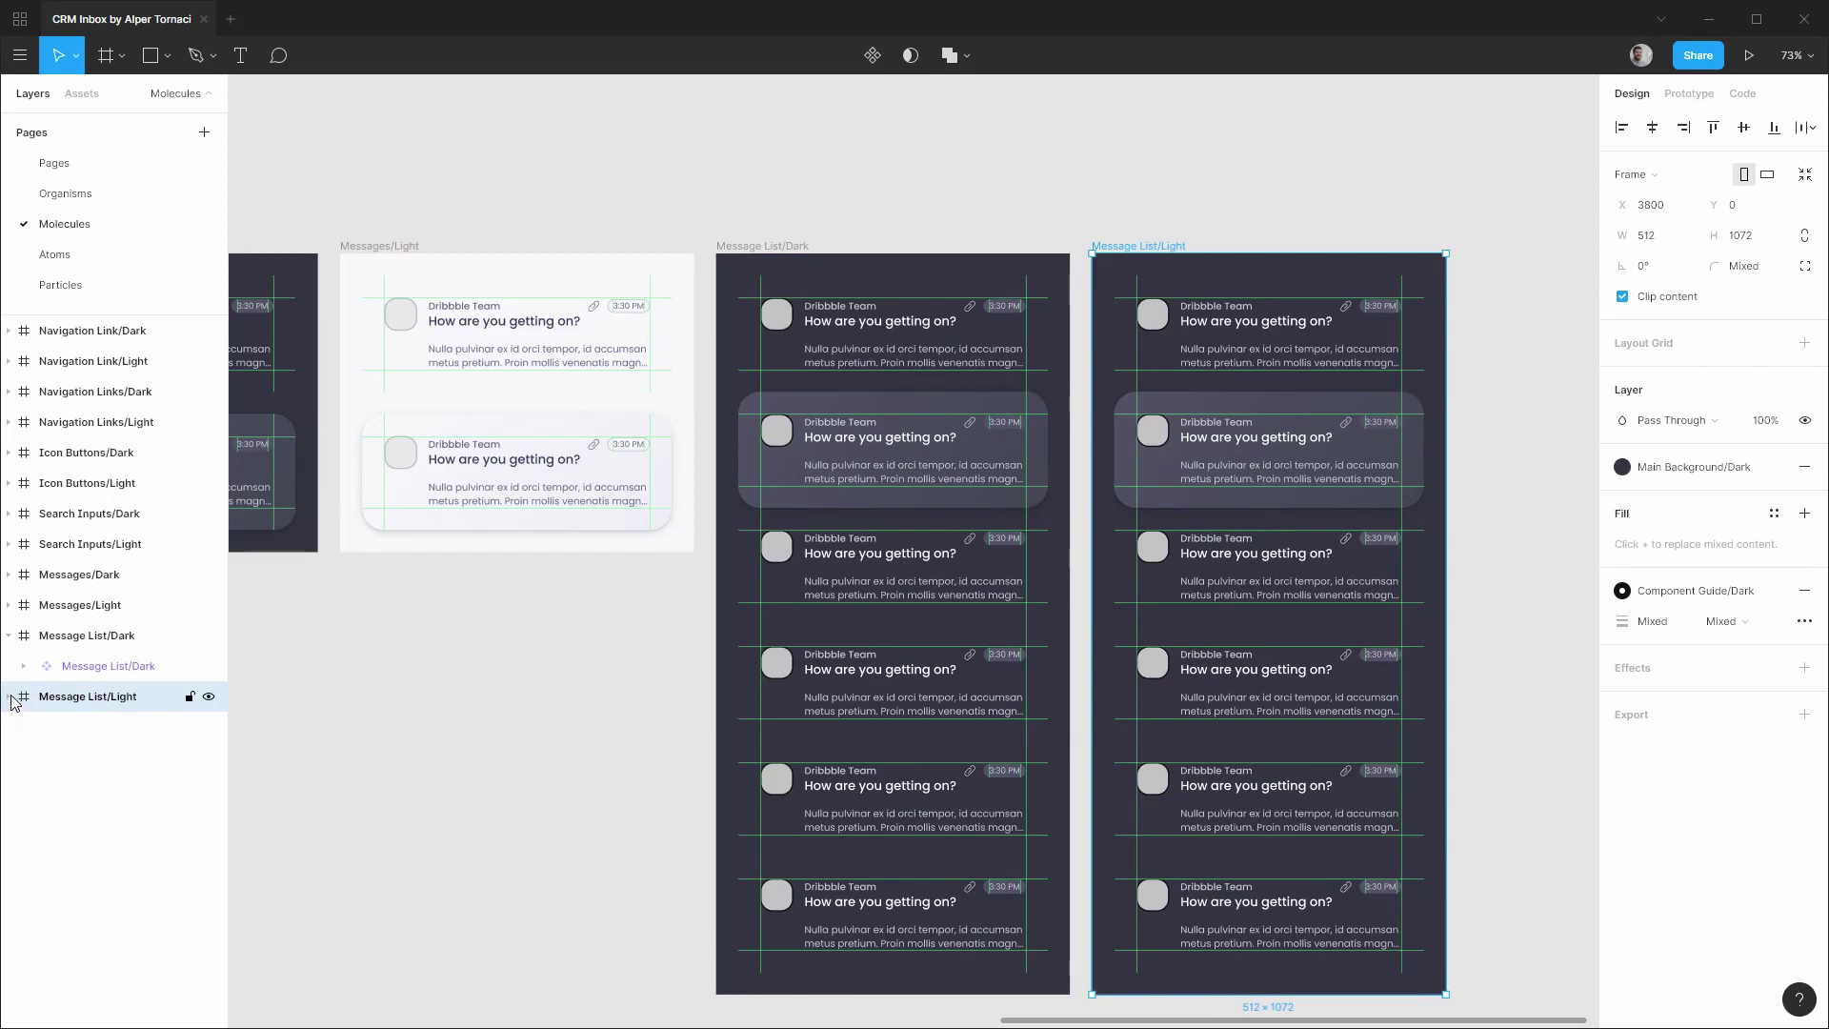
Change the Message List/Light frame's background color style to Main Background/Light.
{"action": "left_click", "coordinate": [10, 697]}
{"action": "left_click", "coordinate": [90, 736]}
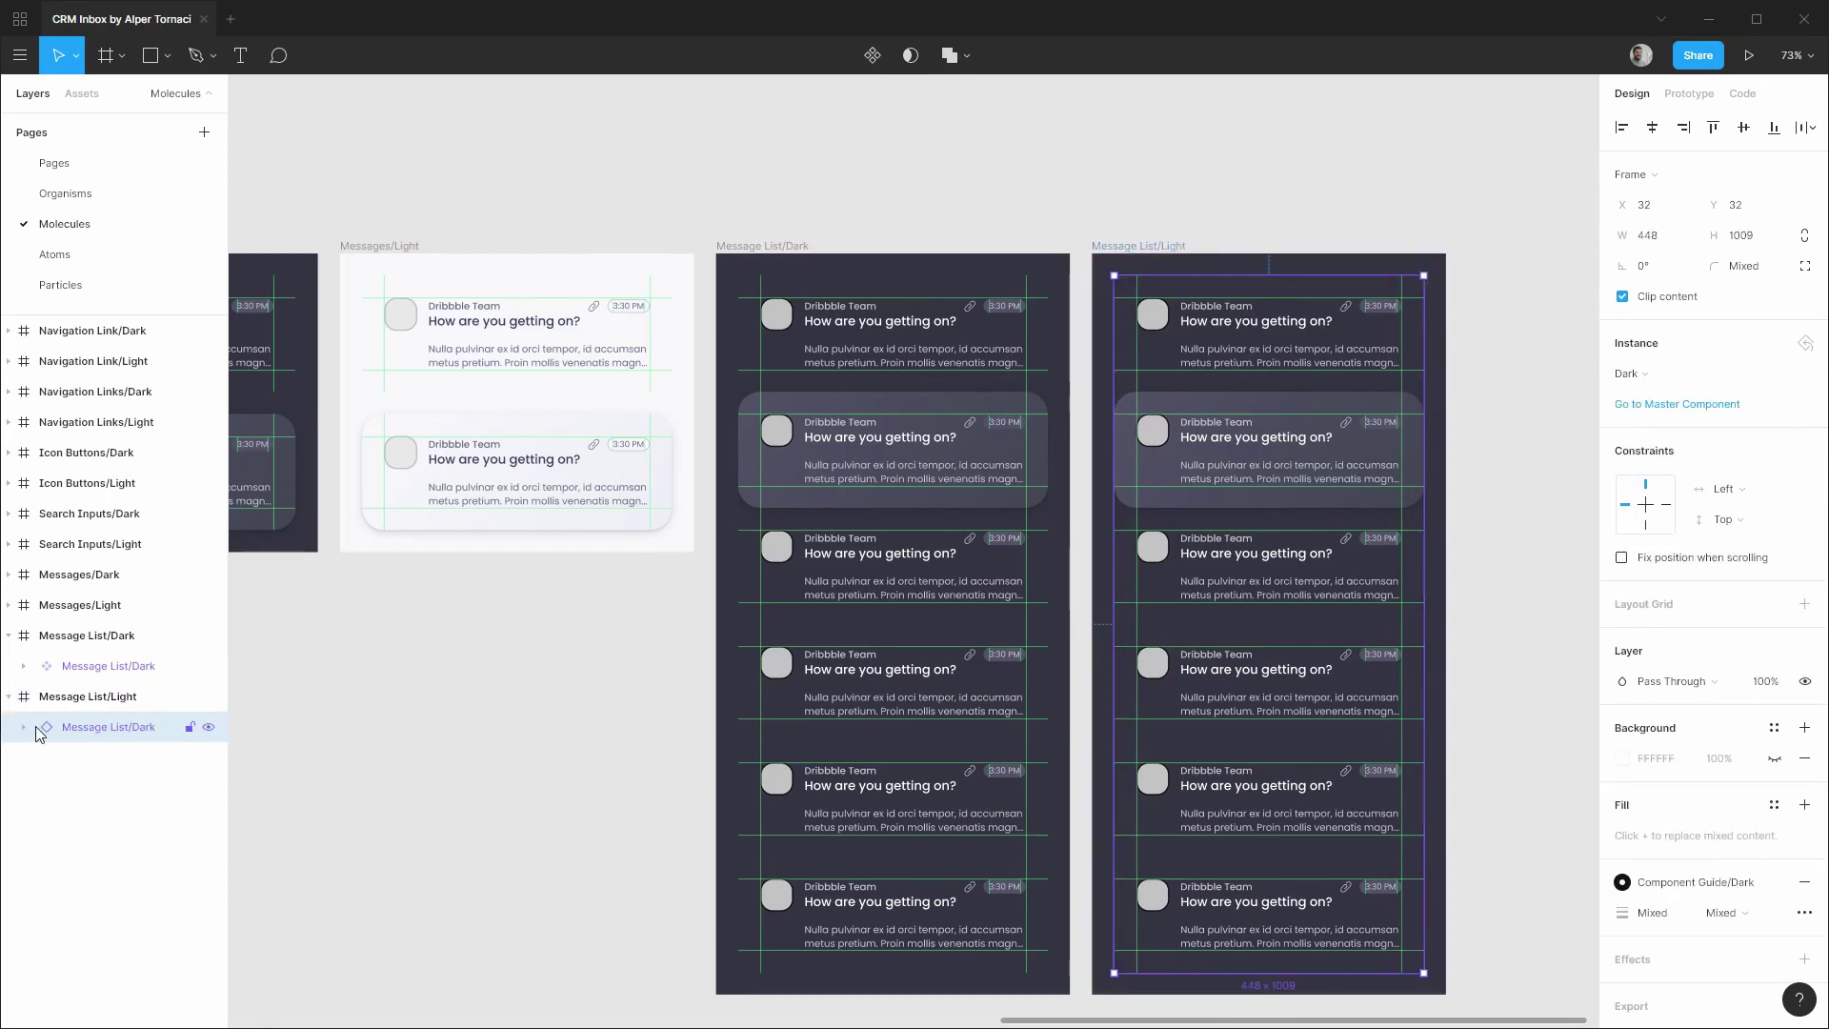
{"action": "left_click", "coordinate": [78, 706]}
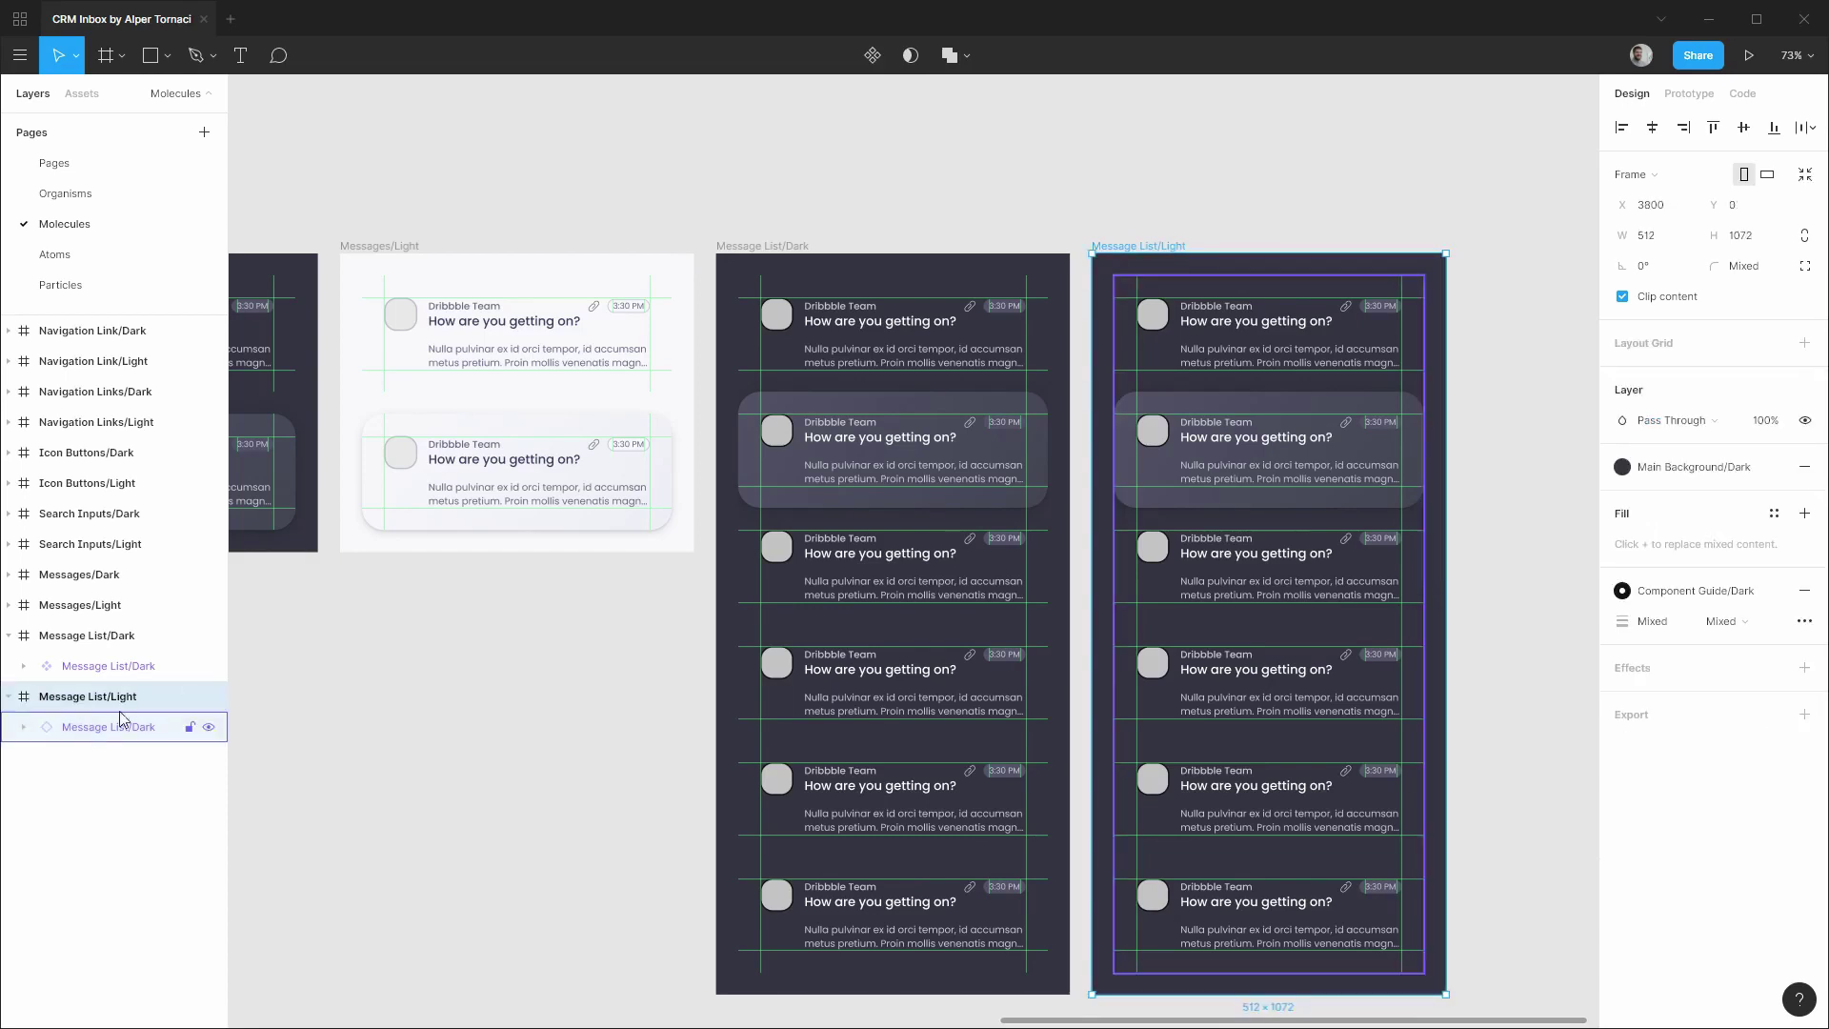
{"action": "left_click", "coordinate": [1623, 467]}
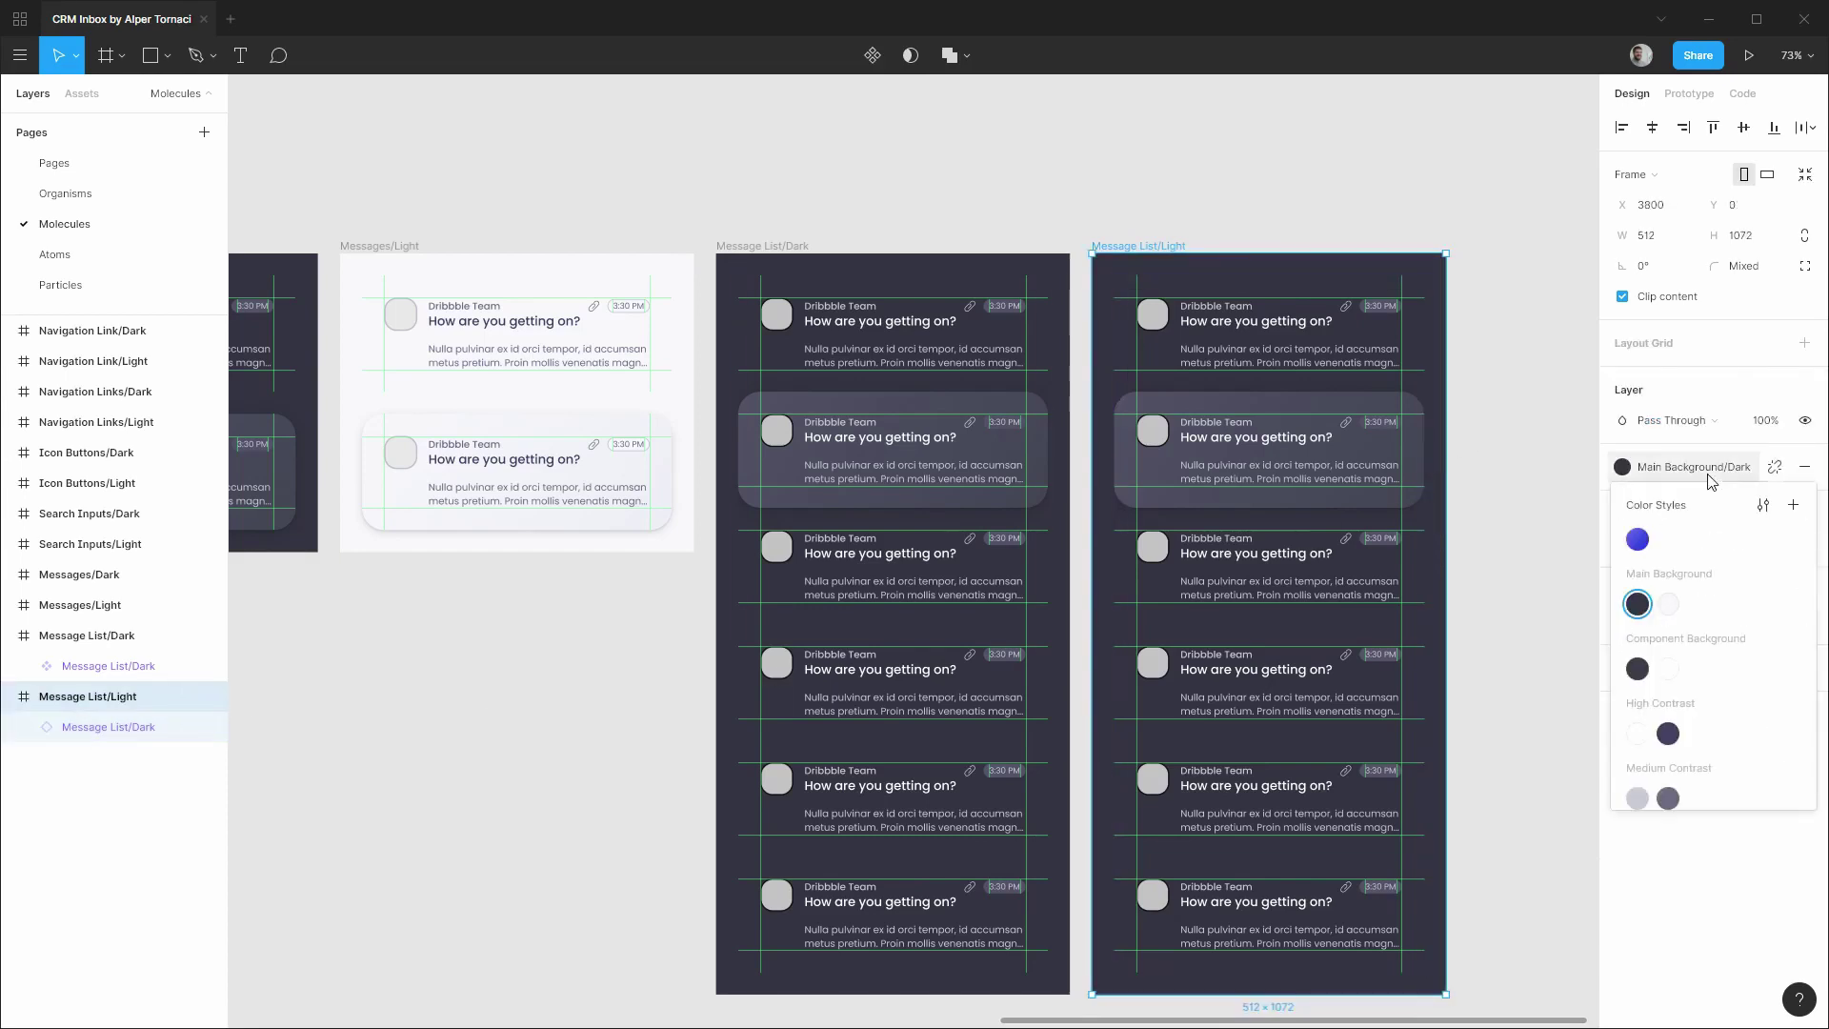
{"action": "left_click", "coordinate": [1668, 604]}
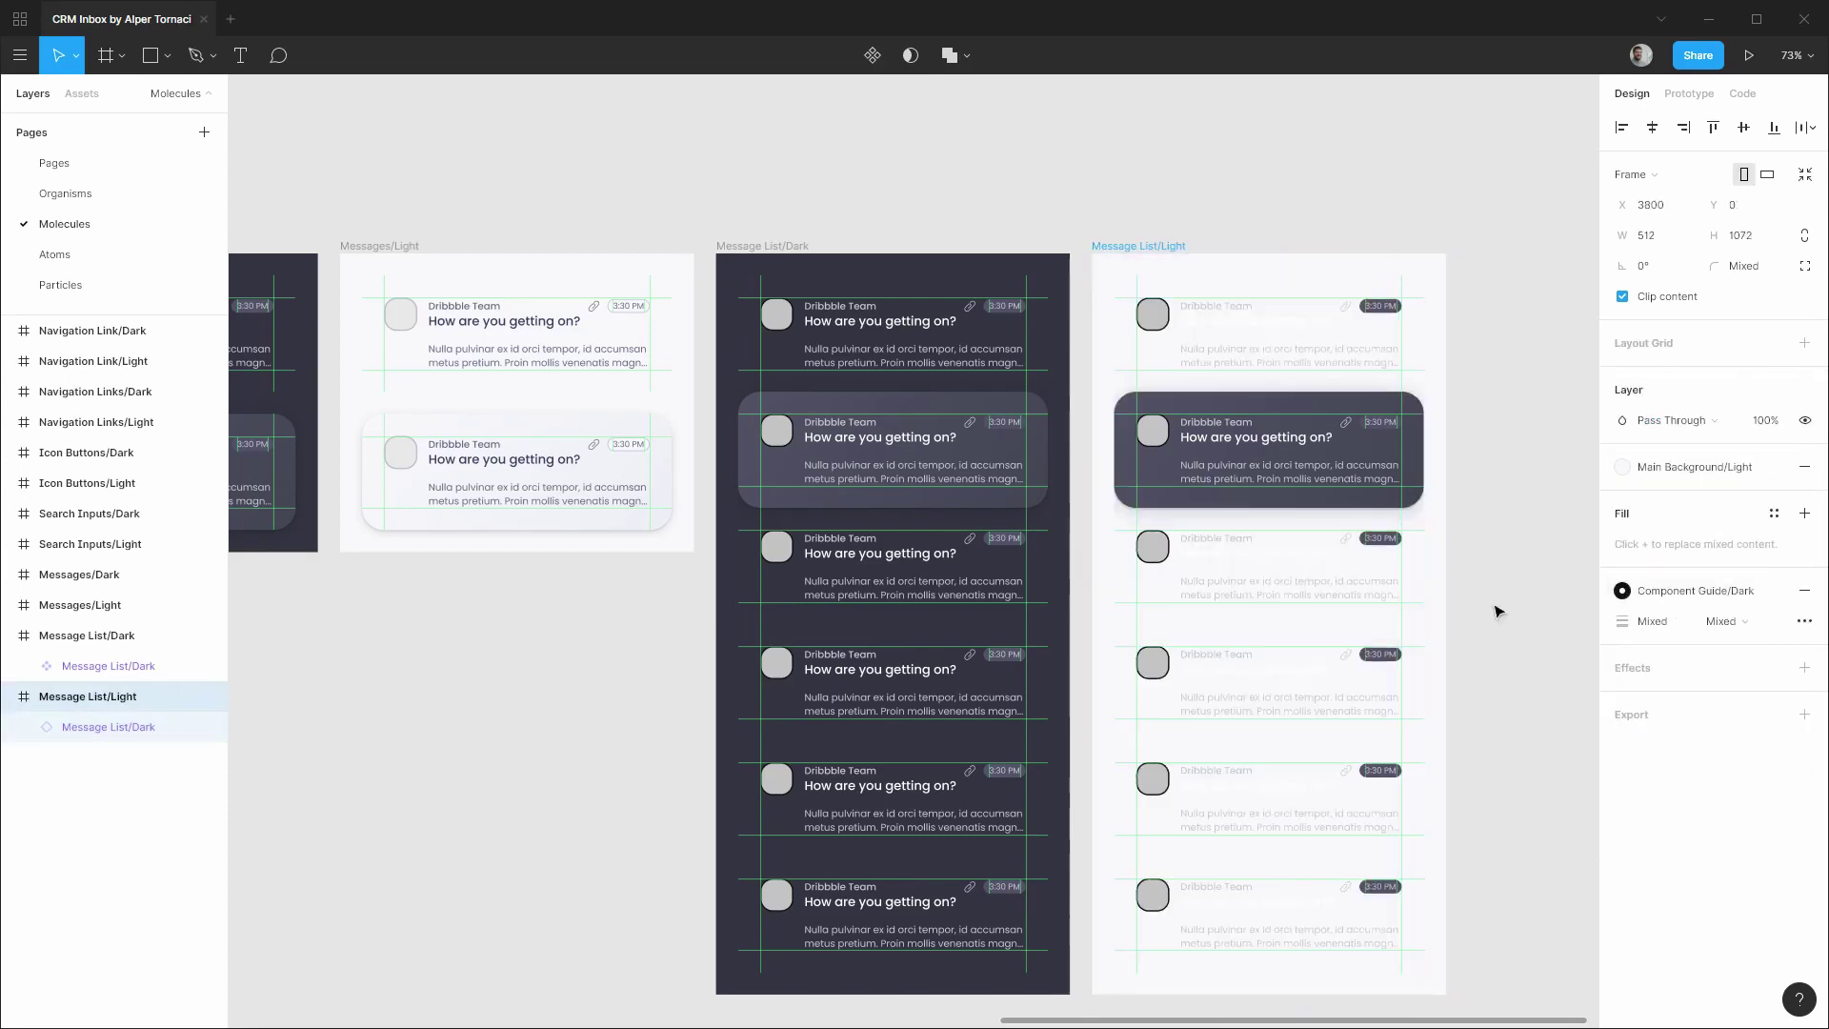
Swap the six default messages inside the Message List/Light frame for the Message/Light/Default component from Messages/Light.
{"action": "left_click", "coordinate": [66, 733]}
{"action": "left_click", "coordinate": [24, 728]}
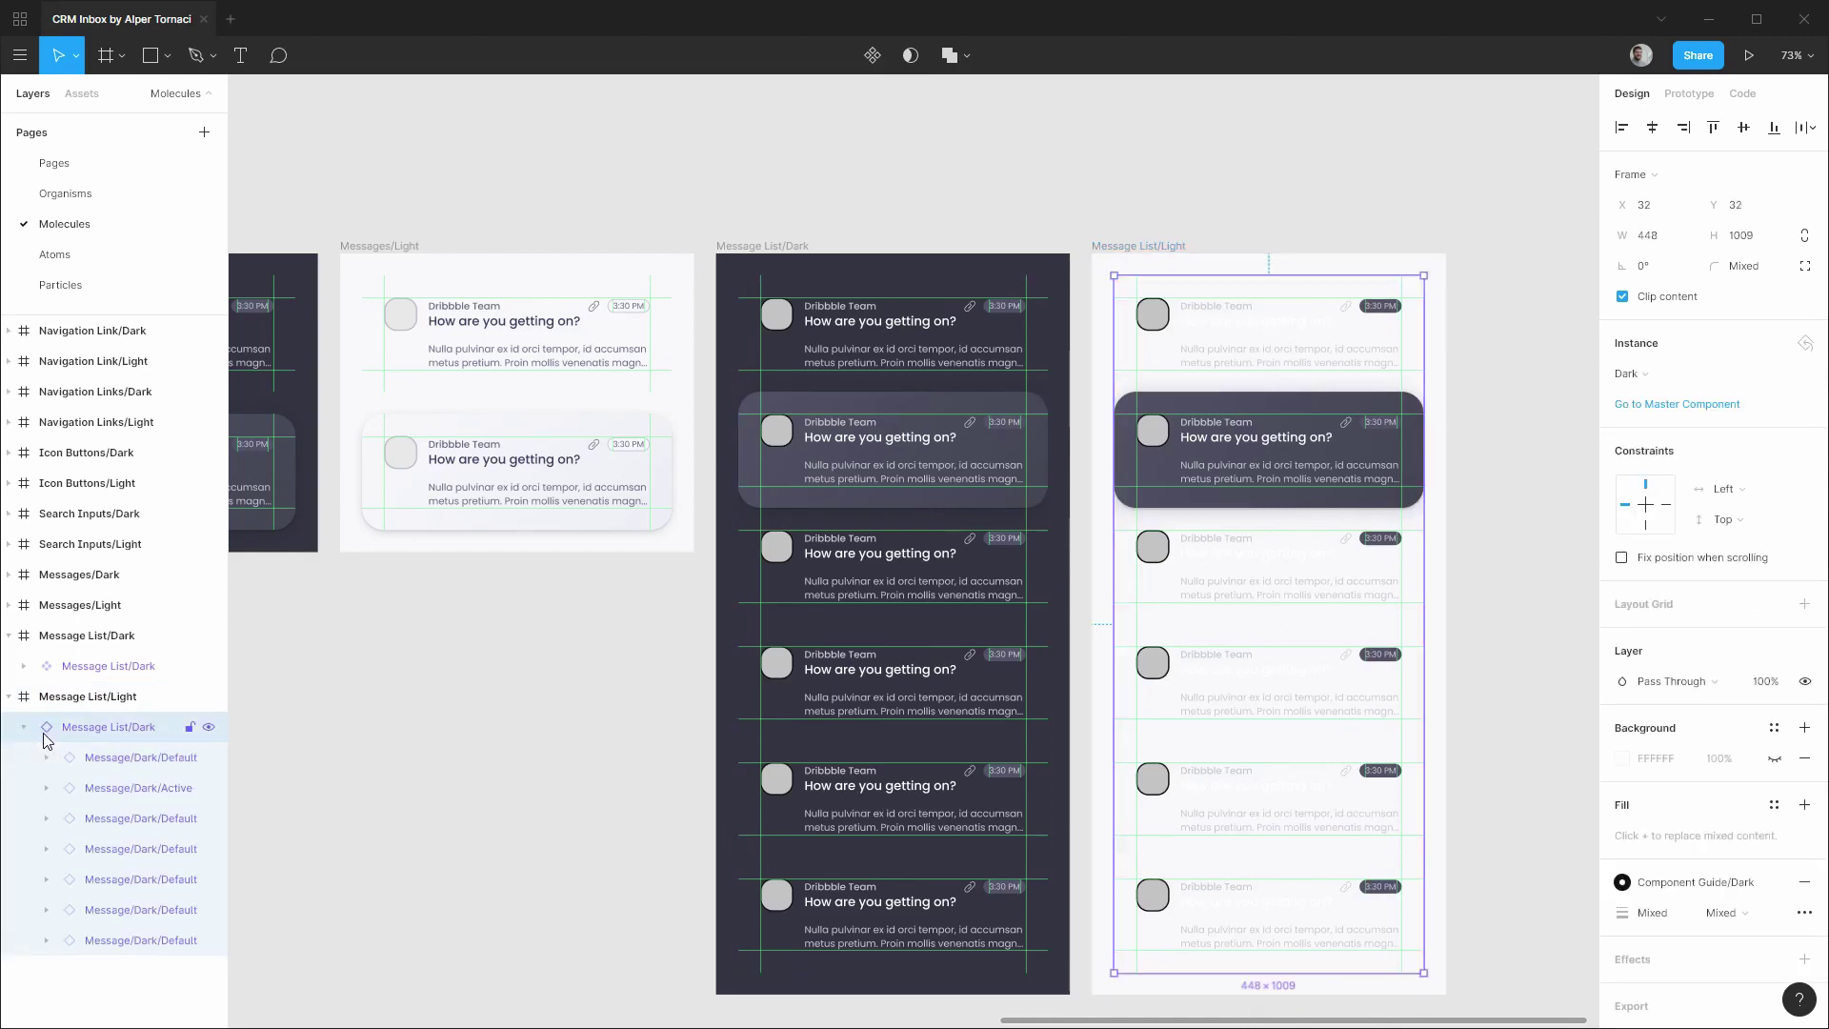
{"action": "left_click", "coordinate": [134, 761]}
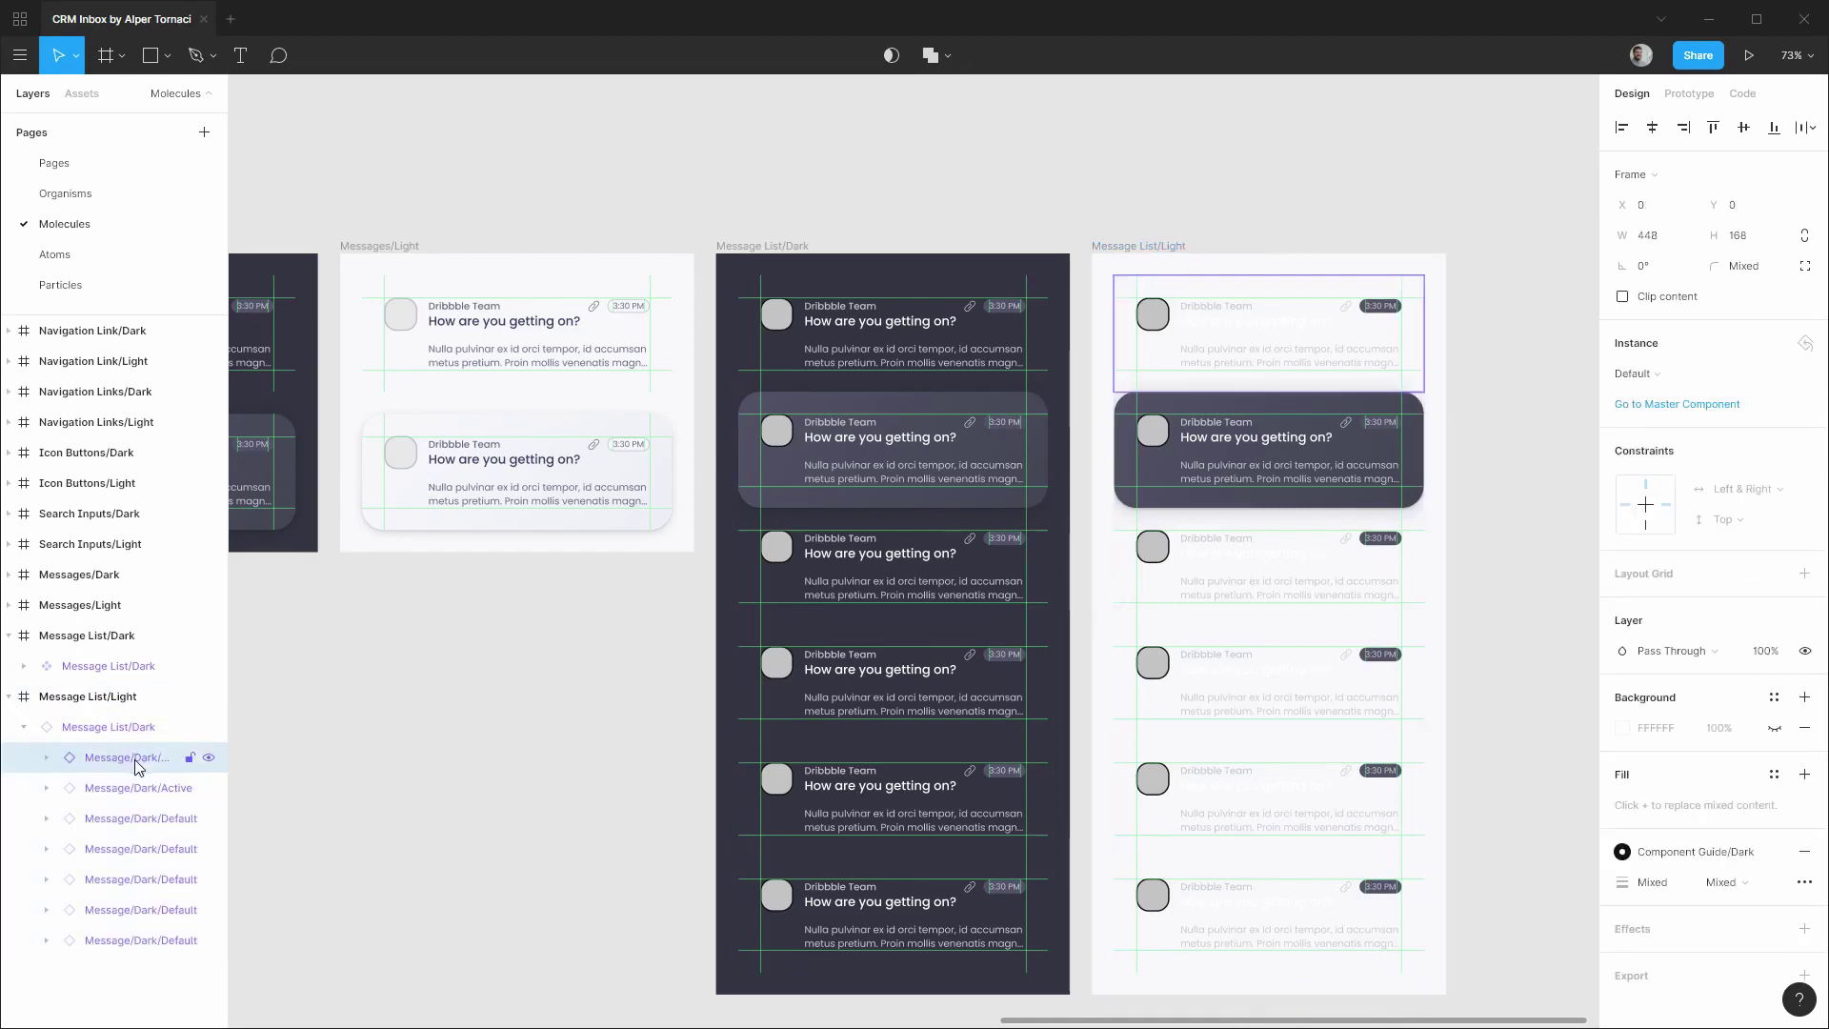
{"action": "left_click", "coordinate": [134, 821], "text": "ctrl"}
{"action": "left_click", "coordinate": [136, 848], "text": "ctrl"}
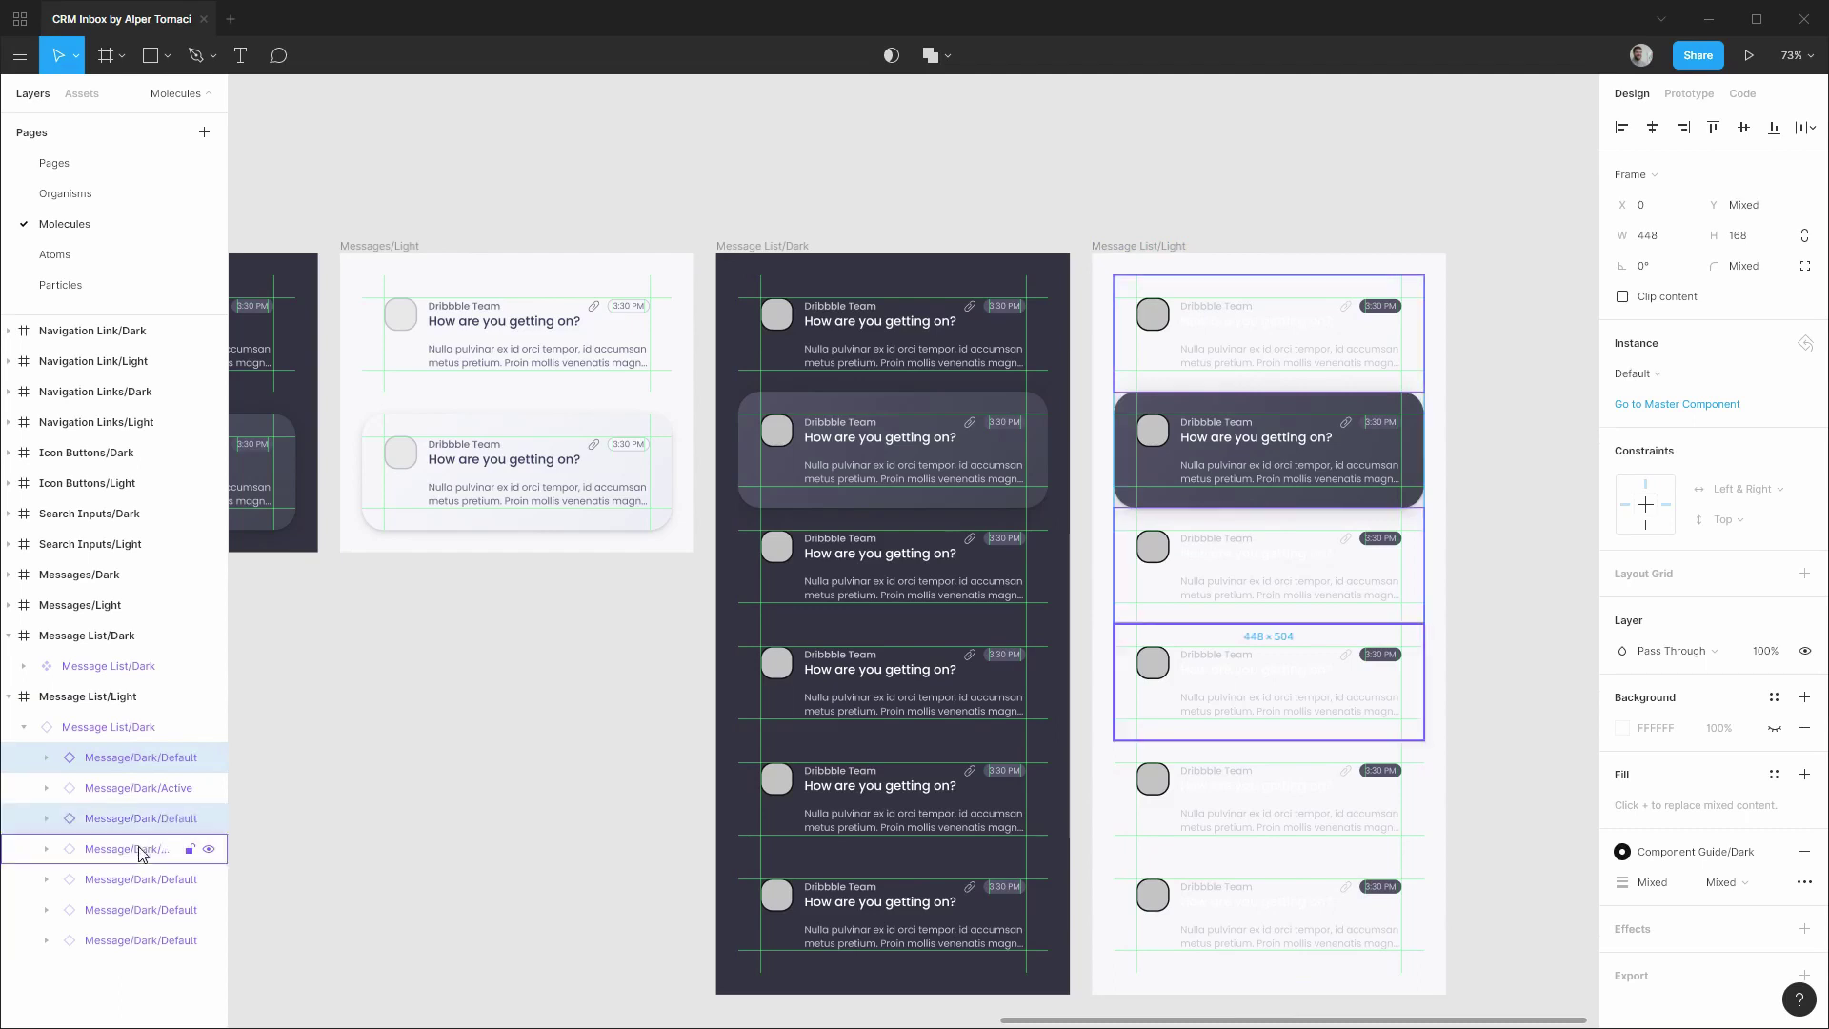
{"action": "left_click", "coordinate": [138, 879], "text": "ctrl"}
{"action": "left_click", "coordinate": [138, 911], "text": "ctrl"}
{"action": "left_click", "coordinate": [140, 941], "text": "ctrl"}
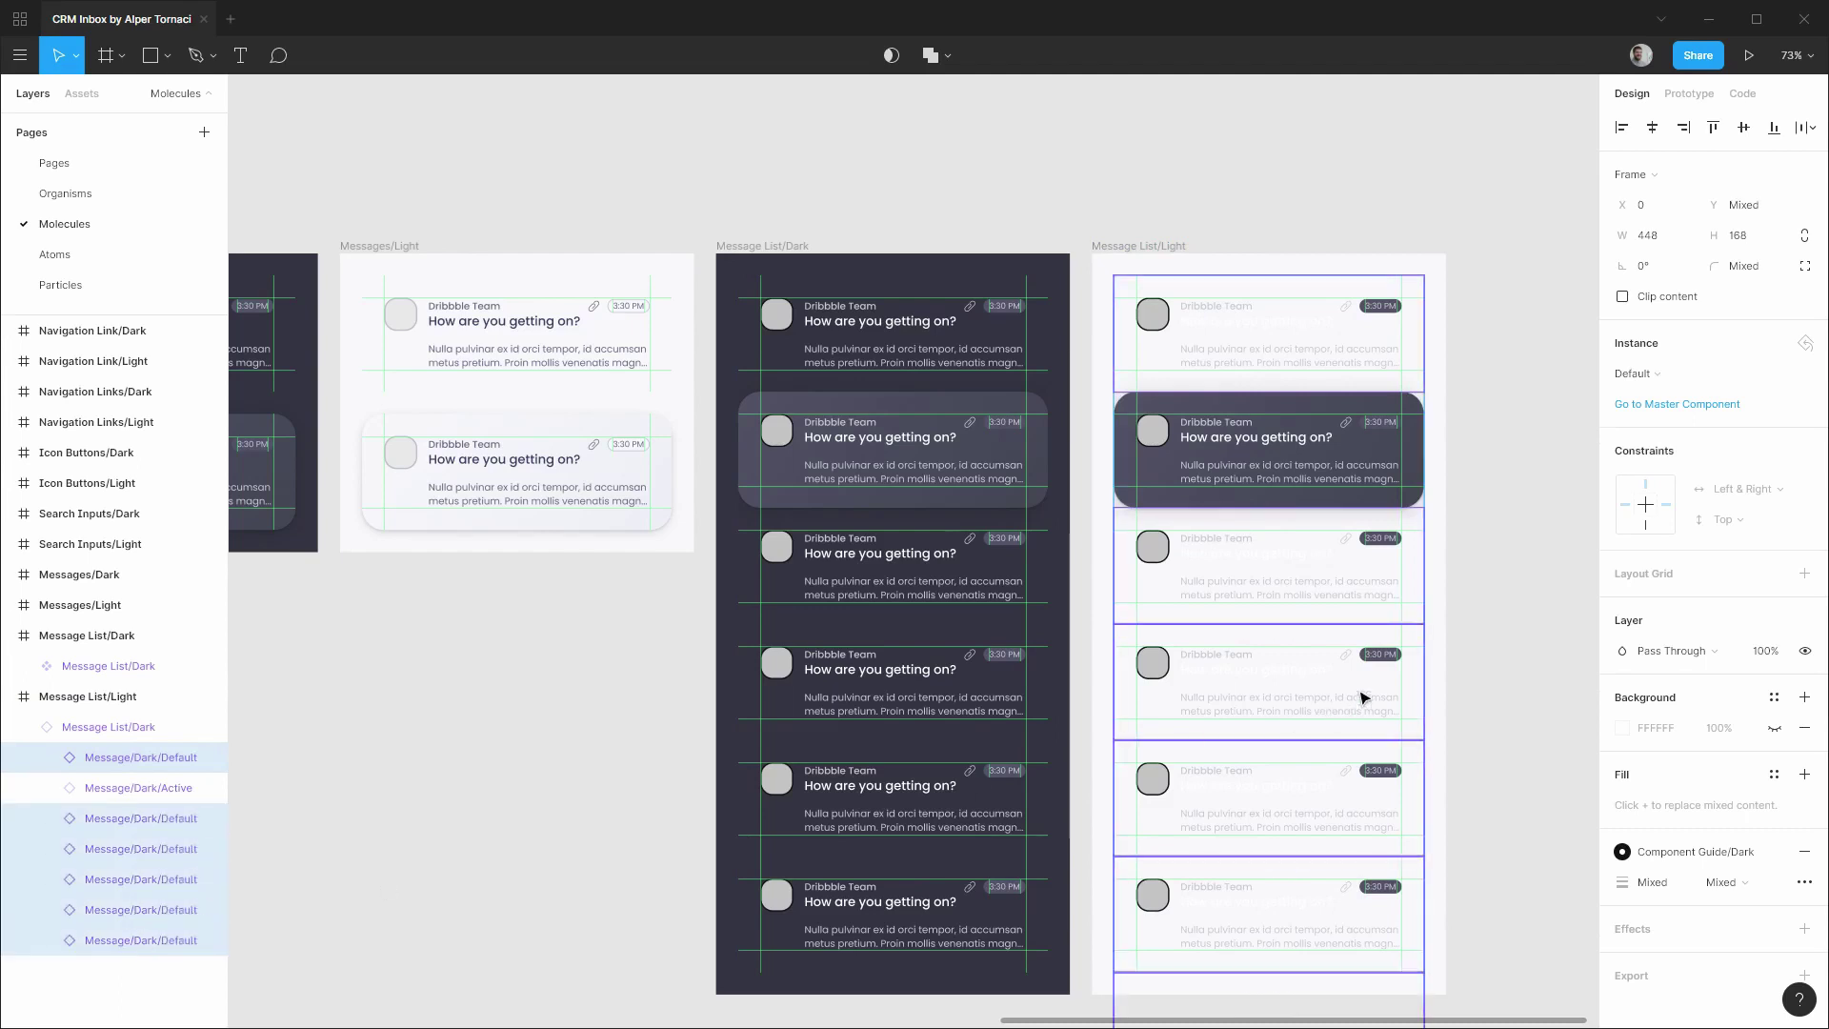
{"action": "left_click", "coordinate": [1662, 376]}
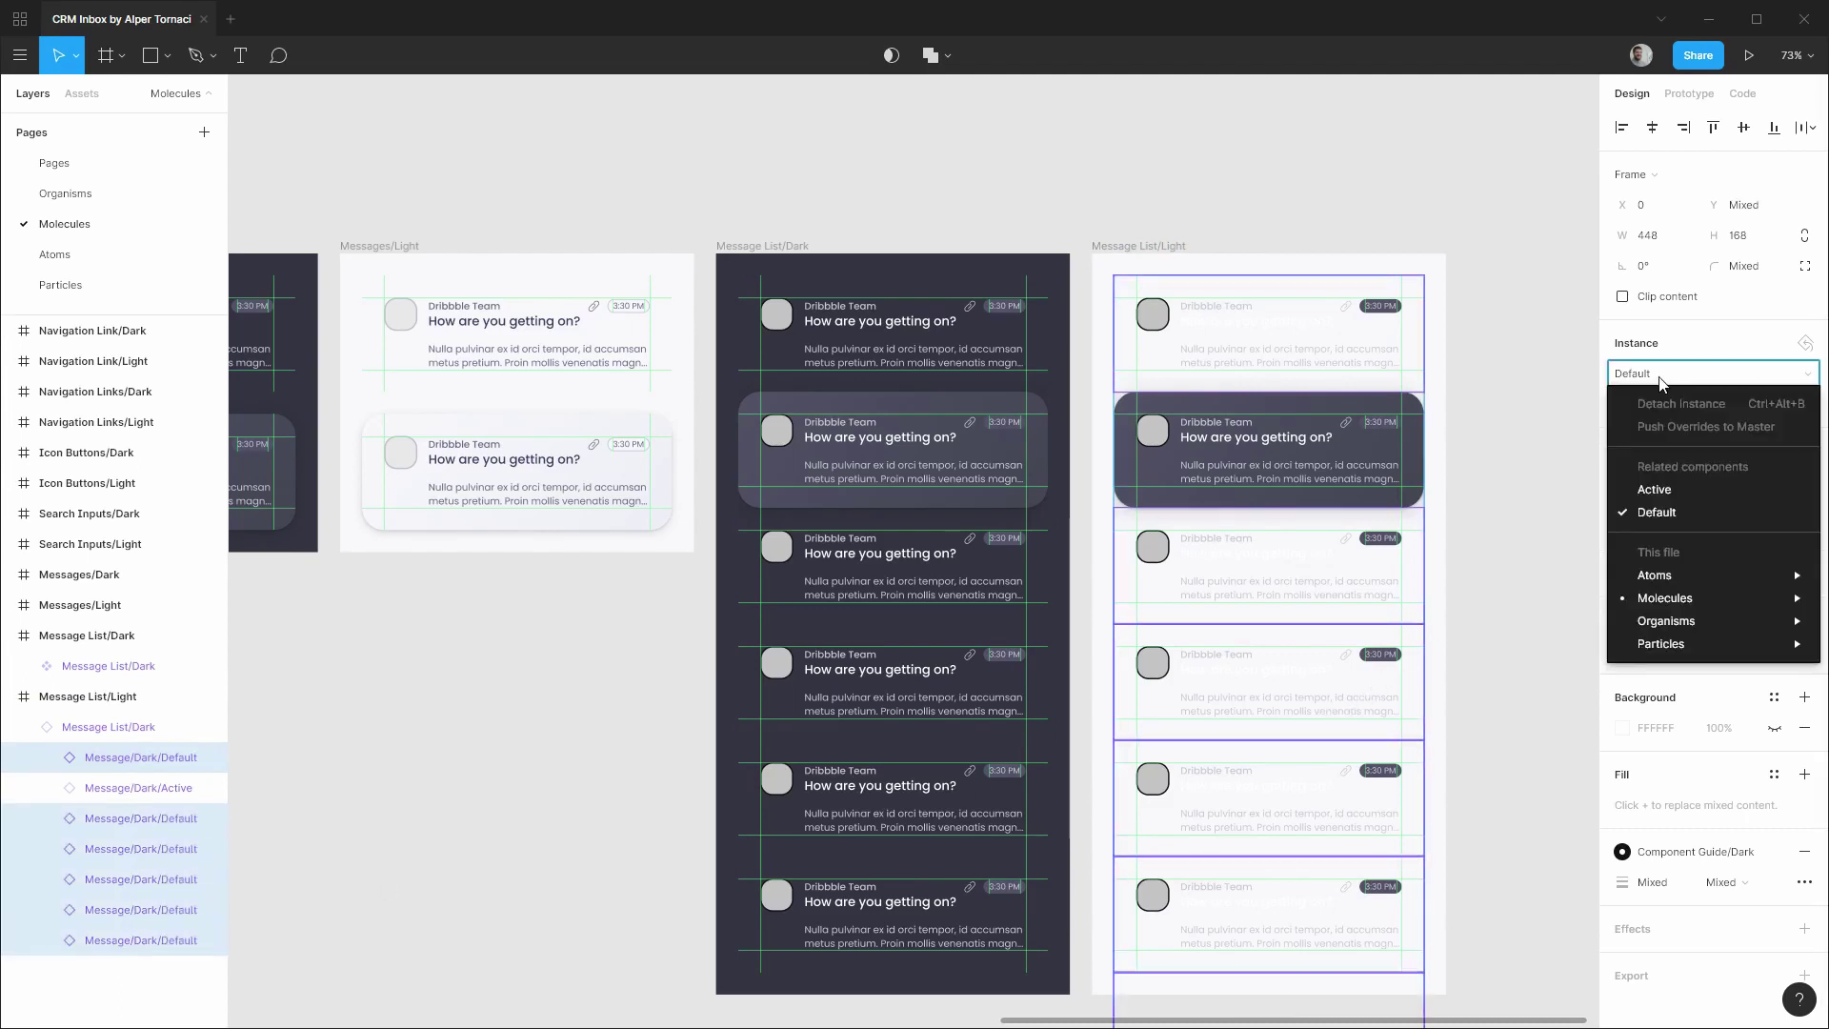
{"action": "mouse_move", "coordinate": [1680, 604]}
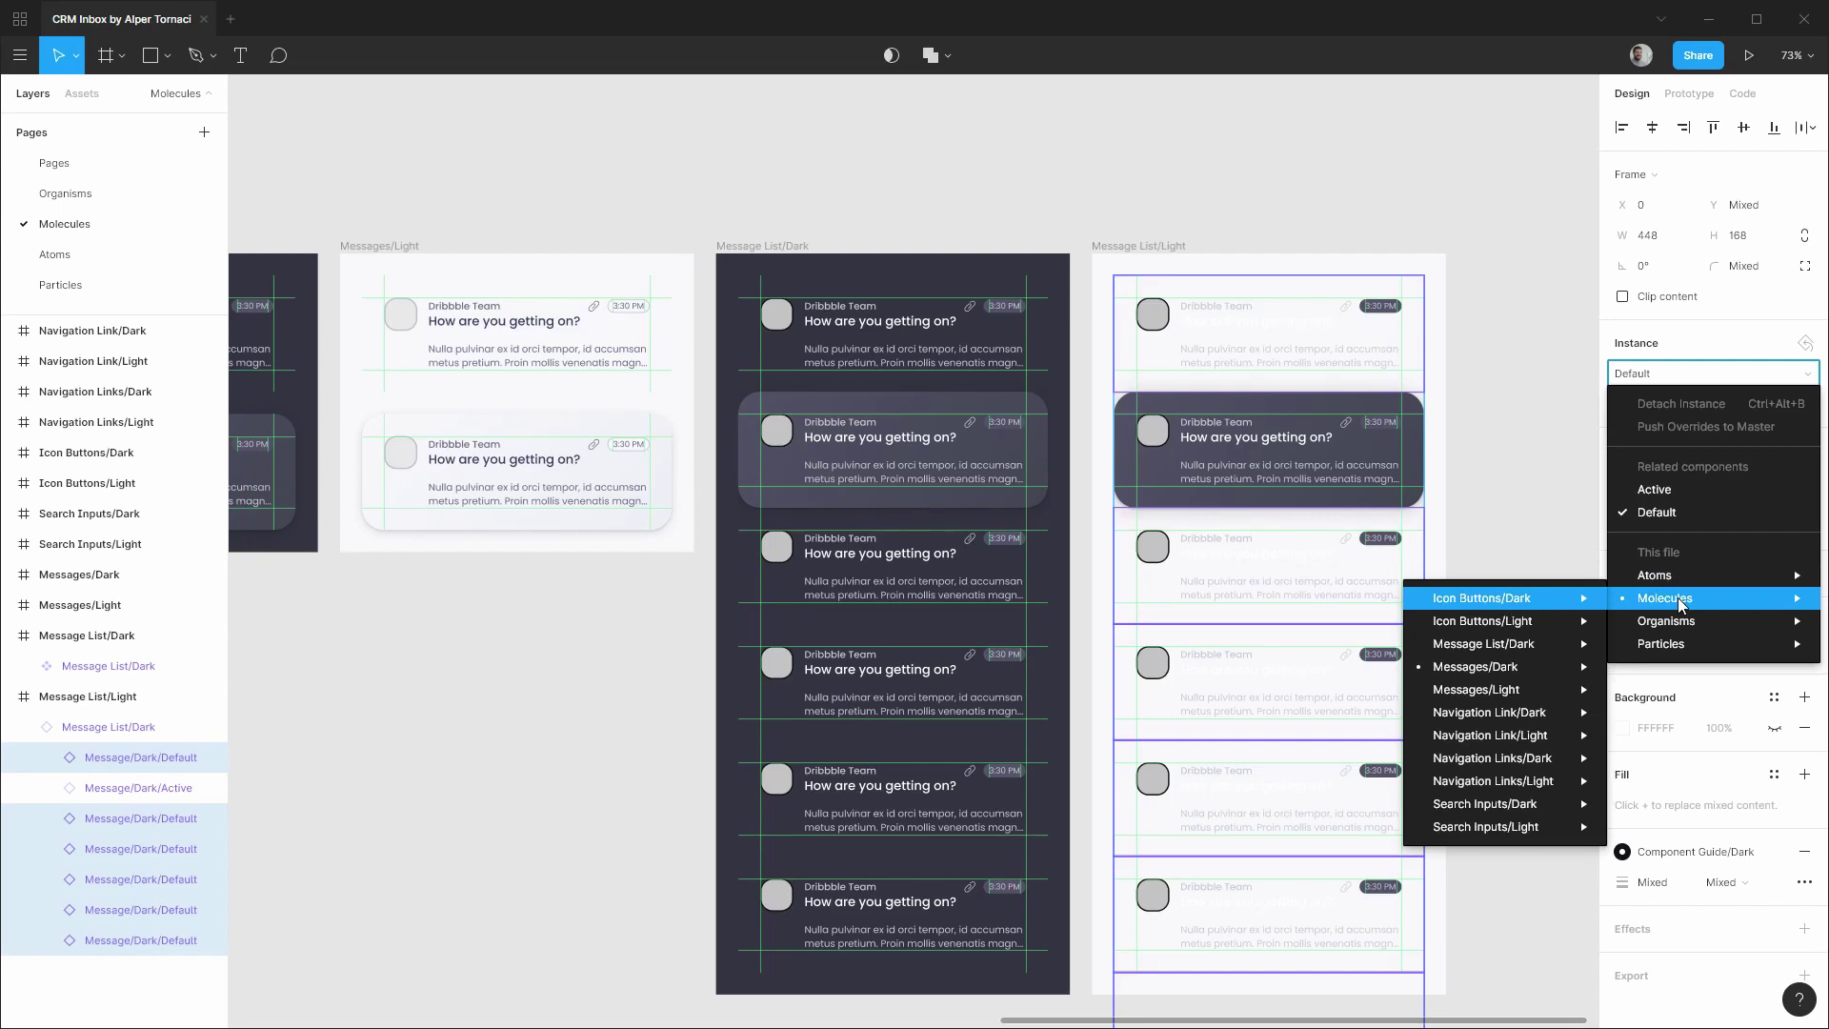
{"action": "mouse_move", "coordinate": [1482, 695]}
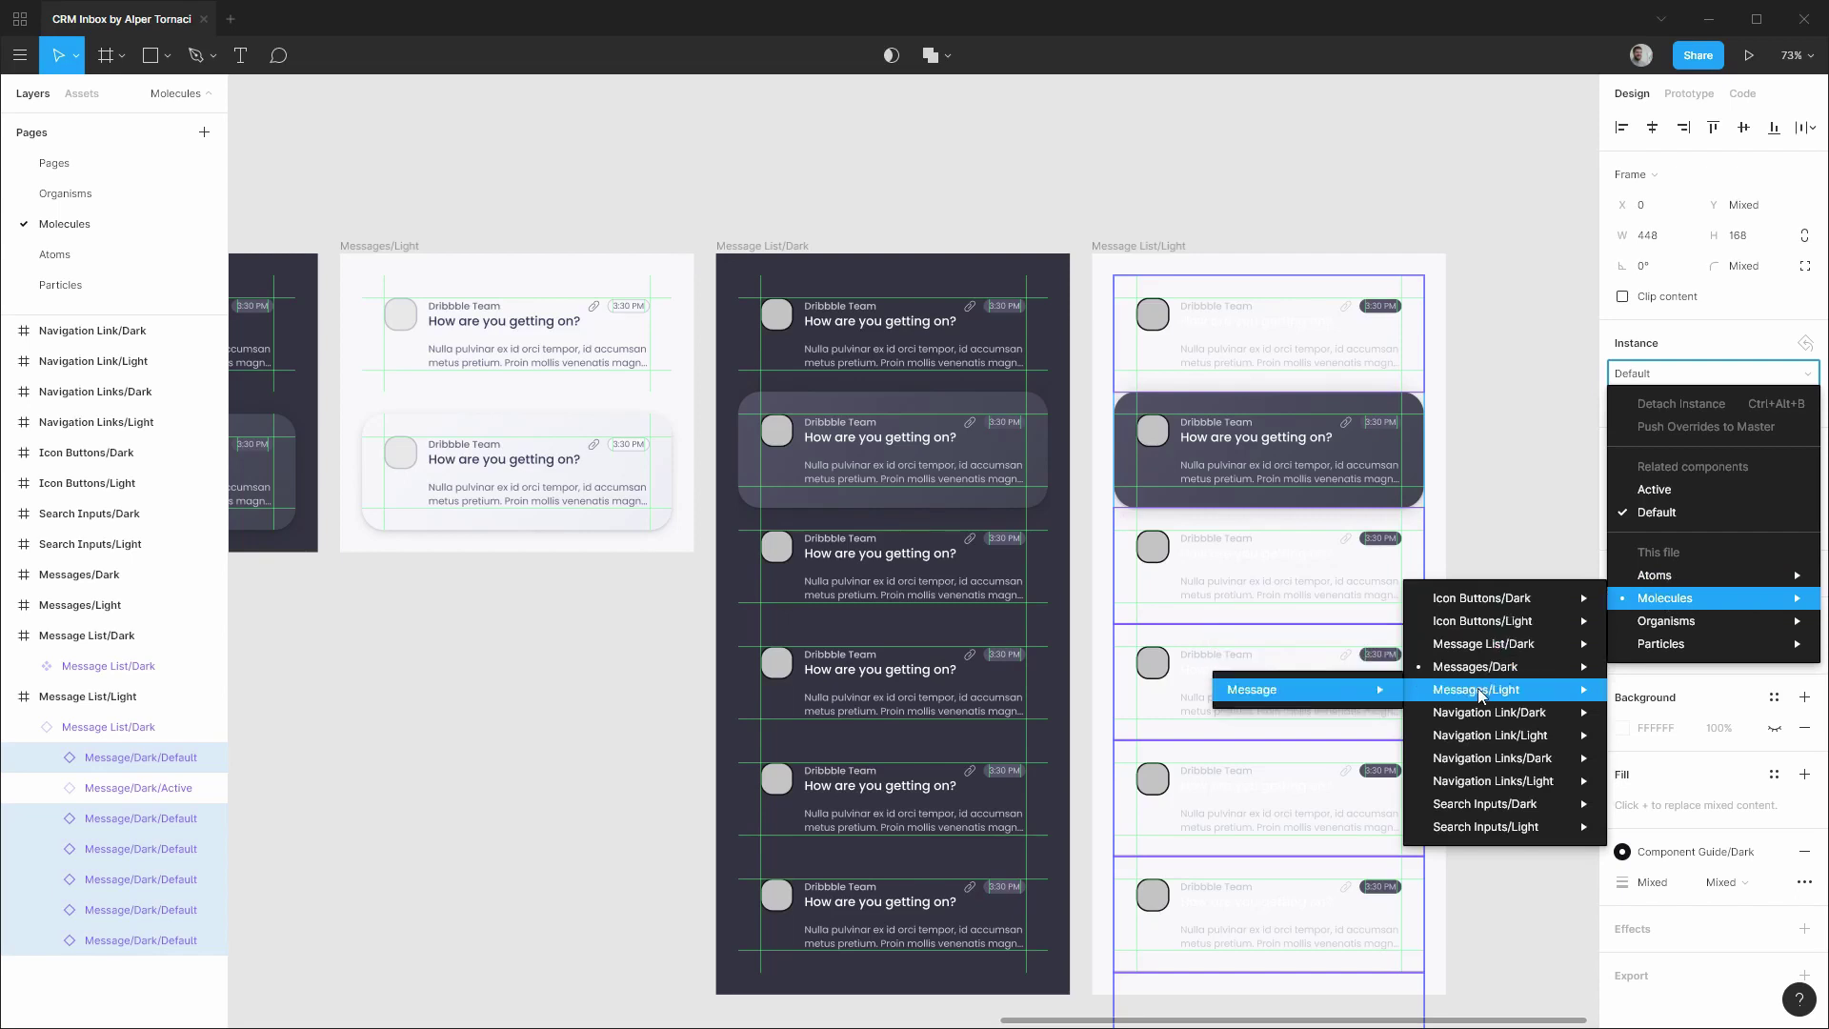
{"action": "mouse_move", "coordinate": [1293, 700]}
{"action": "mouse_move", "coordinate": [1115, 694]}
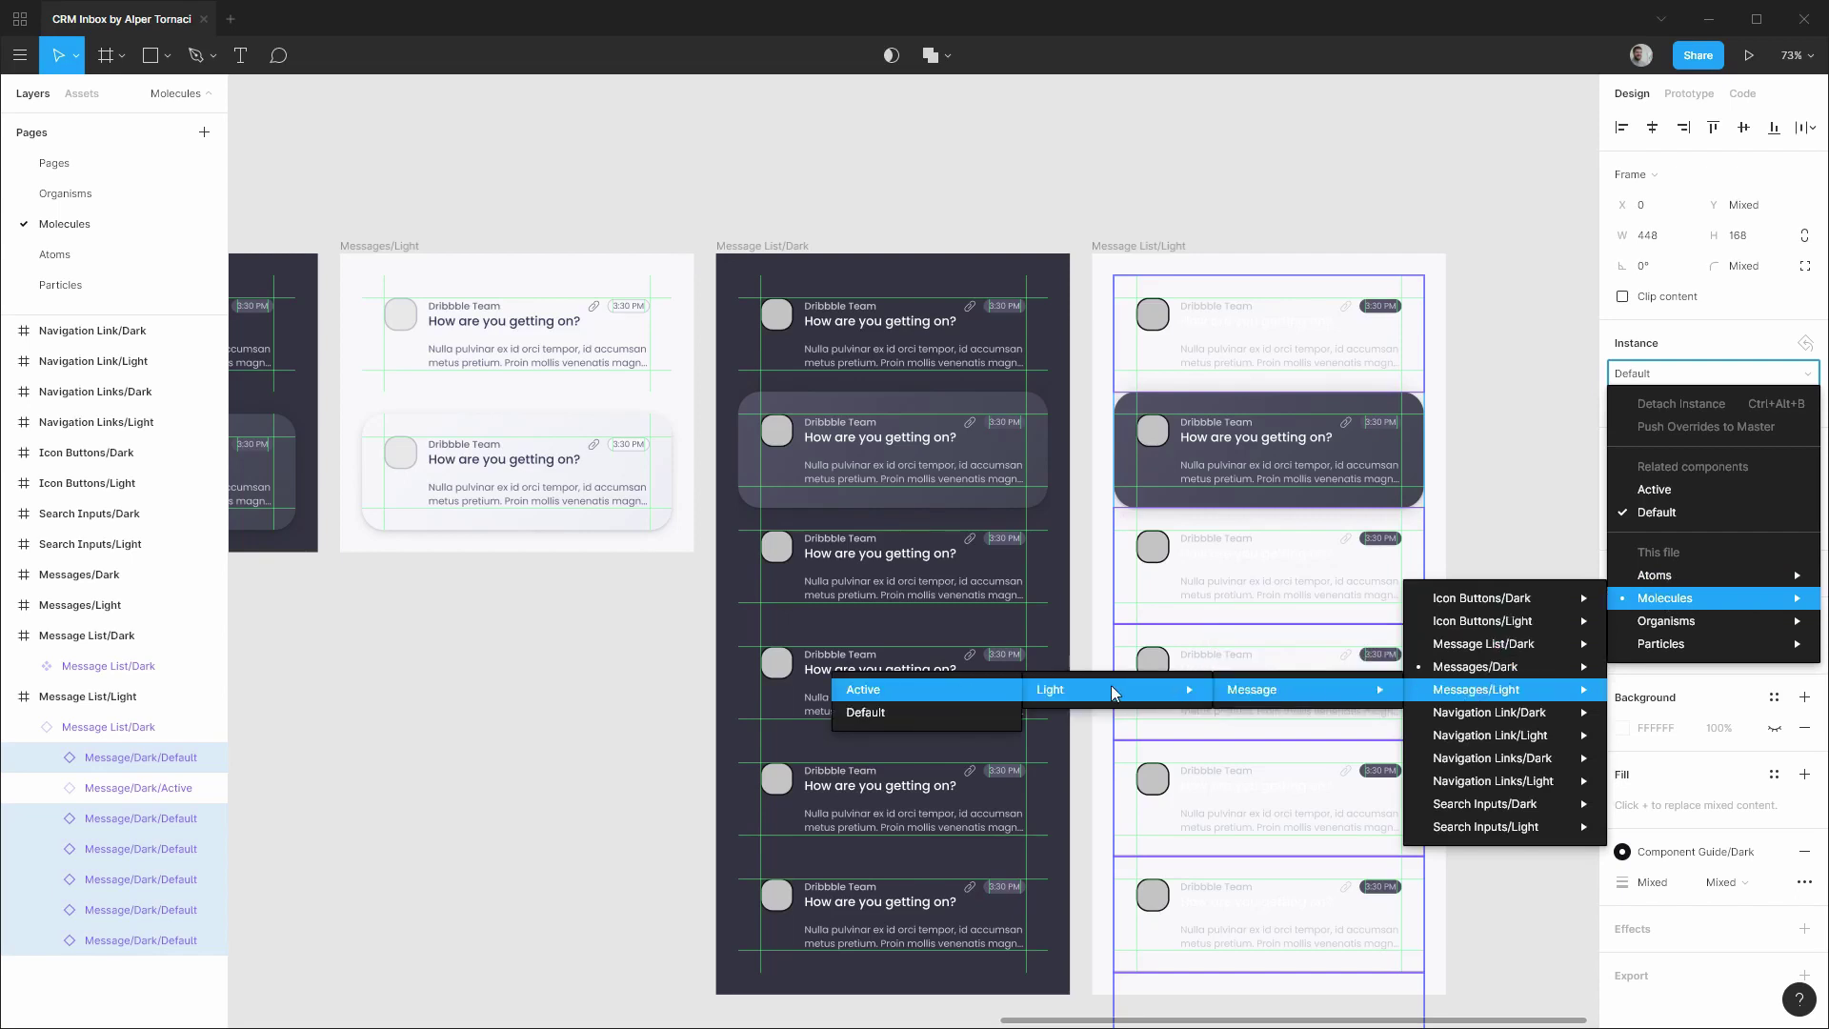
{"action": "left_click", "coordinate": [883, 715]}
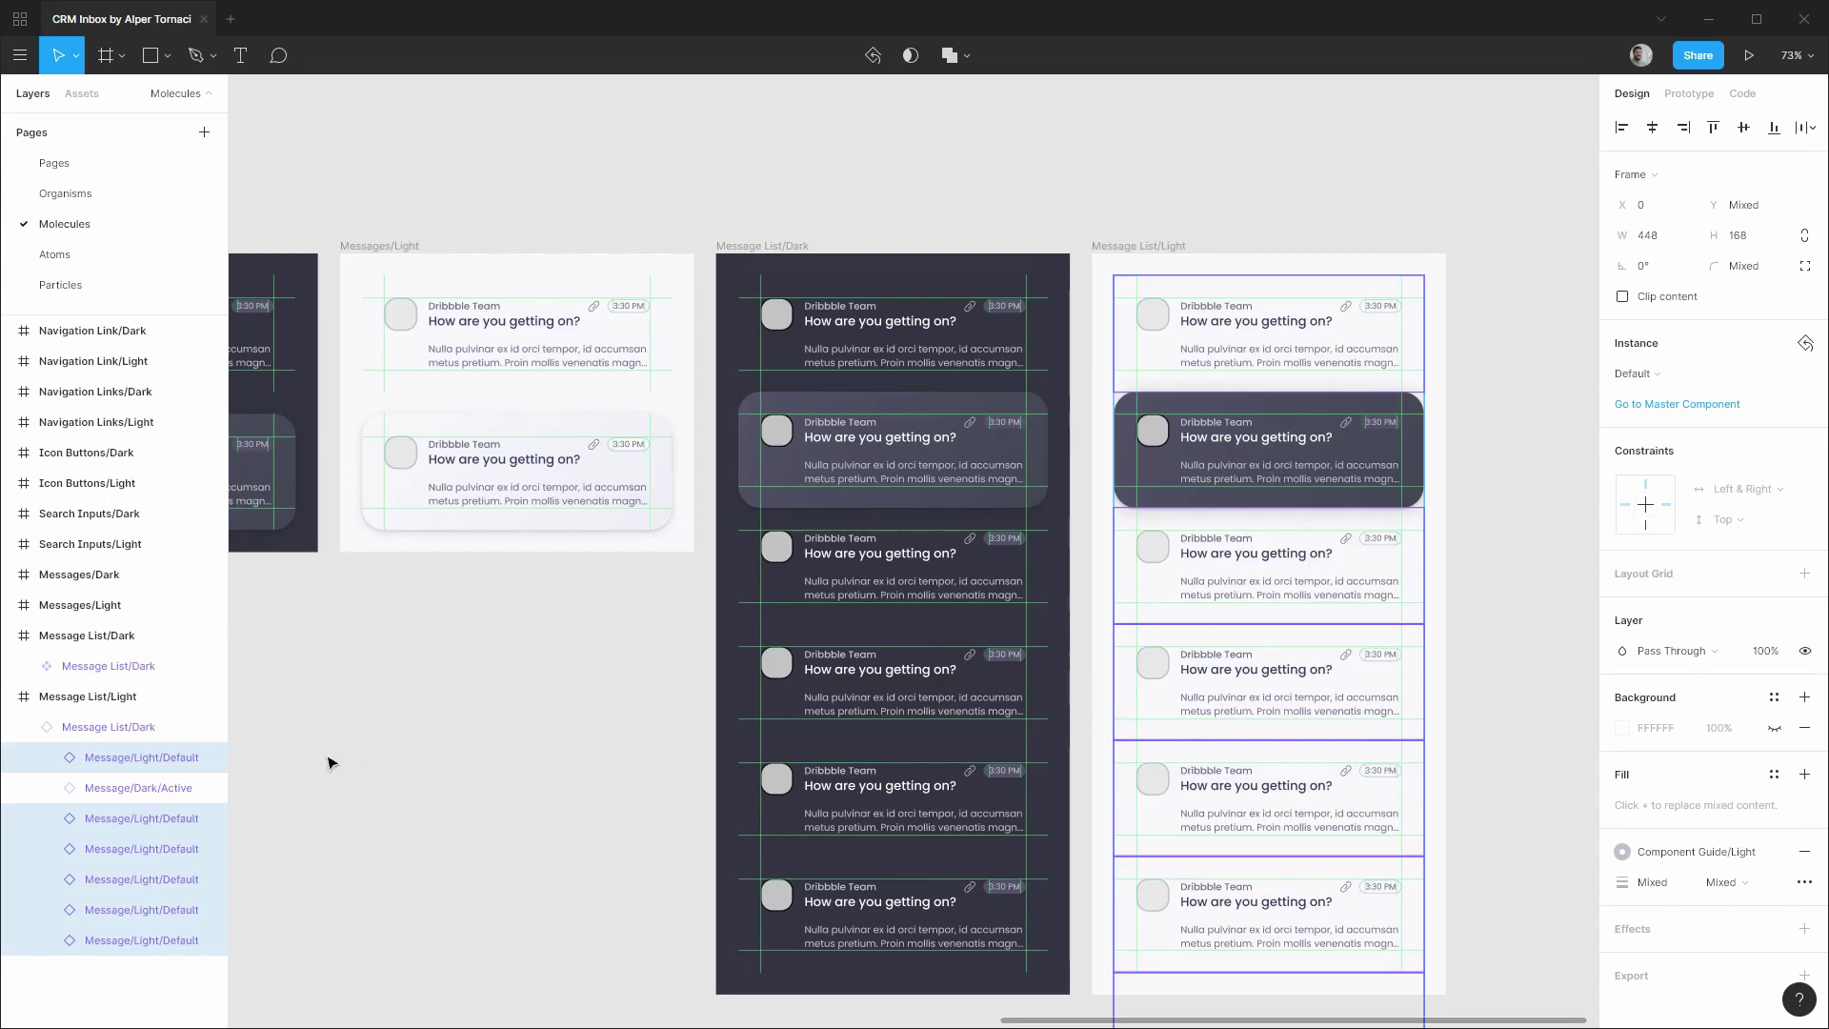
Swap the active message in the Message List/Light frame for the Message/Light/Active component.
{"action": "left_click", "coordinate": [151, 796]}
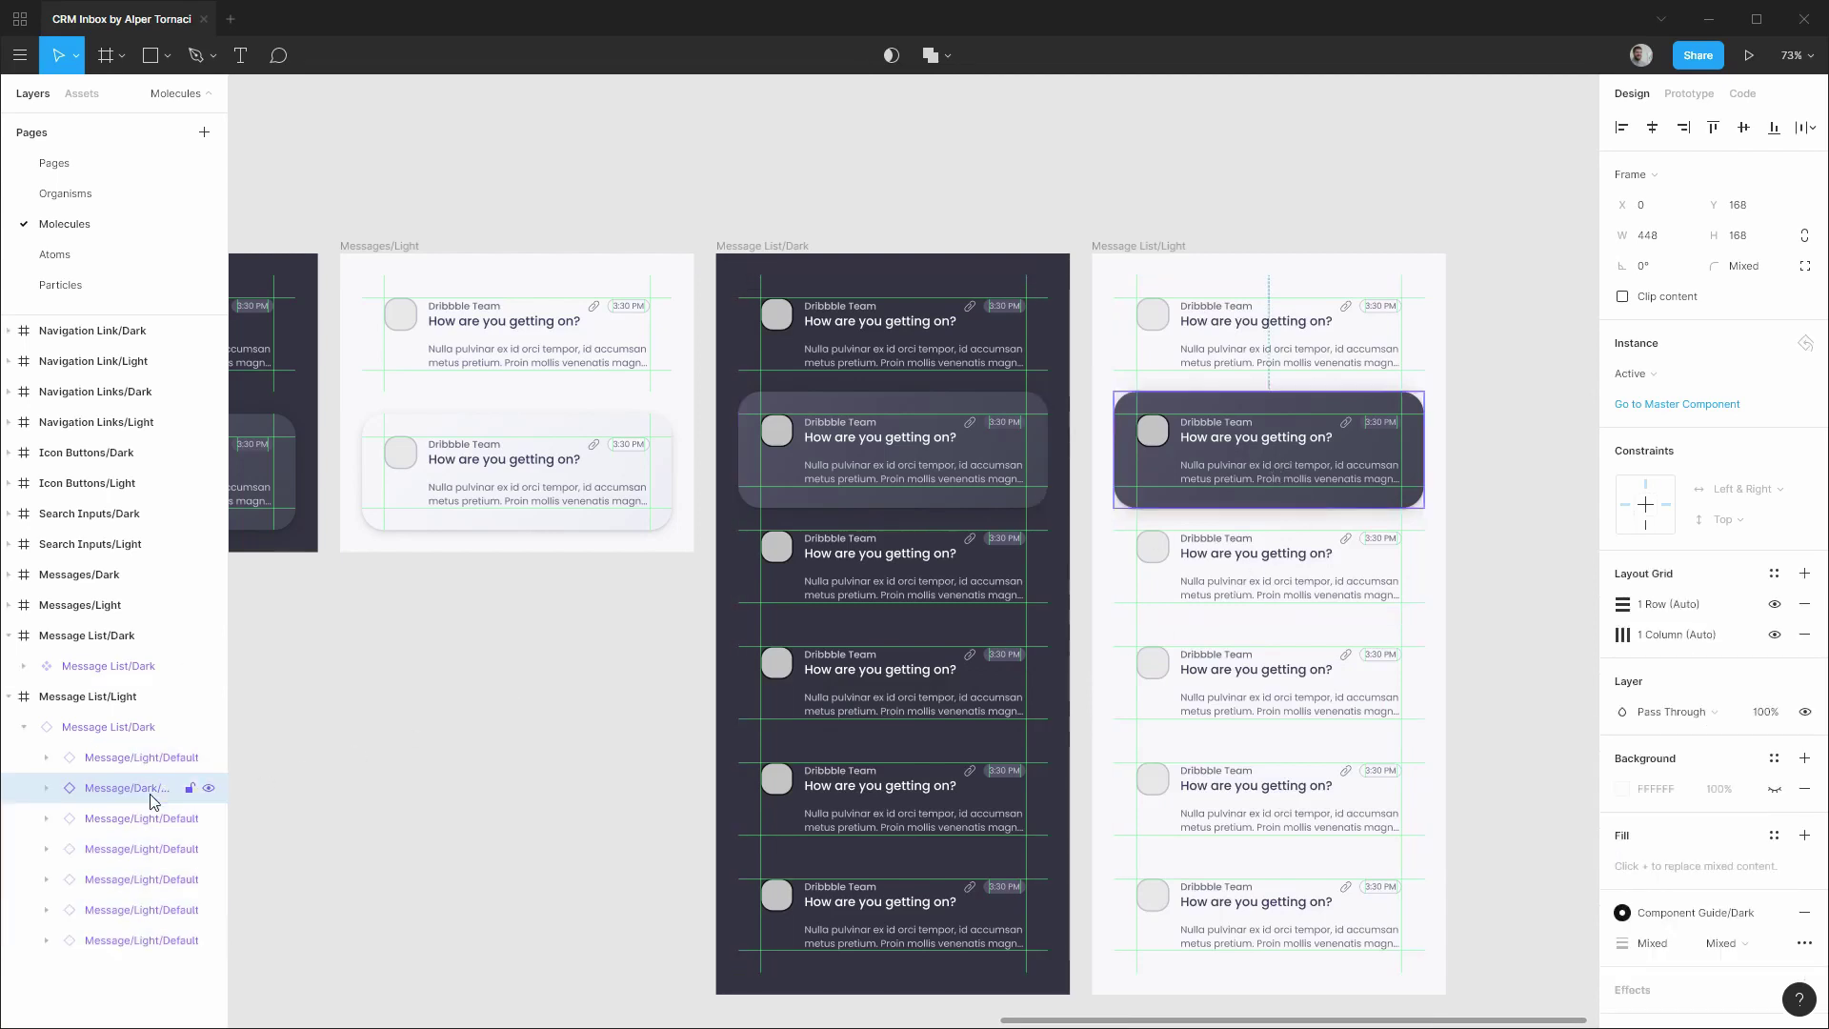
{"action": "left_click", "coordinate": [1669, 374]}
{"action": "mouse_move", "coordinate": [1665, 598]}
{"action": "mouse_move", "coordinate": [1491, 667]}
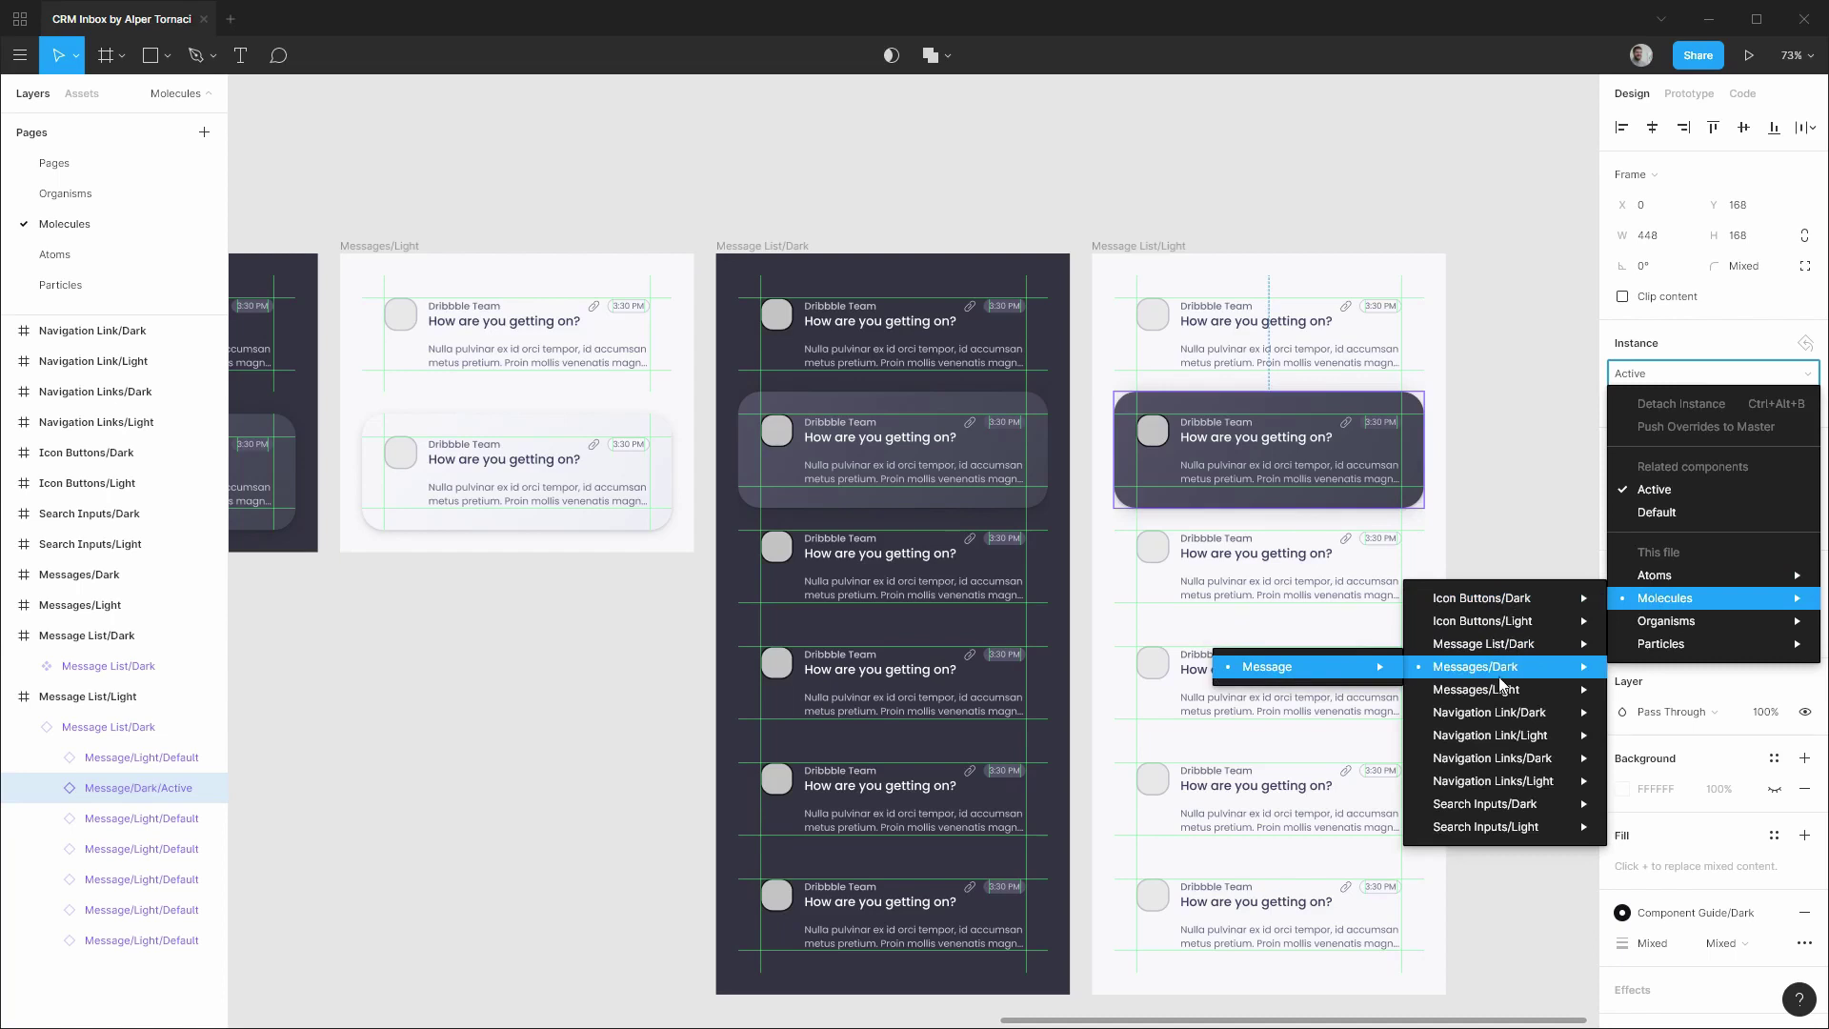
{"action": "mouse_move", "coordinate": [1303, 693]}
{"action": "mouse_move", "coordinate": [1146, 697]}
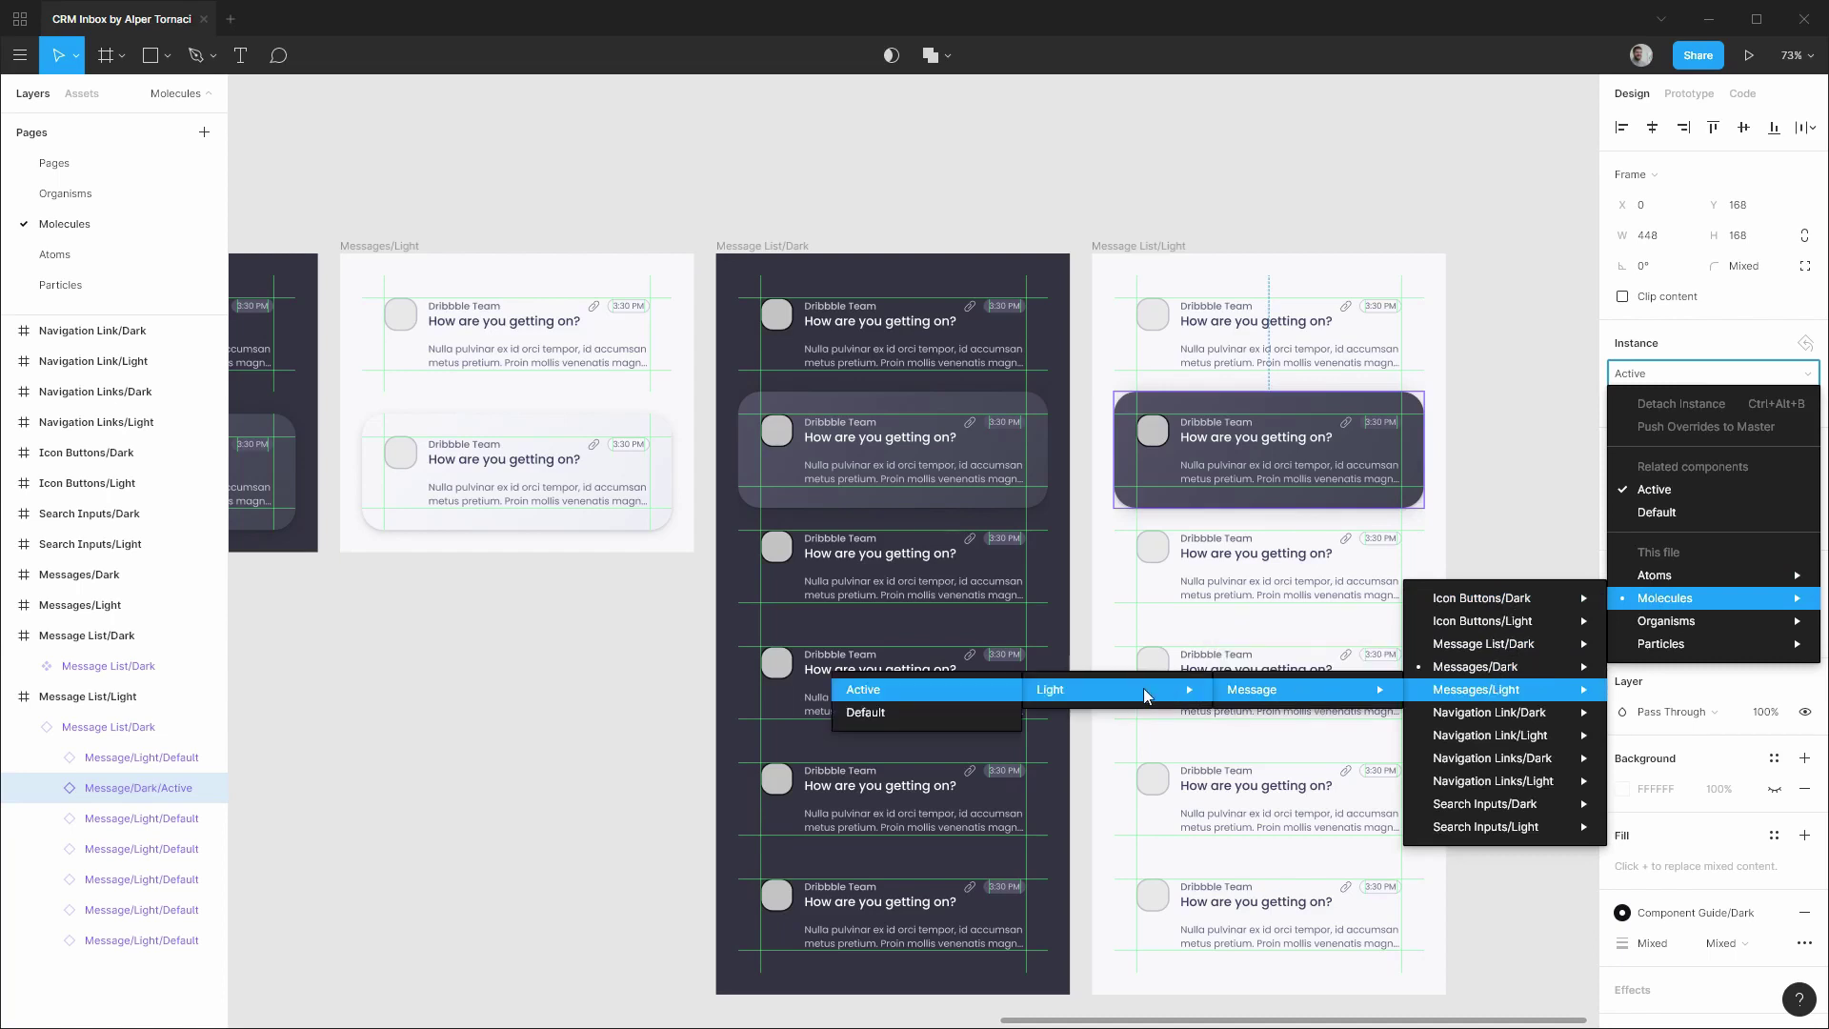
{"action": "left_click", "coordinate": [903, 696]}
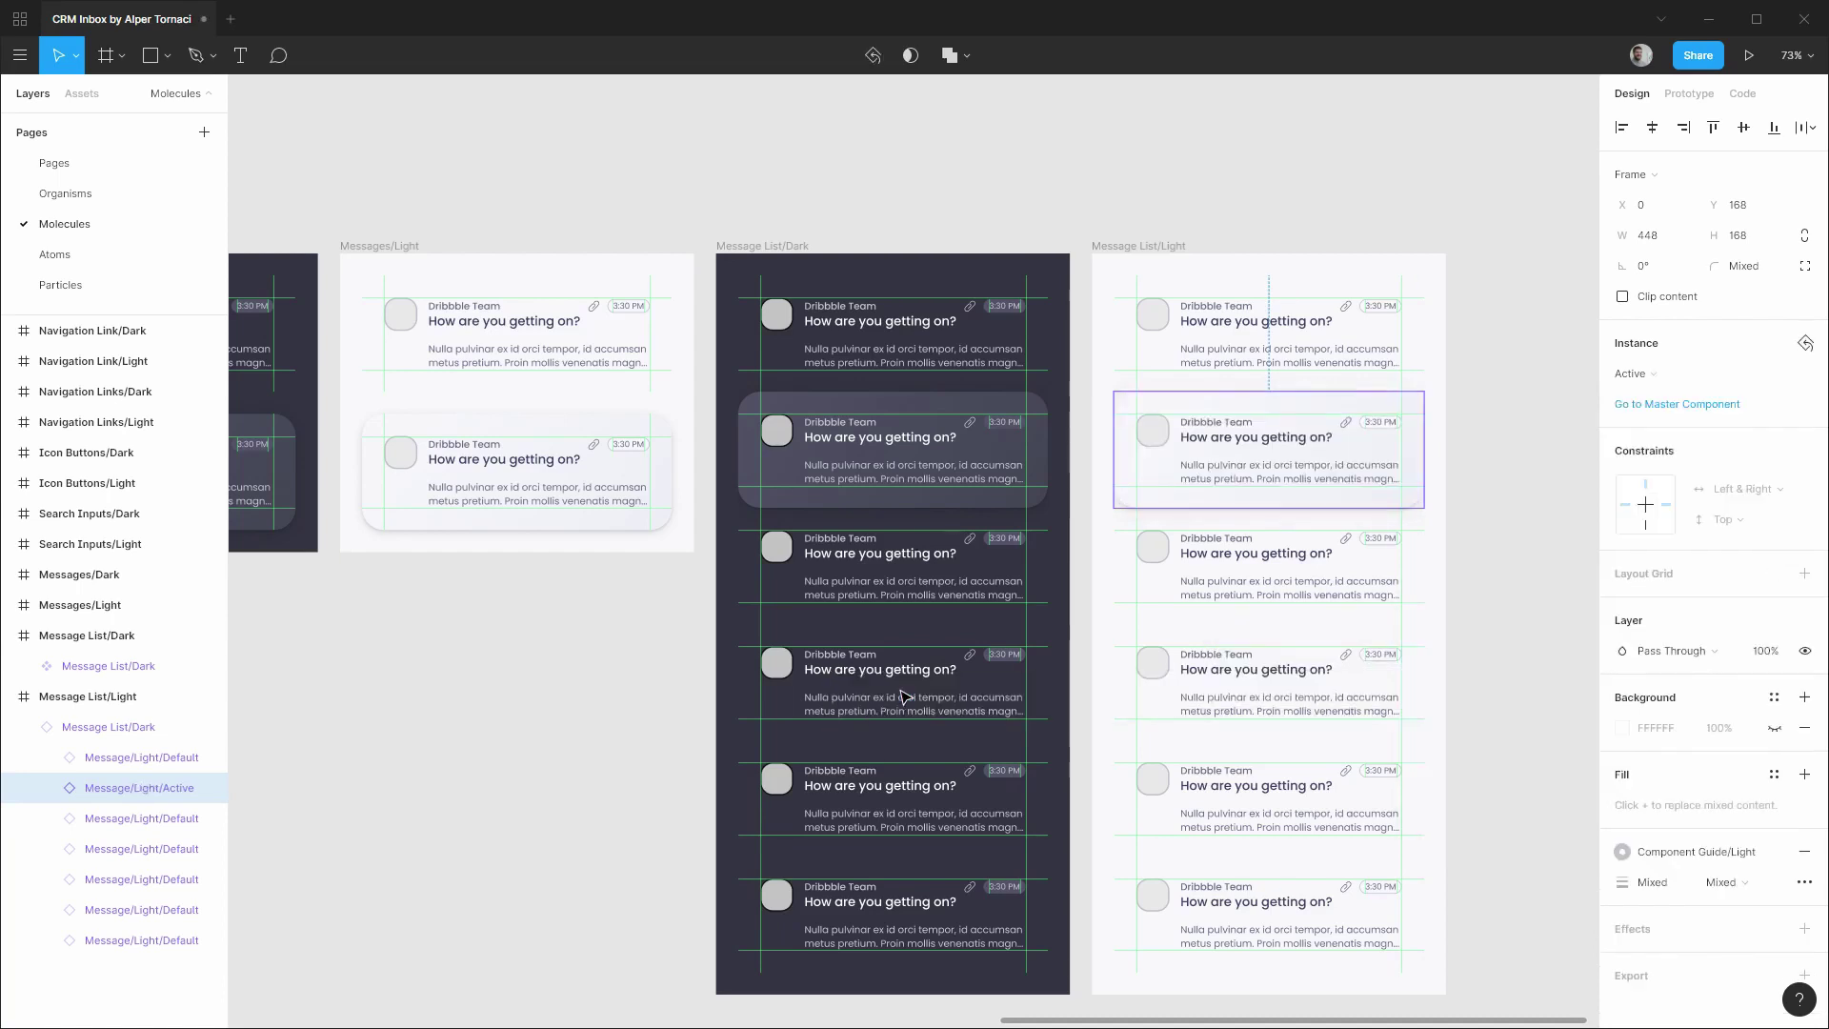
{"action": "left_click", "coordinate": [469, 673]}
Test resizing the light message list instance horizontally to a width of 471, and undo the resize.
{"action": "left_click", "coordinate": [108, 727]}
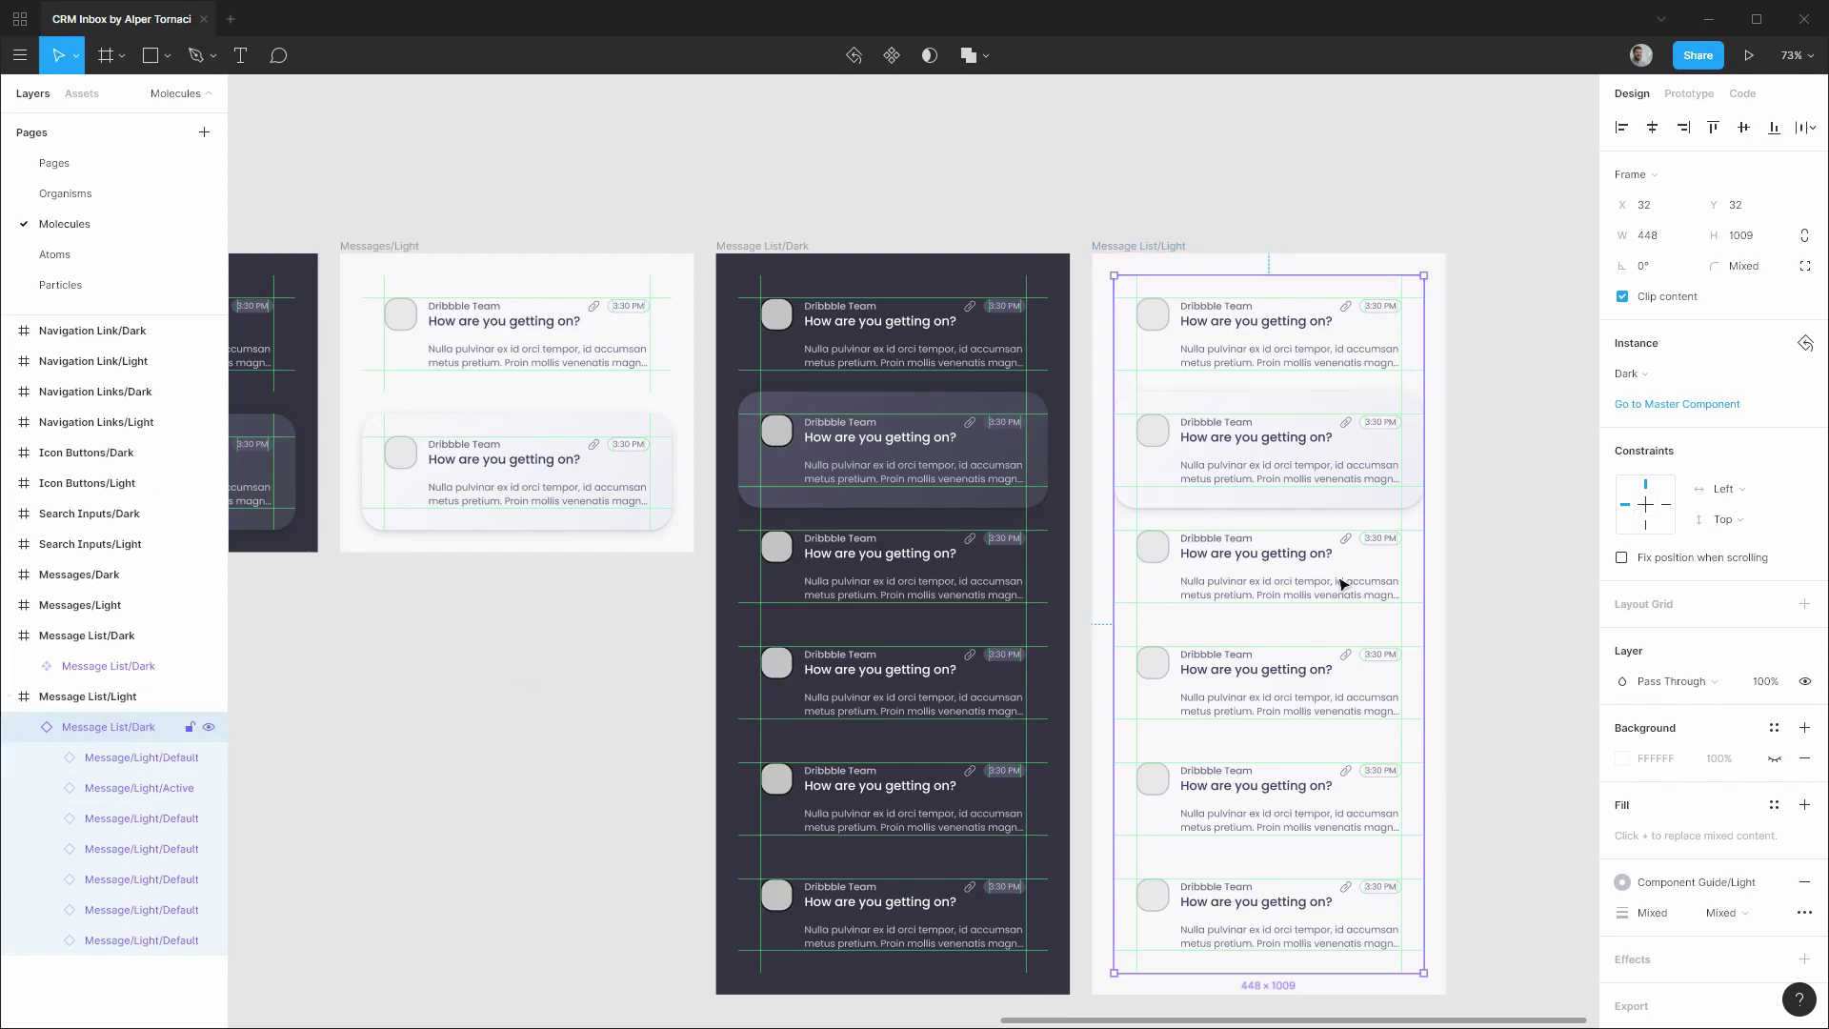
{"action": "mouse_move", "coordinate": [1423, 534]}
{"action": "left_mouse_down"}
{"action": "mouse_move", "coordinate": [1342, 537]}
{"action": "mouse_move", "coordinate": [1463, 532]}
{"action": "mouse_move", "coordinate": [1392, 527]}
{"action": "mouse_move", "coordinate": [1461, 527]}
{"action": "mouse_move", "coordinate": [1401, 527]}
{"action": "mouse_move", "coordinate": [1439, 521]}
{"action": "left_mouse_up"}
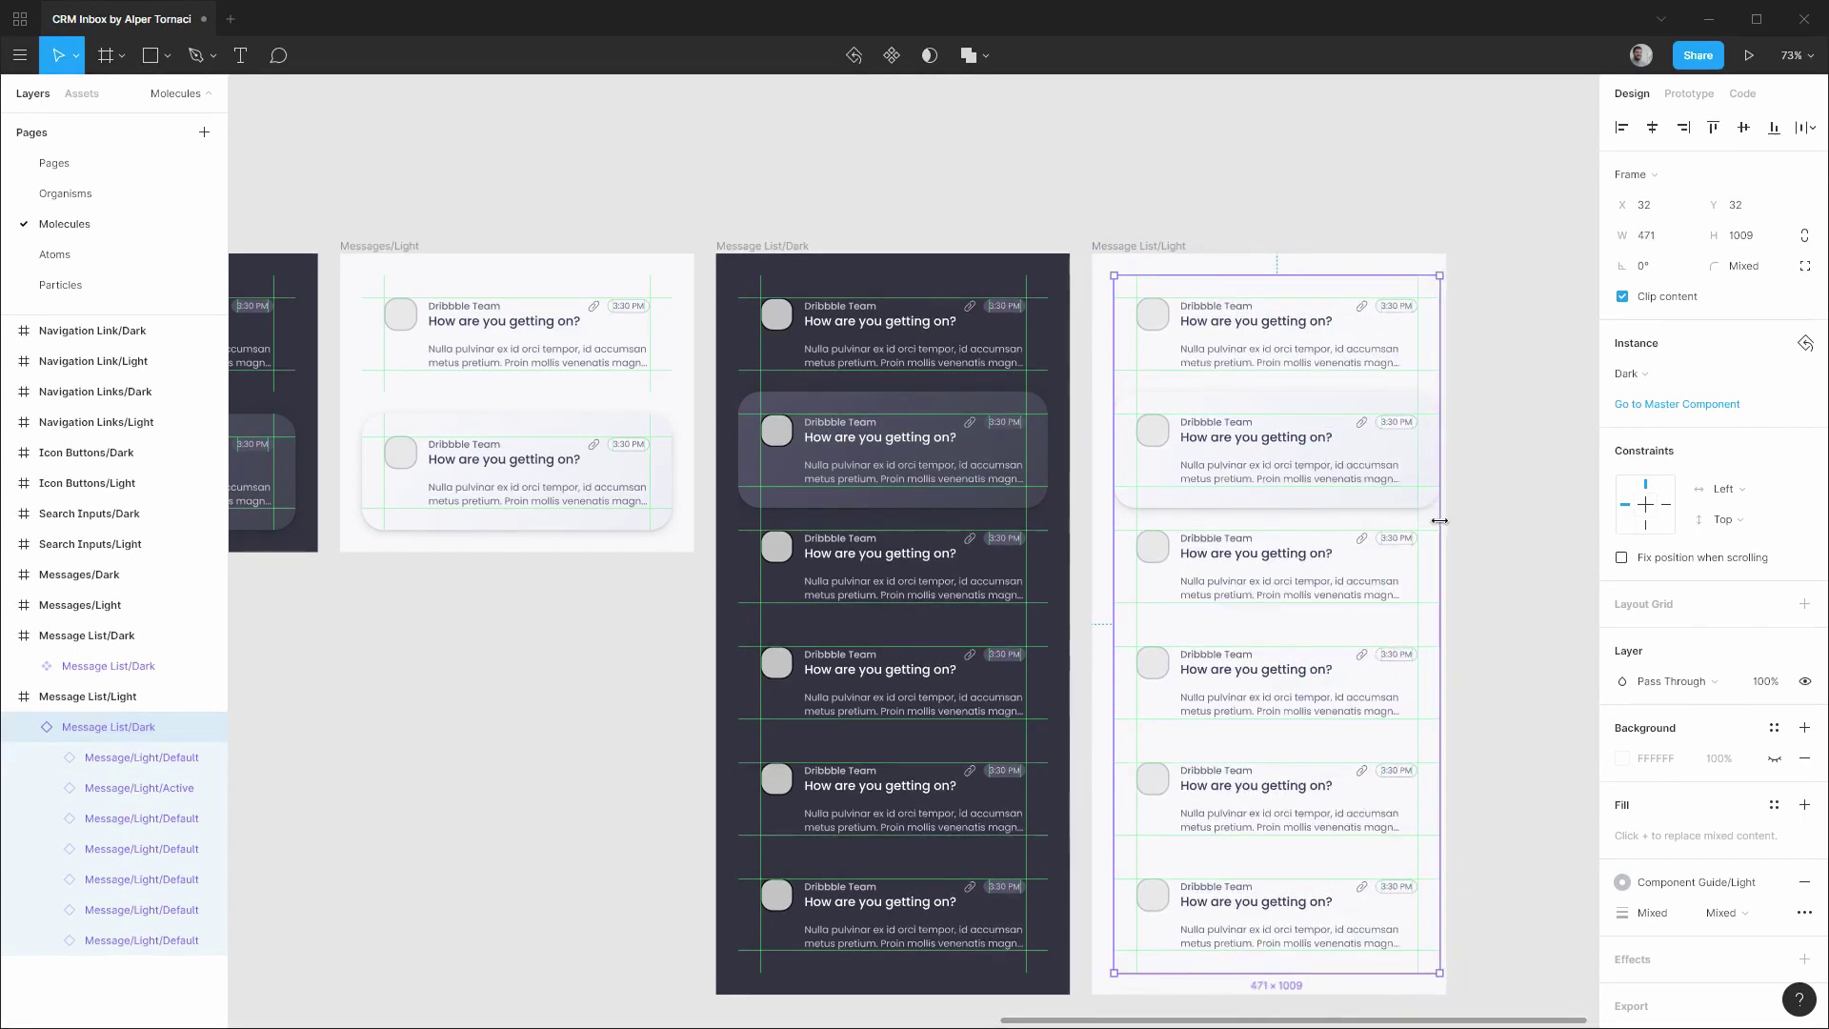
{"action": "key", "text": "ctrl+z"}
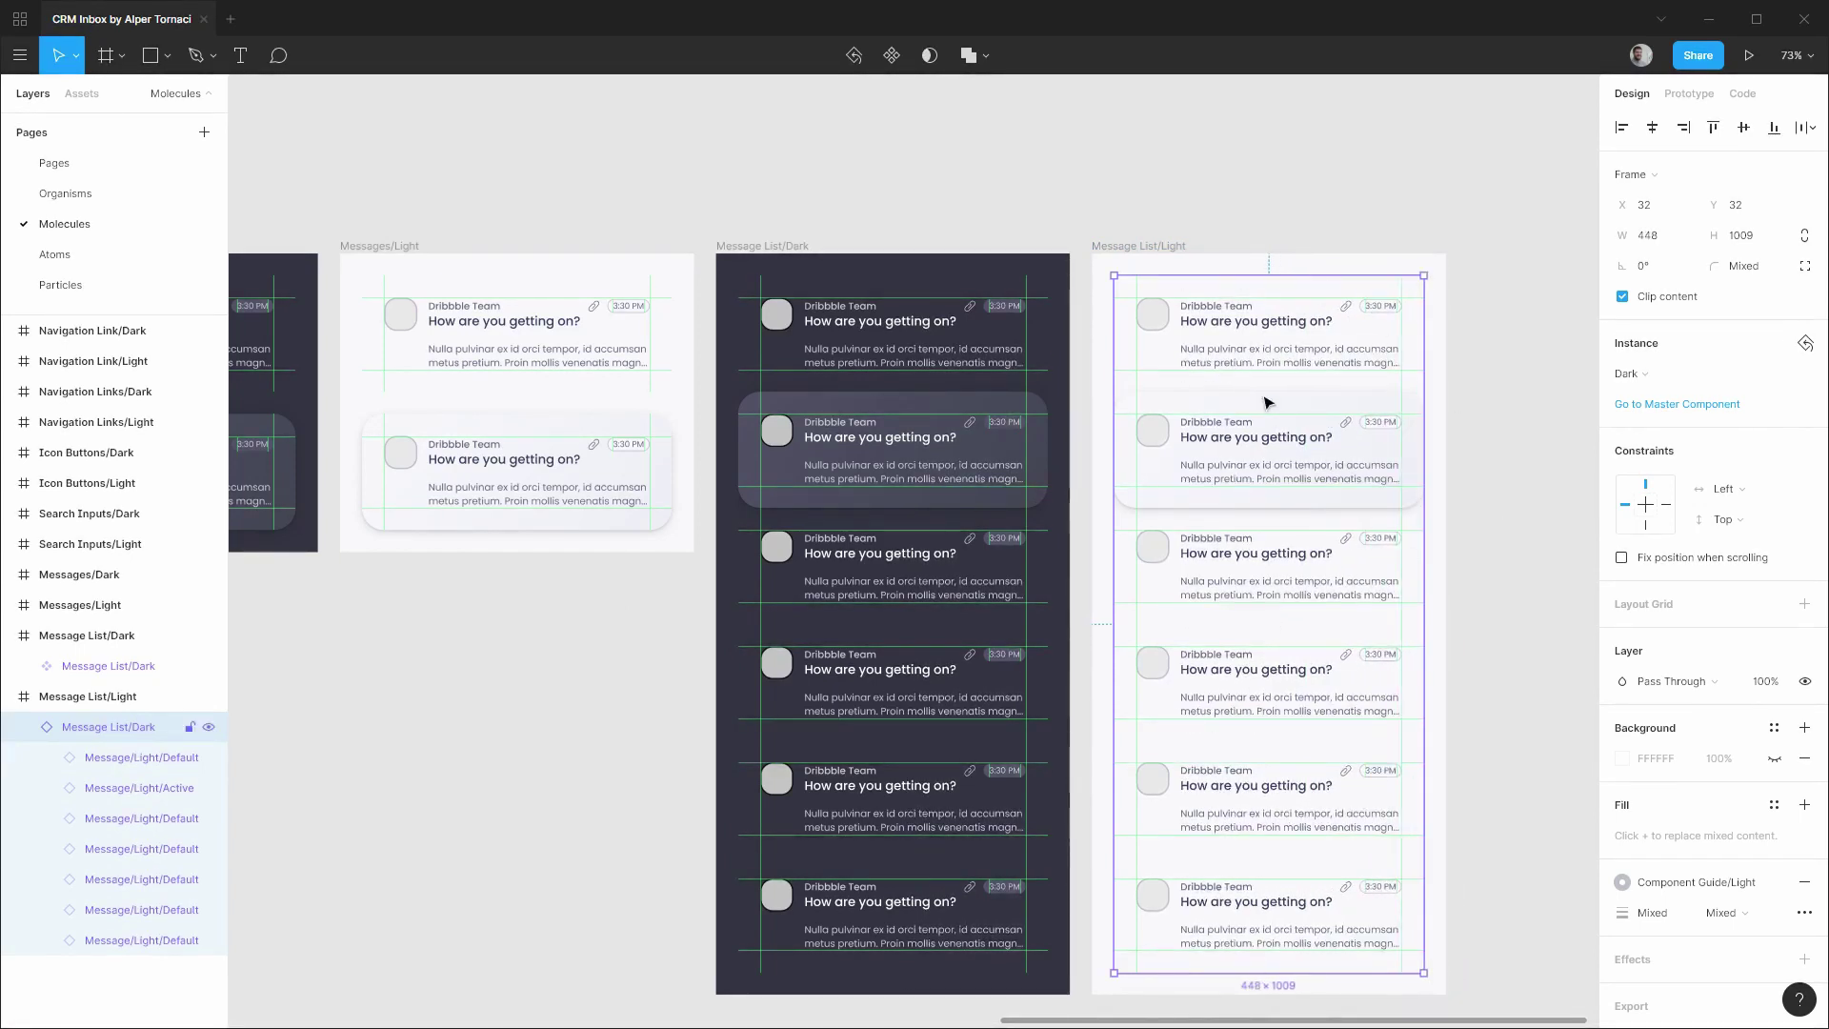
Detach the message list instance inside the Message List/Light frame and turn it into a new component.
{"action": "right_click", "coordinate": [99, 730]}
{"action": "left_click", "coordinate": [149, 792]}
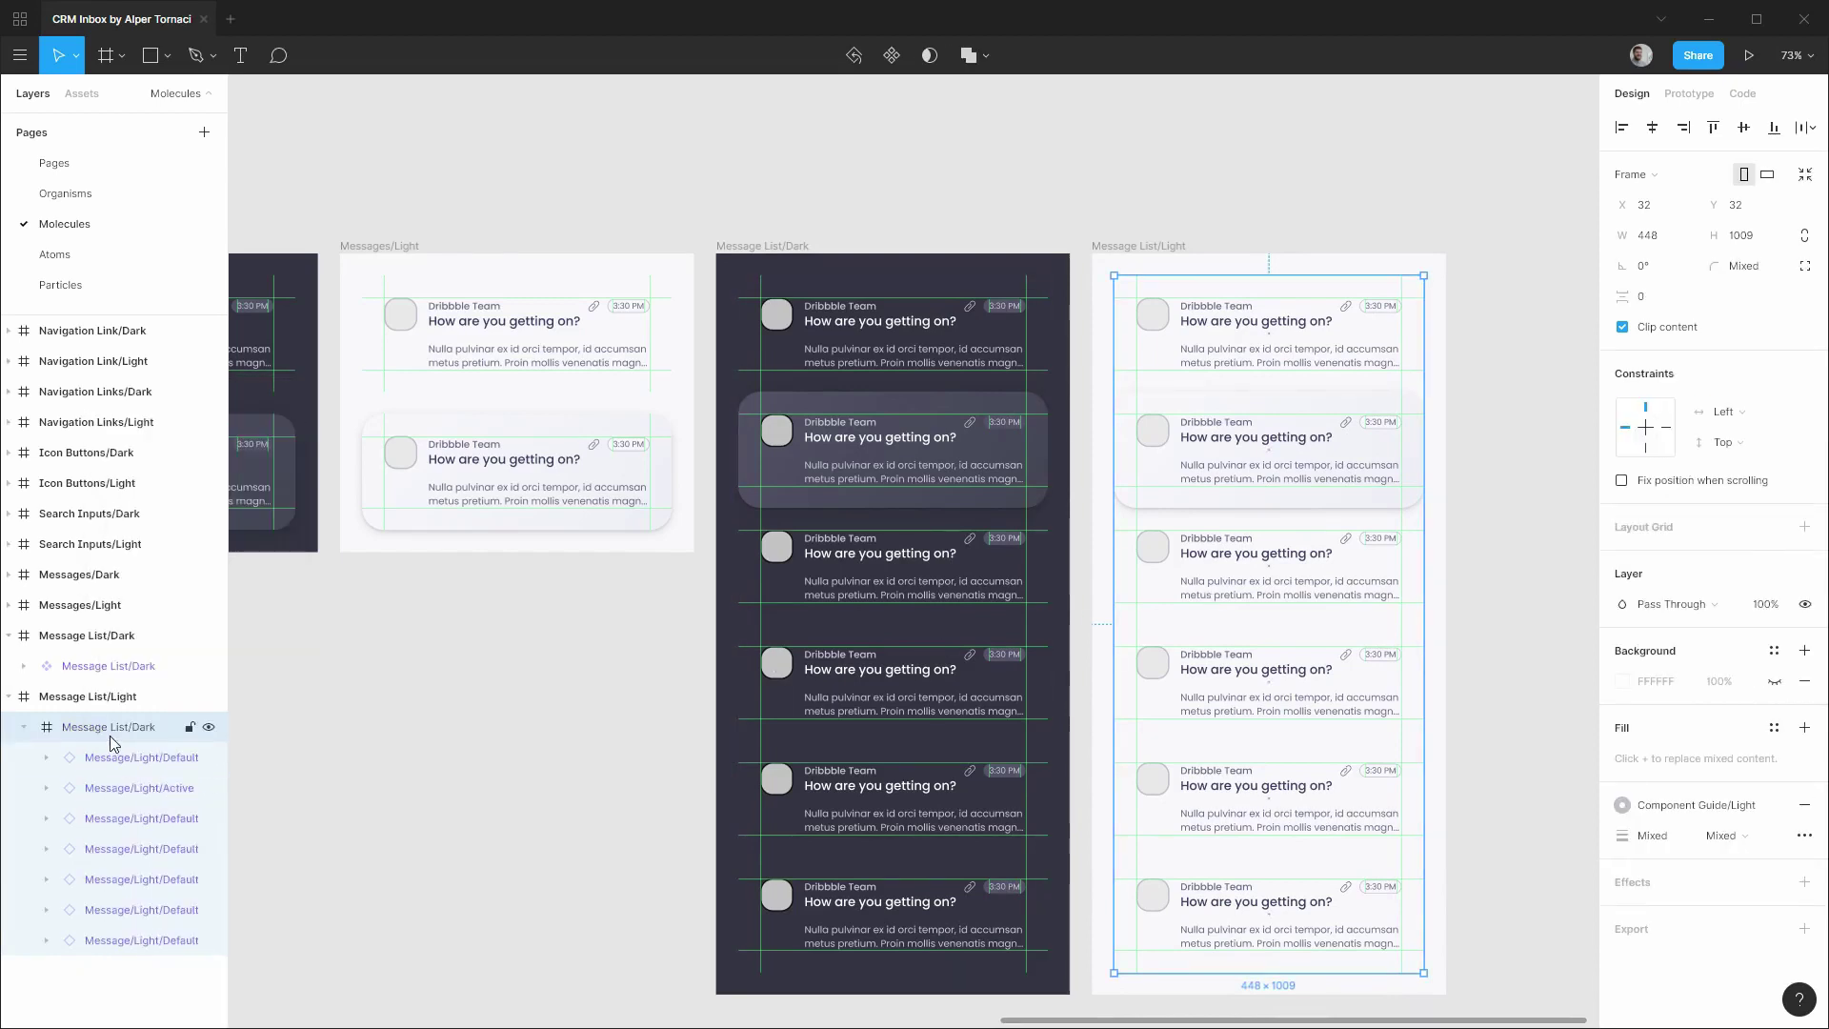
{"action": "key", "text": "ctrl+alt+k"}
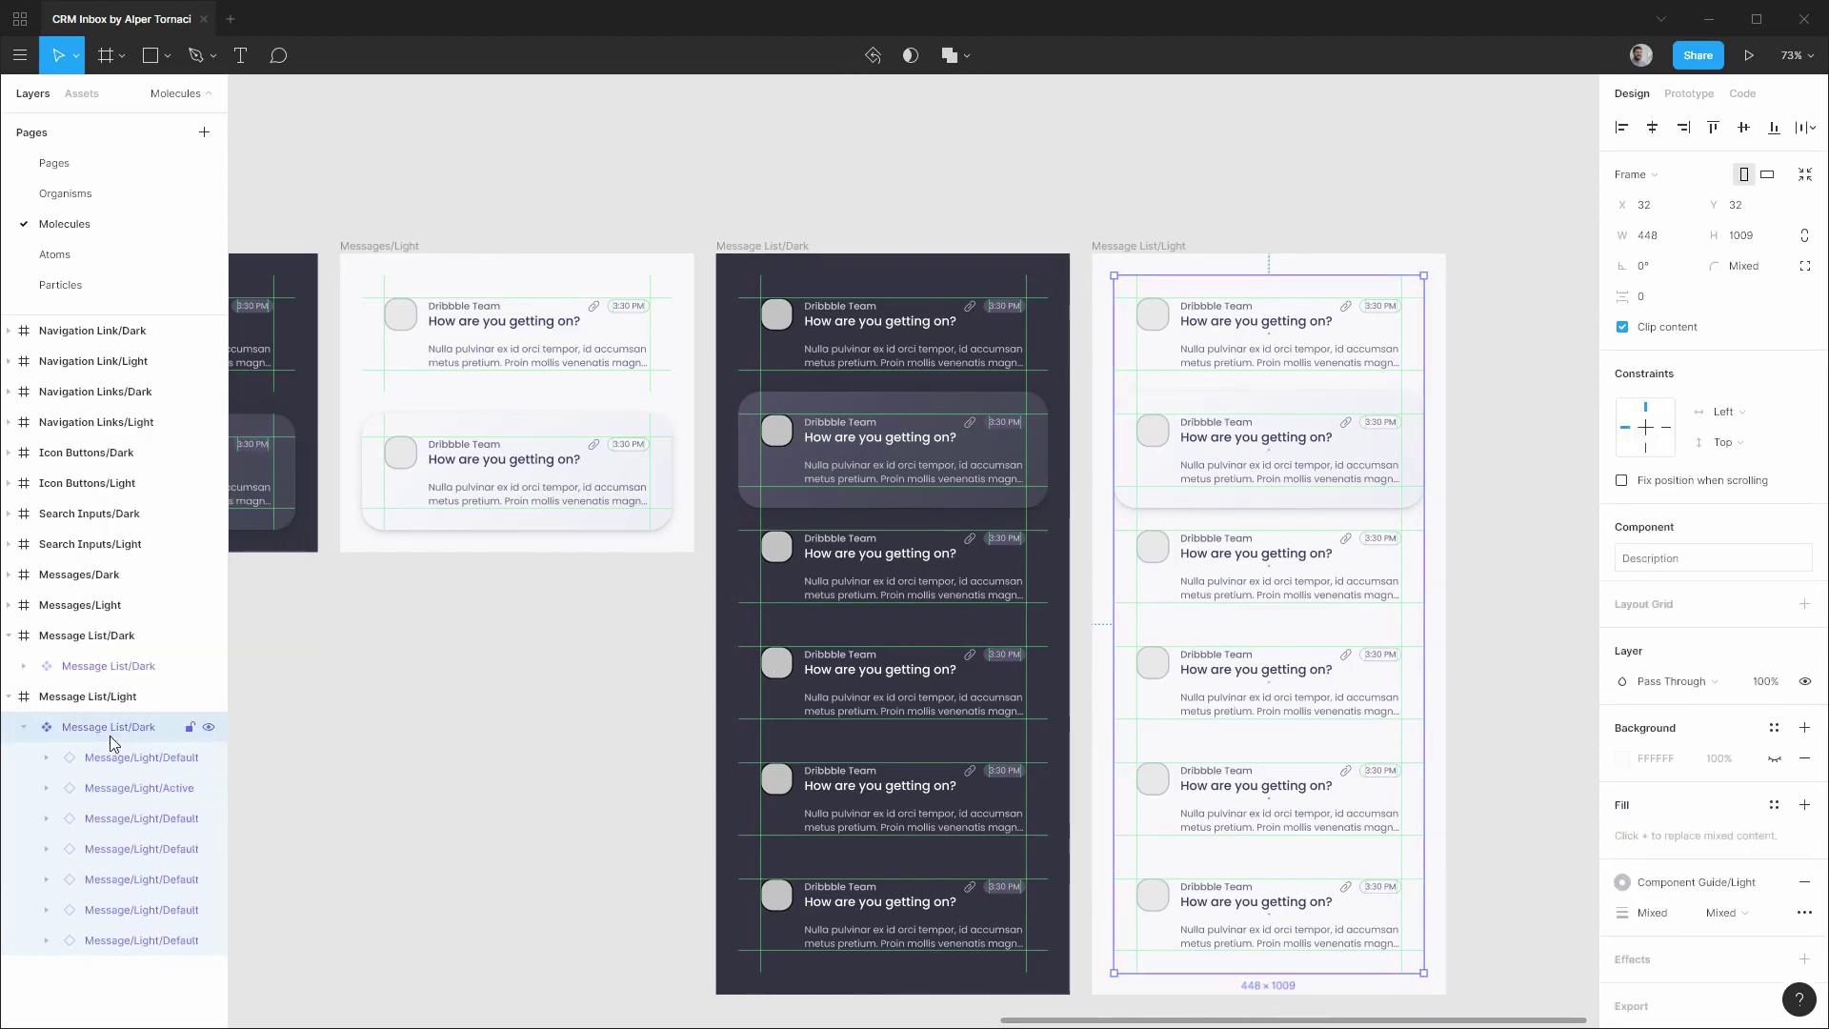
Rename the new component as Message List/Light and collapse both message list frames in the layer list.
{"action": "double_click", "coordinate": [111, 729]}
{"action": "key", "text": "End"}
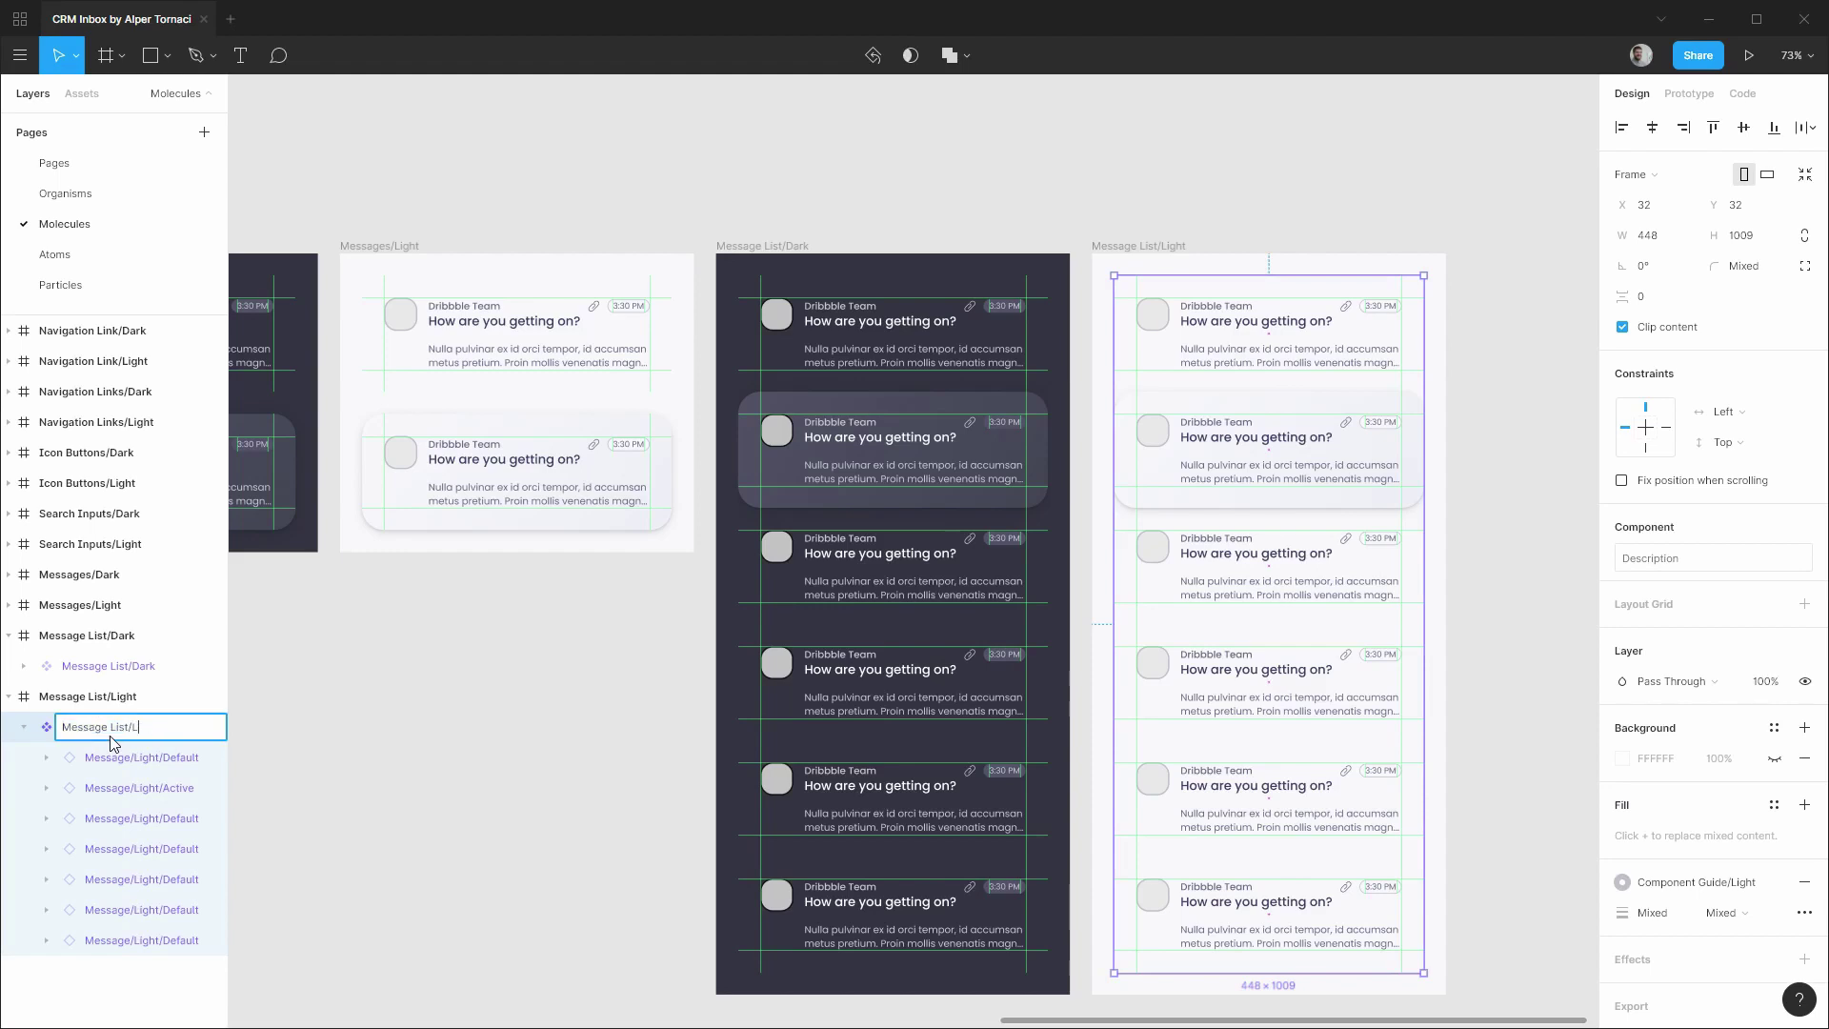
{"action": "key", "text": "Return"}
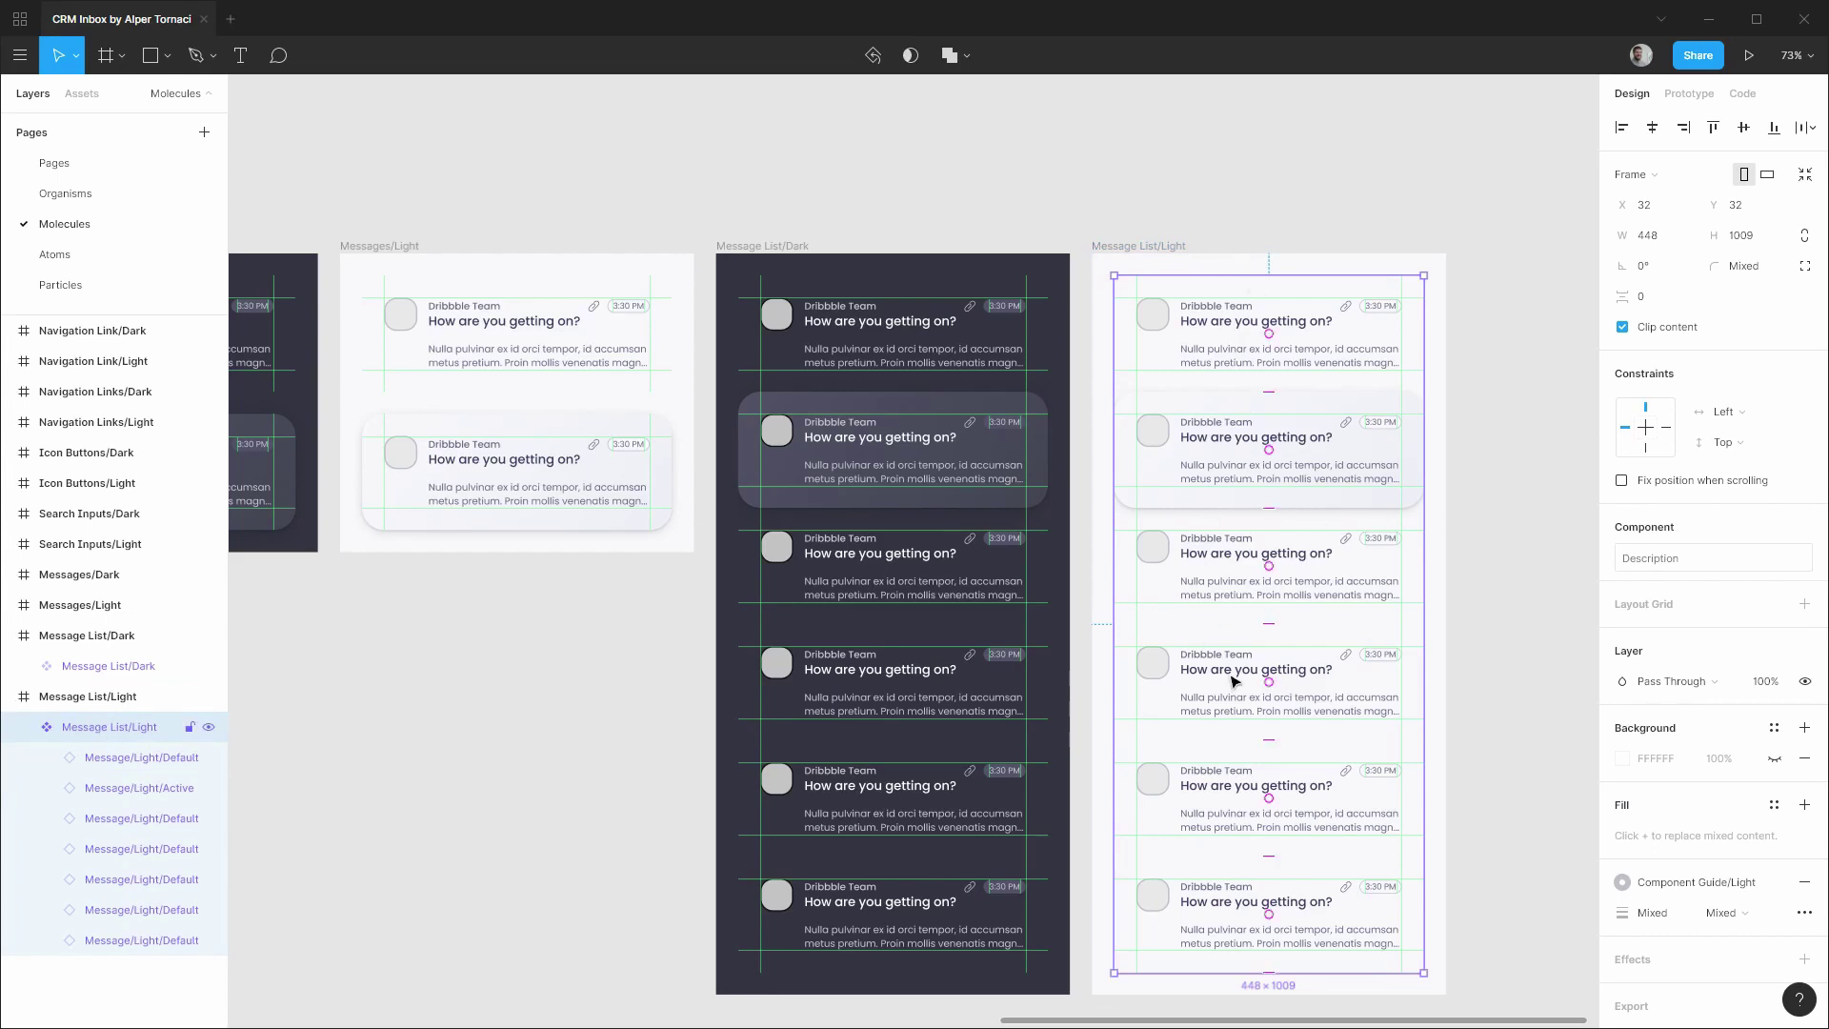
{"action": "left_click", "coordinate": [17, 700]}
{"action": "left_click", "coordinate": [10, 636]}
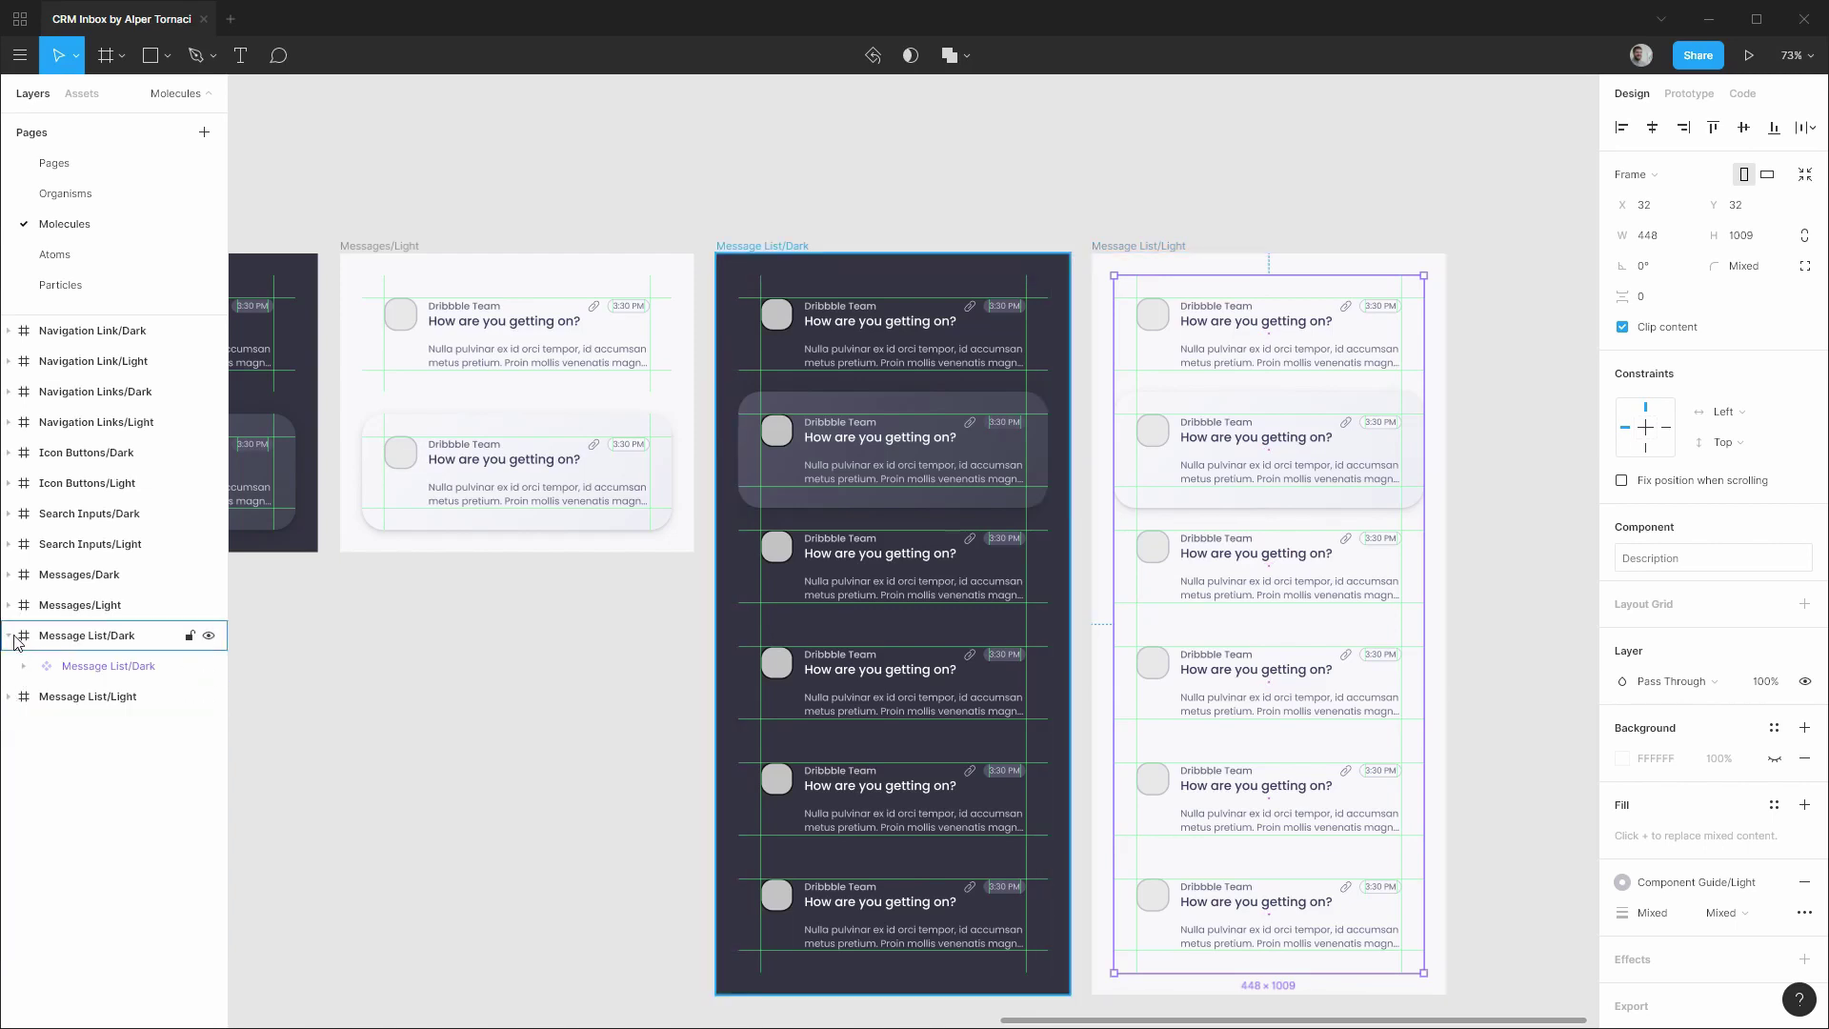
{"action": "left_click", "coordinate": [425, 712]}
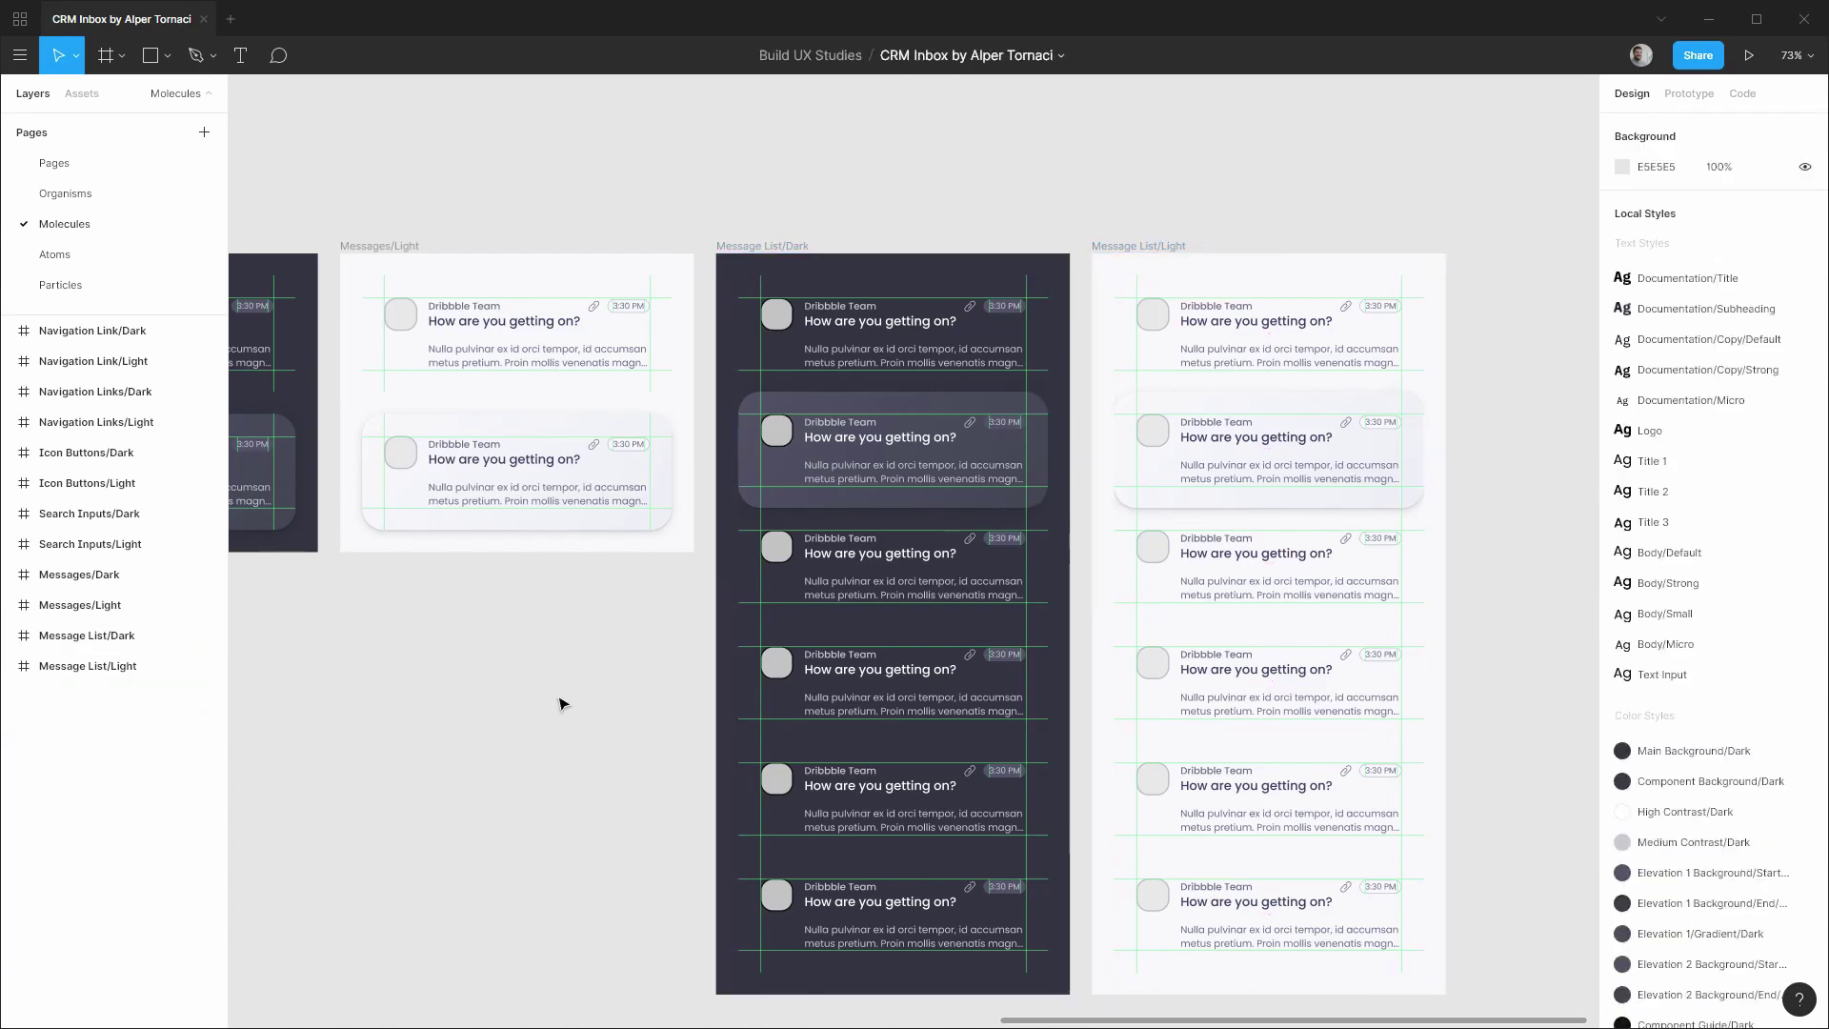
Copy the dark Inbox group from the Pages page onto the Organisms page and place it beside the Headers frame.
{"action": "left_click", "coordinate": [92, 160]}
{"action": "scroll", "coordinate": [991, 236], "scroll_direction": "up", "scroll_amount": 5}
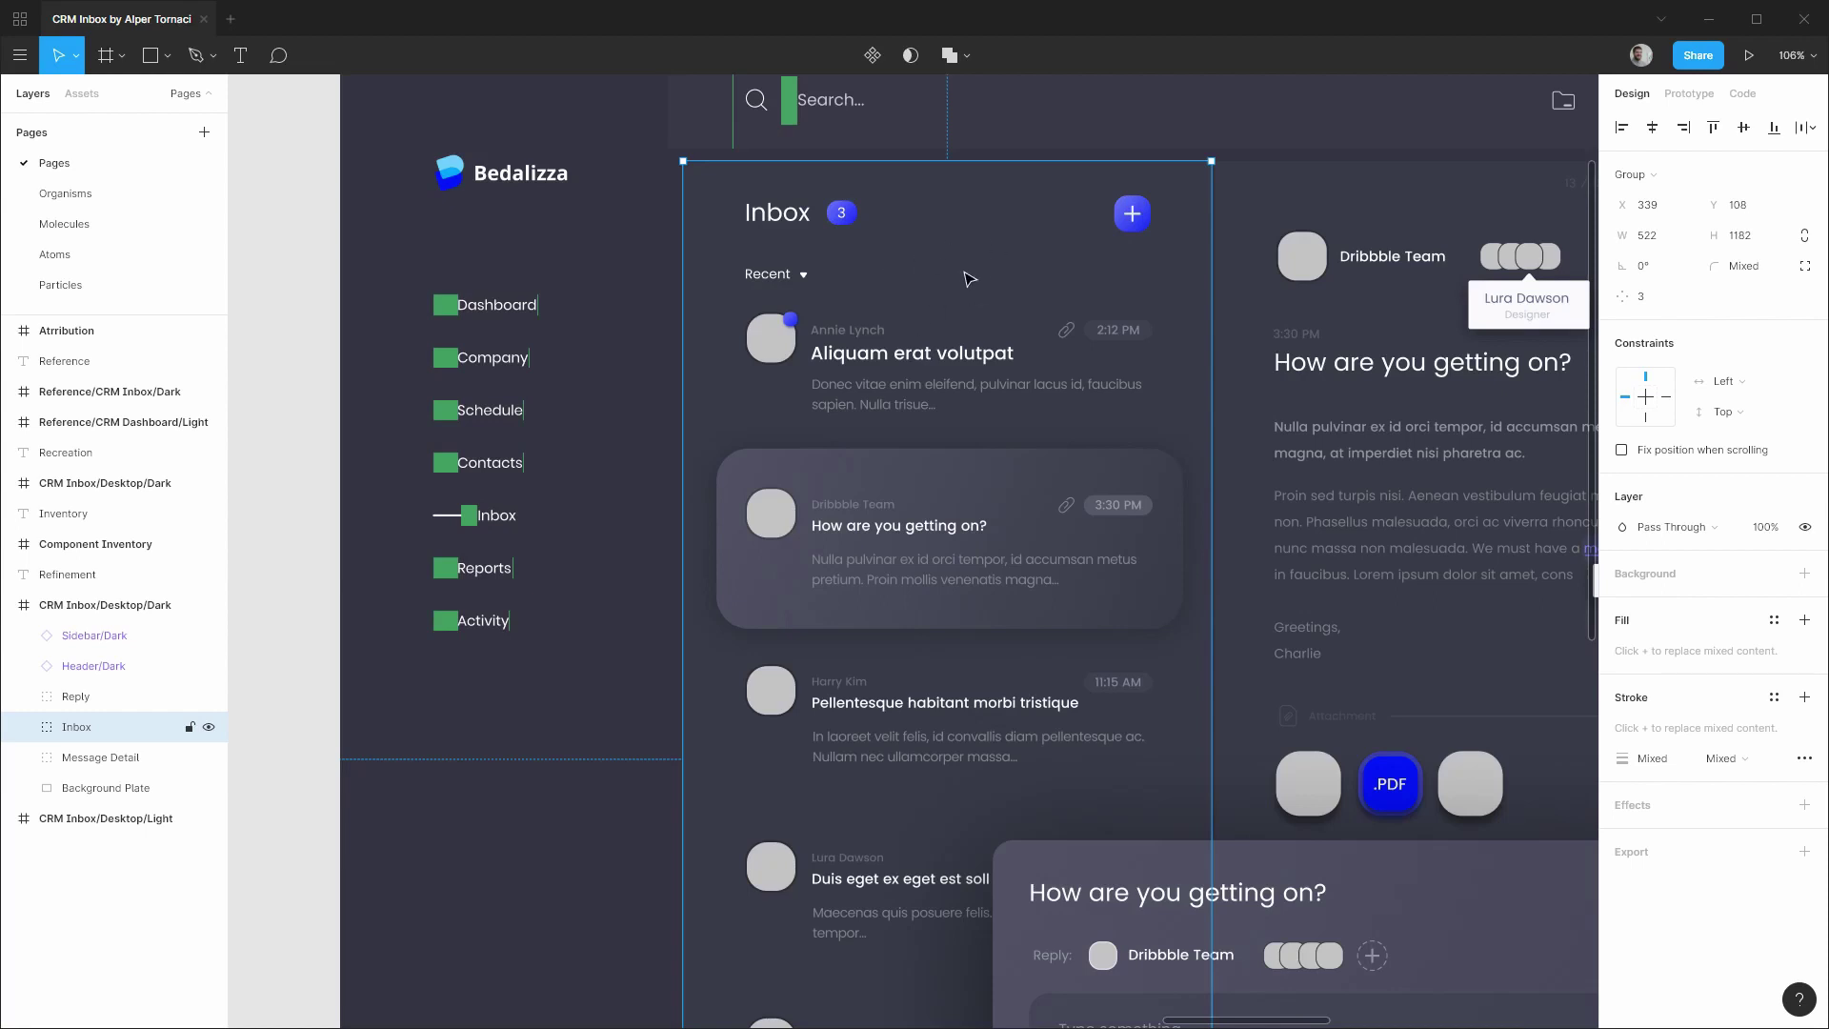
{"action": "left_click", "coordinate": [100, 197]}
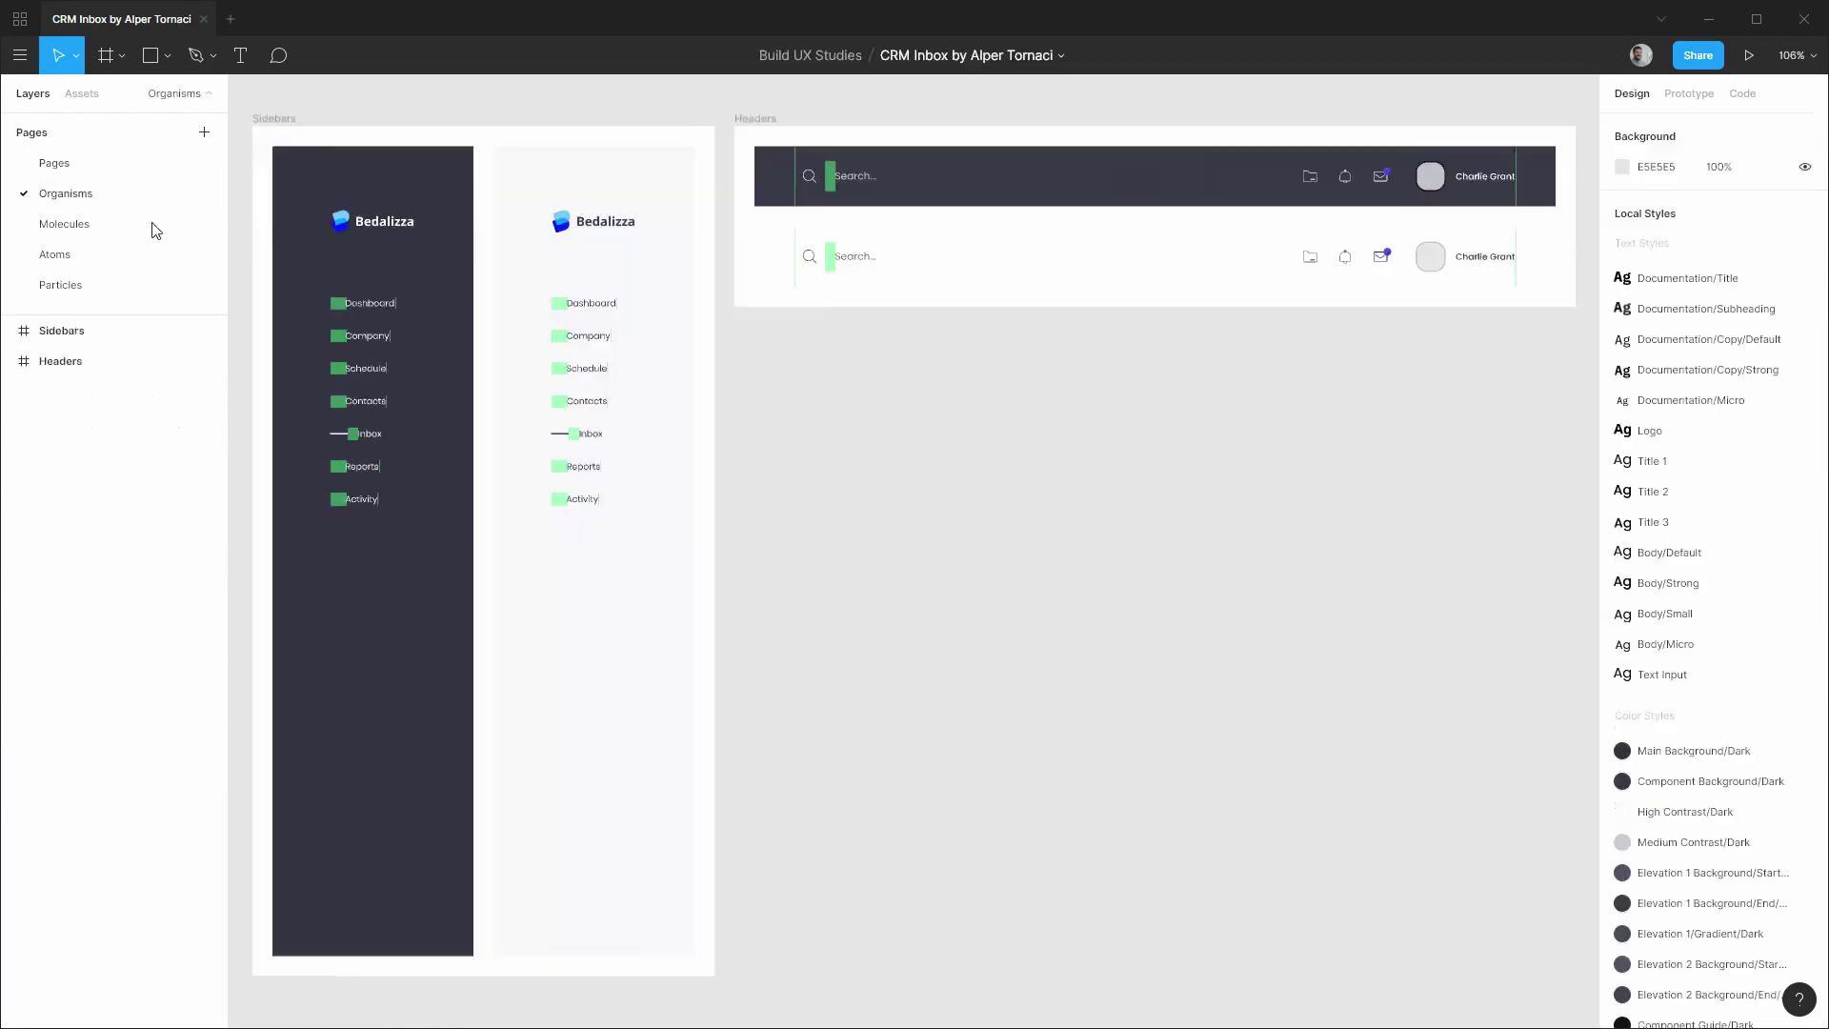
{"action": "left_click_drag", "start_coordinate": [1490, 417], "coordinate": [543, 461]}
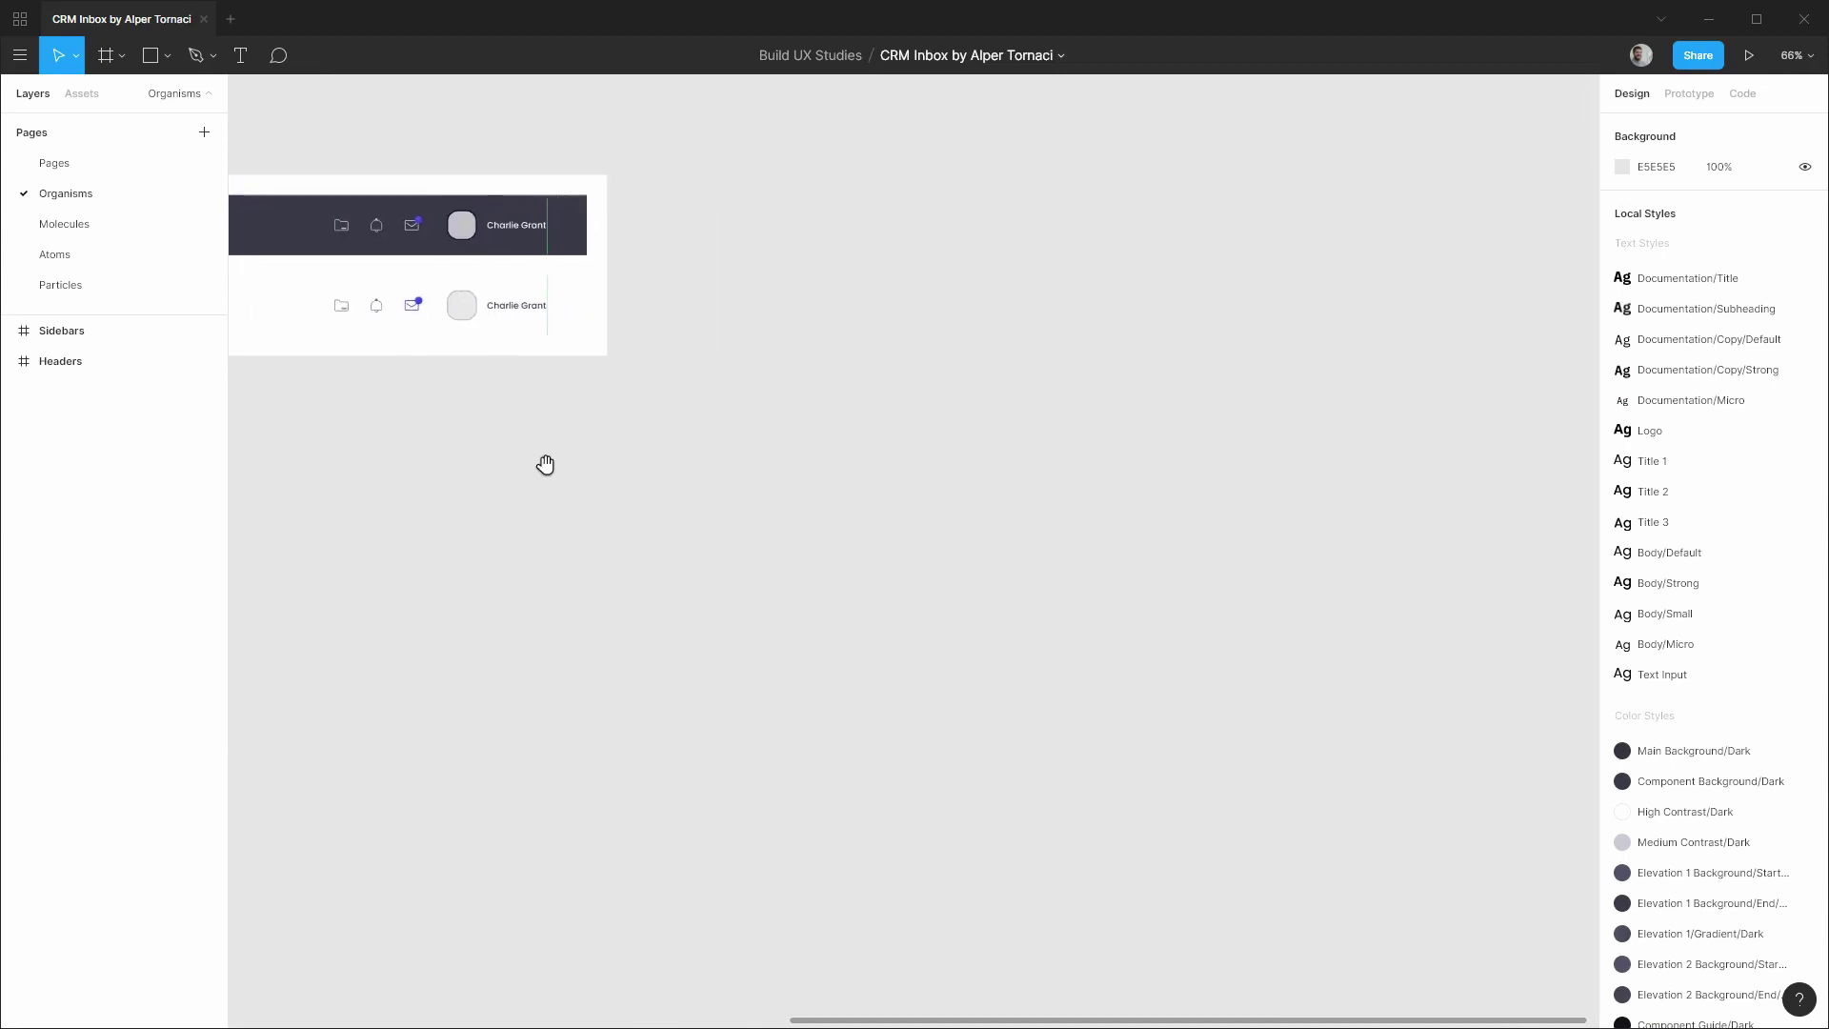
{"action": "key", "text": "ctrl+v"}
{"action": "left_click_drag", "start_coordinate": [905, 220], "coordinate": [807, 219]}
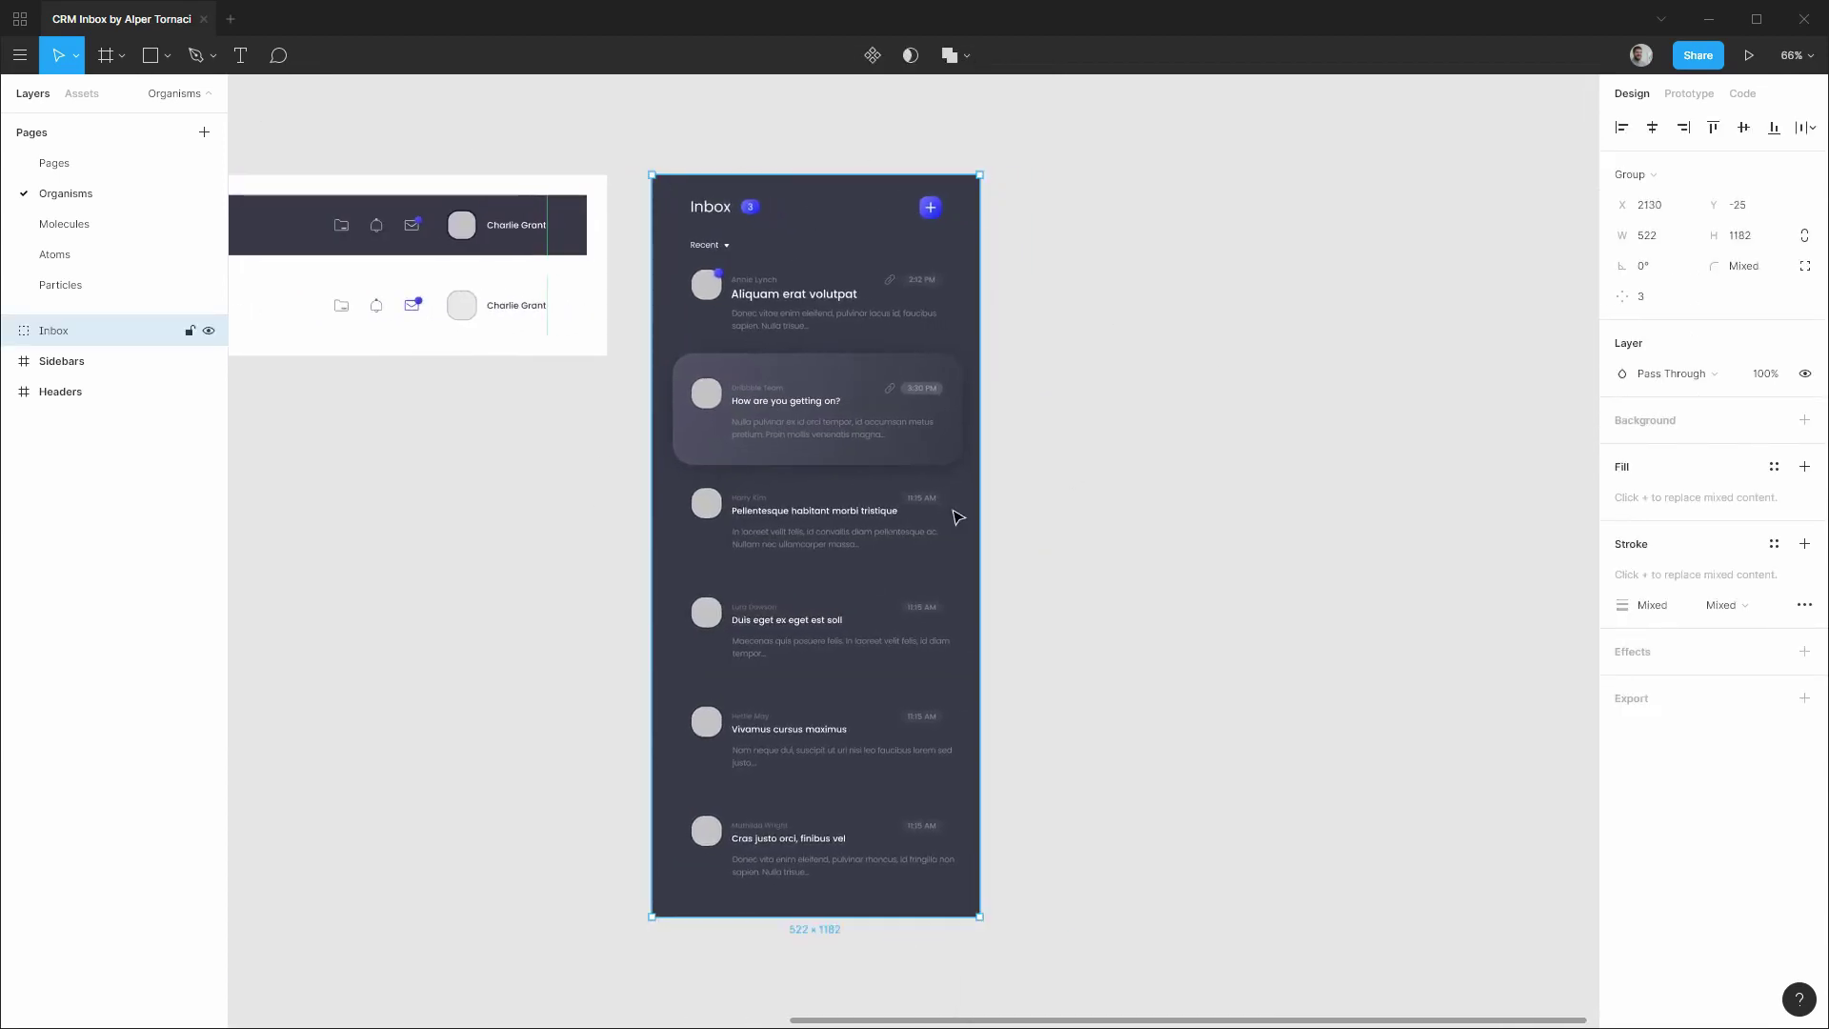
Wrap the pasted Inbox group in a frame and rename the frame as Inboxes.
{"action": "left_click", "coordinate": [1128, 479]}
{"action": "left_click", "coordinate": [892, 264]}
{"action": "key", "text": "alt"}
{"action": "key", "text": "ctrl+alt+g"}
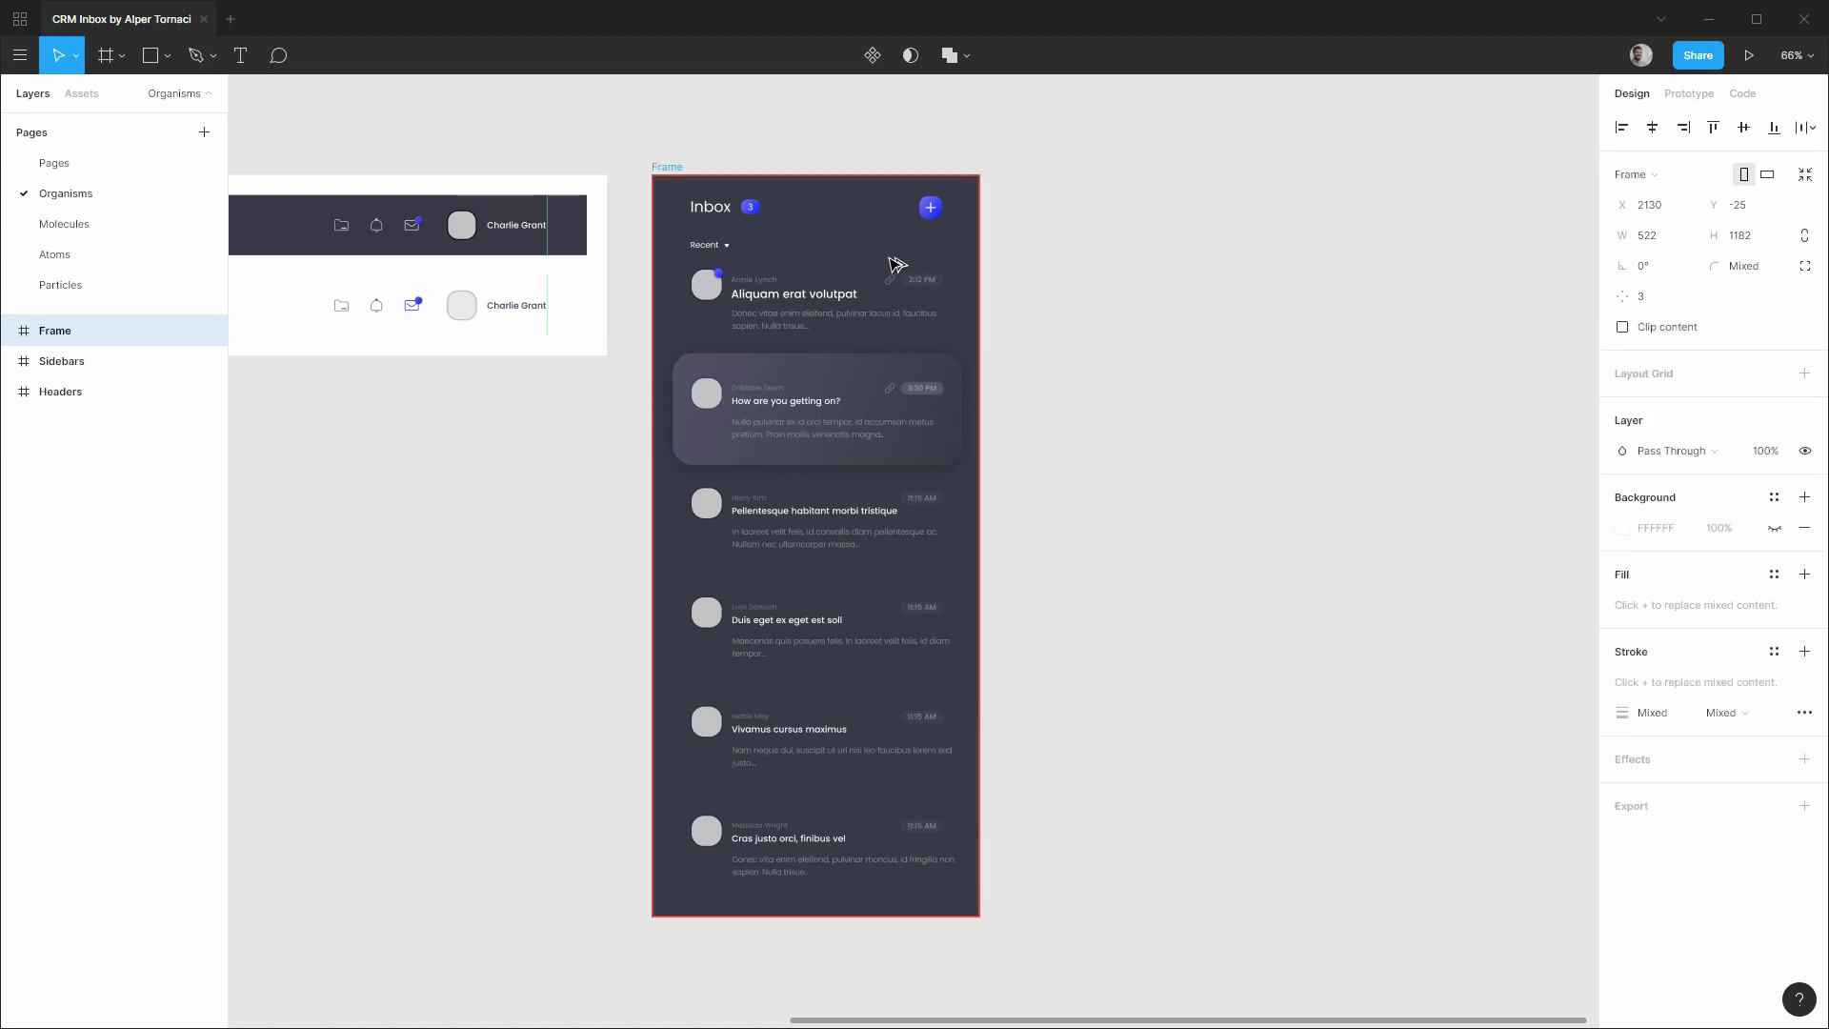
{"action": "double_click", "coordinate": [60, 338]}
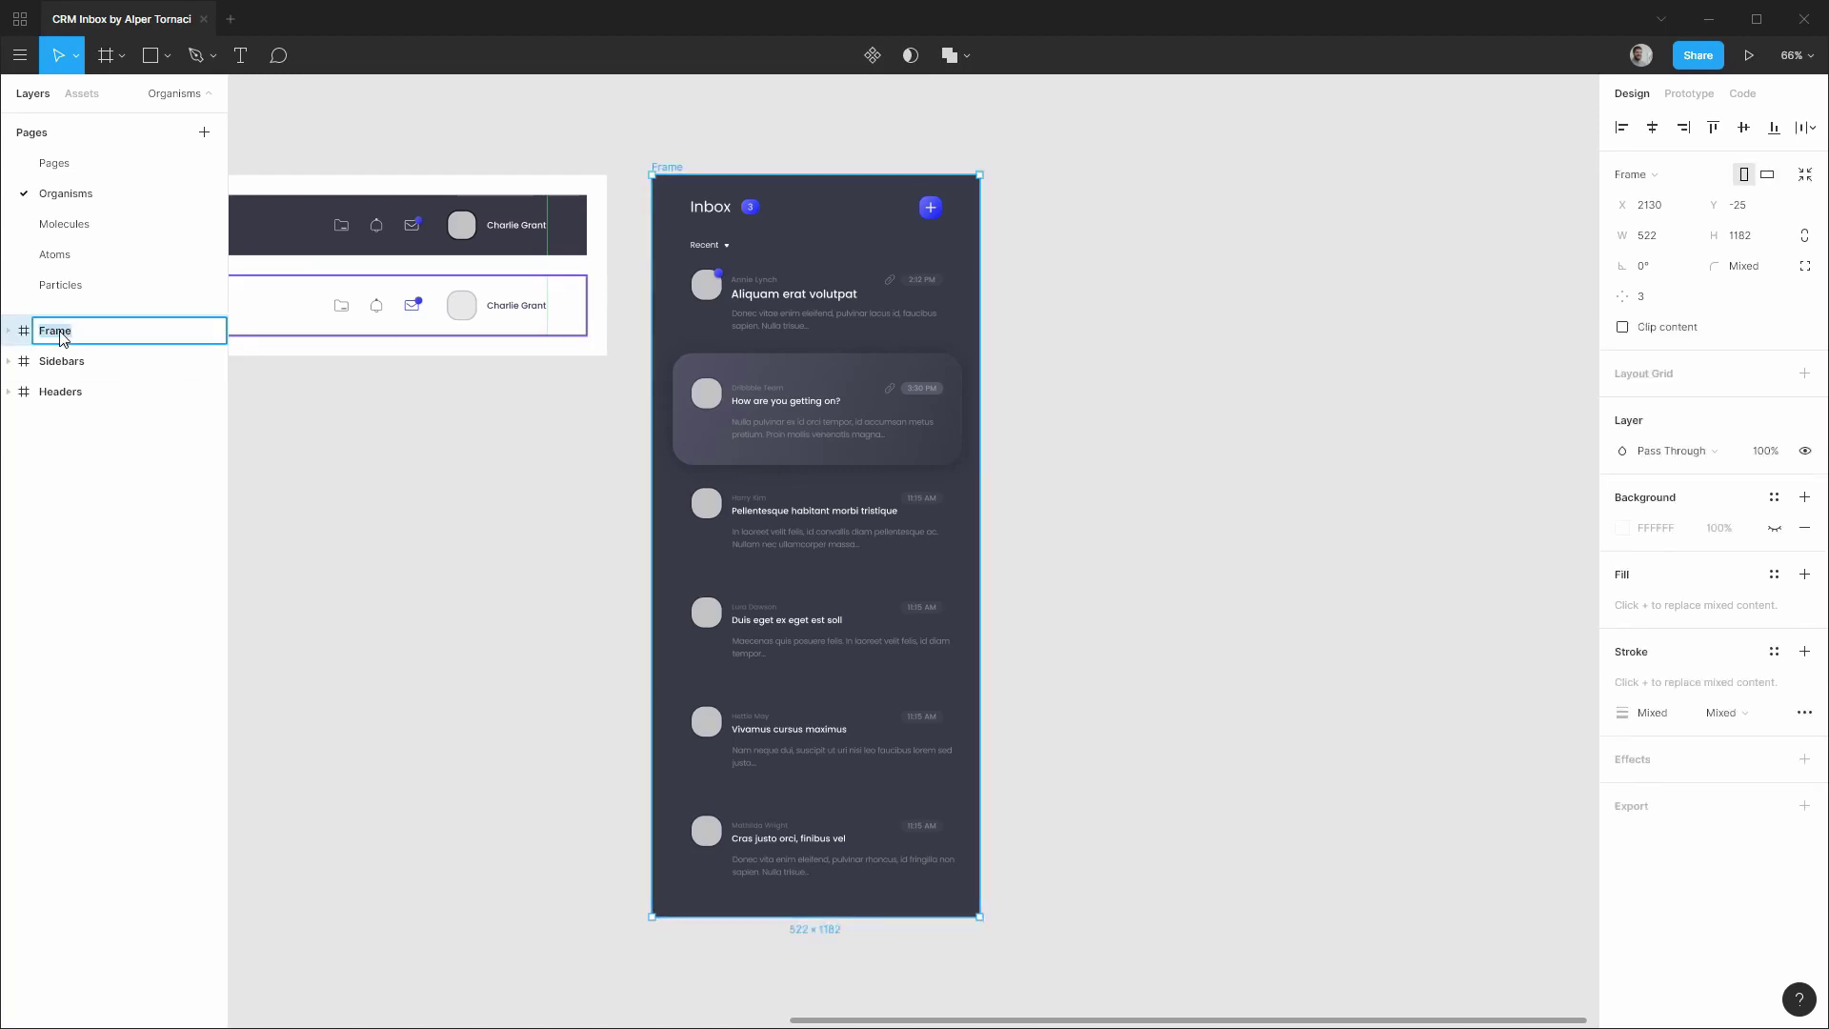
{"action": "type", "text": "Inboxes"}
{"action": "key", "text": "Return"}
Move the Inboxes frame below Headers in the layer order and shift it 40 px left on the canvas to X 2090.
{"action": "left_click_drag", "start_coordinate": [60, 337], "coordinate": [139, 413]}
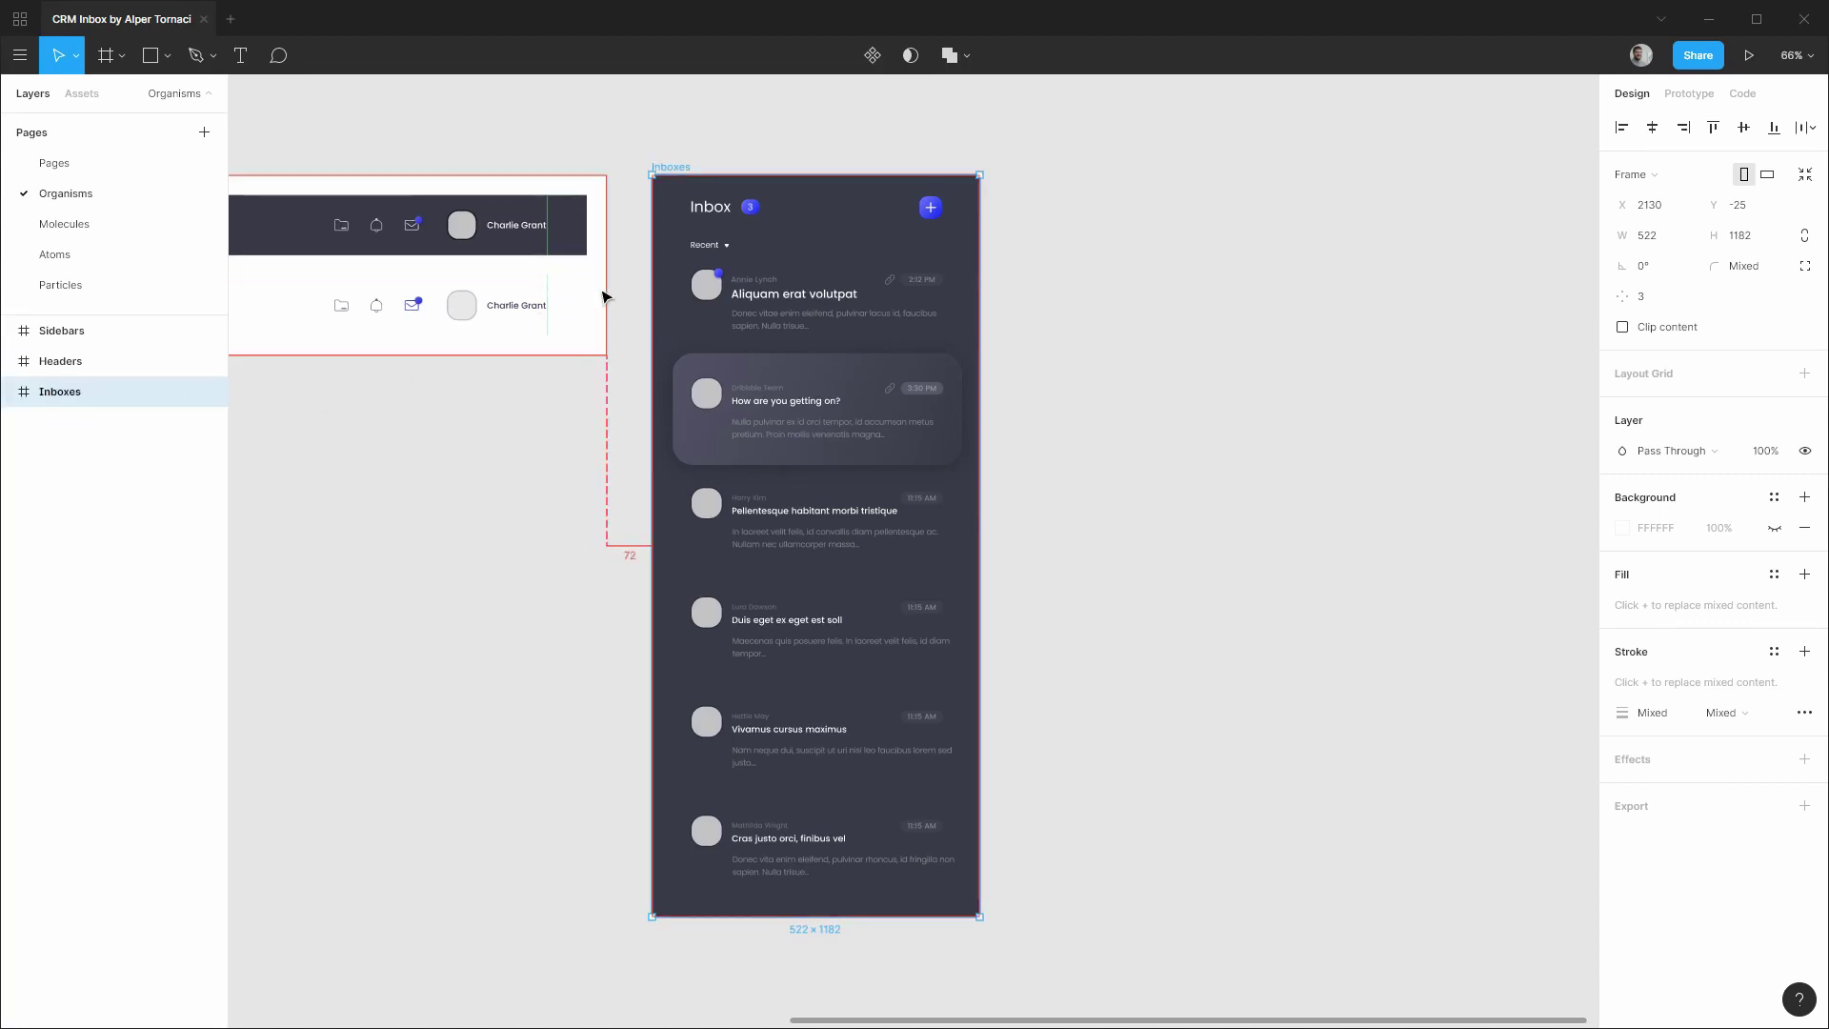
{"action": "key", "text": "shift+Left"}
{"action": "key", "text": "shift+Left"}
{"action": "key", "text": "shift+Left"}
{"action": "key", "text": "shift+Left"}
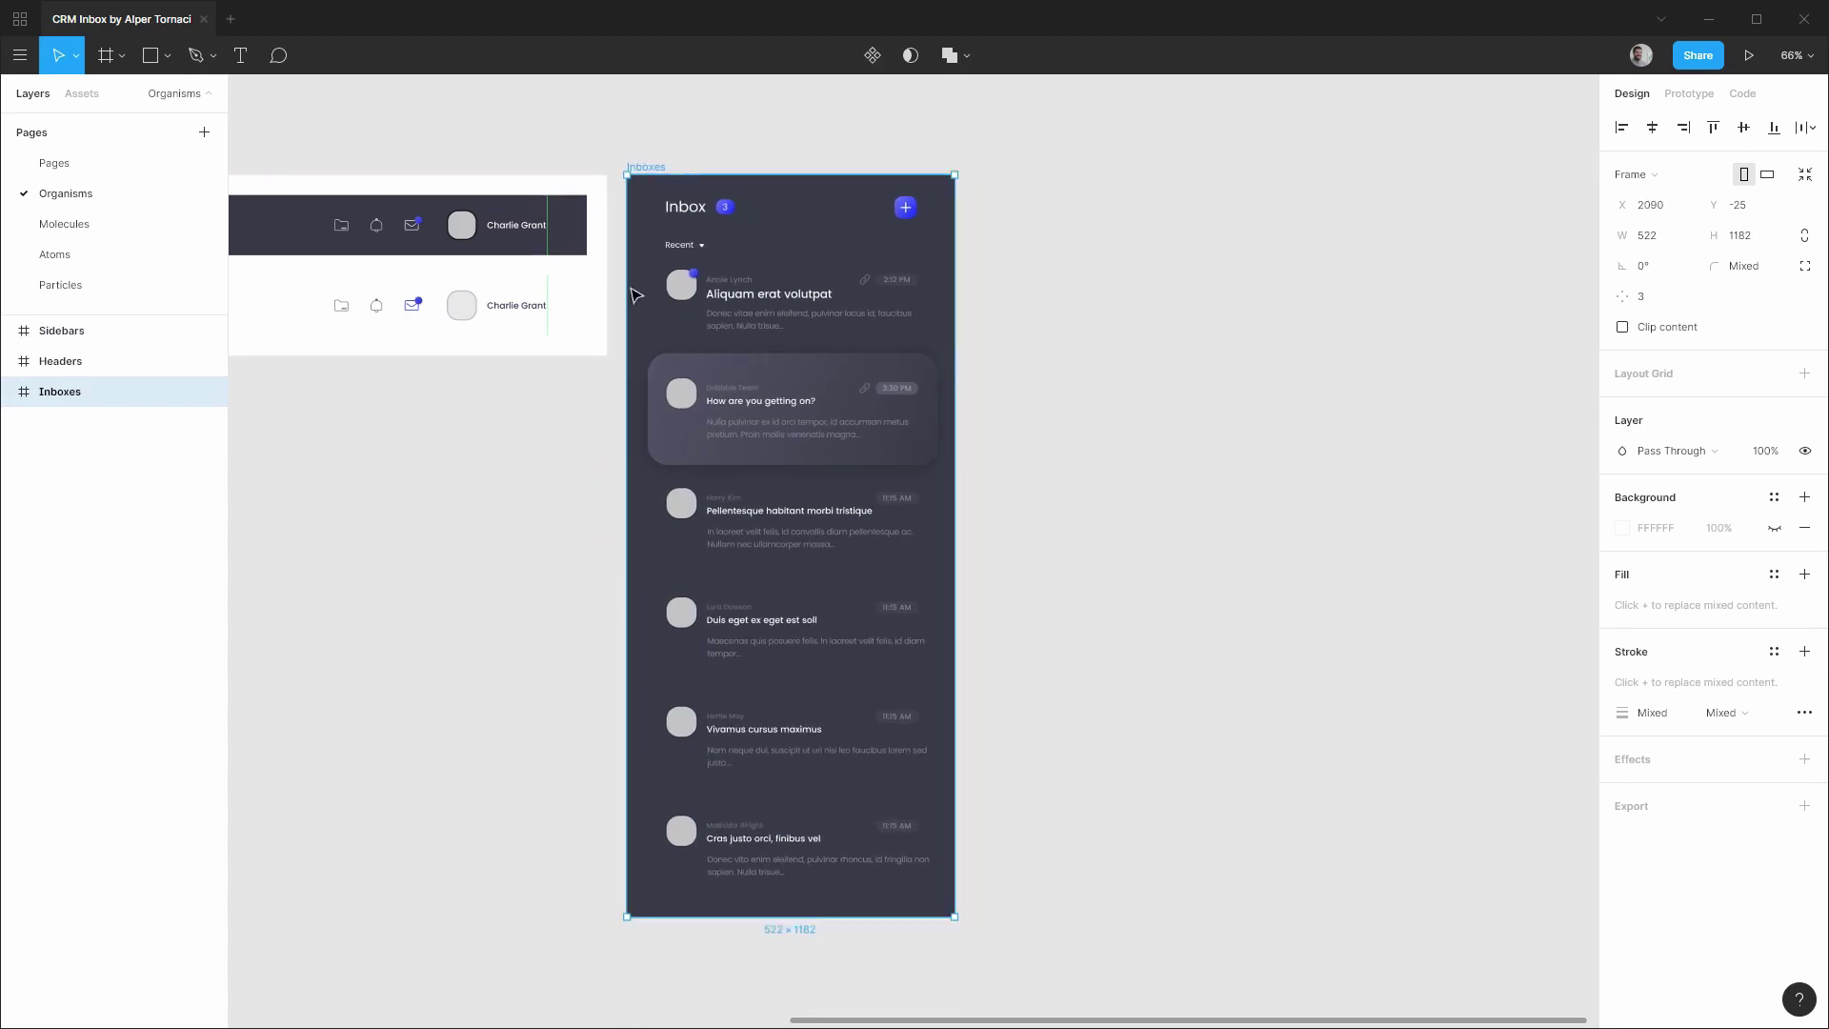
Delete all the Message groups, including Message/Active, from the Inbox group inside the Inboxes frame.
{"action": "left_click", "coordinate": [10, 392]}
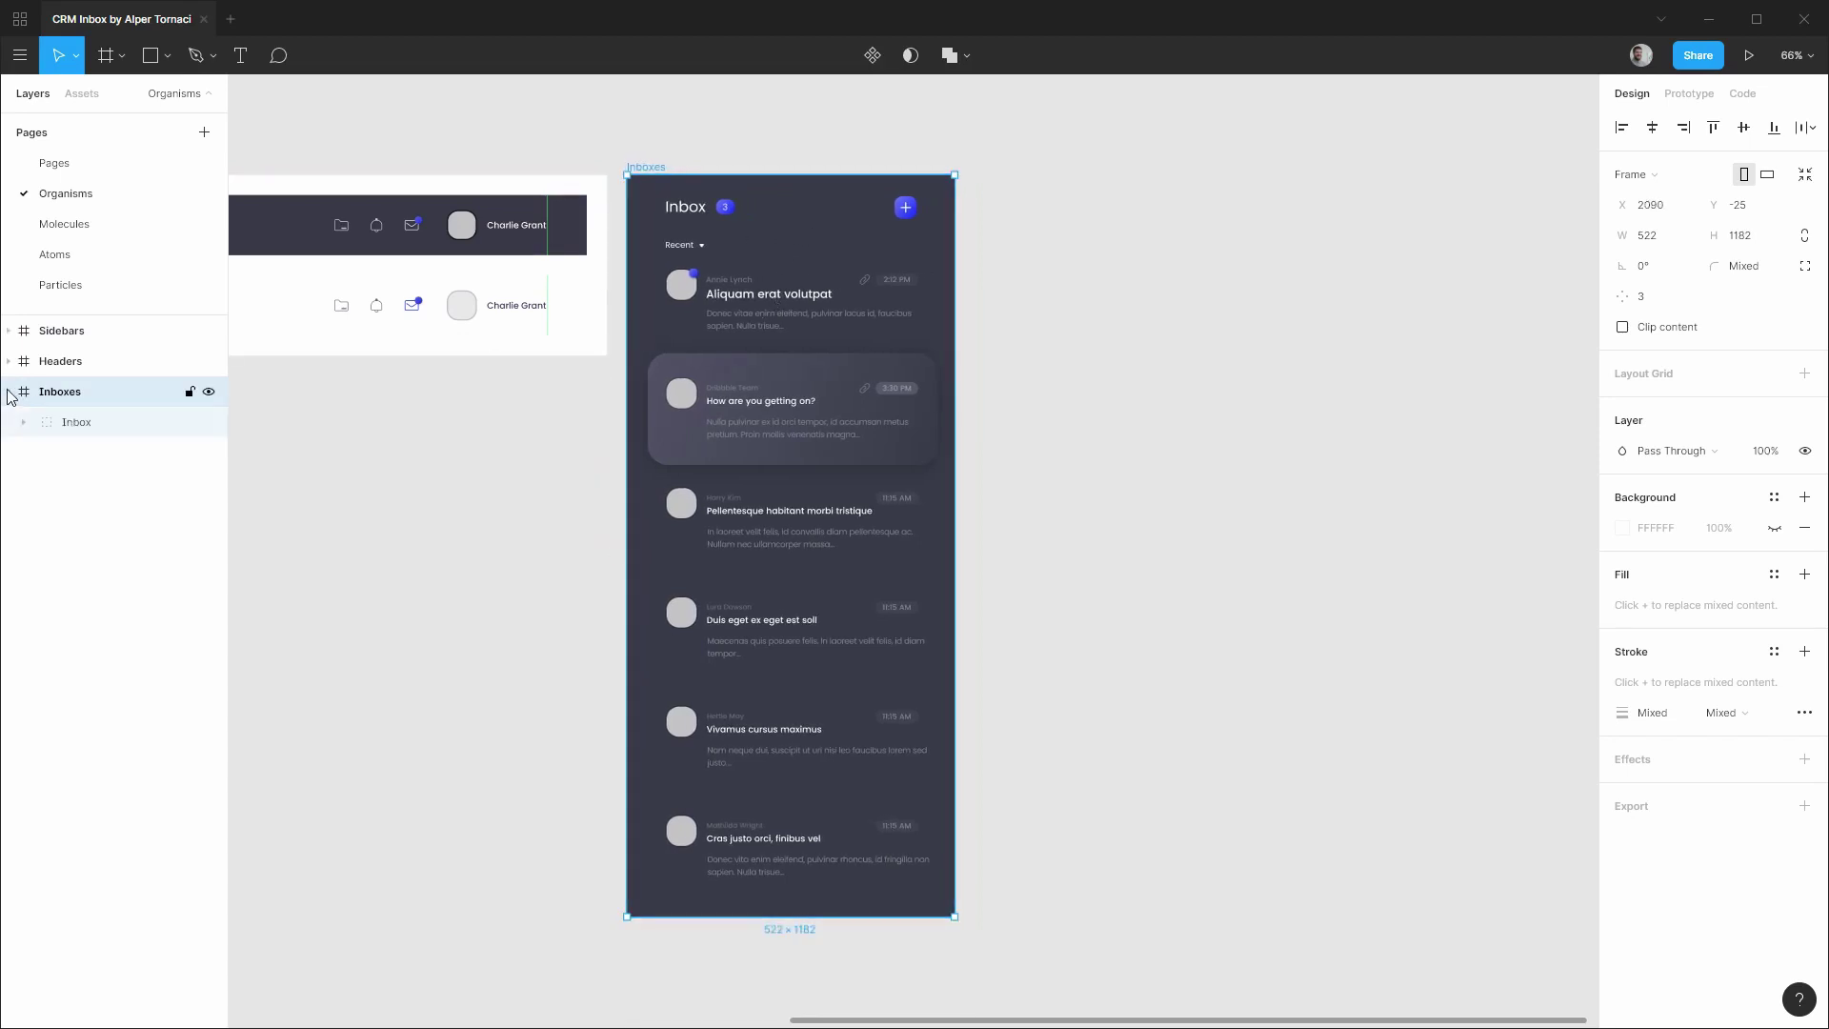
{"action": "left_click", "coordinate": [28, 429]}
{"action": "left_click", "coordinate": [25, 425]}
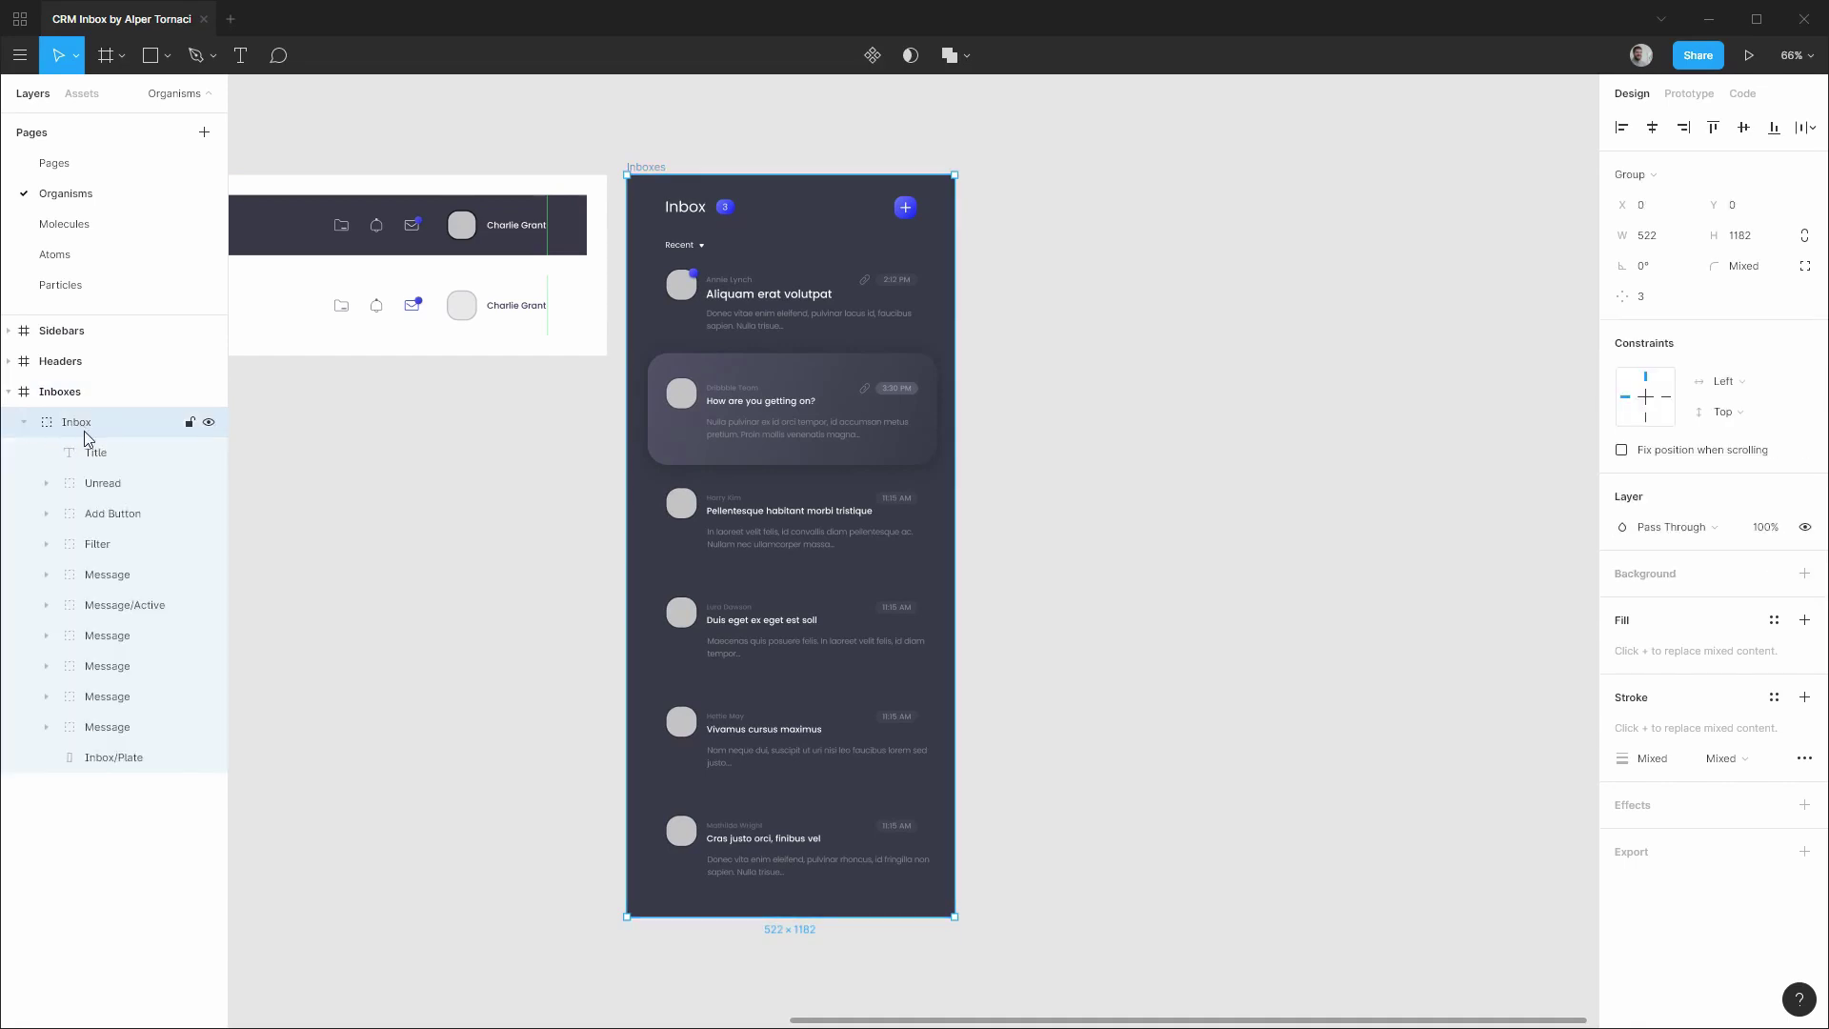
{"action": "left_click", "coordinate": [107, 579]}
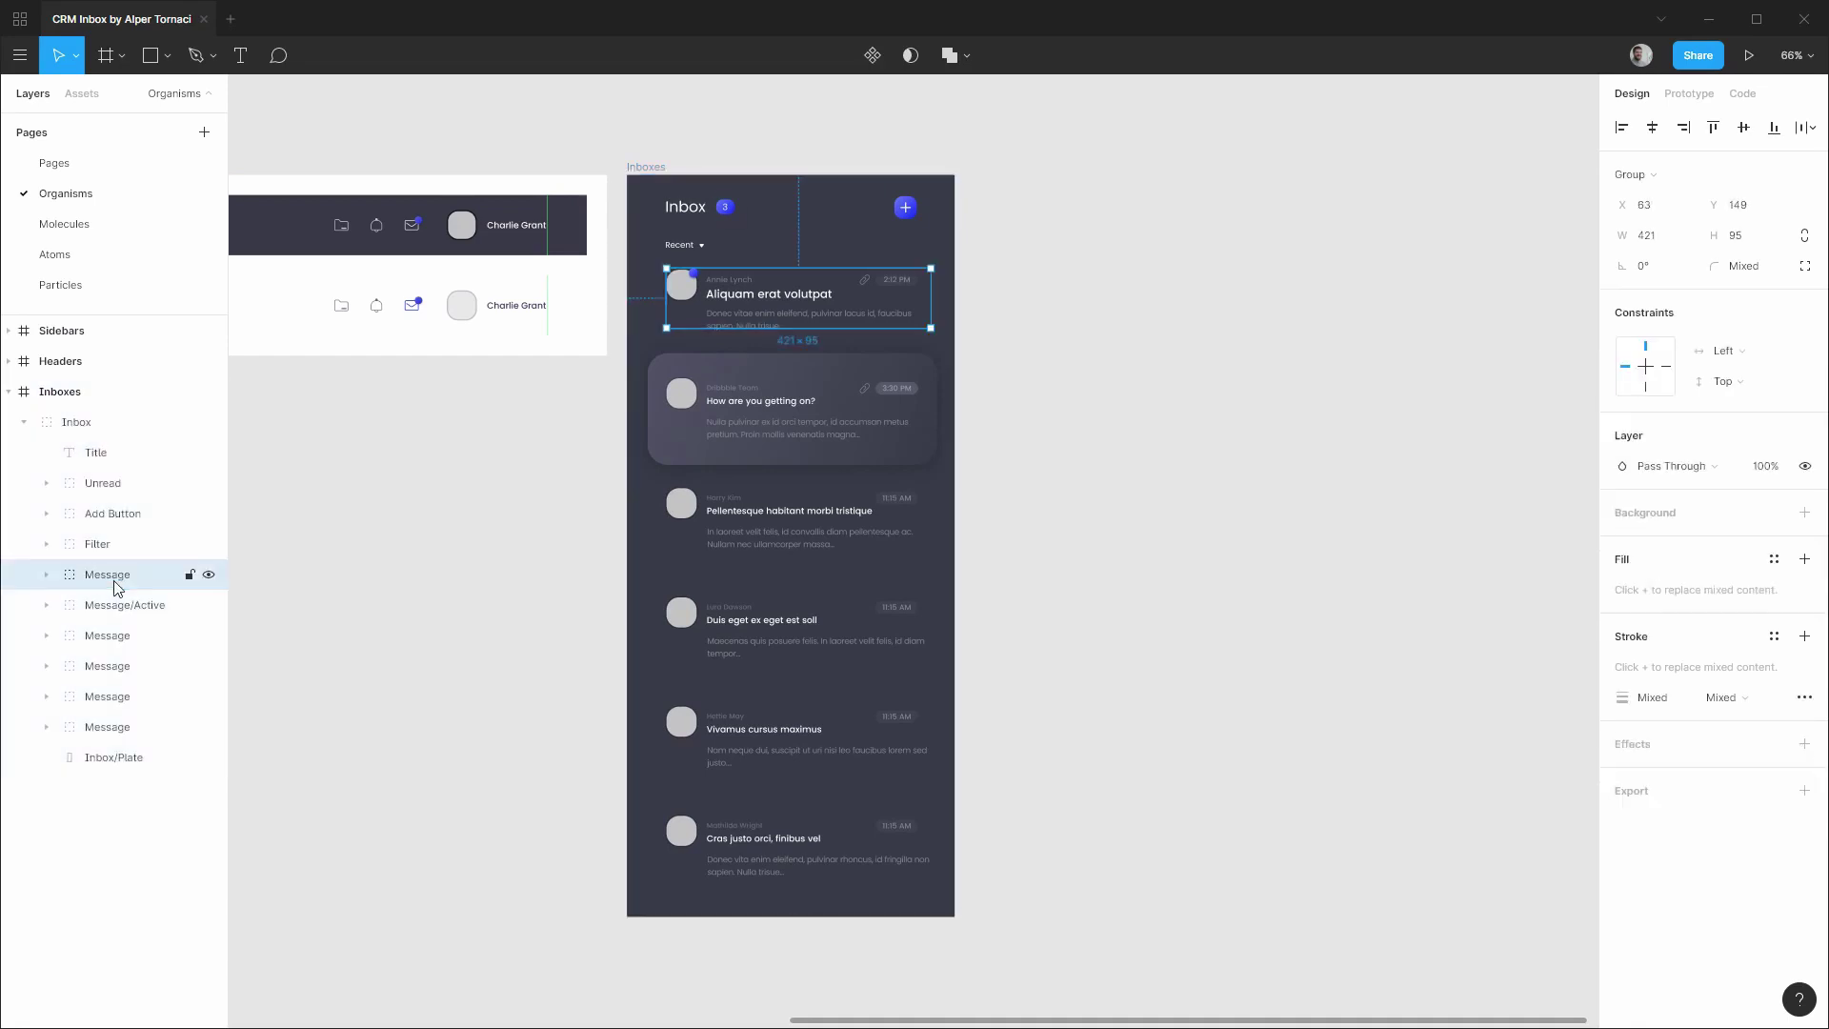
{"action": "left_click", "coordinate": [109, 726], "text": "shift"}
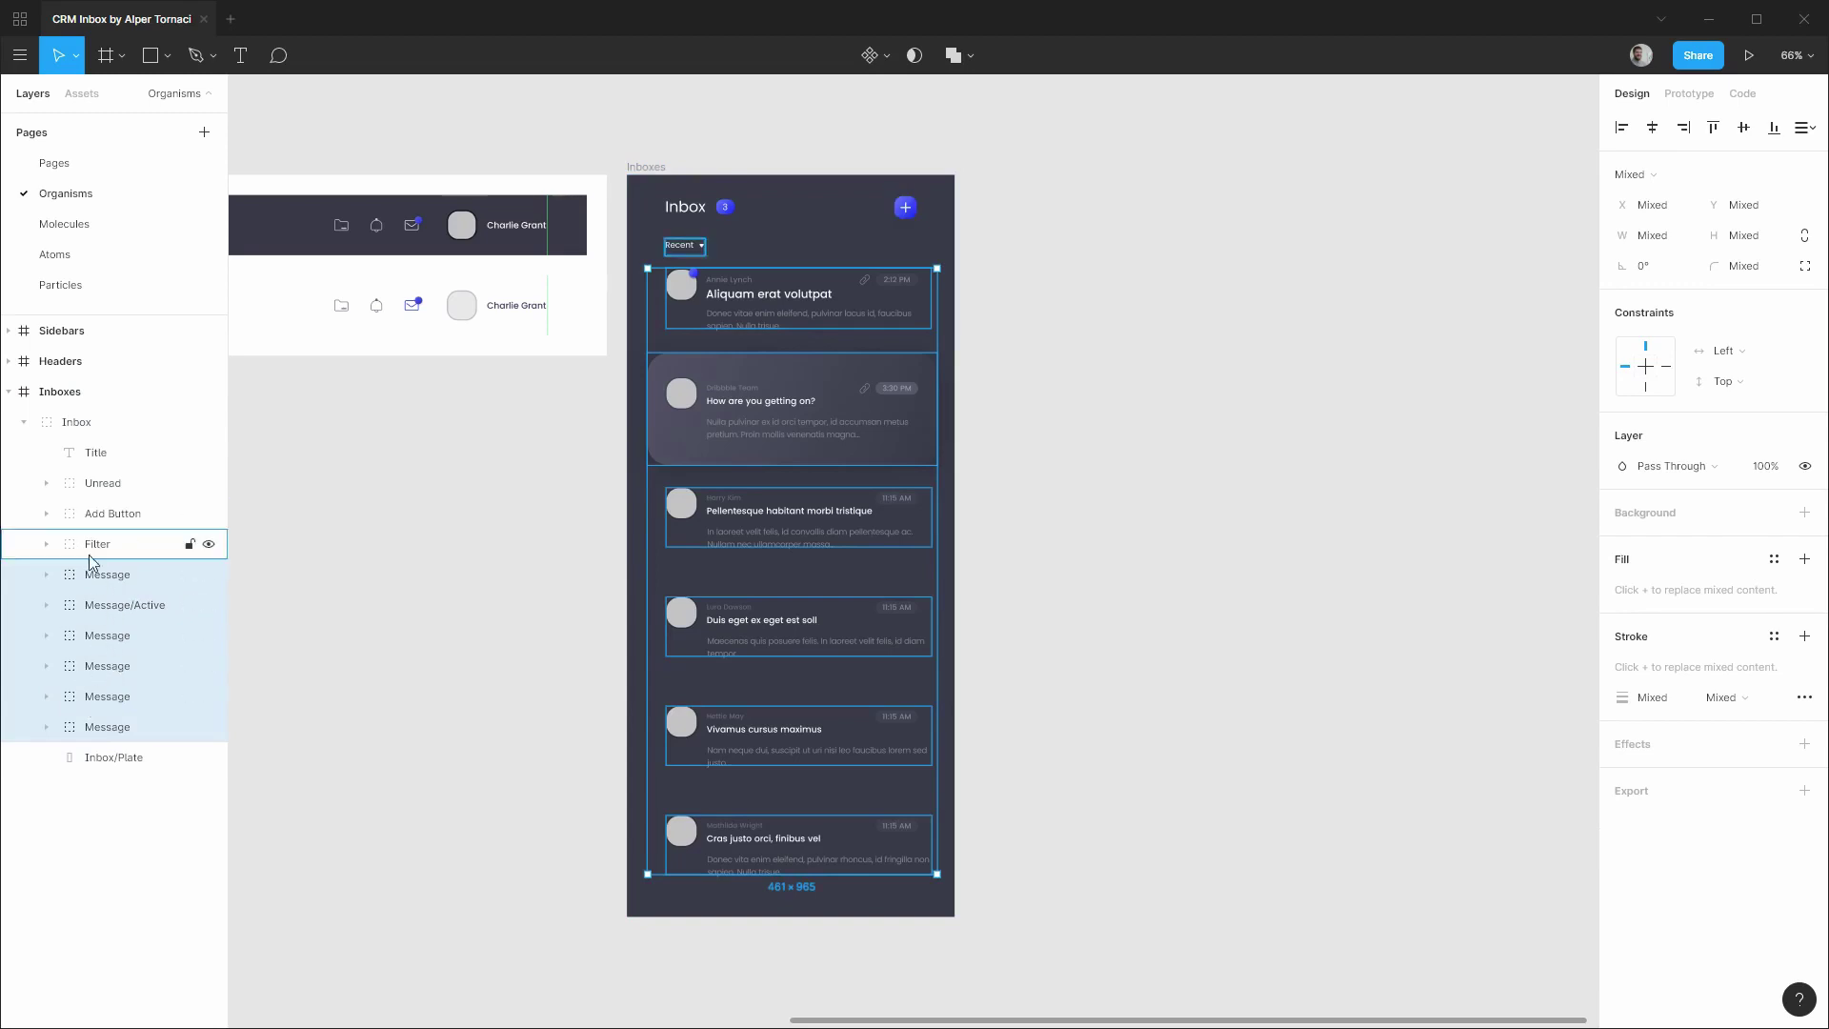
{"action": "key", "text": "Delete"}
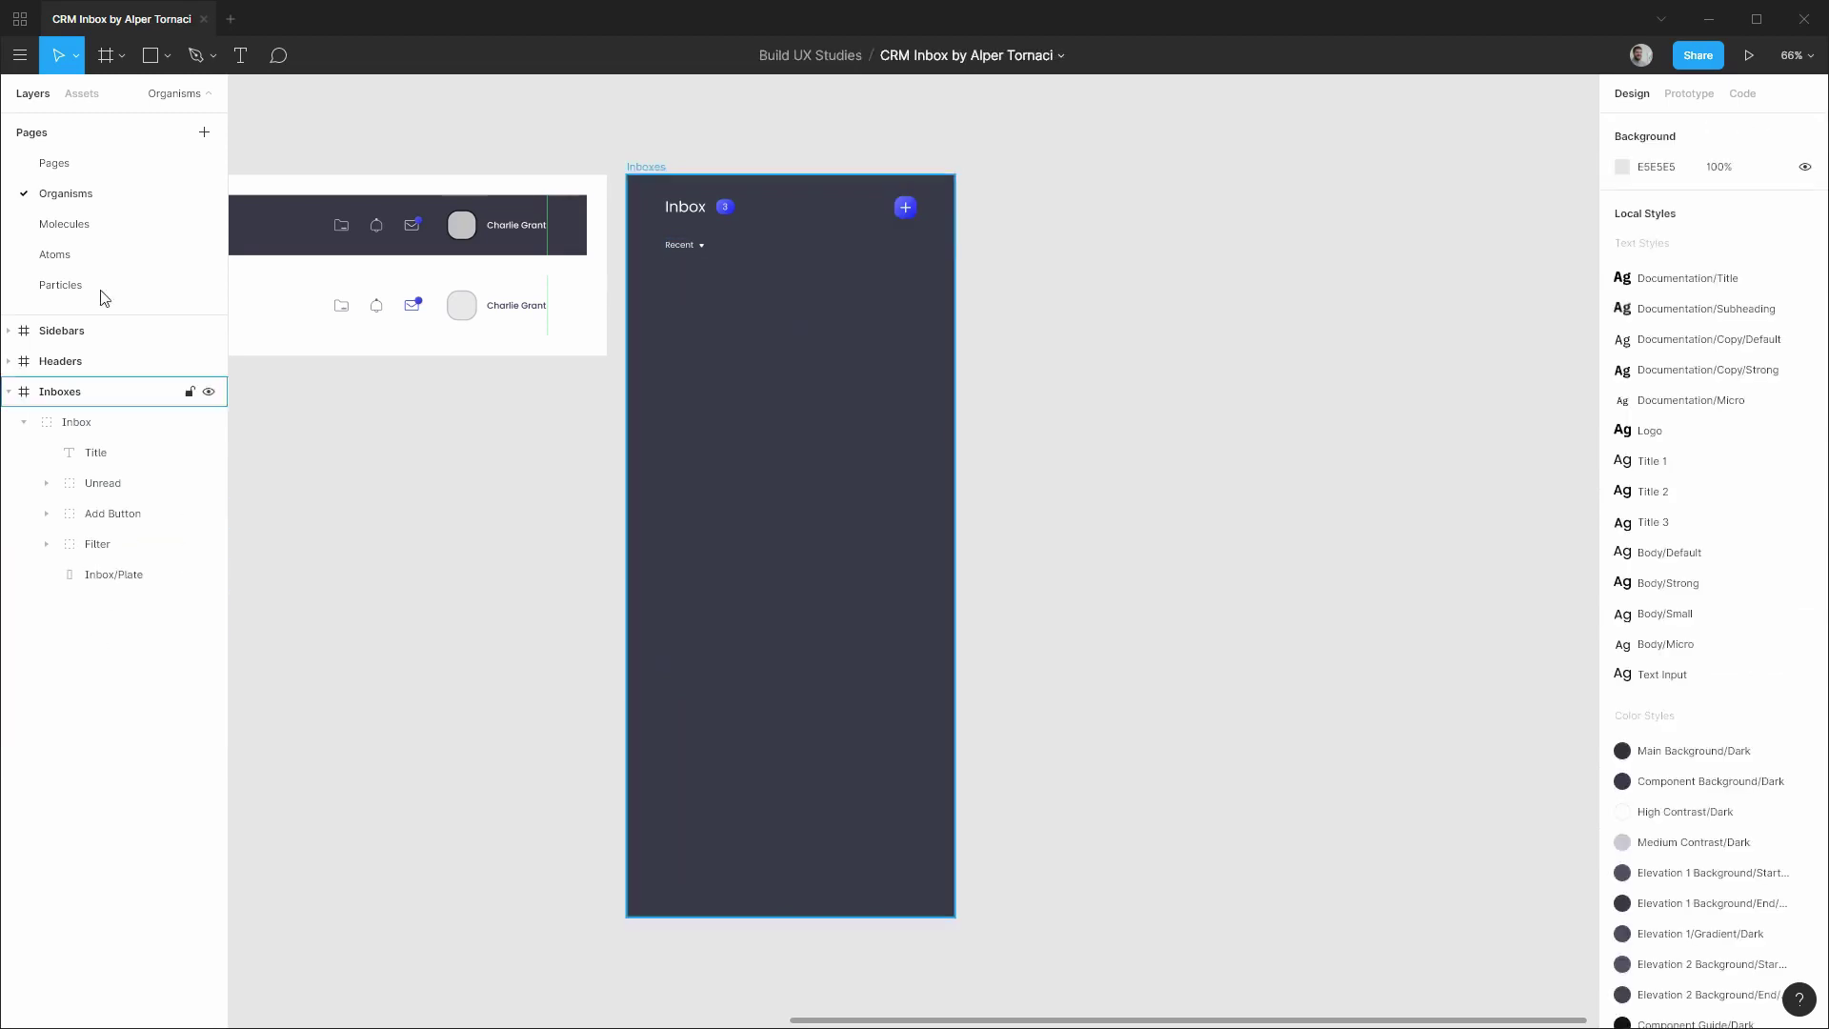
Insert an instance of the Message List/Dark component into the Inboxes frame beneath the Recent filter, at X 37, Y 141.
{"action": "left_click", "coordinate": [81, 93]}
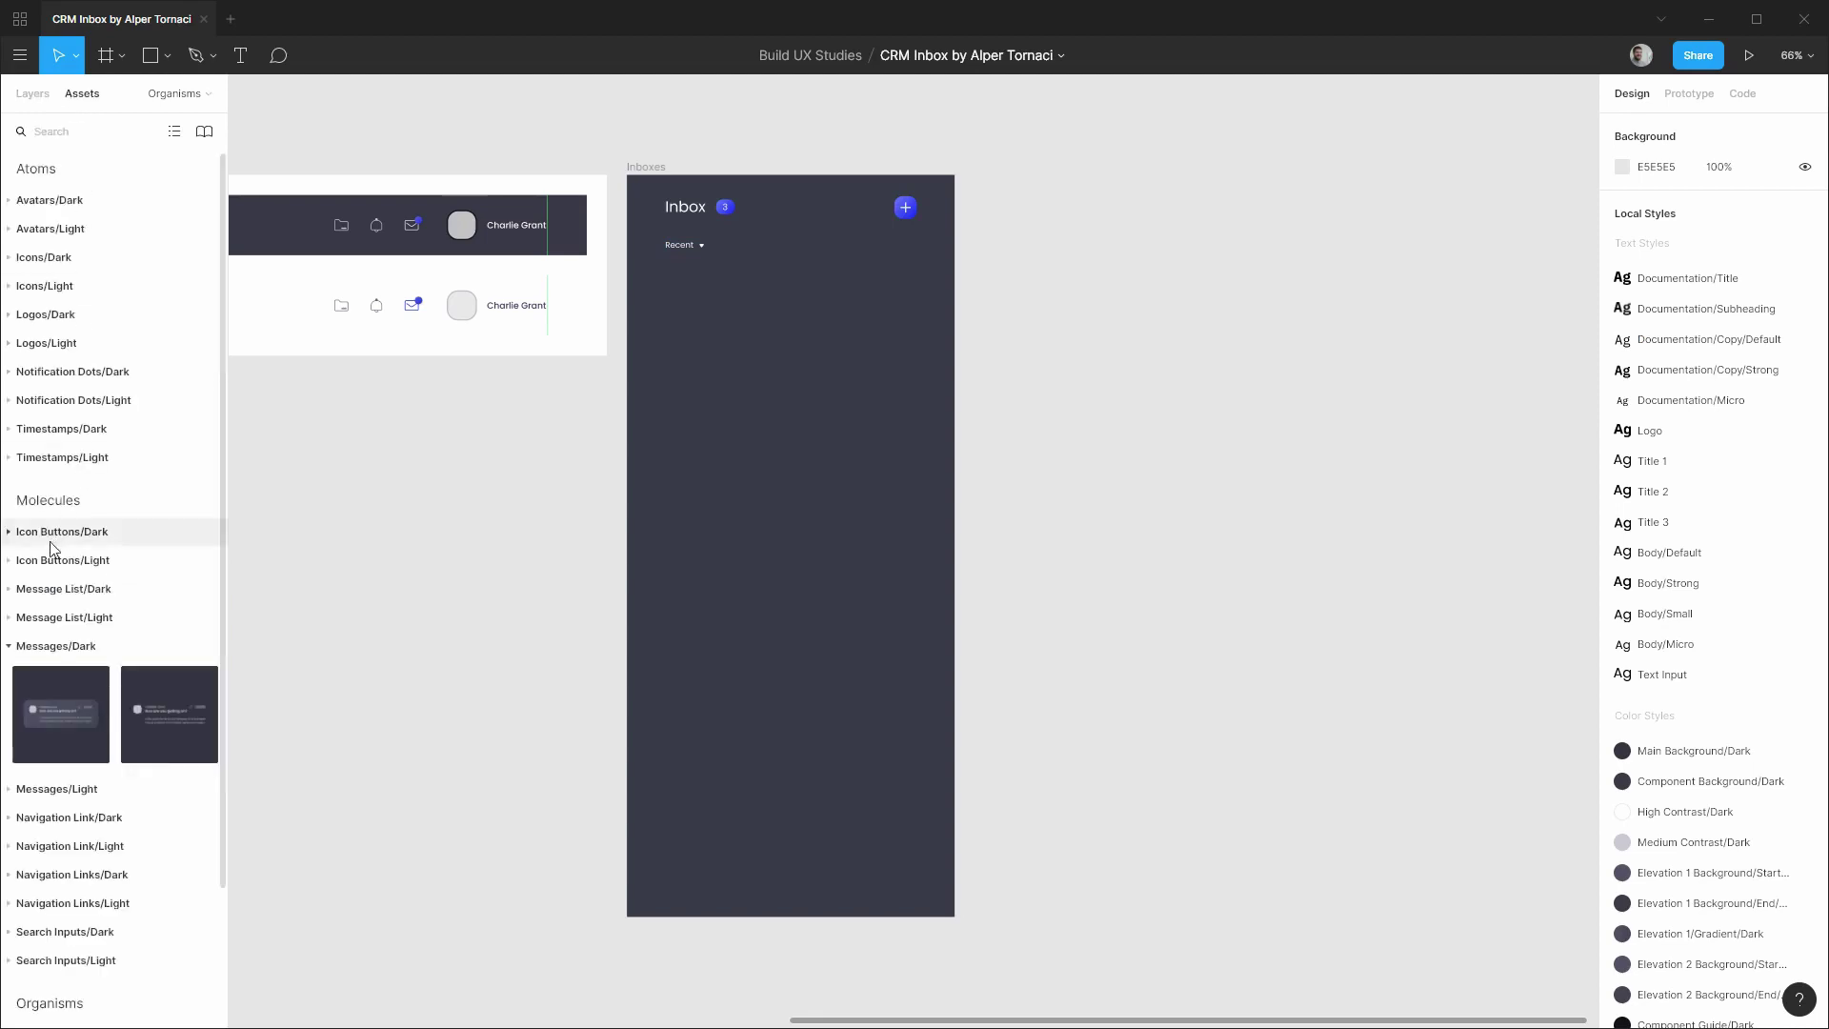
{"action": "left_click", "coordinate": [21, 640]}
{"action": "scroll", "coordinate": [52, 580], "scroll_direction": "down", "scroll_amount": 1}
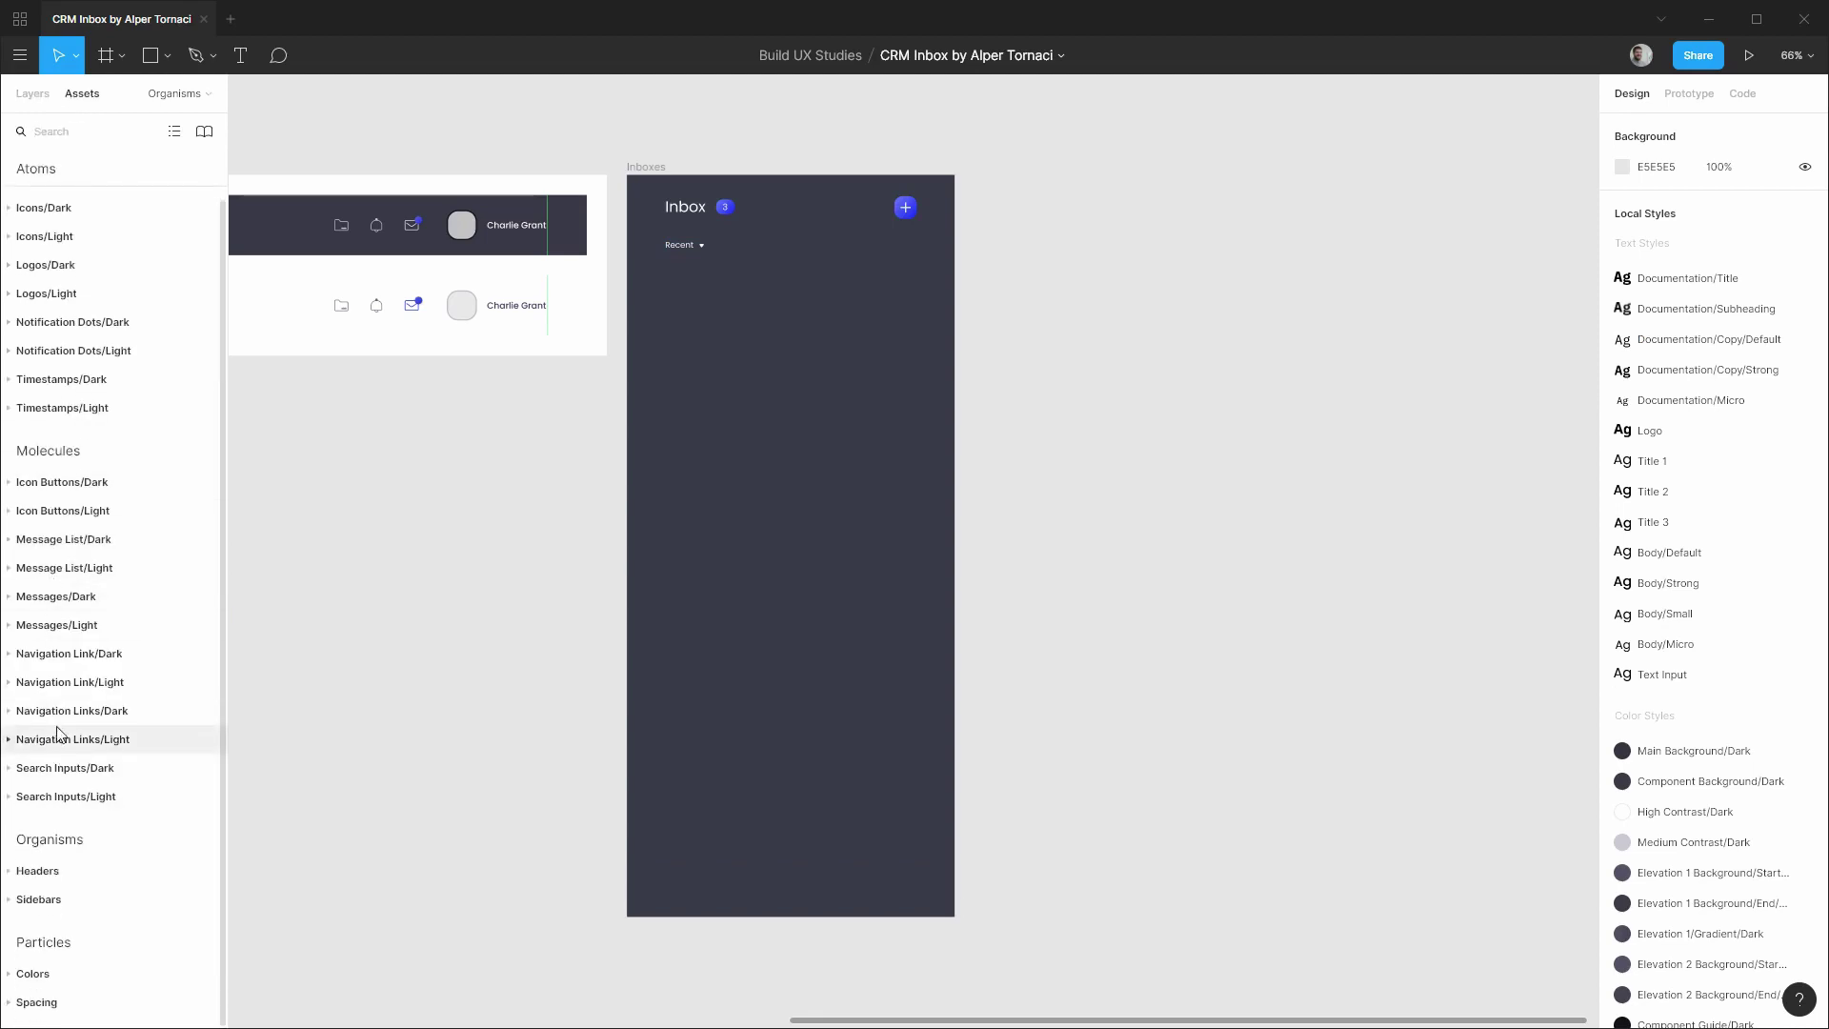
{"action": "left_click", "coordinate": [13, 541]}
{"action": "left_click_drag", "start_coordinate": [55, 595], "coordinate": [783, 364]}
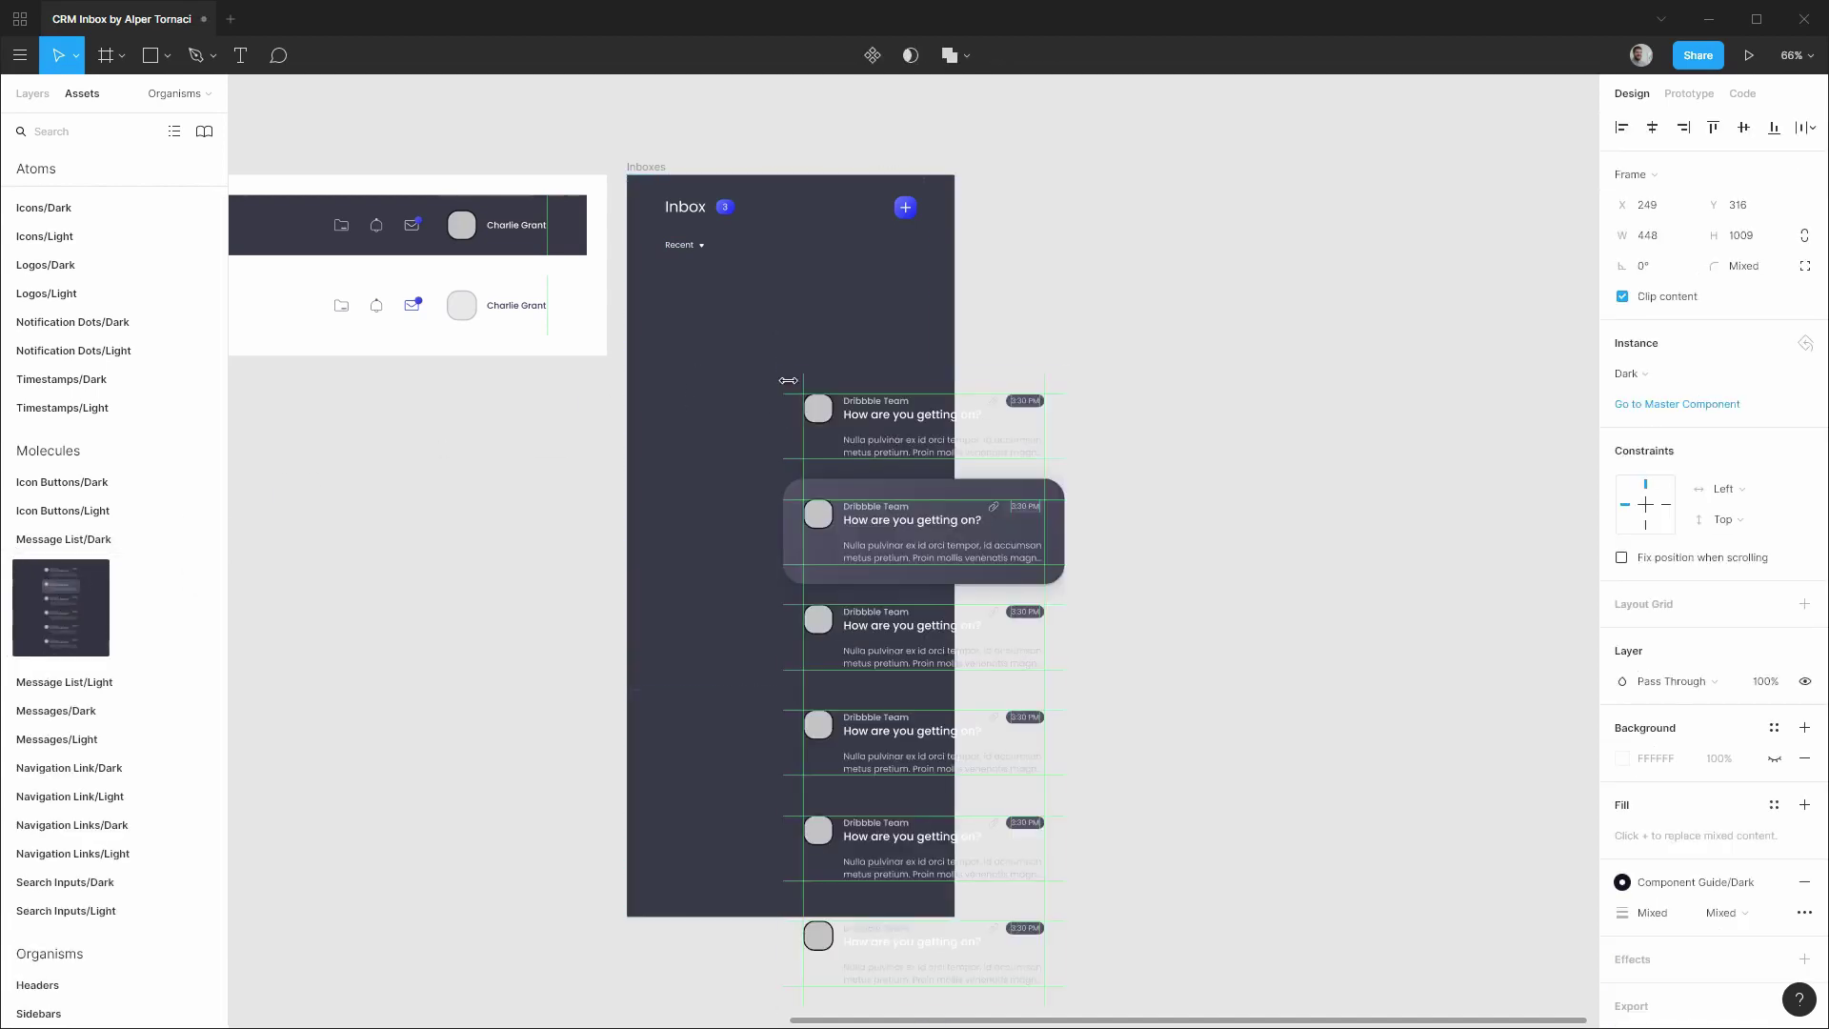
{"action": "left_click_drag", "start_coordinate": [906, 447], "coordinate": [768, 336]}
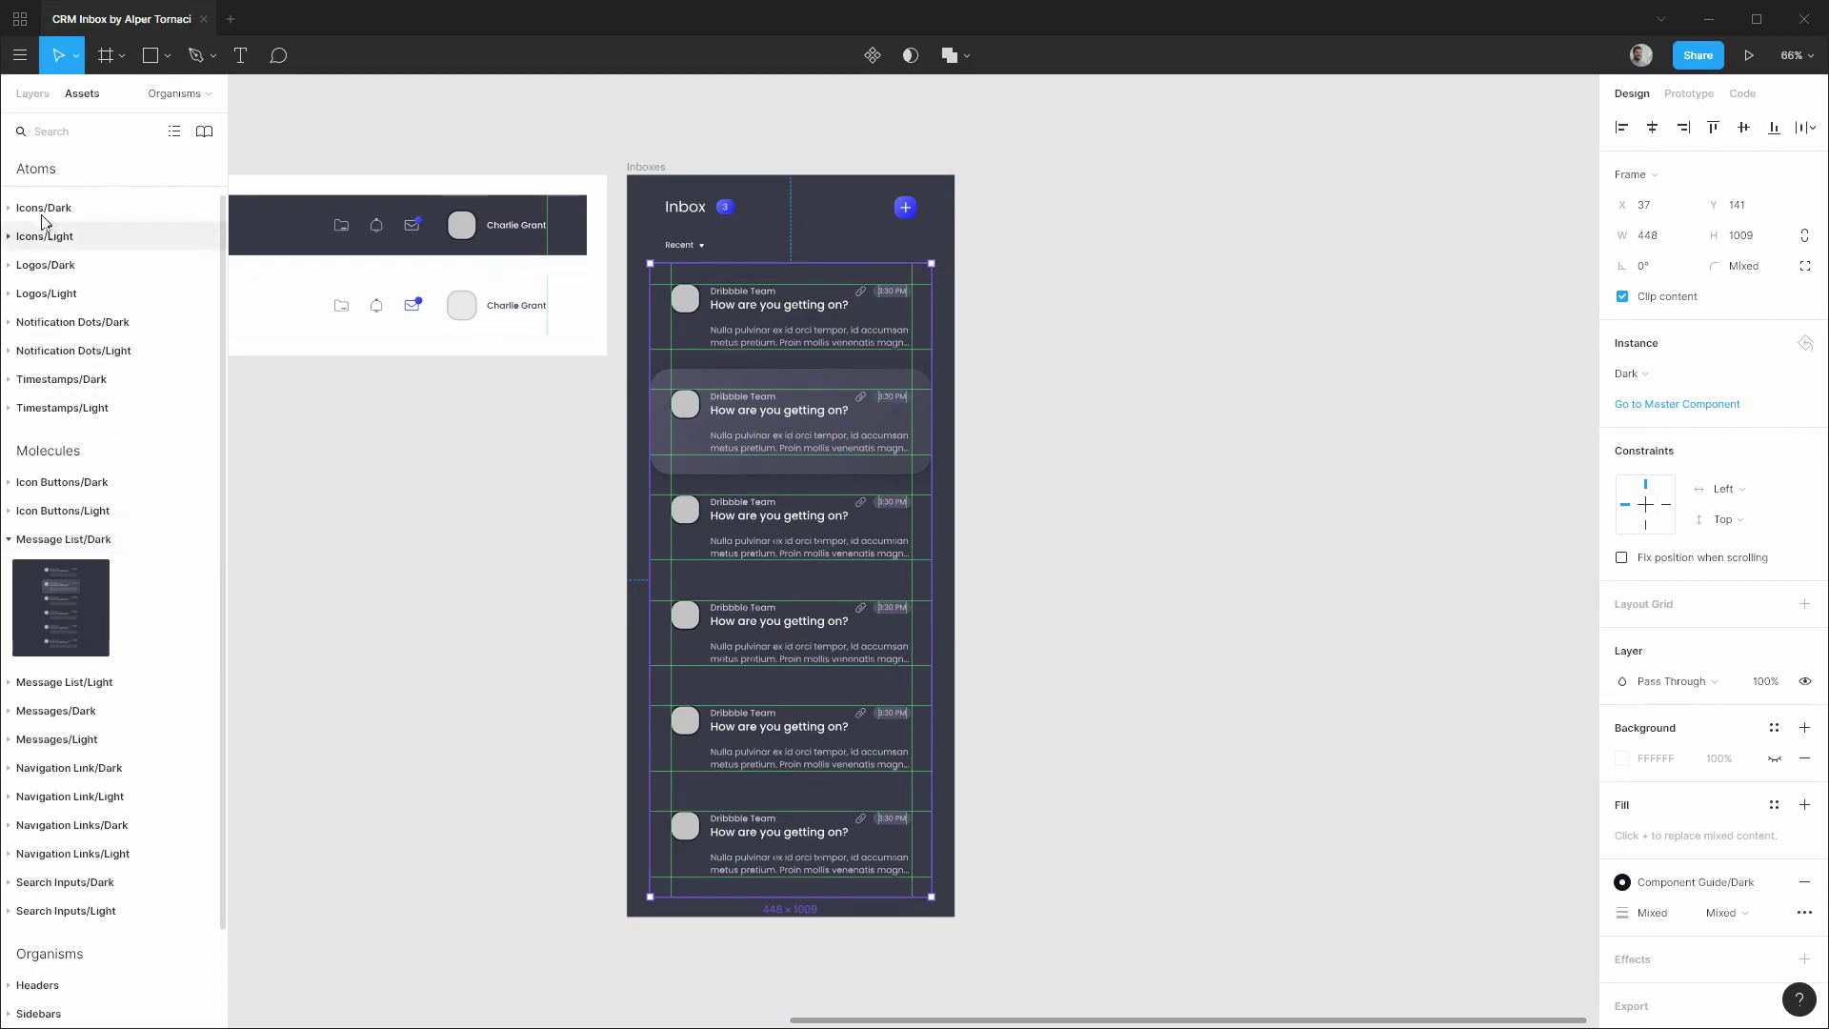
Set the width of the Inbox/Plate background rectangle to 512.
{"action": "left_click", "coordinate": [30, 93]}
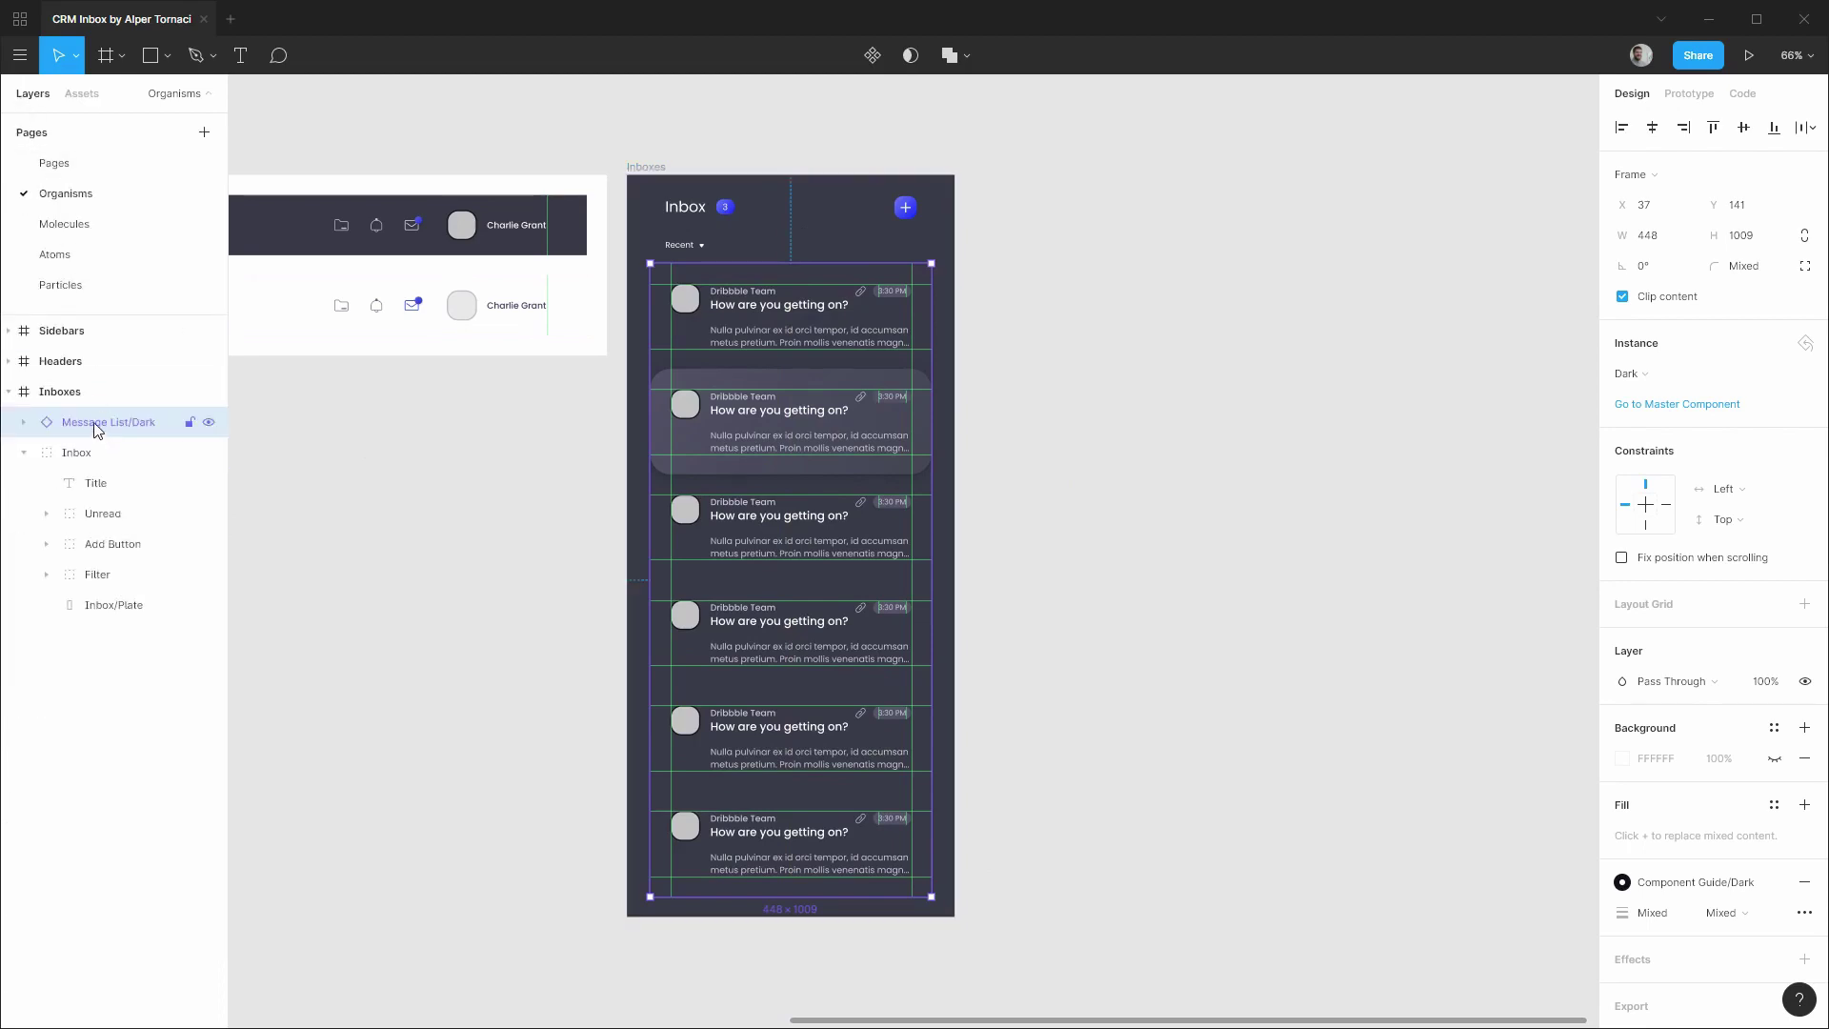
{"action": "left_click", "coordinate": [113, 606]}
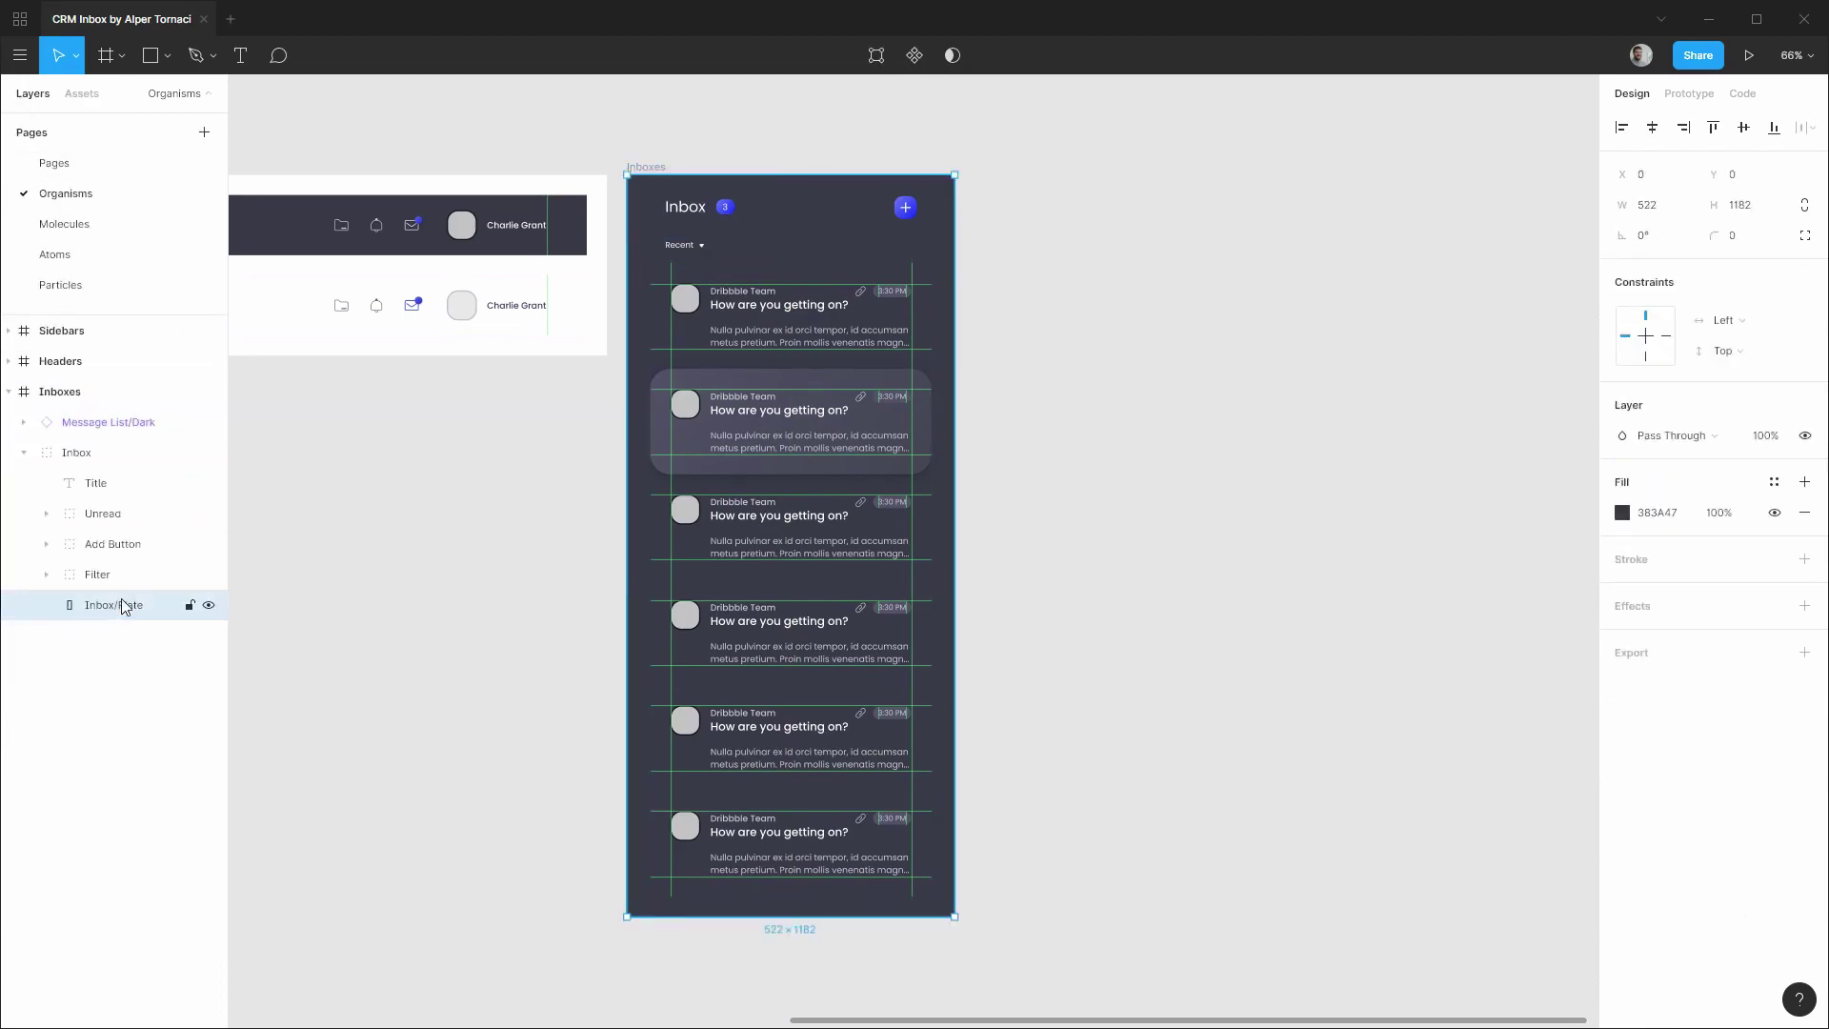
{"action": "left_click", "coordinate": [1665, 211]}
{"action": "type", "text": "512"}
{"action": "key", "text": "Return"}
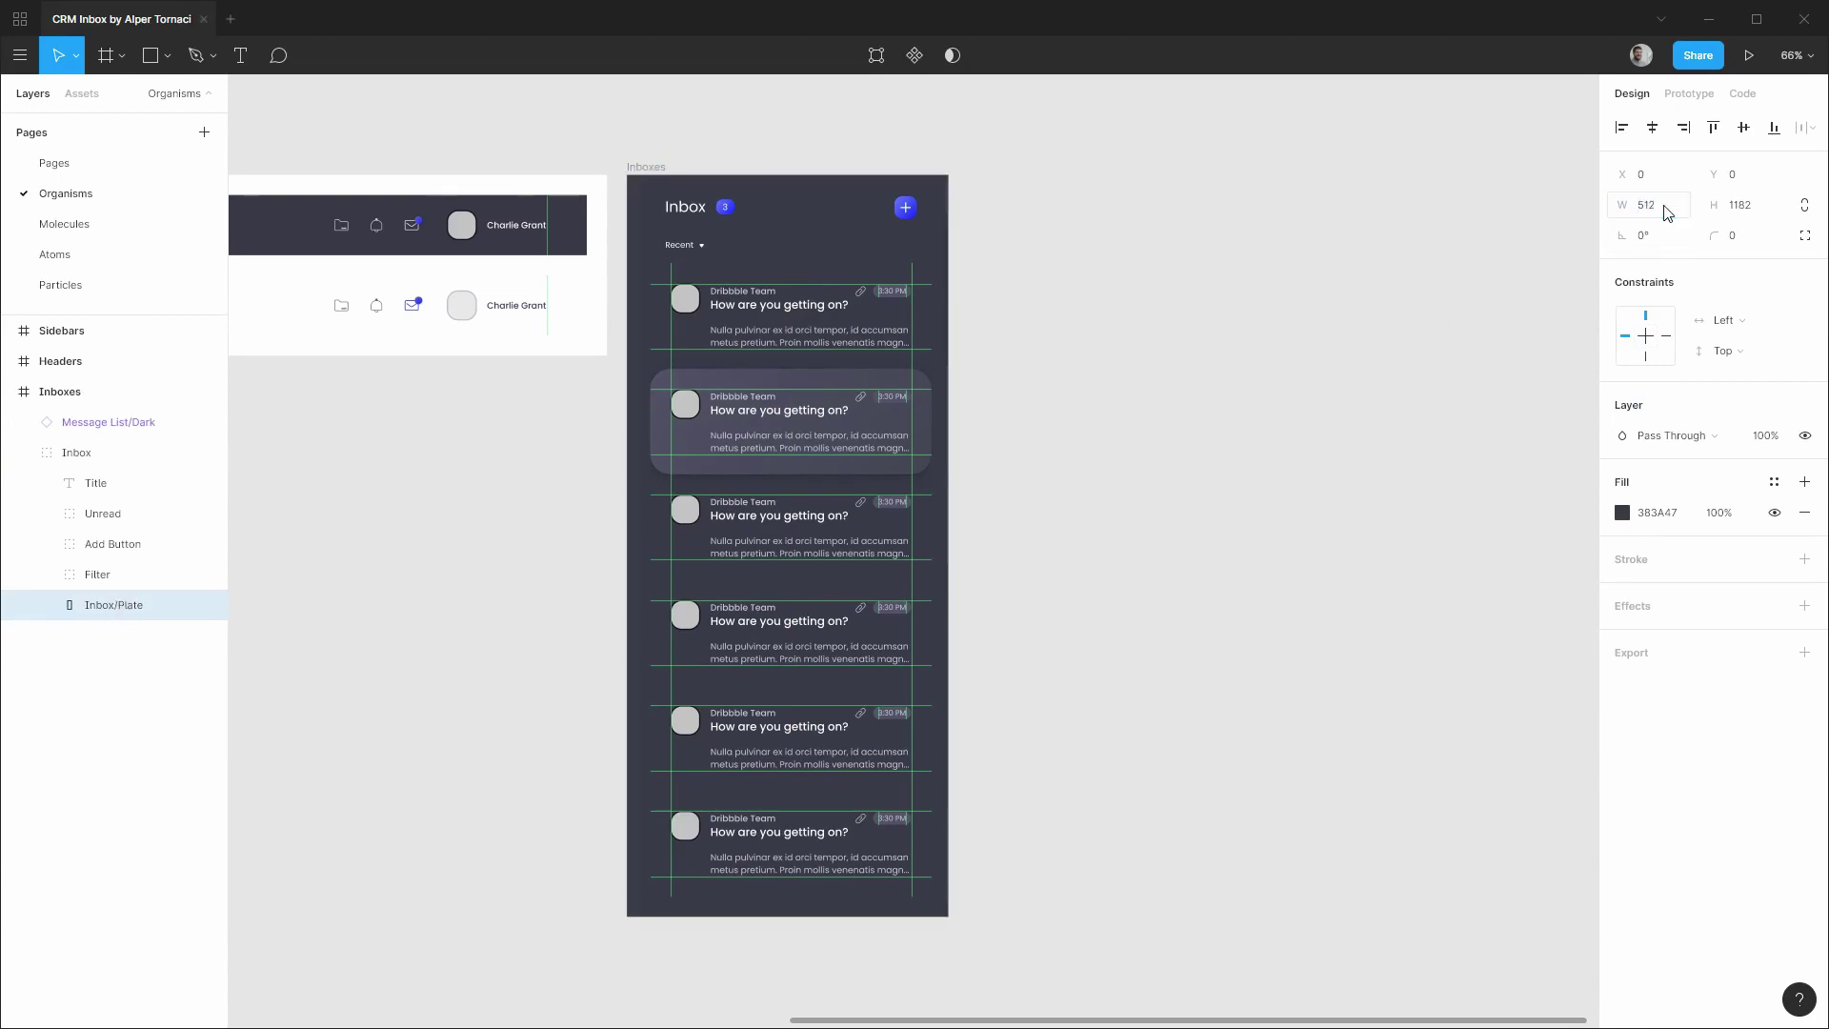
{"action": "key", "text": "Escape"}
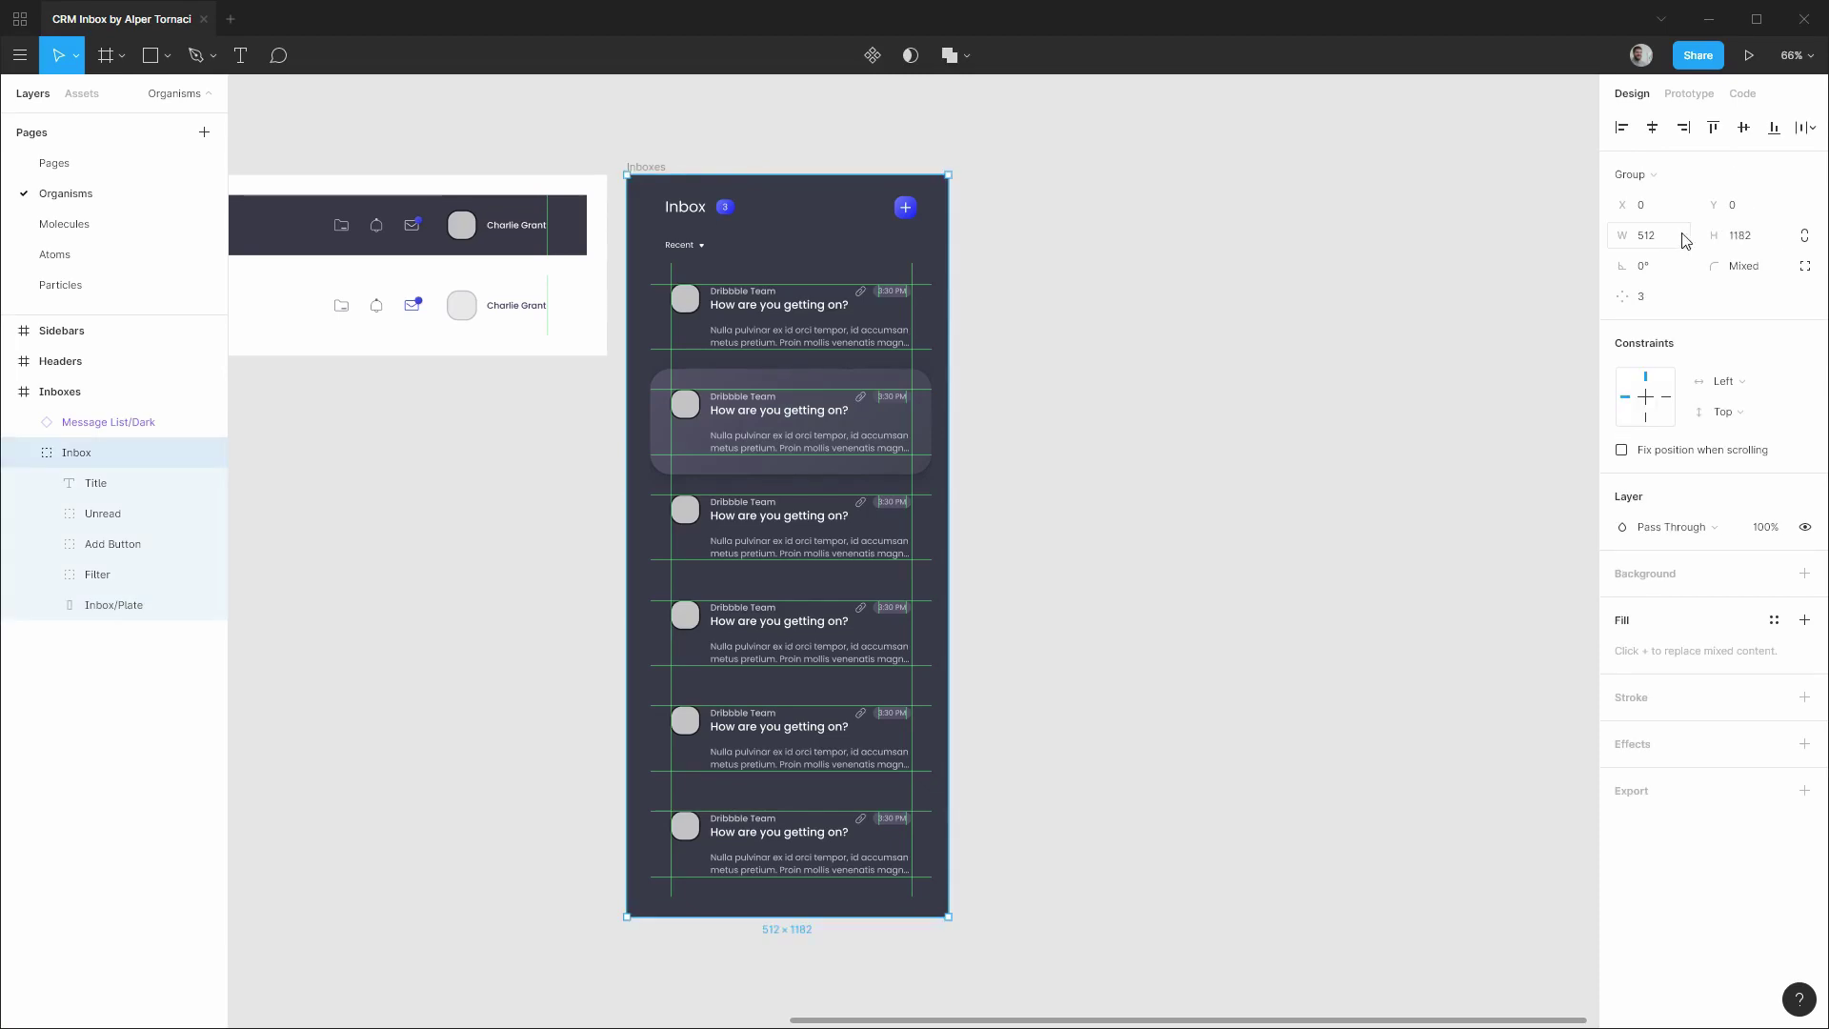
Measure the available inbox height in CRM Inbox/Desktop/Dark on the Pages page with a temporary rectangle between header and frame bottom, and delete it.
{"action": "left_click", "coordinate": [89, 167]}
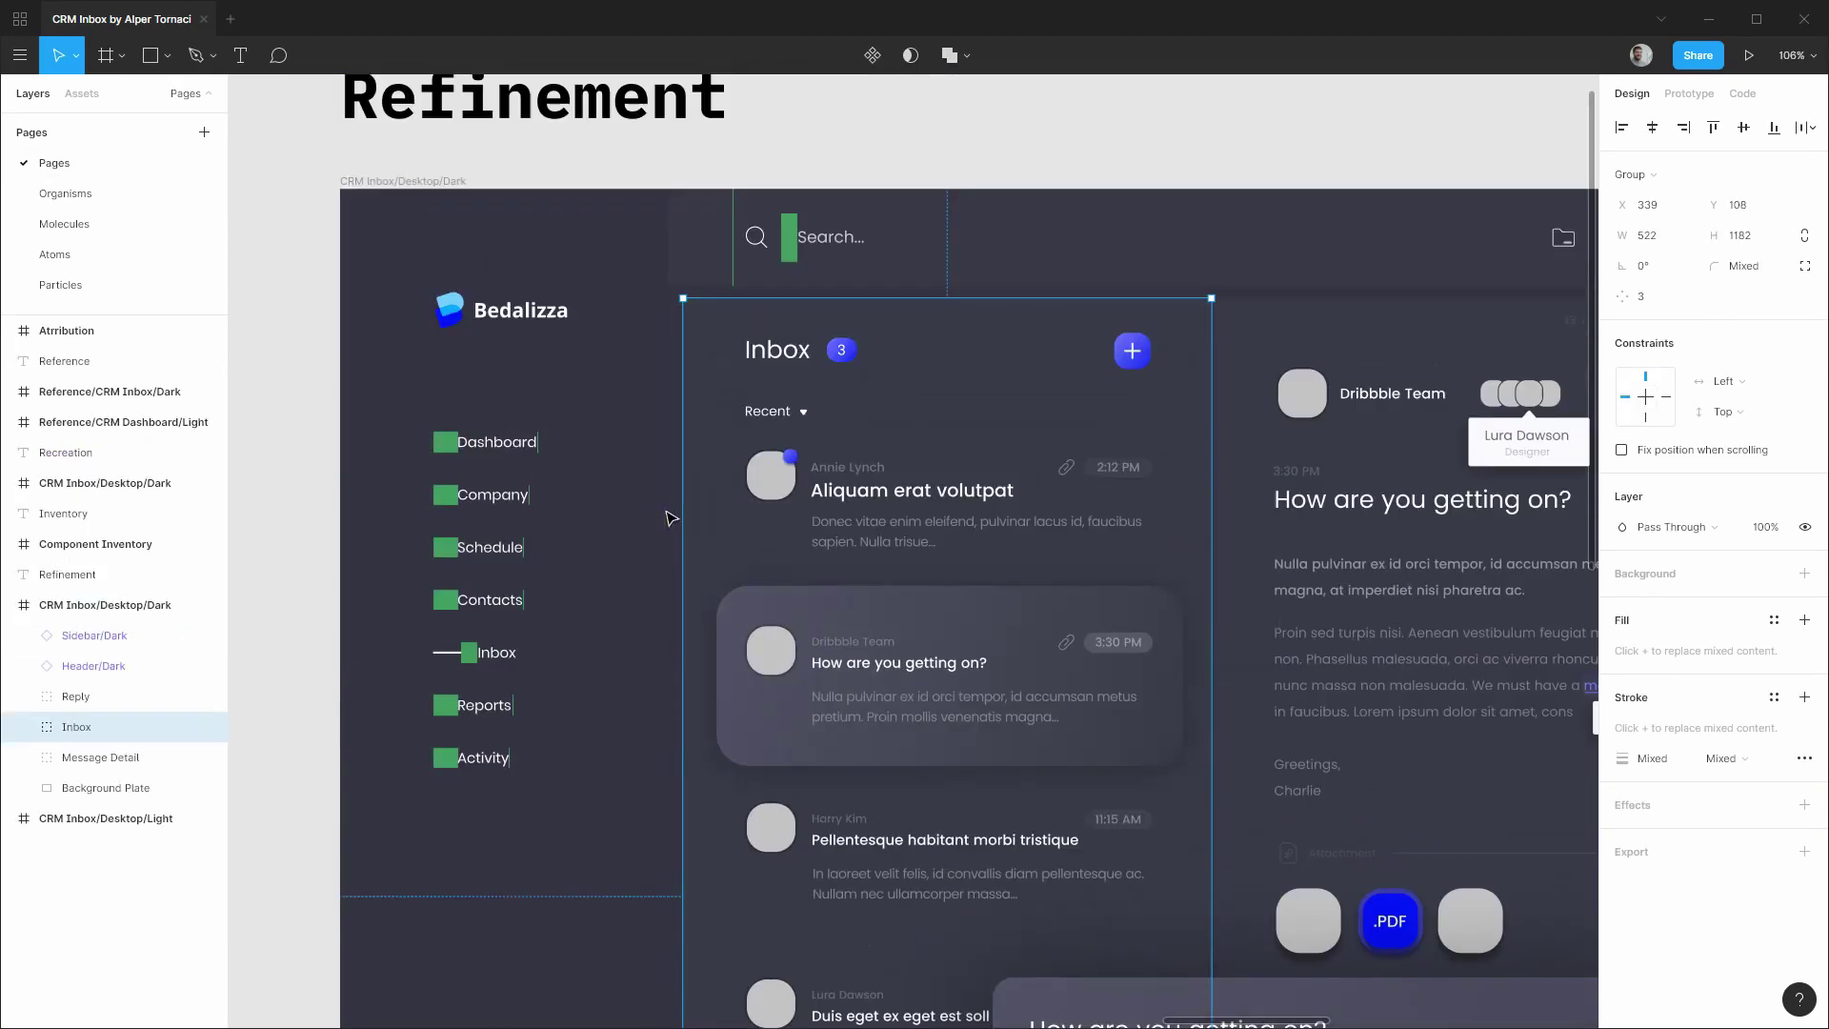
{"action": "scroll", "coordinate": [713, 301], "scroll_direction": "up", "scroll_amount": 1}
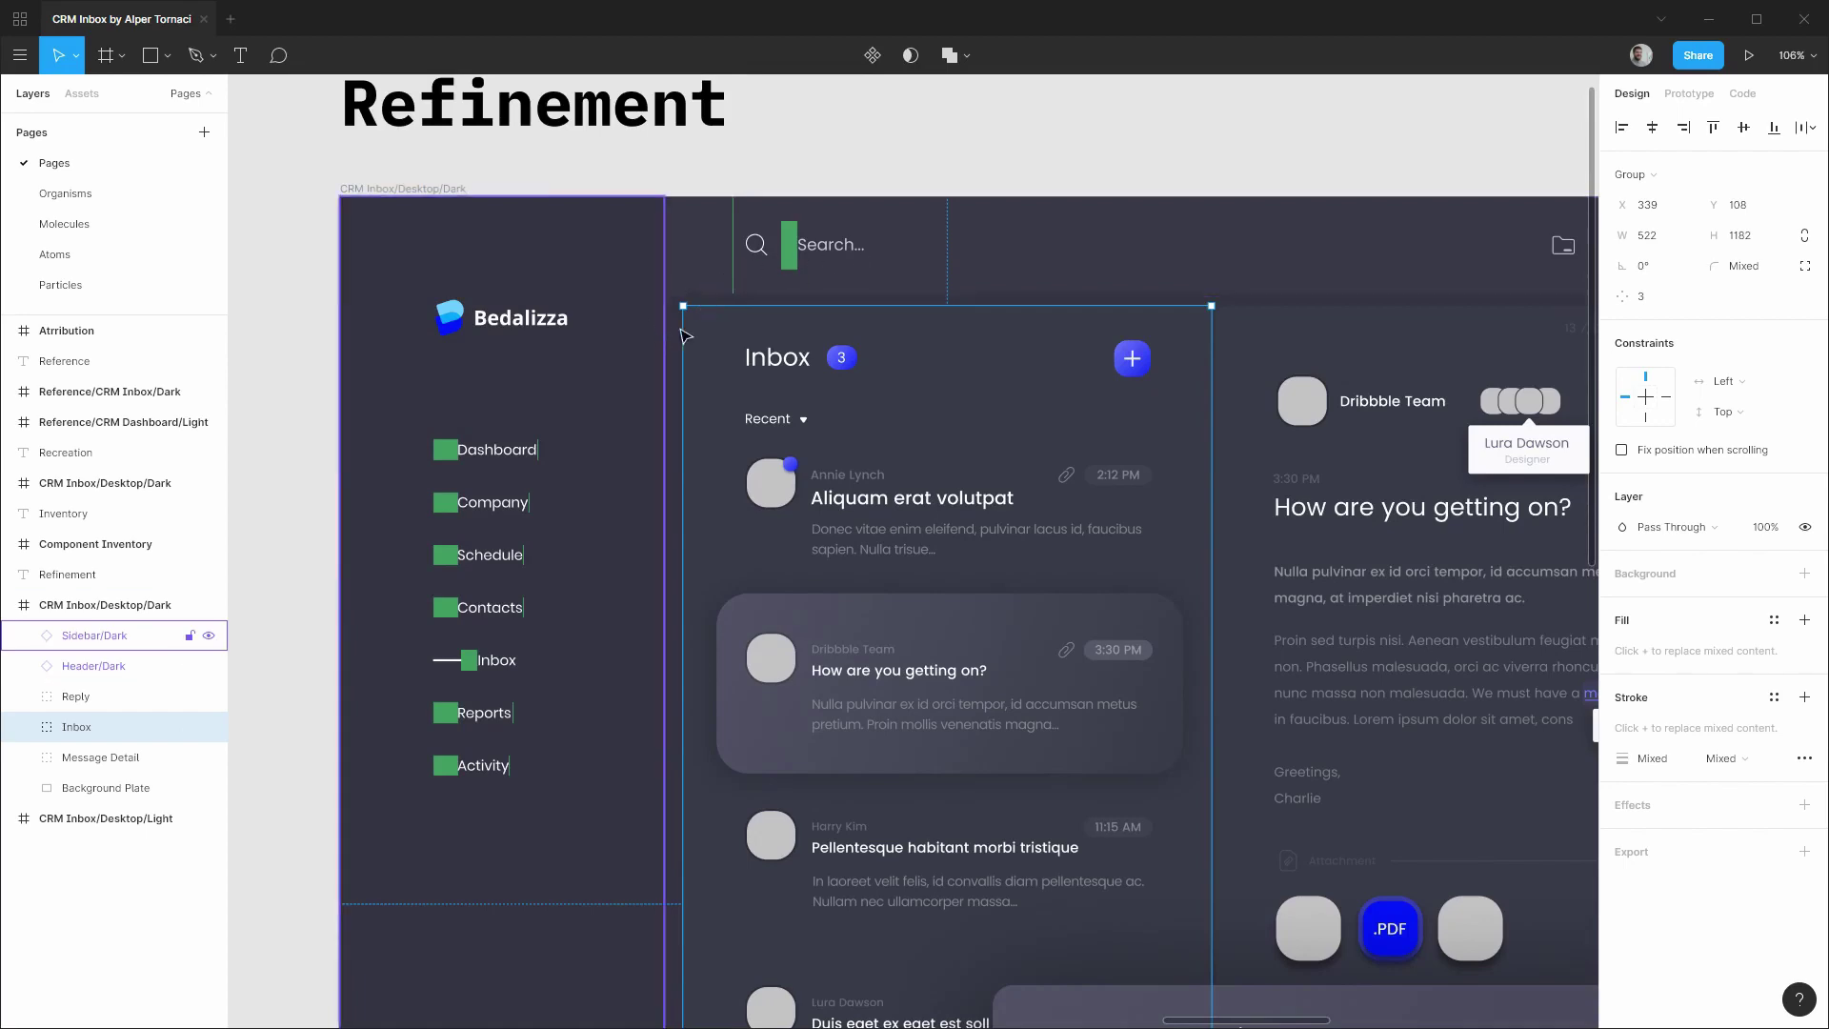
{"action": "scroll", "coordinate": [702, 334], "scroll_direction": "down", "scroll_amount": 6}
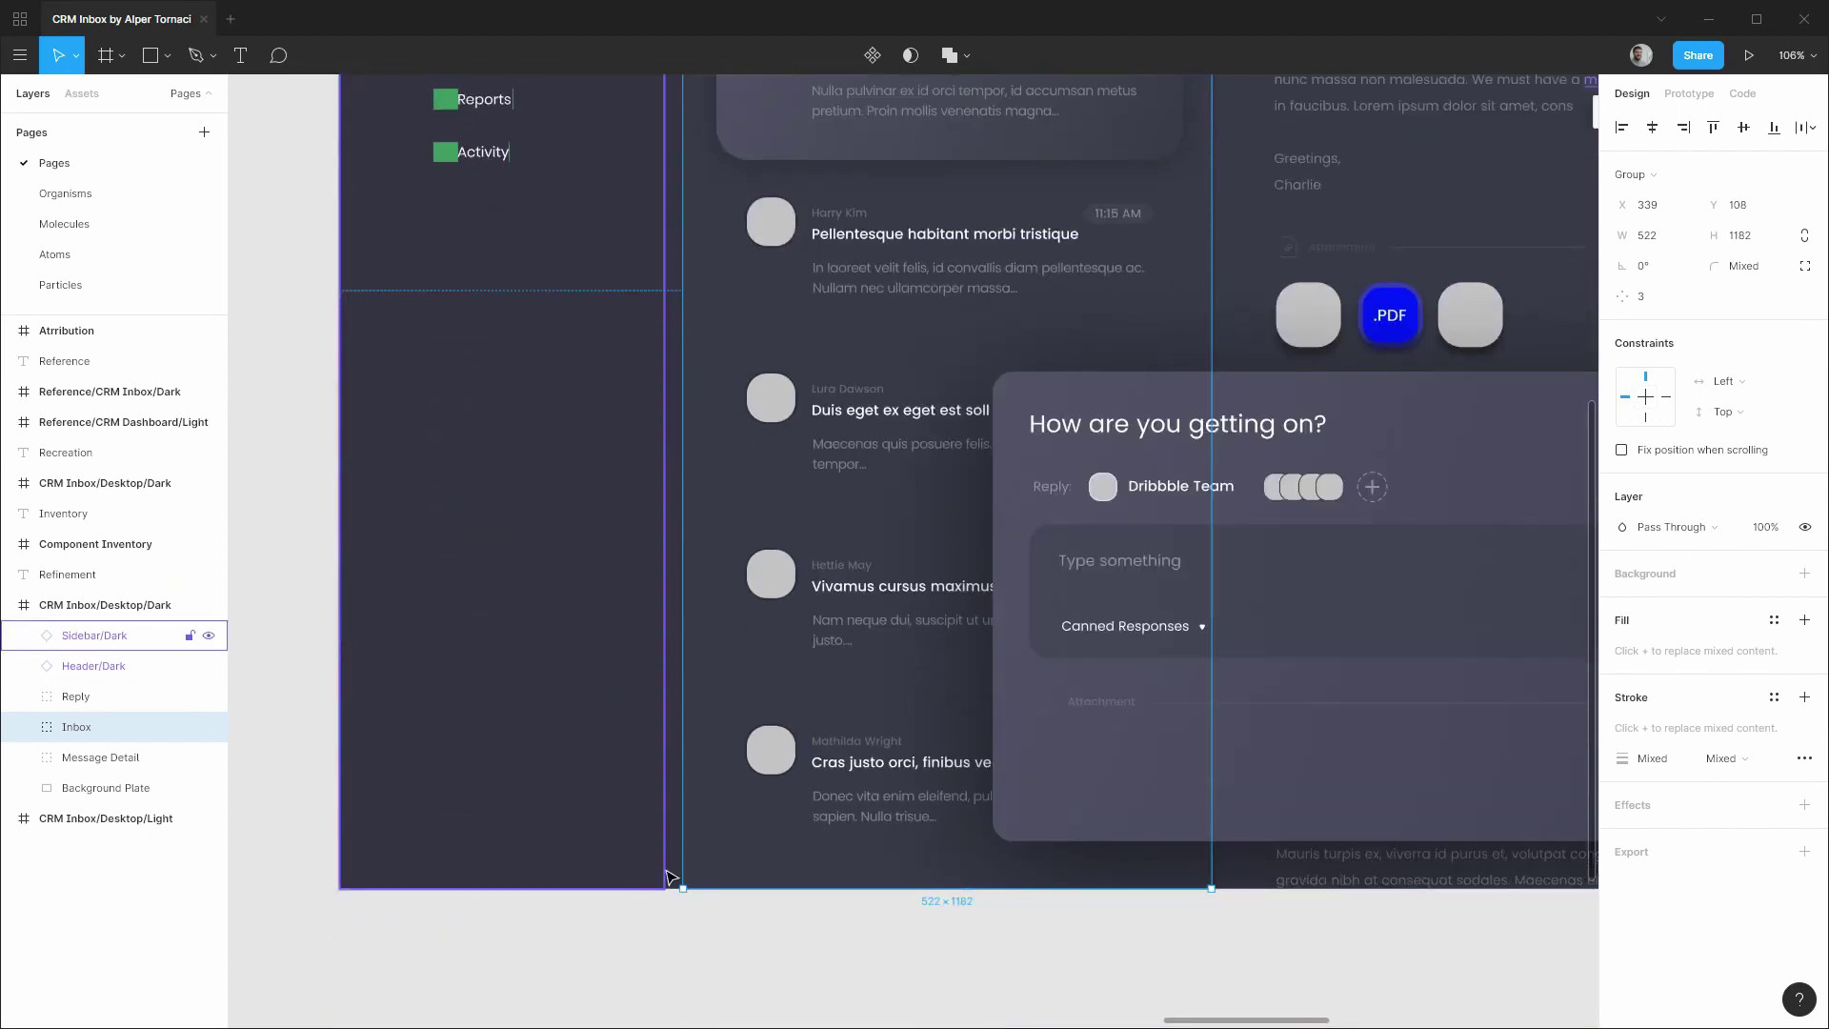
{"action": "key", "text": "r"}
{"action": "mouse_move", "coordinate": [675, 889]}
{"action": "left_mouse_down"}
{"action": "mouse_move", "coordinate": [757, 719]}
{"action": "mouse_move", "coordinate": [919, 102]}
{"action": "mouse_move", "coordinate": [969, 76]}
{"action": "mouse_move", "coordinate": [882, 473]}
{"action": "mouse_move", "coordinate": [935, 378]}
{"action": "left_mouse_up"}
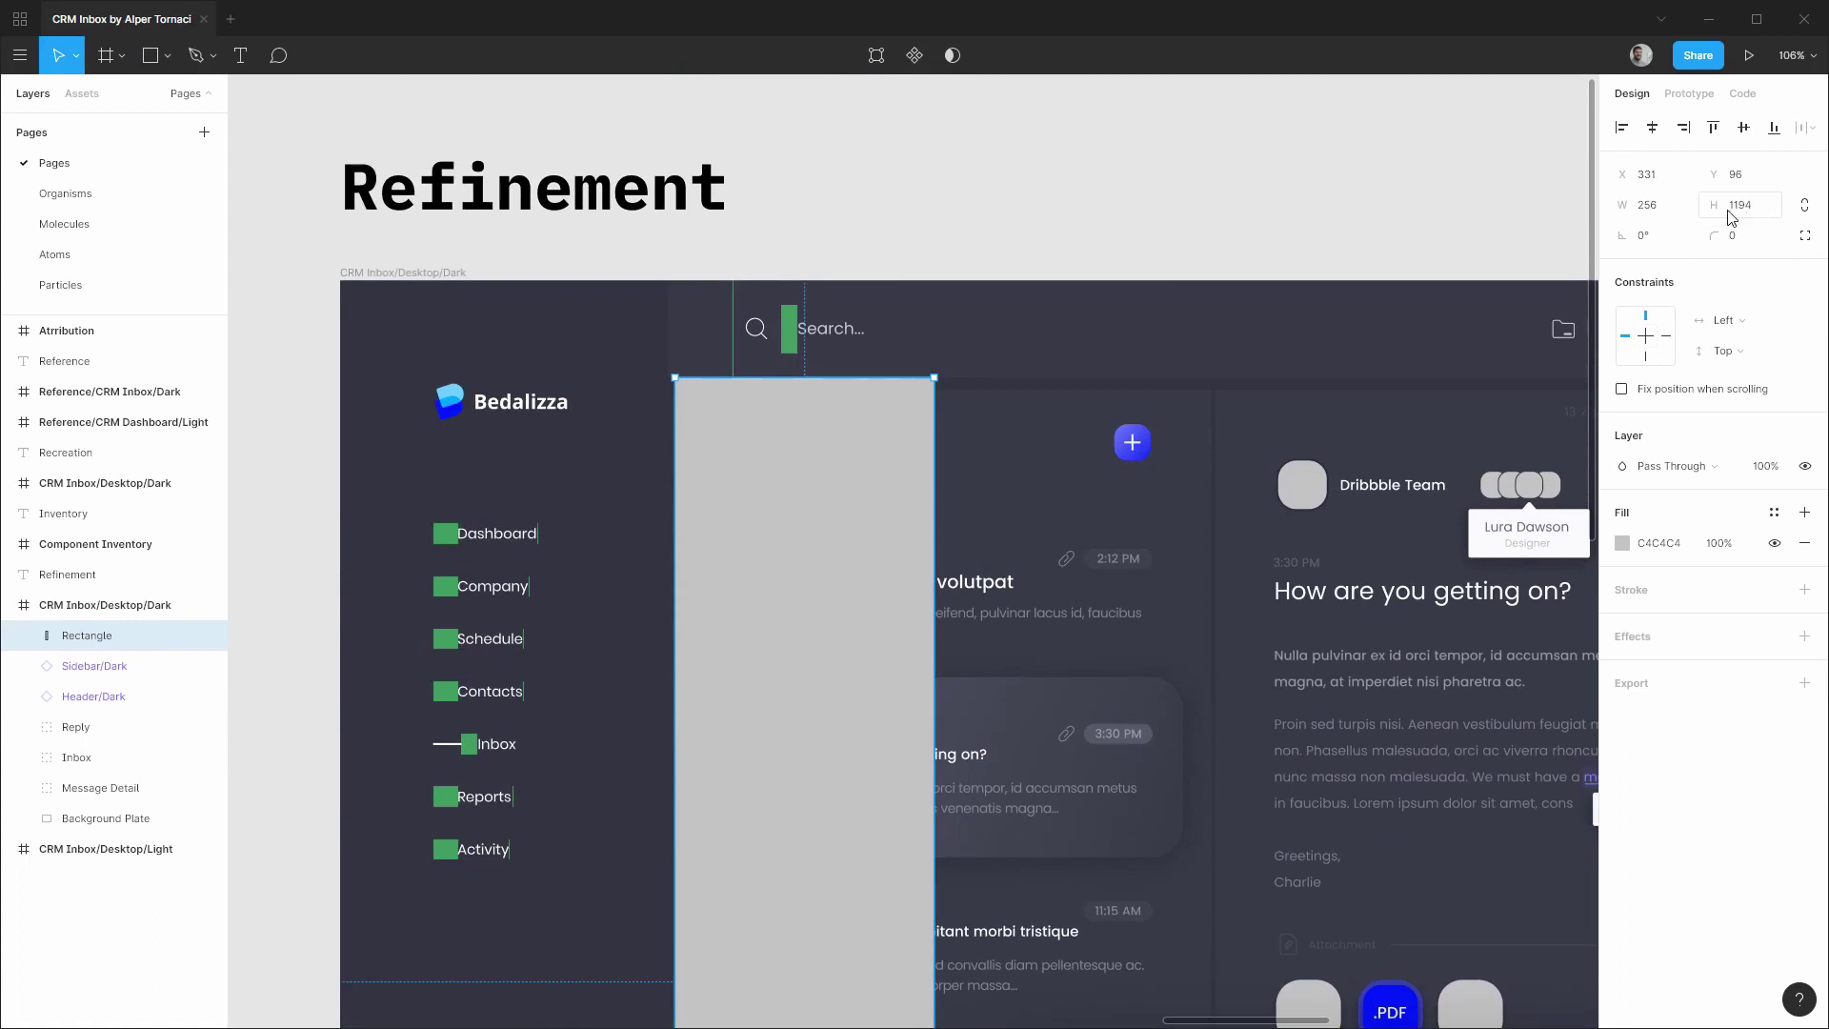
{"action": "key", "text": "Delete"}
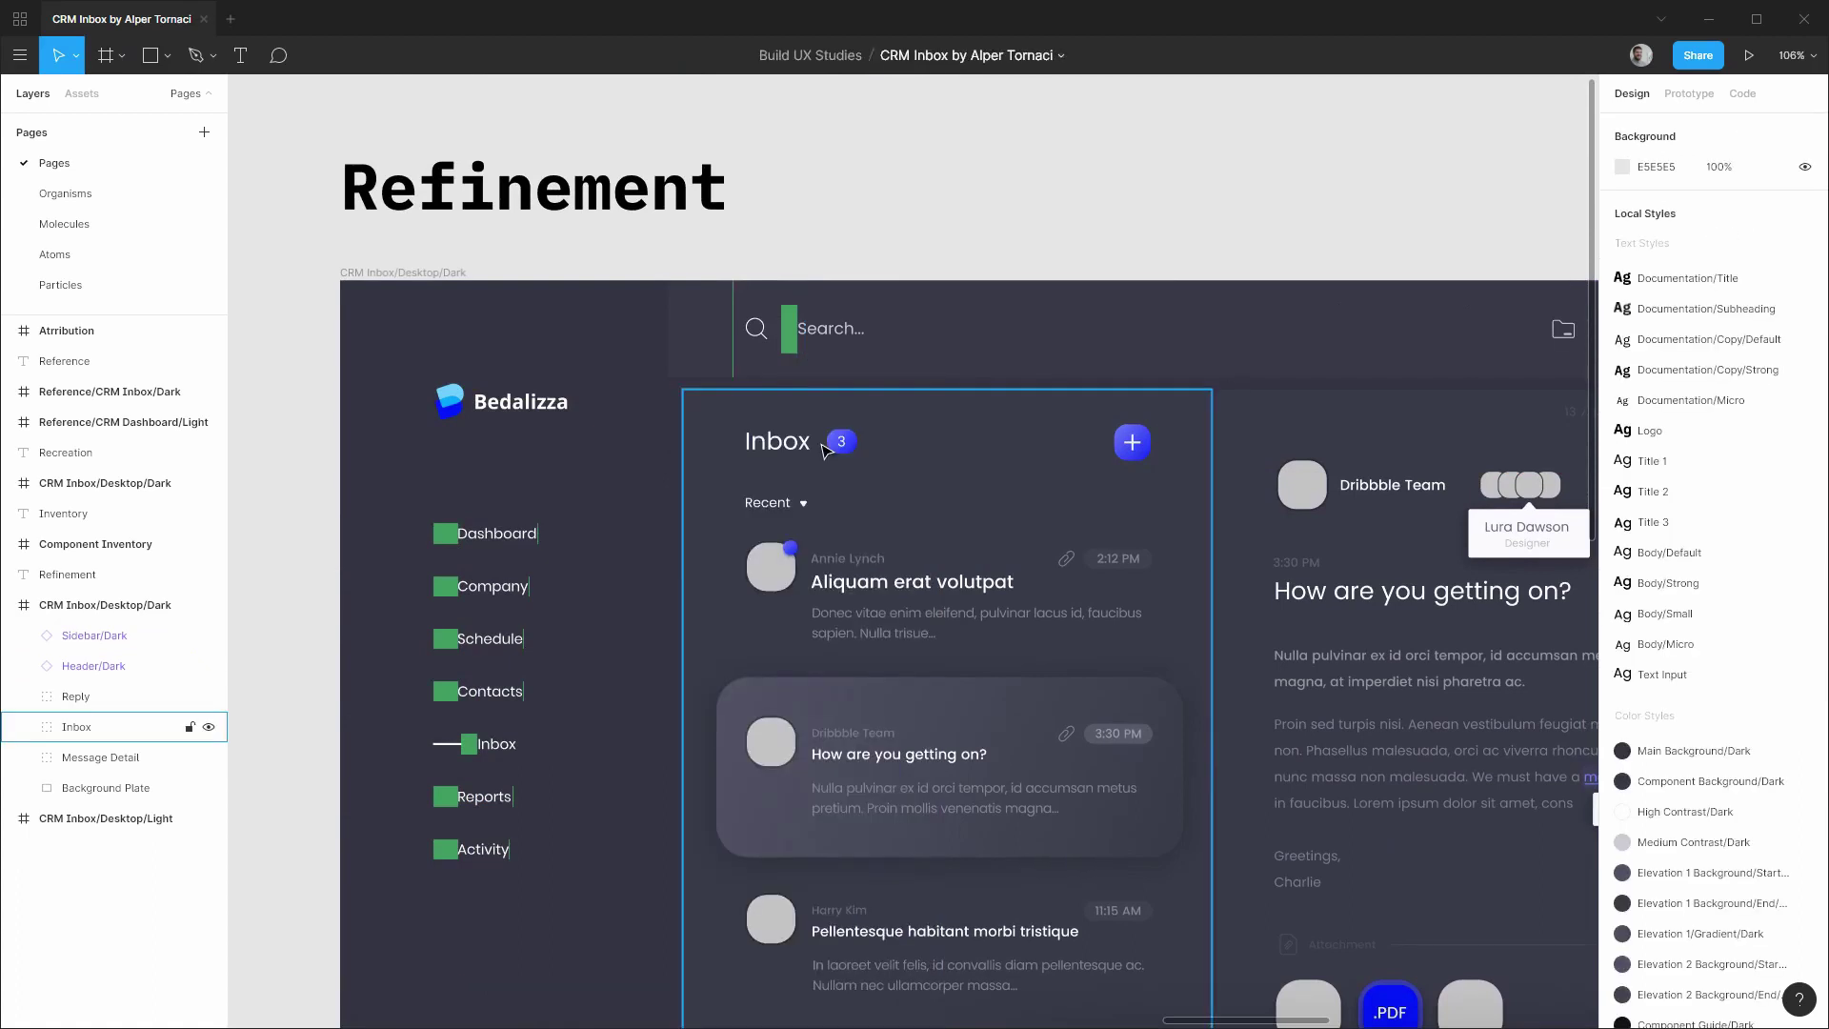
Return to the Organisms page and set the Inbox/Plate rectangle's height to 1190.
{"action": "left_click", "coordinate": [65, 194]}
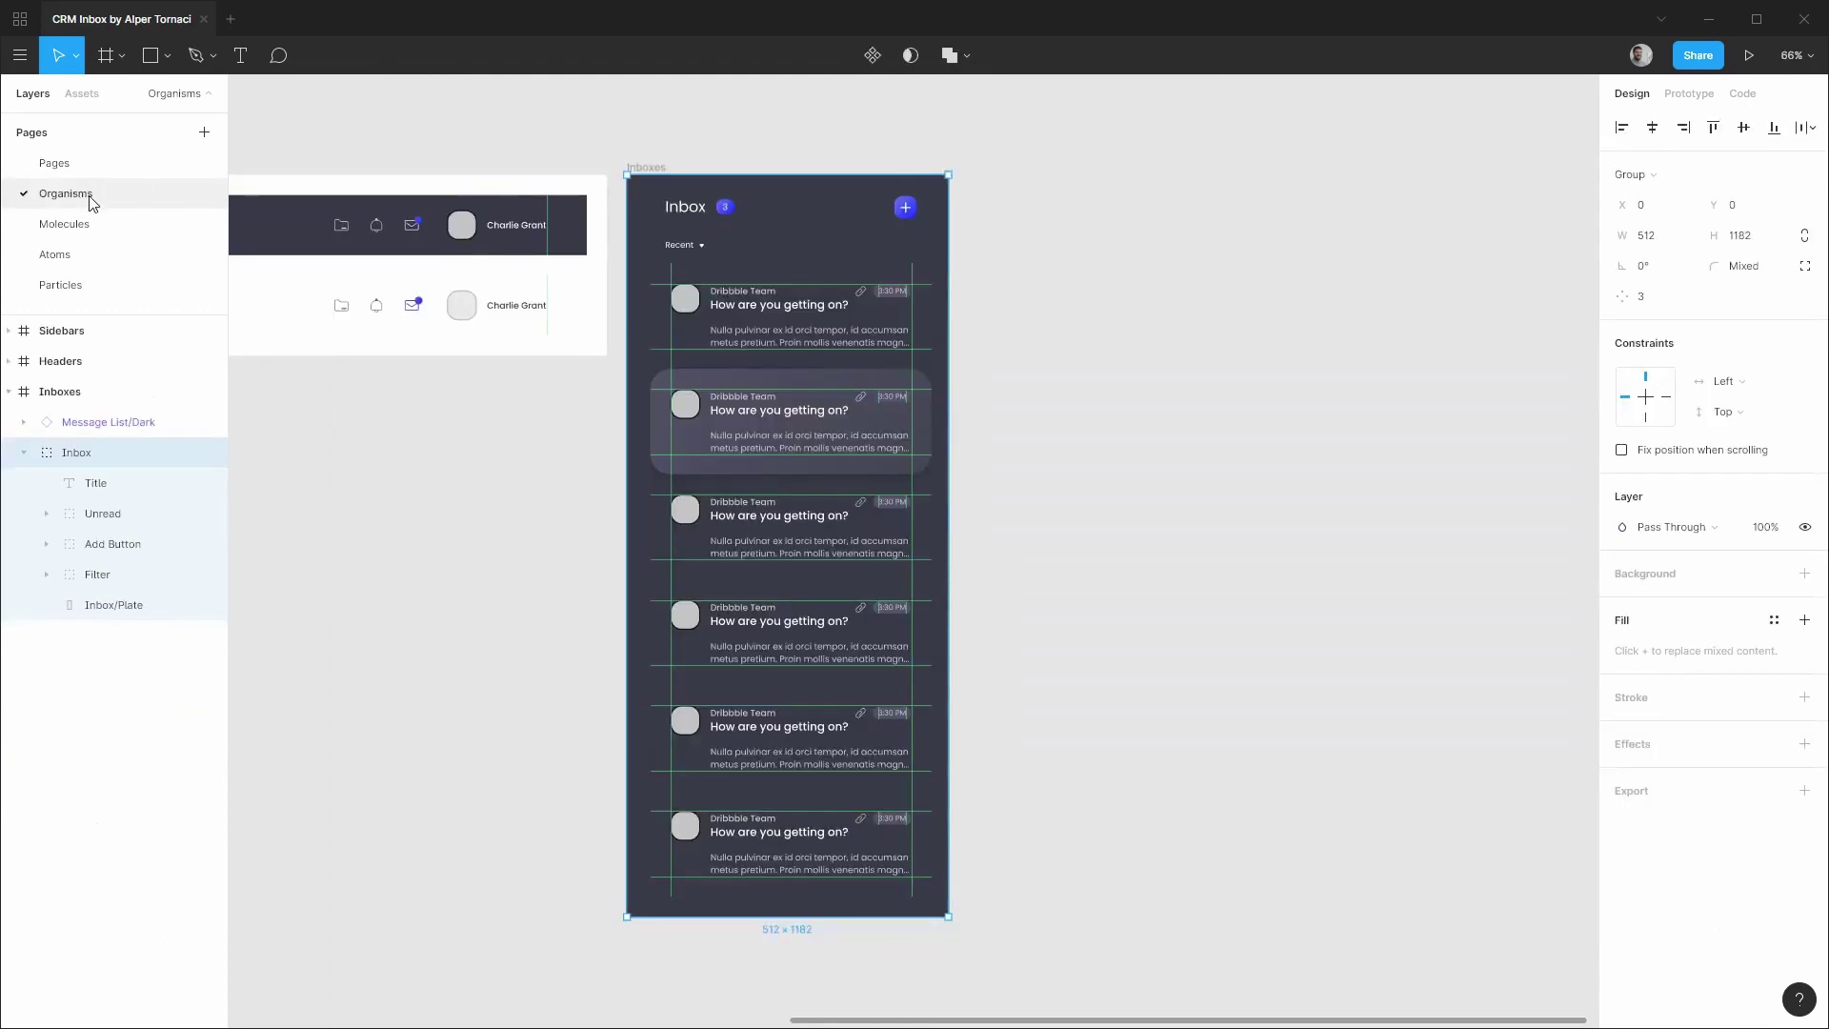
{"action": "left_click", "coordinate": [96, 608]}
{"action": "left_click", "coordinate": [1773, 215]}
{"action": "type", "text": "1"}
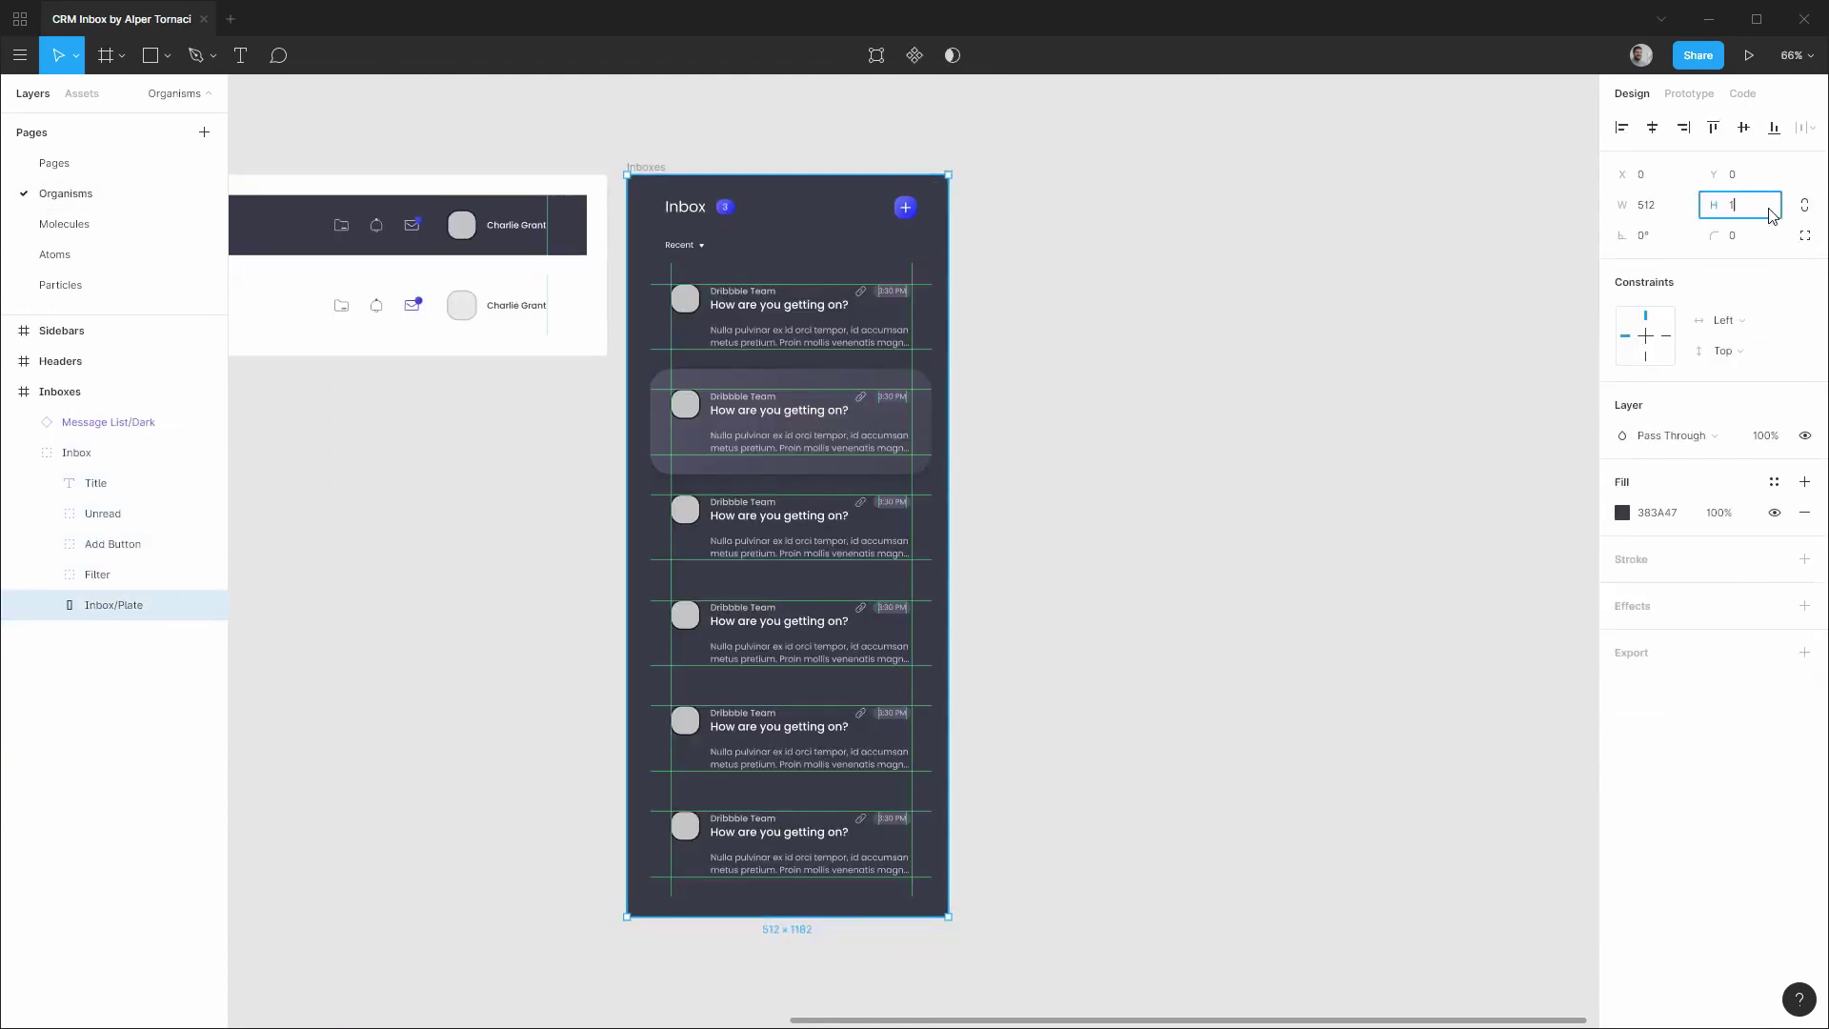
{"action": "key", "text": "Return"}
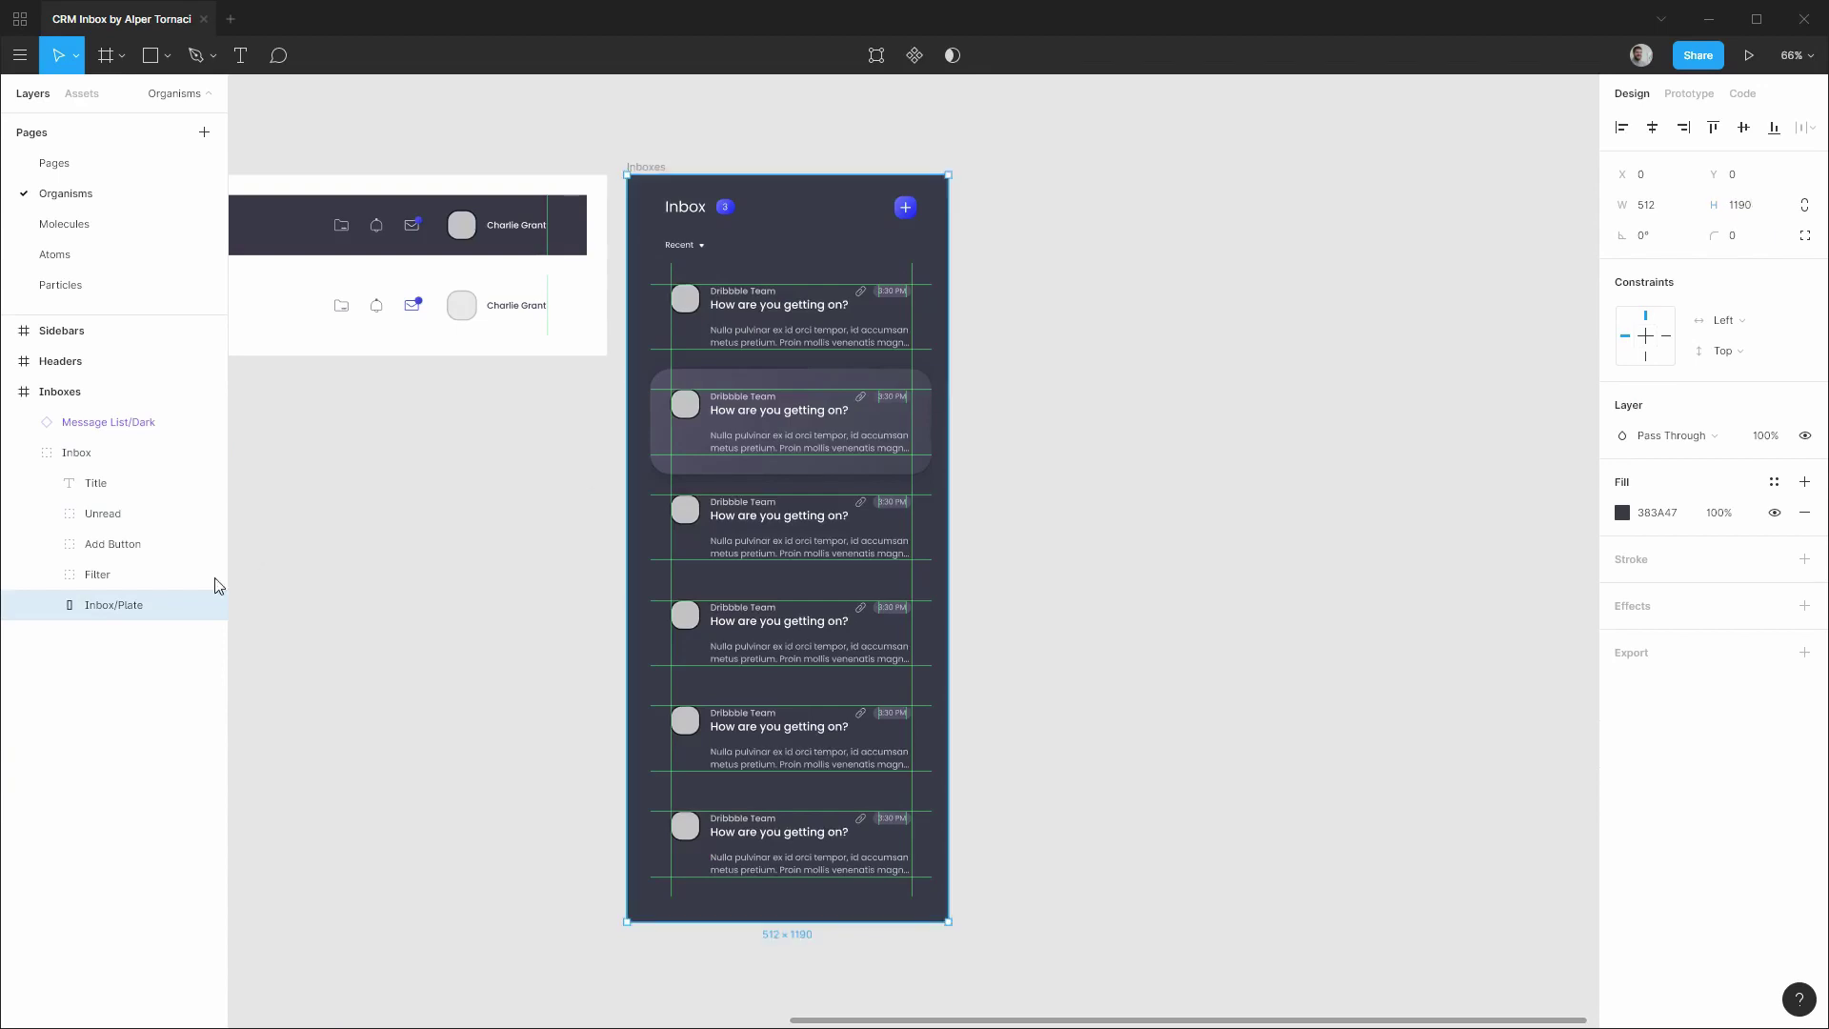
Ungroup the Inbox group and move the Message List/Dark instance directly above Inbox/Plate in the layer order.
{"action": "left_click", "coordinate": [116, 459]}
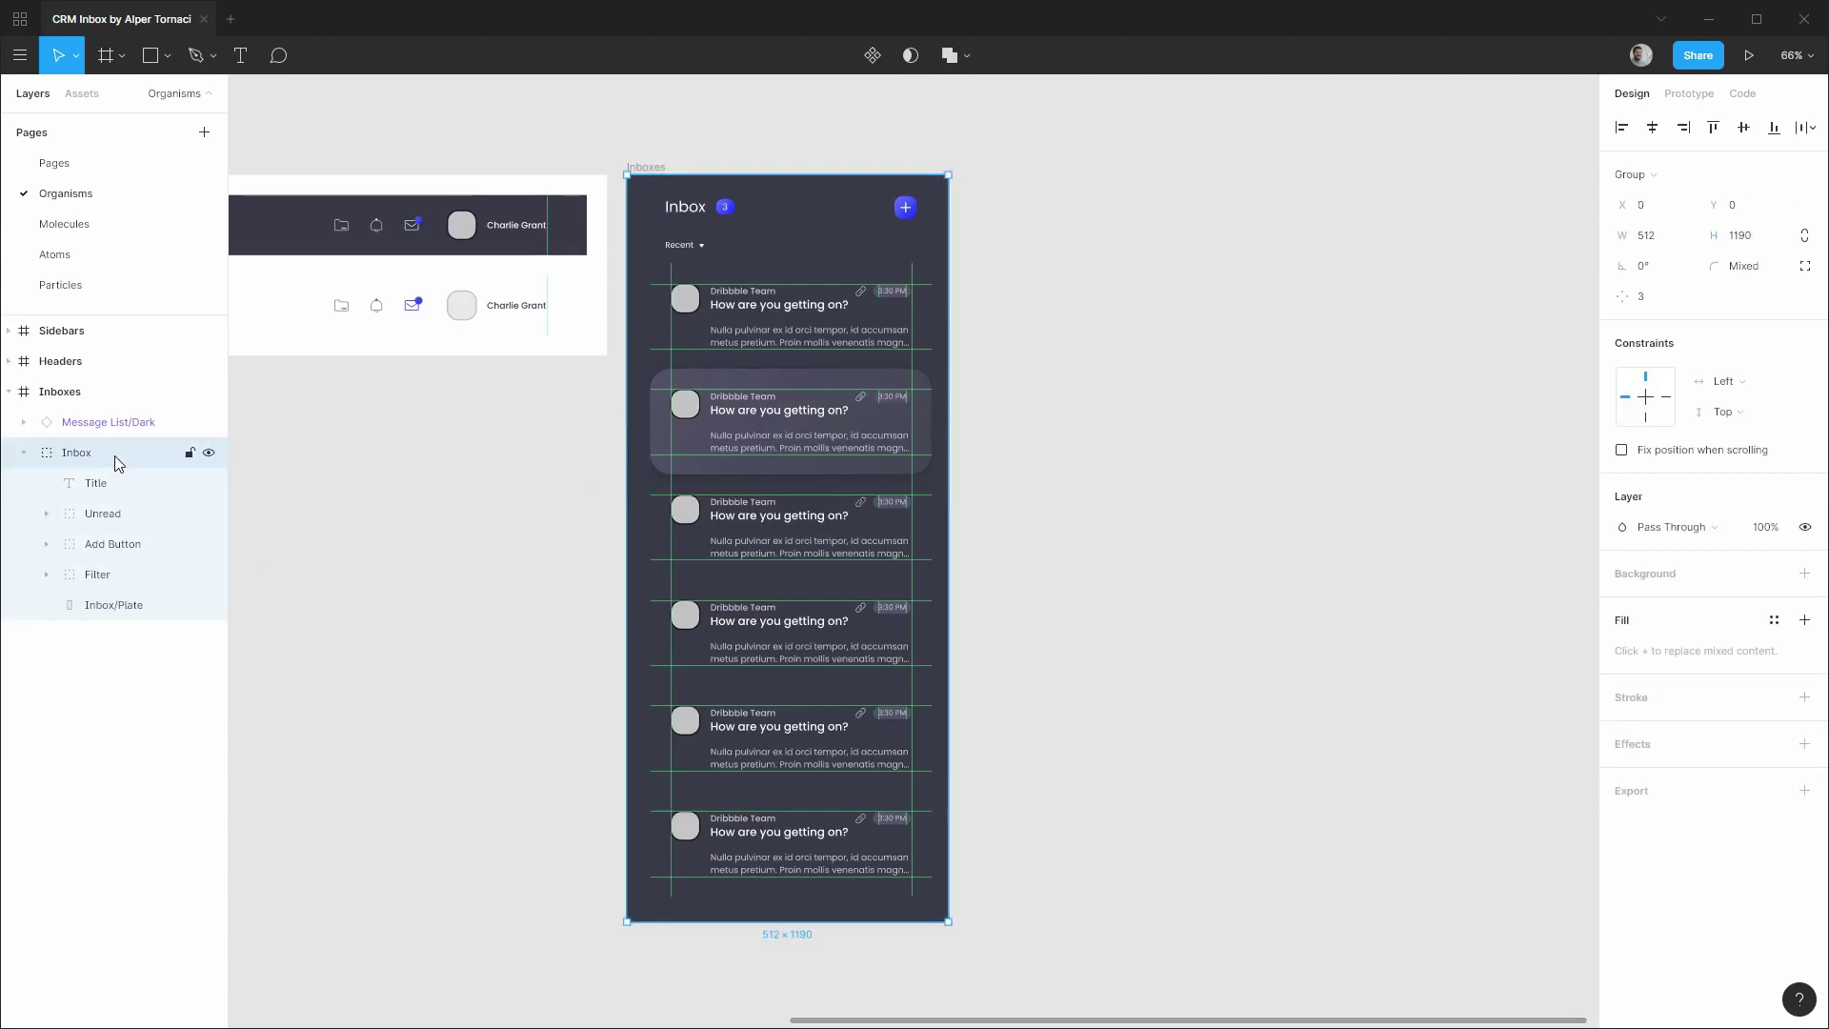
{"action": "key", "text": "ctrl+shift+g"}
{"action": "left_click", "coordinate": [100, 422]}
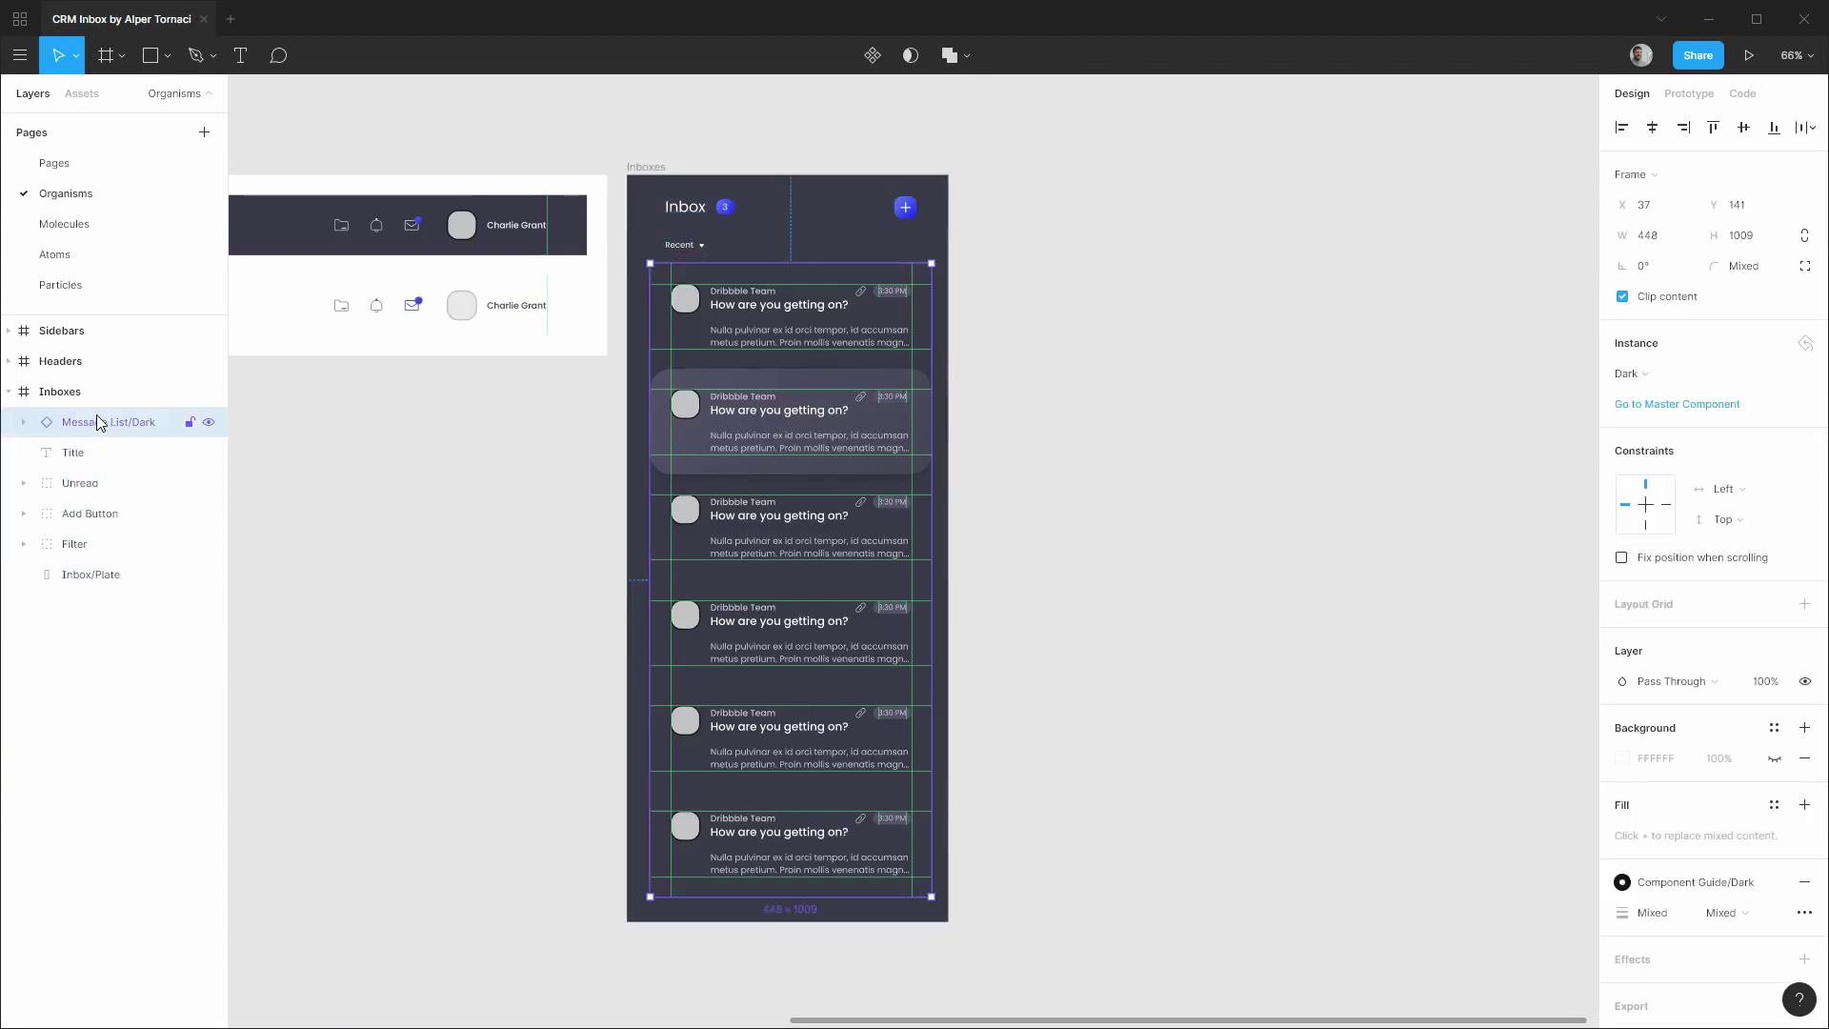
{"action": "left_click_drag", "start_coordinate": [99, 422], "coordinate": [109, 560]}
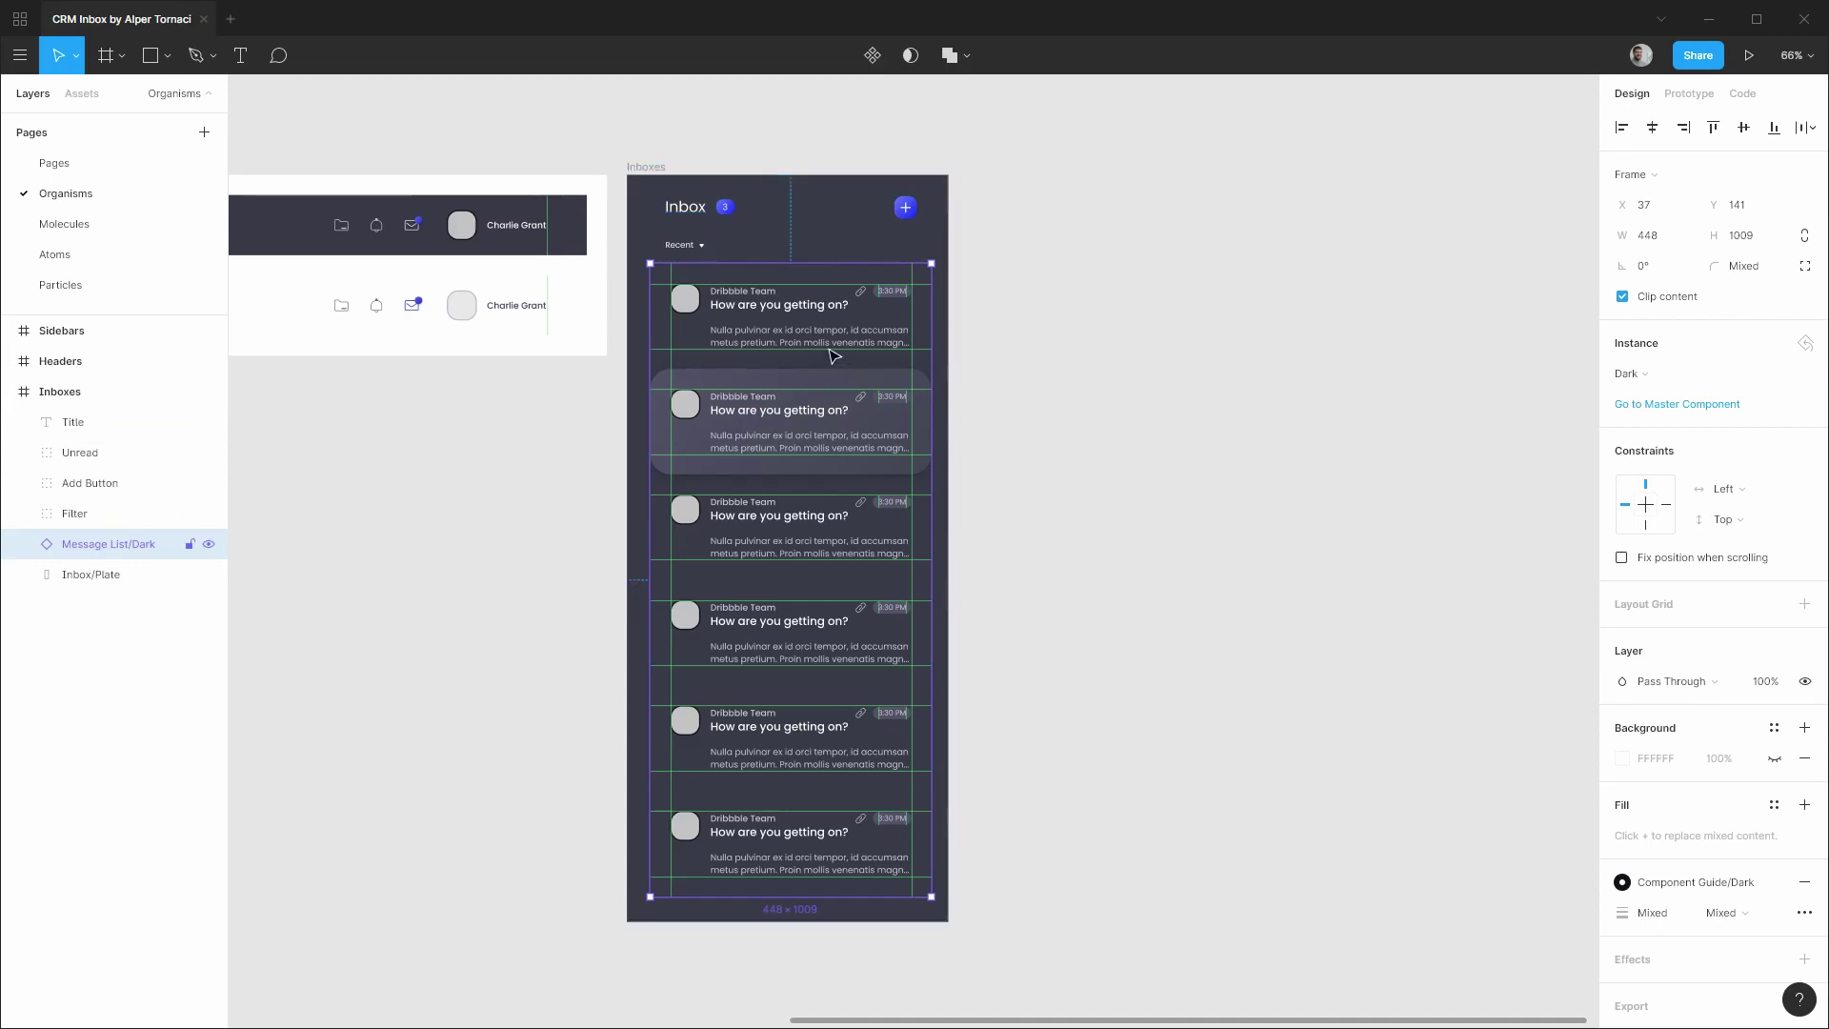
Shift the Message List/Dark instance 5 px left and 40 px down, to X 32, Y 181 in the Inboxes frame.
{"action": "key", "text": "alt"}
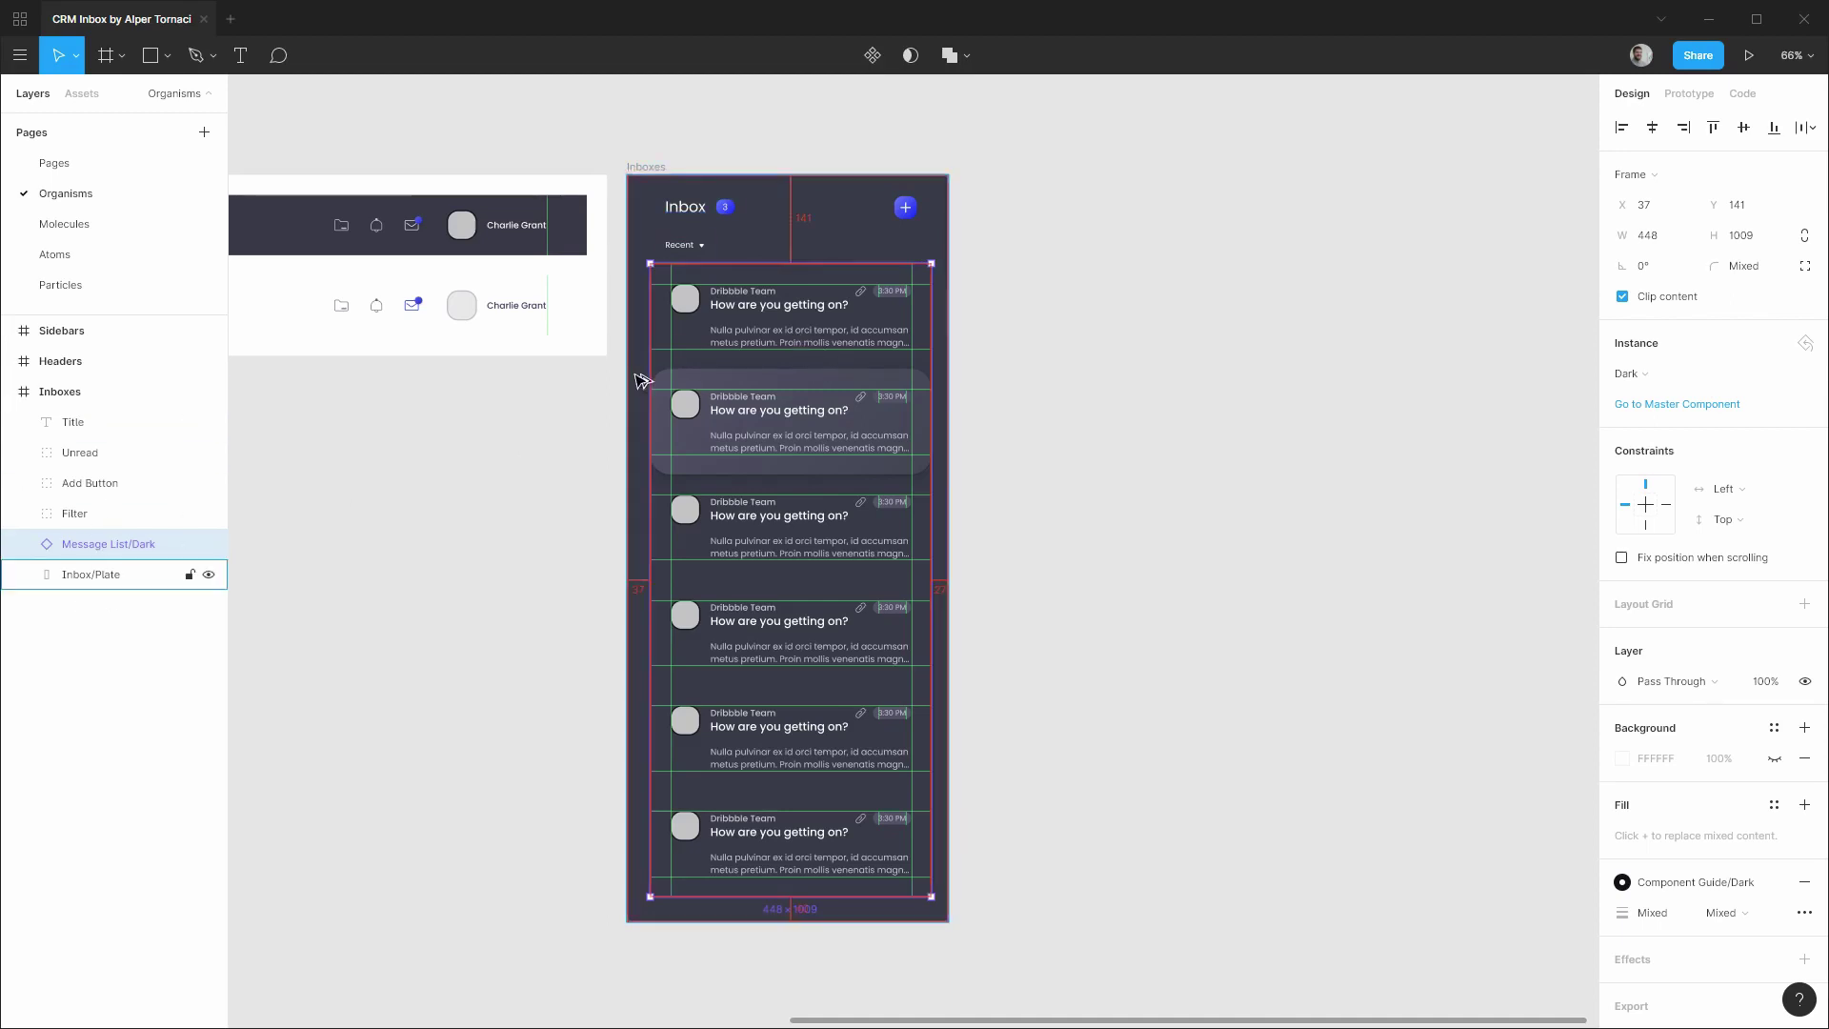
{"action": "key", "text": "Left"}
{"action": "key", "text": "Left"}
{"action": "key", "text": "Left"}
{"action": "key", "text": "Left"}
{"action": "key", "text": "Left"}
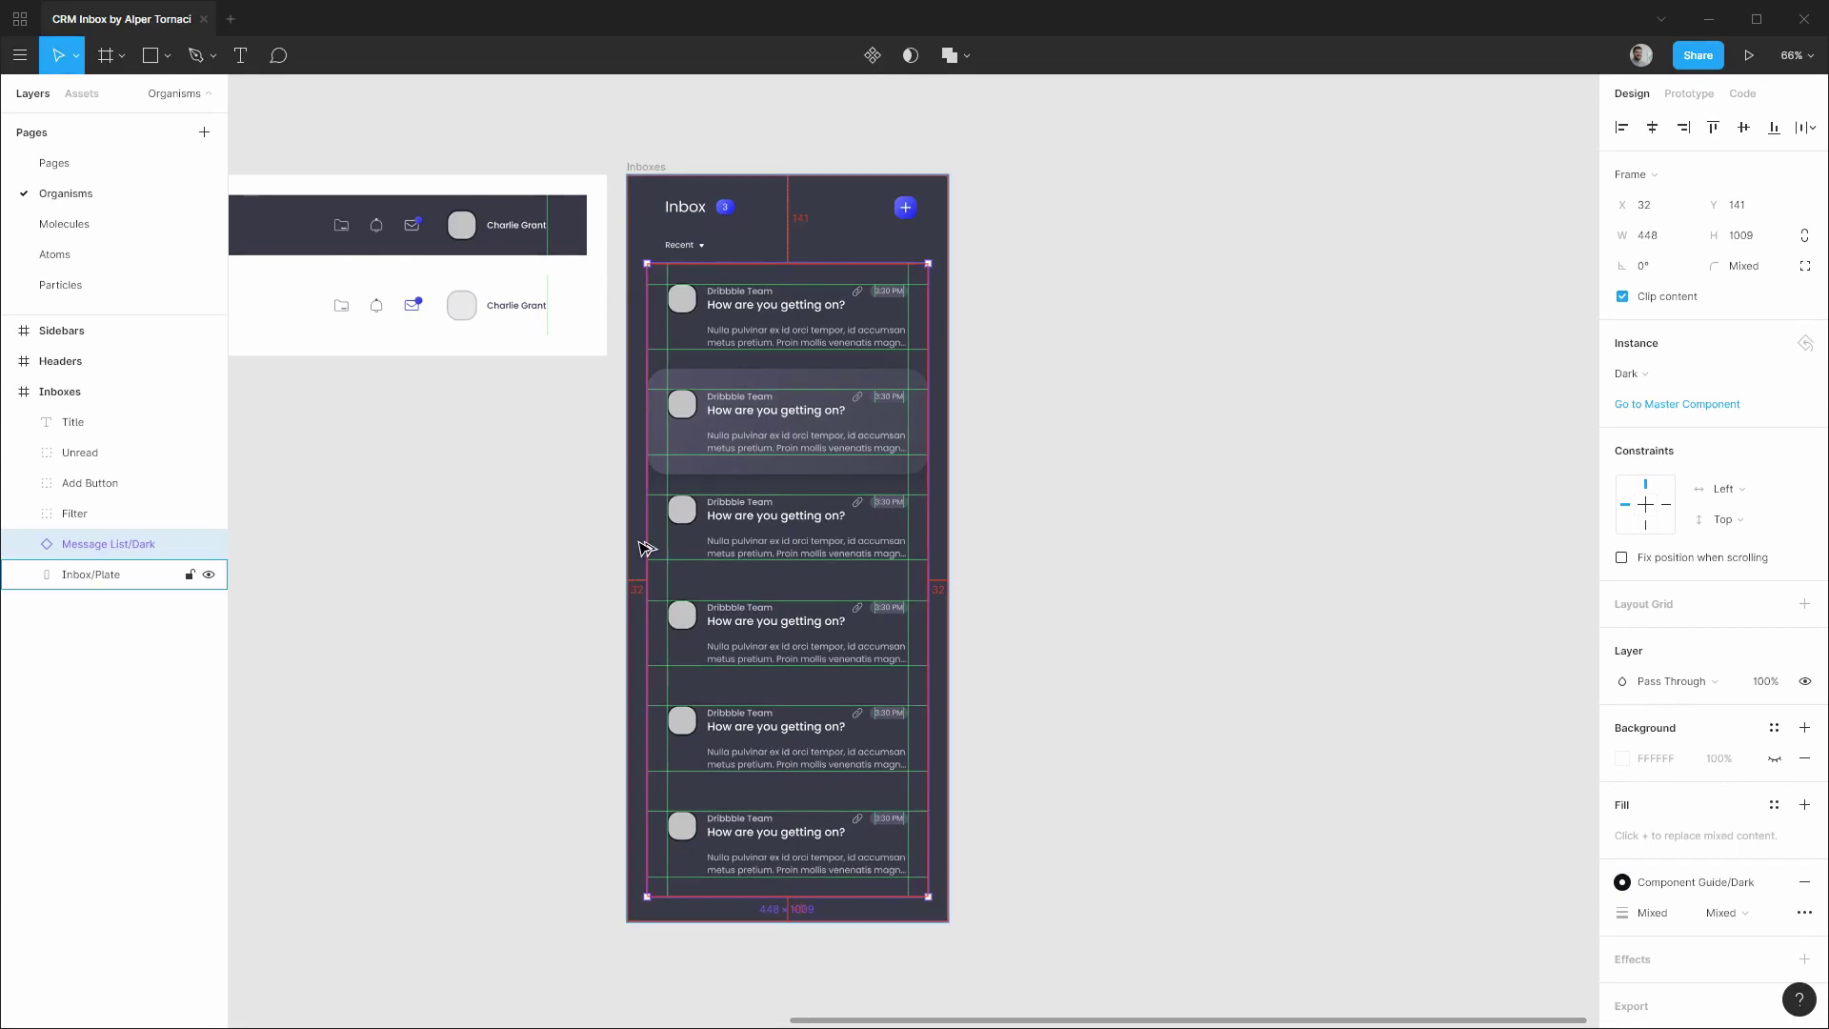
{"action": "key", "text": "shift+Down"}
{"action": "key", "text": "shift+Down"}
{"action": "key", "text": "shift+Down"}
{"action": "key", "text": "shift+Down"}
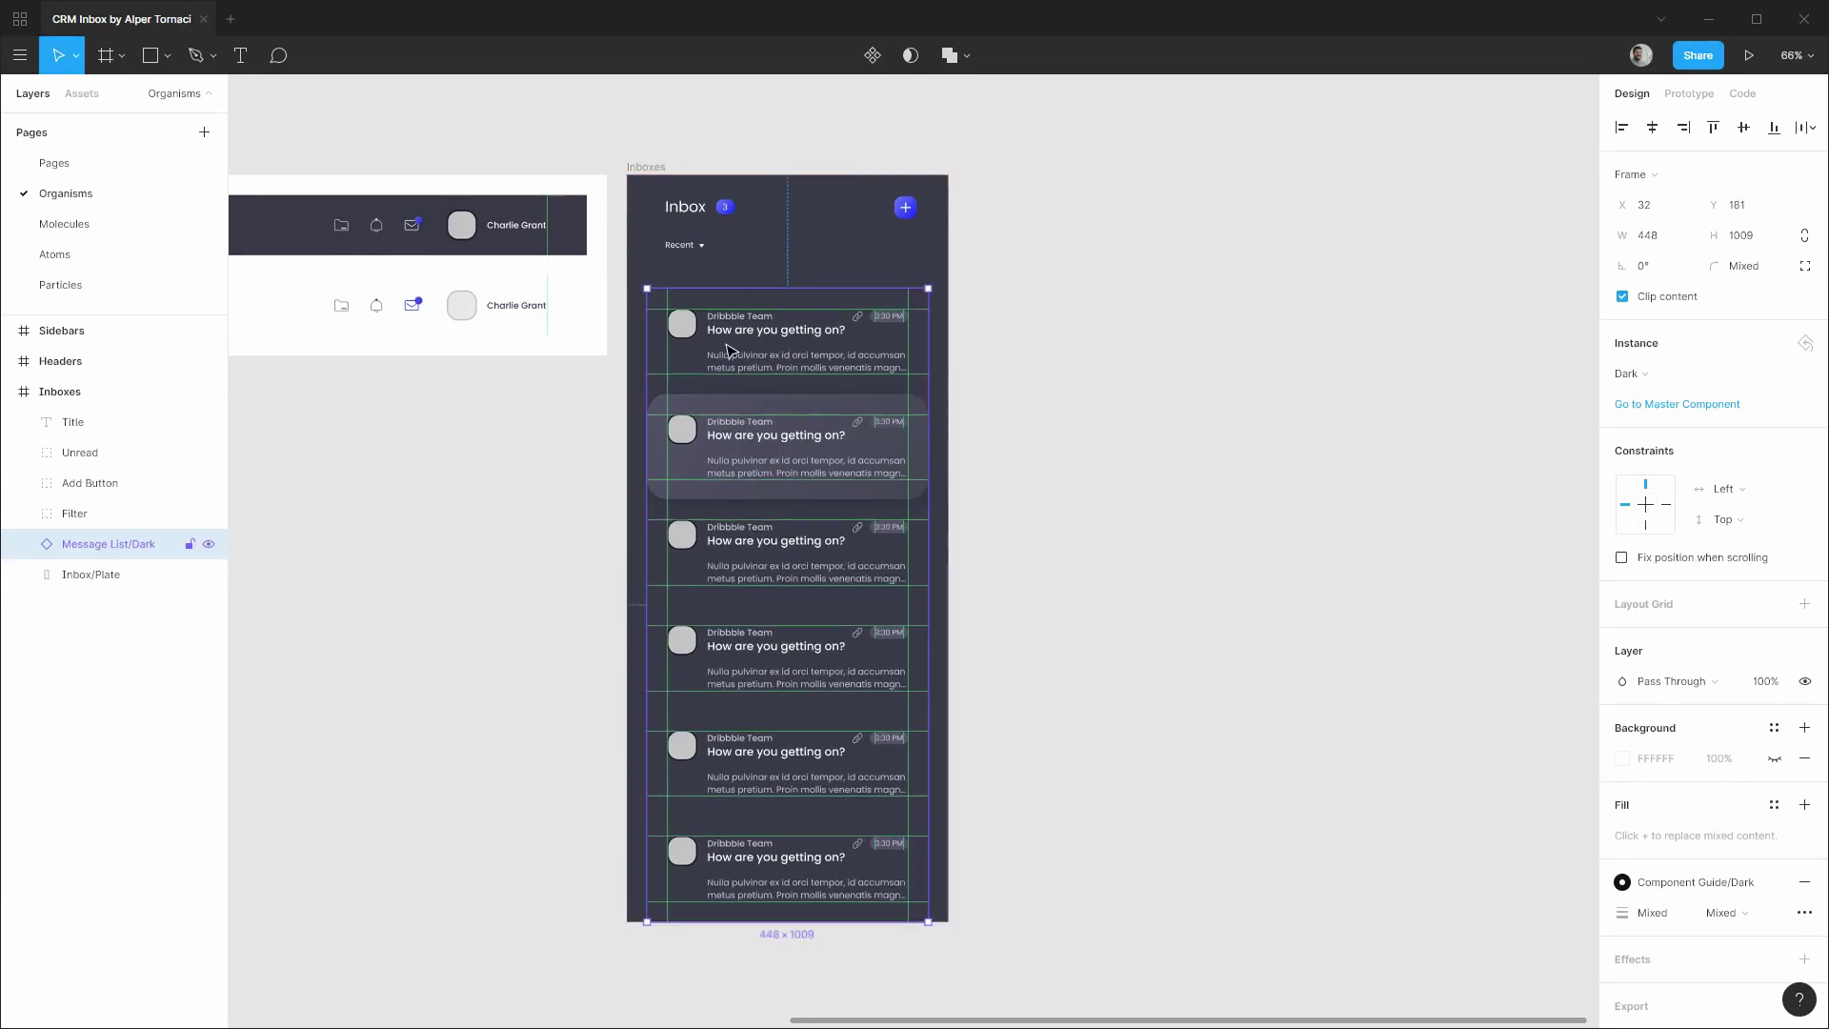
Rename the Title text layer in the Inboxes frame as Inbox/Title.
{"action": "left_click", "coordinate": [1048, 282]}
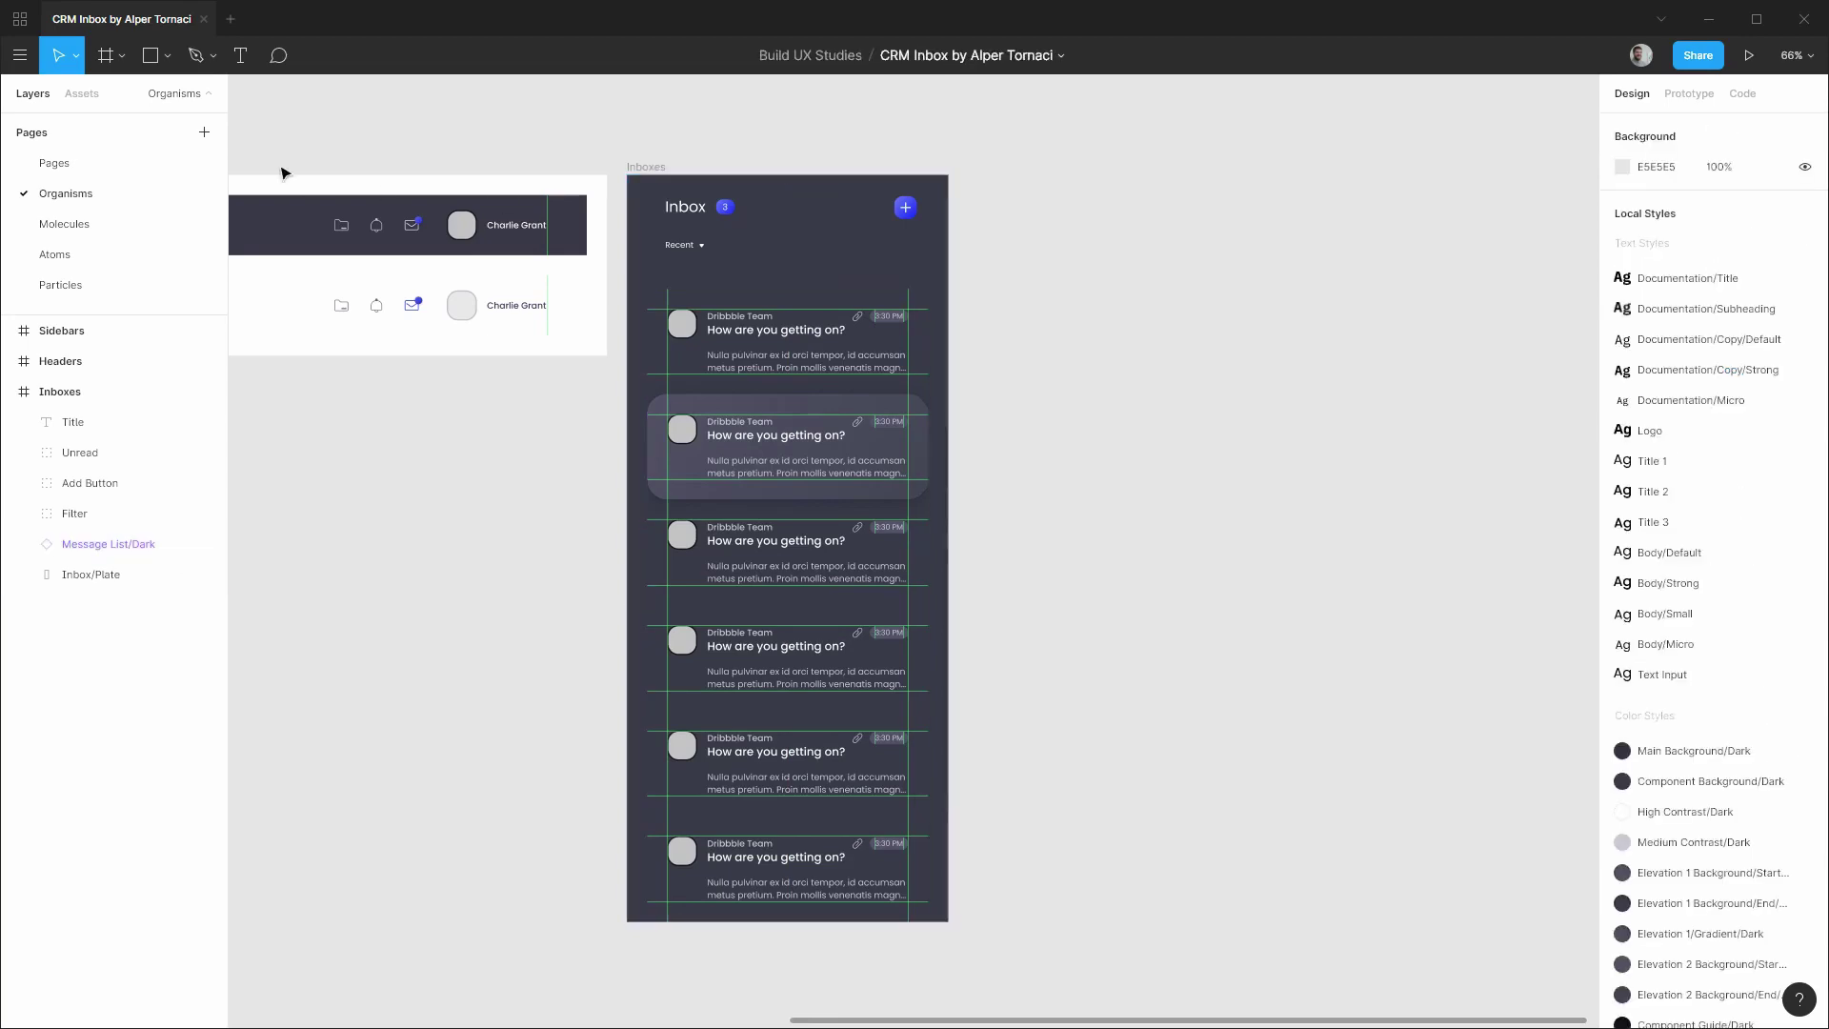
{"action": "scroll", "coordinate": [730, 215], "scroll_direction": "up", "scroll_amount": 1}
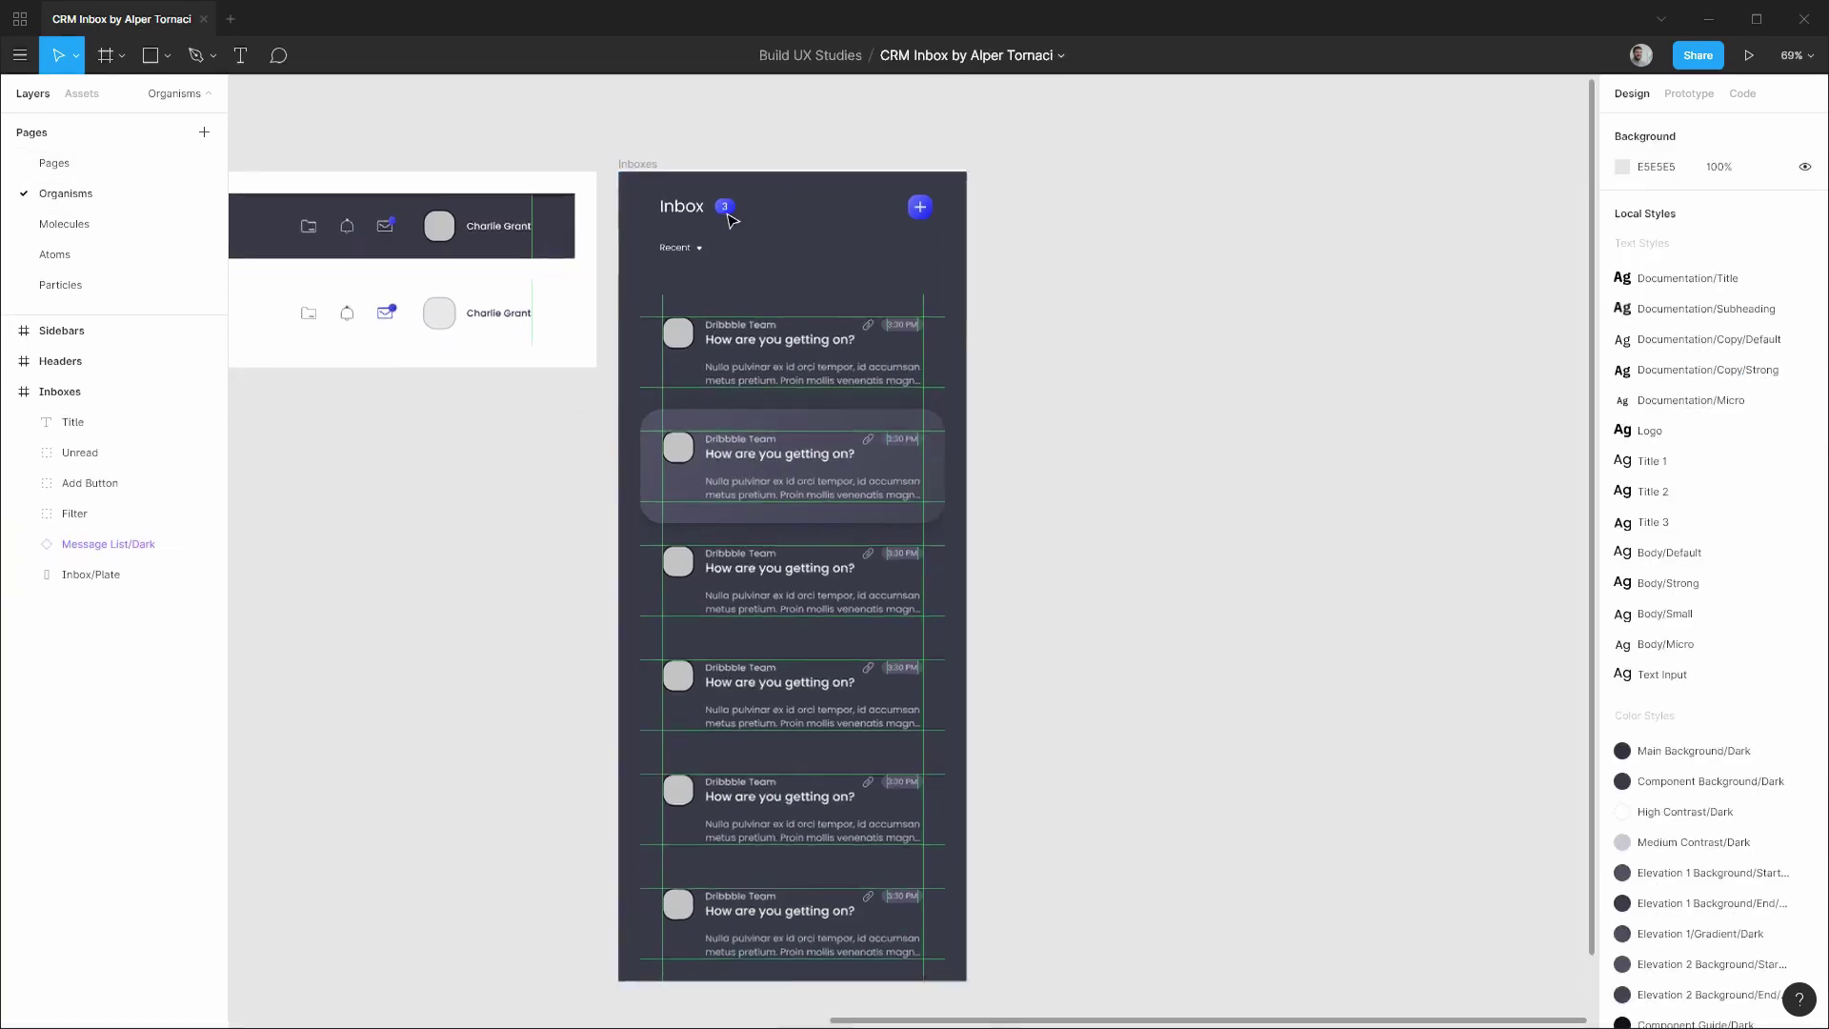
{"action": "scroll", "coordinate": [729, 217], "scroll_direction": "up", "scroll_amount": 5}
{"action": "left_click", "coordinate": [614, 193]}
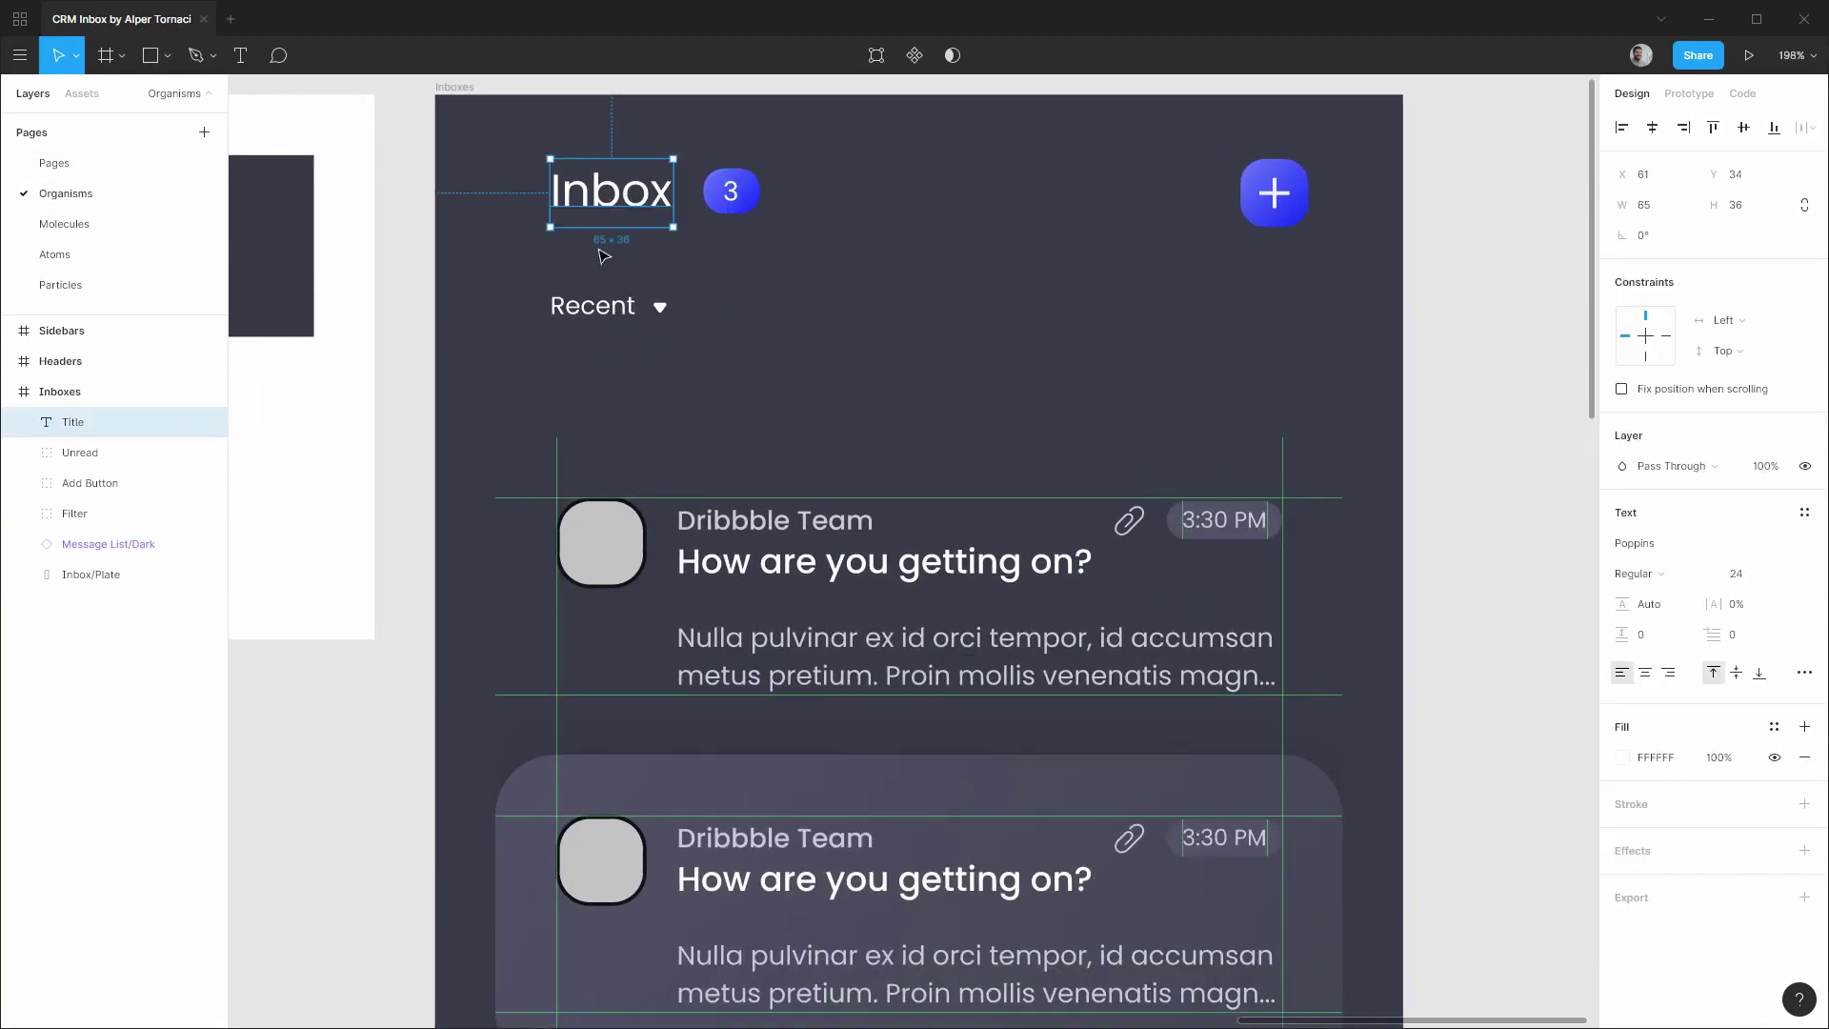
{"action": "key", "text": "ctrl+r"}
{"action": "type", "text": "I"}
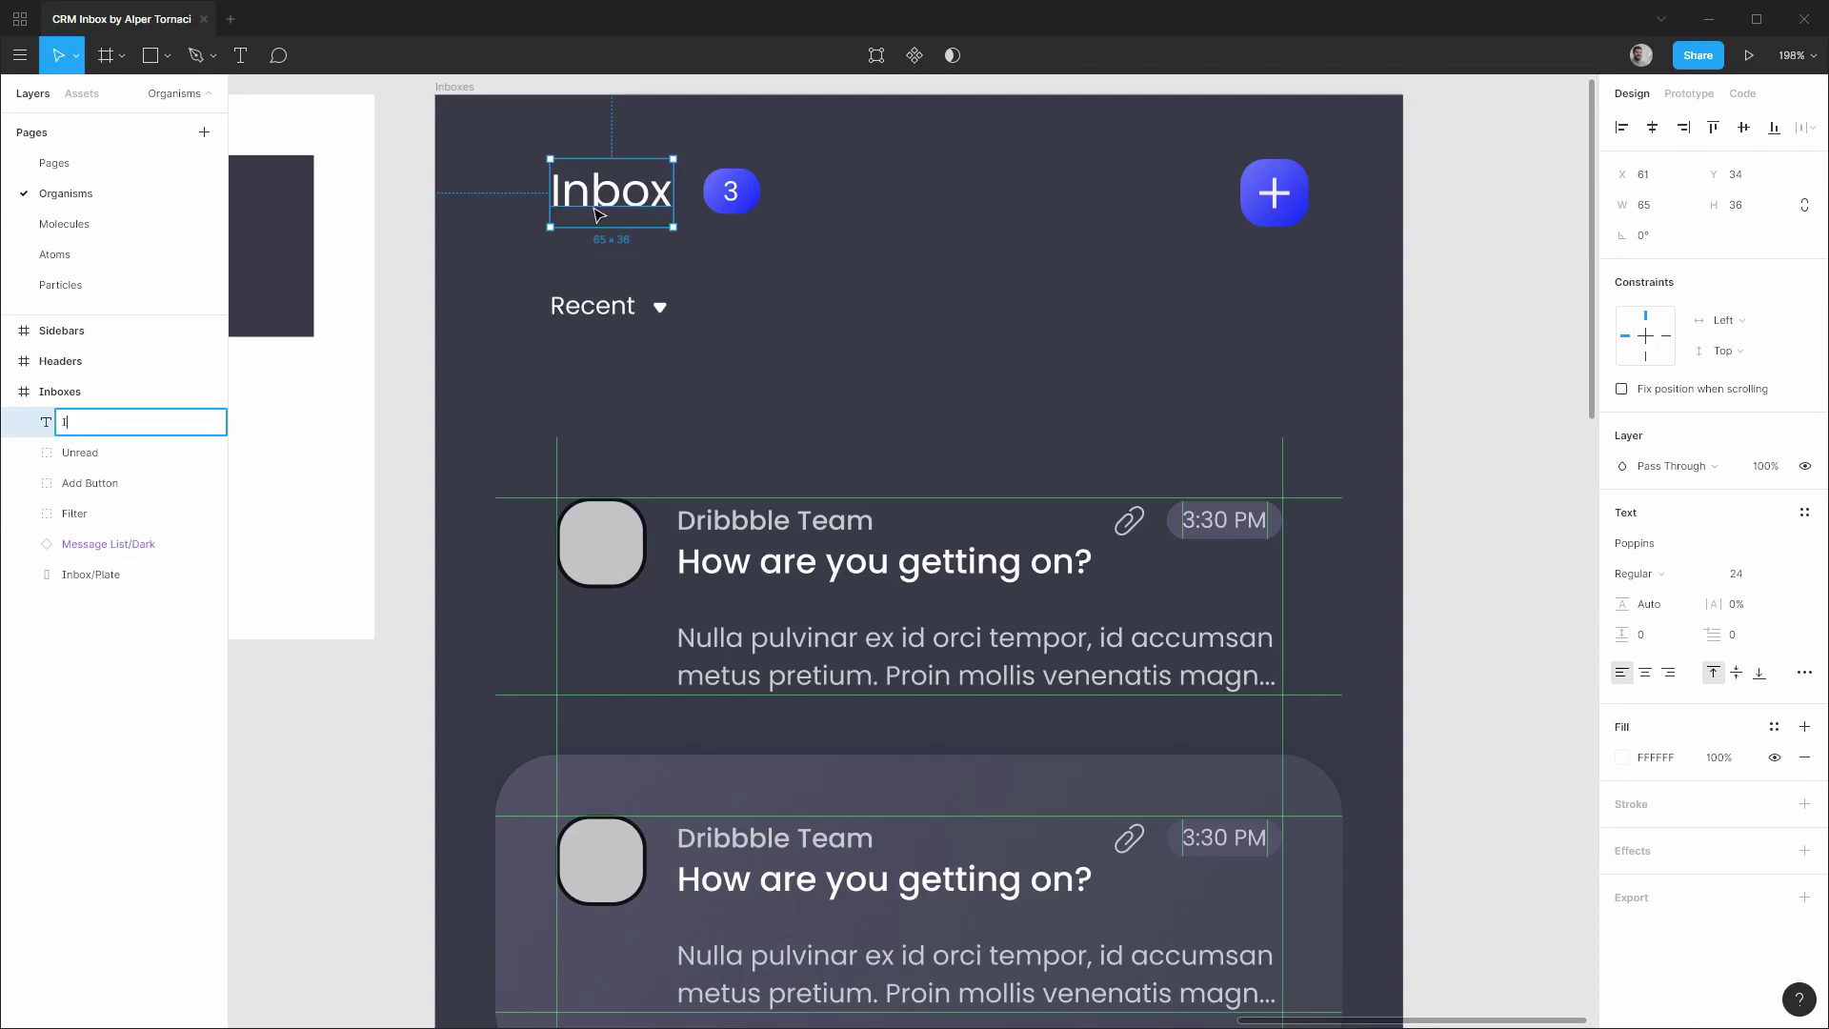
{"action": "key", "text": "Return"}
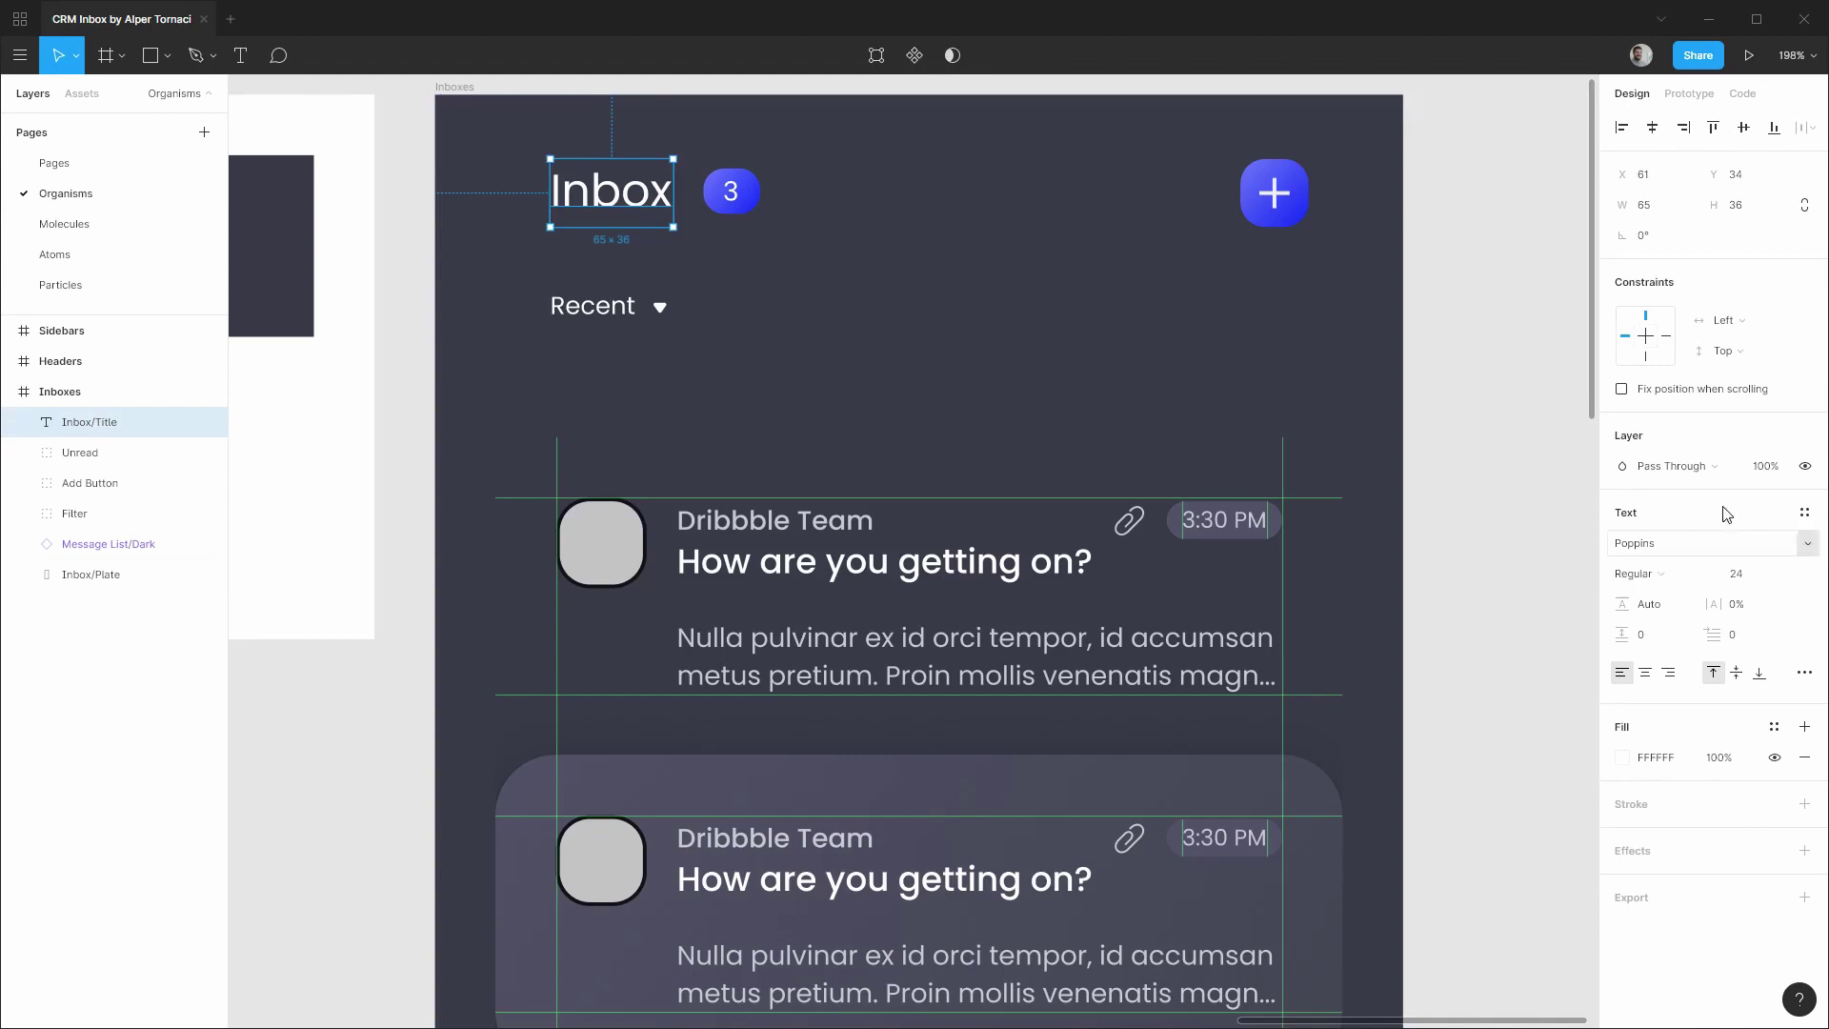
Apply the Title 1 text style and the High Contrast/Dark color style to the Inbox/Title text.
{"action": "left_click", "coordinate": [1804, 513]}
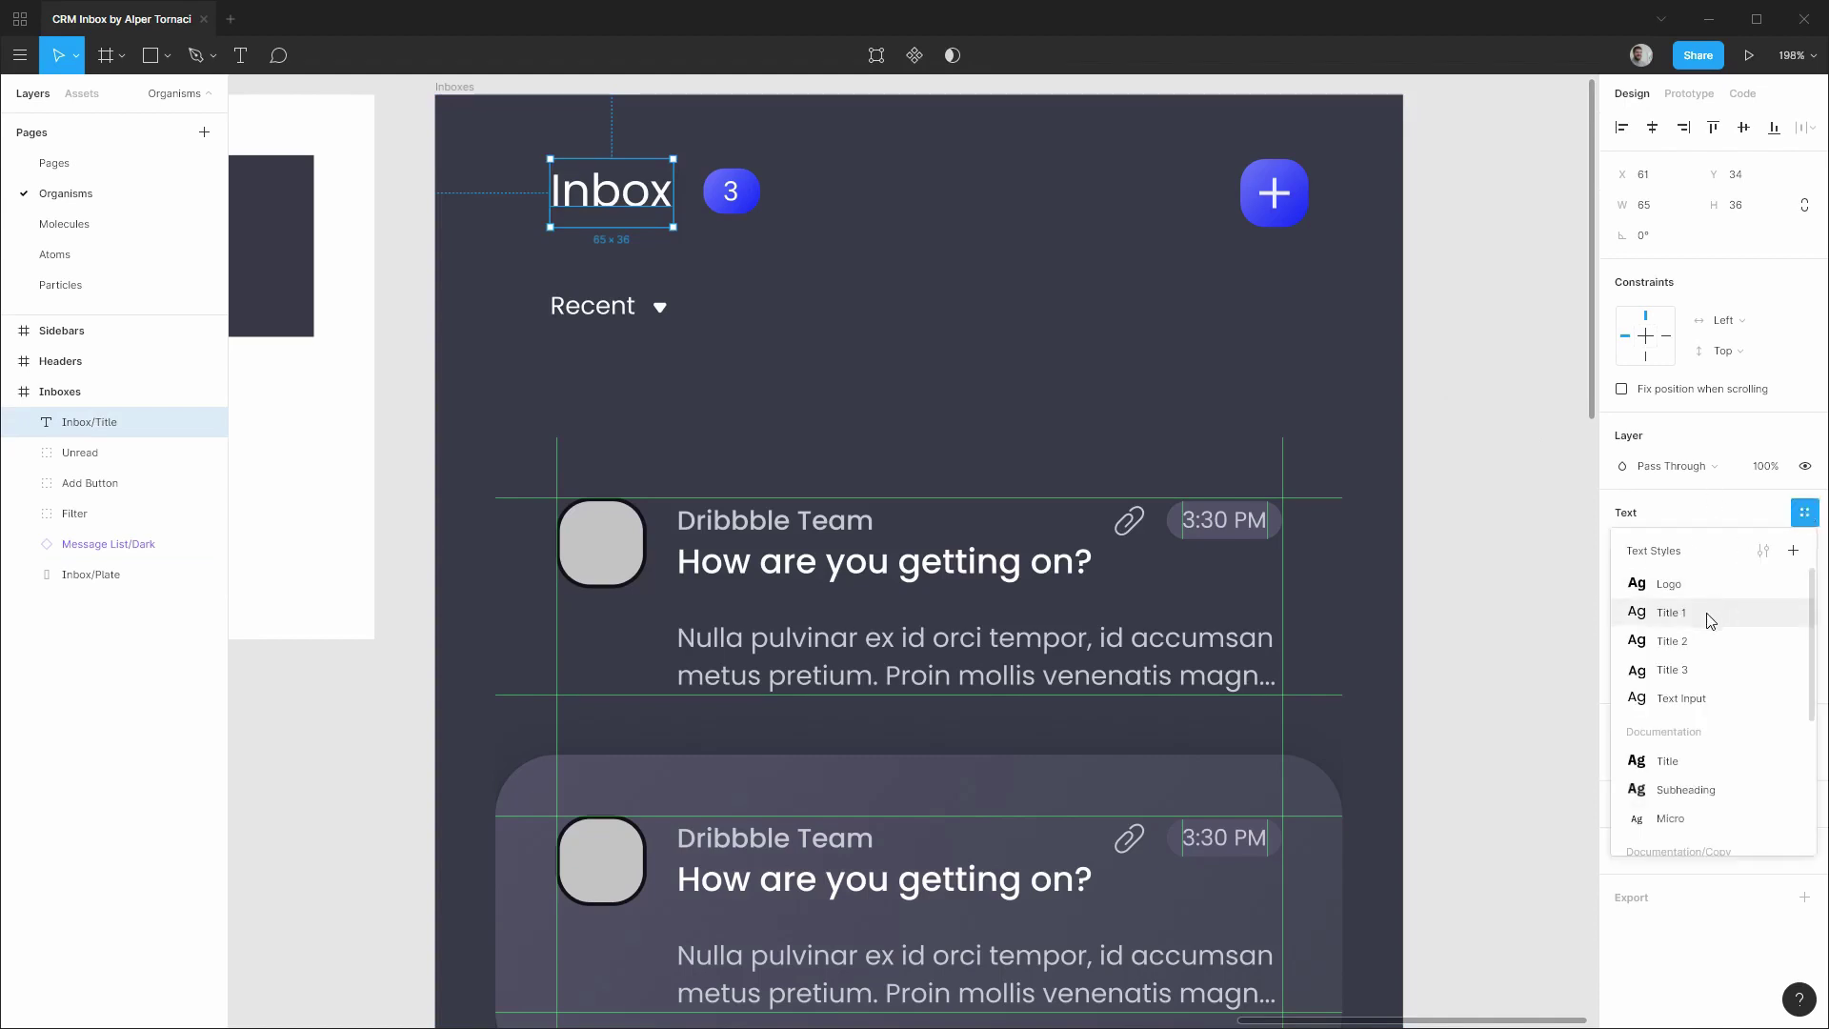
{"action": "left_click", "coordinate": [1675, 613]}
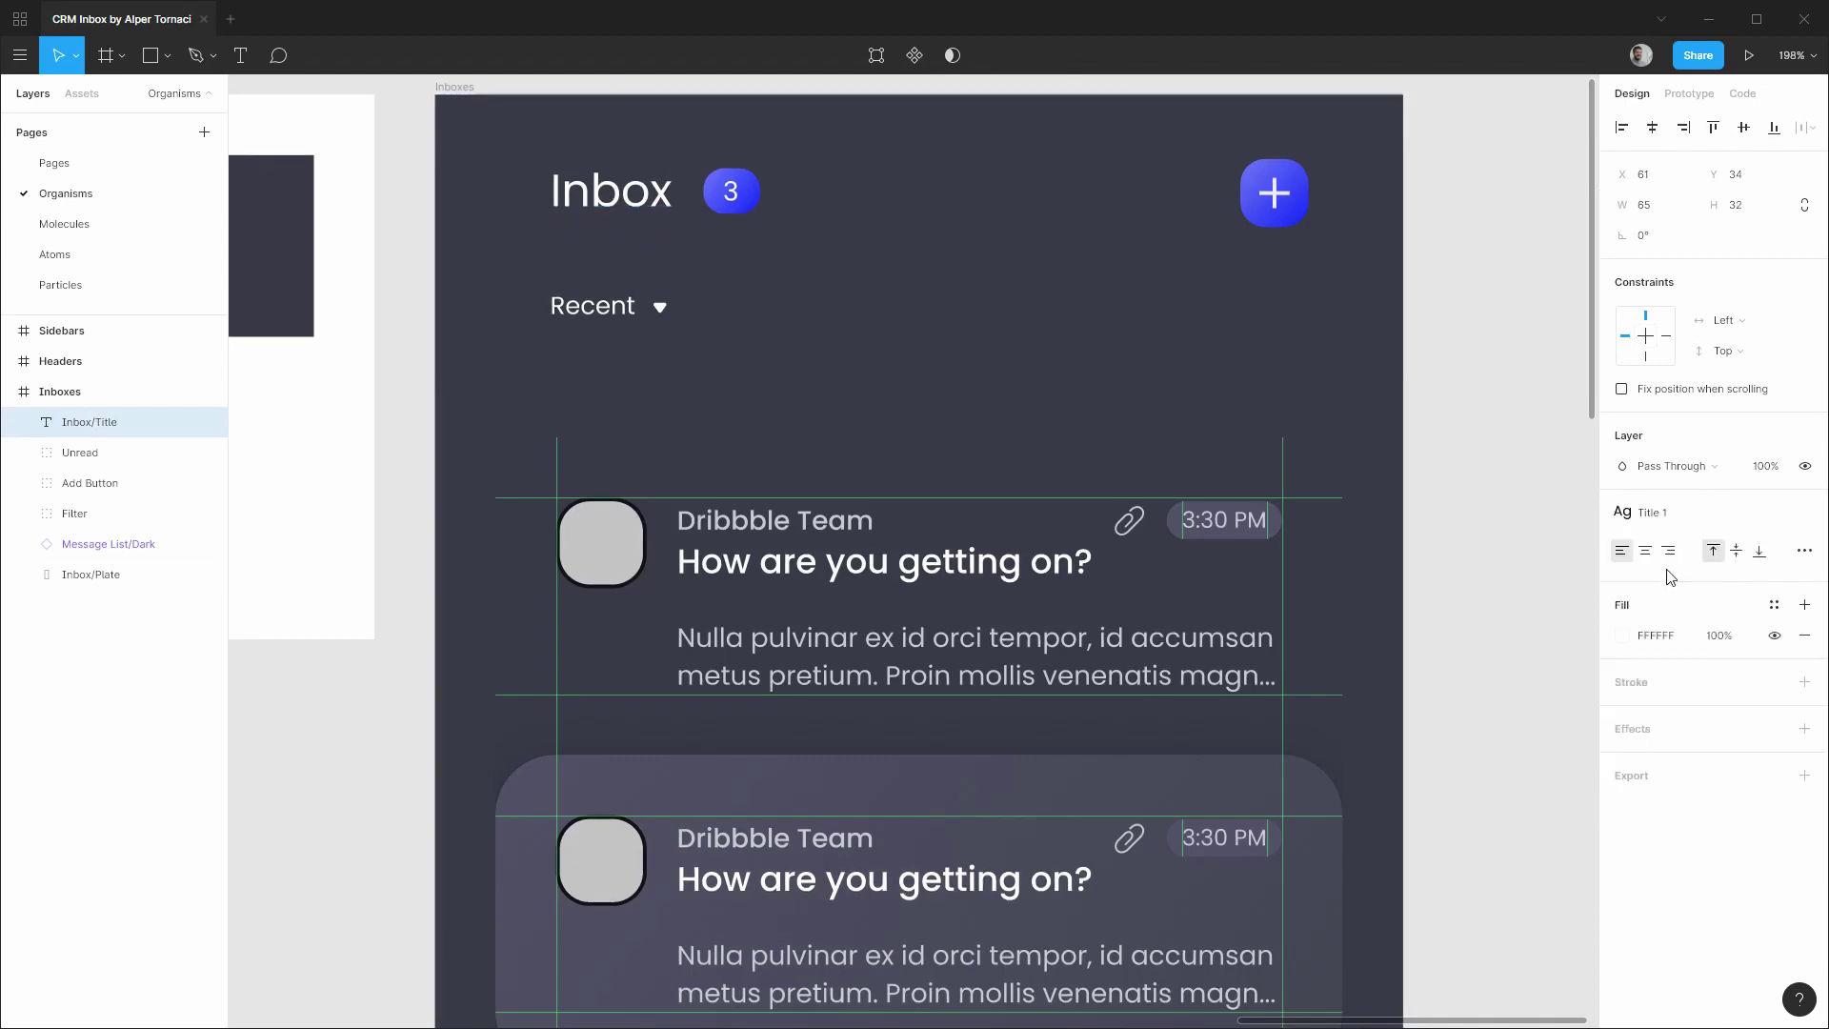
{"action": "left_click", "coordinate": [1774, 605]}
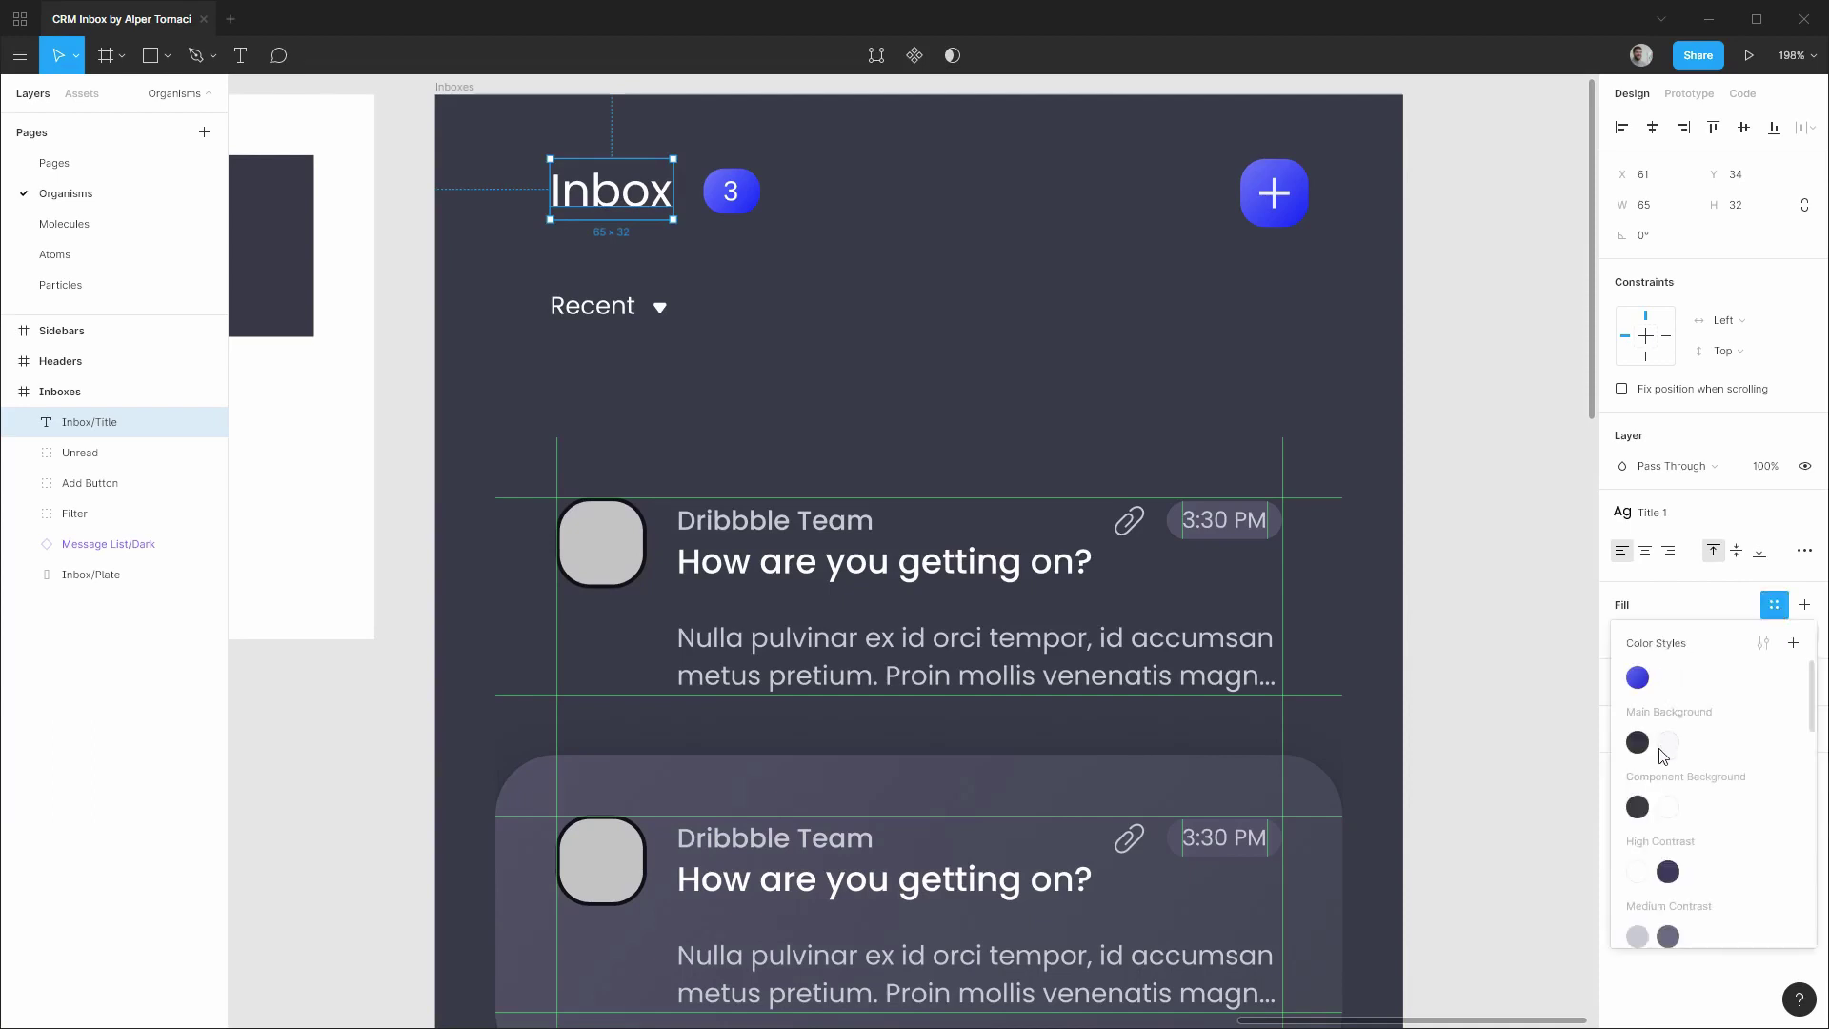
{"action": "left_click", "coordinate": [1640, 872]}
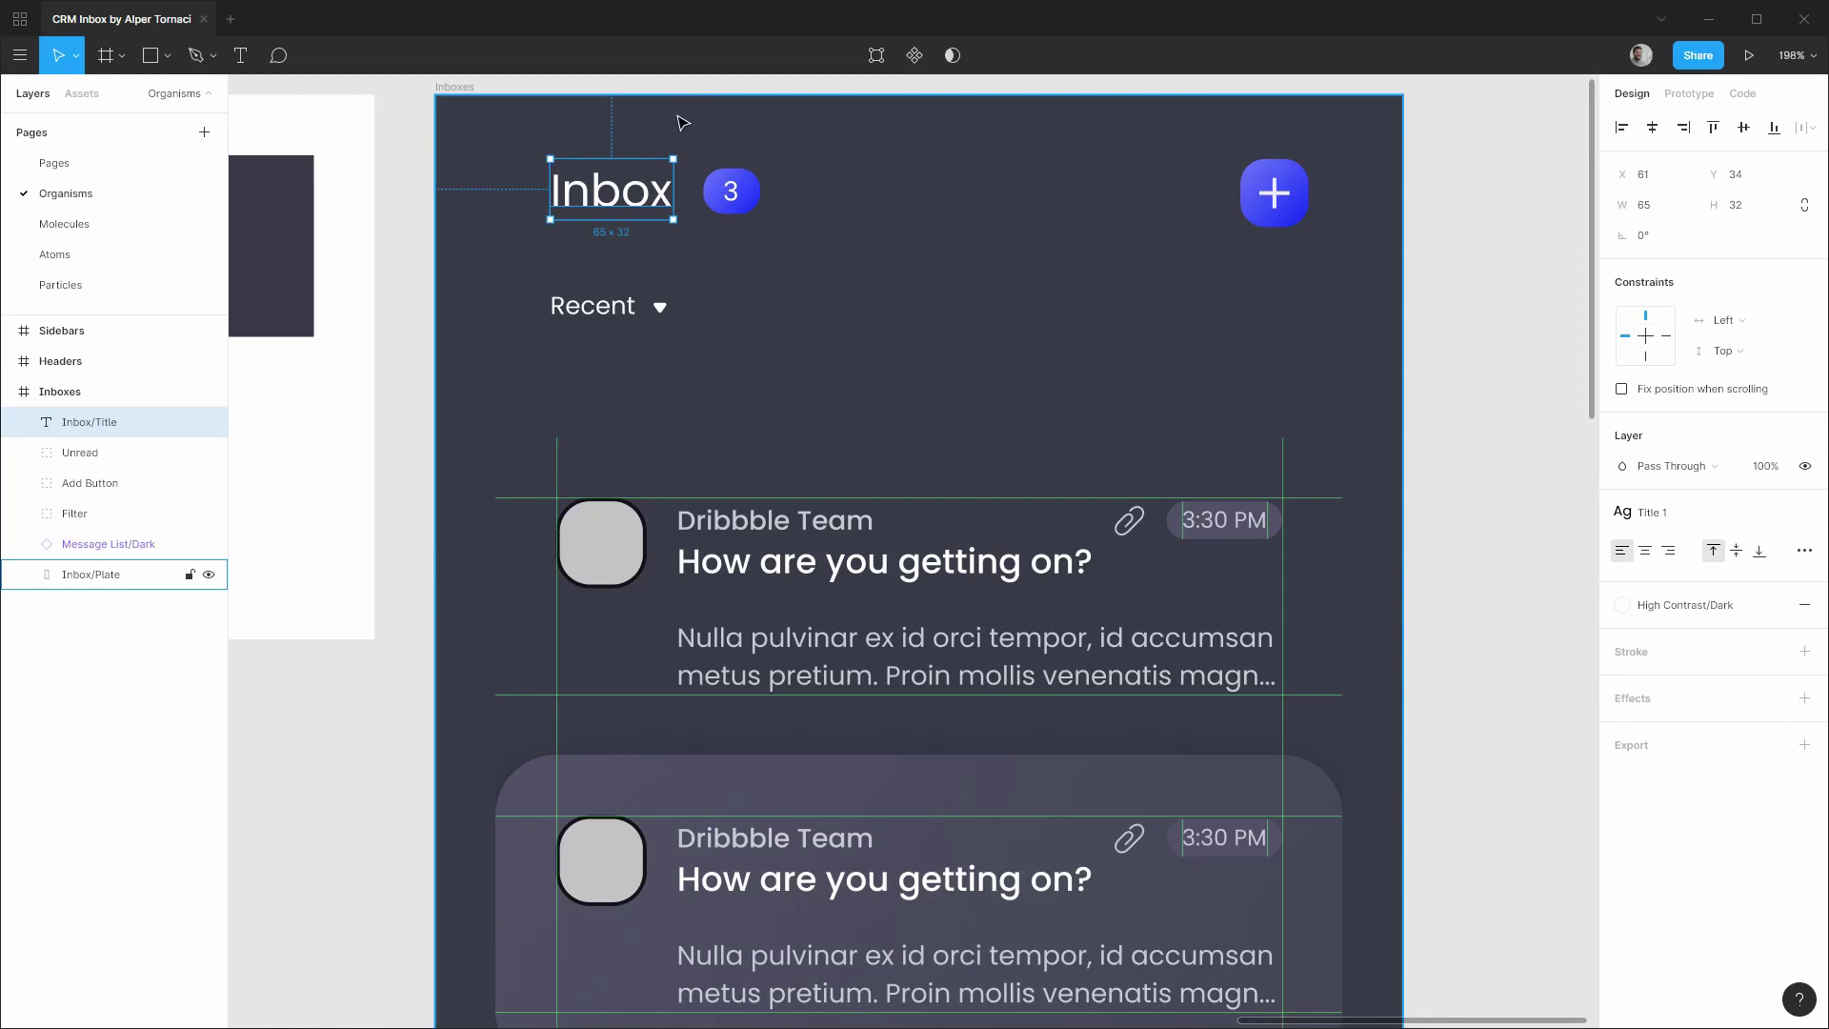
Shift the Inbox/Title text 3 px right to X 64 and check its distances to the frame edges.
{"action": "key", "text": "Right"}
{"action": "key", "text": "Right"}
{"action": "key", "text": "Right"}
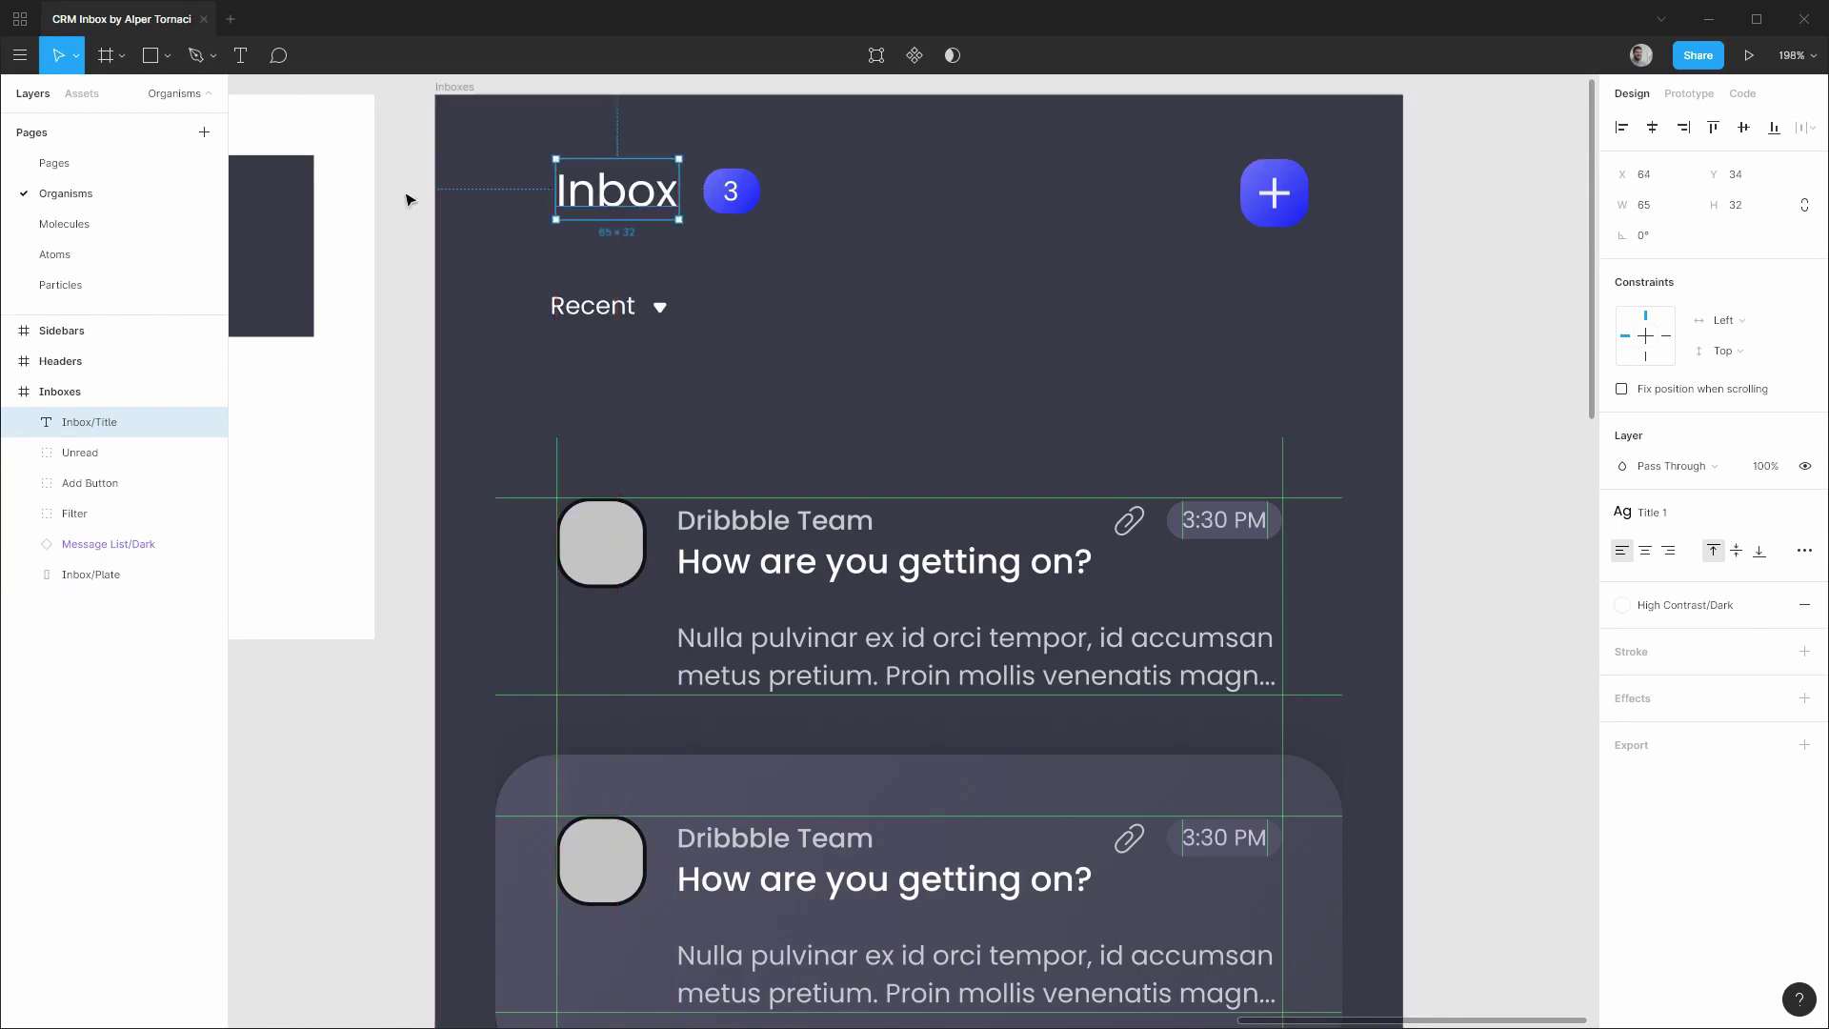
{"action": "key", "text": "alt"}
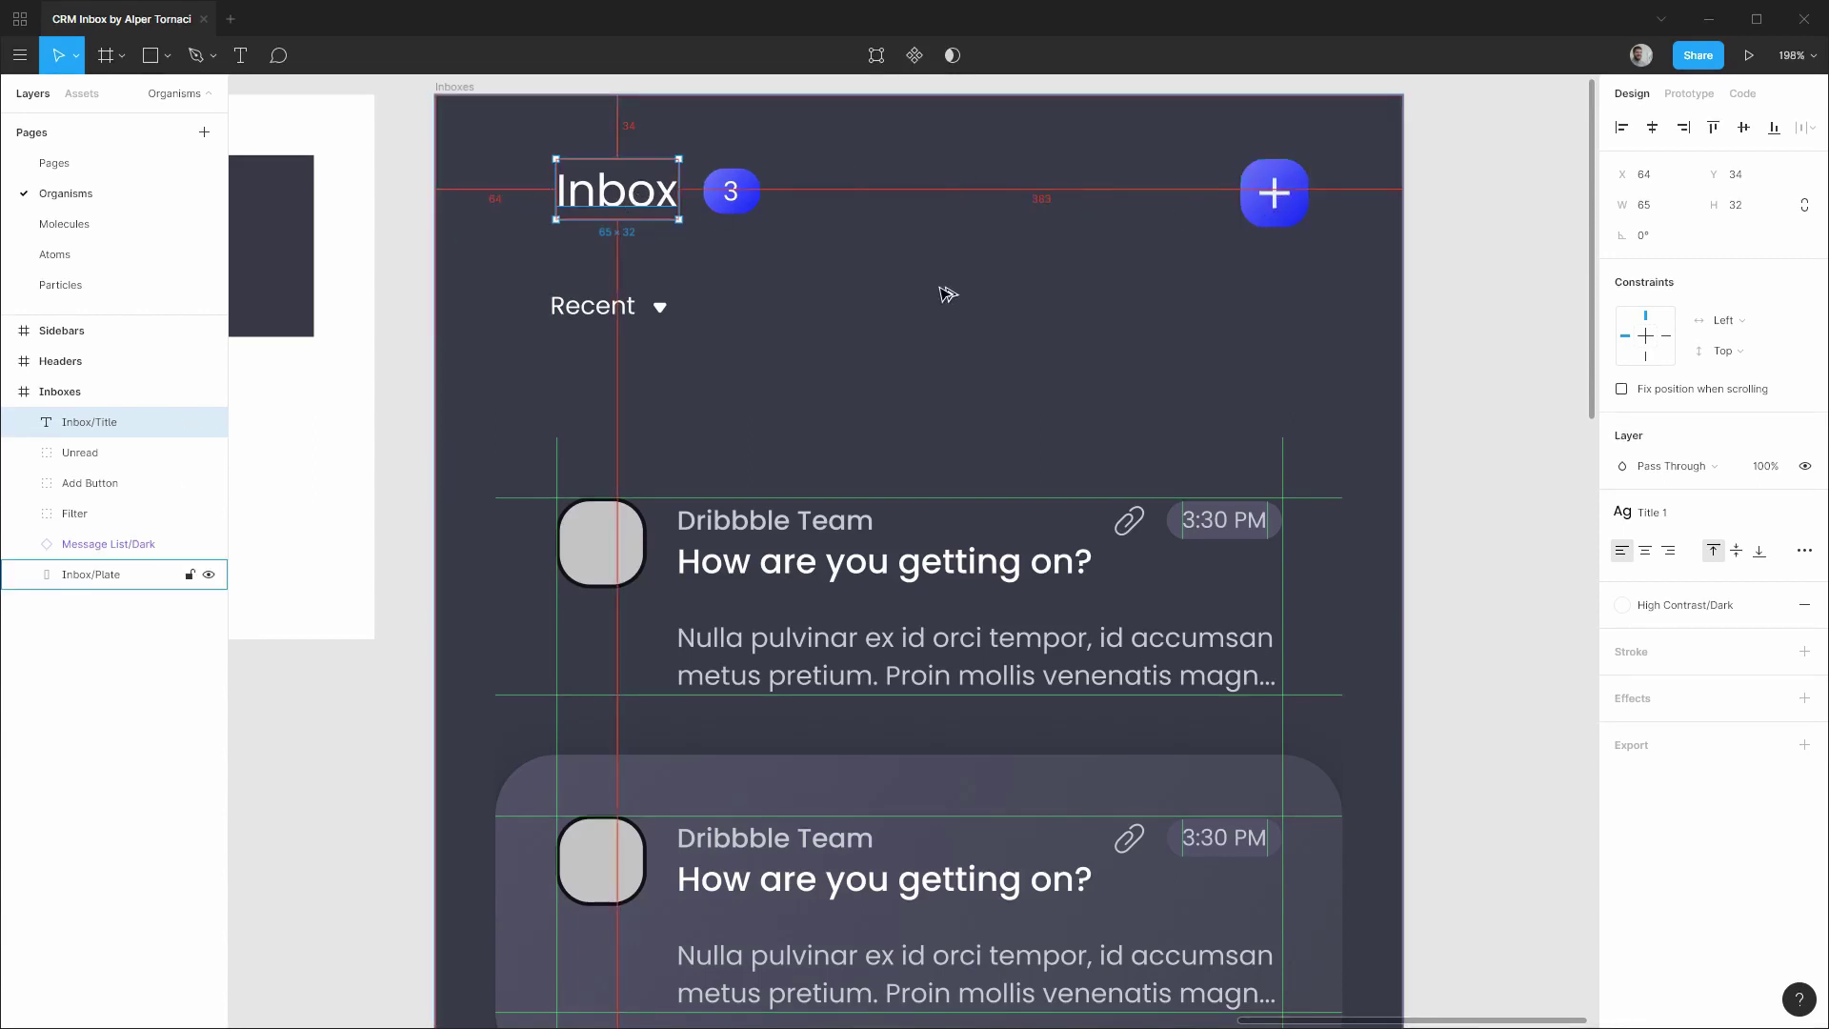
{"action": "left_click", "coordinate": [1434, 327]}
Copy the Unread counter group to the Atoms page and place it beside the Timestamps/Light frame.
{"action": "left_click", "coordinate": [748, 205]}
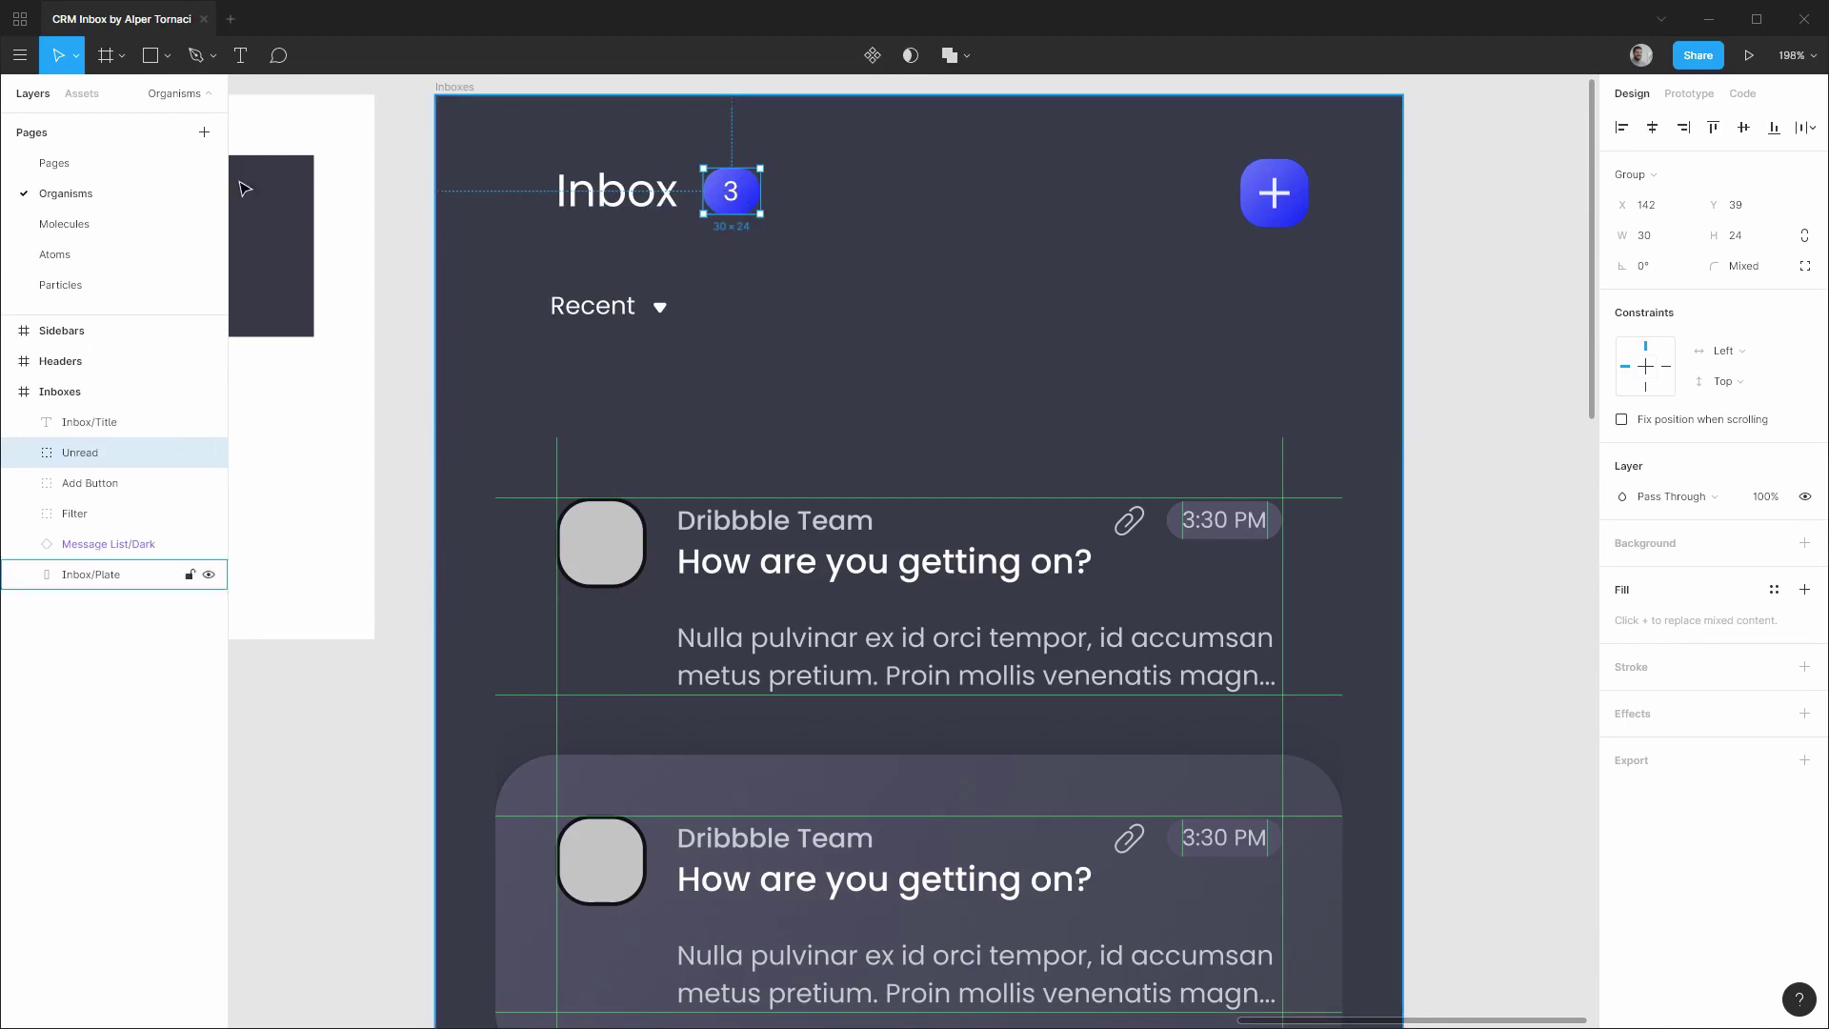
{"action": "left_click", "coordinate": [124, 260]}
{"action": "scroll", "coordinate": [1149, 352], "scroll_direction": "right", "scroll_amount": 10}
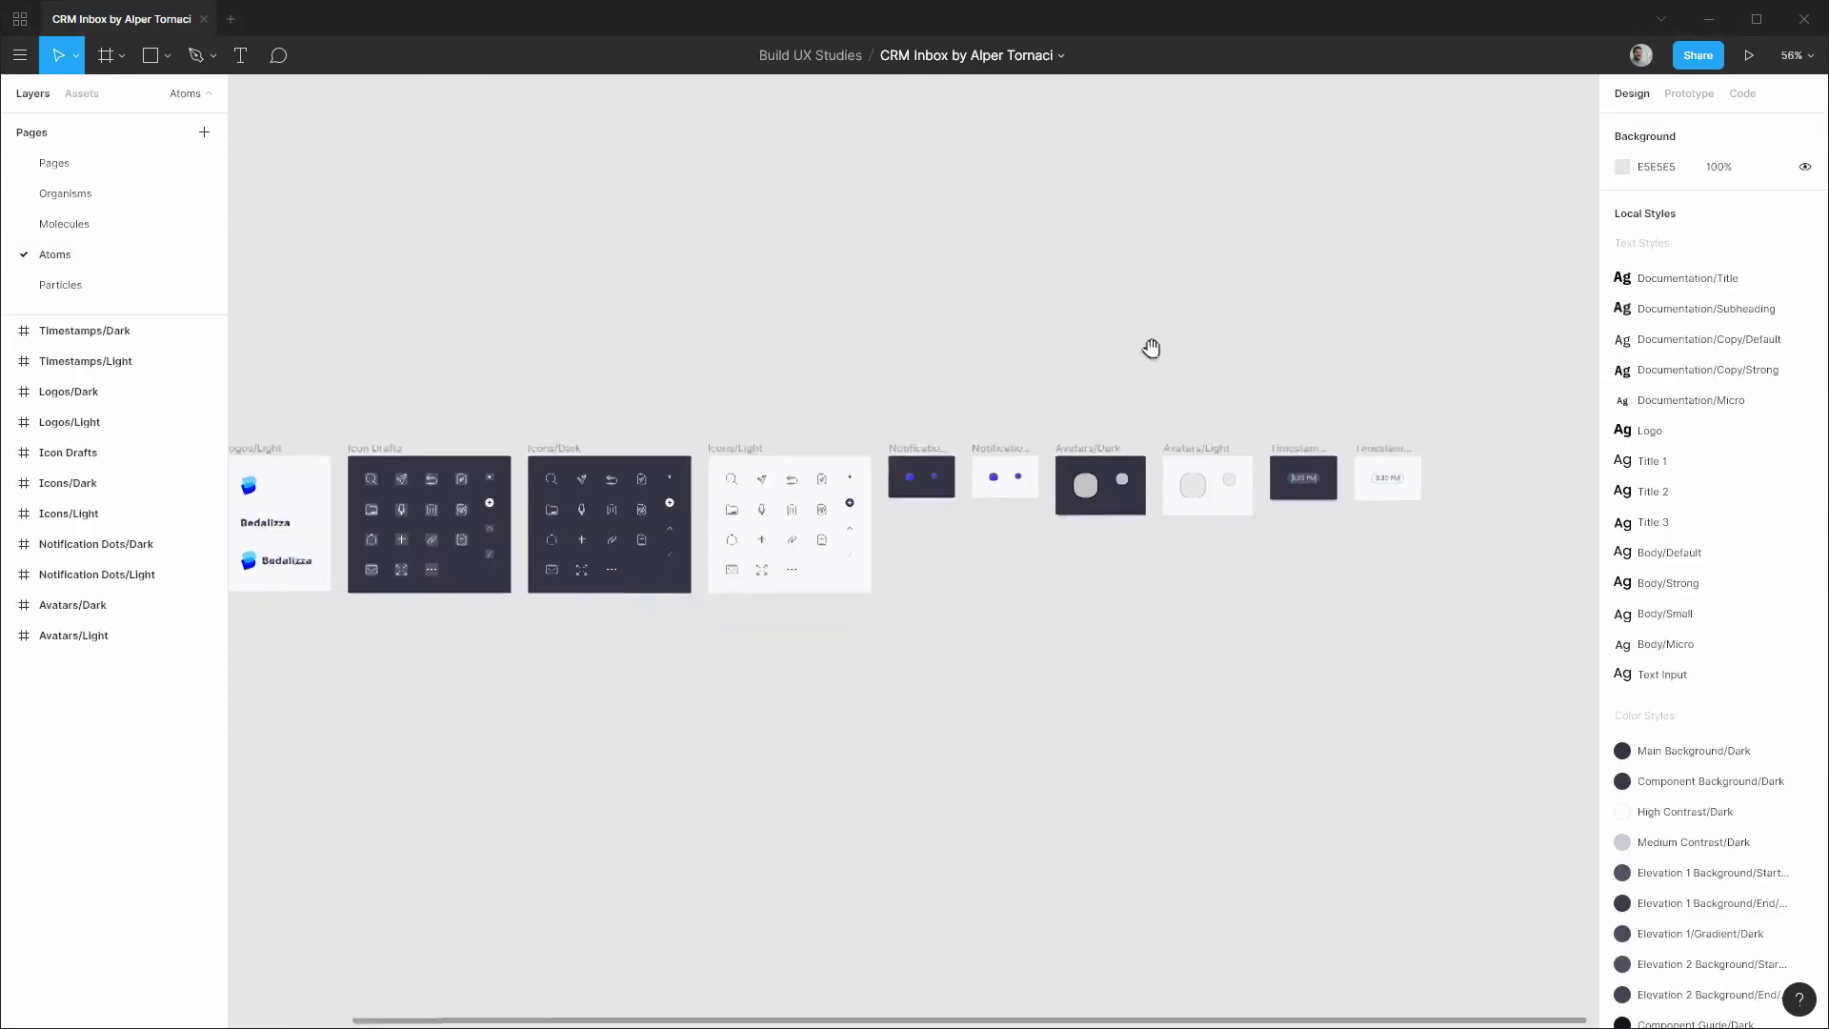
{"action": "scroll", "coordinate": [902, 433], "scroll_direction": "up", "scroll_amount": 5}
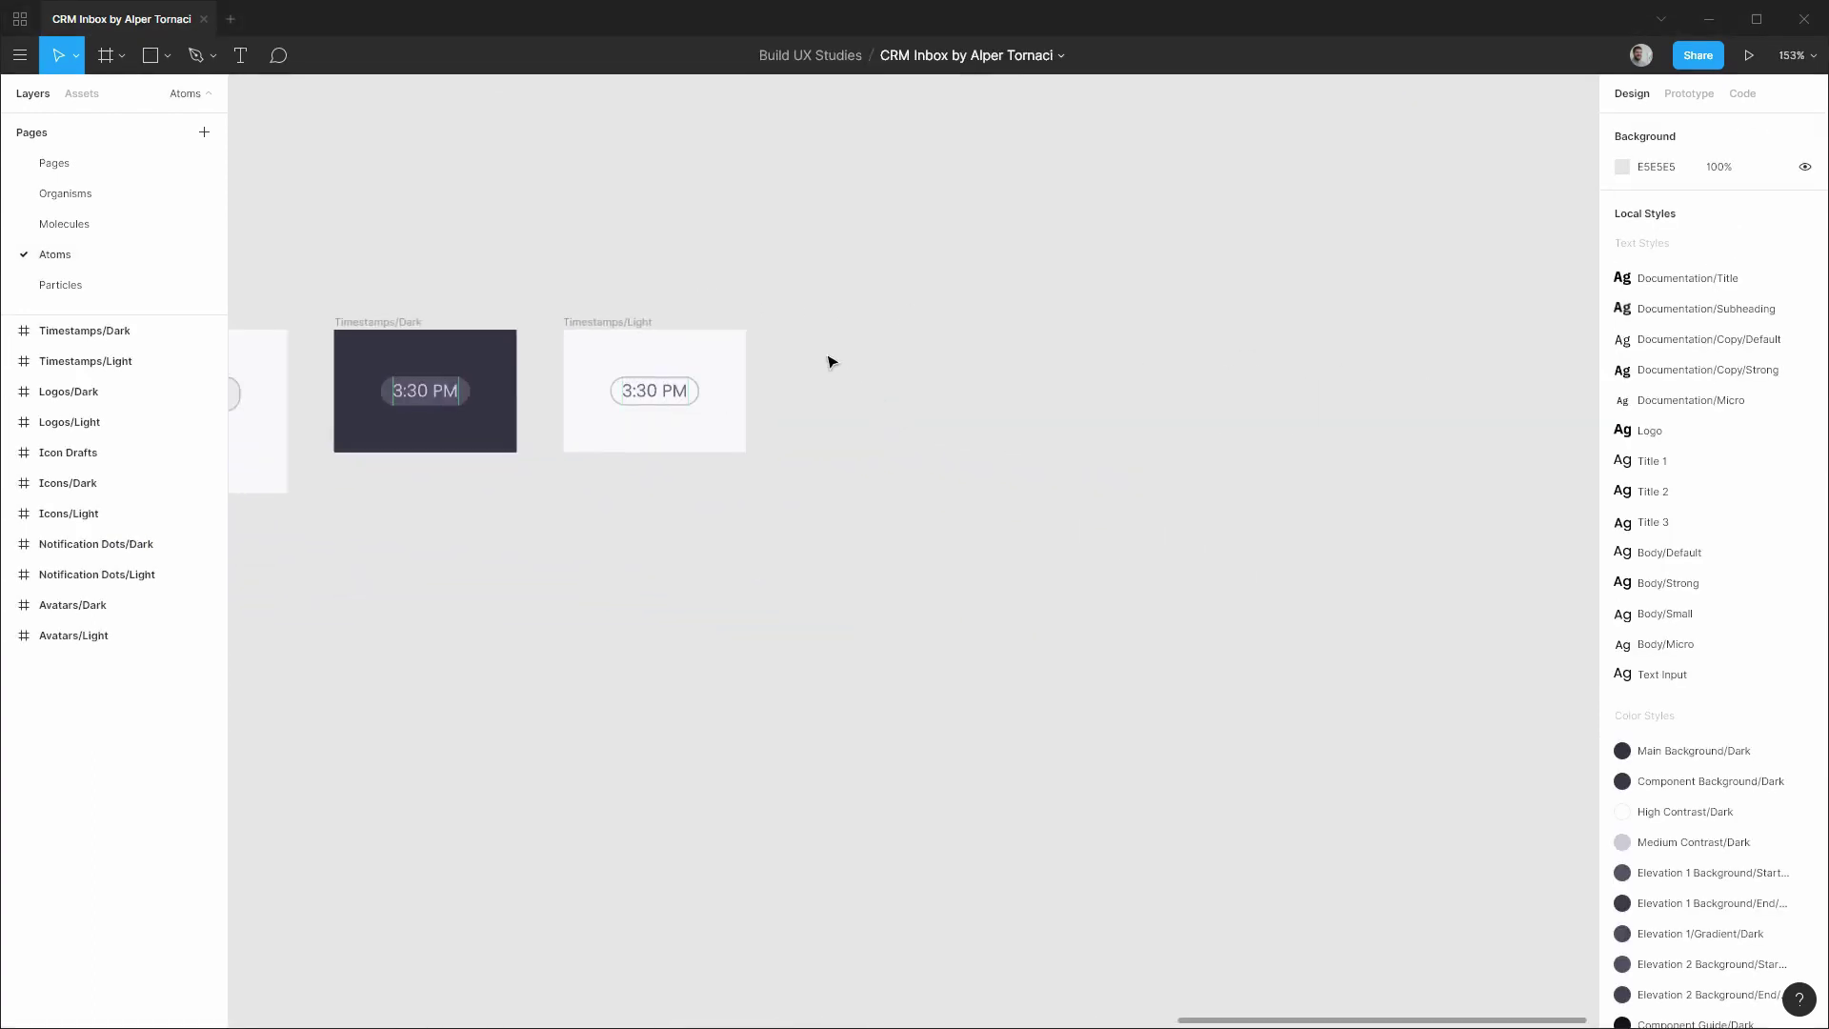
{"action": "key", "text": "ctrl+v"}
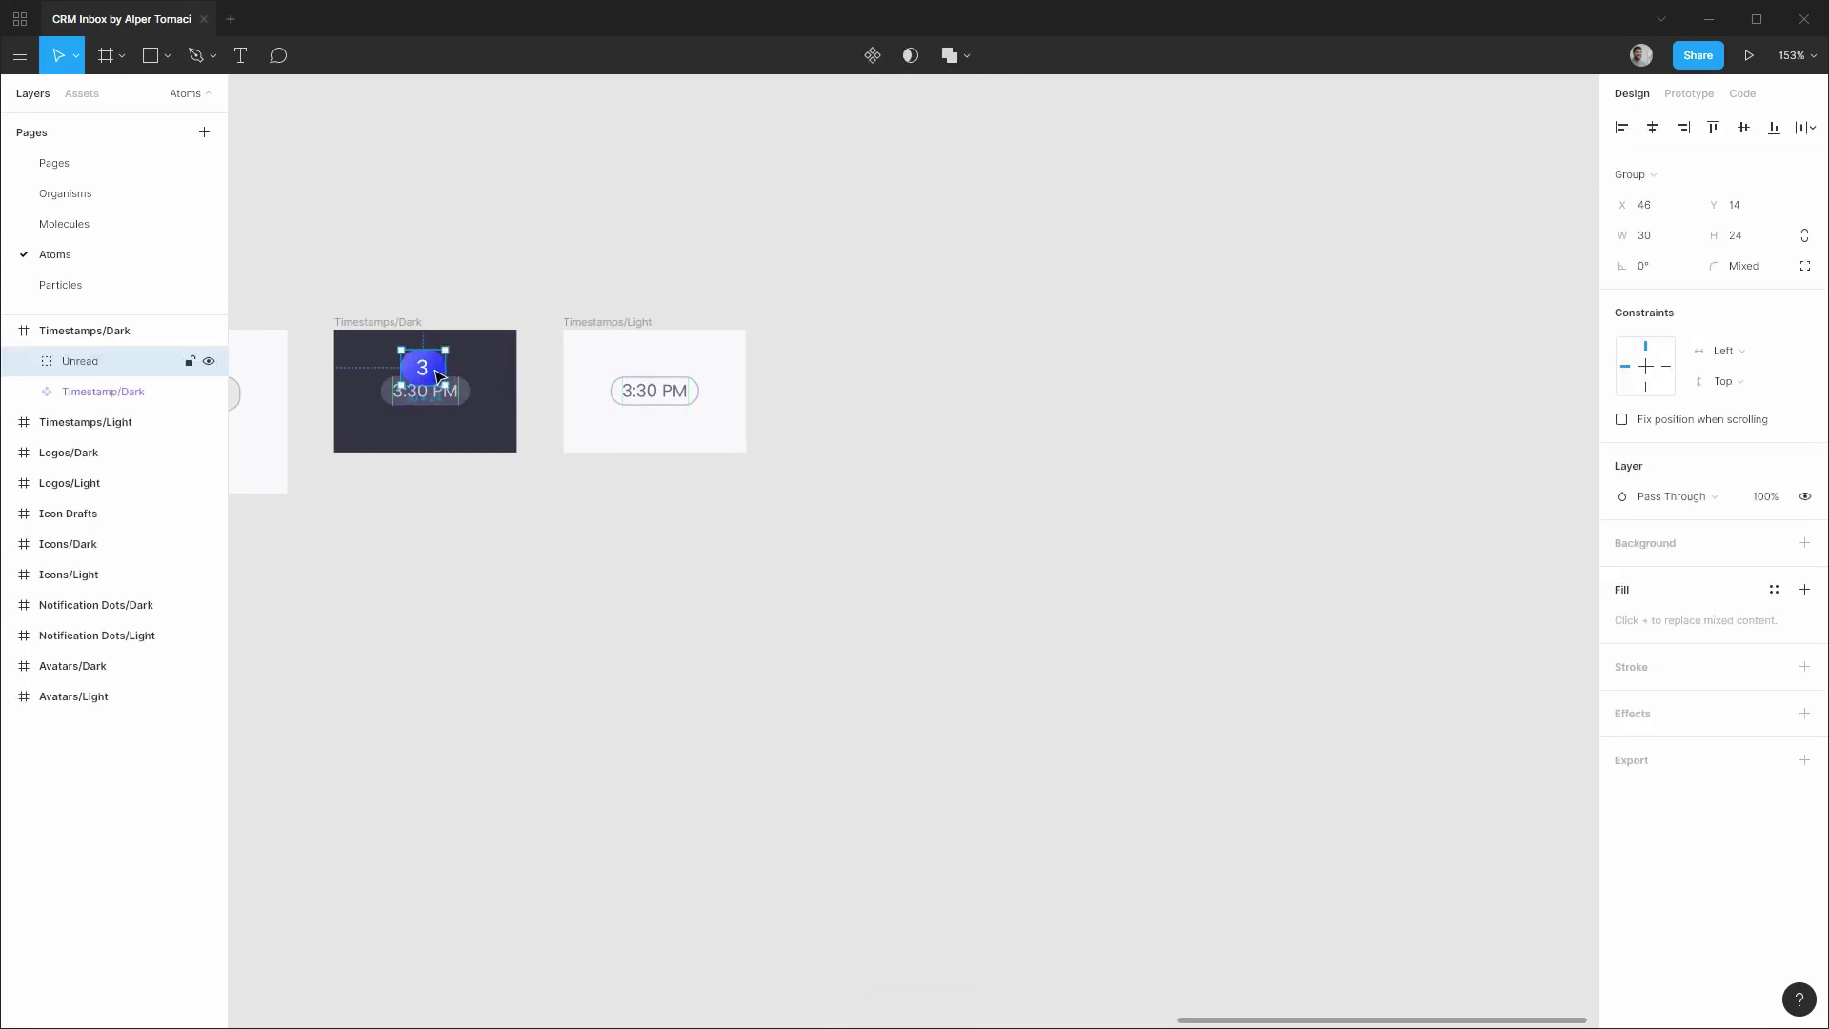
{"action": "left_click_drag", "start_coordinate": [431, 372], "coordinate": [862, 377]}
Draw a frame of about 121 × 84 around the Unread group and rename it Counters.
{"action": "key", "text": "f"}
{"action": "left_click_drag", "start_coordinate": [768, 321], "coordinate": [946, 442]}
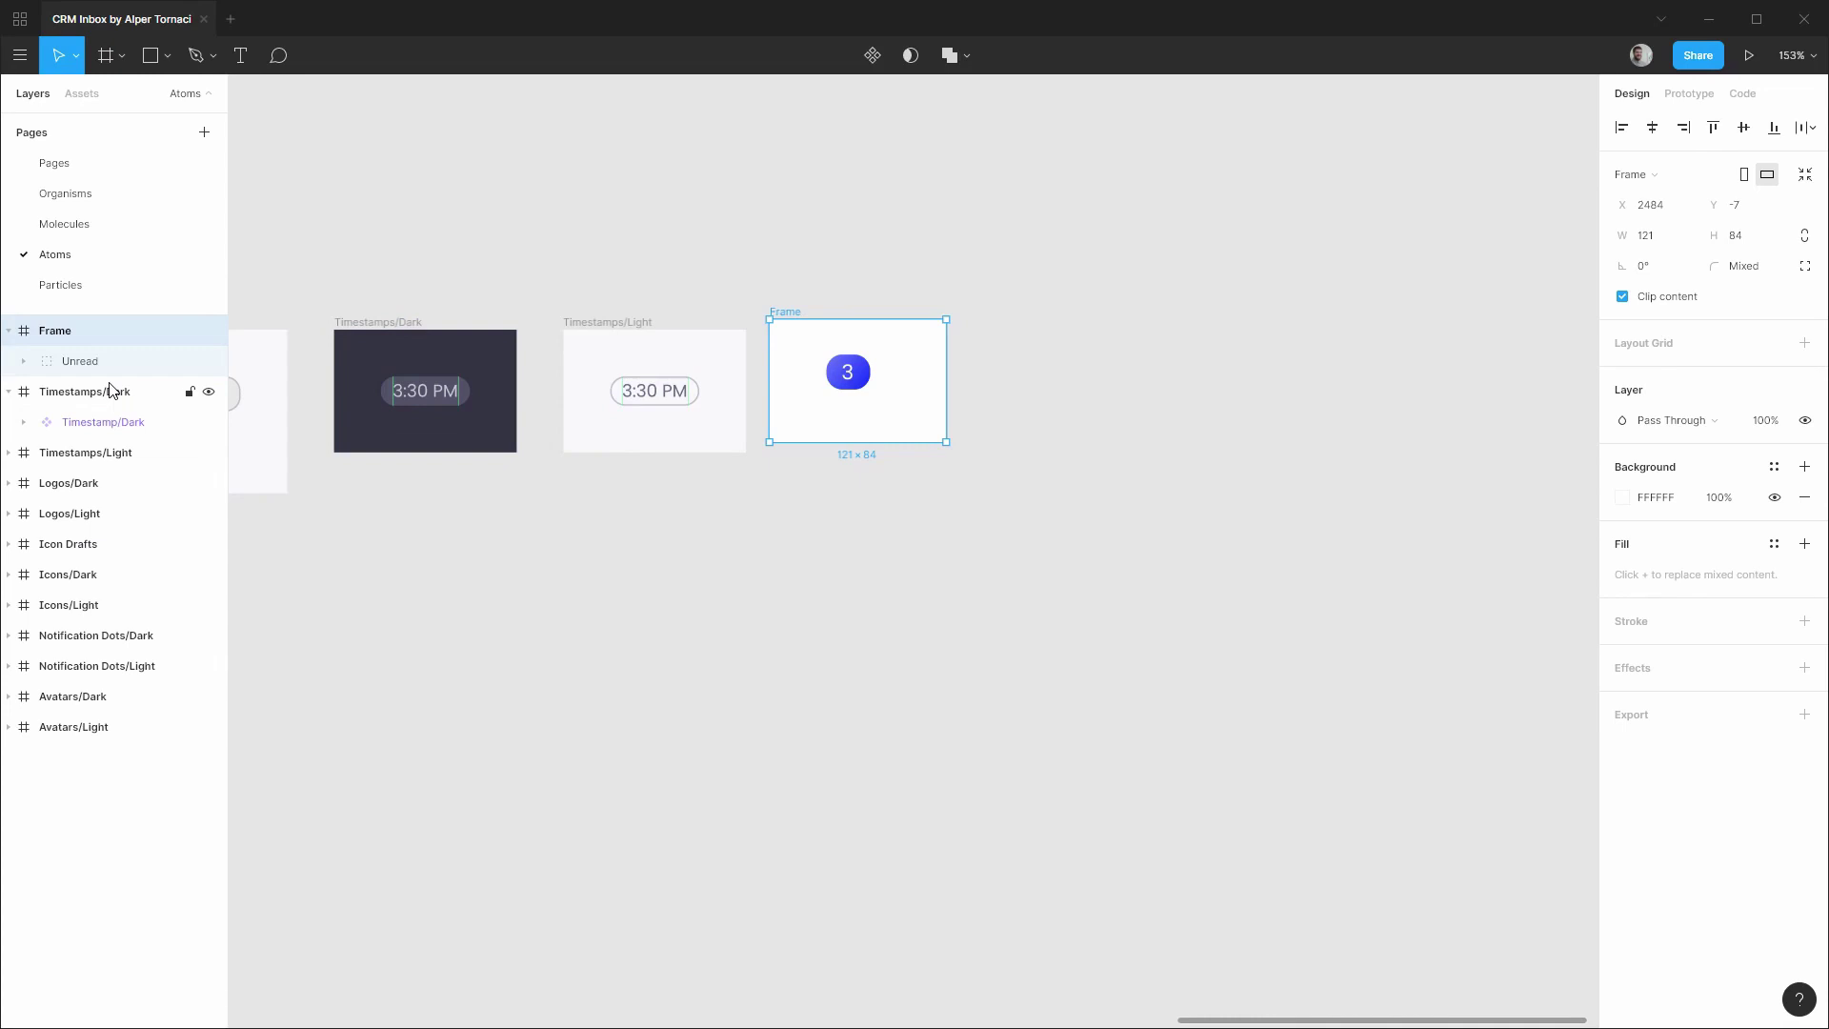
{"action": "key", "text": "ctrl+r"}
{"action": "type", "text": "C"}
{"action": "key", "text": "Return"}
Set the Counters frame's background to the Main Background/Dark color style.
{"action": "scroll", "coordinate": [848, 379], "scroll_direction": "up", "scroll_amount": 3}
{"action": "scroll", "coordinate": [854, 381], "scroll_direction": "up", "scroll_amount": 4}
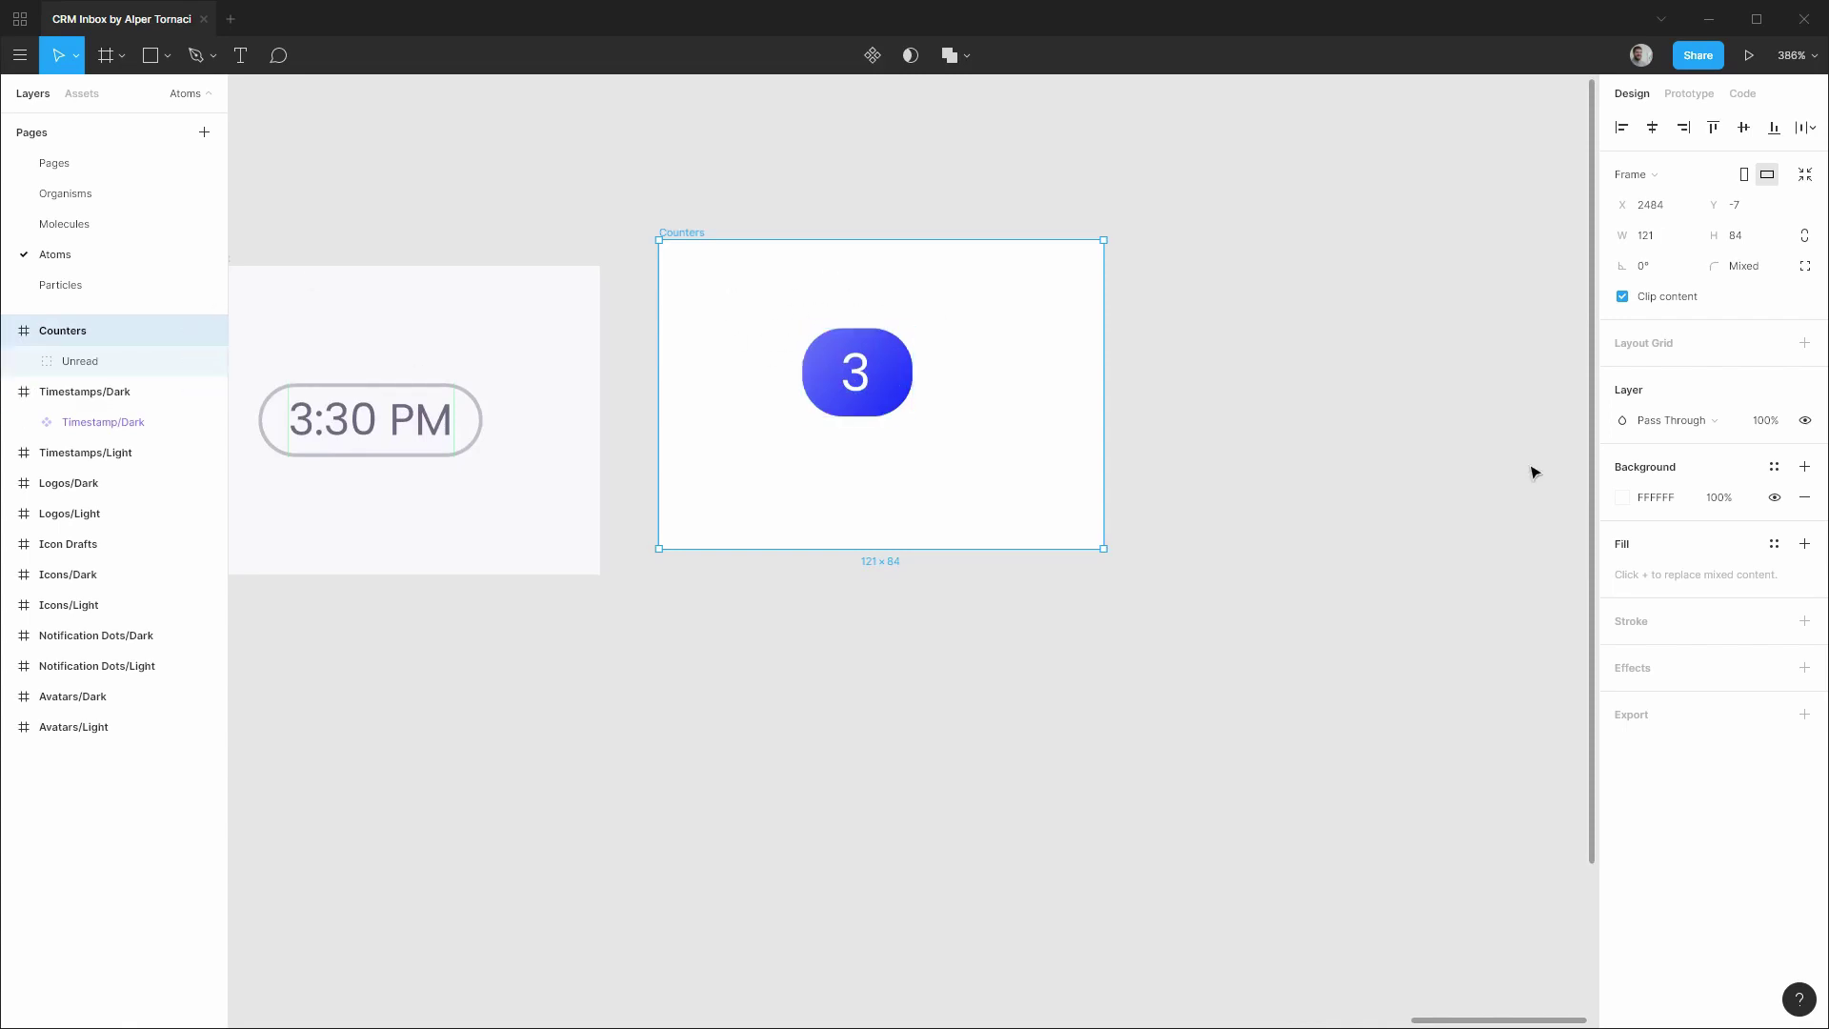
{"action": "left_click", "coordinate": [1774, 466]}
{"action": "left_click", "coordinate": [1638, 604]}
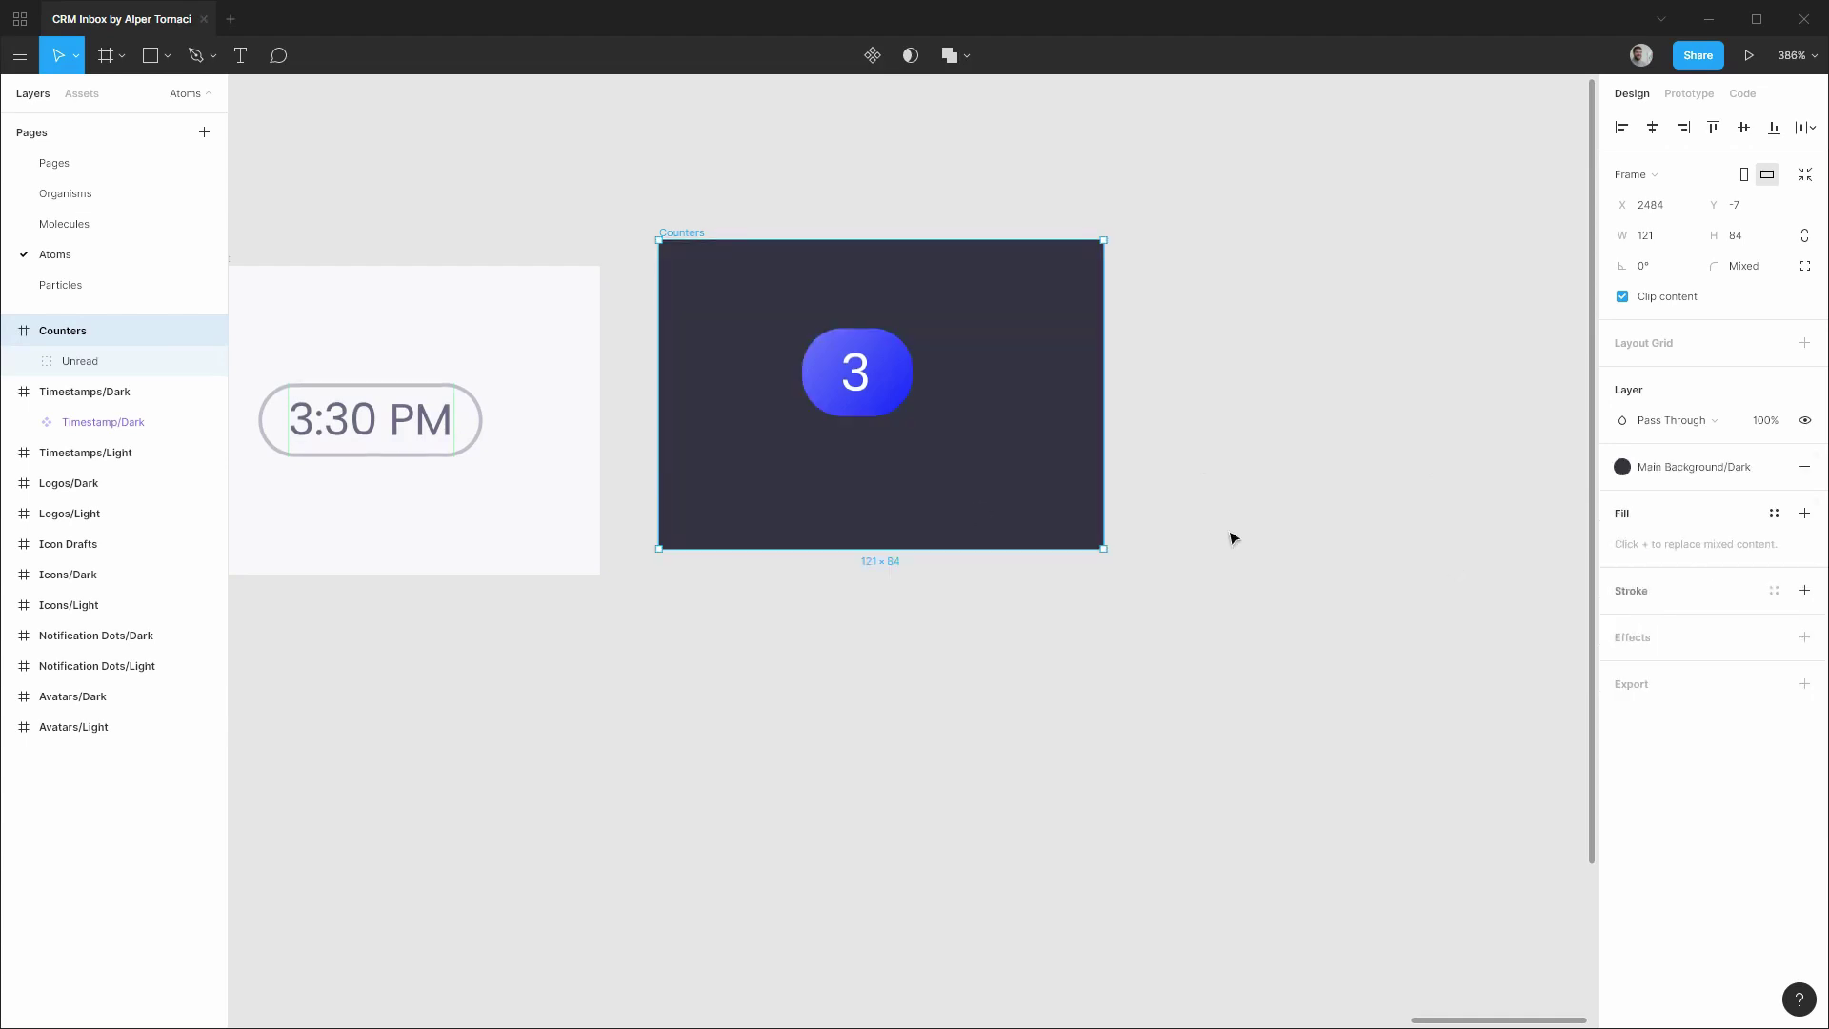
Give the Unread/Number text the Body/Small text style, middle vertical alignment and the High Contrast/Dark fill style.
{"action": "left_click", "coordinate": [99, 367]}
{"action": "left_click", "coordinate": [25, 362]}
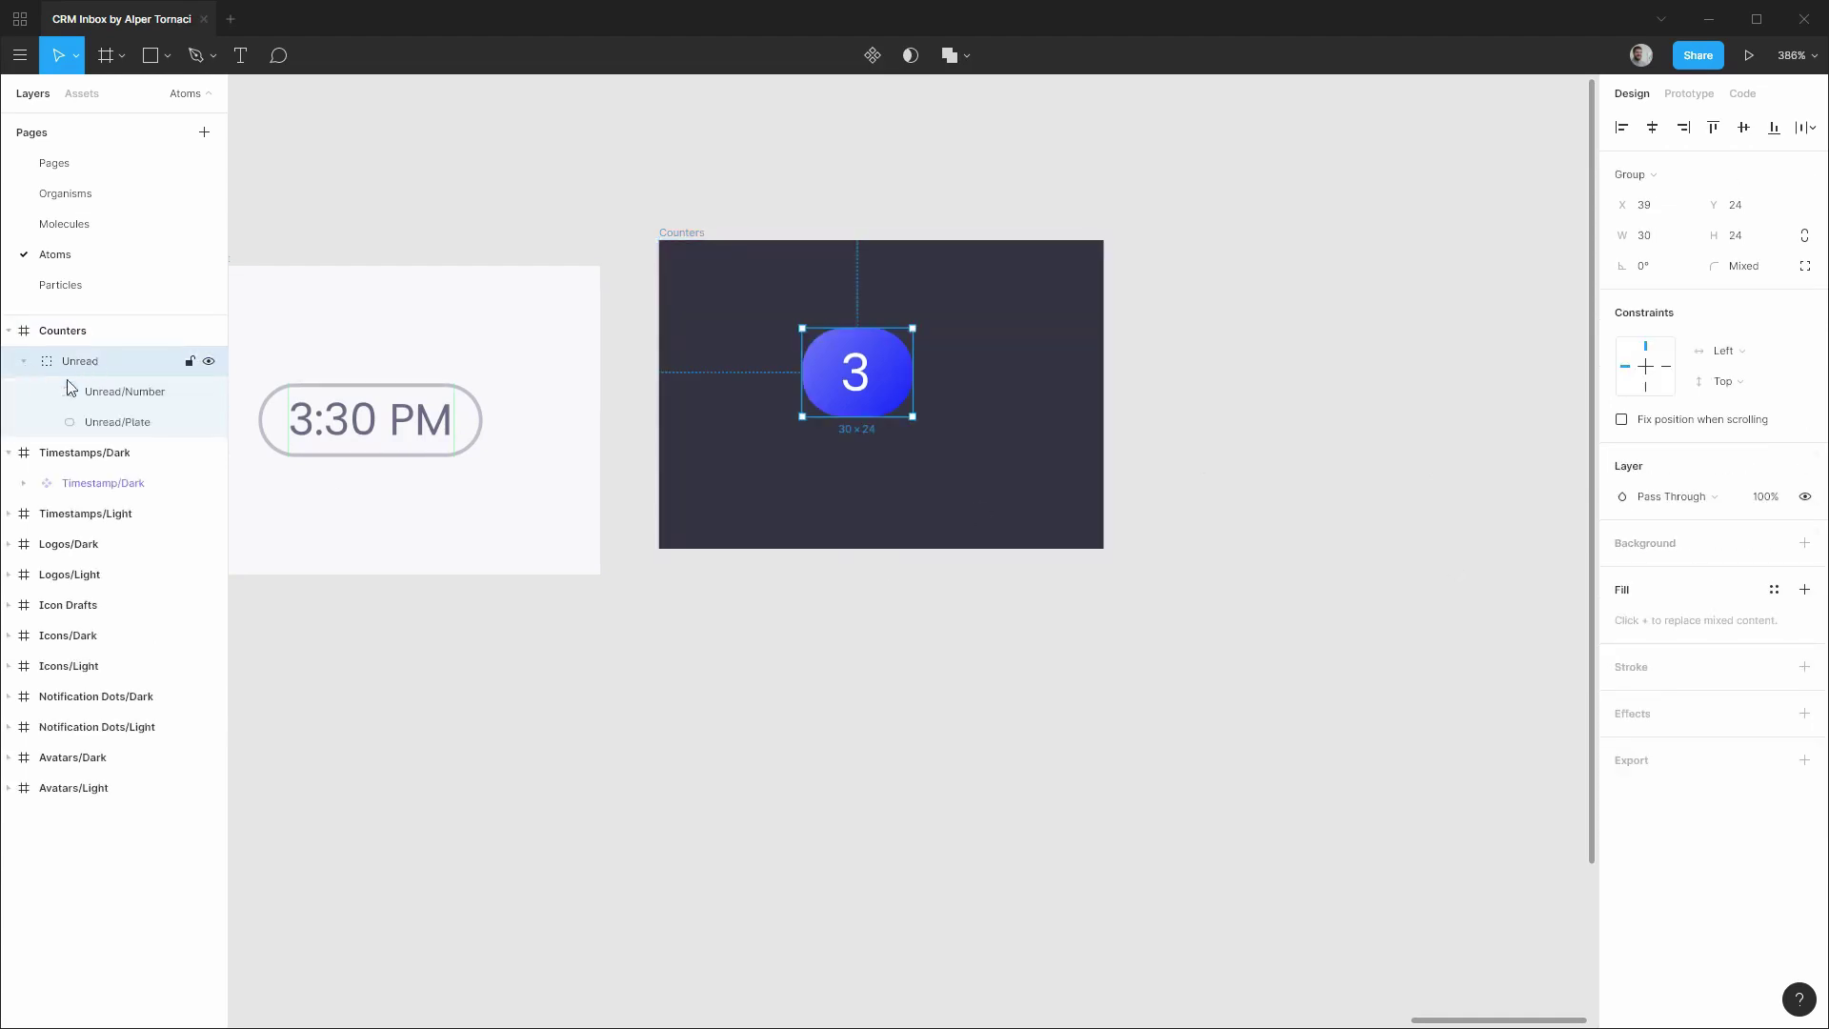
{"action": "left_click", "coordinate": [123, 395]}
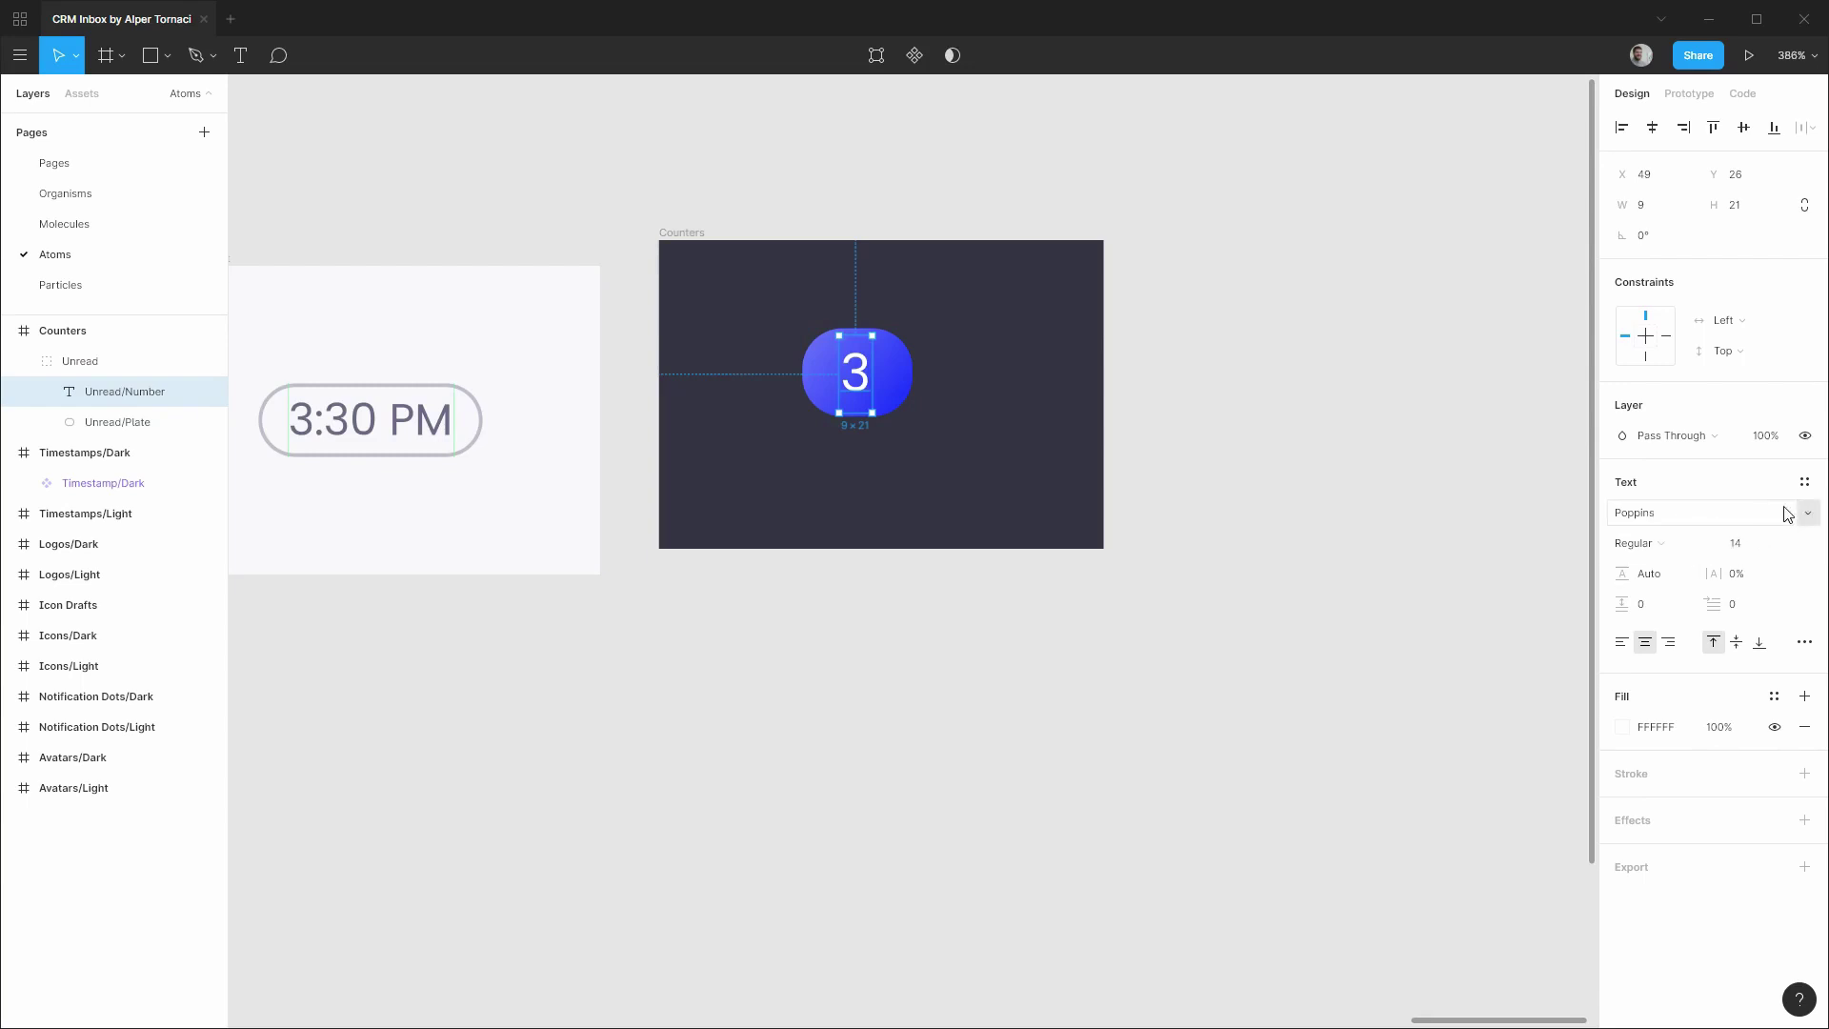
{"action": "left_click", "coordinate": [1804, 483]}
{"action": "scroll", "coordinate": [1689, 610], "scroll_direction": "down", "scroll_amount": 3}
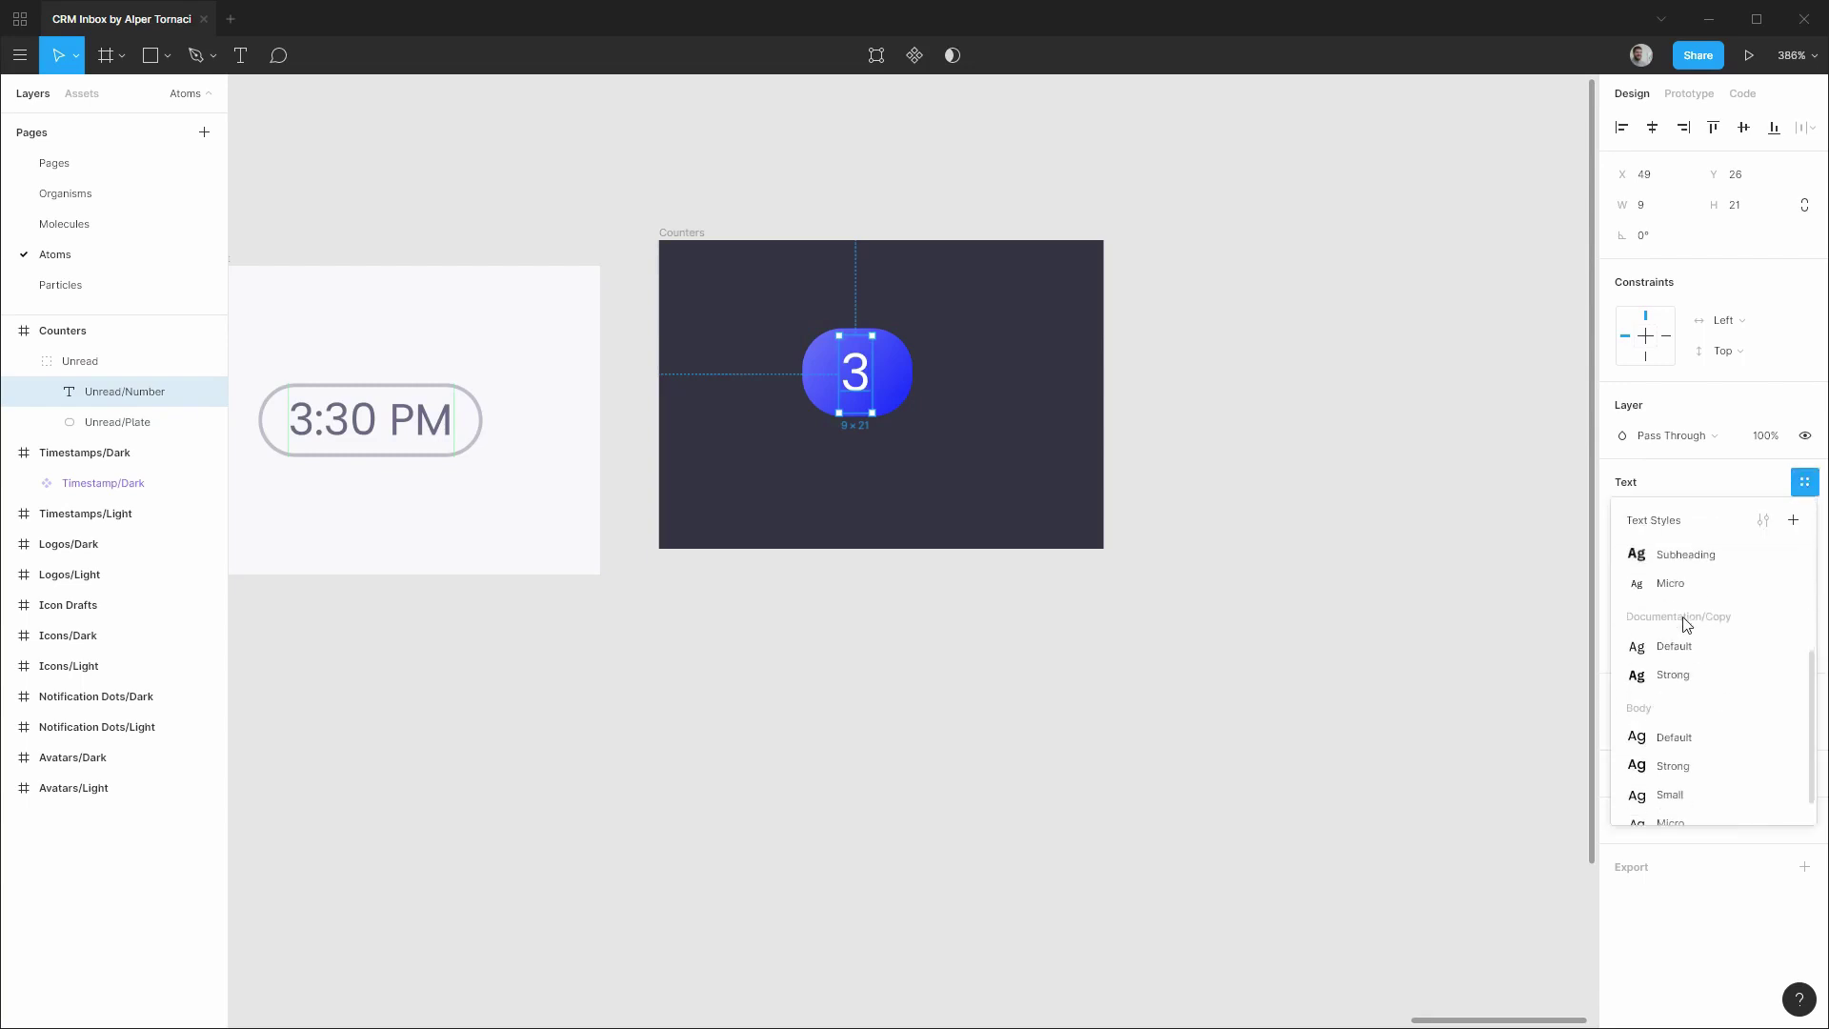
{"action": "scroll", "coordinate": [1687, 624], "scroll_direction": "down", "scroll_amount": 1}
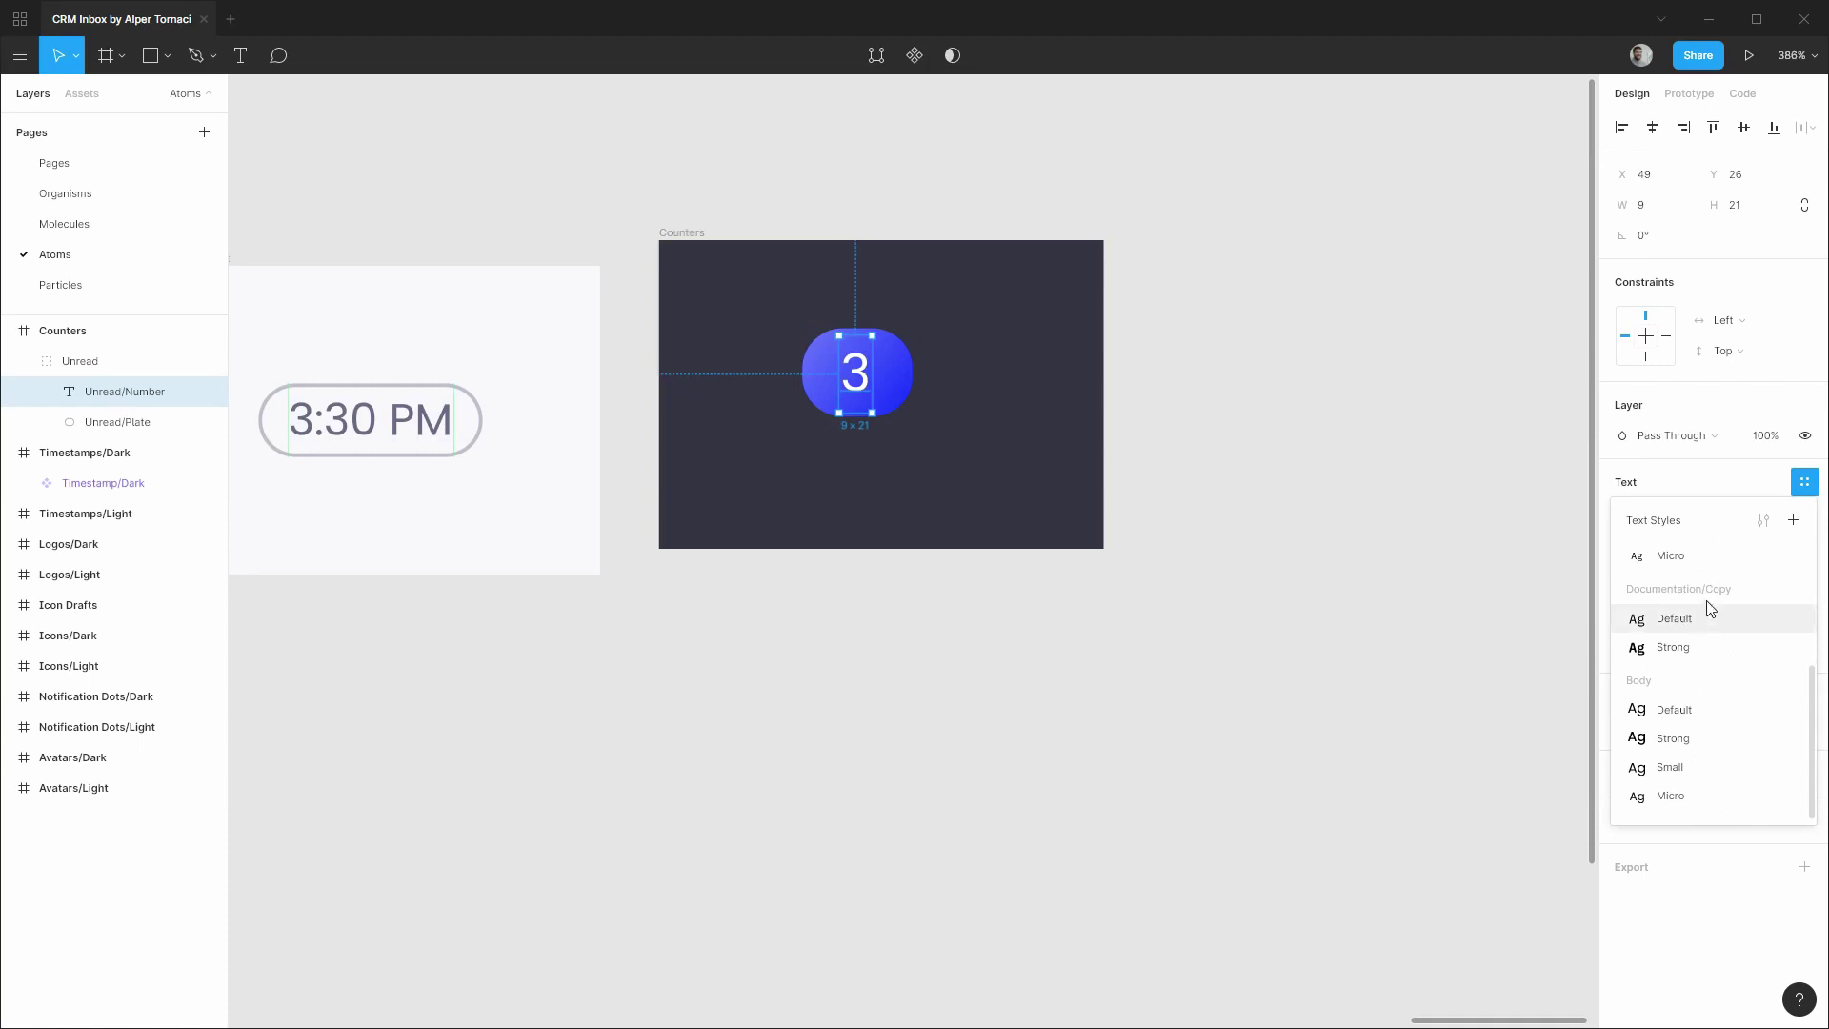
{"action": "left_click", "coordinate": [1690, 771]}
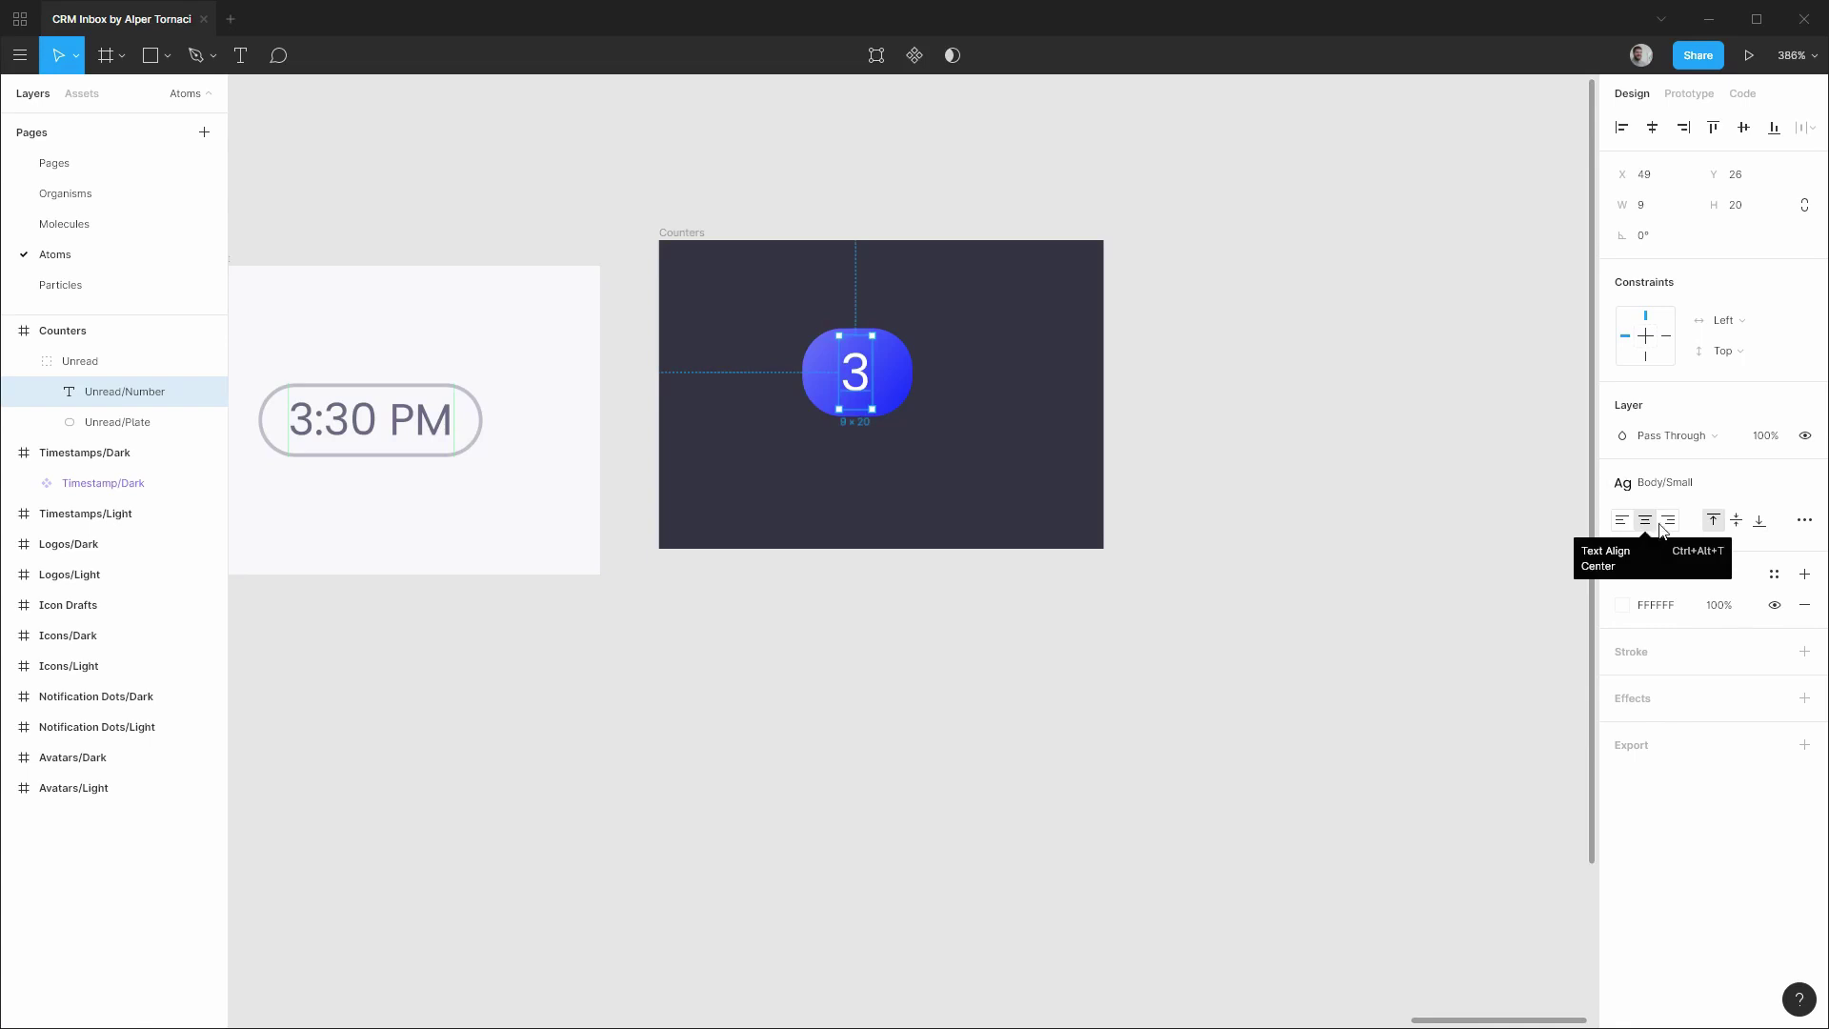
{"action": "left_click", "coordinate": [1737, 522]}
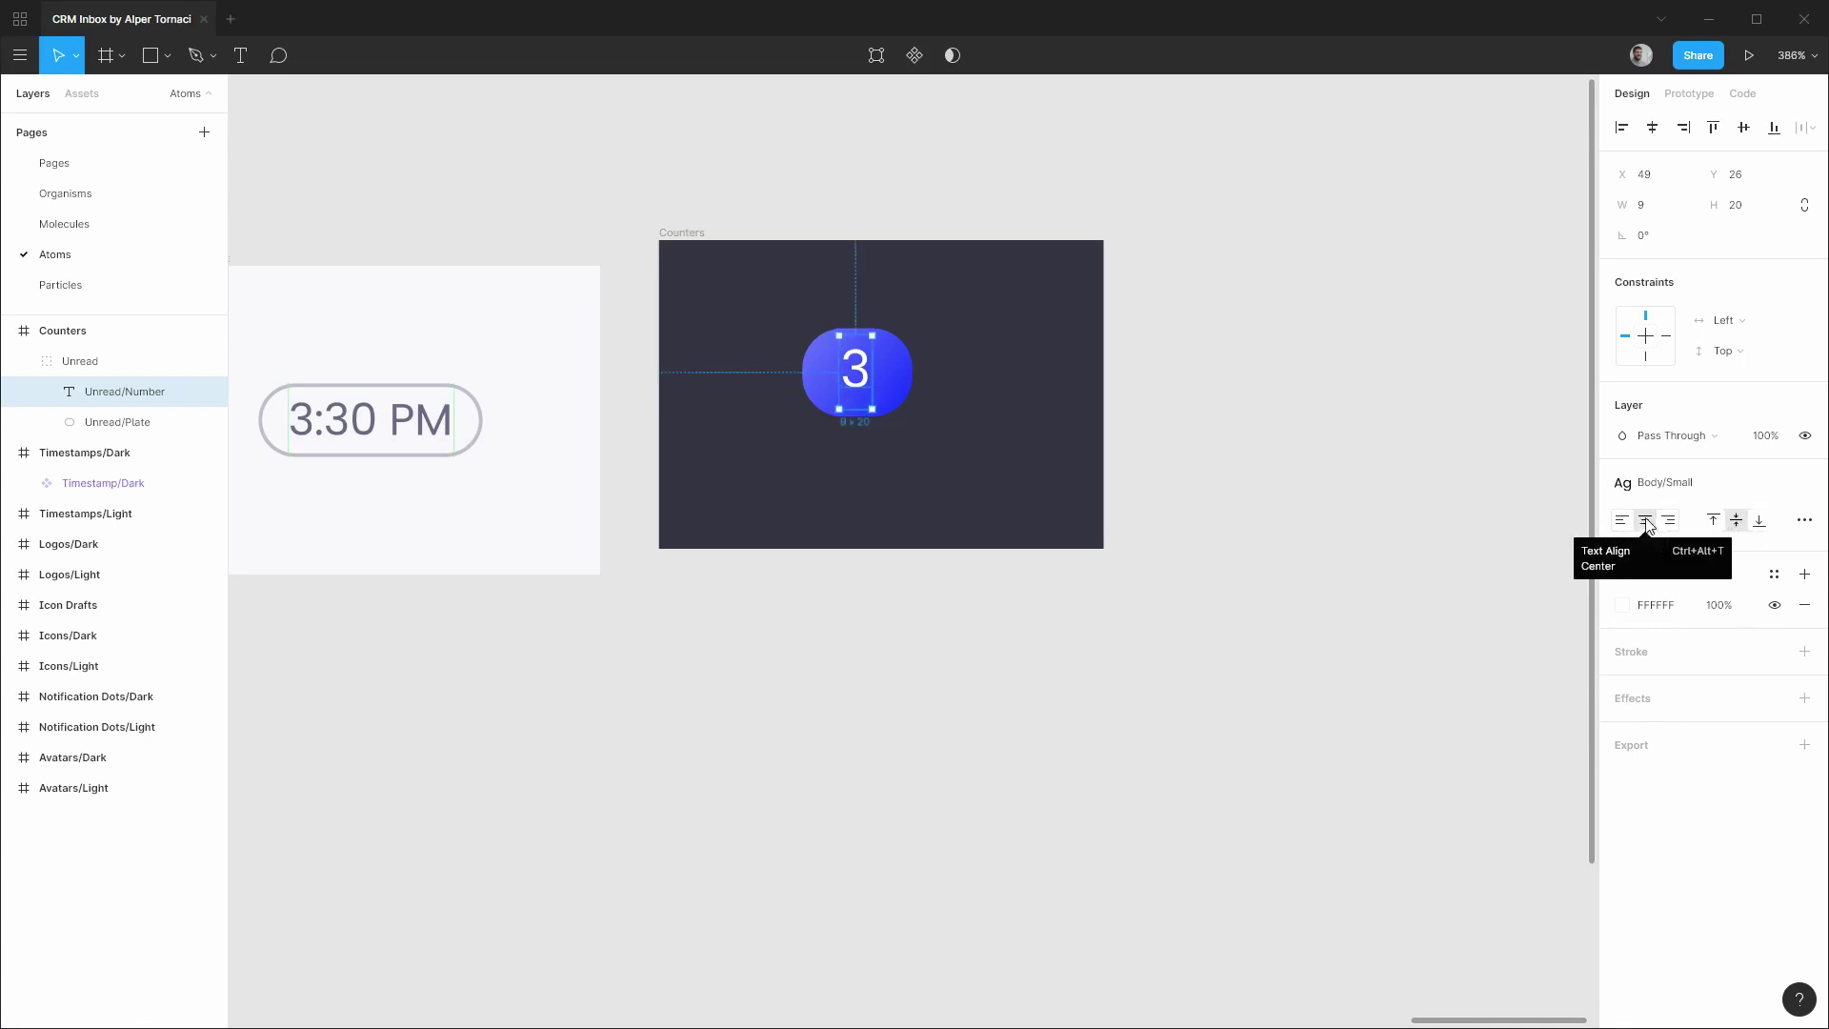
{"action": "left_click", "coordinate": [1774, 573]}
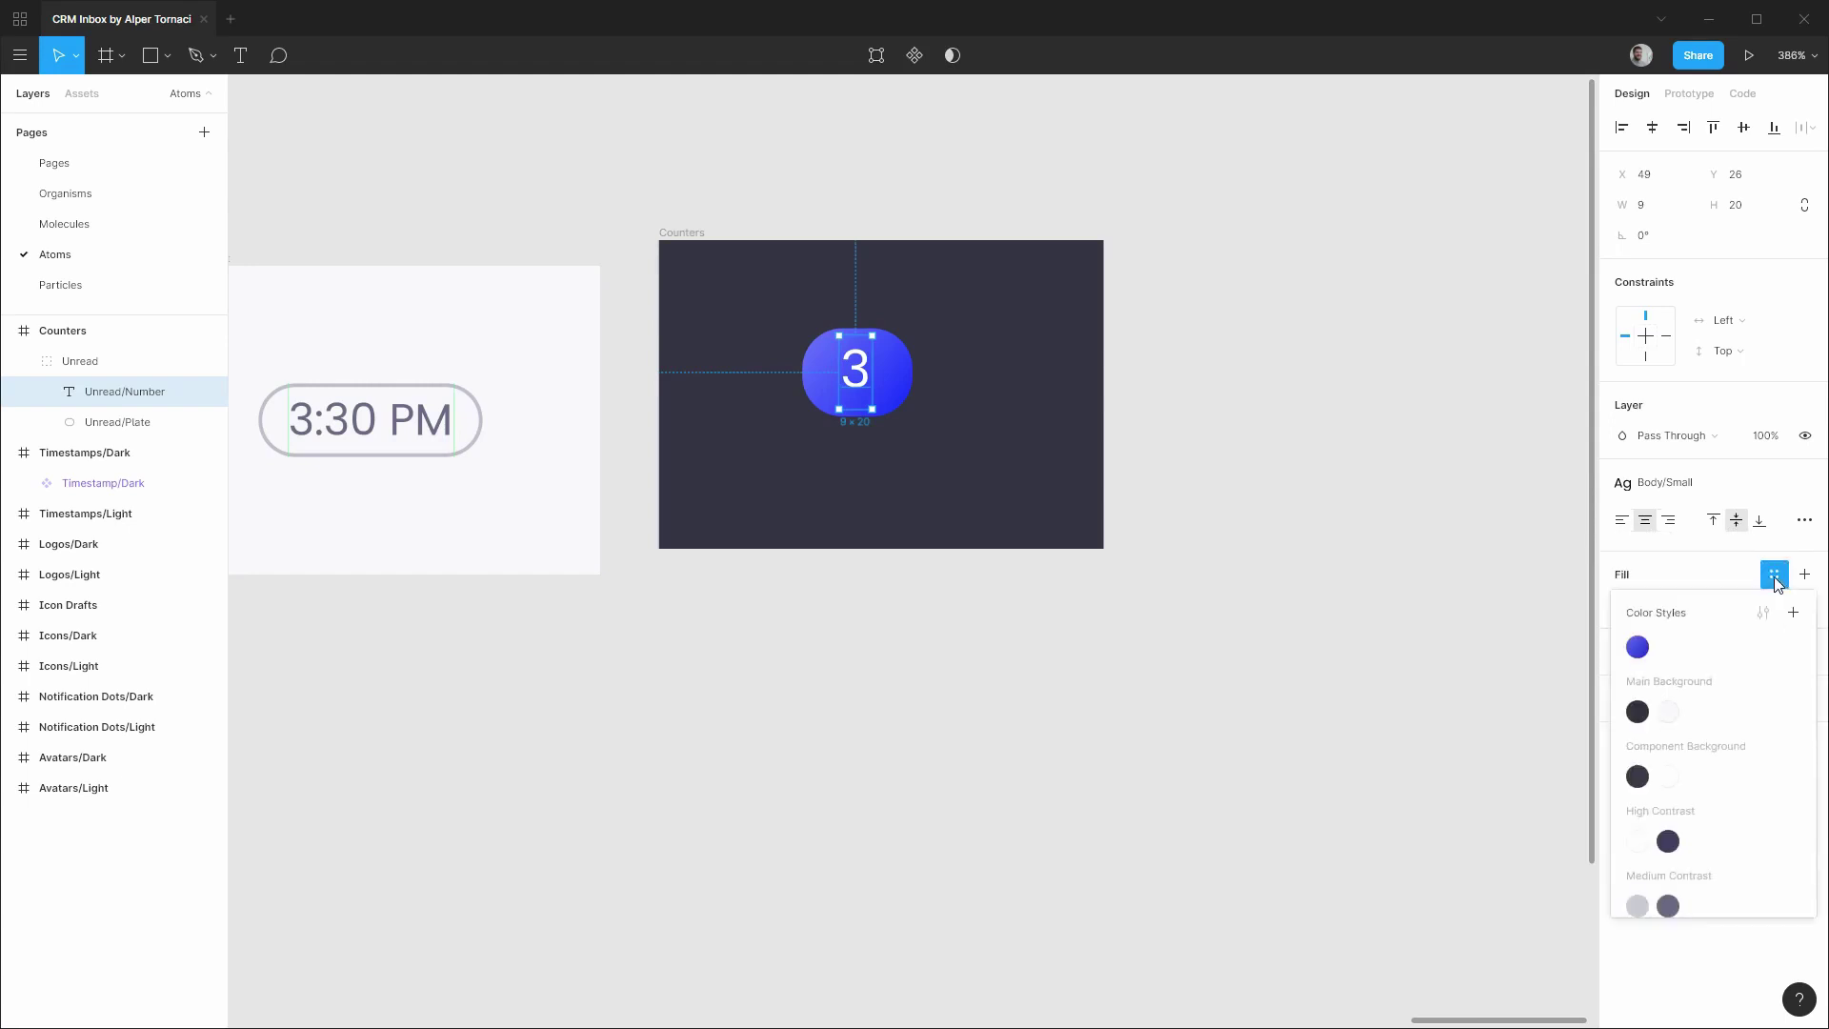
{"action": "left_click", "coordinate": [1638, 840]}
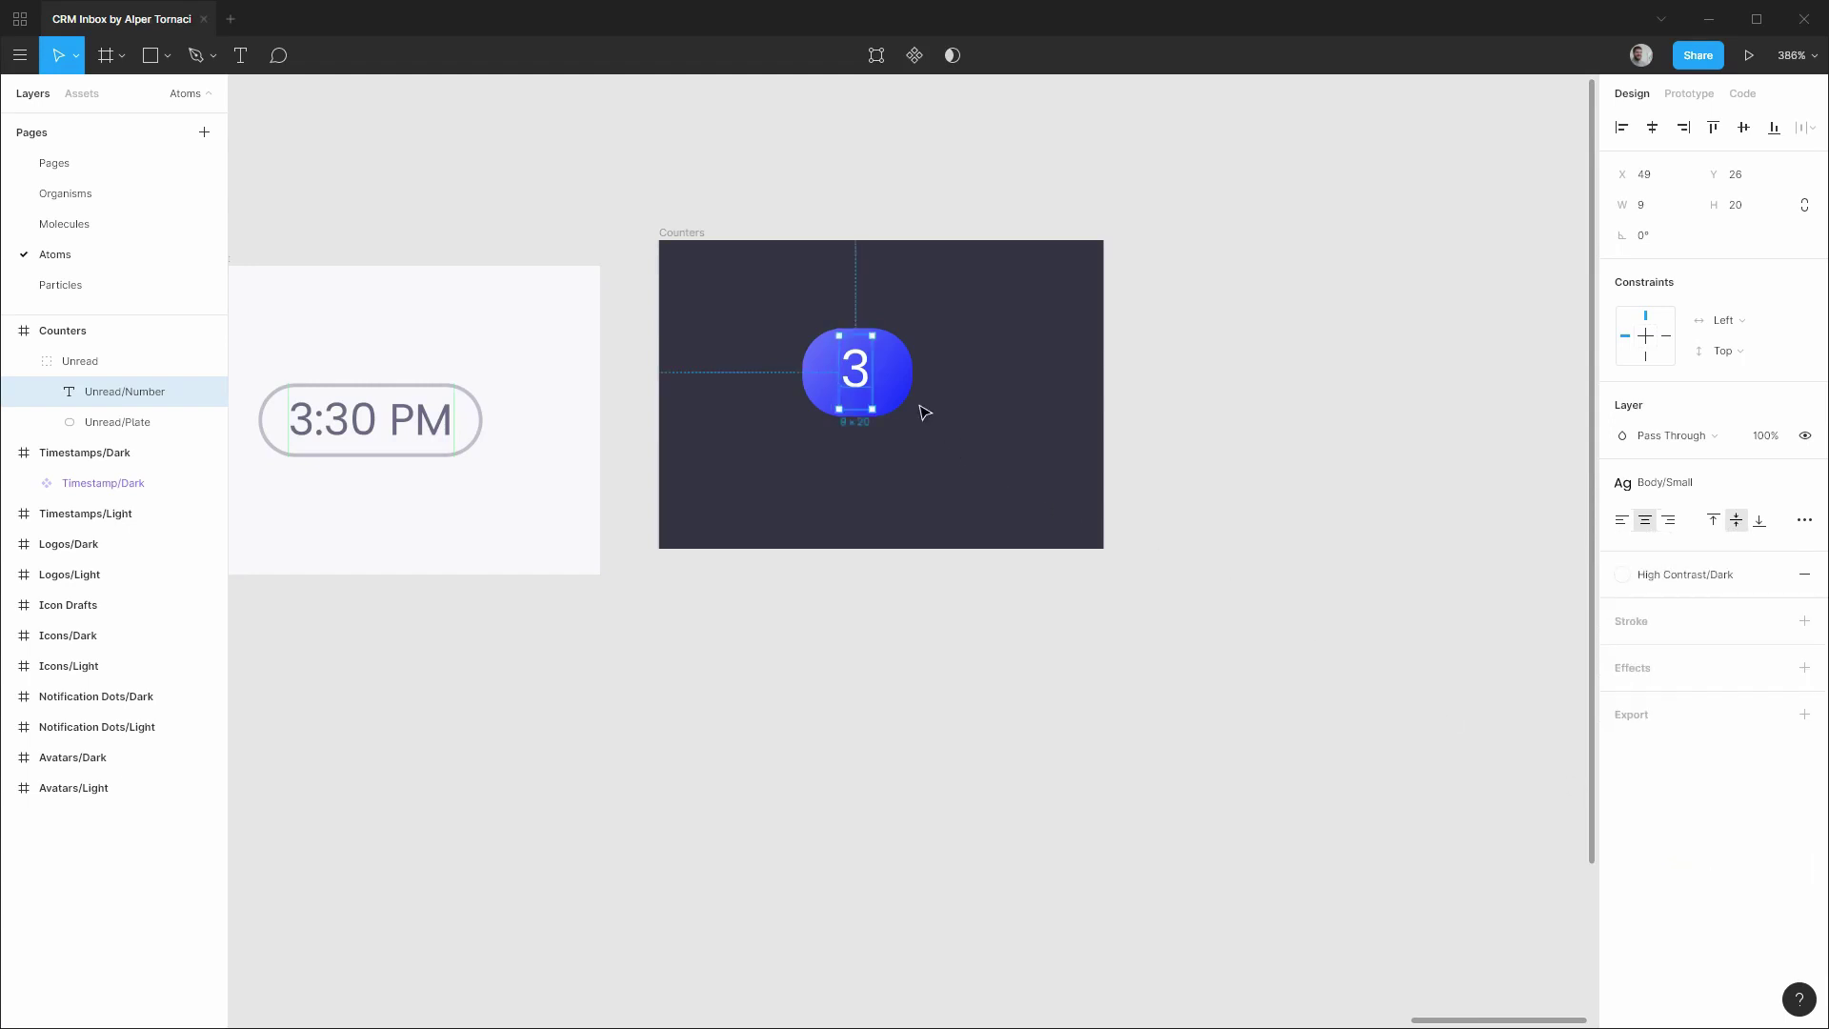
Review the local color styles for accents and draw two swatch rectangles, about 15 × 22 and 20 × 22, beside the Counters frame.
{"action": "left_click", "coordinate": [106, 425]}
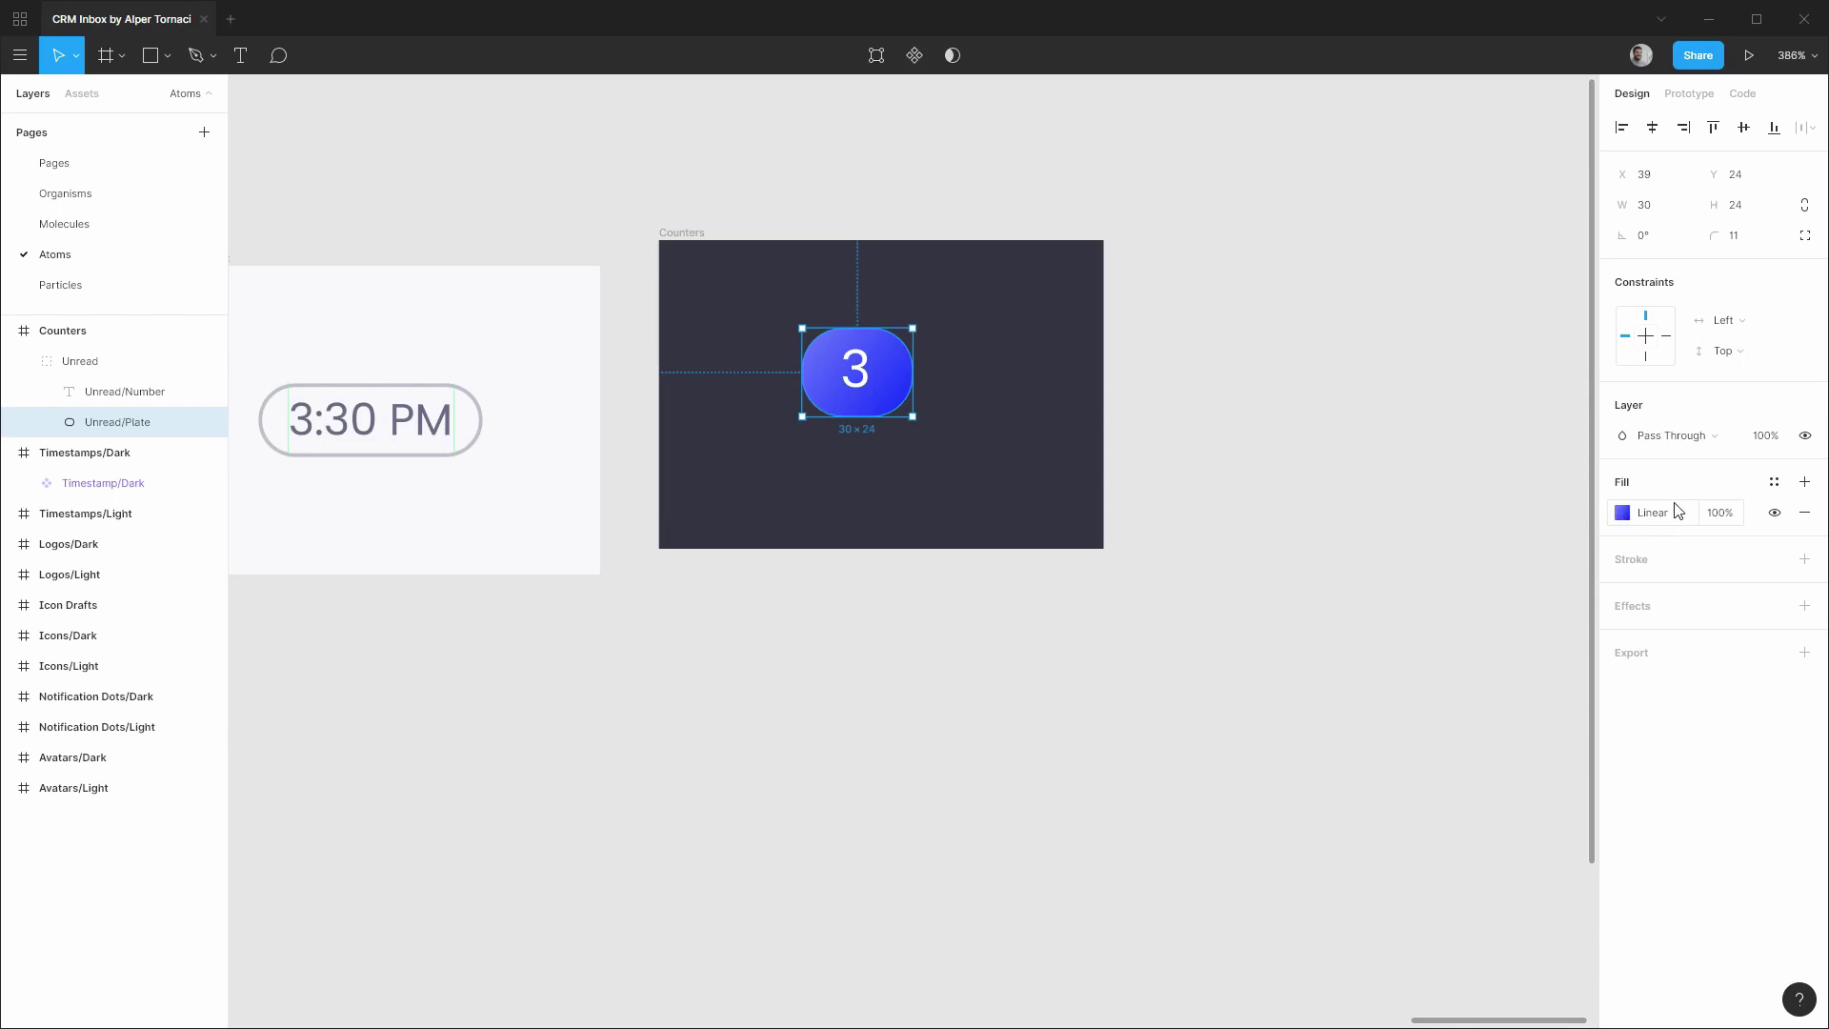
{"action": "left_click", "coordinate": [1518, 515]}
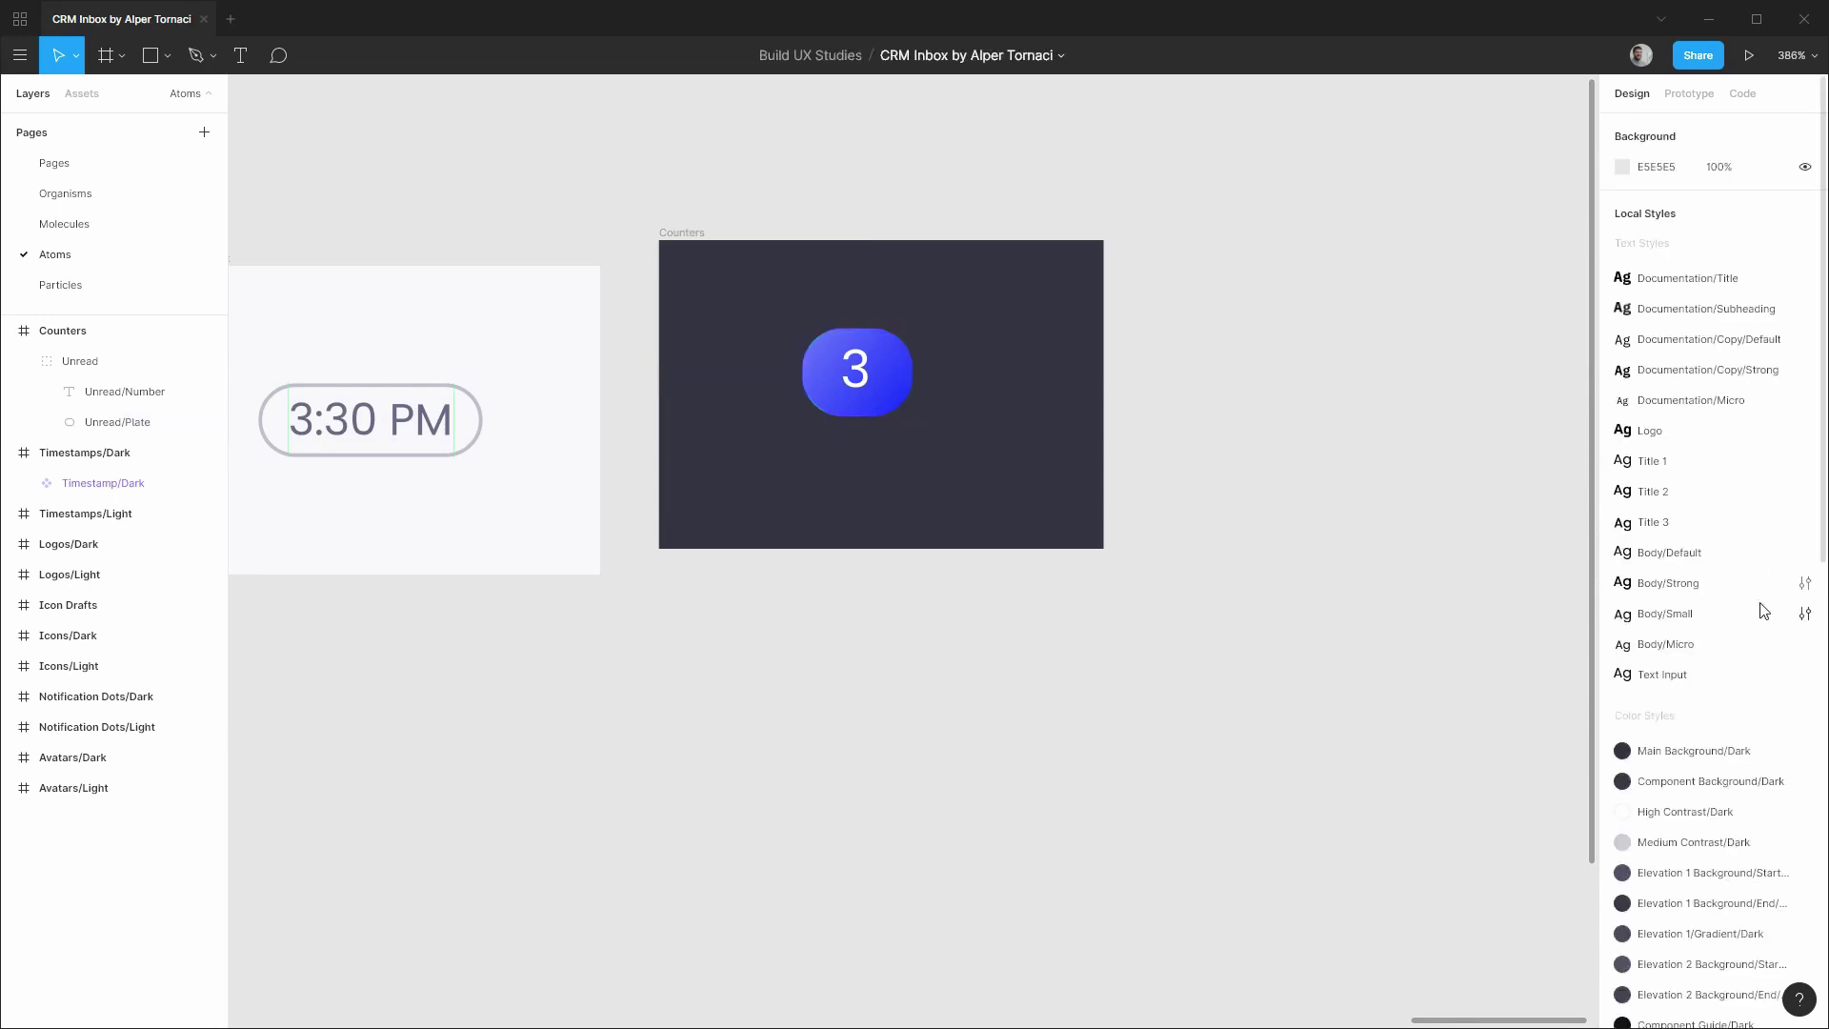
{"action": "scroll", "coordinate": [1762, 607], "scroll_direction": "down", "scroll_amount": 5}
{"action": "scroll", "coordinate": [1762, 610], "scroll_direction": "down", "scroll_amount": 4}
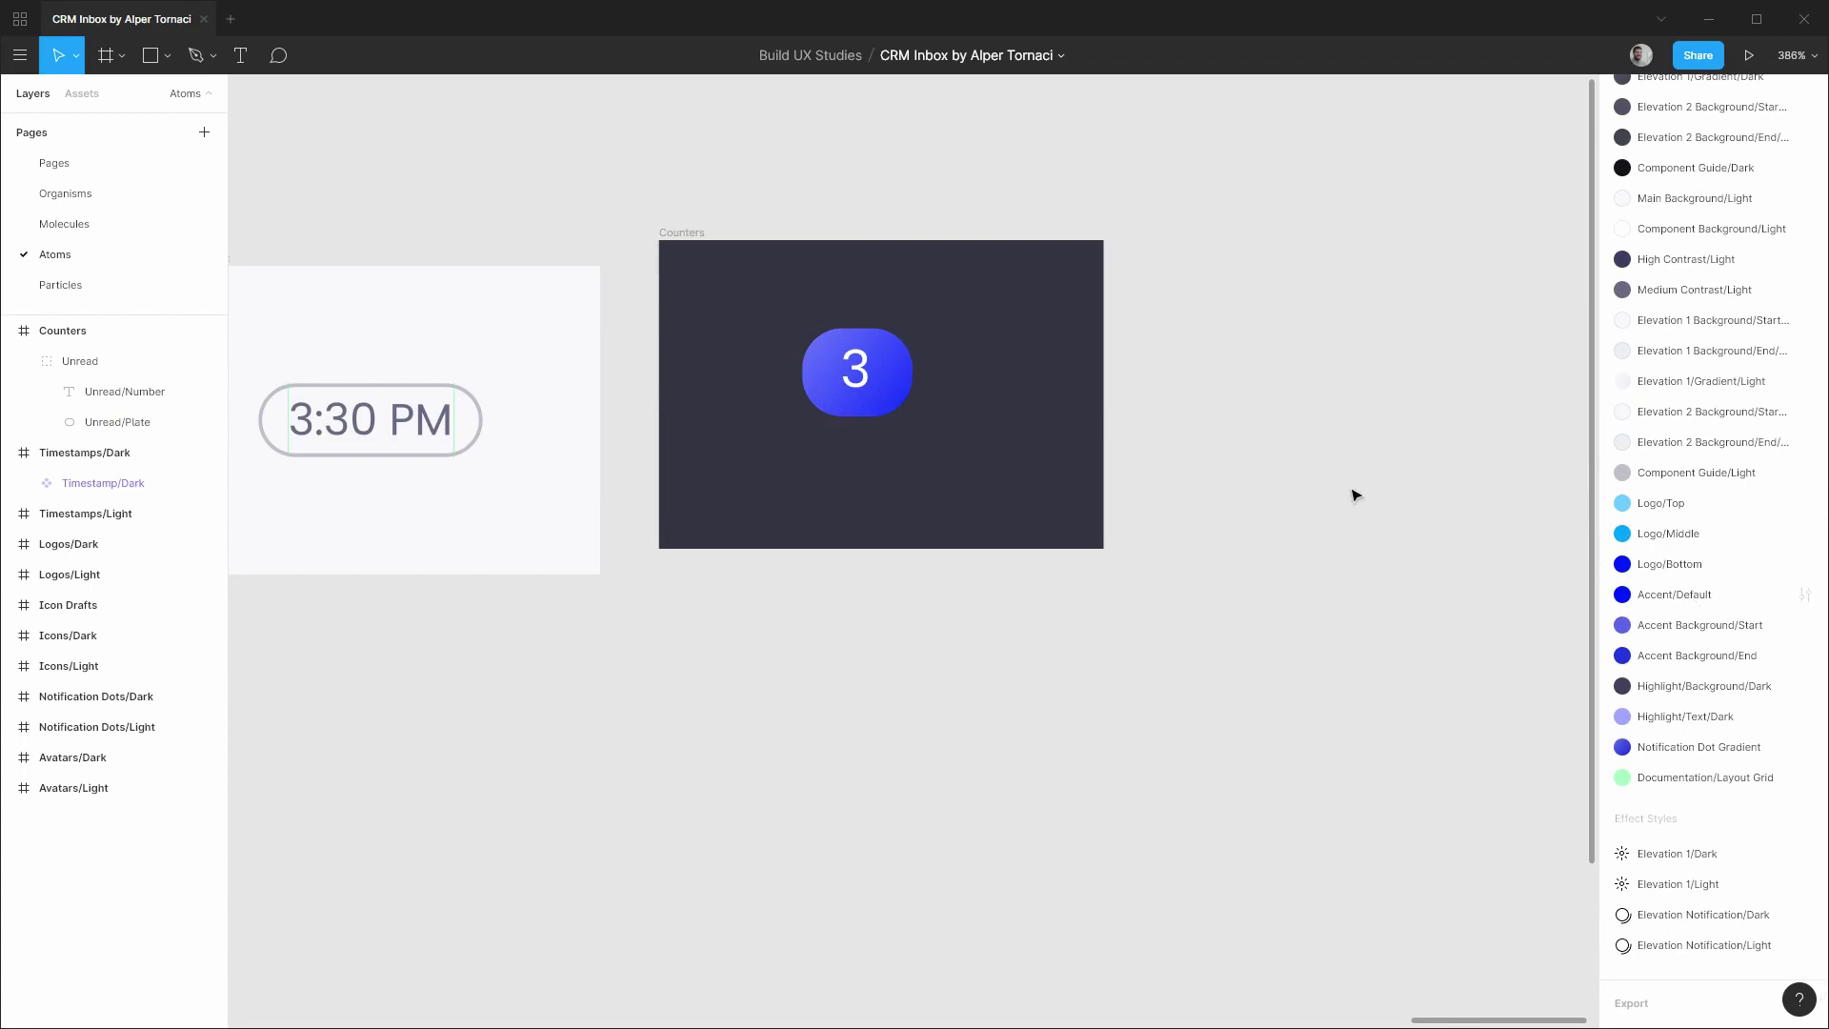
{"action": "key", "text": "r"}
{"action": "left_click_drag", "start_coordinate": [1140, 313], "coordinate": [1197, 393]}
{"action": "key", "text": "r"}
{"action": "left_click_drag", "start_coordinate": [1230, 321], "coordinate": [1302, 394]}
Fill the narrower swatch rectangle with the Accent Background/Start color style.
{"action": "left_click", "coordinate": [1180, 351]}
{"action": "left_click", "coordinate": [1774, 359]}
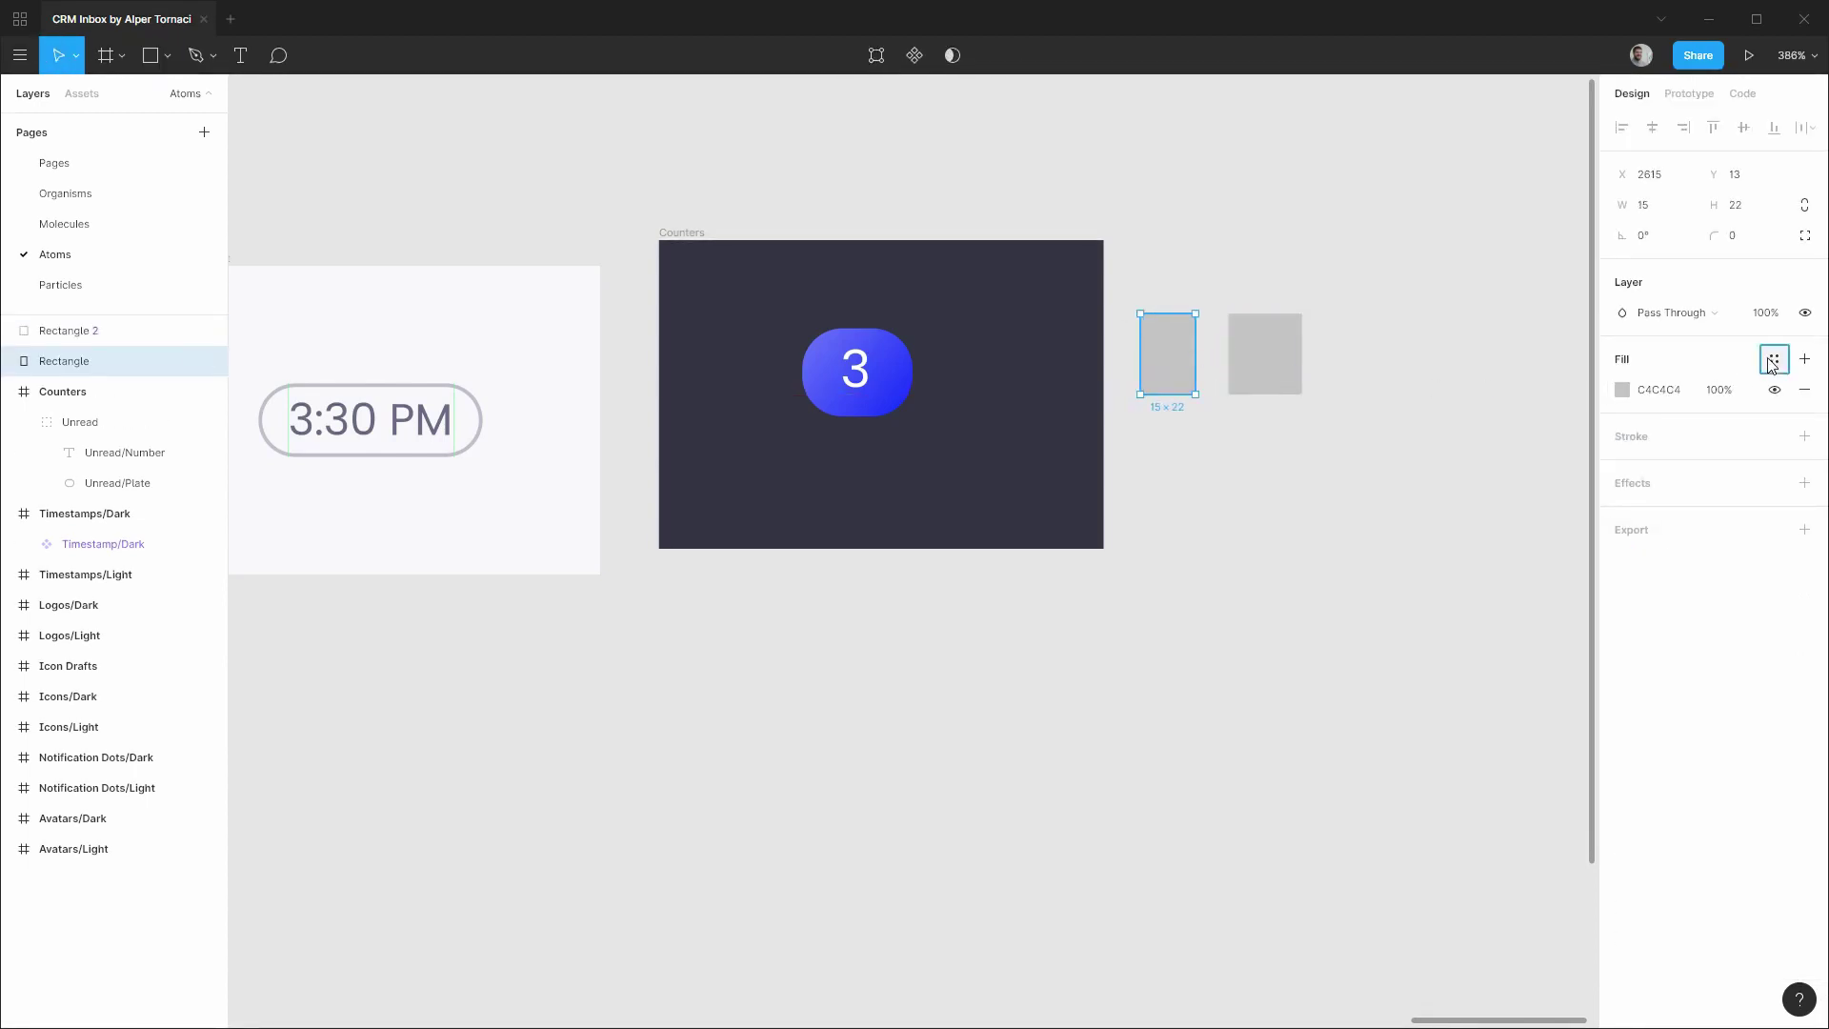
{"action": "scroll", "coordinate": [1691, 585], "scroll_direction": "down", "scroll_amount": 5}
{"action": "scroll", "coordinate": [1691, 585], "scroll_direction": "down", "scroll_amount": 1}
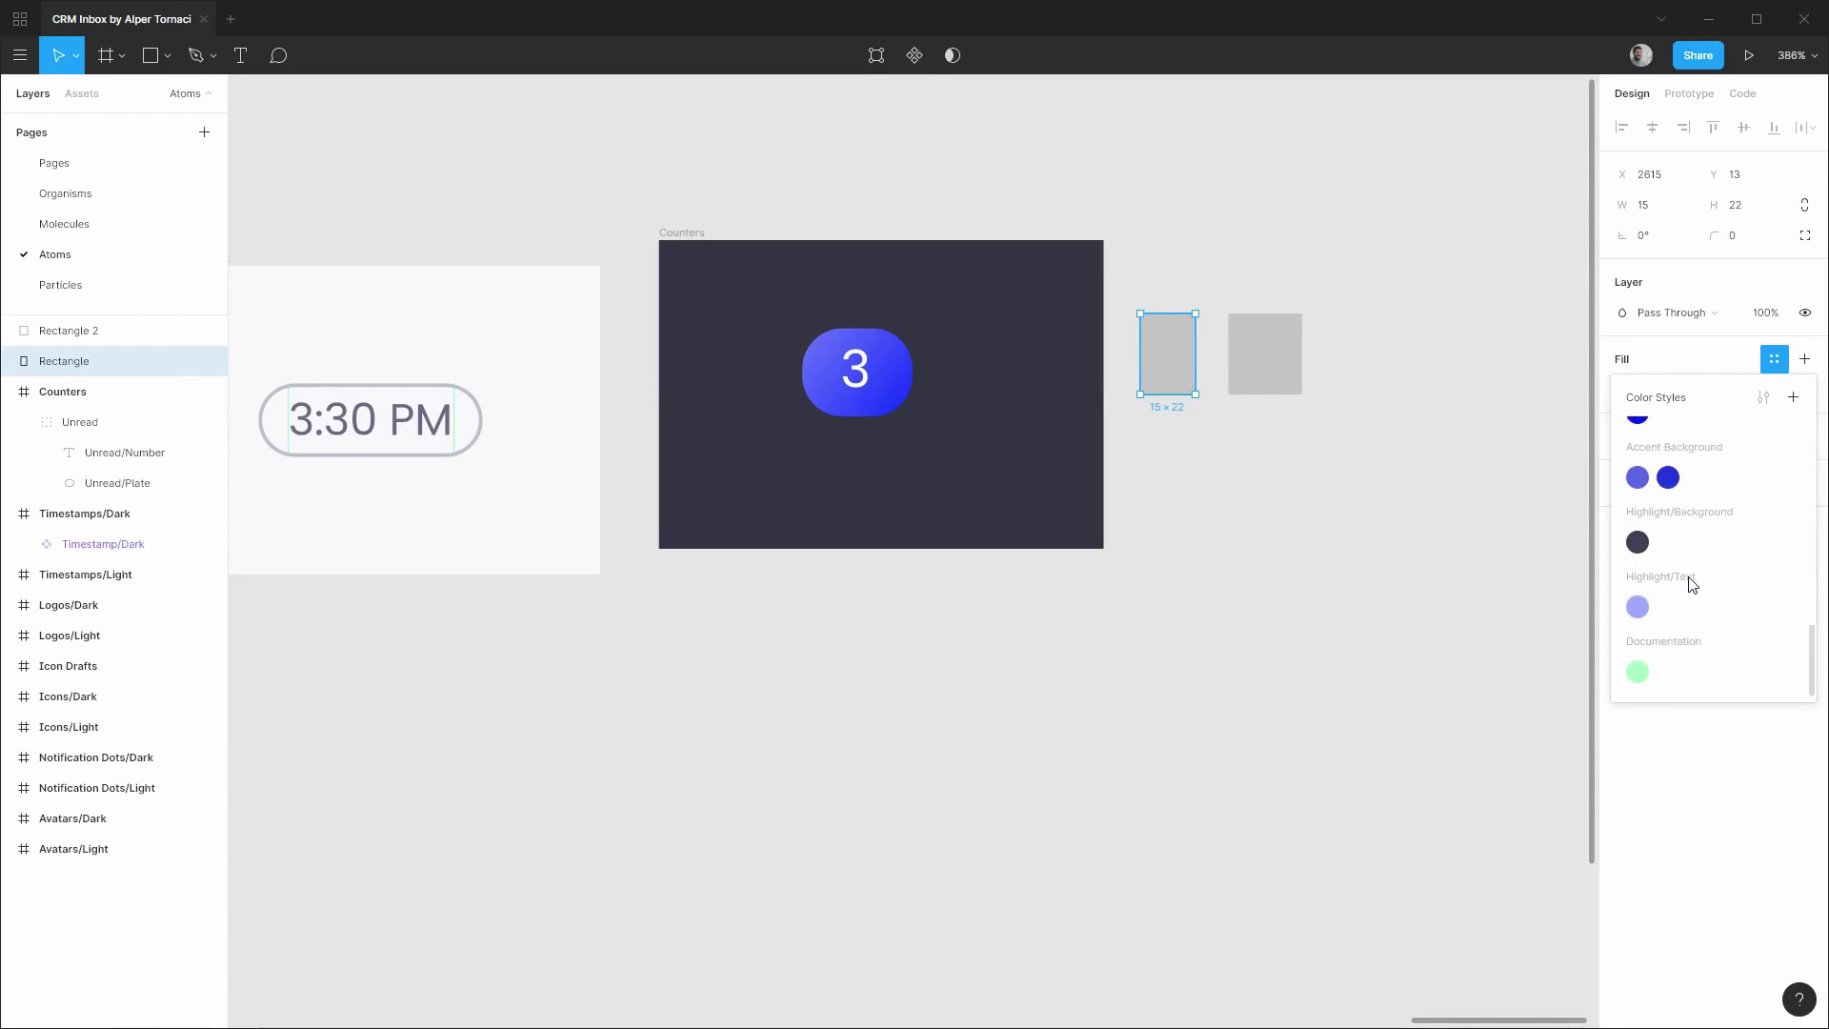
{"action": "scroll", "coordinate": [1691, 585], "scroll_direction": "up", "scroll_amount": 3}
{"action": "left_click", "coordinate": [1640, 575]}
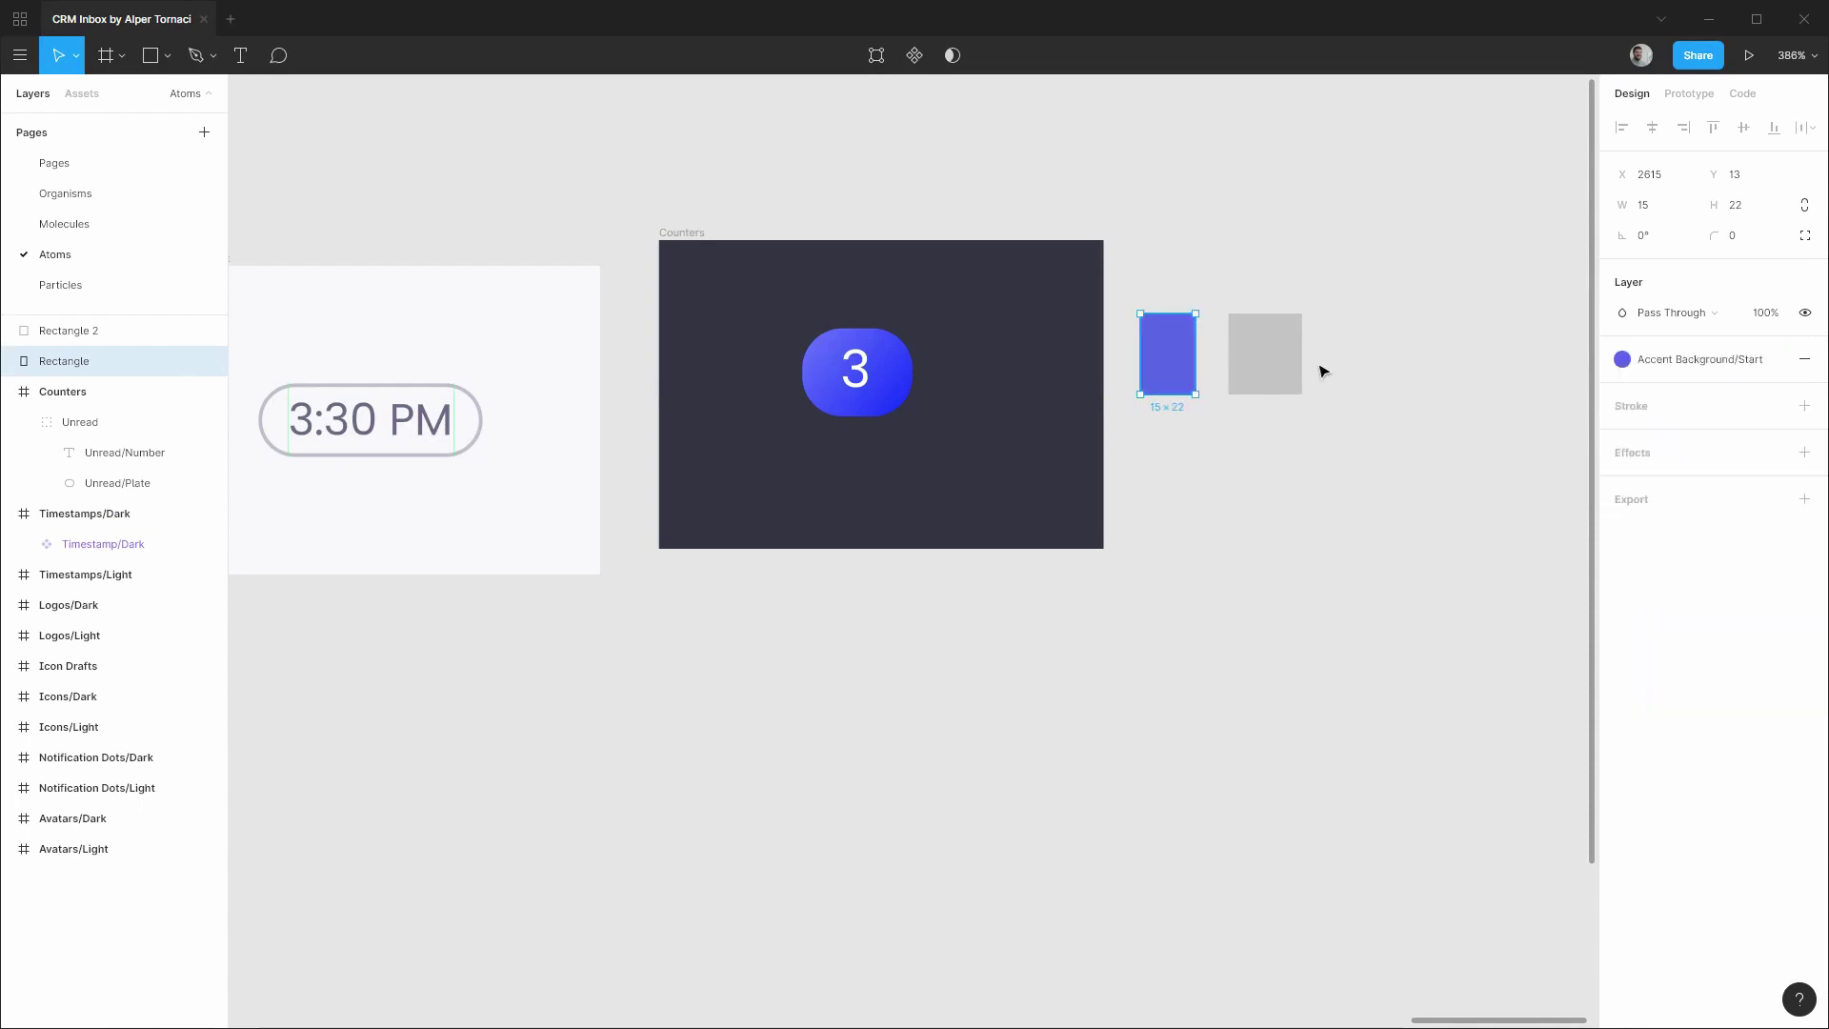
Fill the wider swatch rectangle with the Accent Background/End color style.
{"action": "left_click", "coordinate": [1267, 357]}
{"action": "left_click", "coordinate": [1774, 359]}
{"action": "scroll", "coordinate": [1688, 619], "scroll_direction": "up", "scroll_amount": 2}
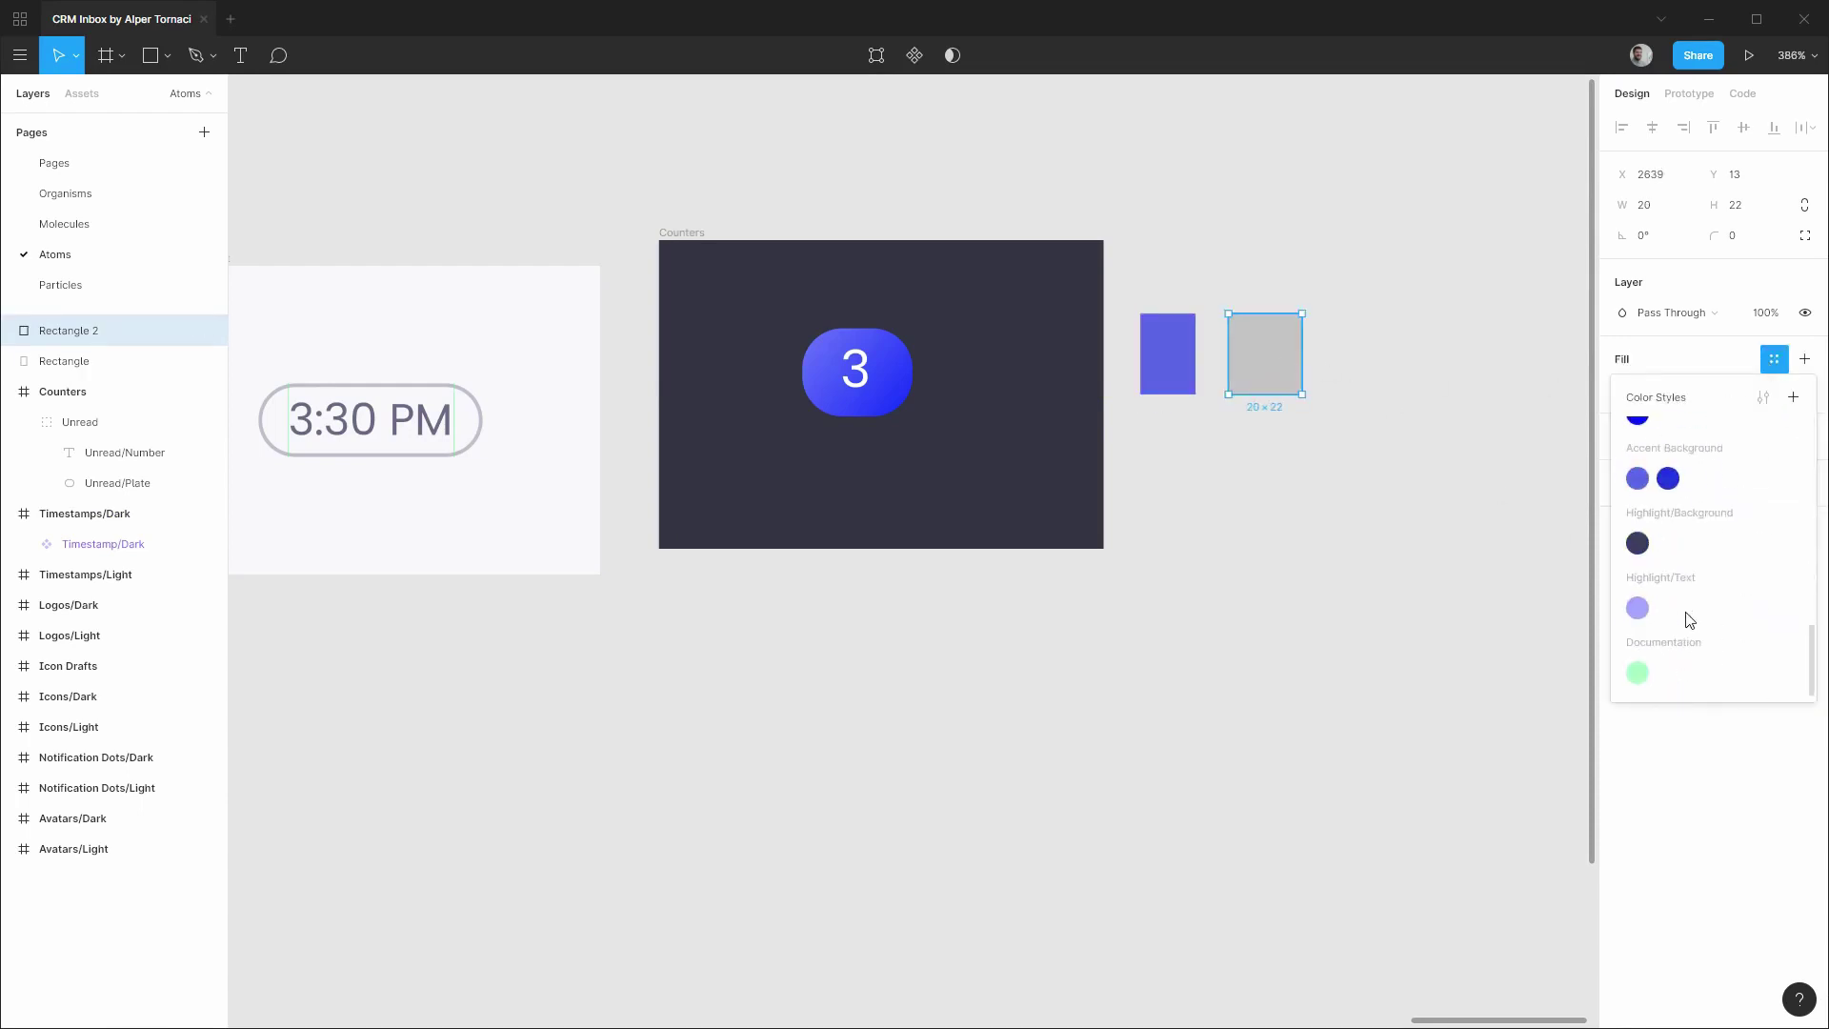
{"action": "left_click", "coordinate": [1666, 473]}
{"action": "left_click", "coordinate": [1372, 549]}
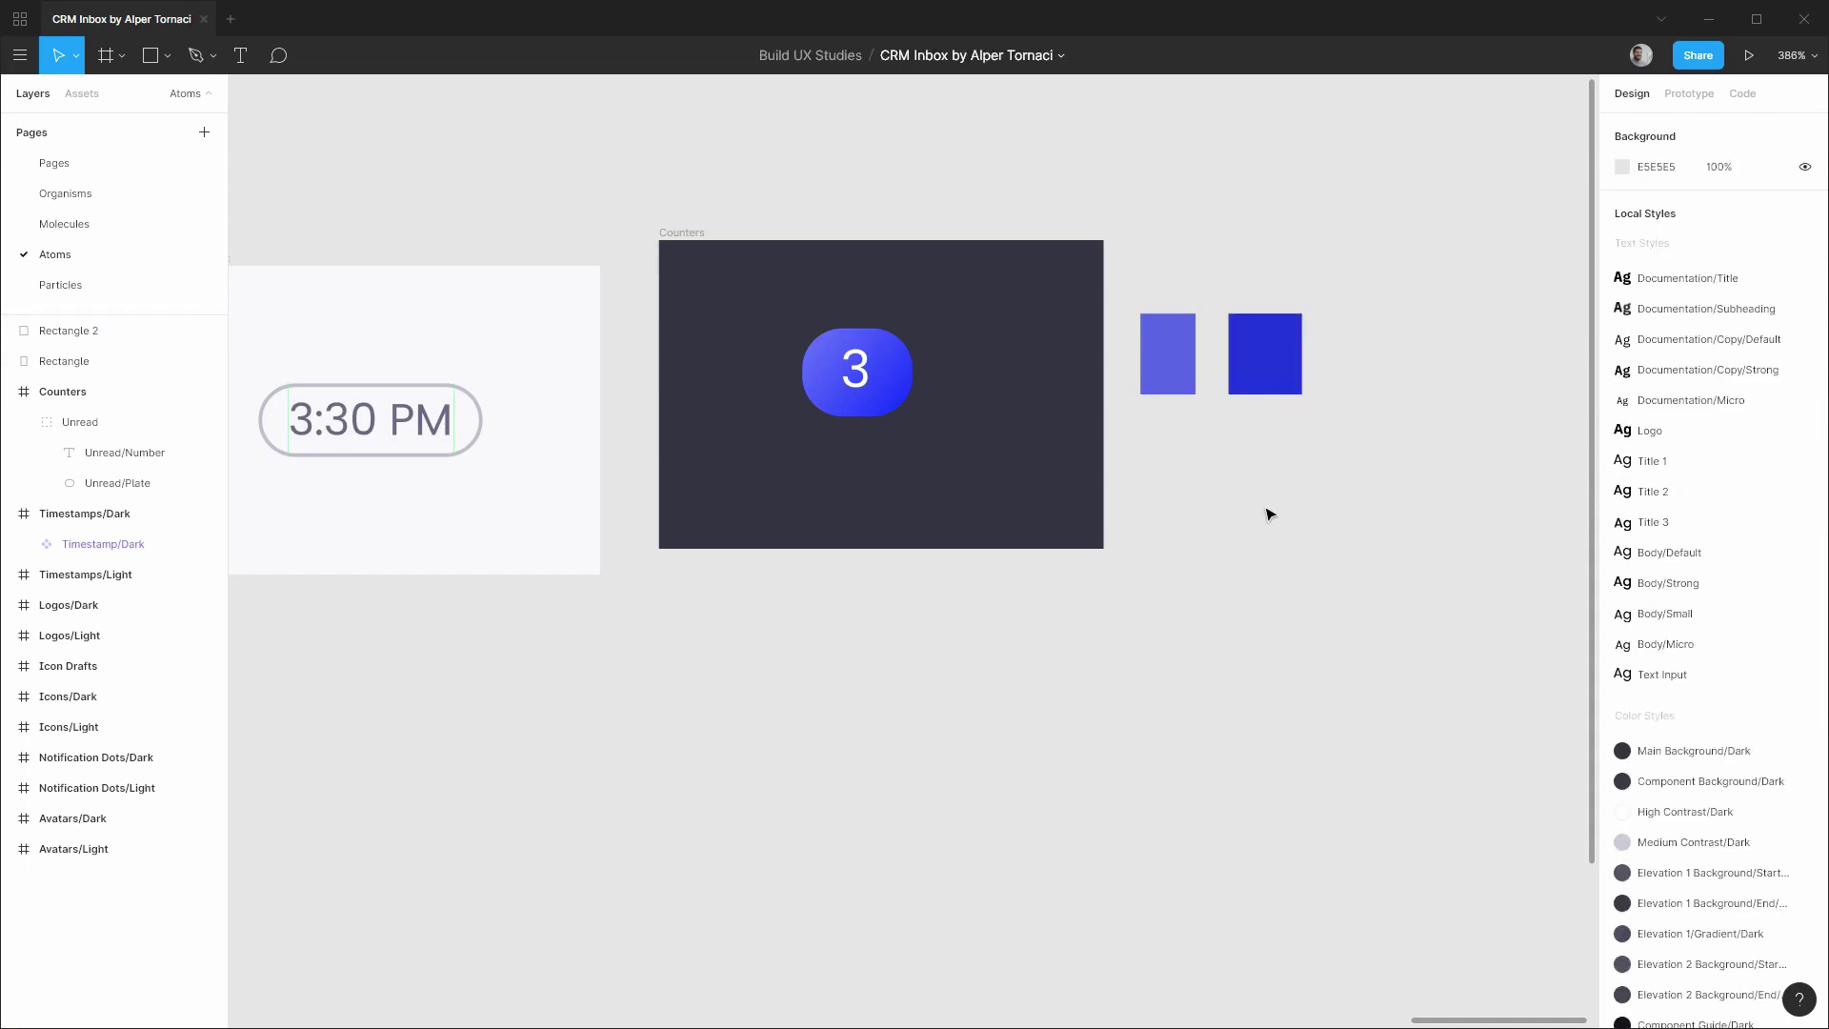
Sample the narrower swatch for the Unread/Plate gradient's start stop and the wider, darker swatch for its end stop.
{"action": "left_click", "coordinate": [112, 486]}
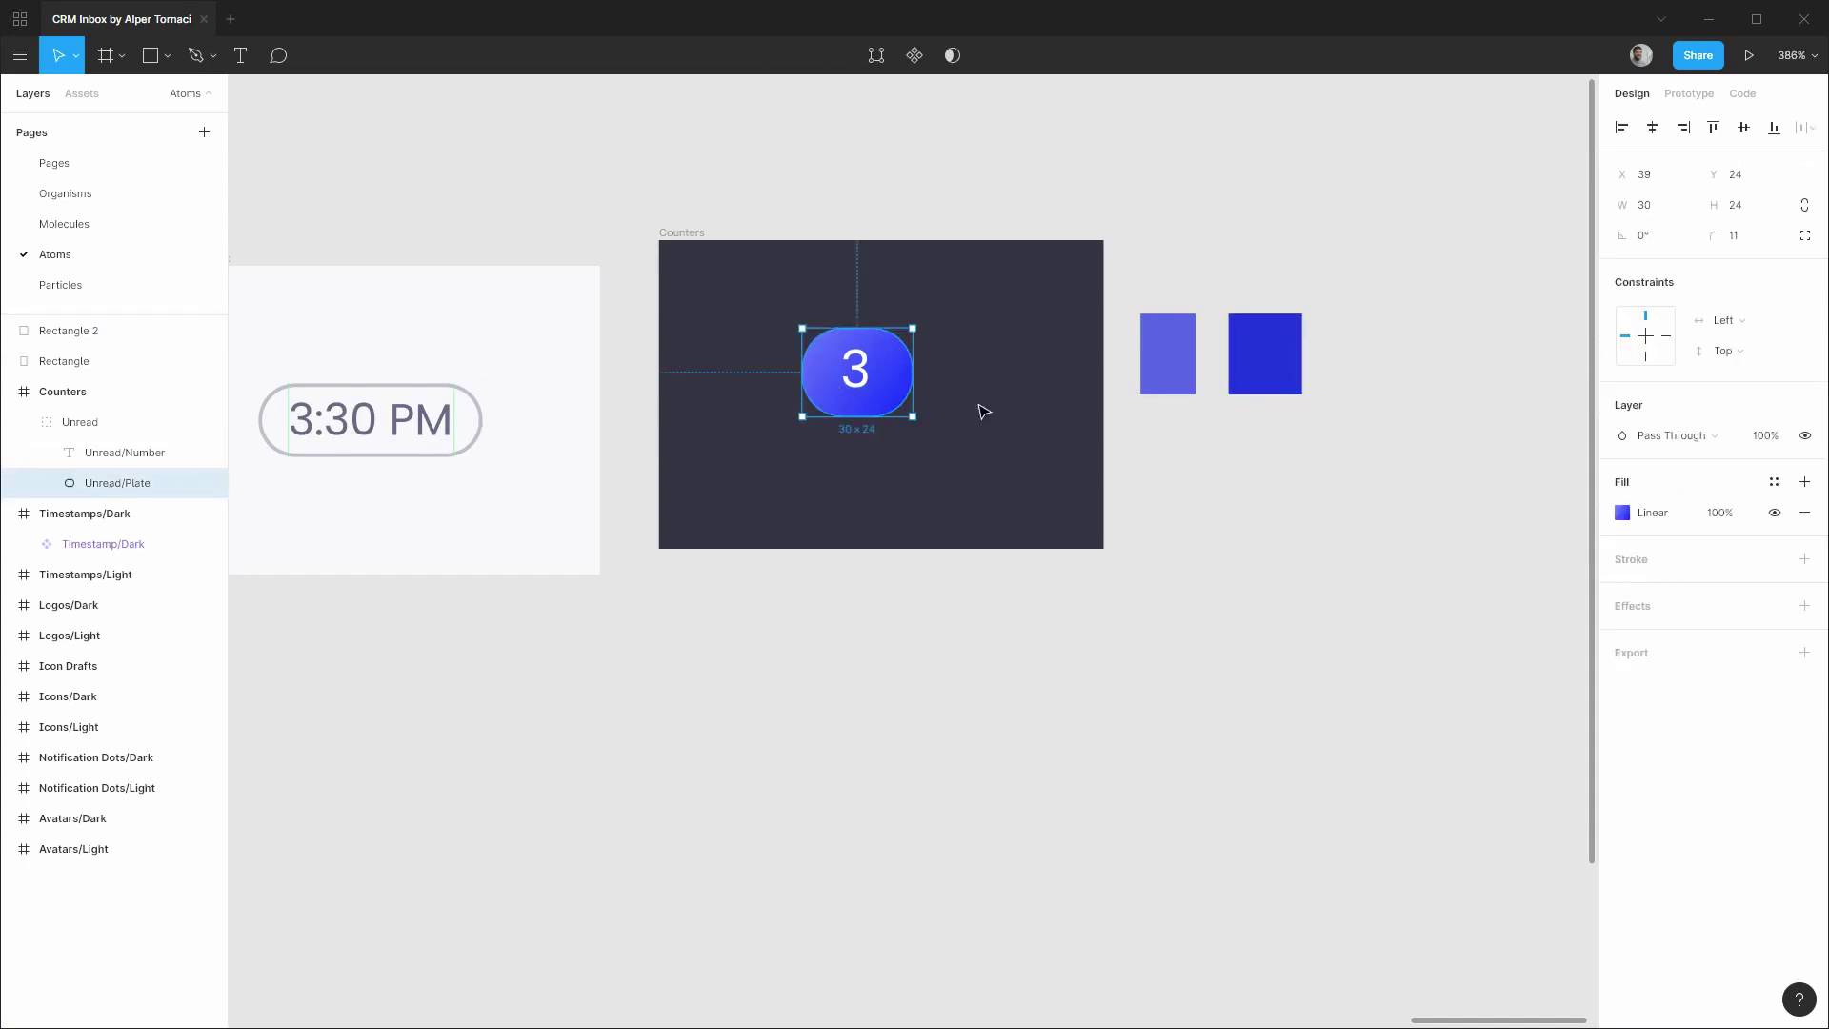
{"action": "left_click", "coordinate": [1622, 513]}
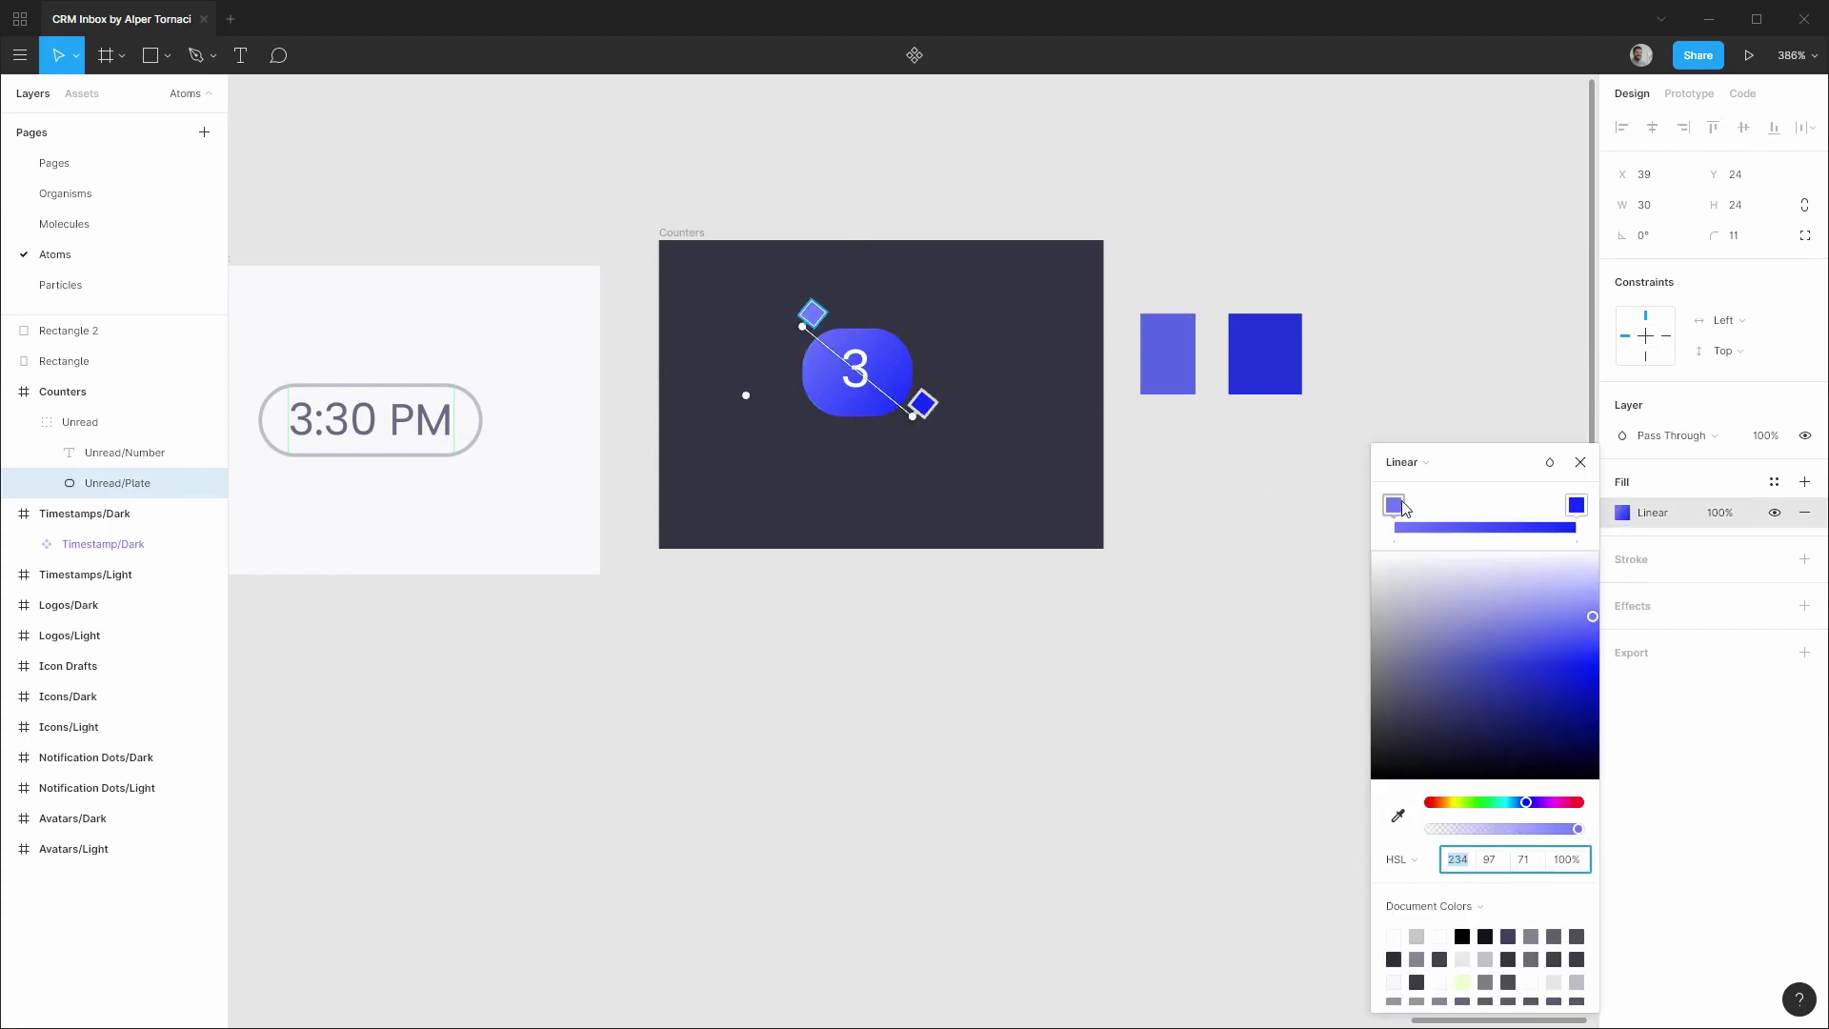
{"action": "left_click", "coordinate": [1398, 816]}
{"action": "left_click", "coordinate": [1170, 351]}
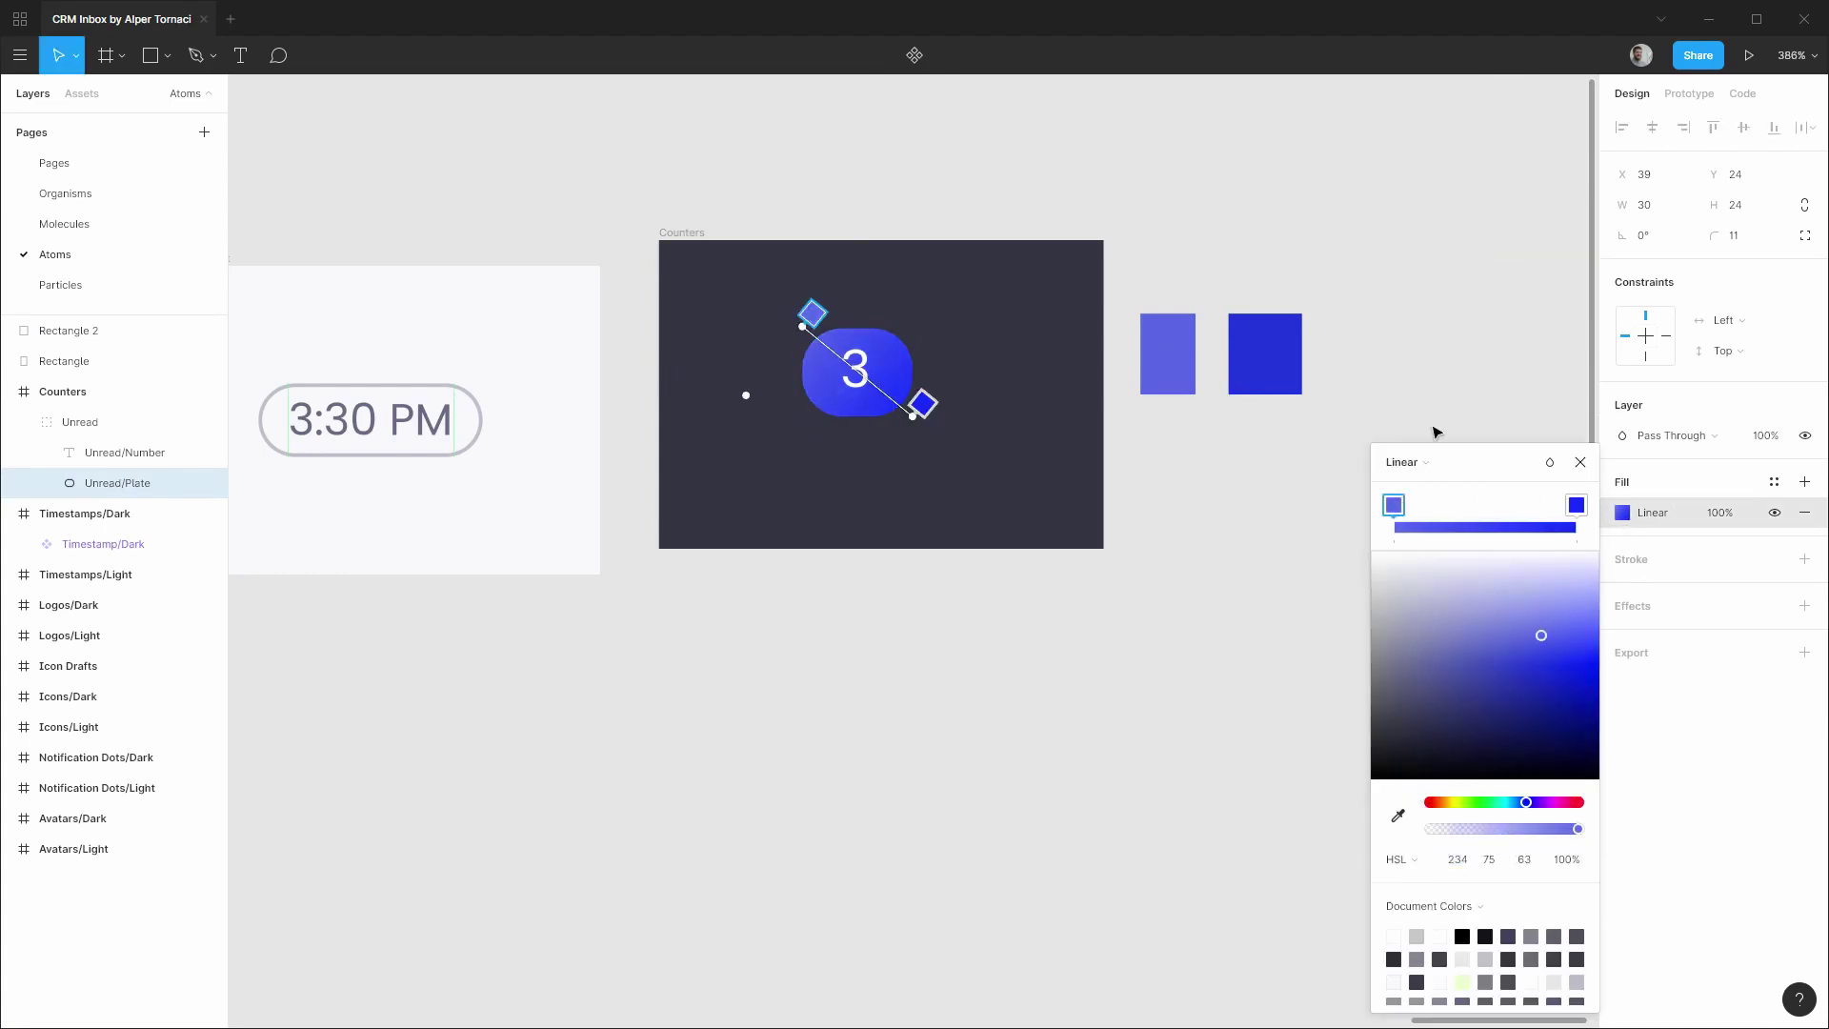
{"action": "left_click", "coordinate": [1577, 505]}
{"action": "left_click", "coordinate": [1397, 815]}
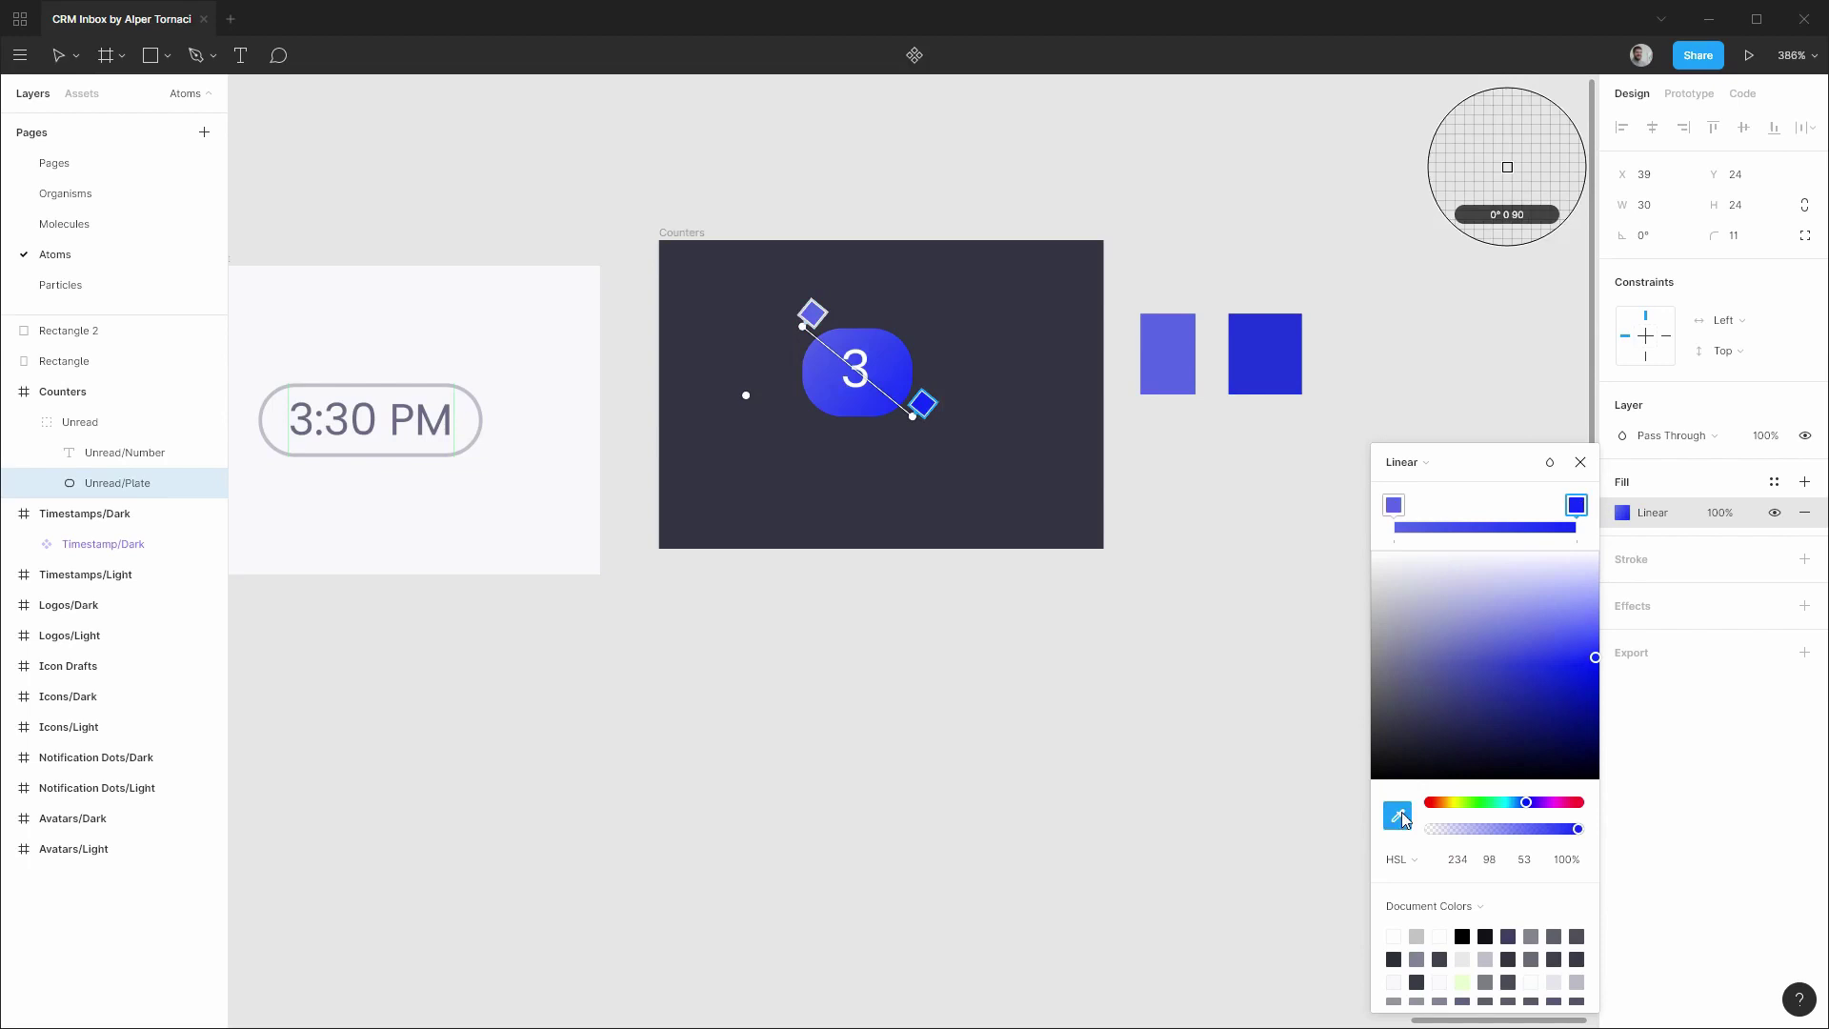
{"action": "left_click", "coordinate": [1269, 349]}
{"action": "key", "text": "Escape"}
Save the Unread/Plate gradient fill as a new color style named Accent/Gradient.
{"action": "left_click", "coordinate": [1774, 483]}
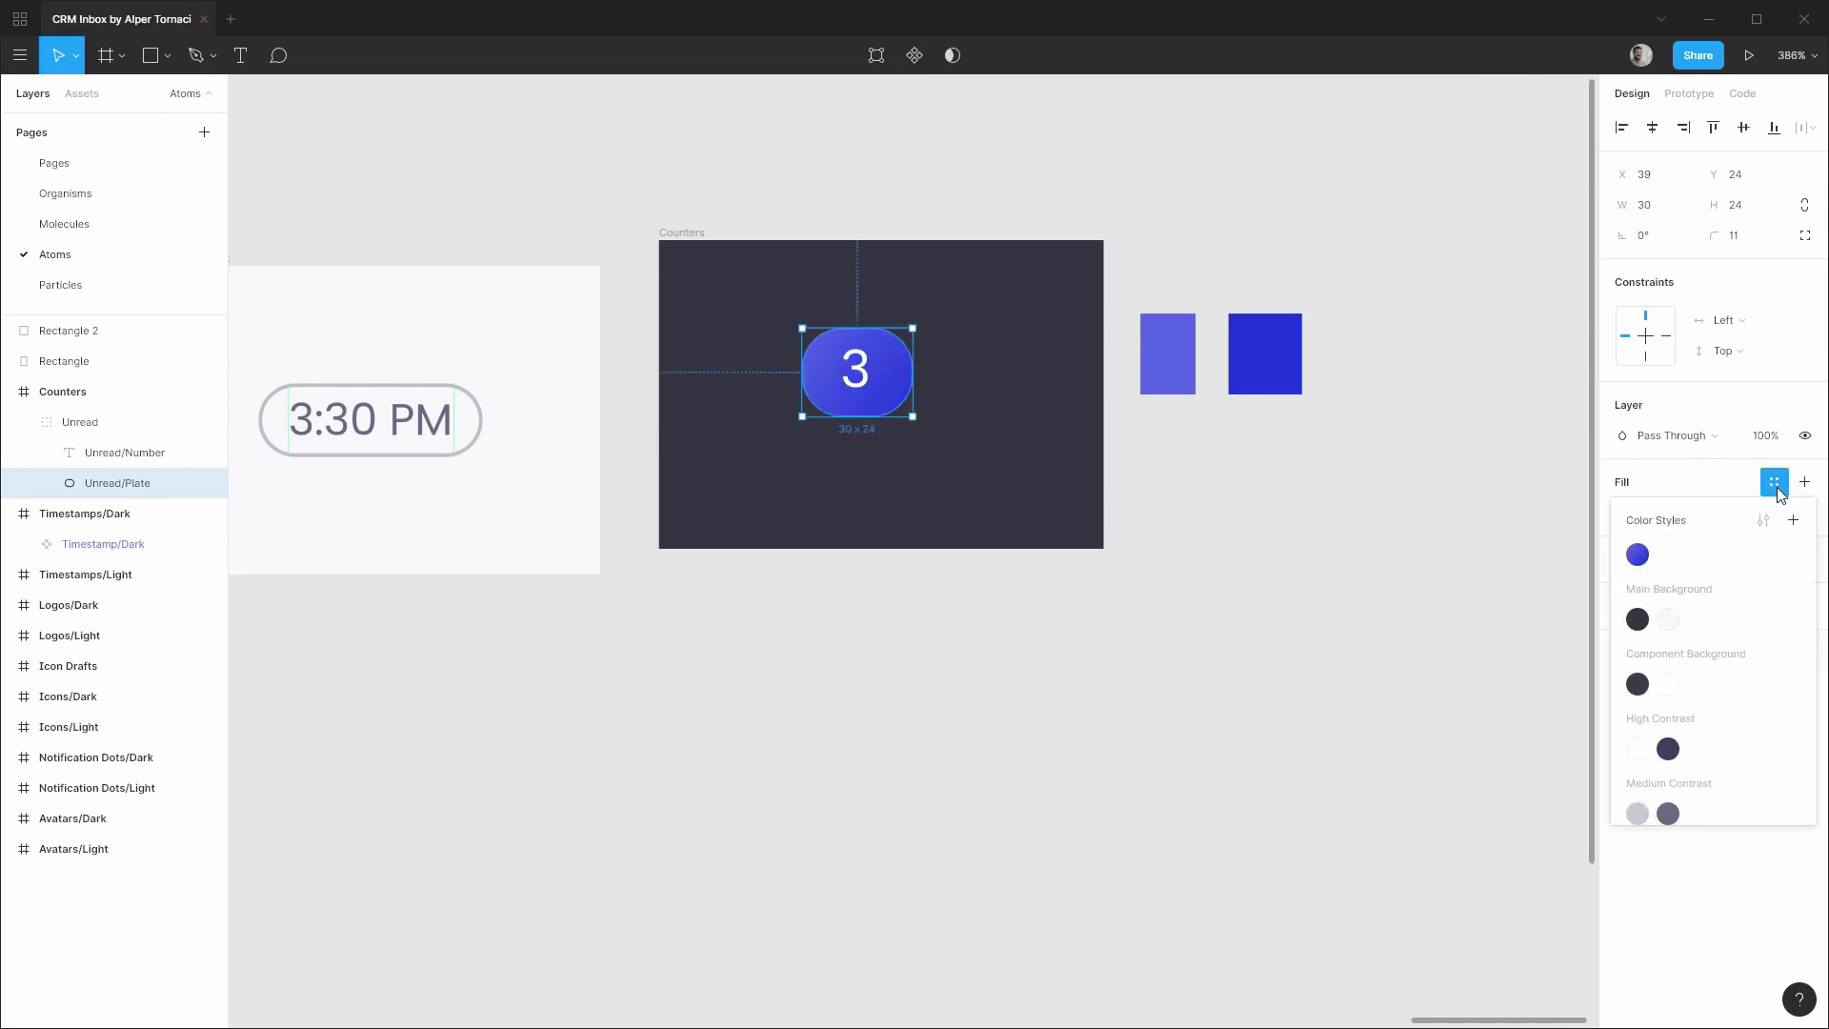
{"action": "left_click", "coordinate": [1792, 522]}
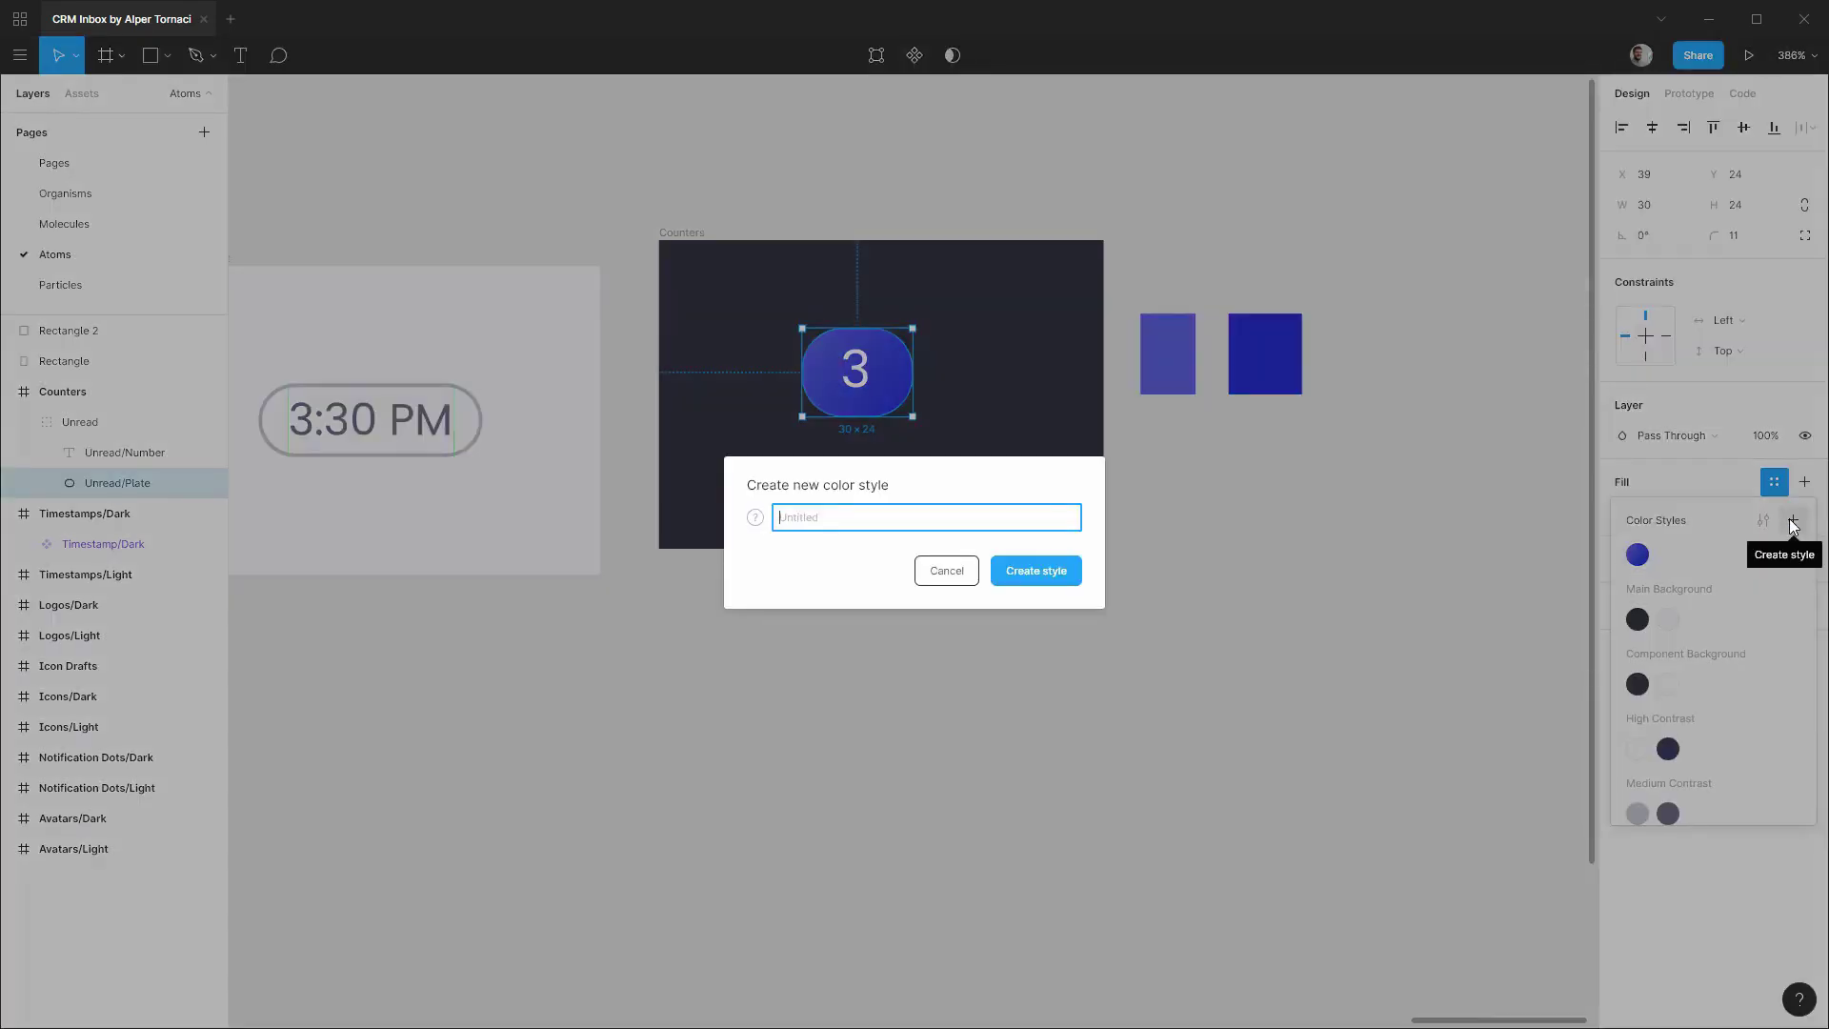
{"action": "type", "text": "Accent/Gradient"}
{"action": "key", "text": "Return"}
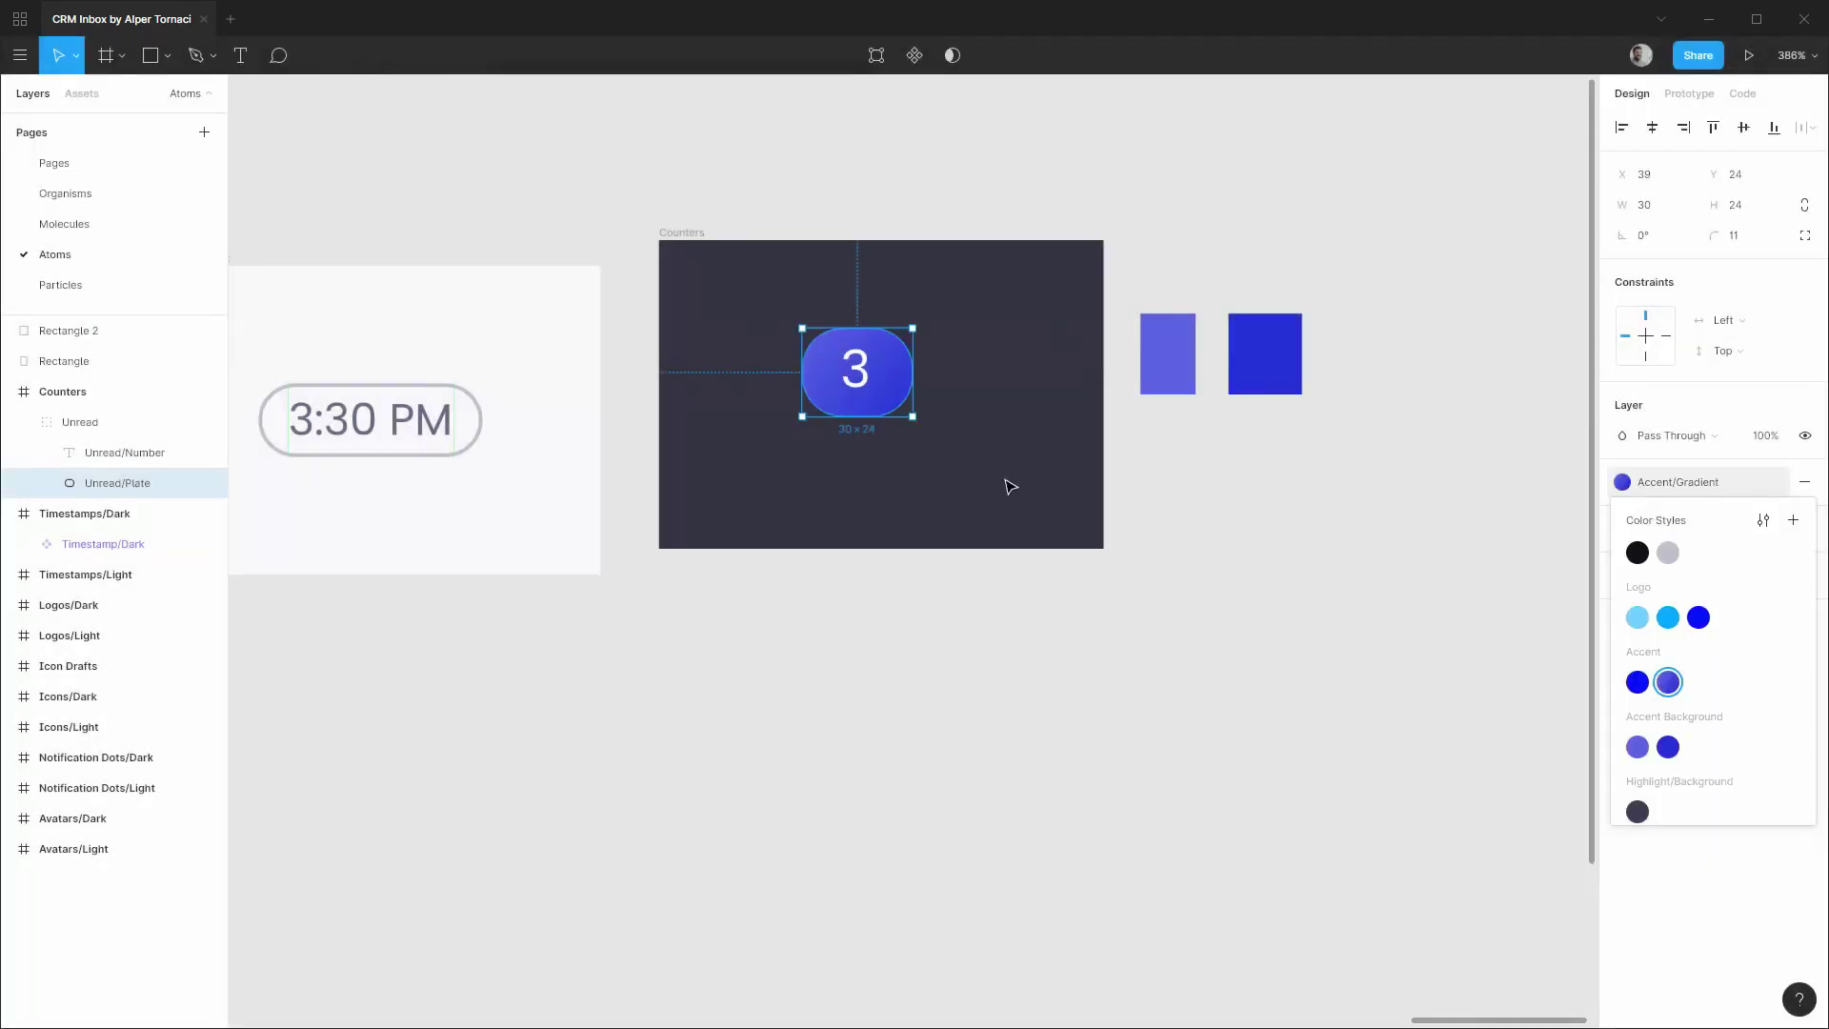
{"action": "key", "text": "Escape"}
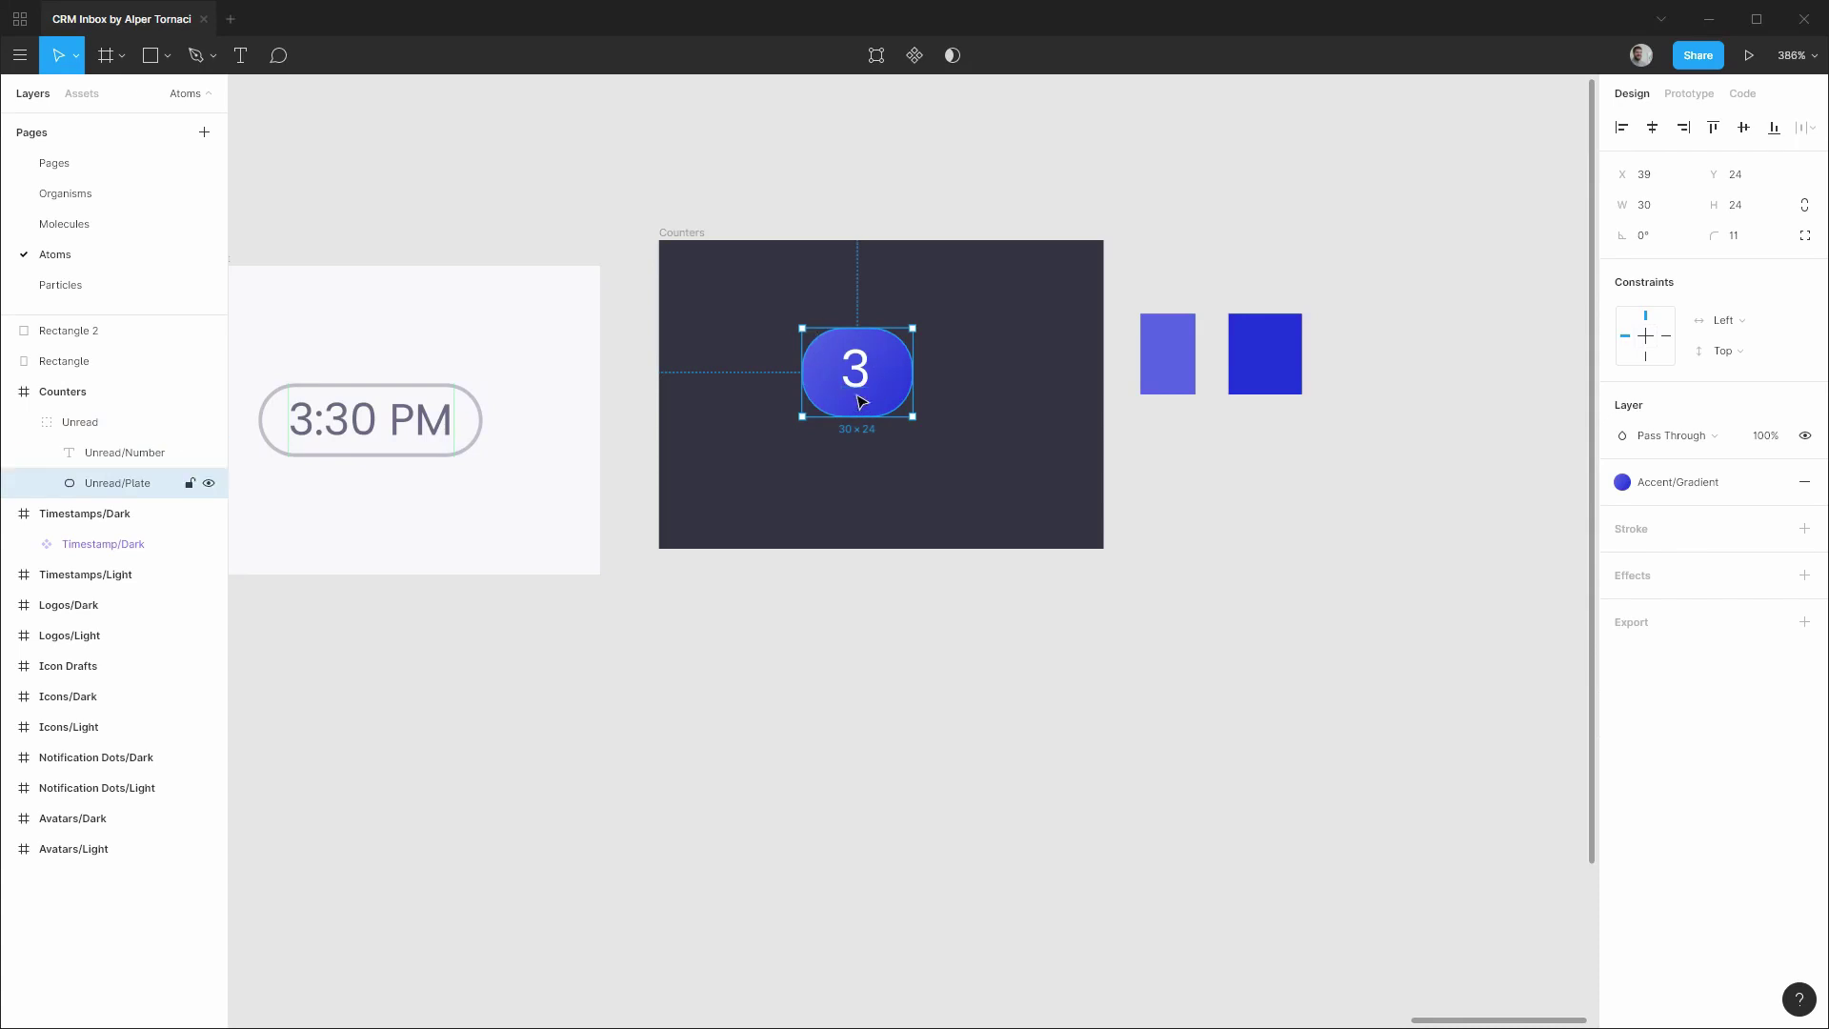
Set the Unread/Plate width to 29 and its corner radius to 10.
{"action": "left_click", "coordinate": [874, 368]}
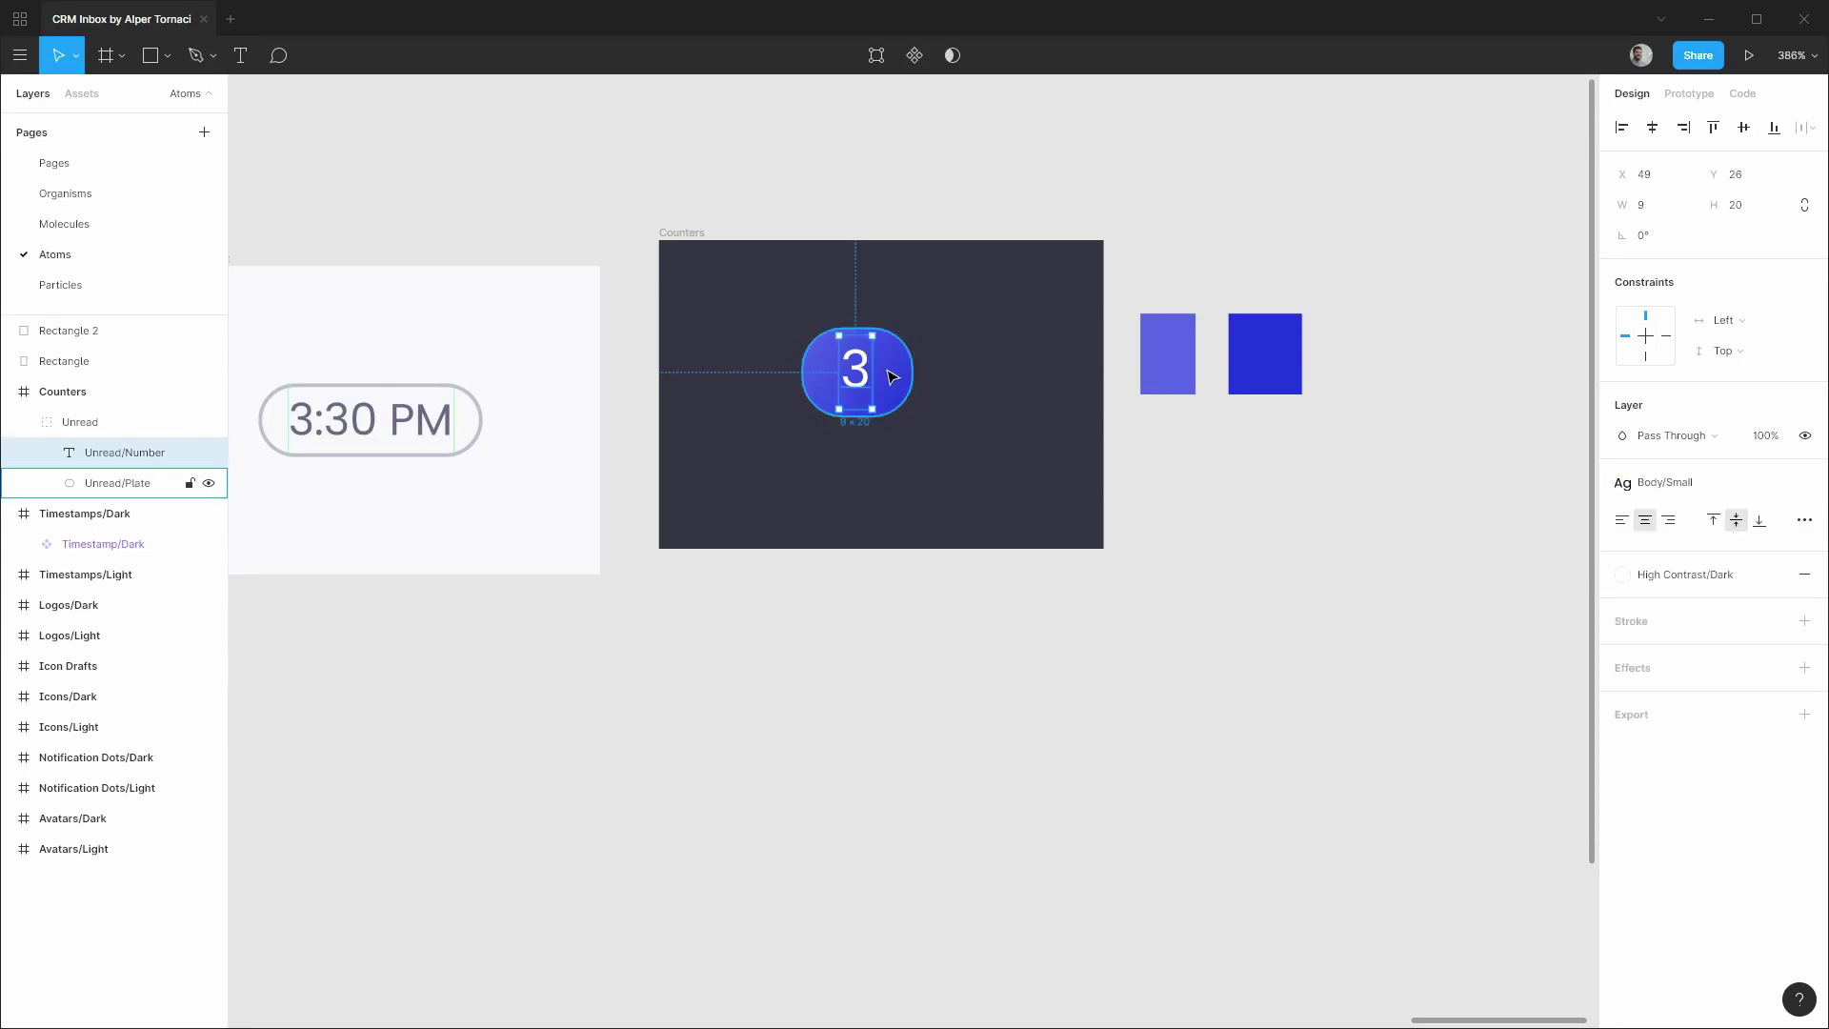
{"action": "key", "text": "alt"}
{"action": "left_click", "coordinate": [145, 481]}
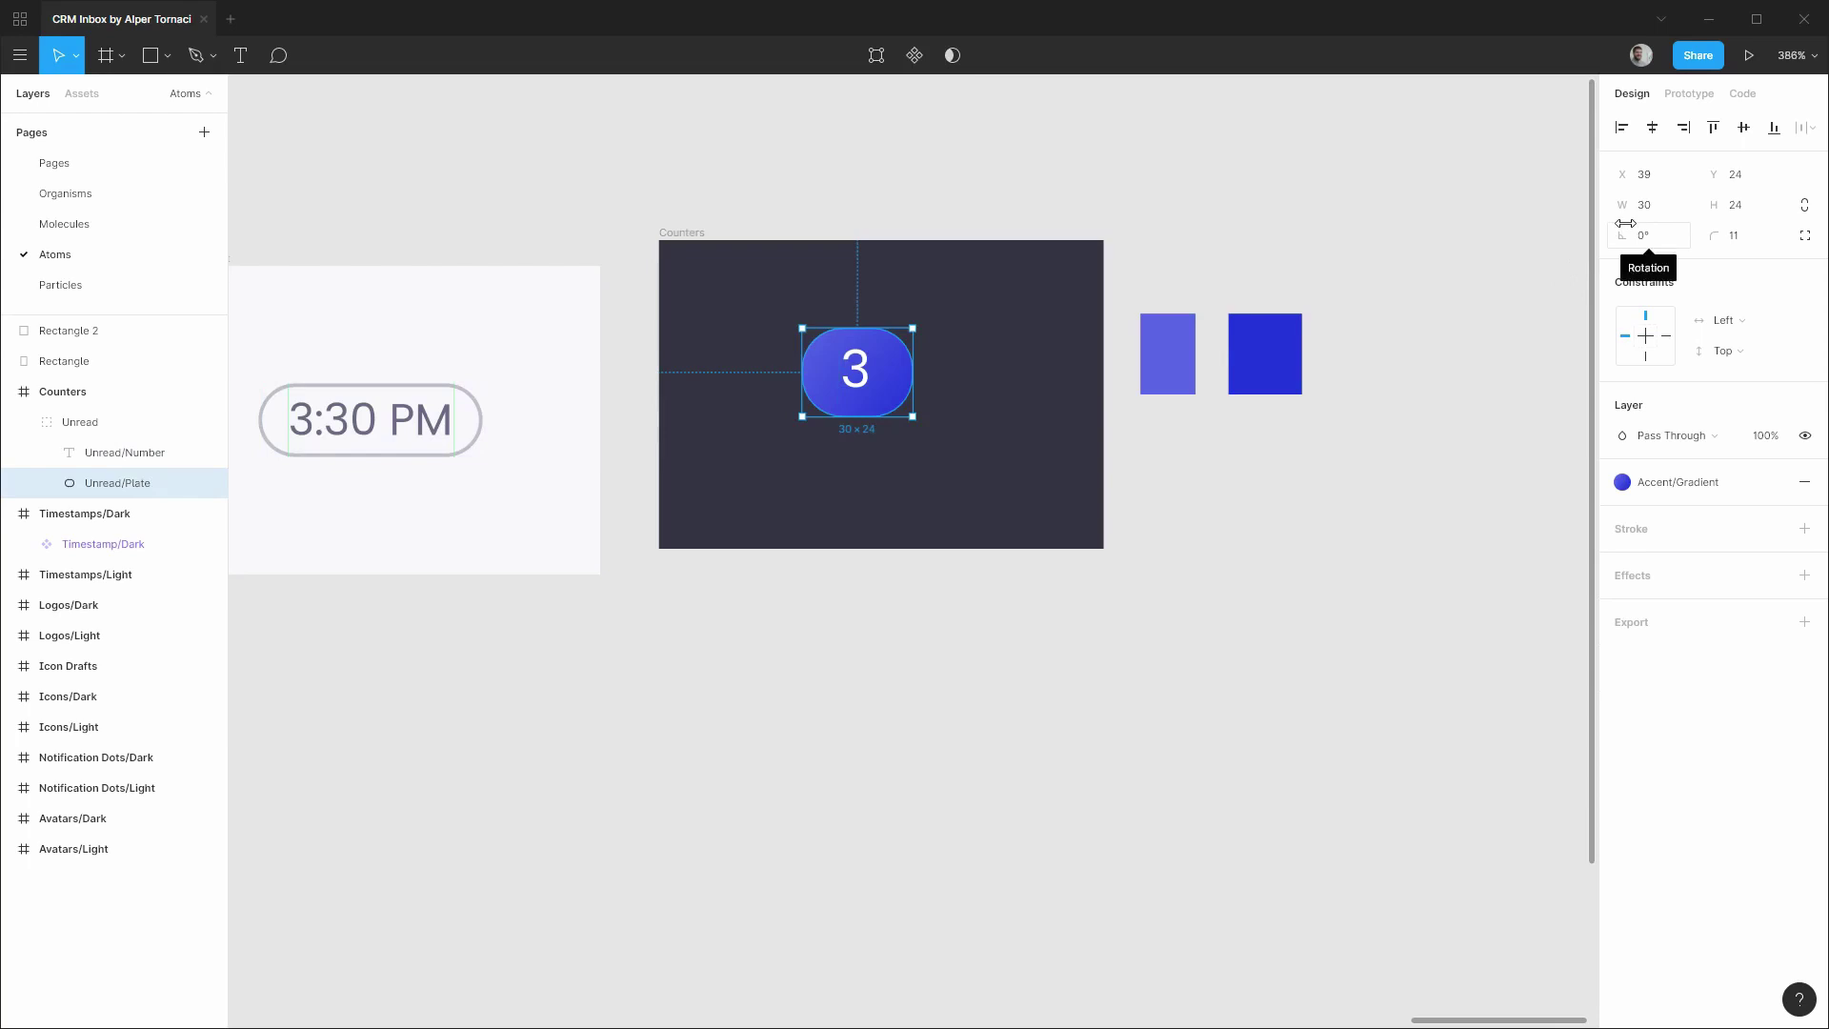
{"action": "key", "text": "ctrl+Left"}
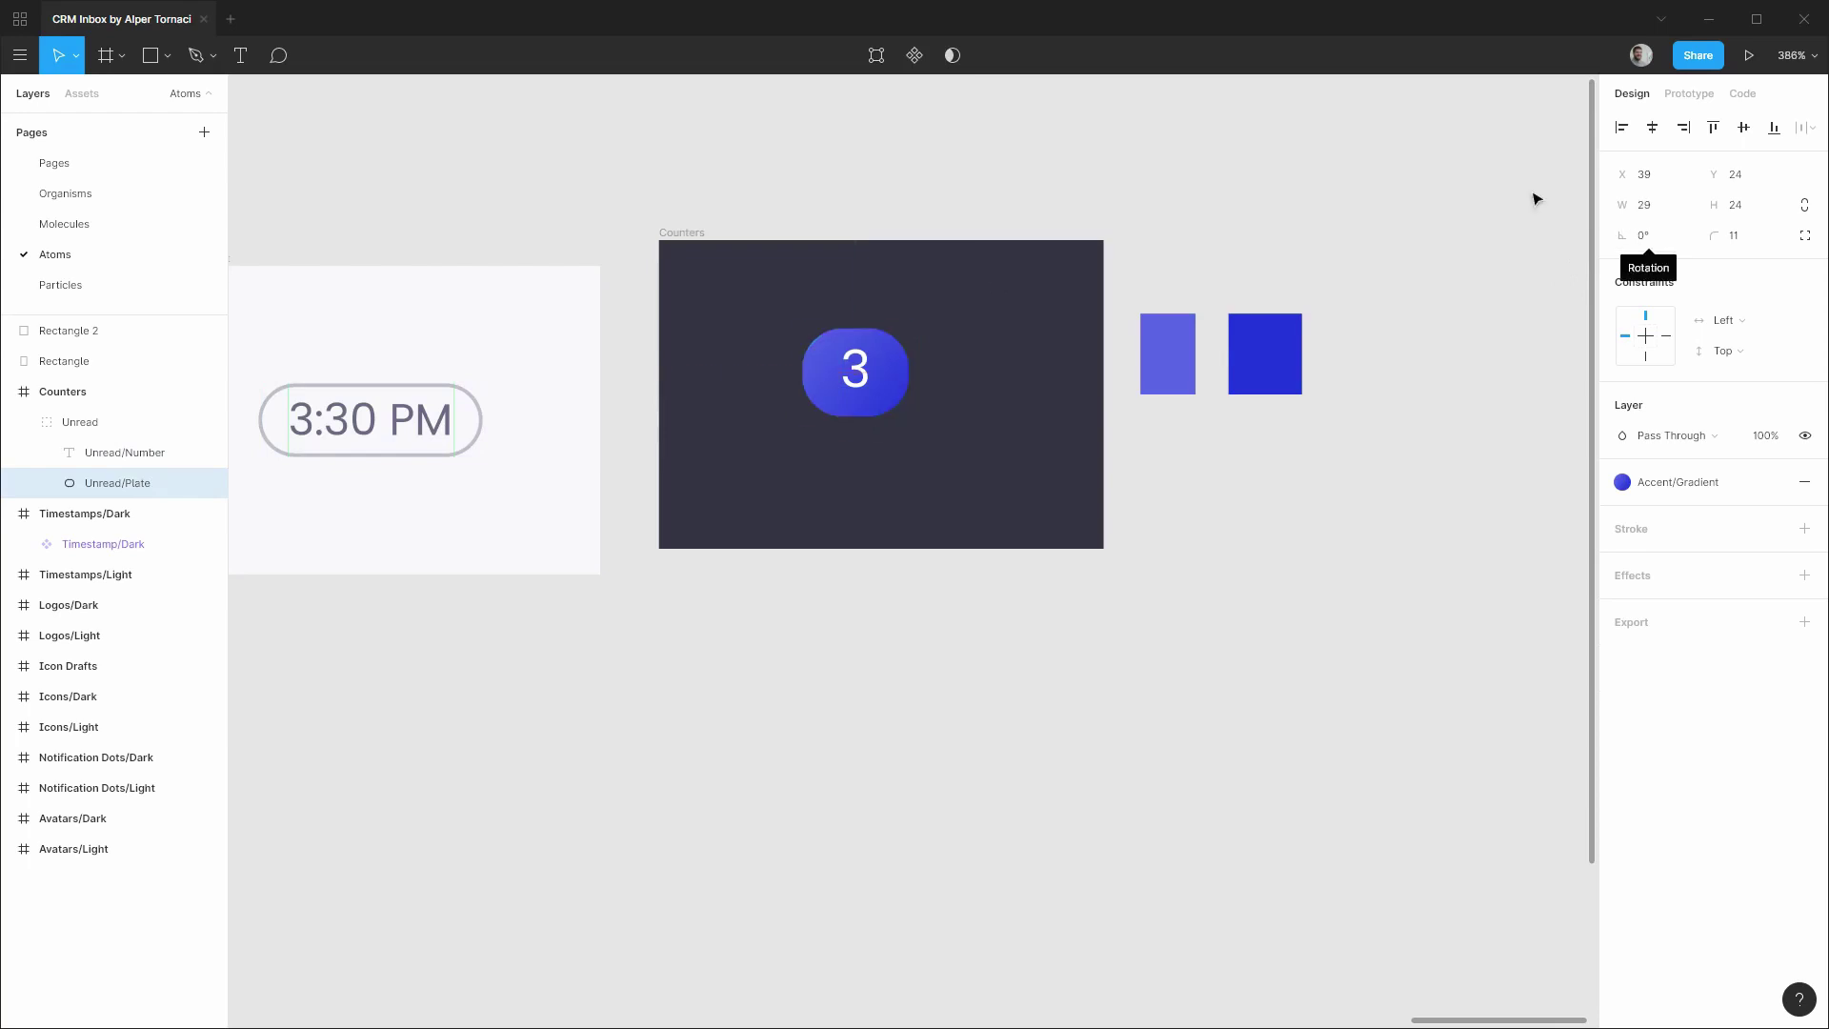
{"action": "key", "text": "alt"}
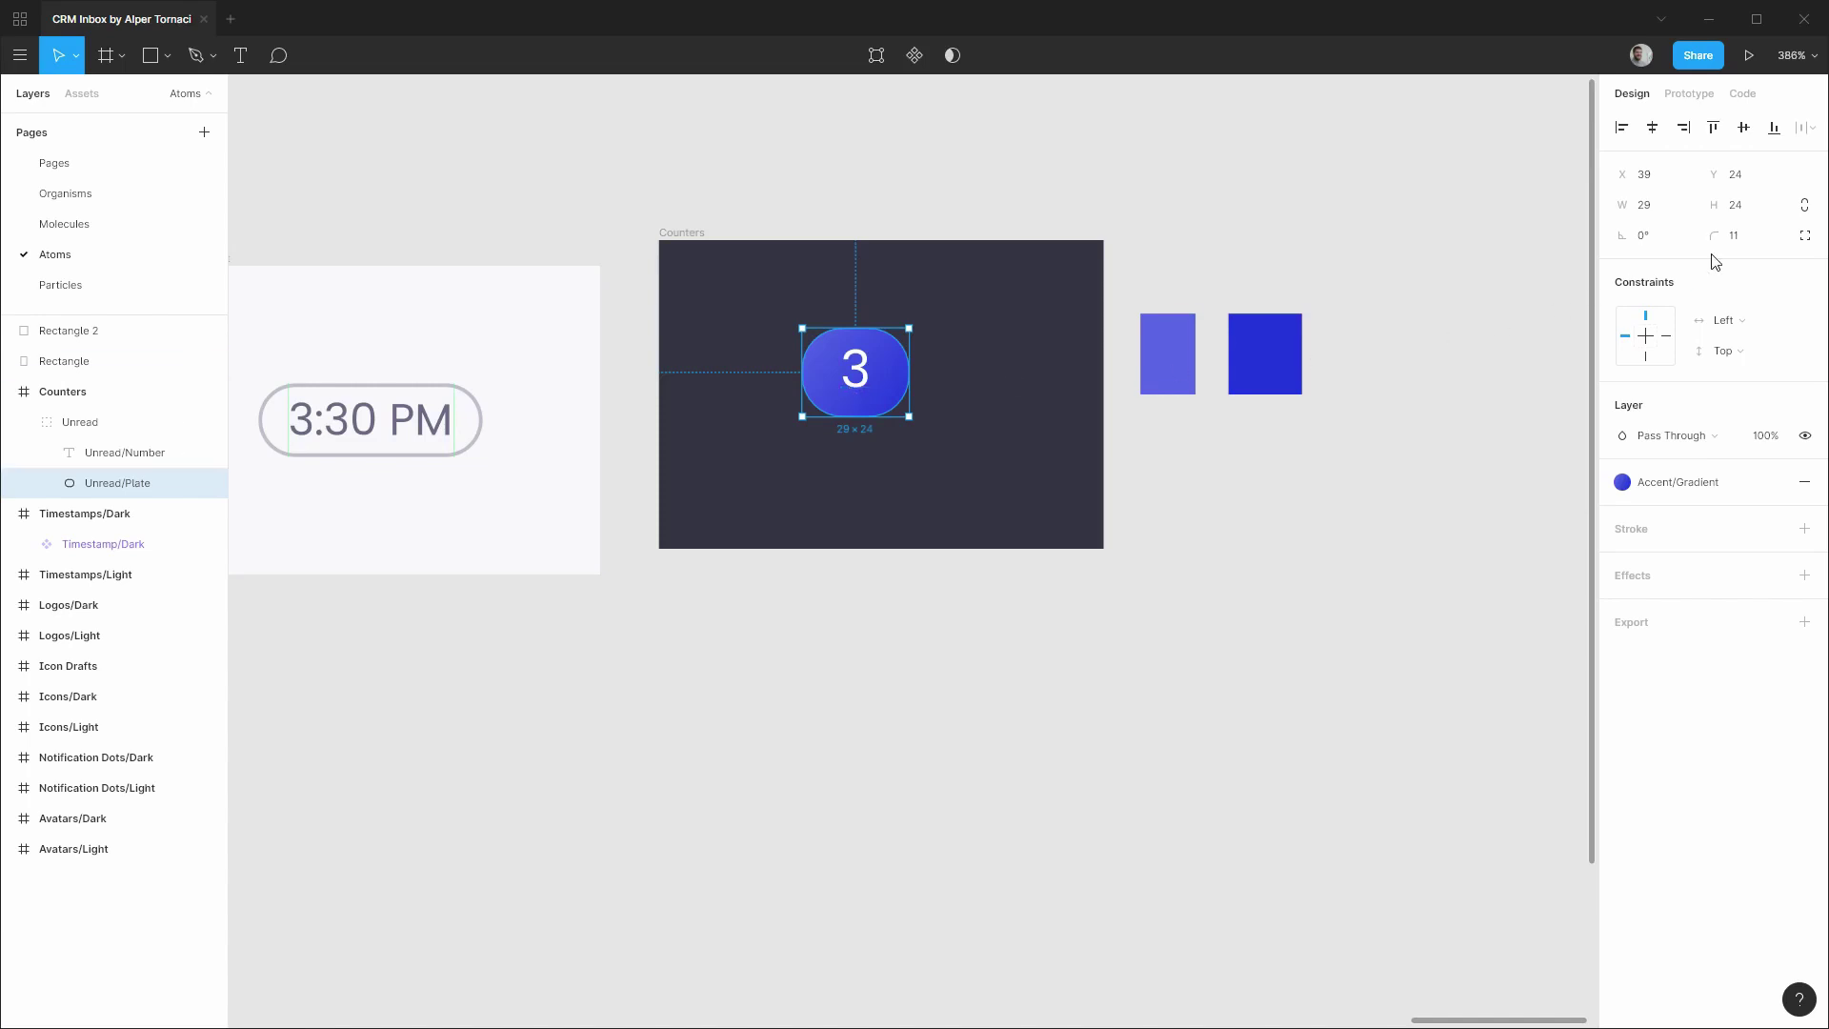
{"action": "left_click", "coordinate": [1753, 238]}
{"action": "key", "text": "Down"}
Delete the two swatch rectangles beside the Counters frame and rename the Unread group as Counter.
{"action": "left_click_drag", "start_coordinate": [1388, 465], "coordinate": [1121, 276]}
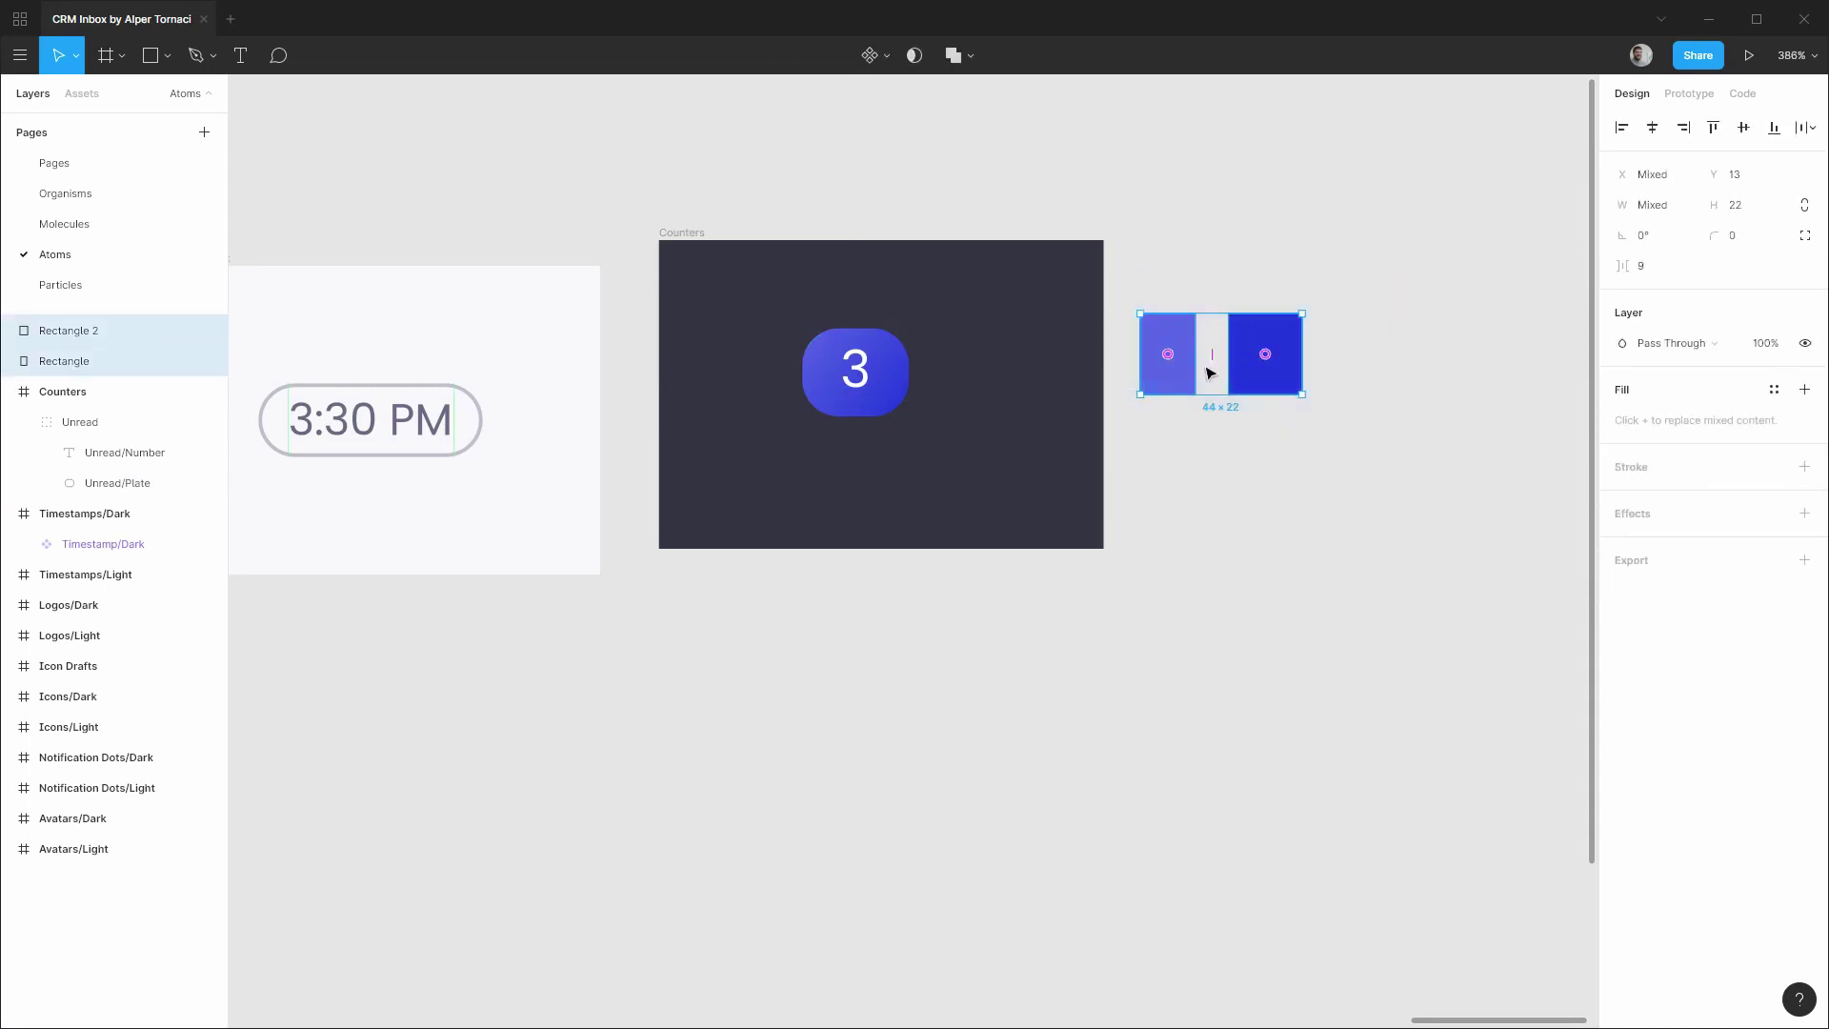
{"action": "key", "text": "Delete"}
{"action": "left_click", "coordinate": [895, 370]}
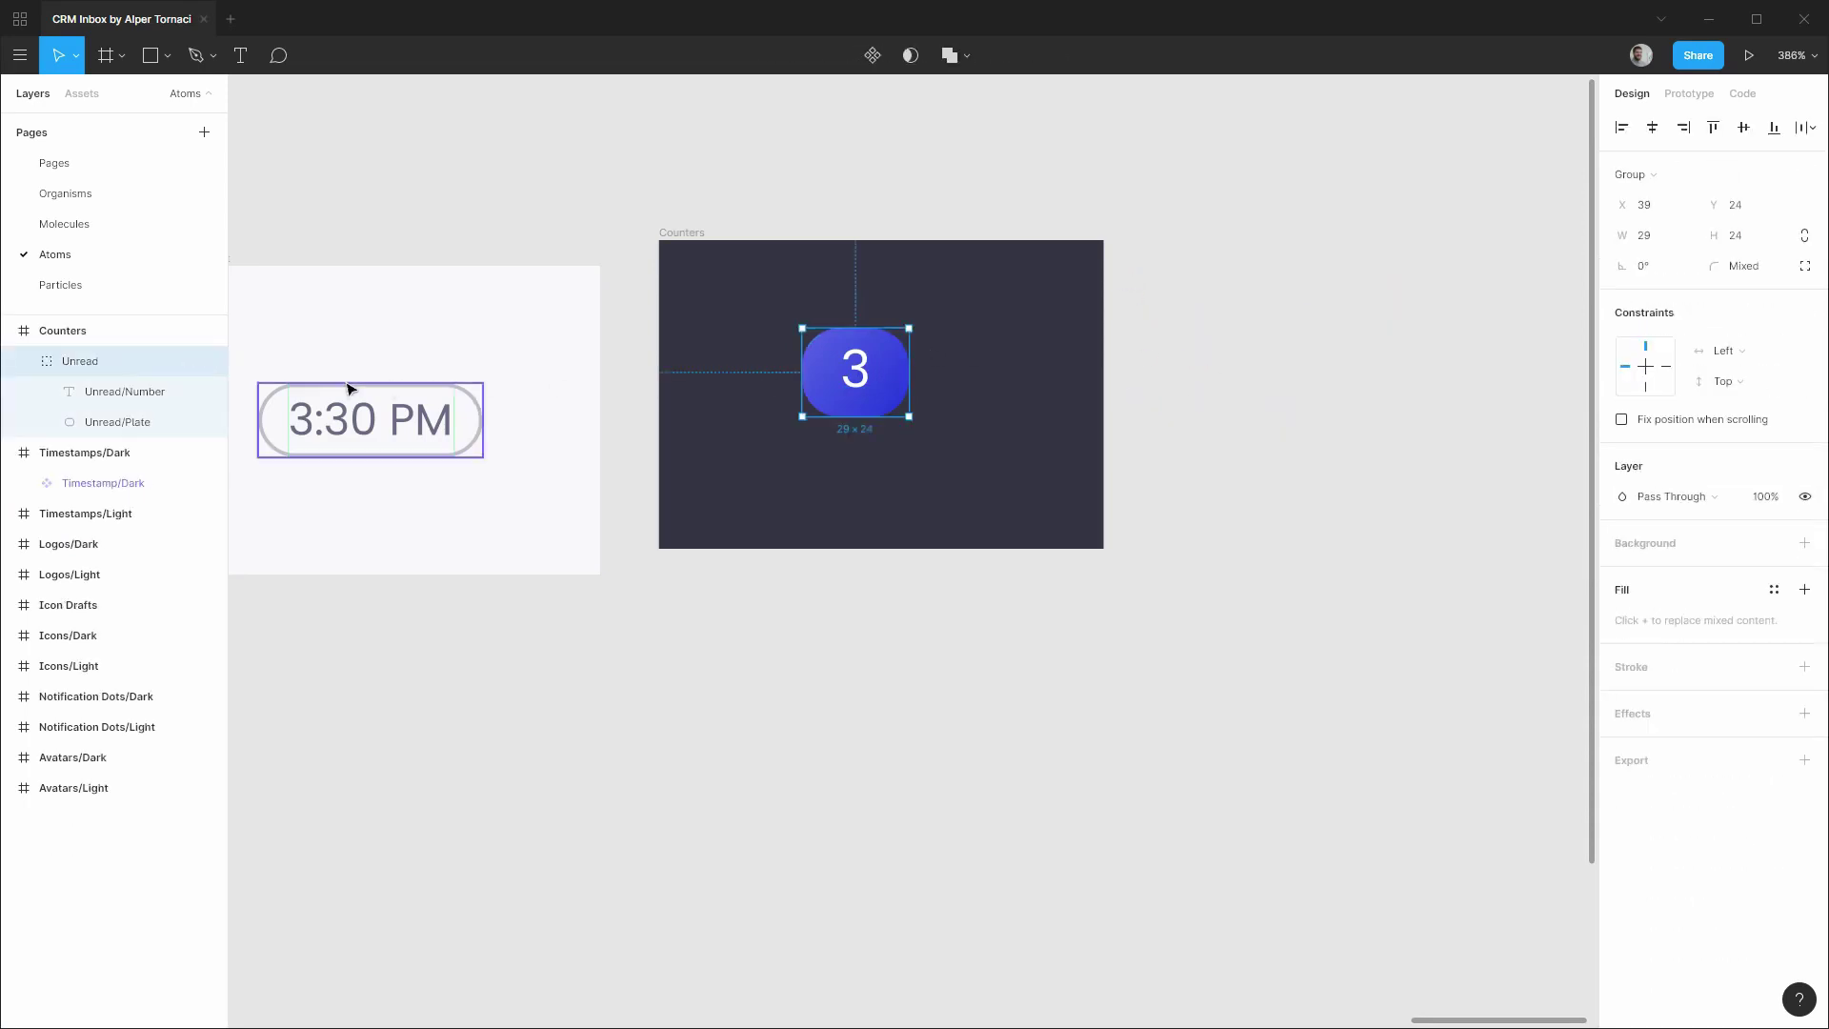
{"action": "double_click", "coordinate": [84, 363]}
{"action": "type", "text": "Co"}
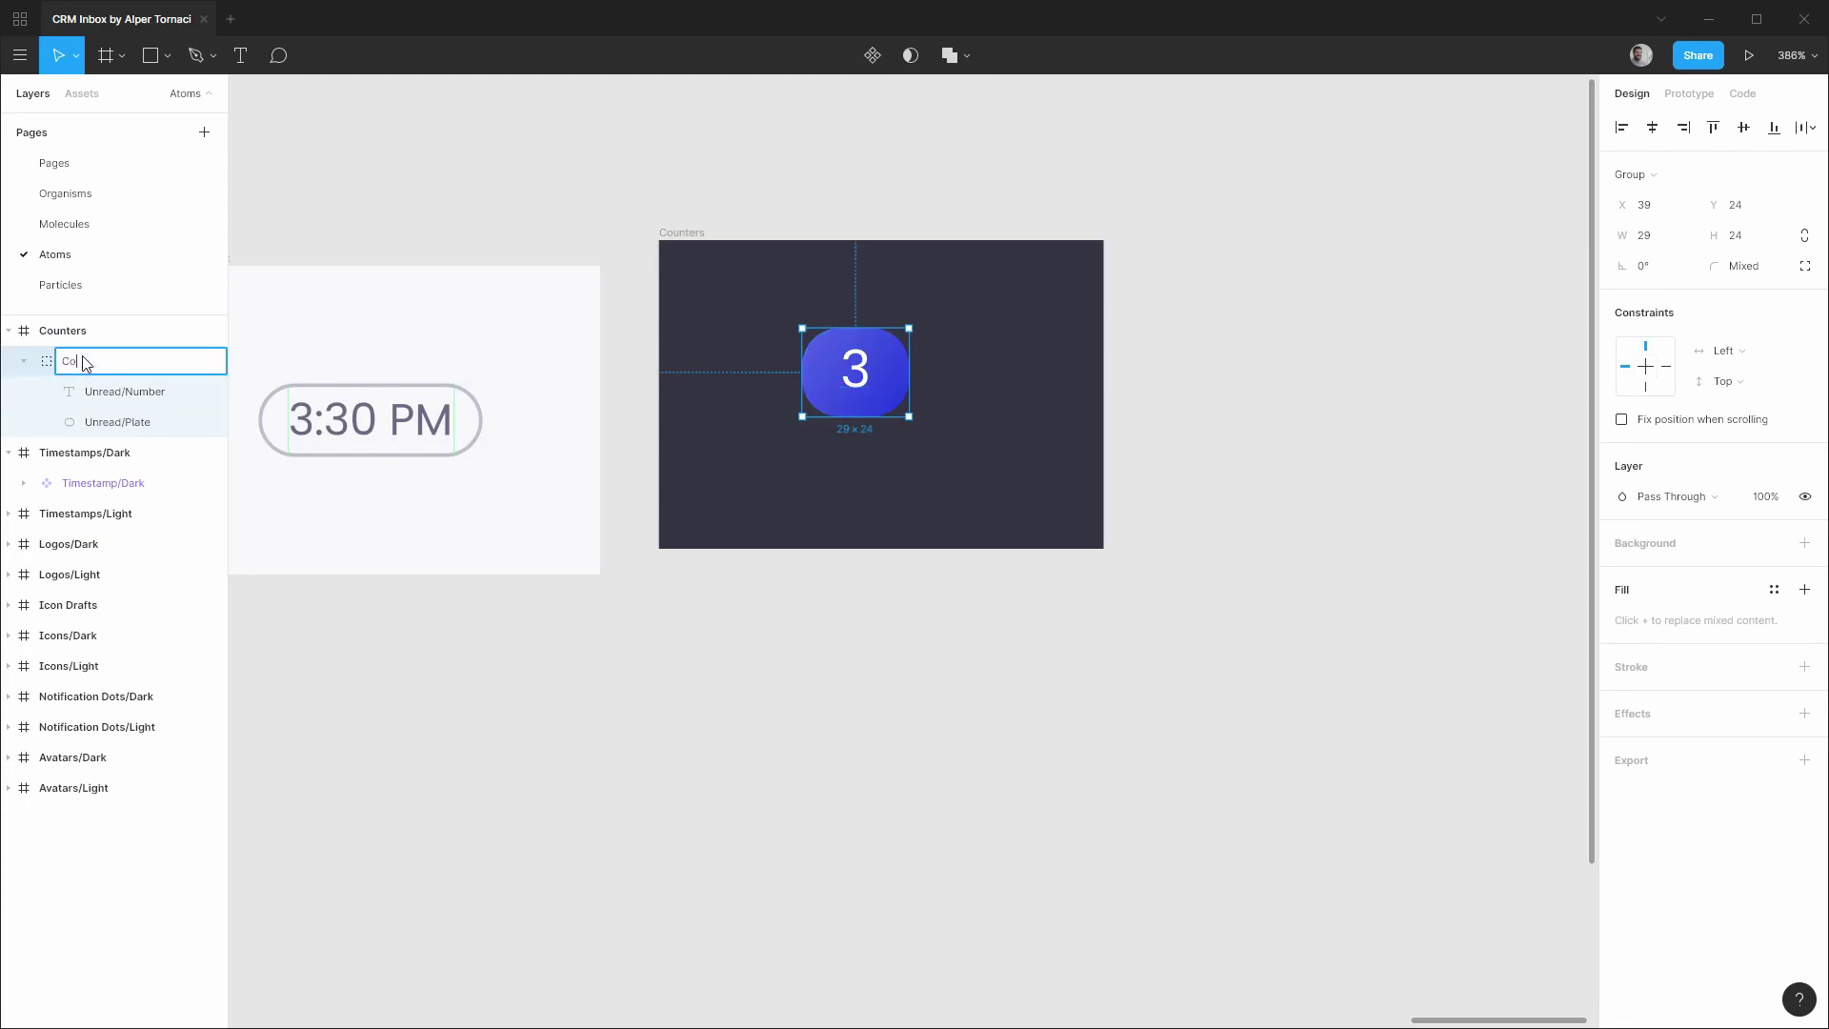
{"action": "type", "text": "unter"}
{"action": "key", "text": "Return"}
Rename the Unread/Number text layer as Counter/Count.
{"action": "double_click", "coordinate": [99, 393]}
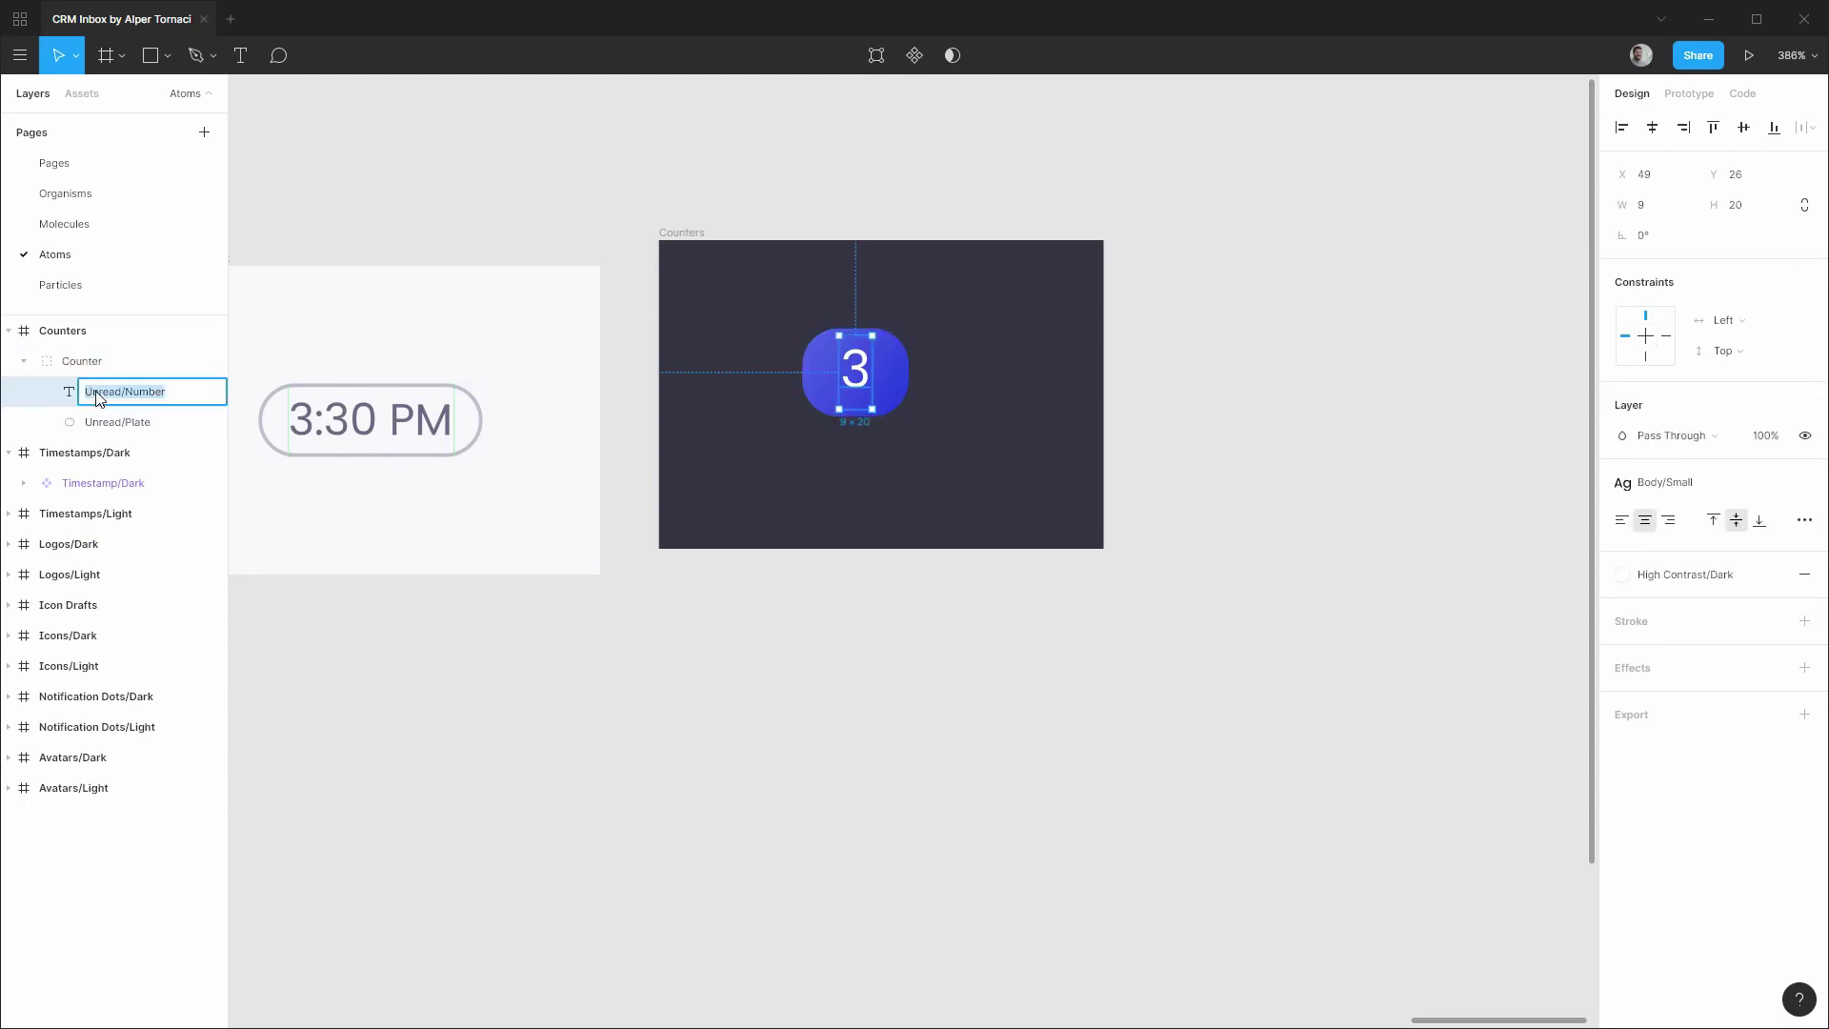
{"action": "double_click", "coordinate": [99, 398]}
{"action": "type", "text": "Counter"}
{"action": "key", "text": "Return"}
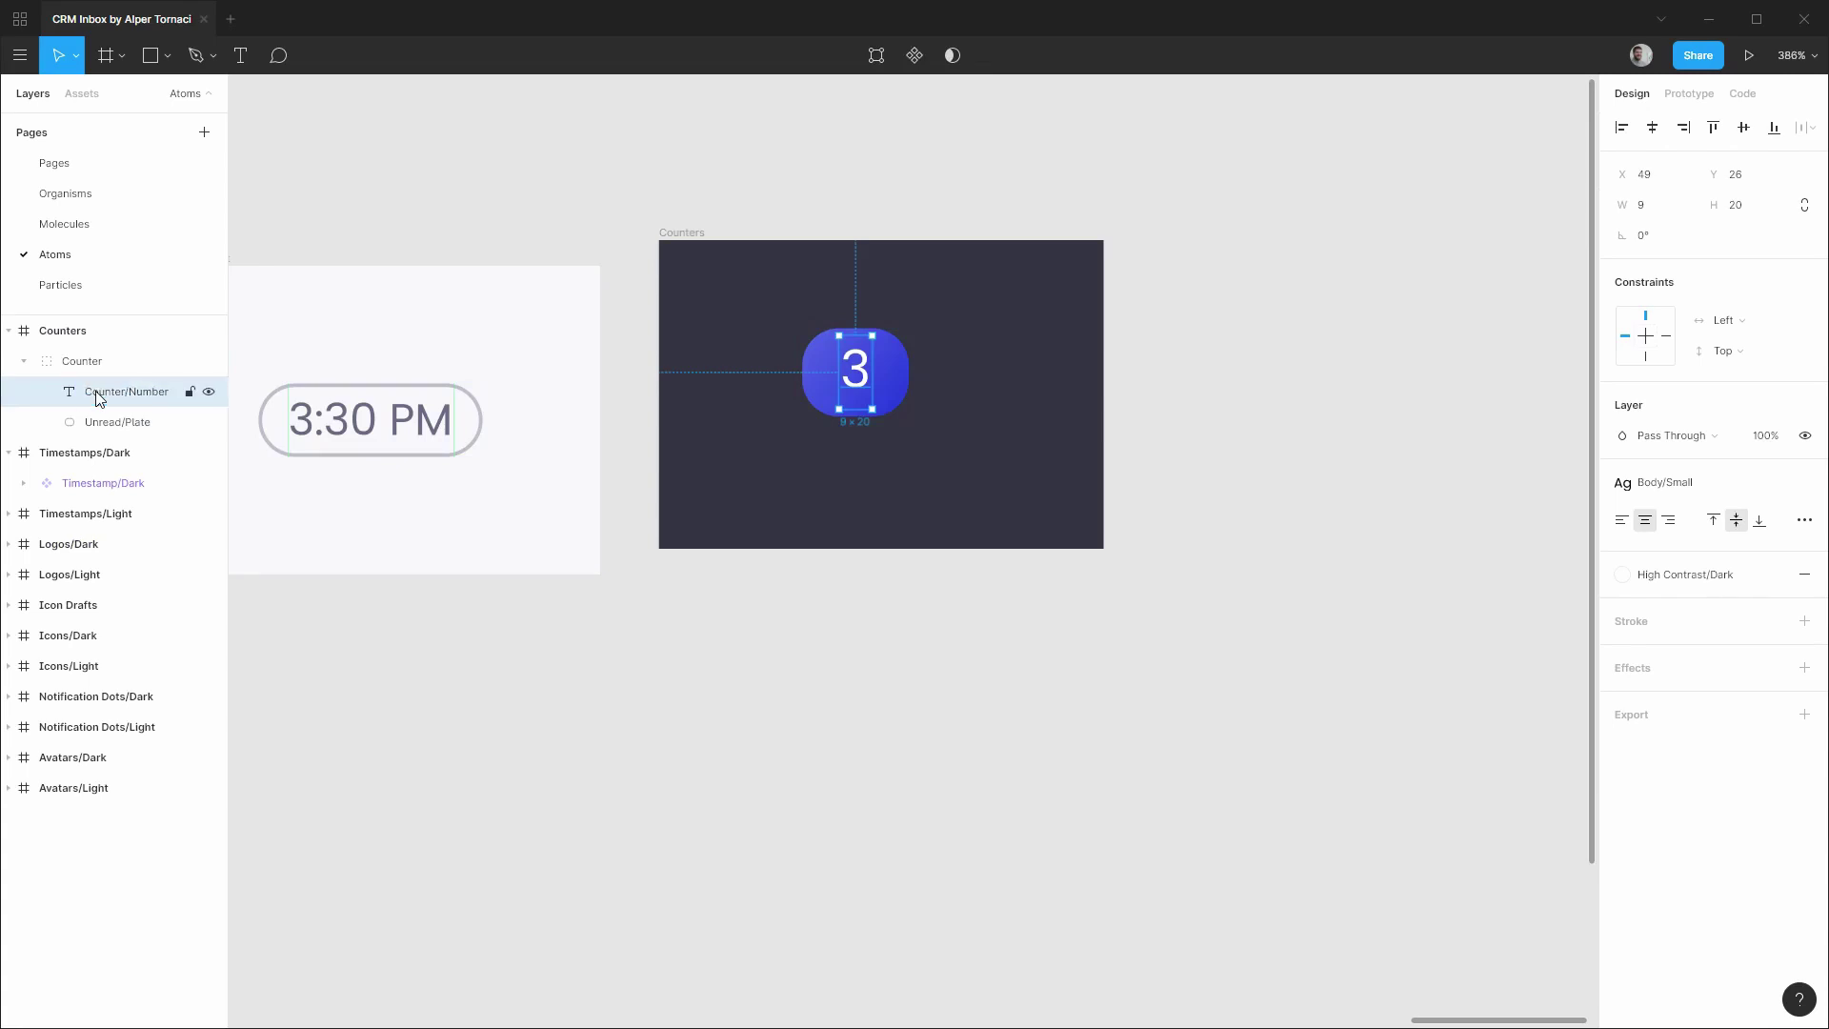
{"action": "double_click", "coordinate": [99, 393]}
{"action": "key", "text": "Right"}
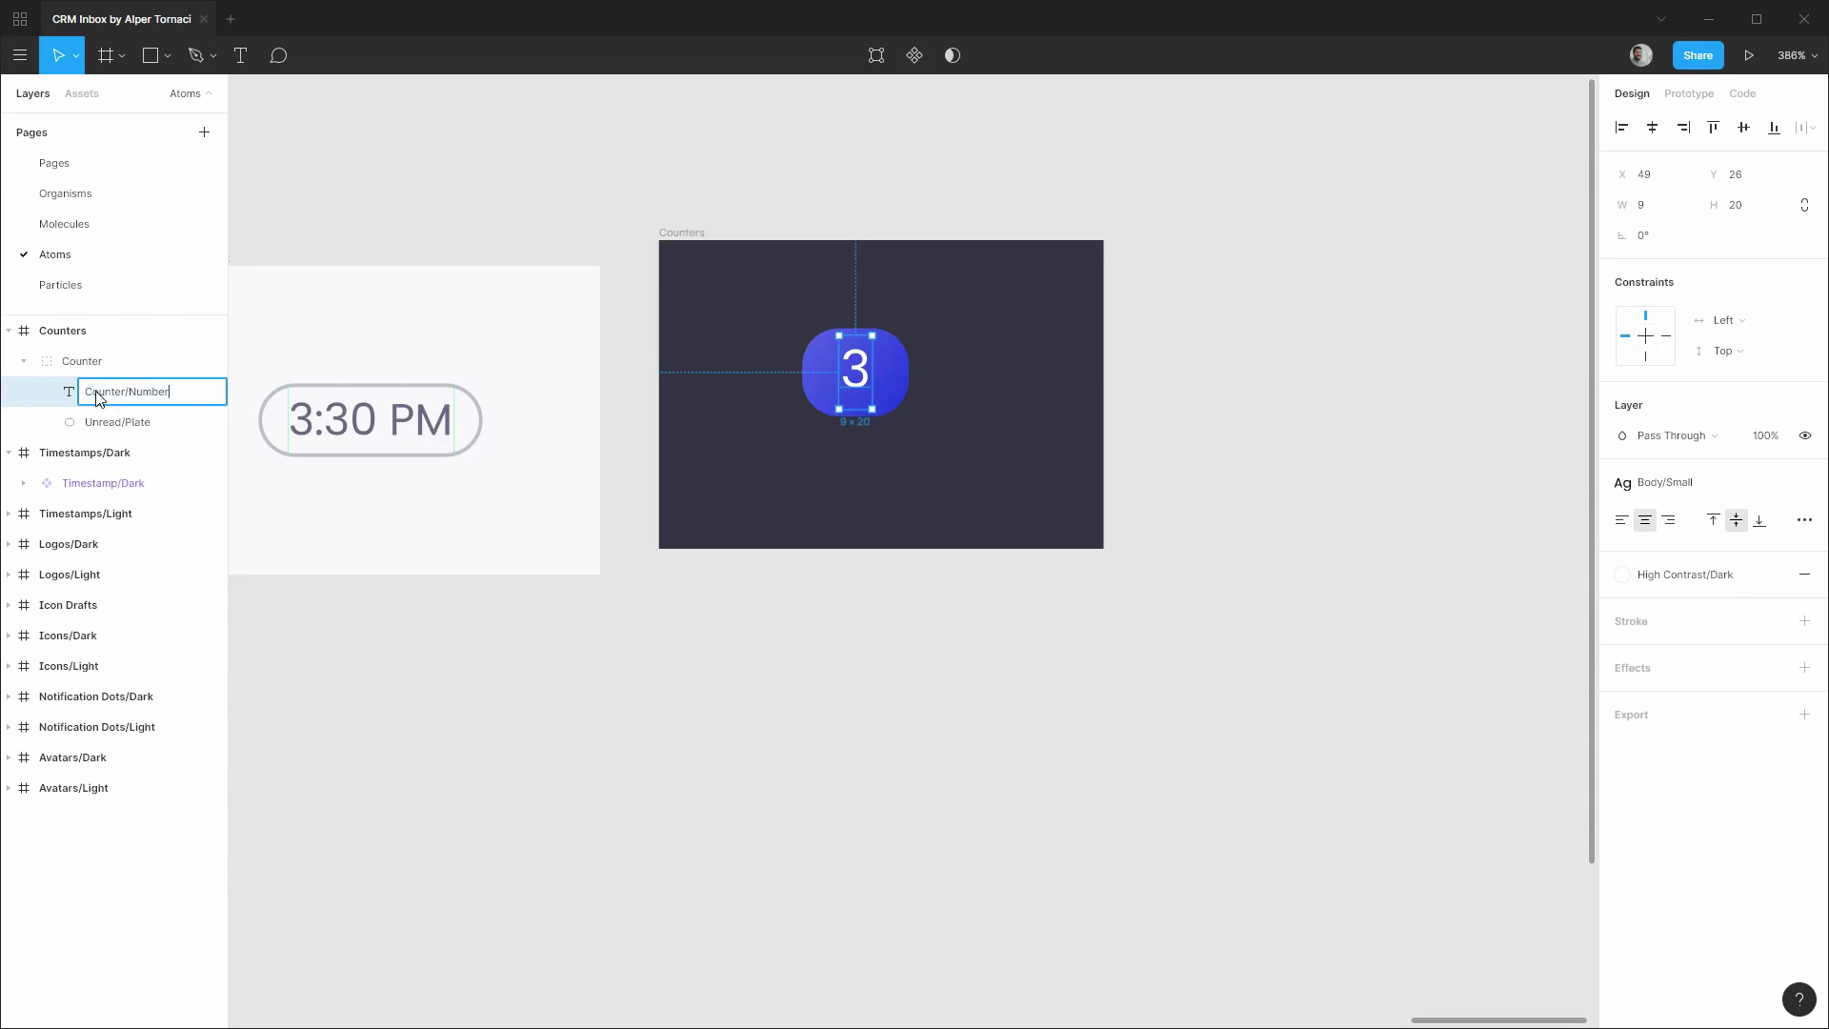
{"action": "key", "text": "BackSpace"}
{"action": "key", "text": "BackSpace"}
{"action": "key", "text": "BackSpace"}
{"action": "key", "text": "BackSpace"}
{"action": "key", "text": "BackSpace"}
{"action": "type", "text": "Count"}
{"action": "key", "text": "Return"}
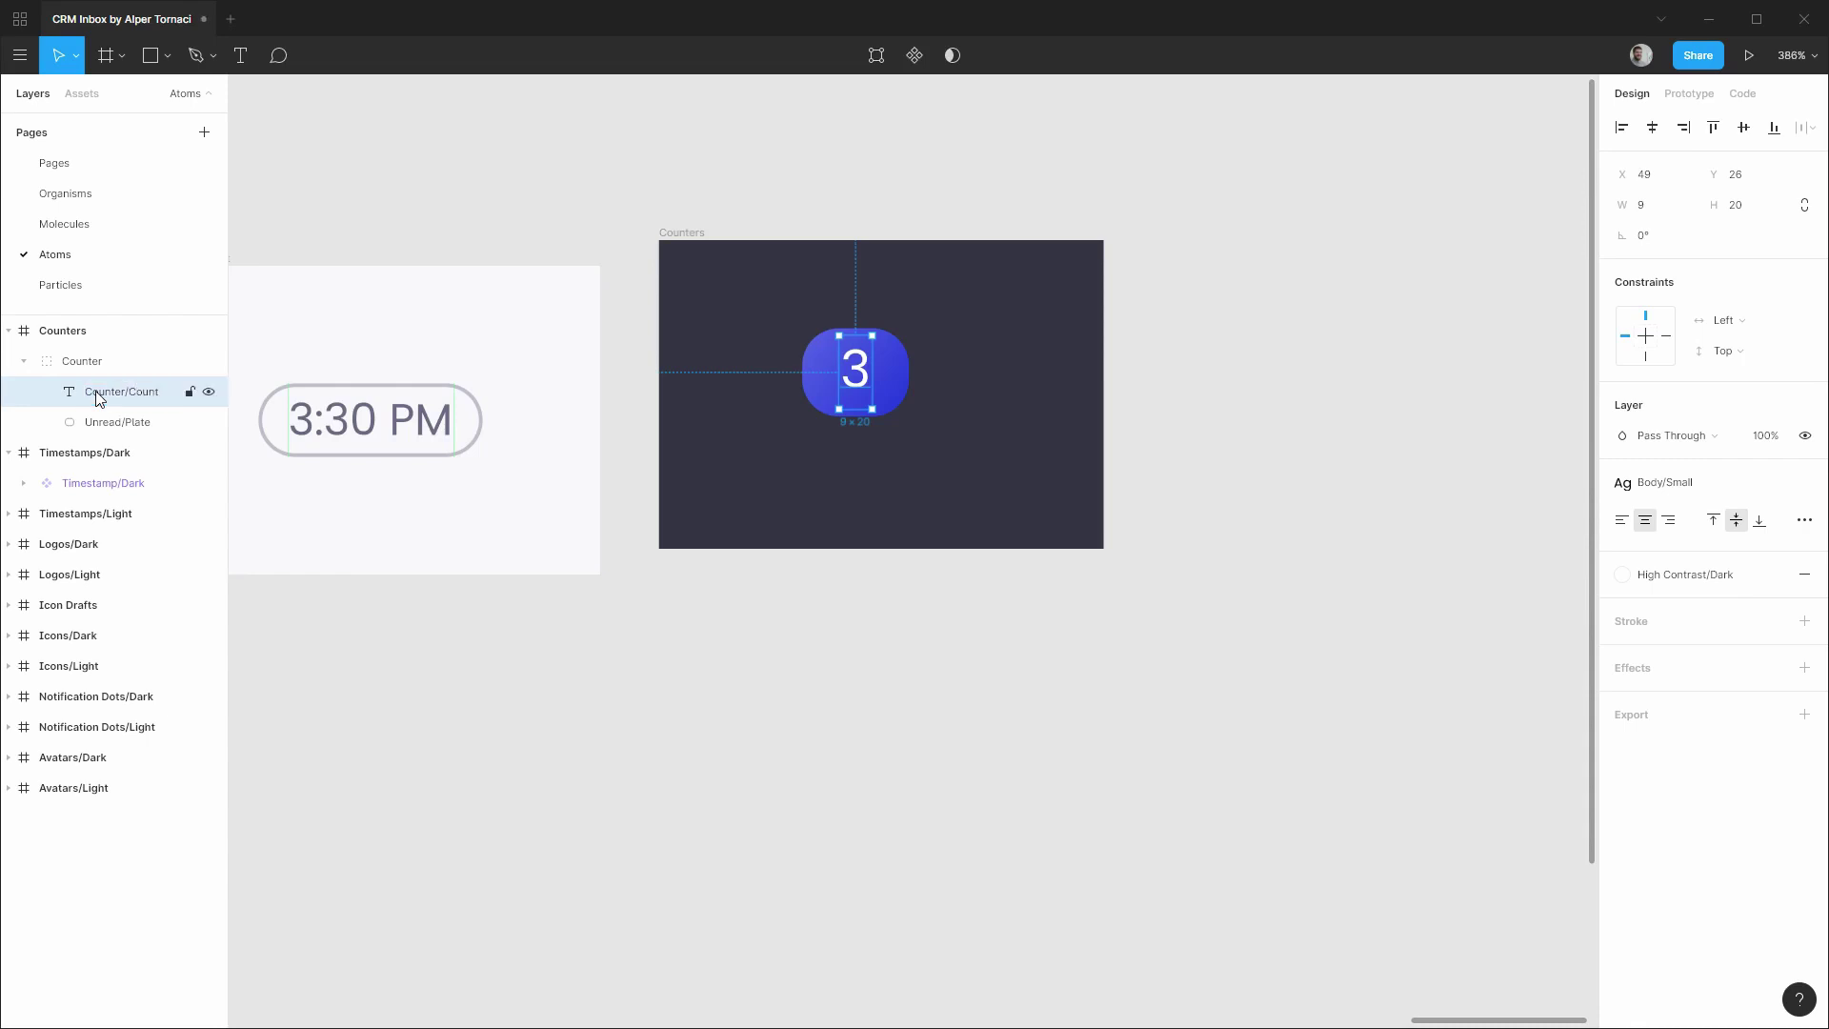
Rename the Unread/Plate layer as Counter/Plate.
{"action": "double_click", "coordinate": [116, 421]}
{"action": "key", "text": "Left"}
{"action": "key", "text": "Delete"}
{"action": "key", "text": "Return"}
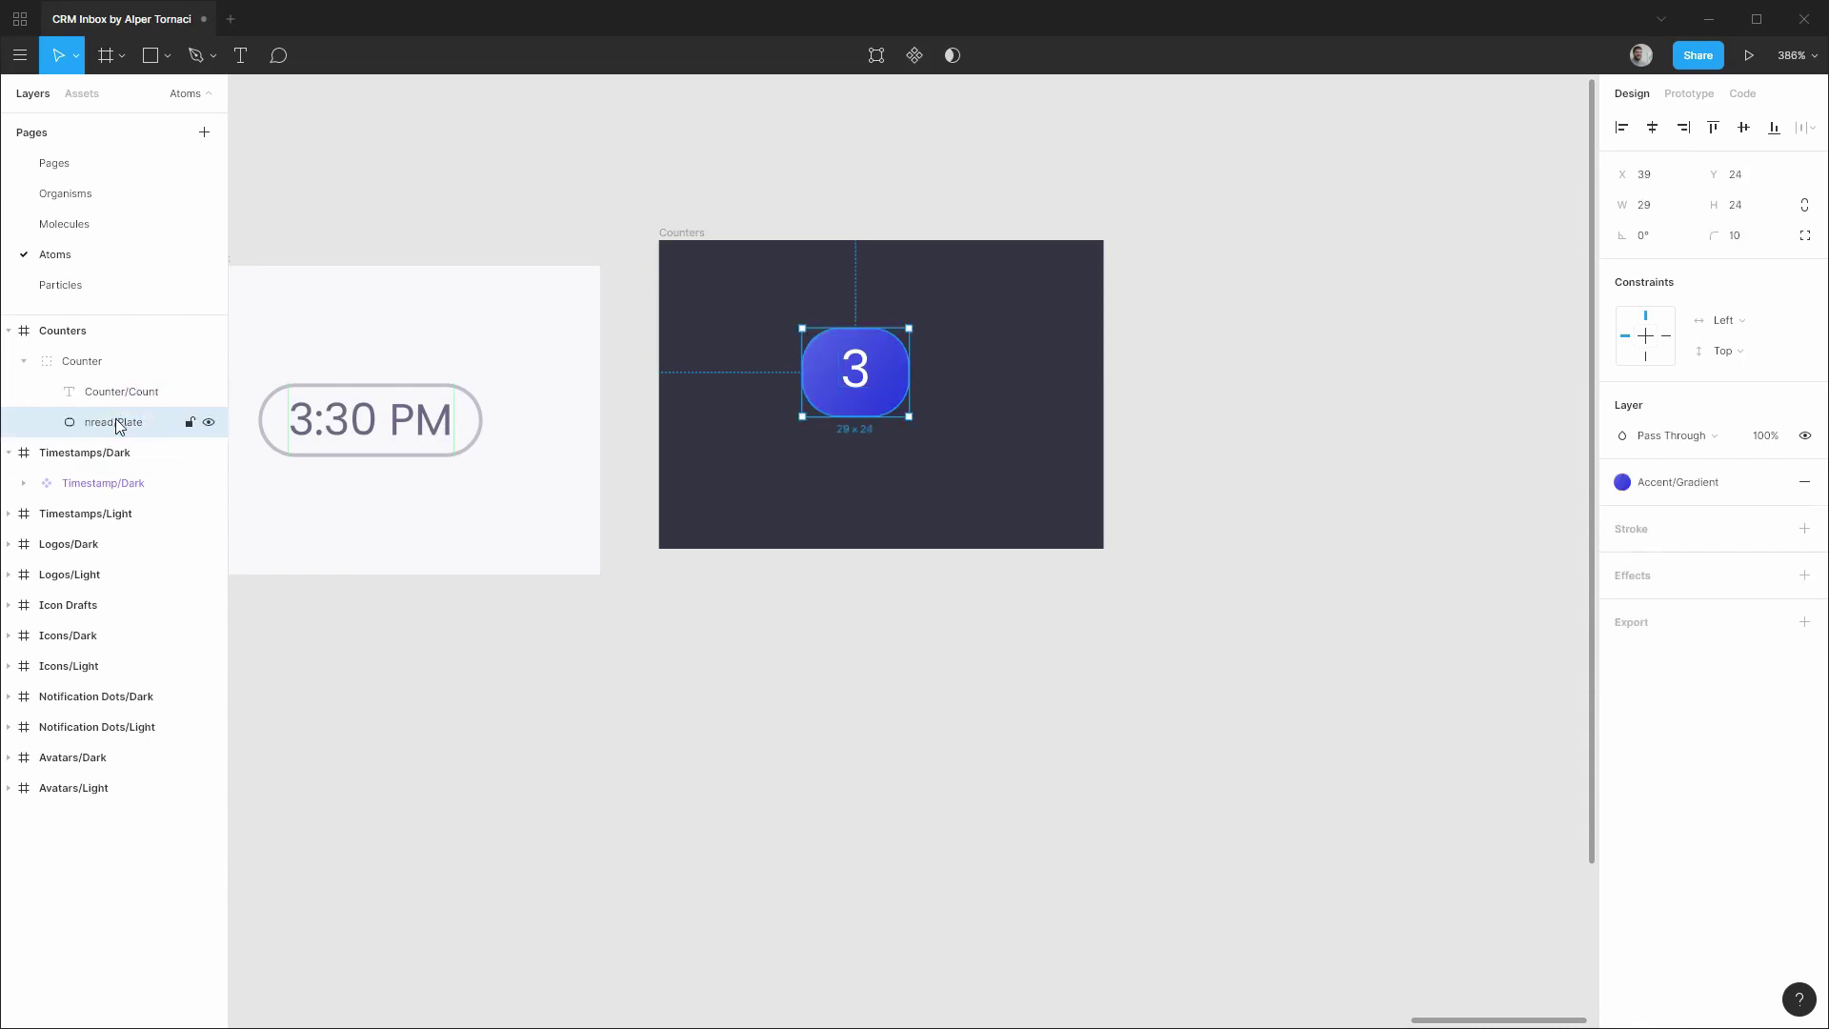
{"action": "double_click", "coordinate": [118, 424]}
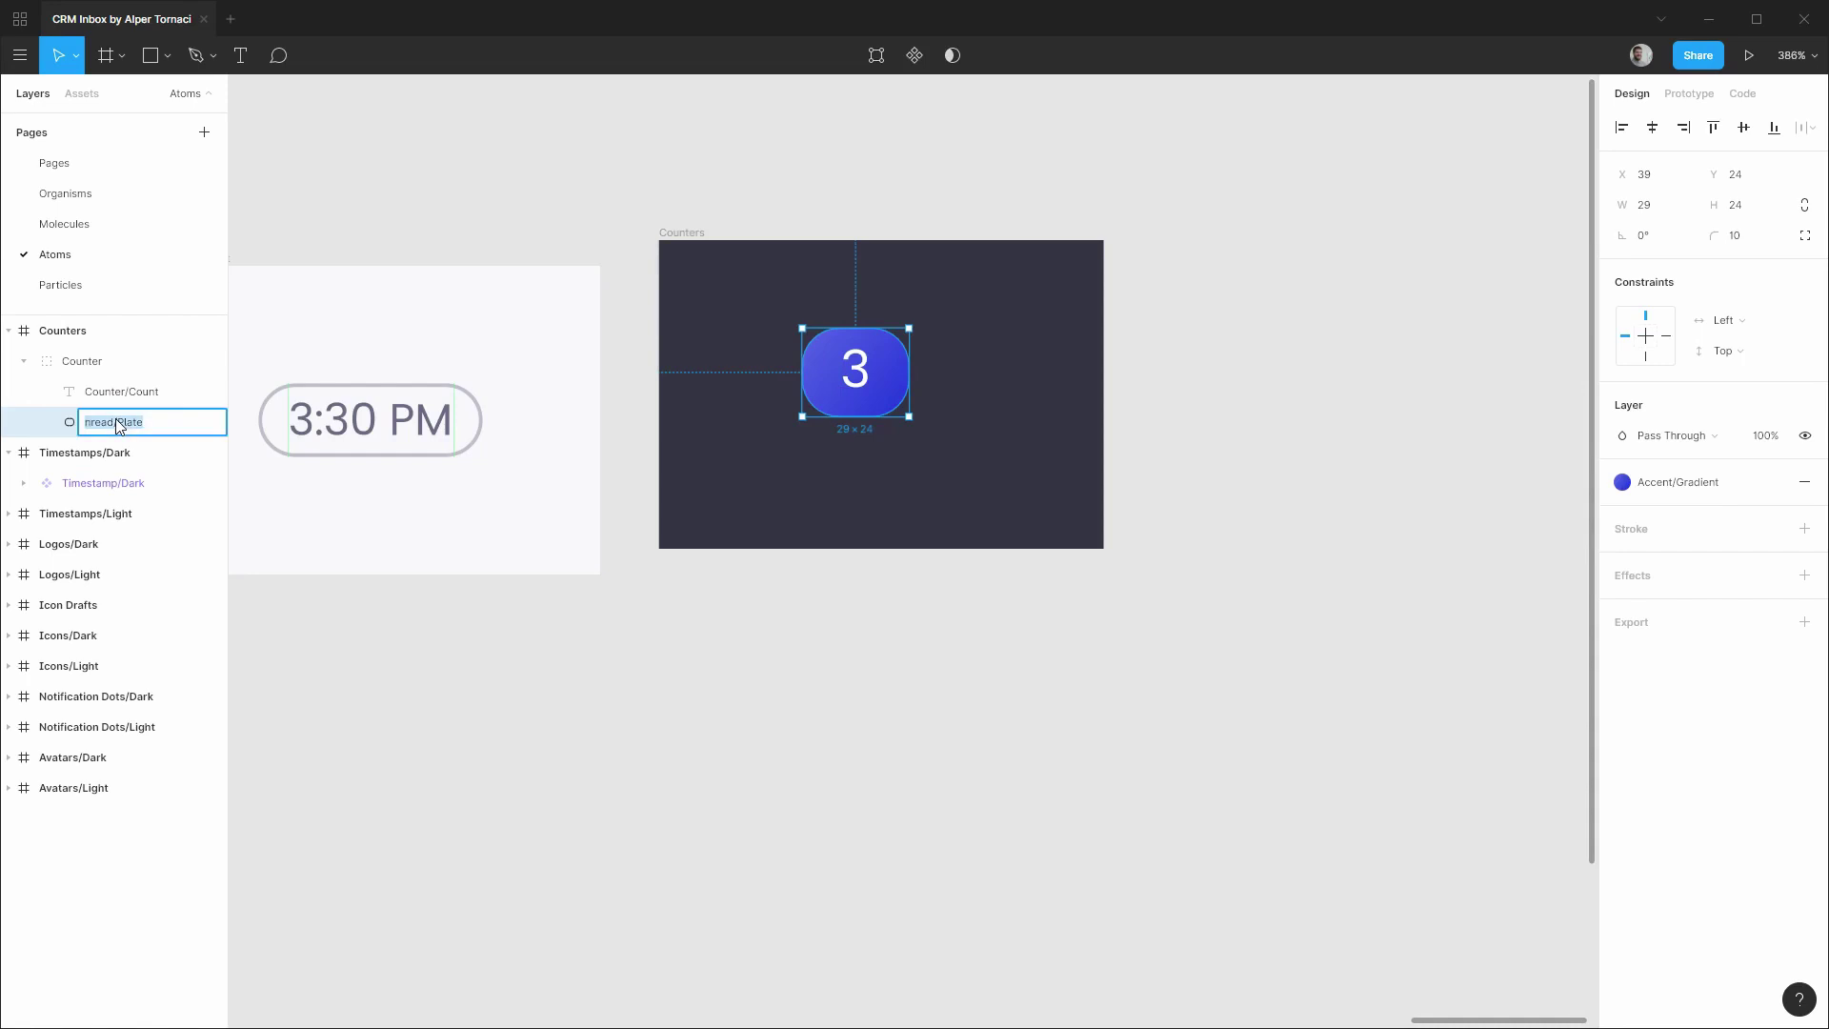
{"action": "key", "text": "Left"}
{"action": "key", "text": "Delete"}
{"action": "key", "text": "Return"}
Turn the Counter group into a component and add a layout grid with a single column to it.
{"action": "left_click", "coordinate": [93, 360]}
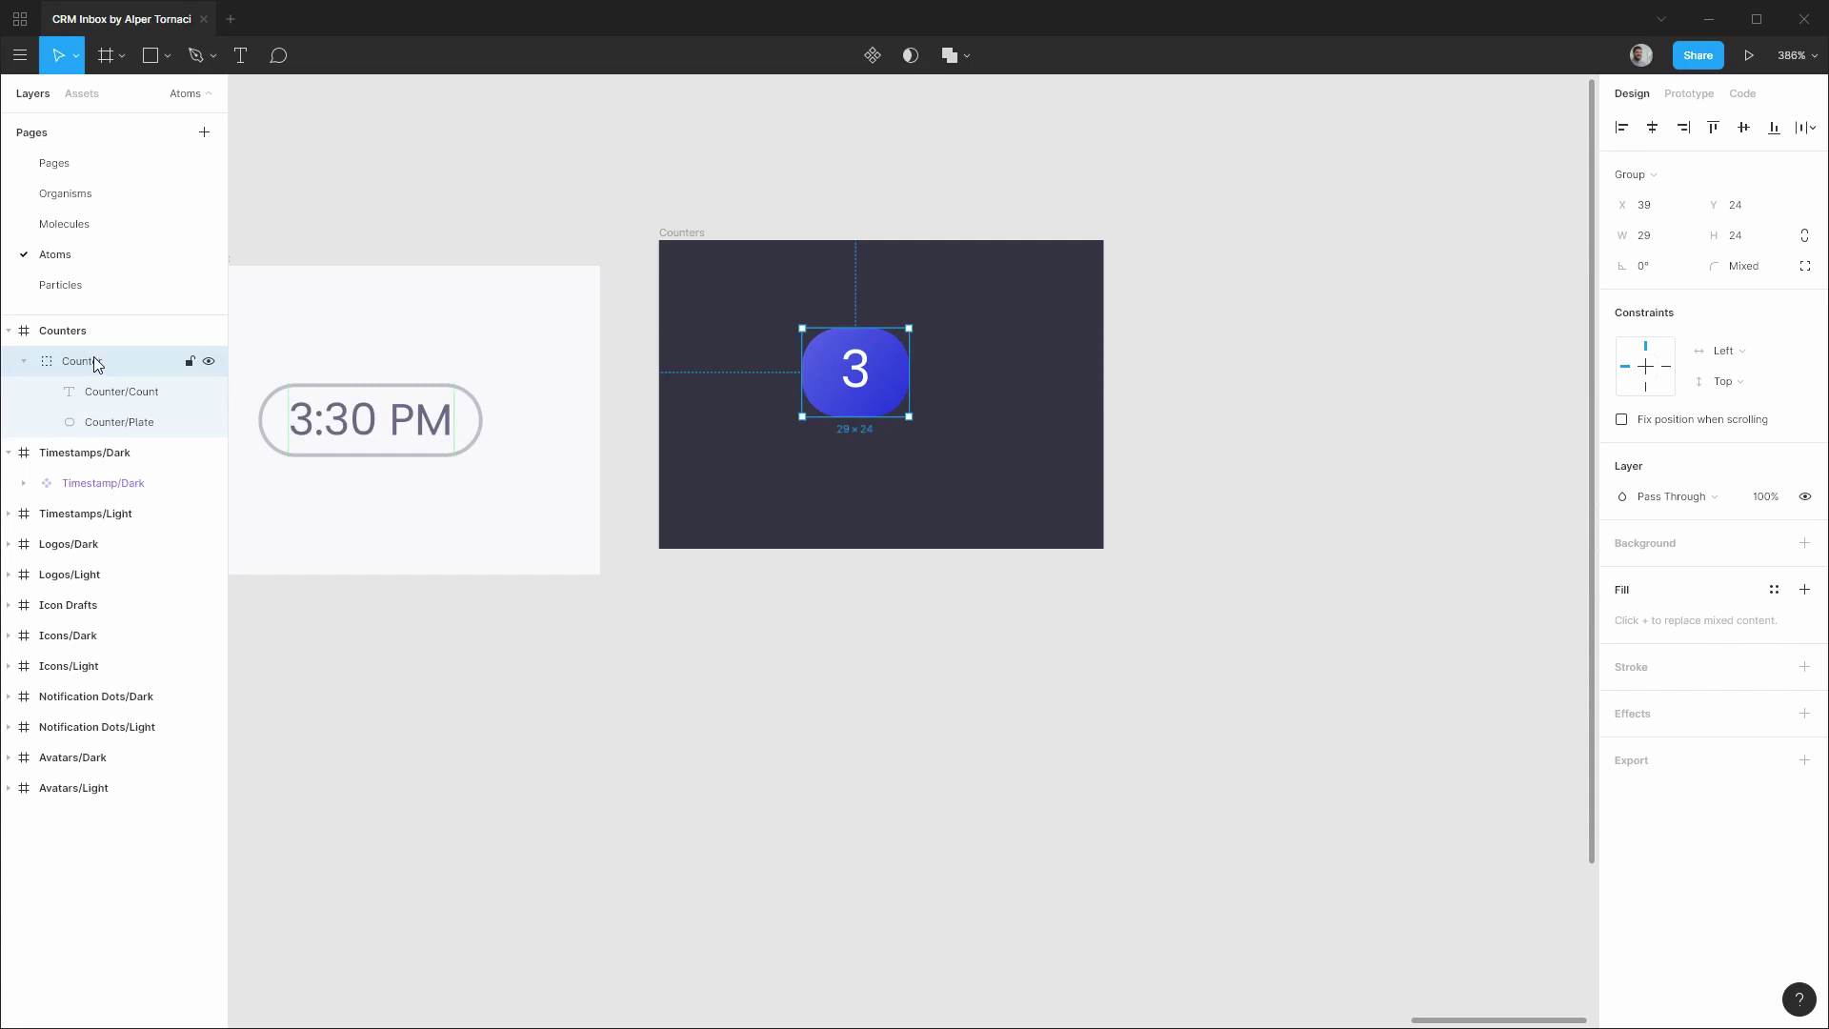
{"action": "key", "text": "ctrl+alt+k"}
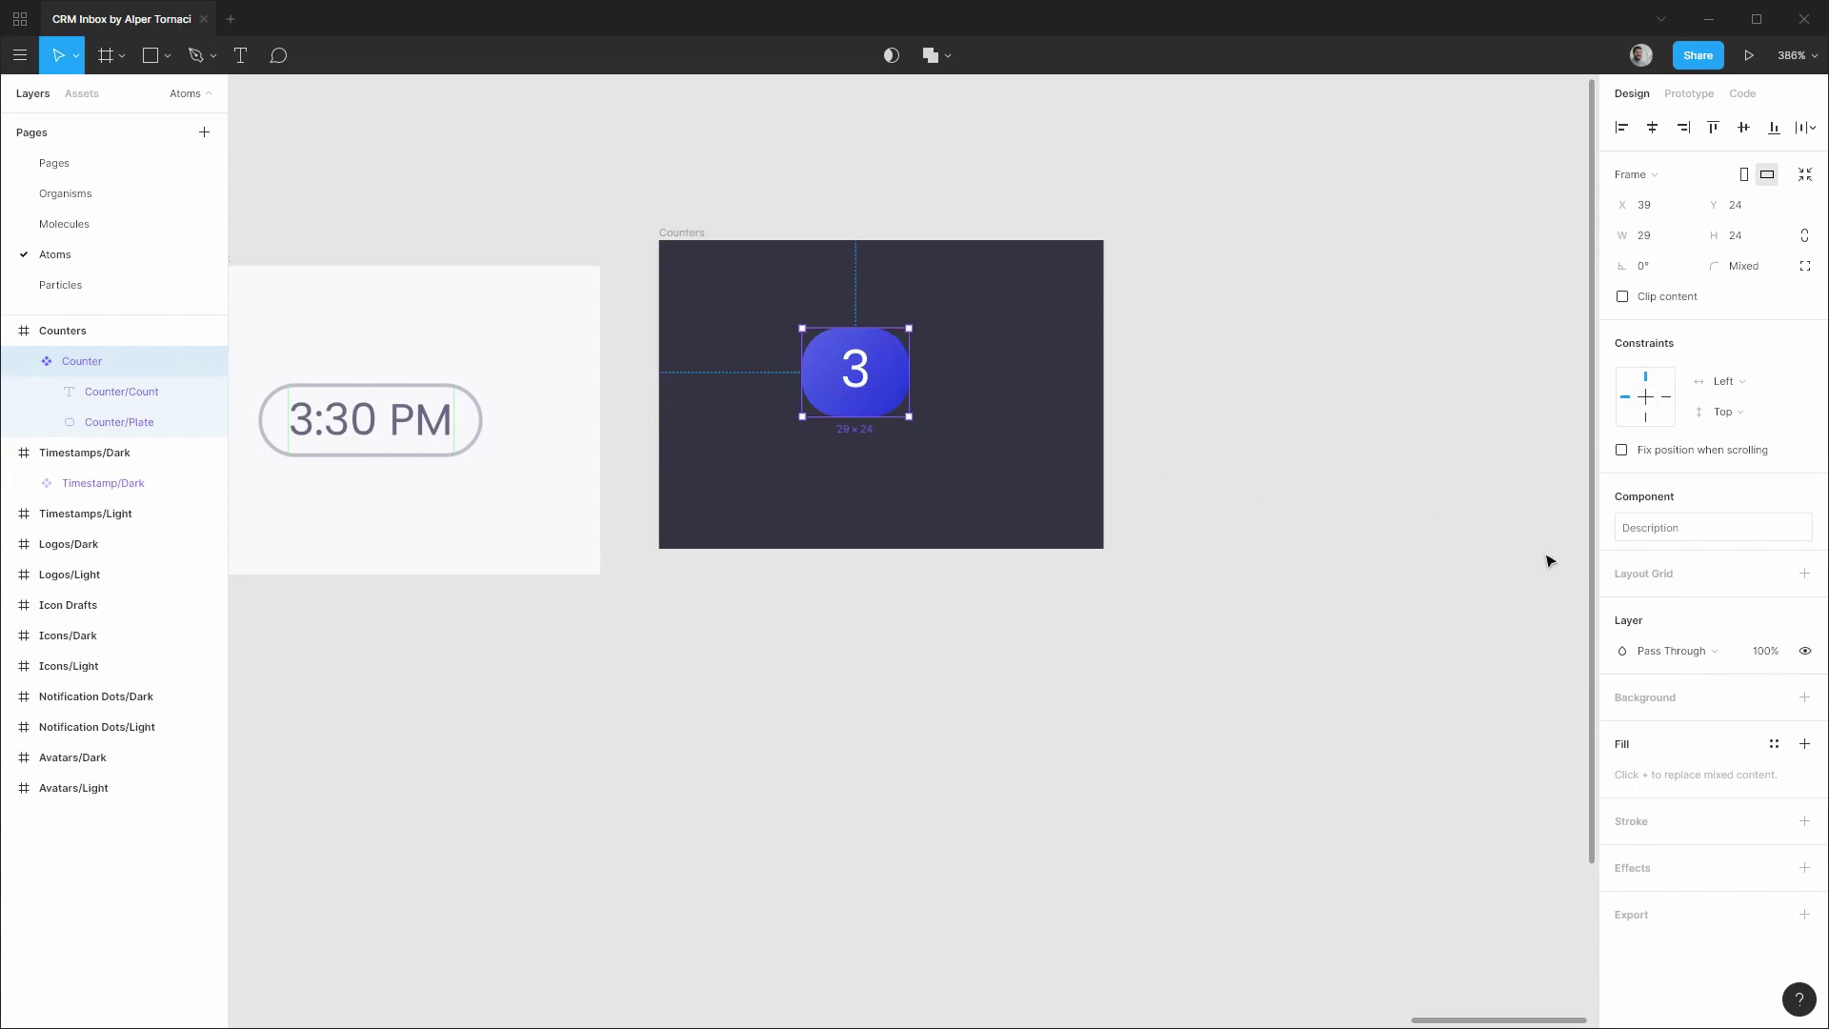
{"action": "left_click", "coordinate": [1805, 573]}
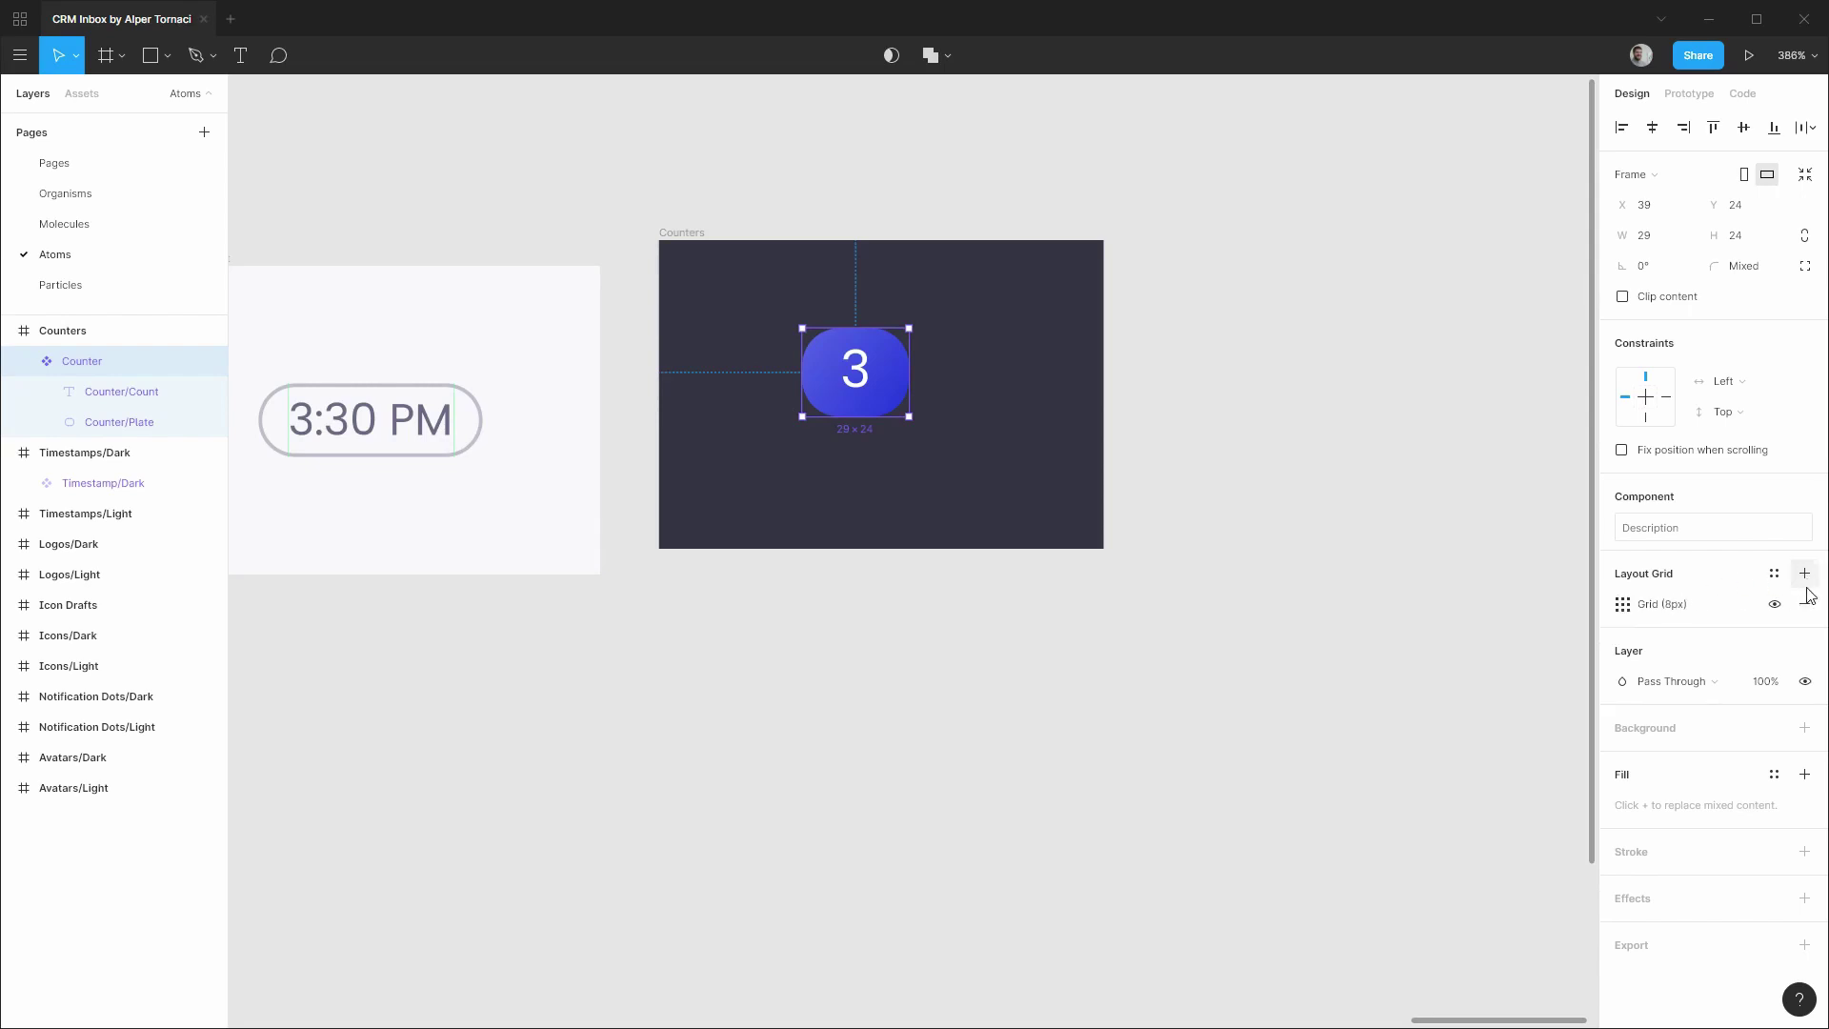
{"action": "left_click", "coordinate": [1622, 604]}
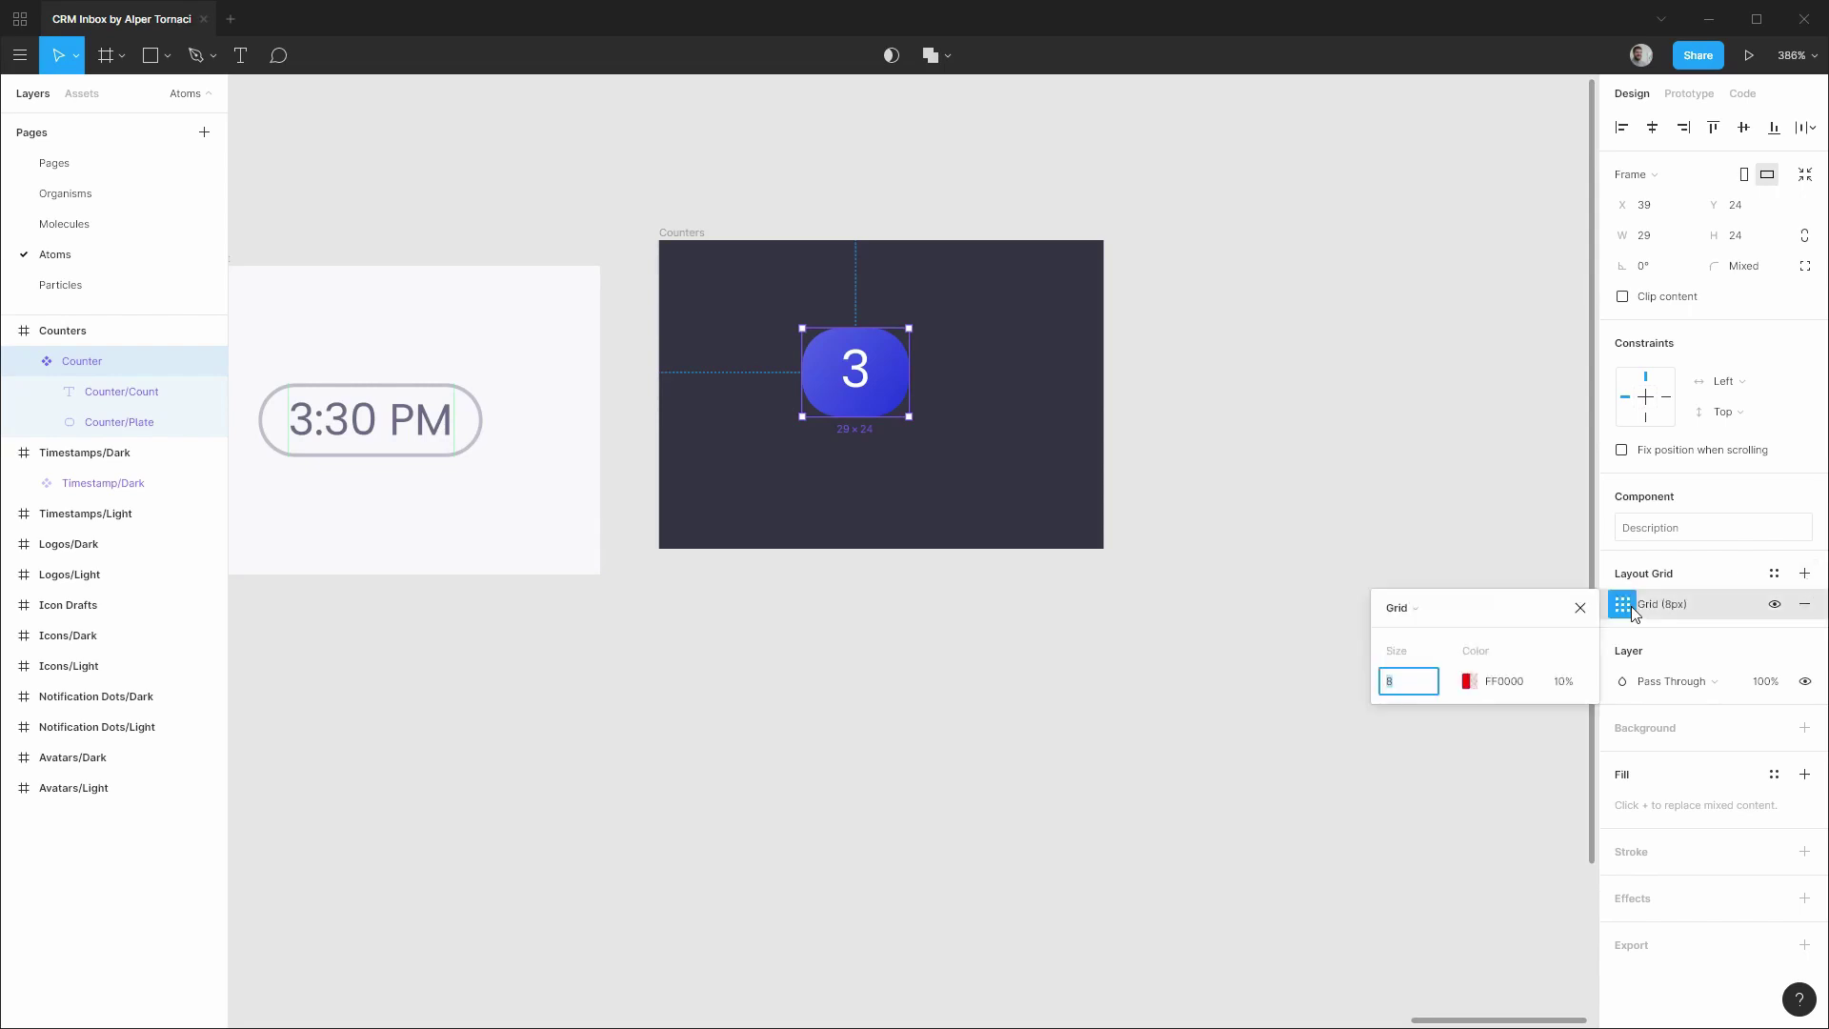
{"action": "left_click", "coordinate": [1422, 607]}
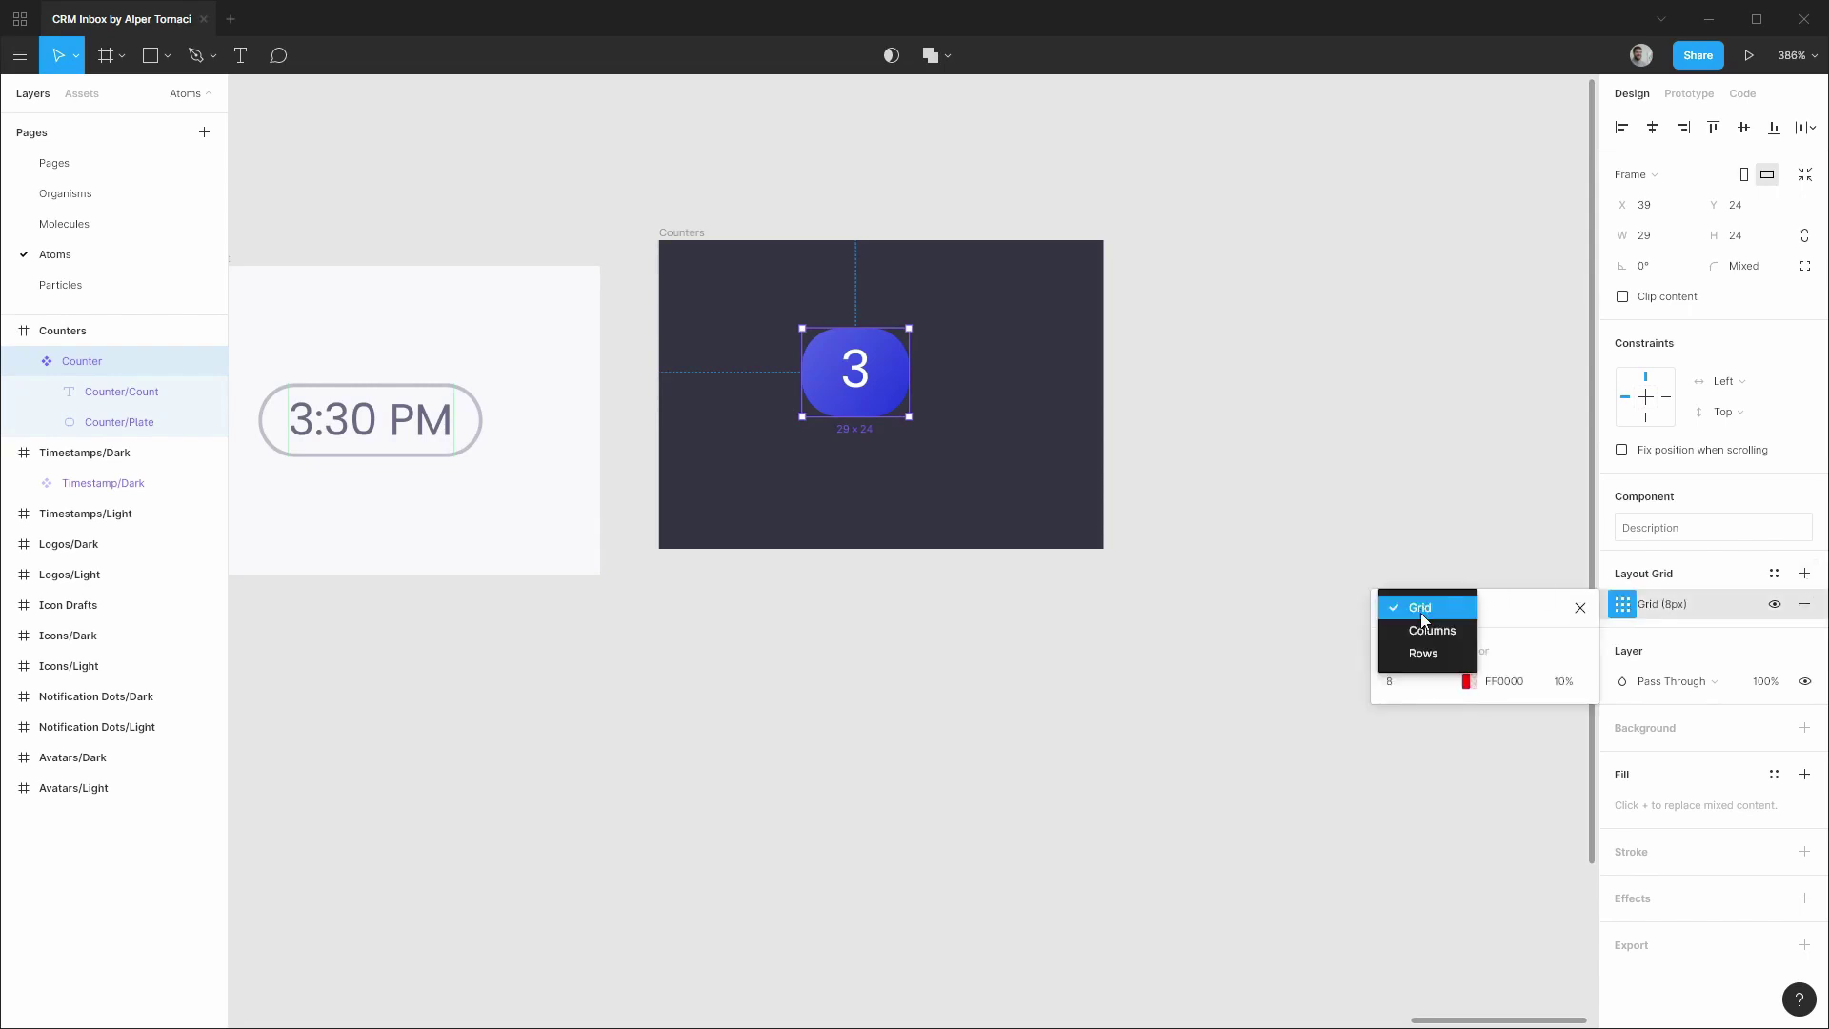
{"action": "left_click", "coordinate": [1424, 630]}
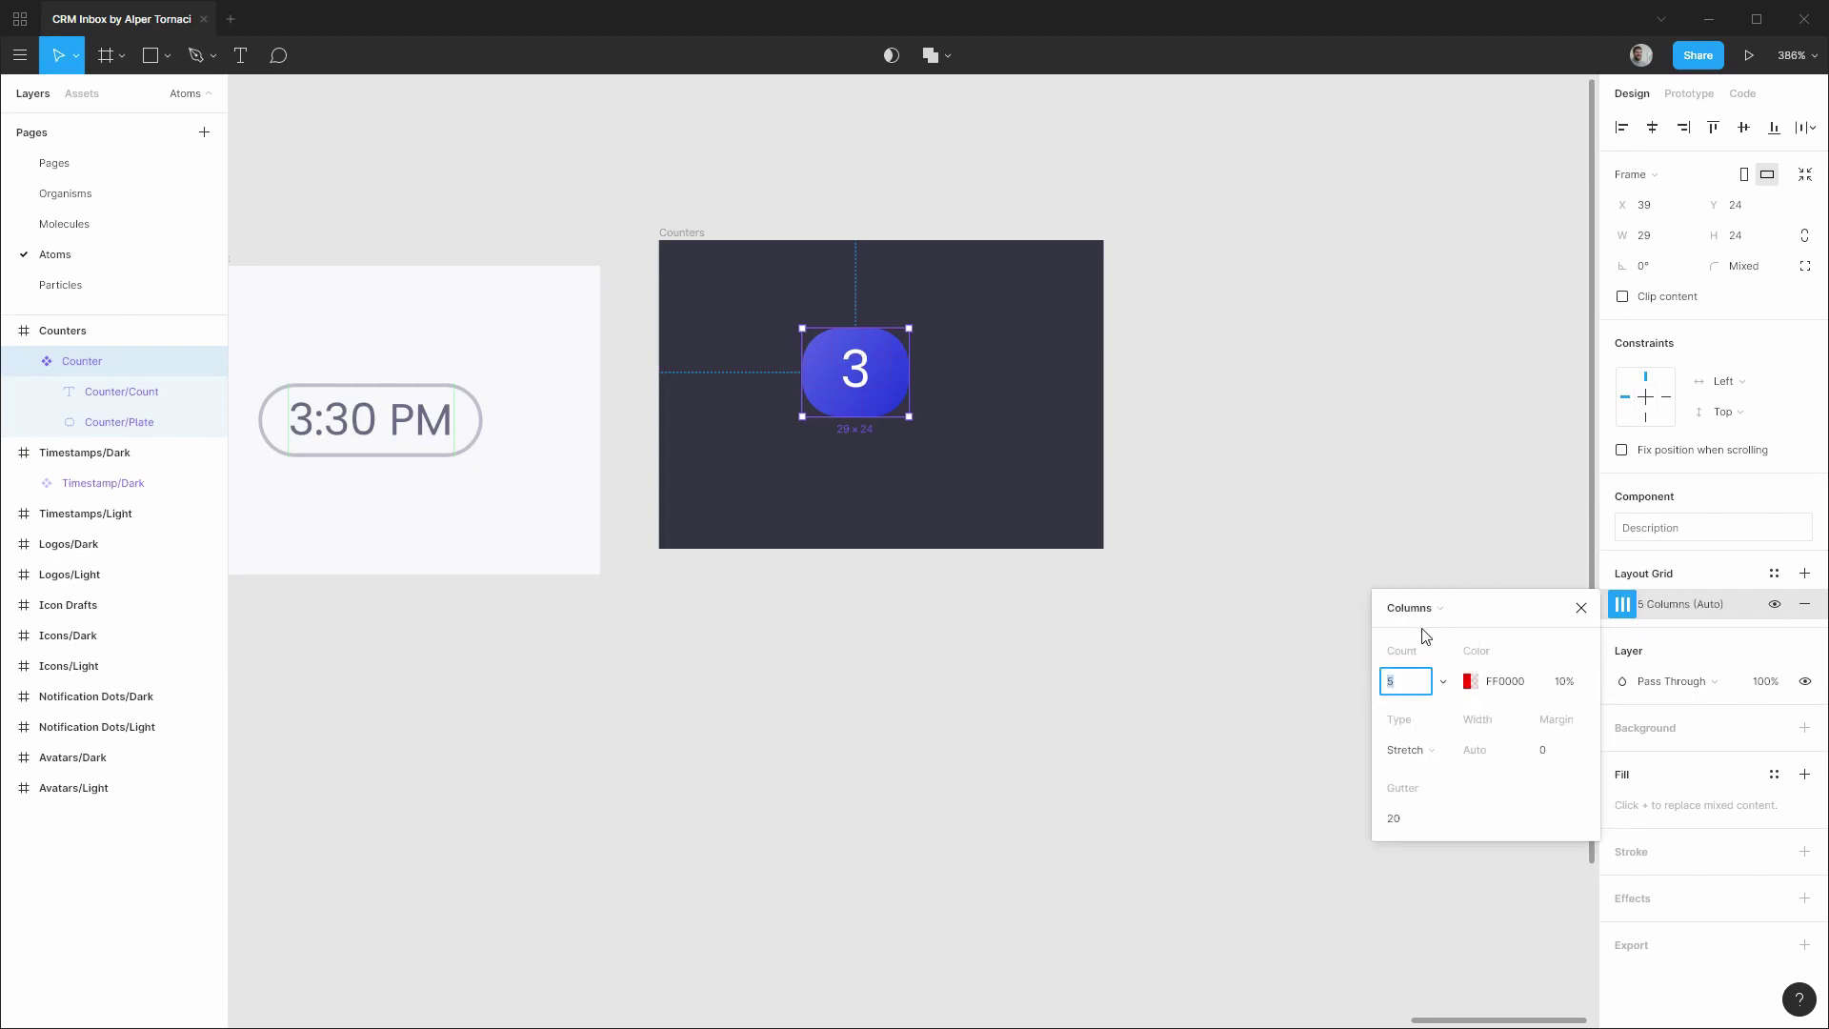
{"action": "left_click", "coordinate": [1419, 683]}
{"action": "type", "text": "1"}
Color the Counter component's column grid E5FFCC and set its margin to 10.
{"action": "left_click", "coordinate": [1470, 682]}
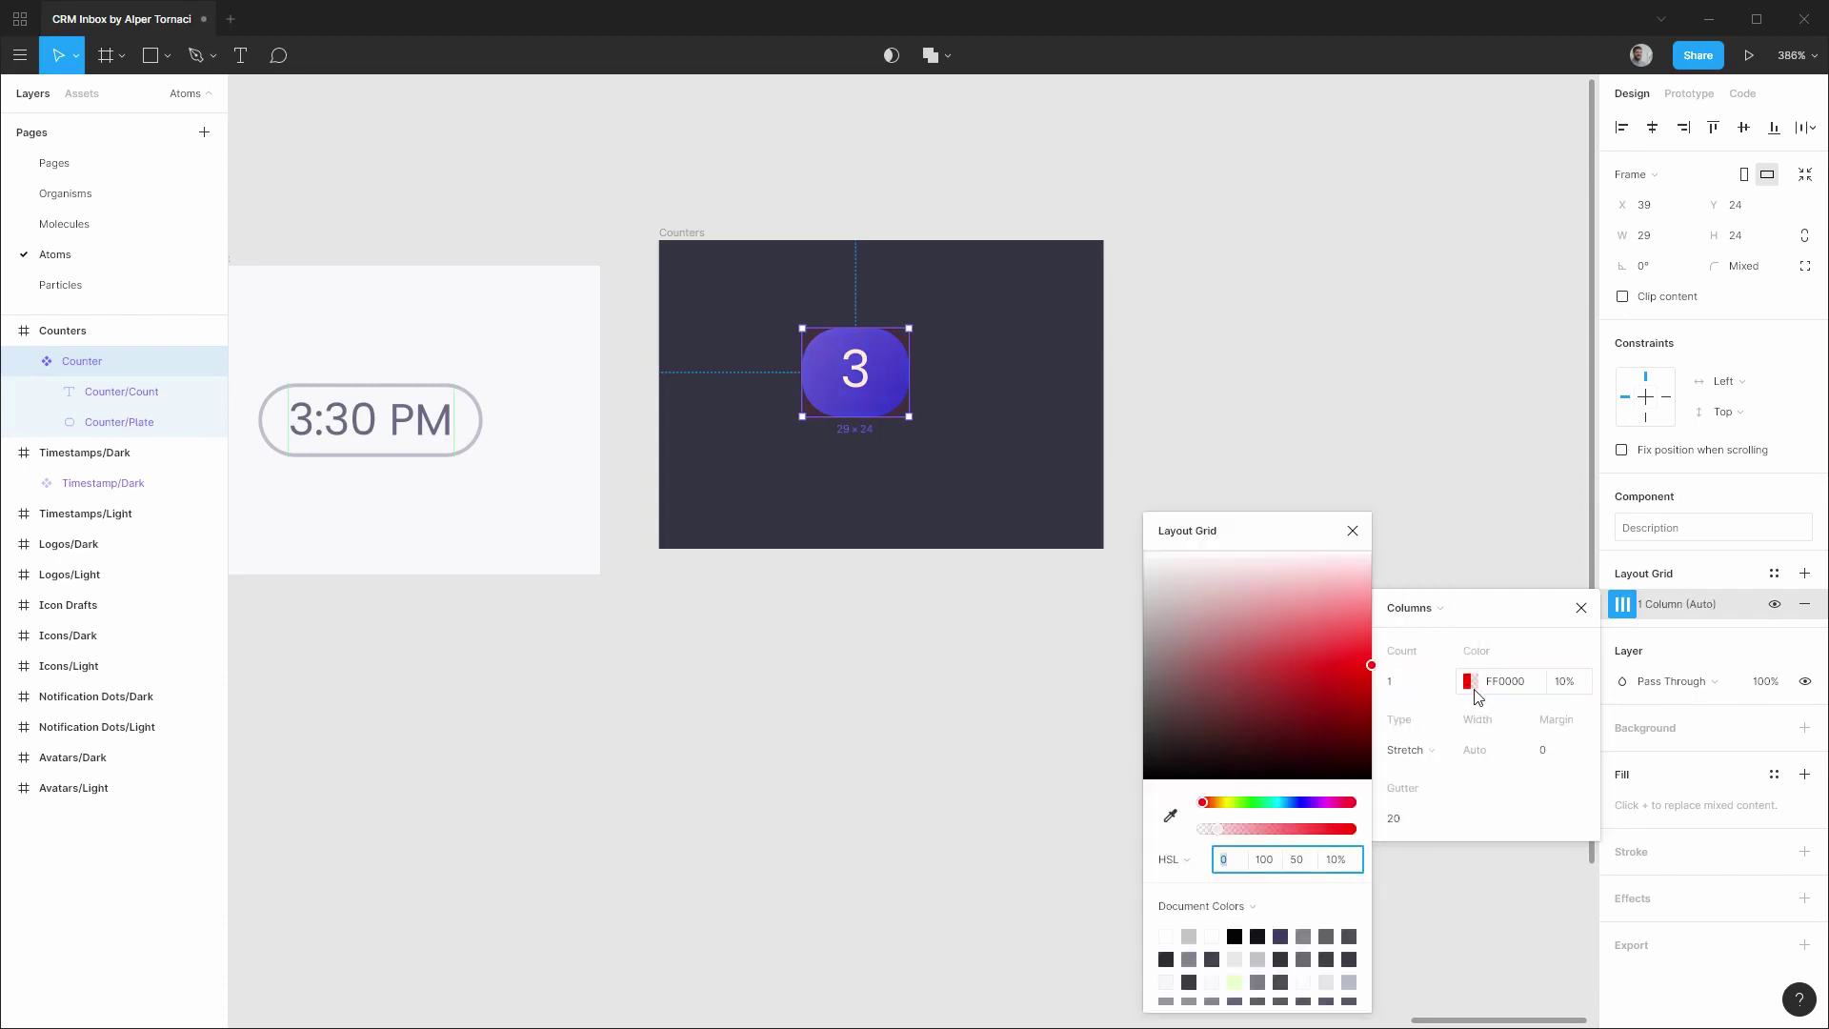
{"action": "left_click", "coordinate": [1236, 981]}
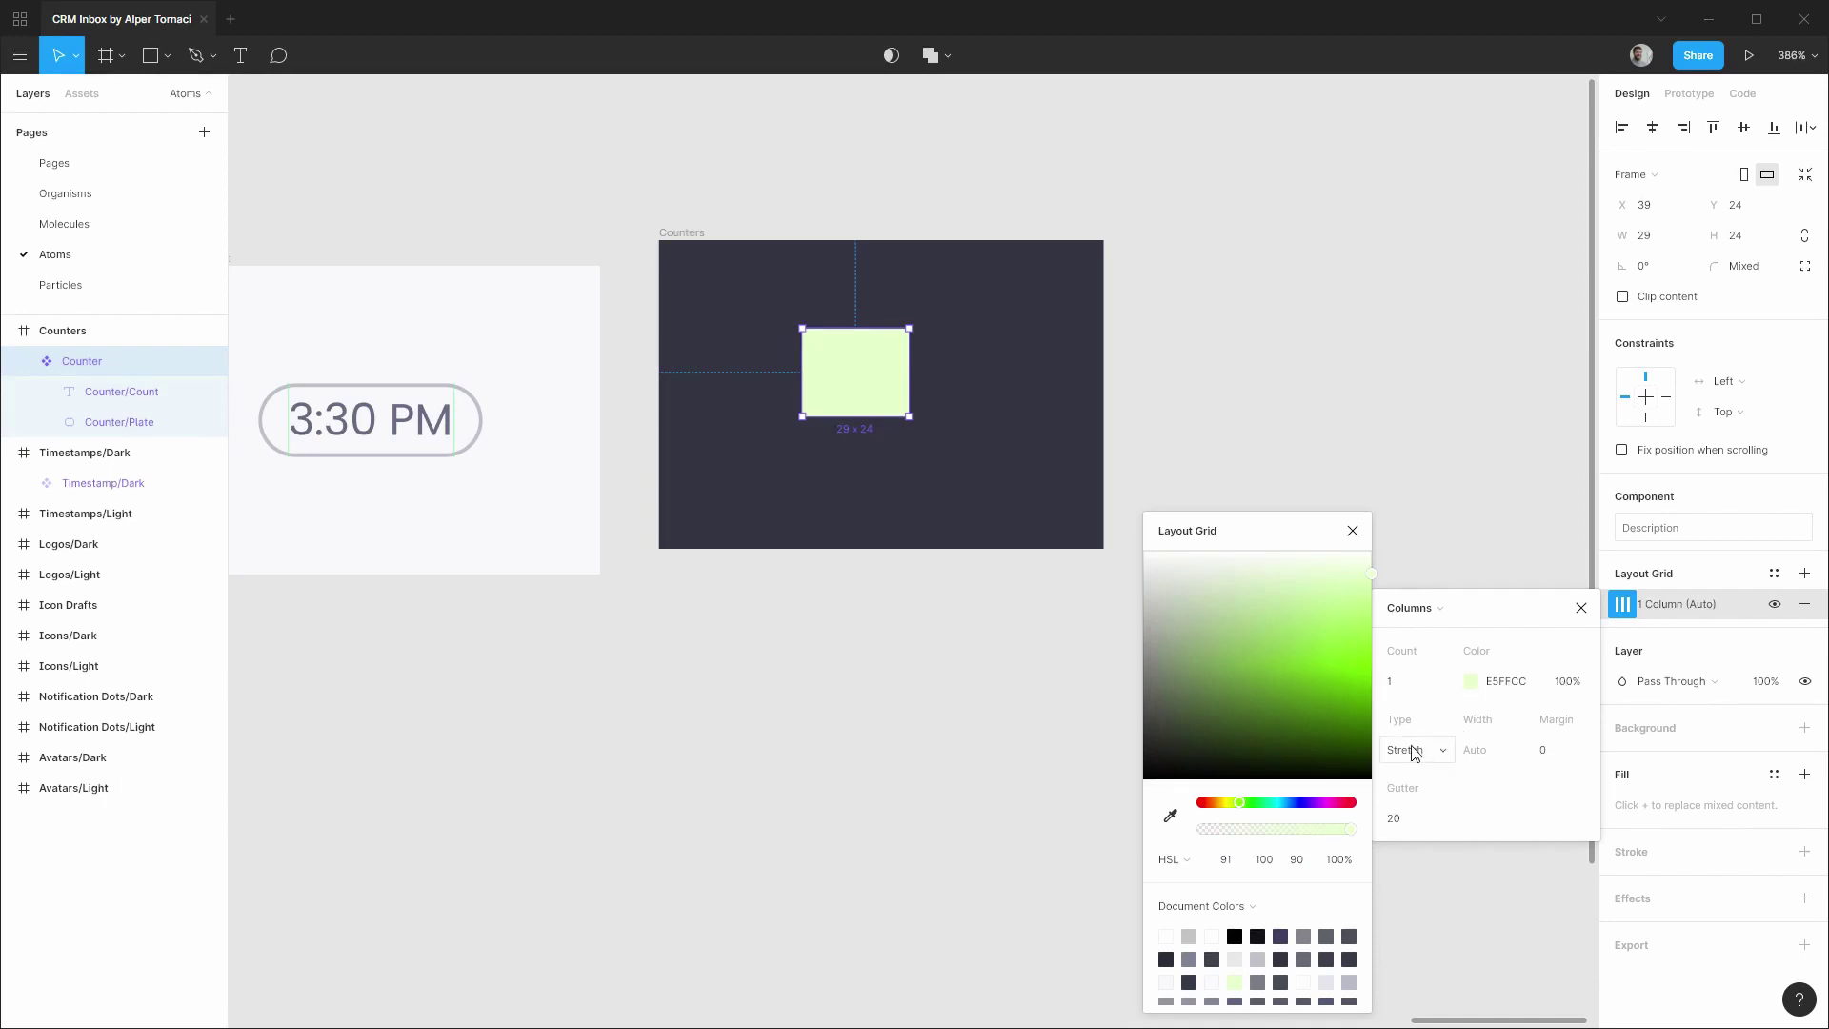
{"action": "left_click", "coordinate": [1548, 753]}
{"action": "type", "text": "10"}
{"action": "left_click", "coordinate": [1410, 822]}
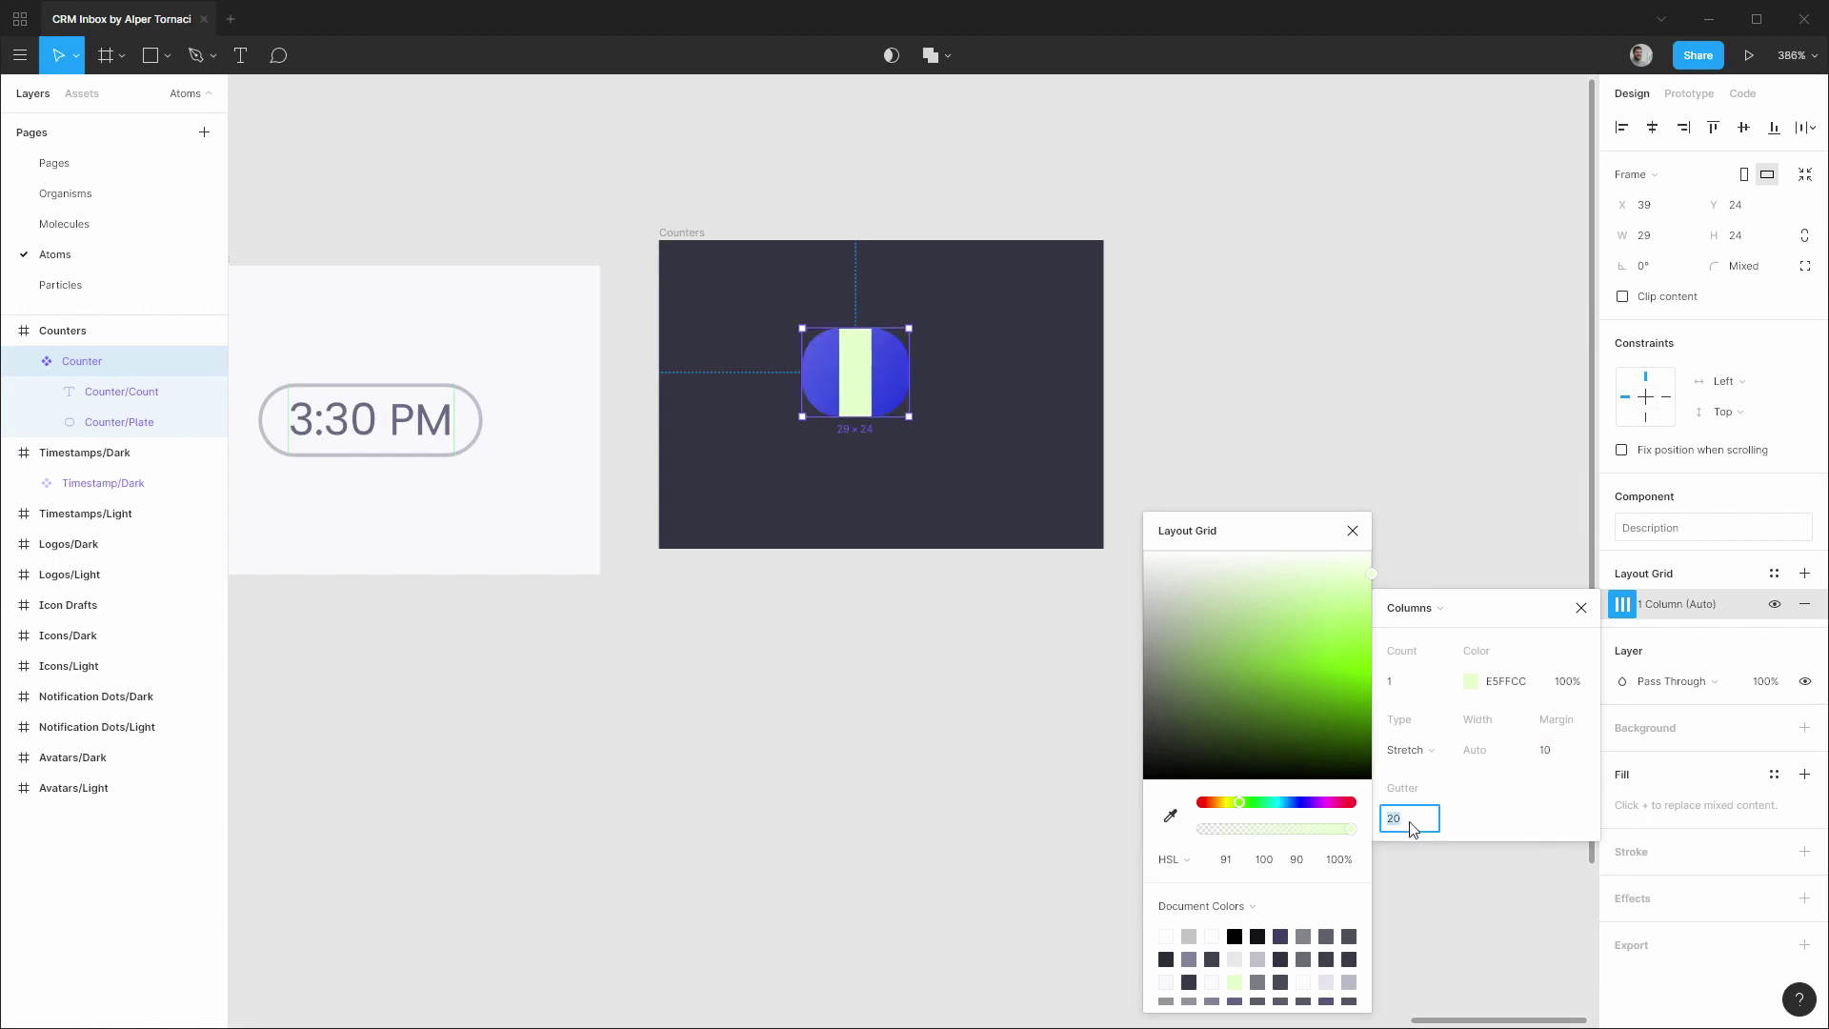
{"action": "key", "text": "Return"}
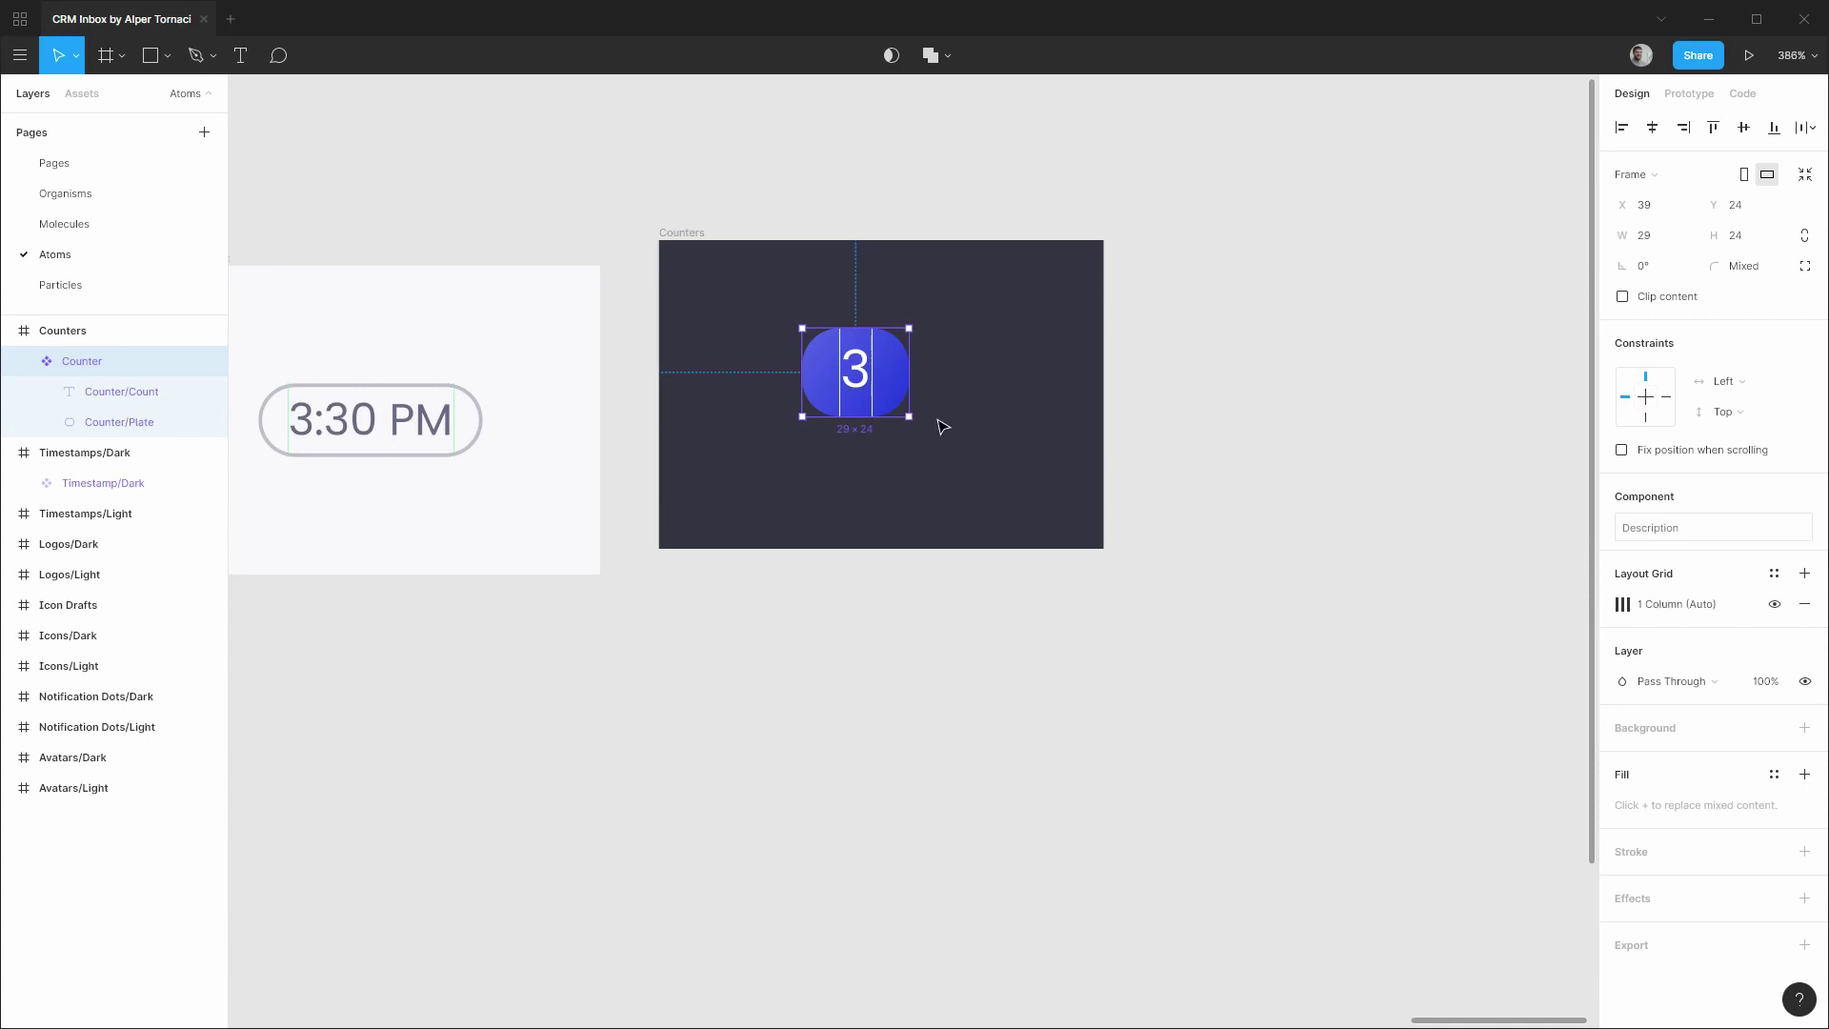
Change the horizontal and vertical constraints of the Counter/Count text inside the Counter component.
{"action": "left_click", "coordinate": [119, 391]}
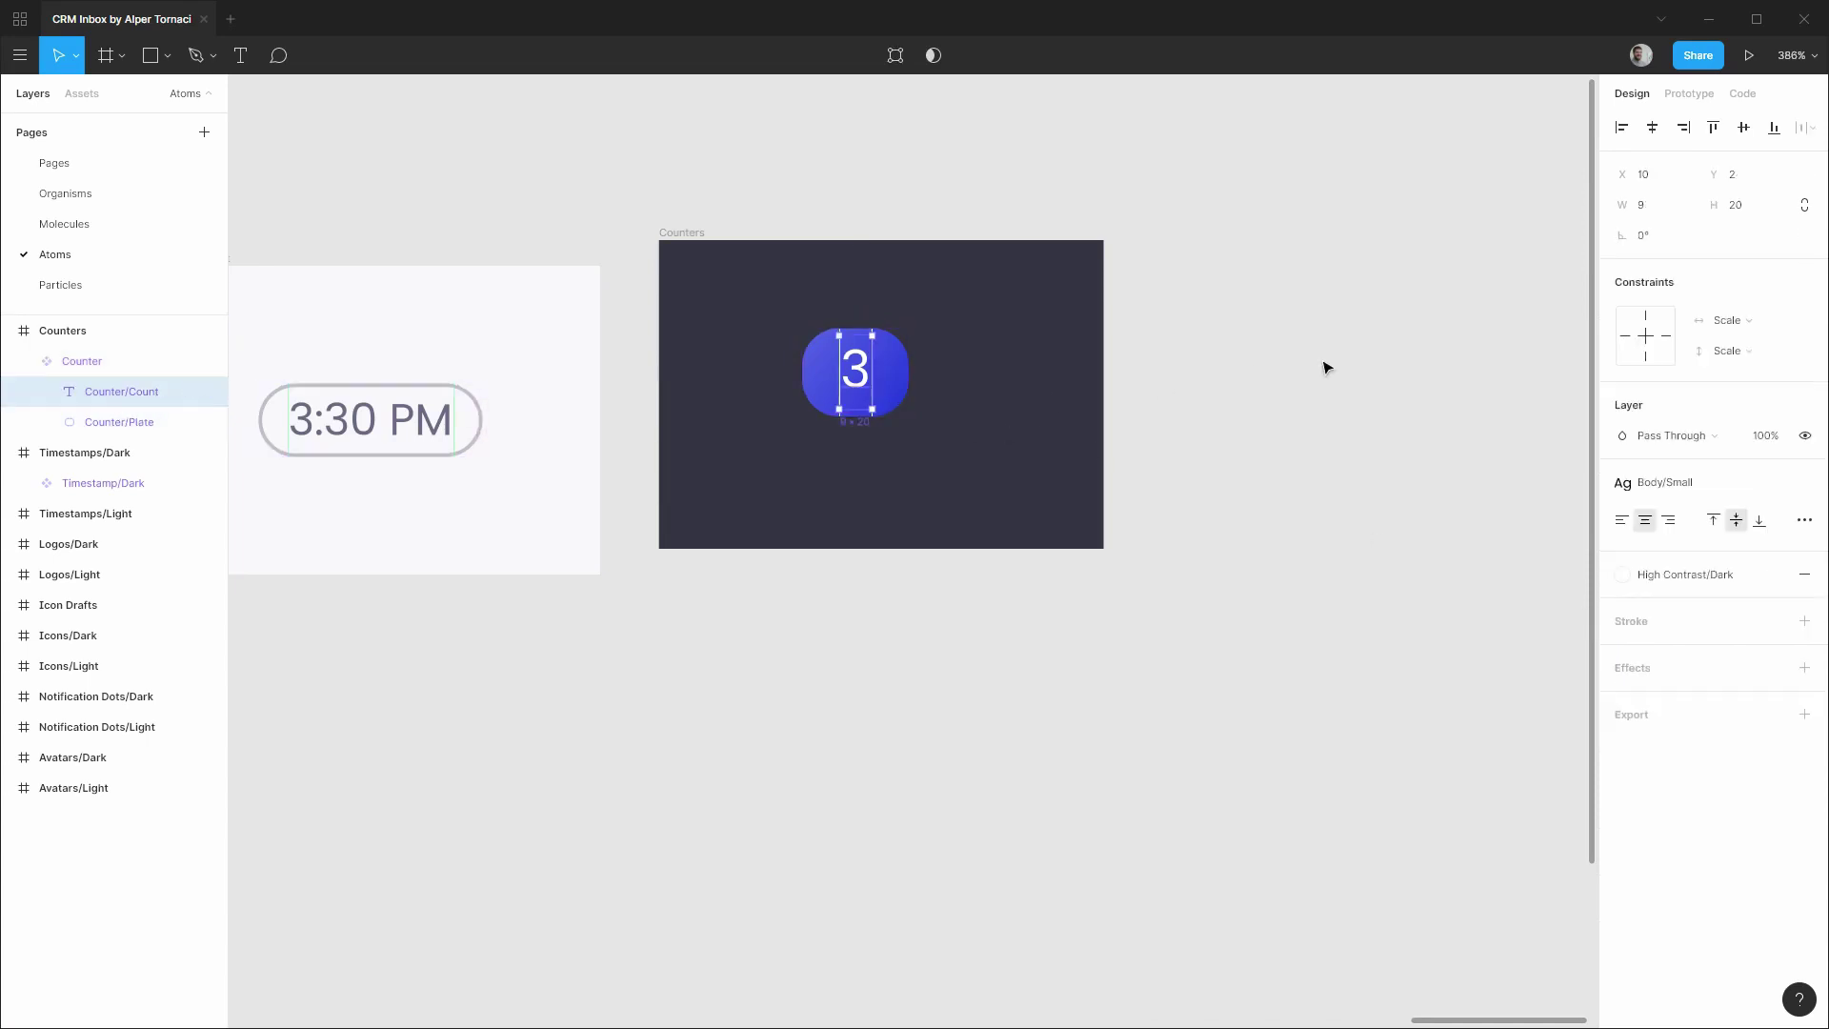
{"action": "left_click", "coordinate": [1716, 328]}
{"action": "left_click", "coordinate": [1730, 231]}
{"action": "left_click", "coordinate": [1736, 320]}
{"action": "left_click", "coordinate": [1742, 386]}
{"action": "left_click", "coordinate": [1743, 354]}
{"action": "left_click", "coordinate": [1743, 329]}
Set the Counter/Plate constraints to Left & Right horizontally and Center vertically.
{"action": "left_click", "coordinate": [107, 423]}
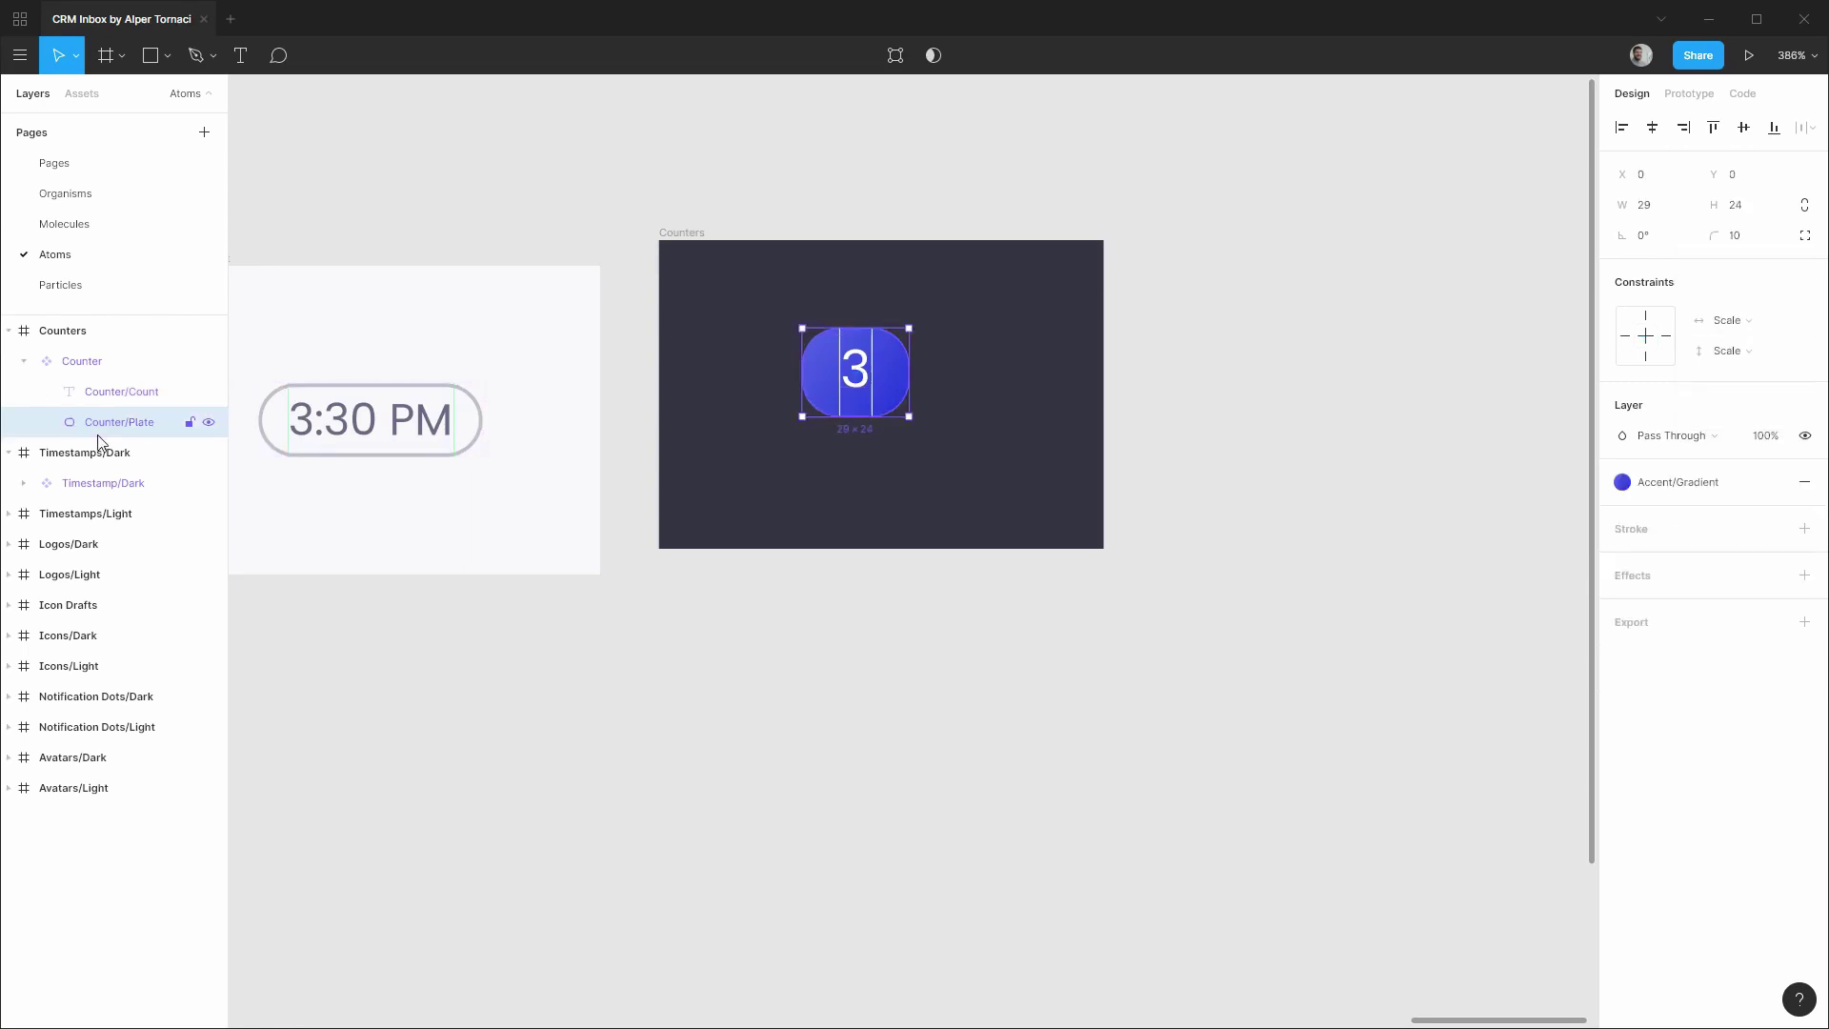
{"action": "left_click", "coordinate": [1752, 318]}
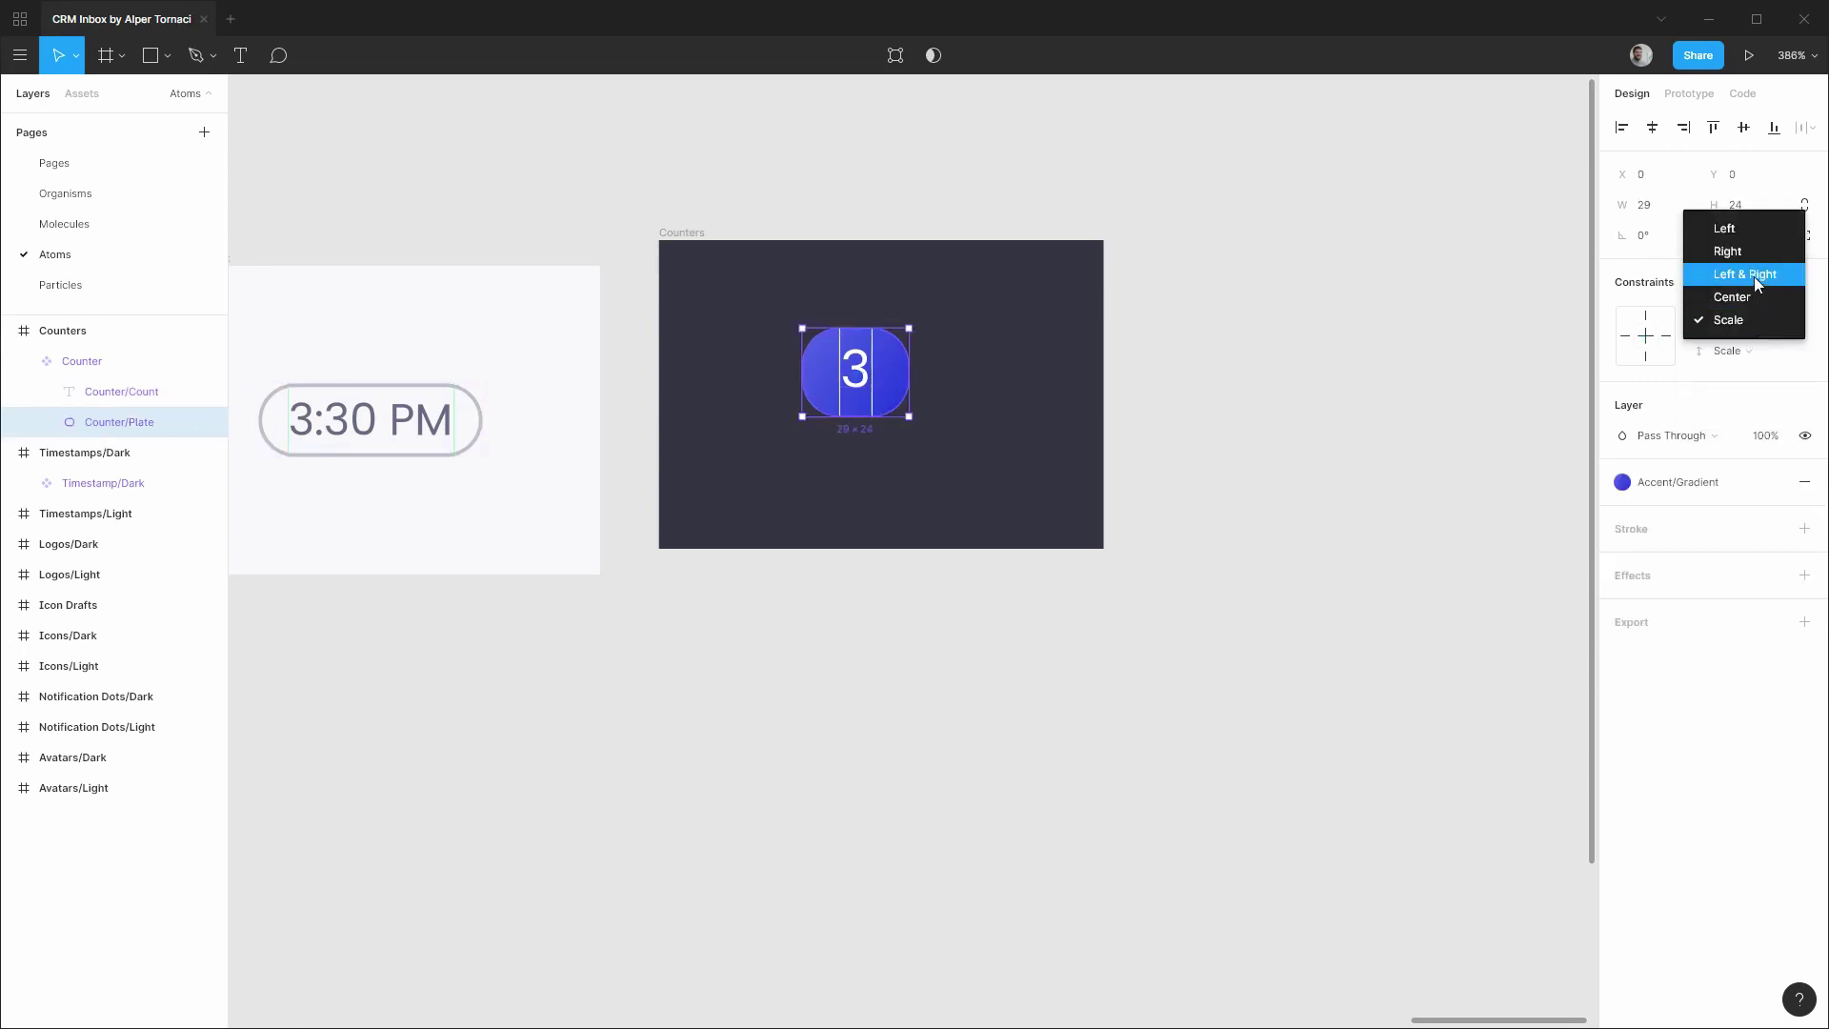
{"action": "left_click", "coordinate": [1753, 276]}
{"action": "left_click", "coordinate": [1742, 357]}
{"action": "left_click", "coordinate": [1742, 324]}
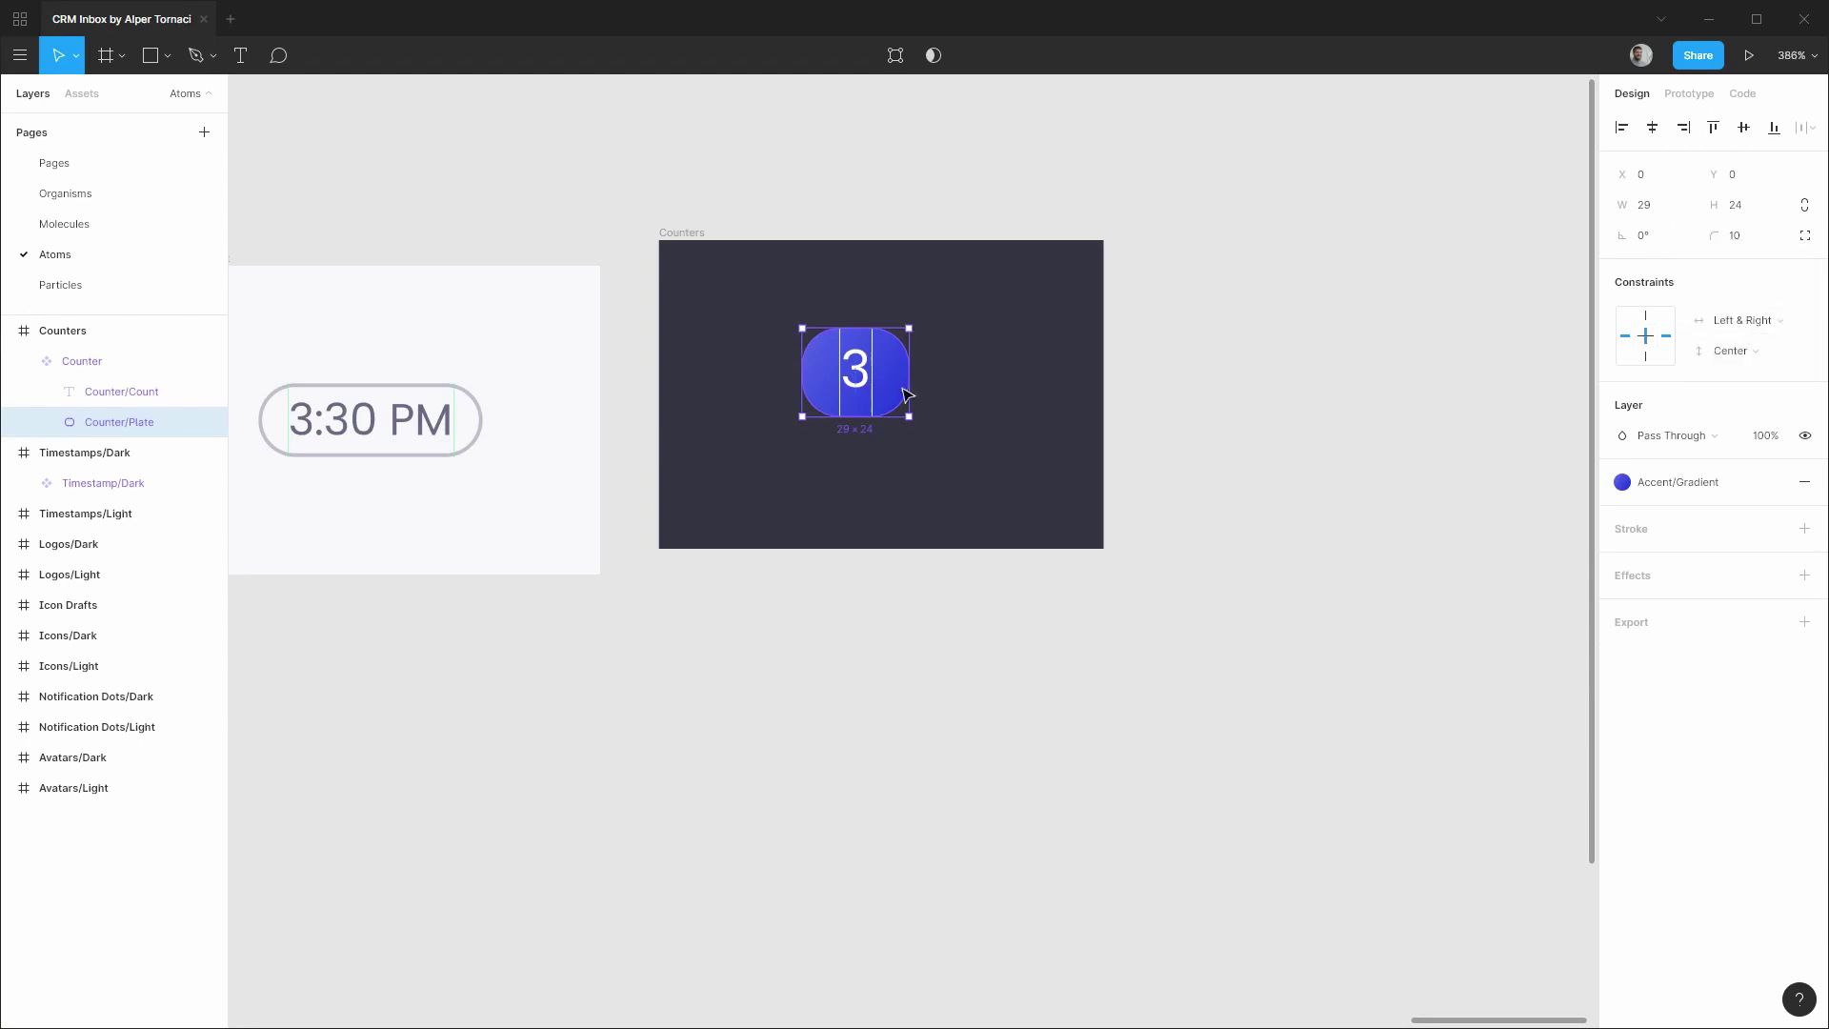
Move the Counter component to X 32, Y 32 inside the Counters frame and collapse its layers.
{"action": "left_click", "coordinate": [116, 367]}
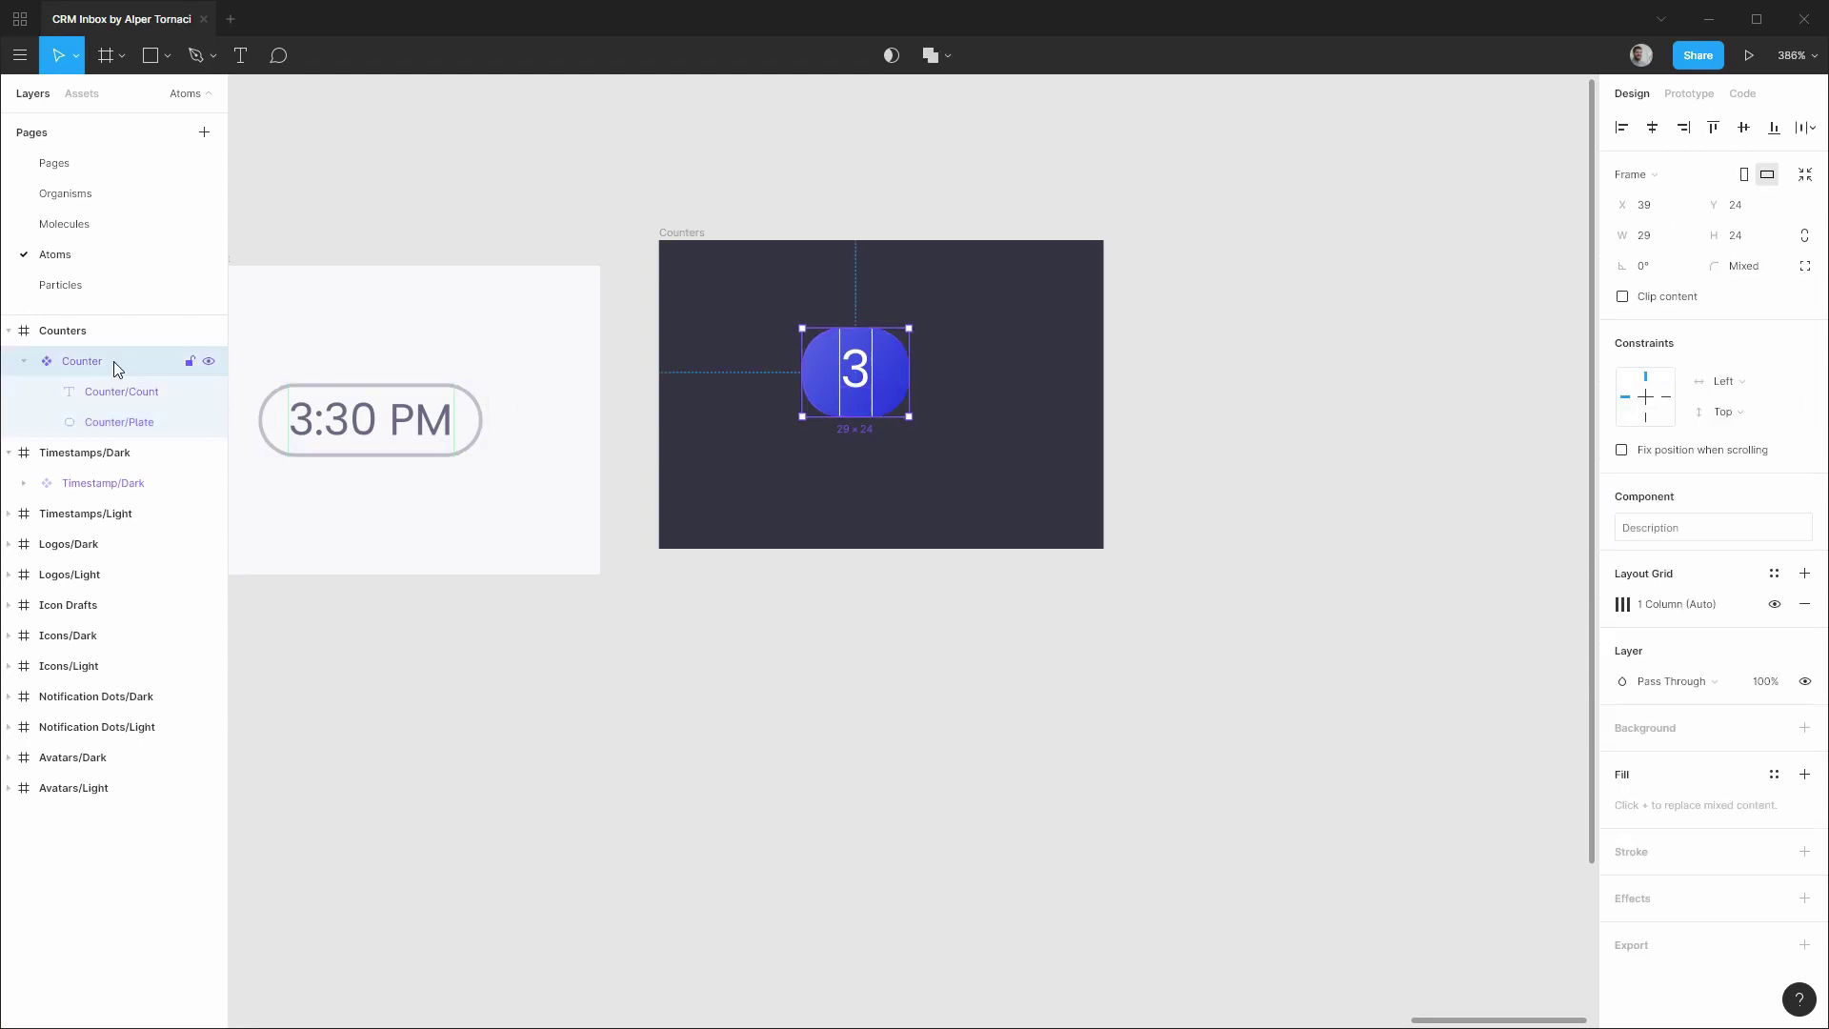
{"action": "left_click", "coordinate": [31, 361]}
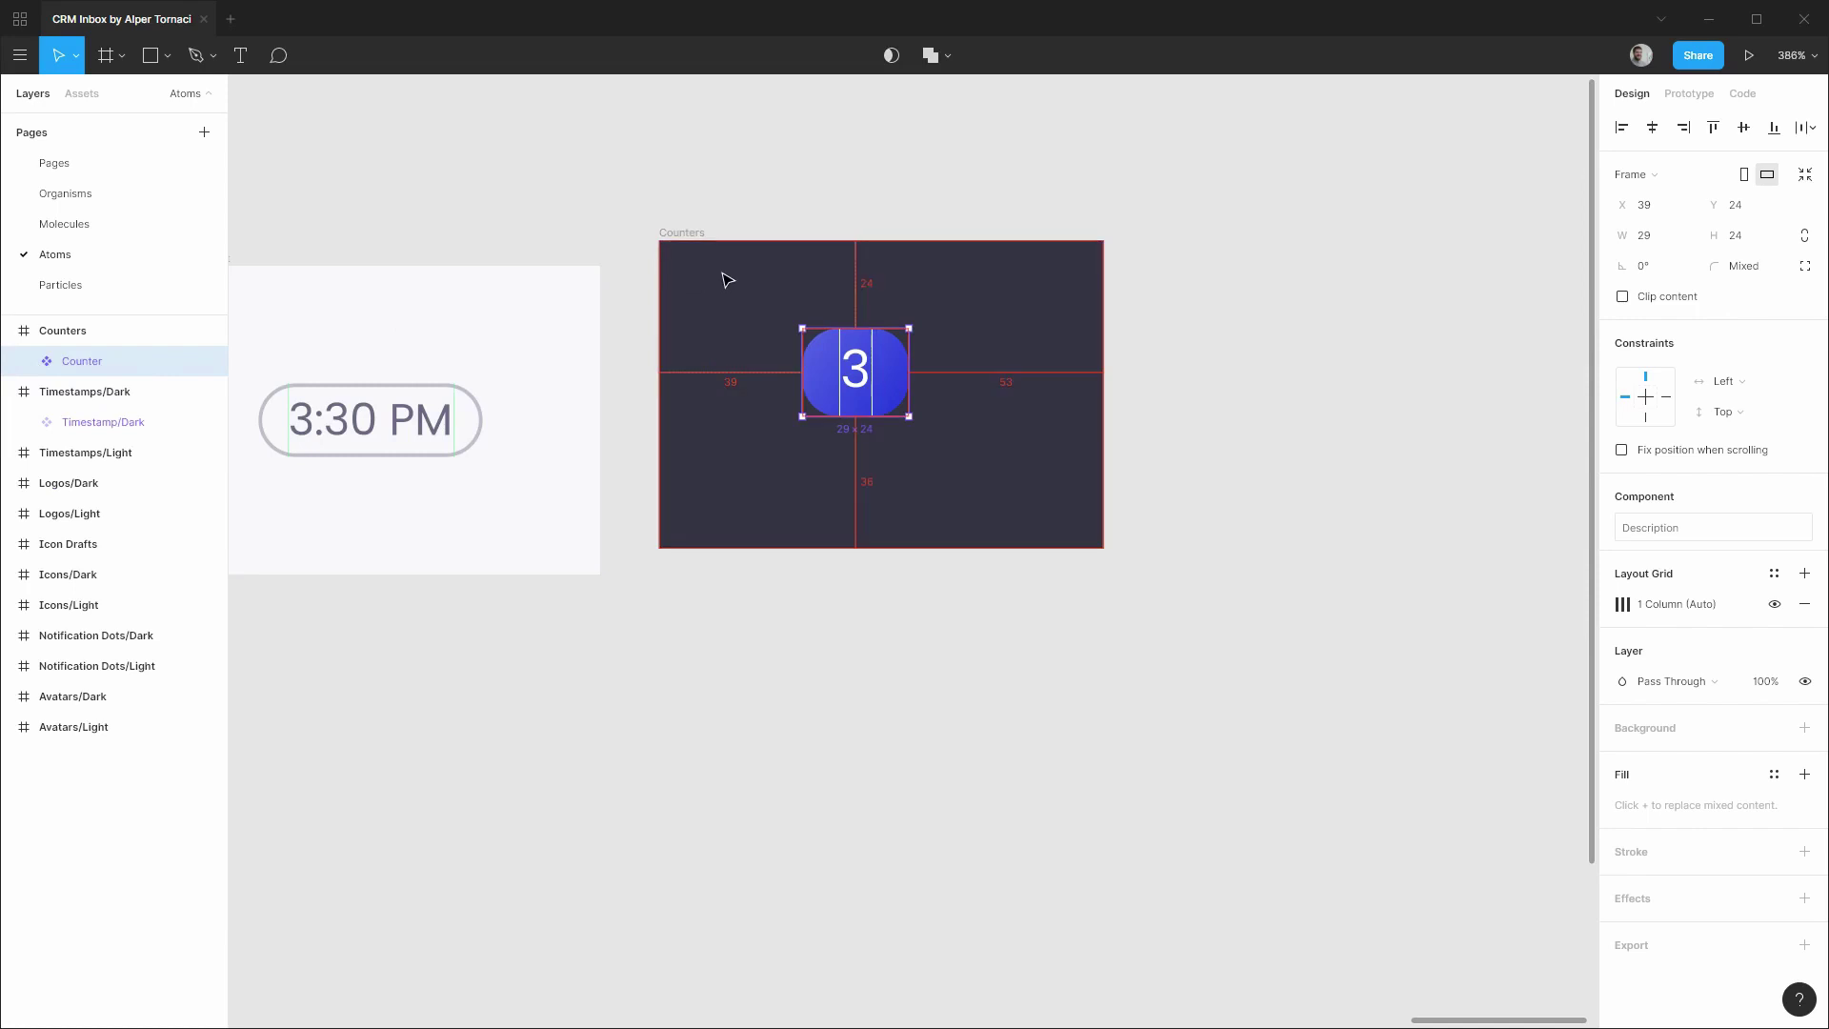
{"action": "key", "text": "shift+Down"}
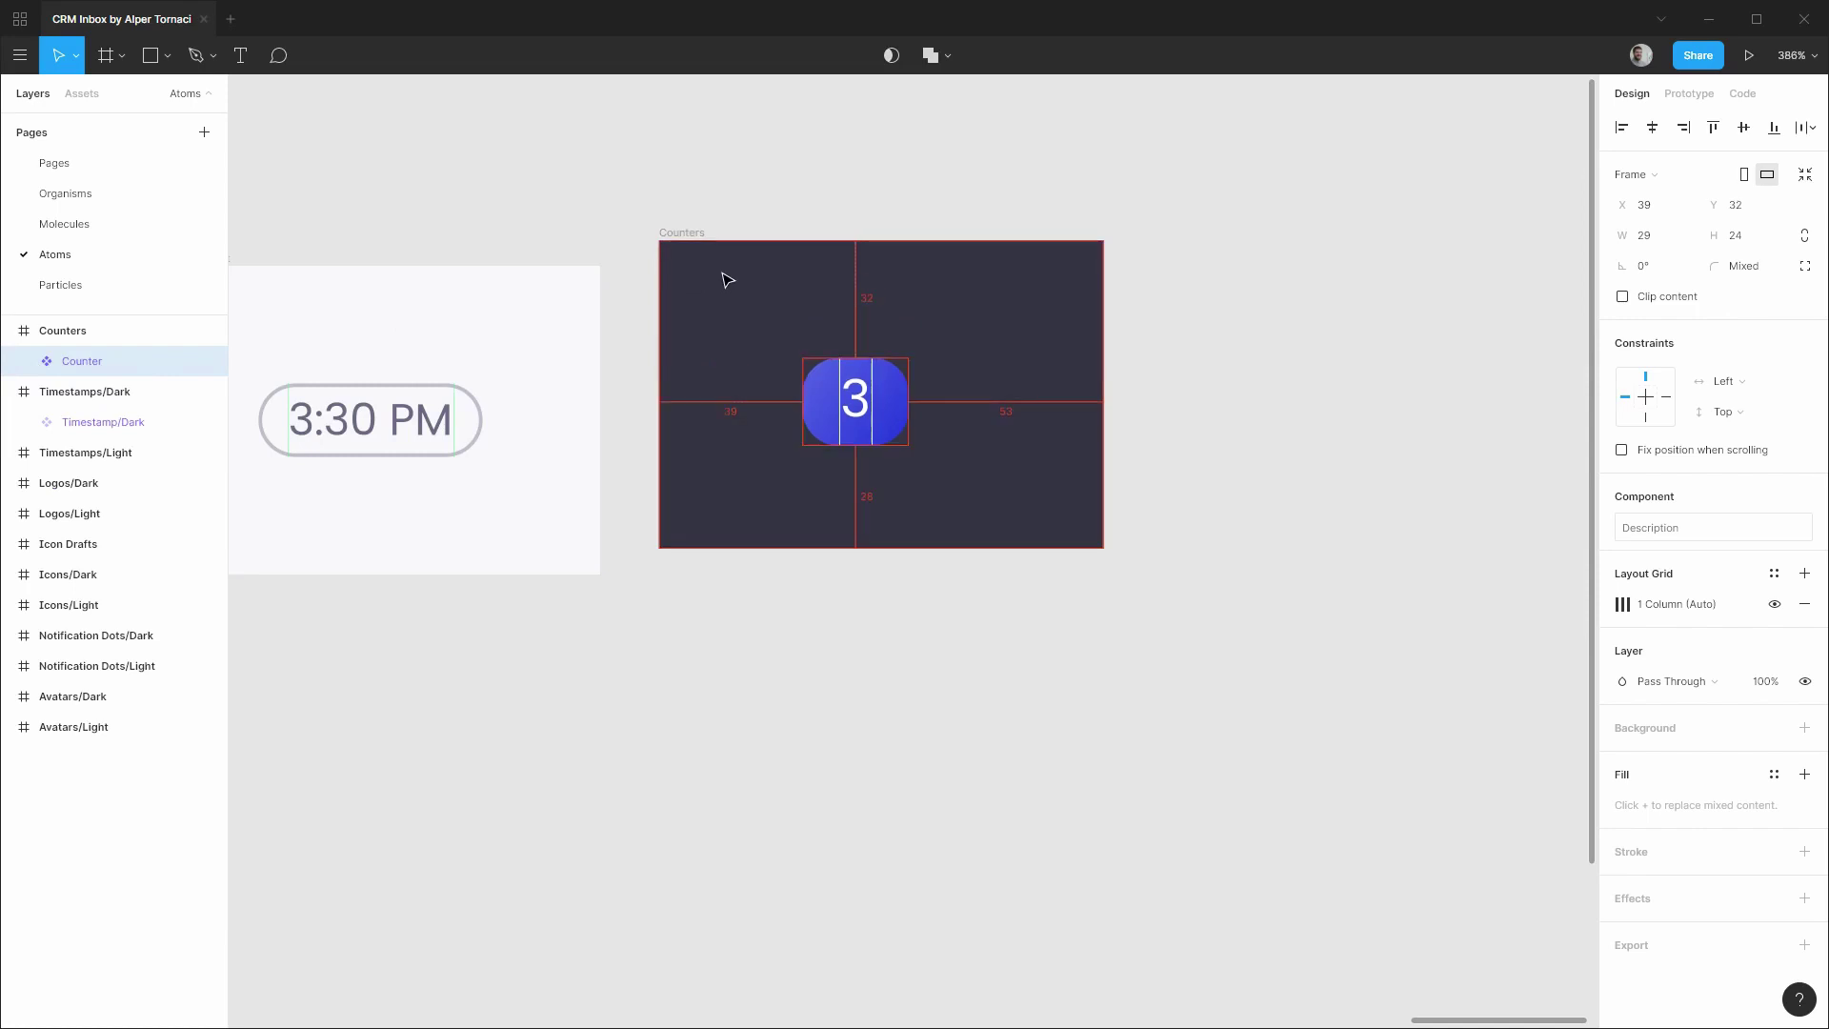
{"action": "key", "text": "Left"}
{"action": "key", "text": "Left"}
{"action": "key", "text": "Left"}
{"action": "key", "text": "Left"}
{"action": "key", "text": "Left"}
{"action": "key", "text": "Left"}
{"action": "key", "text": "Left"}
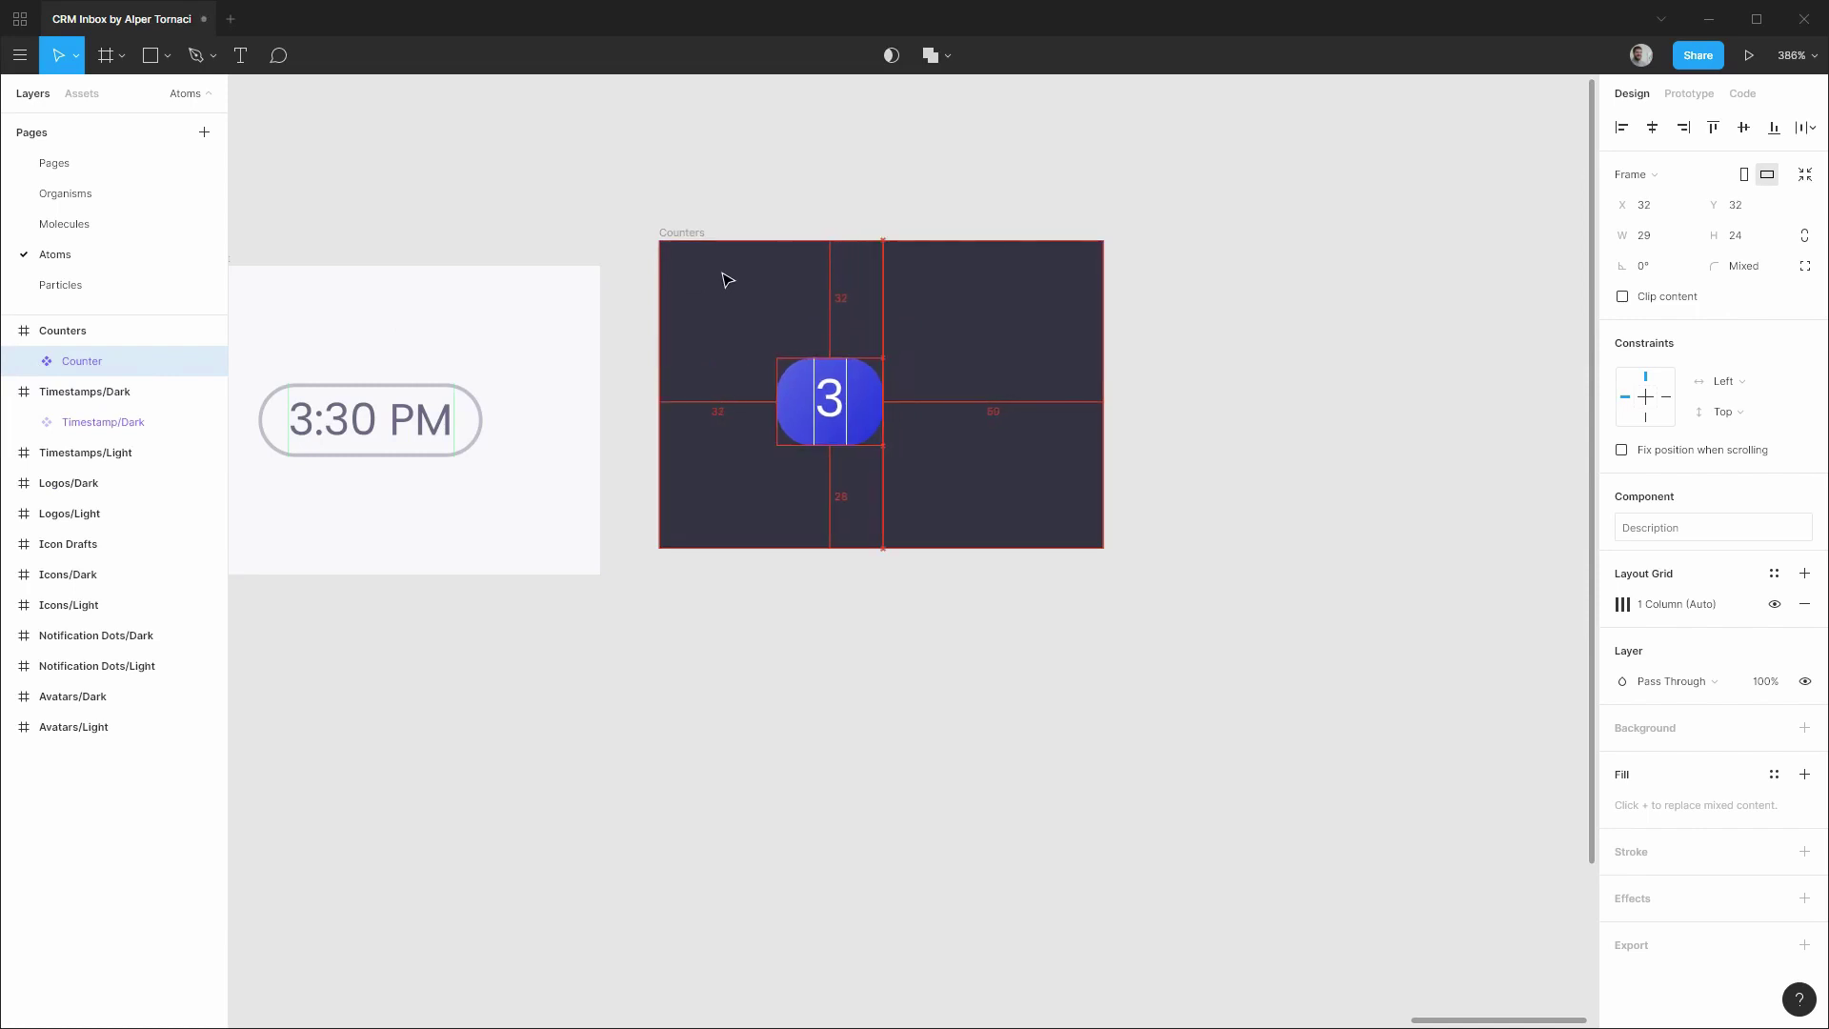
Resize the Counters frame to 93 × 88, leaving 32 px of space on every side of the counter.
{"action": "left_click", "coordinate": [693, 233]}
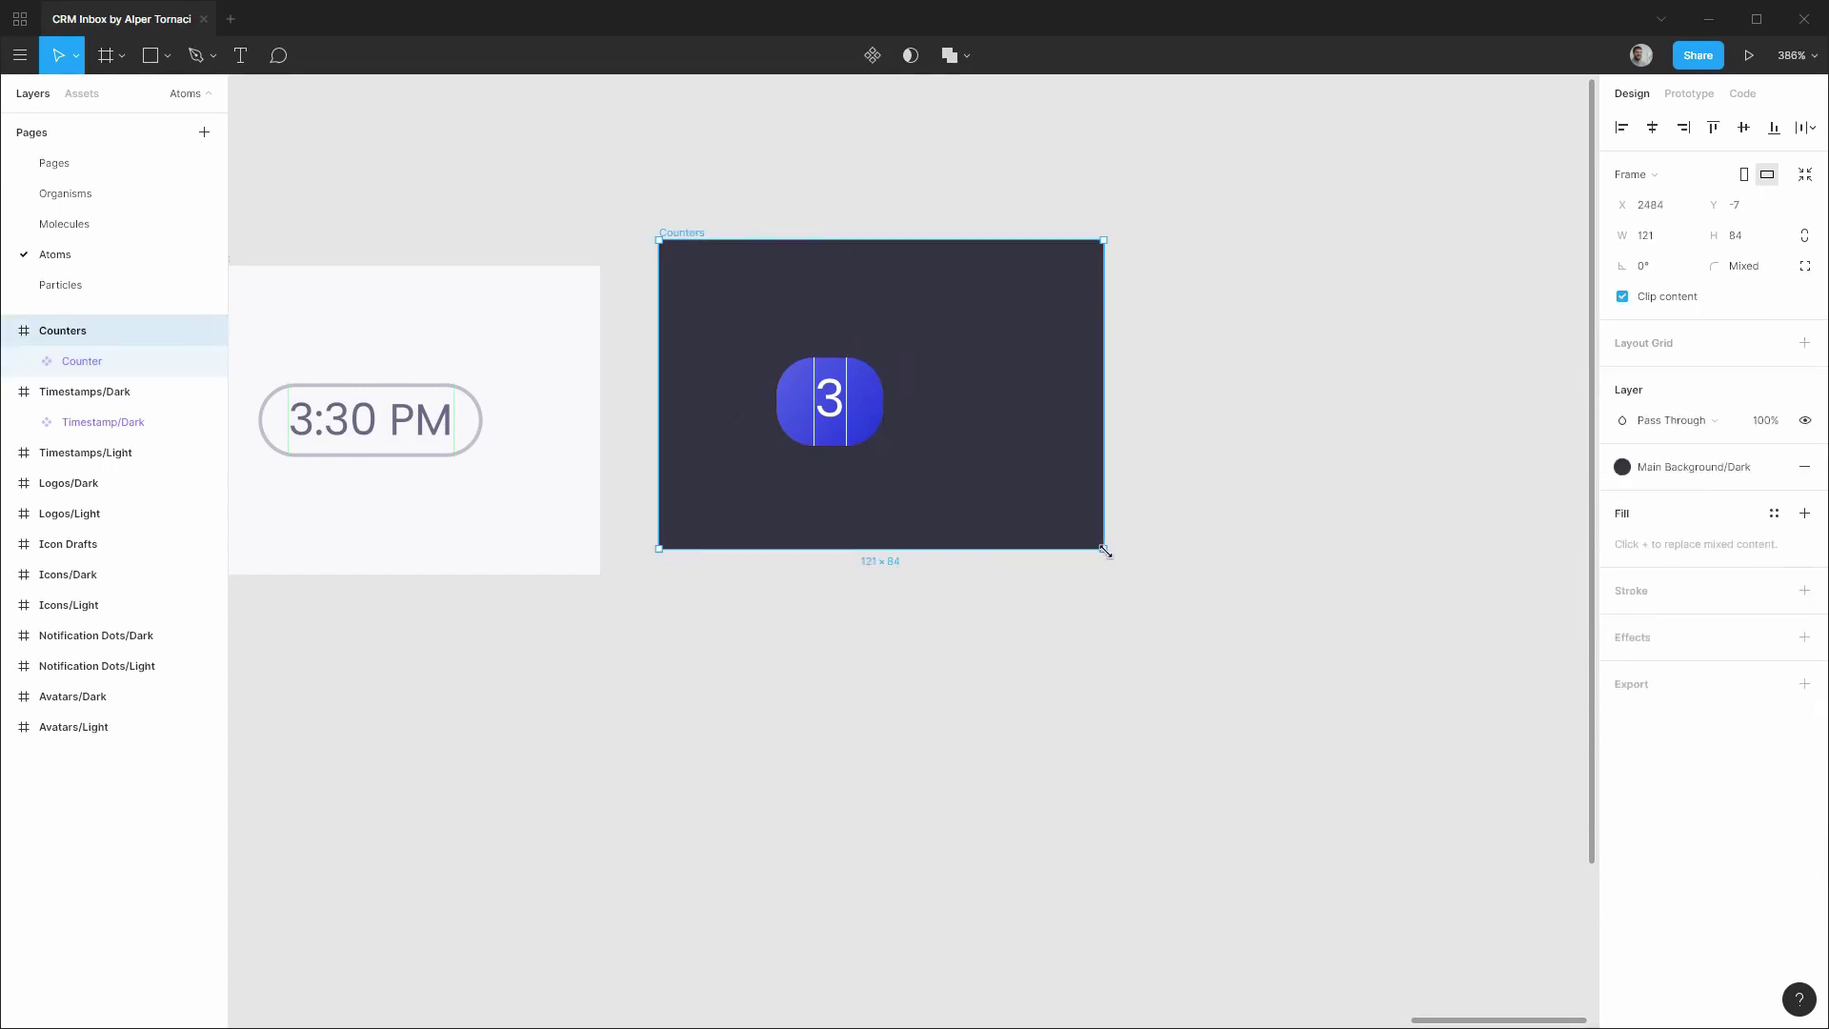
{"action": "left_click_drag", "start_coordinate": [1105, 552], "coordinate": [884, 445]}
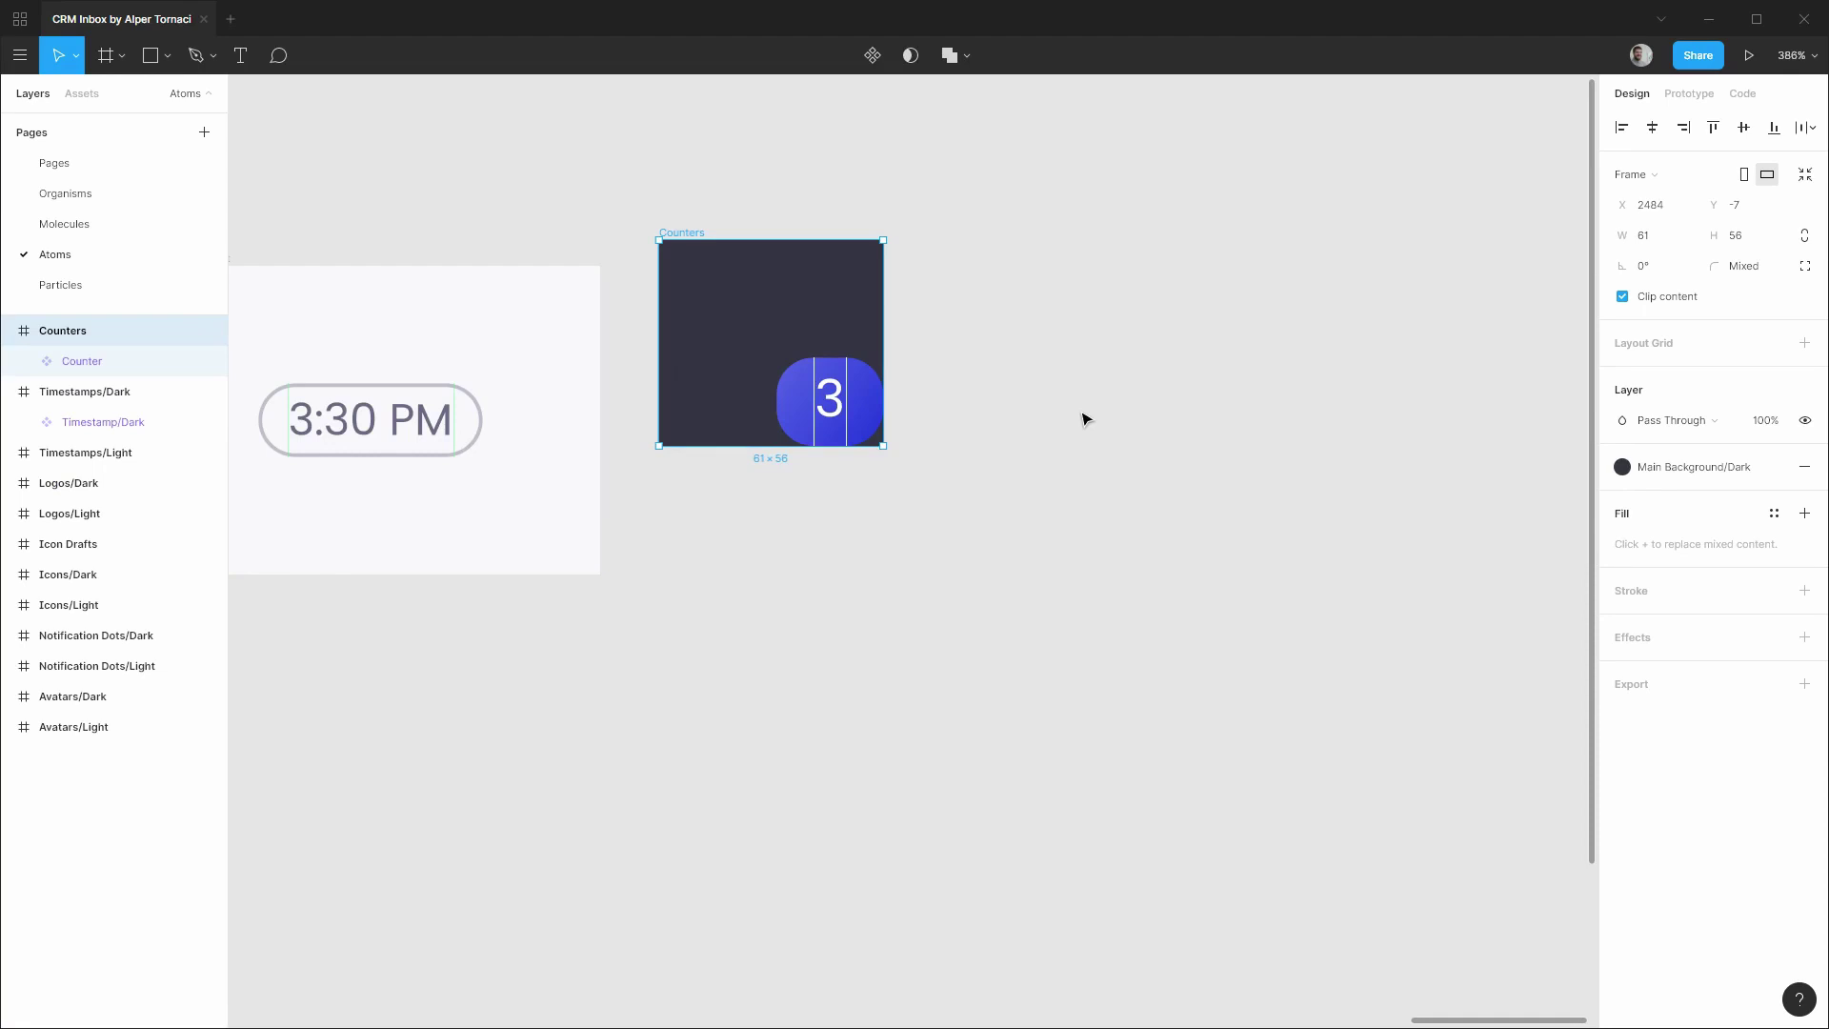
{"action": "key", "text": "ctrl+Down"}
{"action": "key", "text": "ctrl+Down"}
{"action": "key", "text": "ctrl+Down"}
{"action": "key", "text": "ctrl+Down"}
{"action": "key", "text": "ctrl+Down"}
{"action": "key", "text": "ctrl+Down"}
{"action": "key", "text": "ctrl+Down"}
{"action": "key", "text": "ctrl+Down"}
{"action": "key", "text": "ctrl+Down"}
{"action": "key", "text": "ctrl+Down"}
{"action": "key", "text": "ctrl+Down"}
{"action": "key", "text": "ctrl+Down"}
{"action": "key", "text": "ctrl+Down"}
{"action": "key", "text": "ctrl+Down"}
{"action": "key", "text": "ctrl+Down"}
{"action": "key", "text": "ctrl+Down"}
{"action": "key", "text": "ctrl+Down"}
{"action": "key", "text": "ctrl+Down"}
{"action": "key", "text": "ctrl+Down"}
{"action": "key", "text": "ctrl+Down"}
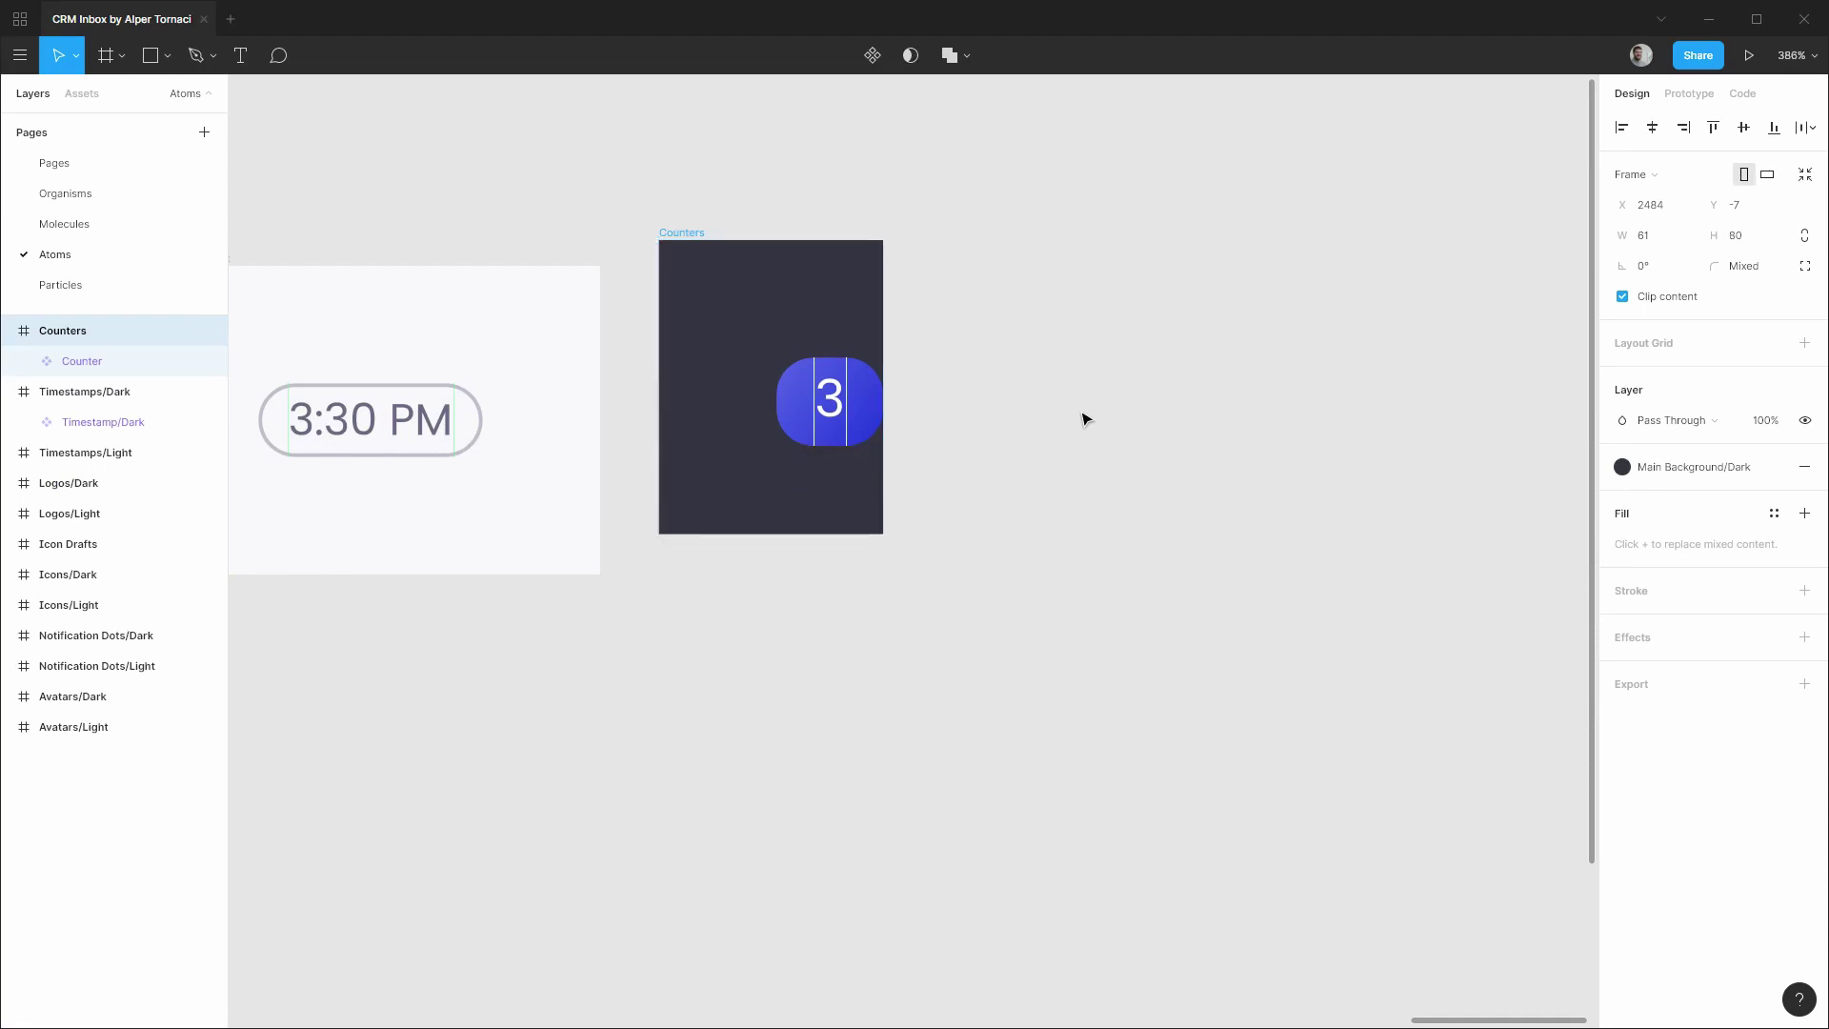
{"action": "key", "text": "ctrl+Right"}
{"action": "key", "text": "ctrl+Right"}
{"action": "key", "text": "ctrl+Right"}
{"action": "key", "text": "ctrl+Right"}
{"action": "key", "text": "ctrl+Right"}
{"action": "key", "text": "ctrl+Right"}
{"action": "key", "text": "ctrl+Right"}
{"action": "key", "text": "ctrl+Right"}
{"action": "key", "text": "ctrl+Right"}
{"action": "key", "text": "ctrl+Right"}
{"action": "key", "text": "ctrl+Right"}
{"action": "key", "text": "ctrl+Right"}
{"action": "key", "text": "ctrl+Right"}
{"action": "key", "text": "ctrl+Right"}
{"action": "key", "text": "ctrl+Right"}
{"action": "key", "text": "ctrl+Right"}
{"action": "key", "text": "ctrl+Right"}
{"action": "key", "text": "ctrl+Right"}
{"action": "key", "text": "ctrl+Right"}
{"action": "key", "text": "ctrl+Right"}
{"action": "key", "text": "ctrl+Right"}
{"action": "key", "text": "ctrl+Right"}
{"action": "key", "text": "ctrl+Right"}
{"action": "key", "text": "ctrl+Right"}
{"action": "key", "text": "ctrl+Right"}
{"action": "key", "text": "ctrl+Right"}
{"action": "key", "text": "ctrl+Right"}
{"action": "key", "text": "ctrl+Right"}
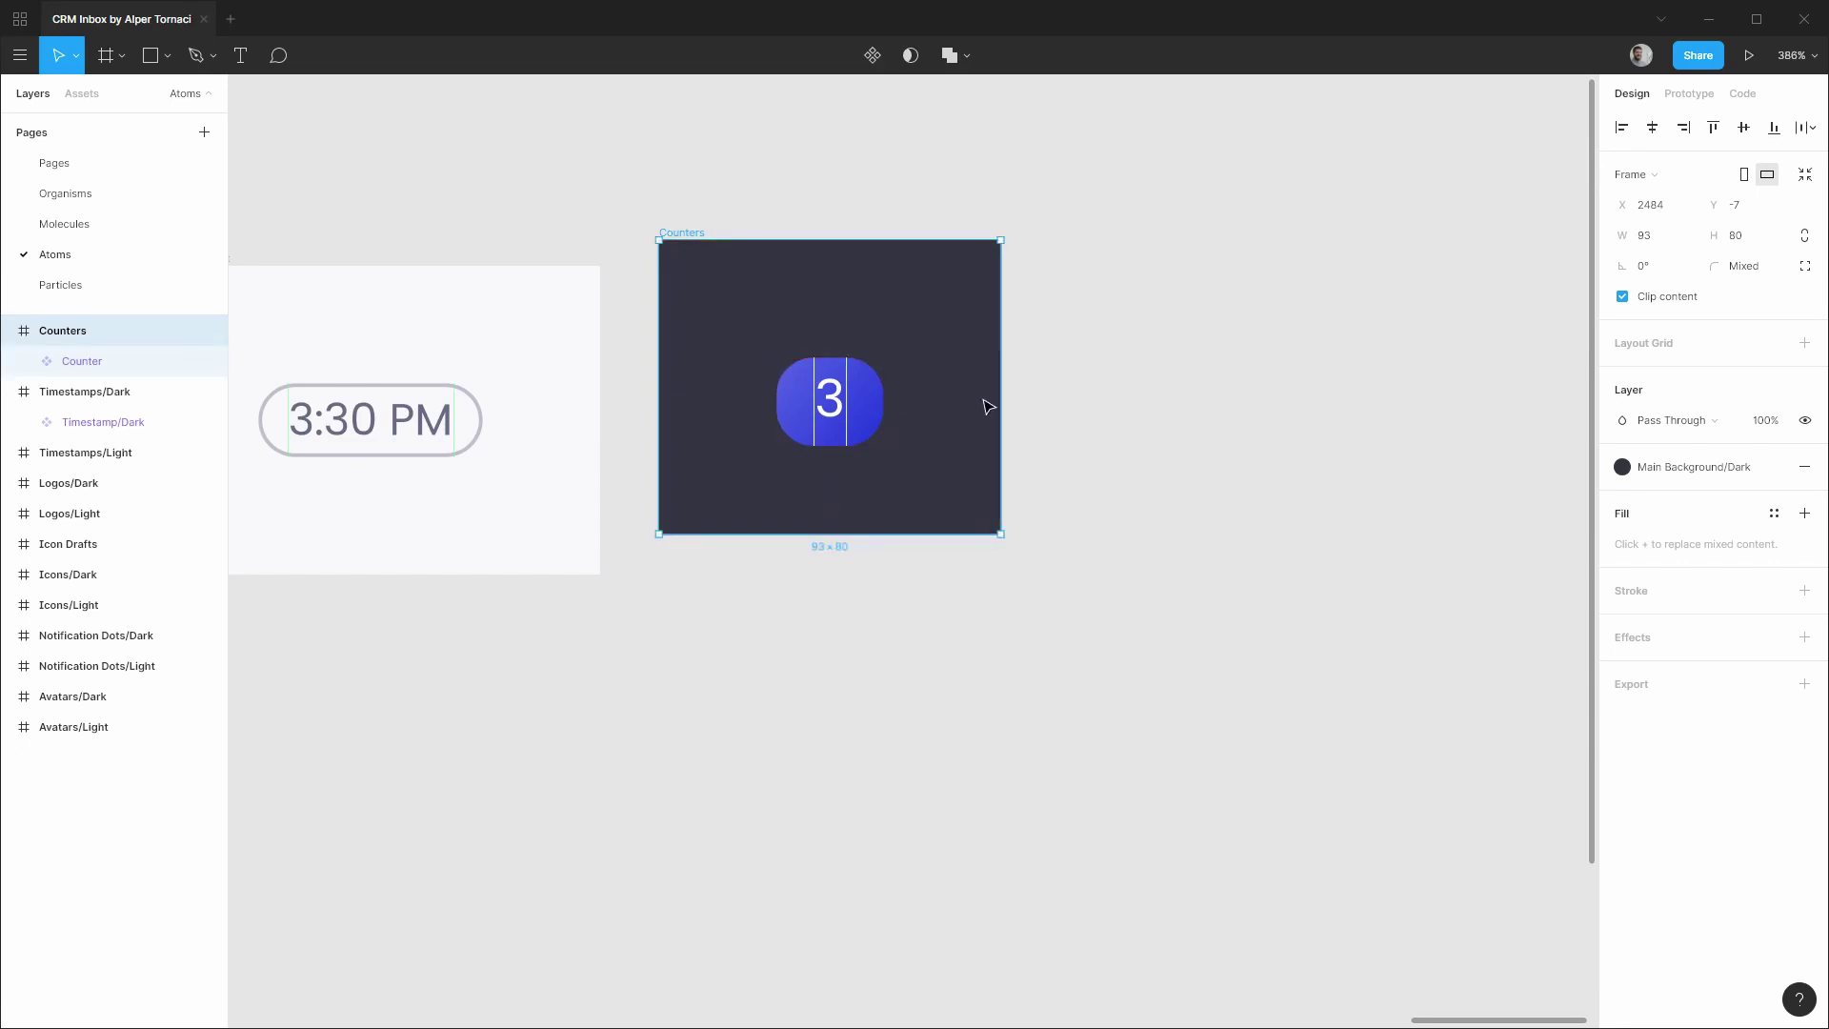
{"action": "key", "text": "ctrl+Down"}
{"action": "key", "text": "ctrl+Down"}
{"action": "key", "text": "ctrl+Down"}
{"action": "key", "text": "ctrl+Down"}
{"action": "key", "text": "ctrl+Down"}
{"action": "key", "text": "ctrl+Down"}
{"action": "key", "text": "ctrl+Down"}
{"action": "key", "text": "ctrl+Down"}
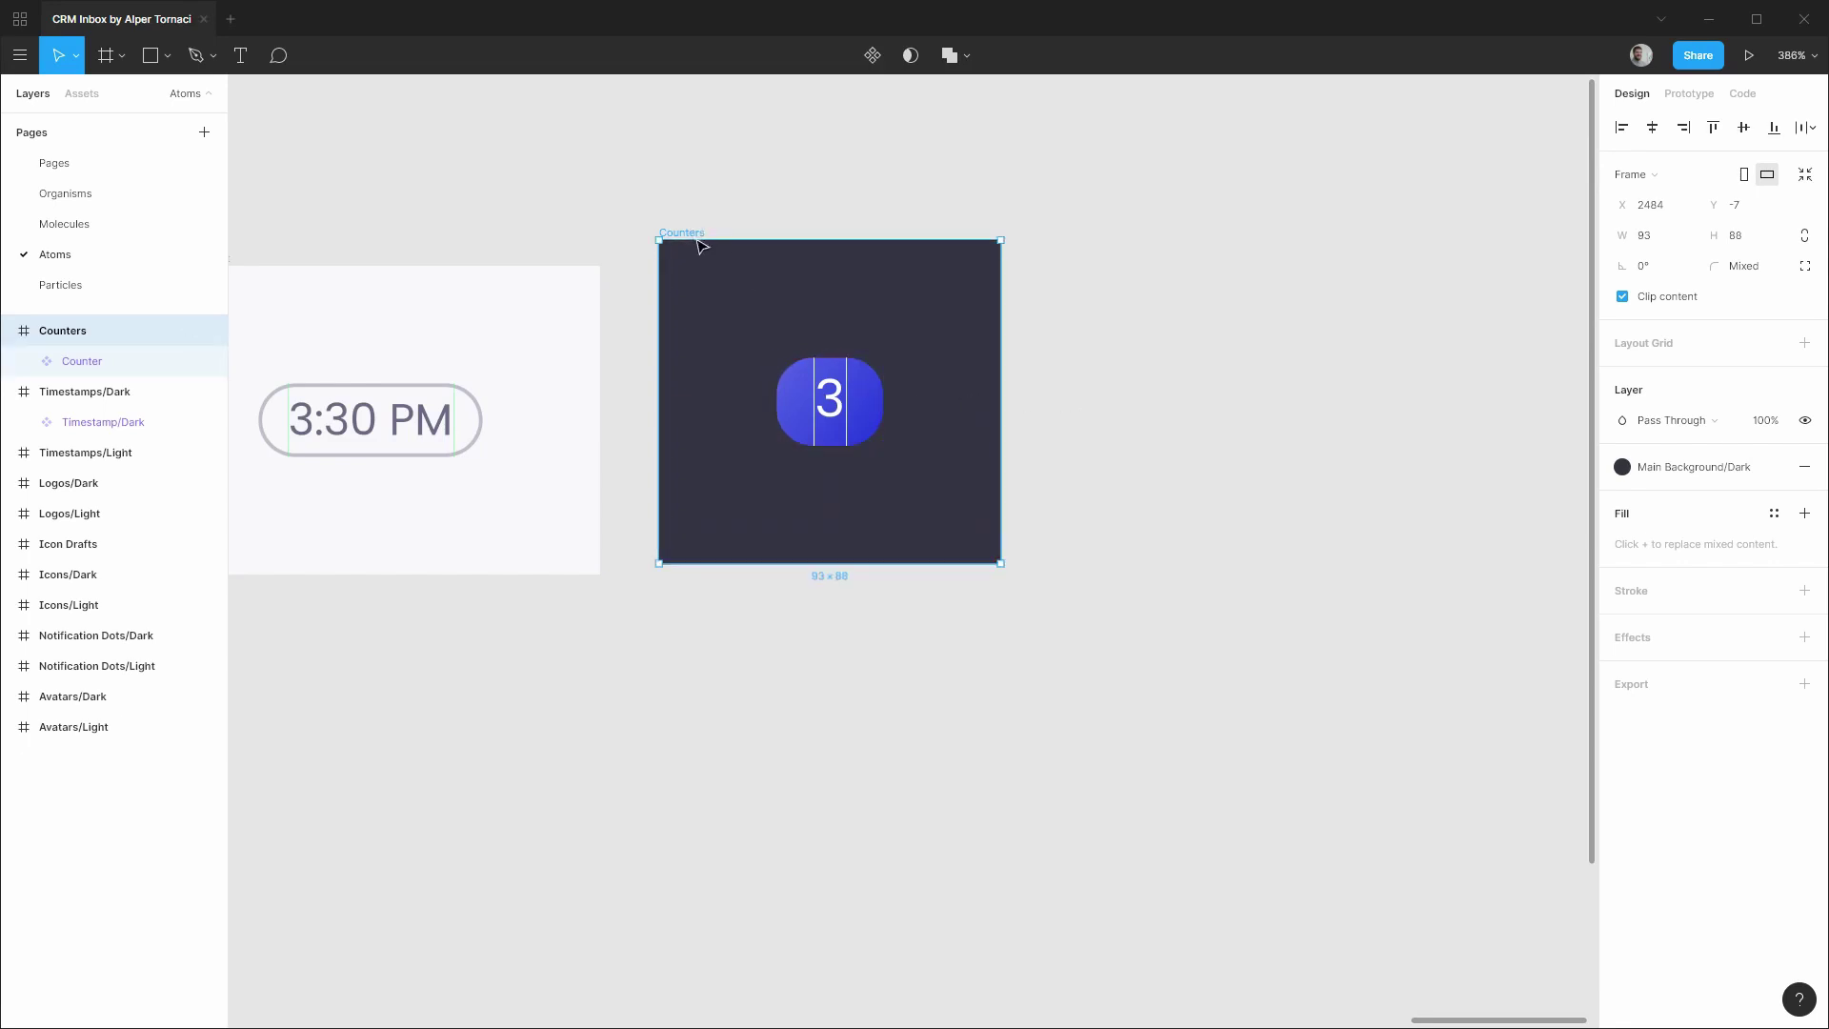
Move the Counters frame to X 2500, Y 0, in line with the neighbouring timestamp frame.
{"action": "left_click_drag", "start_coordinate": [700, 245], "coordinate": [702, 266]}
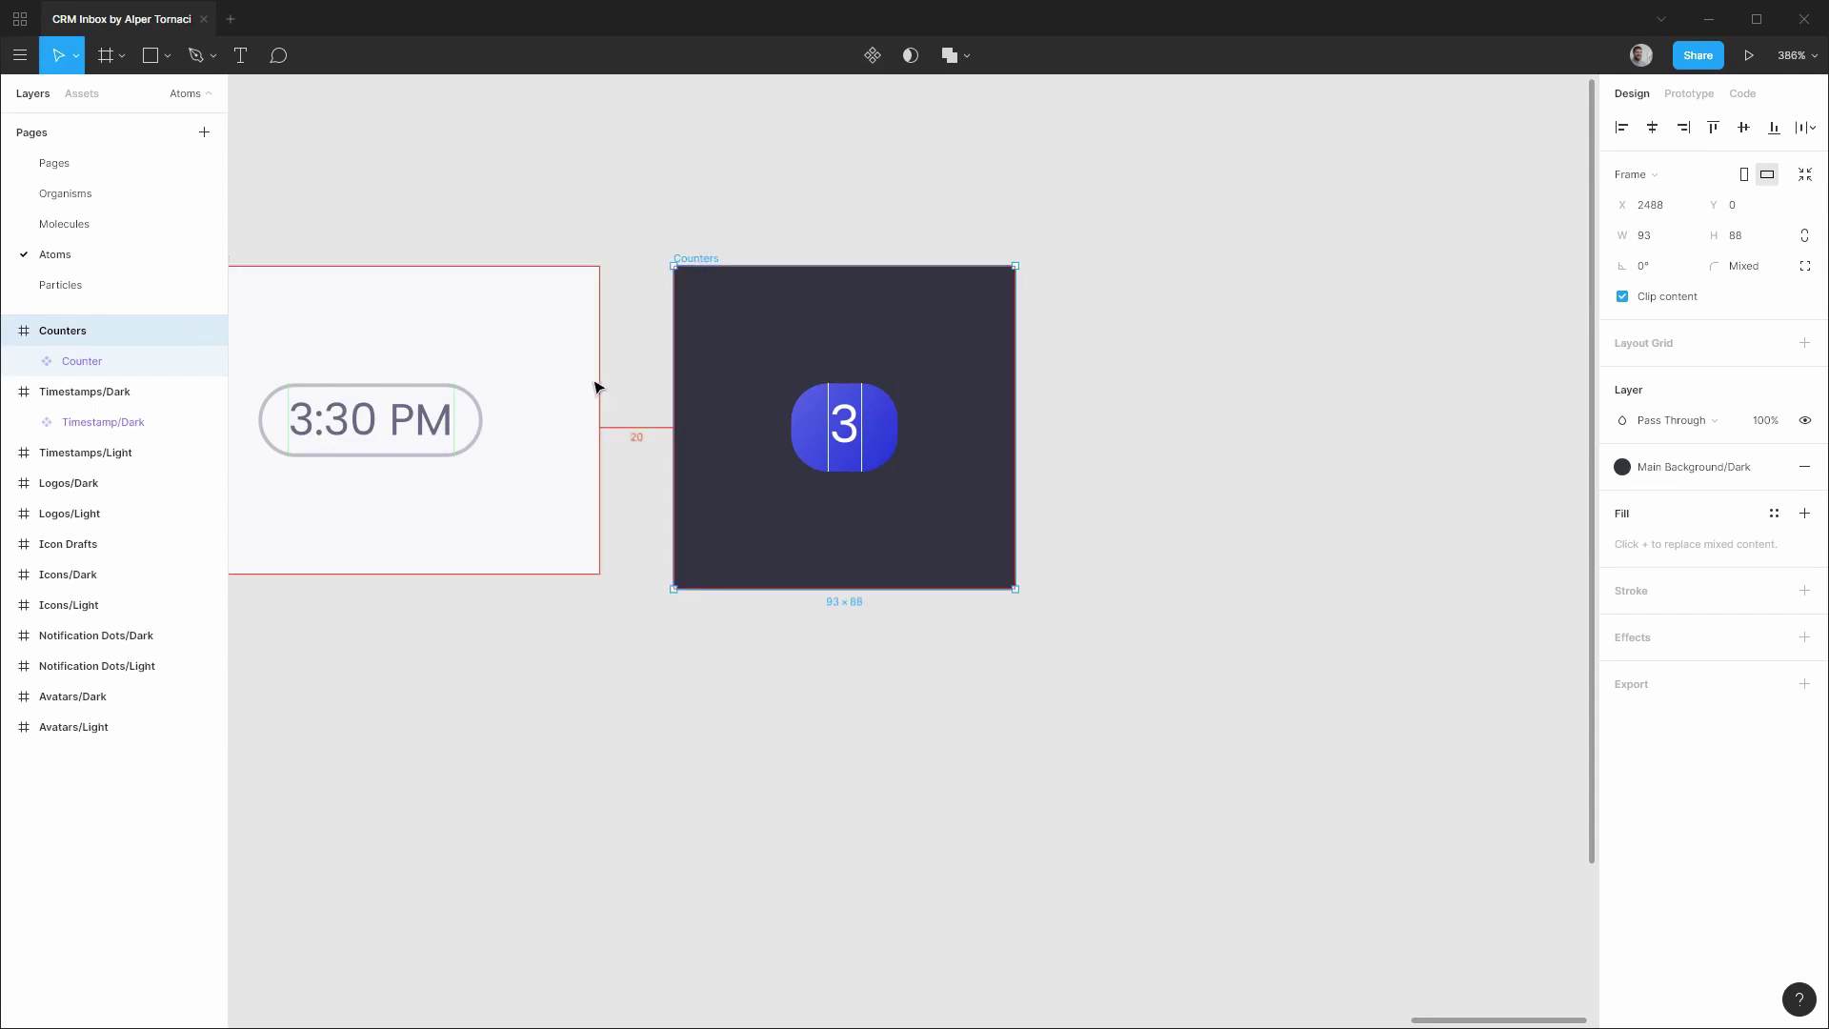
{"action": "key", "text": "Right"}
{"action": "key", "text": "Right"}
{"action": "key", "text": "Right"}
{"action": "key", "text": "Right"}
{"action": "key", "text": "Right"}
{"action": "key", "text": "Right"}
{"action": "key", "text": "Right"}
{"action": "key", "text": "Right"}
{"action": "key", "text": "Right"}
{"action": "key", "text": "Right"}
{"action": "key", "text": "Right"}
{"action": "key", "text": "Right"}
{"action": "key", "text": "Right"}
{"action": "key", "text": "Right"}
{"action": "key", "text": "Right"}
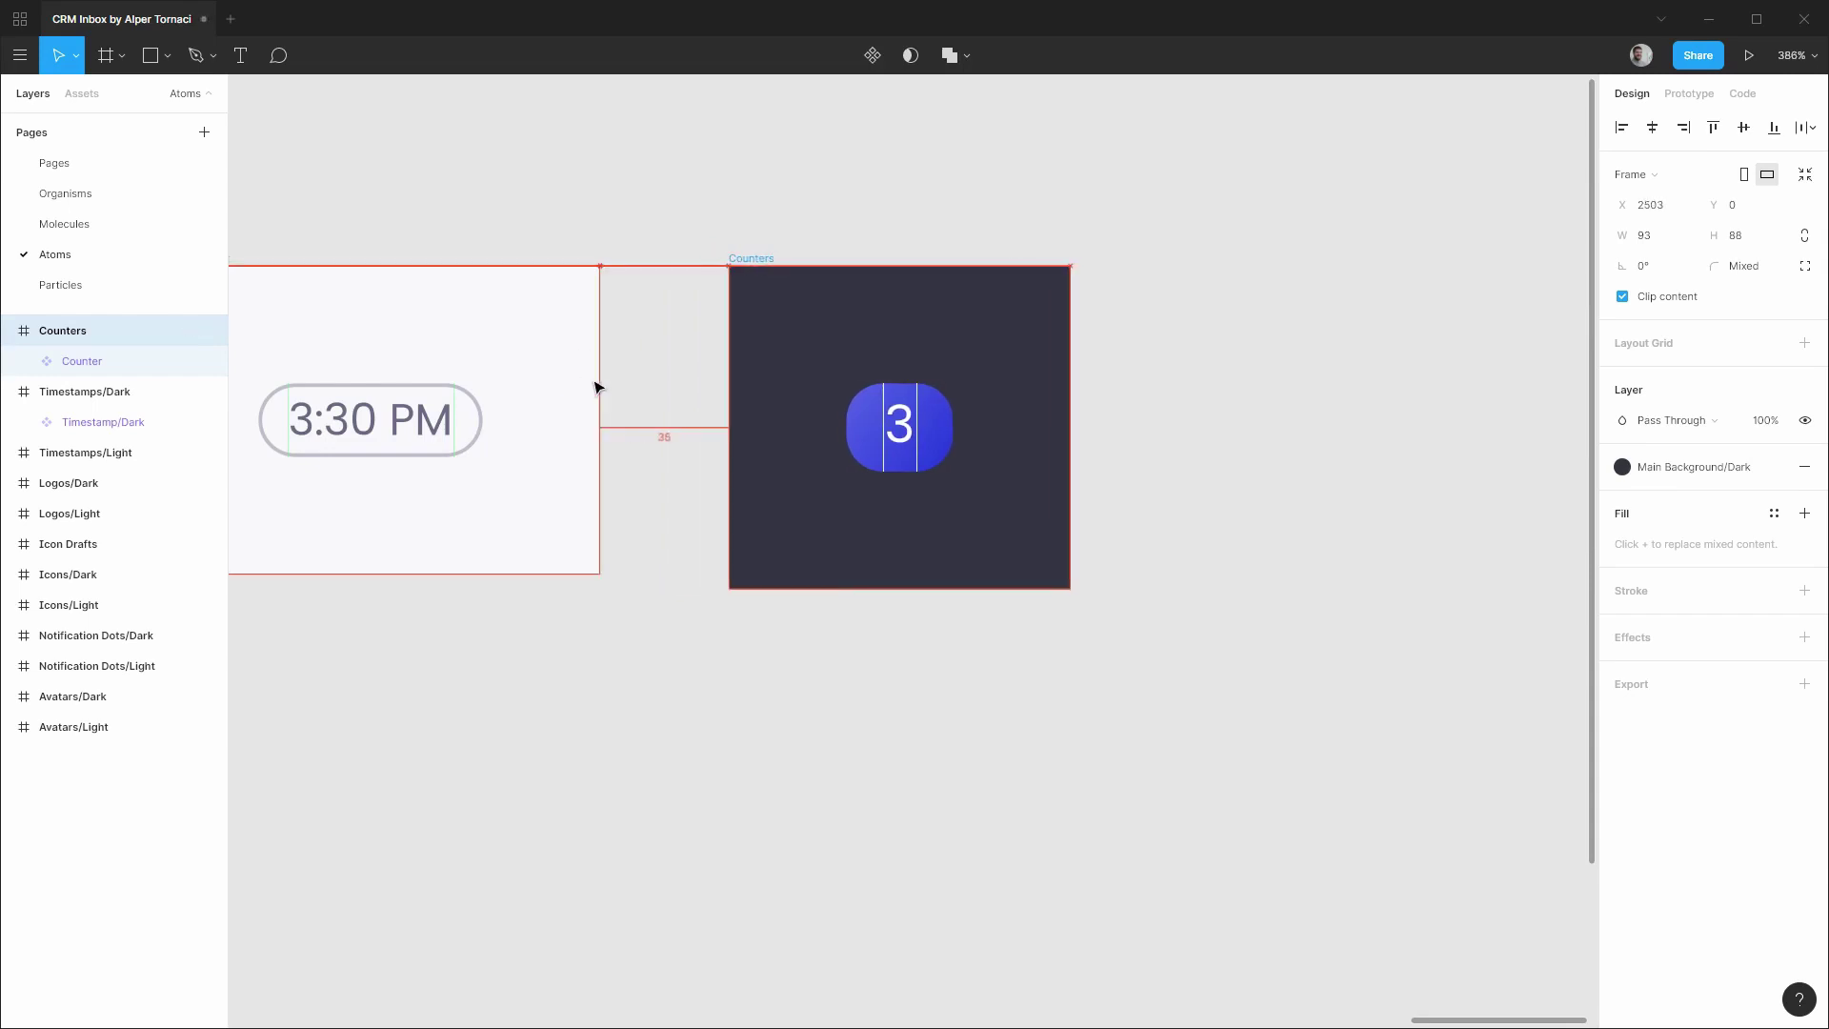
{"action": "key", "text": "Left"}
{"action": "key", "text": "Left"}
{"action": "key", "text": "Left"}
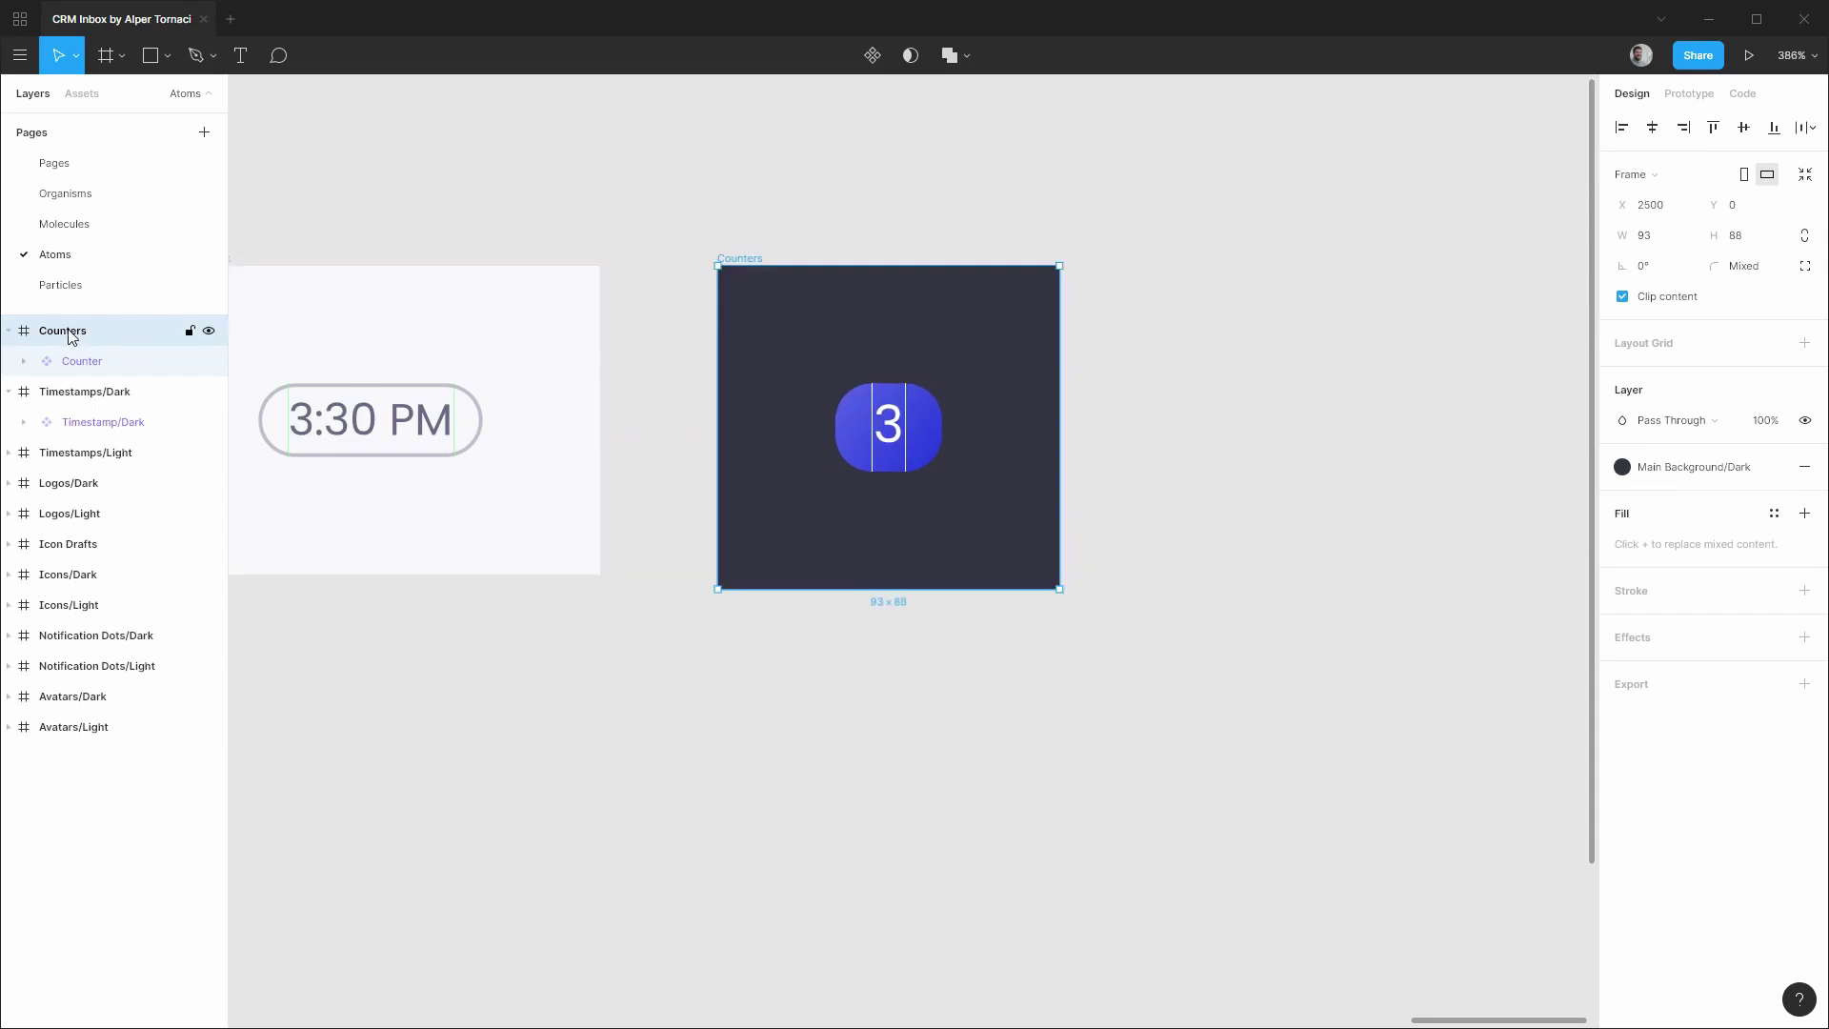
Move the collapsed Counters frame to the end of the layer list and collapse Timestamps/Dark.
{"action": "left_click", "coordinate": [9, 331]}
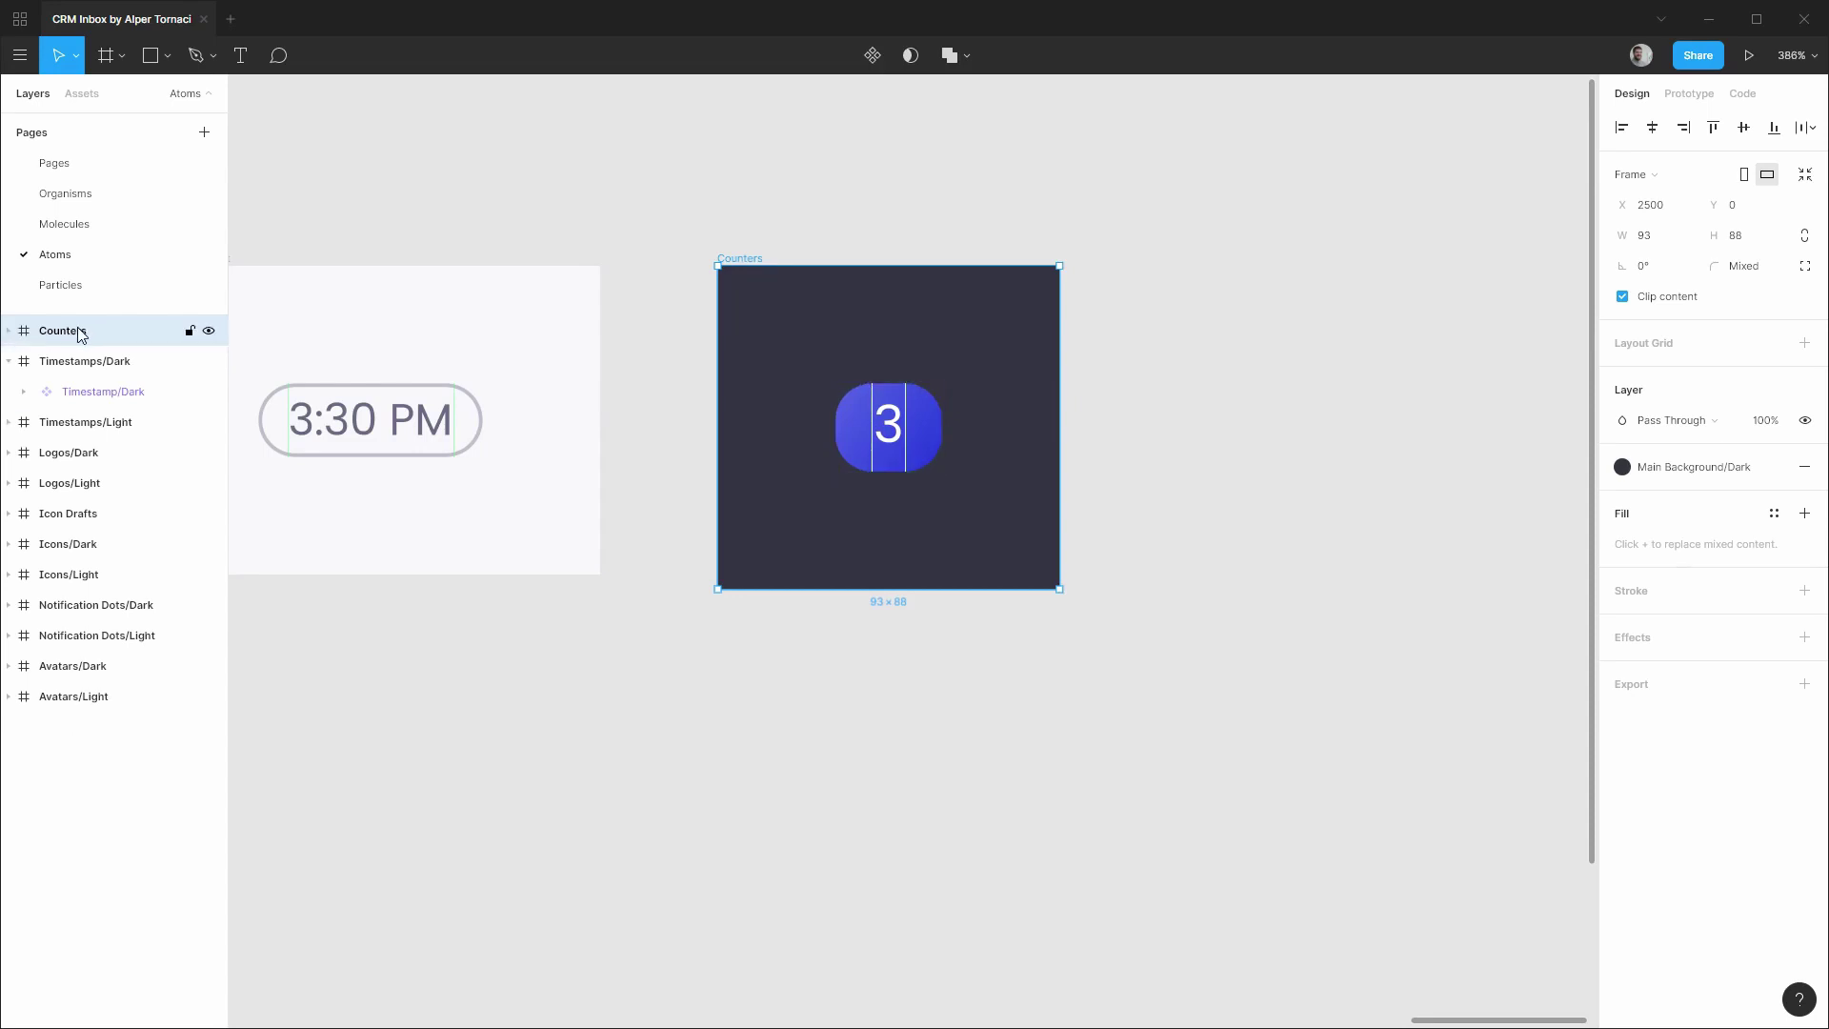
{"action": "left_click_drag", "start_coordinate": [81, 333], "coordinate": [89, 713]}
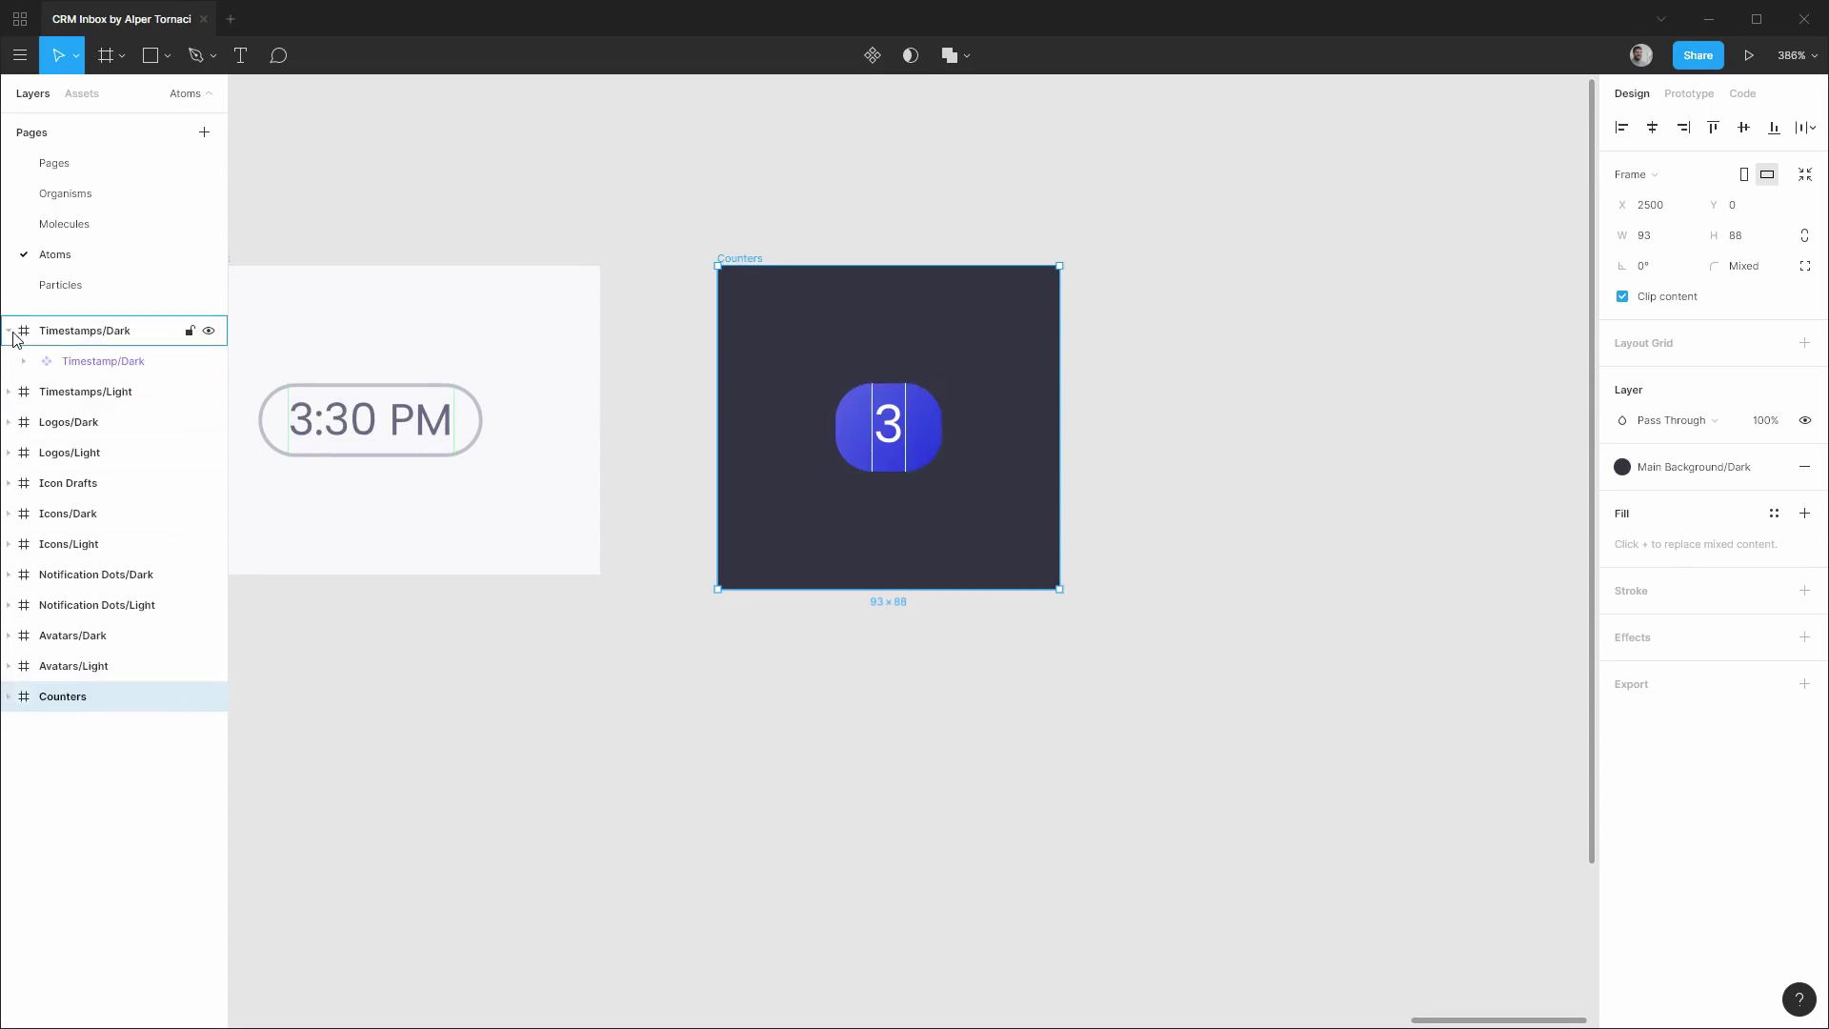
{"action": "left_click", "coordinate": [12, 332]}
{"action": "left_click", "coordinate": [952, 212]}
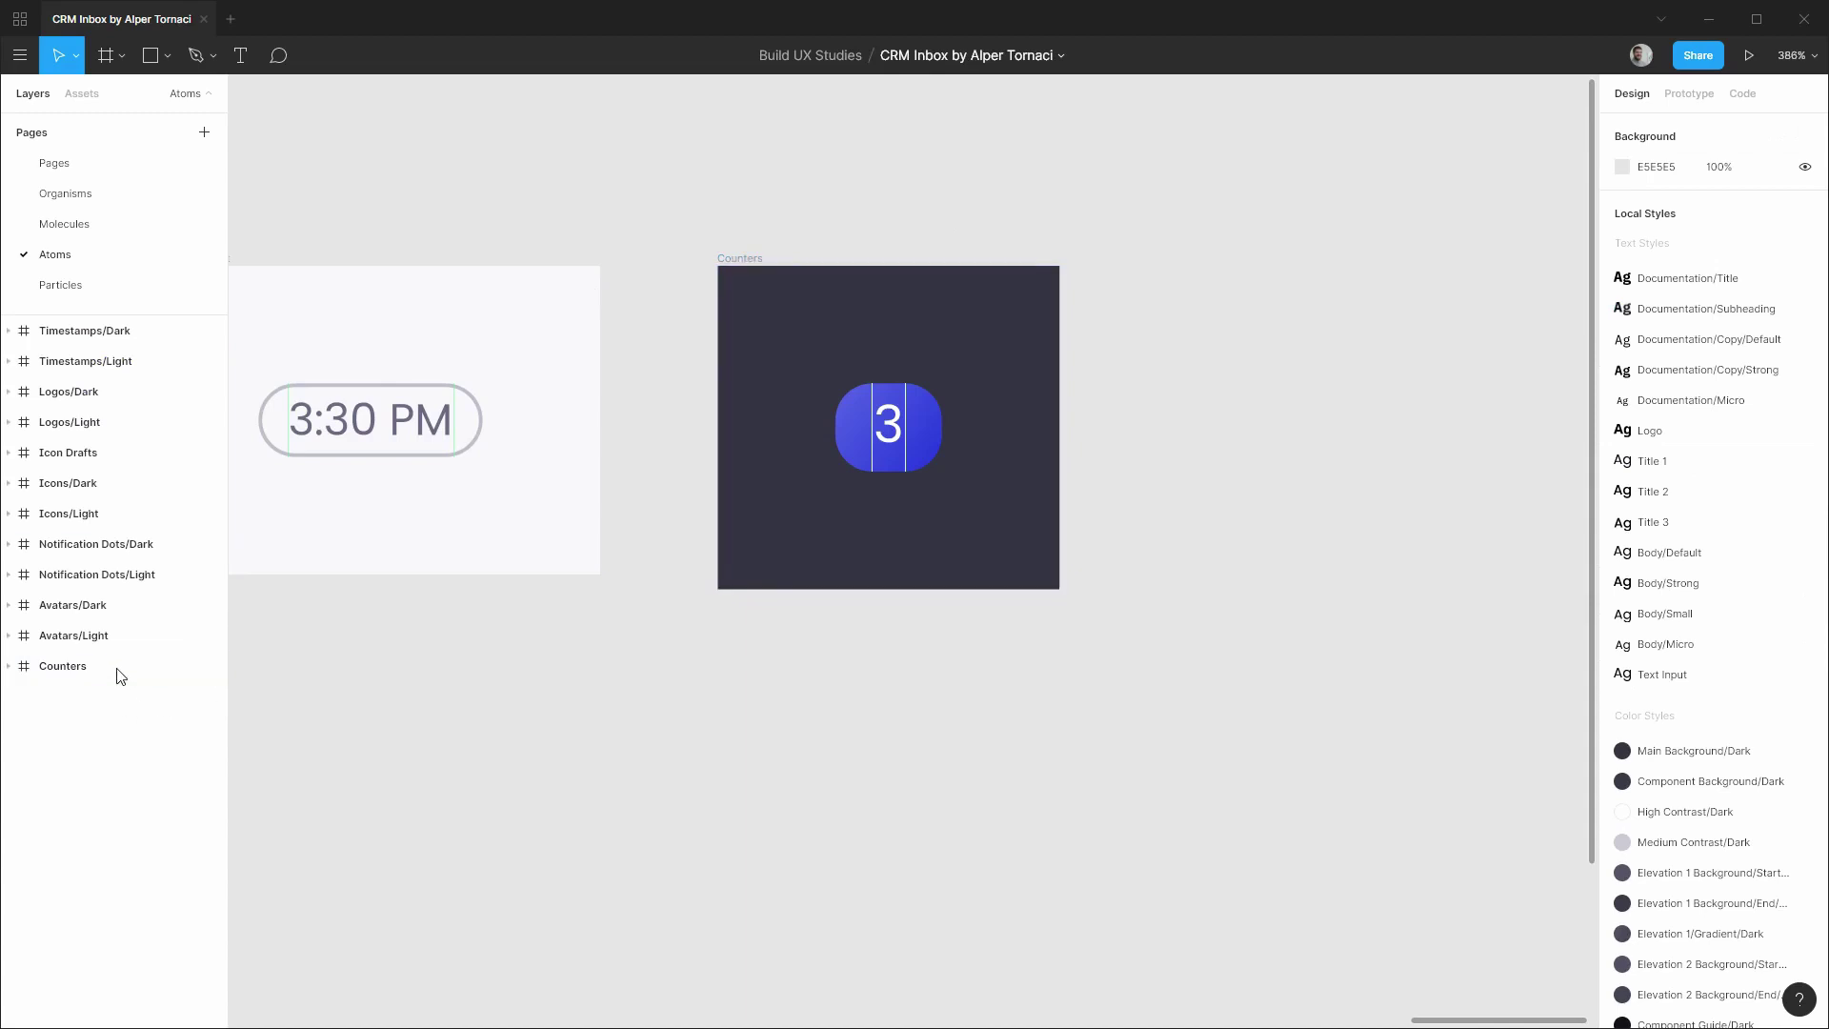
Insert an instance of the Counter component into the Inboxes frame on the Organisms page.
{"action": "left_click", "coordinate": [63, 195]}
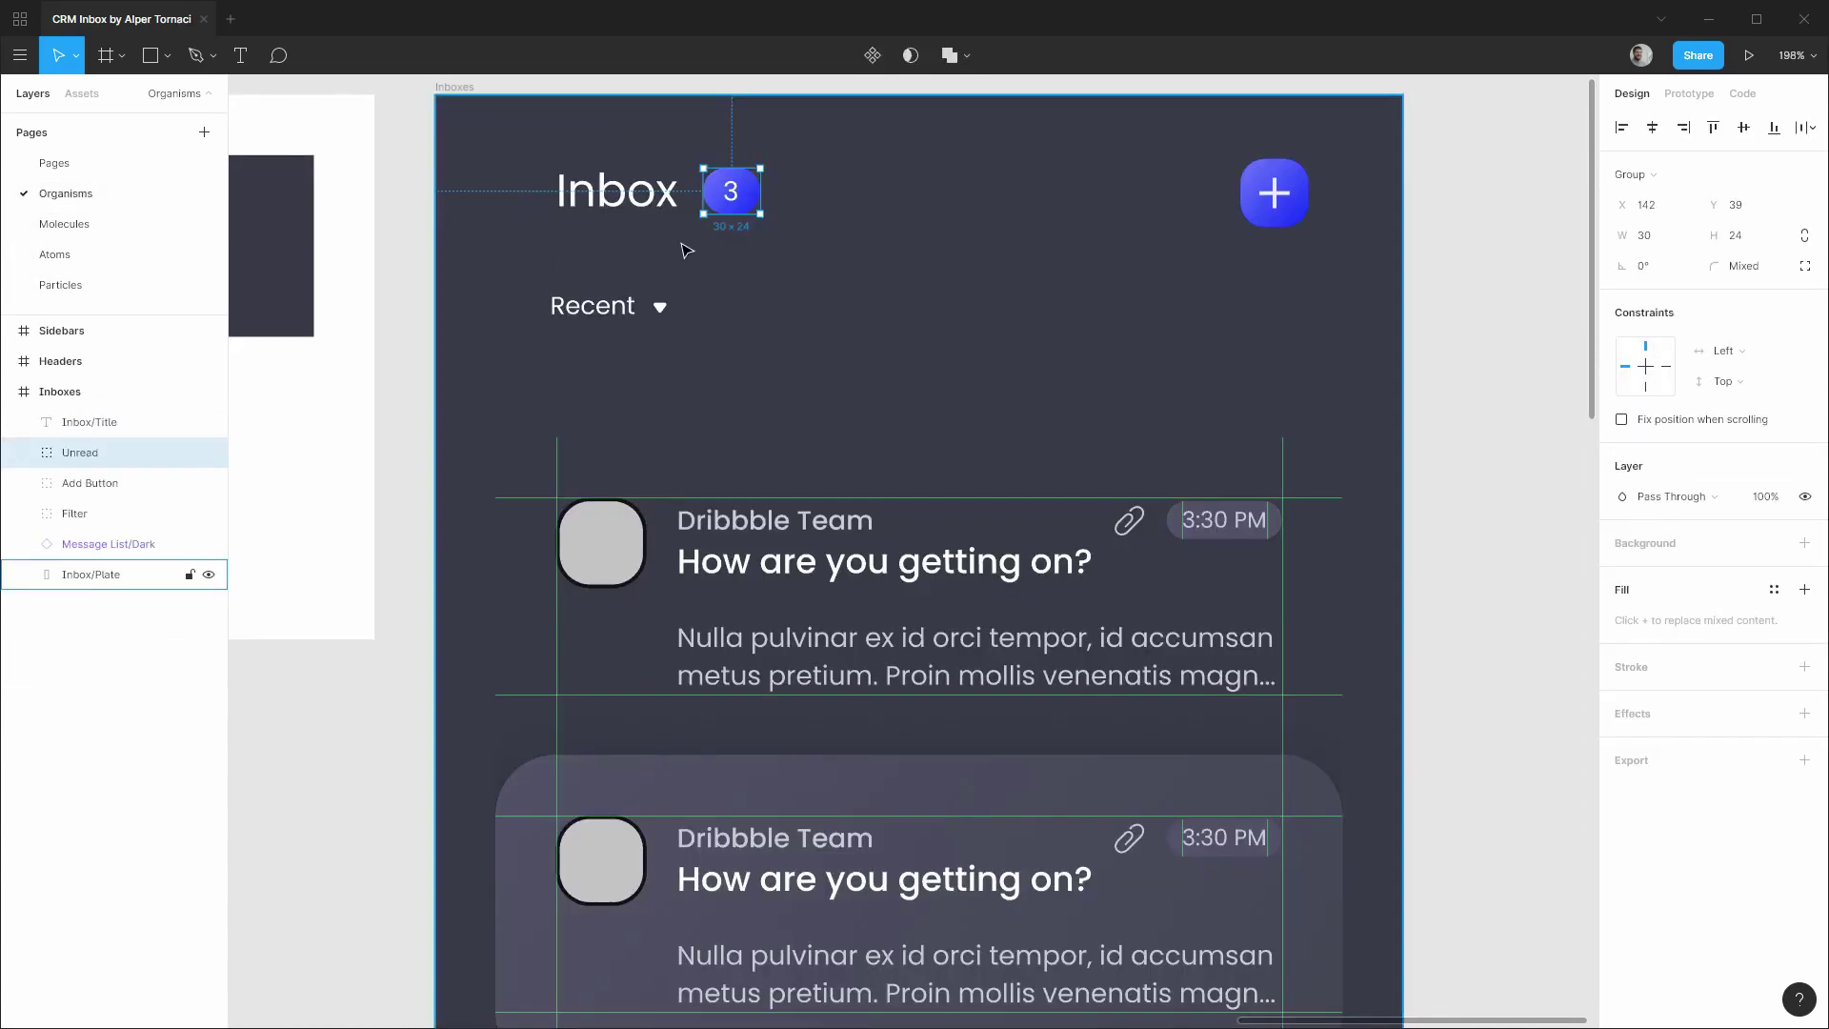
{"action": "left_click", "coordinate": [89, 97]}
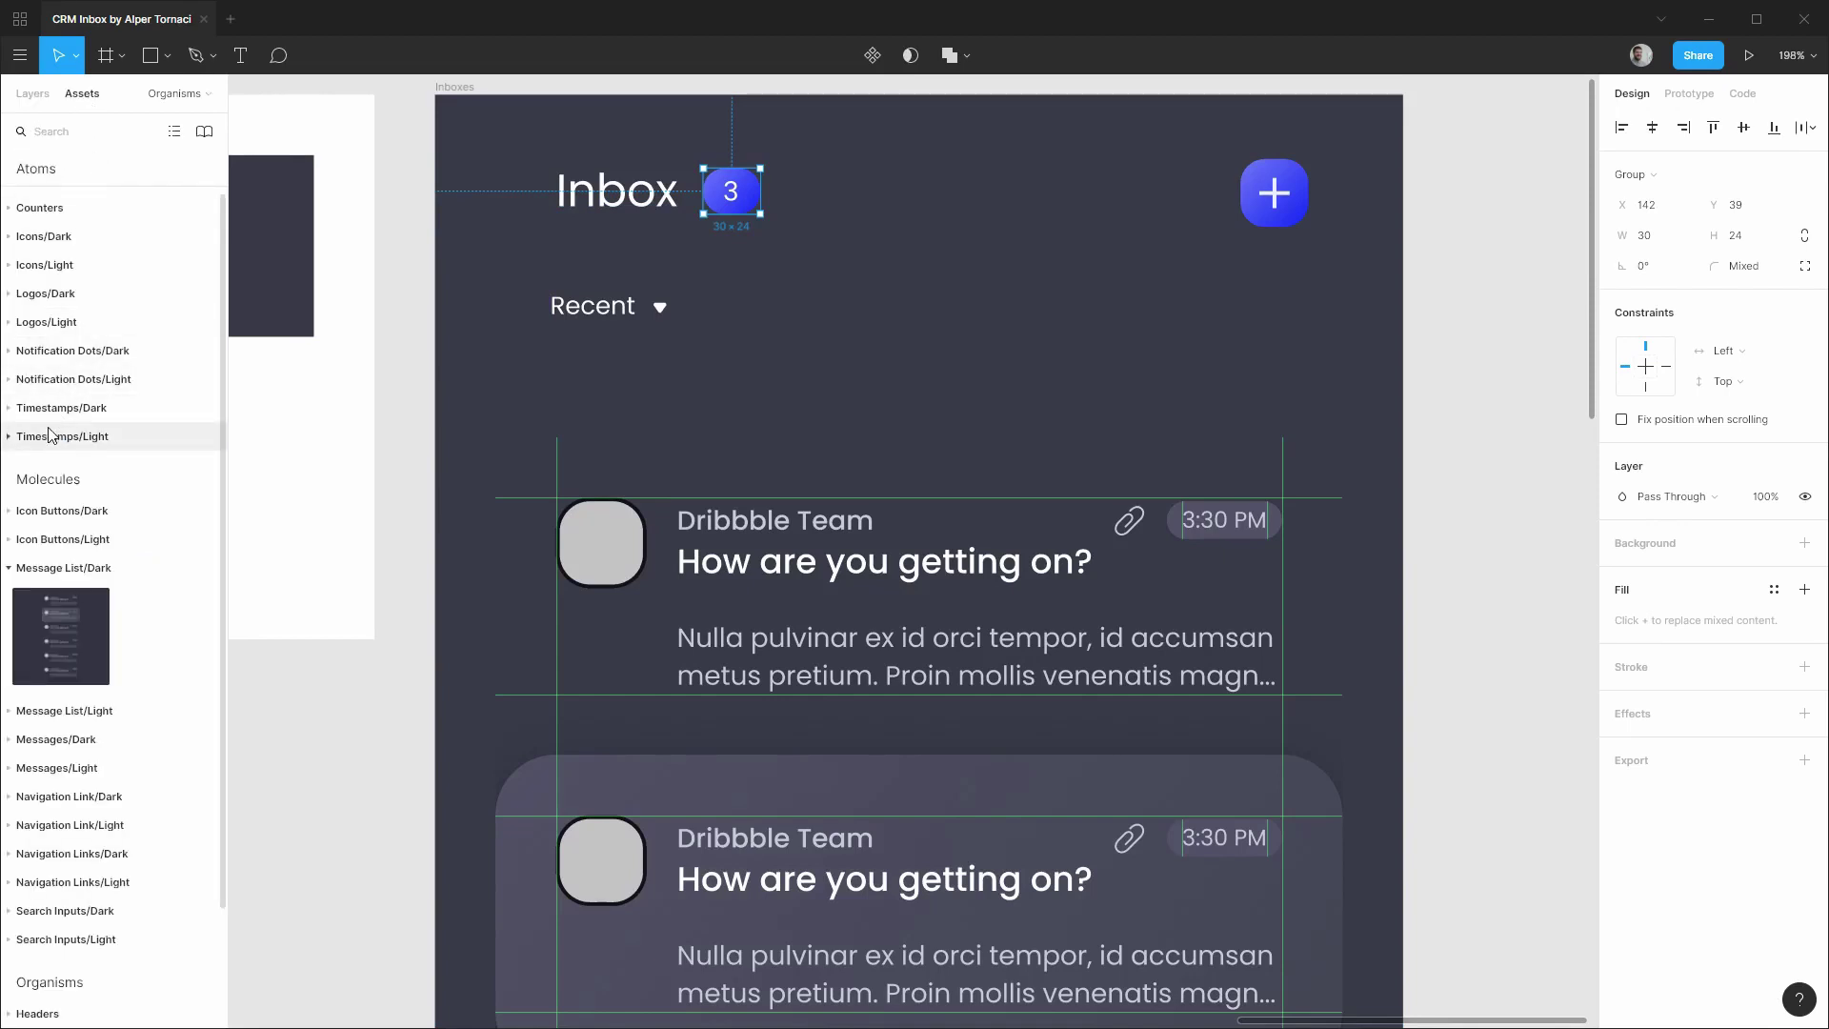
{"action": "left_click", "coordinate": [13, 209]}
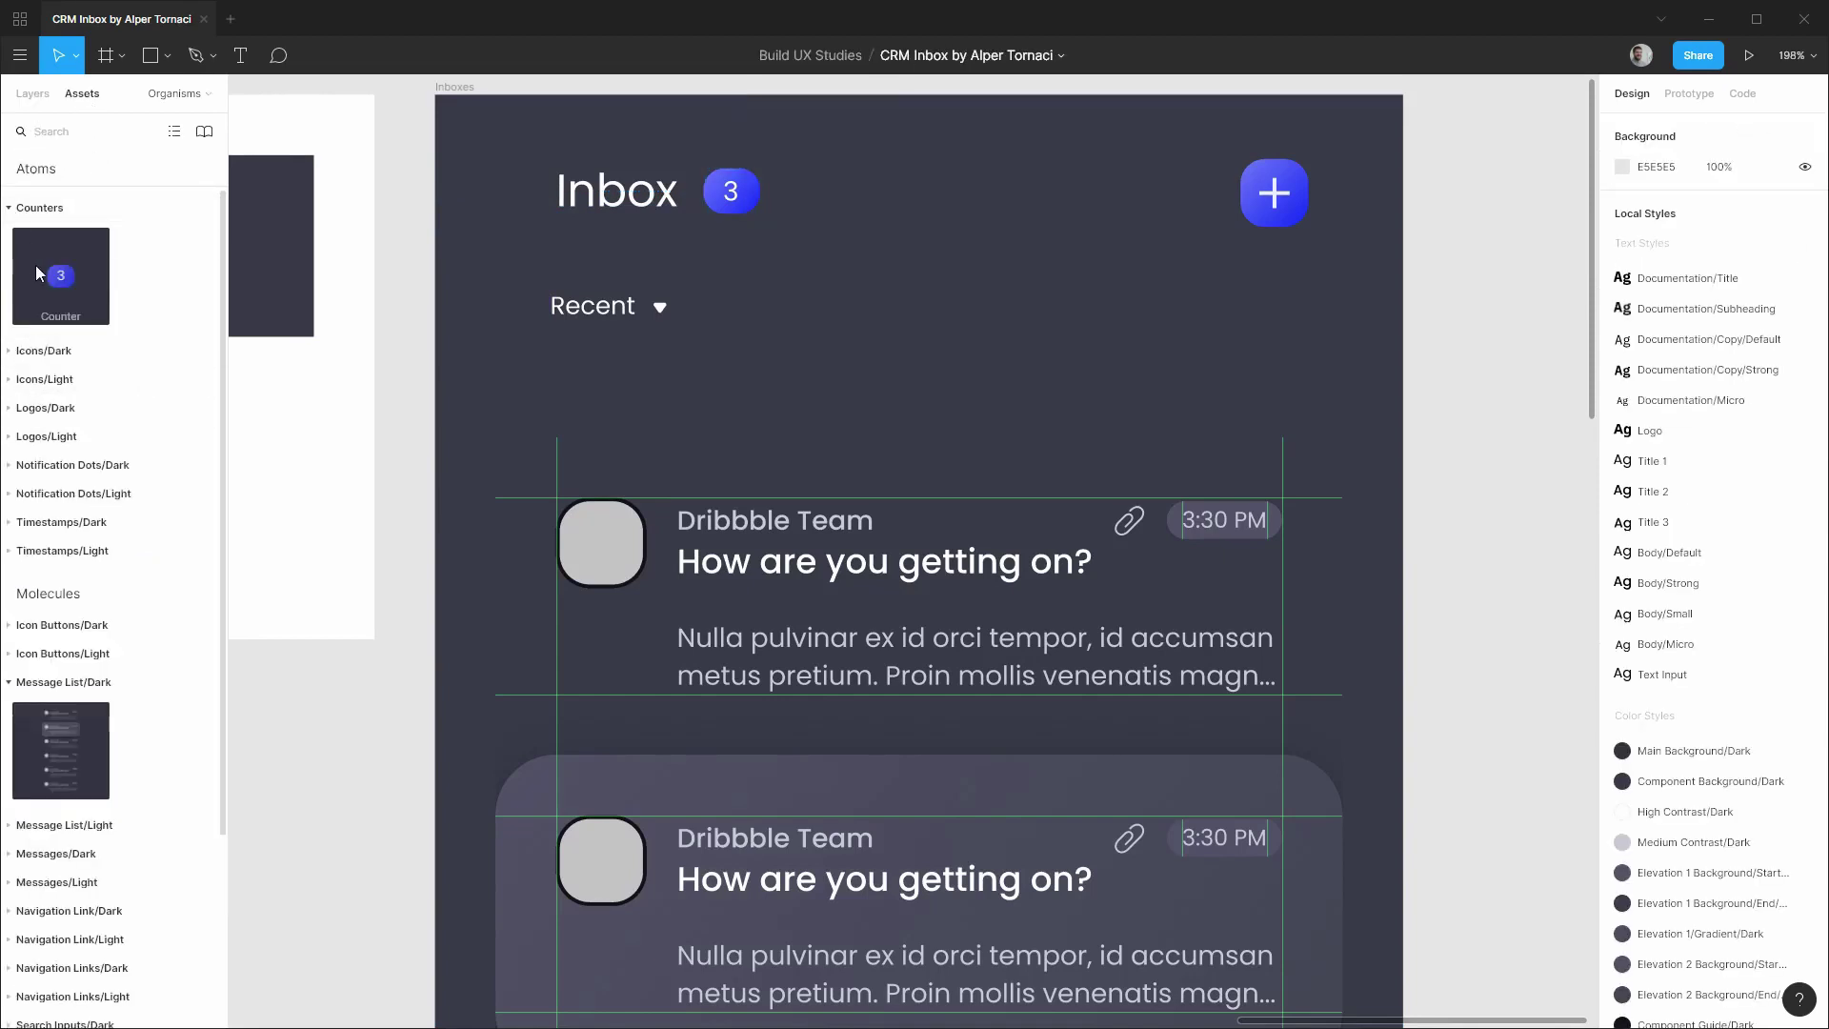
{"action": "left_click_drag", "start_coordinate": [55, 273], "coordinate": [845, 191]}
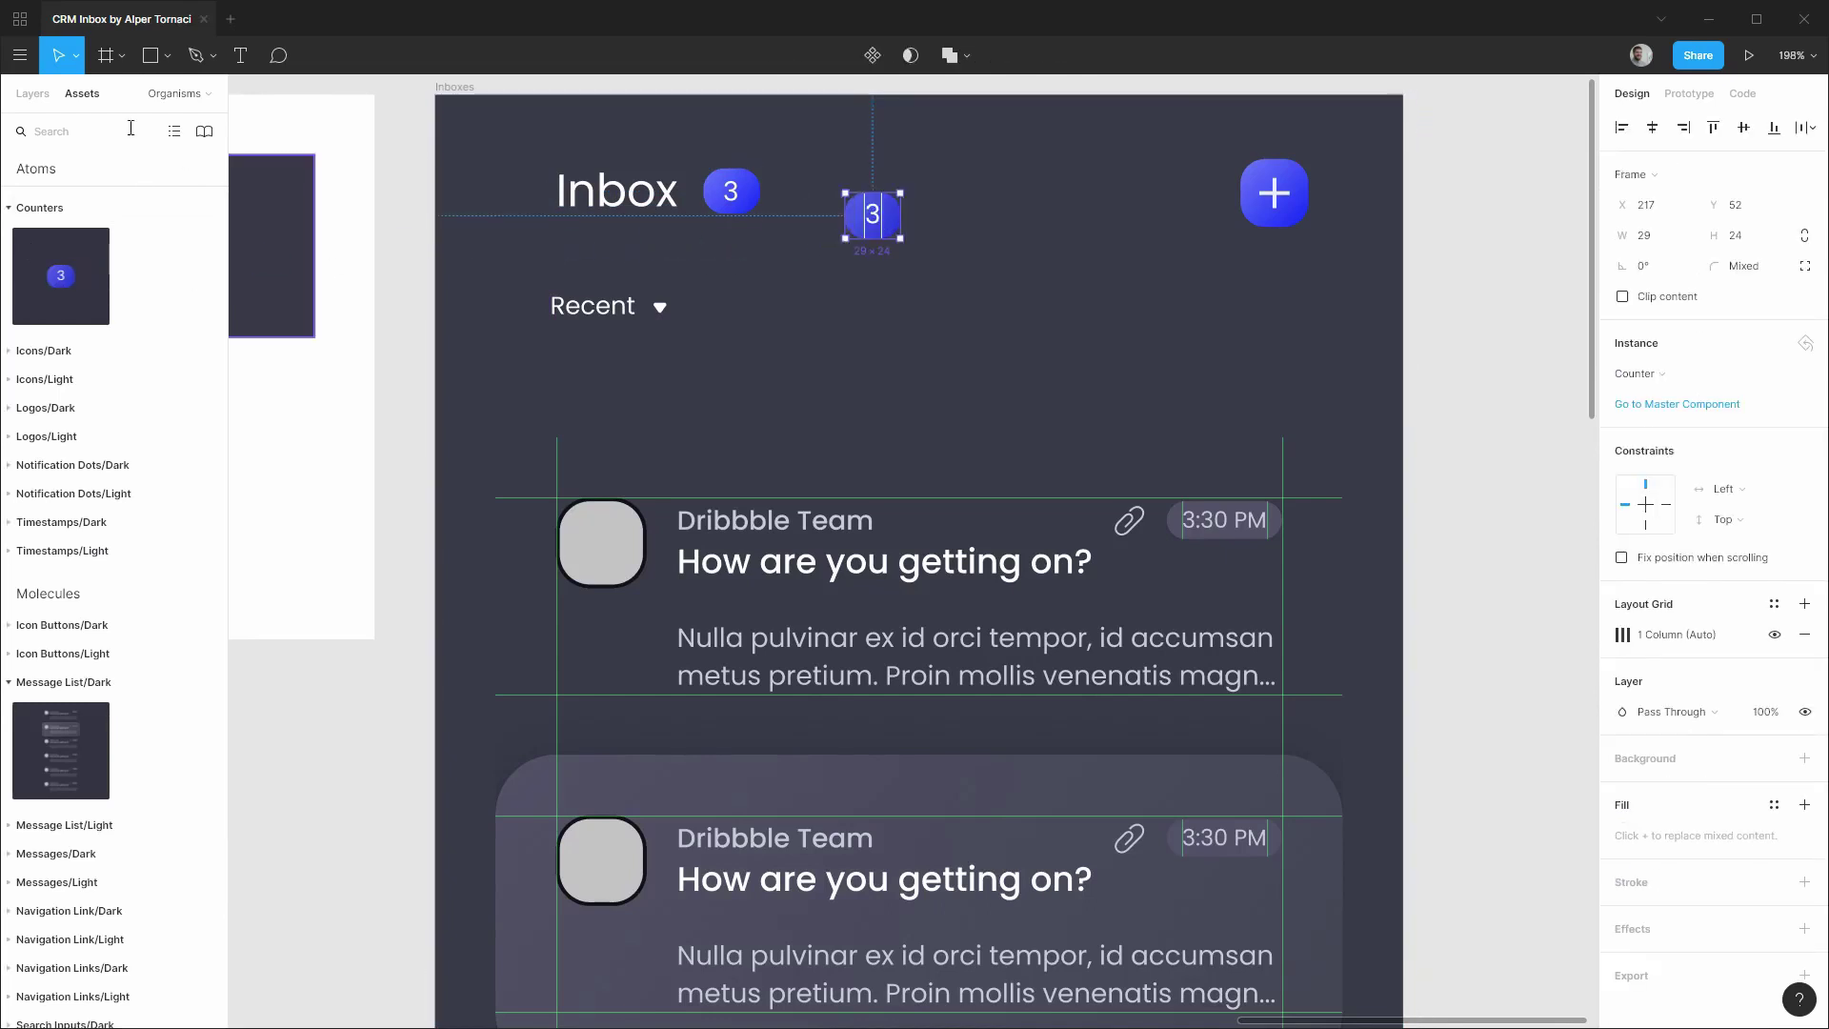
Position the Counter instance at X 145, Y 38, beside the Inbox title.
{"action": "left_click", "coordinate": [33, 95]}
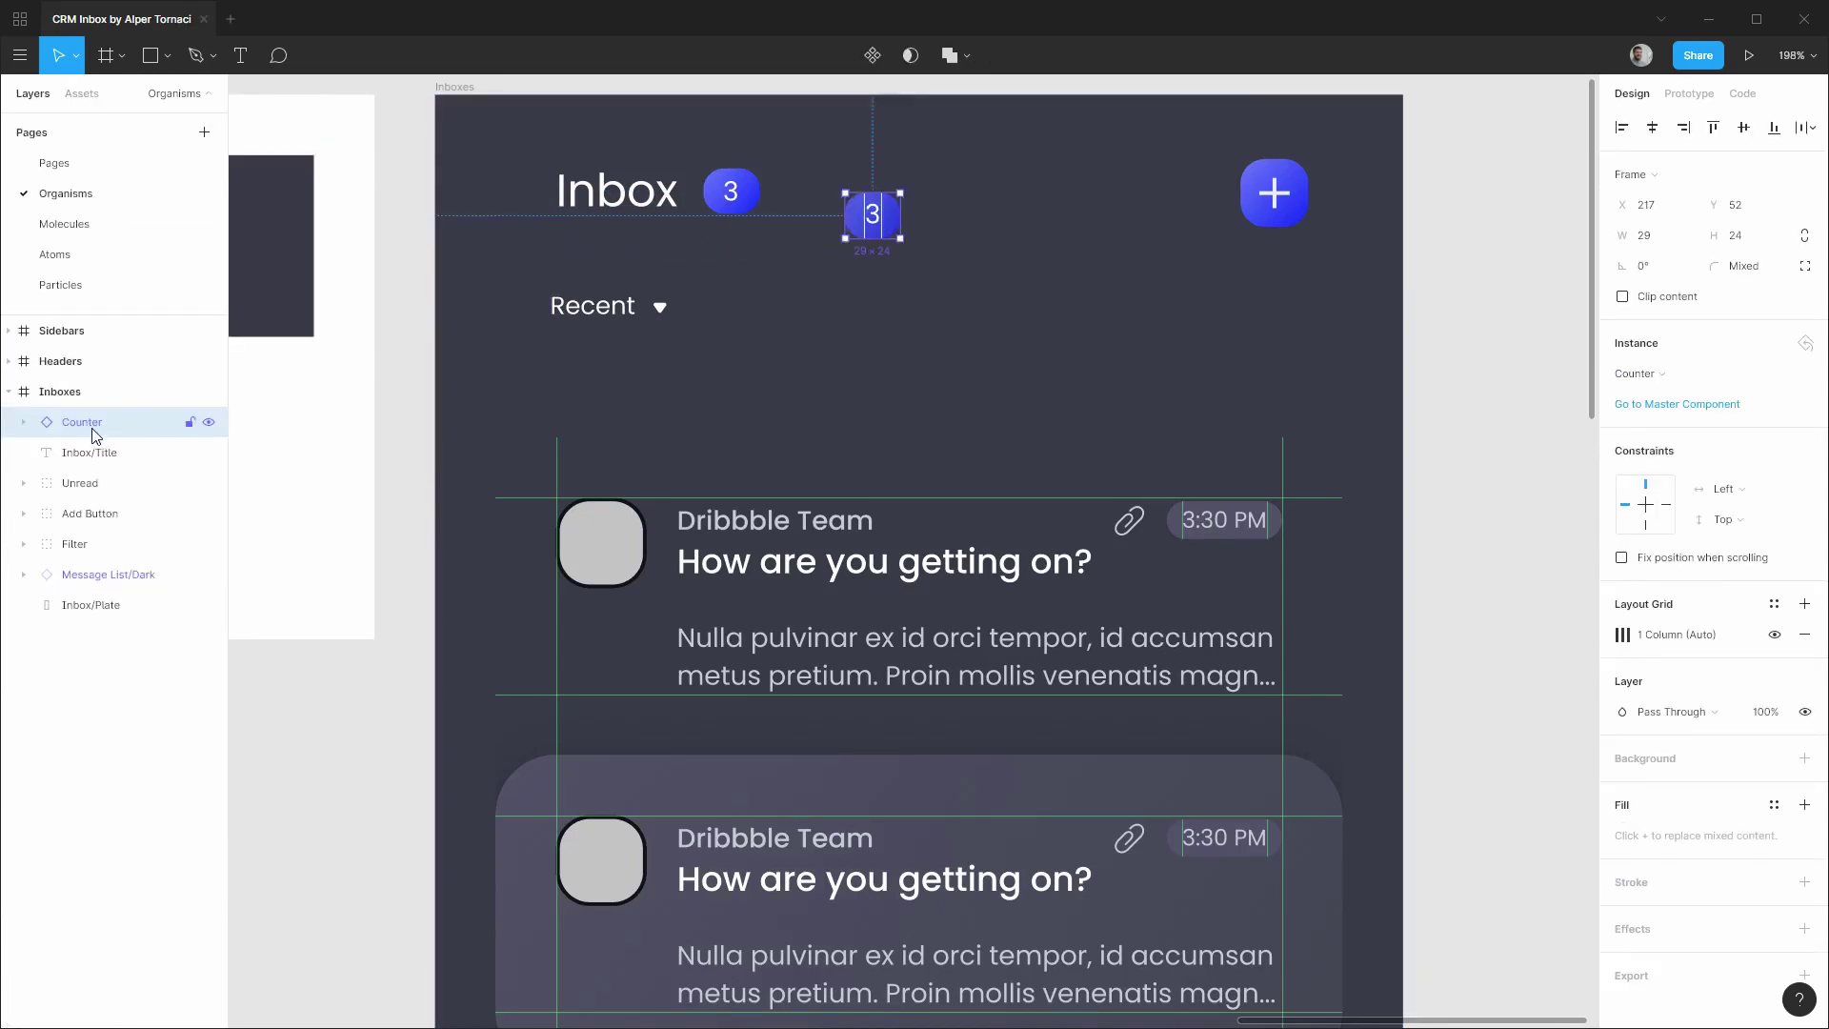
{"action": "left_click_drag", "start_coordinate": [863, 236], "coordinate": [721, 205]}
{"action": "key", "text": "Right"}
{"action": "key", "text": "Right"}
{"action": "key", "text": "Right"}
{"action": "key", "text": "Down"}
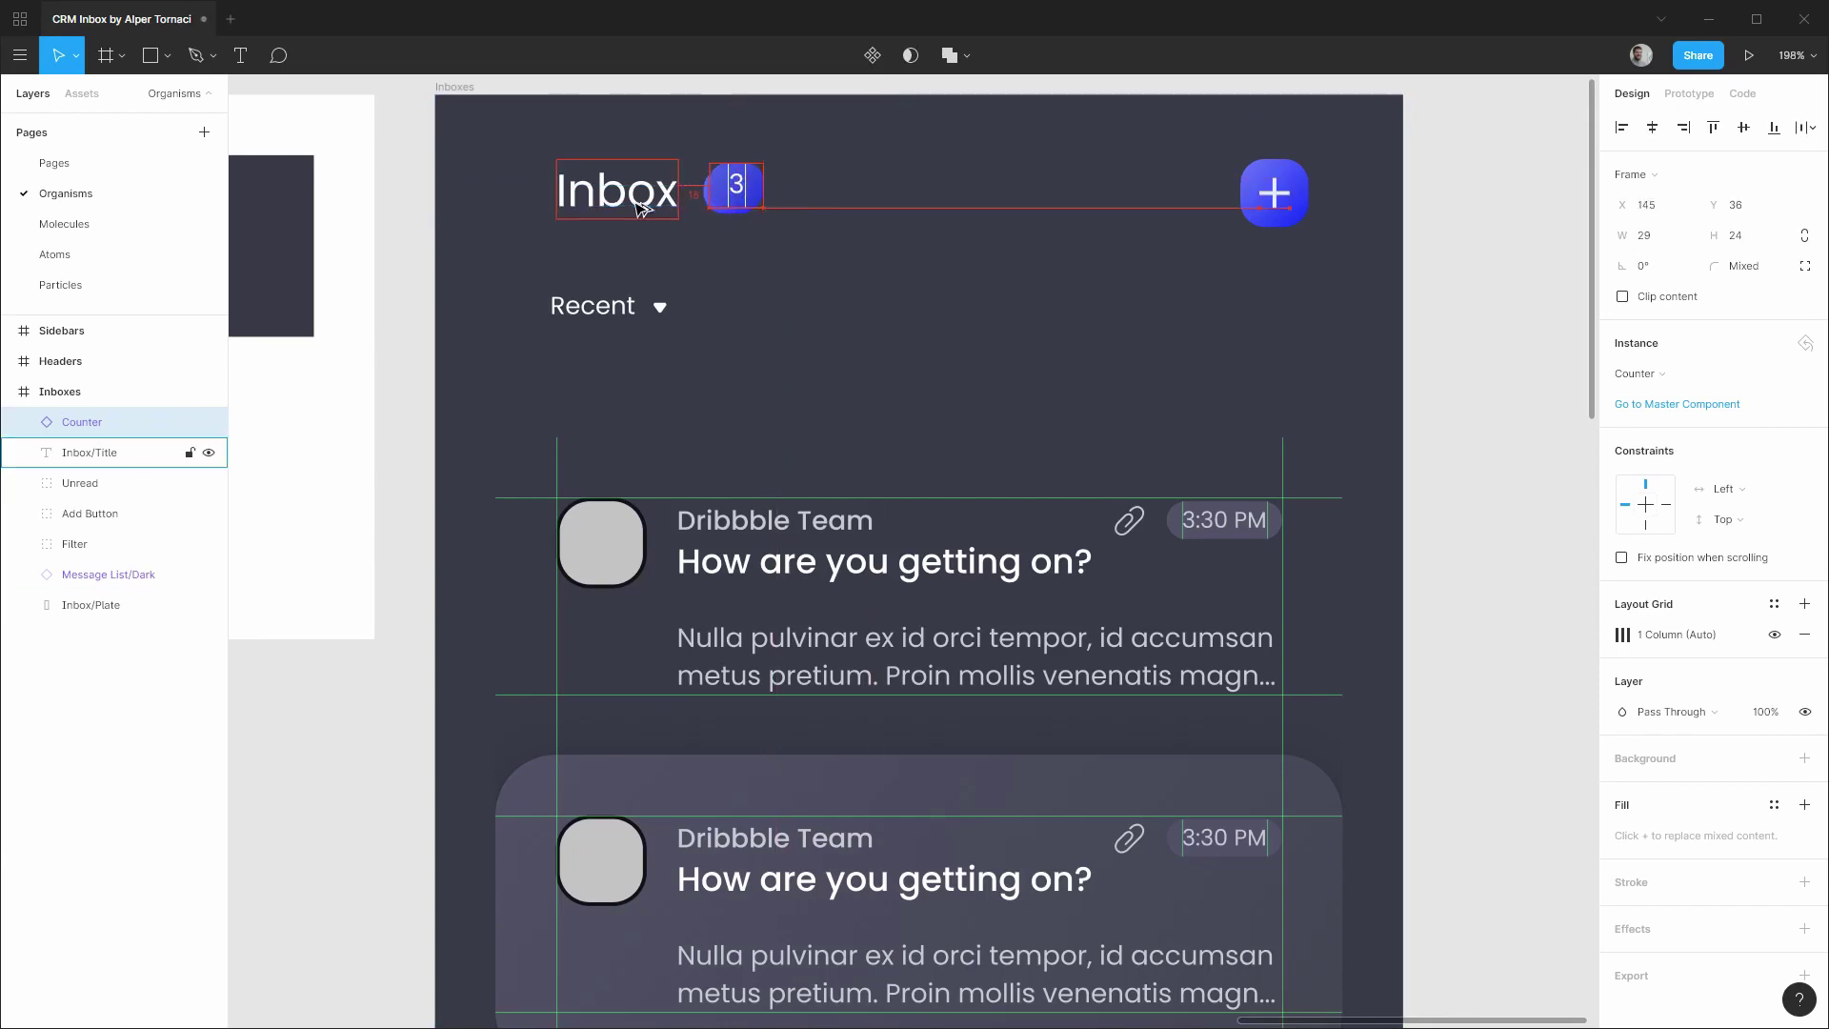
{"action": "key", "text": "Down"}
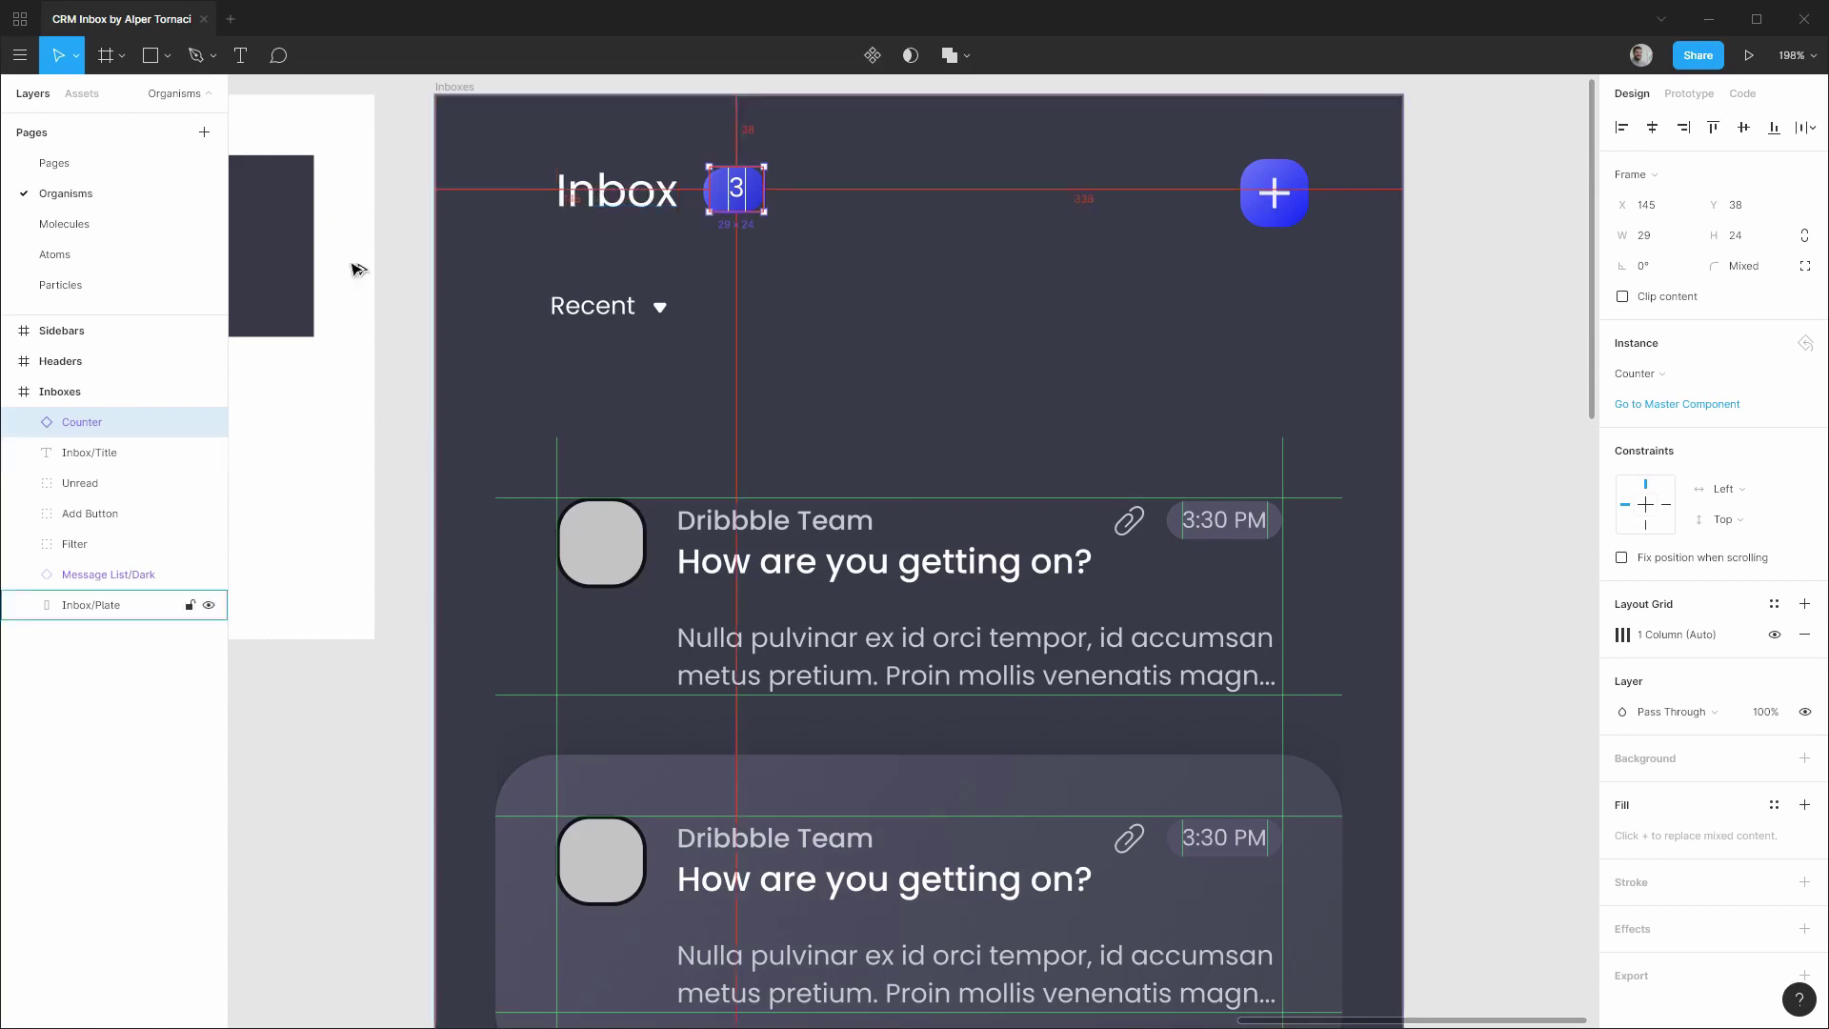
Reorder the Counter instance below Inbox/Title in the layers and delete the old Unread group.
{"action": "left_click_drag", "start_coordinate": [84, 421], "coordinate": [94, 466]}
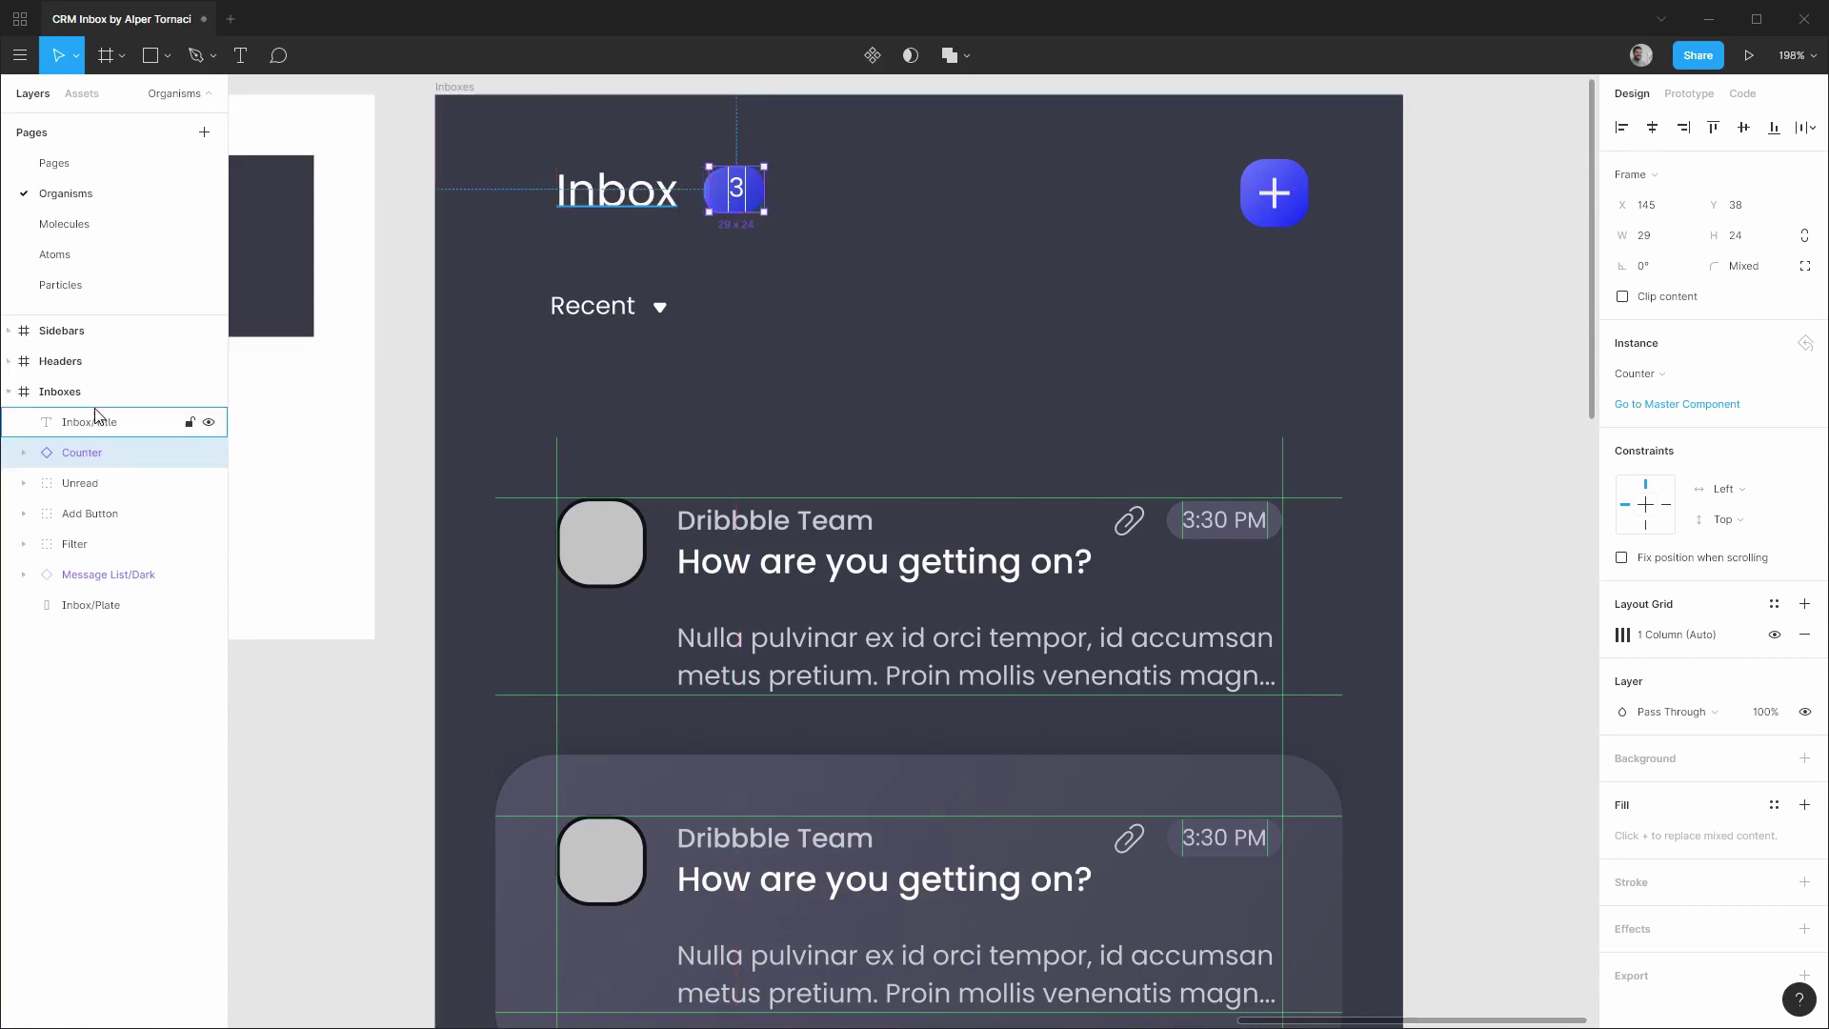
{"action": "left_click", "coordinate": [76, 483]}
{"action": "key", "text": "Delete"}
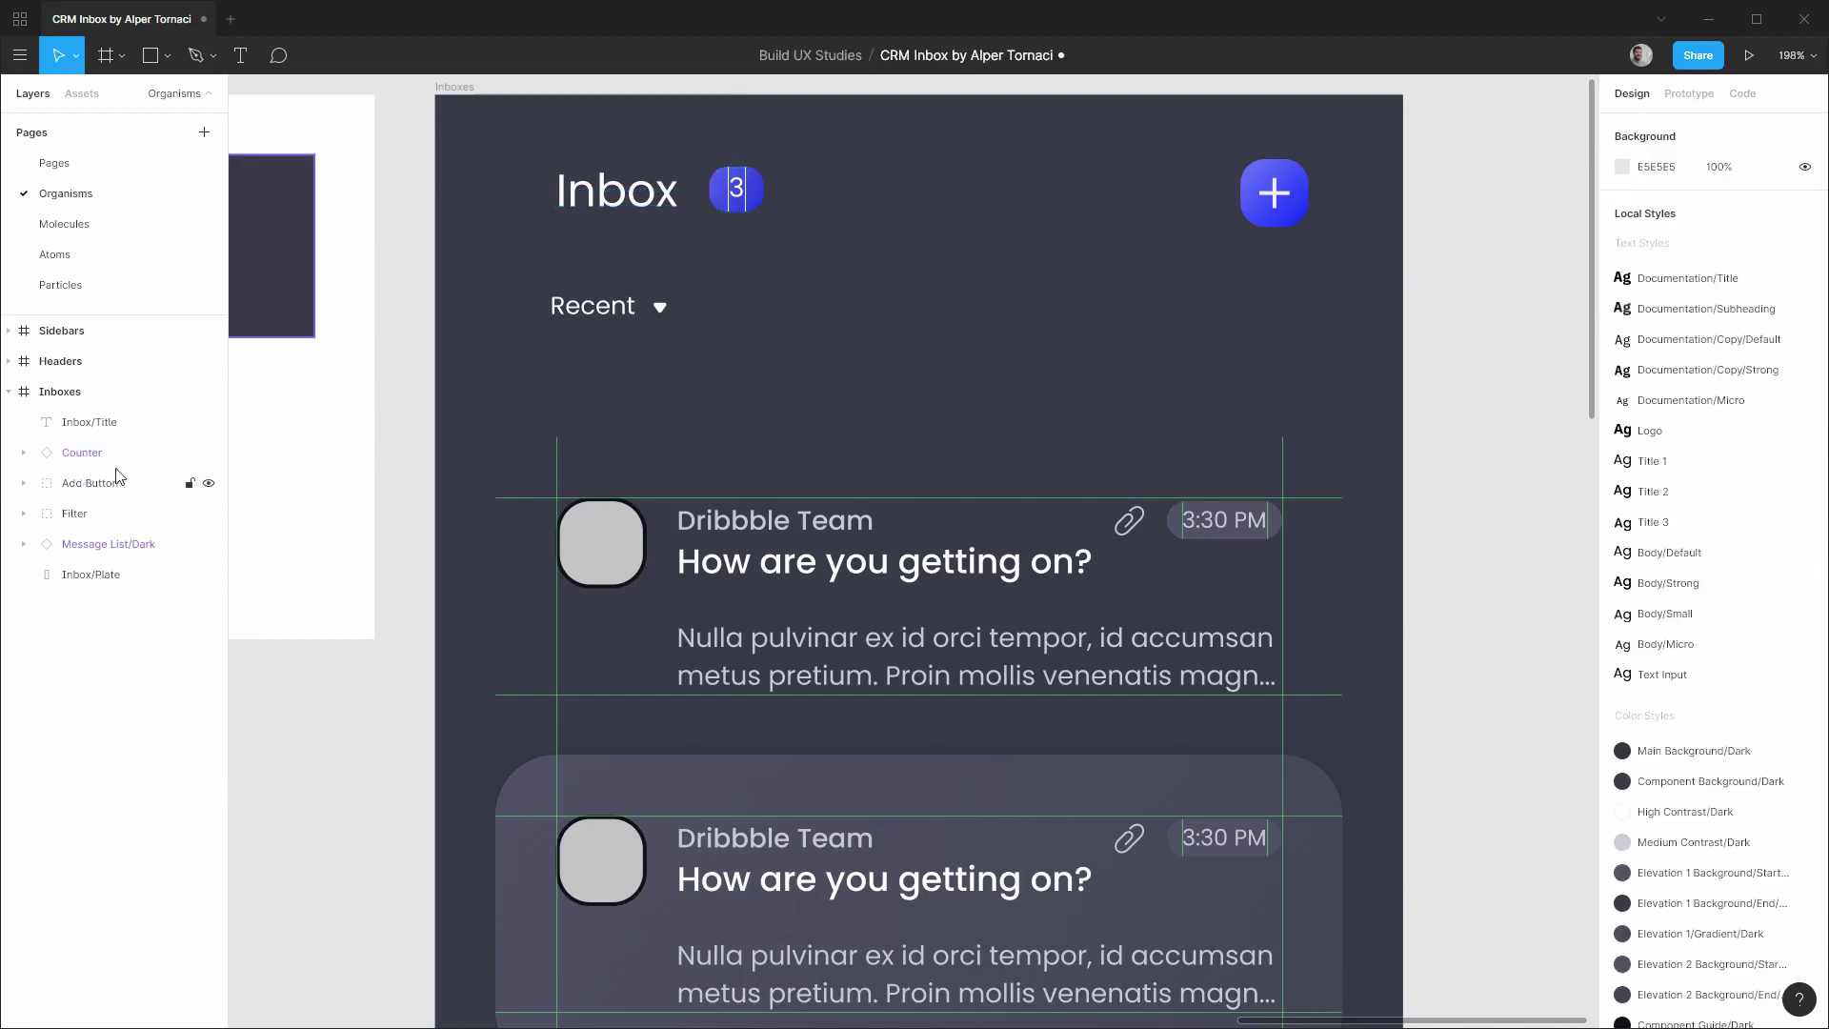
{"action": "left_click", "coordinate": [661, 200]}
{"action": "left_click", "coordinate": [737, 189], "text": "shift"}
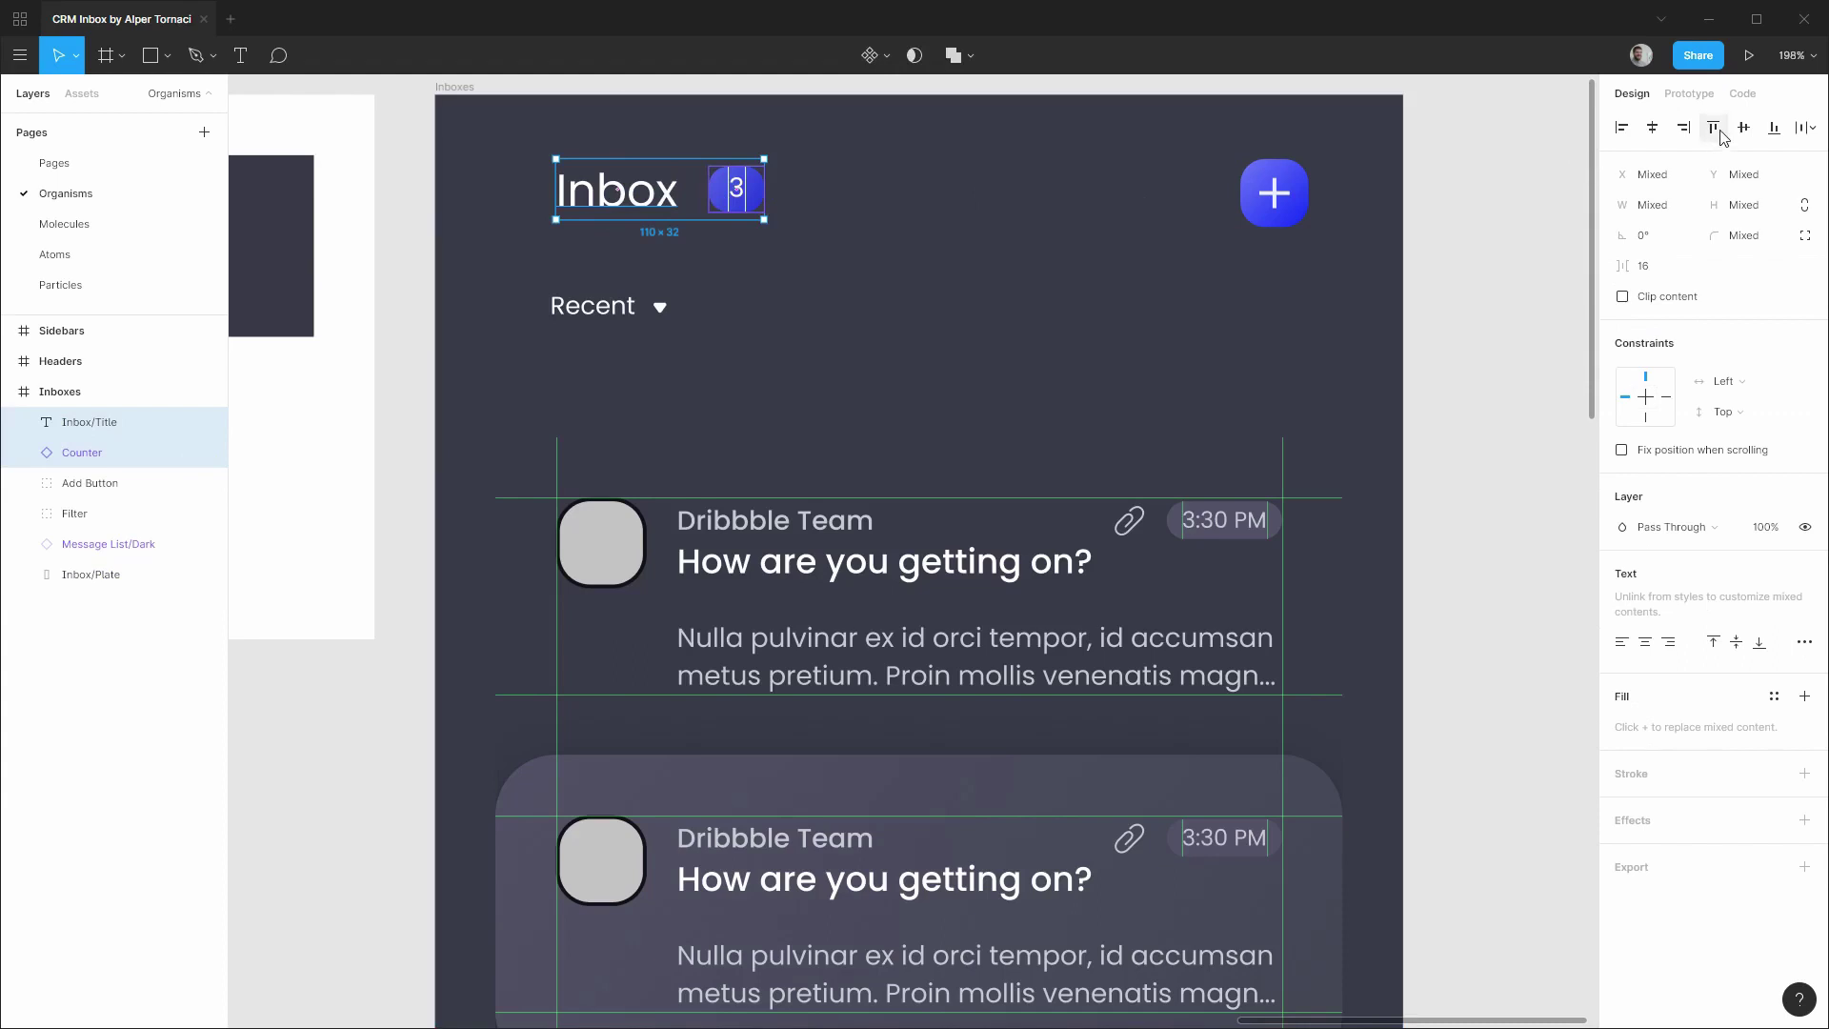
{"action": "key", "text": "Escape"}
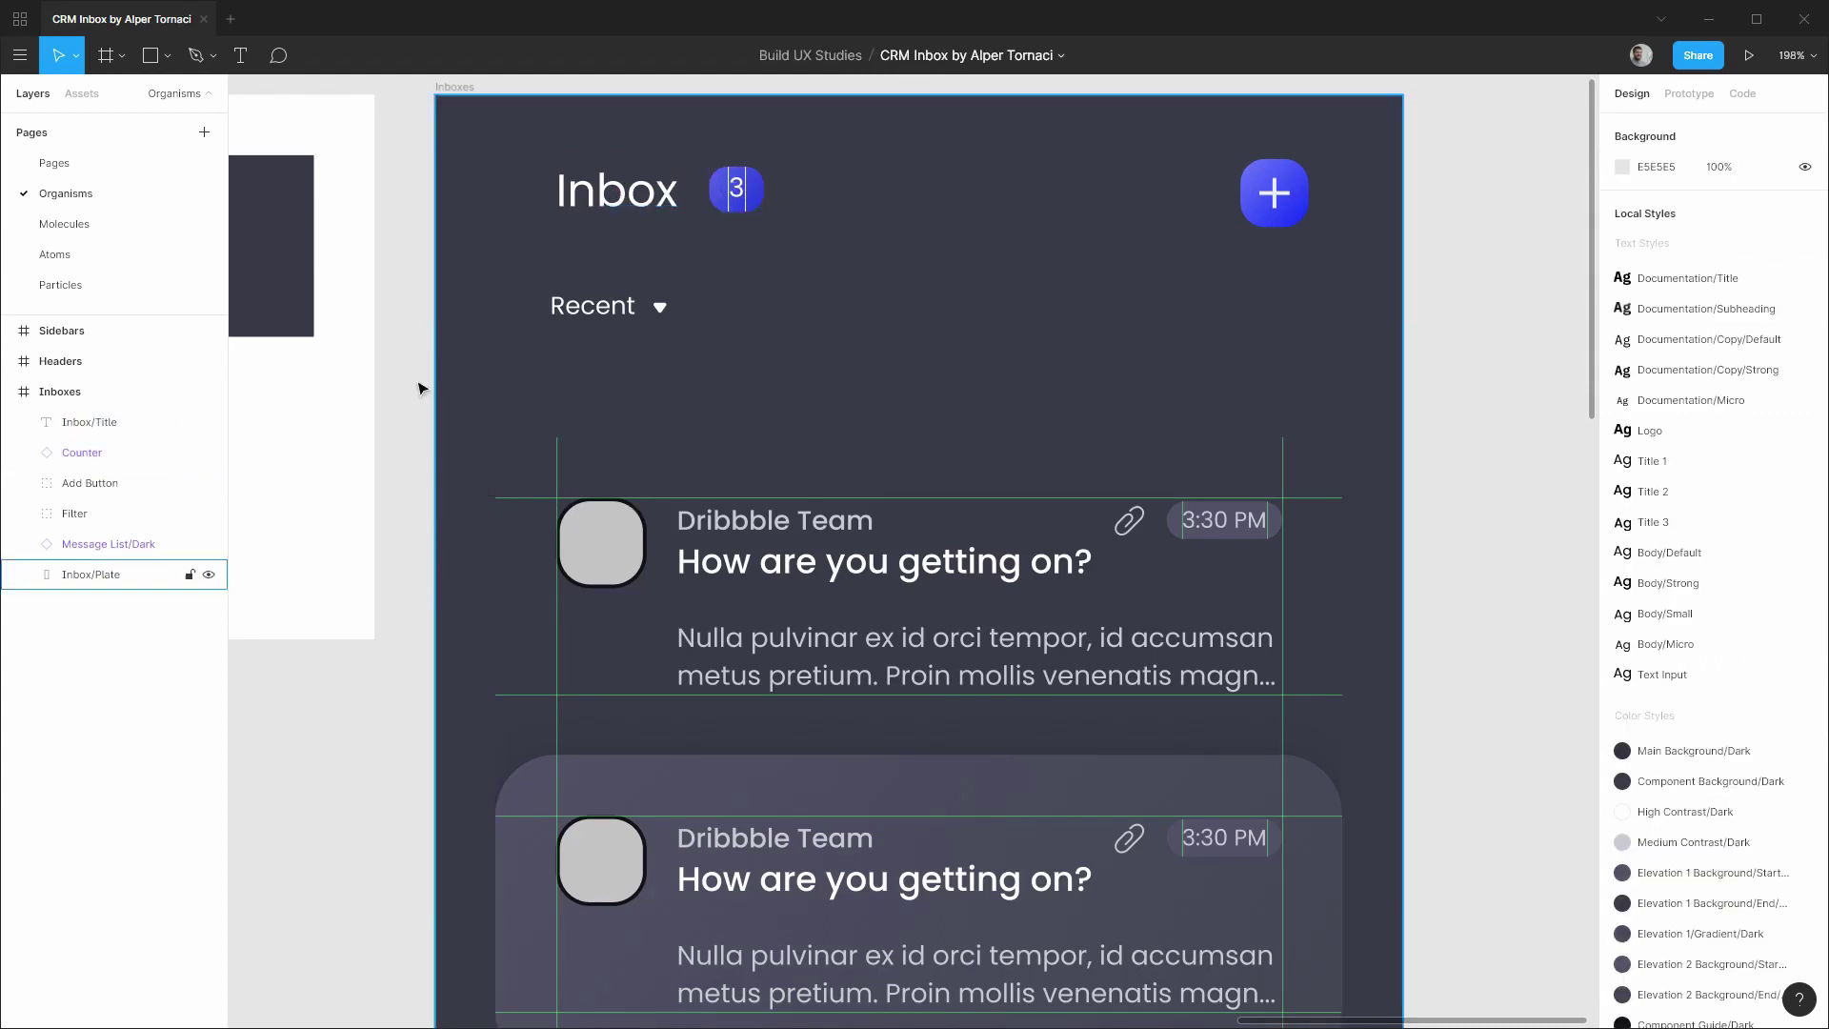
Recolor the column grid of the Counter component on the Atoms page with the local green 4AFE7D at 50%.
{"action": "left_click", "coordinate": [95, 259]}
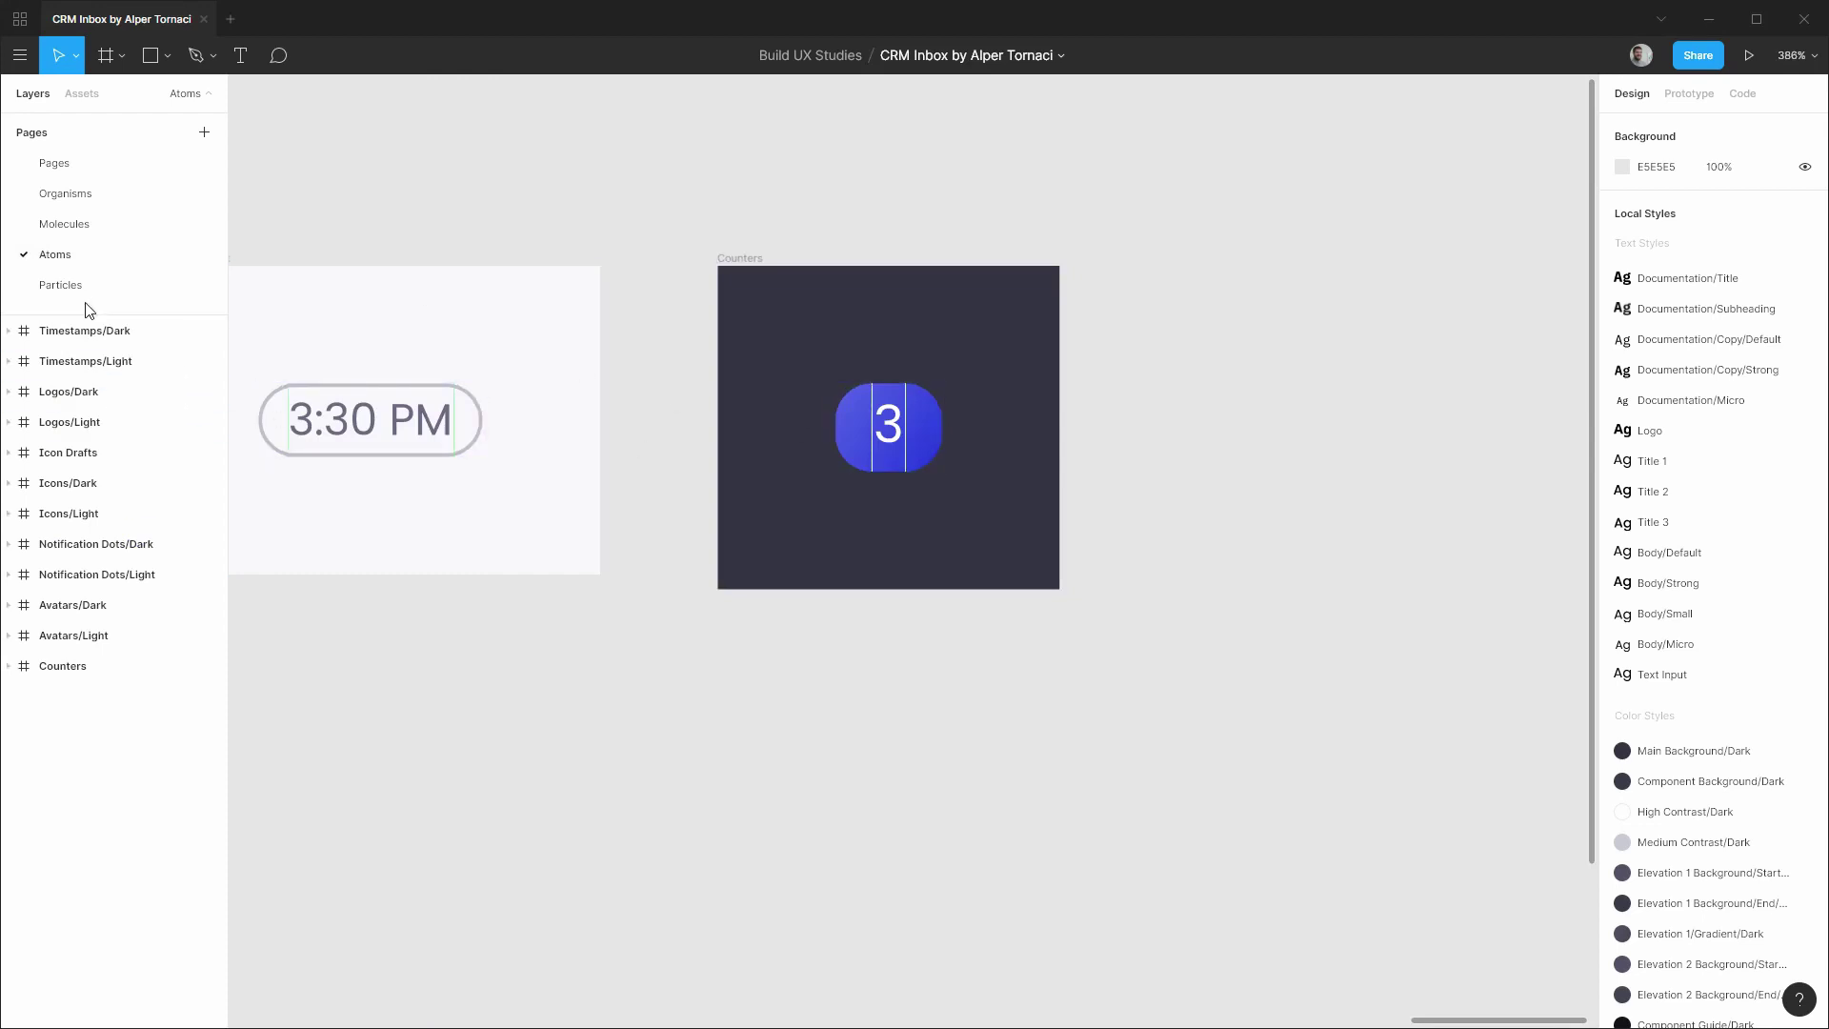
{"action": "left_click", "coordinate": [105, 667]}
{"action": "left_click", "coordinate": [96, 697]}
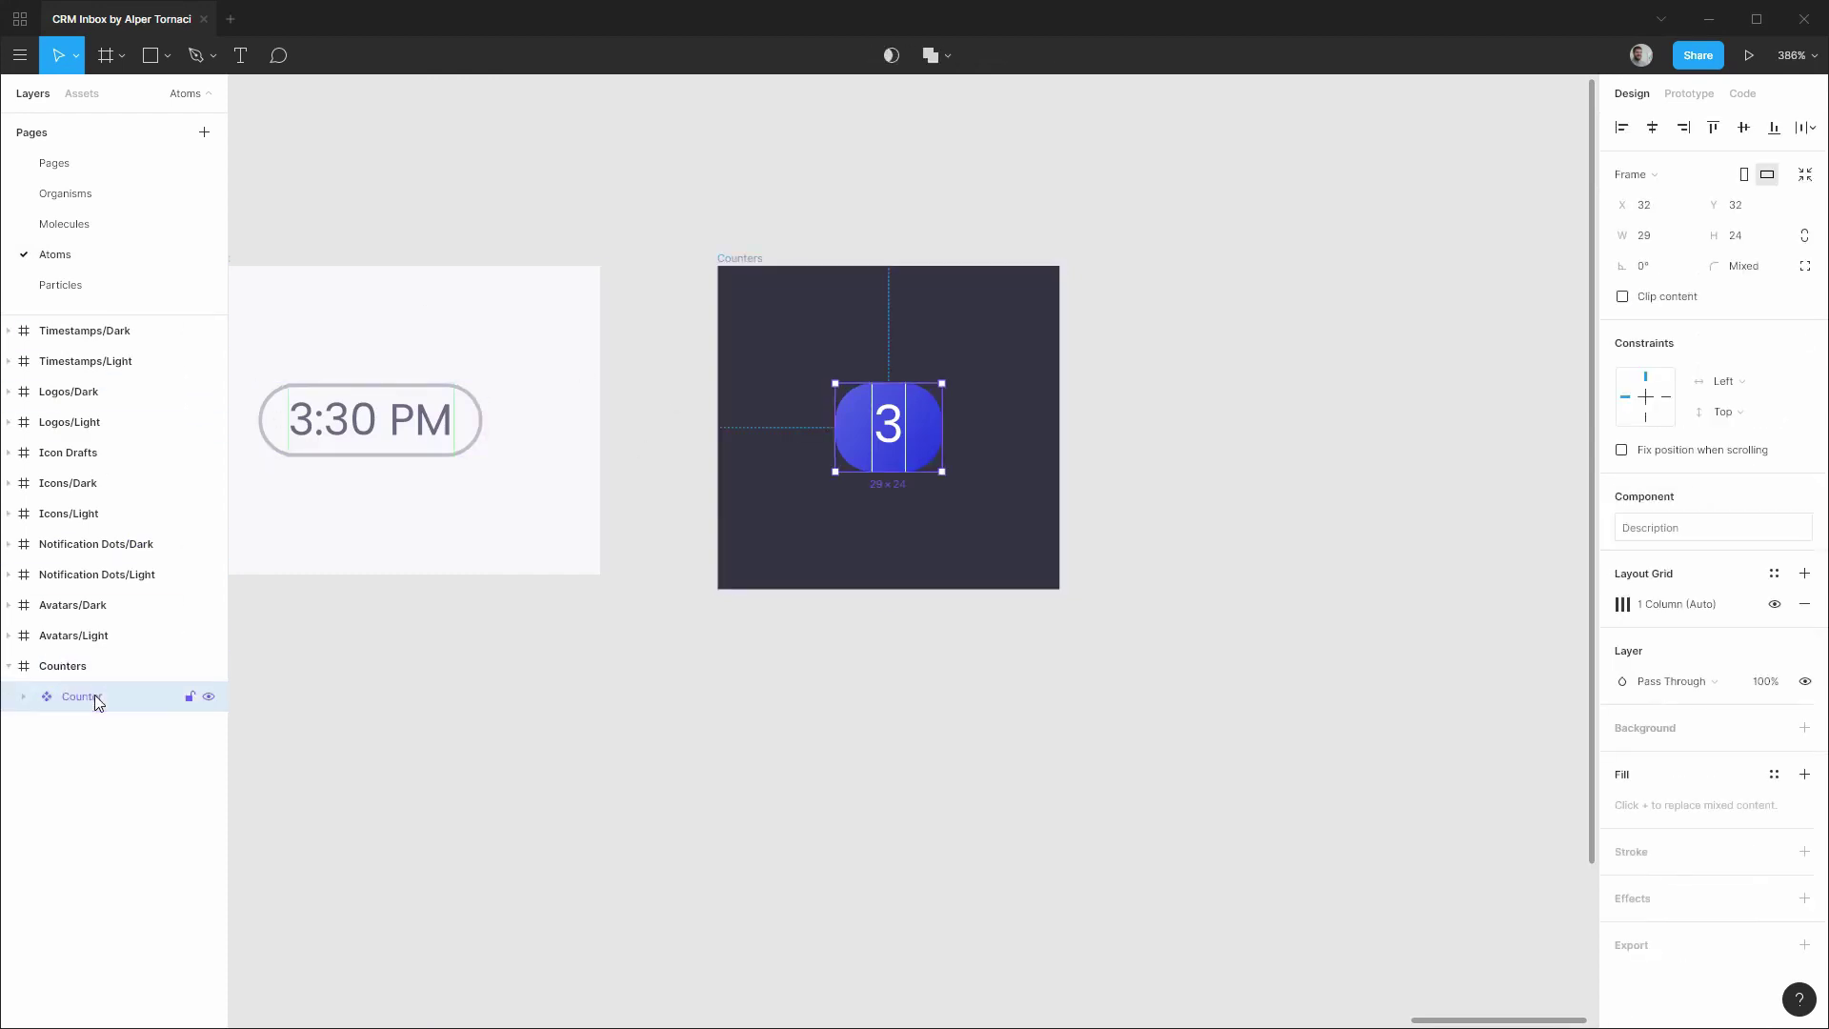
{"action": "left_click", "coordinate": [1623, 604]}
{"action": "left_click", "coordinate": [1470, 682]}
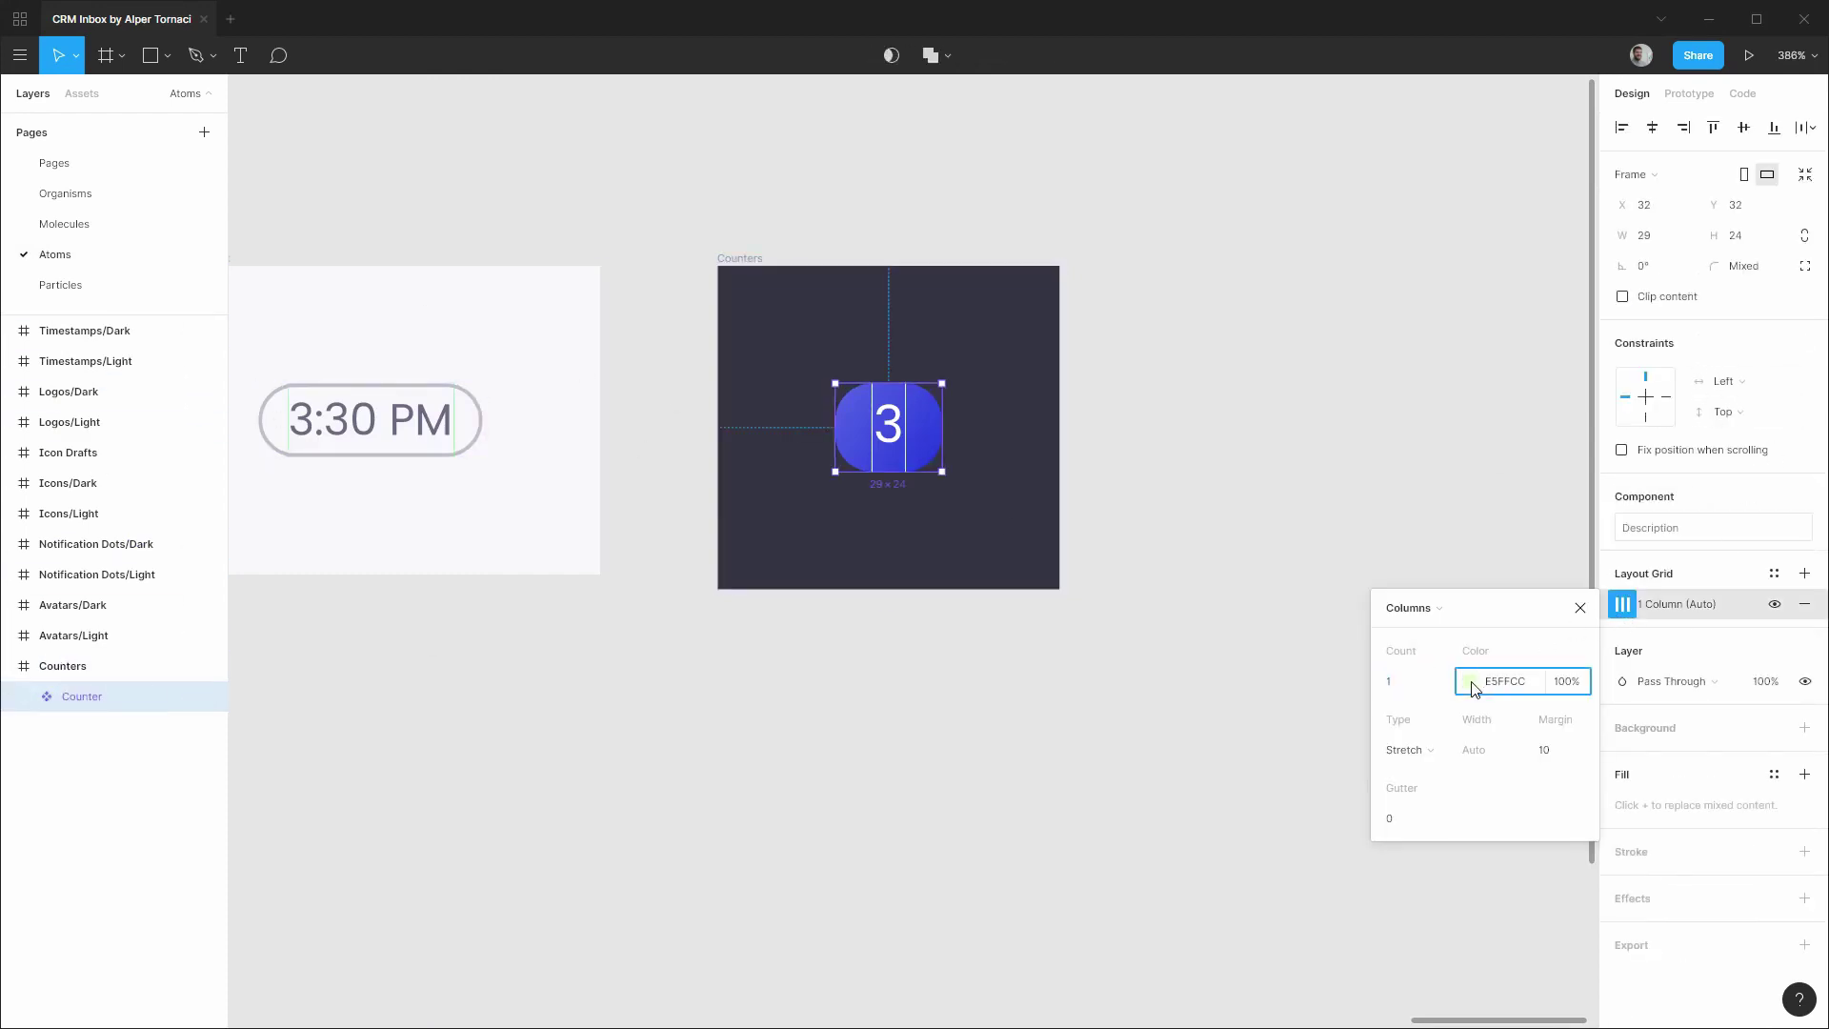
{"action": "left_click", "coordinate": [1301, 910]}
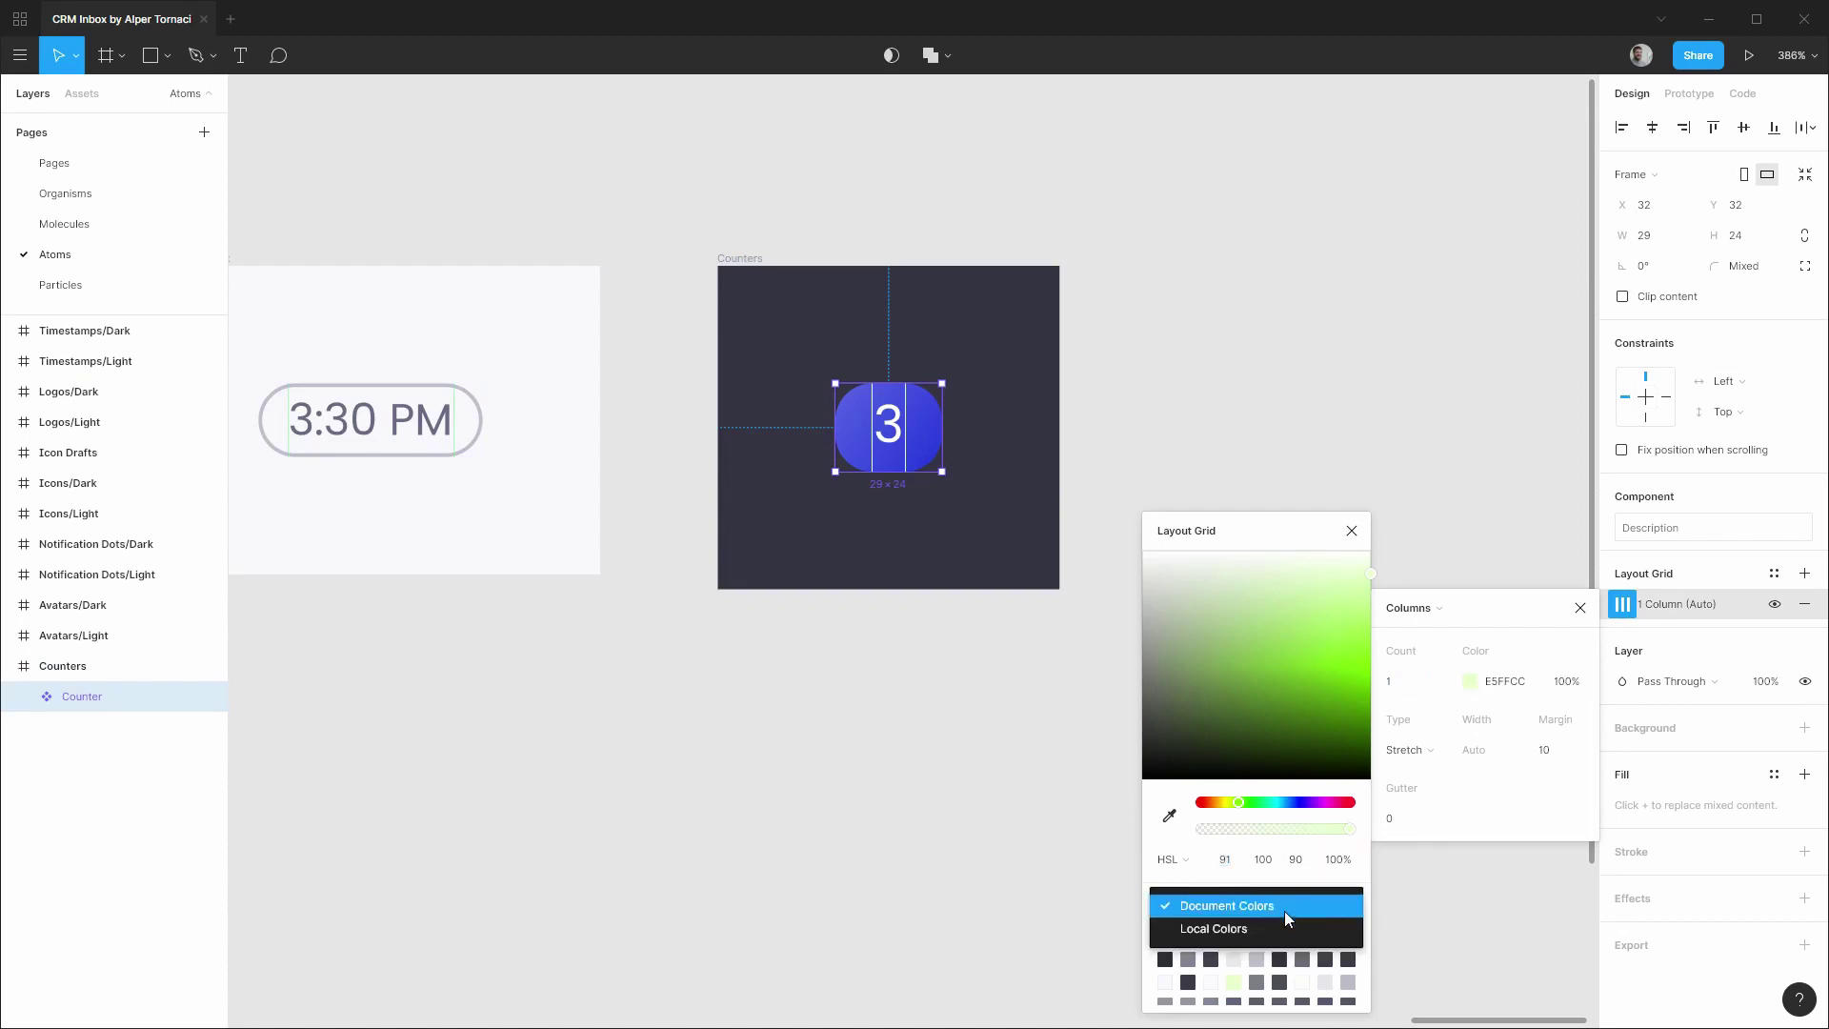
{"action": "left_click", "coordinate": [1276, 932]}
{"action": "left_click", "coordinate": [1349, 982]}
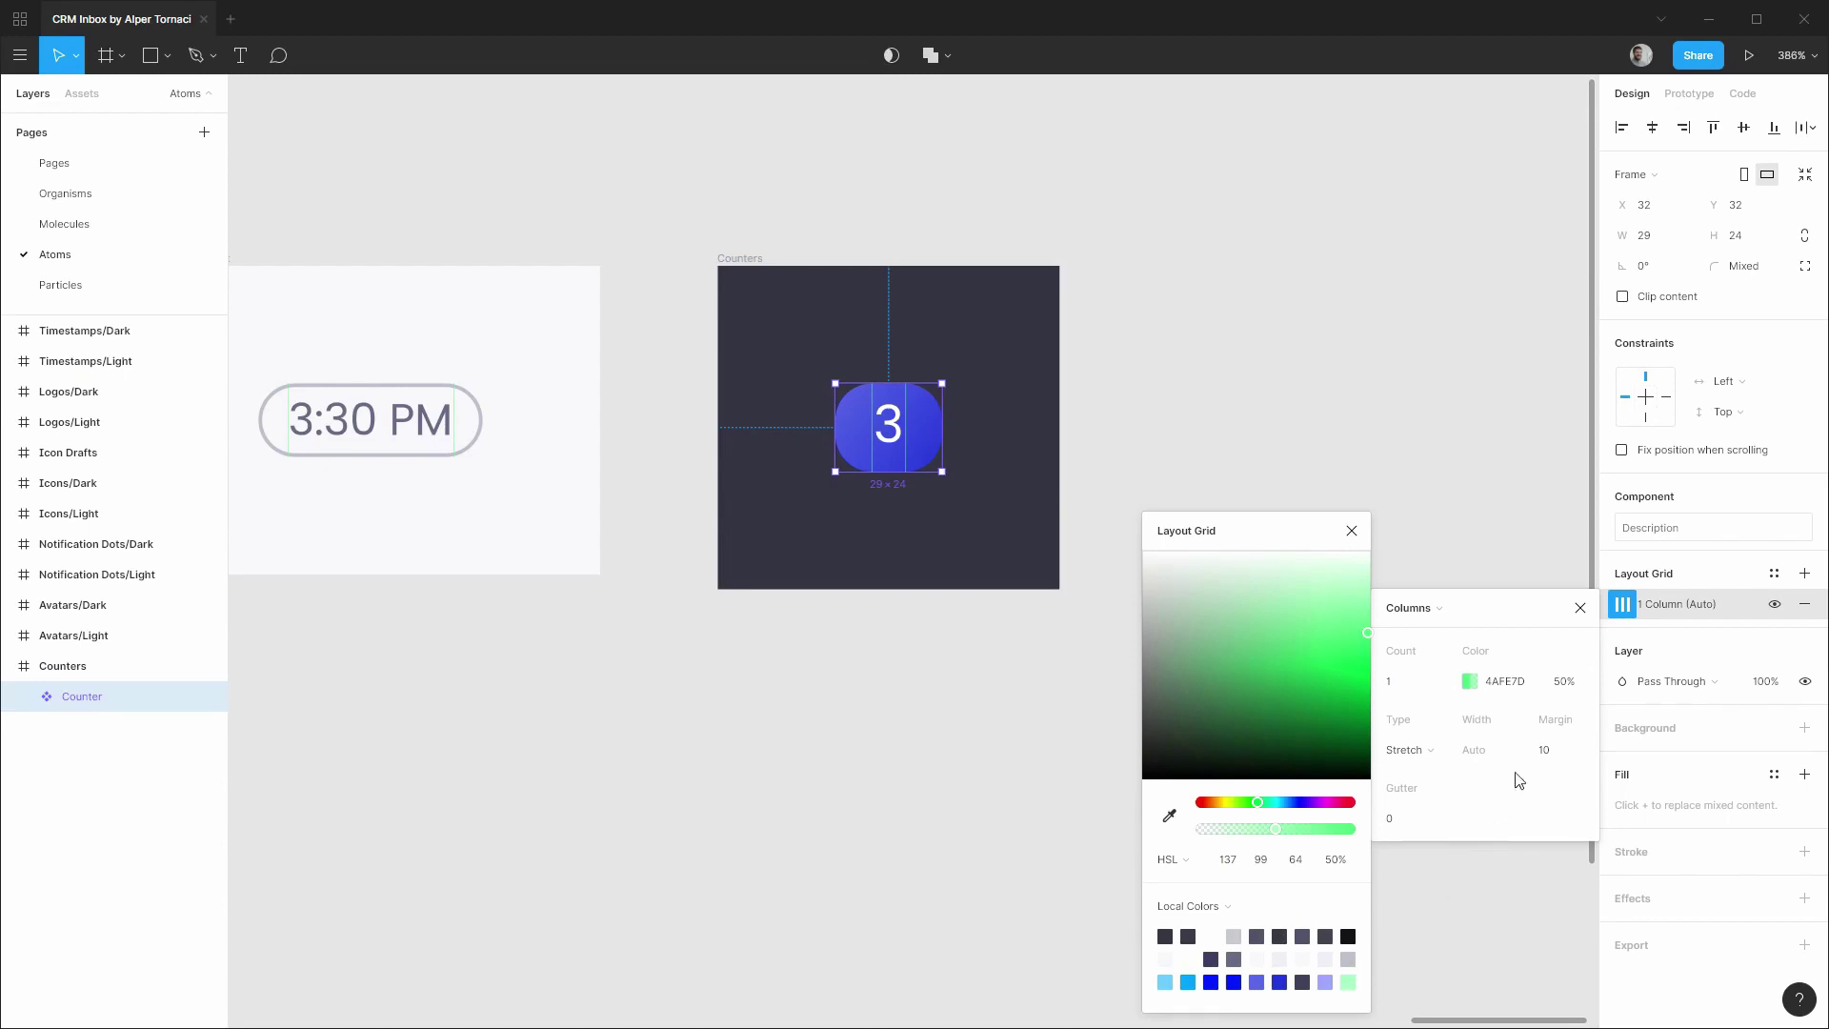
{"action": "left_click", "coordinate": [1487, 522]}
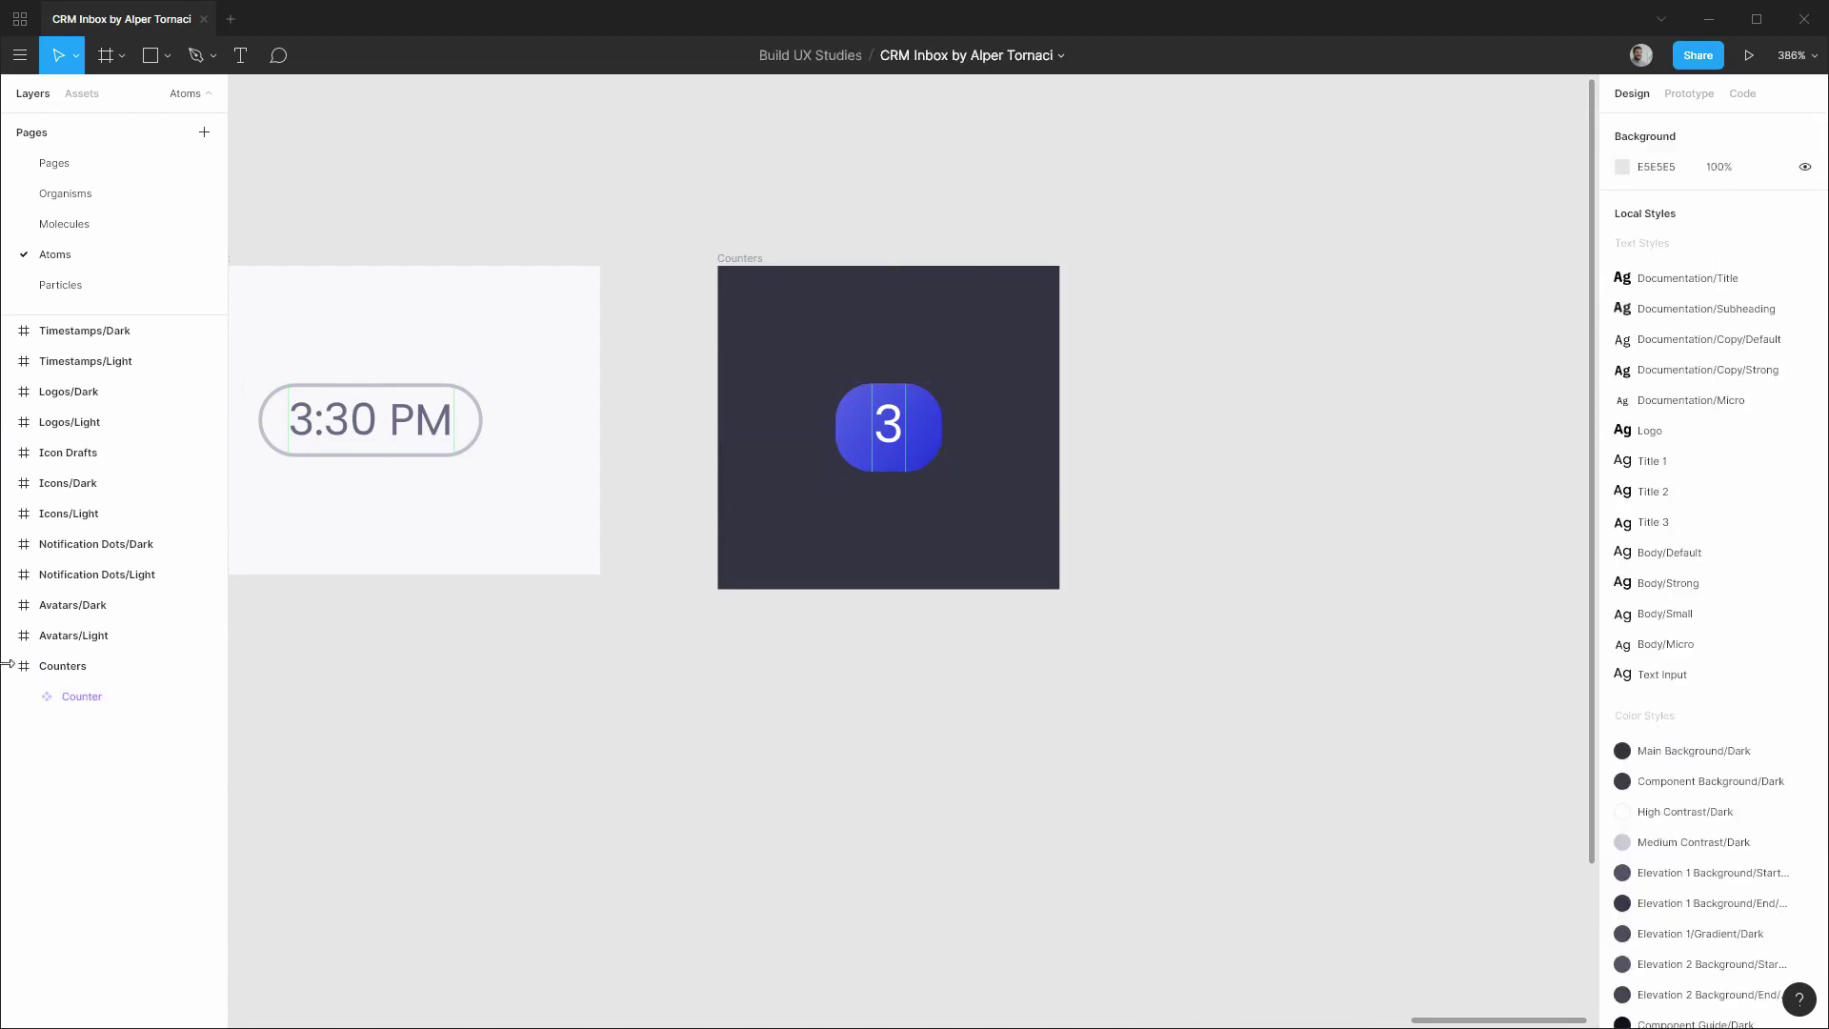
Copy the Add Button group from the Organisms page into a new frame beside Counters on the Atoms page.
{"action": "left_click", "coordinate": [71, 193]}
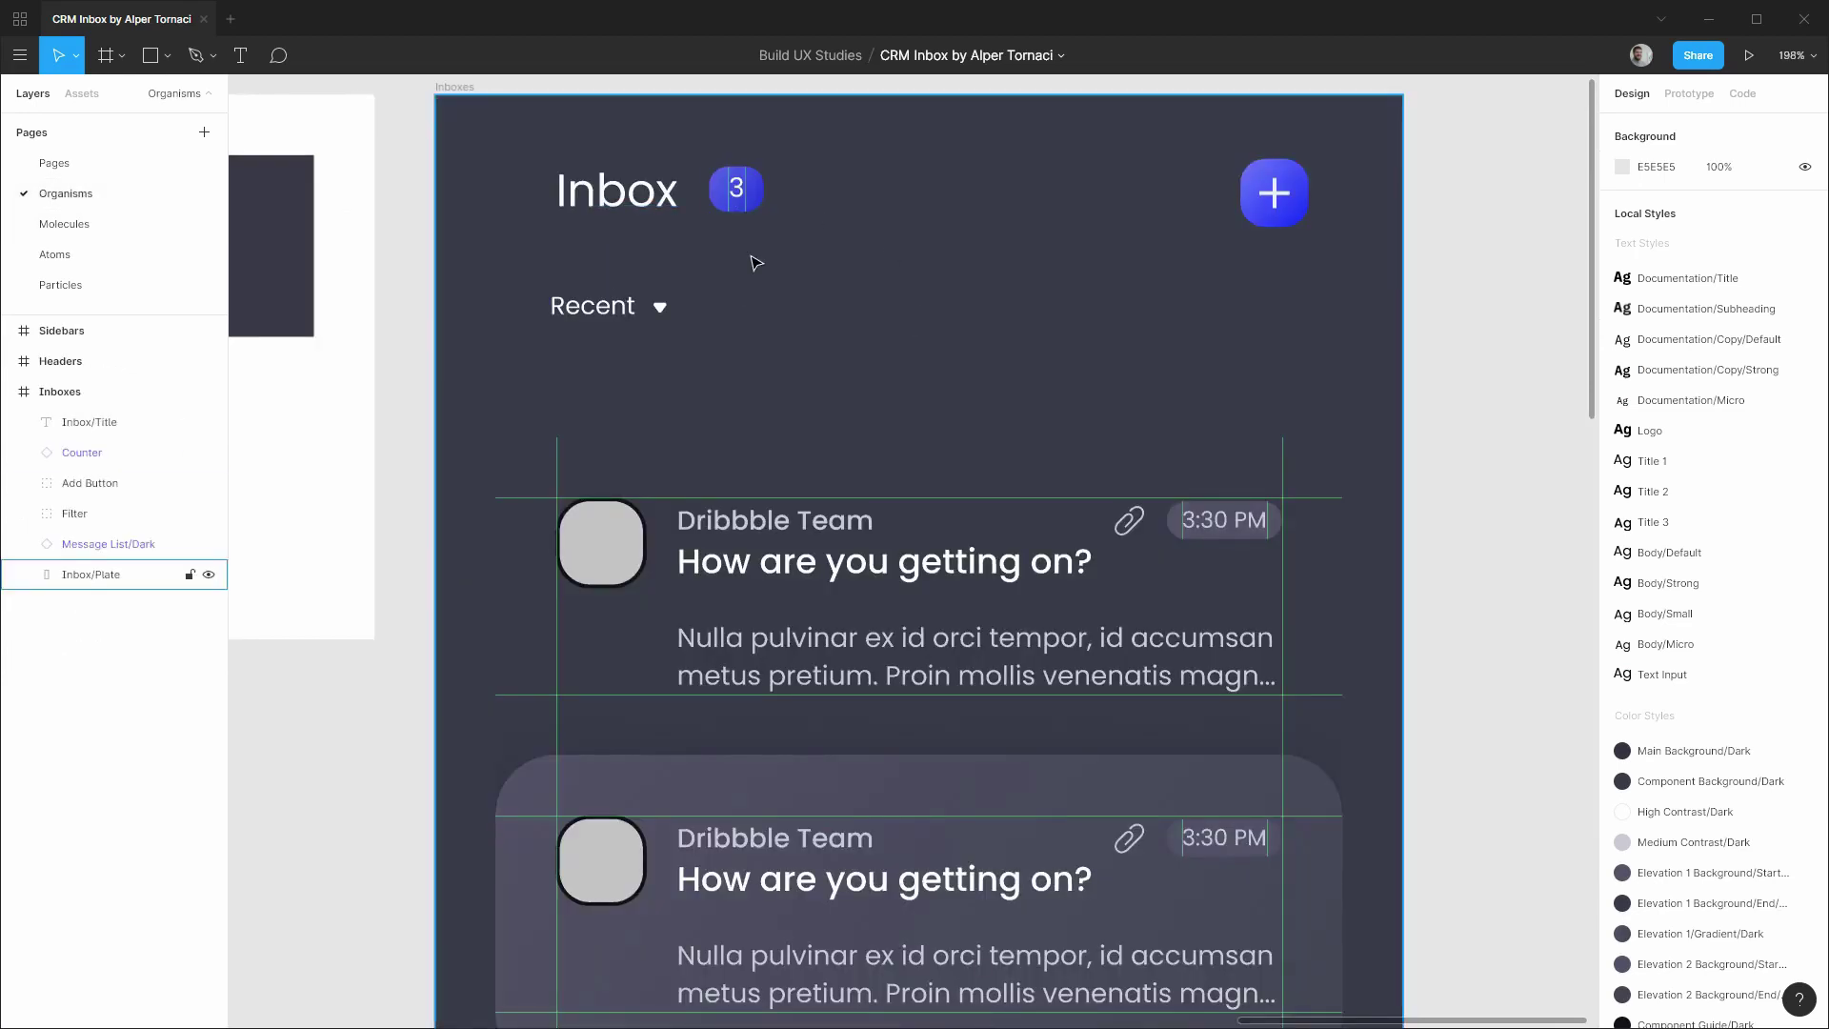
{"action": "left_click", "coordinate": [1246, 206]}
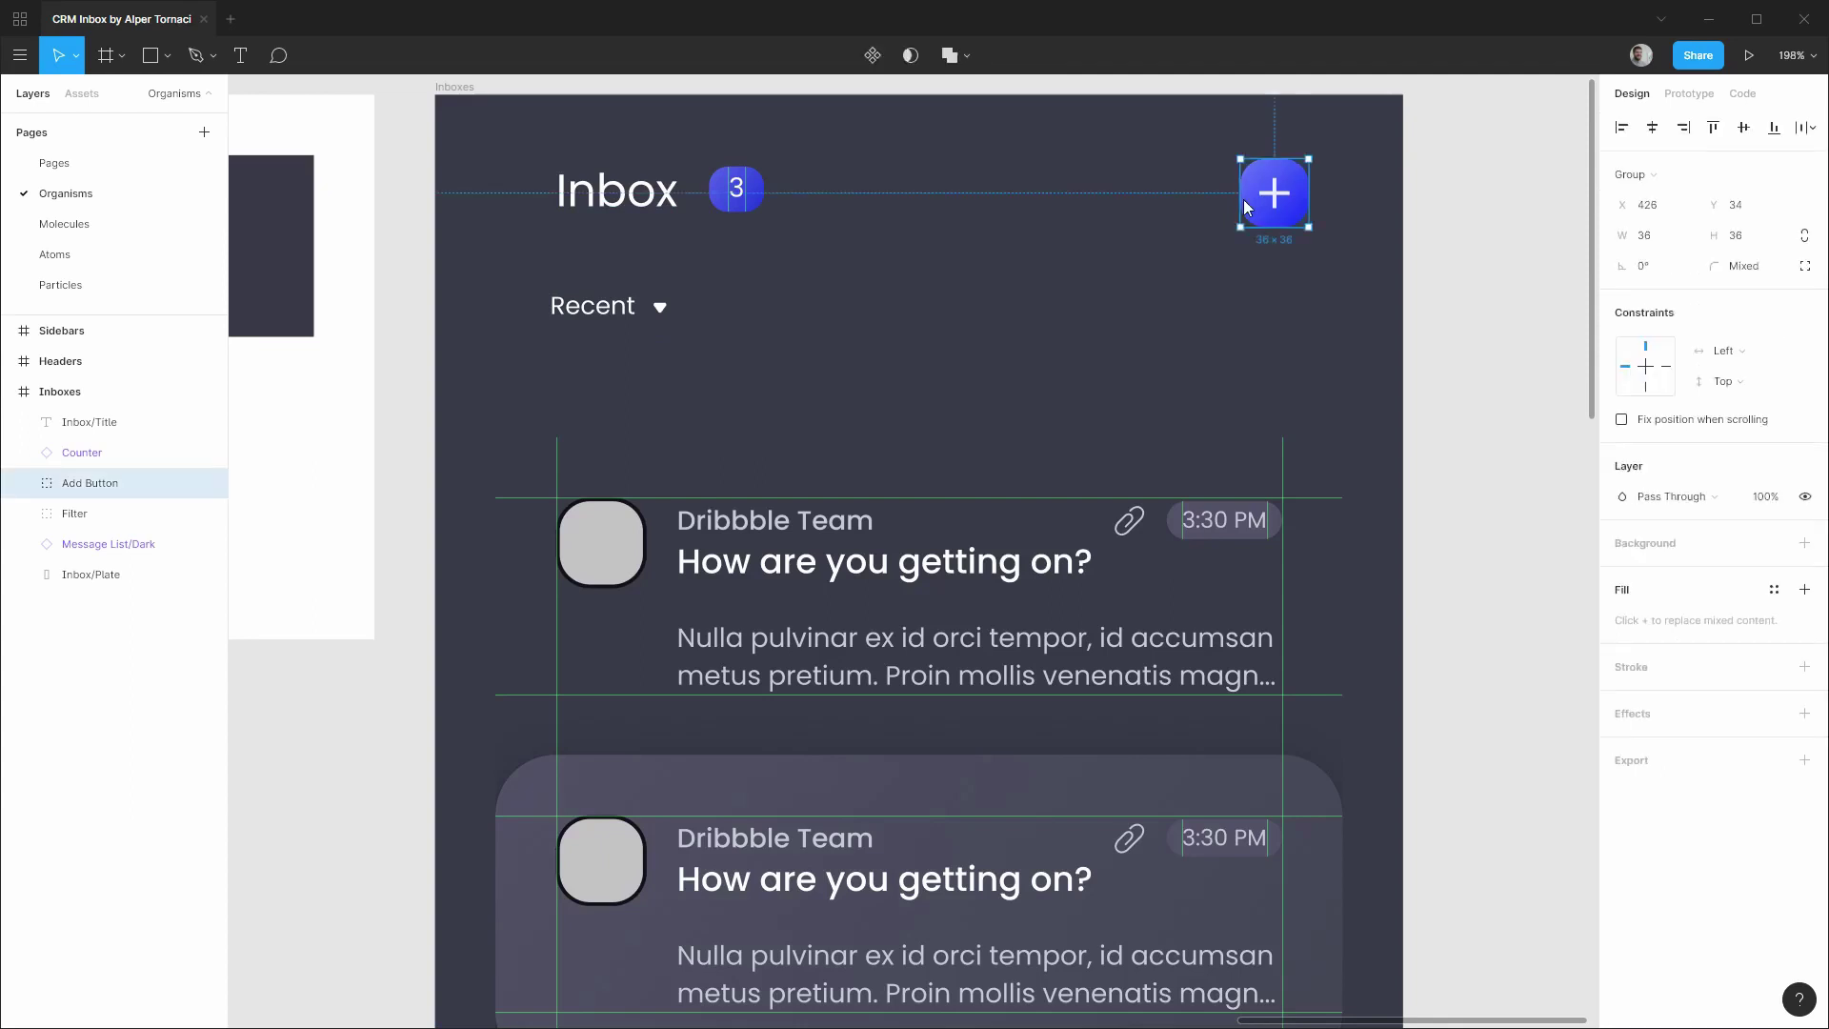
{"action": "left_click", "coordinate": [122, 256]}
{"action": "key", "text": "f"}
{"action": "left_click_drag", "start_coordinate": [1155, 259], "coordinate": [1579, 764]}
{"action": "key", "text": "ctrl+v"}
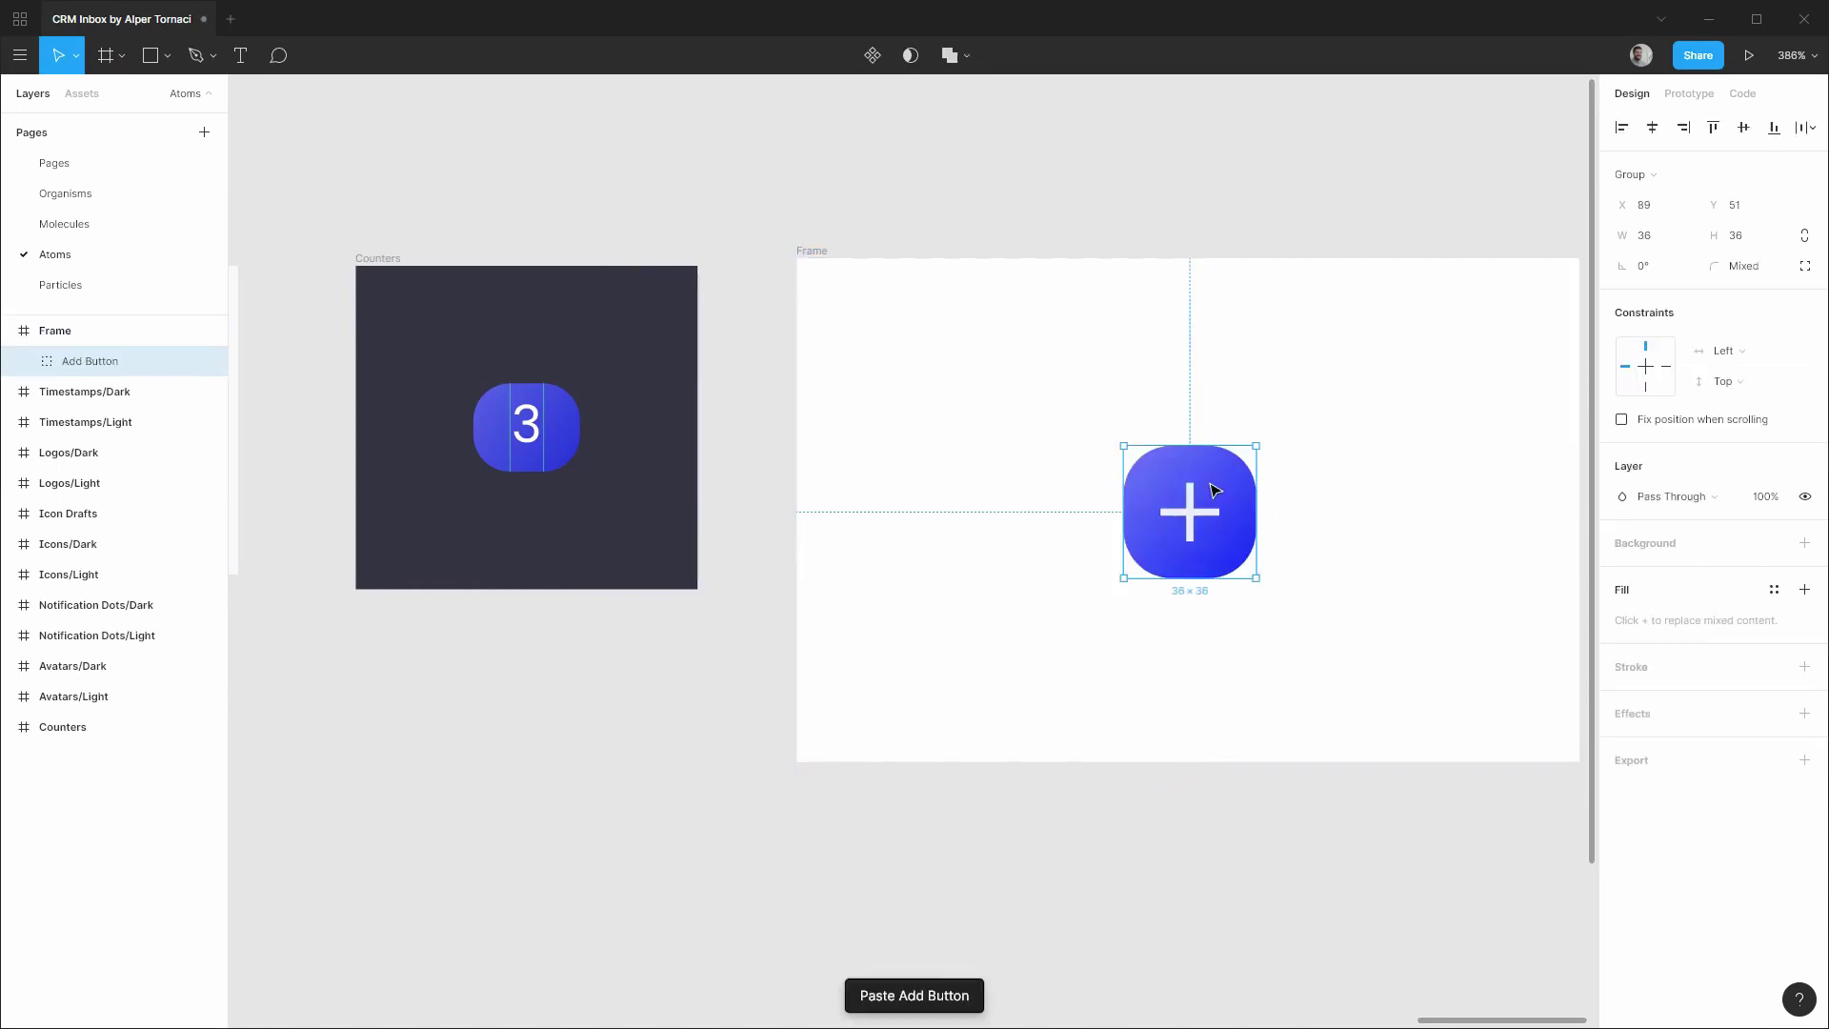
Rename the new frame as Primary Icon Buttons/Dark and reorder it below Counters in the layers.
{"action": "double_click", "coordinate": [78, 334]}
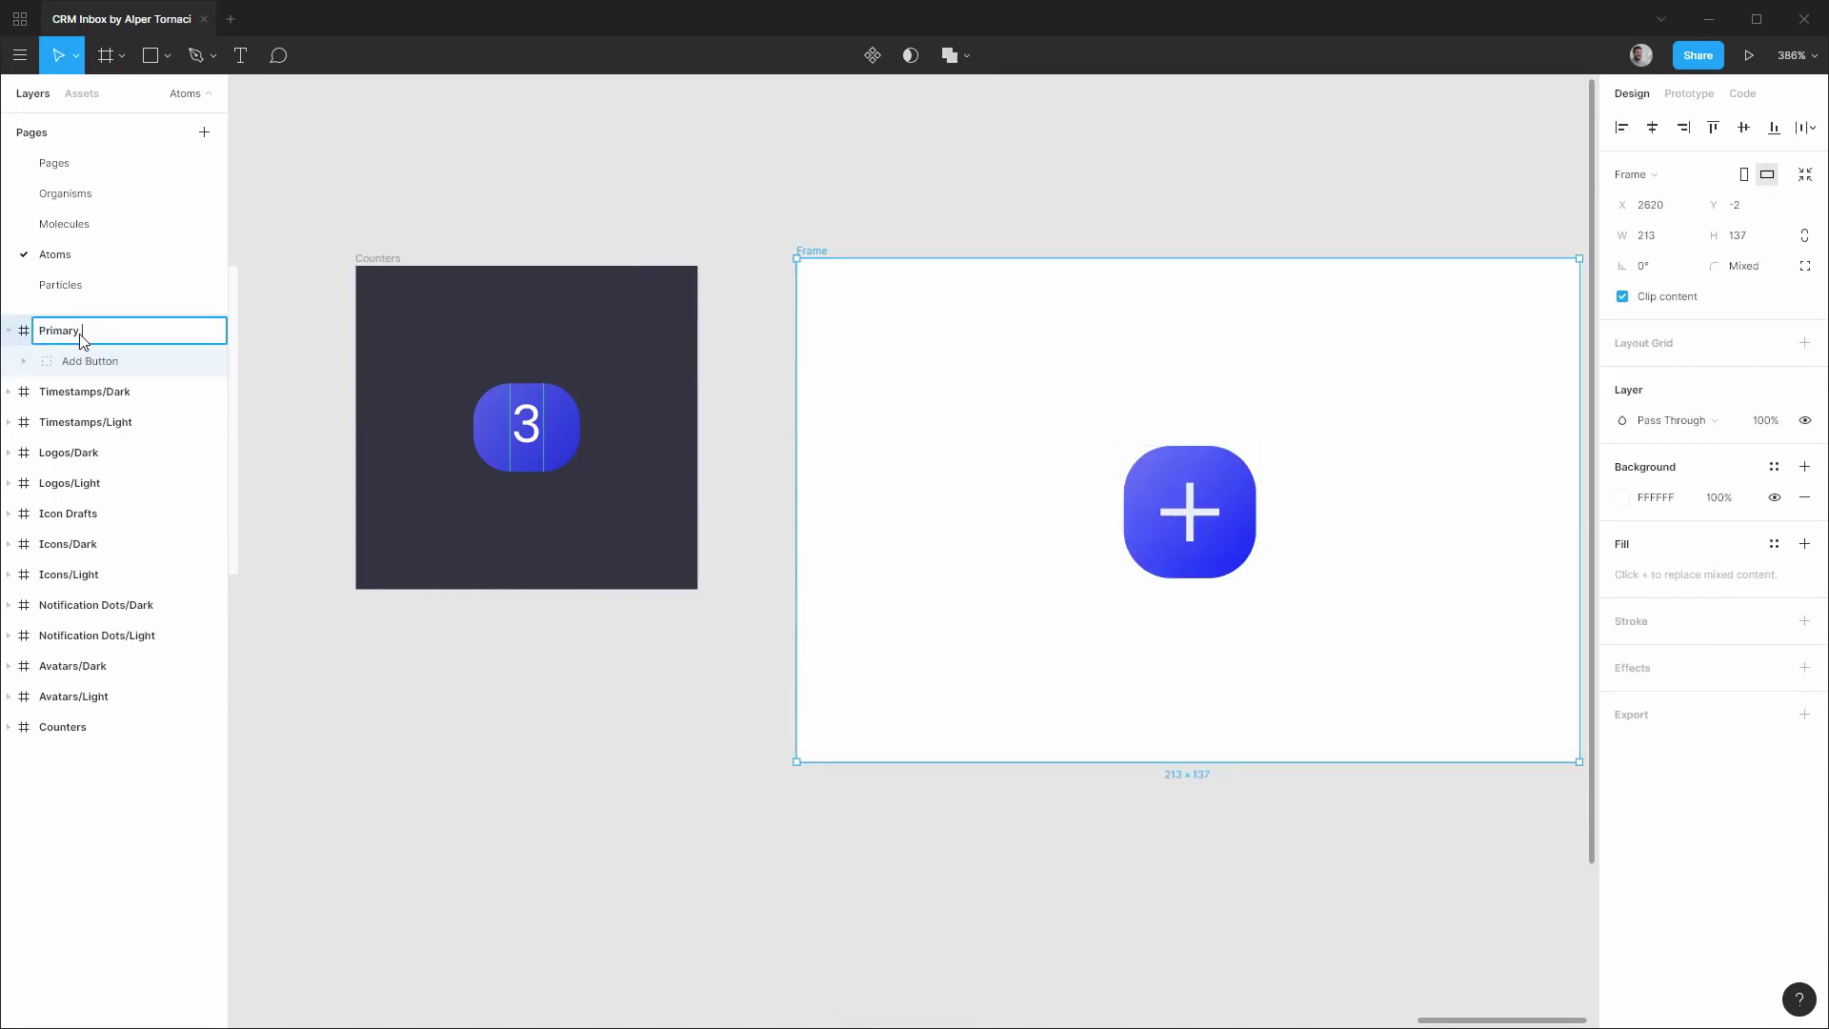
{"action": "type", "text": "Primary Icon Buttons/Dark"}
{"action": "key", "text": "Return"}
{"action": "left_click_drag", "start_coordinate": [78, 334], "coordinate": [58, 760]}
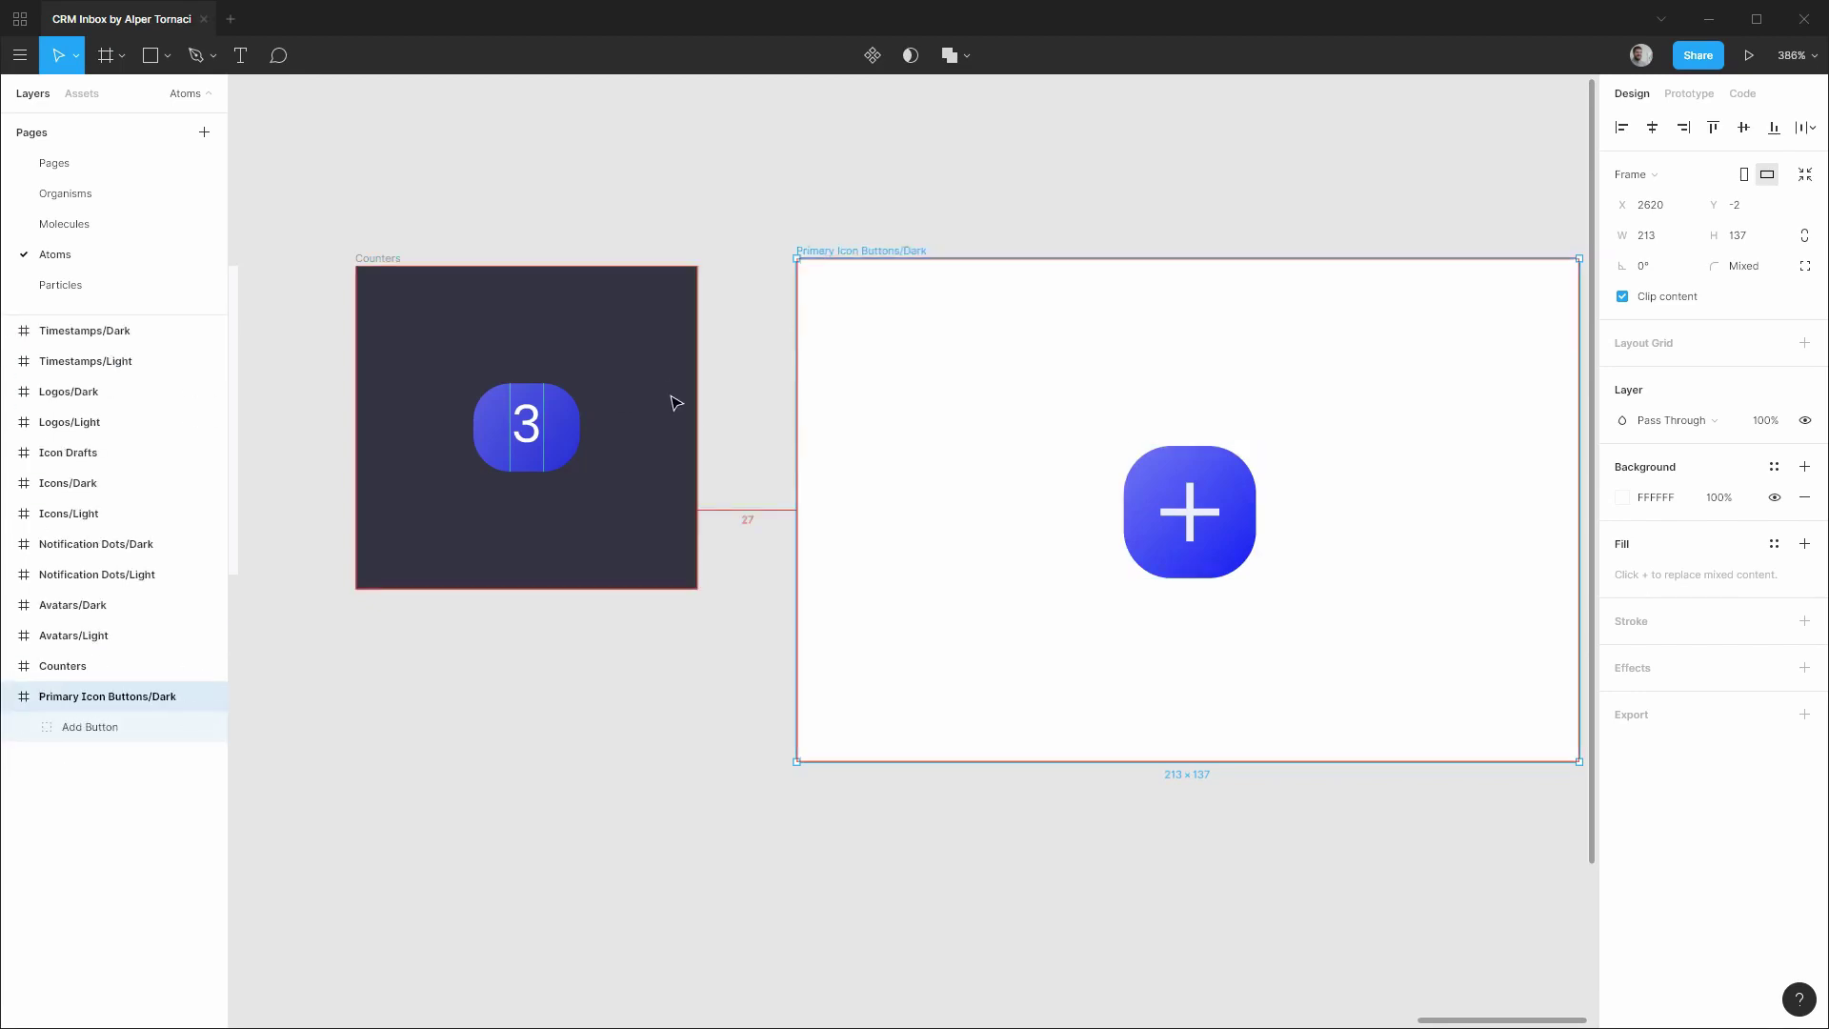
Position the Primary Icon Buttons/Dark frame at X 2625, Y 0, top-aligned beside the Counters frame.
{"action": "left_click_drag", "start_coordinate": [846, 252], "coordinate": [838, 266]}
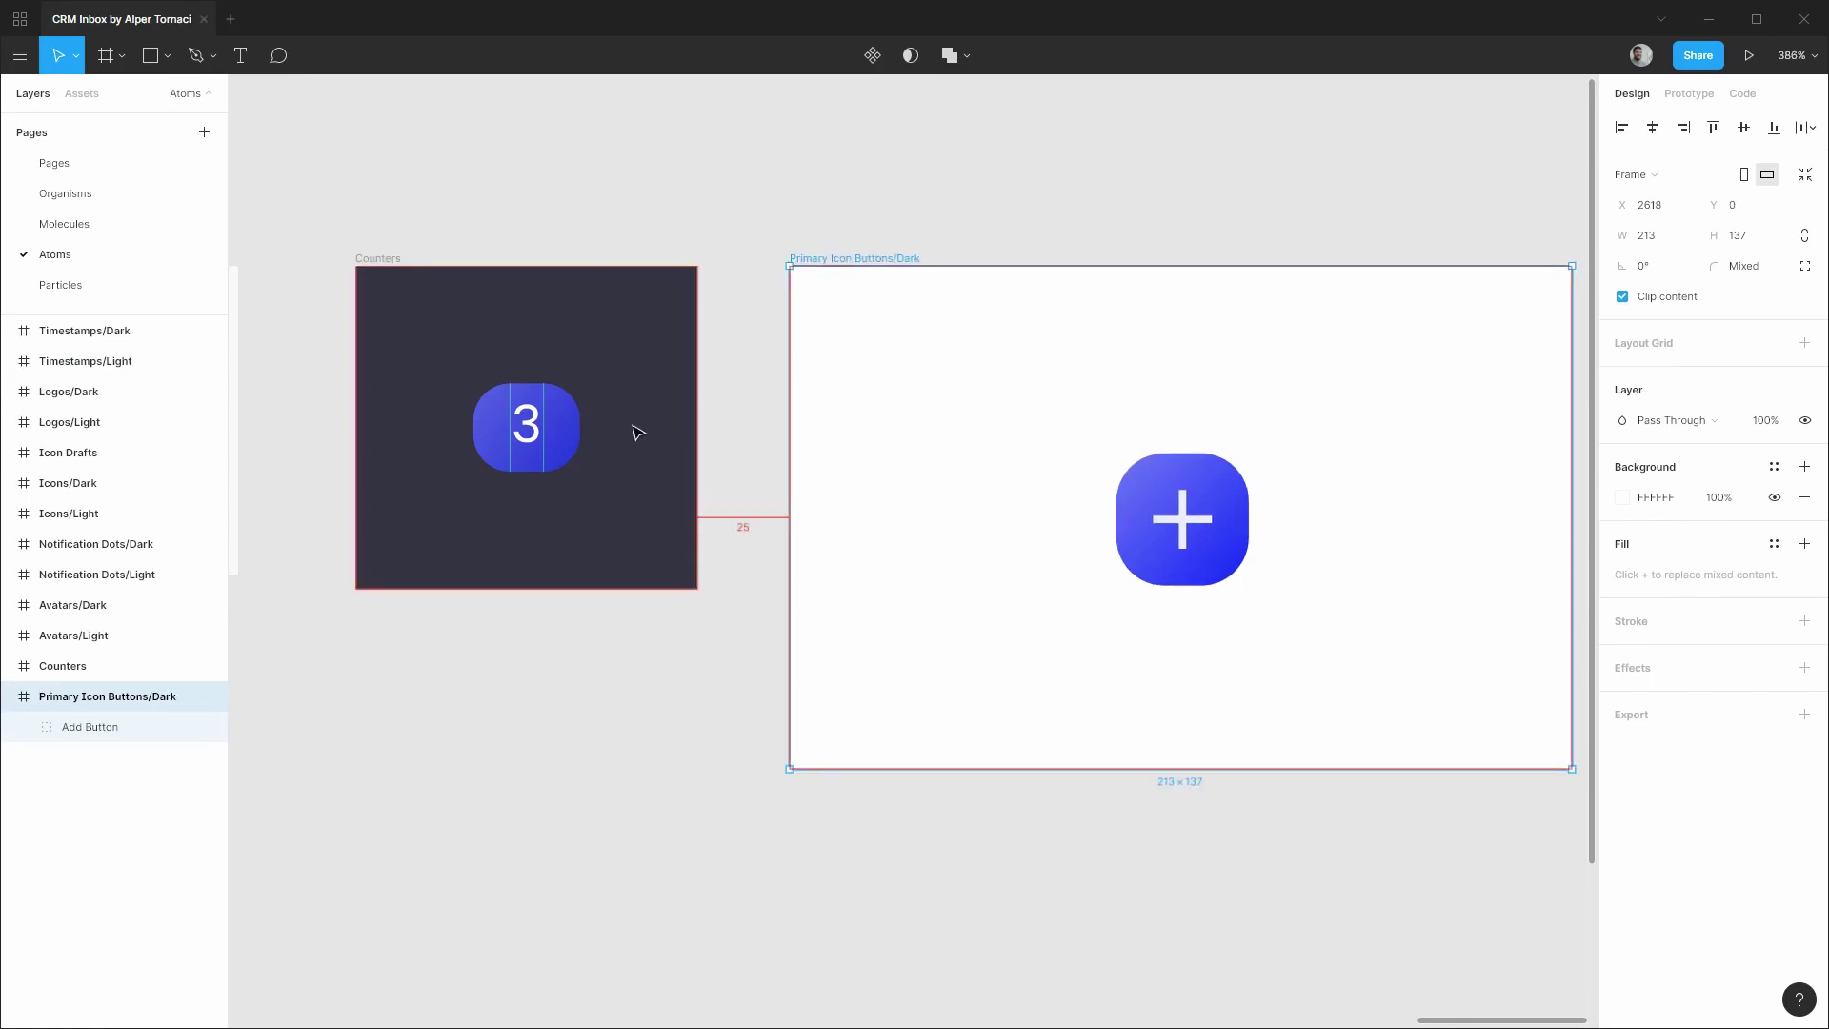
{"action": "key", "text": "Right"}
{"action": "key", "text": "Right"}
{"action": "key", "text": "Right"}
{"action": "key", "text": "Right"}
{"action": "key", "text": "Right"}
{"action": "key", "text": "Right"}
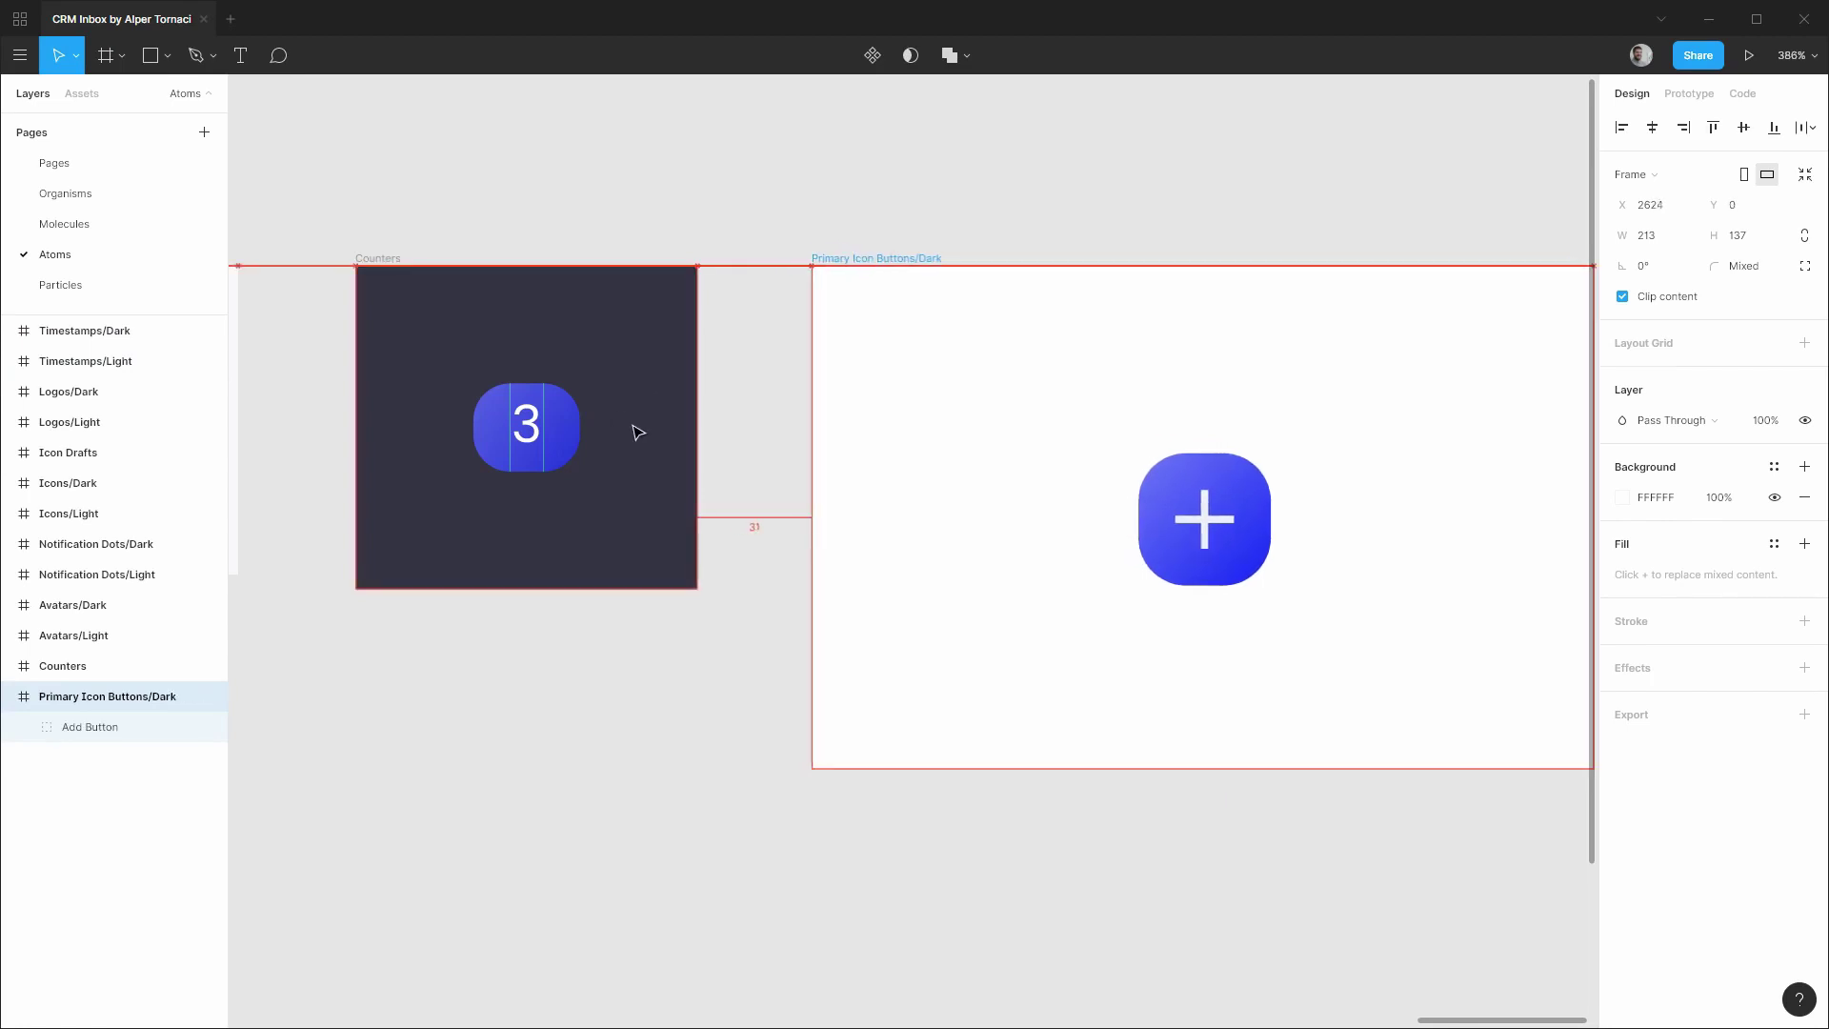
{"action": "key", "text": "Right"}
Apply the Main Background/Dark color style to the background of the Primary Icon Buttons/Dark frame.
{"action": "left_click", "coordinate": [1774, 467]}
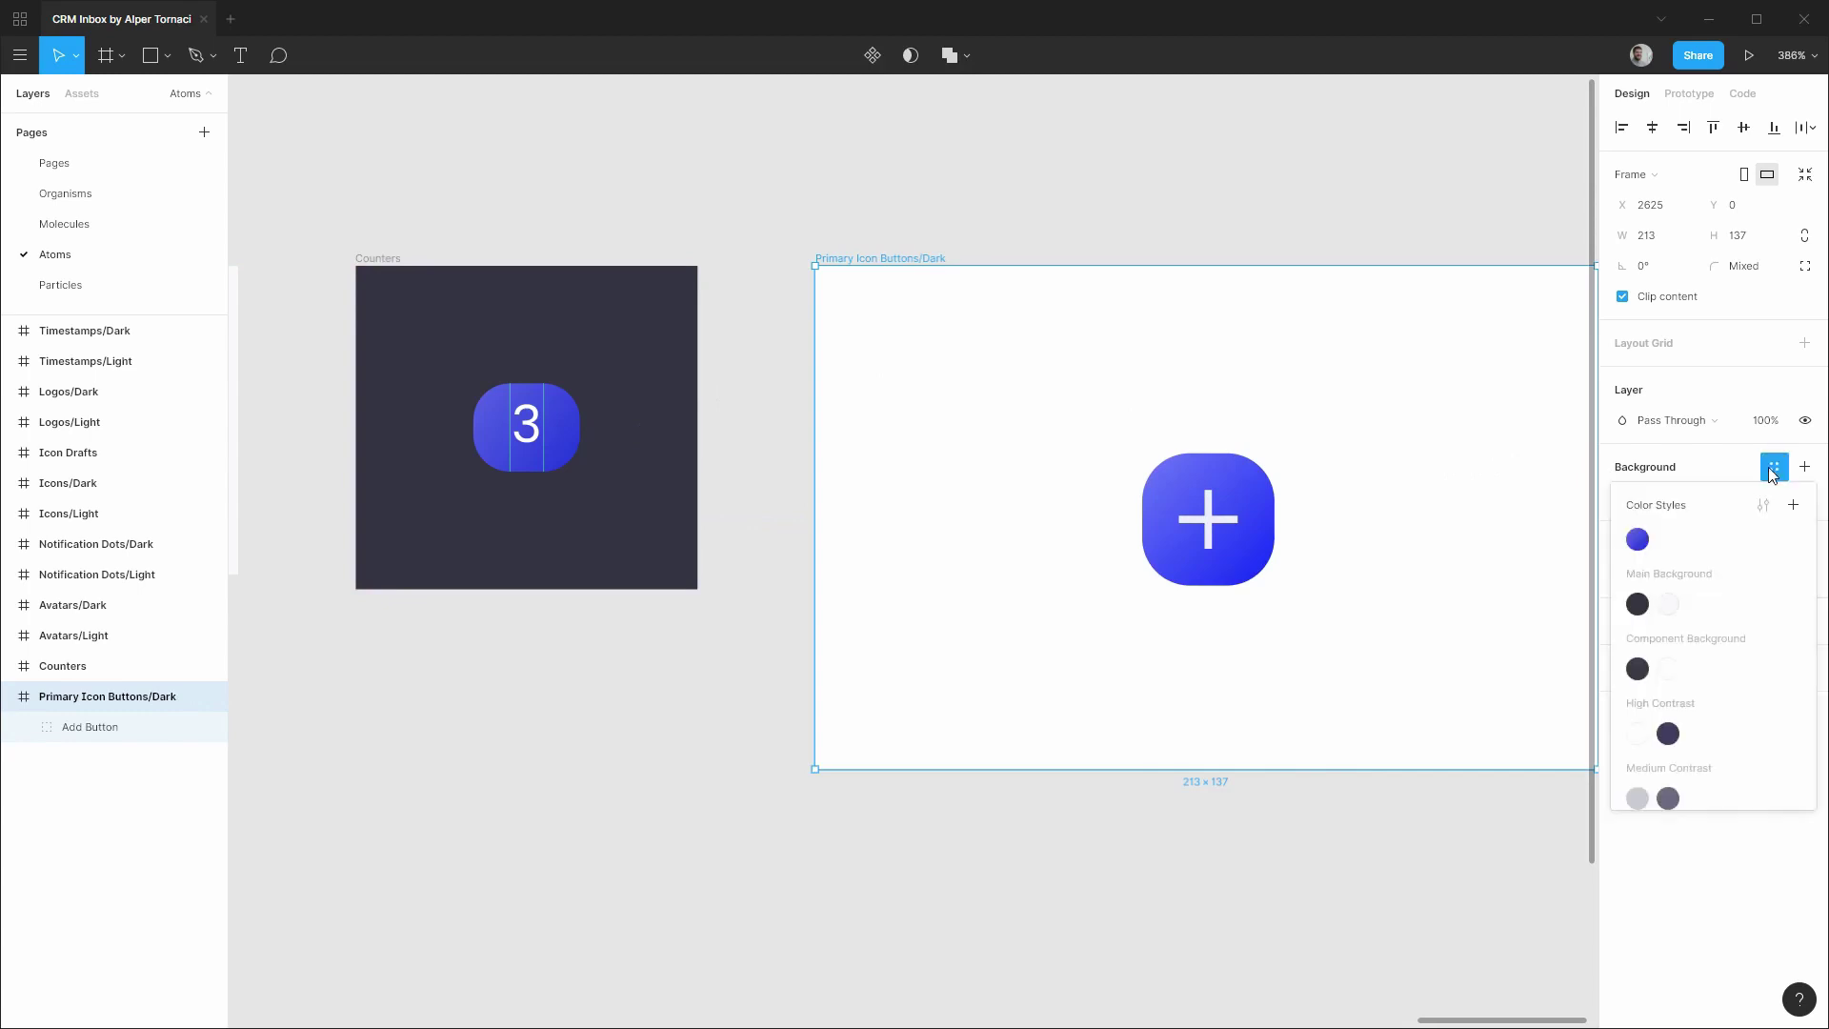
{"action": "left_click", "coordinate": [1638, 604]}
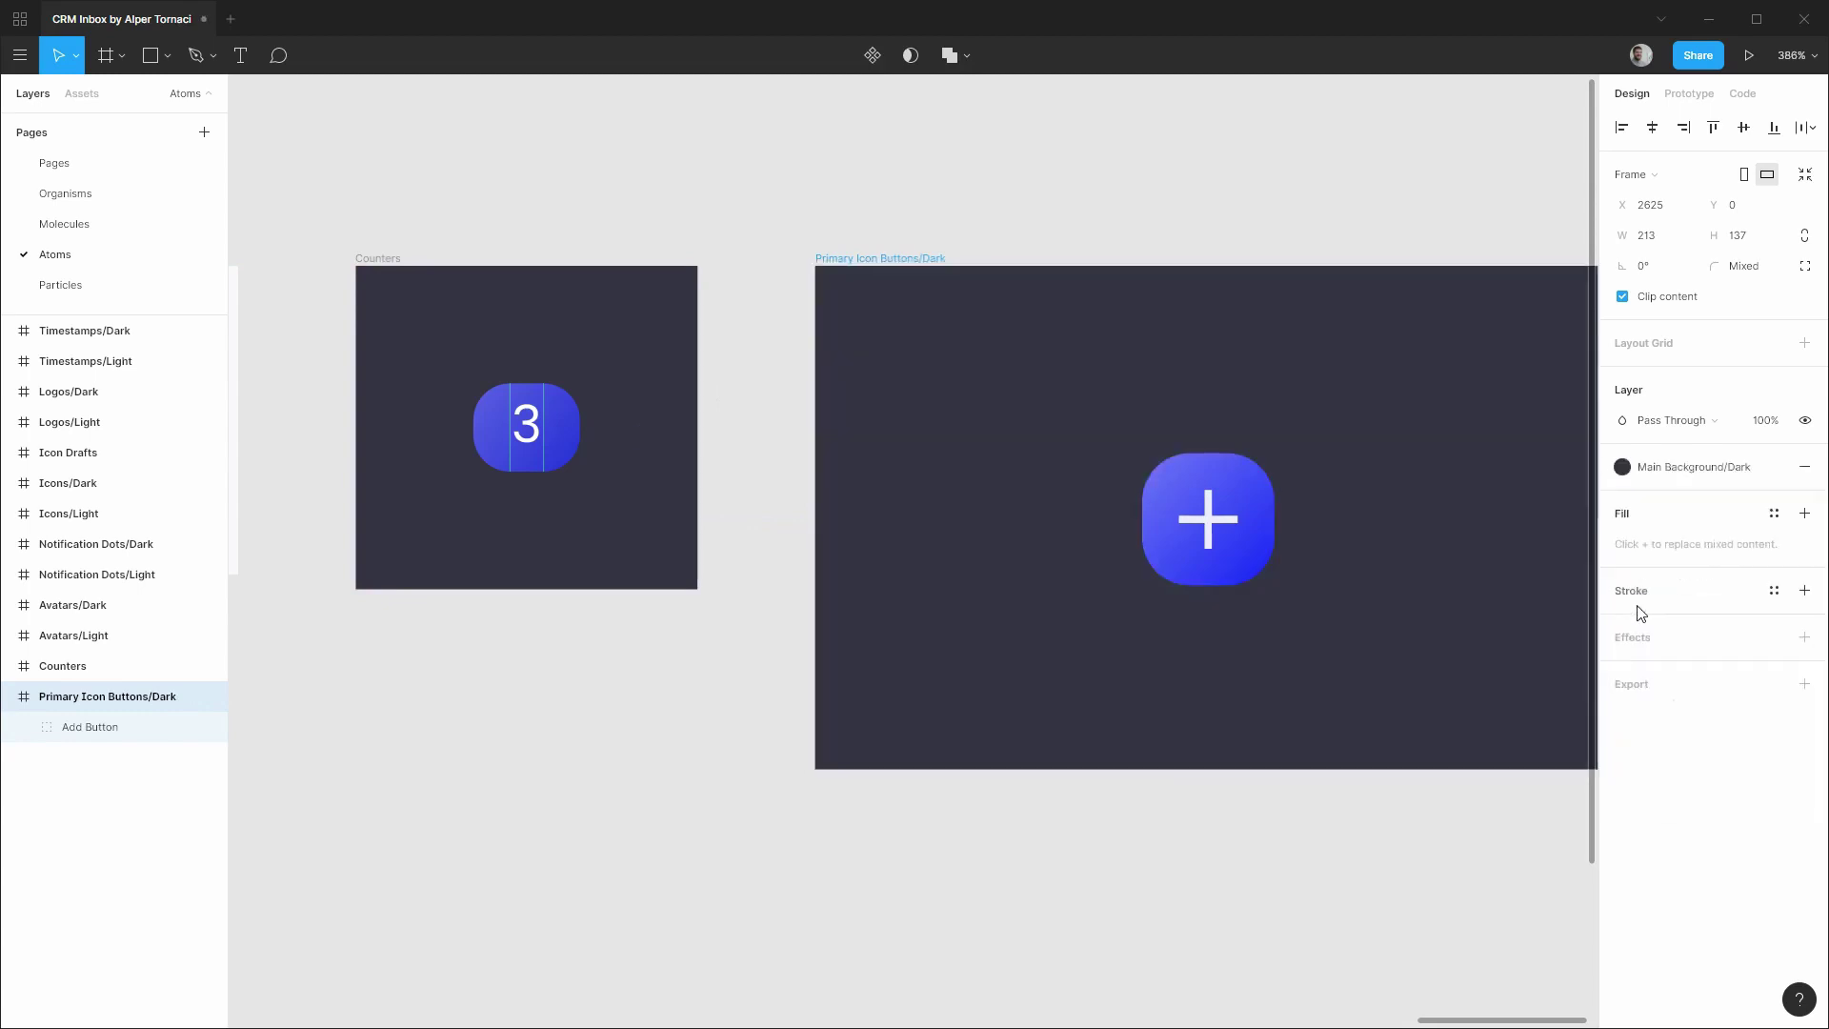
{"action": "left_click", "coordinate": [981, 168]}
Apply the Accent/Gradient color style to the fill of Add Button/Plate inside the Add Button group.
{"action": "left_click_drag", "start_coordinate": [1288, 243], "coordinate": [974, 213]}
{"action": "left_click", "coordinate": [939, 466]}
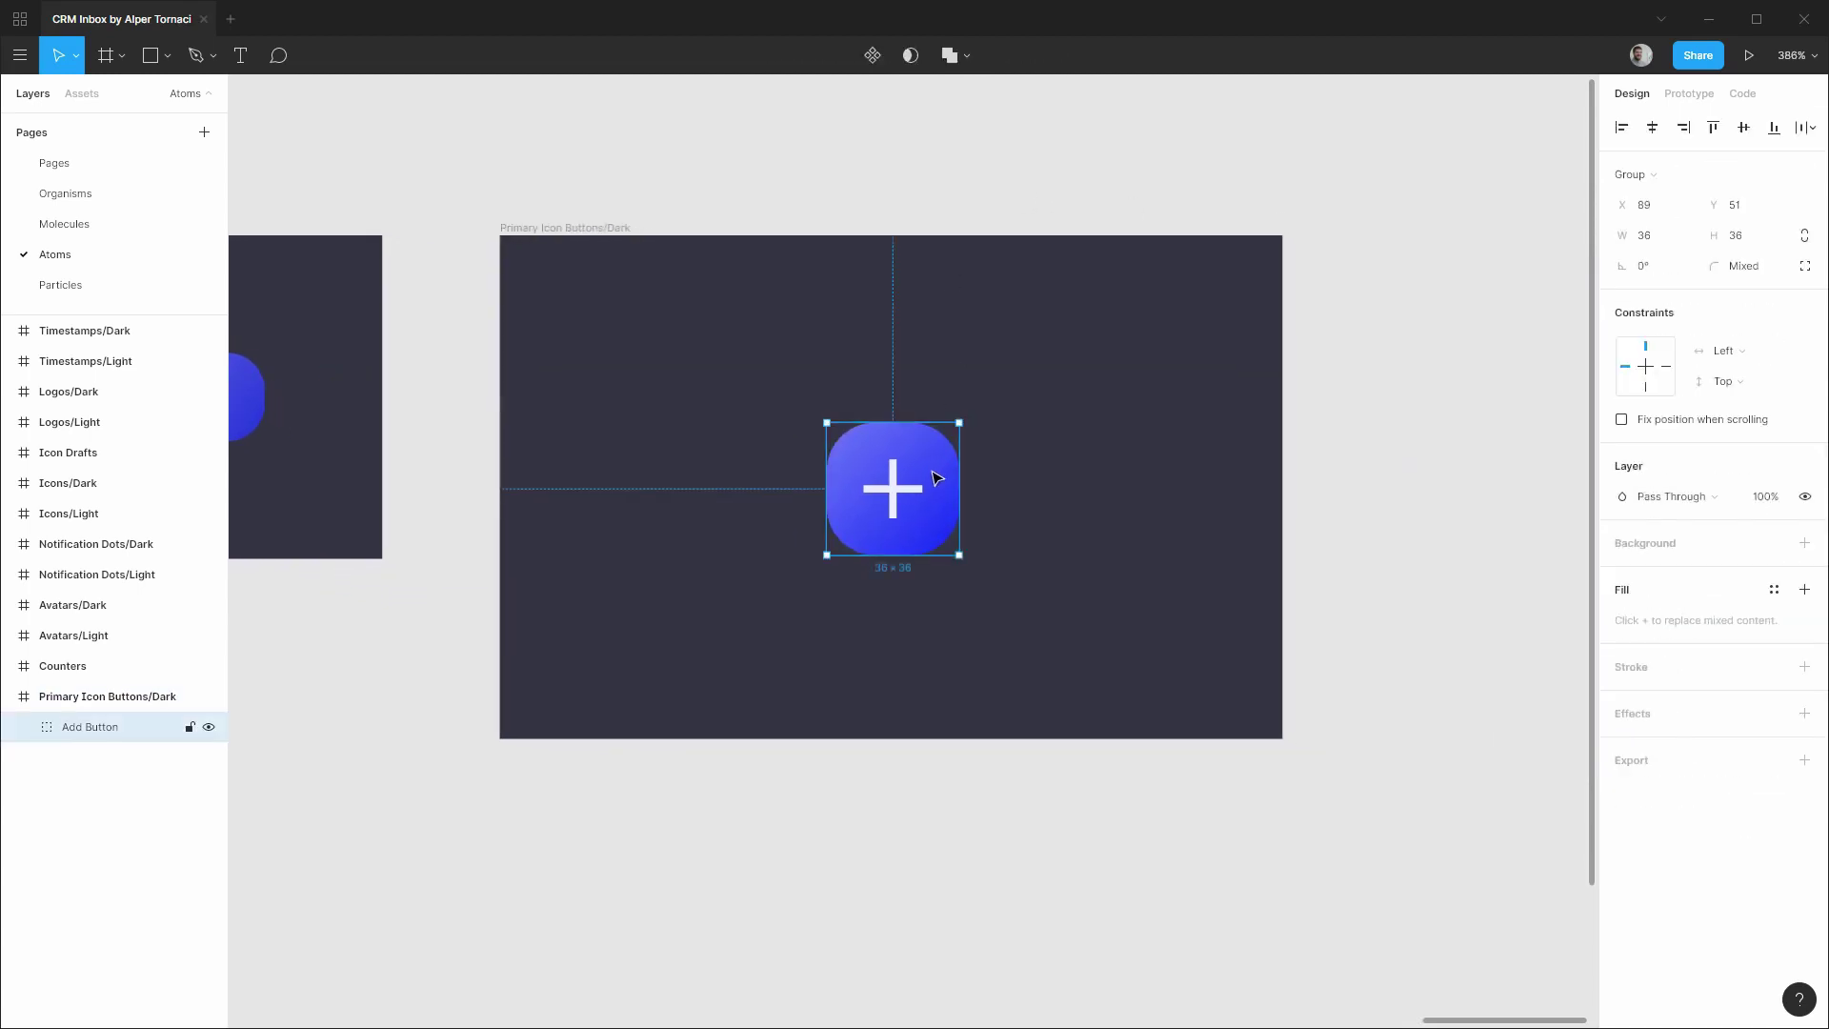
{"action": "left_click", "coordinate": [25, 728]}
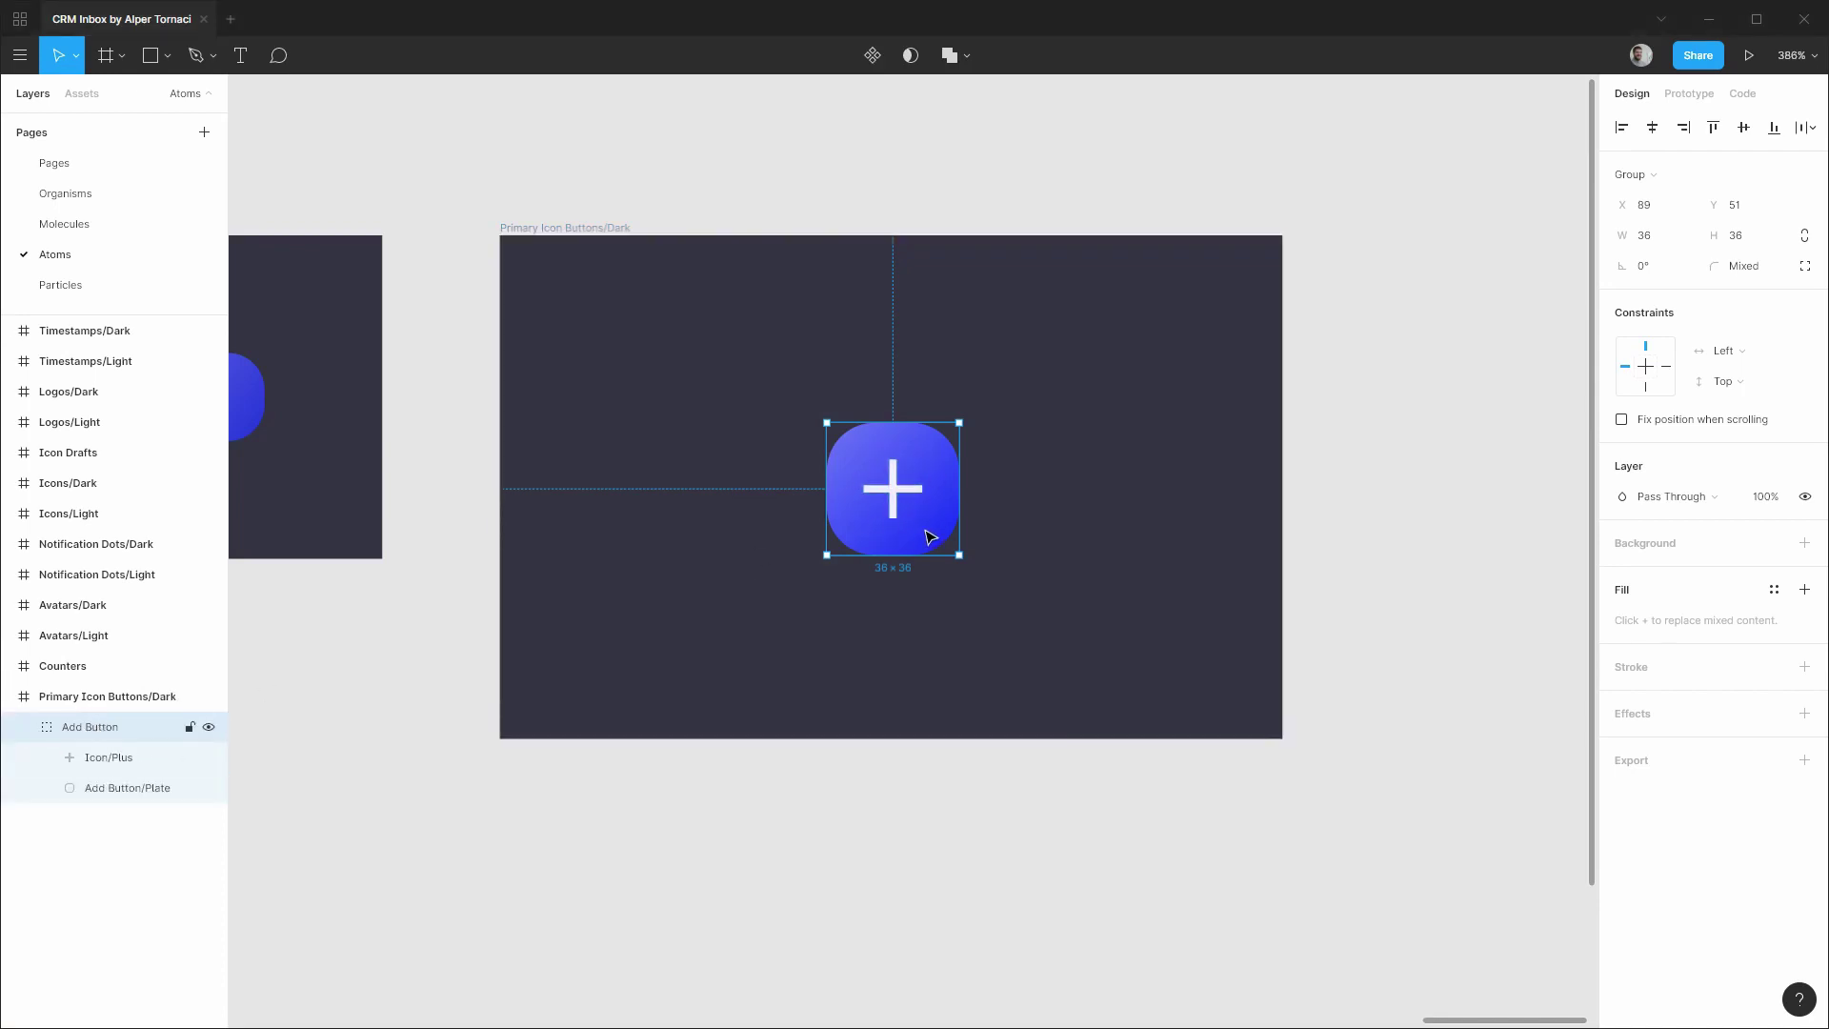
{"action": "left_click", "coordinate": [204, 788]}
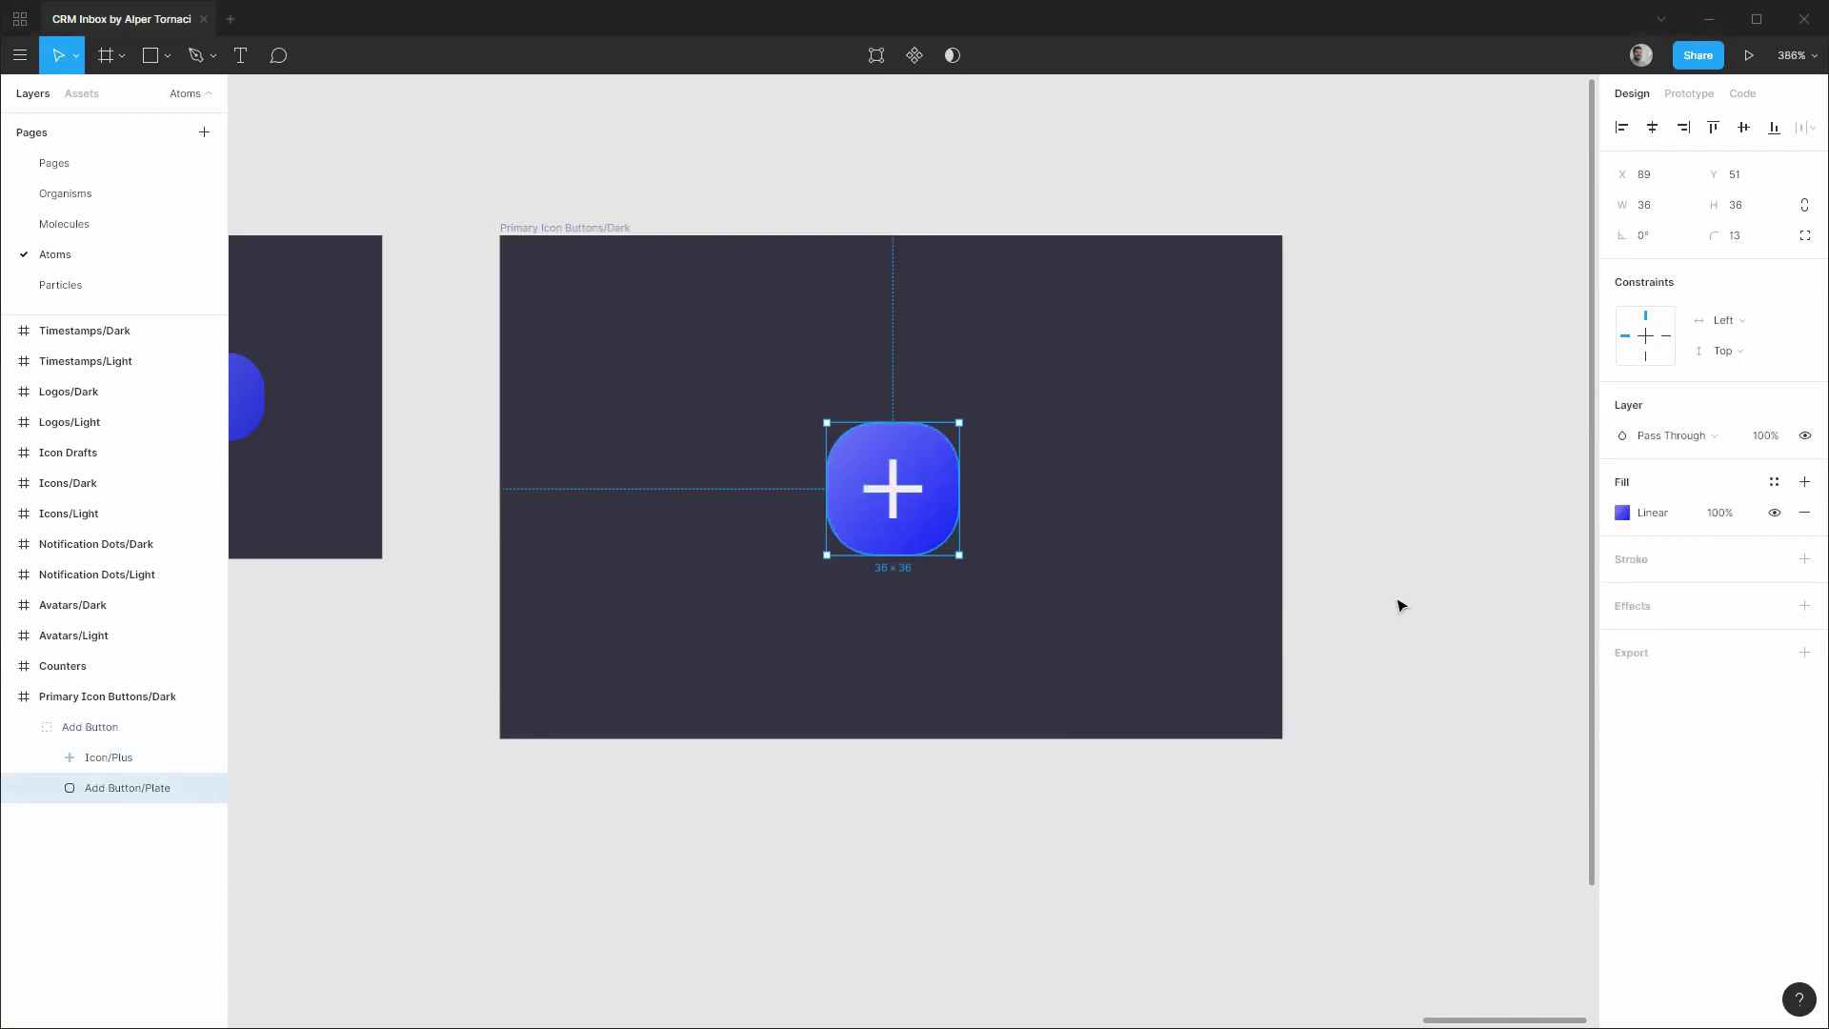
{"action": "left_click", "coordinate": [1774, 482]}
{"action": "scroll", "coordinate": [1711, 604], "scroll_direction": "down", "scroll_amount": 4}
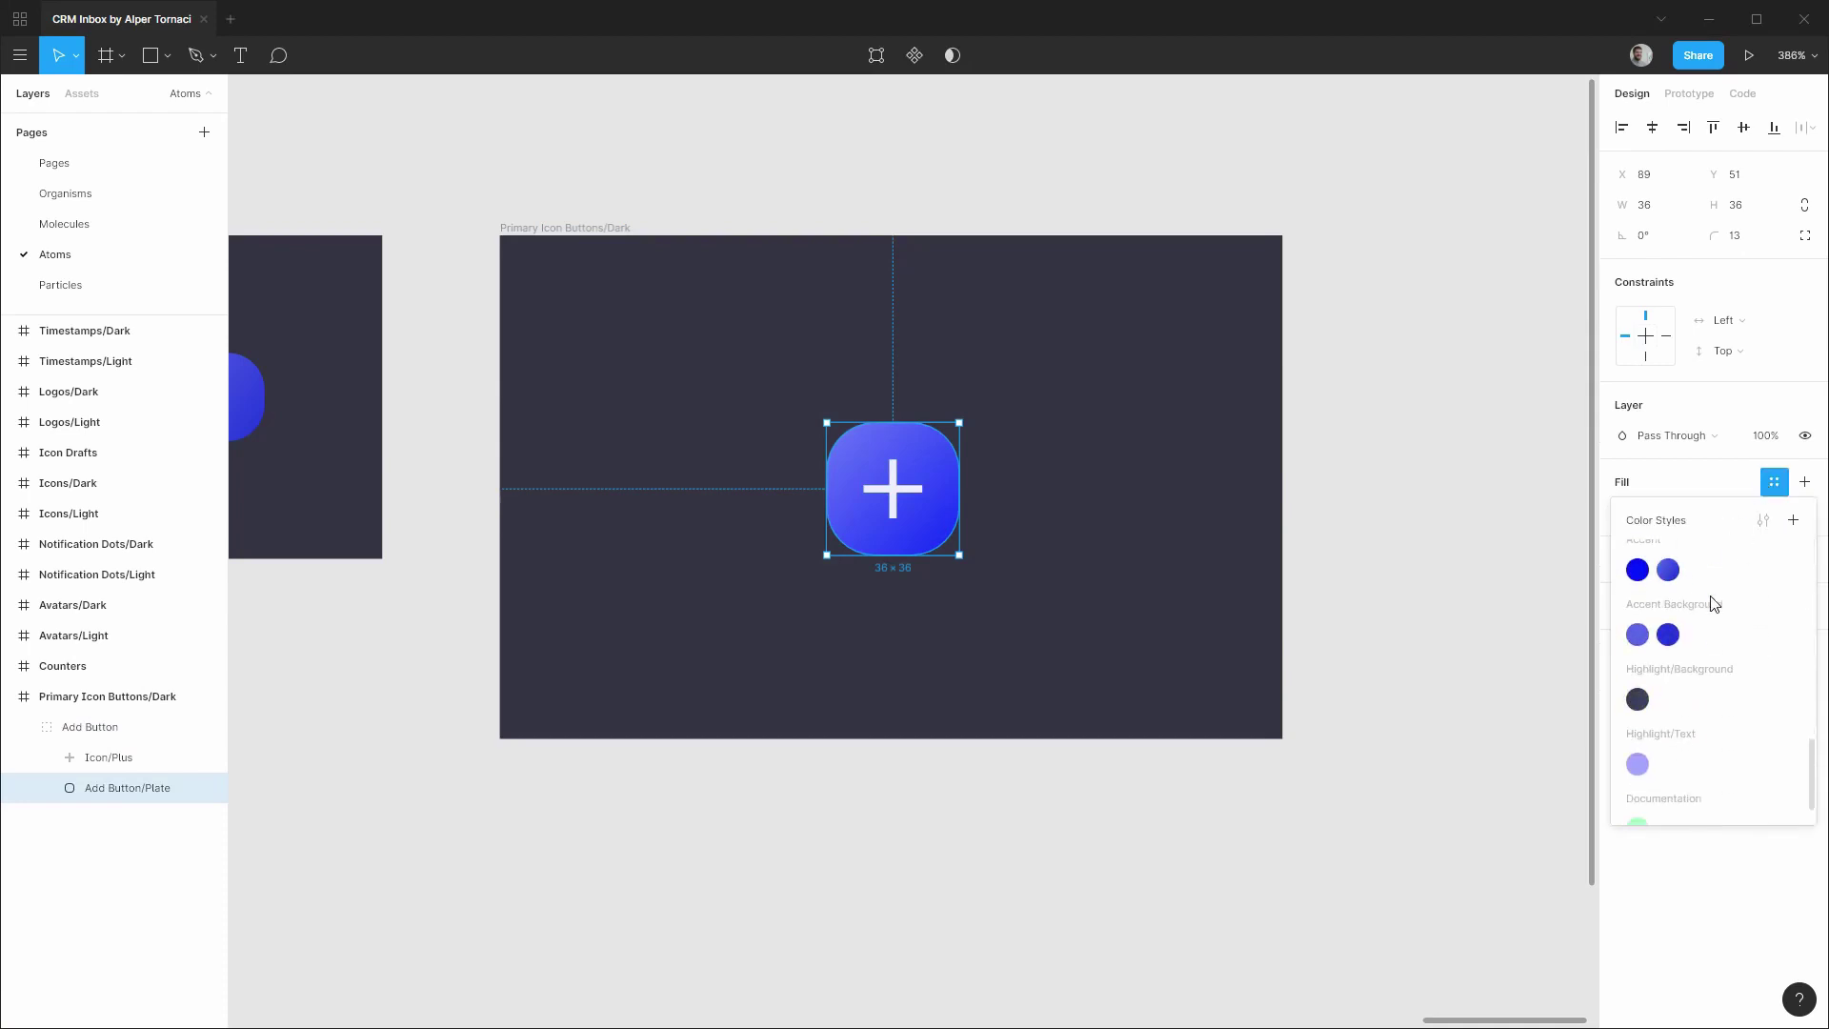
{"action": "scroll", "coordinate": [1646, 605], "scroll_direction": "up", "scroll_amount": 2}
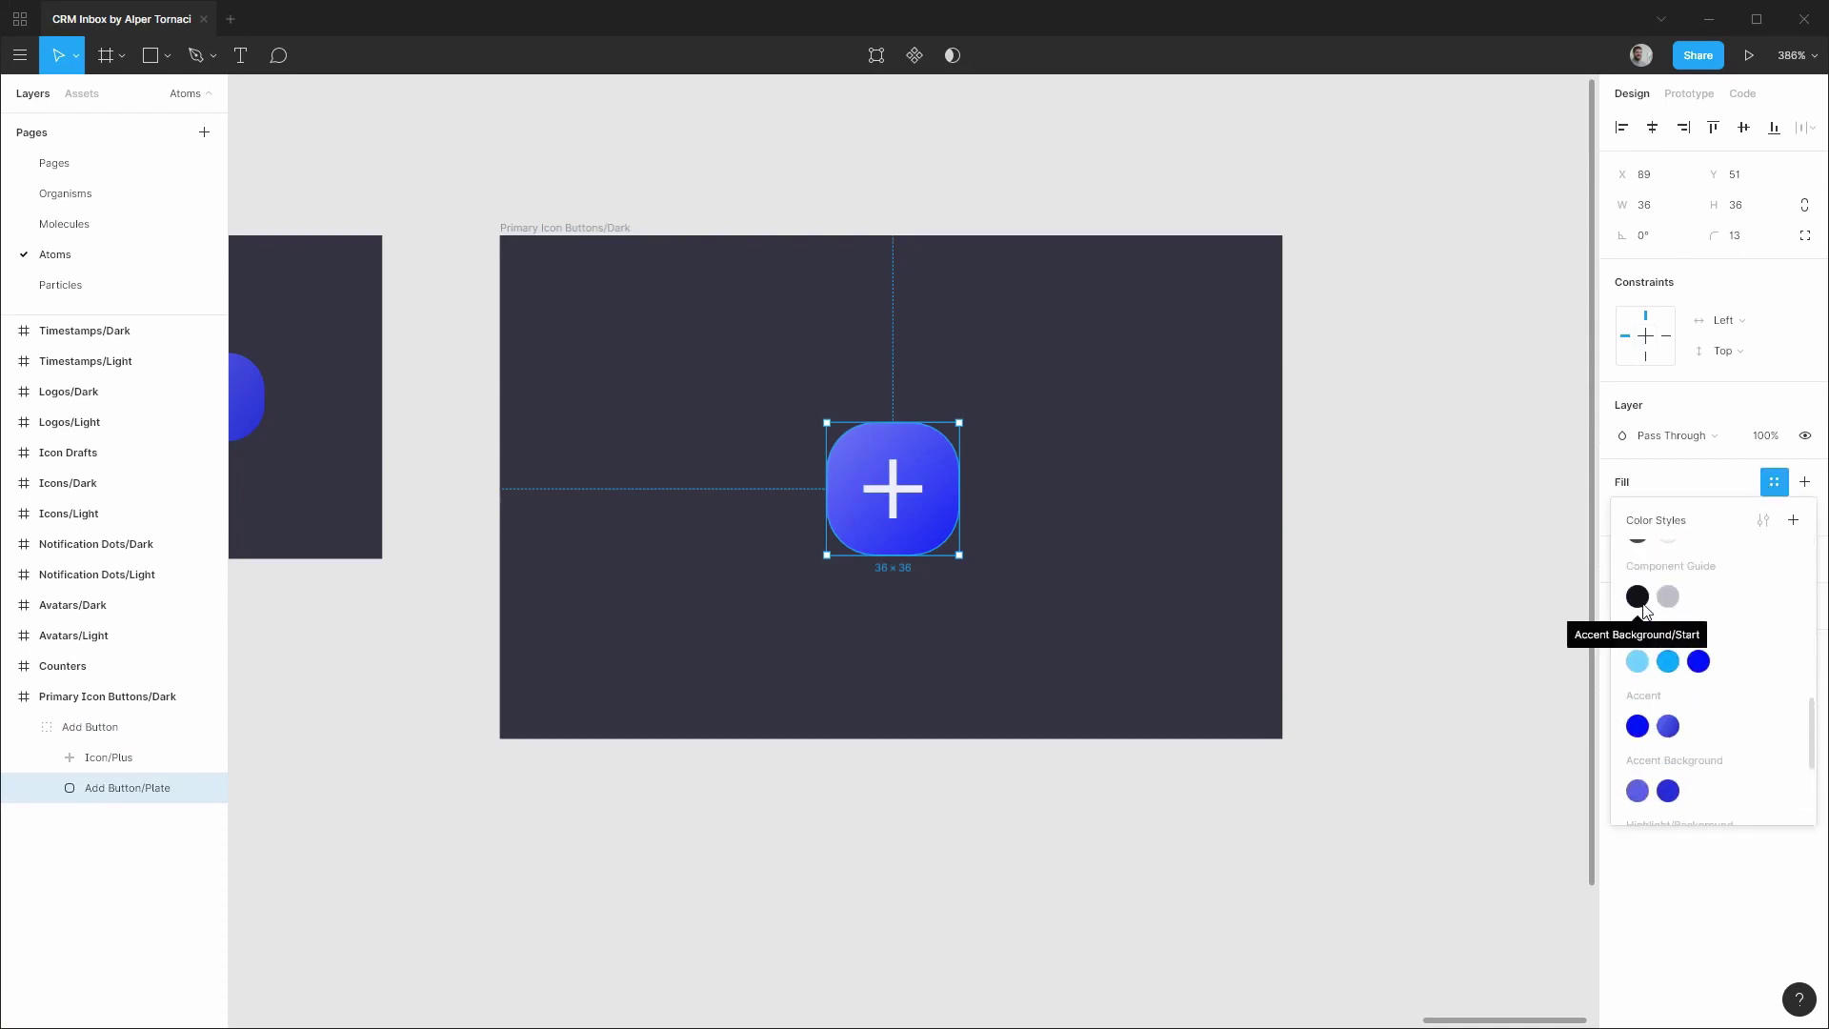
{"action": "left_click", "coordinate": [1670, 729]}
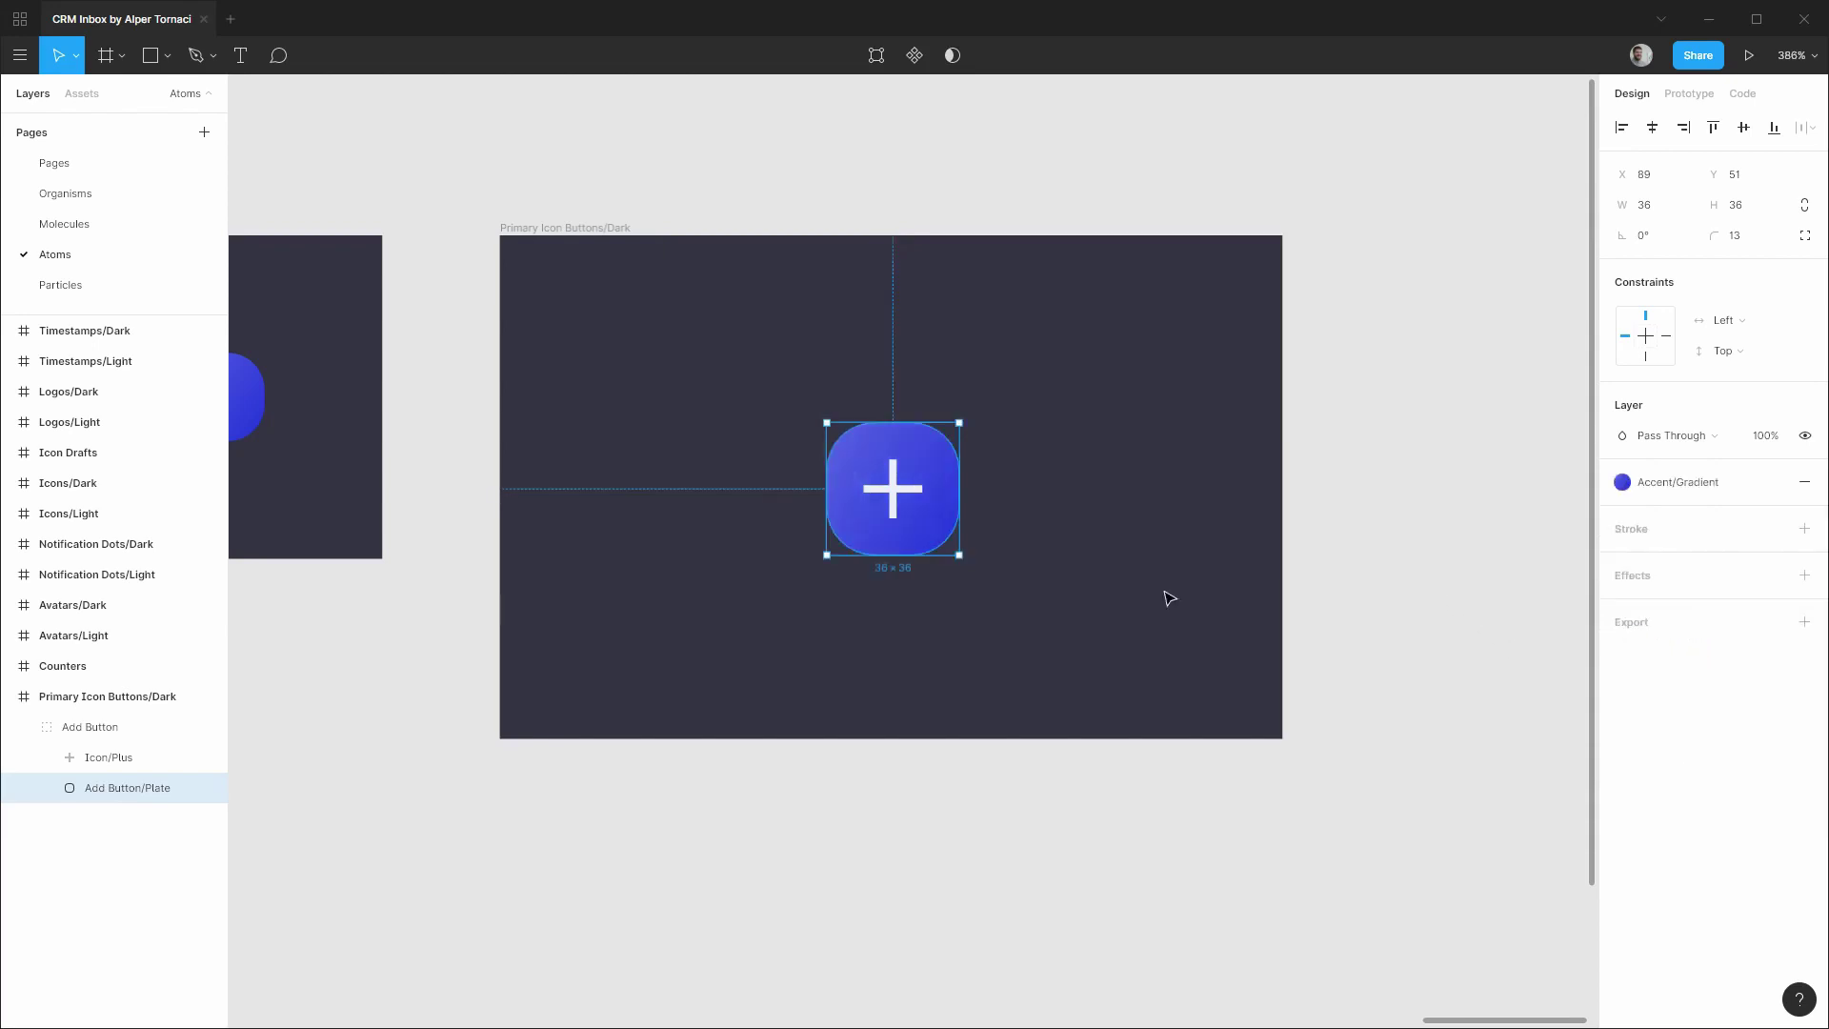
Insert an instance of the Icon/Dark/Default/Plus component and nest it in the Add Button group above Icon/Plus.
{"action": "left_click", "coordinate": [106, 759]}
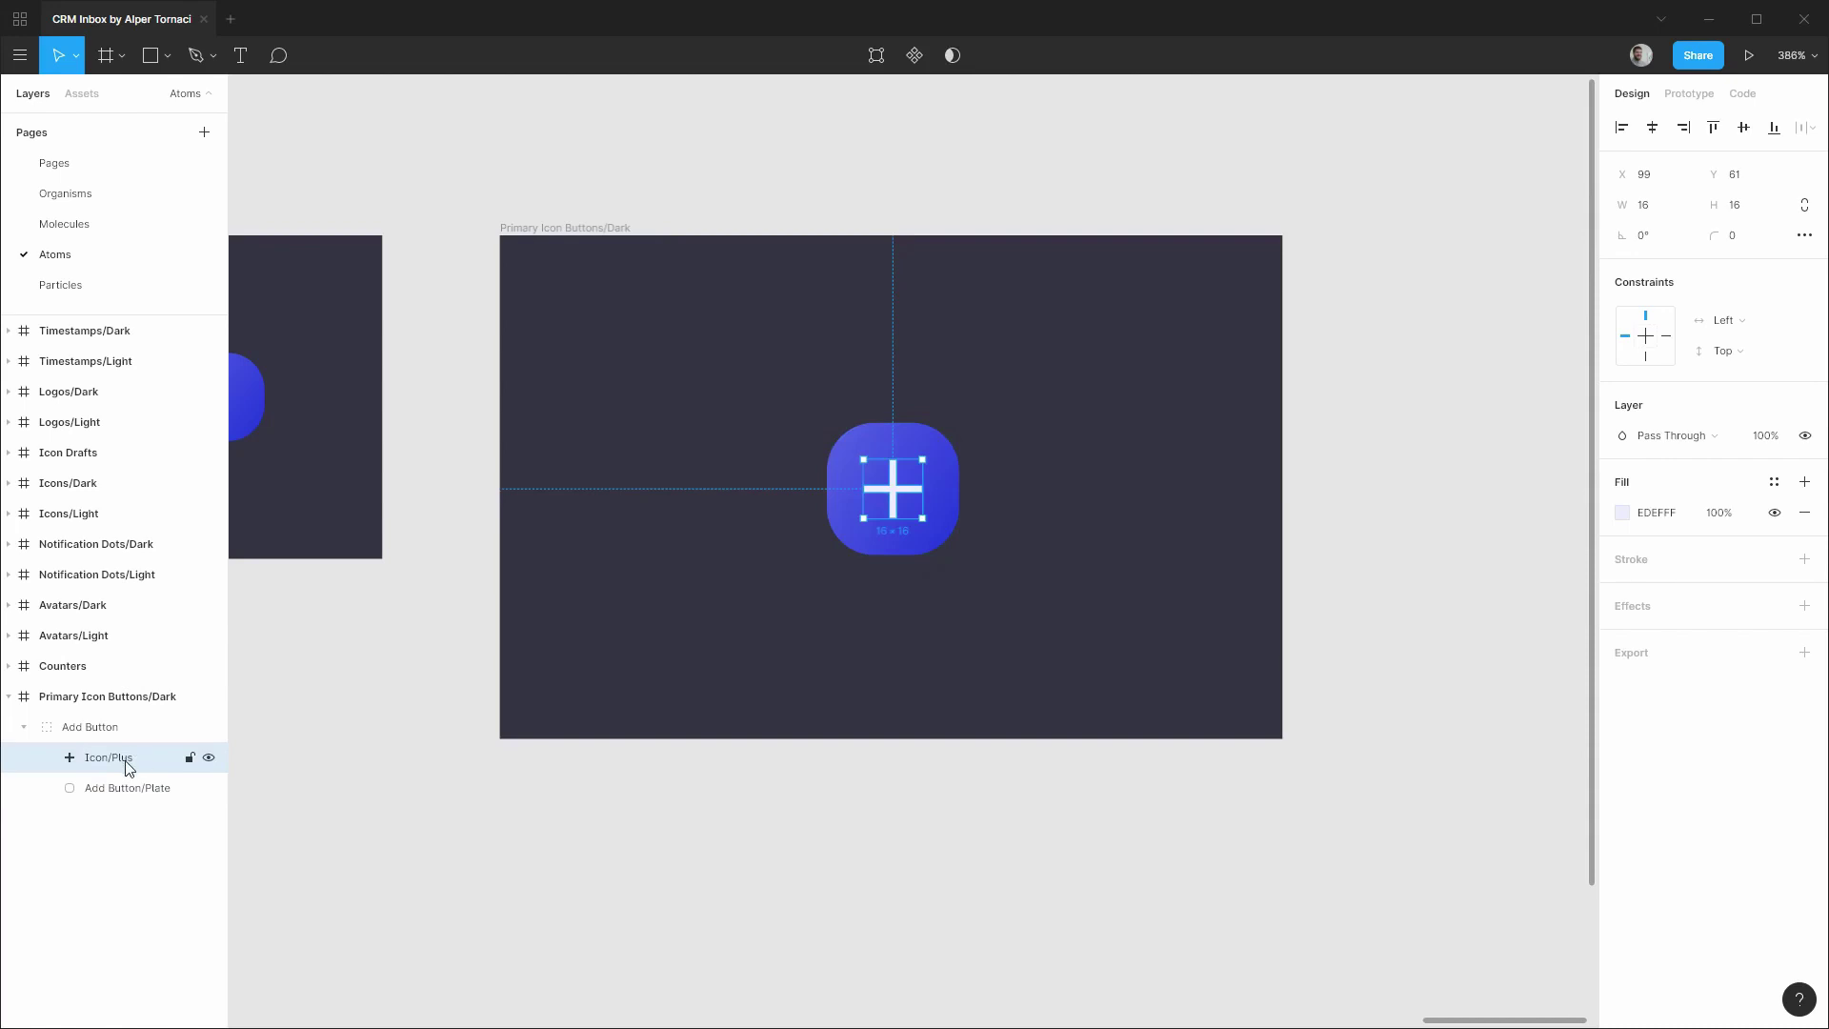
{"action": "left_click", "coordinate": [81, 94]}
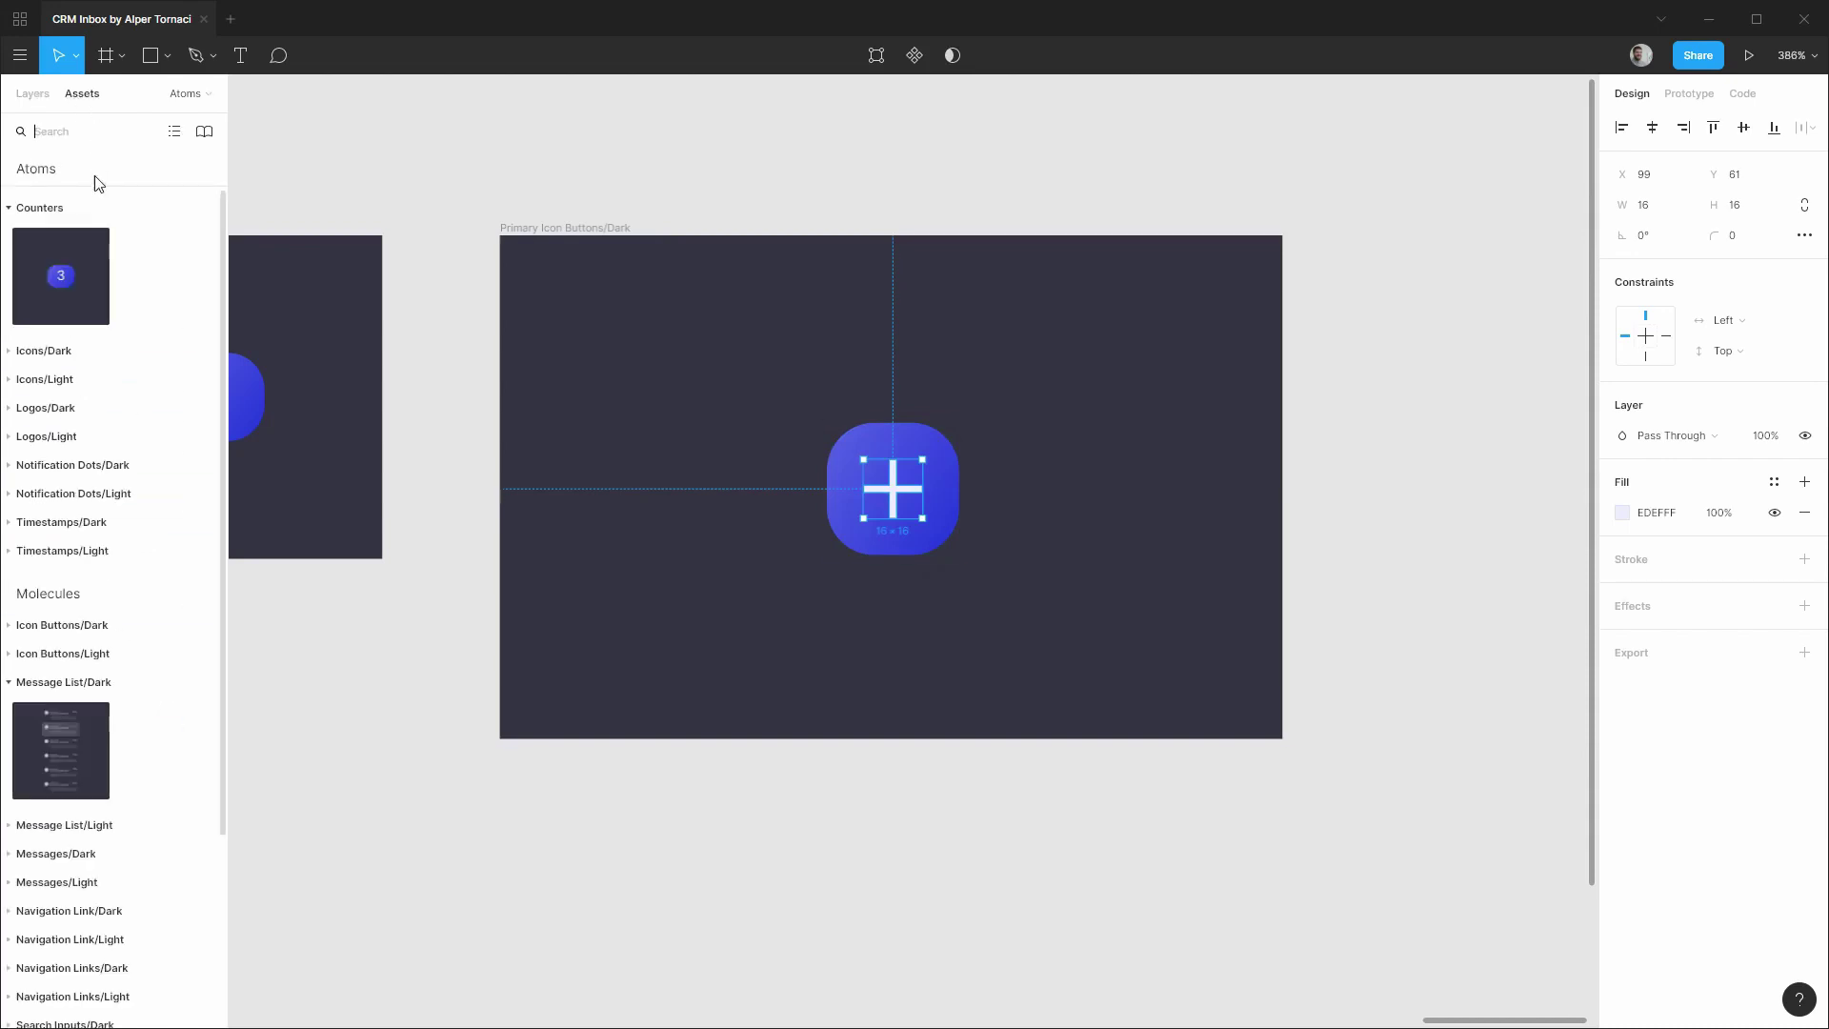
{"action": "left_click", "coordinate": [19, 208]}
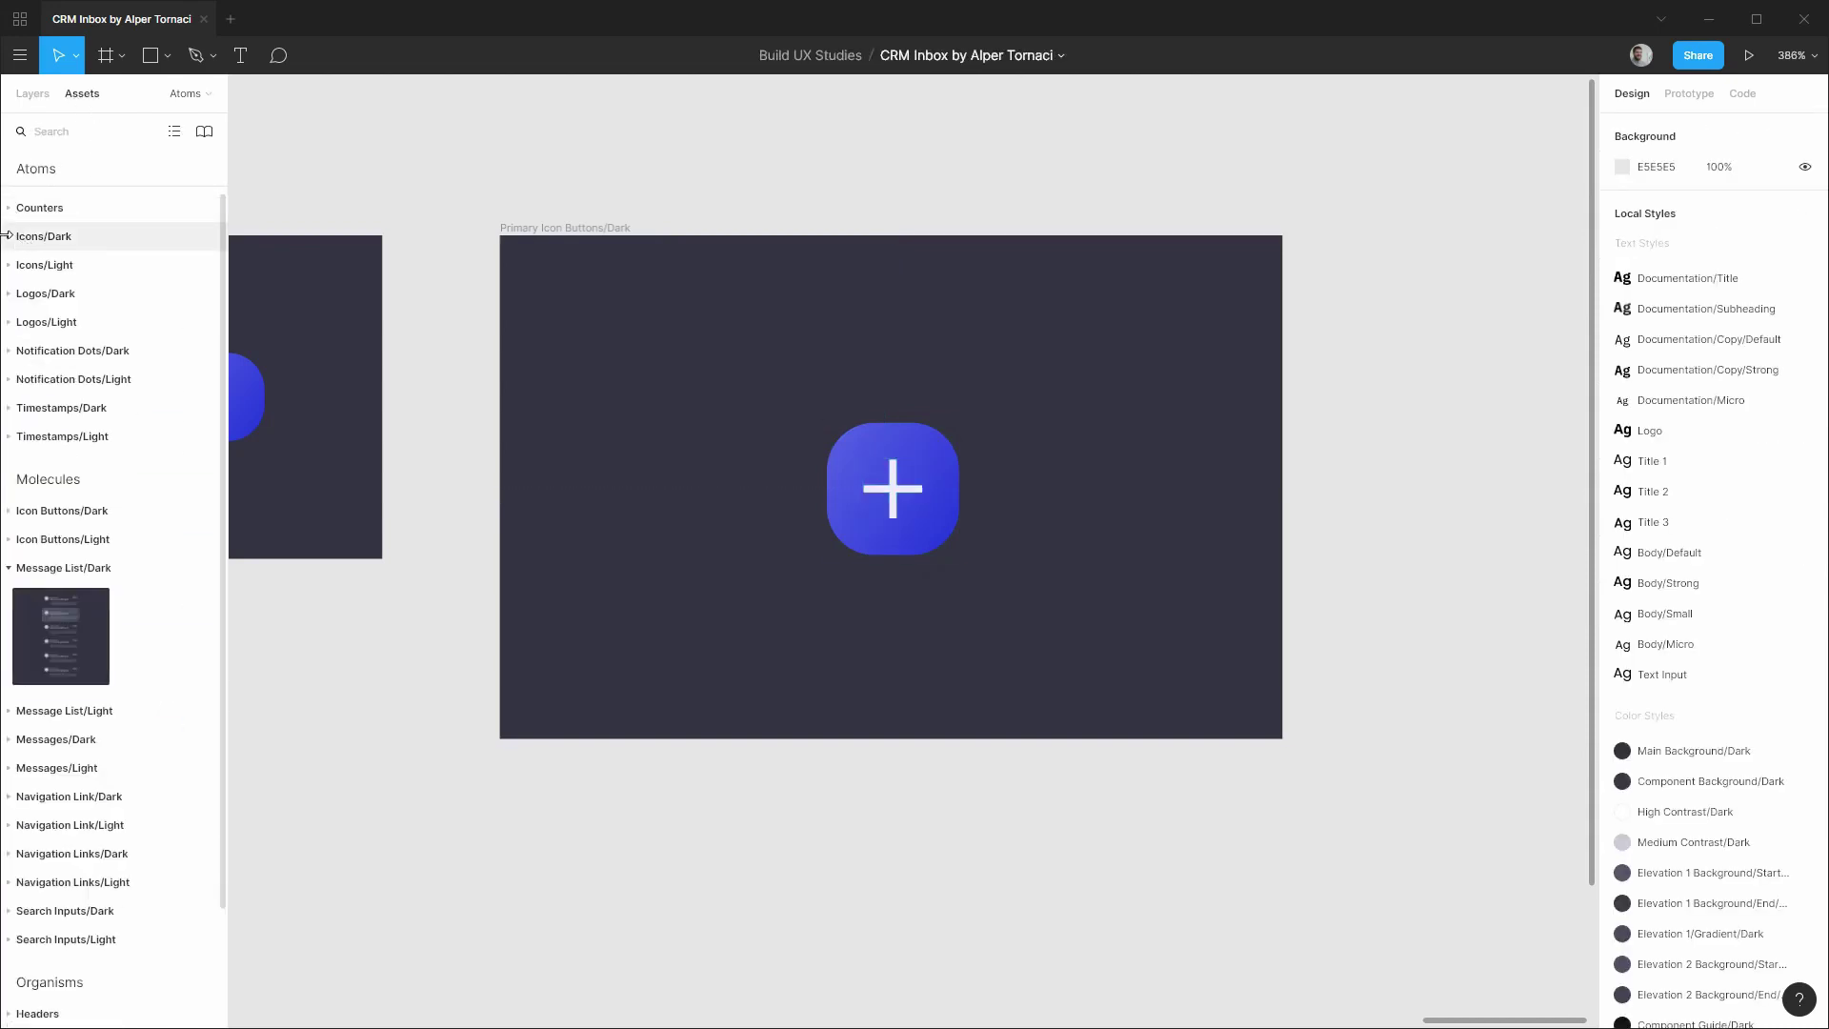
{"action": "left_click", "coordinate": [7, 236]}
{"action": "scroll", "coordinate": [94, 484], "scroll_direction": "down", "scroll_amount": 3}
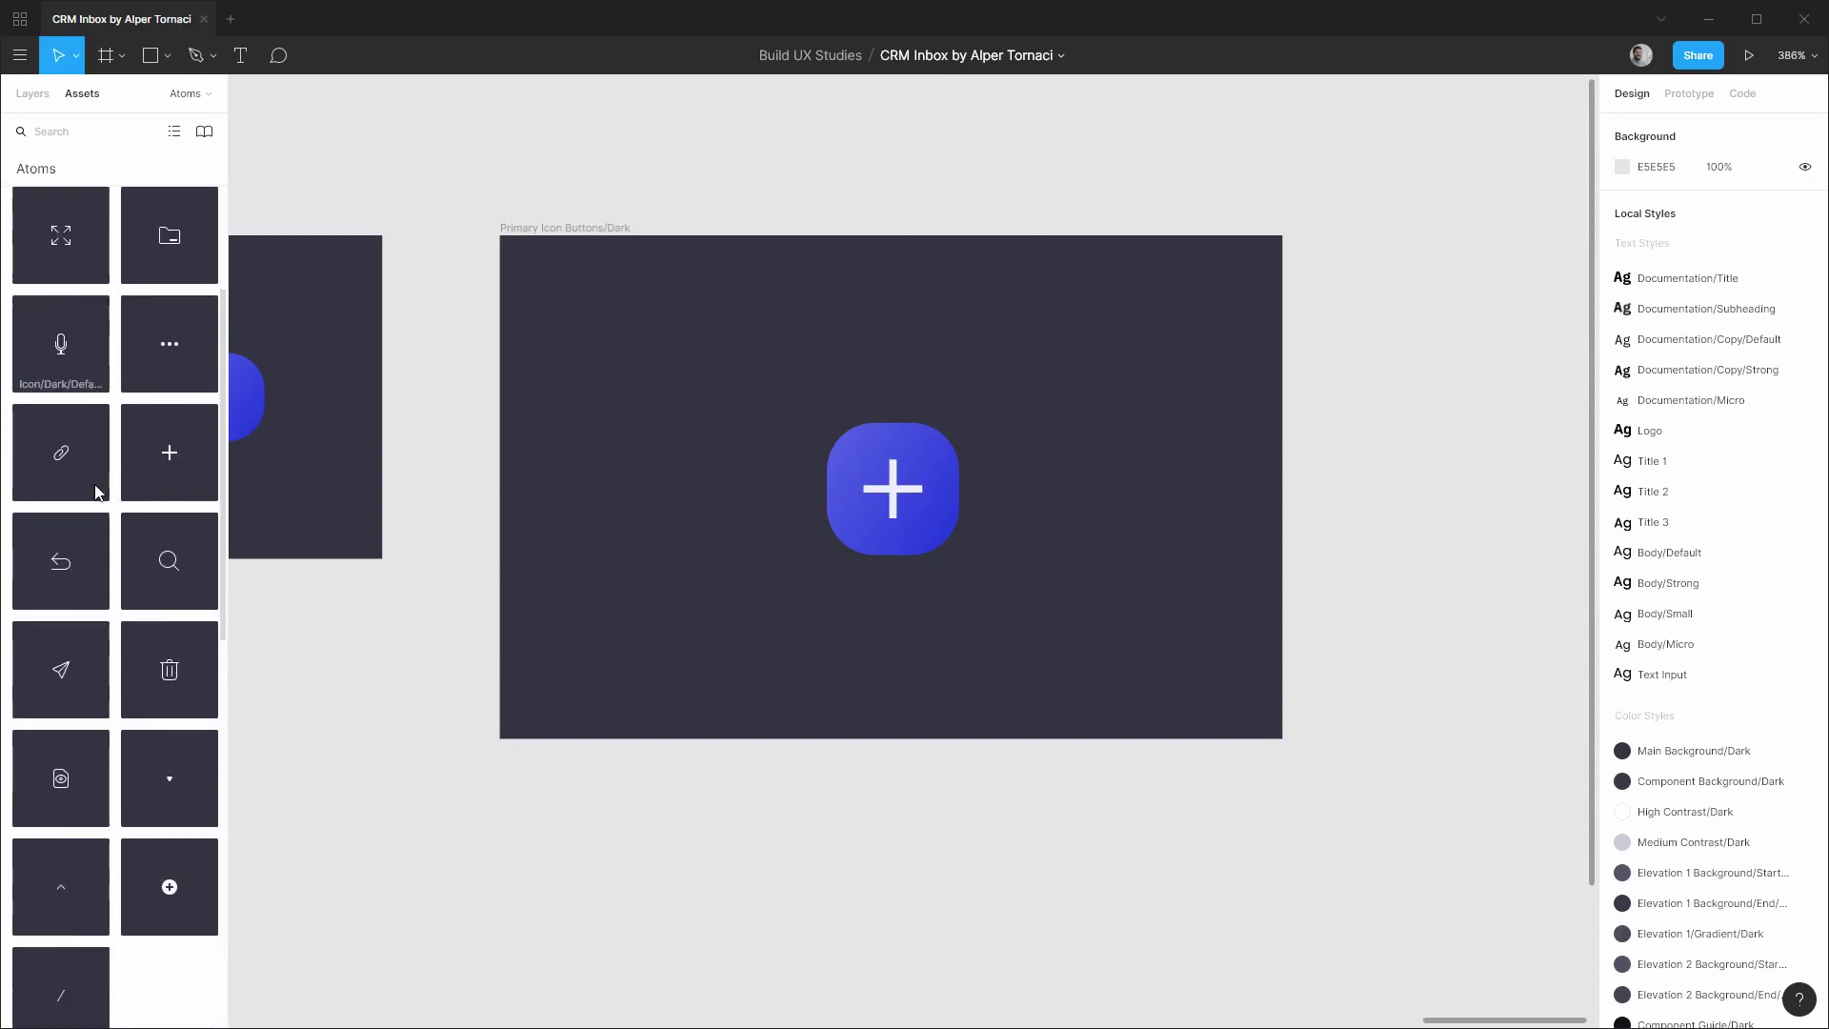
{"action": "scroll", "coordinate": [95, 487], "scroll_direction": "down", "scroll_amount": 2}
{"action": "left_click_drag", "start_coordinate": [164, 361], "coordinate": [893, 494]}
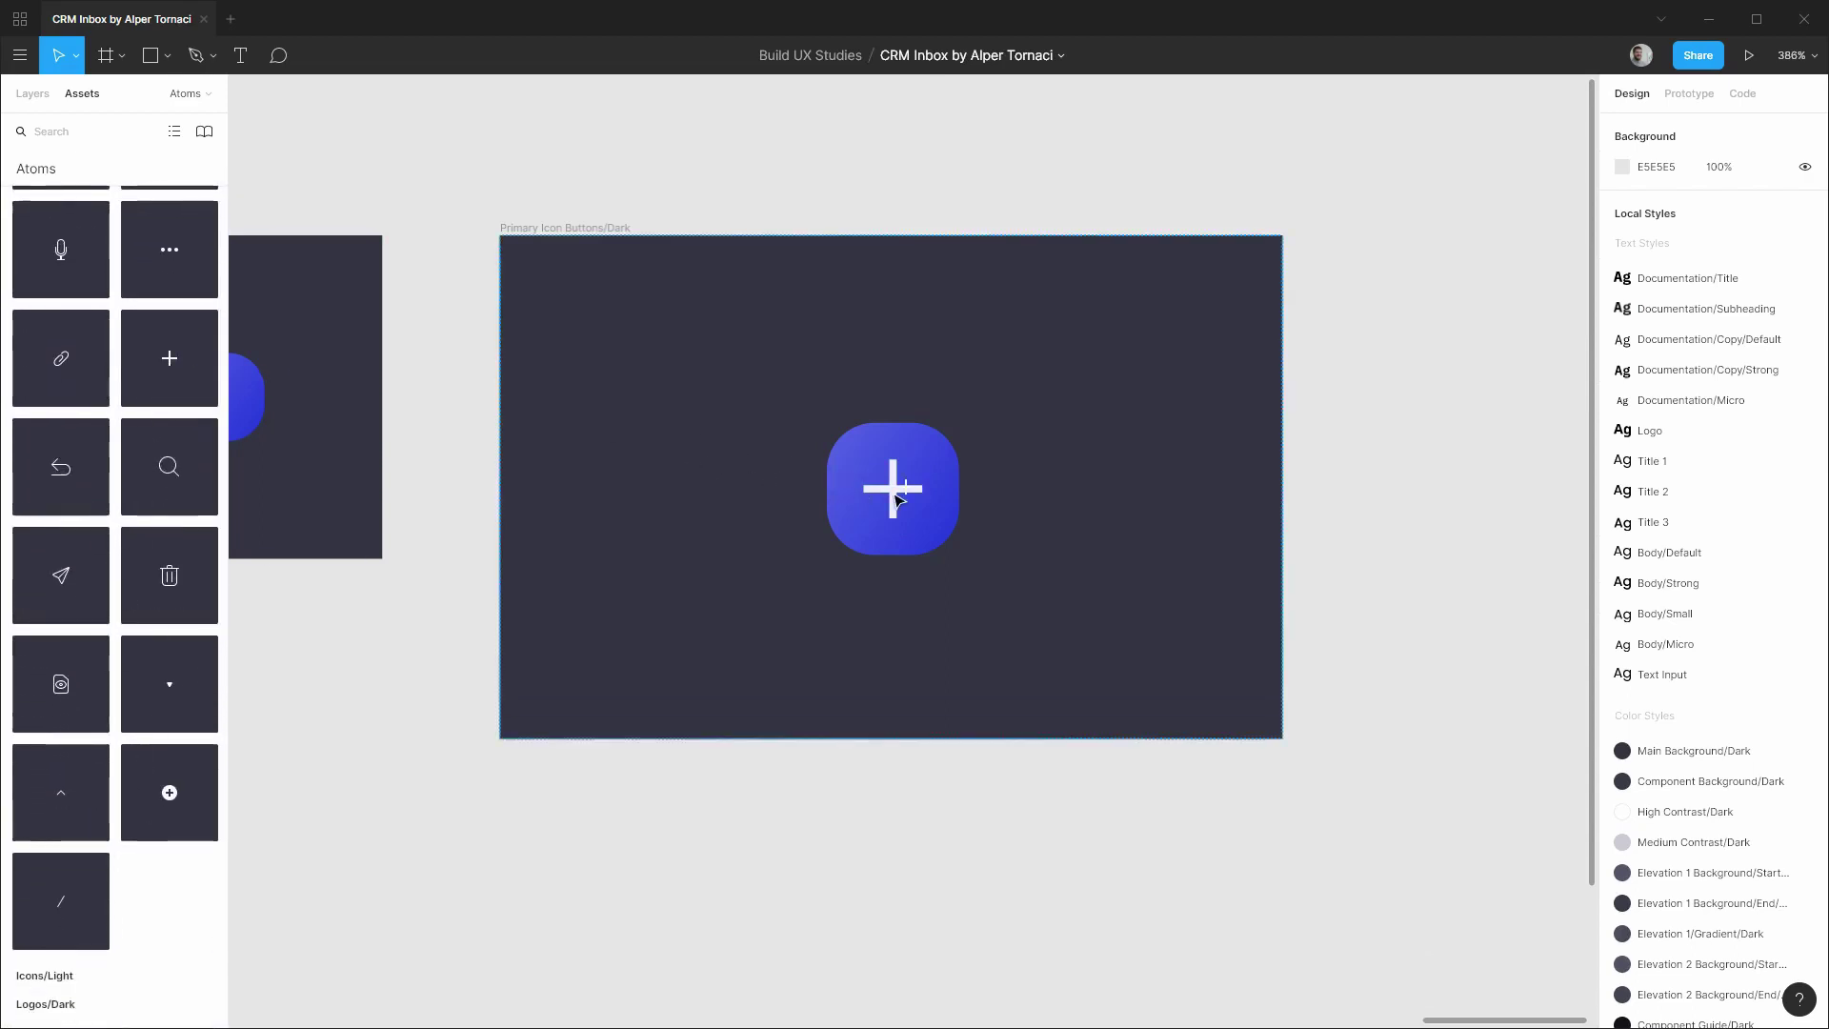
{"action": "left_click", "coordinate": [29, 98]}
{"action": "left_click_drag", "start_coordinate": [91, 719], "coordinate": [131, 787]}
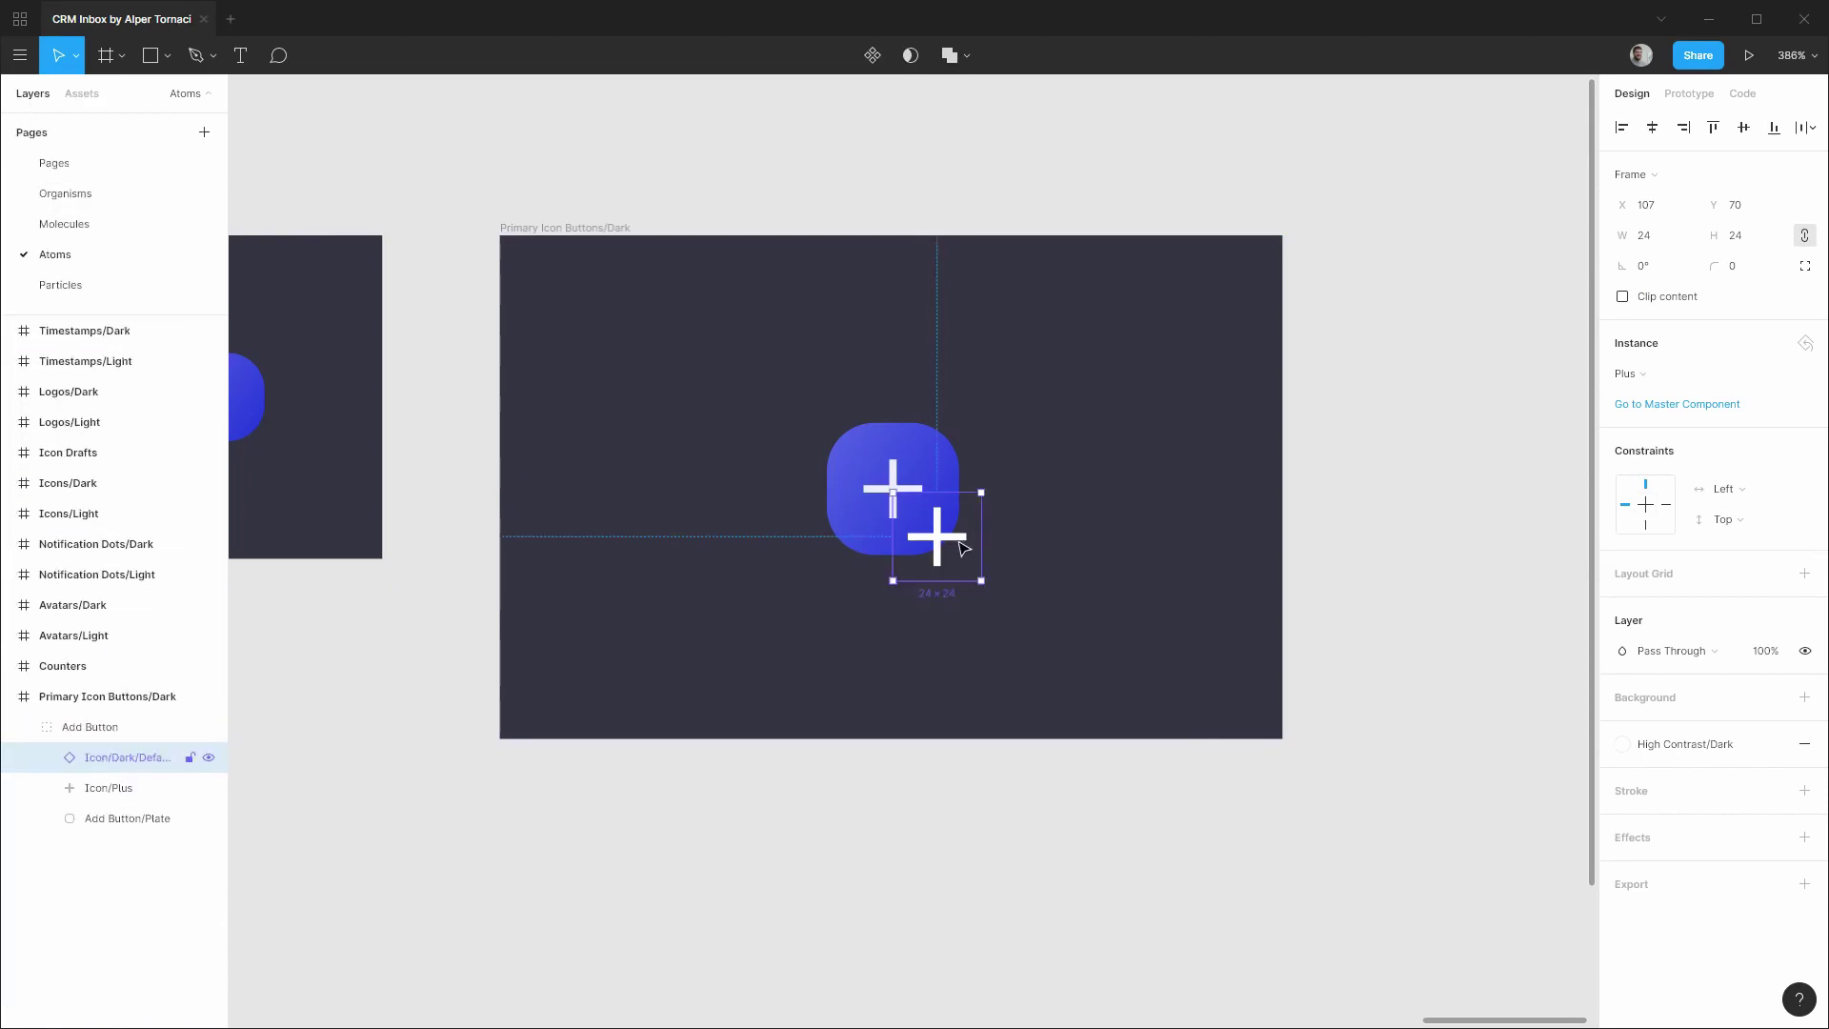
Center the Icon/Dark/Default/Plus instance on the plate at X 95, Y 57, and delete the old Icon/Plus shape.
{"action": "left_click_drag", "start_coordinate": [963, 548], "coordinate": [909, 498]}
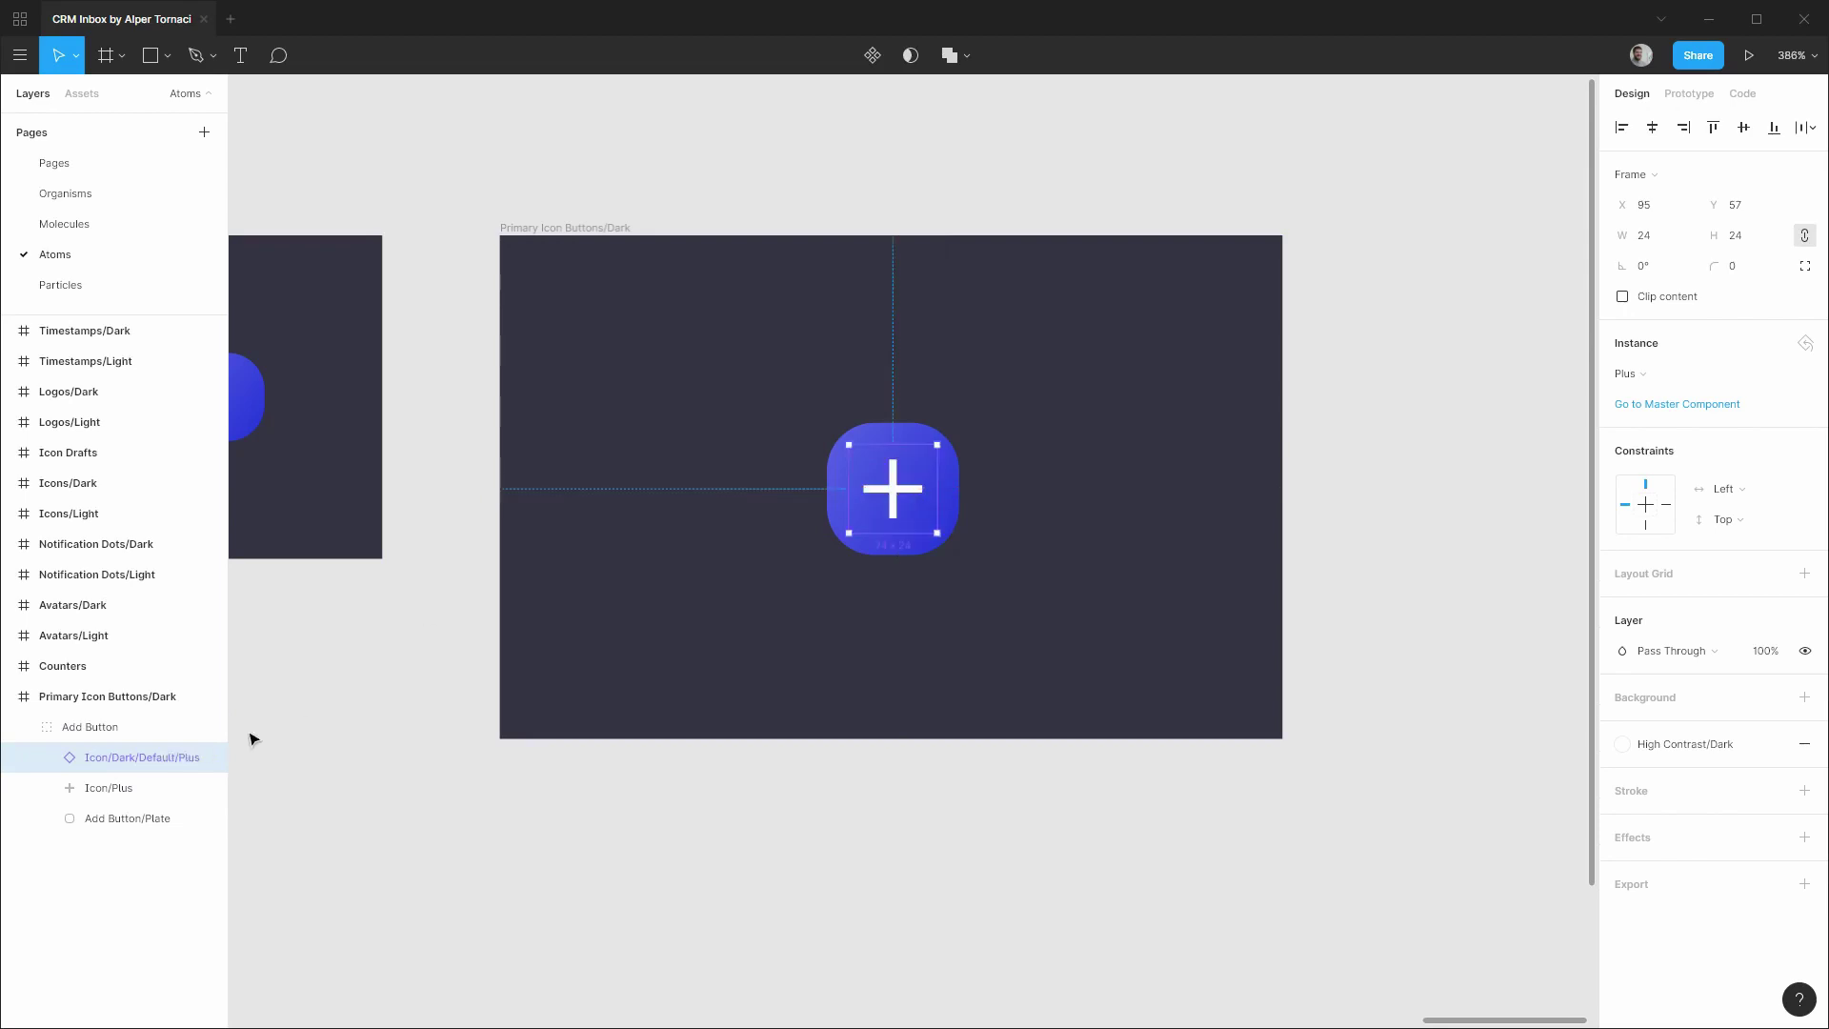
{"action": "left_click", "coordinate": [123, 818], "text": "shift"}
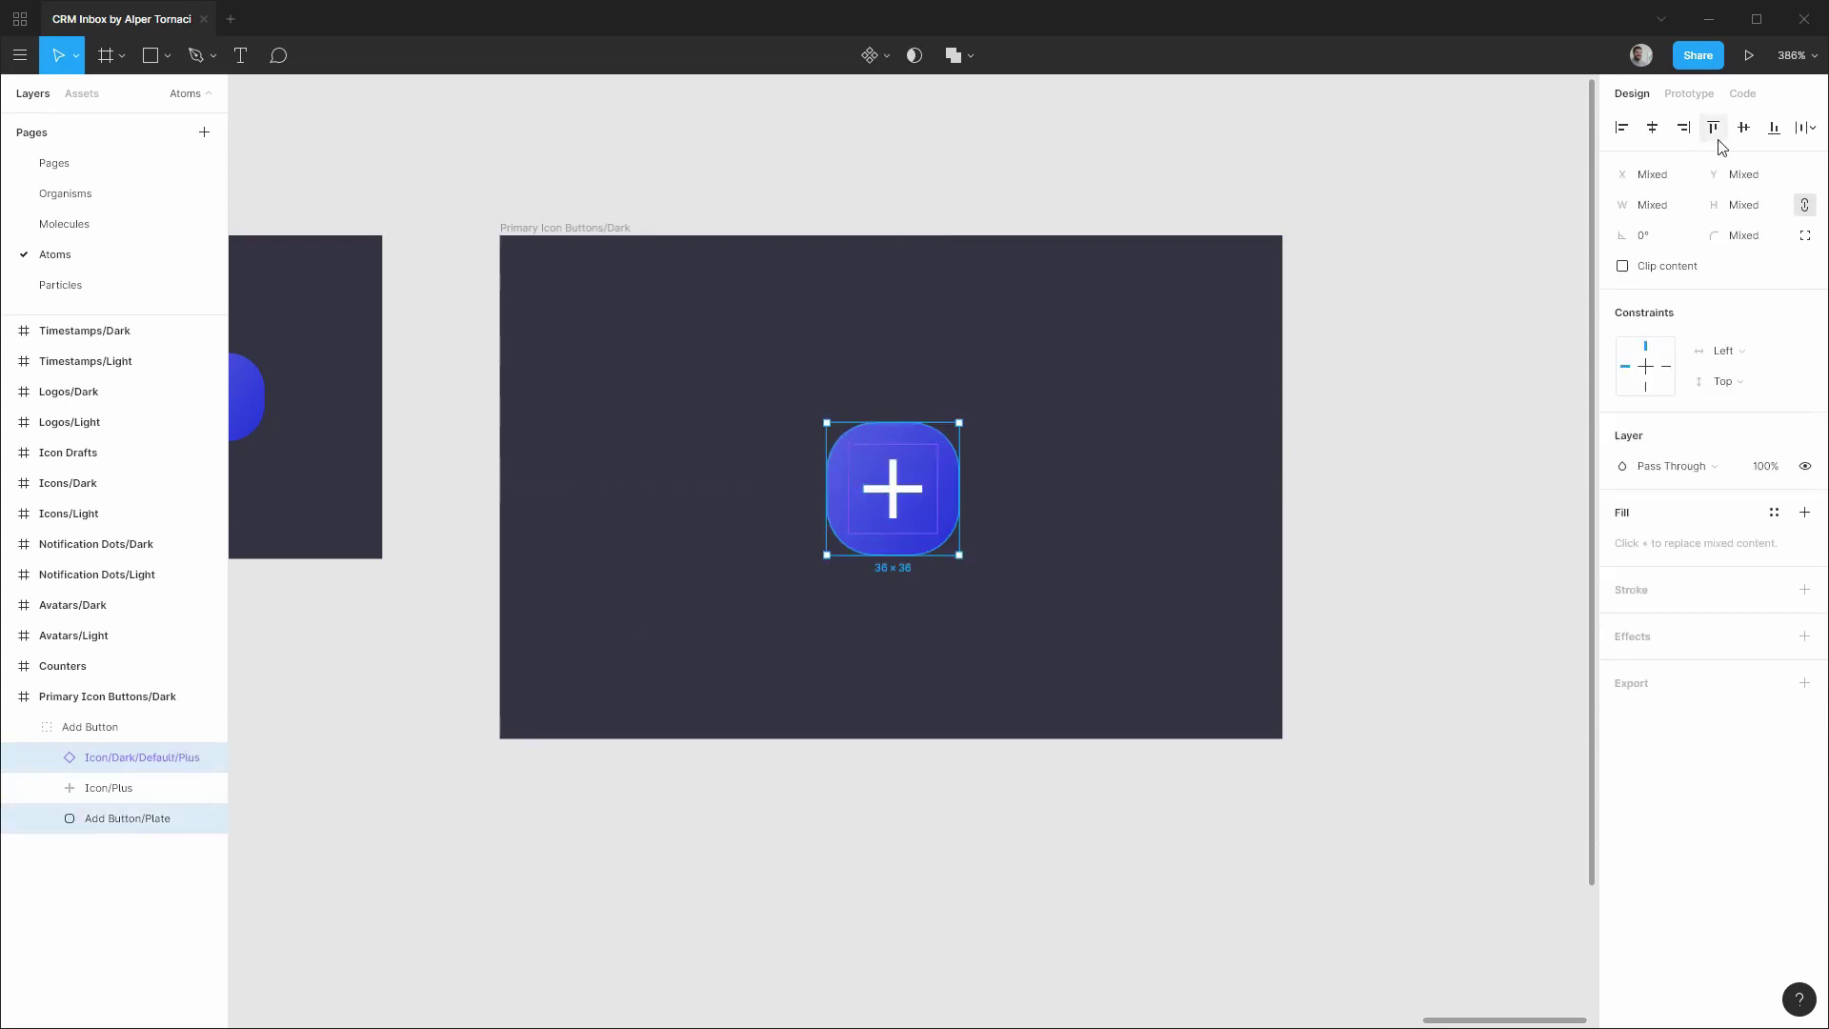
{"action": "left_click", "coordinate": [139, 787]}
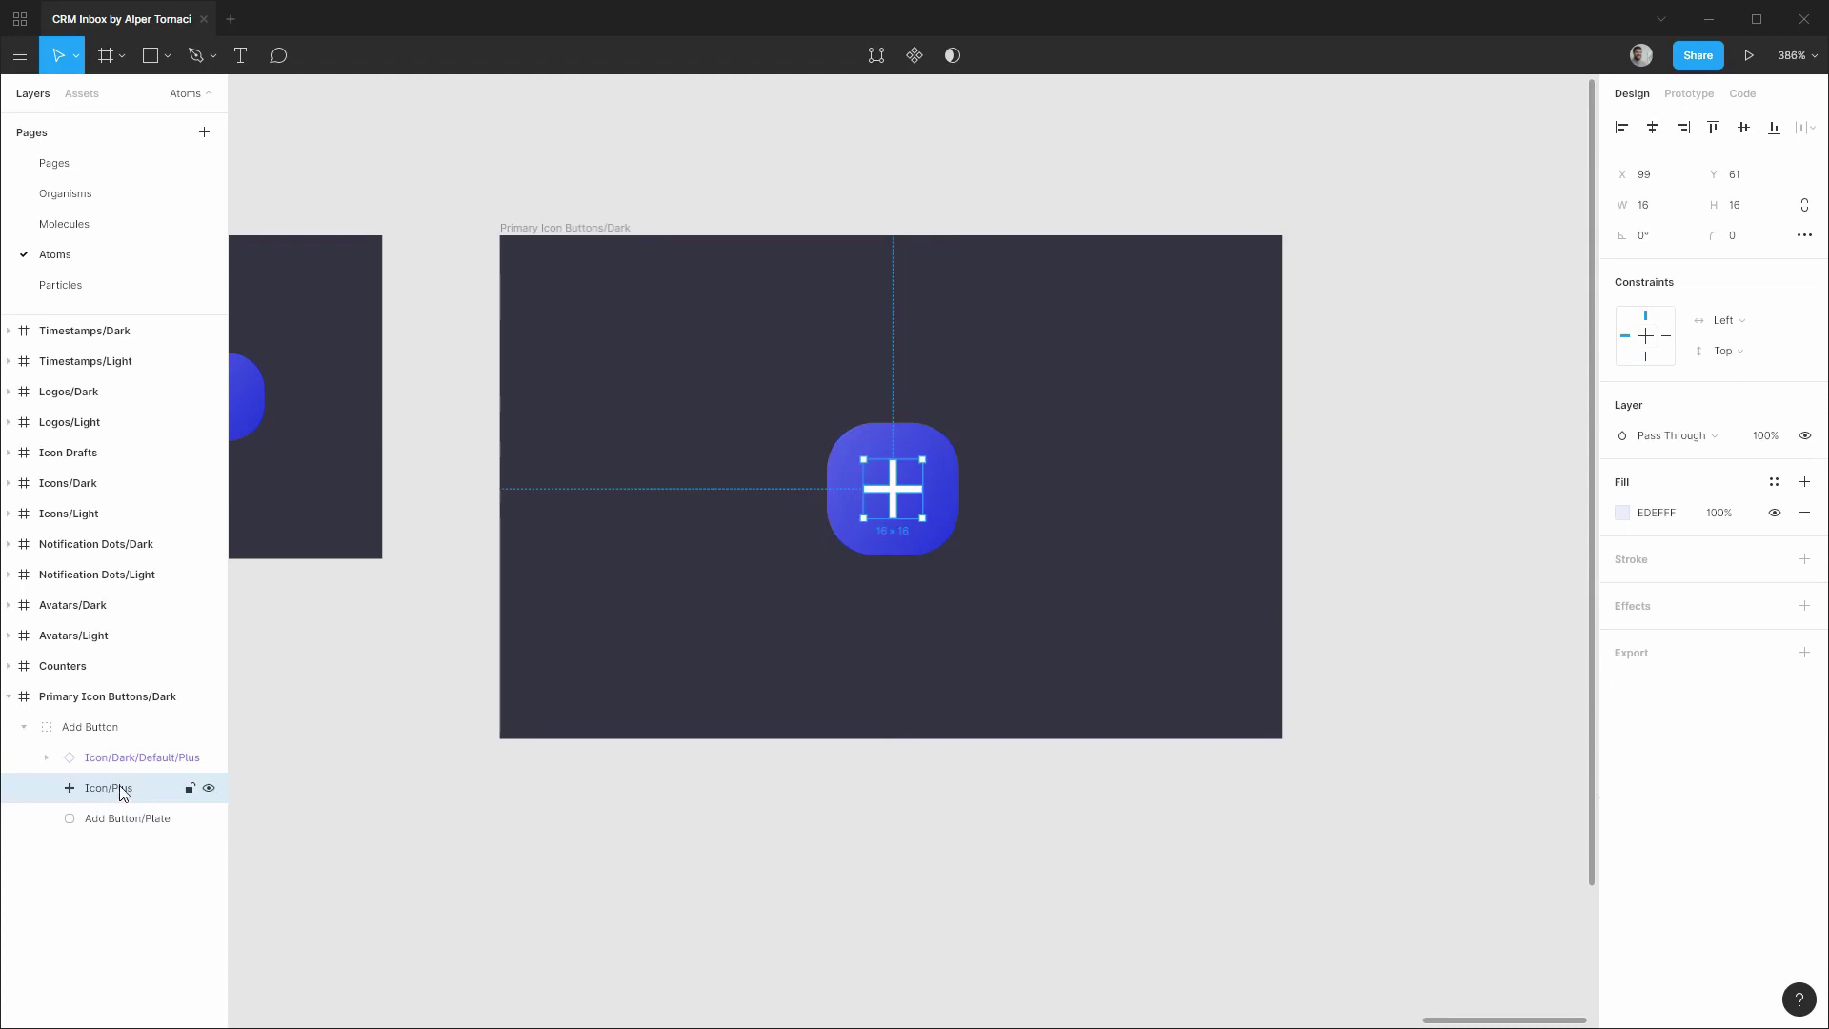
{"action": "key", "text": "Delete"}
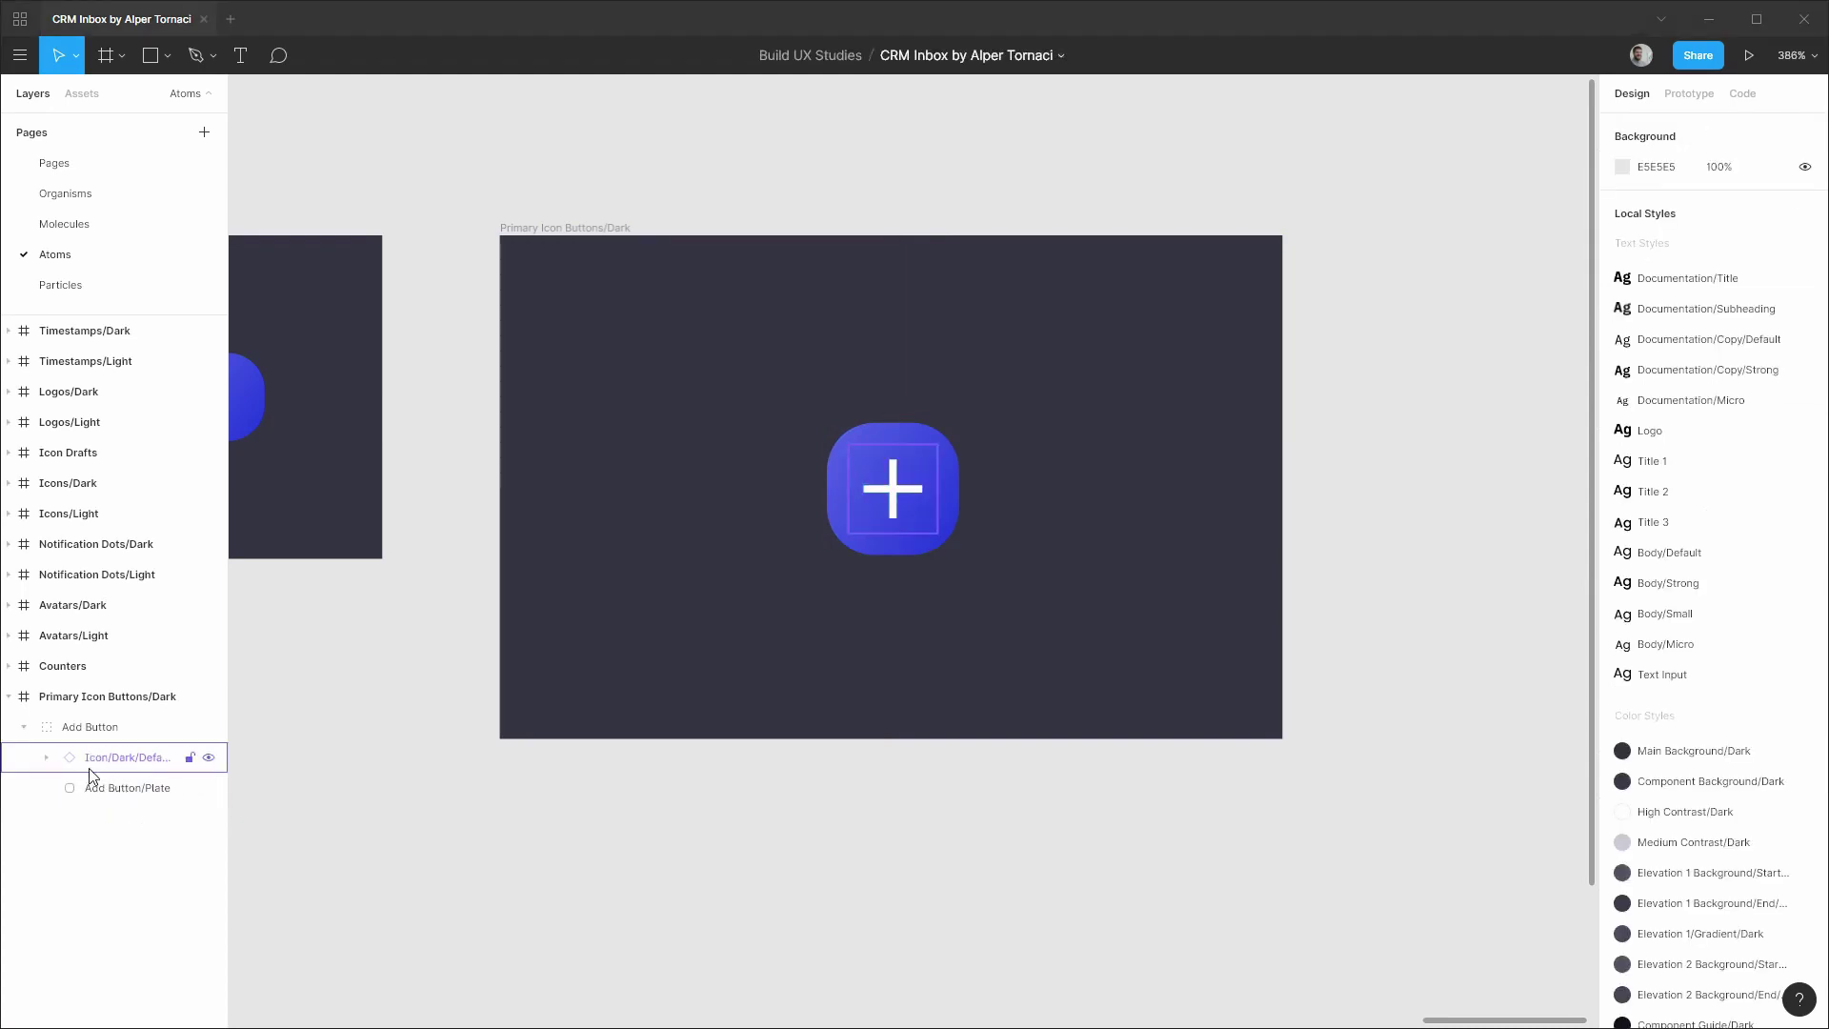
Duplicate Add Button/Plate within the group and rename the copy as Primary Icon Button/Focus Indicator.
{"action": "left_click", "coordinate": [105, 792]}
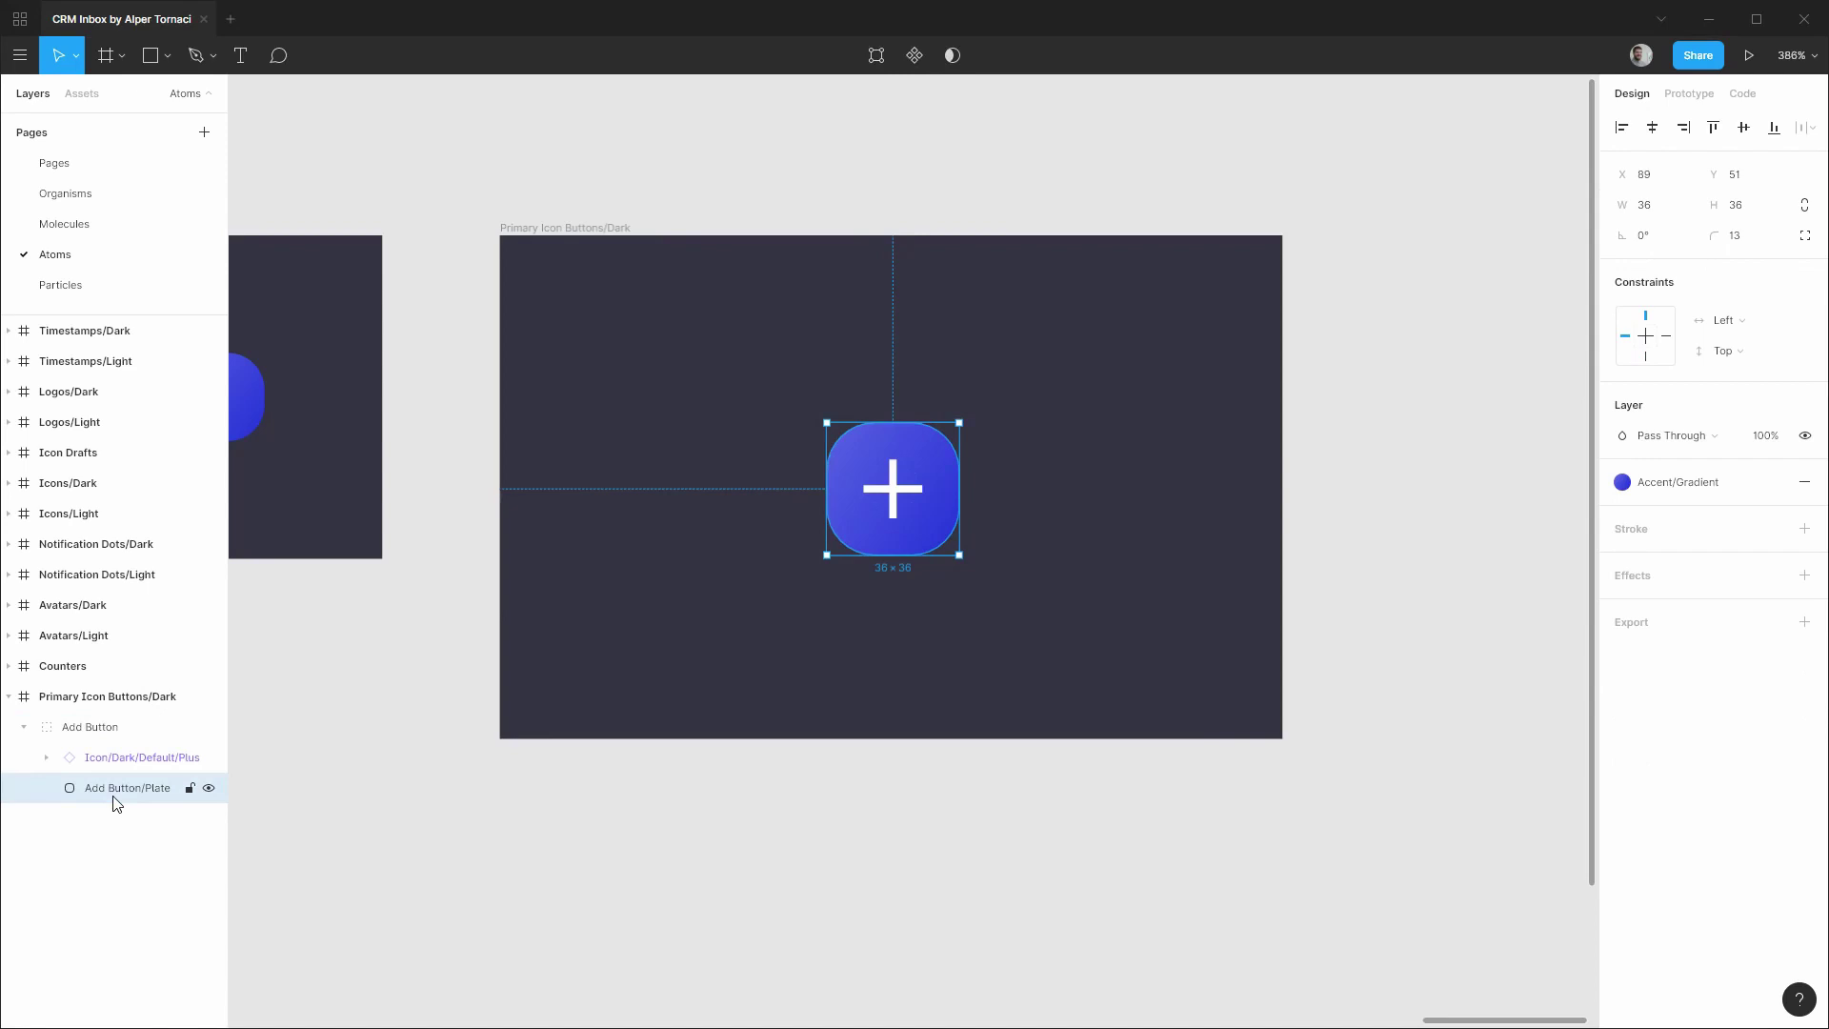
{"action": "key", "text": "ctrl+v"}
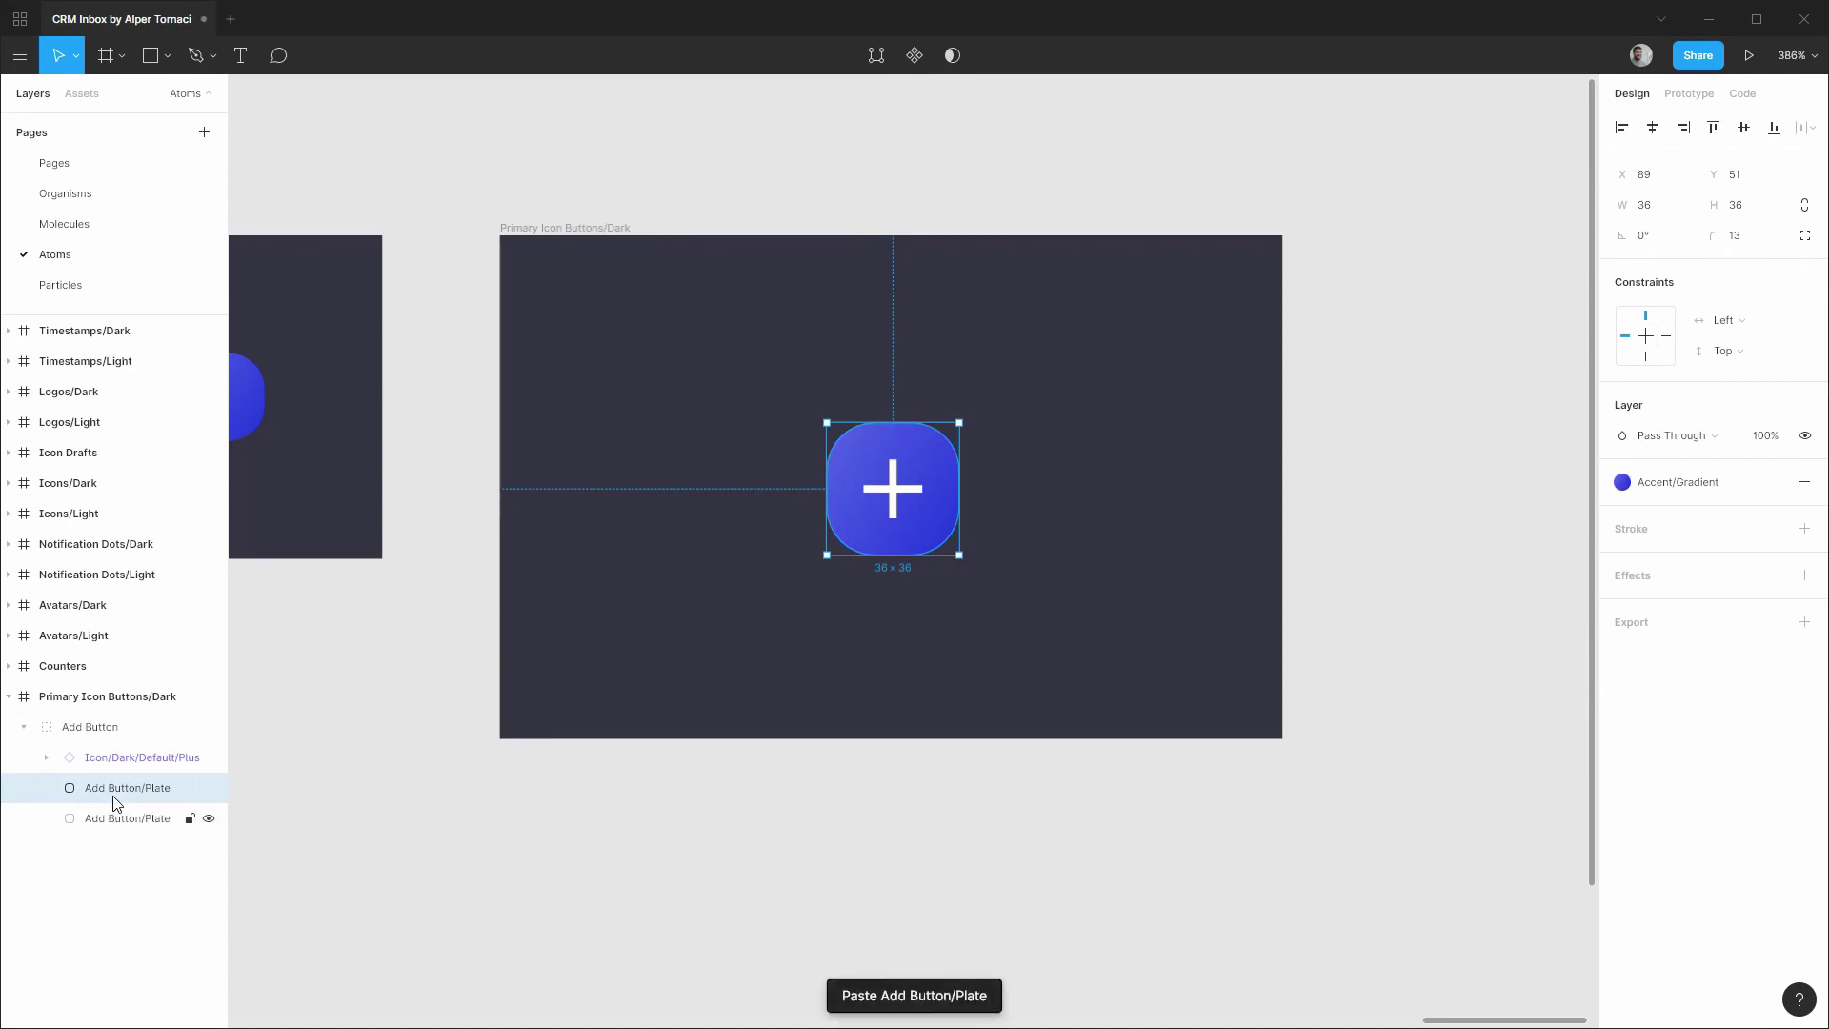
{"action": "double_click", "coordinate": [118, 796]}
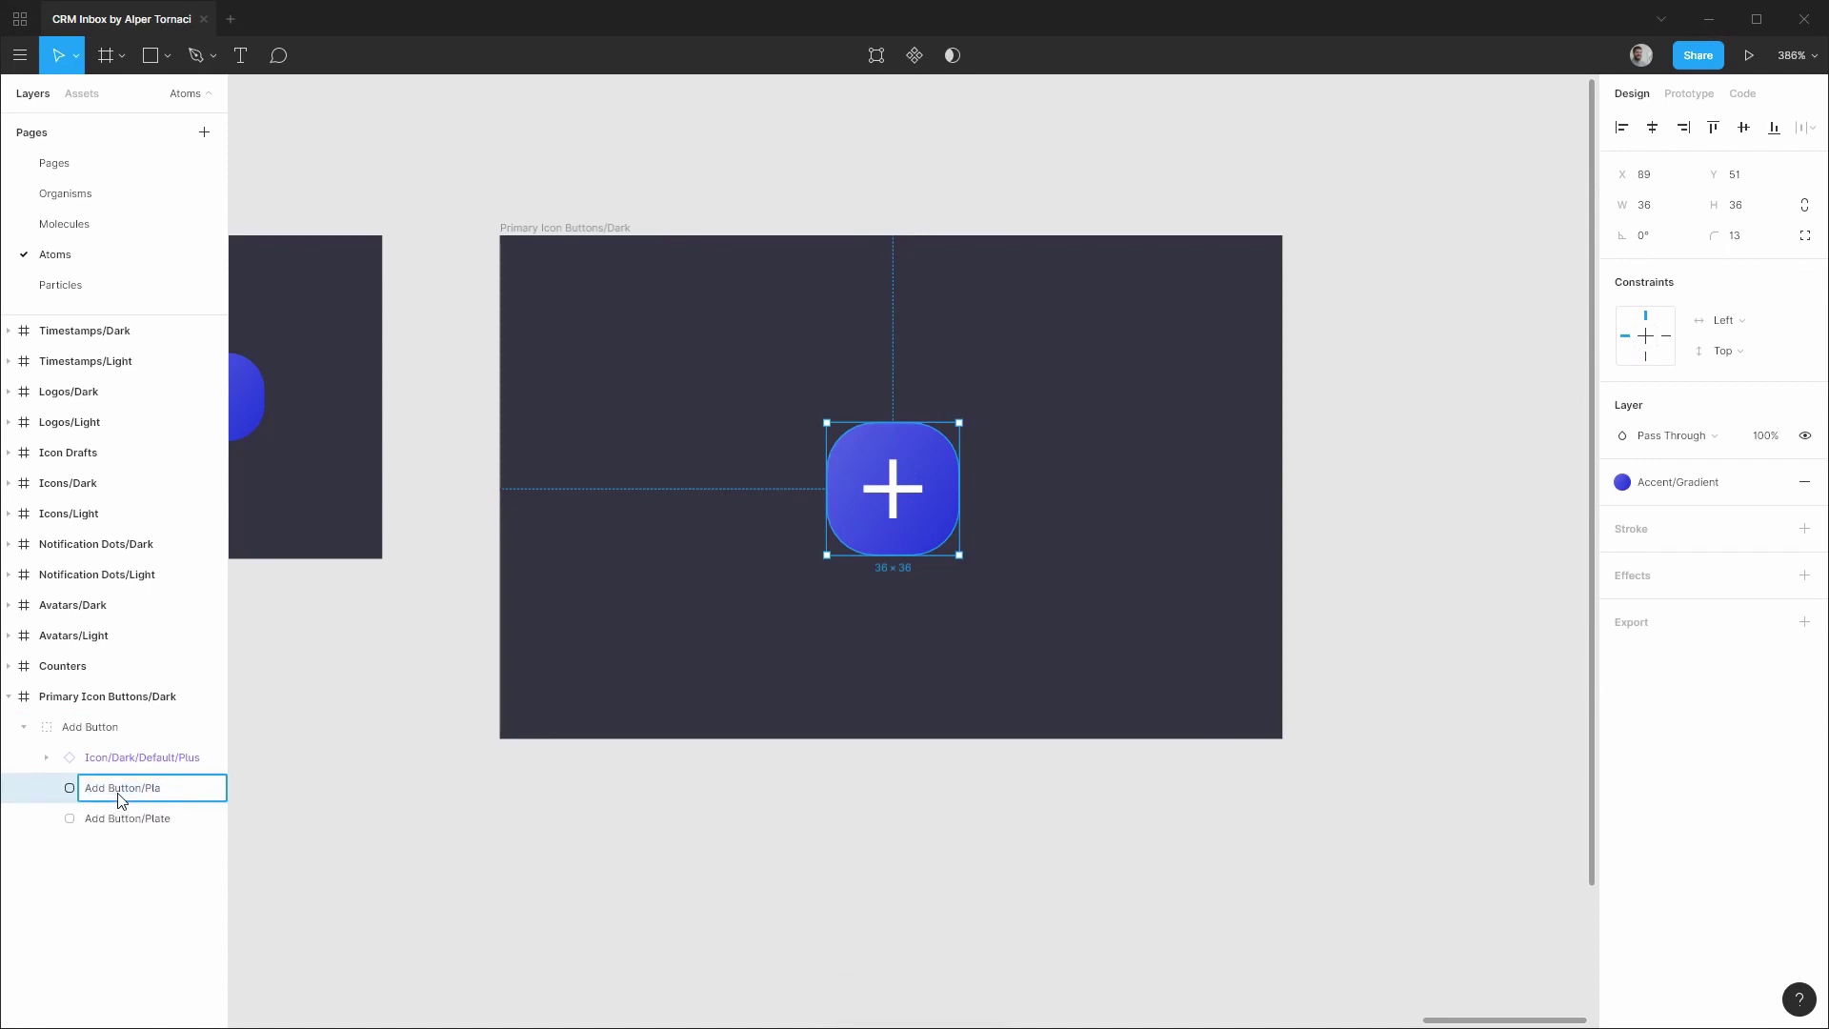
{"action": "type", "text": "Focus Indicator"}
{"action": "key", "text": "ctrl+a"}
{"action": "key", "text": "Home"}
{"action": "key", "text": "Delete"}
{"action": "key", "text": "BackSpace"}
{"action": "key", "text": "BackSpace"}
{"action": "key", "text": "BackSpace"}
{"action": "type", "text": "Icon"}
{"action": "key", "text": "Return"}
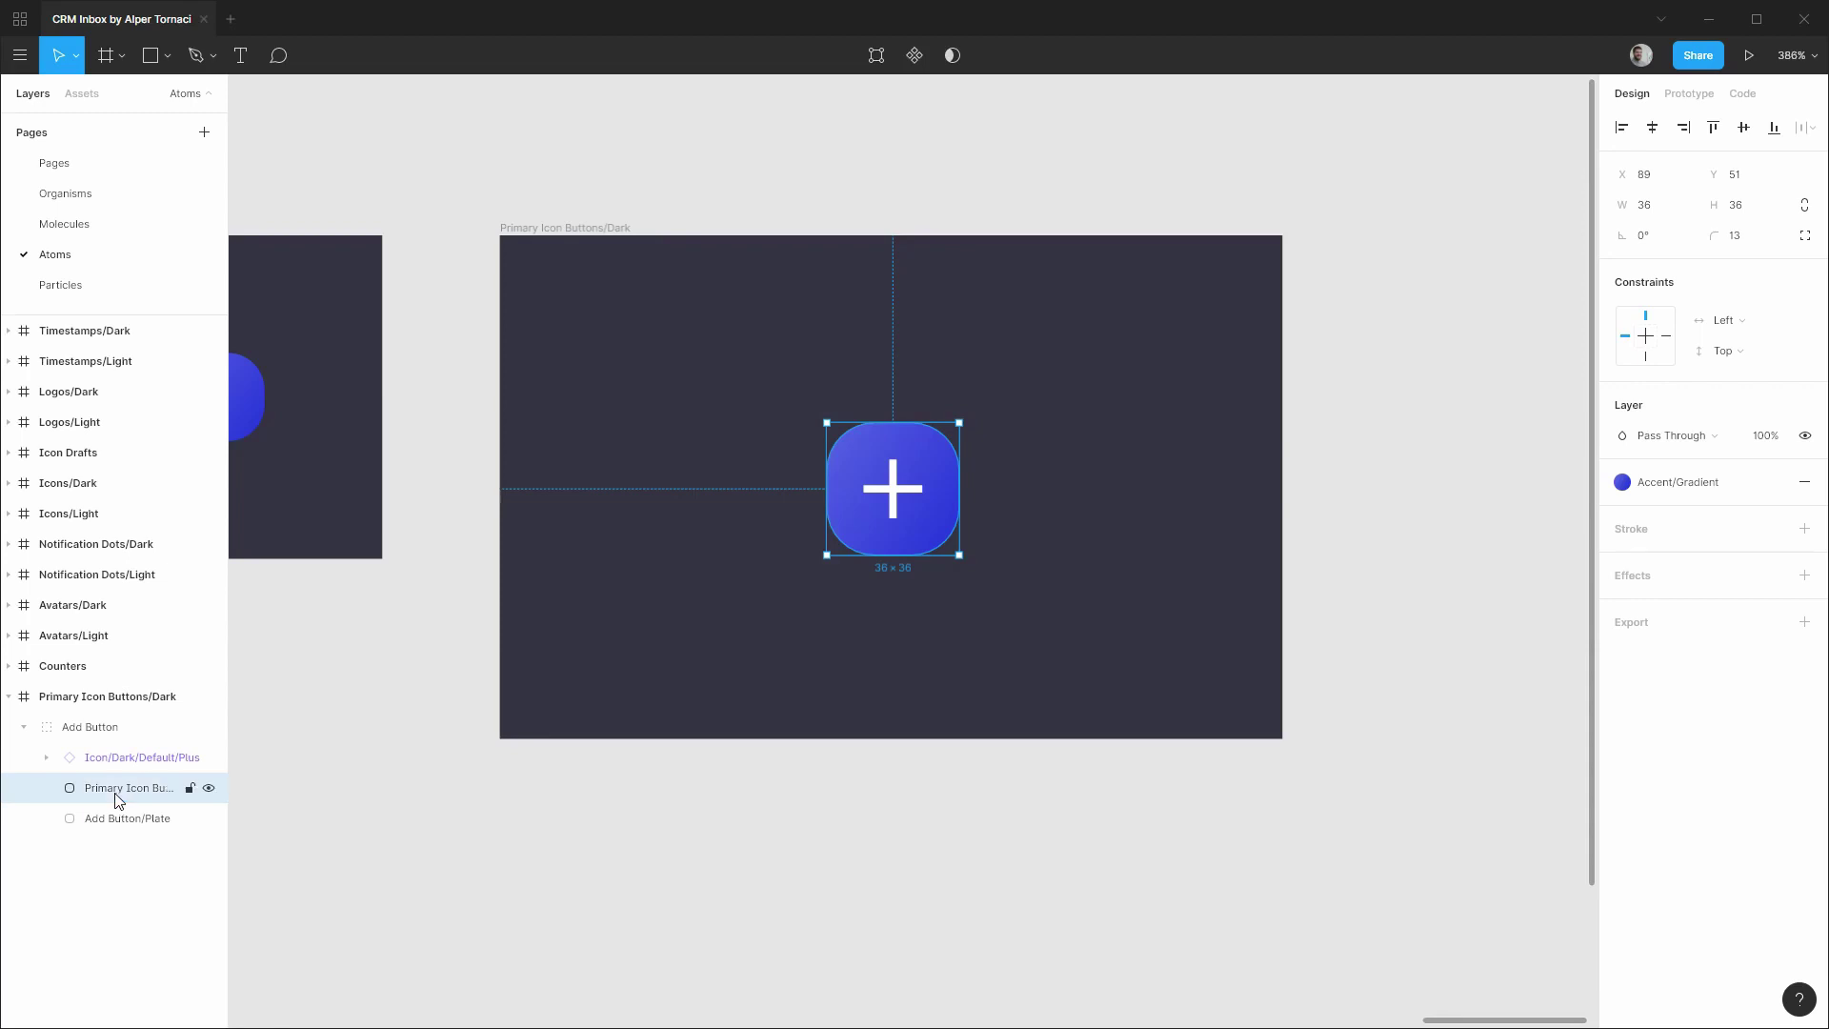
Rename the original Add Button/Plate layer as Primary Icon Button/Plate.
{"action": "double_click", "coordinate": [93, 817]}
{"action": "key", "text": "End"}
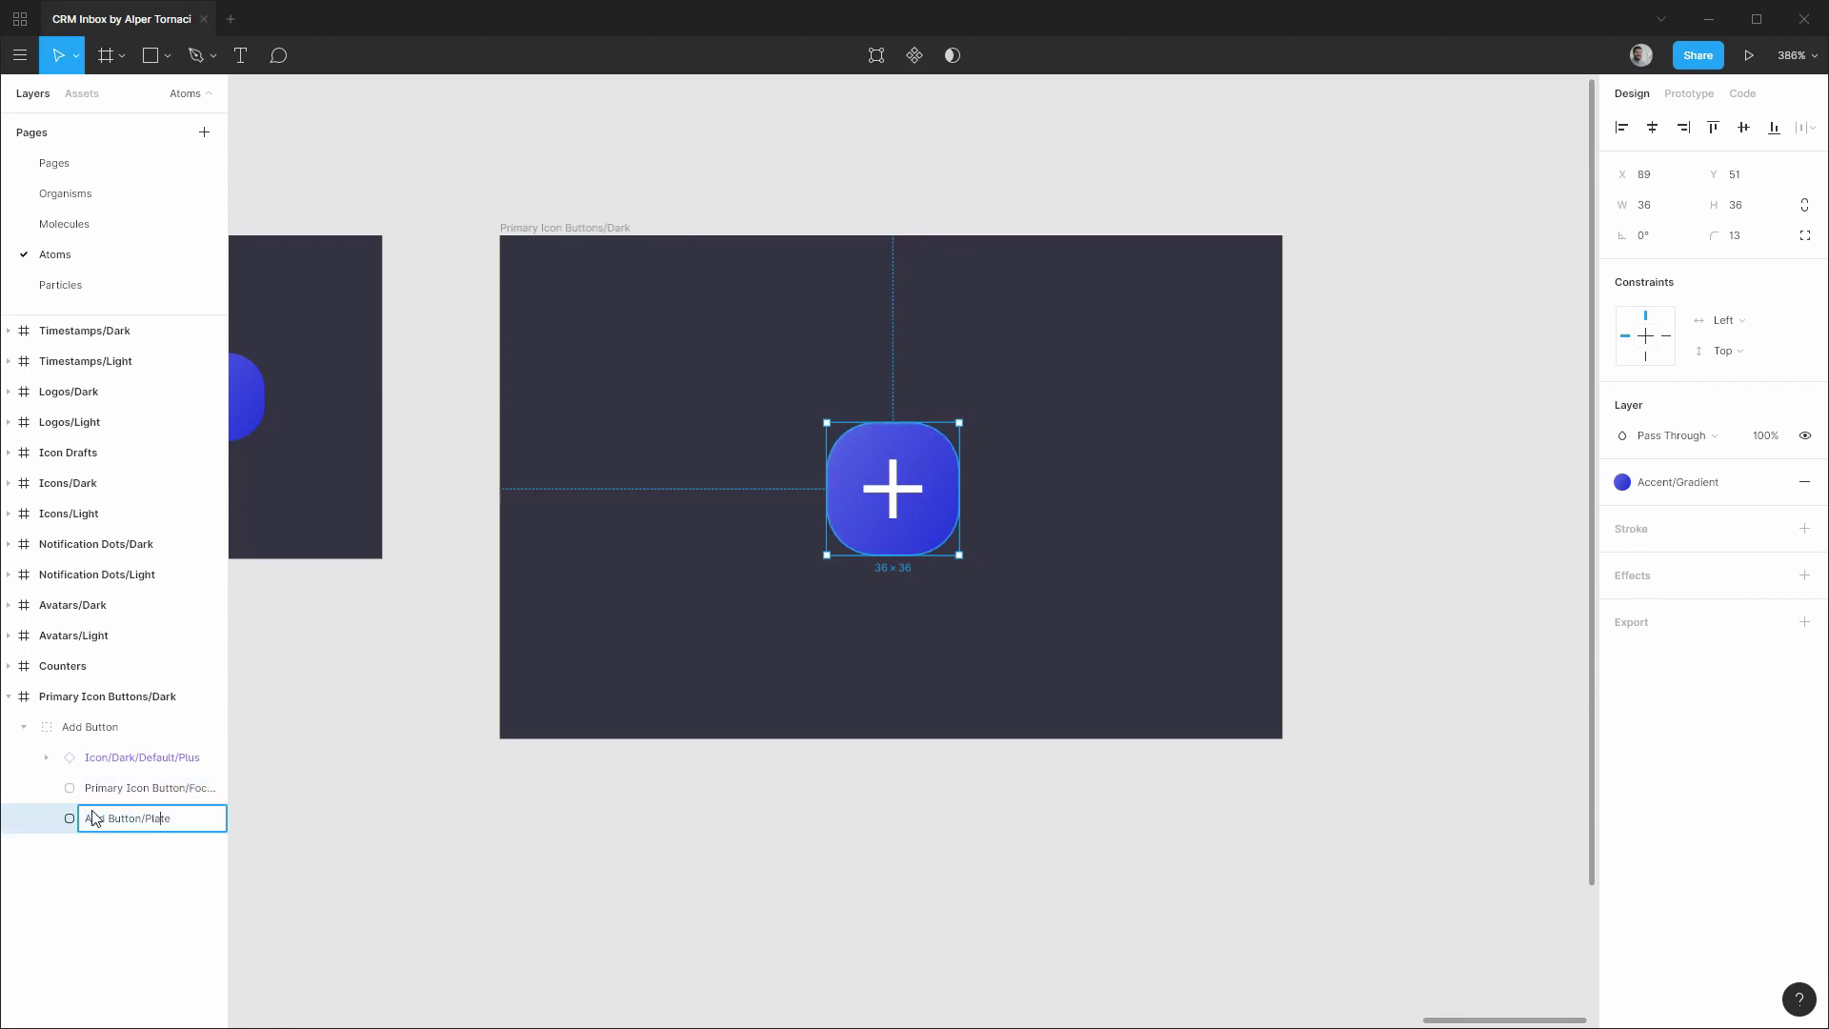
{"action": "key", "text": "shift+Home"}
{"action": "key", "text": "BackSpace"}
{"action": "type", "text": "Primary Icon Button"}
{"action": "key", "text": "Return"}
Remove the fill of the Focus Indicator layer and give it an inside stroke with a weight of 2.
{"action": "left_click", "coordinate": [106, 794]}
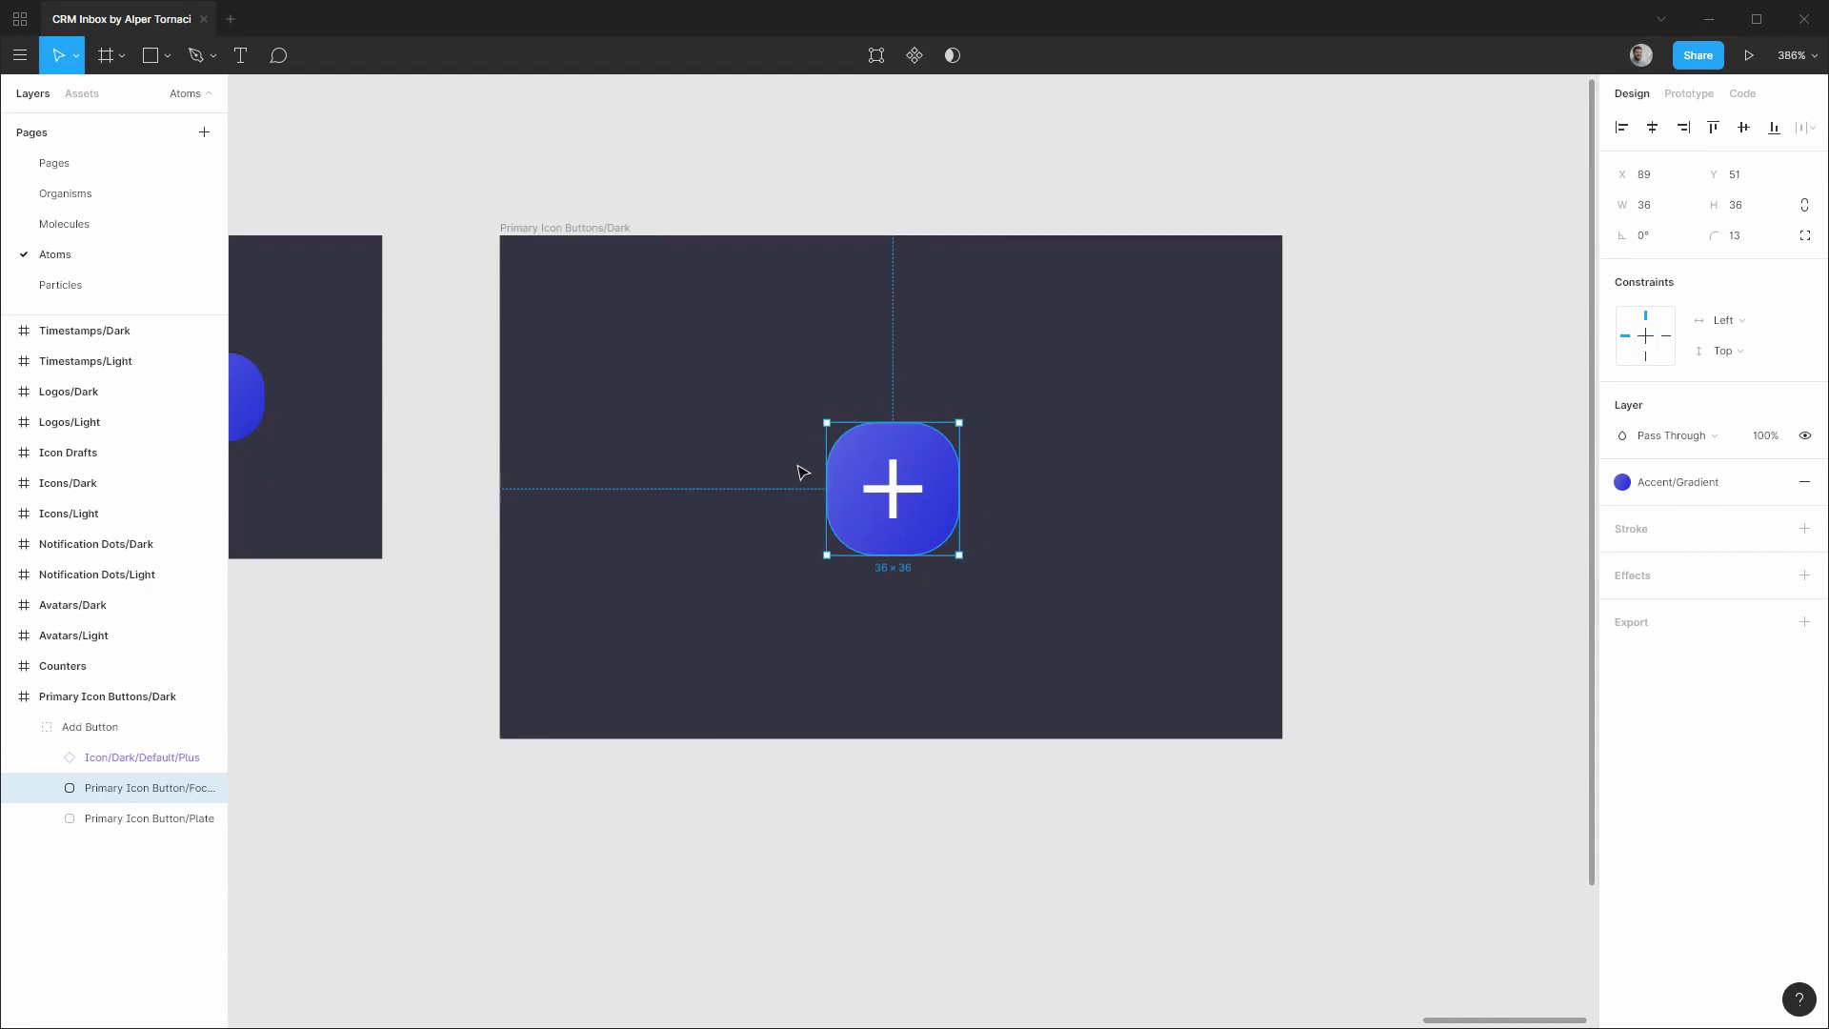
{"action": "left_click", "coordinate": [1805, 482]}
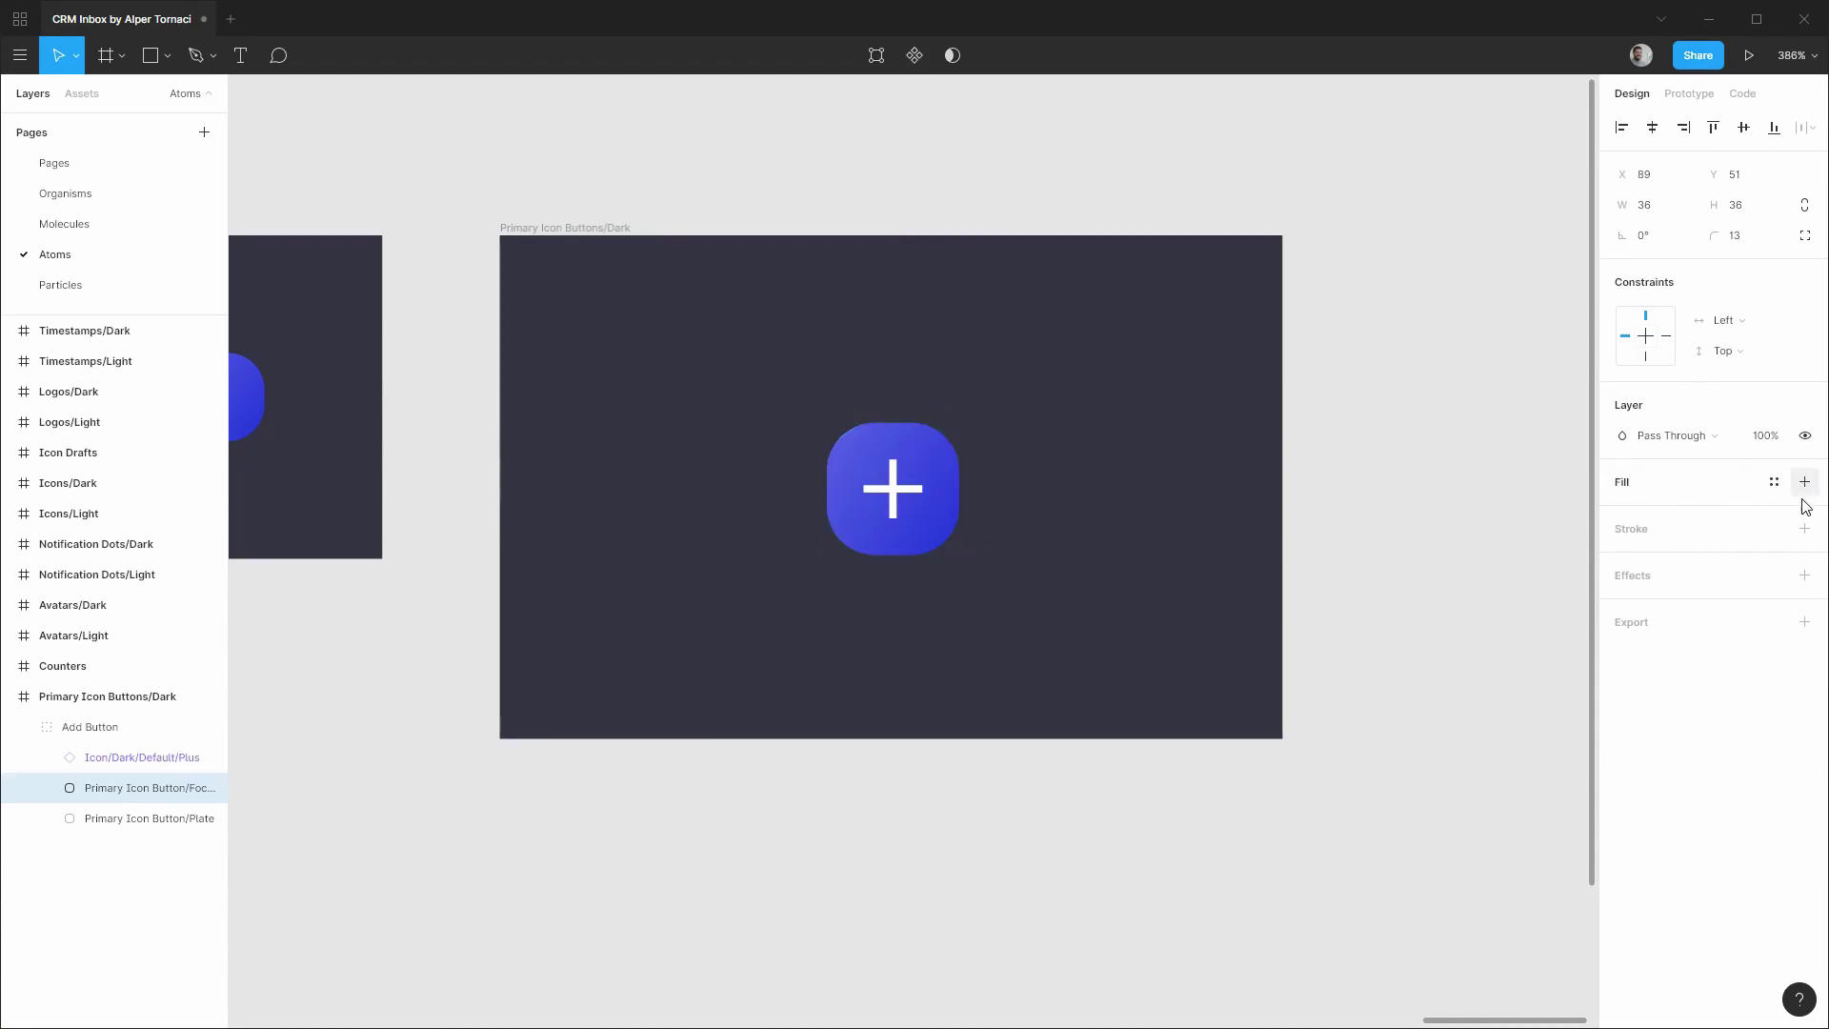
{"action": "left_click", "coordinate": [1804, 528]}
{"action": "left_click", "coordinate": [1654, 595]}
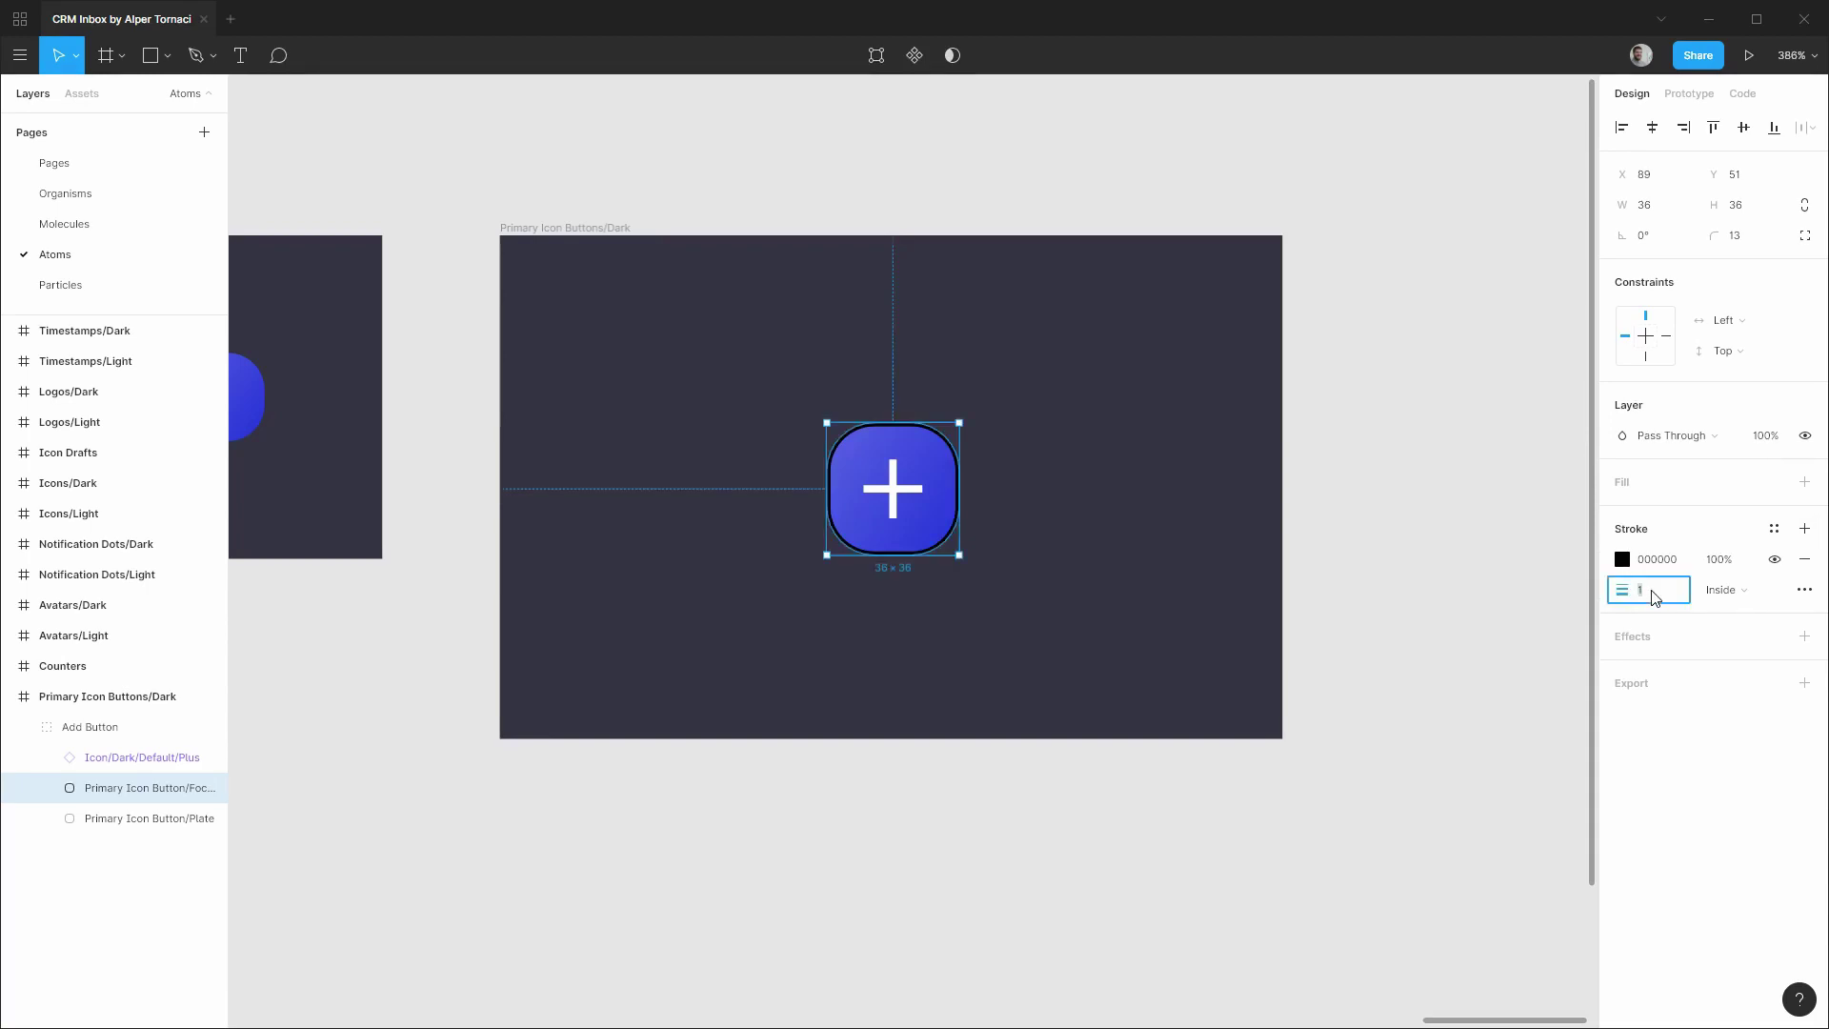
{"action": "key", "text": "Return"}
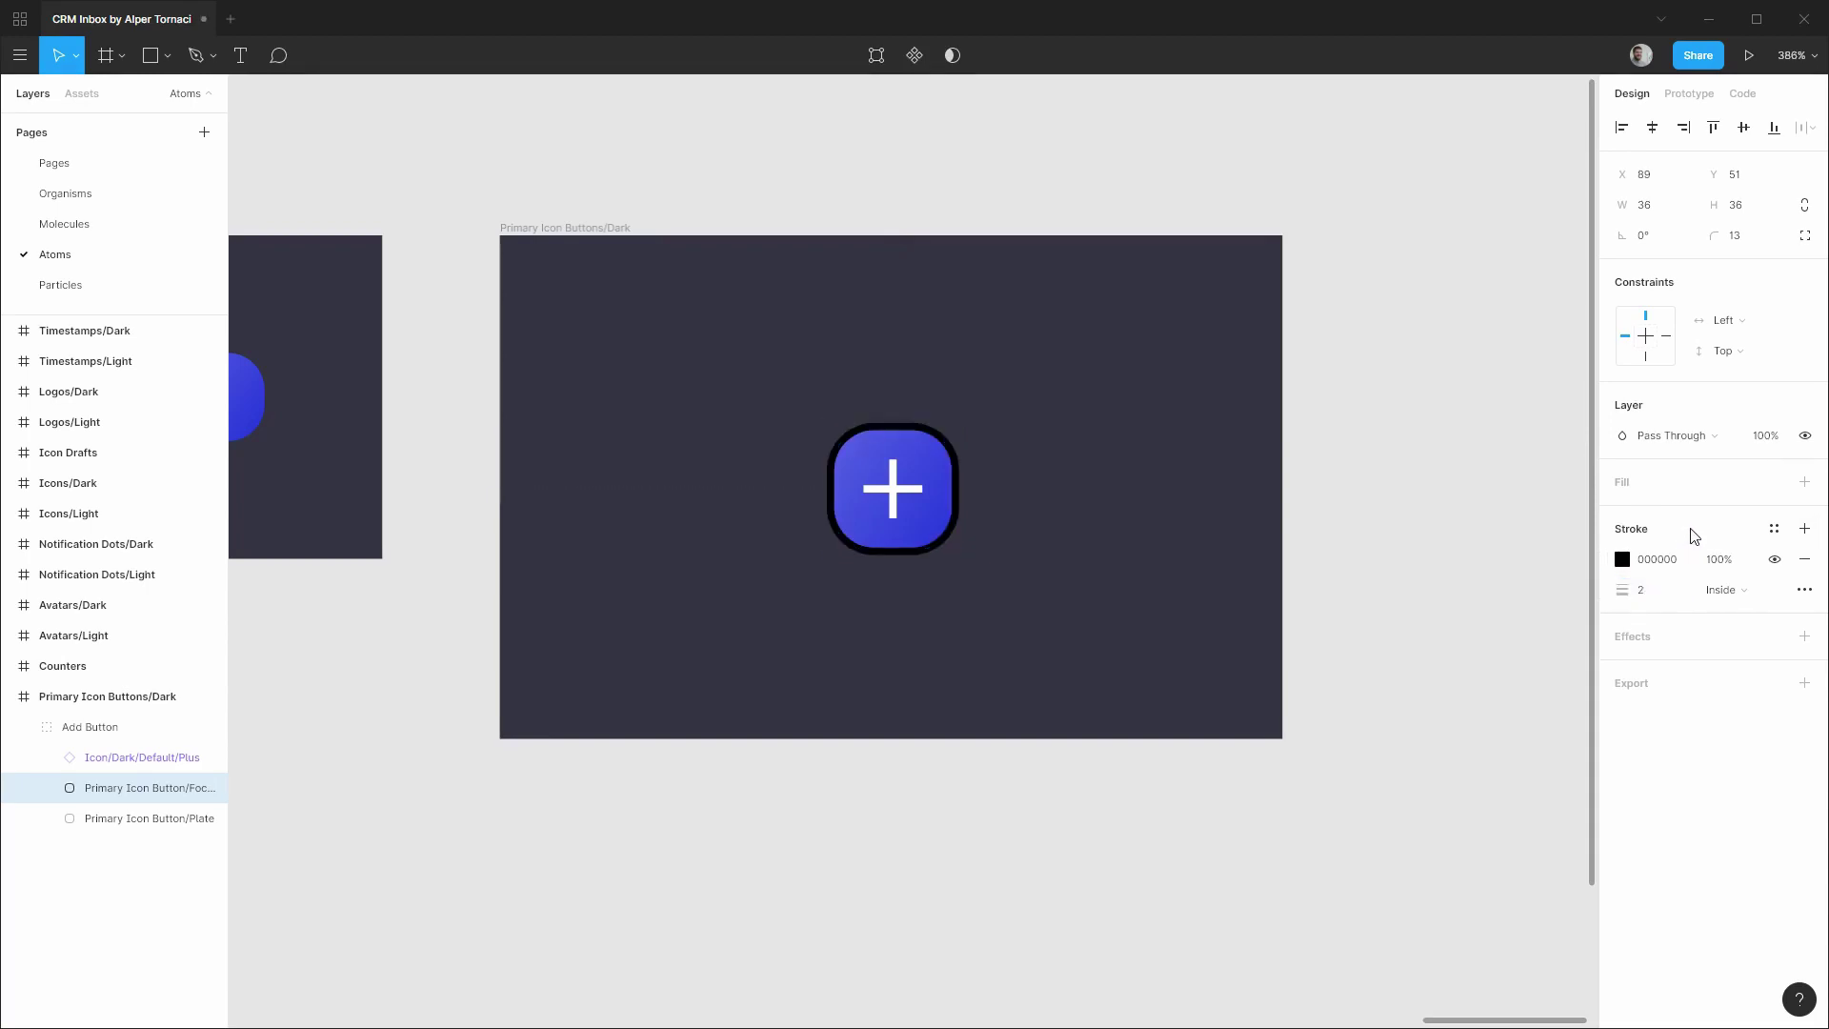
Apply the Accent Background/Start color style to the Focus Indicator's stroke.
{"action": "left_click", "coordinate": [1774, 529]}
{"action": "scroll", "coordinate": [1666, 682], "scroll_direction": "down", "scroll_amount": 5}
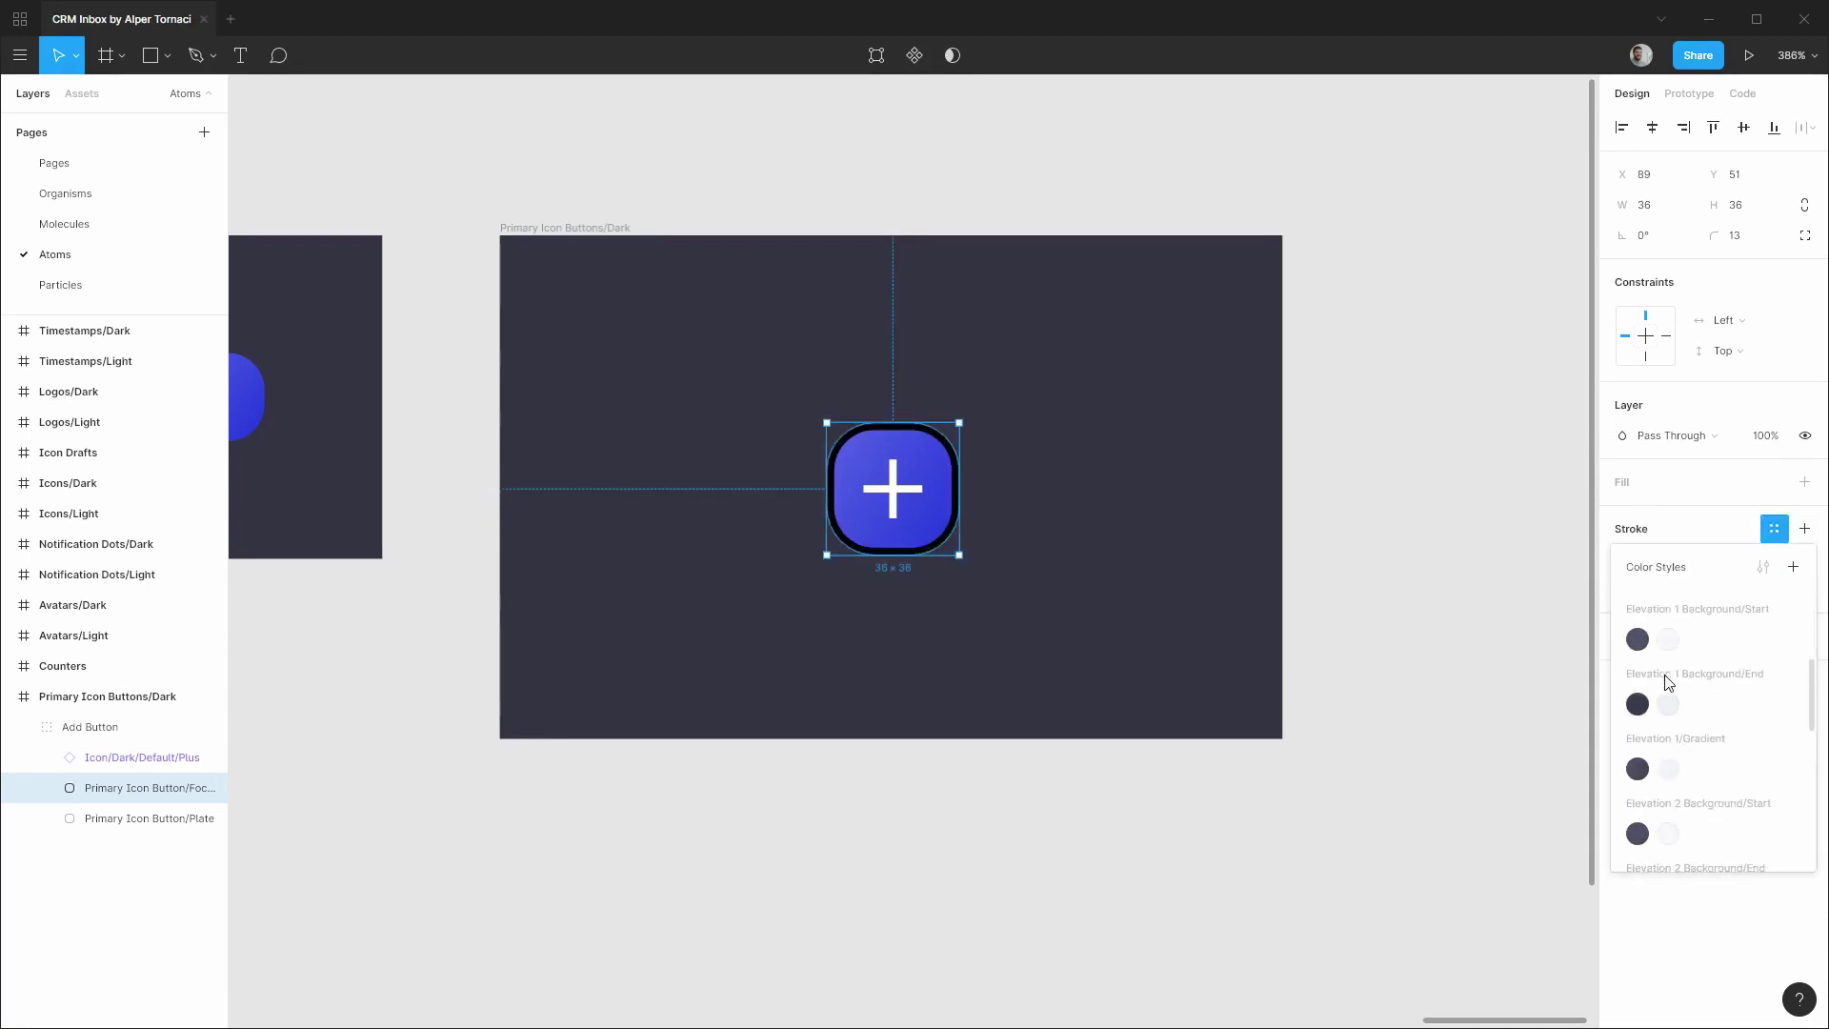
{"action": "scroll", "coordinate": [1658, 680], "scroll_direction": "down", "scroll_amount": 2}
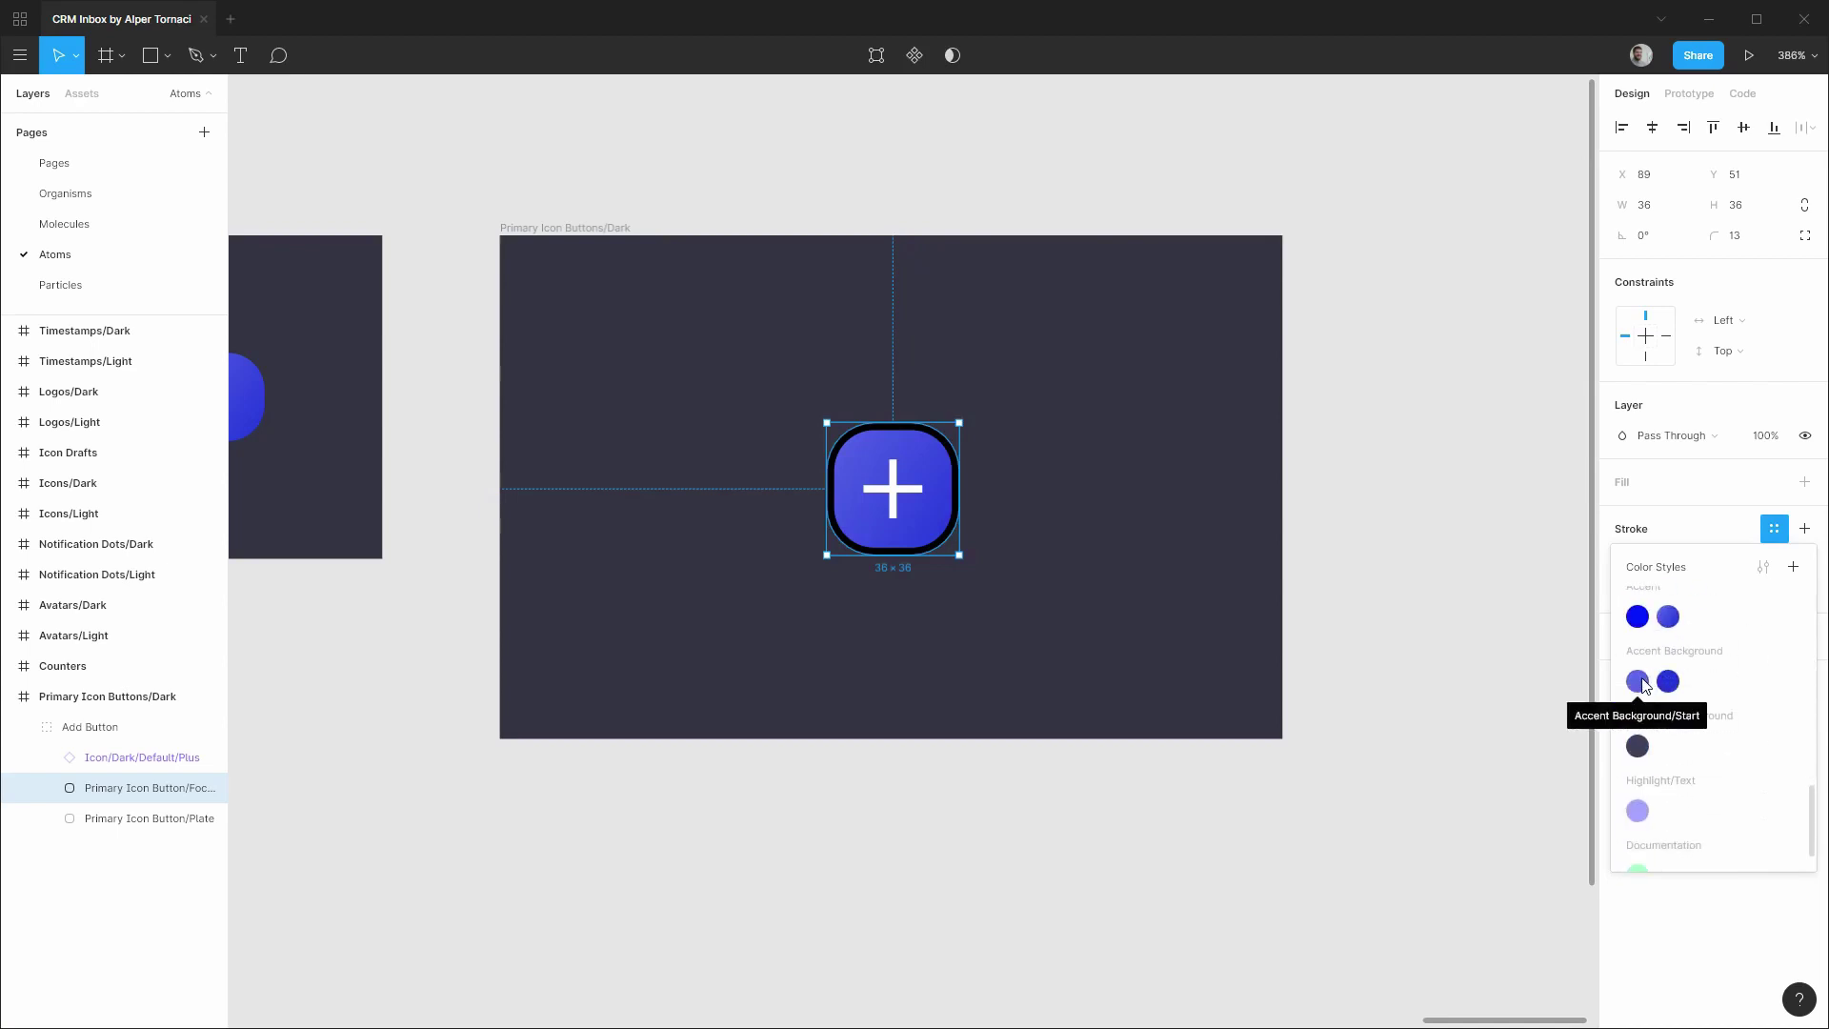
{"action": "left_click", "coordinate": [1638, 678]}
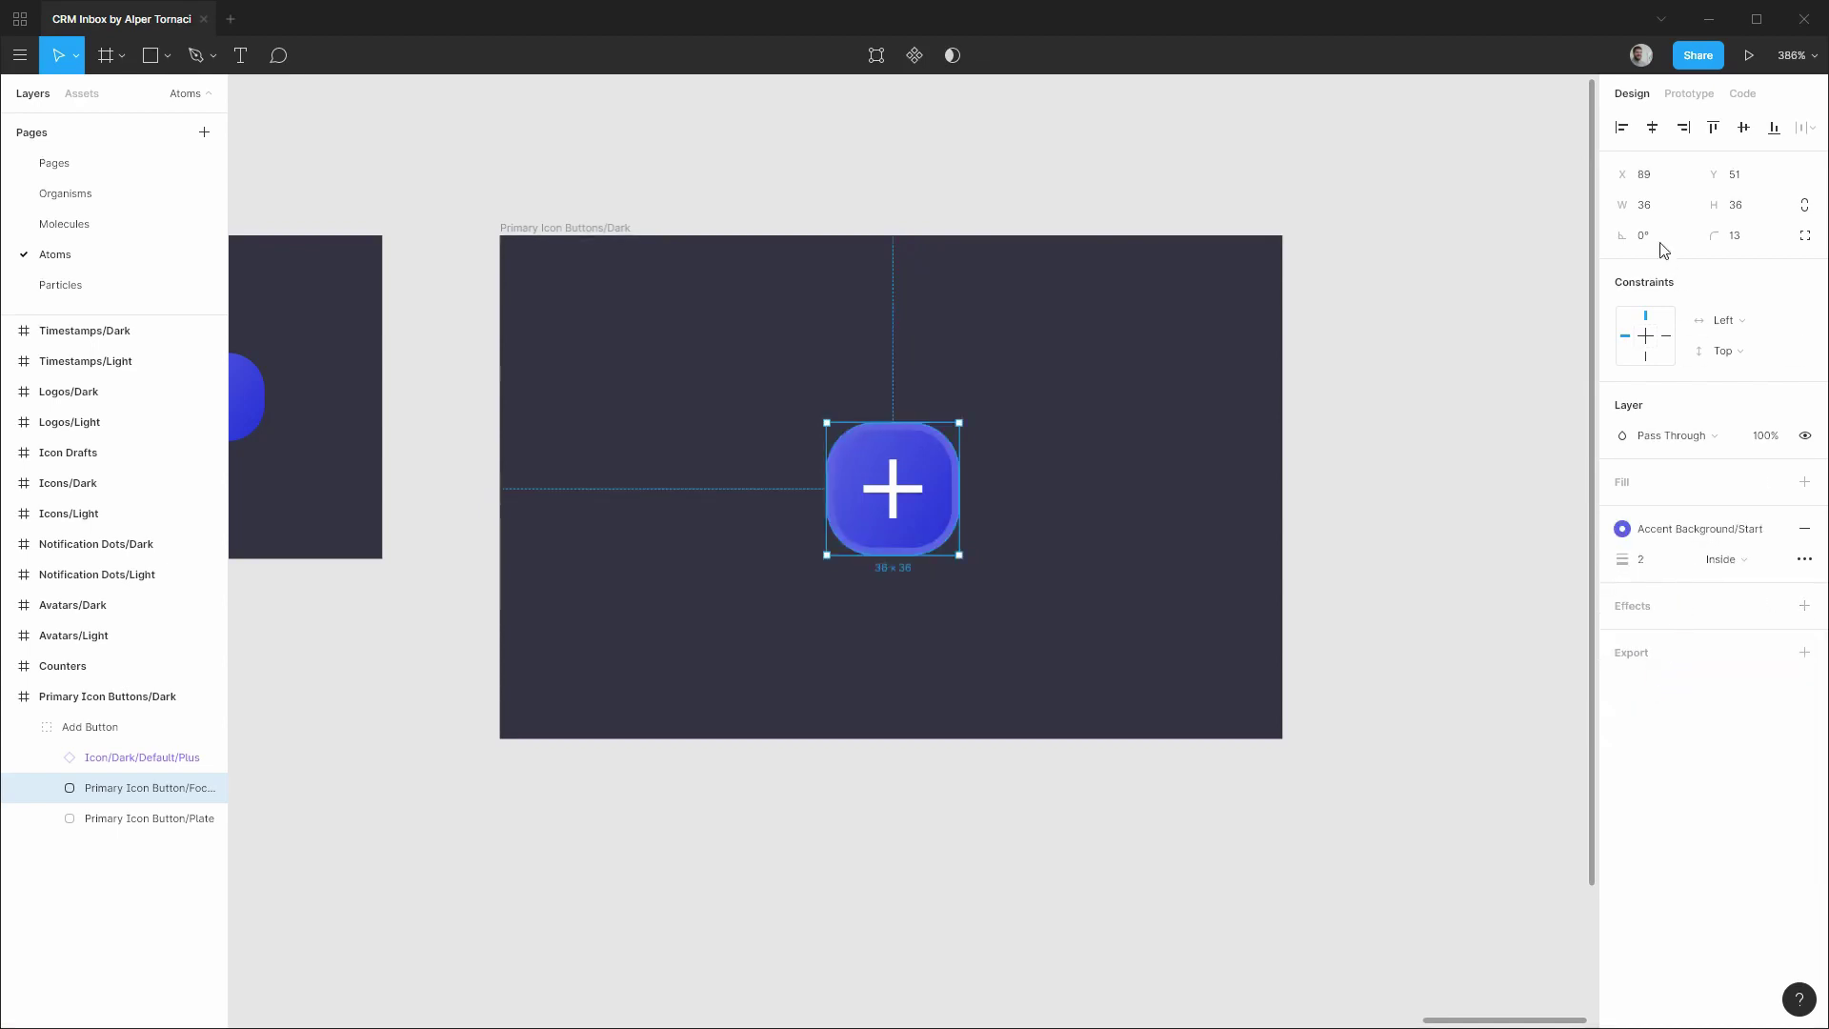
Constrain the Focus Indicator's proportions and enlarge it to 42 × 42.
{"action": "left_click", "coordinate": [1654, 204]}
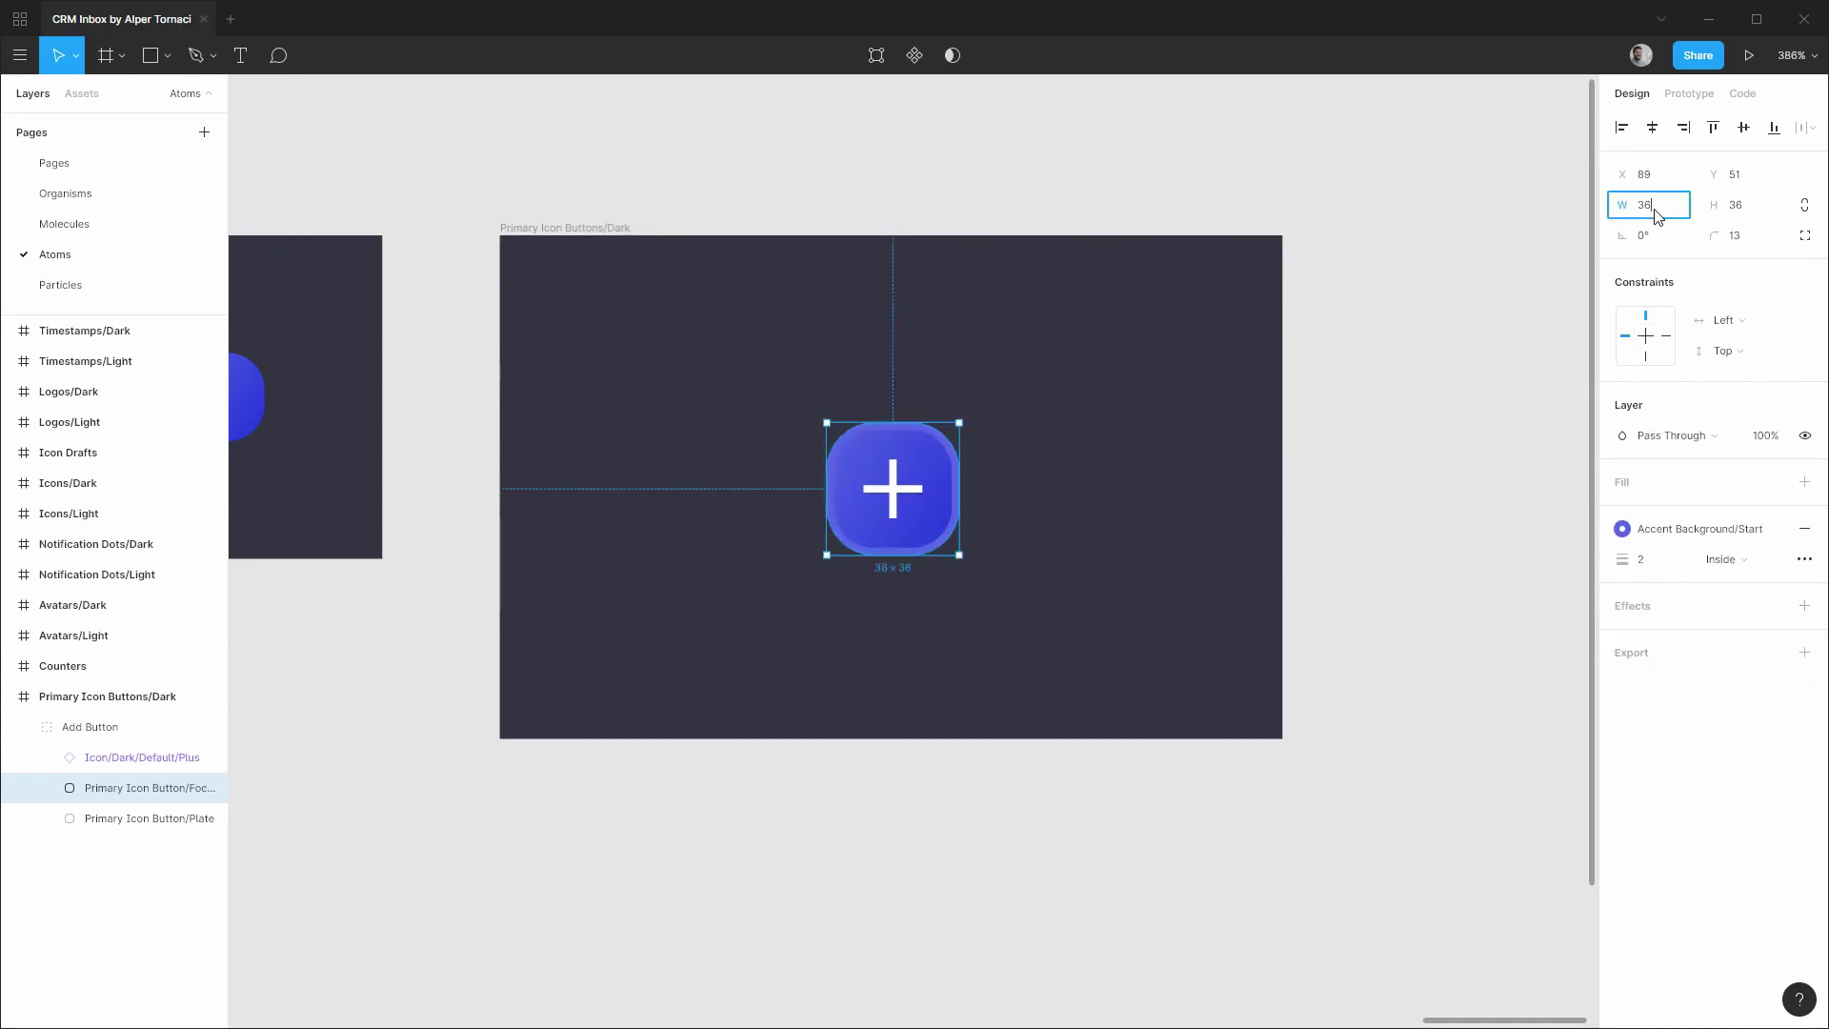
{"action": "left_click", "coordinate": [1804, 205]}
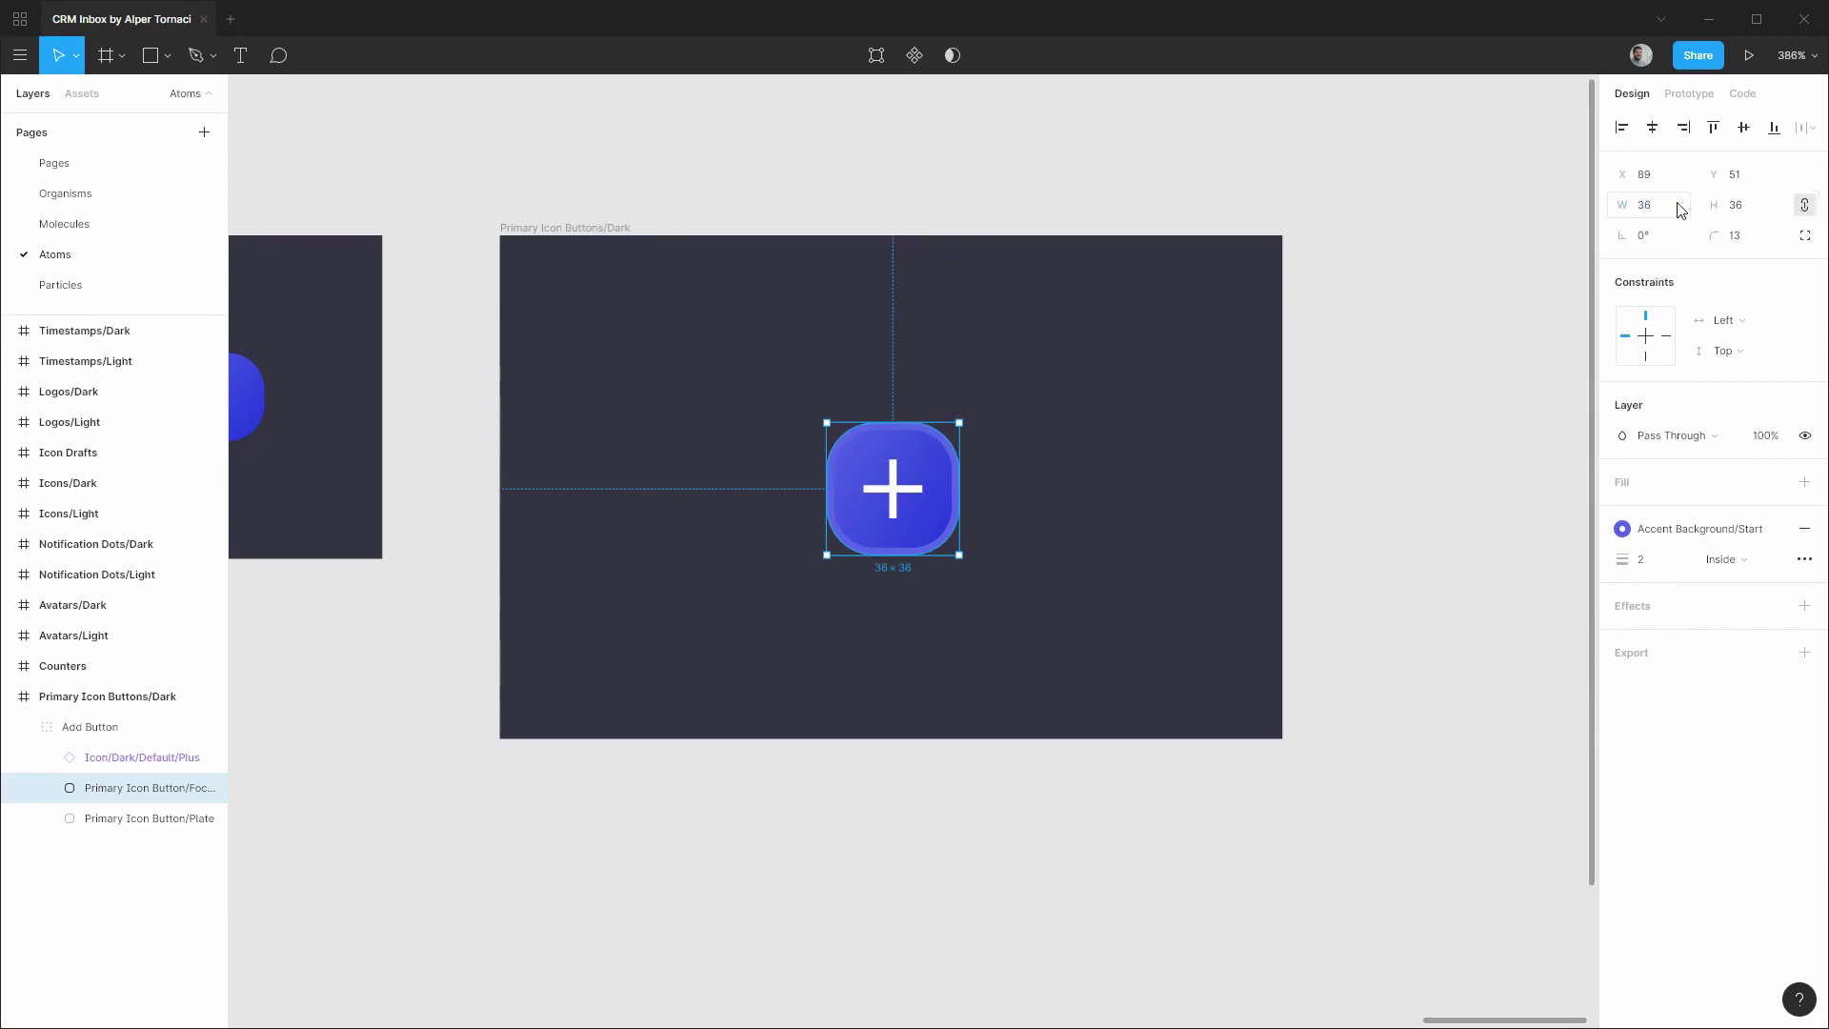
{"action": "left_click", "coordinate": [1679, 207]}
{"action": "key", "text": "Up"}
{"action": "key", "text": "Up"}
{"action": "key", "text": "Up"}
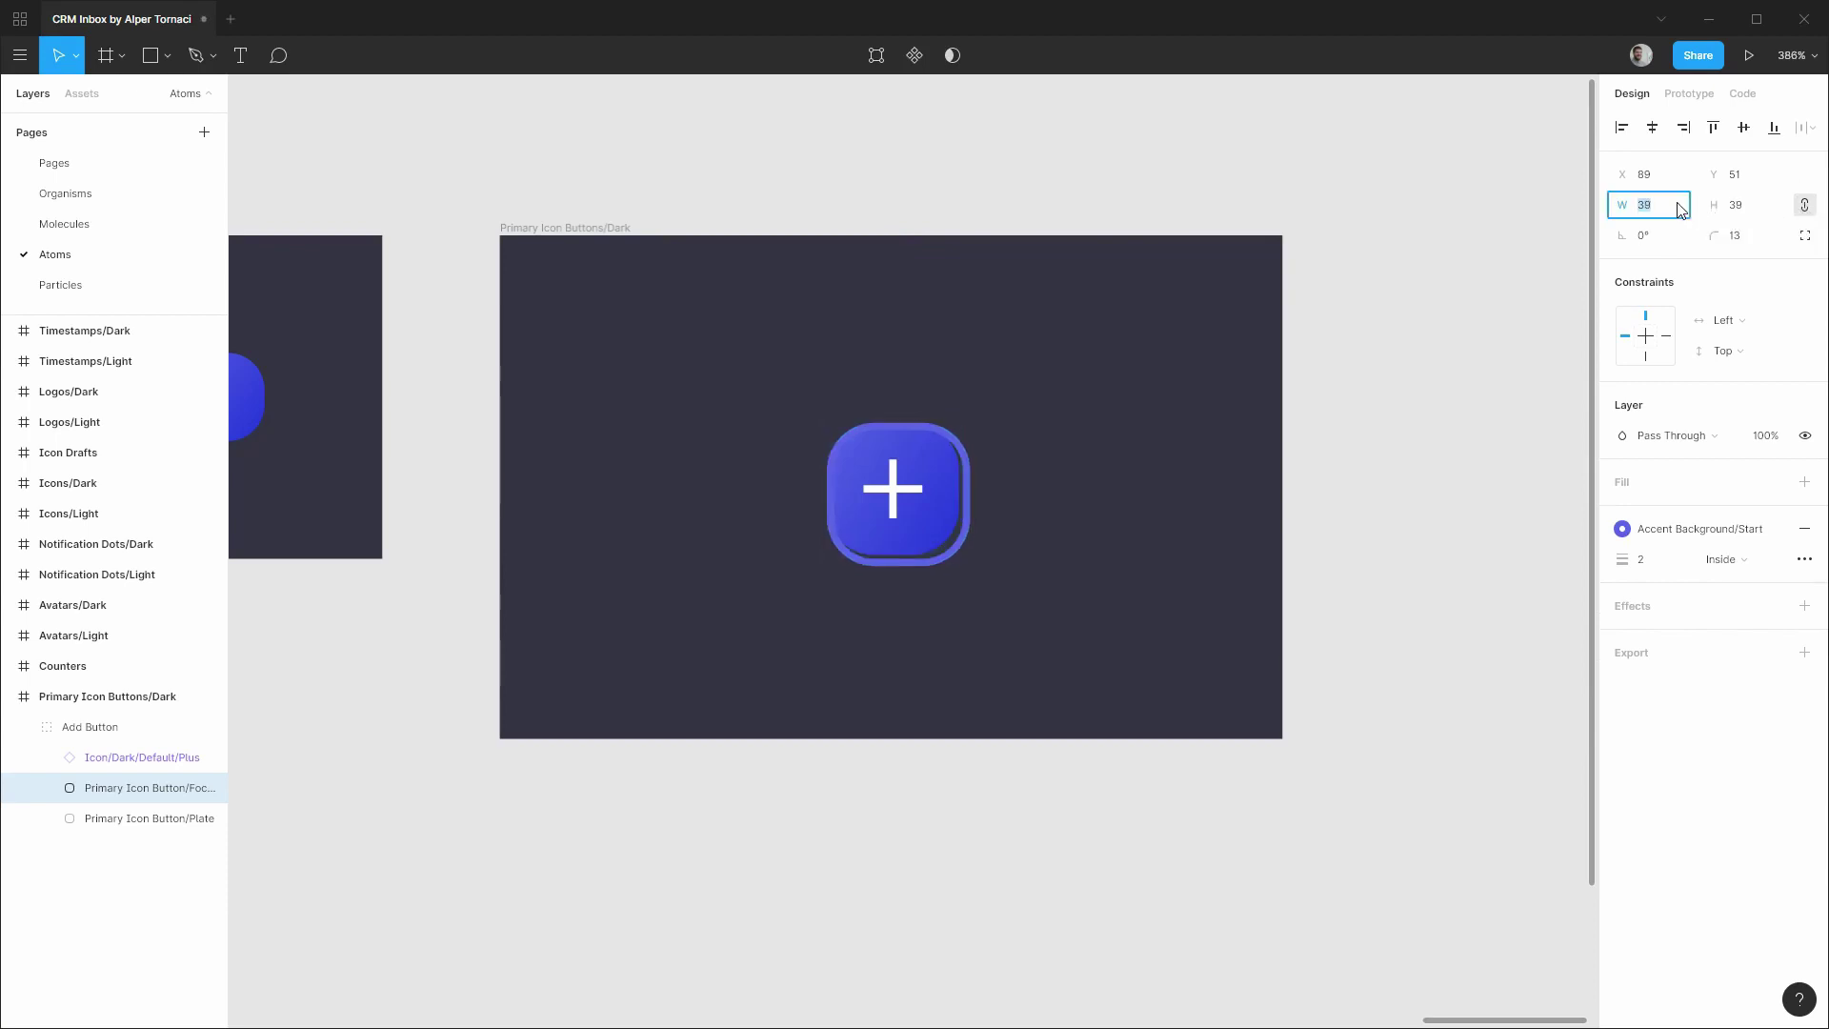
{"action": "key", "text": "Up"}
{"action": "key", "text": "Up"}
{"action": "key", "text": "Up"}
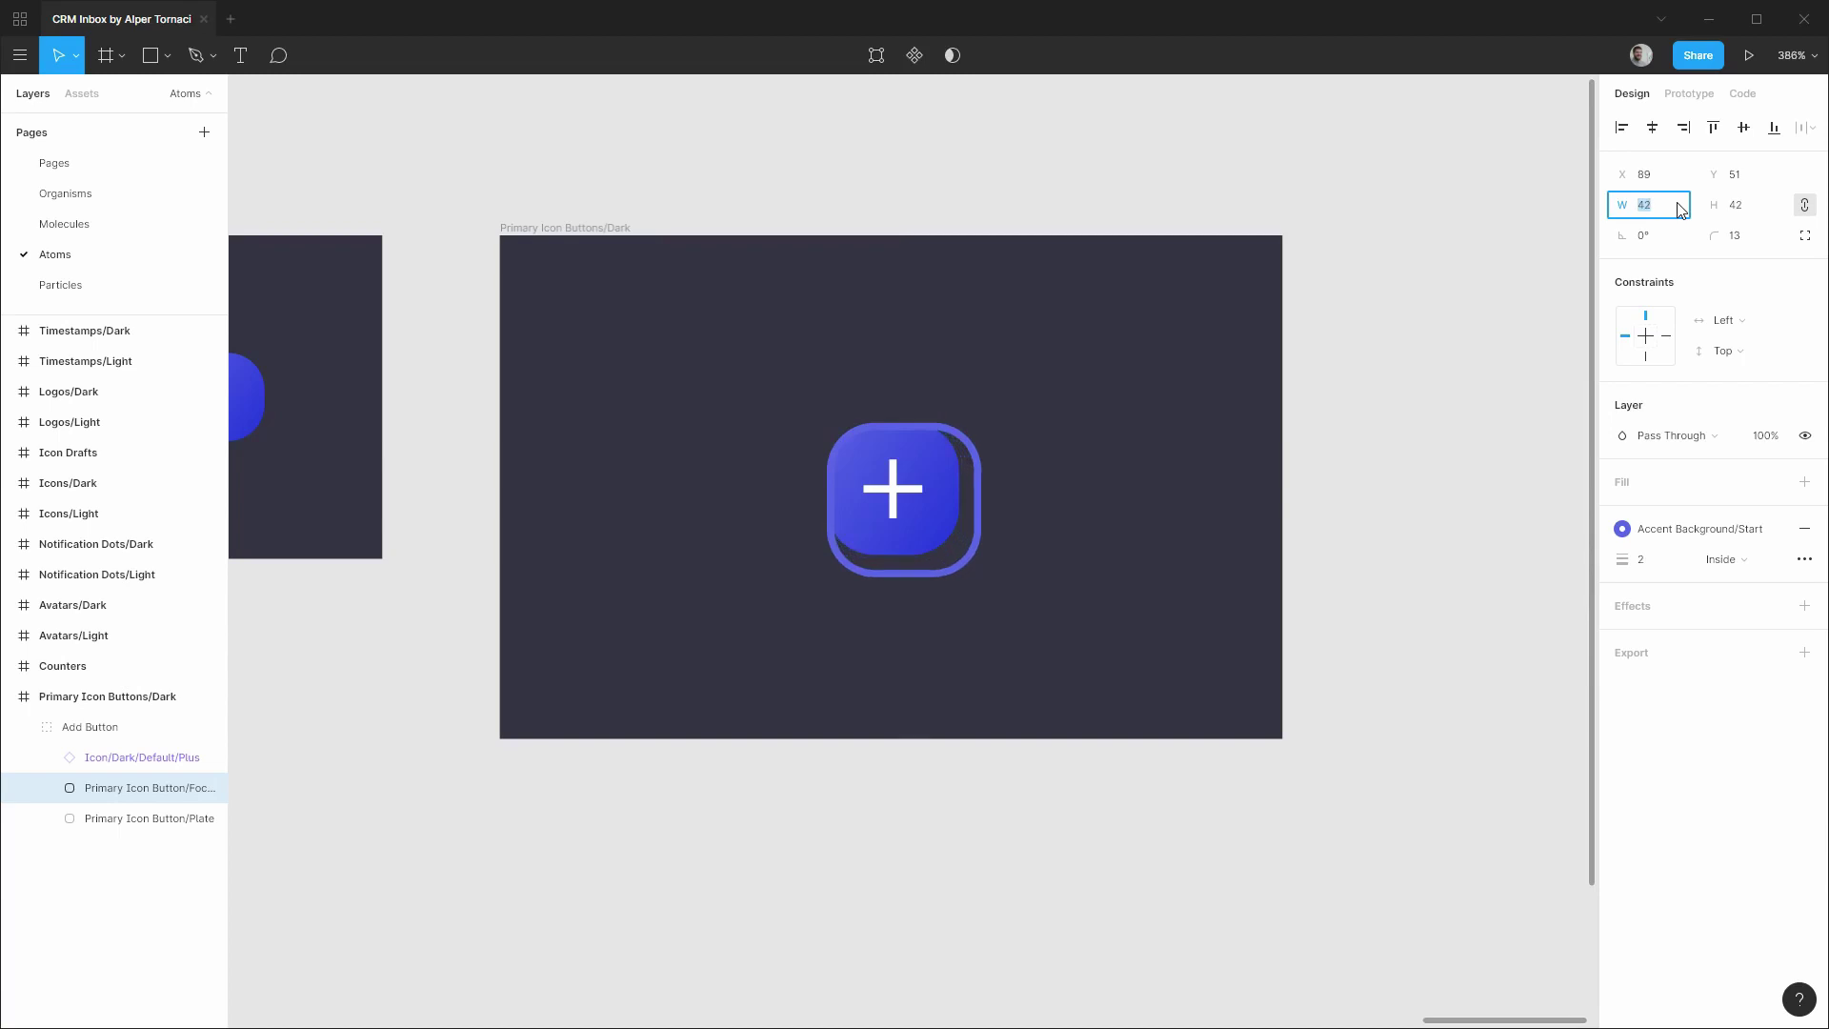
Align the Focus Indicator and the Primary Icon Button/Plate on their horizontal and vertical centers.
{"action": "left_click", "coordinate": [1663, 135]}
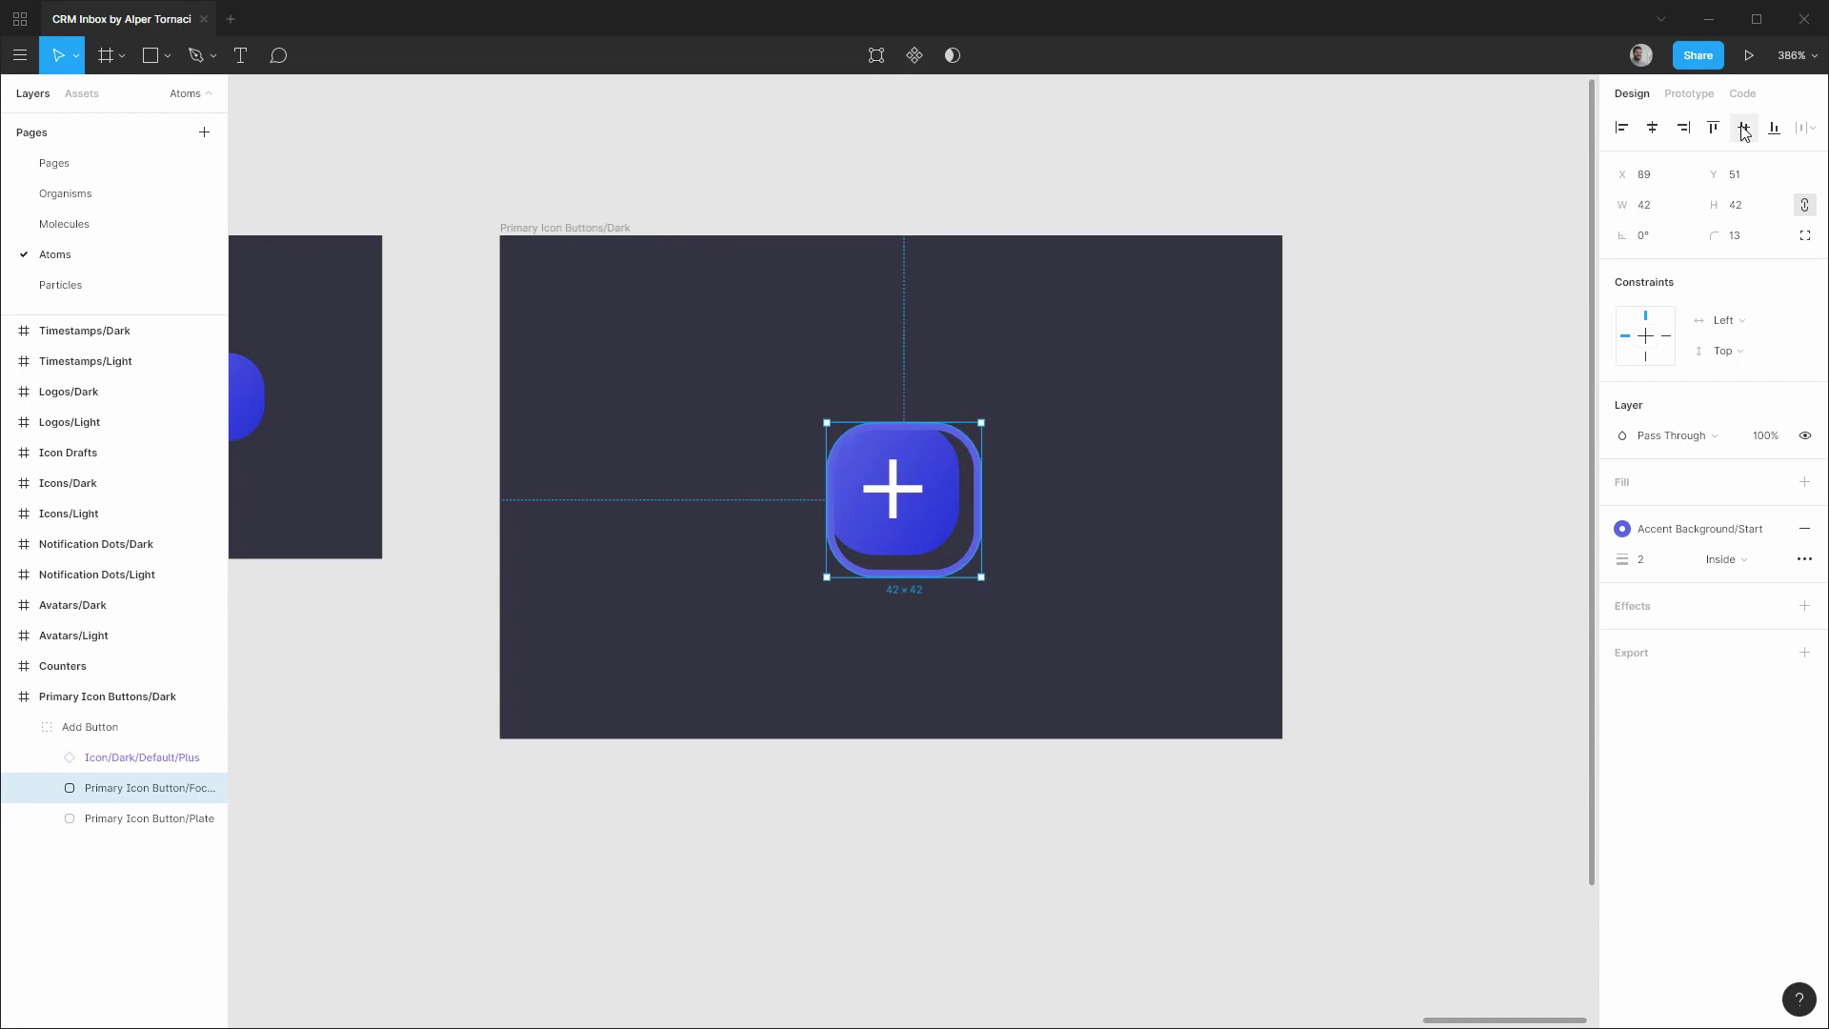
{"action": "left_click", "coordinate": [135, 818], "text": "shift"}
{"action": "left_click", "coordinate": [1652, 127]}
{"action": "left_click", "coordinate": [1744, 127]}
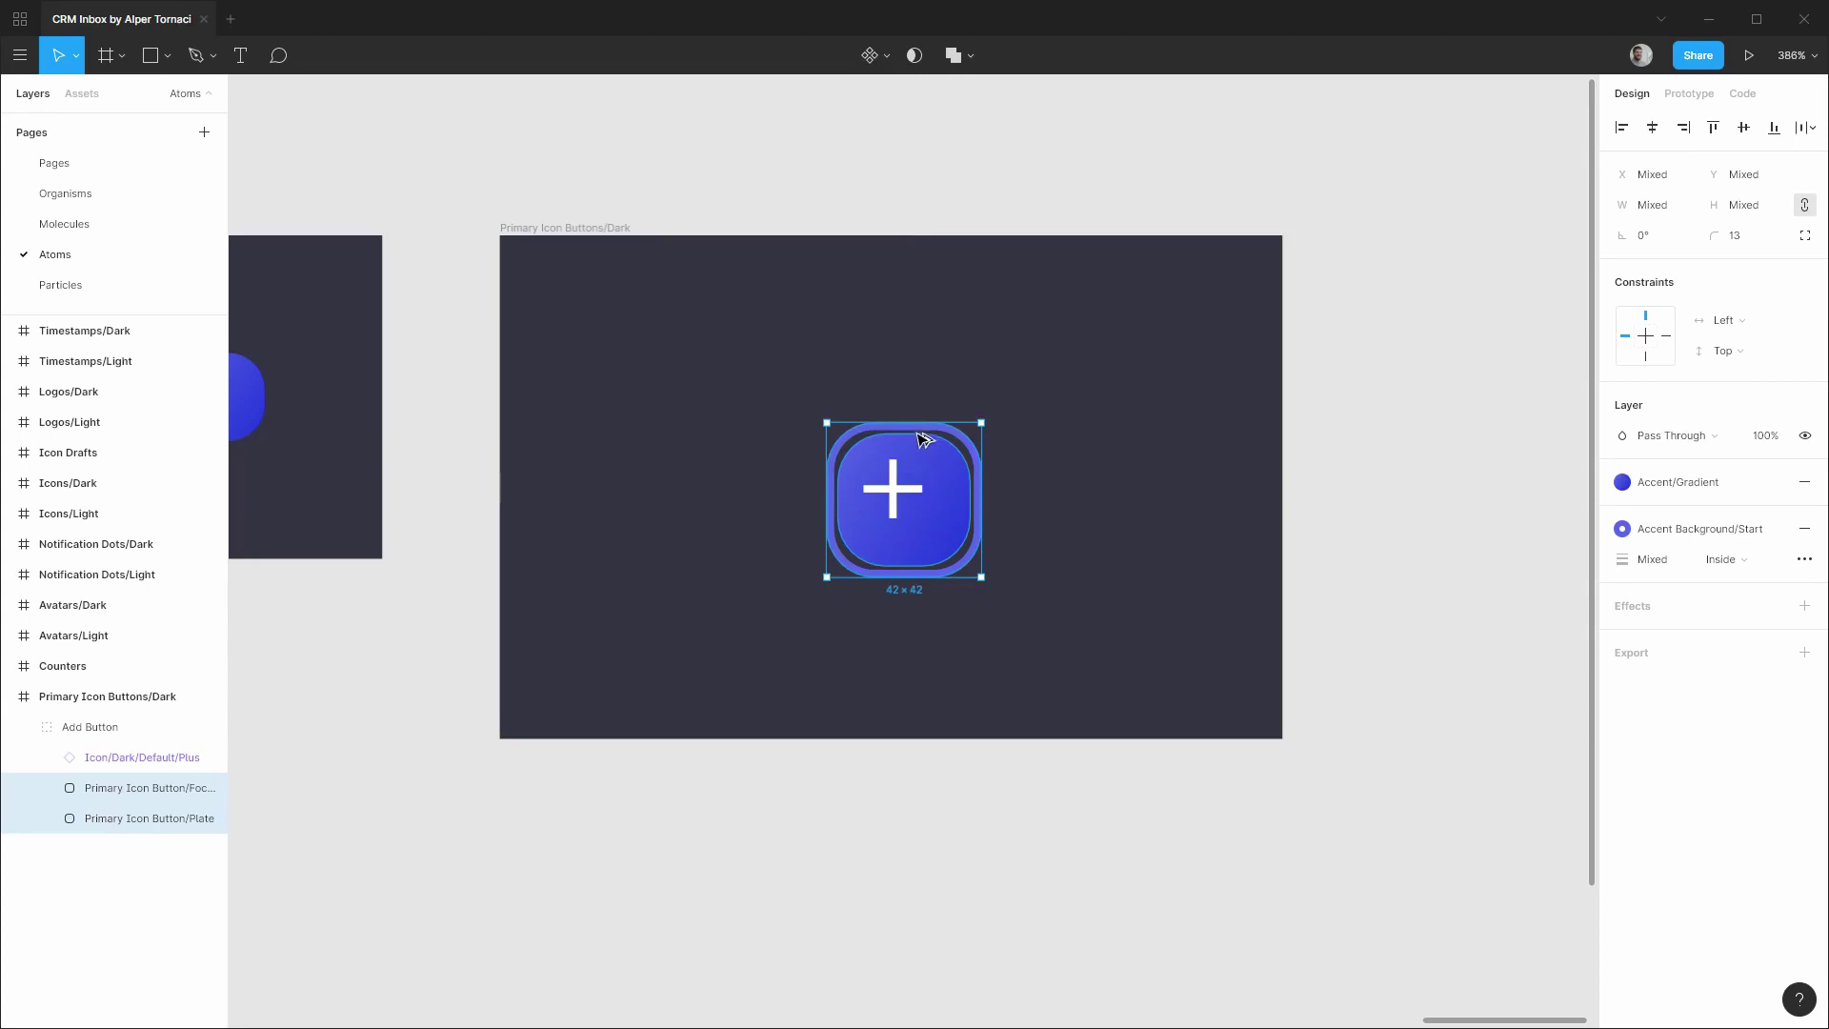
{"action": "key", "text": "alt"}
Set the Focus Indicator's corner radius to 16.
{"action": "left_click", "coordinate": [132, 794]}
{"action": "left_click", "coordinate": [1747, 248]}
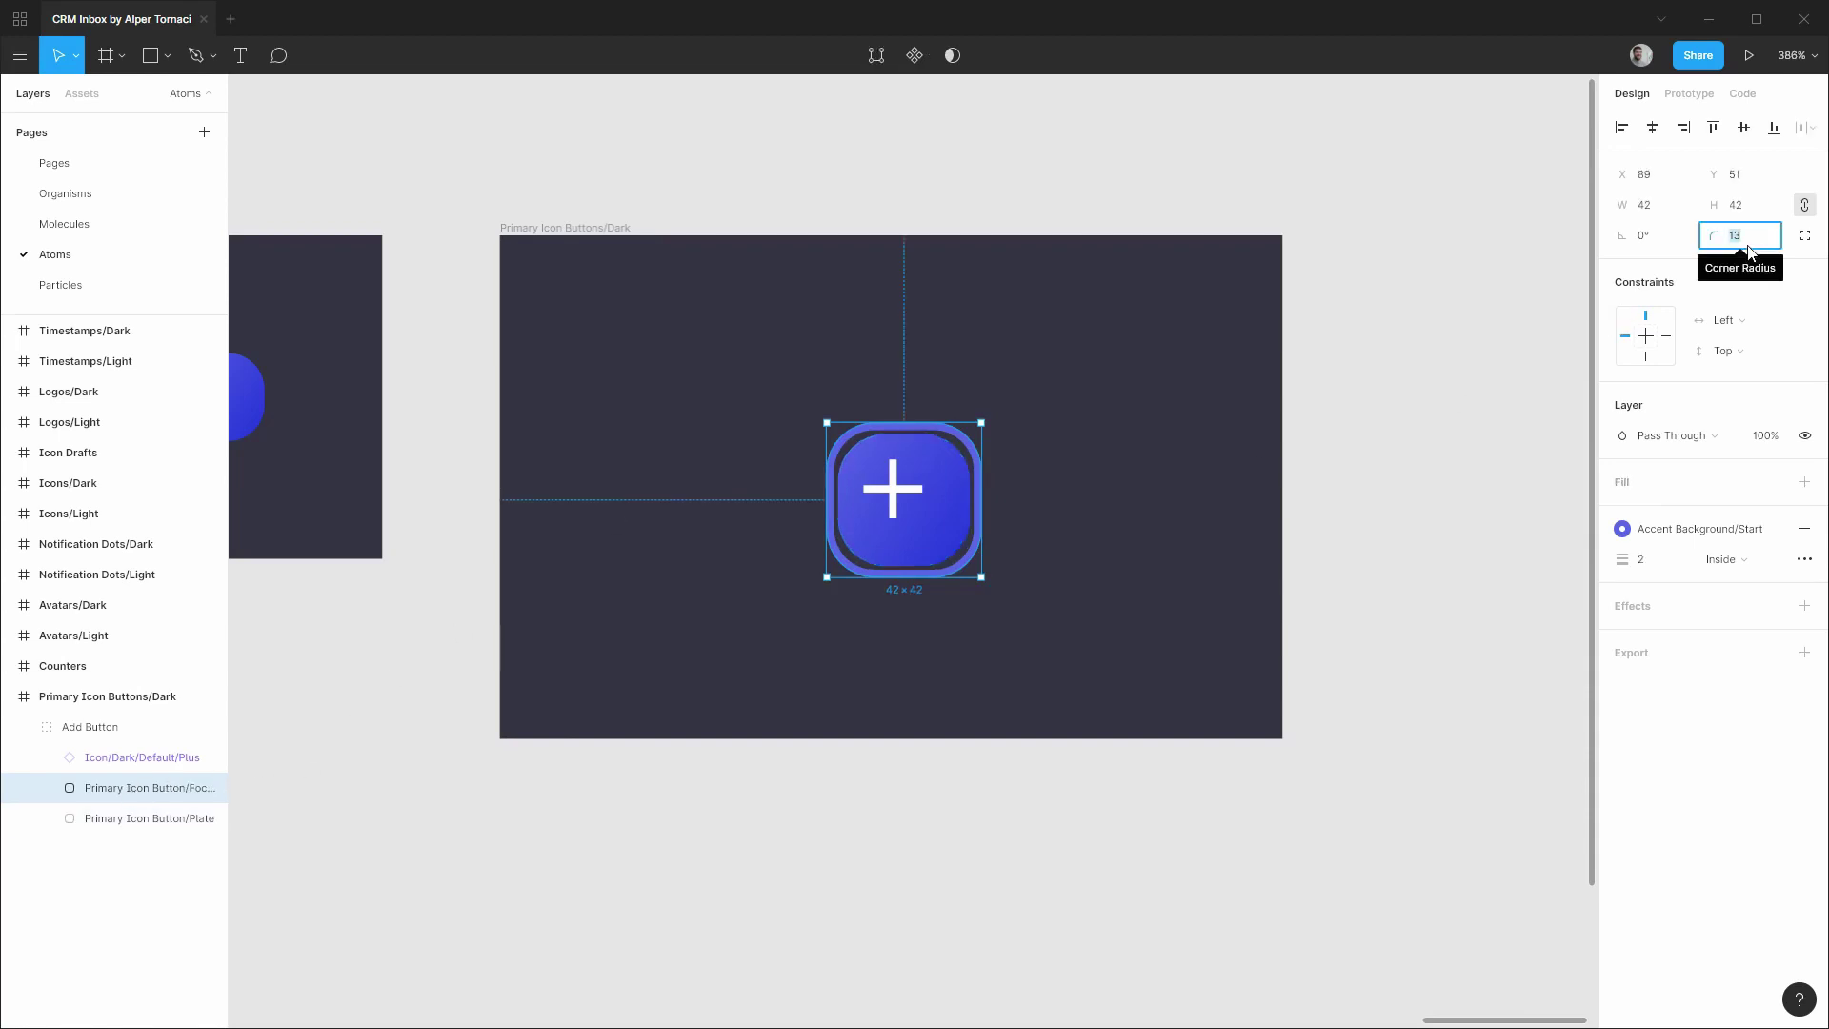
{"action": "key", "text": "Up"}
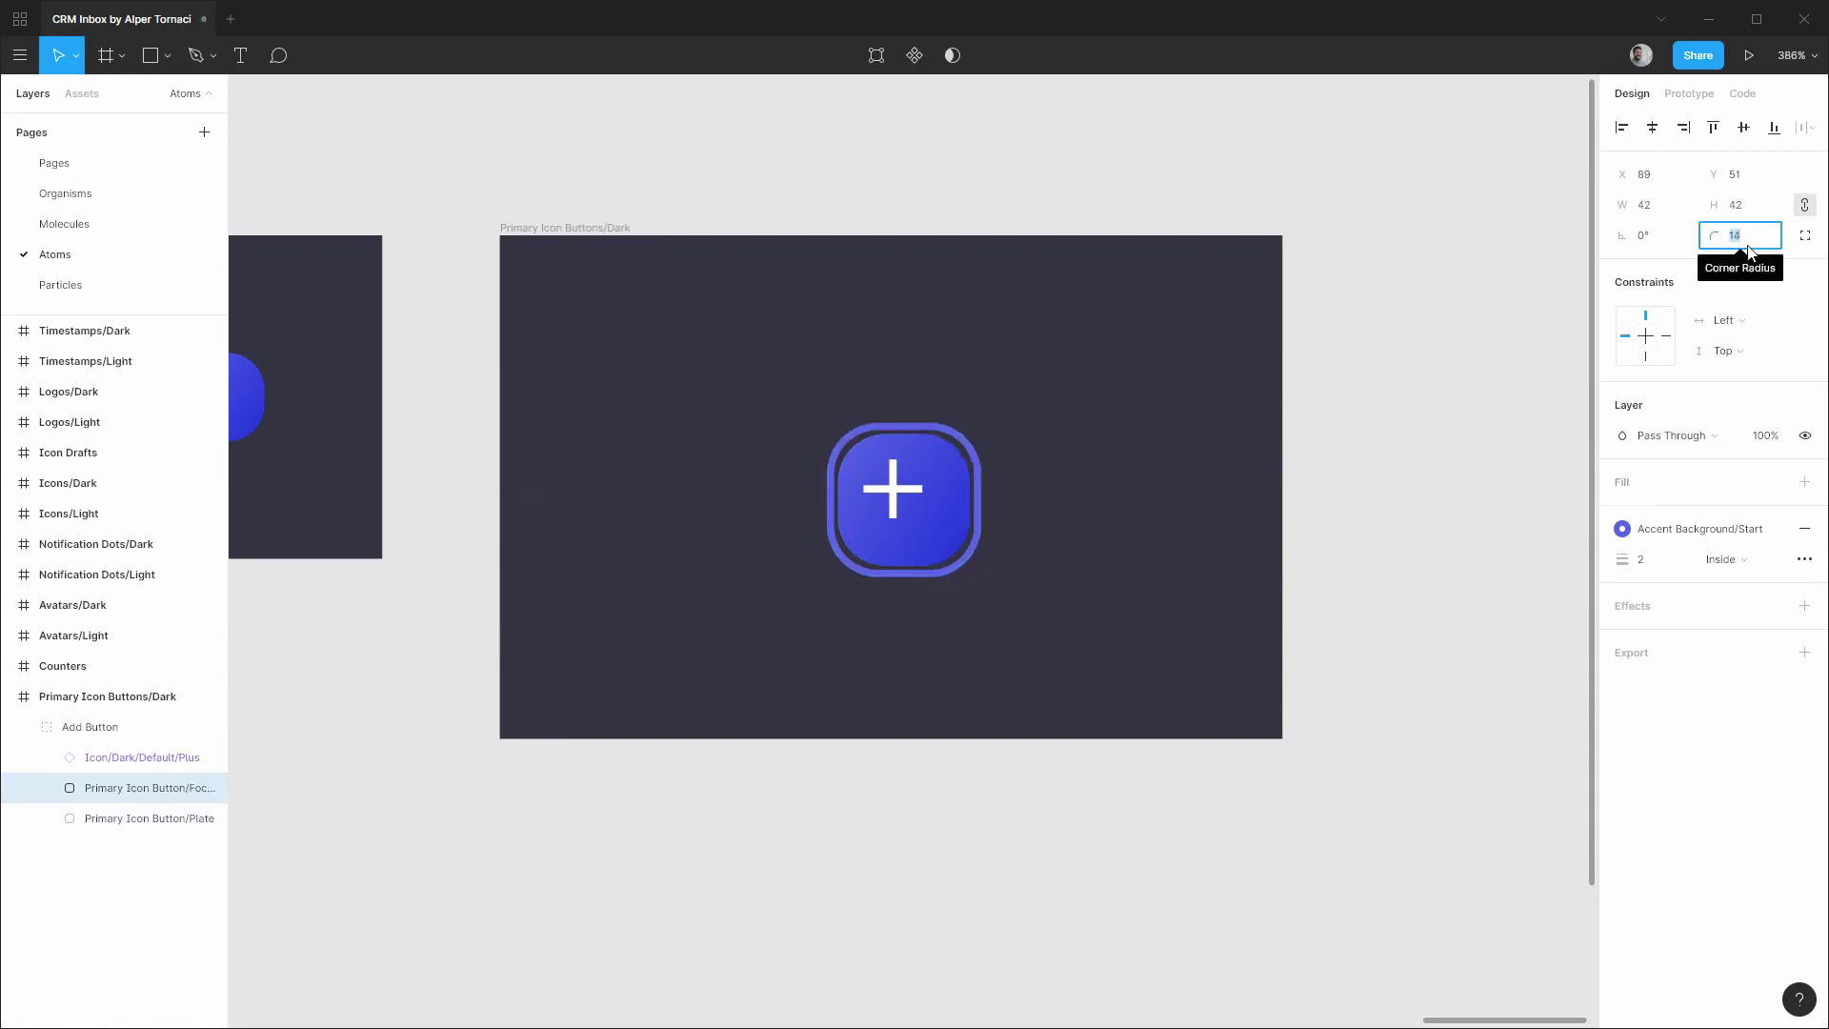
{"action": "key", "text": "Up"}
{"action": "key", "text": "Up"}
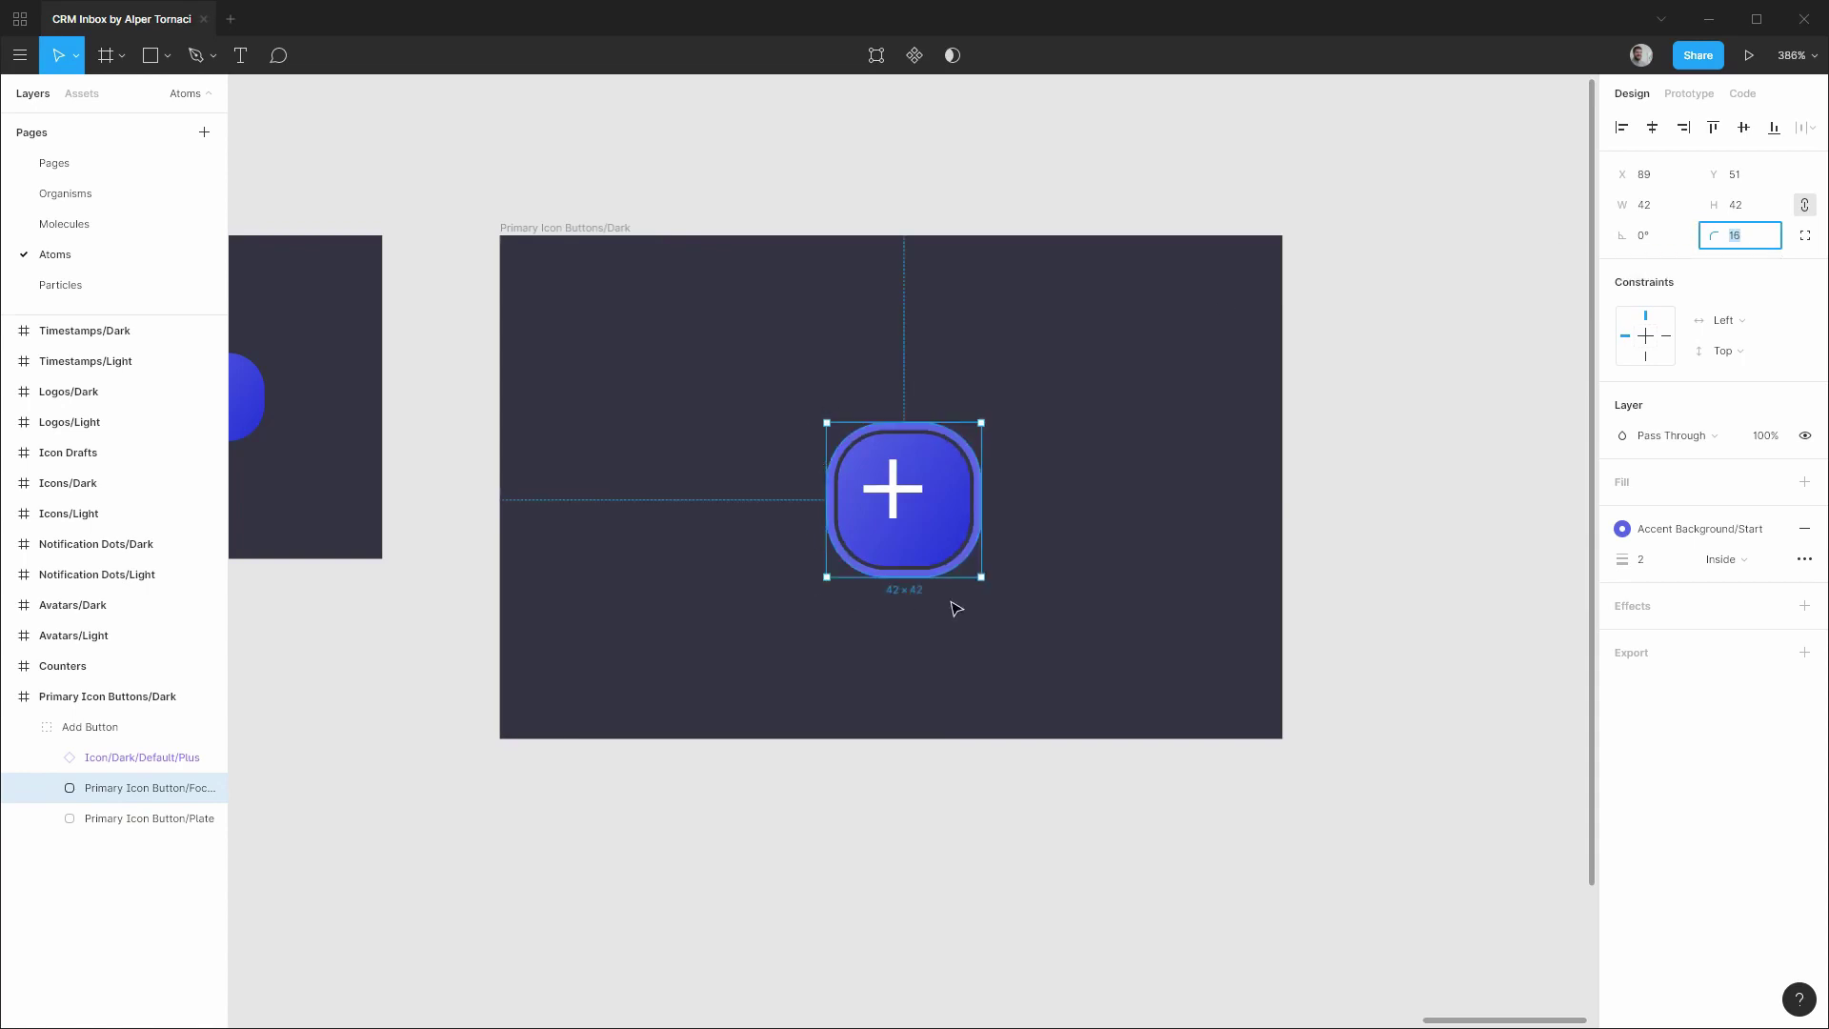
Center the plus icon, Focus Indicator and Plate on each other both ways, and hide the Focus Indicator layer.
{"action": "left_click", "coordinate": [131, 758], "text": "shift"}
{"action": "left_click", "coordinate": [146, 818], "text": "shift"}
{"action": "left_click", "coordinate": [1652, 126]}
{"action": "left_click", "coordinate": [1744, 127]}
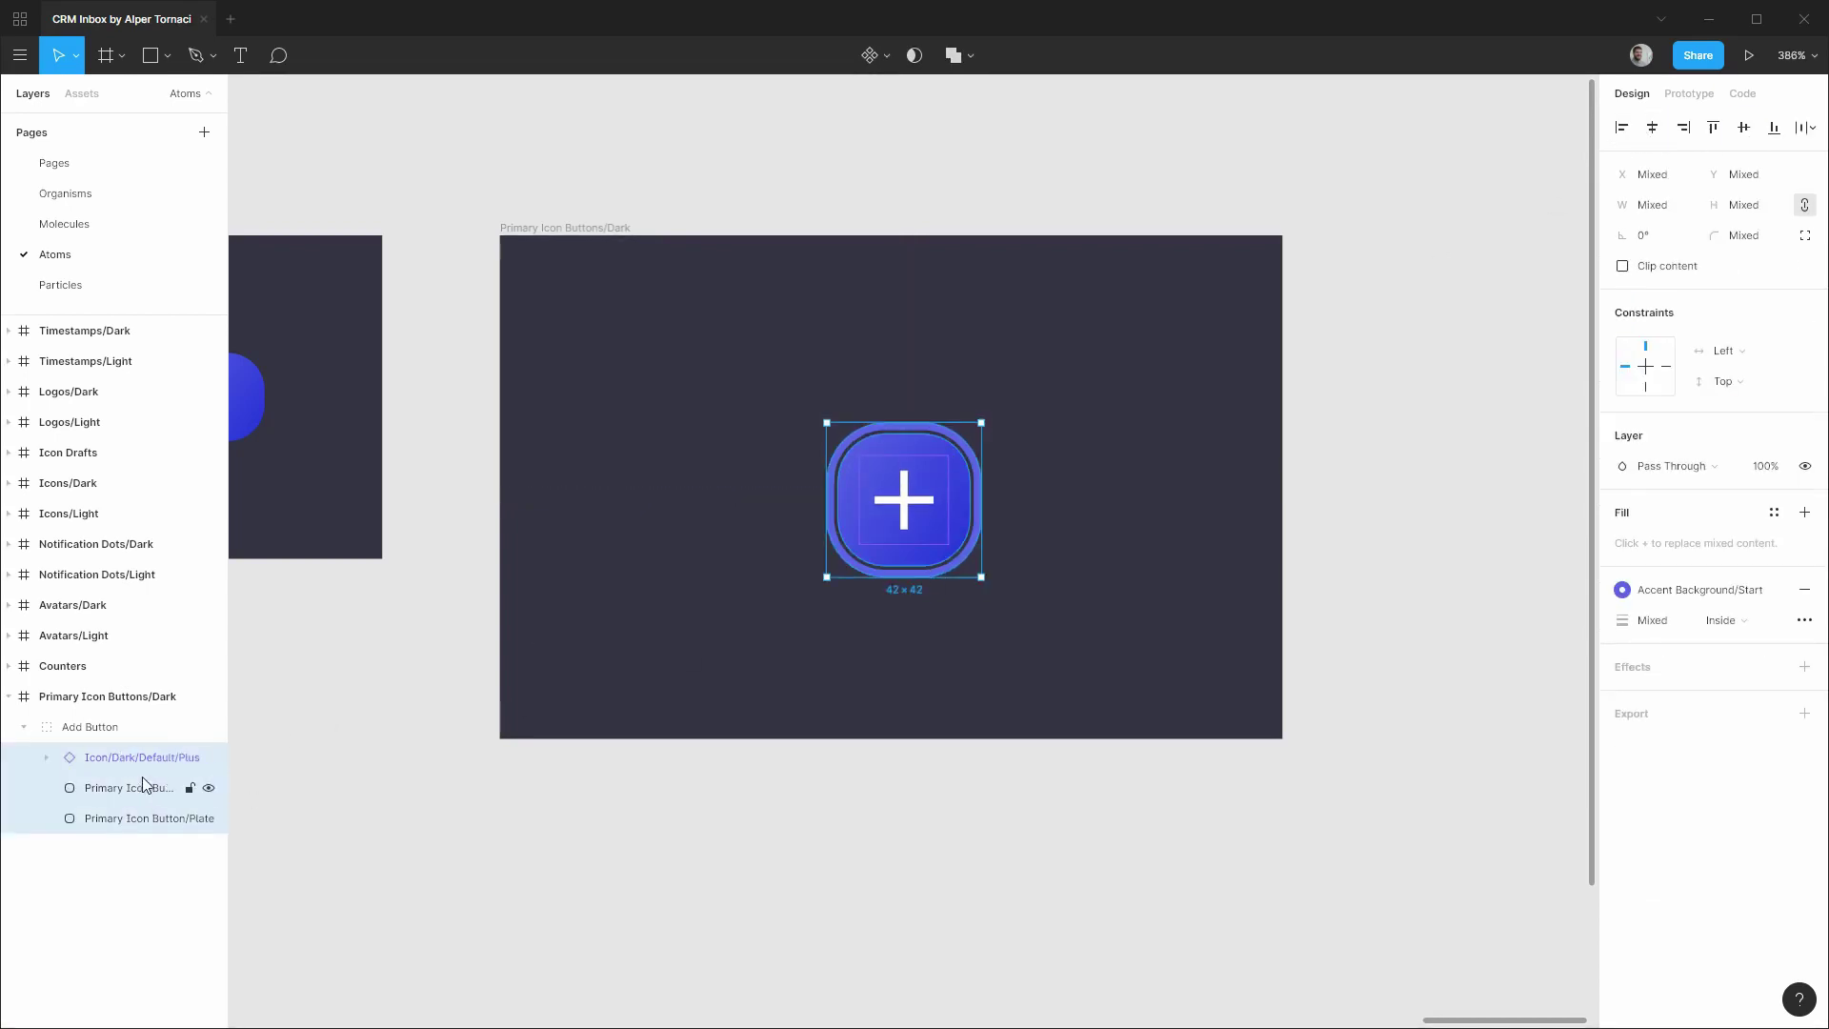
{"action": "left_click", "coordinate": [114, 727]}
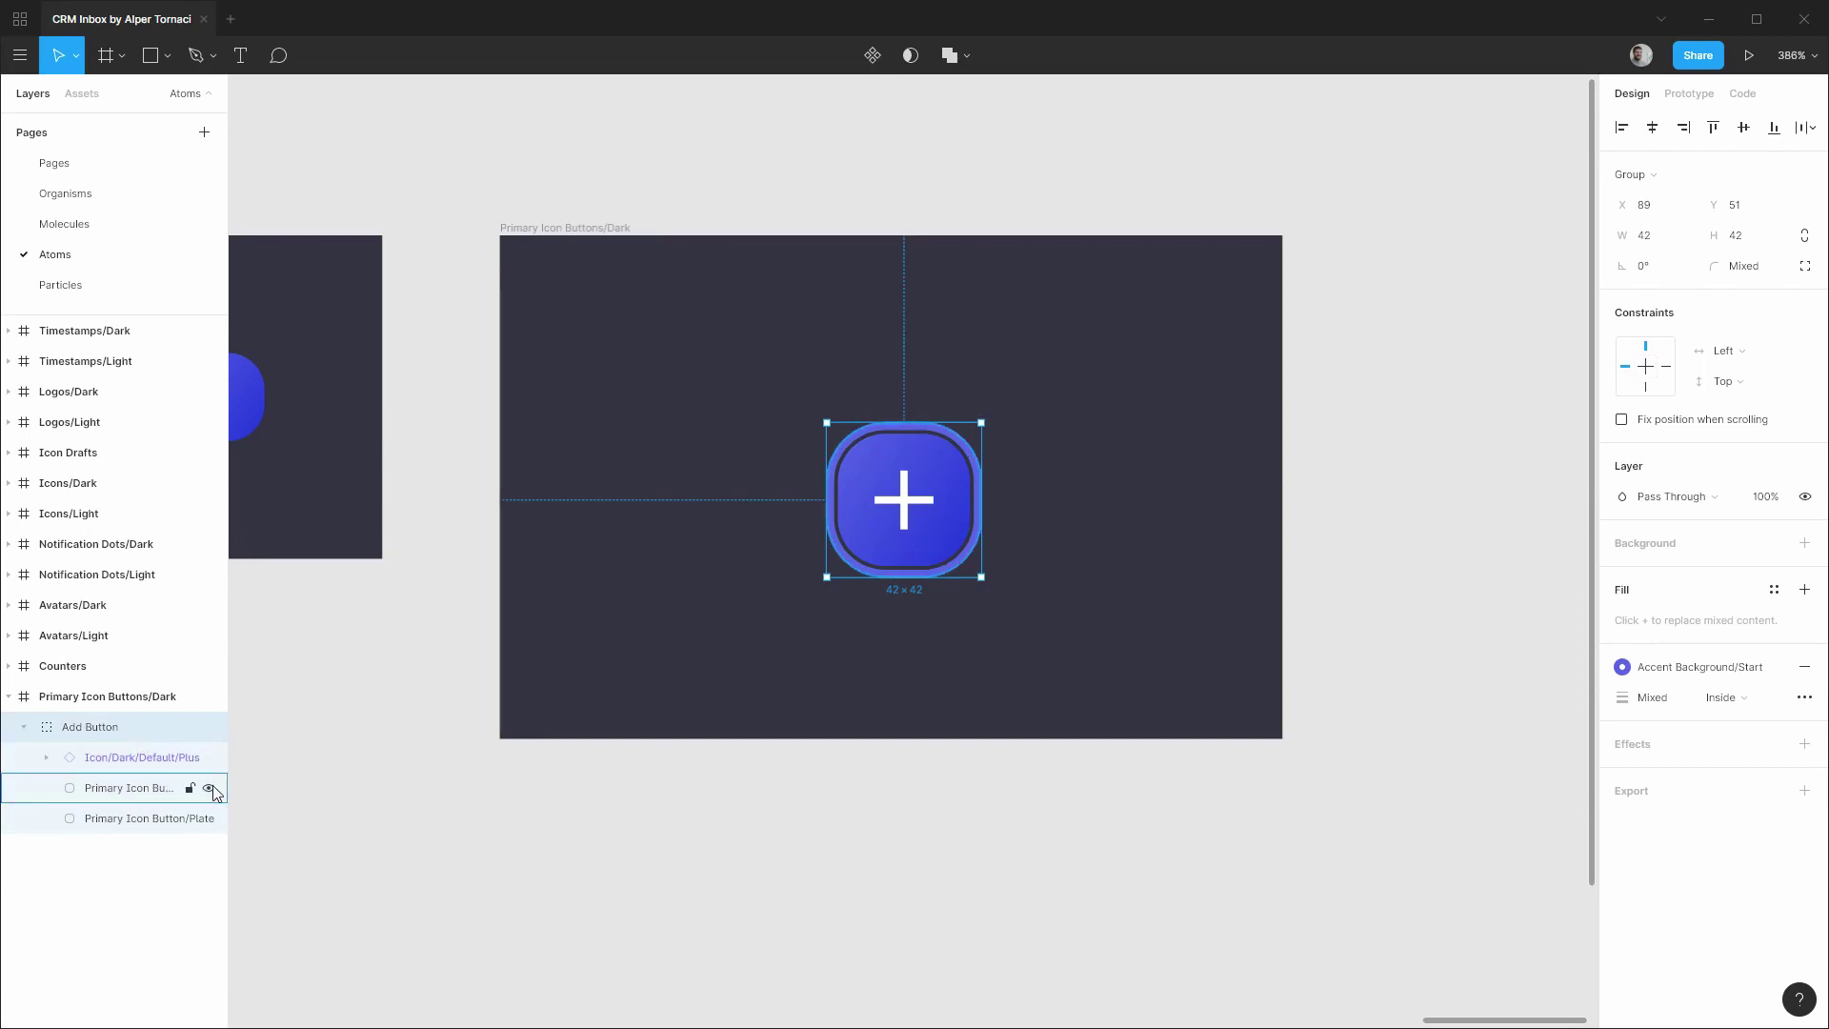
{"action": "left_click", "coordinate": [209, 788]}
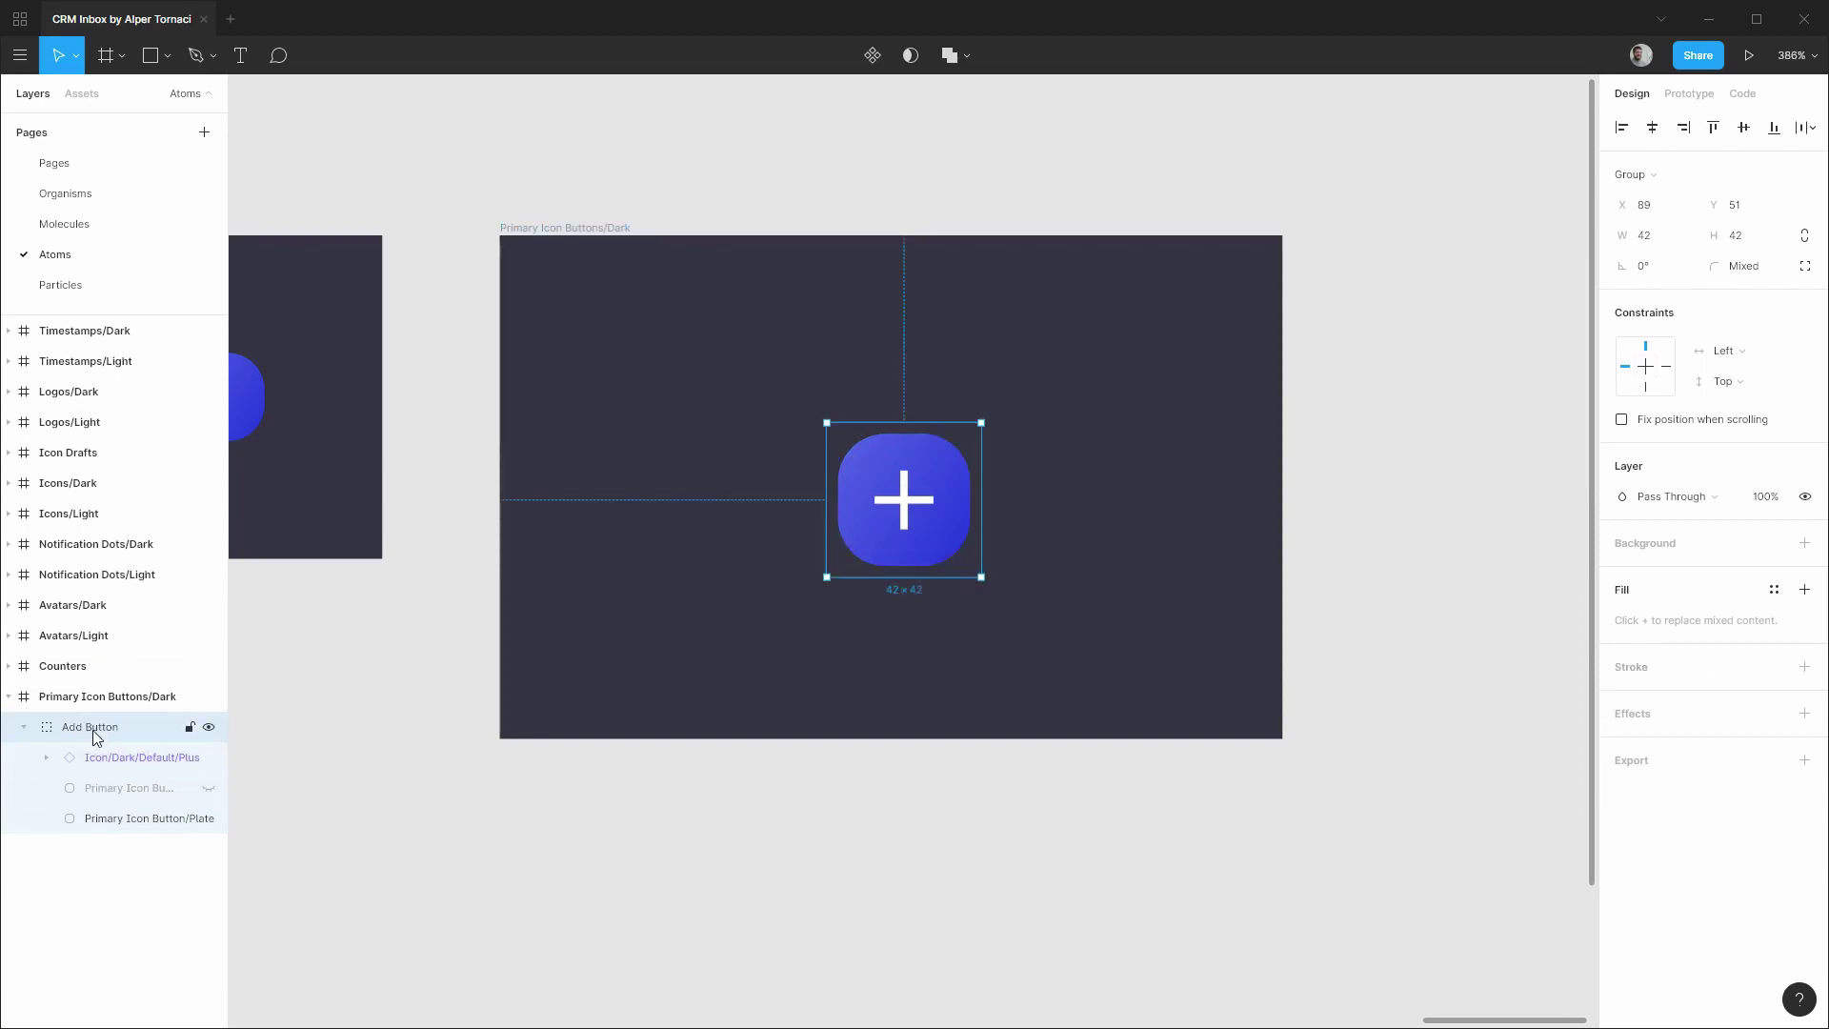
Turn the Add Button group into a component and rename it Primary Icon Button/Dark/Default.
{"action": "key", "text": "ctrl+alt+k"}
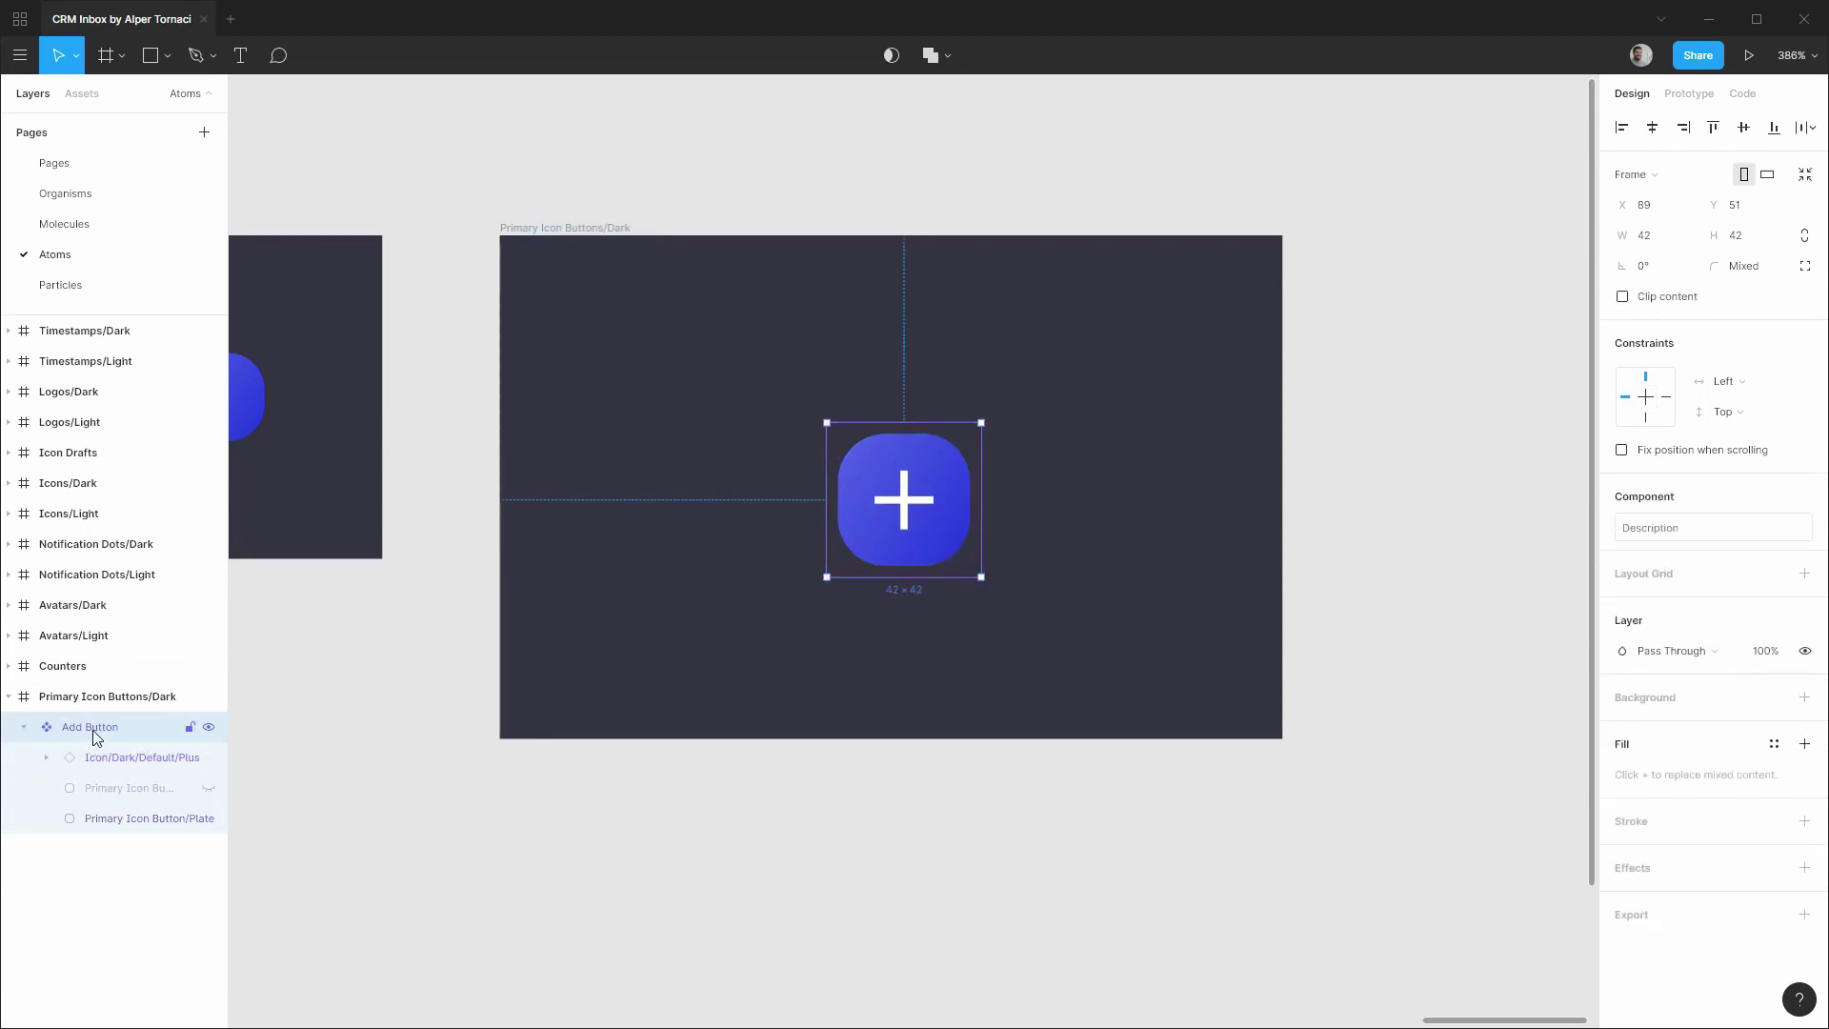
{"action": "double_click", "coordinate": [93, 729]}
{"action": "type", "text": "Primary Icon"}
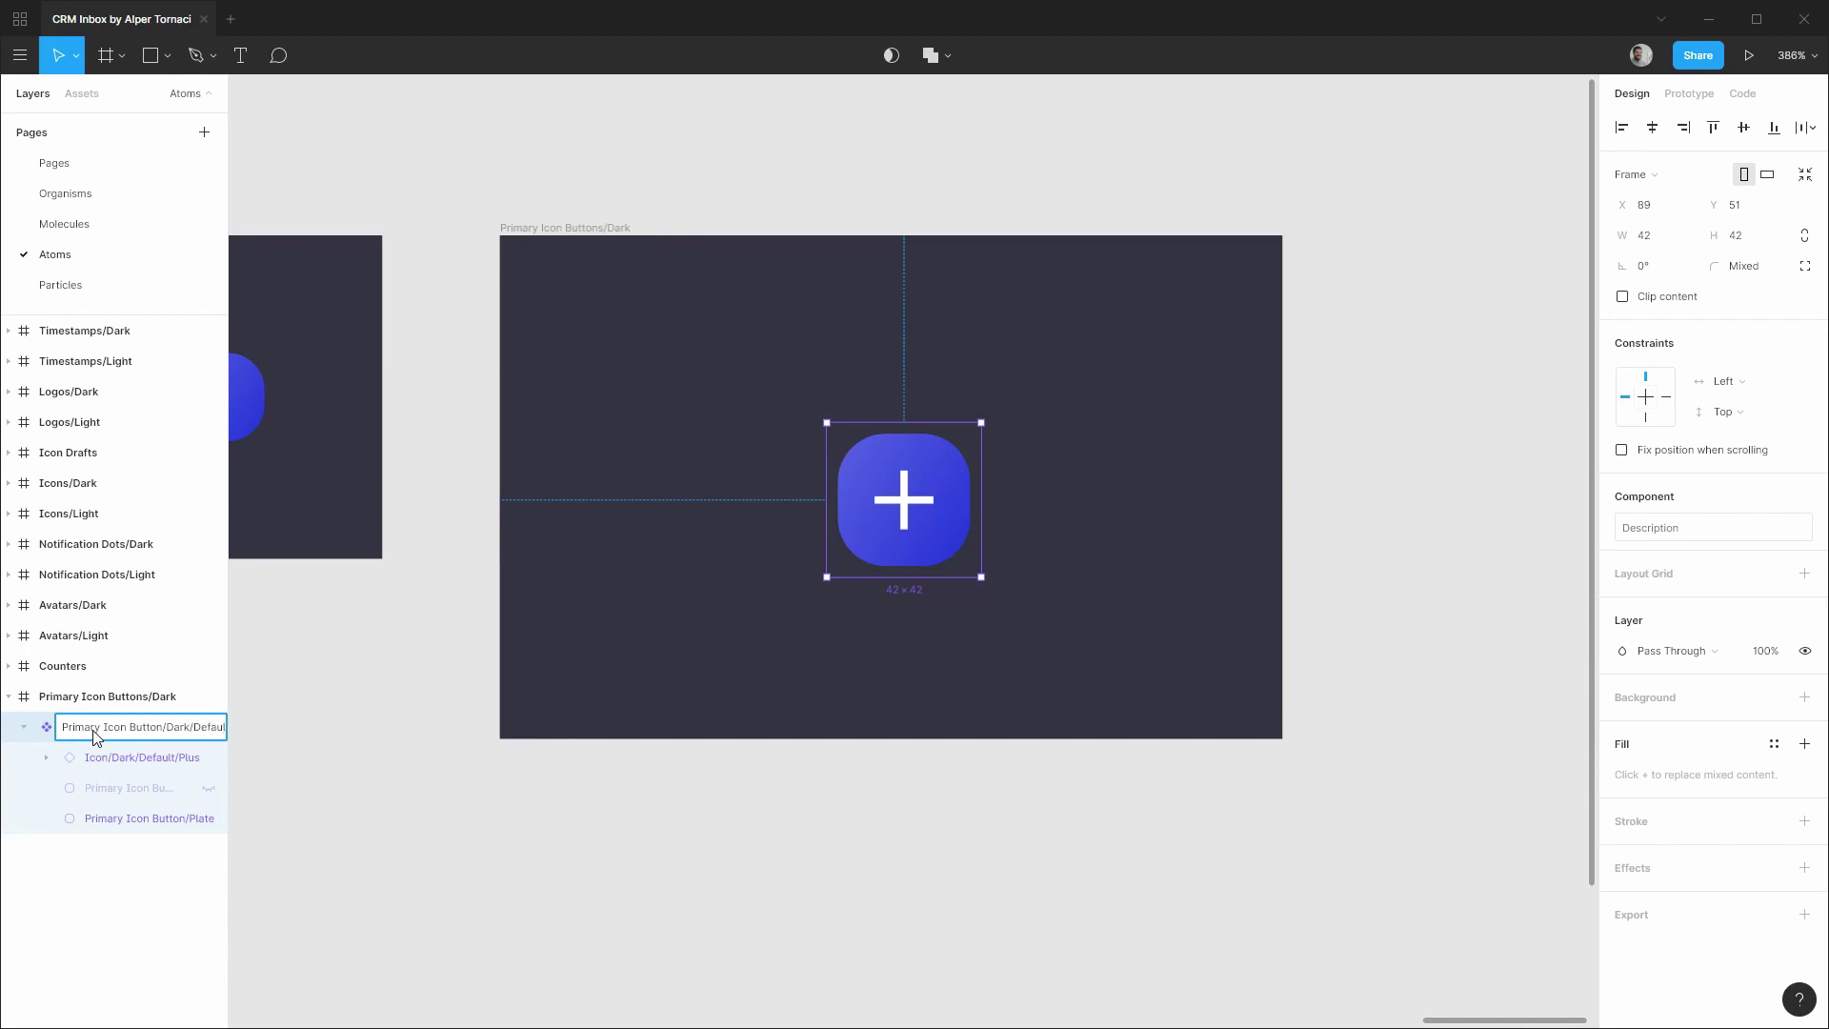
{"action": "key", "text": "Return"}
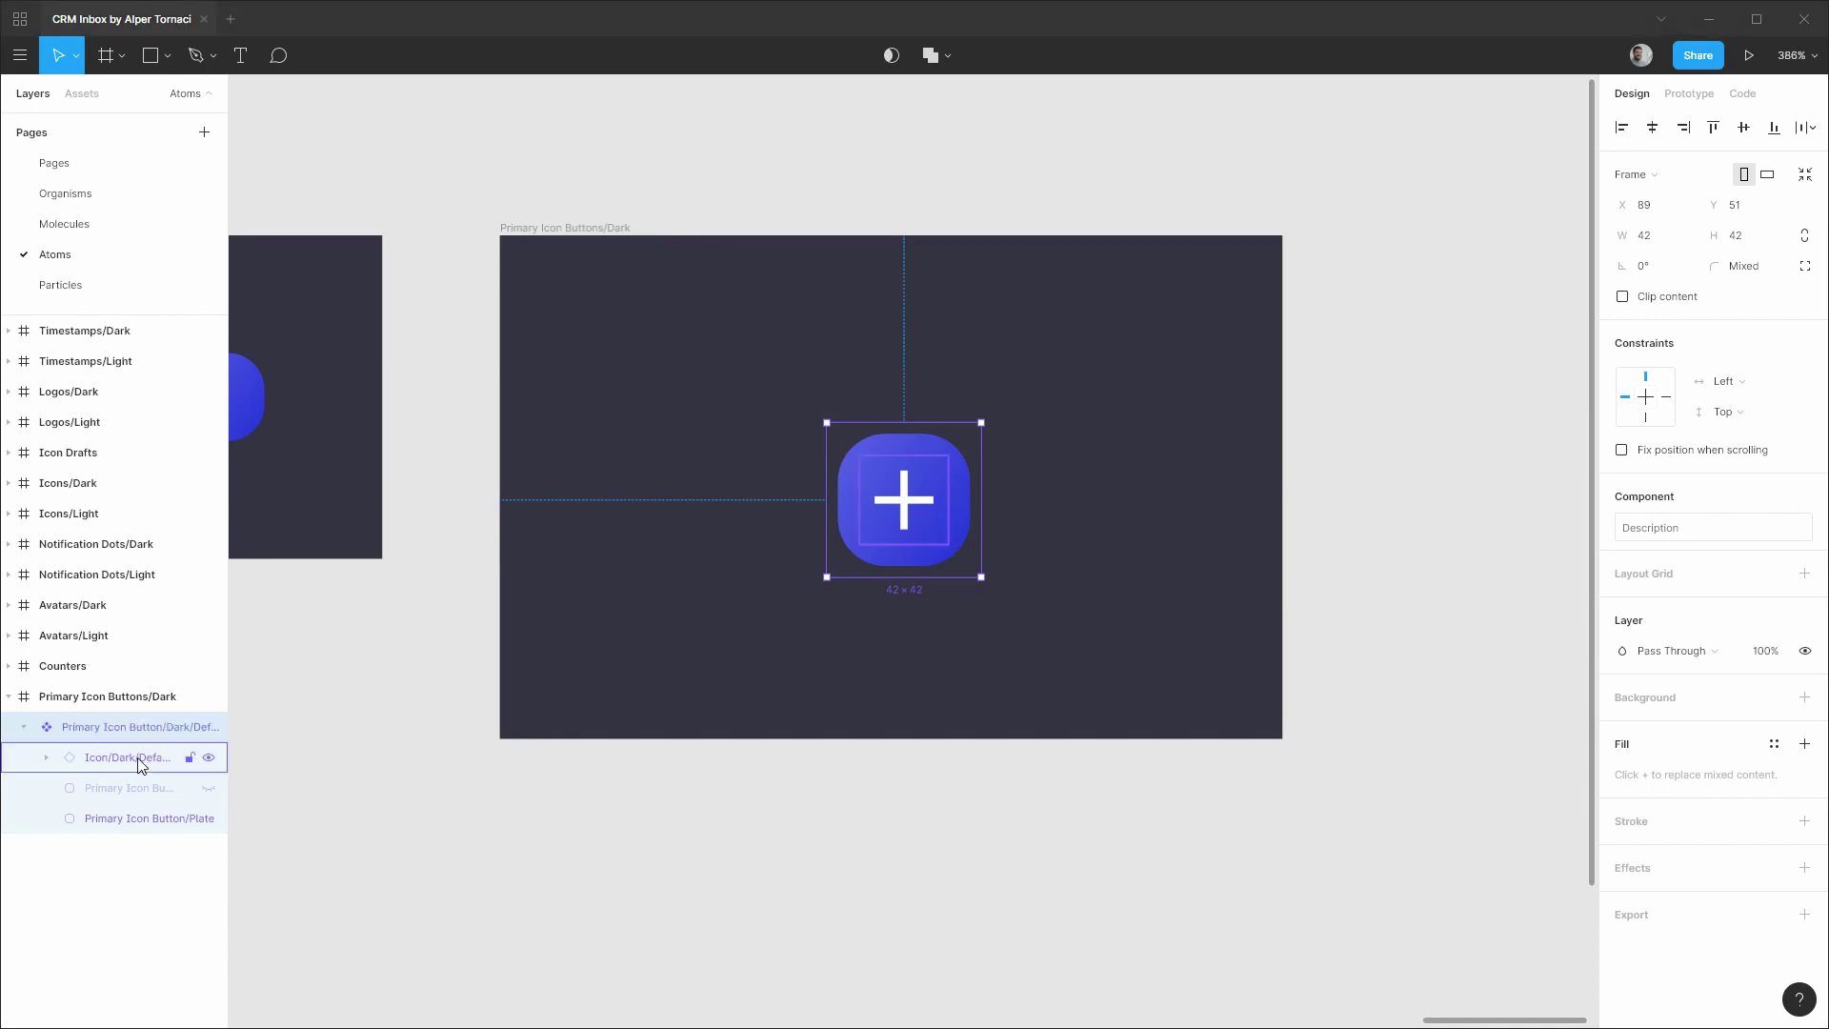
Set the horizontal and vertical constraints of the icon, Focus Indicator and Plate layers to Center.
{"action": "left_click", "coordinate": [140, 762]}
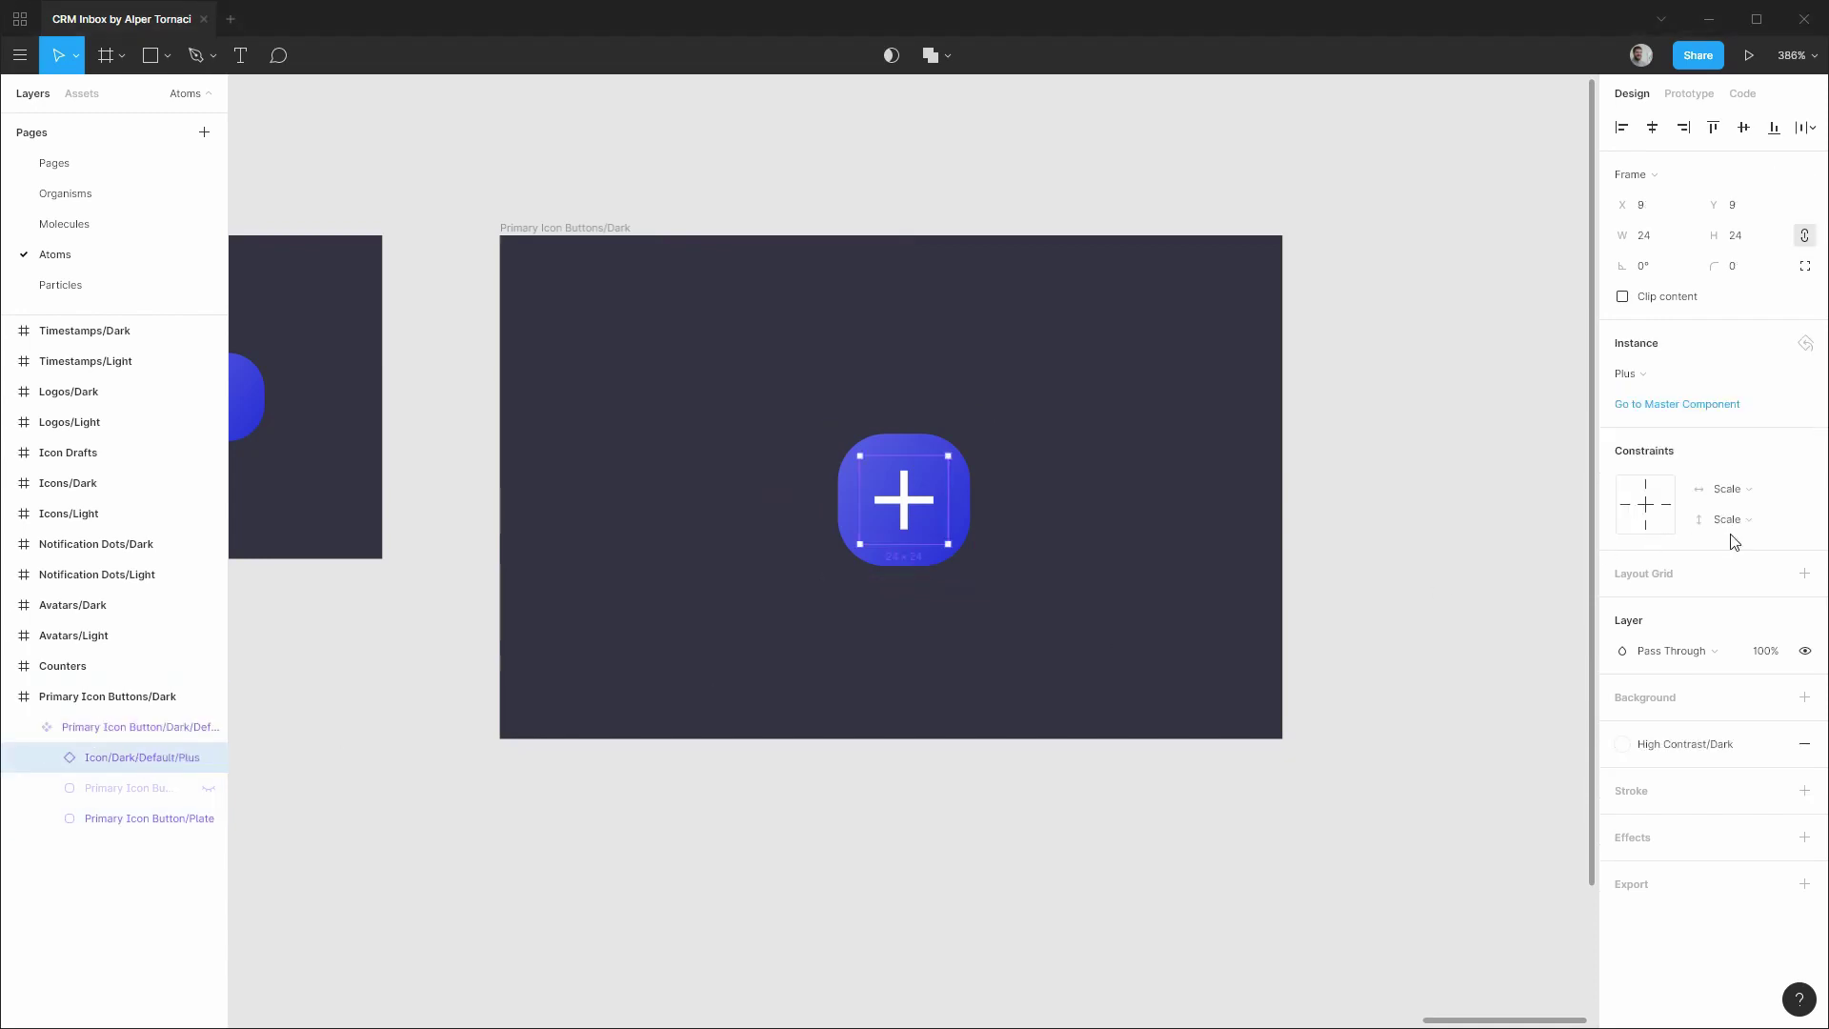
{"action": "left_click", "coordinate": [171, 814], "text": "shift"}
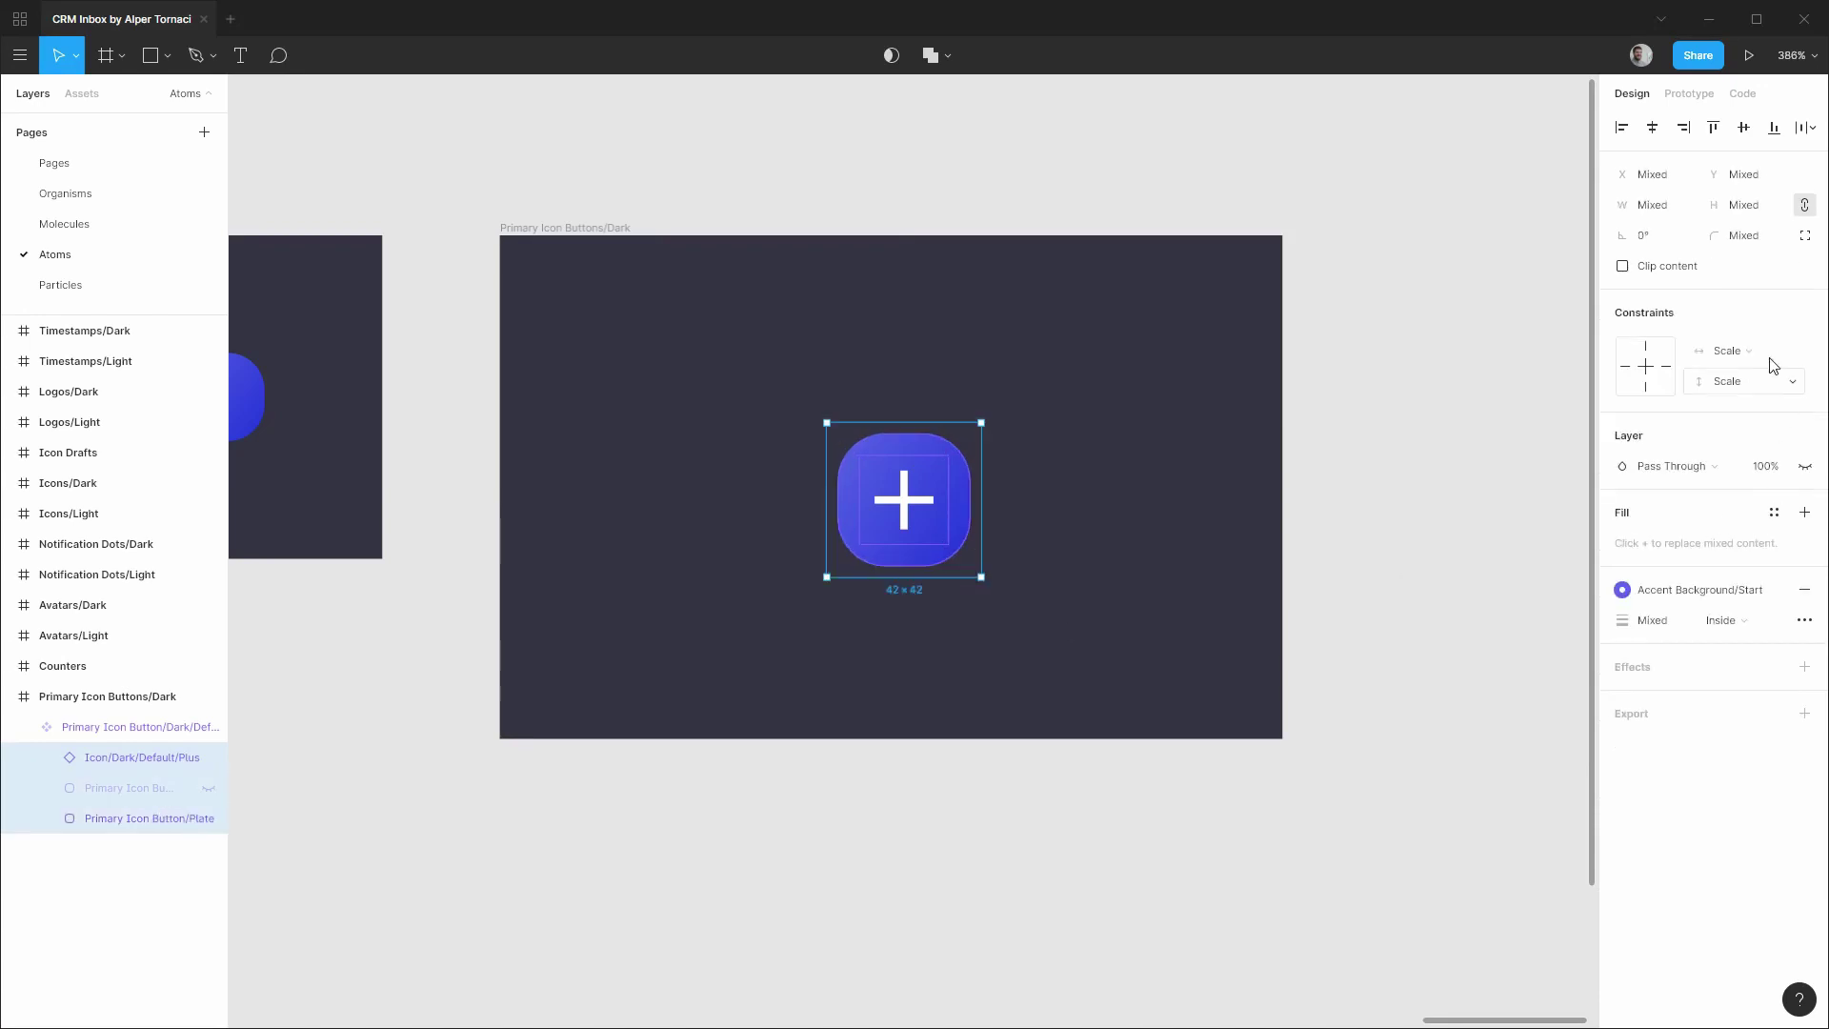
{"action": "left_click", "coordinate": [1762, 359]}
{"action": "left_click", "coordinate": [1755, 327]}
{"action": "left_click", "coordinate": [1758, 385]}
{"action": "left_click", "coordinate": [1762, 363]}
Resize the Primary Icon Button/Dark/Default component frame to 36 × 36.
{"action": "left_click", "coordinate": [145, 735]}
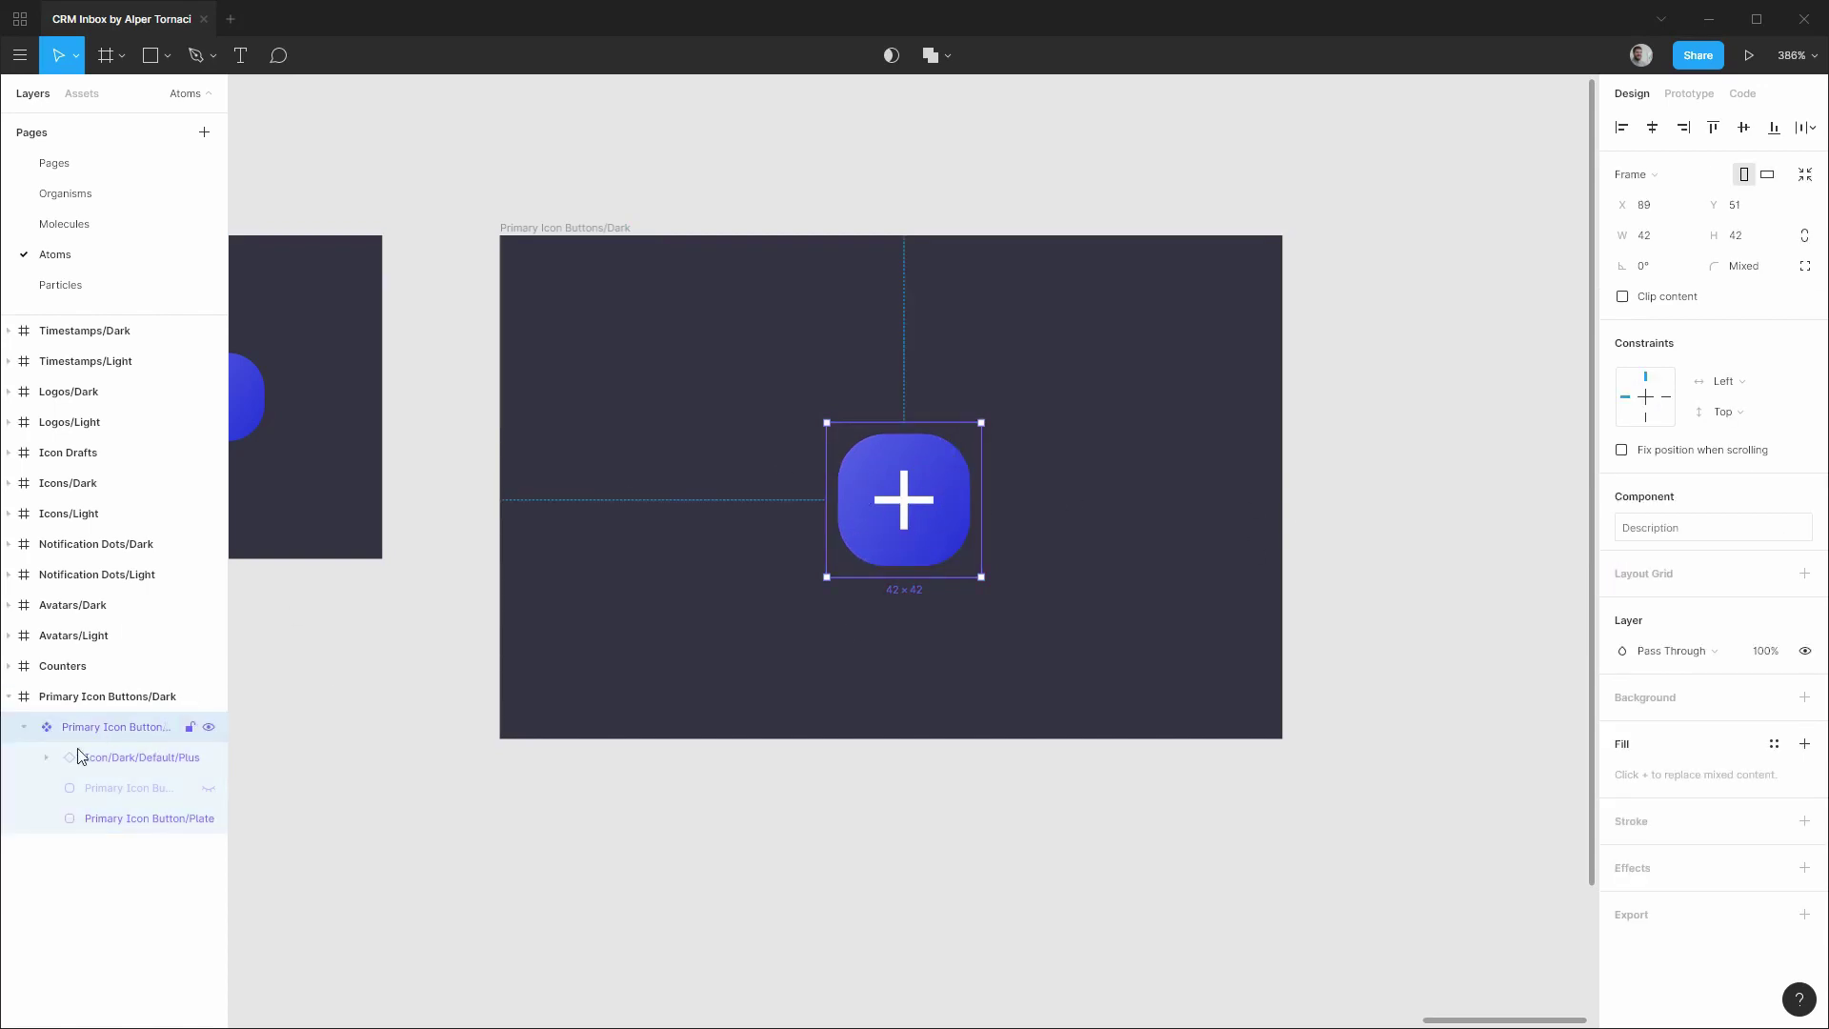
{"action": "left_click", "coordinate": [1670, 237]}
{"action": "type", "text": "36"}
{"action": "key", "text": "Tab"}
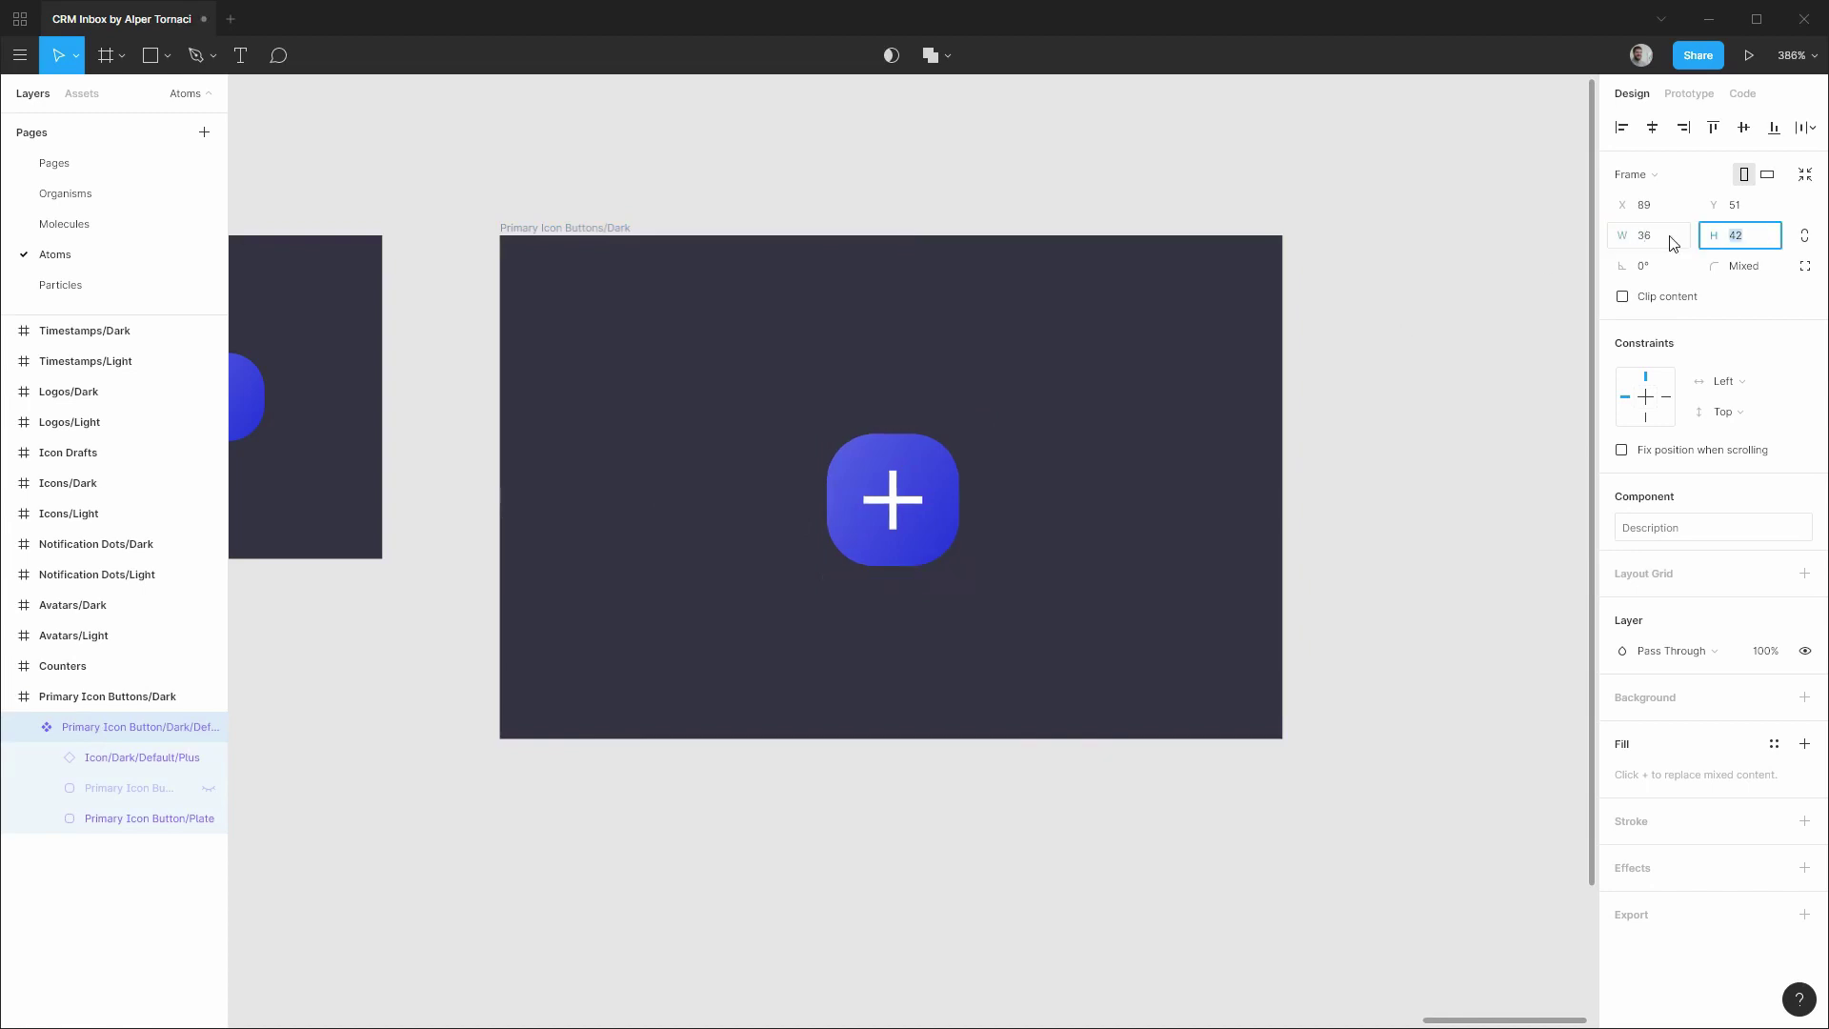
{"action": "type", "text": "36"}
{"action": "key", "text": "Return"}
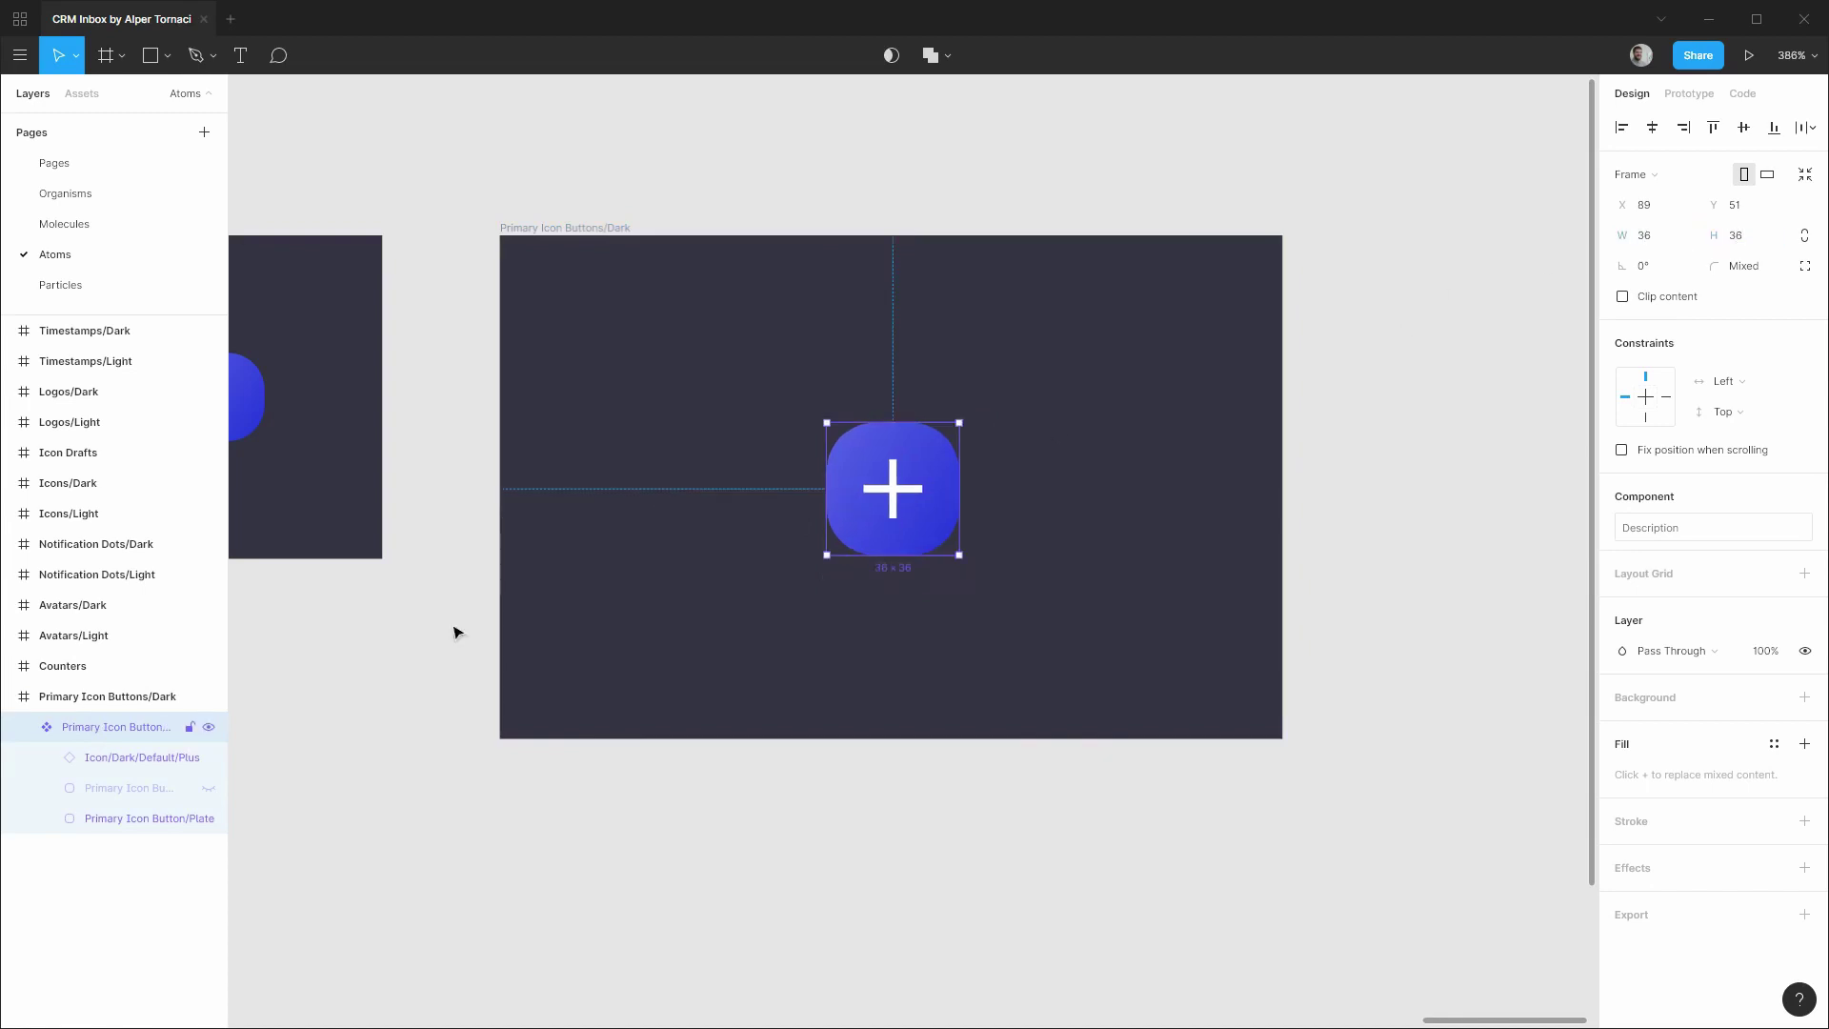
Toggle the Focus Indicator's visibility to check how it sits around the resized button.
{"action": "left_click", "coordinate": [143, 759]}
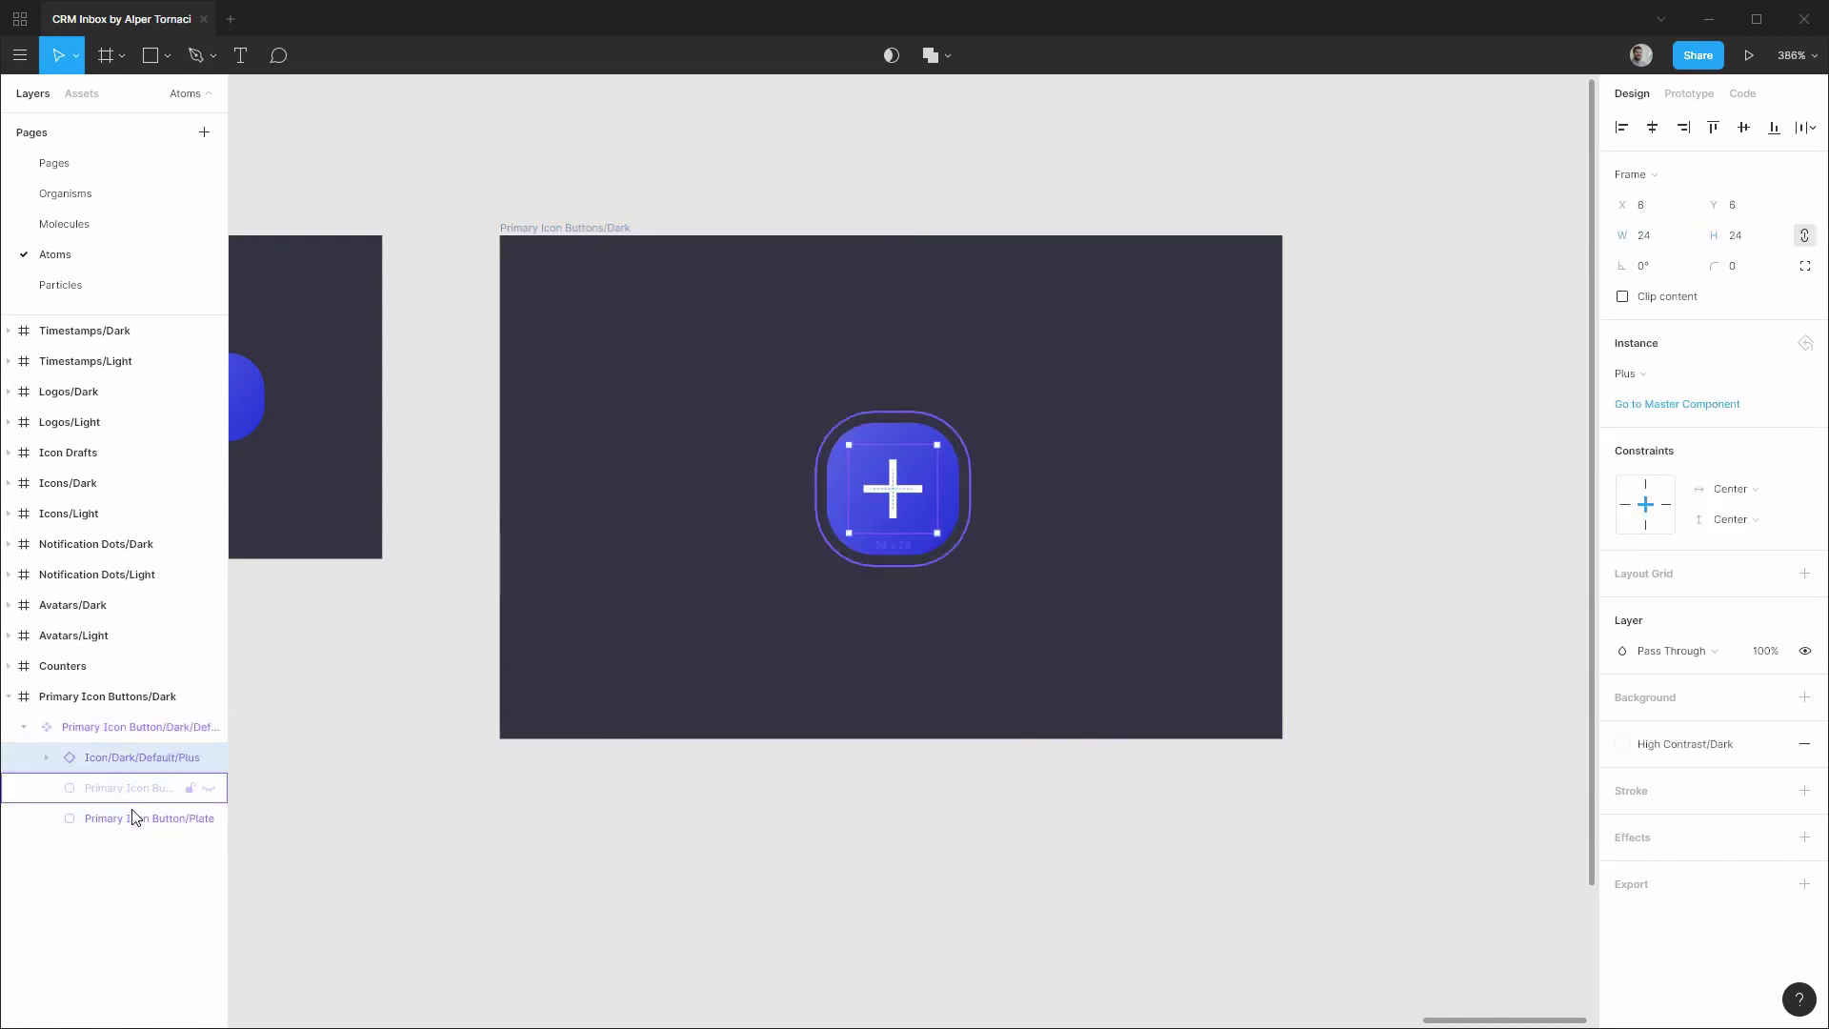
{"action": "left_click", "coordinate": [212, 794]}
{"action": "left_click", "coordinate": [209, 790]}
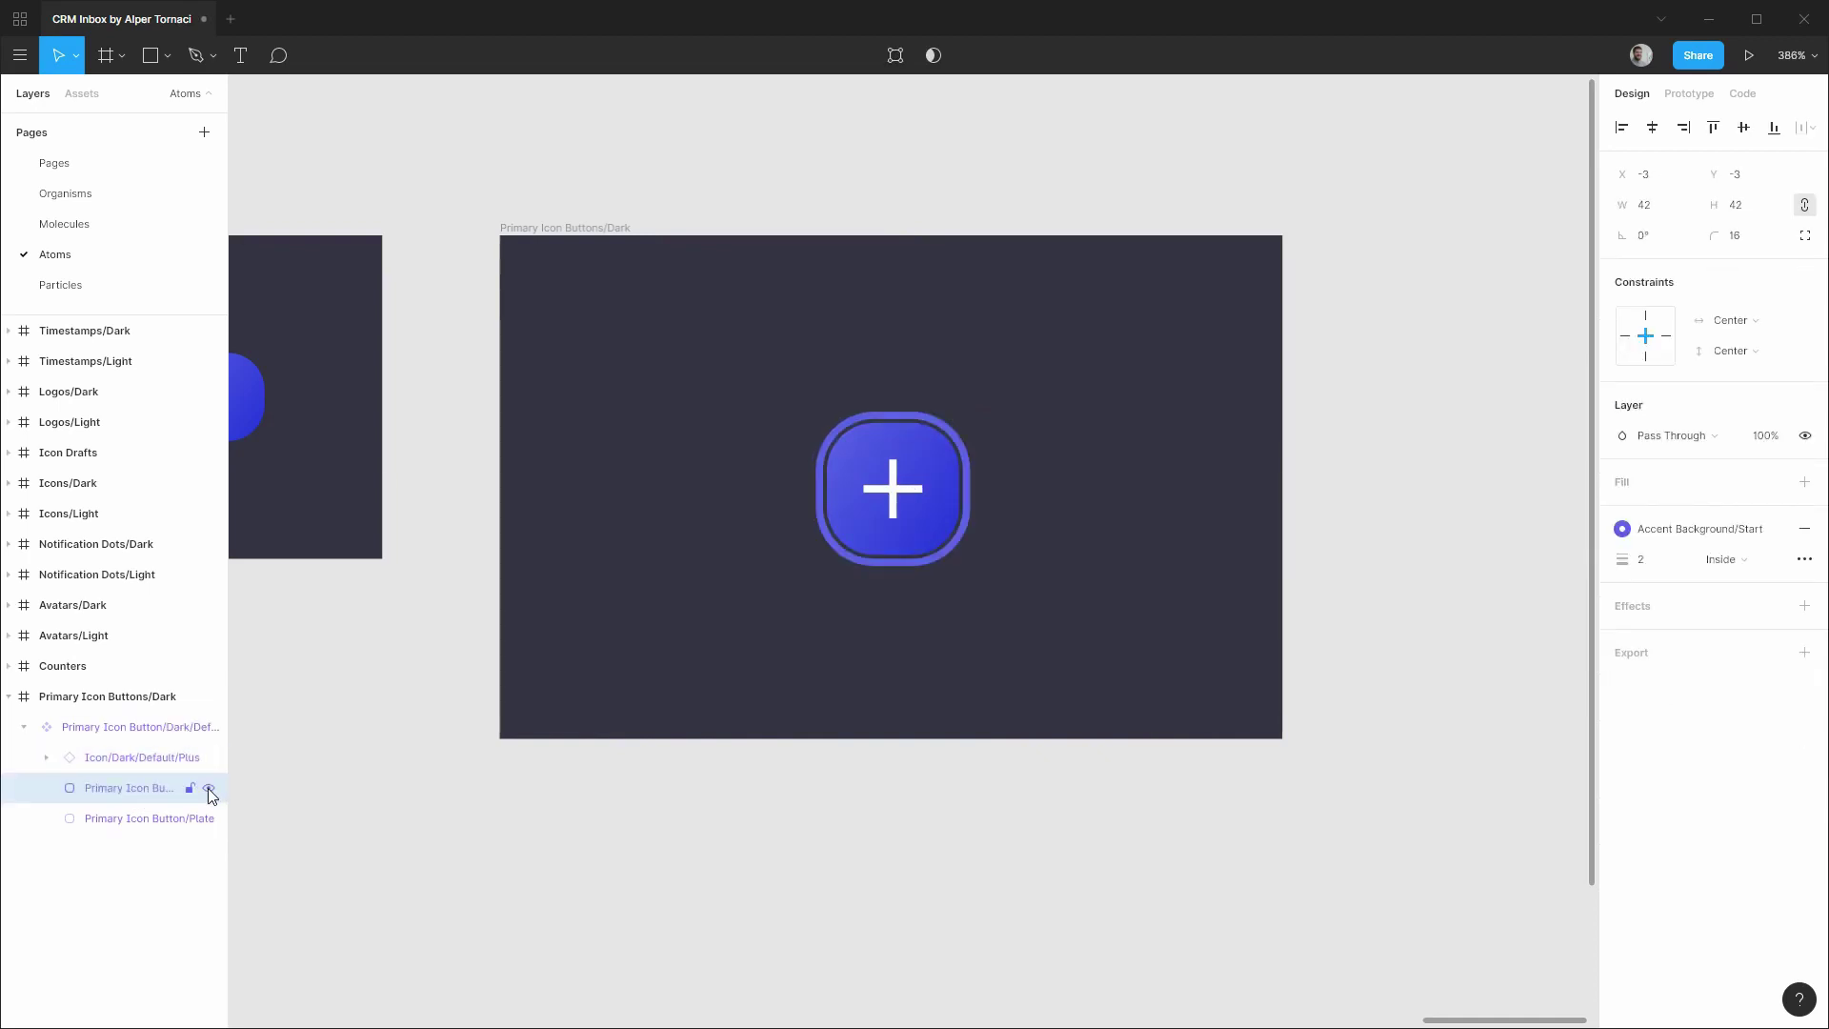
{"action": "left_click", "coordinate": [209, 792]}
{"action": "left_click", "coordinate": [172, 729]}
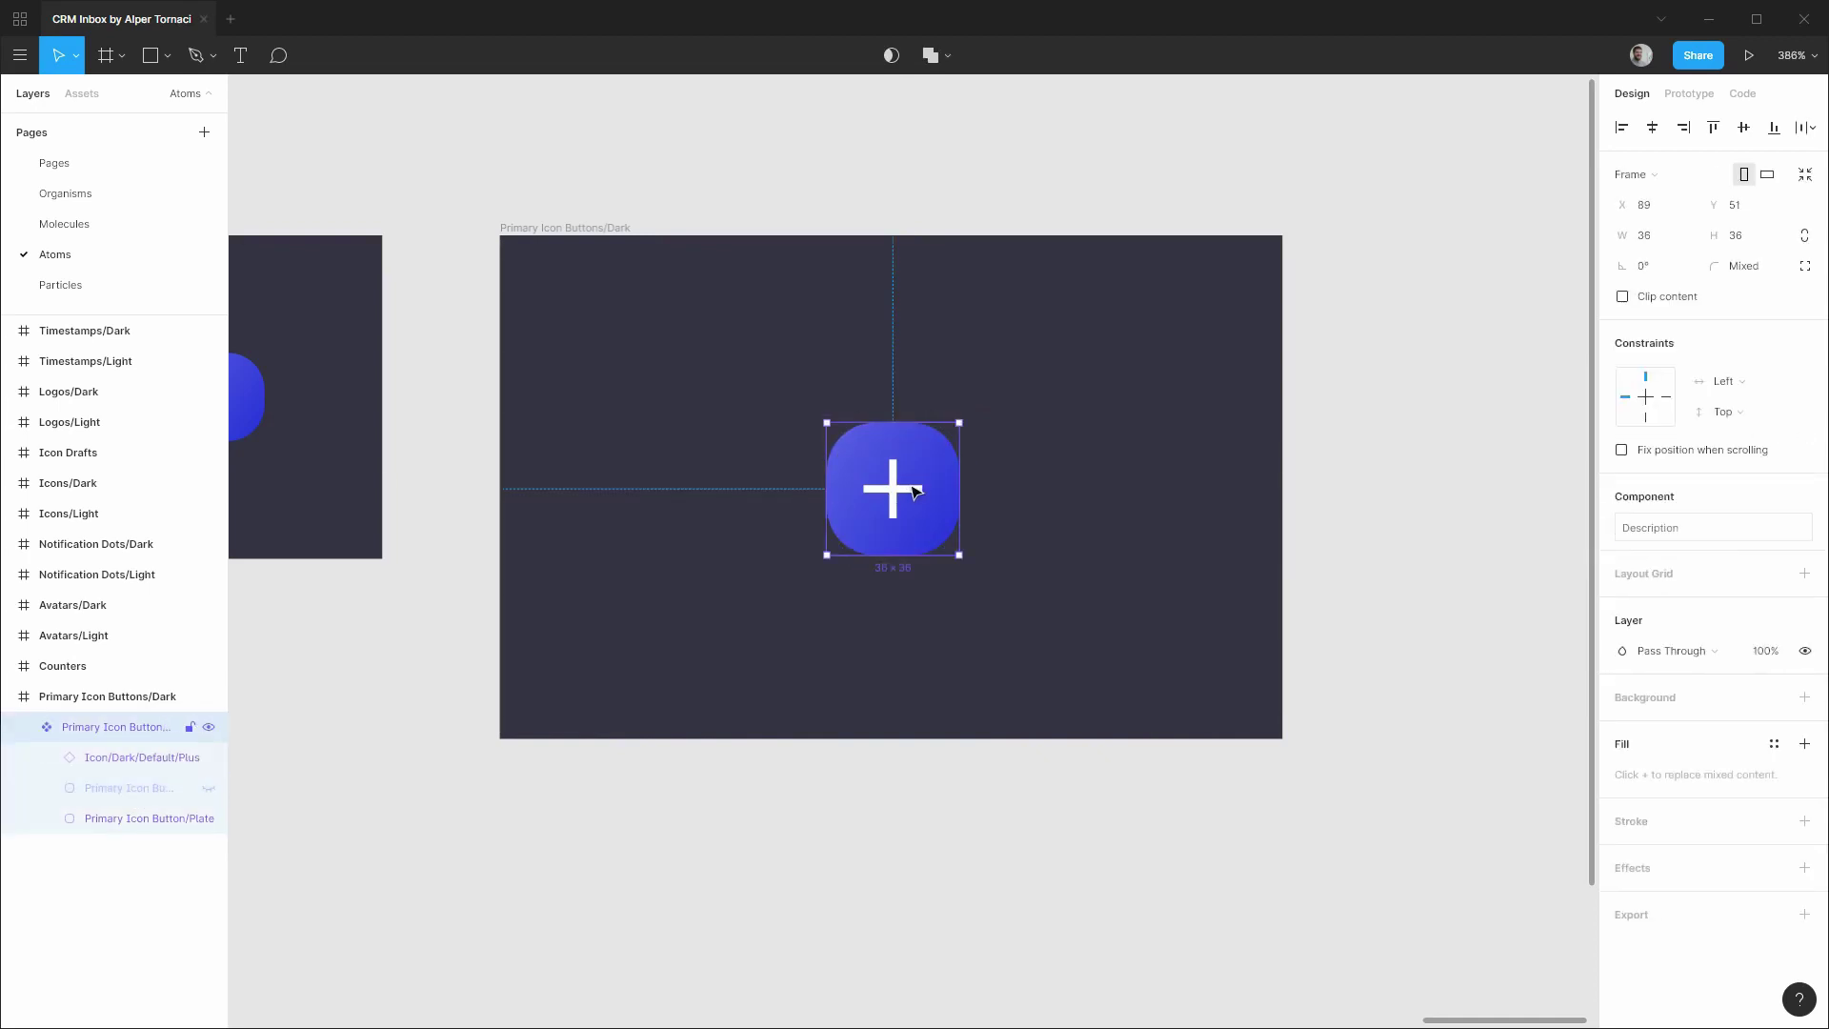
{"action": "left_click", "coordinate": [209, 789]}
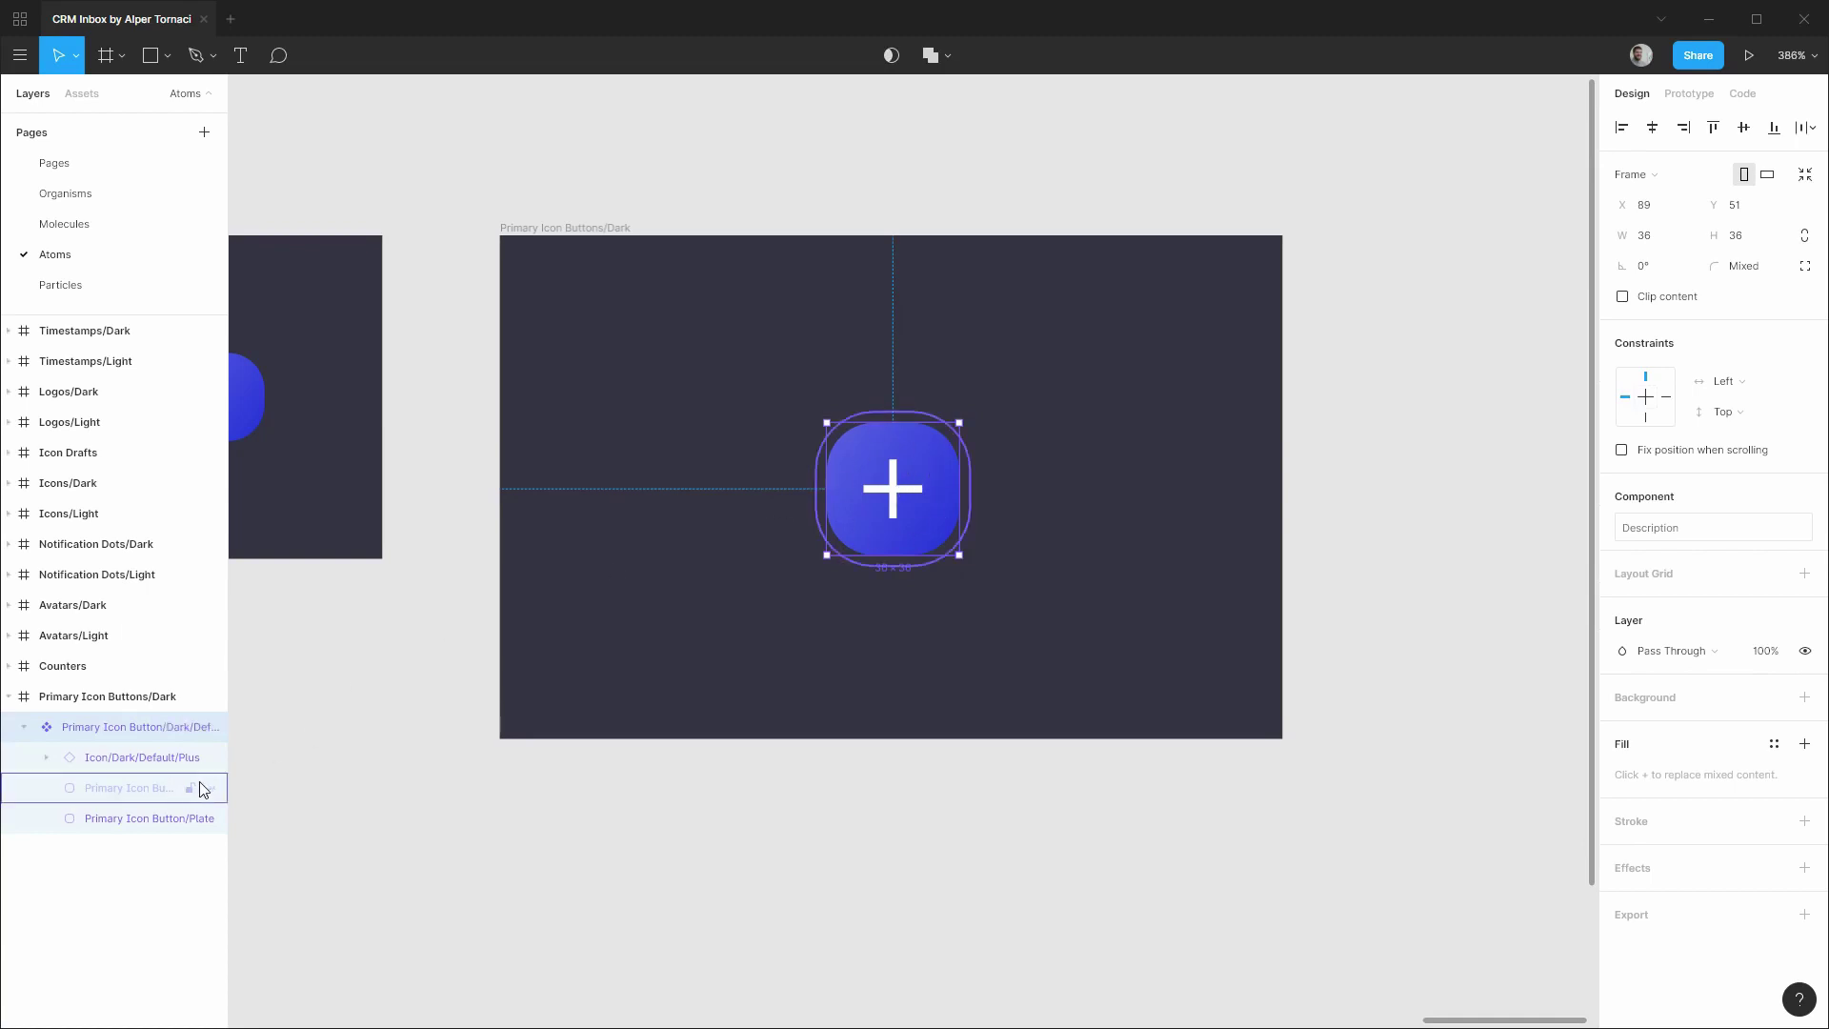
{"action": "left_click", "coordinate": [208, 787]}
{"action": "left_click", "coordinate": [209, 788]}
{"action": "left_click", "coordinate": [209, 788]}
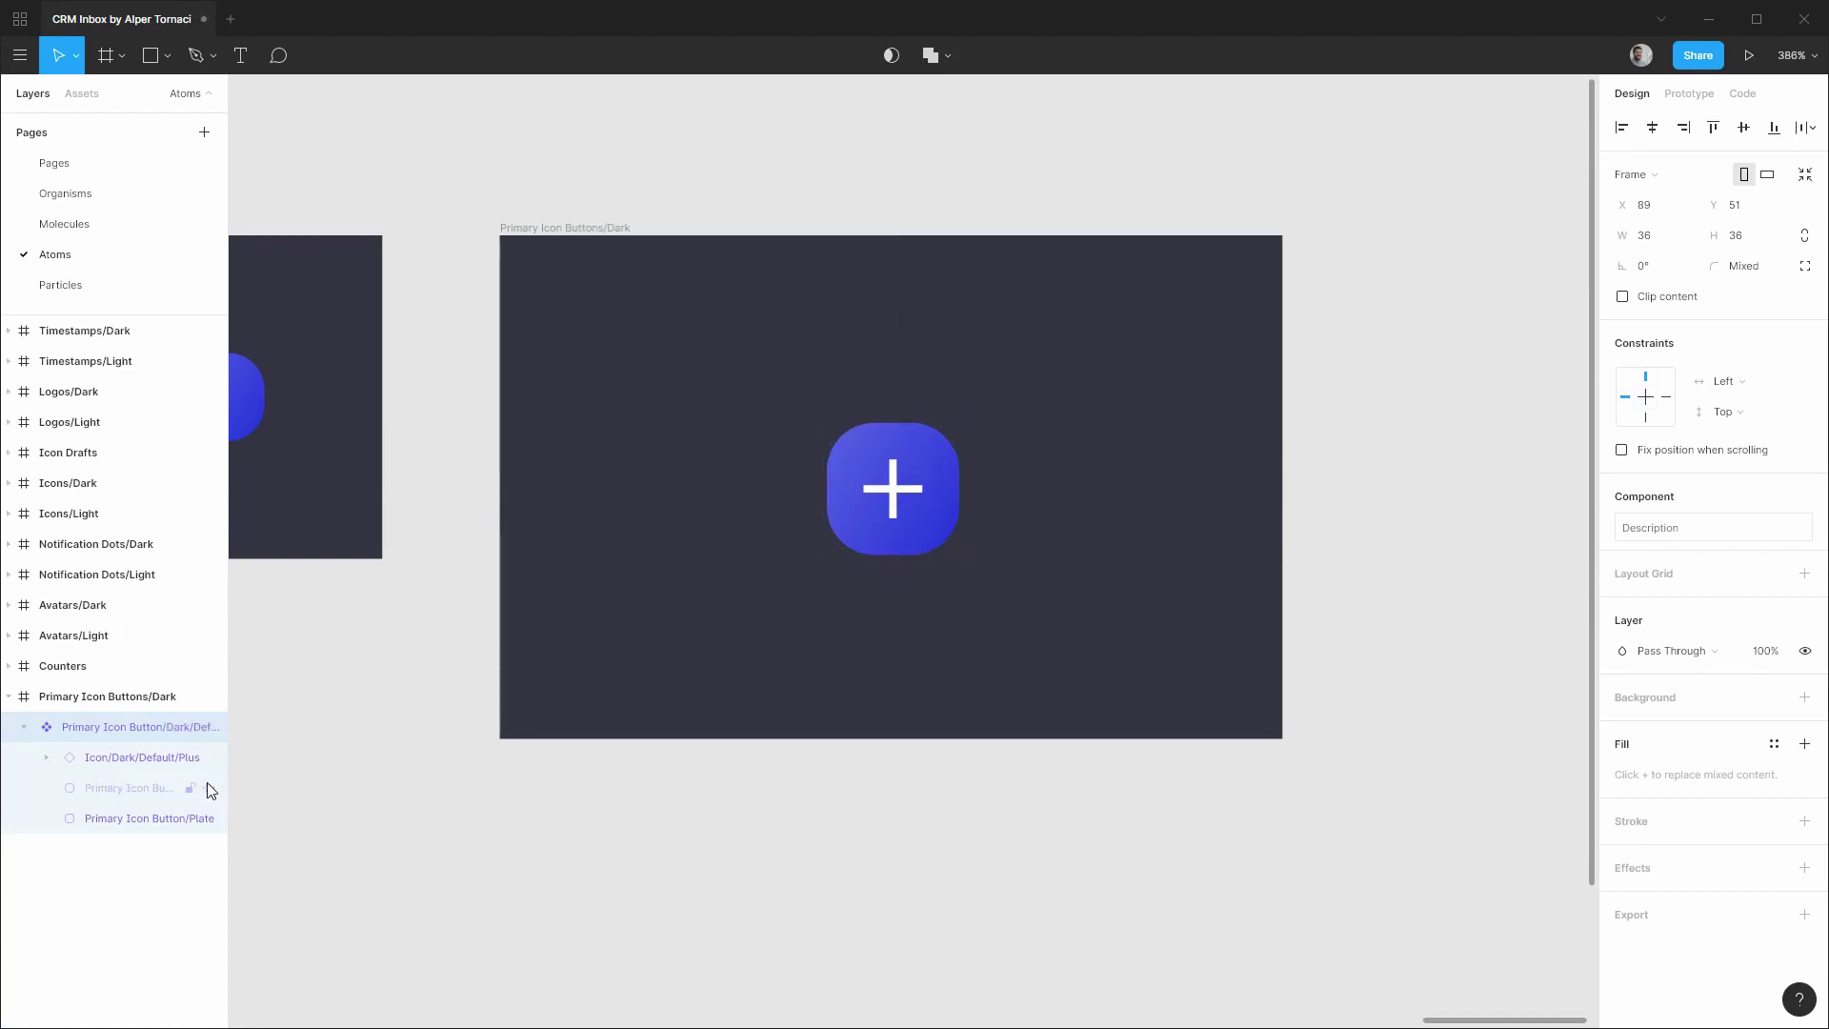
{"action": "left_click", "coordinate": [208, 788]}
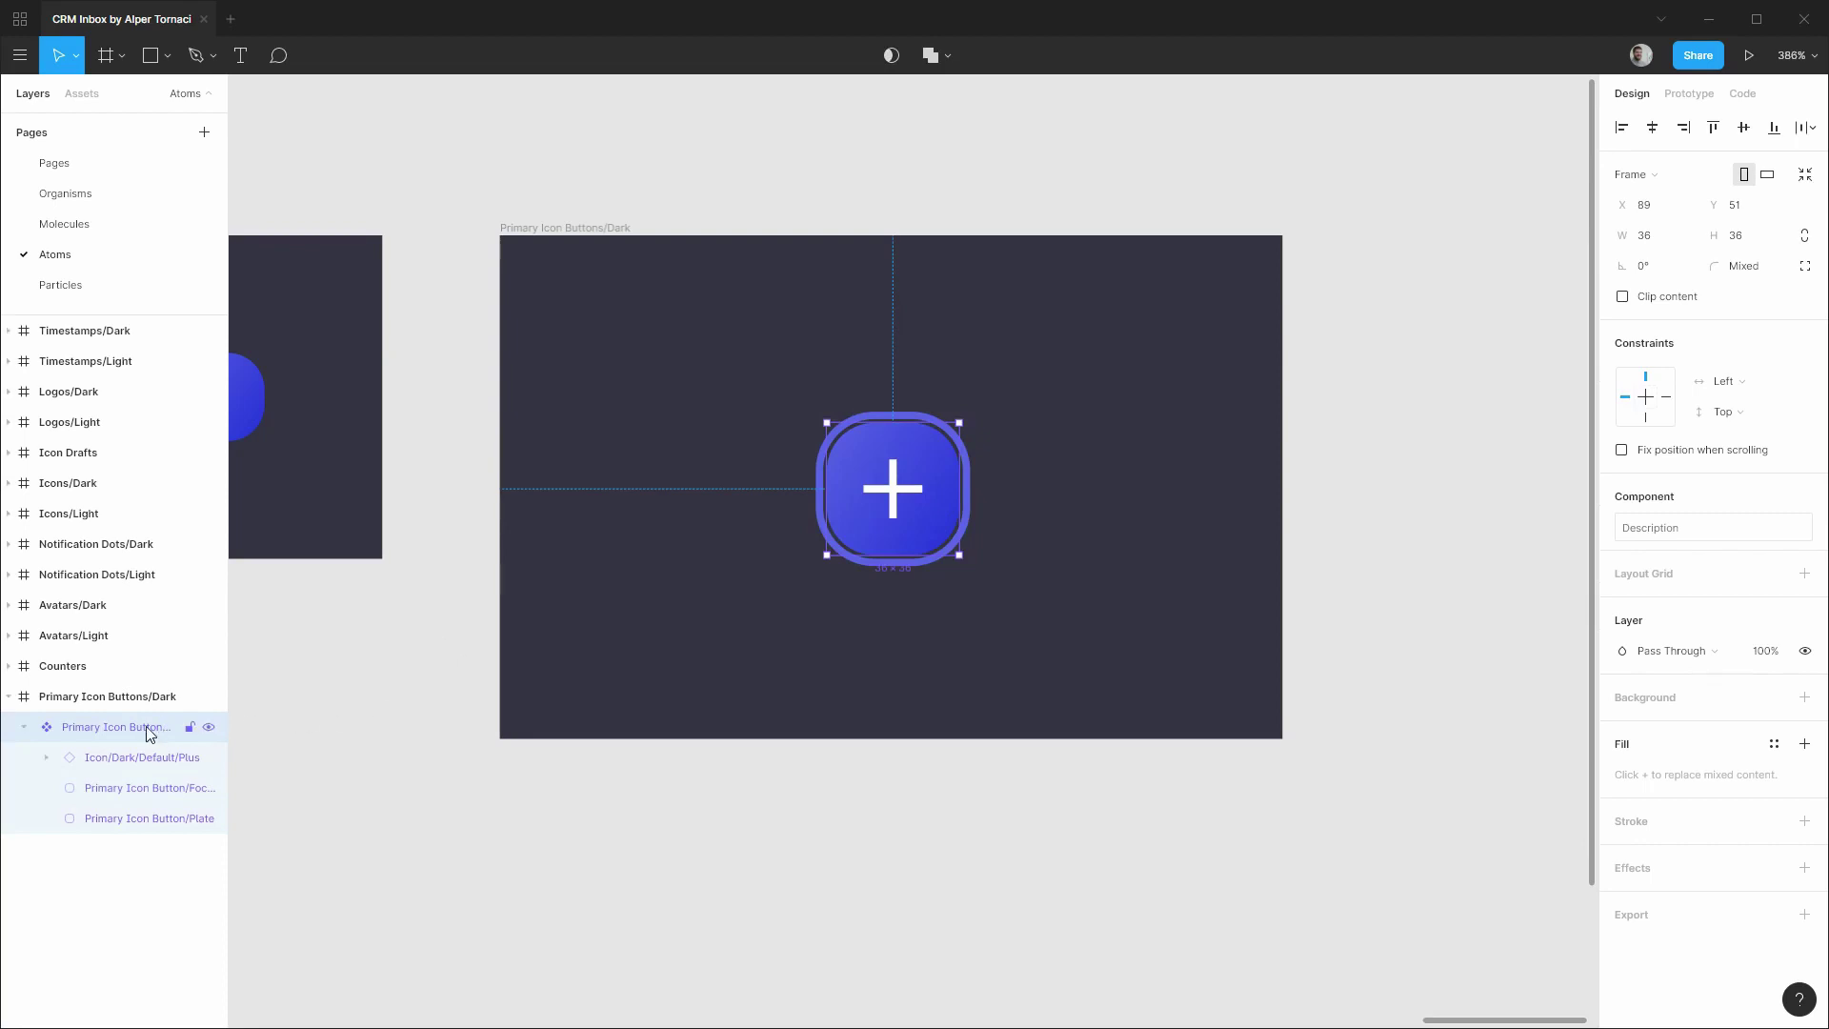
Move the Primary Icon Button component to X 32, Y 32 within its frame.
{"action": "key", "text": "alt+shift+Left"}
{"action": "key", "text": "alt+shift+Left"}
{"action": "key", "text": "alt+shift+Left"}
{"action": "key", "text": "alt+shift+Left"}
{"action": "key", "text": "alt+shift+Left"}
{"action": "key", "text": "alt+shift+Left"}
{"action": "key", "text": "alt+shift+Left"}
{"action": "key", "text": "alt+shift+Left"}
{"action": "key", "text": "alt+shift+Left"}
{"action": "key", "text": "alt+shift+Right"}
{"action": "key", "text": "alt+shift+Right"}
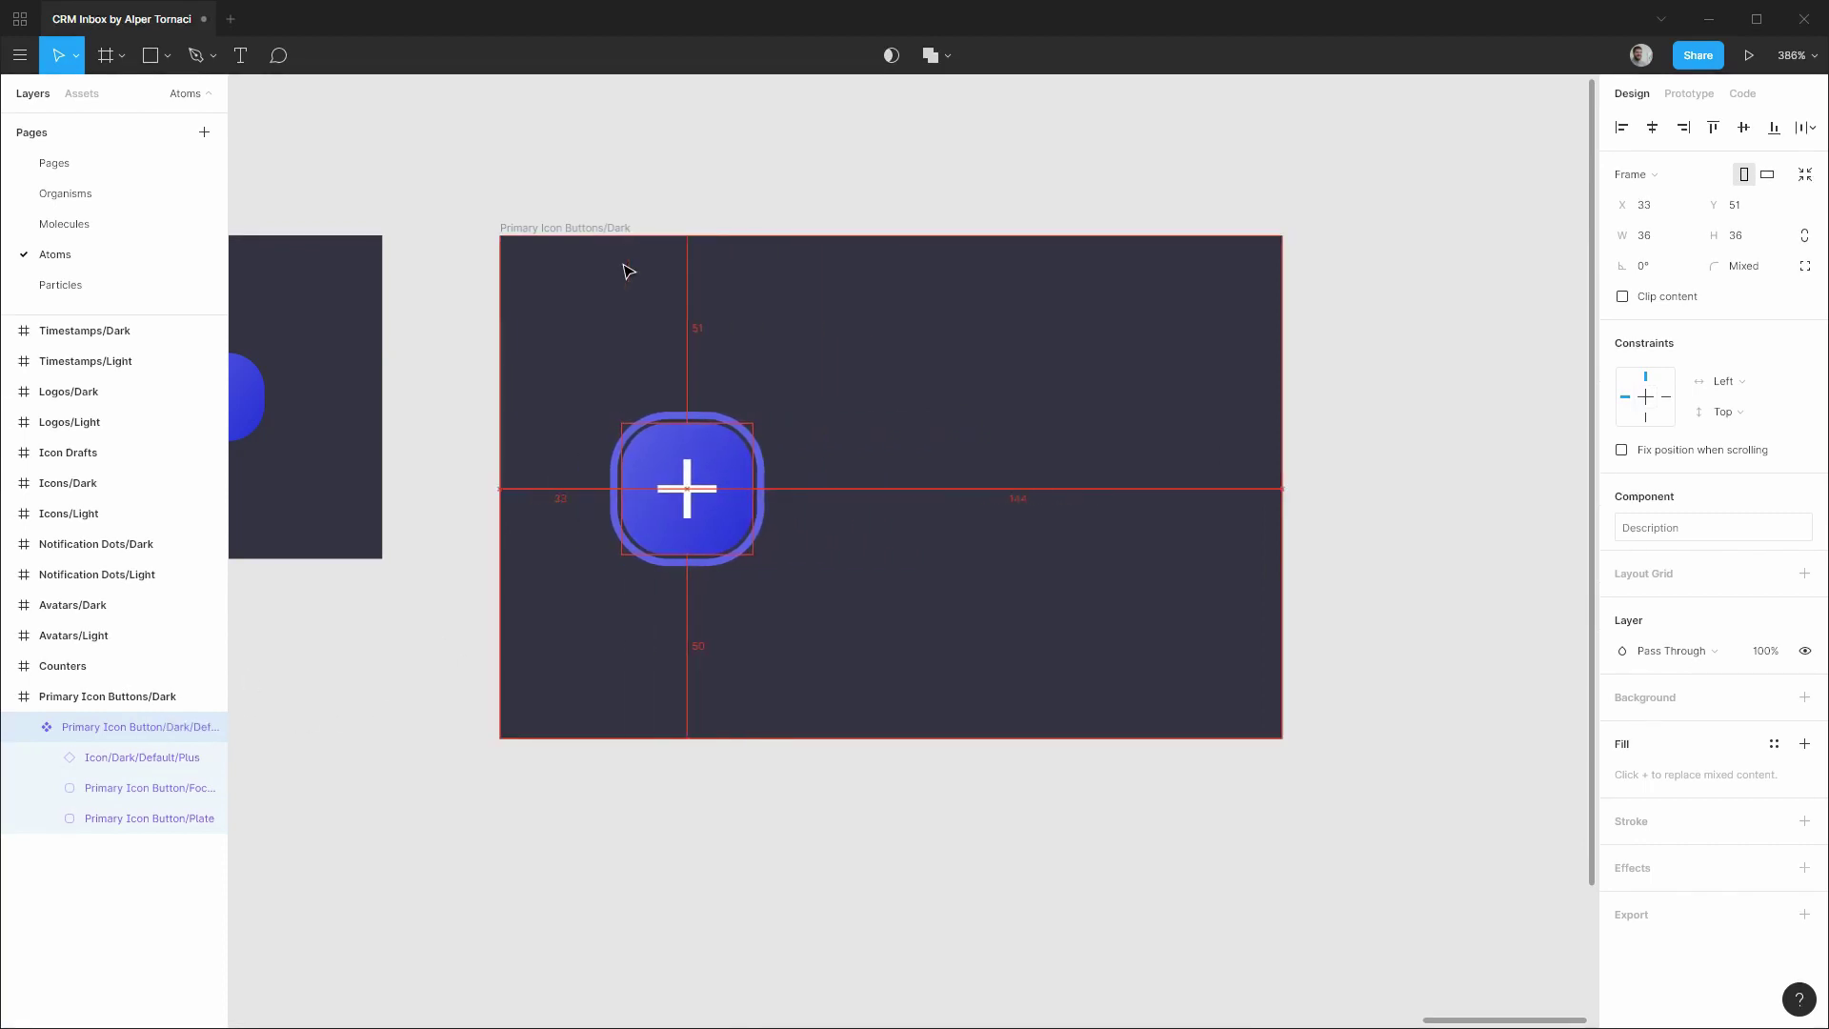
{"action": "key", "text": "Left"}
{"action": "key", "text": "shift+Up"}
{"action": "key", "text": "shift+Up"}
{"action": "key", "text": "shift+Up"}
{"action": "key", "text": "shift+Up"}
{"action": "key", "text": "shift+Down"}
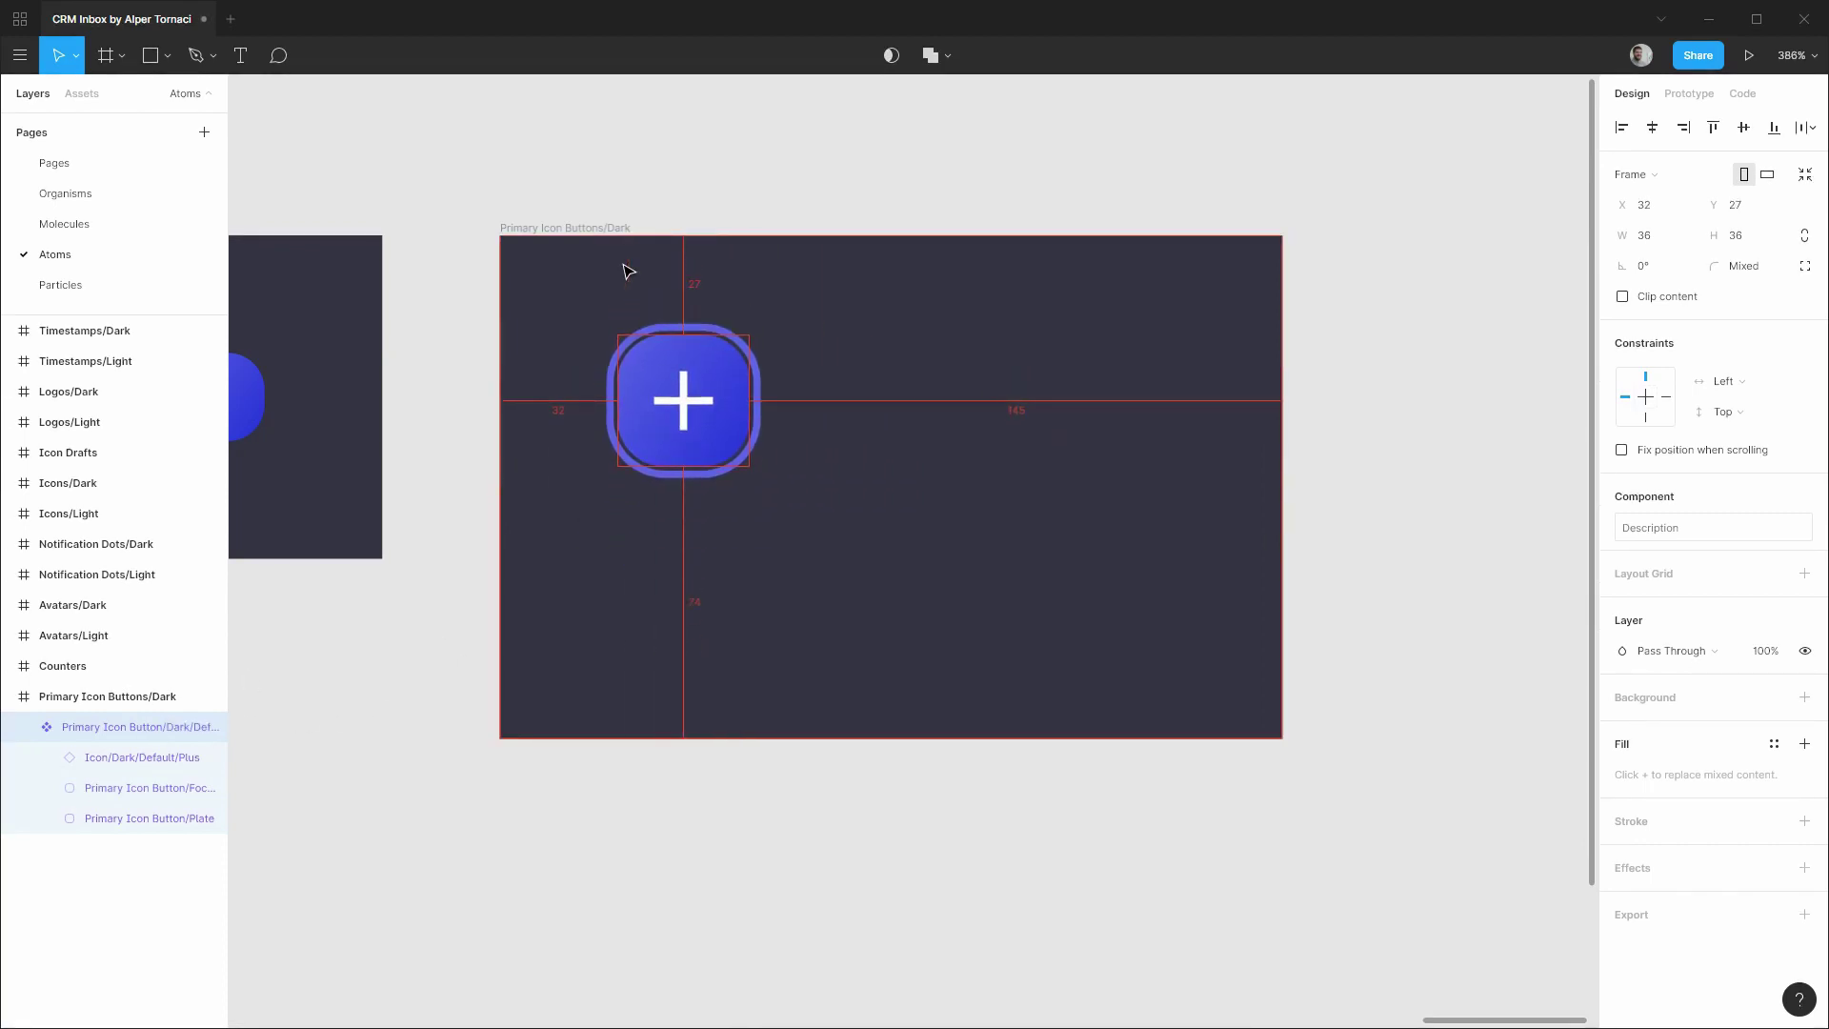
{"action": "key", "text": "shift+Down"}
{"action": "key", "text": "Up"}
{"action": "key", "text": "Up"}
{"action": "key", "text": "Up"}
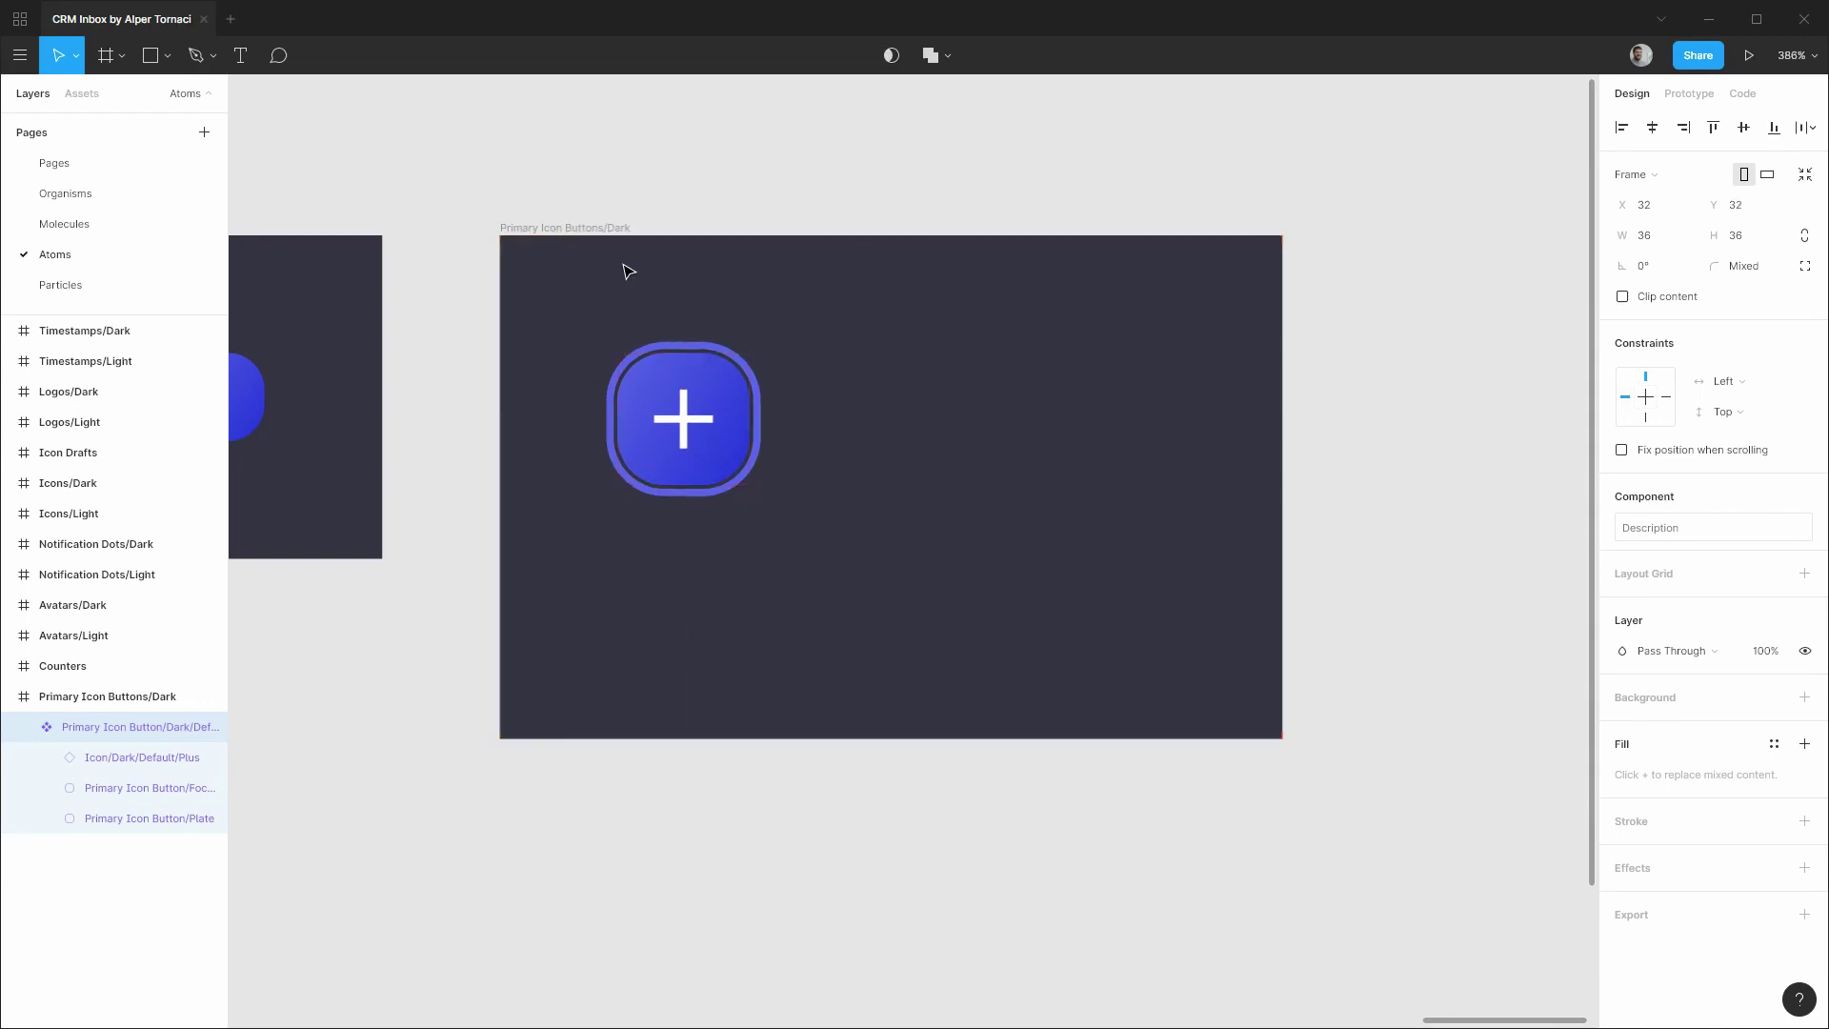
Hide the Focus Indicator layer inside the repositioned component.
{"action": "left_click", "coordinate": [24, 727]}
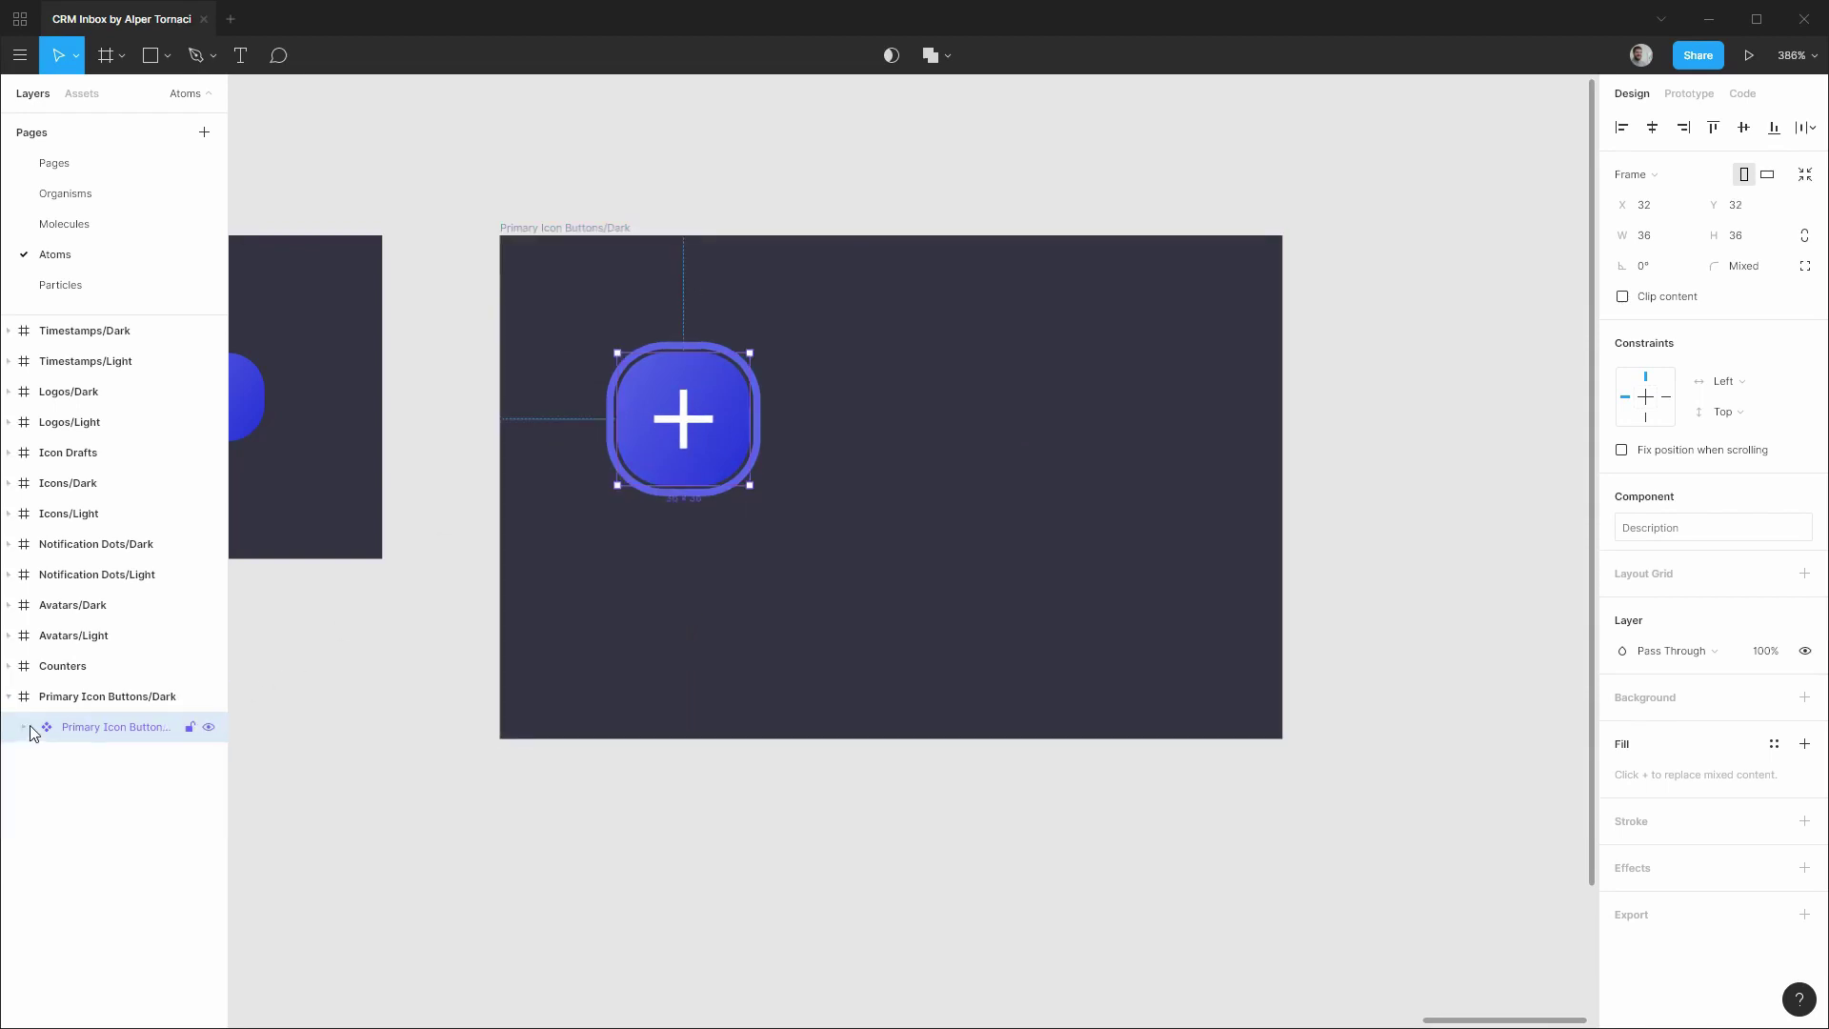
{"action": "left_click", "coordinate": [24, 727]}
{"action": "left_click", "coordinate": [209, 788]}
Copy the component as an instance at X 100, Y 32 and place it below the original in the layer order.
{"action": "left_click", "coordinate": [24, 727]}
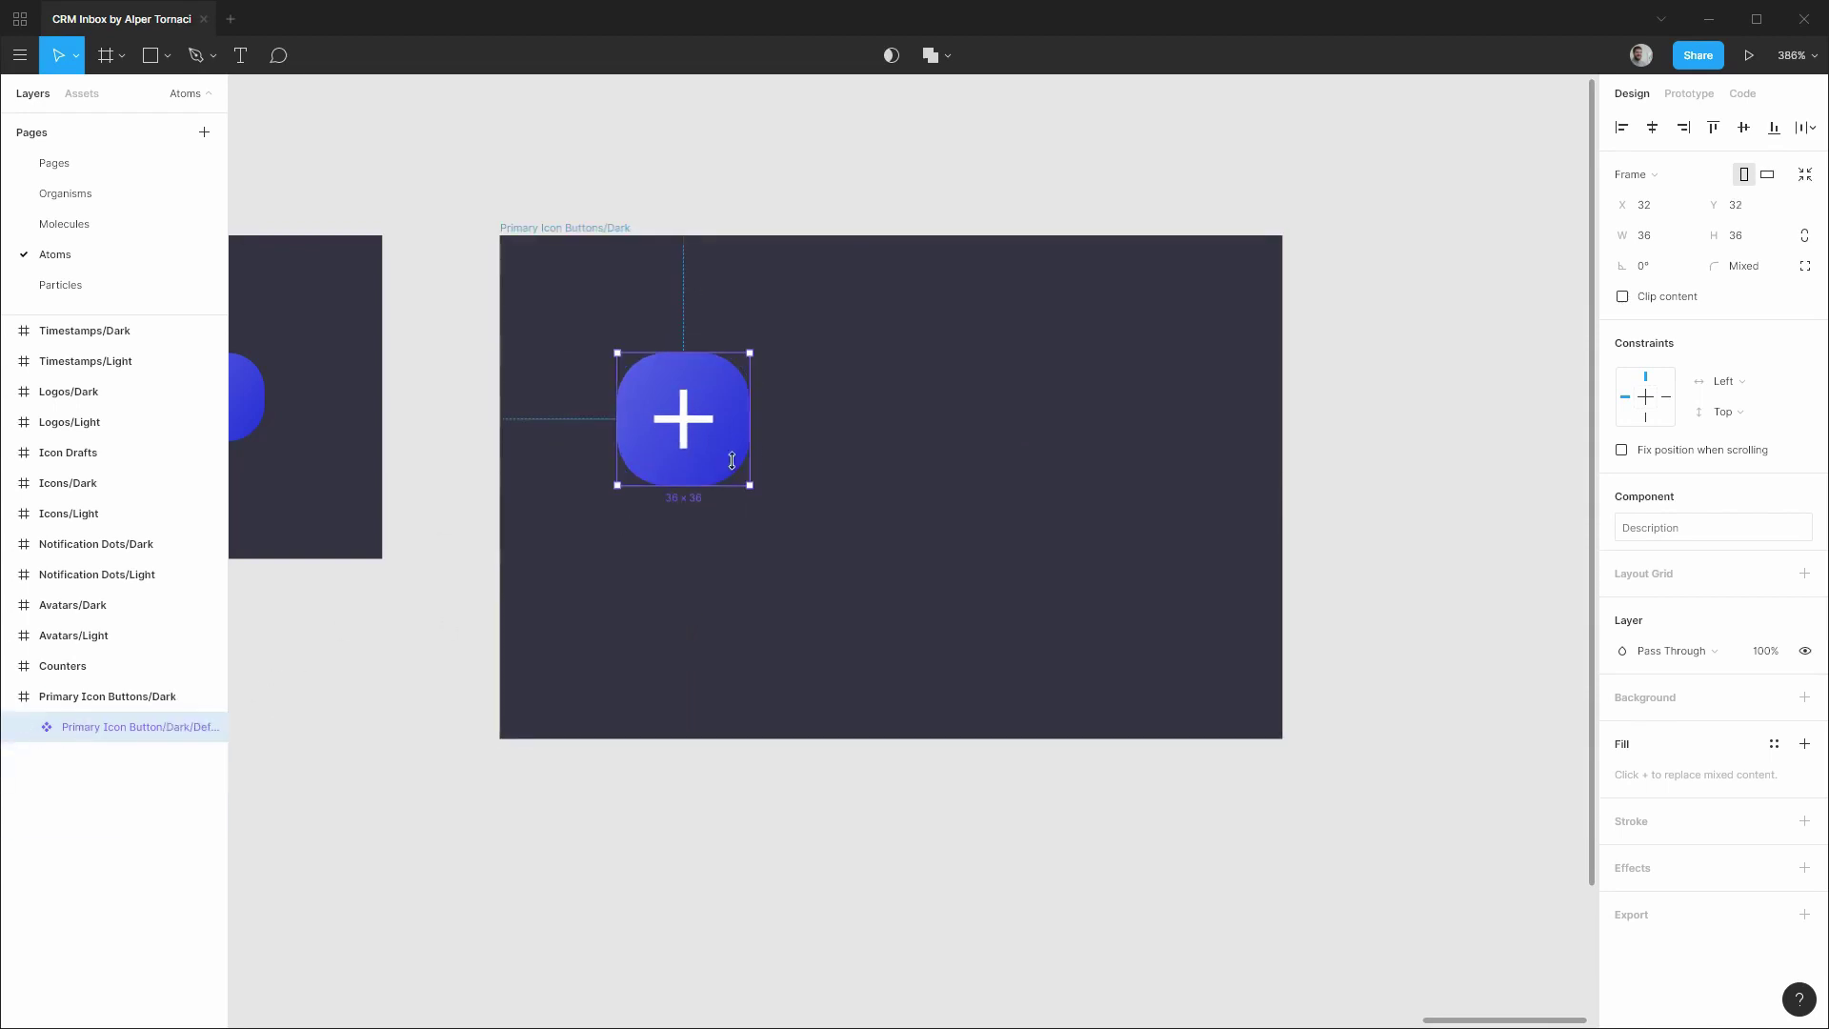
{"action": "left_click_drag", "start_coordinate": [736, 449], "coordinate": [977, 433]}
{"action": "mouse_move", "coordinate": [95, 727]}
{"action": "left_mouse_down"}
{"action": "mouse_move", "coordinate": [66, 755]}
{"action": "mouse_move", "coordinate": [102, 775]}
{"action": "mouse_move", "coordinate": [106, 759]}
{"action": "left_mouse_up"}
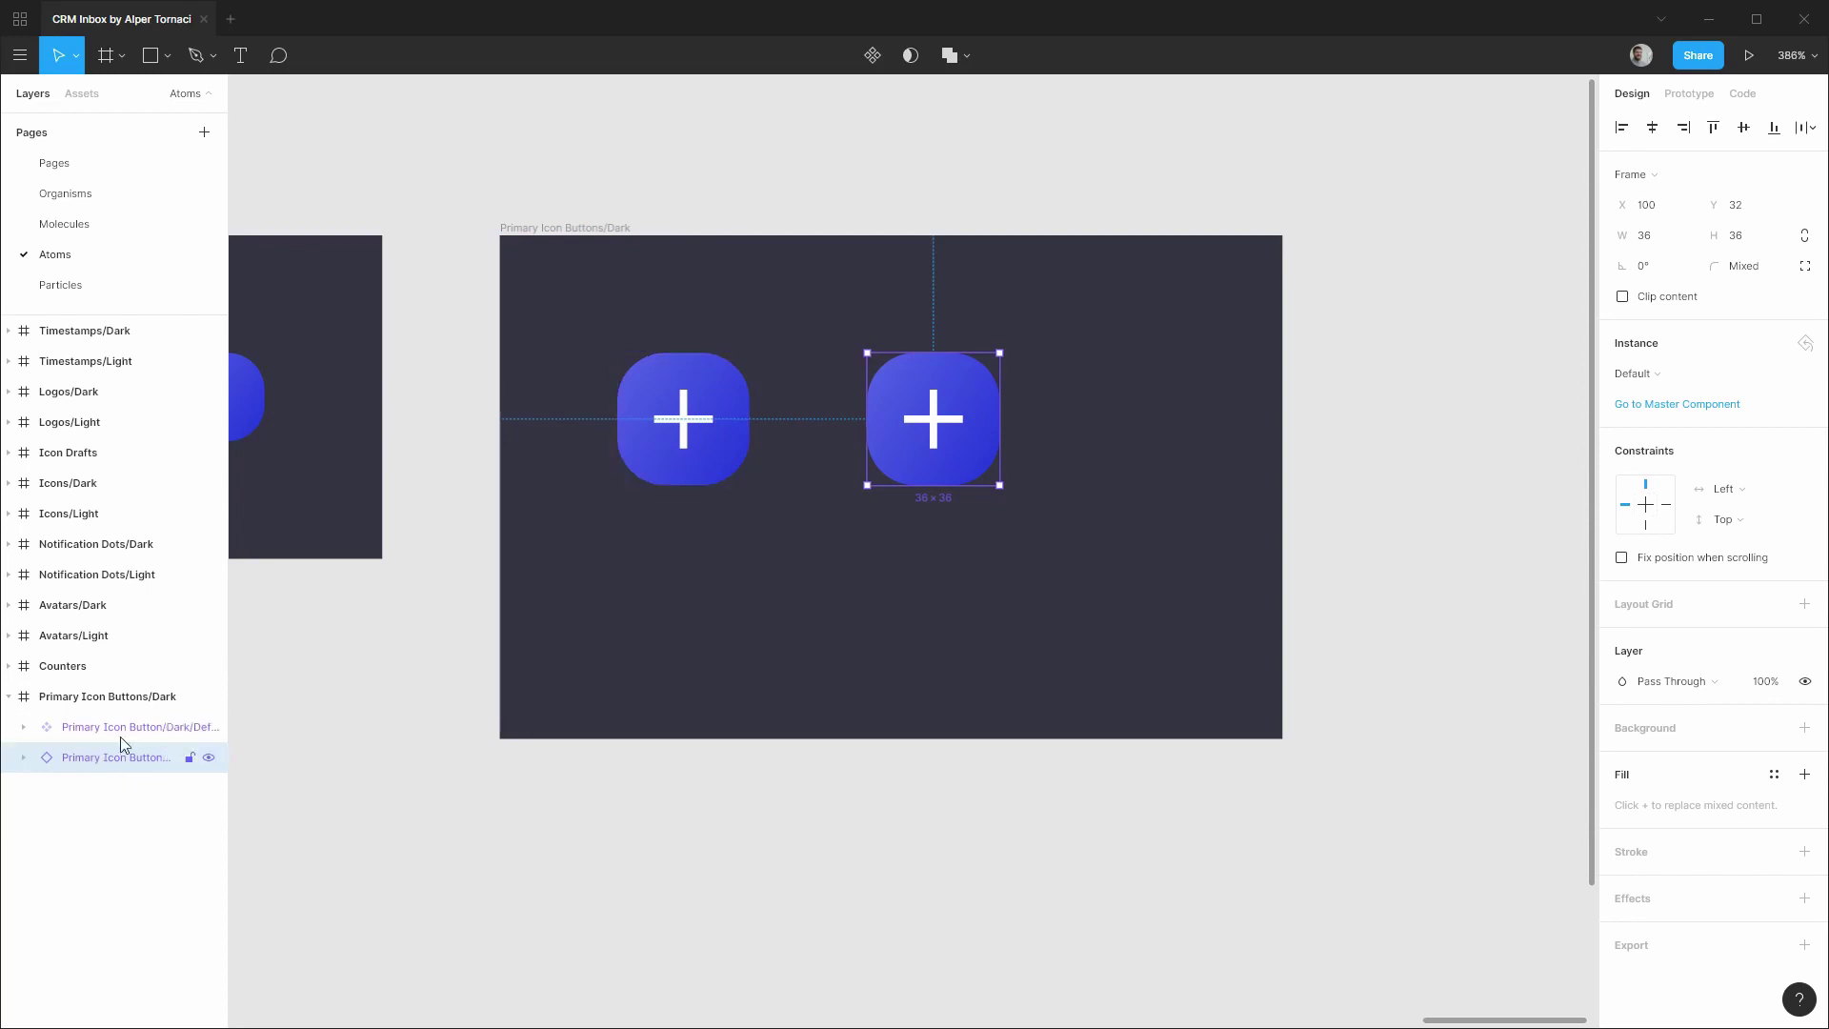
Detach the Accent/Gradient fill style from the Plate layer inside the second button instance.
{"action": "left_click", "coordinate": [24, 757]}
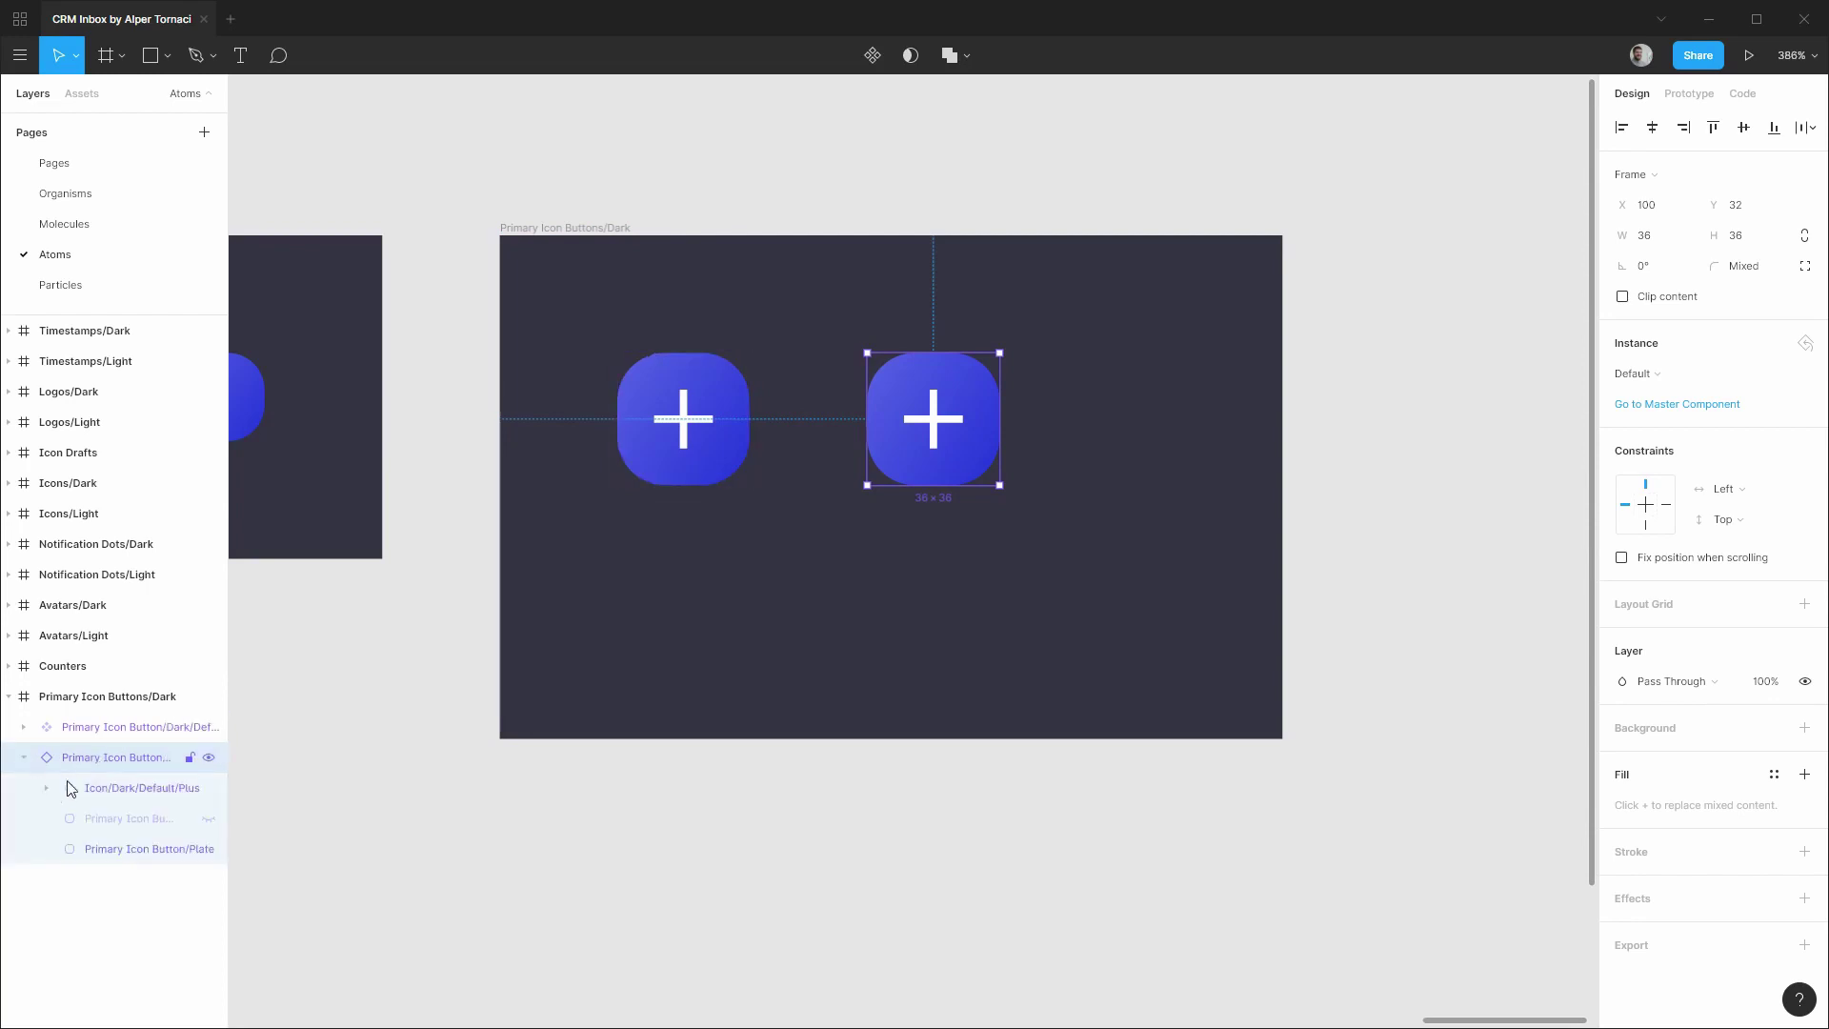
{"action": "left_click", "coordinate": [103, 851]}
{"action": "left_click", "coordinate": [104, 851]}
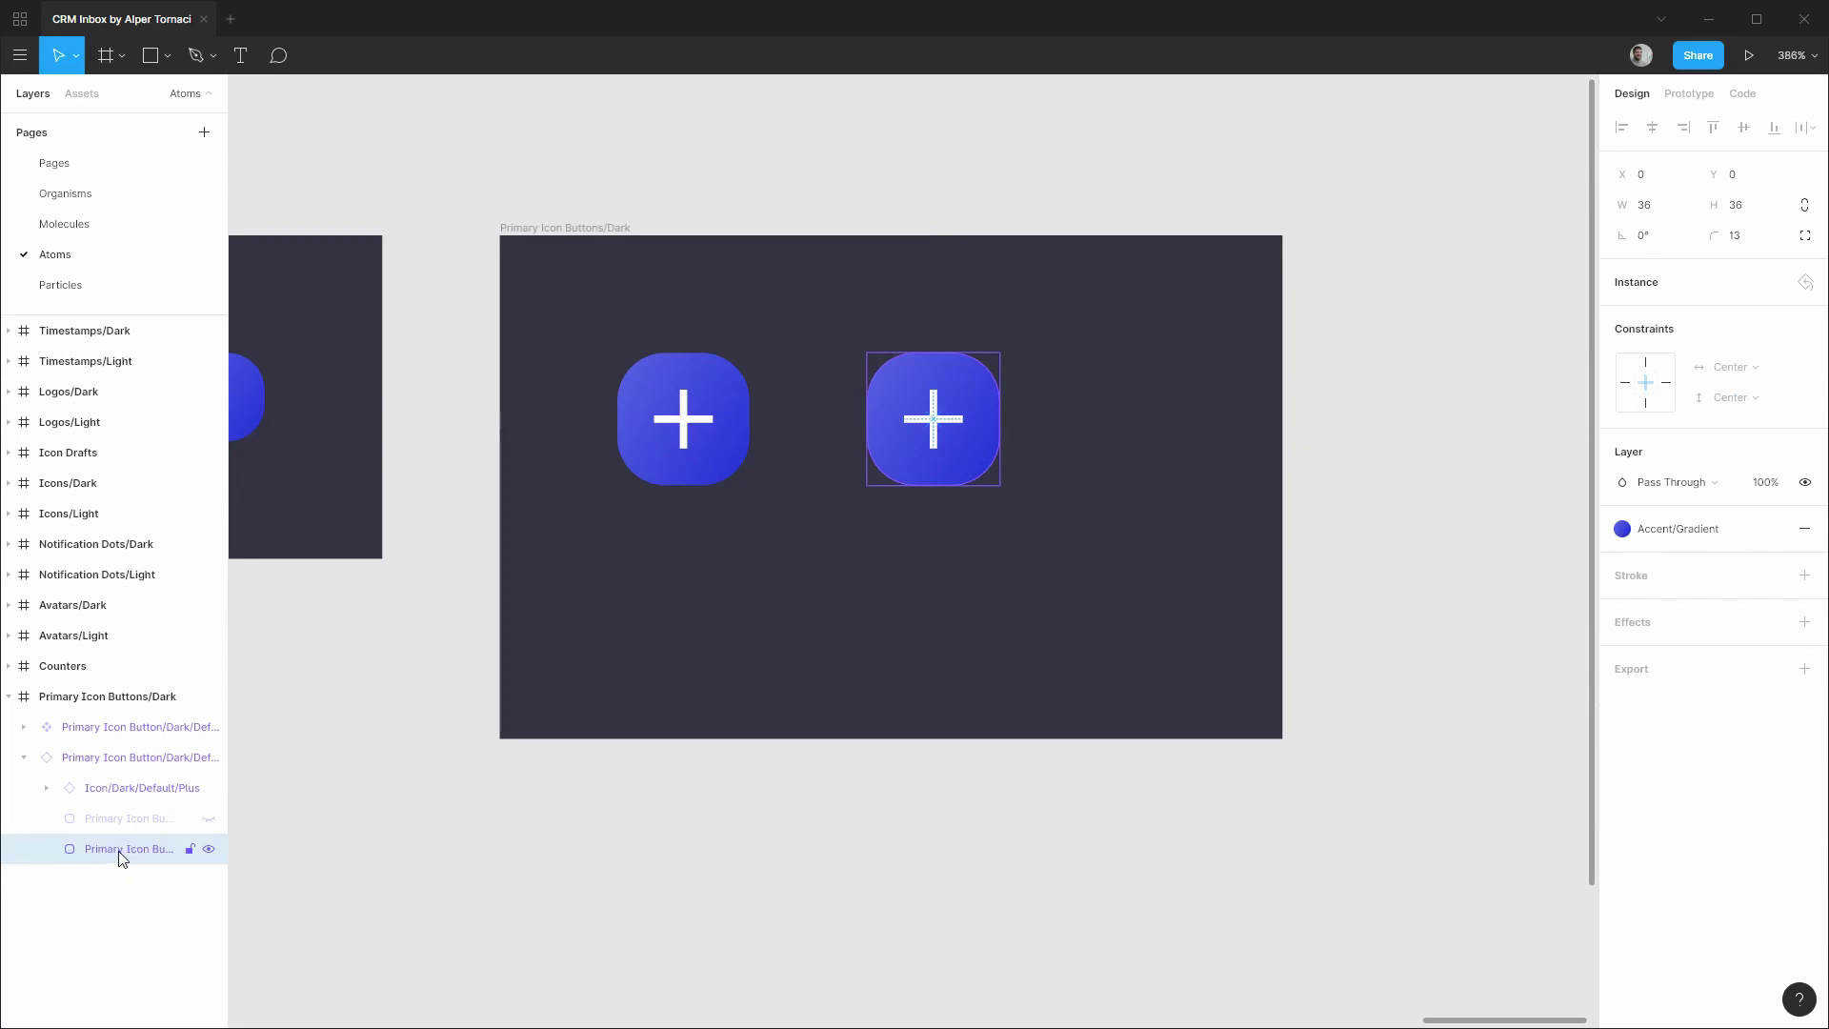
{"action": "mouse_move", "coordinate": [1775, 533]}
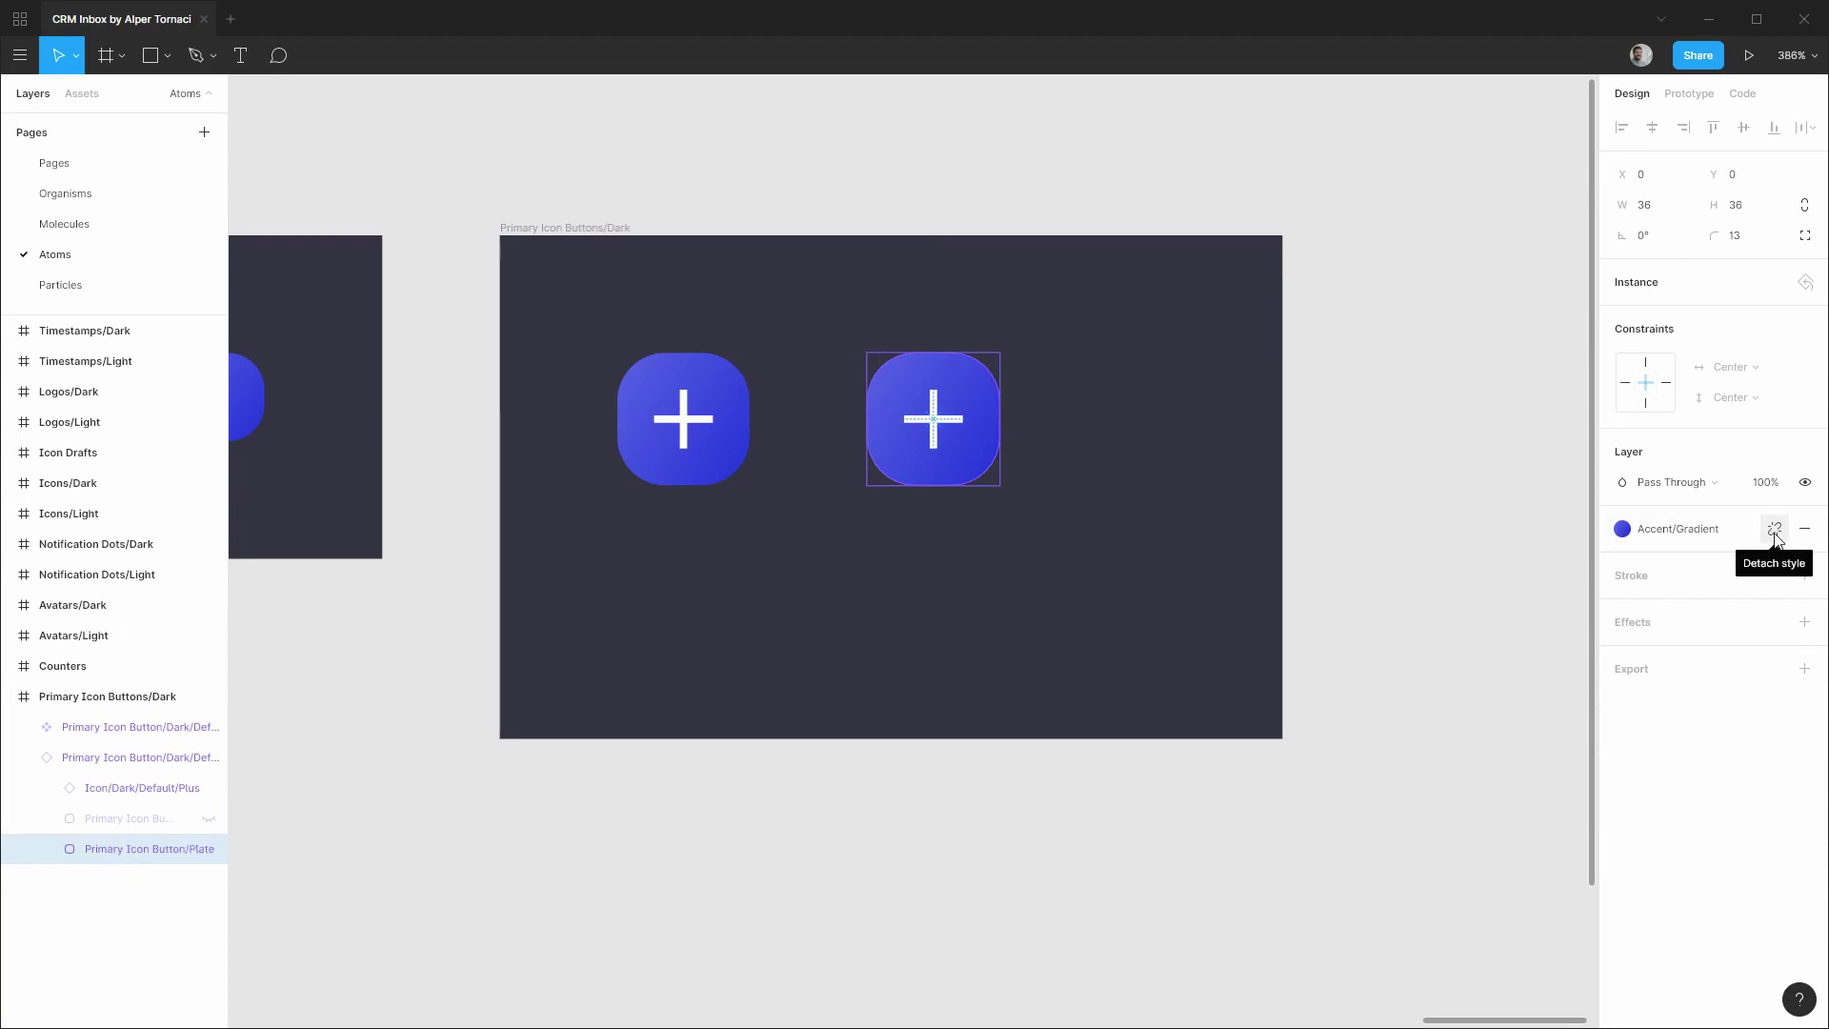
{"action": "left_click", "coordinate": [1775, 530]}
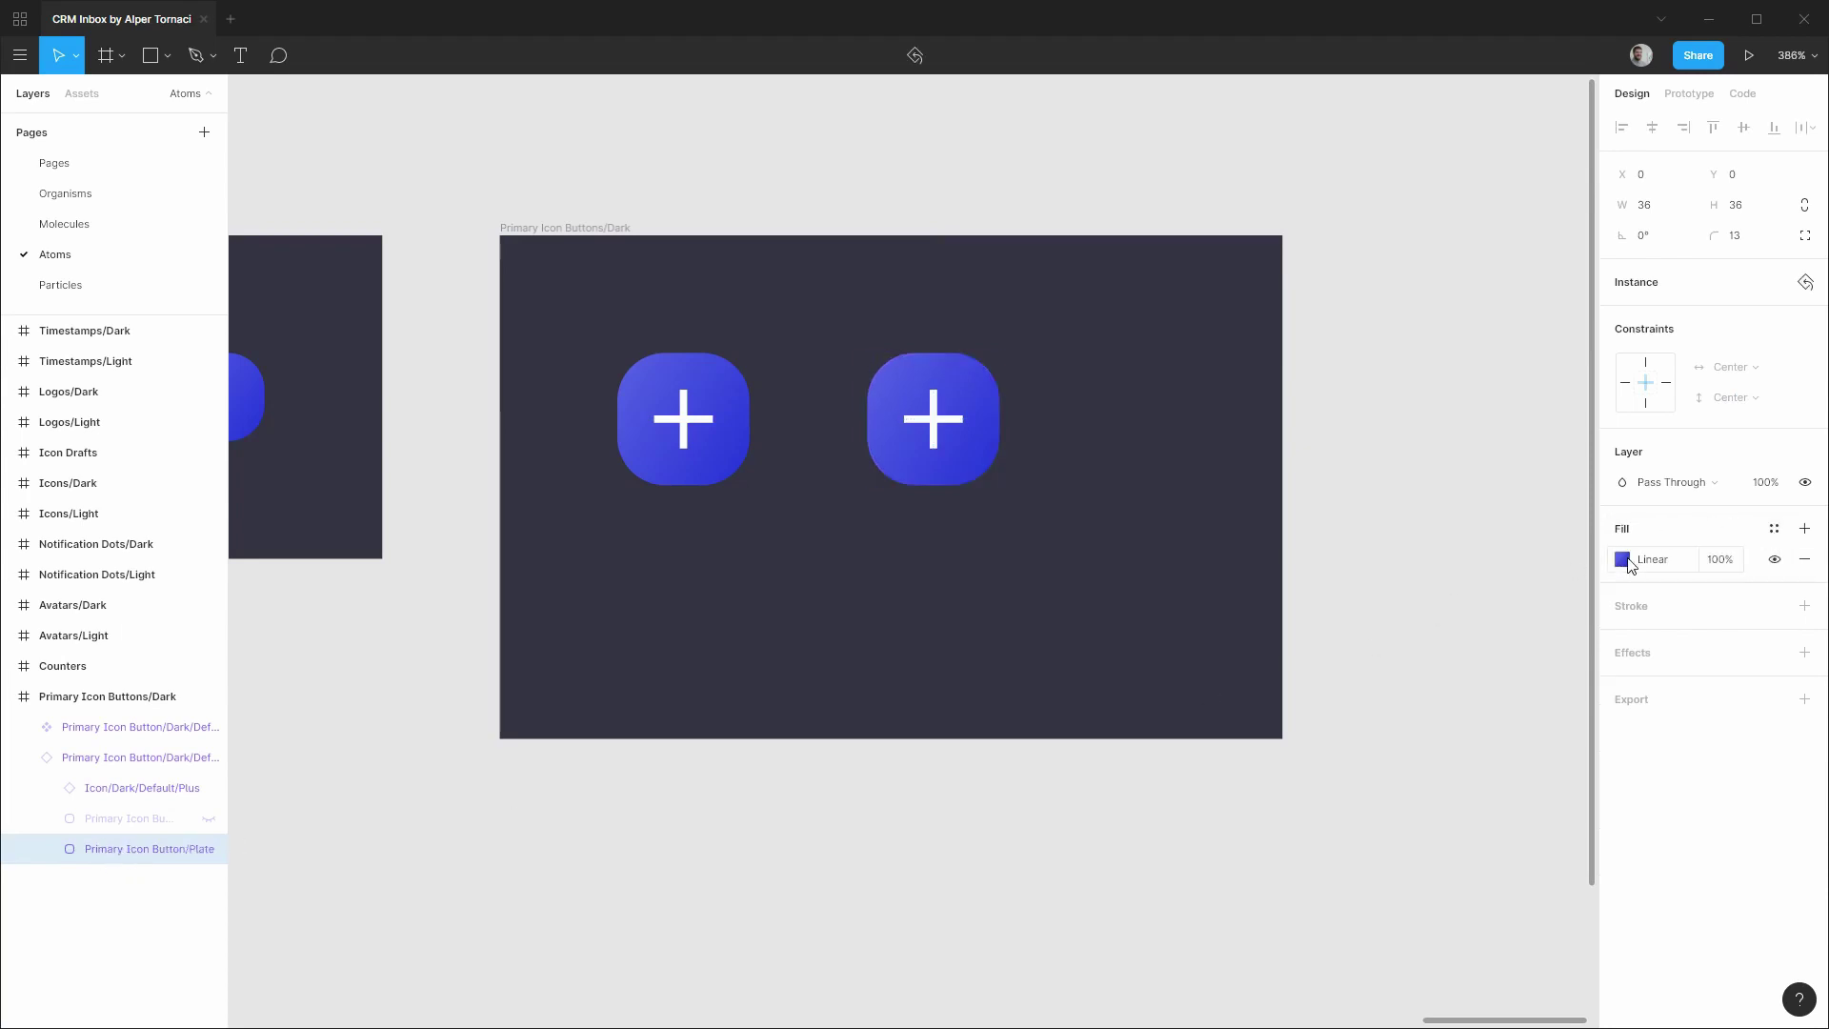
Darken the plate's linear gradient by setting the start stop's HSL lightness to 53 and the end stop's to 40.
{"action": "left_click", "coordinate": [1623, 560]}
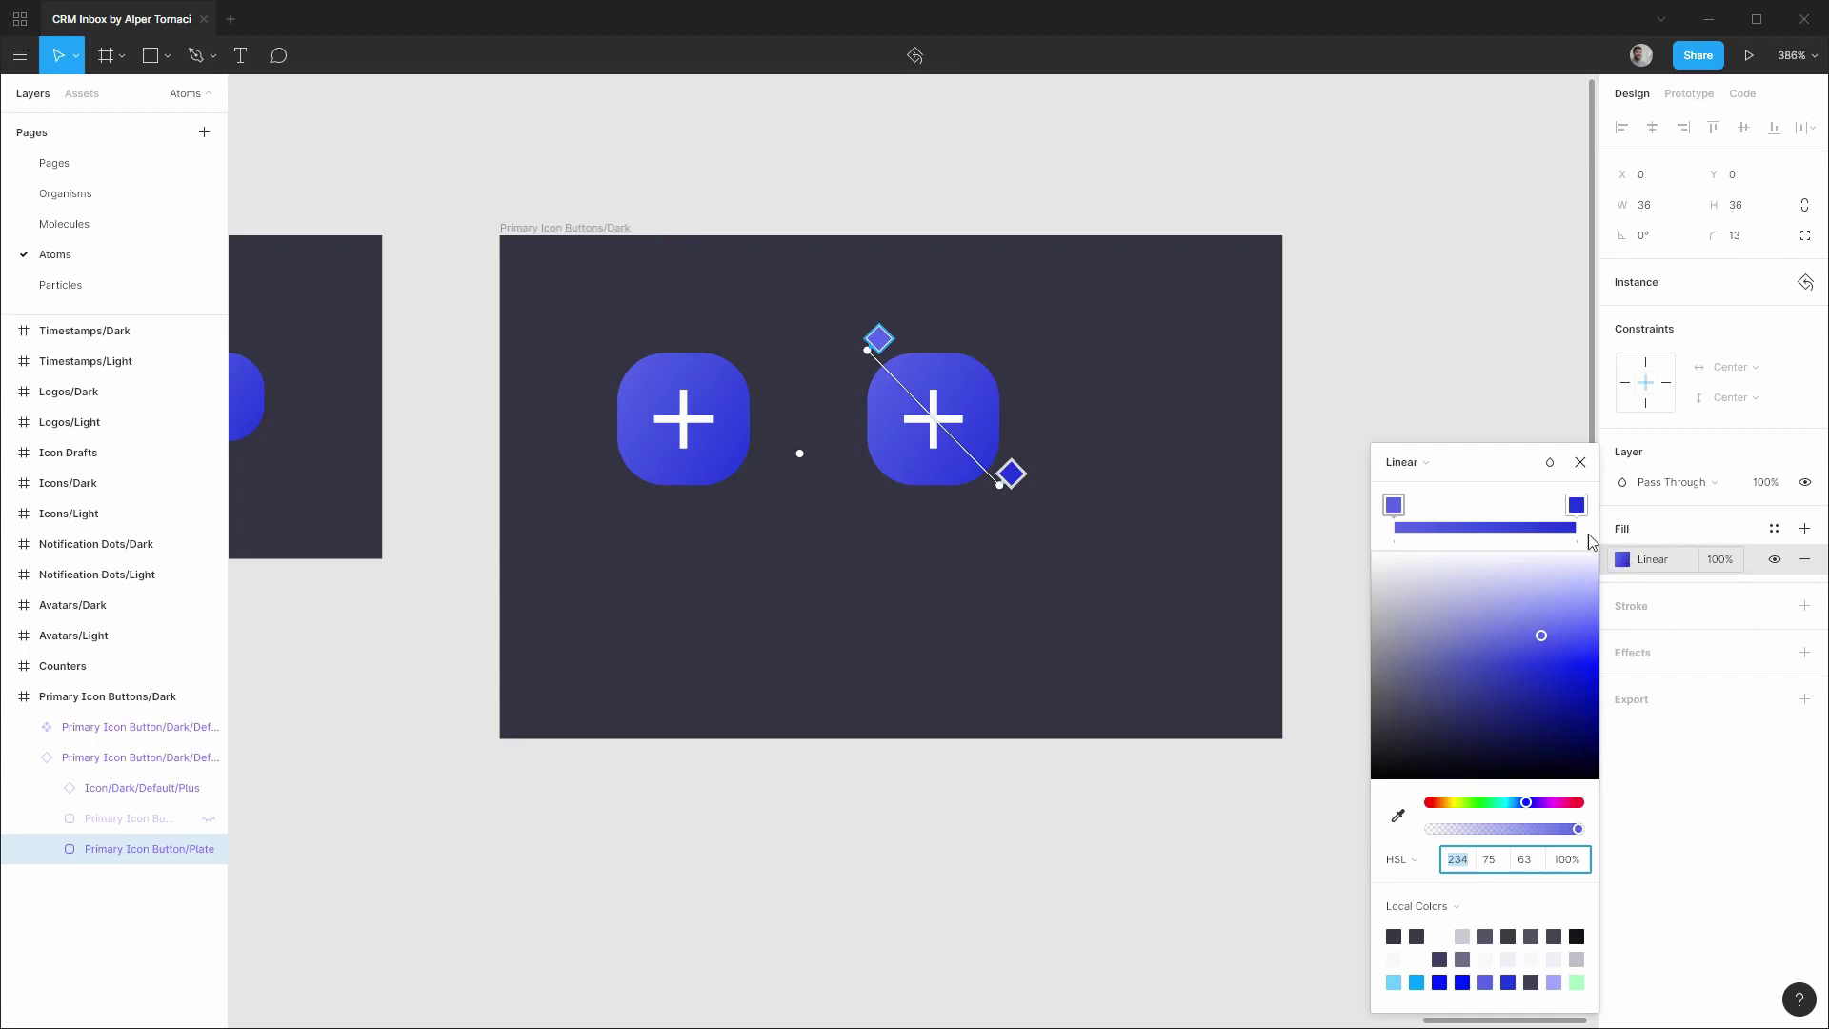
{"action": "left_click", "coordinate": [1529, 863]}
{"action": "key", "text": "shift+Down"}
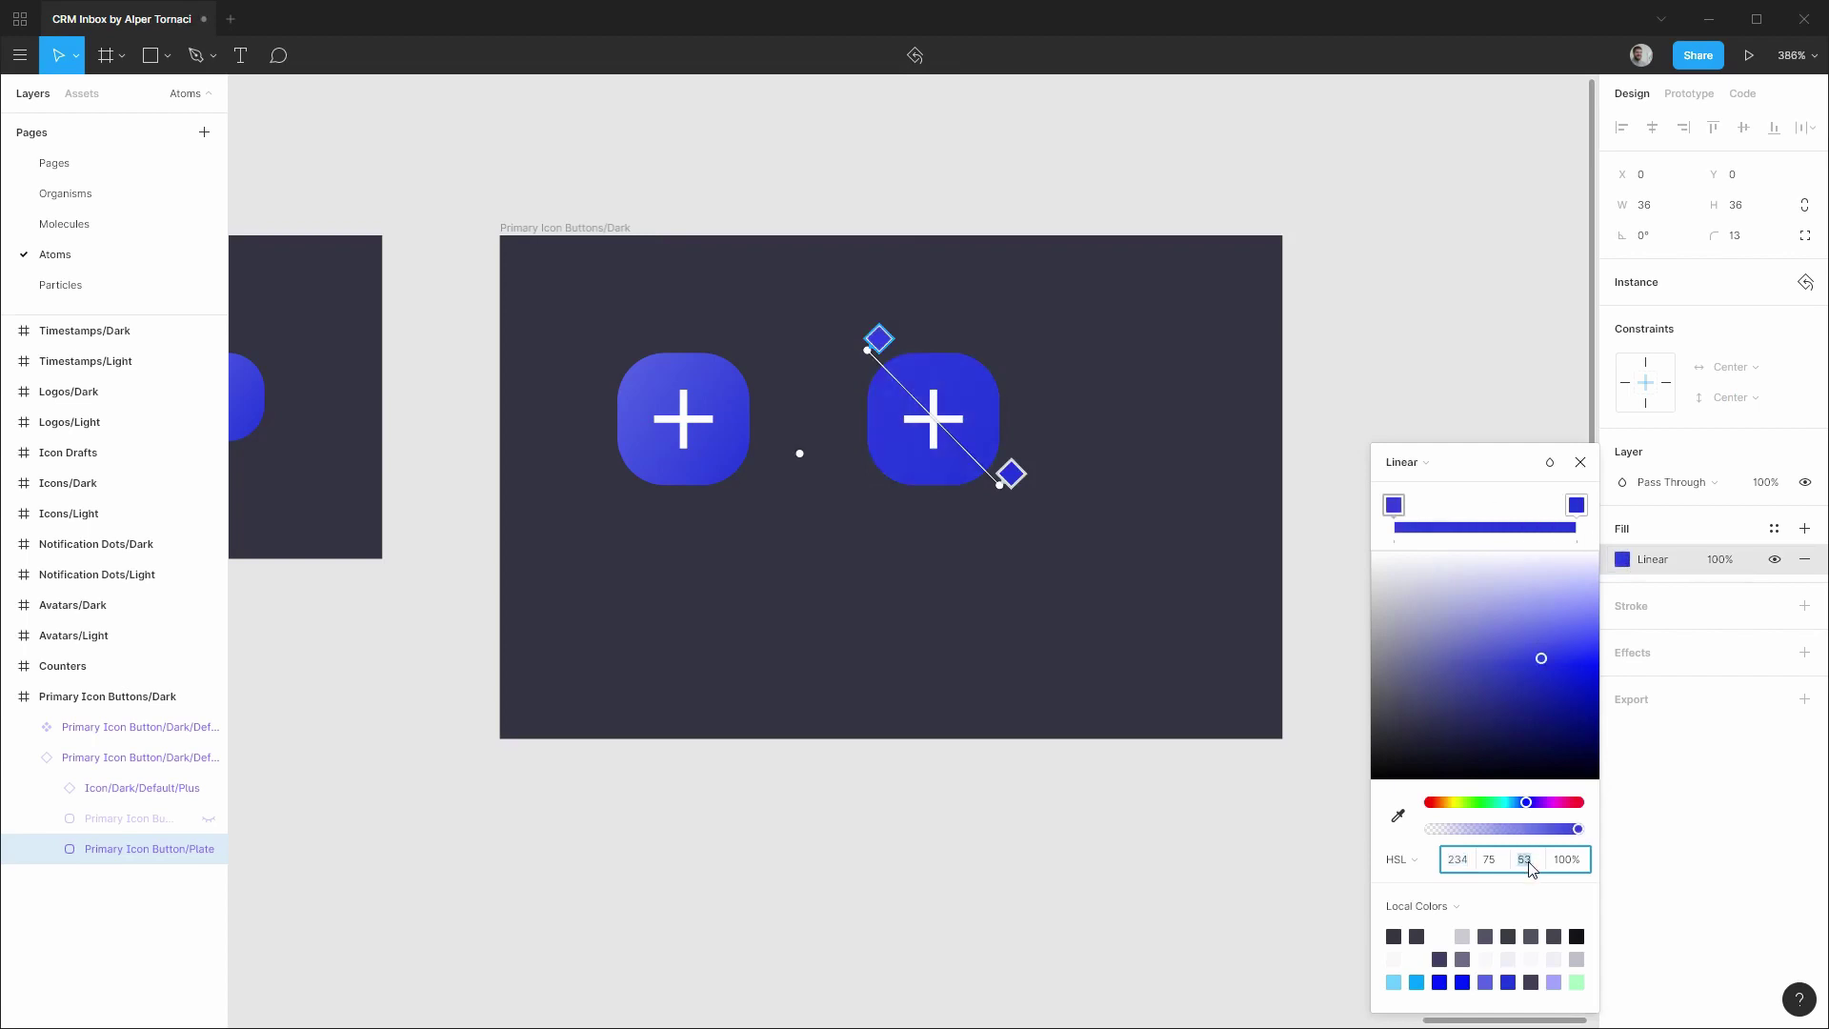
{"action": "left_click", "coordinate": [1576, 505]}
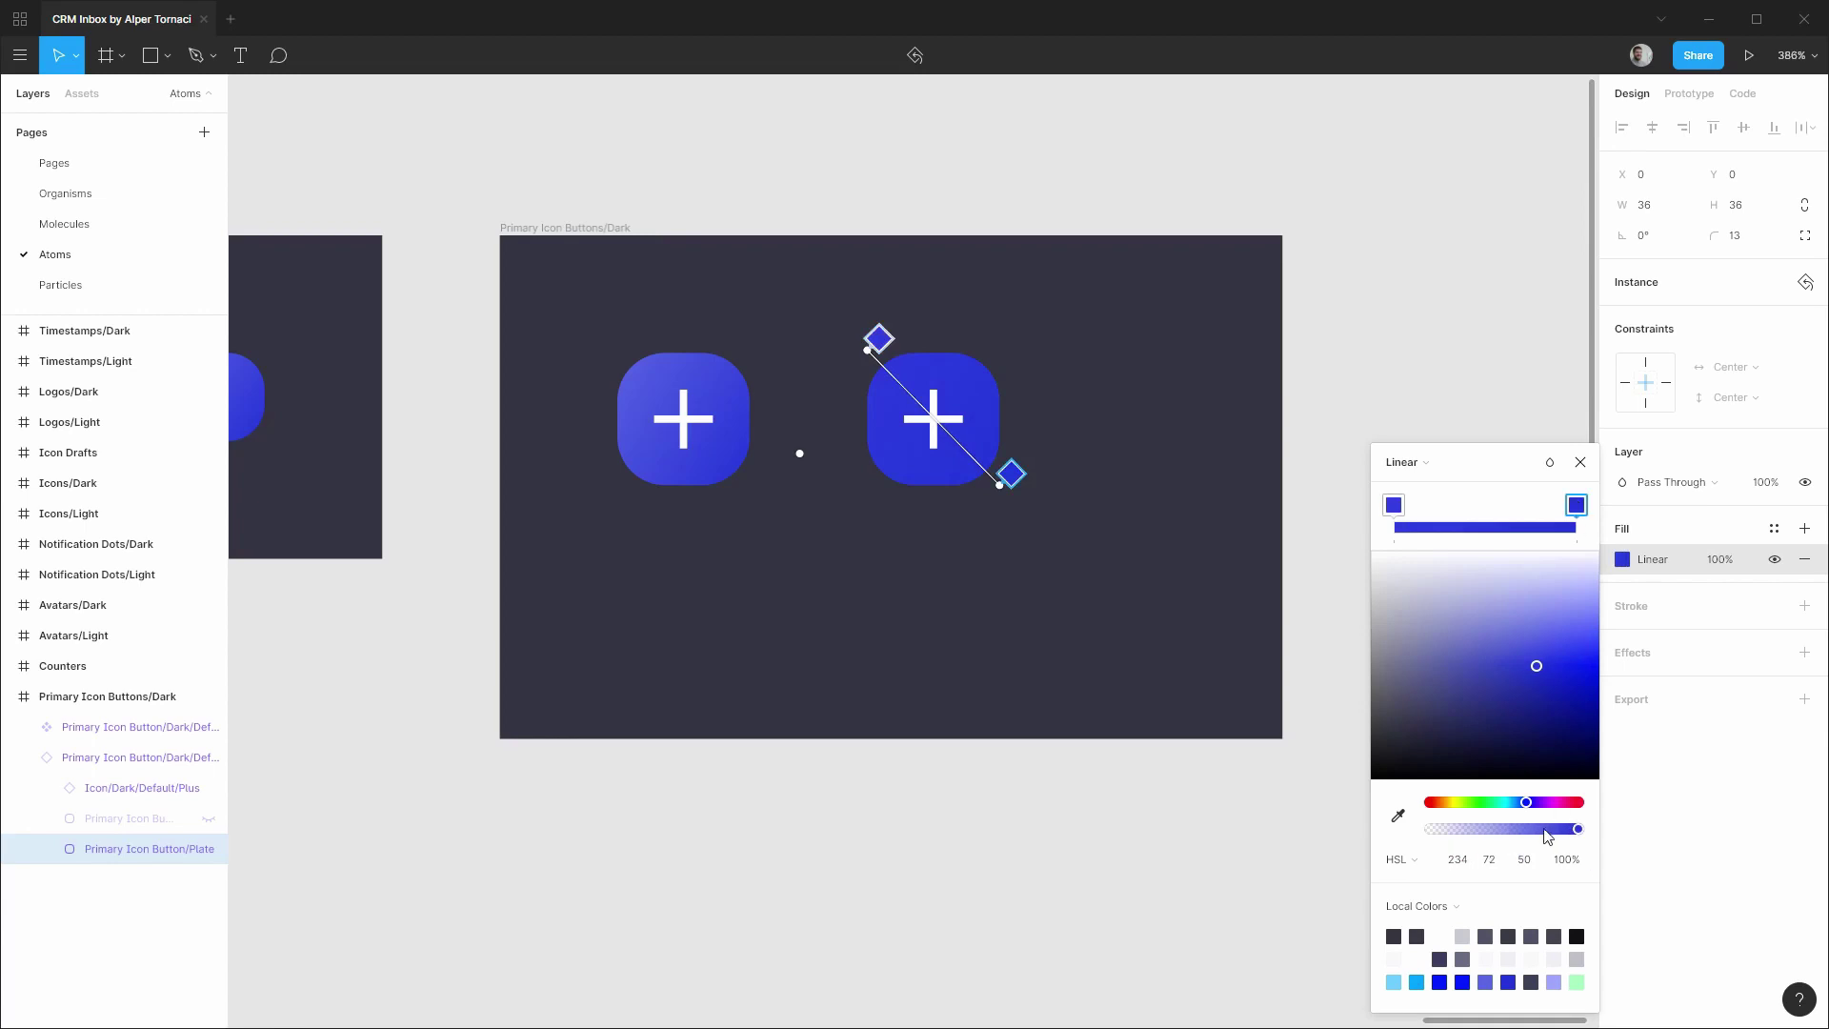
{"action": "left_click", "coordinate": [1530, 864]}
{"action": "key", "text": "shift+Down"}
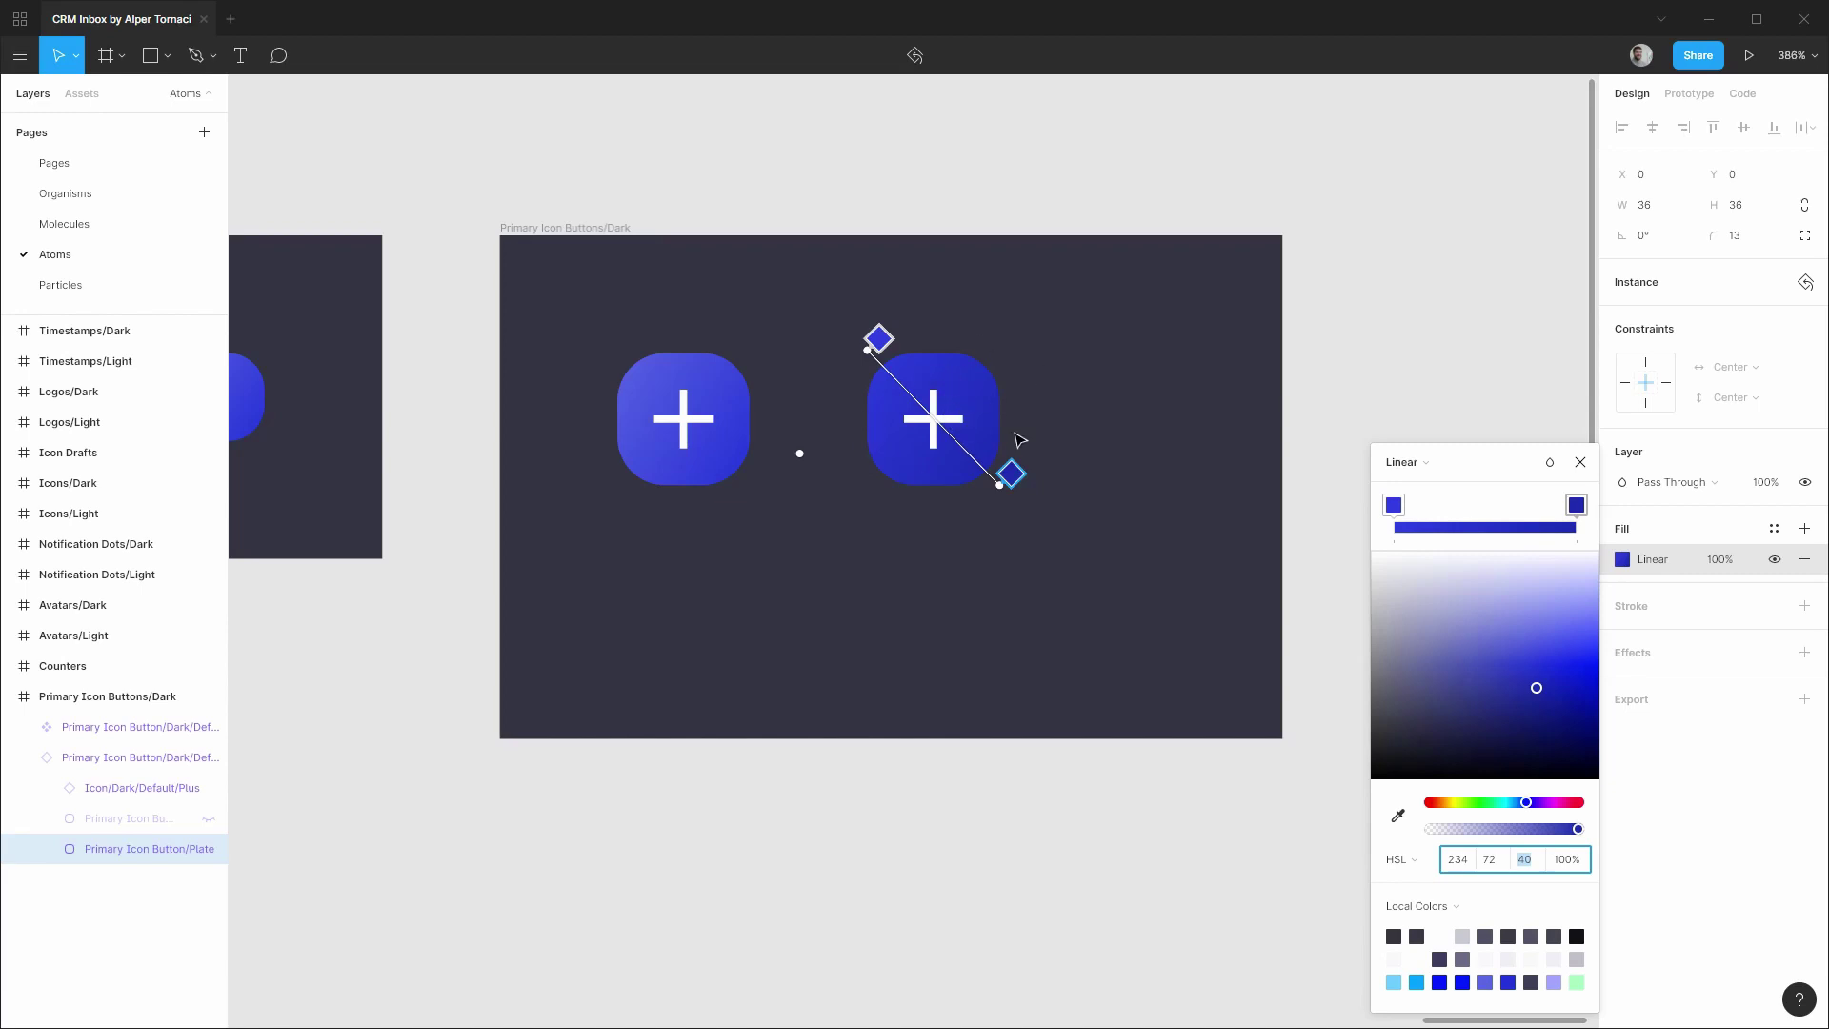
{"action": "left_click", "coordinate": [1710, 524]}
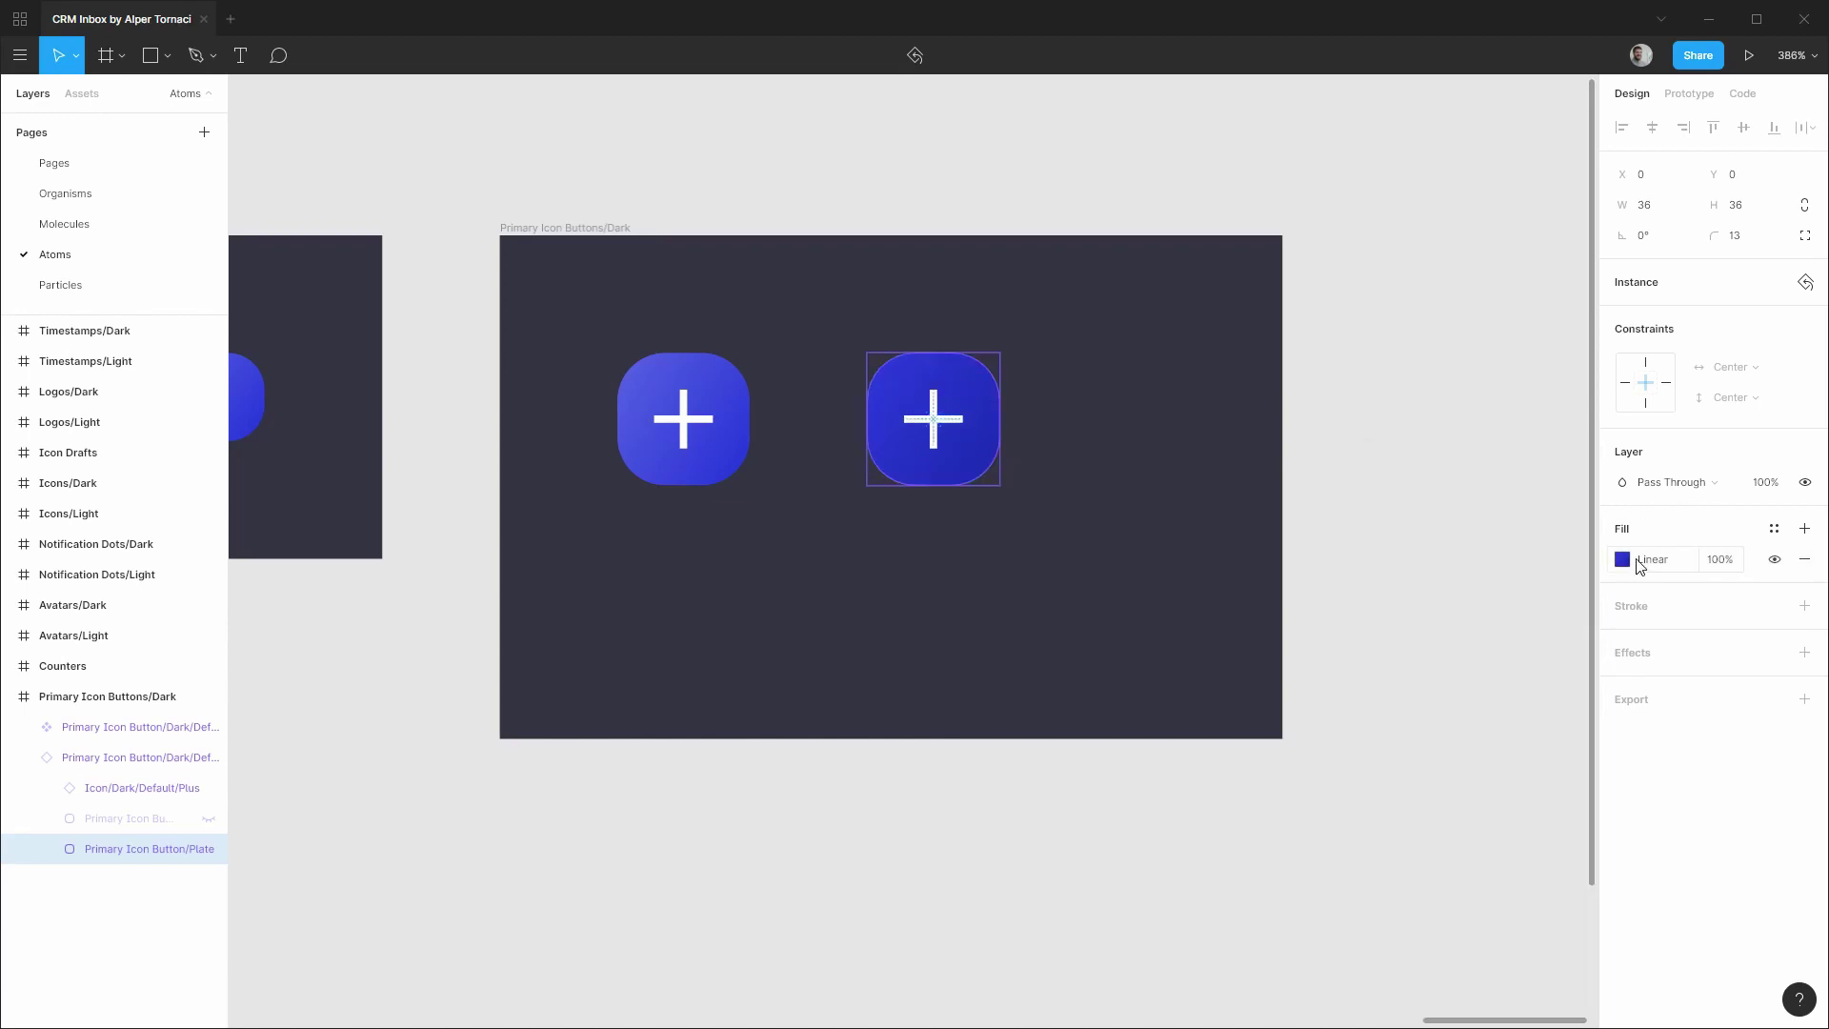
Save the plate's darkened gradient as a new color style named Accent Gradient/Hover.
{"action": "left_click", "coordinate": [1773, 528]}
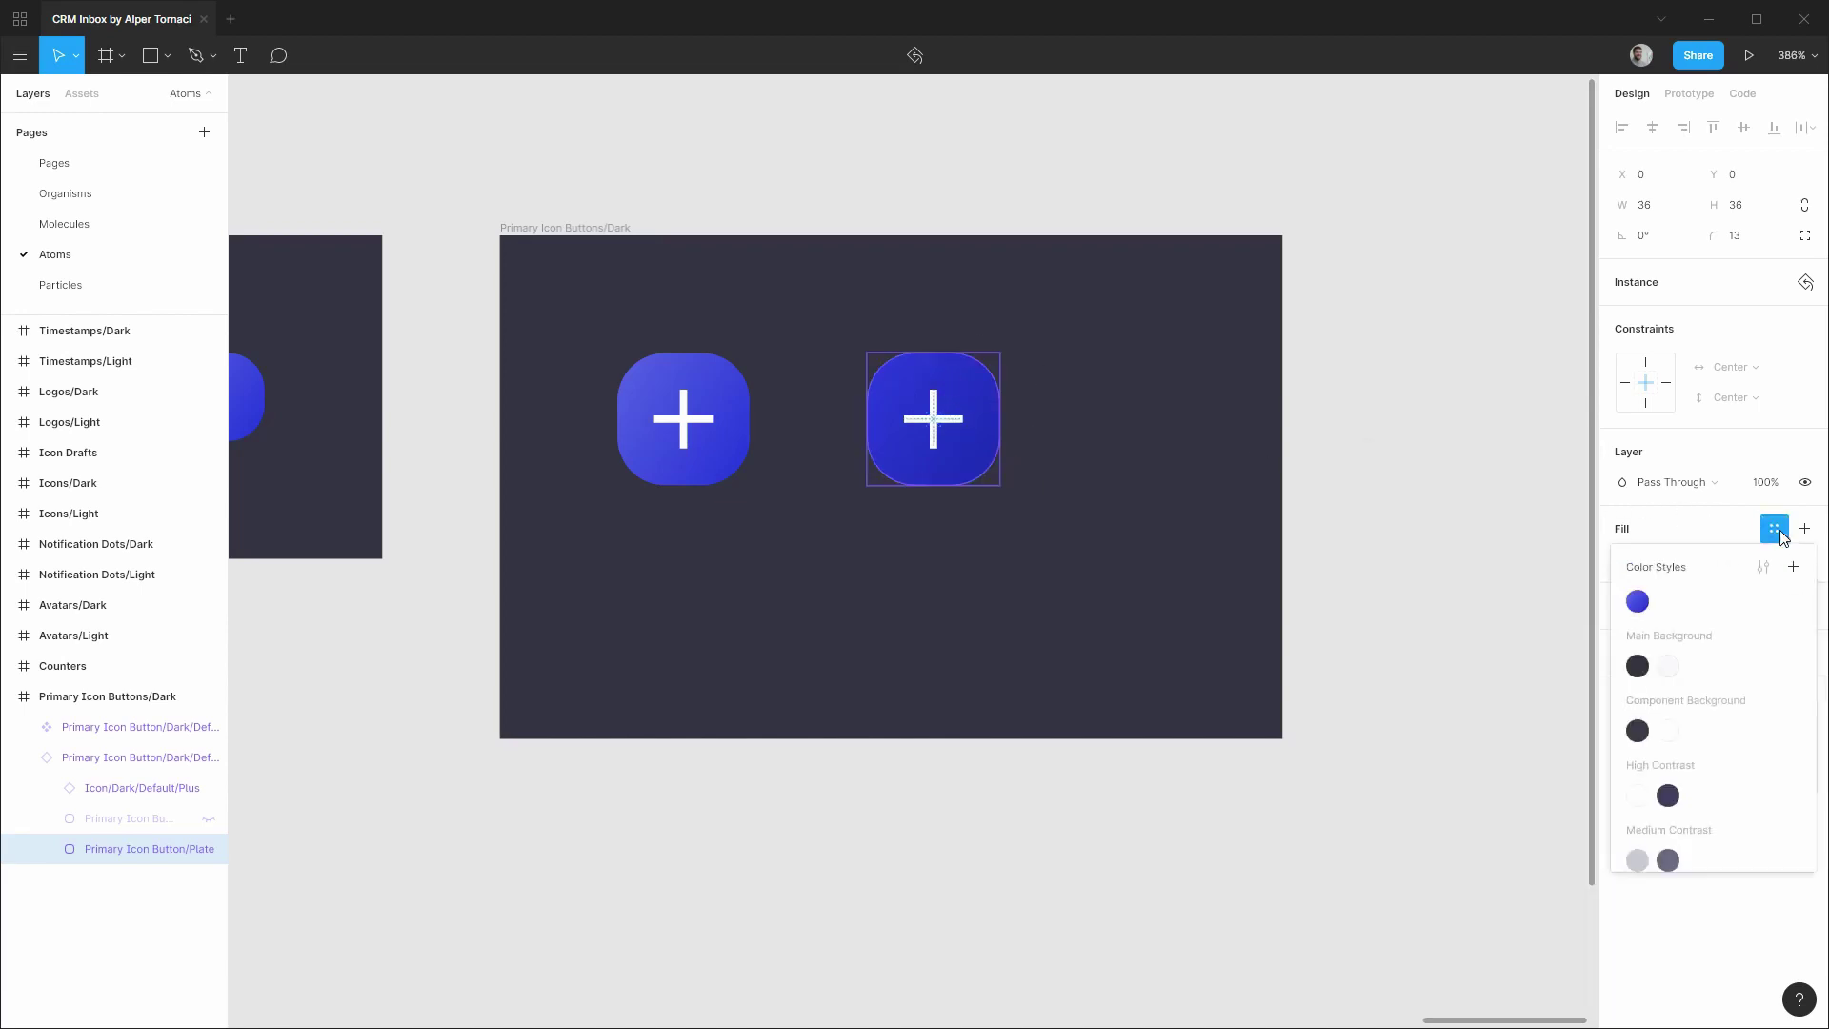
{"action": "left_click", "coordinate": [1791, 570]}
{"action": "type", "text": "Accent Gradient"}
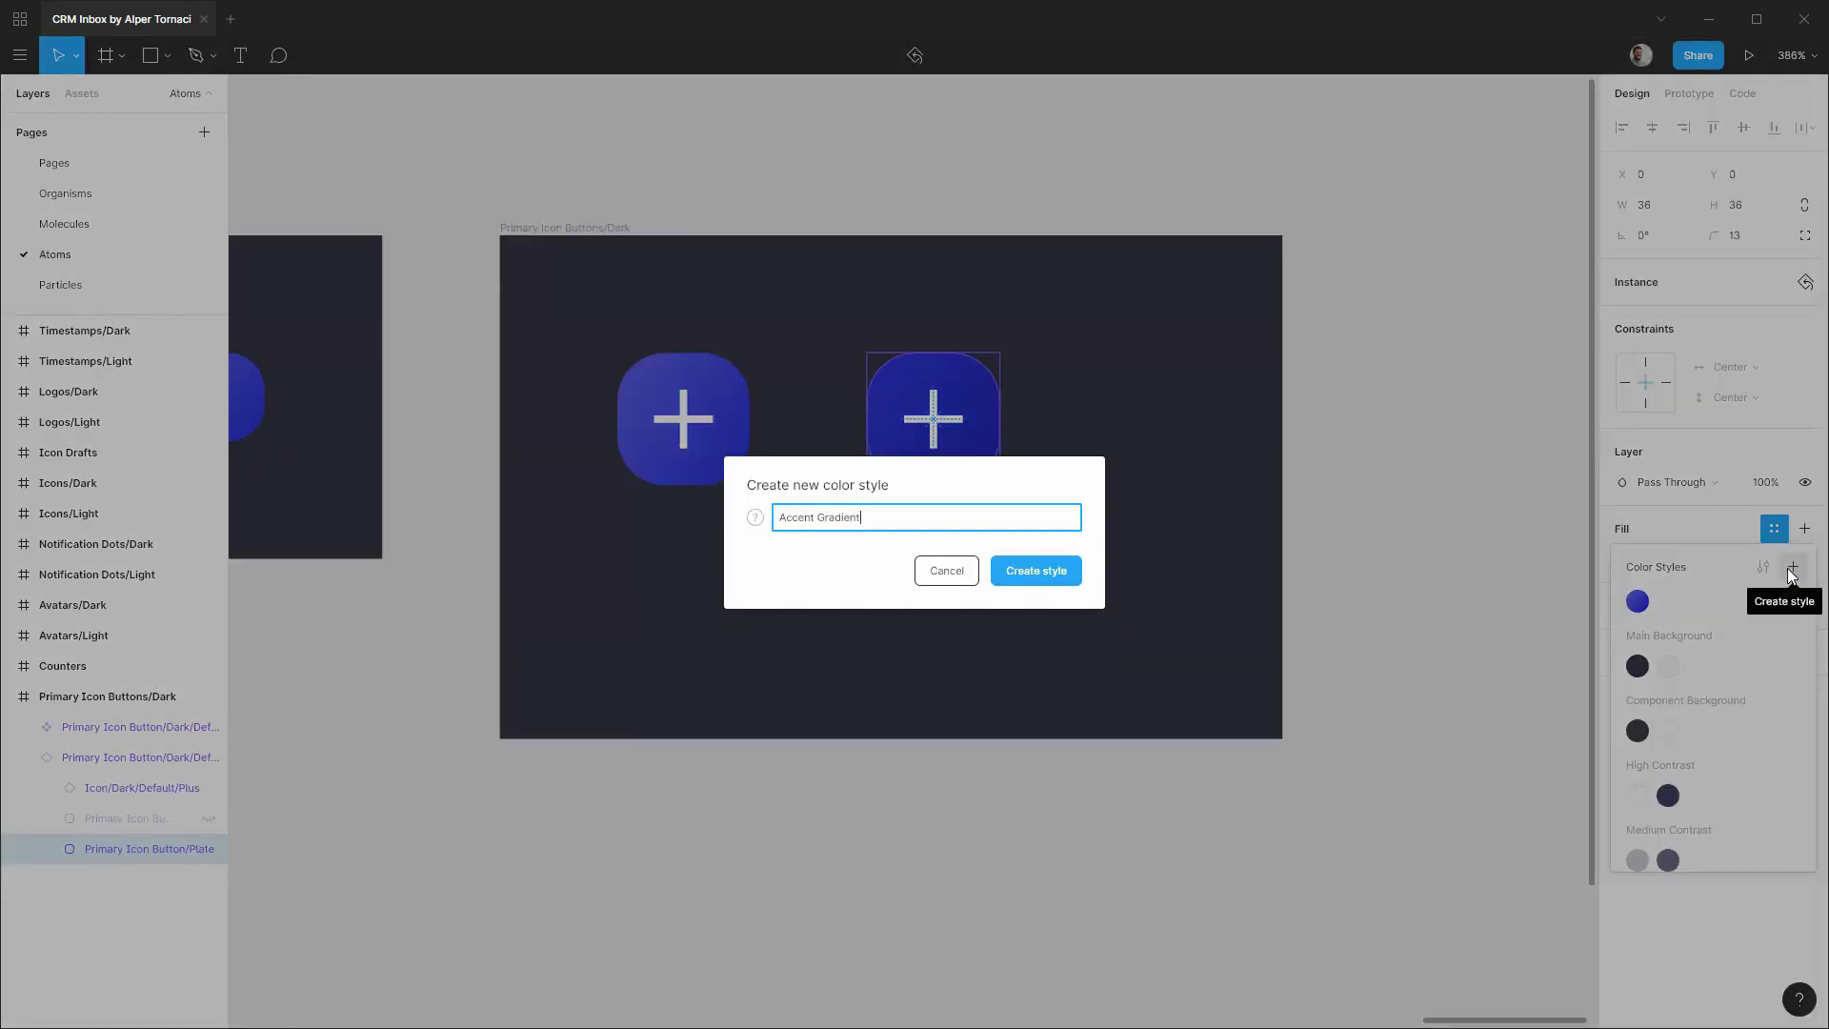
{"action": "type", "text": "/Hover"}
{"action": "key", "text": "Return"}
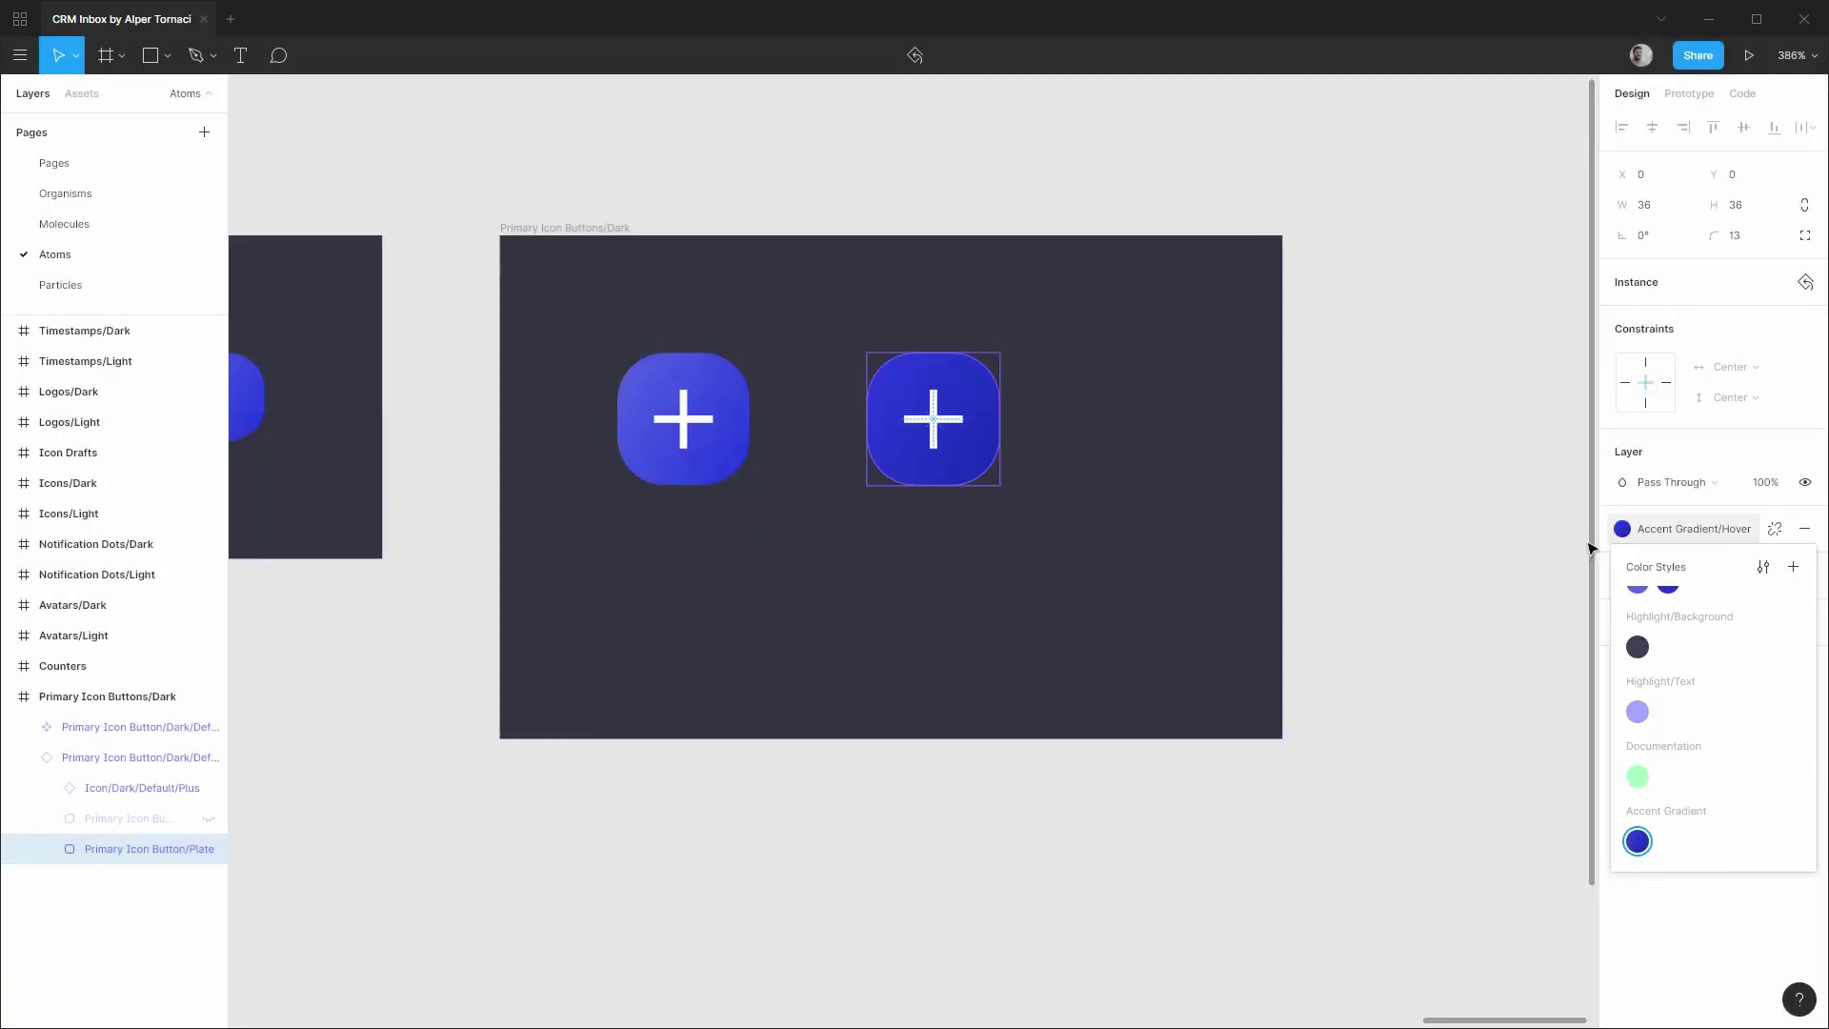
{"action": "left_click", "coordinate": [1543, 552]}
Rename the Accent/Gradient color style to Accent Gradient/Default.
{"action": "scroll", "coordinate": [1764, 666], "scroll_direction": "down", "scroll_amount": 5}
{"action": "scroll", "coordinate": [1763, 666], "scroll_direction": "down", "scroll_amount": 5}
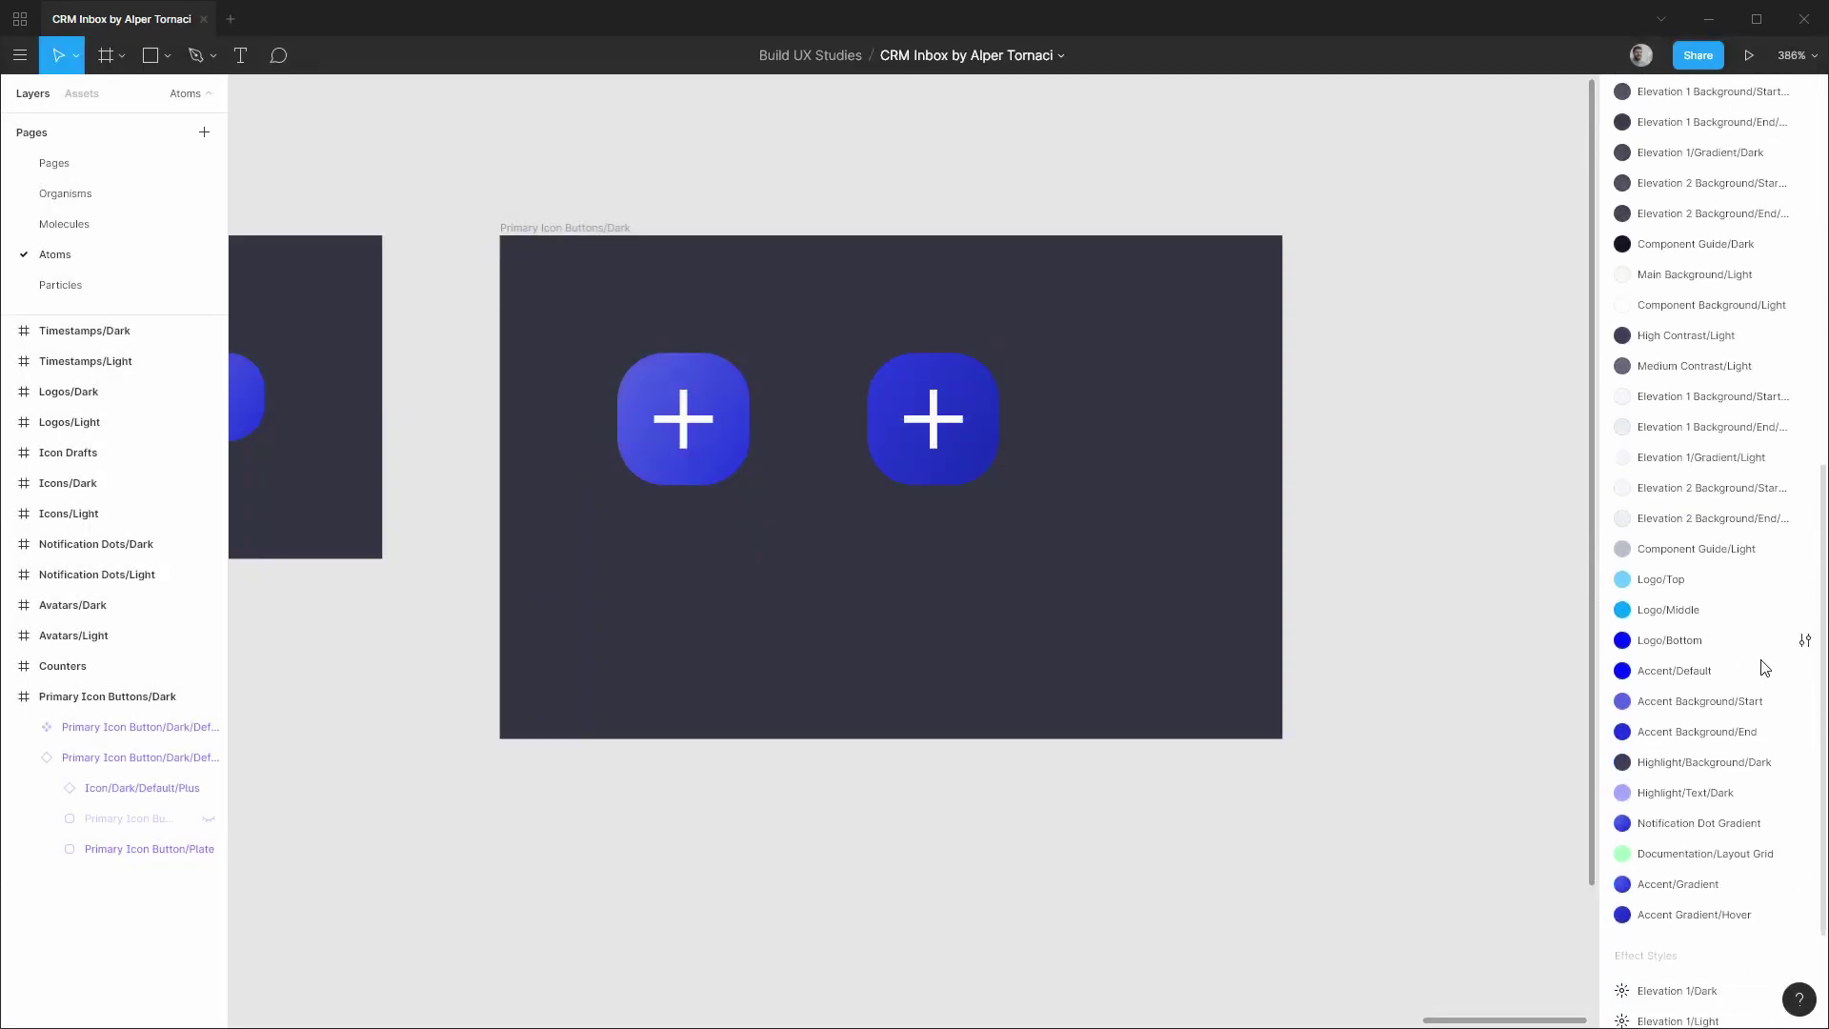
{"action": "left_click", "coordinate": [1804, 701]}
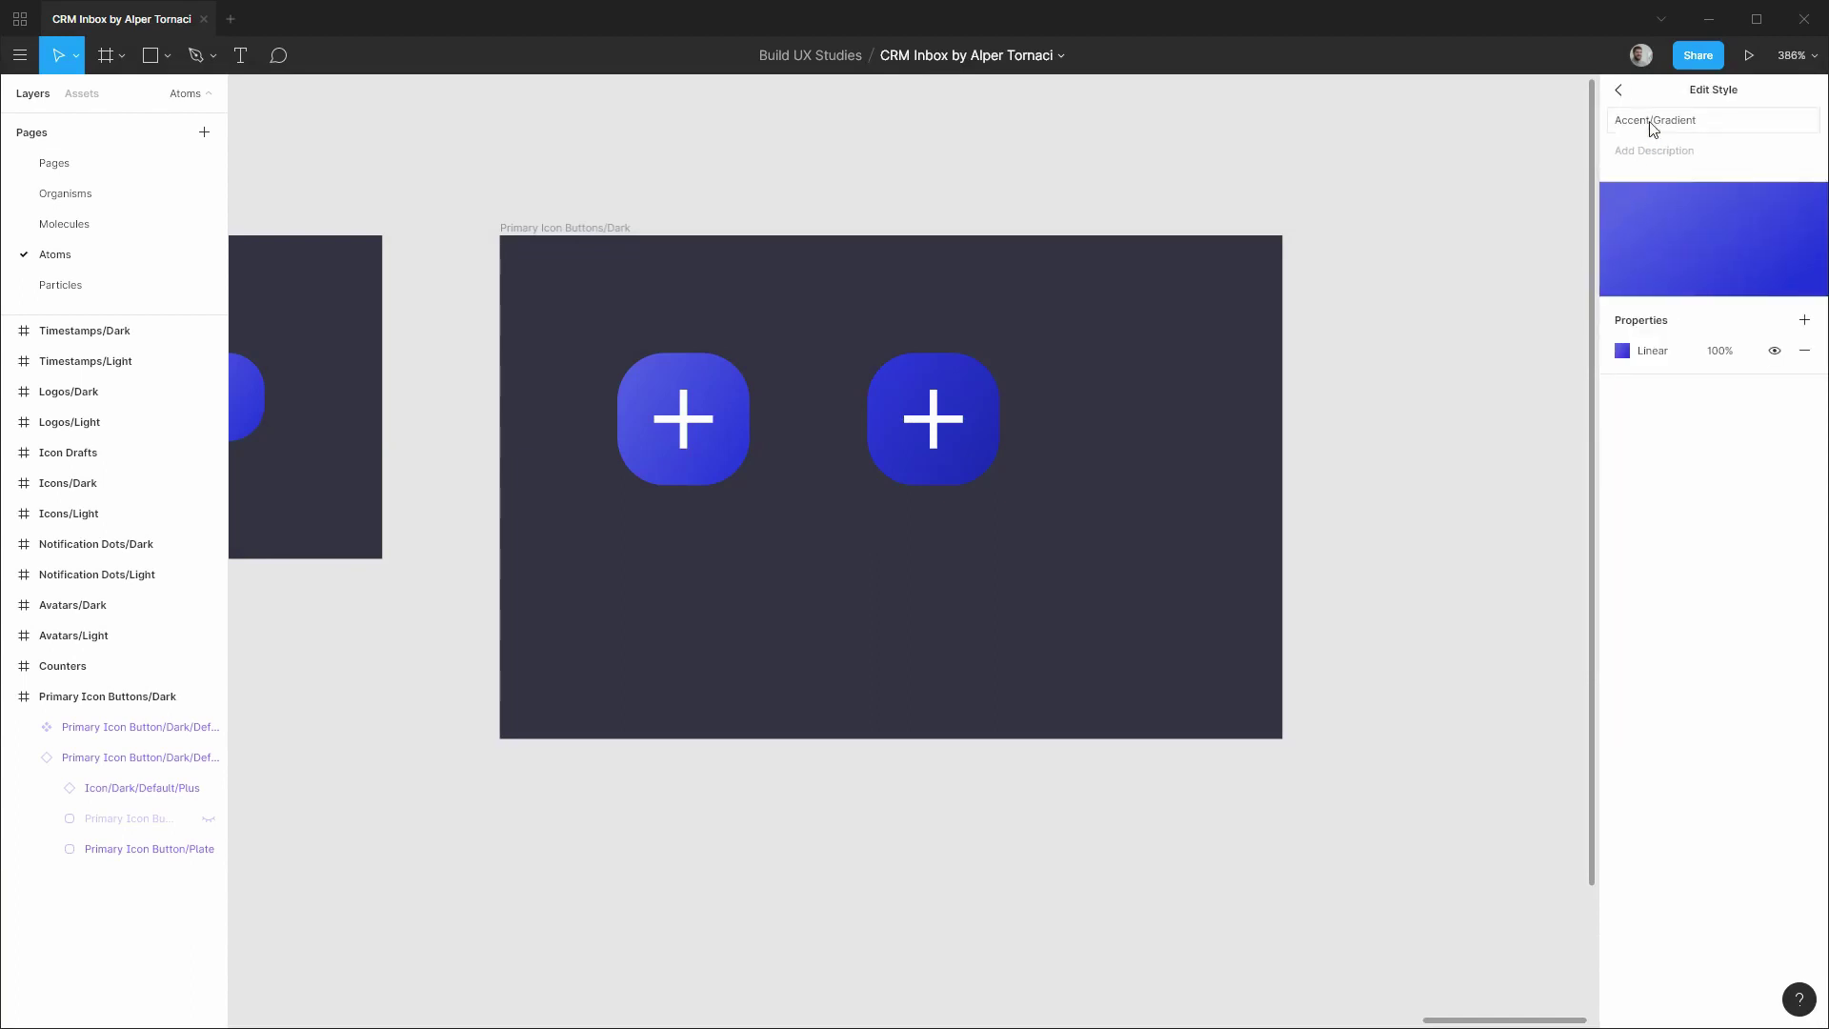
{"action": "left_click", "coordinate": [1657, 122]}
{"action": "key", "text": "BackSpace"}
{"action": "type", "text": "/Default"}
{"action": "left_click", "coordinate": [1624, 92]}
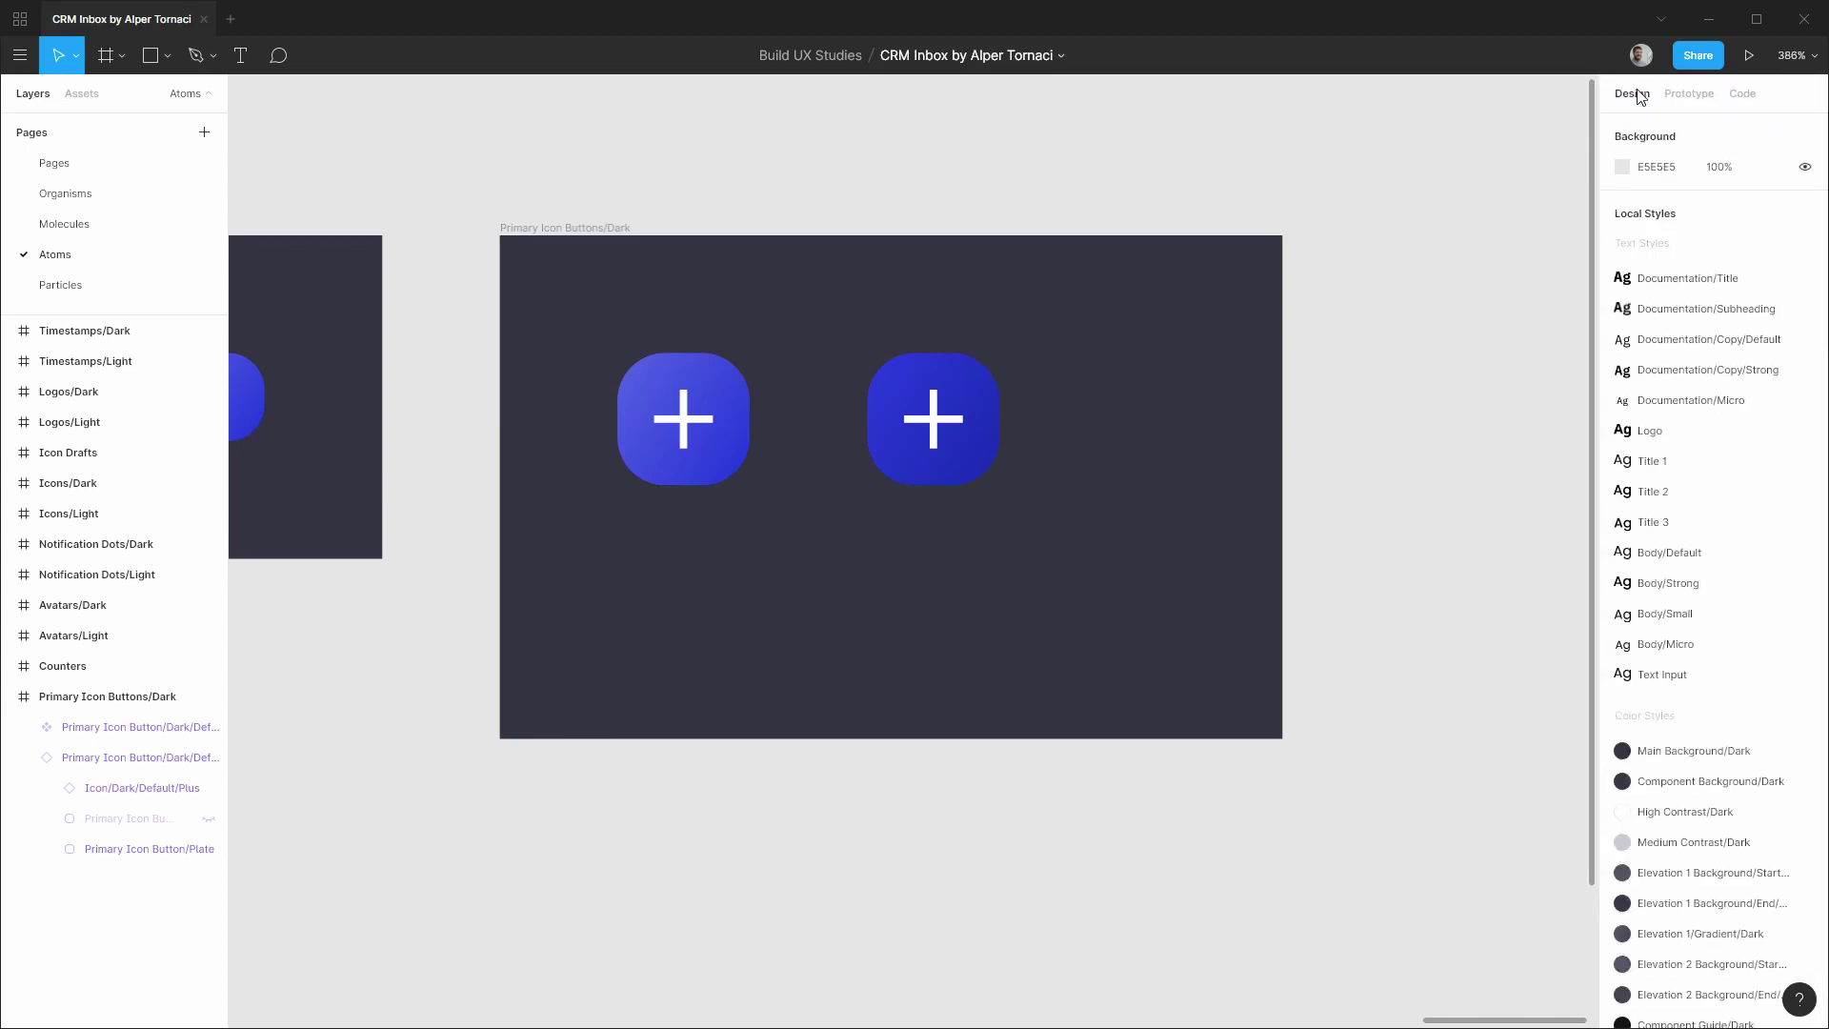
Reorder the color styles so Accent Gradient/Default and Accent Gradient/Hover sit directly below Accent Background/End.
{"action": "scroll", "coordinate": [1714, 774], "scroll_direction": "down", "scroll_amount": 10}
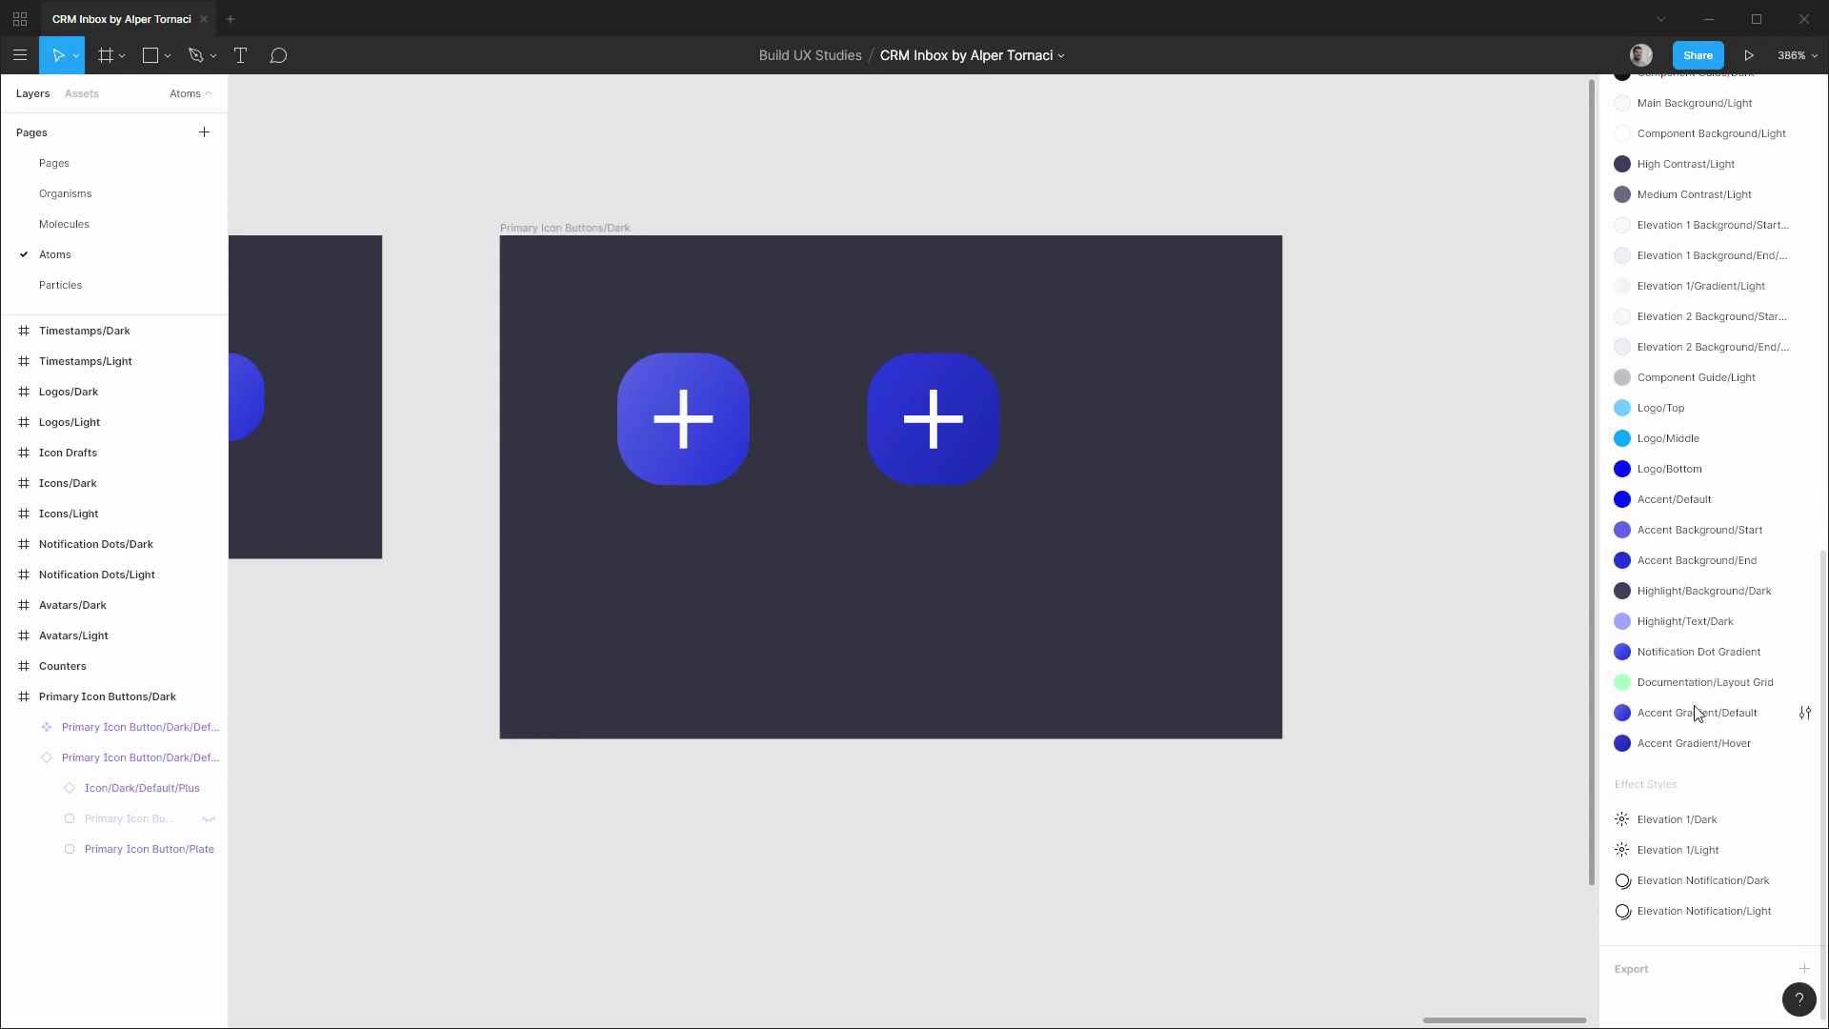
{"action": "left_click_drag", "start_coordinate": [1700, 712], "coordinate": [1701, 577]}
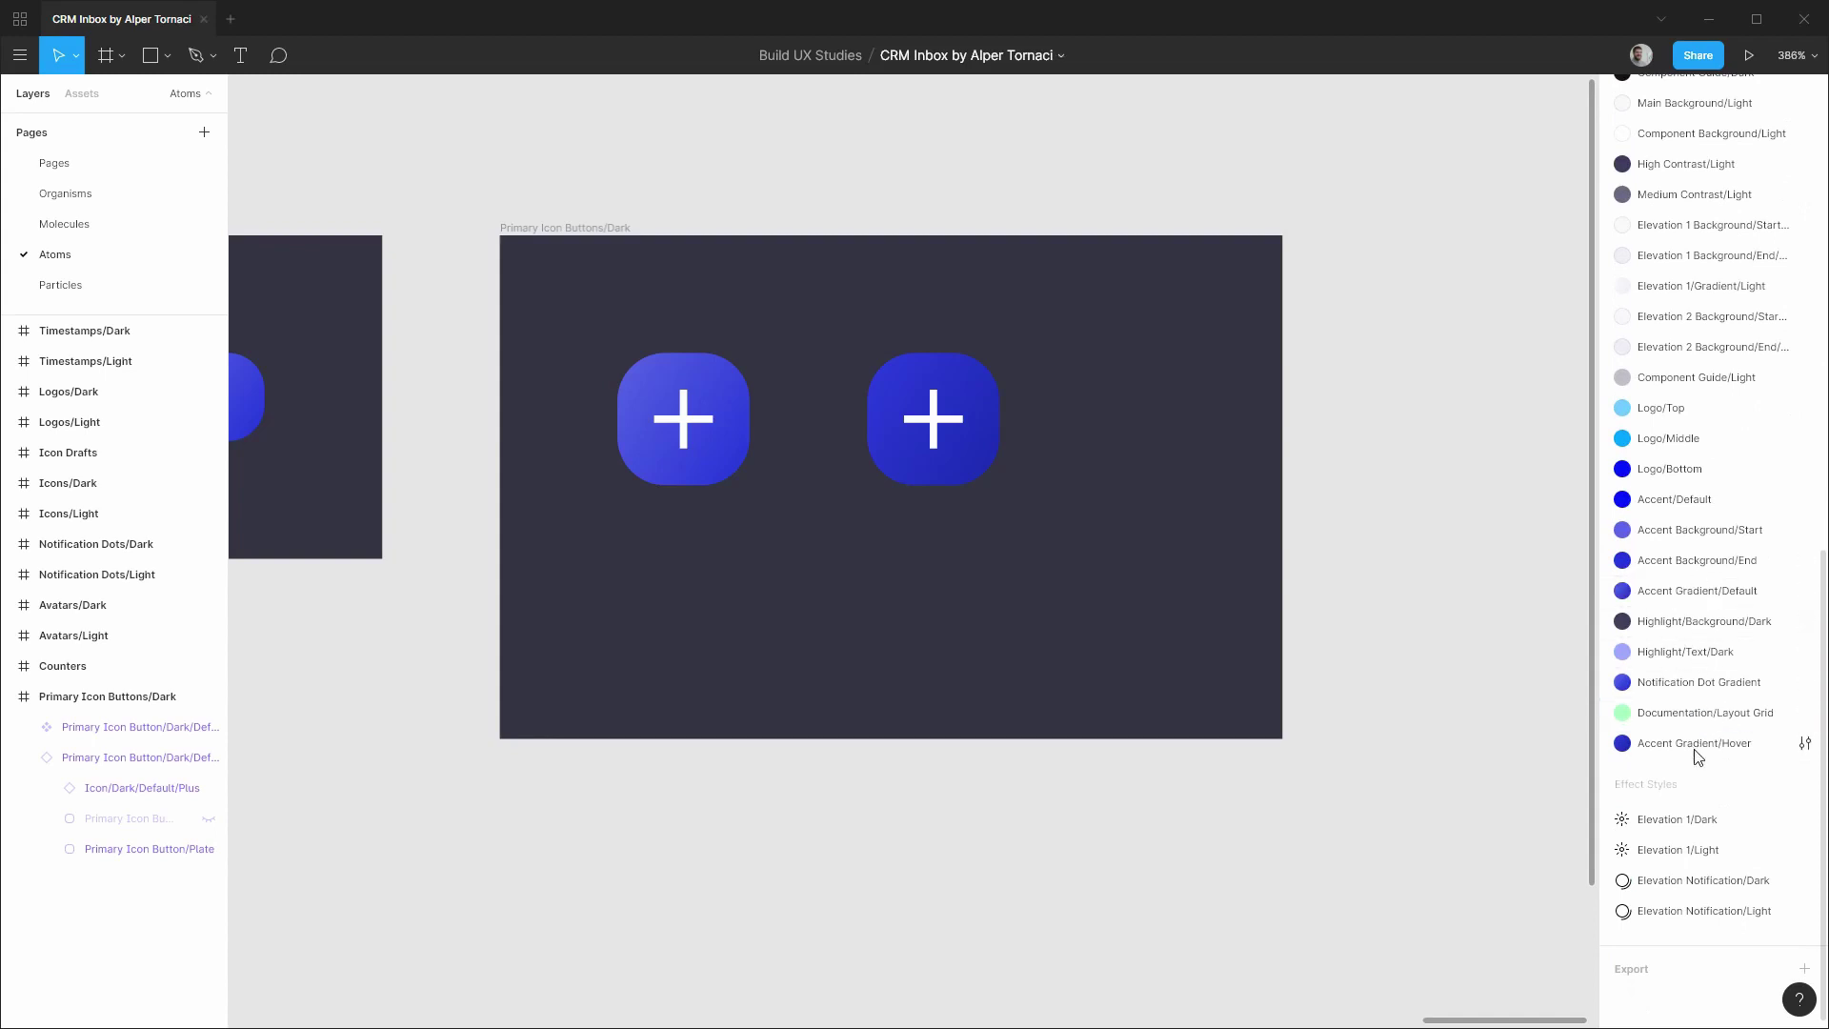
{"action": "left_click_drag", "start_coordinate": [1696, 745], "coordinate": [1716, 619]}
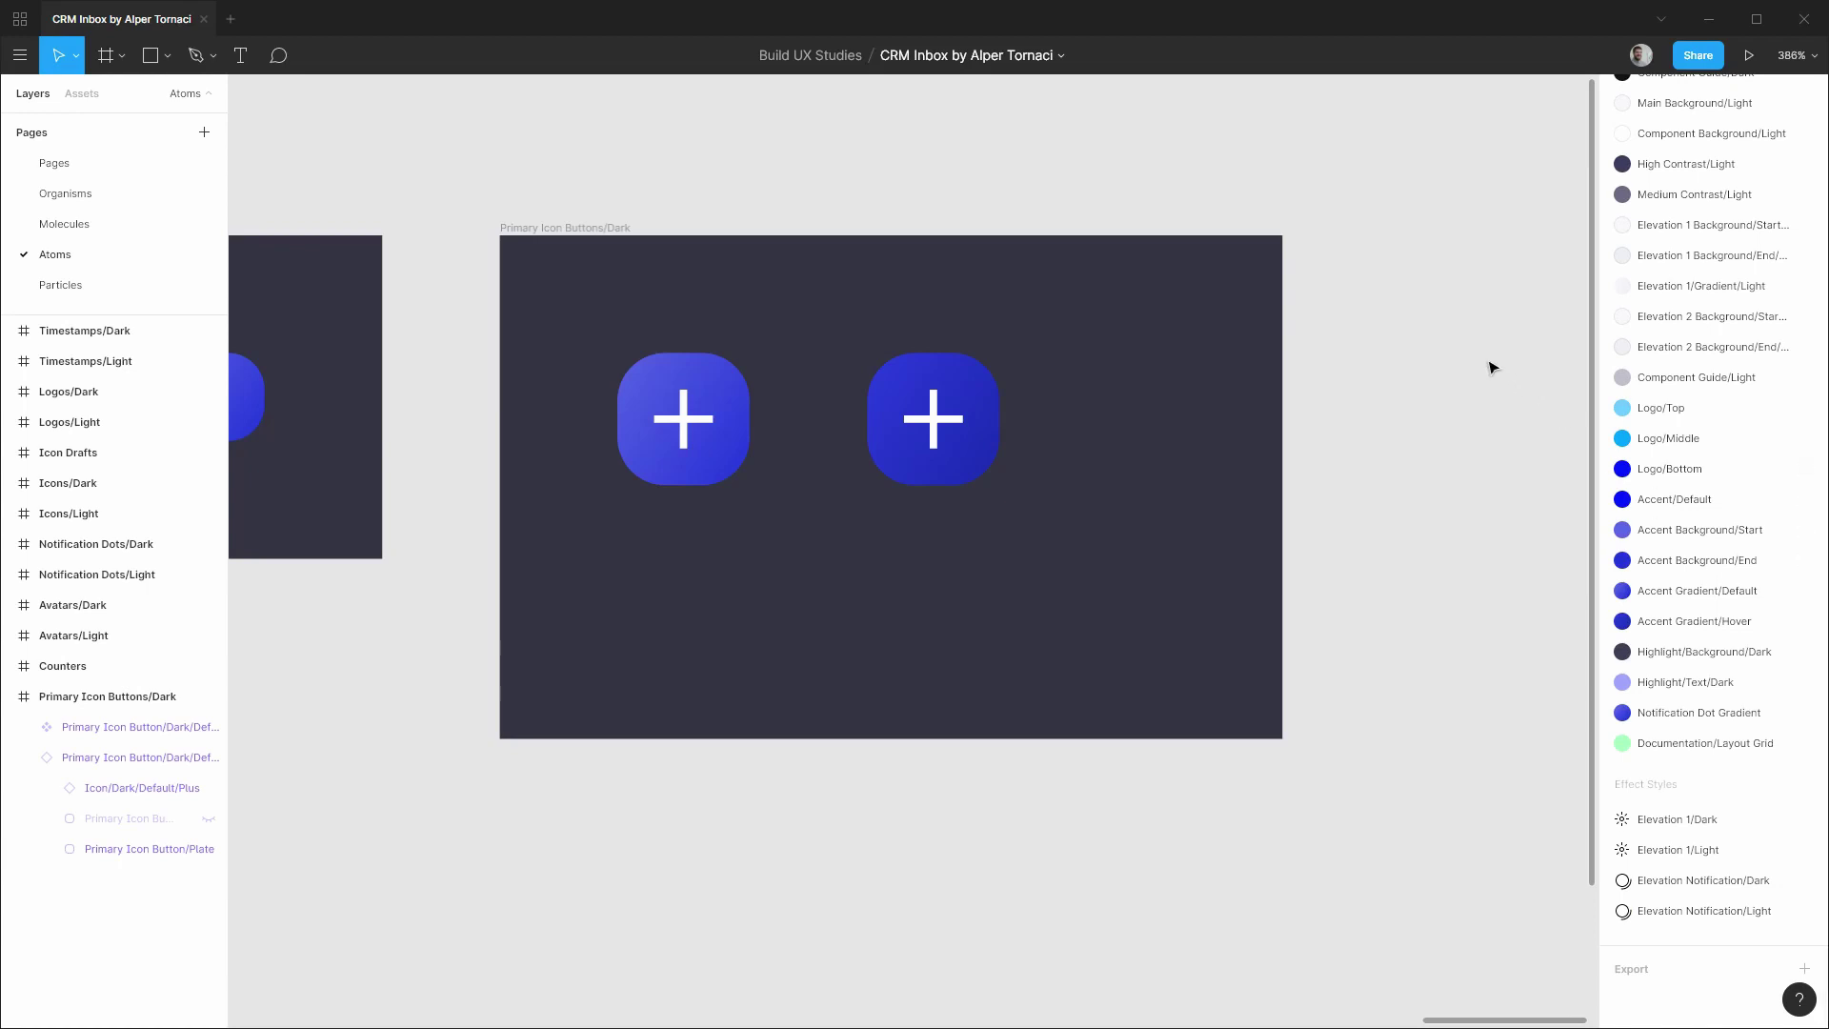
Turn the darkened button instance into a component and rename it Primary Icon Button/Dark/Hover.
{"action": "left_click", "coordinate": [156, 756]}
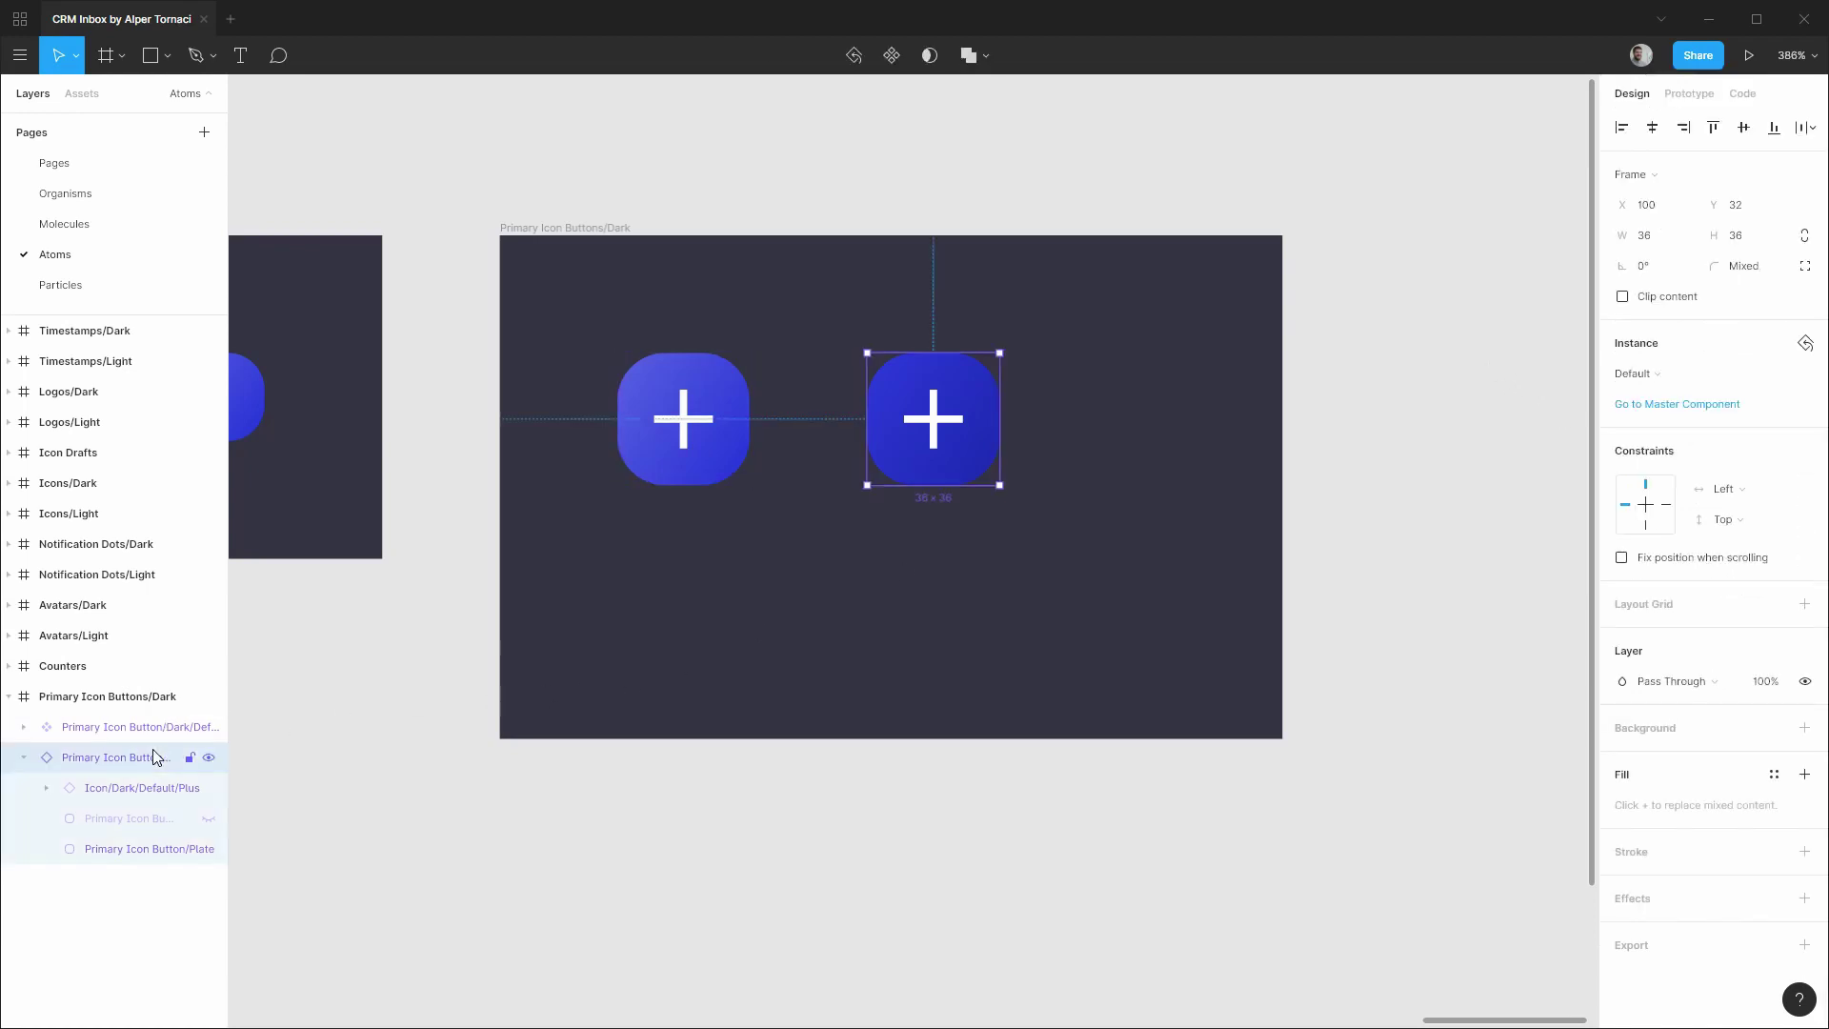
{"action": "key", "text": "ctrl+alt+k"}
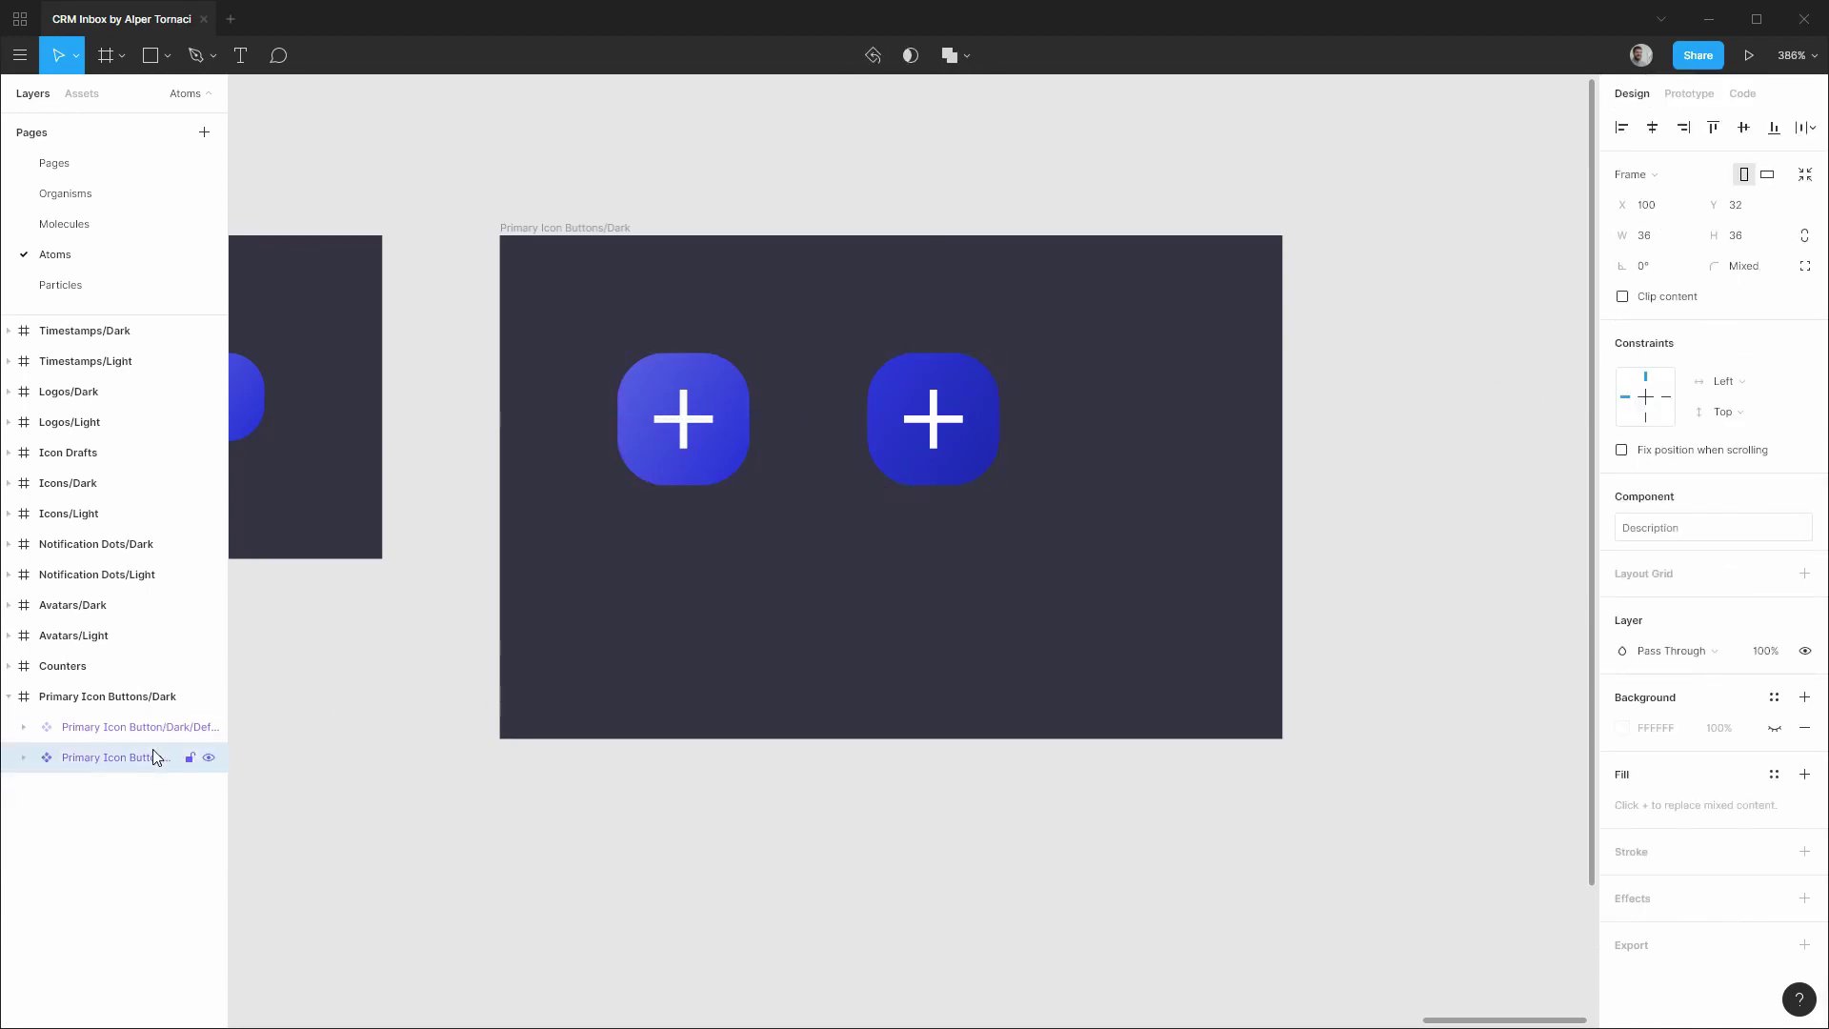
{"action": "double_click", "coordinate": [152, 757]}
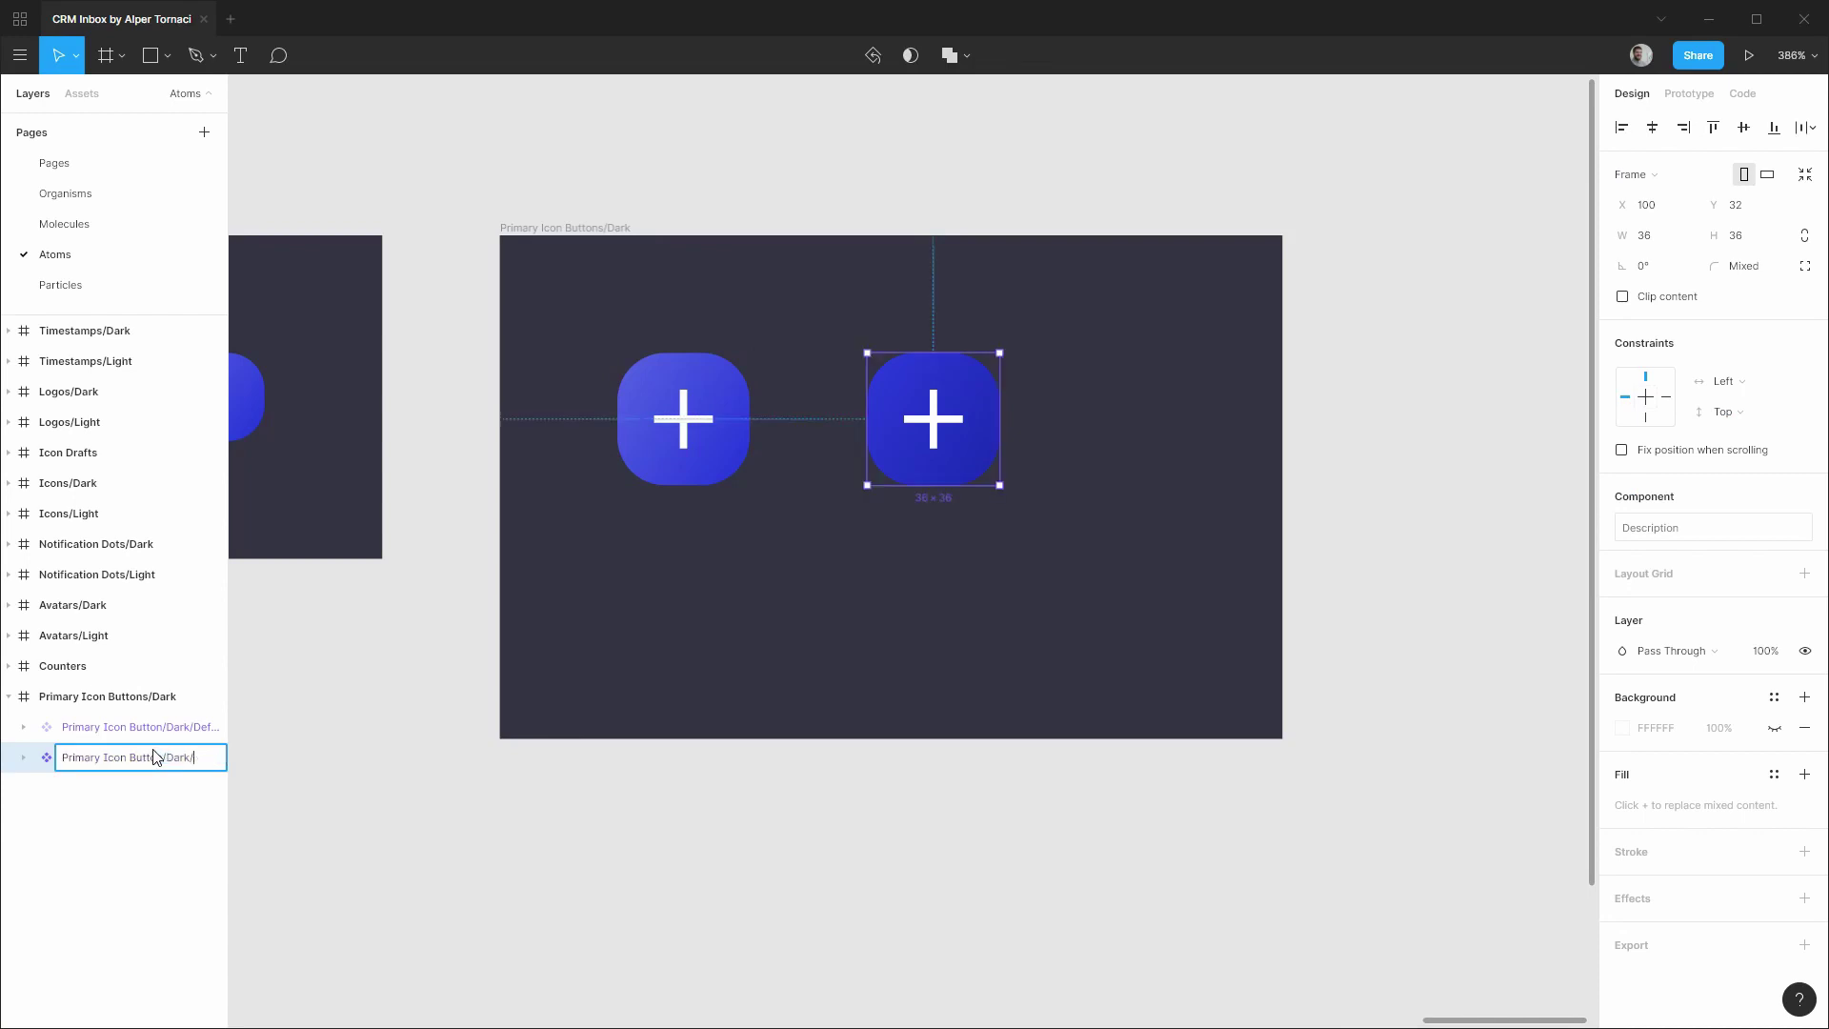
{"action": "type", "text": "Hover"}
{"action": "key", "text": "Return"}
Duplicate the default button as an instance, place it last in the frame's layer order, and move it to X 168, Y 32.
{"action": "left_click", "coordinate": [168, 736]}
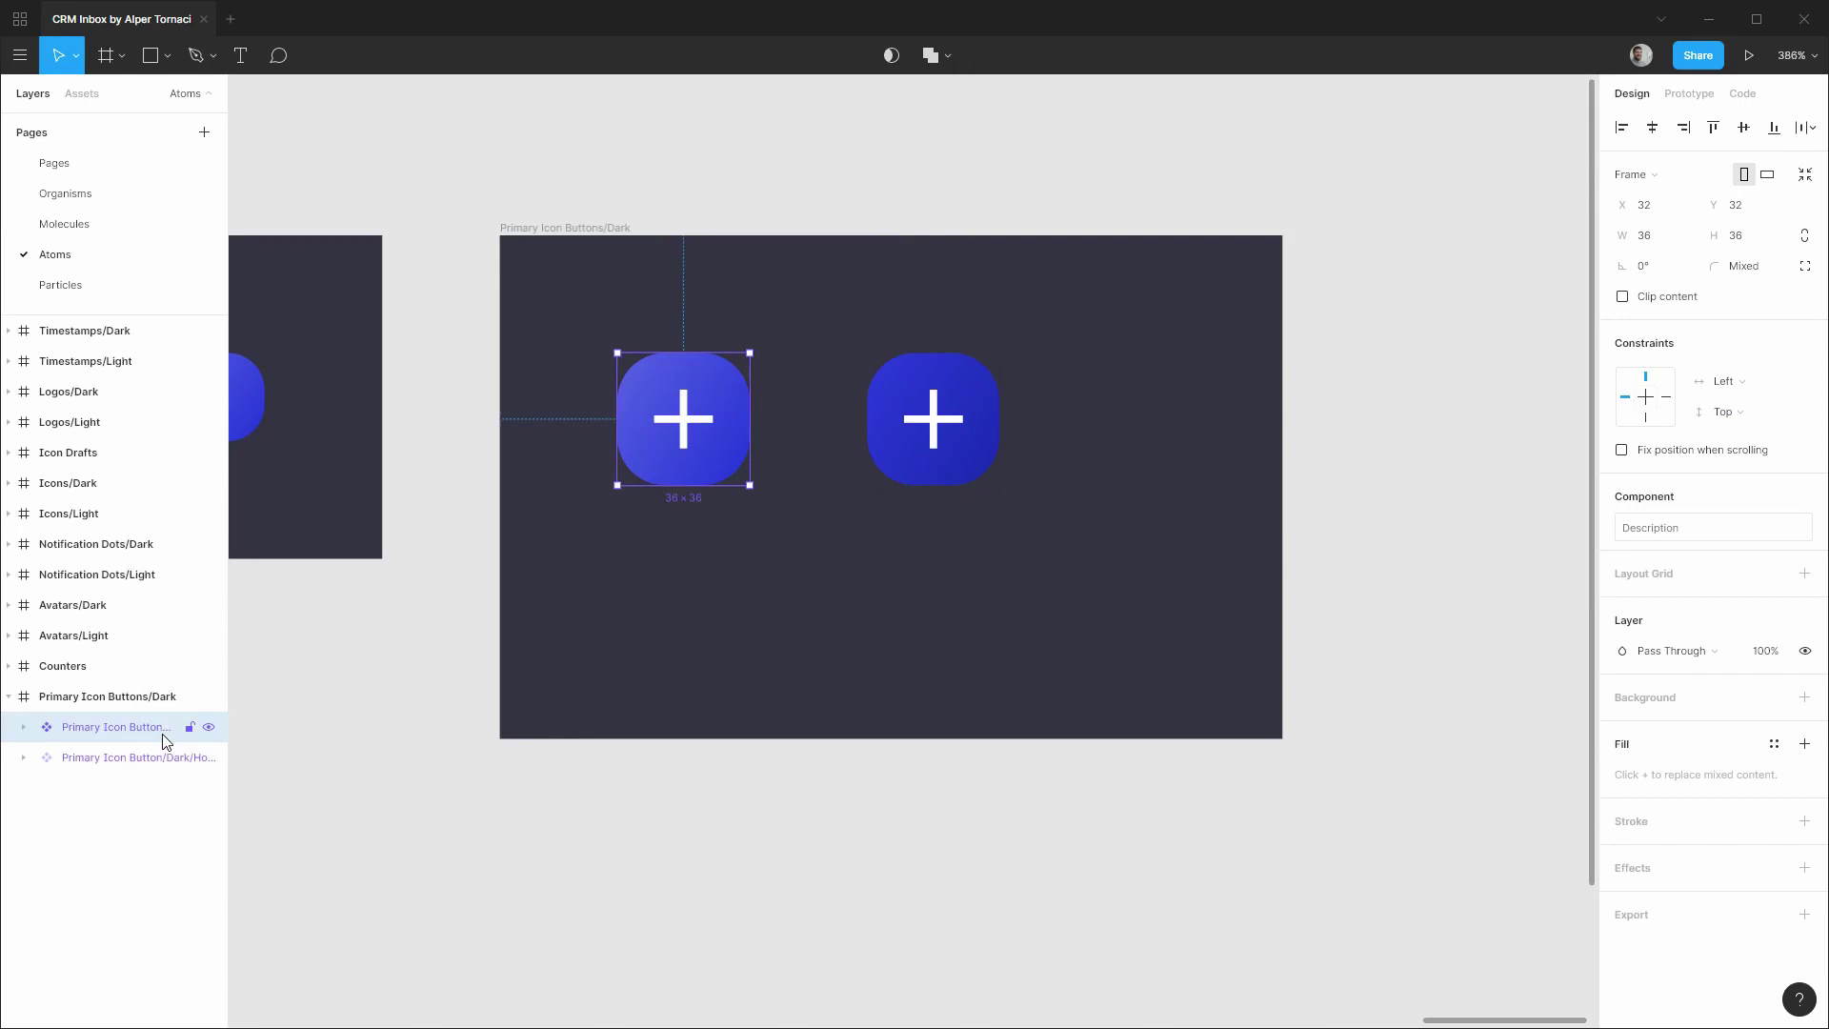
{"action": "key", "text": "ctrl+d"}
{"action": "left_click_drag", "start_coordinate": [150, 727], "coordinate": [156, 829]}
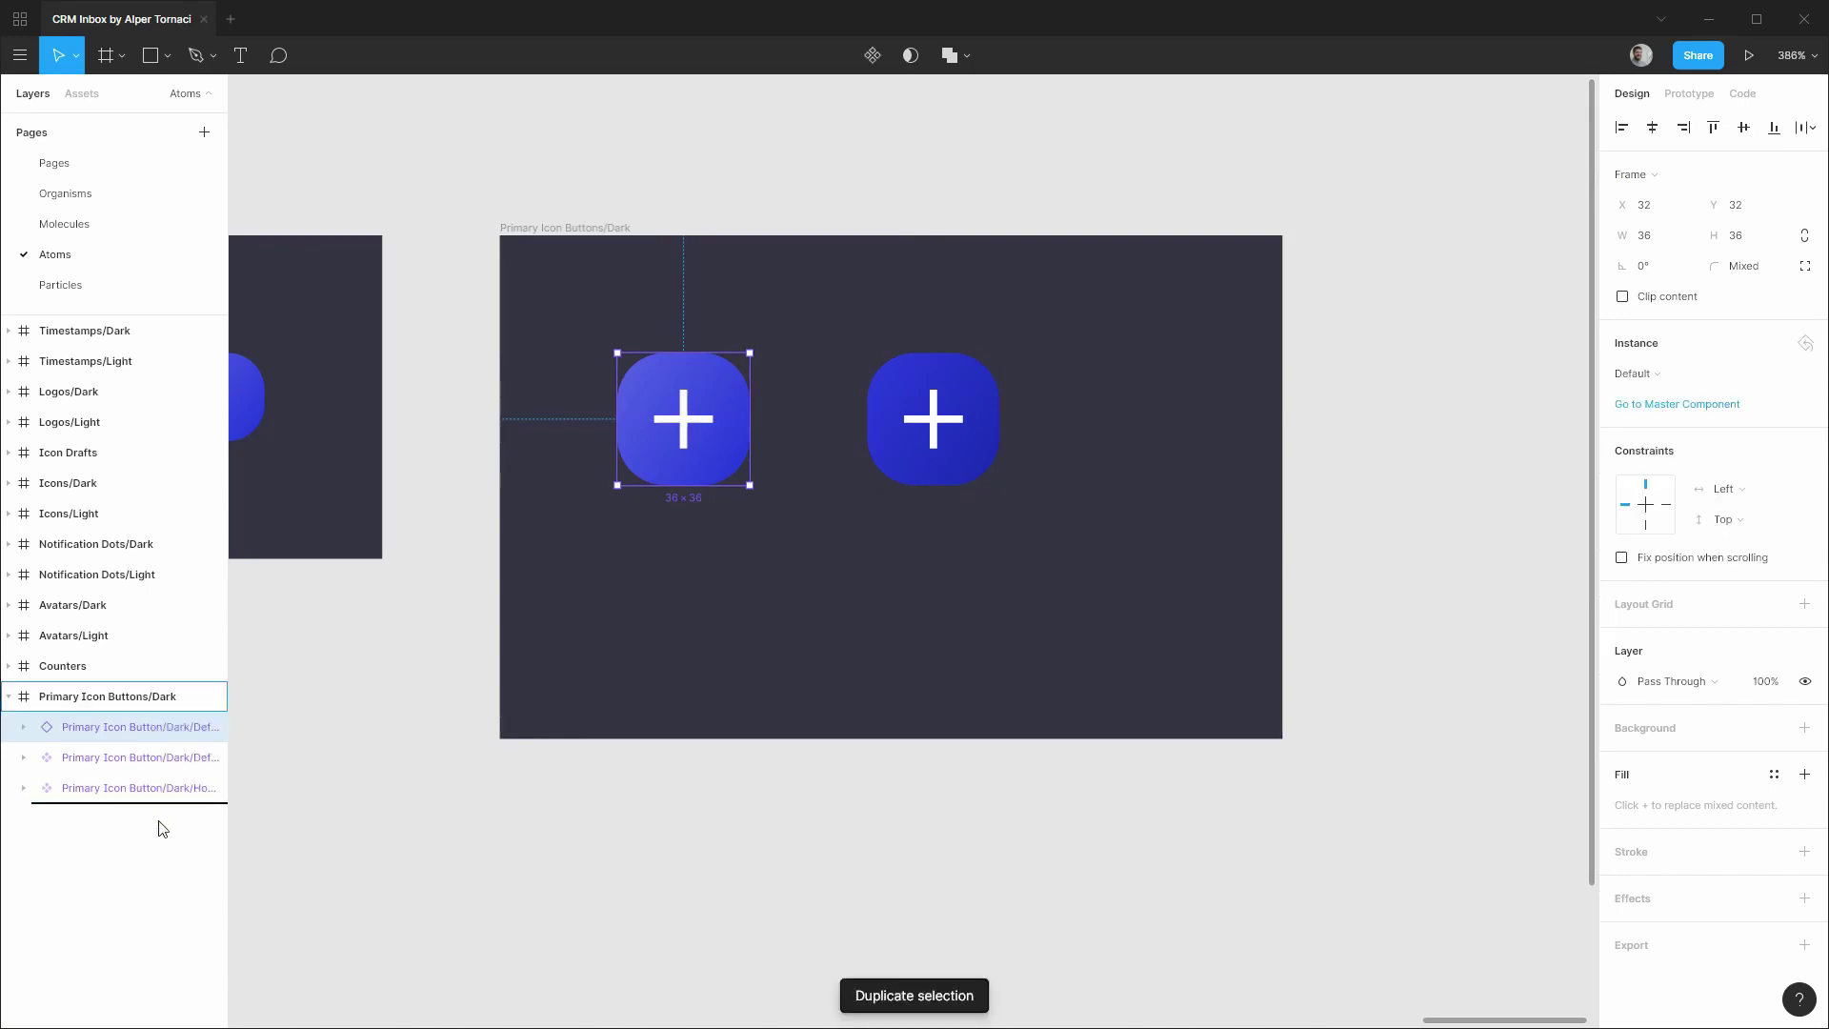
{"action": "left_click_drag", "start_coordinate": [641, 474], "coordinate": [1167, 450]}
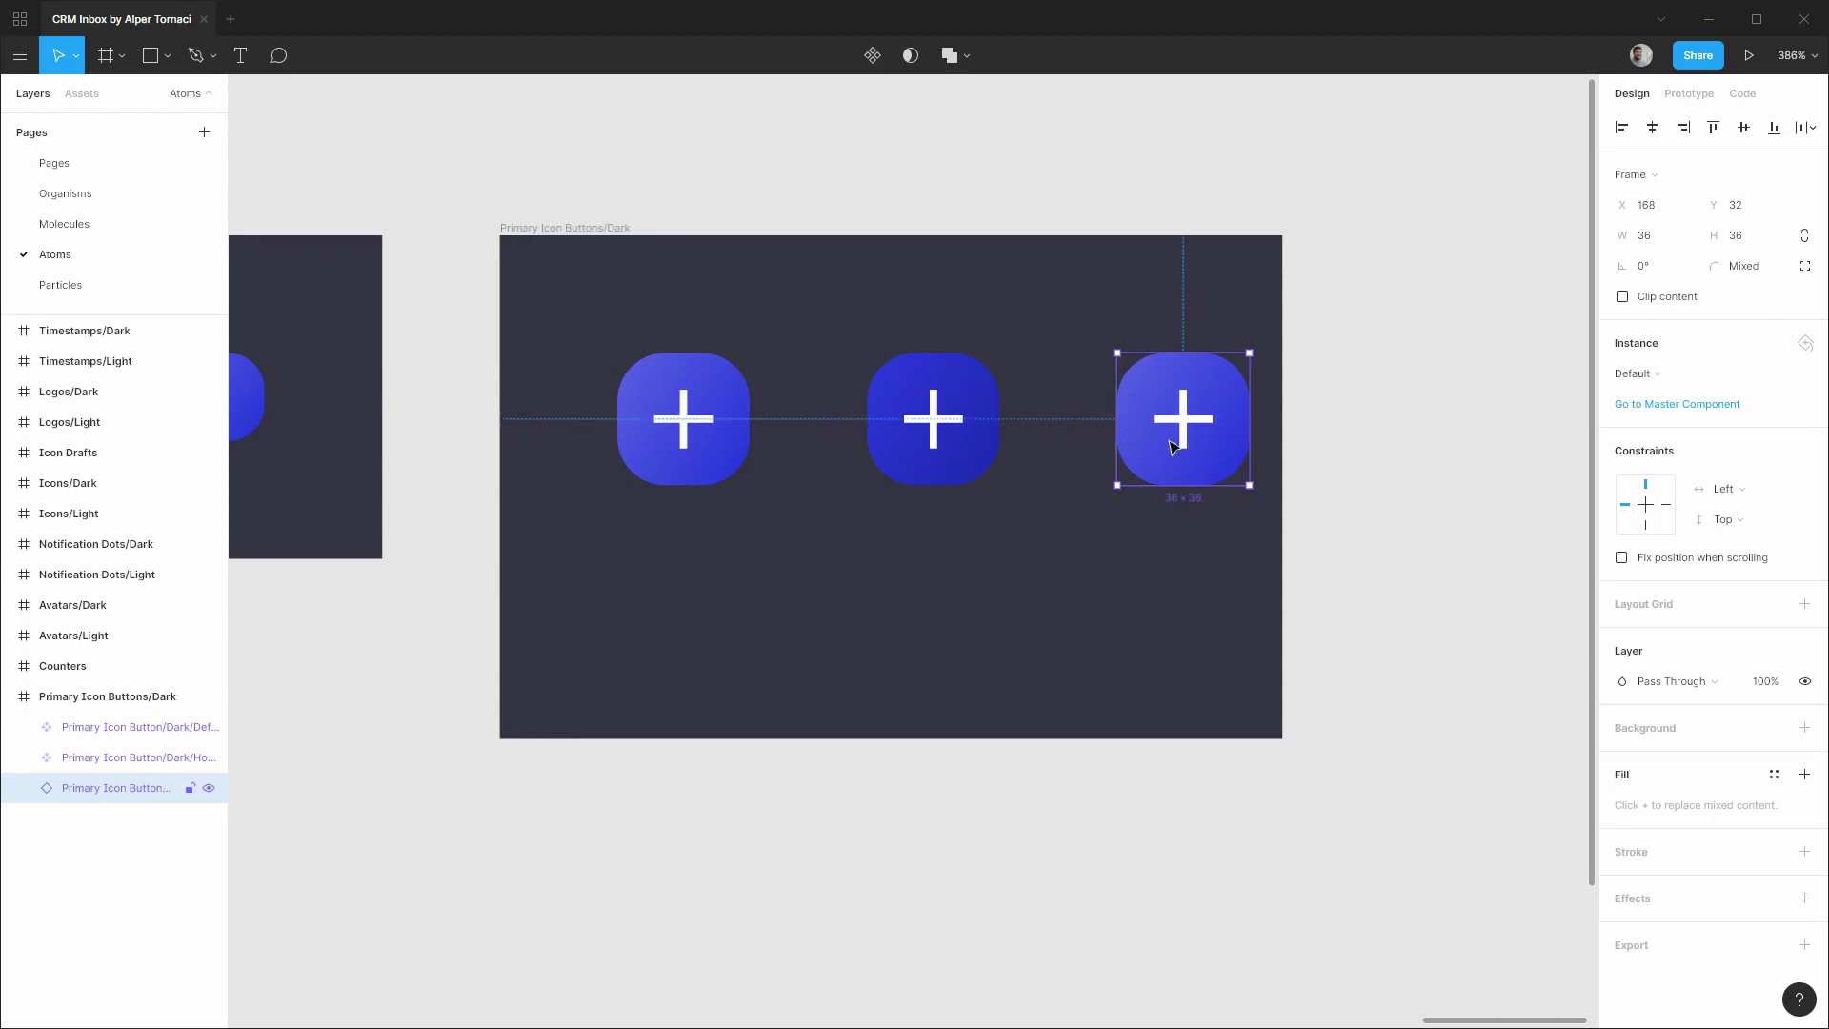
Show the Focus Indicator in the third button and apply the Accent Gradient/Hover style to its plate.
{"action": "left_click", "coordinate": [26, 790]}
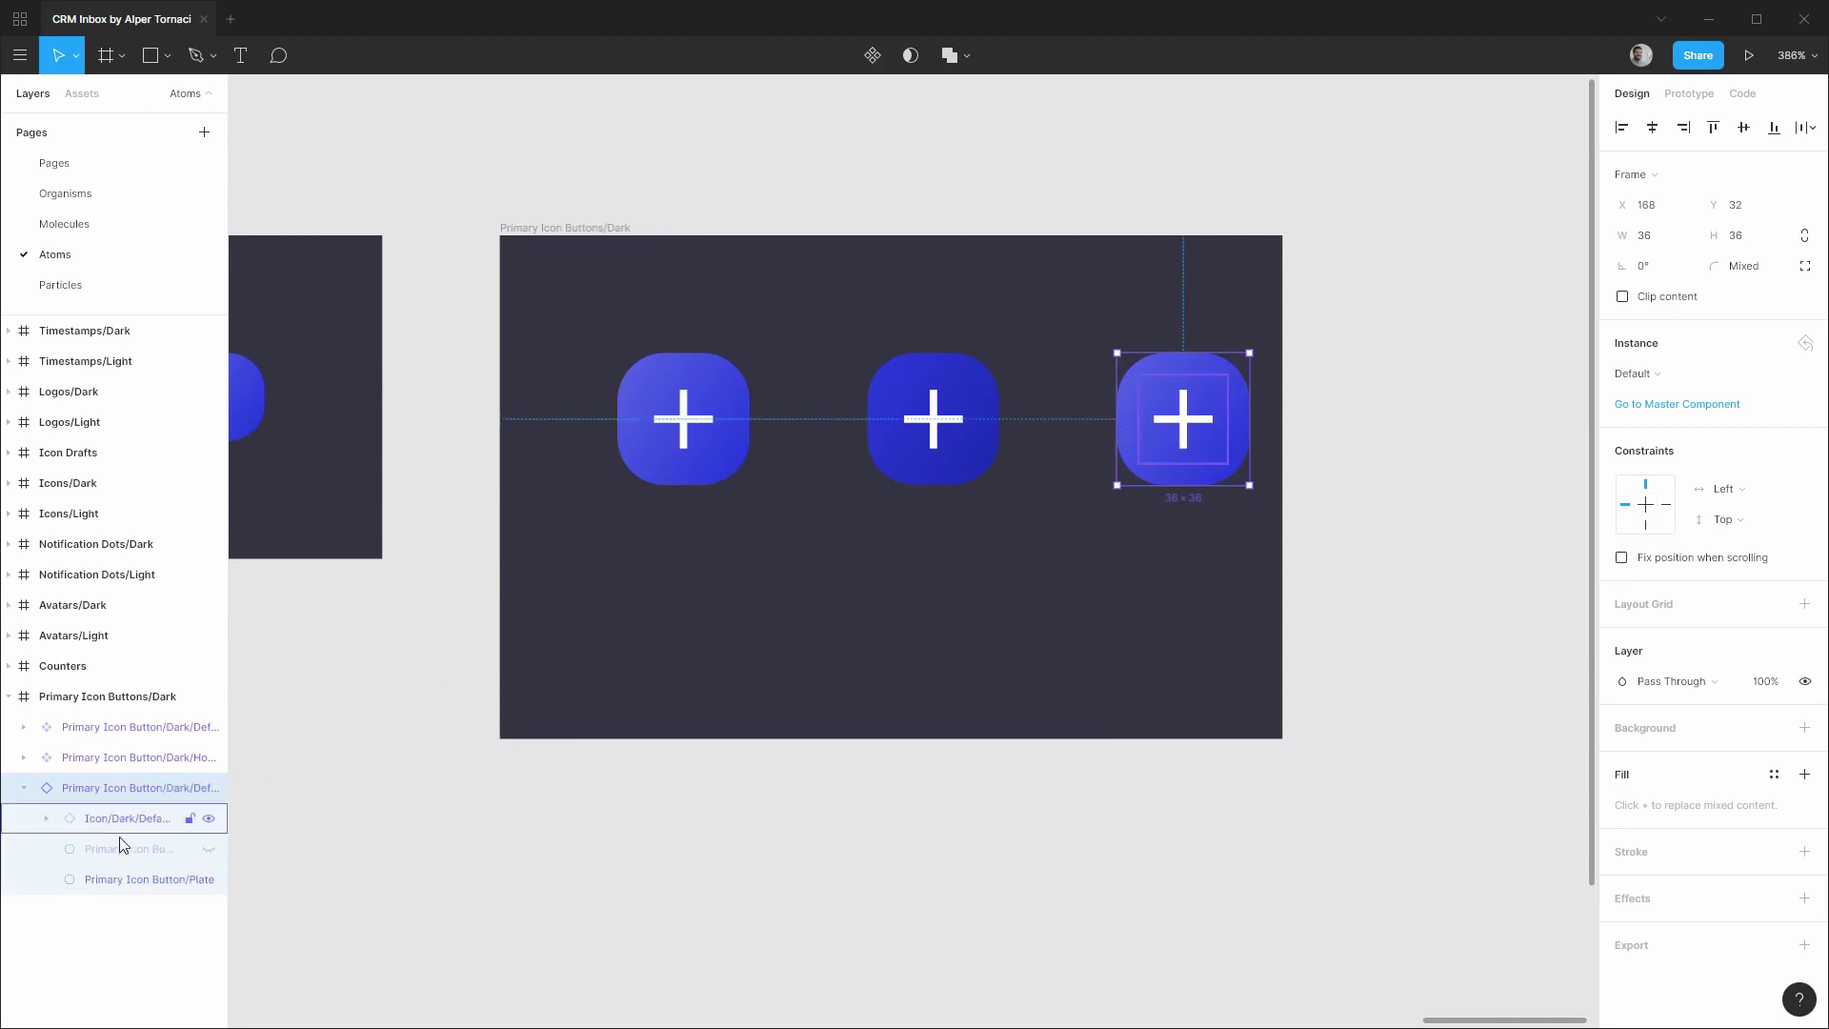
{"action": "left_click", "coordinate": [209, 849]}
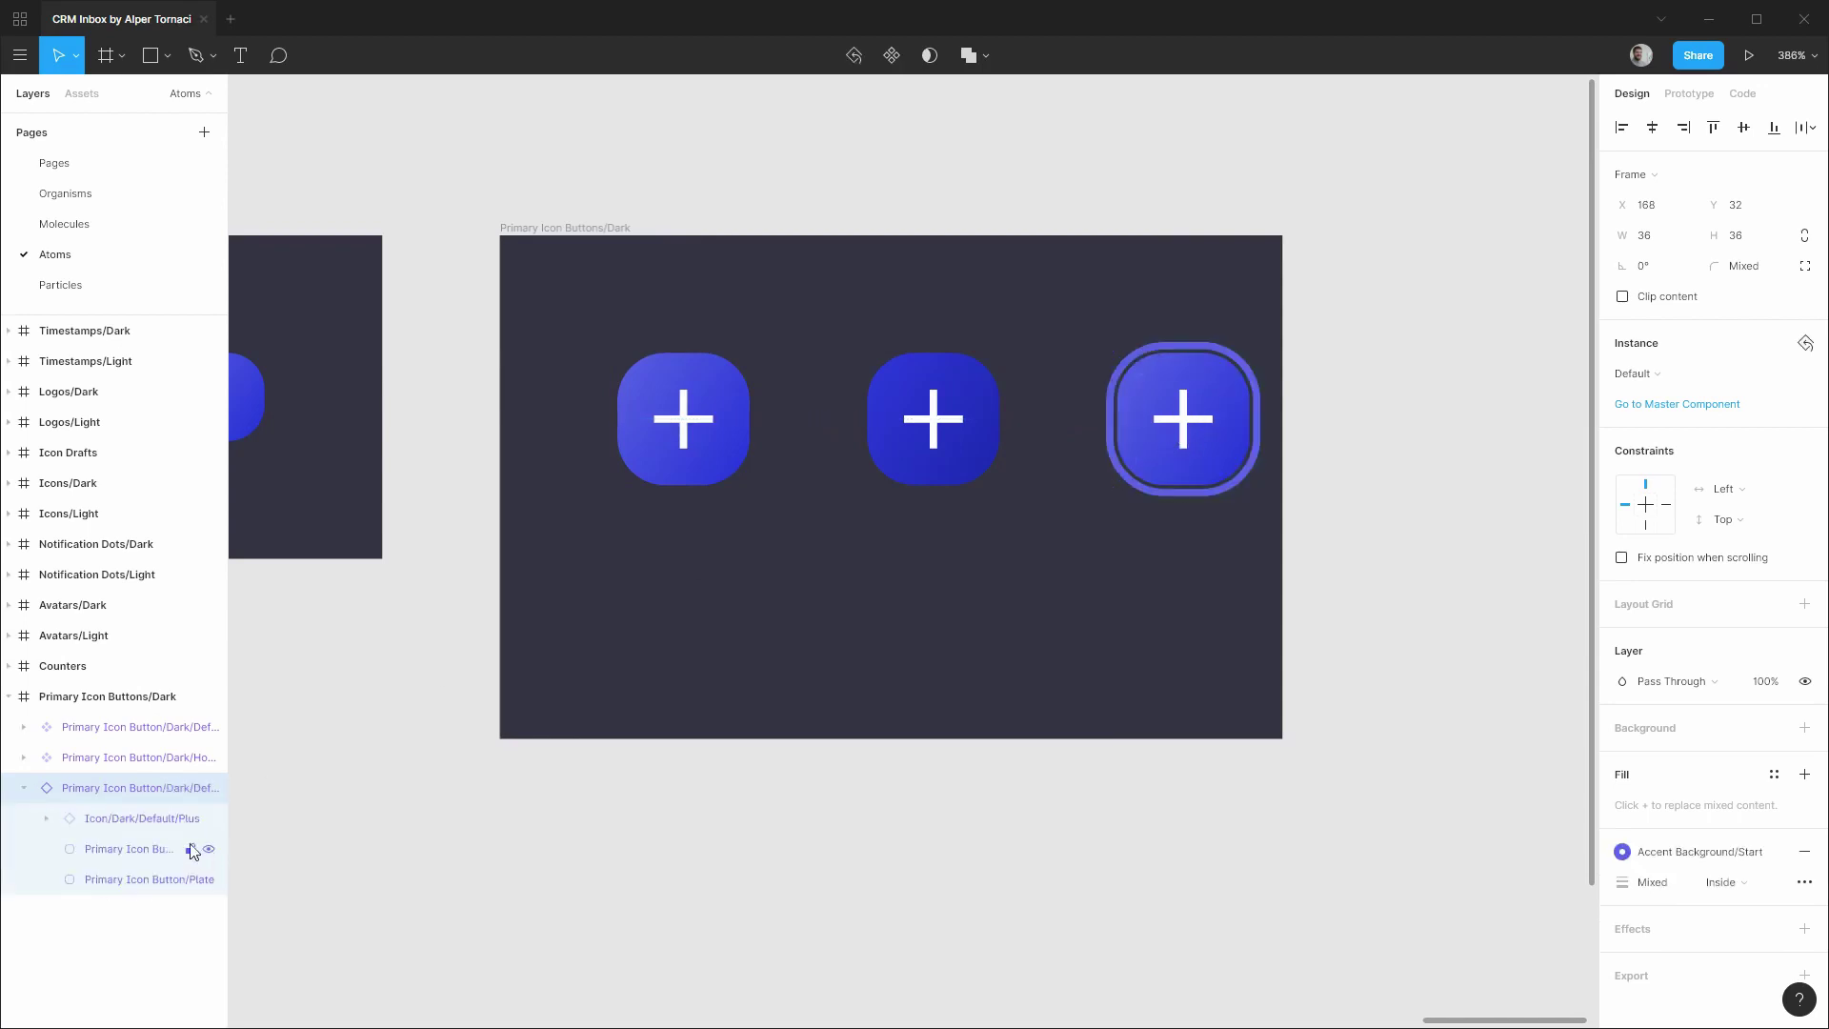
{"action": "left_click", "coordinate": [155, 882]}
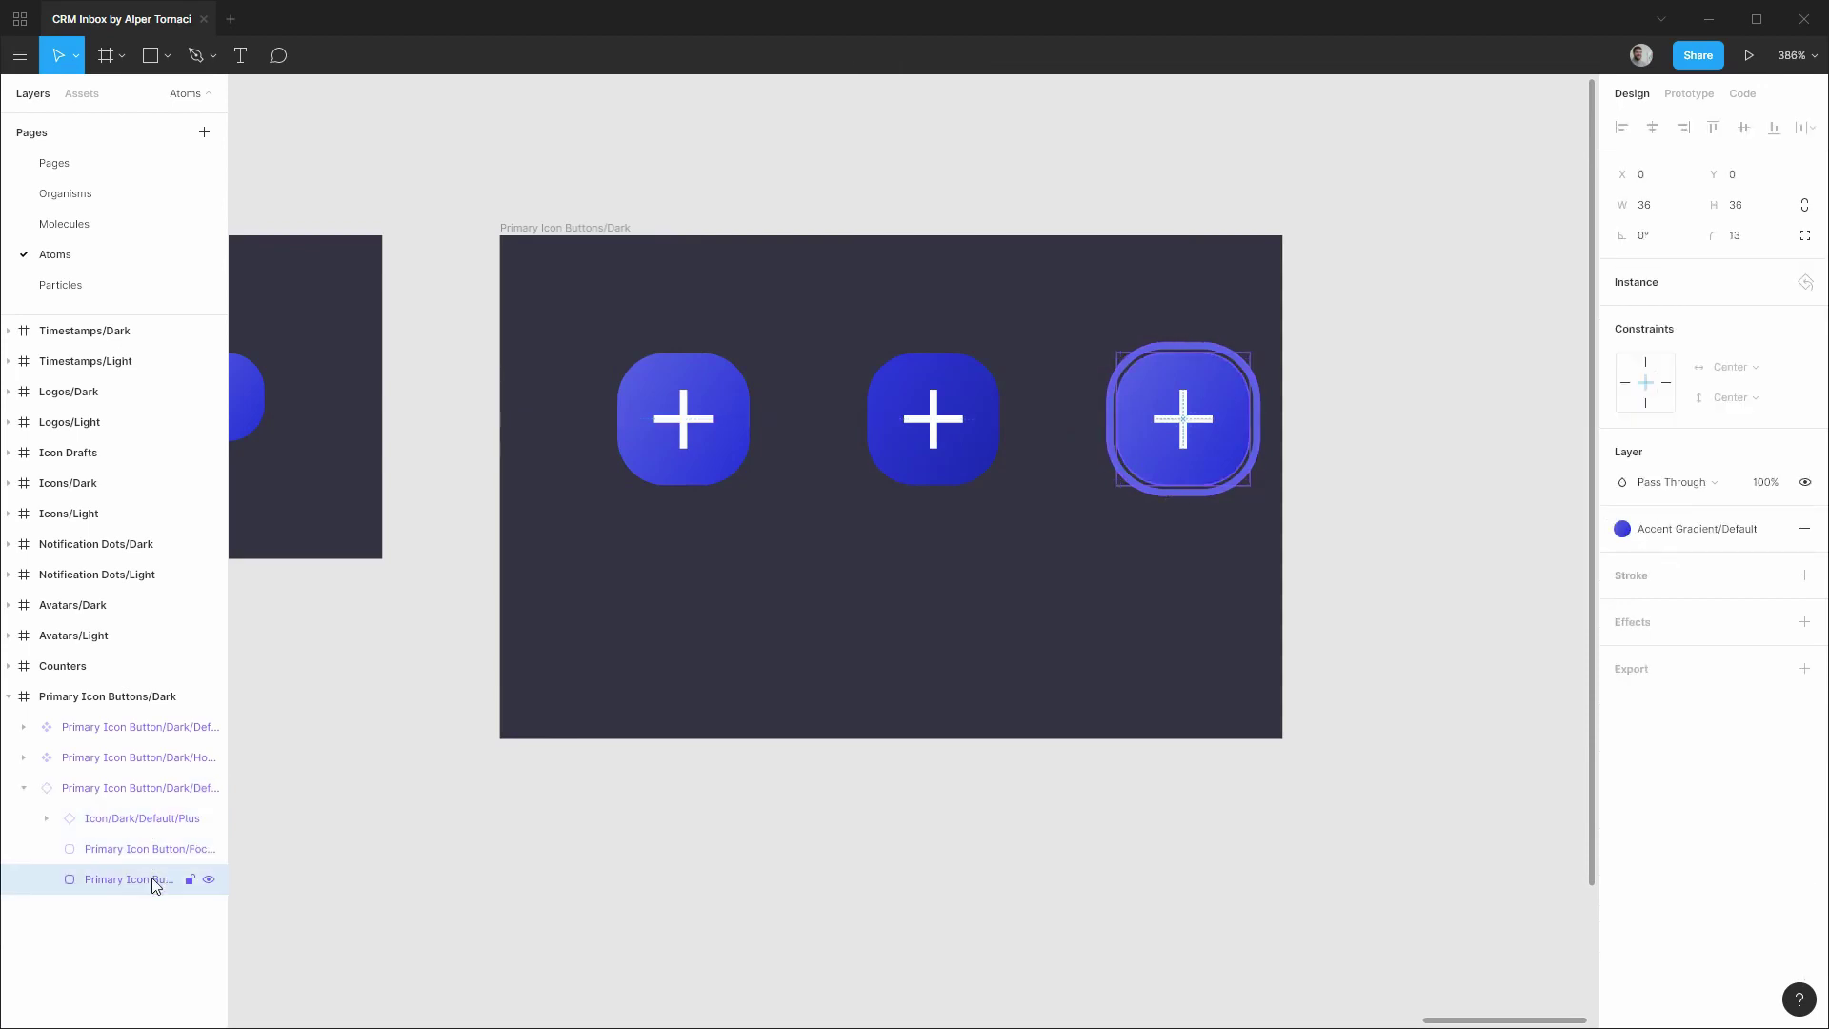
{"action": "left_click", "coordinate": [1696, 530]}
{"action": "left_click", "coordinate": [1668, 729]}
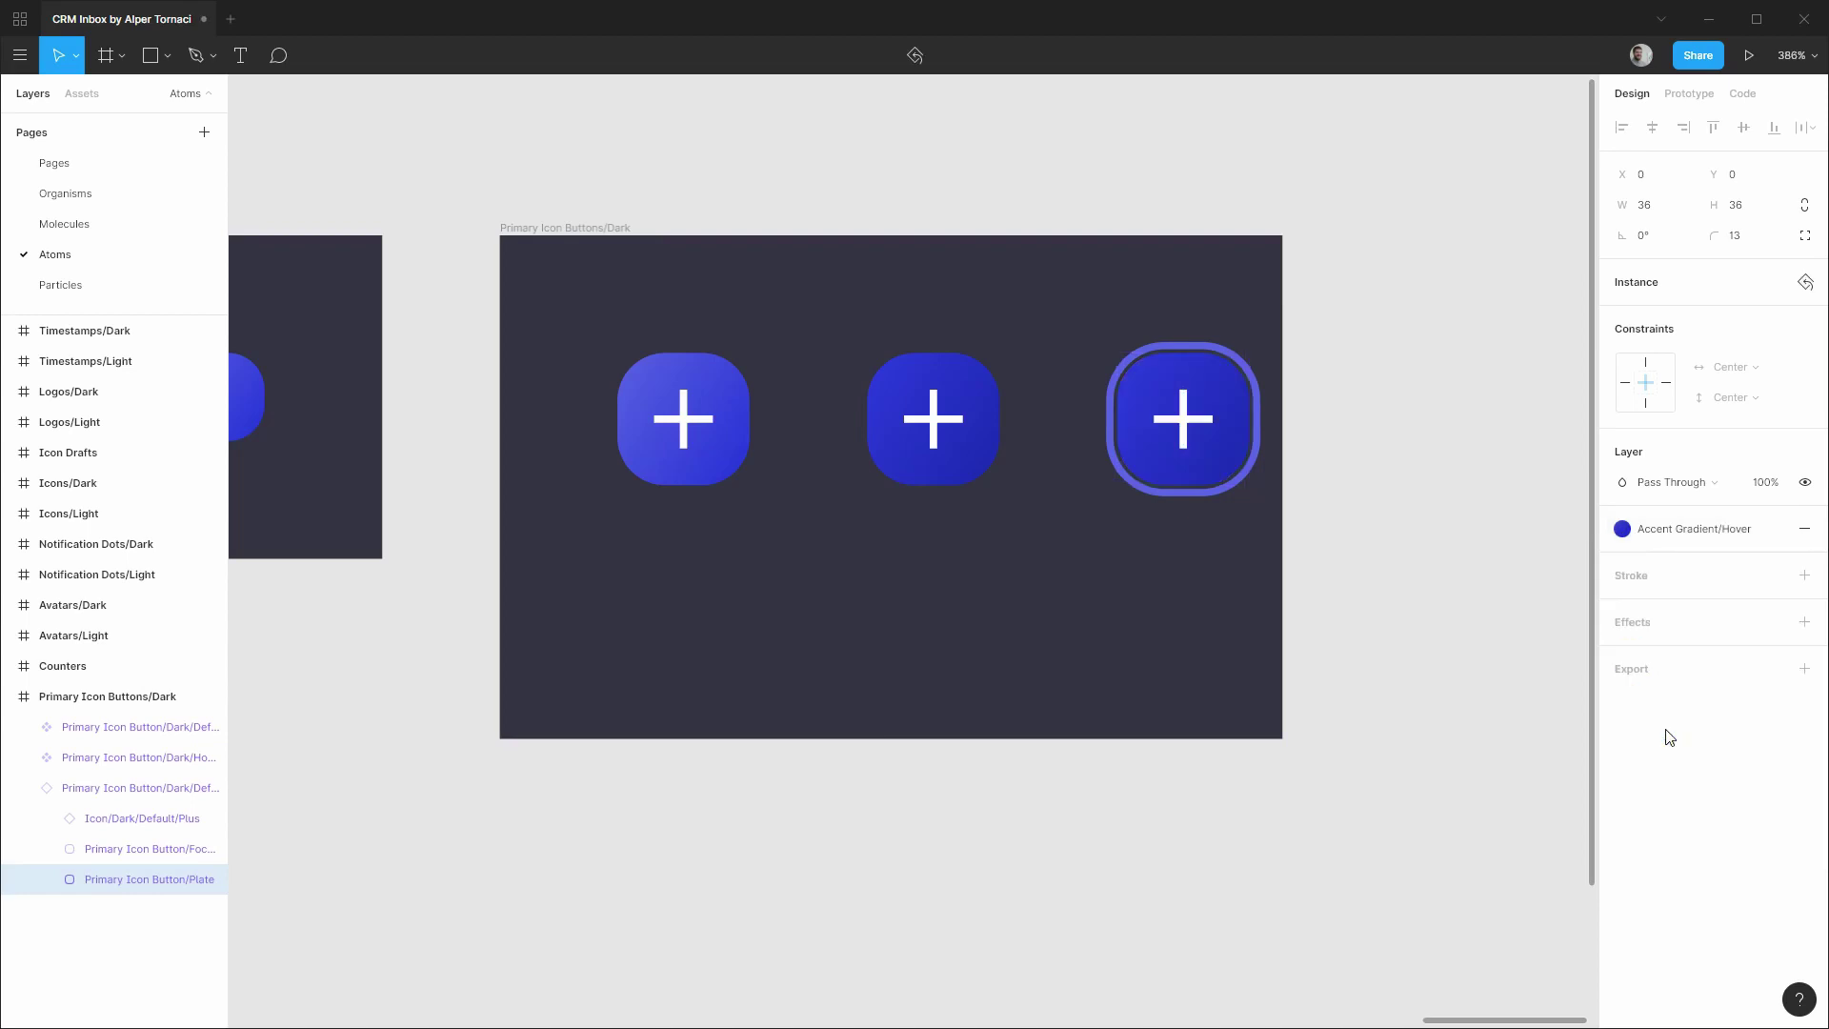
Turn the third button into a component and replace Default in its name with the focus state.
{"action": "left_click", "coordinate": [122, 787]}
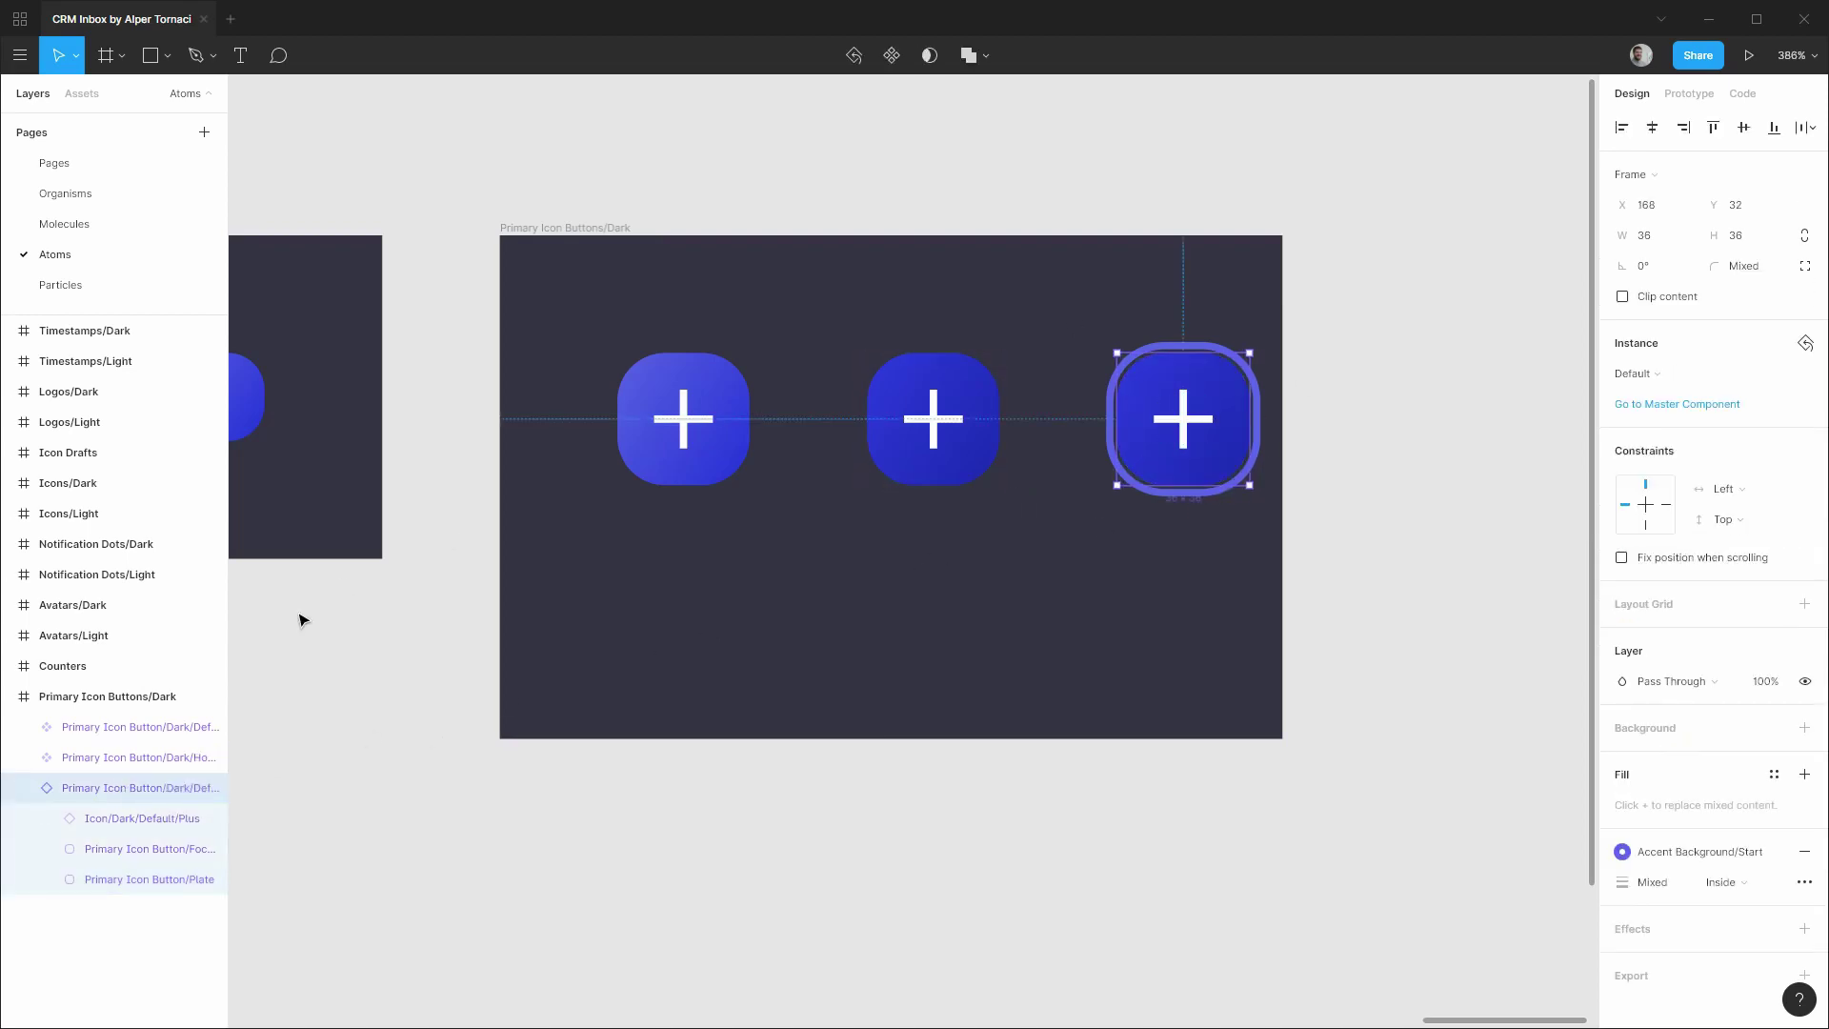
{"action": "key", "text": "ctrl+alt+k"}
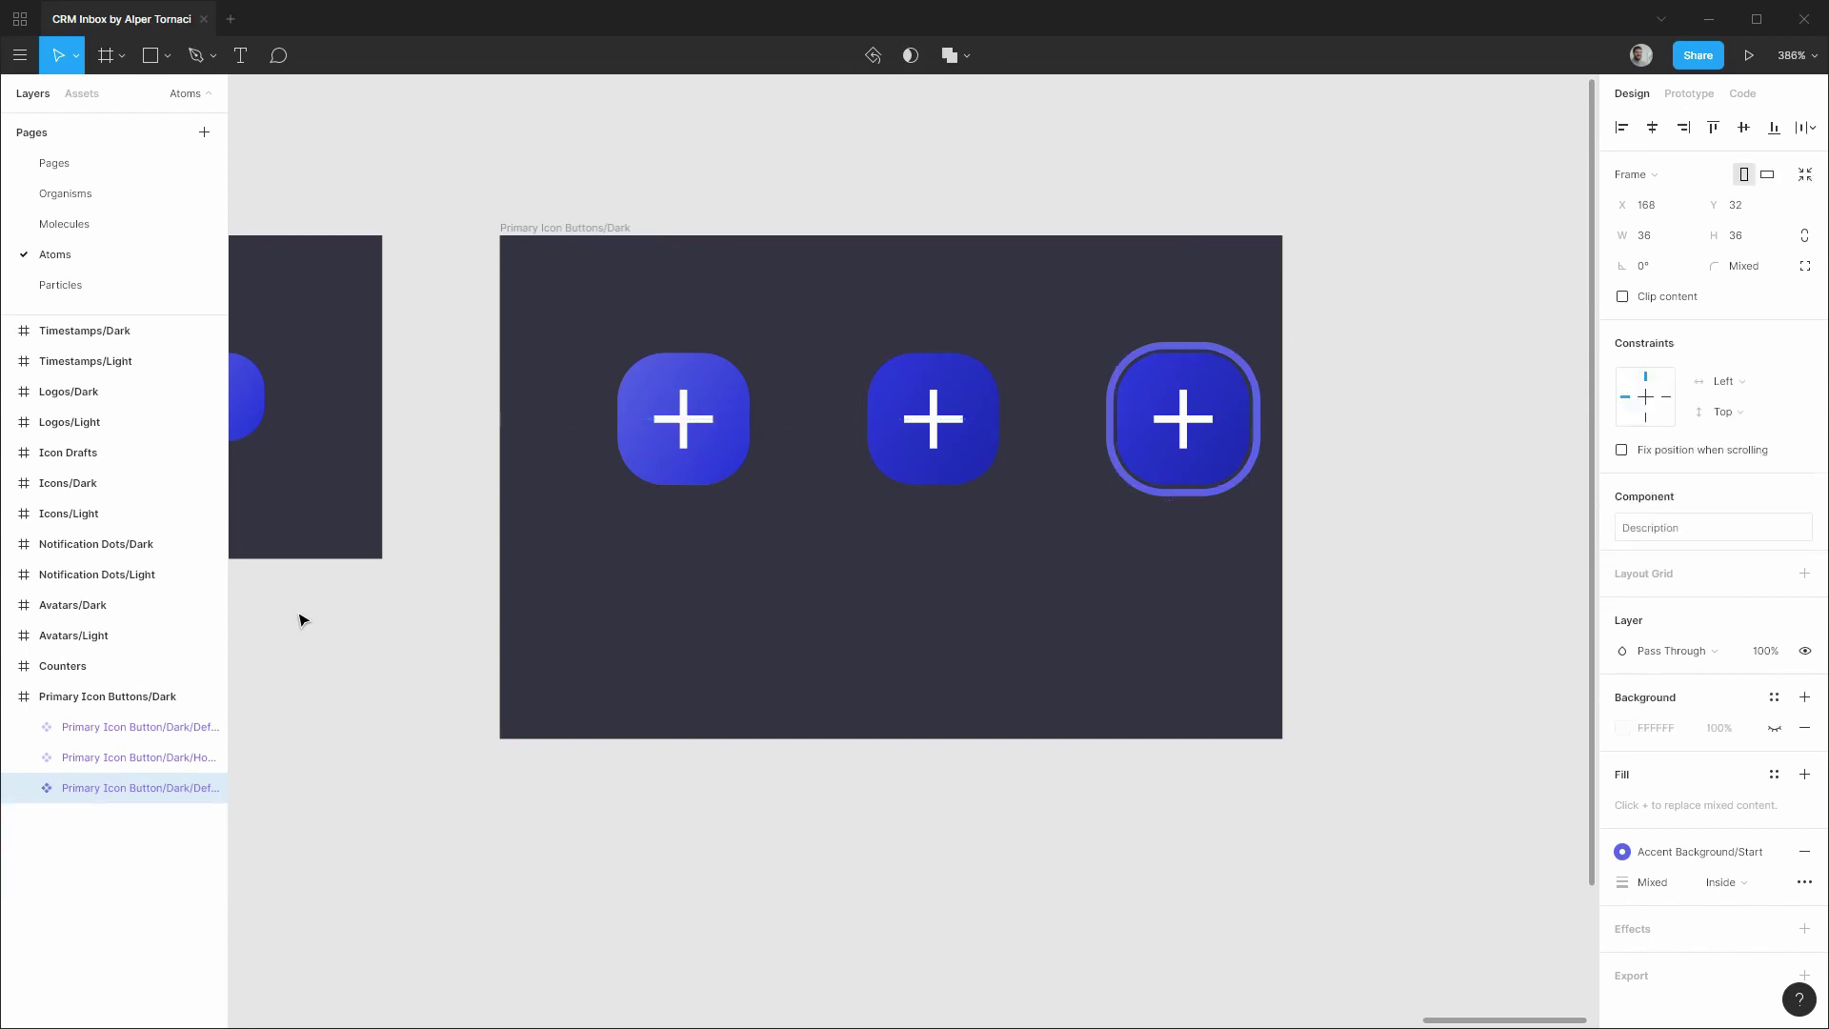
{"action": "key", "text": "ctrl+r"}
{"action": "key", "text": "End"}
{"action": "key", "text": "BackSpace"}
{"action": "key", "text": "BackSpace"}
{"action": "key", "text": "BackSpace"}
{"action": "key", "text": "BackSpace"}
{"action": "key", "text": "BackSpace"}
{"action": "key", "text": "BackSpace"}
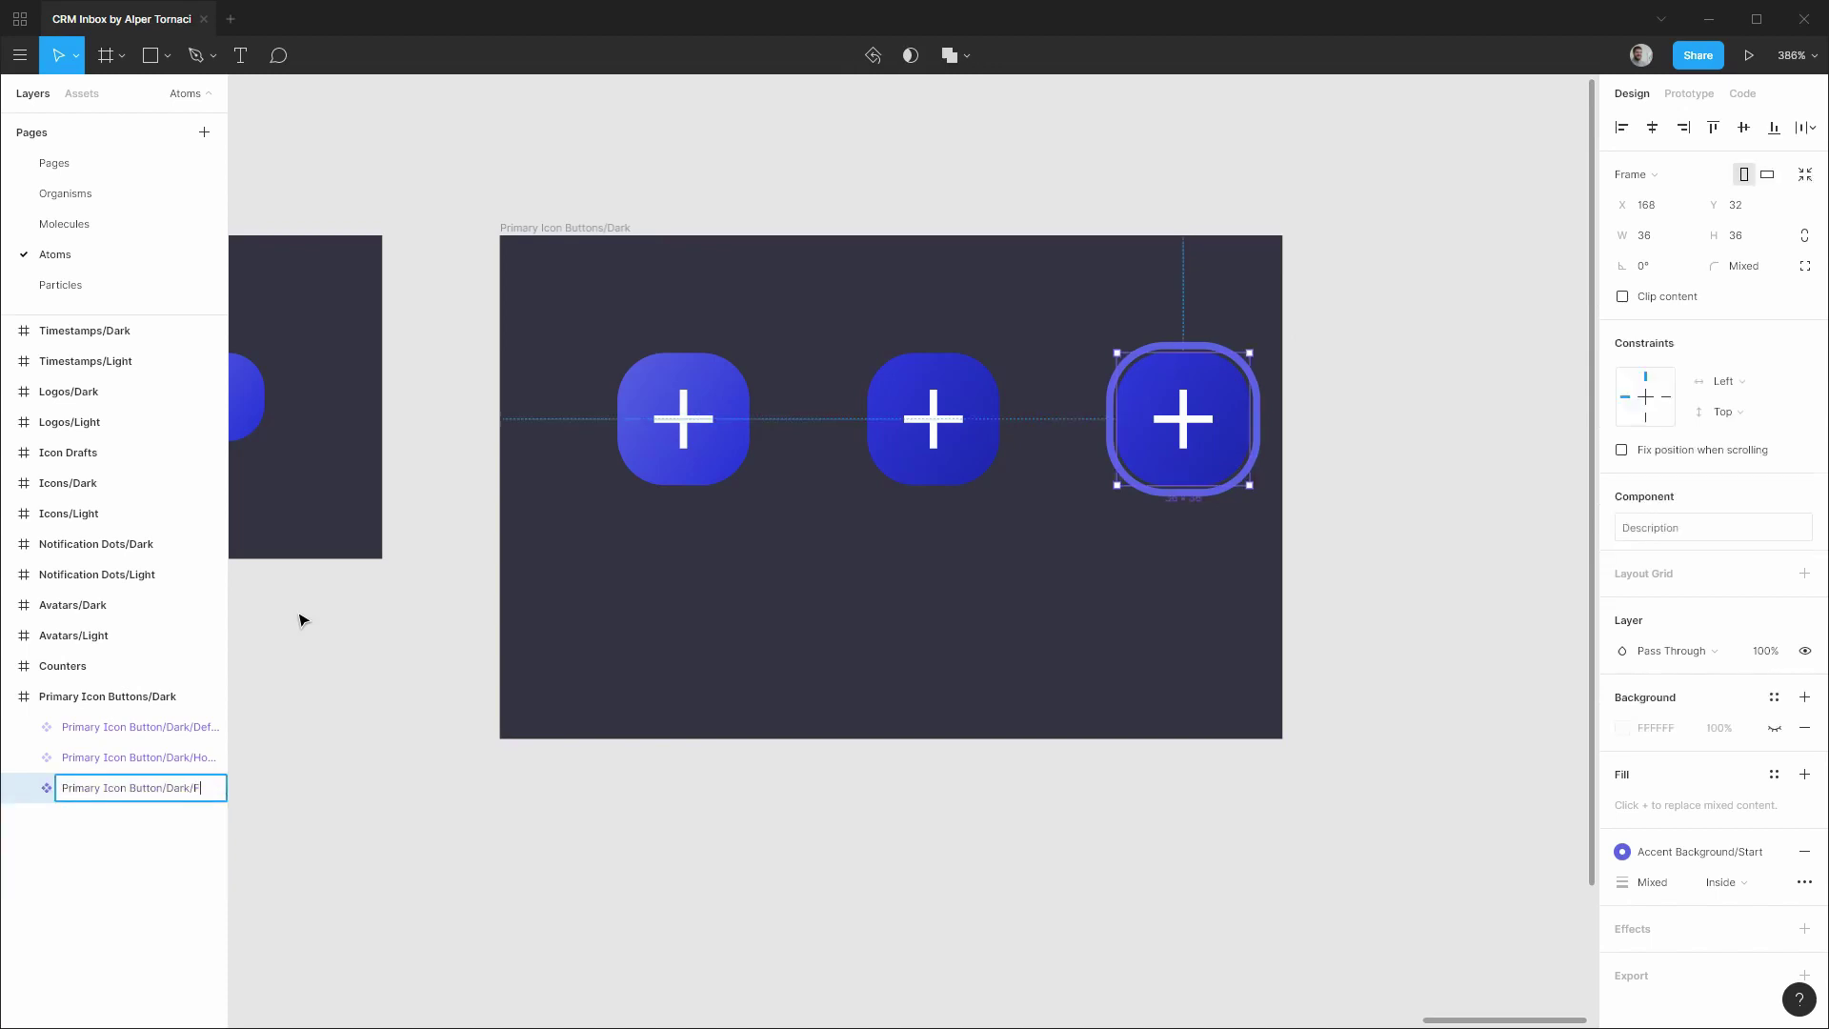
{"action": "key", "text": "Return"}
{"action": "left_click", "coordinate": [1399, 575]}
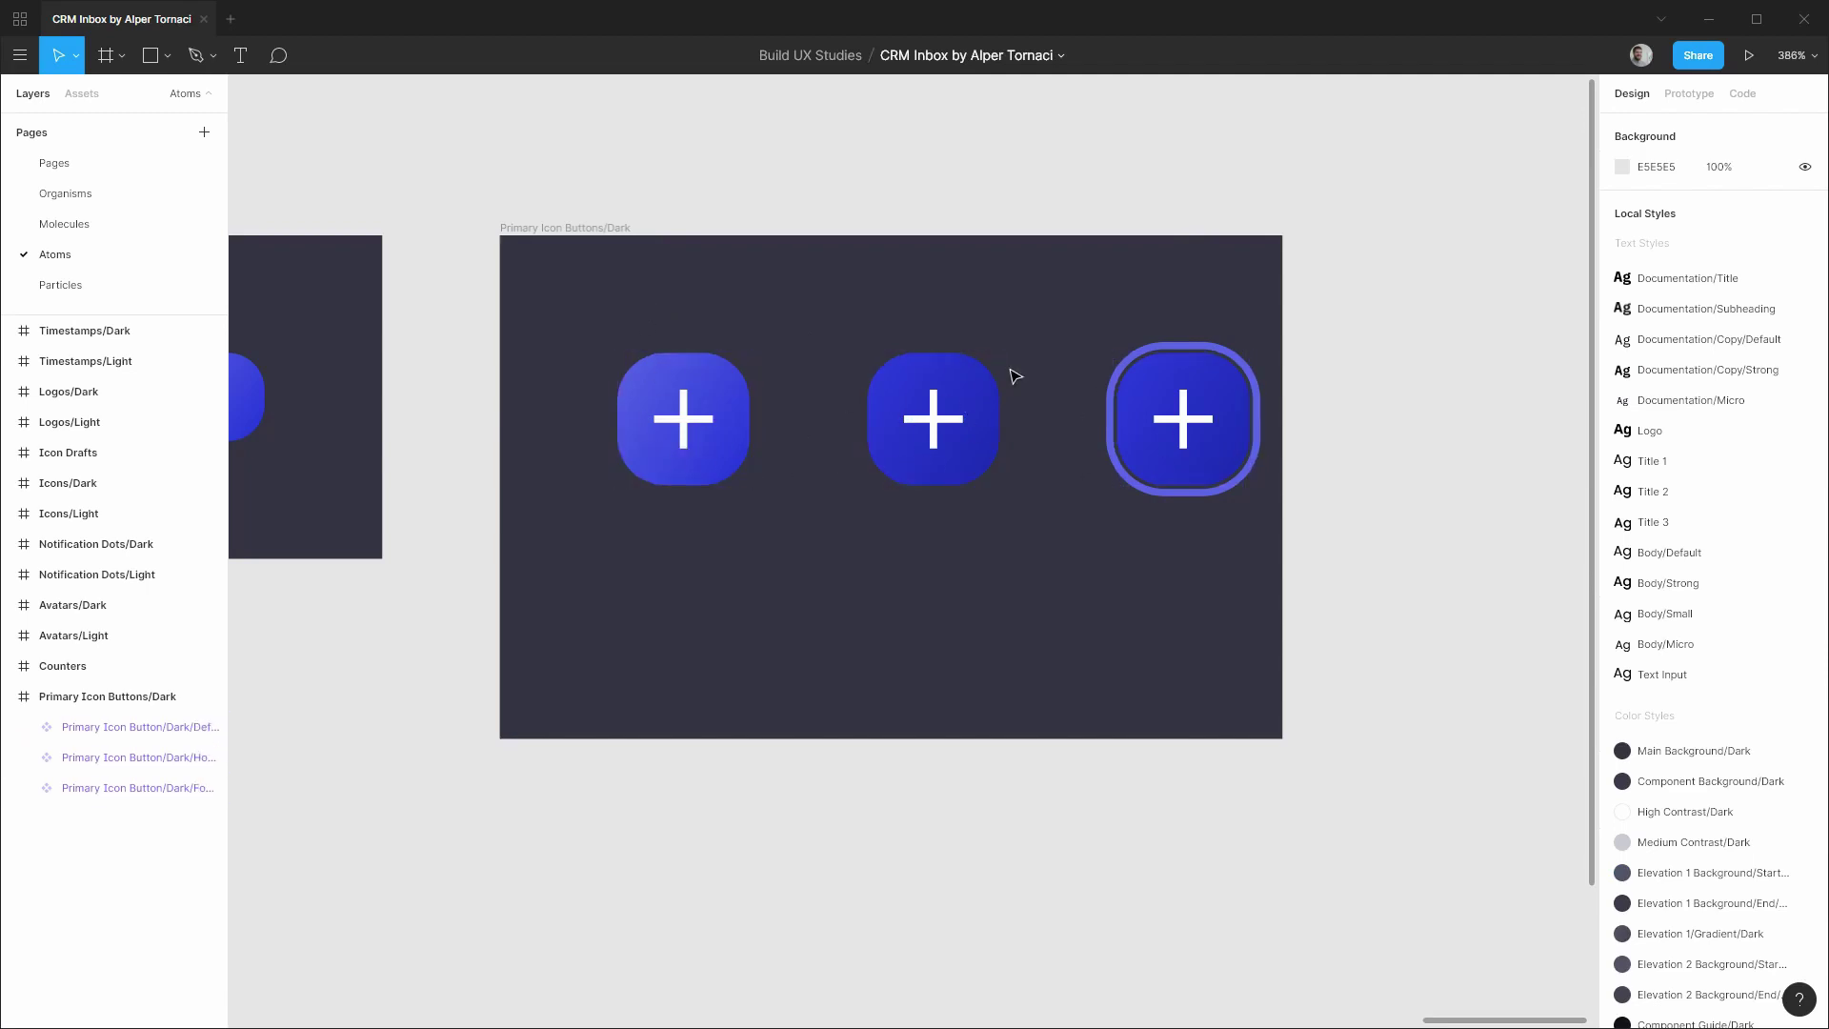
Open the Pages page and examine the icon buttons in the refined dark CRM Inbox layout, from the Inbox header to the Reply panel.
{"action": "left_click", "coordinate": [55, 164]}
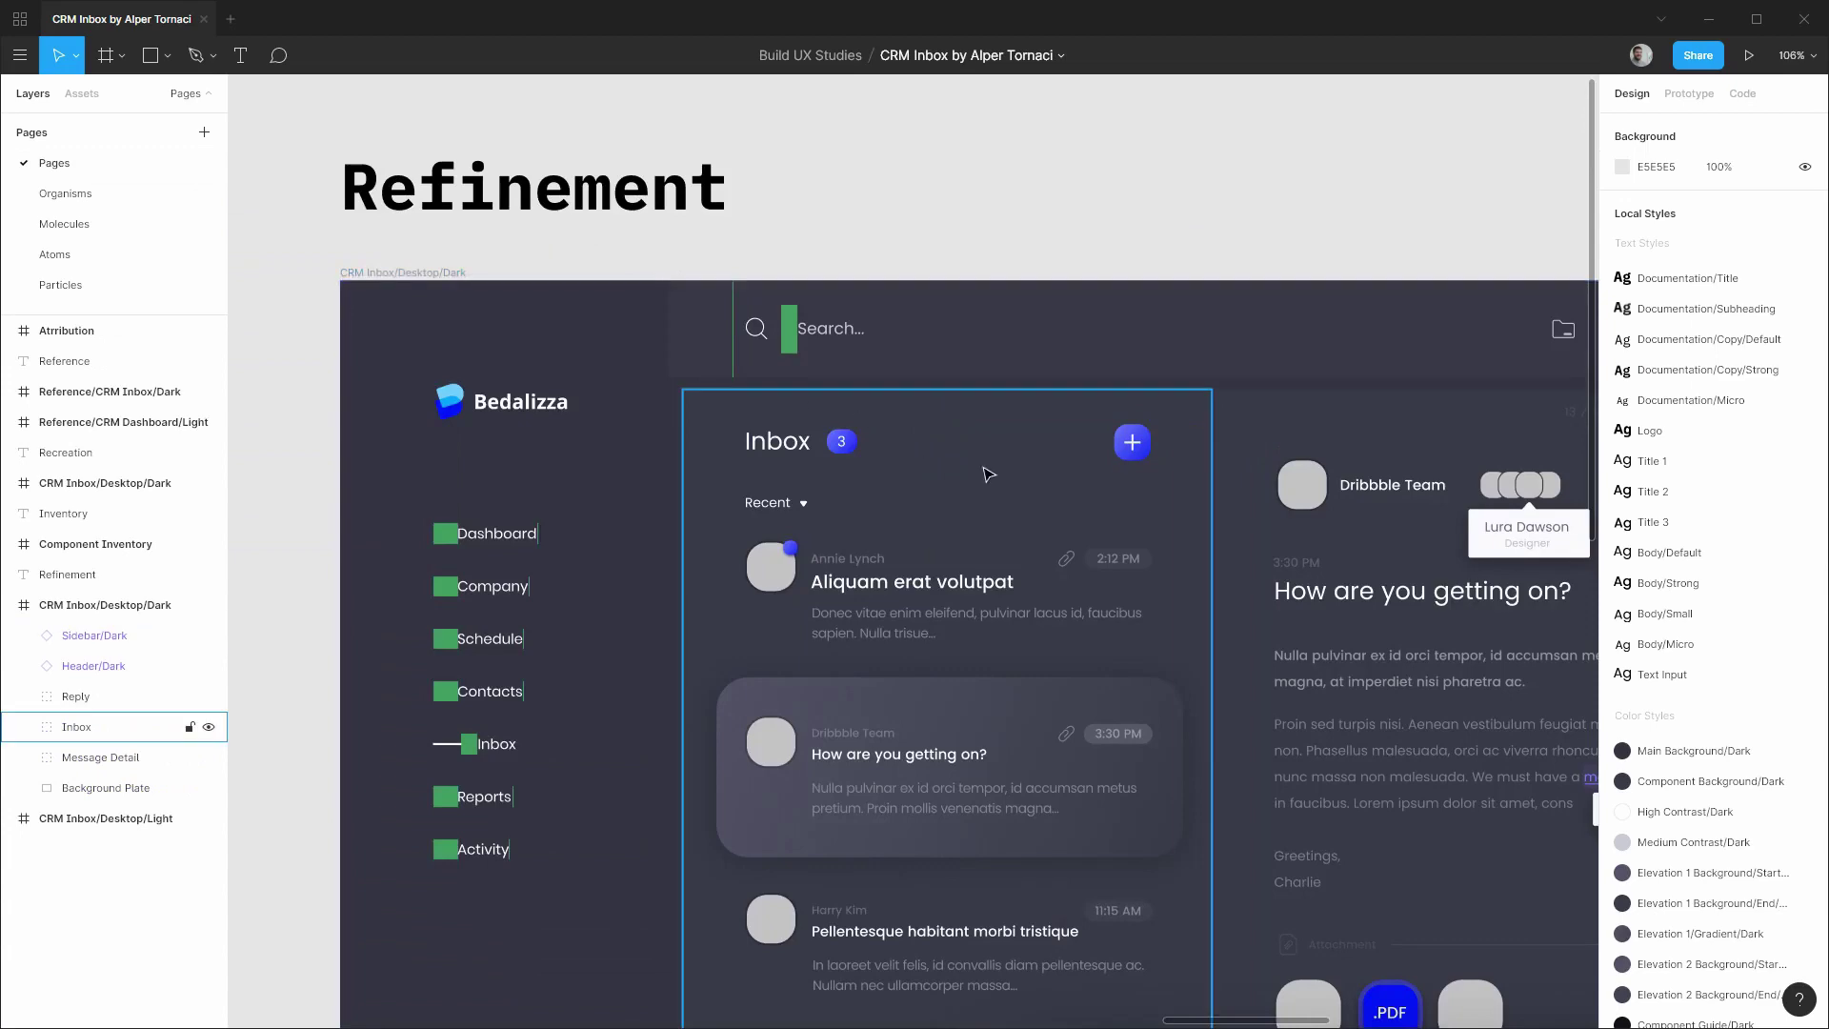
{"action": "scroll", "coordinate": [1408, 564], "scroll_direction": "down", "scroll_amount": 4}
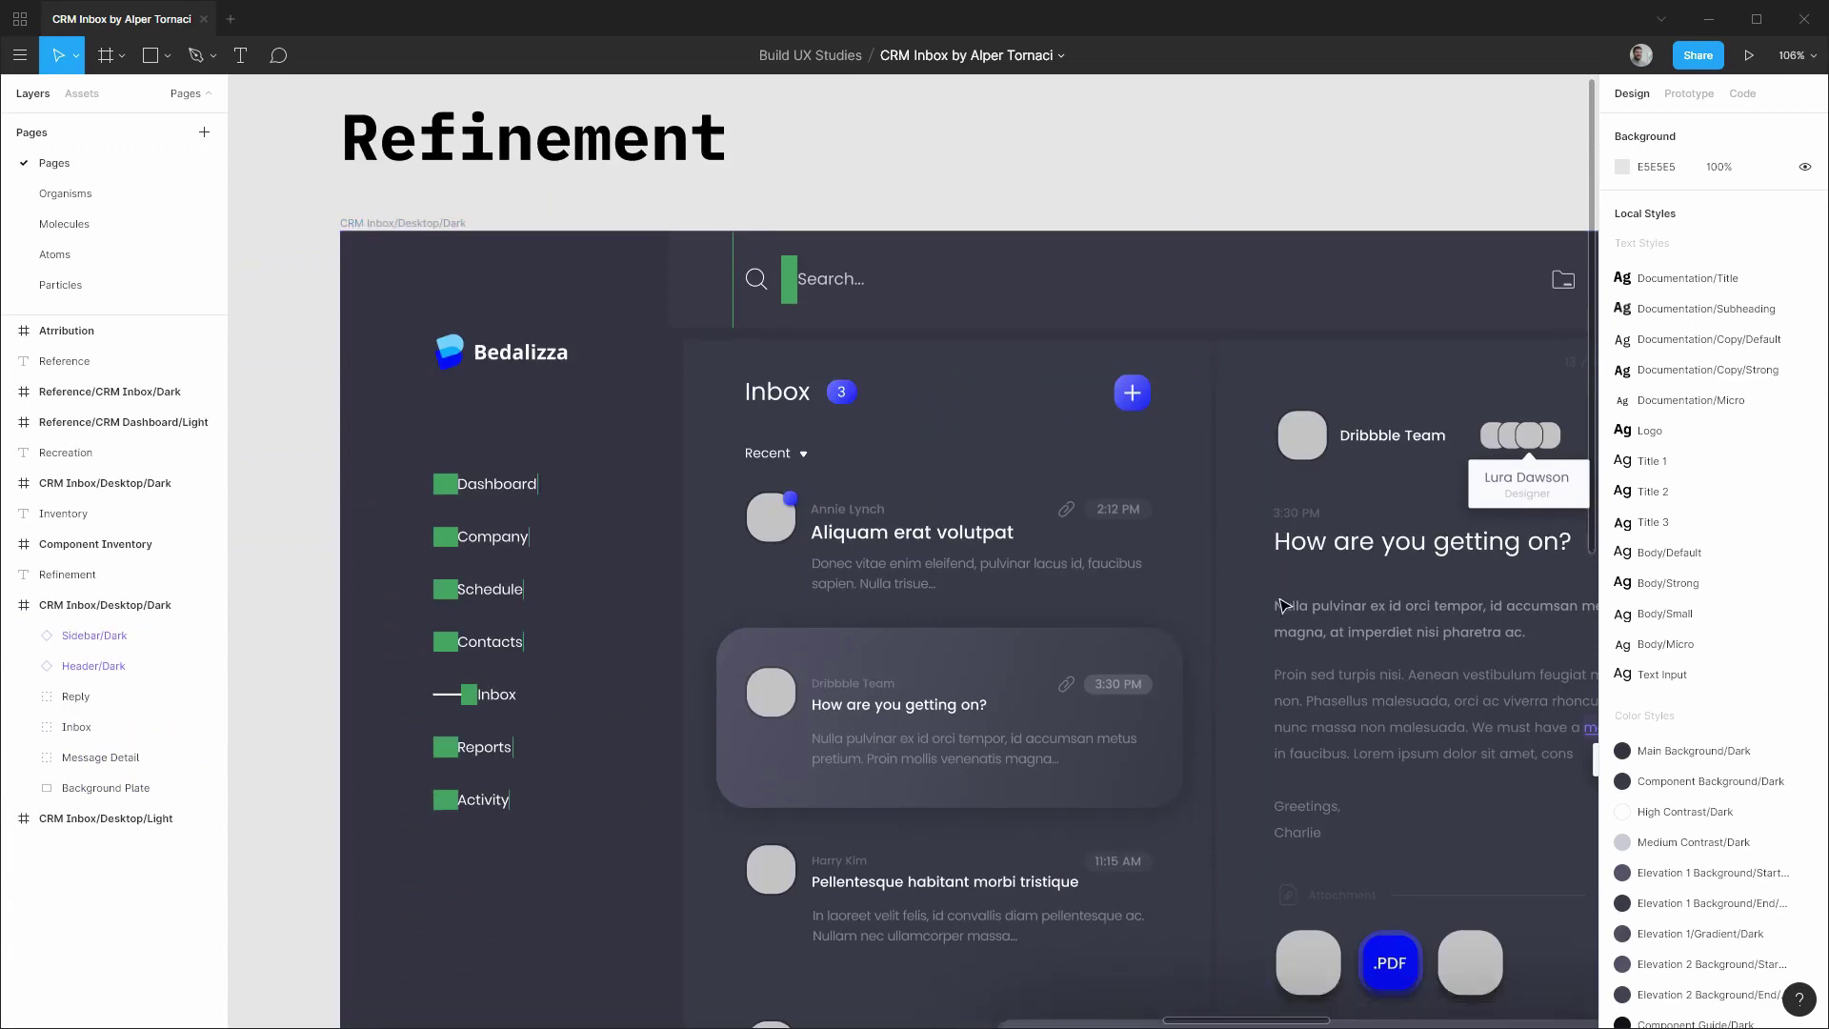
{"action": "scroll", "coordinate": [1408, 564], "scroll_direction": "right", "scroll_amount": 7}
{"action": "scroll", "coordinate": [1408, 564], "scroll_direction": "down", "scroll_amount": 2}
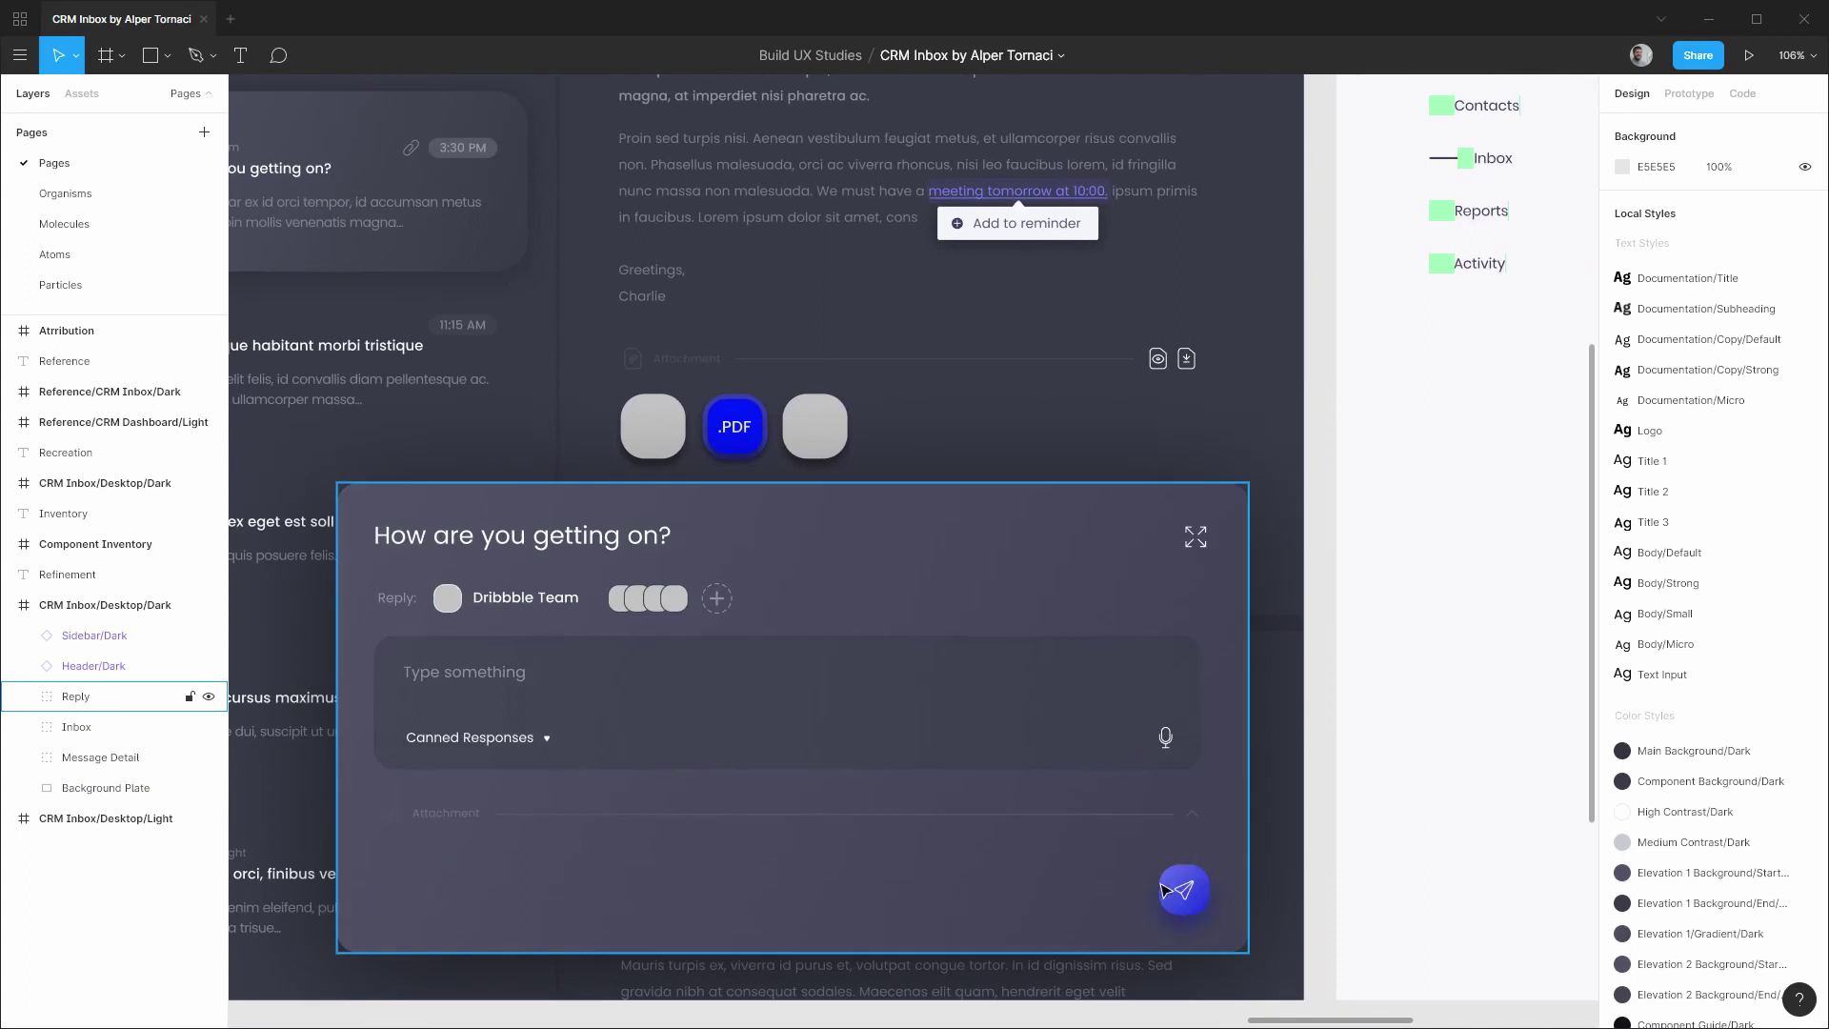
Copy the Rely/Send group from the Reply panel into the Primary Icon Buttons/Dark frame on the Atoms page, placing it below the focus button.
{"action": "left_click", "coordinate": [1198, 912]}
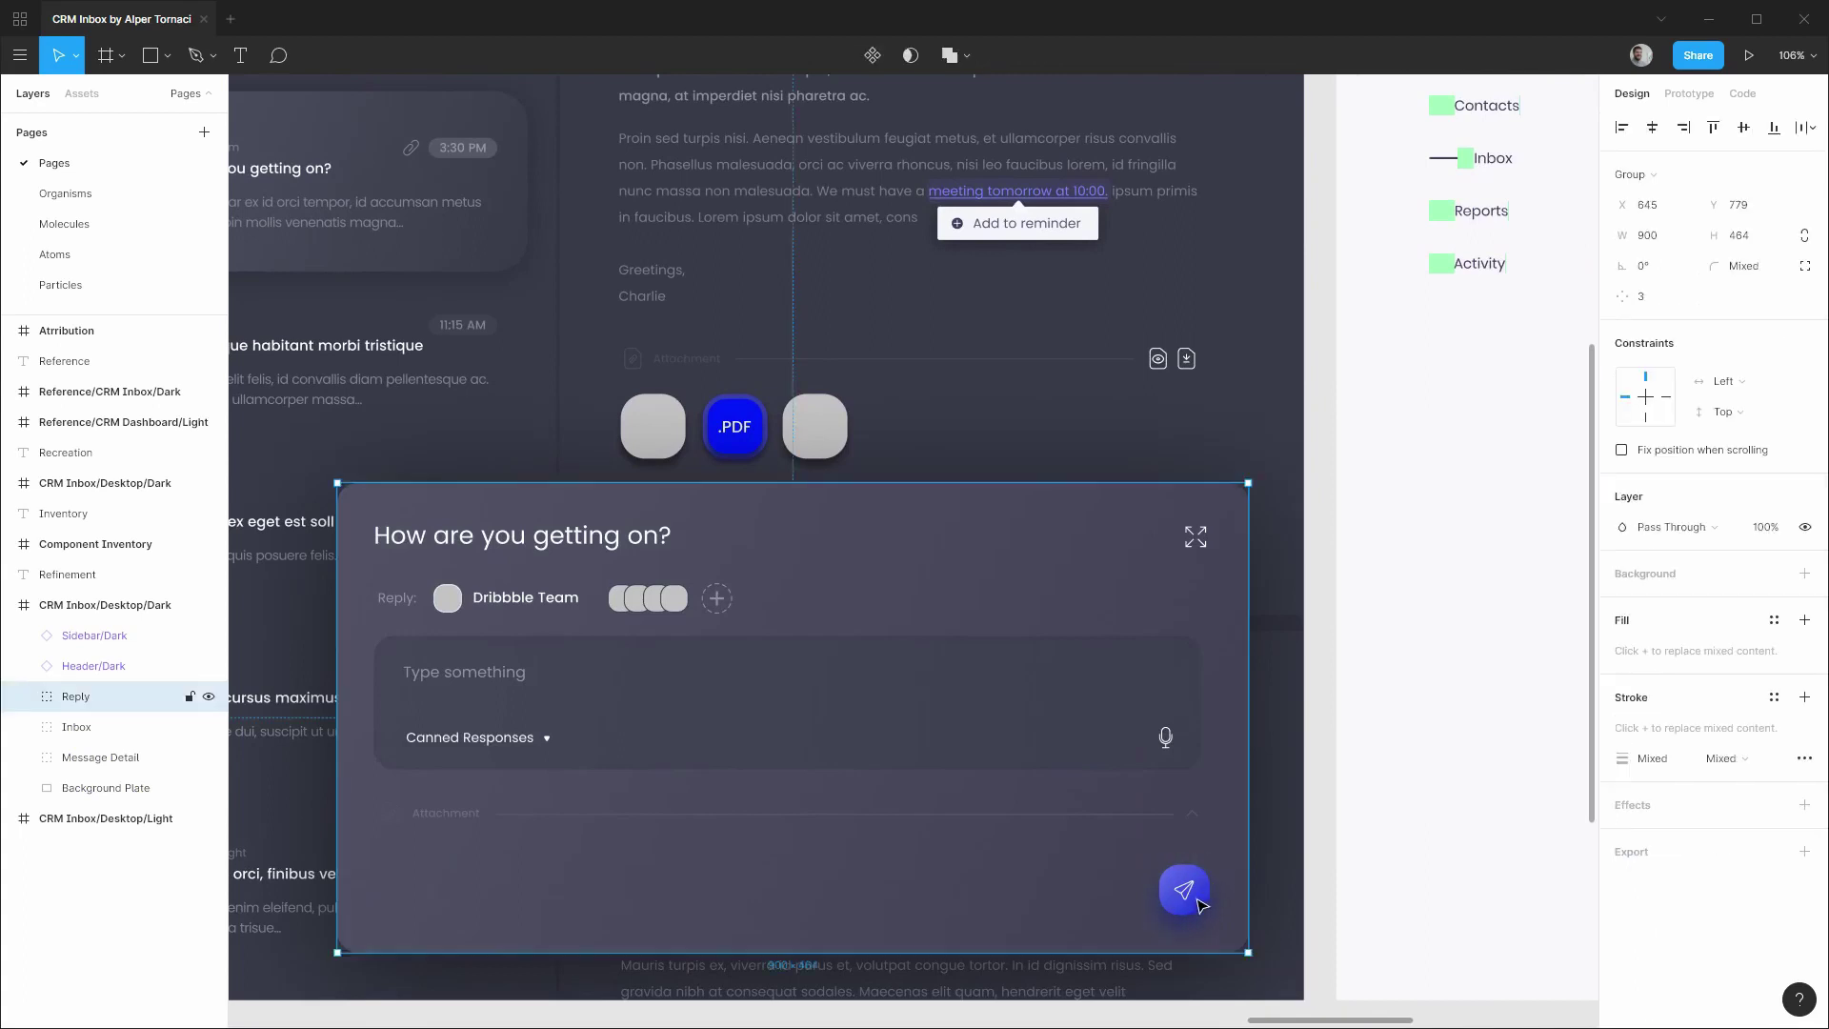
{"action": "left_click", "coordinate": [1200, 907], "text": "ctrl"}
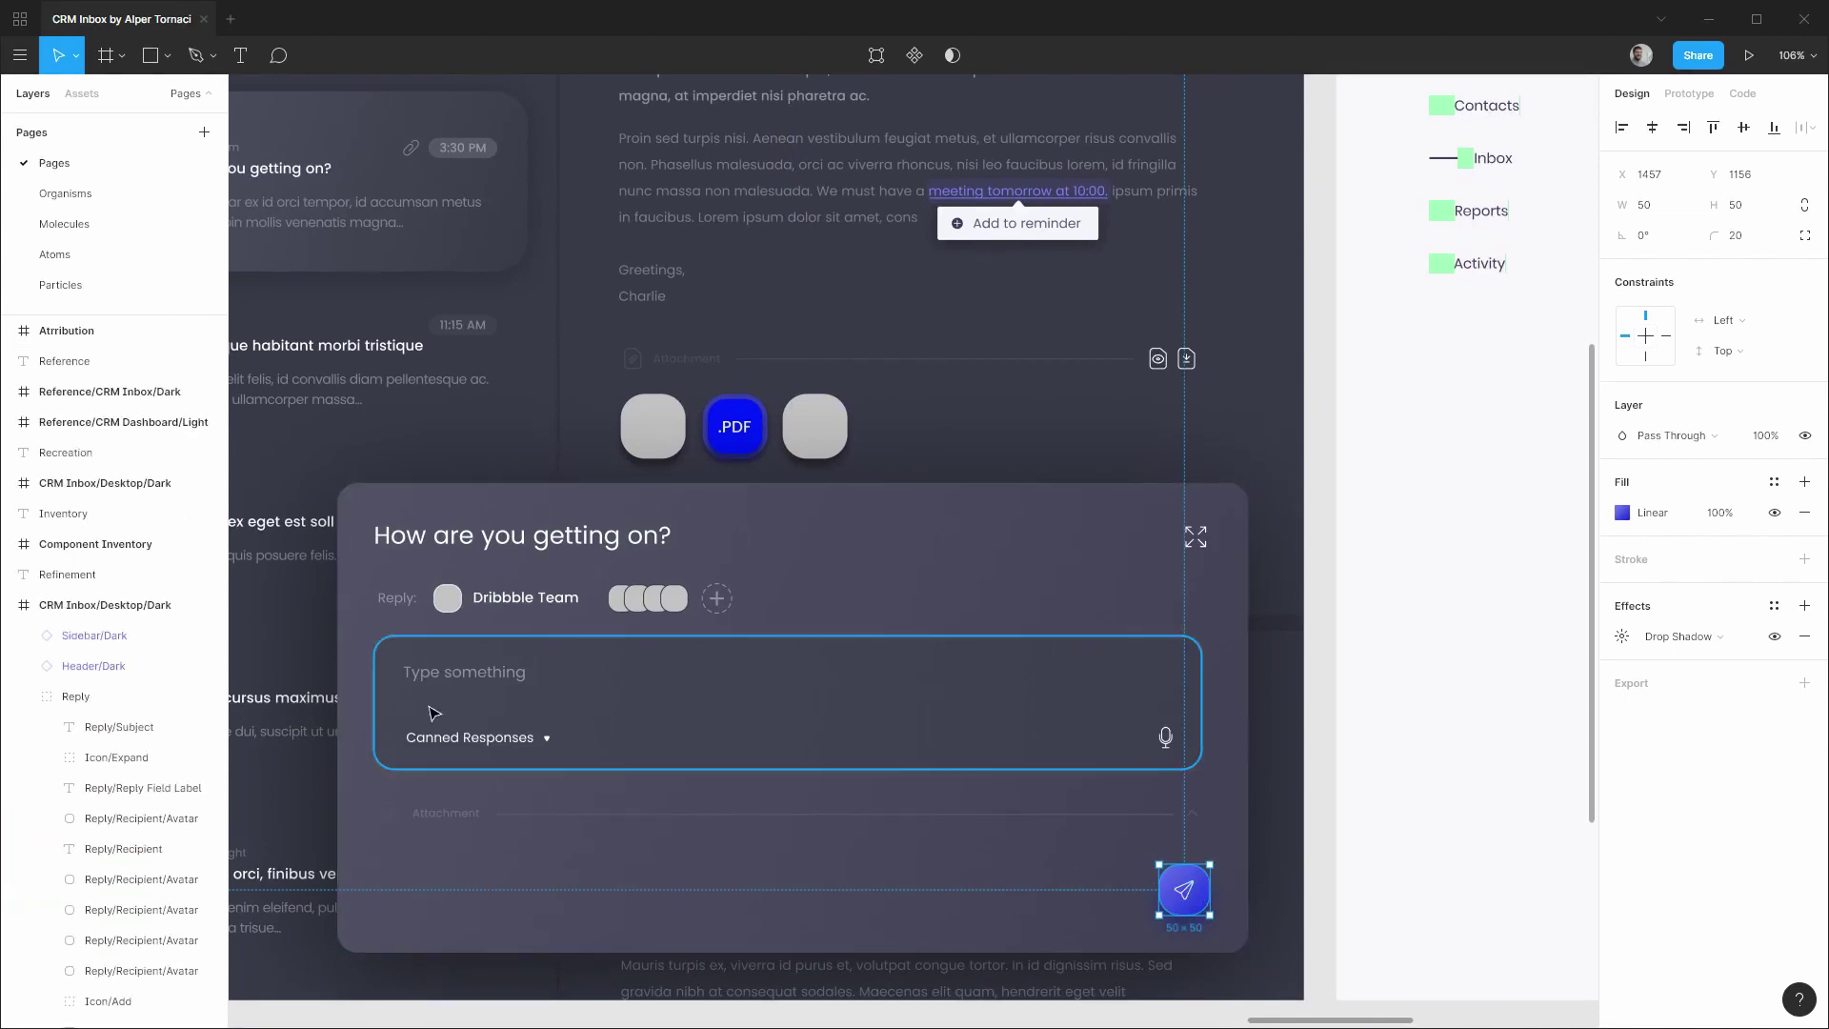
{"action": "scroll", "coordinate": [136, 767], "scroll_direction": "down", "scroll_amount": 4}
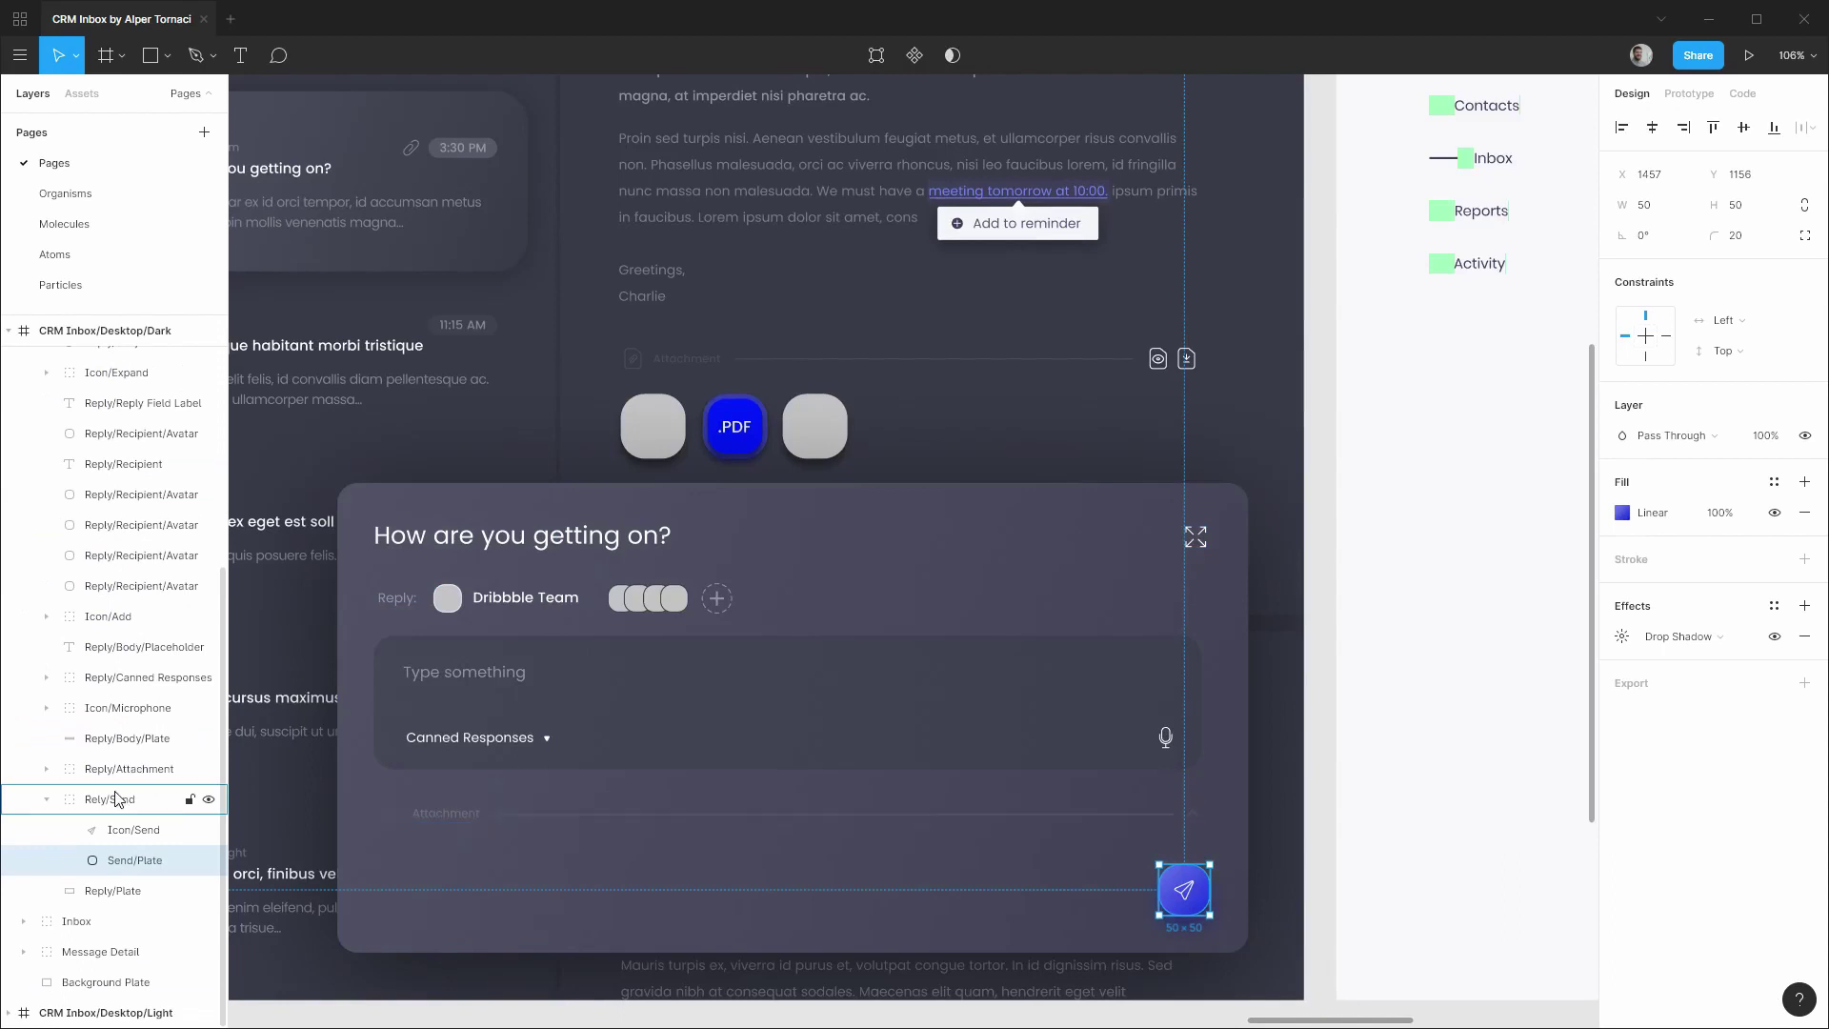
{"action": "left_click", "coordinate": [123, 800]}
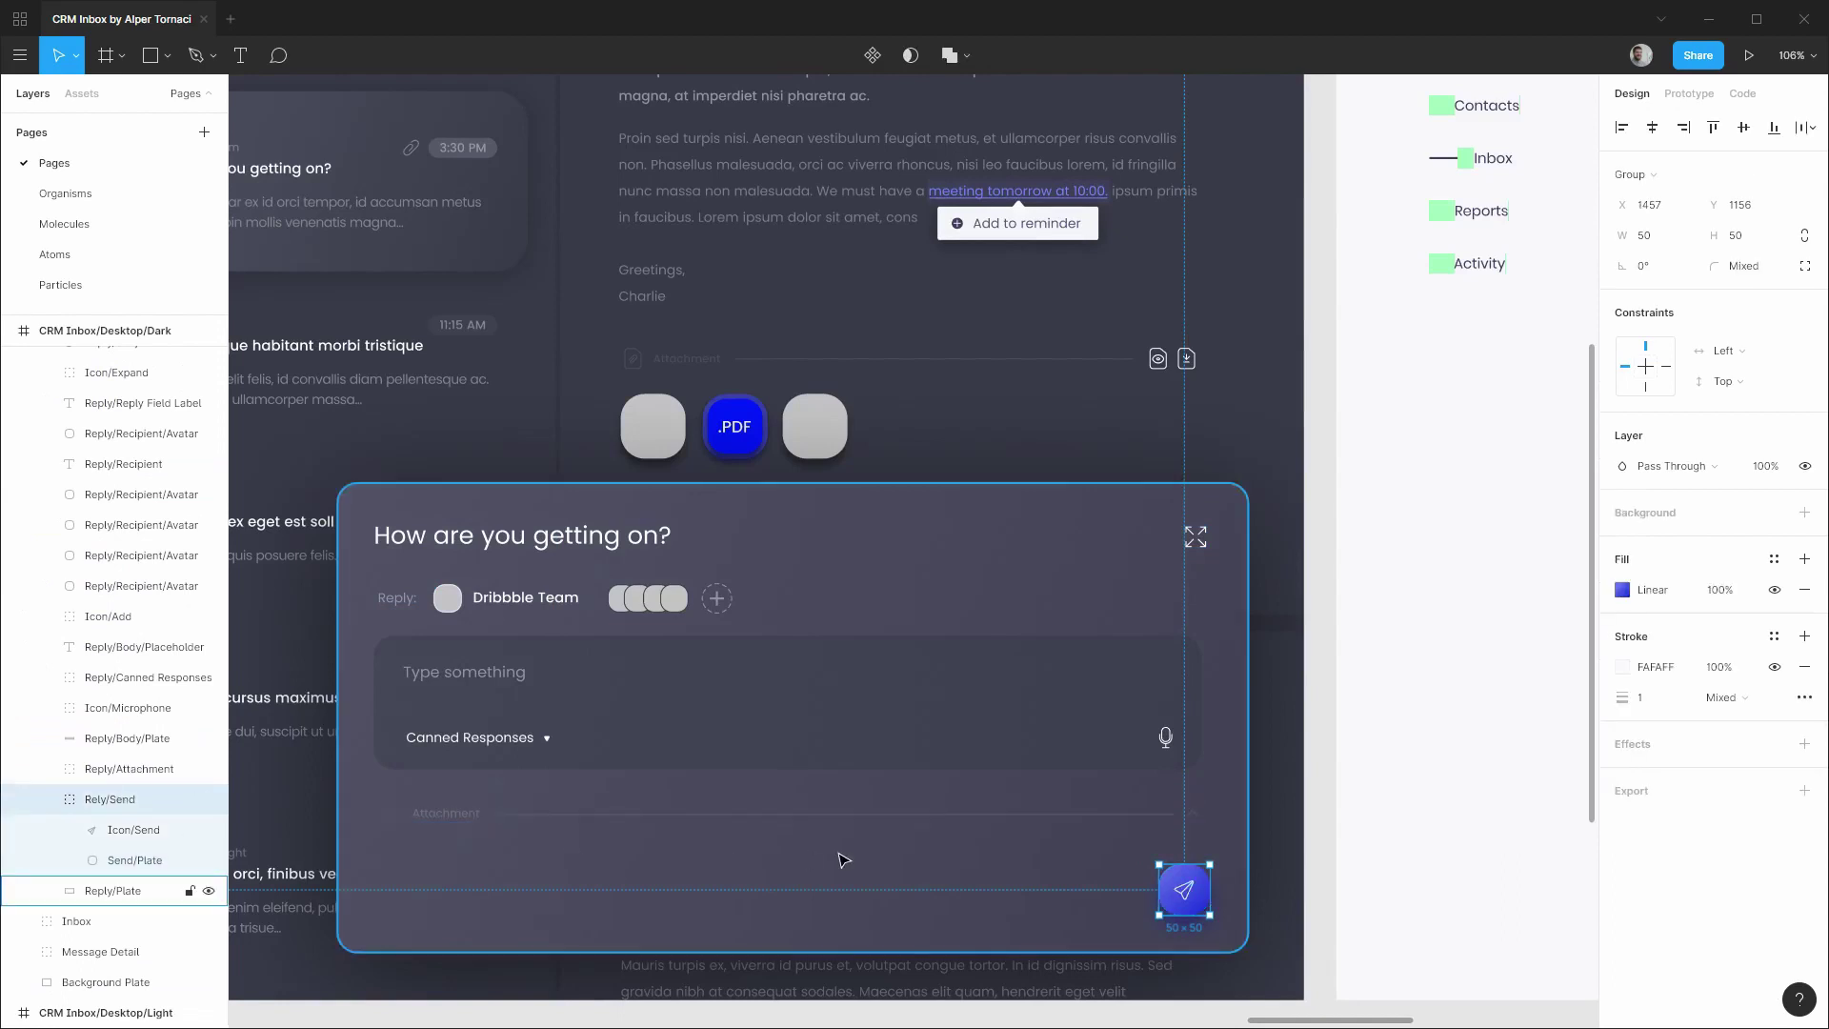
{"action": "left_click", "coordinate": [95, 254]}
{"action": "key", "text": "ctrl+v"}
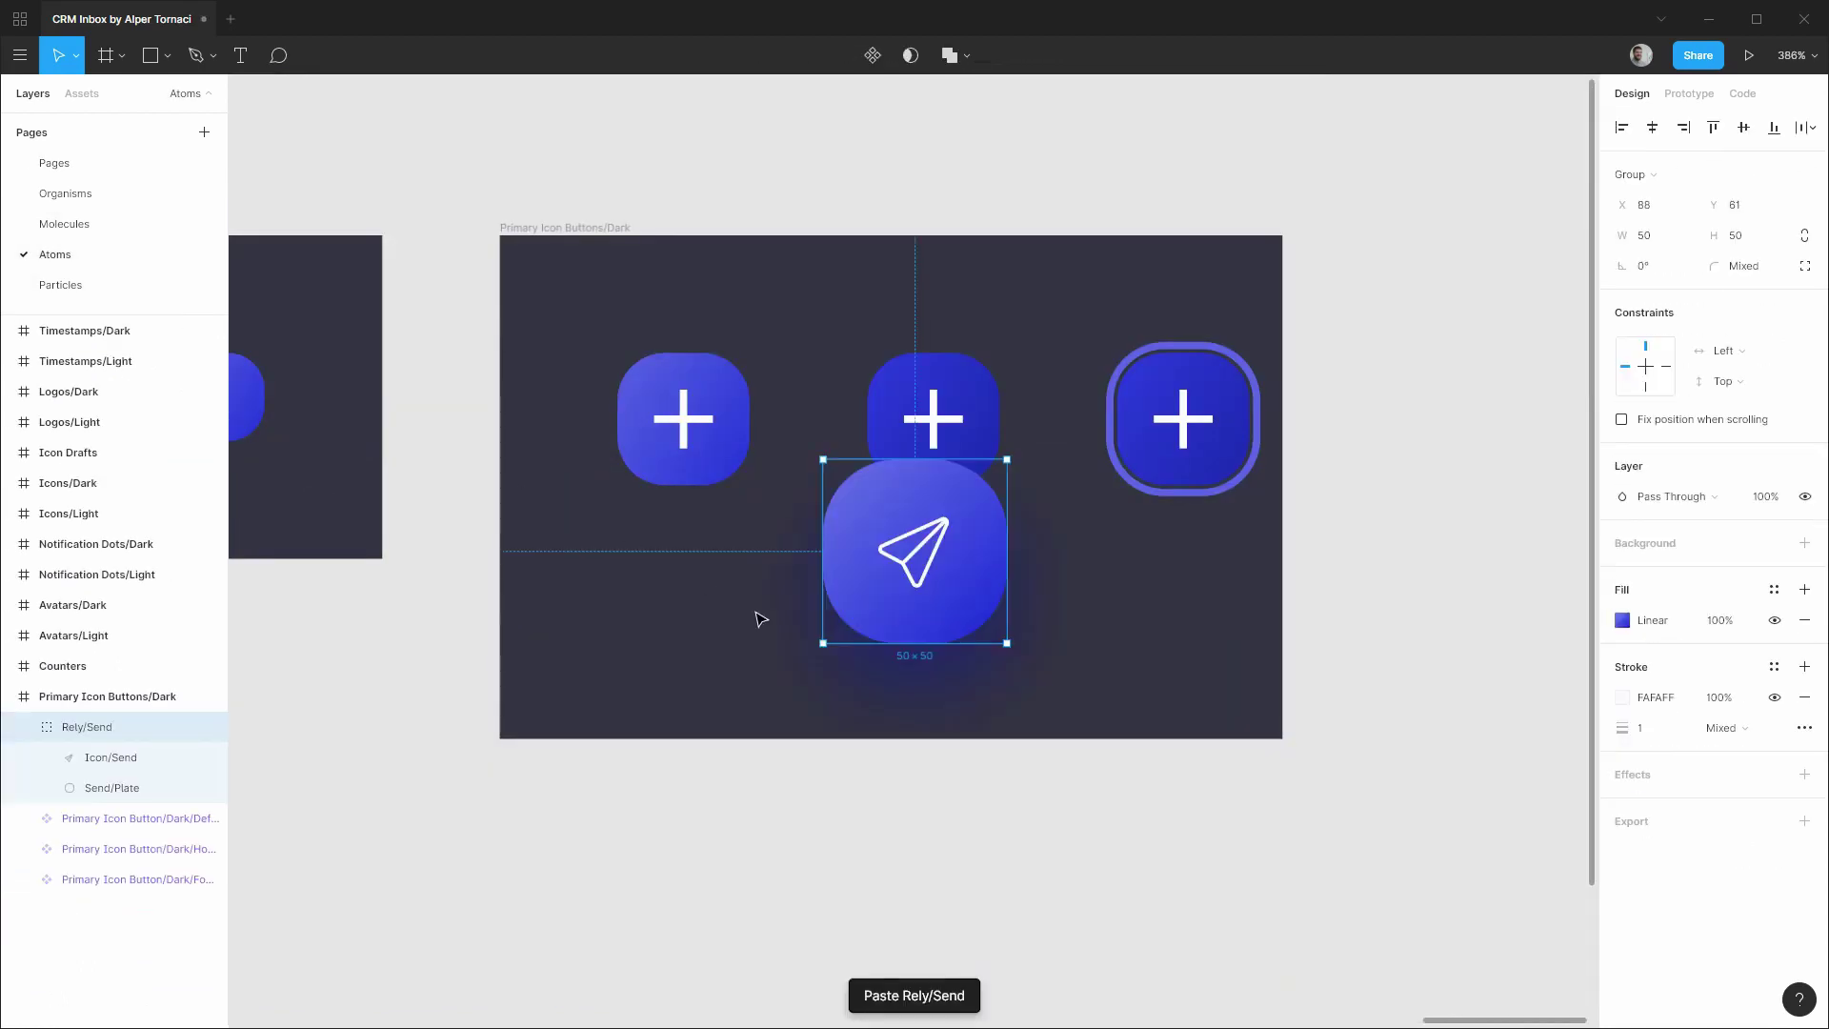
{"action": "left_click_drag", "start_coordinate": [967, 608], "coordinate": [1204, 680]}
{"action": "left_click", "coordinate": [878, 626]}
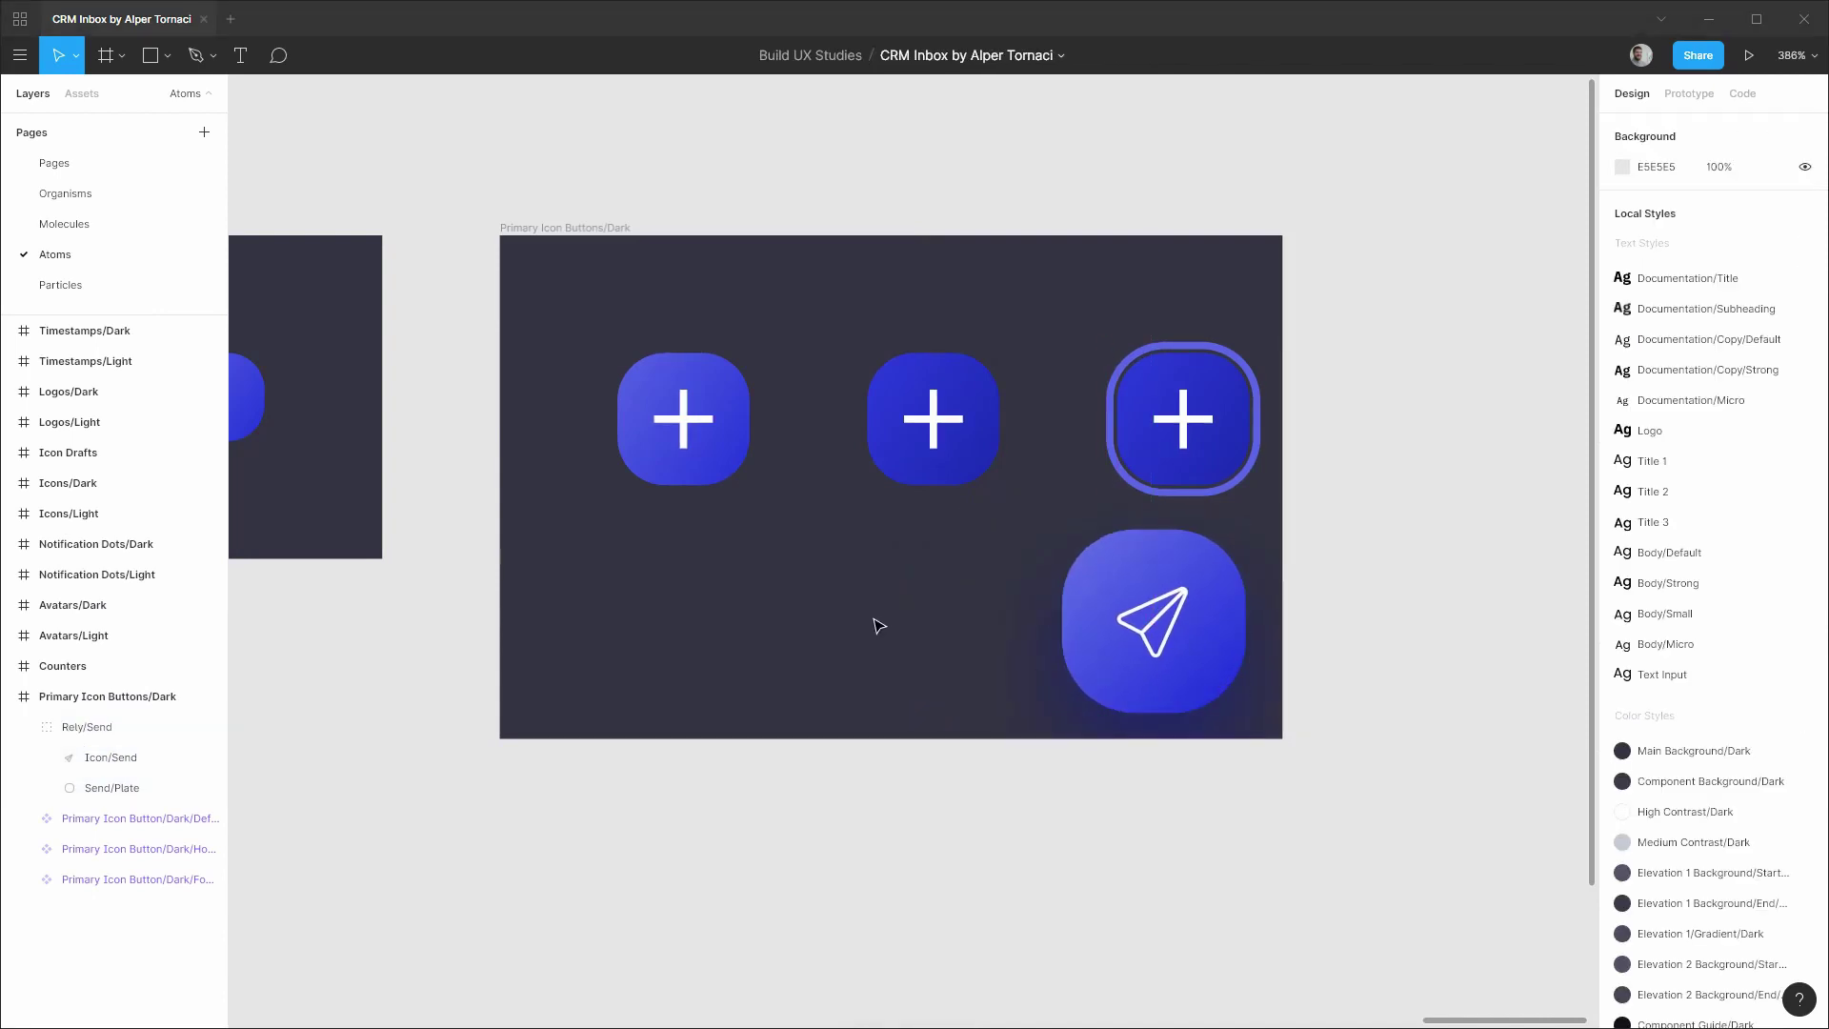
Batch-rename the three Primary Icon Button components, replacing /Dark/ with /Dark/Medium/.
{"action": "left_click", "coordinate": [105, 819]}
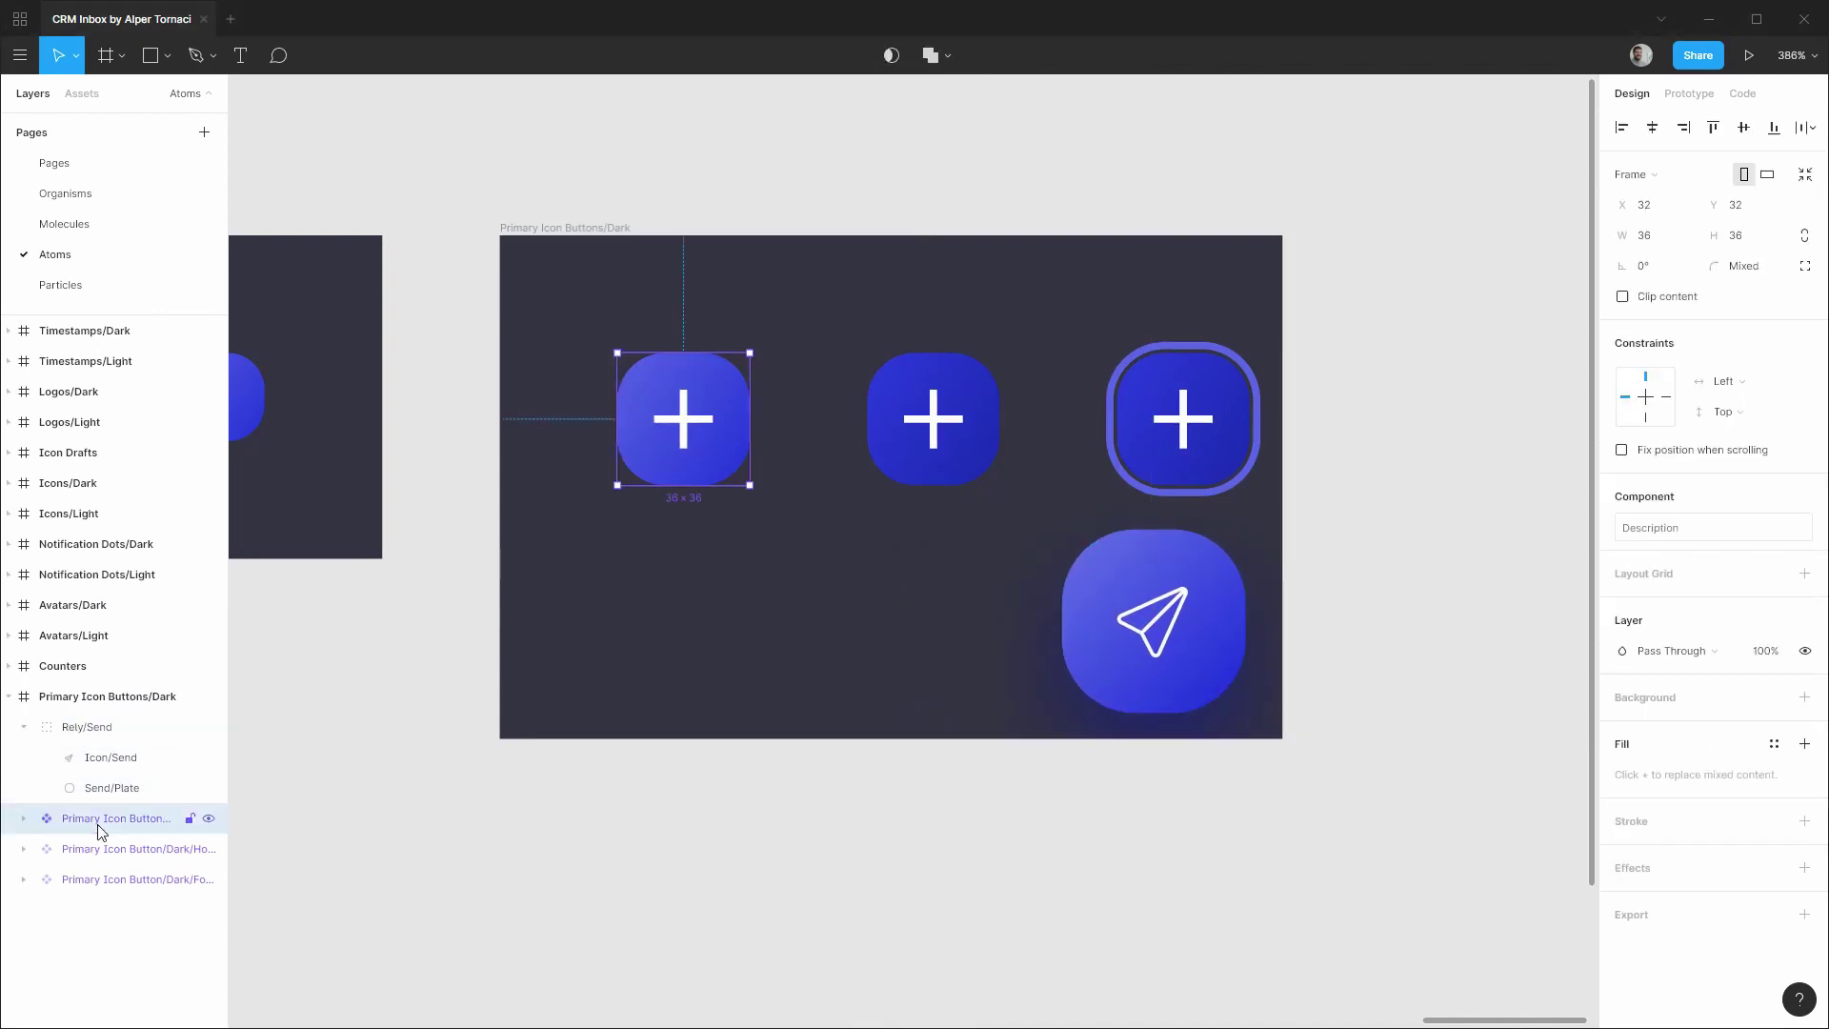
{"action": "left_click", "coordinate": [122, 880], "text": "shift"}
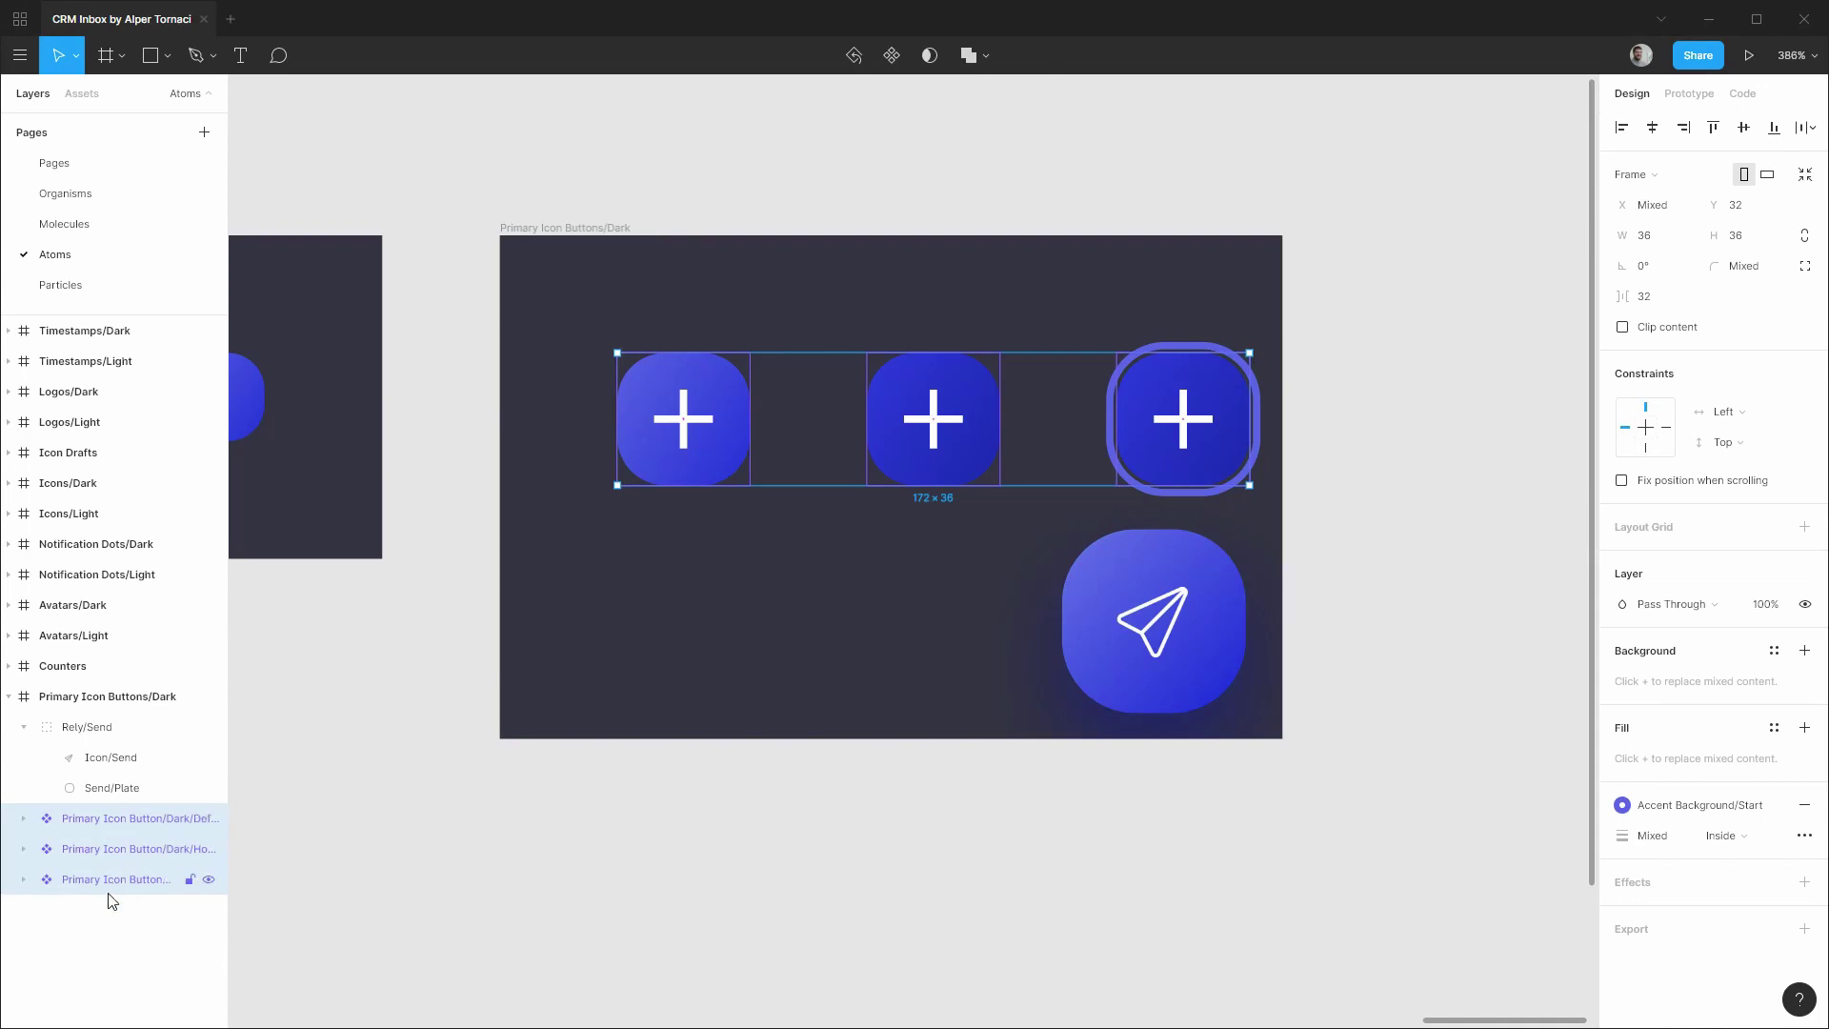
{"action": "key", "text": "ctrl+r"}
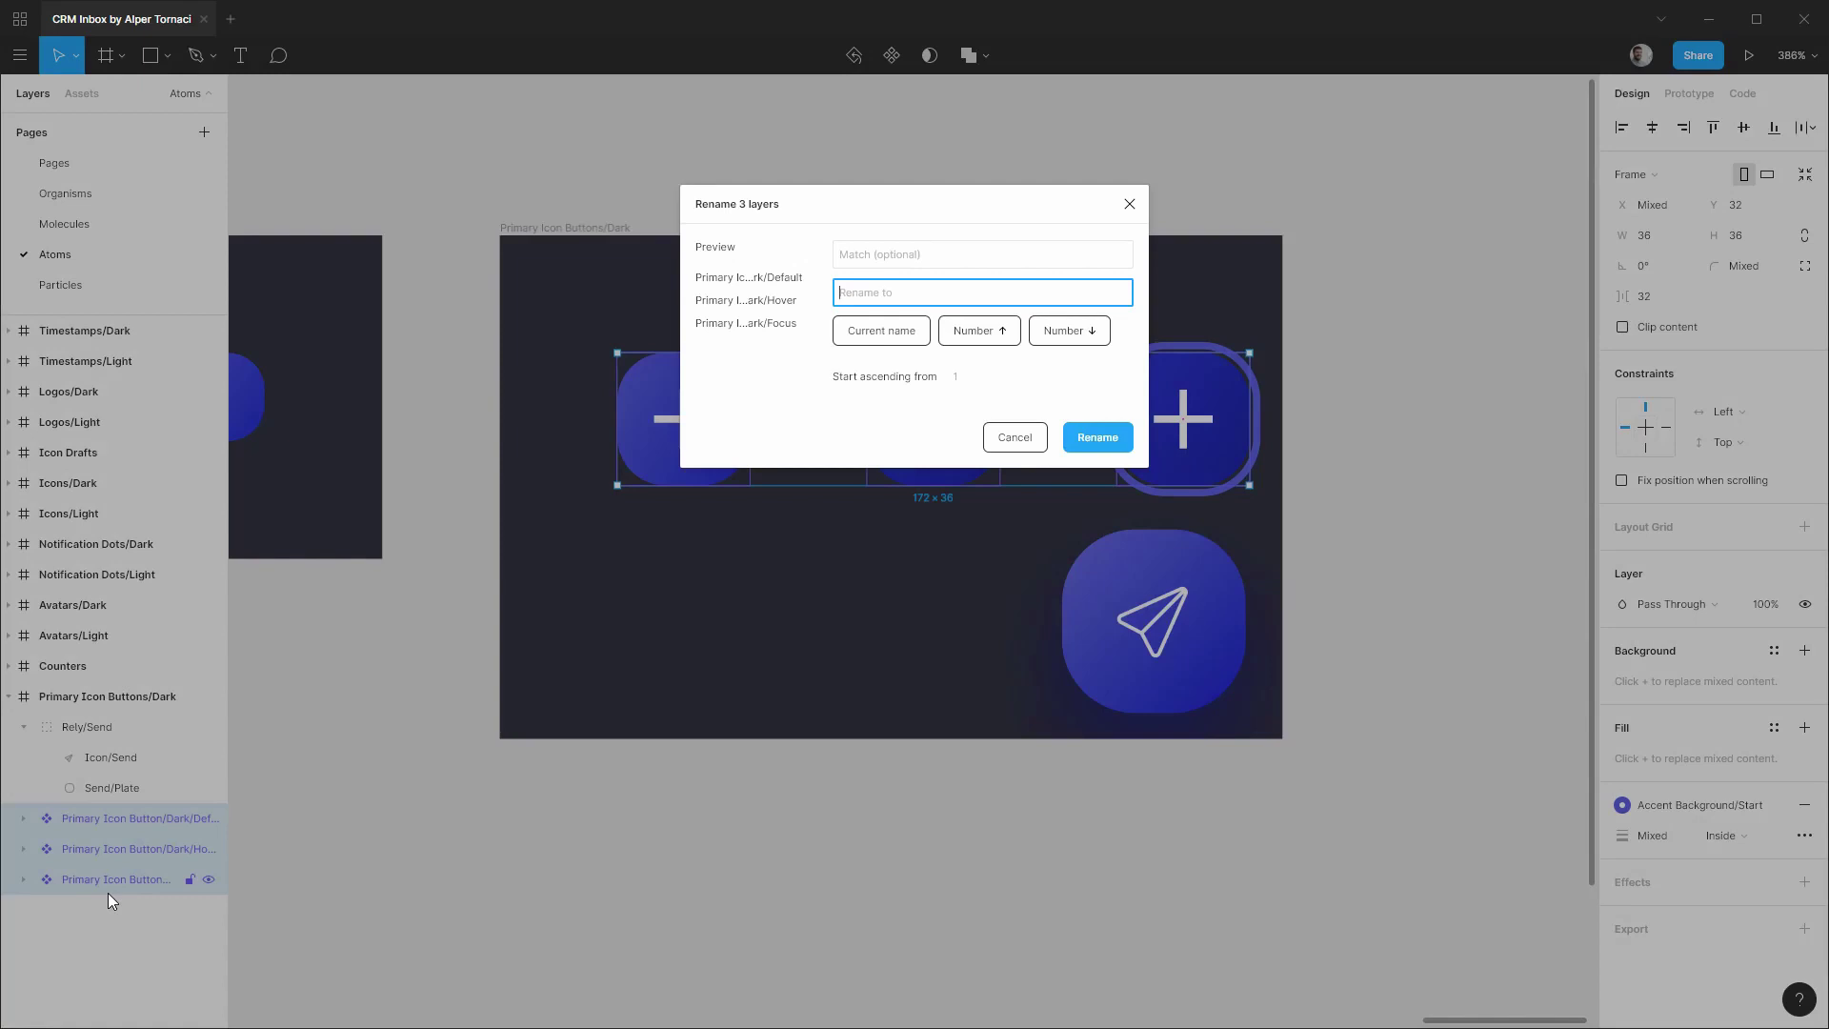
{"action": "left_click", "coordinate": [888, 258]}
{"action": "type", "text": "/Dark/"}
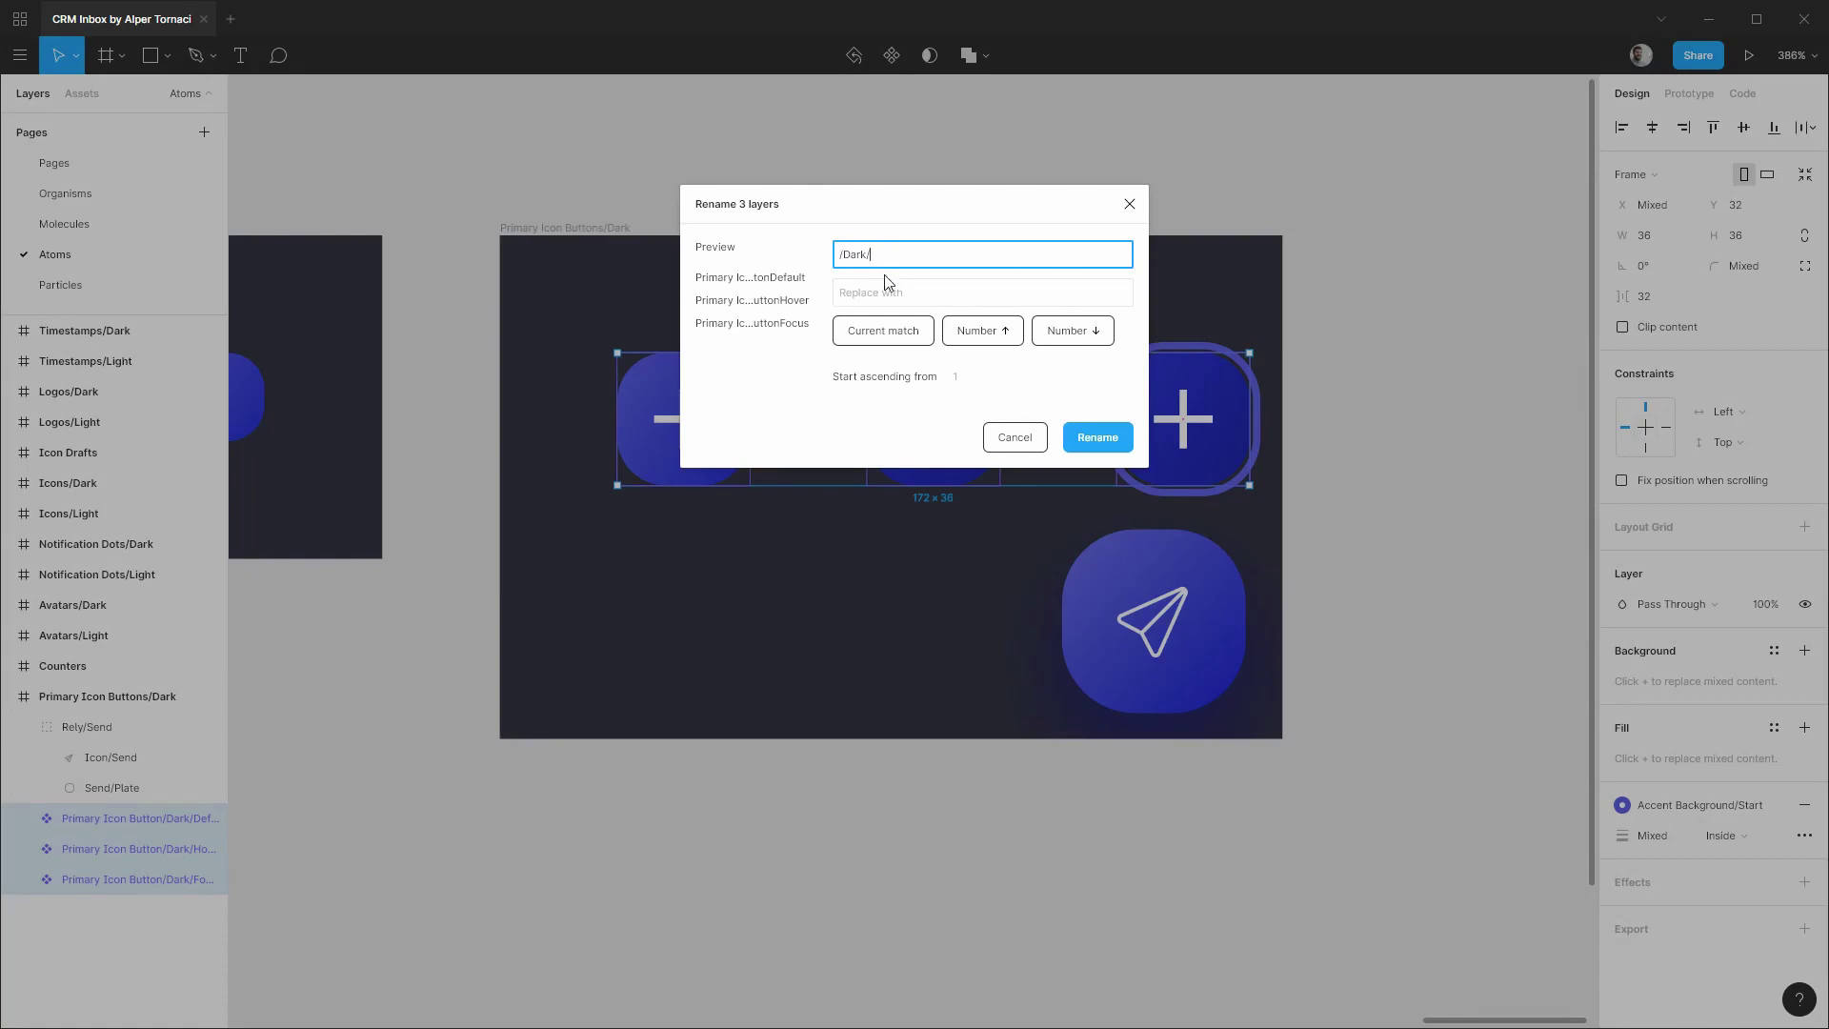
{"action": "left_click", "coordinate": [886, 289]}
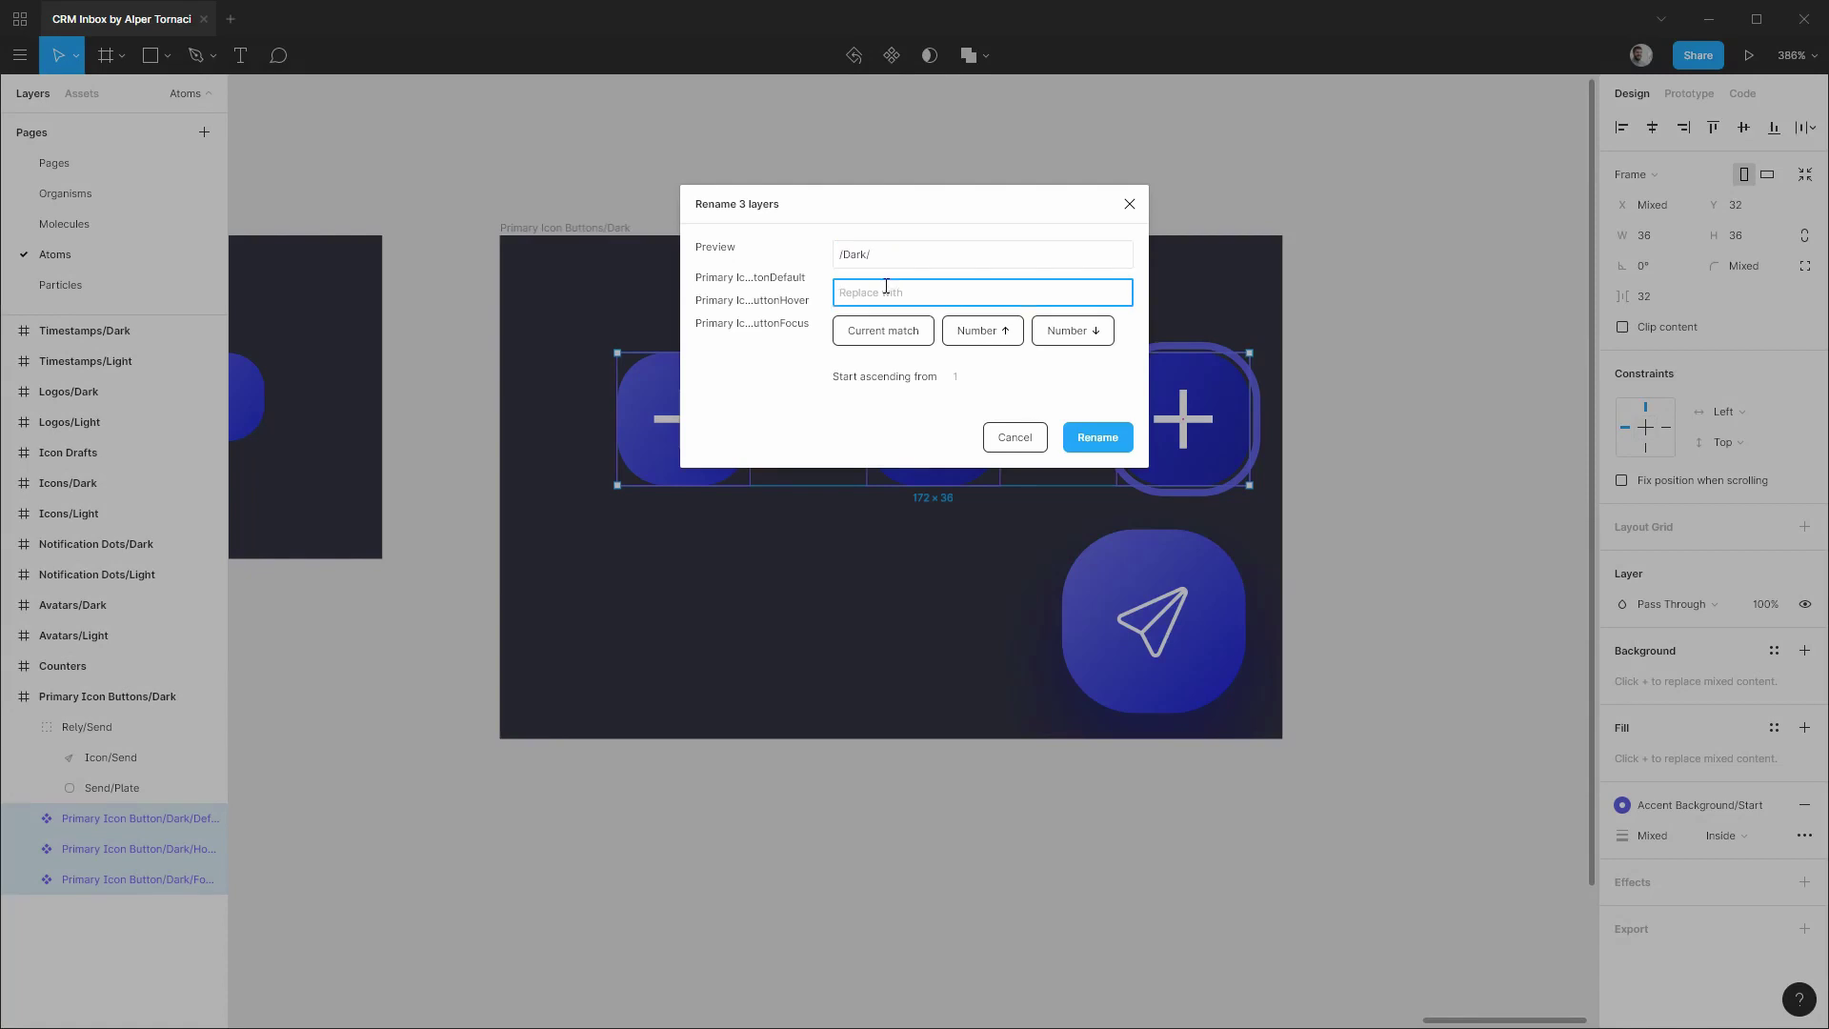
{"action": "type", "text": "/Dark/Medium/"}
{"action": "left_click", "coordinate": [1097, 437]}
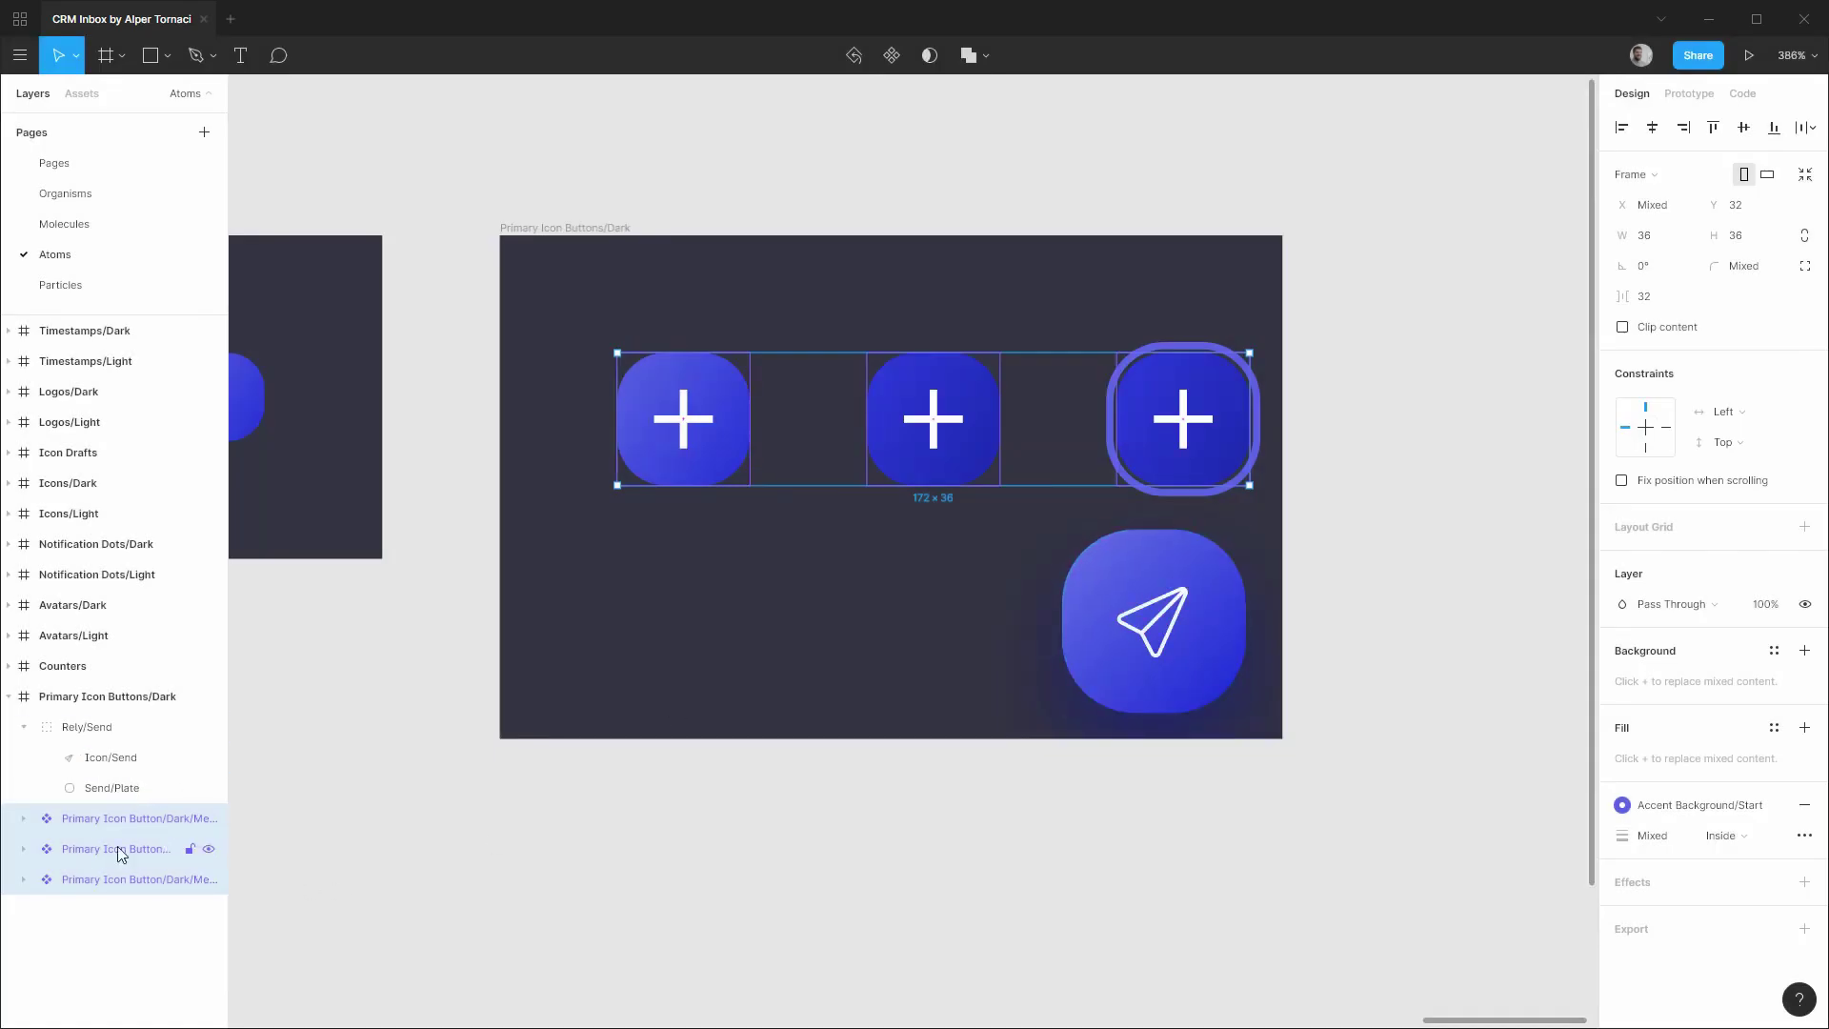
Resize Send/Plate to 48 × 48 and set its horizontal and vertical constraints to Center.
{"action": "left_click", "coordinate": [112, 788]}
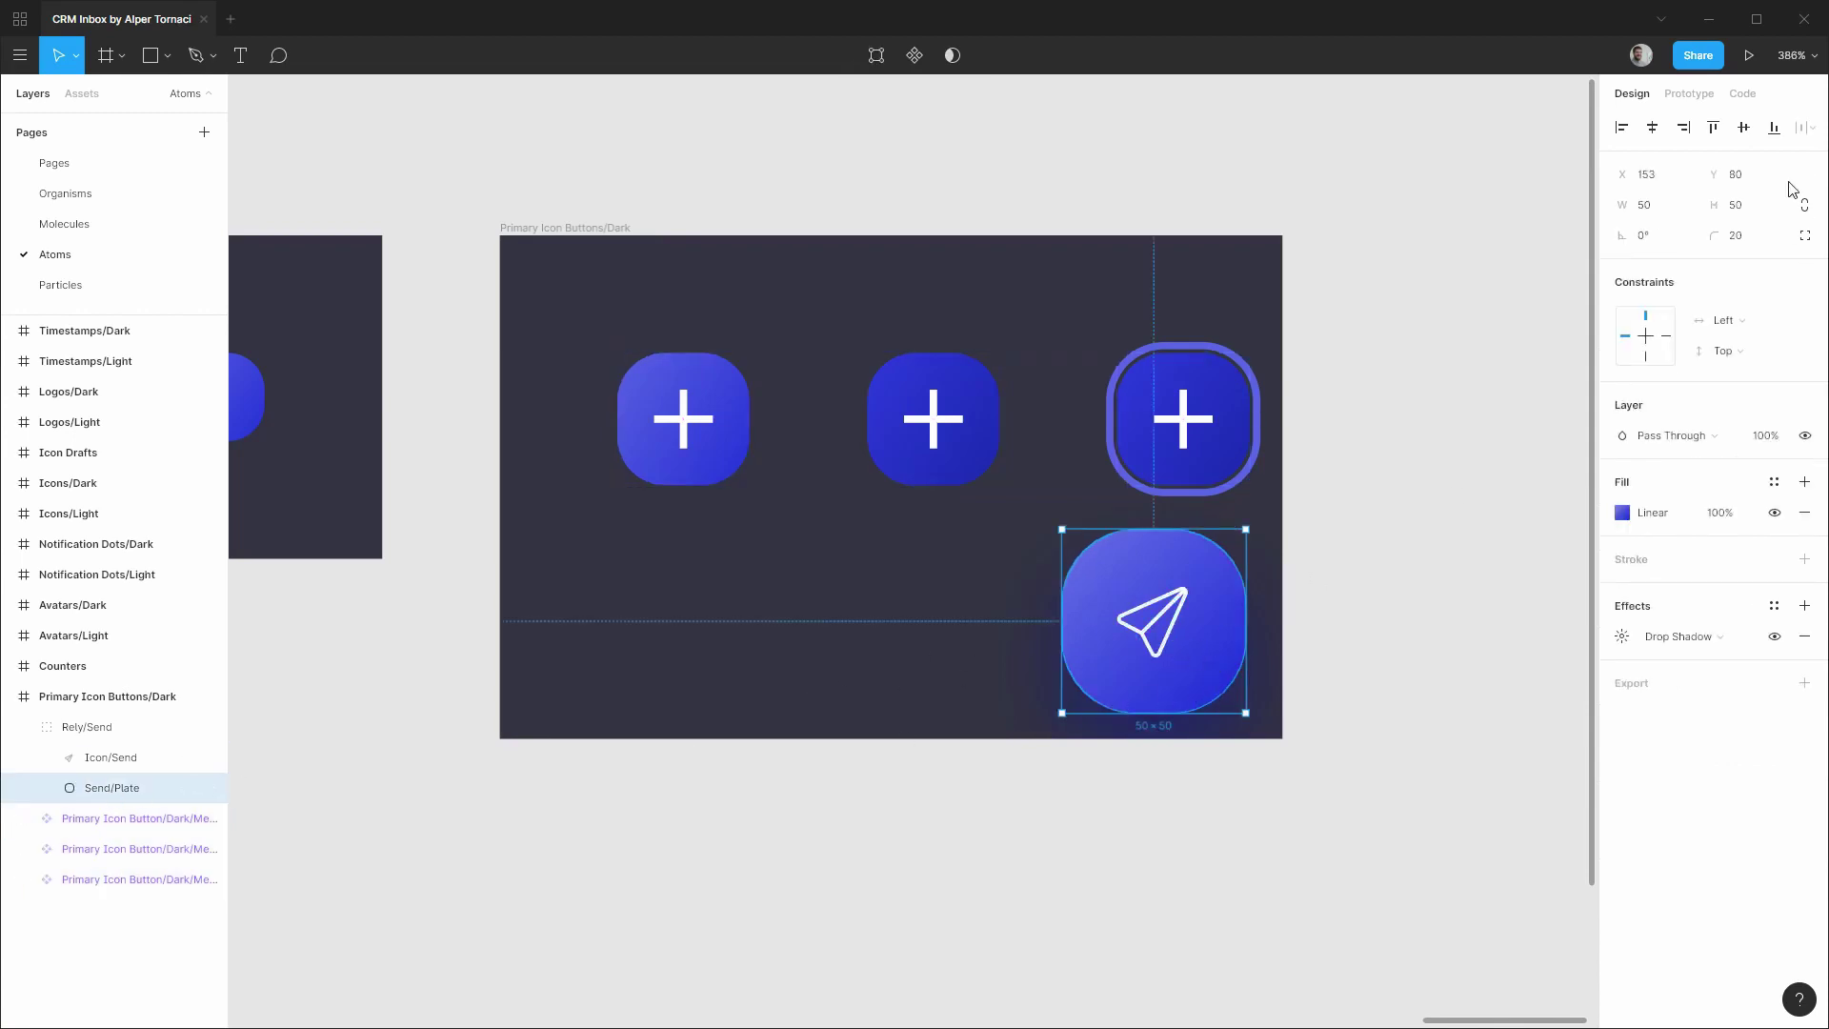
{"action": "left_click", "coordinate": [1663, 216]}
{"action": "type", "text": "48"}
{"action": "key", "text": "Return"}
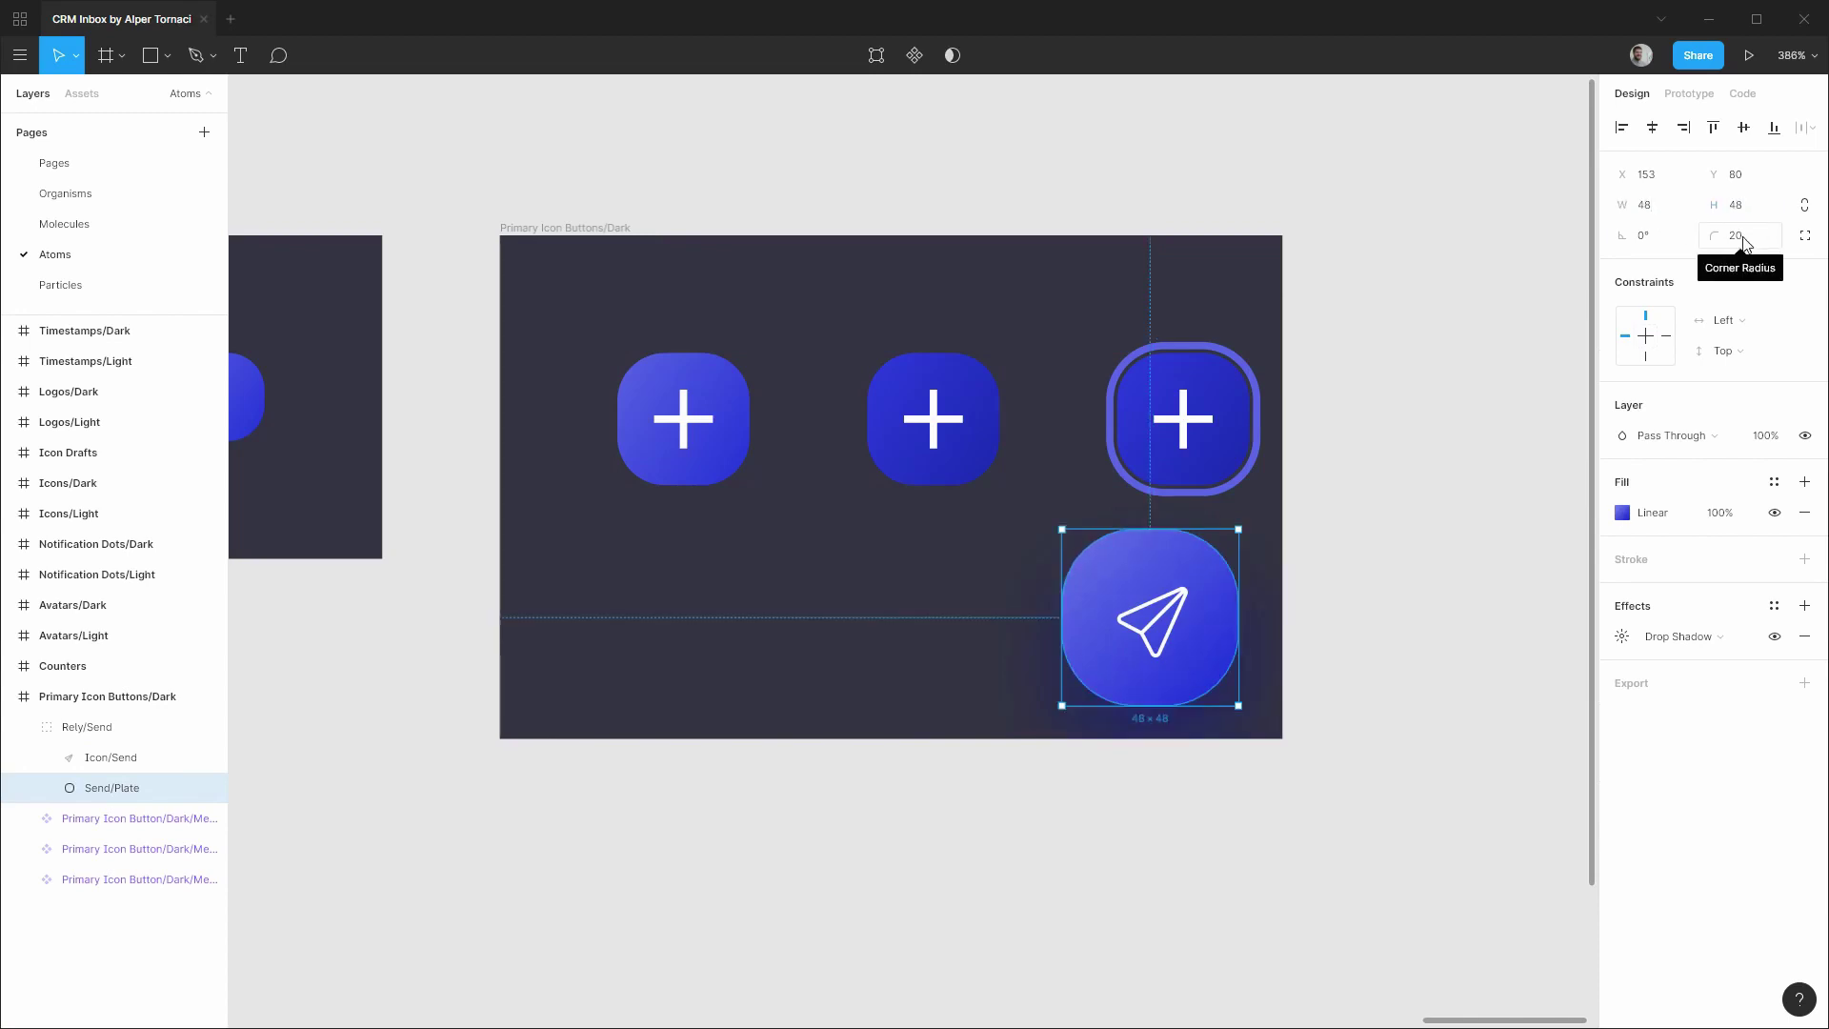
{"action": "left_click", "coordinate": [1736, 334]}
{"action": "left_click", "coordinate": [1732, 388]}
{"action": "left_click", "coordinate": [1724, 350]}
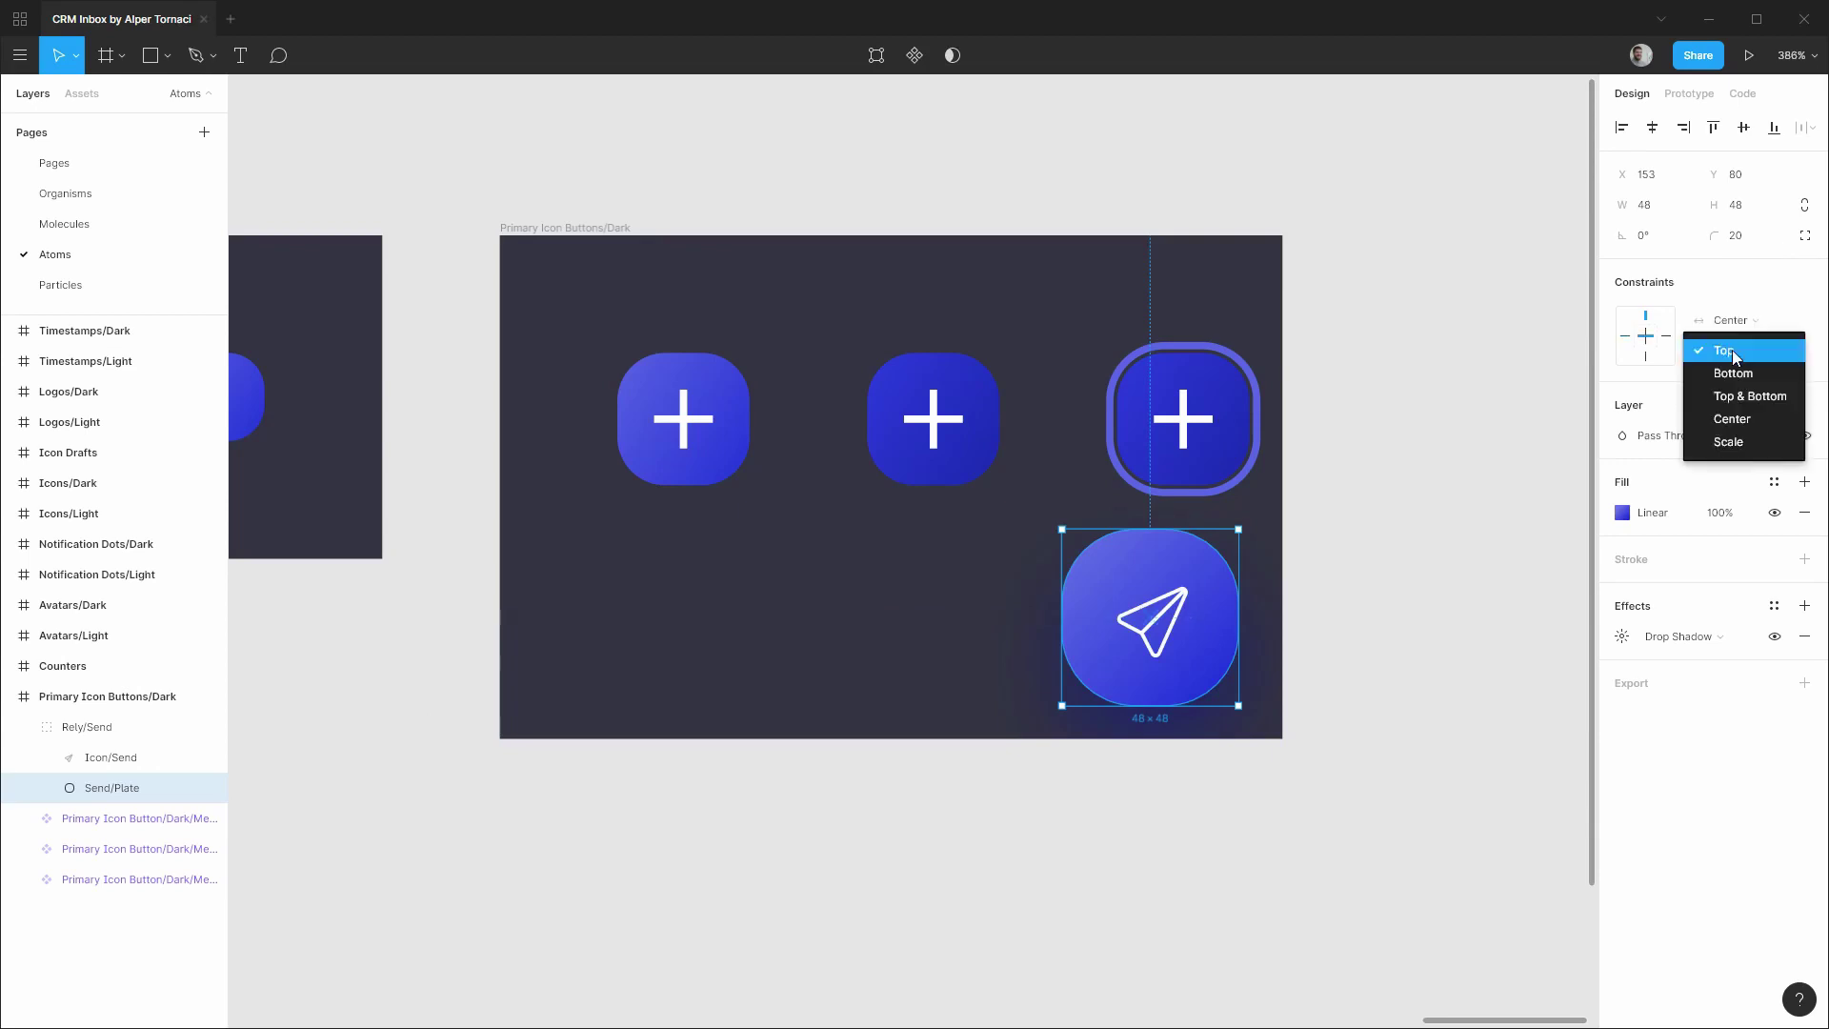
{"action": "left_click", "coordinate": [1747, 420]}
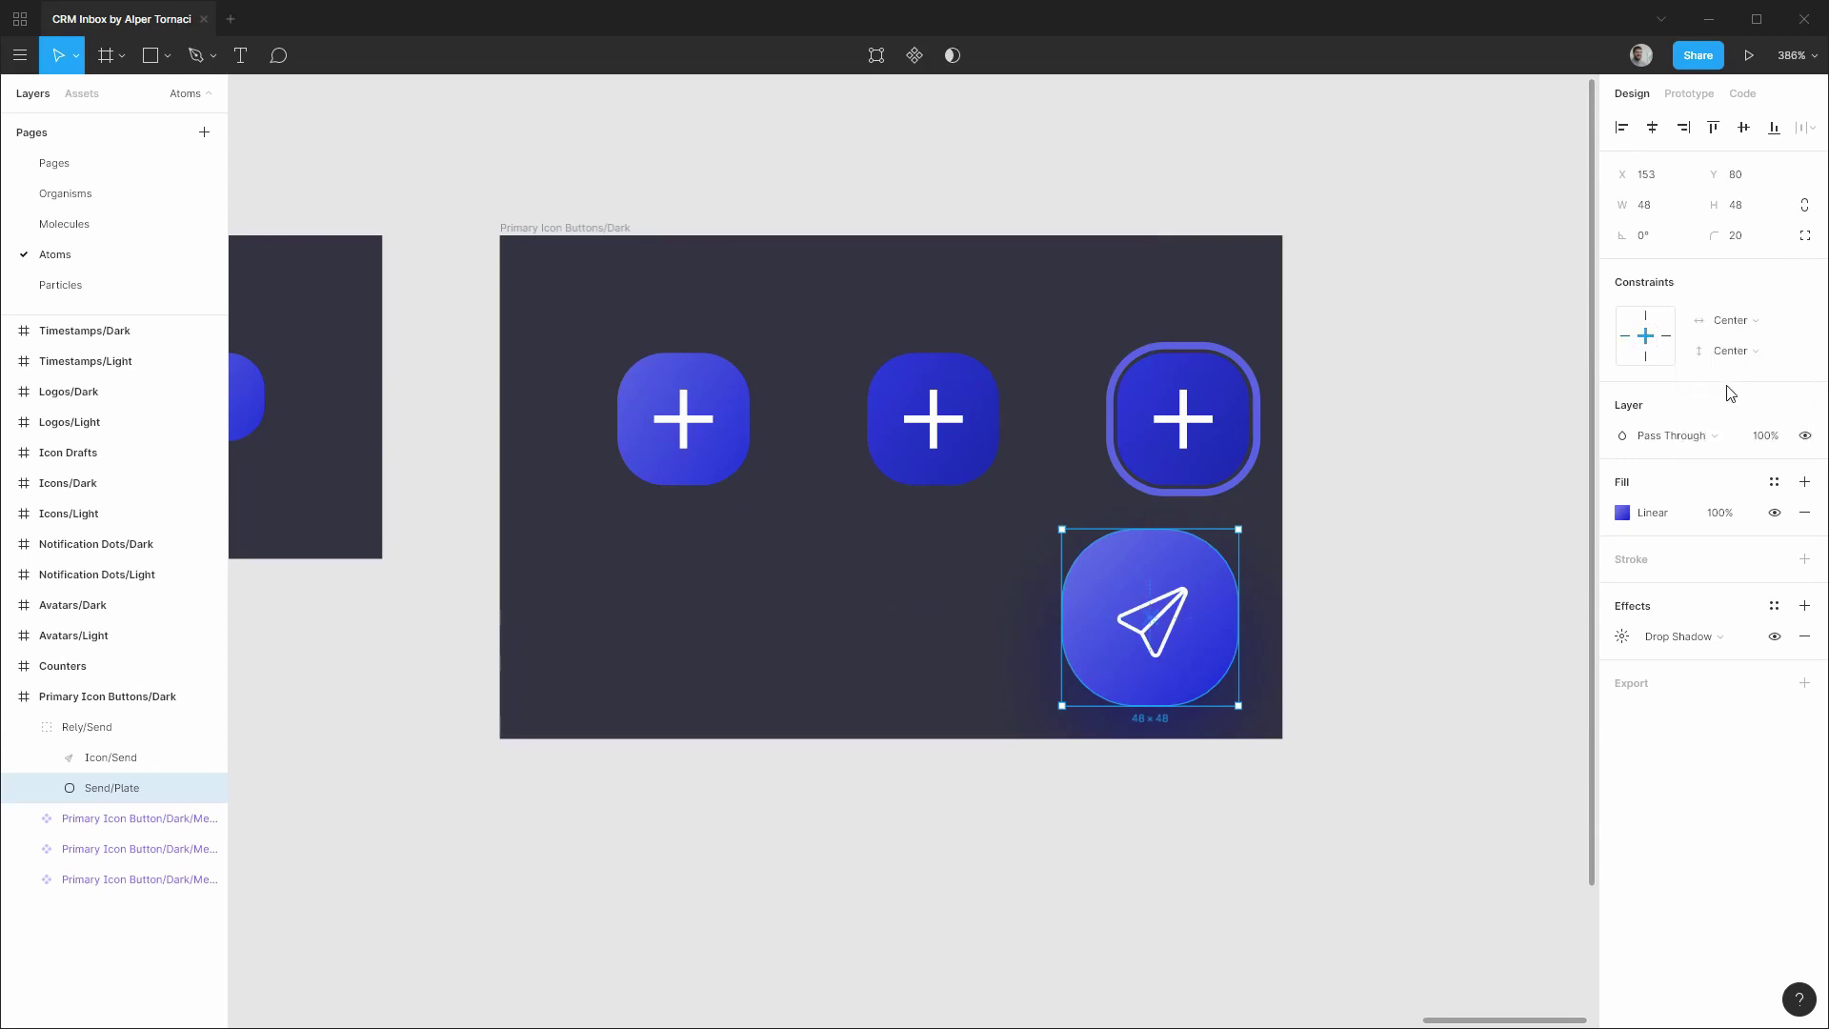
Apply the Accent Gradient/Default color style to the fill of Send/Plate.
{"action": "left_click", "coordinate": [1774, 482]}
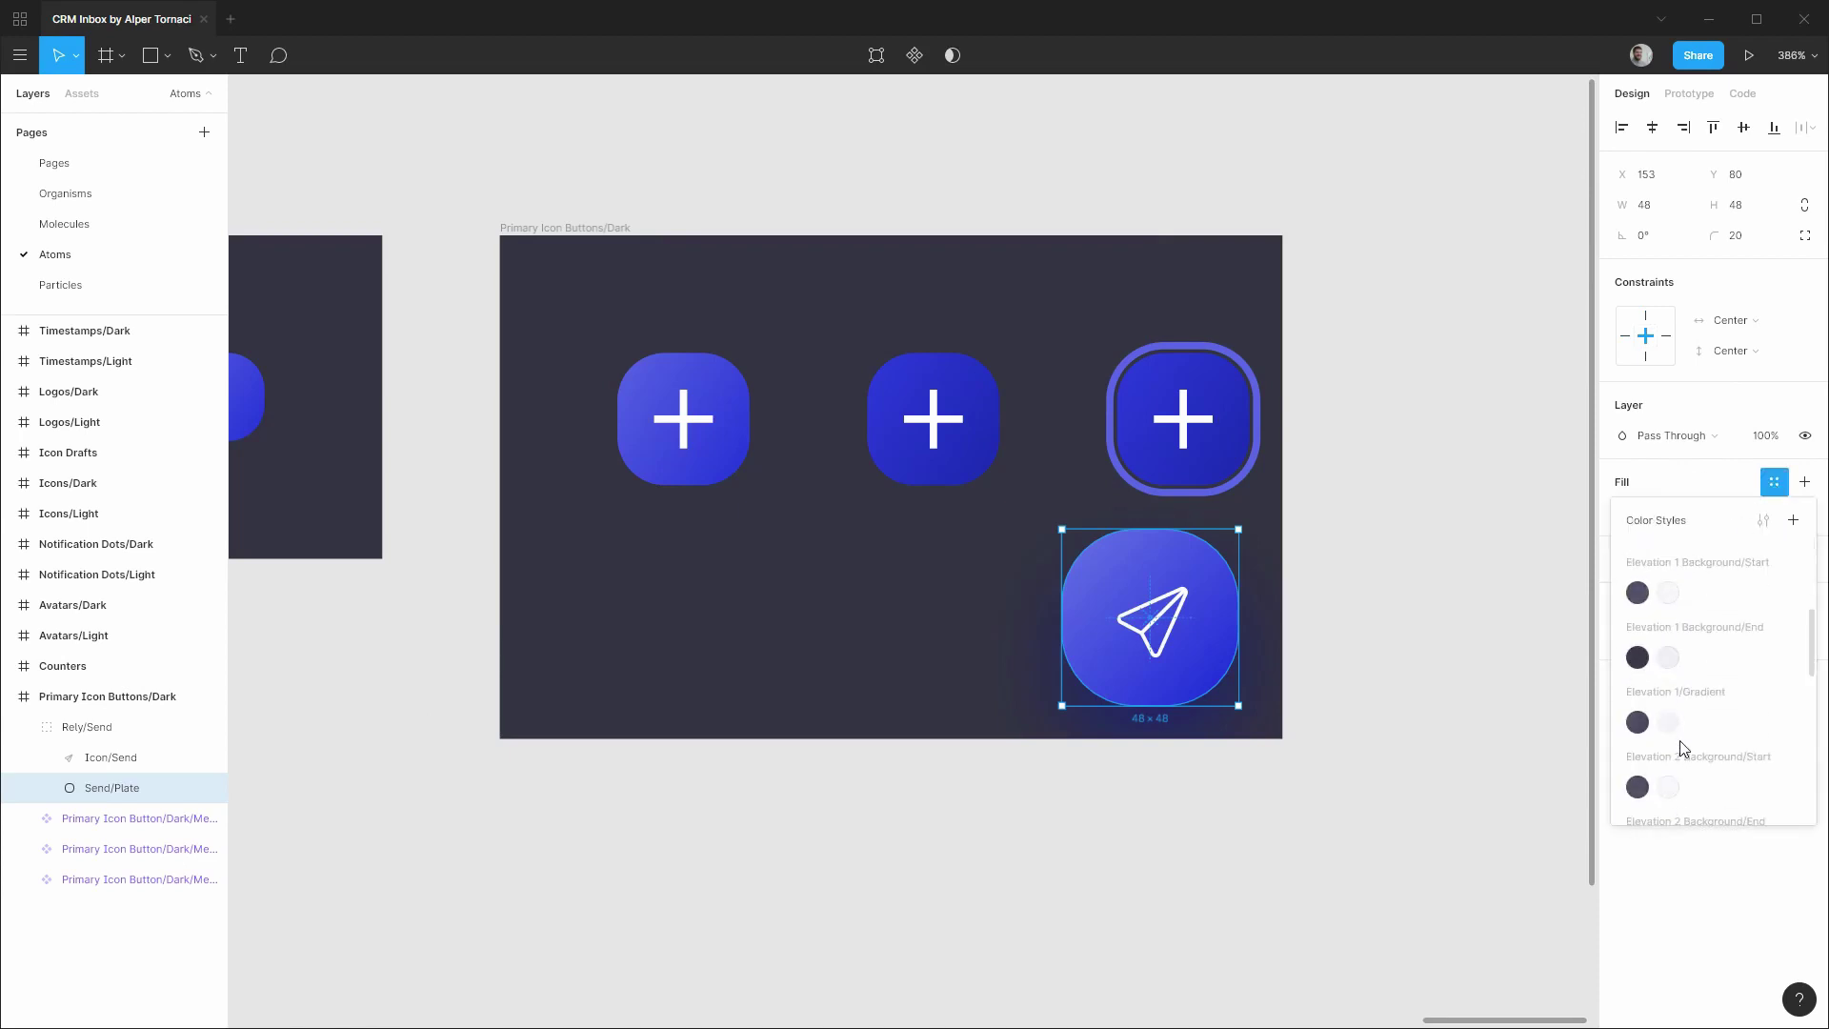
{"action": "scroll", "coordinate": [1681, 748], "scroll_direction": "down", "scroll_amount": 5}
{"action": "left_click", "coordinate": [1637, 699]}
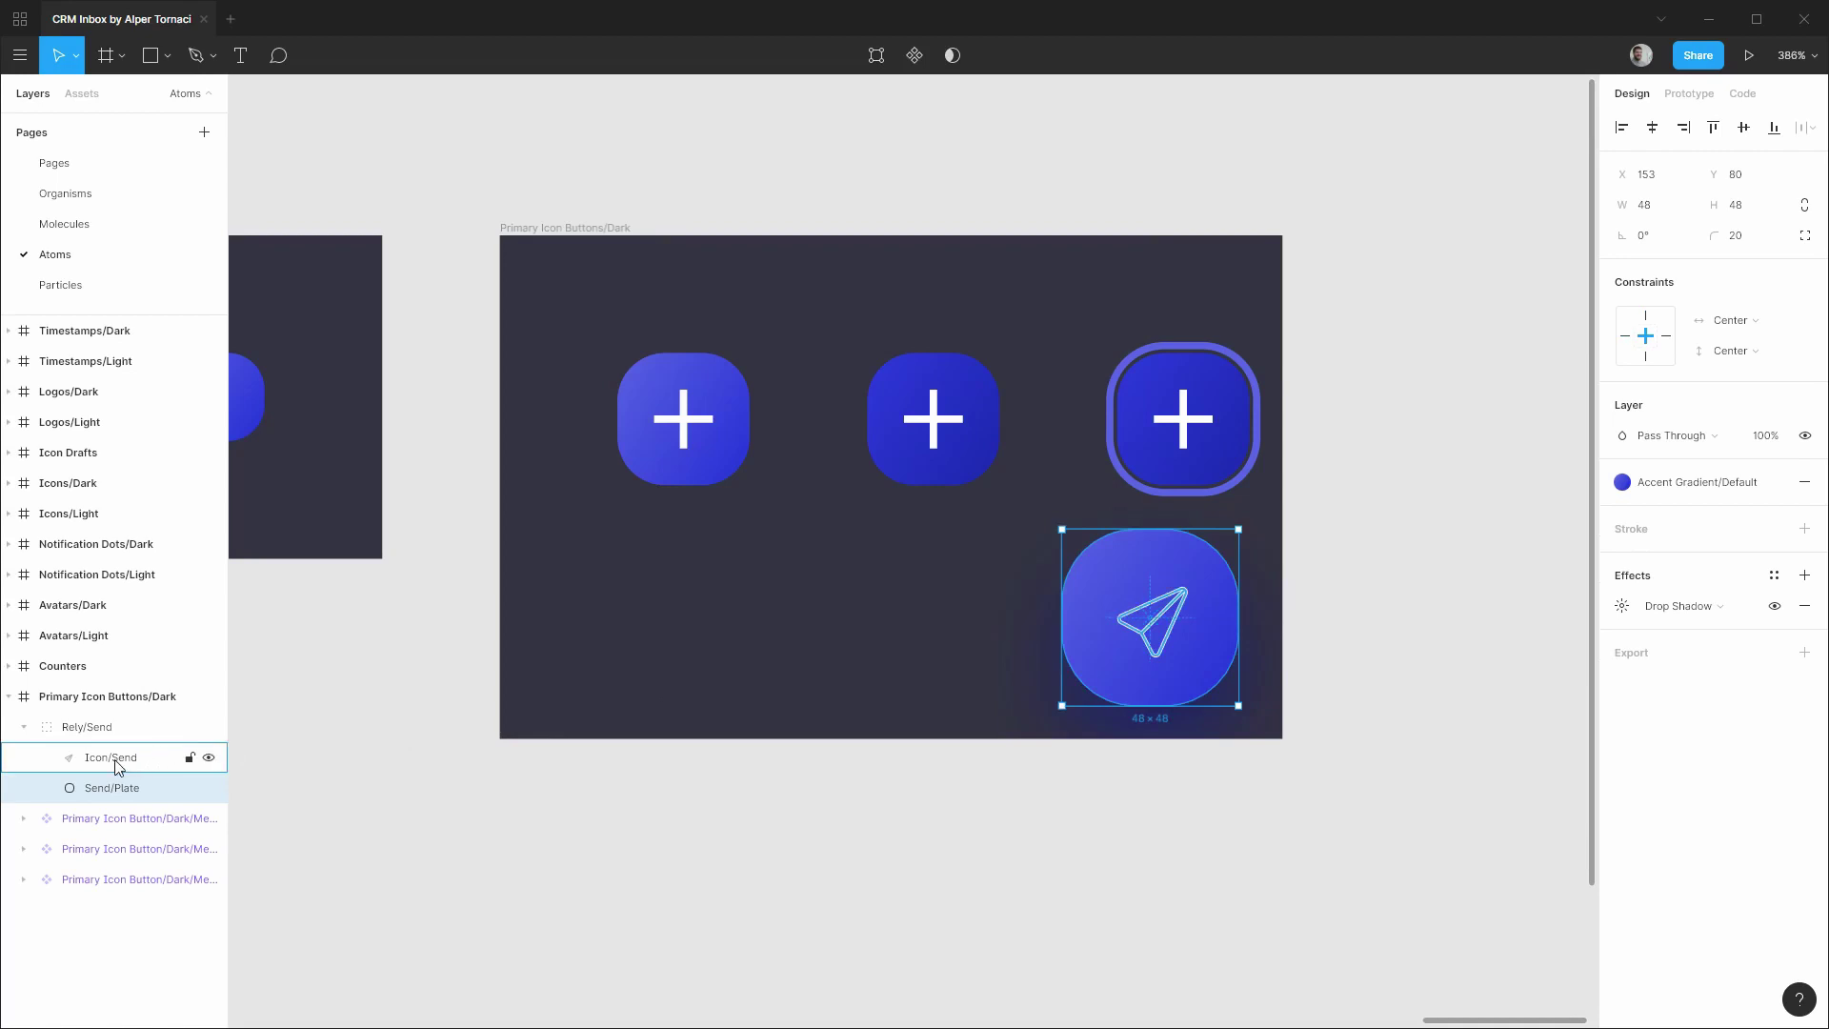
Add an instance of the Icon/Dark/Default/Send component over the send button and place it directly above Send/Plate inside the Rely/Send group.
{"action": "left_click", "coordinate": [84, 95]}
{"action": "scroll", "coordinate": [123, 488], "scroll_direction": "up", "scroll_amount": 5}
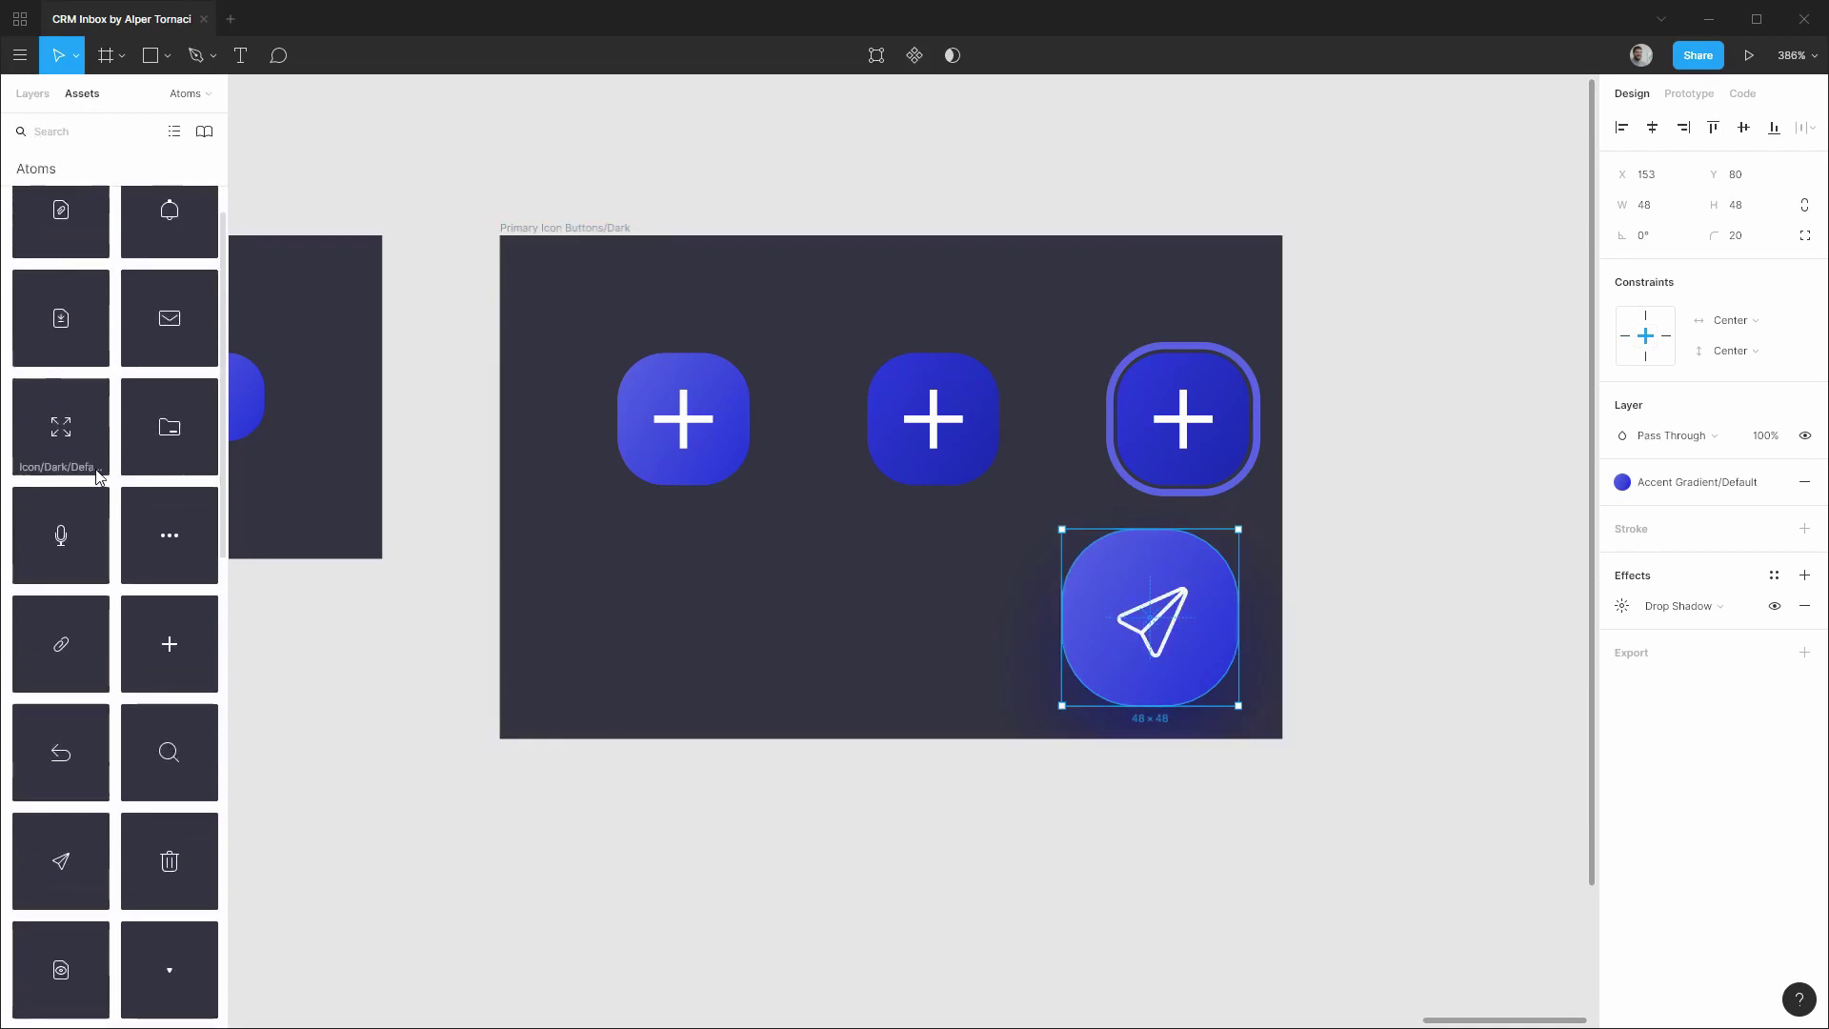
{"action": "scroll", "coordinate": [95, 469], "scroll_direction": "down", "scroll_amount": 4}
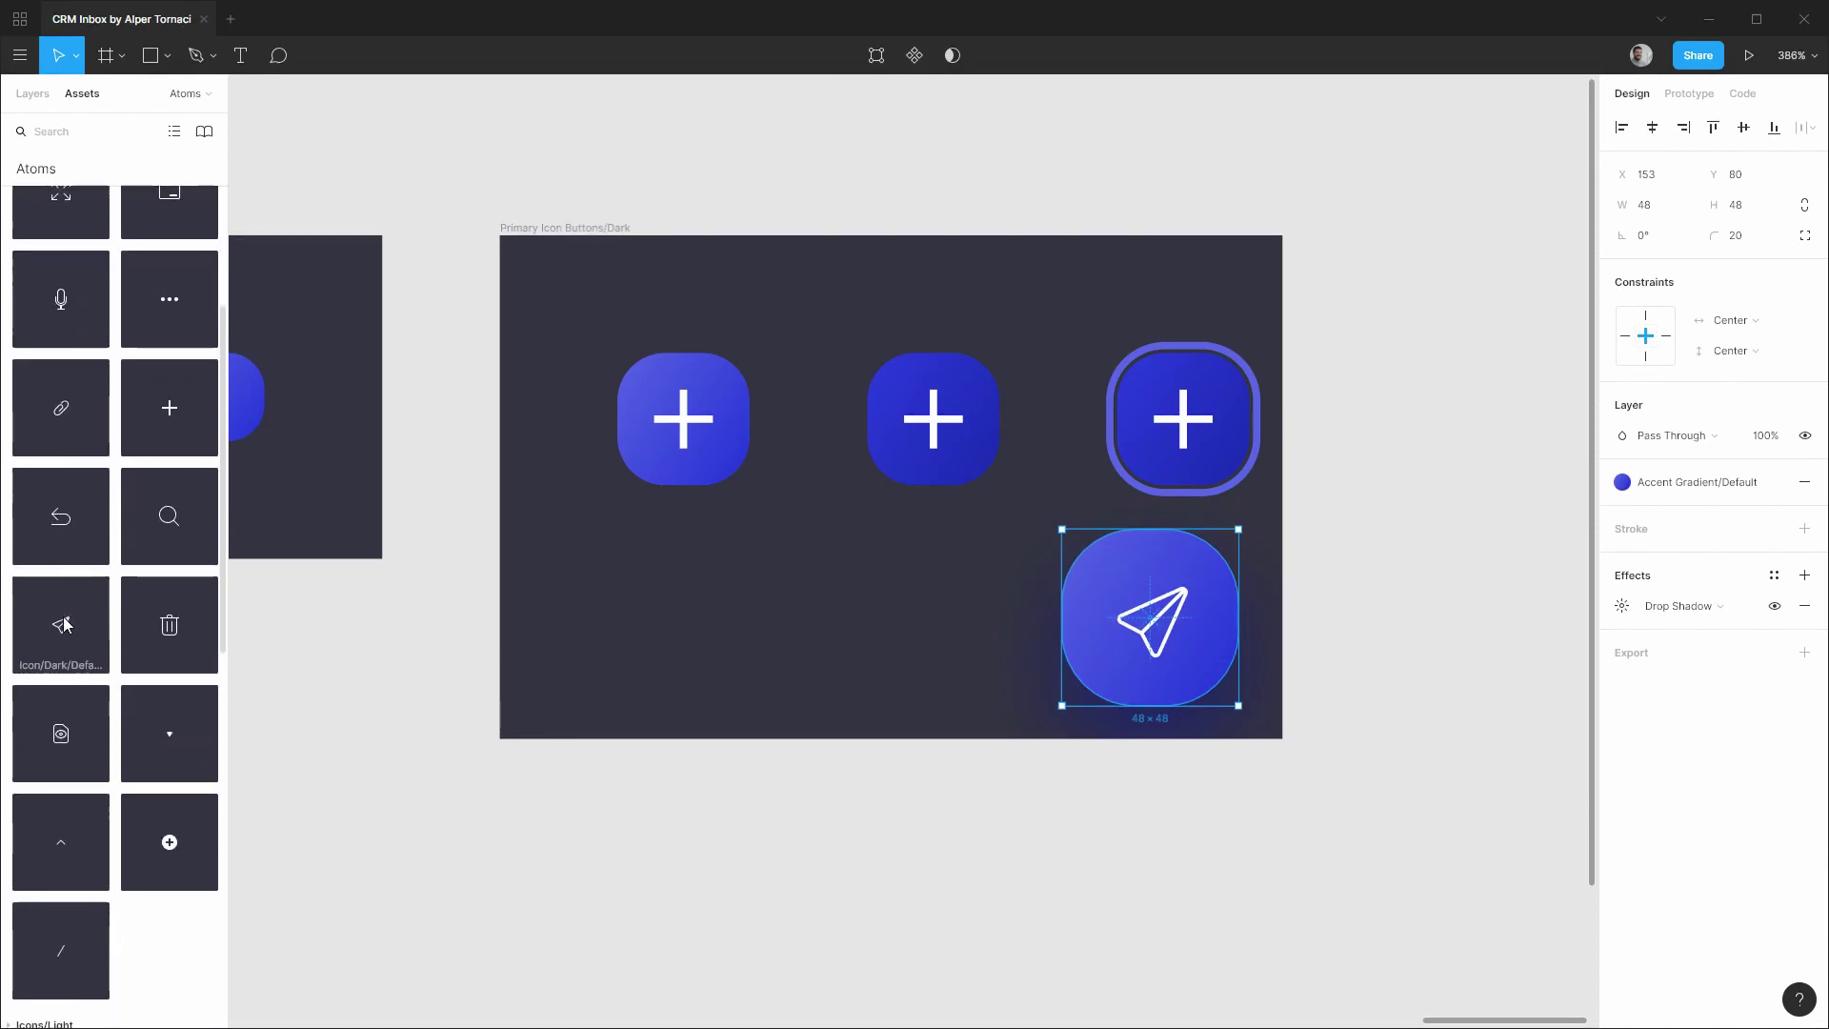
{"action": "left_click_drag", "start_coordinate": [61, 624], "coordinate": [1153, 613]}
{"action": "left_click", "coordinate": [33, 94]}
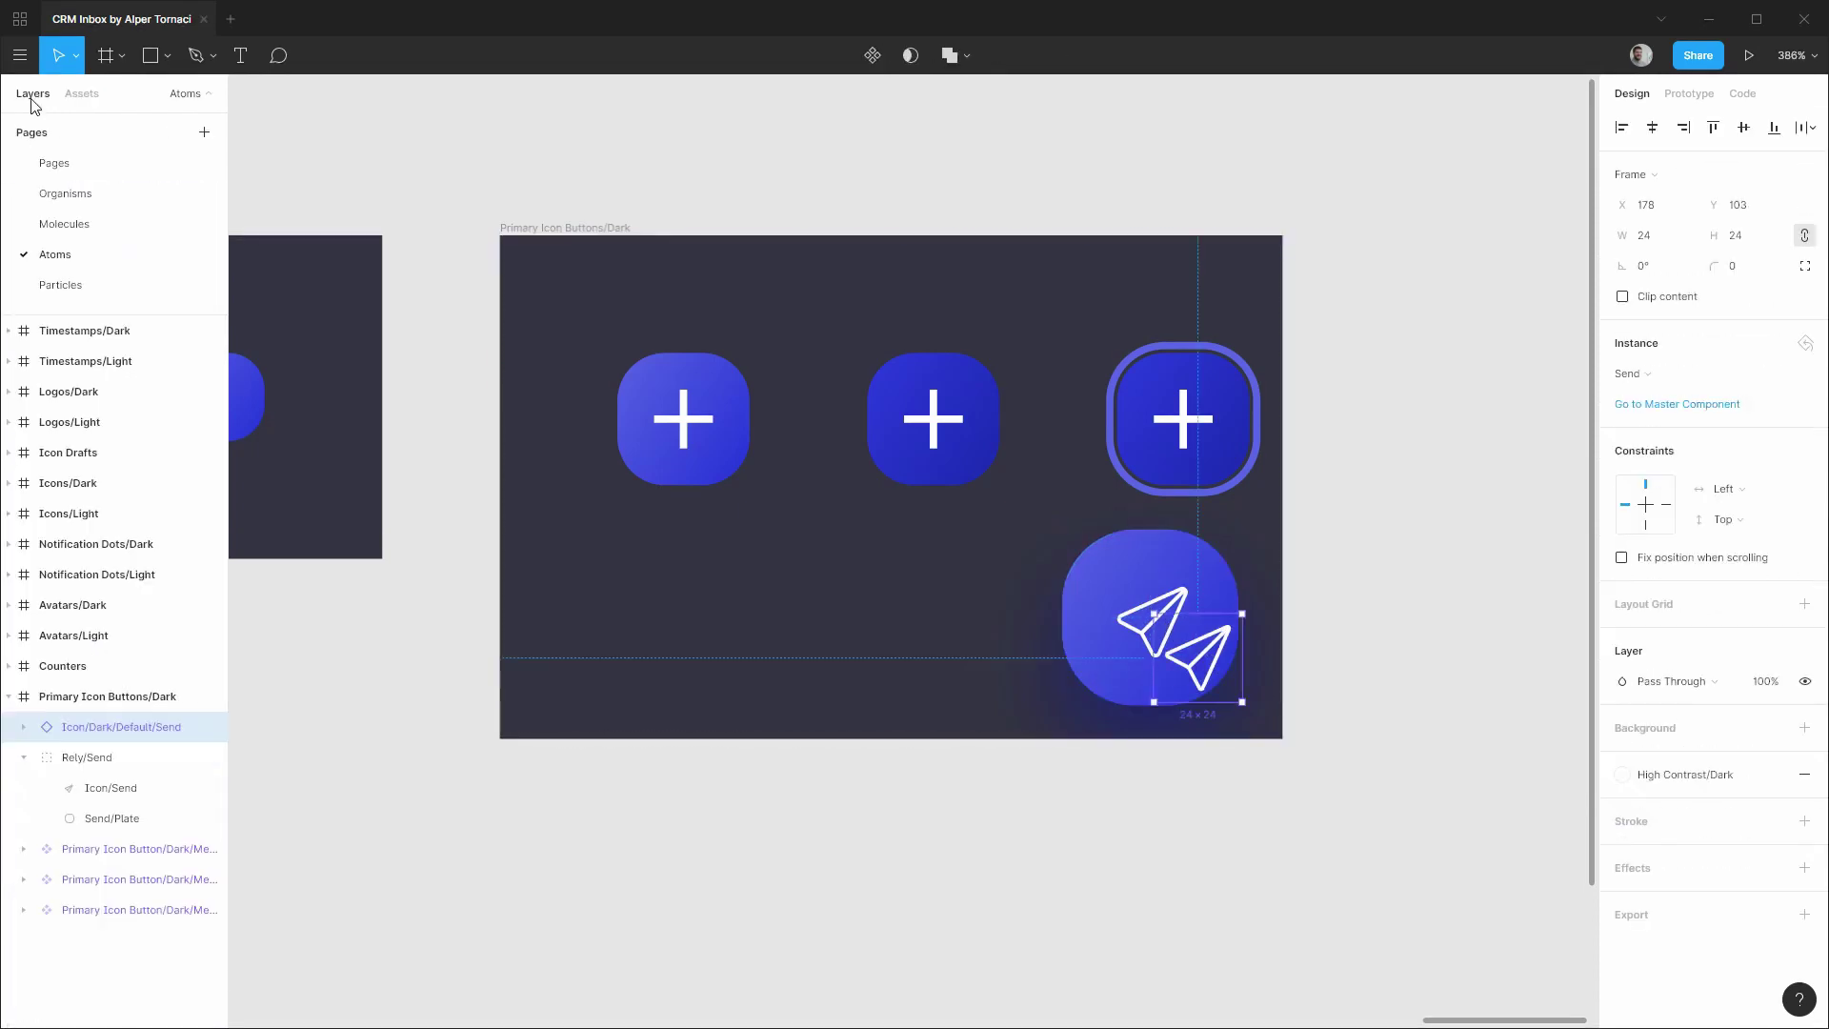
{"action": "left_click_drag", "start_coordinate": [122, 729], "coordinate": [143, 802]}
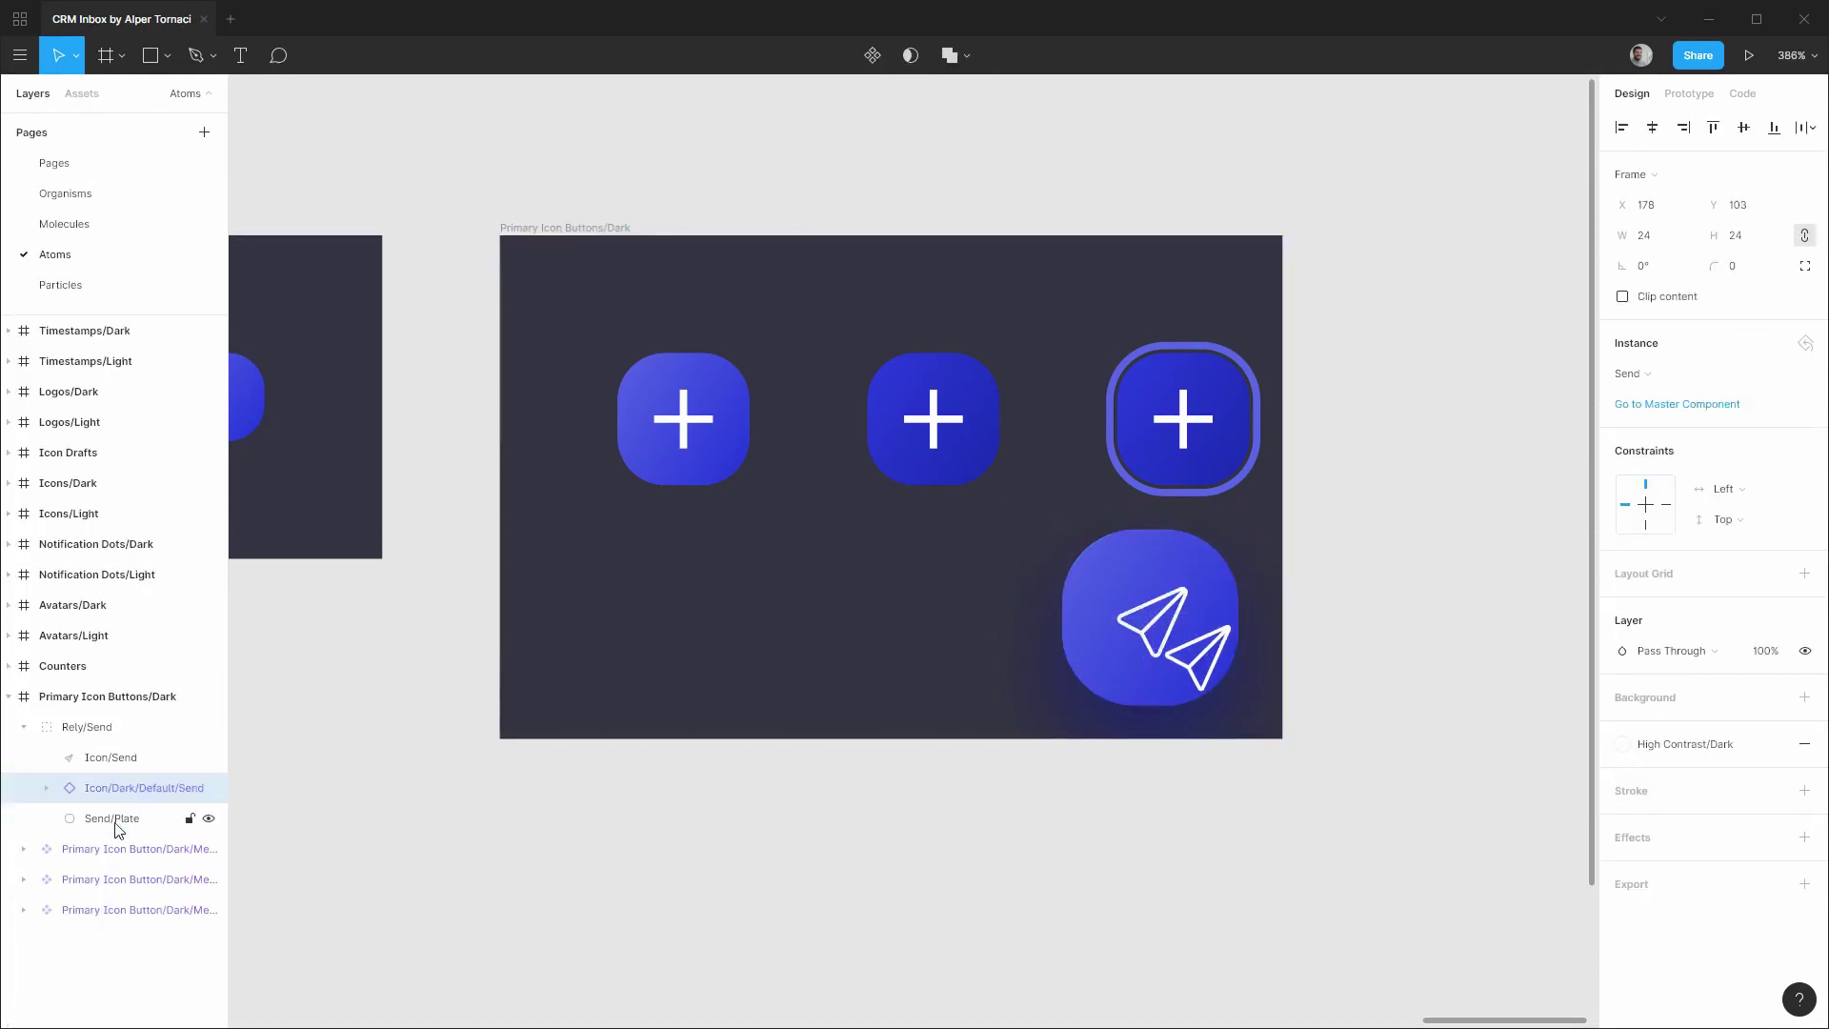
Center the new send icon and Send/Plate on each other both ways and delete the old Icon/Send layer.
{"action": "left_click", "coordinate": [122, 818], "text": "shift"}
{"action": "left_click", "coordinate": [1653, 127]}
{"action": "left_click", "coordinate": [1743, 127]}
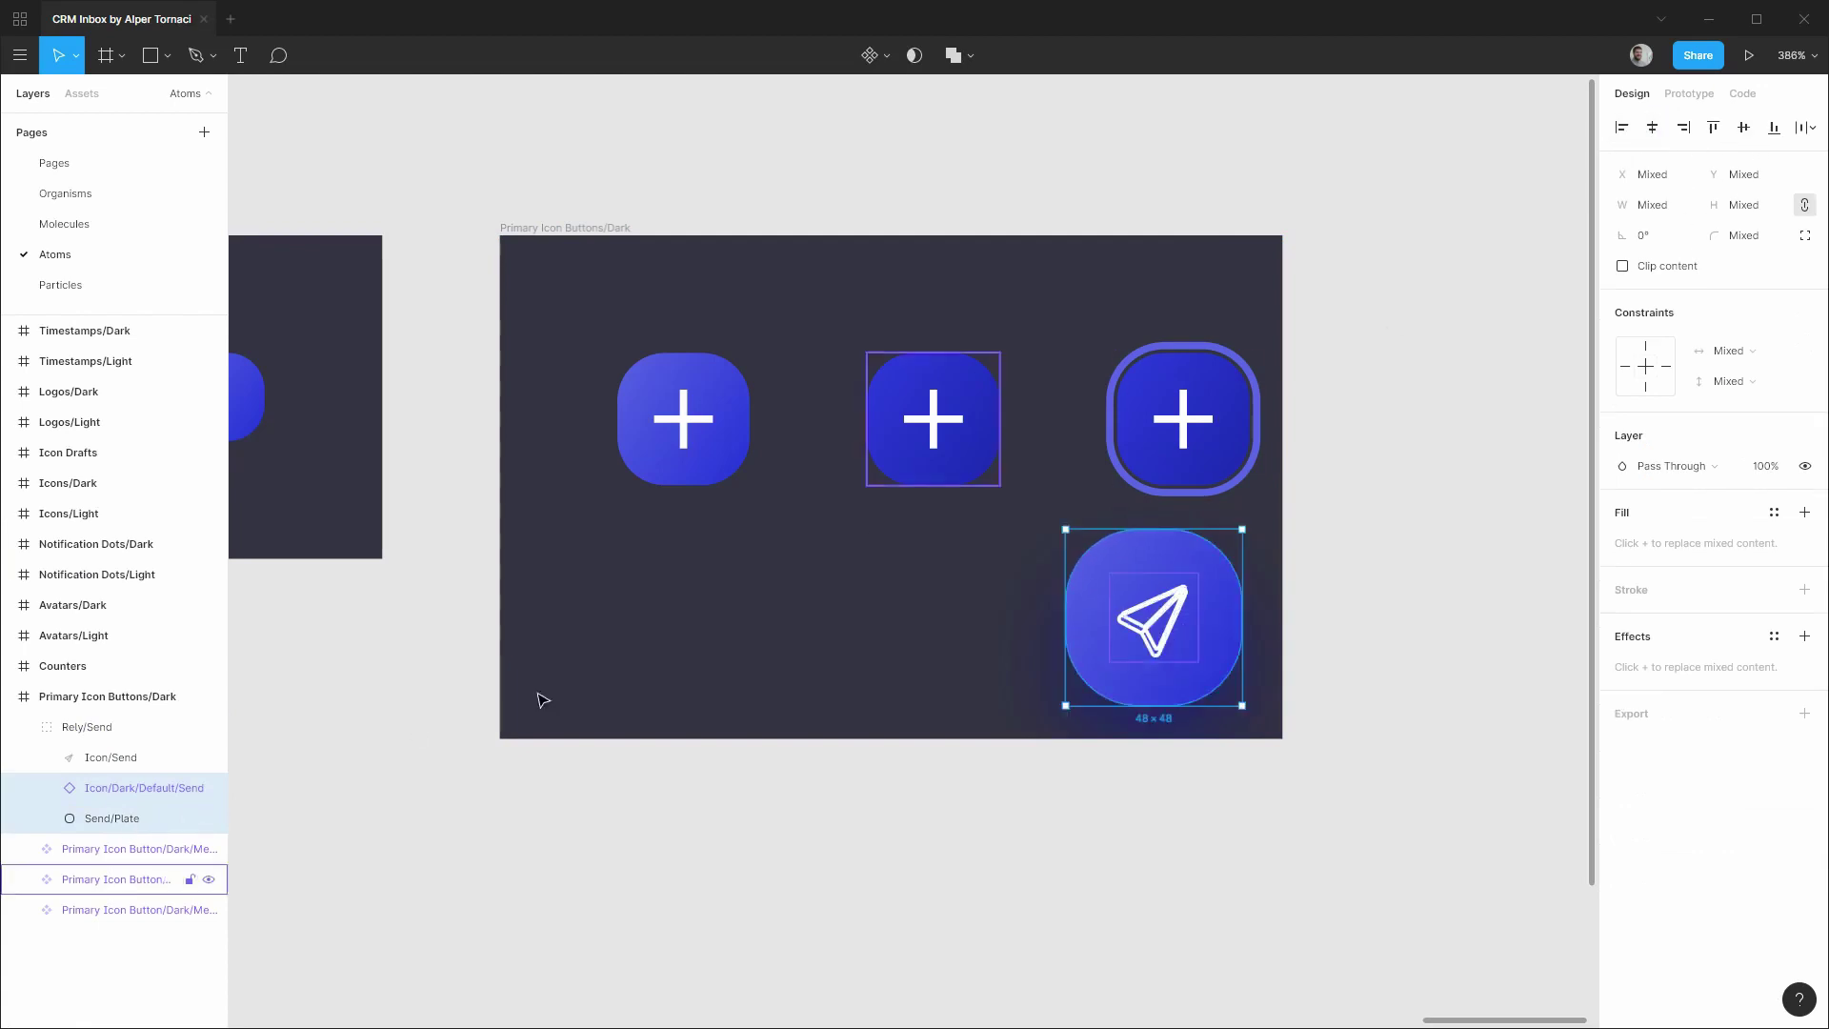
{"action": "left_click", "coordinate": [131, 760]}
{"action": "key", "text": "Delete"}
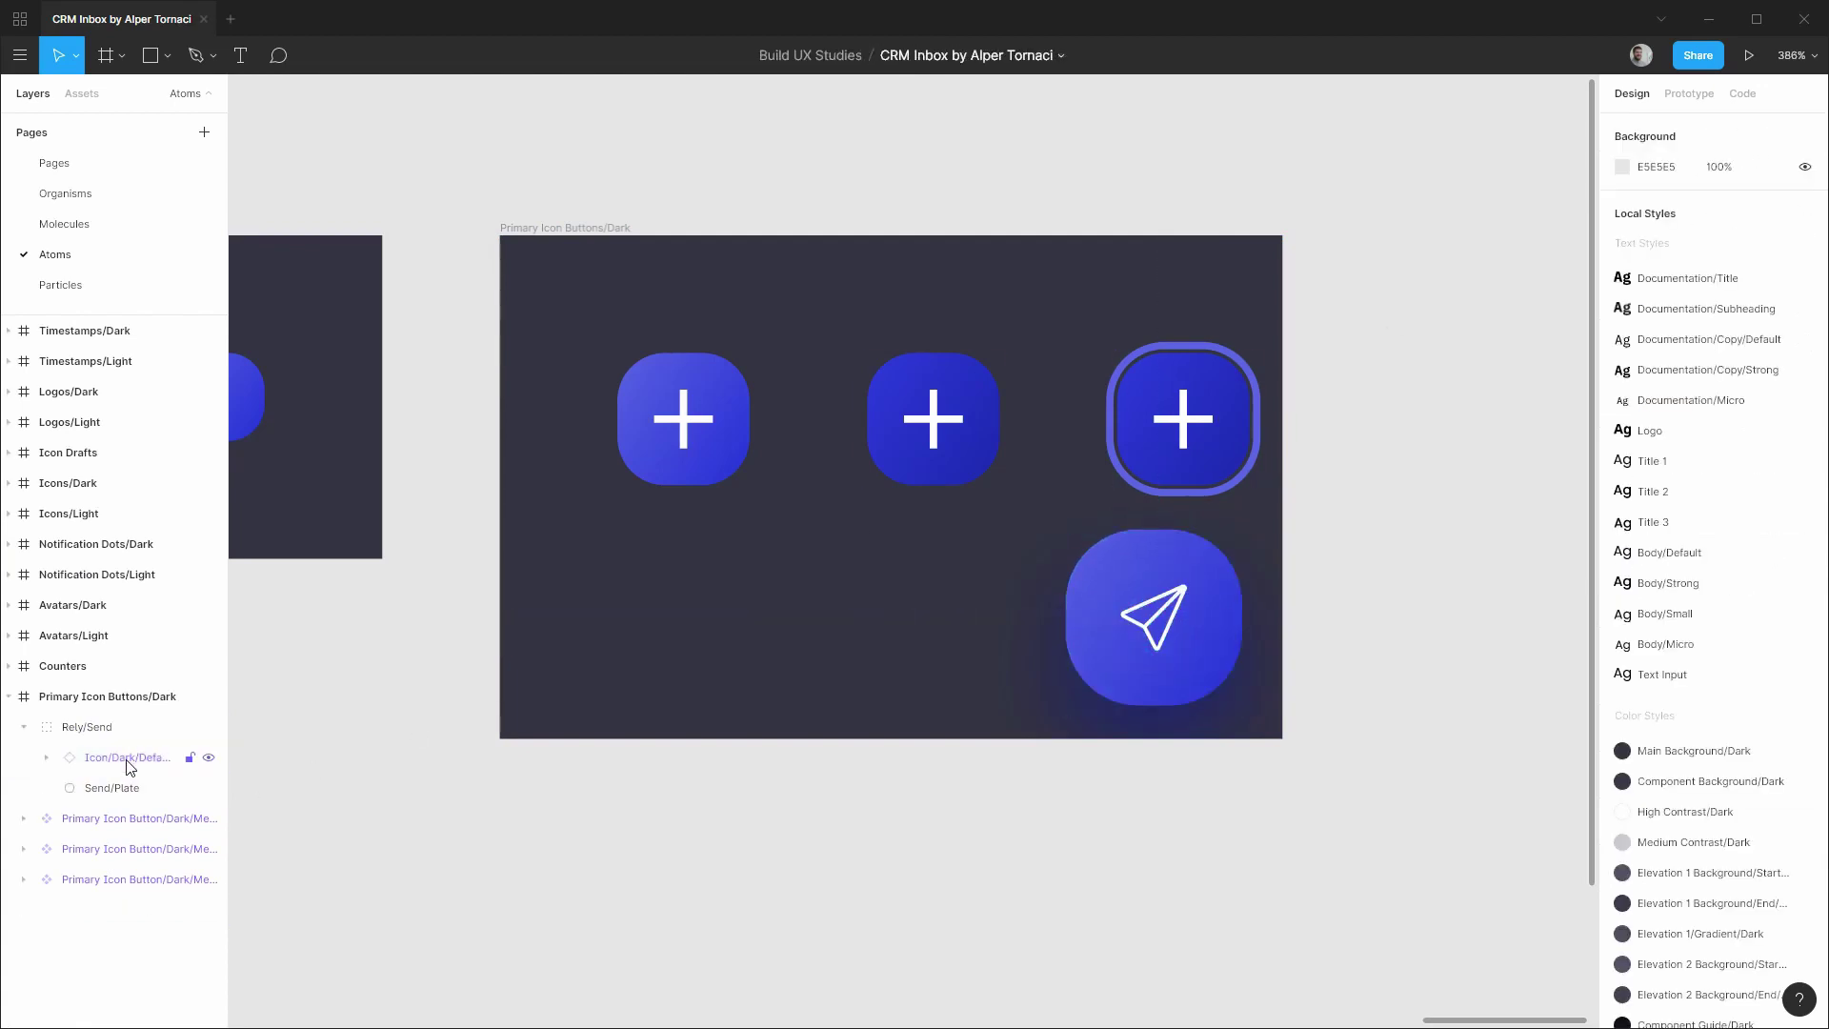
Lower the opacity of Send/Plate's drop shadow to 28%.
{"action": "left_click", "coordinate": [128, 787]}
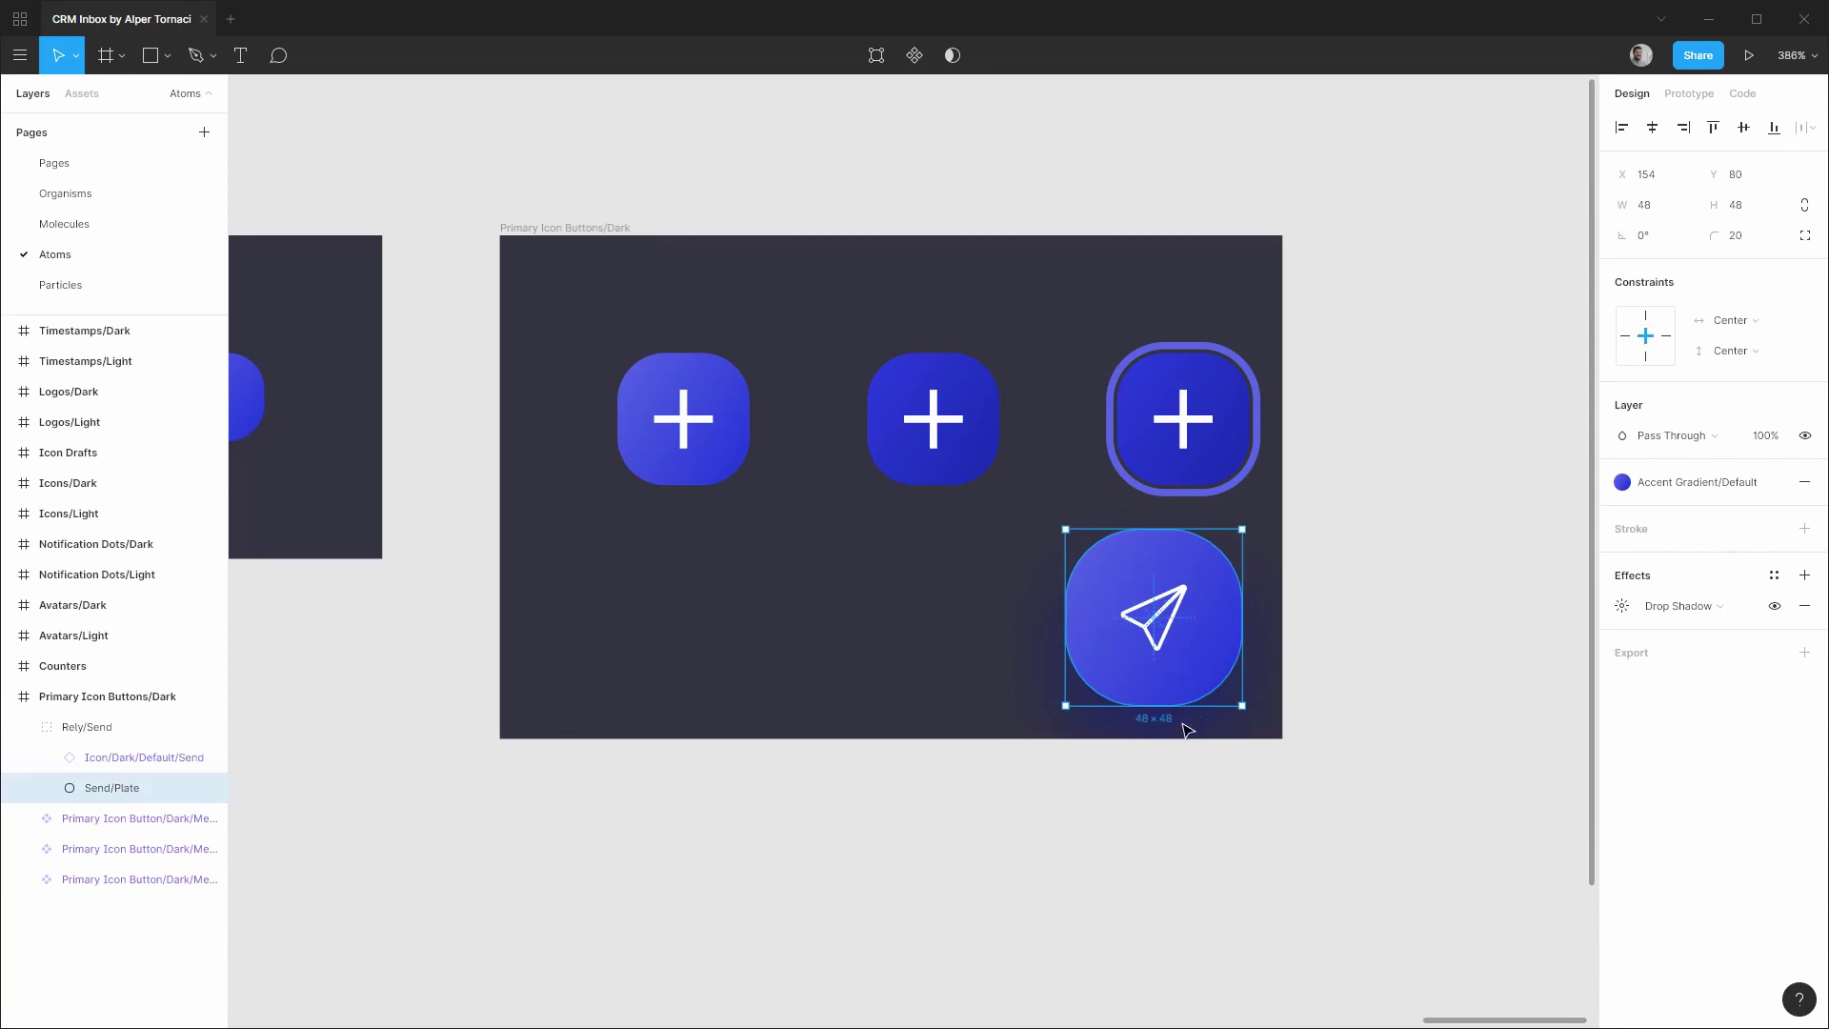
{"action": "left_click", "coordinate": [1622, 606]}
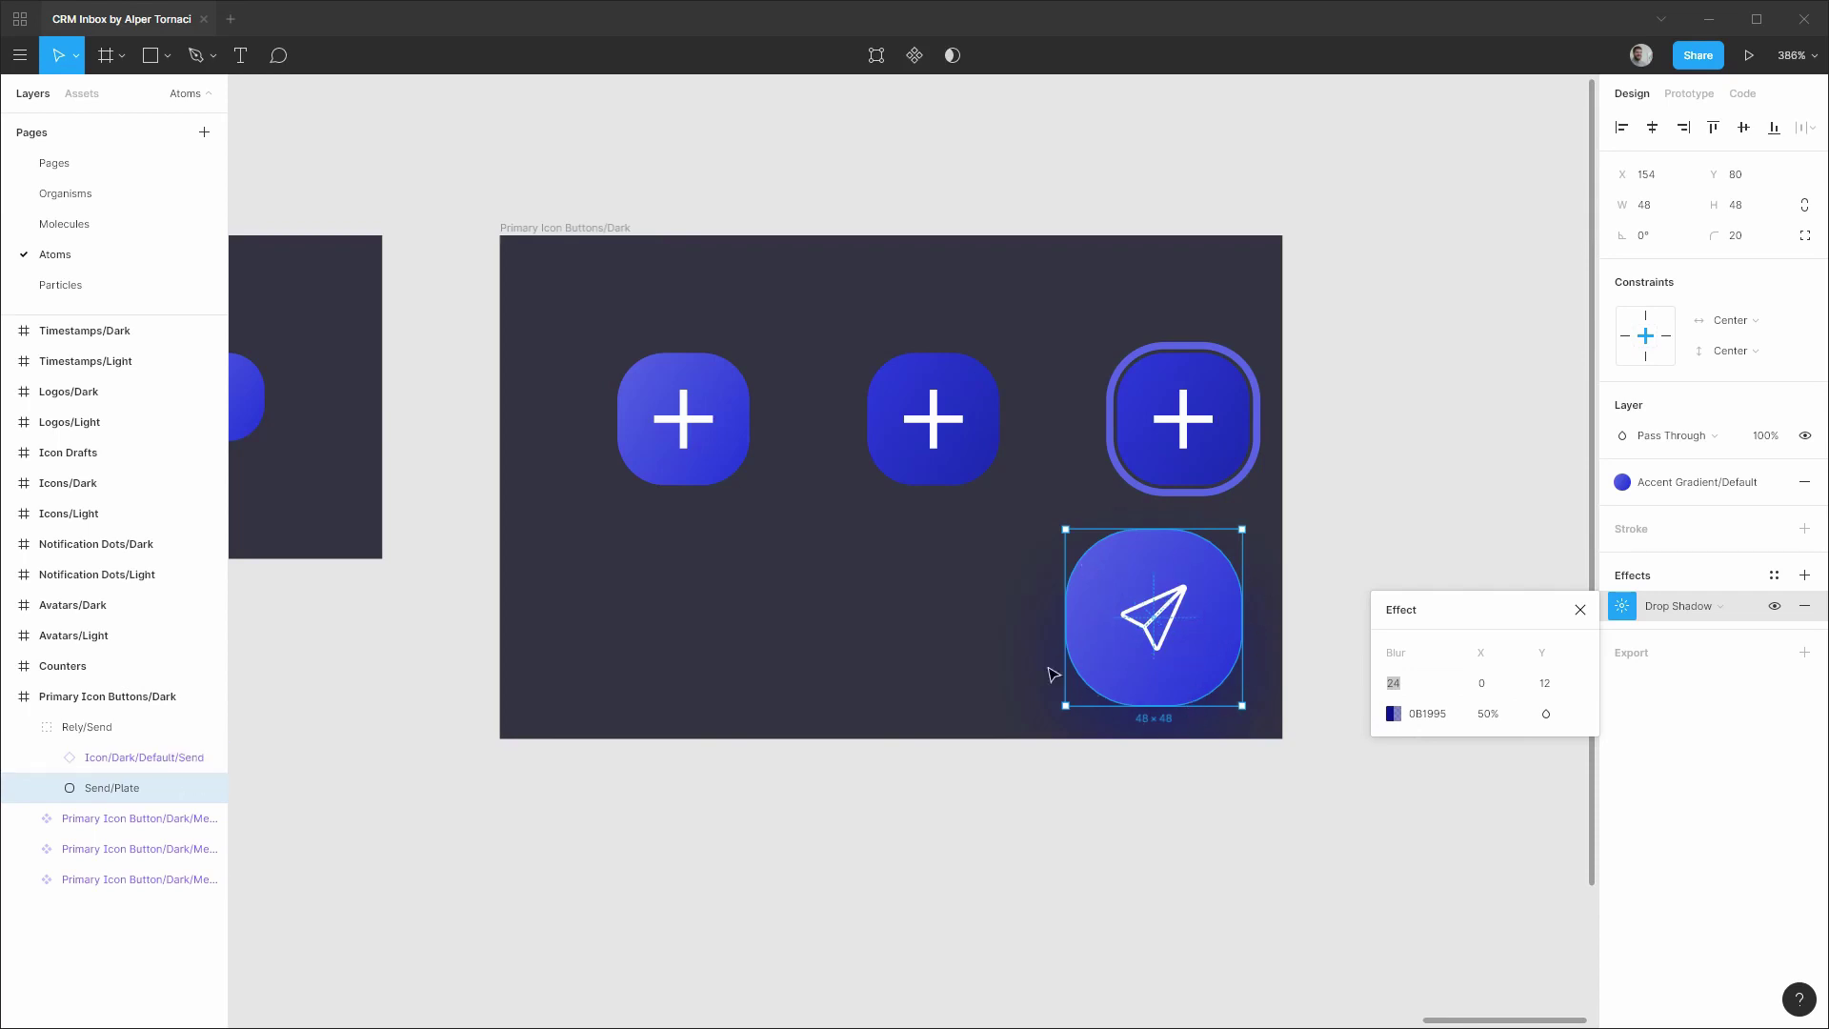
{"action": "scroll", "coordinate": [1241, 727], "scroll_direction": "up", "scroll_amount": 6}
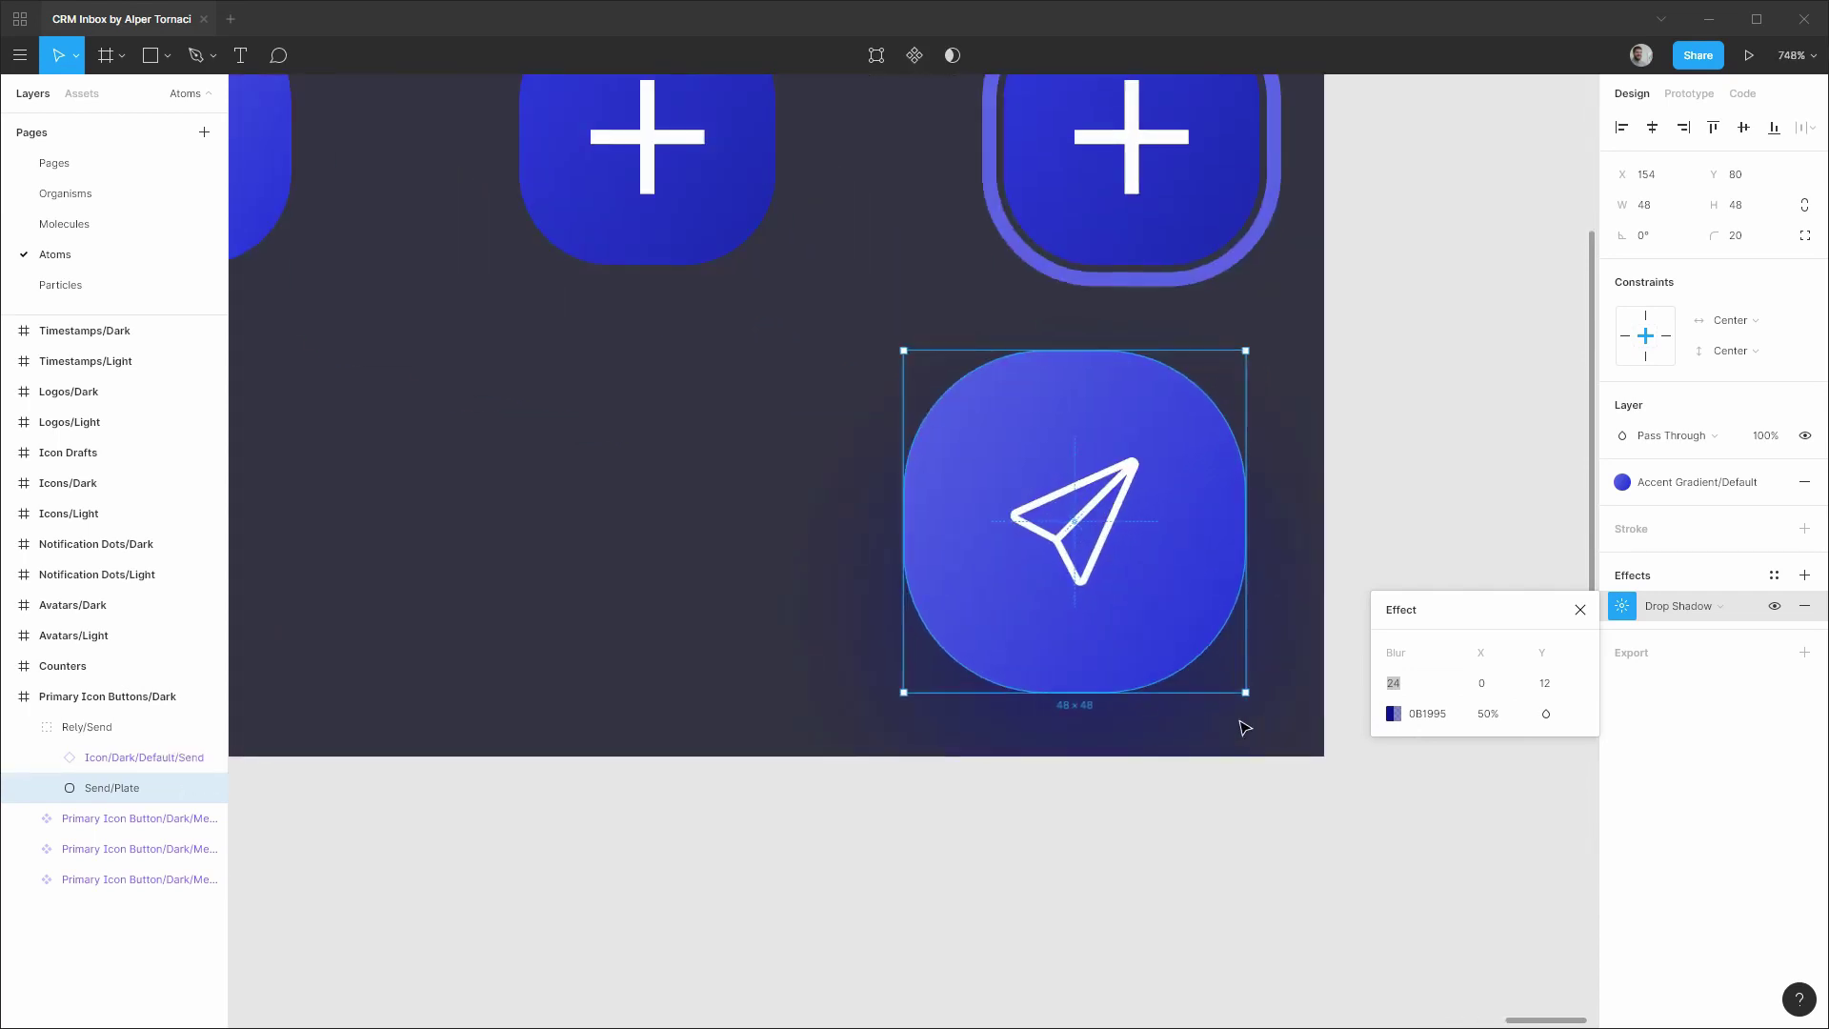
{"action": "scroll", "coordinate": [1240, 727], "scroll_direction": "down", "scroll_amount": 2}
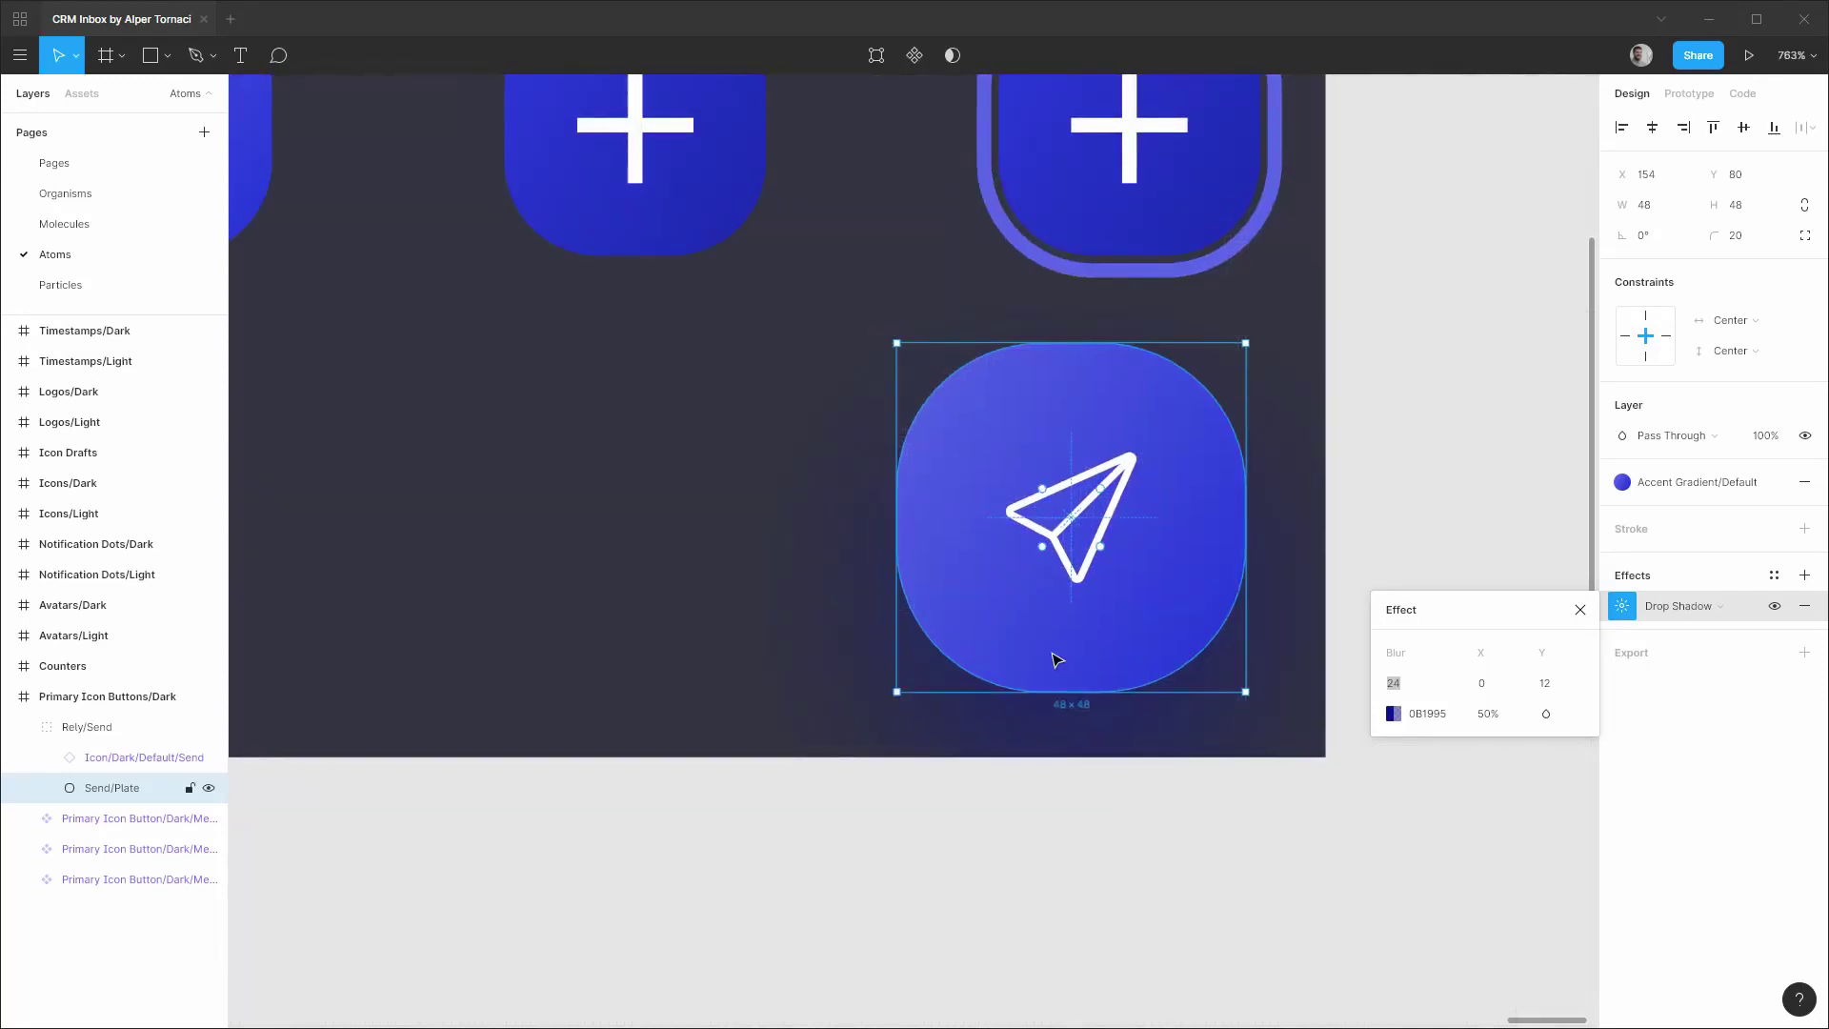
{"action": "left_click", "coordinate": [1491, 713]}
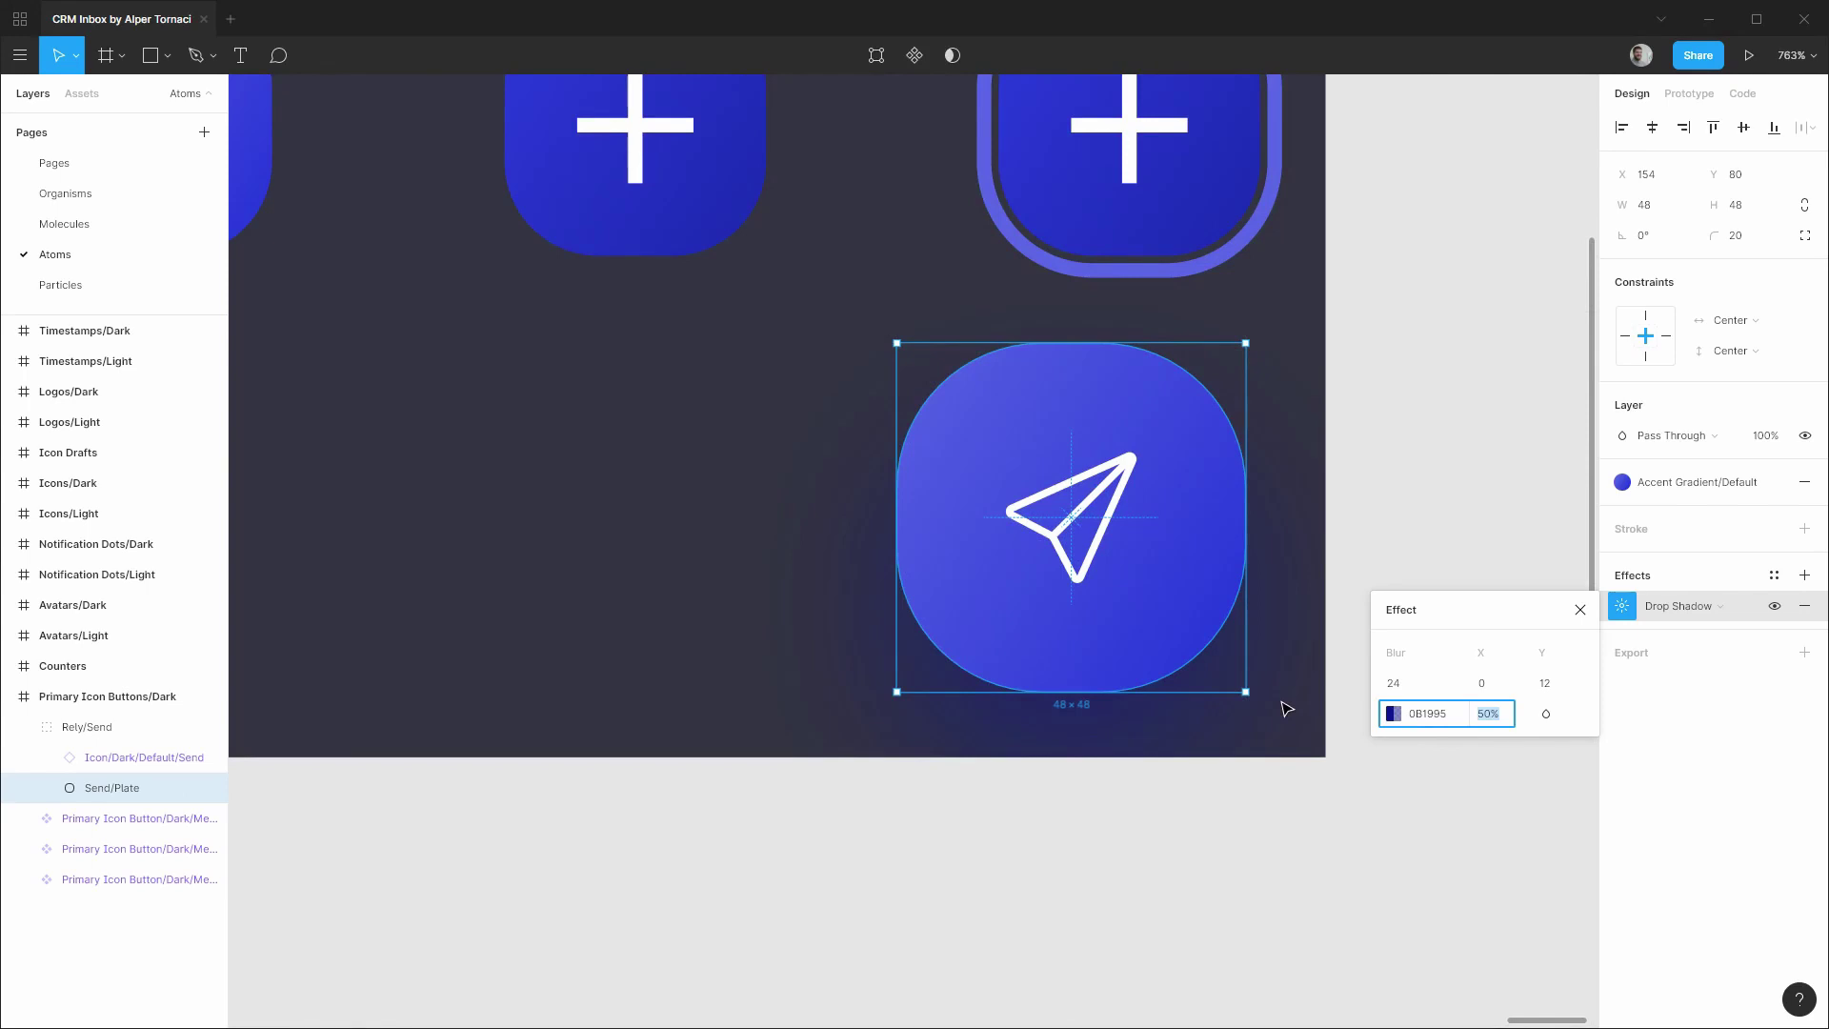
{"action": "key", "text": "shift+Down"}
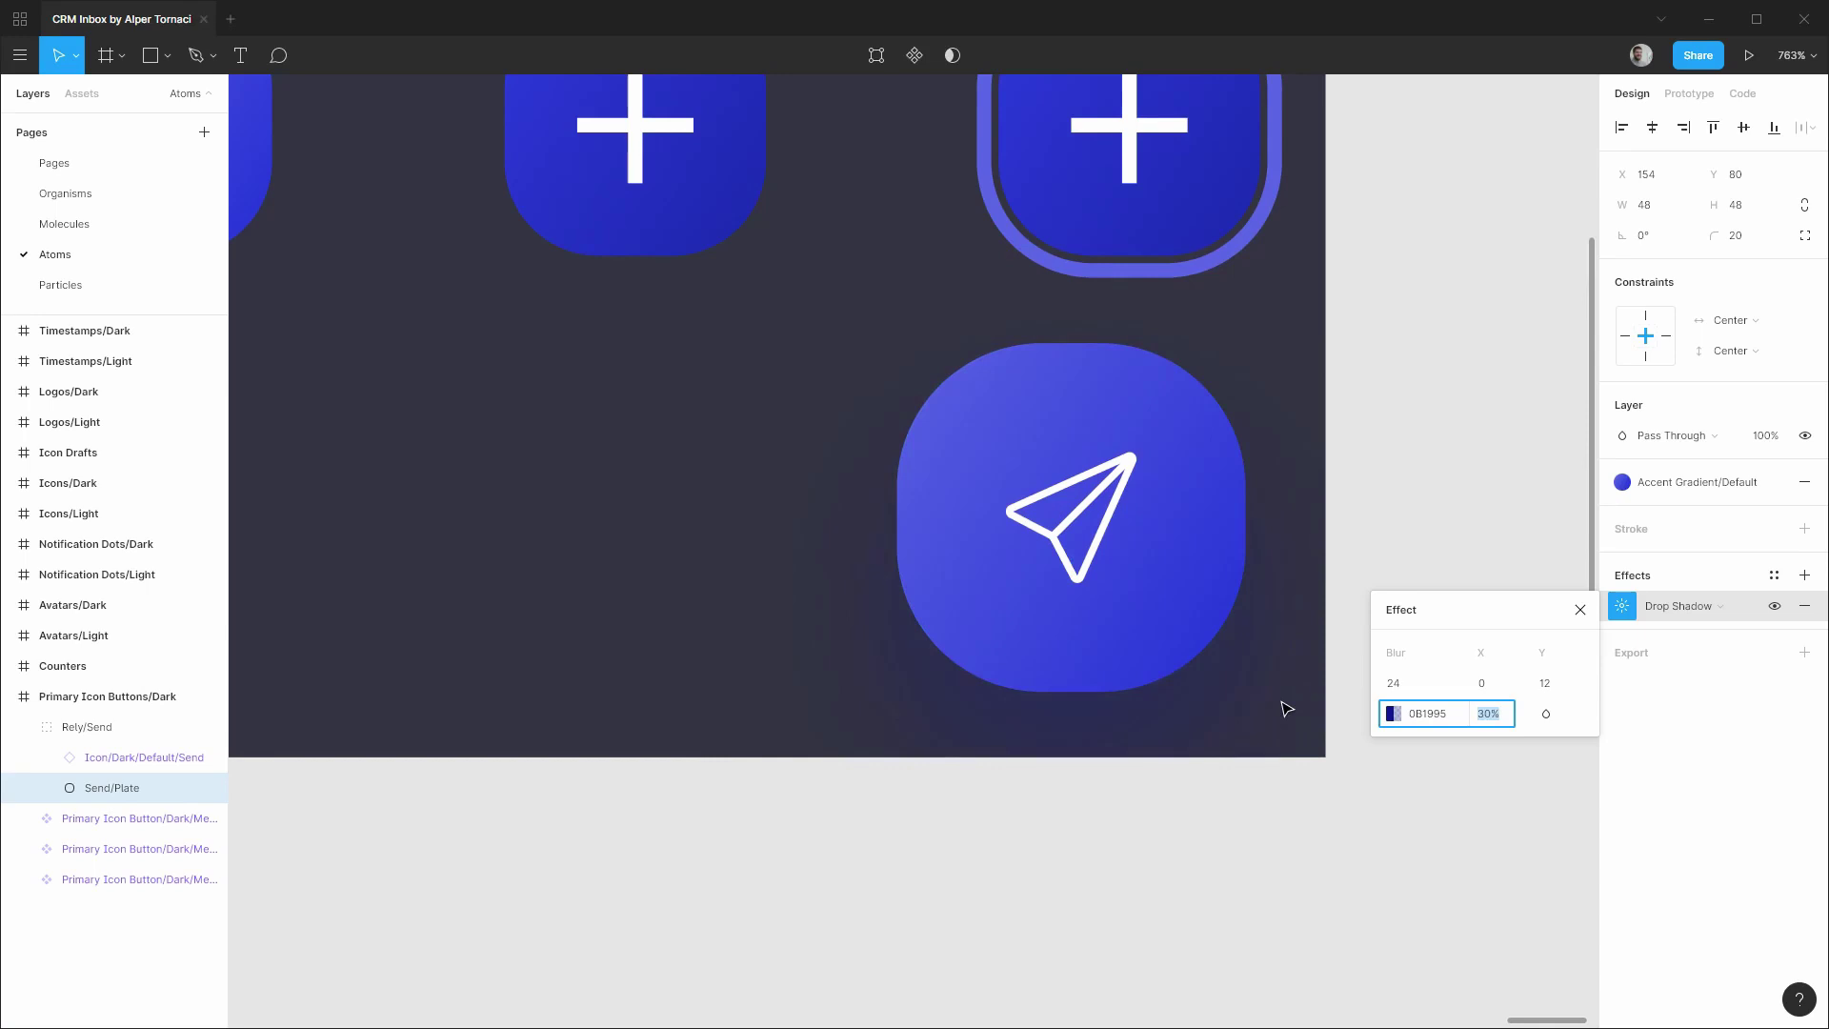
{"action": "key", "text": "Down"}
{"action": "key", "text": "Down"}
{"action": "key", "text": "Down"}
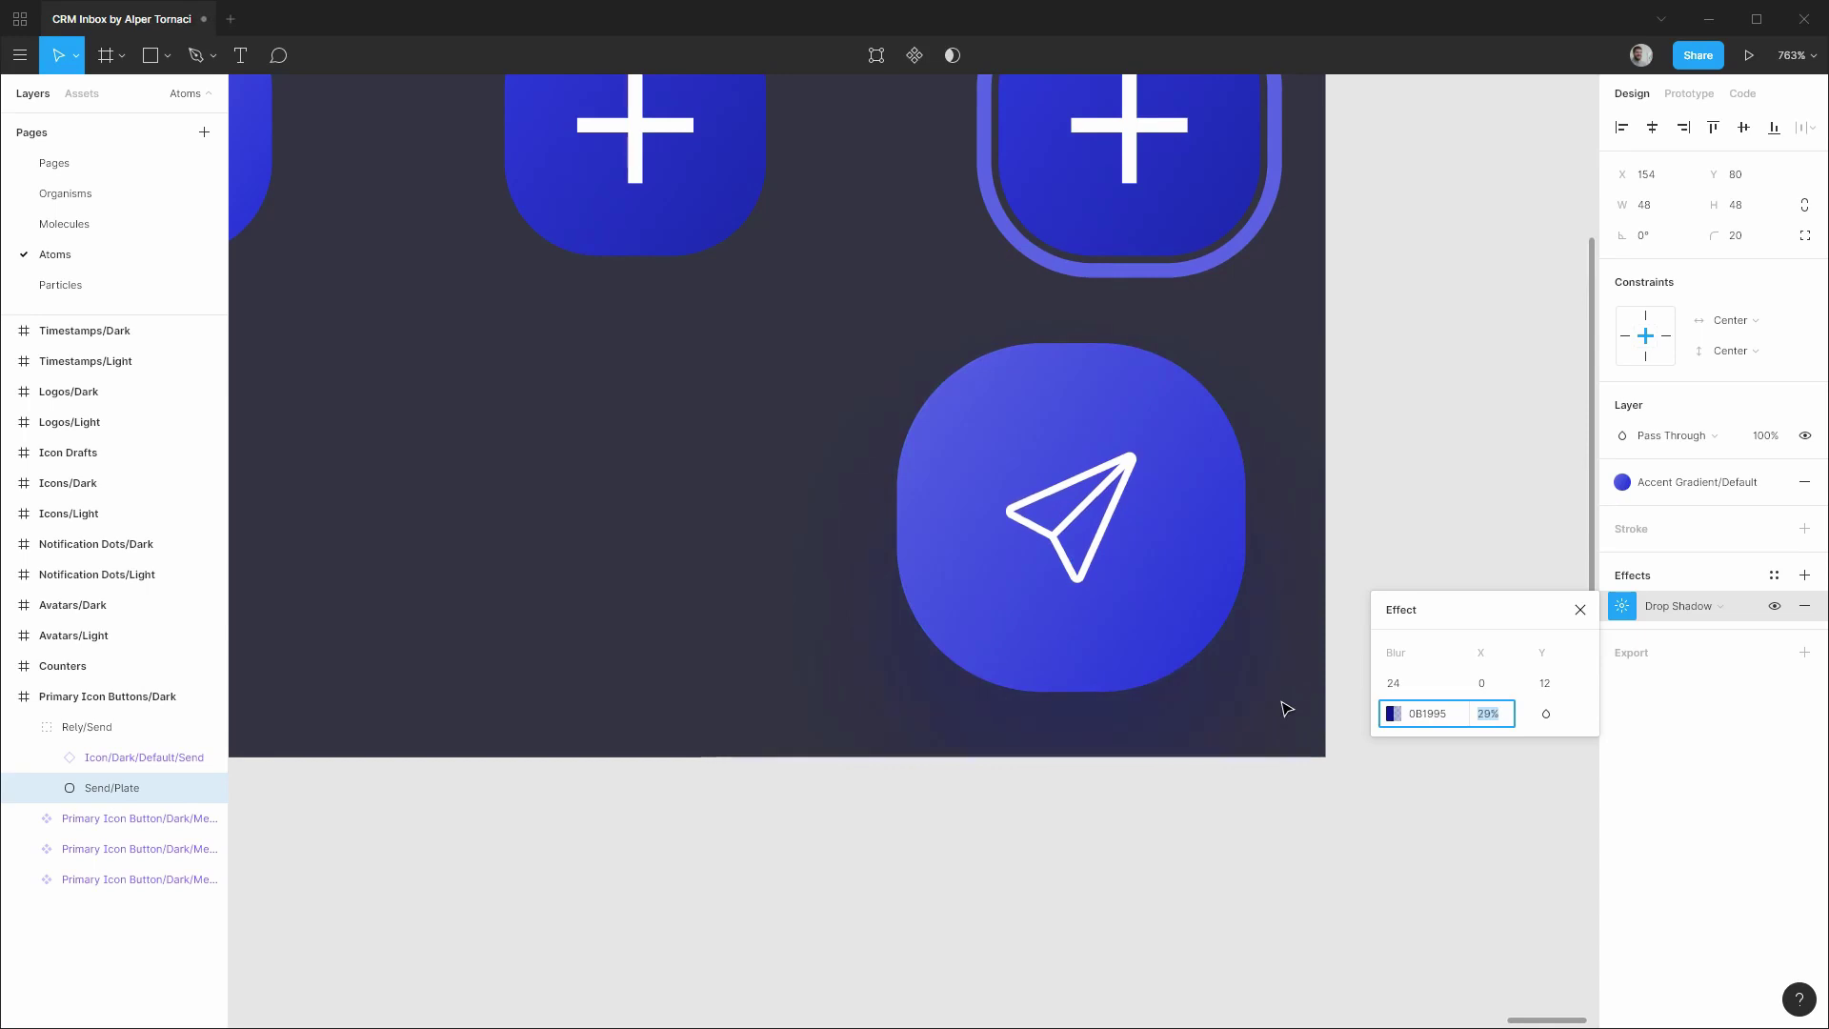
{"action": "key", "text": "Up"}
{"action": "key", "text": "Up"}
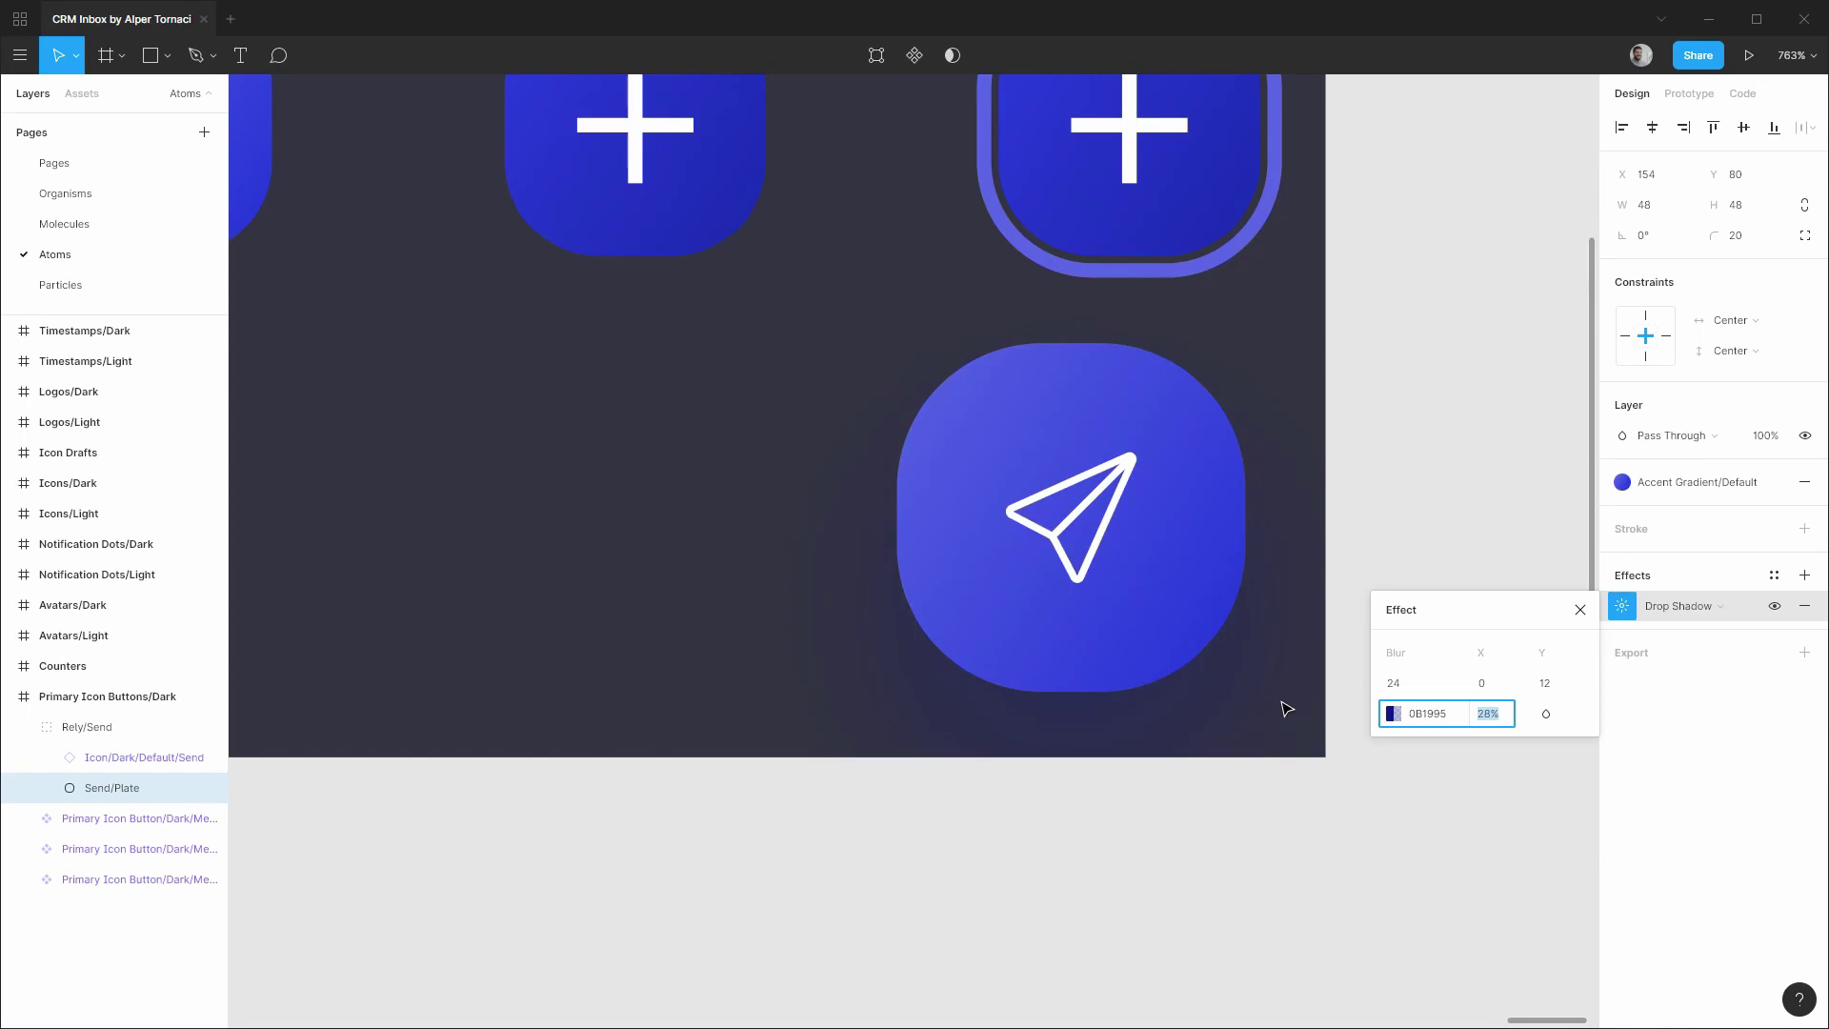
{"action": "left_click", "coordinate": [1722, 714]}
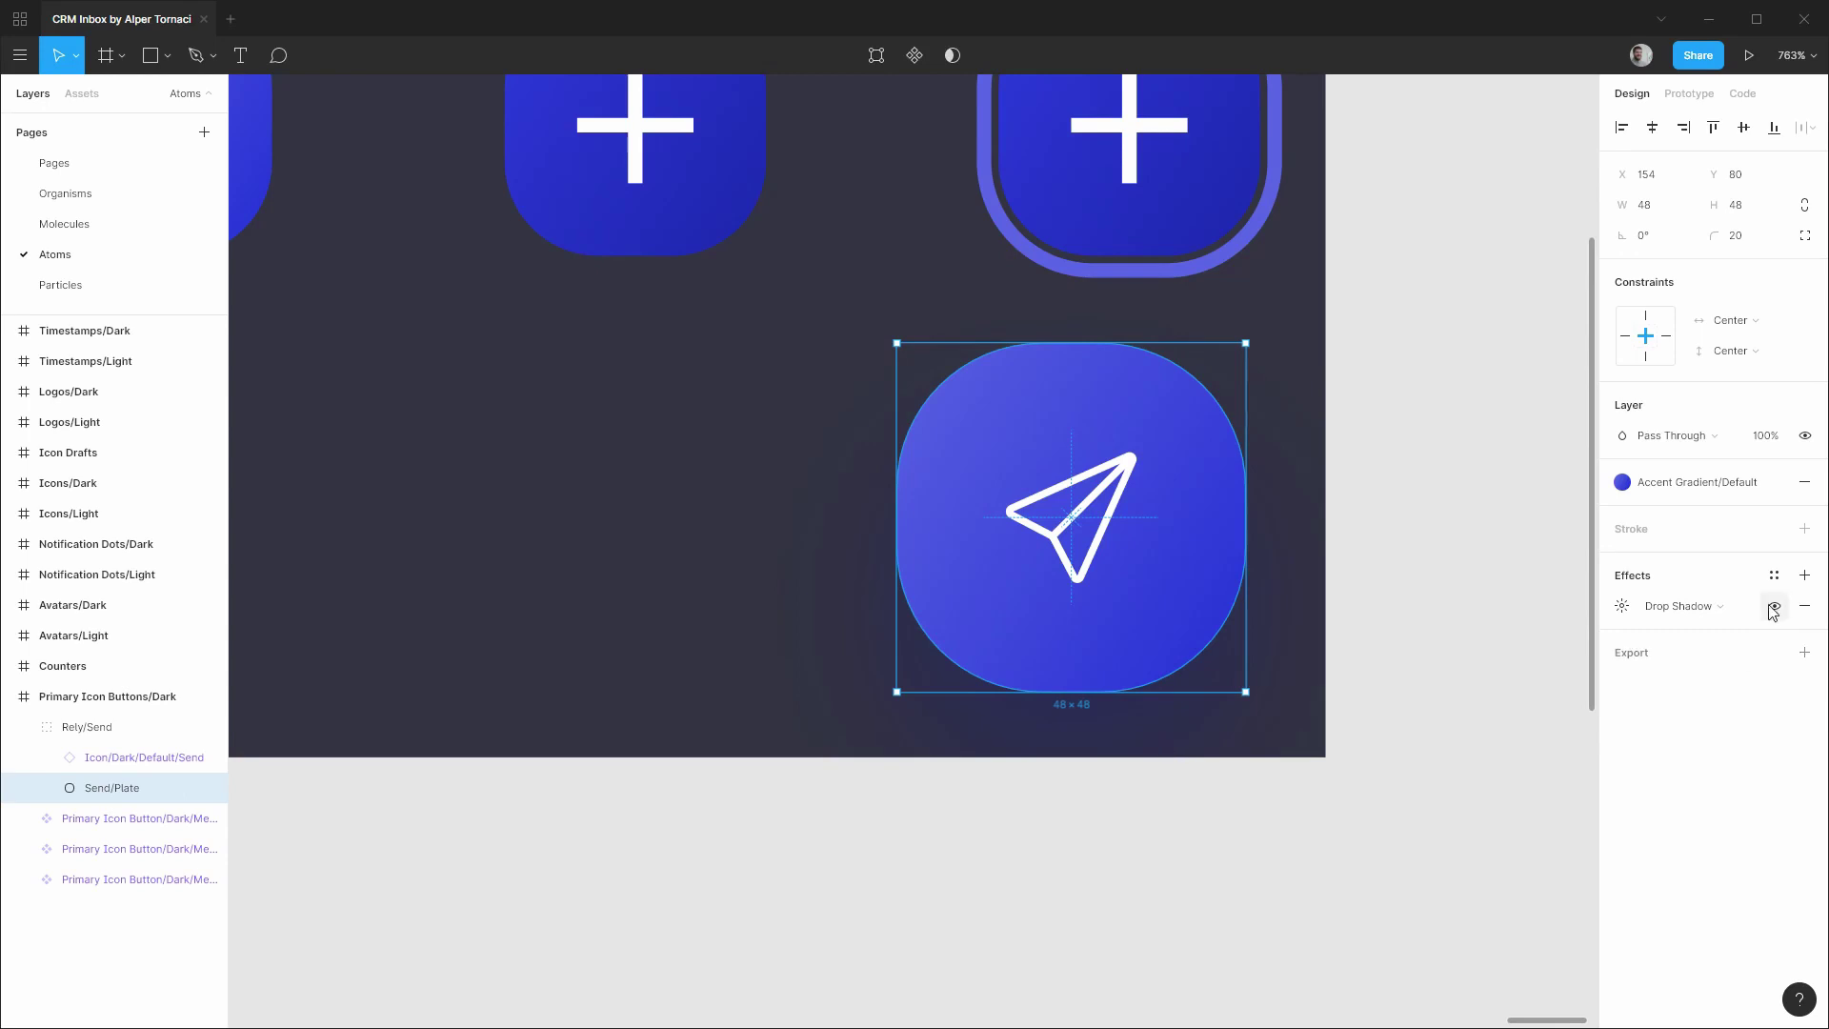
Add a second drop shadow to Send/Plate and give it the existing shadow's color, 0B1995.
{"action": "left_click", "coordinate": [1815, 577]}
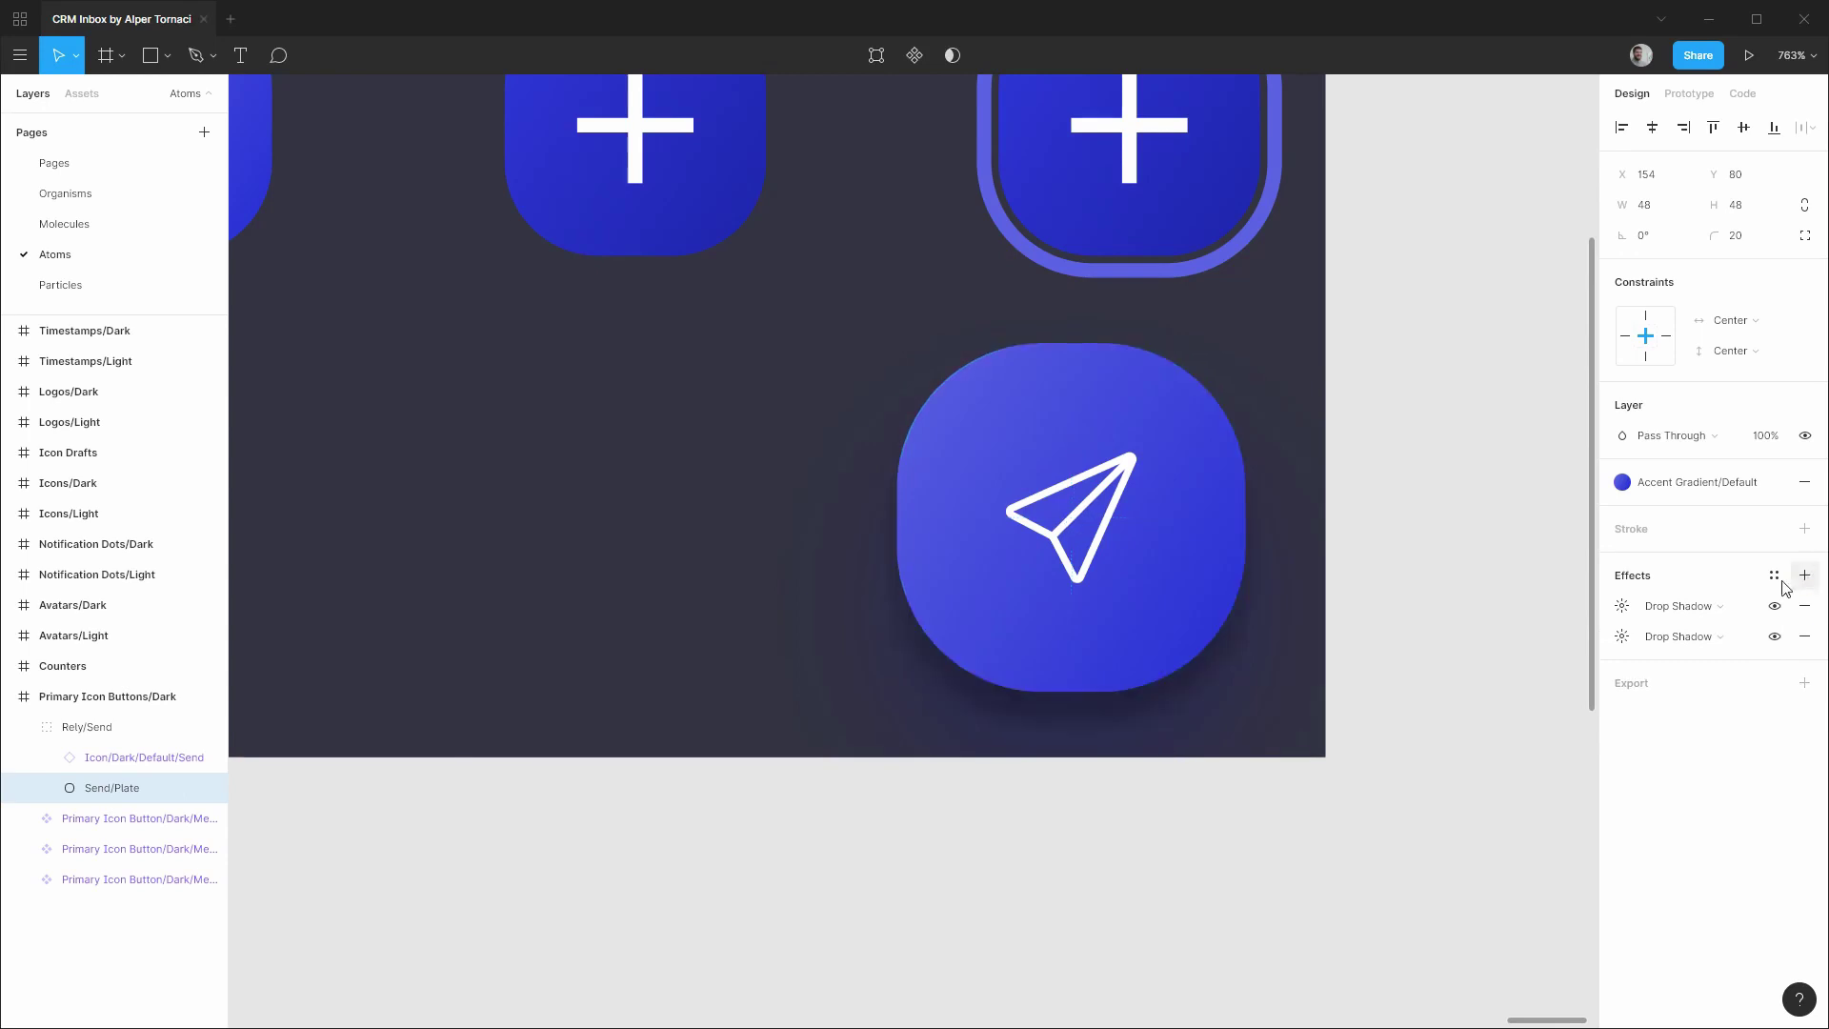
{"action": "left_click", "coordinate": [1625, 614]}
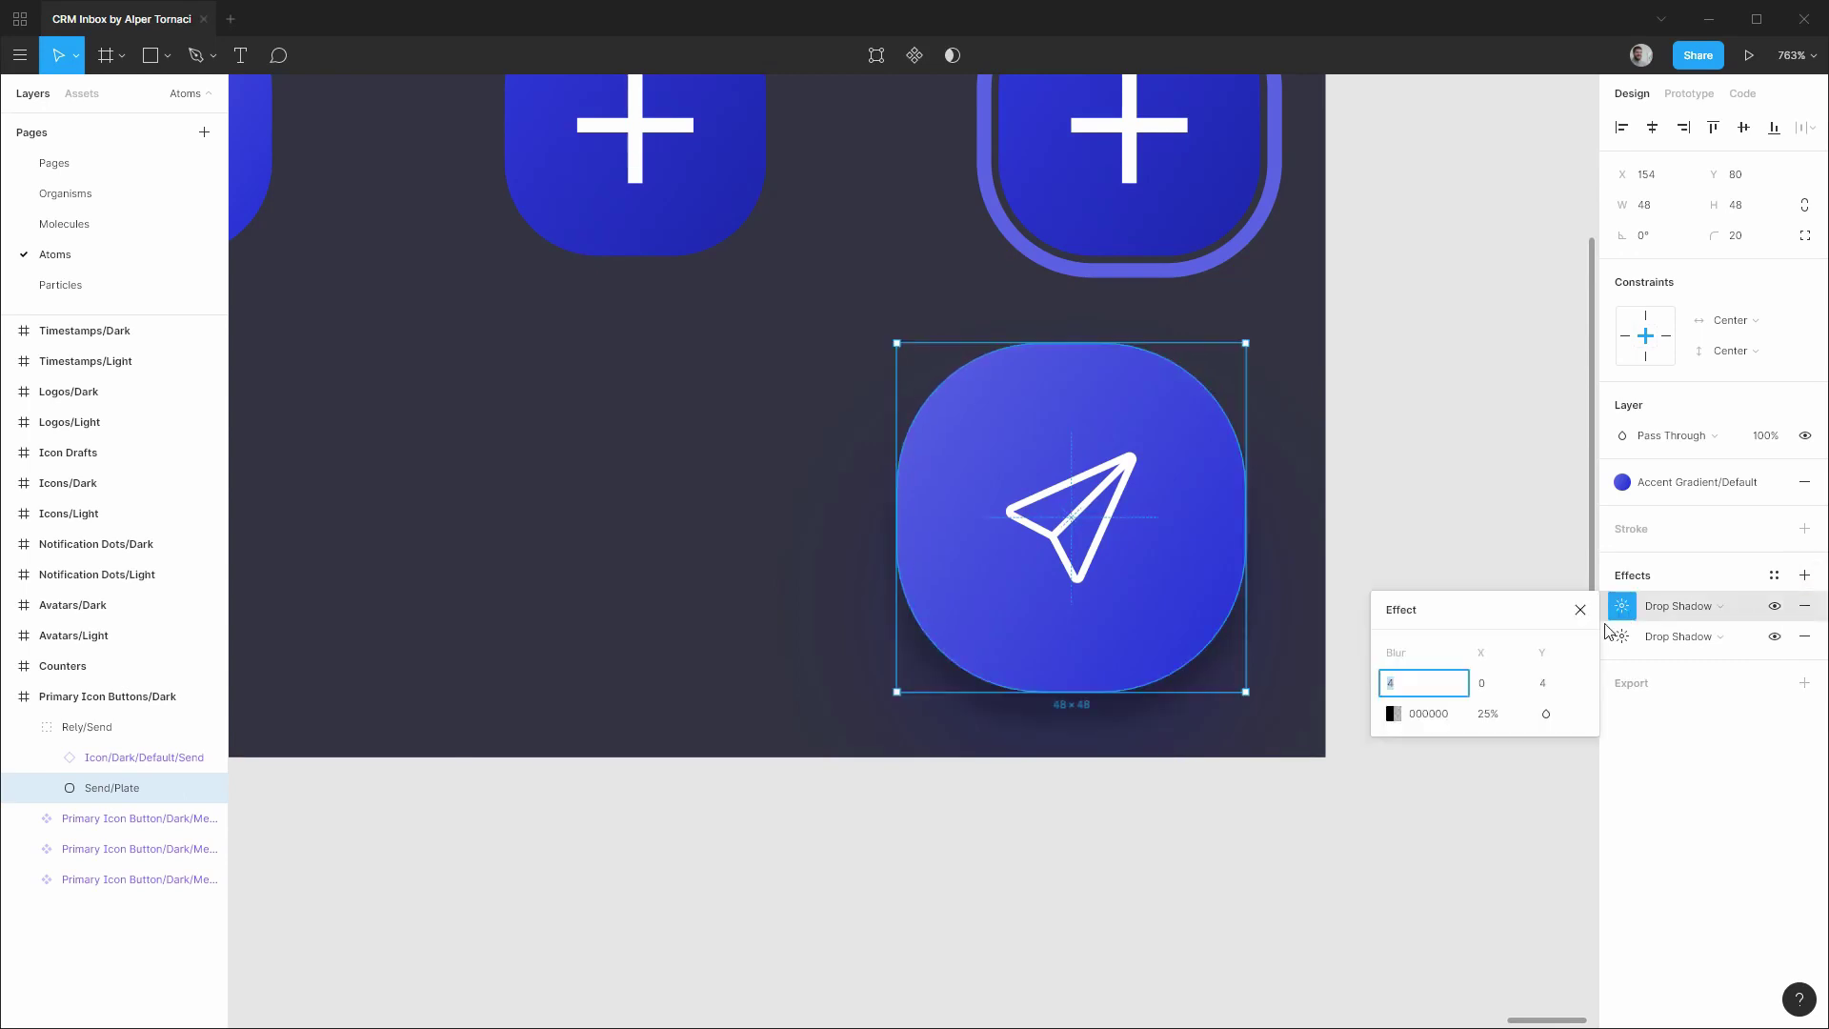
{"action": "left_click", "coordinate": [1620, 636]}
{"action": "key", "text": "Tab"}
{"action": "key", "text": "Tab"}
{"action": "key", "text": "Tab"}
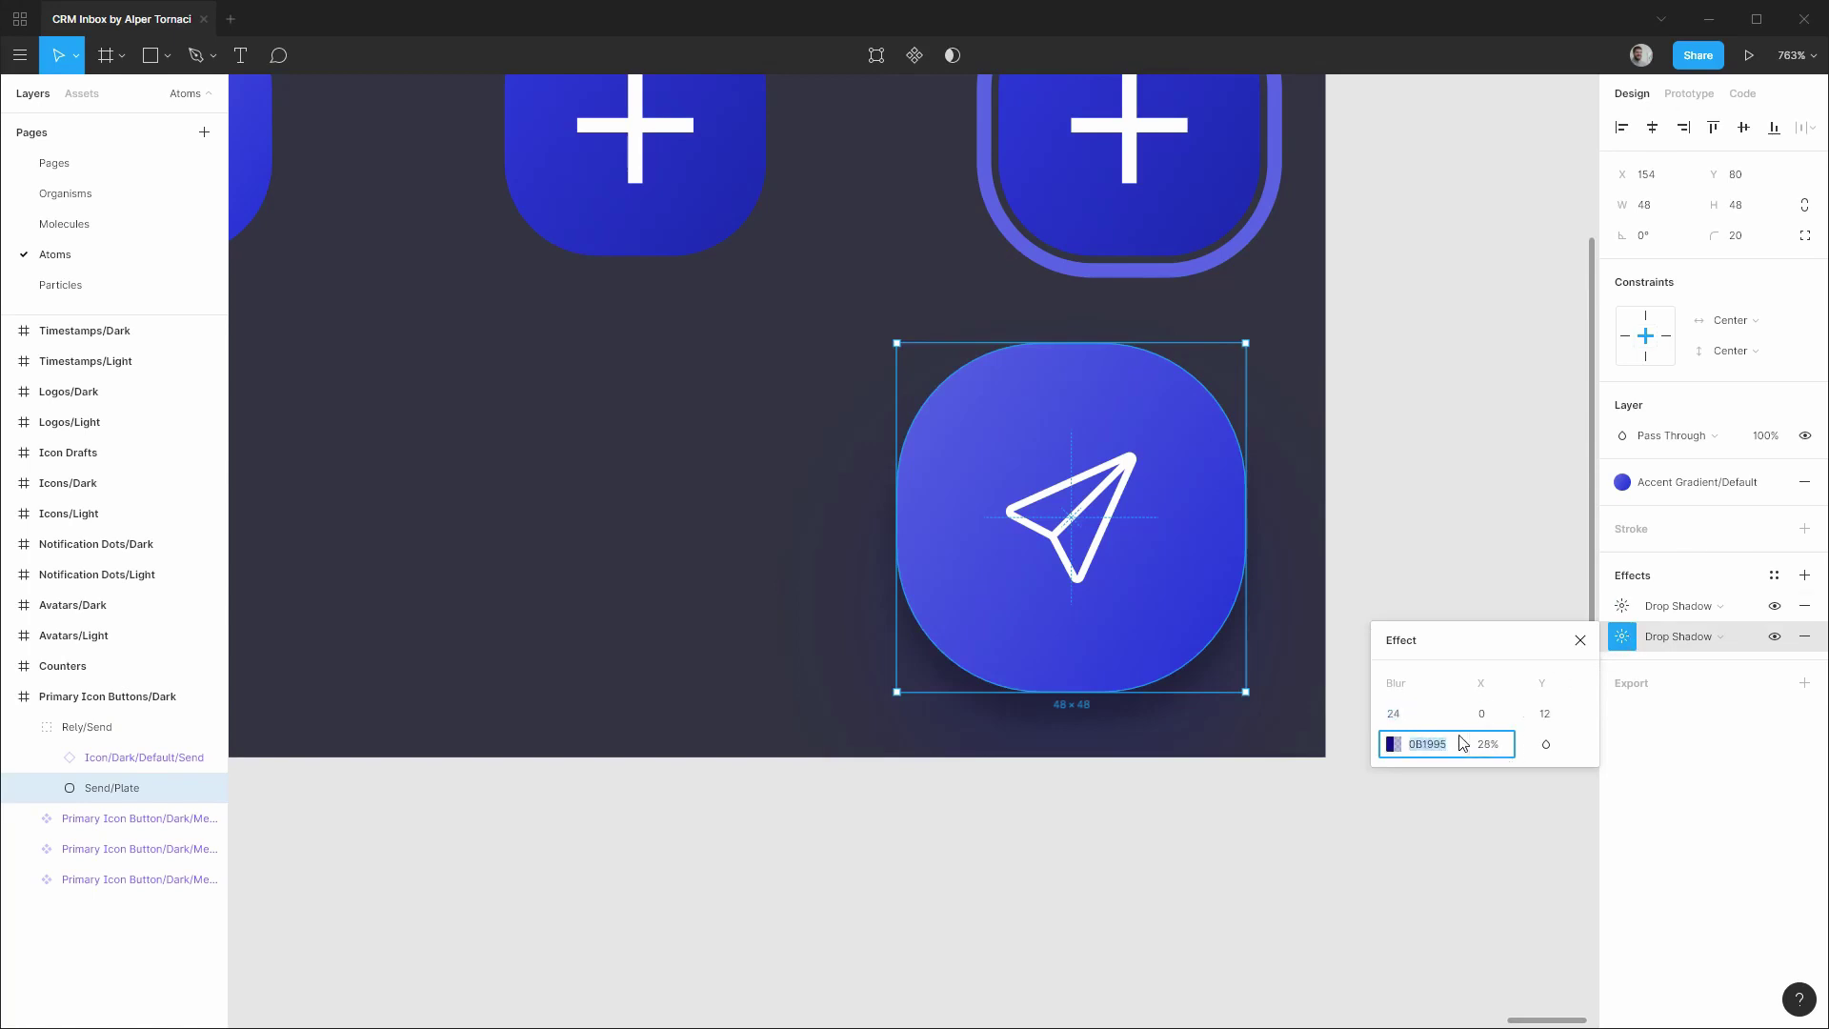
{"action": "left_click", "coordinate": [1622, 606]}
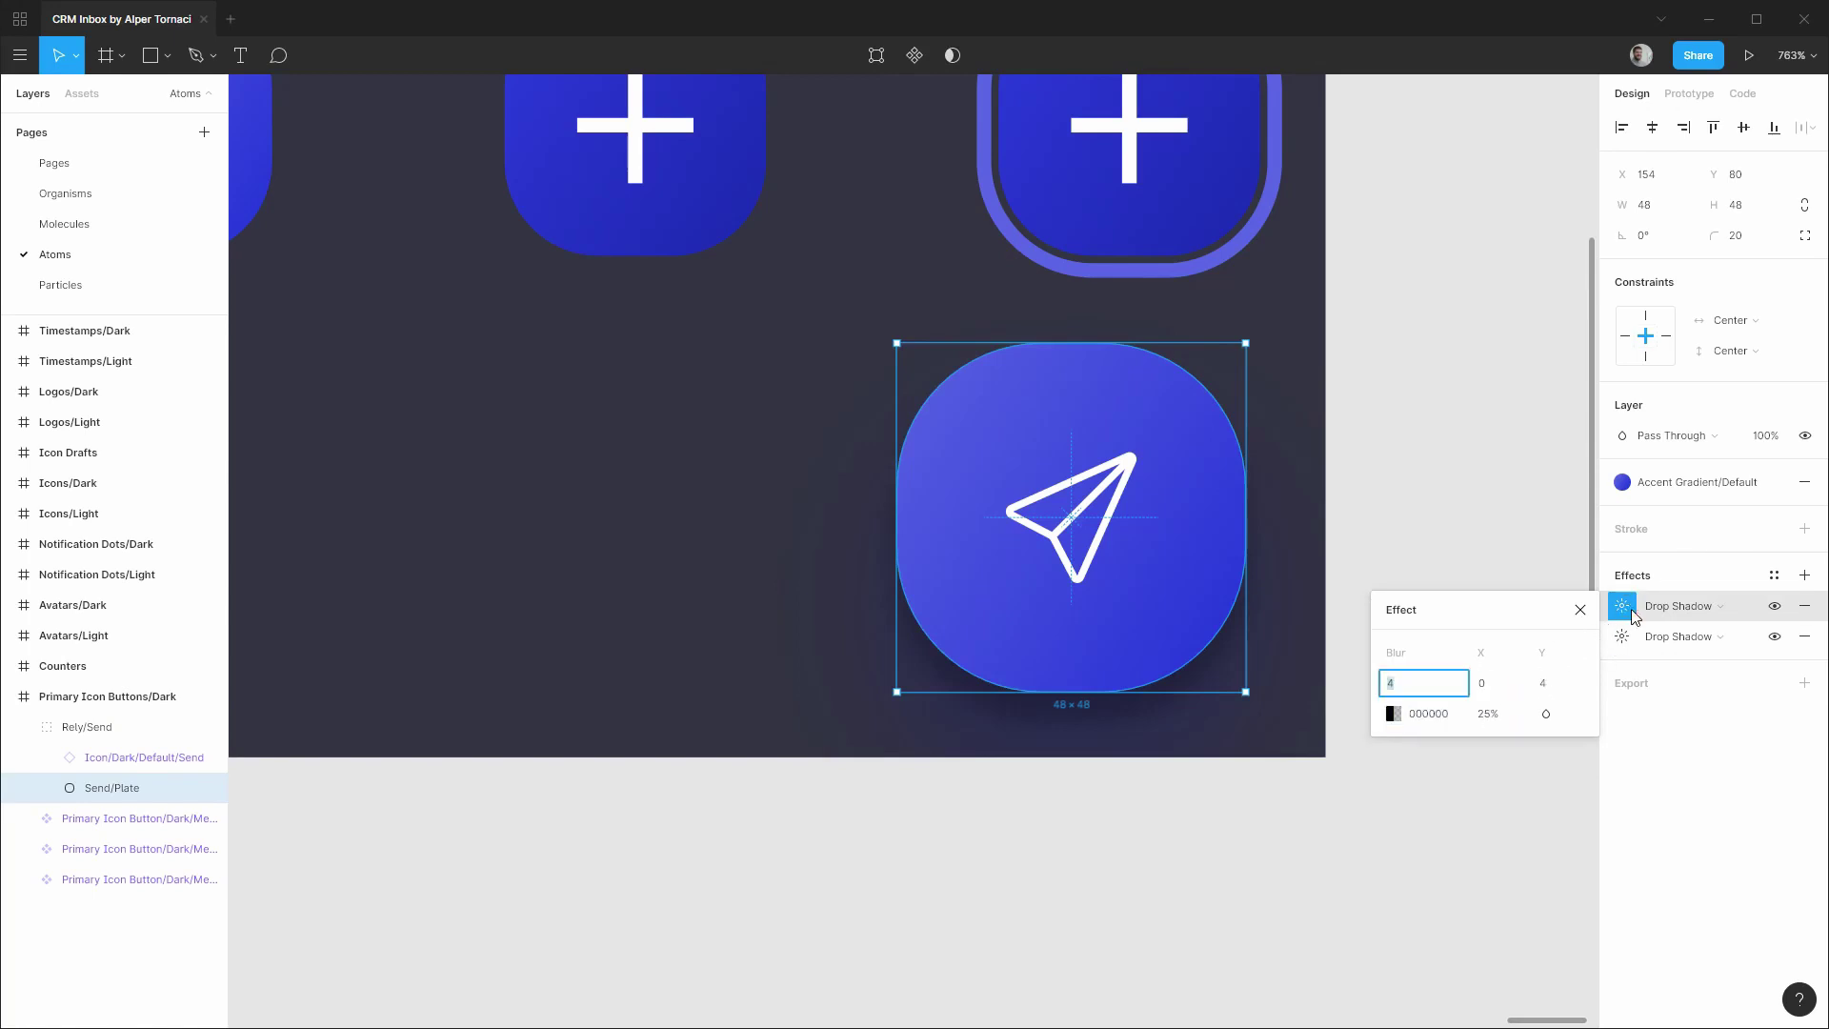
{"action": "left_click", "coordinate": [1459, 714]}
{"action": "key", "text": "Tab"}
{"action": "key", "text": "Tab"}
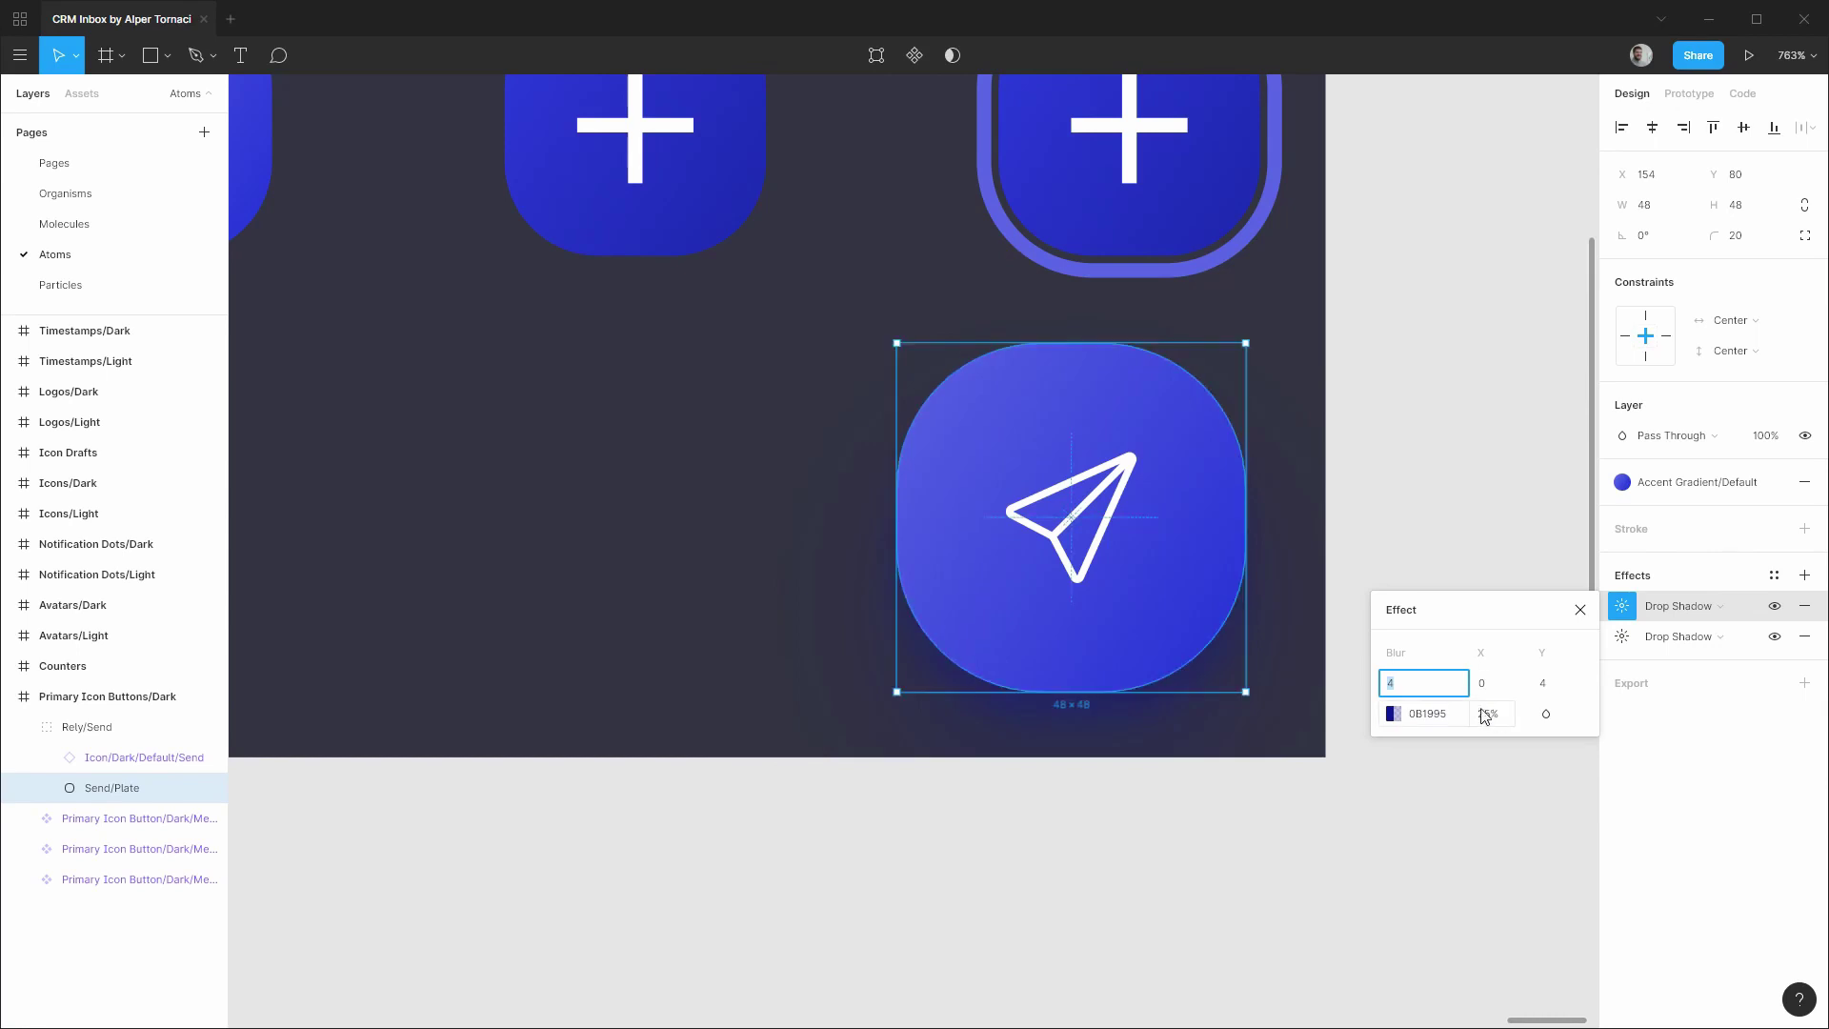
Set the new drop shadow's blur to 2 and its Y offset to 2.
{"action": "type", "text": "2"}
{"action": "left_click", "coordinate": [1554, 684]}
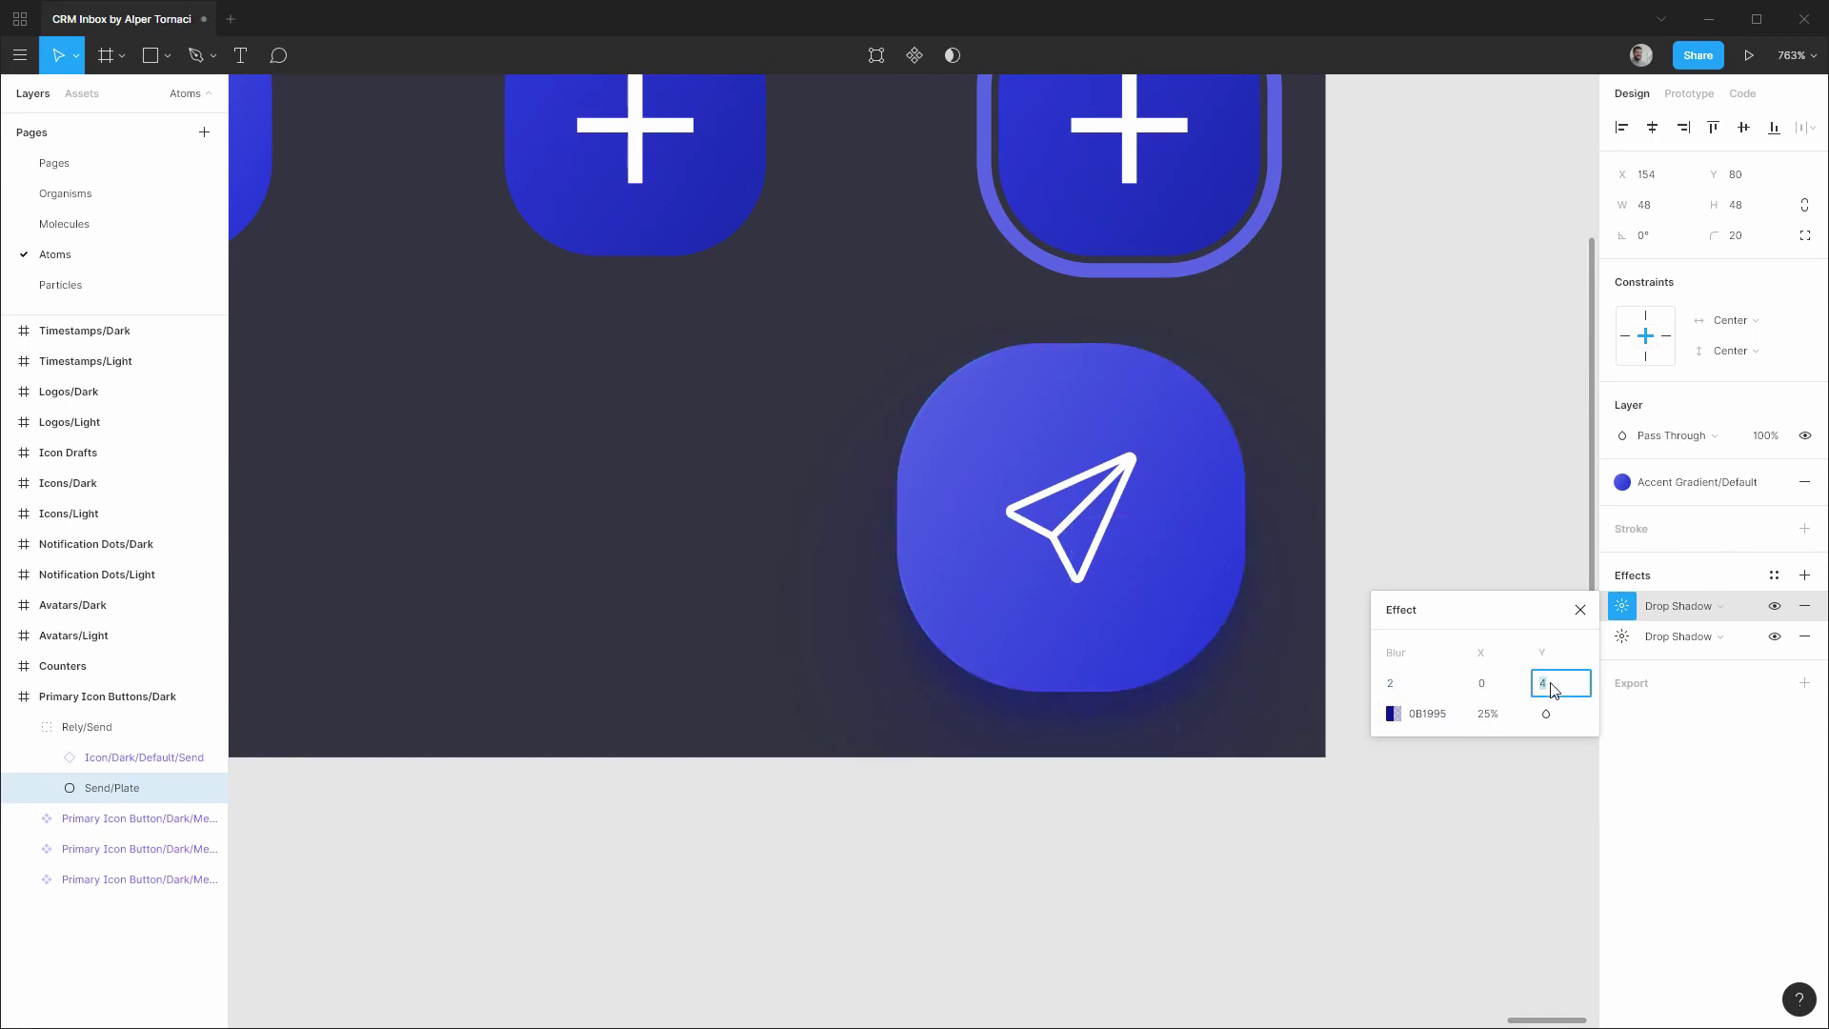
{"action": "key", "text": "Return"}
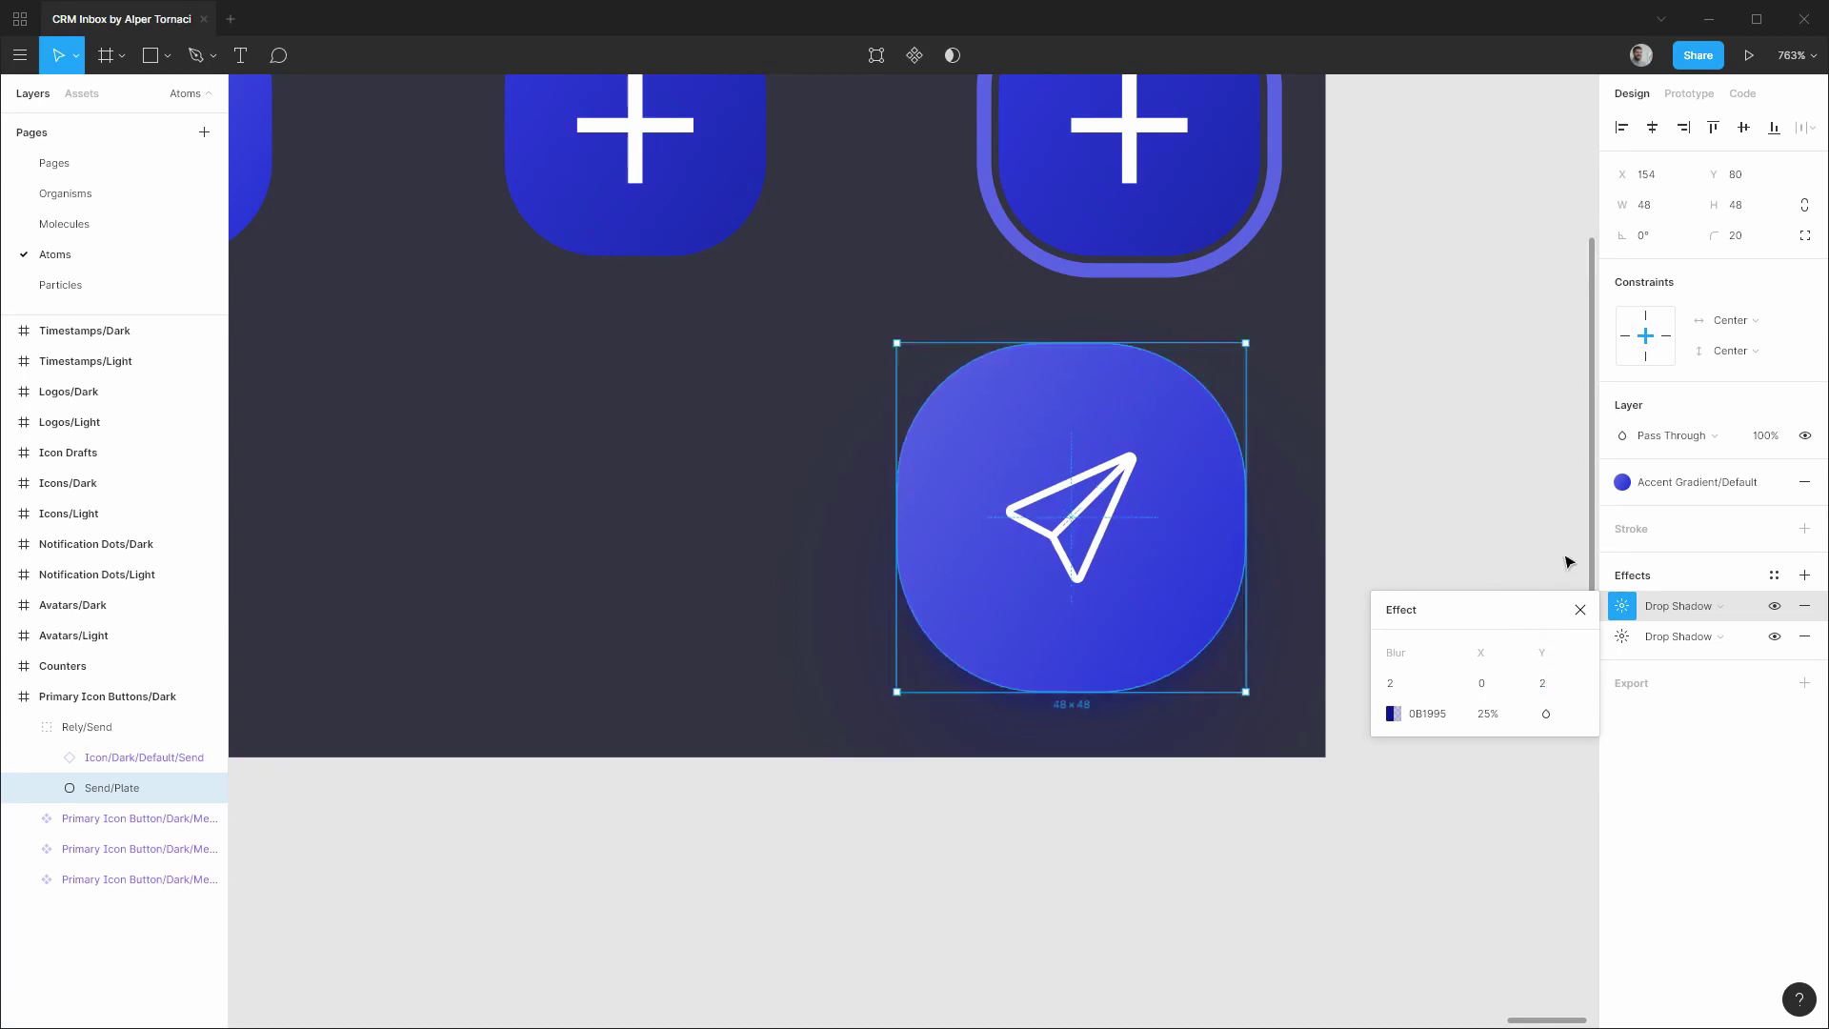
{"action": "left_click", "coordinate": [1581, 610]}
{"action": "left_click", "coordinate": [1527, 585]}
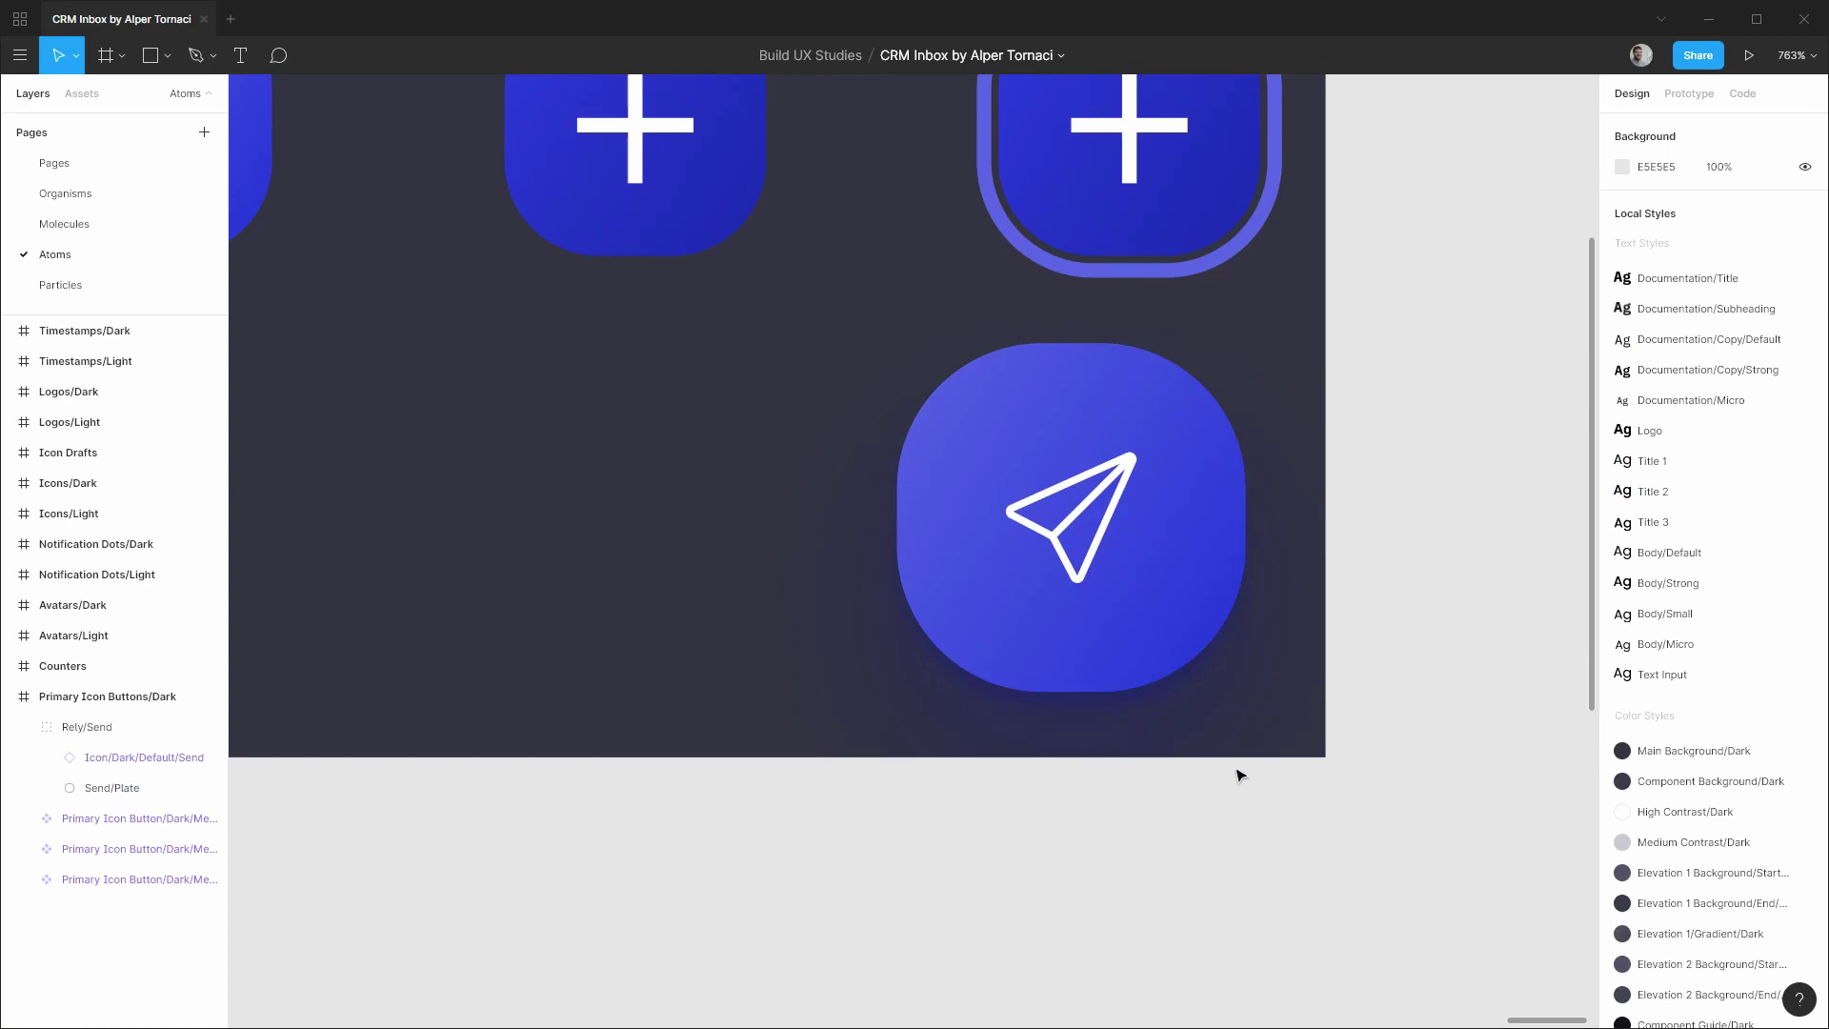
Rename the Send/Plate layer as Primary Icon Button/Large/Plate.
{"action": "scroll", "coordinate": [1231, 742], "scroll_direction": "down", "scroll_amount": 5}
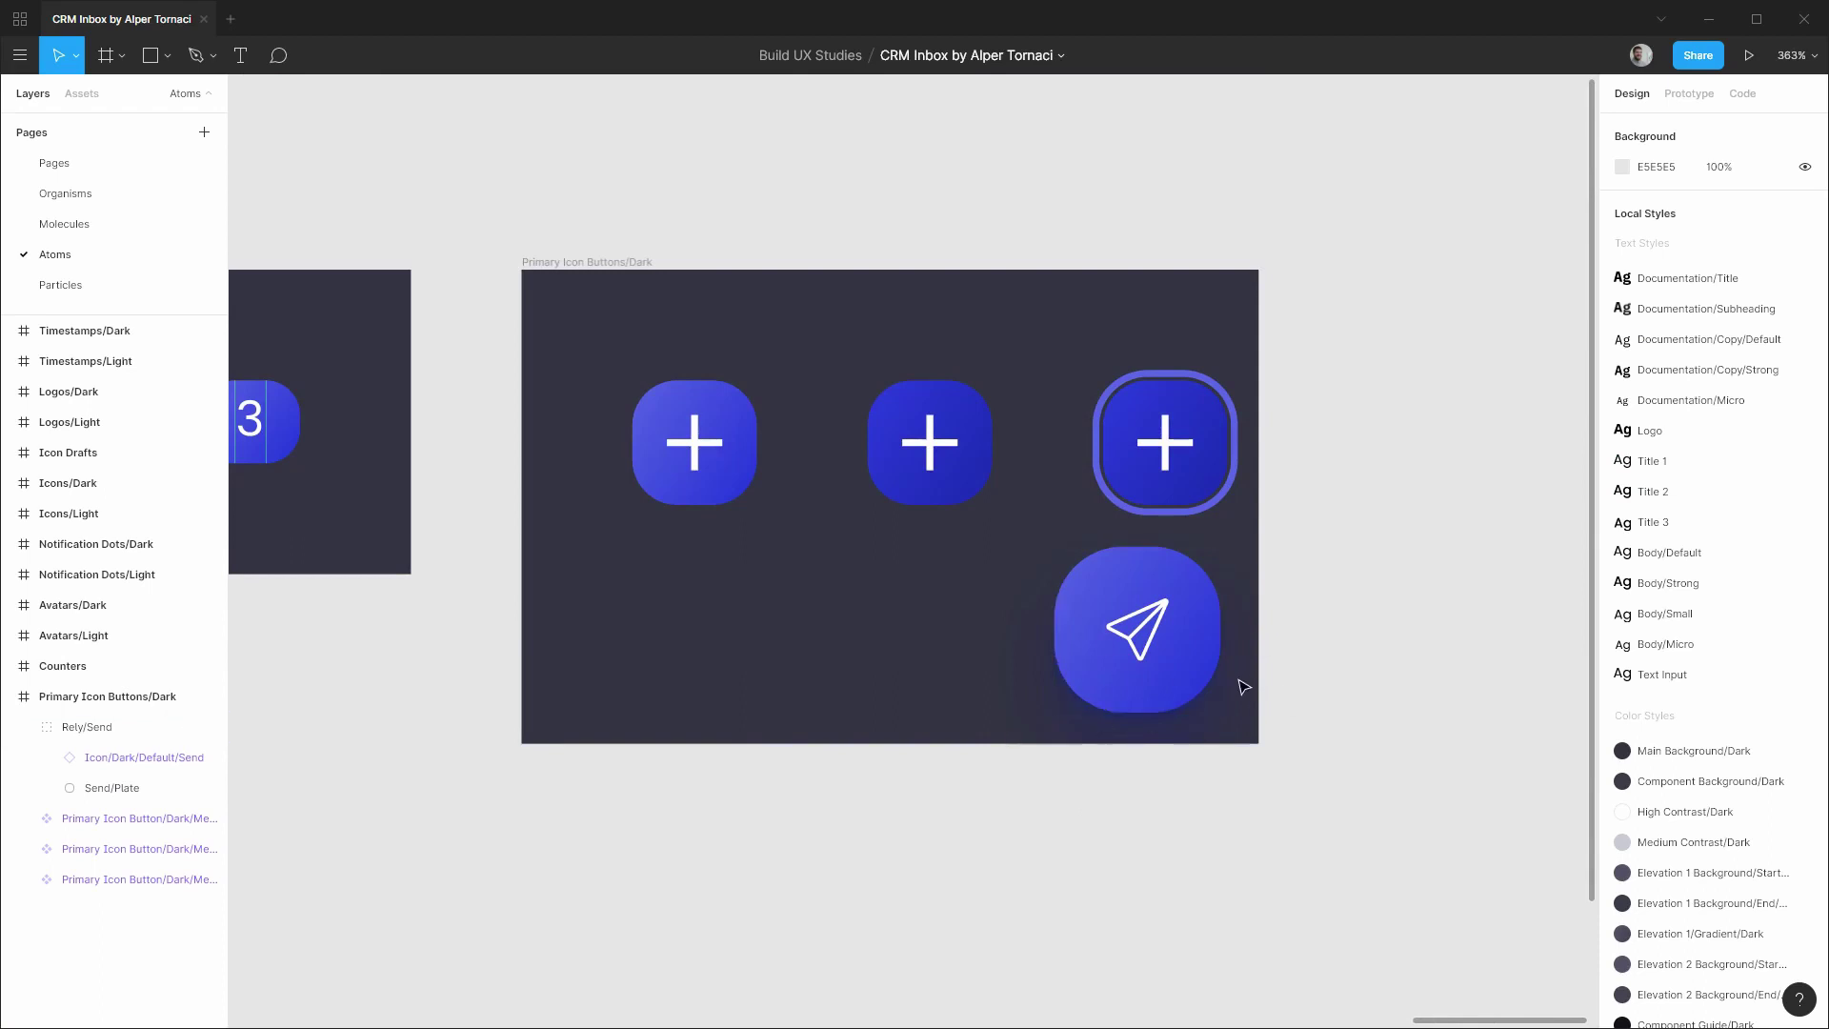
{"action": "double_click", "coordinate": [130, 788]}
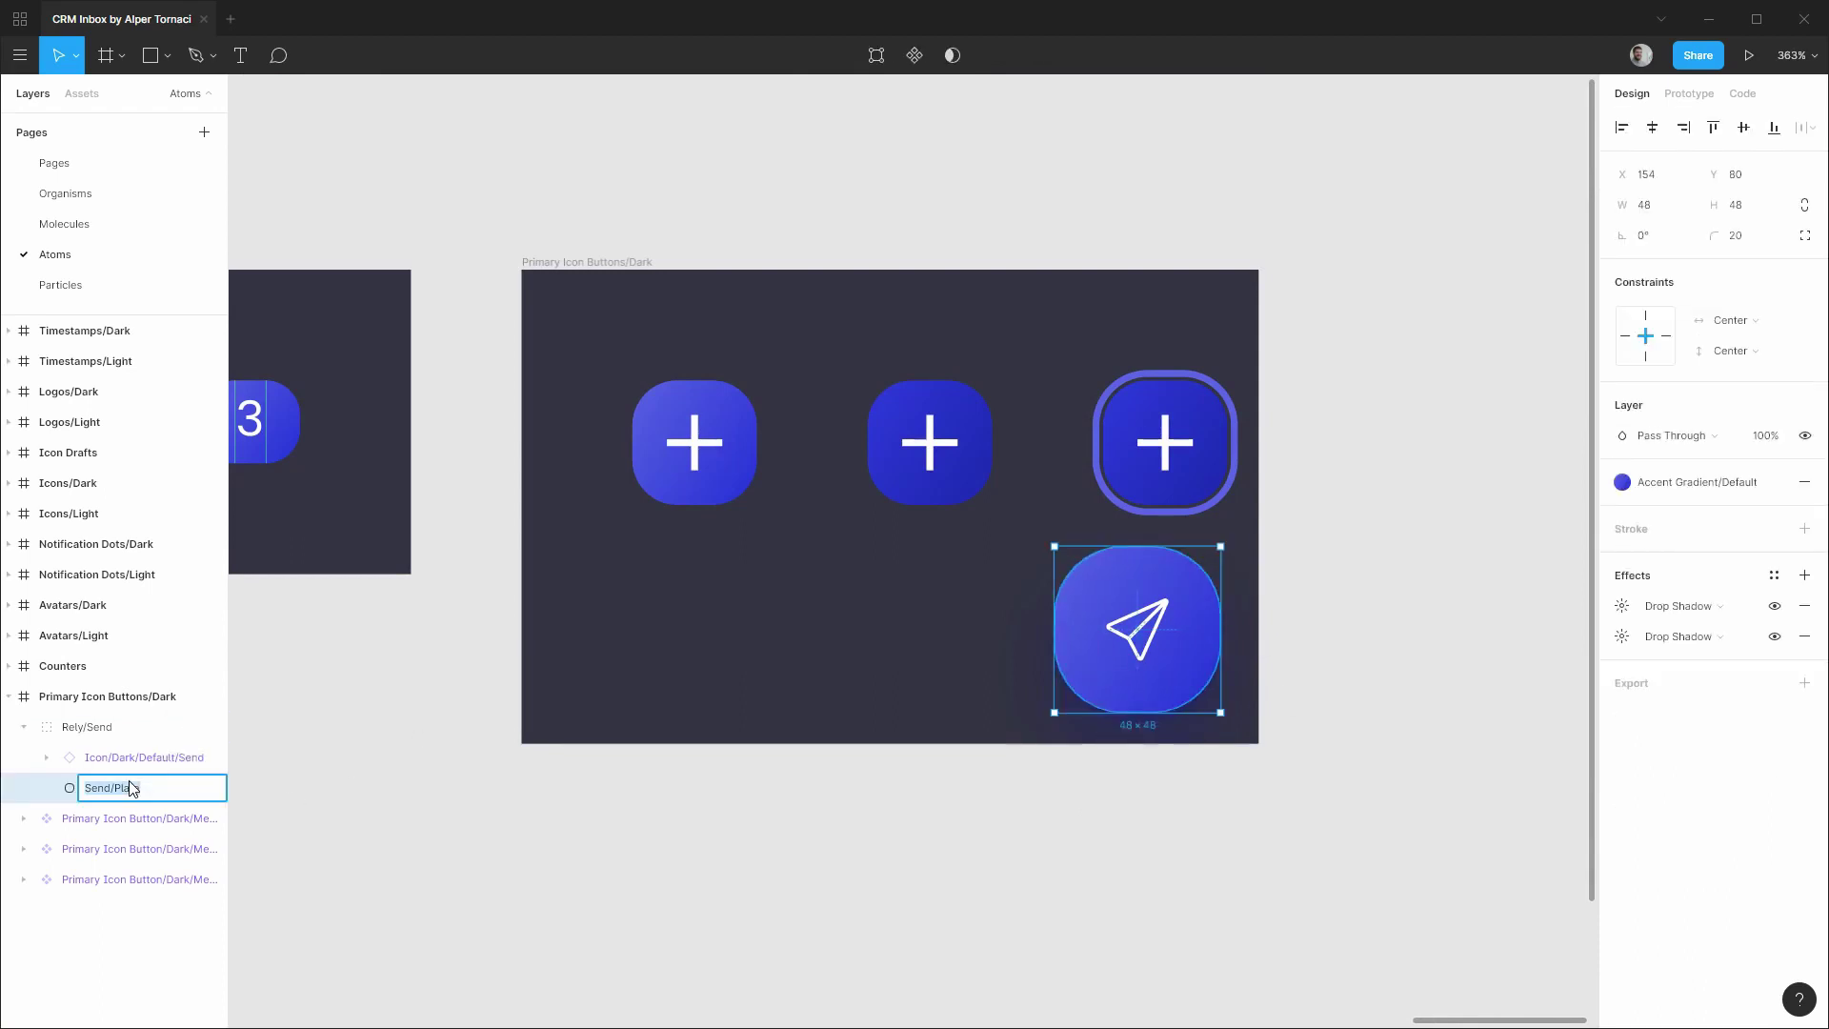
{"action": "key", "text": "Home"}
{"action": "type", "text": "Primary Icon Button"}
{"action": "key", "text": "Return"}
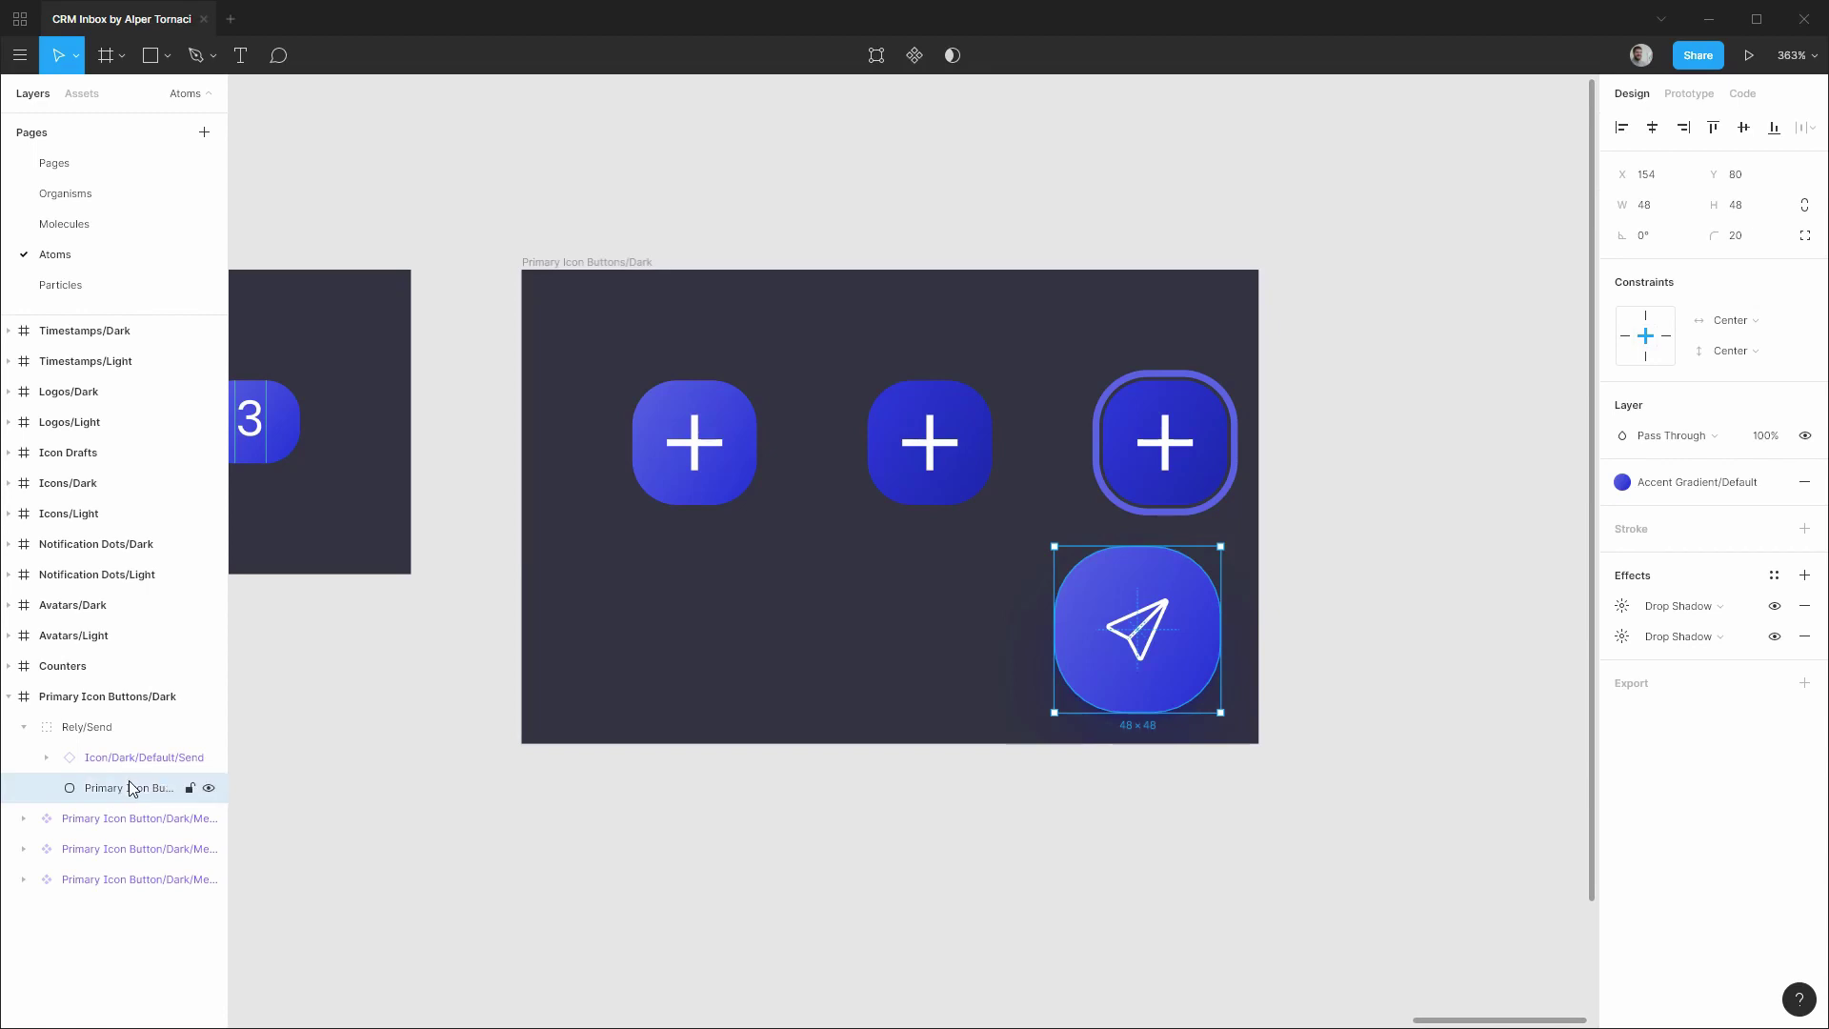
Batch-rename the default medium button's plate and focus indicator layers, replacing "/" with "/Medium/" in their names.
{"action": "left_click", "coordinate": [24, 818]}
{"action": "left_click", "coordinate": [143, 909]}
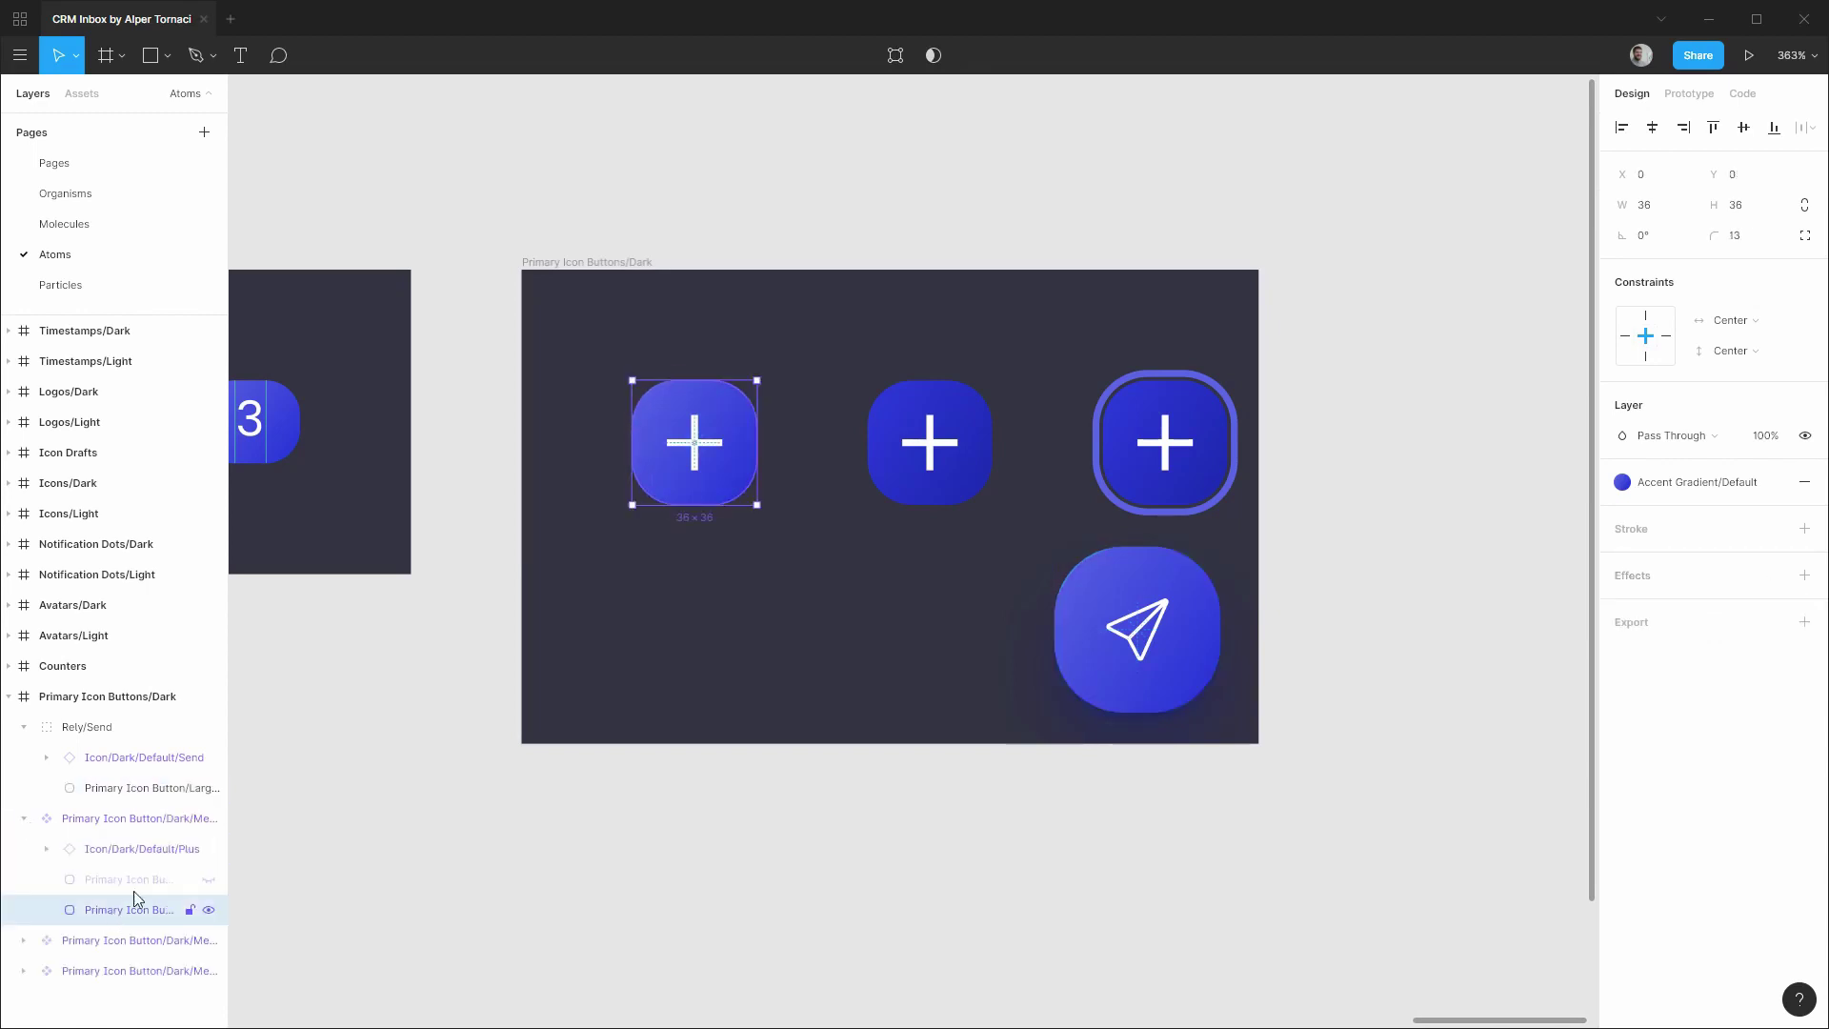
{"action": "left_click", "coordinate": [139, 880], "text": "shift"}
{"action": "key", "text": "ctrl+r"}
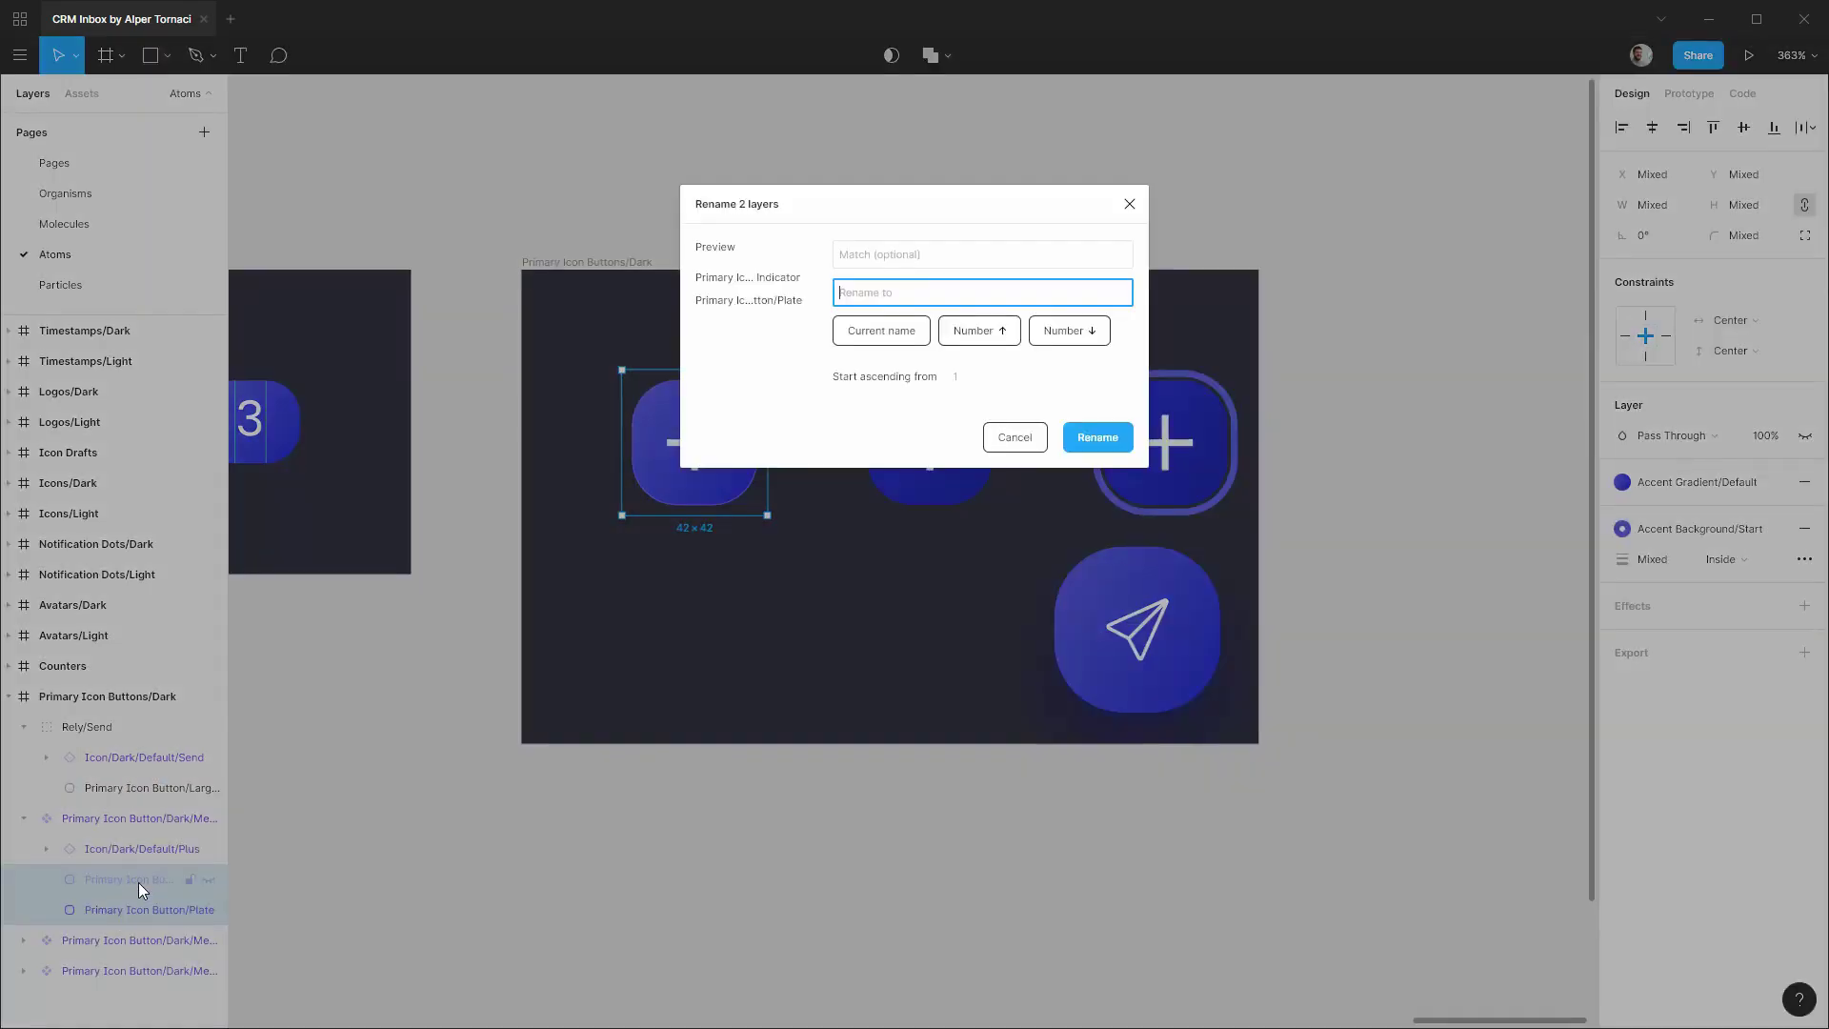
{"action": "key", "text": "shift+Tab"}
{"action": "type", "text": "/"}
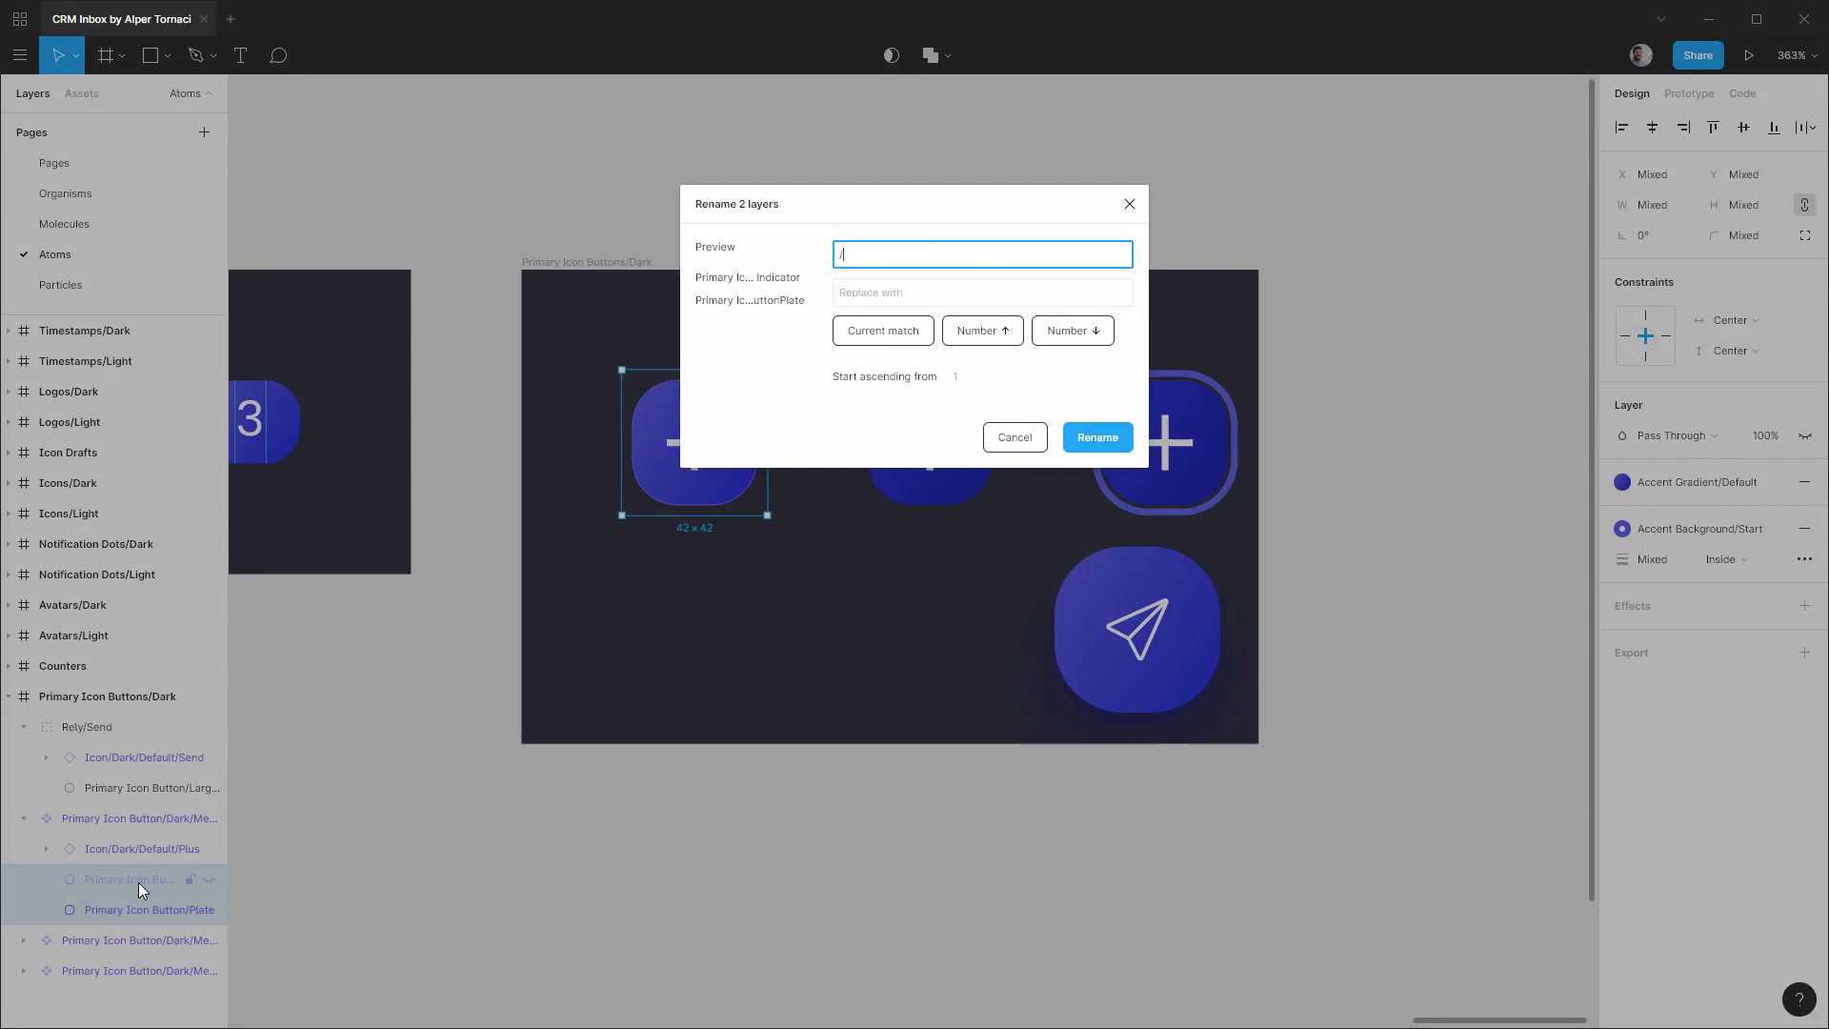
{"action": "type", "text": "M"}
{"action": "key", "text": "BackSpace"}
{"action": "key", "text": "BackSpace"}
{"action": "key", "text": "BackSpace"}
{"action": "key", "text": "BackSpace"}
{"action": "key", "text": "BackSpace"}
{"action": "type", "text": "/"}
{"action": "key", "text": "Tab"}
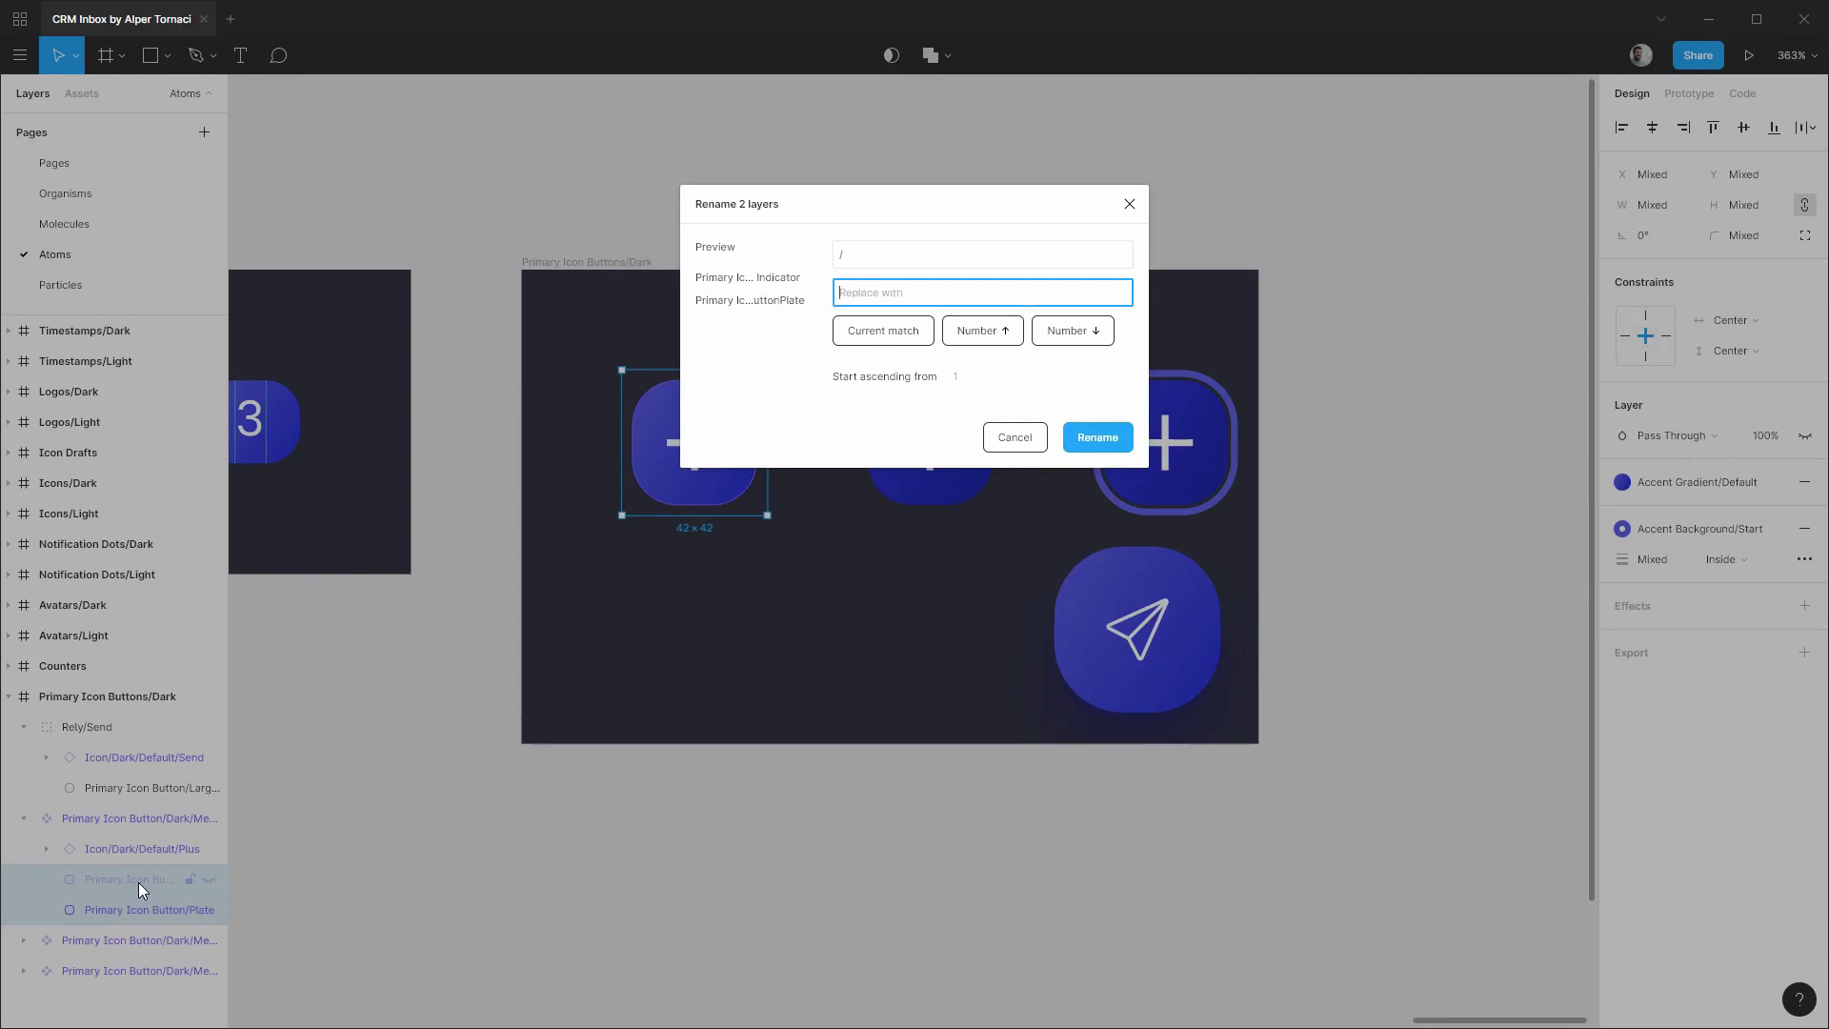
{"action": "type", "text": "/Medium/"}
{"action": "left_click", "coordinate": [1129, 441]}
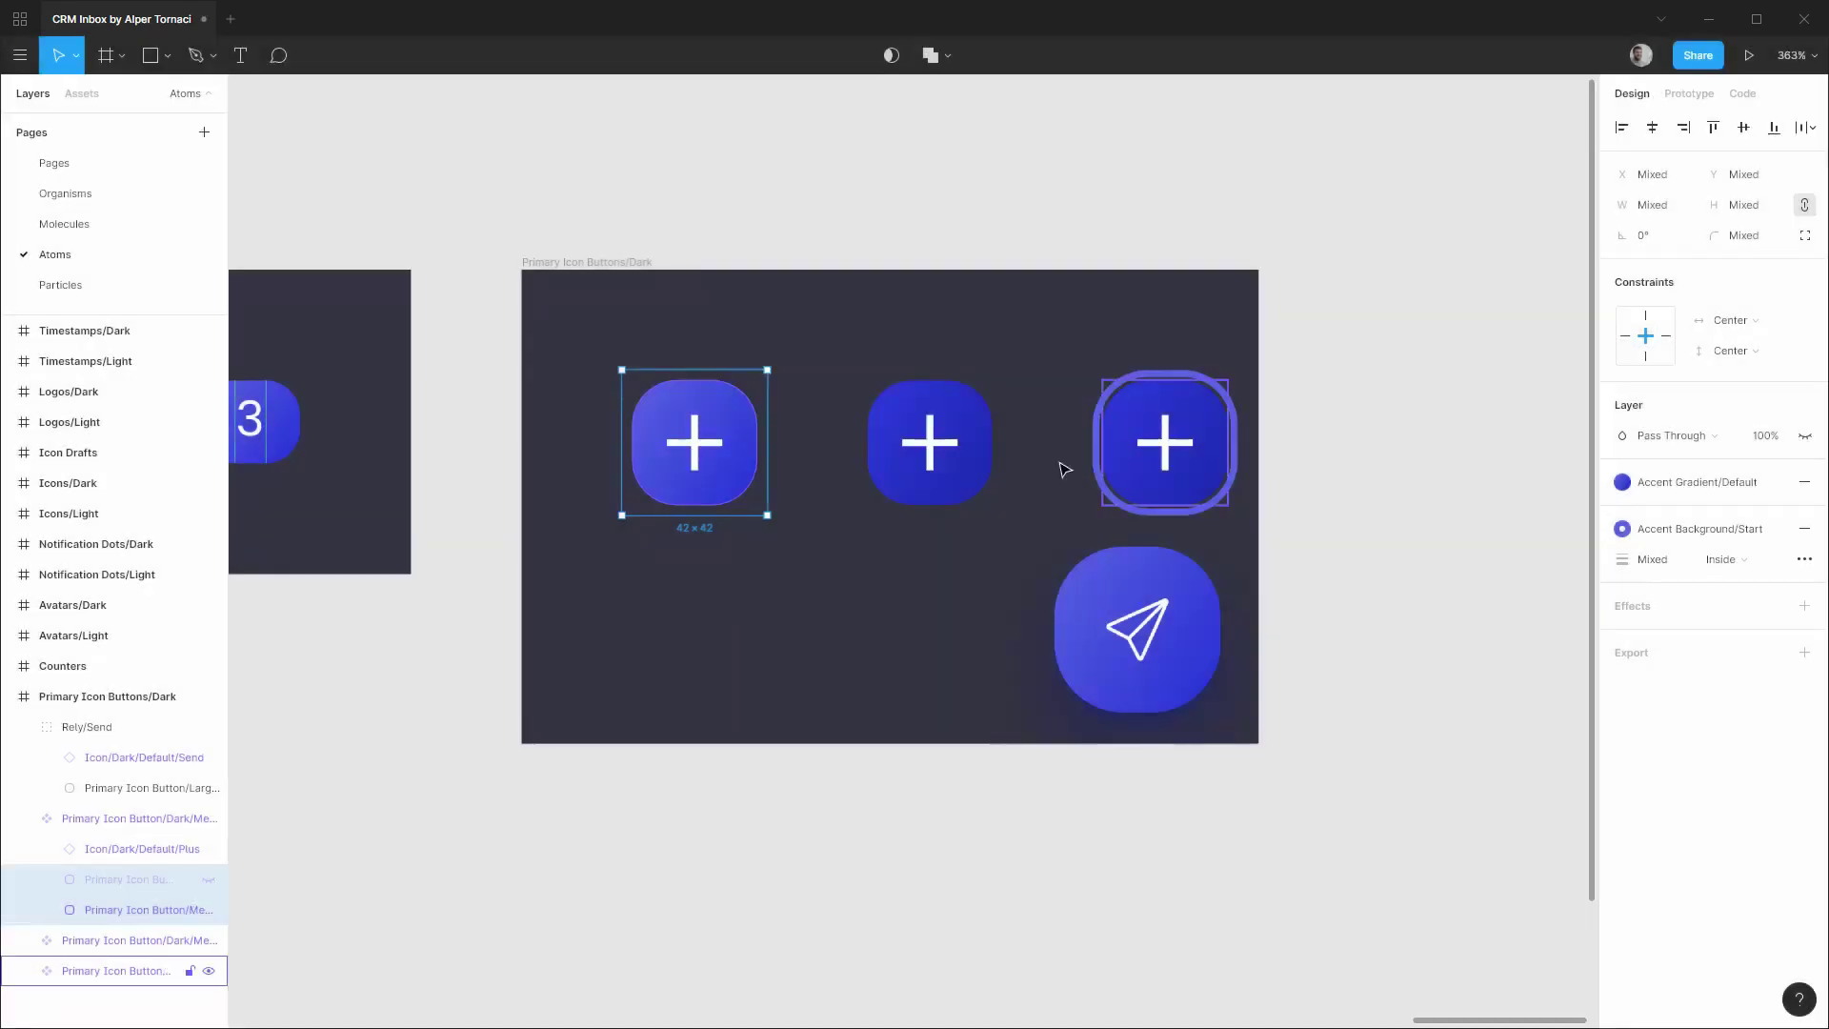
{"action": "left_click", "coordinate": [34, 819]}
Duplicate the large plate layer inside Rely/Send and rename the upper copy as Primary Icon Button/Large/Focus Indicator.
{"action": "left_click", "coordinate": [130, 797]}
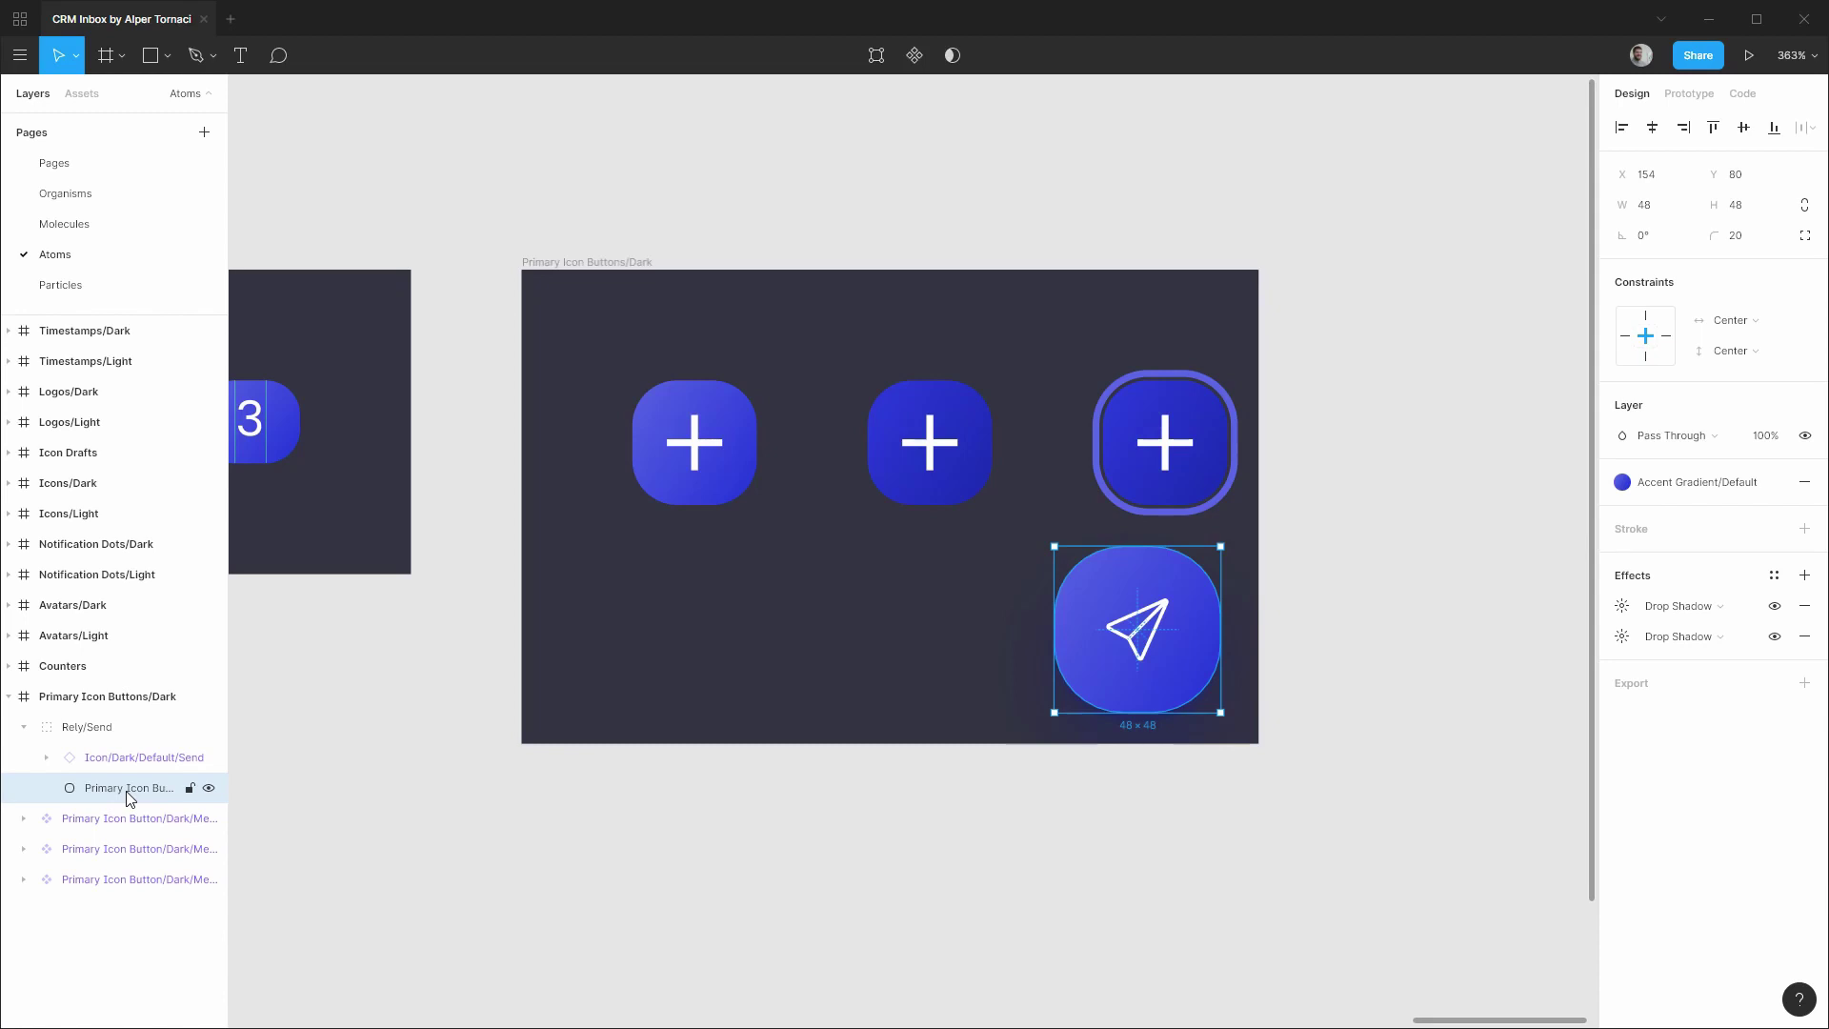
{"action": "key", "text": "ctrl+d"}
{"action": "double_click", "coordinate": [129, 791]}
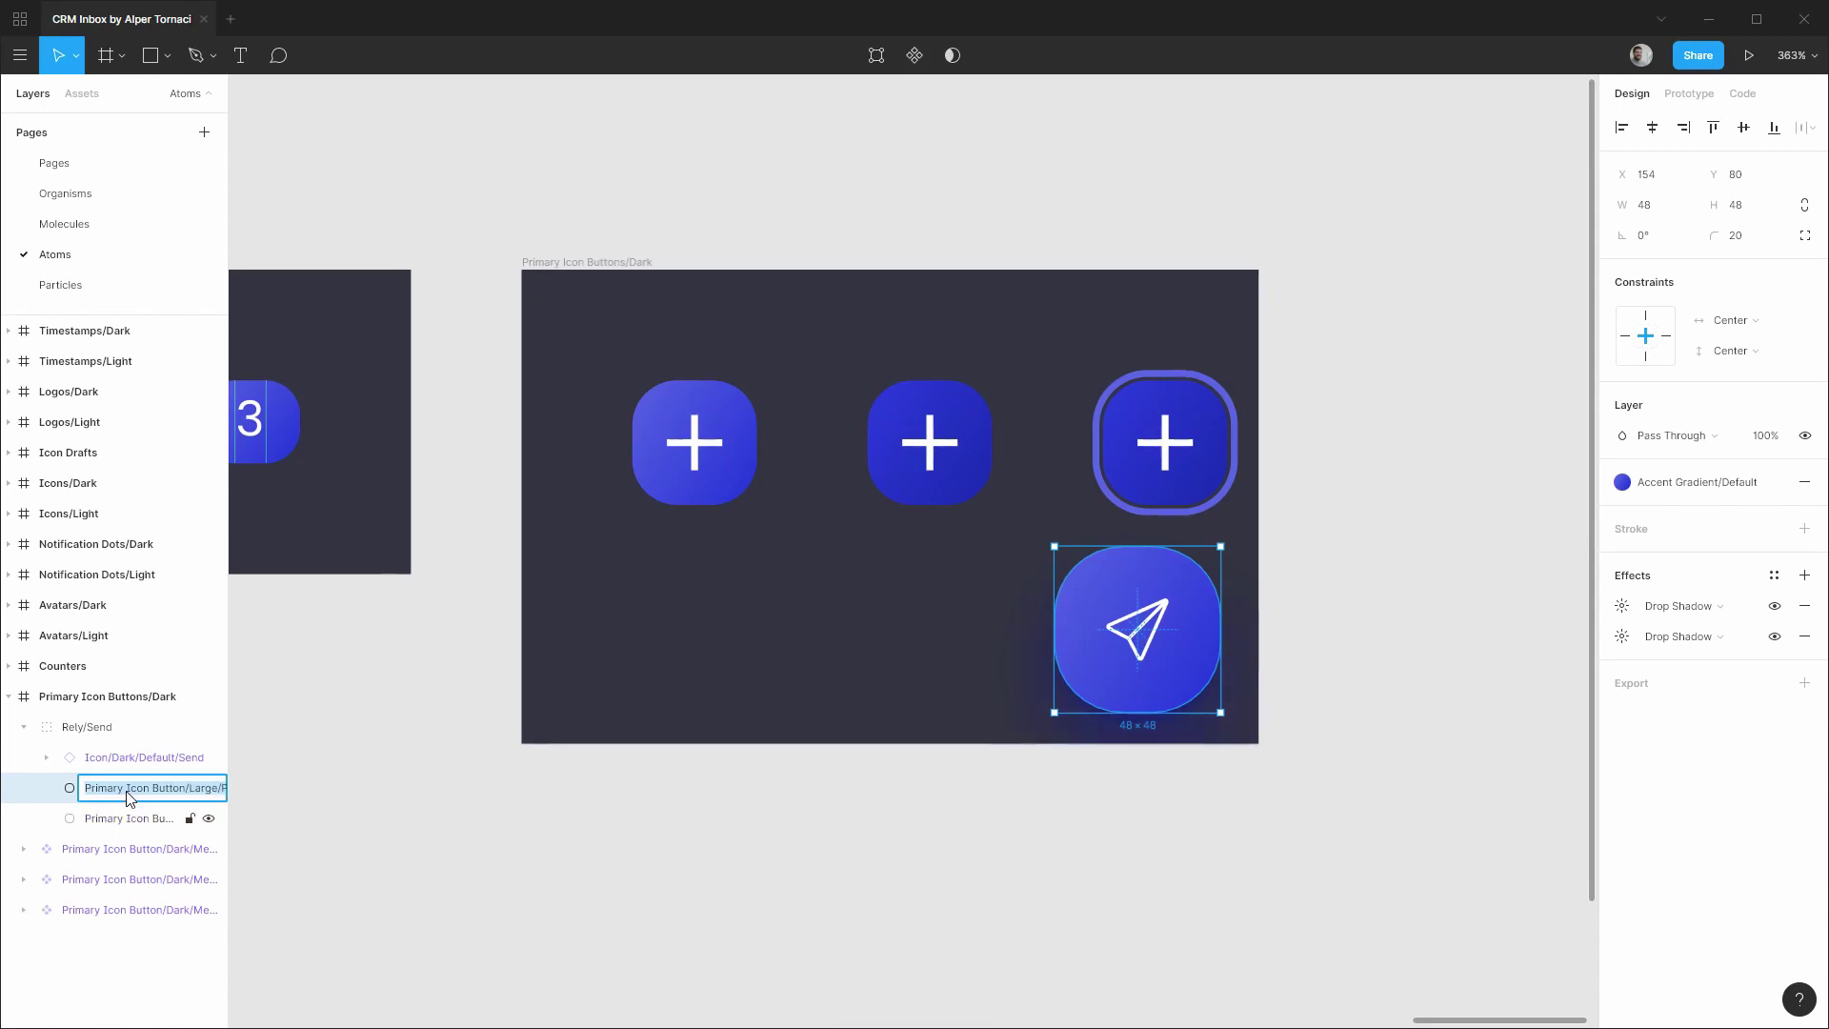
{"action": "key", "text": "Right"}
{"action": "key", "text": "BackSpace"}
{"action": "key", "text": "BackSpace"}
{"action": "key", "text": "BackSpace"}
{"action": "key", "text": "BackSpace"}
{"action": "key", "text": "BackSpace"}
{"action": "key", "text": "BackSpace"}
{"action": "key", "text": "BackSpace"}
{"action": "type", "text": "Focus Indicator"}
{"action": "key", "text": "Return"}
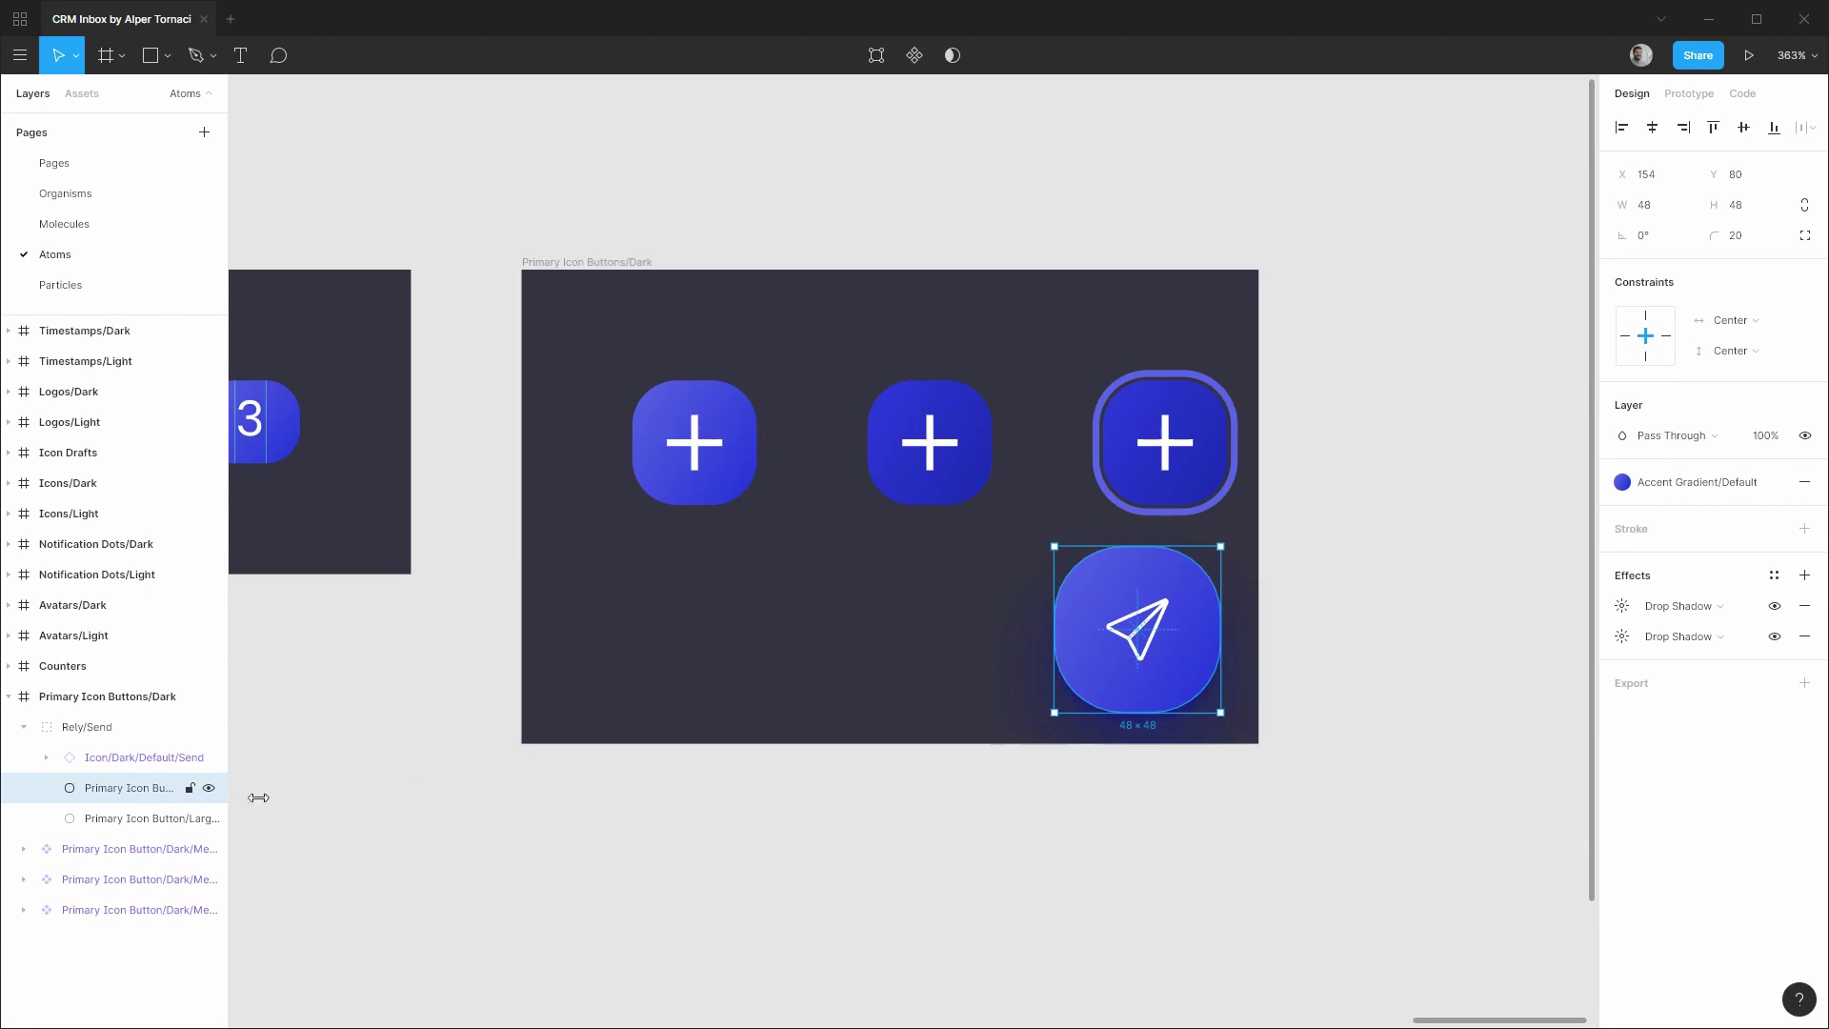
Replace the large focus indicator's gradient fill with an inside stroke of width 2 and remove both its drop shadows.
{"action": "left_click", "coordinate": [1805, 481]}
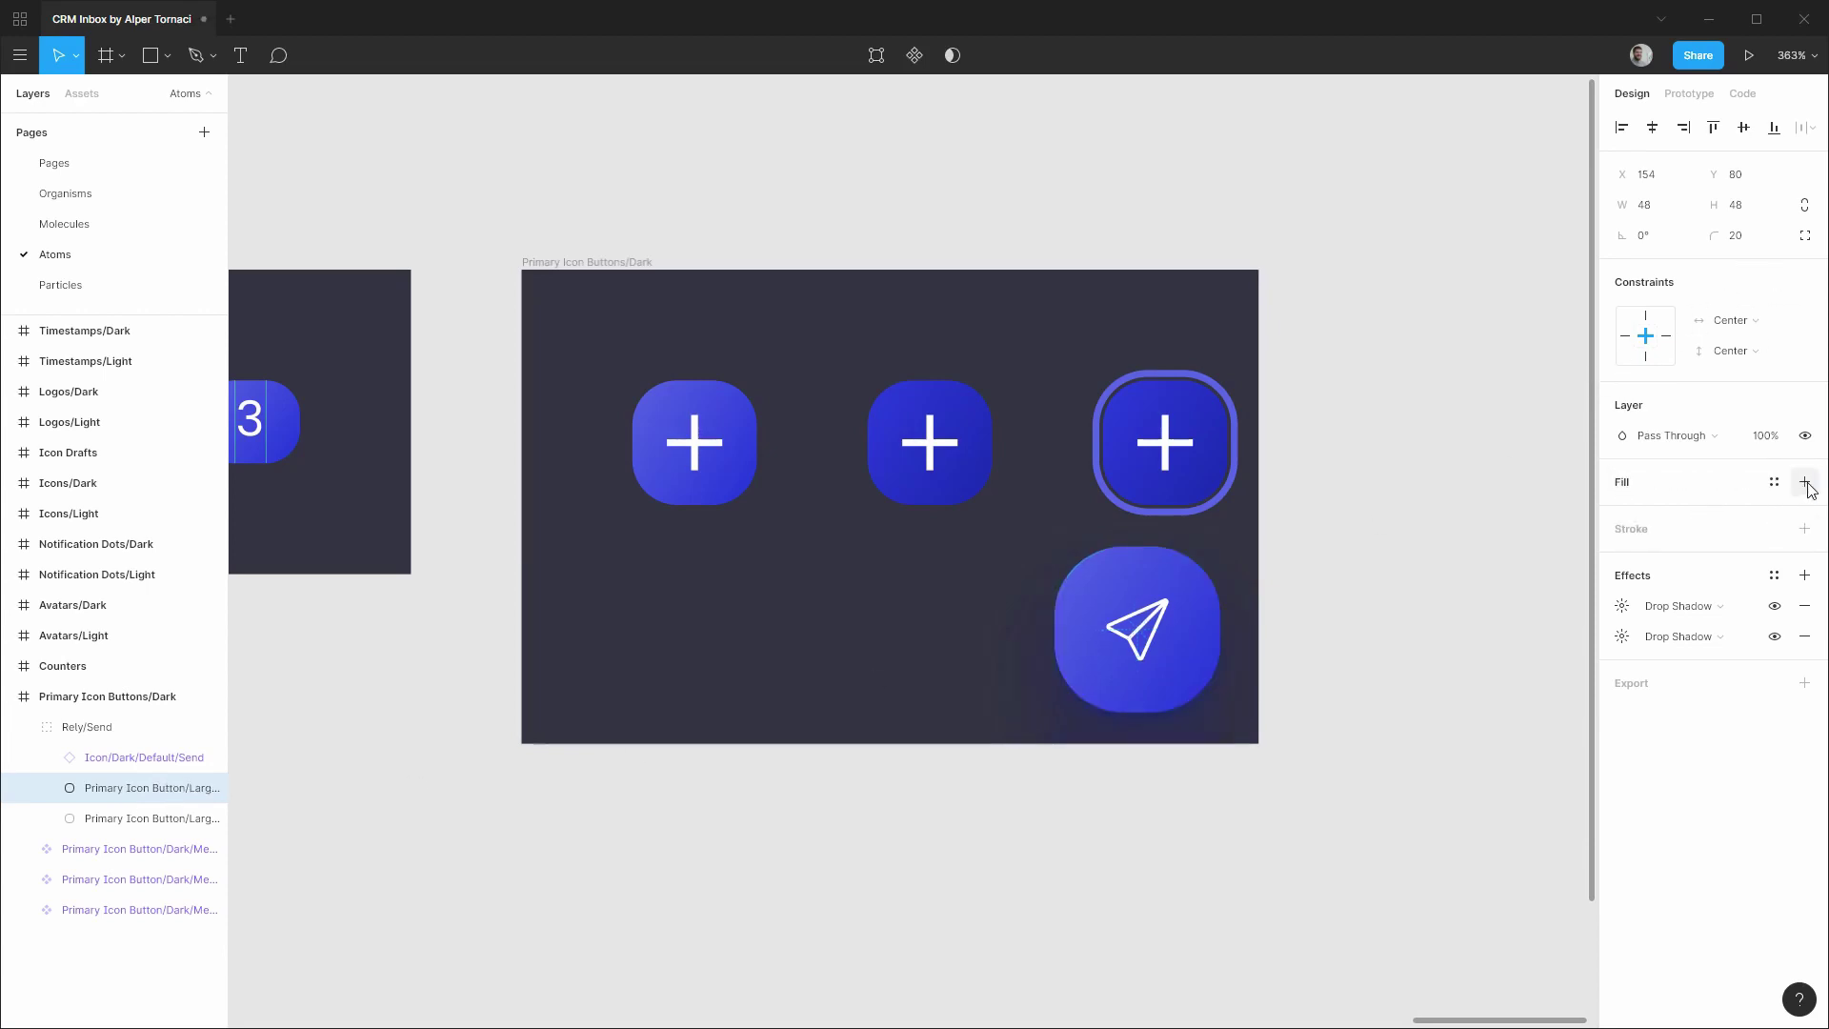
{"action": "left_click", "coordinate": [1804, 529]}
{"action": "left_click", "coordinate": [1675, 593]}
{"action": "type", "text": "2"}
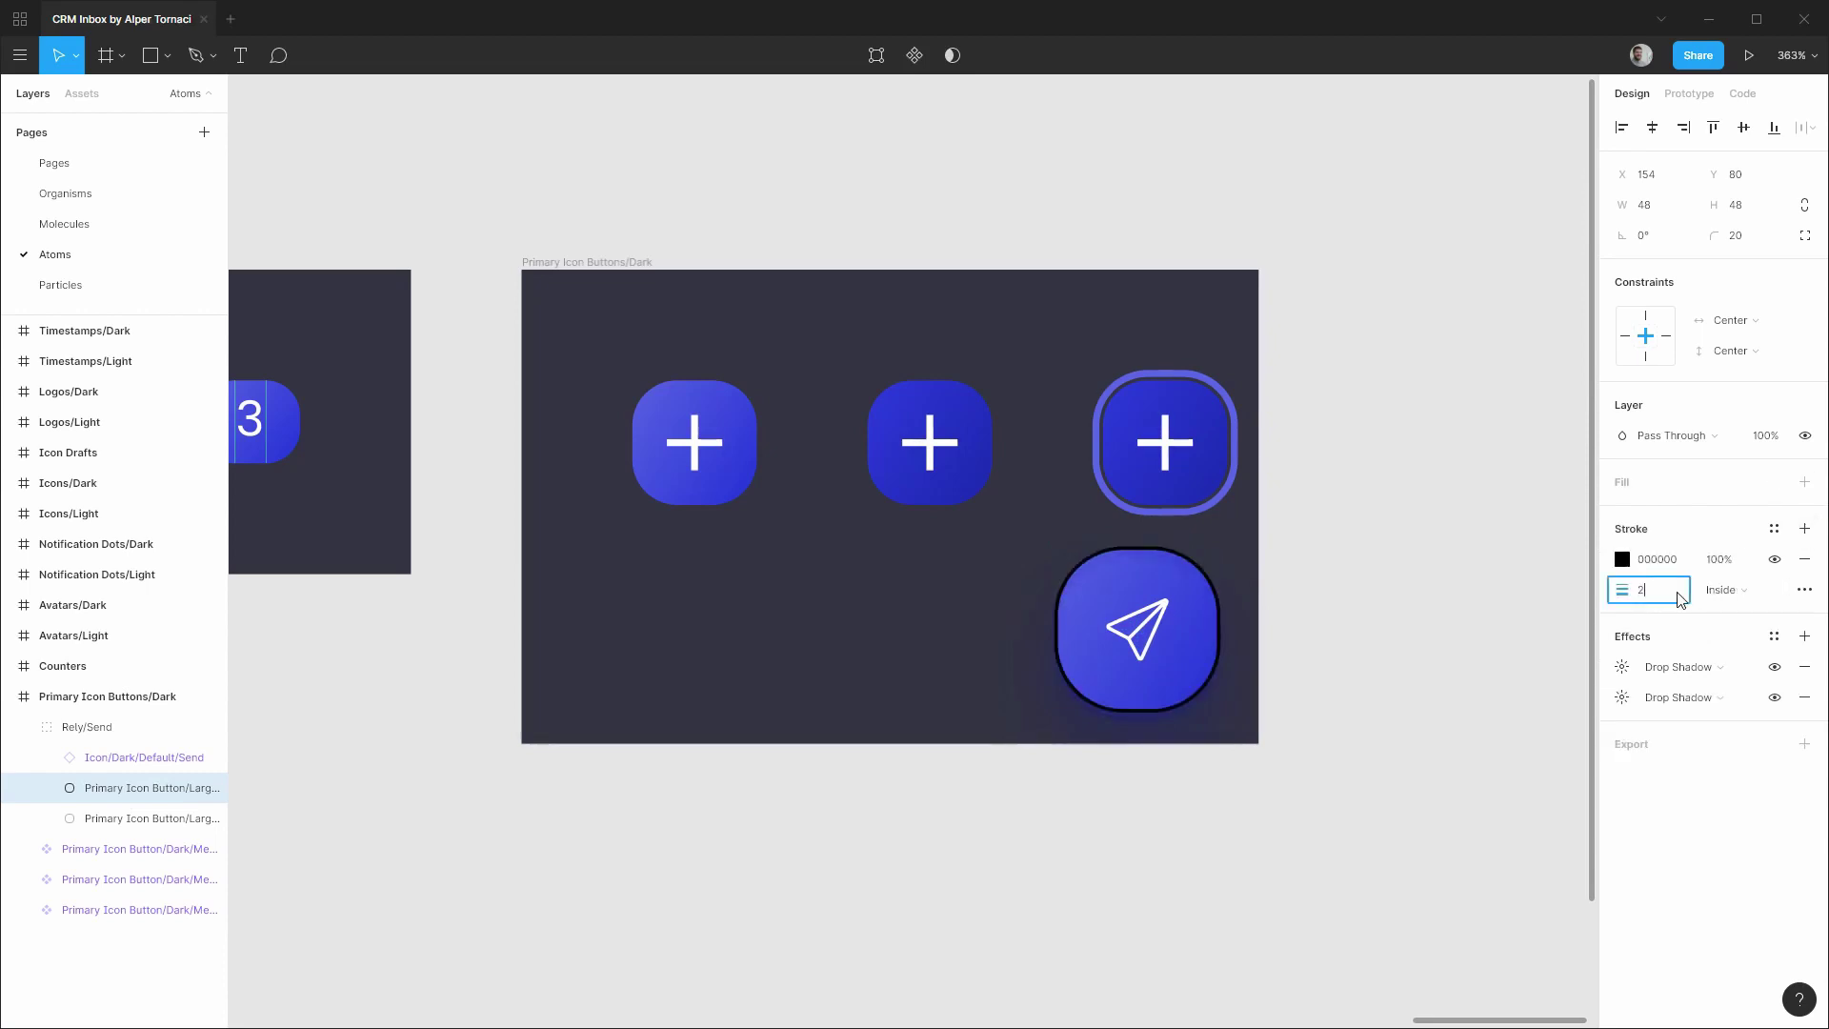
{"action": "left_click", "coordinate": [1803, 667]}
{"action": "left_click", "coordinate": [1803, 669]}
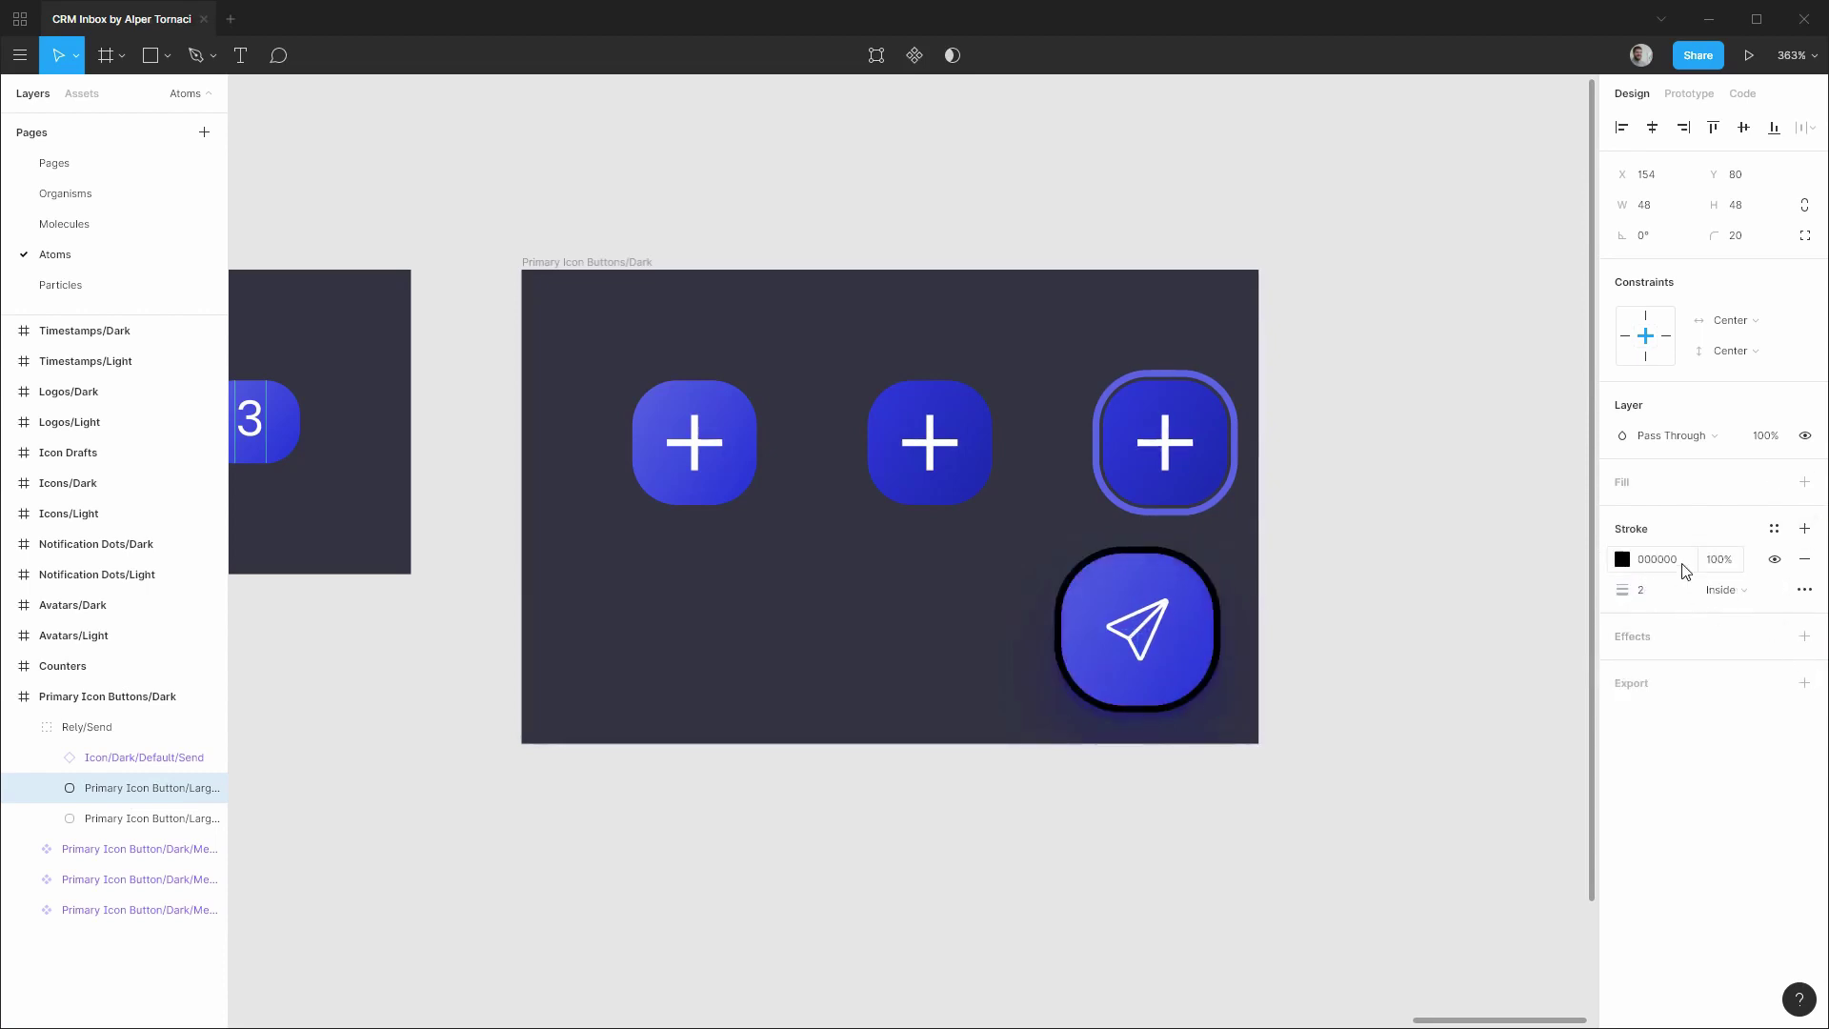
Apply the Accent Background/Start color style to the stroke of the send button's outline ring.
{"action": "left_click", "coordinate": [1774, 529]}
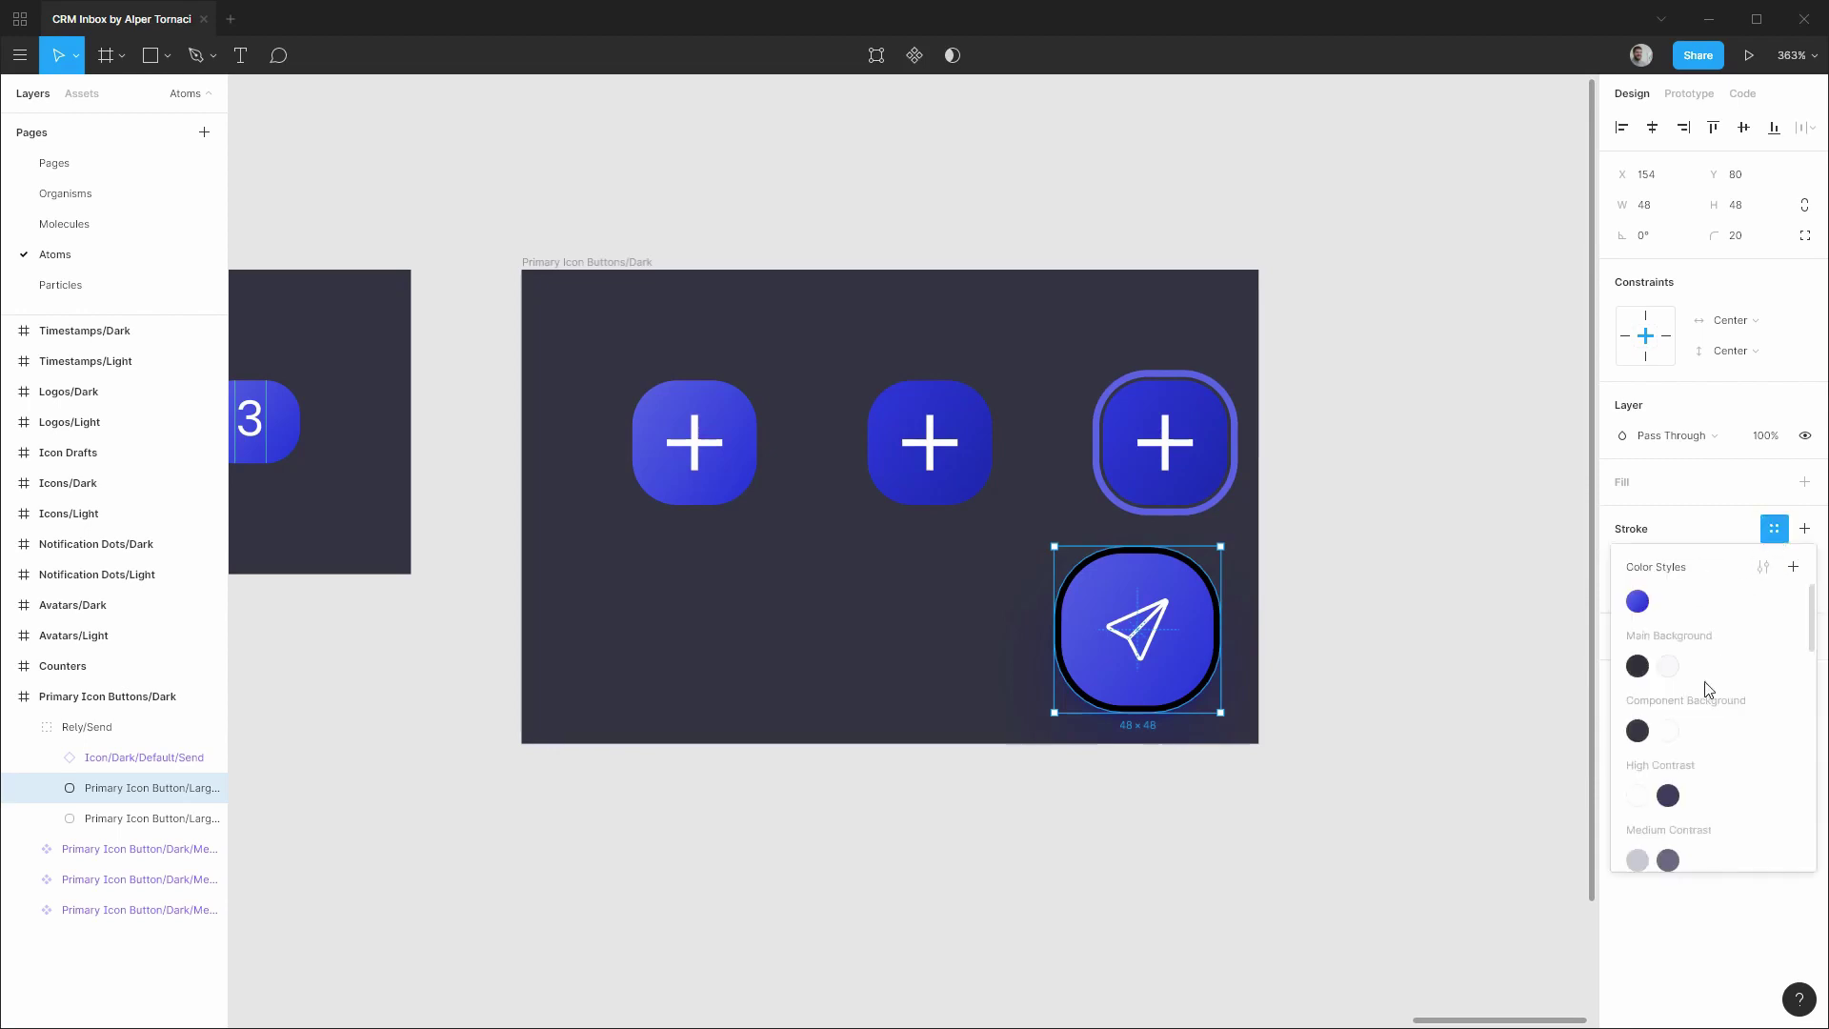
{"action": "scroll", "coordinate": [1706, 688], "scroll_direction": "down", "scroll_amount": 2}
{"action": "scroll", "coordinate": [1707, 688], "scroll_direction": "down", "scroll_amount": 3}
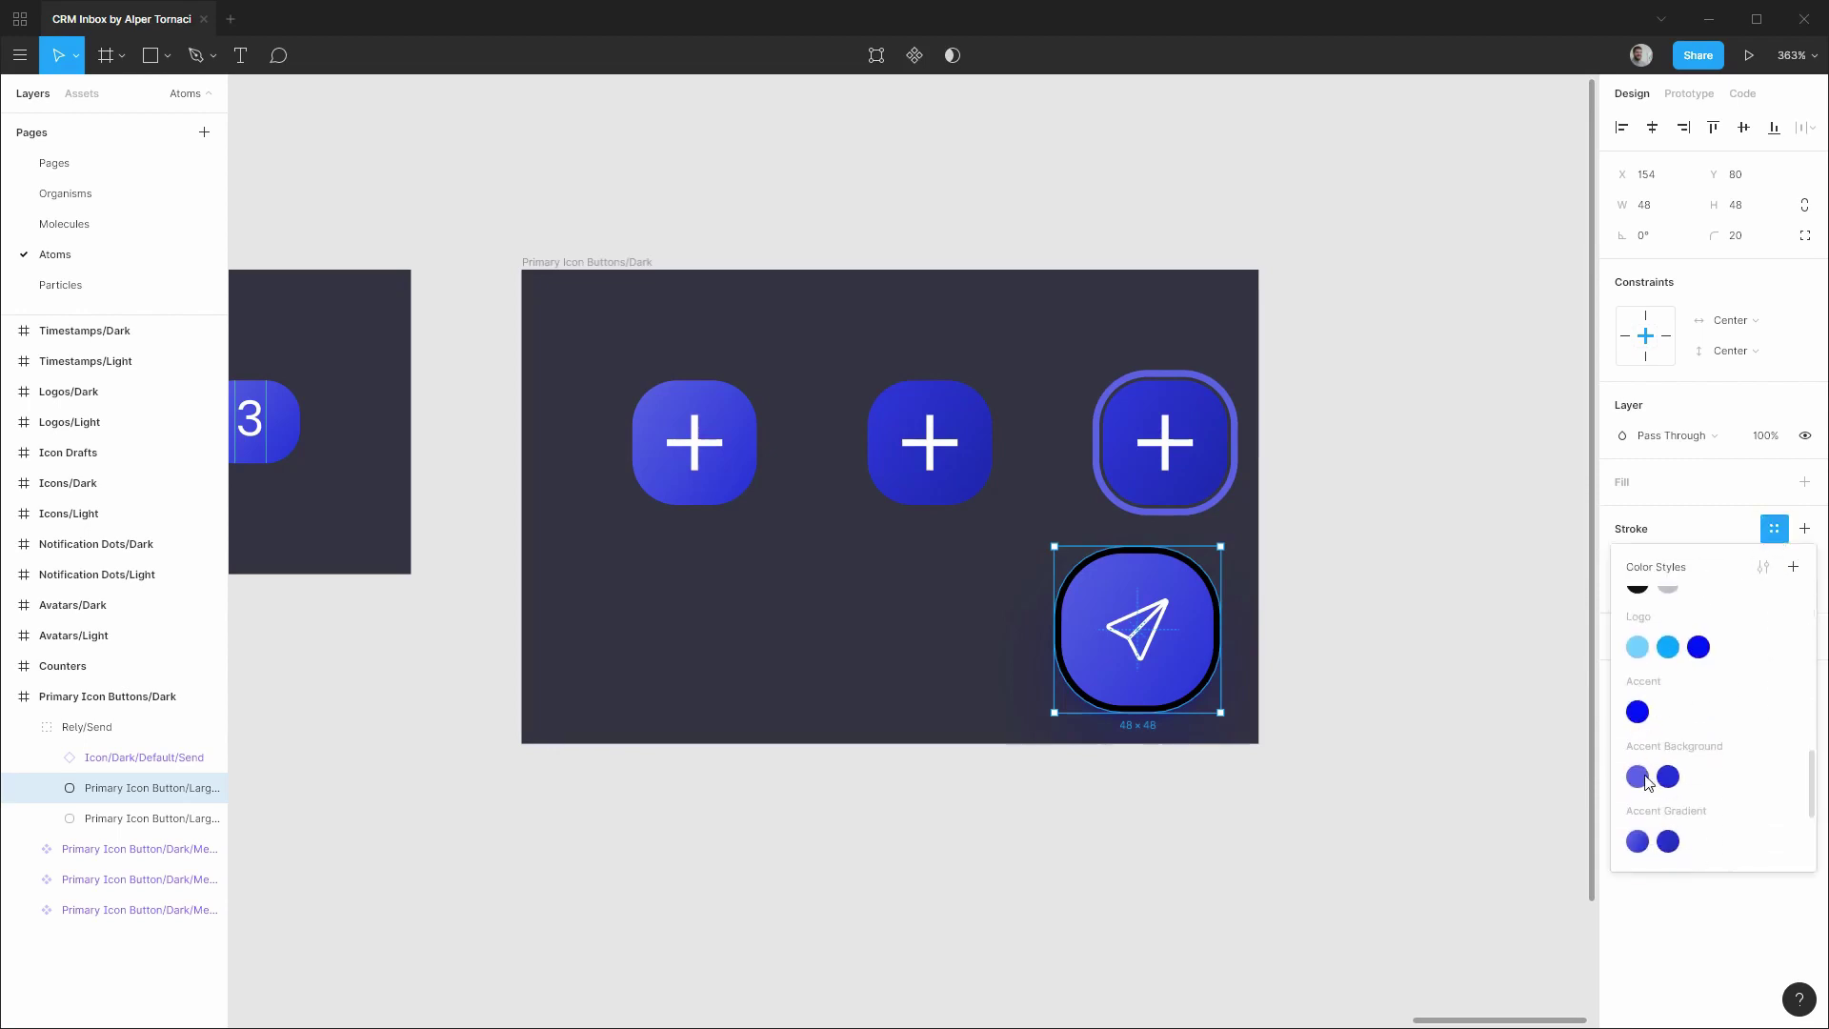
{"action": "left_click", "coordinate": [1639, 779]}
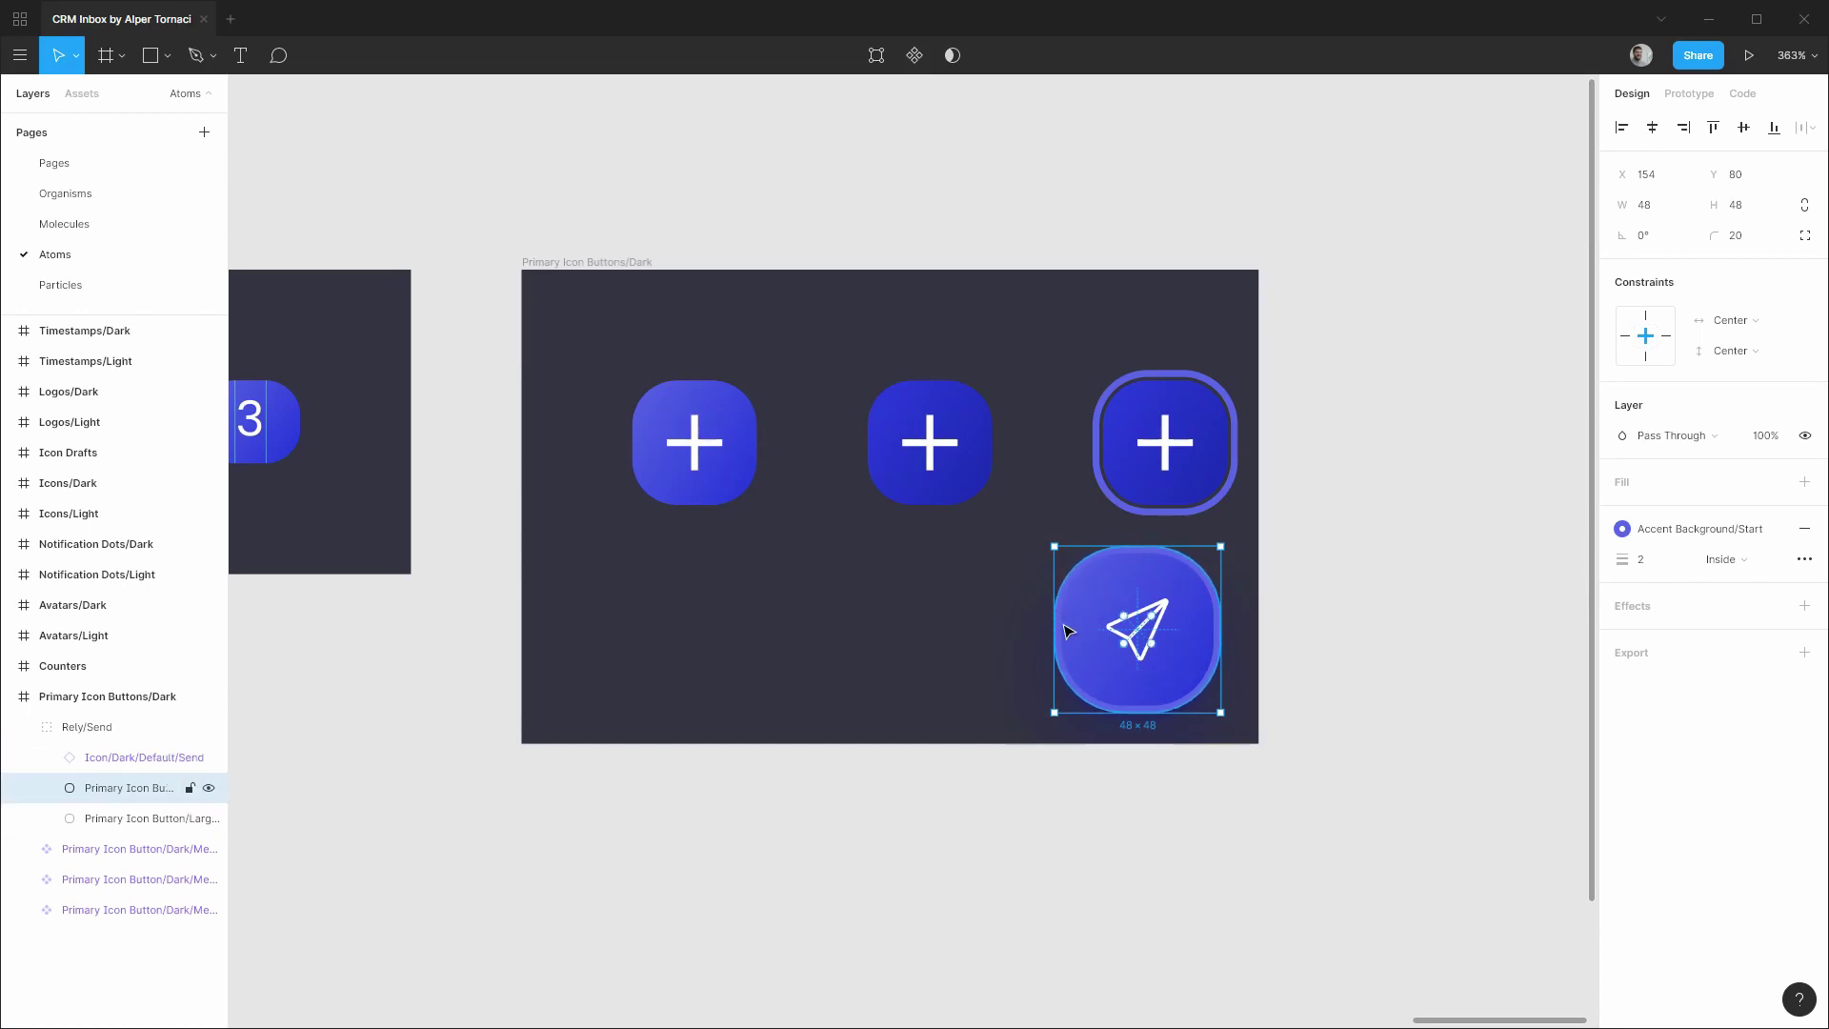
Lock the outline ring's proportions and resize it to 54 × 54.
{"action": "left_click", "coordinate": [1664, 211]}
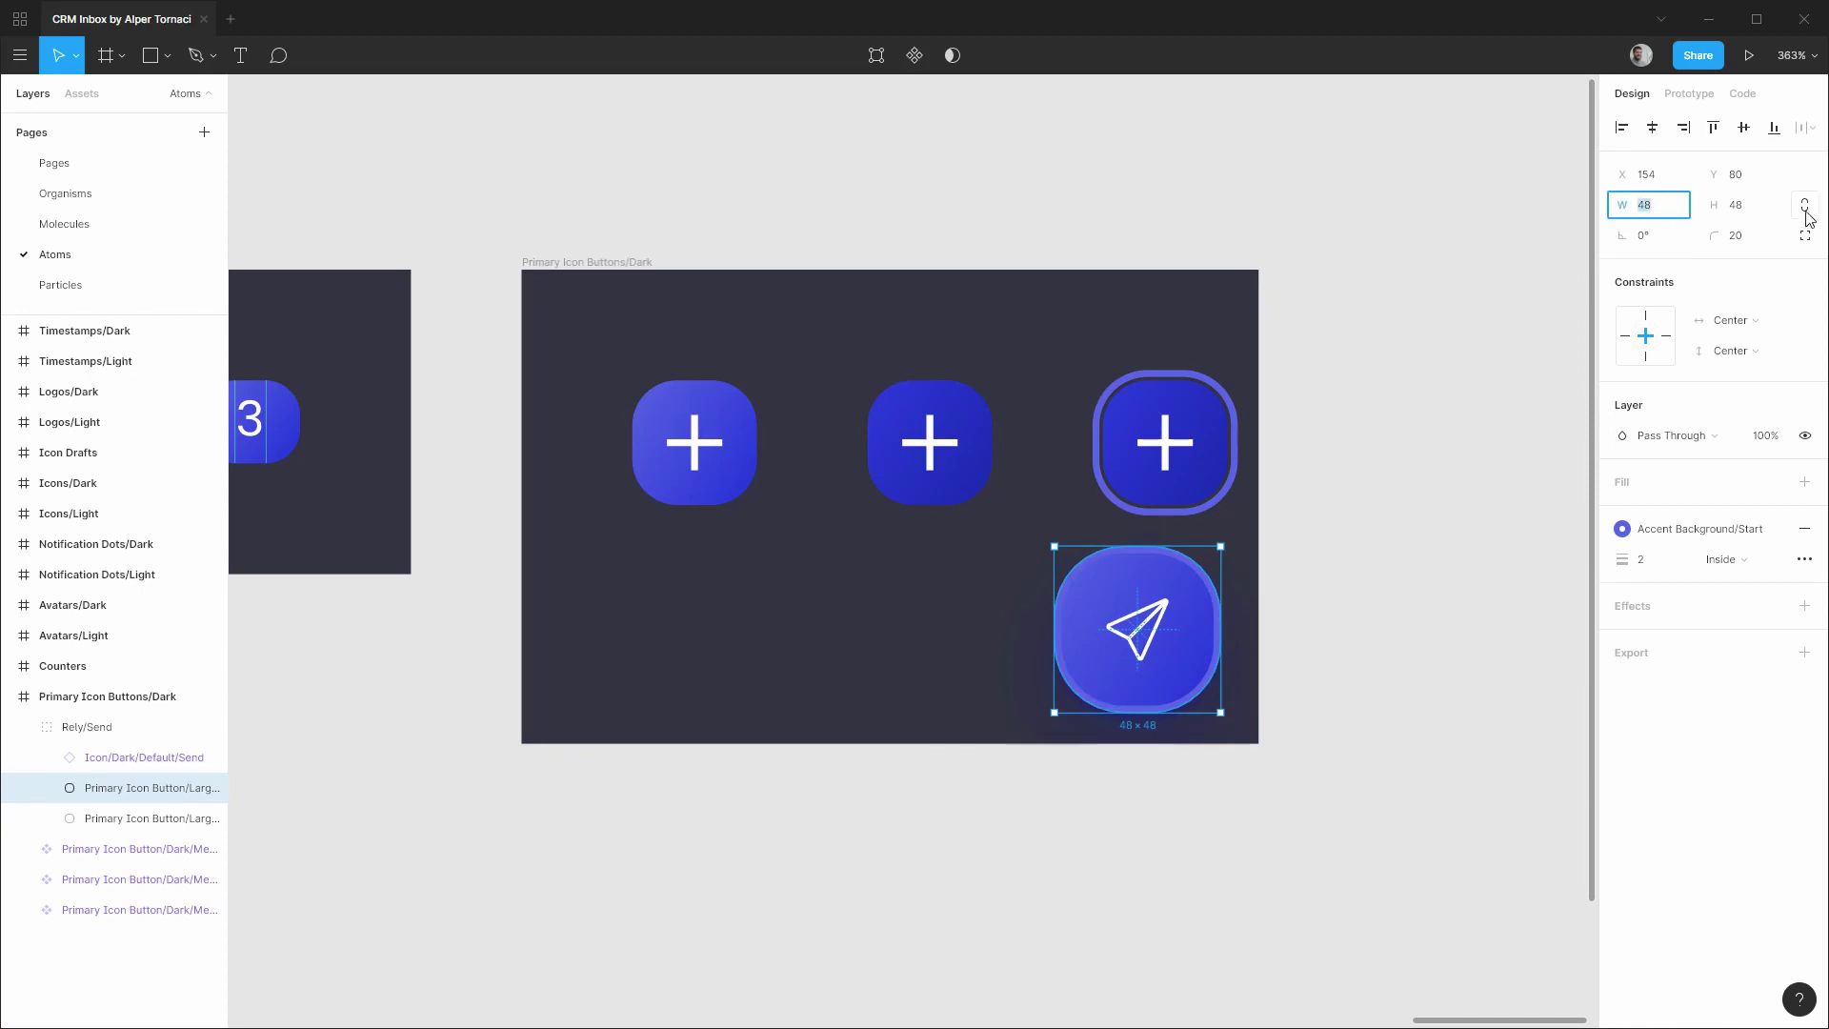
{"action": "left_click", "coordinate": [1805, 206]}
{"action": "left_click", "coordinate": [1678, 215]}
{"action": "type", "text": "54"}
{"action": "key", "text": "Tab"}
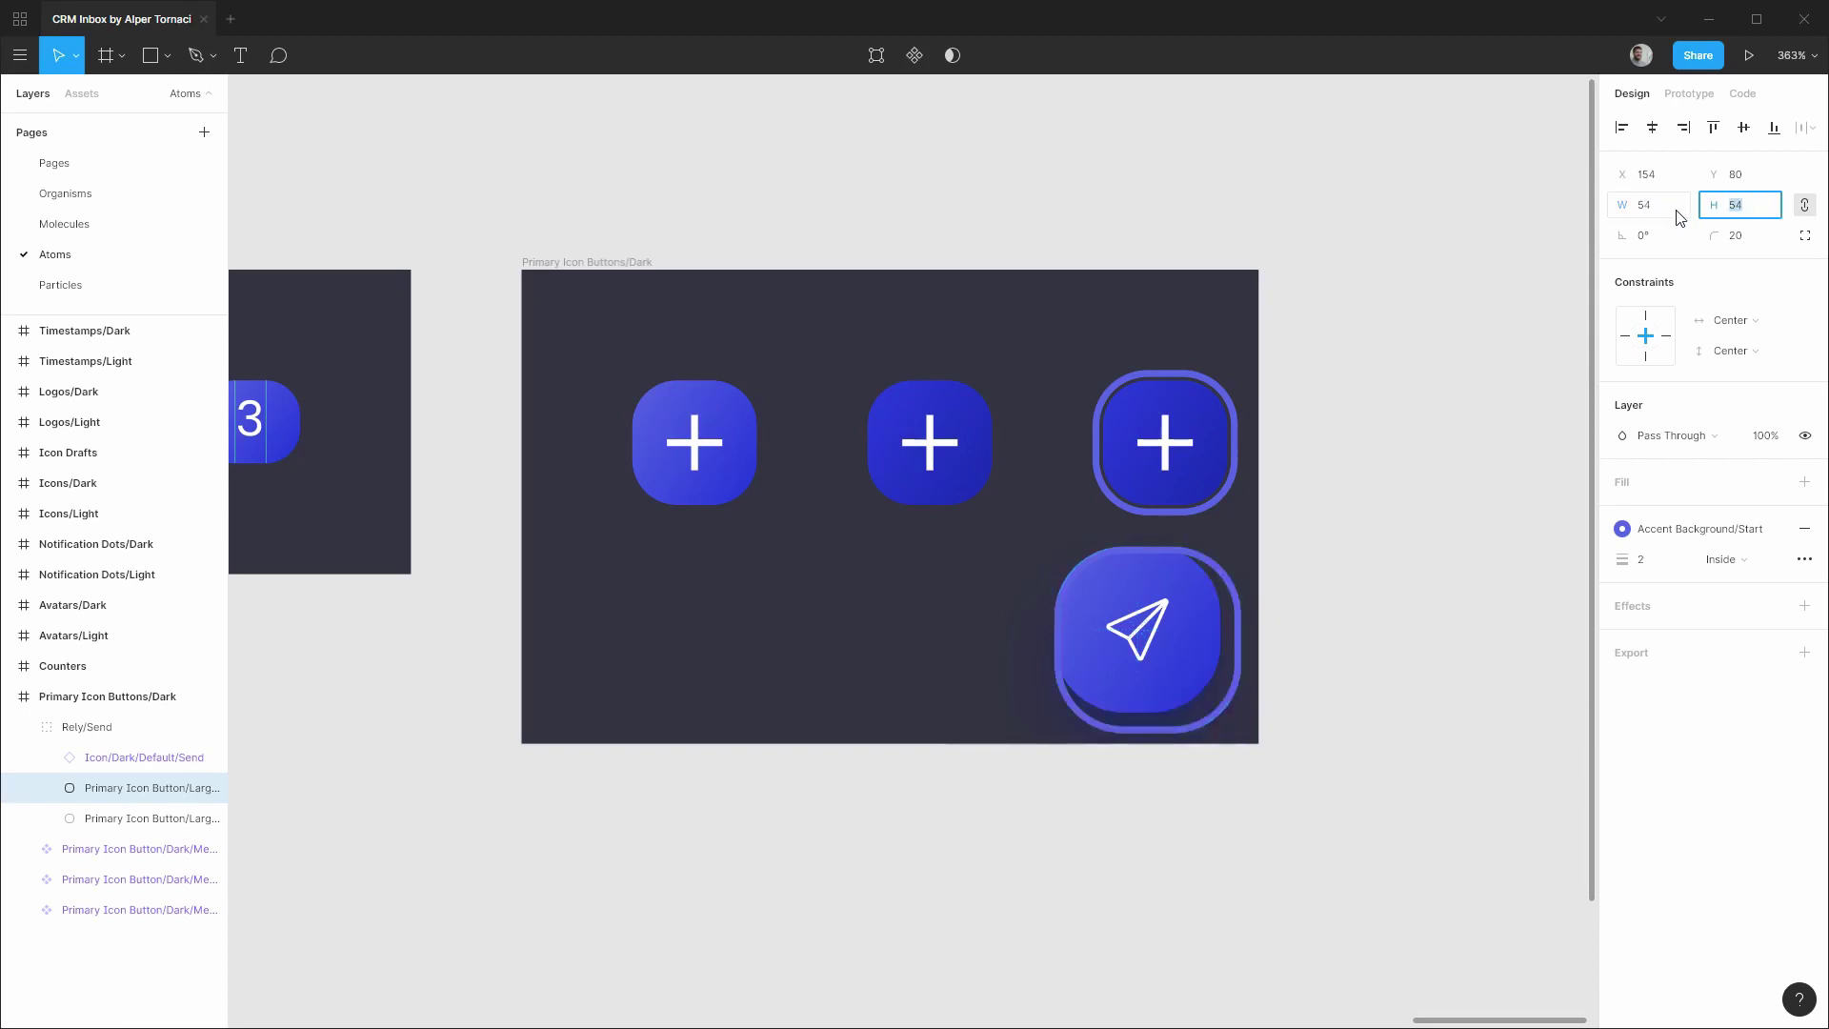
Align the send icon, outline ring and button background to their shared horizontal and vertical centers.
{"action": "left_click", "coordinate": [124, 757], "text": "shift"}
{"action": "left_click", "coordinate": [123, 819], "text": "shift"}
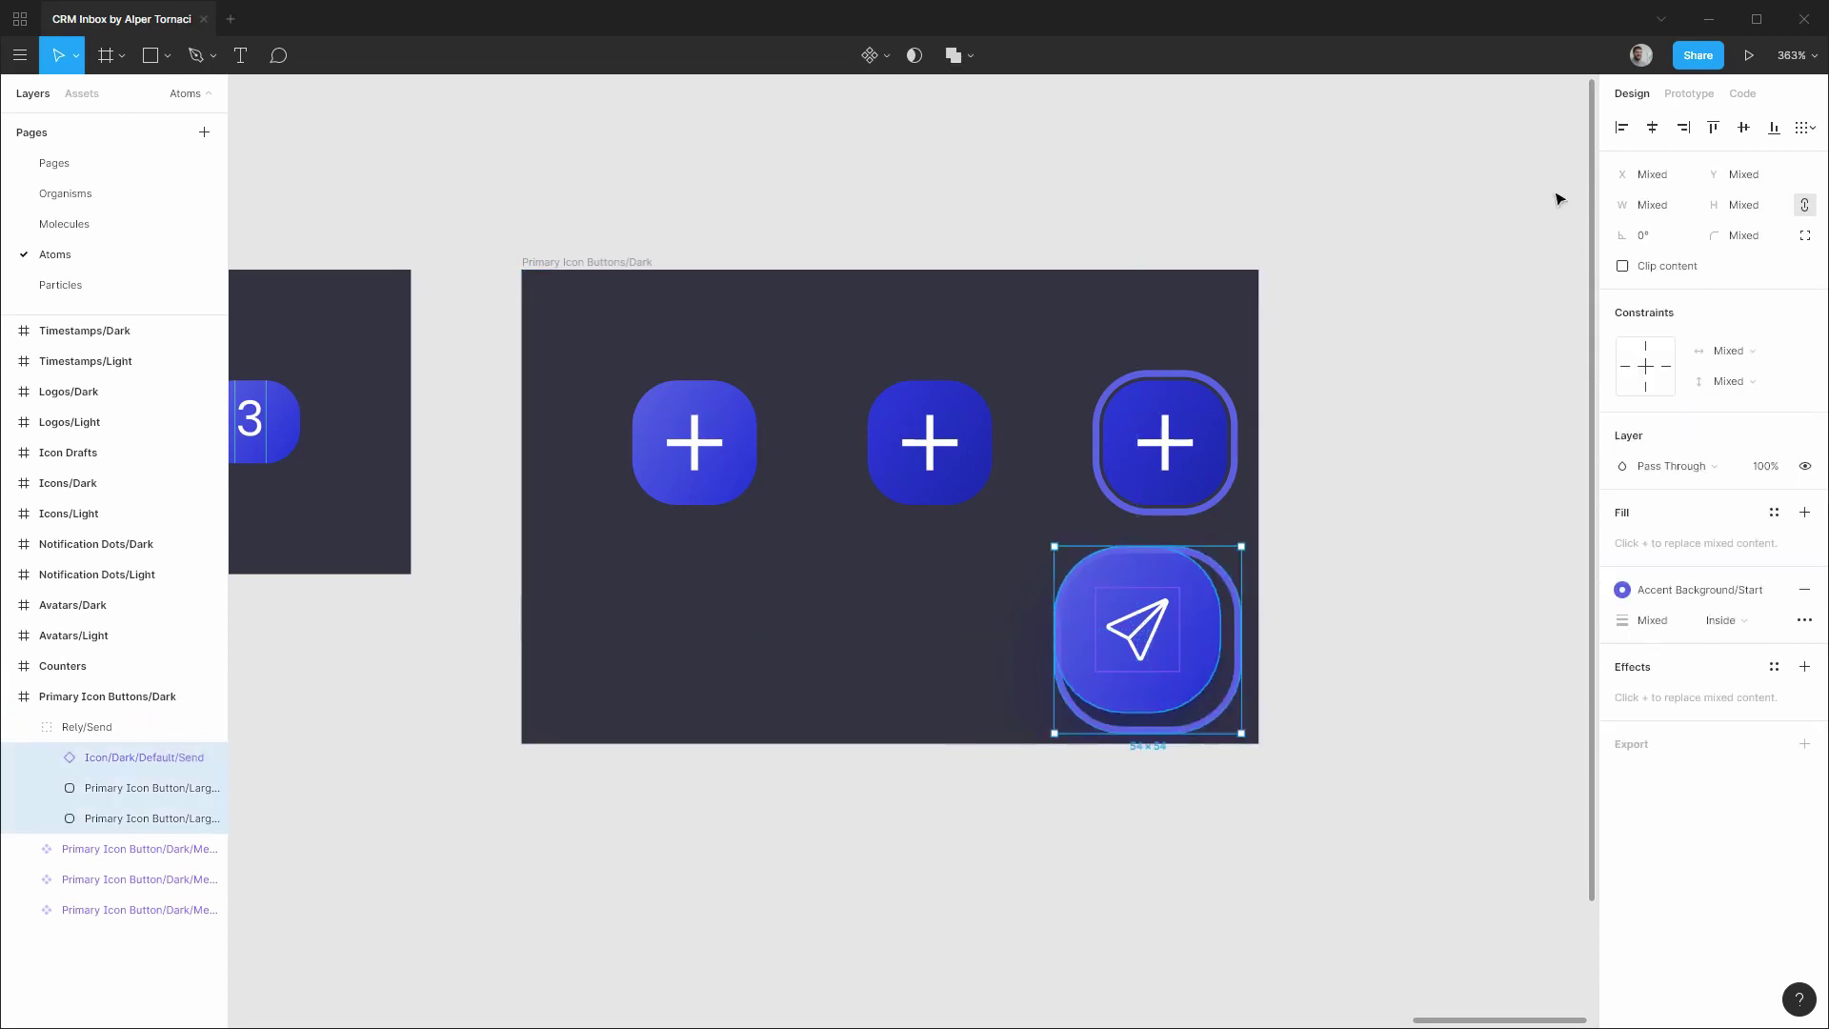
{"action": "left_click", "coordinate": [1652, 127]}
{"action": "left_click", "coordinate": [1744, 126]}
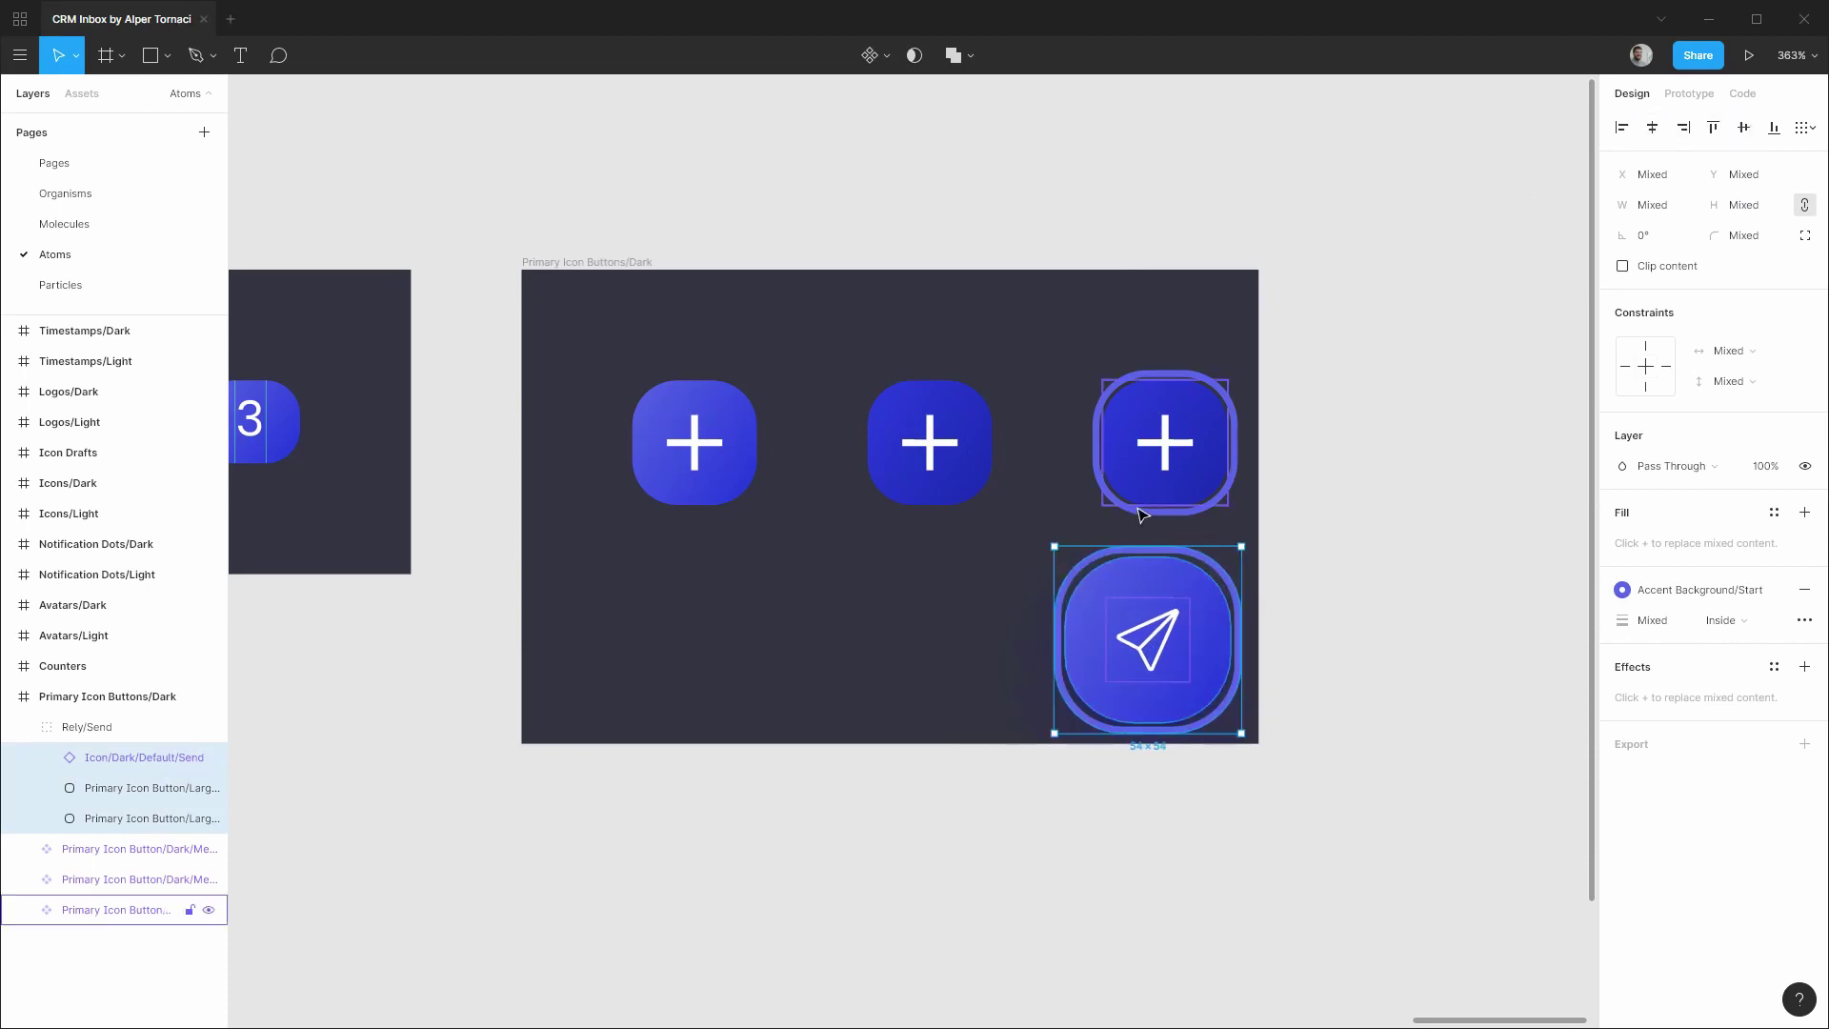
Set the outline ring's corner radius to 23.
{"action": "left_click", "coordinate": [152, 790]}
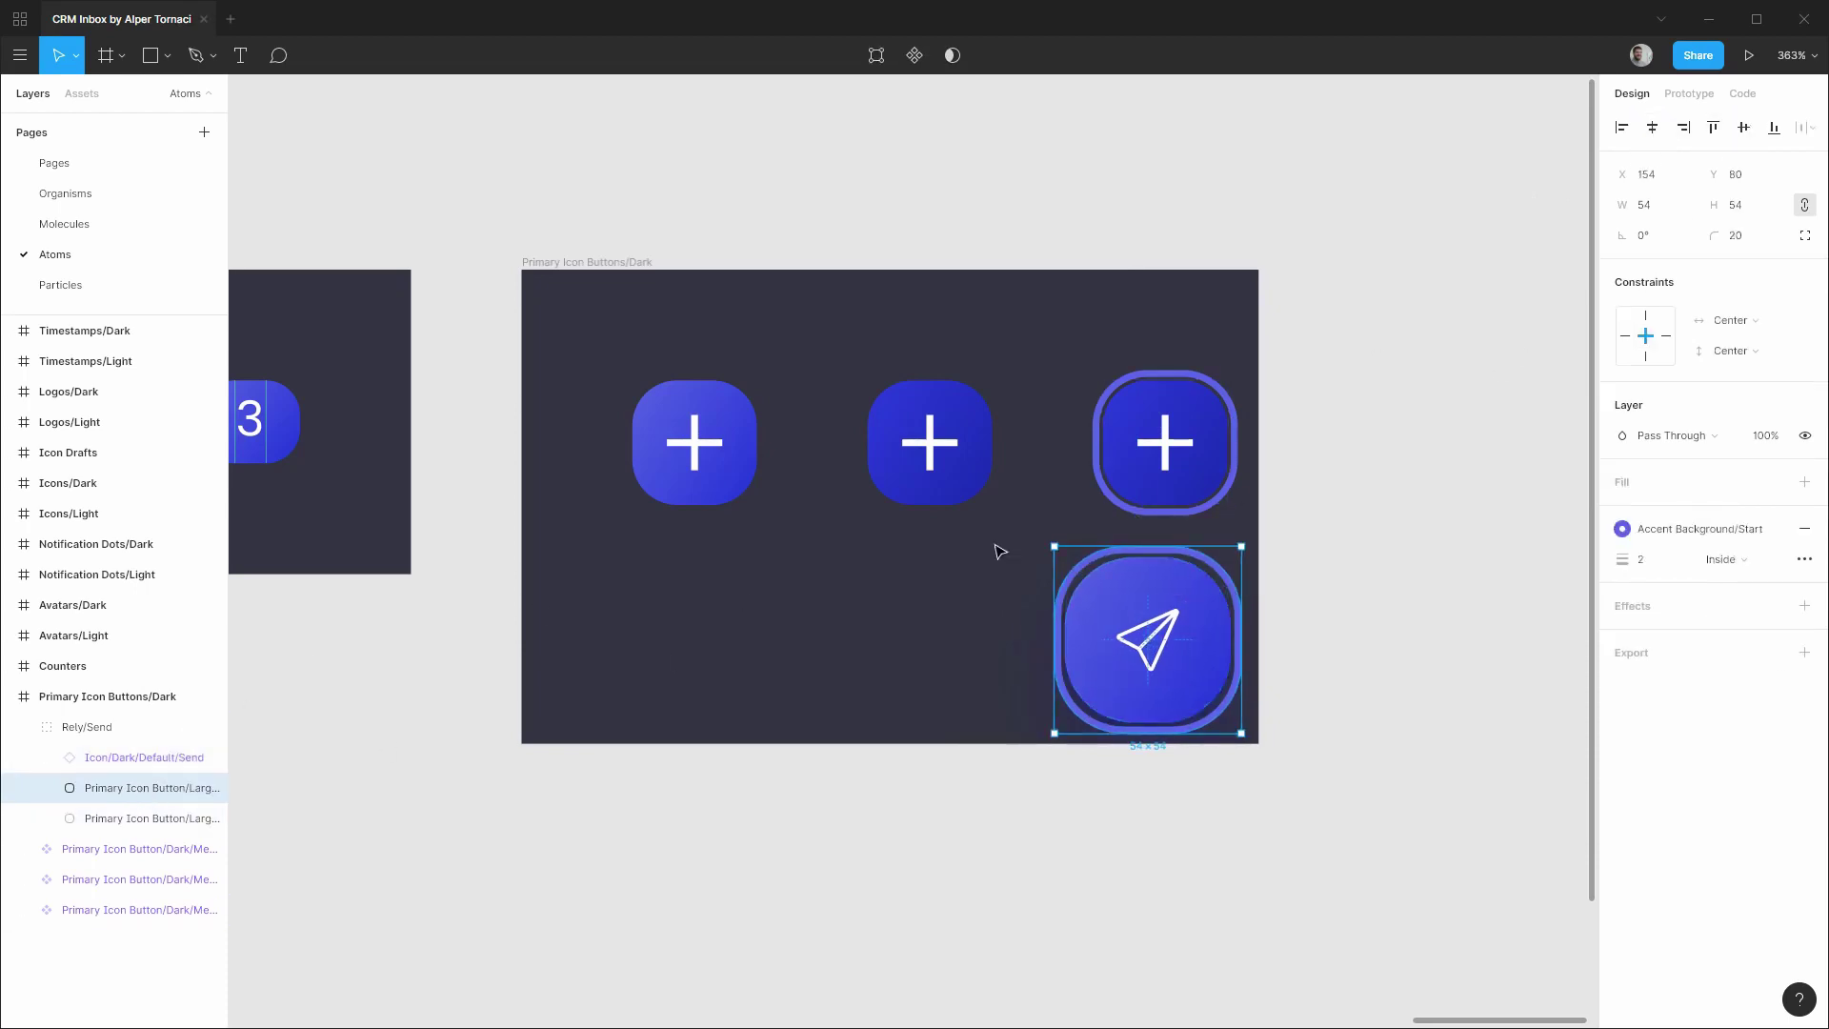
{"action": "left_click", "coordinate": [1772, 244]}
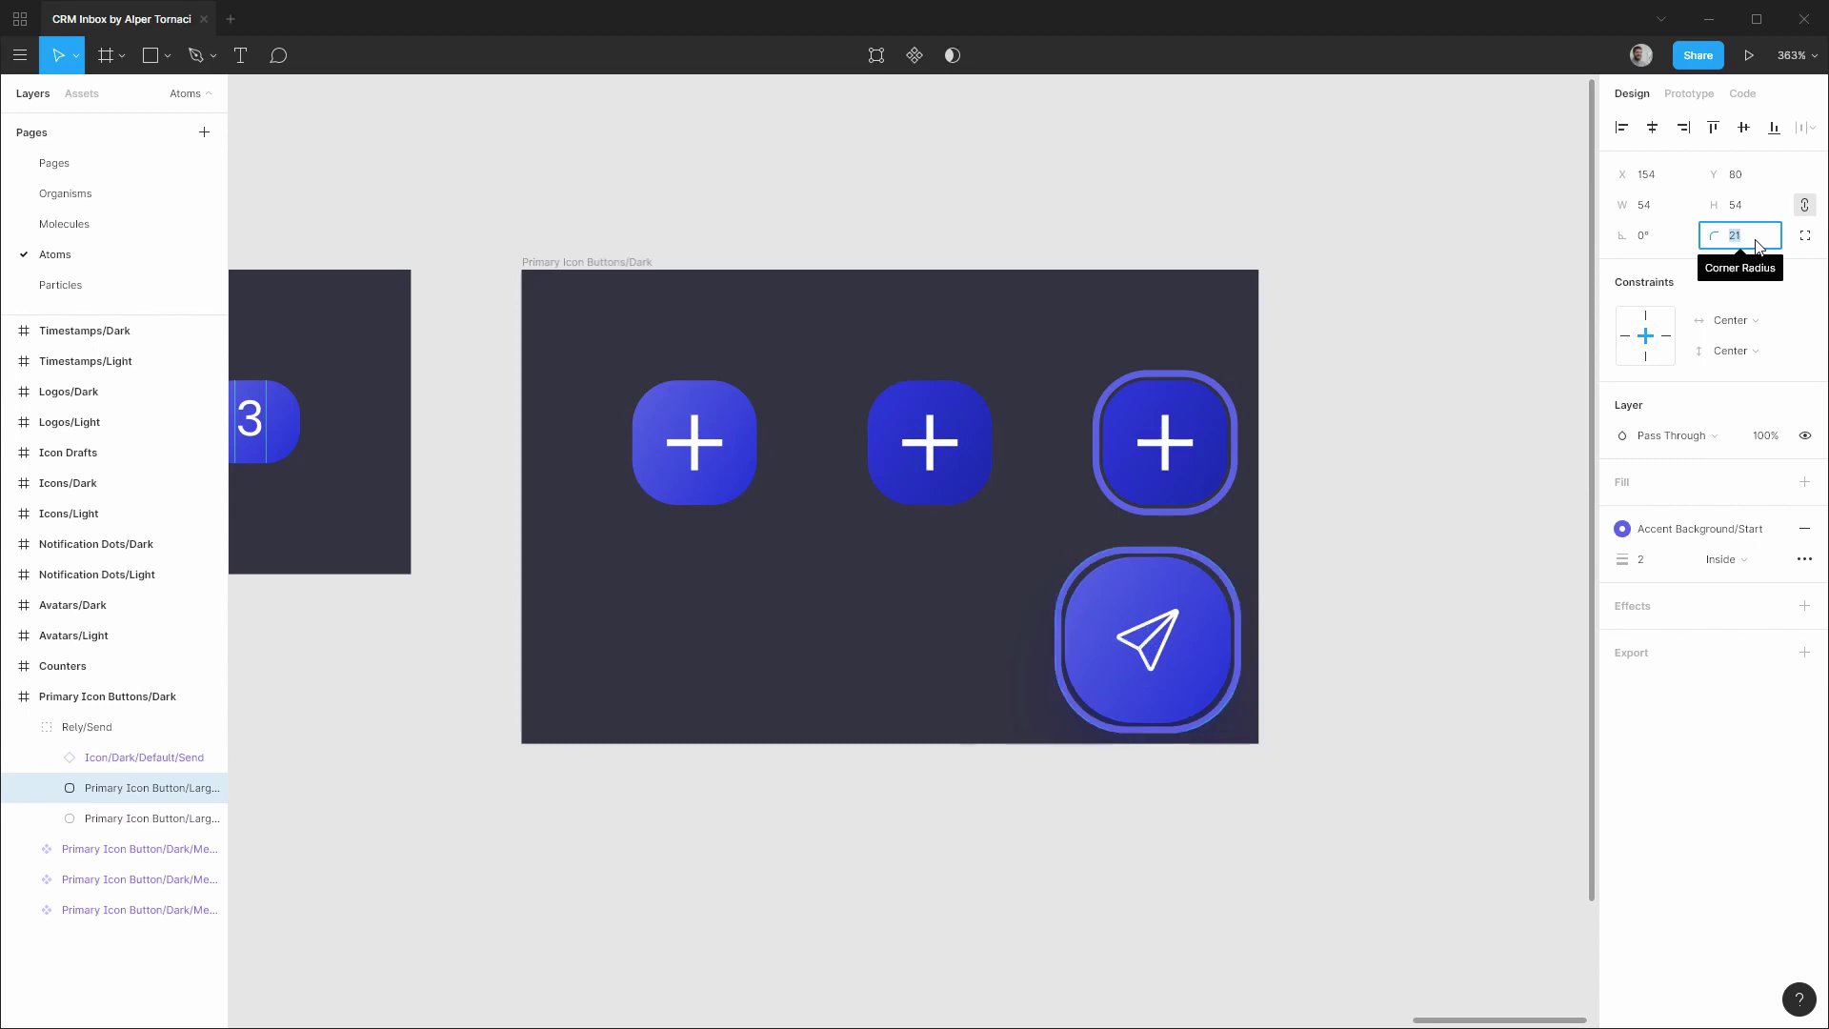
{"action": "key", "text": "Up"}
{"action": "key", "text": "Up"}
{"action": "key", "text": "Up"}
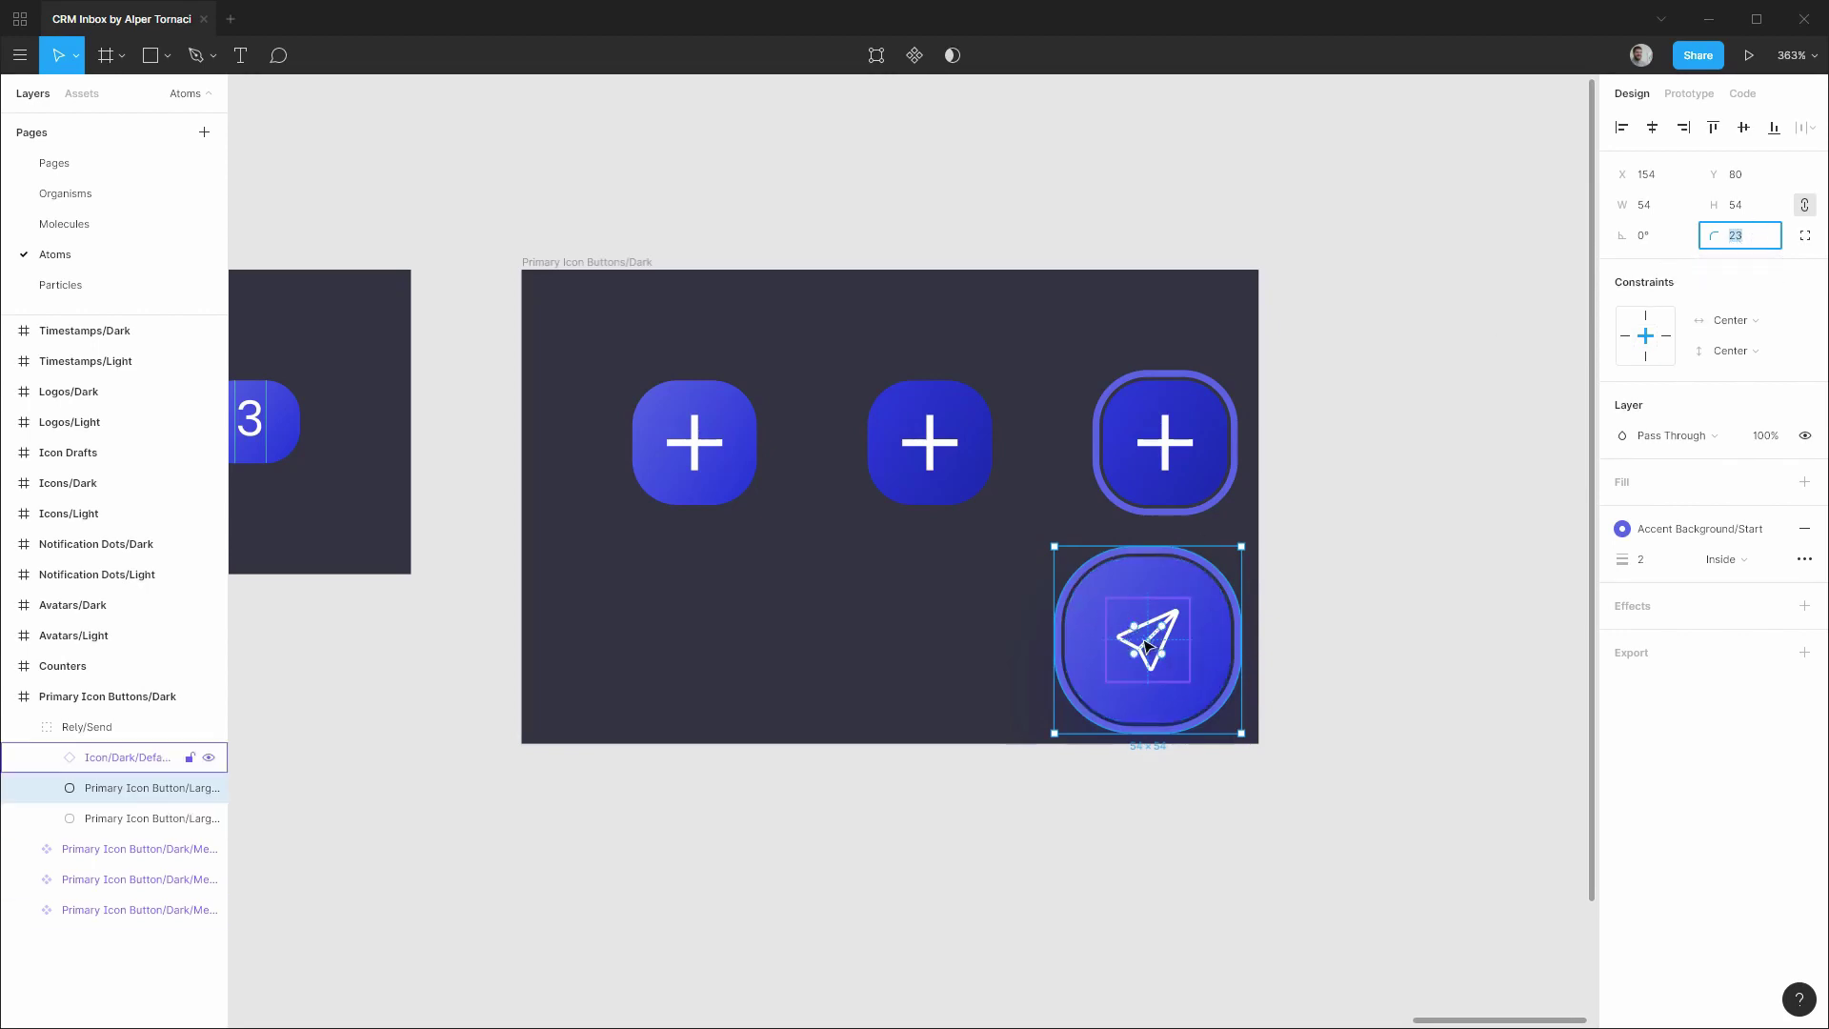
Turn the Rely/Send group into a component and rename it Primary Icon Button/Dark/Large/Default.
{"action": "left_click", "coordinate": [108, 731]}
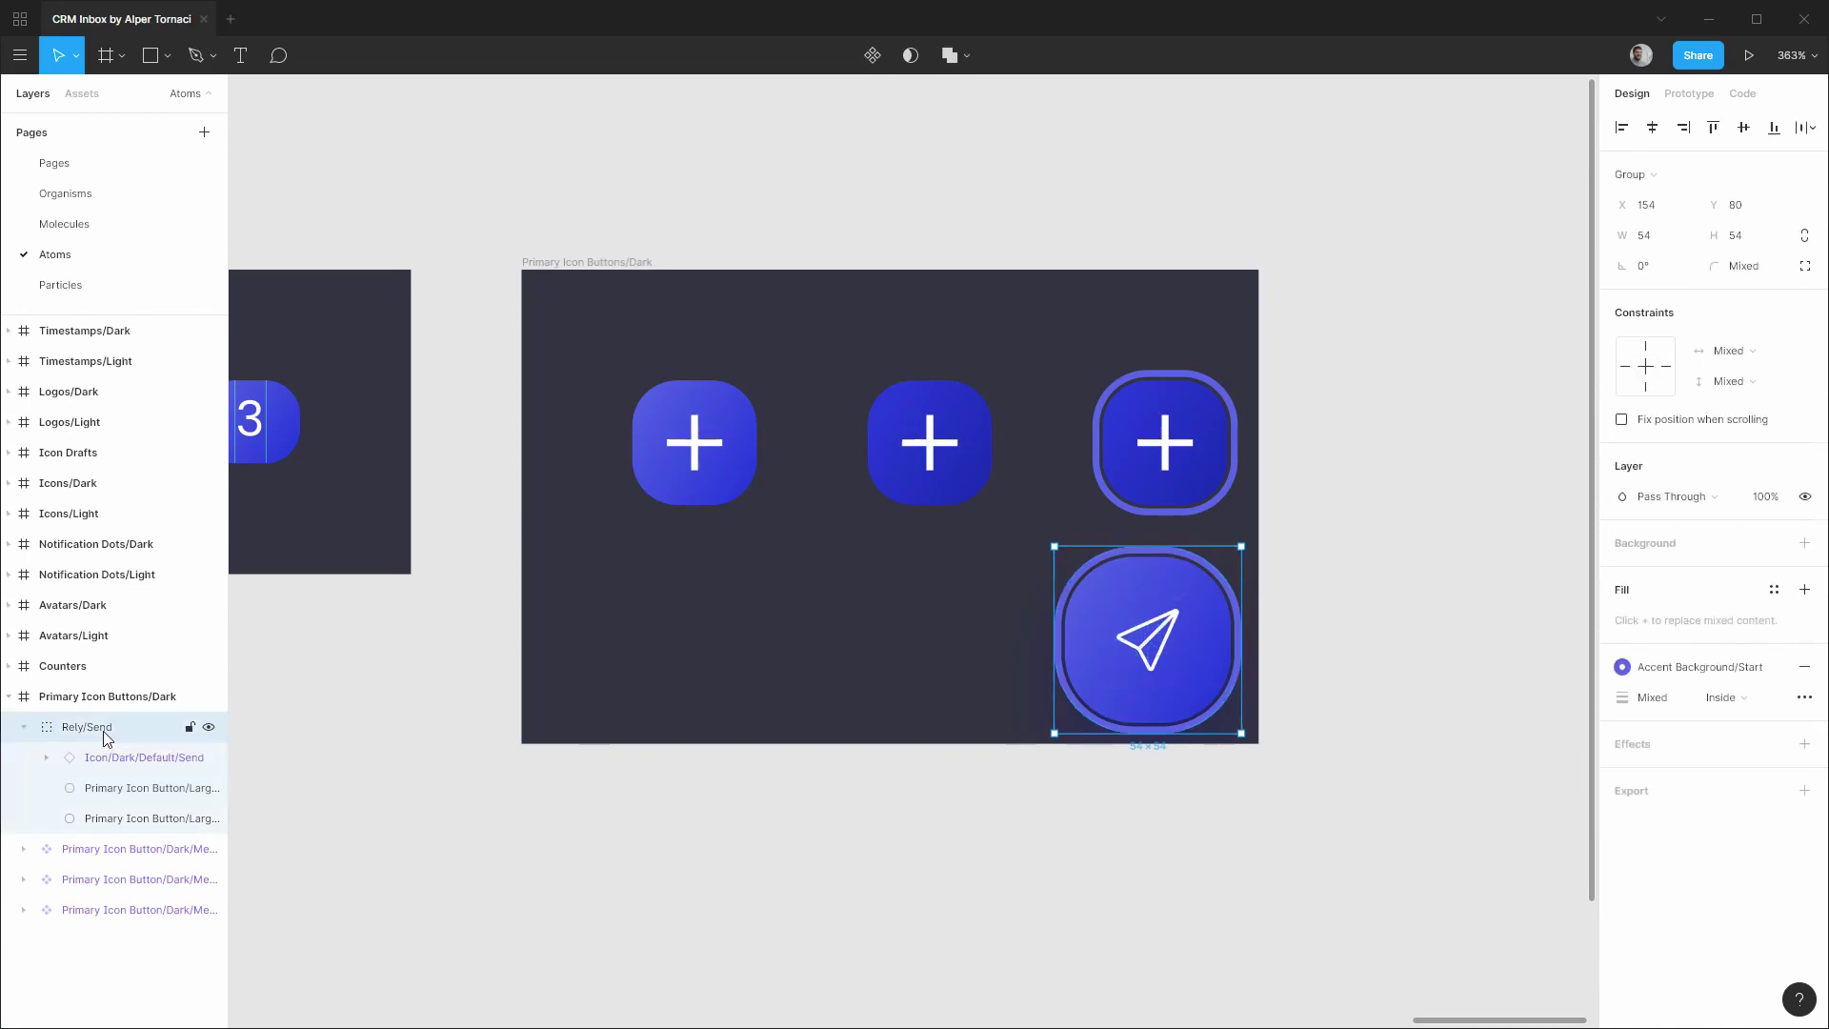
{"action": "key", "text": "ctrl+alt+k"}
{"action": "double_click", "coordinate": [107, 732]}
{"action": "type", "text": "Pr4imary Icon Button/Dark/Large/"}
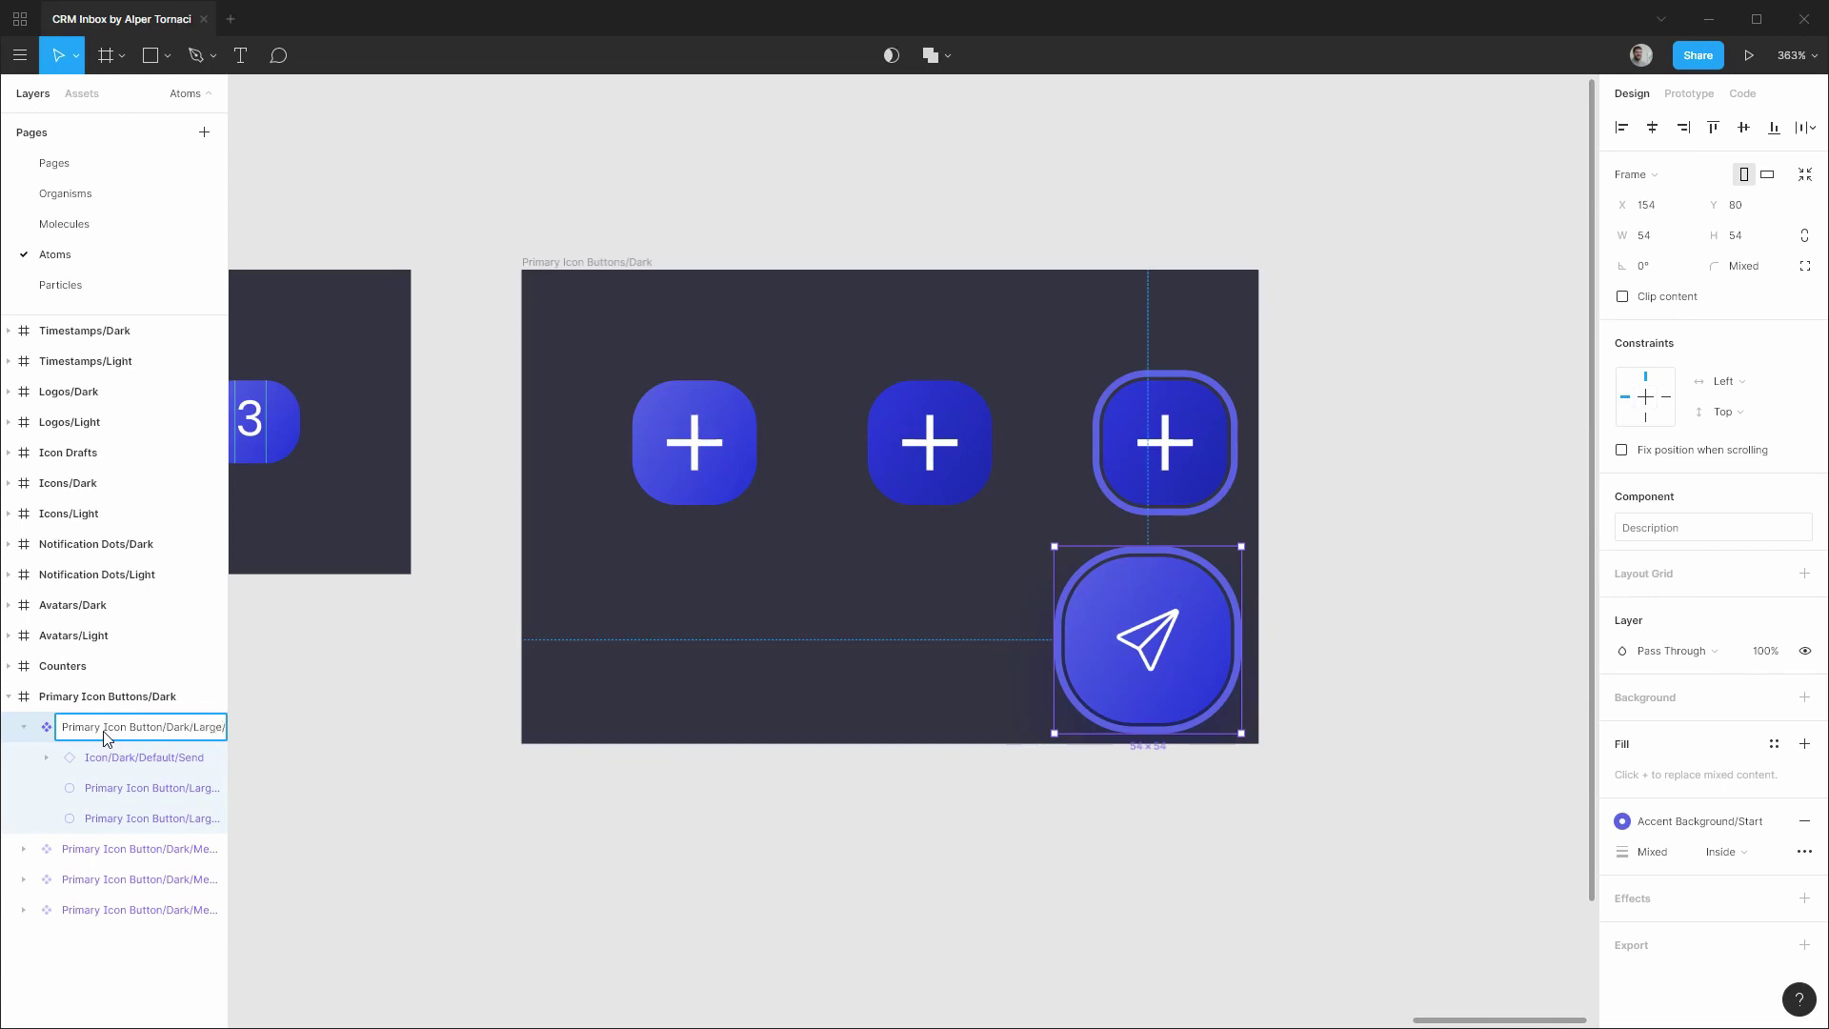
{"action": "type", "text": "Send"}
{"action": "key", "text": "Return"}
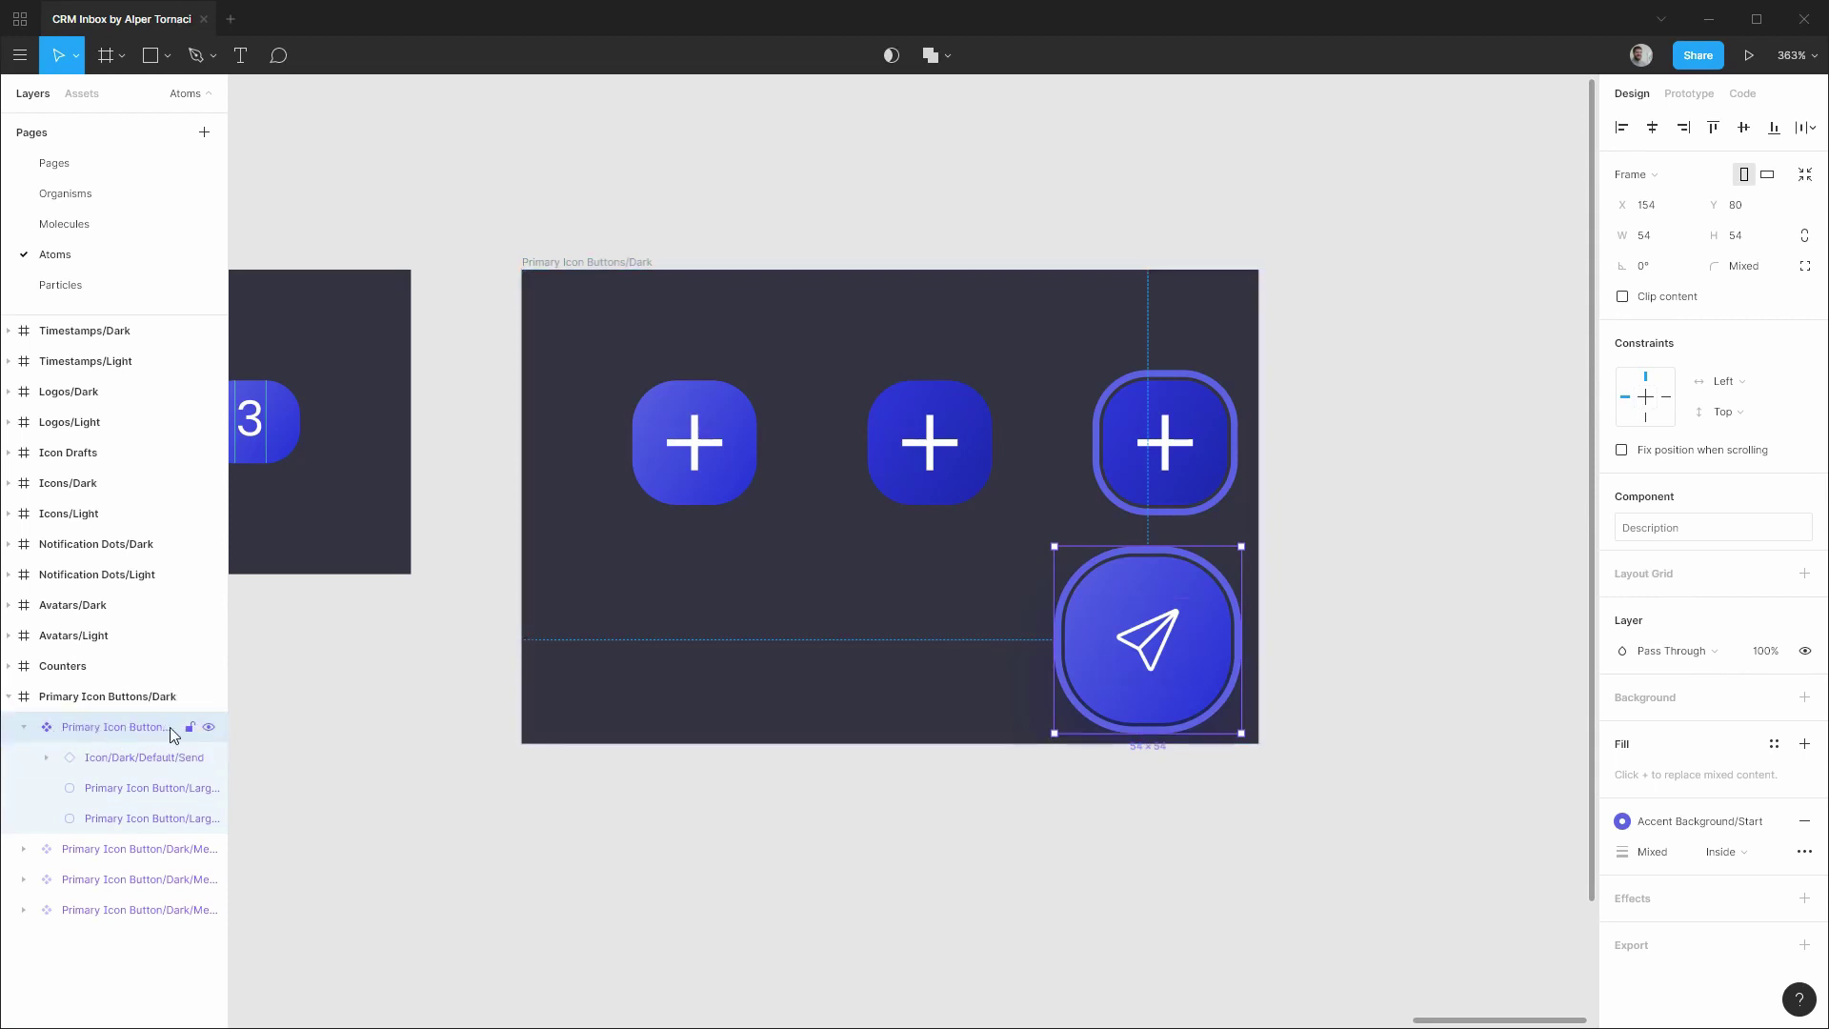
Set the horizontal and vertical constraints of the large button's icon, ring and background to Center.
{"action": "left_click", "coordinate": [151, 757]}
{"action": "left_click", "coordinate": [151, 818], "text": "shift"}
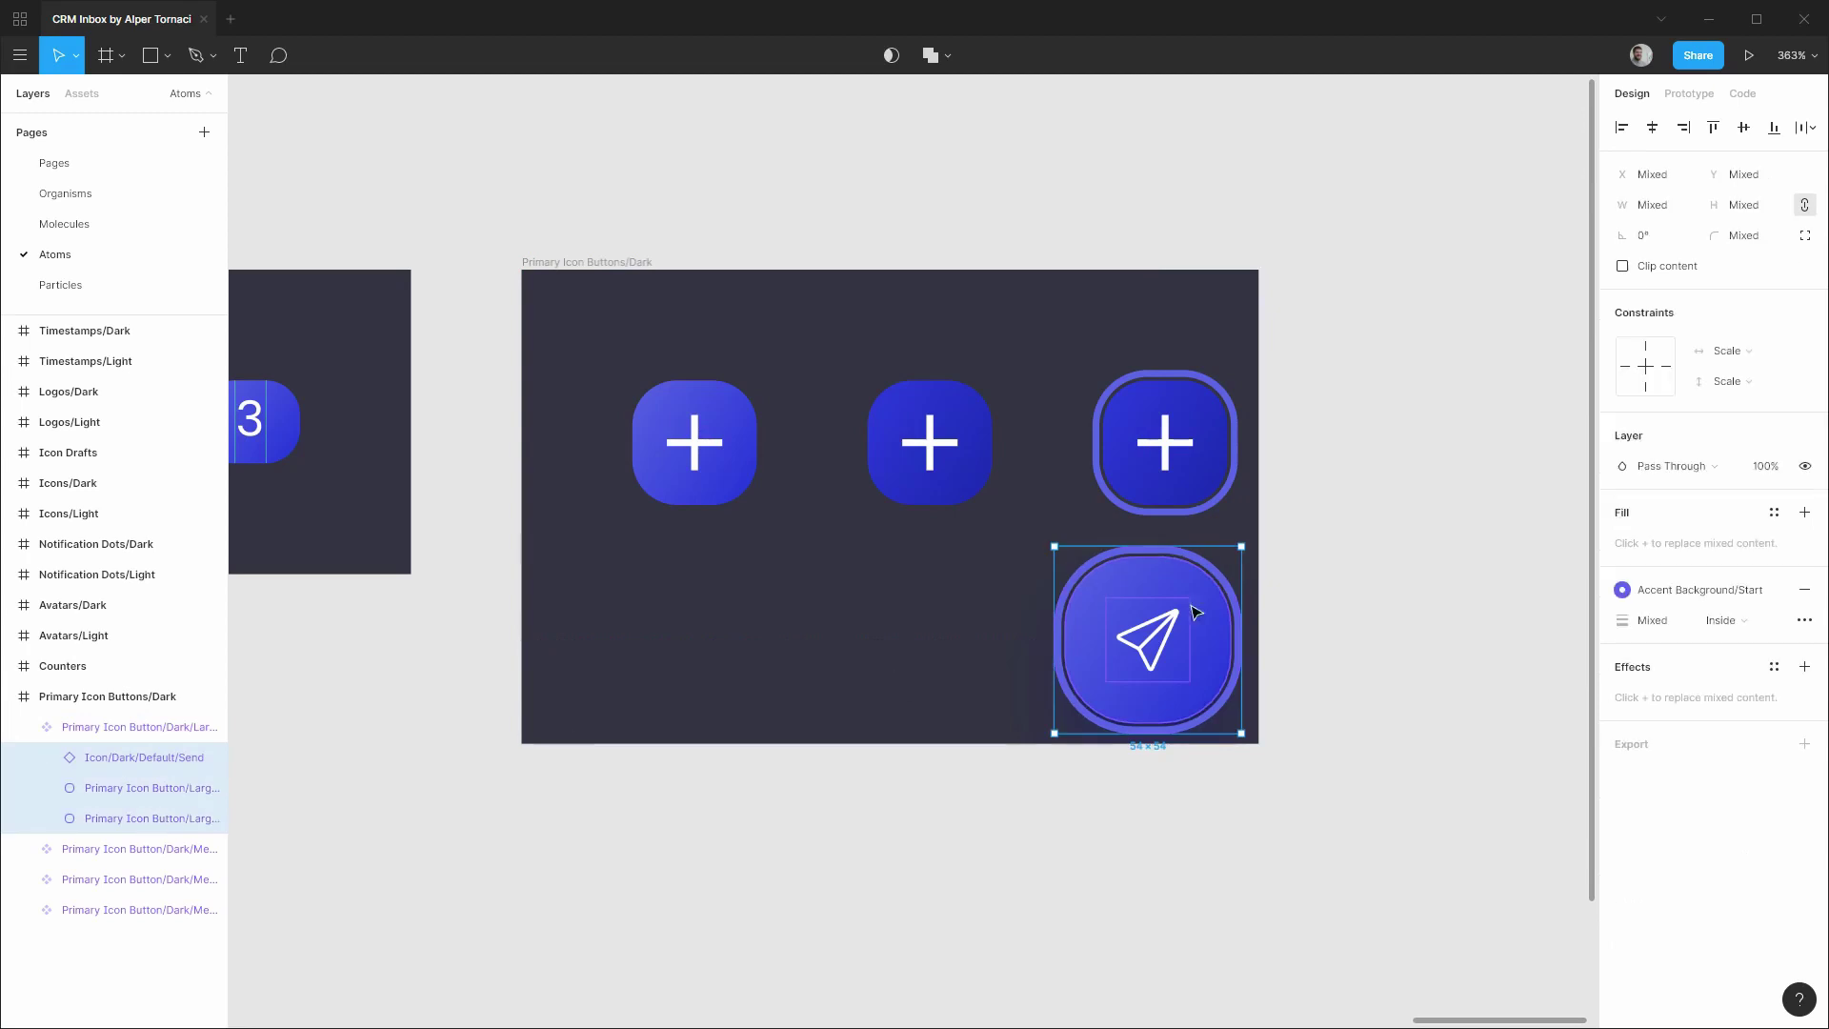
{"action": "left_click", "coordinate": [1725, 351]}
{"action": "left_click", "coordinate": [1737, 330]}
{"action": "left_click", "coordinate": [1727, 381]}
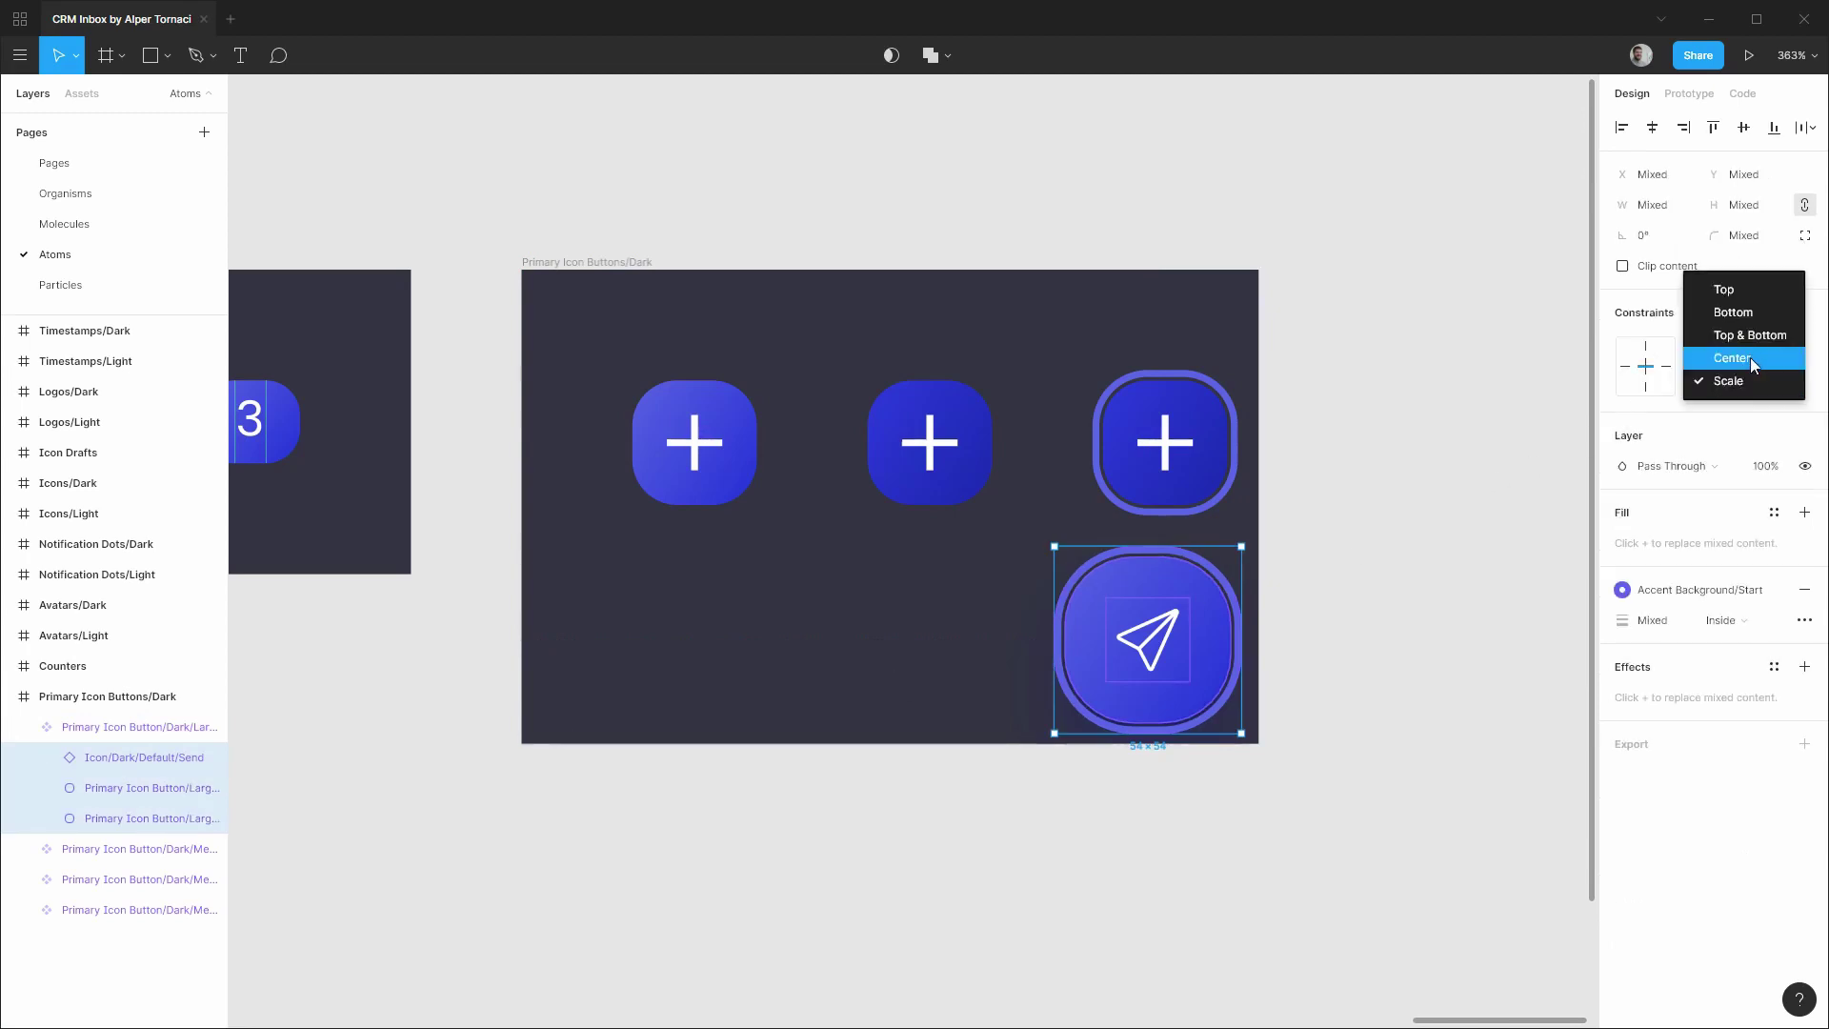
{"action": "left_click", "coordinate": [1751, 357]}
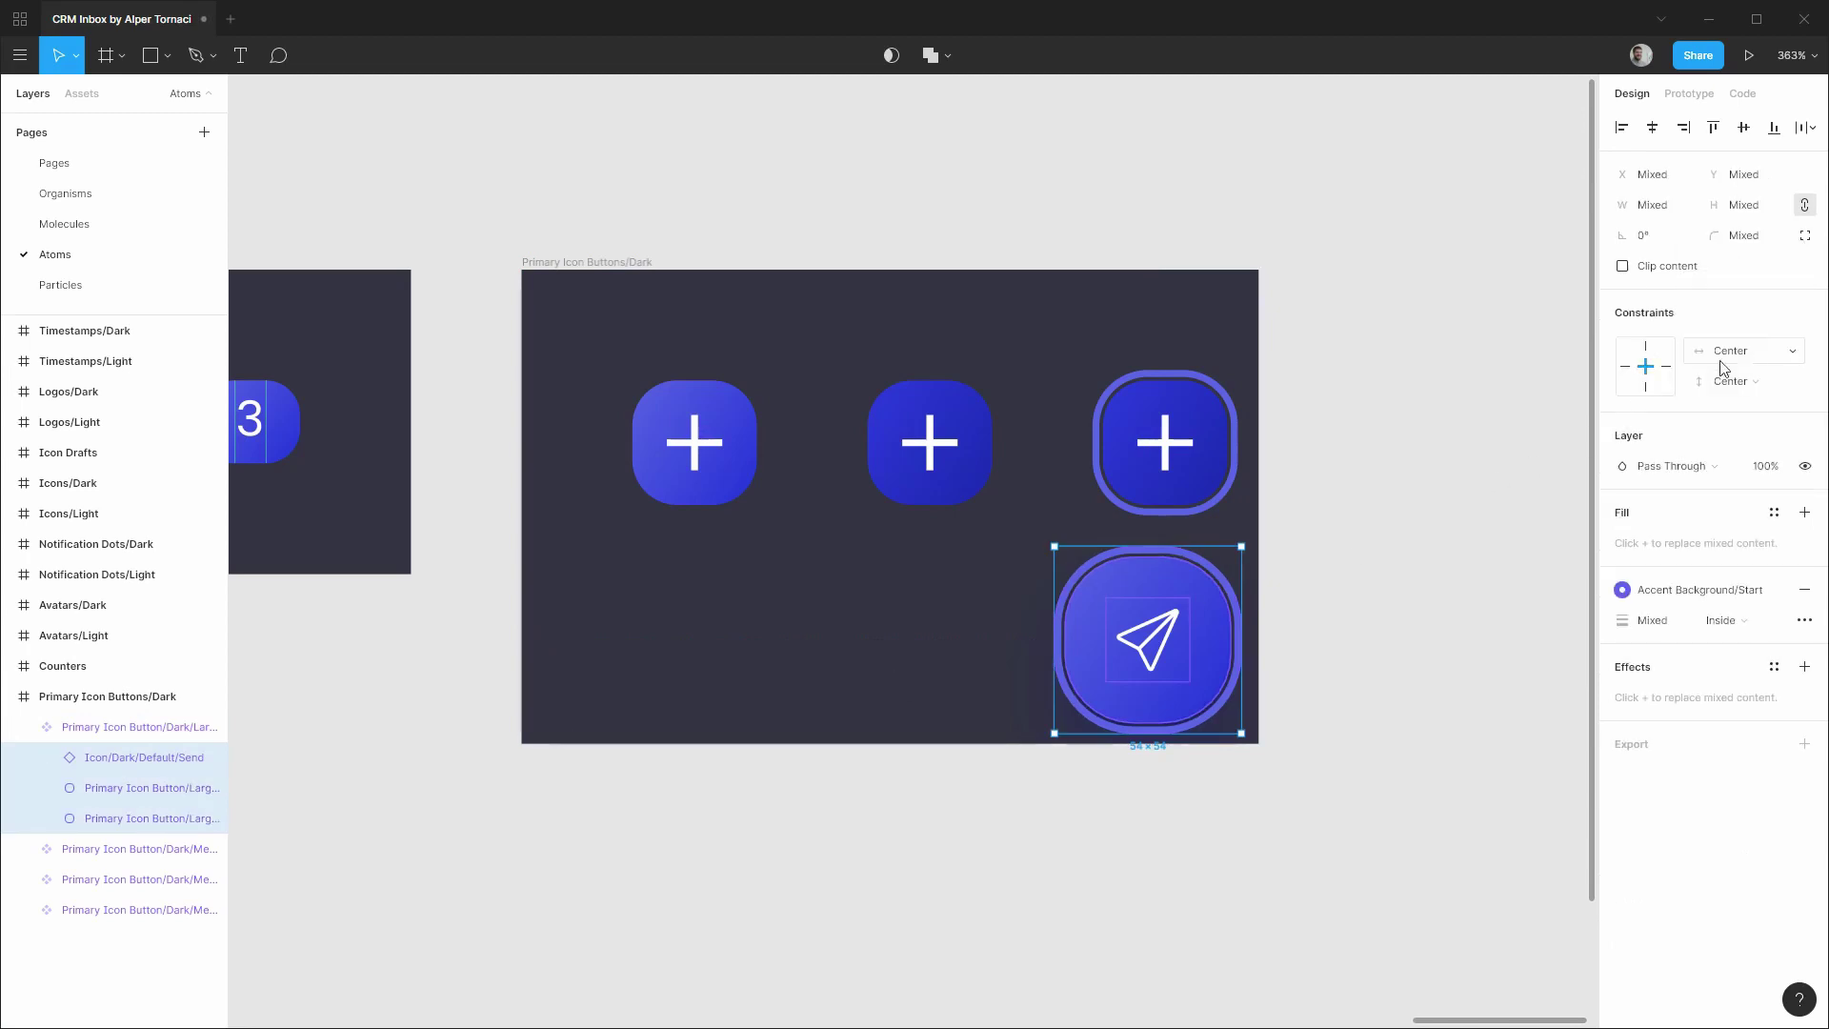
Resize the large send button component to 48 × 48.
{"action": "left_click", "coordinate": [122, 727]}
{"action": "left_click", "coordinate": [1677, 241]}
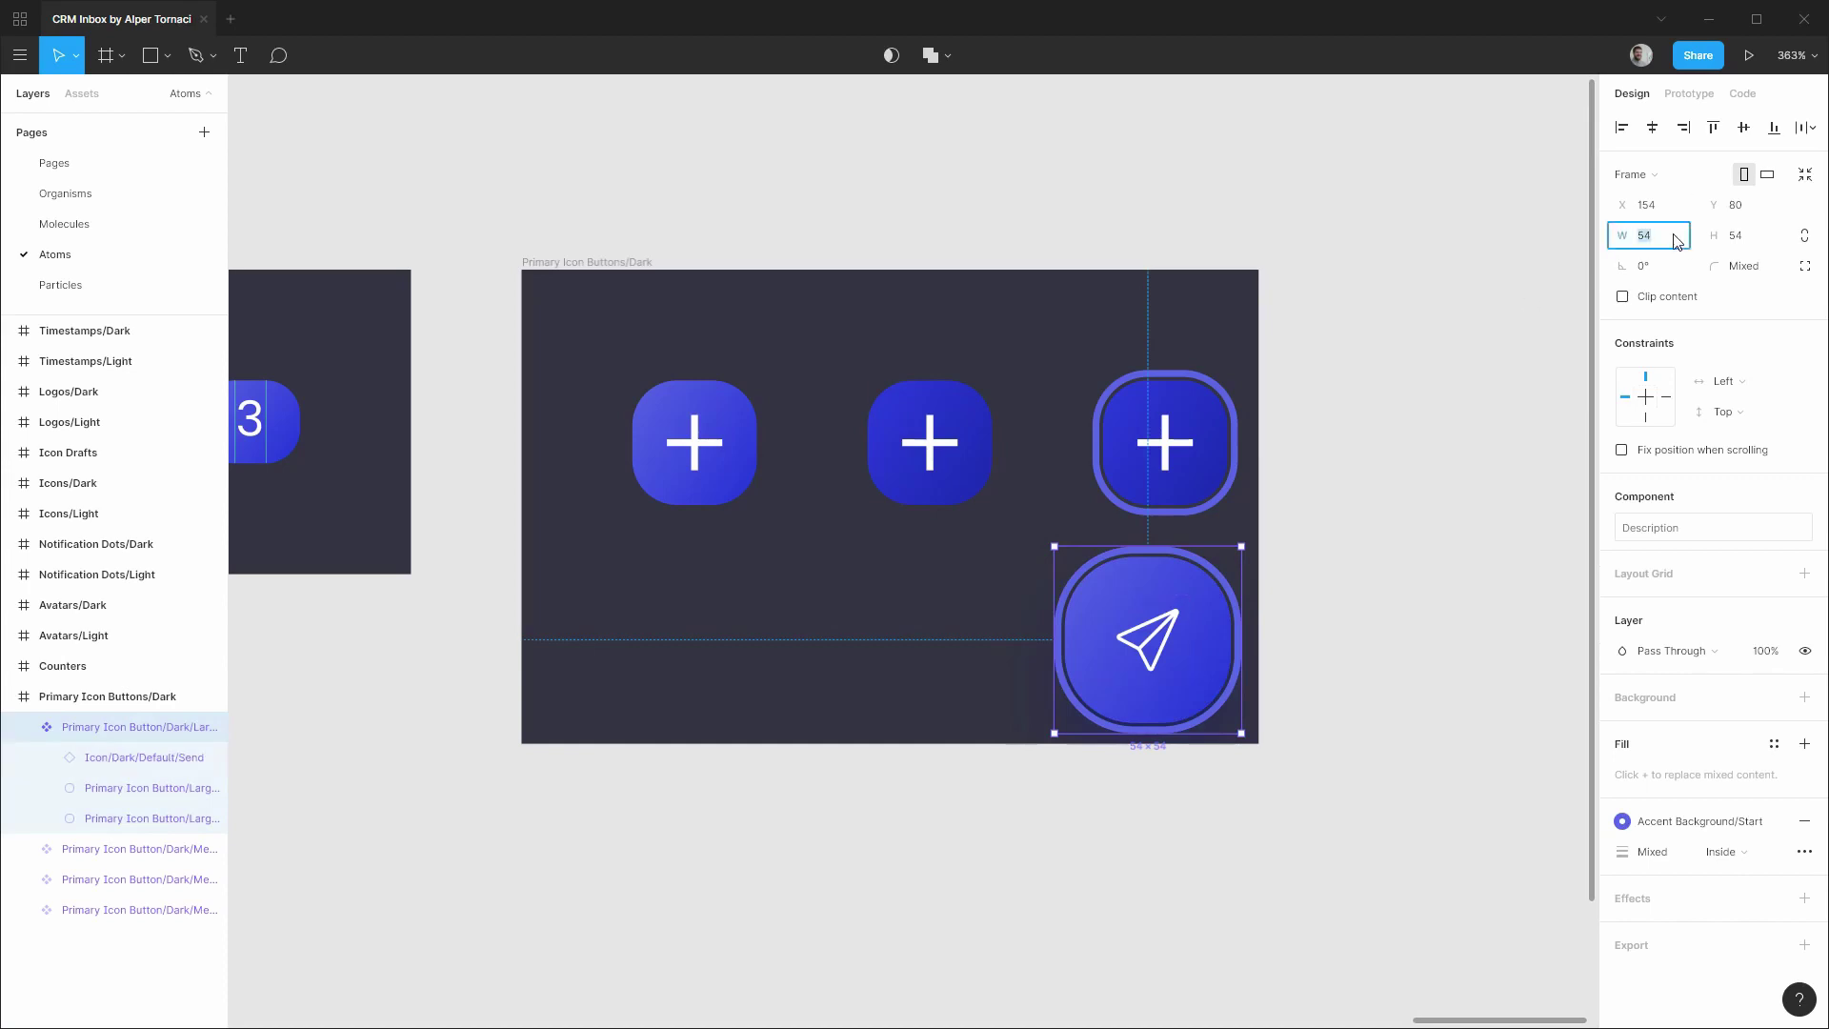
{"action": "key", "text": "Tab"}
{"action": "type", "text": "48"}
{"action": "key", "text": "Return"}
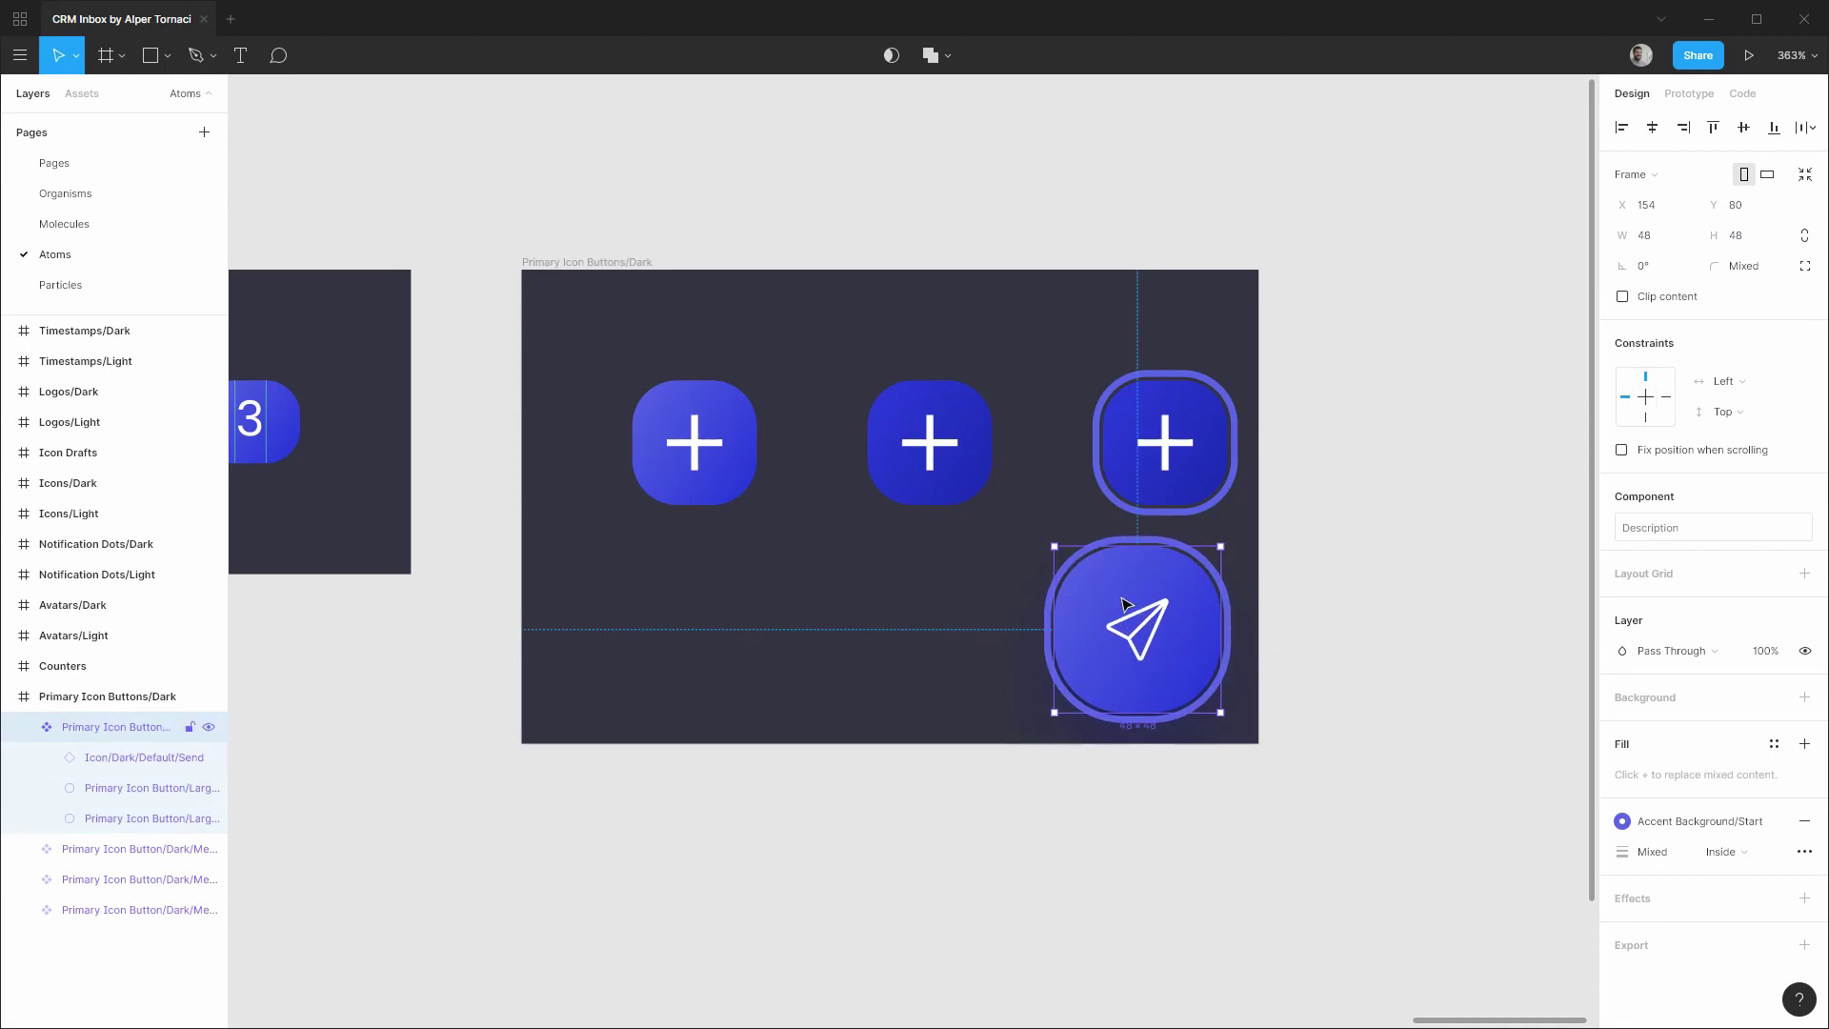
Order the large send button below the medium button layers and place it under the first plus button at X 32, Y 100.
{"action": "left_click", "coordinate": [29, 730]}
{"action": "left_click_drag", "start_coordinate": [113, 731], "coordinate": [111, 856]}
{"action": "left_click_drag", "start_coordinate": [1197, 669], "coordinate": [788, 699]}
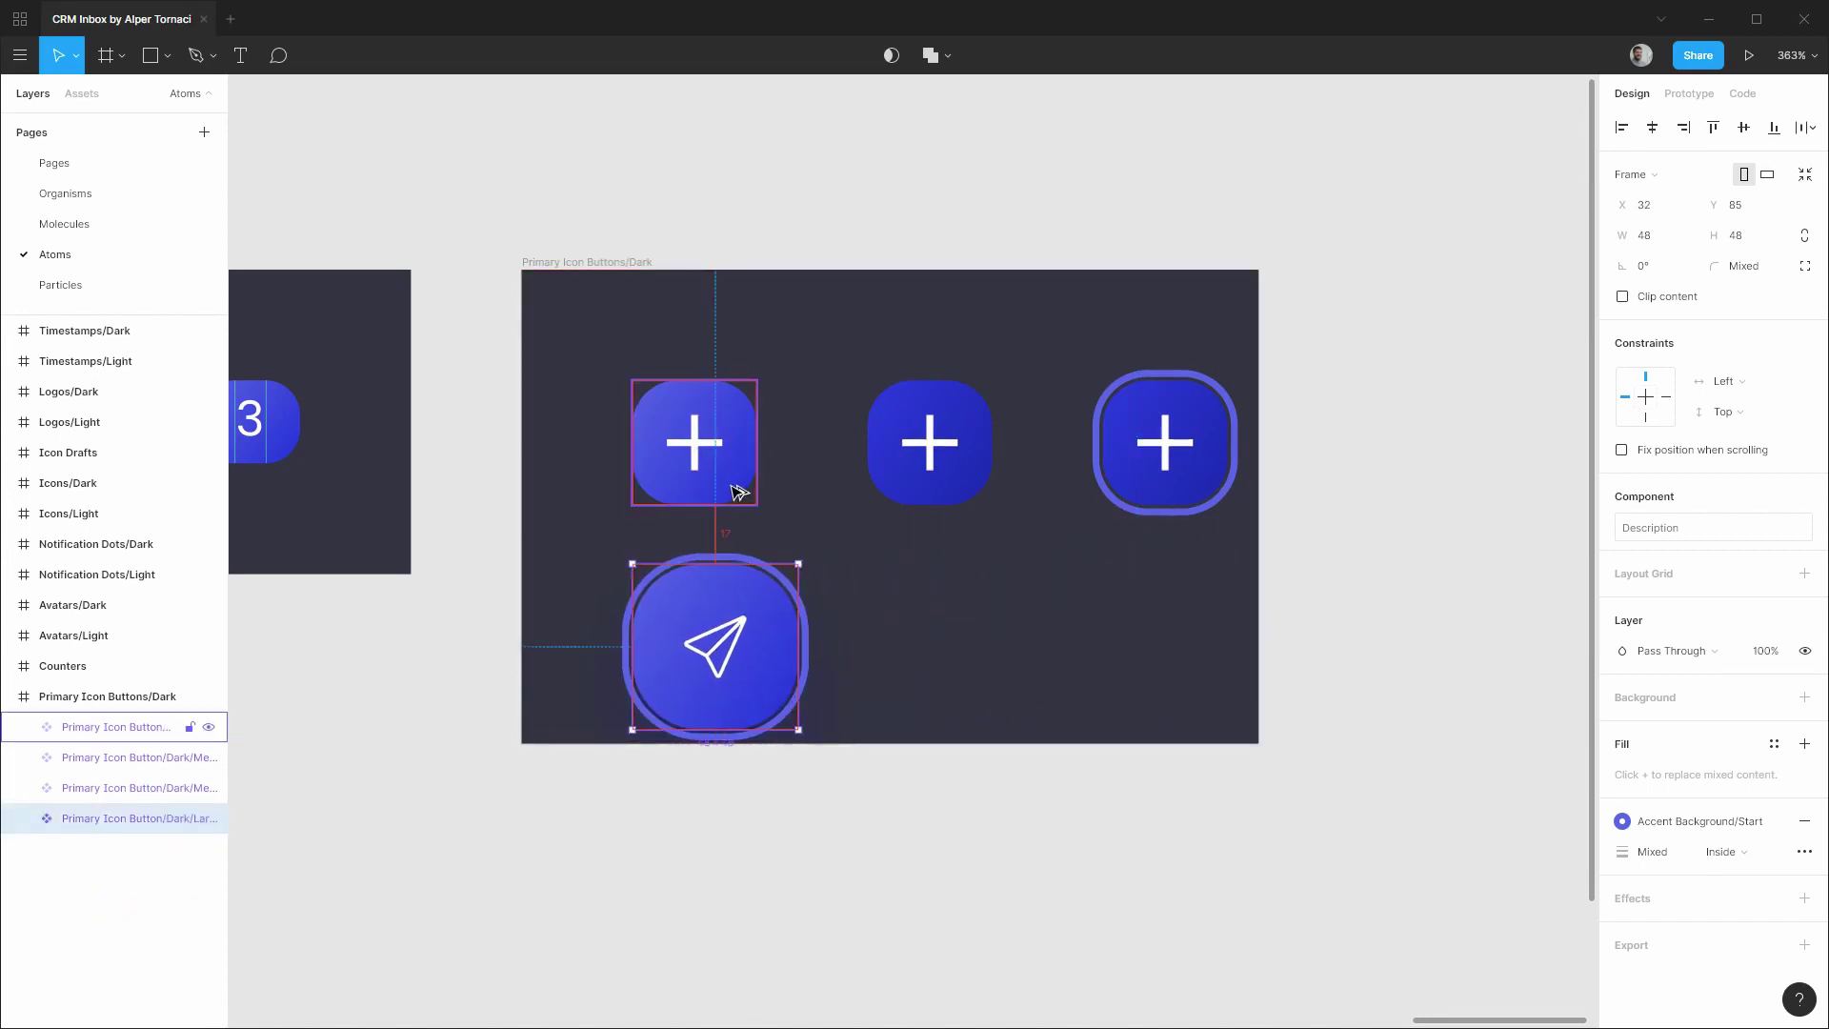
{"action": "key", "text": "shift+Down"}
{"action": "key", "text": "Down"}
{"action": "key", "text": "Down"}
{"action": "key", "text": "Down"}
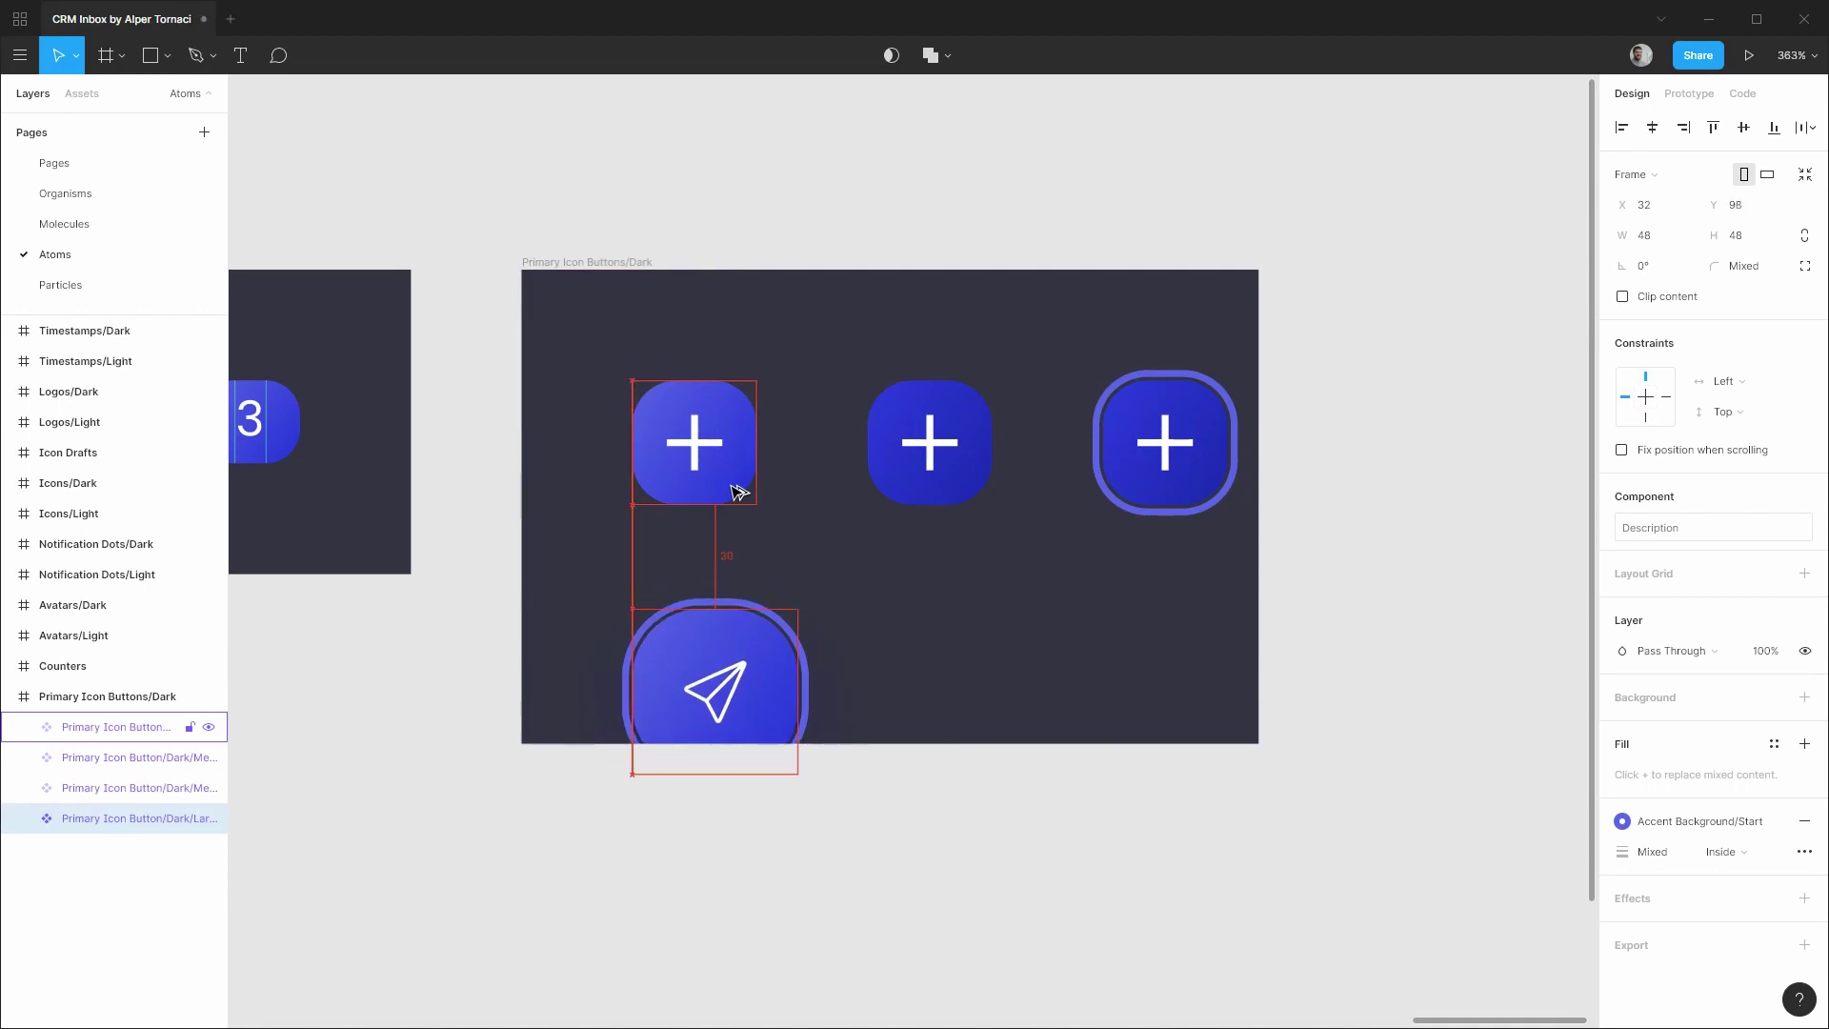
{"action": "key", "text": "Down"}
{"action": "key", "text": "Down"}
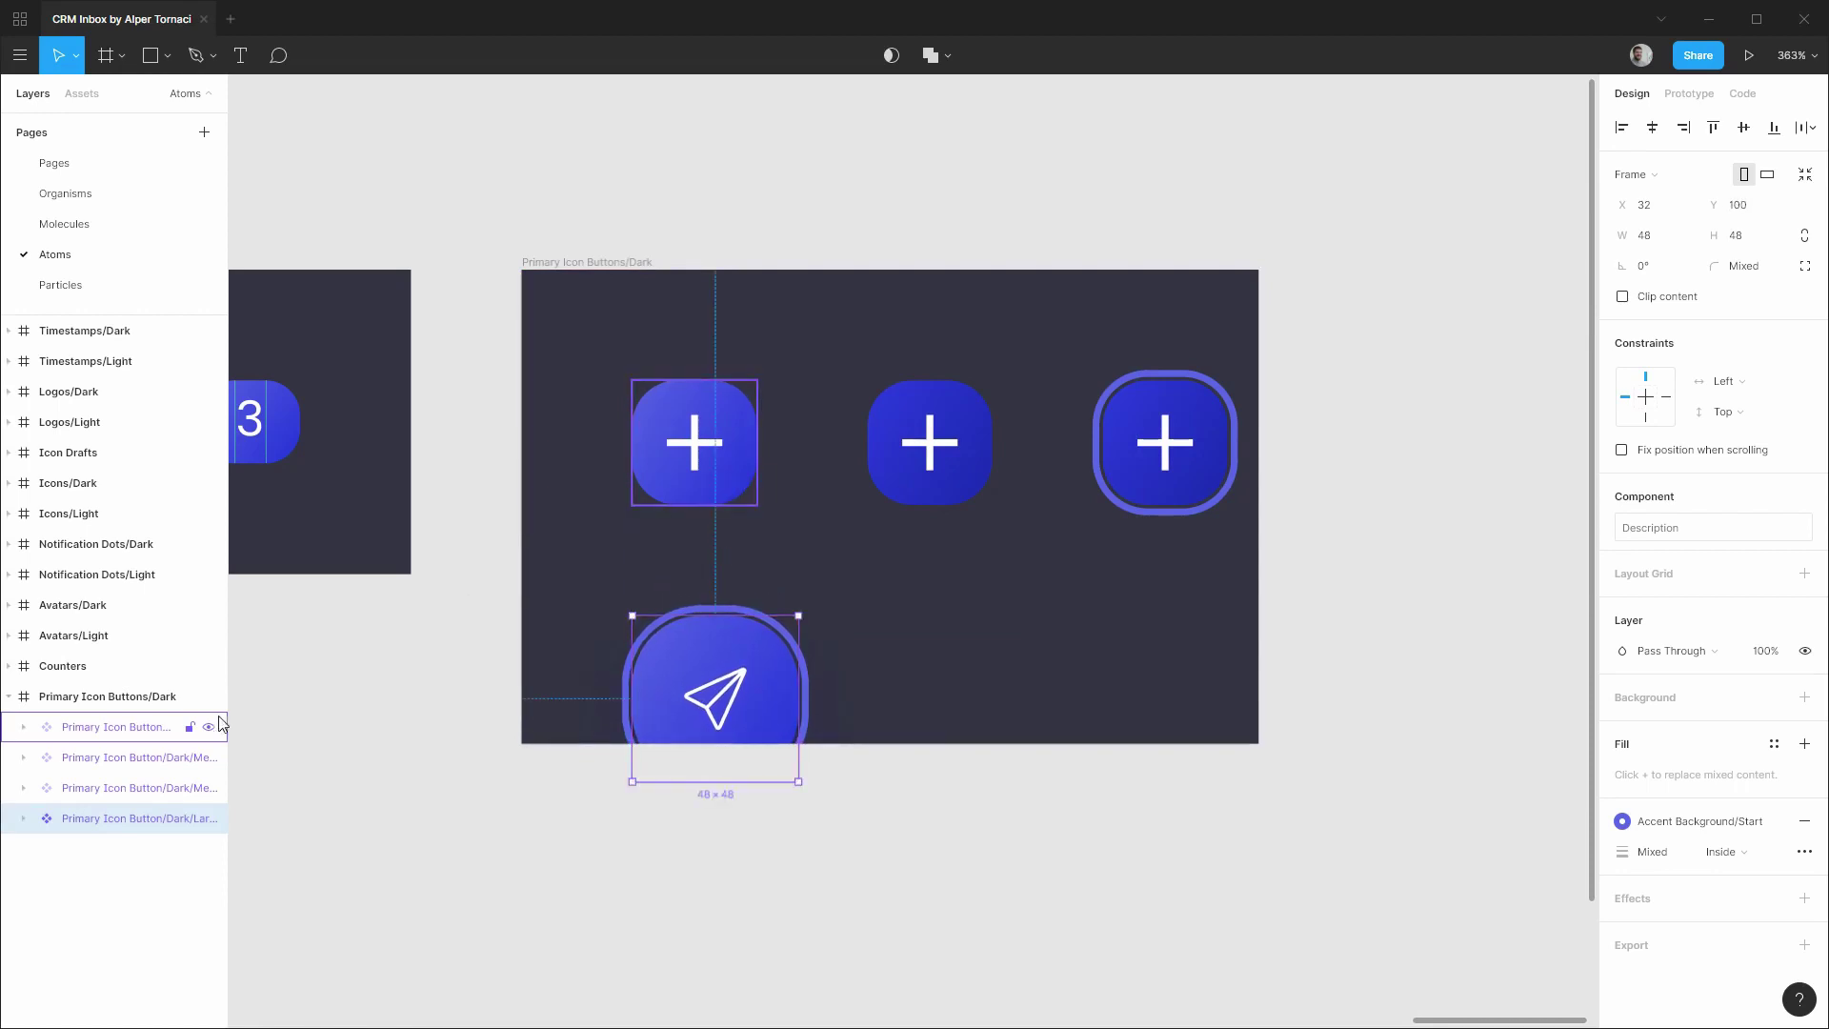
Hide the outline ring in the large send button component and place an instance of the button beside it at X 112, Y 100.
{"action": "left_click", "coordinate": [24, 819]}
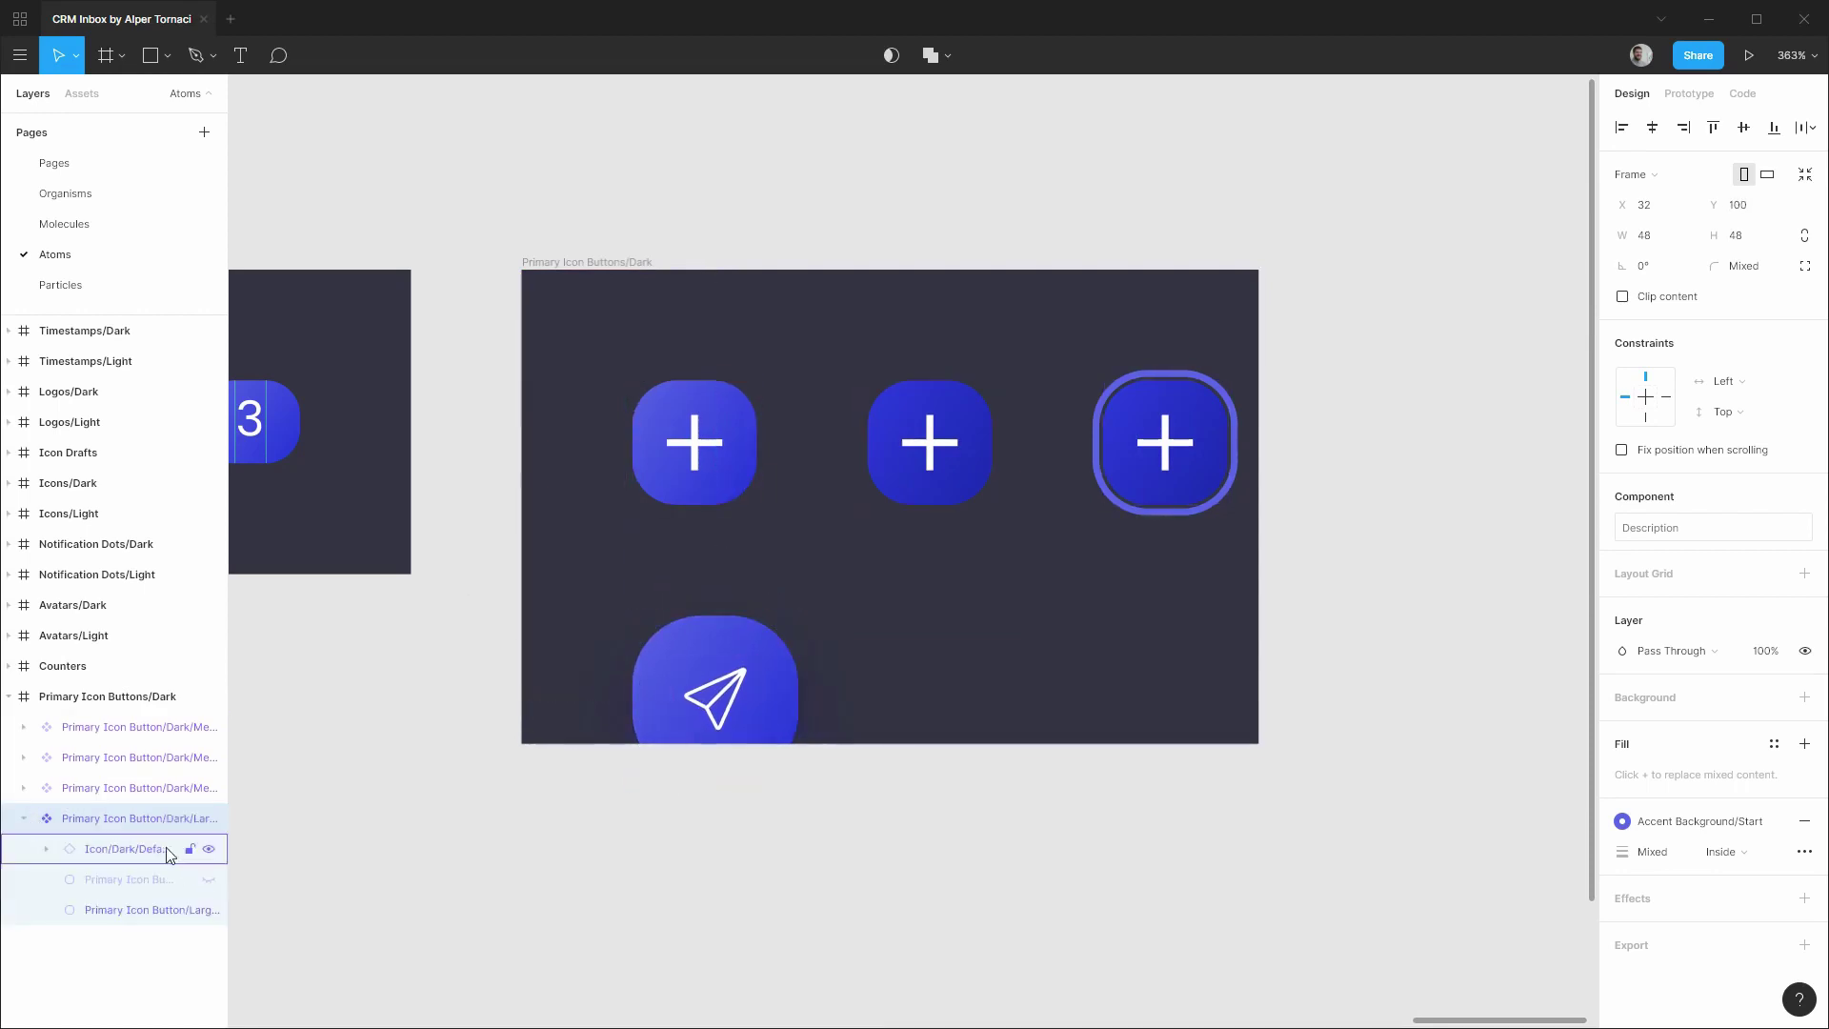
{"action": "left_click", "coordinate": [24, 818]}
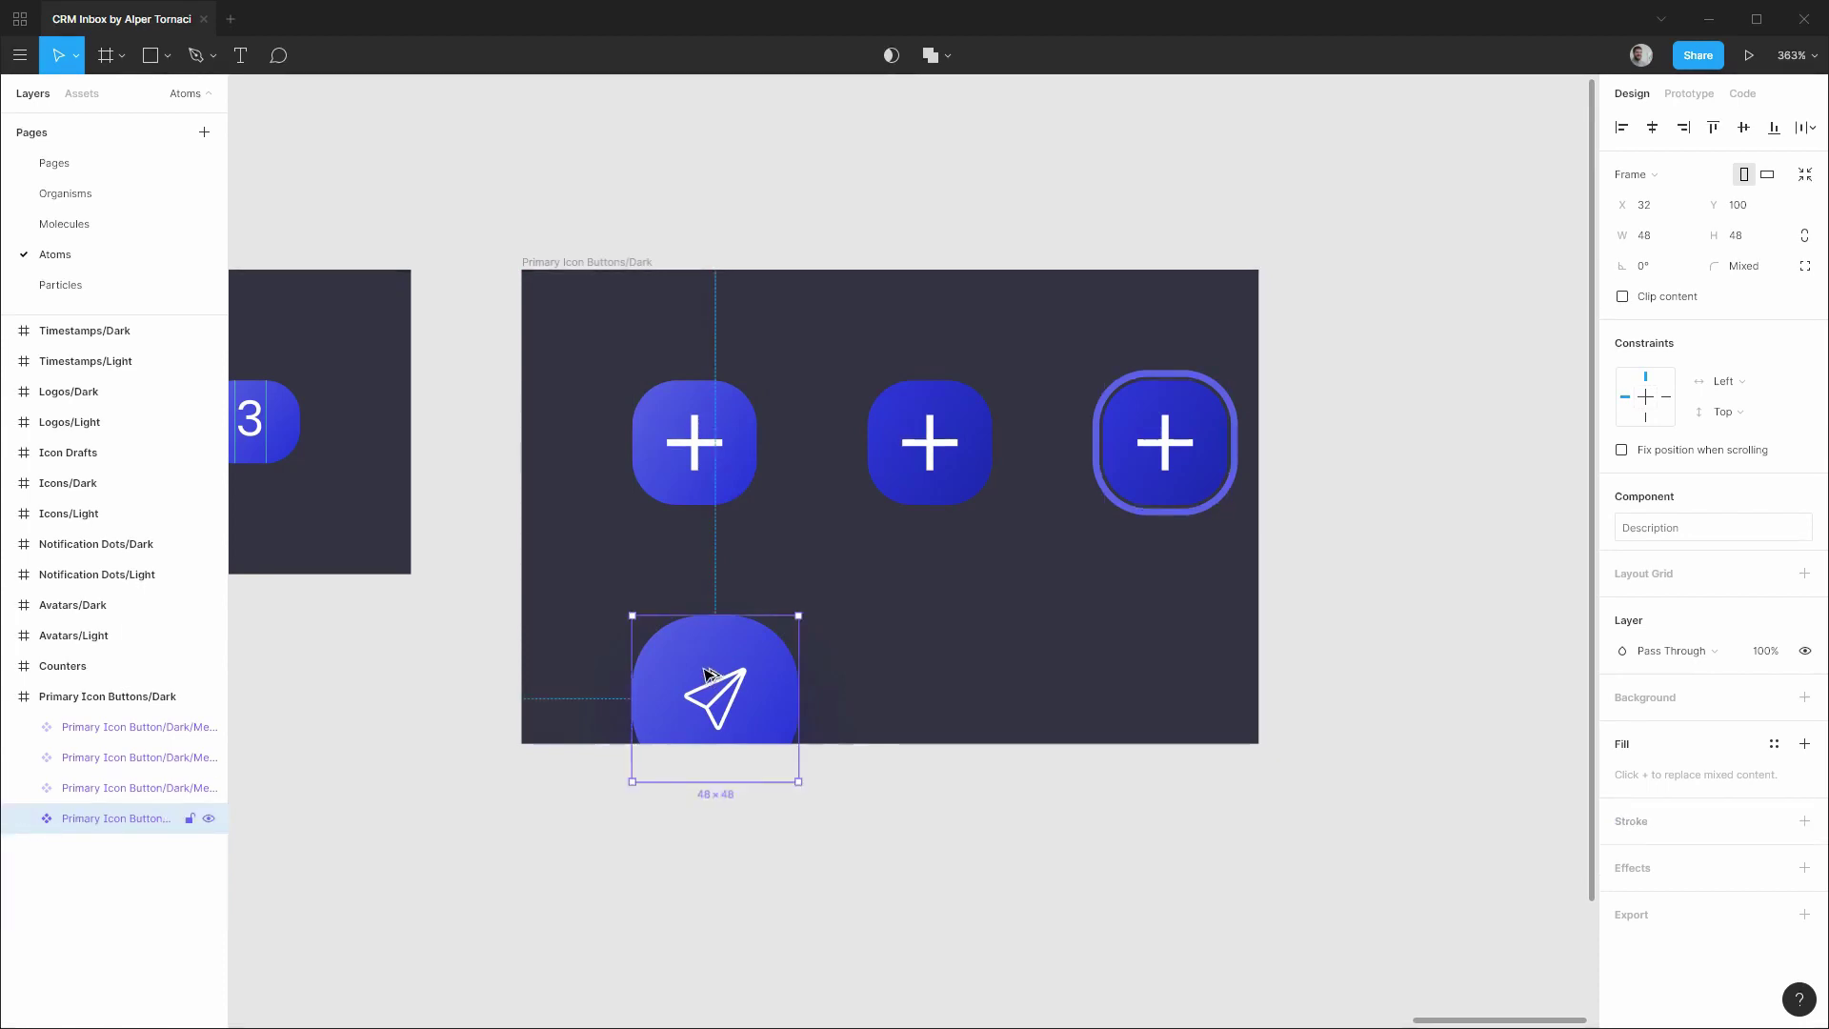
{"action": "left_click_drag", "start_coordinate": [705, 673], "coordinate": [943, 657], "text": "alt"}
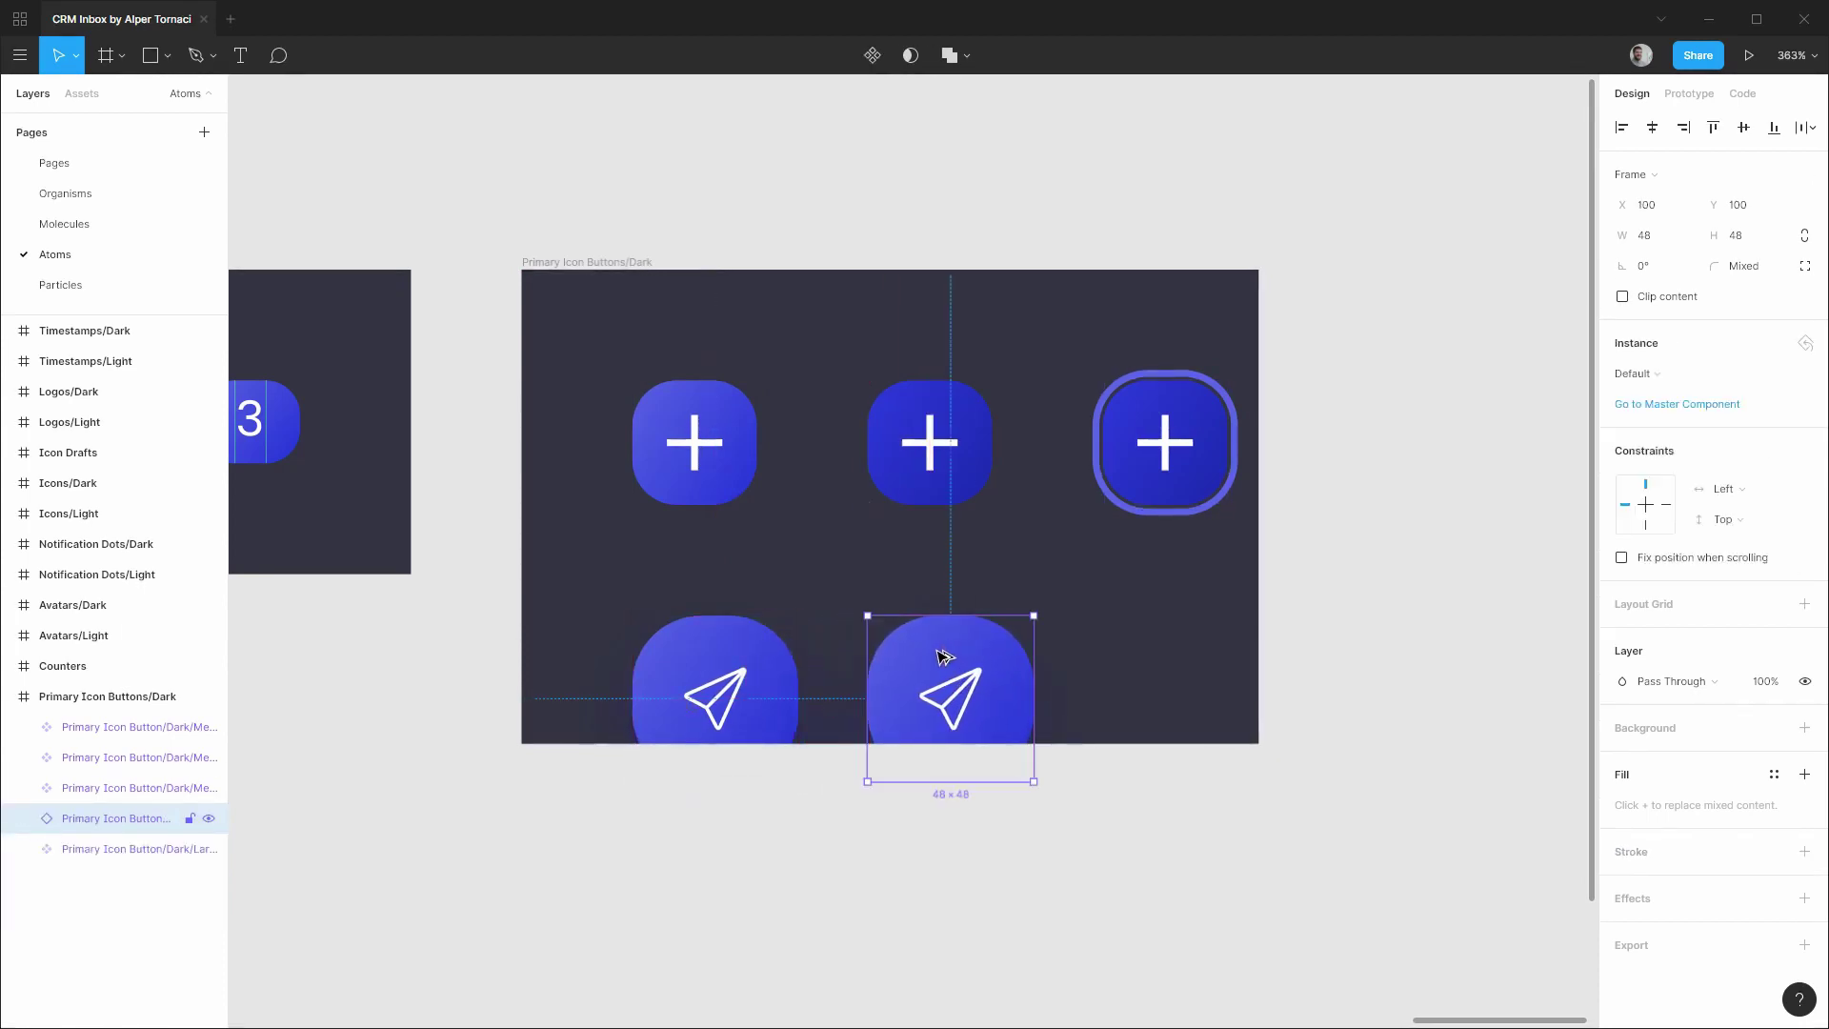
{"action": "key", "text": "Right"}
{"action": "key", "text": "Right"}
{"action": "key", "text": "Right"}
{"action": "key", "text": "Right"}
{"action": "key", "text": "Right"}
{"action": "key", "text": "Right"}
{"action": "key", "text": "Right"}
{"action": "key", "text": "Right"}
{"action": "key", "text": "Right"}
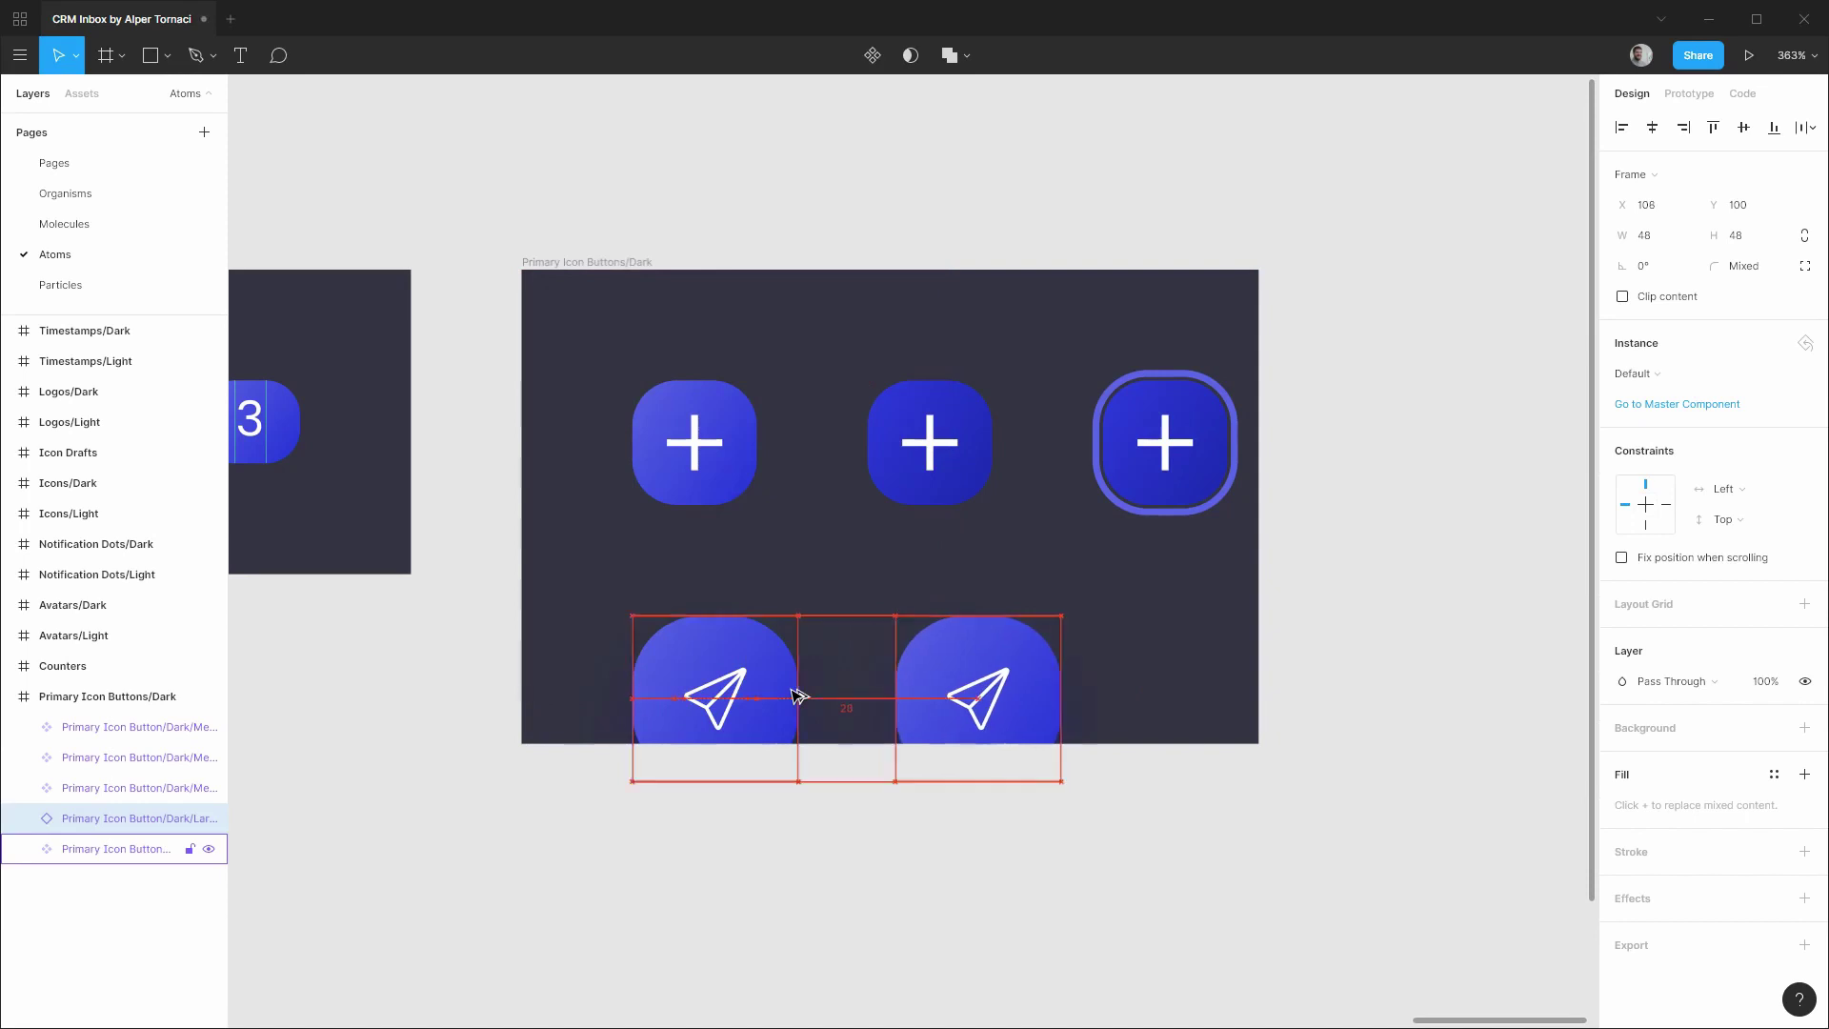
{"action": "key", "text": "Right"}
{"action": "key", "text": "Right"}
{"action": "key", "text": "Right"}
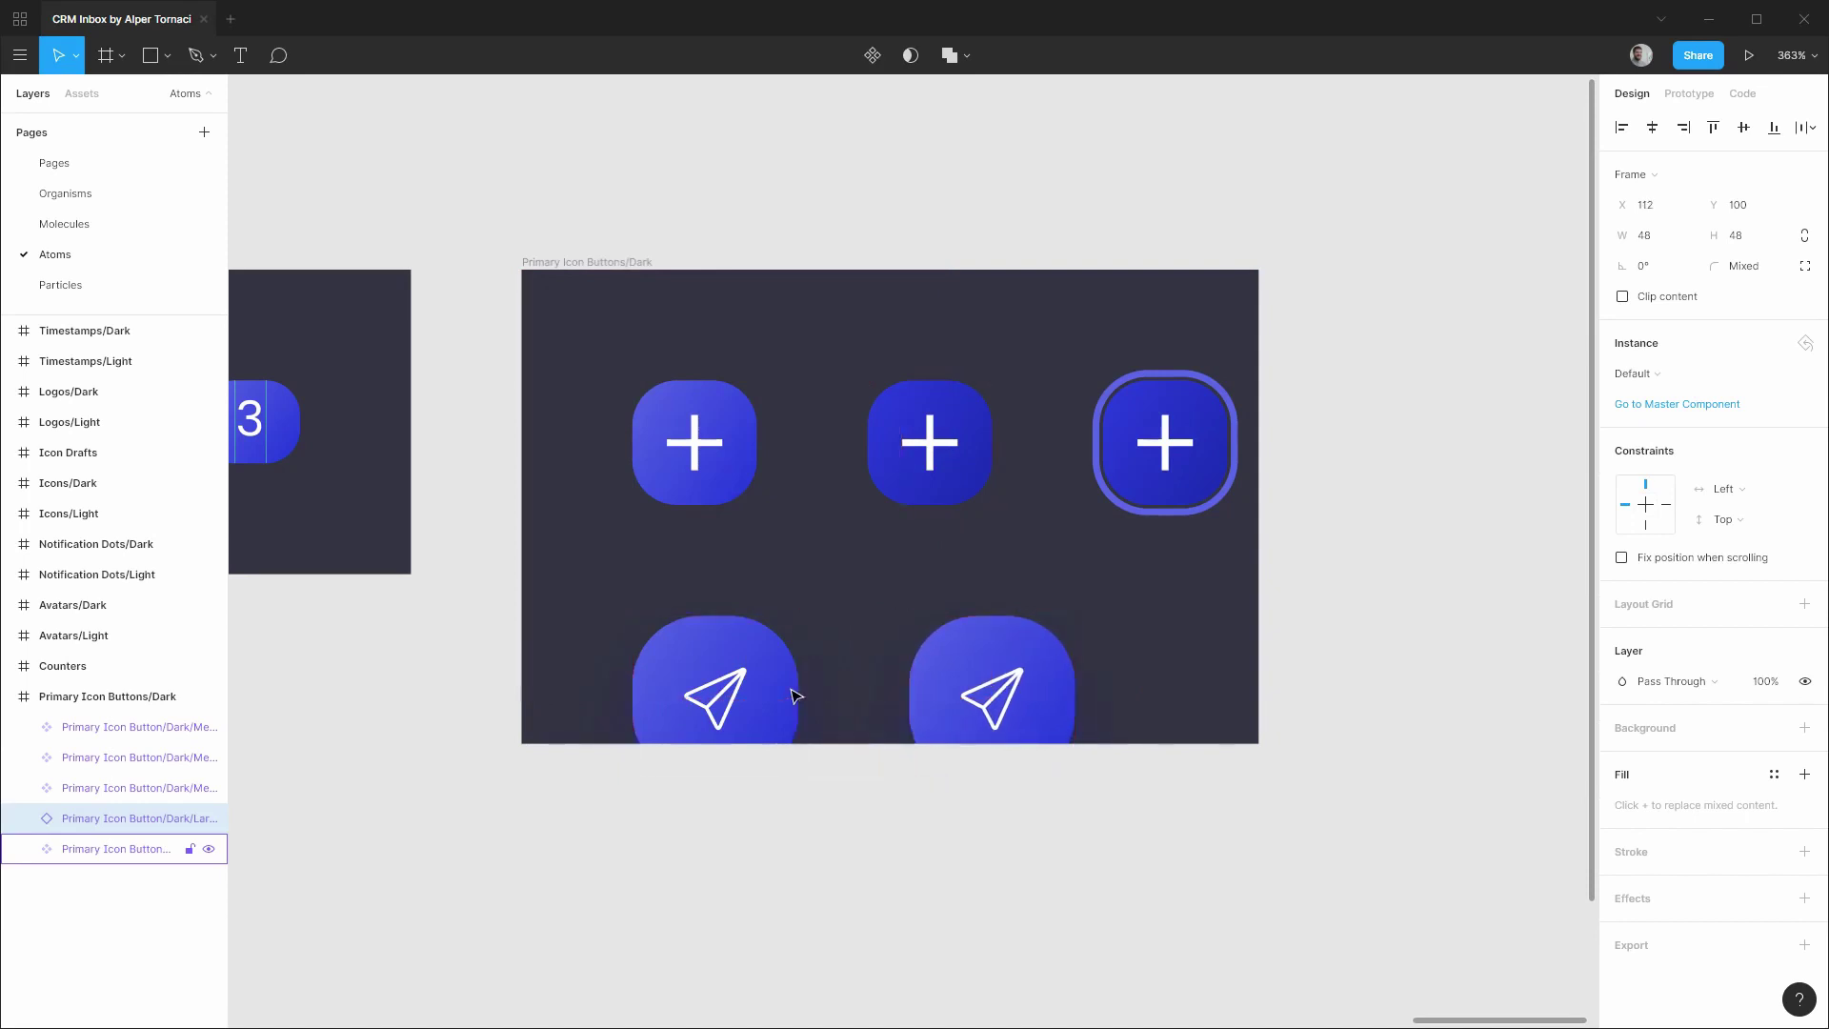
Order the new instance last in the frame's layers and apply the Accent Gradient/Hover style to its background shape.
{"action": "left_click_drag", "start_coordinate": [94, 819], "coordinate": [29, 865]}
{"action": "left_click", "coordinate": [23, 849]}
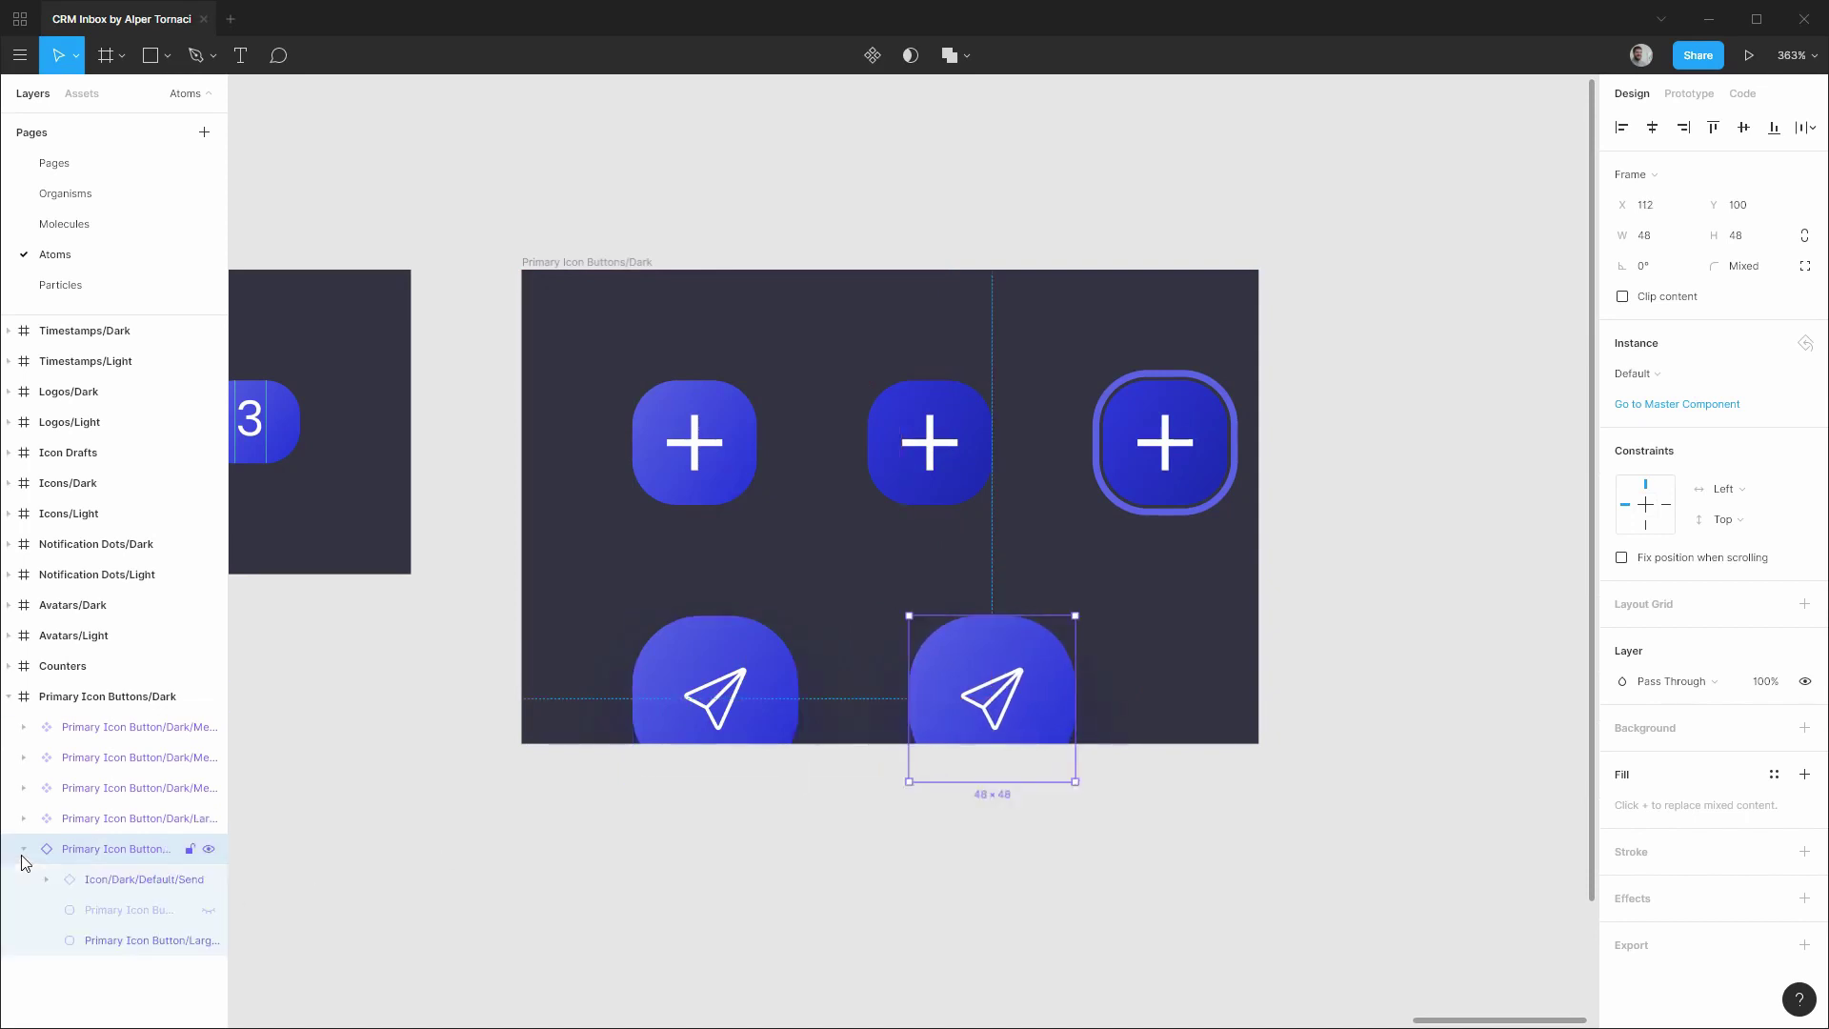
{"action": "left_click", "coordinate": [103, 942]}
{"action": "left_click", "coordinate": [1774, 529]}
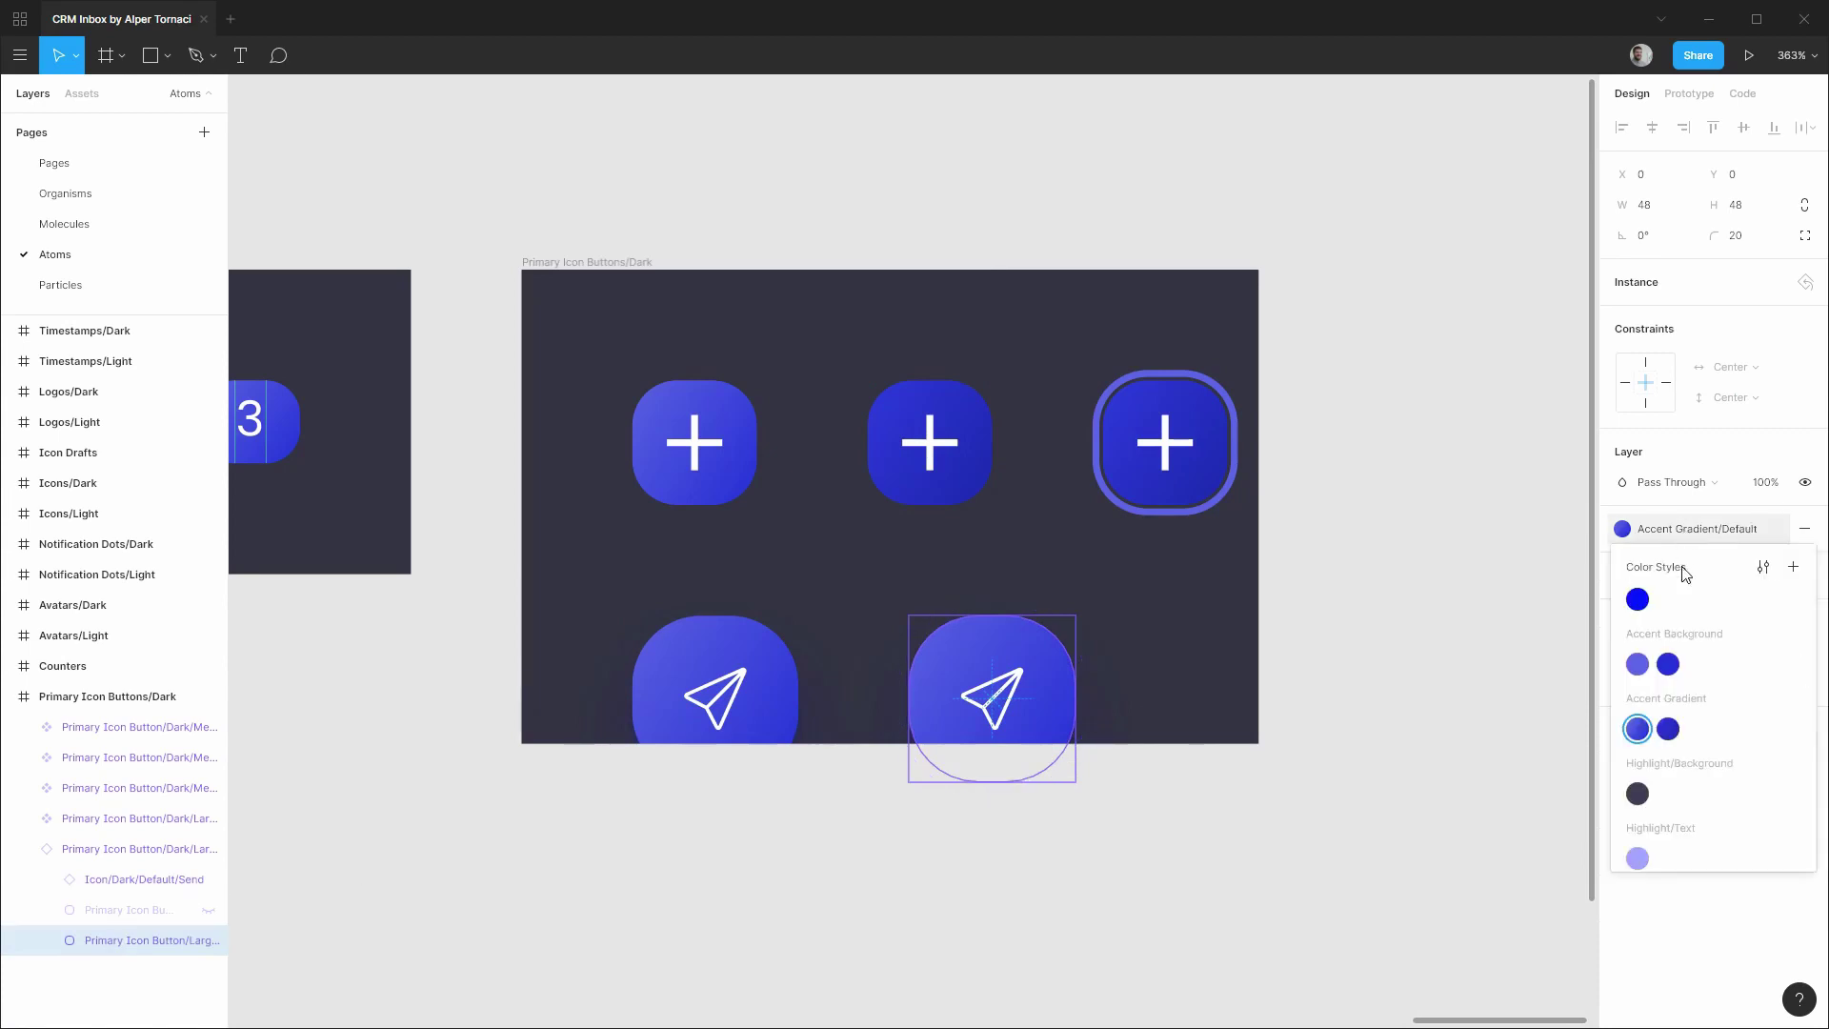
{"action": "left_click", "coordinate": [1669, 729]}
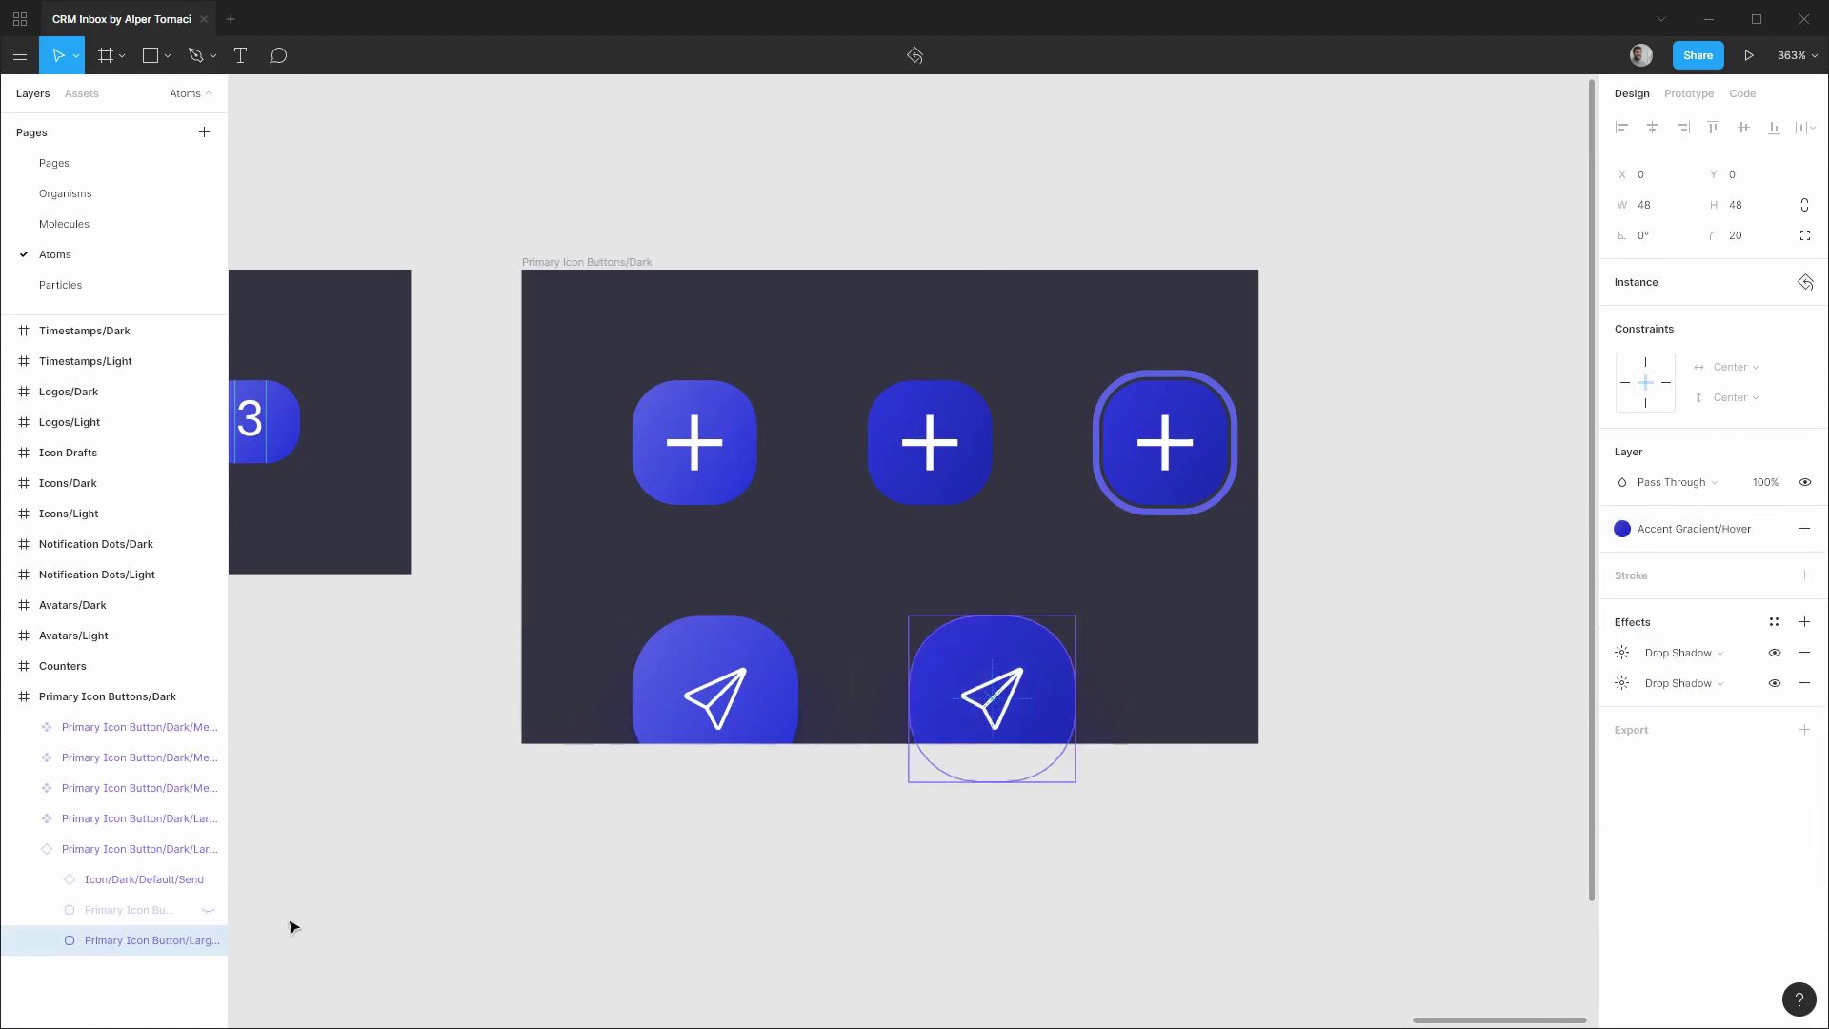
Turn the darker send button instance into a component and rename it Primary Icon Button/Dark/Large/Hover.
{"action": "left_click", "coordinate": [112, 854]}
{"action": "key", "text": "ctrl+alt+k"}
{"action": "double_click", "coordinate": [112, 849]}
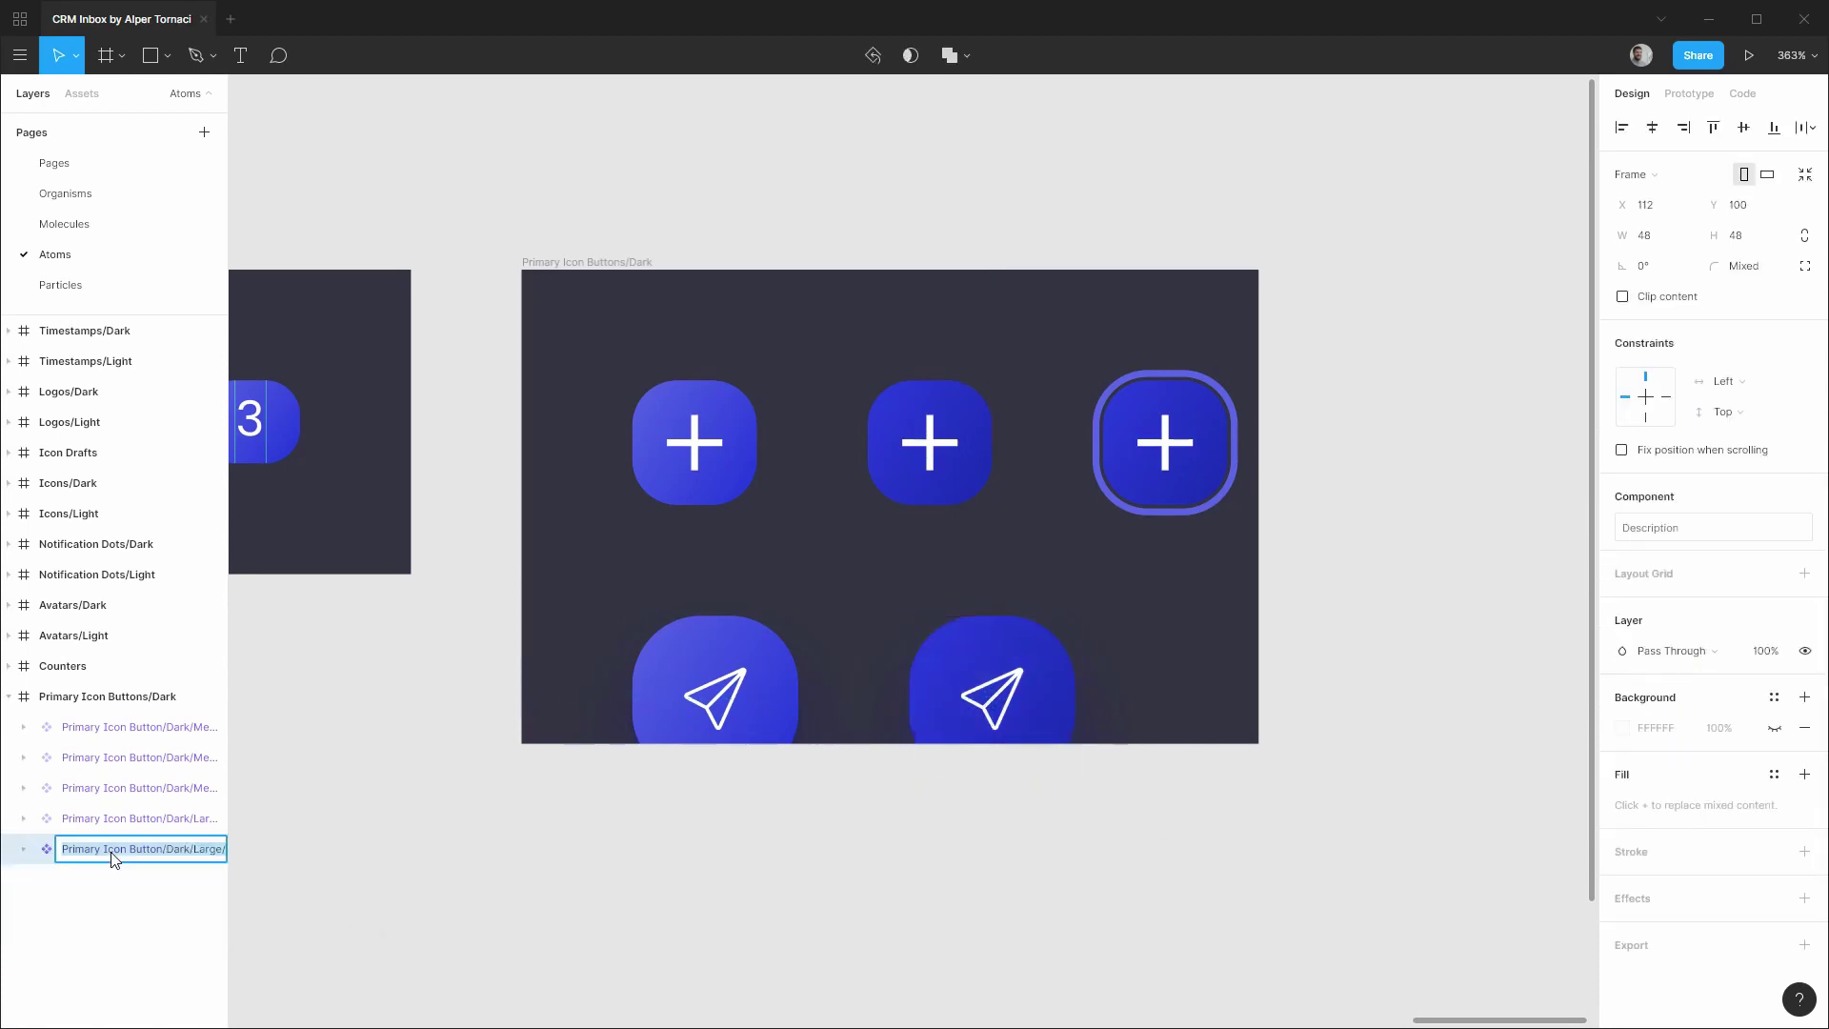
{"action": "key", "text": "BackSpace"}
{"action": "key", "text": "BackSpace"}
{"action": "key", "text": "BackSpace"}
{"action": "key", "text": "BackSpace"}
{"action": "key", "text": "BackSpace"}
{"action": "key", "text": "BackSpace"}
{"action": "key", "text": "BackSpace"}
{"action": "key", "text": "BackSpace"}
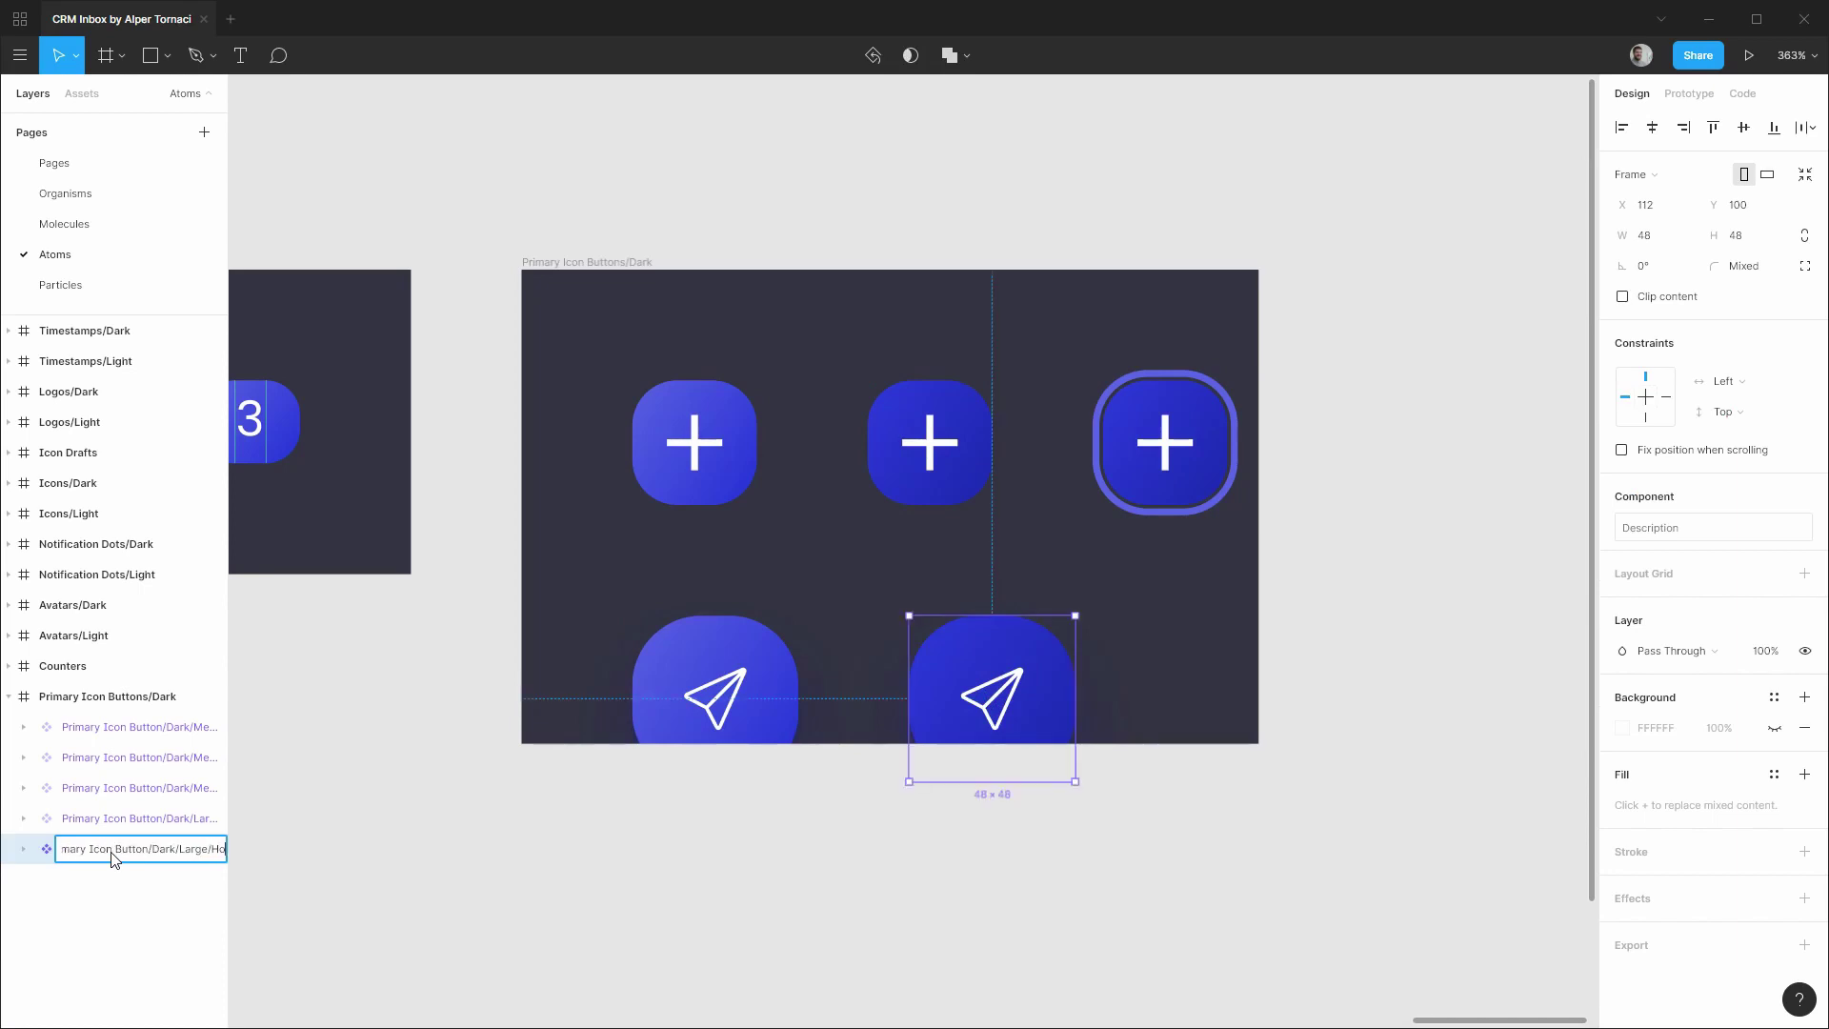
{"action": "key", "text": "Return"}
Duplicate the default large send button and place the copy as third in its row at X 192, Y 100.
{"action": "left_click", "coordinate": [105, 825]}
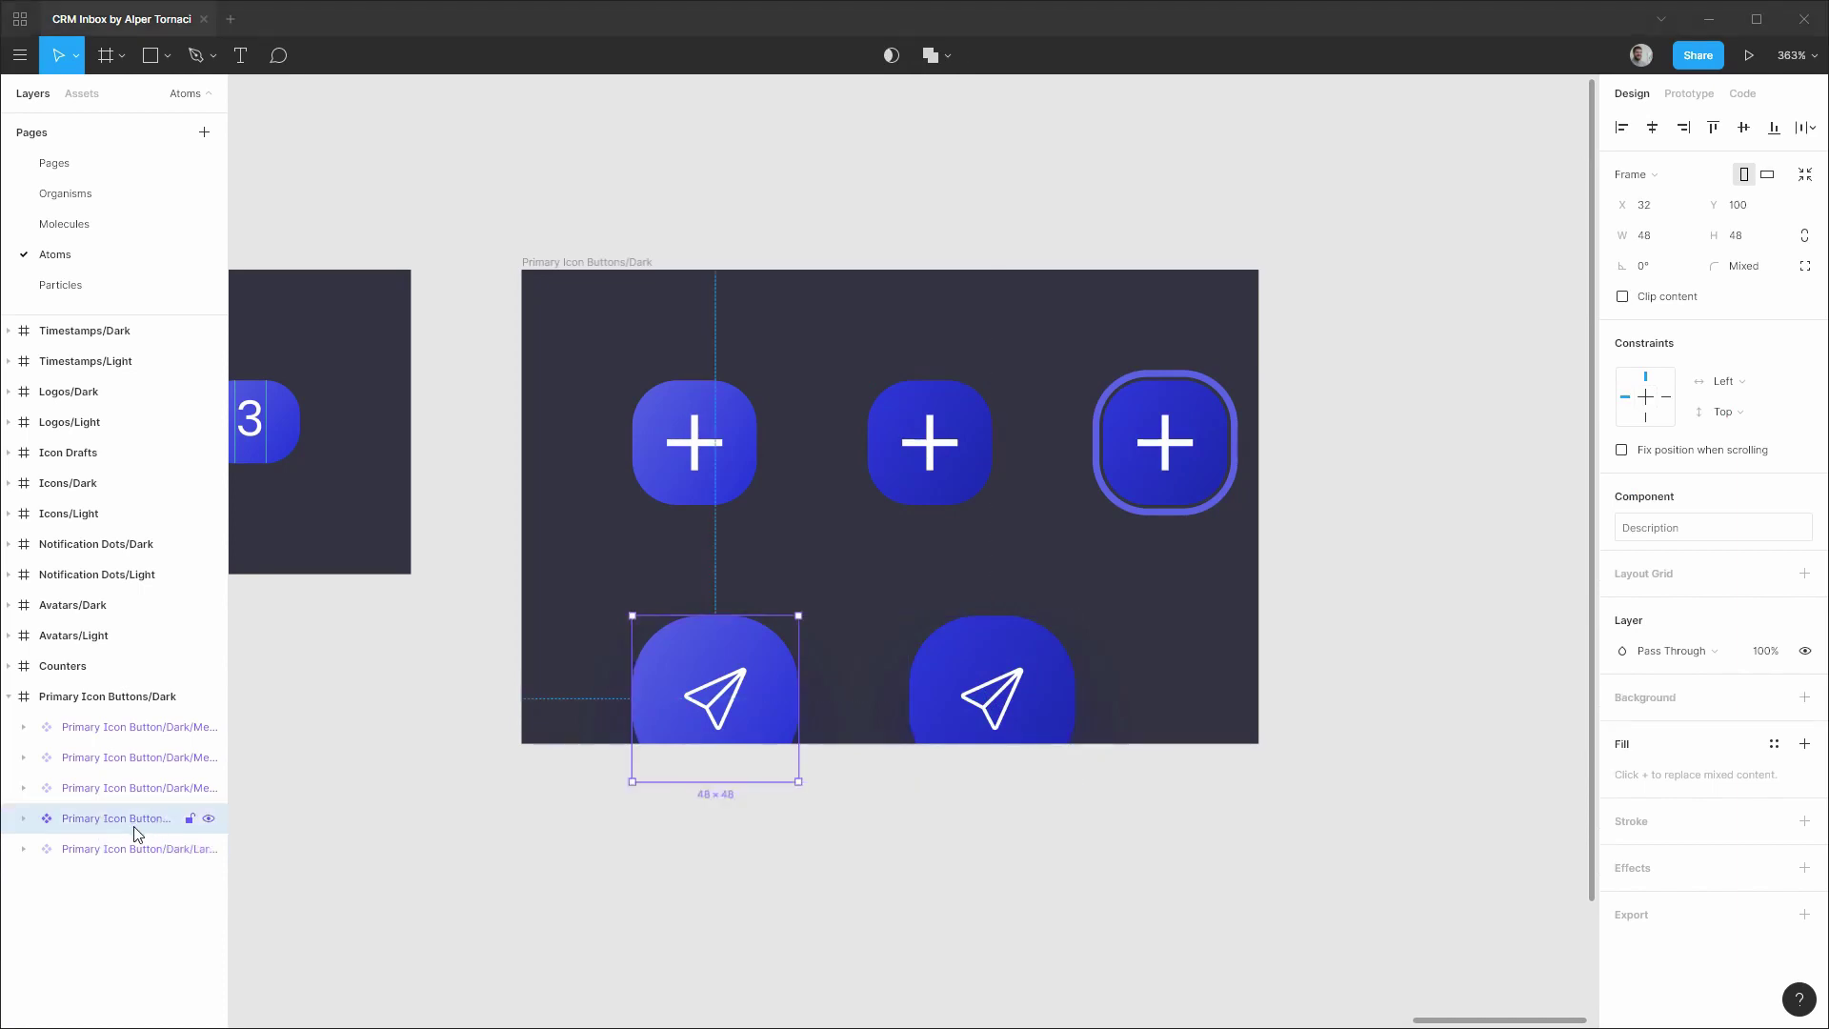
{"action": "key", "text": "ctrl+d"}
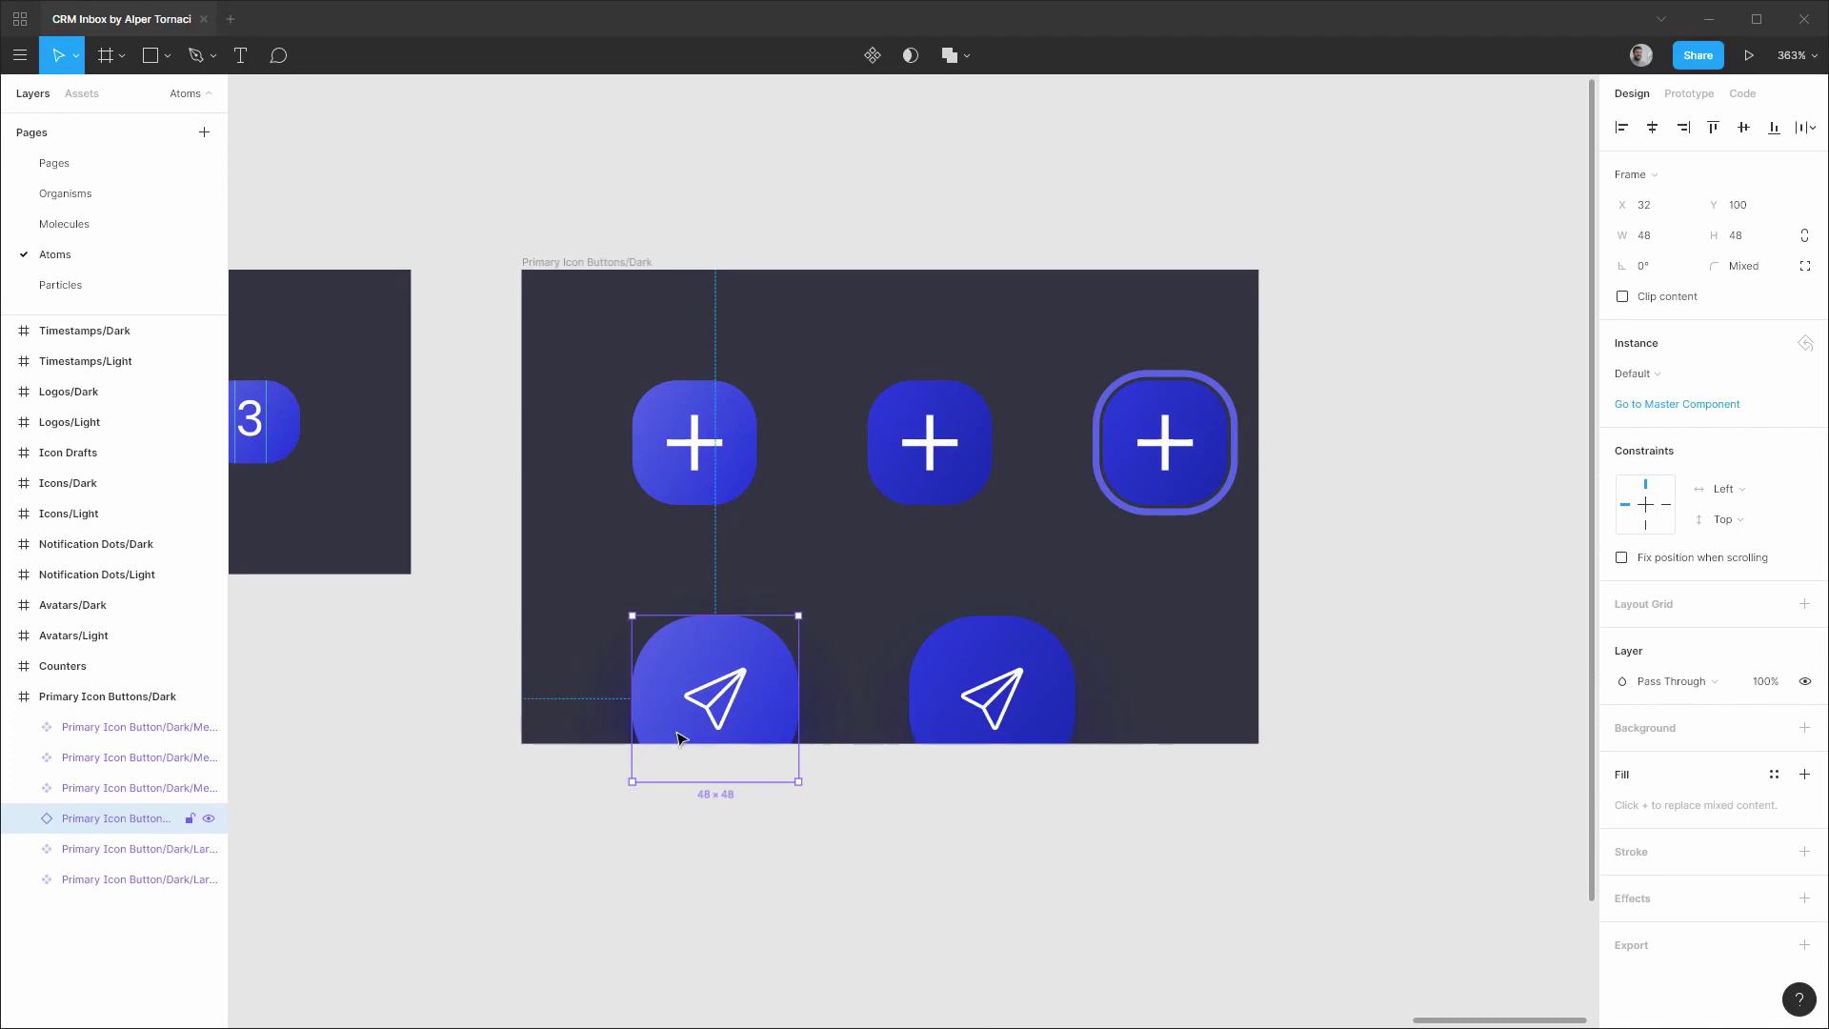
{"action": "left_click_drag", "start_coordinate": [666, 721], "coordinate": [1226, 705]}
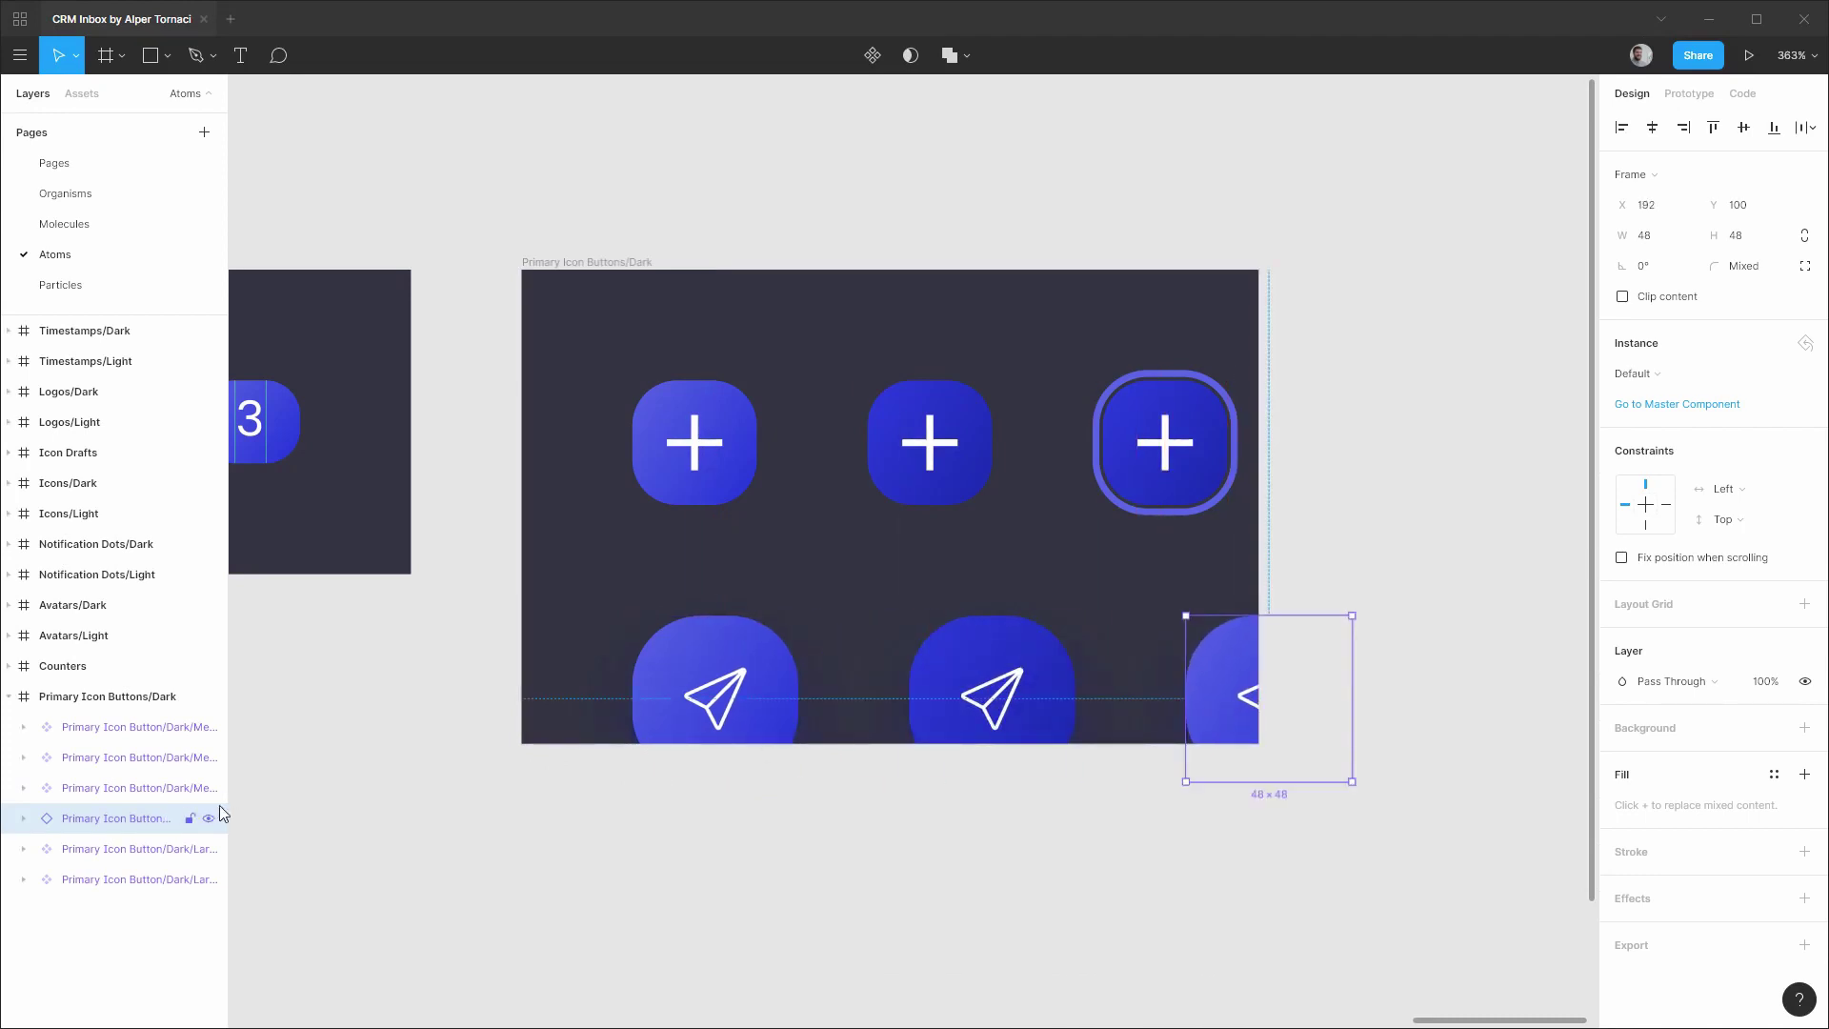
Enlarge the Primary Icon Buttons/Dark frame to about 278 × 168 and order the third large button last in its layers.
{"action": "left_click", "coordinate": [627, 267]}
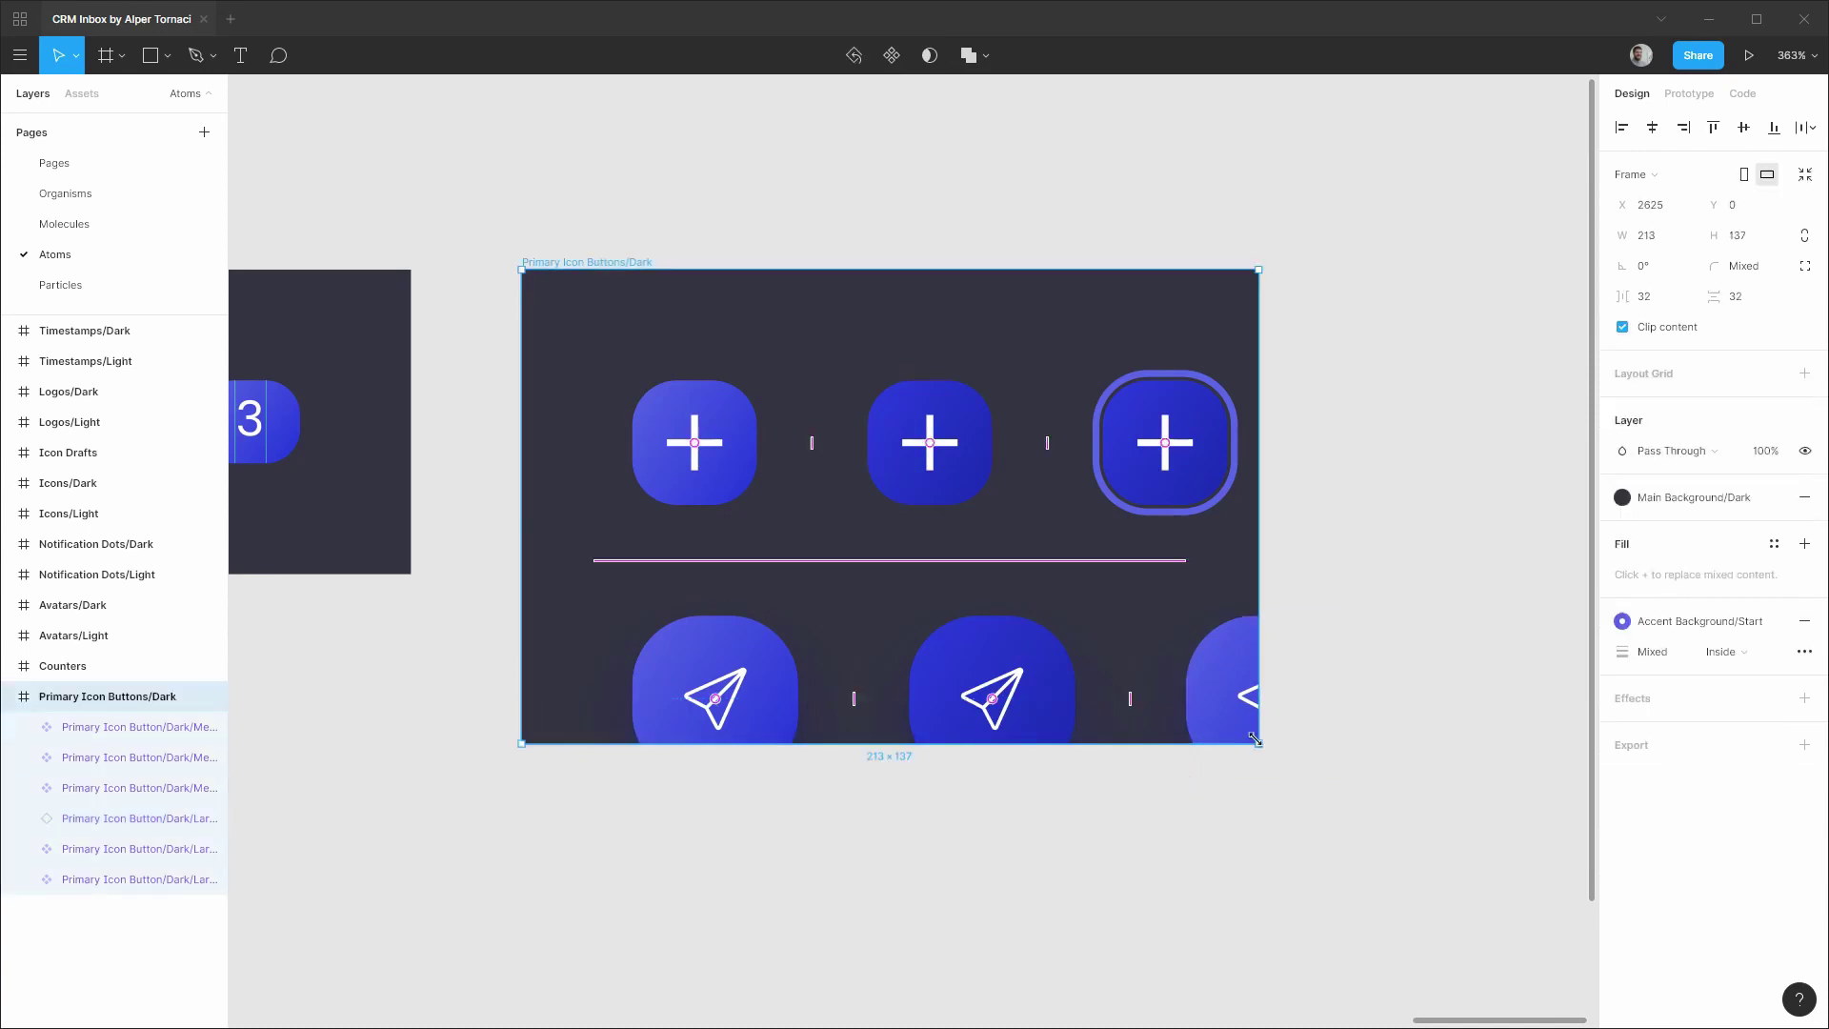
{"action": "left_click_drag", "start_coordinate": [1258, 743], "coordinate": [1484, 851]}
{"action": "left_click_drag", "start_coordinate": [146, 827], "coordinate": [128, 888]}
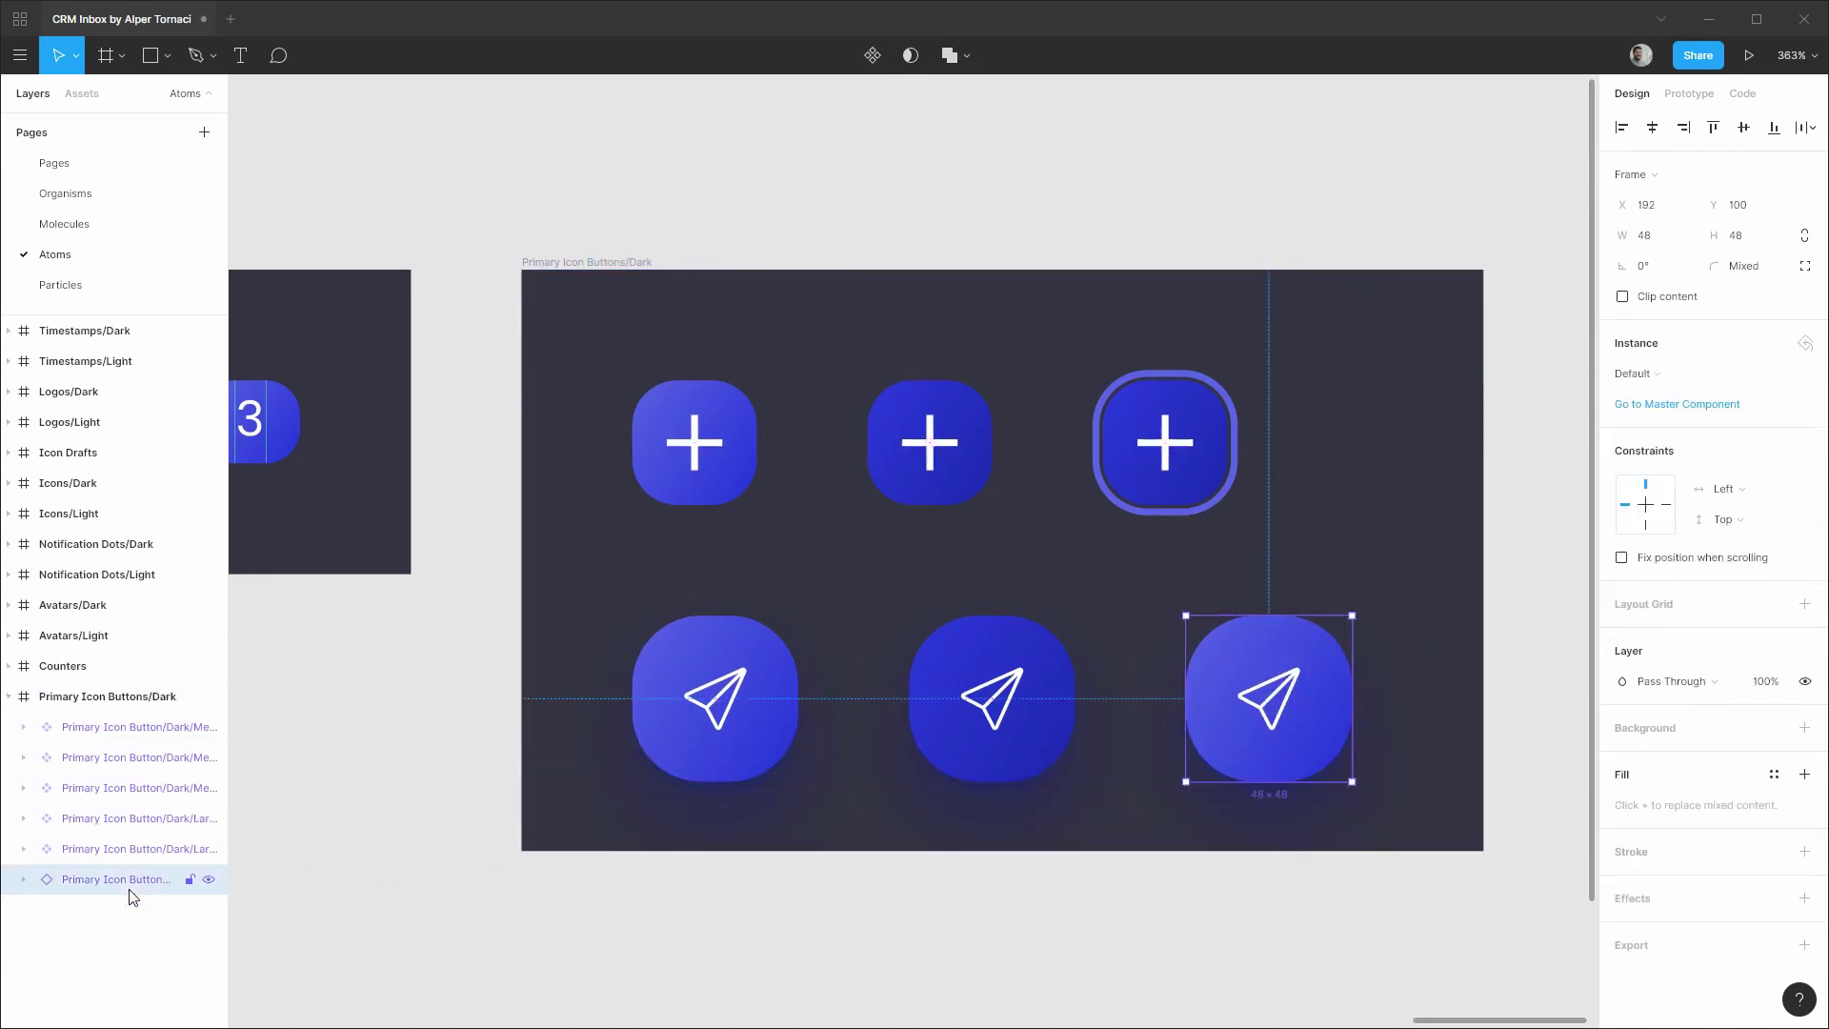
Show the outline ring in the third large send button and apply the Accent Gradient/Hover style to its background shape.
{"action": "left_click", "coordinate": [23, 880]}
{"action": "left_click", "coordinate": [209, 940]}
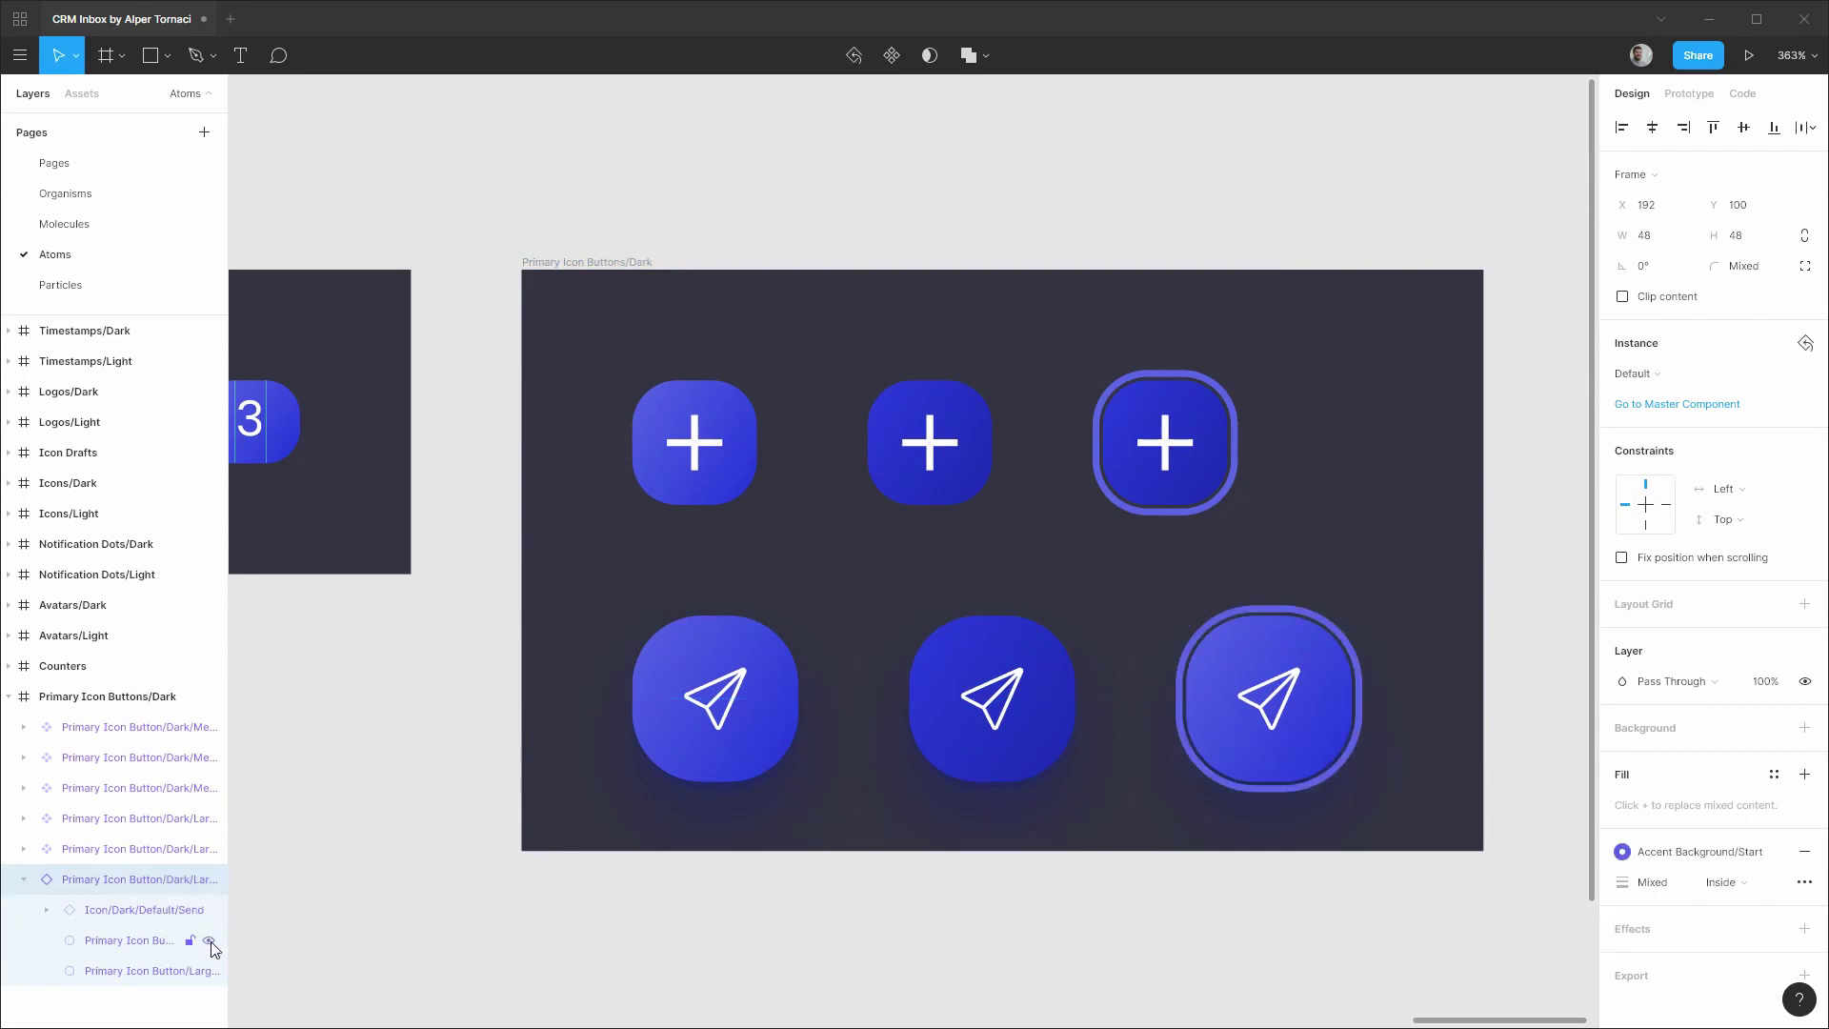
{"action": "left_click", "coordinate": [148, 971]}
{"action": "left_click", "coordinate": [1622, 529]}
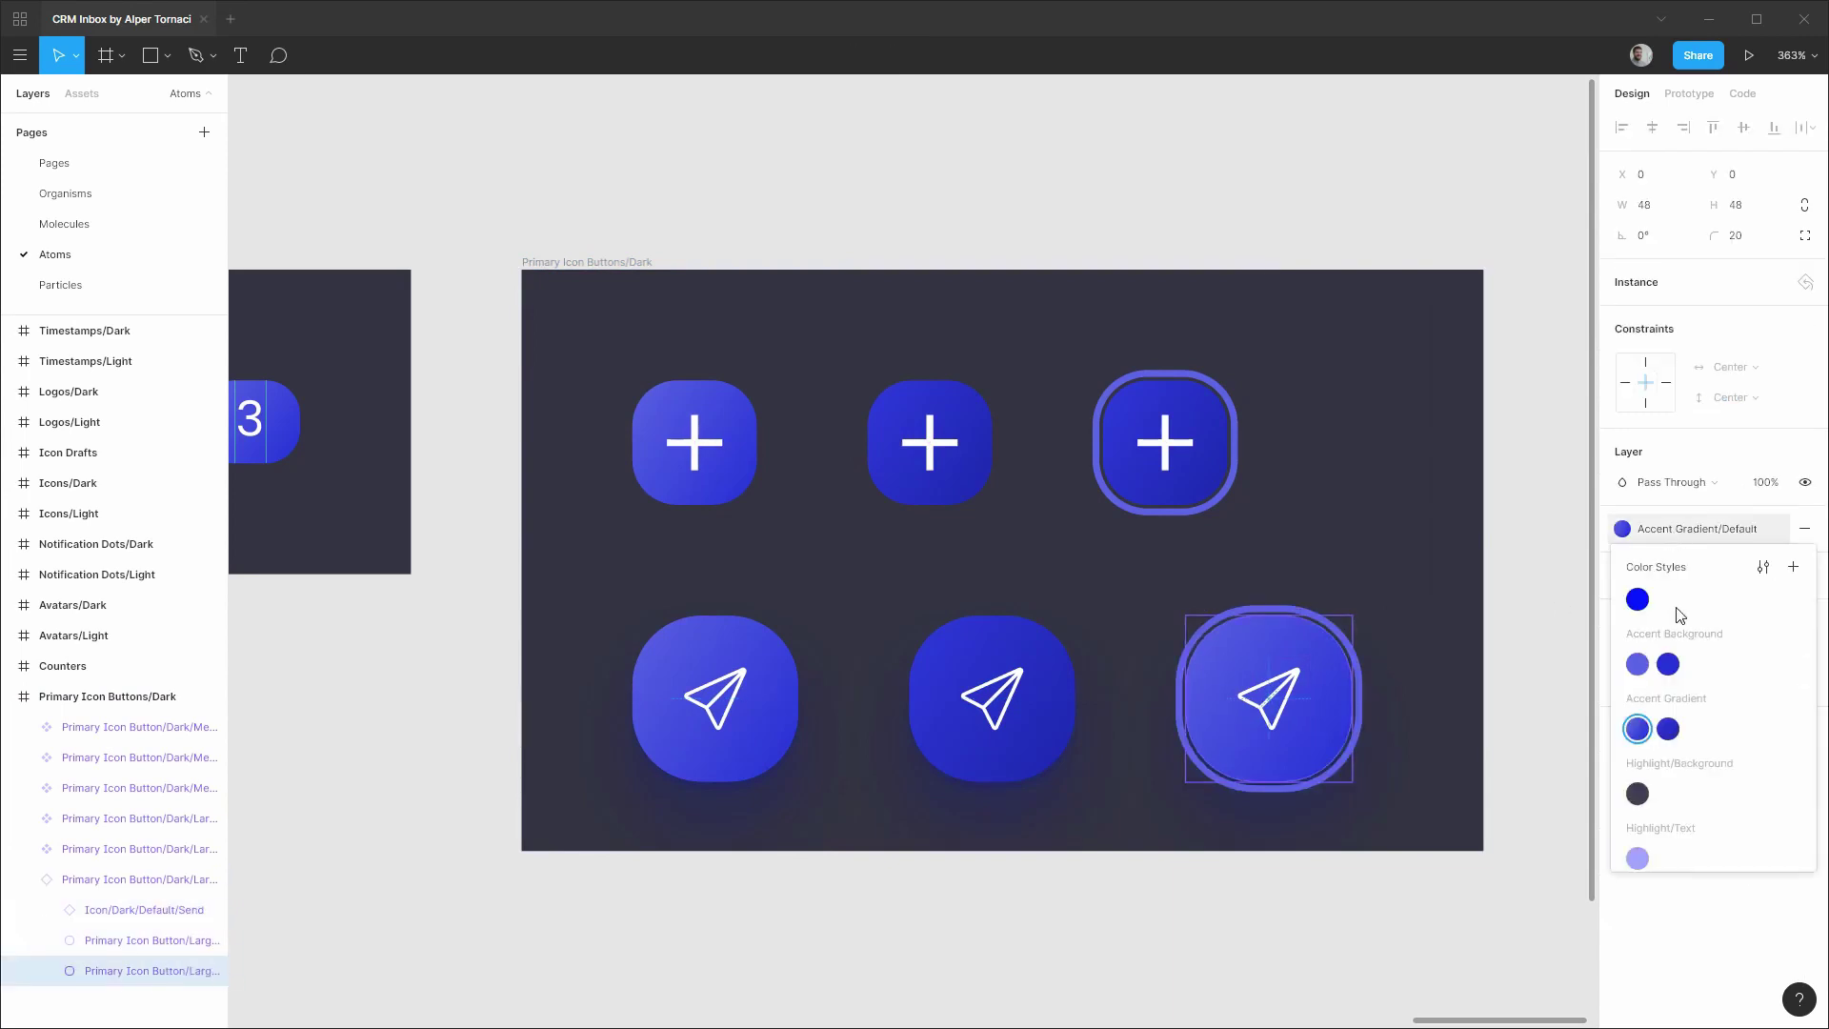
{"action": "left_click", "coordinate": [1667, 741]}
Turn the ringed large send button instance into a component and rename it to identify its state.
{"action": "left_click", "coordinate": [92, 884]}
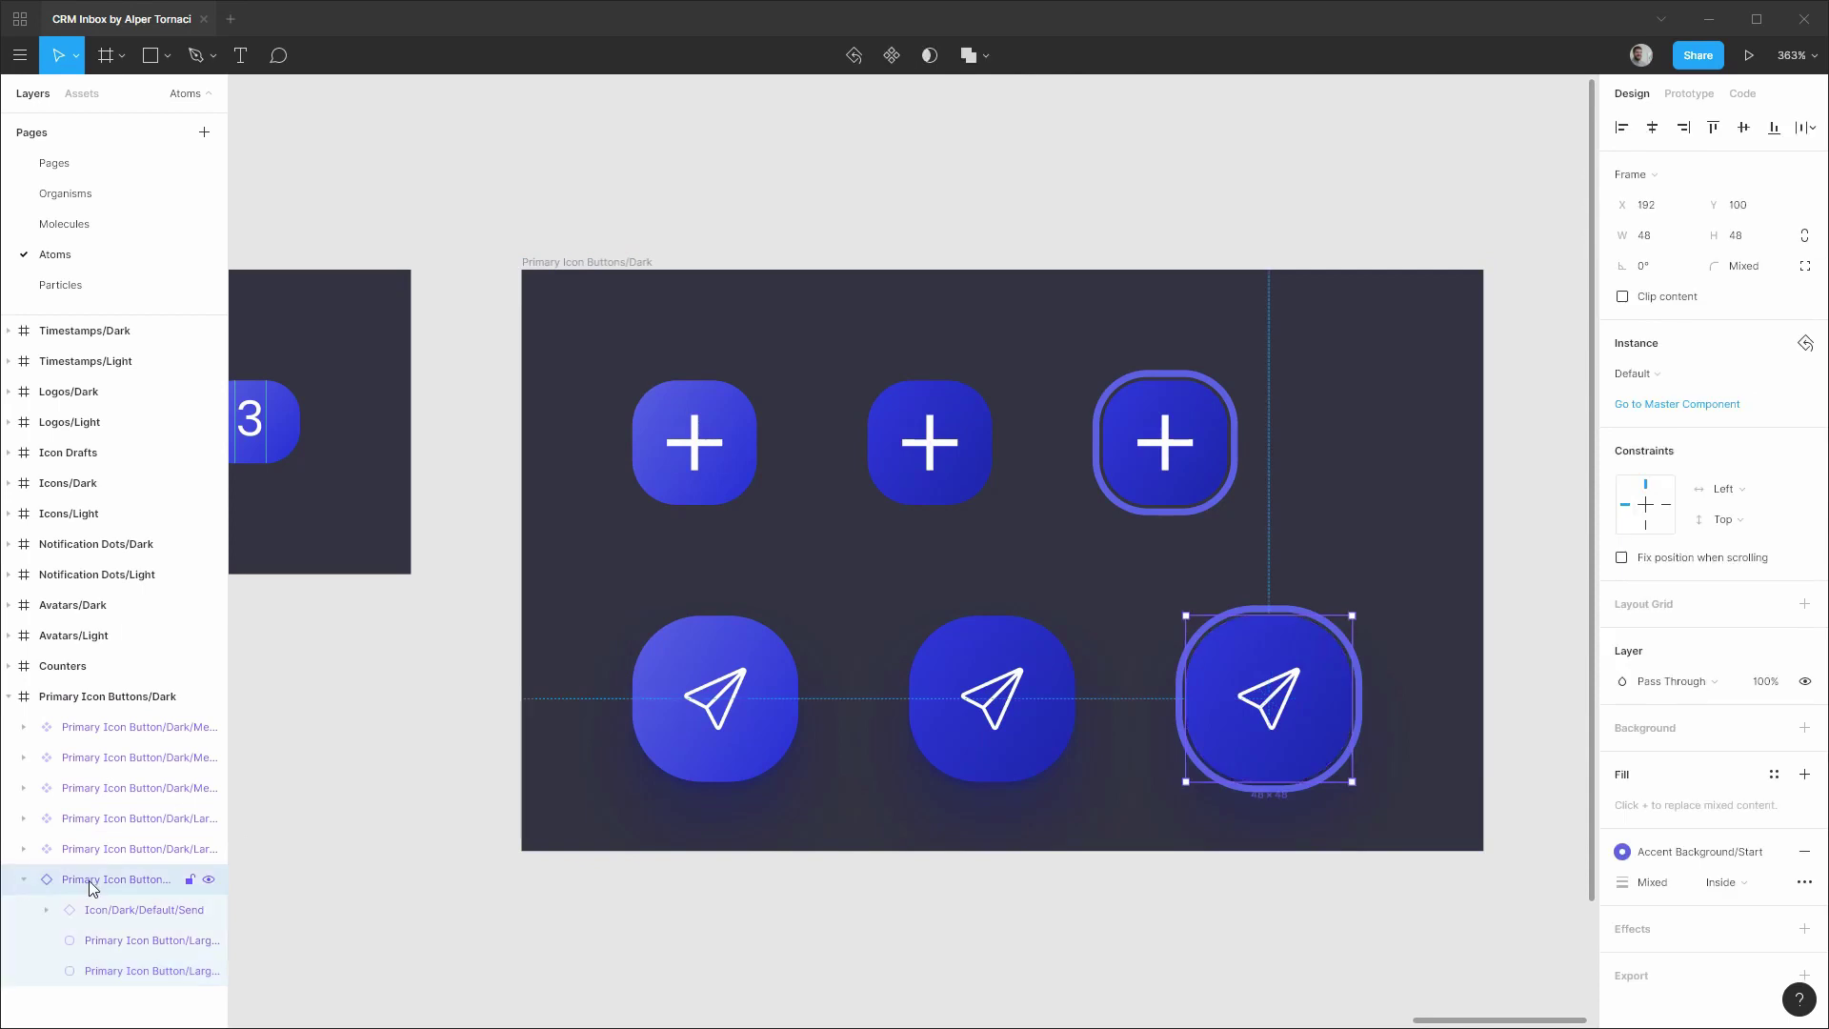
{"action": "key", "text": "ctrl+alt+k"}
{"action": "double_click", "coordinate": [93, 880]}
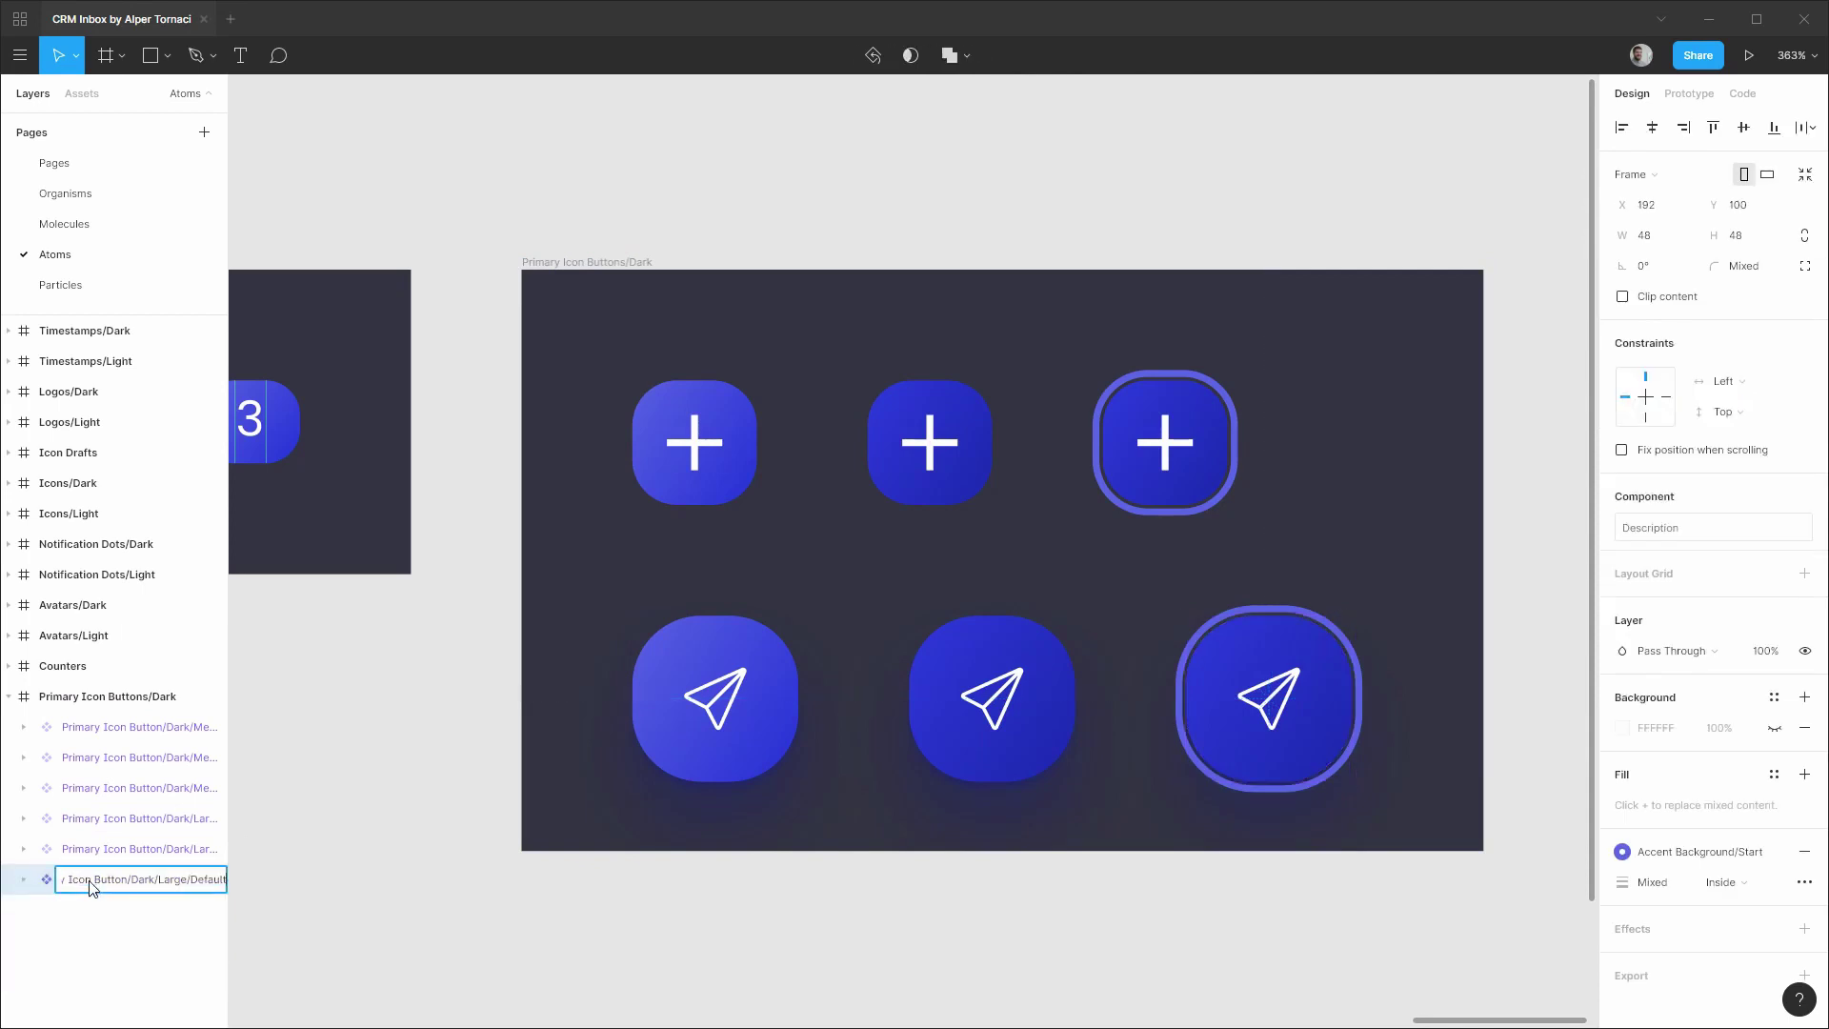
{"action": "key", "text": "Right"}
{"action": "key", "text": "Return"}
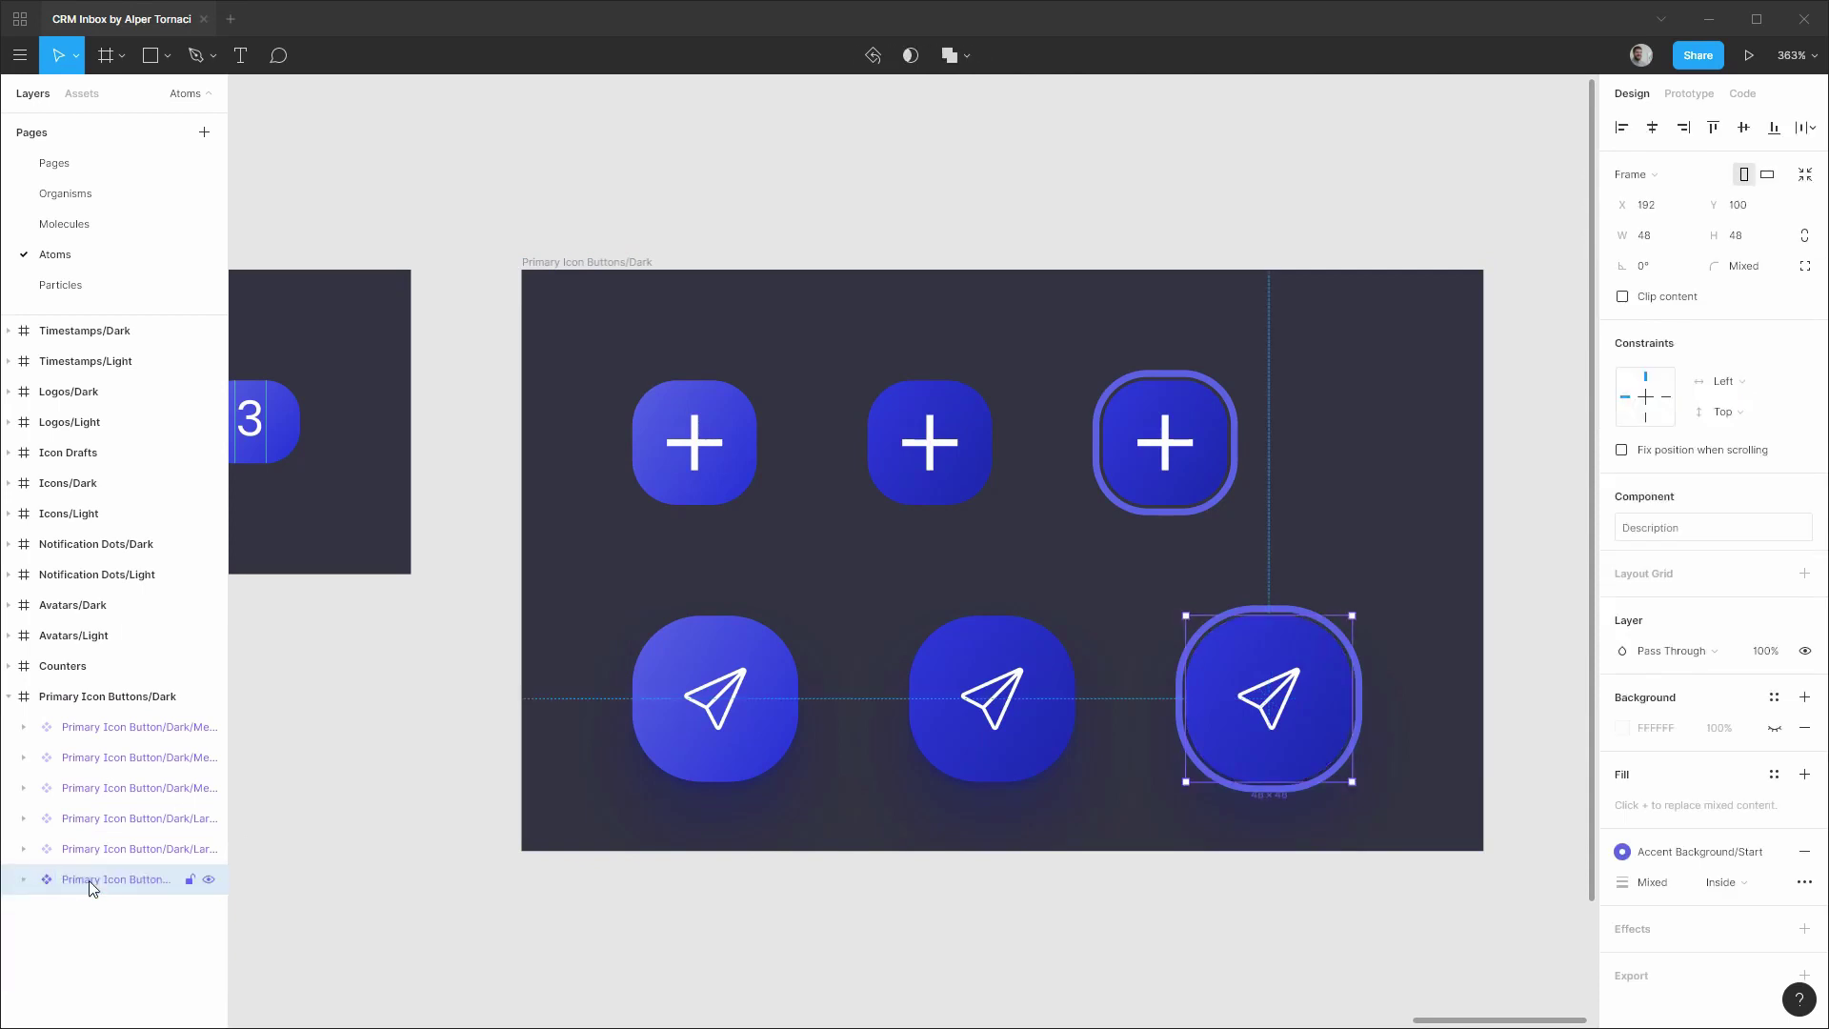
Resize the Primary Icon Buttons/Dark frame so its right and bottom margins around the six buttons match the 32 px left margin.
{"action": "left_click", "coordinate": [92, 736], "text": "shift"}
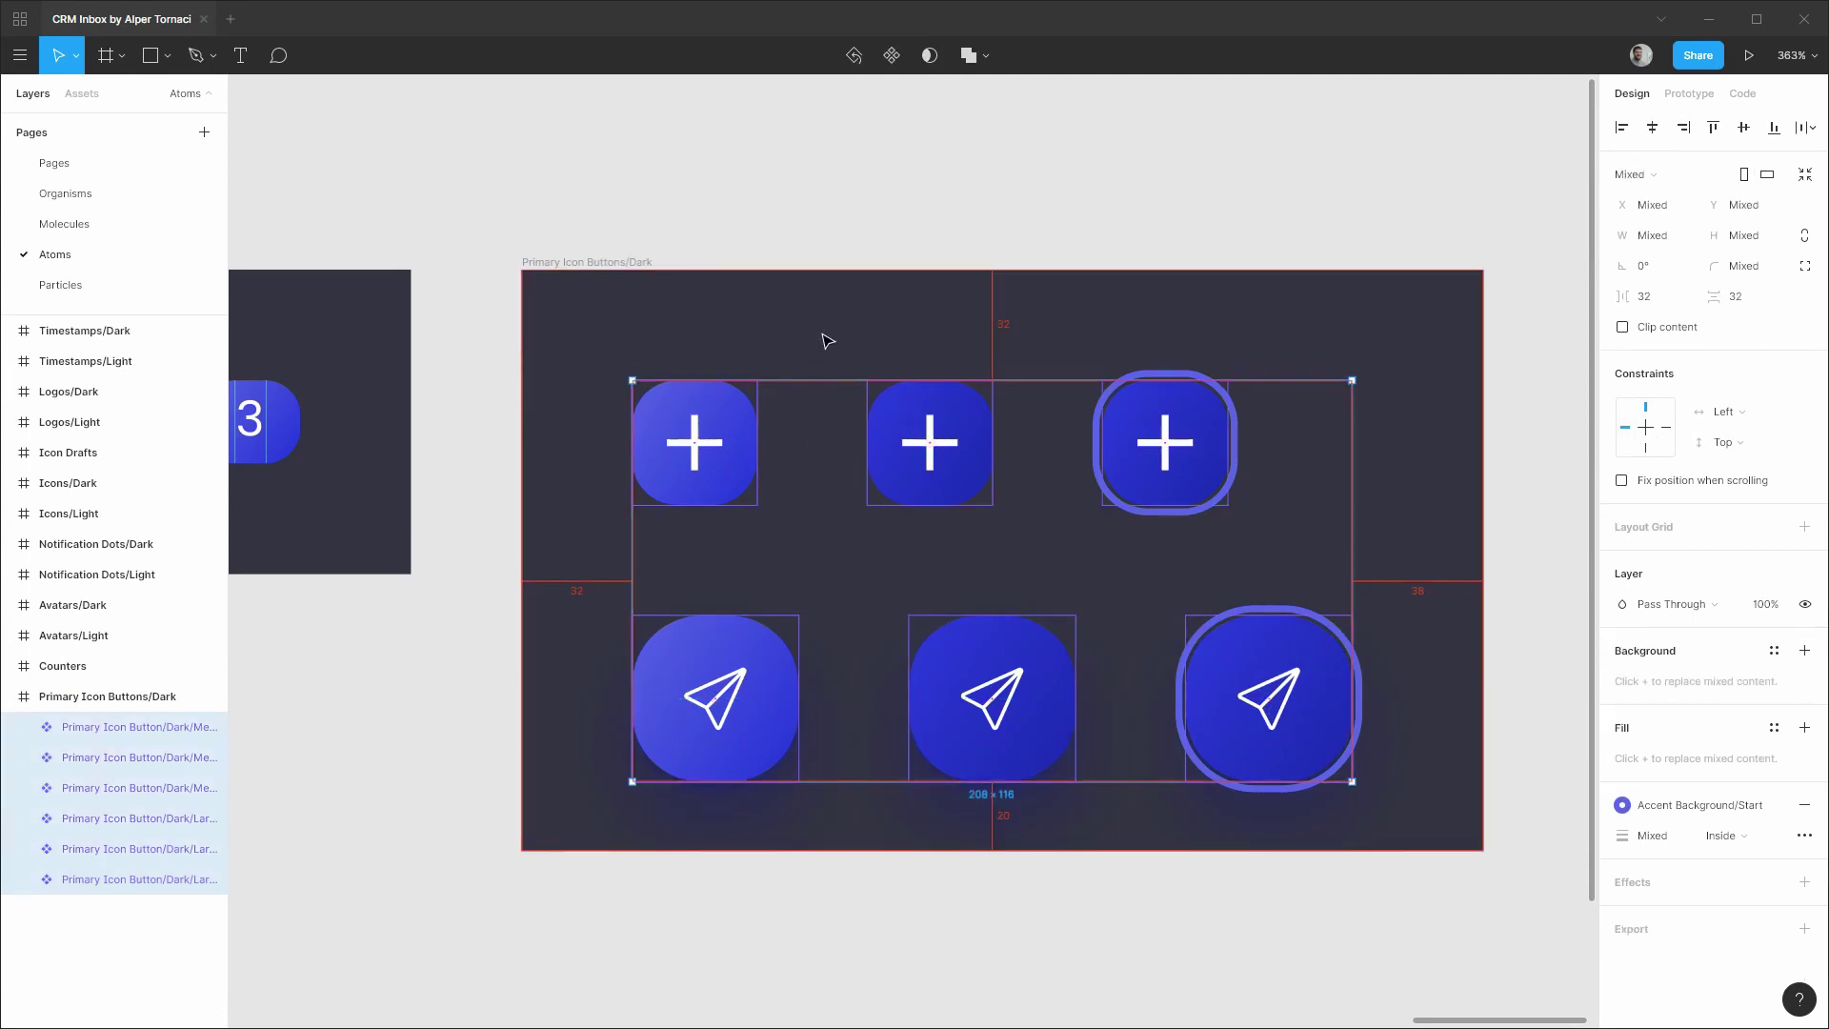
{"action": "left_click", "coordinate": [619, 263]}
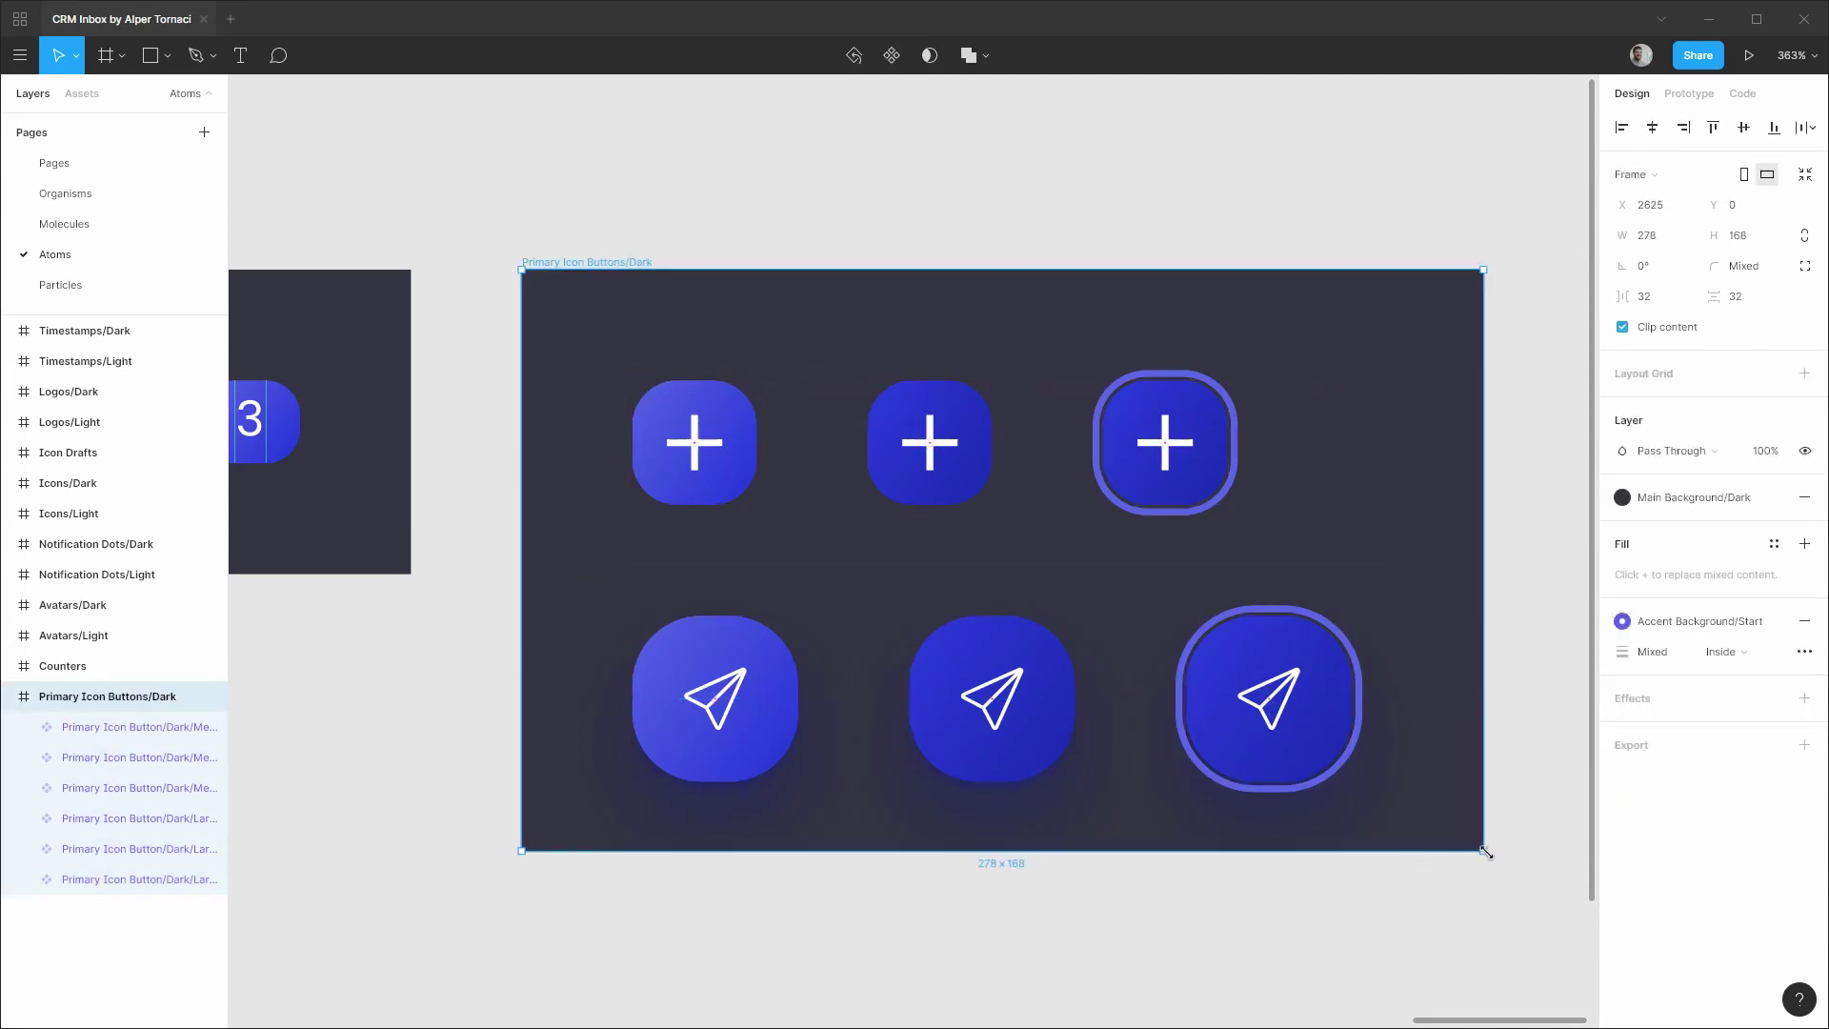
{"action": "left_click_drag", "start_coordinate": [1485, 852], "coordinate": [1350, 784]}
{"action": "left_click_drag", "start_coordinate": [1350, 784], "coordinate": [1463, 786]}
{"action": "left_click", "coordinate": [905, 151]}
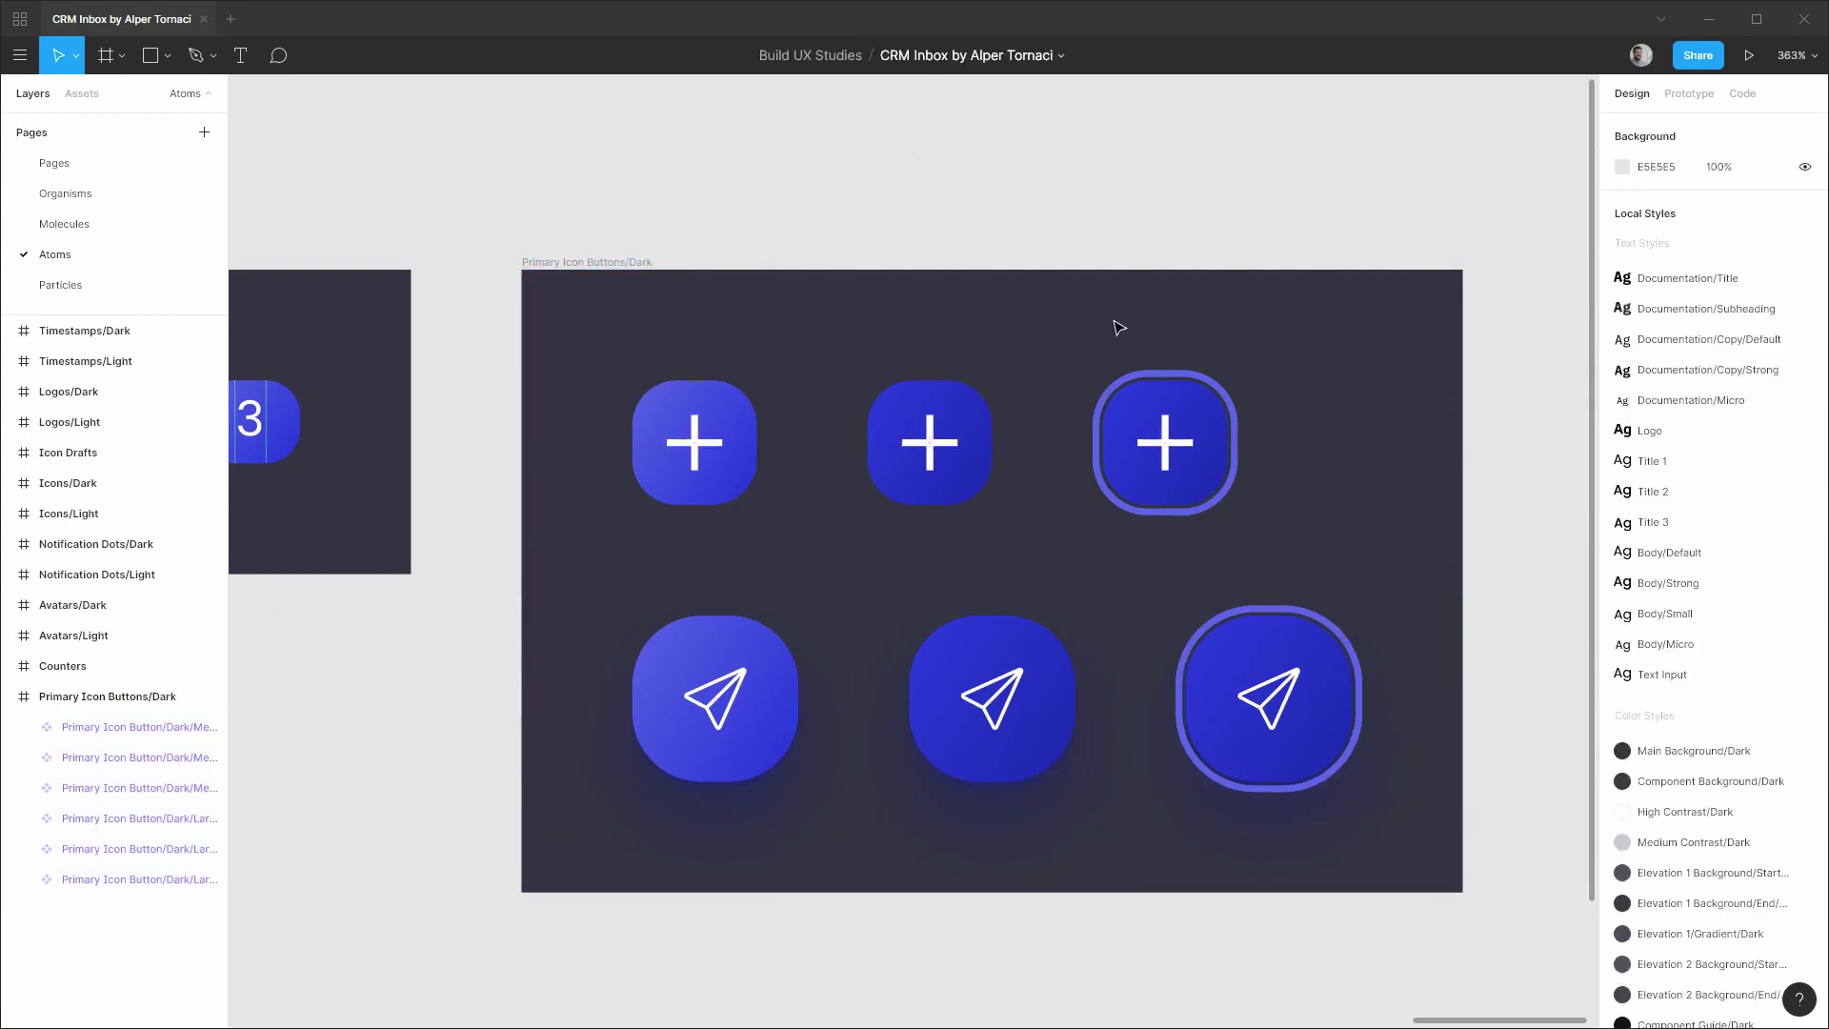
Add a drop shadow to the background shape of the medium default plus button component.
{"action": "scroll", "coordinate": [1143, 476], "scroll_direction": "down", "scroll_amount": 3}
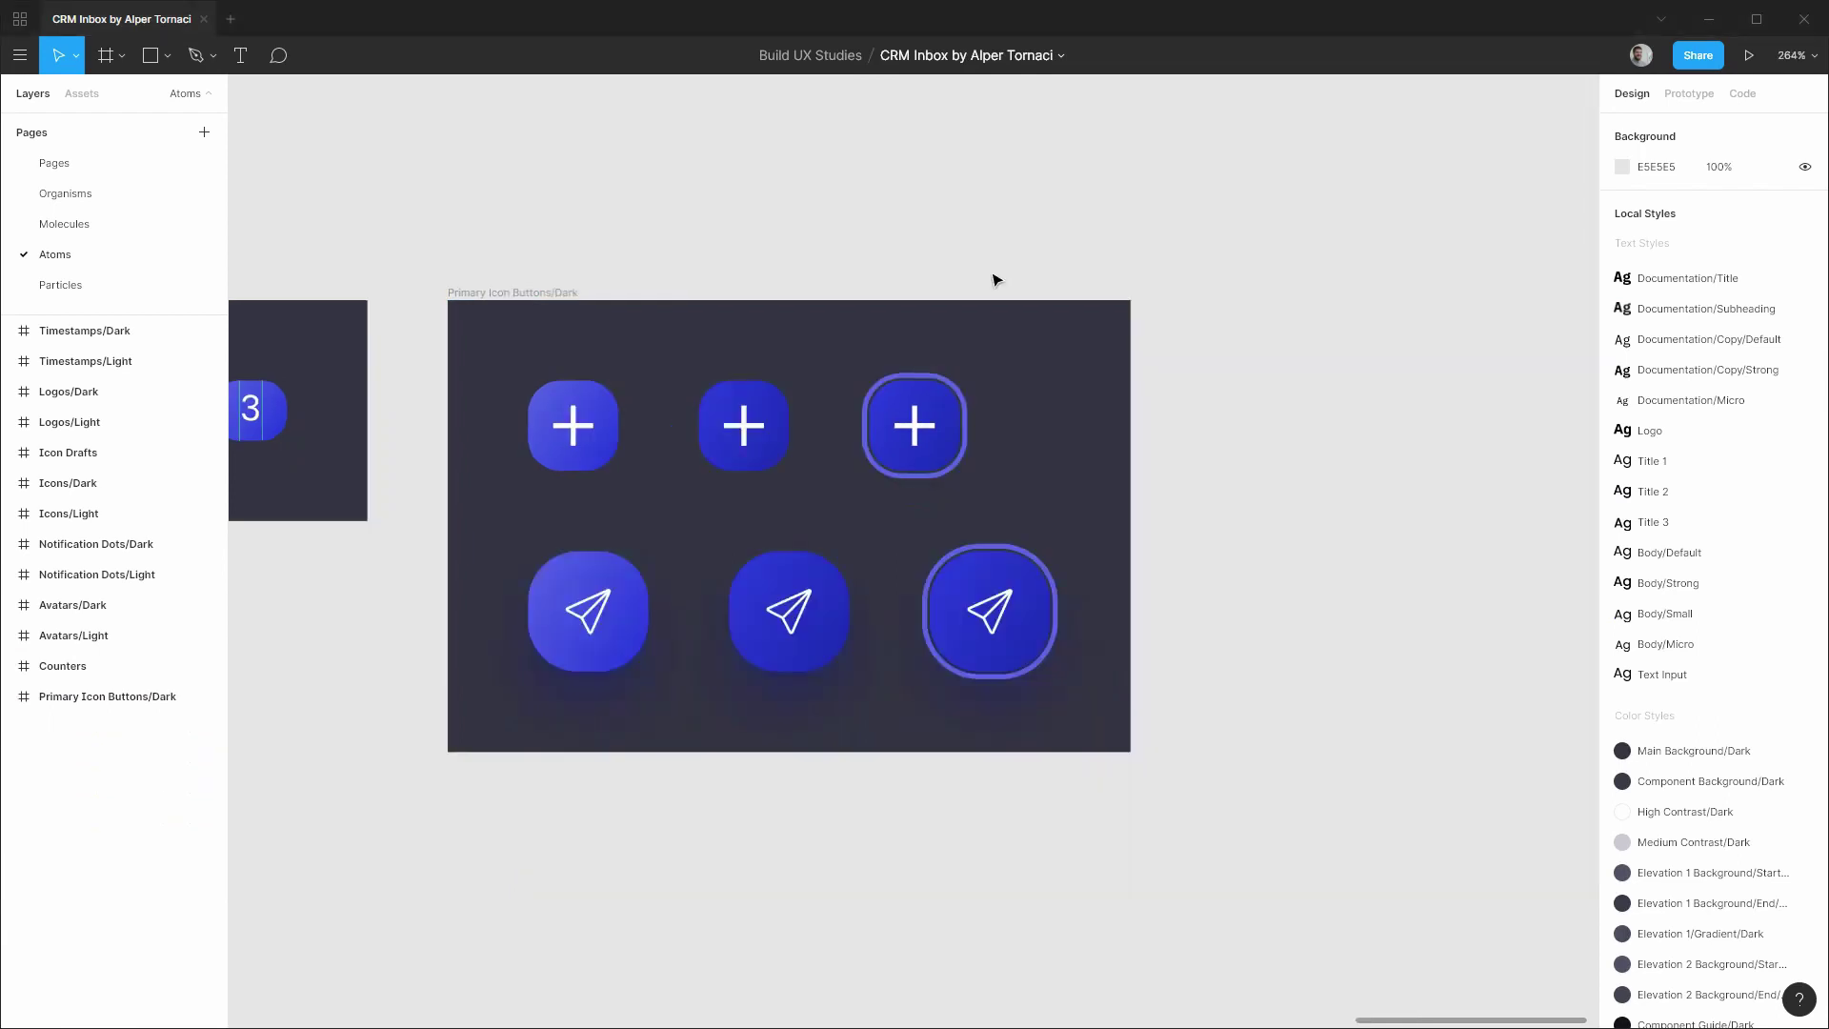
{"action": "left_click", "coordinate": [584, 424]}
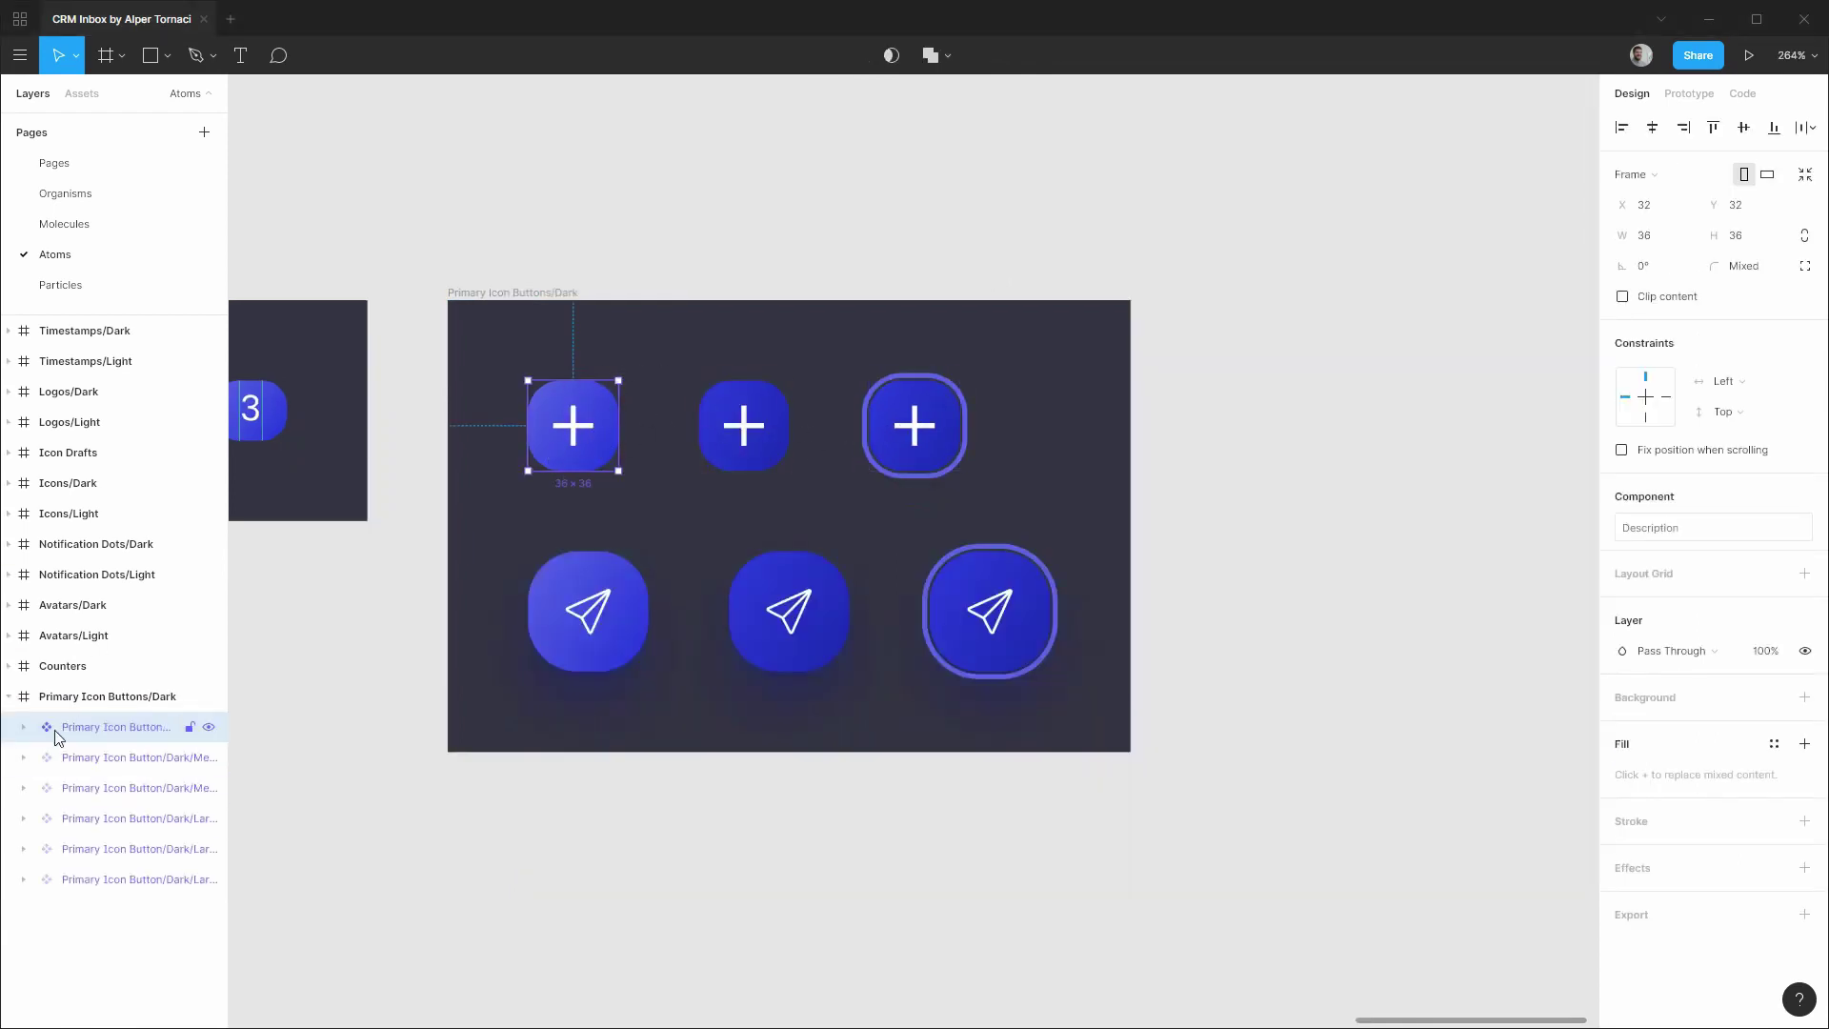
{"action": "left_click", "coordinate": [25, 728]}
{"action": "left_click", "coordinate": [133, 818]}
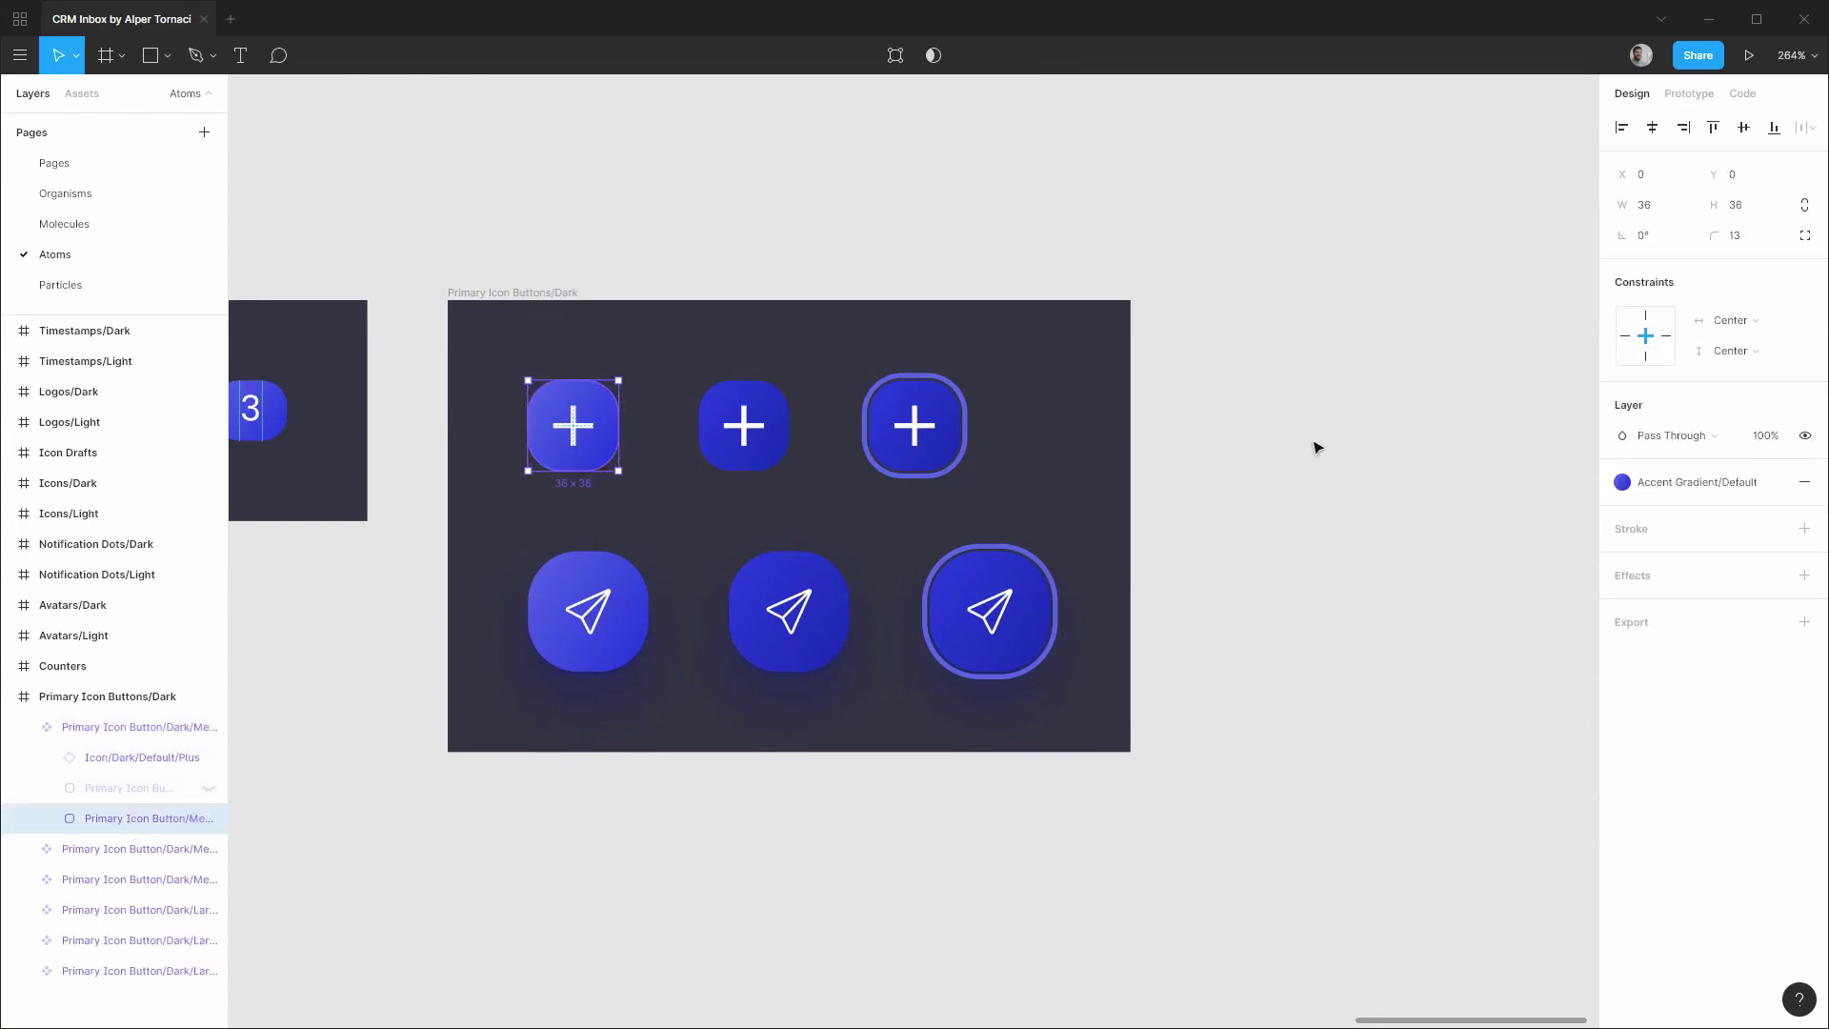
{"action": "left_click", "coordinate": [1365, 483]}
{"action": "scroll", "coordinate": [1706, 702], "scroll_direction": "down", "scroll_amount": 10}
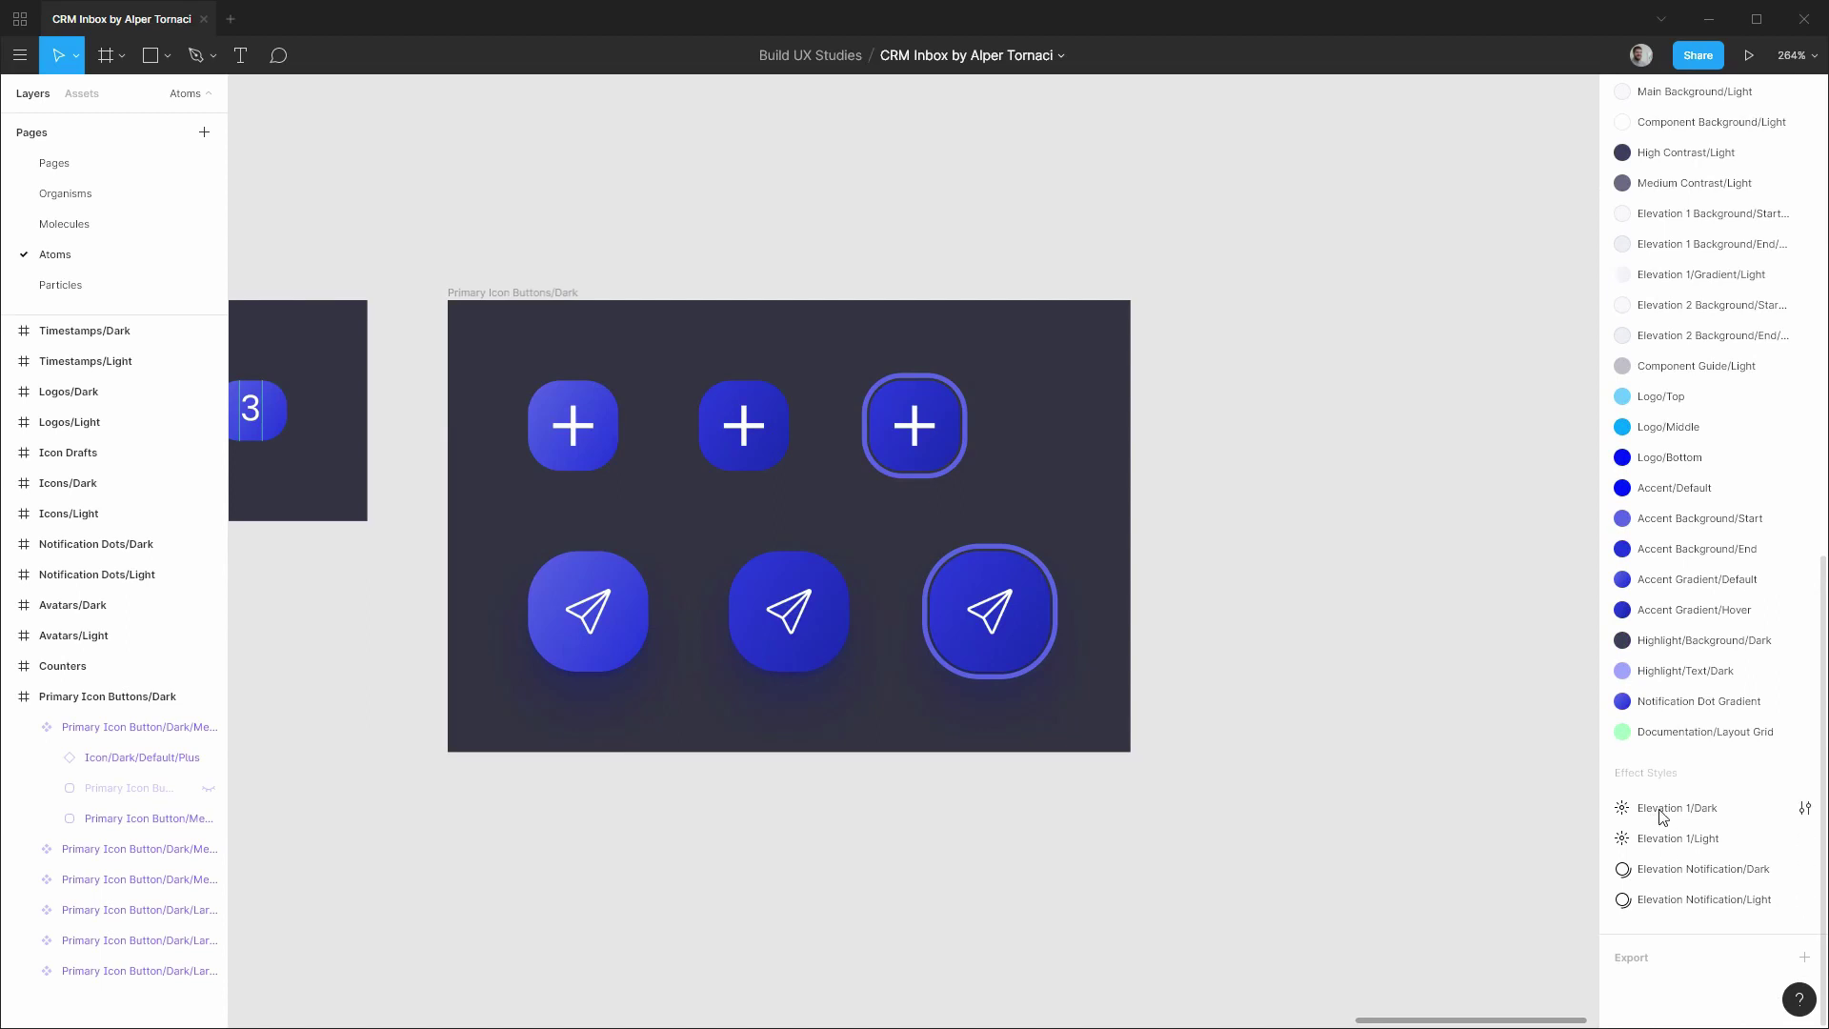
{"action": "left_click", "coordinate": [530, 461]}
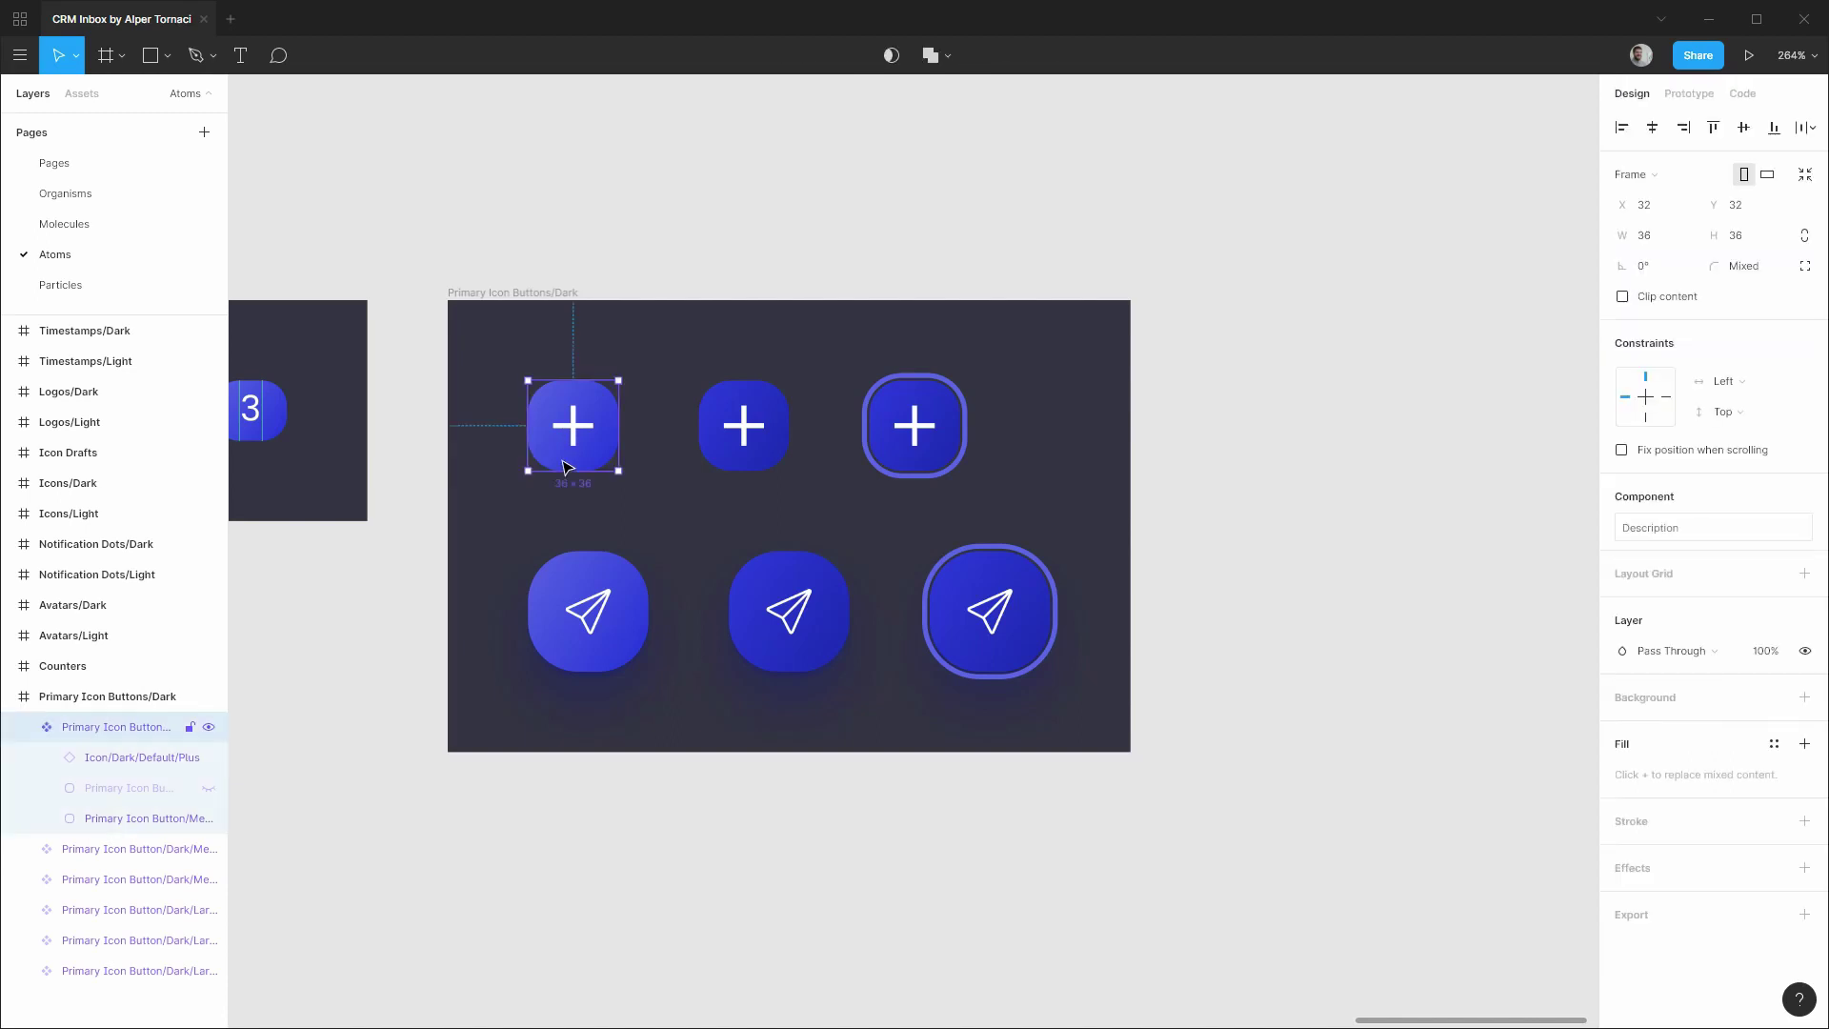
{"action": "left_click", "coordinate": [148, 821]}
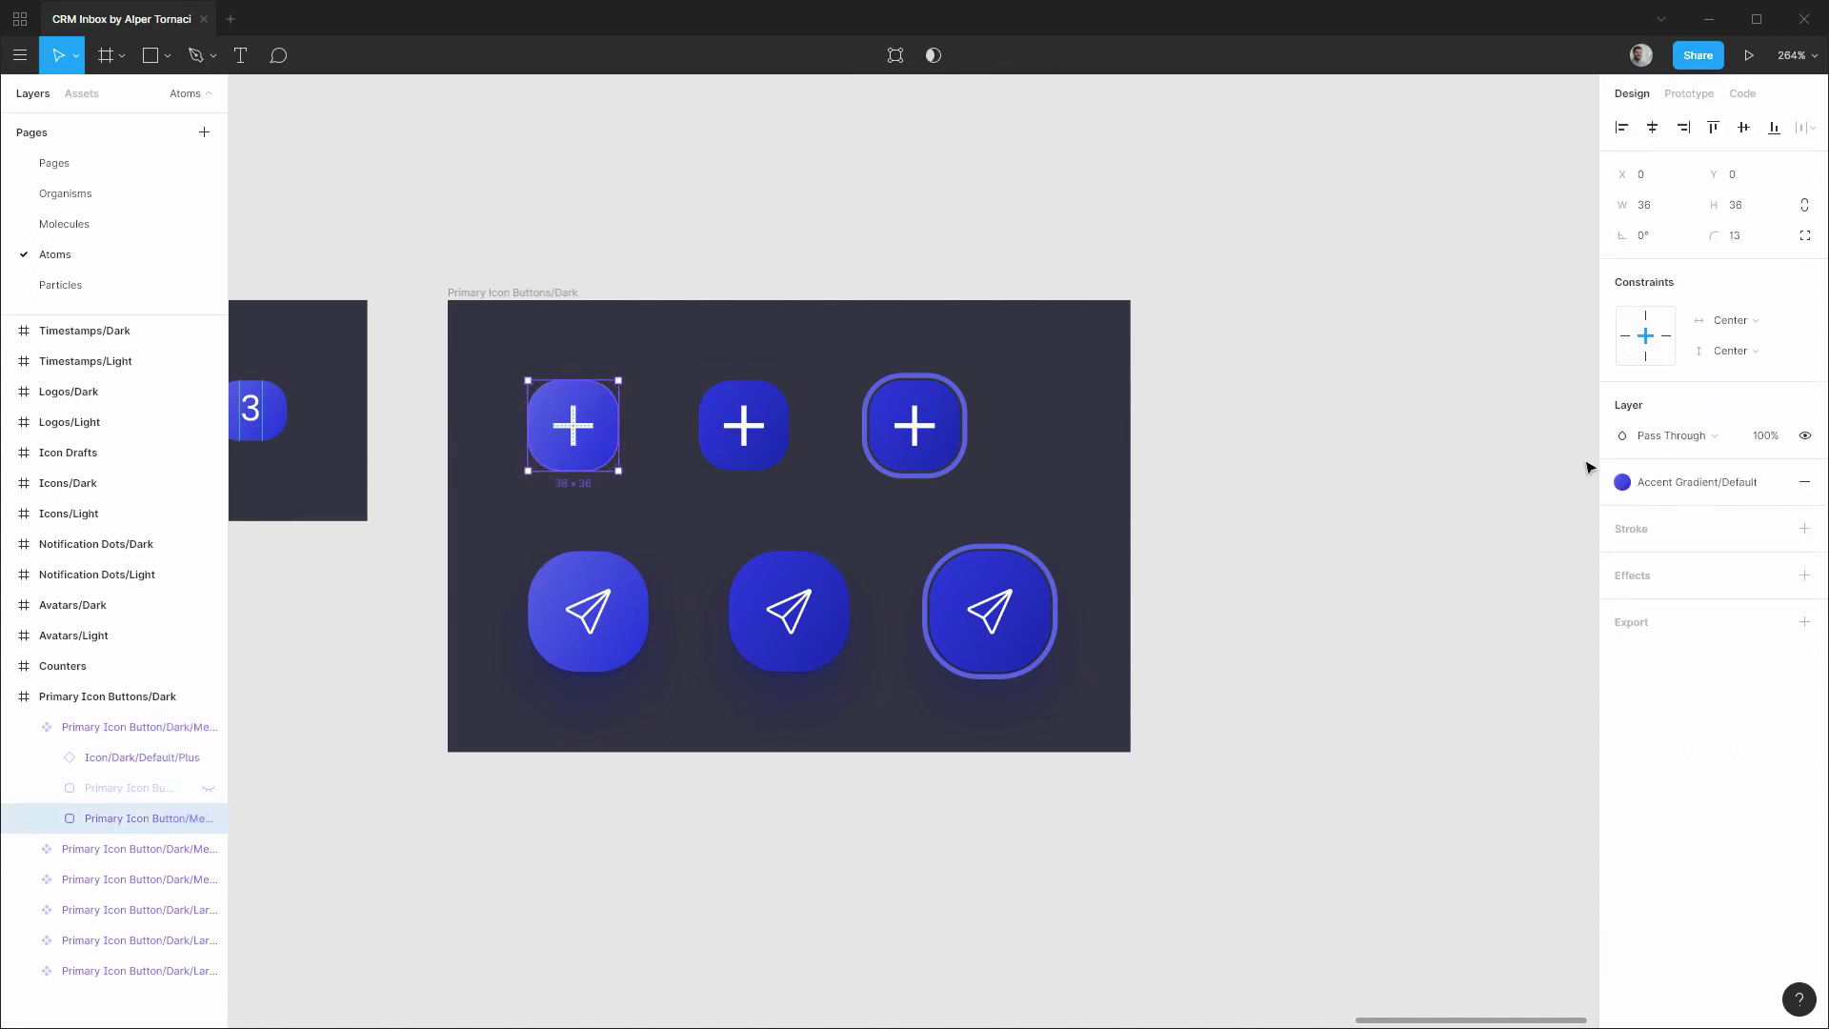
{"action": "left_click", "coordinate": [1805, 575]}
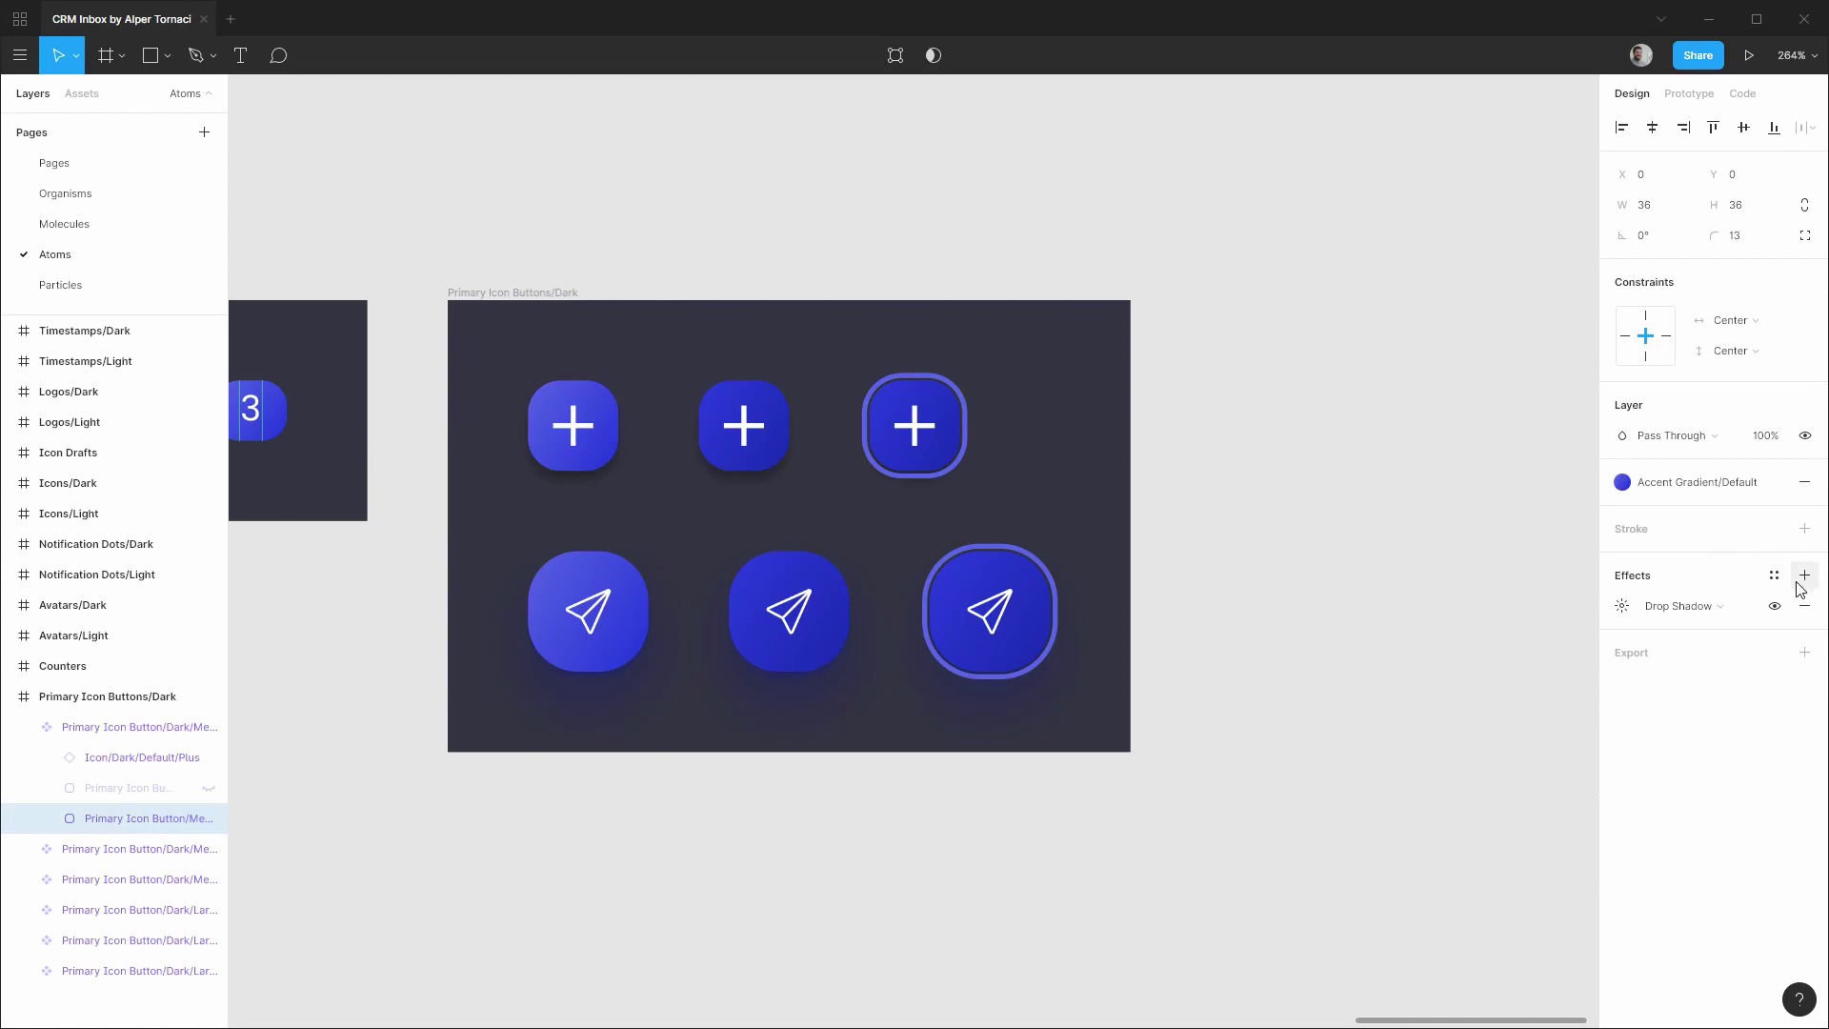
Set the medium button's drop shadow to a blur of 16 and colour 121217.
{"action": "left_click", "coordinate": [1623, 606]}
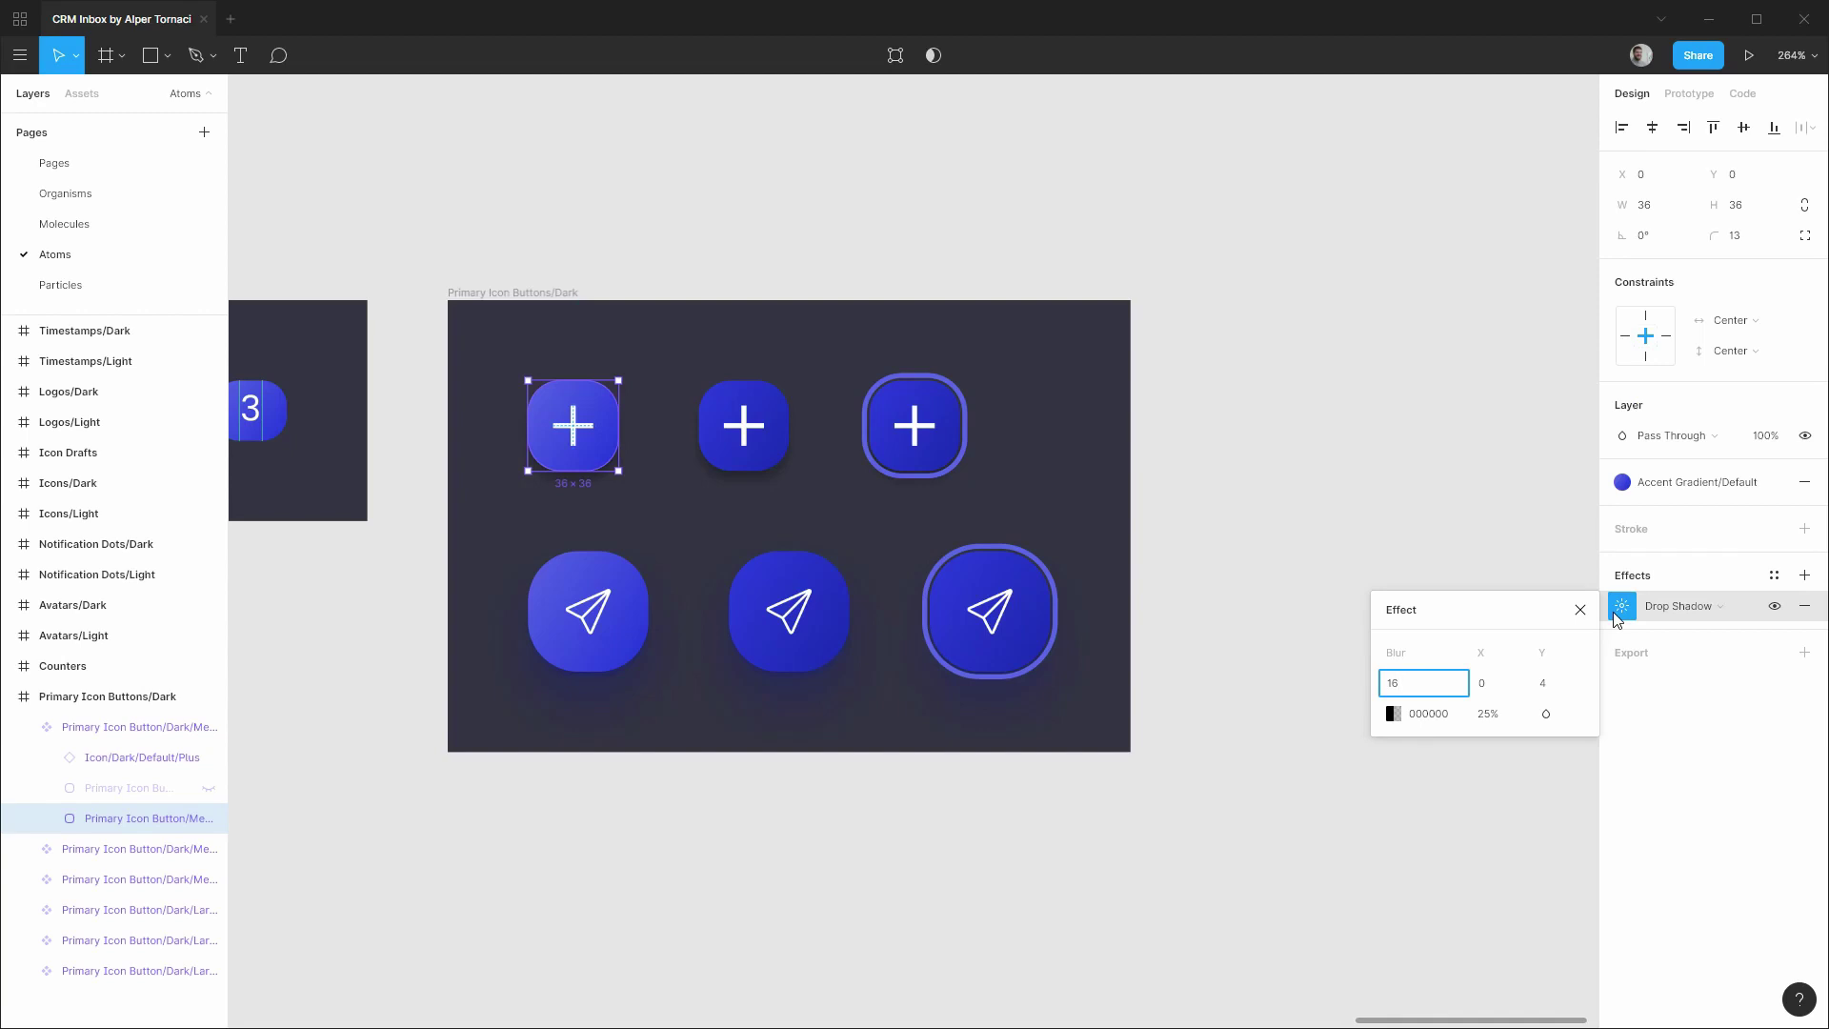
{"action": "key", "text": "Tab"}
{"action": "key", "text": "Tab"}
{"action": "left_click", "coordinate": [1465, 719]}
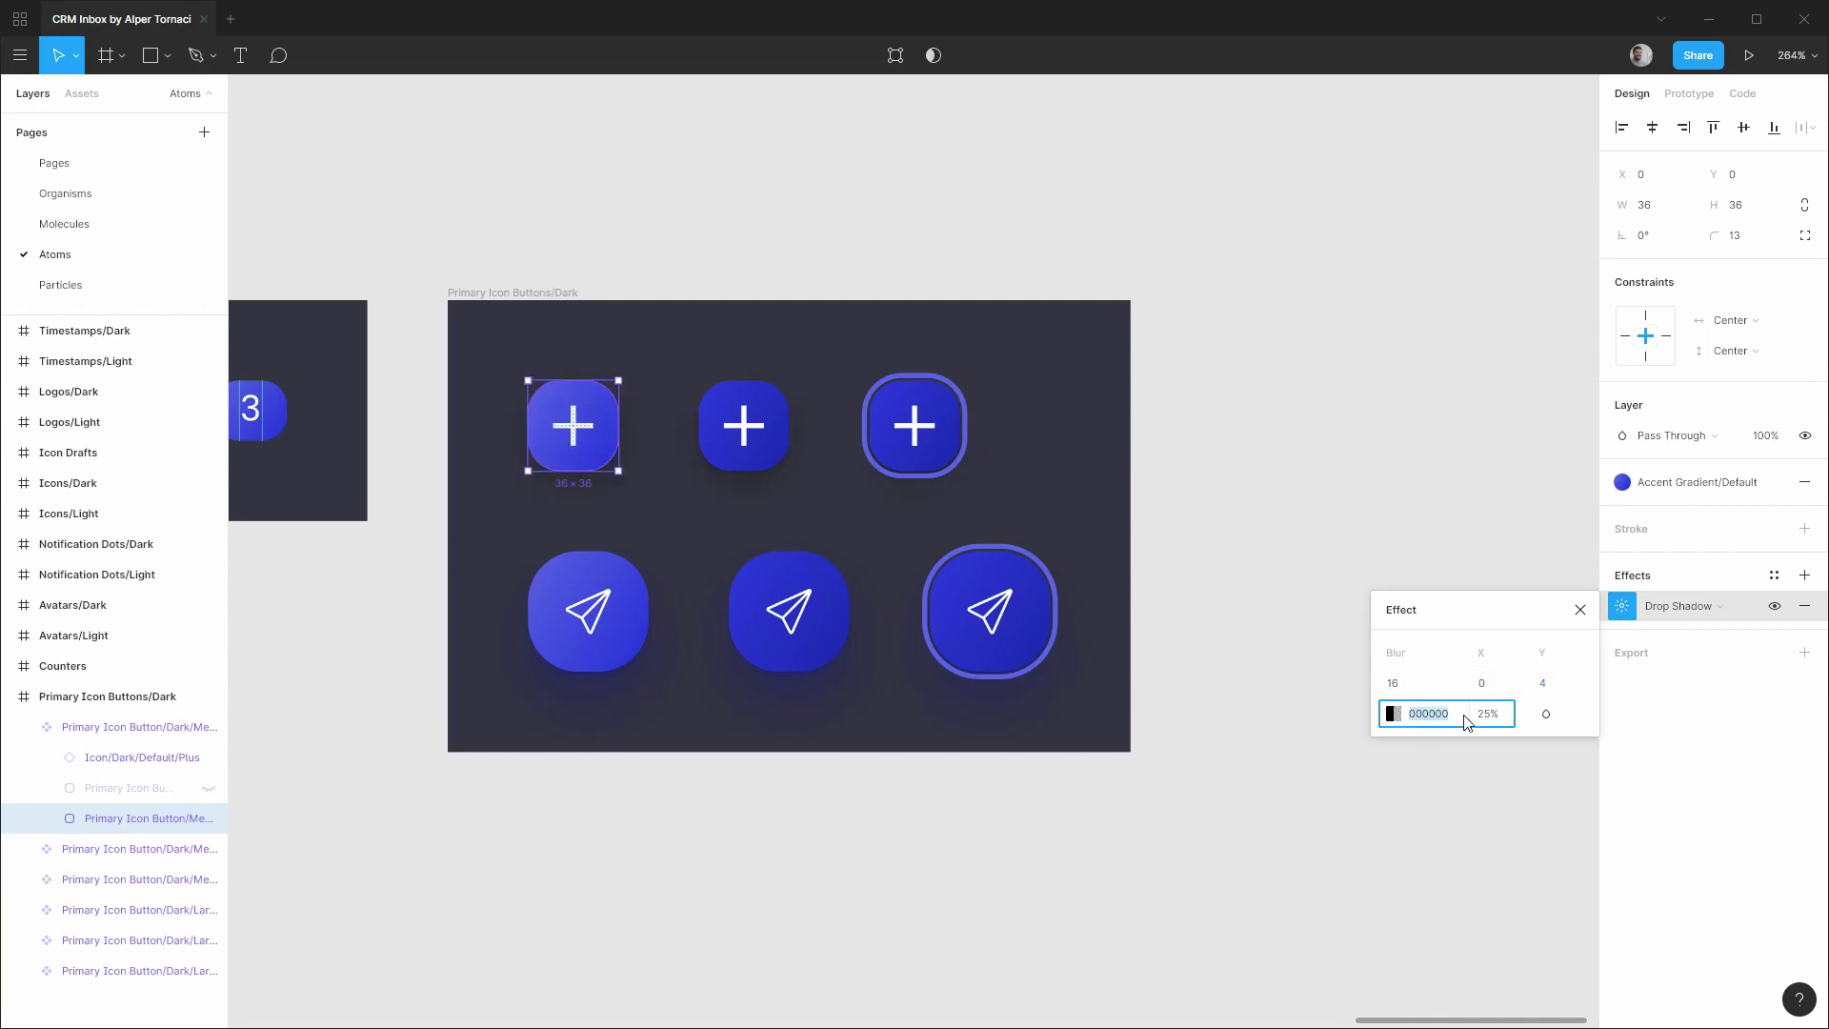
{"action": "type", "text": "121217"}
{"action": "key", "text": "Tab"}
{"action": "scroll", "coordinate": [547, 412], "scroll_direction": "up", "scroll_amount": 5}
{"action": "left_click", "coordinate": [800, 103]}
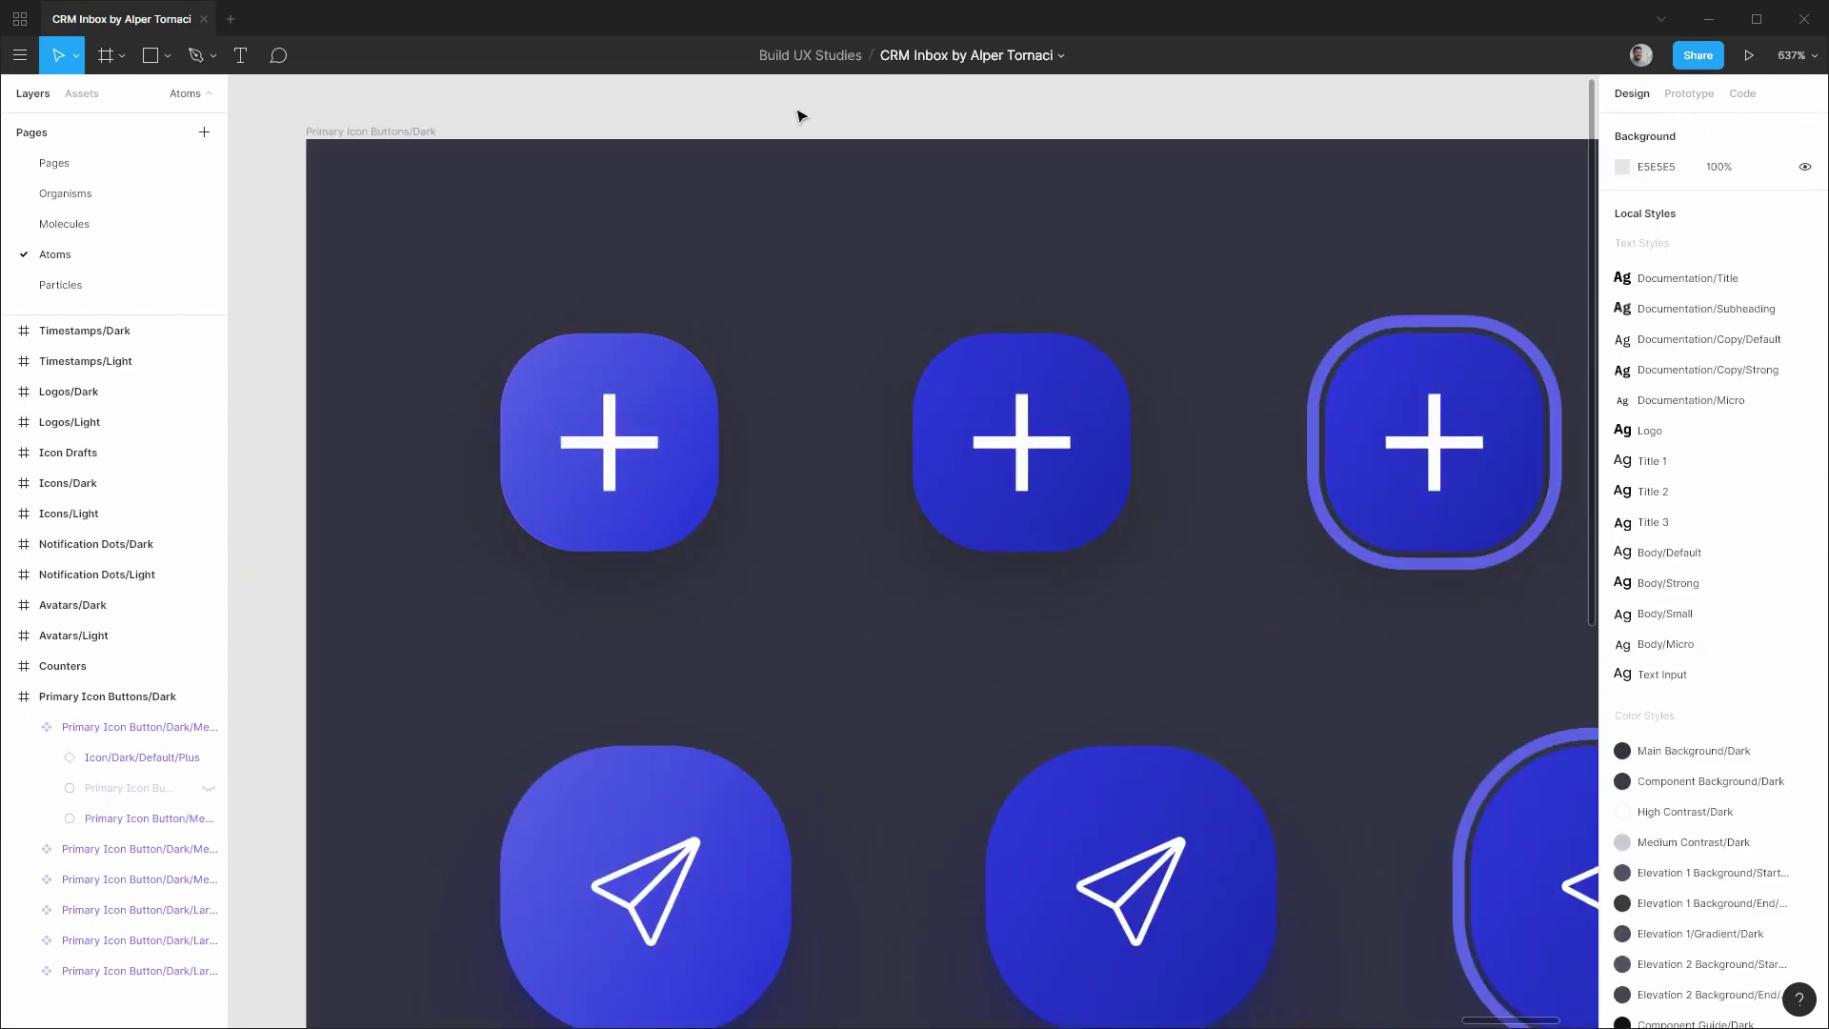
Change the medium default button's drop shadow to a blur of 32 and 20% opacity.
{"action": "left_click", "coordinate": [133, 818]}
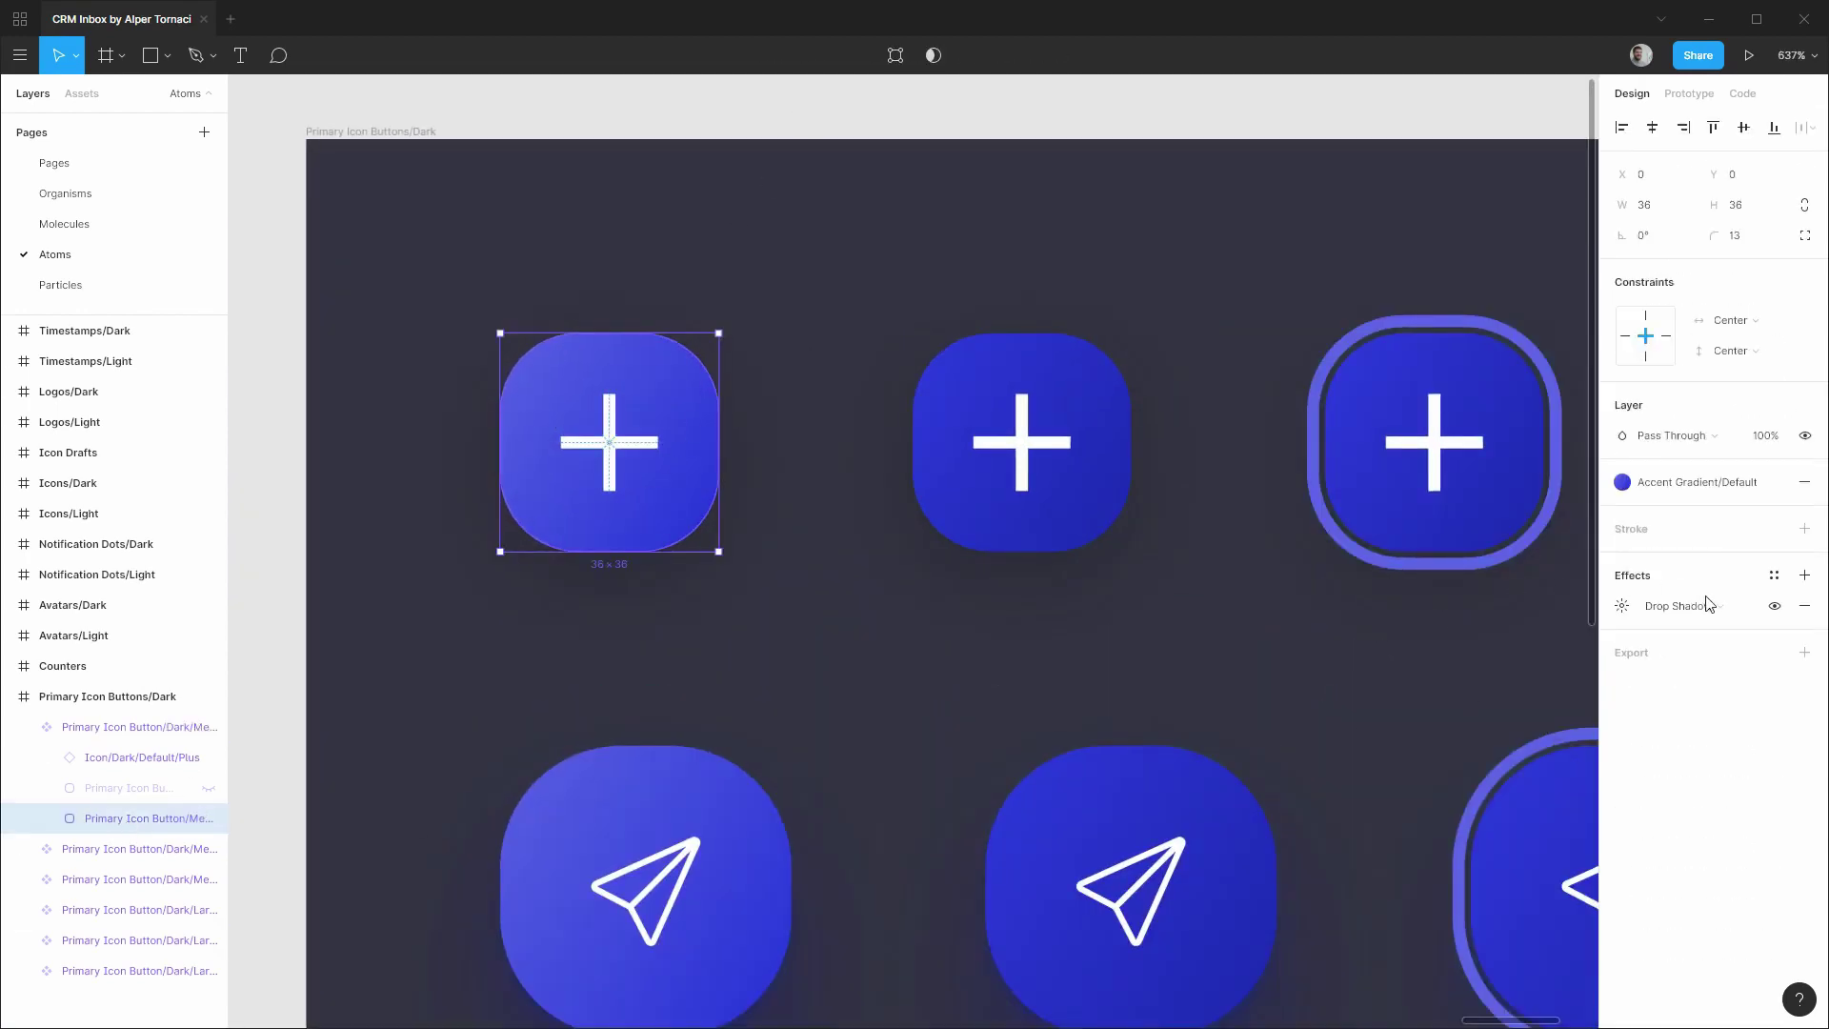
{"action": "left_click", "coordinate": [1638, 608]}
{"action": "left_click", "coordinate": [1446, 683]}
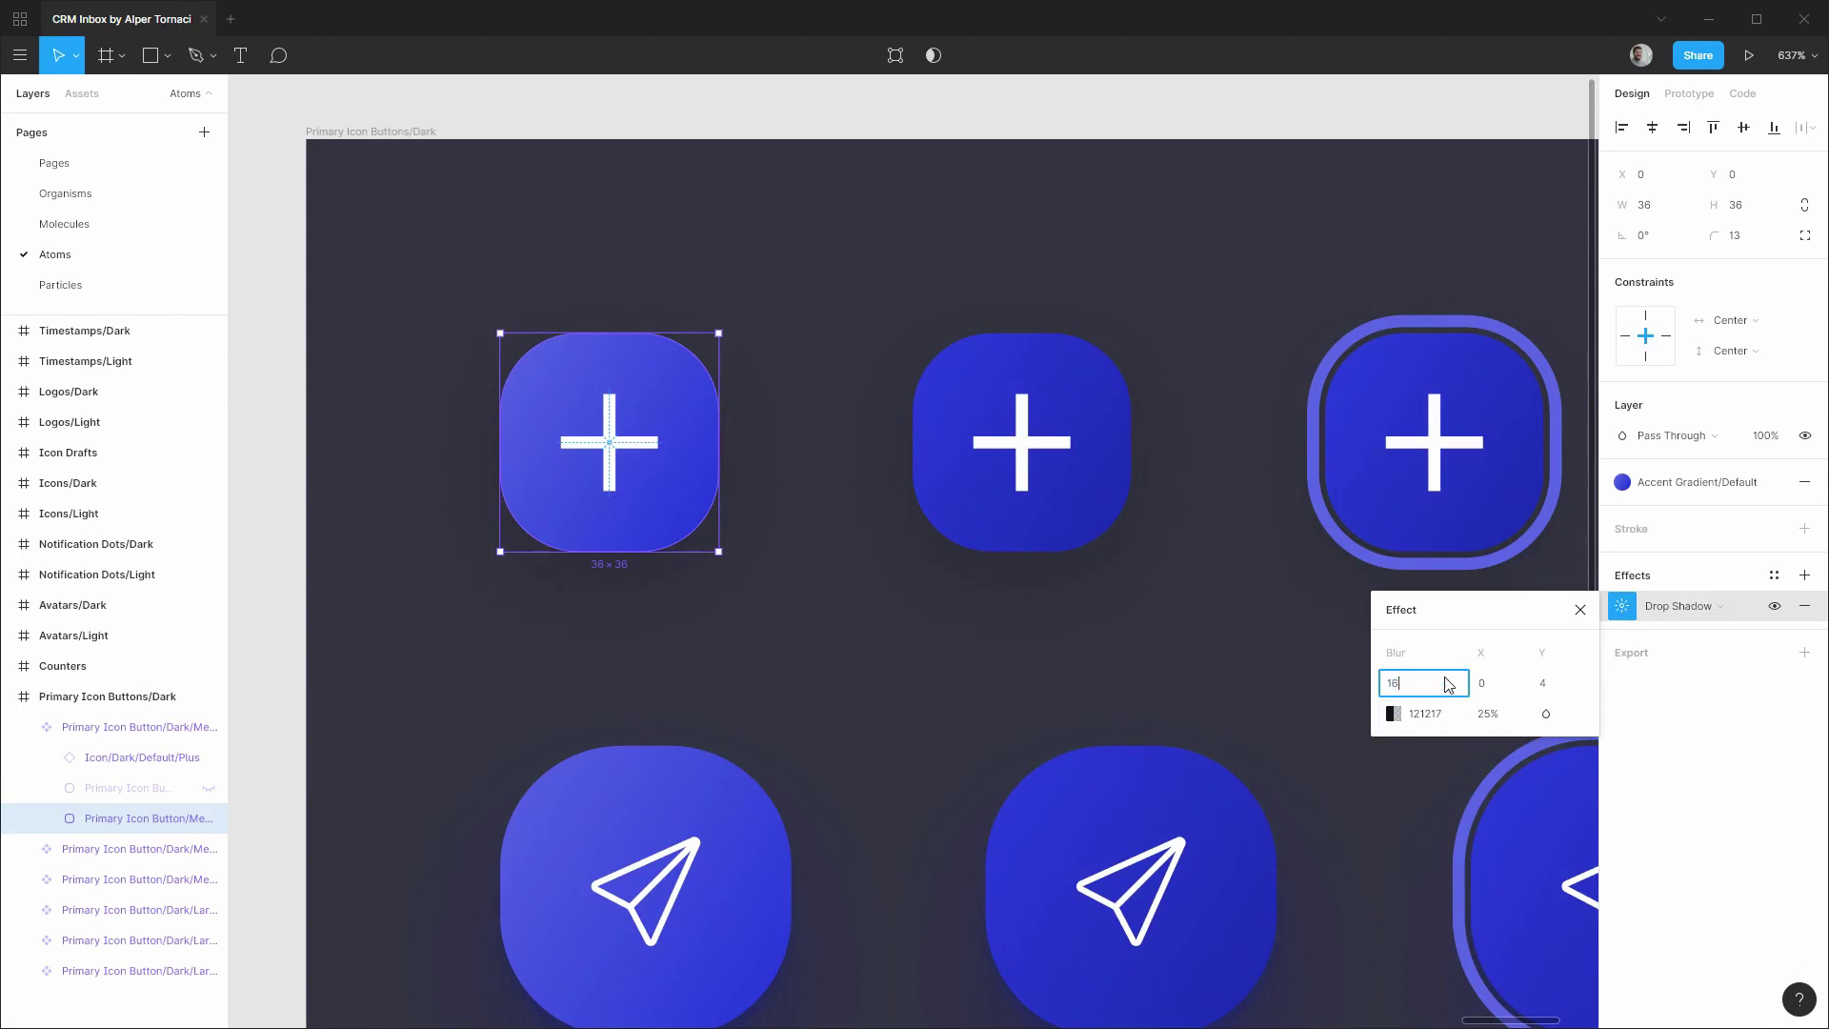
{"action": "key", "text": "BackSpace"}
{"action": "key", "text": "BackSpace"}
{"action": "type", "text": "24"}
{"action": "key", "text": "Return"}
{"action": "left_click", "coordinate": [1505, 715]}
{"action": "type", "text": "22"}
{"action": "key", "text": "Return"}
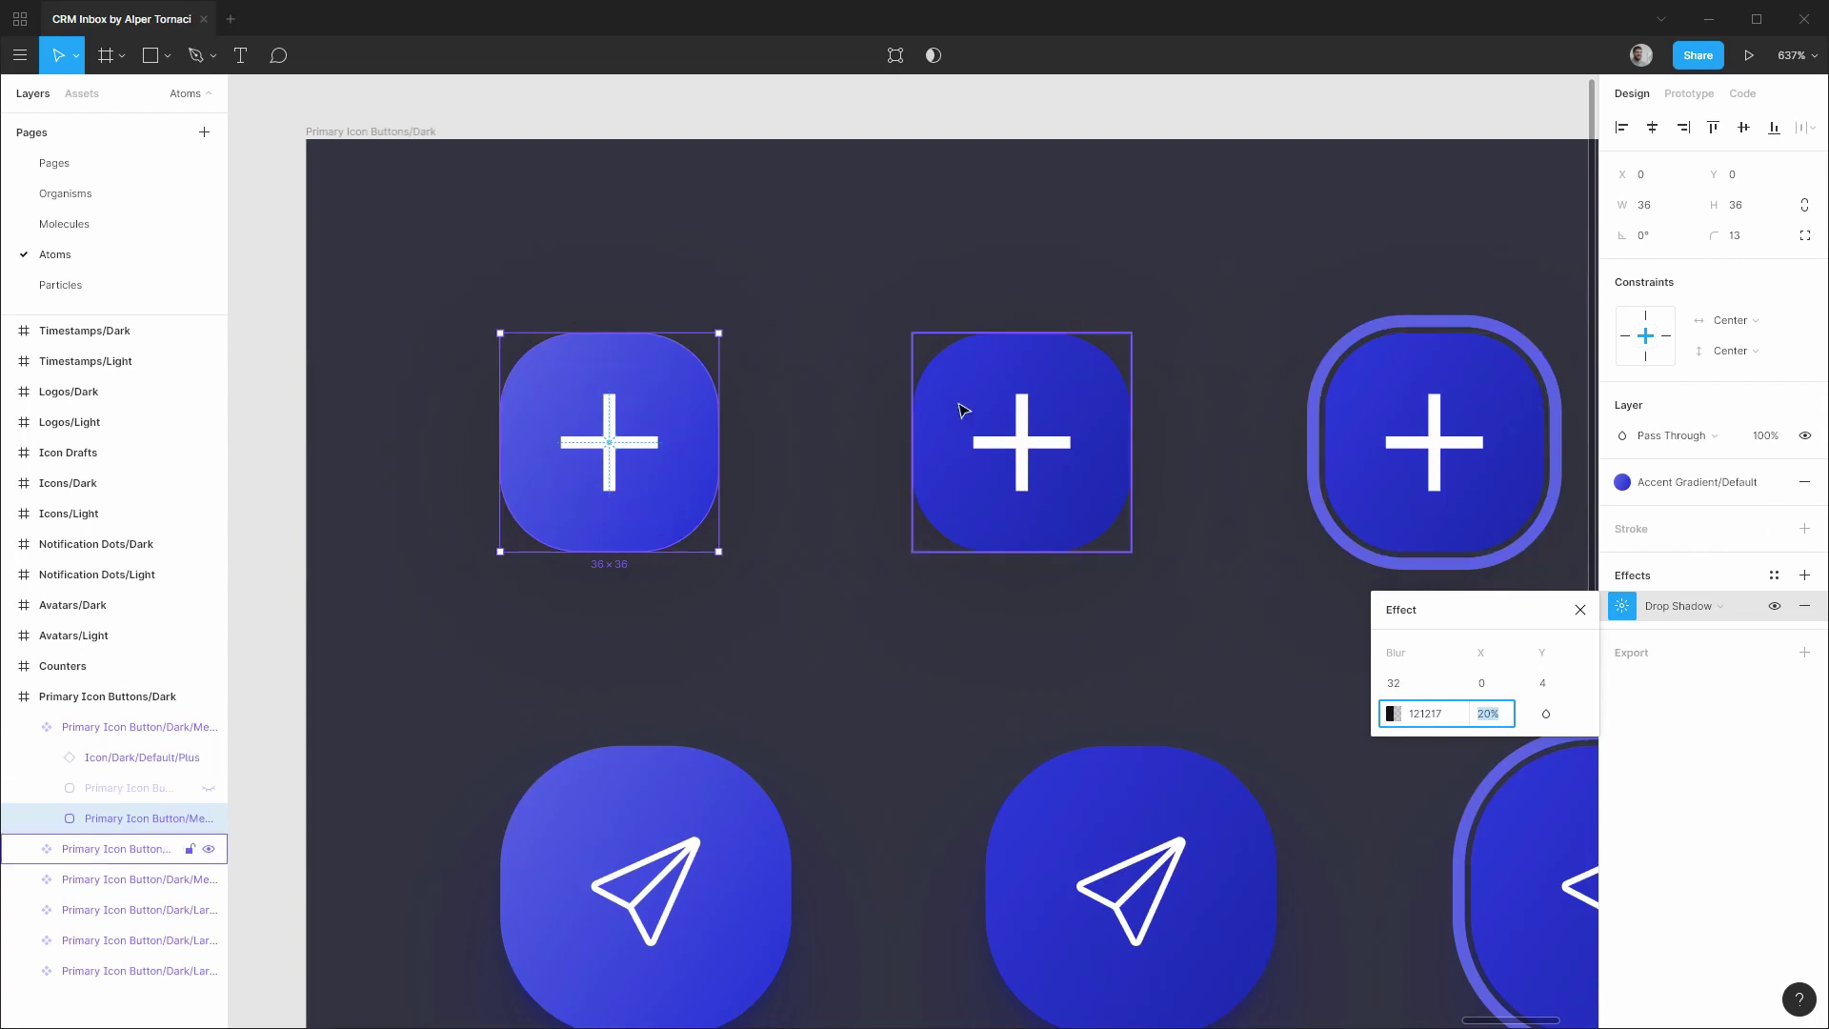
Add a second drop shadow to the medium default button's background shape and set its colour to 121217.
{"action": "scroll", "coordinate": [678, 524], "scroll_direction": "down", "scroll_amount": 1}
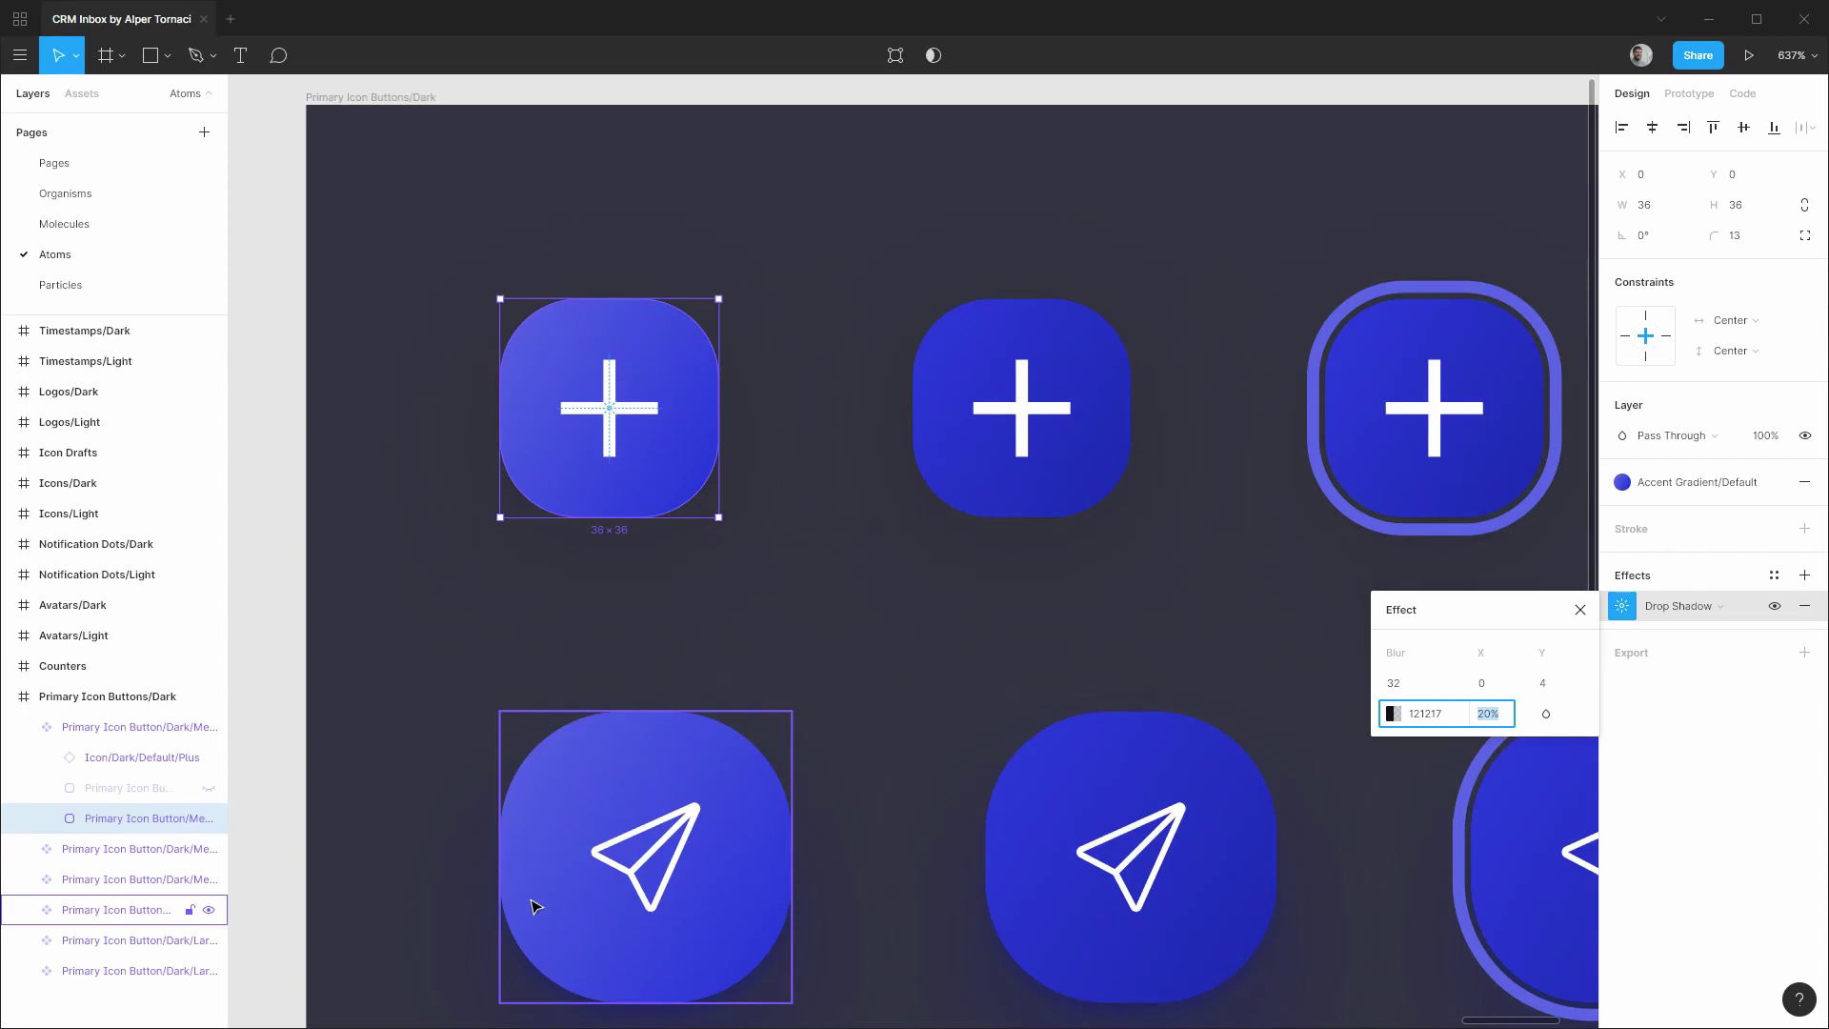
{"action": "left_click", "coordinate": [1805, 576]}
{"action": "left_click", "coordinate": [1622, 606]}
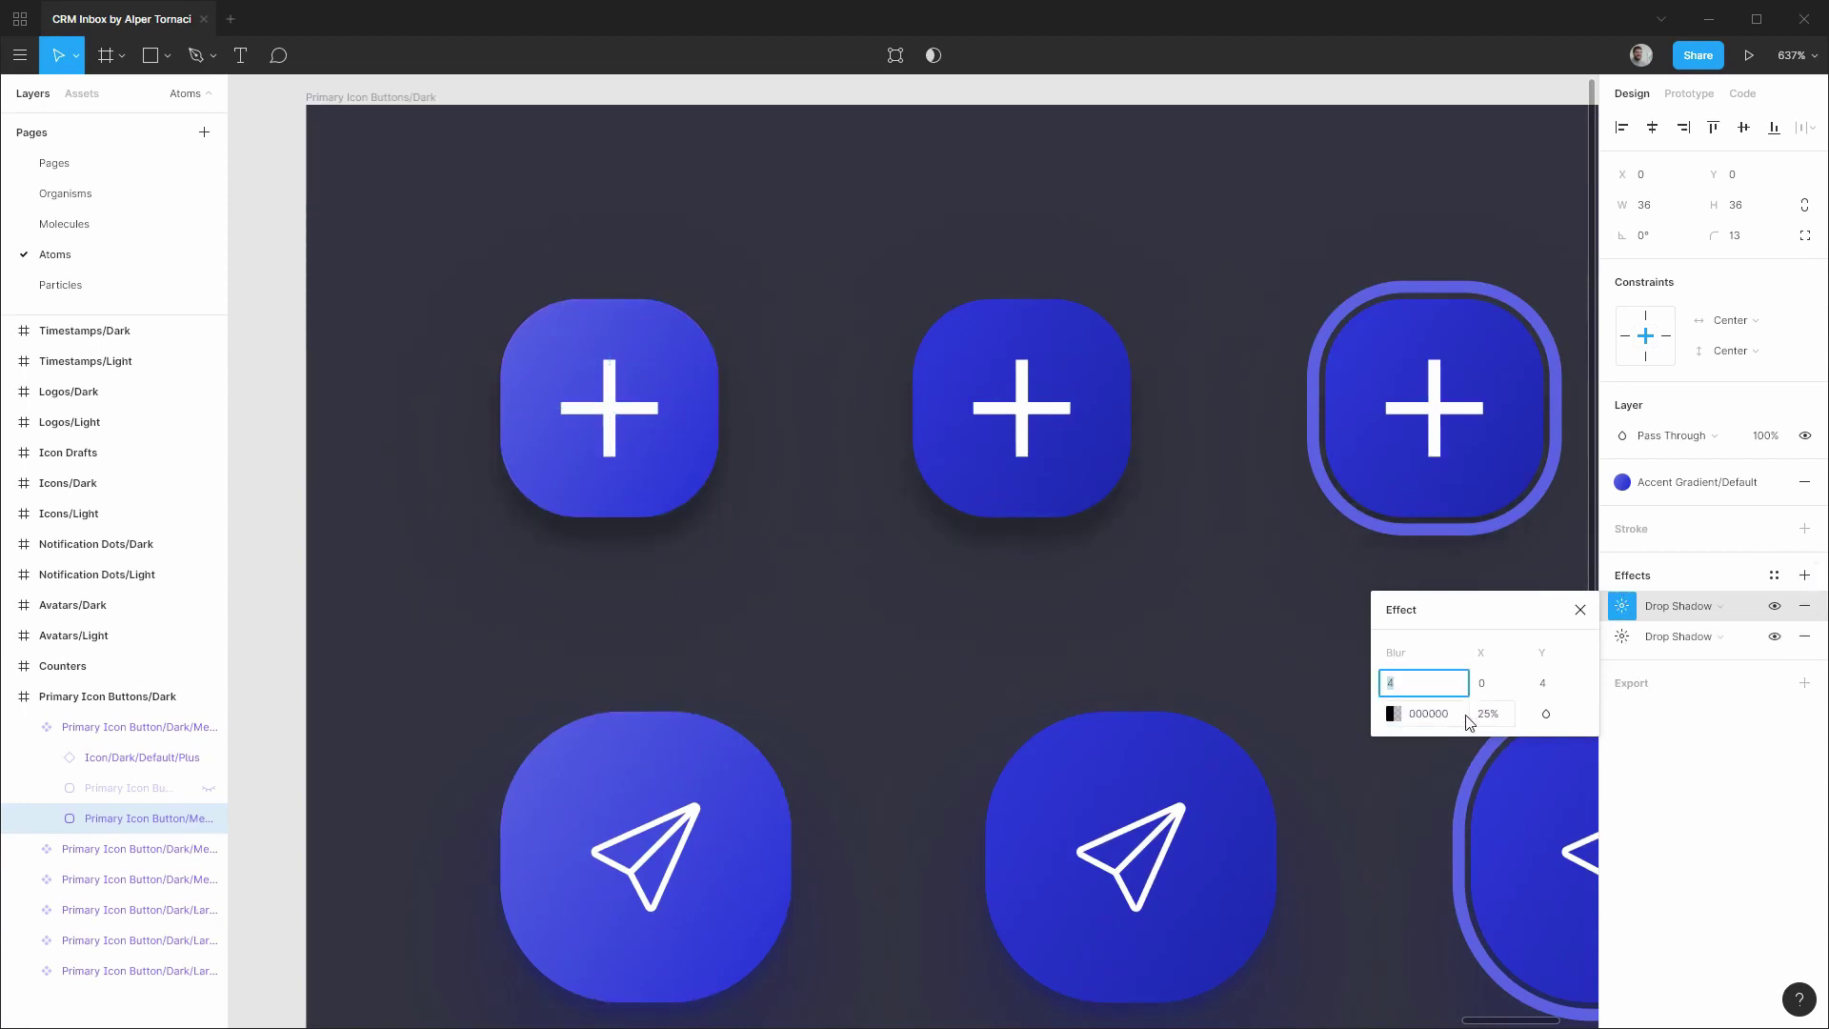
{"action": "left_click", "coordinate": [1429, 714]}
{"action": "type", "text": "121217"}
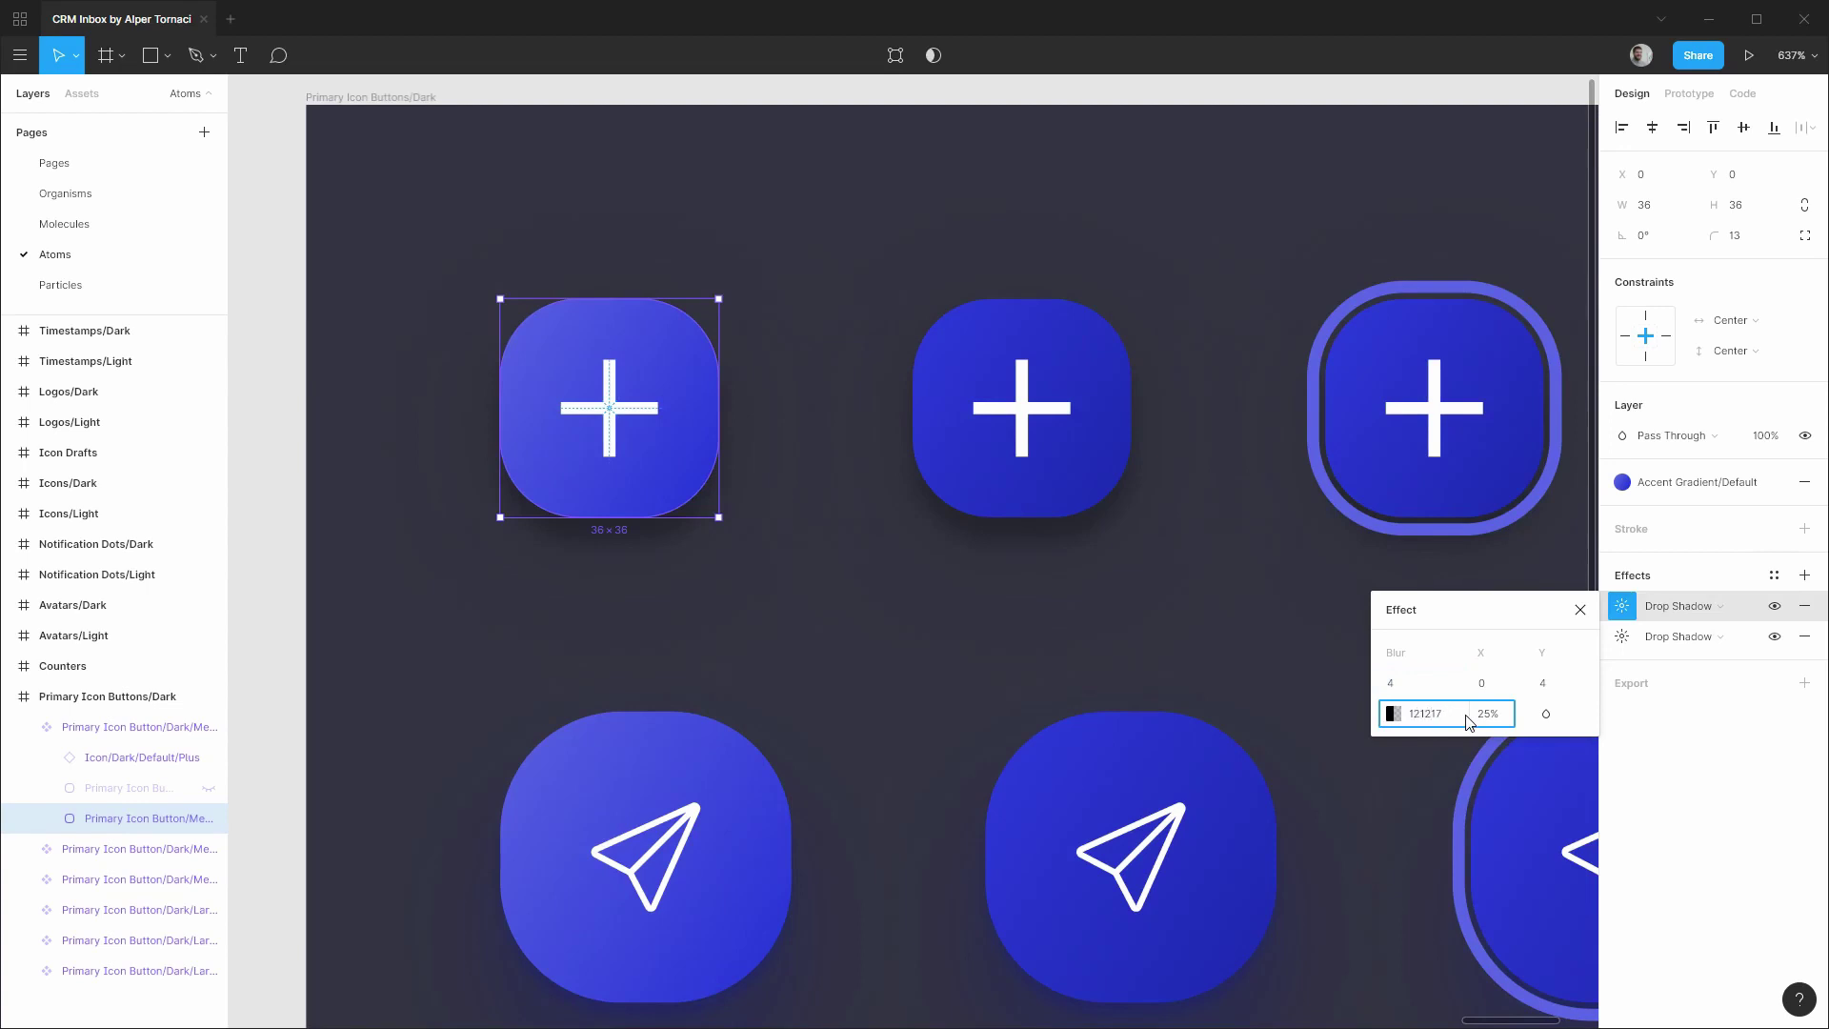
{"action": "key", "text": "Return"}
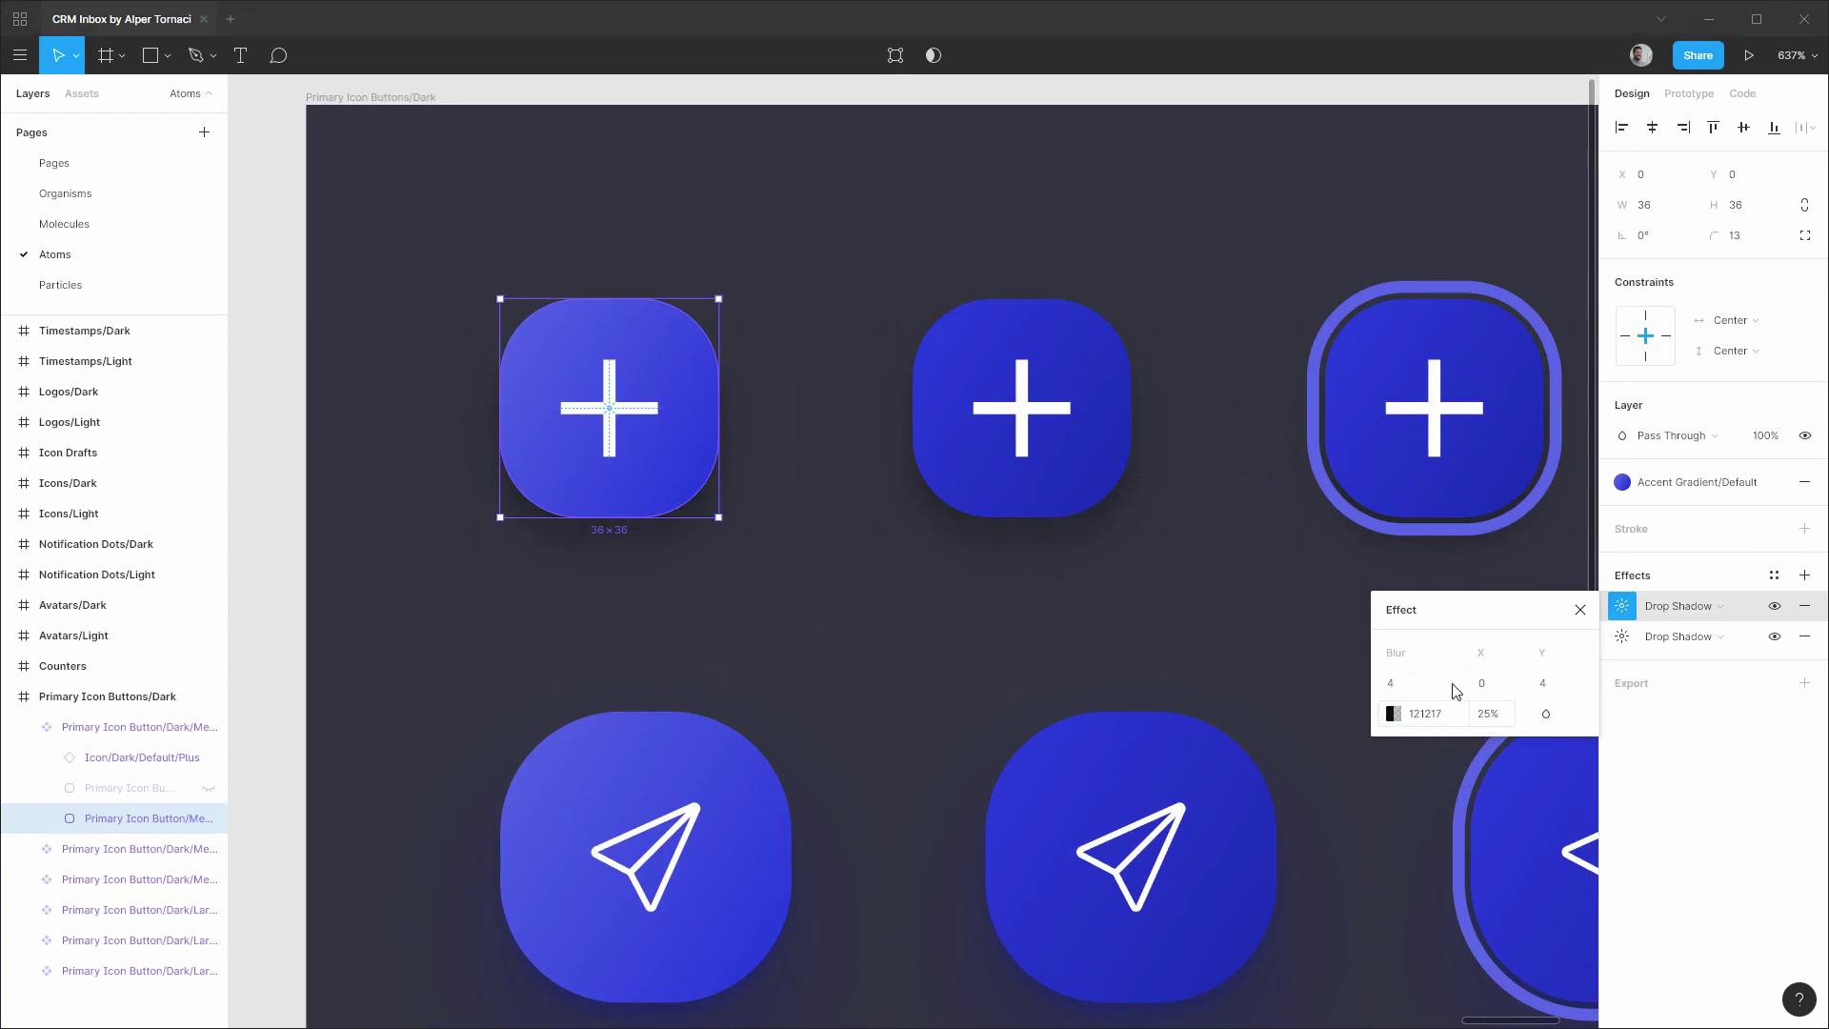
Set the second drop shadow's Y offset to 2 and its opacity to 20%.
{"action": "left_click", "coordinate": [1563, 692]}
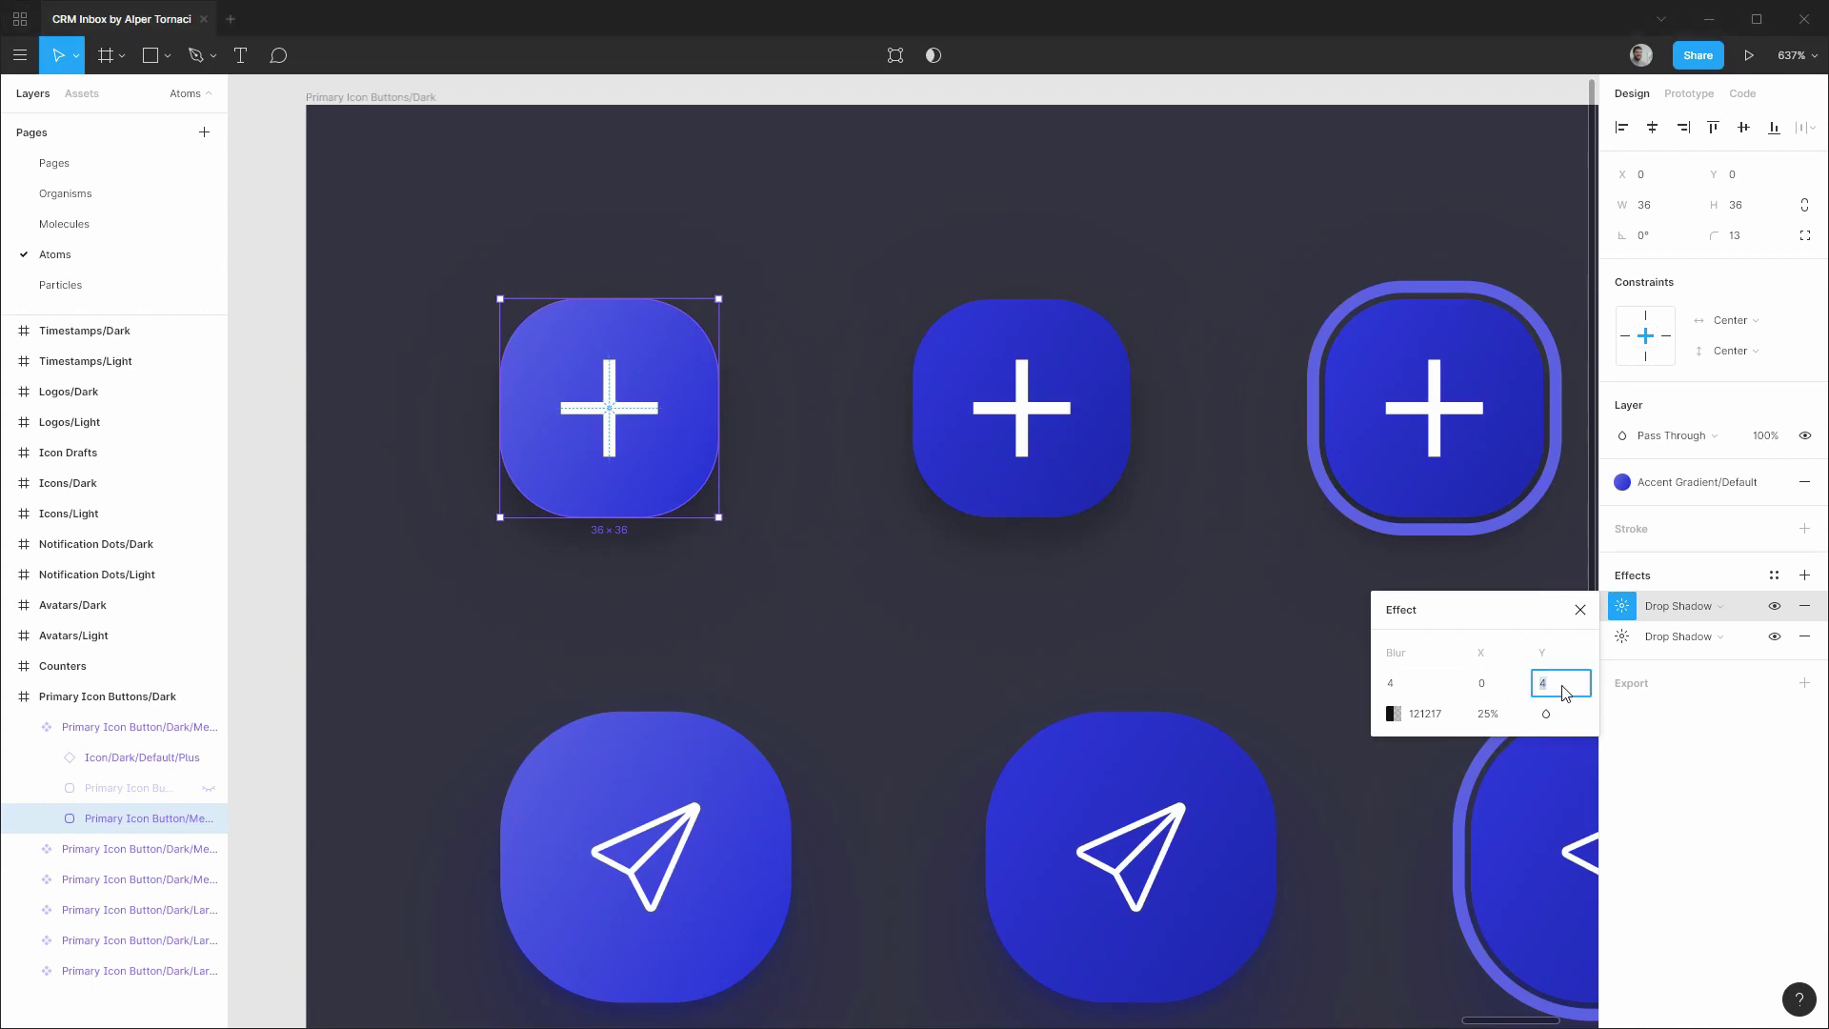
{"action": "key", "text": "Return"}
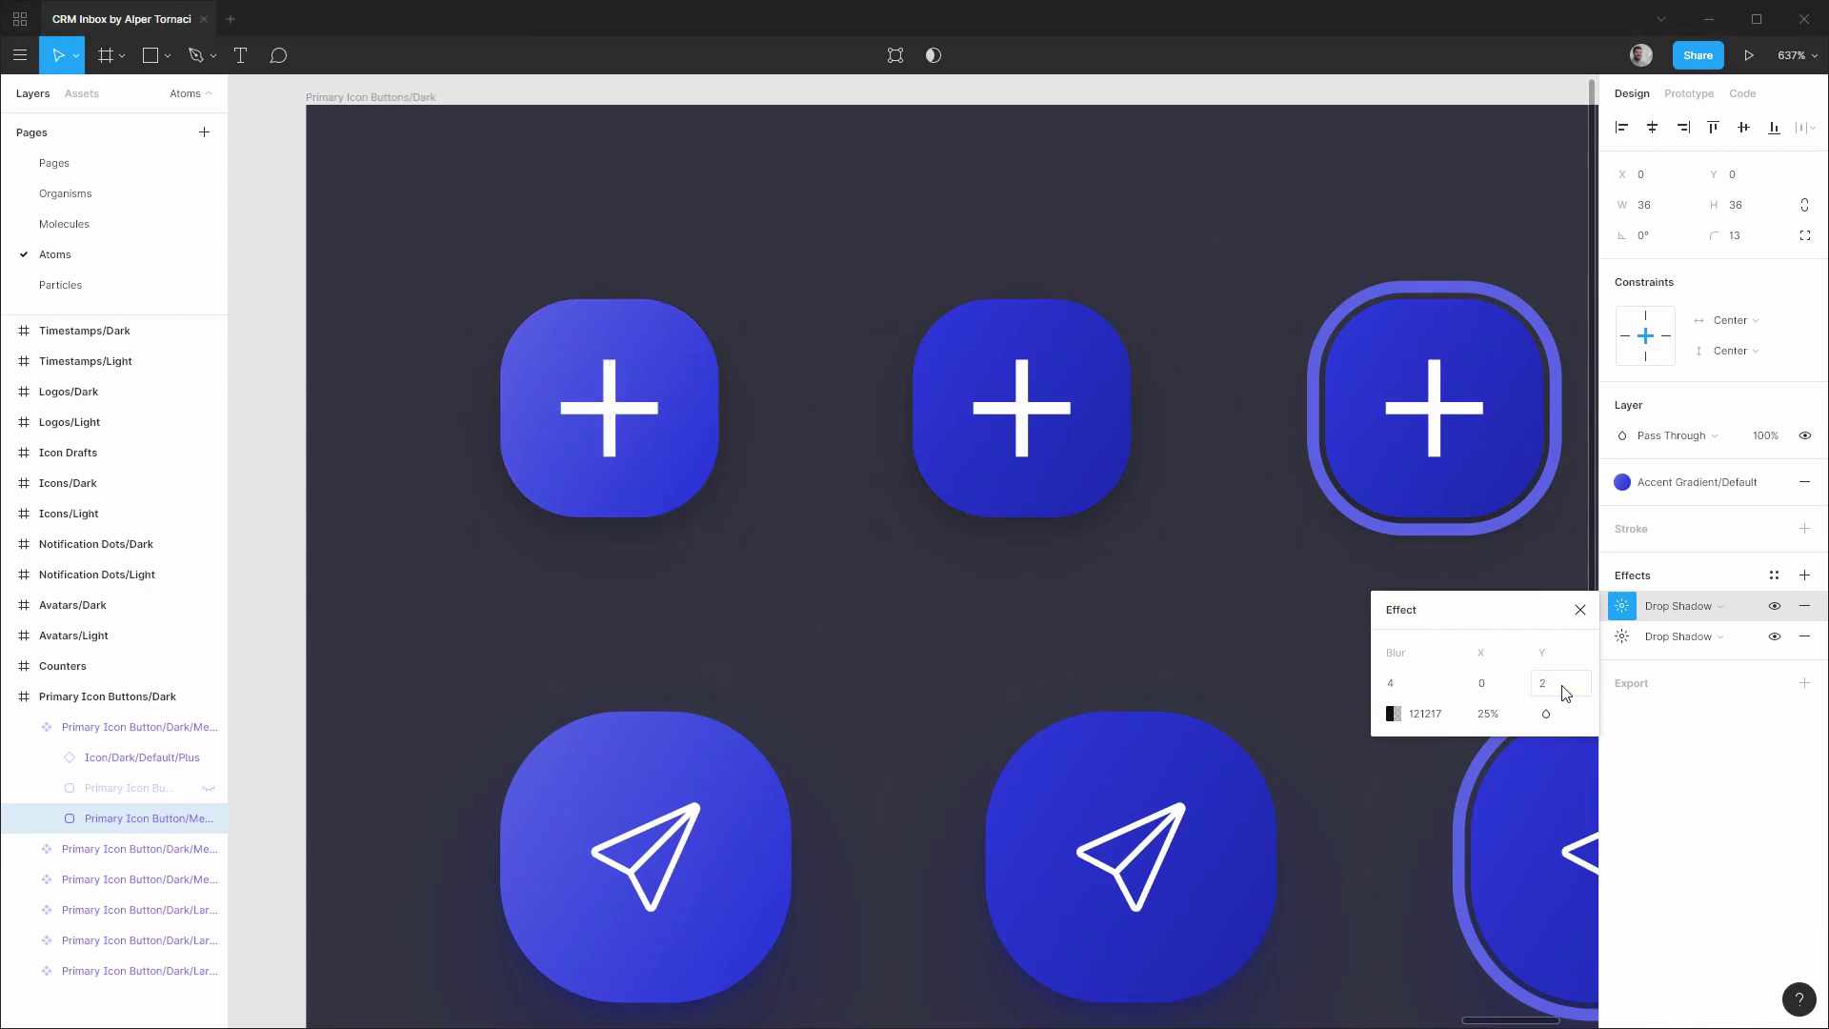
{"action": "left_click", "coordinate": [1515, 717]}
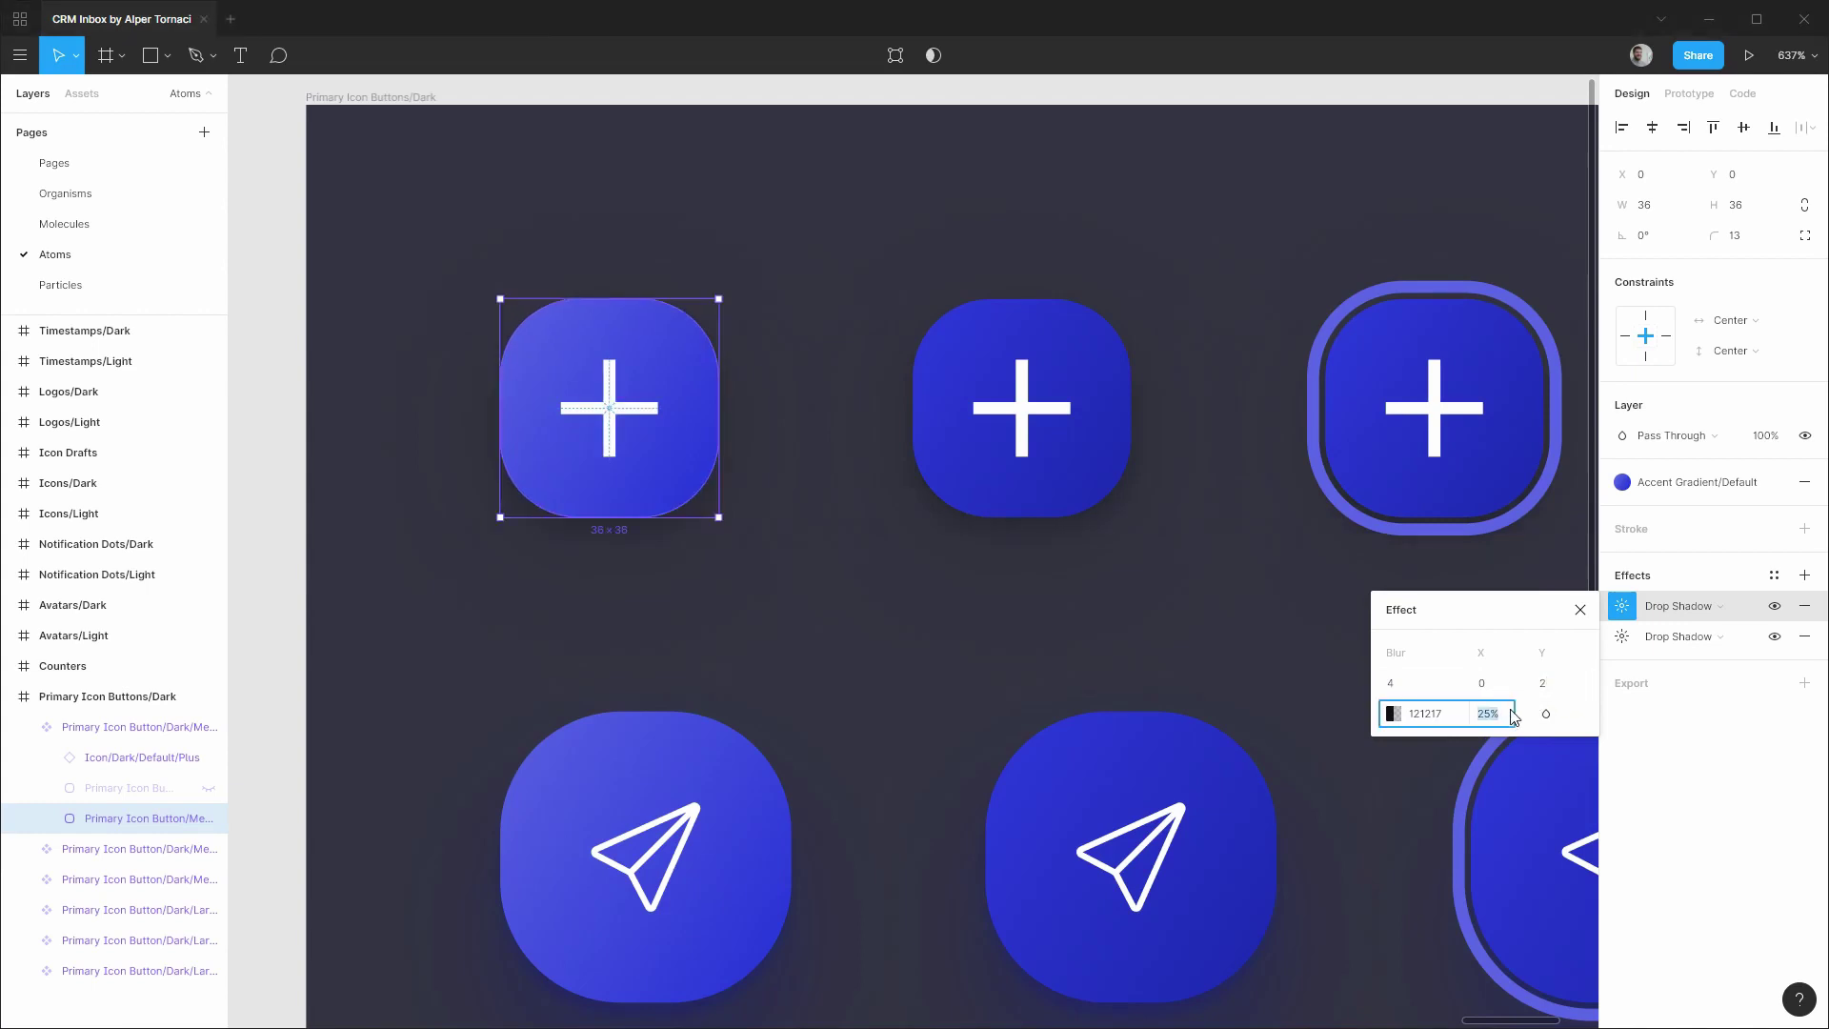
{"action": "key", "text": "Down"}
{"action": "key", "text": "Down"}
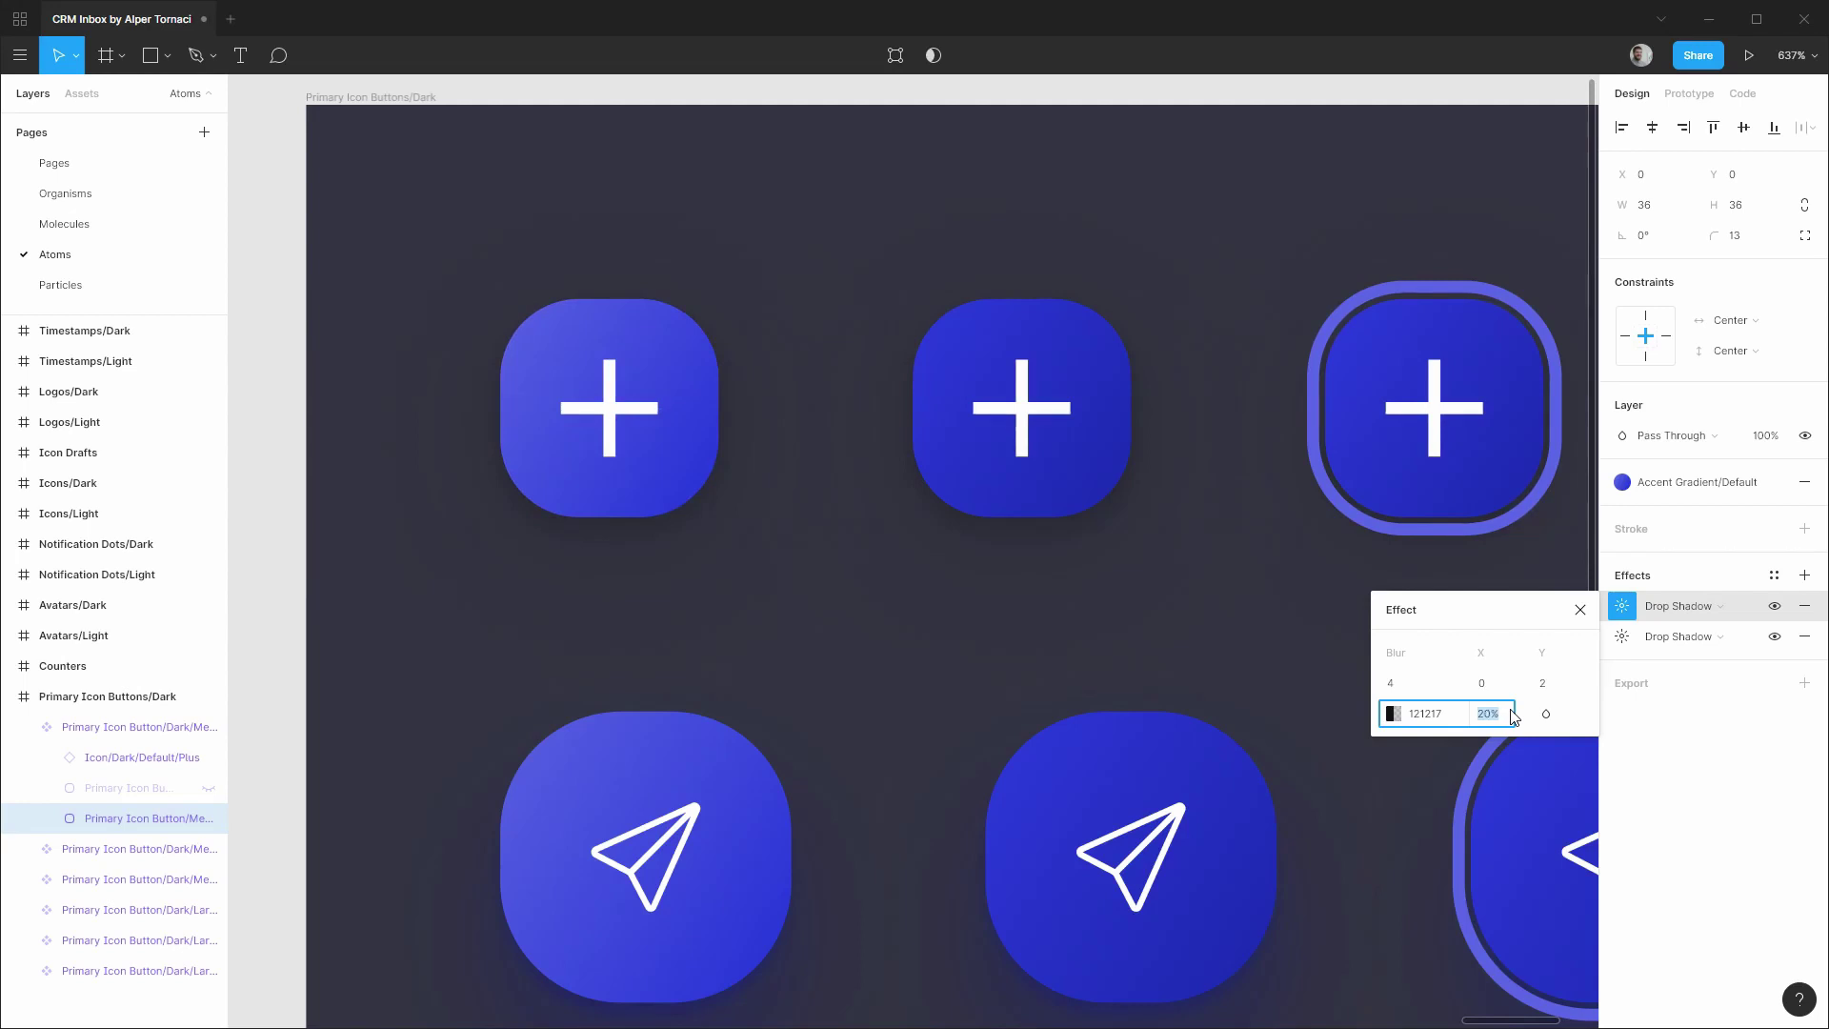
{"action": "key", "text": "Escape"}
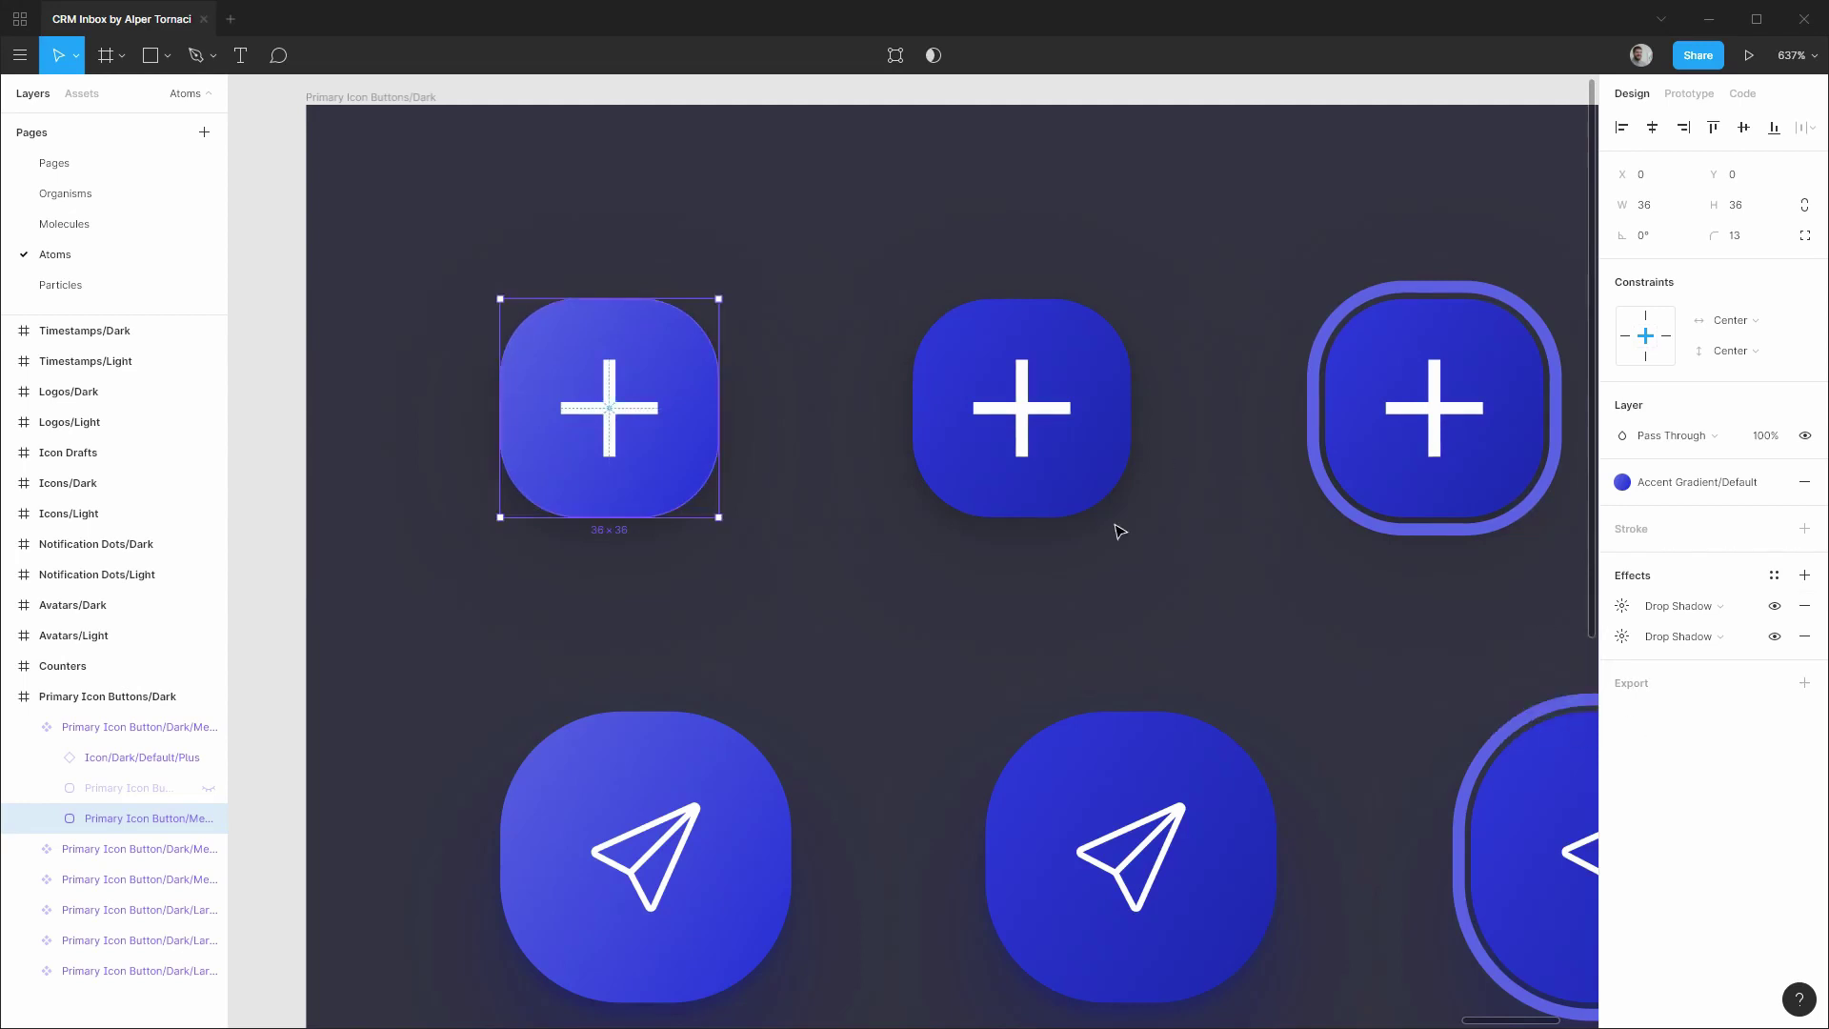
Examine how the medium buttons' new shadows compare with the large buttons' shadows at different magnifications.
{"action": "scroll", "coordinate": [1115, 524], "scroll_direction": "down", "scroll_amount": 5}
{"action": "left_click", "coordinate": [1165, 202]}
{"action": "scroll", "coordinate": [1165, 202], "scroll_direction": "down", "scroll_amount": 4}
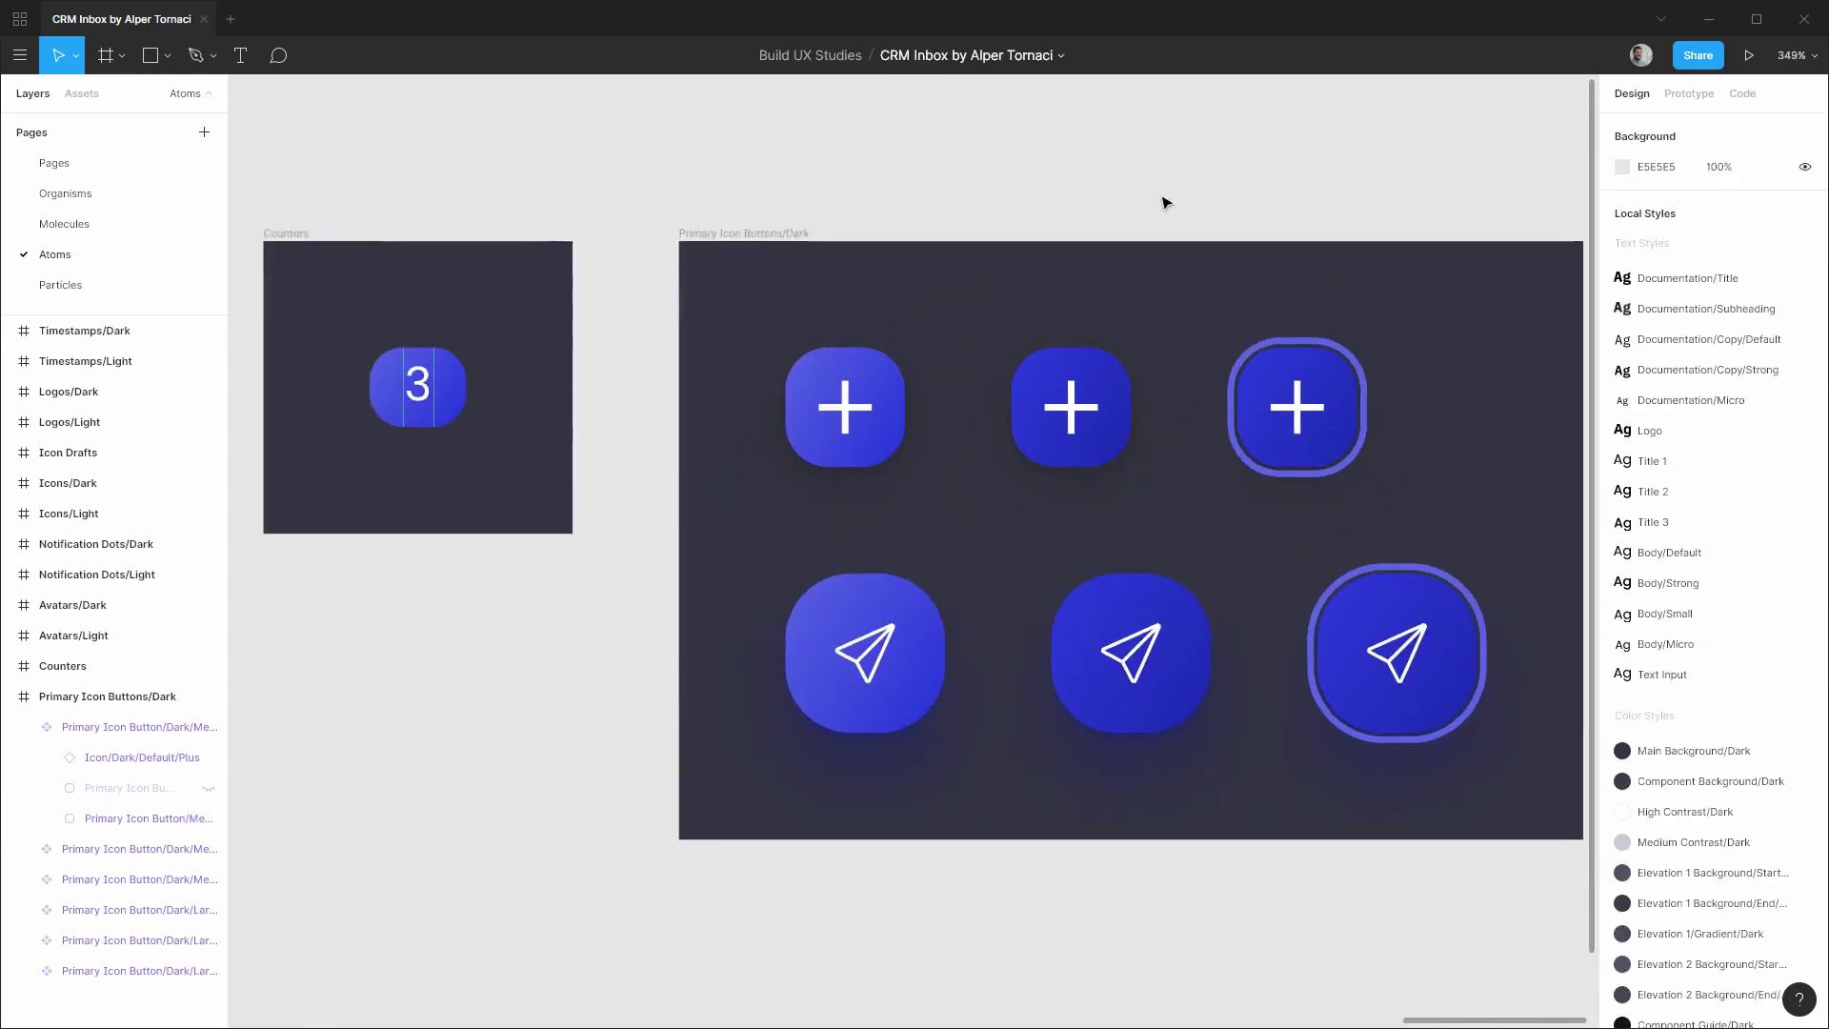
{"action": "scroll", "coordinate": [1164, 202], "scroll_direction": "up", "scroll_amount": 4}
{"action": "scroll", "coordinate": [1165, 202], "scroll_direction": "down", "scroll_amount": 2}
{"action": "scroll", "coordinate": [1164, 202], "scroll_direction": "up", "scroll_amount": 4}
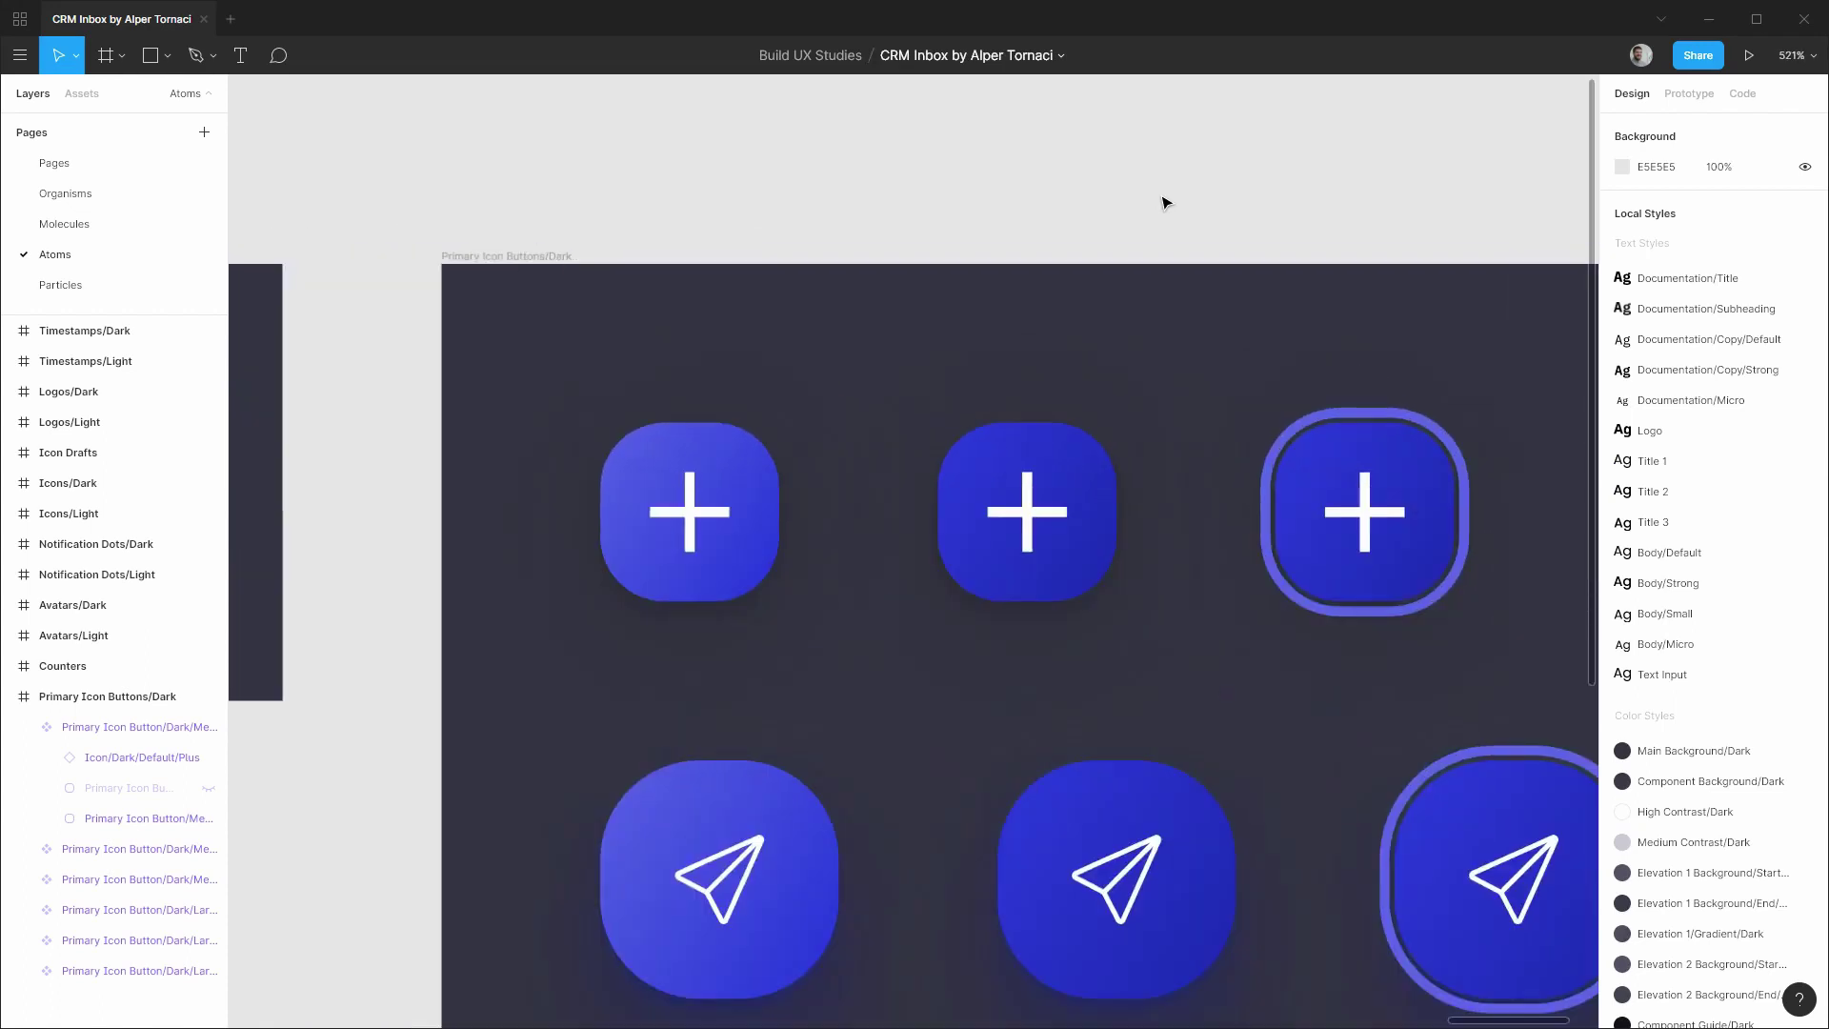
{"action": "scroll", "coordinate": [1164, 202], "scroll_direction": "down", "scroll_amount": 1}
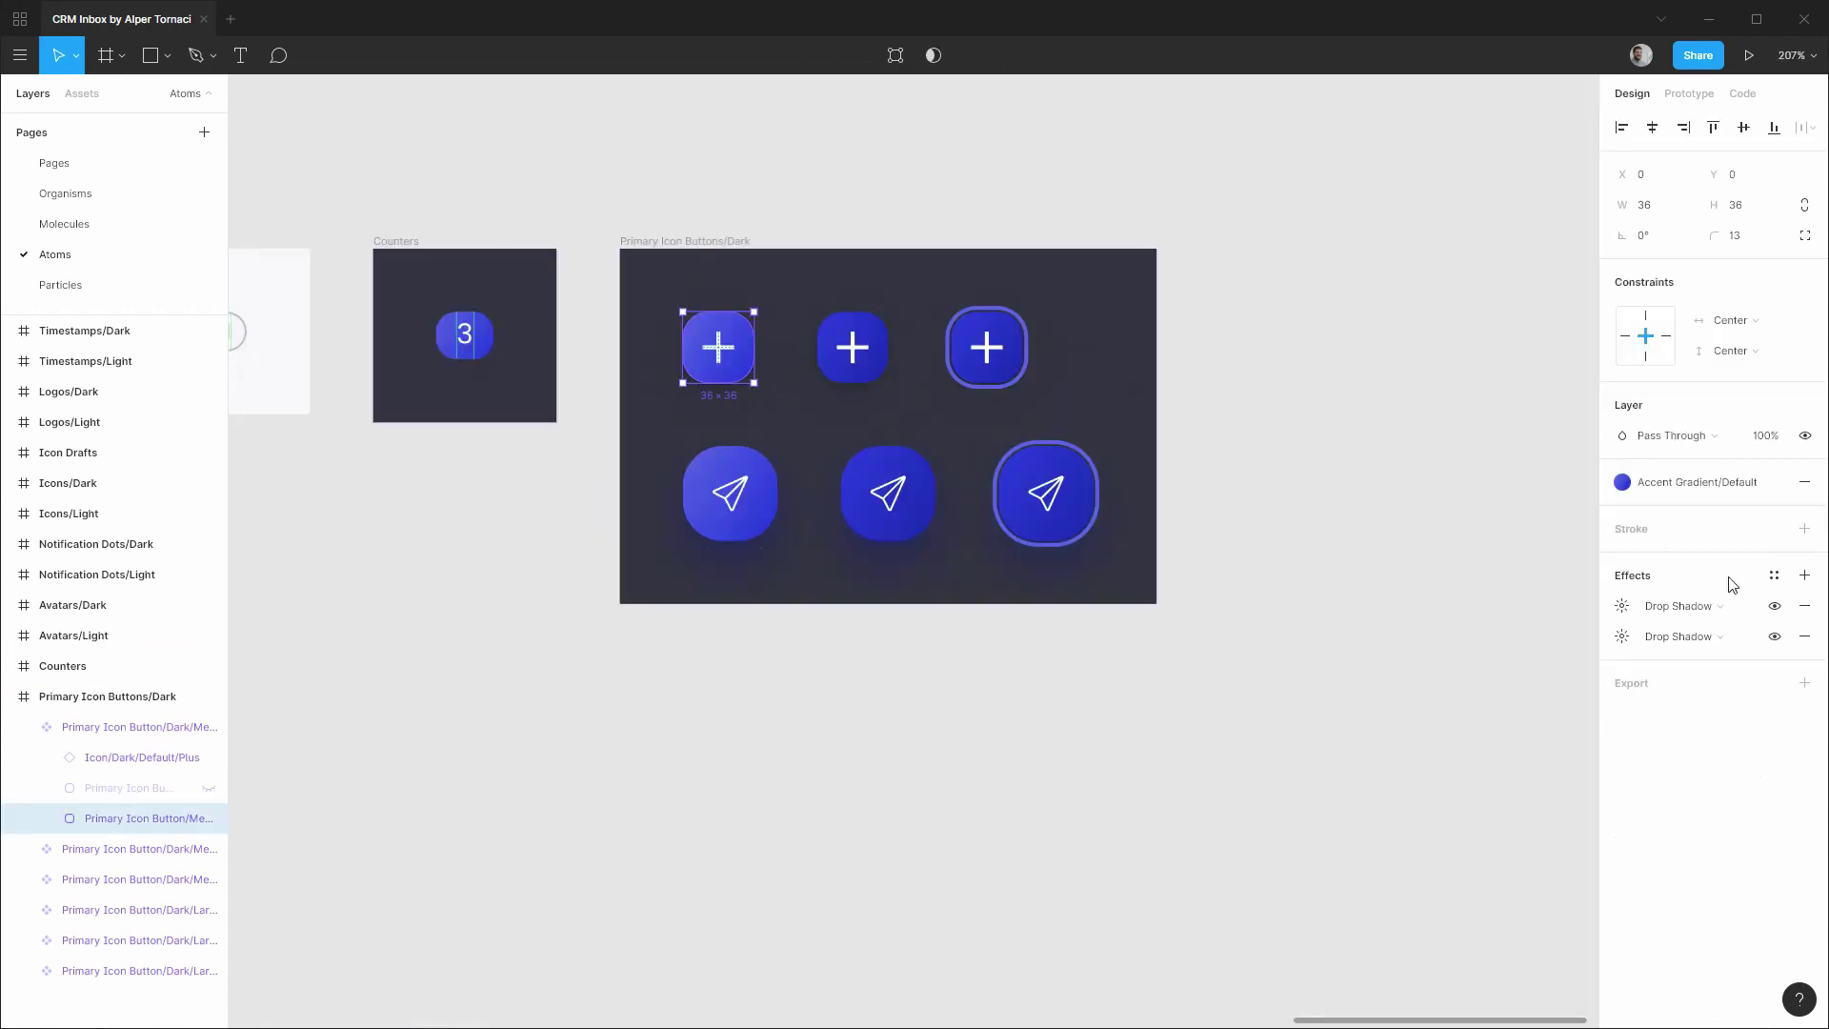
Save the medium default button's two drop shadows as an effect style named Elevation 2/Dark.
{"action": "left_click", "coordinate": [1774, 574]}
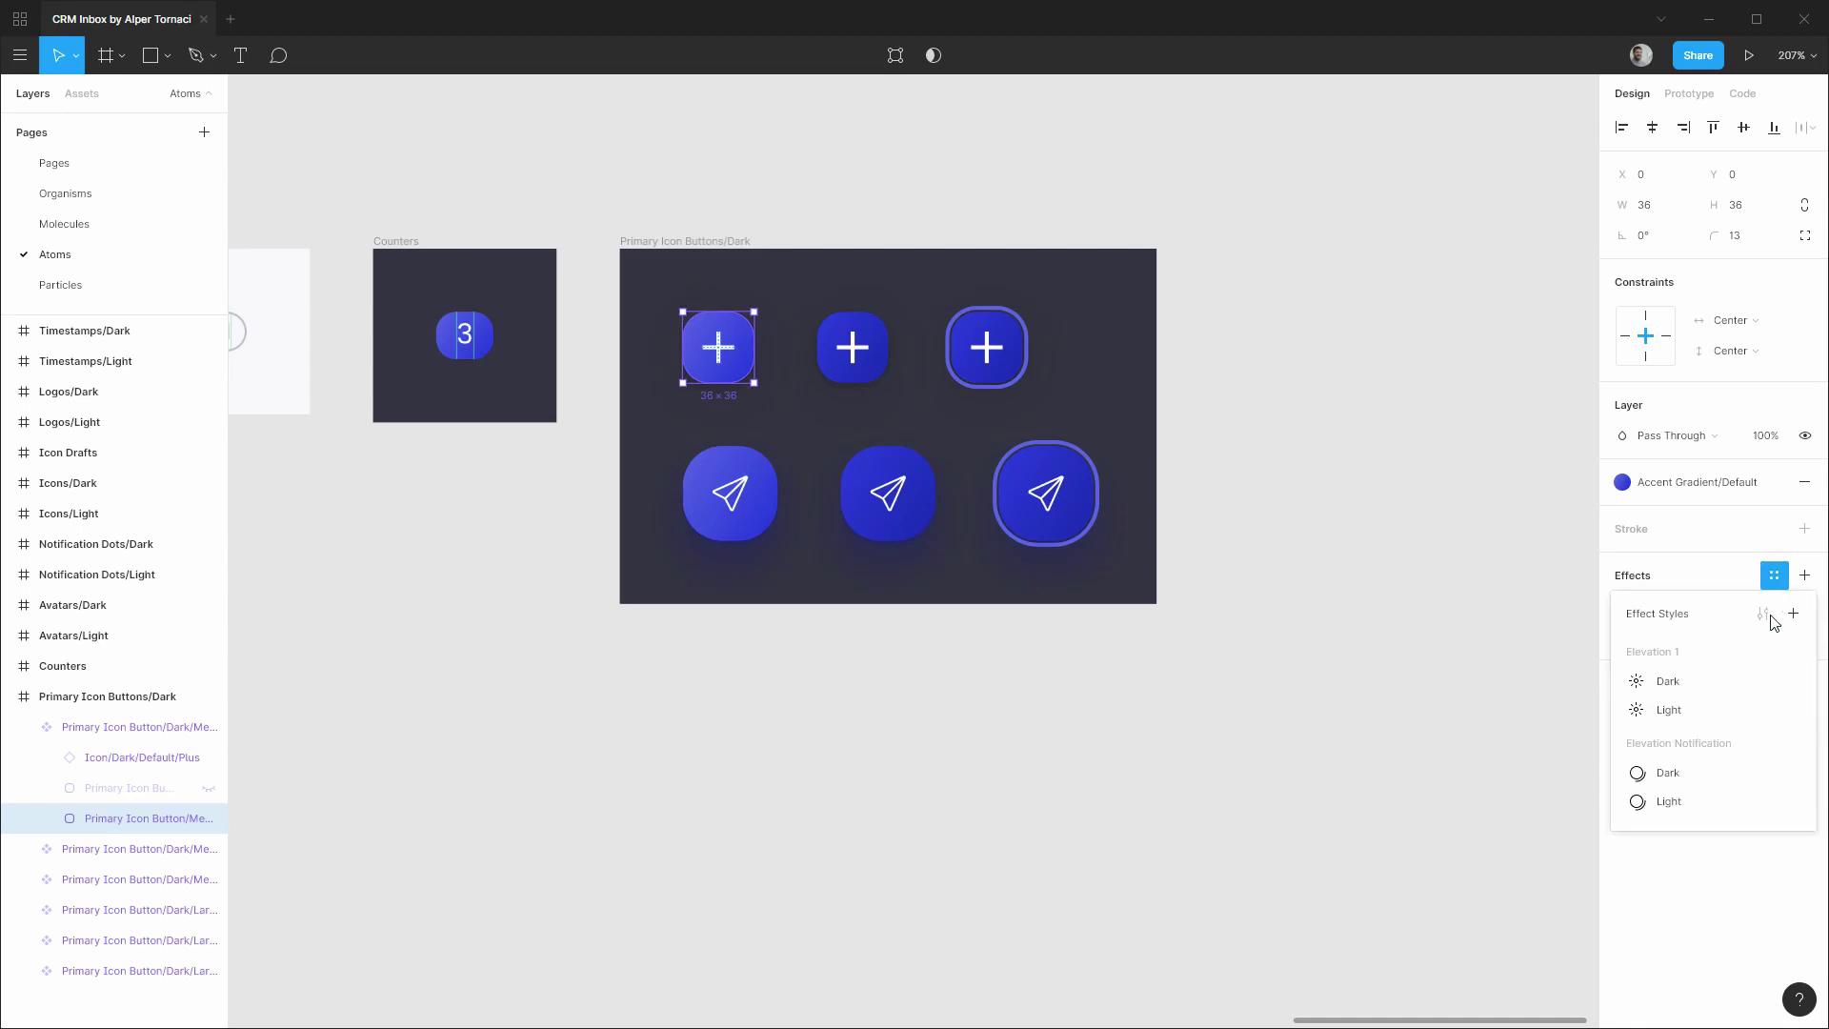
{"action": "left_click", "coordinate": [1793, 614]}
{"action": "type", "text": "Elevati"}
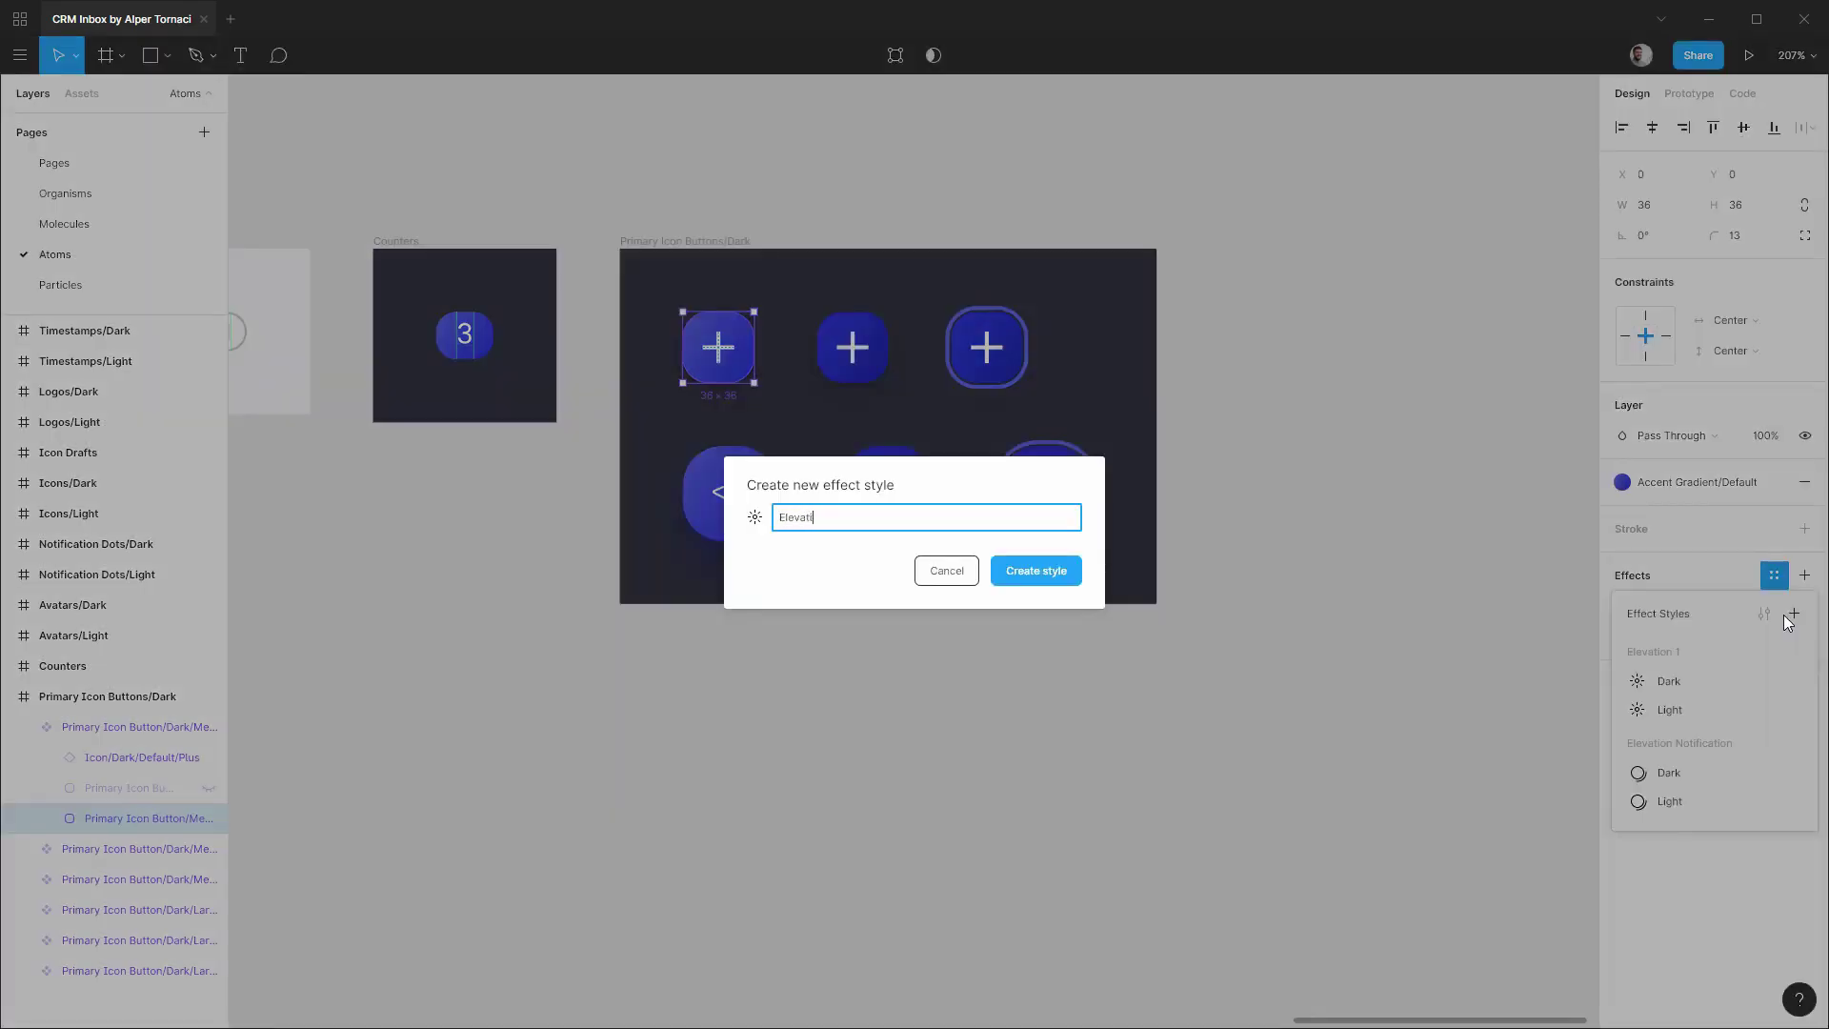
{"action": "type", "text": "on 2/Dark"}
{"action": "key", "text": "Return"}
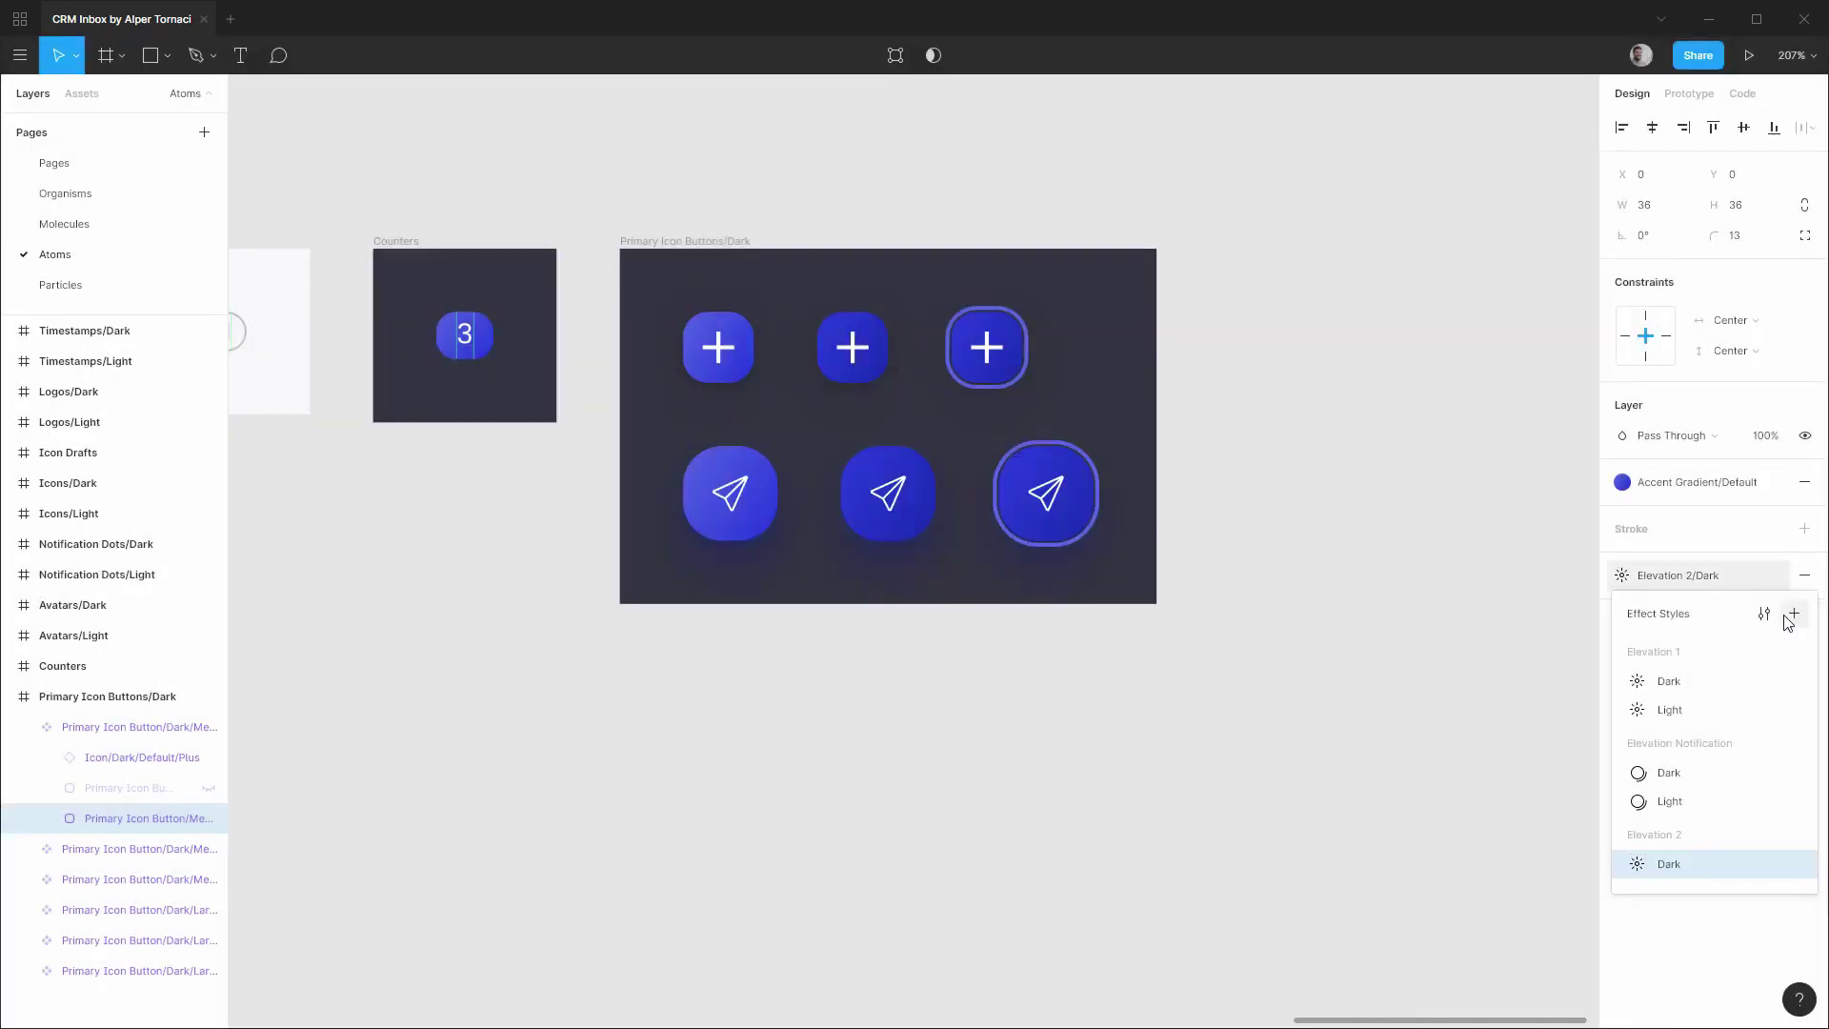
{"action": "left_click", "coordinate": [1393, 571]}
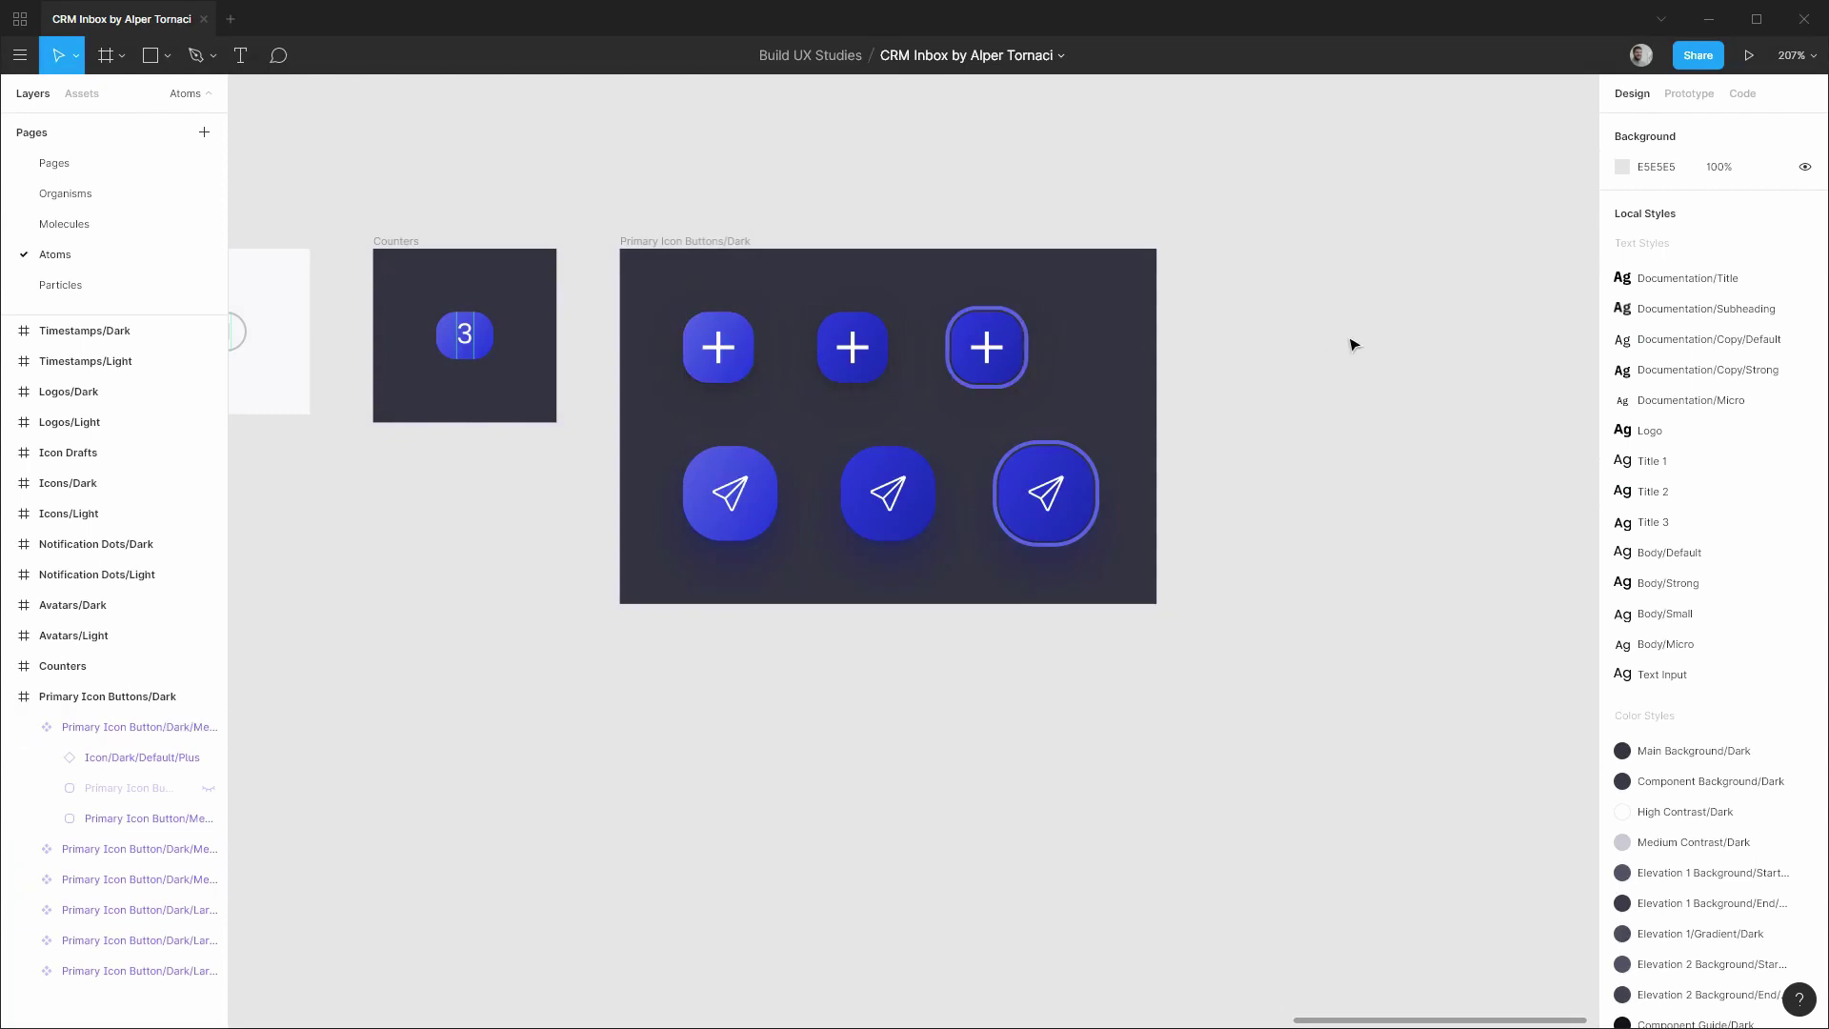
Duplicate the Primary Icon Buttons/Dark frame beside the original and place the copy below it in the layer order.
{"action": "scroll", "coordinate": [762, 315], "scroll_direction": "right", "scroll_amount": 5}
{"action": "left_click", "coordinate": [371, 290]}
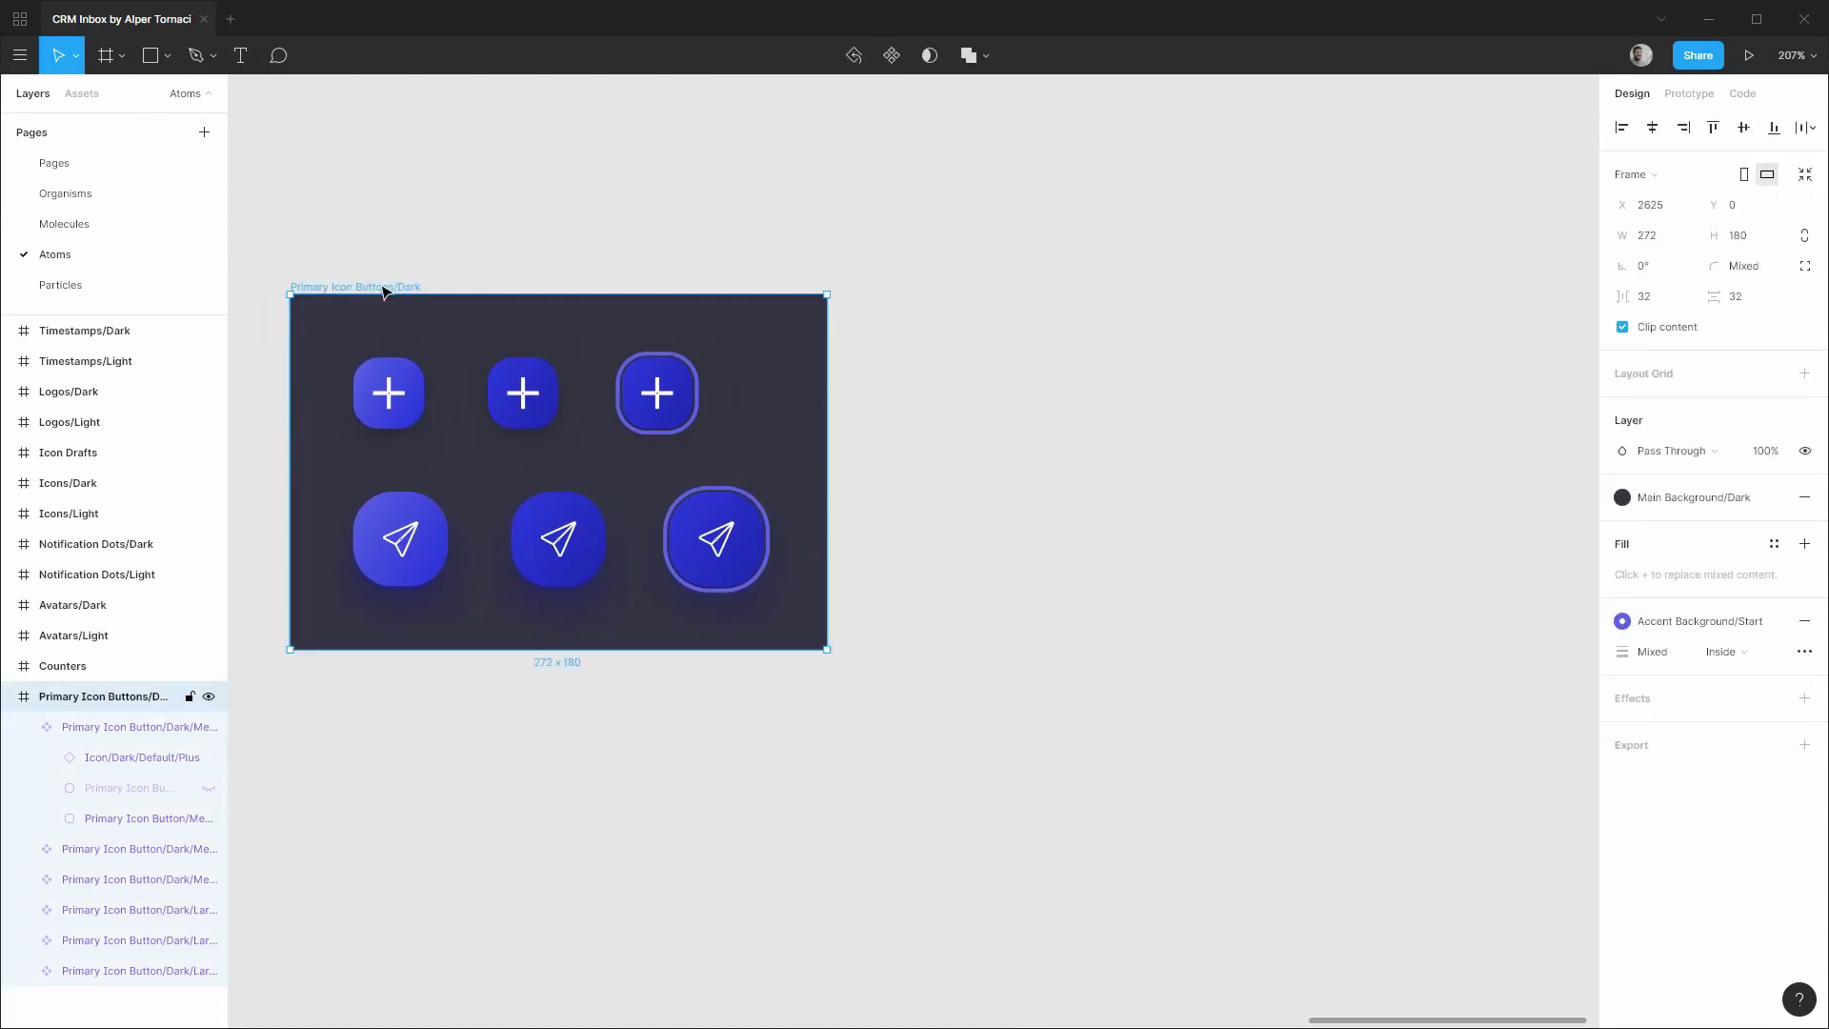
{"action": "left_click_drag", "start_coordinate": [372, 291], "coordinate": [973, 298]}
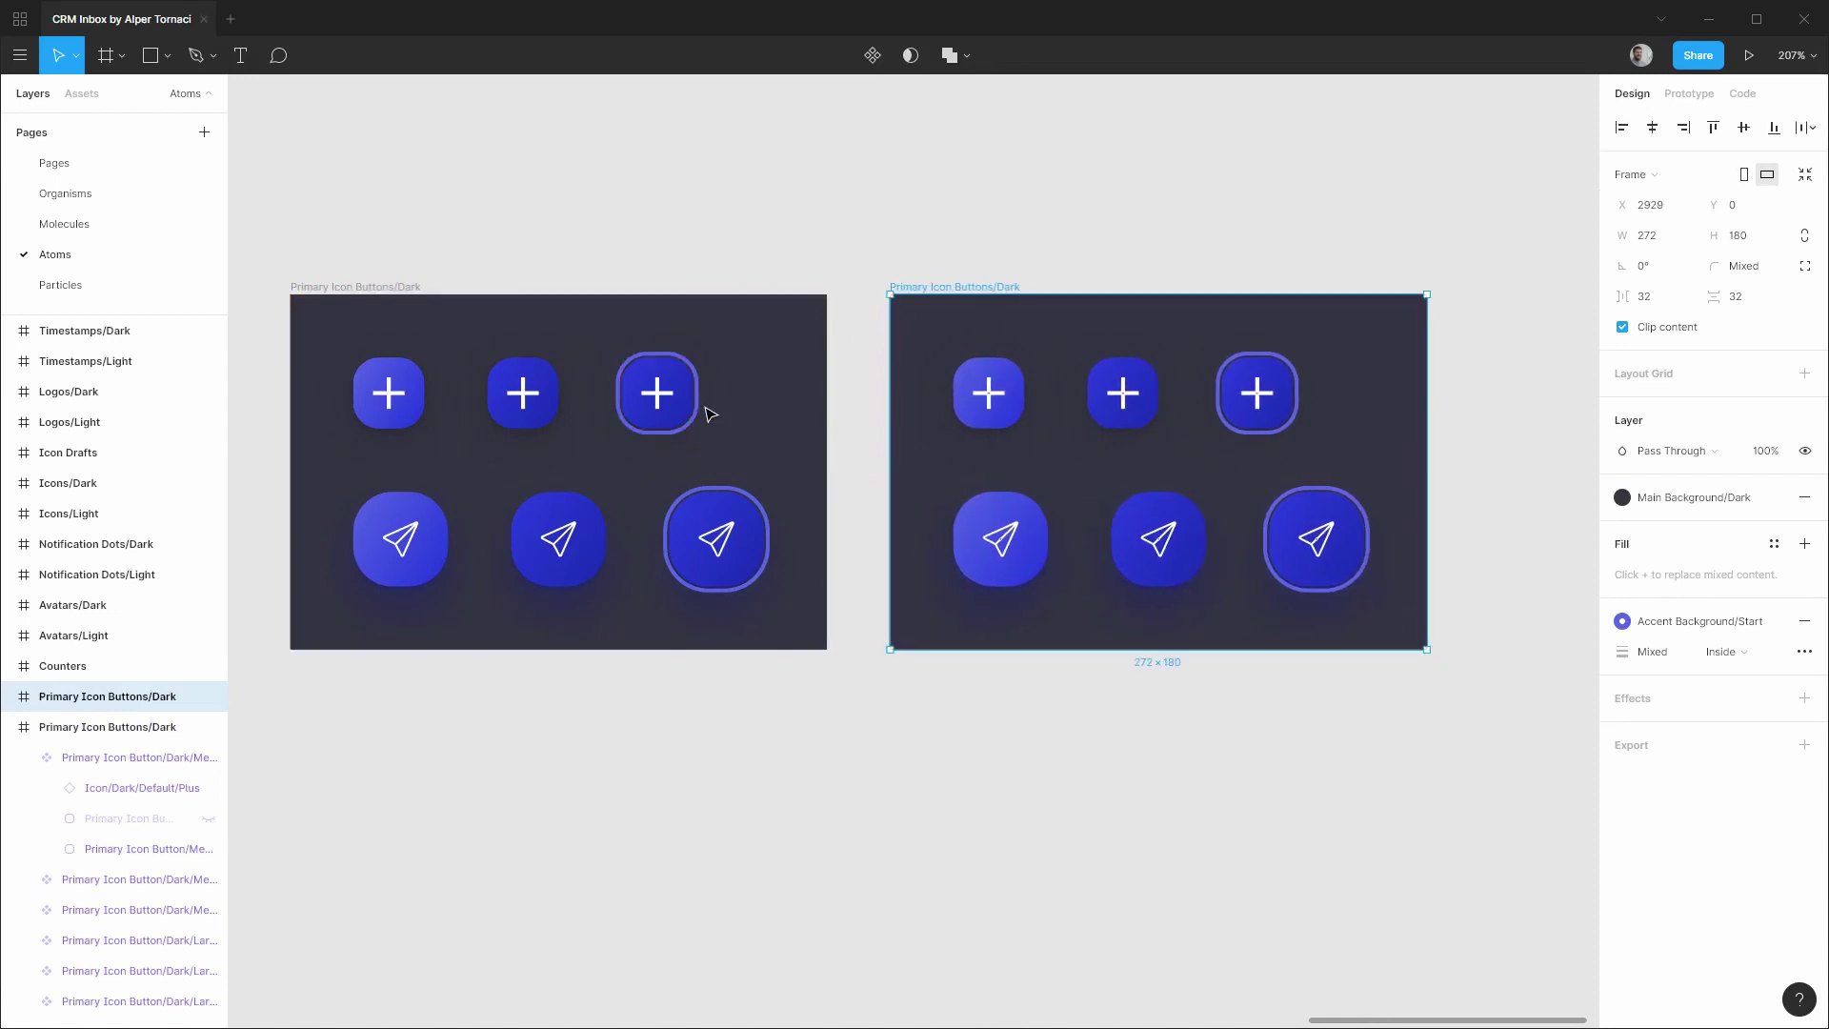
{"action": "left_click", "coordinate": [11, 727]}
{"action": "left_click_drag", "start_coordinate": [90, 702], "coordinate": [92, 757]}
Apply the Main Background/Light colour style to the duplicated frame and rename it Primary Icon Buttons/Light.
{"action": "left_click", "coordinate": [1695, 497]}
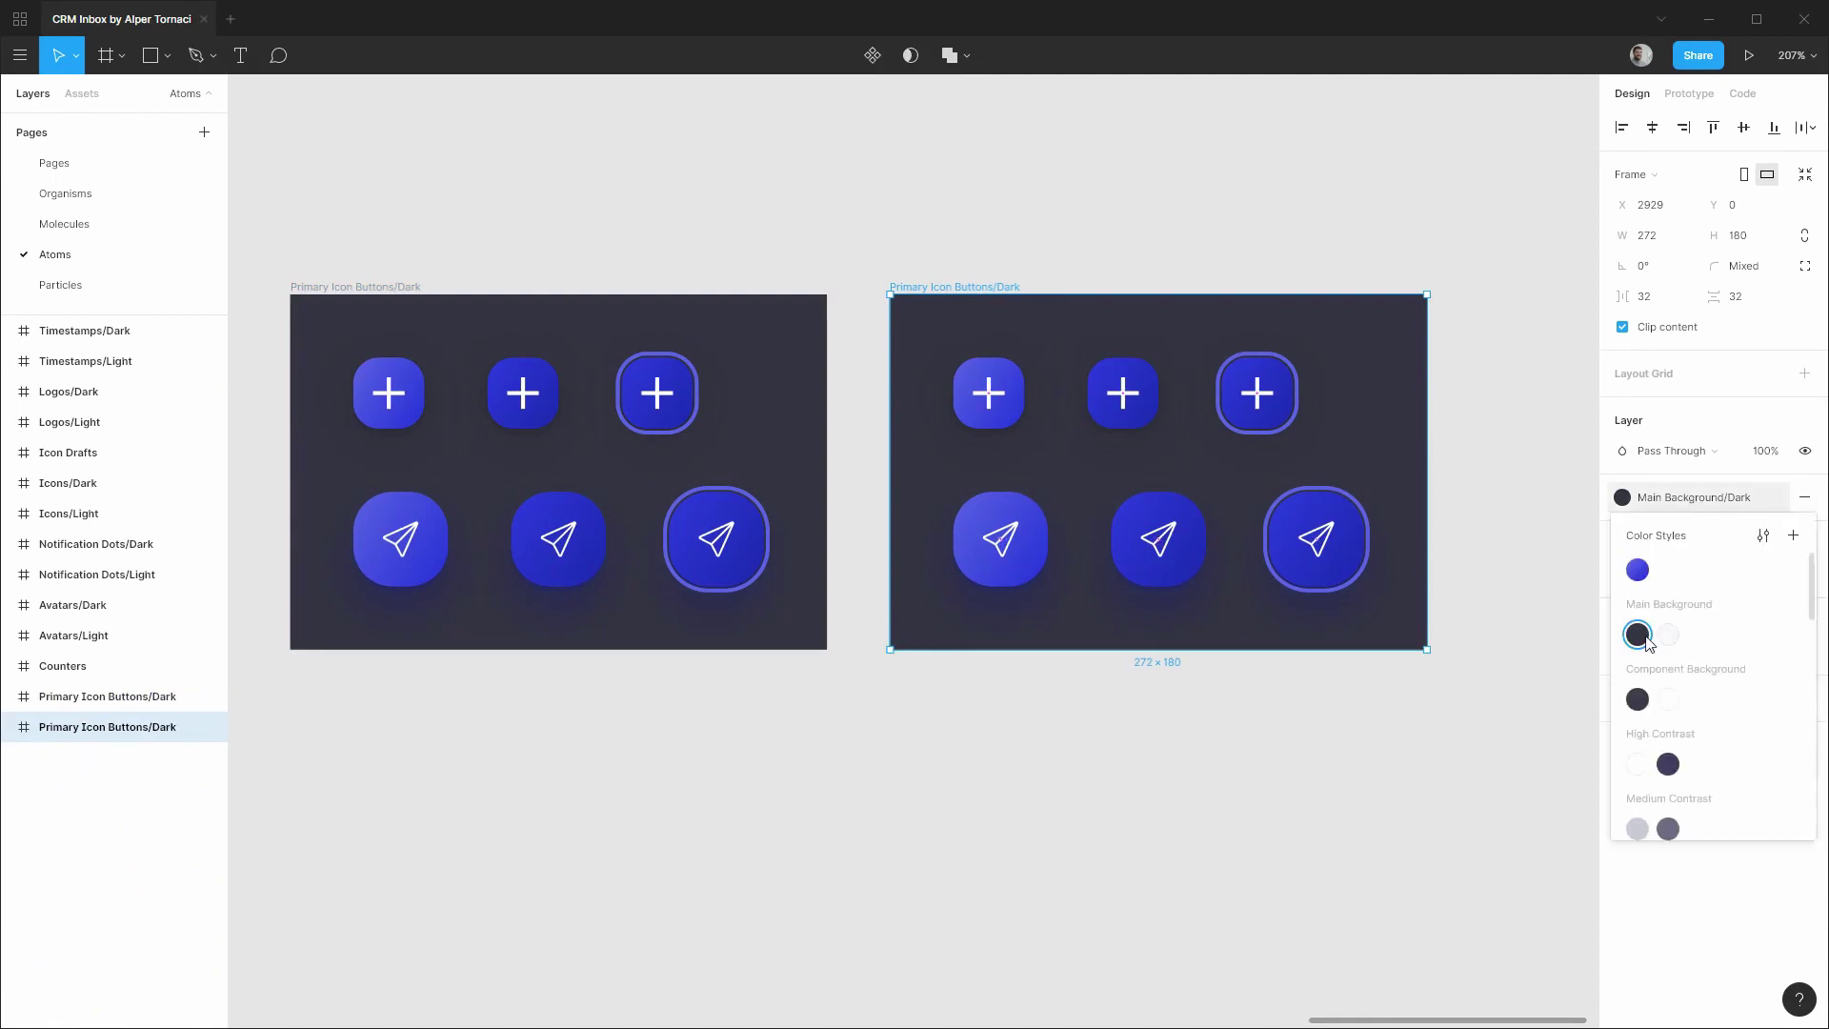
{"action": "left_click", "coordinate": [1673, 636]}
{"action": "double_click", "coordinate": [119, 731]}
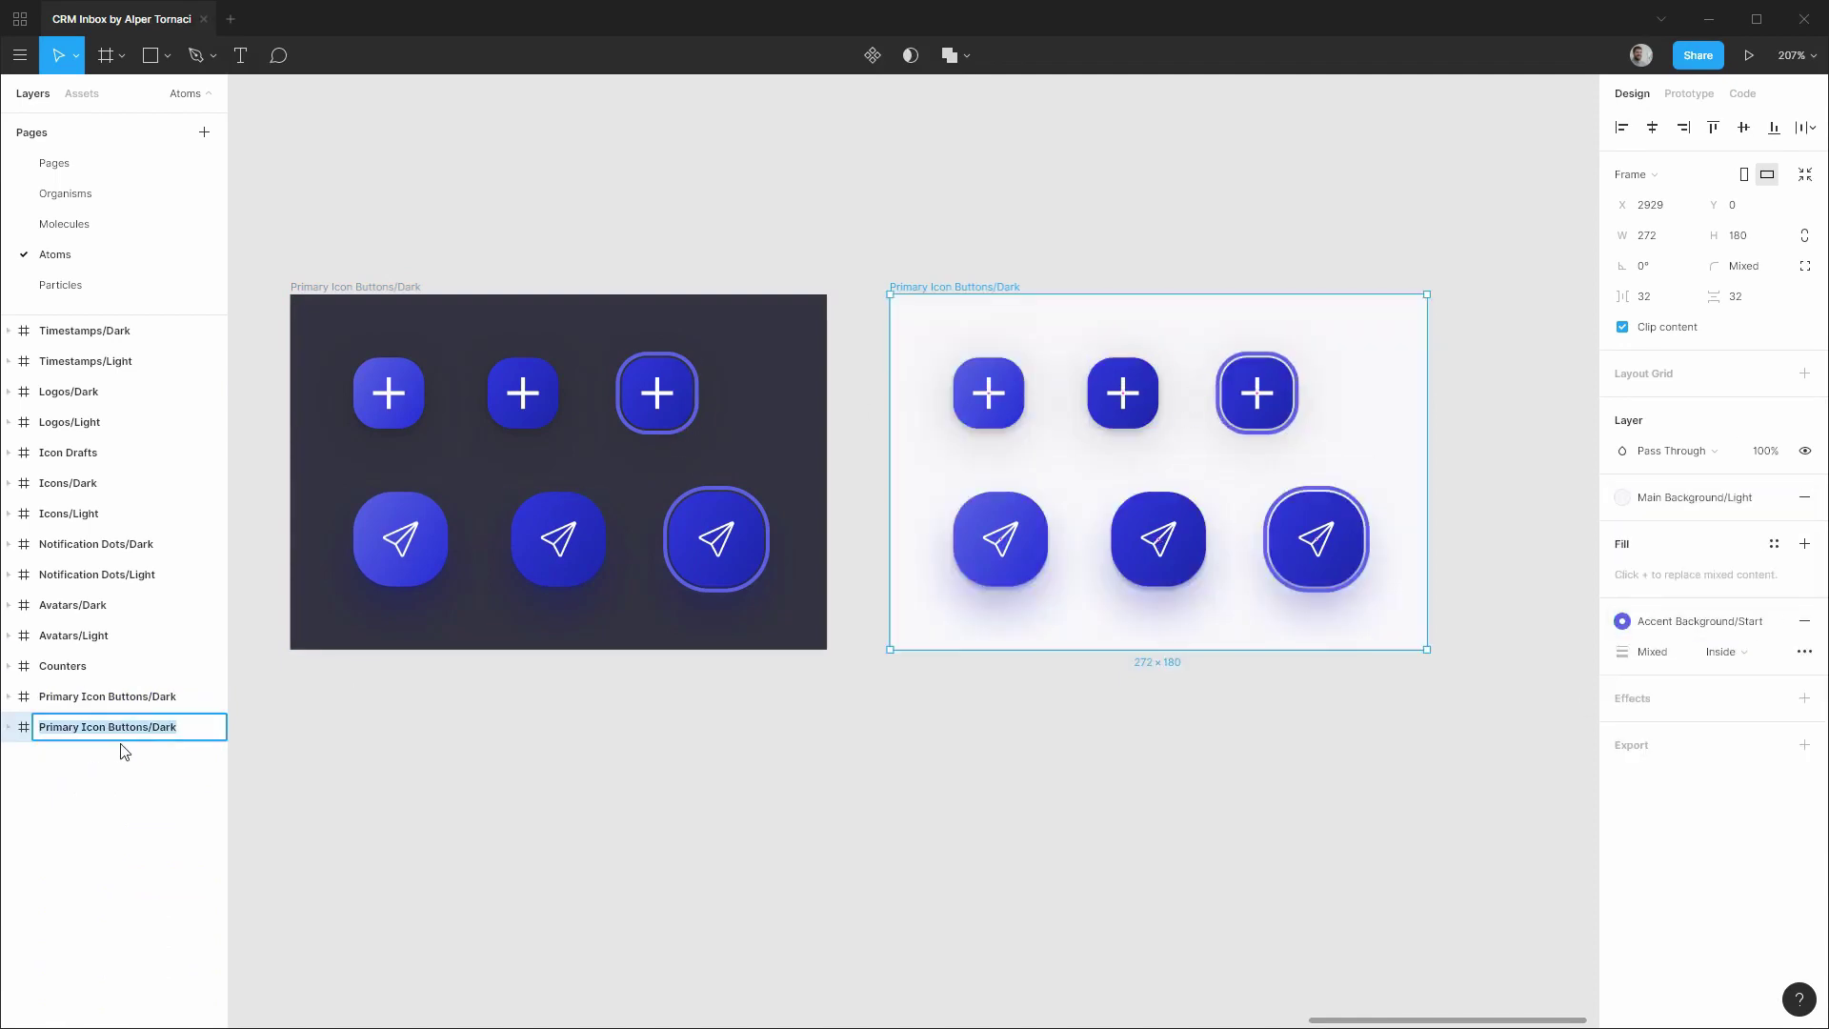
{"action": "left_click", "coordinate": [195, 737]}
{"action": "type", "text": "Light"}
{"action": "key", "text": "Return"}
Delete the hover and outlined focus instances of both button sizes from the light frame, keeping only the default ones.
{"action": "left_click", "coordinate": [8, 727]}
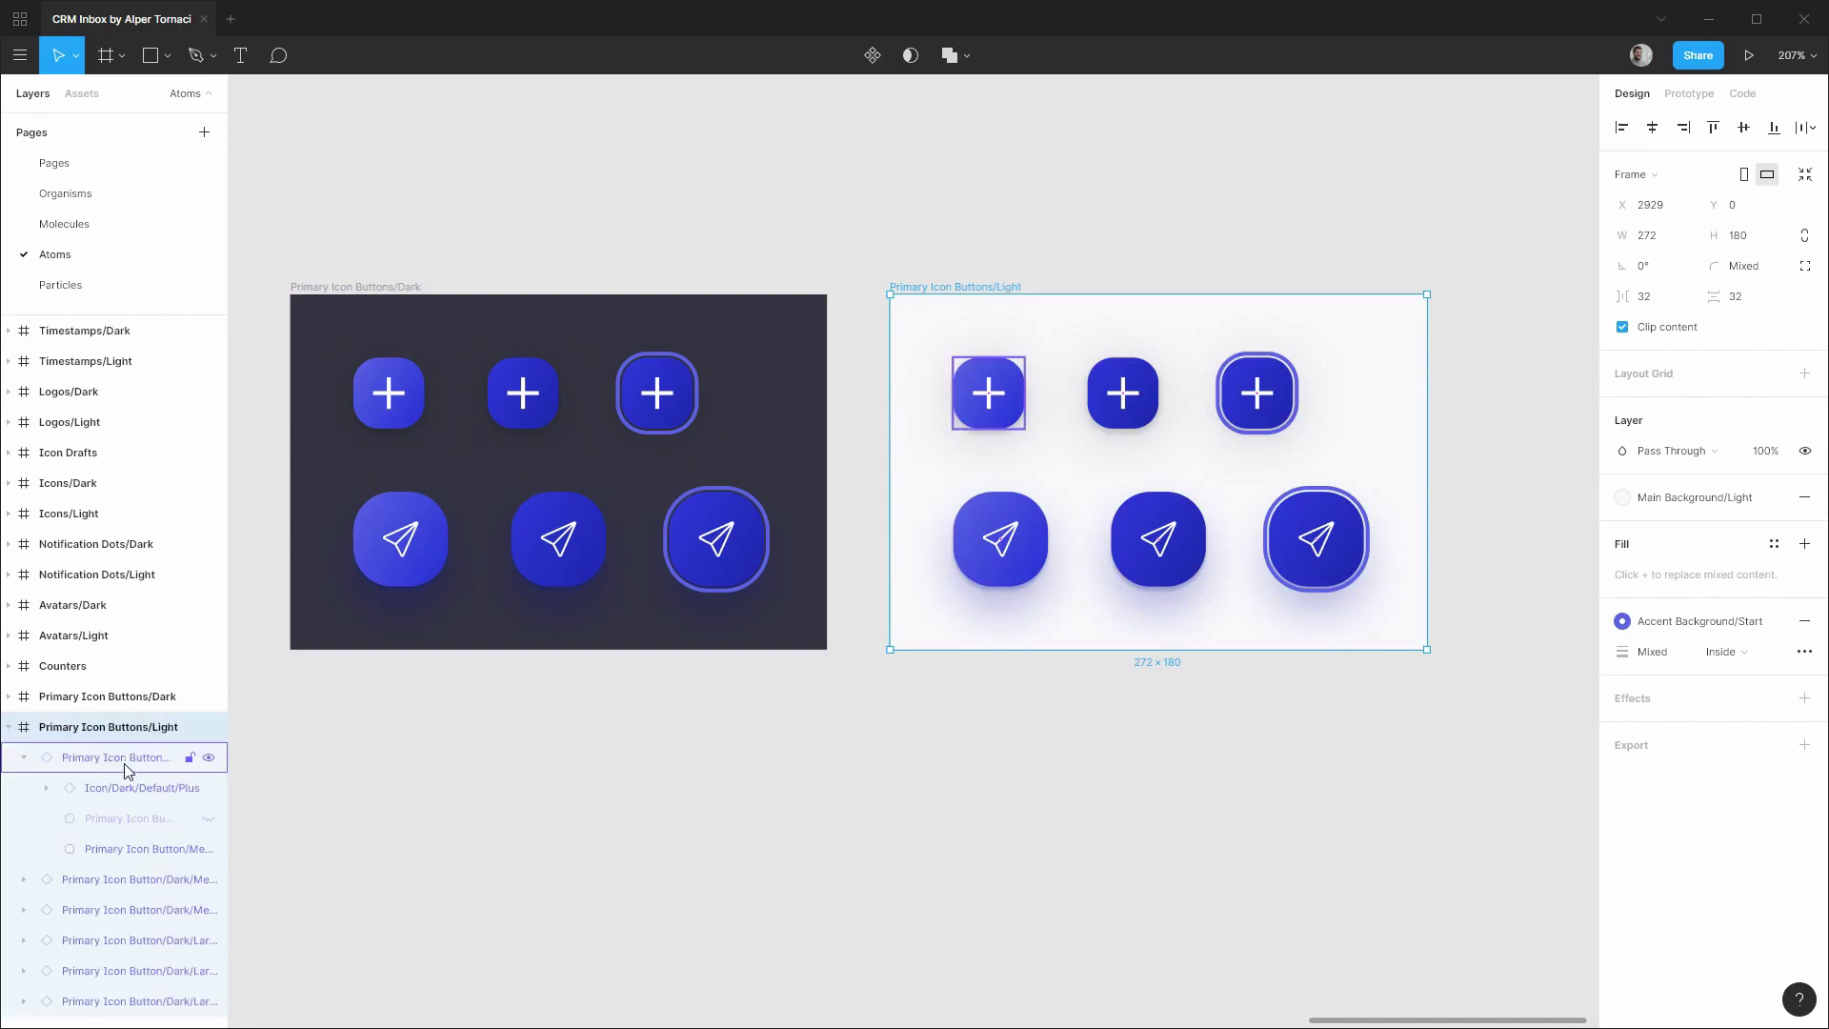
{"action": "left_click", "coordinate": [136, 877]}
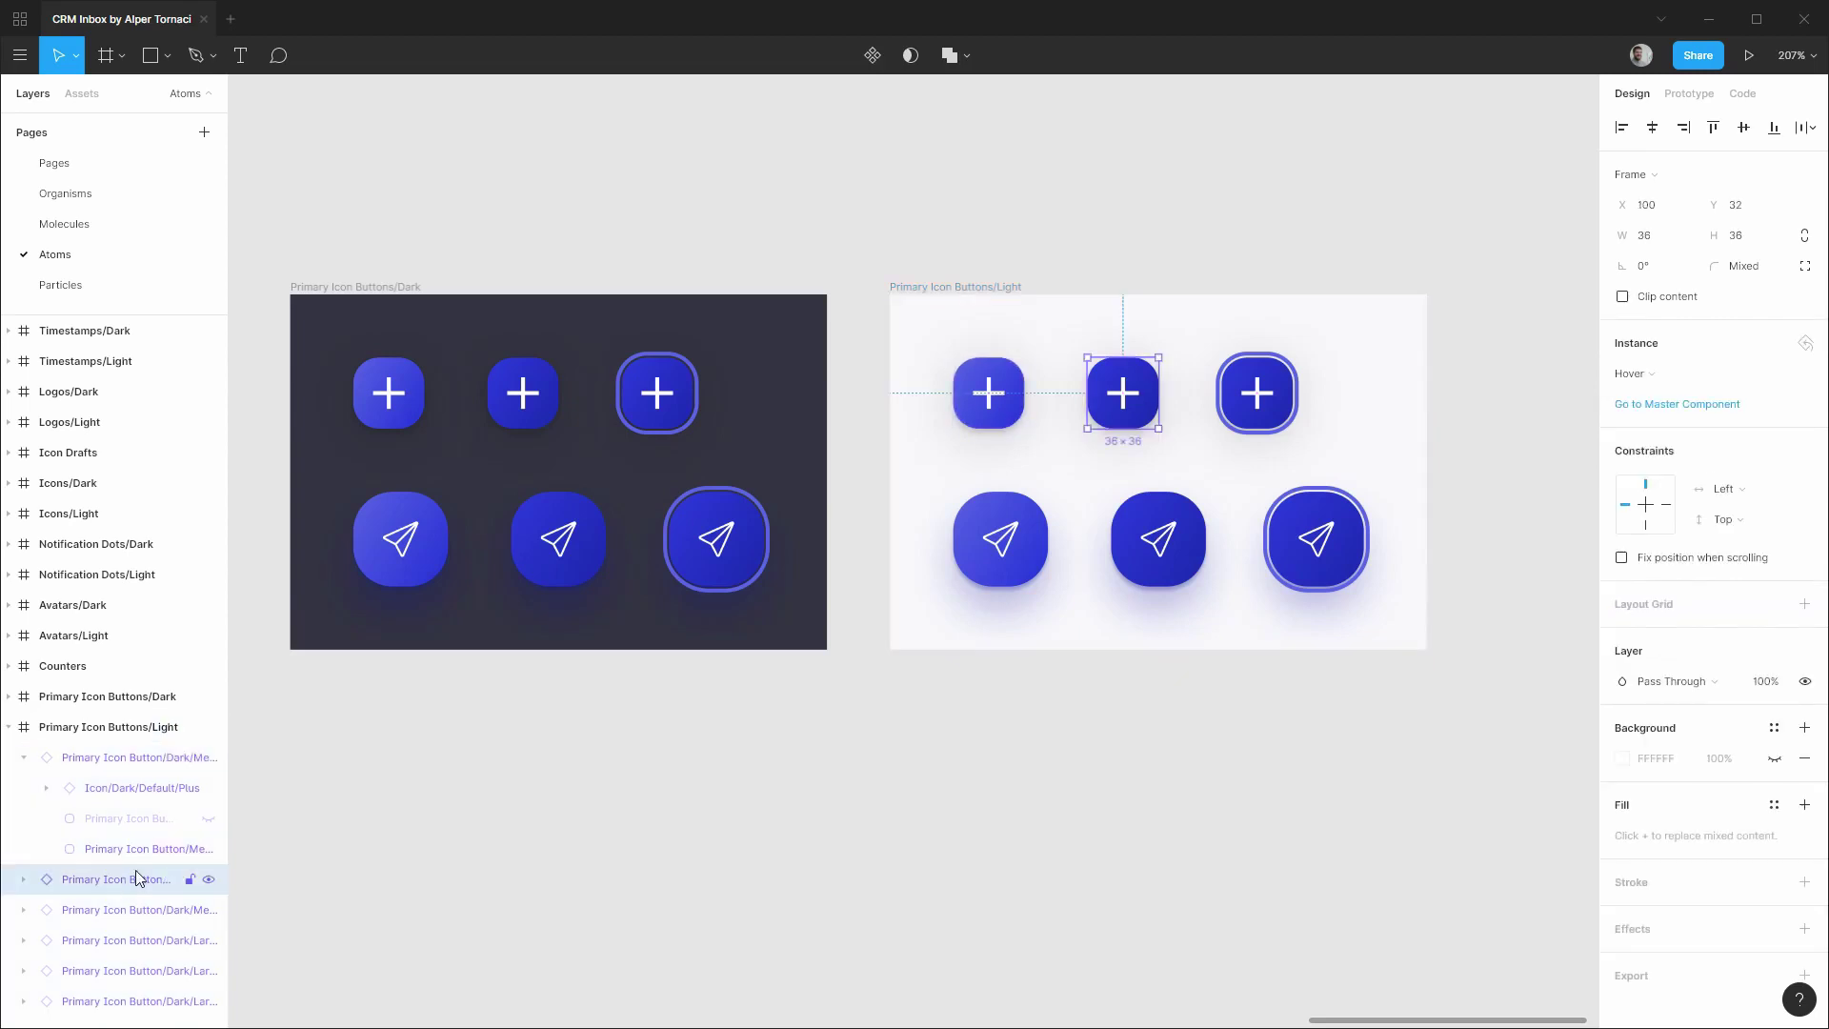
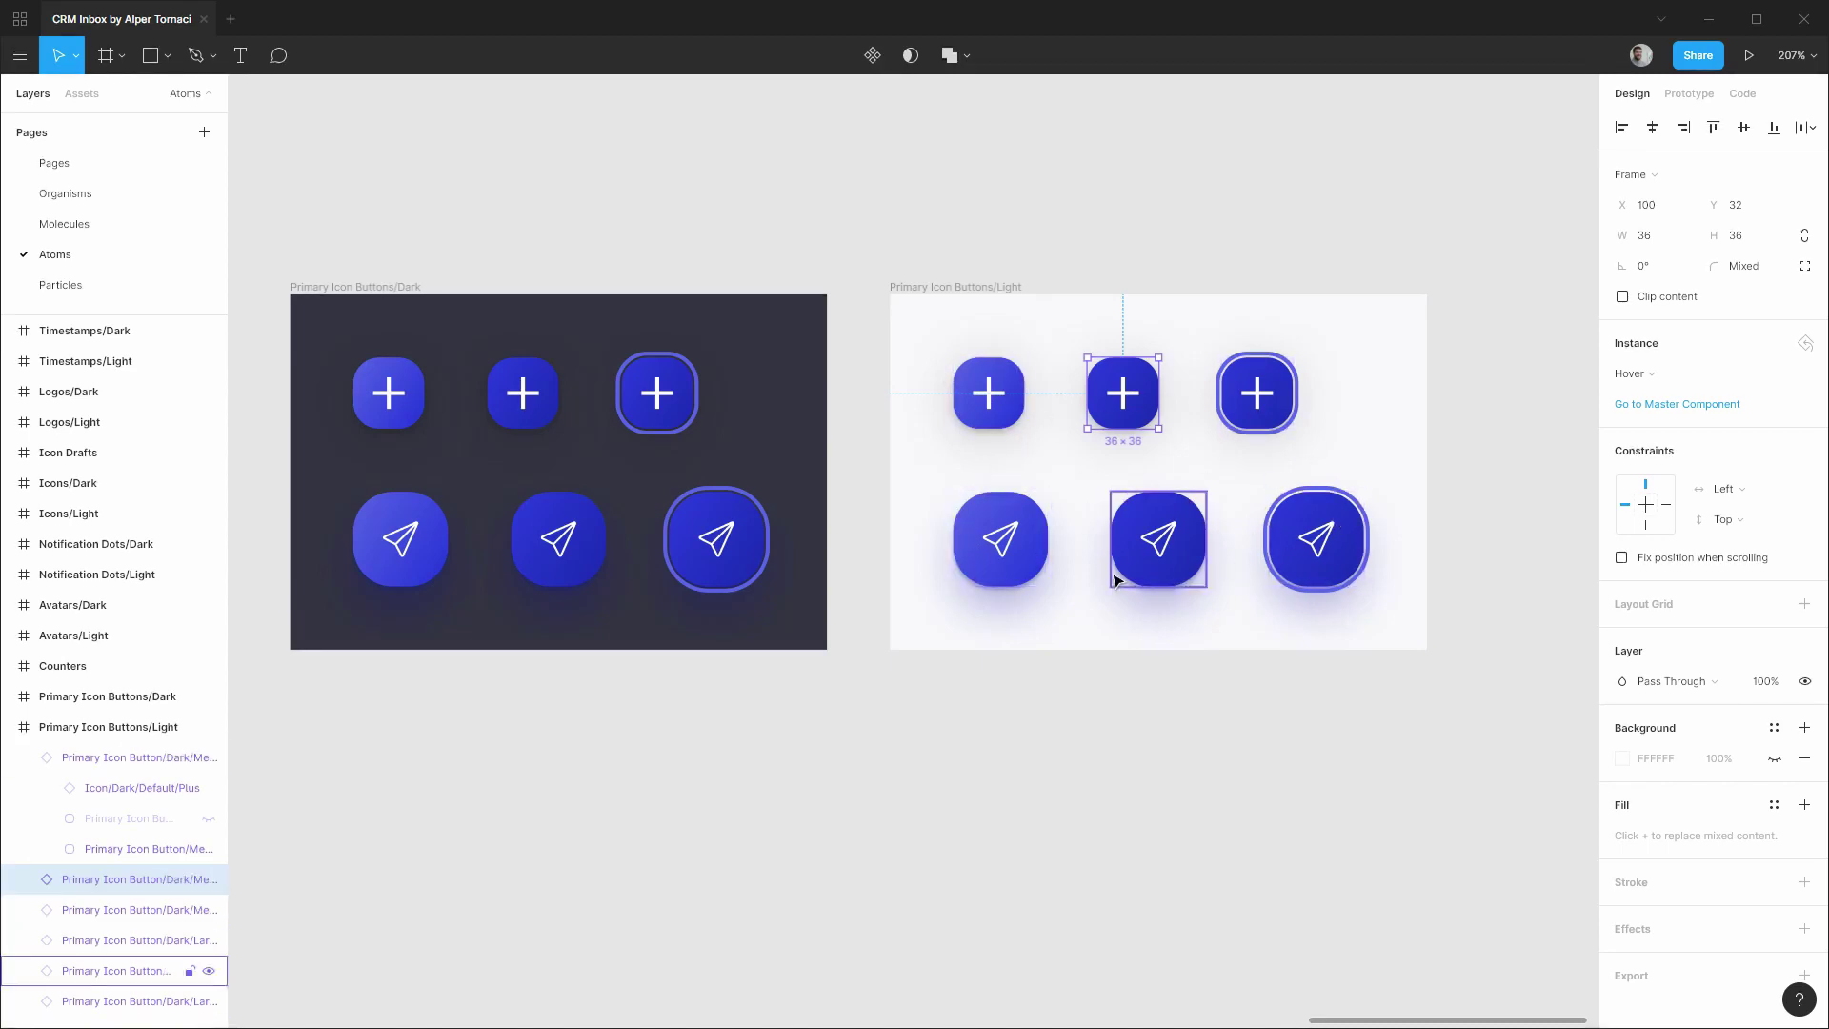
{"action": "key", "text": "Delete"}
{"action": "left_click", "coordinate": [122, 886]}
{"action": "key", "text": "Delete"}
{"action": "left_click", "coordinate": [124, 910]}
{"action": "key", "text": "Delete"}
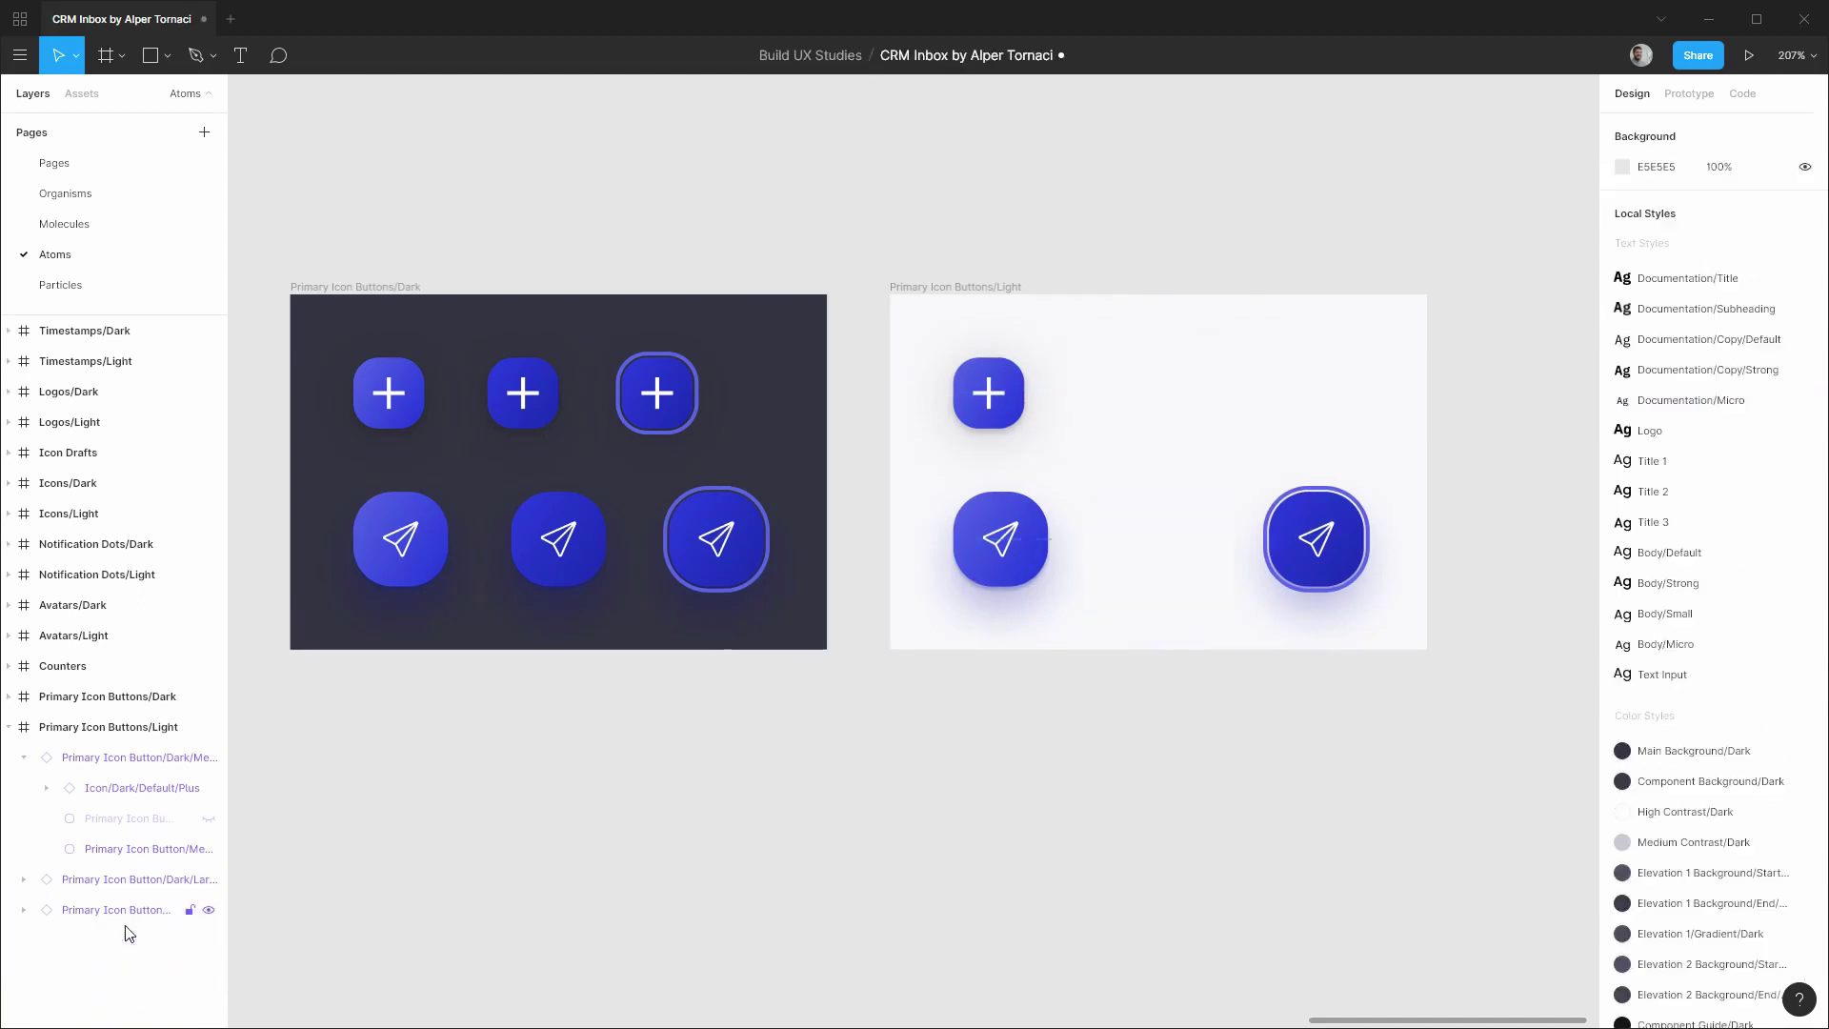
{"action": "left_click", "coordinate": [129, 912]}
{"action": "key", "text": "Delete"}
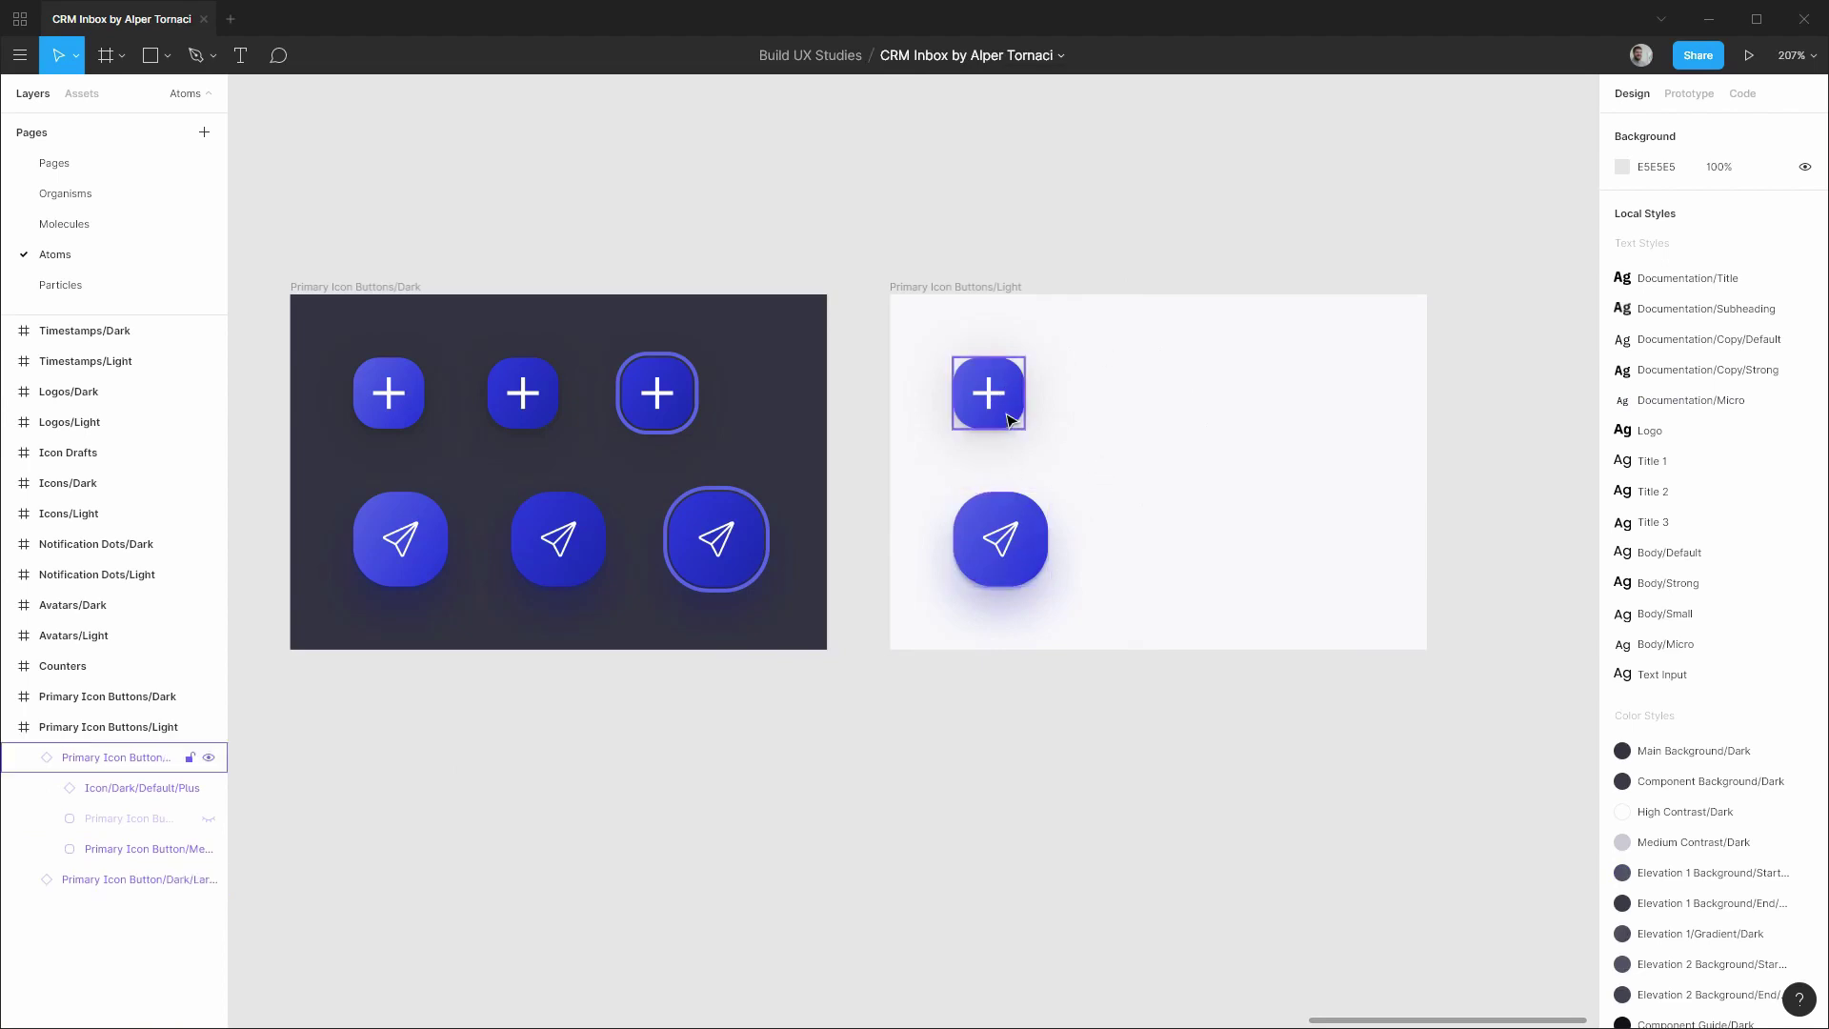
Detach the effect style from the light medium button's background, and give its larger drop shadow a blur of 16 and a lower opacity.
{"action": "left_click", "coordinate": [148, 862]}
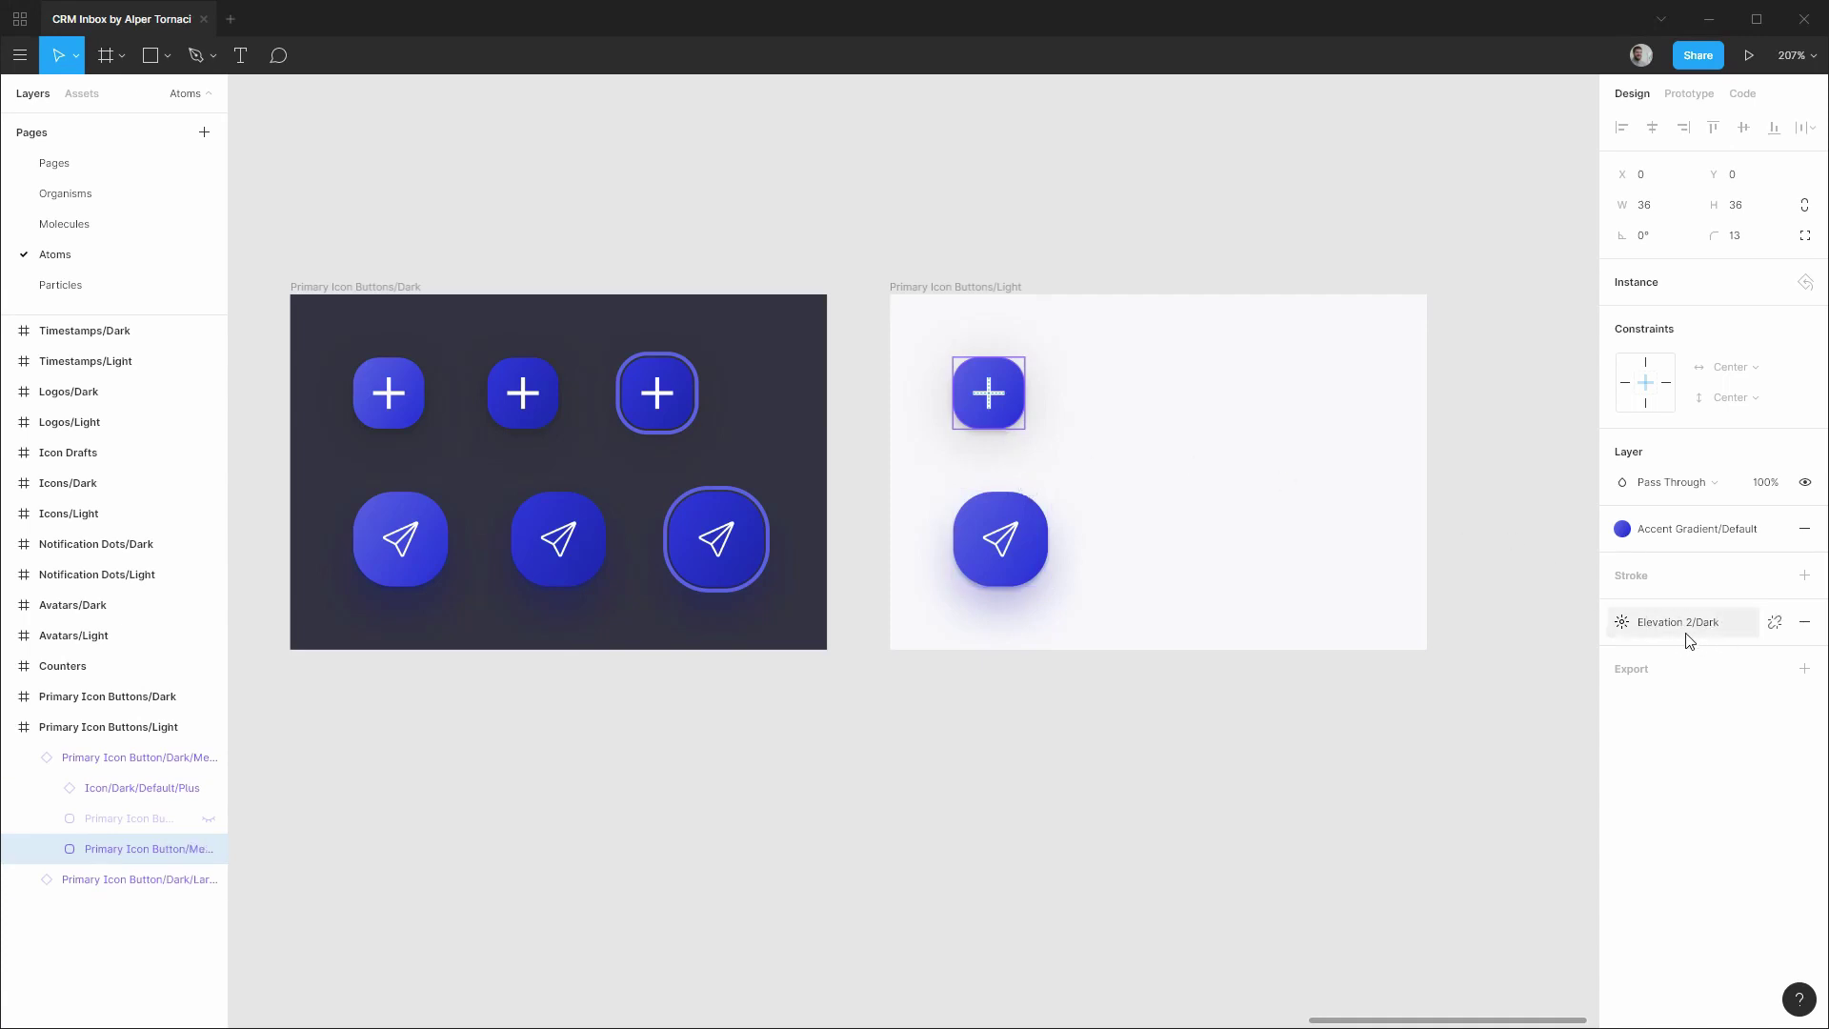
{"action": "left_click", "coordinate": [1773, 622]}
{"action": "left_click", "coordinate": [1623, 683]}
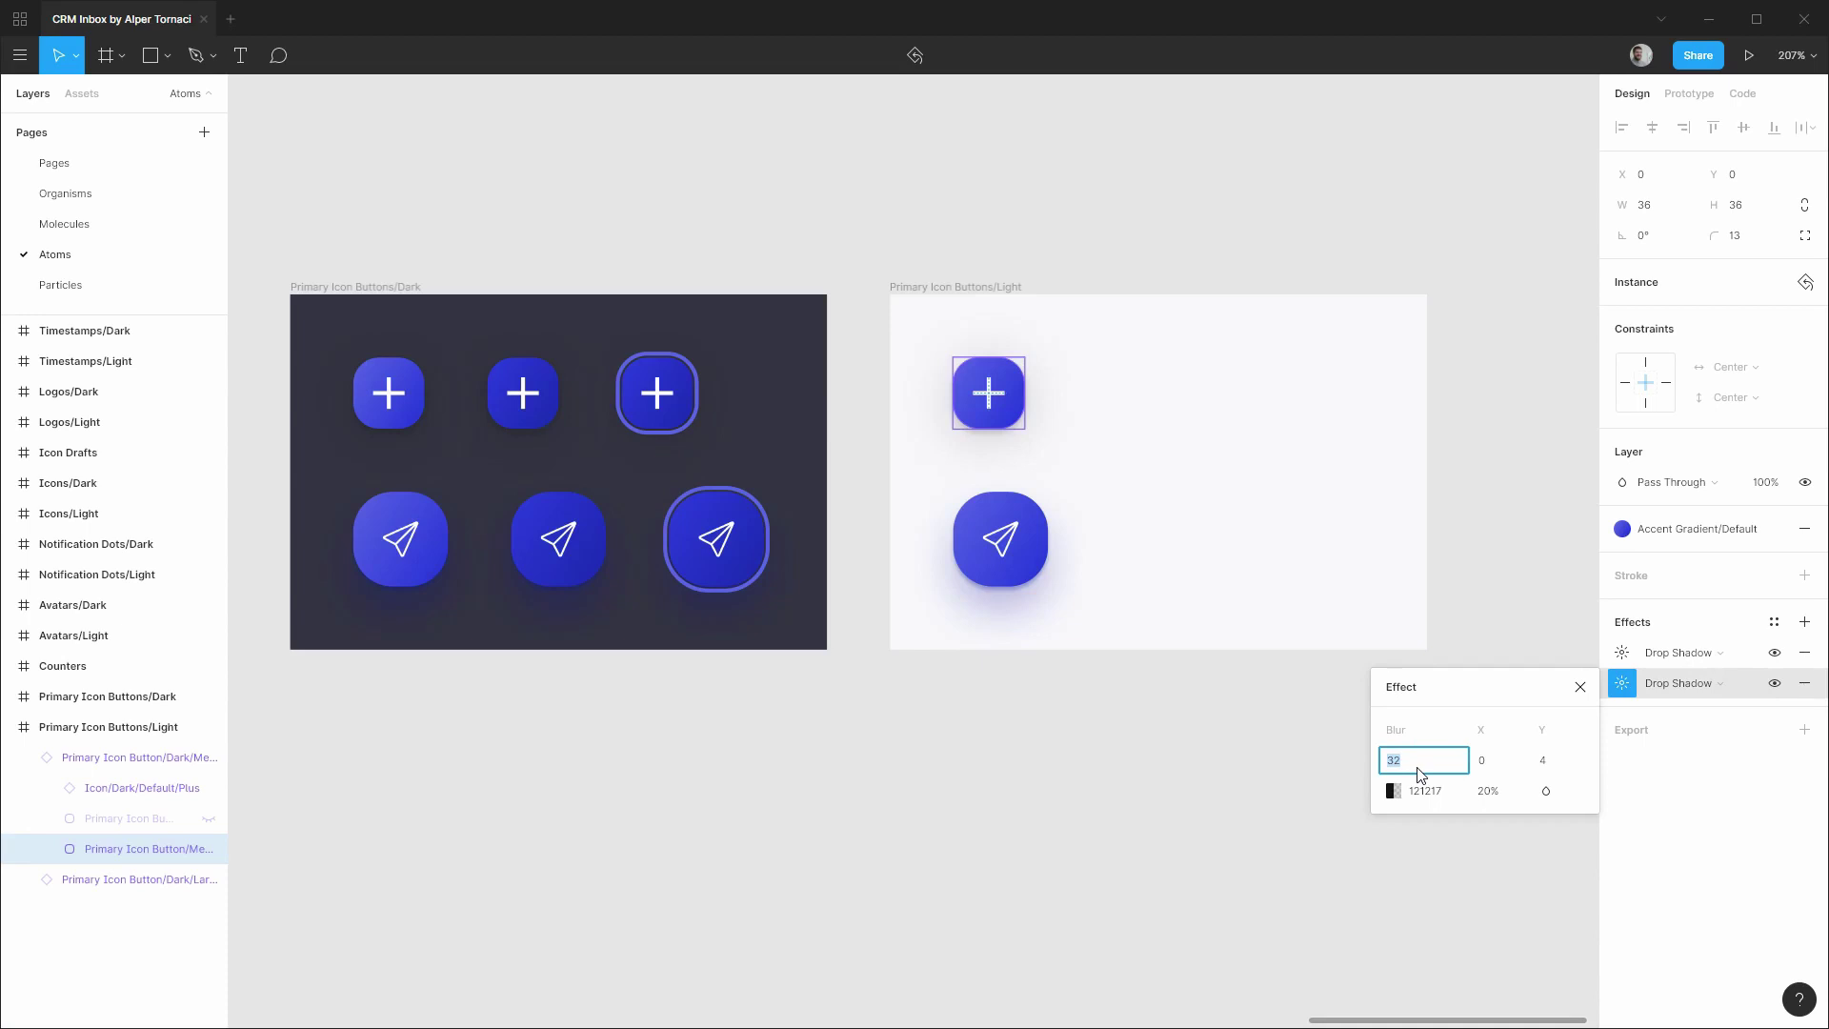
{"action": "key", "text": "Return"}
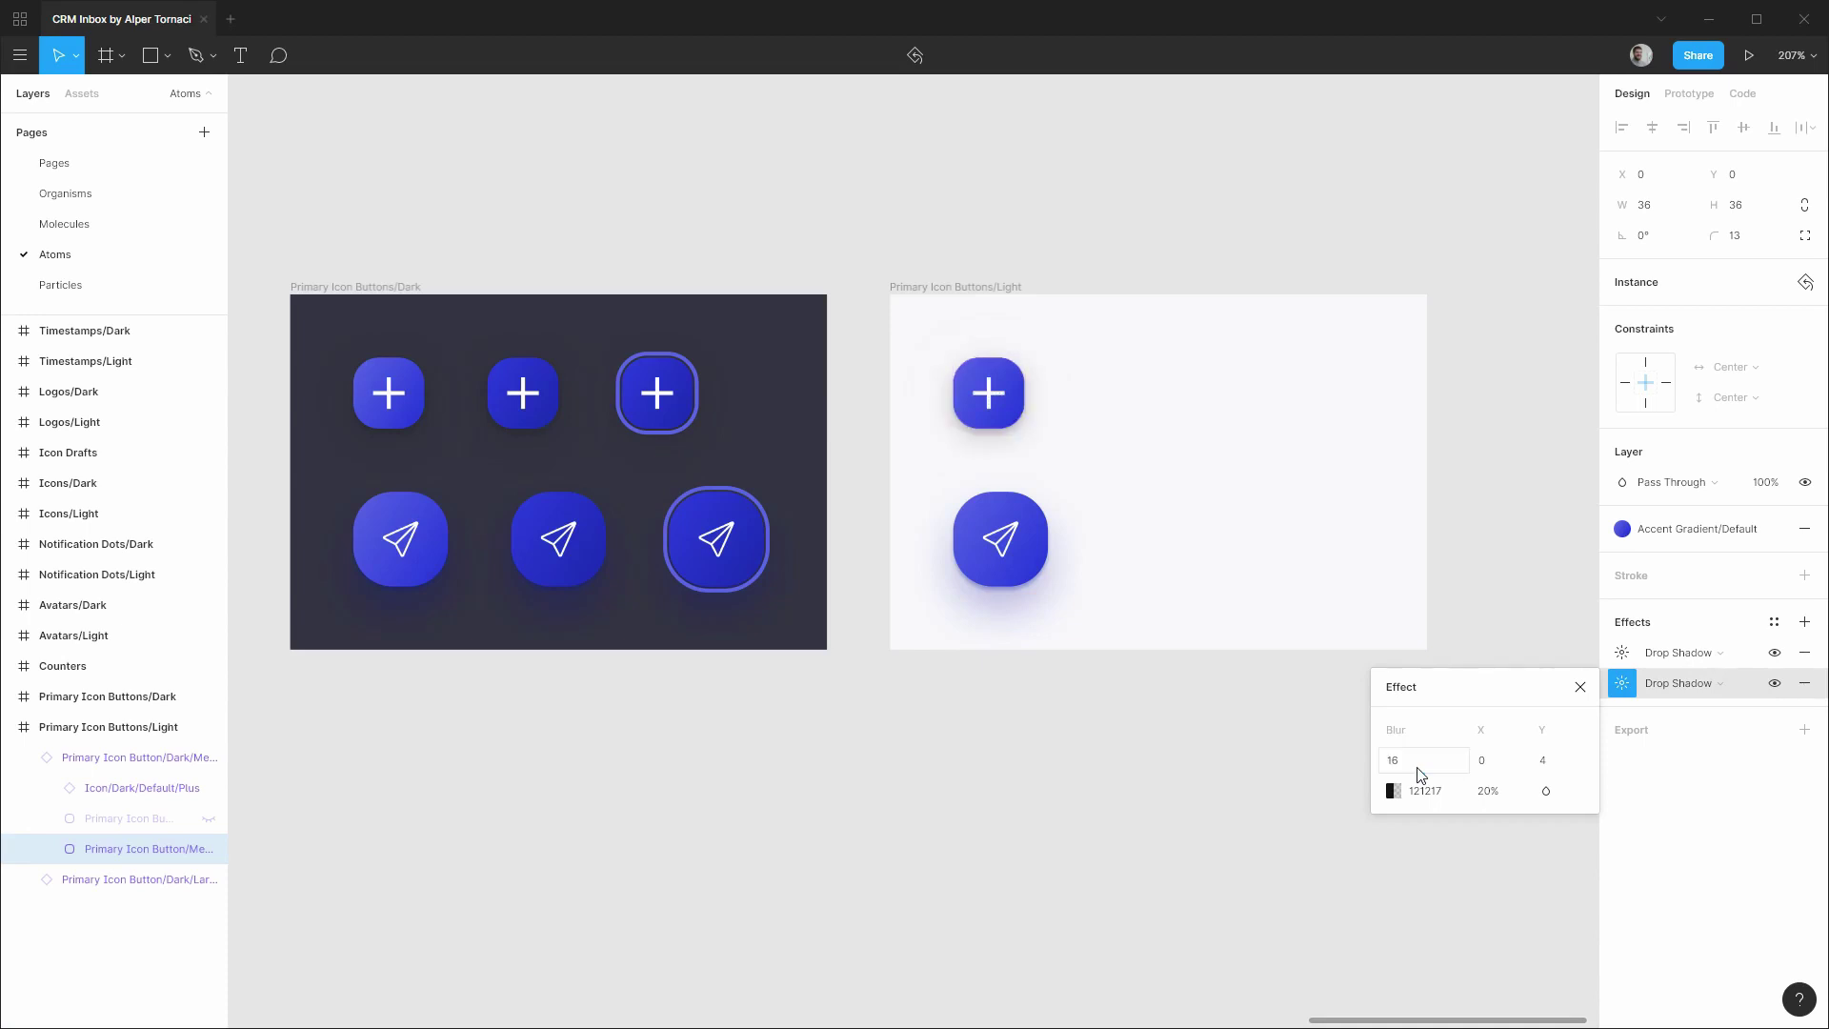
{"action": "left_click", "coordinate": [1499, 791]}
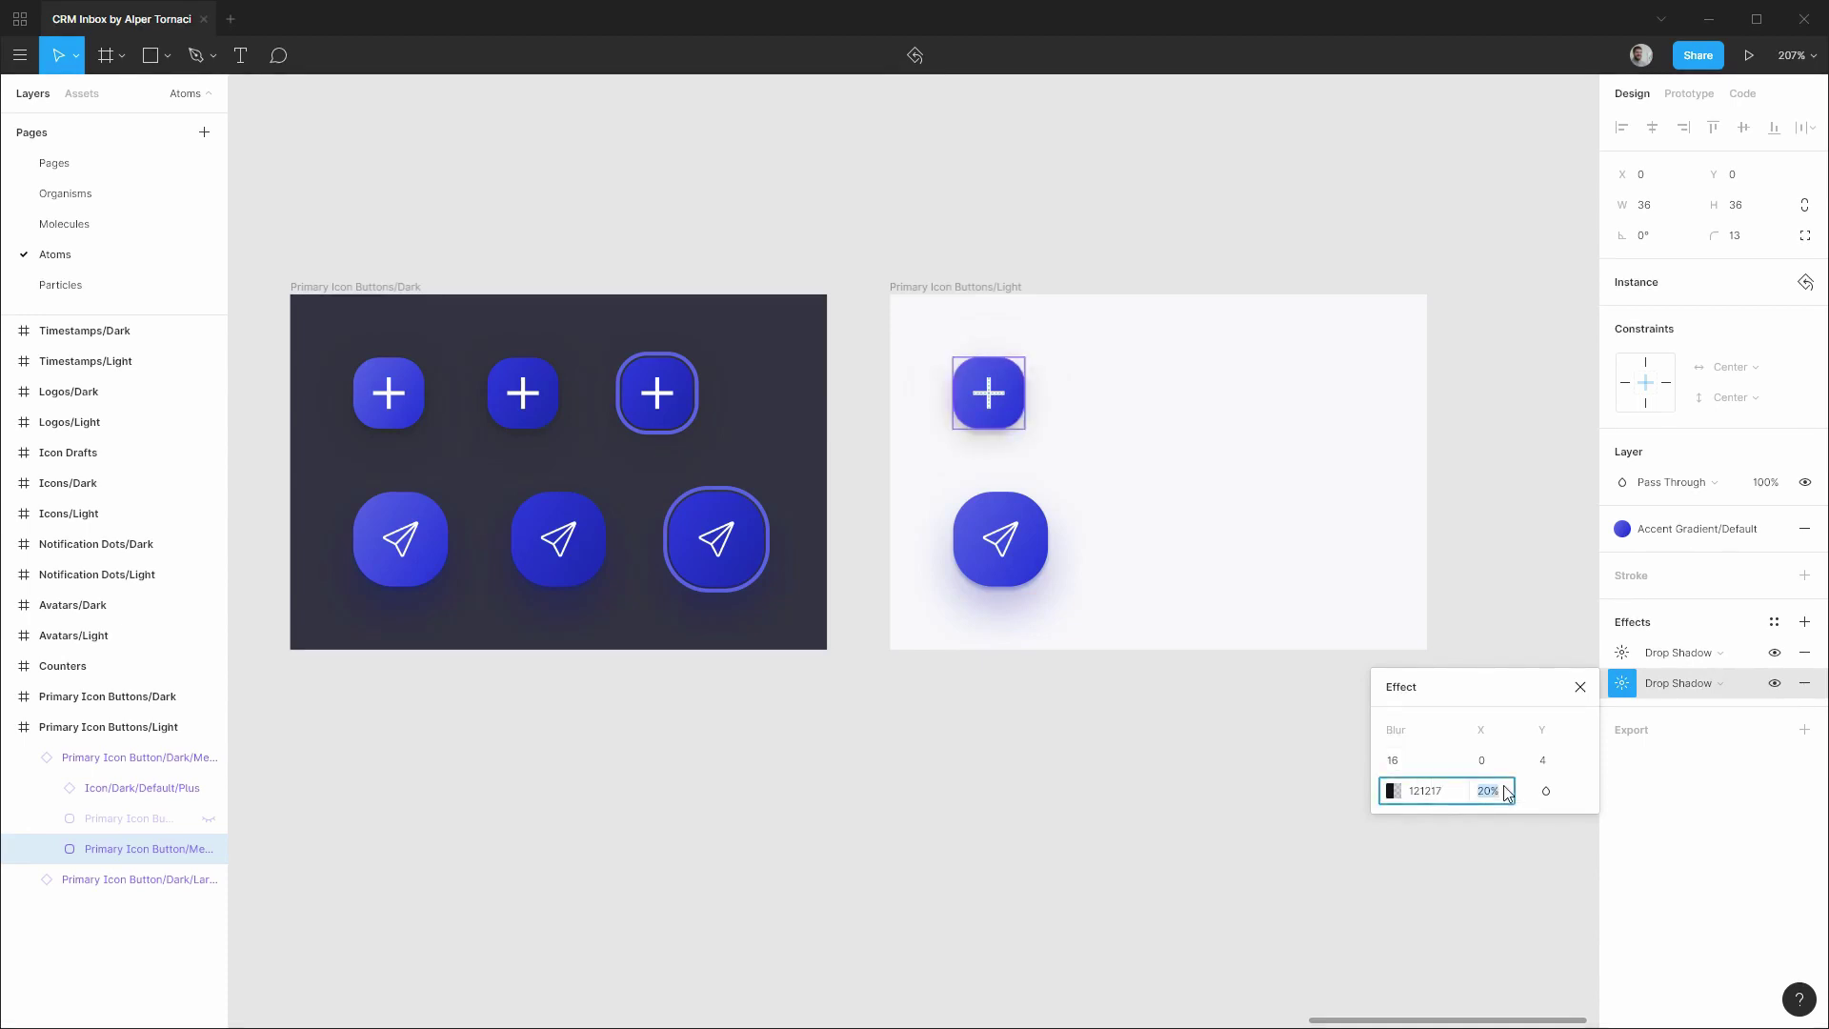
{"action": "key", "text": "Down"}
{"action": "key", "text": "Down"}
{"action": "key", "text": "Escape"}
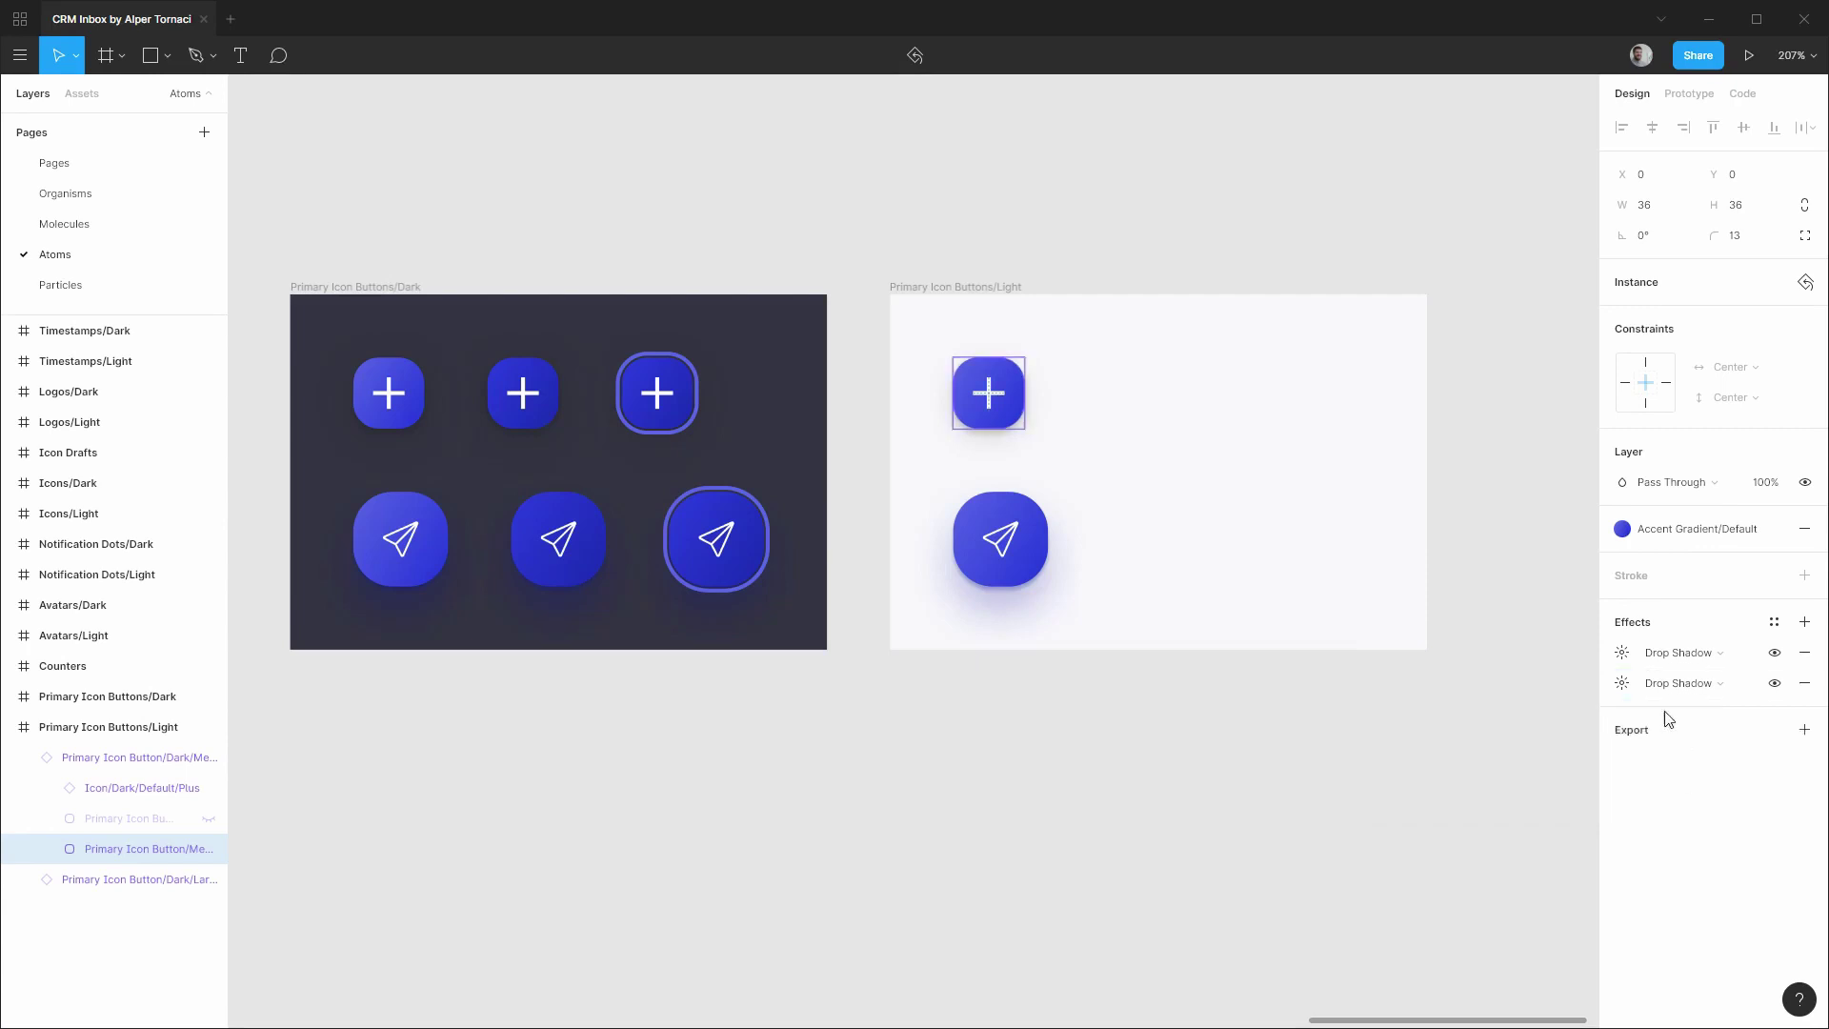
Set the opacity of the light medium button's smaller drop shadow, the one with a 4 blur, to 10%.
{"action": "left_click", "coordinate": [1623, 654]}
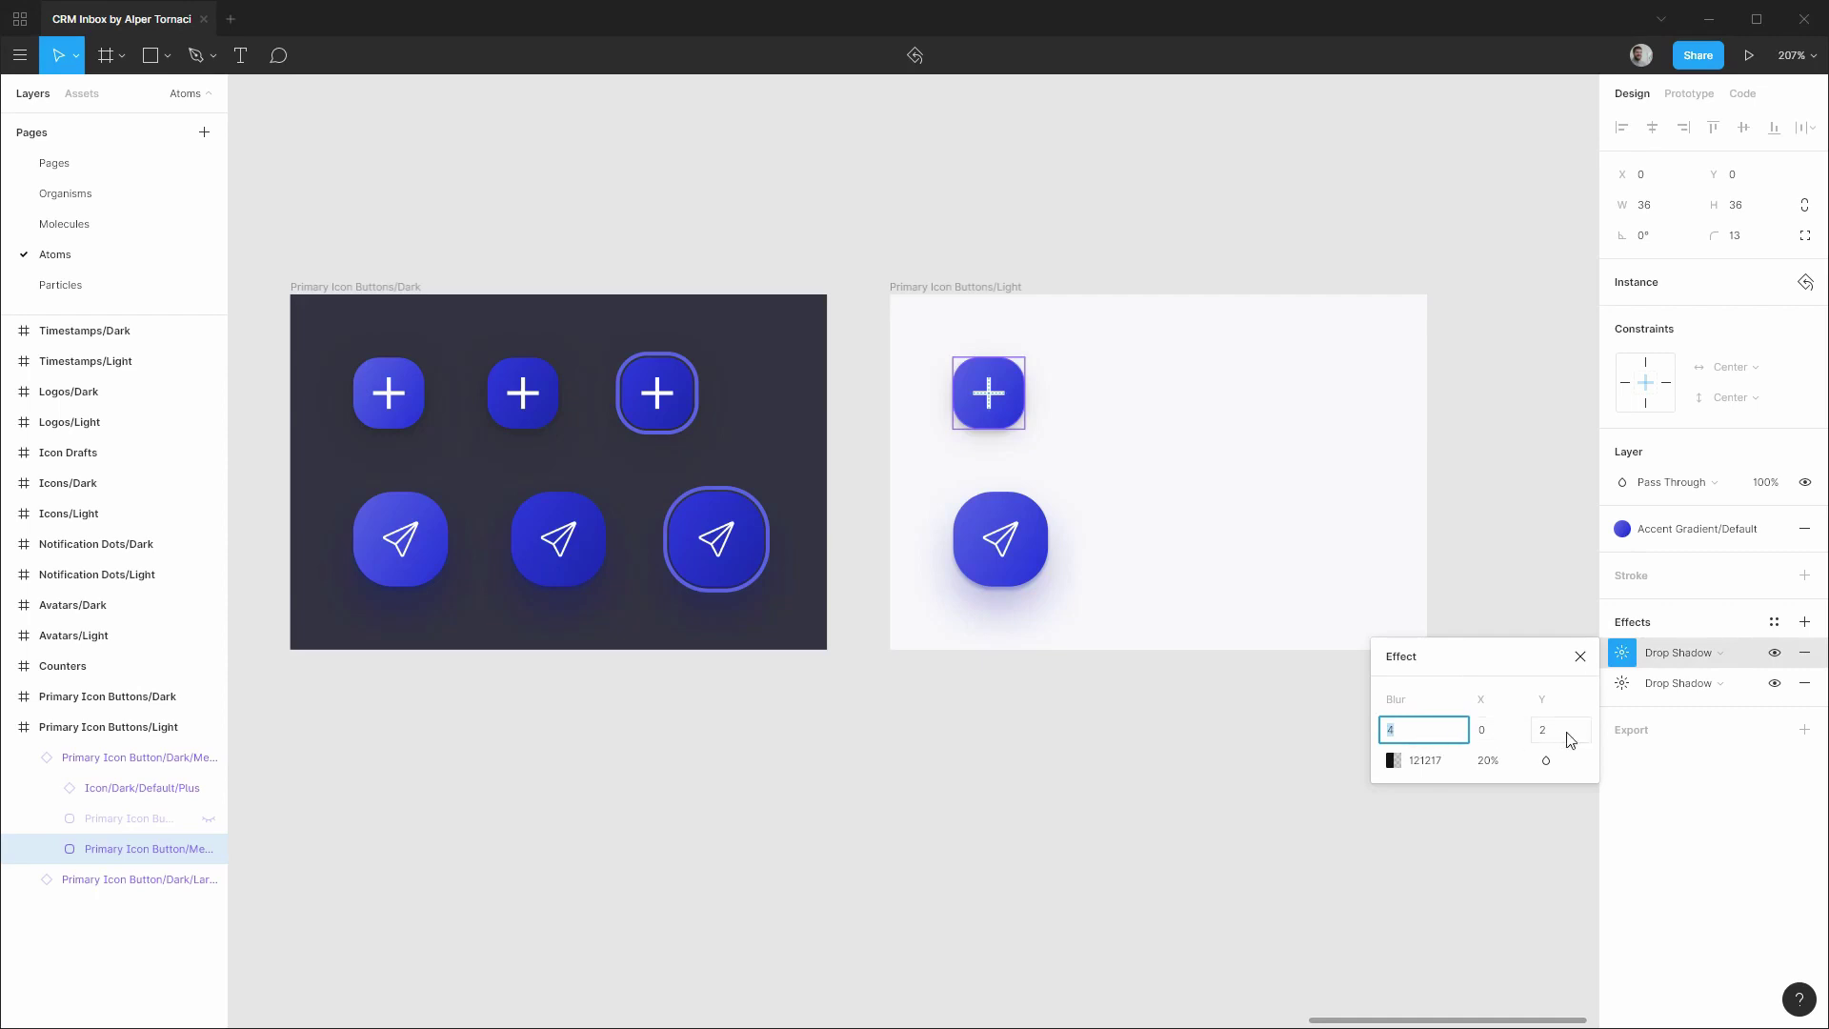
{"action": "scroll", "coordinate": [1038, 409], "scroll_direction": "up", "scroll_amount": 5}
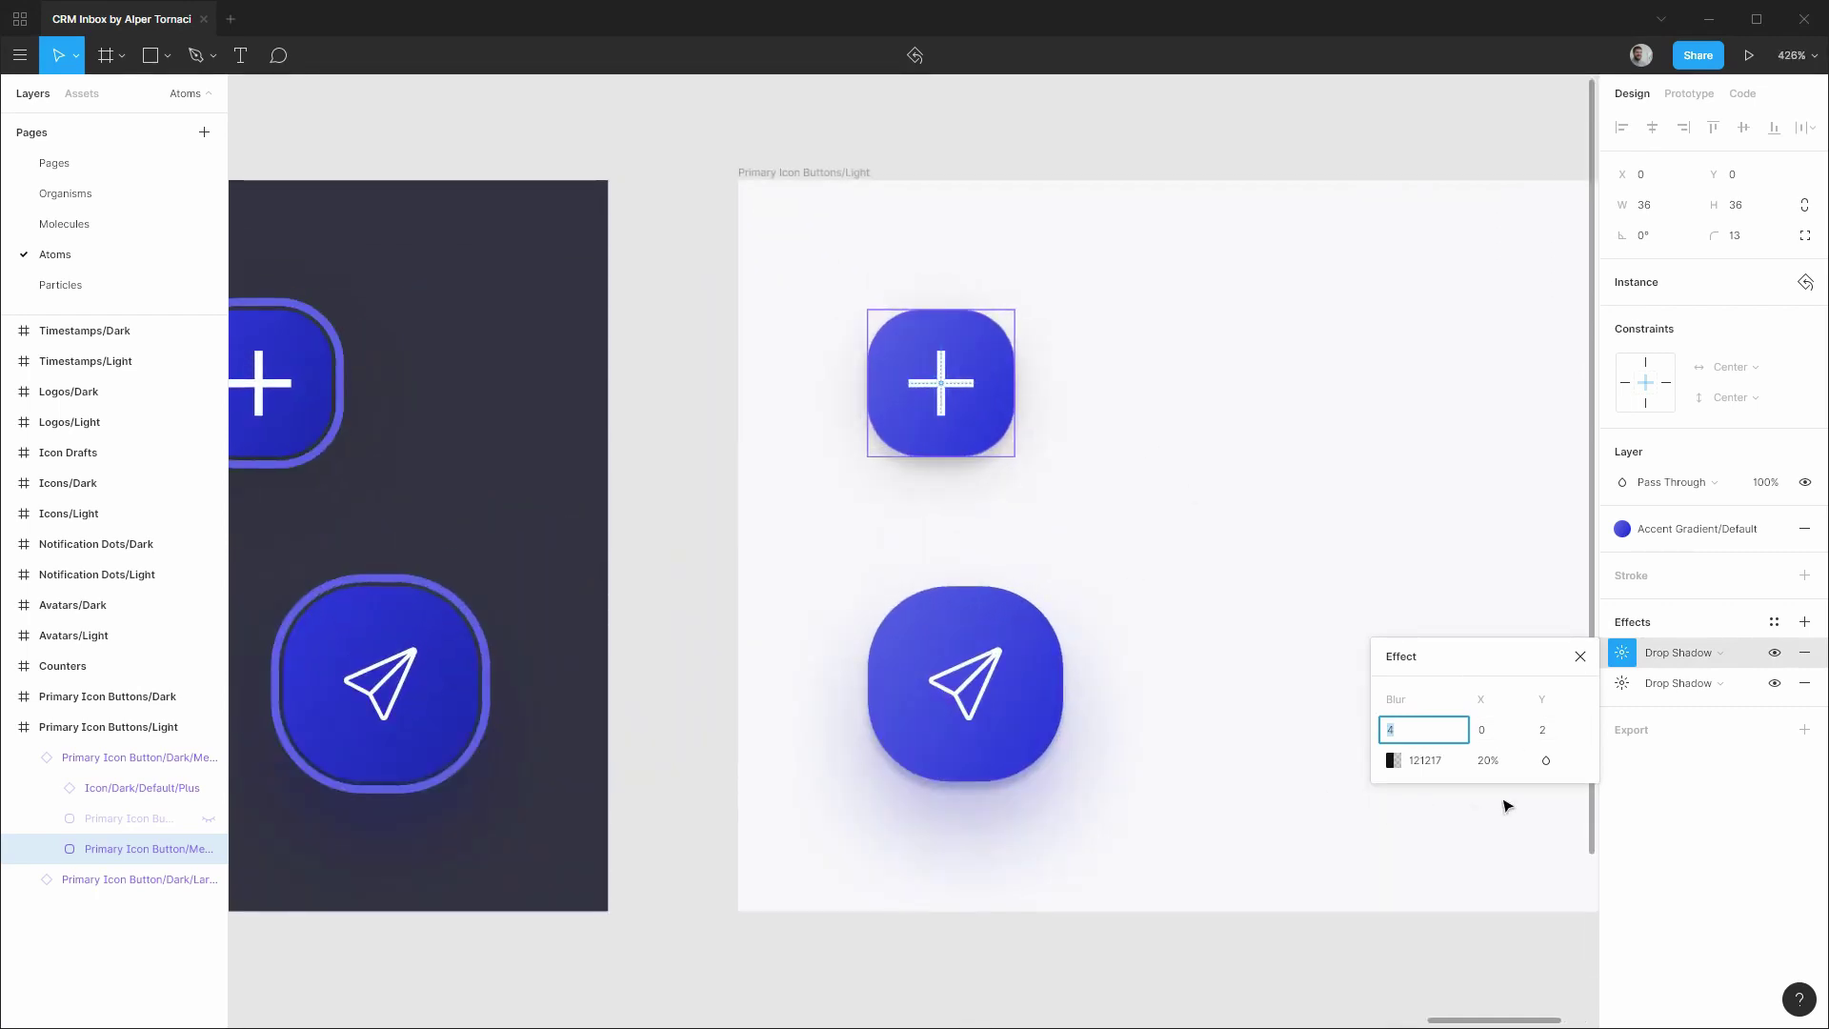
{"action": "left_click", "coordinate": [1494, 760]}
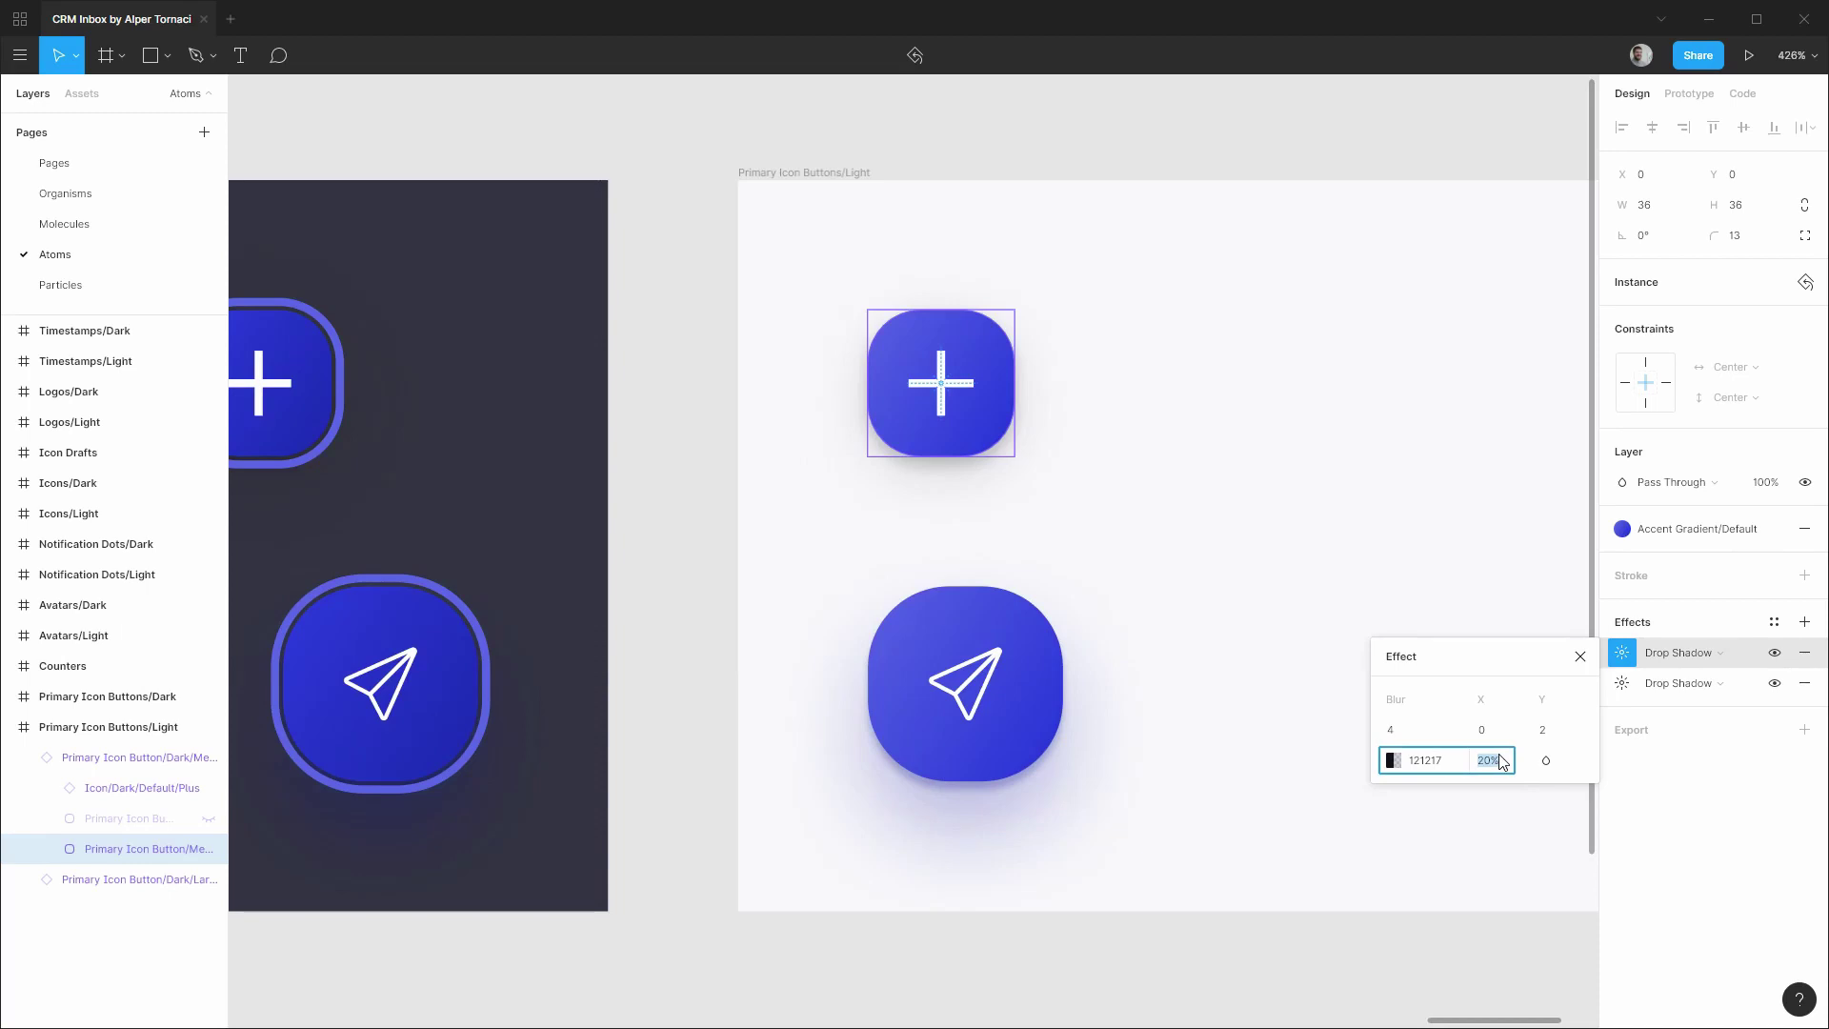
{"action": "type", "text": "10"}
{"action": "key", "text": "Return"}
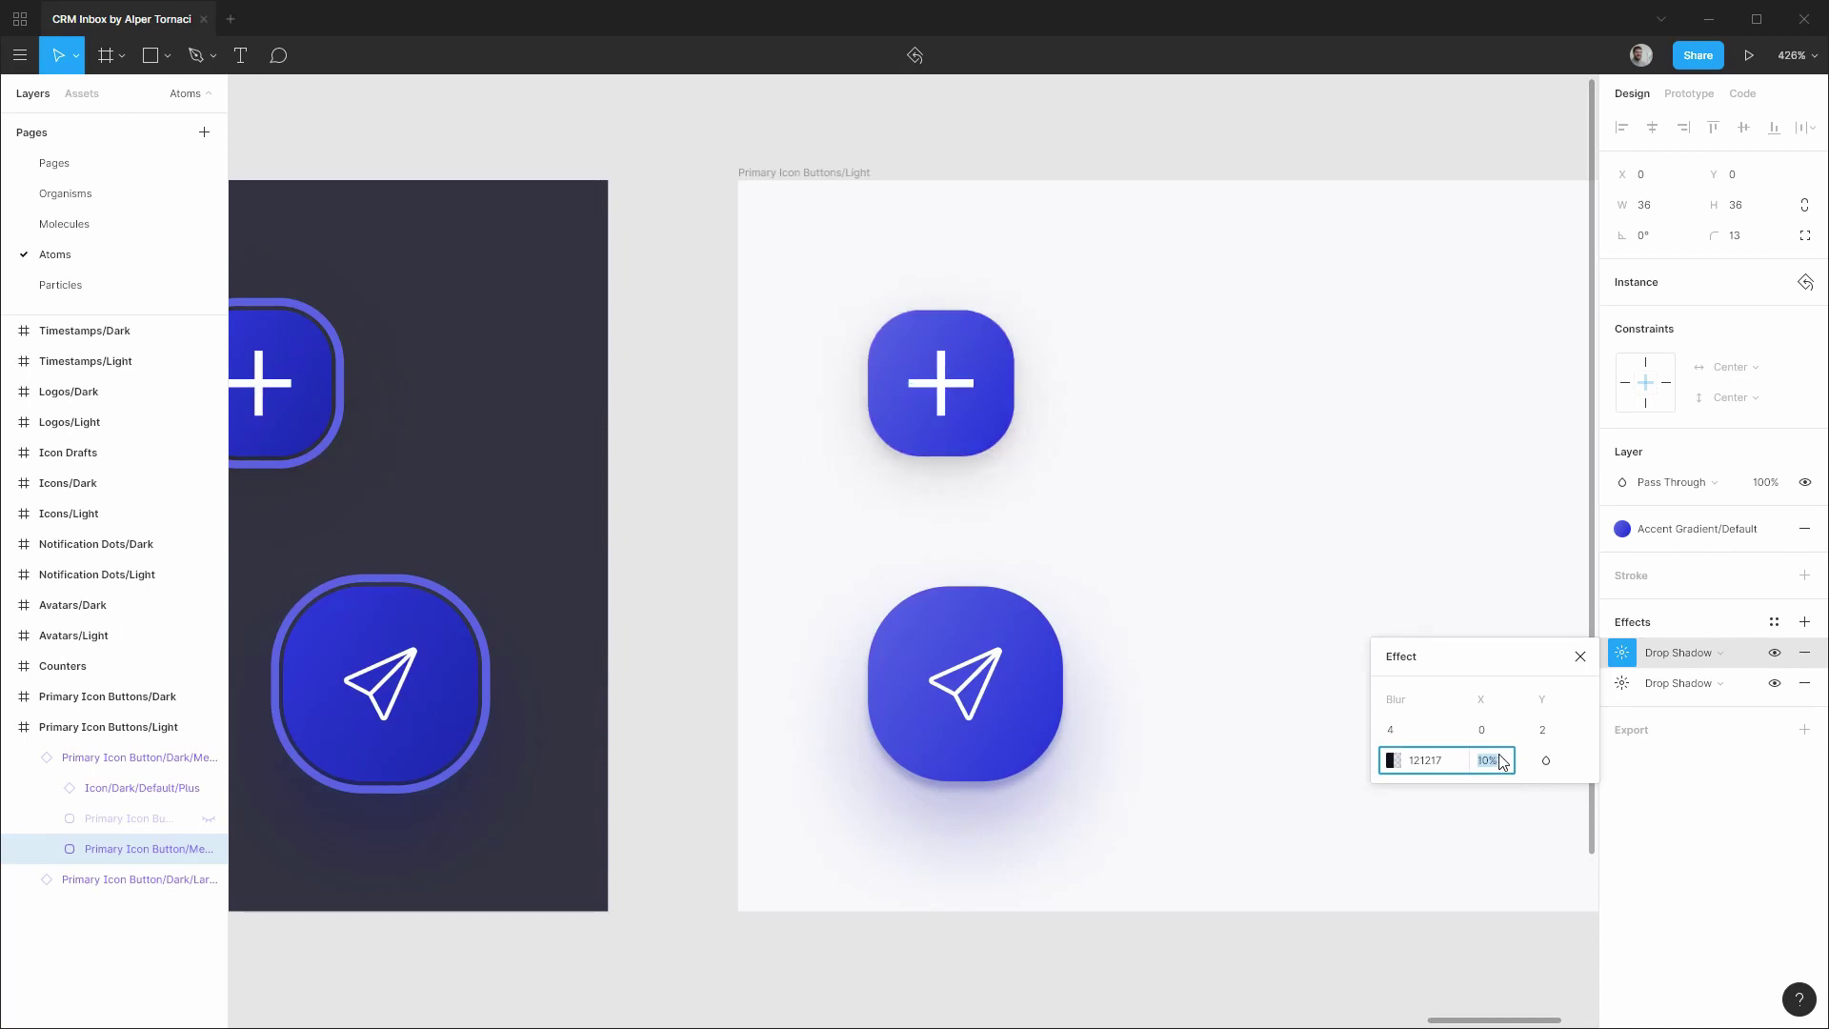
{"action": "key", "text": "Escape"}
{"action": "left_click", "coordinate": [1147, 397]}
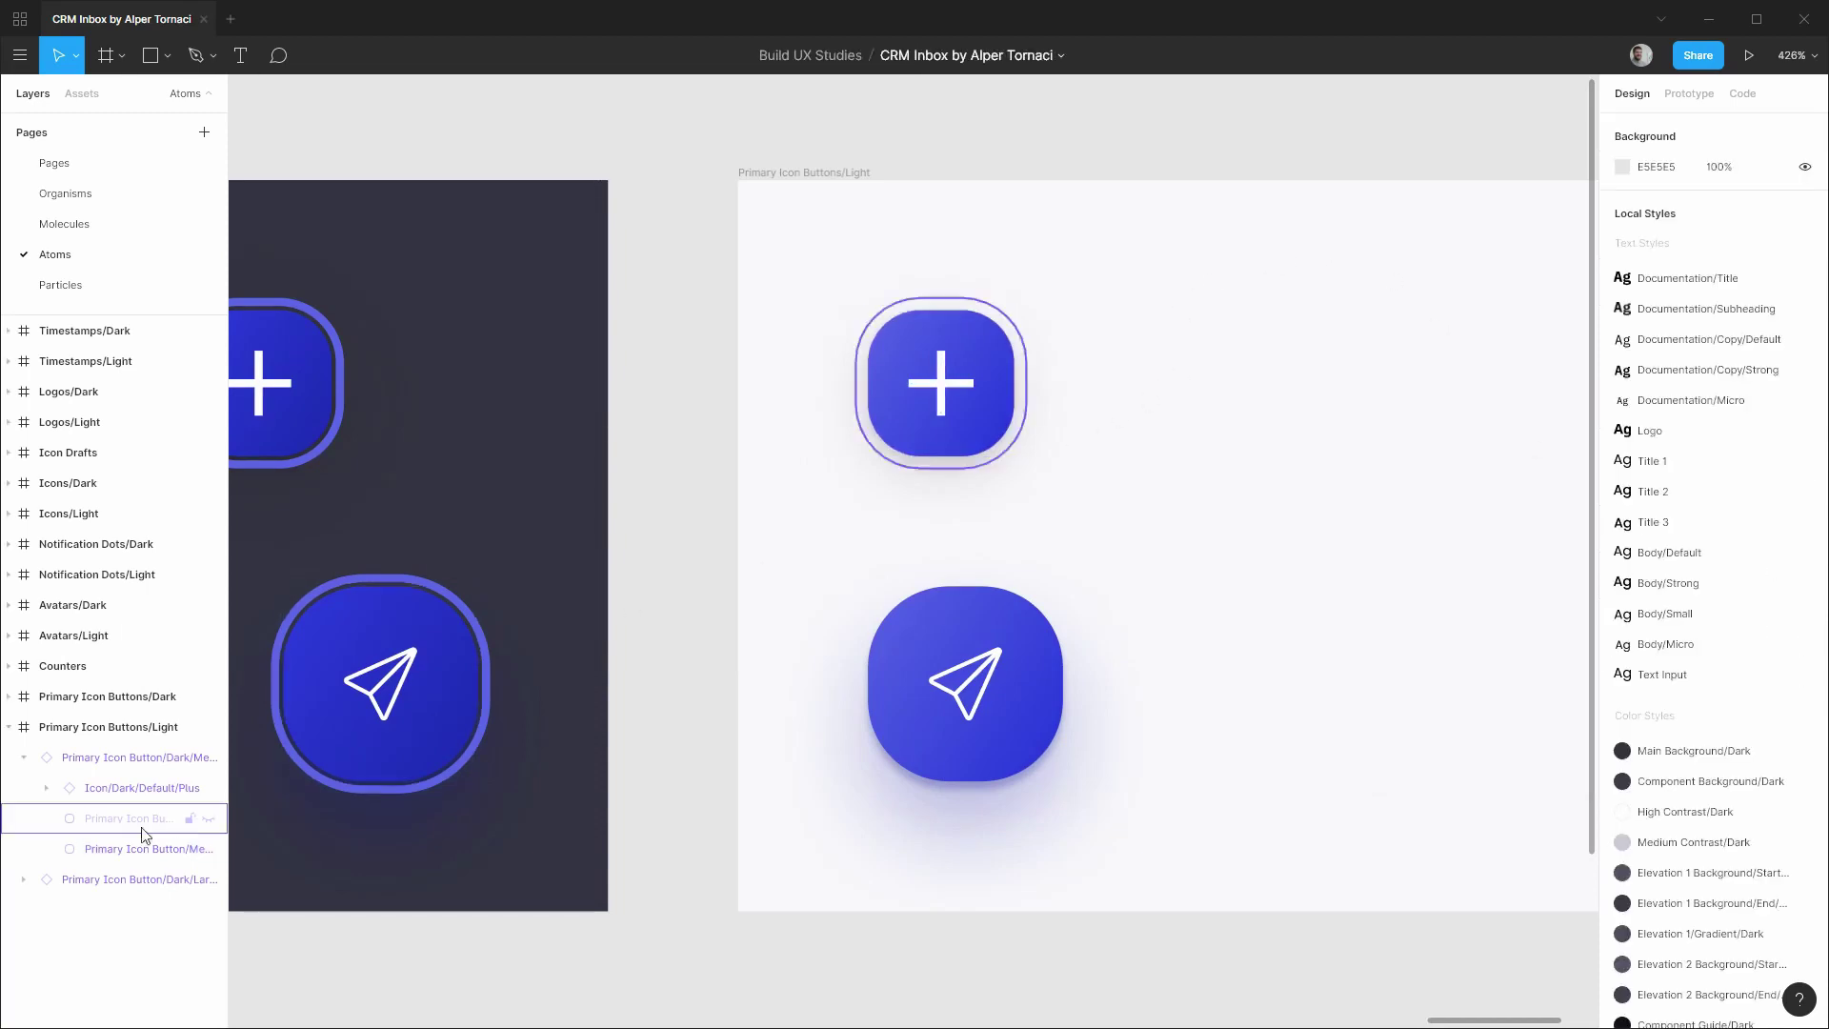
Save the light medium button's drop shadows as an effect style named Elevation 2/Light.
{"action": "left_click", "coordinate": [162, 844]}
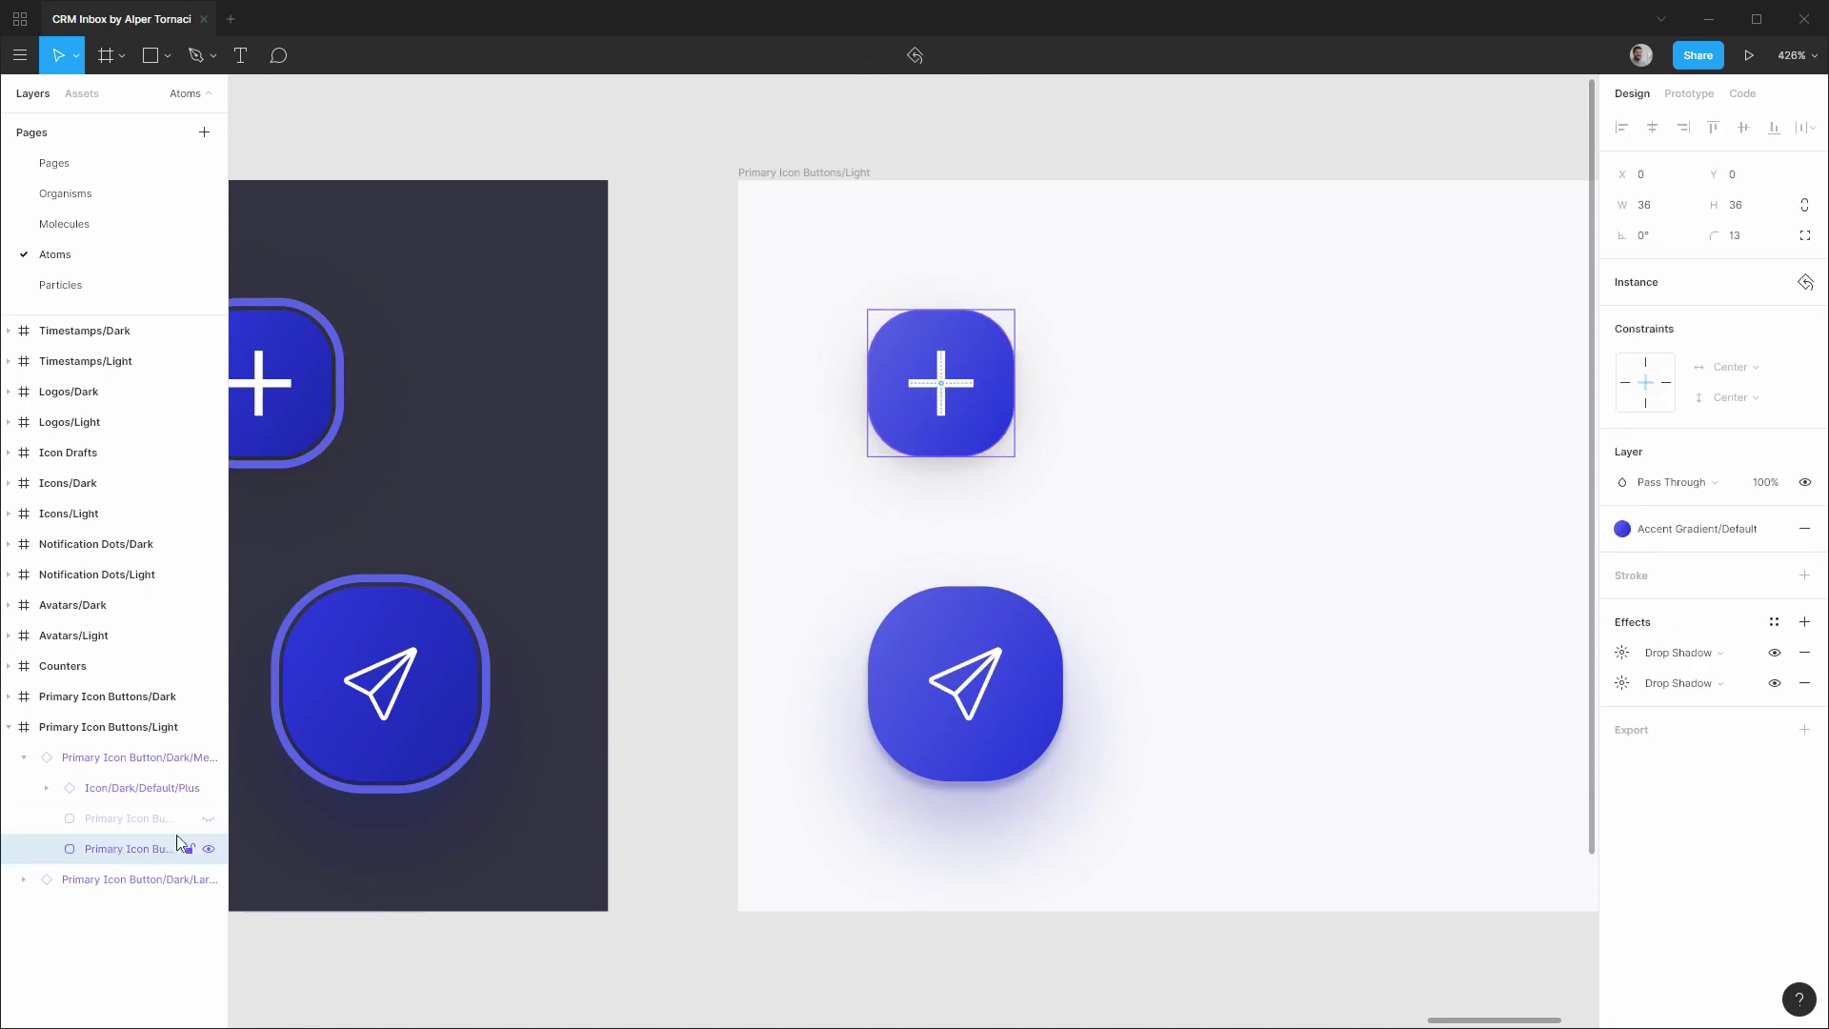
{"action": "left_click", "coordinate": [1774, 622]}
{"action": "left_click", "coordinate": [1793, 659]}
{"action": "type", "text": "Elevation 2/Light"}
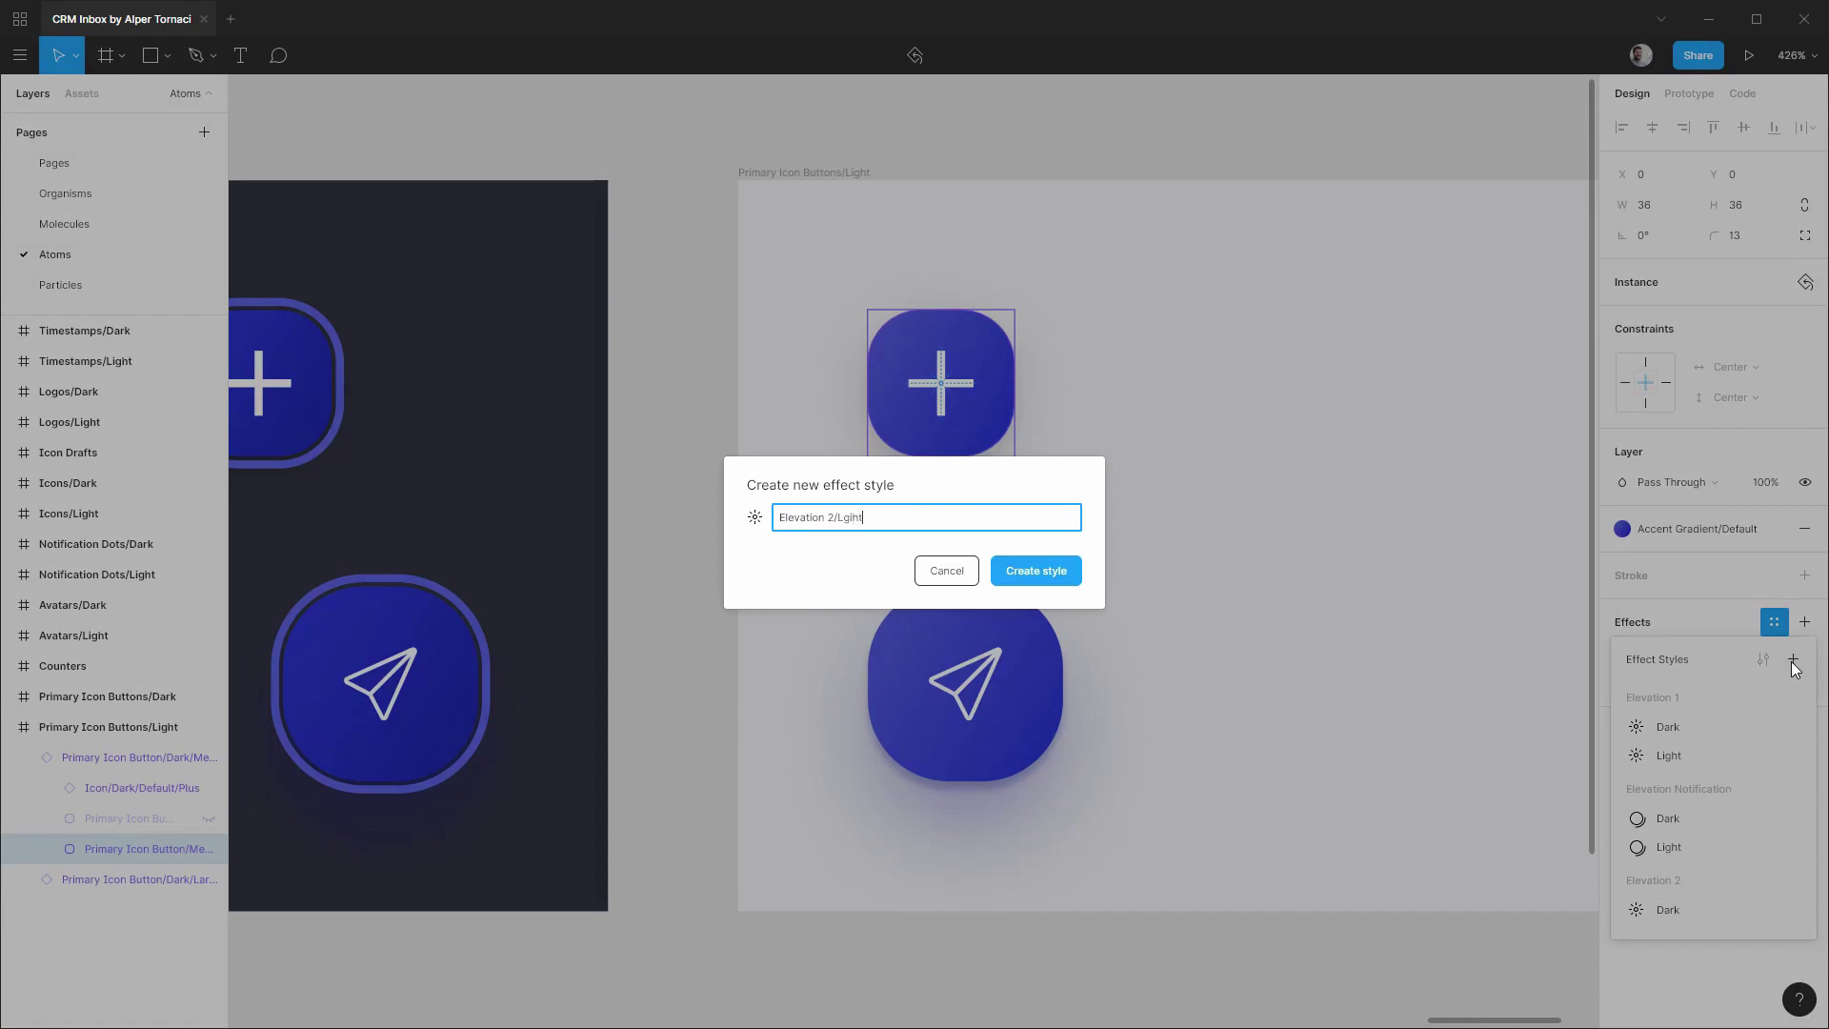
{"action": "key", "text": "Return"}
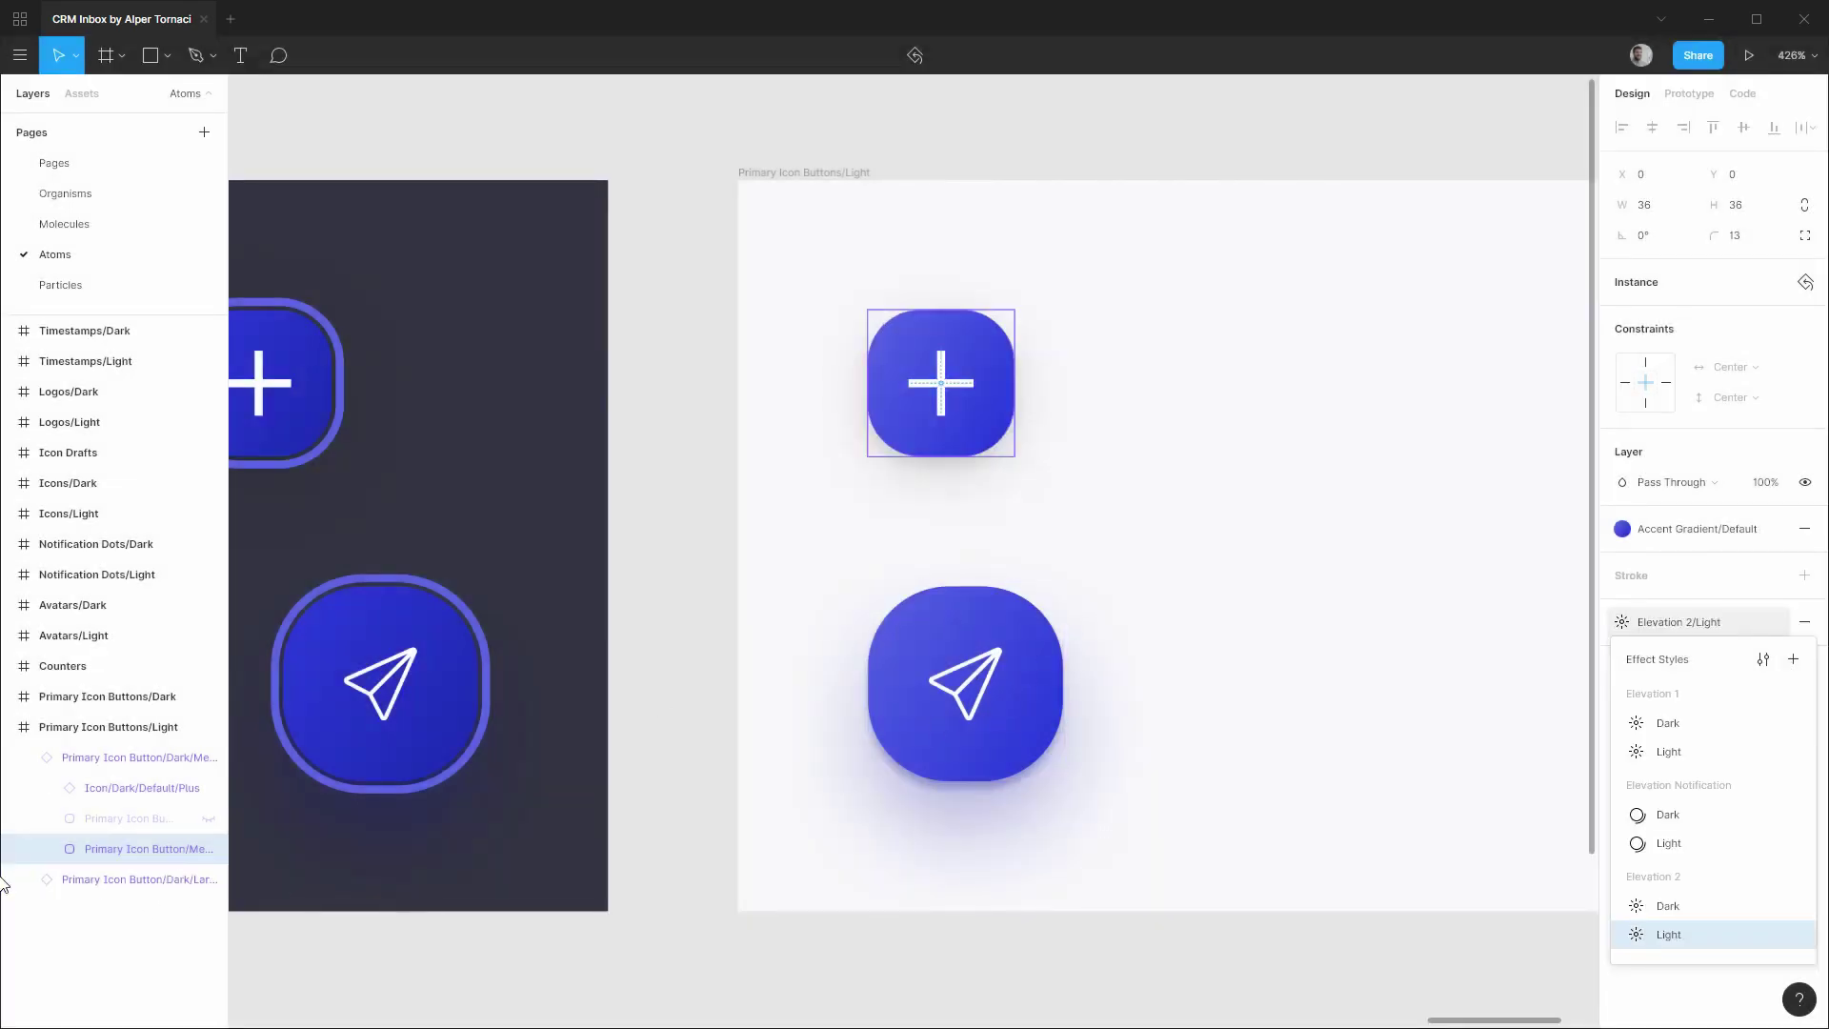
Save the drop shadows on the dark large default button's background as an effect style named Elevation Accent/Dark.
{"action": "left_click", "coordinate": [33, 880]}
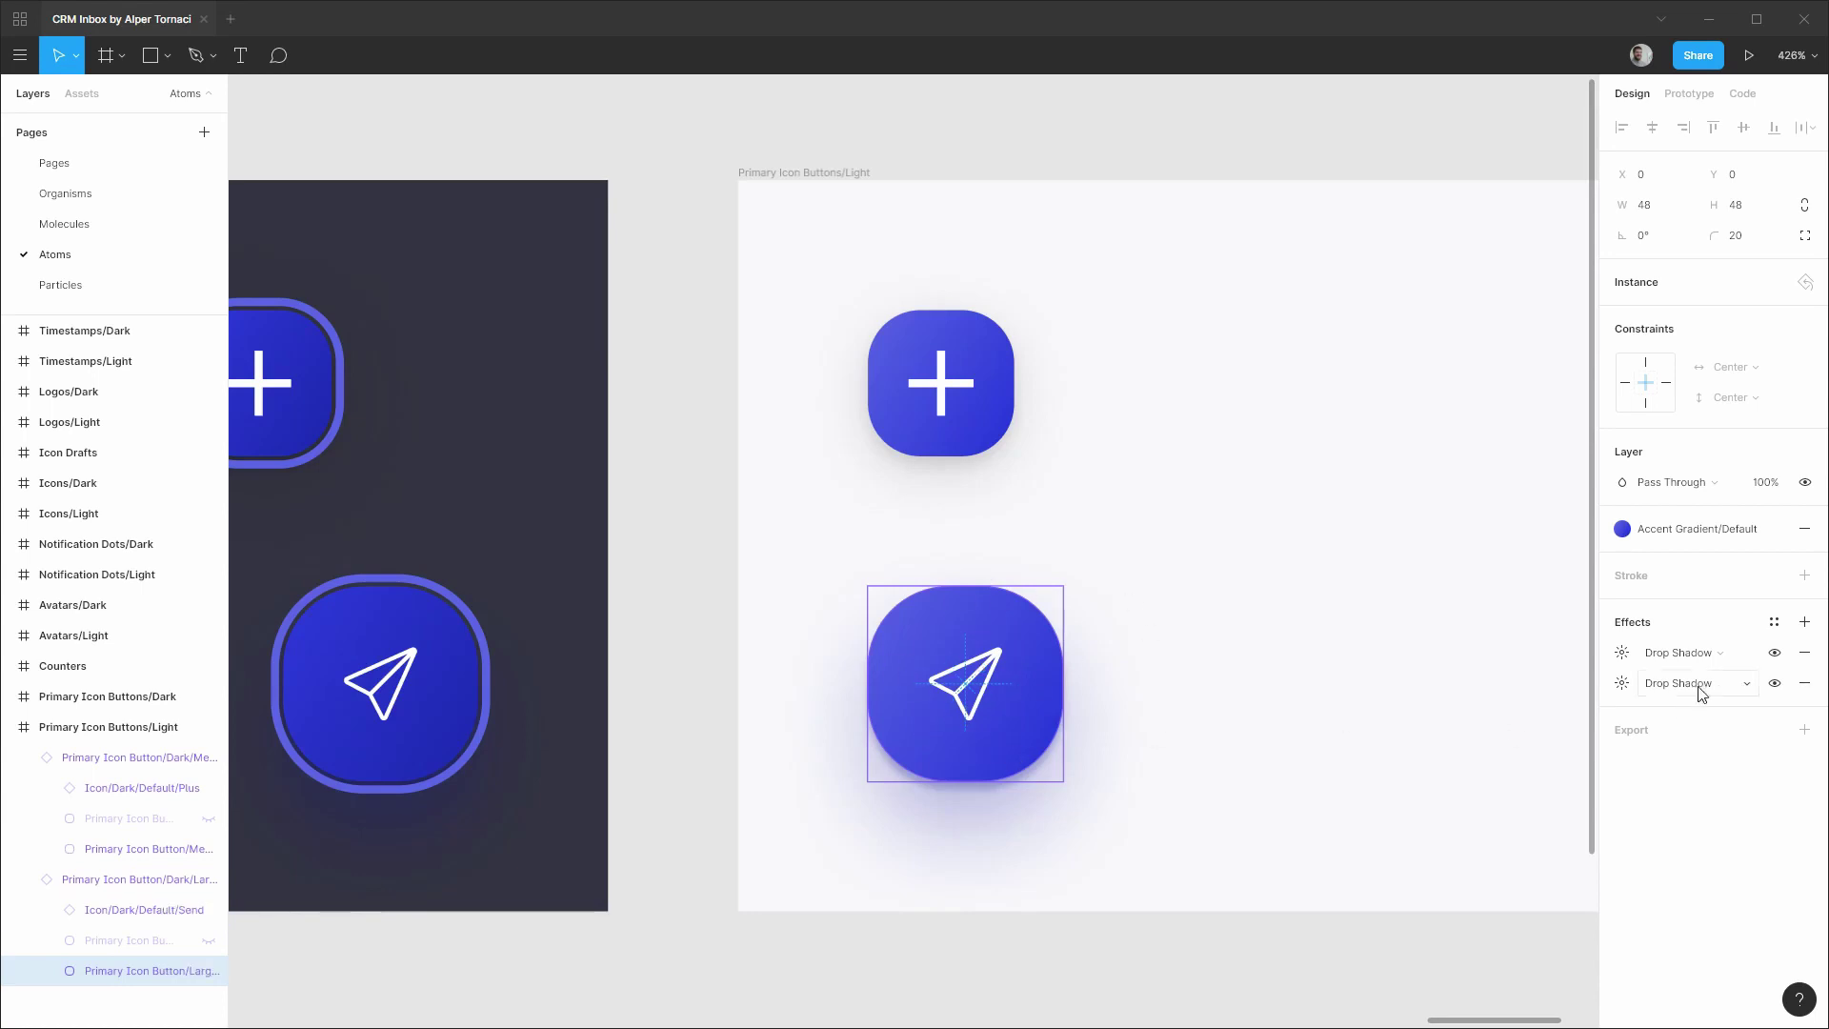
{"action": "left_click", "coordinate": [8, 696]}
{"action": "left_click", "coordinate": [23, 727]}
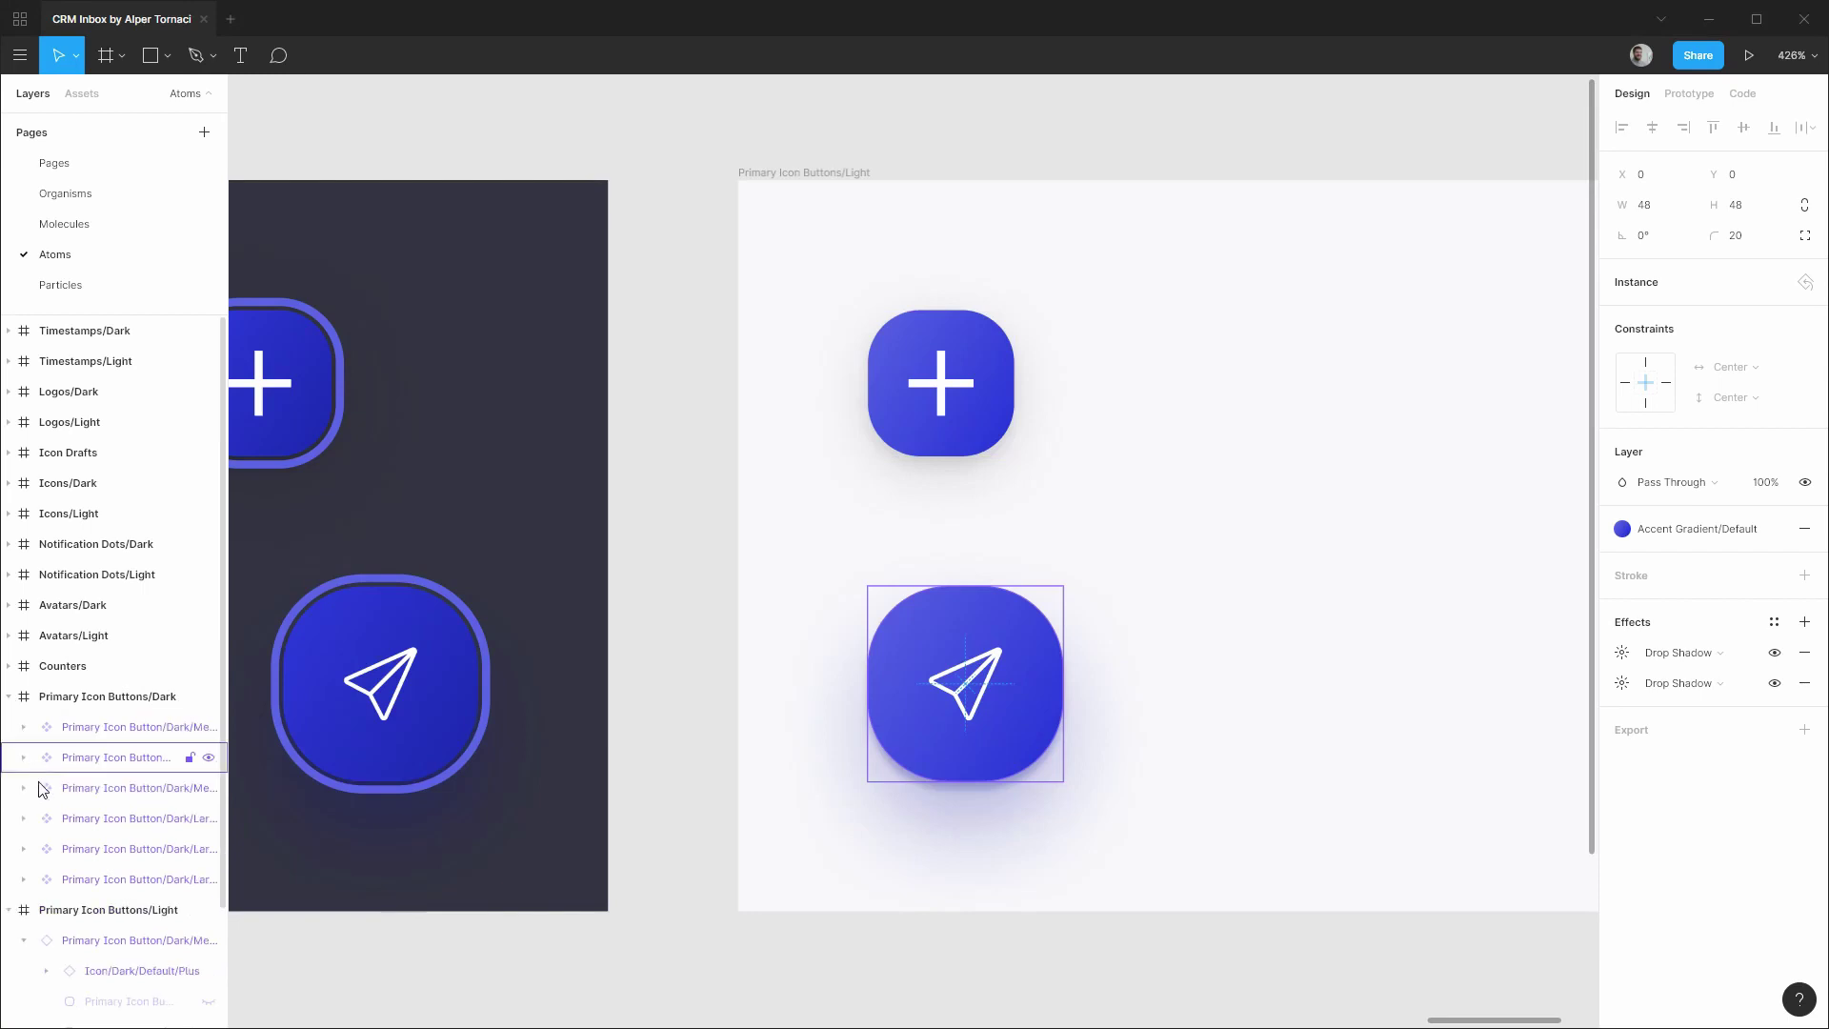
{"action": "left_click", "coordinate": [23, 820]}
{"action": "scroll", "coordinate": [105, 781], "scroll_direction": "down", "scroll_amount": 4}
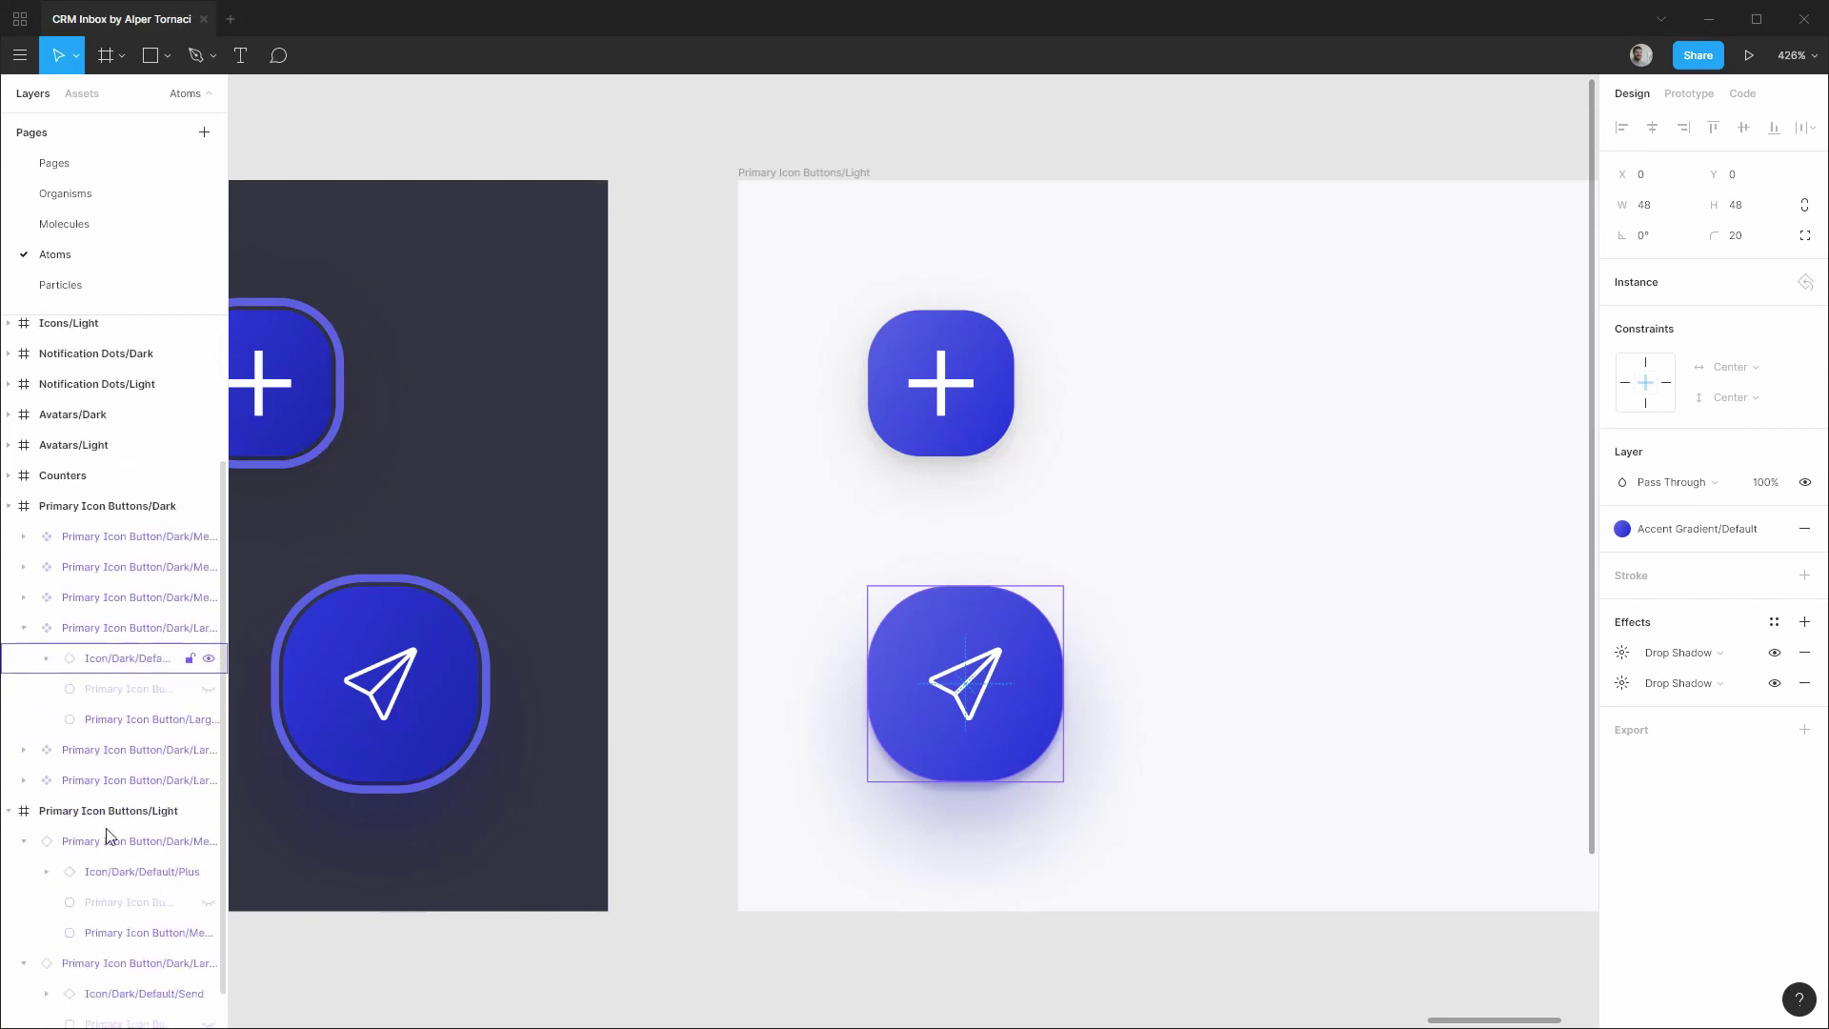
{"action": "left_click", "coordinate": [122, 719]}
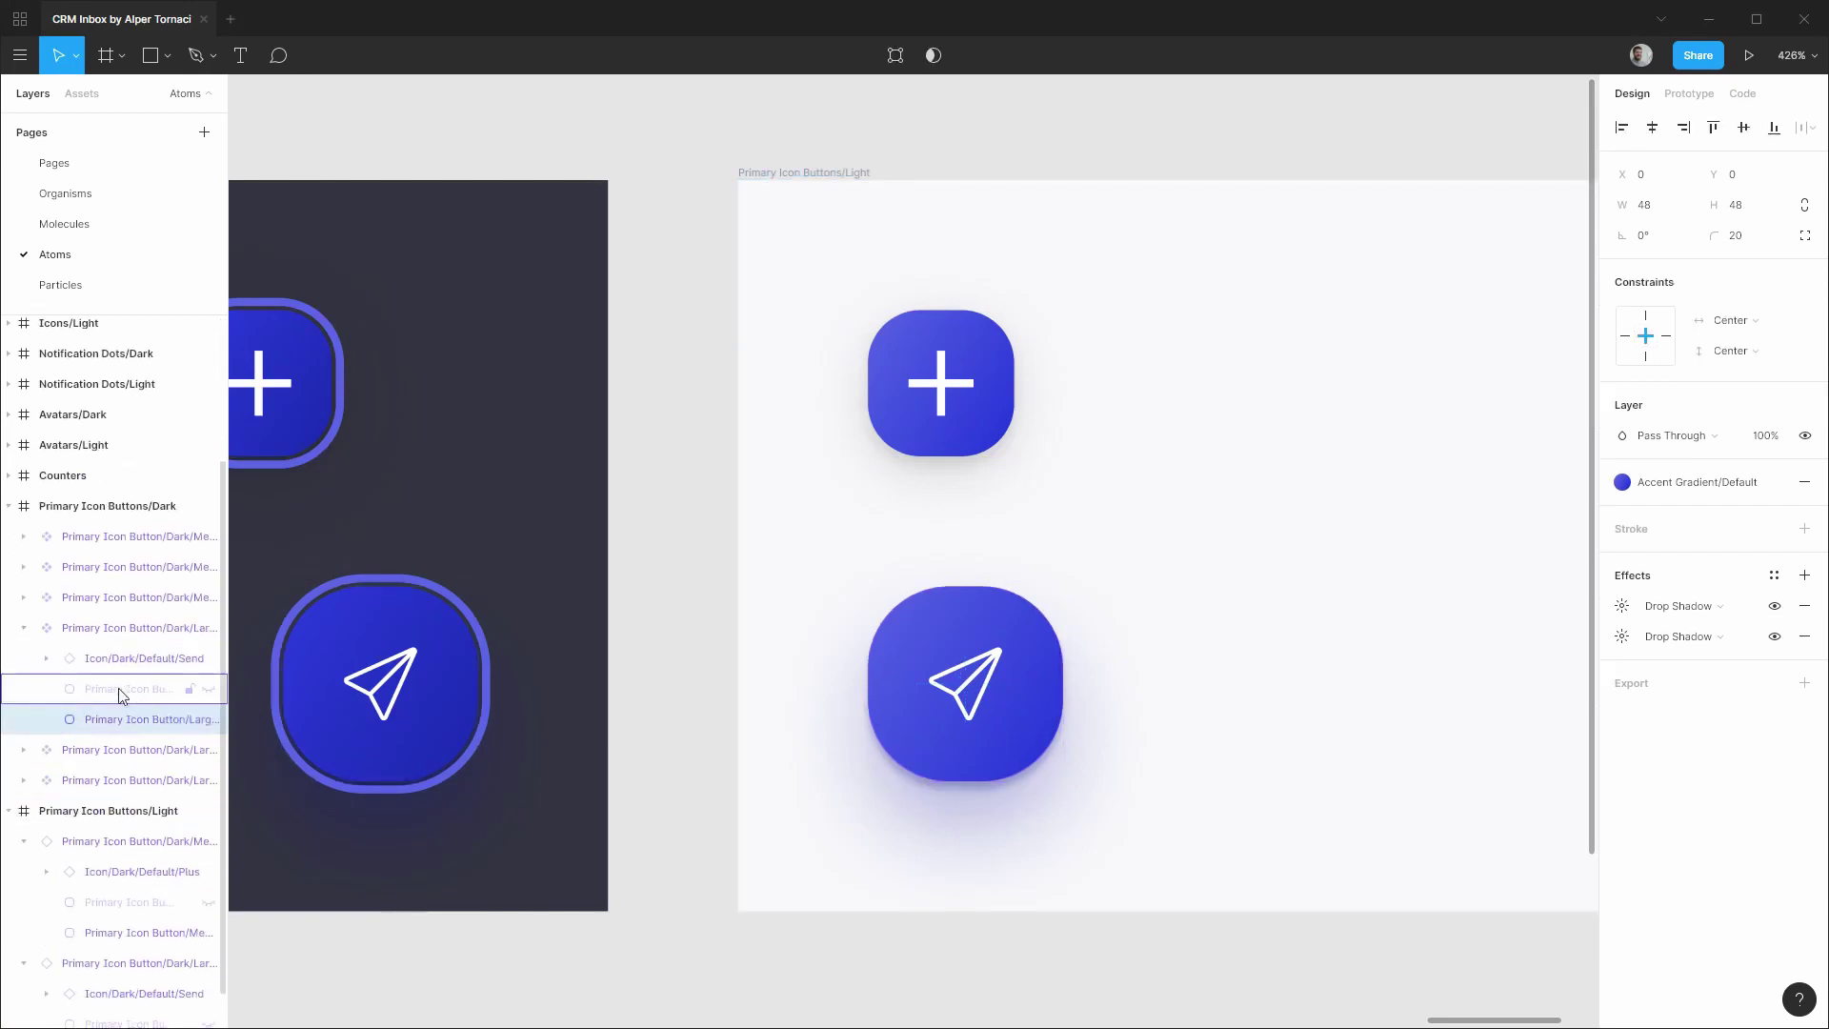
{"action": "left_click", "coordinate": [1774, 575]}
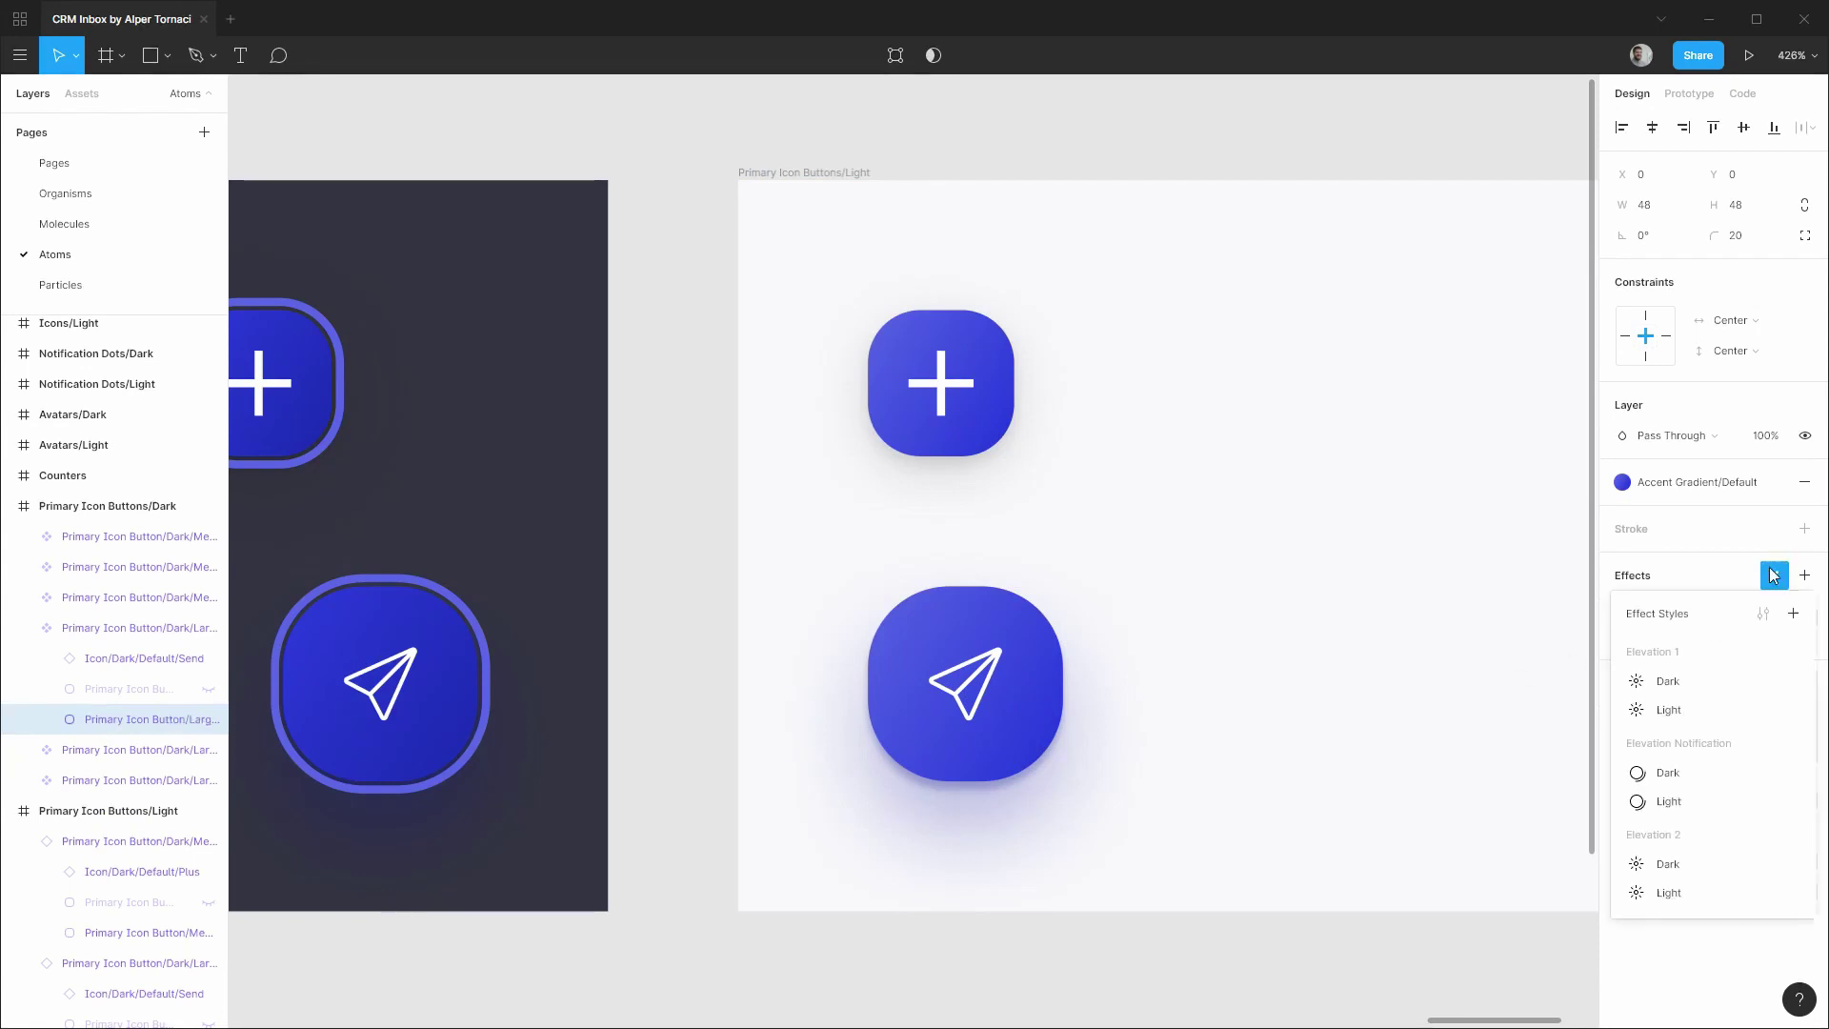
{"action": "left_click", "coordinate": [1793, 615]}
{"action": "type", "text": "Accent/Dark"}
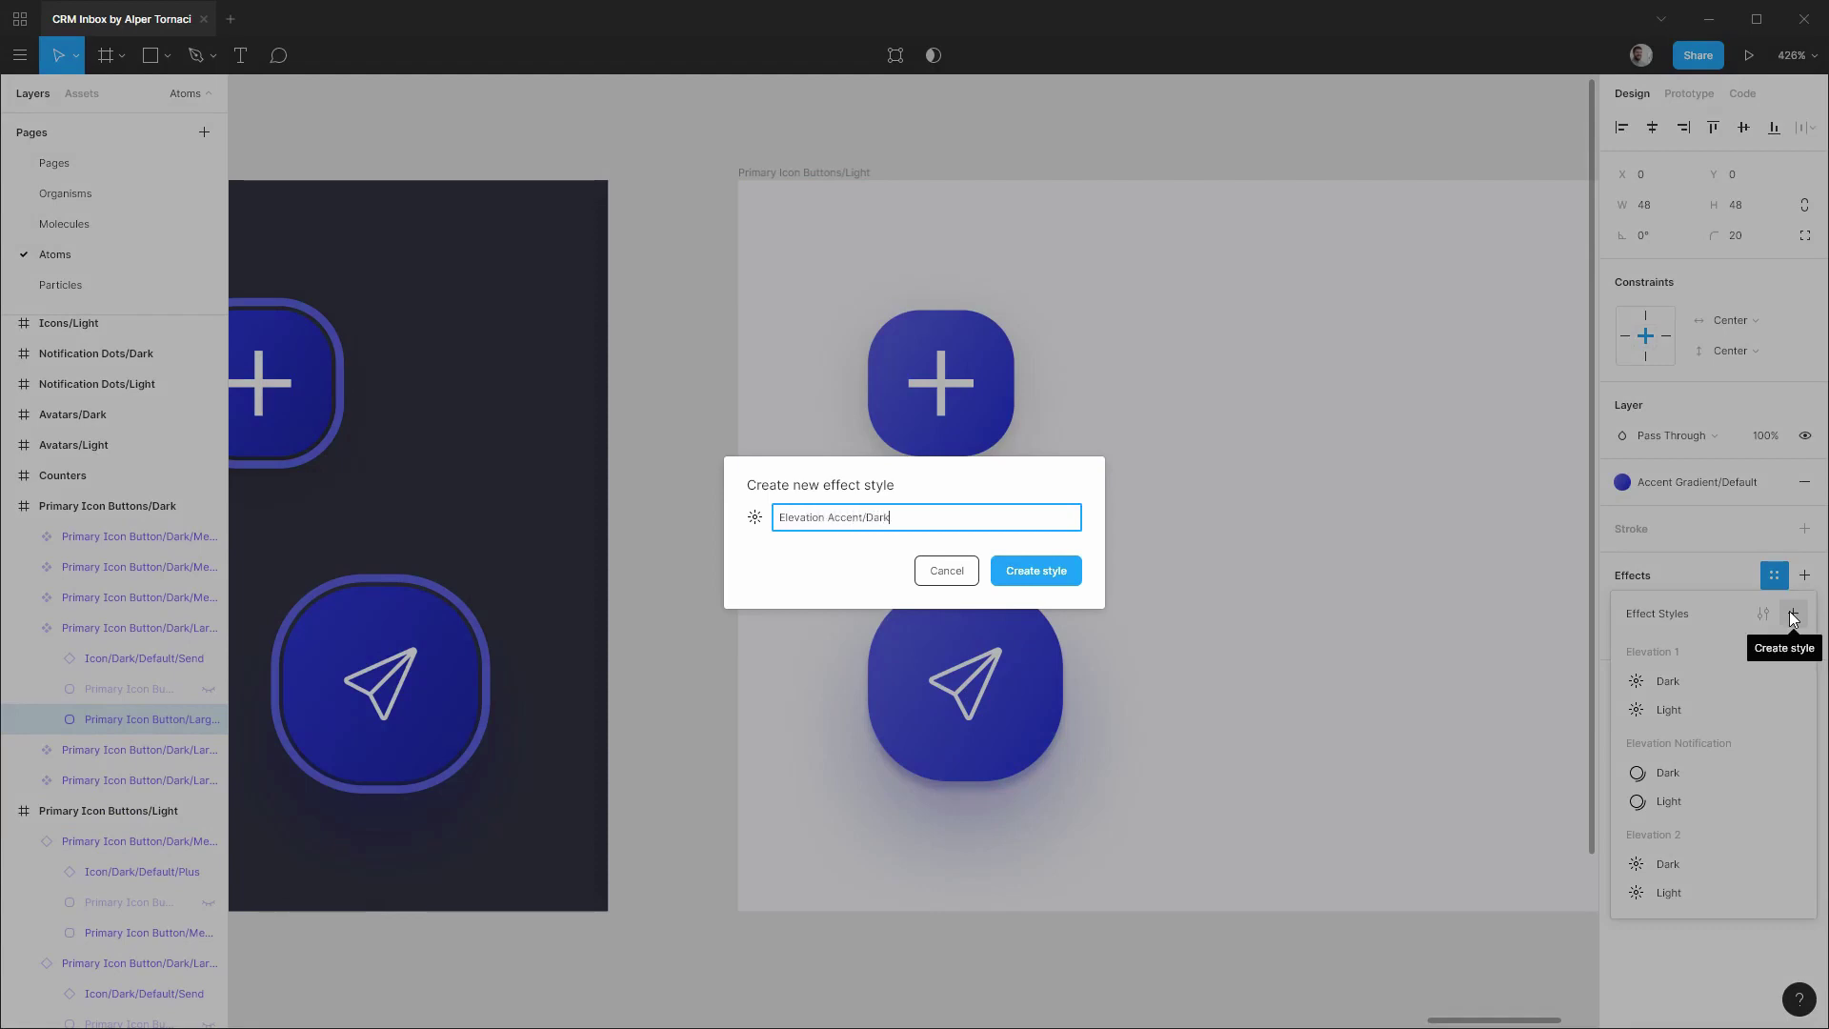
{"action": "key", "text": "Return"}
{"action": "left_click", "coordinate": [987, 213]}
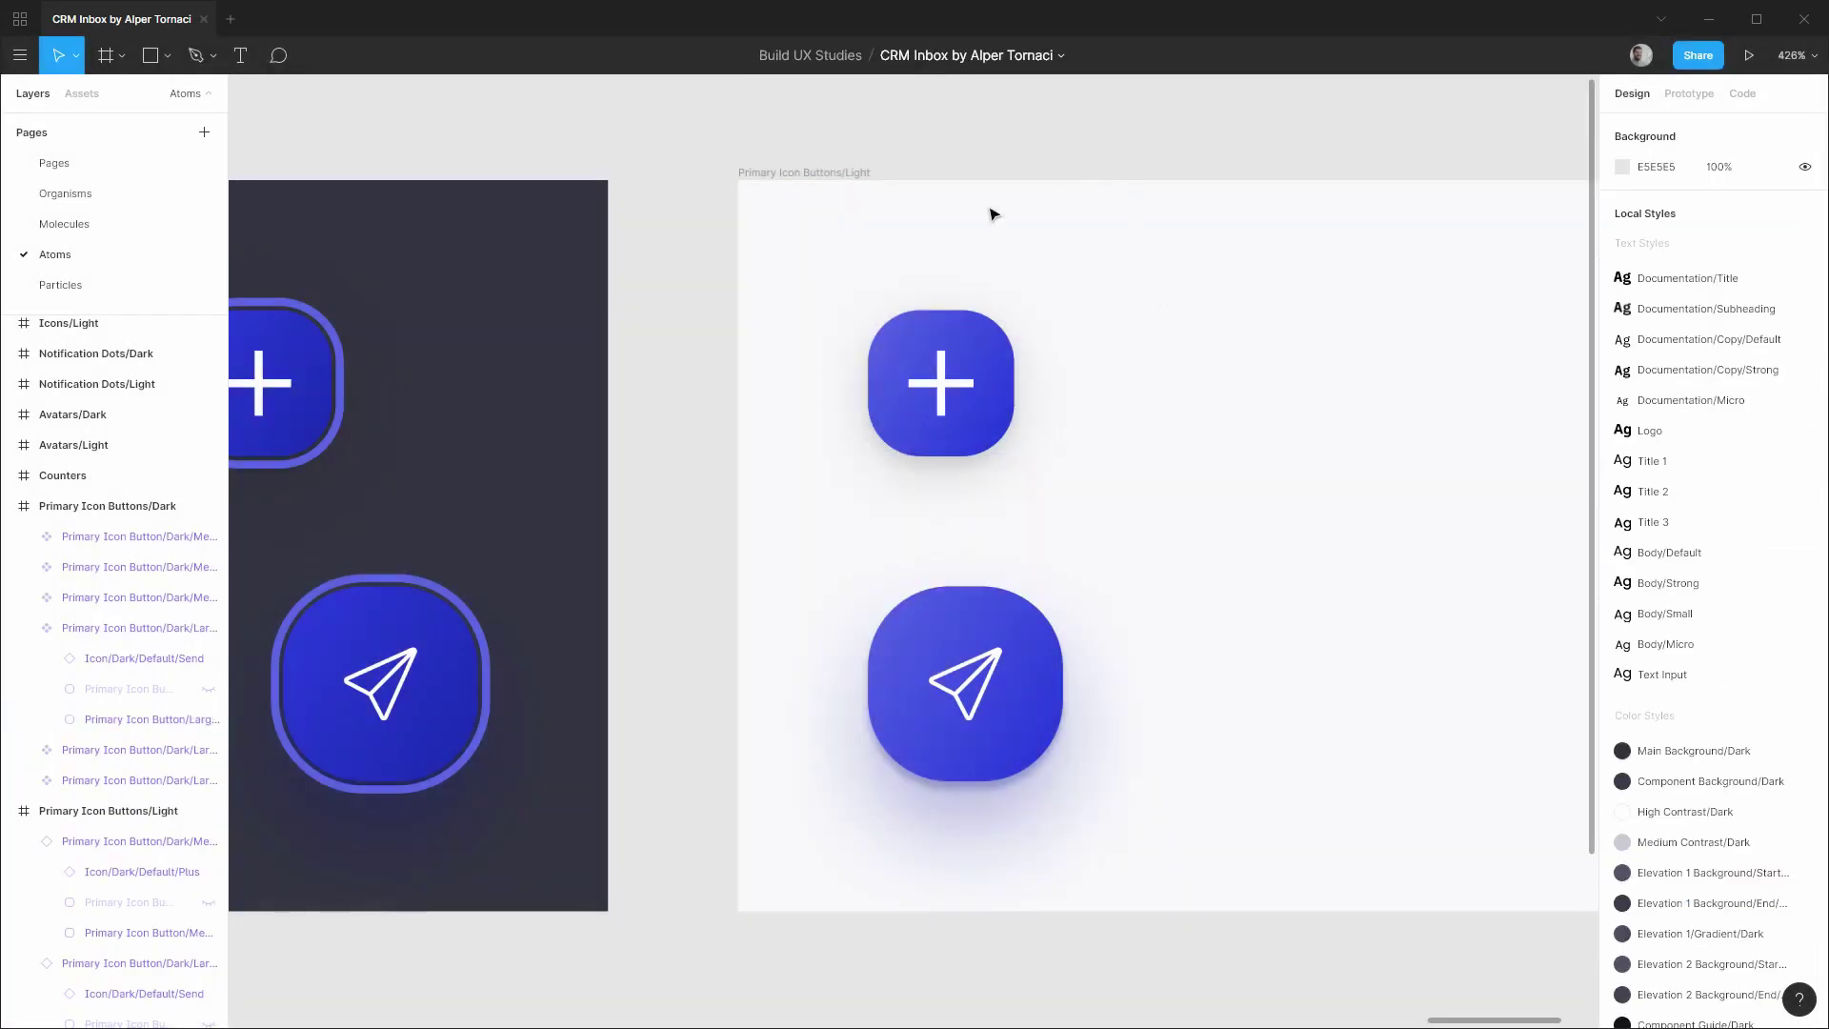
Detach the effect style from the light large button's background and set the opacity of its 24-blur drop shadow to 15%.
{"action": "left_click", "coordinate": [9, 505]}
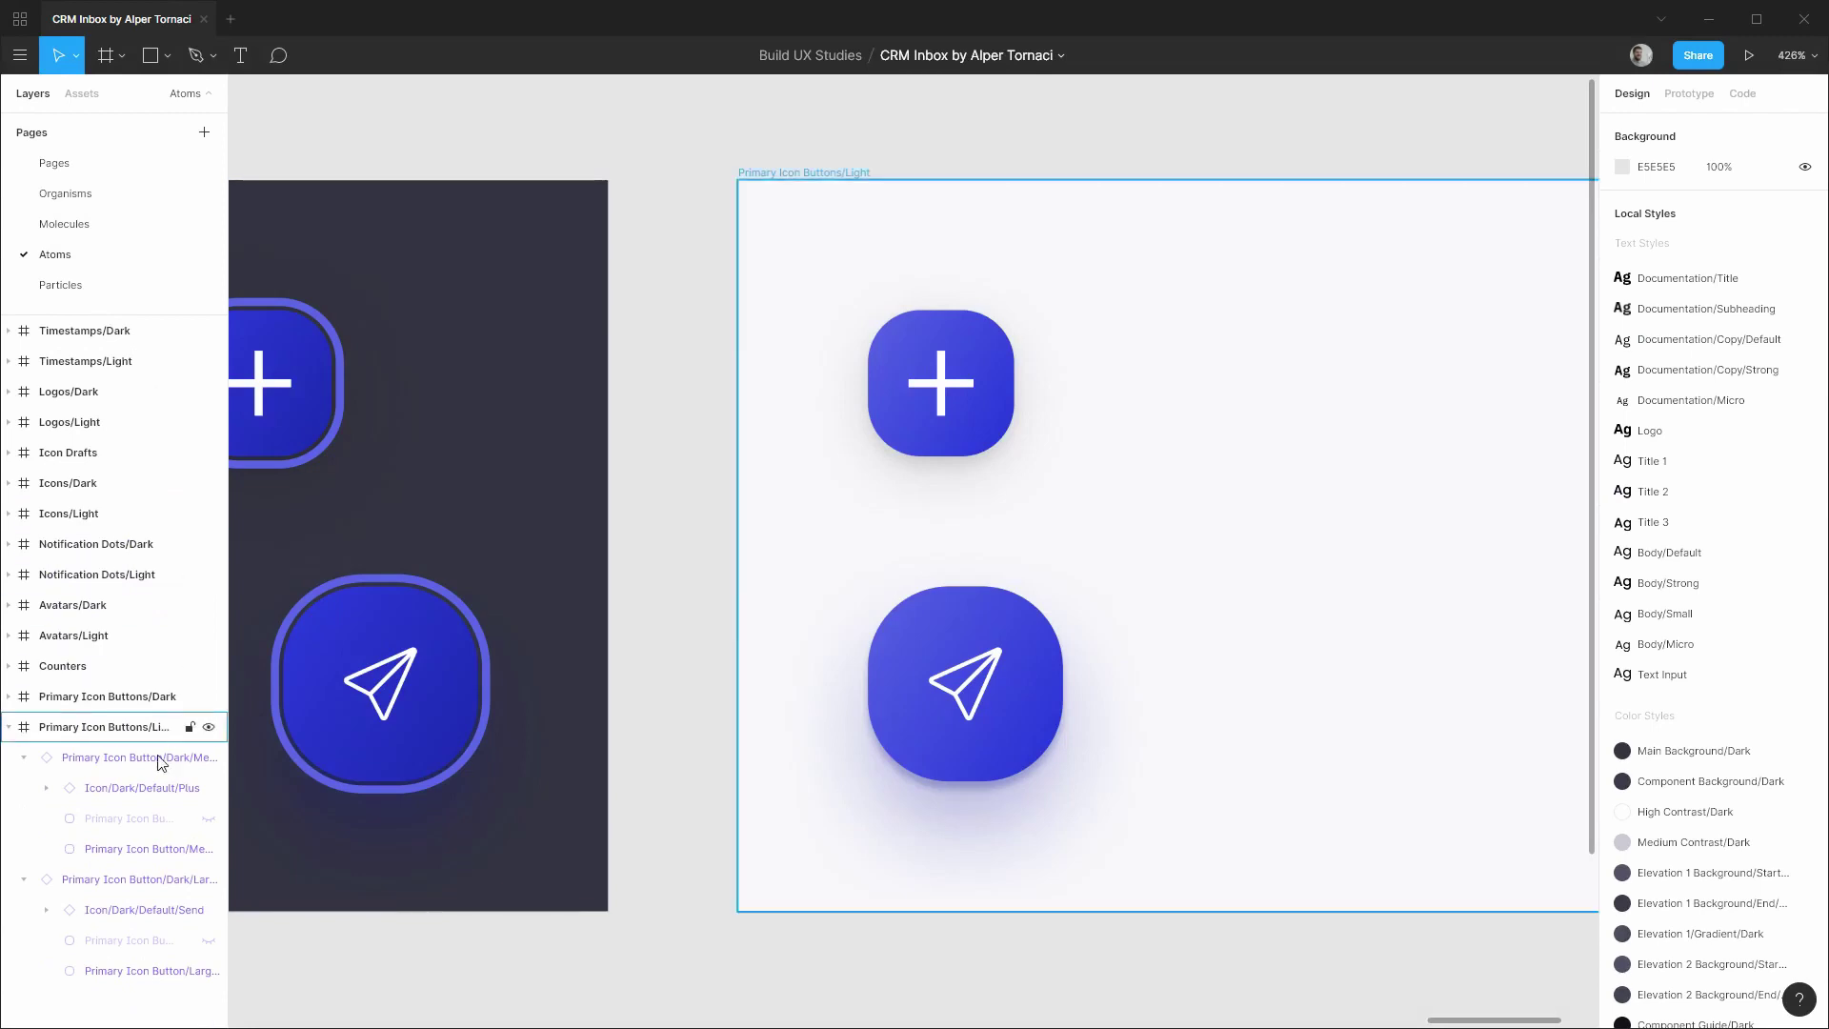
{"action": "left_click", "coordinate": [24, 757]}
{"action": "left_click", "coordinate": [134, 879]}
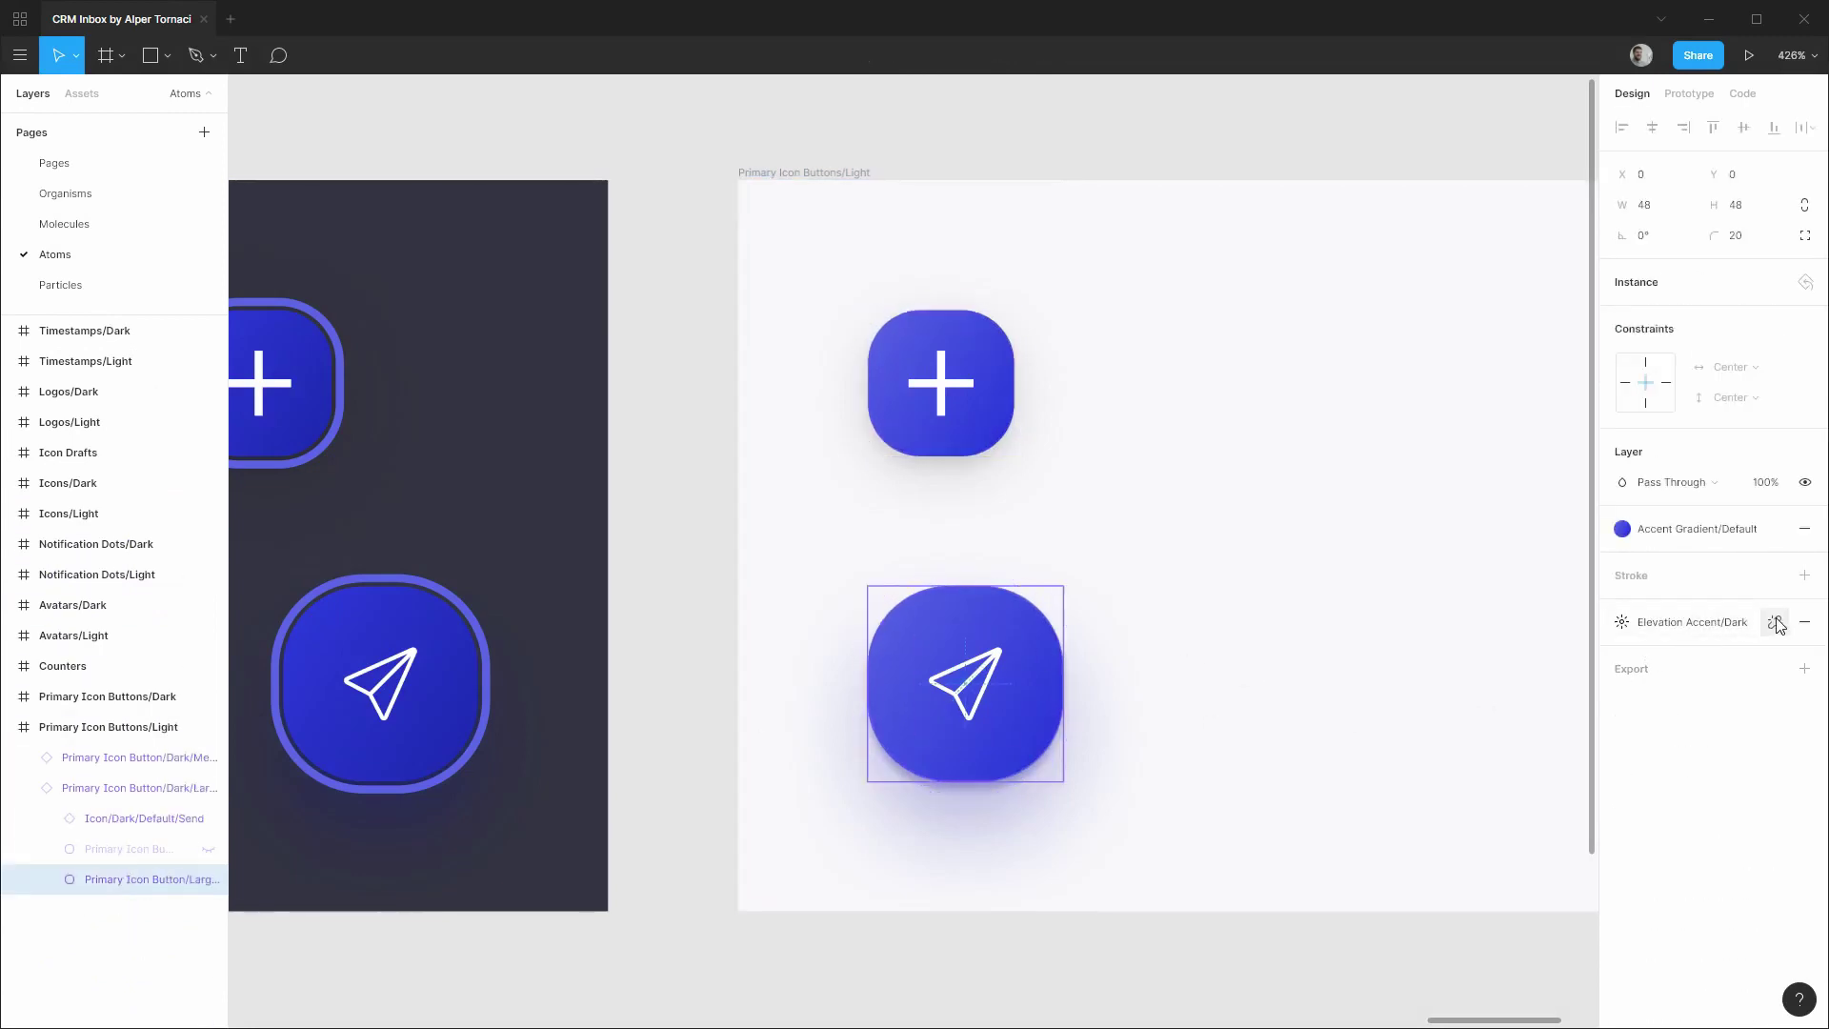
{"action": "left_click", "coordinate": [1775, 622]}
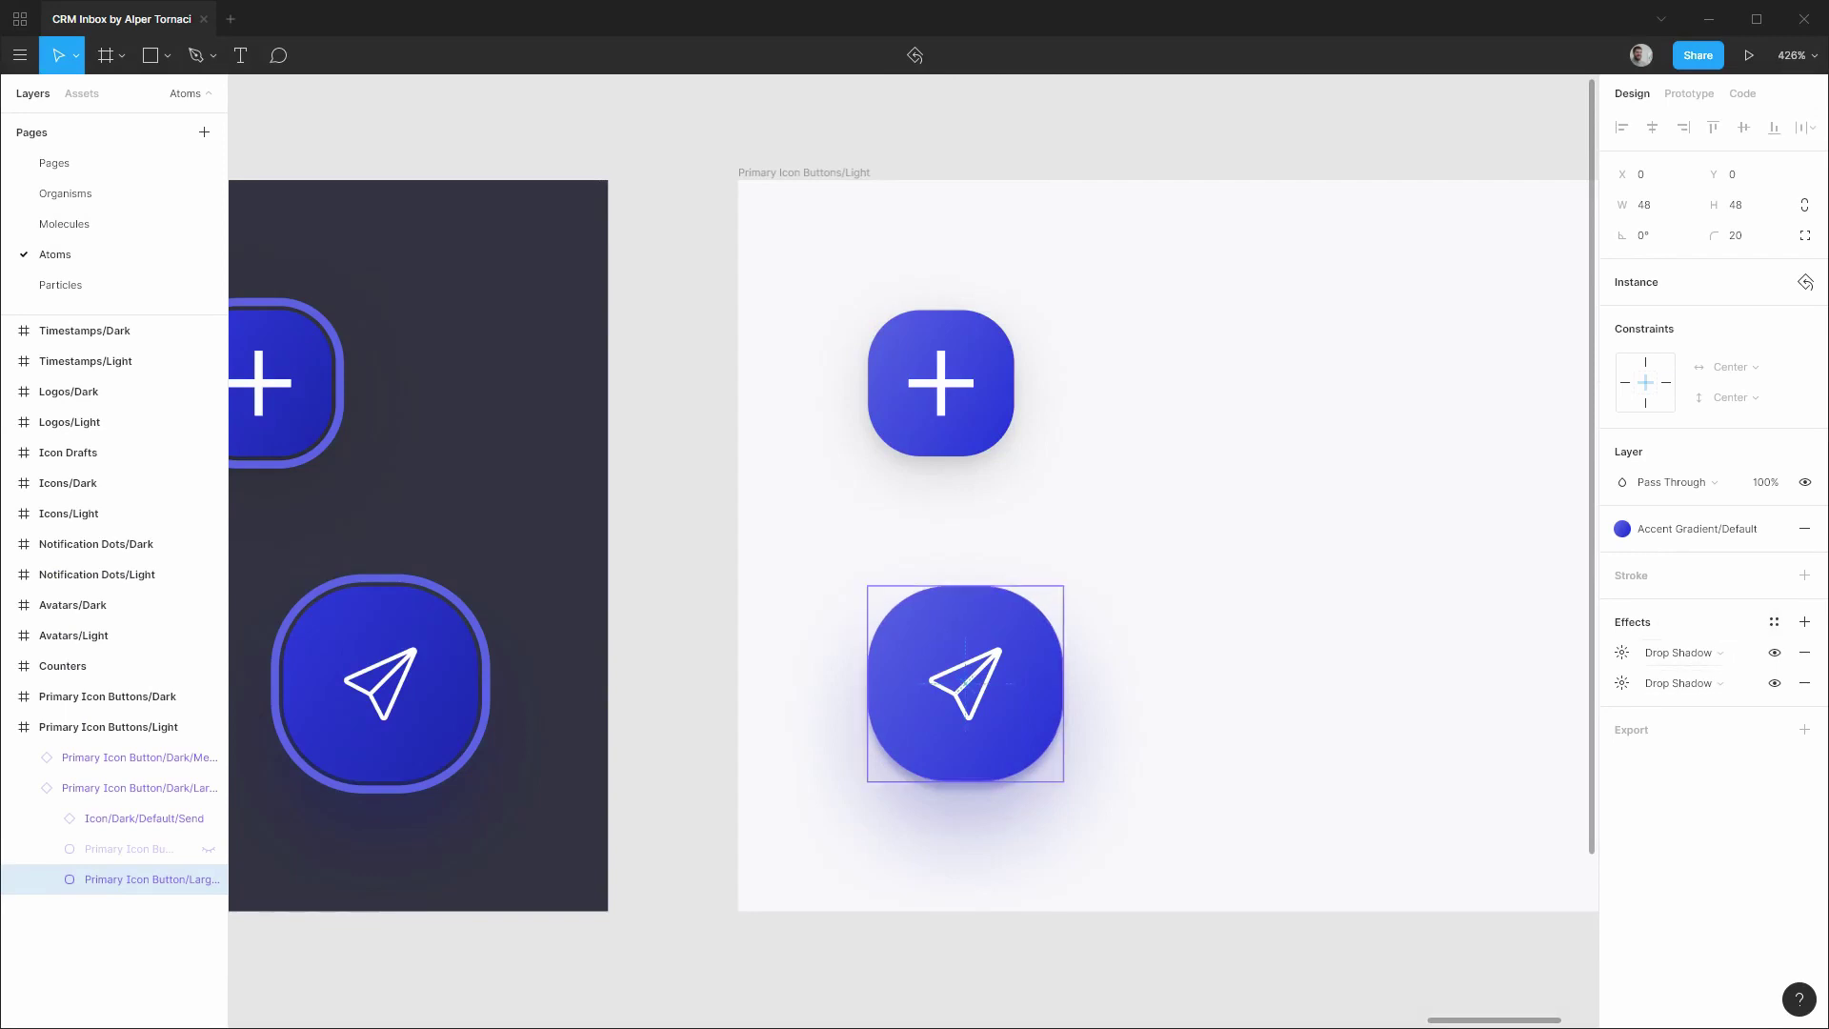
{"action": "left_click", "coordinate": [1621, 683]}
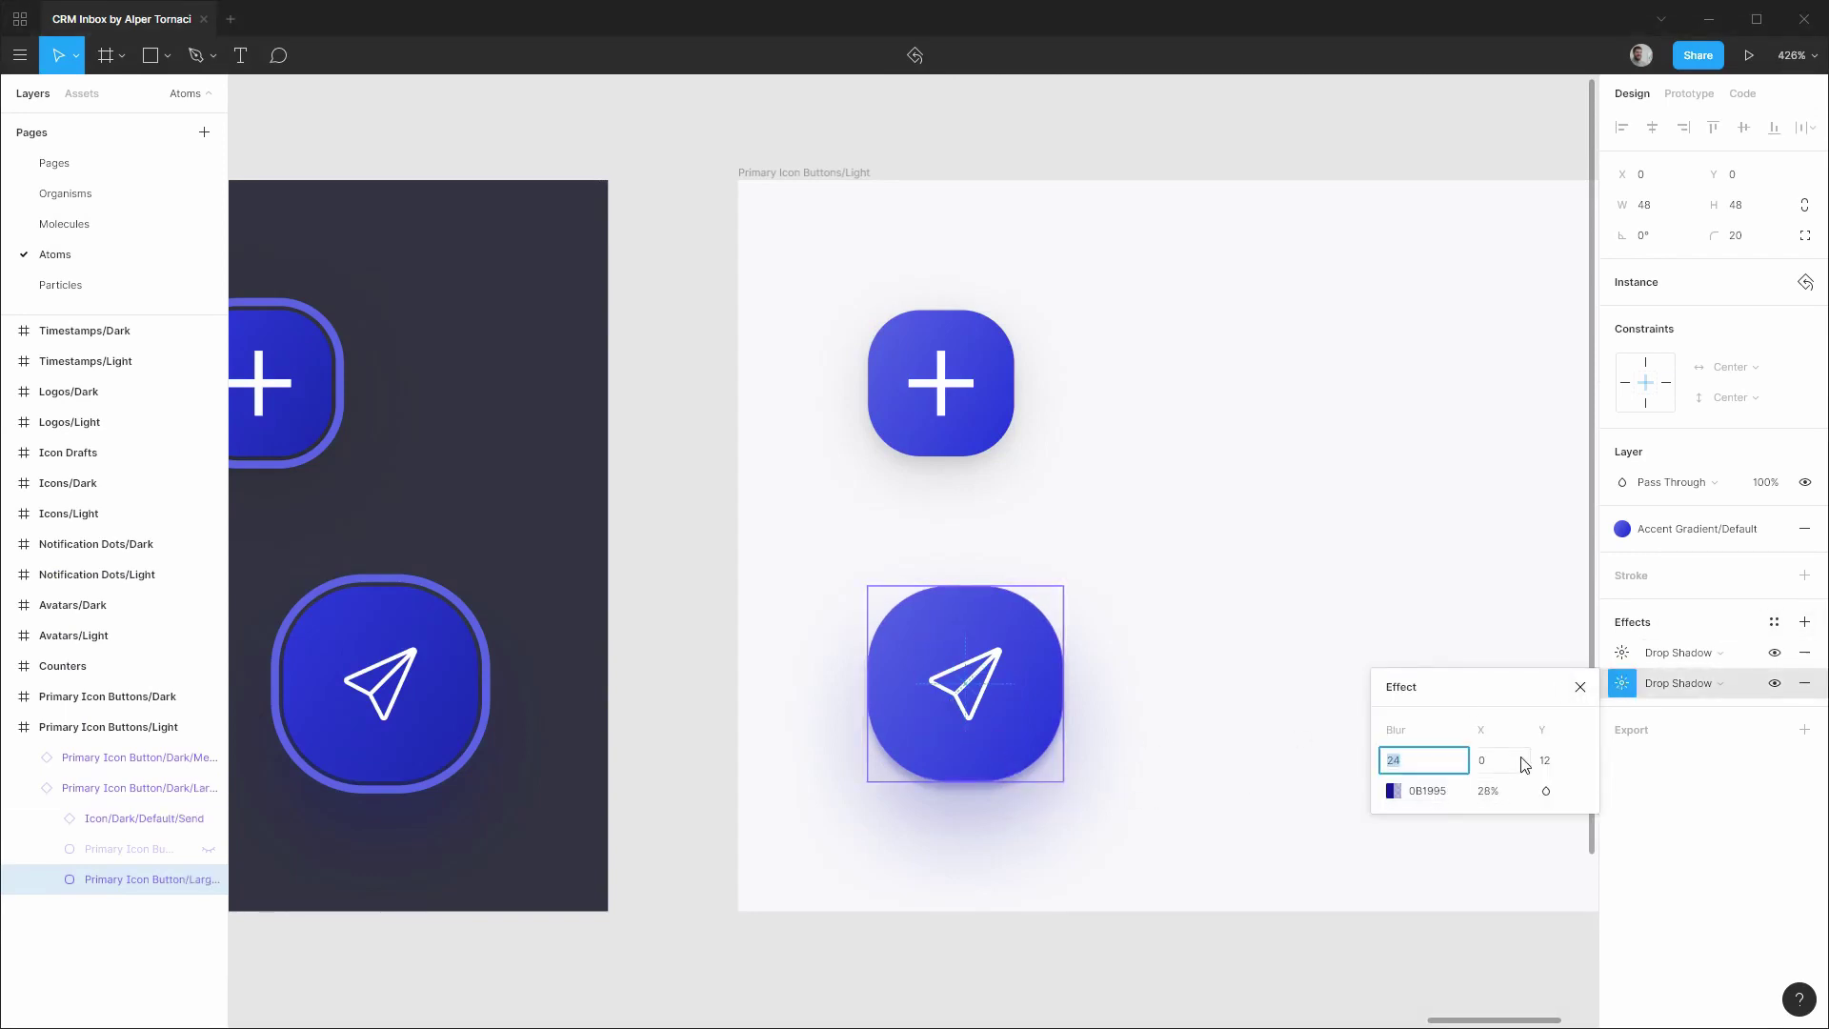
{"action": "left_click", "coordinate": [1504, 795]}
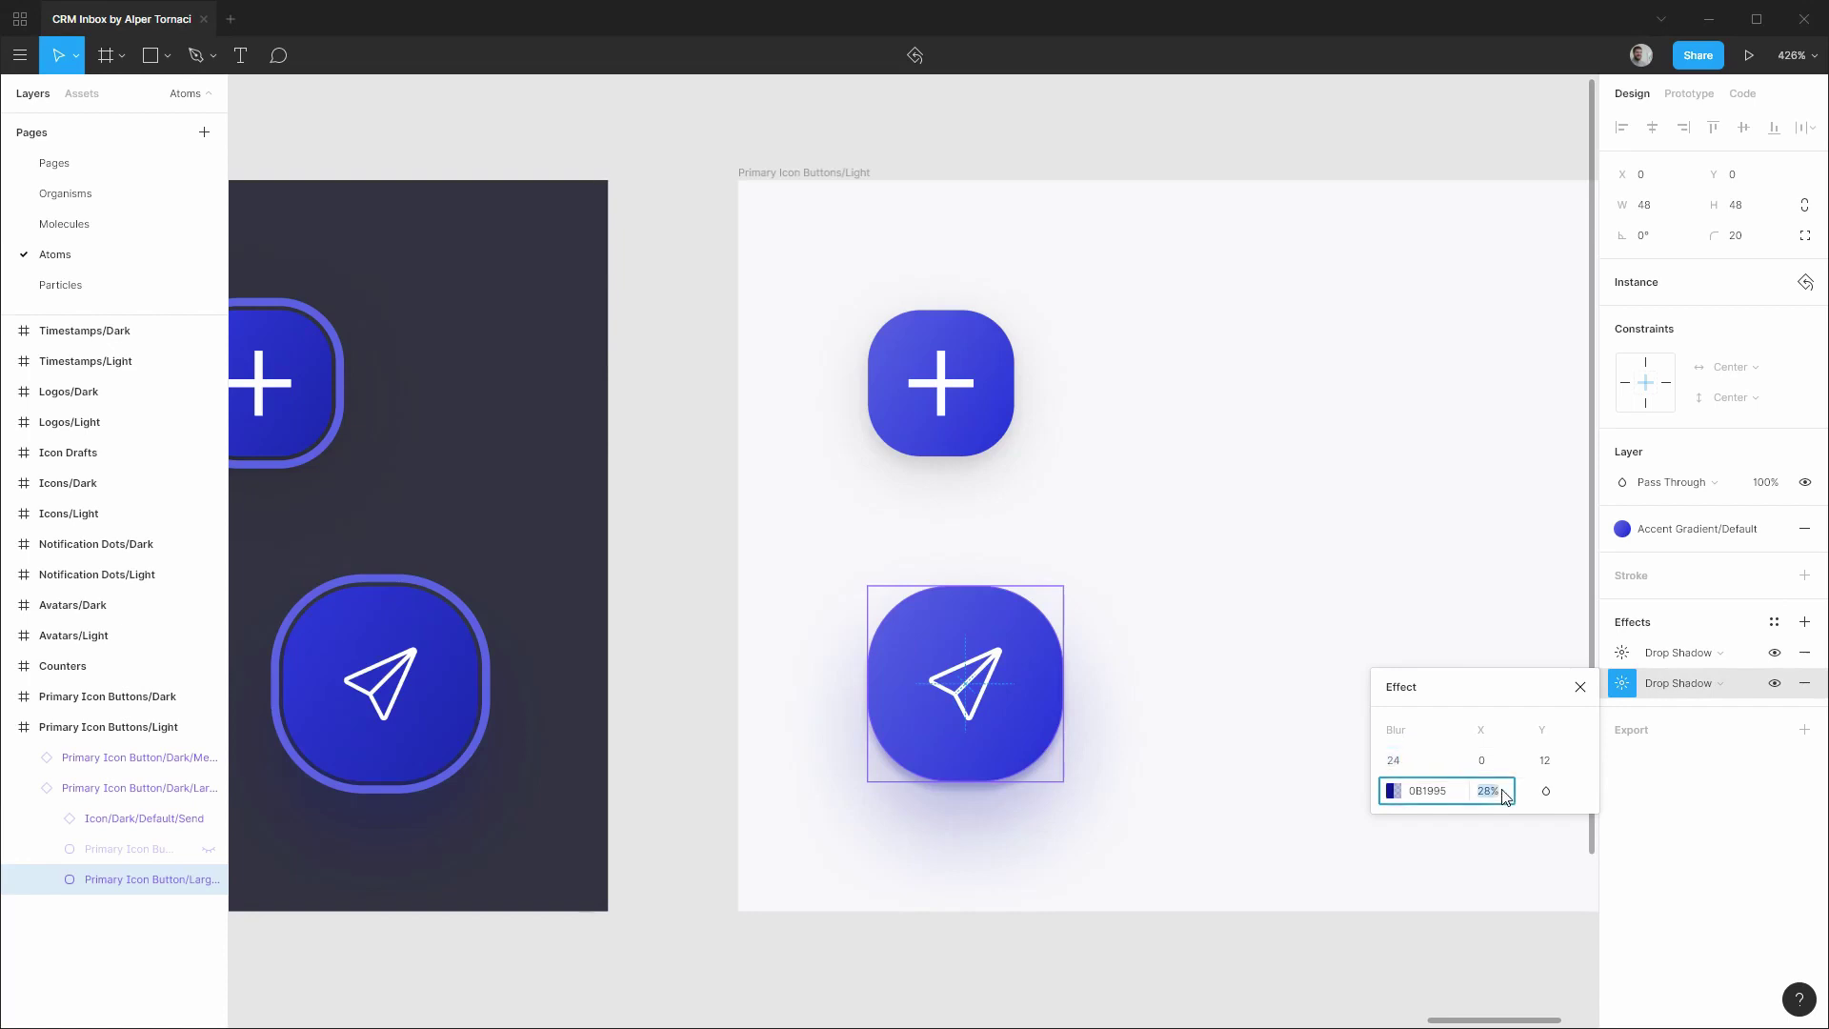
{"action": "key", "text": "shift+Down"}
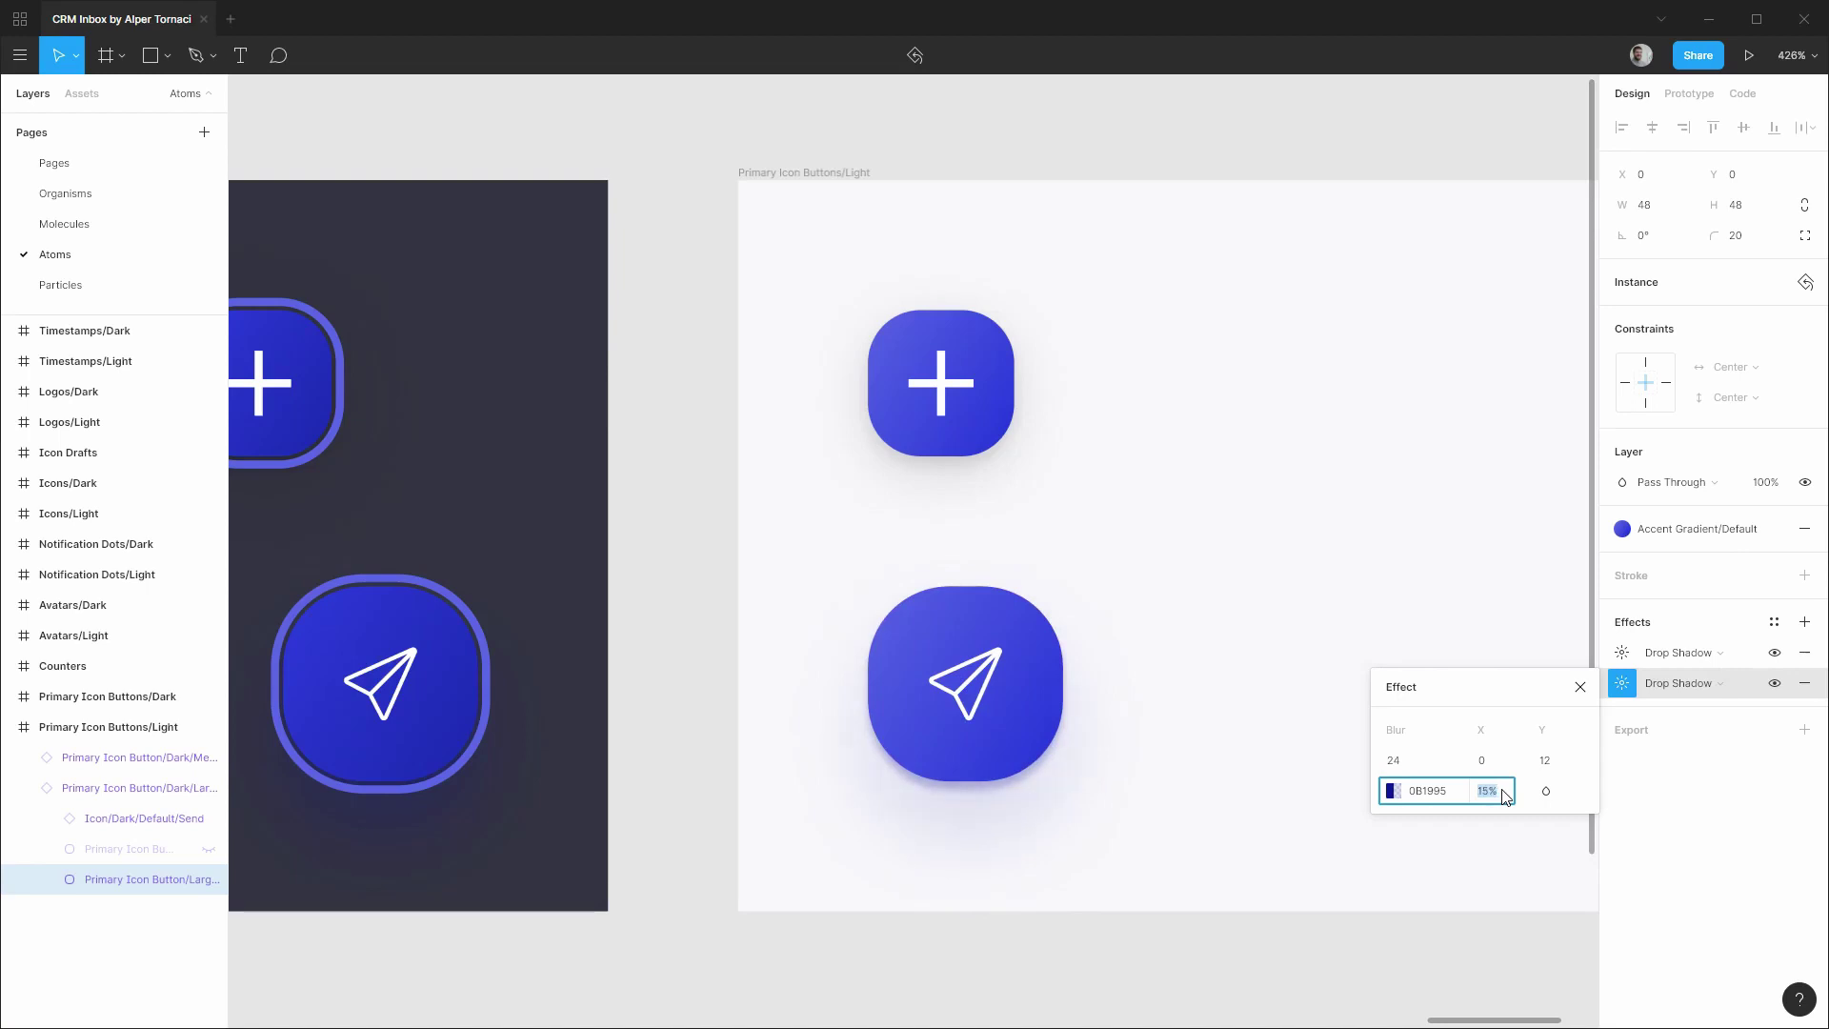
Set the opacity of the light large button's smaller drop shadow, the one with a 2 blur, to 20%.
{"action": "left_click", "coordinate": [1631, 649]}
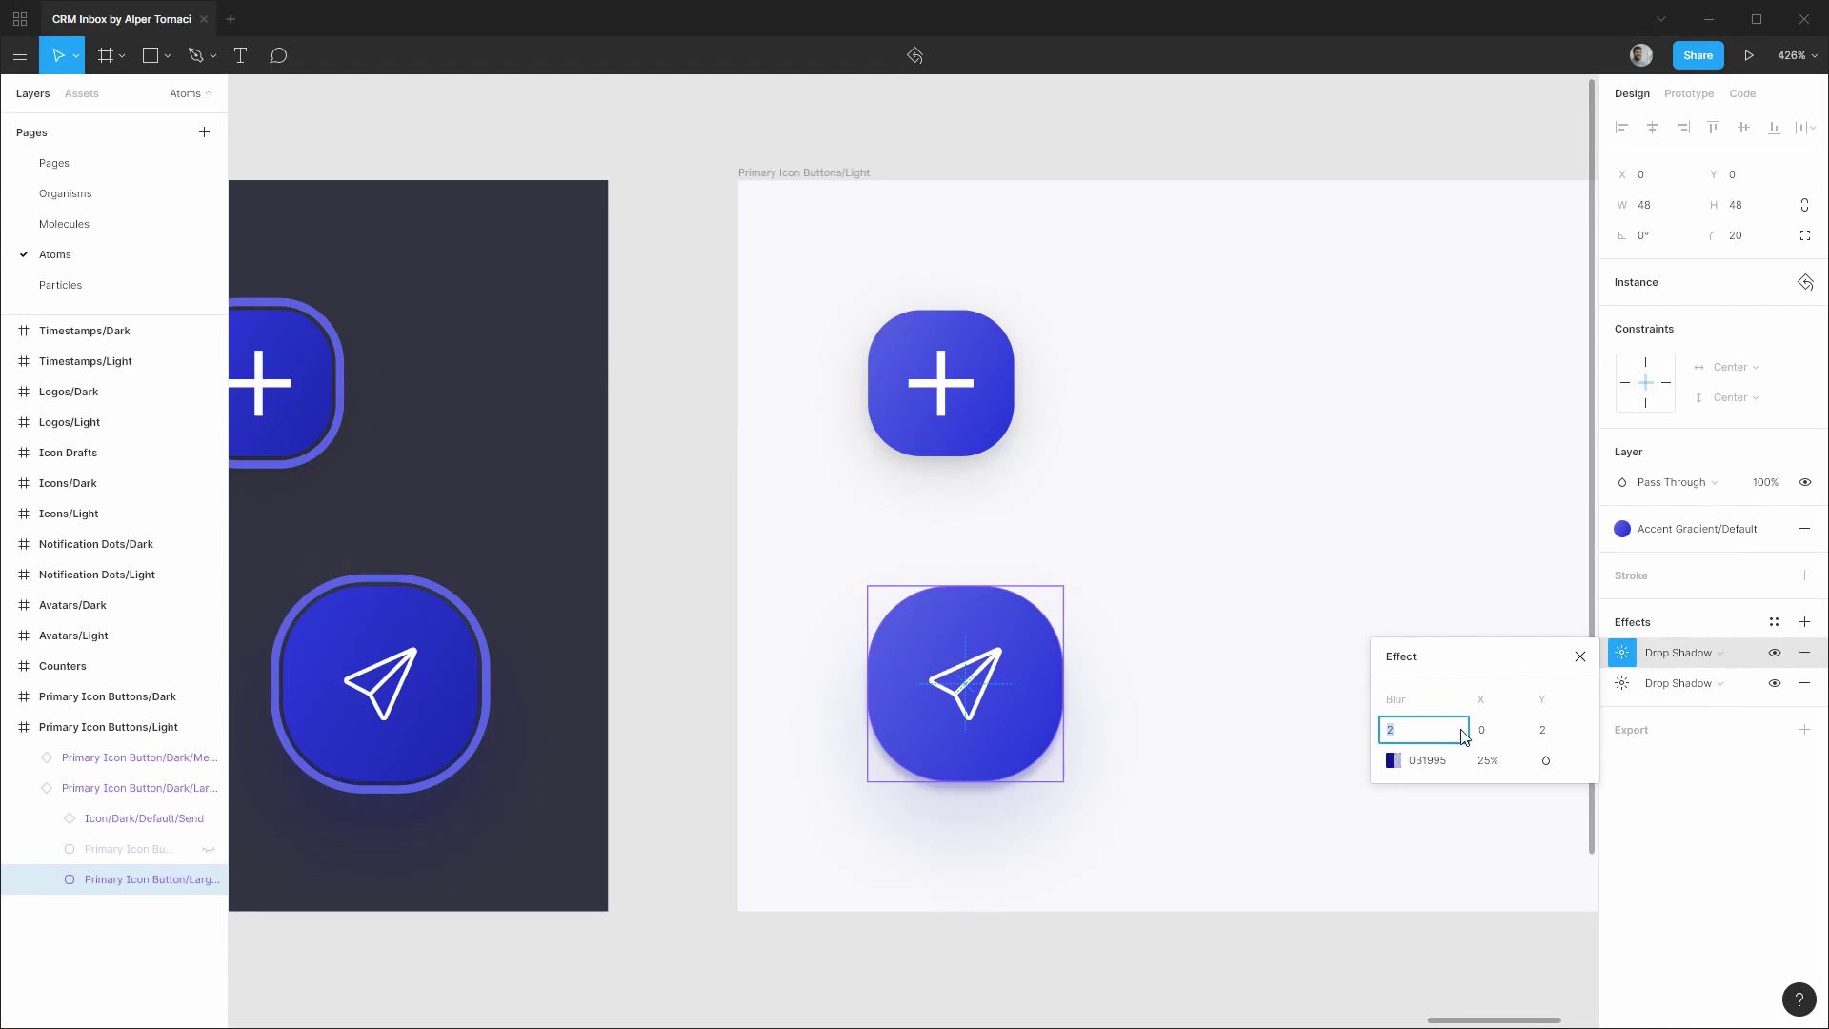
{"action": "left_click", "coordinate": [1493, 762]}
{"action": "key", "text": "Down"}
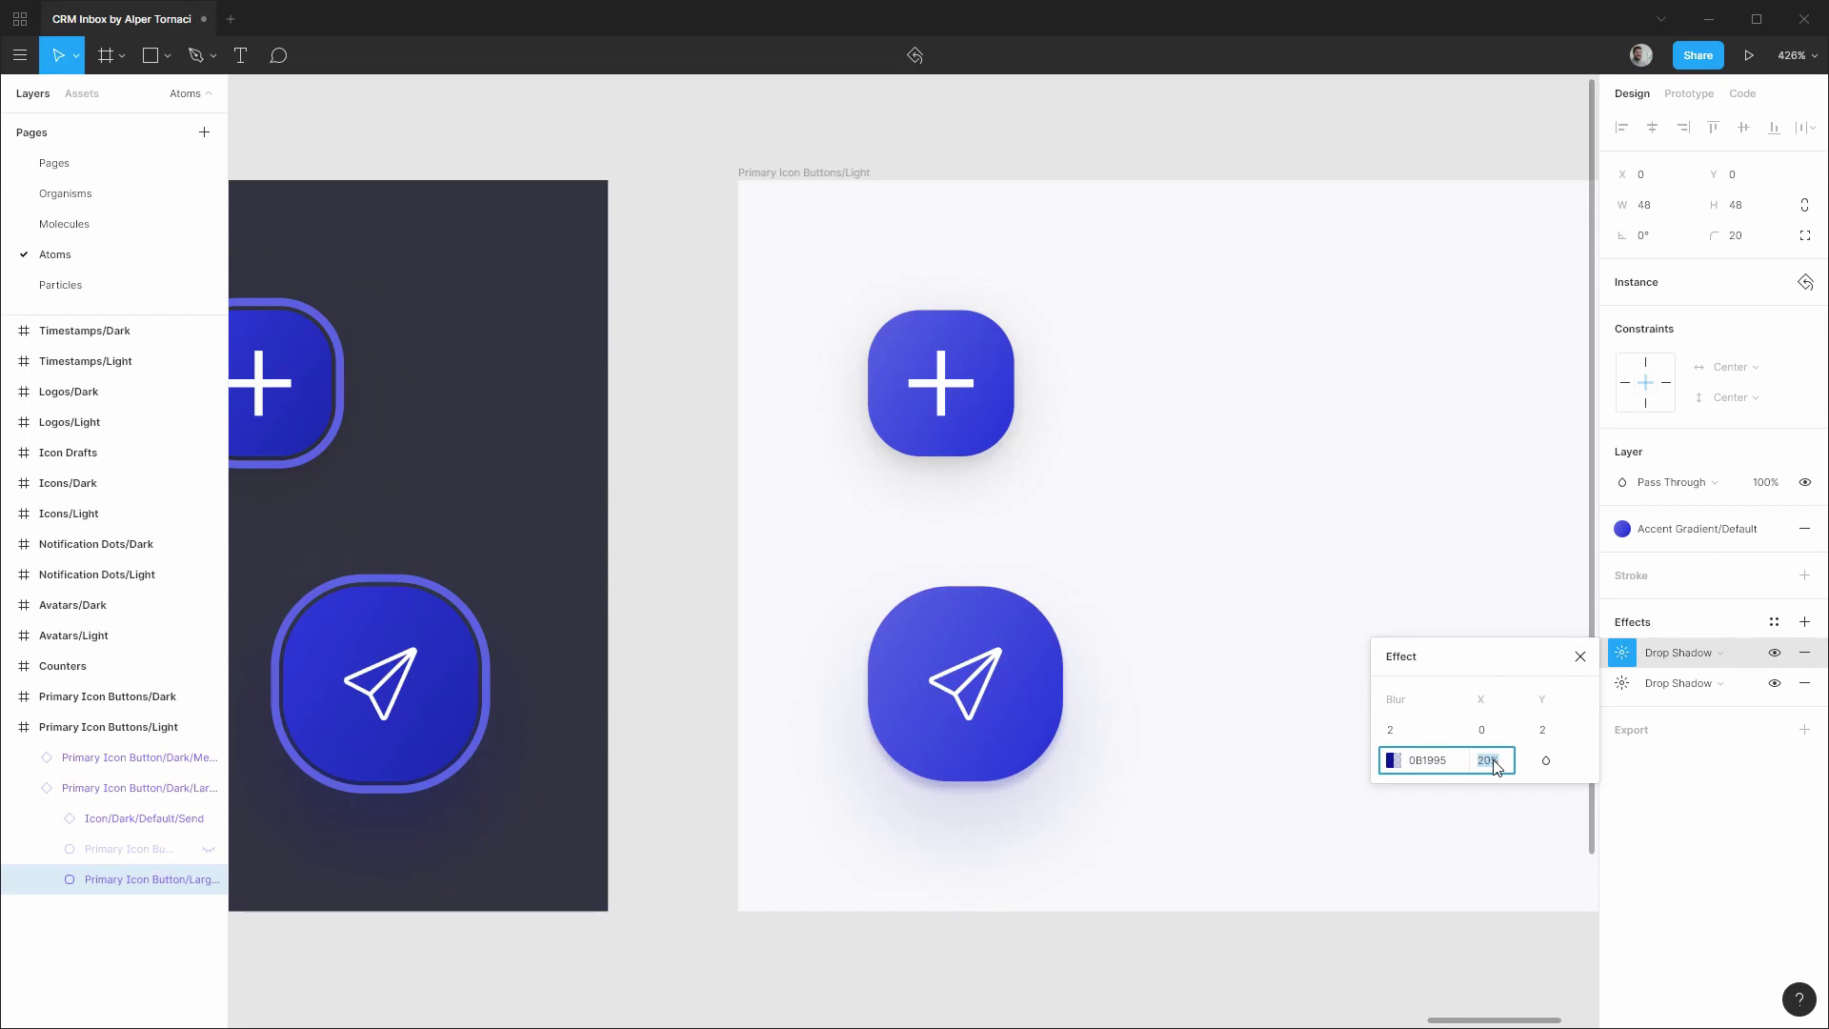
{"action": "left_click", "coordinate": [1668, 805]}
{"action": "left_click", "coordinate": [1256, 162]}
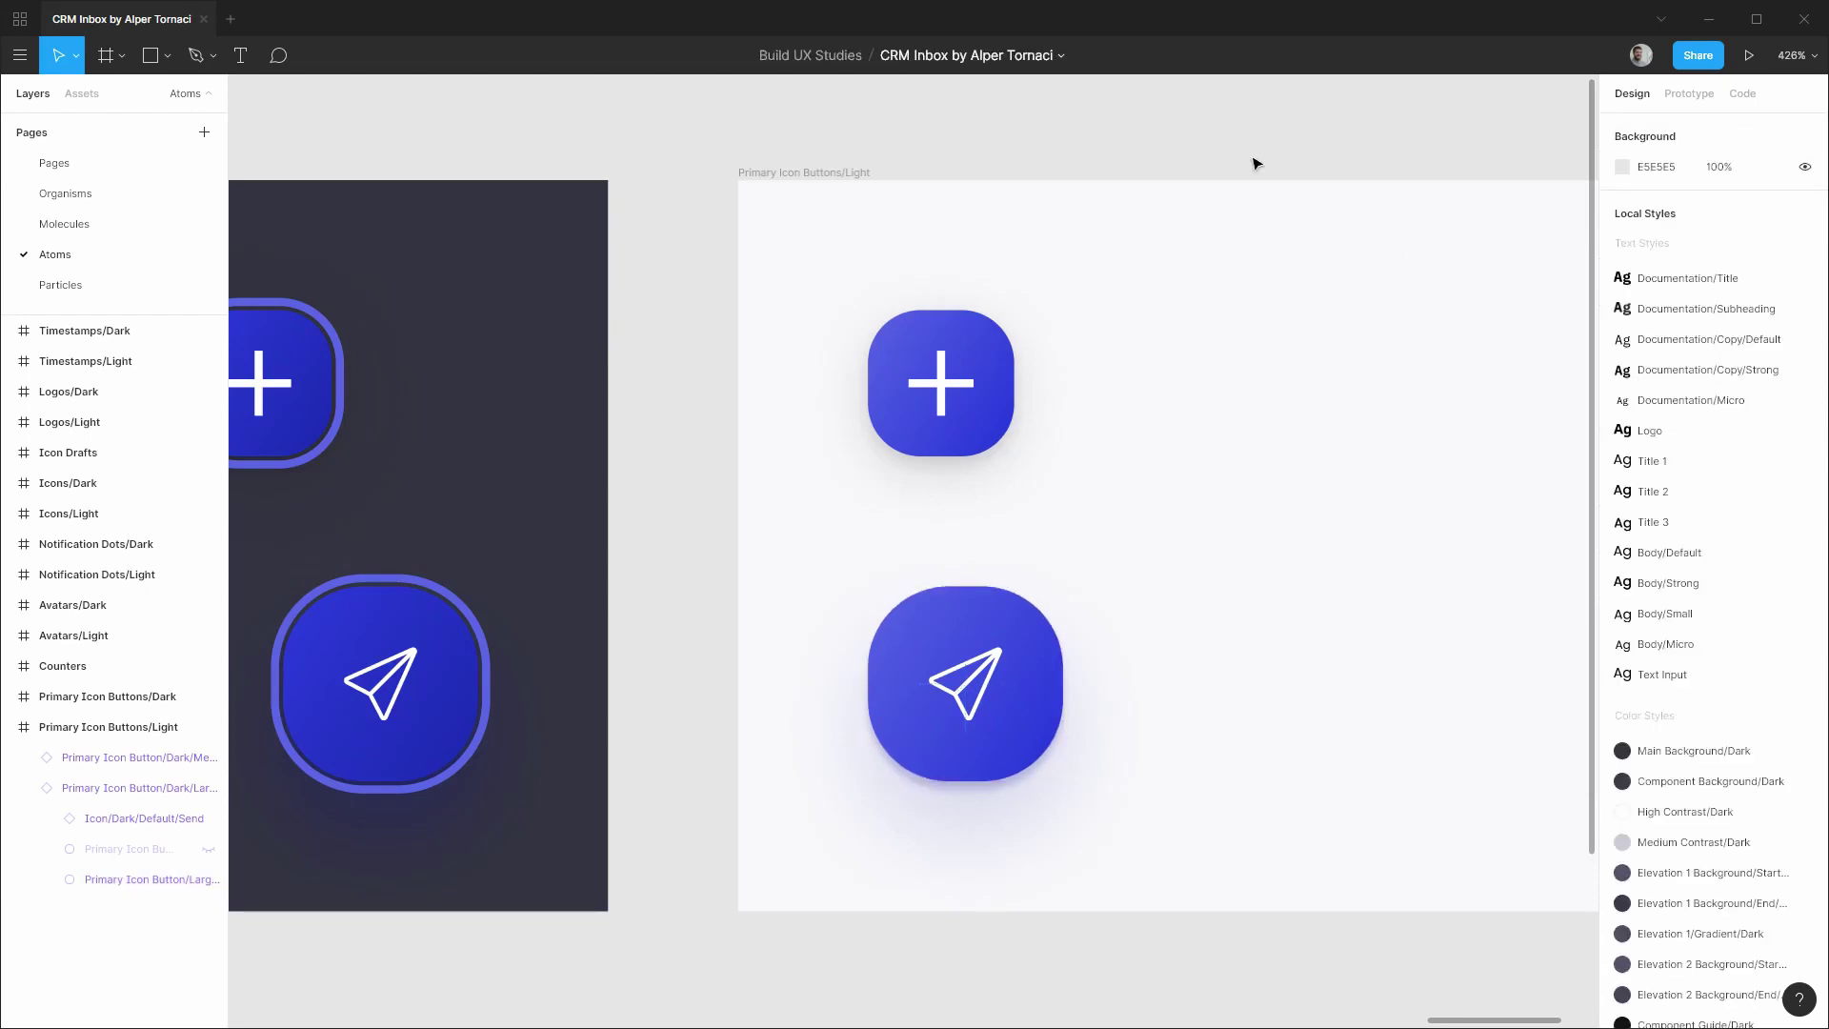
Make the light medium button a component and rename it Primary Icon Button/Light/Medium/Default.
{"action": "scroll", "coordinate": [1285, 479], "scroll_direction": "down", "scroll_amount": 2}
{"action": "scroll", "coordinate": [1285, 480], "scroll_direction": "down", "scroll_amount": 10}
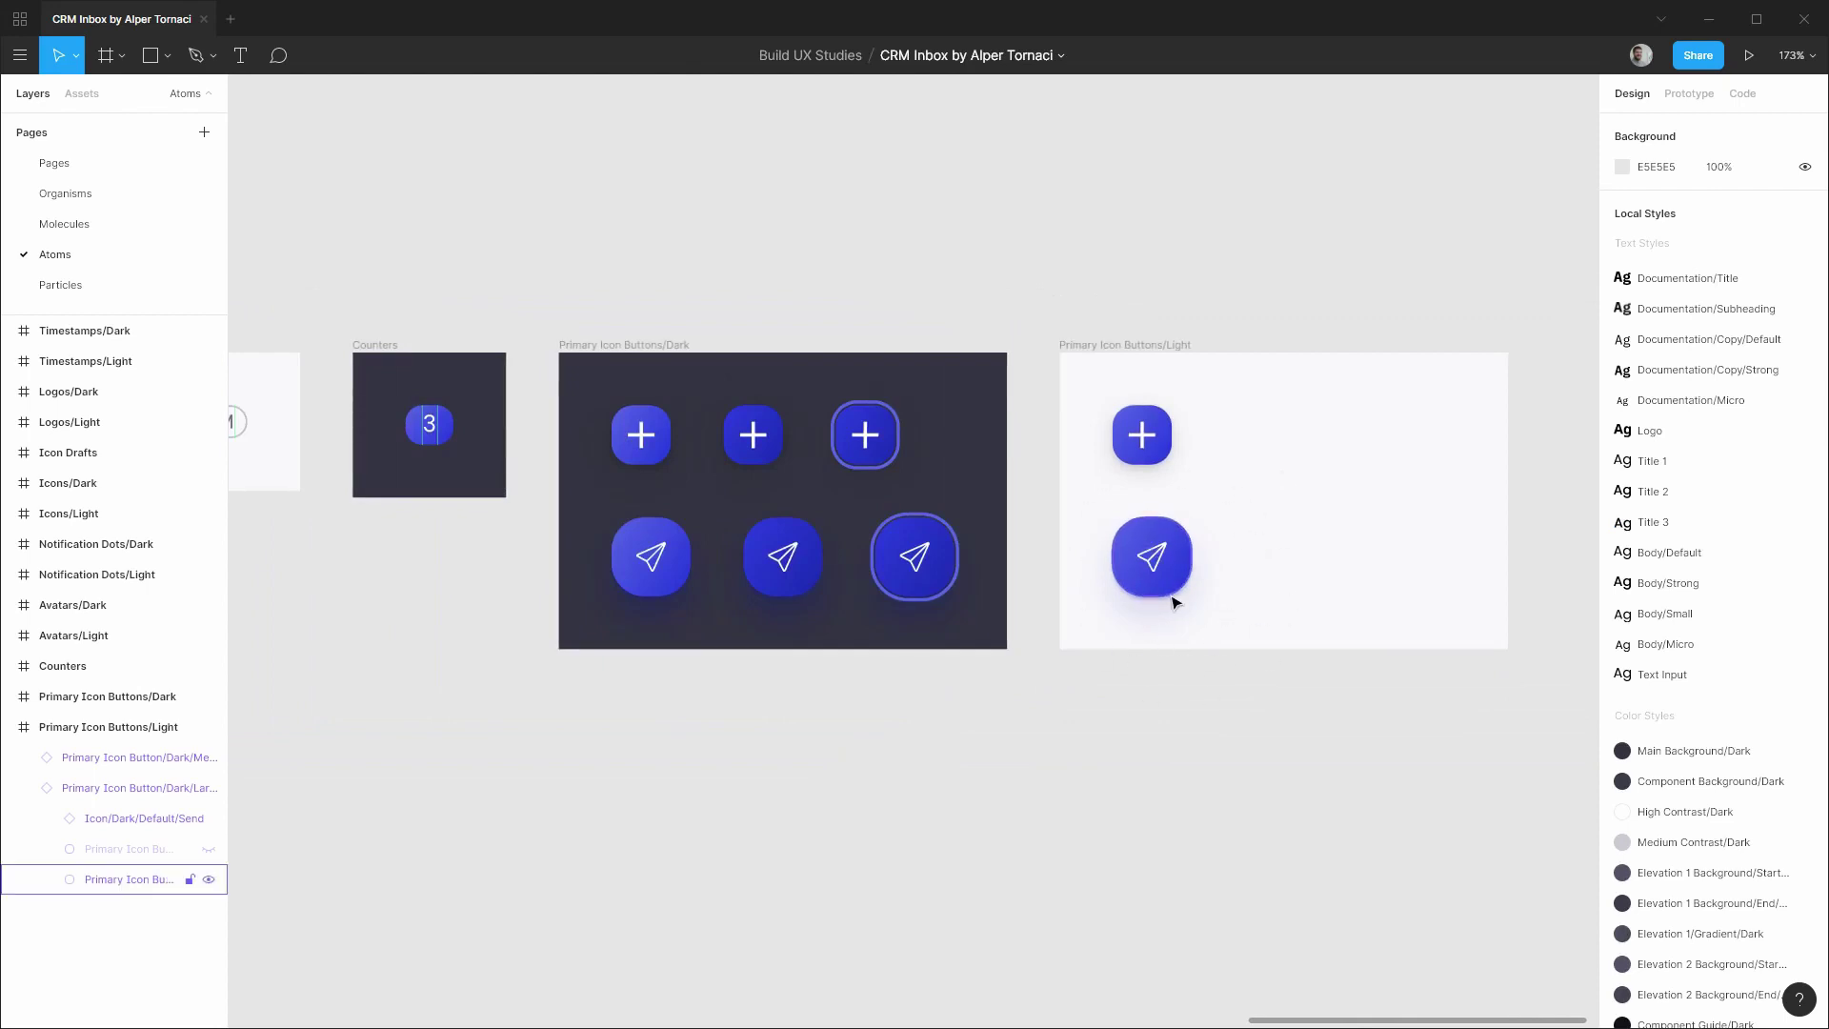
{"action": "scroll", "coordinate": [1323, 592], "scroll_direction": "up", "scroll_amount": 7}
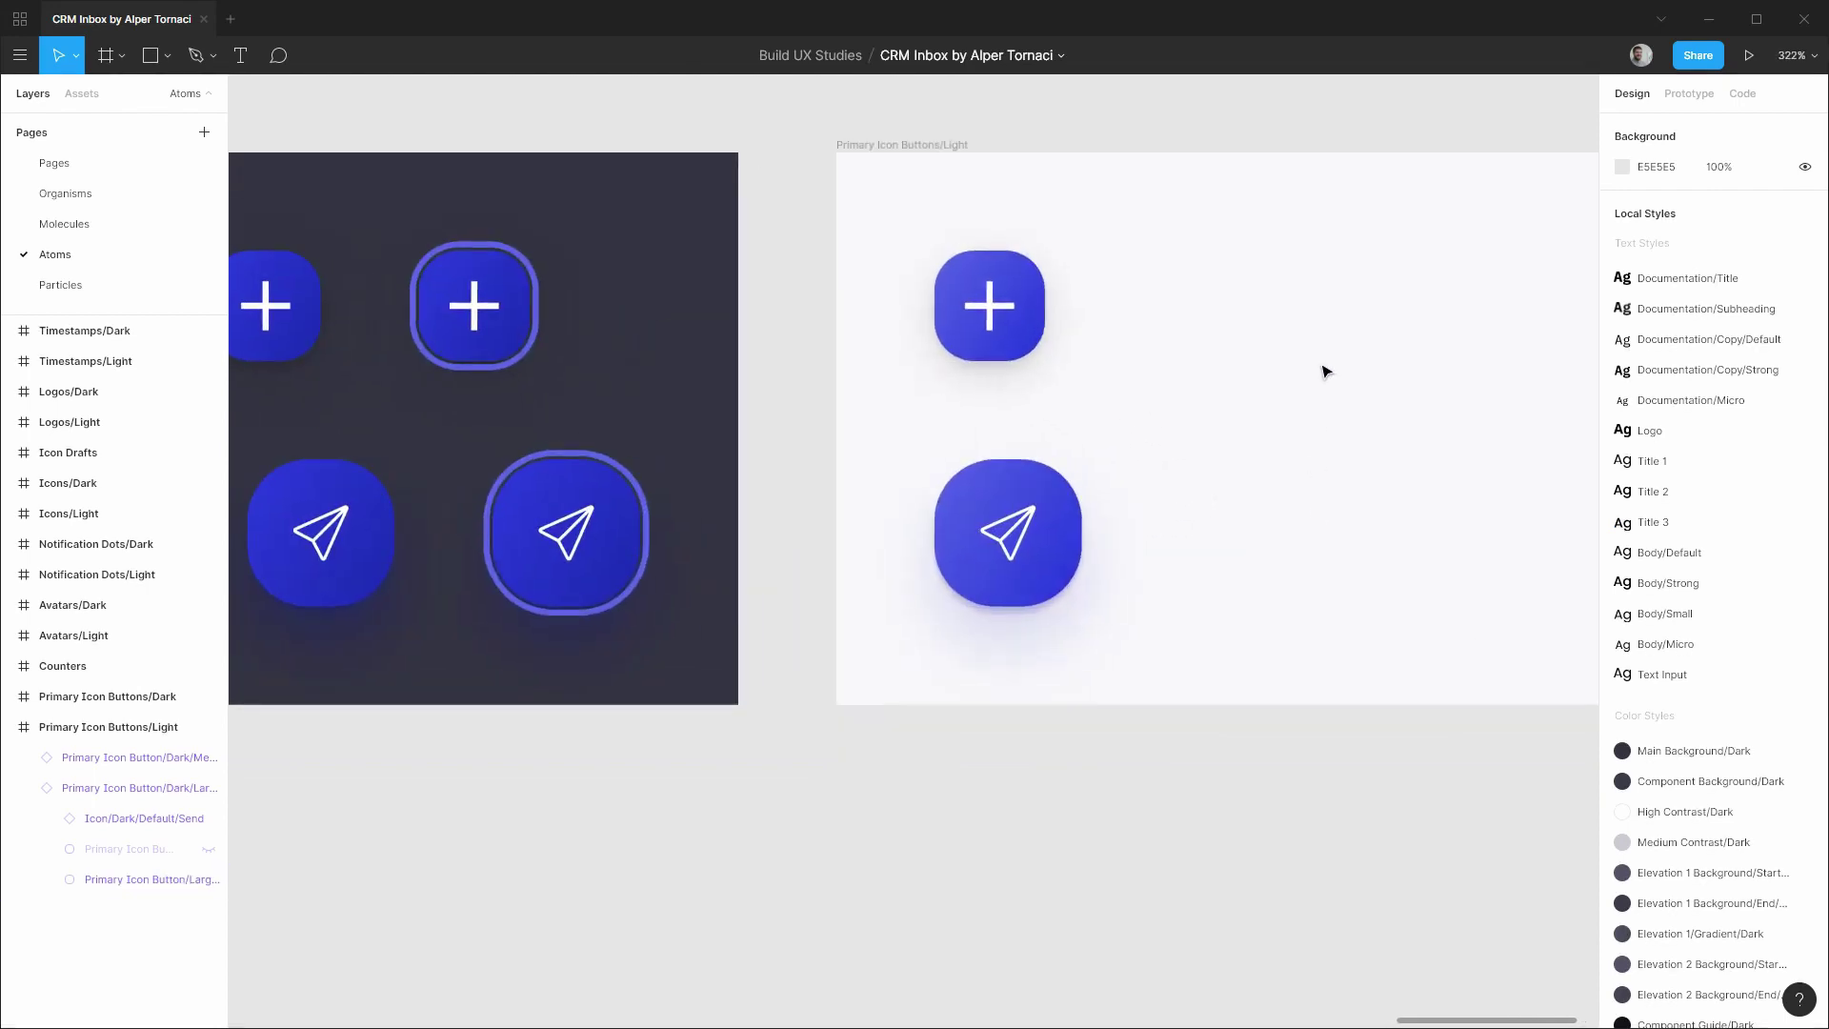
{"action": "left_click", "coordinate": [123, 759]}
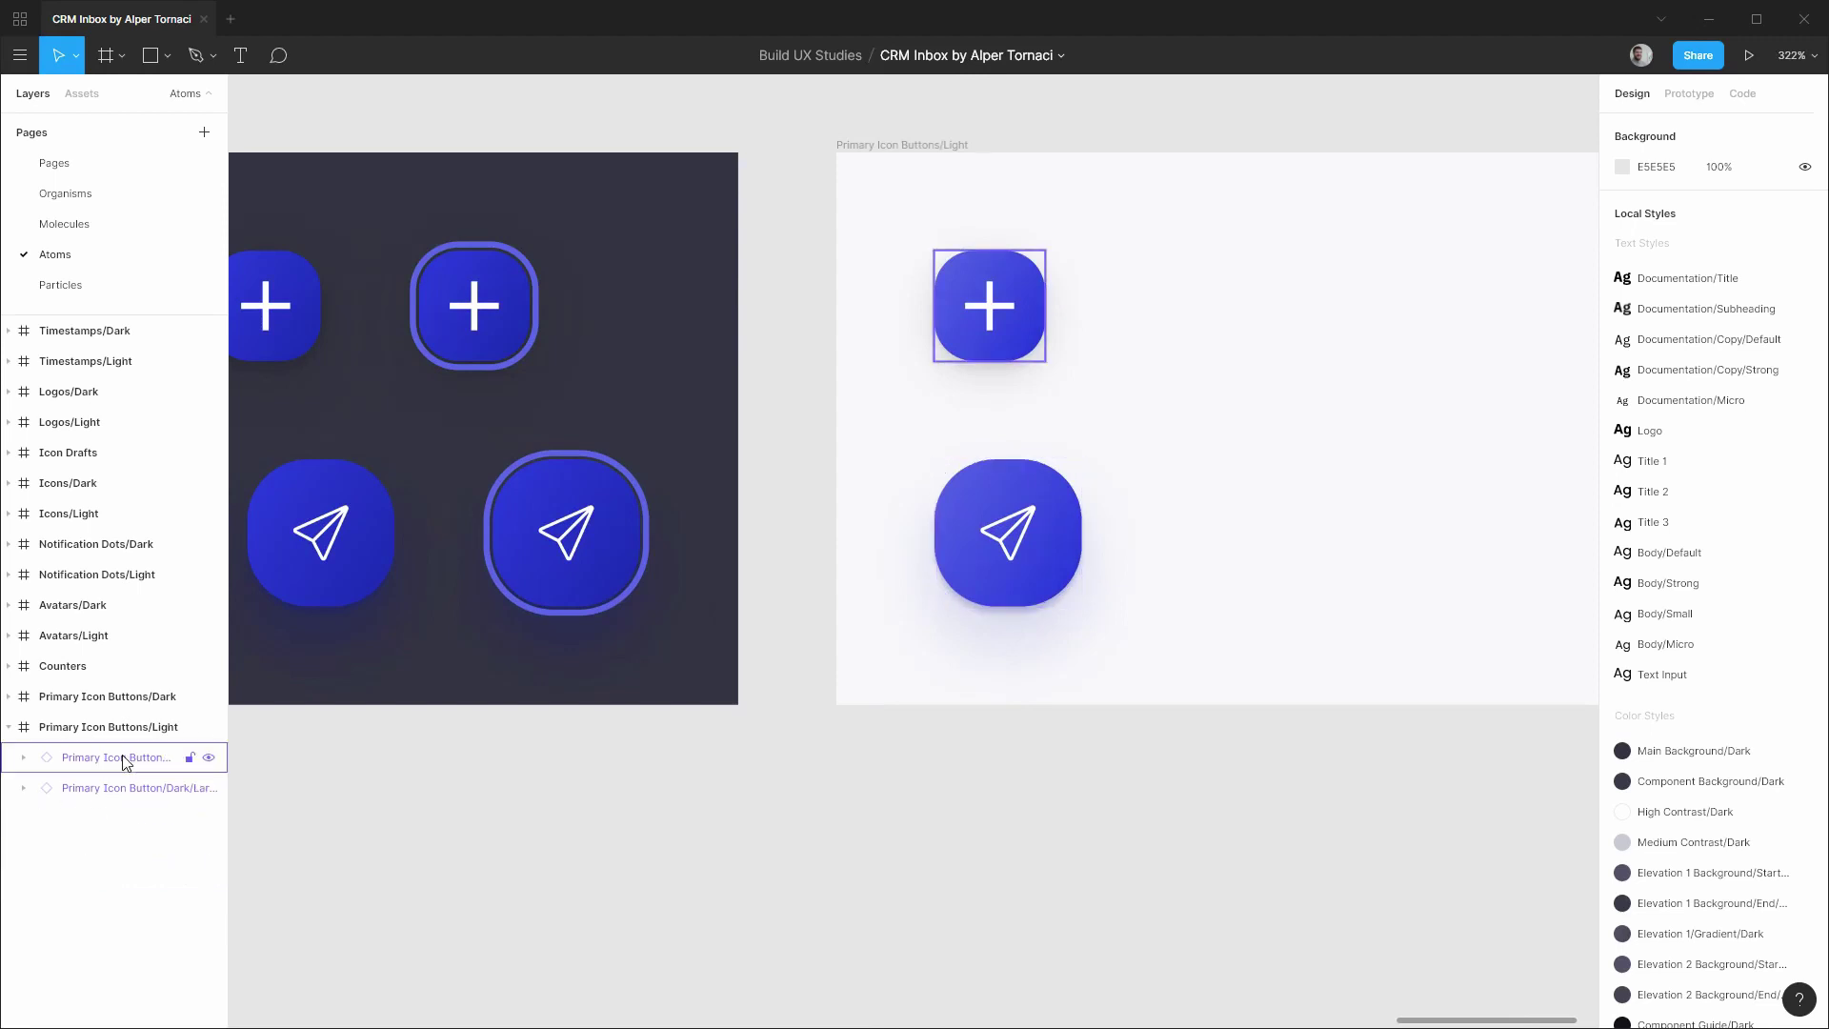
{"action": "key", "text": "ctrl+alt+k"}
{"action": "double_click", "coordinate": [123, 757]}
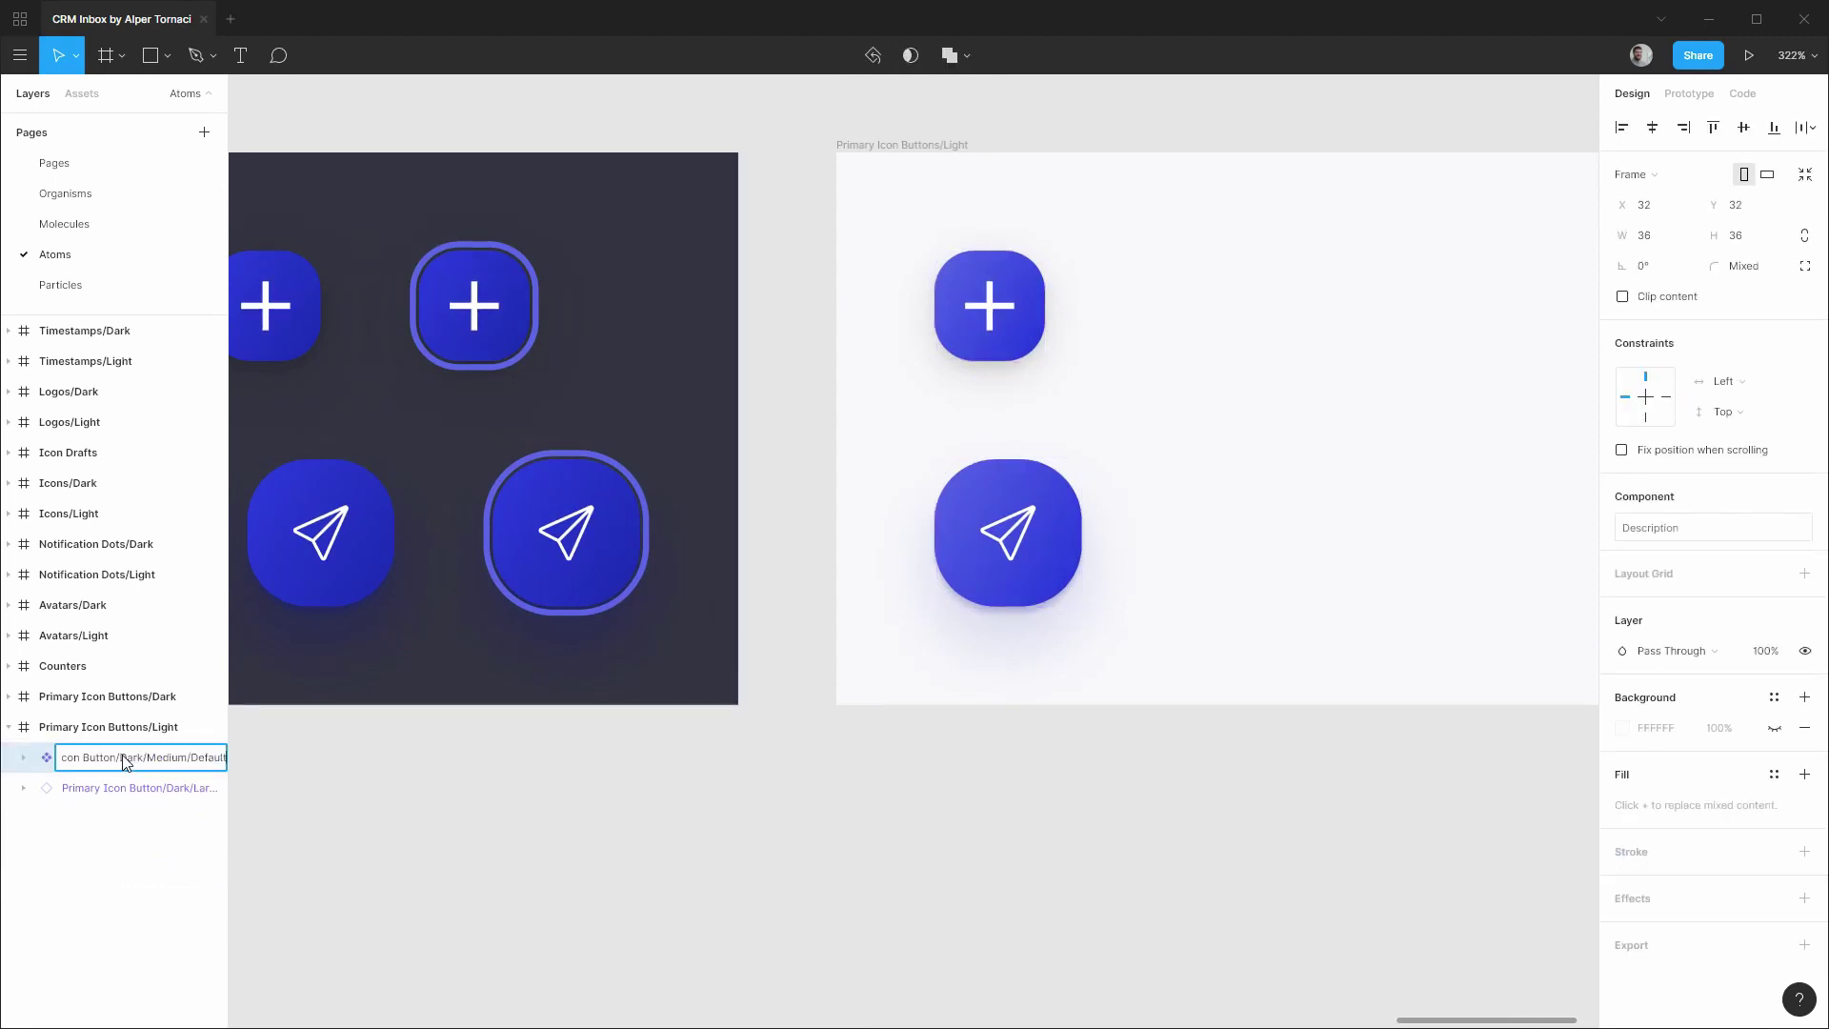
{"action": "key", "text": "Left"}
{"action": "key", "text": "Left"}
{"action": "key", "text": "Left"}
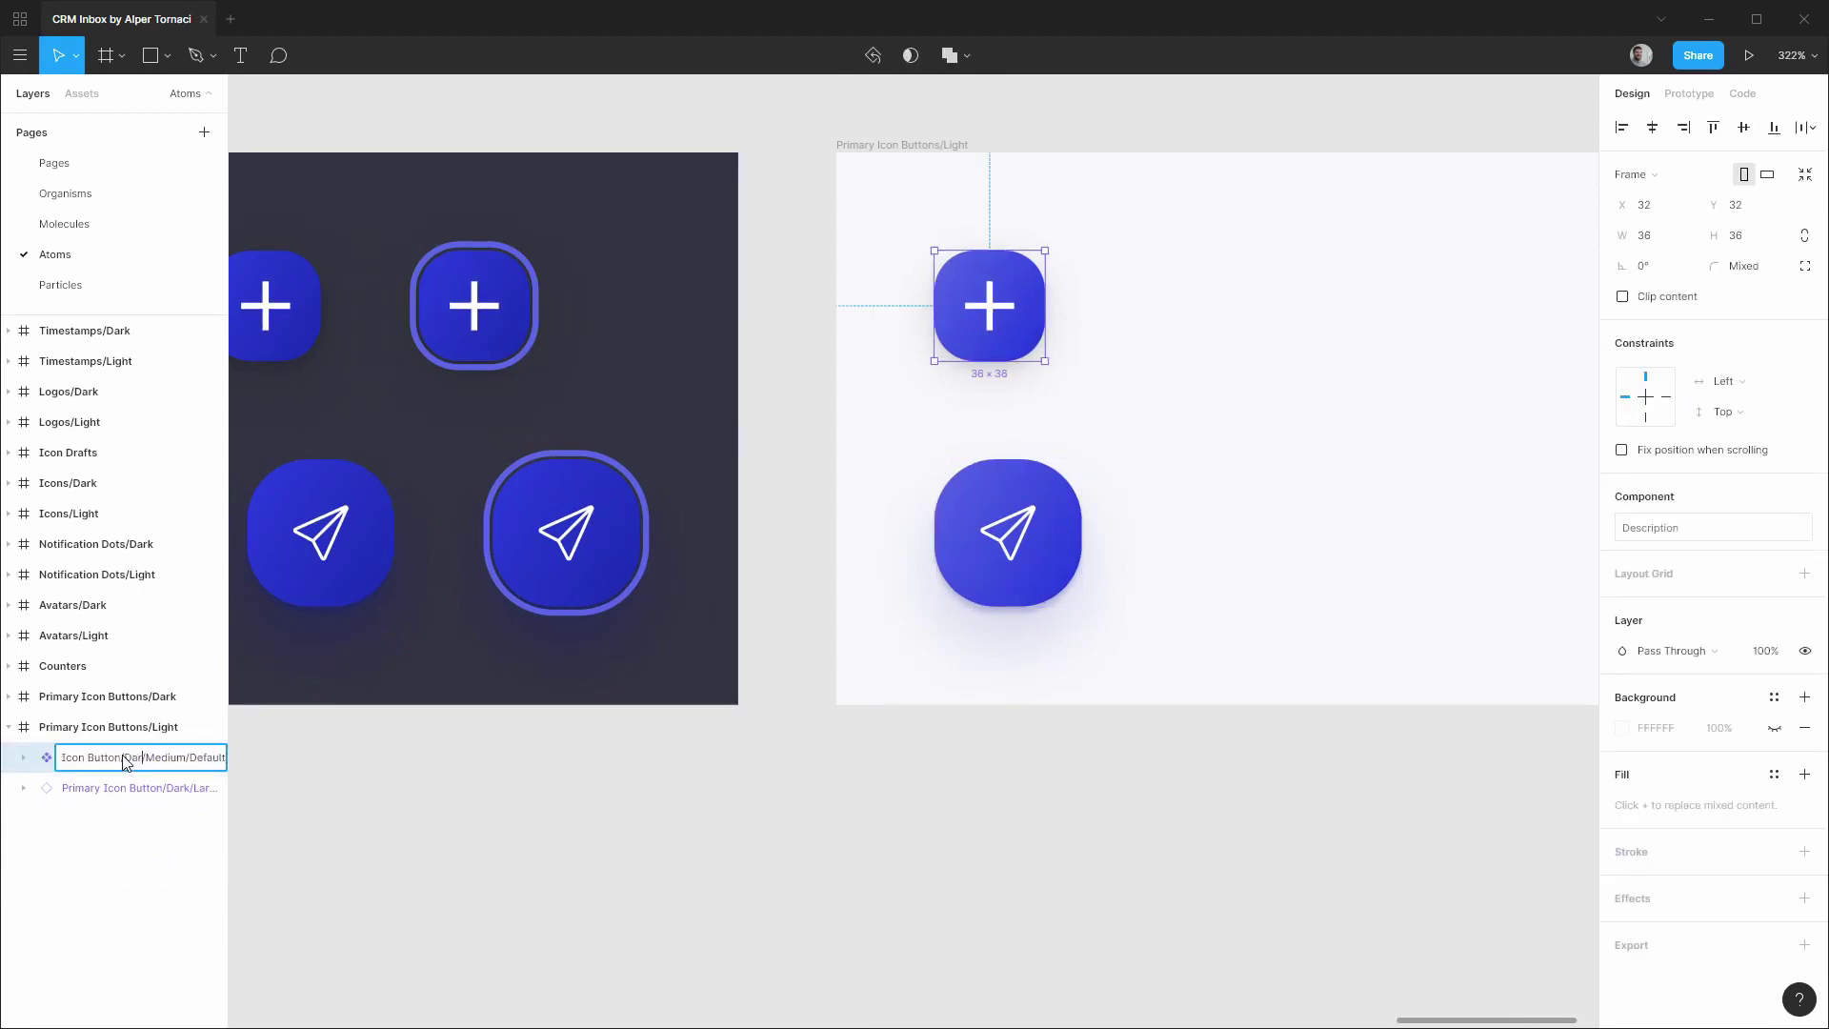
{"action": "key", "text": "BackSpace"}
{"action": "key", "text": "BackSpace"}
{"action": "key", "text": "BackSpace"}
{"action": "key", "text": "BackSpace"}
{"action": "type", "text": "Light"}
{"action": "key", "text": "Return"}
Make the light large button a component and rename it Primary Icon Button/Light/Large/Default.
{"action": "left_click", "coordinate": [143, 788]}
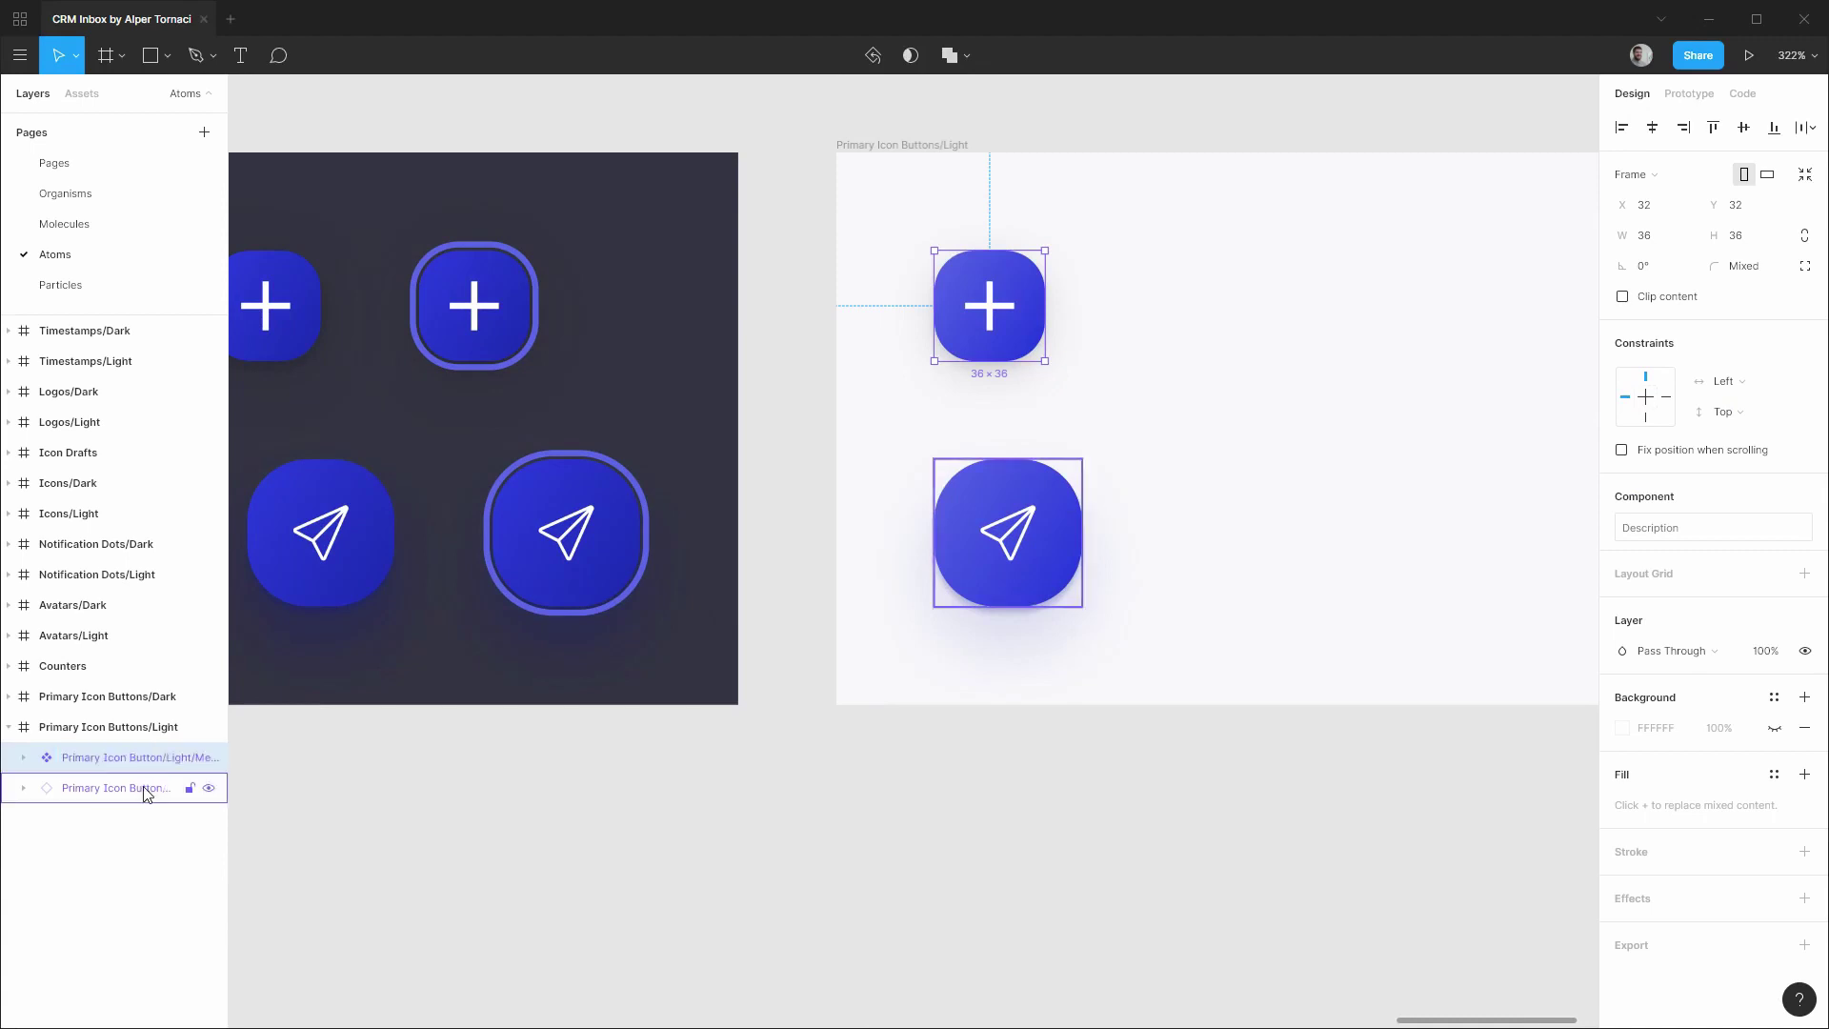
{"action": "key", "text": "ctrl+alt+k"}
{"action": "double_click", "coordinate": [141, 787]}
{"action": "key", "text": "End"}
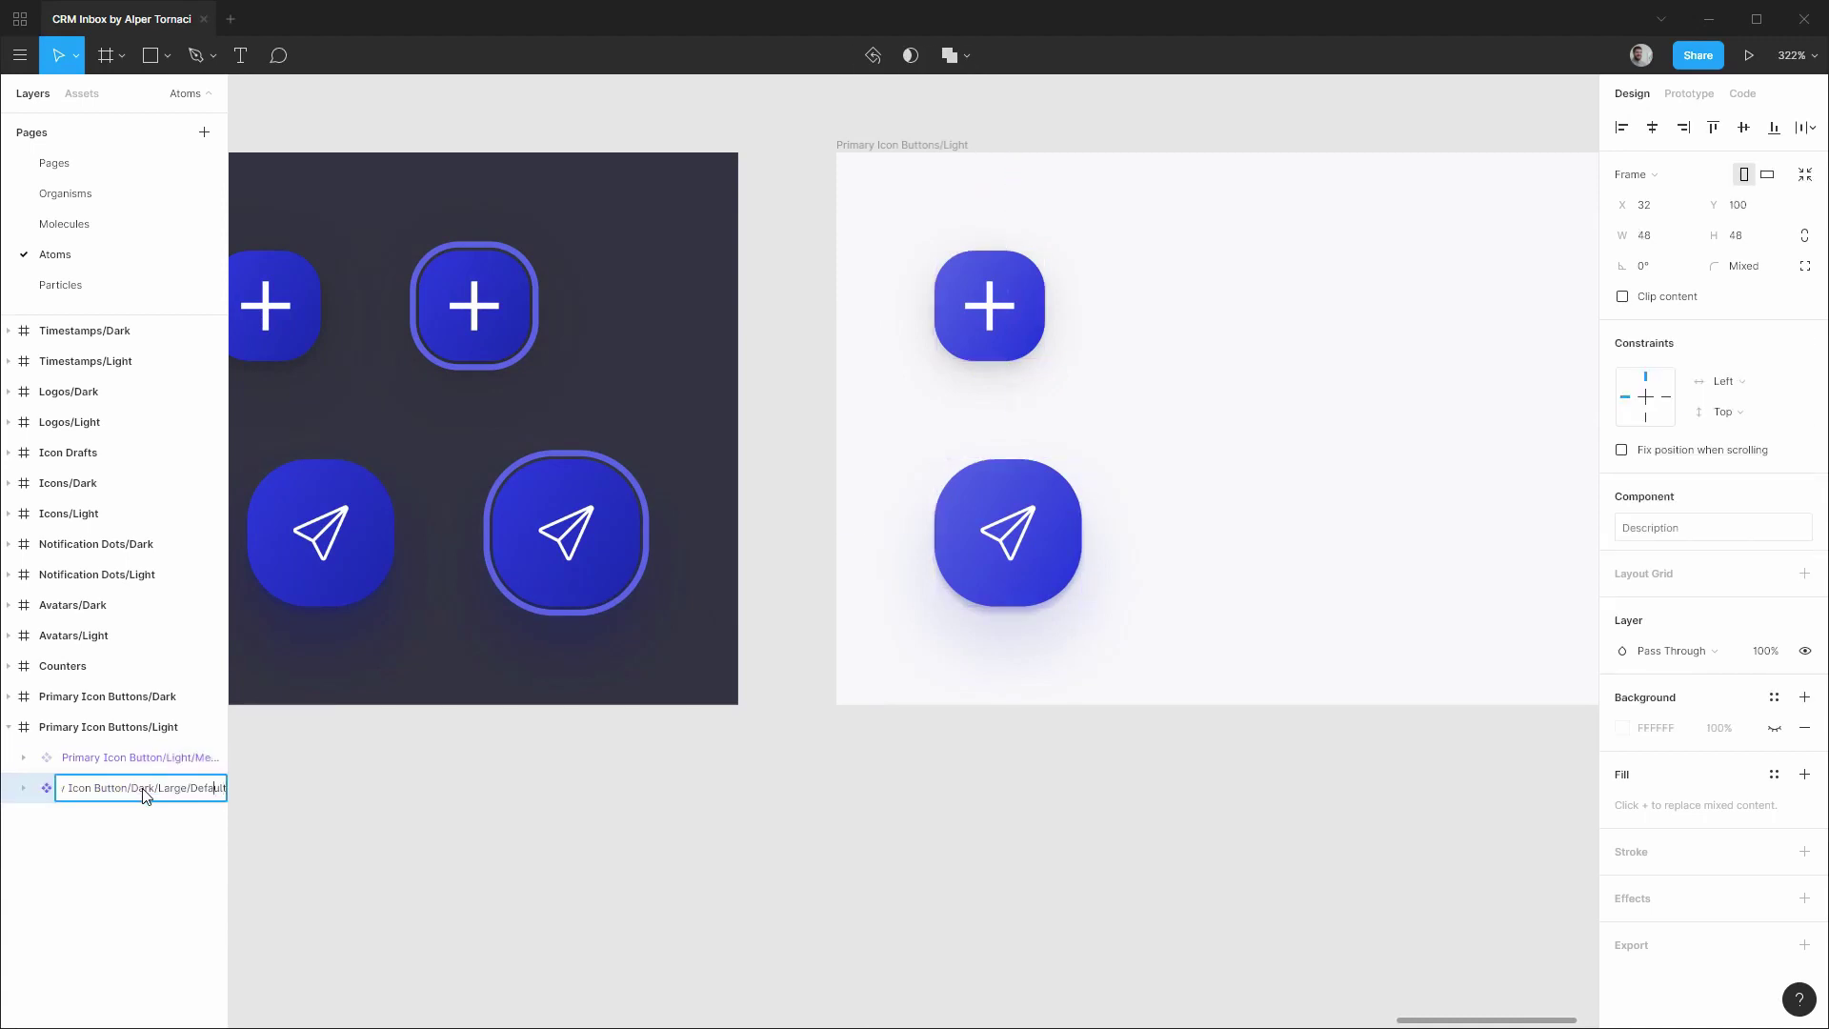
{"action": "key", "text": "Left"}
{"action": "key", "text": "BackSpace"}
{"action": "key", "text": "BackSpace"}
{"action": "key", "text": "BackSpace"}
{"action": "key", "text": "BackSpace"}
{"action": "type", "text": "Light"}
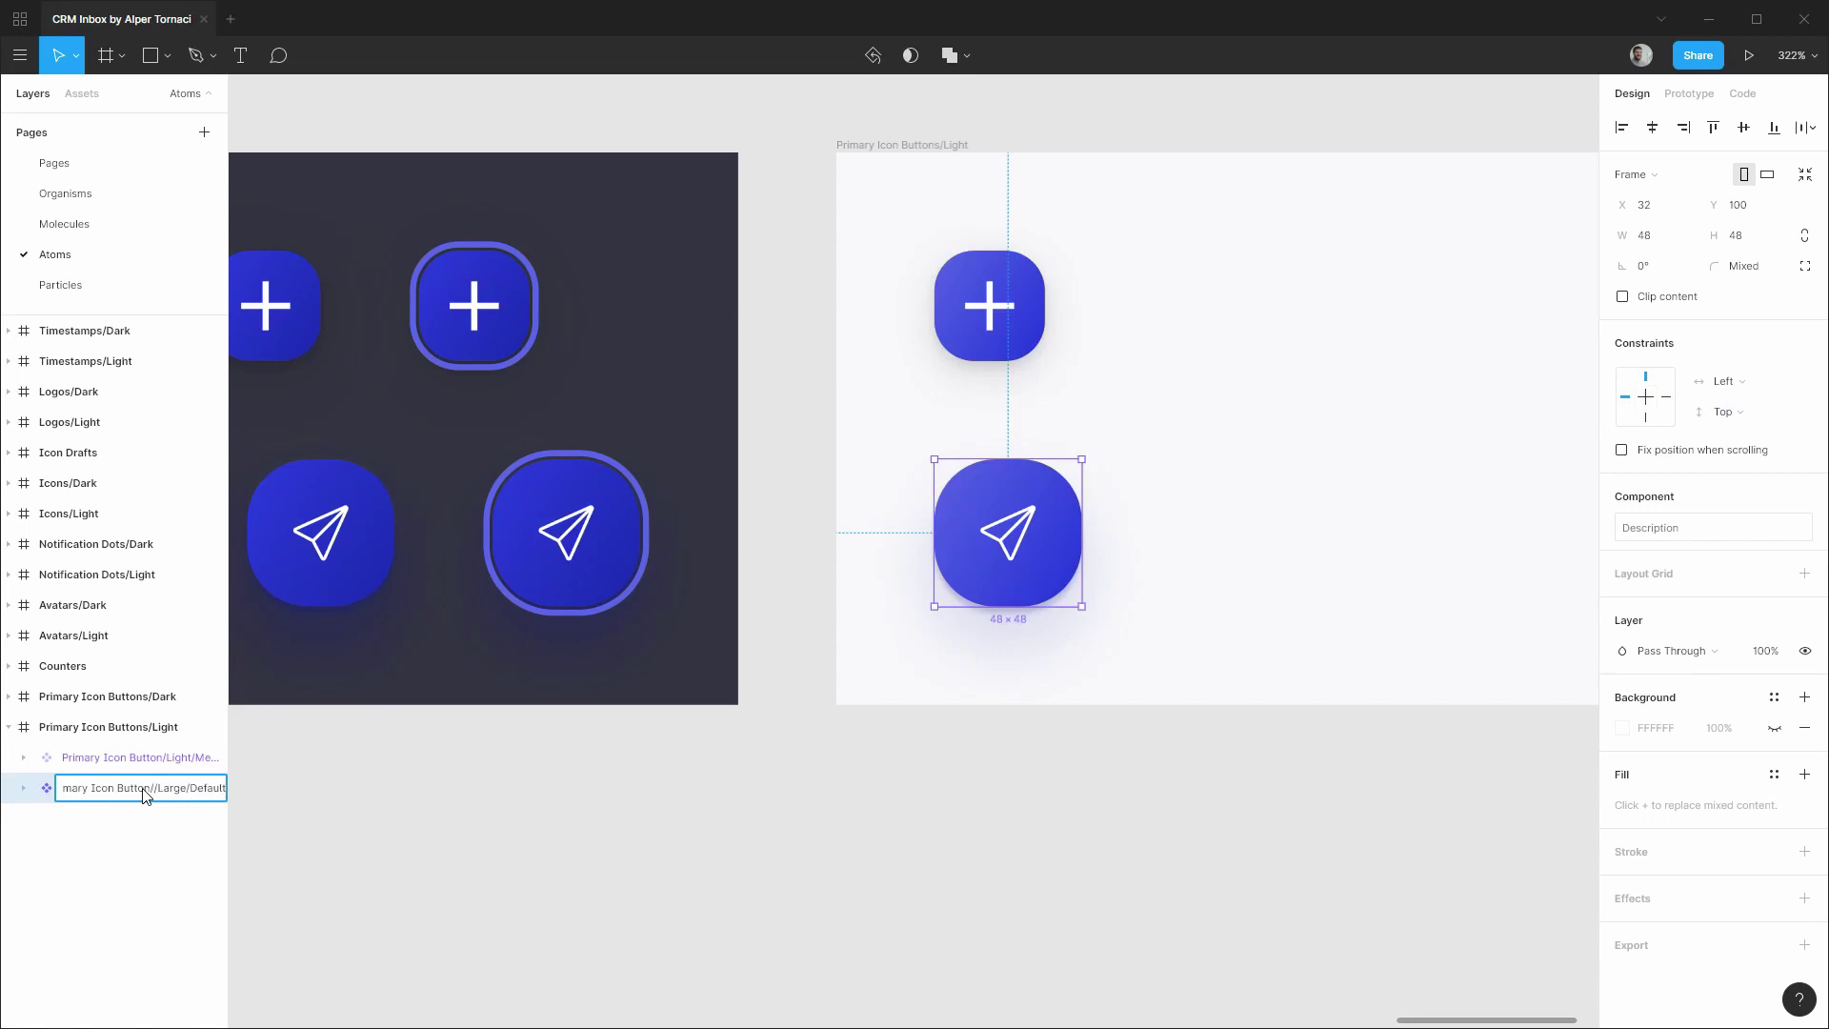
{"action": "key", "text": "Return"}
Create the light medium hover component from a copy of the default button at X 100, with the Accent Gradient/Hover fill on its background.
{"action": "left_click", "coordinate": [137, 767]}
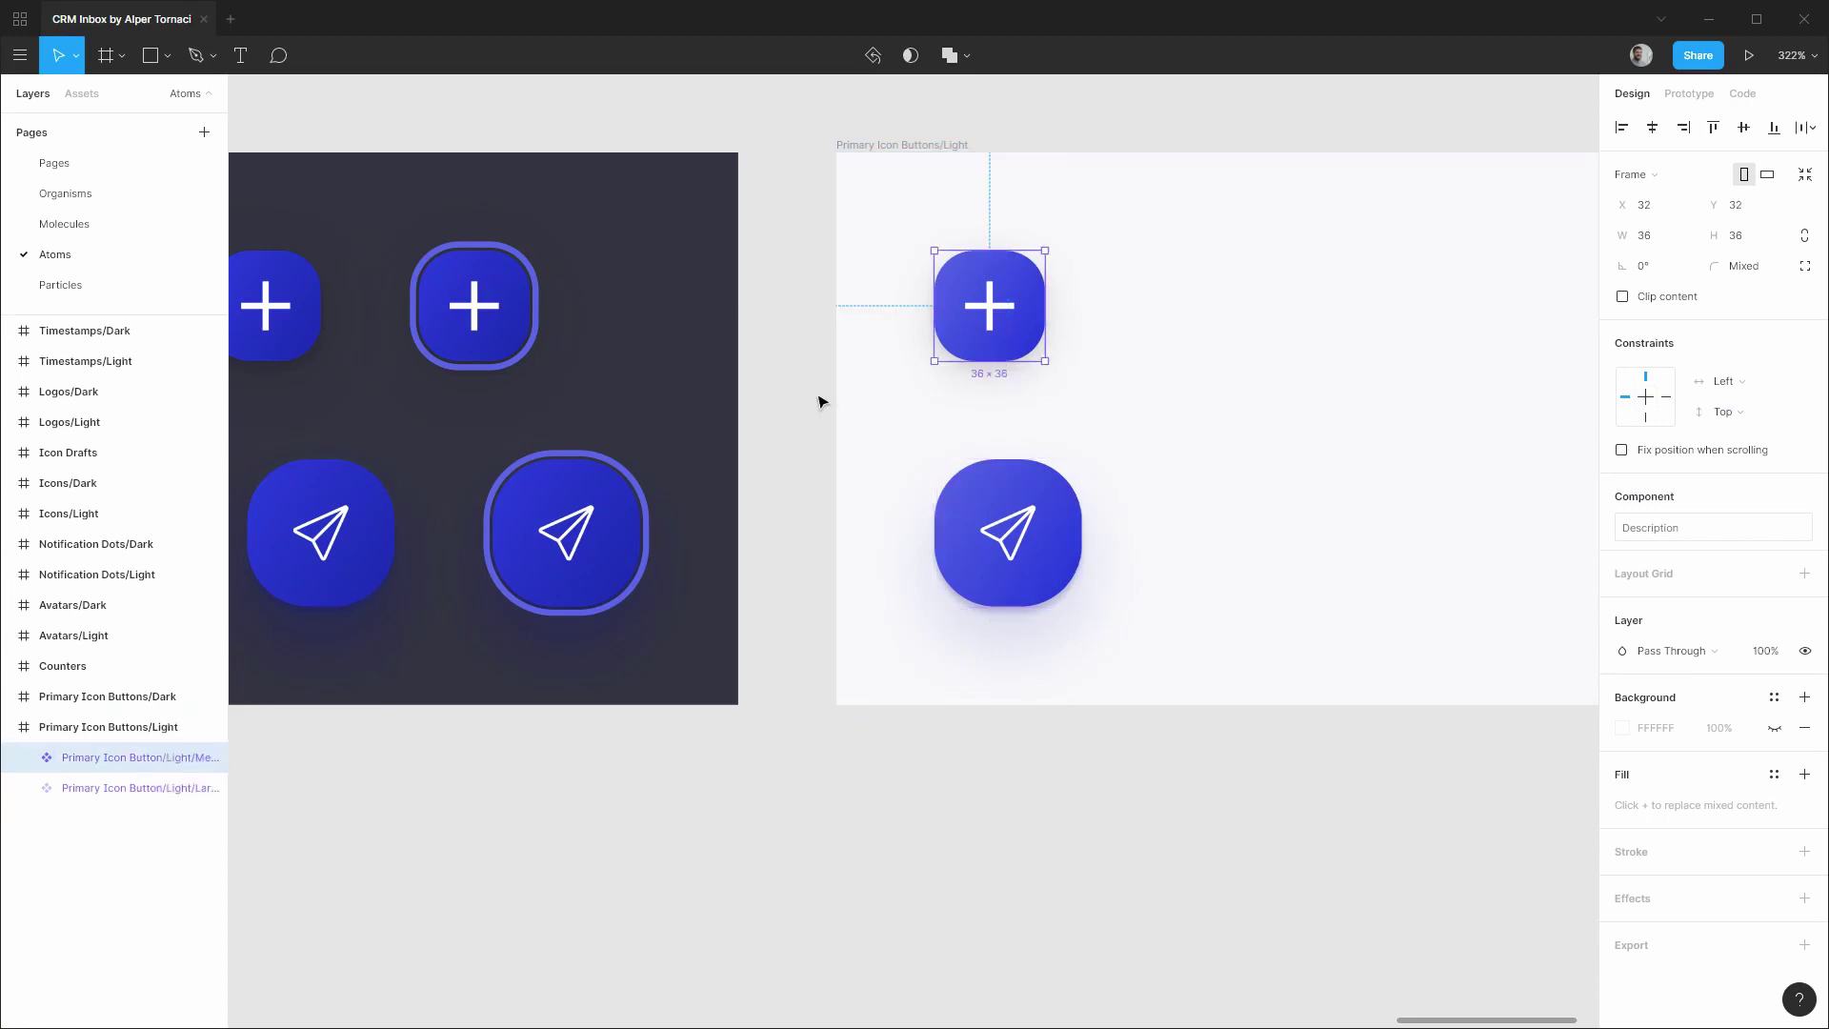
{"action": "left_click_drag", "start_coordinate": [1027, 338], "coordinate": [1224, 338]}
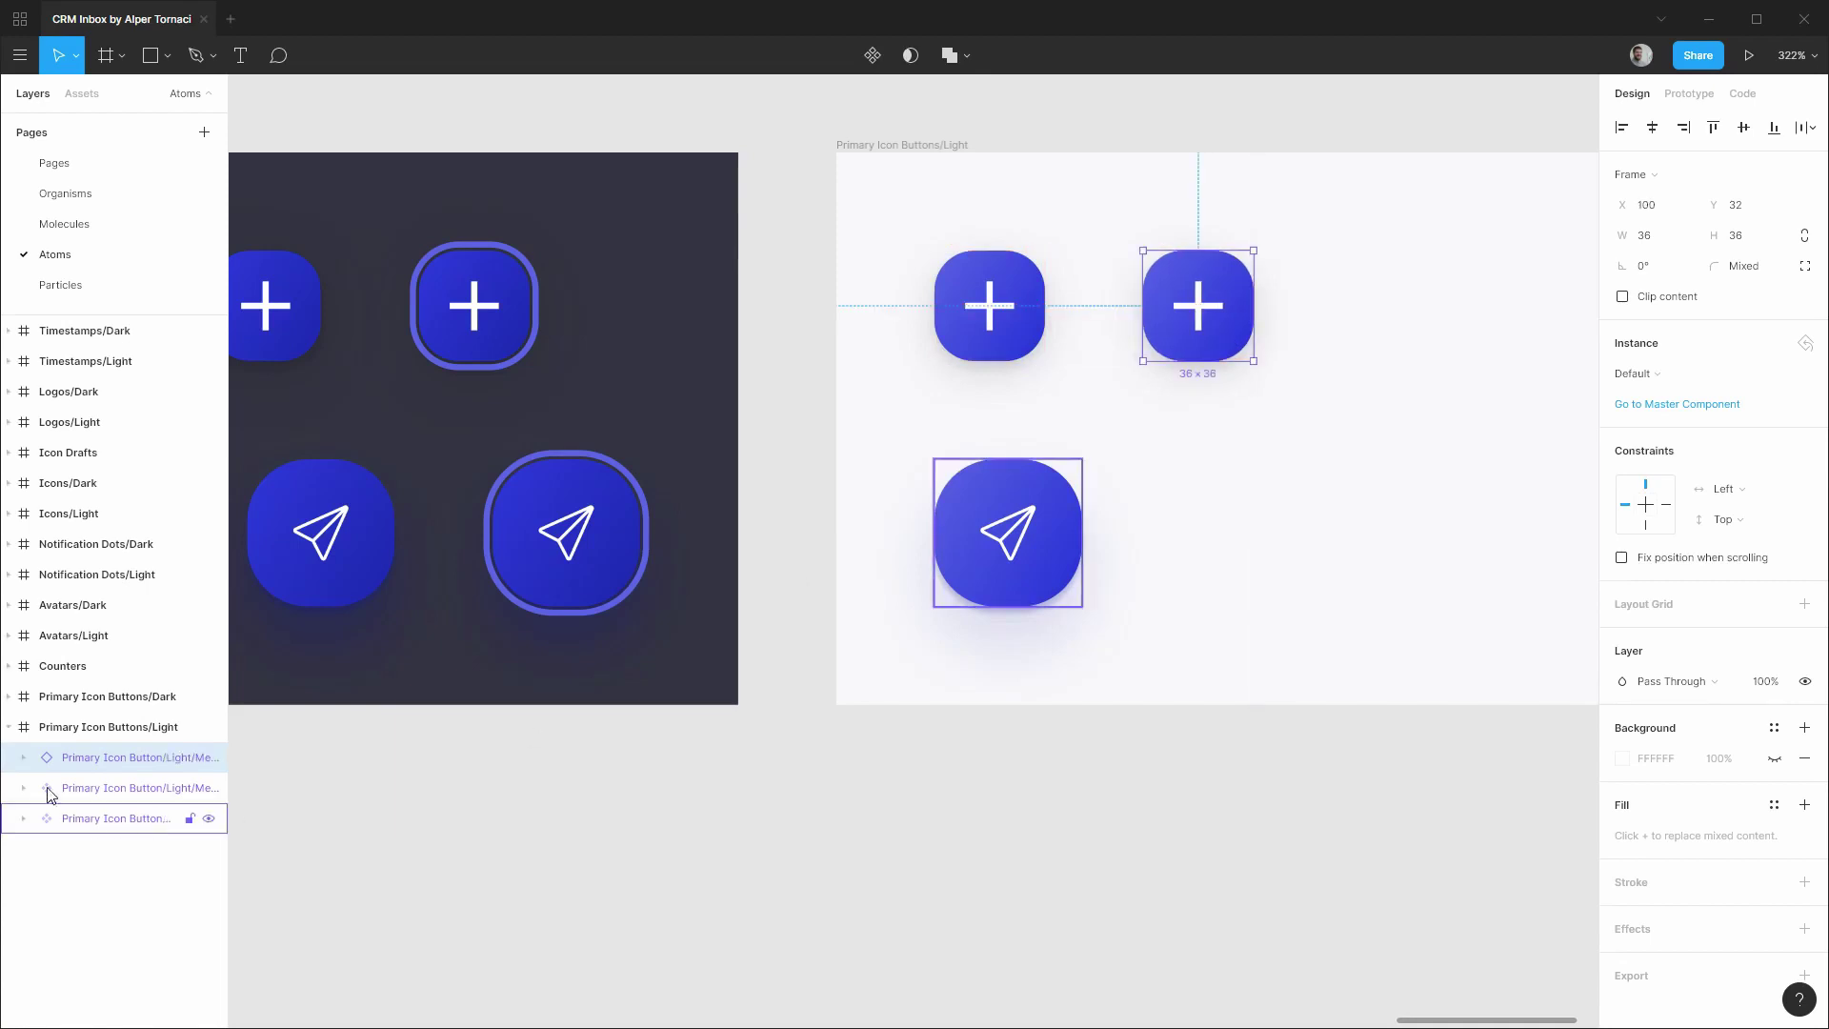
{"action": "left_click_drag", "start_coordinate": [77, 759], "coordinate": [32, 793]}
{"action": "left_click", "coordinate": [26, 788]}
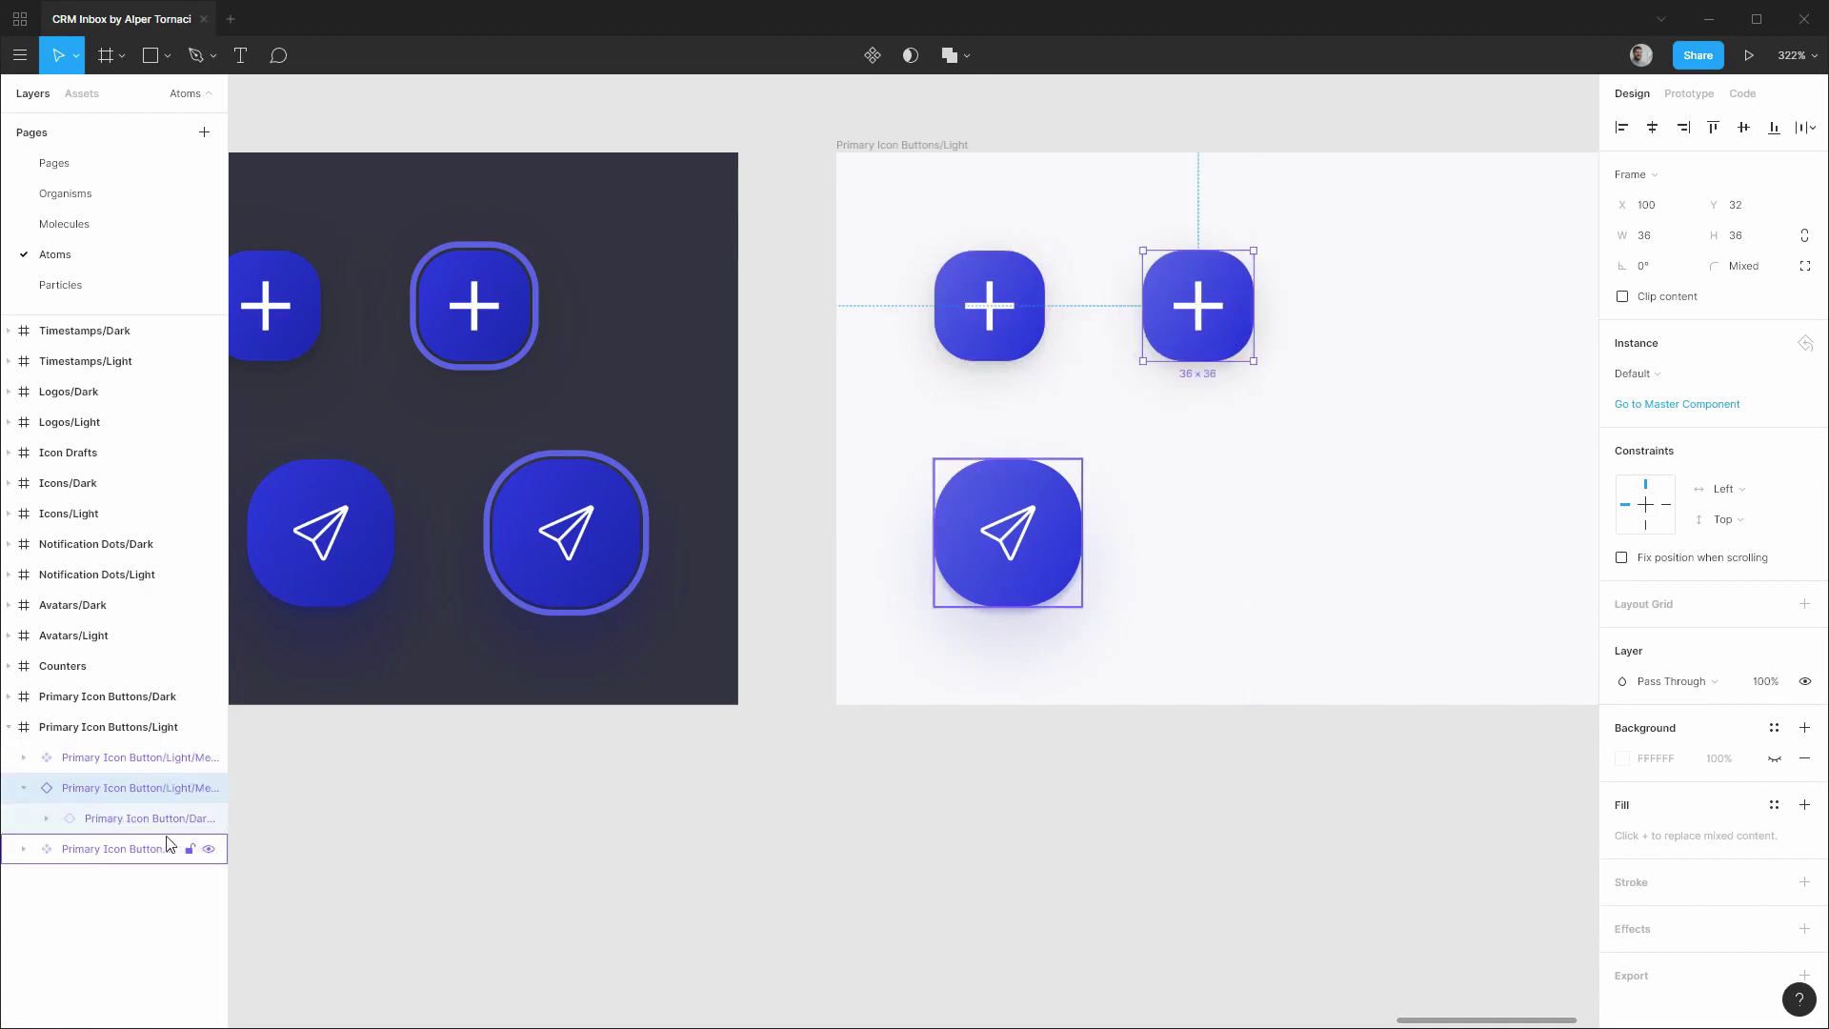
{"action": "left_click", "coordinate": [41, 820]}
{"action": "left_click", "coordinate": [143, 910]}
{"action": "left_click", "coordinate": [1772, 531]}
{"action": "left_click", "coordinate": [133, 792]}
{"action": "key", "text": "ctrl+alt+b"}
{"action": "key", "text": "ctrl+alt+k"}
{"action": "left_click", "coordinate": [134, 792]}
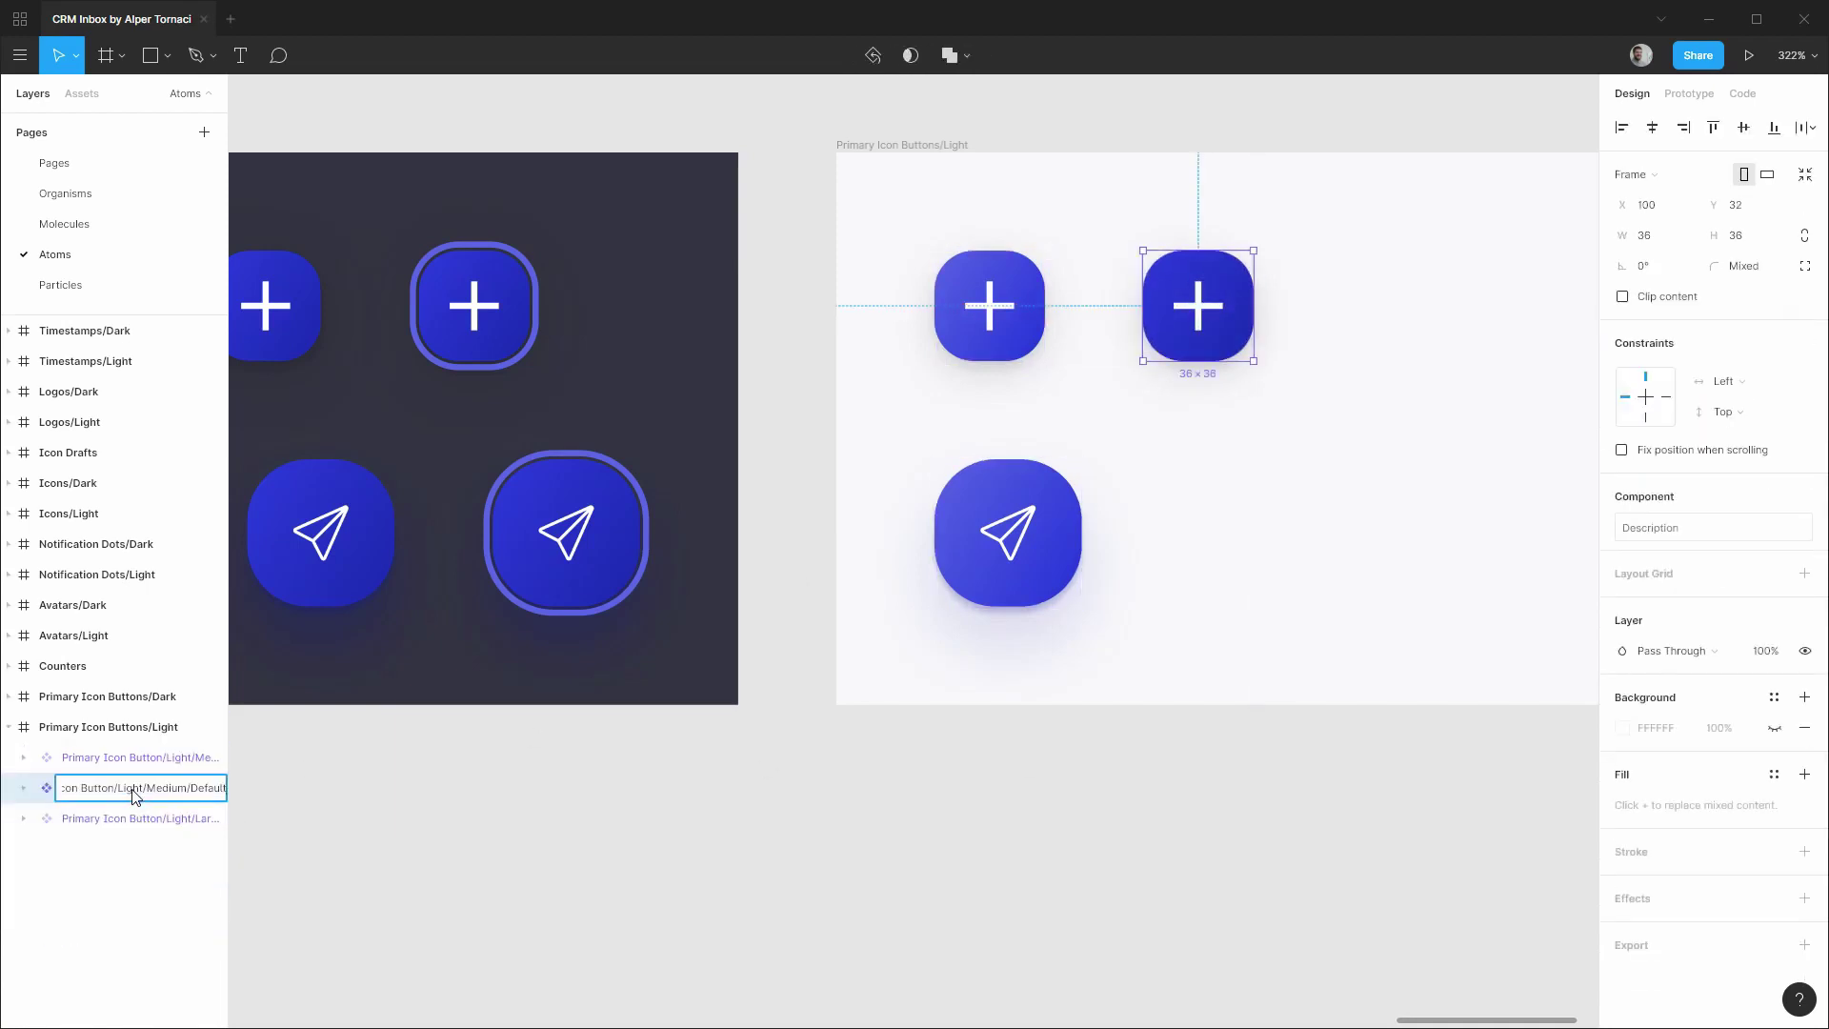
Create the third light medium component from a copy of the hover button, with its hidden outer ring shown.
{"action": "key", "text": "ctrl+d"}
{"action": "left_click", "coordinate": [148, 940]}
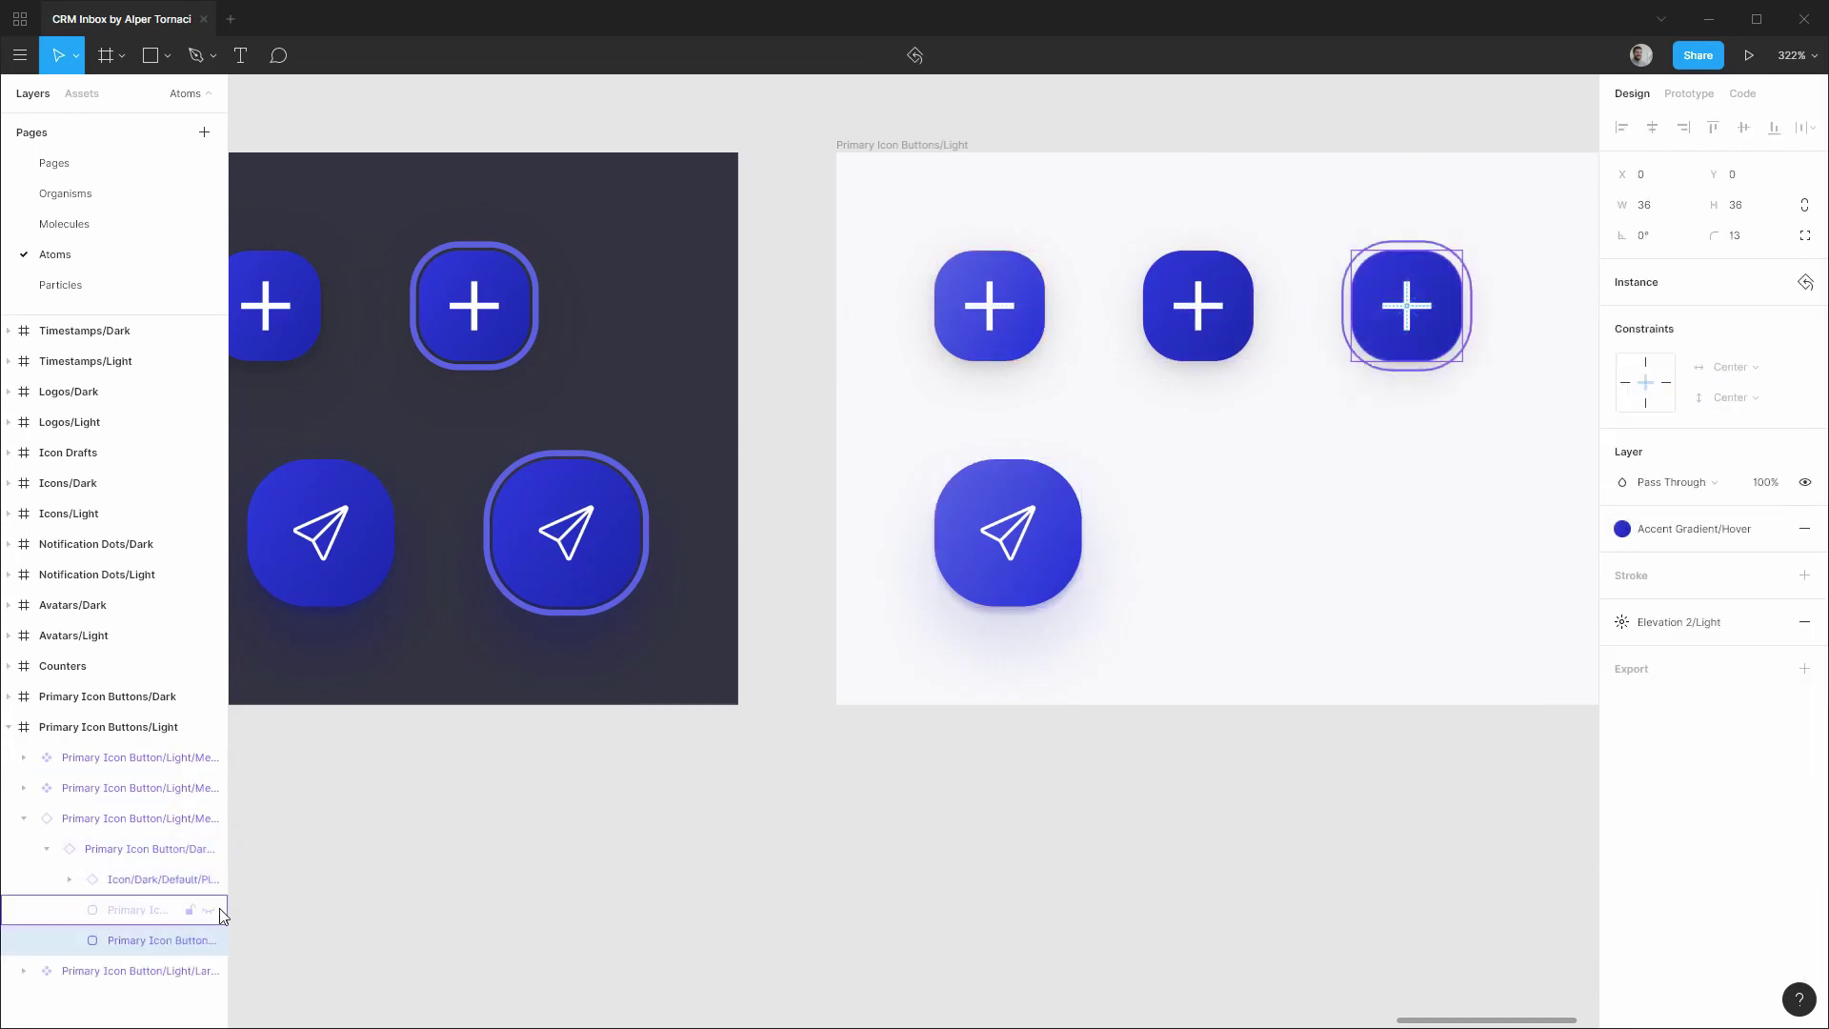
{"action": "left_click", "coordinate": [208, 910]}
{"action": "left_click", "coordinate": [134, 818]}
{"action": "key", "text": "ctrl+alt+b"}
{"action": "key", "text": "ctrl+alt+k"}
{"action": "double_click", "coordinate": [107, 821]}
Create the light large hover component from a copy of the large default button, with the Accent Gradient/Hover fill on its background.
{"action": "left_click_drag", "start_coordinate": [1034, 562], "coordinate": [1279, 562]}
{"action": "left_click_drag", "start_coordinate": [117, 849], "coordinate": [122, 902]}
{"action": "left_click", "coordinate": [26, 880]}
{"action": "left_click", "coordinate": [143, 1000]}
{"action": "left_click", "coordinate": [1696, 528]}
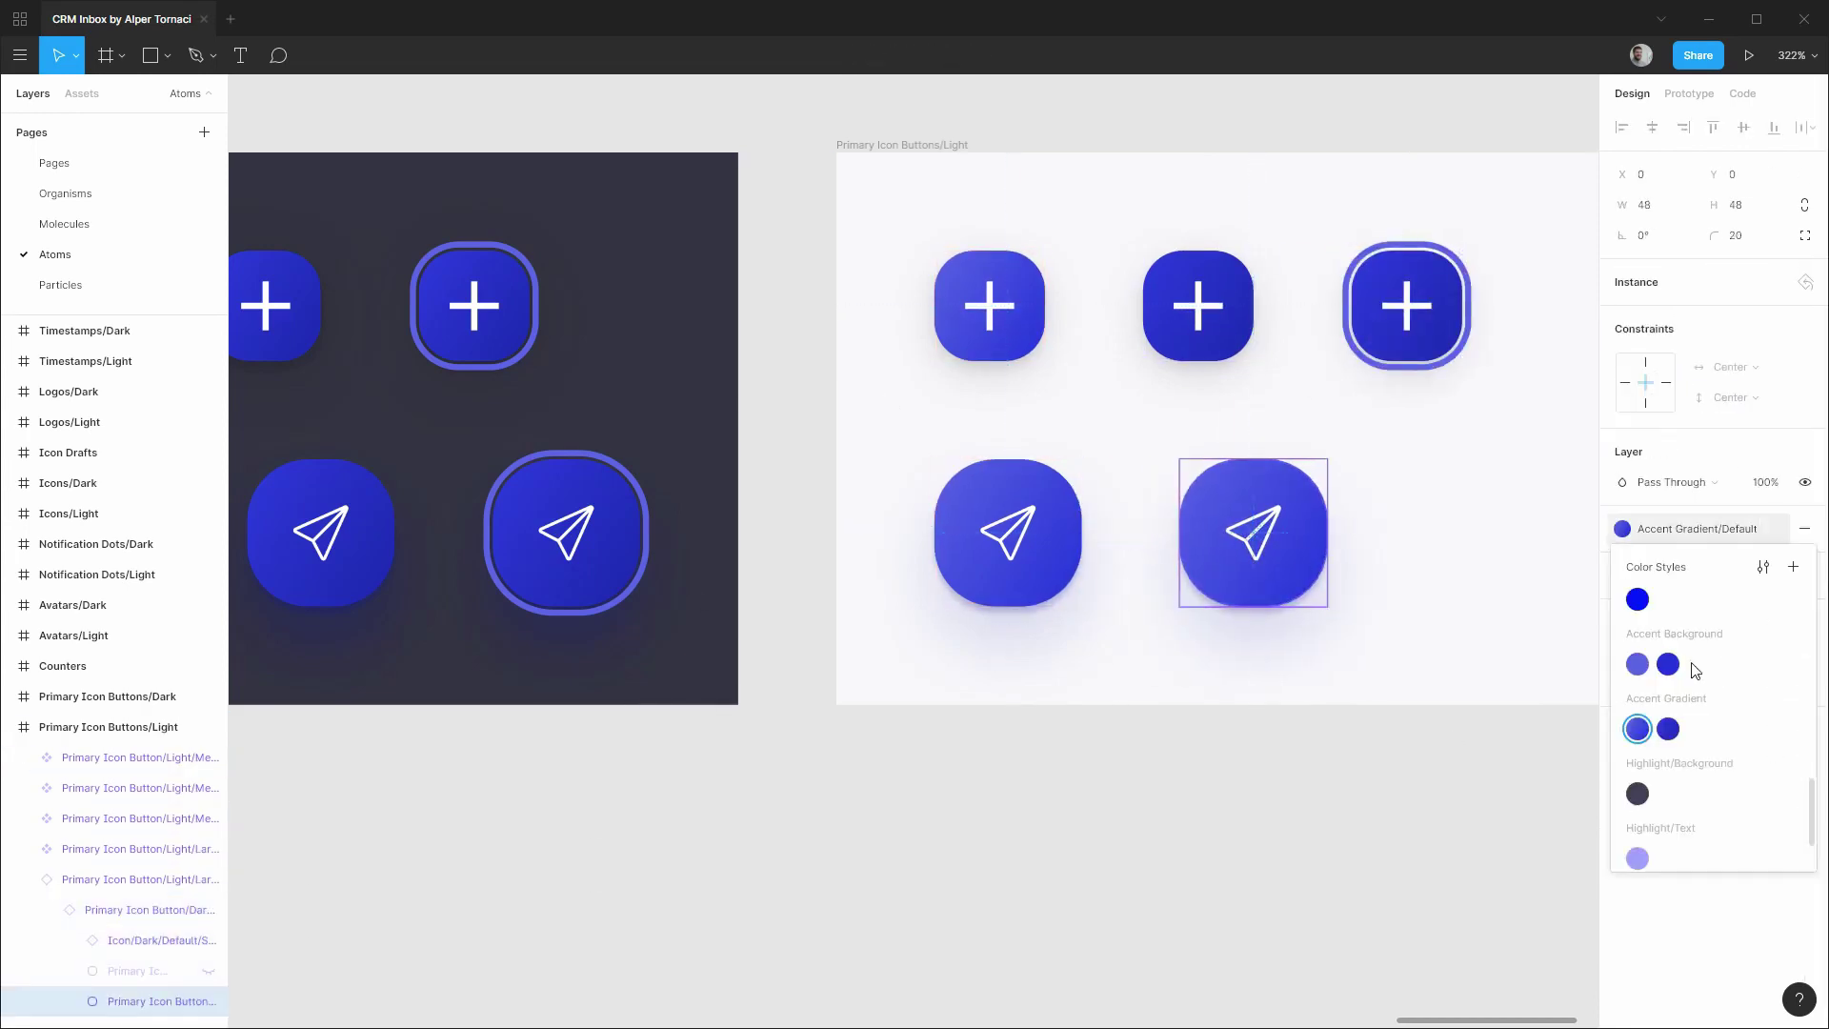
{"action": "left_click", "coordinate": [1666, 726]}
{"action": "left_click", "coordinate": [89, 882]}
{"action": "key", "text": "ctrl+alt+b"}
{"action": "key", "text": "ctrl+alt+k"}
Create the third light large component from a default button copy at X 192, with its outer ring shown and the Accent Gradient/Hover fill.
{"action": "left_click_drag", "start_coordinate": [1047, 558], "coordinate": [1537, 558]}
{"action": "left_click_drag", "start_coordinate": [117, 849], "coordinate": [110, 916]}
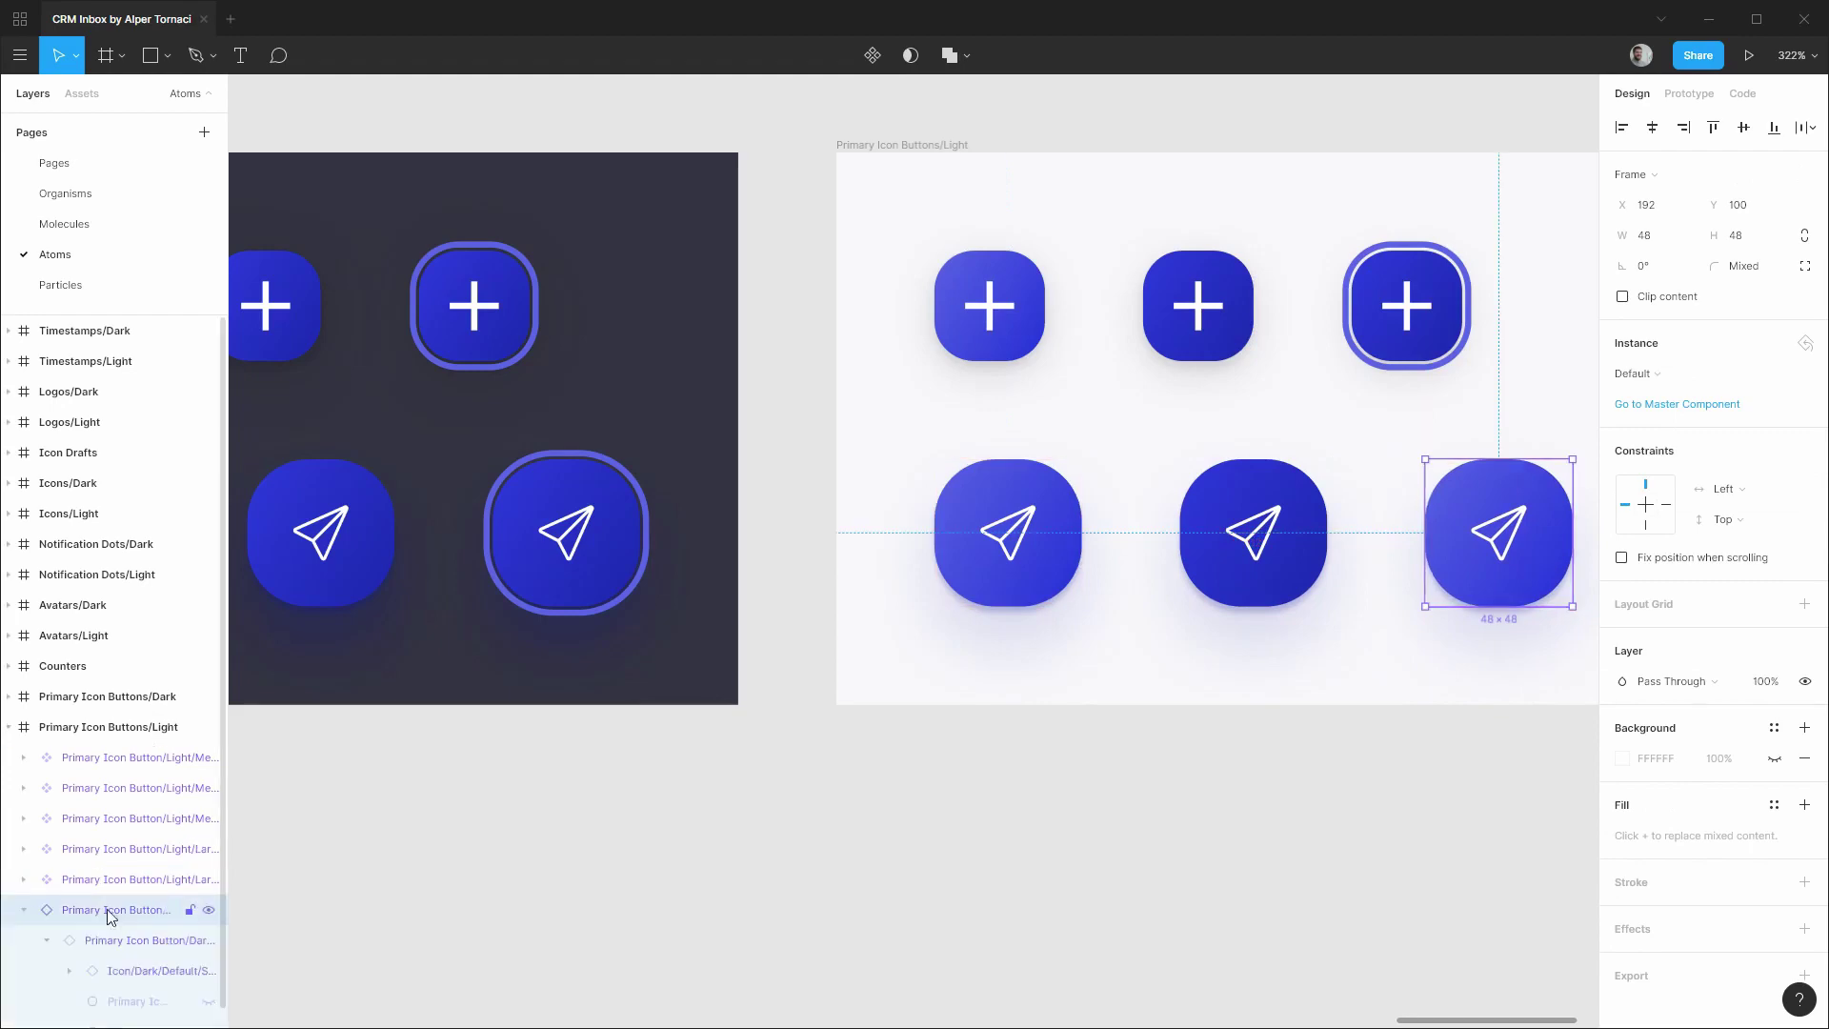
{"action": "left_click", "coordinate": [209, 1002]}
{"action": "left_click", "coordinate": [143, 1020]}
{"action": "left_click", "coordinate": [1696, 528]}
{"action": "left_click", "coordinate": [1667, 730]}
{"action": "key", "text": "ctrl+alt+k"}
{"action": "double_click", "coordinate": [146, 905]}
{"action": "left_click", "coordinate": [1204, 821]}
{"action": "scroll", "coordinate": [1251, 793], "scroll_direction": "down", "scroll_amount": 3}
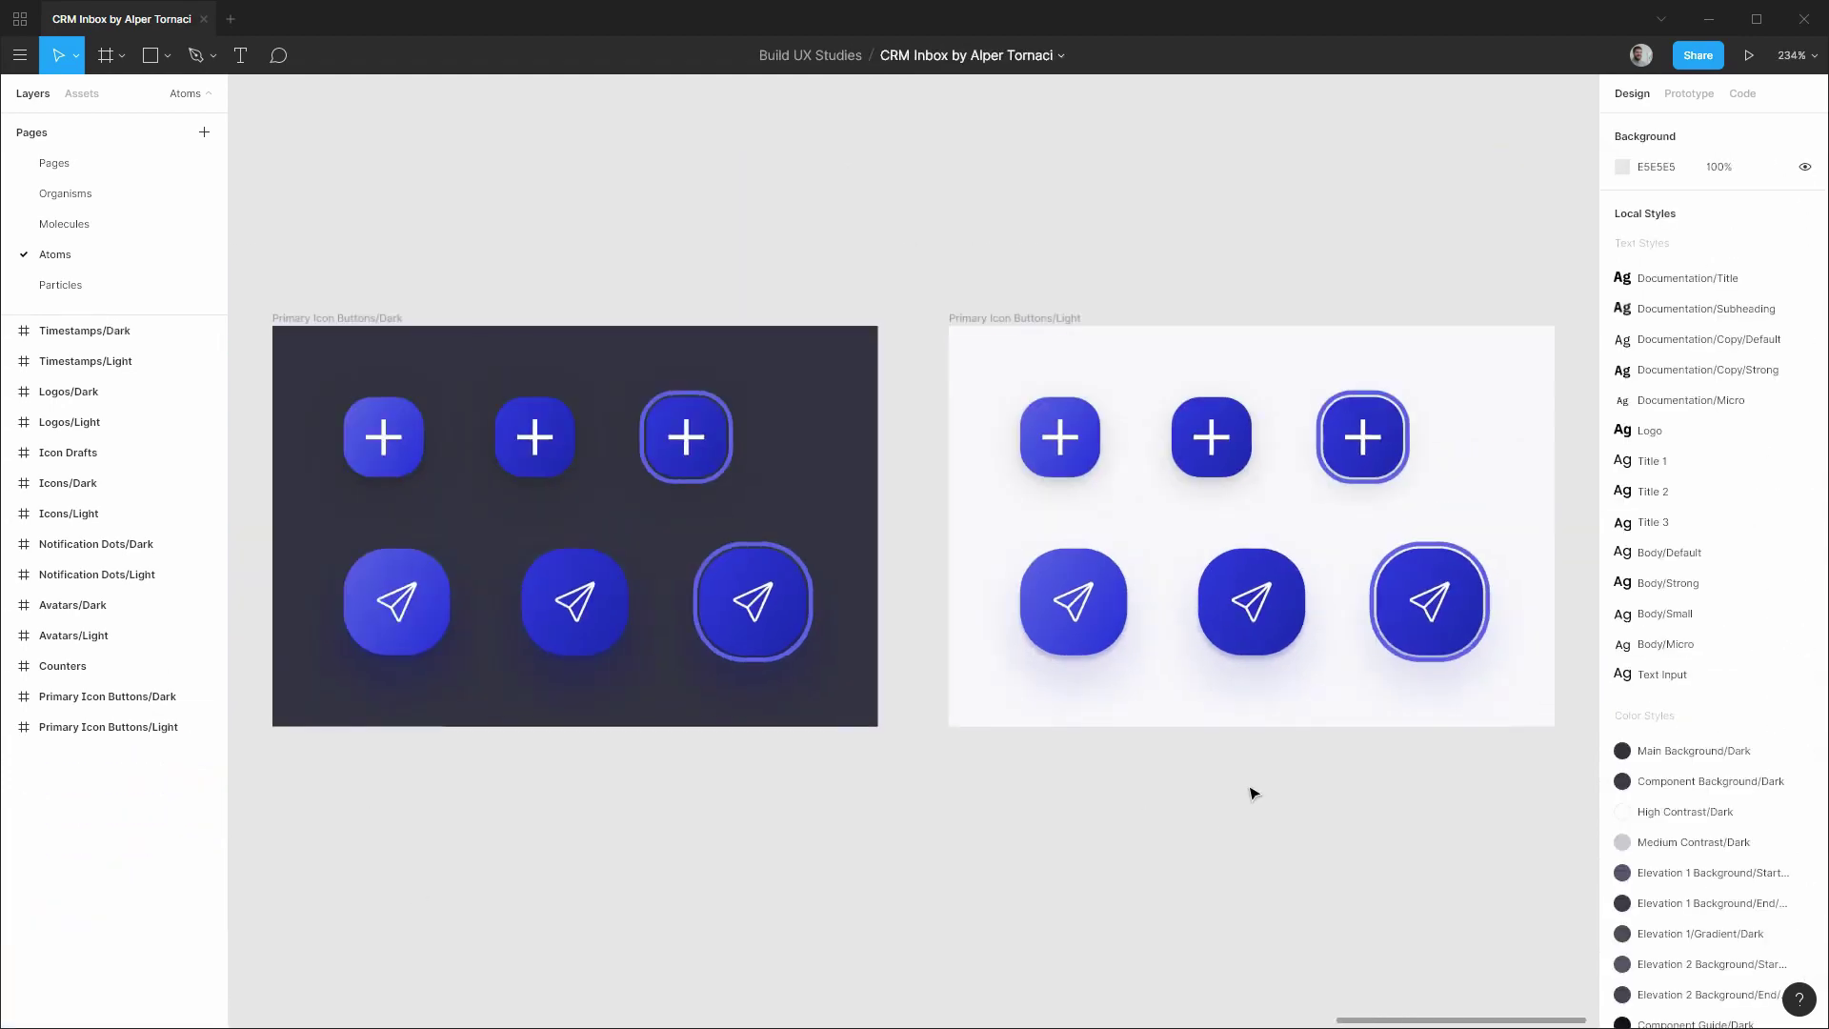
On the Organisms page, place a dark medium default primary icon button exactly over the inbox's Add Button, at X 426, Y 34.
{"action": "left_click", "coordinate": [82, 195]}
{"action": "scroll", "coordinate": [1176, 367], "scroll_direction": "up", "scroll_amount": 2}
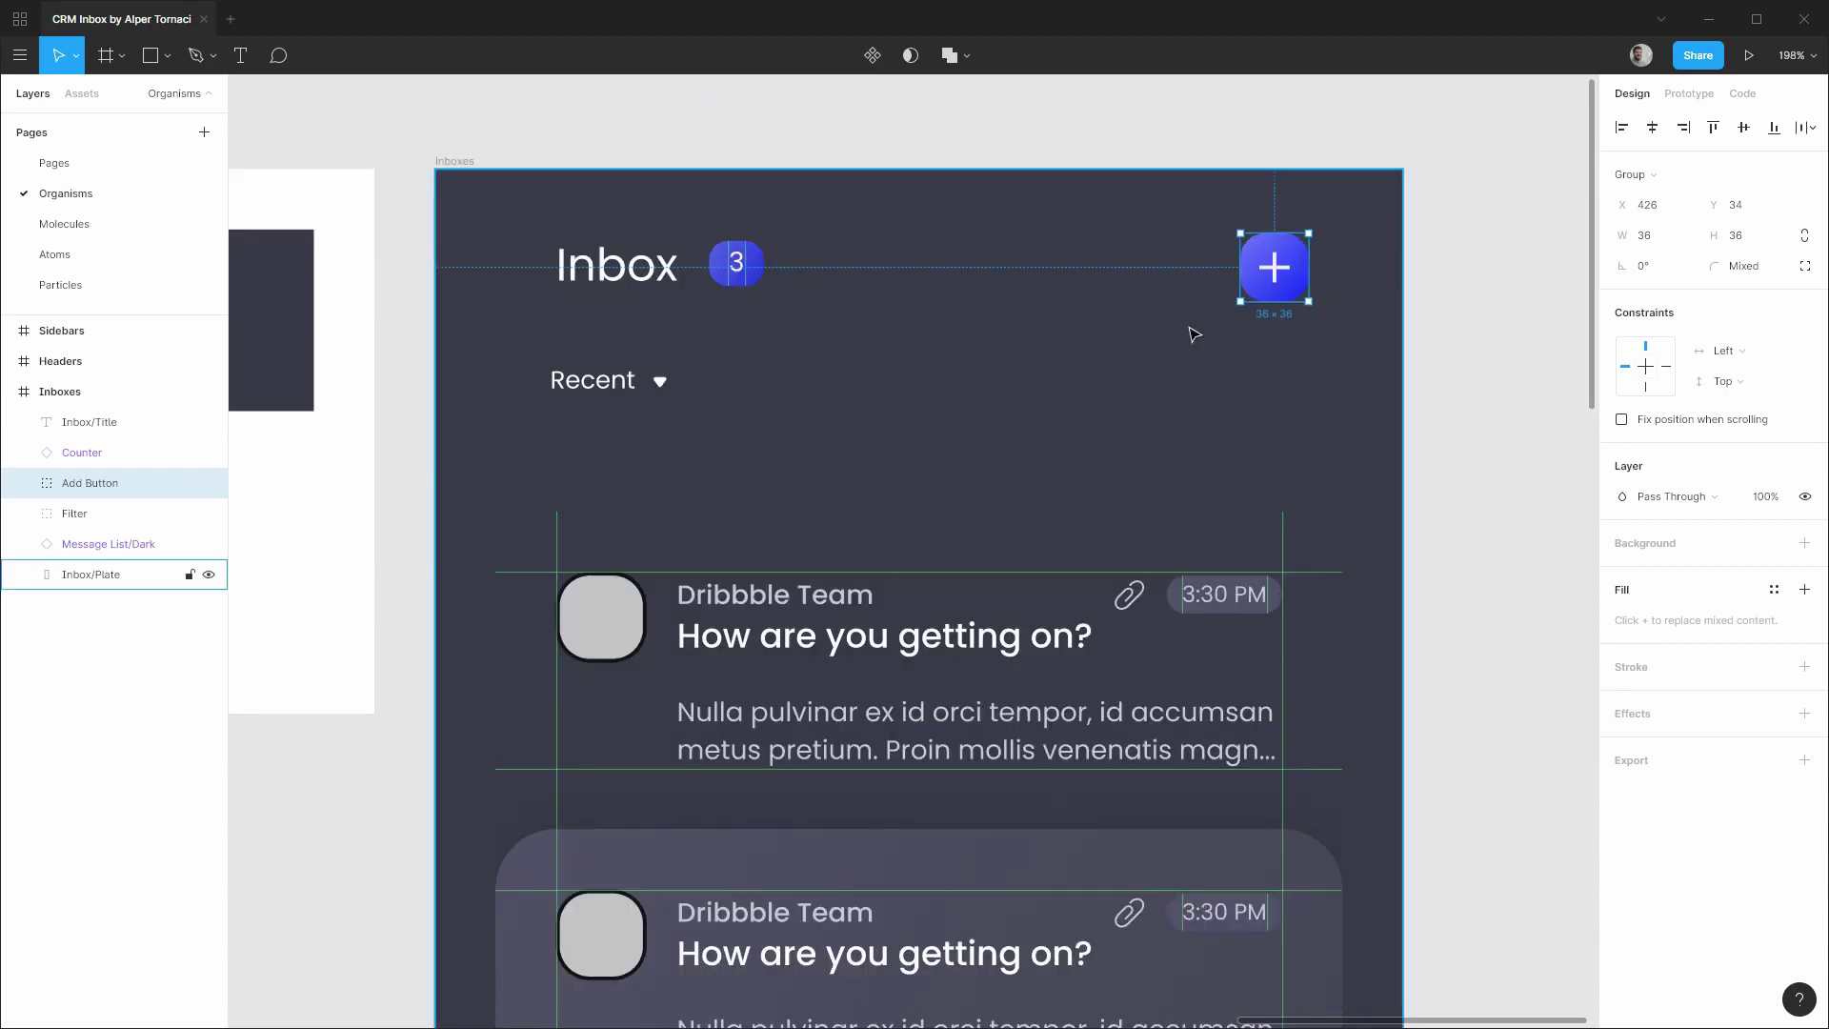
{"action": "left_click", "coordinate": [82, 94]}
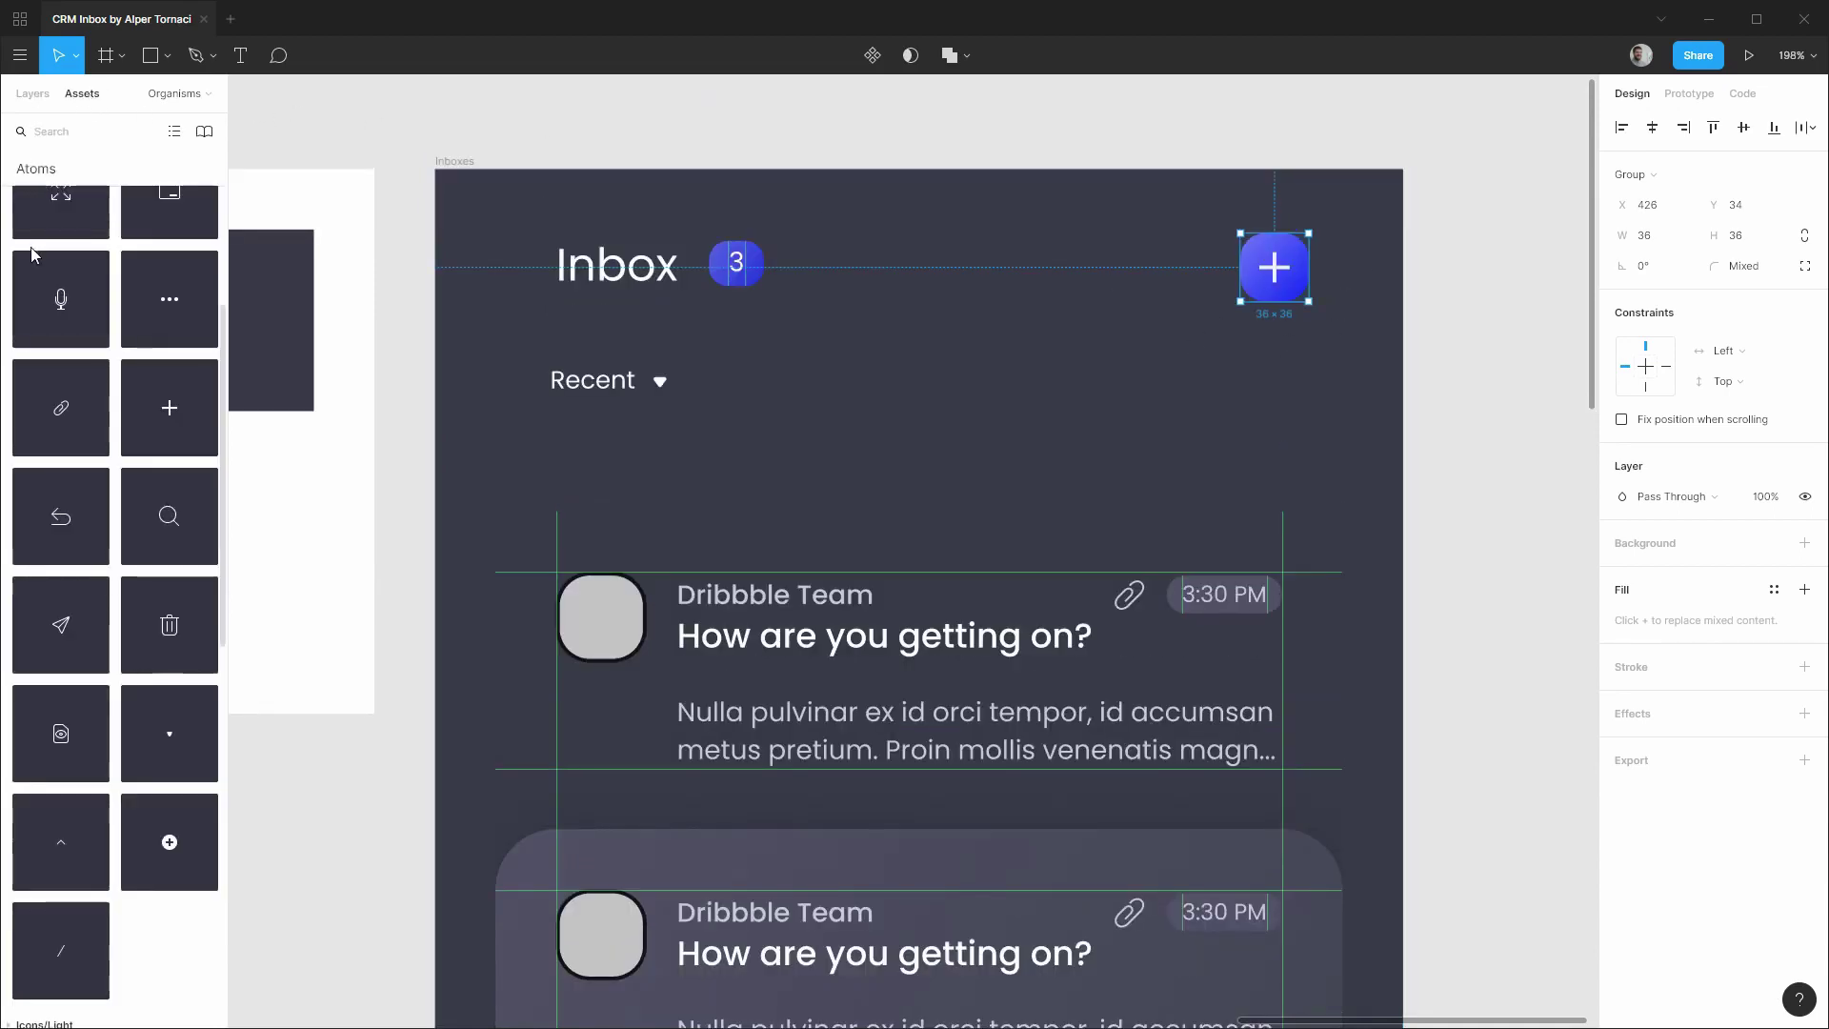
{"action": "scroll", "coordinate": [19, 286], "scroll_direction": "up", "scroll_amount": 2}
{"action": "left_click", "coordinate": [12, 288]}
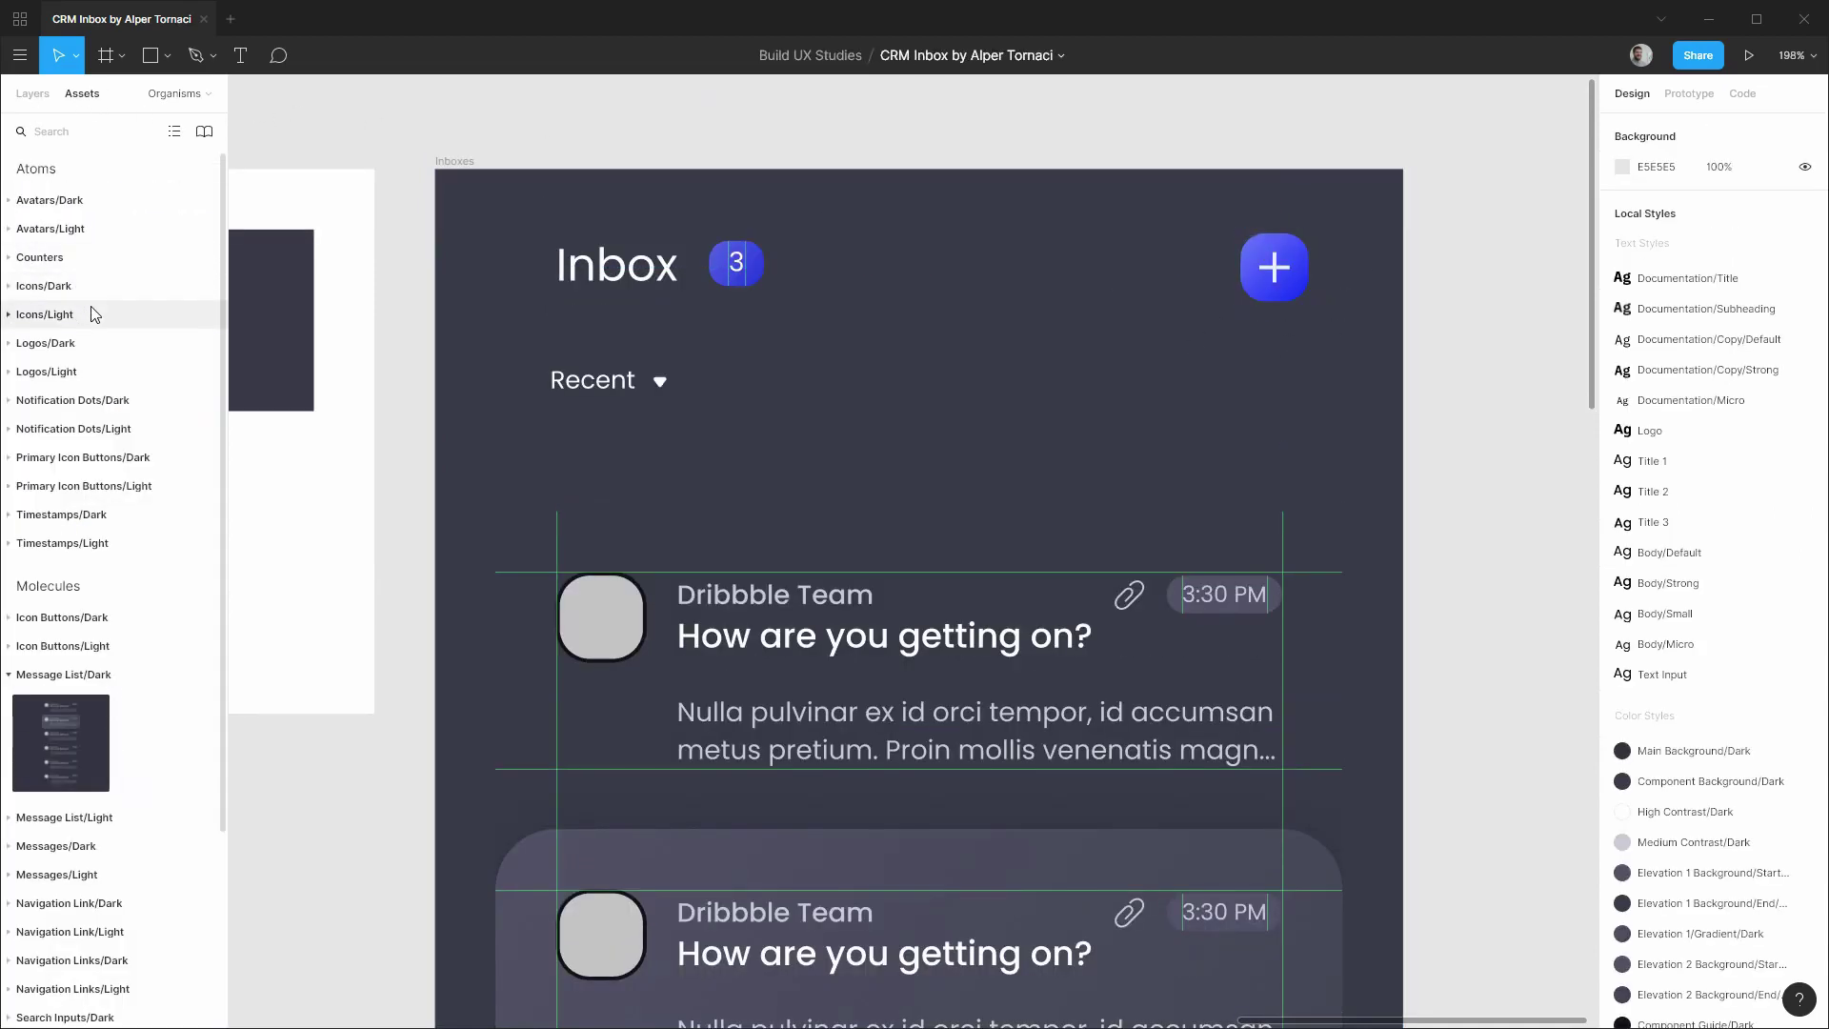
{"action": "left_click", "coordinate": [9, 459]}
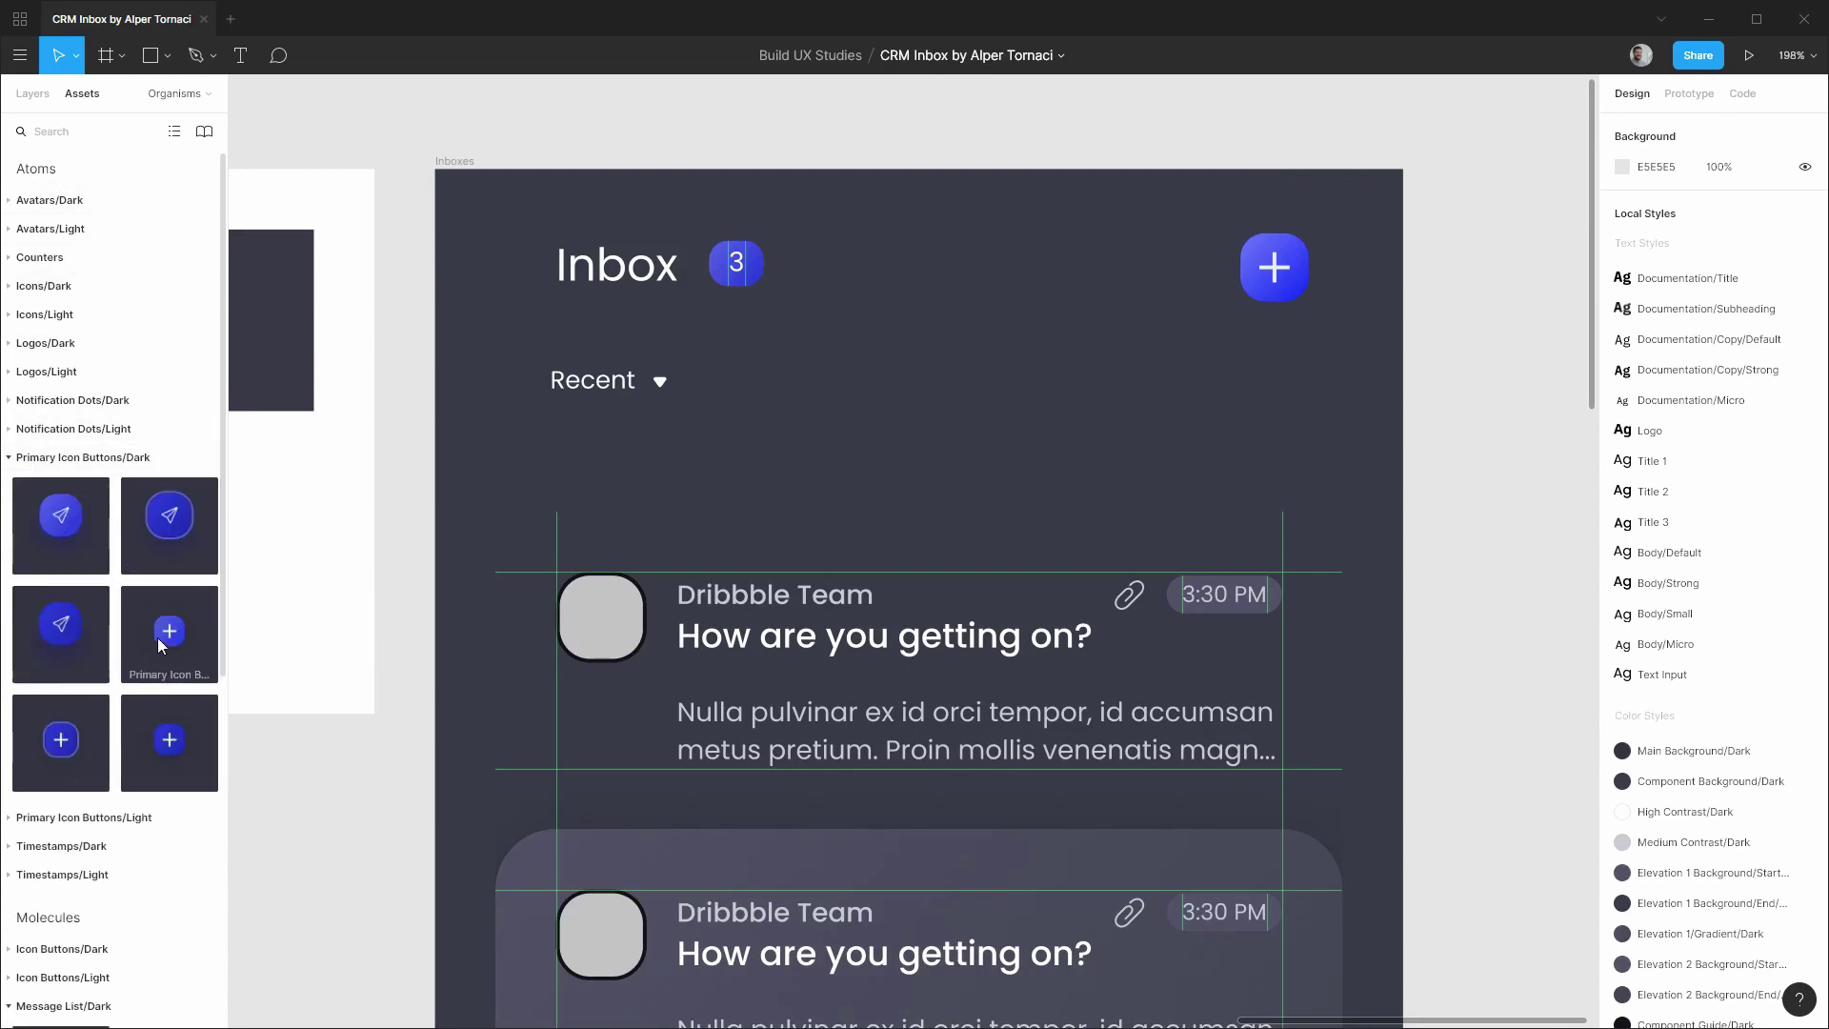
{"action": "left_click_drag", "start_coordinate": [158, 638], "coordinate": [1288, 292]}
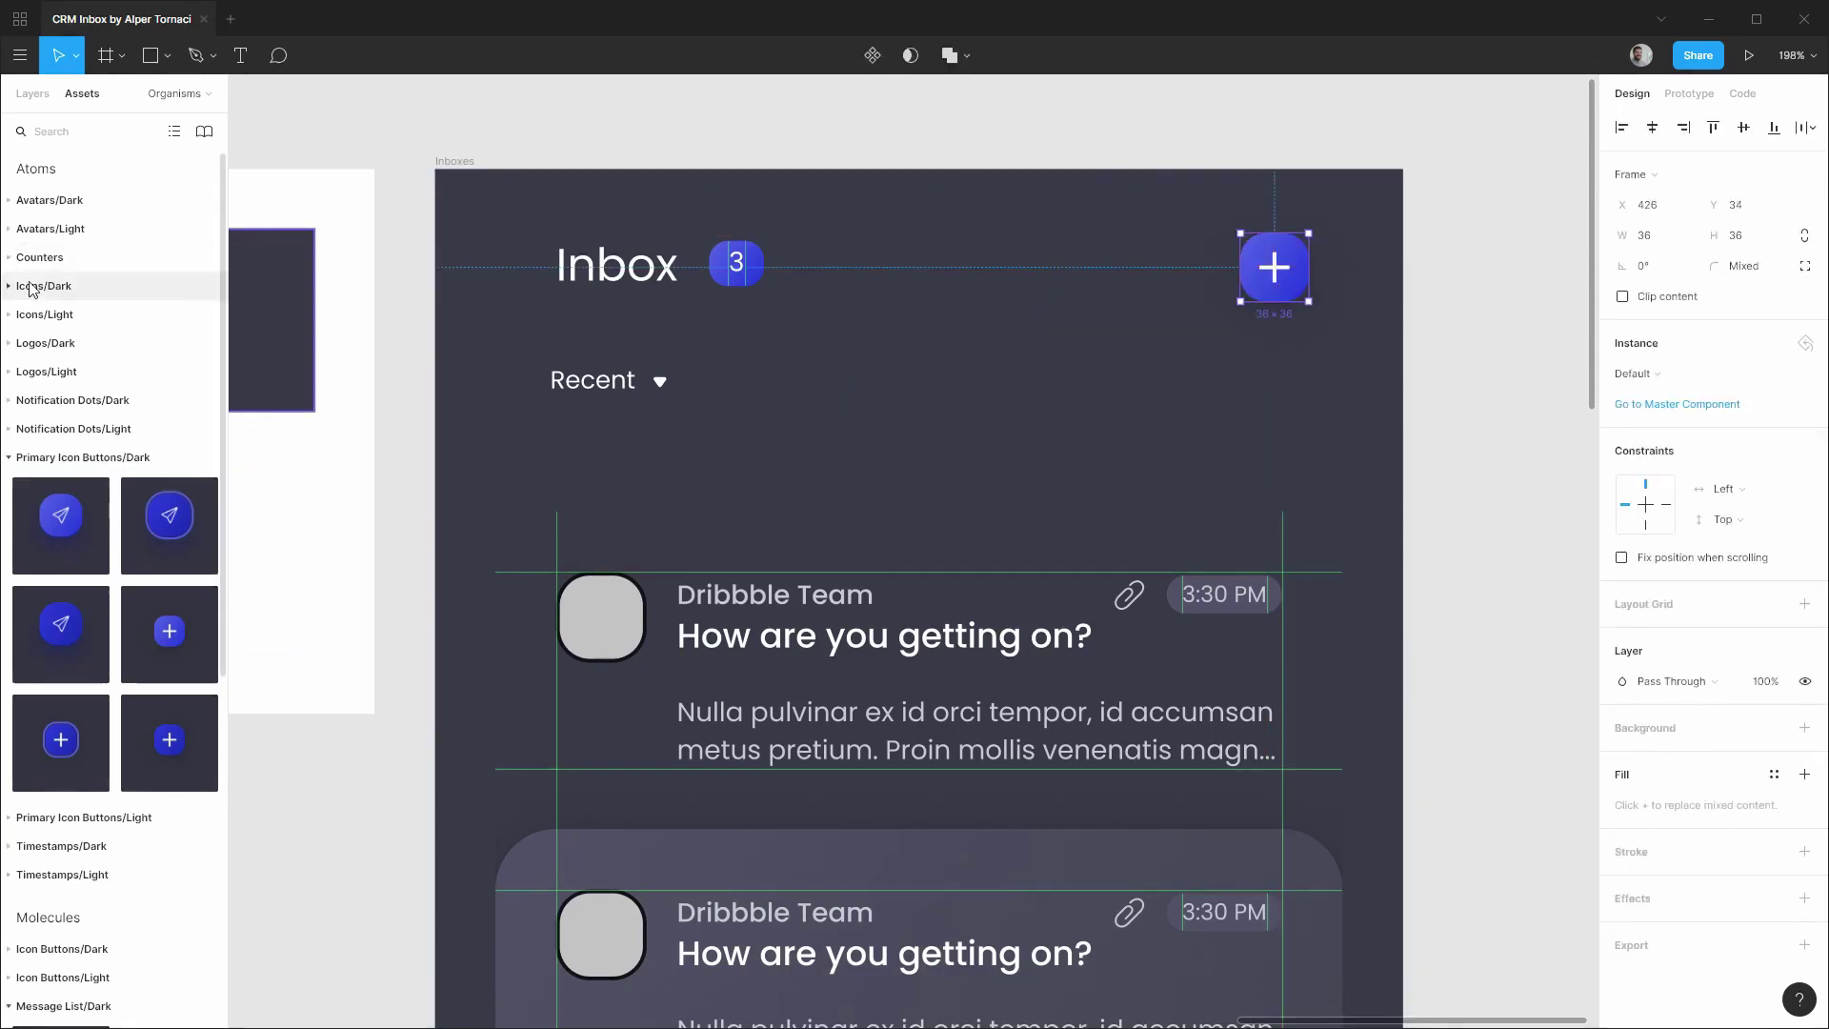
Move the new icon button below Counter in the Inboxes layer order and delete the old Add Button group.
{"action": "left_click", "coordinate": [32, 93]}
{"action": "left_click_drag", "start_coordinate": [107, 429], "coordinate": [88, 519]}
{"action": "left_click", "coordinate": [88, 522]}
{"action": "key", "text": "Delete"}
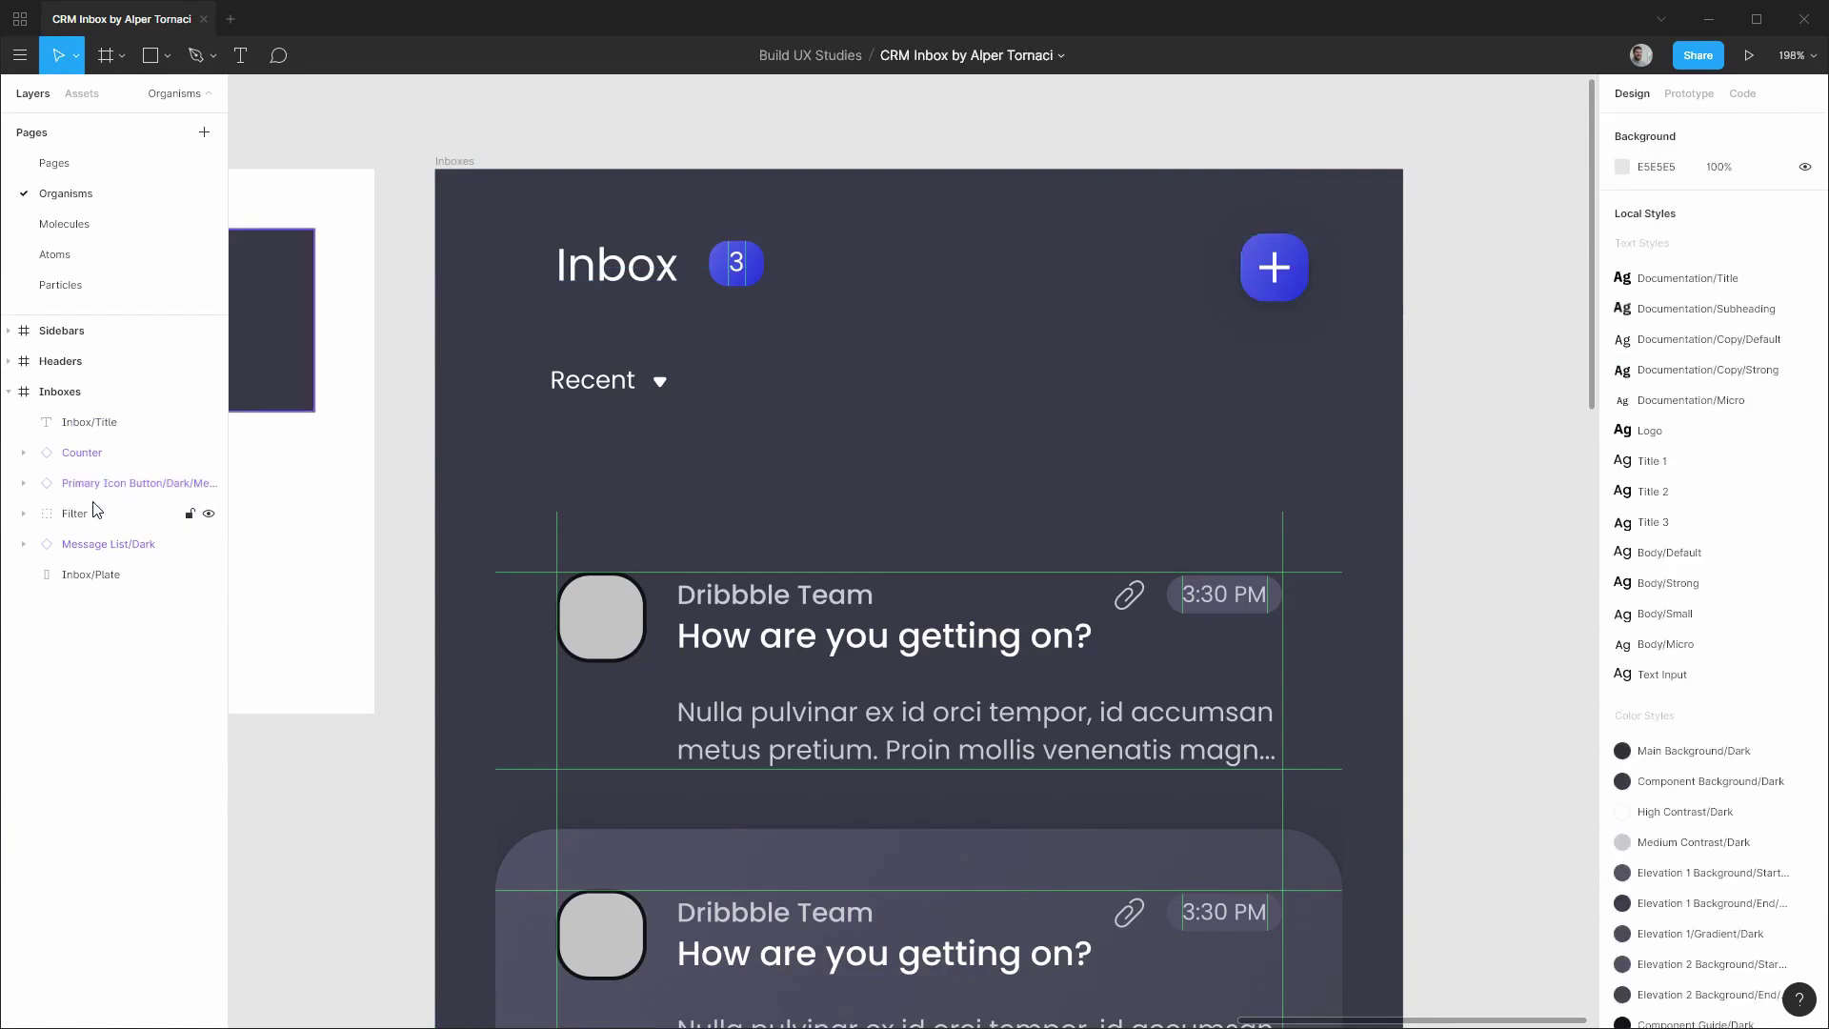
Align the inbox title, counter and icon button on their vertical centers and move them up 2 px.
{"action": "left_click", "coordinate": [124, 483]}
{"action": "left_click", "coordinate": [99, 426], "text": "shift"}
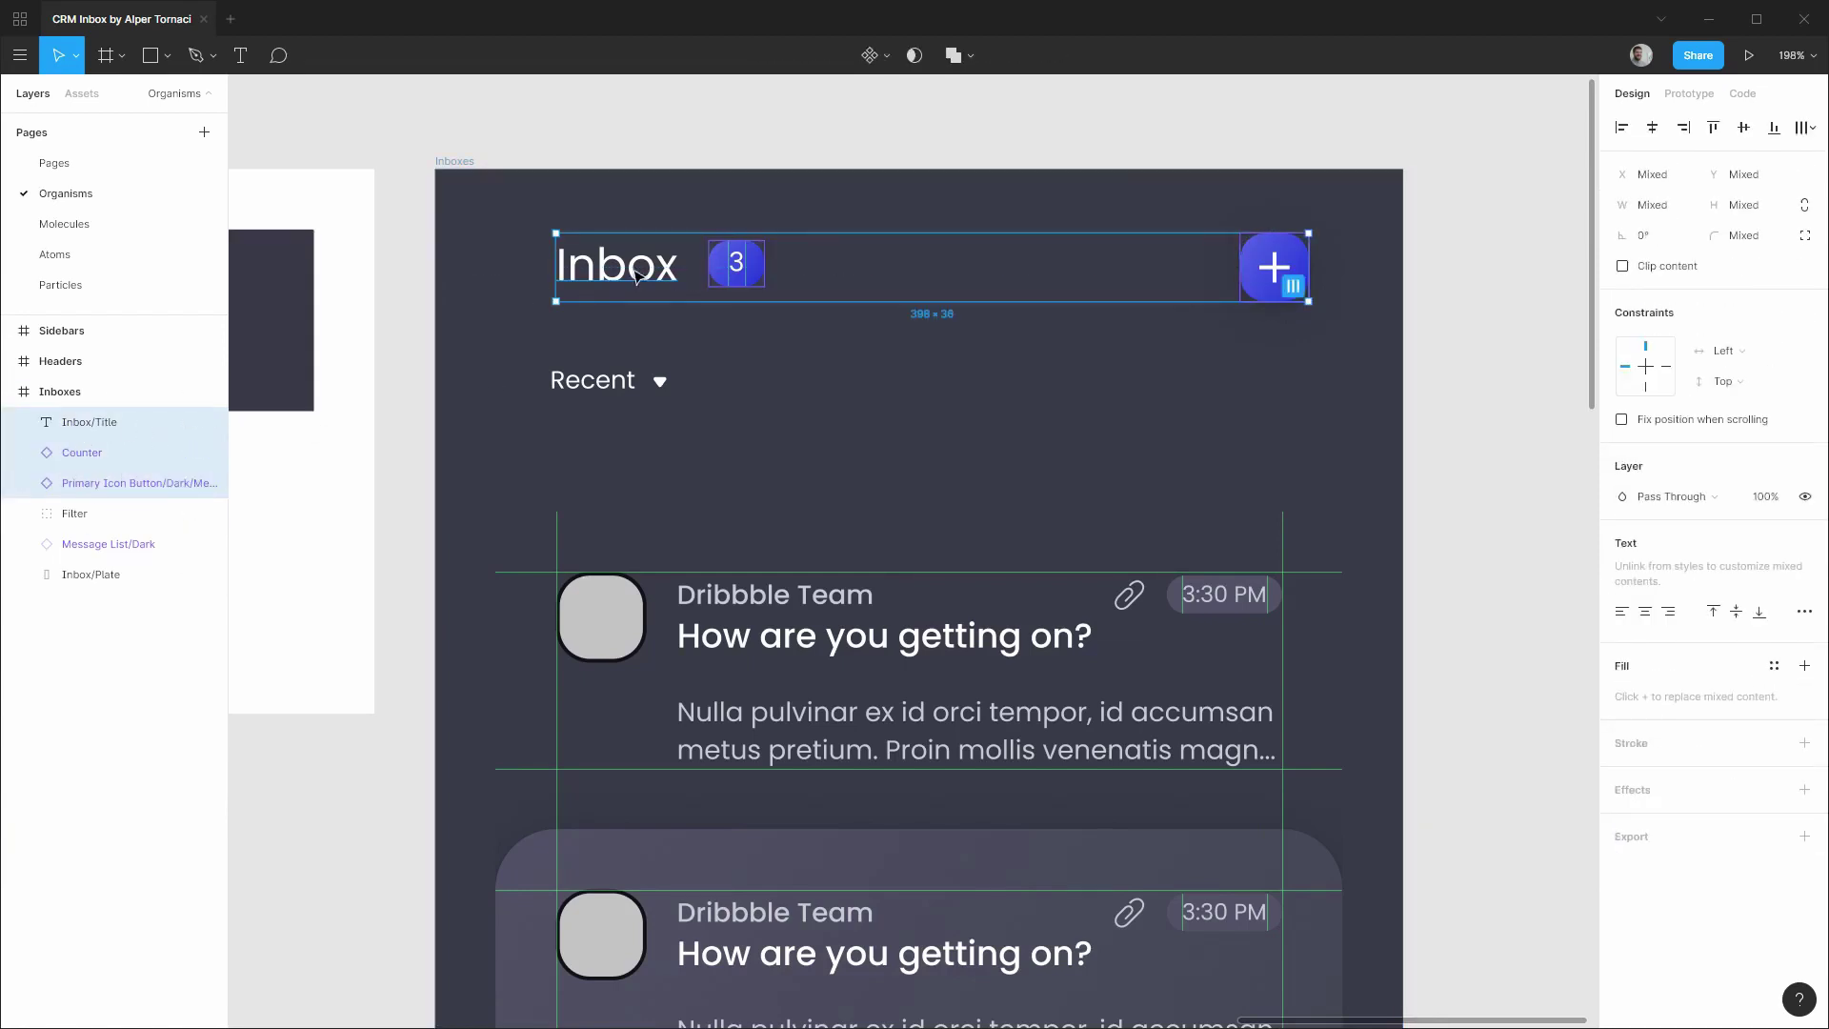
{"action": "left_click", "coordinate": [1743, 126]}
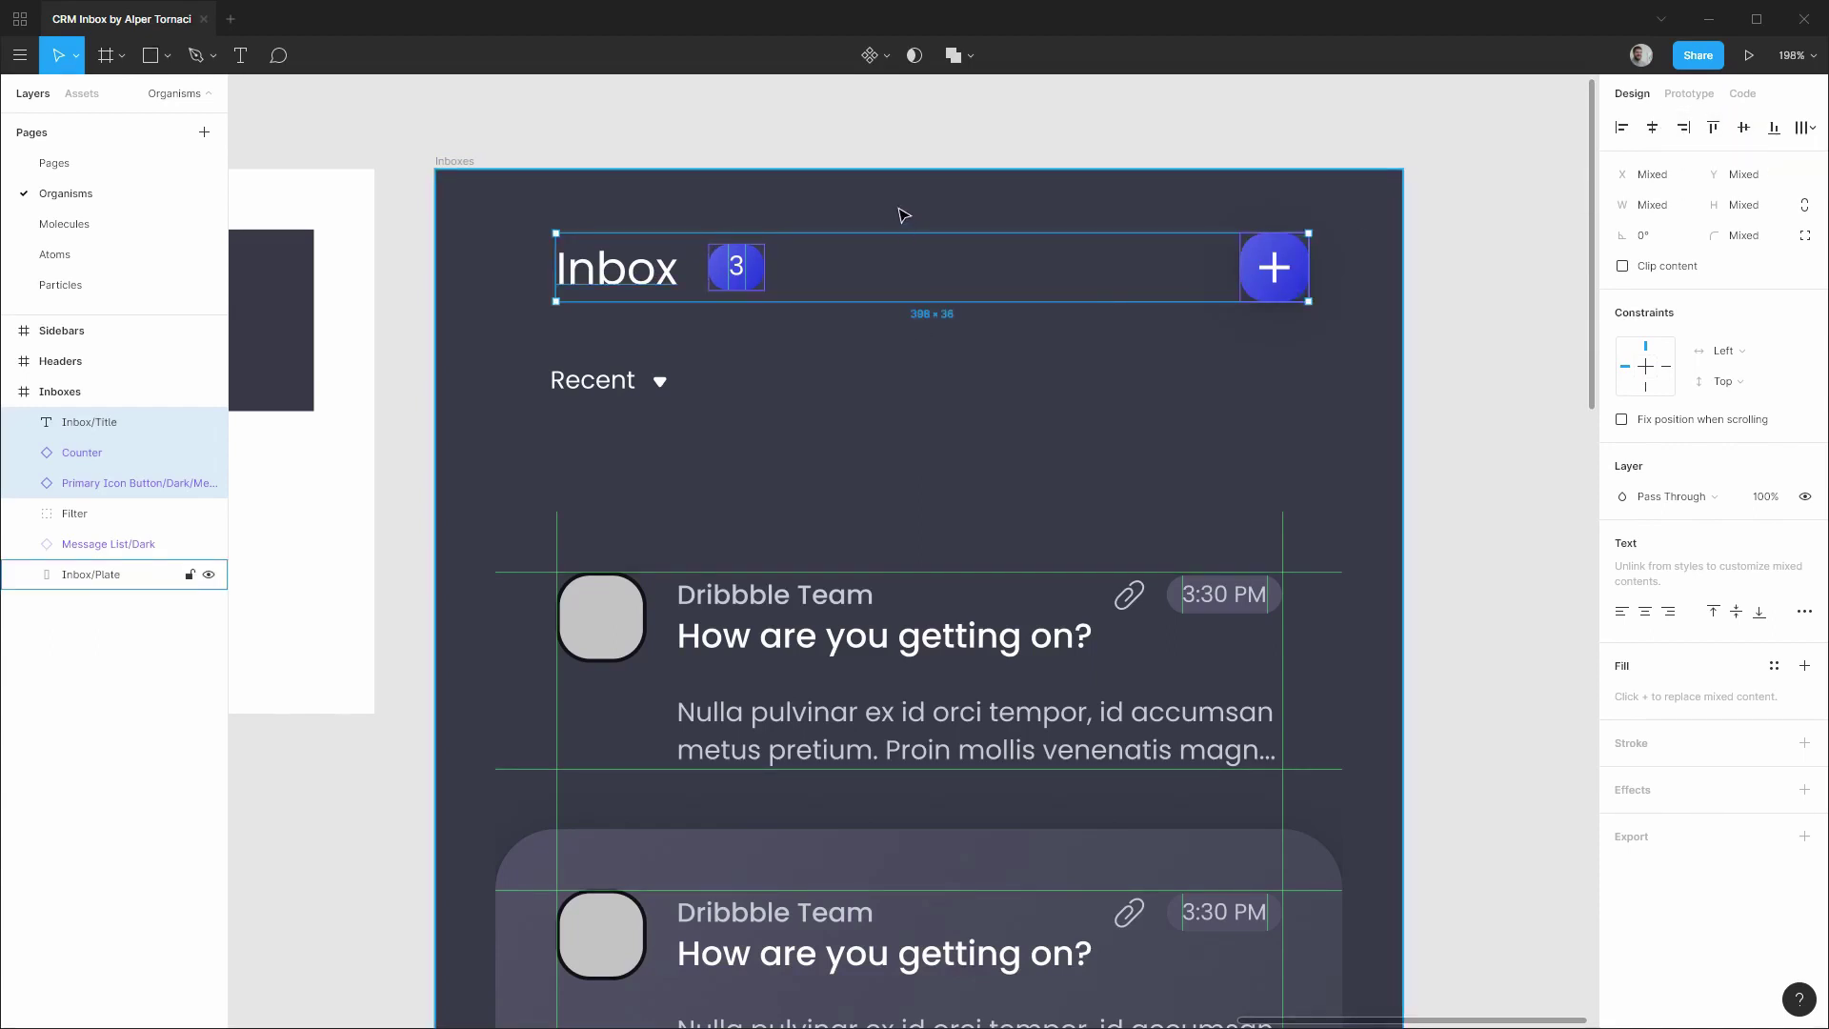
{"action": "key", "text": "alt"}
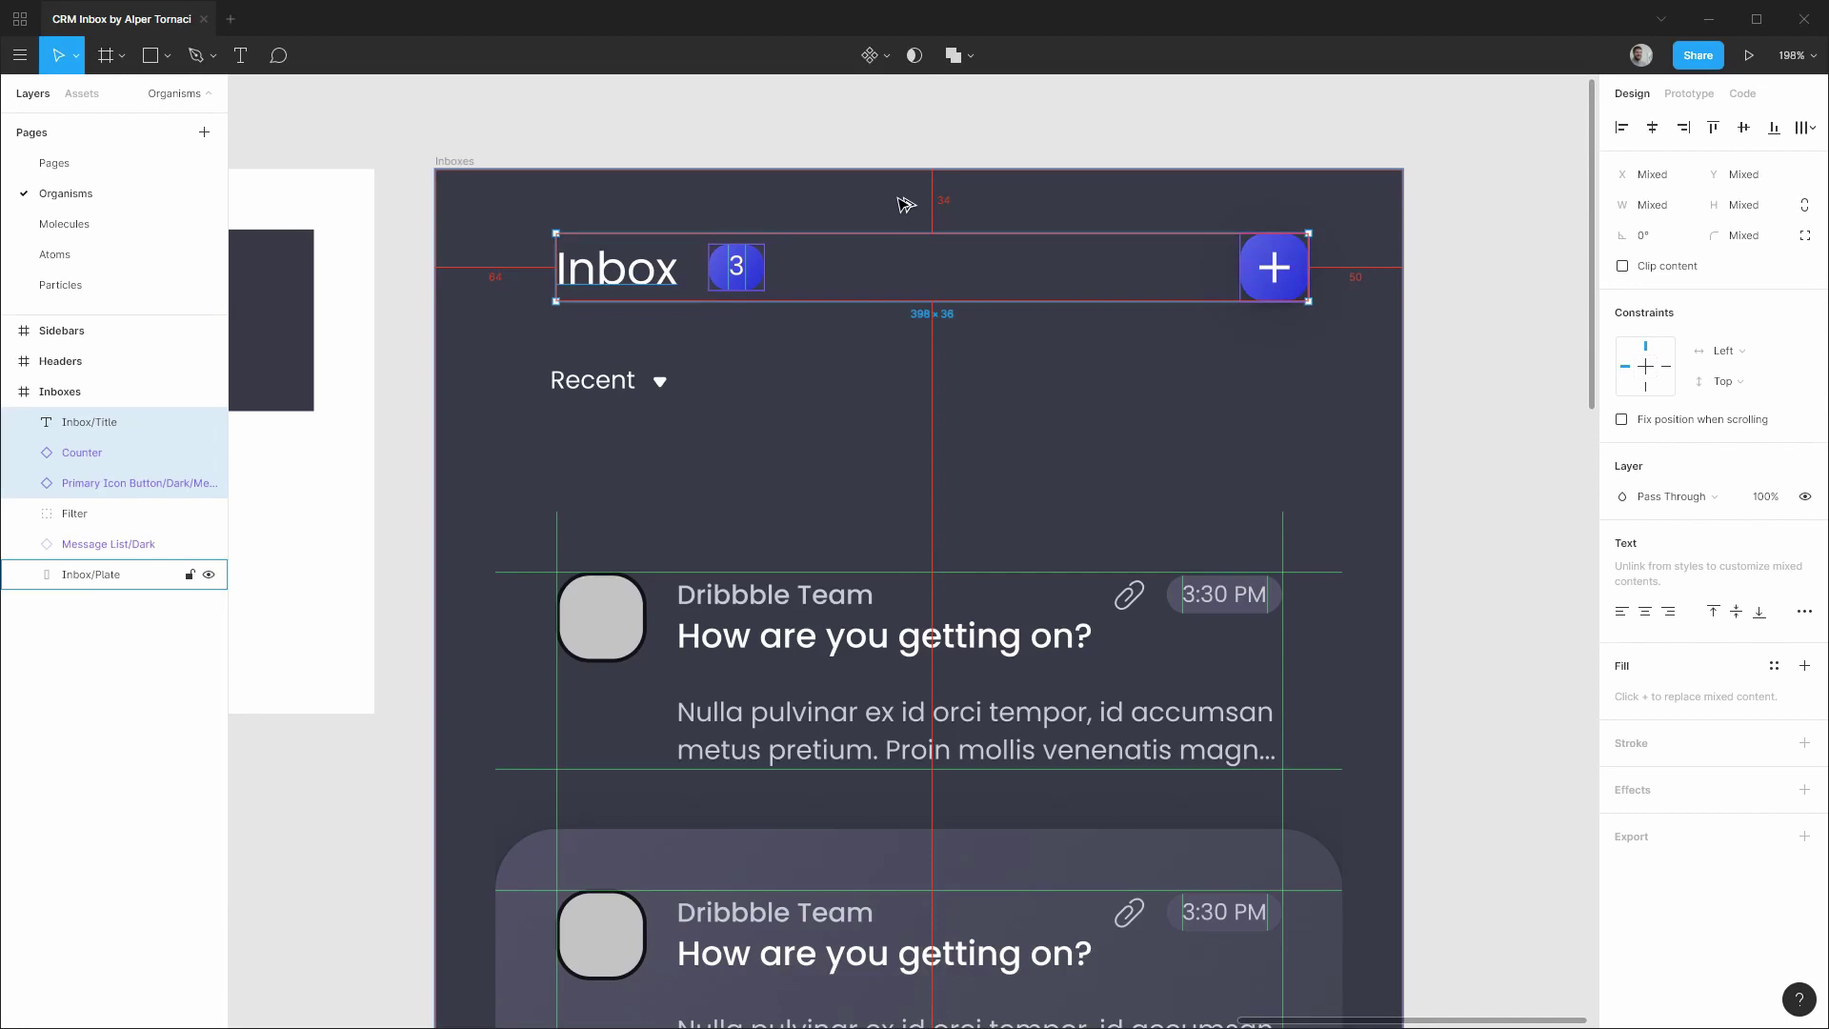
{"action": "key", "text": "Up"}
{"action": "key", "text": "Up"}
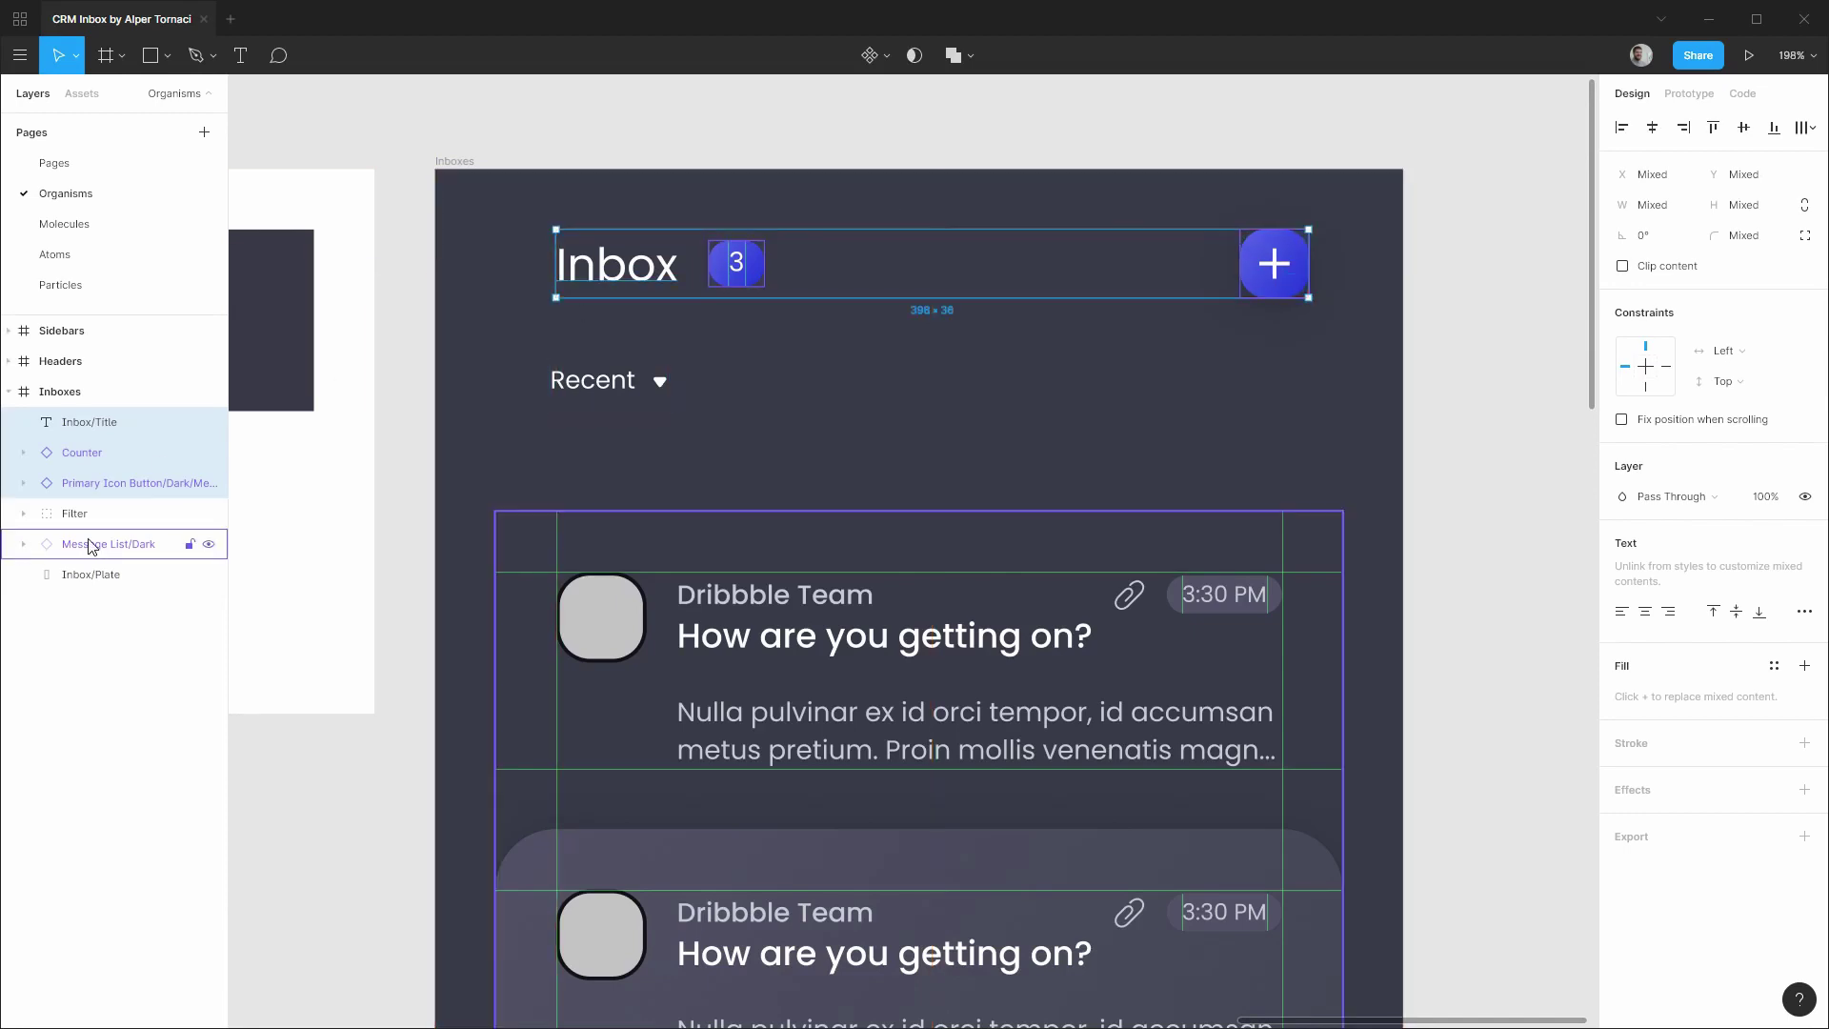
Move the inbox's primary icon button left to X 412, lining it up with the message content's right guide.
{"action": "left_click", "coordinate": [116, 483]}
{"action": "key", "text": "alt"}
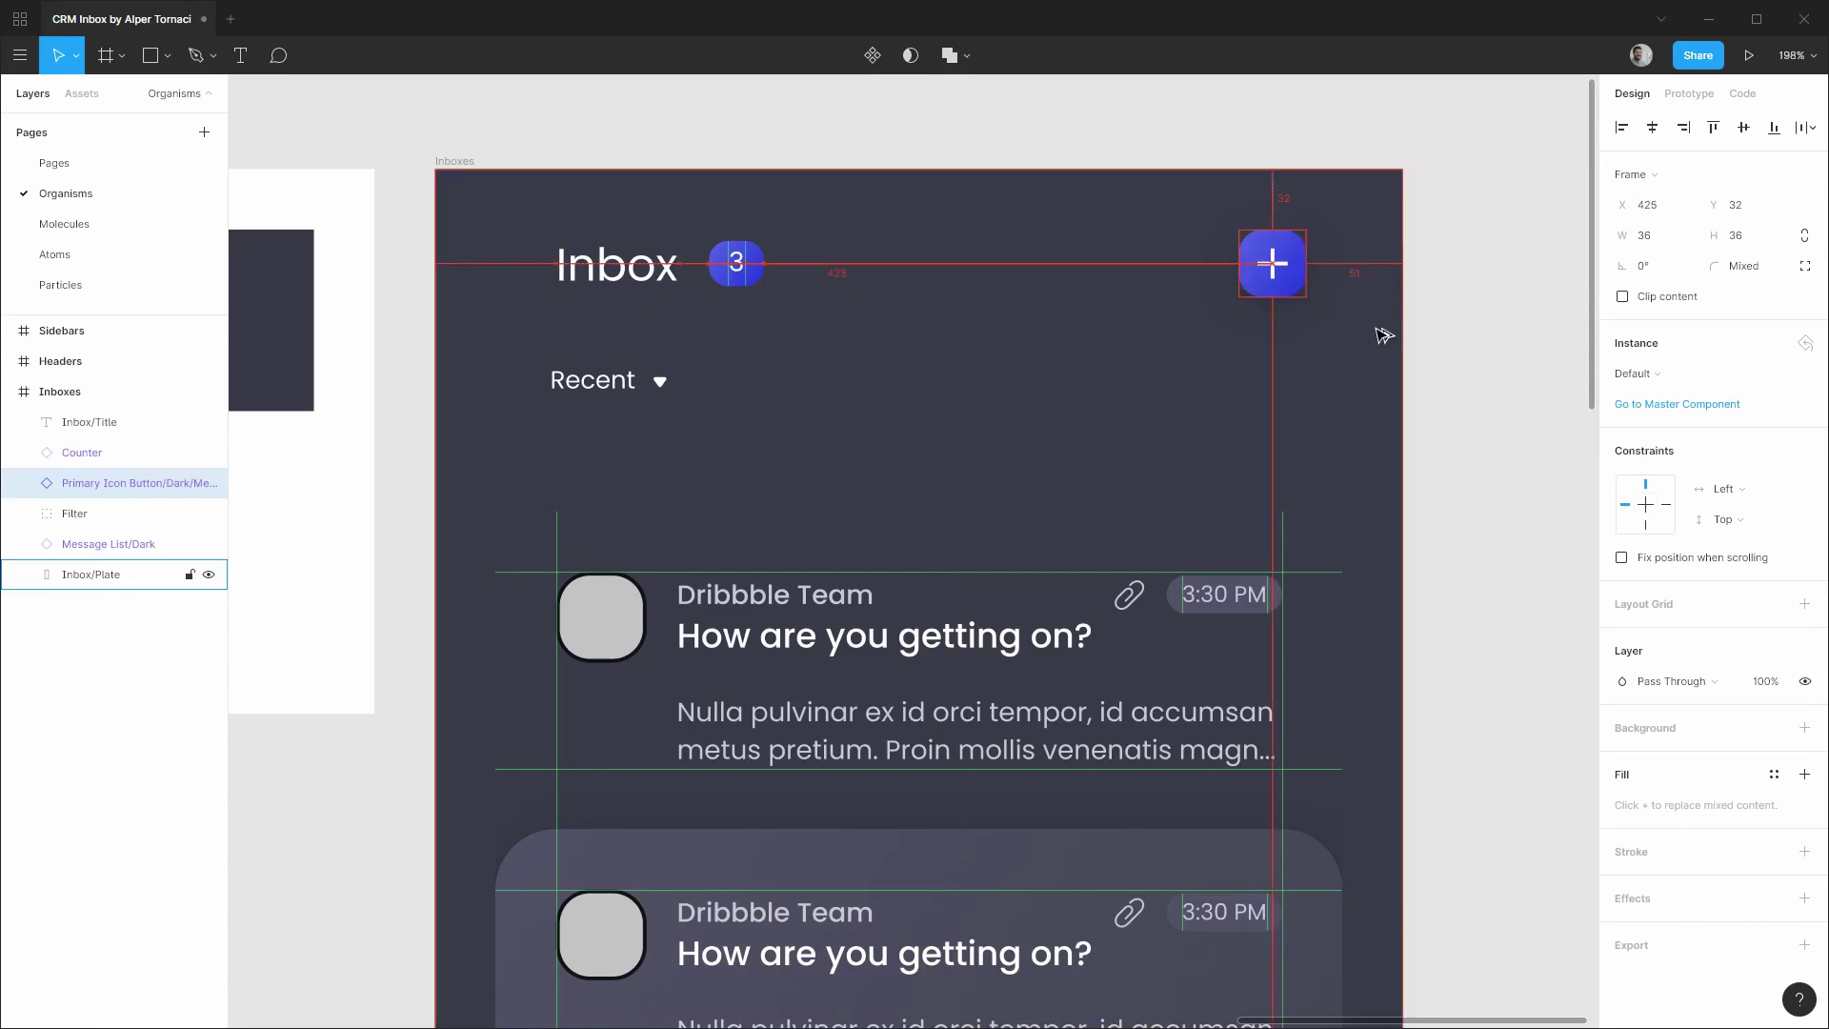
{"action": "key", "text": "Left"}
{"action": "key", "text": "Left"}
{"action": "key", "text": "Left"}
{"action": "key", "text": "Left"}
{"action": "key", "text": "Left"}
{"action": "key", "text": "Left"}
{"action": "key", "text": "Left"}
{"action": "key", "text": "Left"}
{"action": "key", "text": "Left"}
{"action": "key", "text": "Left"}
{"action": "key", "text": "Left"}
{"action": "key", "text": "Left"}
{"action": "key", "text": "Left"}
{"action": "key", "text": "Left"}
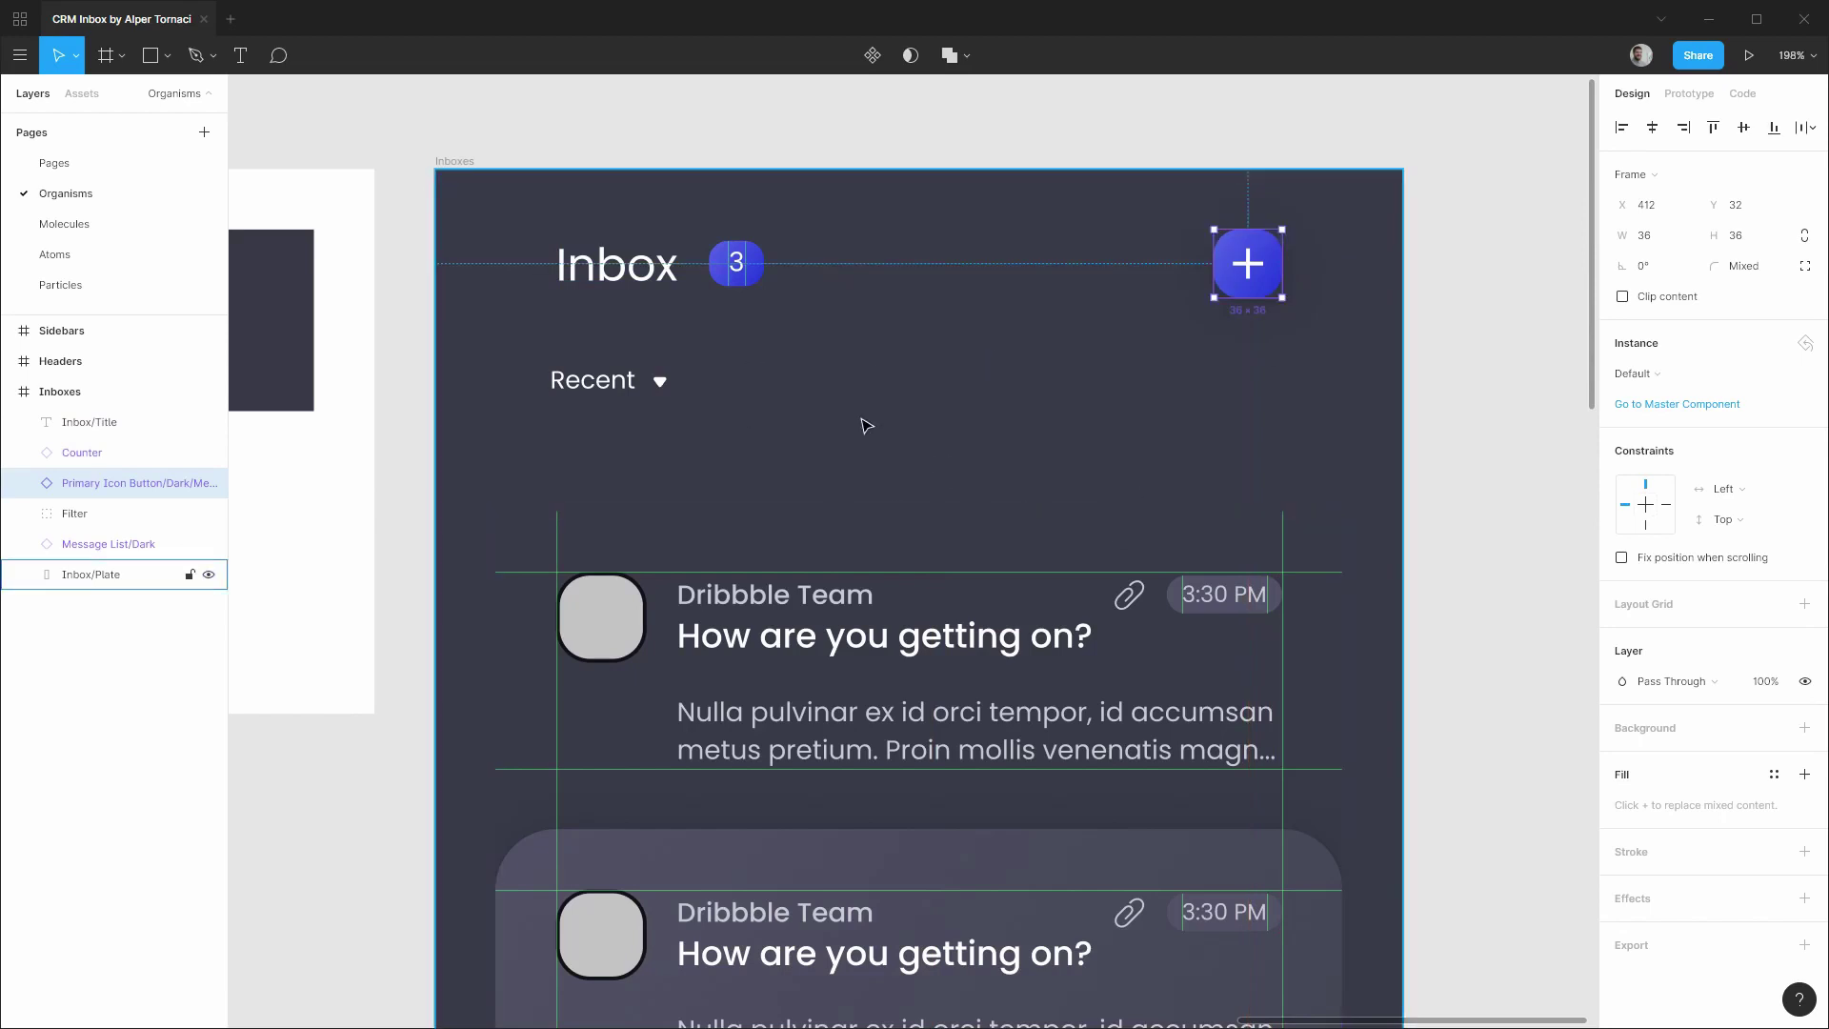
Copy the inbox's Filter group, then draw a frame about 242 × 226 px on the Atoms page named Dropdown Triggers/Dark.
{"action": "left_click", "coordinate": [621, 384]}
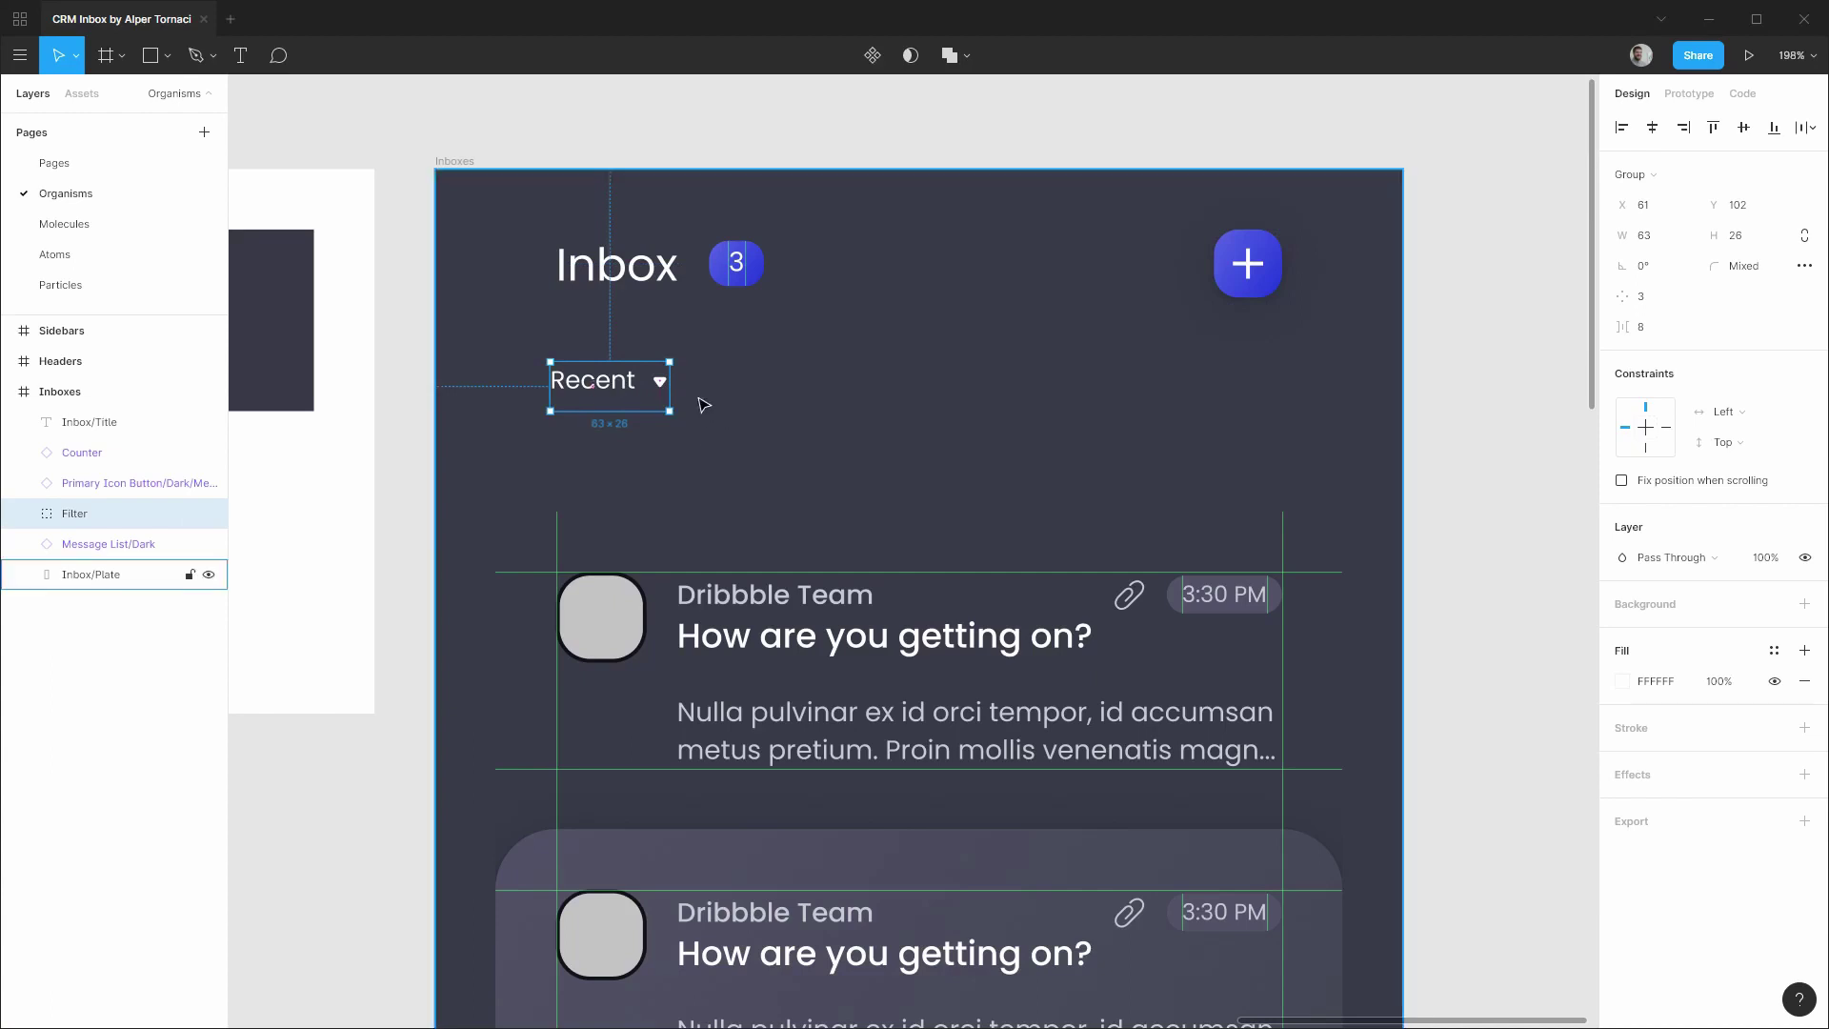
{"action": "left_click", "coordinate": [104, 256]}
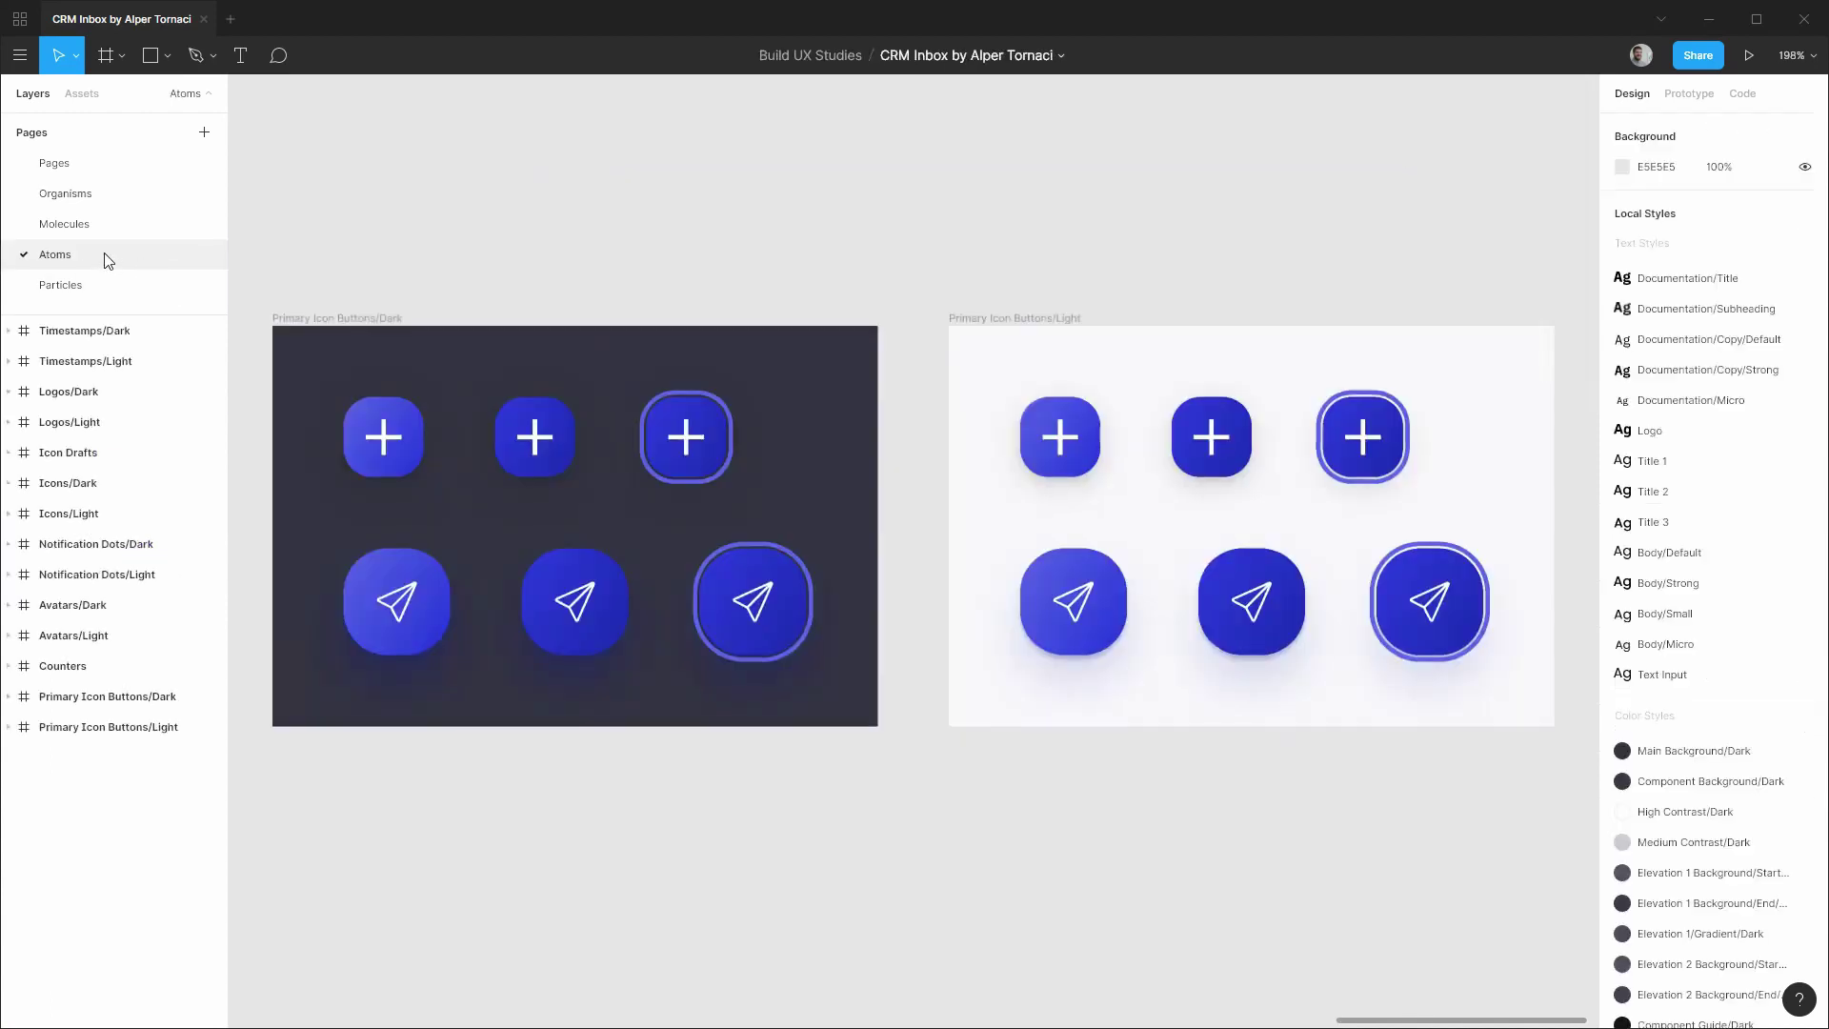
{"action": "left_click_drag", "start_coordinate": [1351, 310], "coordinate": [686, 181]}
{"action": "scroll", "coordinate": [686, 182], "scroll_direction": "right", "scroll_amount": 2}
{"action": "key", "text": "f"}
{"action": "mouse_move", "coordinate": [825, 246]}
{"action": "left_mouse_down"}
{"action": "mouse_move", "coordinate": [1260, 526]}
{"action": "mouse_move", "coordinate": [1365, 749]}
{"action": "left_mouse_up"}
{"action": "key", "text": "ctrl+r"}
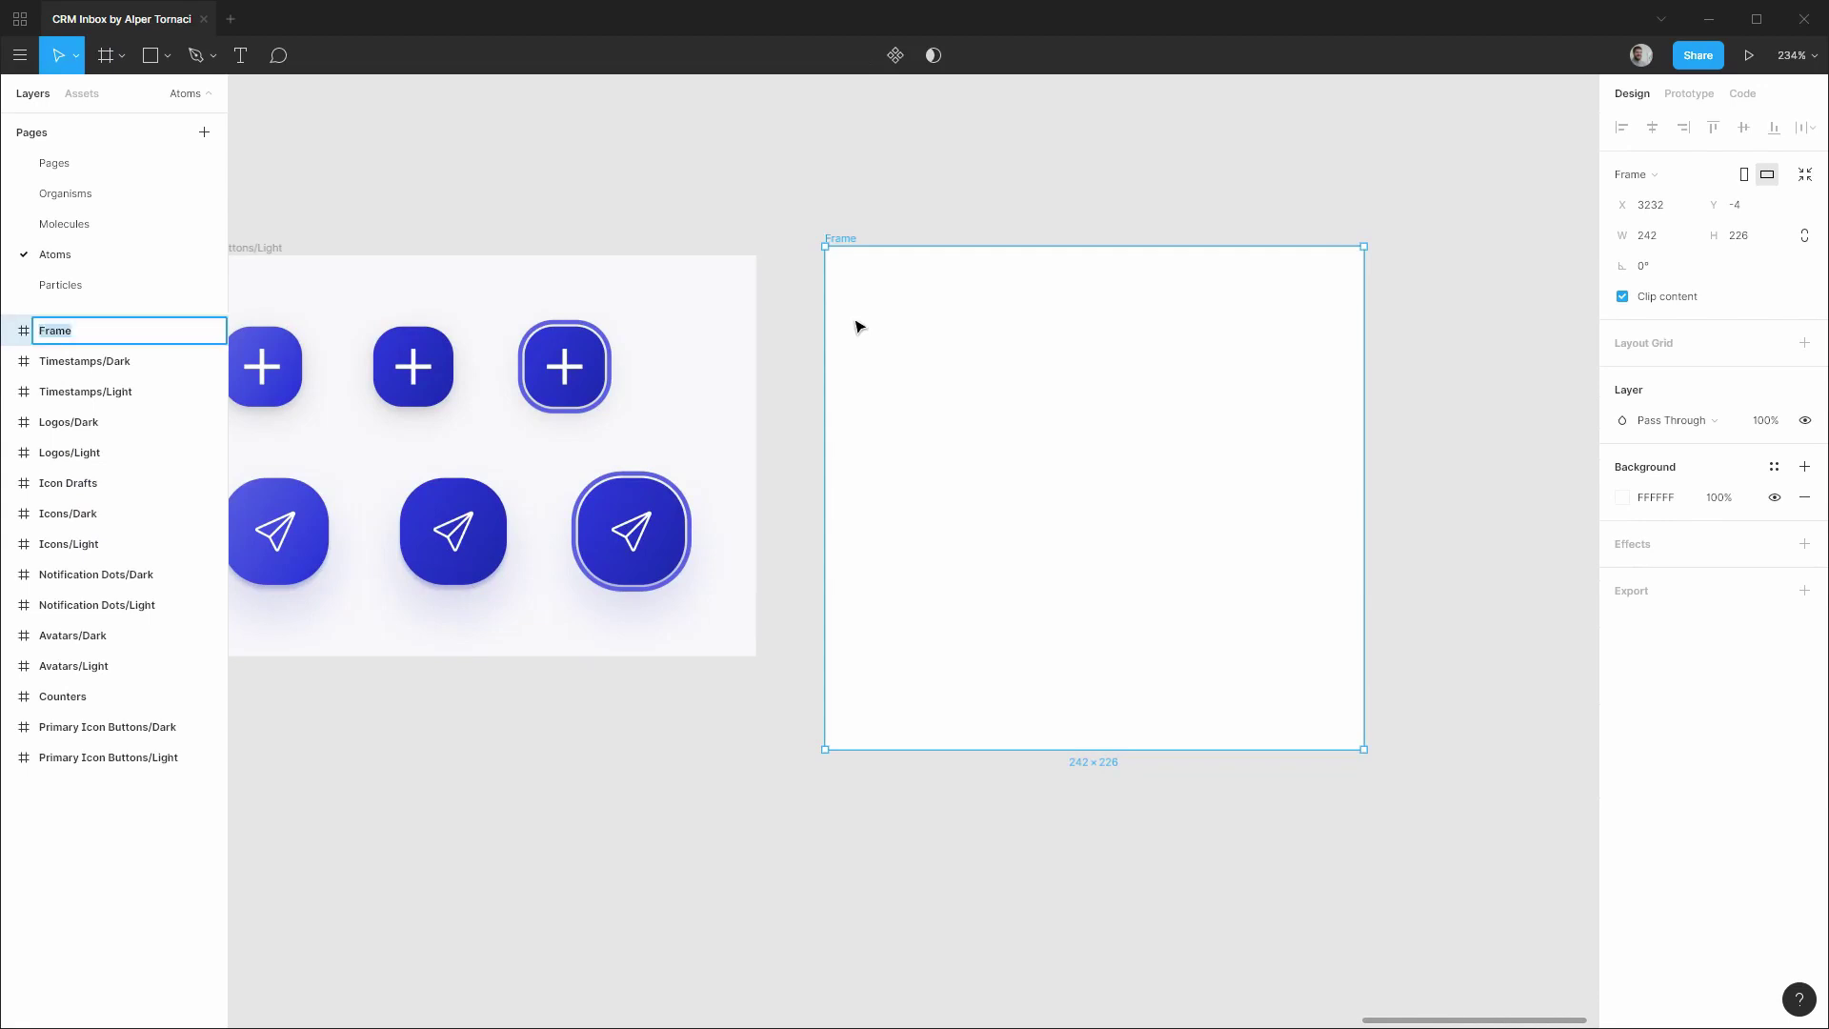
{"action": "type", "text": "Dropdown Triggers/Dark"}
{"action": "key", "text": "Return"}
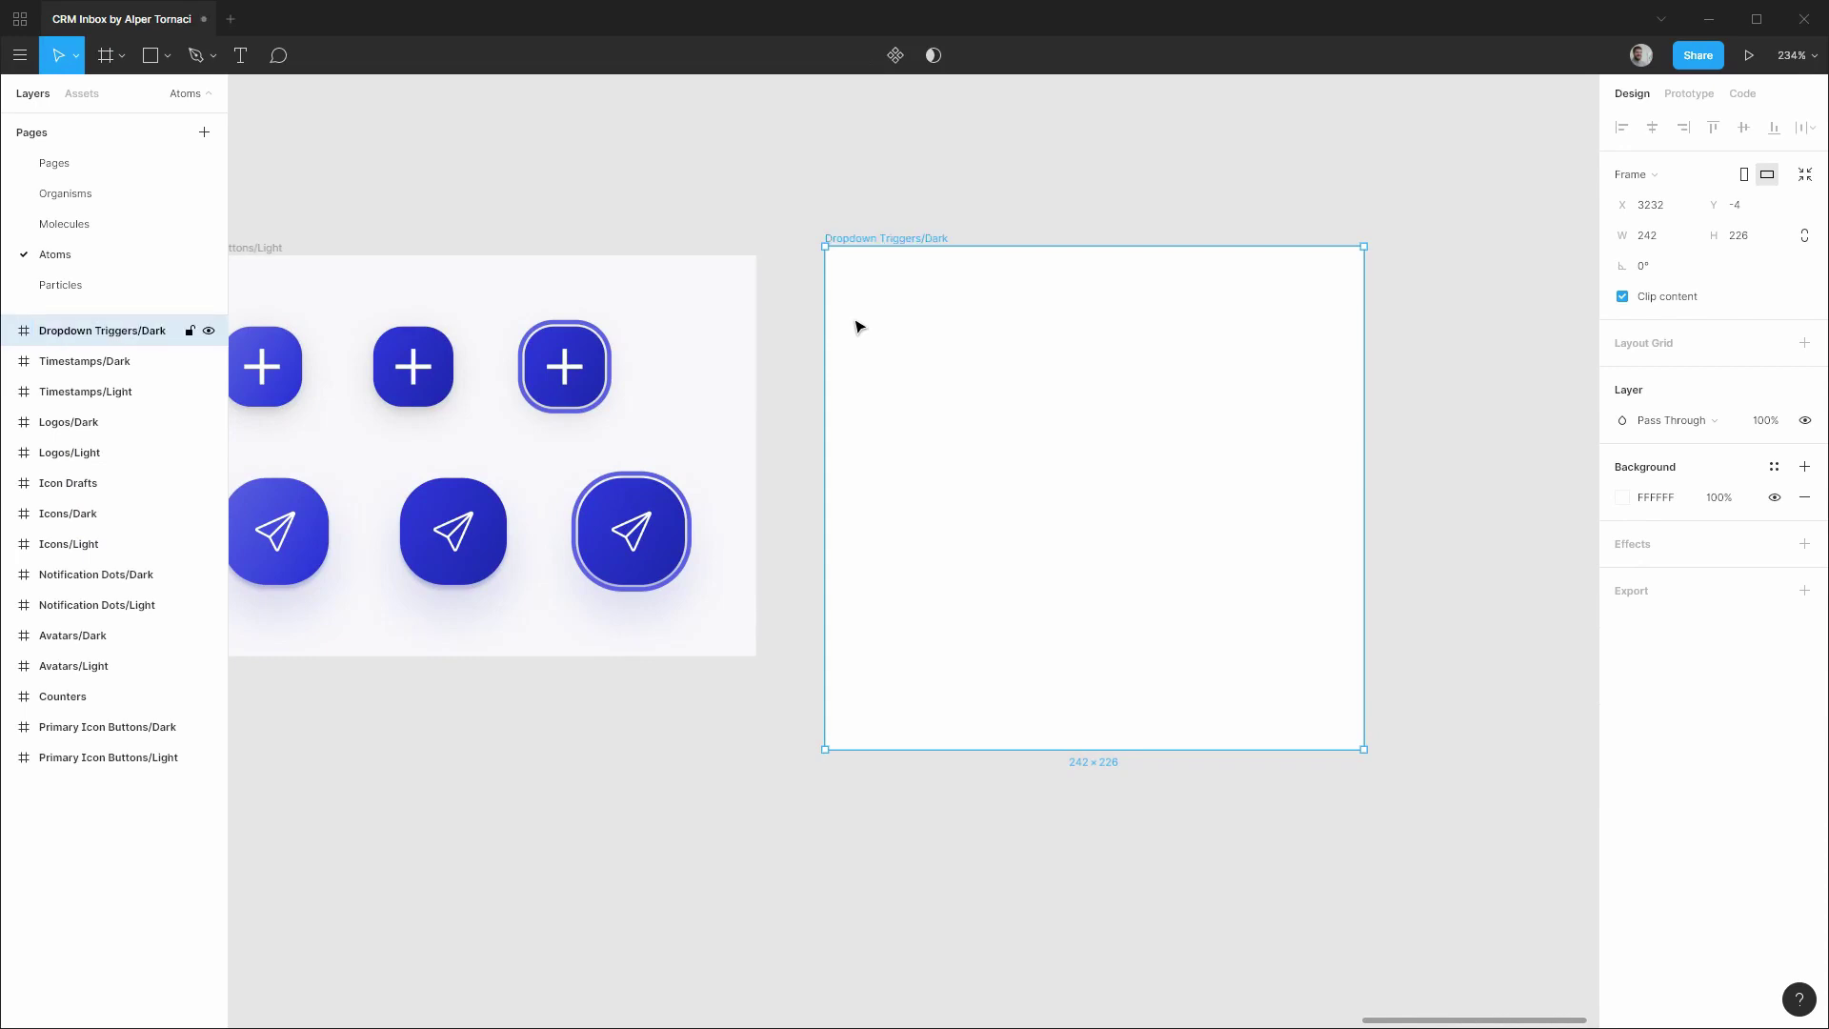
Move the Dropdown Triggers/Dark frame below Primary Icon Buttons/Light in the layer order and apply the Main Background/Dark style.
{"action": "left_click_drag", "start_coordinate": [38, 333], "coordinate": [174, 746]}
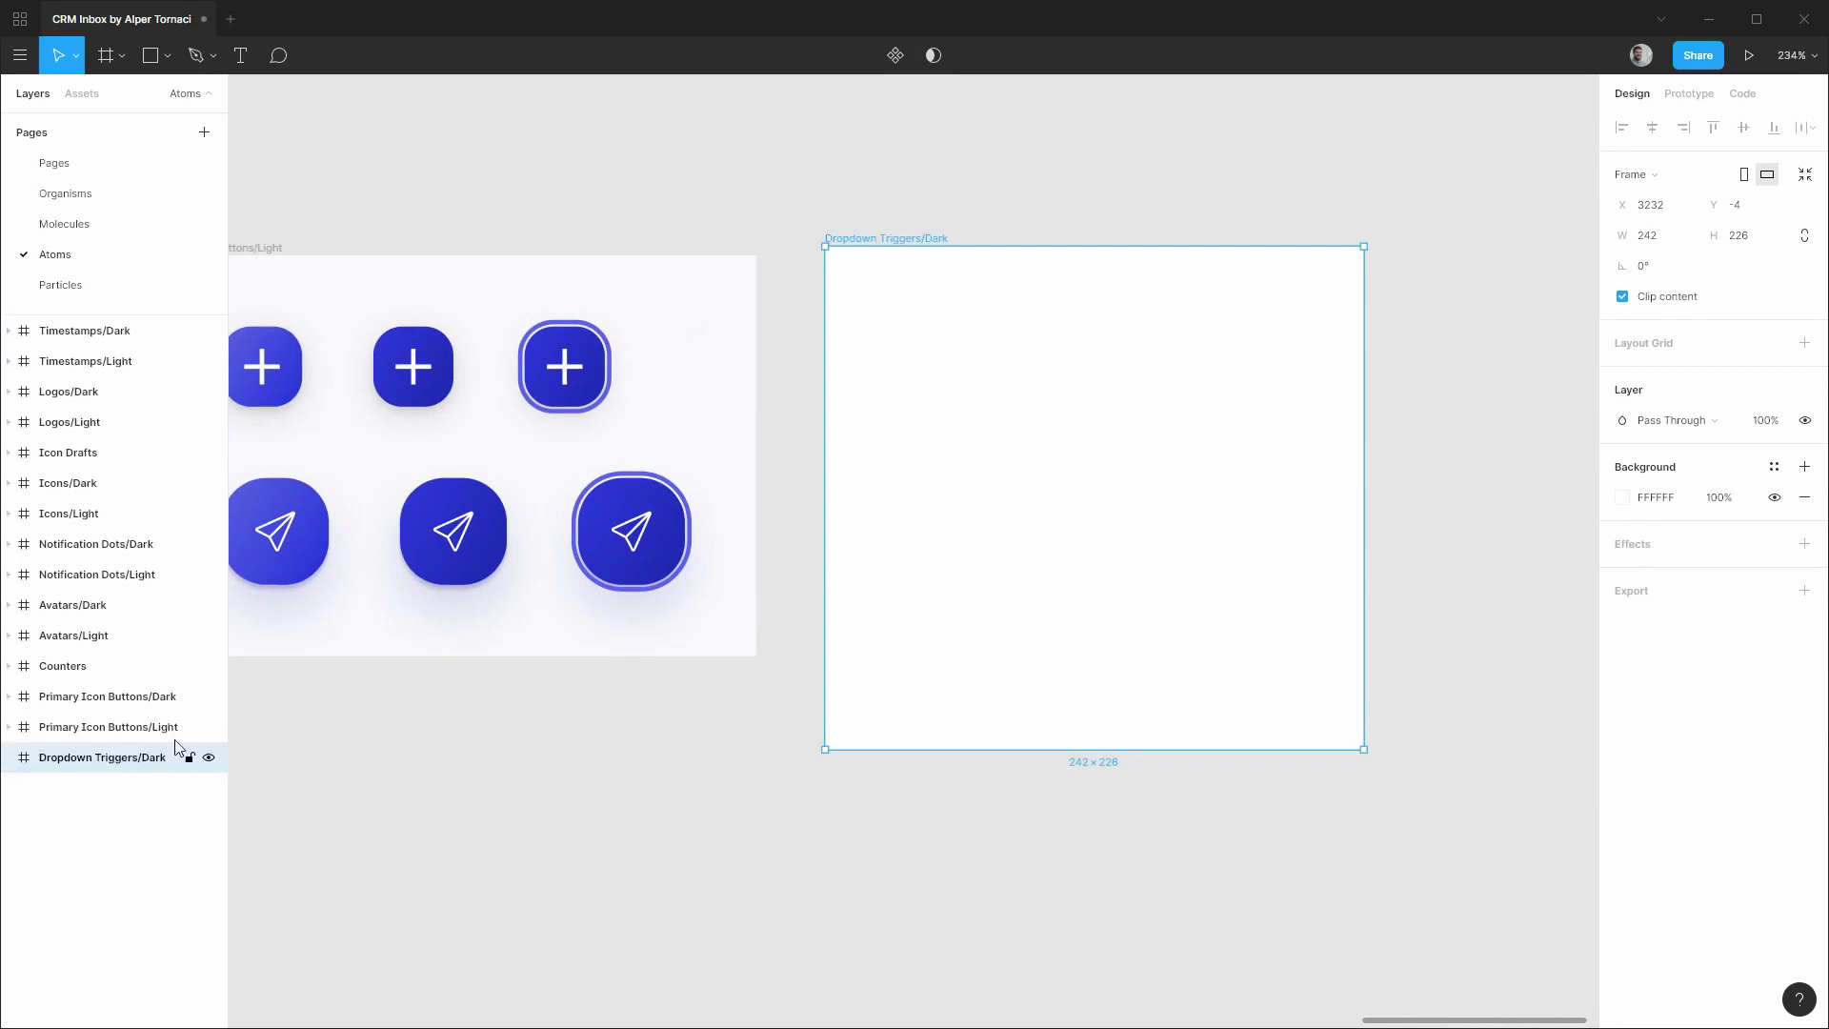
{"action": "left_click", "coordinate": [1774, 467]}
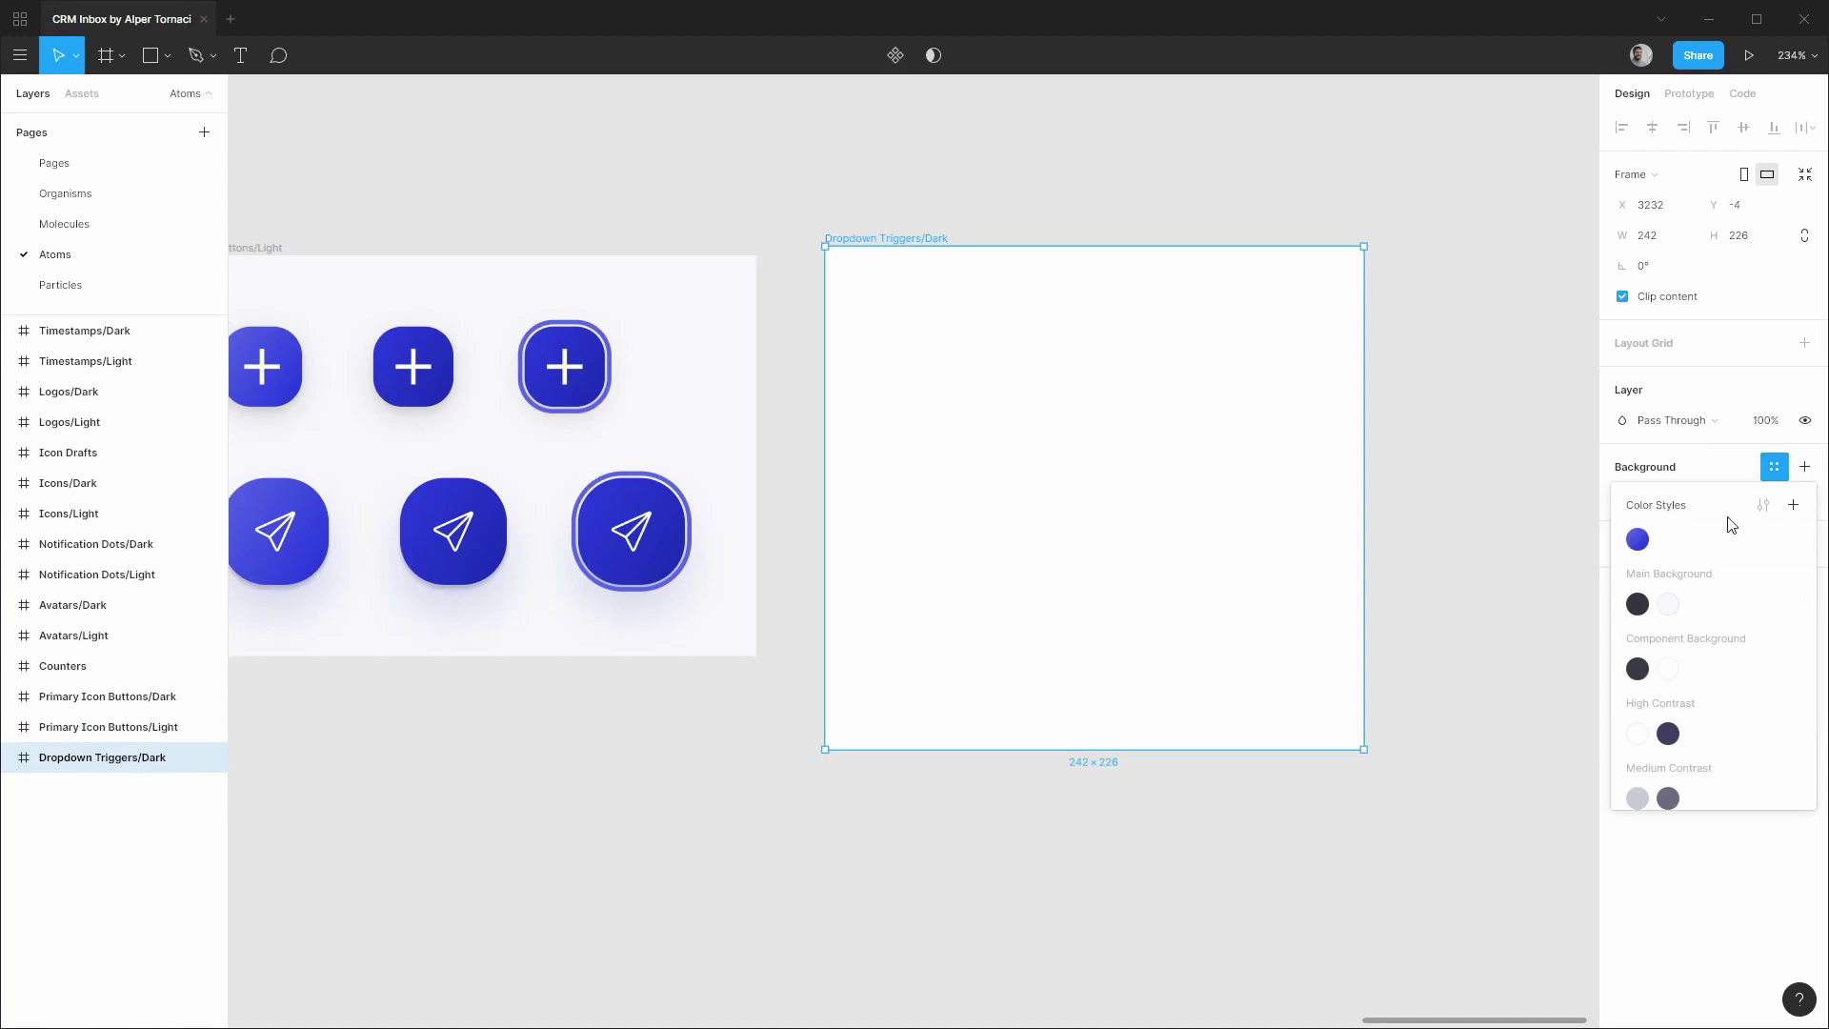
{"action": "left_click", "coordinate": [1638, 602]}
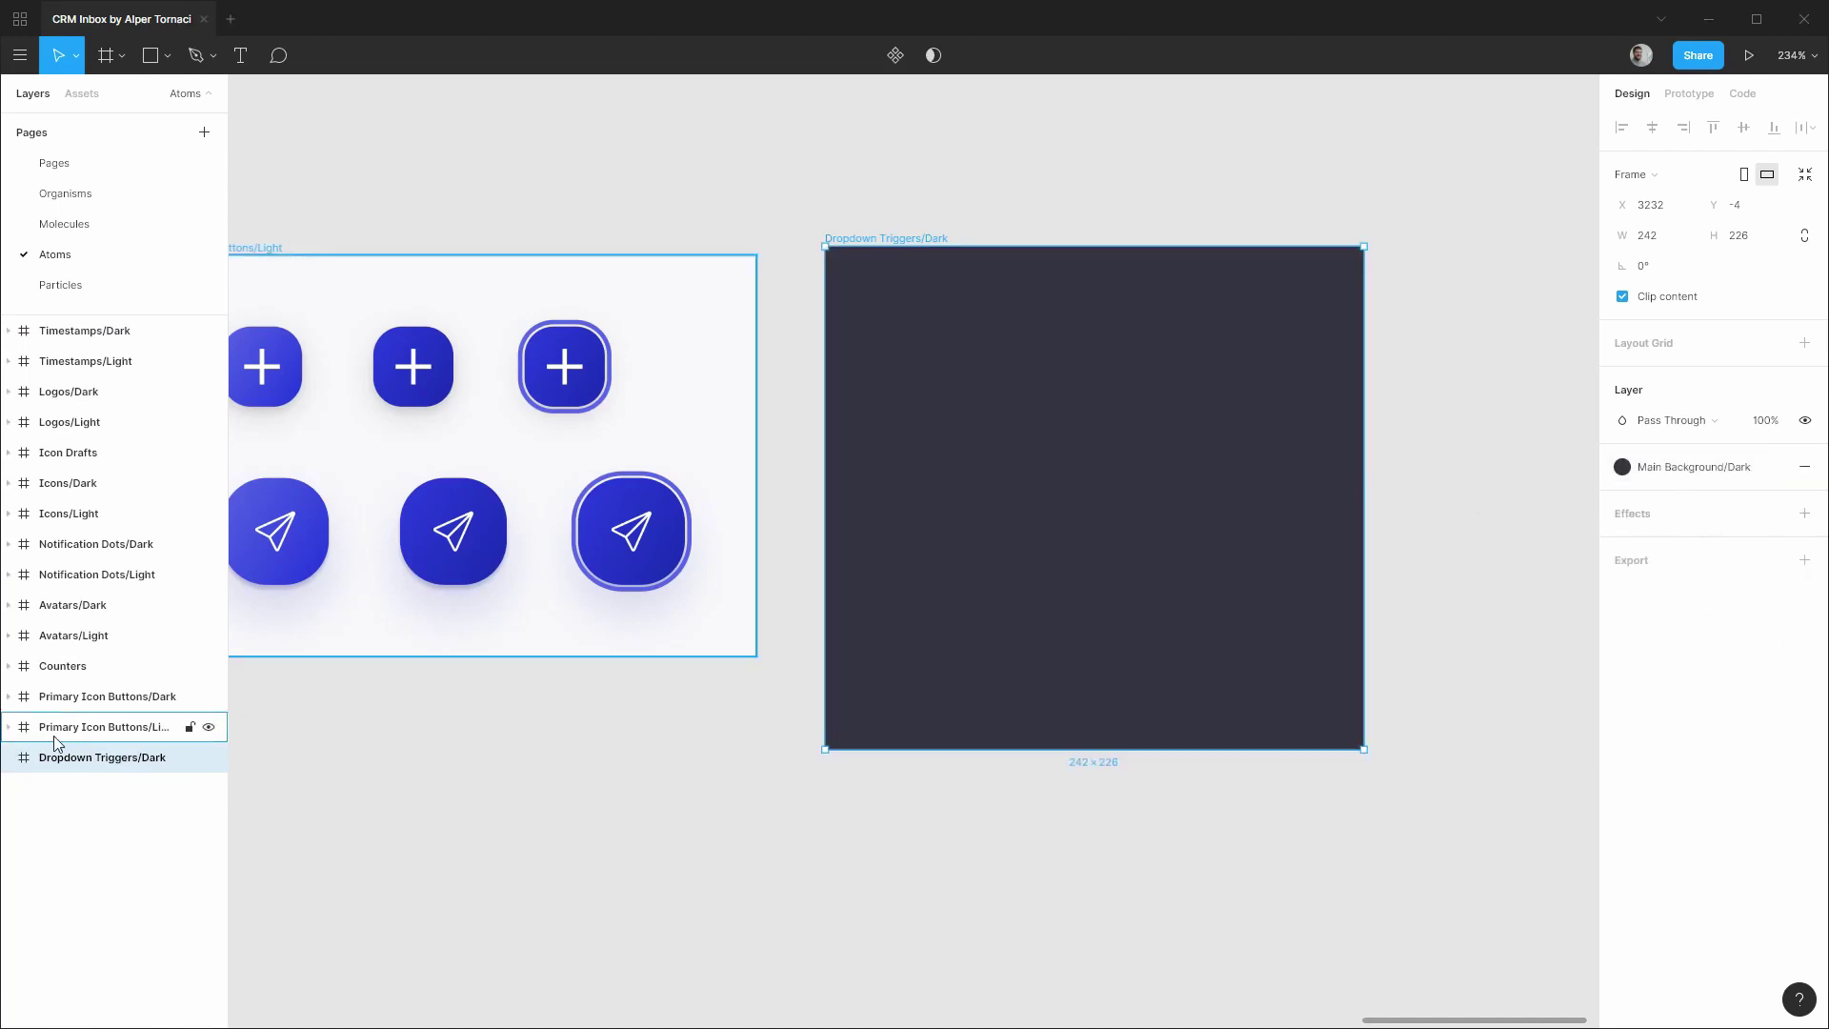
Paste the Filter group into the Dropdown Triggers/Dark frame and apply the Body/Micro text style to its Recent label.
{"action": "key", "text": "ctrl+v"}
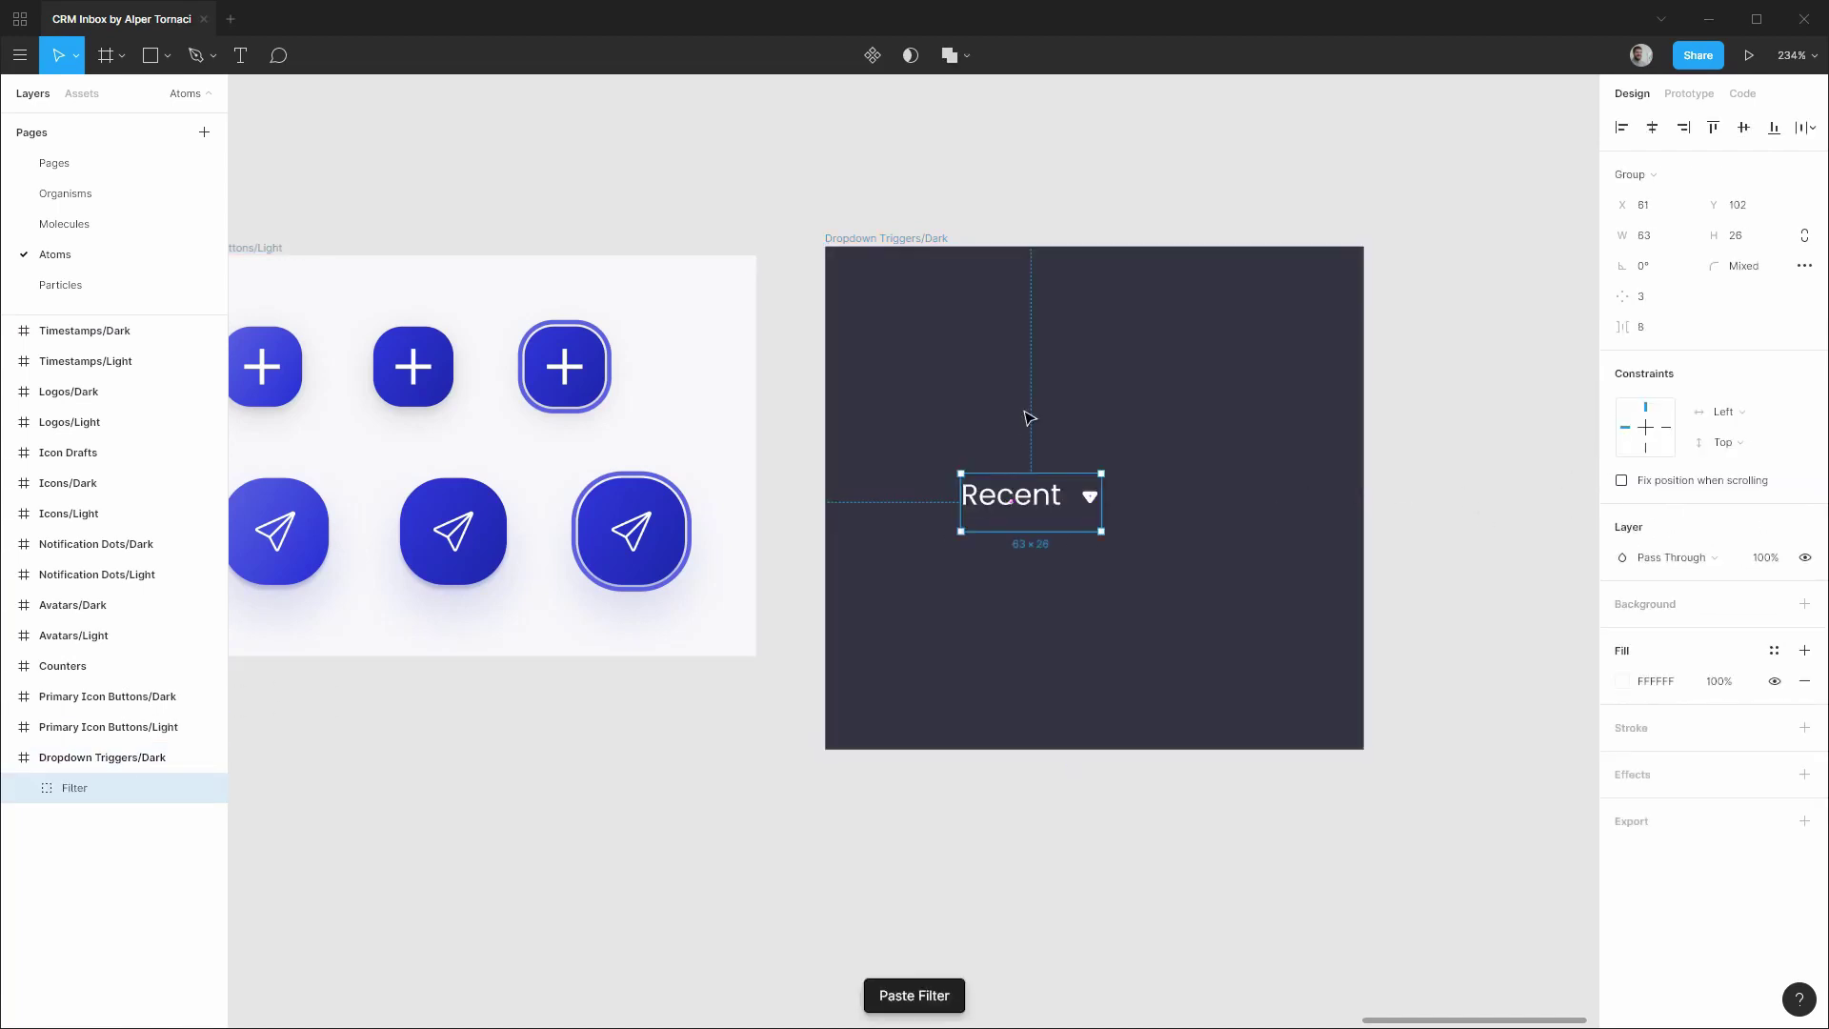
{"action": "left_click", "coordinate": [1009, 408]}
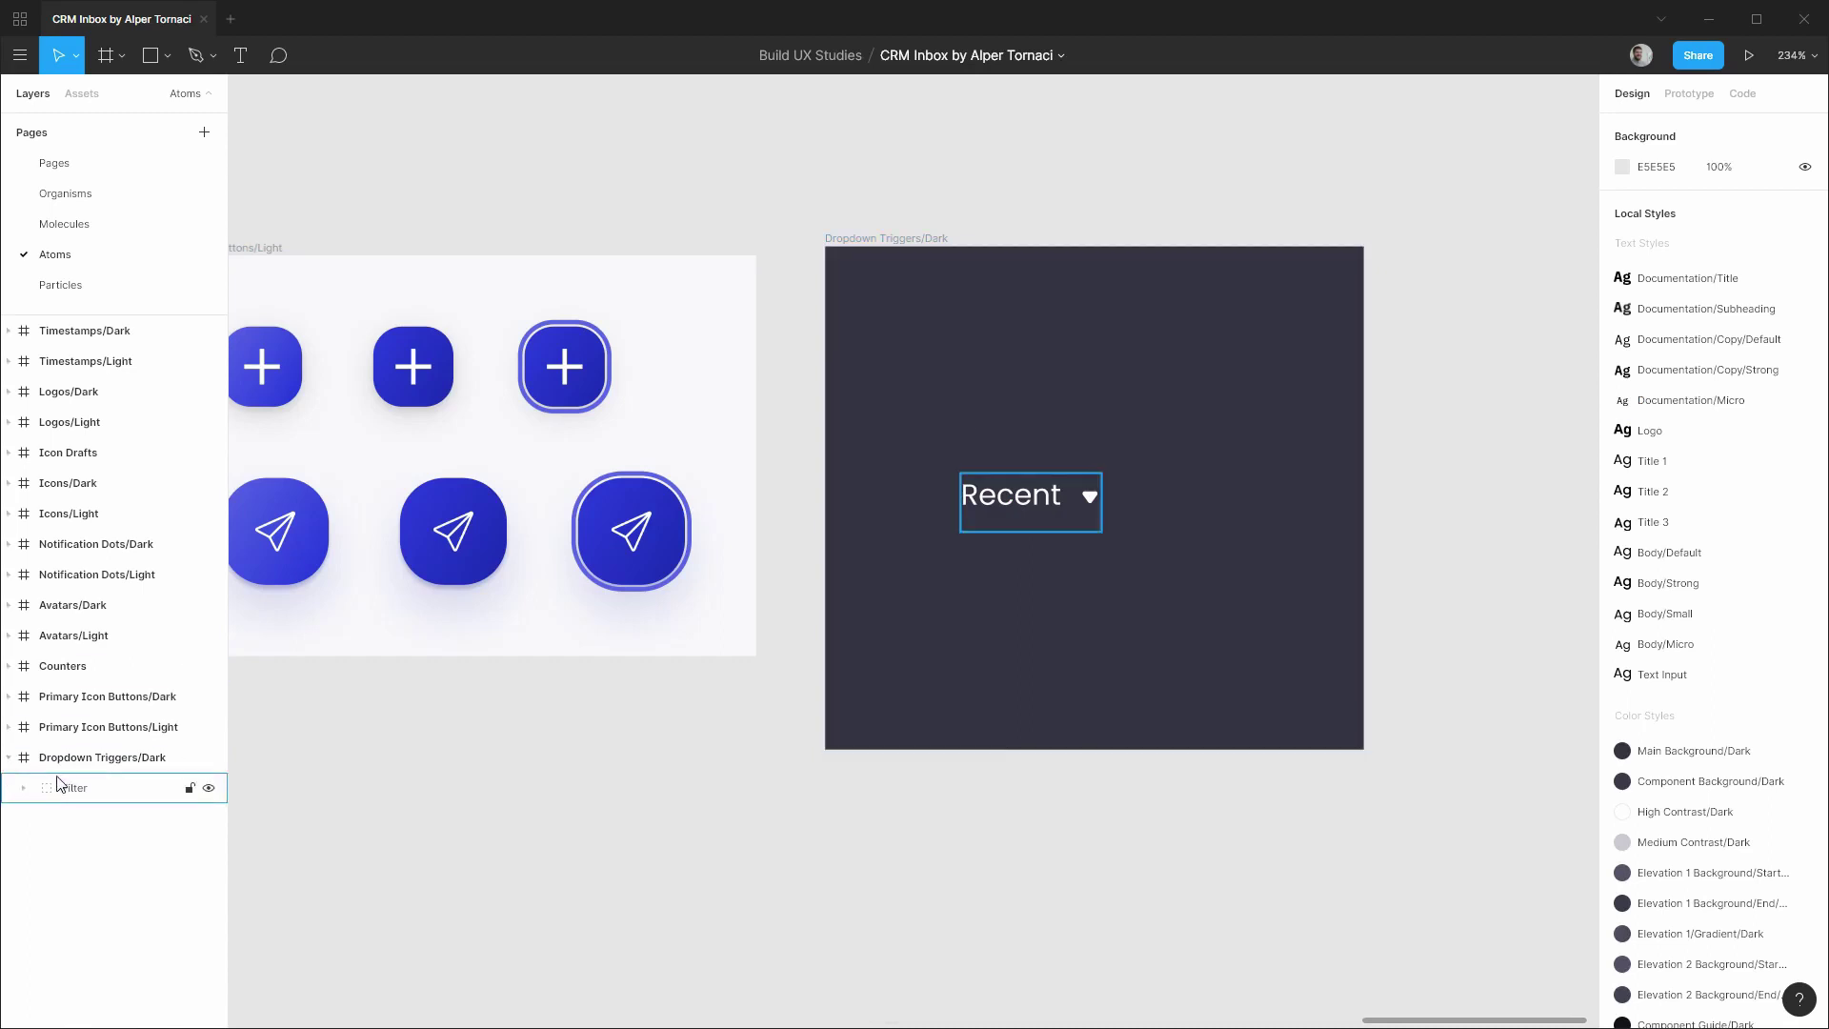
{"action": "left_click", "coordinate": [27, 790]}
{"action": "left_click", "coordinate": [96, 821]}
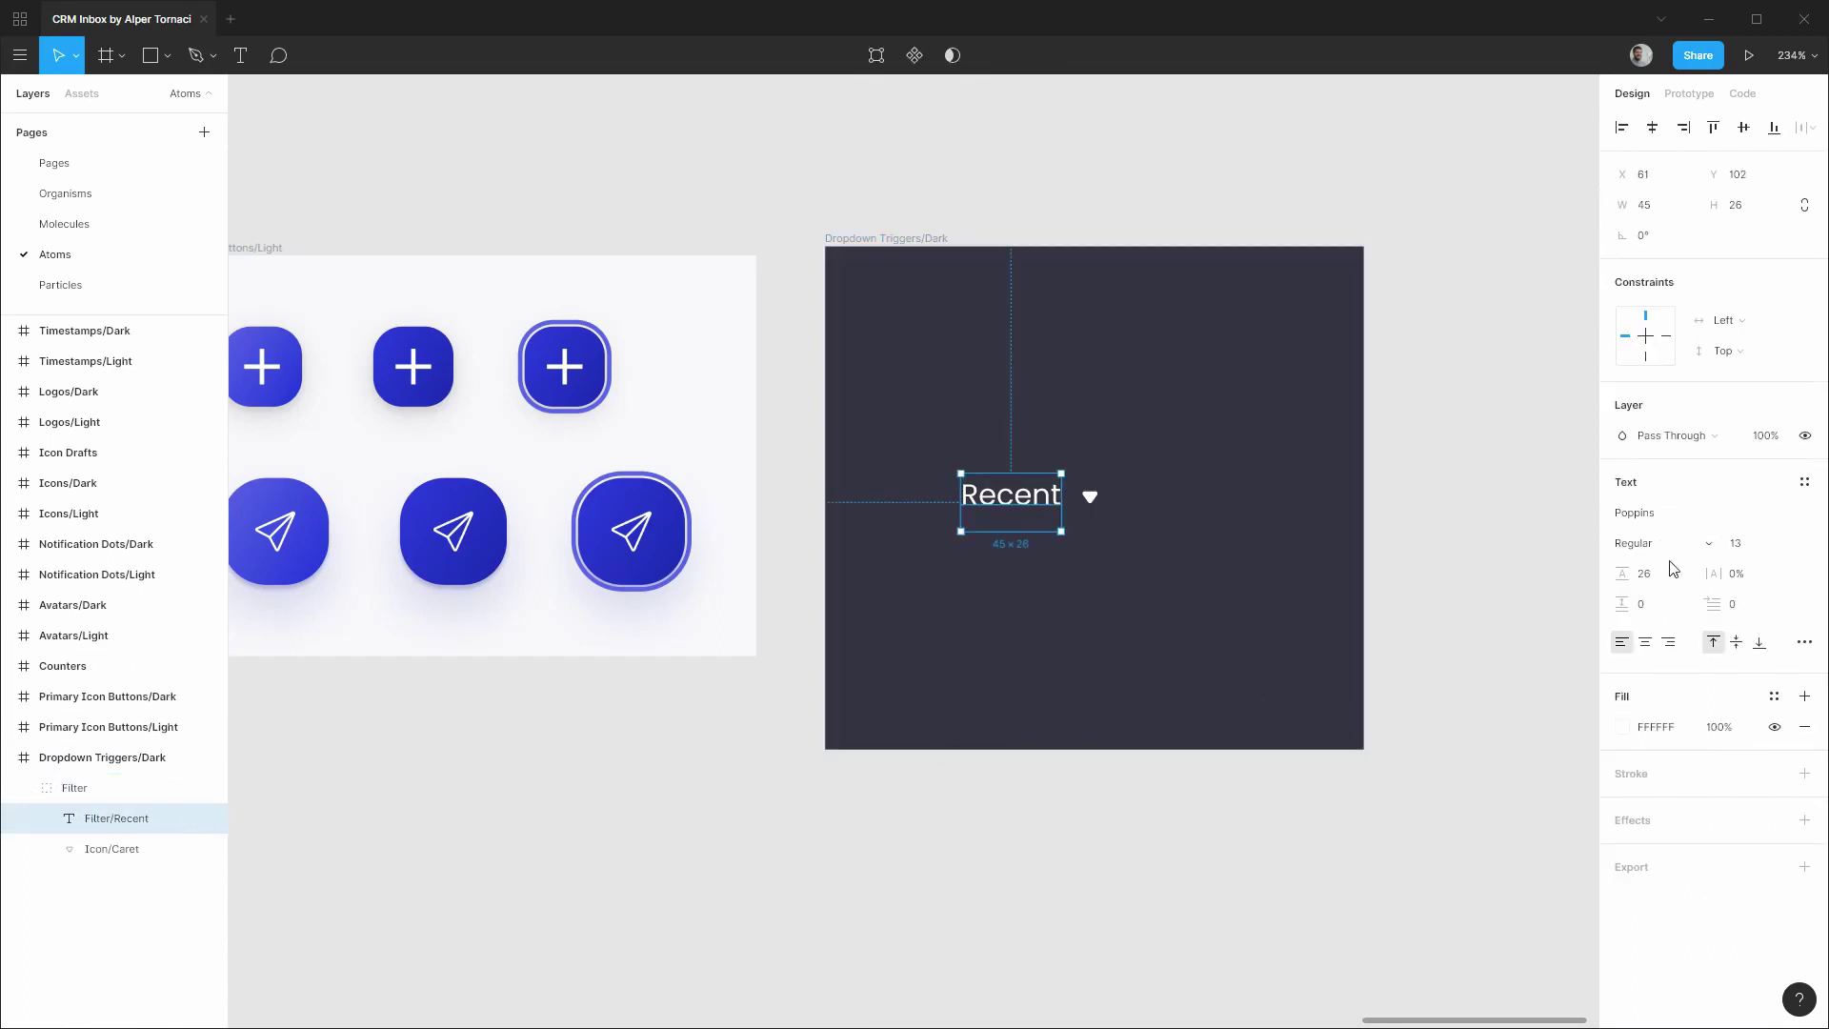
{"action": "left_click", "coordinate": [1805, 483]}
{"action": "scroll", "coordinate": [1722, 633], "scroll_direction": "down", "scroll_amount": 5}
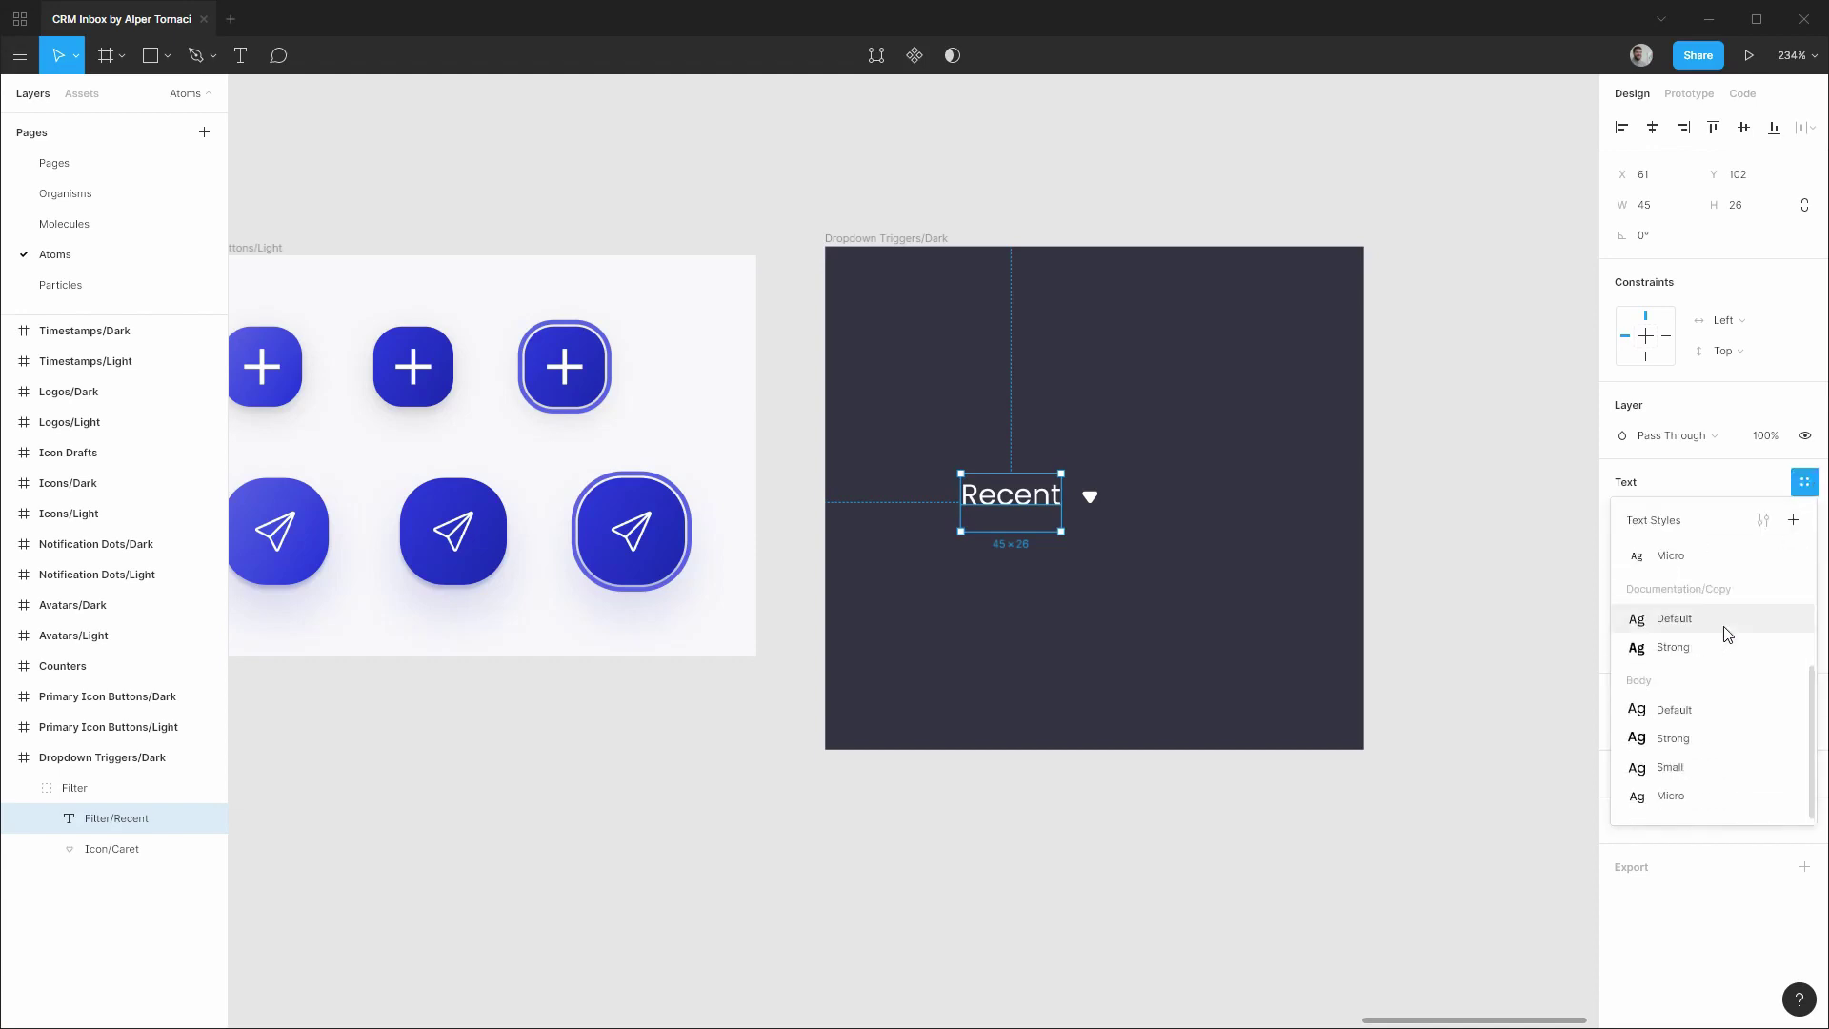
{"action": "left_click", "coordinate": [1670, 796]}
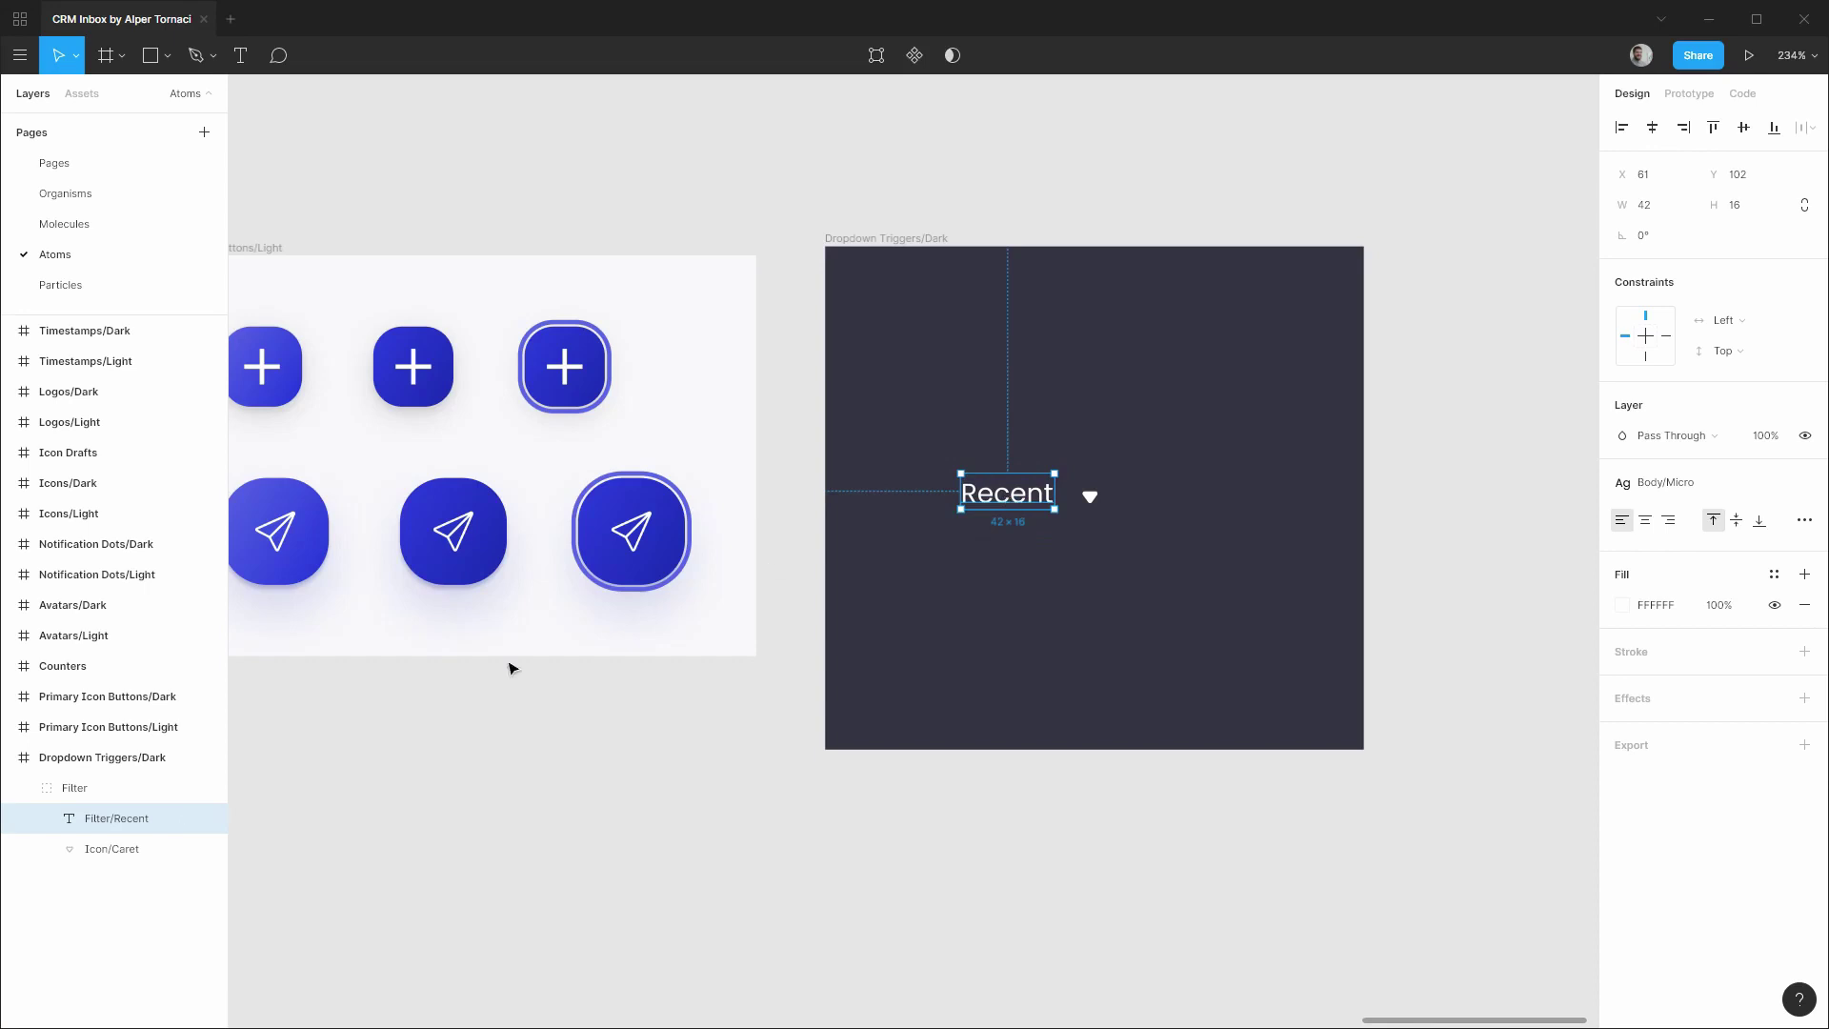
Place a small dark Caret icon component beside the Recent label and put it under the label inside the Filter group.
{"action": "left_click", "coordinate": [80, 93]}
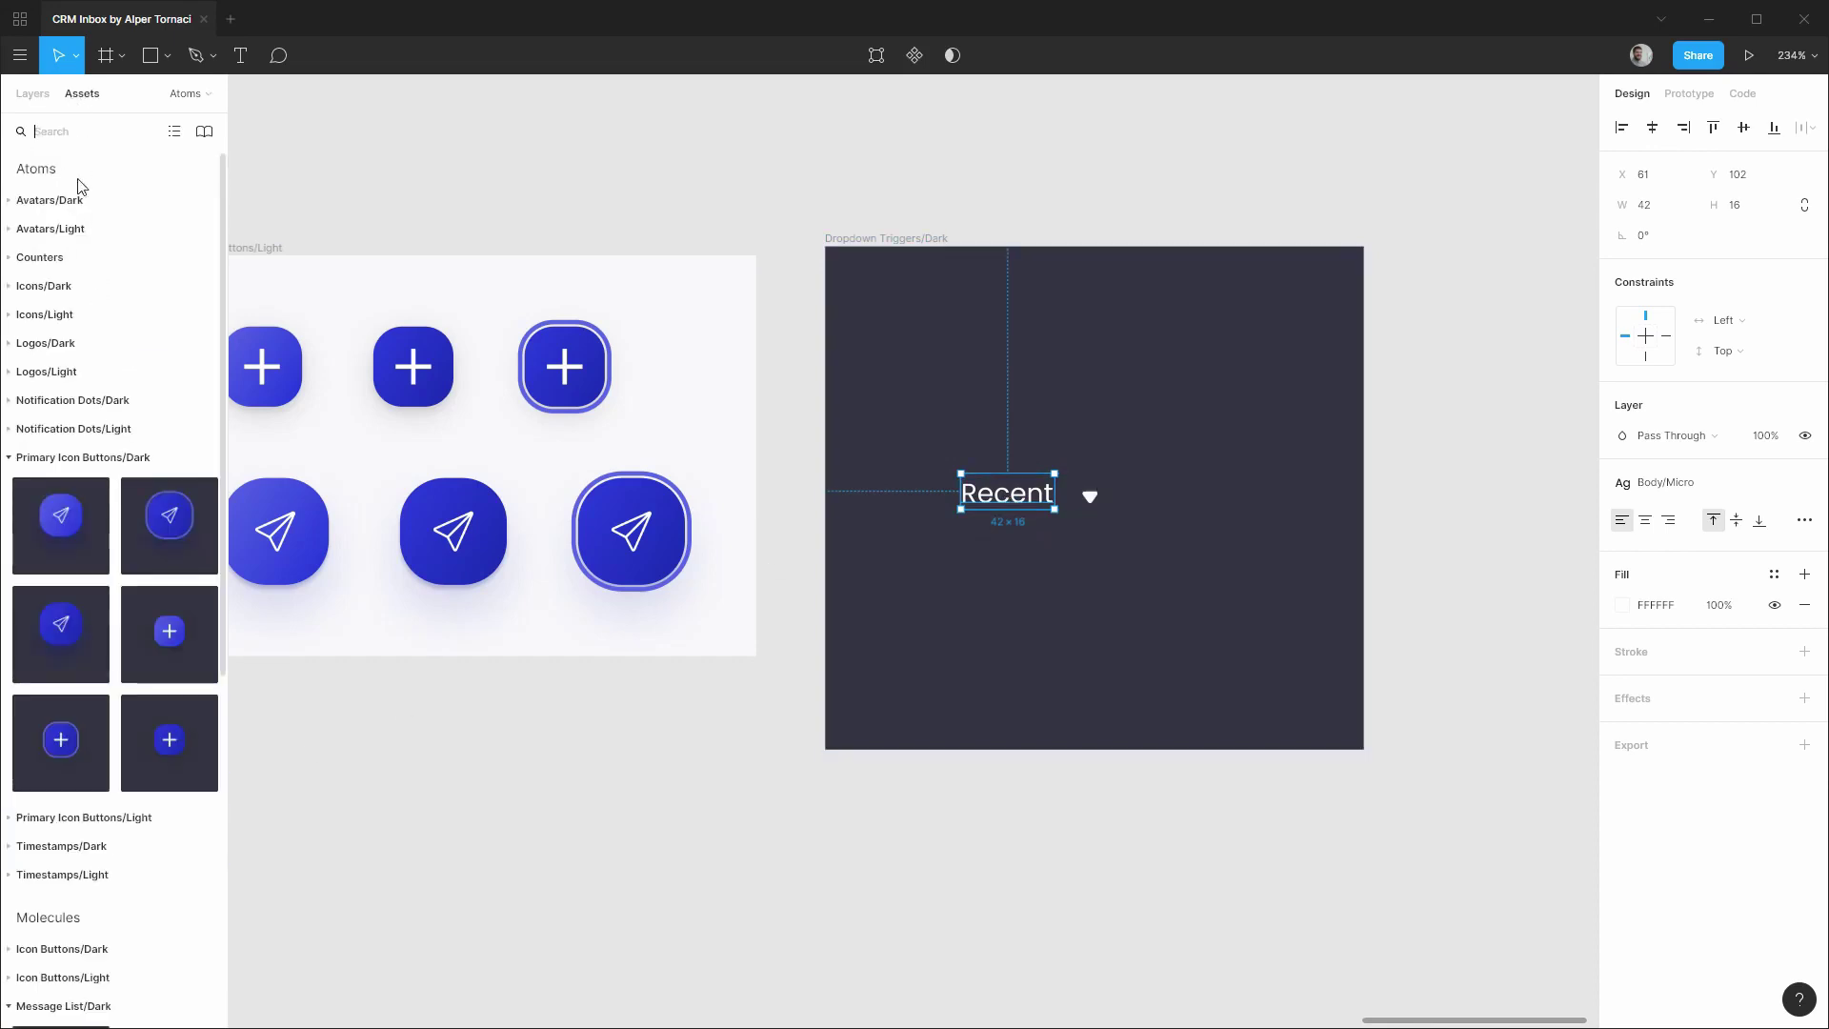
{"action": "left_click", "coordinate": [44, 285]}
{"action": "scroll", "coordinate": [118, 575], "scroll_direction": "down", "scroll_amount": 3}
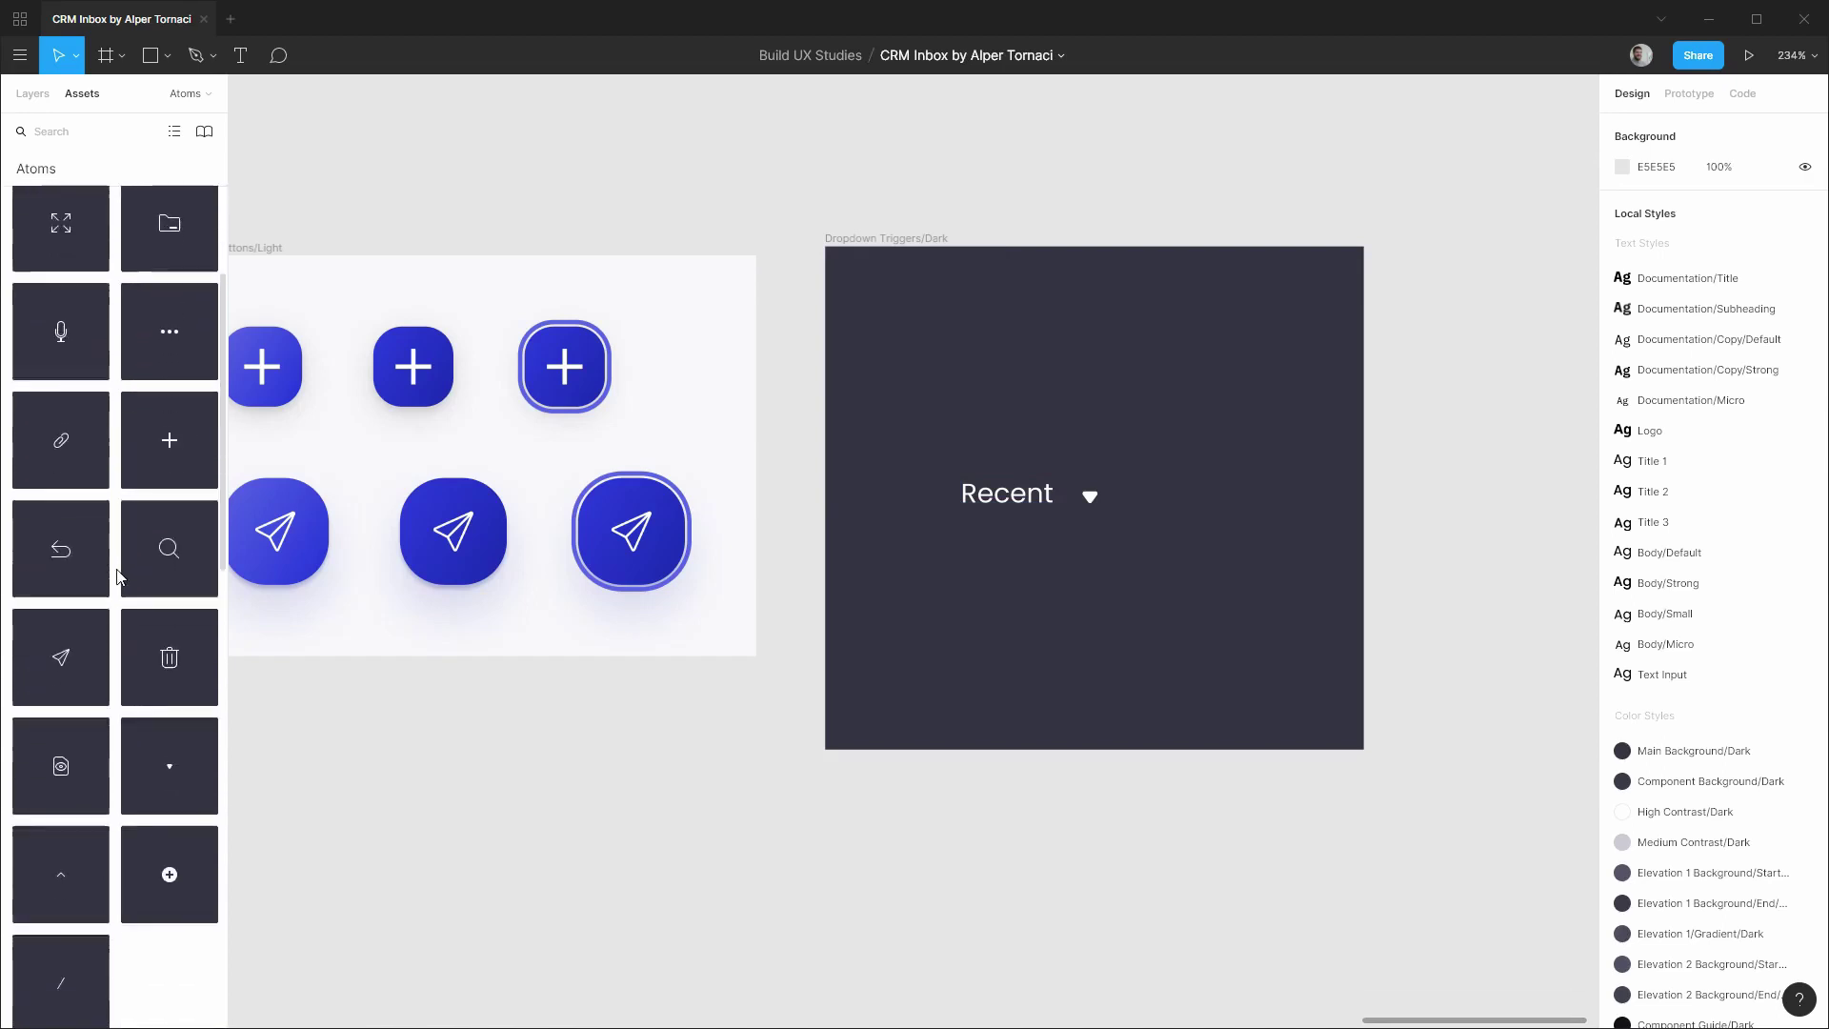
{"action": "scroll", "coordinate": [104, 634], "scroll_direction": "down", "scroll_amount": 3}
{"action": "left_click_drag", "start_coordinate": [173, 543], "coordinate": [1157, 515]}
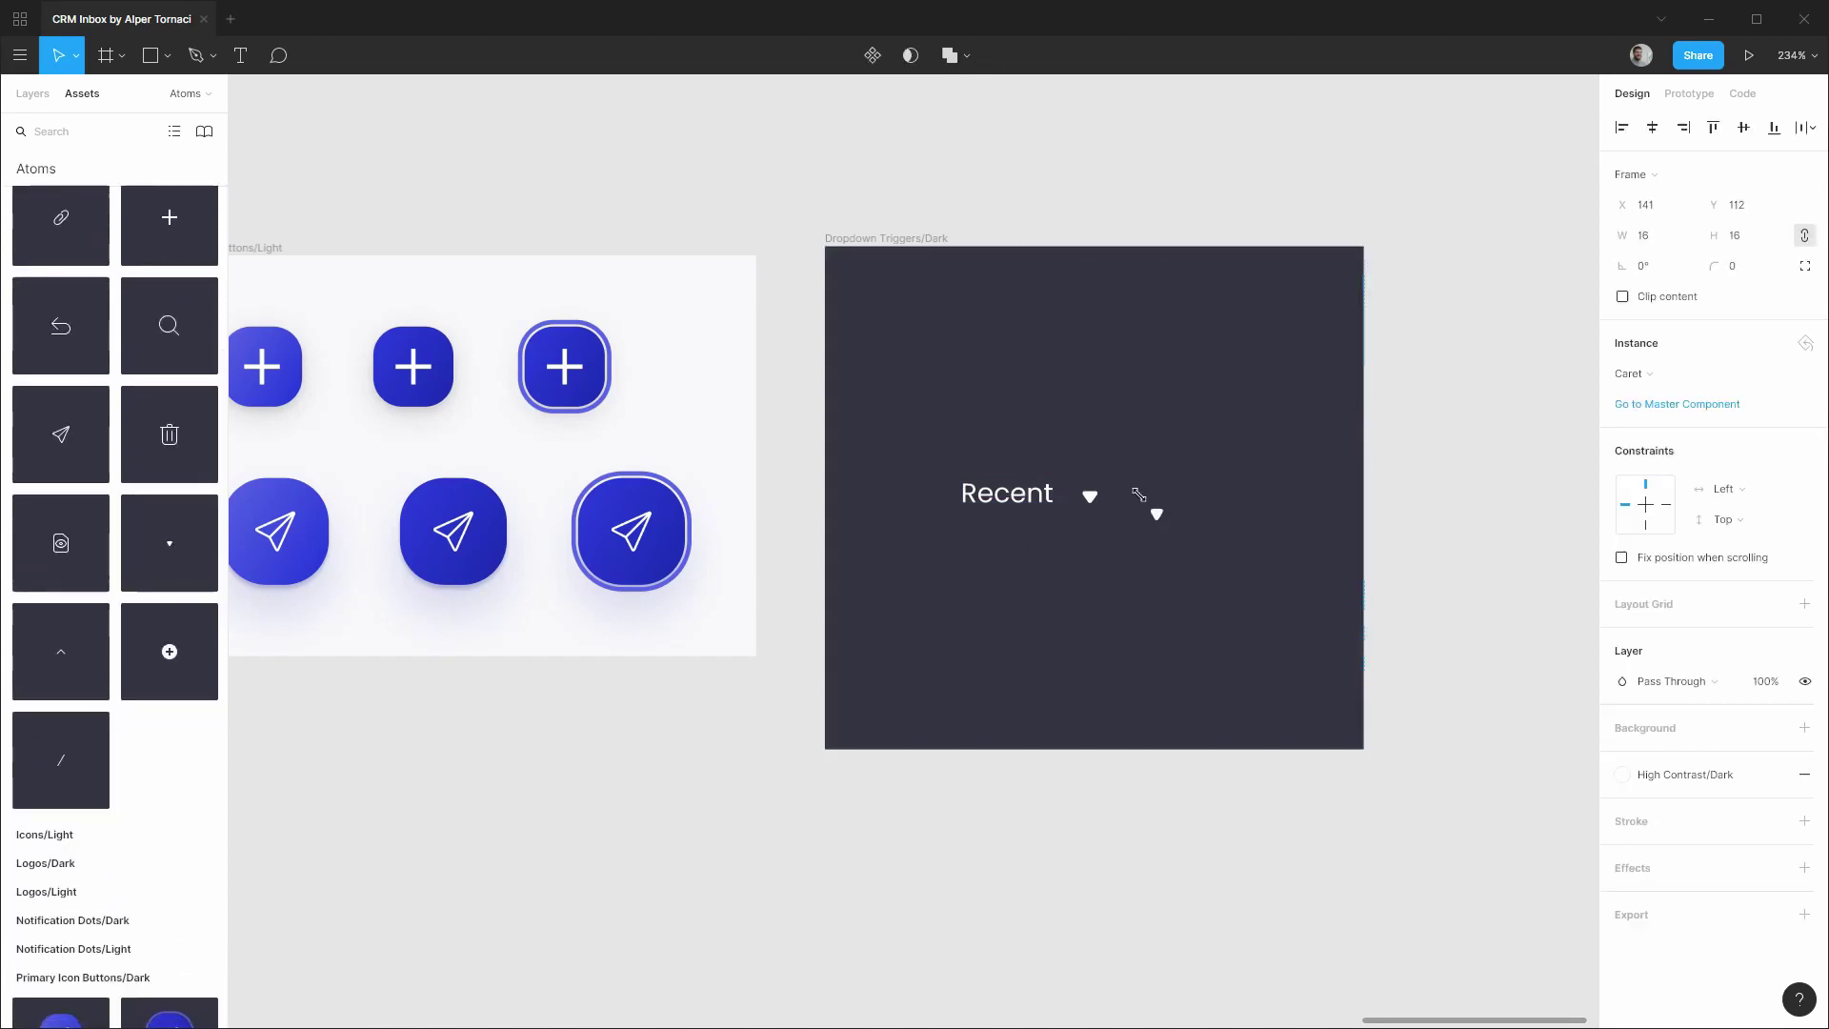
{"action": "left_click", "coordinate": [32, 94]}
{"action": "left_click_drag", "start_coordinate": [105, 791], "coordinate": [115, 843]}
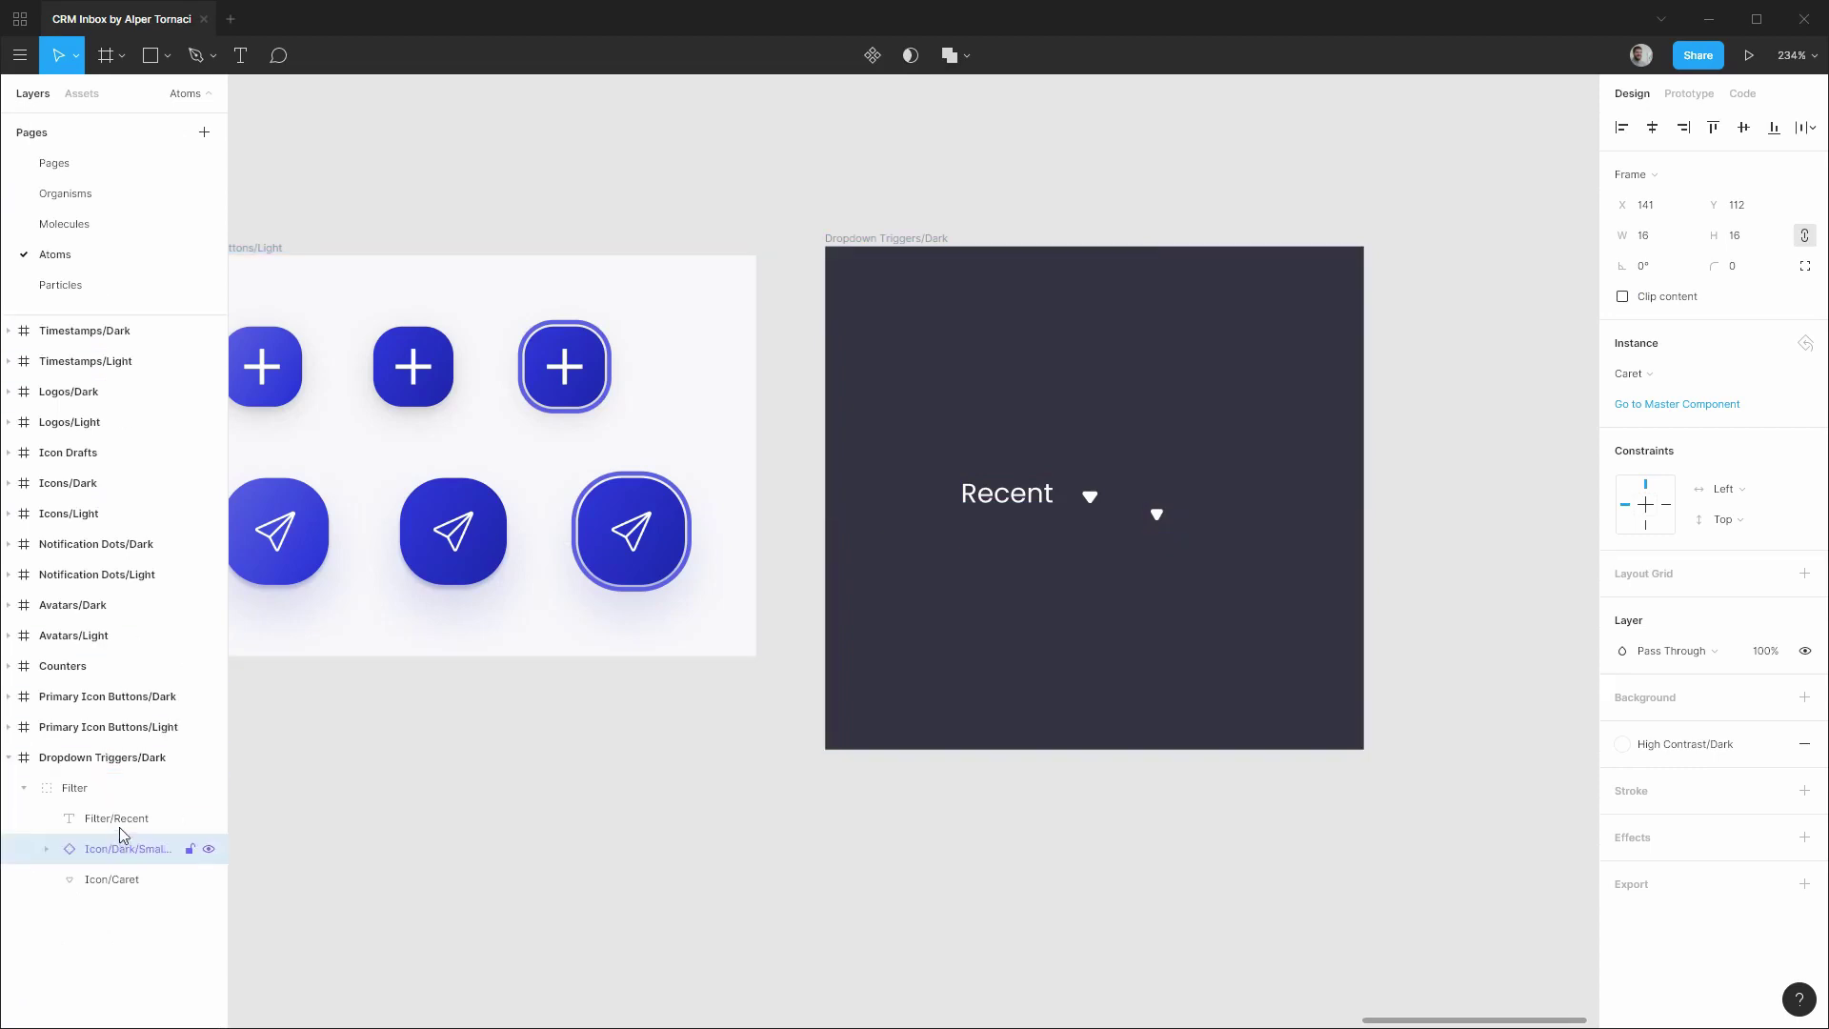
Align the Recent label and the new caret on their vertical centers and delete the old Icon/Caret layer.
{"action": "left_click", "coordinate": [115, 818], "text": "shift"}
{"action": "left_click", "coordinate": [1743, 127]}
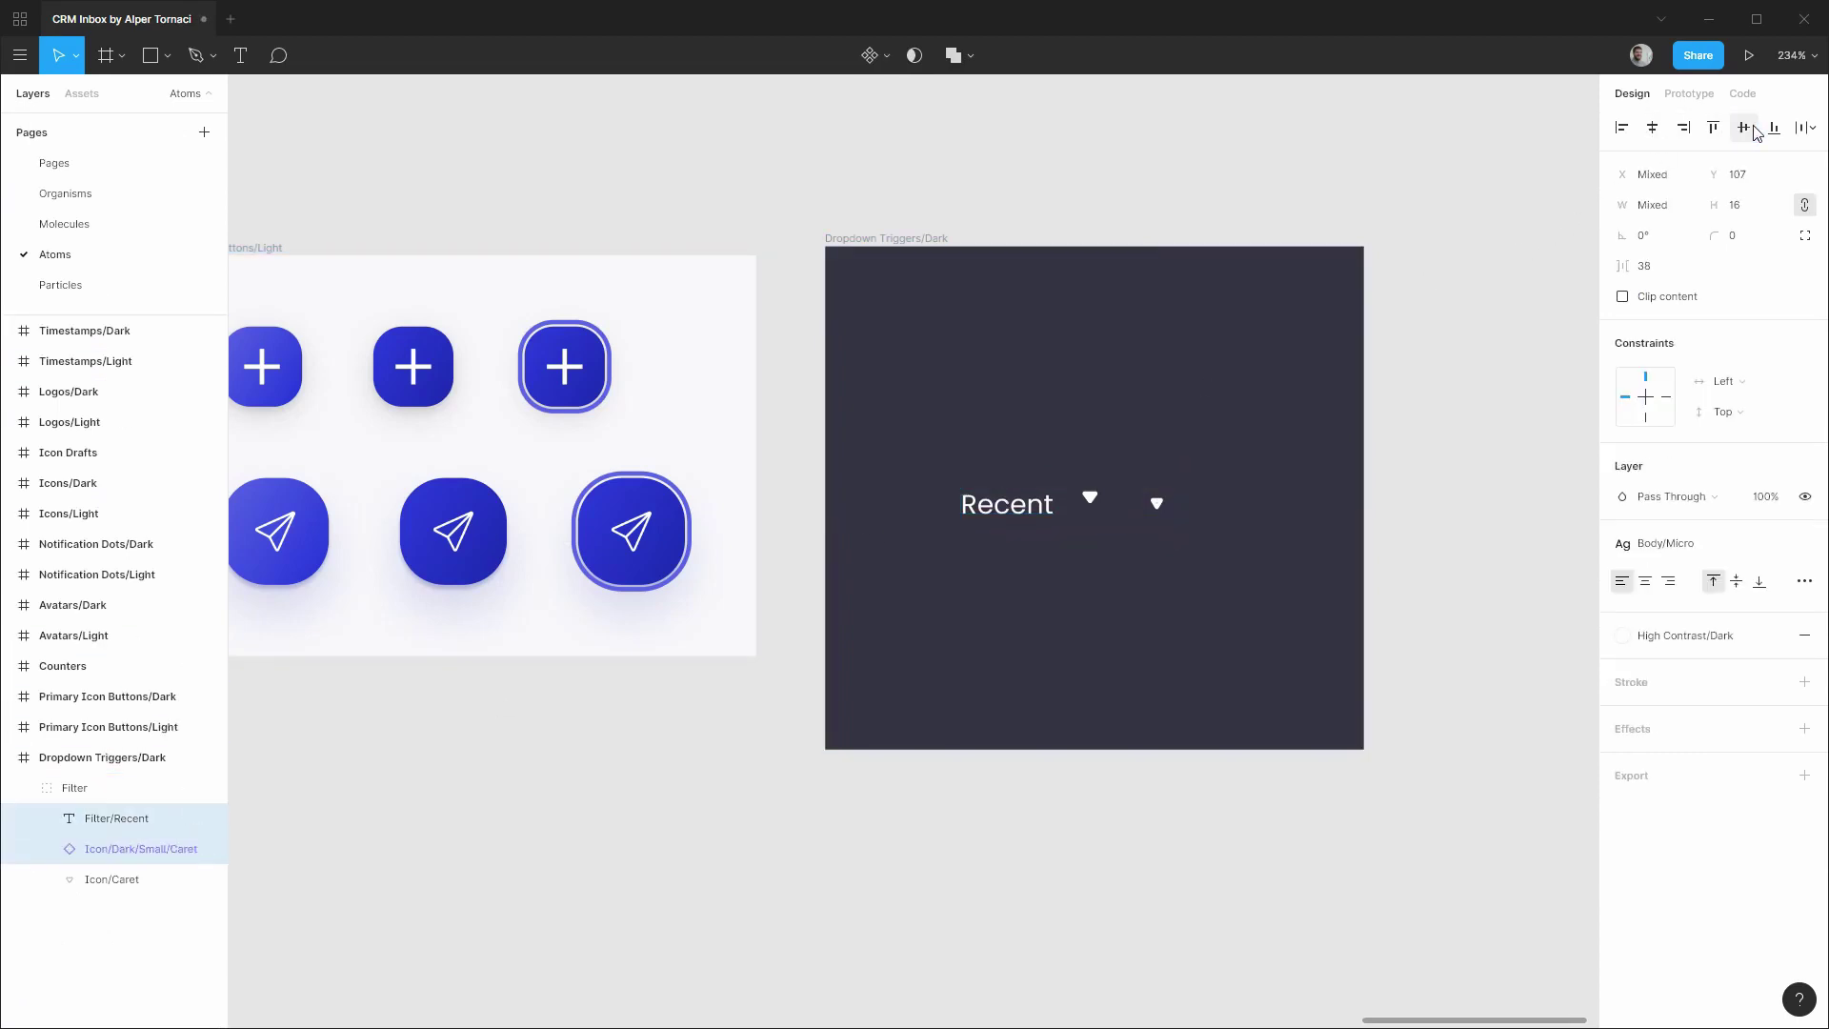
{"action": "left_click", "coordinate": [124, 882]}
{"action": "key", "text": "Delete"}
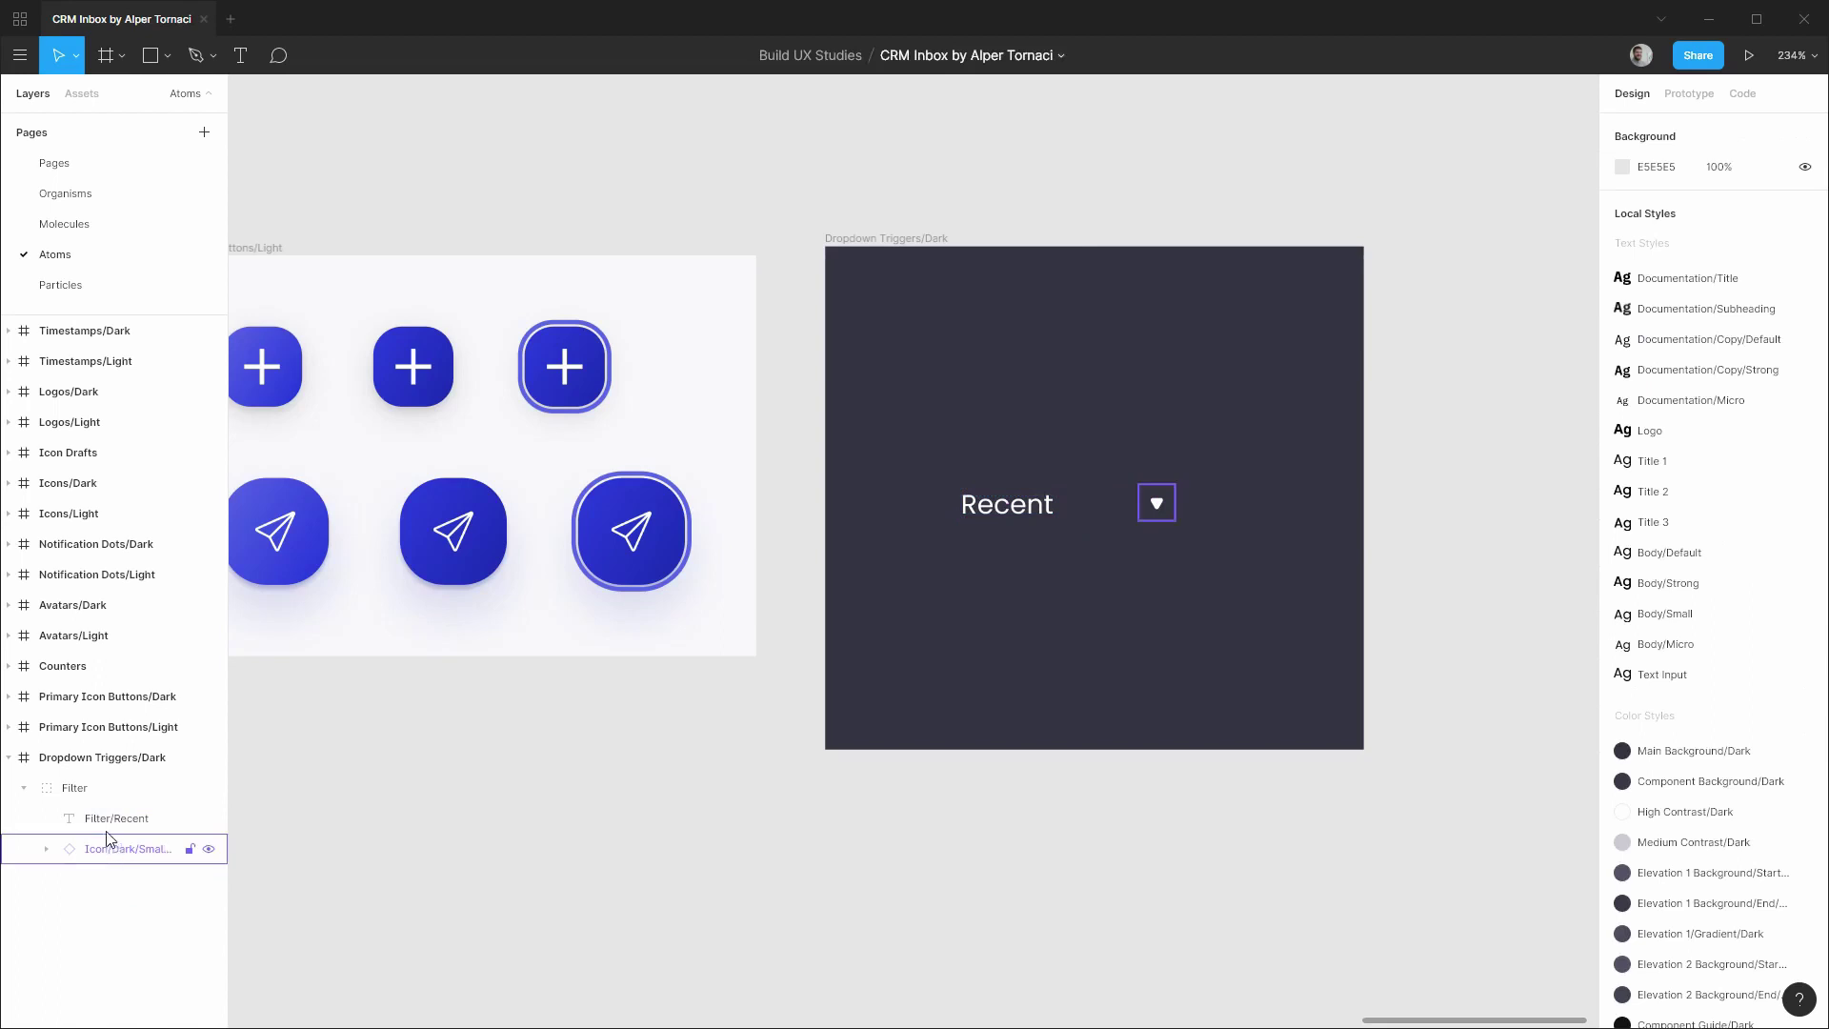
Rename the Filter/Recent text layer as Dropdown Trigger/Label.
{"action": "left_click", "coordinate": [112, 823]}
{"action": "double_click", "coordinate": [112, 825]}
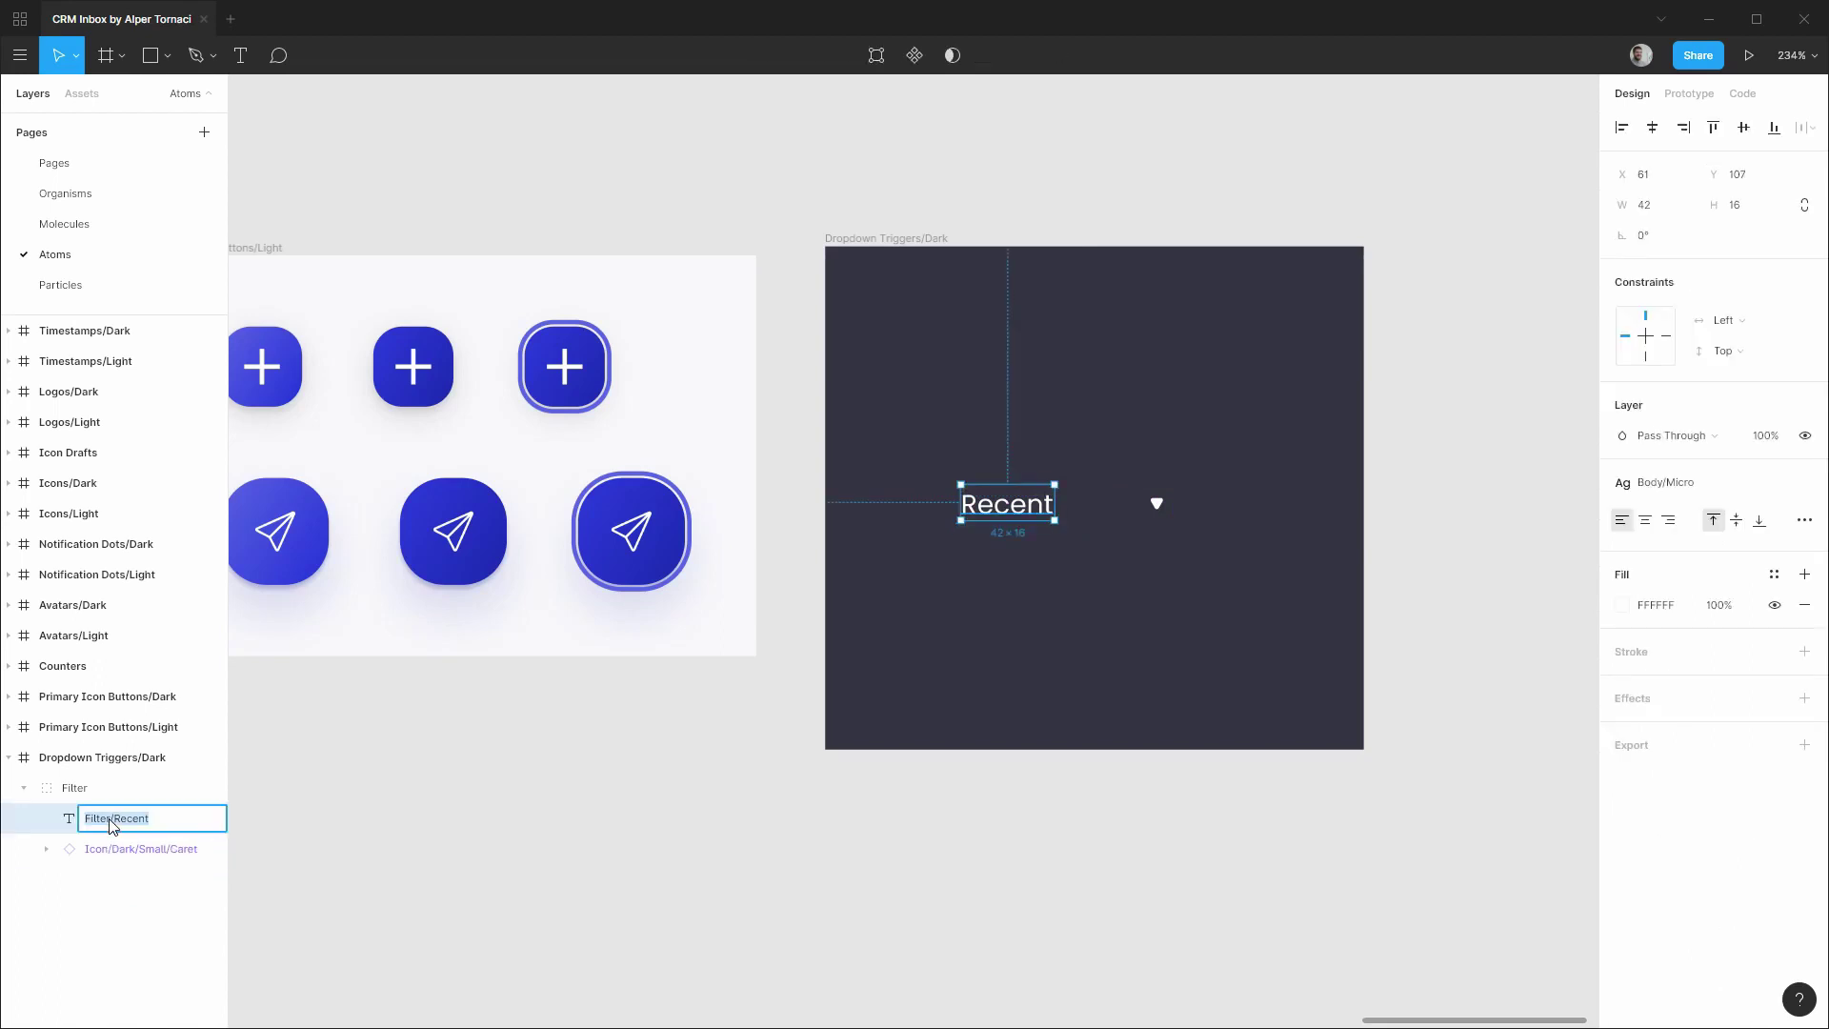
{"action": "type", "text": "Dropdown Trigger/Label"}
{"action": "key", "text": "Return"}
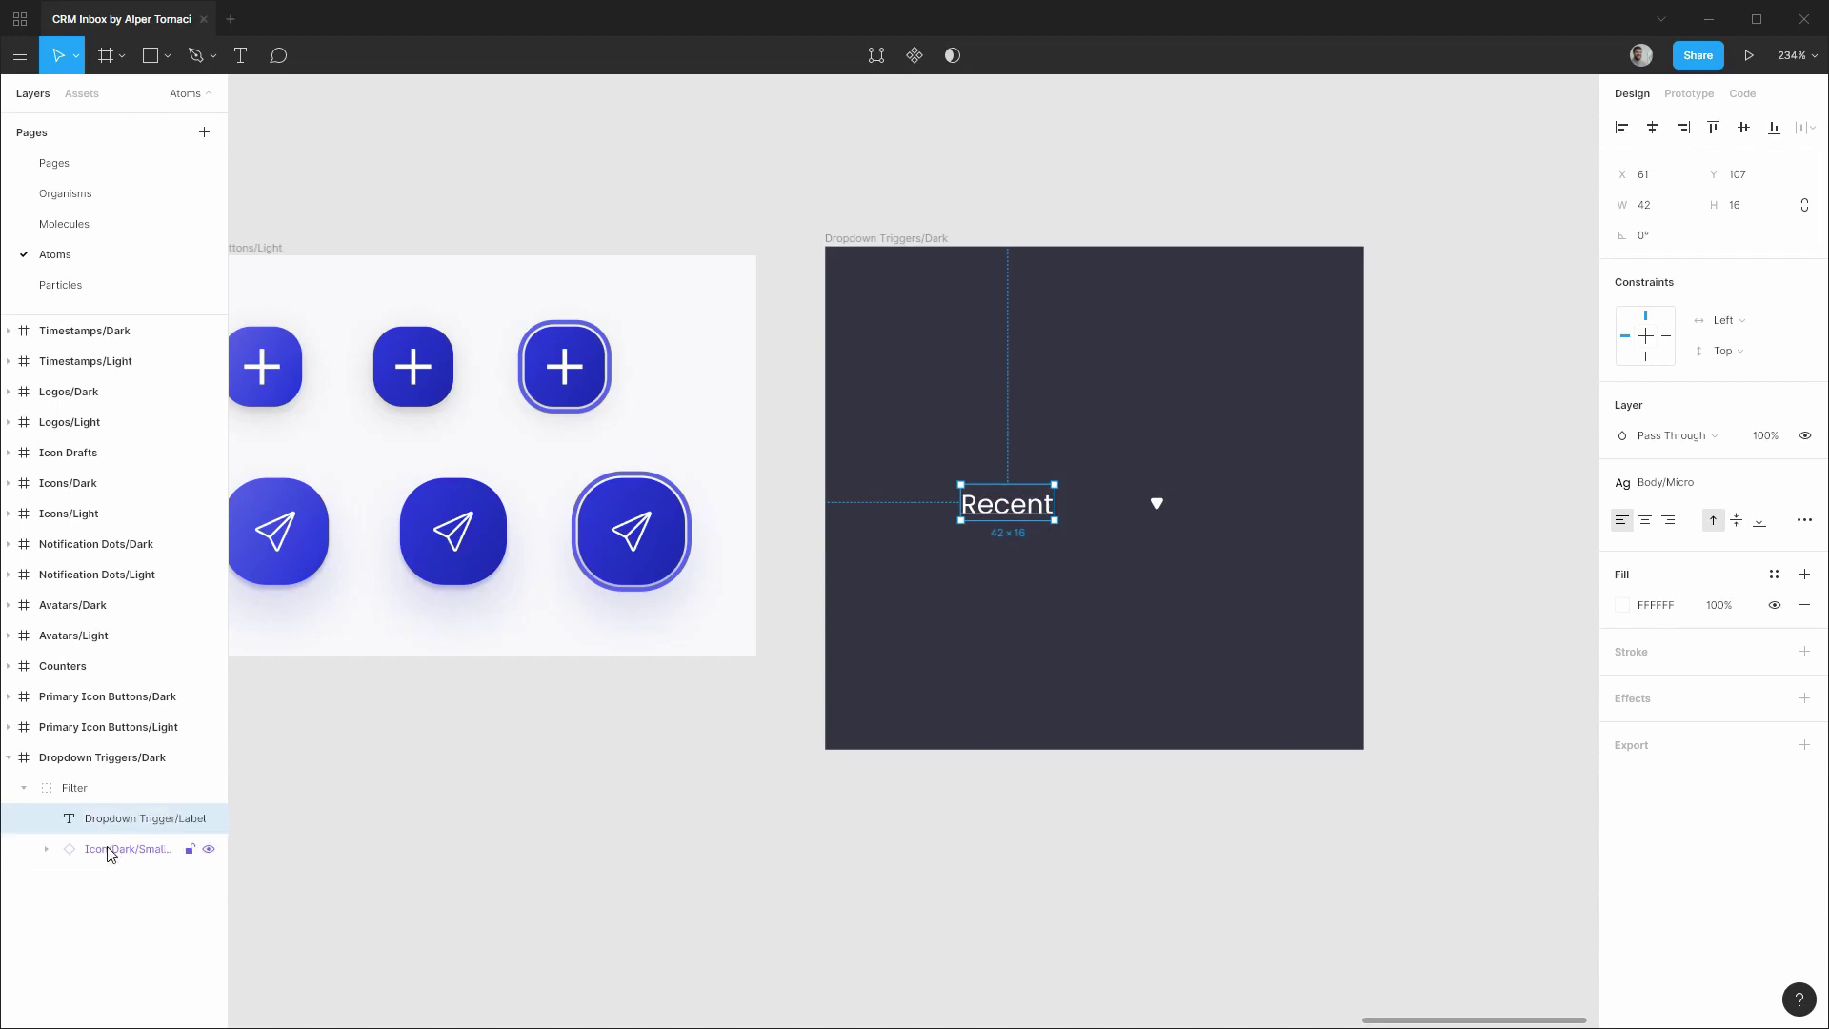
Set the horizontal spacing between the Recent label and the caret icon to 8.
{"action": "left_click", "coordinate": [162, 848], "text": "shift"}
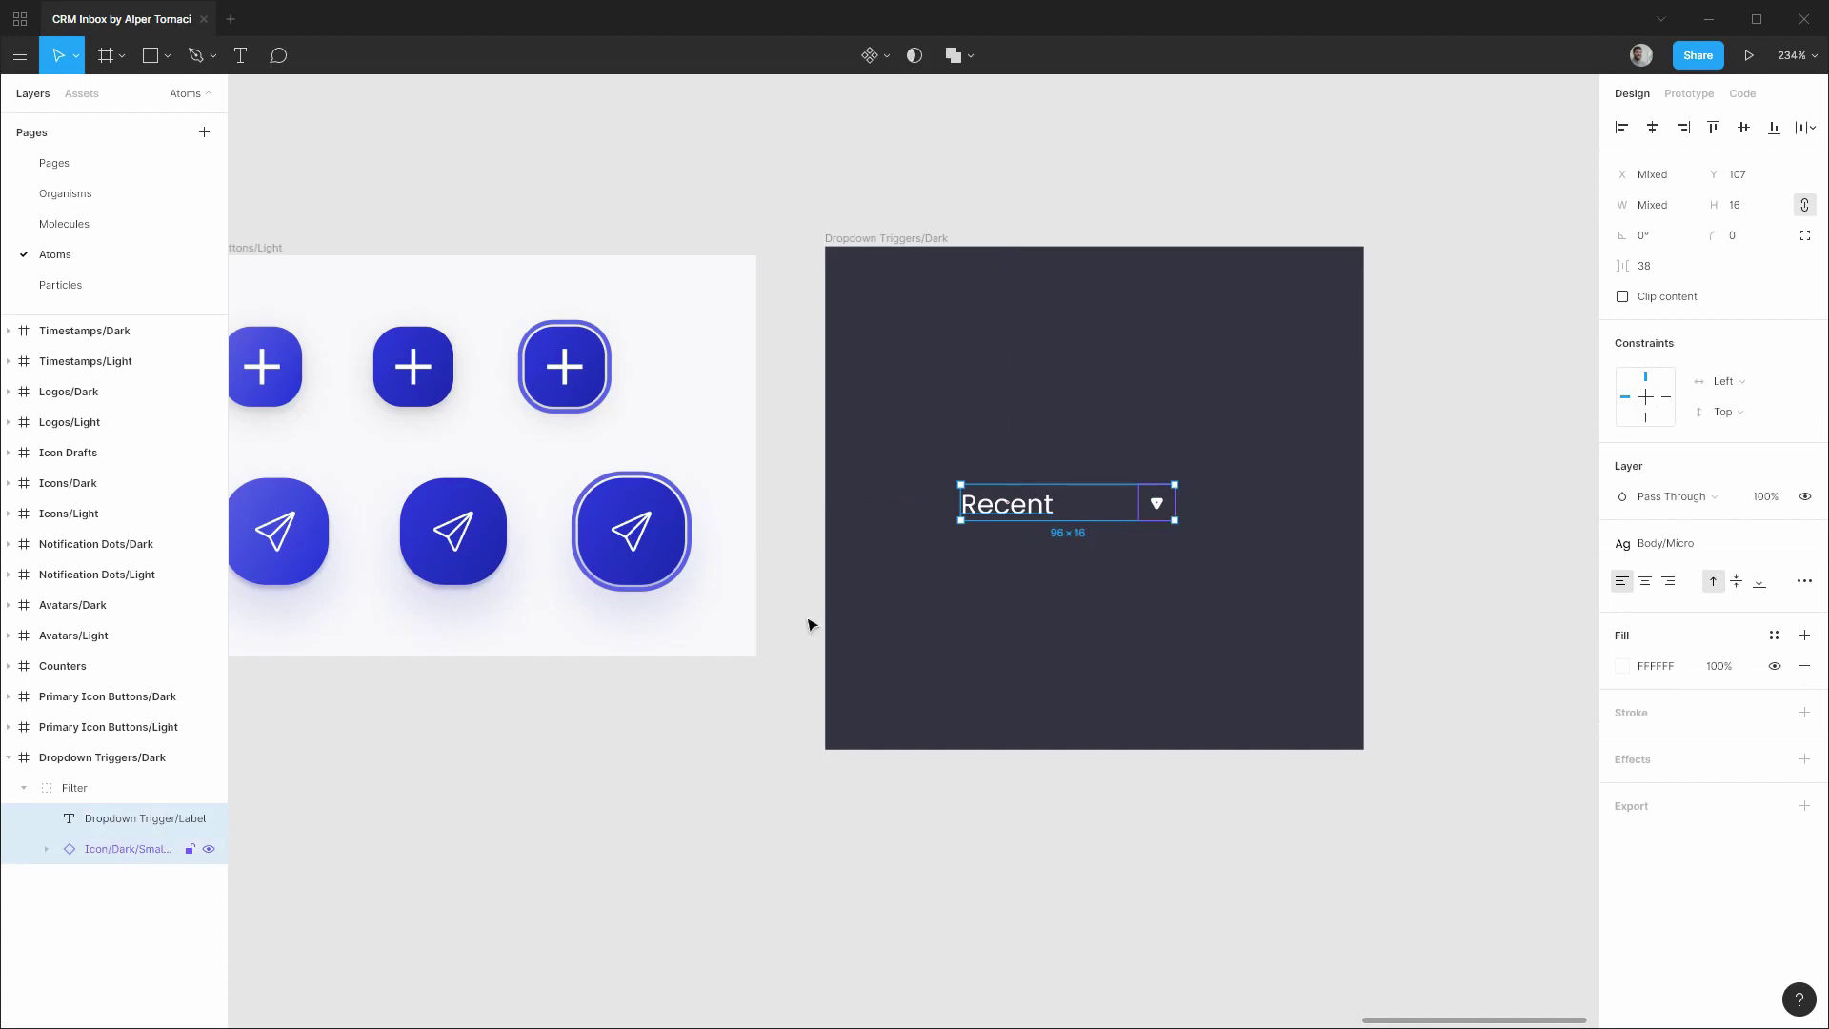
{"action": "left_click", "coordinate": [1680, 267]}
{"action": "key", "text": "Return"}
{"action": "type", "text": "8"}
{"action": "key", "text": "Return"}
Draw a rectangle about 95 × 45 px around the Recent label and caret and place it last in the Filter group.
{"action": "key", "text": "r"}
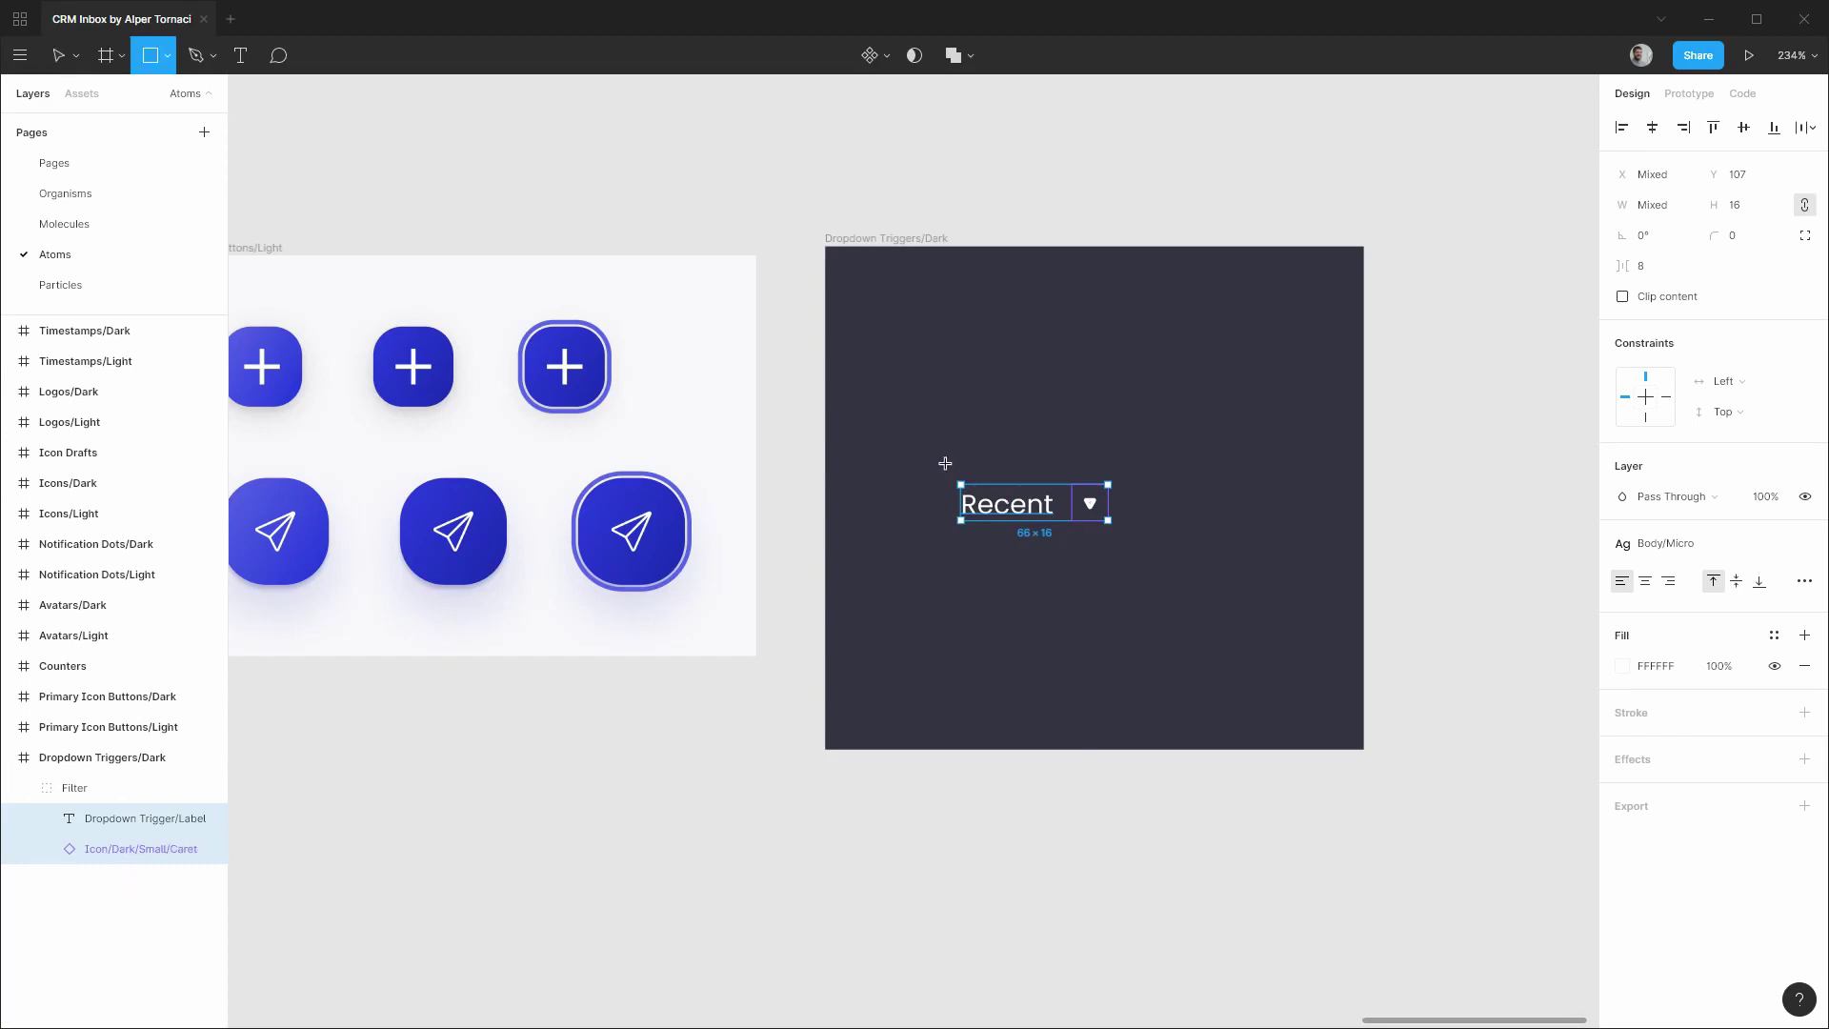
{"action": "left_click_drag", "start_coordinate": [937, 456], "coordinate": [1147, 557]}
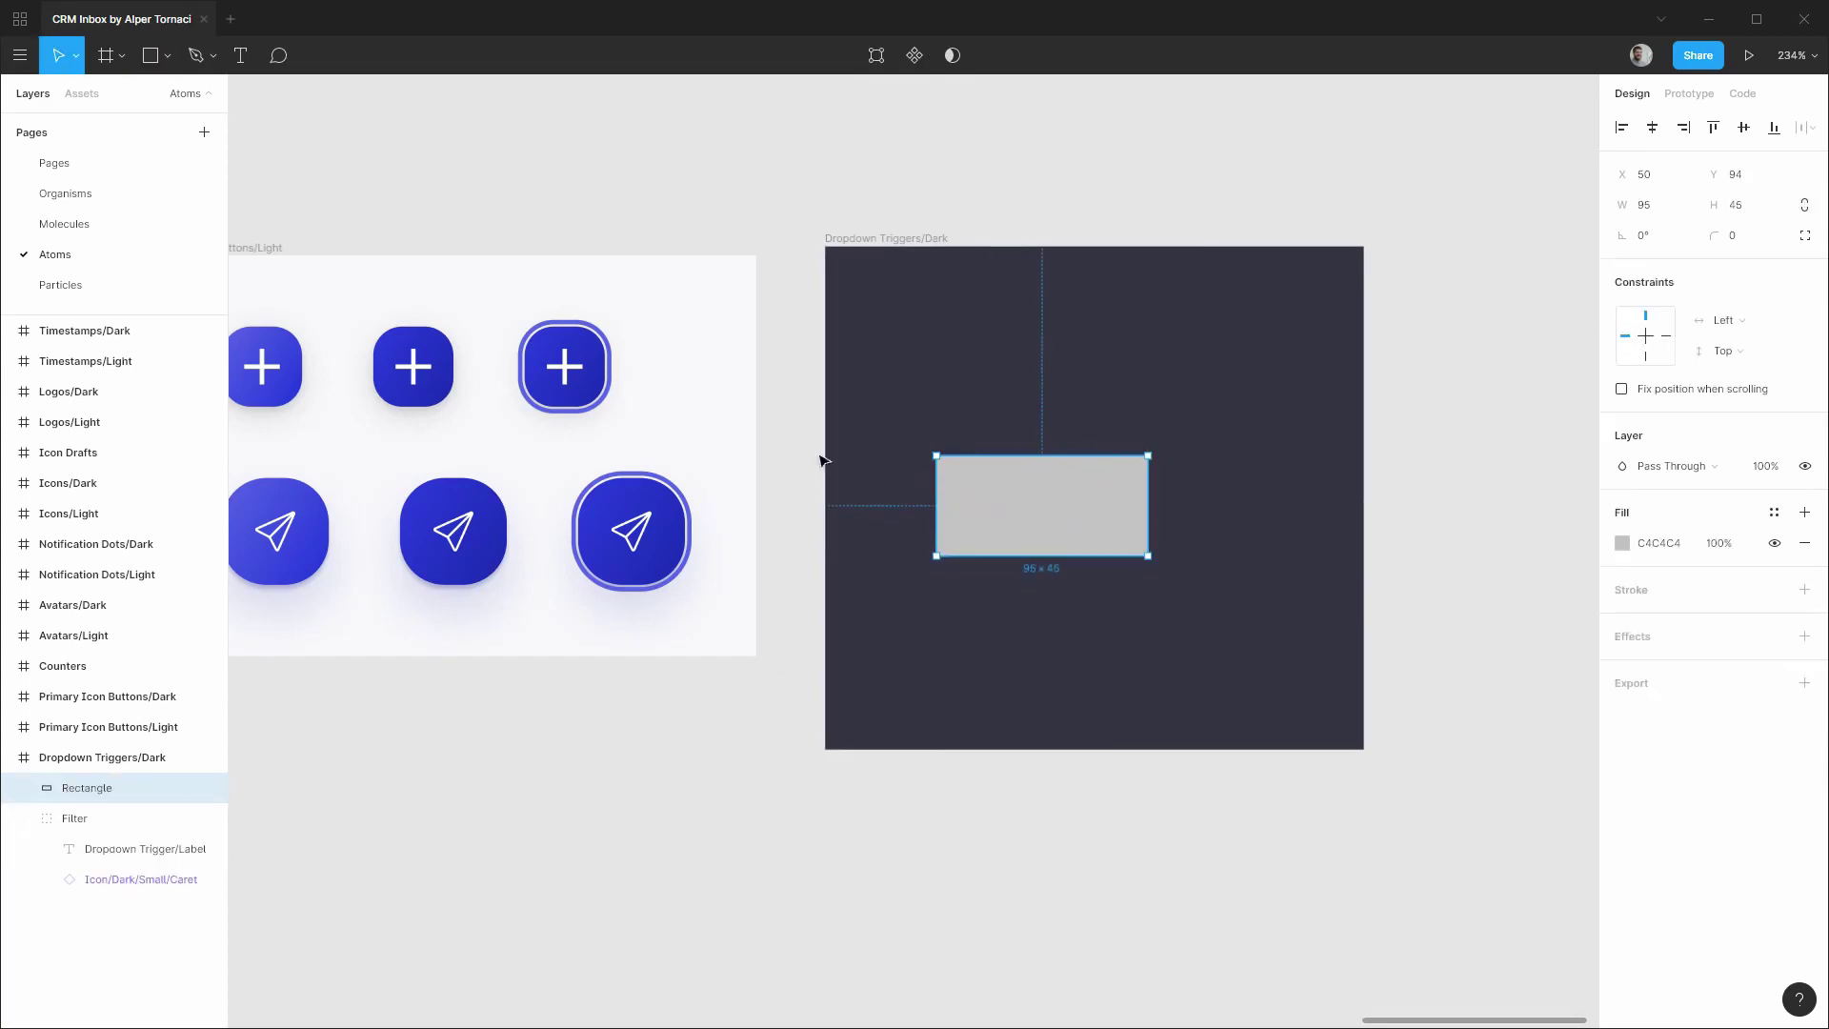
{"action": "left_click_drag", "start_coordinate": [127, 788], "coordinate": [143, 891]}
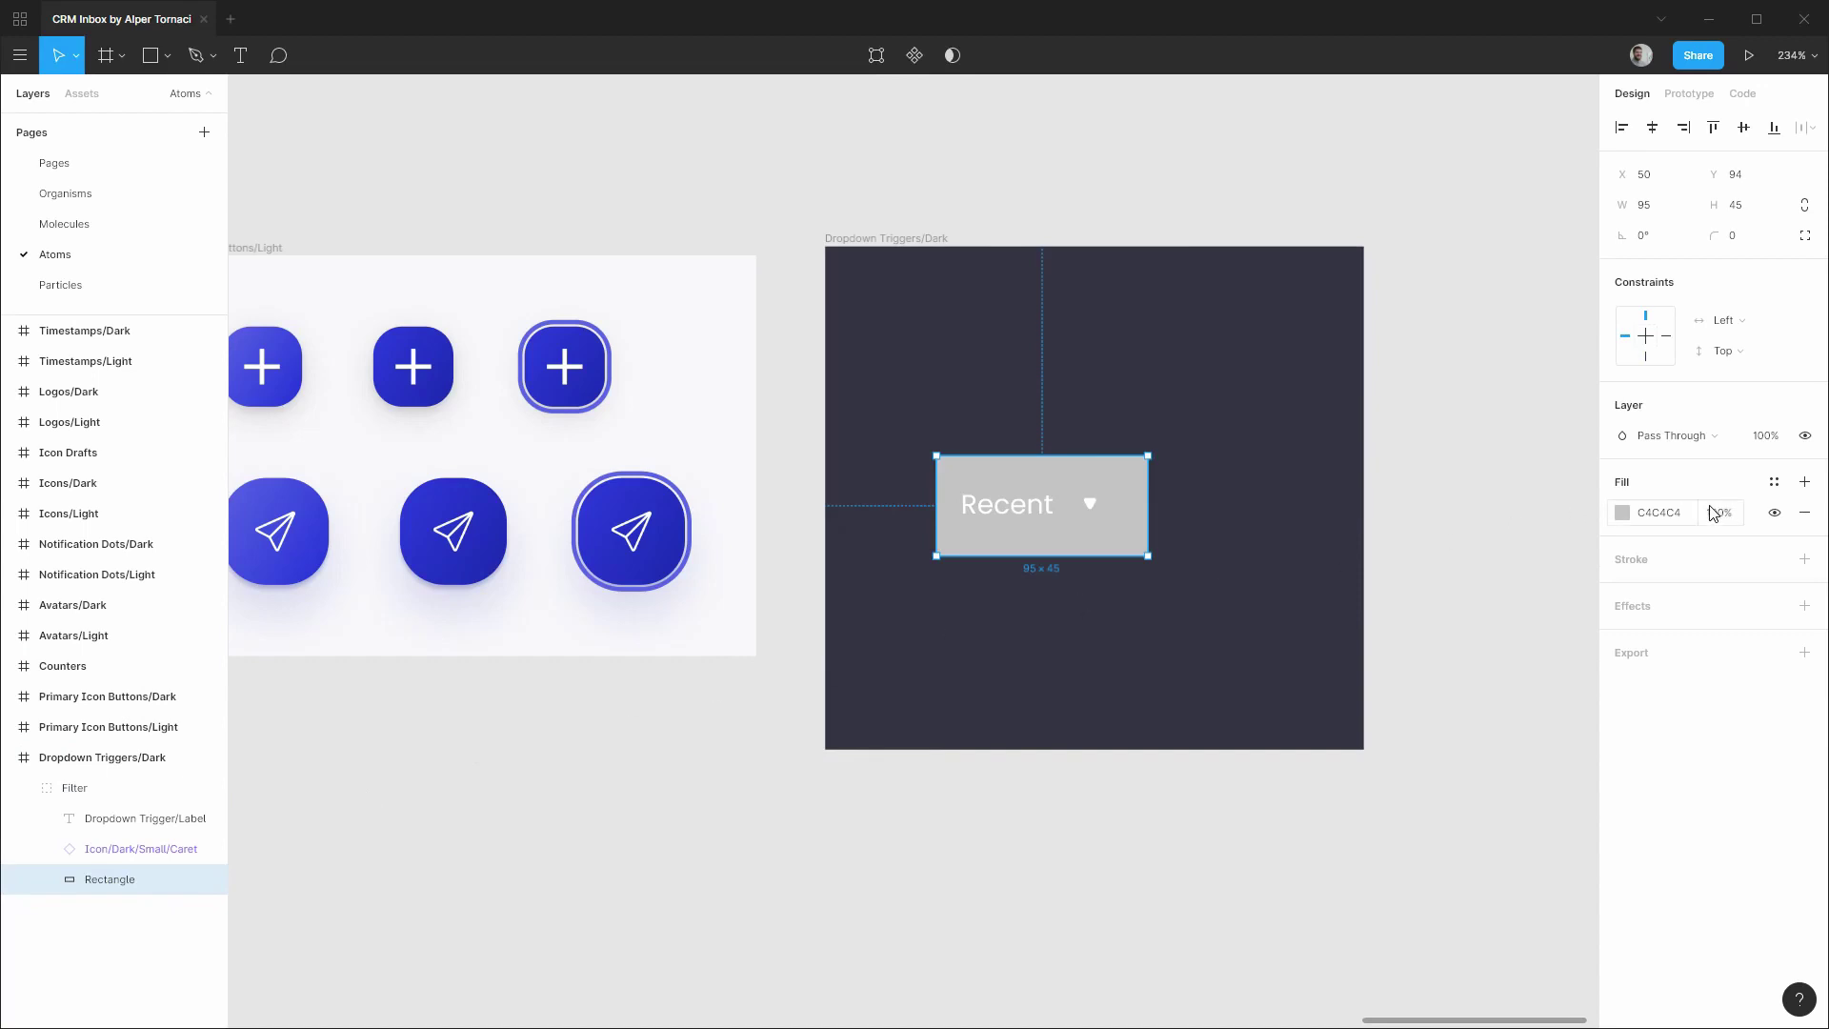
Change the rectangle's fill to dark grey 5B5B5B.
{"action": "left_click", "coordinate": [1623, 512]}
{"action": "left_click_drag", "start_coordinate": [1414, 598], "coordinate": [1415, 638]}
{"action": "left_click", "coordinate": [1580, 516]}
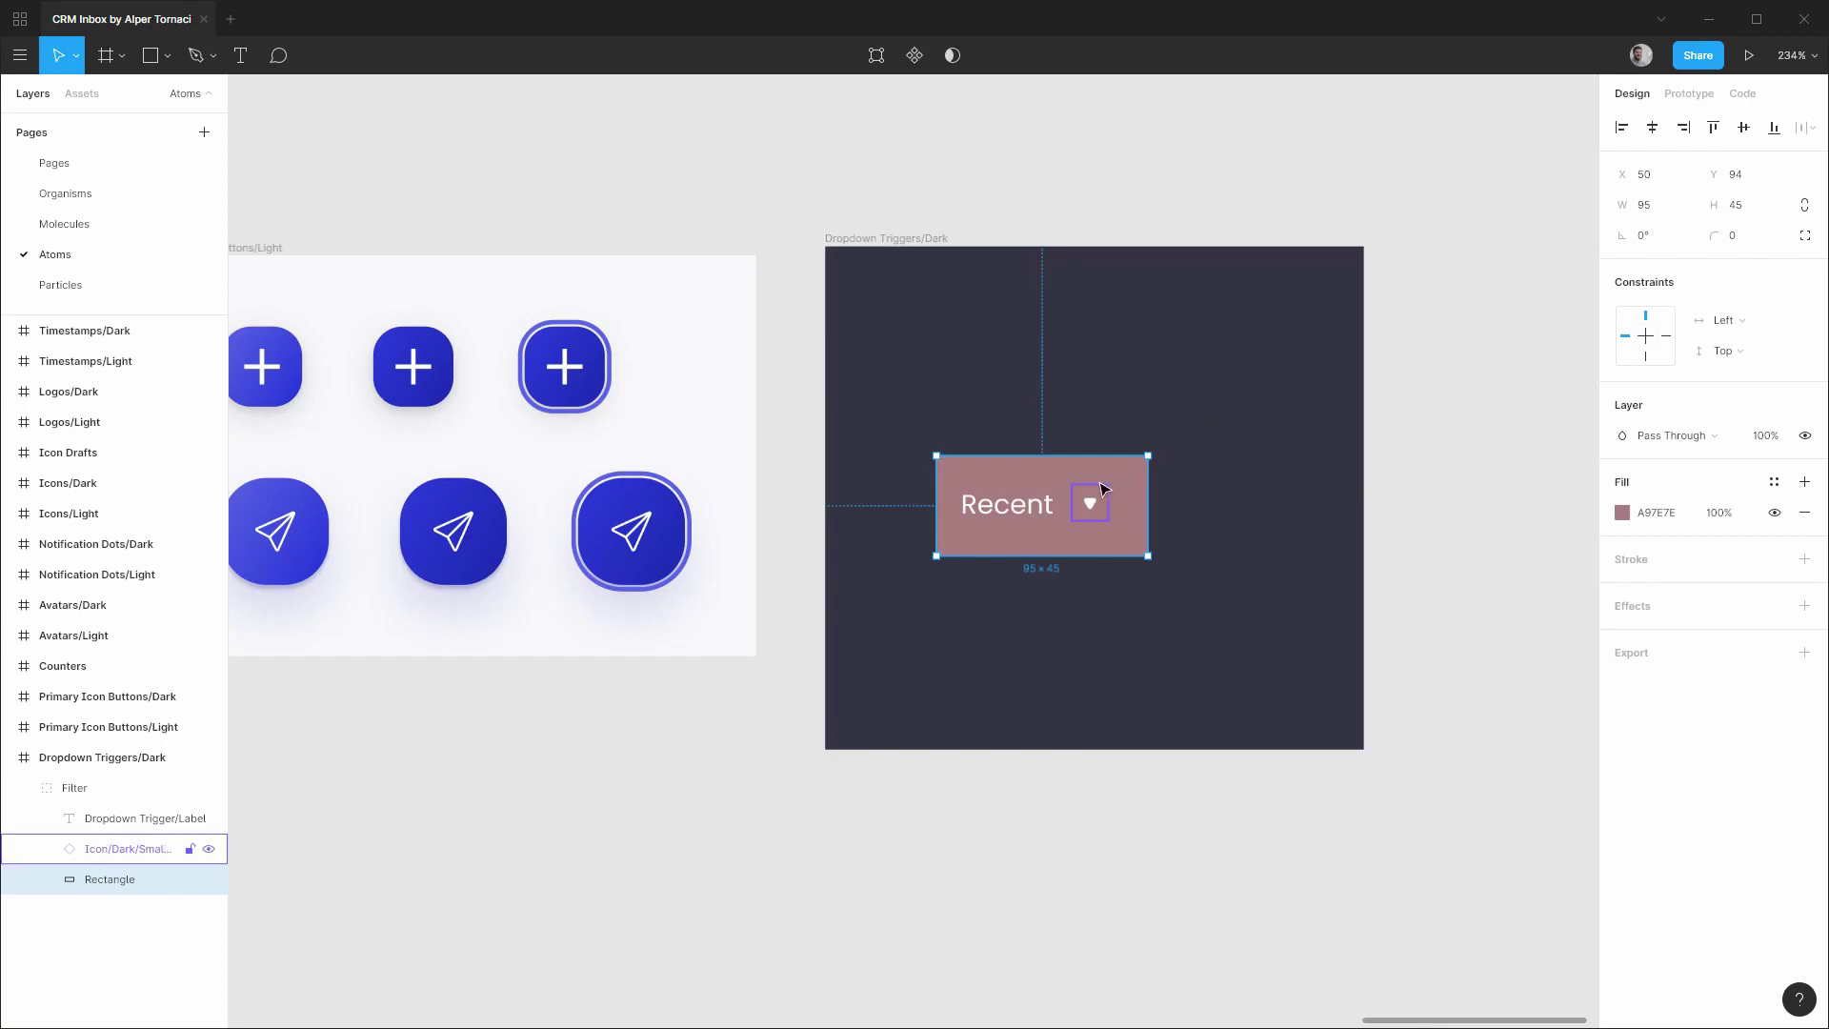
{"action": "key", "text": "alt"}
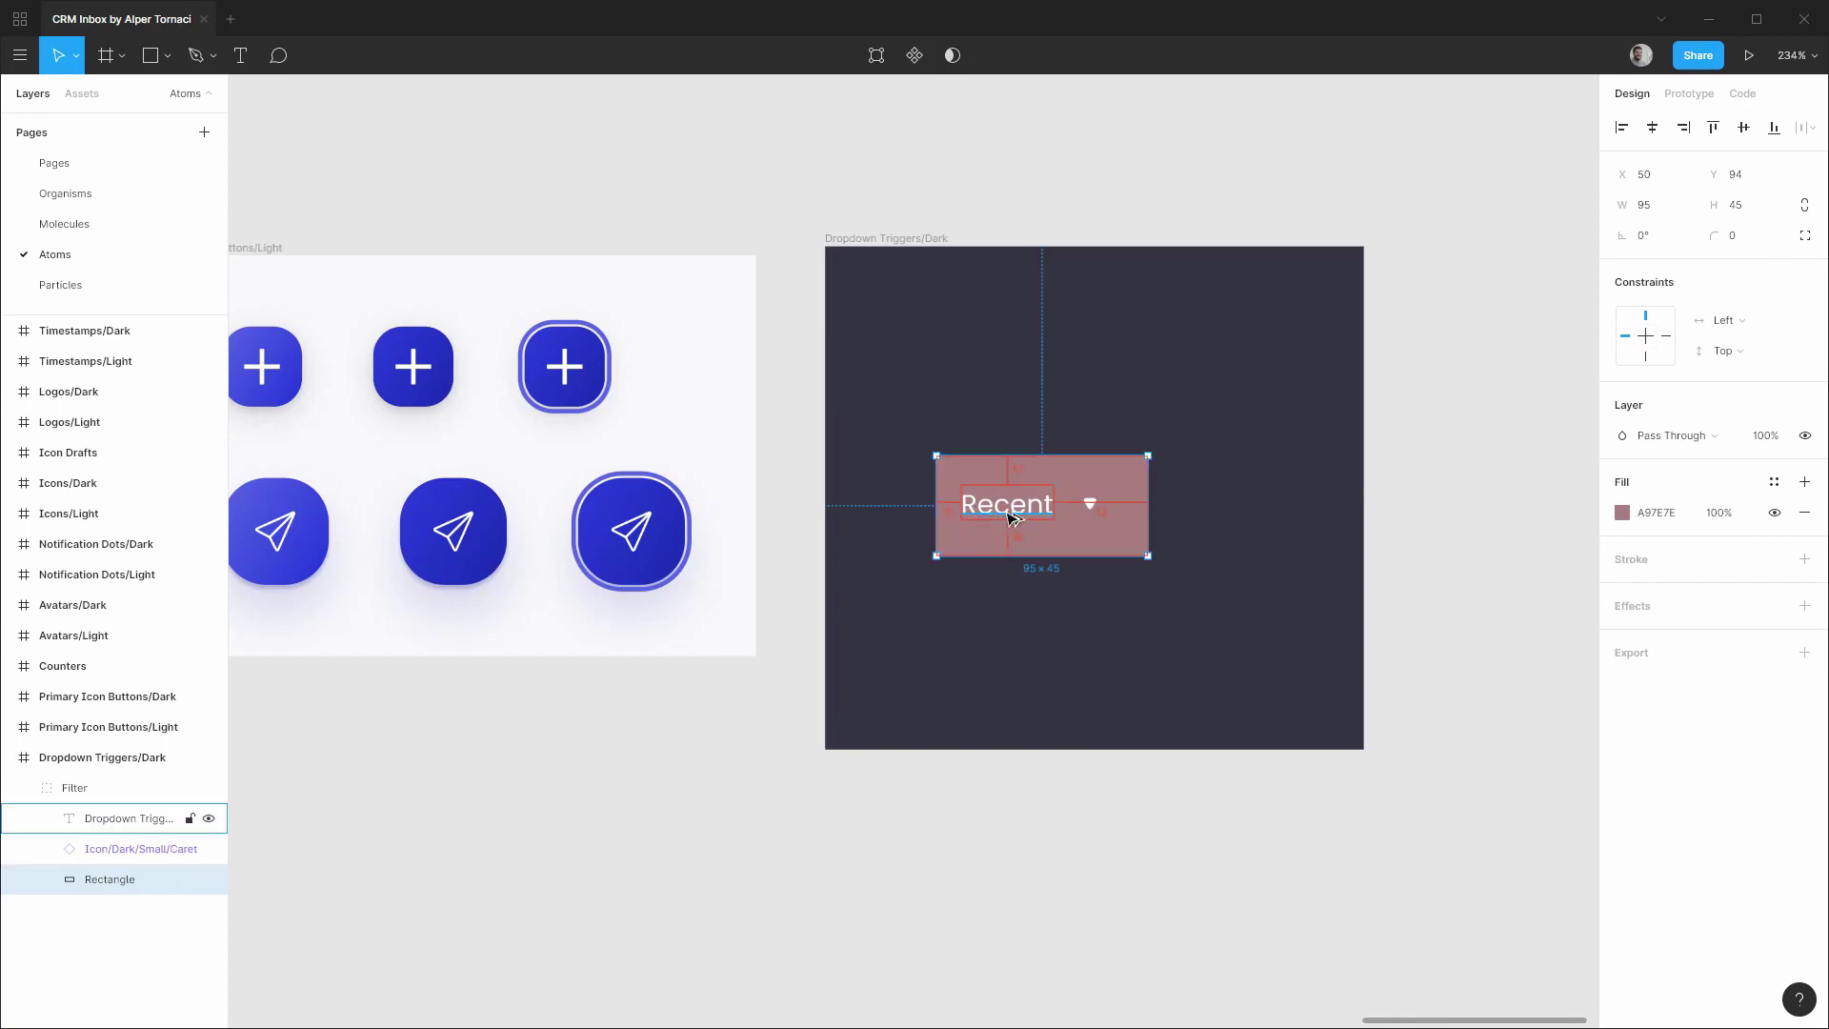
{"action": "left_click", "coordinate": [1623, 512]}
{"action": "left_click_drag", "start_coordinate": [1431, 632], "coordinate": [1371, 683]}
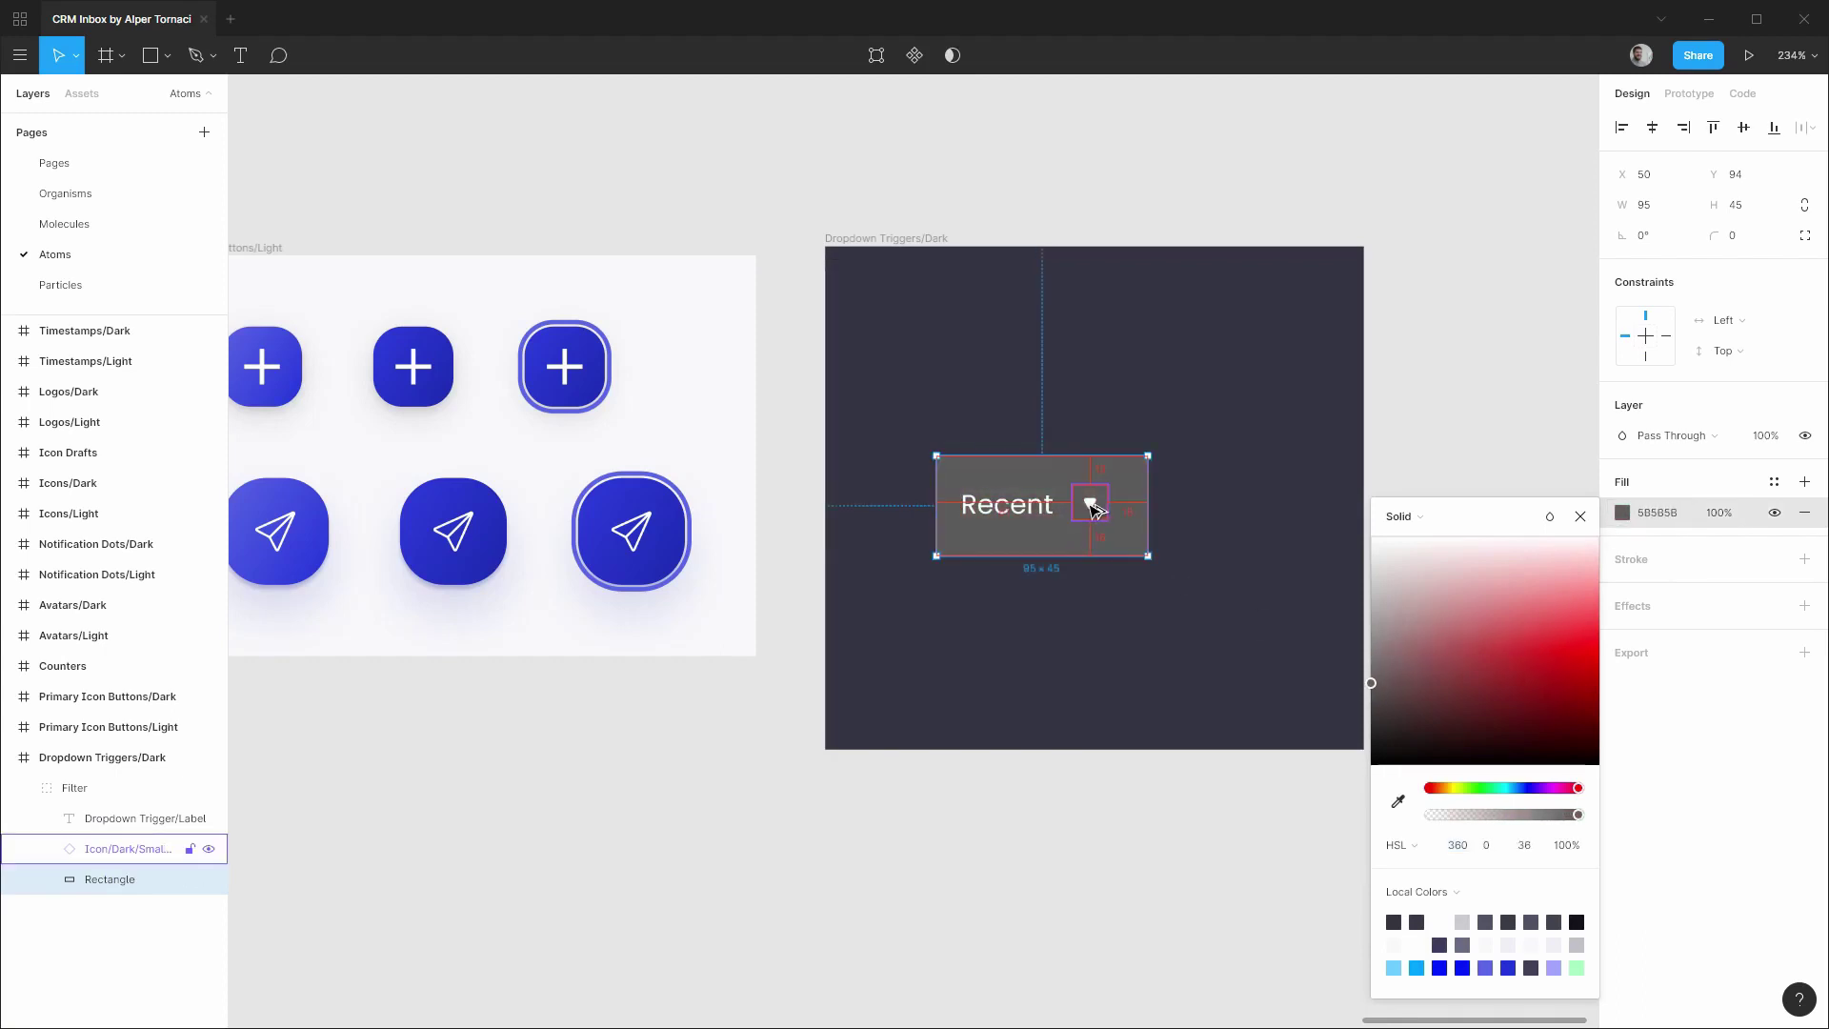
Set the rectangle's height to 40 and align it with the label and caret on their vertical centers.
{"action": "scroll", "coordinate": [974, 505], "scroll_direction": "up", "scroll_amount": 5}
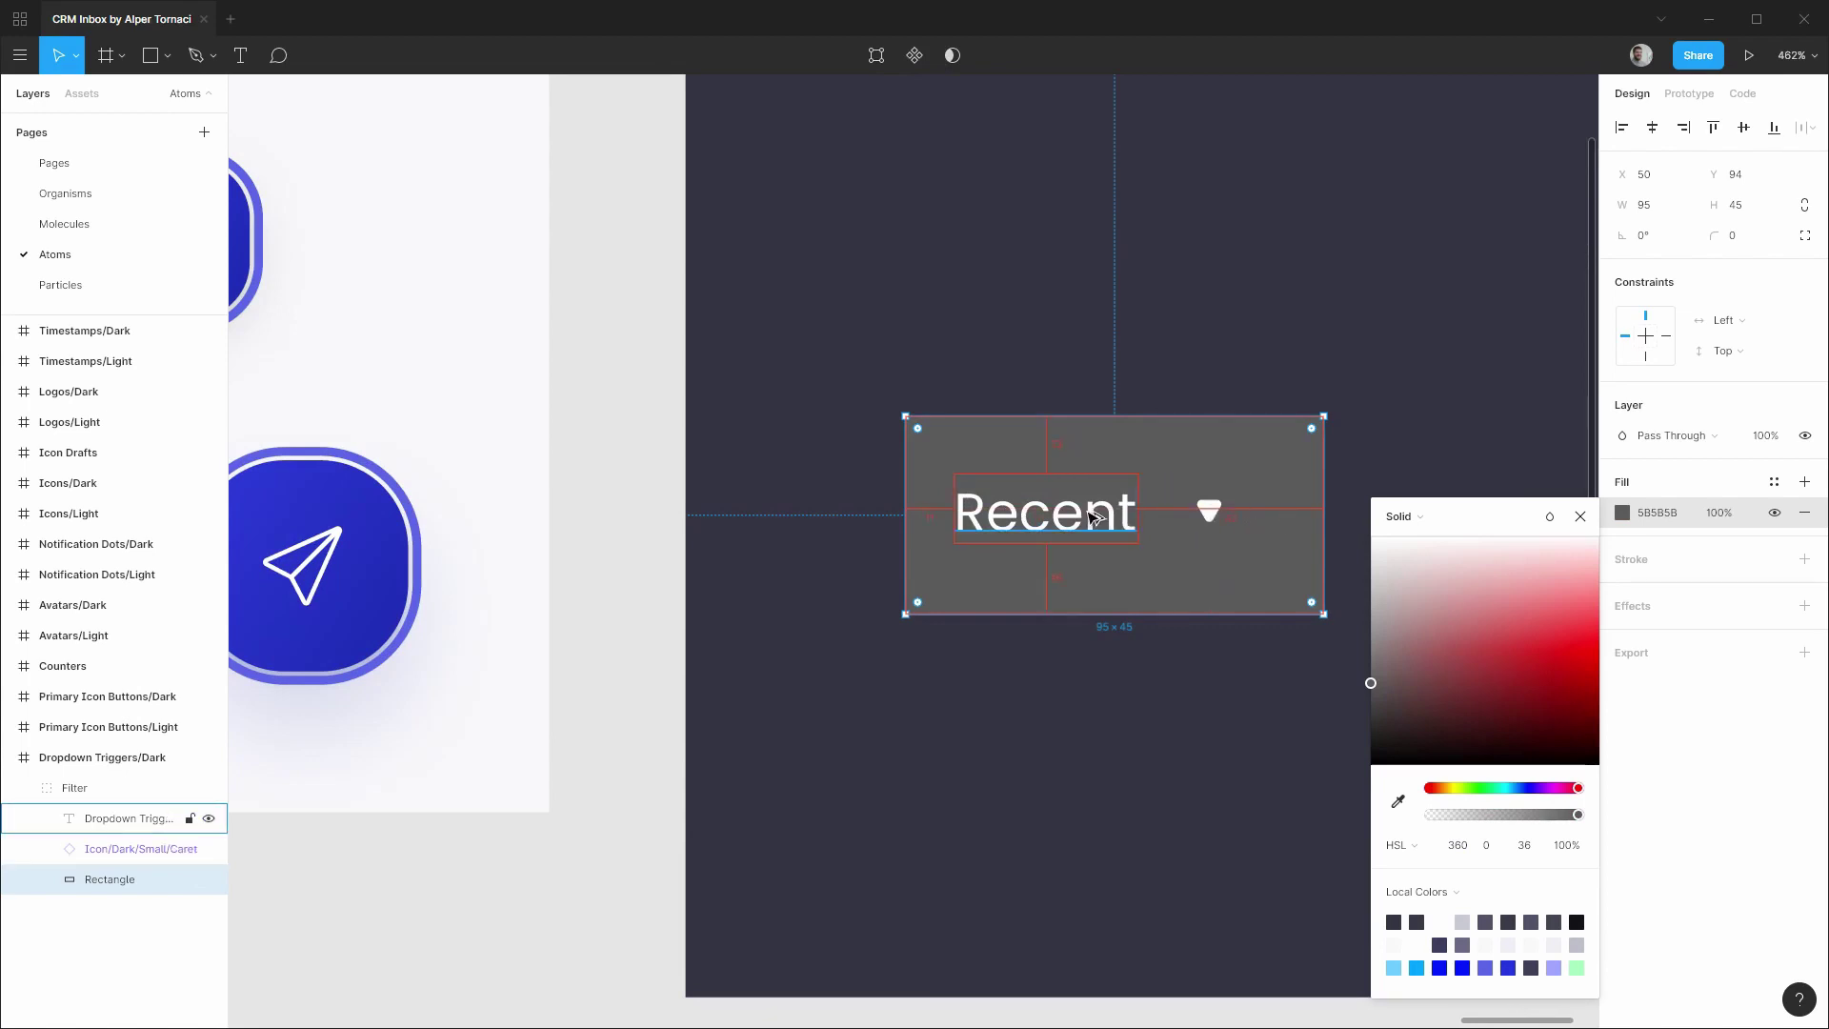
{"action": "left_click", "coordinate": [1740, 217]}
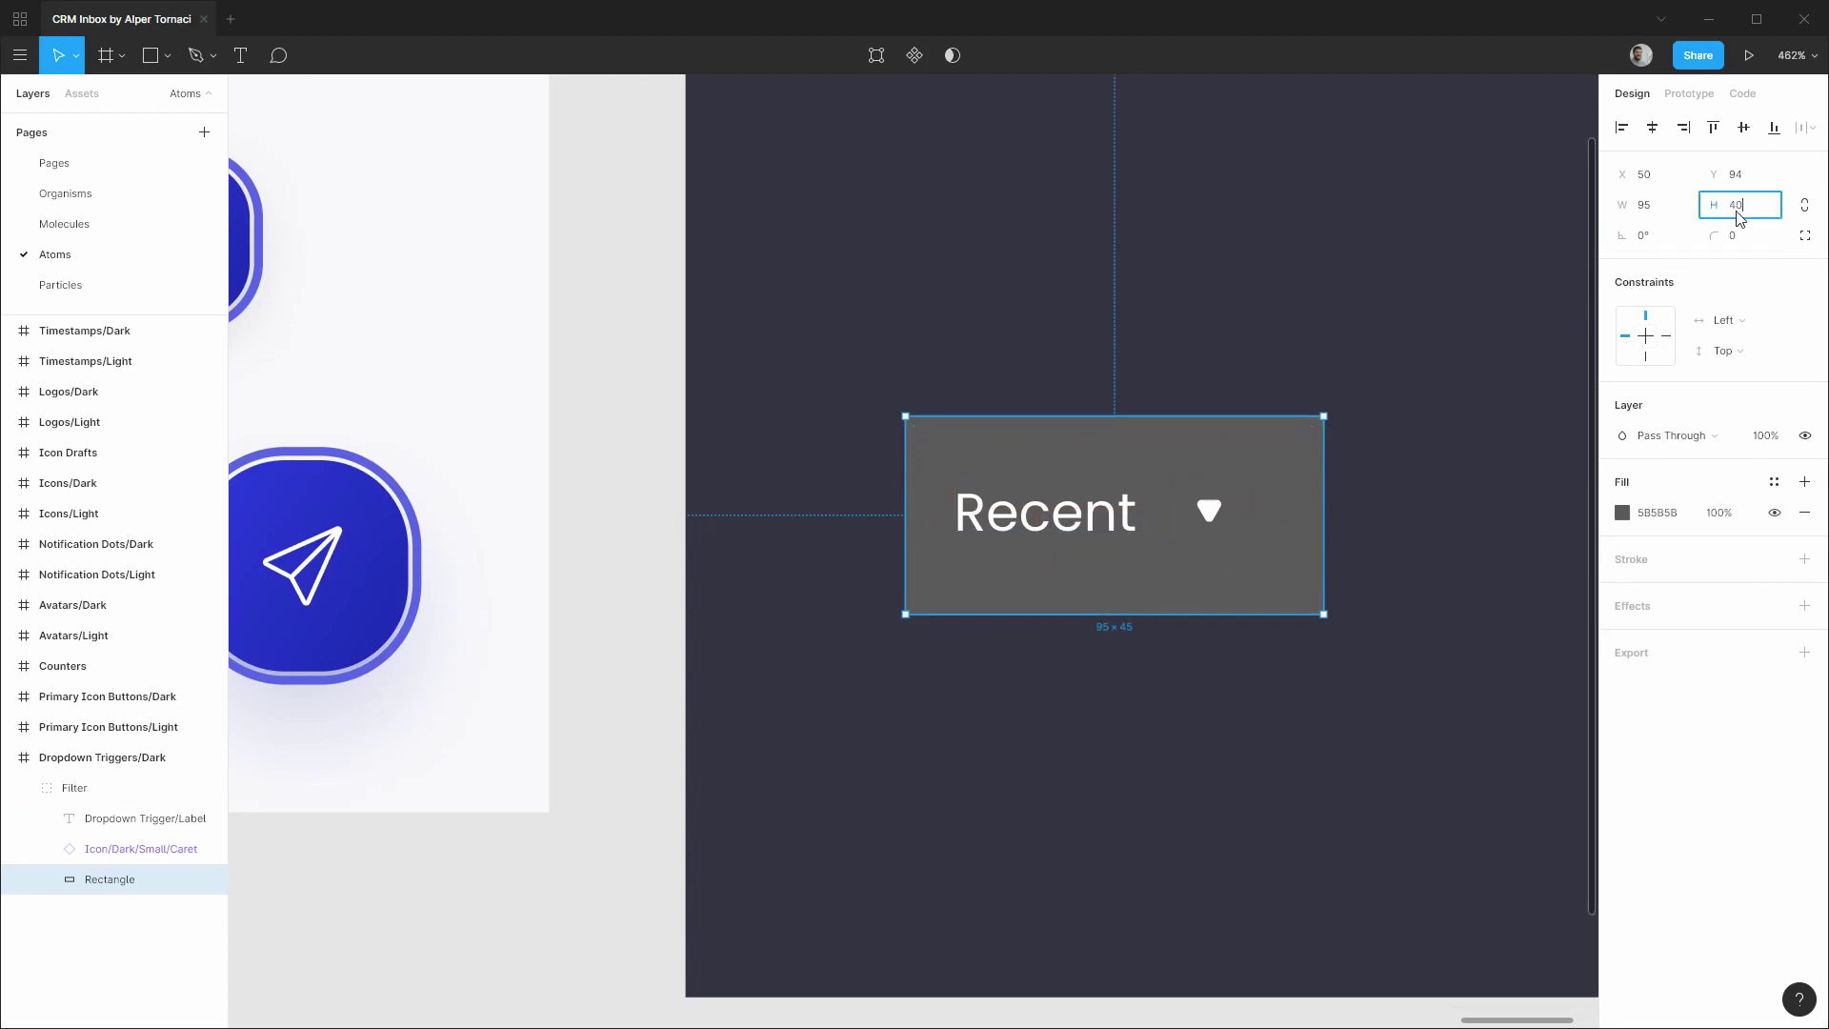
{"action": "type", "text": "40"}
{"action": "key", "text": "Return"}
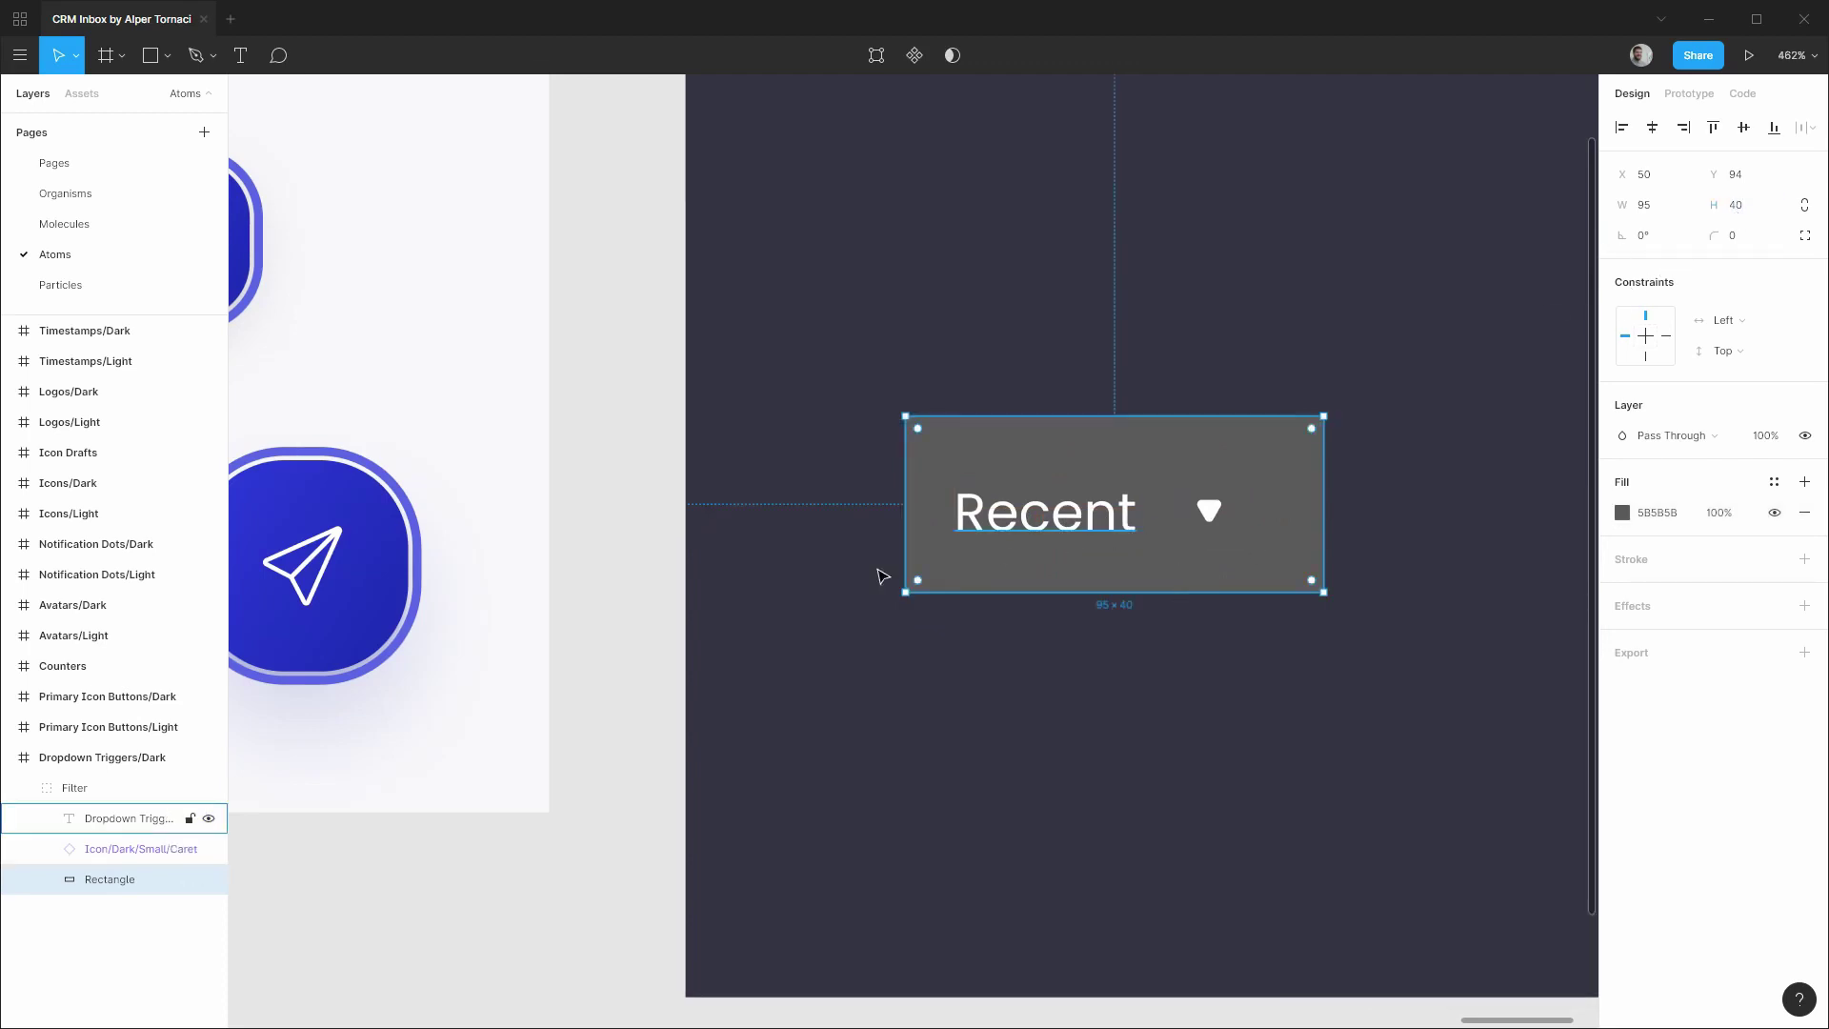
{"action": "left_click", "coordinate": [133, 828], "text": "shift"}
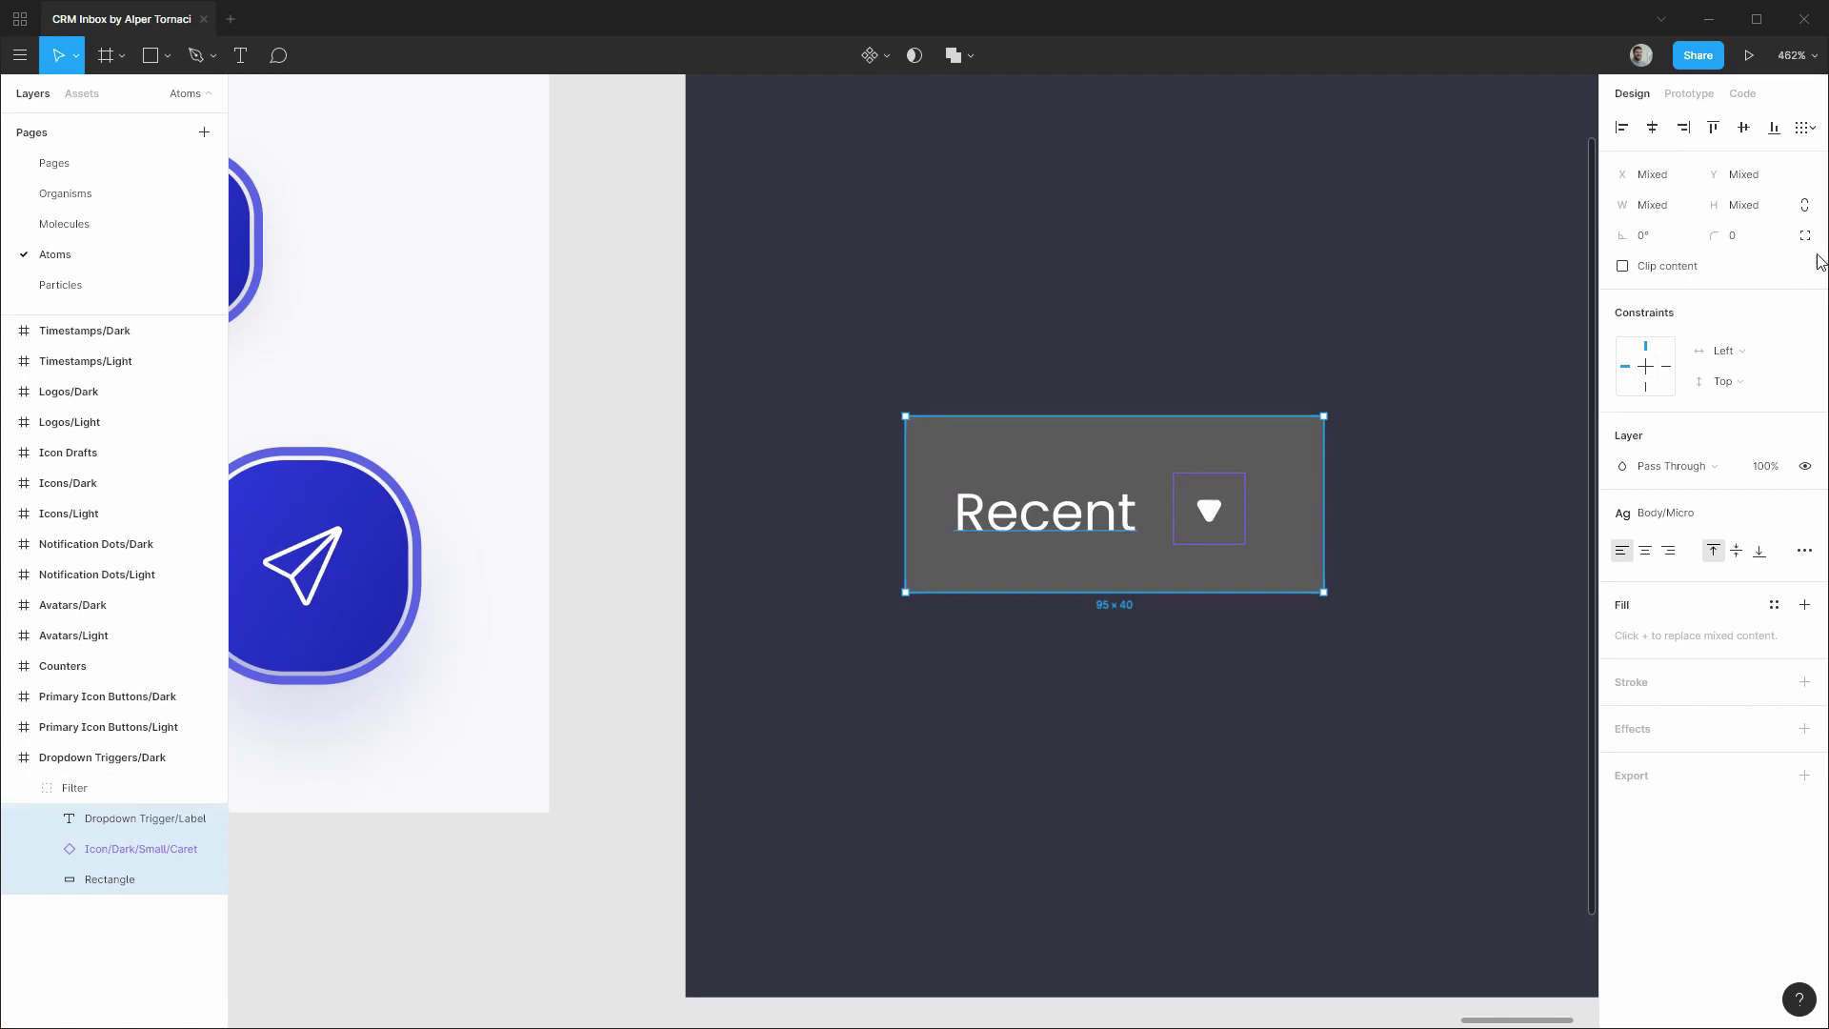
{"action": "left_click", "coordinate": [1743, 126]}
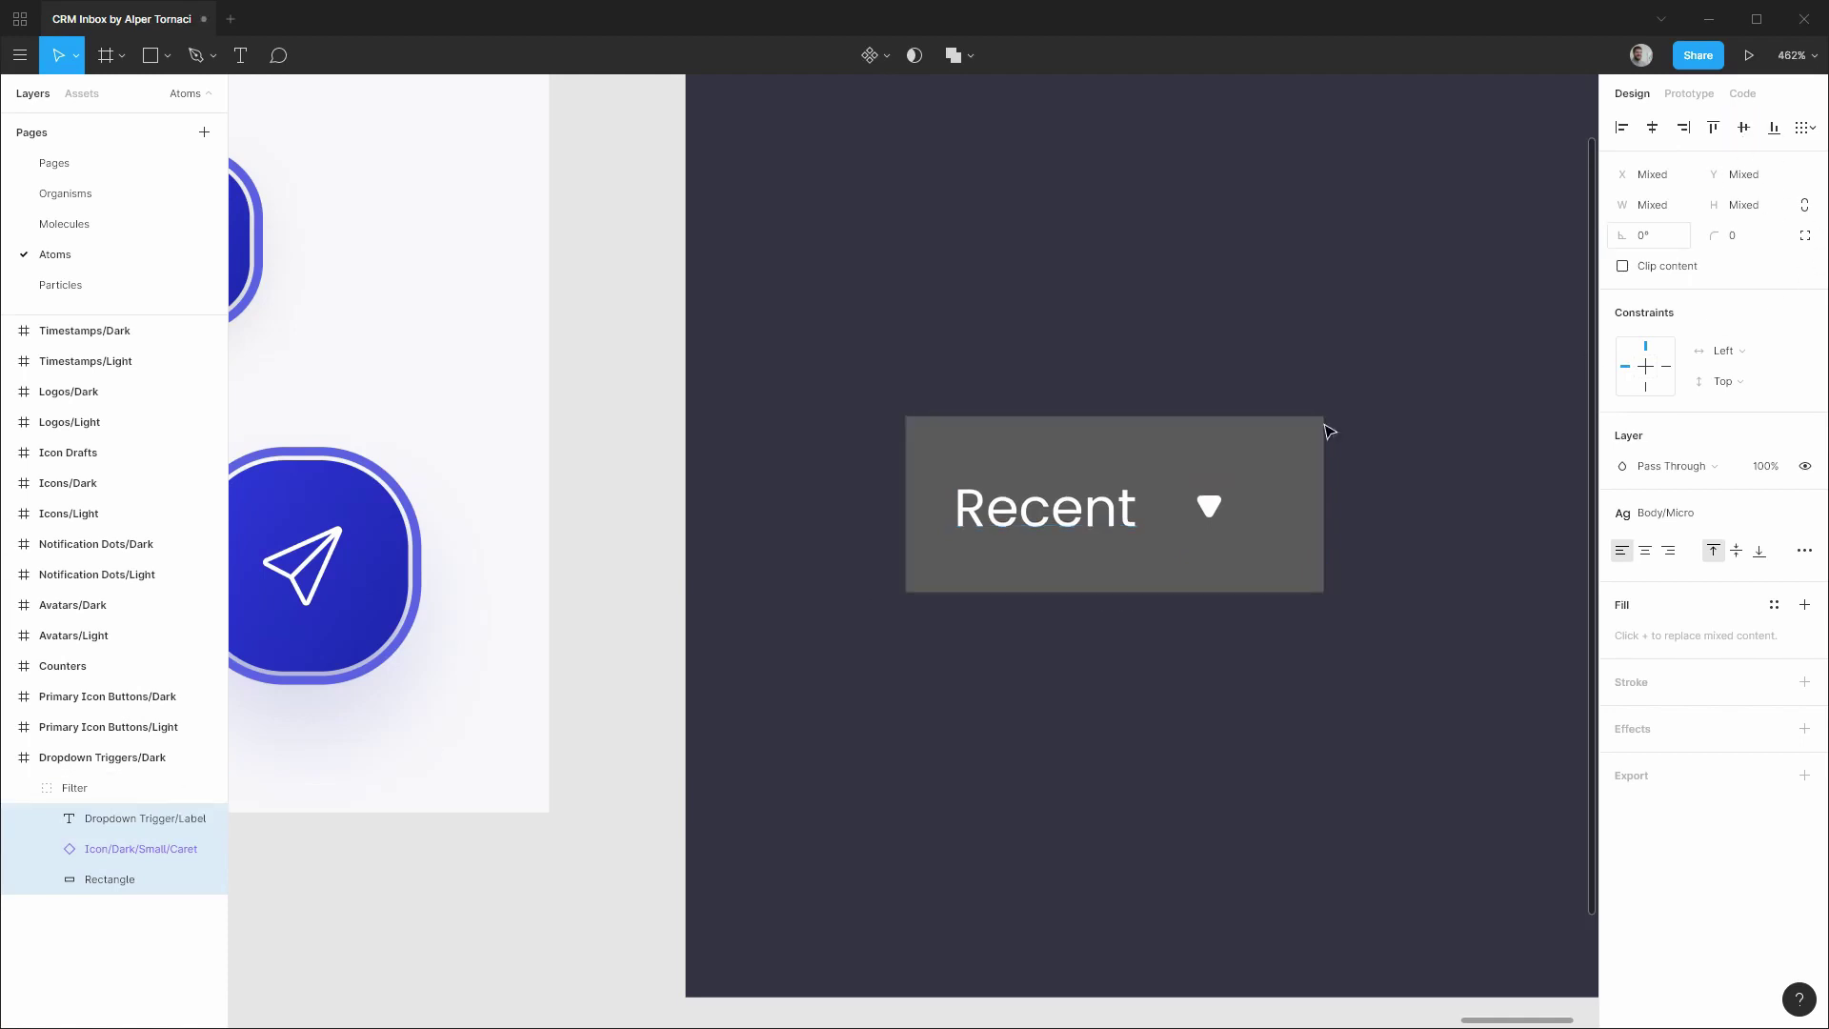
Rename the rectangle in the Filter group as Dropdown Trigger/Plate.
{"action": "double_click", "coordinate": [103, 879]}
{"action": "type", "text": "Dropdown Trigger/"}
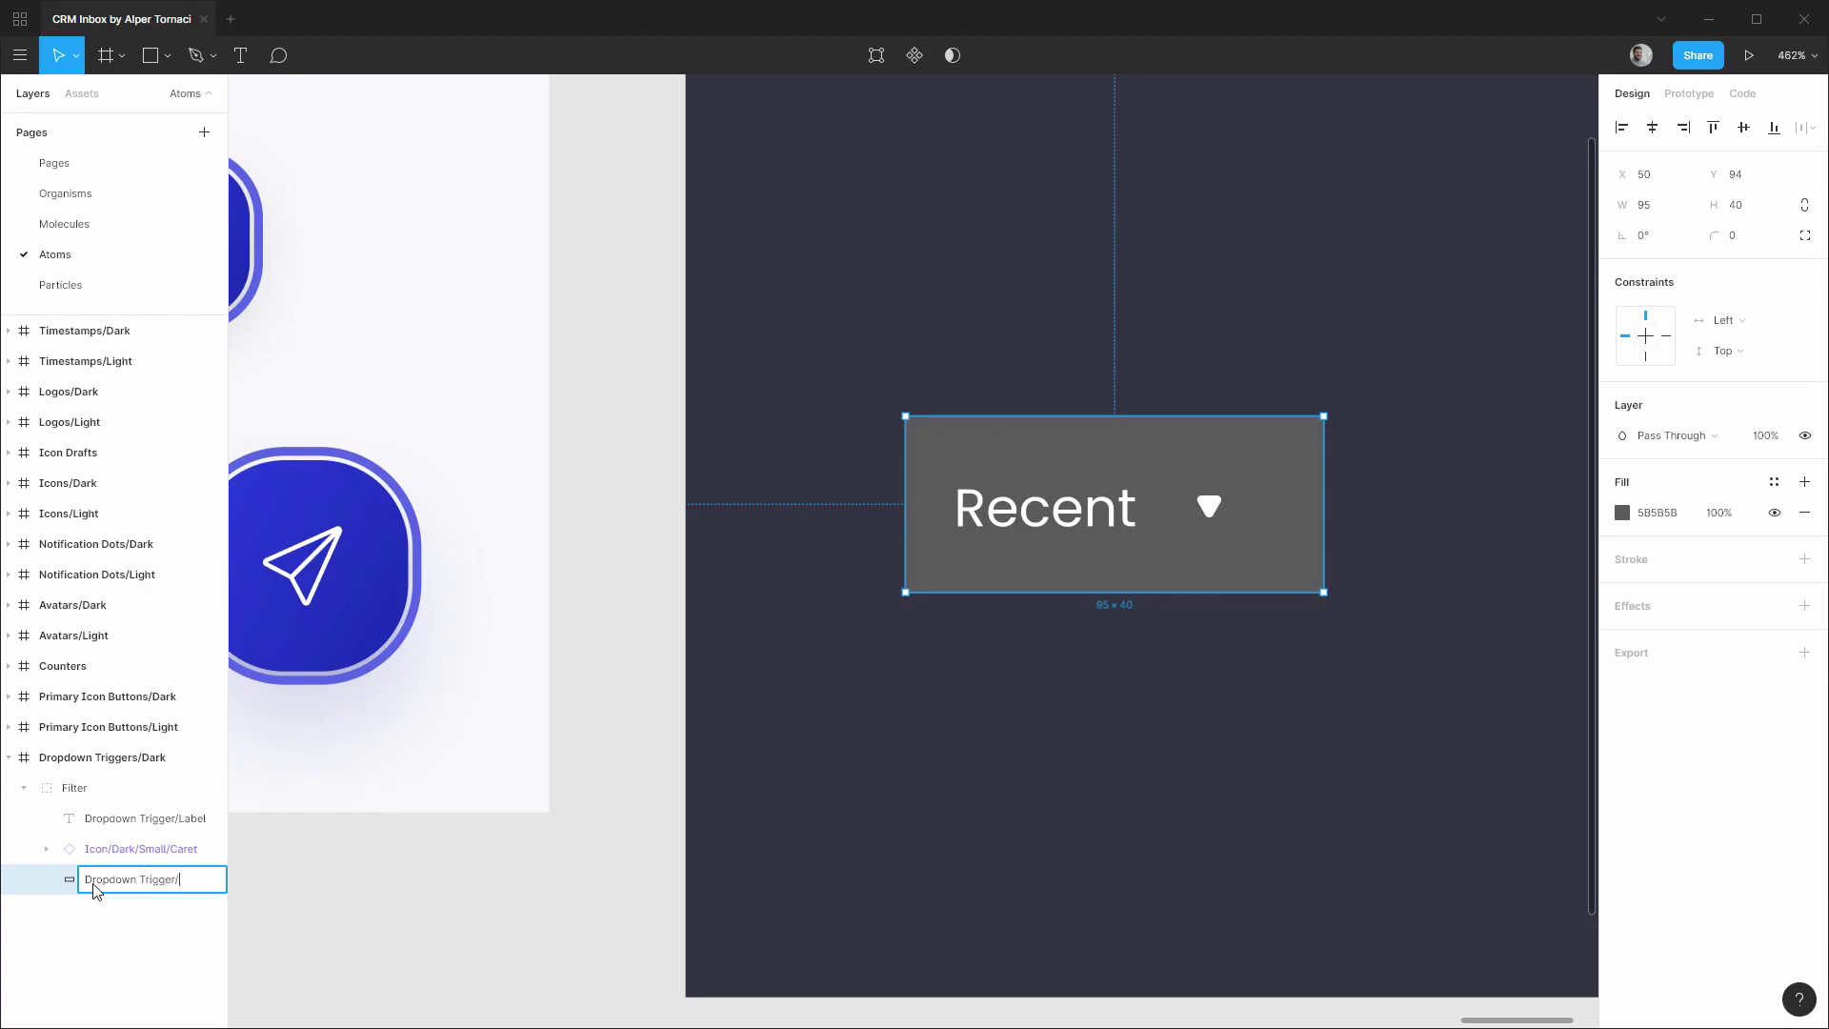
{"action": "type", "text": "Plate"}
{"action": "key", "text": "Return"}
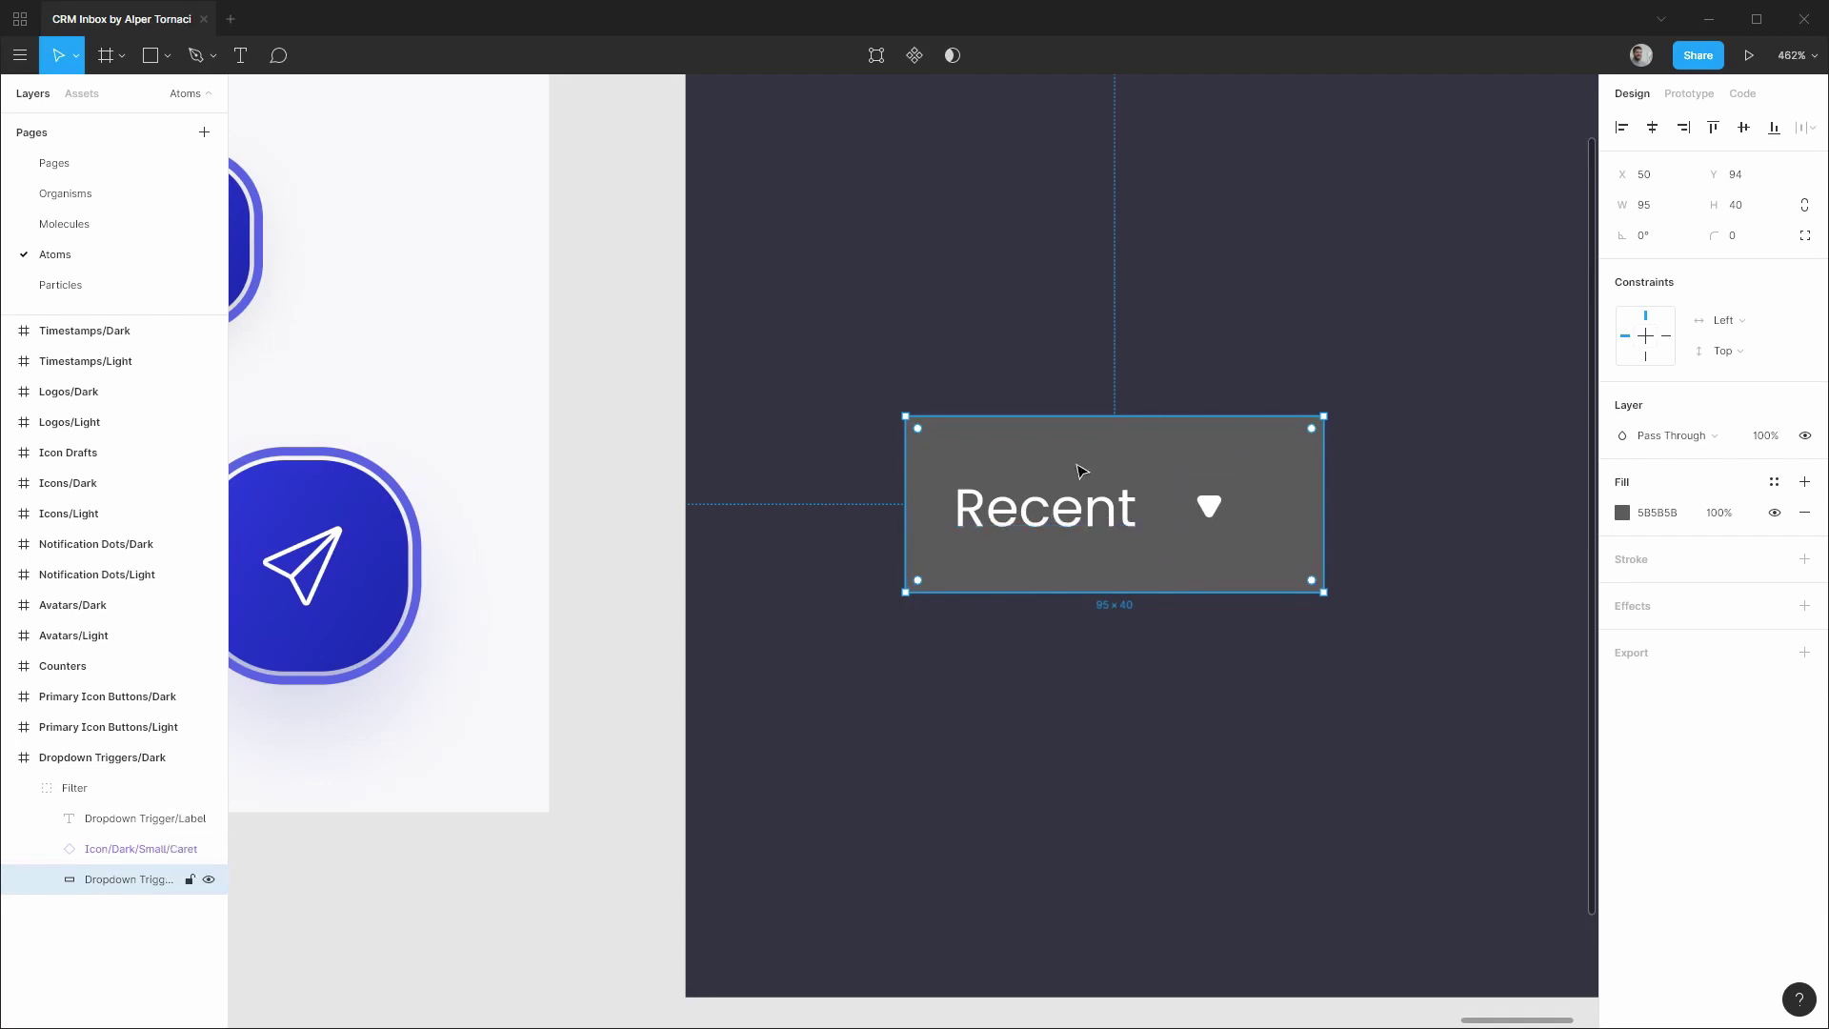
Fit the plate's sides to the Recent label and caret icon bounds, making it 62 px wide.
{"action": "left_click_drag", "start_coordinate": [906, 499], "coordinate": [955, 498]}
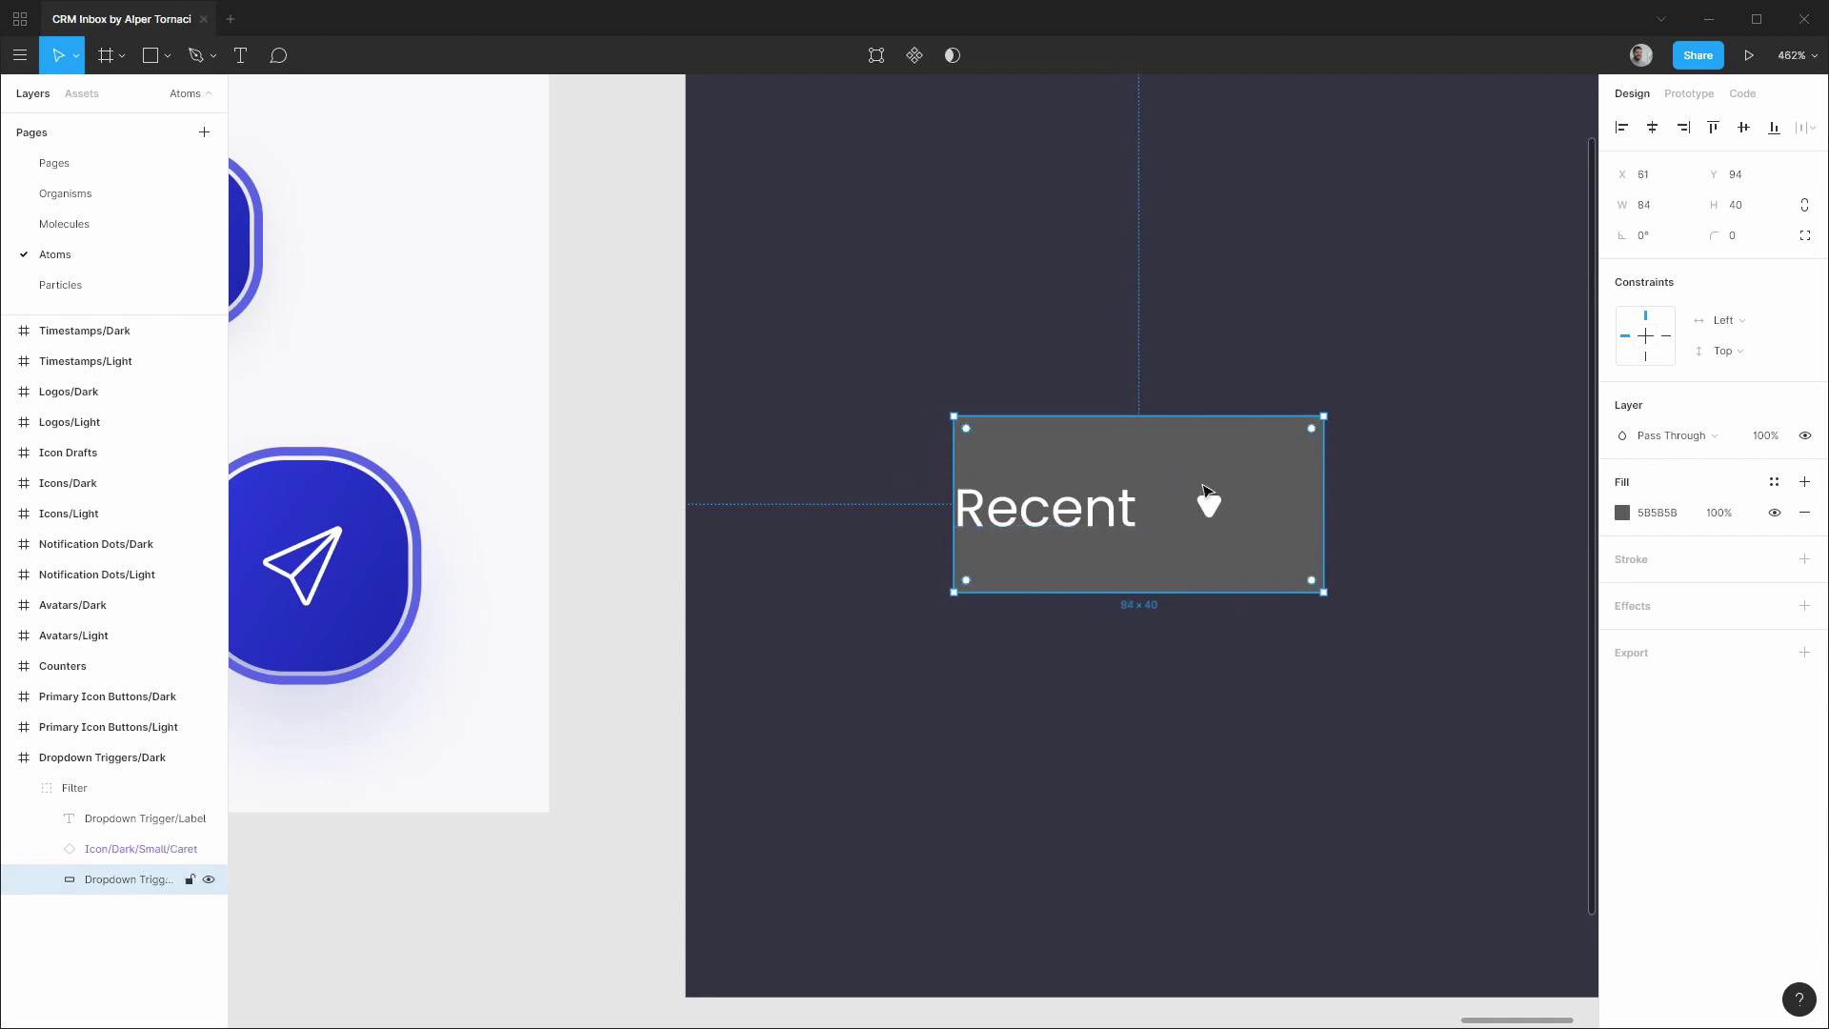
{"action": "left_click_drag", "start_coordinate": [1322, 483], "coordinate": [1245, 483]}
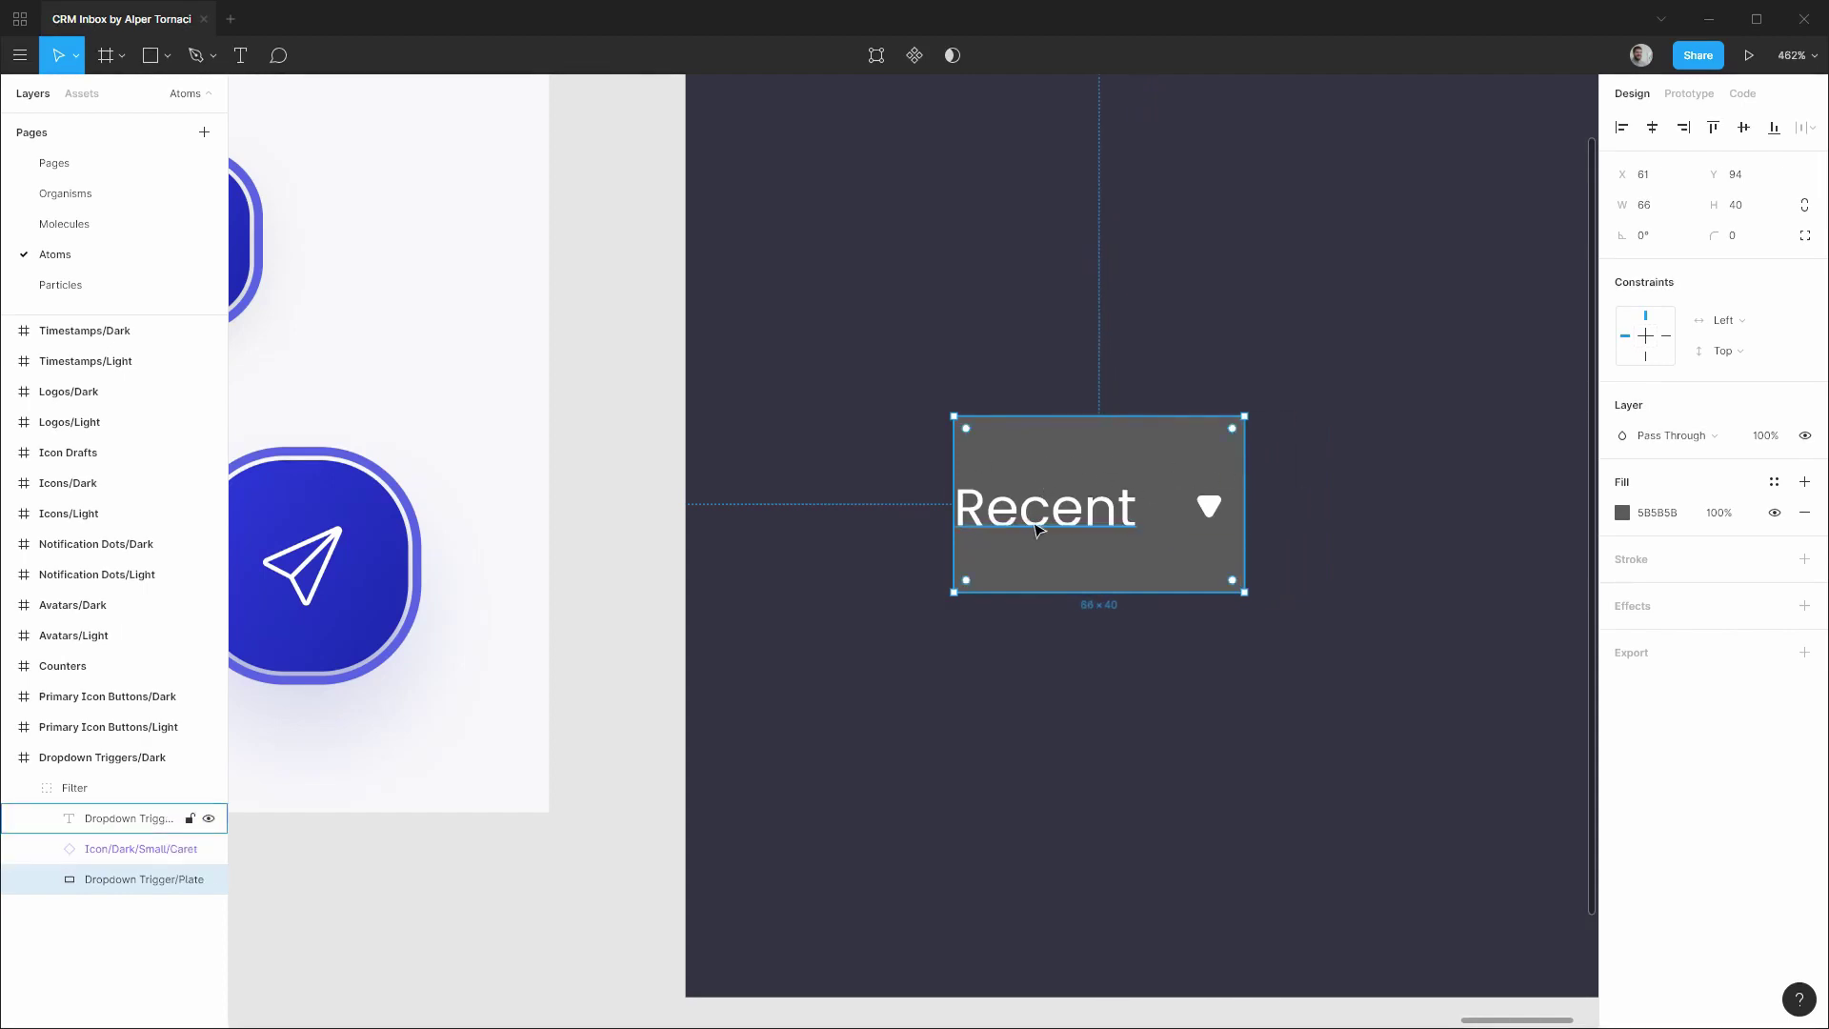
{"action": "scroll", "coordinate": [1210, 514], "scroll_direction": "up", "scroll_amount": 5}
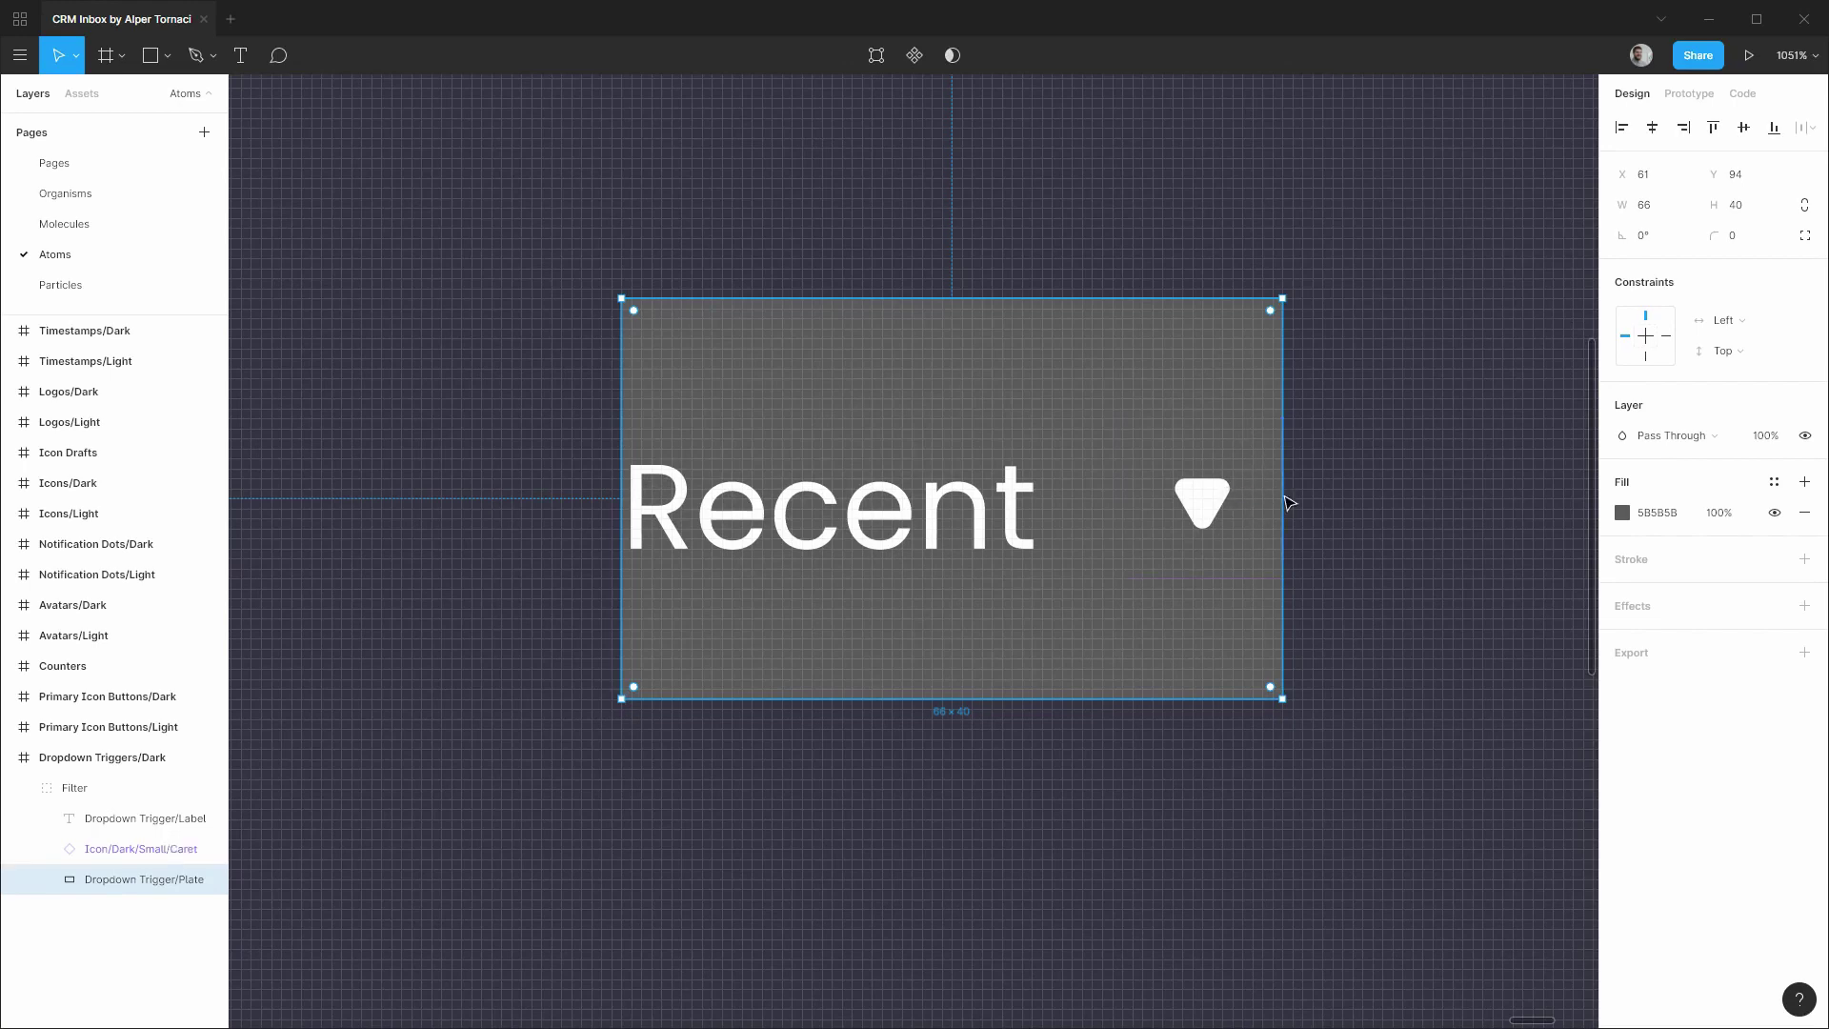
{"action": "key", "text": "ctrl+Left"}
{"action": "key", "text": "ctrl+Left"}
{"action": "key", "text": "ctrl+Left"}
{"action": "key", "text": "ctrl+Left"}
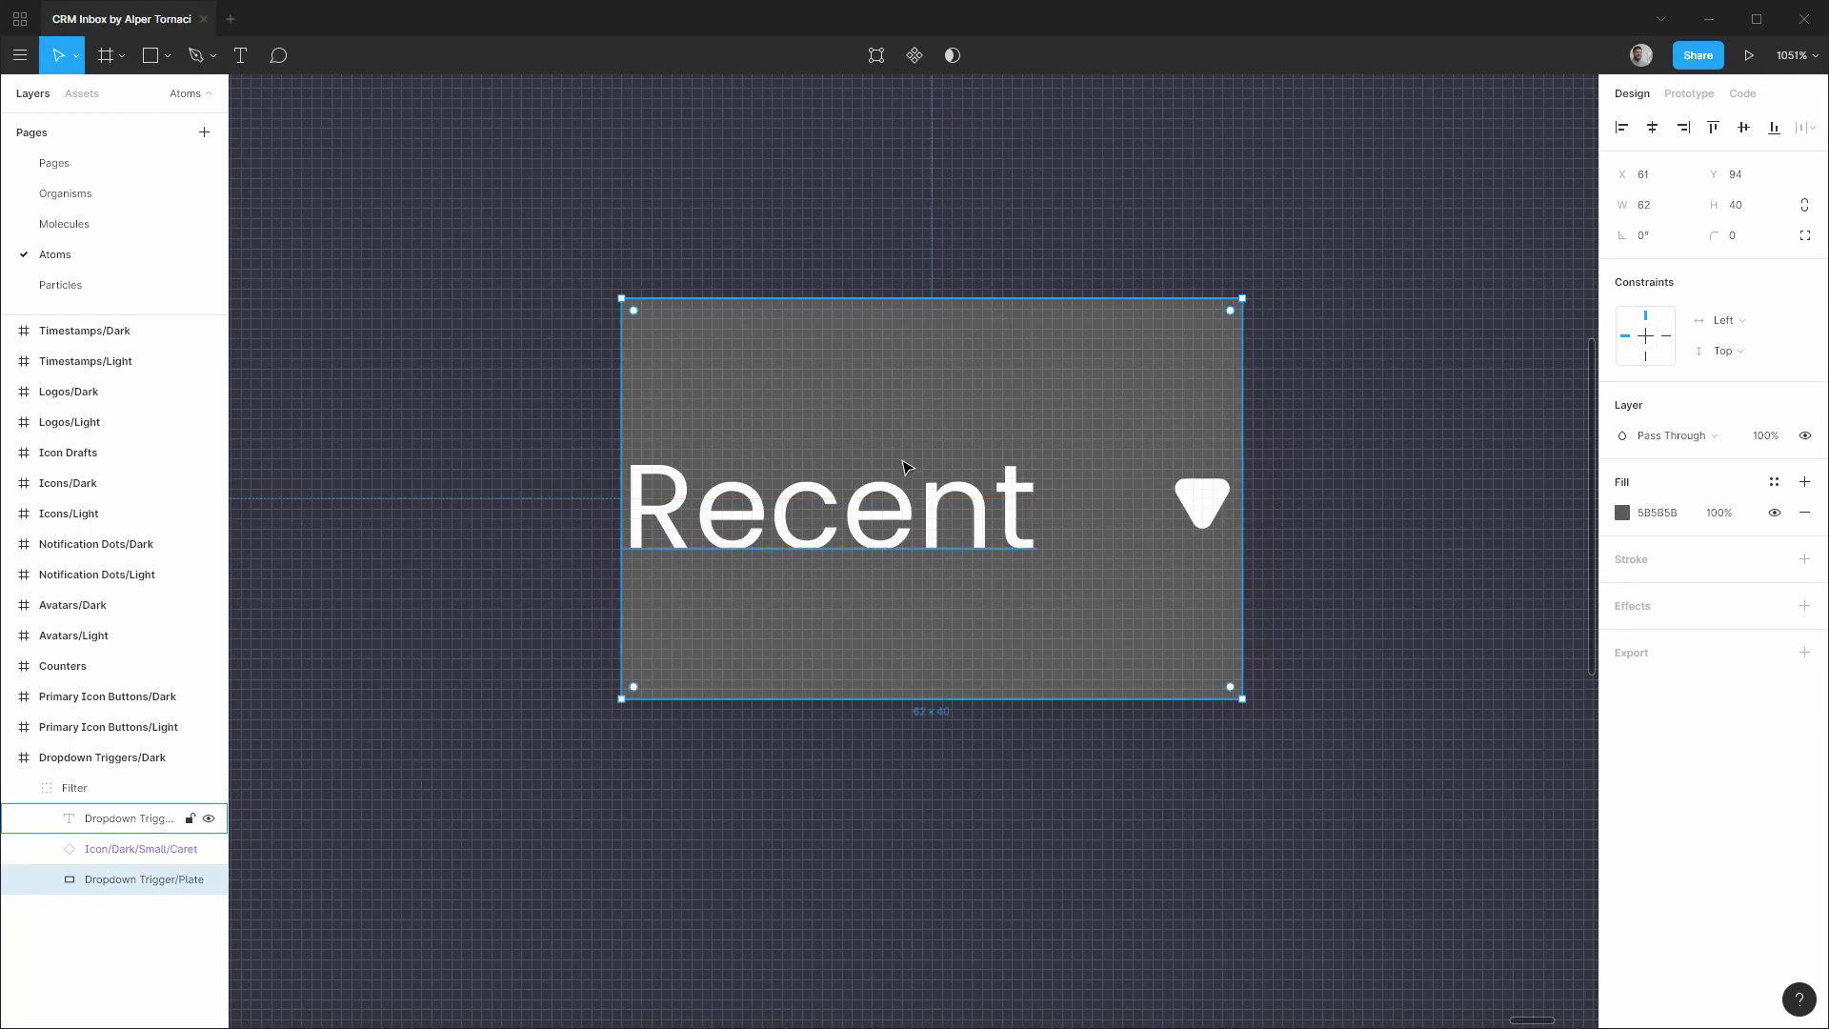
Widen the plate to 94 px and shift it left to X 45 for equal padding around the label and caret.
{"action": "scroll", "coordinate": [906, 467], "scroll_direction": "down", "scroll_amount": 3}
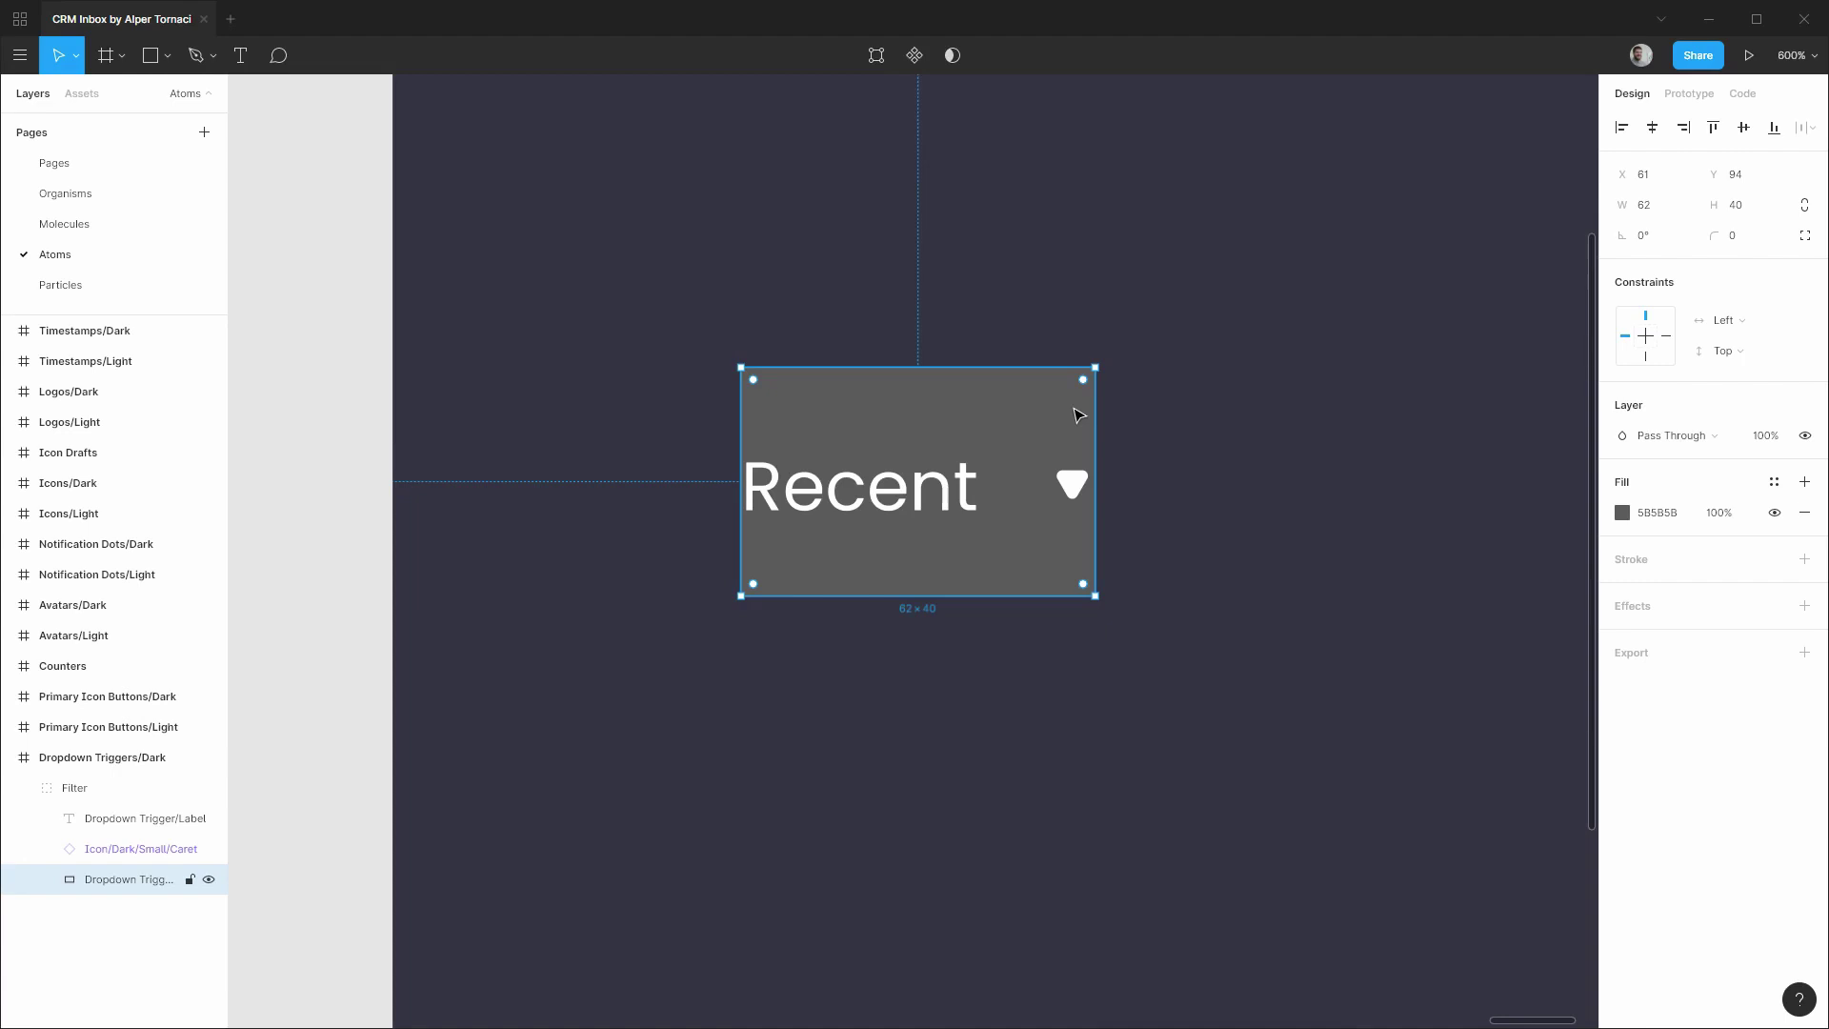
{"action": "key", "text": "ctrl+shift+Right"}
{"action": "key", "text": "ctrl+shift+Right"}
{"action": "key", "text": "ctrl+shift+Right"}
{"action": "key", "text": "ctrl+shift+Right"}
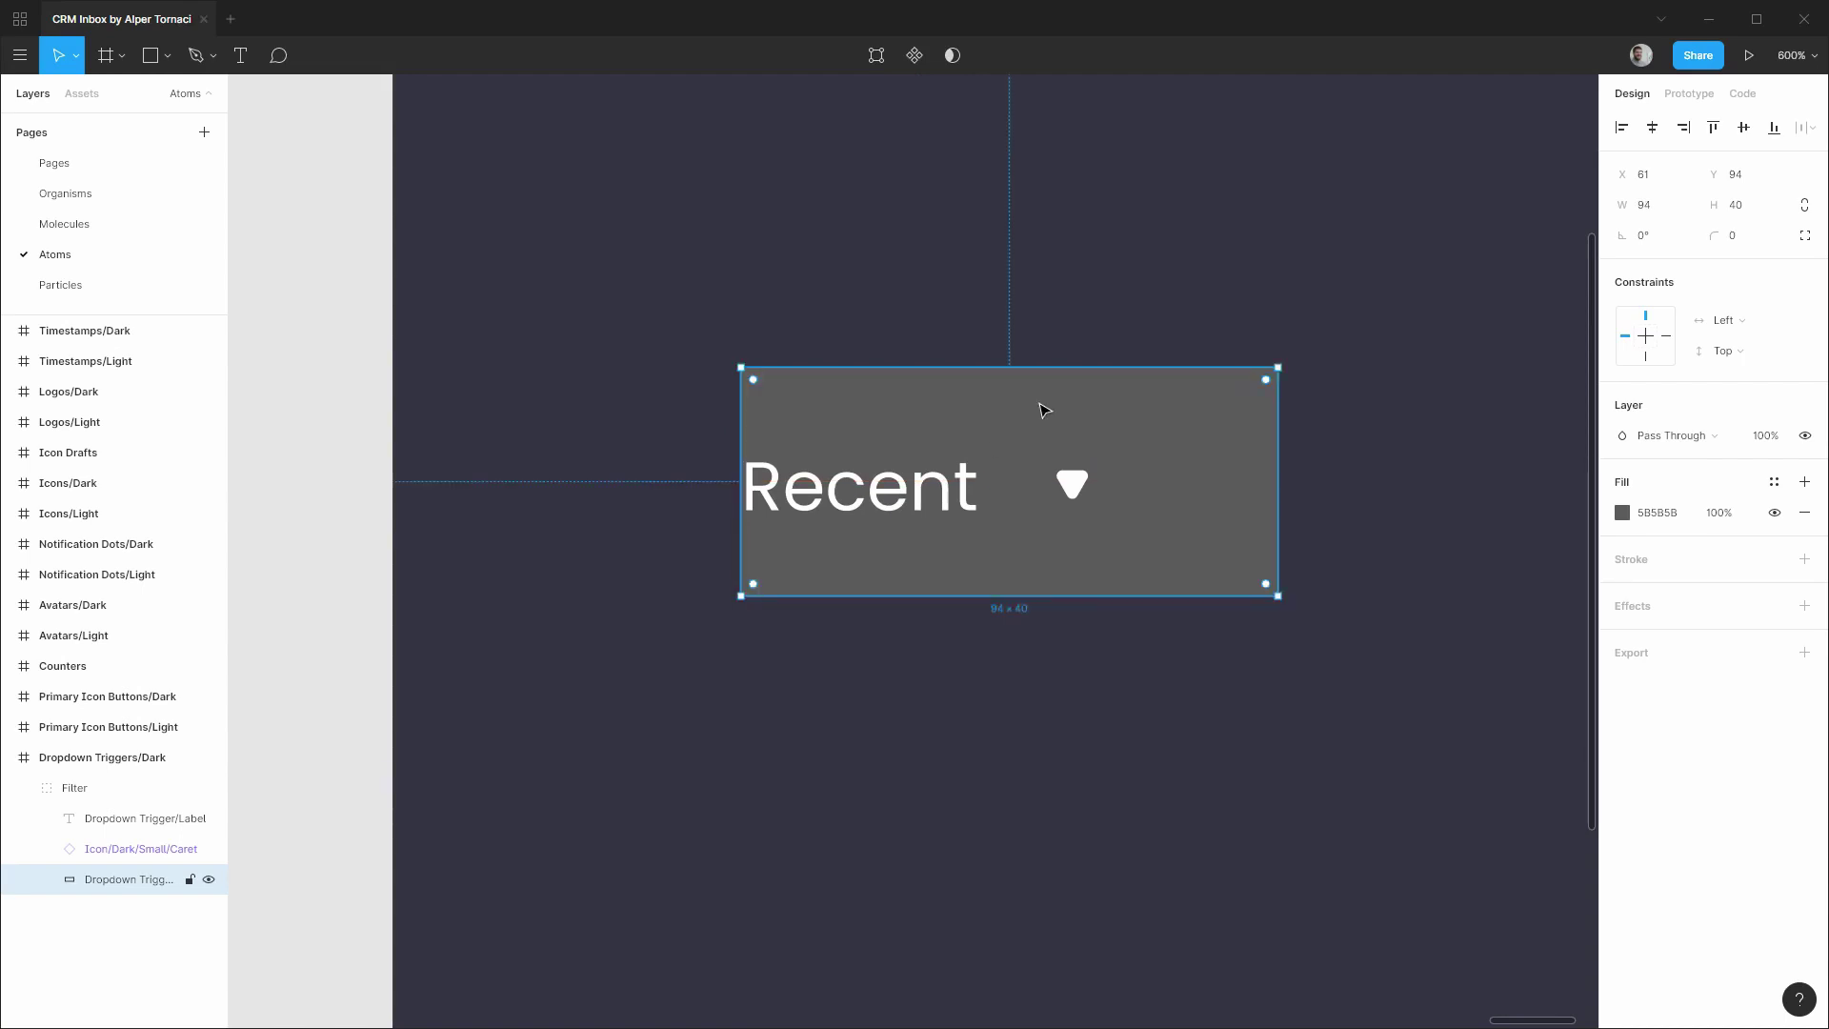
{"action": "key", "text": "shift+Left"}
{"action": "key", "text": "shift+Left"}
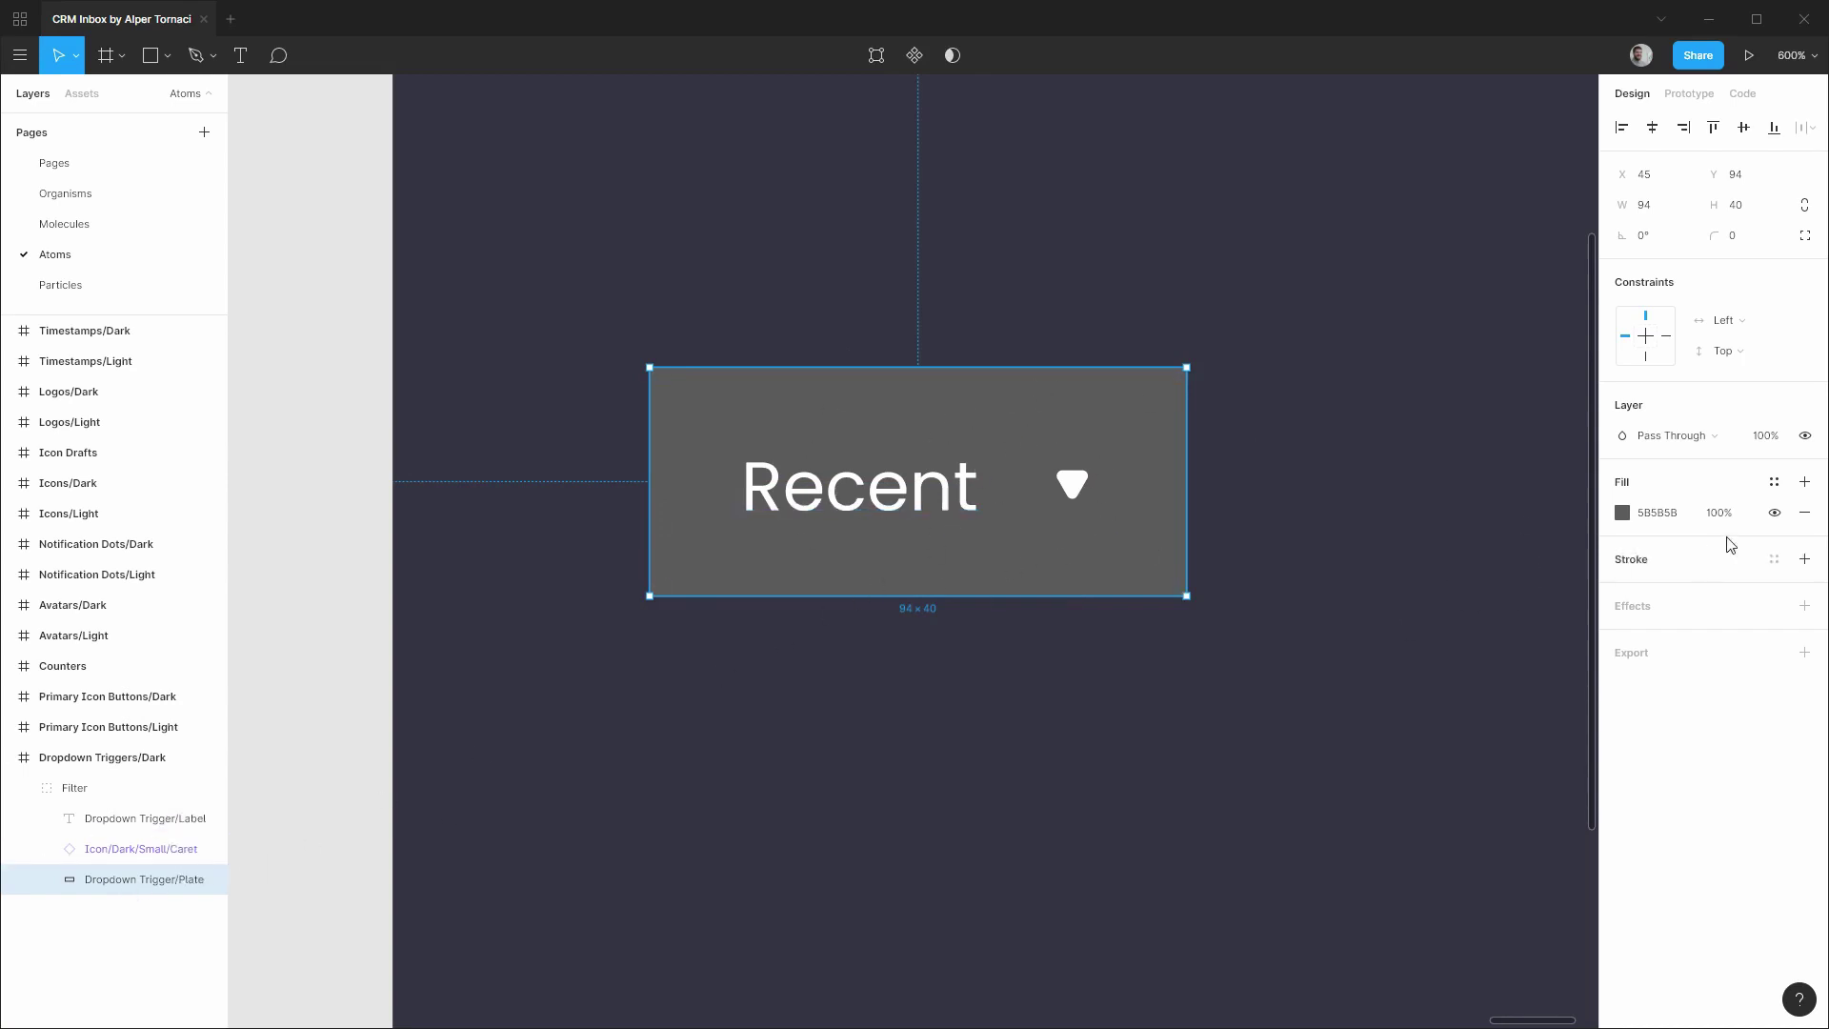
Remove the fill from the Dropdown Trigger/Plate rectangle.
{"action": "left_click", "coordinate": [1803, 513]}
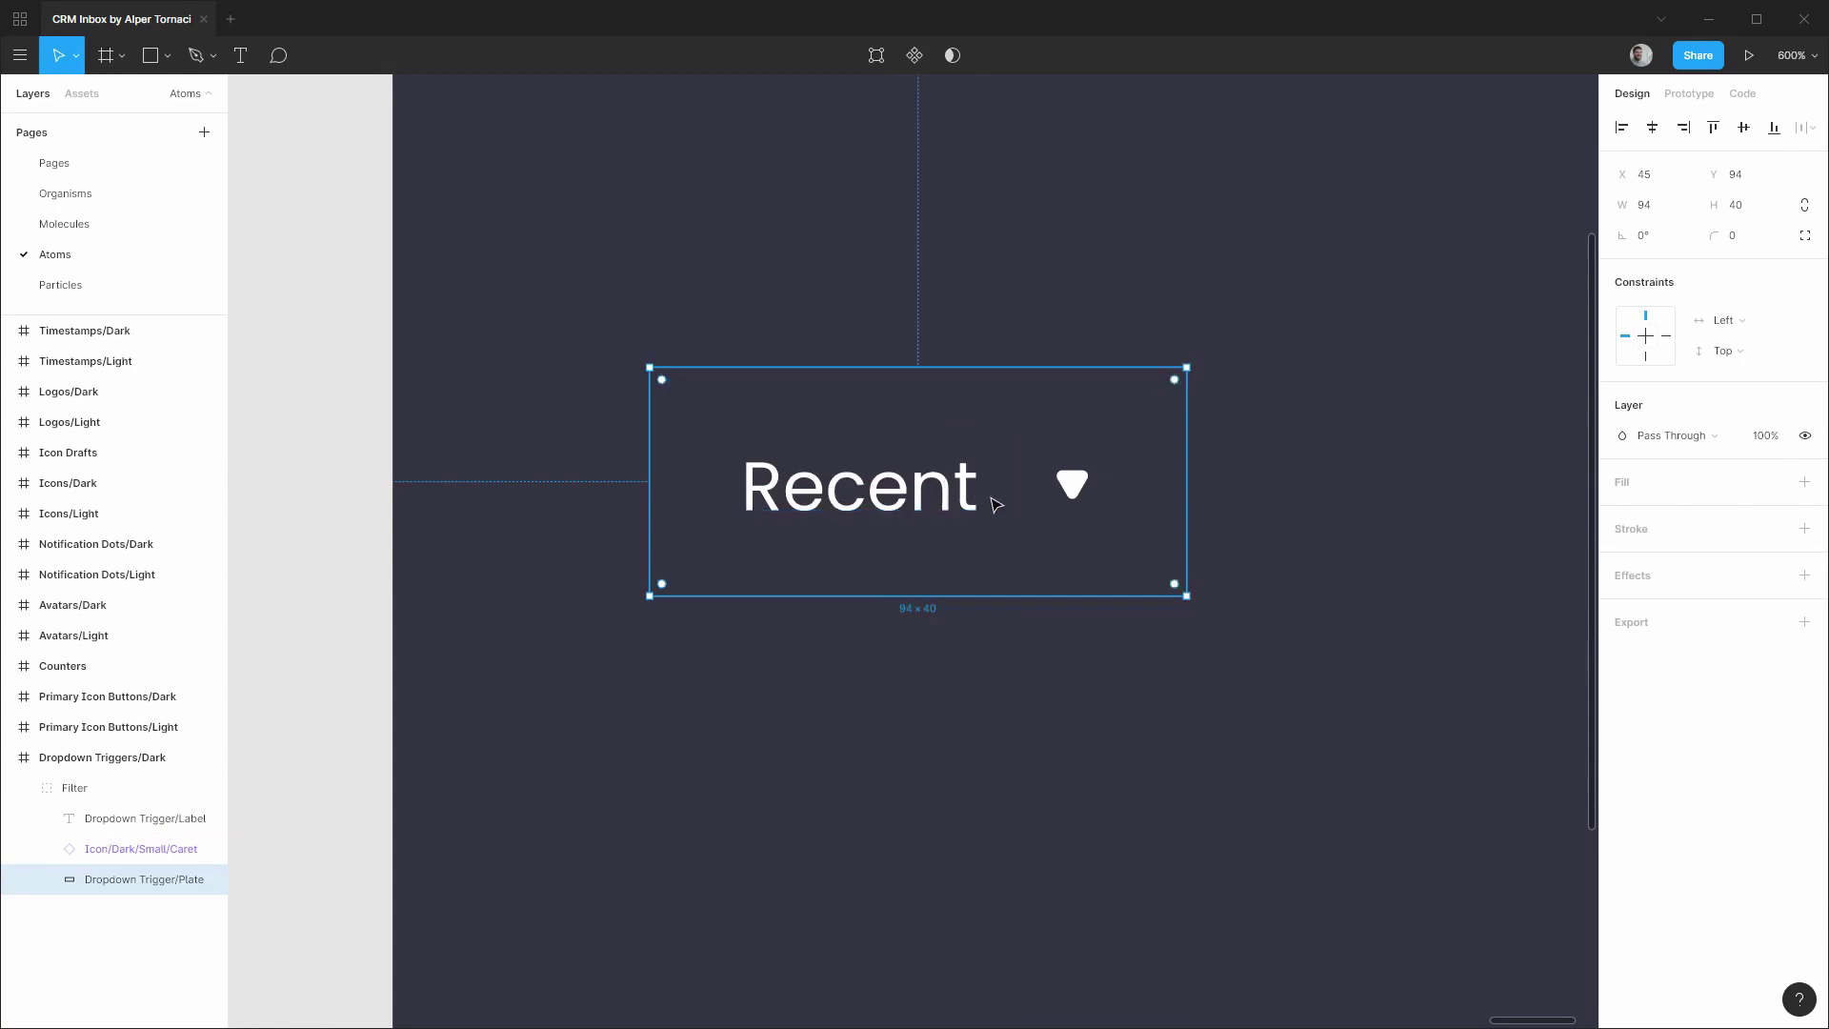
{"action": "left_click", "coordinate": [147, 953]}
{"action": "left_click", "coordinate": [152, 880]}
{"action": "left_click", "coordinate": [98, 967]}
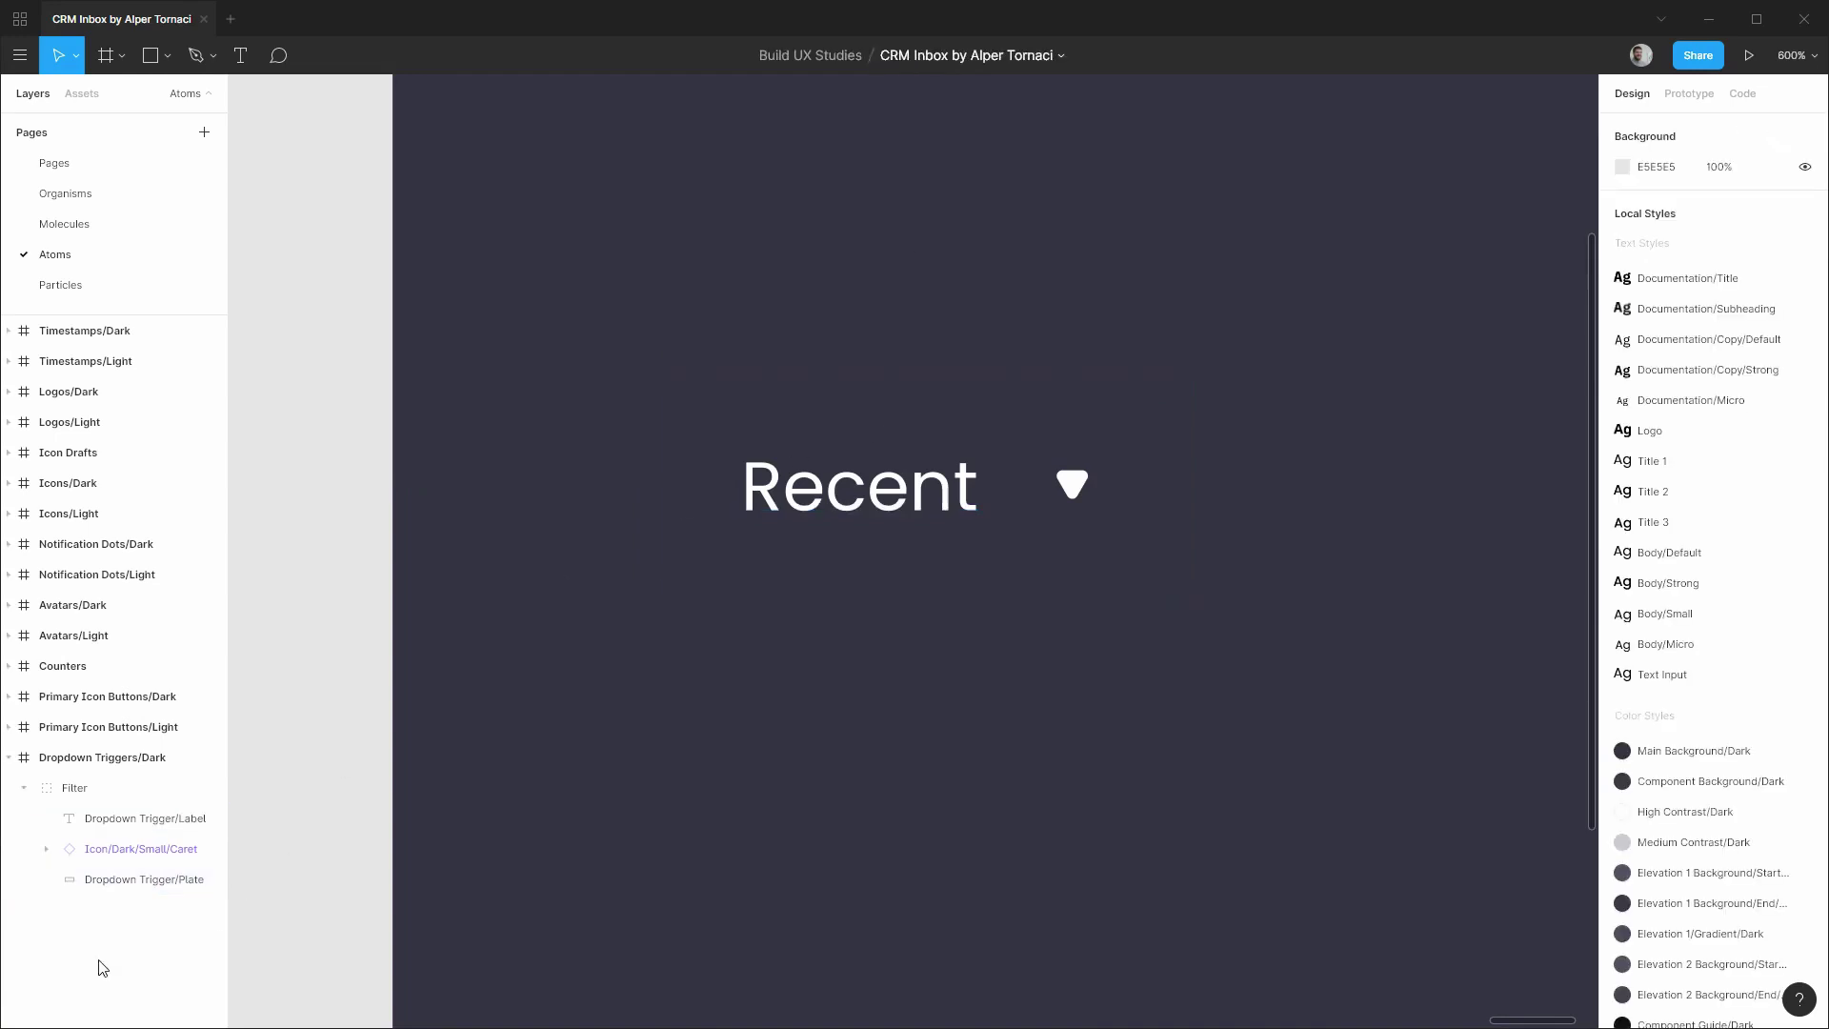
Duplicate the plate and fill the copy with the dark Elevation 1 Background/Start color style.
{"action": "left_click", "coordinate": [136, 889]}
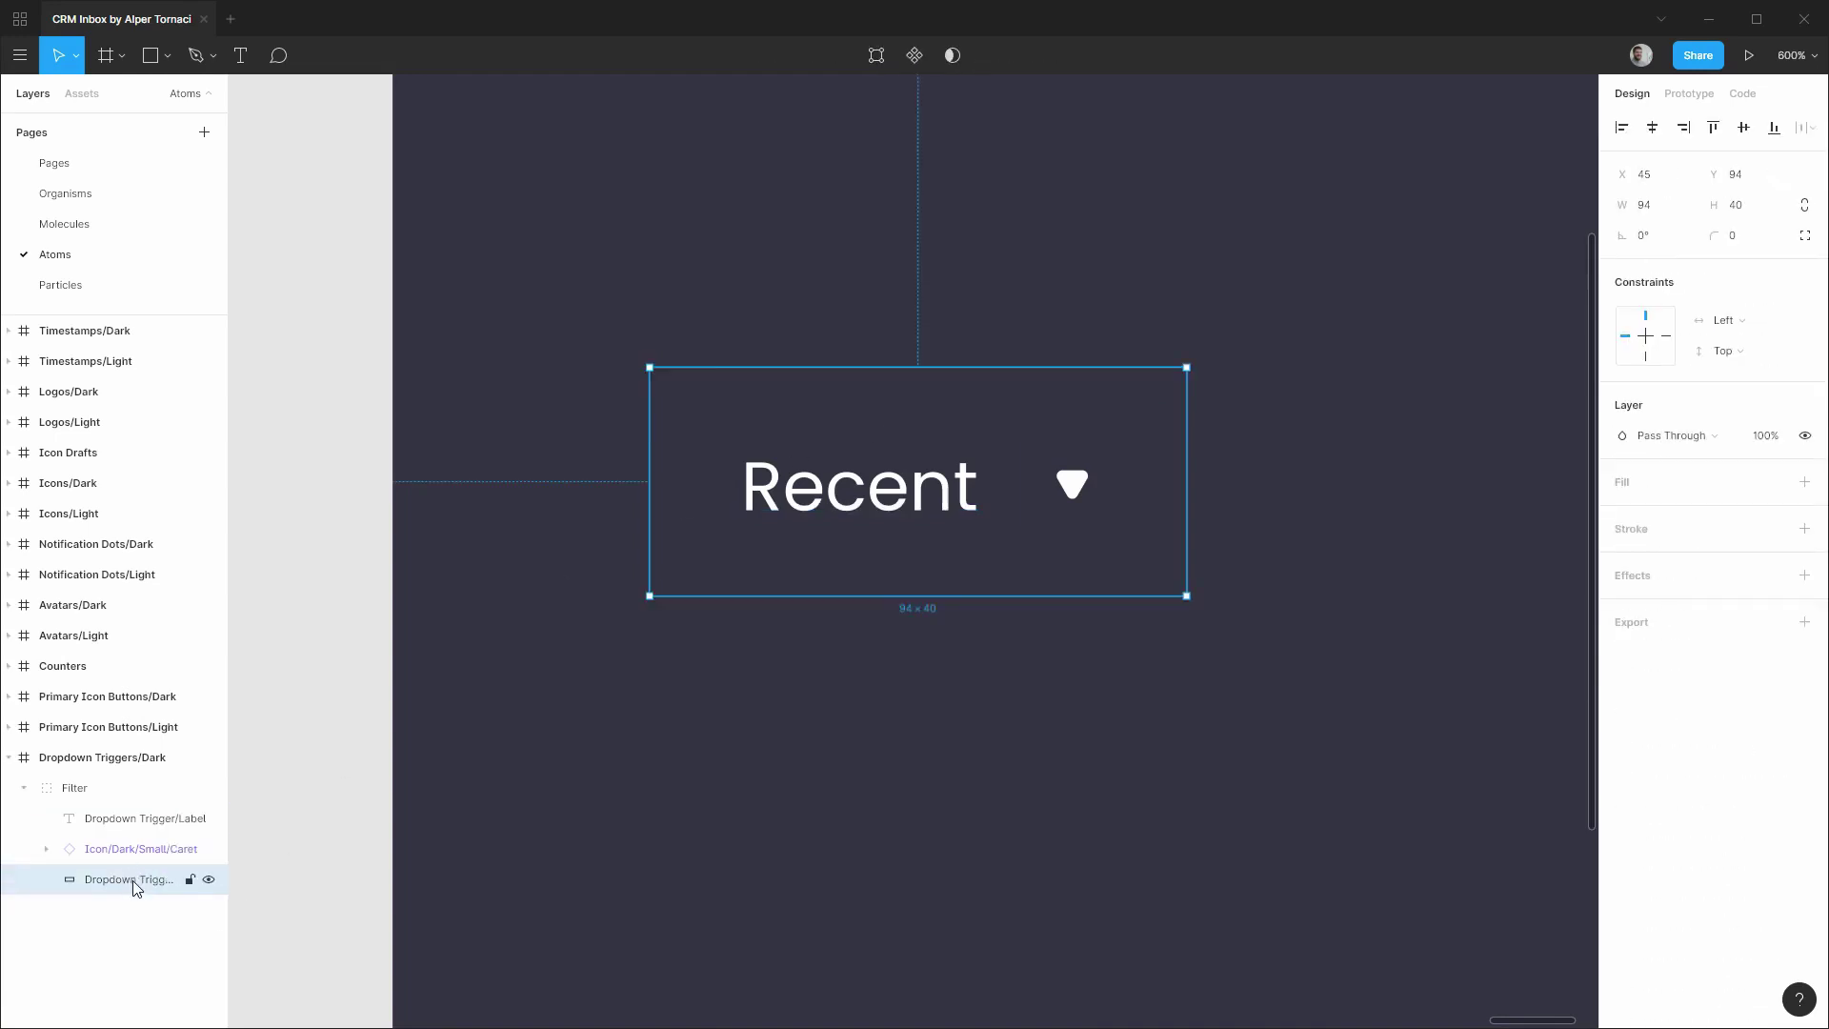
{"action": "key", "text": "ctrl+d"}
{"action": "left_click", "coordinate": [1804, 481]}
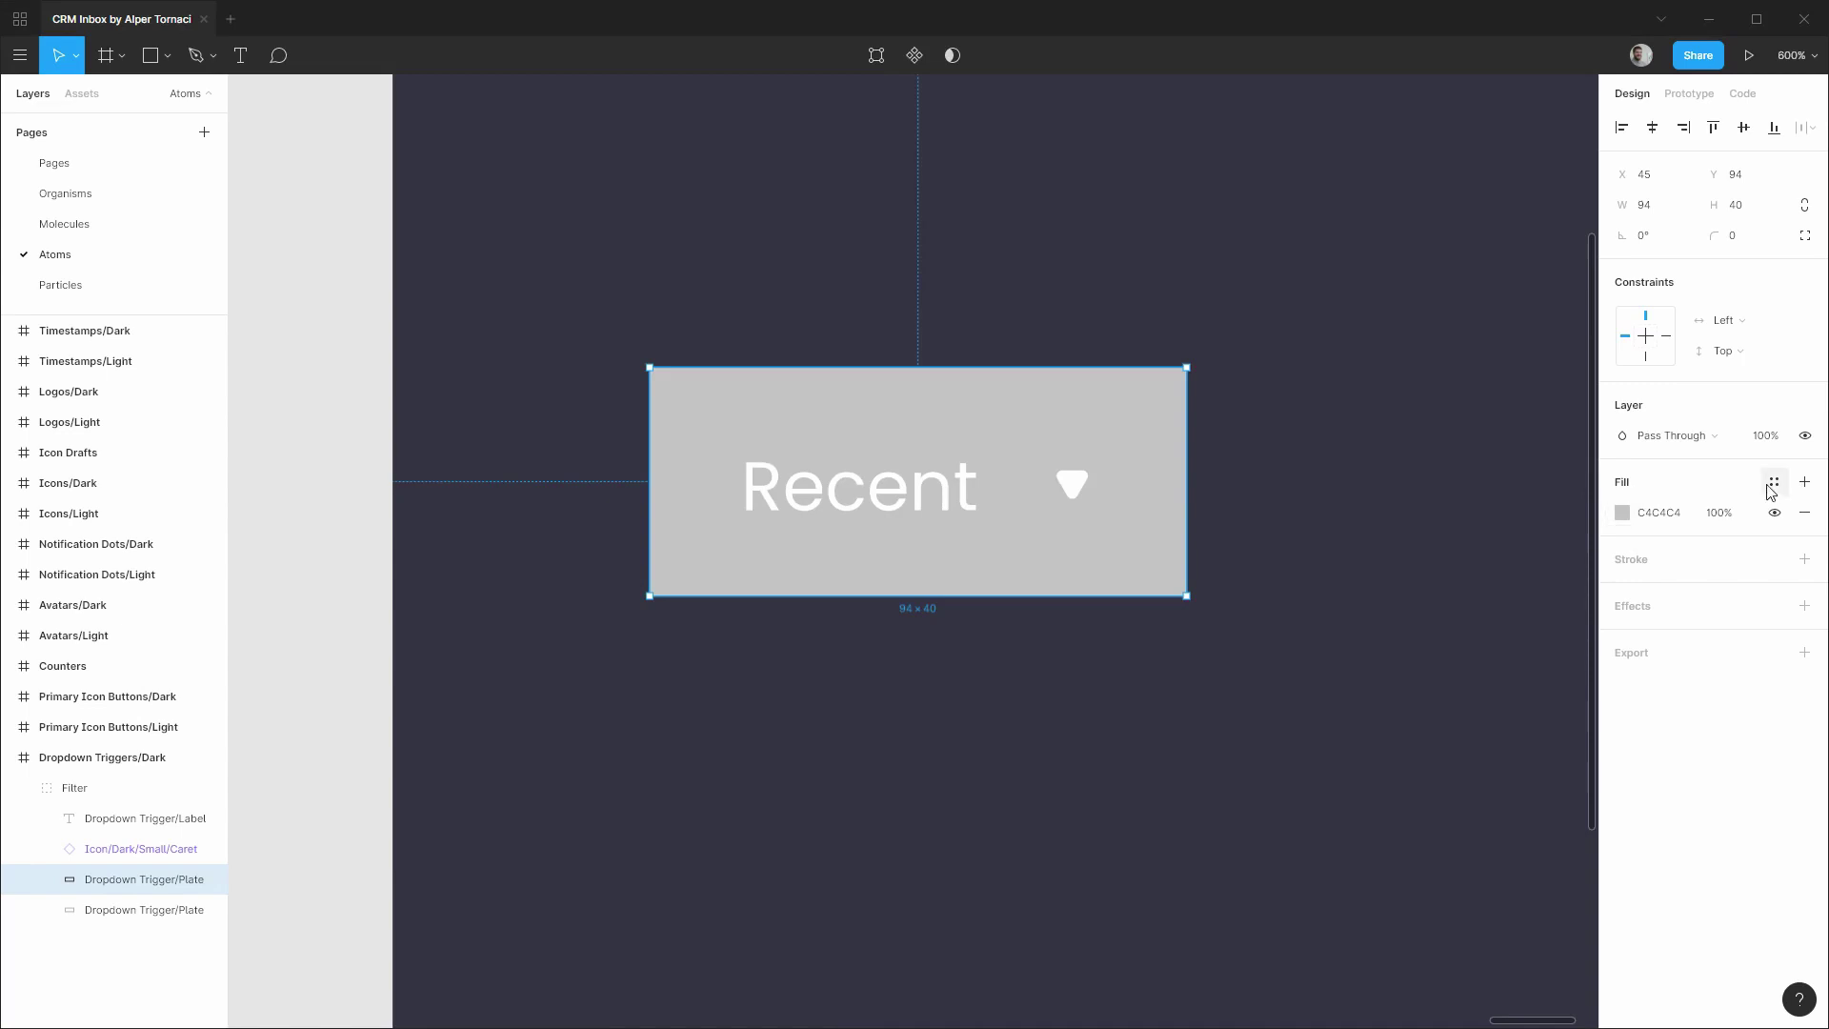
{"action": "left_click", "coordinate": [1772, 483]}
{"action": "scroll", "coordinate": [1668, 667], "scroll_direction": "down", "scroll_amount": 2}
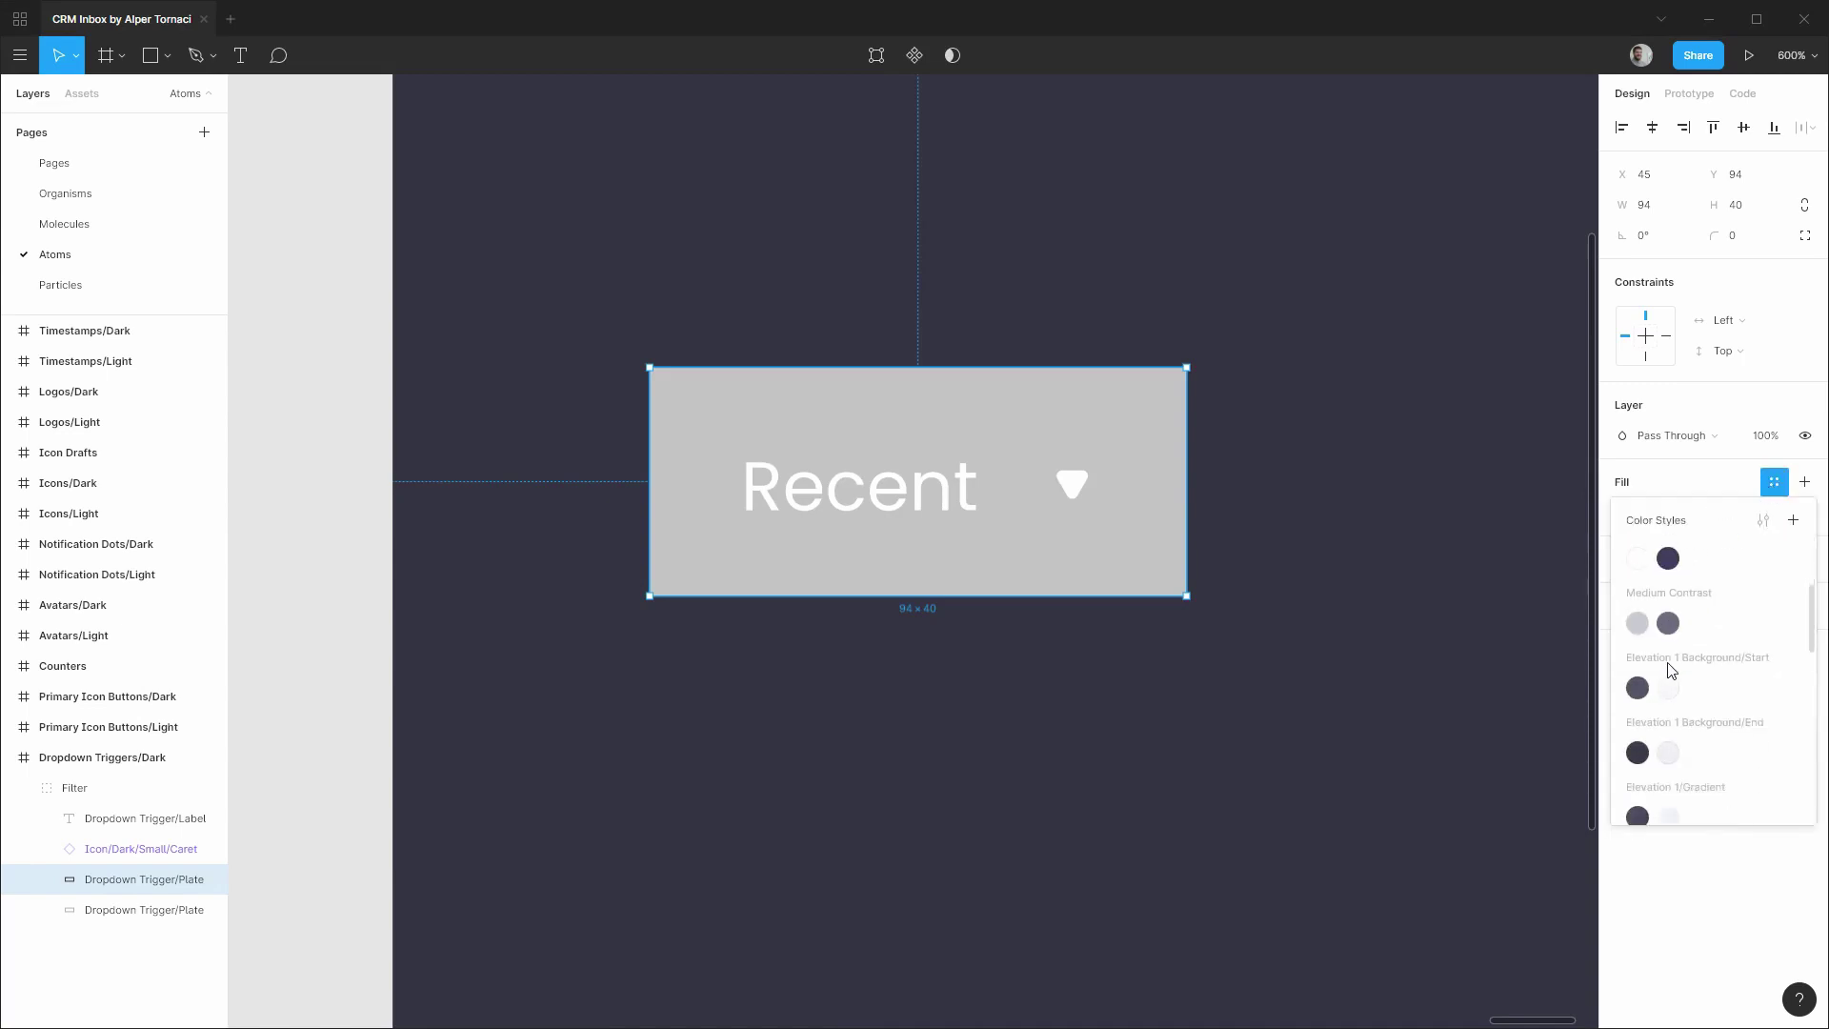
{"action": "scroll", "coordinate": [1668, 667], "scroll_direction": "down", "scroll_amount": 1}
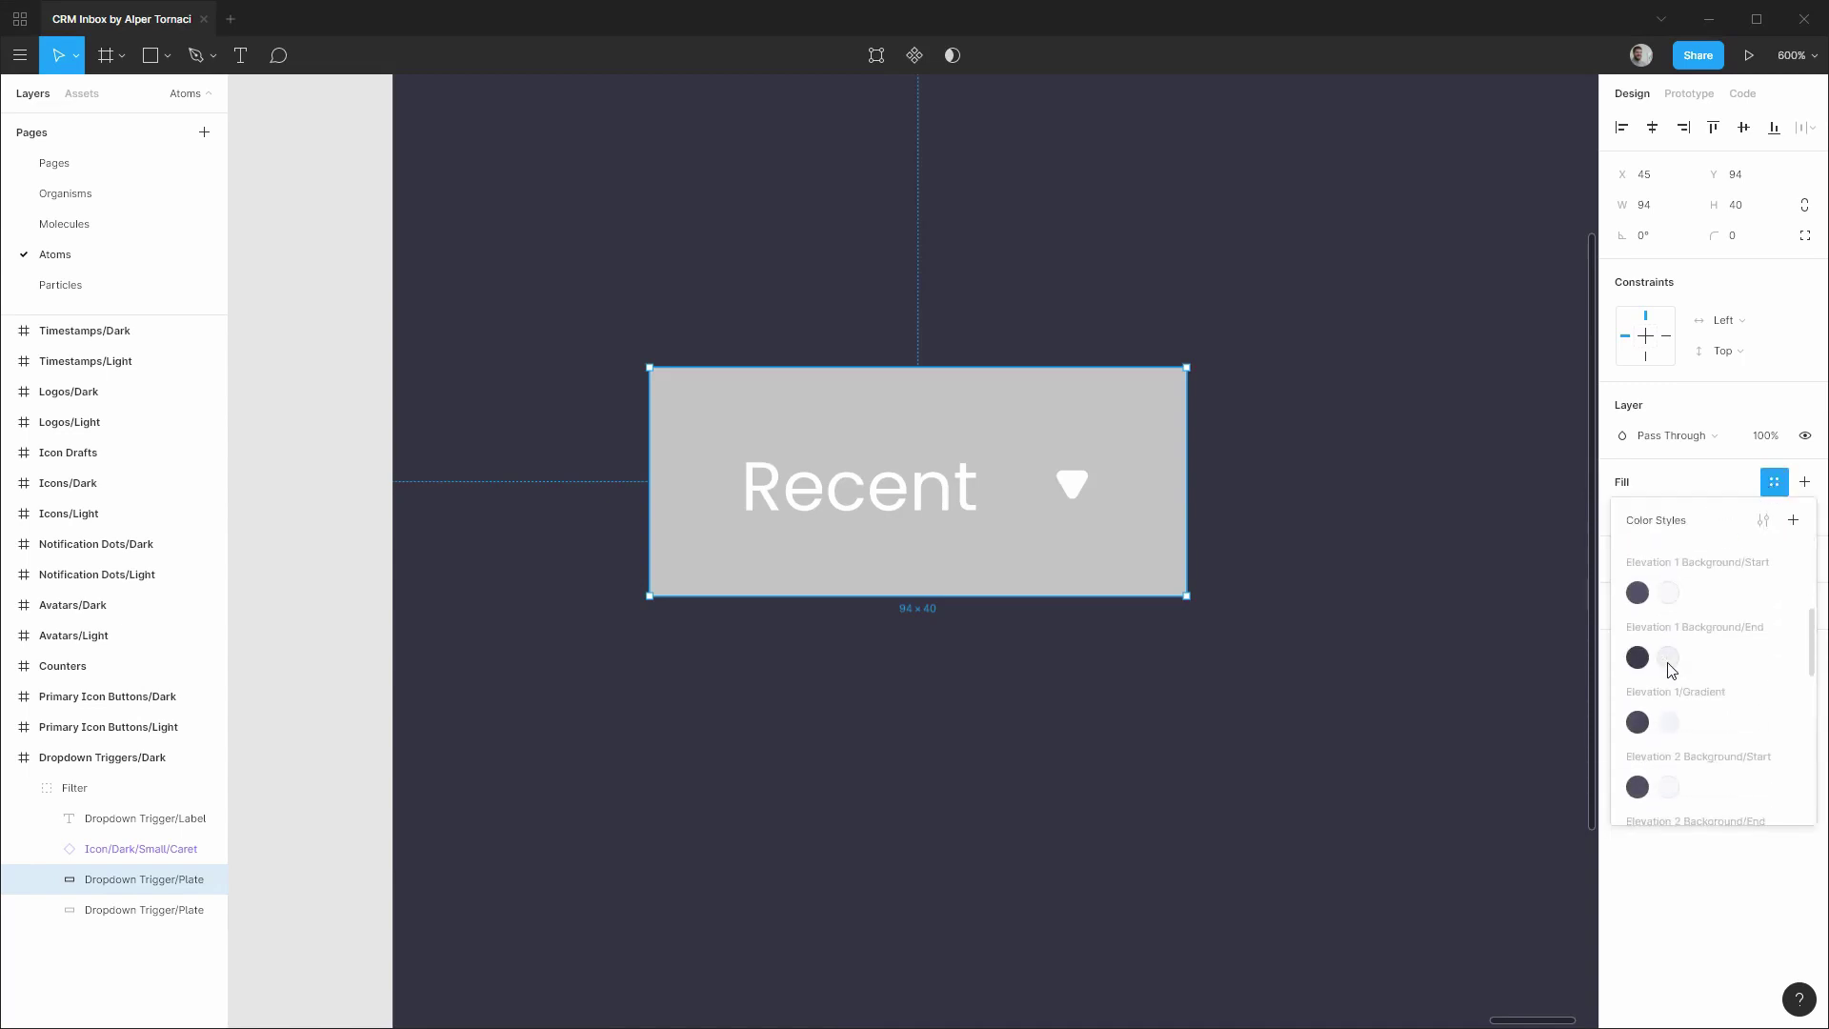
{"action": "left_click", "coordinate": [1637, 594]}
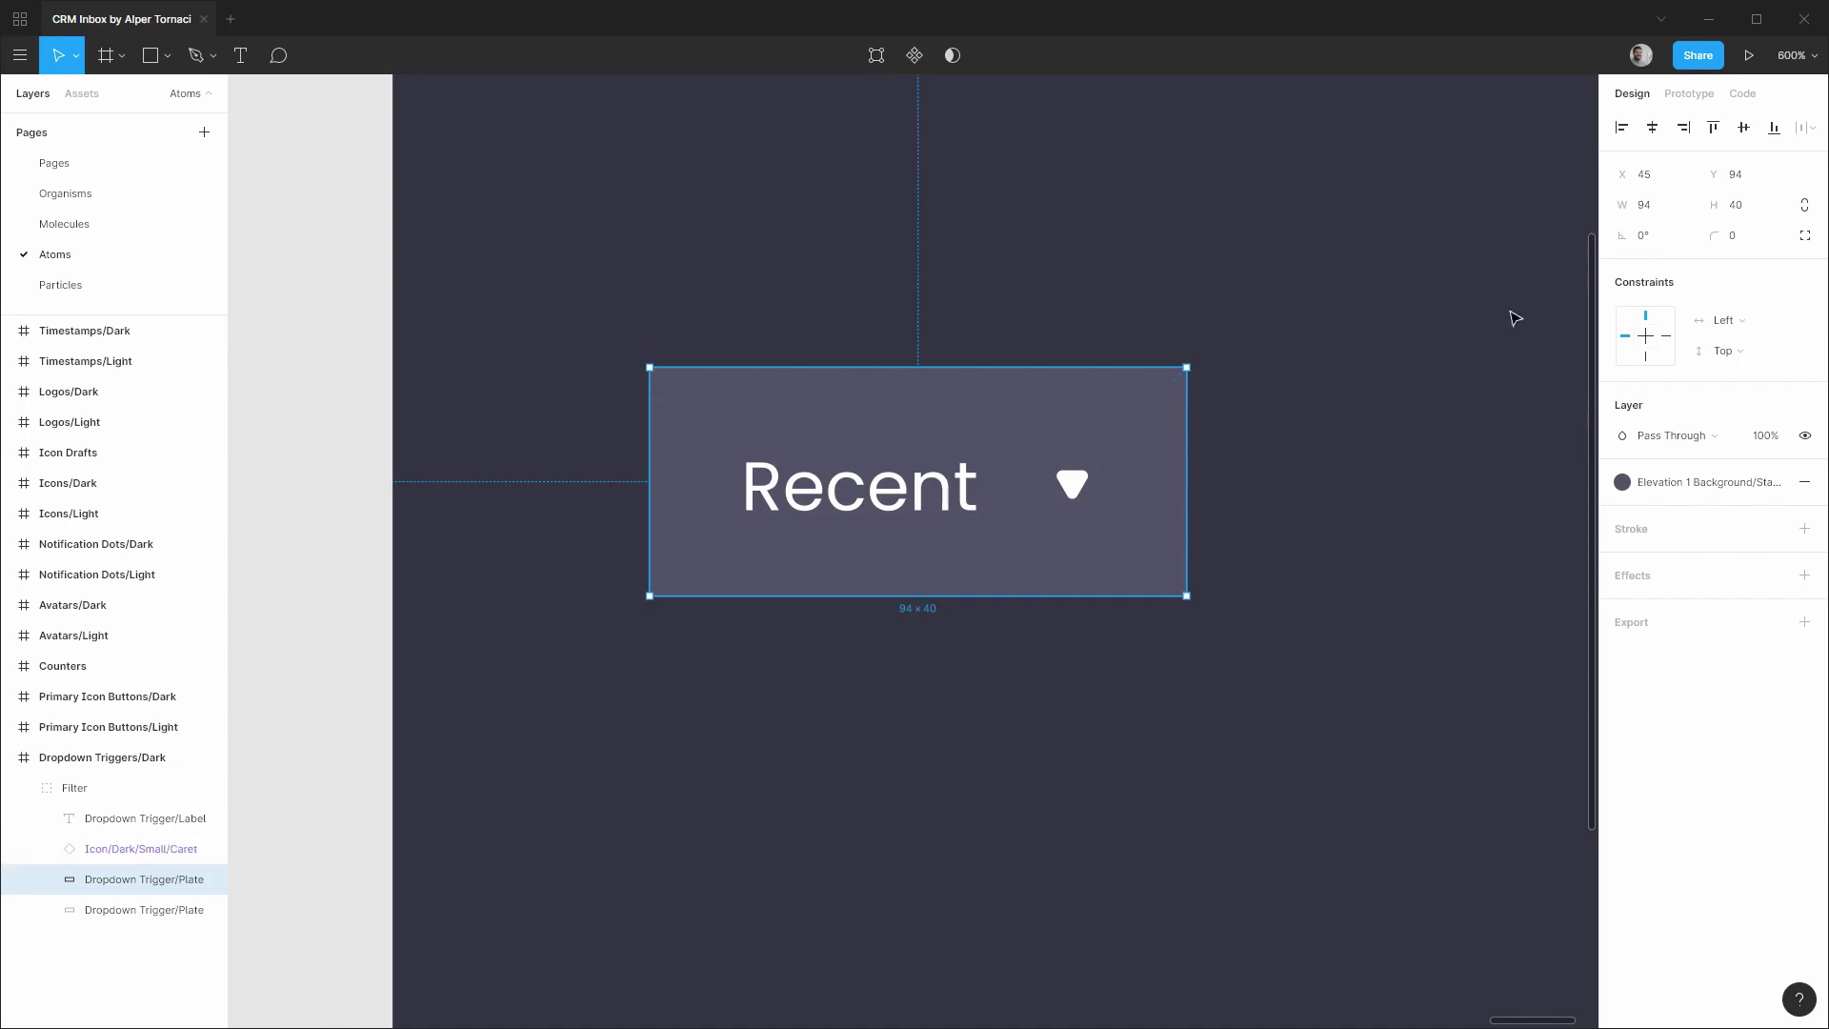
Set the filled plate copy's corner radius to 8.
{"action": "left_click", "coordinate": [1764, 245]}
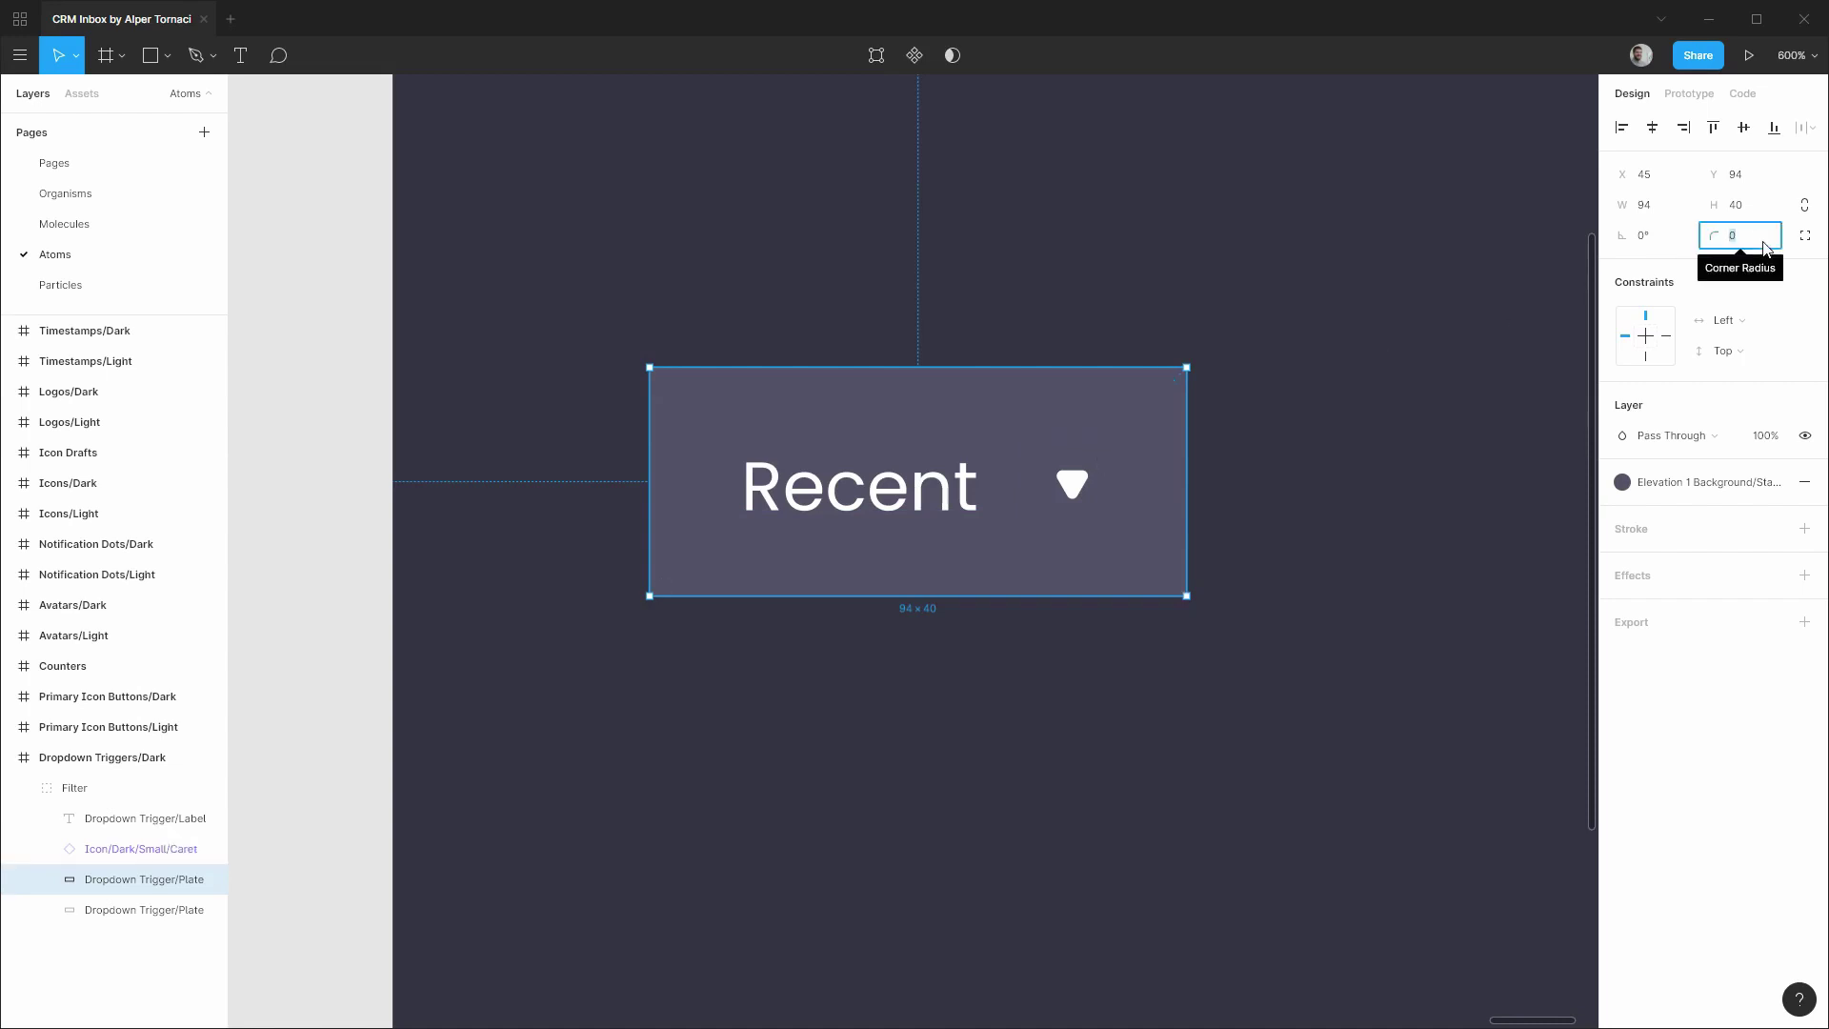
{"action": "type", "text": "2"}
{"action": "key", "text": "Return"}
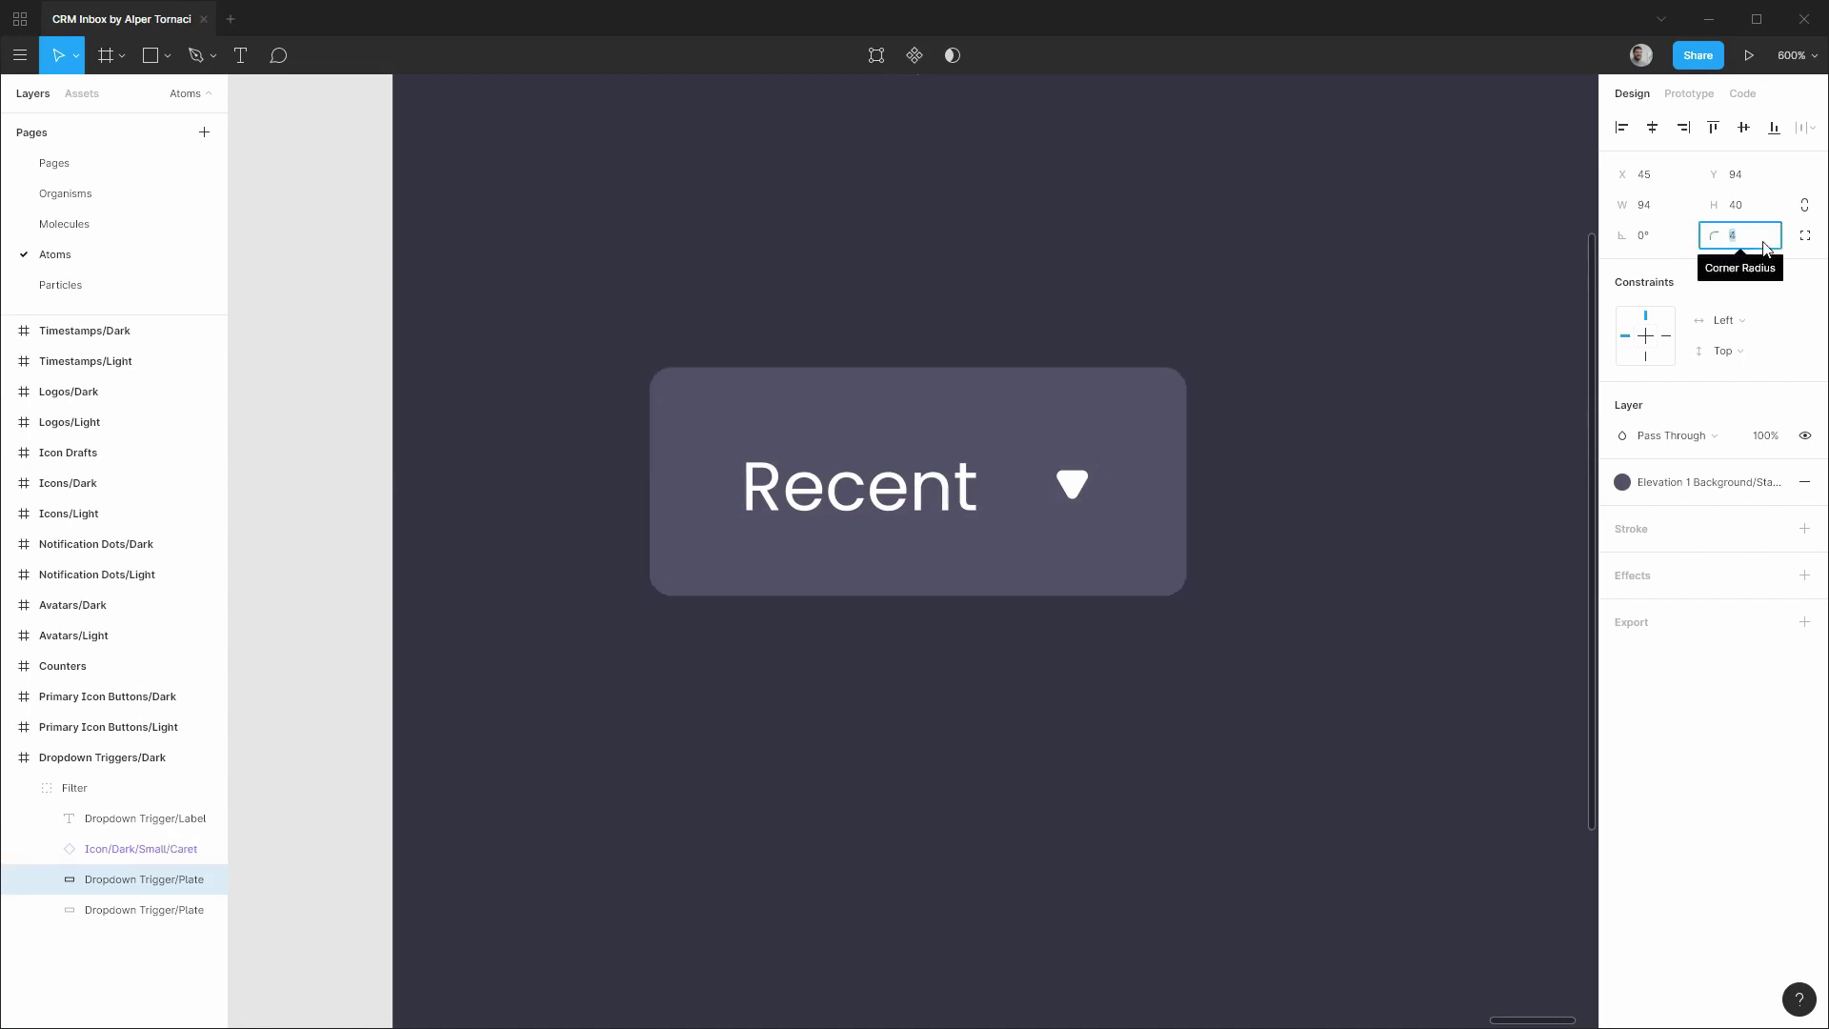
{"action": "key", "text": "Up"}
{"action": "key", "text": "Up"}
{"action": "key", "text": "Up"}
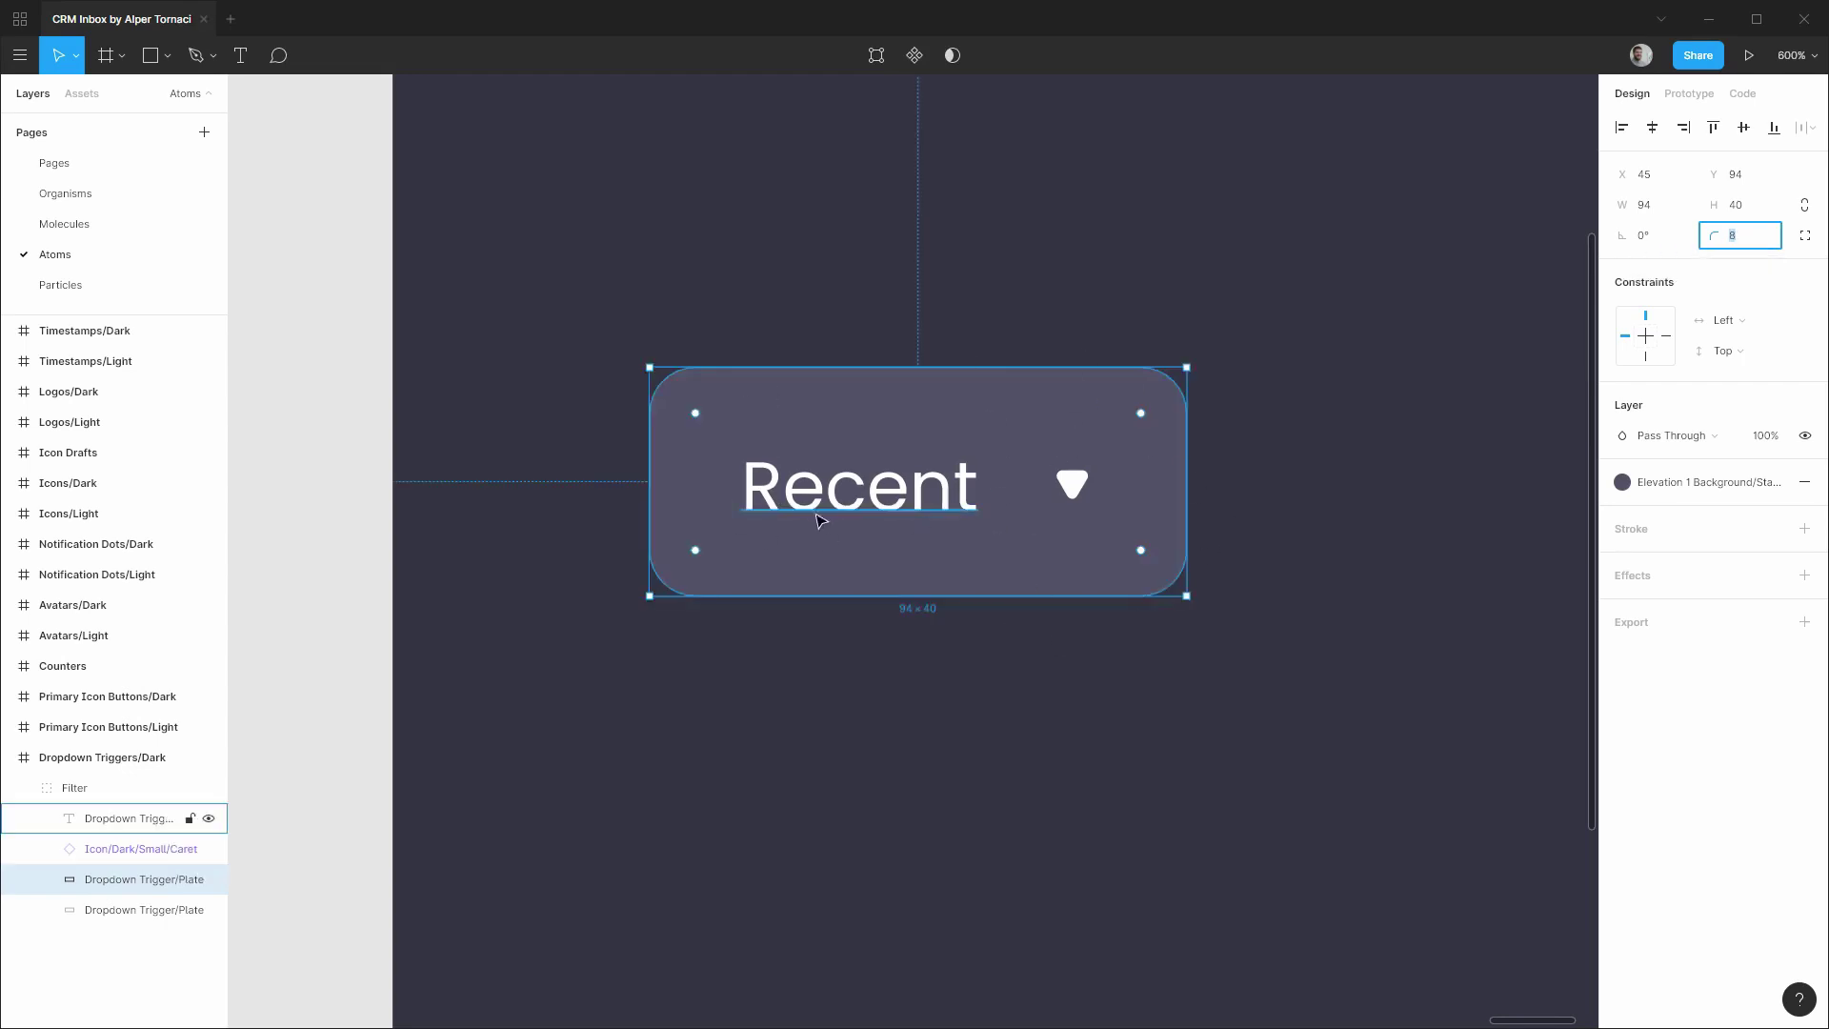
Rename the rounded plate copy as Dropdown Trigger/Hover Plate.
{"action": "double_click", "coordinate": [121, 881]}
{"action": "key", "text": "Right"}
{"action": "key", "text": "Left"}
{"action": "key", "text": "Left"}
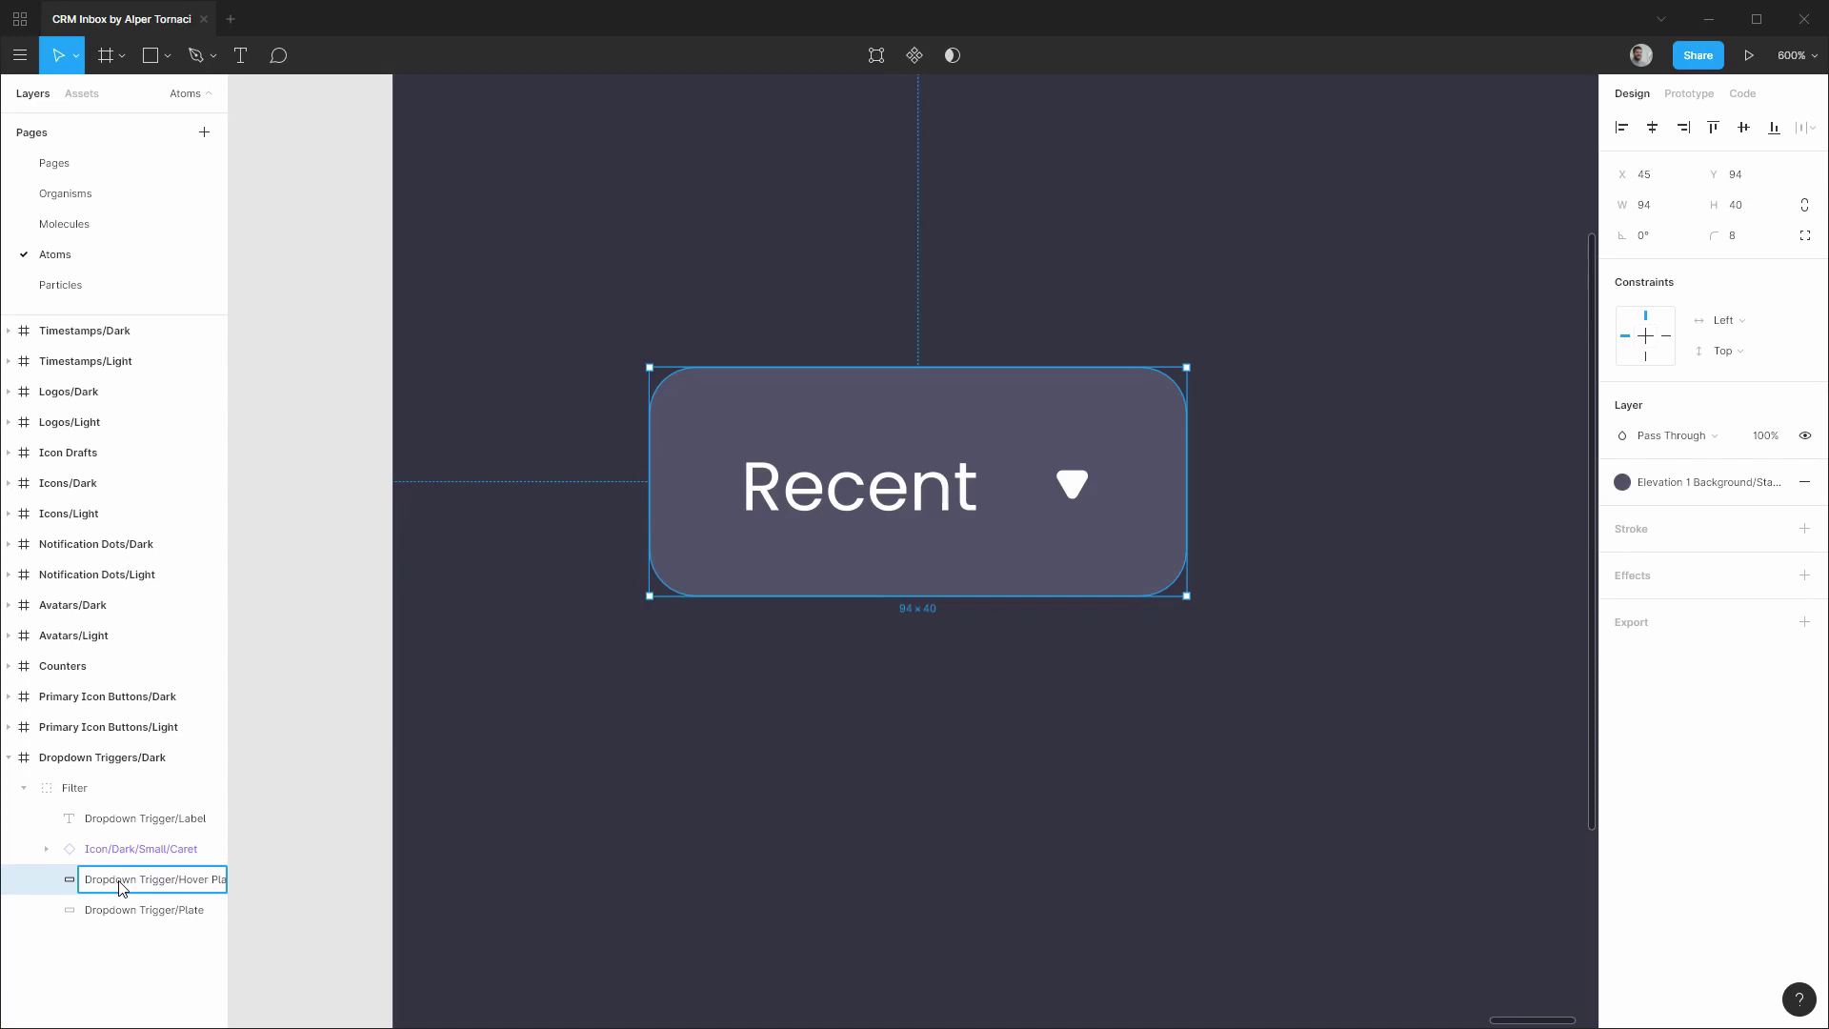
{"action": "left_click", "coordinate": [115, 953]}
Duplicate the hover plate and rename the copy Dropdown Trigger/Focus Indicator.
{"action": "left_click", "coordinate": [152, 883]}
{"action": "key", "text": "ctrl+d"}
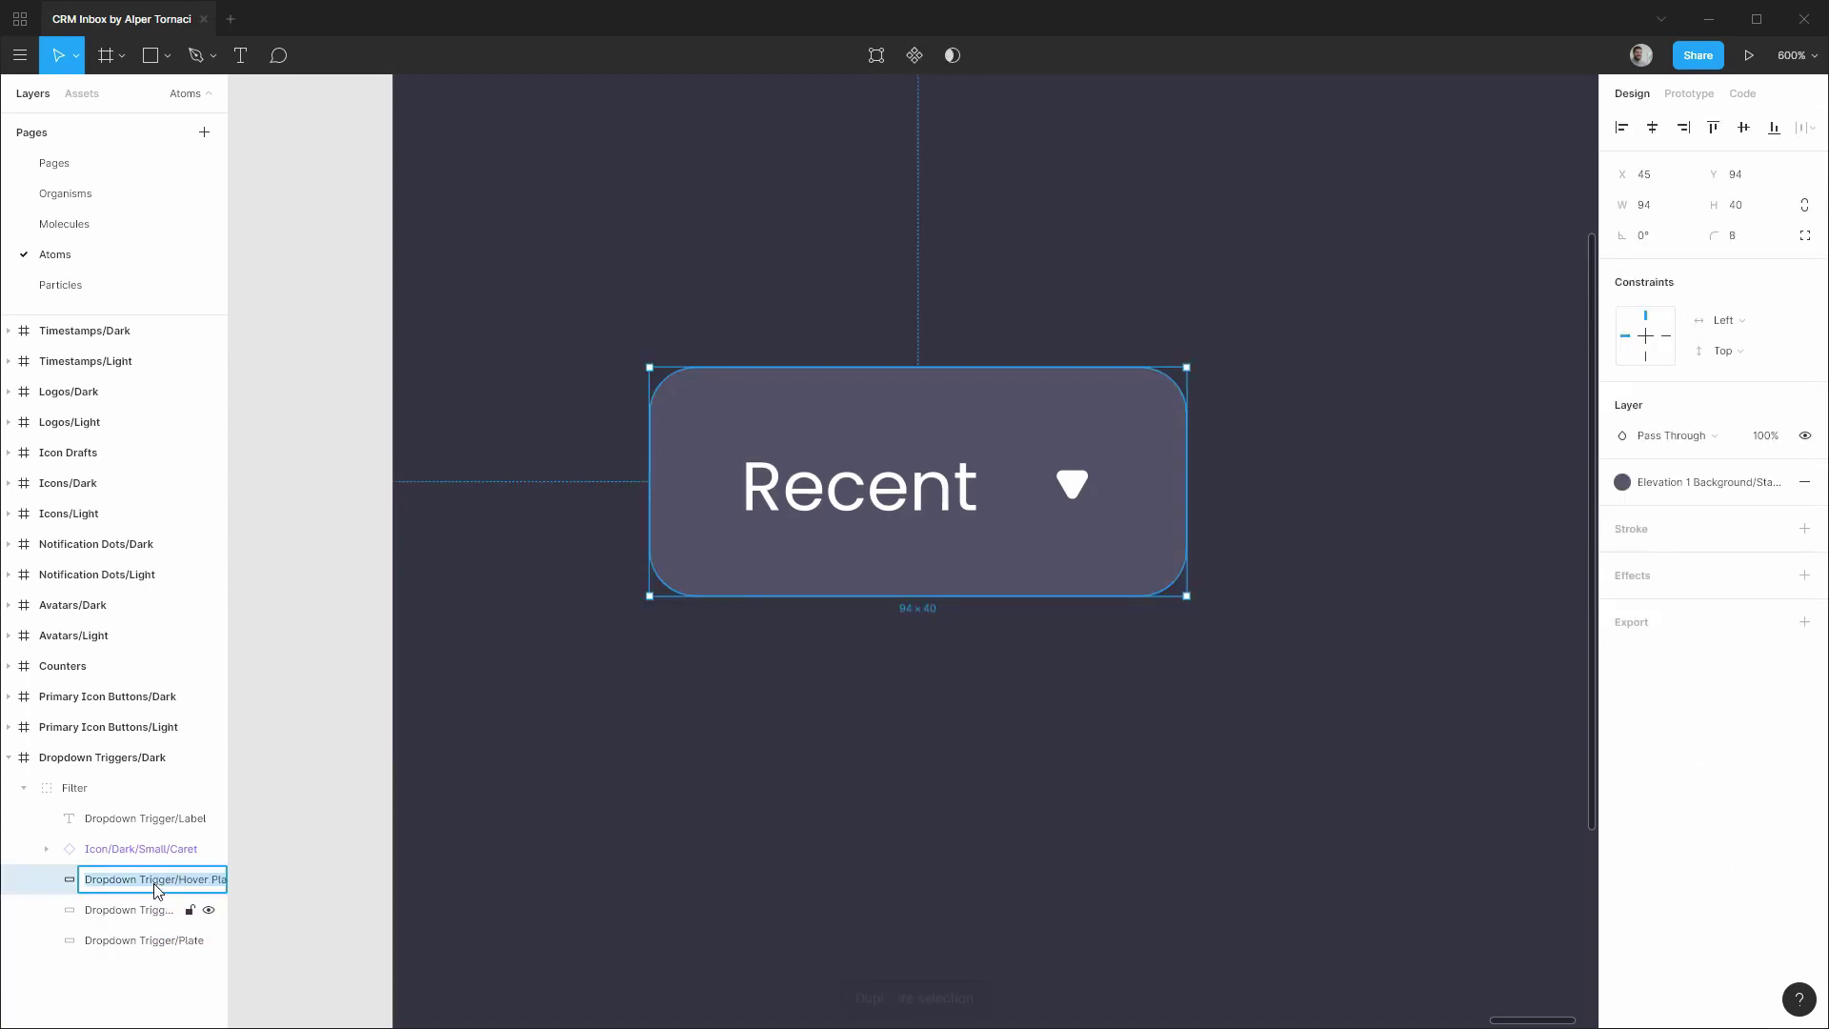
{"action": "double_click", "coordinate": [154, 882]}
{"action": "key", "text": "ctrl+shift+Left"}
{"action": "key", "text": "ctrl+shift+Left"}
{"action": "type", "text": "Focus Indicator"}
{"action": "key", "text": "Return"}
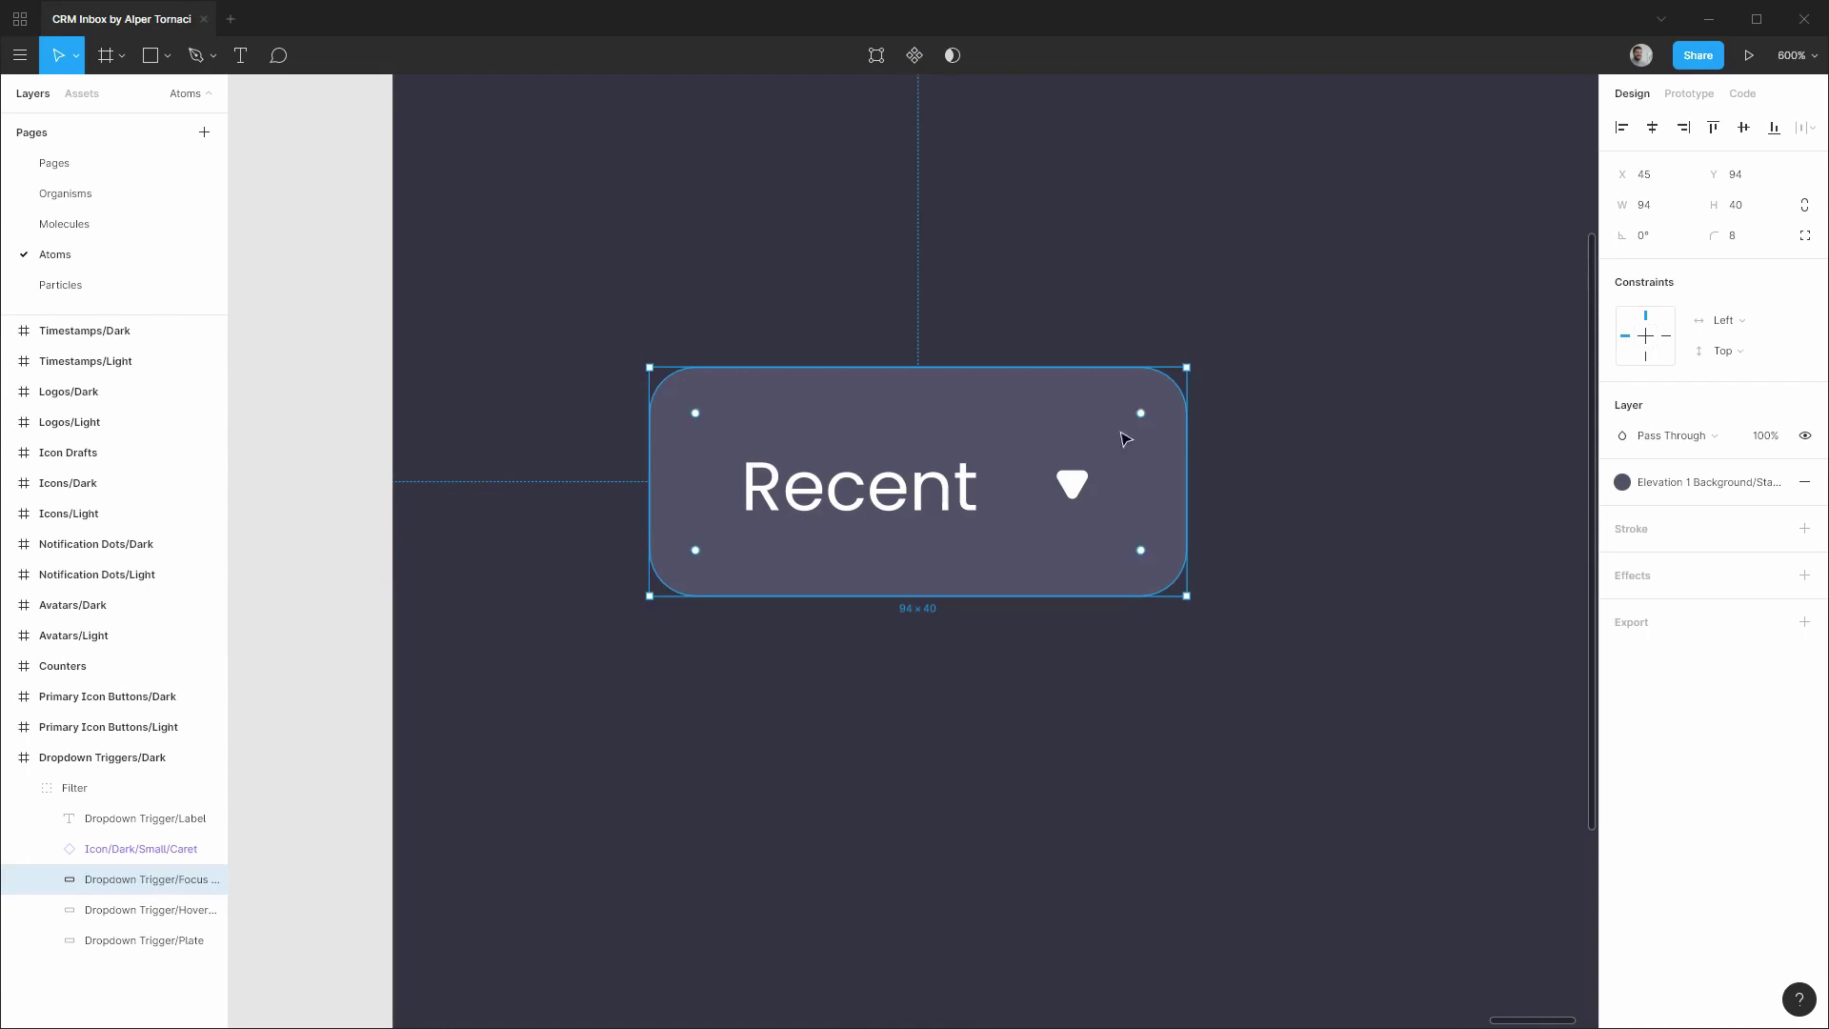
Replace the focus indicator's fill with a 2 px inside stroke in the High Contrast/Dark color style.
{"action": "left_click", "coordinate": [1804, 483]}
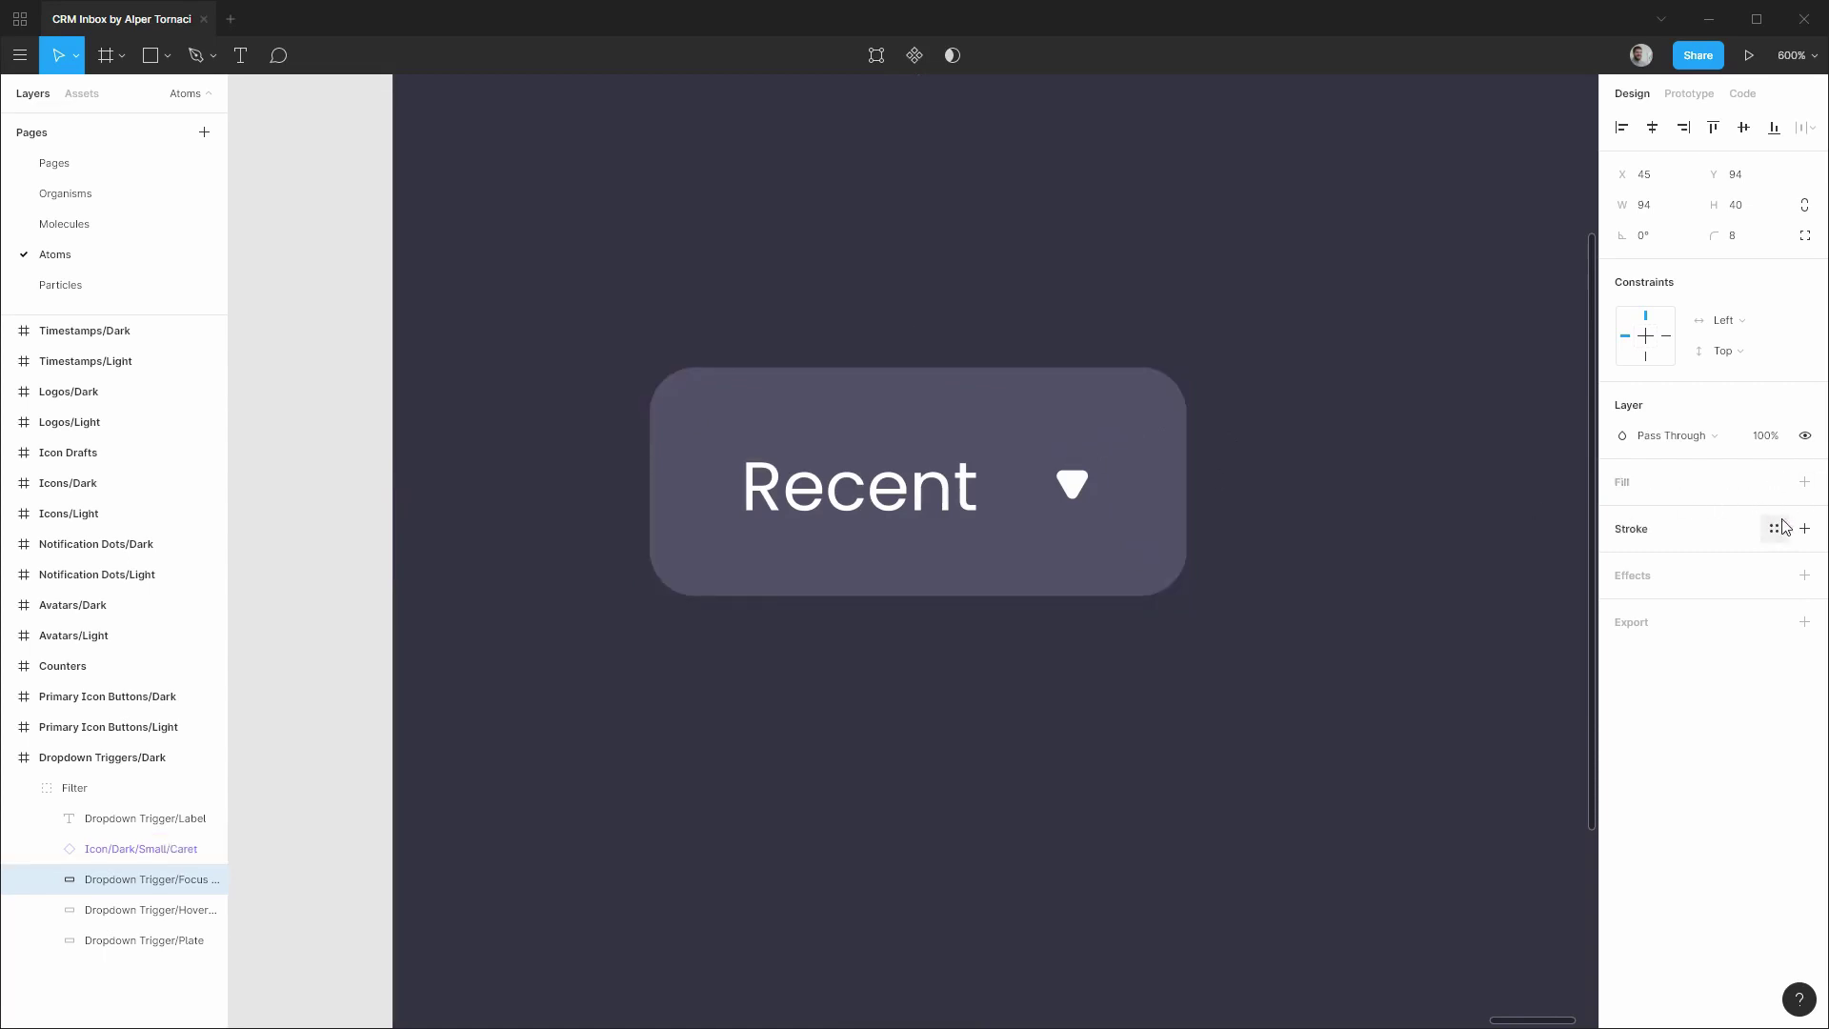
{"action": "left_click", "coordinate": [1803, 530]}
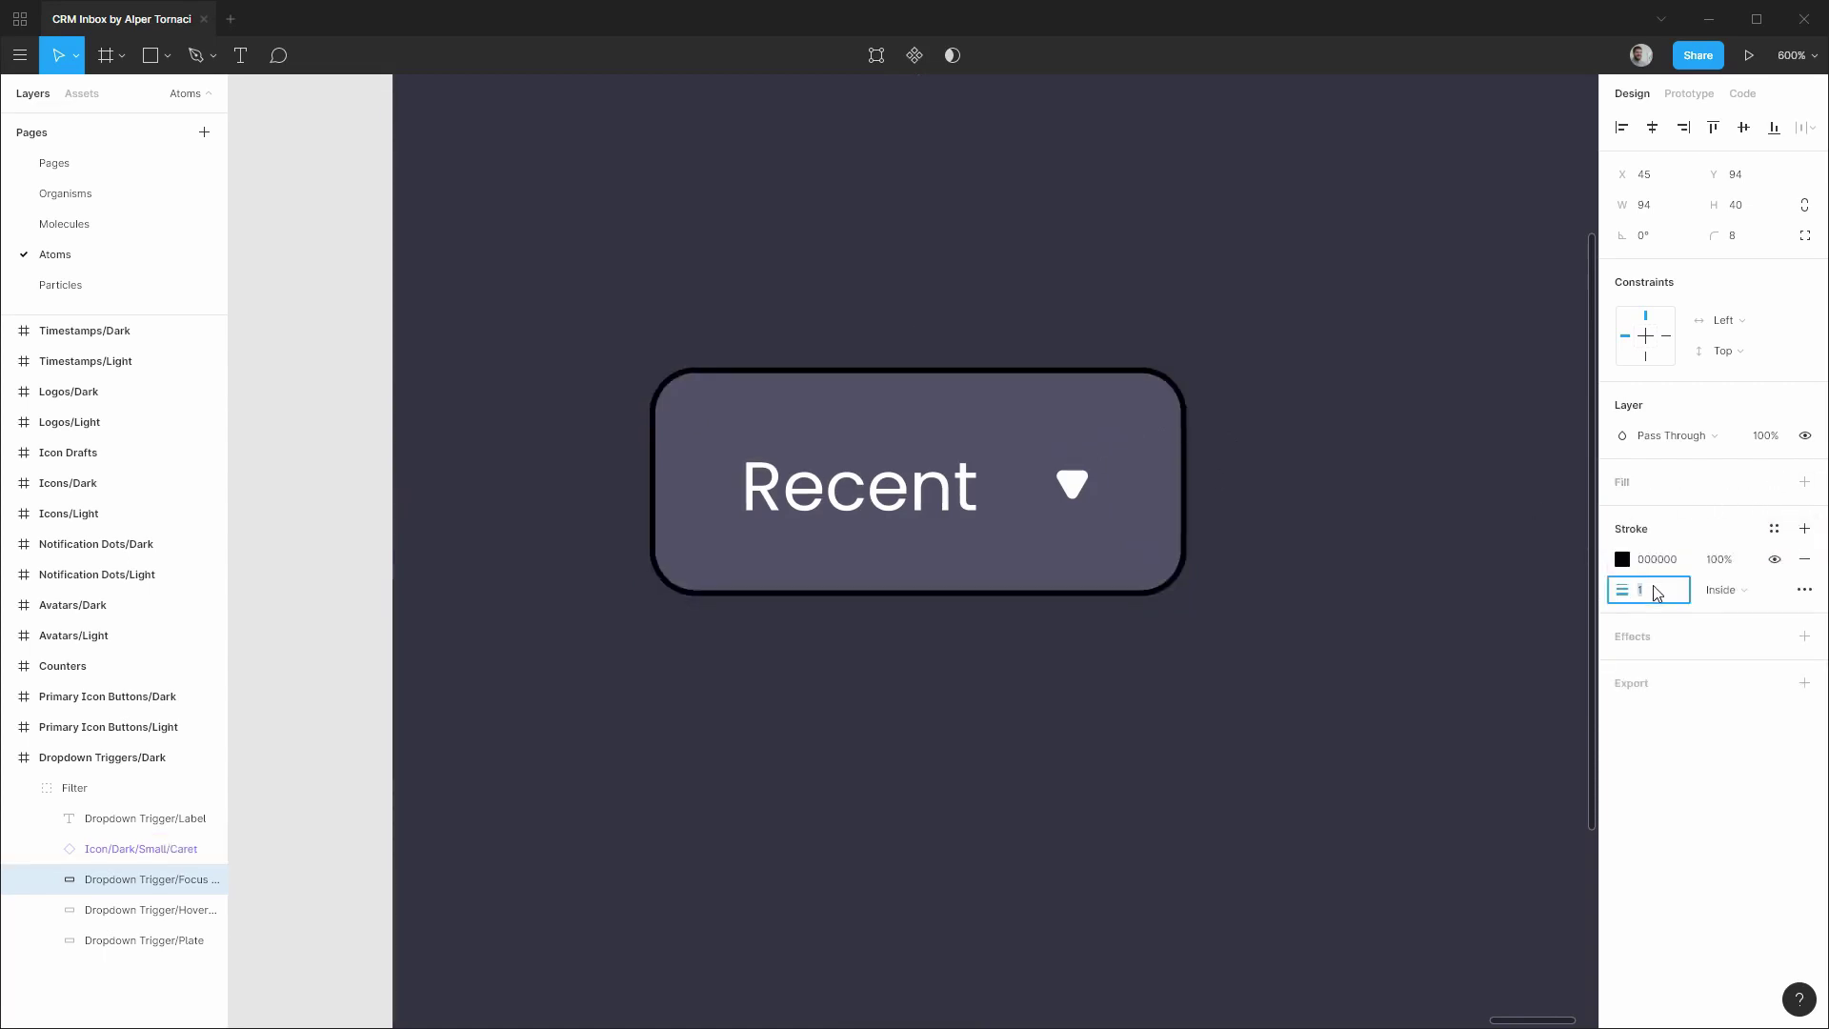
{"action": "type", "text": "2"}
{"action": "key", "text": "Return"}
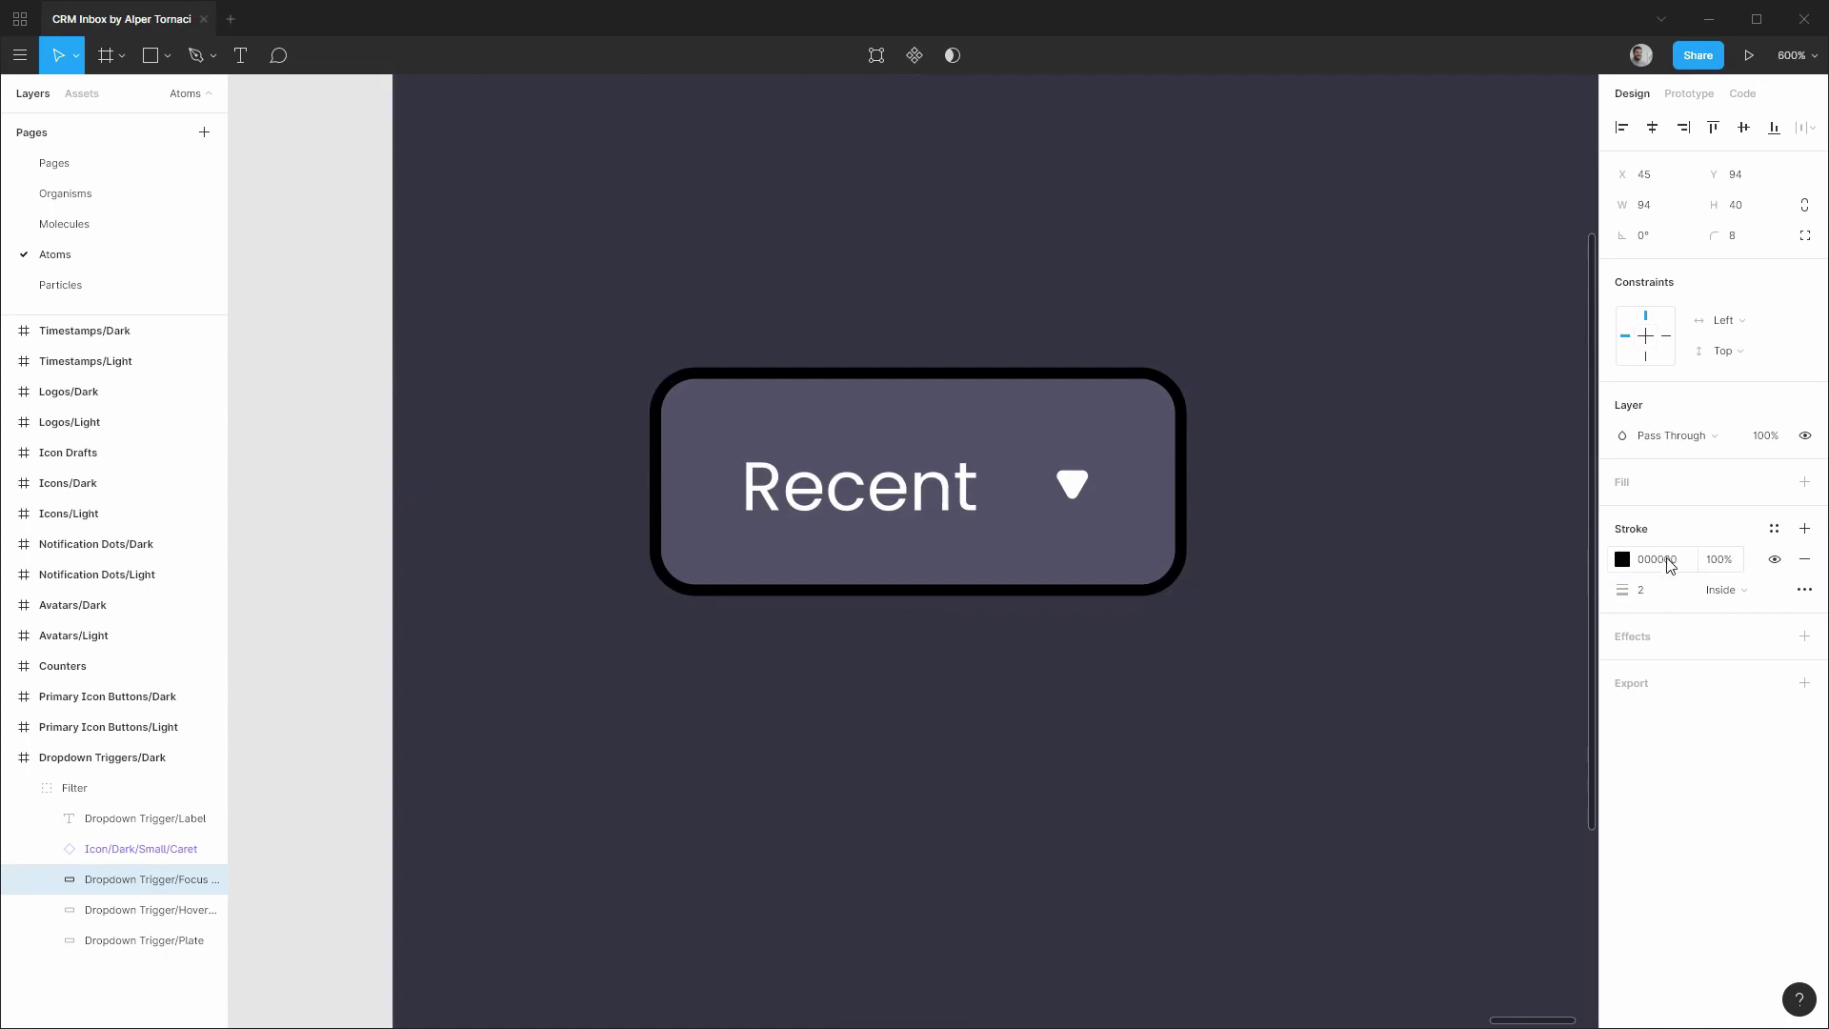
{"action": "left_click", "coordinate": [1773, 529]}
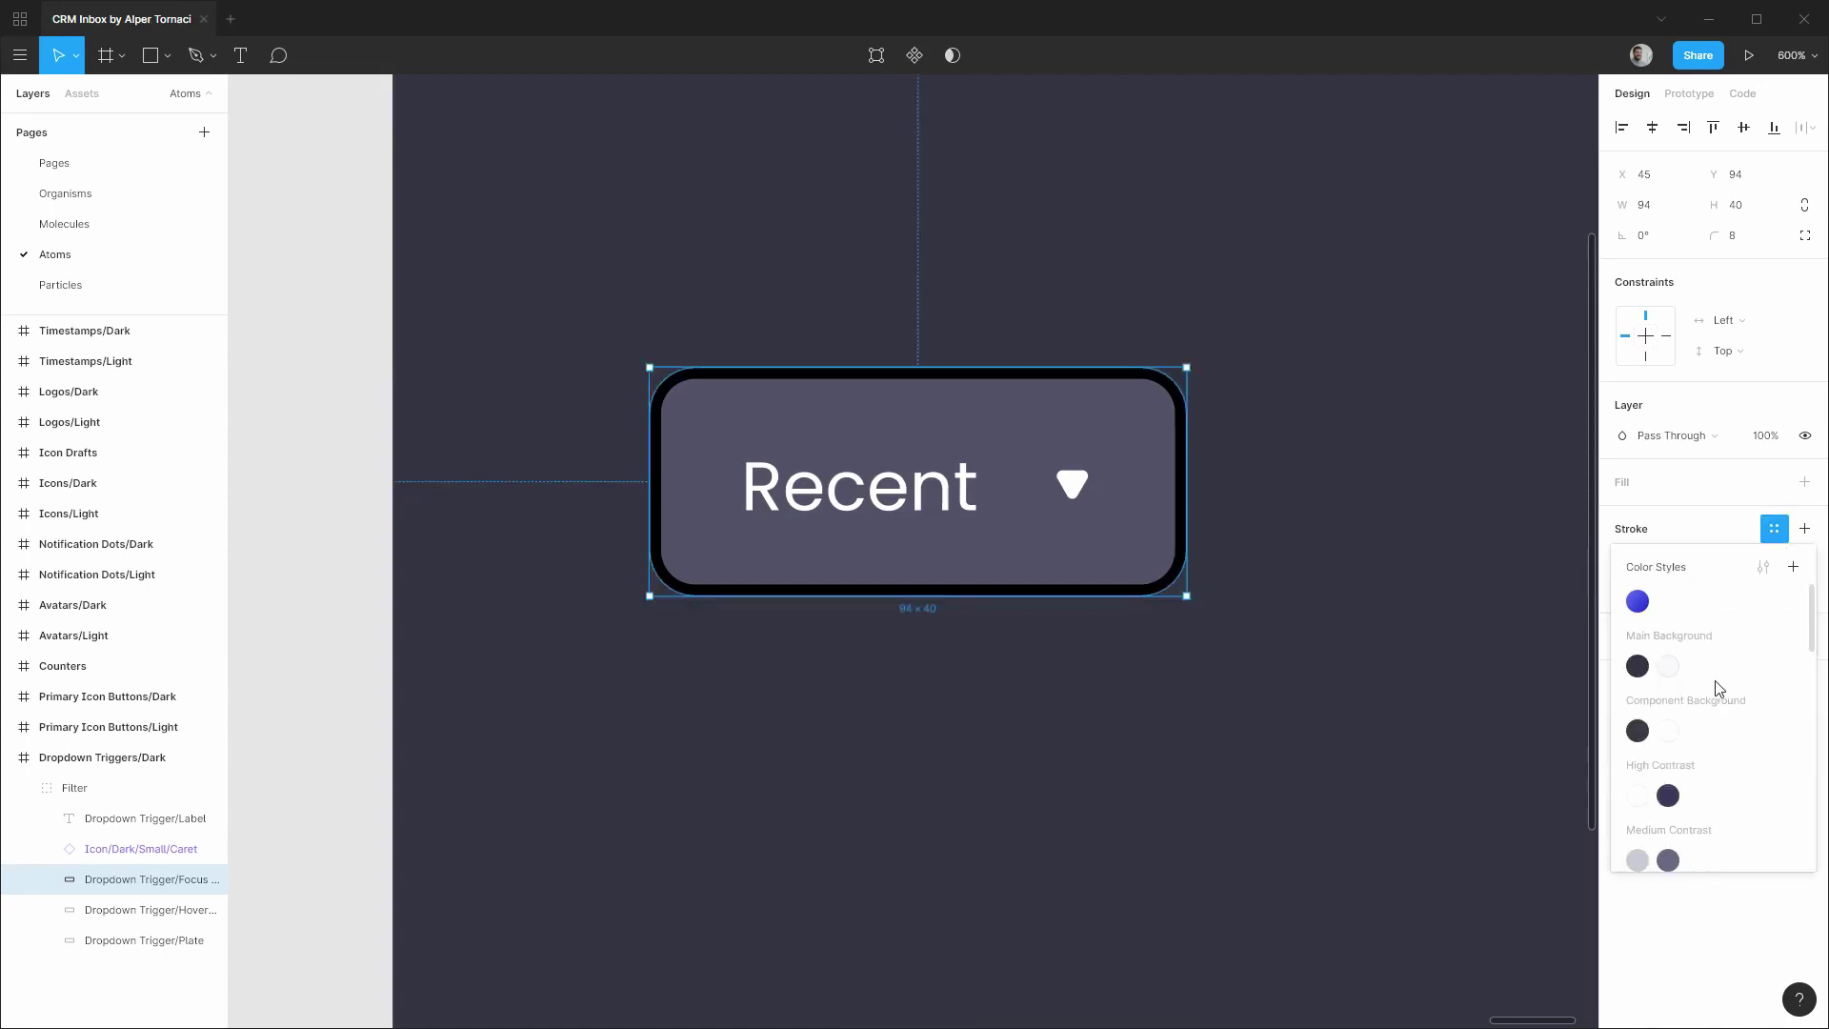
{"action": "left_click", "coordinate": [1641, 799]}
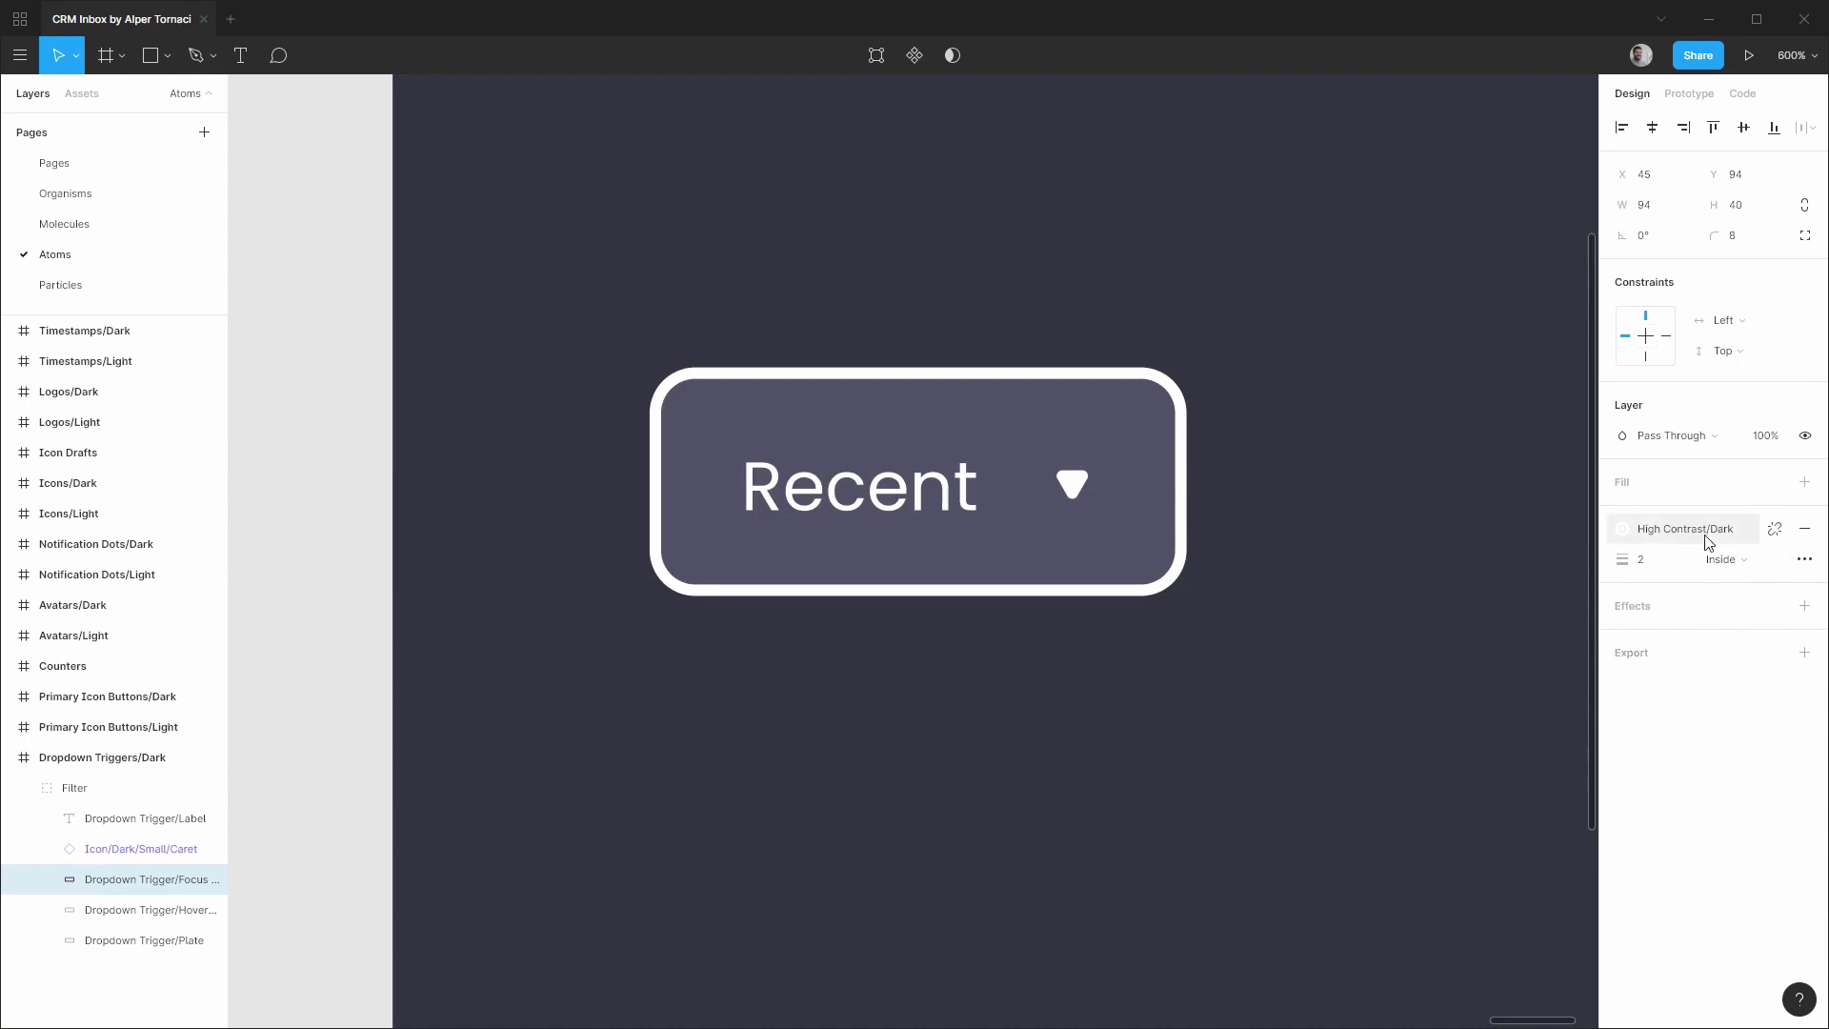
Hide the focus indicator and hover plate, and turn the Filter group into a component named Dropdown Trigger/Dark.
{"action": "left_click", "coordinate": [209, 881]}
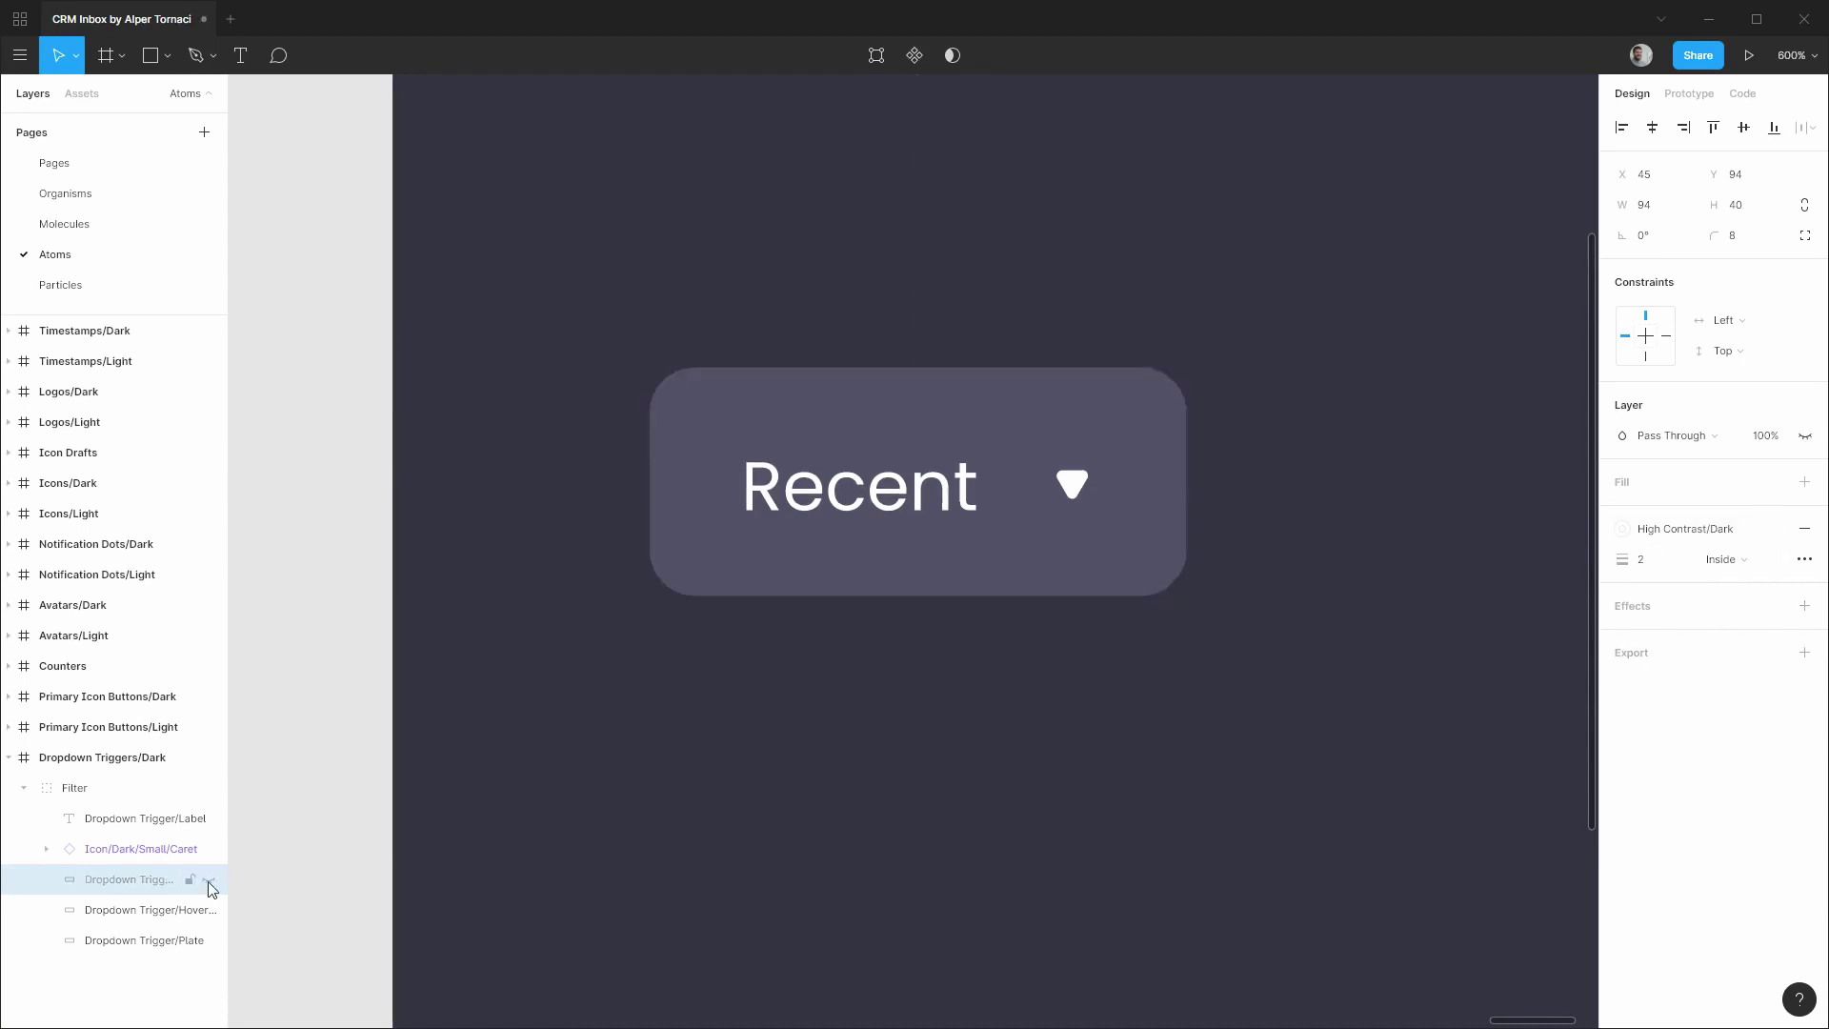
{"action": "left_click", "coordinate": [210, 911]}
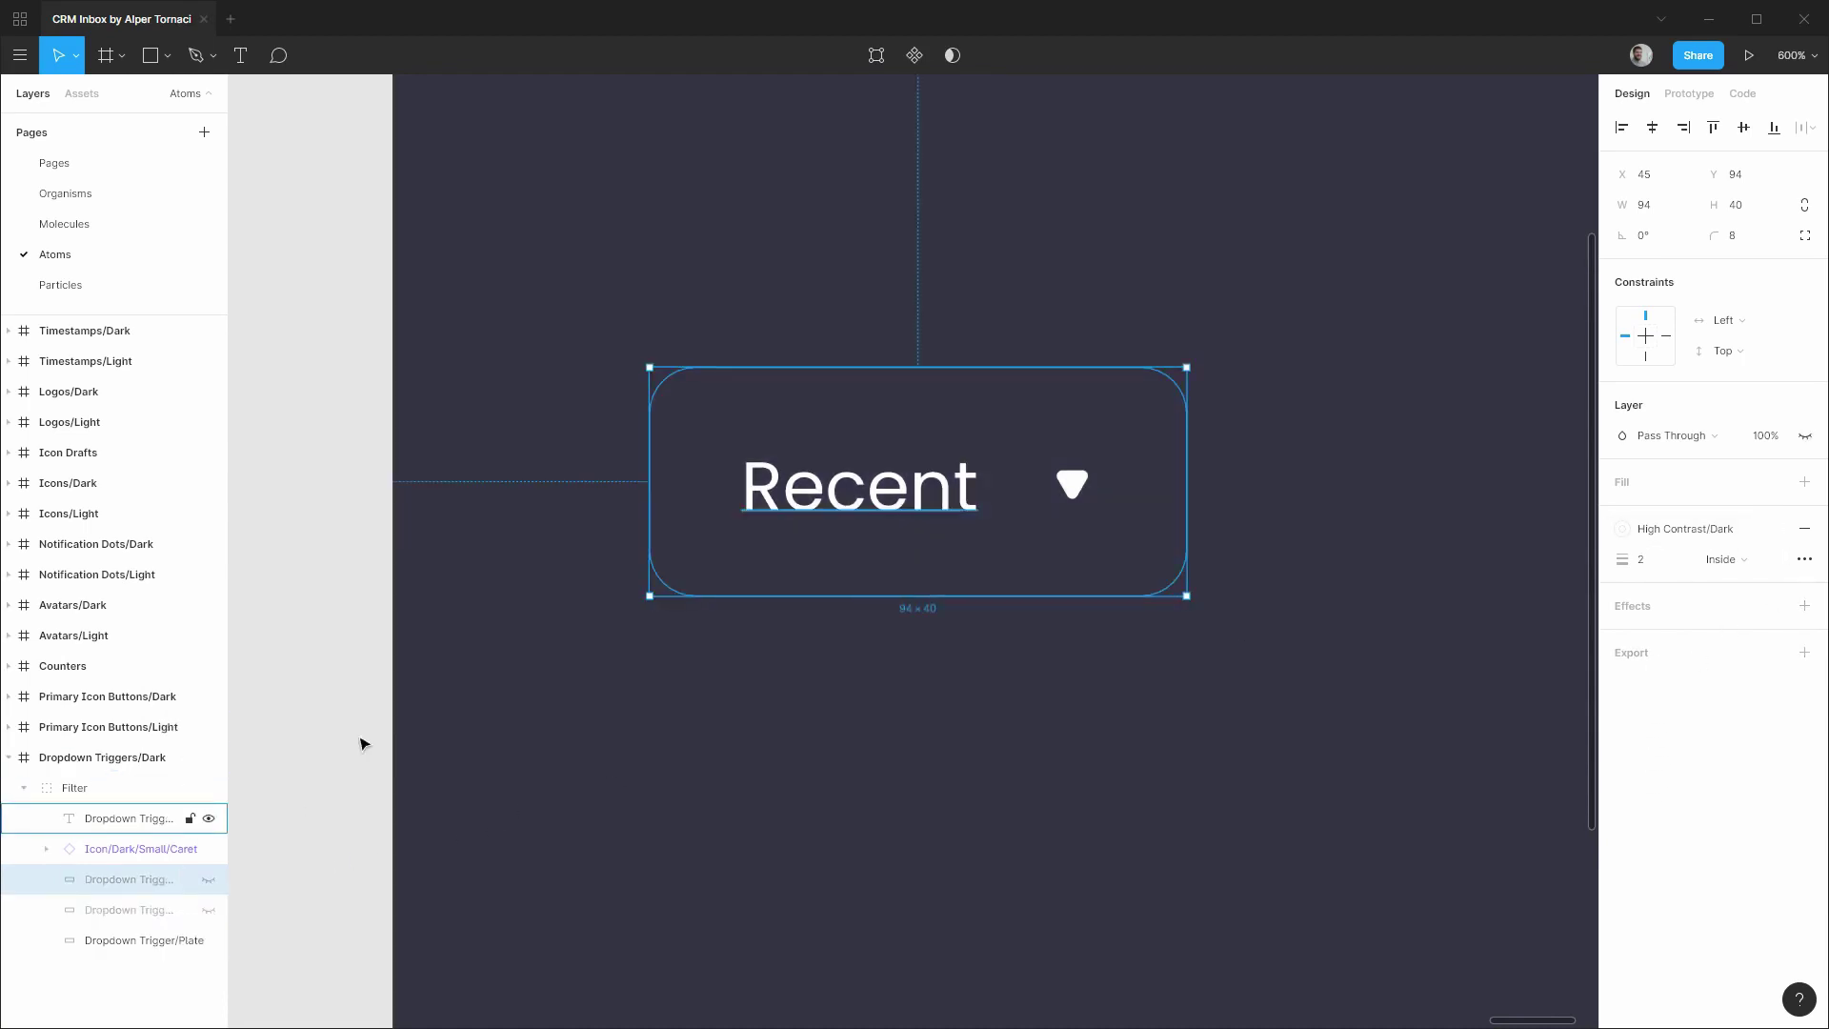
{"action": "left_click", "coordinate": [124, 790]}
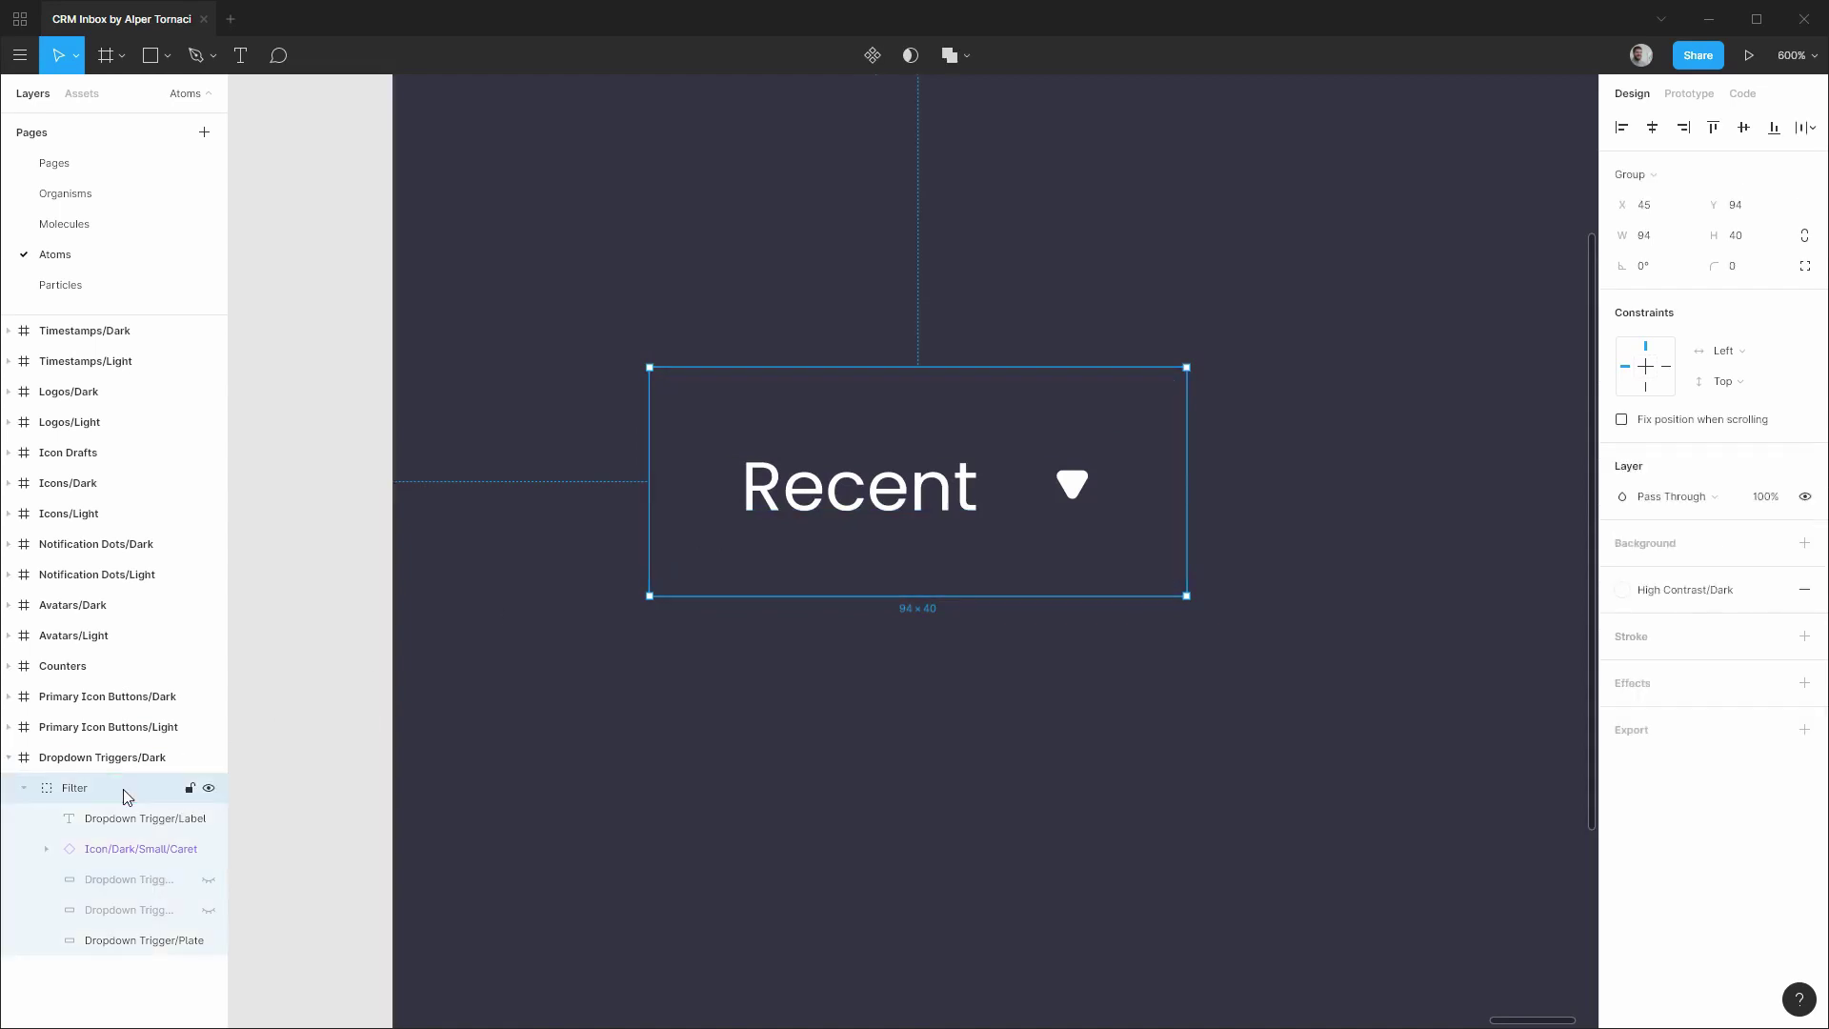
{"action": "key", "text": "ctrl+alt+k"}
{"action": "double_click", "coordinate": [127, 789]}
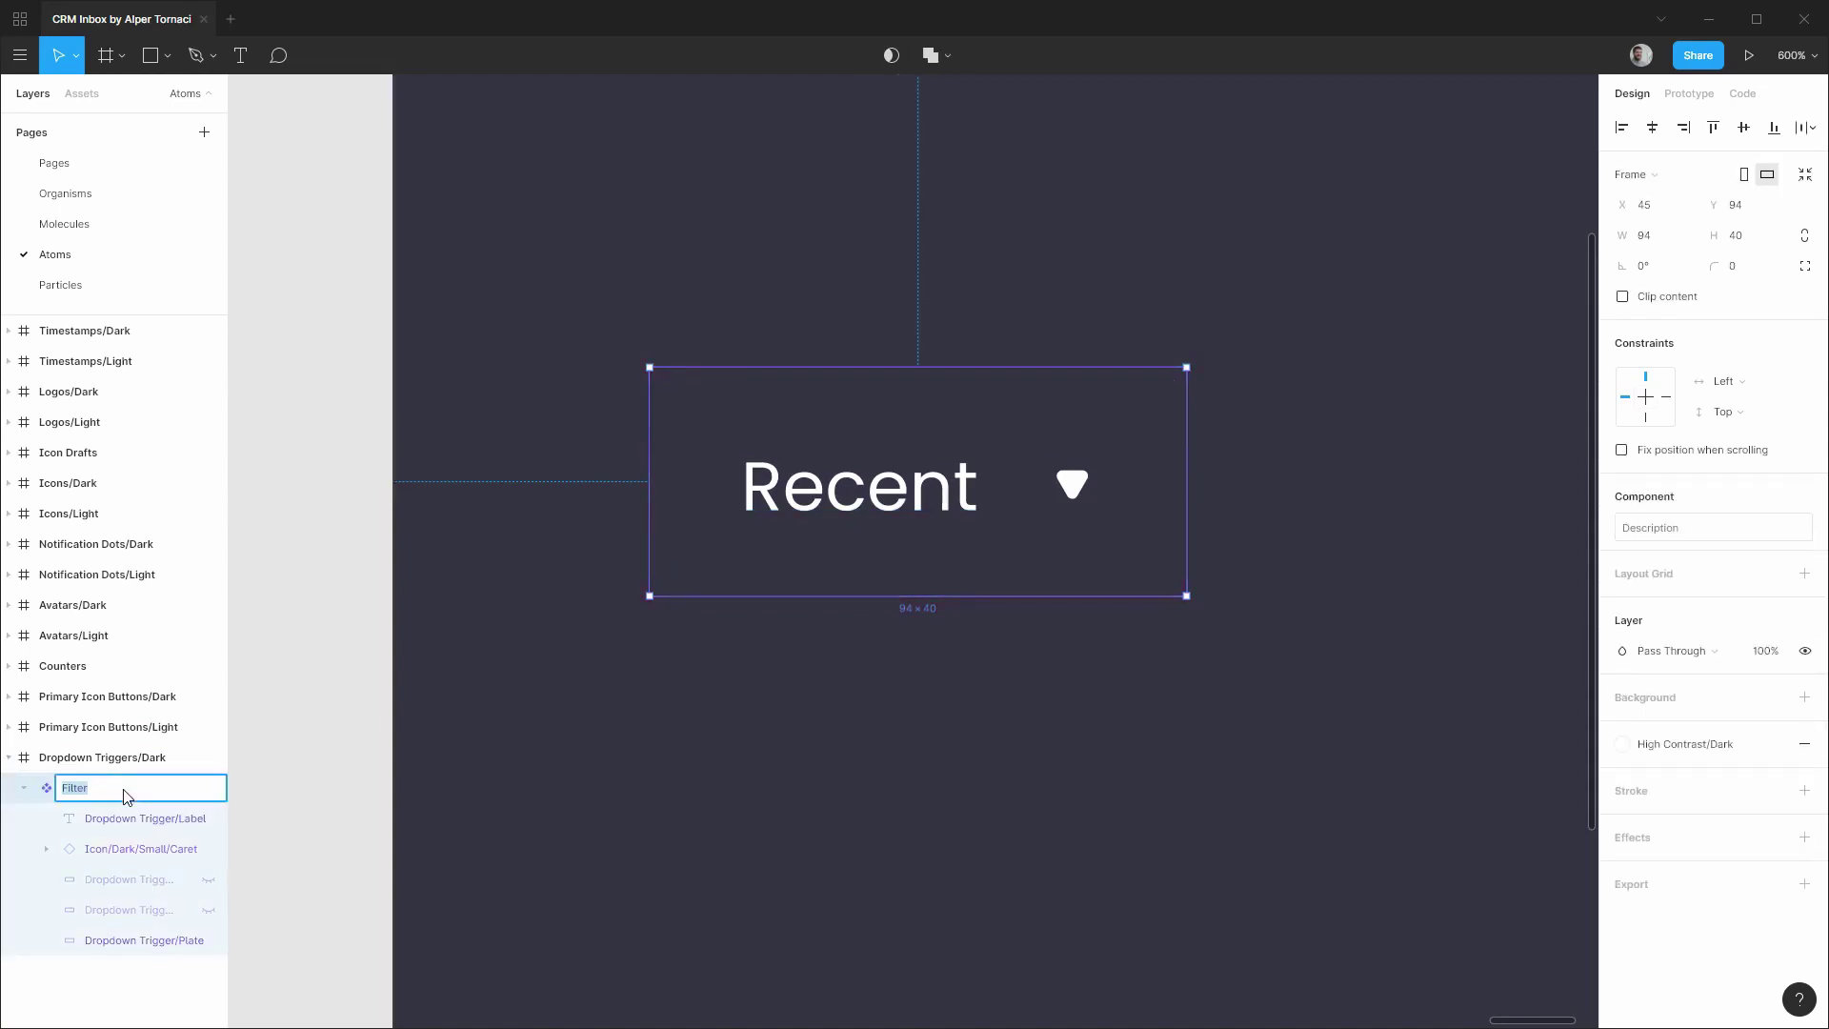
{"action": "type", "text": "Dropdown Trigger/Dark"}
{"action": "key", "text": "Return"}
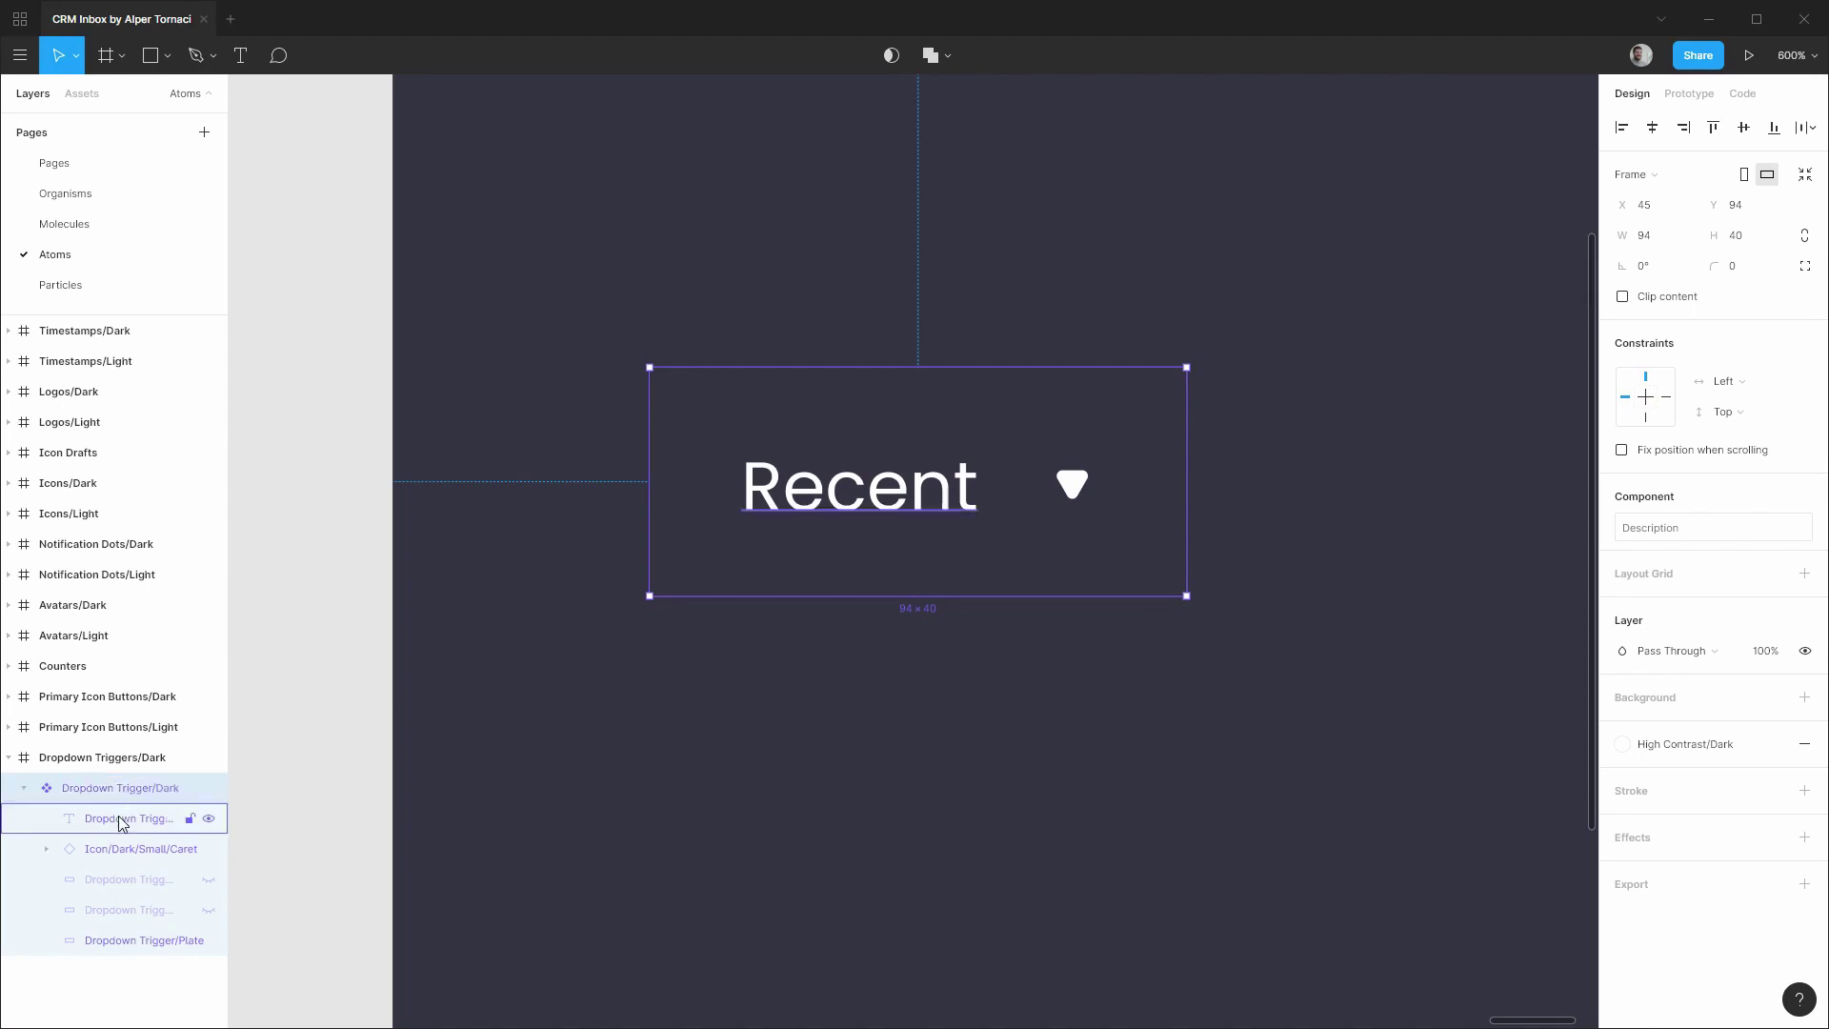
Set the Recent label's constraints to Left & Right horizontally and Center vertically.
{"action": "left_click", "coordinate": [135, 828]}
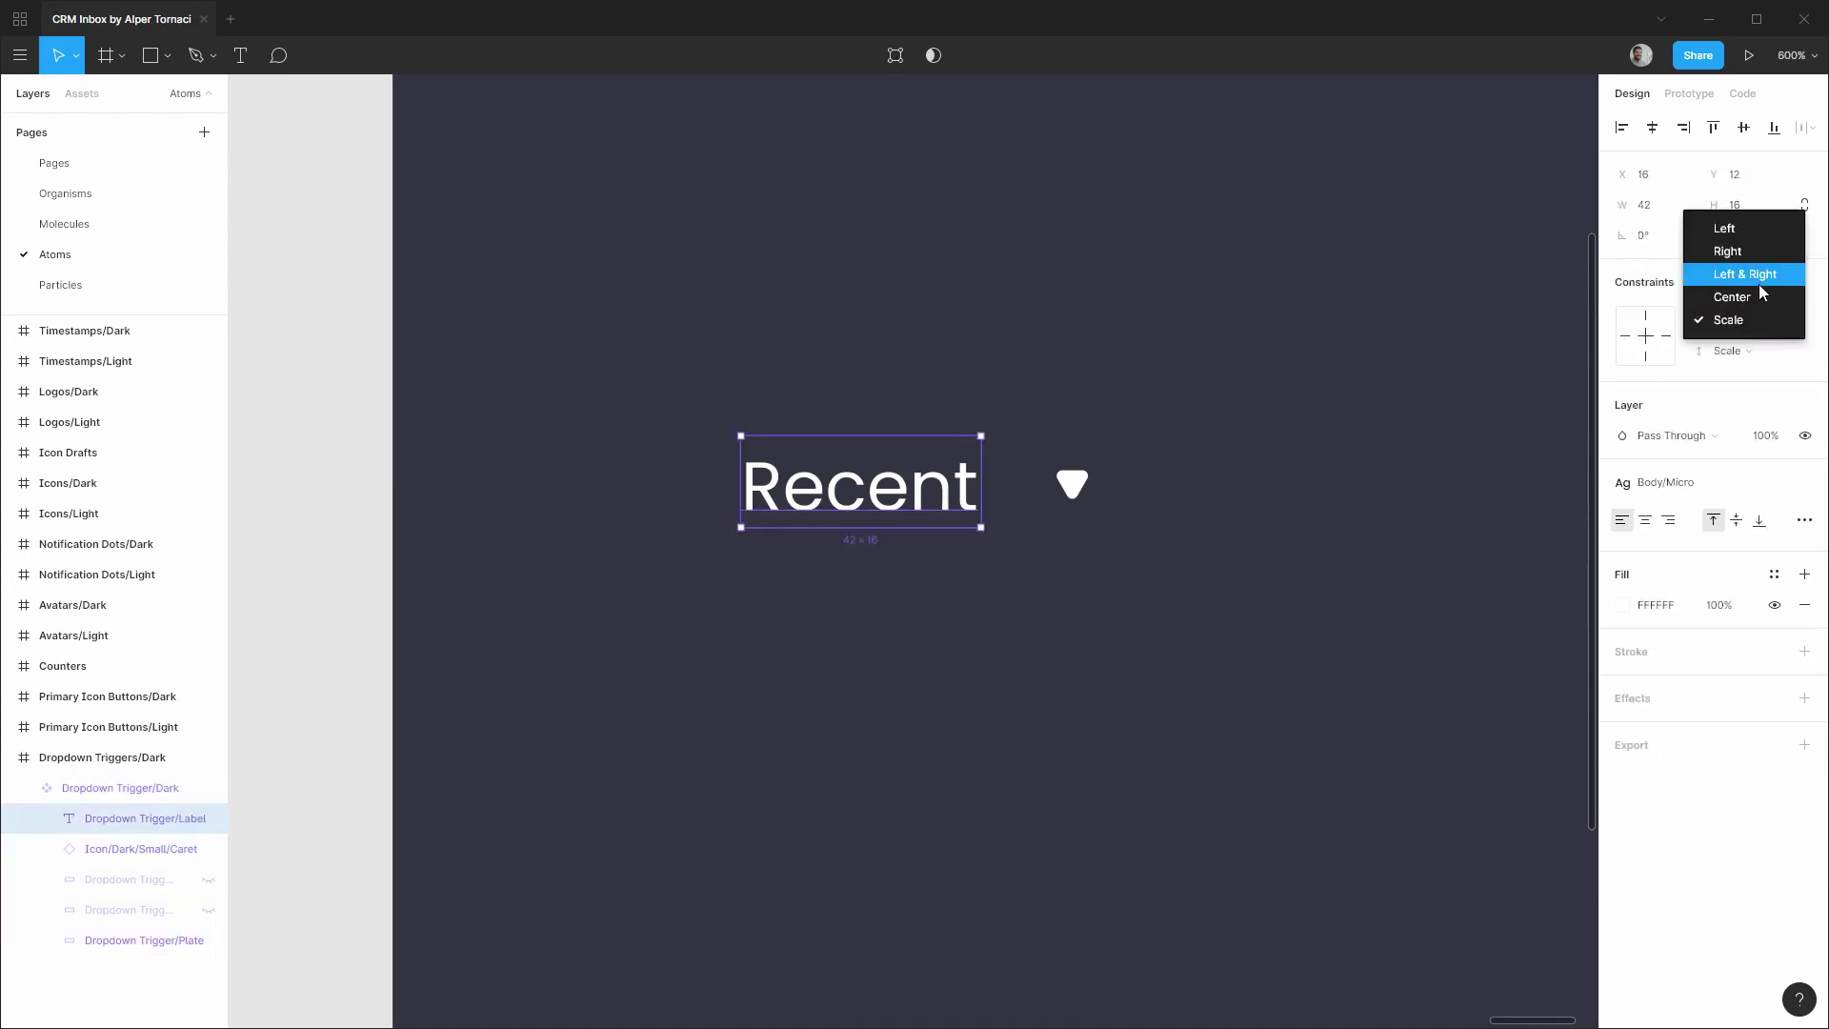
{"action": "left_click", "coordinate": [1759, 280]}
{"action": "left_click", "coordinate": [1729, 351]}
{"action": "left_click", "coordinate": [1745, 327]}
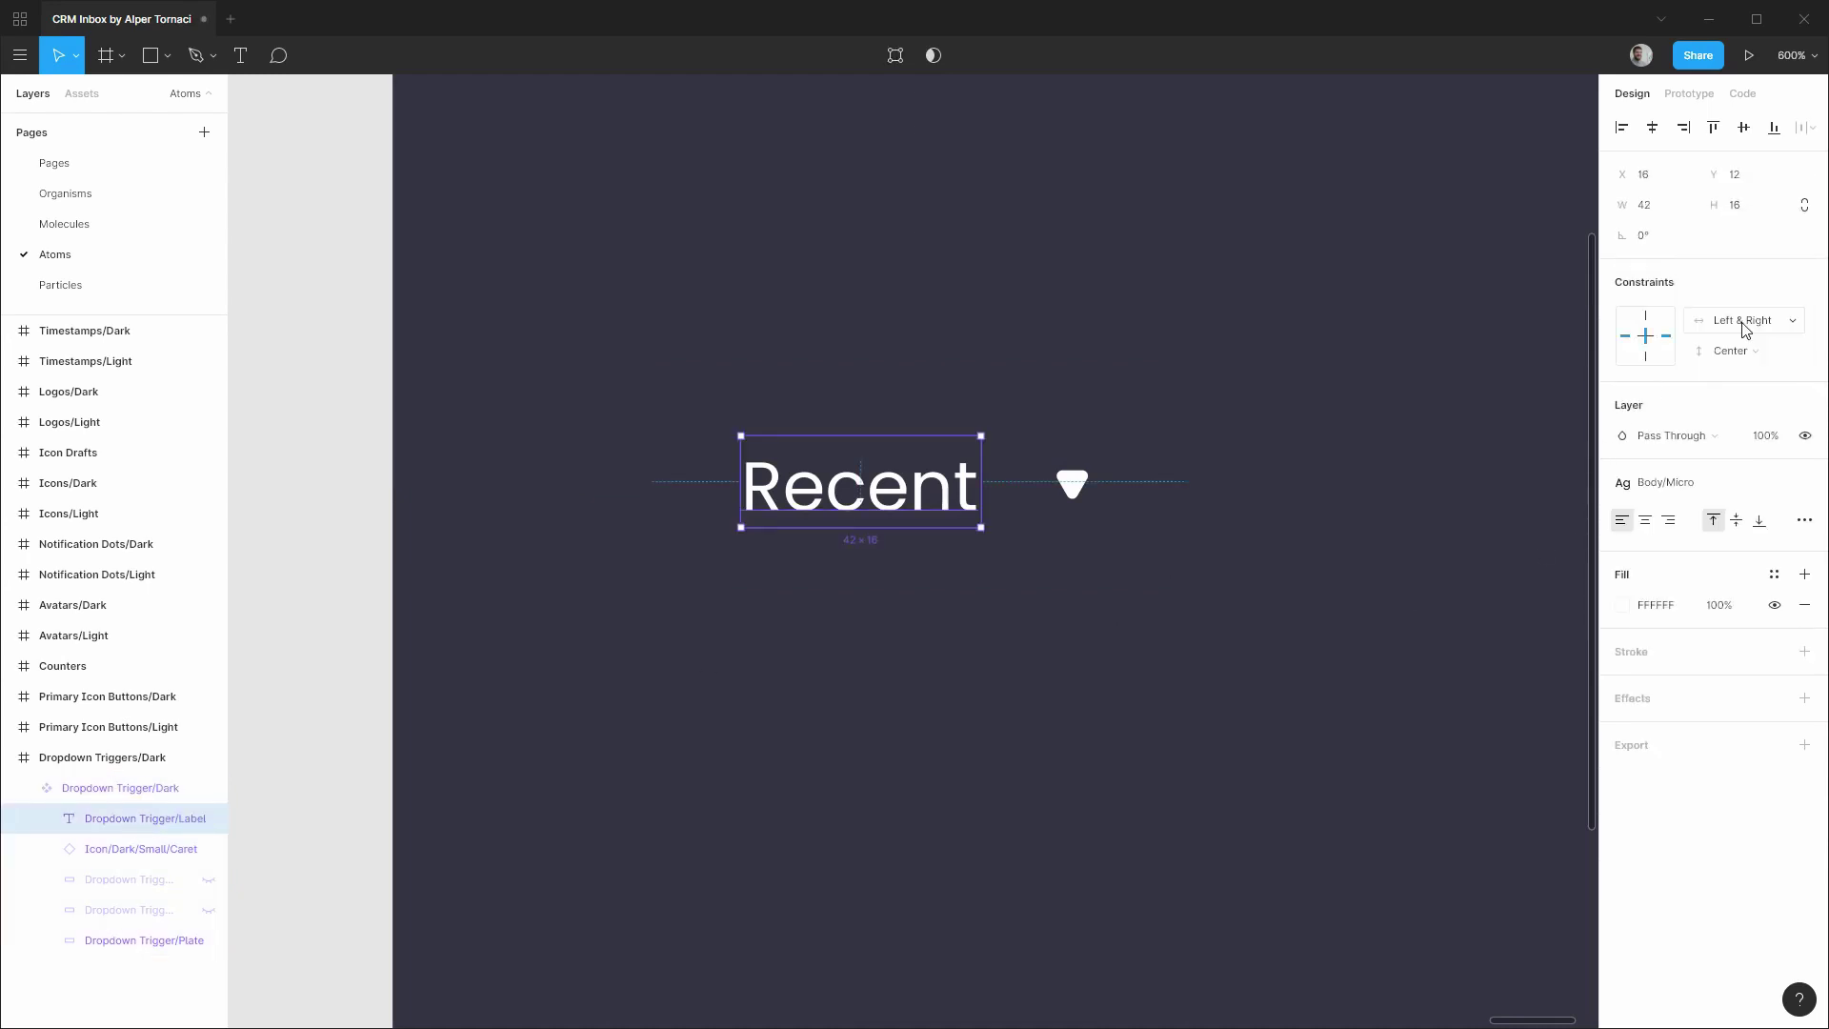
Set the caret icon's constraints to Right horizontally and Center vertically.
{"action": "left_click", "coordinate": [126, 853]}
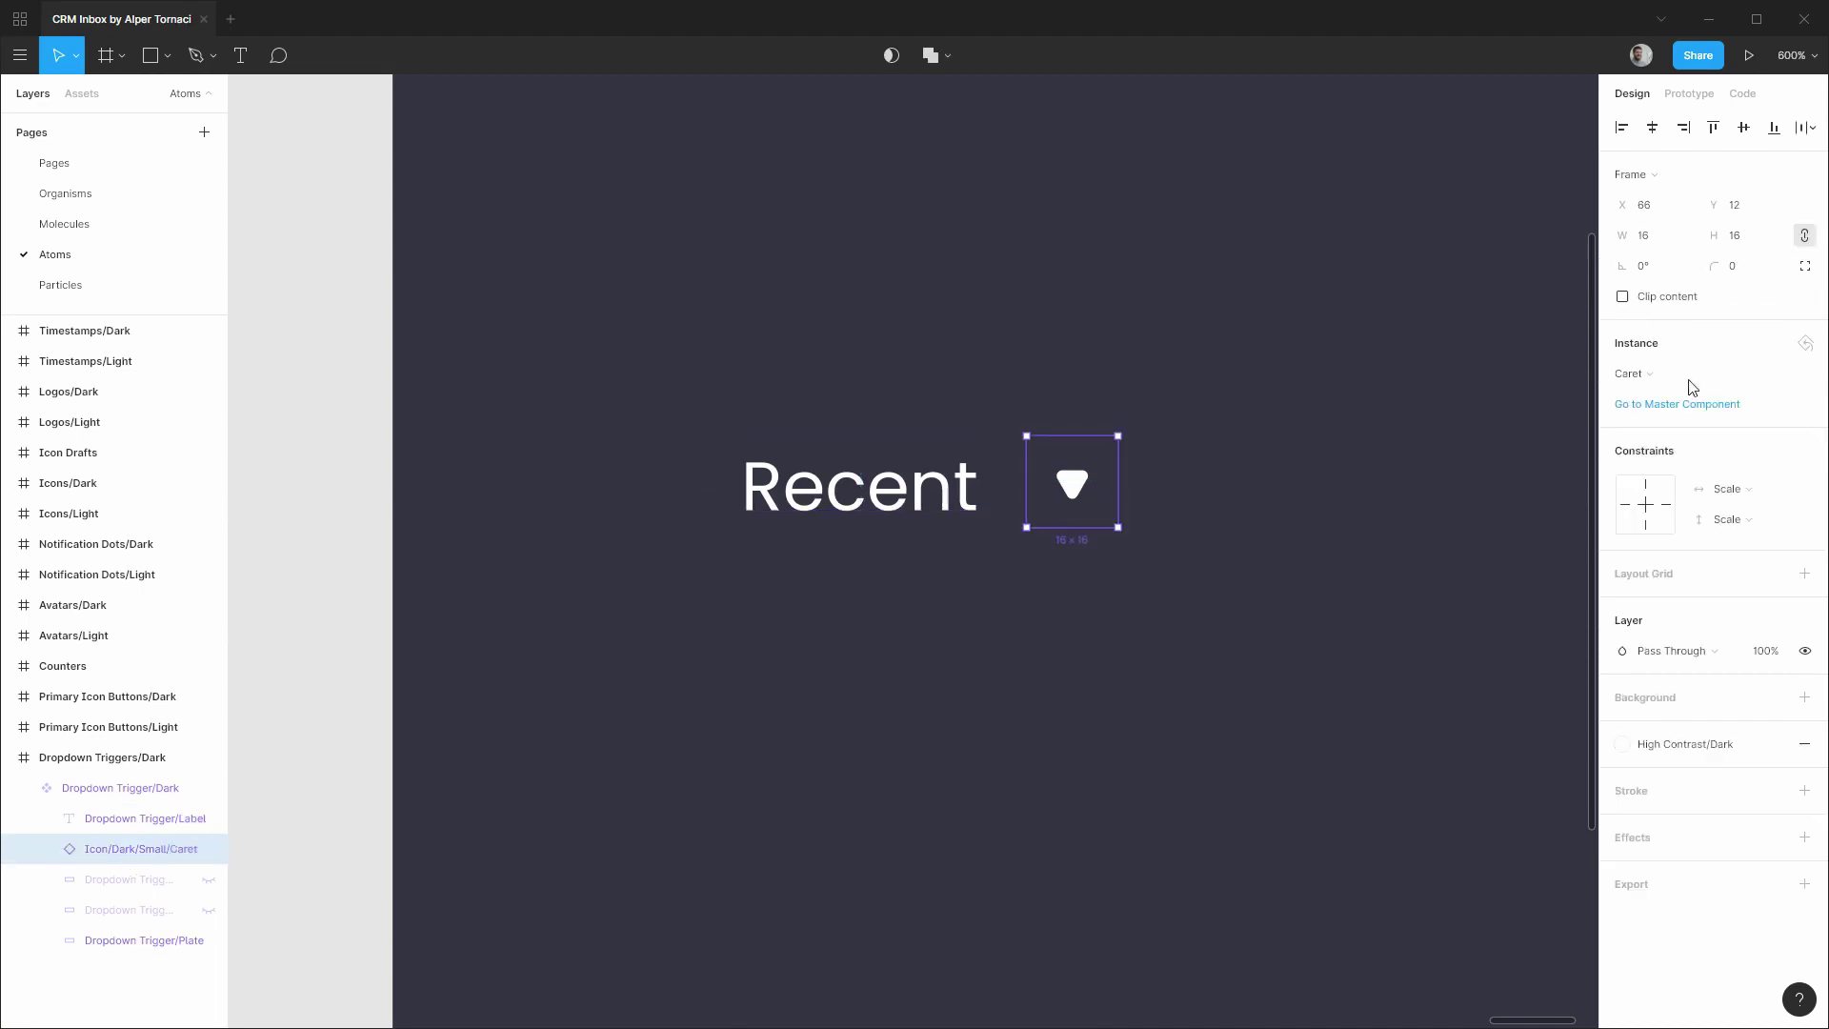
{"action": "left_click", "coordinate": [1745, 491]}
{"action": "left_click", "coordinate": [1749, 420]}
{"action": "left_click", "coordinate": [1746, 519]}
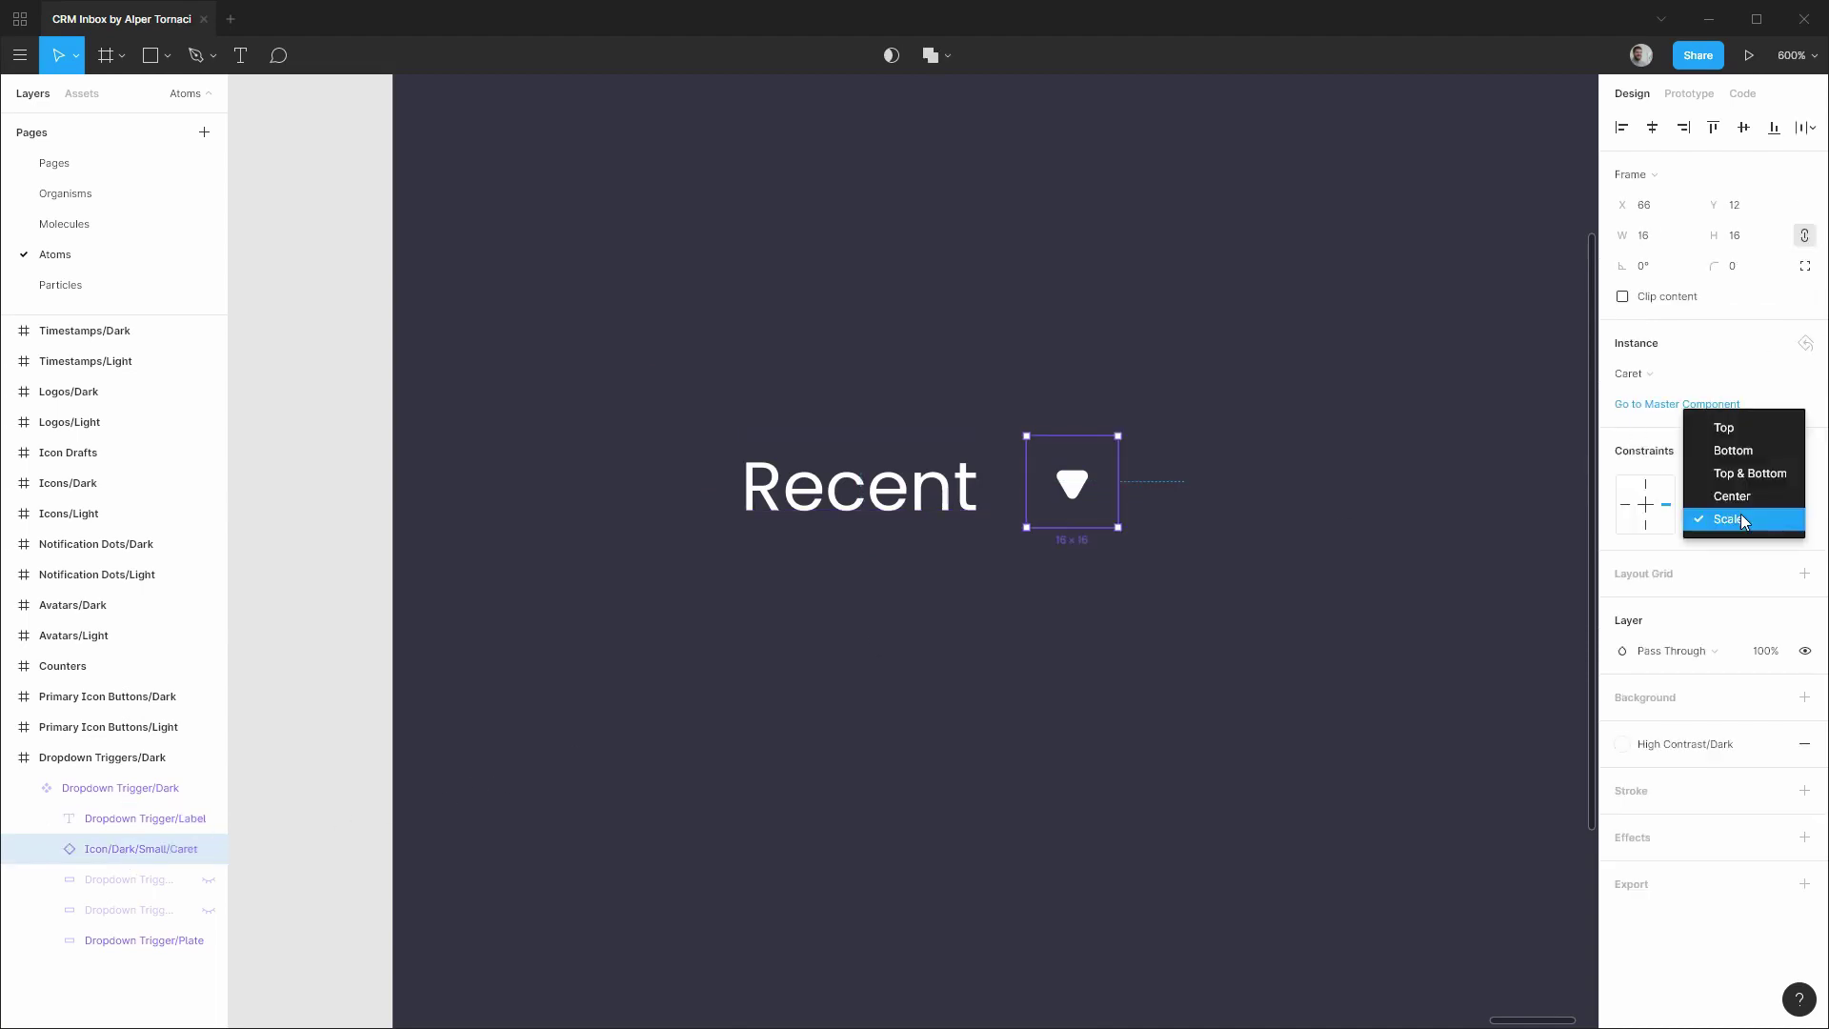
{"action": "left_click", "coordinate": [1751, 496]}
Set the constraints of the focus indicator, hover plate and base plate to Left & Right horizontally and Center vertically.
{"action": "left_click", "coordinate": [118, 880]}
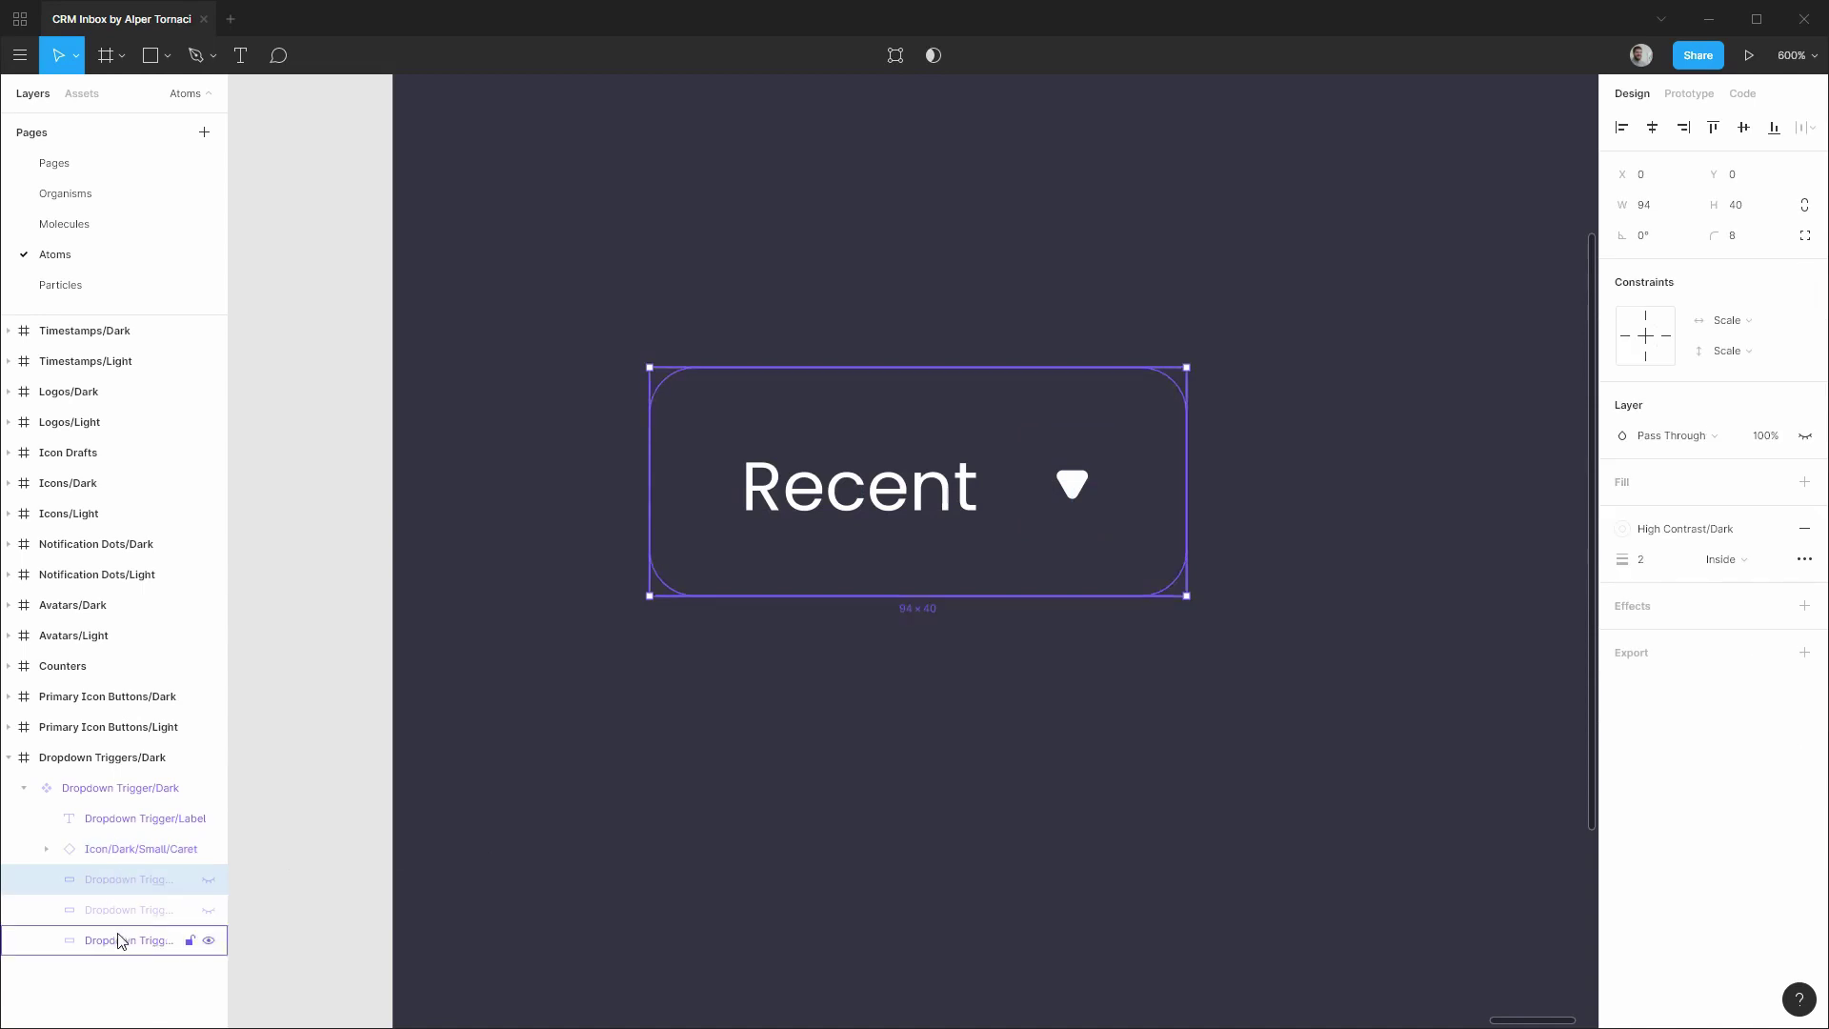
{"action": "left_click", "coordinate": [121, 941], "text": "shift"}
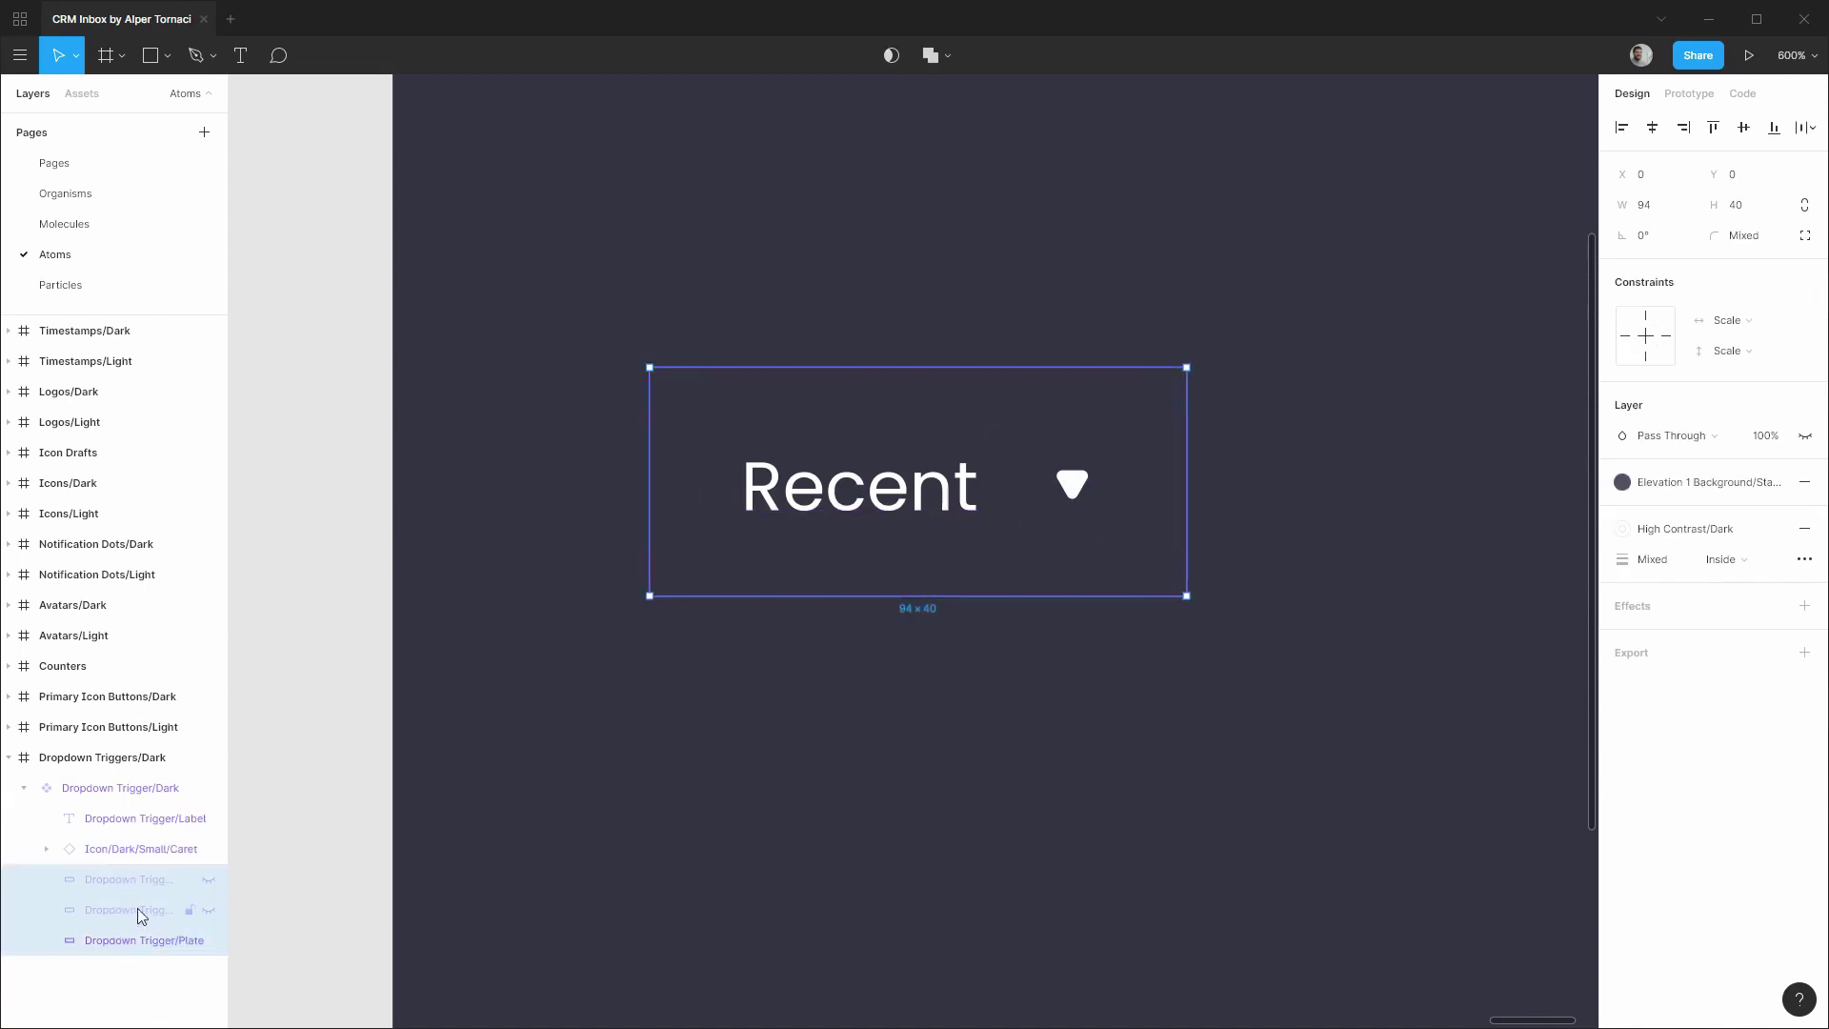
{"action": "left_click", "coordinate": [1754, 321]}
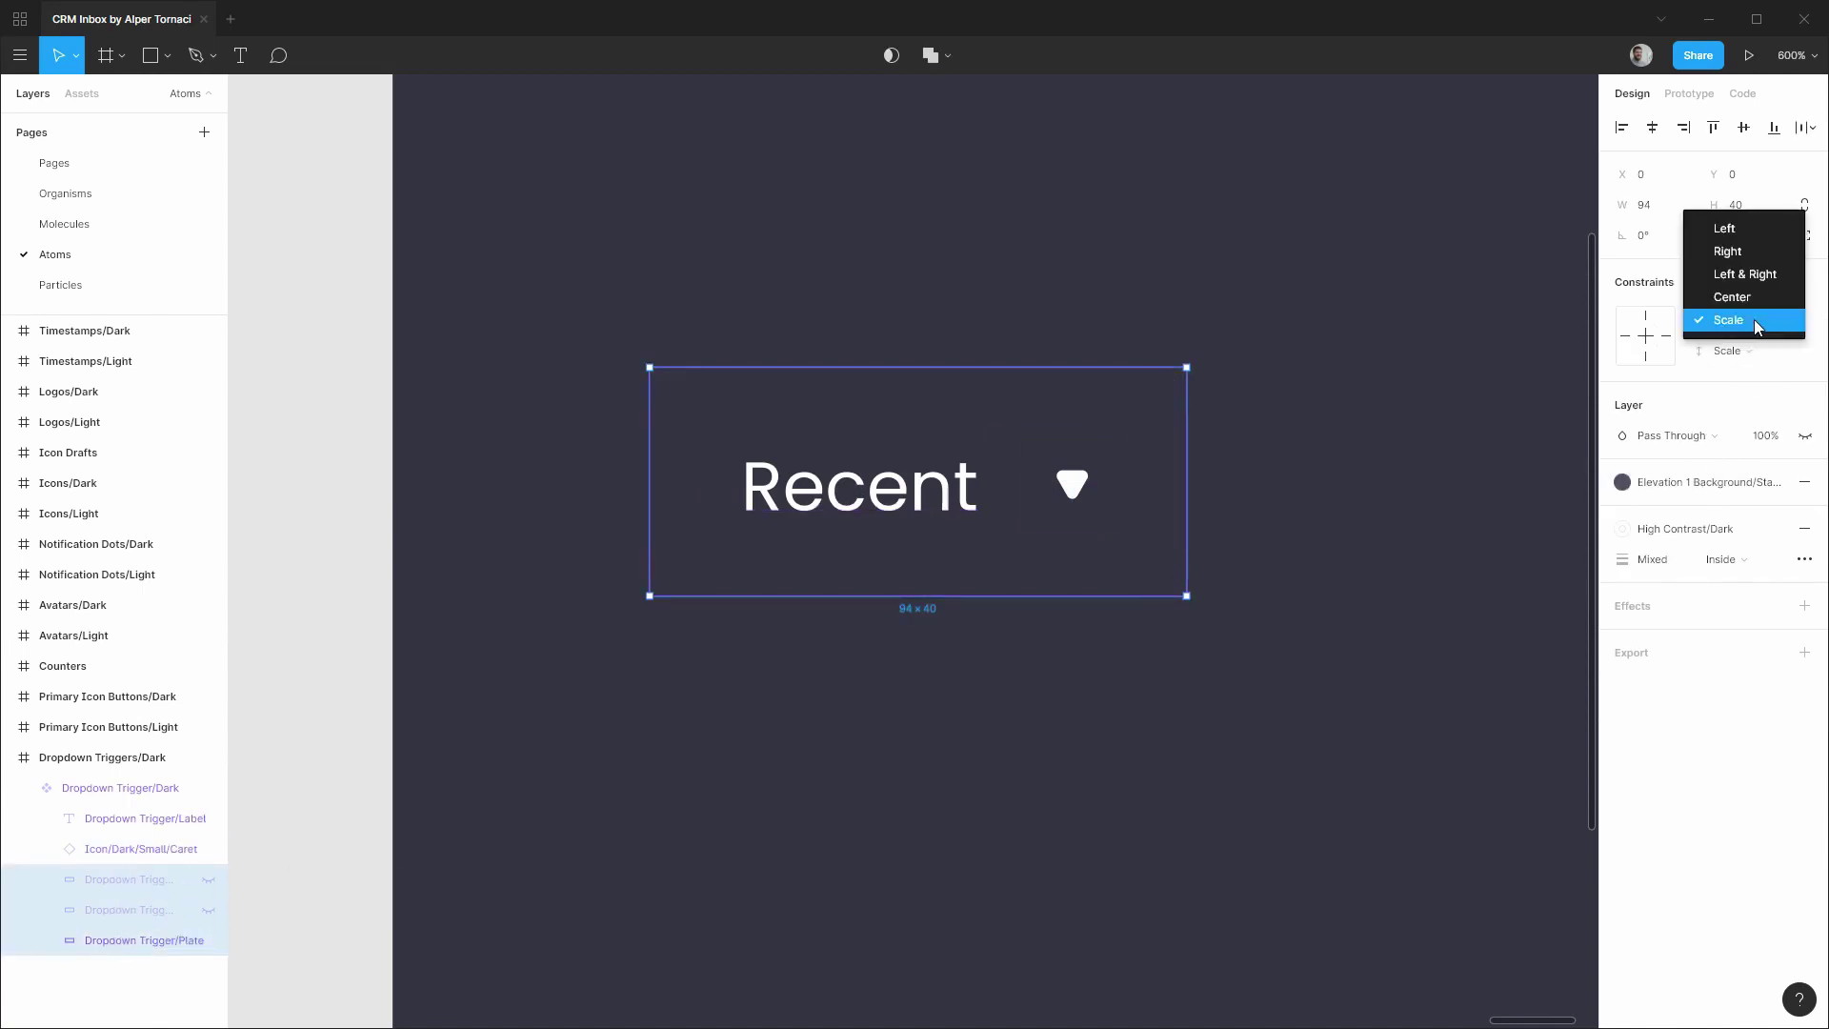
{"action": "left_click", "coordinate": [1758, 275]}
{"action": "left_click", "coordinate": [1732, 351]}
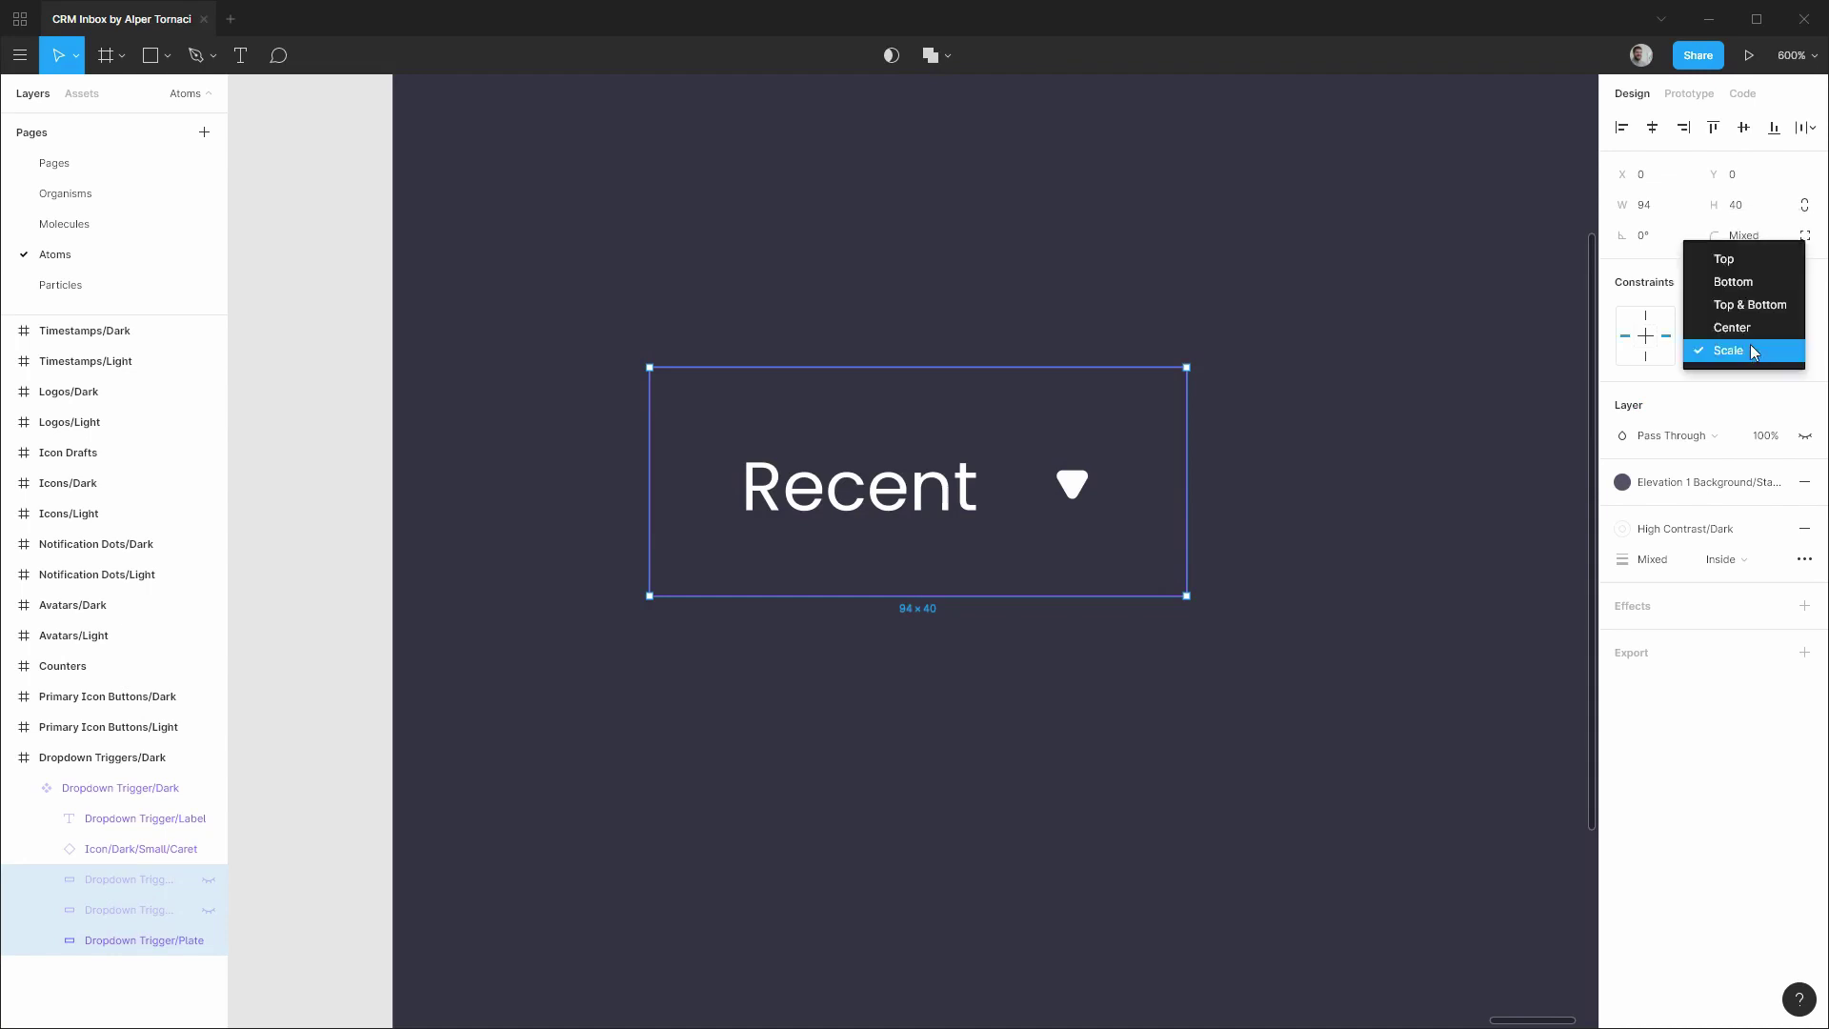
{"action": "left_click", "coordinate": [1729, 327]}
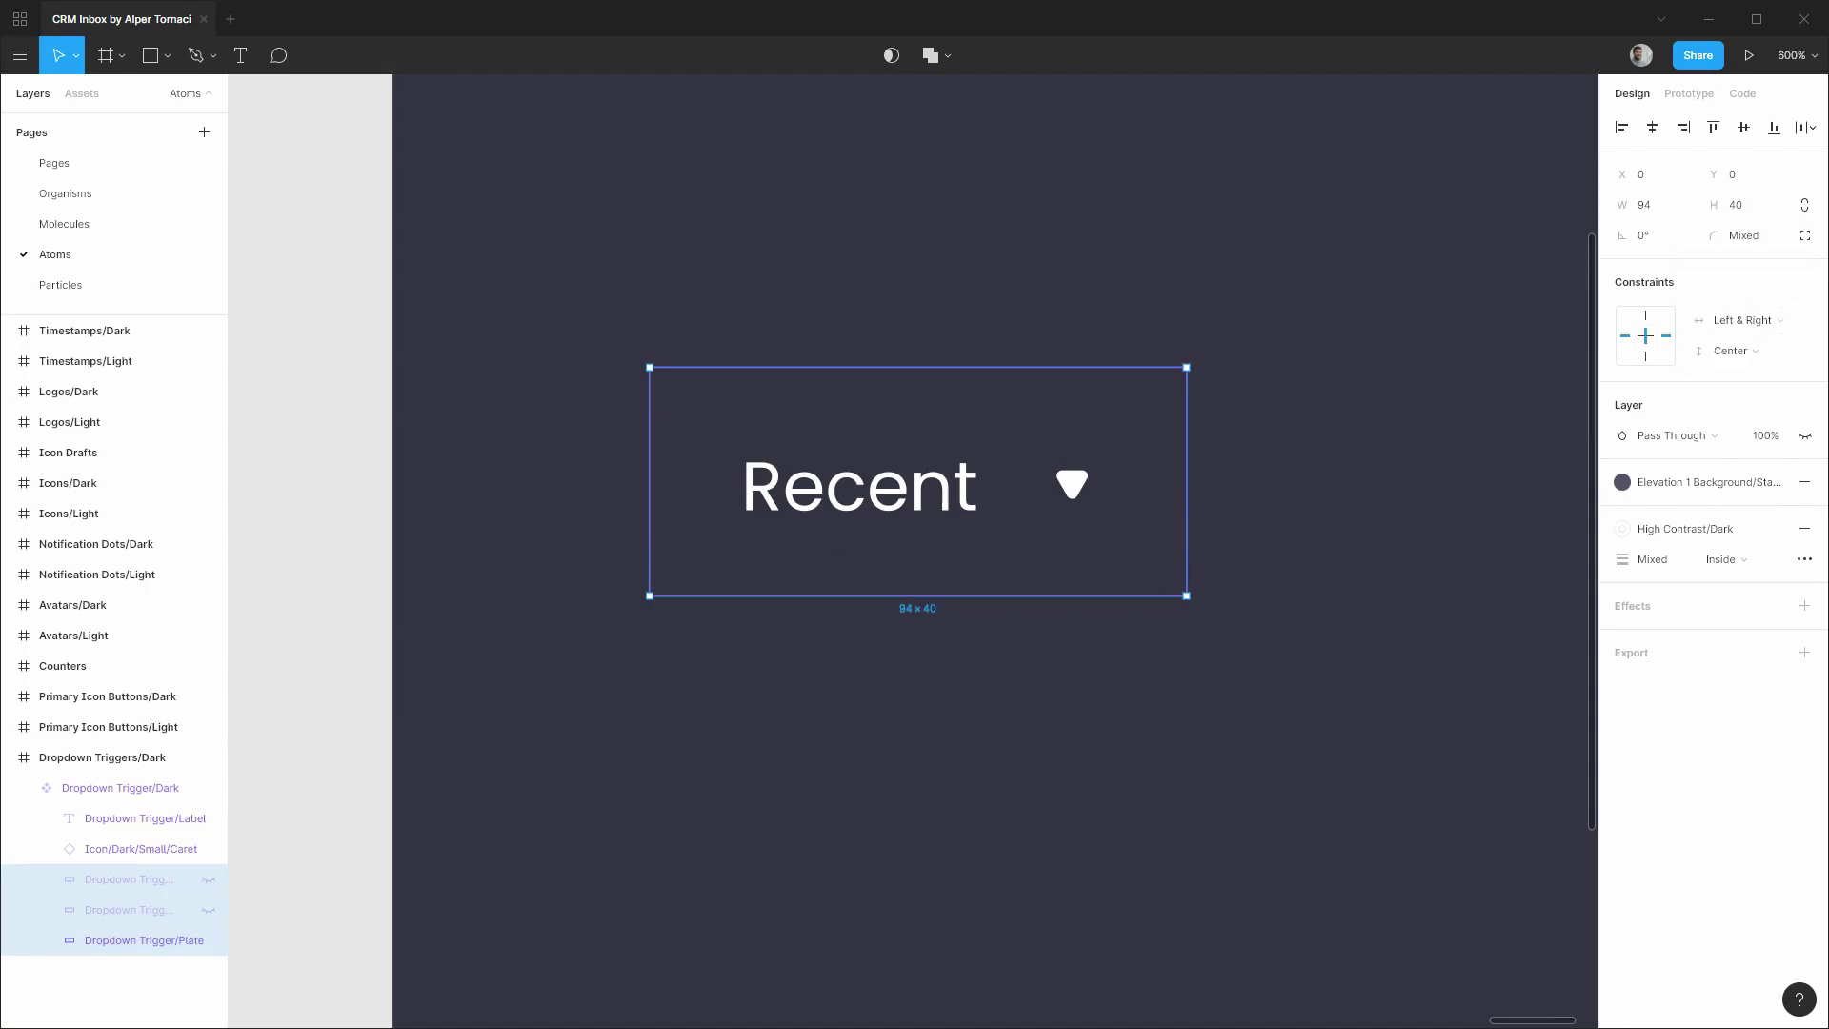
Test the constraints by repeatedly narrowing the Dropdown Trigger/Dark component and restoring its width.
{"action": "left_click", "coordinate": [105, 791]}
{"action": "key", "text": "ctrl+Left"}
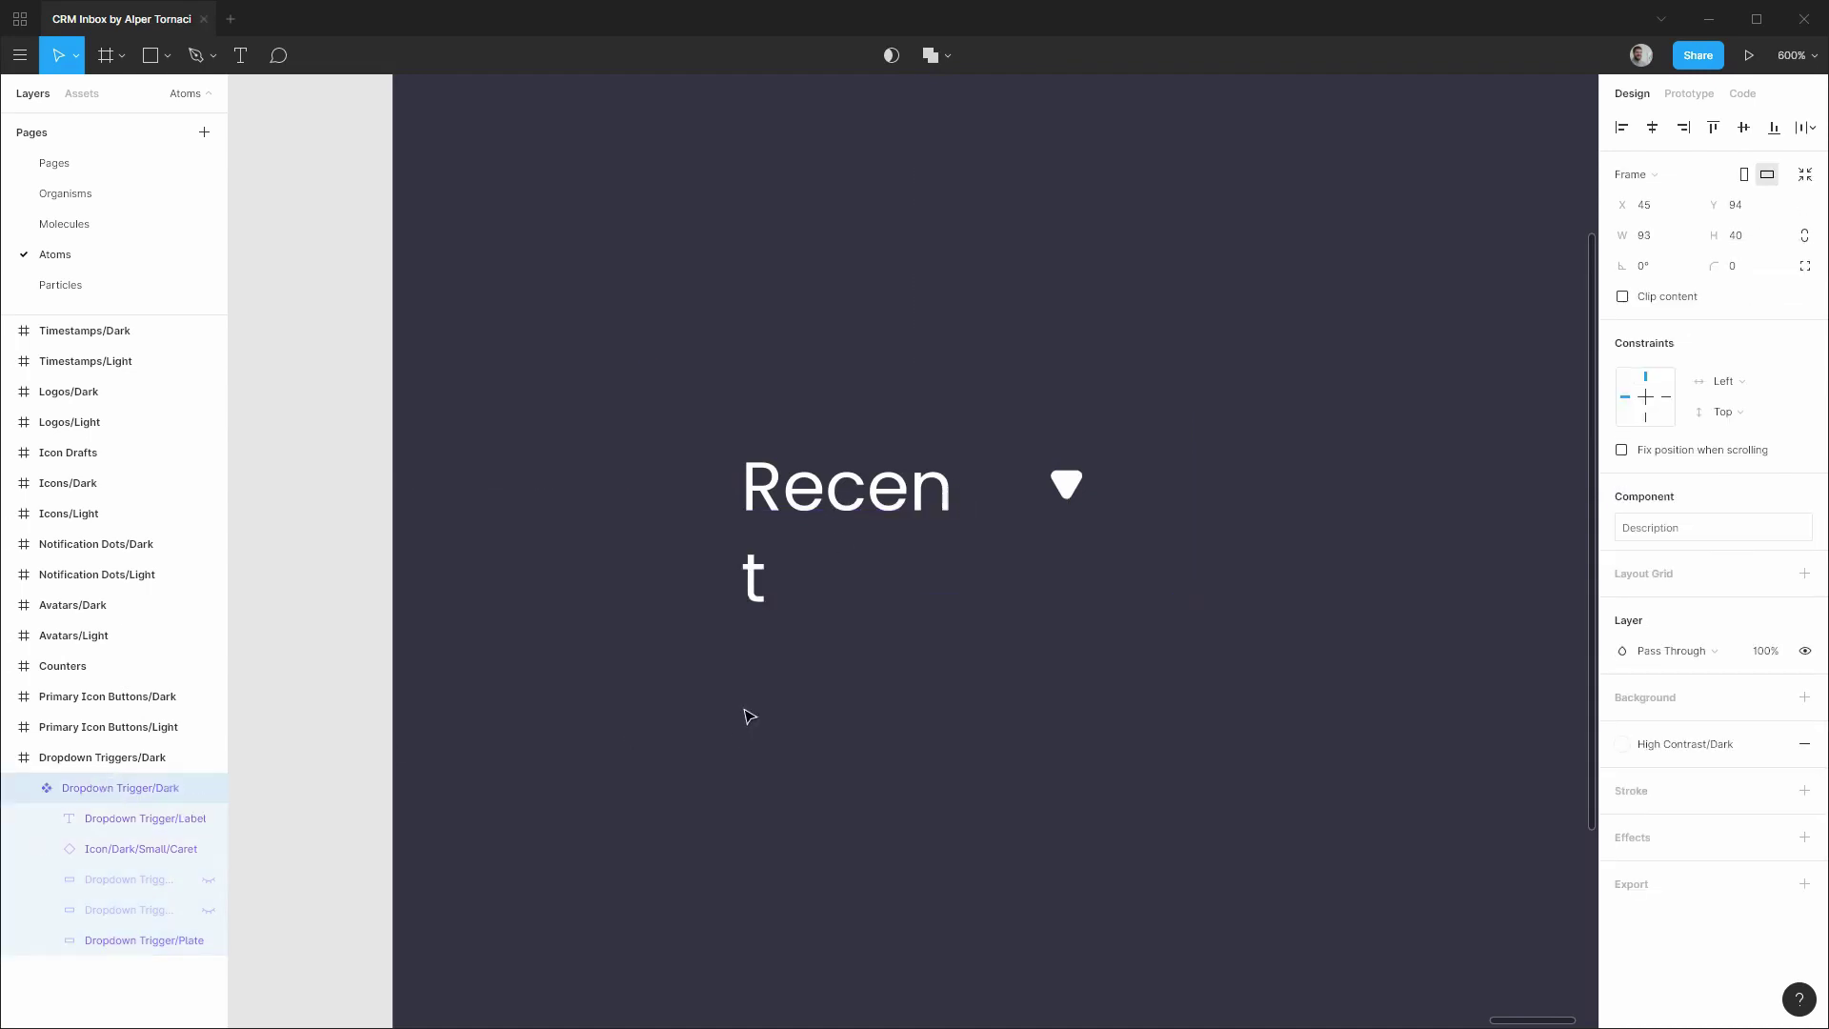
{"action": "key", "text": "ctrl+Right"}
{"action": "key", "text": "ctrl+Left"}
{"action": "key", "text": "ctrl+Right"}
{"action": "key", "text": "ctrl+Left"}
{"action": "key", "text": "ctrl+Right"}
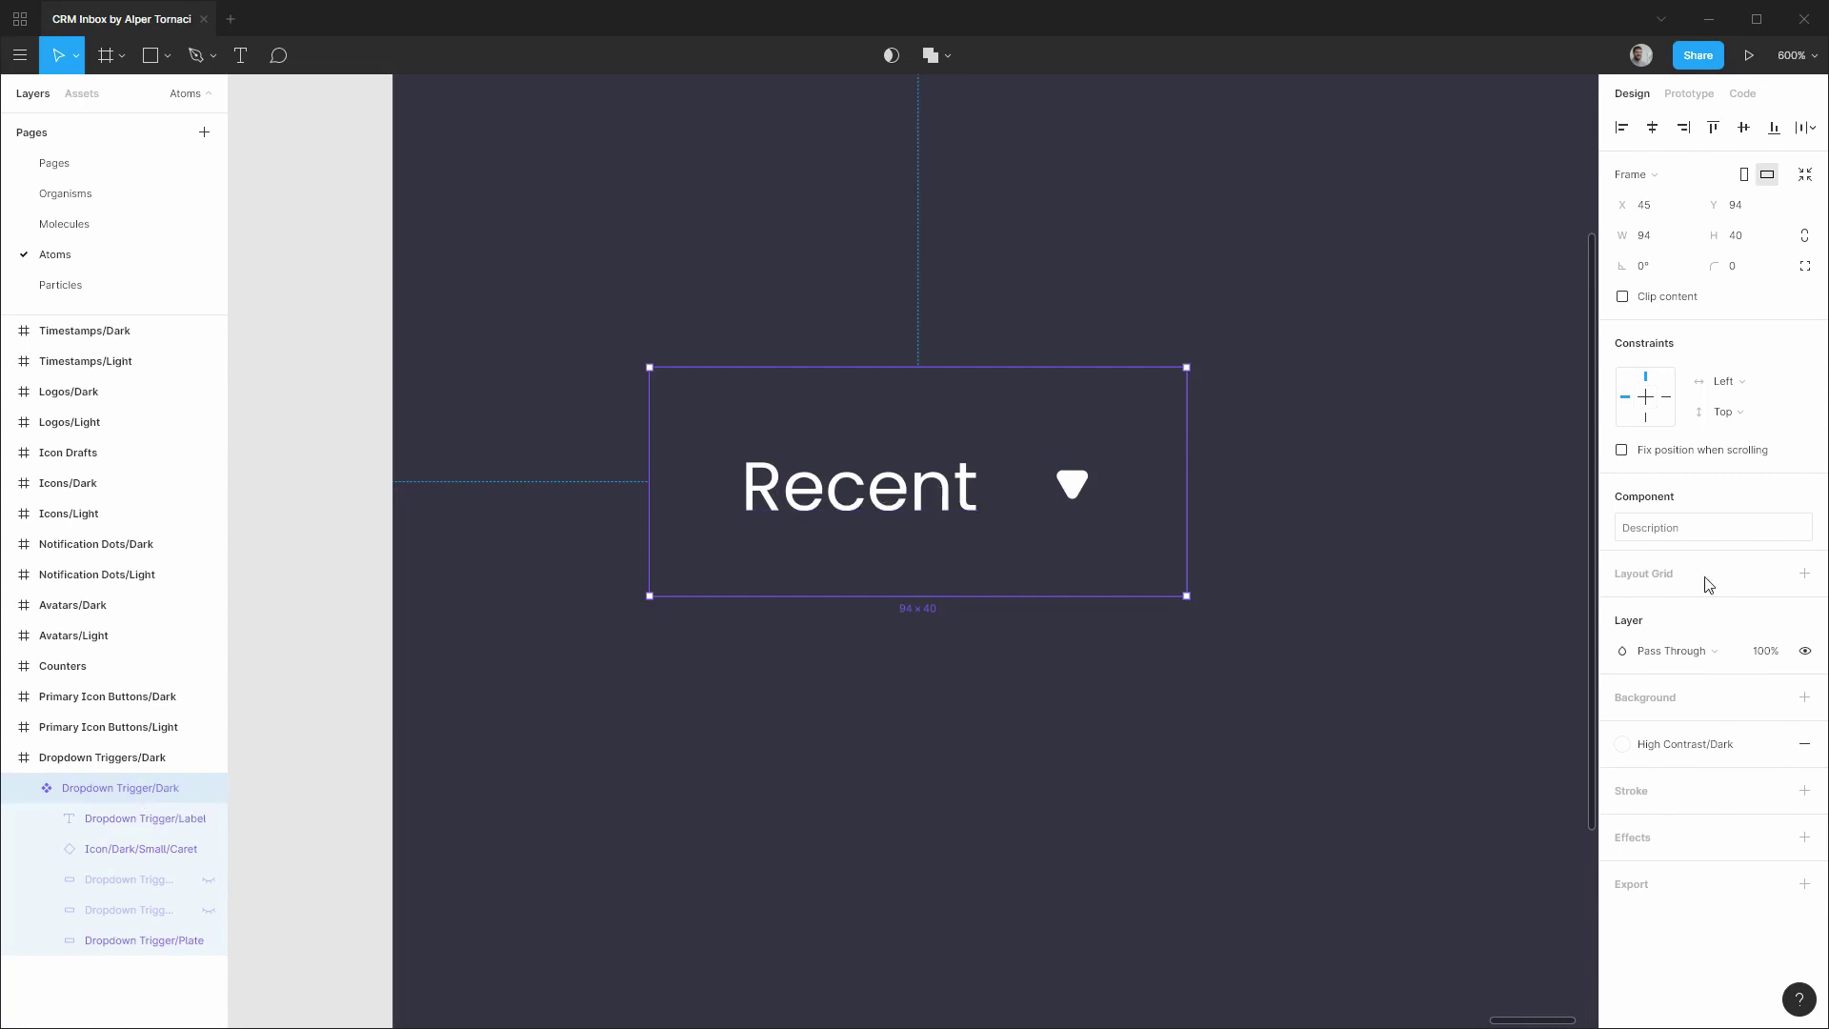
Add a layout grid with 1 column to the Dropdown Trigger/Dark component and color it green (4AFE7D, 50%).
{"action": "left_click", "coordinate": [1804, 573]}
{"action": "left_click", "coordinate": [1622, 605]}
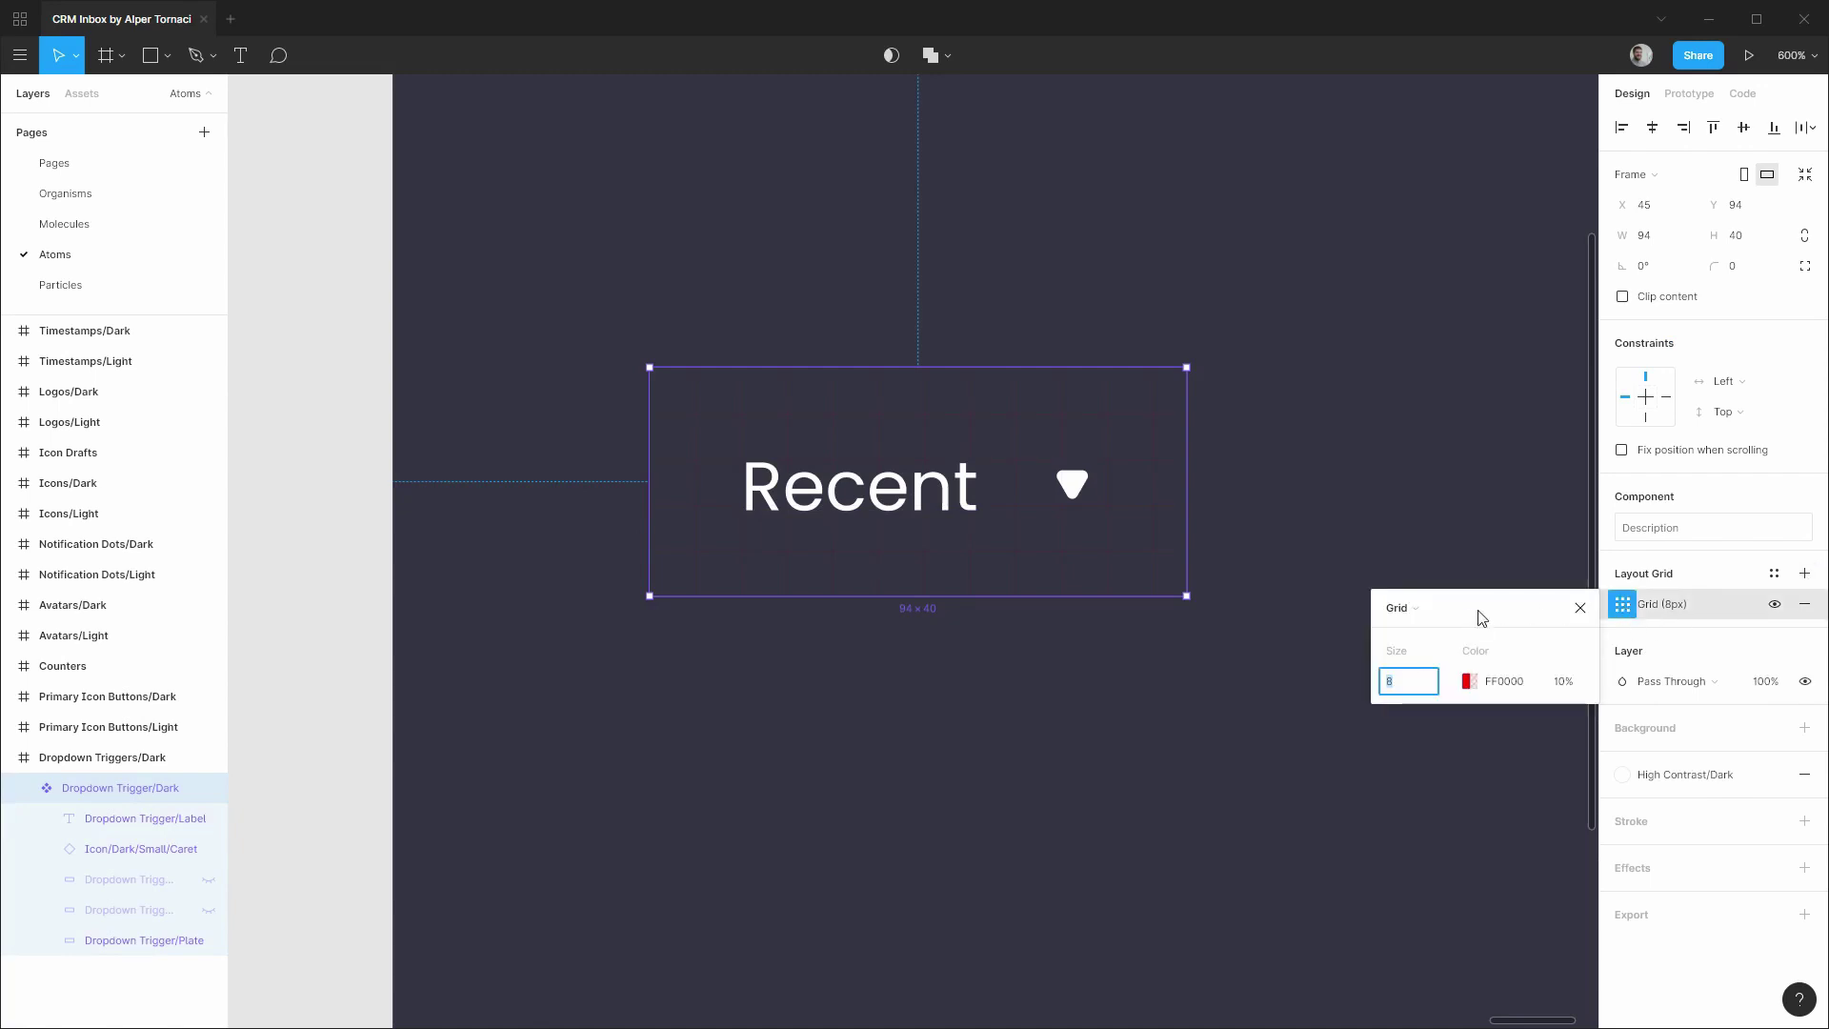
{"action": "left_click", "coordinate": [1427, 608]}
{"action": "left_click", "coordinate": [1429, 631]}
{"action": "type", "text": "1"}
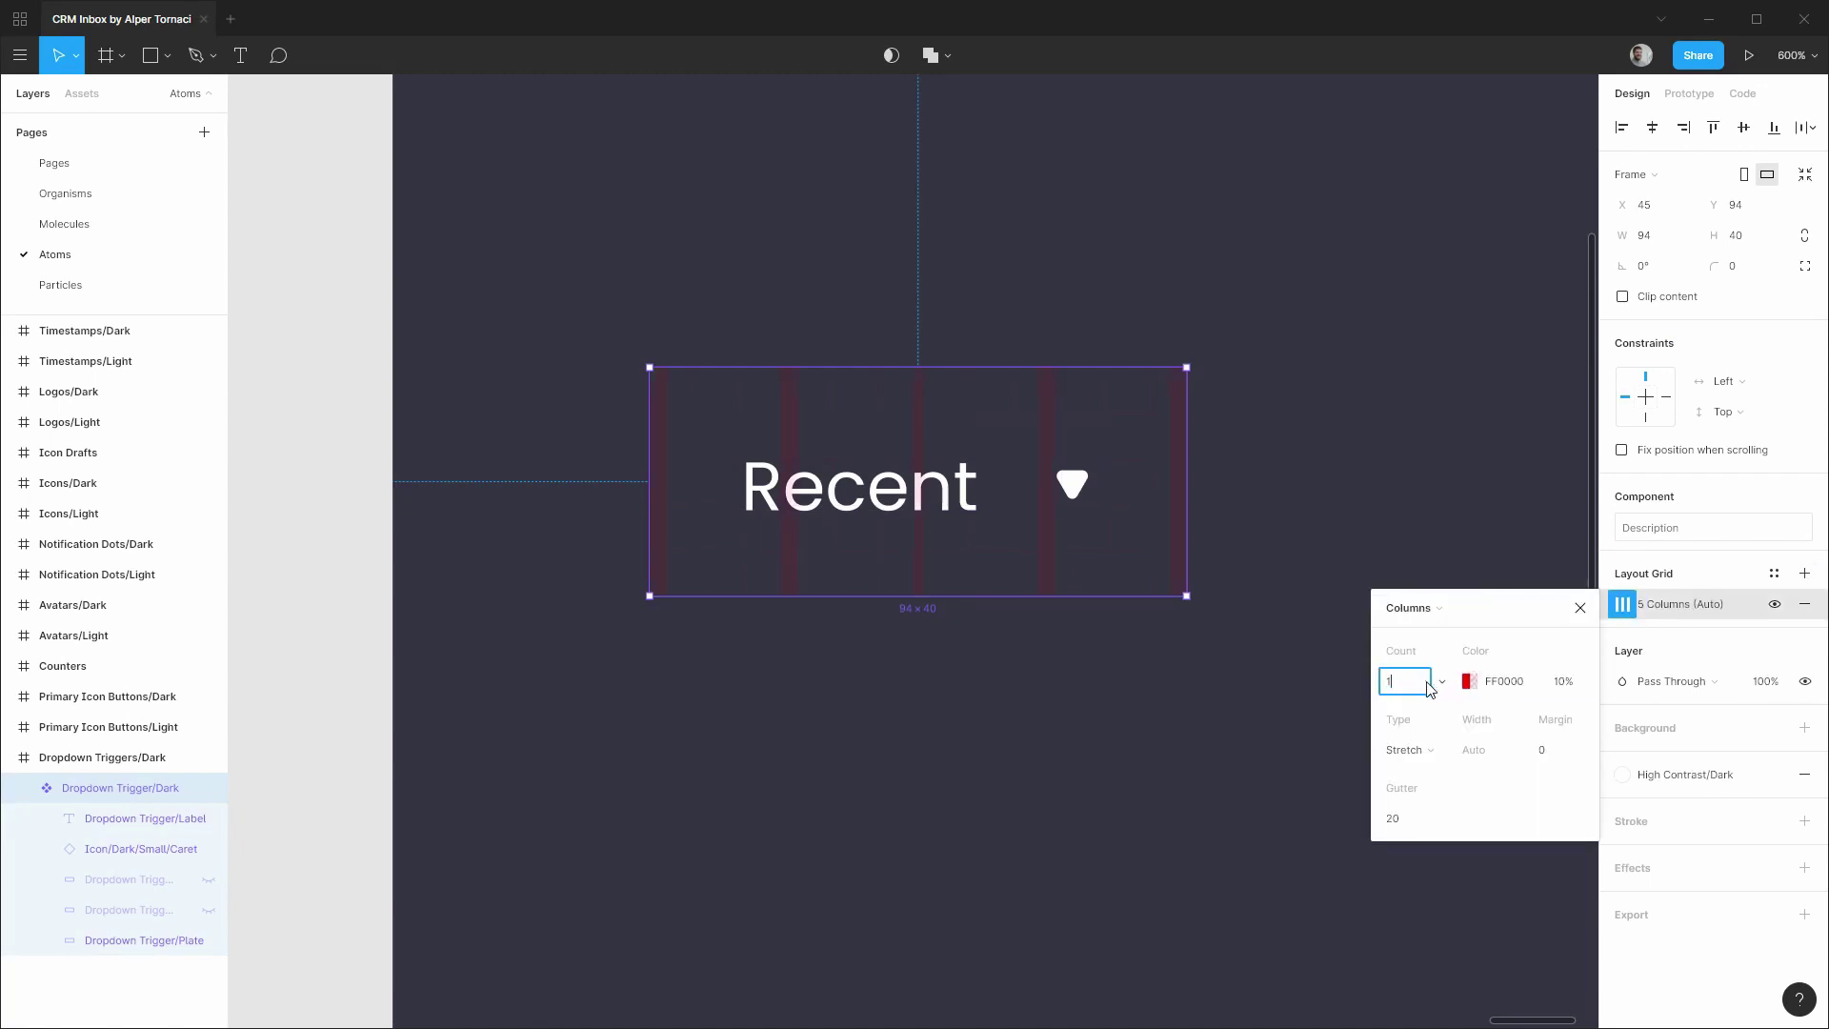
{"action": "left_click", "coordinate": [1486, 684]}
{"action": "left_click", "coordinate": [1473, 682]}
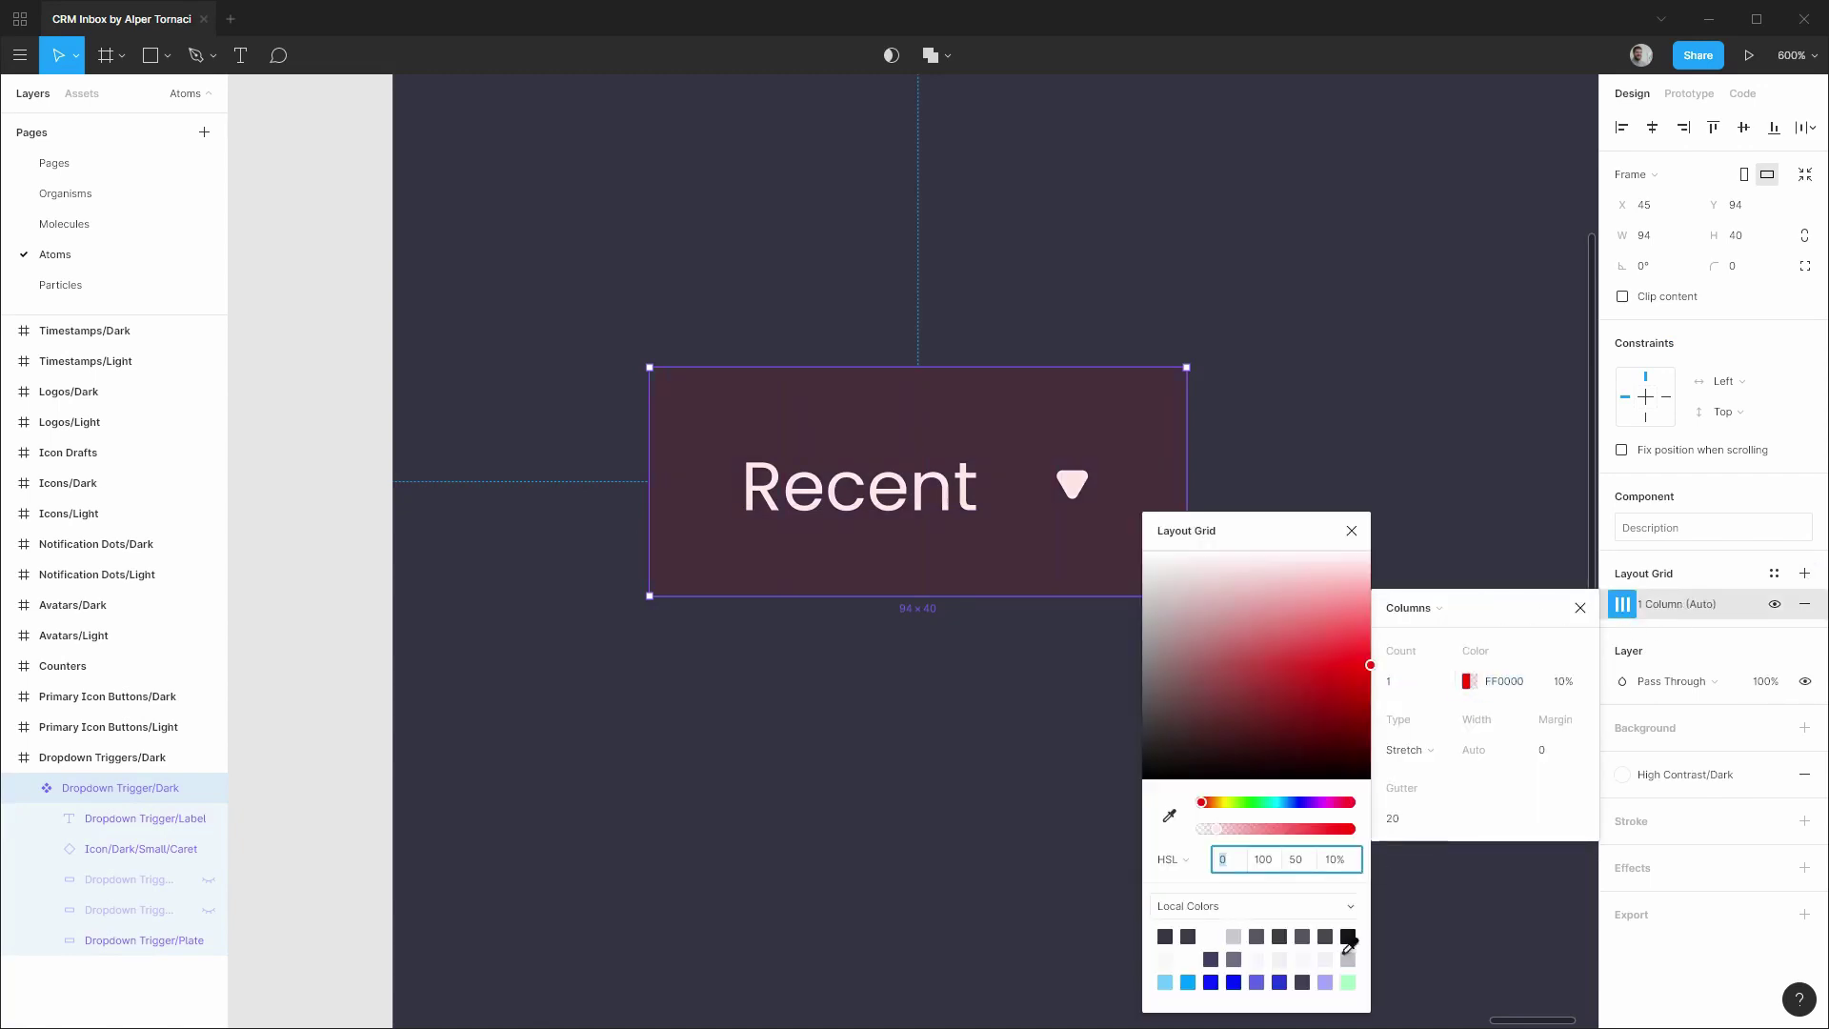
{"action": "left_click", "coordinate": [1349, 982]}
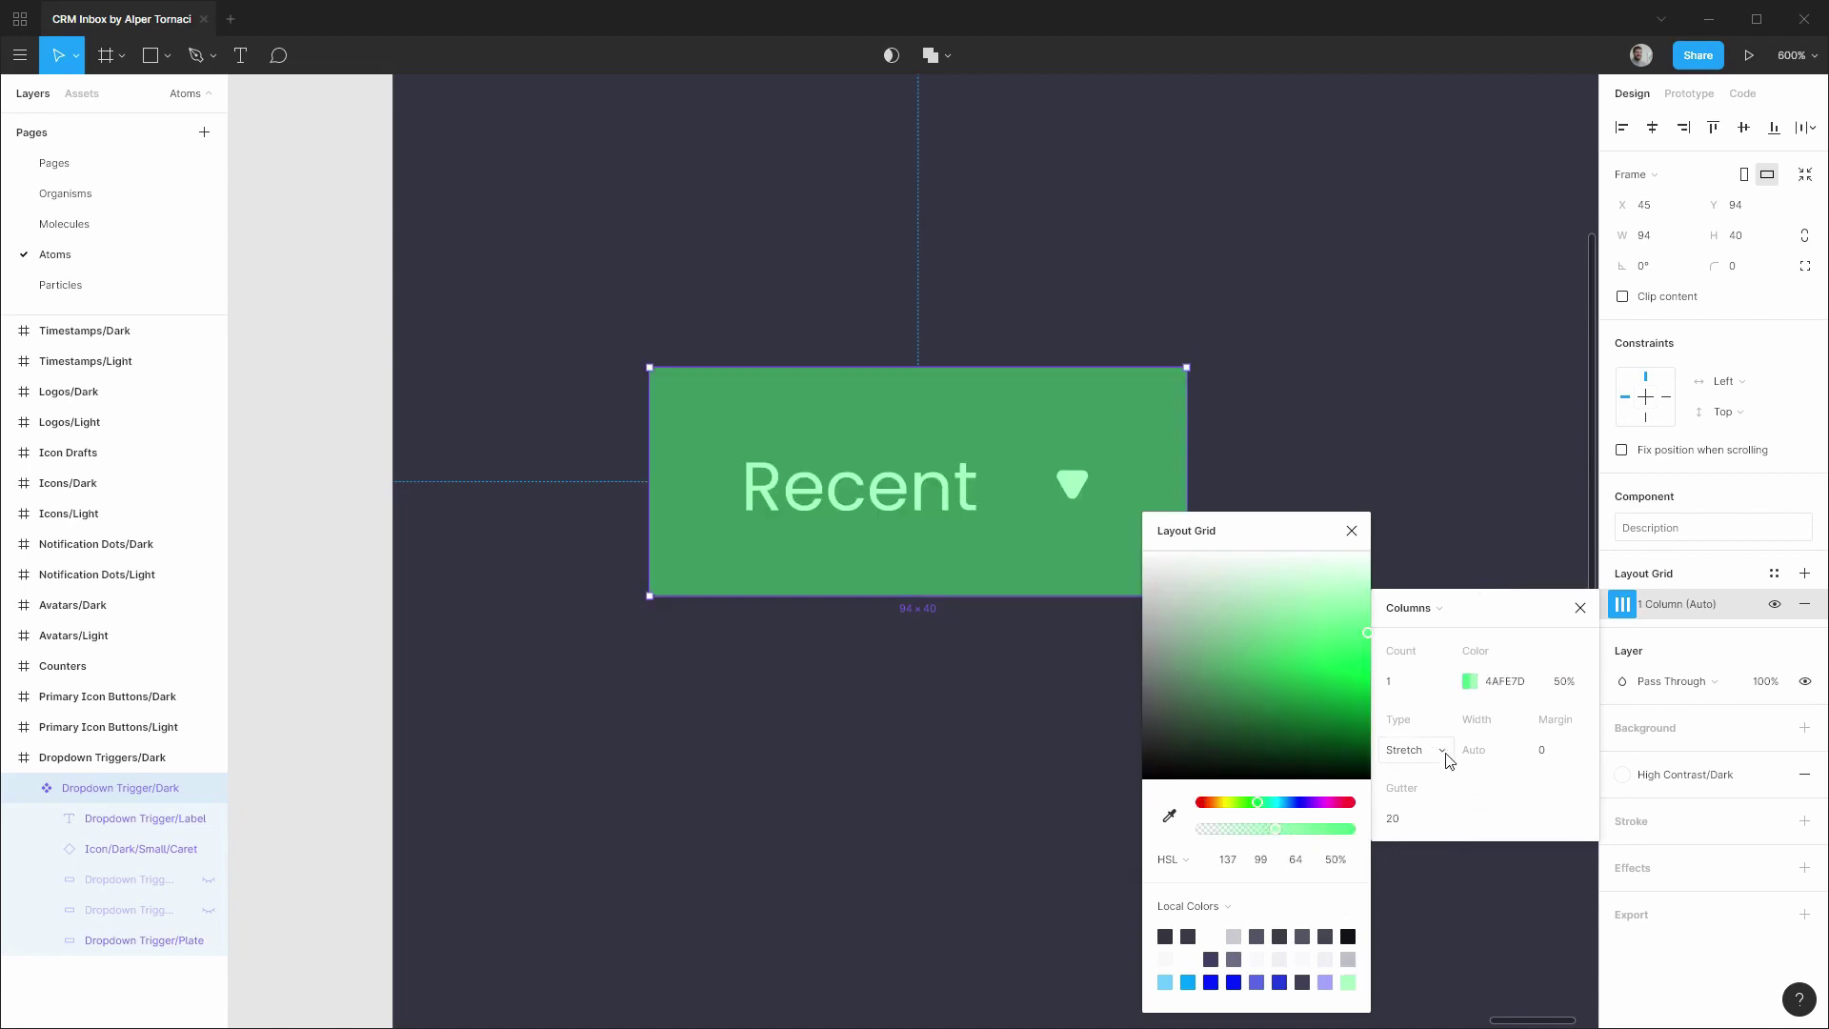
Set the column grid's margin to 16 and its gutter to 0.
{"action": "left_click", "coordinate": [1538, 750]}
{"action": "left_click", "coordinate": [1429, 827]}
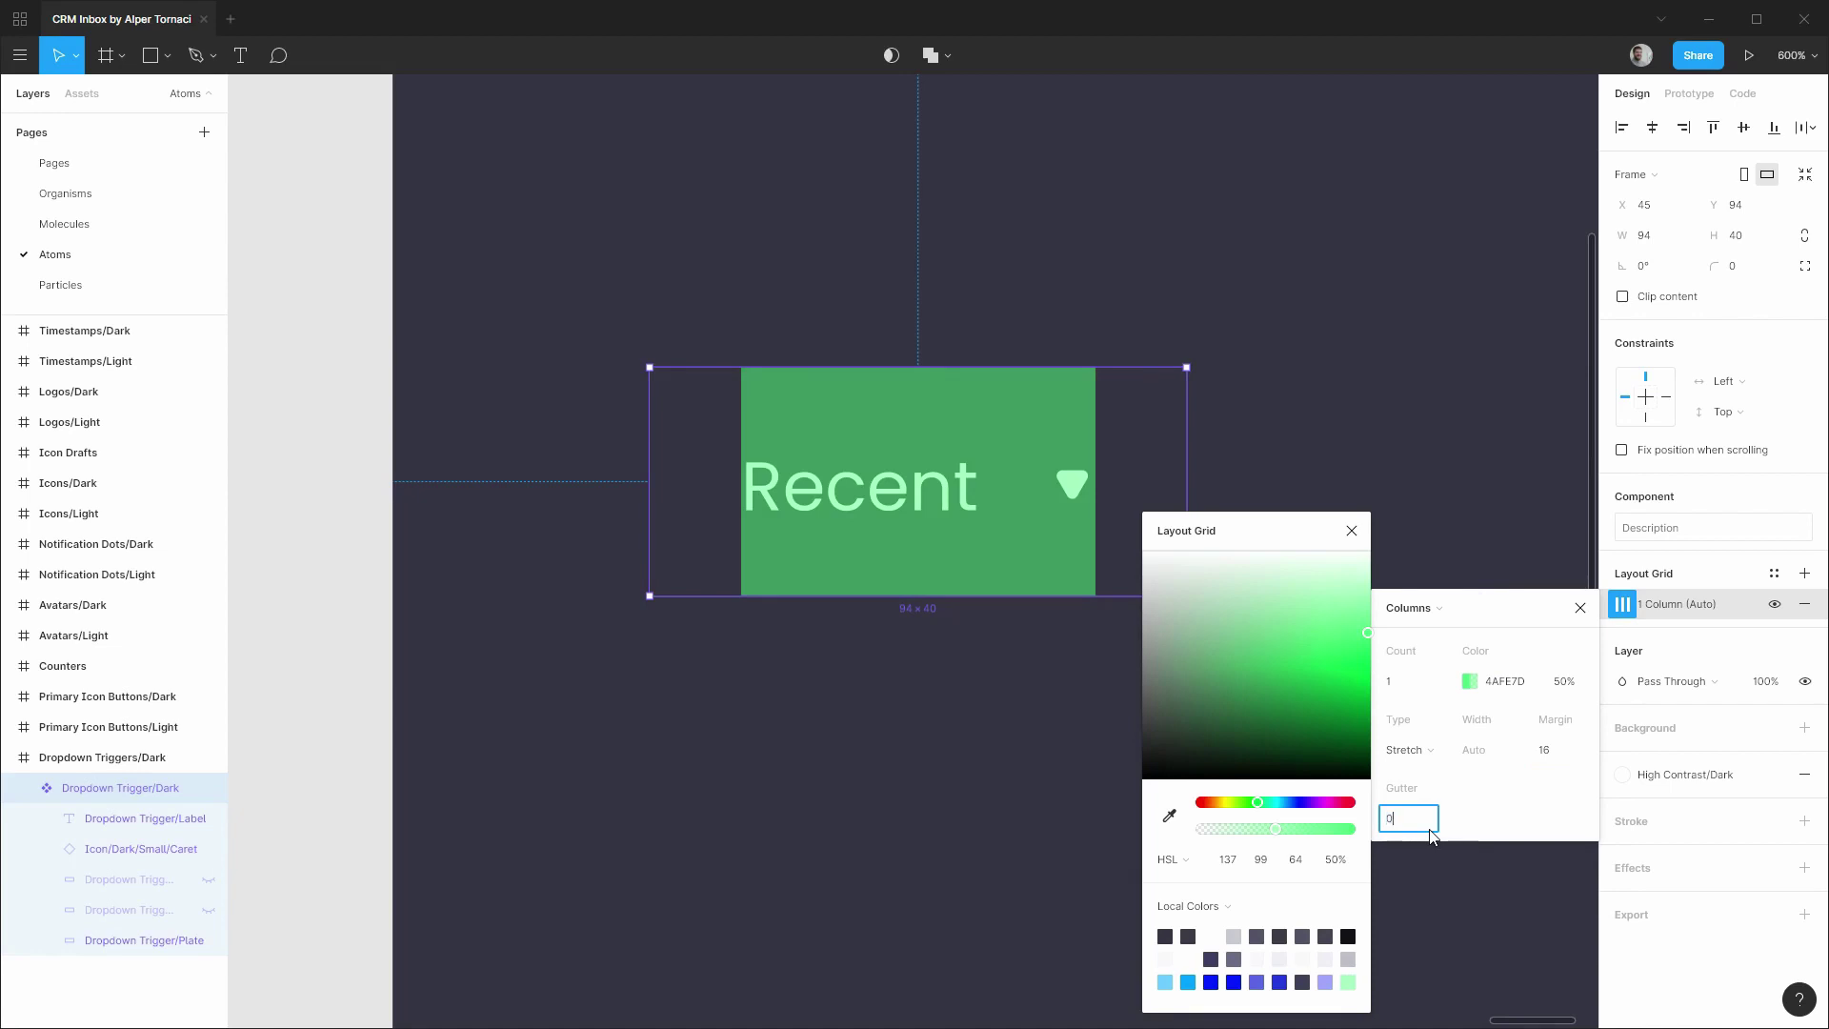
{"action": "key", "text": "Return"}
{"action": "left_click", "coordinate": [1351, 530]}
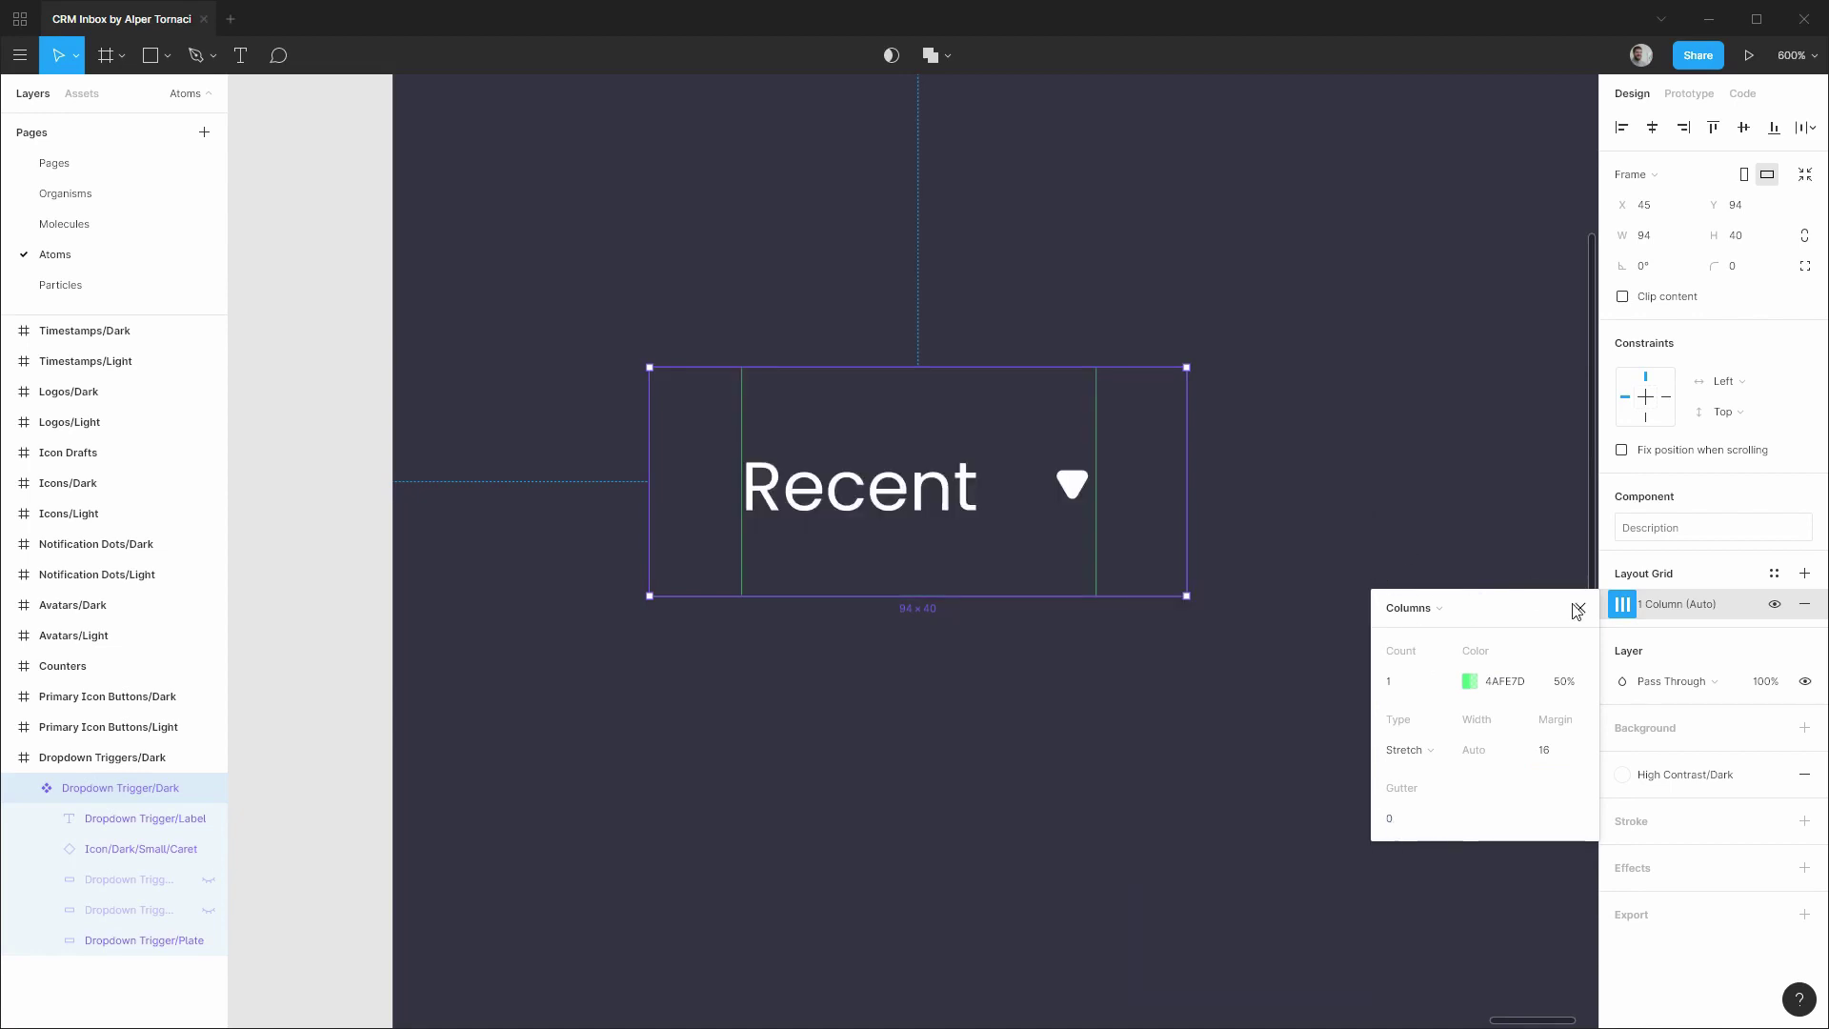
{"action": "left_click", "coordinate": [1578, 608]}
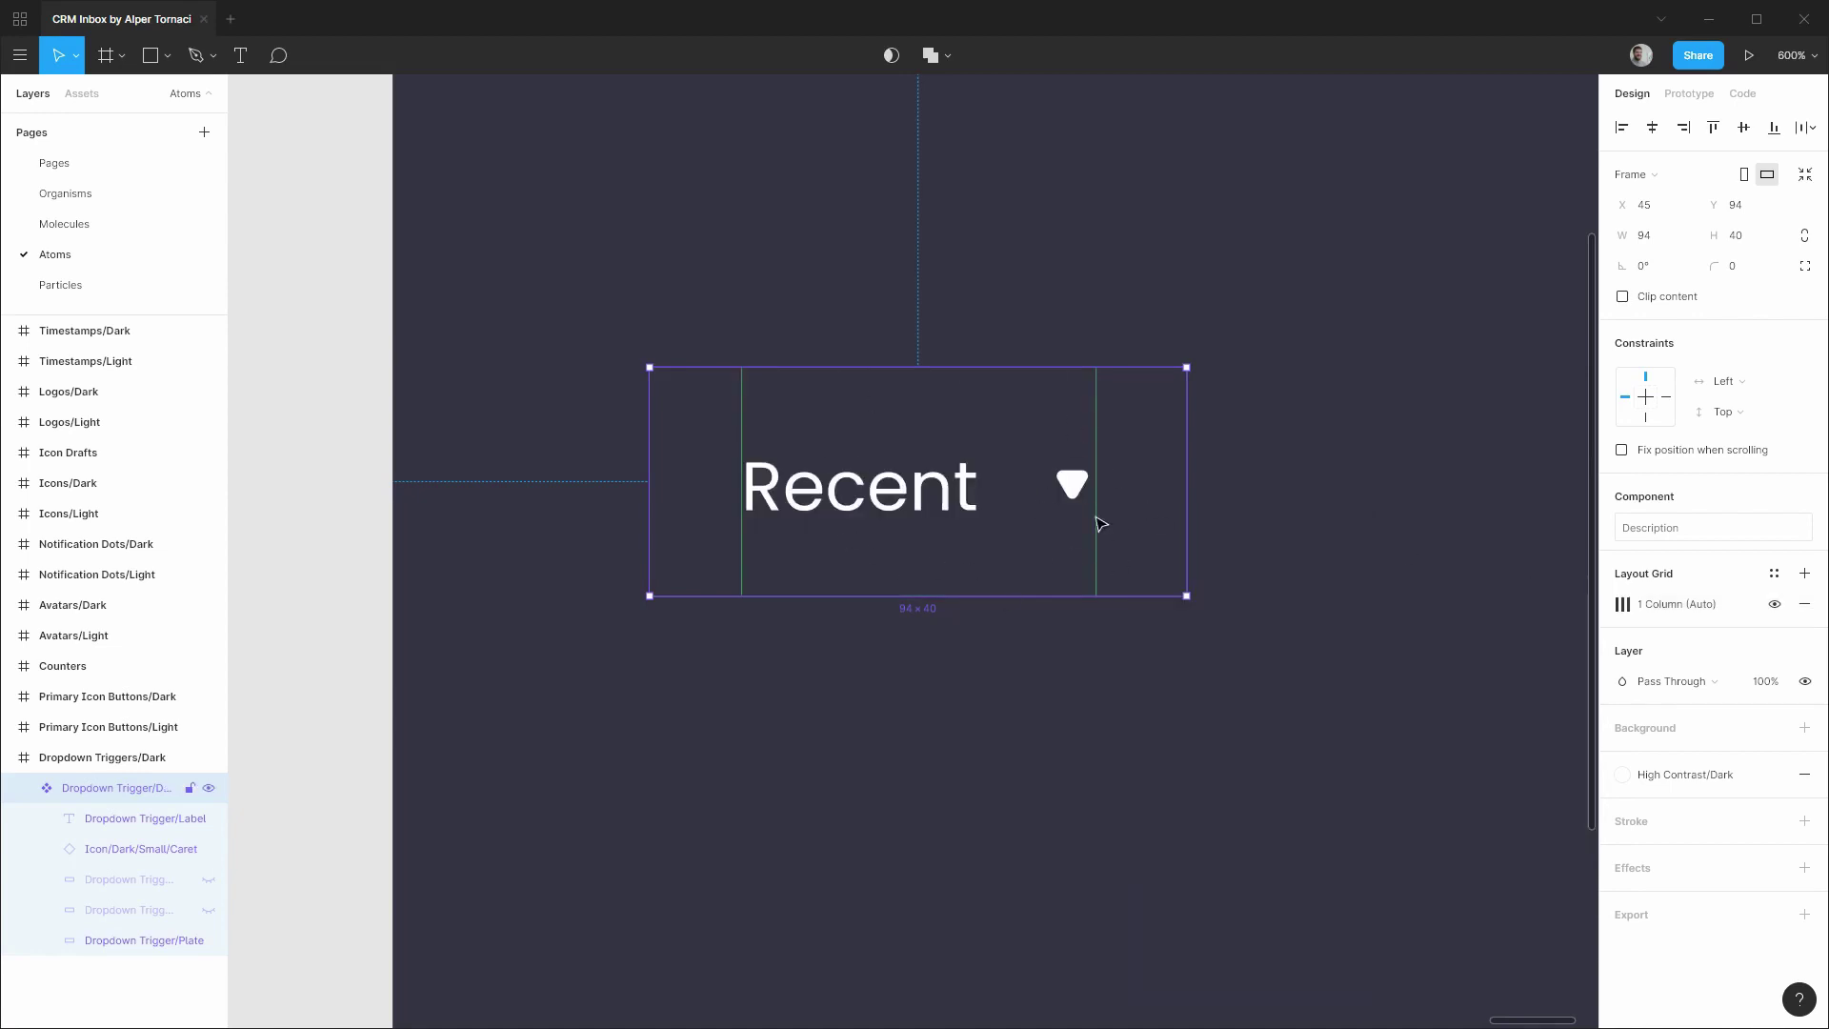
Move the Dropdown Trigger/Dark component to X 32, Y 32 in its parent frame.
{"action": "left_click", "coordinate": [32, 790]}
{"action": "scroll", "coordinate": [820, 767], "scroll_direction": "down", "scroll_amount": 2}
{"action": "scroll", "coordinate": [819, 767], "scroll_direction": "down", "scroll_amount": 2}
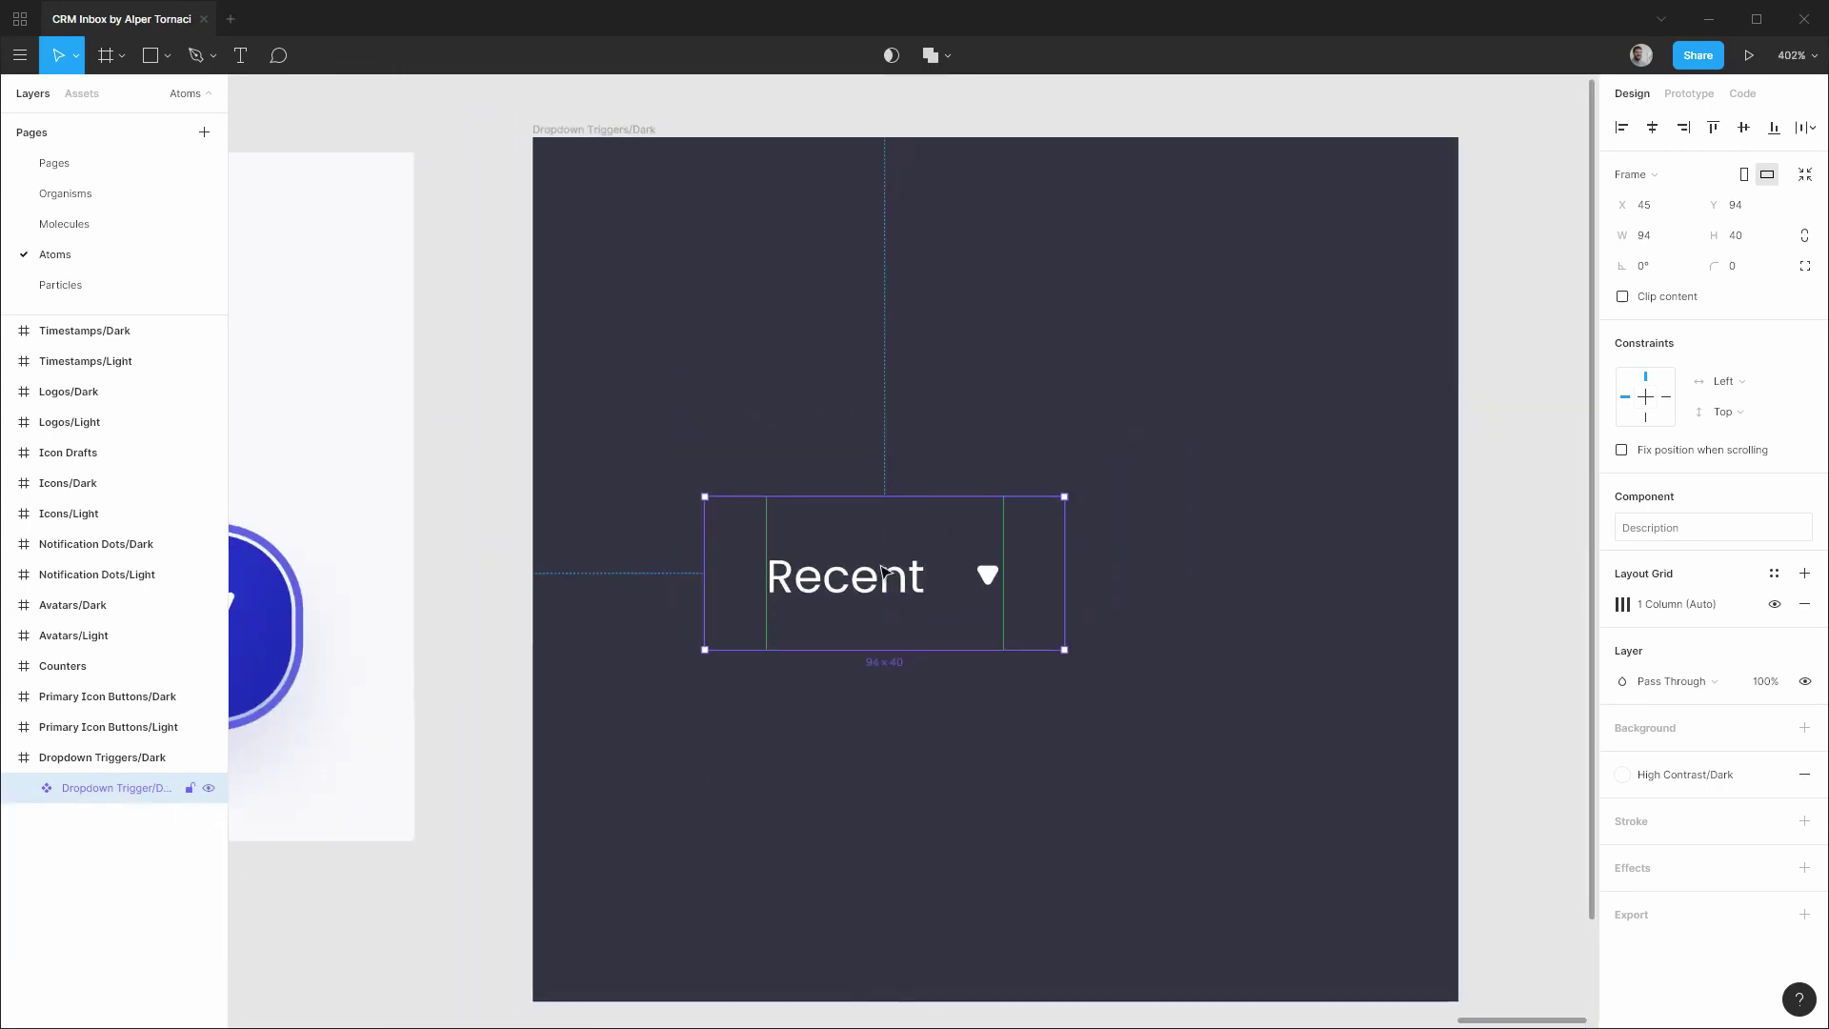
{"action": "left_click_drag", "start_coordinate": [881, 572], "coordinate": [813, 350]}
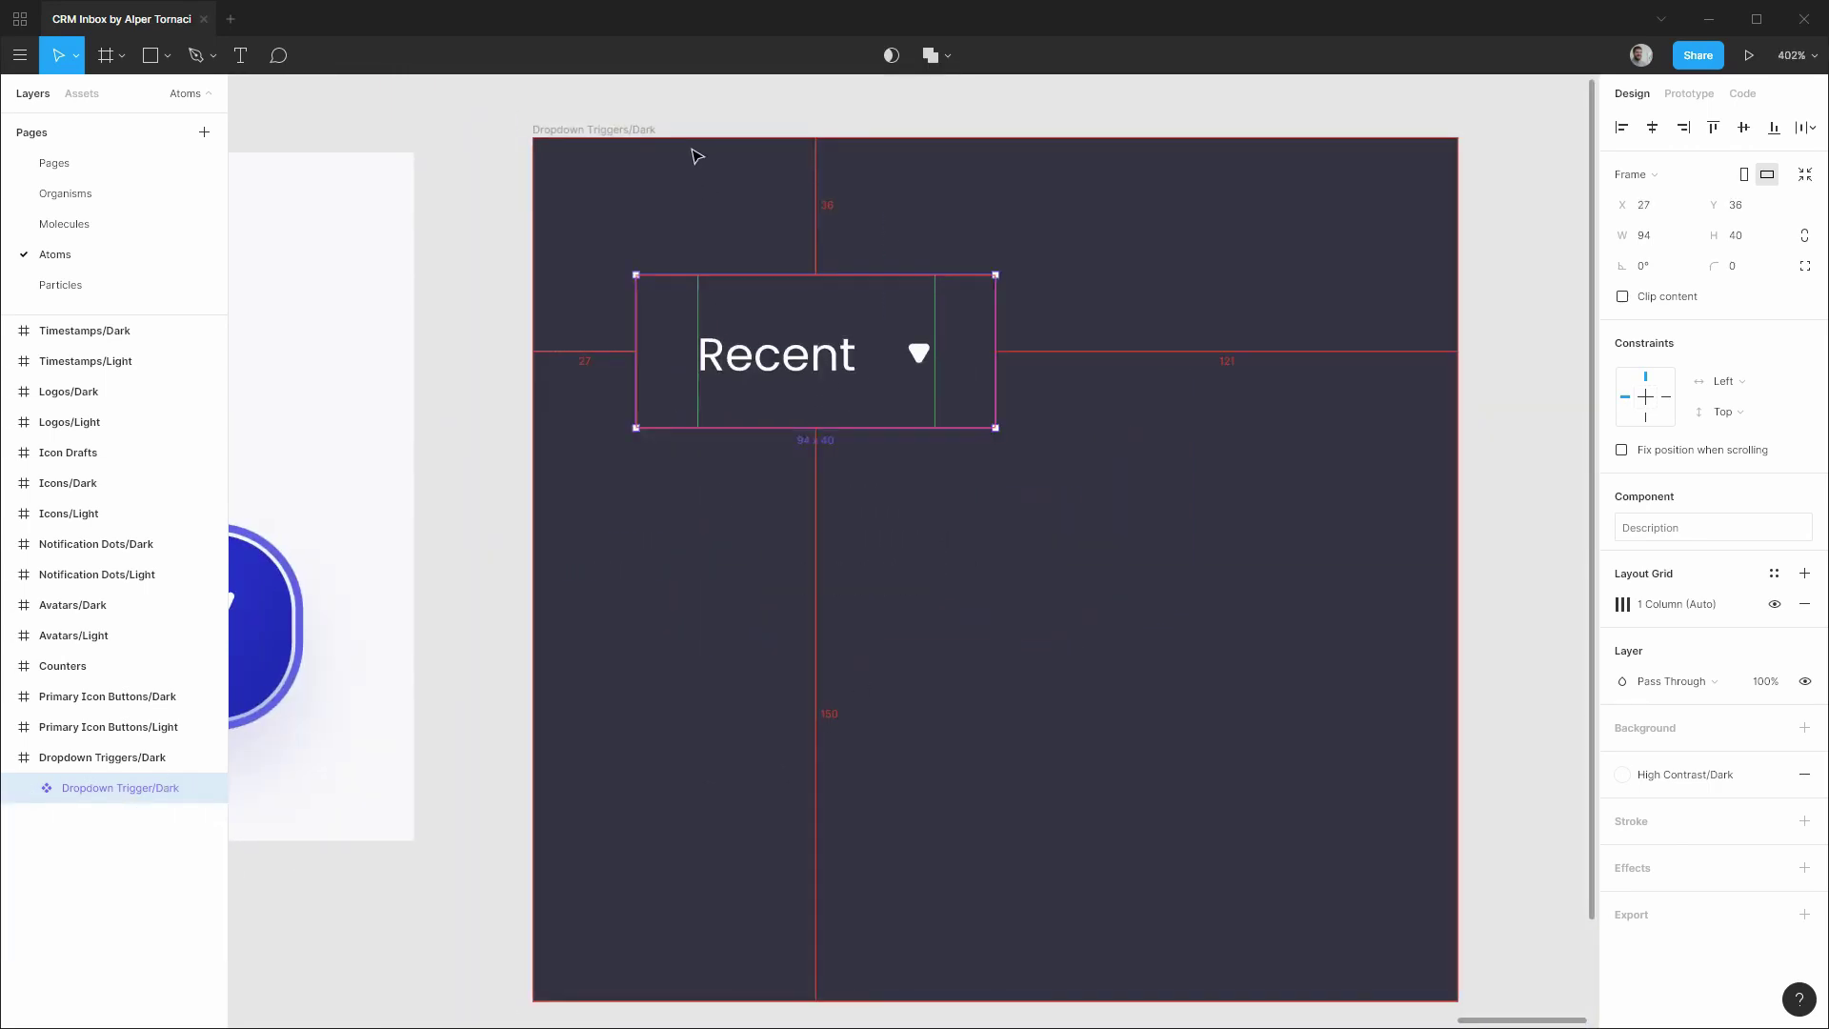
{"action": "key", "text": "Right"}
{"action": "key", "text": "Right"}
{"action": "key", "text": "Right"}
{"action": "key", "text": "Right"}
{"action": "key", "text": "Right"}
{"action": "key", "text": "Up"}
{"action": "key", "text": "Up"}
{"action": "key", "text": "Up"}
{"action": "key", "text": "Up"}
{"action": "key", "text": "Up"}
{"action": "key", "text": "Up"}
{"action": "key", "text": "Up"}
{"action": "key", "text": "Up"}
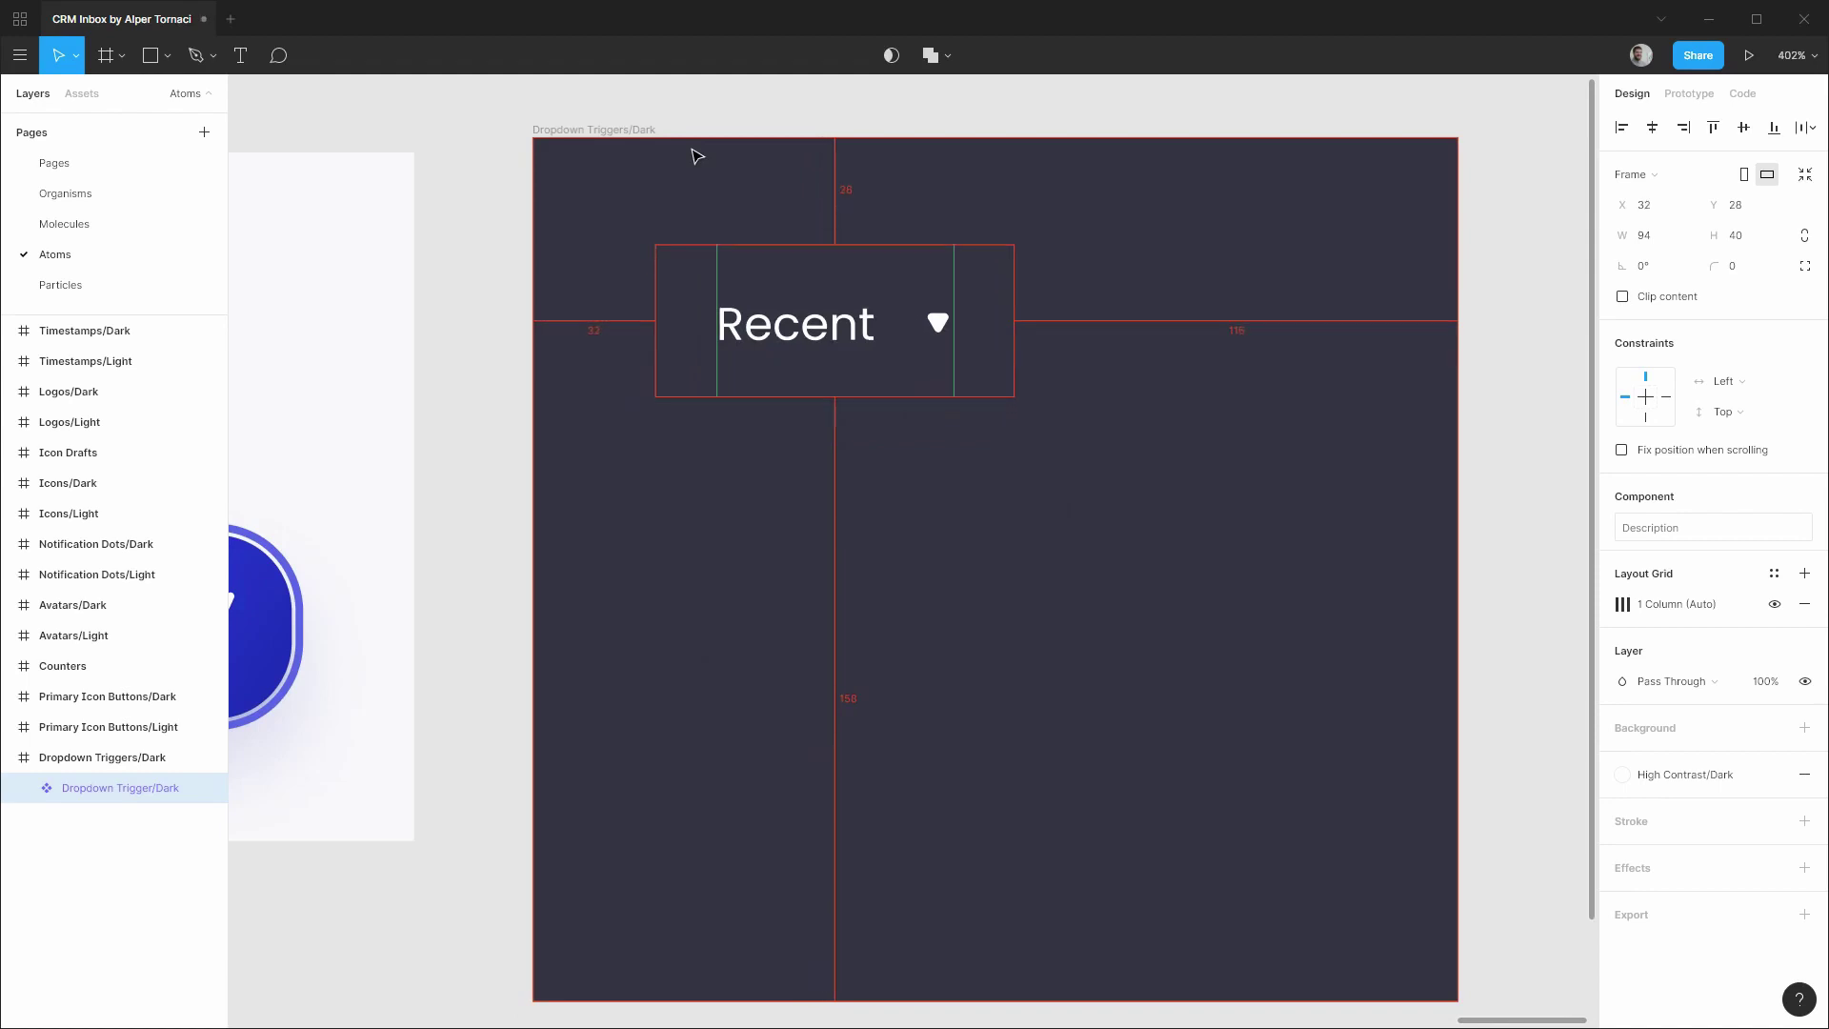
{"action": "key", "text": "Down"}
{"action": "key", "text": "Down"}
{"action": "key", "text": "Down"}
{"action": "key", "text": "Down"}
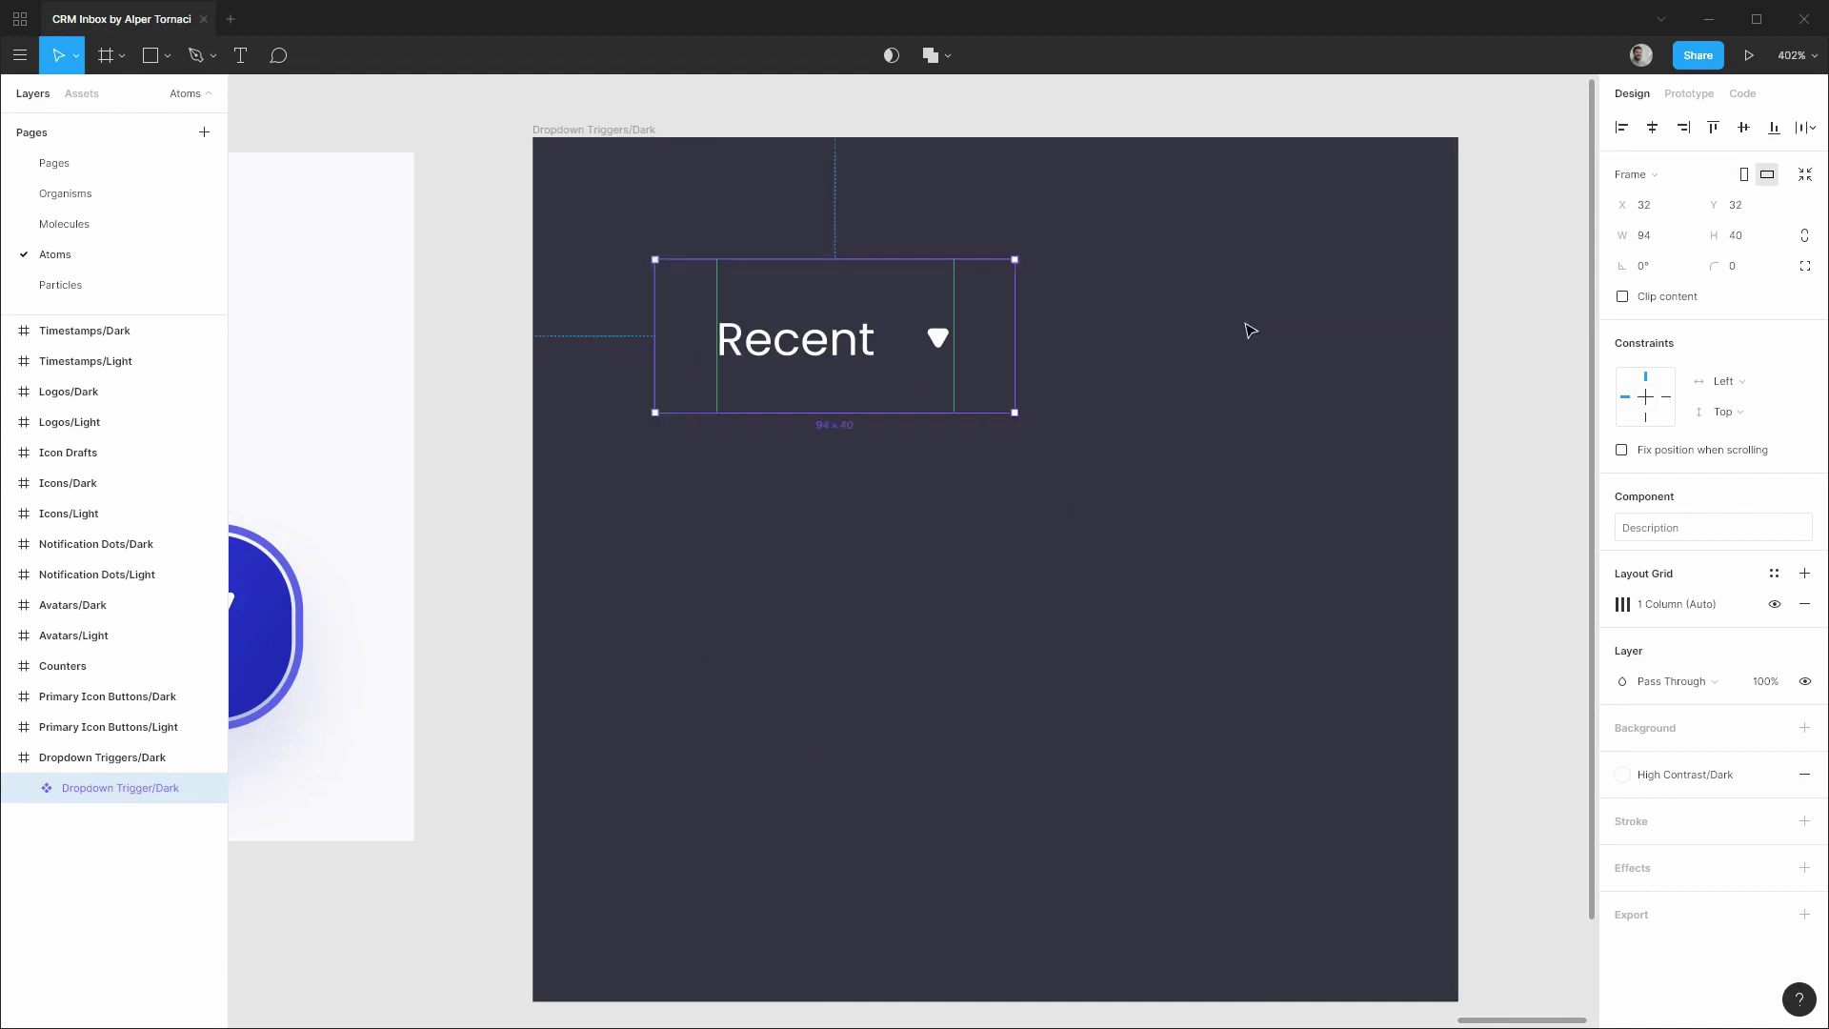
Widen the Dropdown Triggers/Dark frame to about 379 px.
{"action": "left_click", "coordinate": [617, 130]}
{"action": "left_click_drag", "start_coordinate": [1458, 433], "coordinate": [1587, 419]}
{"action": "key", "text": "shift+2"}
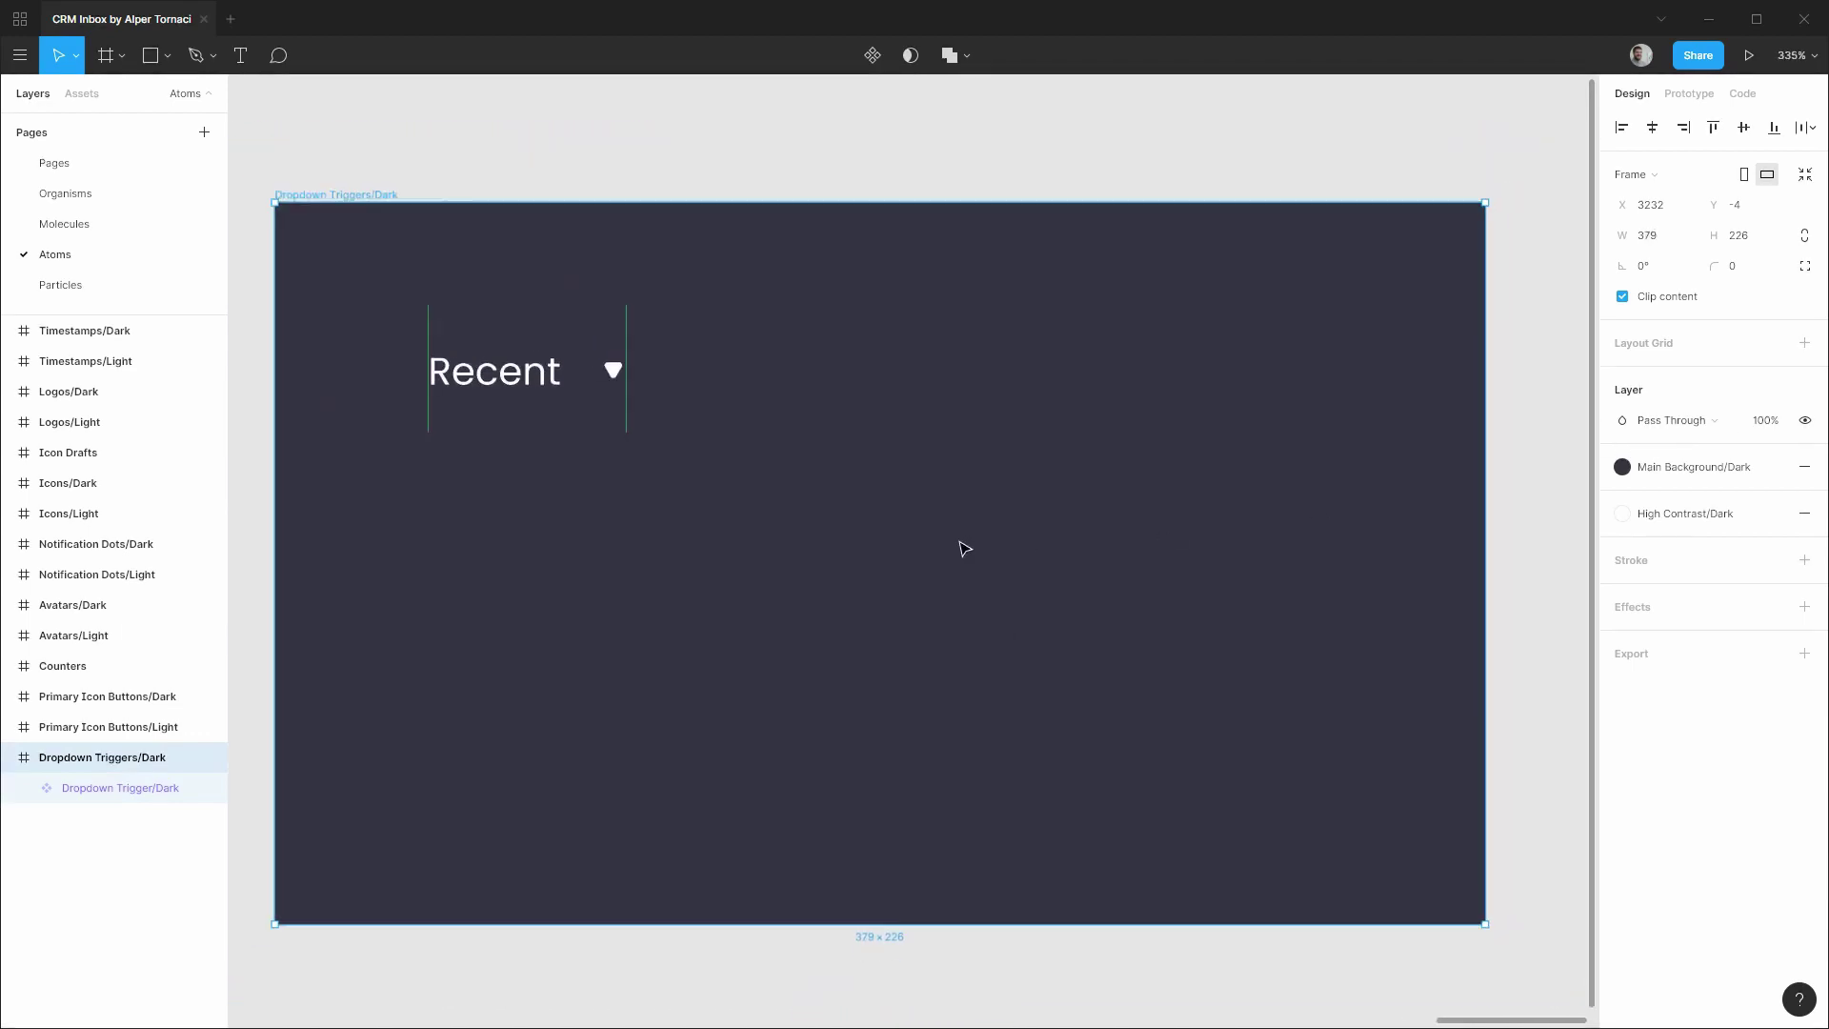
Duplicate the dropdown trigger beside the original at X 158, Y 32 and show the copy's hover plate.
{"action": "left_click", "coordinate": [533, 391]}
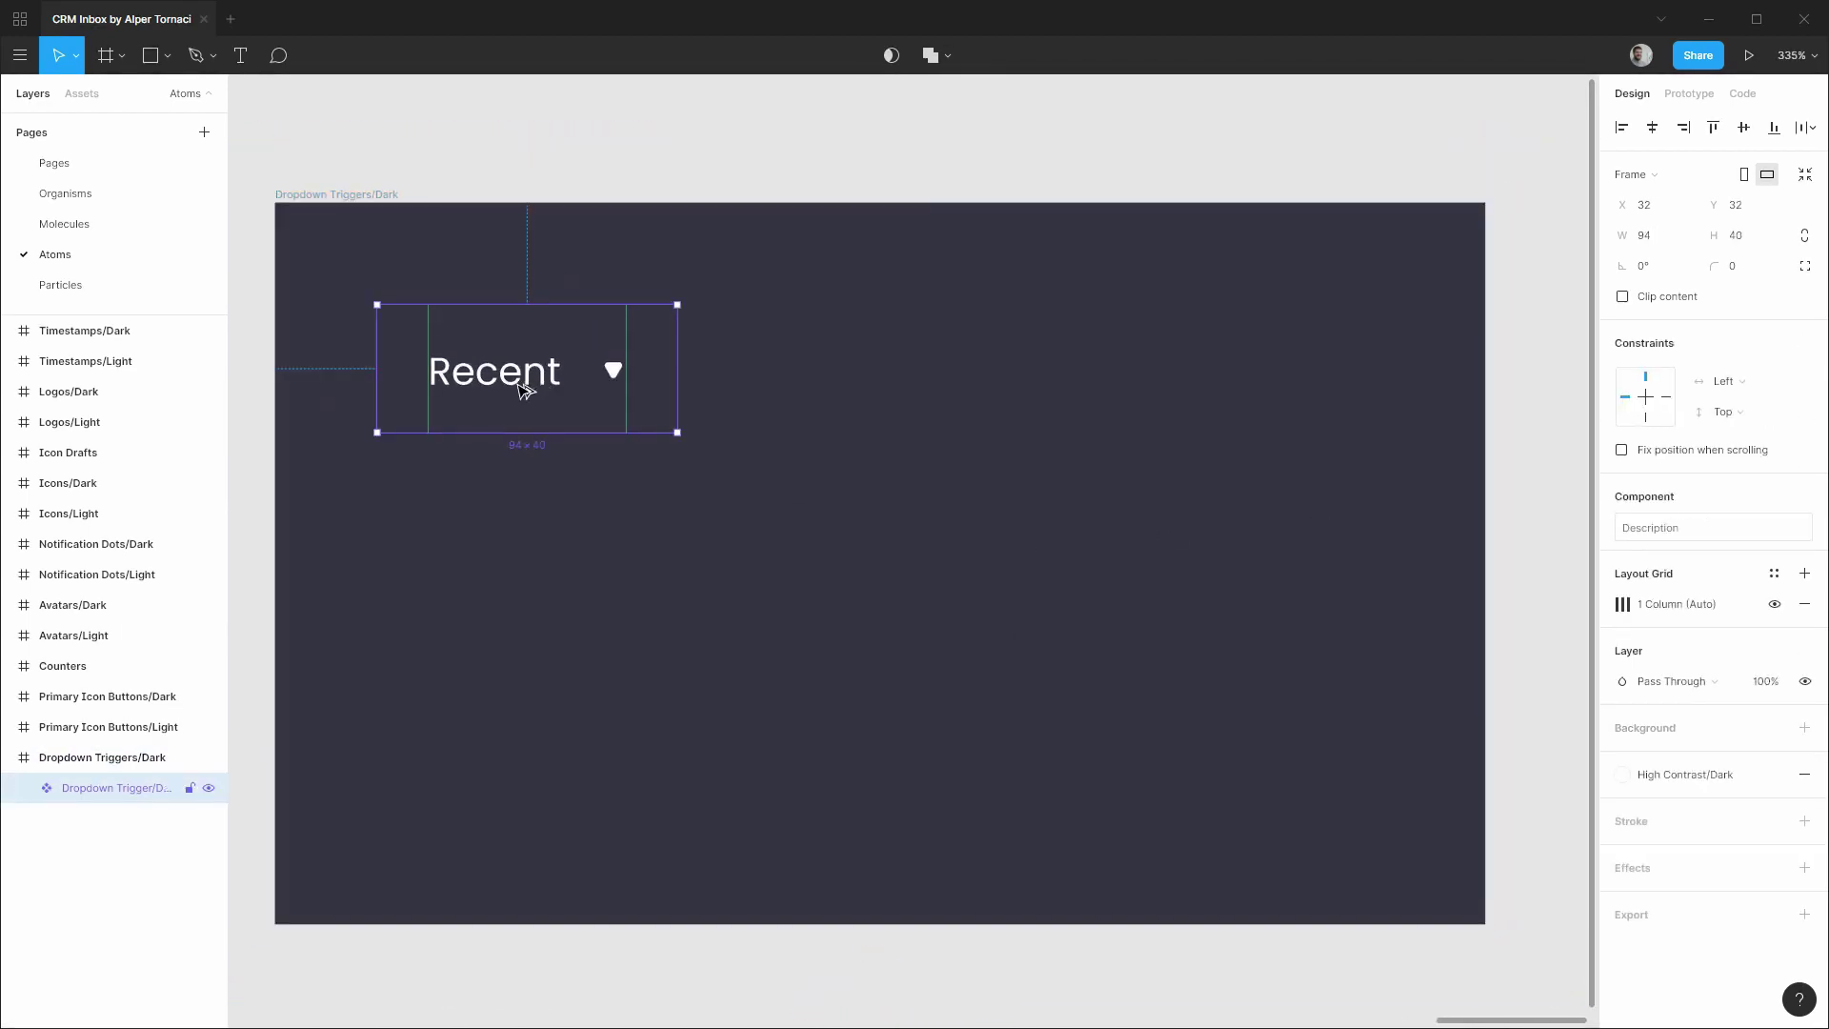
{"action": "left_click_drag", "start_coordinate": [526, 390], "coordinate": [925, 363]}
{"action": "left_click", "coordinate": [24, 820]}
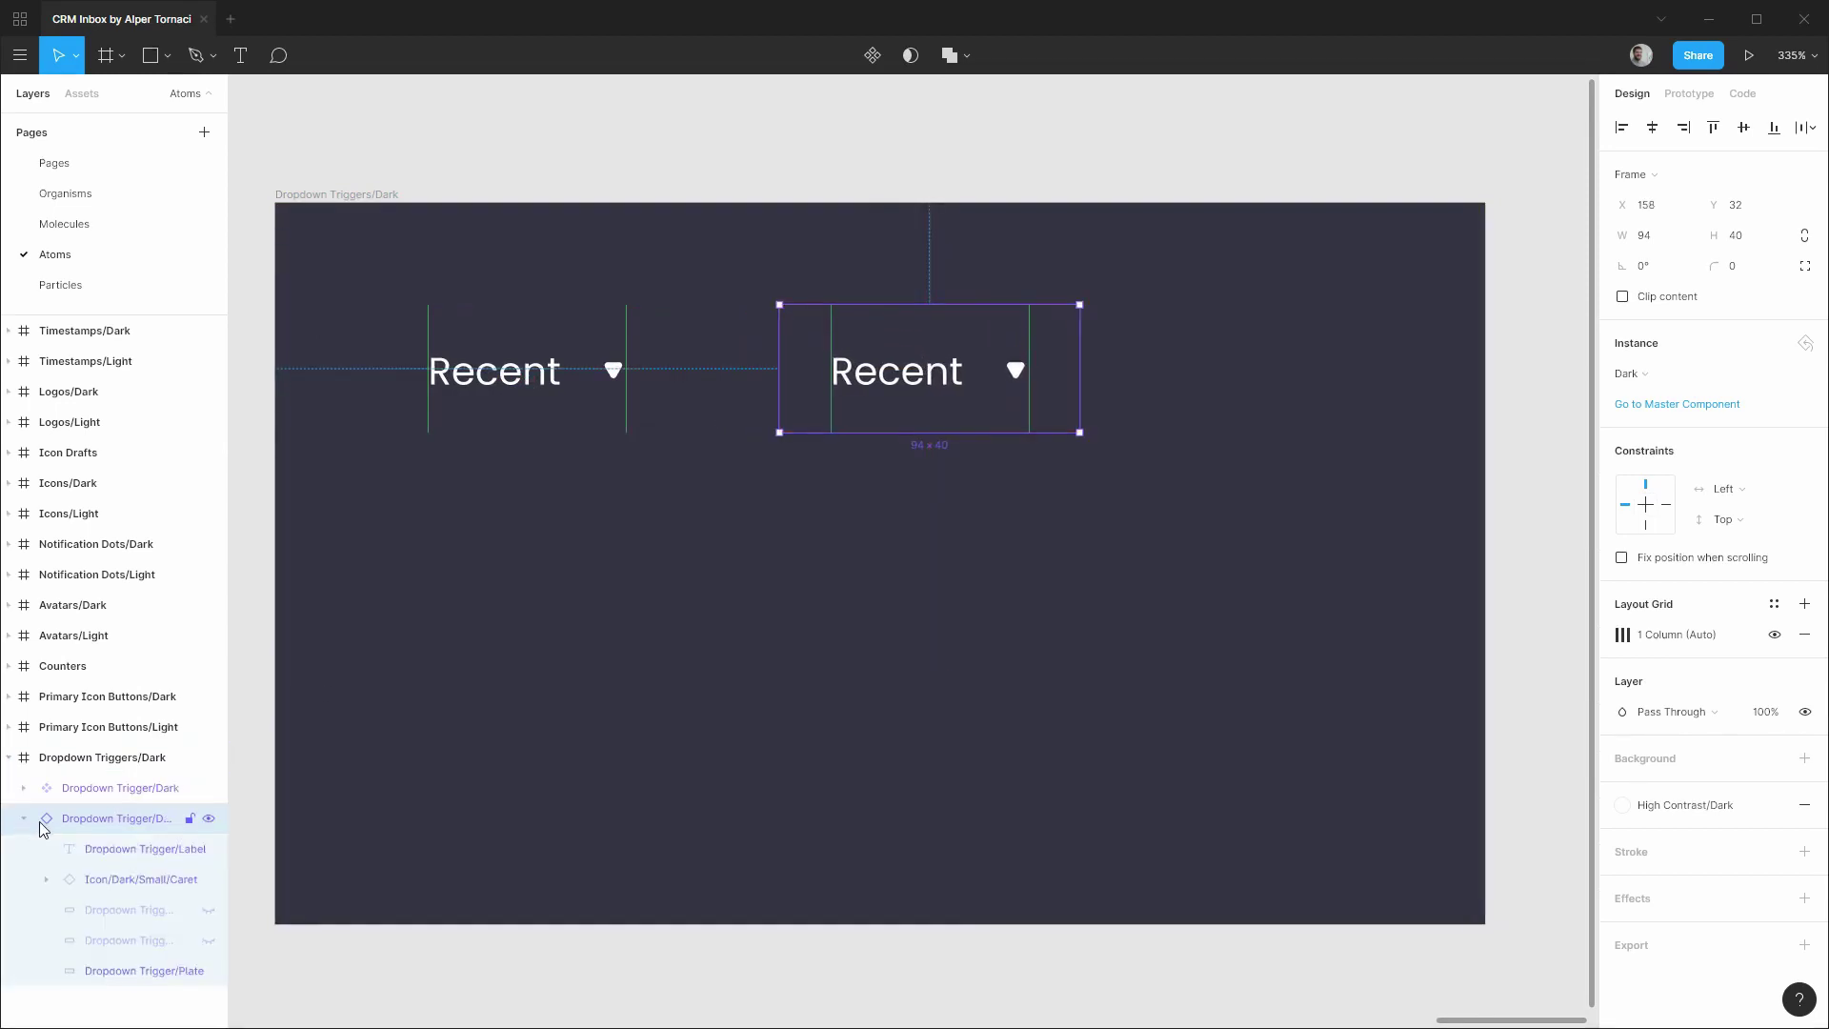
{"action": "left_click", "coordinate": [209, 940]}
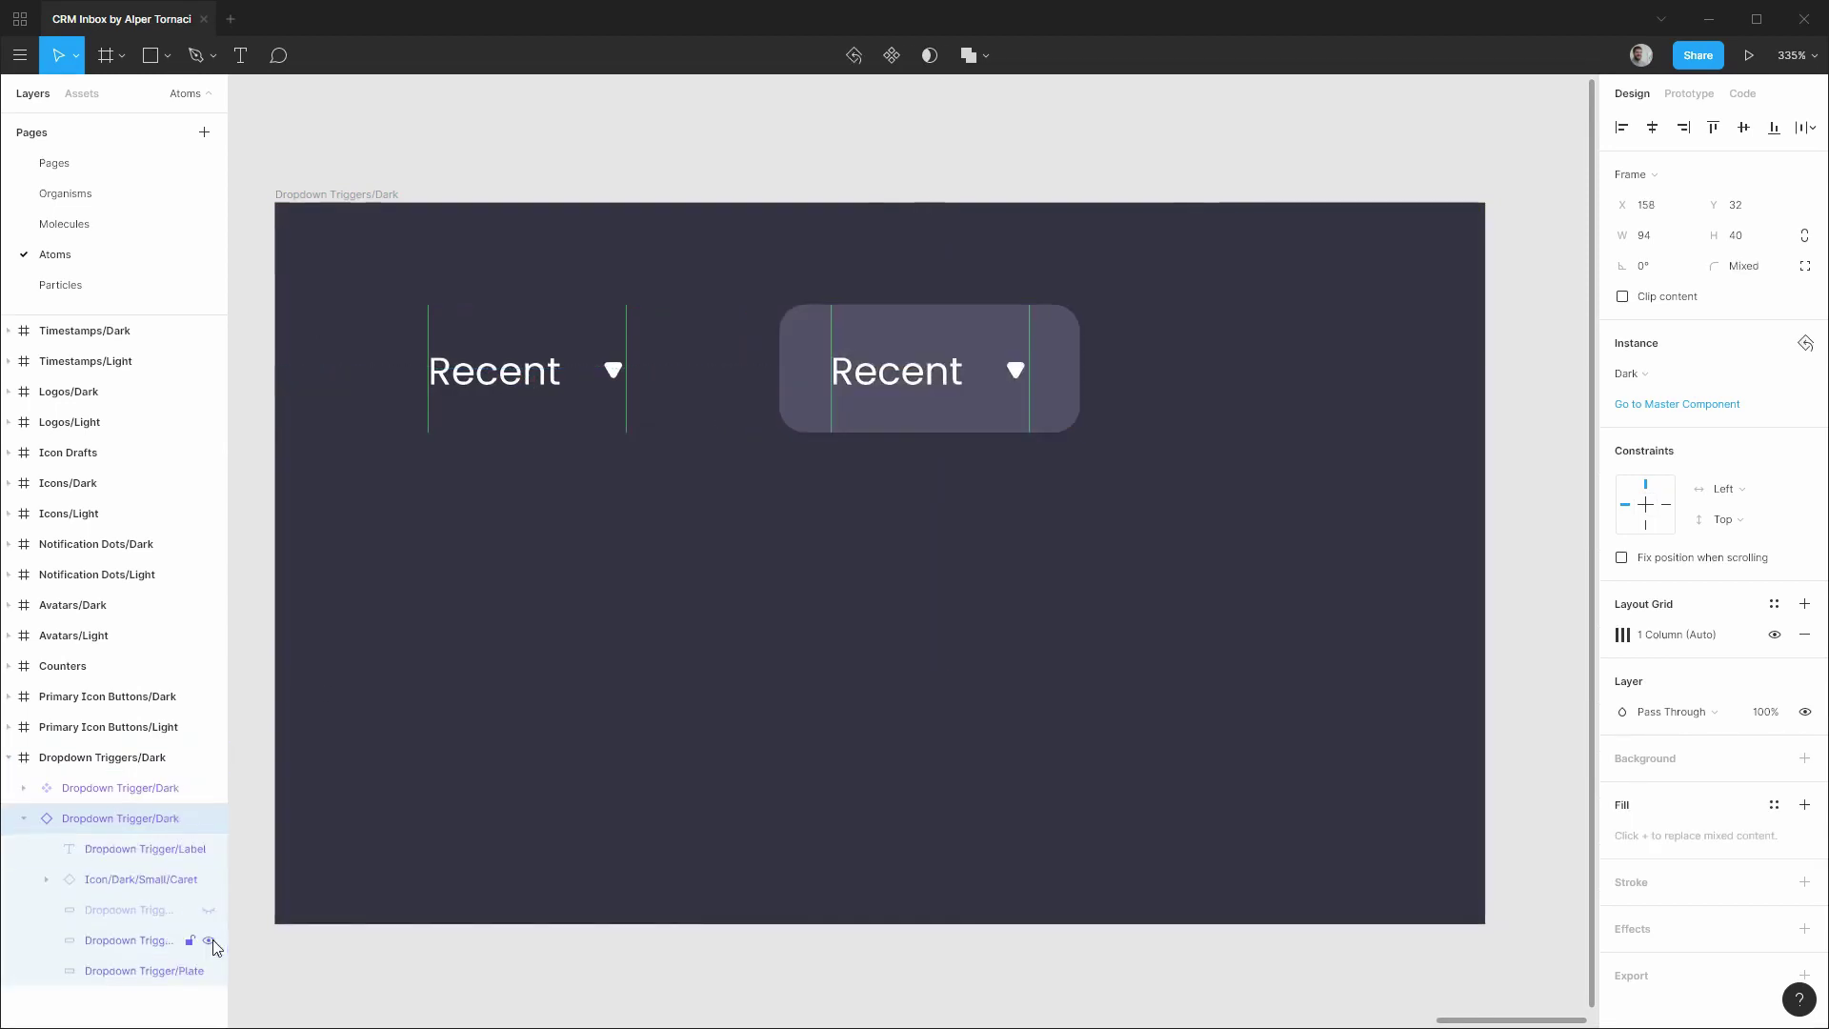
Turn the copy with the hover plate into a component named Dropdown Trigger/Dark/Hover.
{"action": "key", "text": "ctrl+alt+k"}
{"action": "double_click", "coordinate": [83, 819]}
{"action": "key", "text": "Right"}
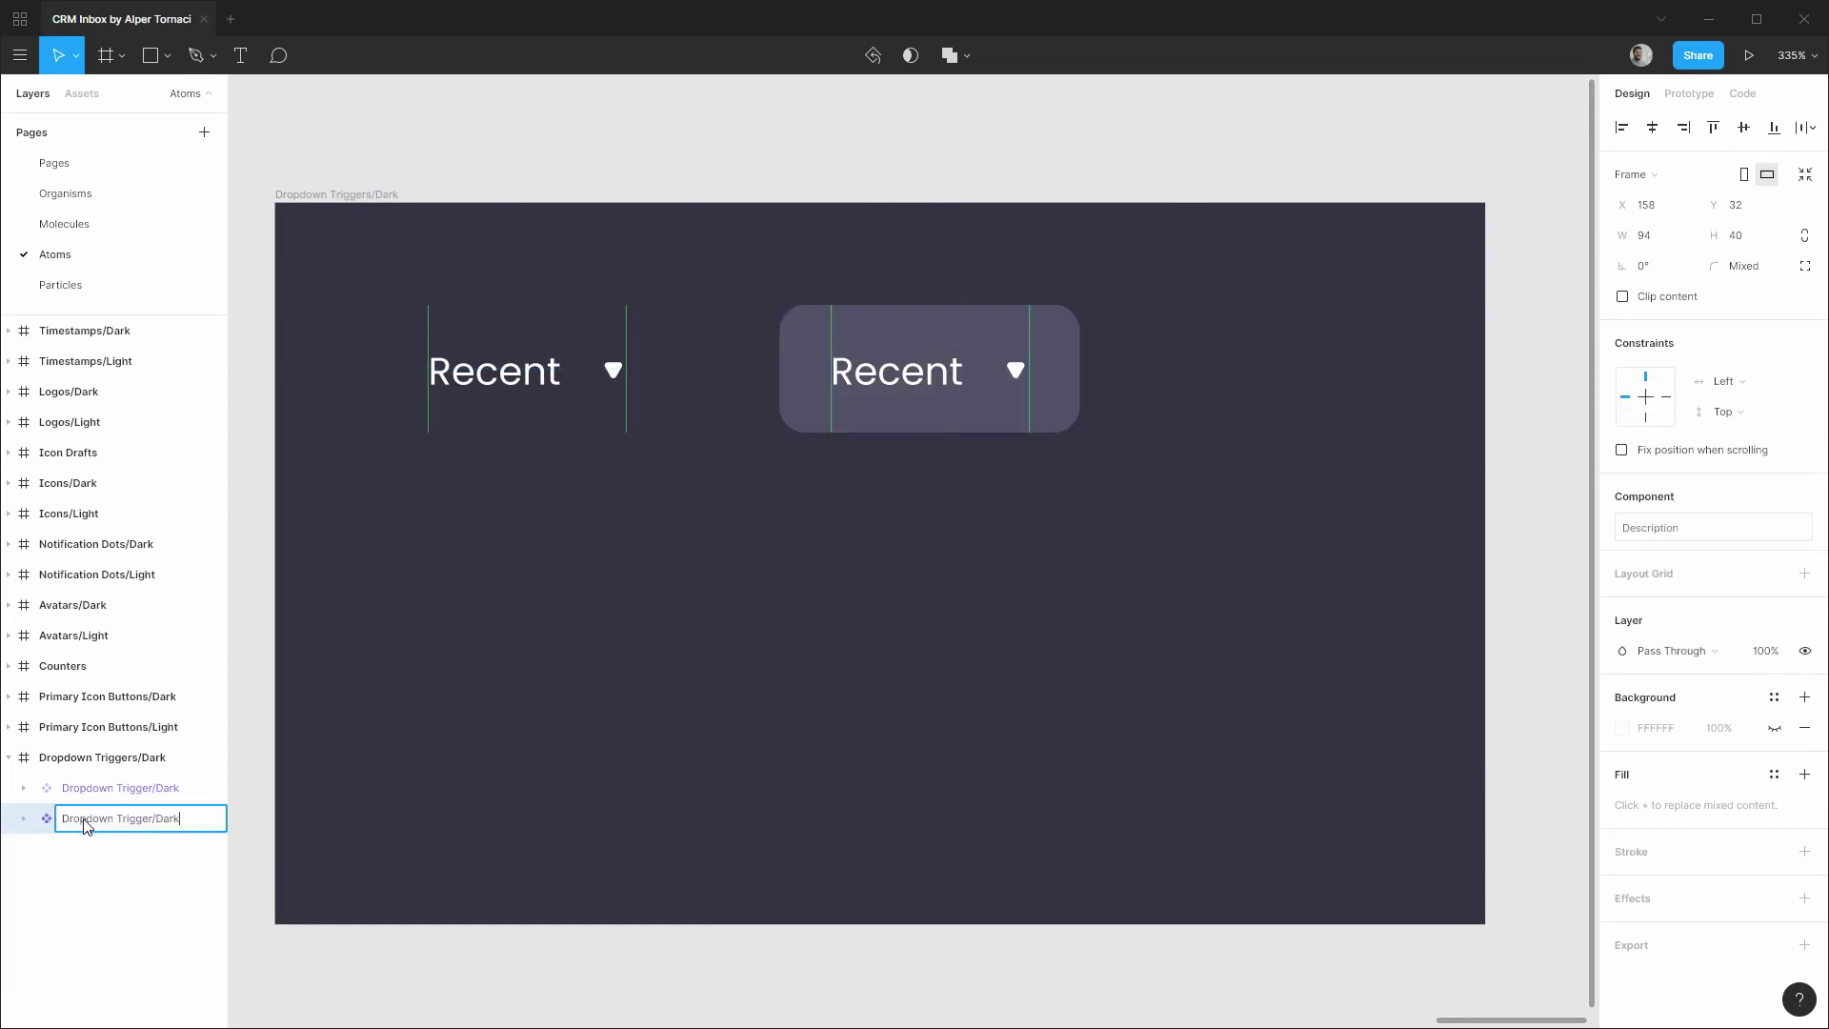
{"action": "type", "text": "/"}
{"action": "type", "text": "Hover"}
{"action": "key", "text": "Return"}
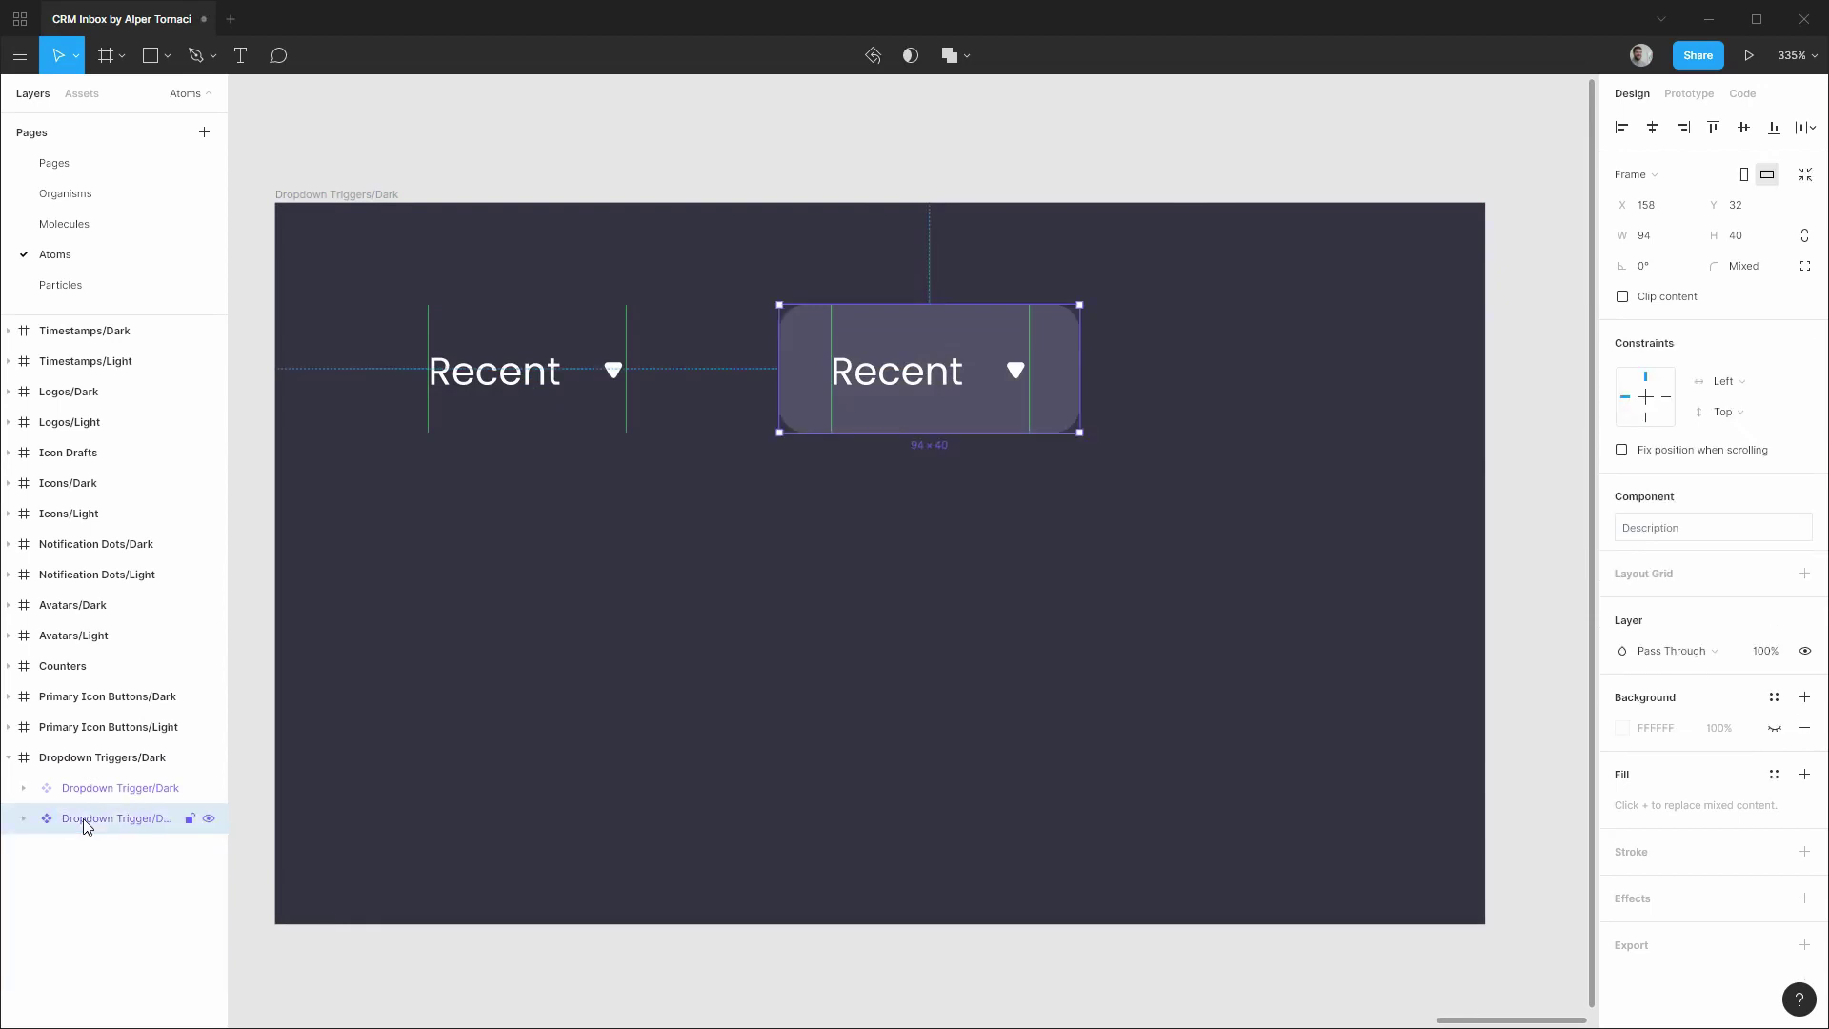
Rename the original dropdown trigger component Dropdown Trigger/Dark/Default.
{"action": "left_click", "coordinate": [105, 795]}
{"action": "double_click", "coordinate": [105, 789]}
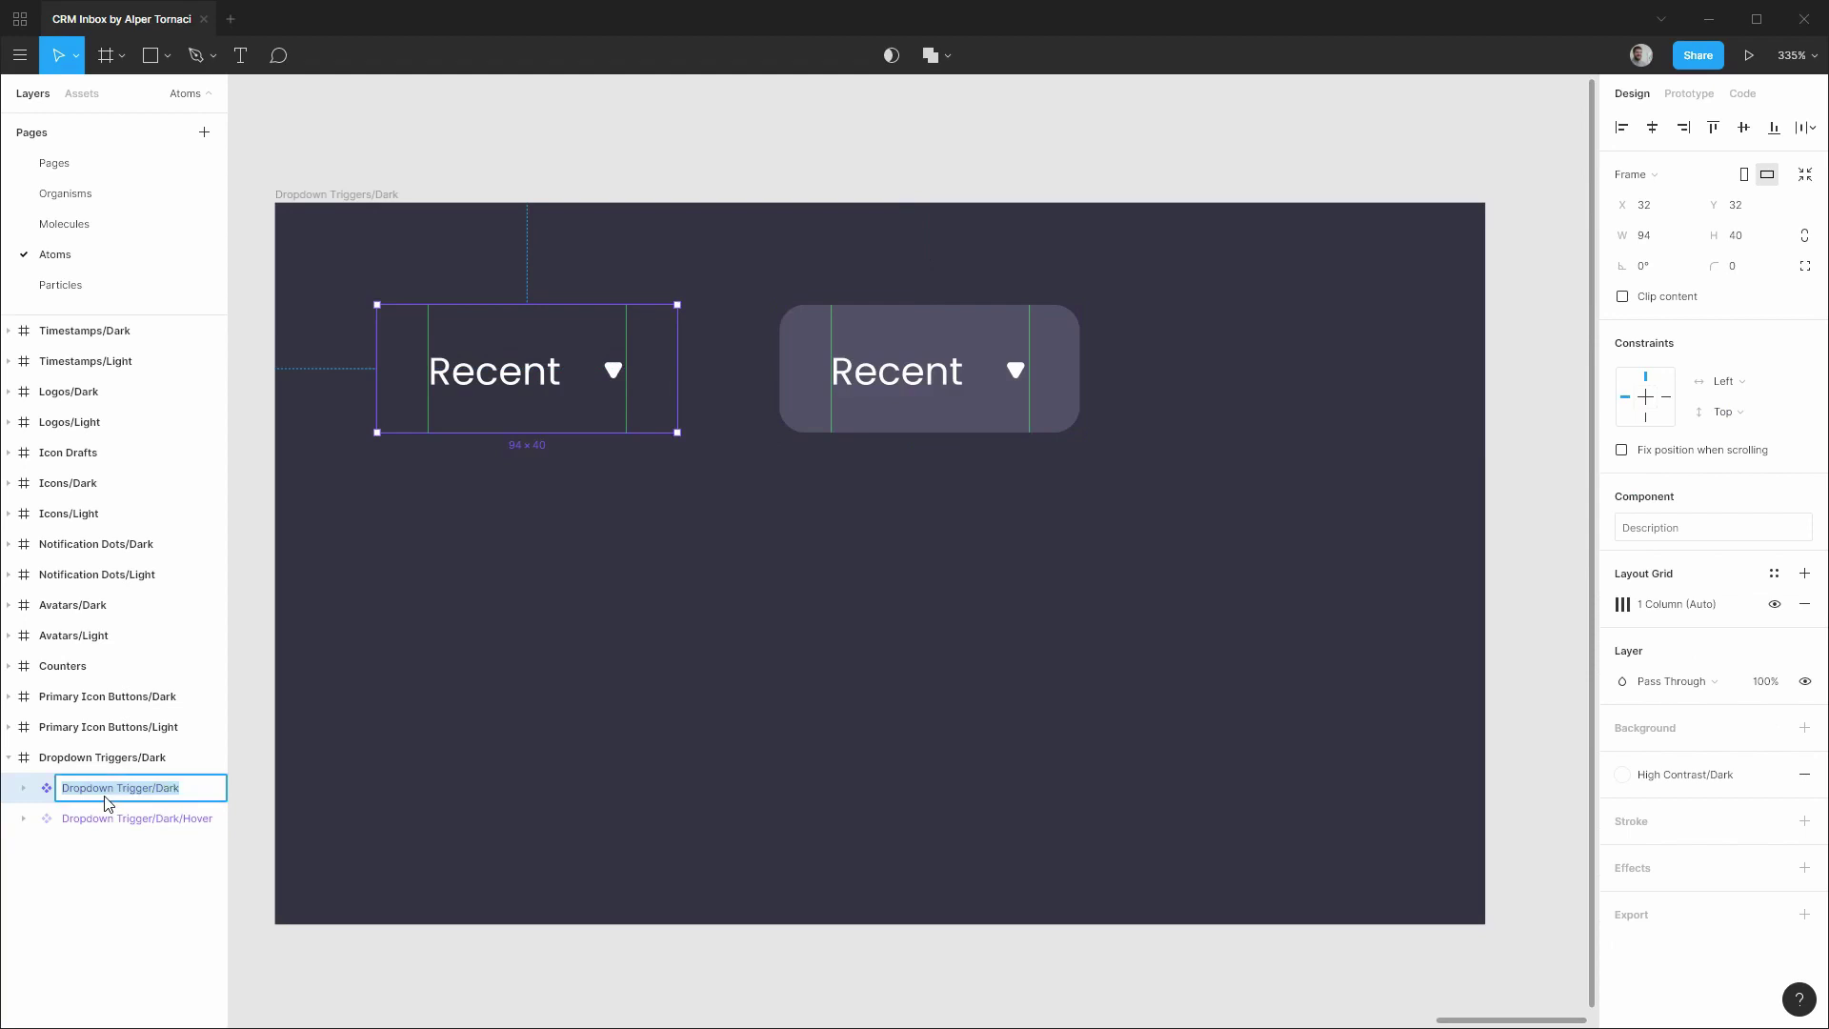
{"action": "key", "text": "Right"}
{"action": "type", "text": "/Default"}
{"action": "key", "text": "Return"}
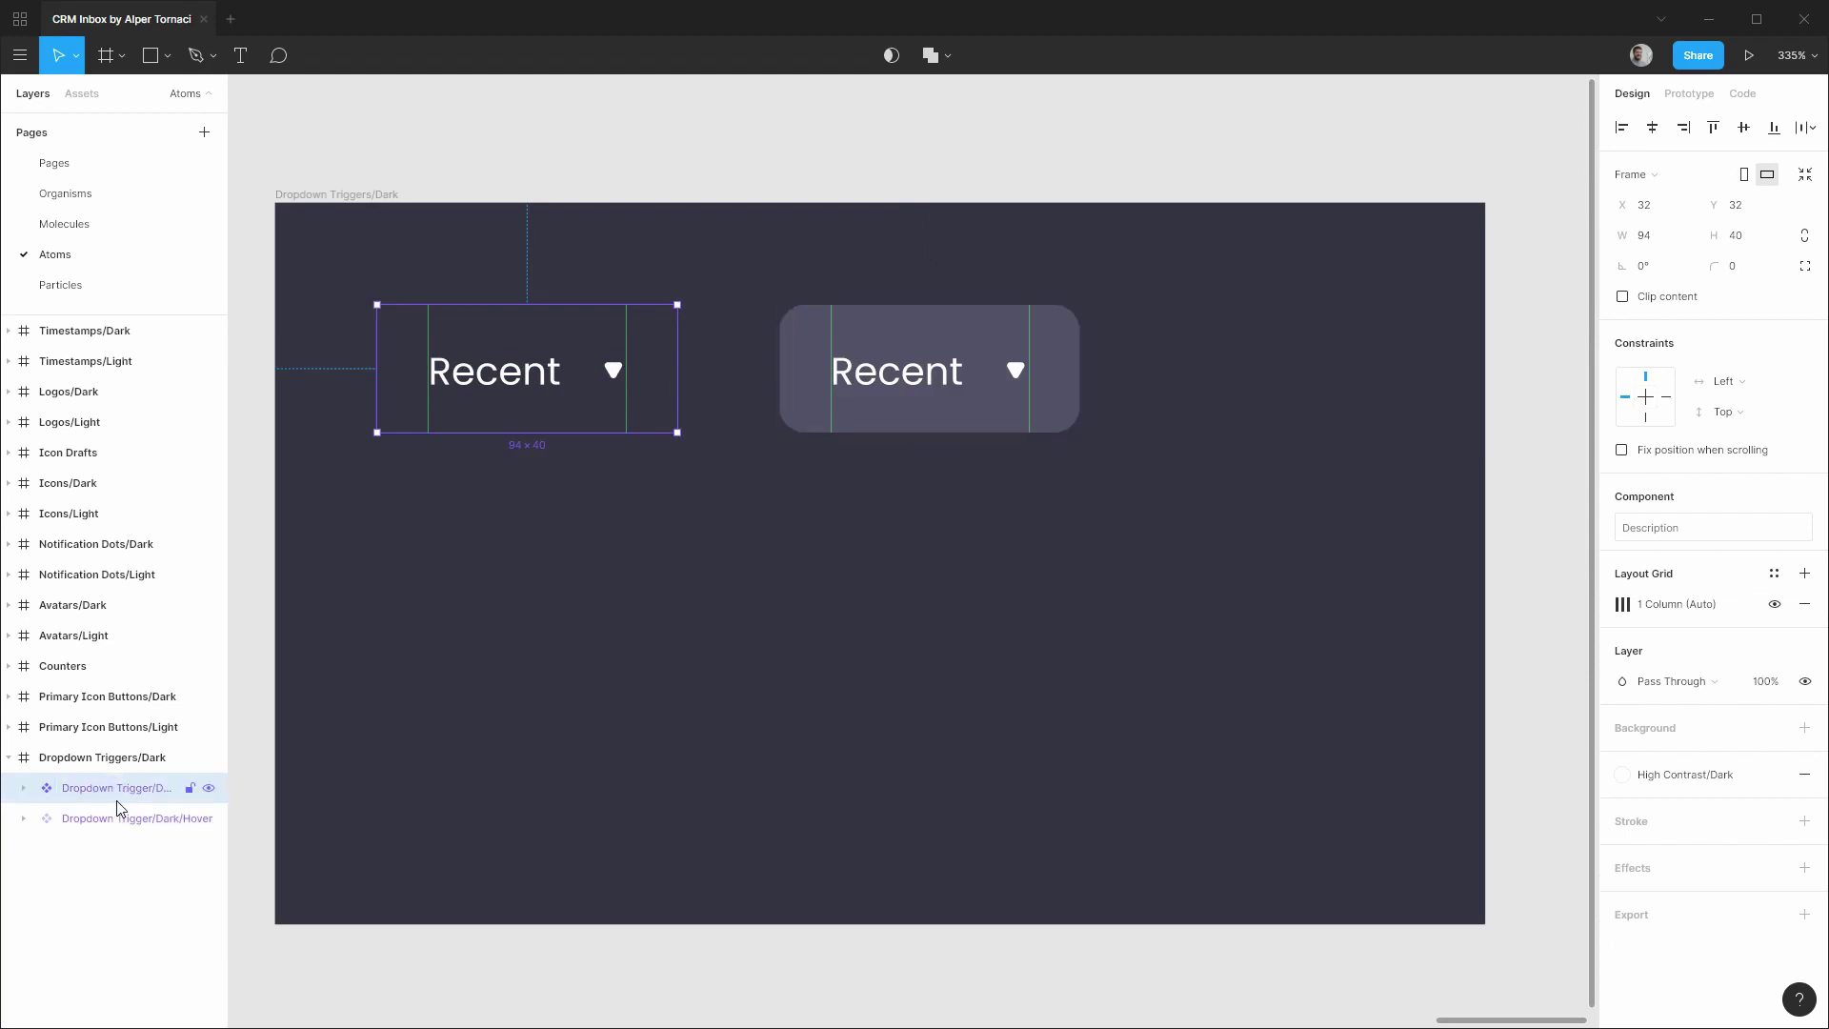
Duplicate the default trigger to X 284, Y 32 and show the copy's focus indicator and hover plate.
{"action": "left_click", "coordinate": [113, 819]}
{"action": "left_click", "coordinate": [118, 794]}
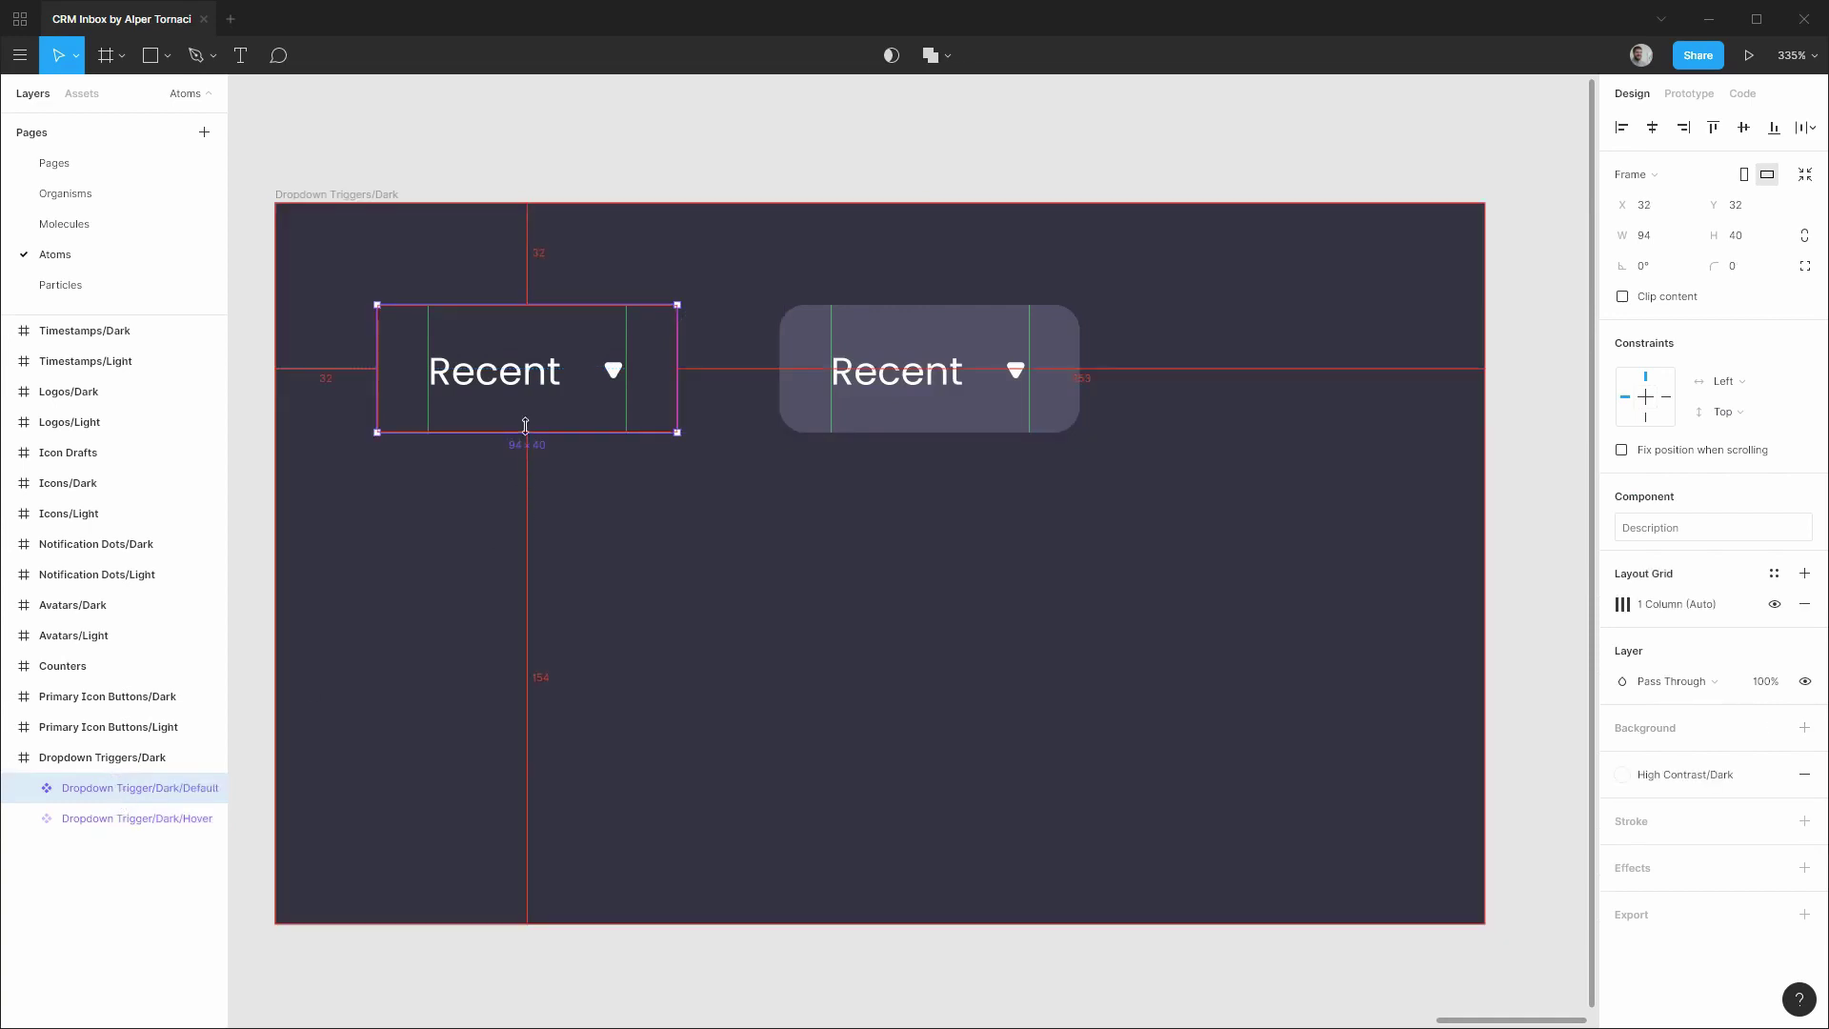
{"action": "left_click_drag", "start_coordinate": [536, 415], "coordinate": [1331, 412]}
{"action": "left_click_drag", "start_coordinate": [86, 799], "coordinate": [61, 867]}
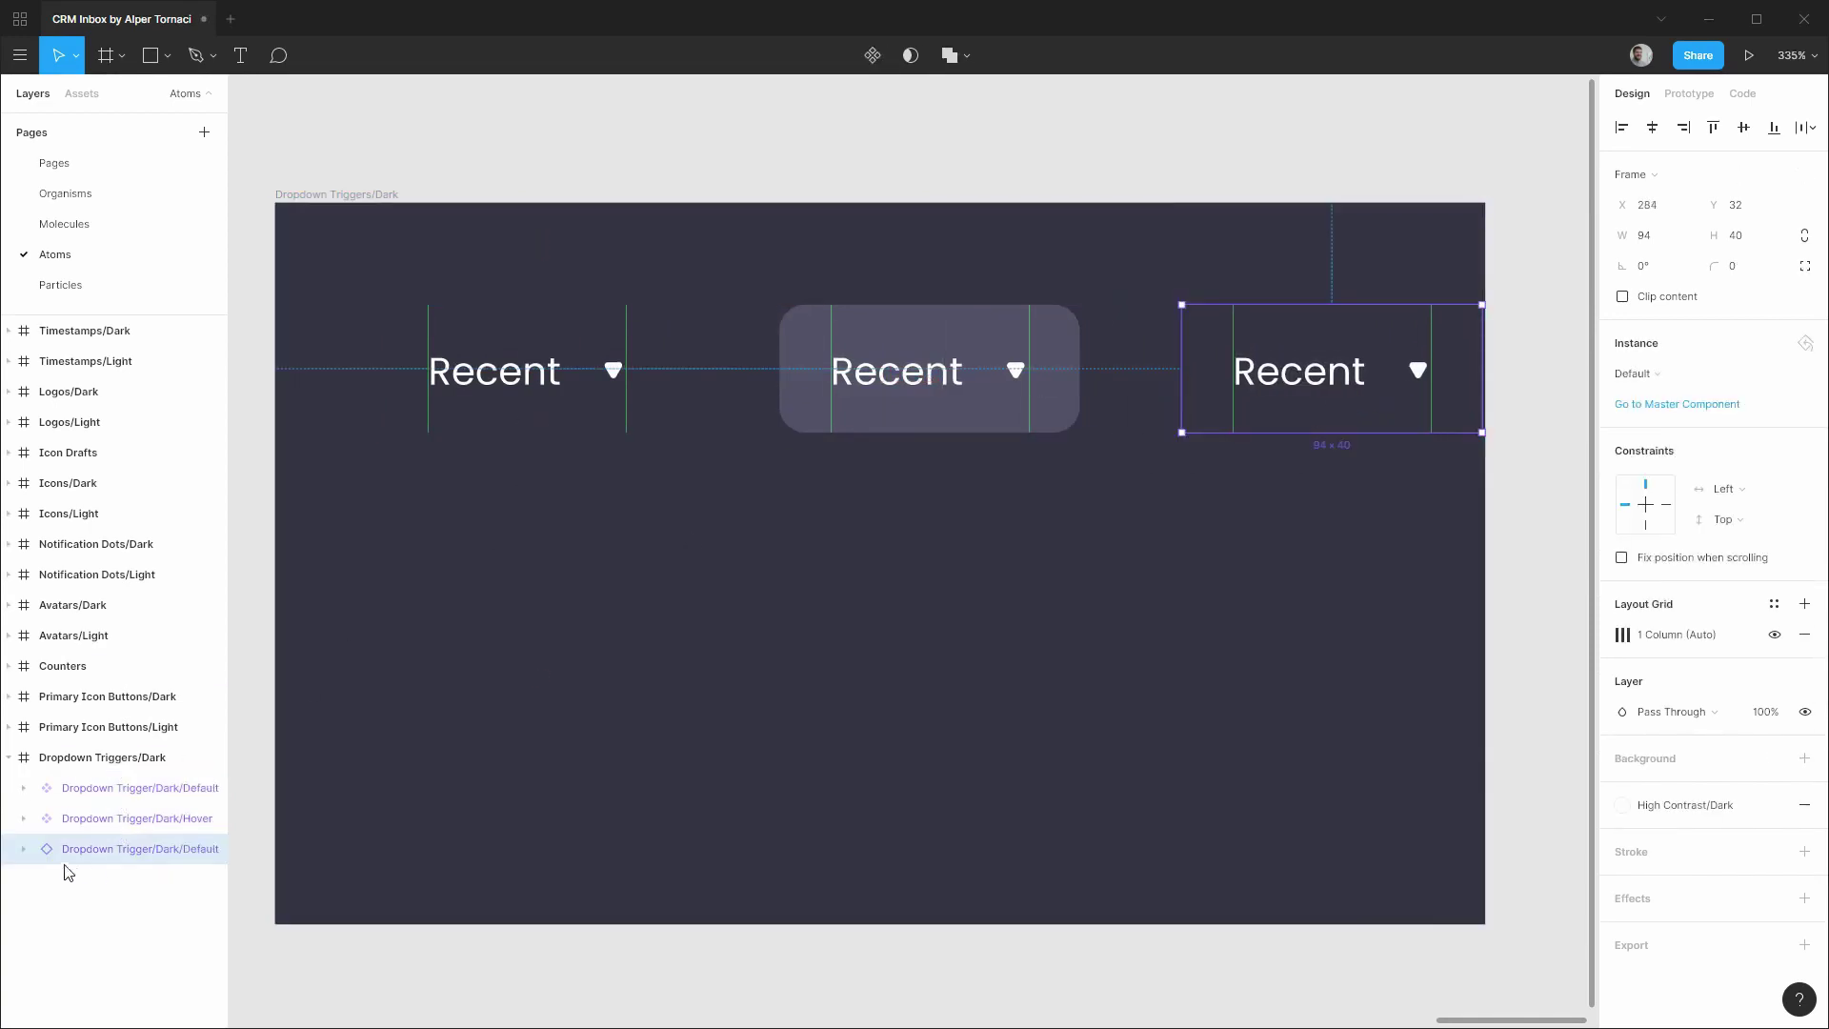
{"action": "left_click", "coordinate": [23, 849]}
{"action": "left_click", "coordinate": [209, 941]}
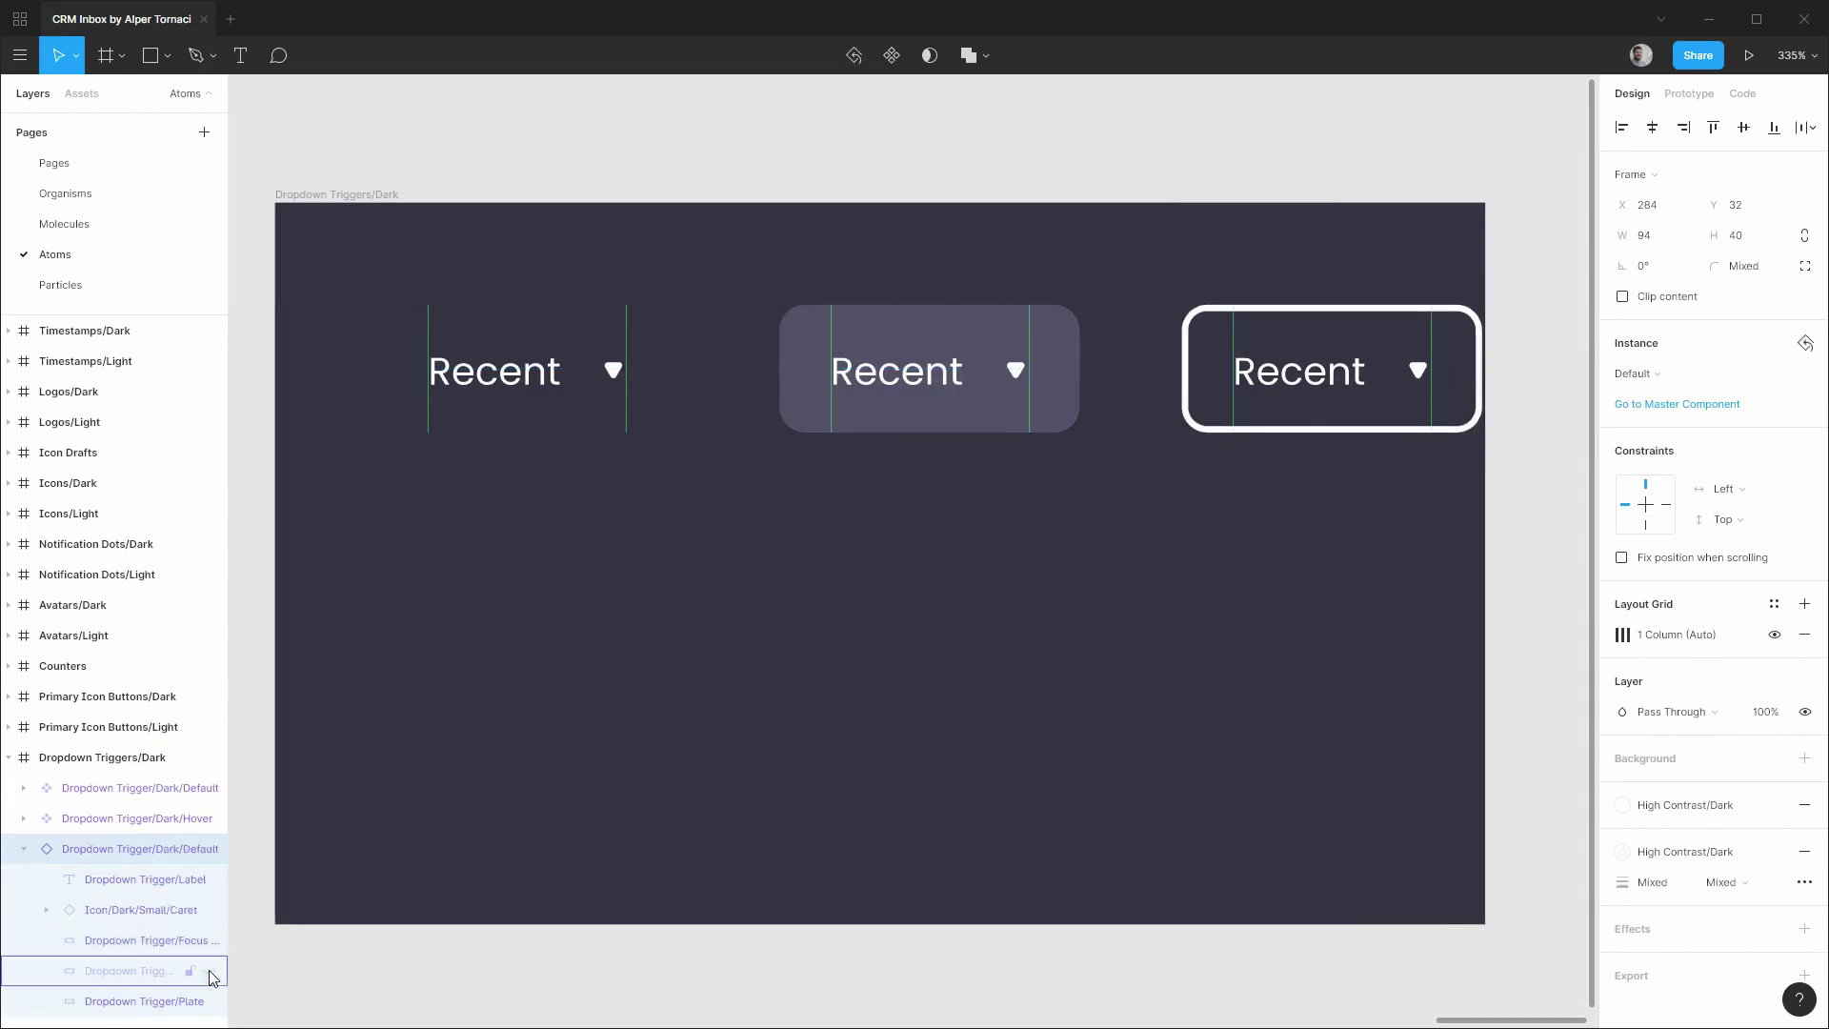
{"action": "left_click", "coordinate": [208, 971]}
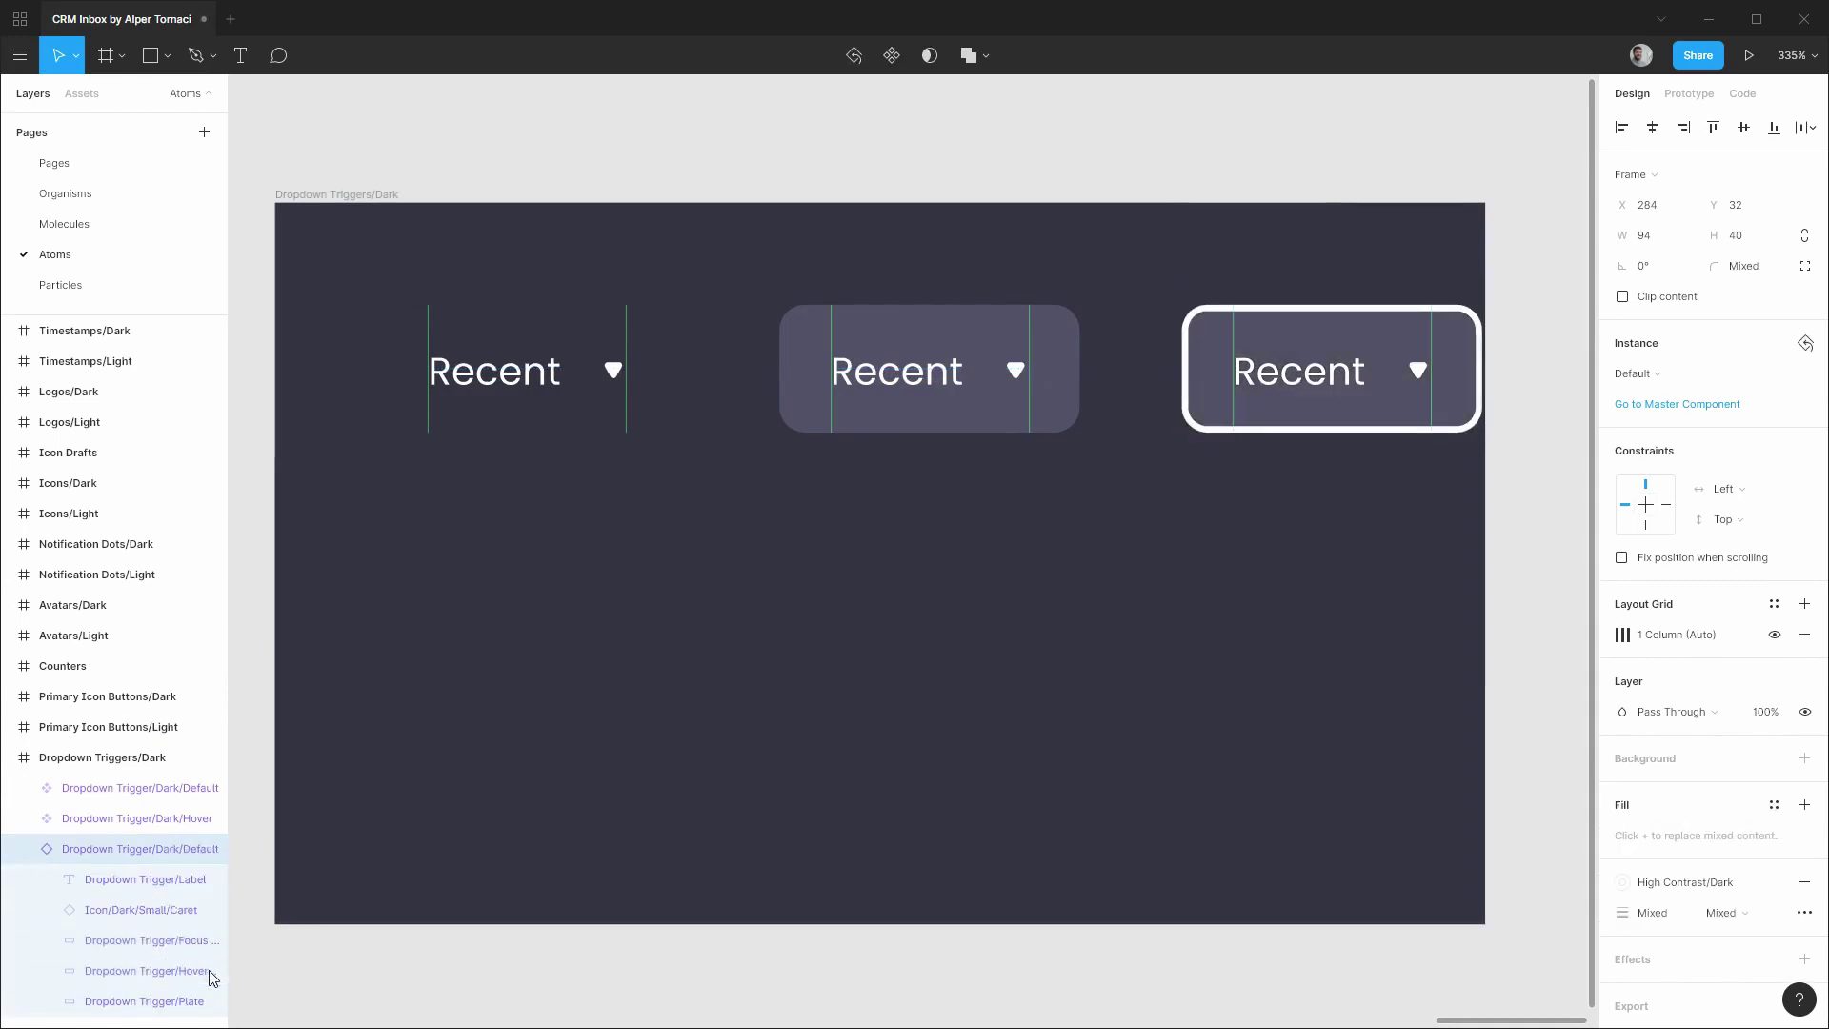
Turn the third trigger into a component named Dropdown Trigger/Dark/Focus.
{"action": "key", "text": "ctrl+alt+k"}
{"action": "double_click", "coordinate": [68, 857]}
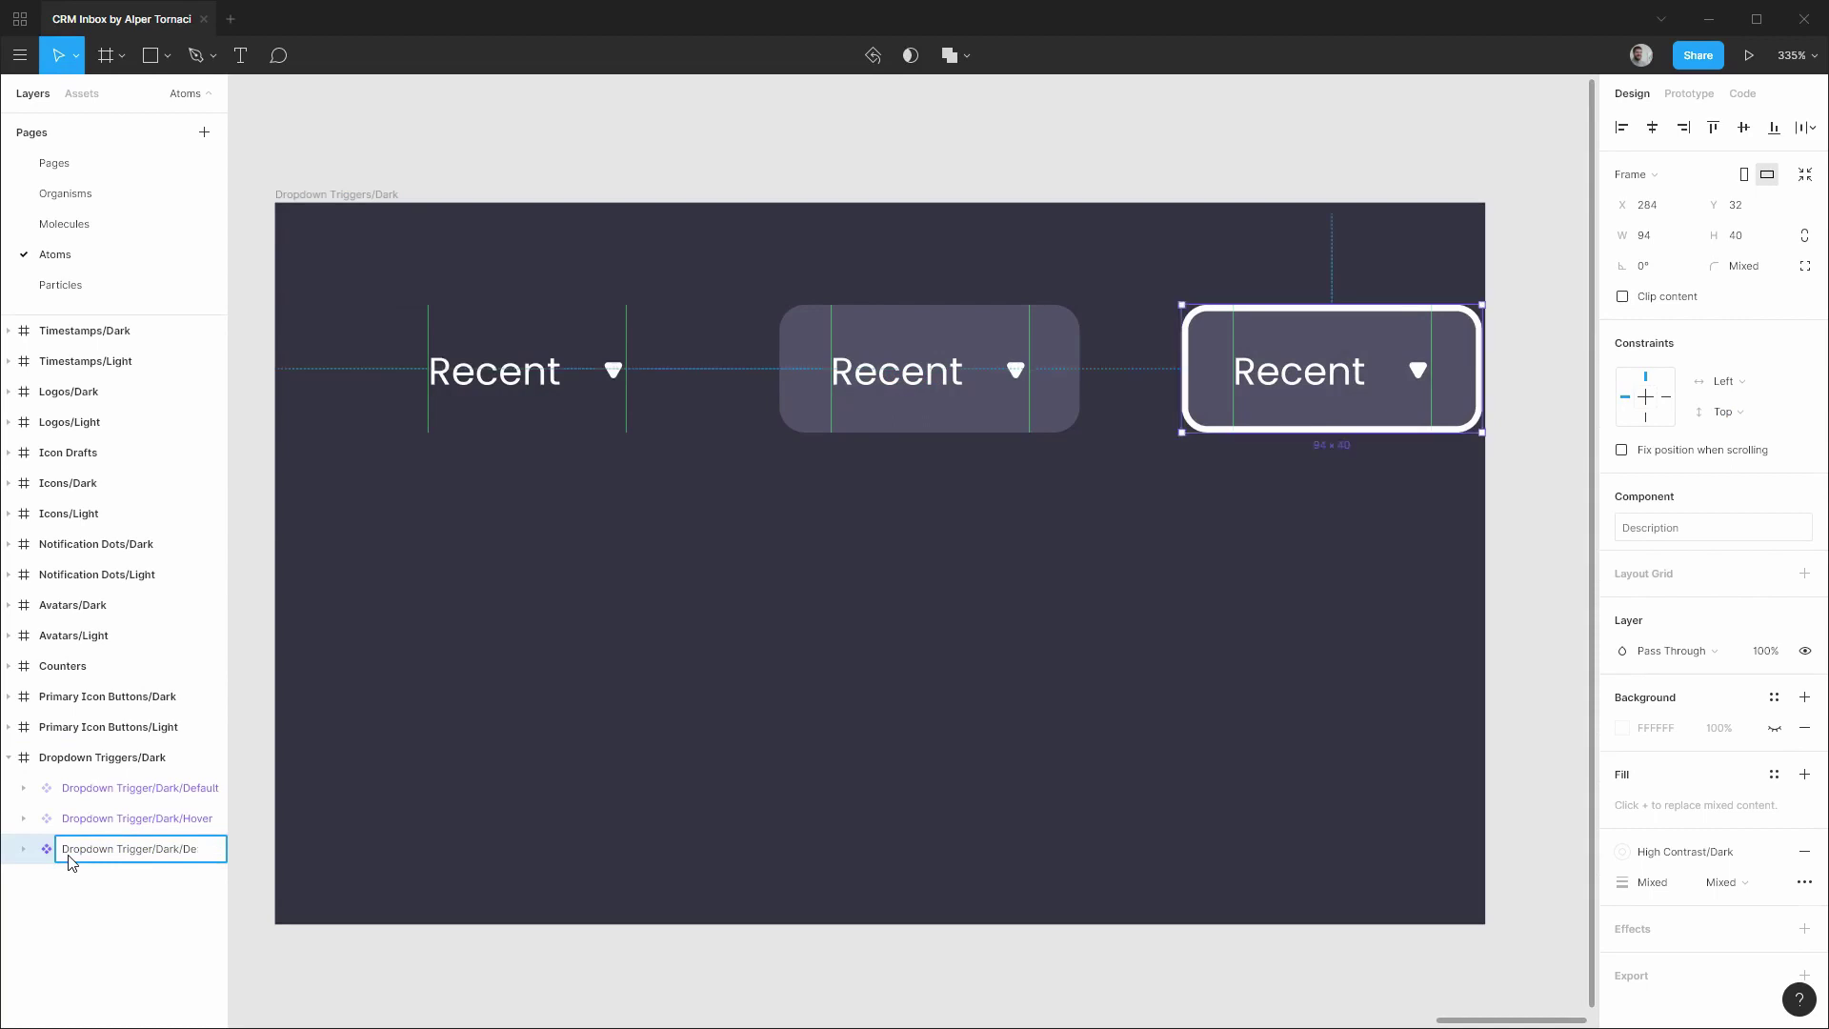
{"action": "type", "text": "Focus"}
{"action": "key", "text": "Return"}
Resize the Dropdown Triggers/Dark frame to 410 × 104 so it fits the three triggers with 32 px padding.
{"action": "left_click", "coordinate": [674, 916]}
{"action": "left_click_drag", "start_coordinate": [1485, 925], "coordinate": [1481, 432]}
{"action": "key", "text": "ctrl+shift+Down"}
{"action": "key", "text": "ctrl+shift+Down"}
{"action": "key", "text": "ctrl+shift+Down"}
{"action": "key", "text": "ctrl+shift+Down"}
{"action": "key", "text": "ctrl+shift+Right"}
{"action": "key", "text": "ctrl+shift+Right"}
{"action": "key", "text": "ctrl+shift+Right"}
{"action": "key", "text": "ctrl+shift+Right"}
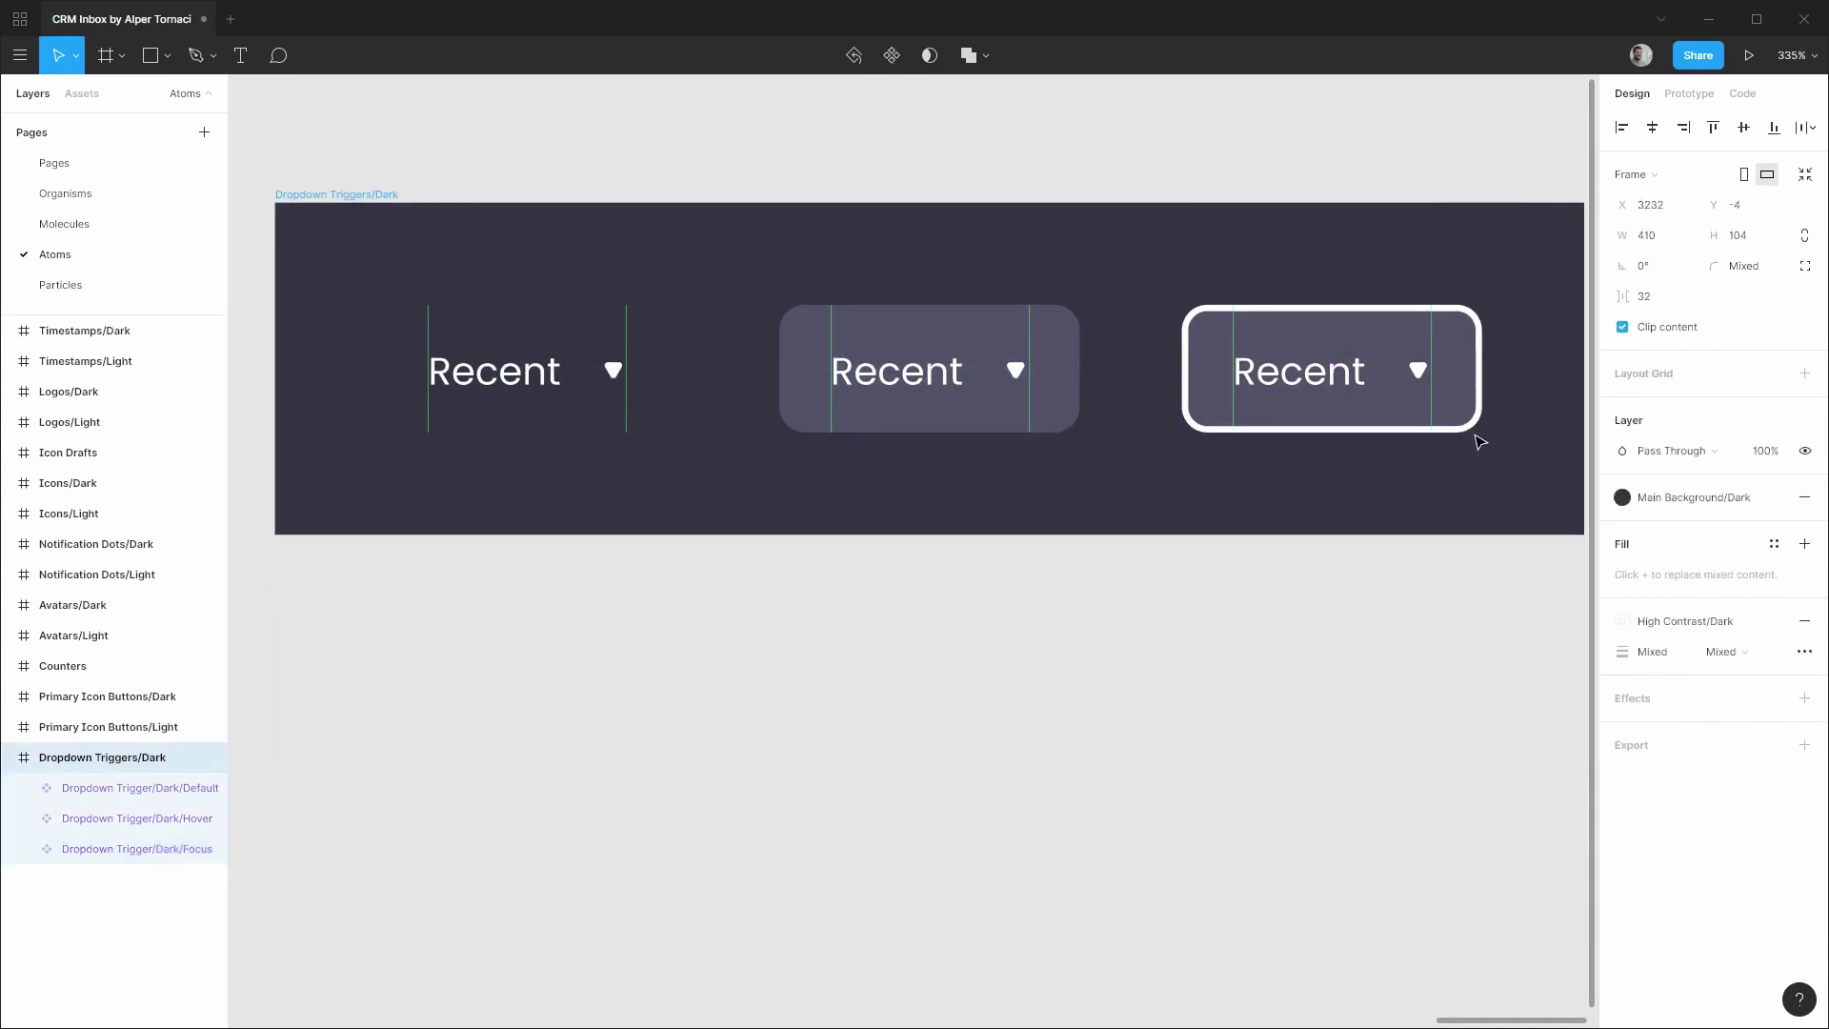
{"action": "scroll", "coordinate": [1317, 621], "scroll_direction": "down", "scroll_amount": 3}
{"action": "left_click_drag", "start_coordinate": [1247, 303], "coordinate": [1024, 317]}
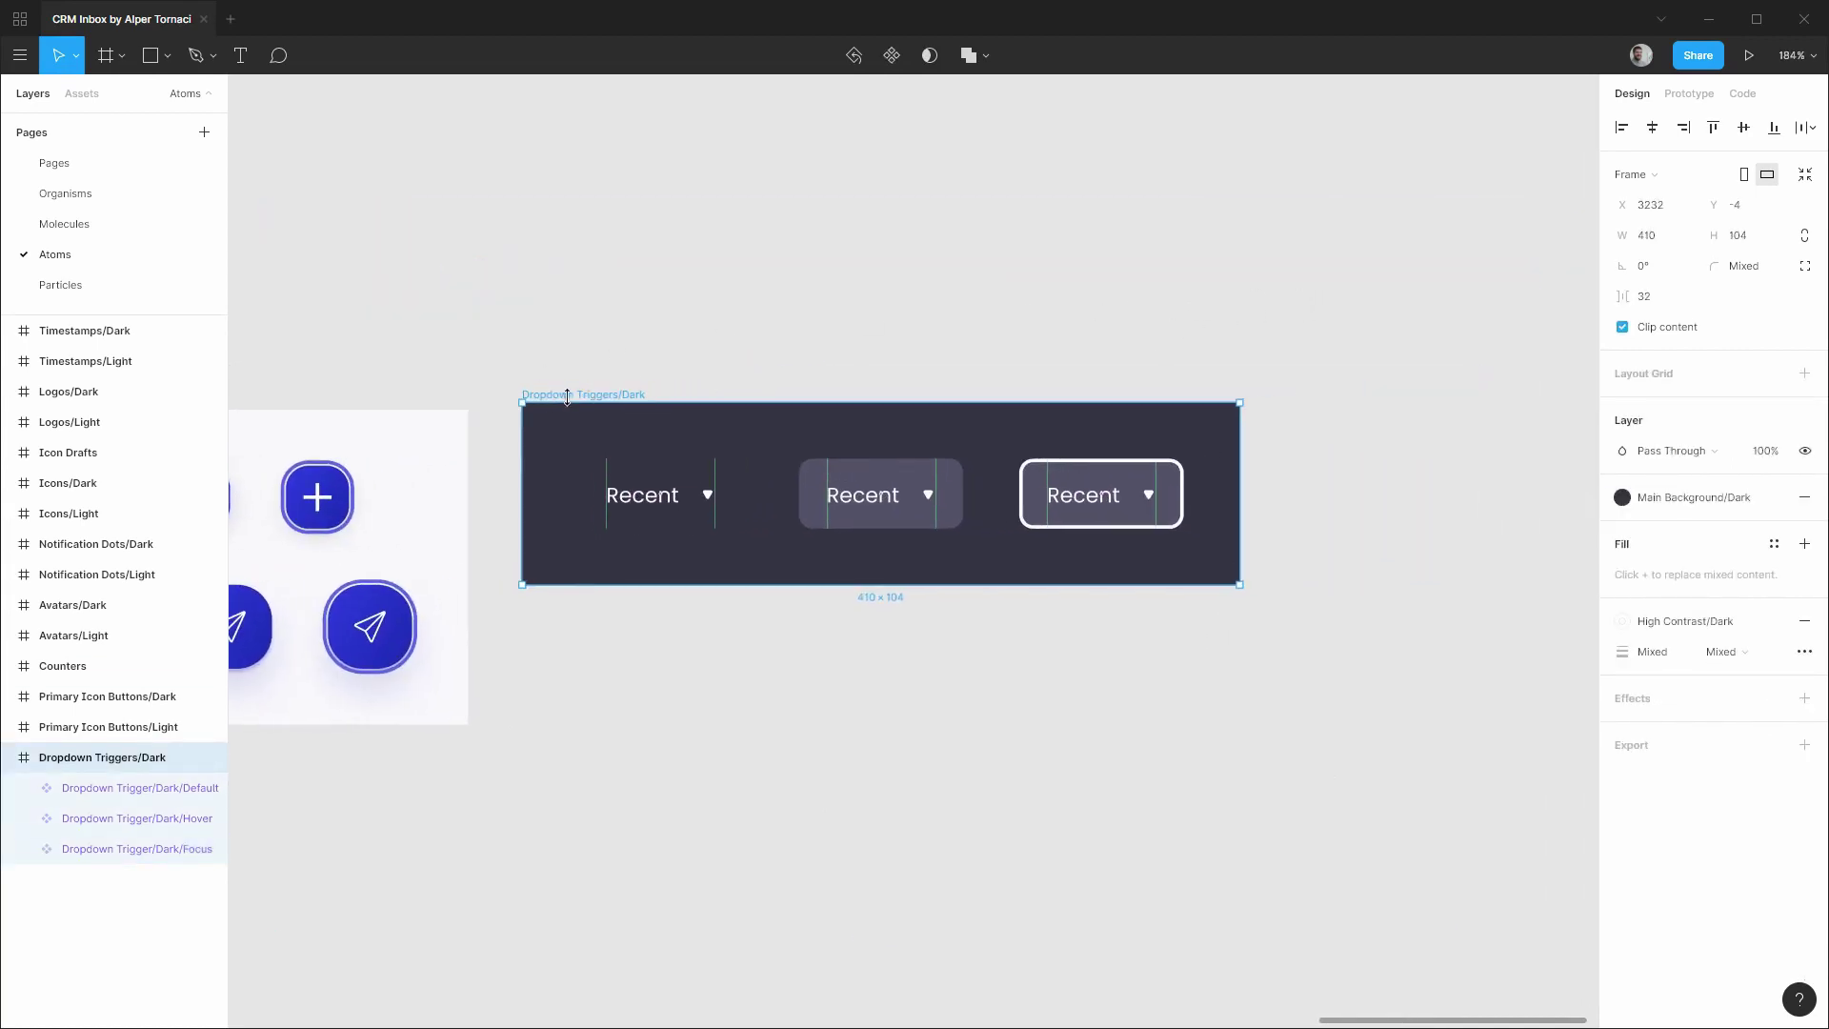
Position the Dropdown Triggers/Dark frame at Y 0, 32 px to the right of the Primary Icon Buttons/Light frame.
{"action": "left_click_drag", "start_coordinate": [589, 399], "coordinate": [609, 408]}
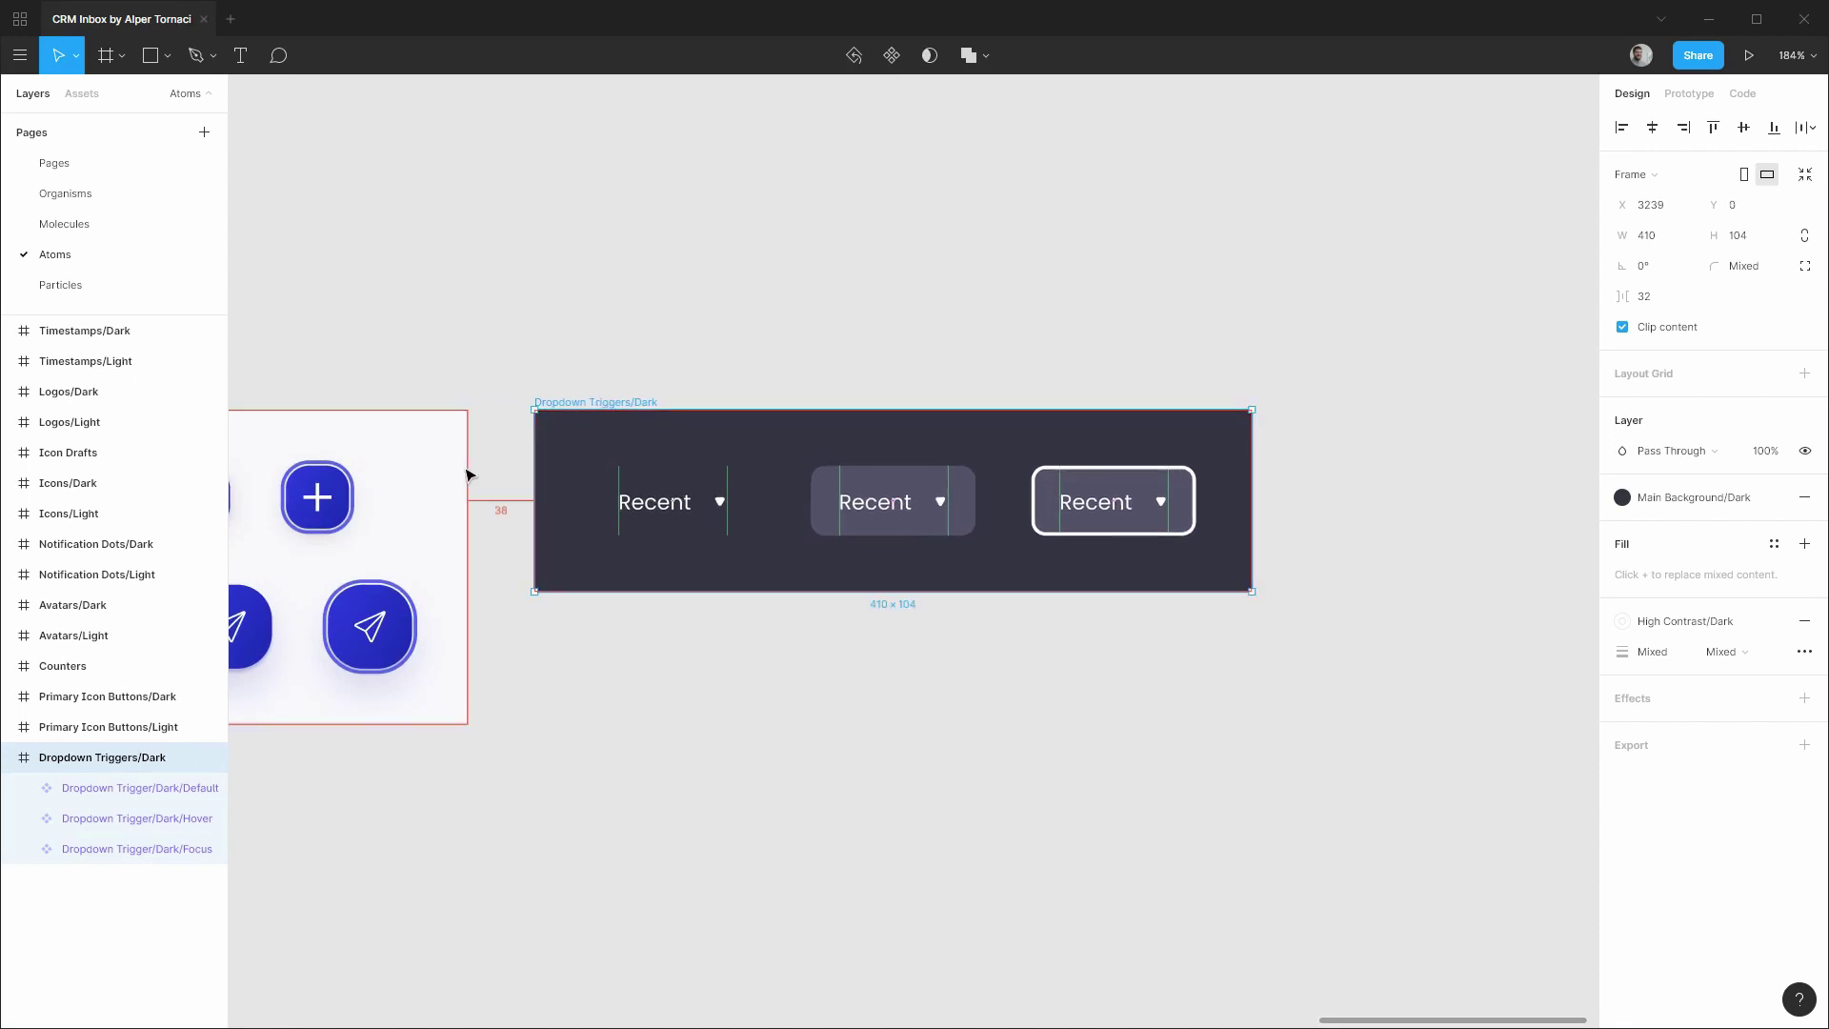
{"action": "key", "text": "Left"}
{"action": "key", "text": "Left"}
{"action": "key", "text": "Left"}
{"action": "key", "text": "Left"}
{"action": "key", "text": "Left"}
{"action": "key", "text": "Left"}
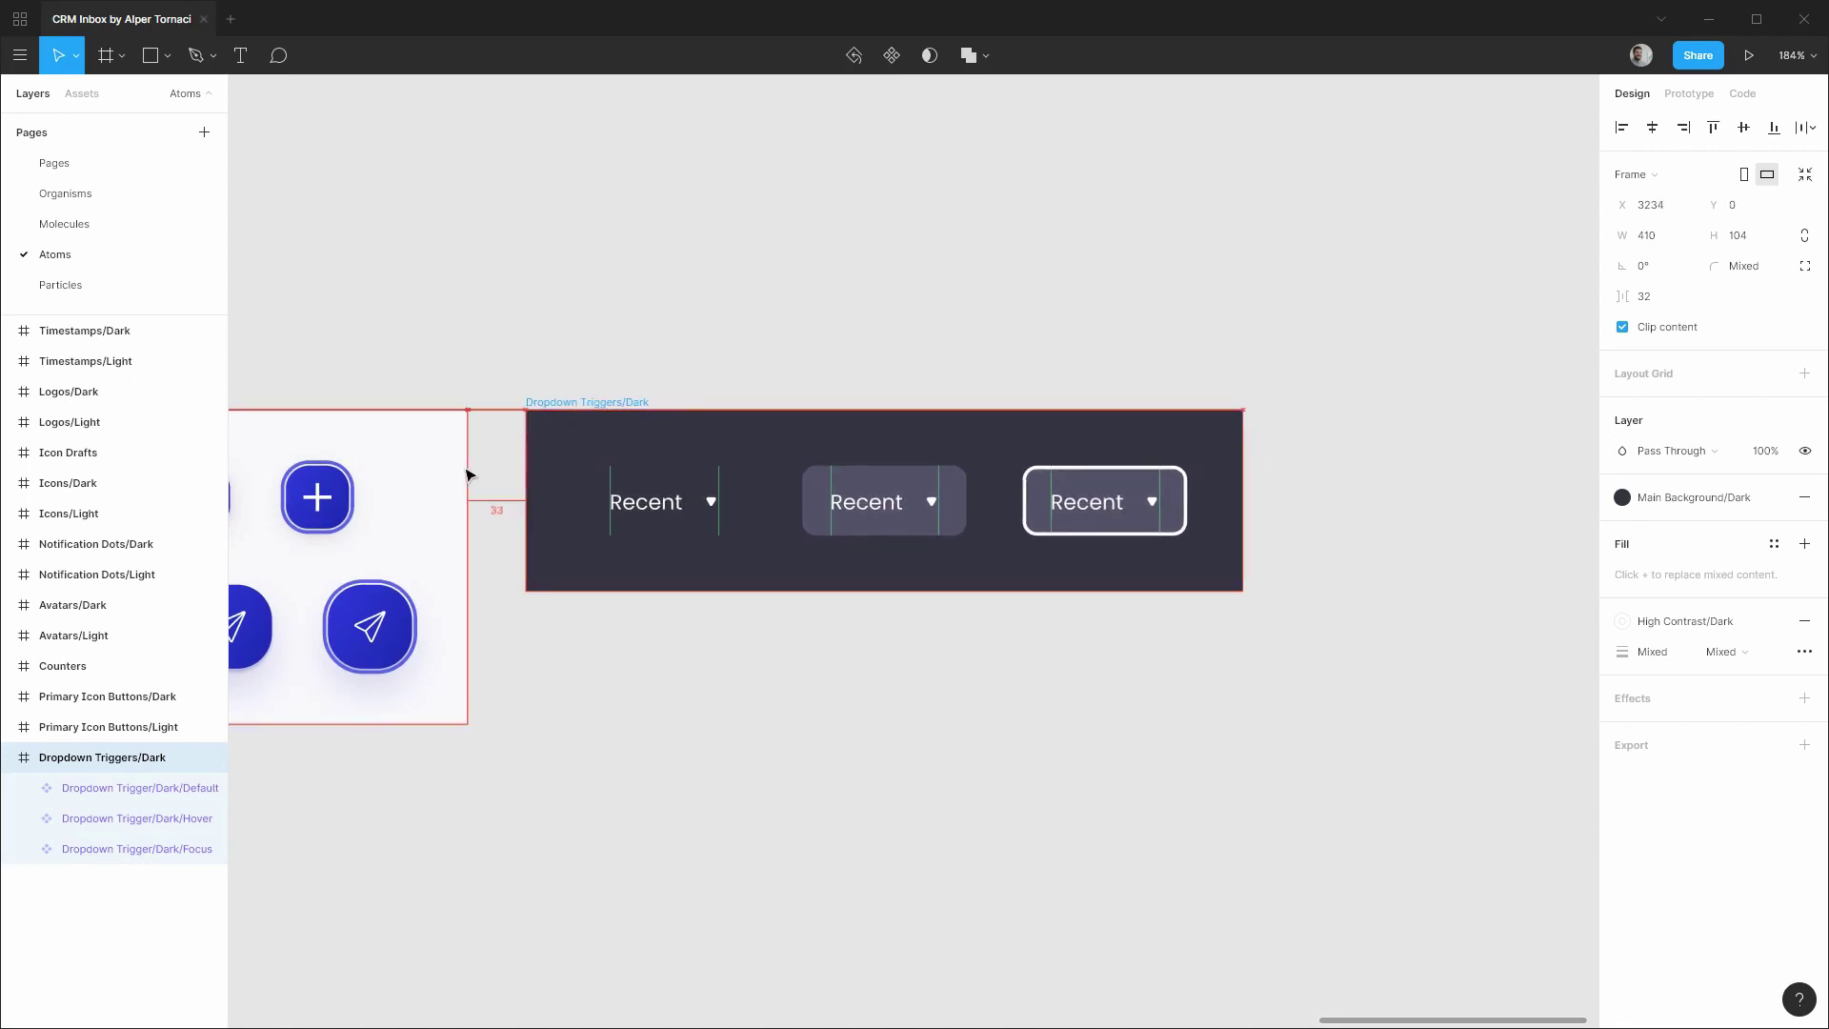
Duplicate the Dropdown Triggers/Dark frame to X 3675, Y 0 and rename the copy Dropdown Triggers/Light.
{"action": "left_click_drag", "start_coordinate": [629, 408], "coordinate": [1405, 416]}
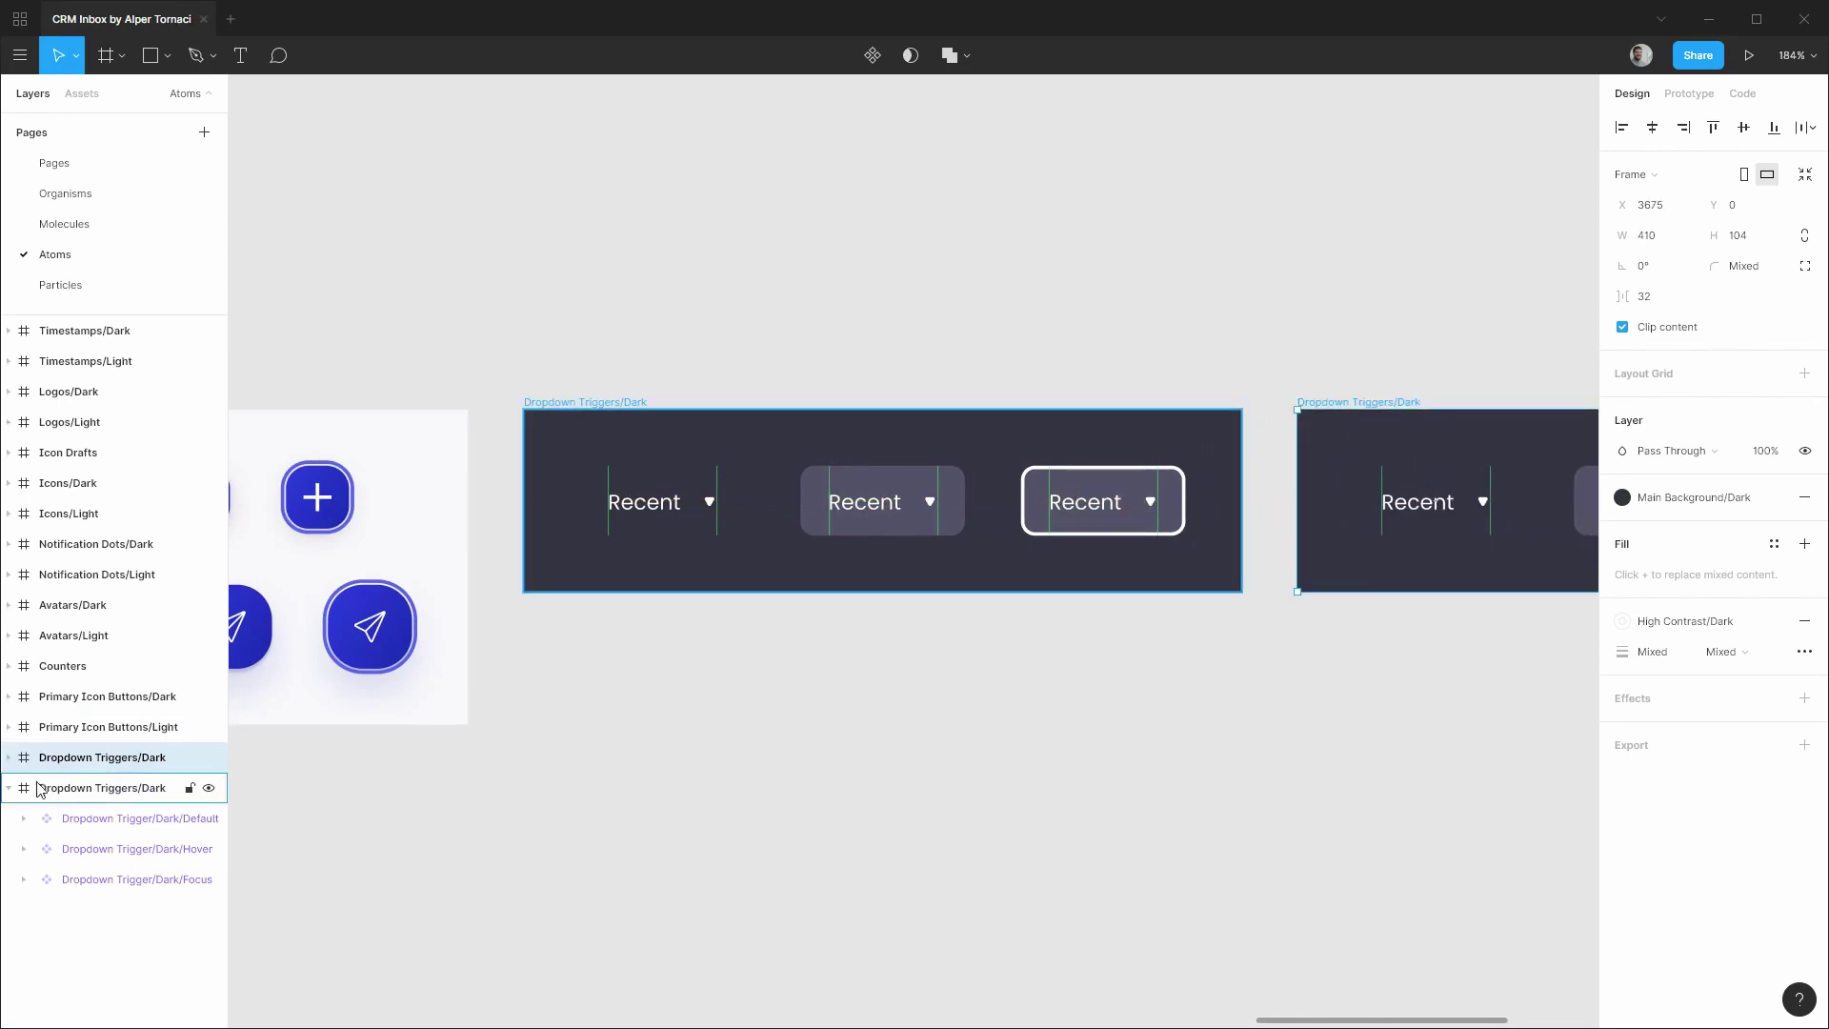
{"action": "left_click", "coordinate": [7, 791]}
{"action": "key", "text": "ctrl+r"}
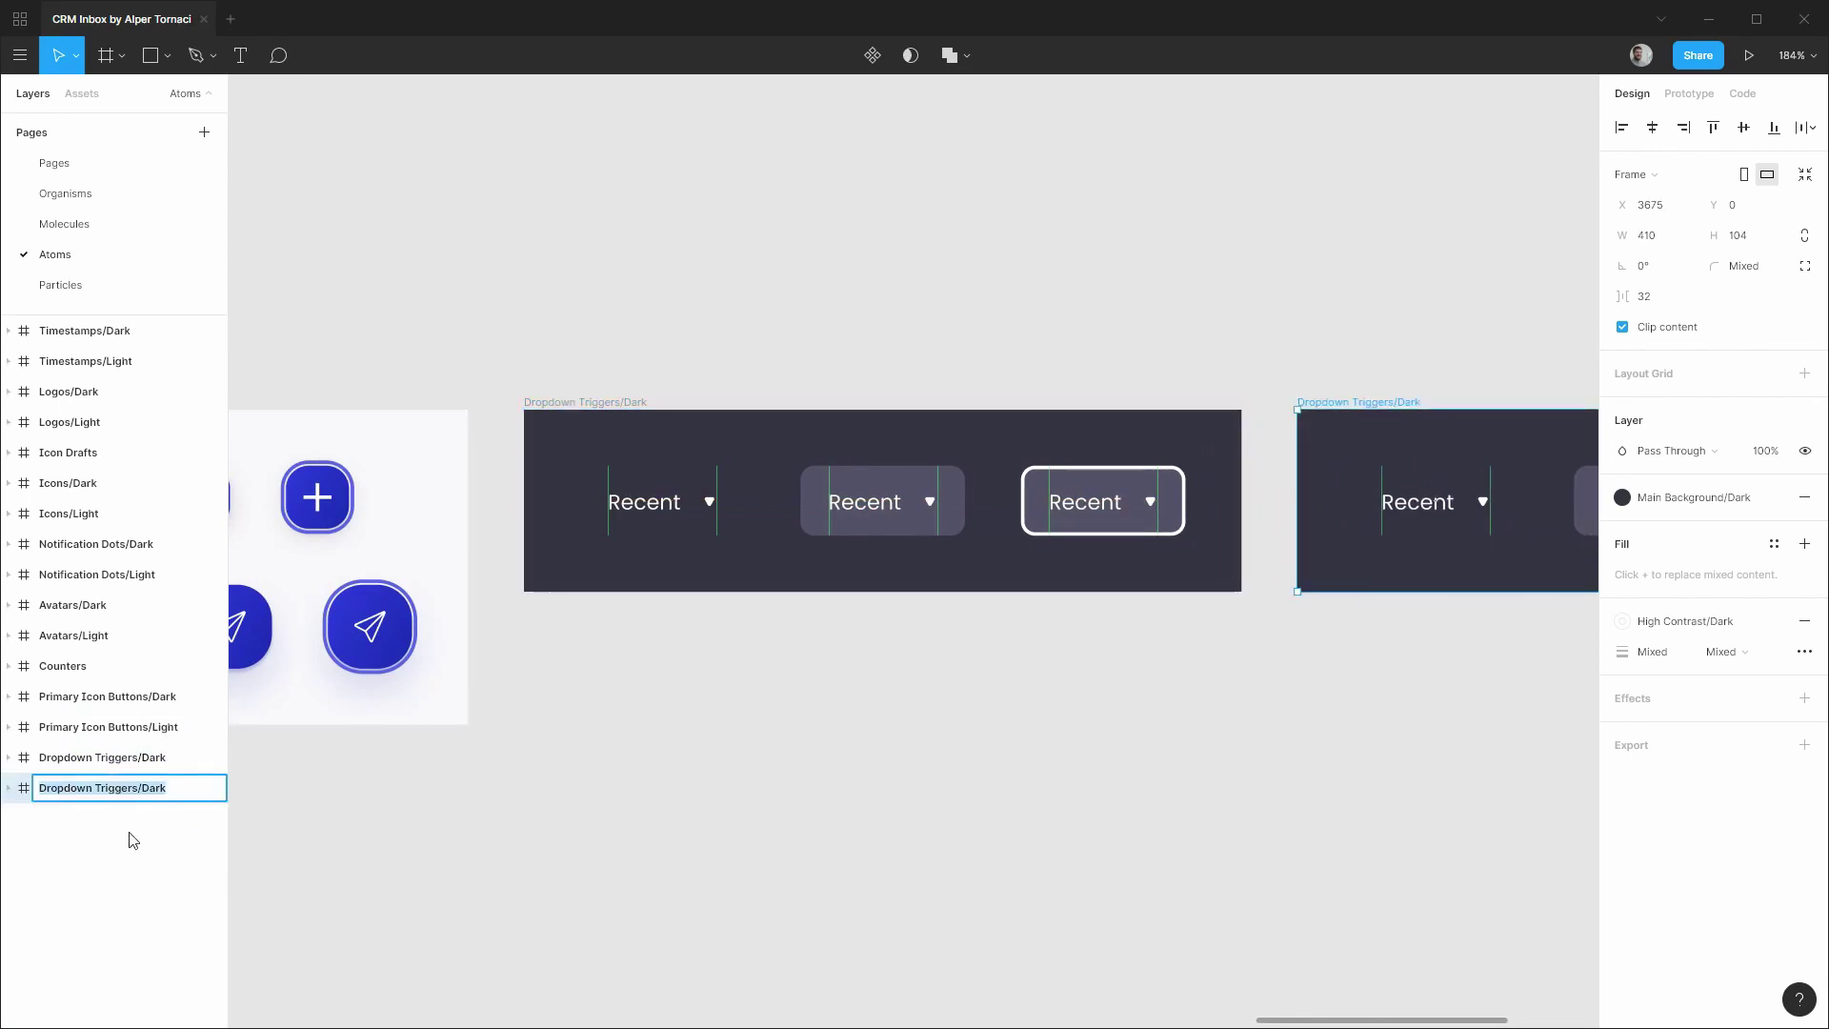
{"action": "key", "text": "Right"}
{"action": "key", "text": "BackSpace"}
{"action": "key", "text": "BackSpace"}
{"action": "key", "text": "BackSpace"}
{"action": "key", "text": "BackSpace"}
{"action": "type", "text": "Ligh"}
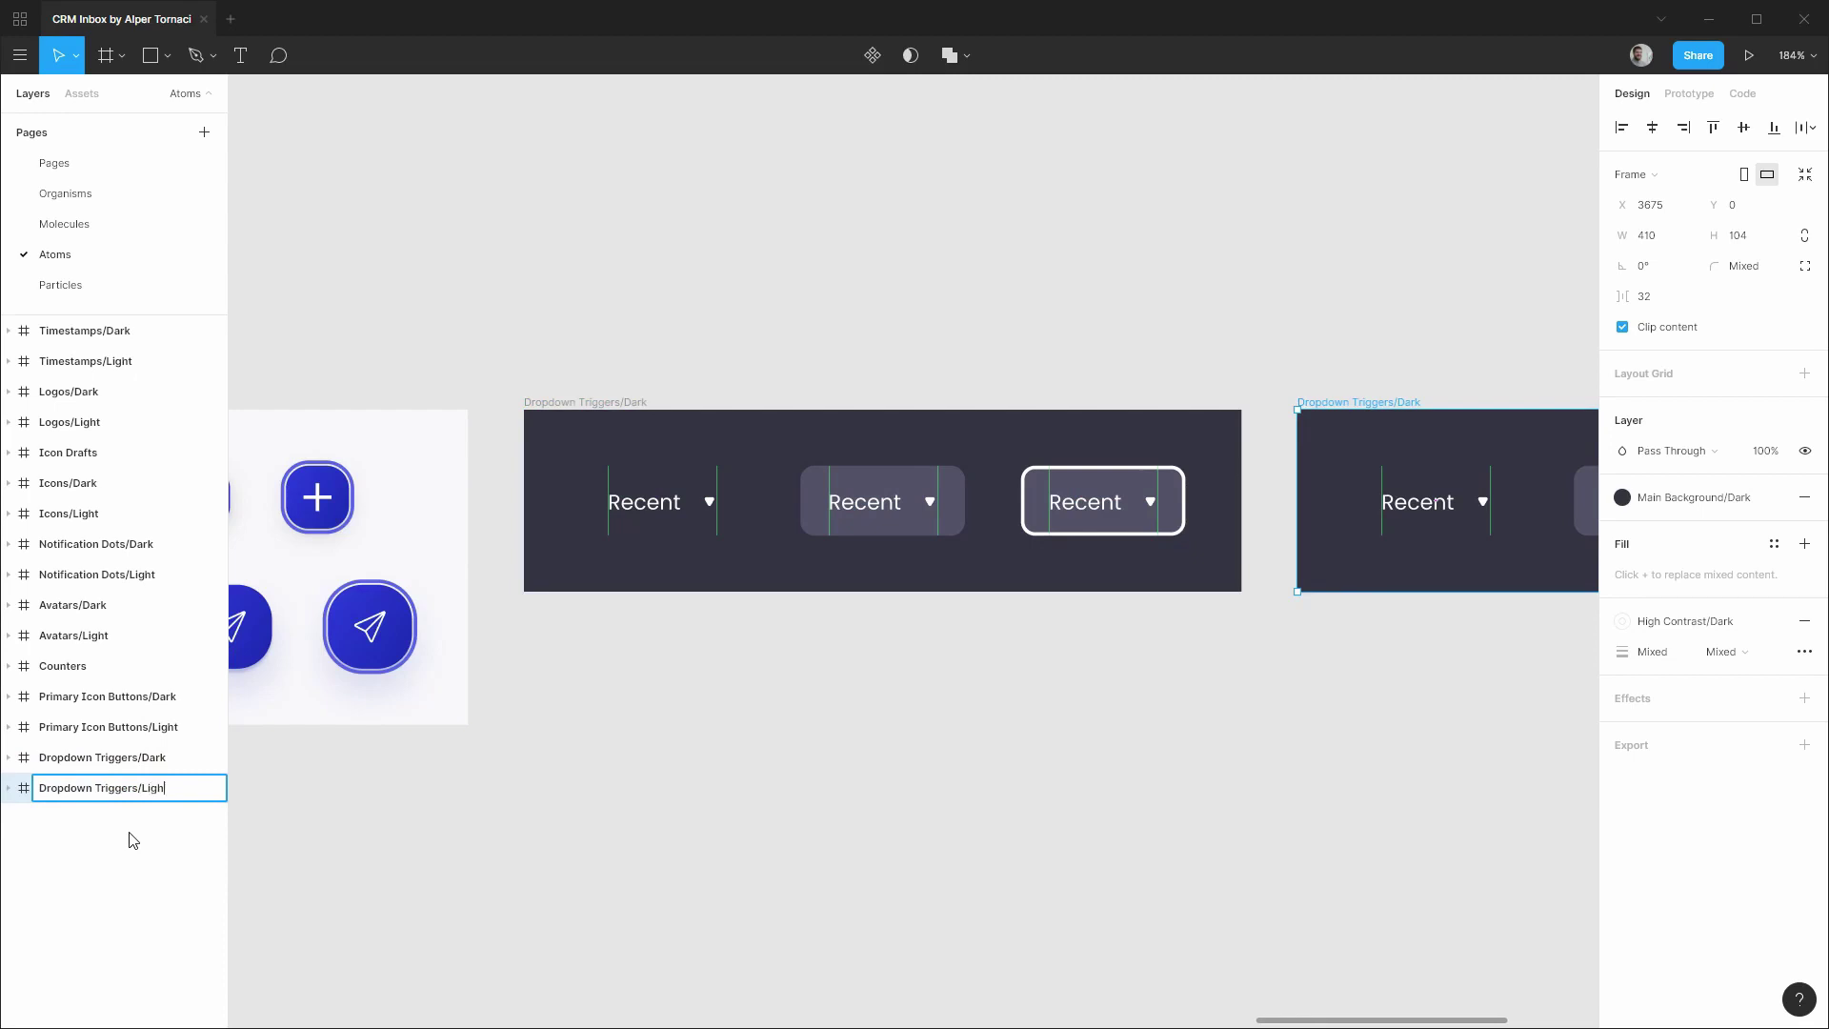
{"action": "type", "text": "t"}
{"action": "key", "text": "Return"}
Delete the hover and focus triggers from the Dropdown Triggers/Light frame, keeping only the default one.
{"action": "left_click", "coordinate": [8, 789]}
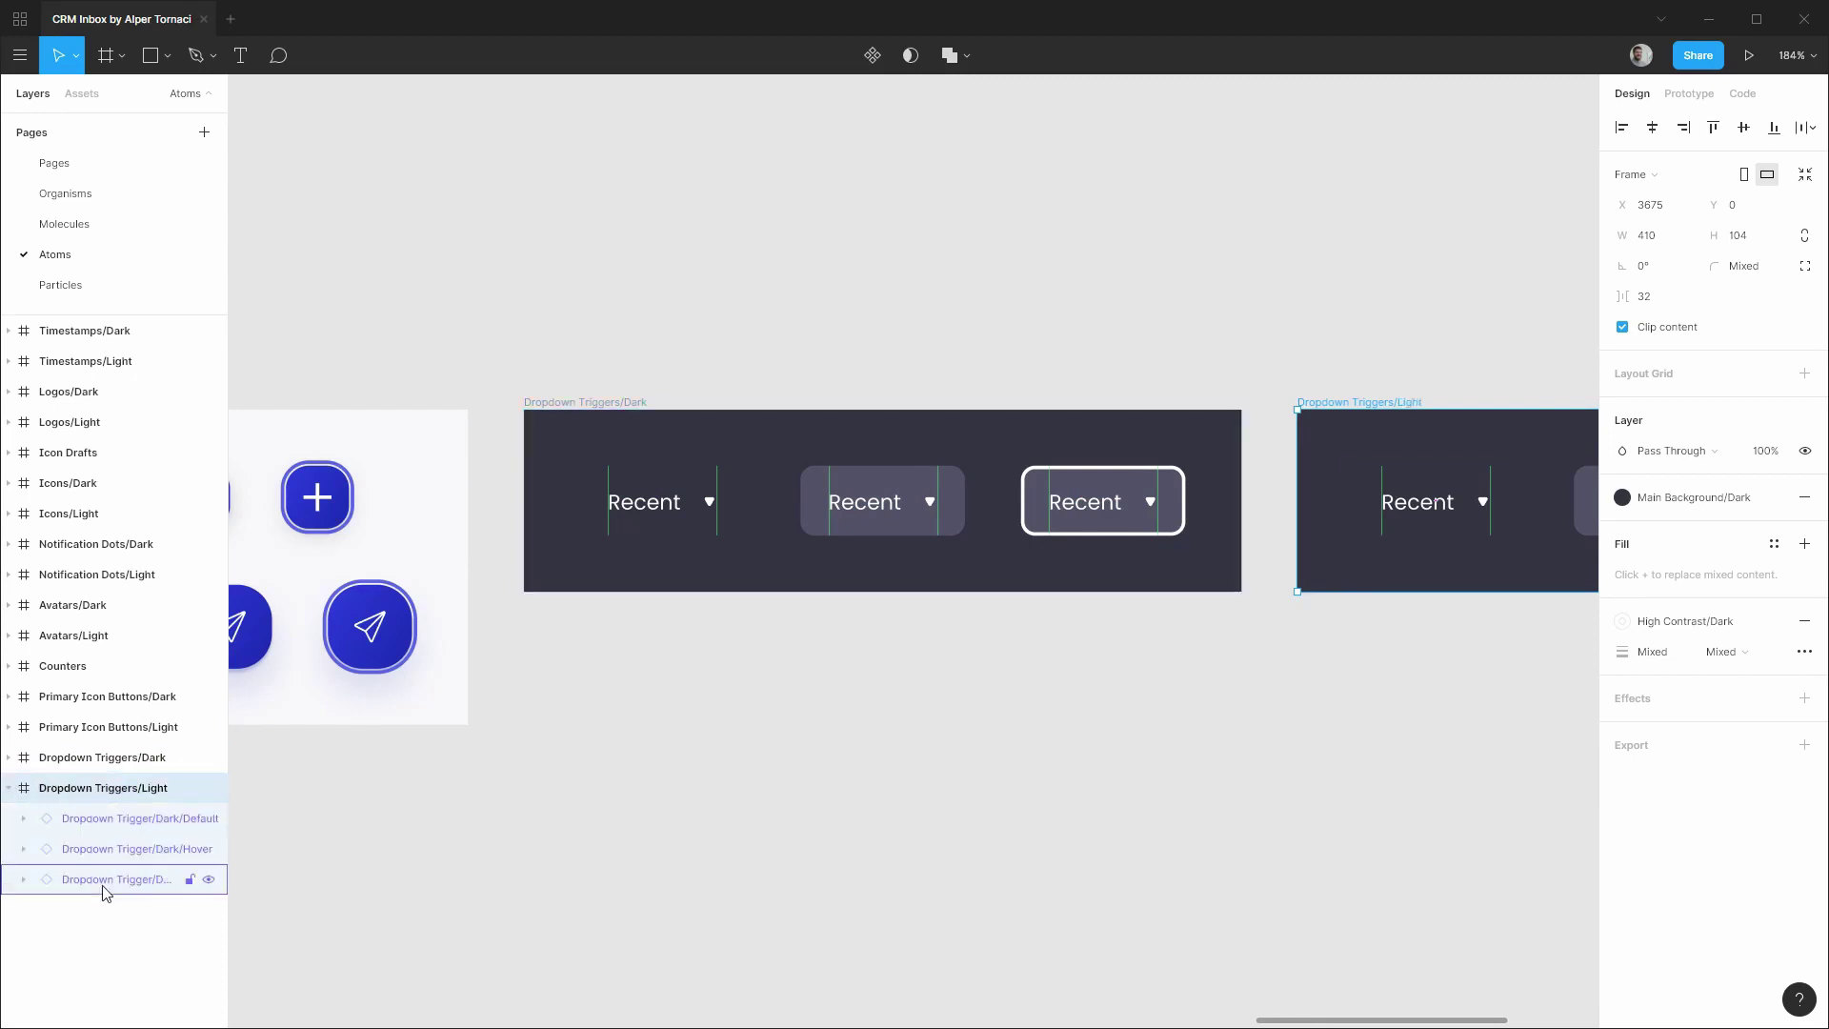
{"action": "left_click", "coordinate": [153, 857]}
{"action": "key", "text": "Delete"}
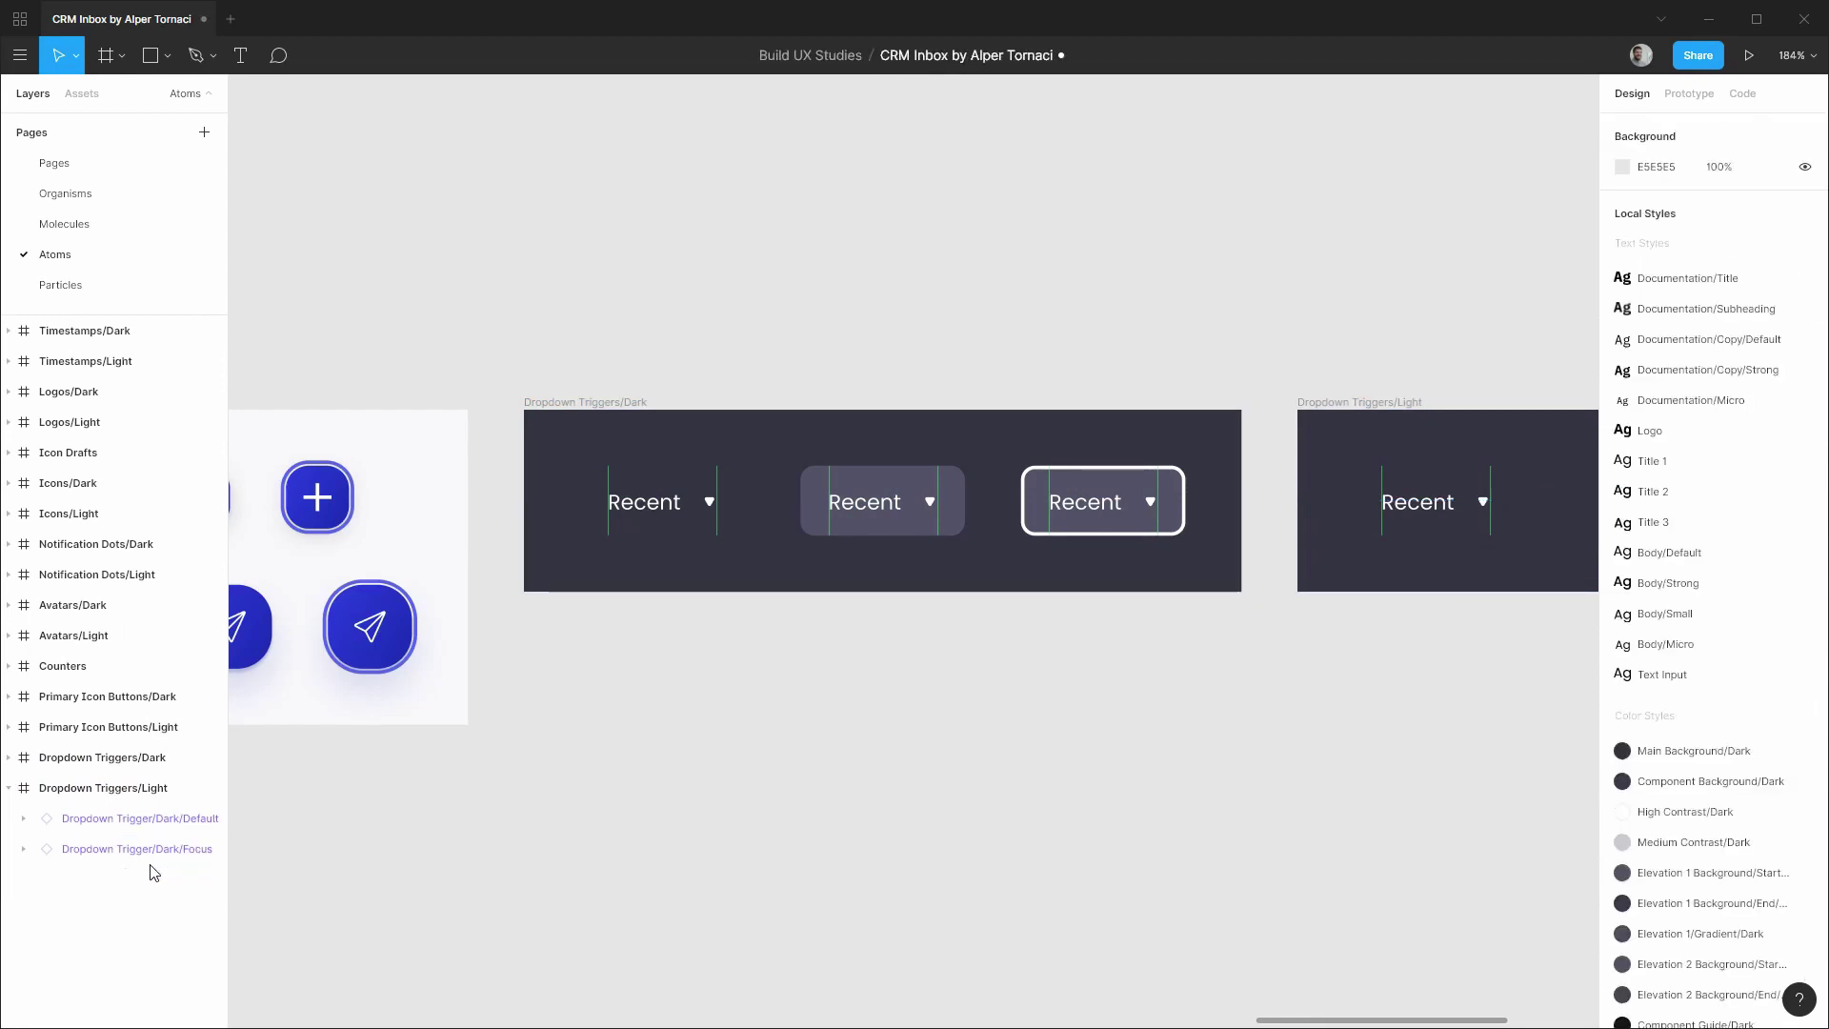
{"action": "left_click", "coordinate": [151, 848]}
{"action": "key", "text": "Delete"}
Change the Dropdown Triggers/Light frame's background to the light Main Background color style.
{"action": "left_click", "coordinate": [143, 788]}
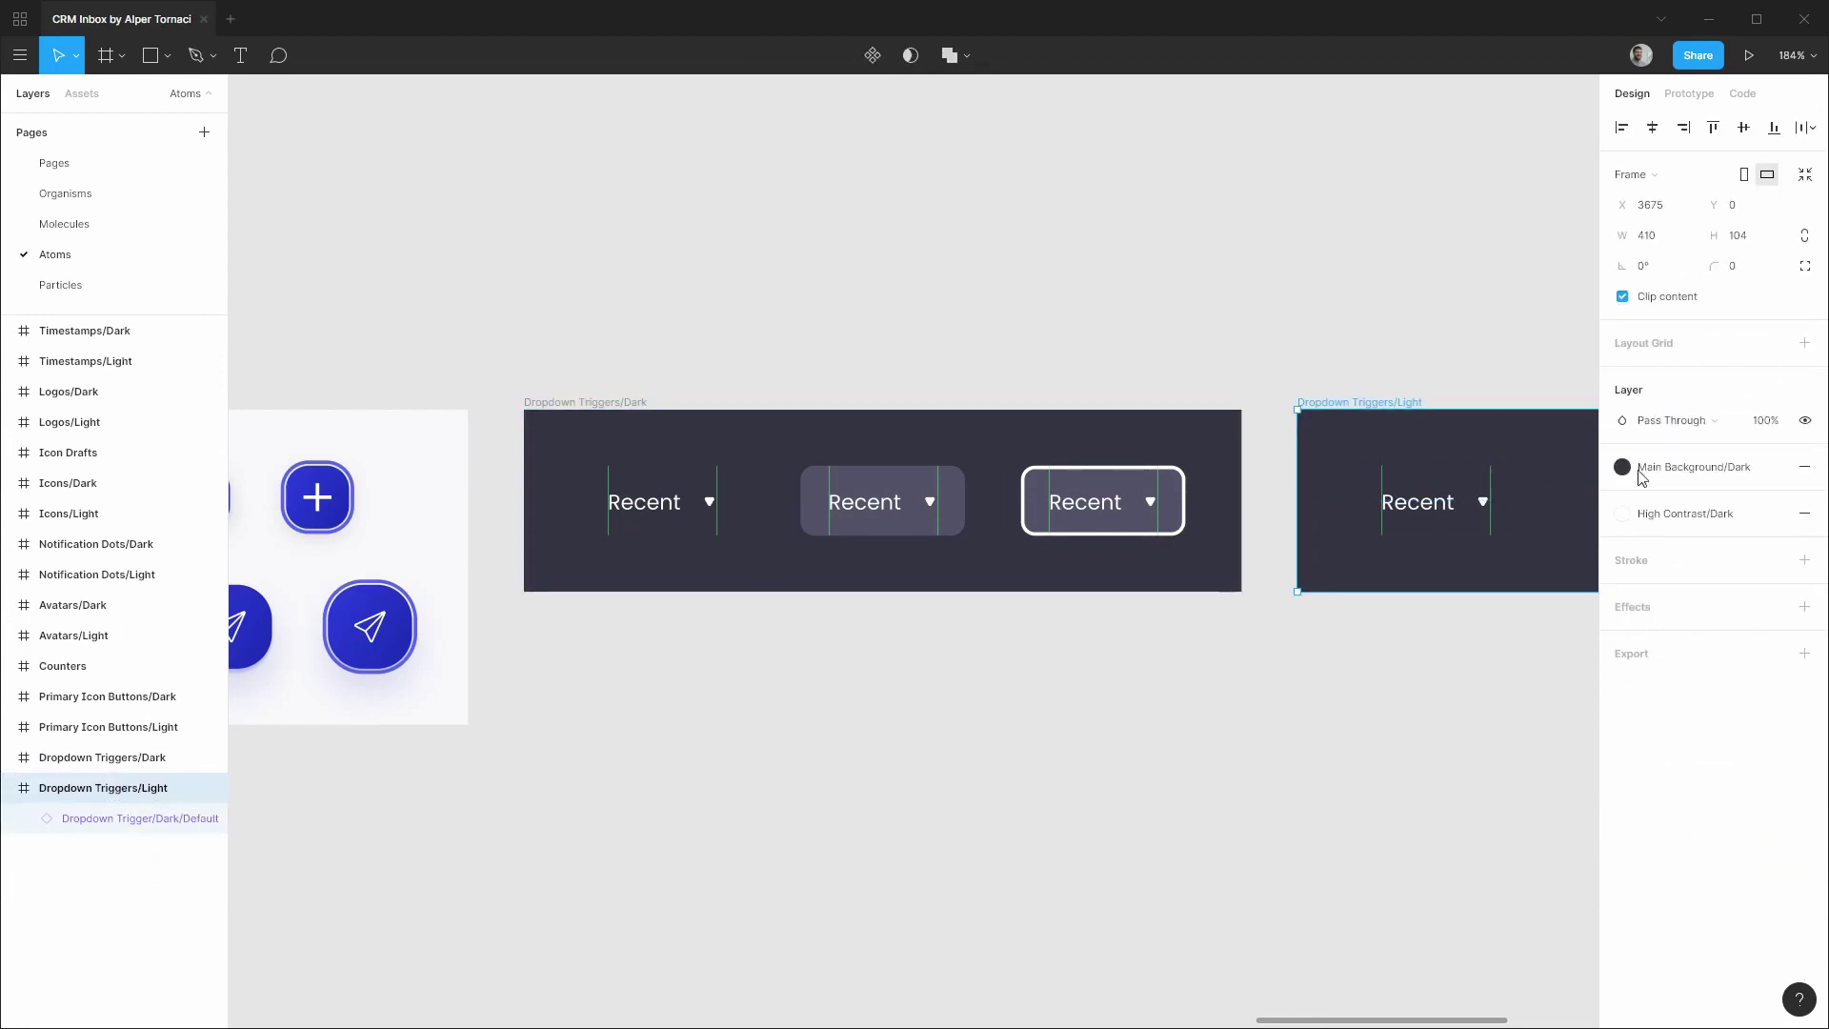
{"action": "left_click", "coordinate": [1622, 467]}
{"action": "left_click", "coordinate": [1668, 606]}
{"action": "left_click", "coordinate": [1494, 698]}
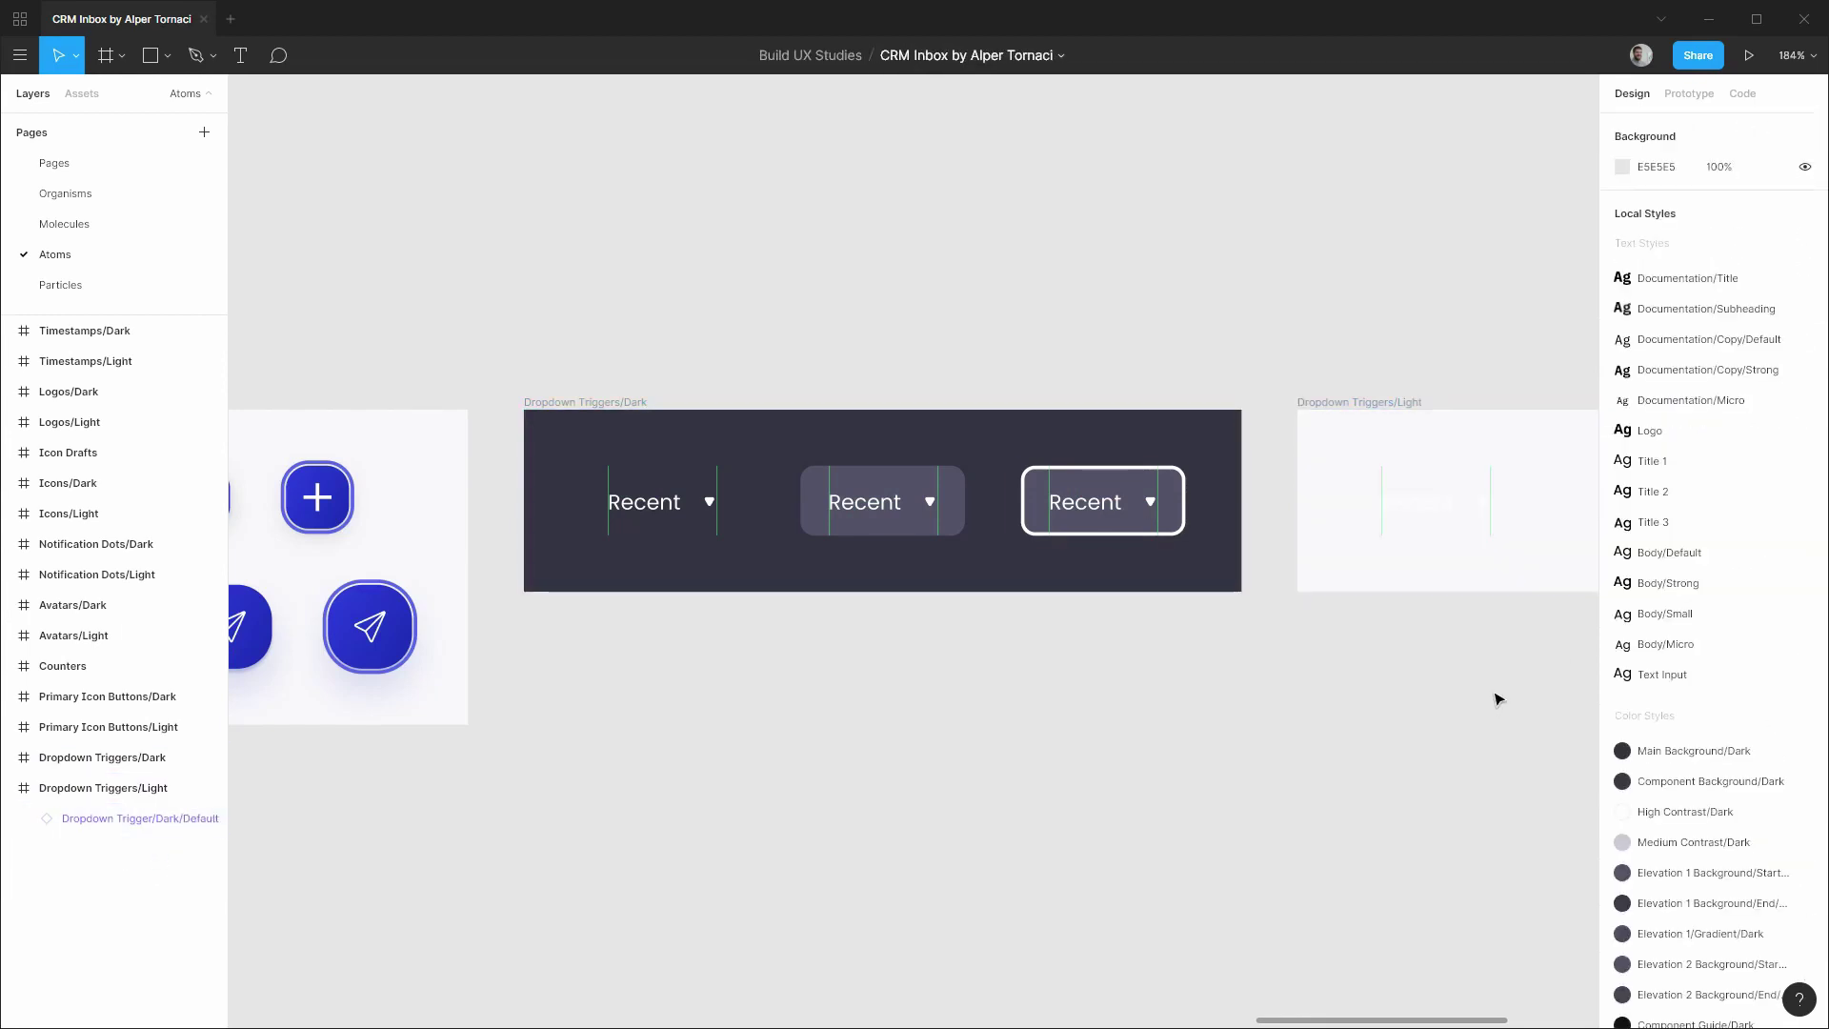
Apply the High Contrast/Dark color style to the label of the Dropdown Trigger/Dark/Default component.
{"action": "left_click_drag", "start_coordinate": [1534, 659], "coordinate": [723, 670]}
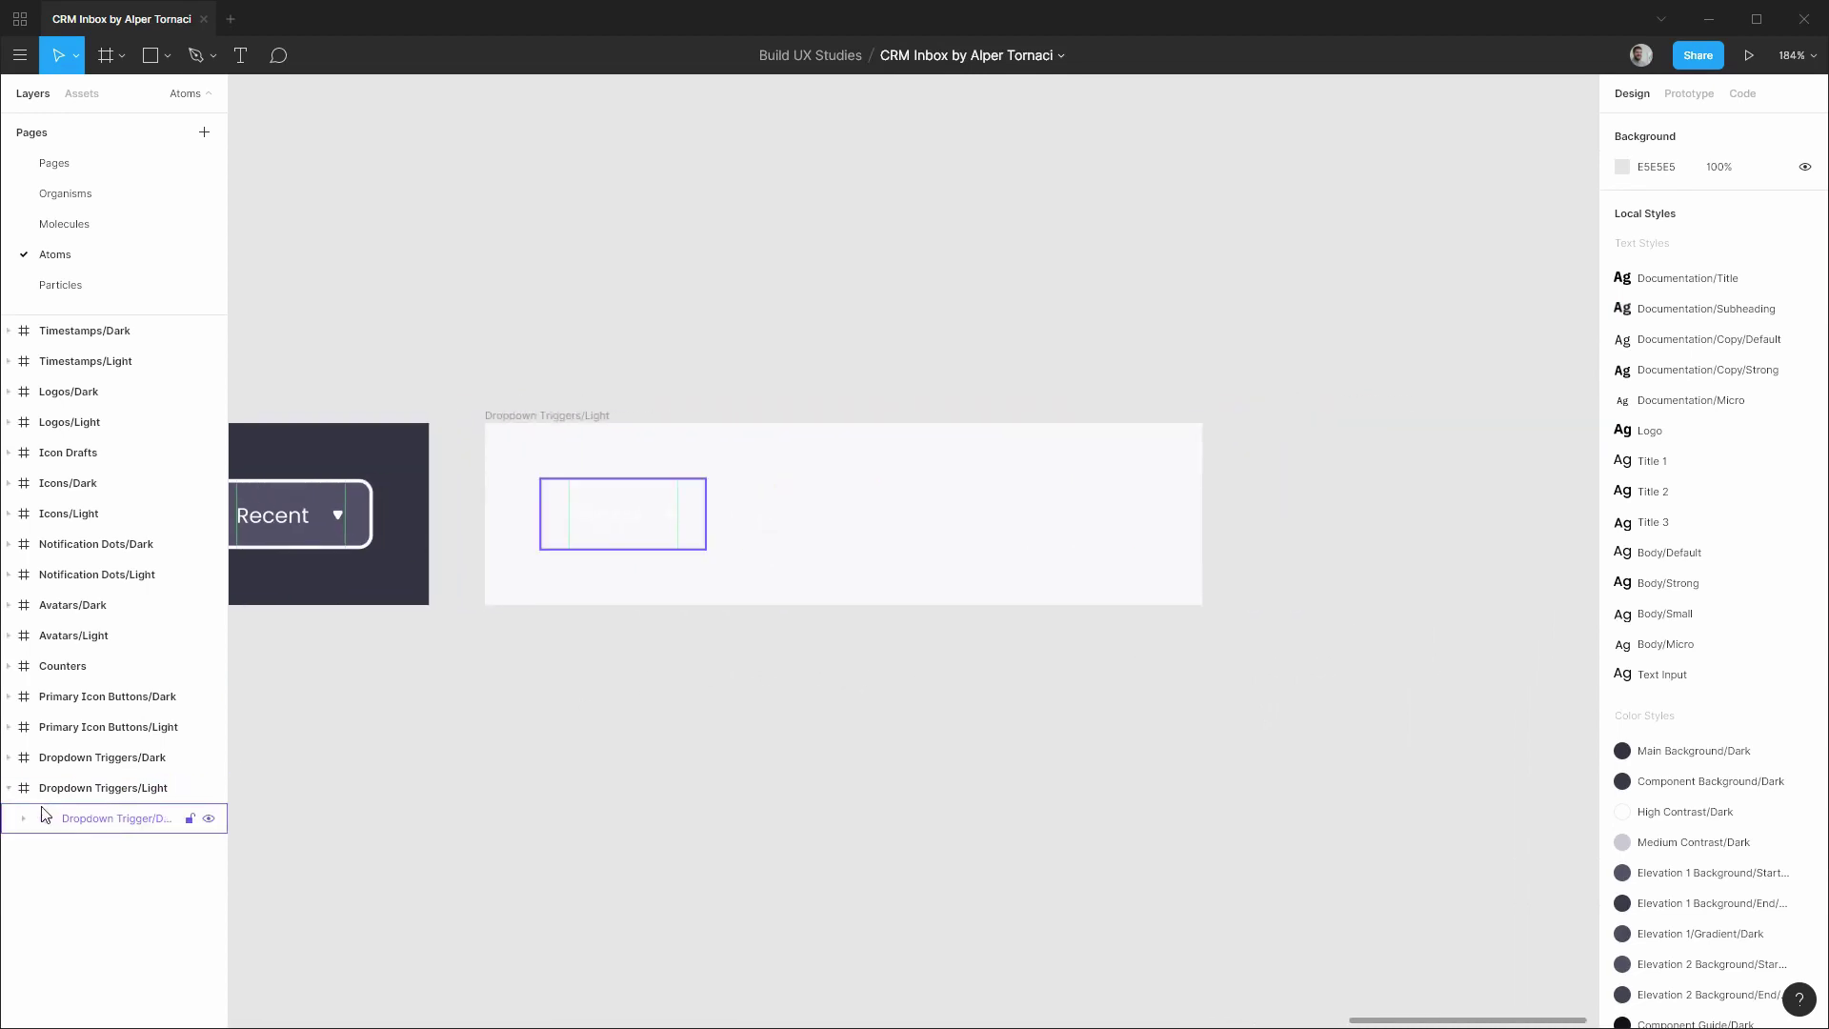
{"action": "left_click", "coordinate": [97, 821]}
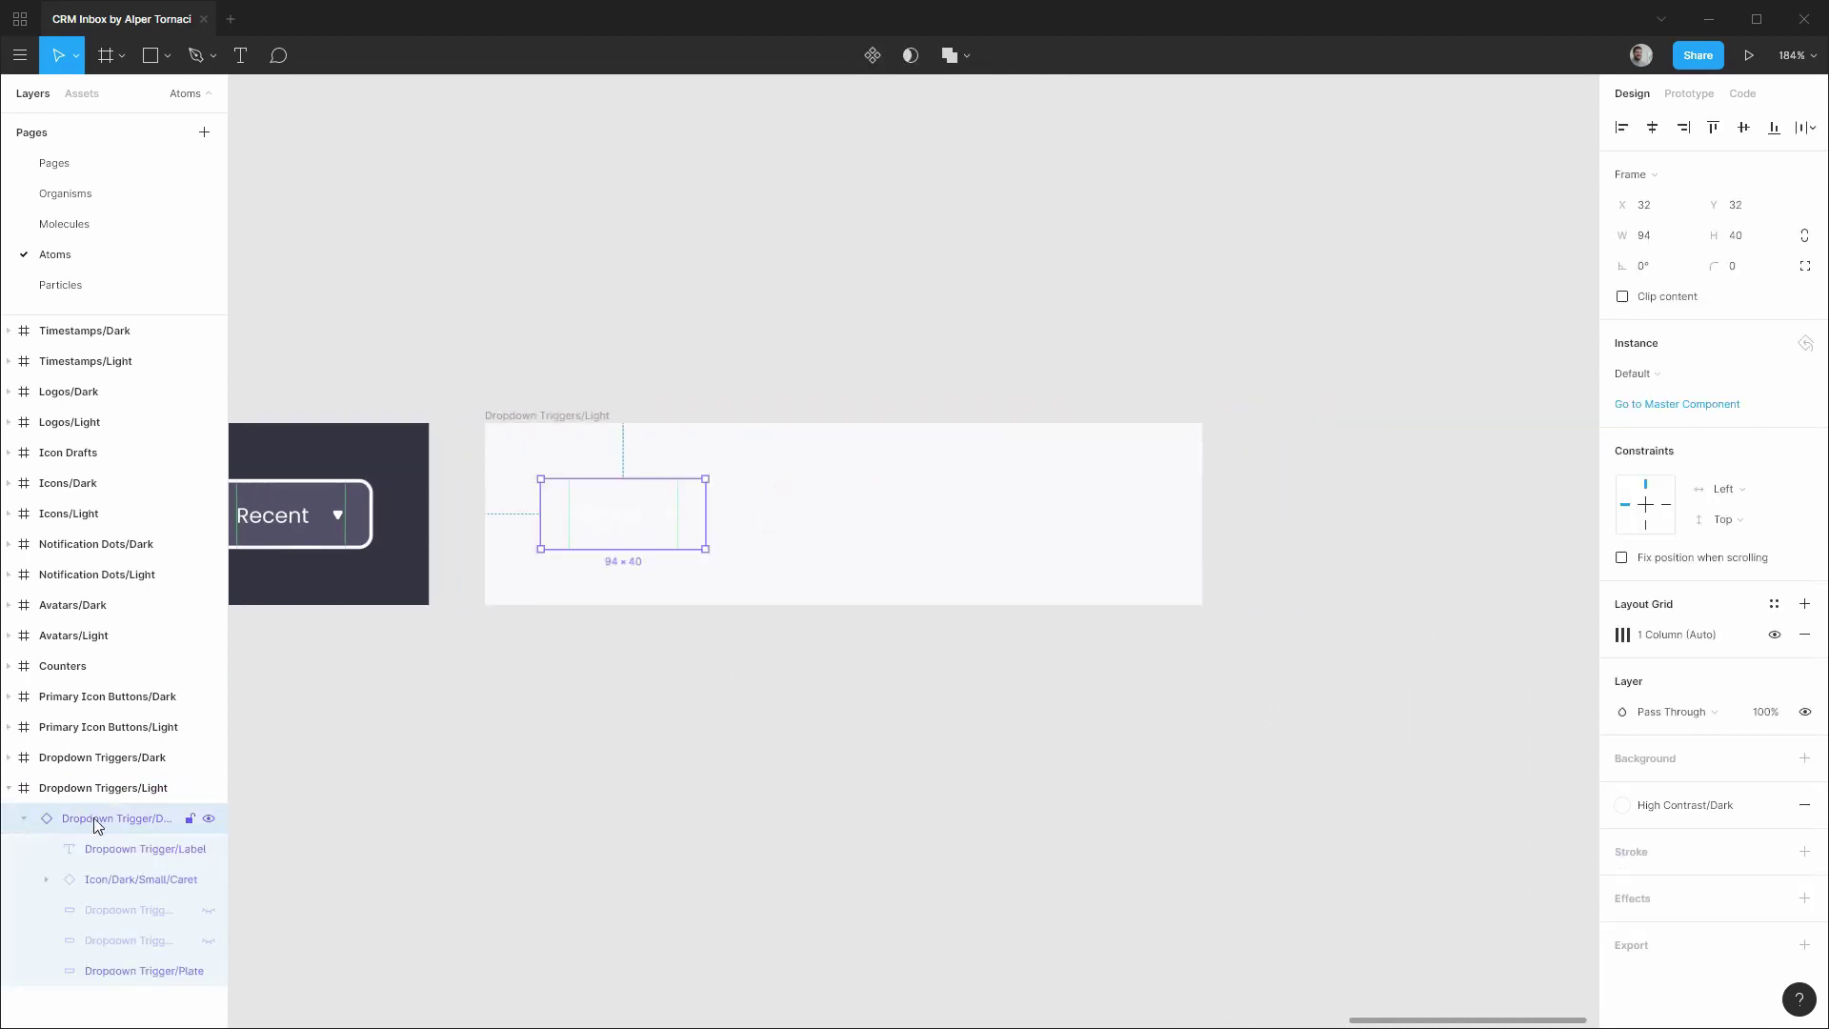
{"action": "left_click", "coordinate": [133, 848]}
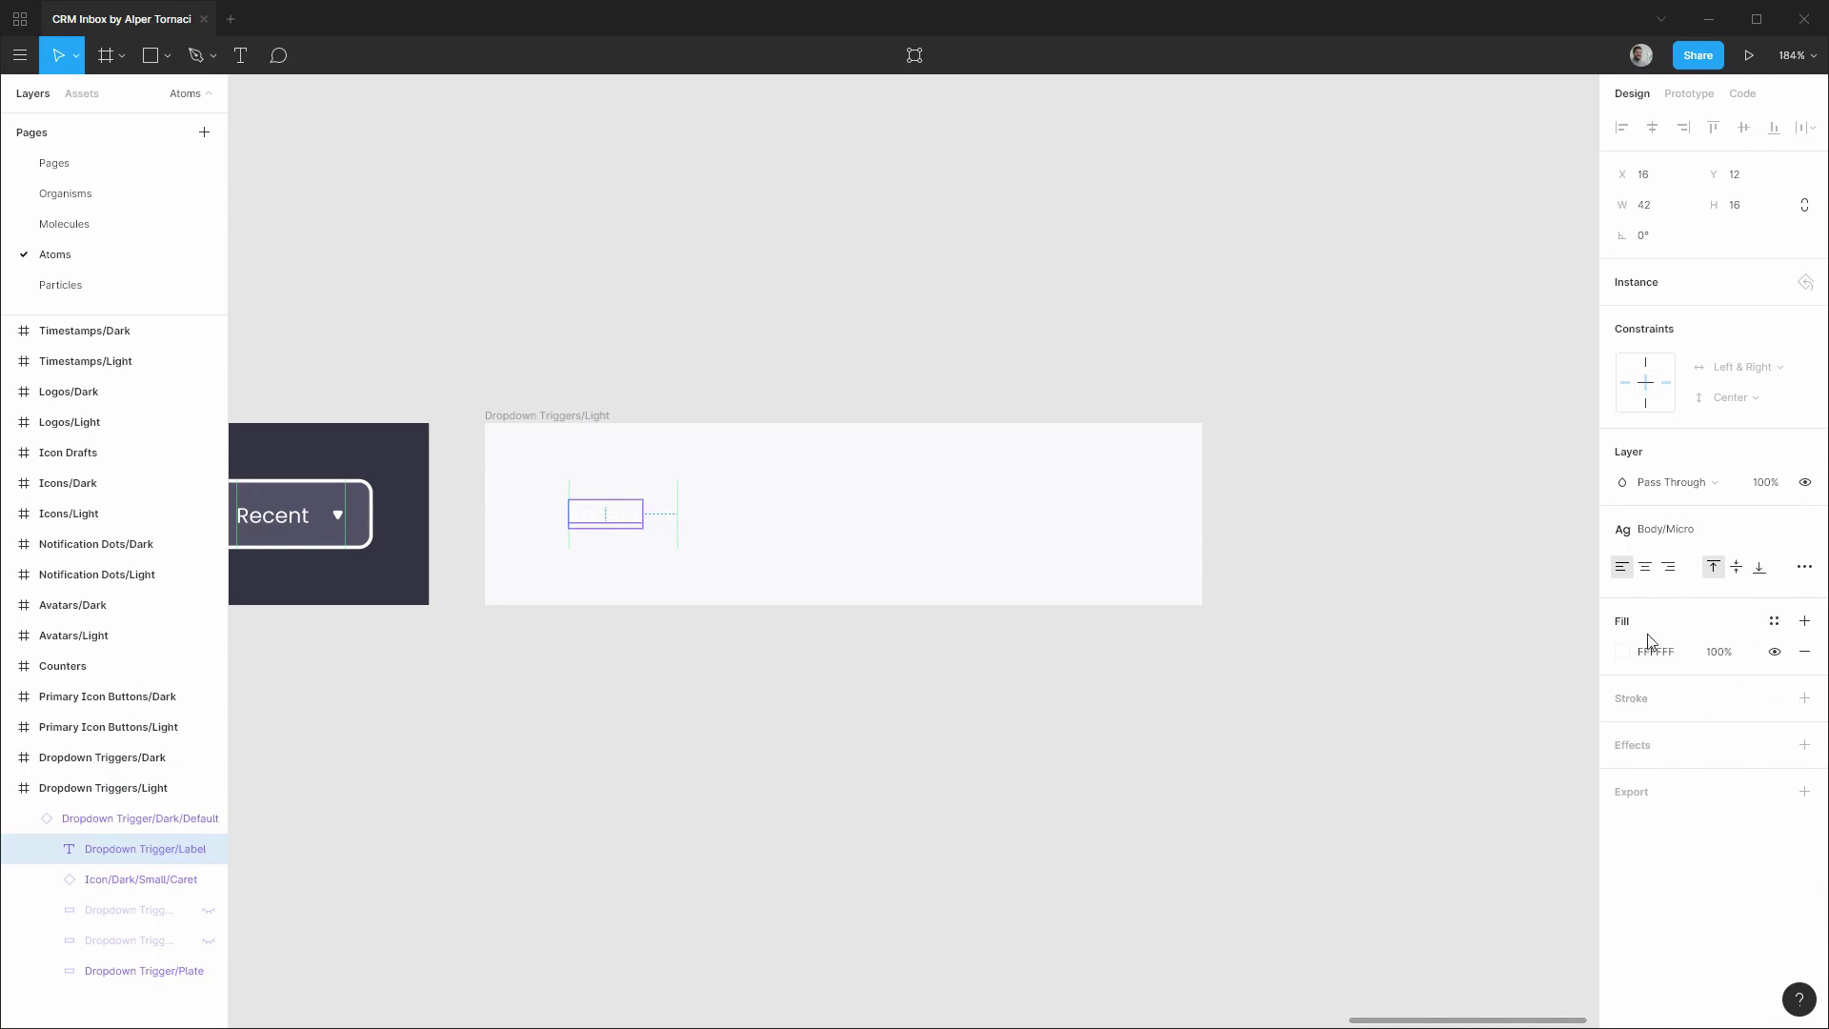
{"action": "left_click", "coordinate": [760, 754]}
{"action": "scroll", "coordinate": [731, 719], "scroll_direction": "left", "scroll_amount": 10}
{"action": "left_click", "coordinate": [50, 796]}
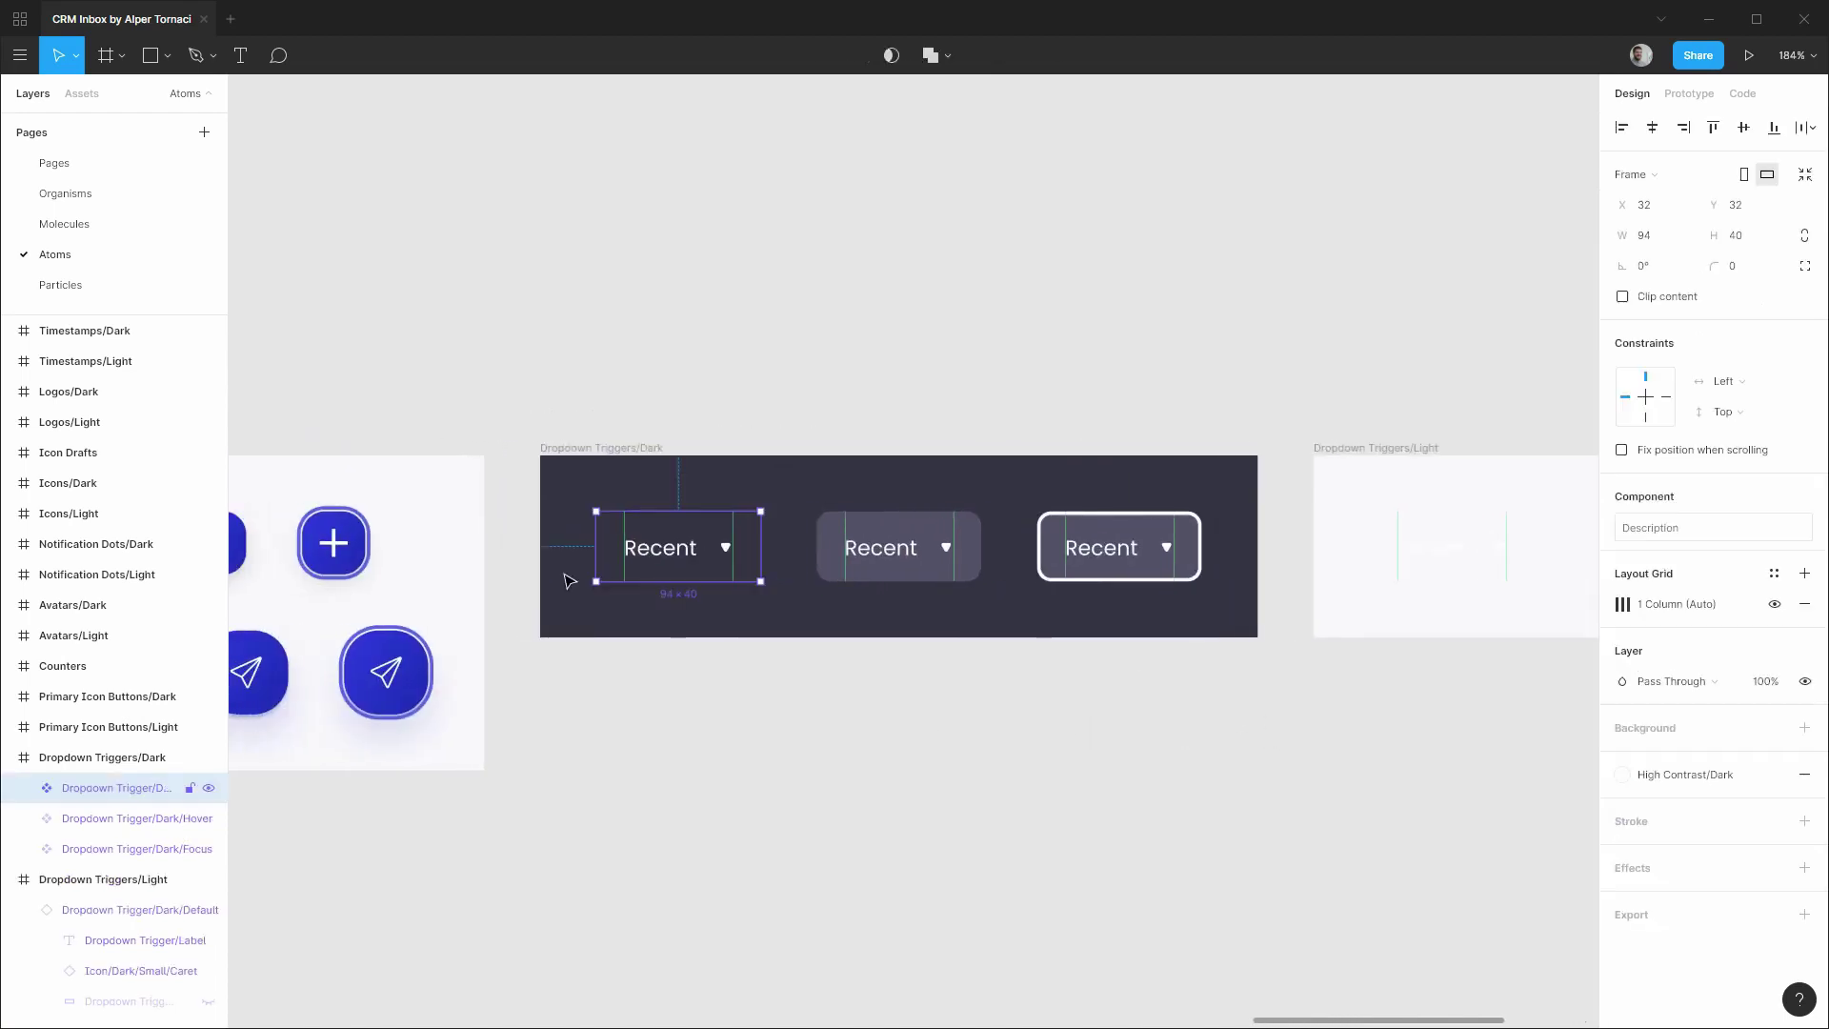
{"action": "left_click", "coordinate": [24, 788]}
{"action": "left_click", "coordinate": [107, 821]}
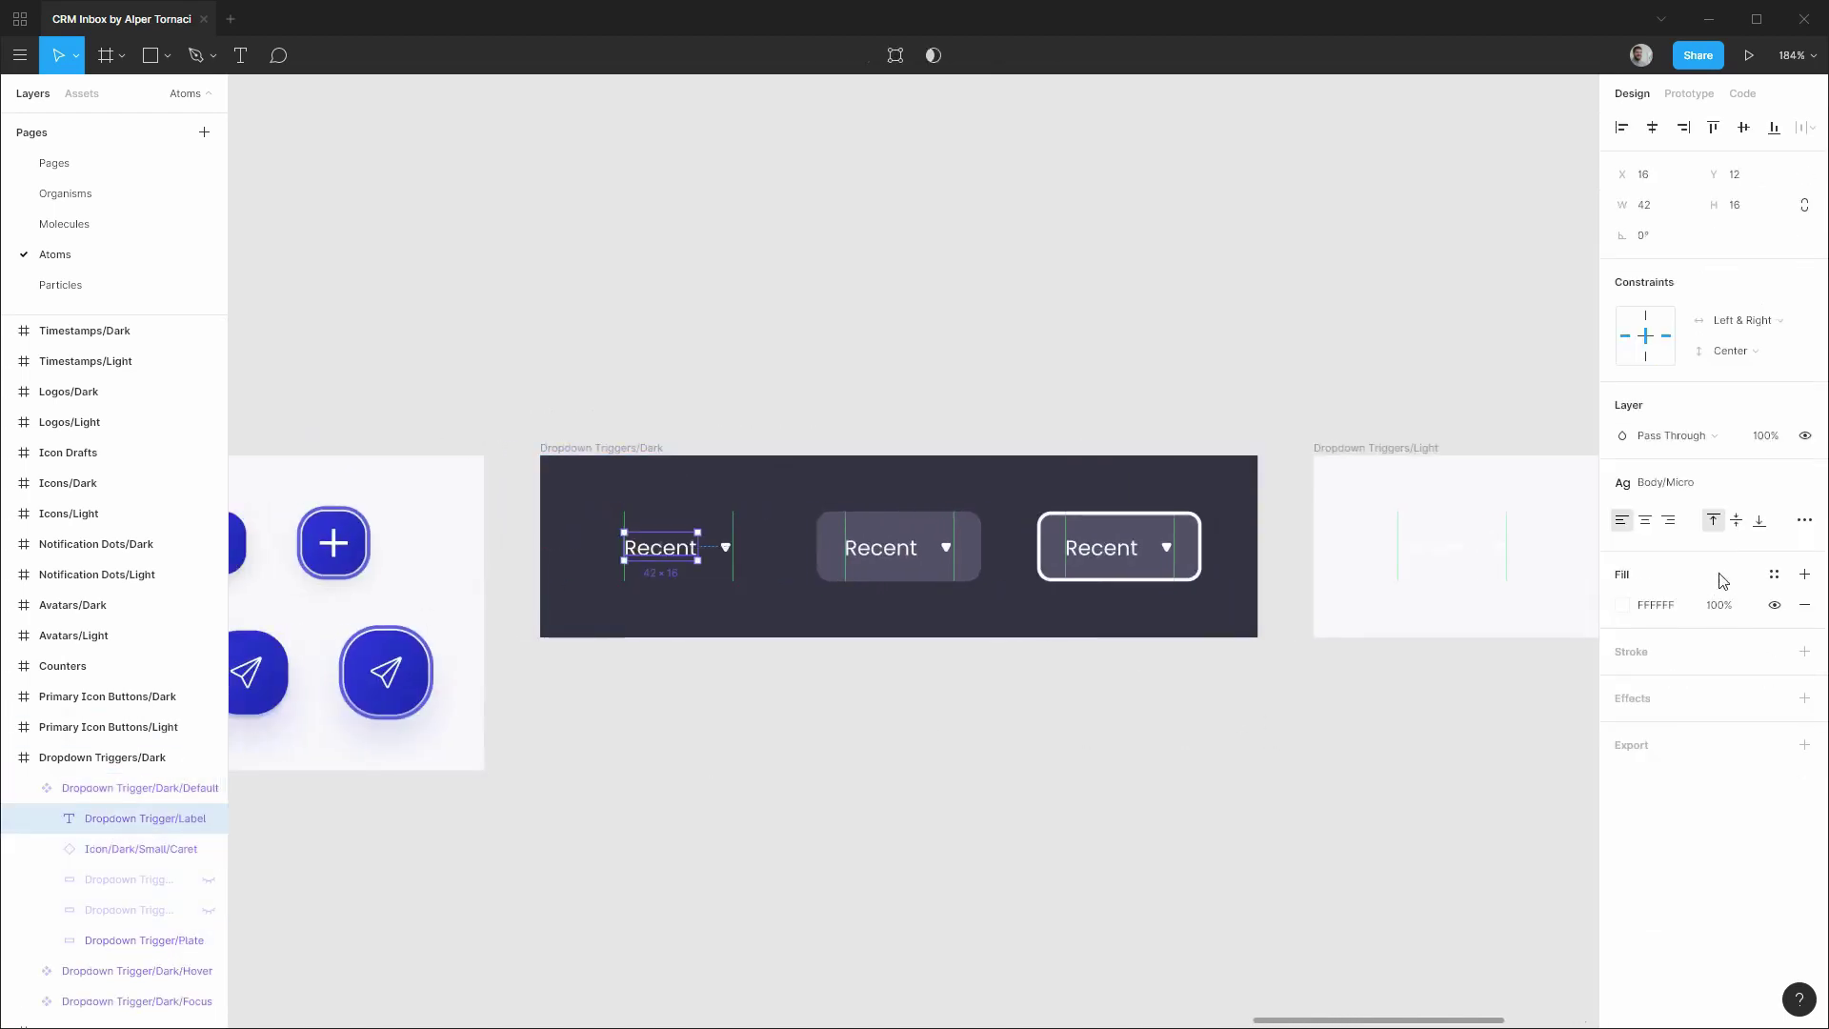
{"action": "left_click", "coordinate": [1772, 575]}
{"action": "left_click", "coordinate": [1643, 839]}
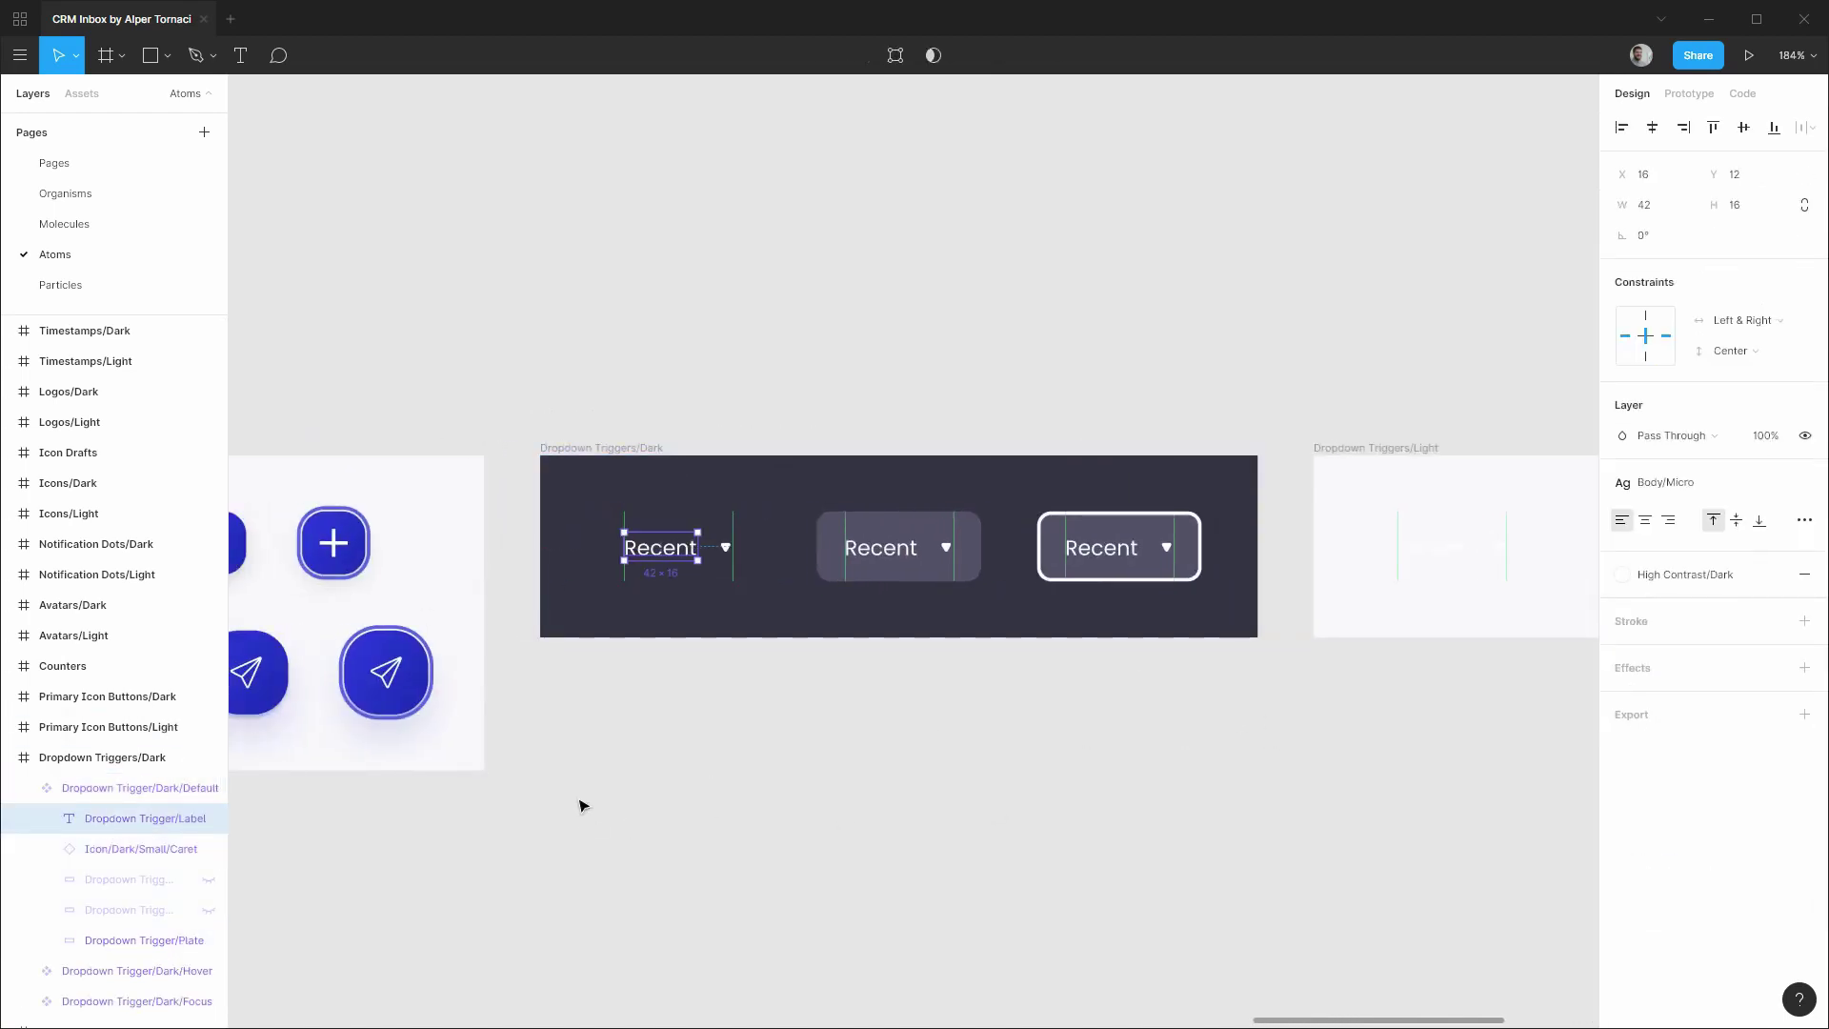
{"action": "left_click", "coordinate": [105, 851]}
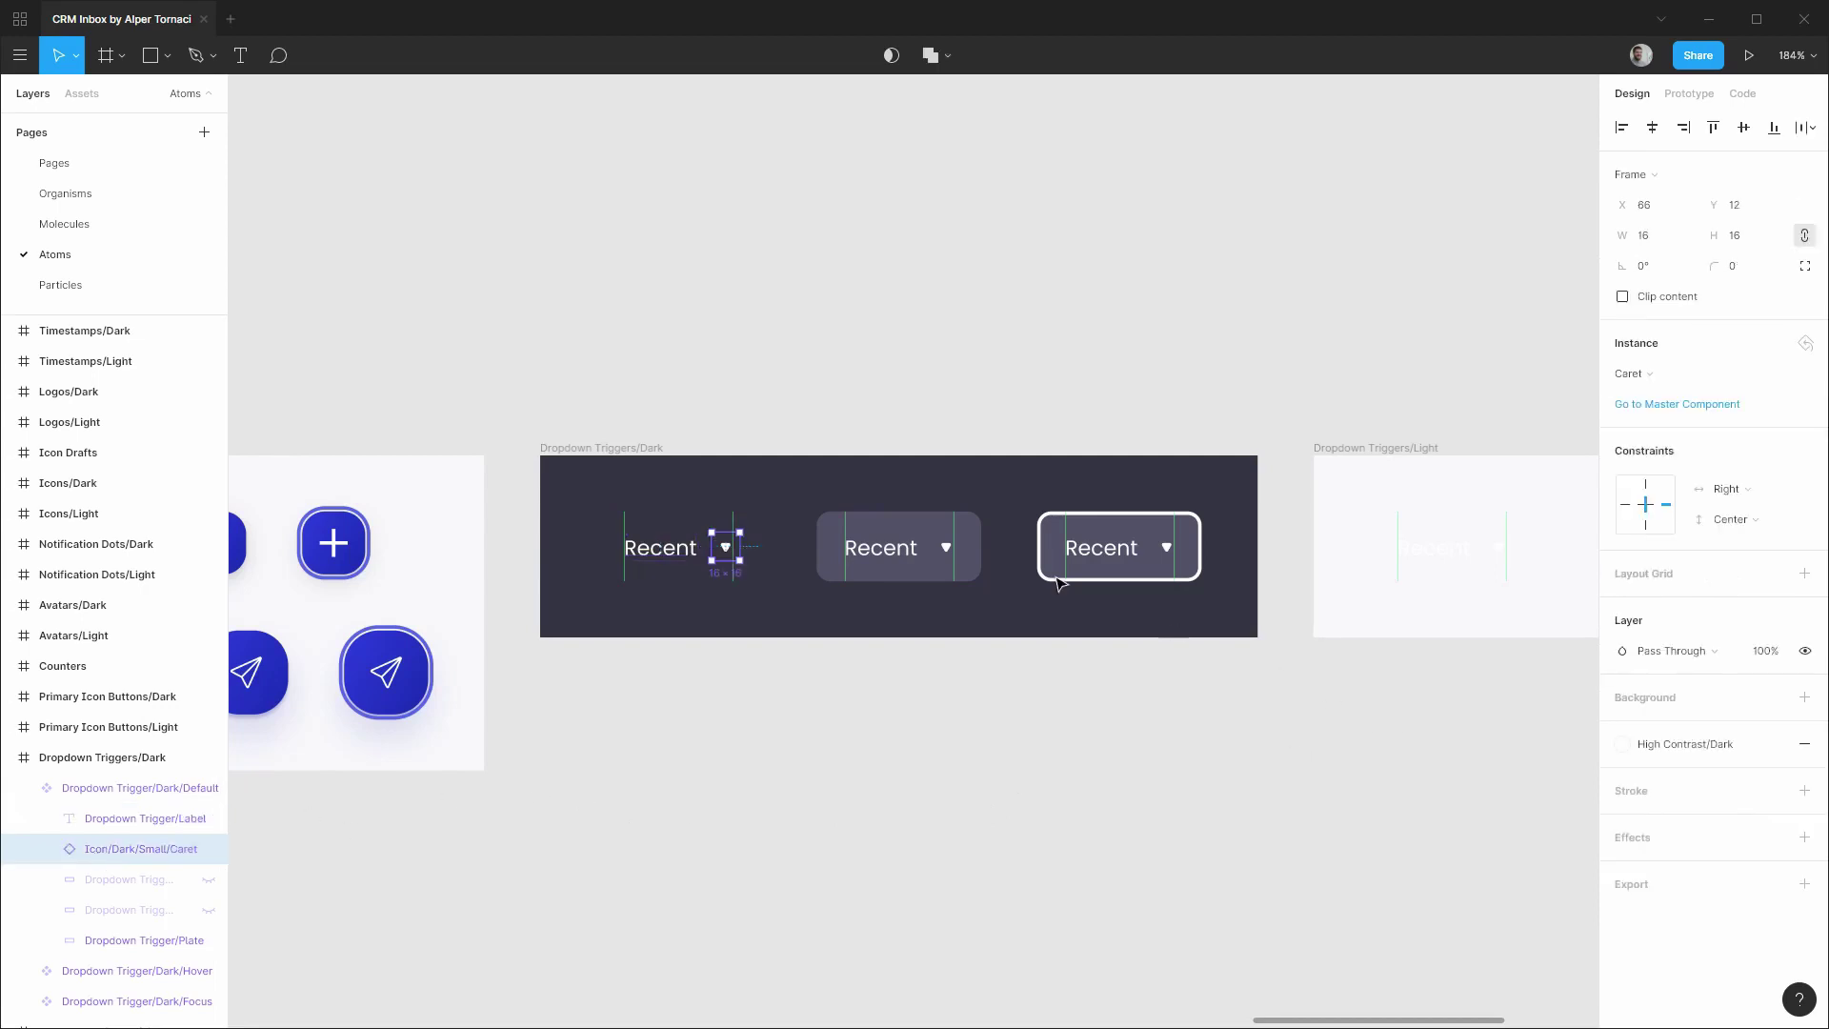
{"action": "left_click", "coordinate": [8, 757]}
Change the label color of the trigger in the Dropdown Triggers/Light frame to High Contrast/Light.
{"action": "left_click", "coordinate": [1417, 727]}
{"action": "left_click_drag", "start_coordinate": [1417, 726], "coordinate": [801, 654]}
{"action": "left_click", "coordinate": [817, 543]}
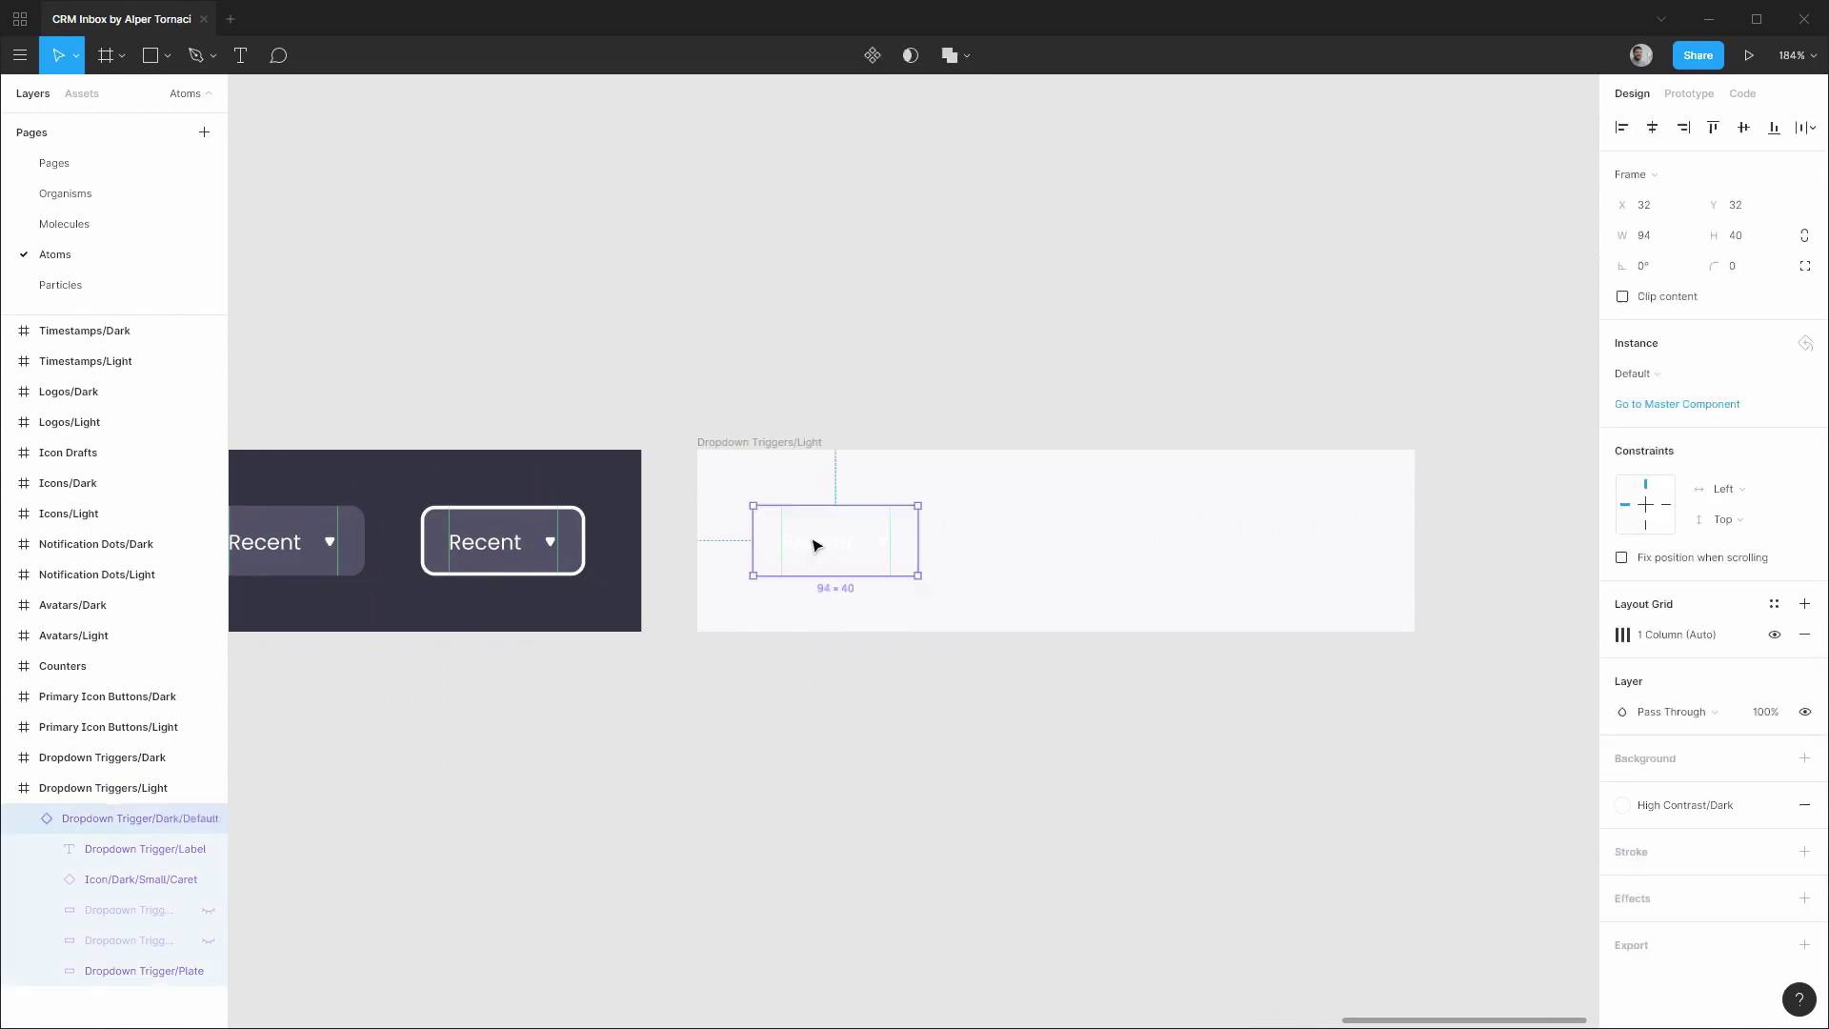
{"action": "left_click", "coordinate": [150, 849]}
{"action": "left_click", "coordinate": [1677, 621]}
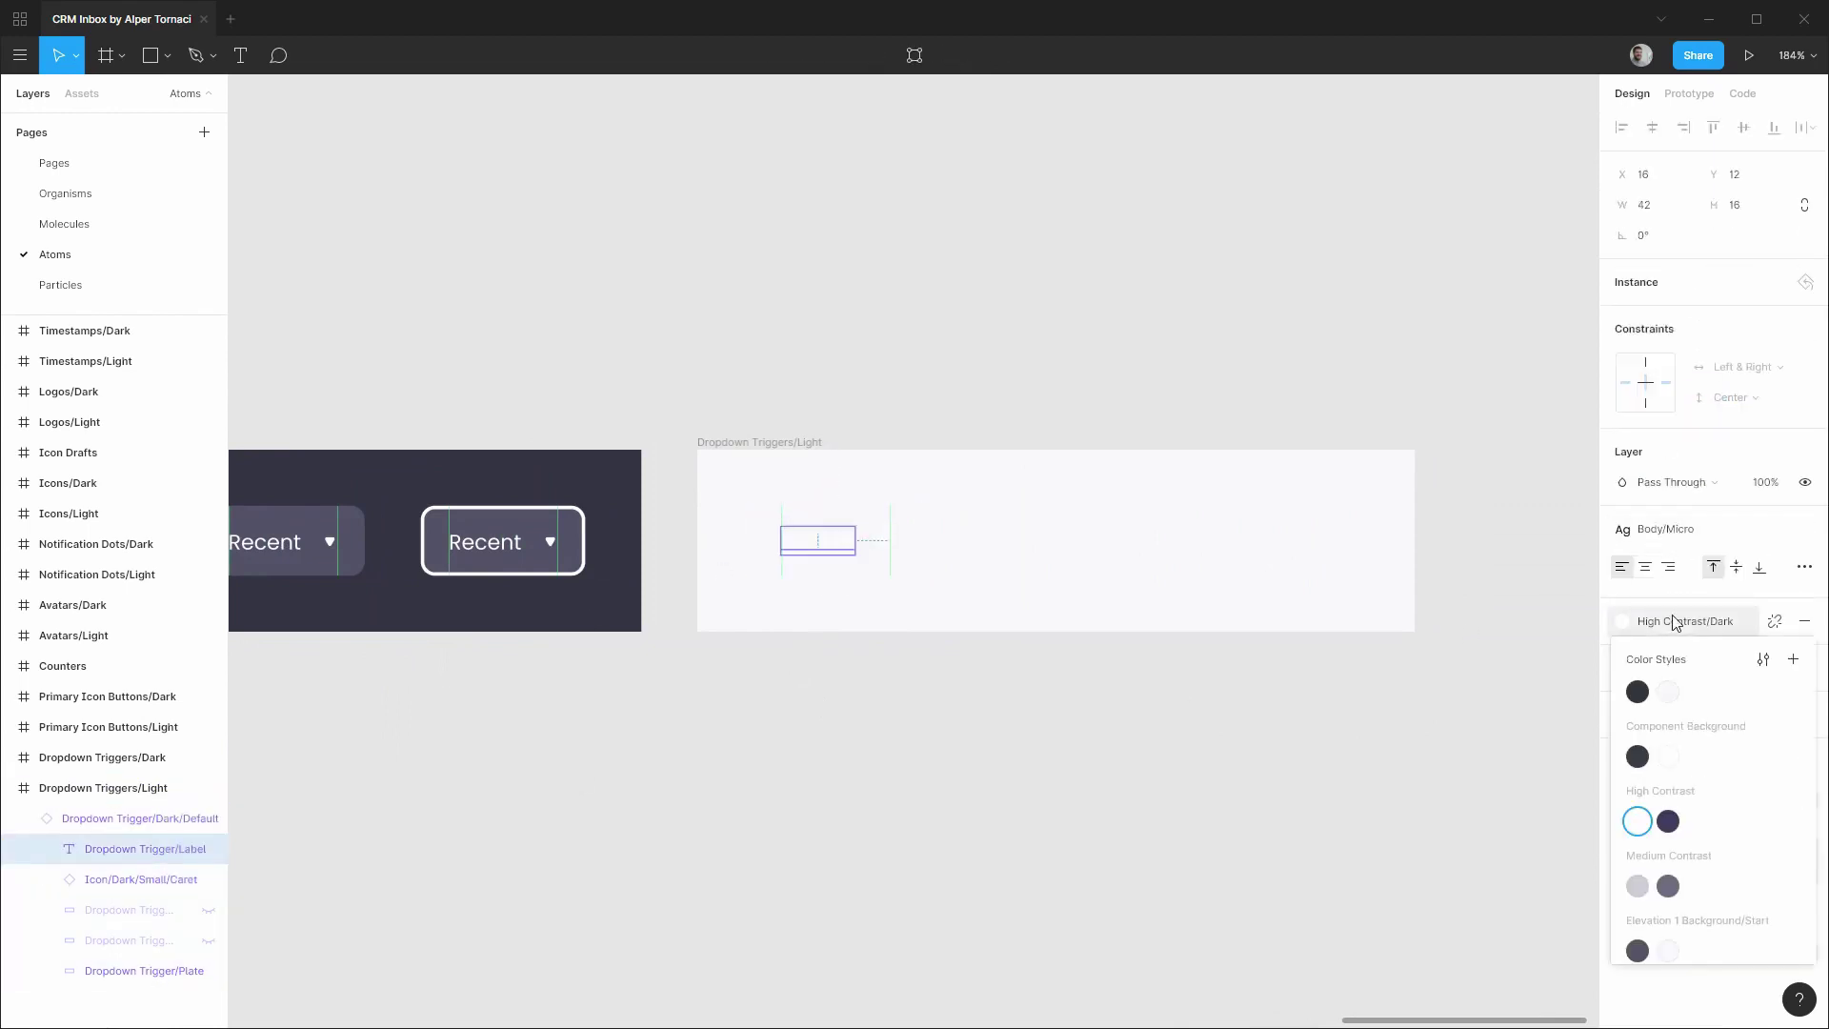
{"action": "left_click", "coordinate": [1668, 822]}
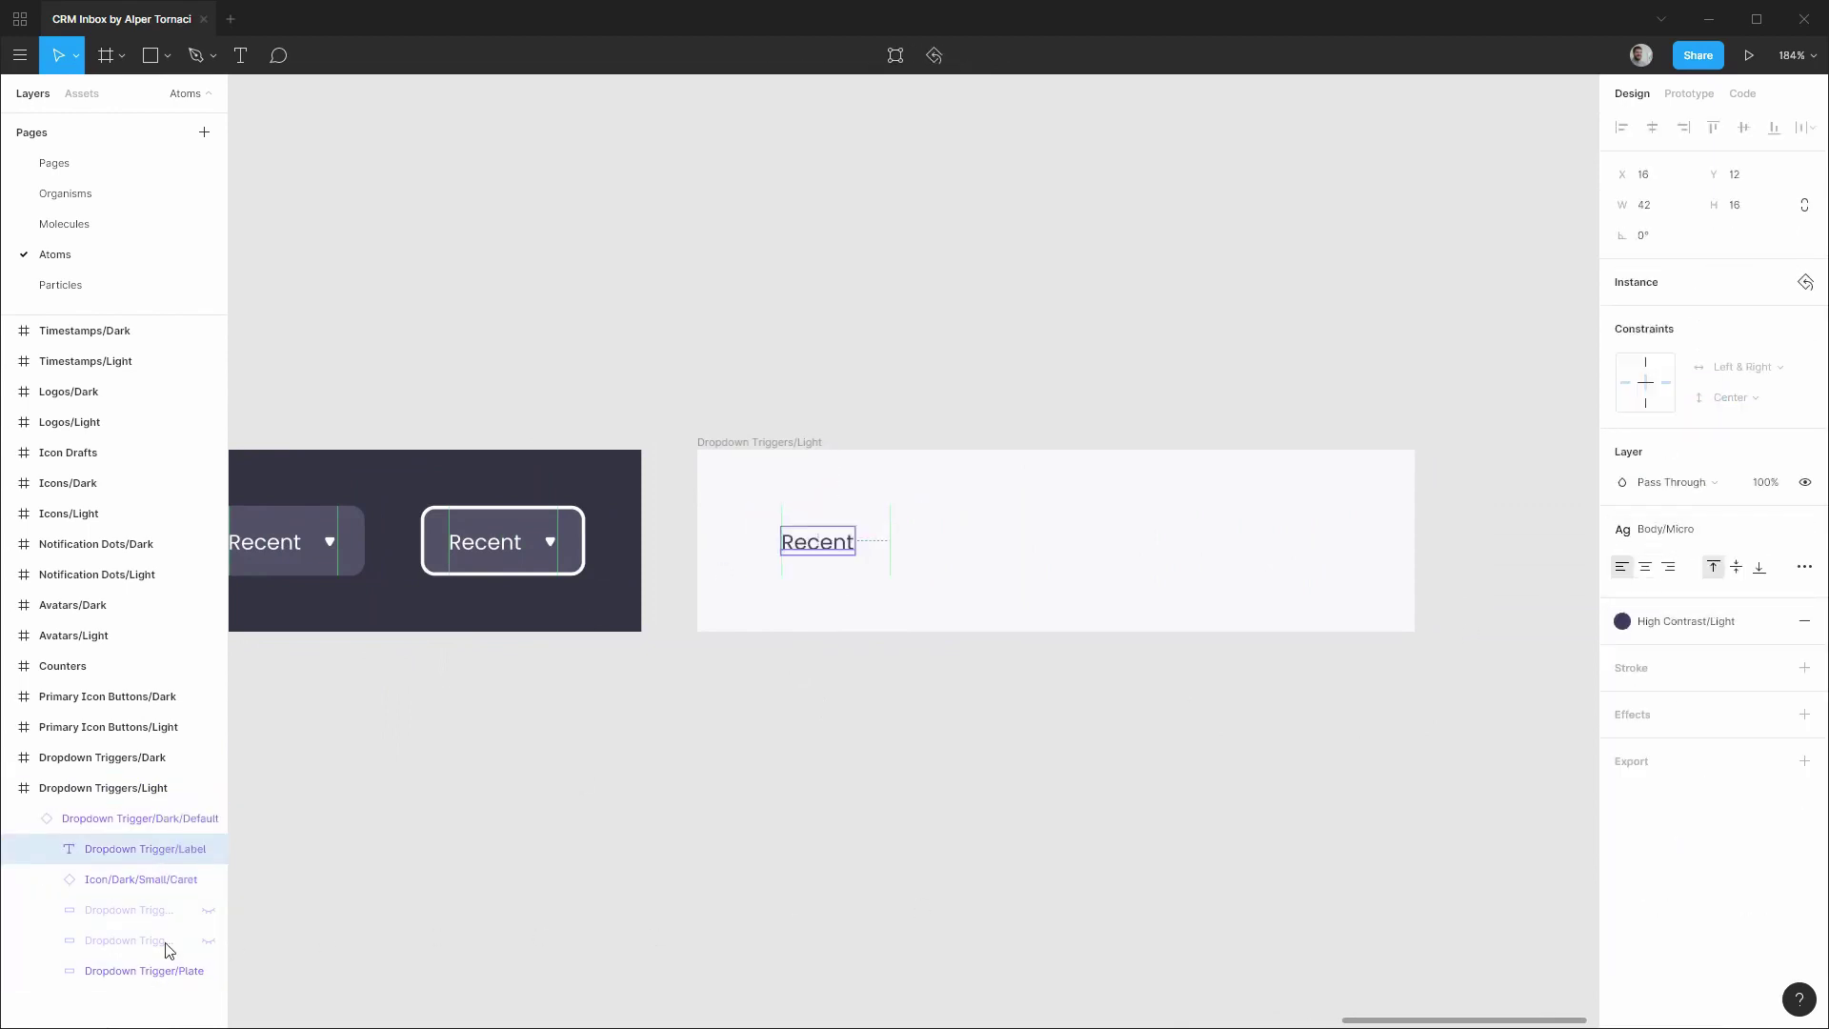
Swap the light trigger's caret for the Icon/Light/Small/Caret component and check its nested layers.
{"action": "left_click", "coordinate": [118, 876]}
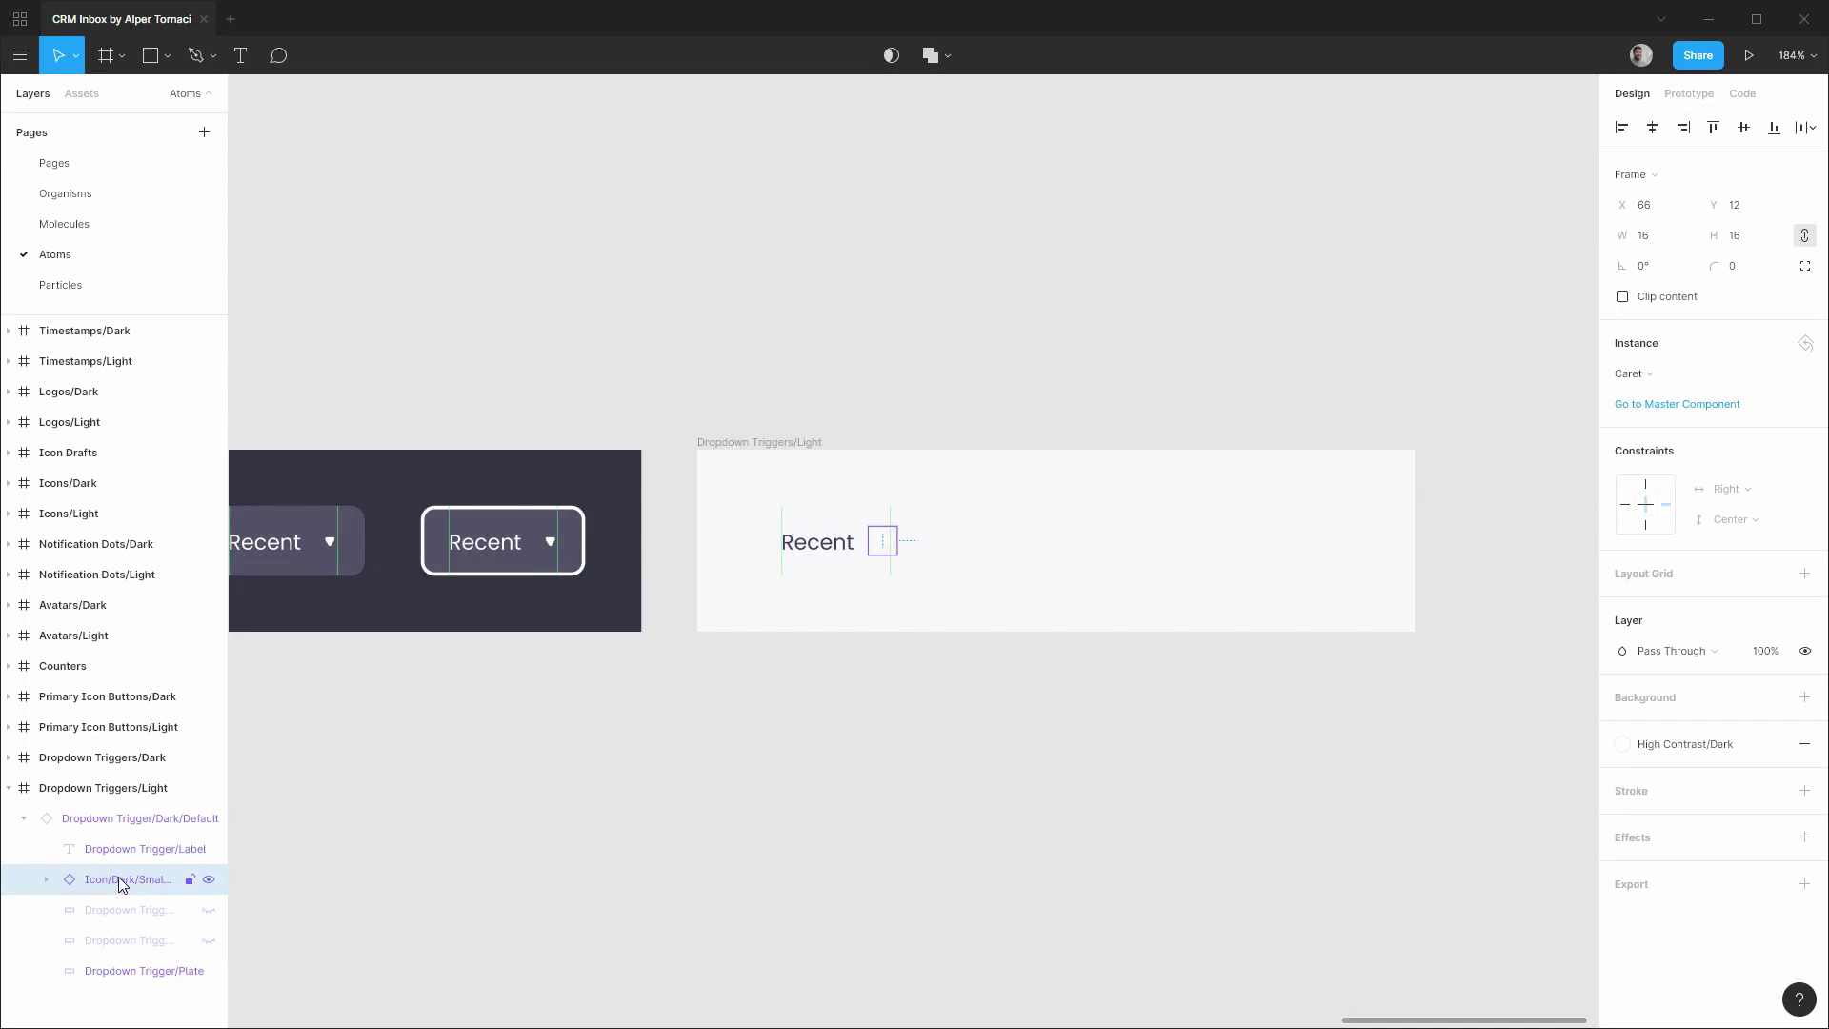
{"action": "left_click", "coordinate": [1666, 374]}
{"action": "mouse_move", "coordinate": [1692, 620]}
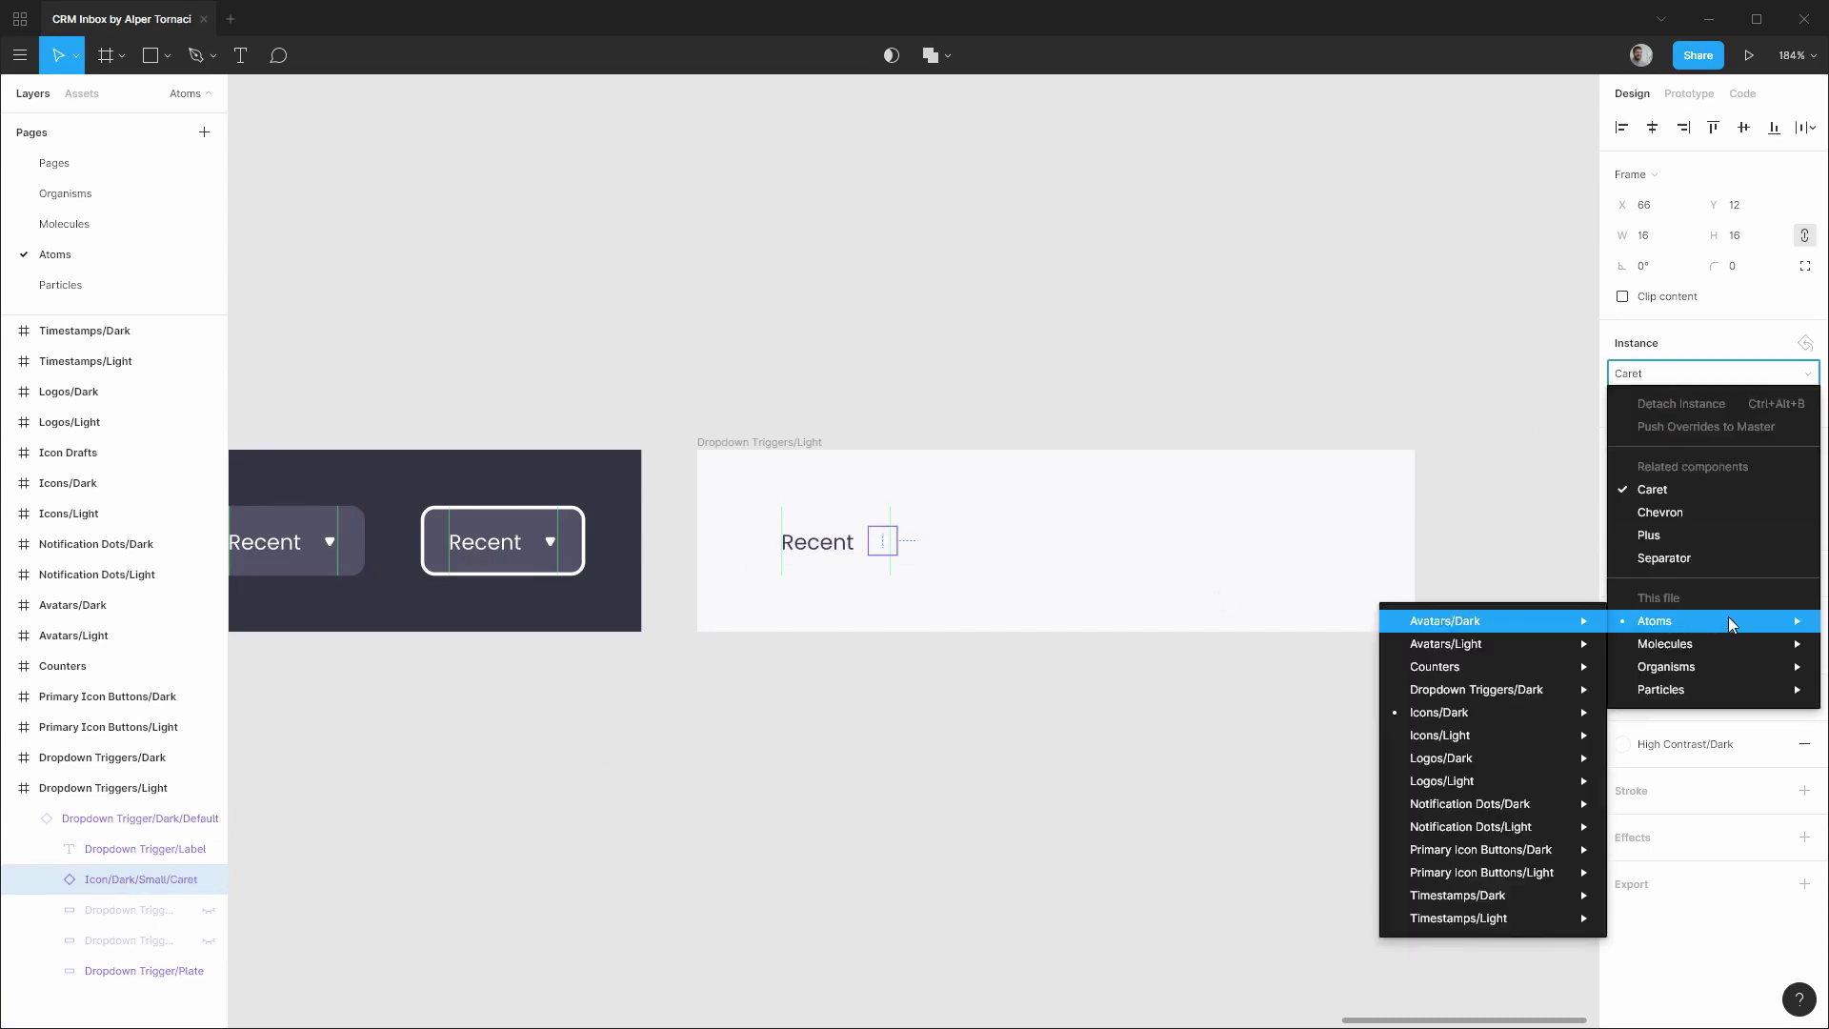
{"action": "mouse_move", "coordinate": [1506, 735]}
{"action": "mouse_move", "coordinate": [1267, 734]}
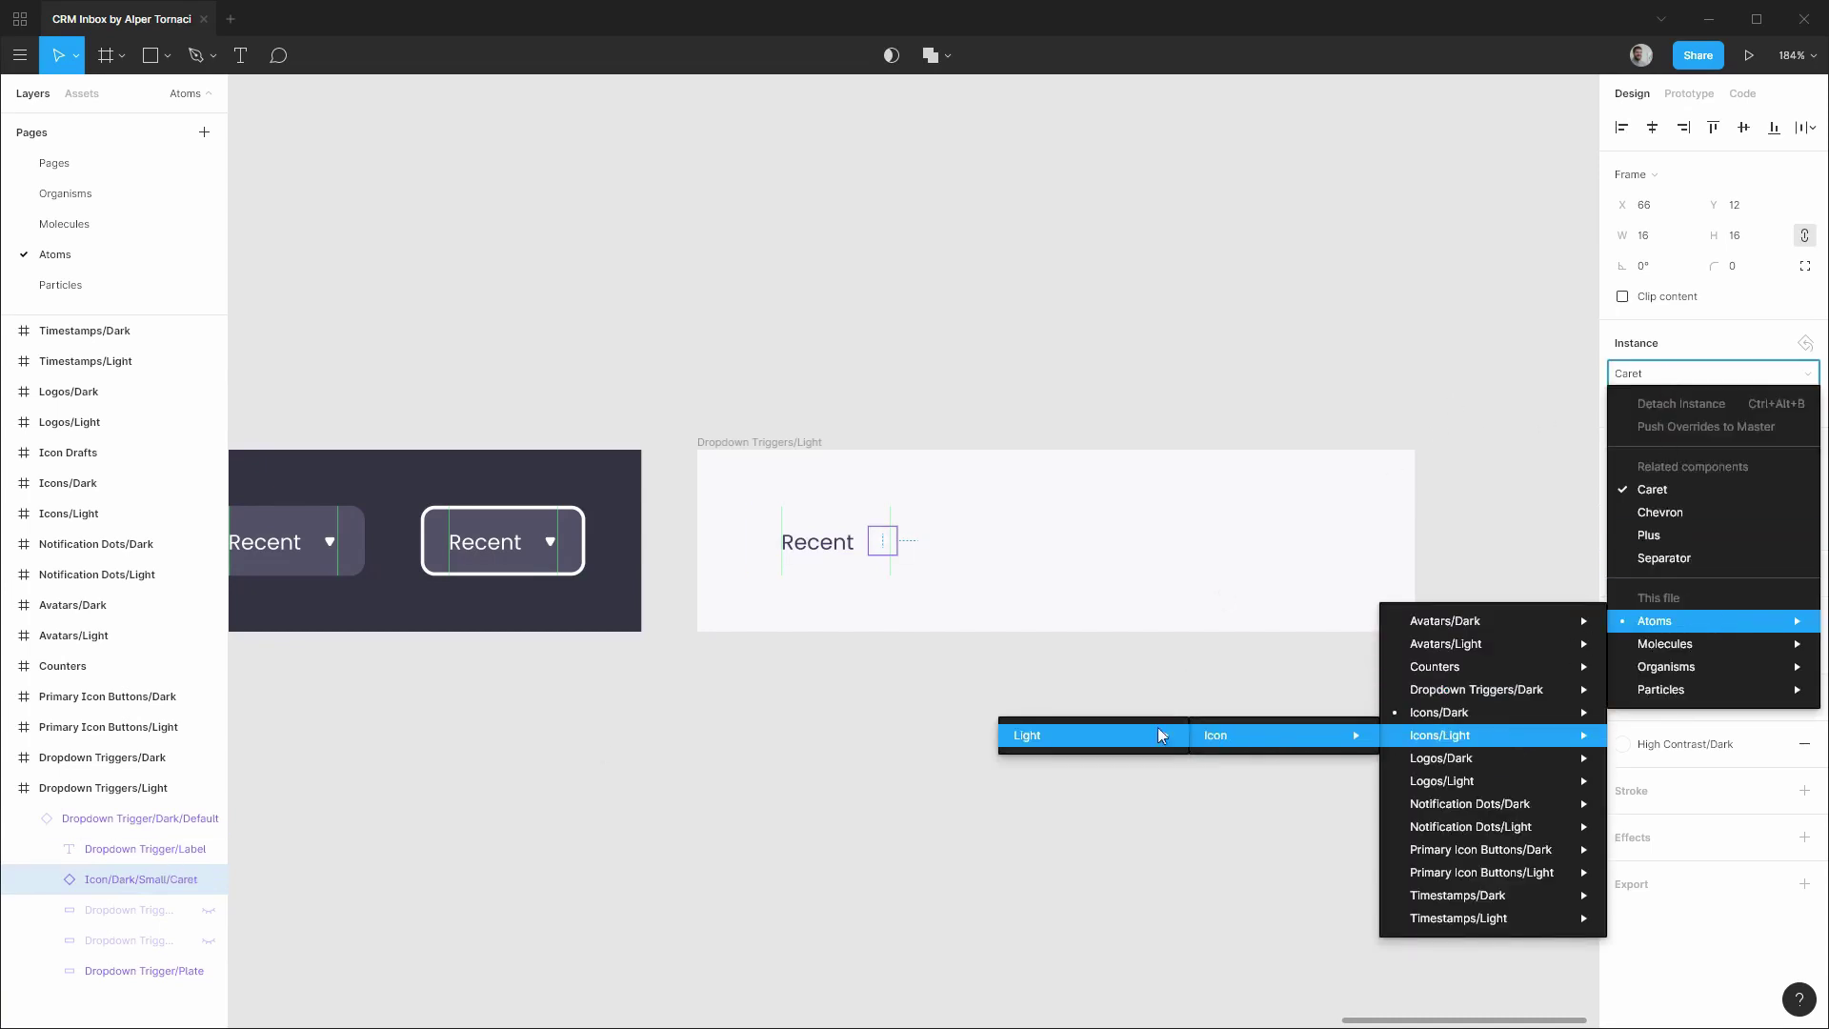
{"action": "mouse_move", "coordinate": [1160, 735]}
{"action": "mouse_move", "coordinate": [910, 760]}
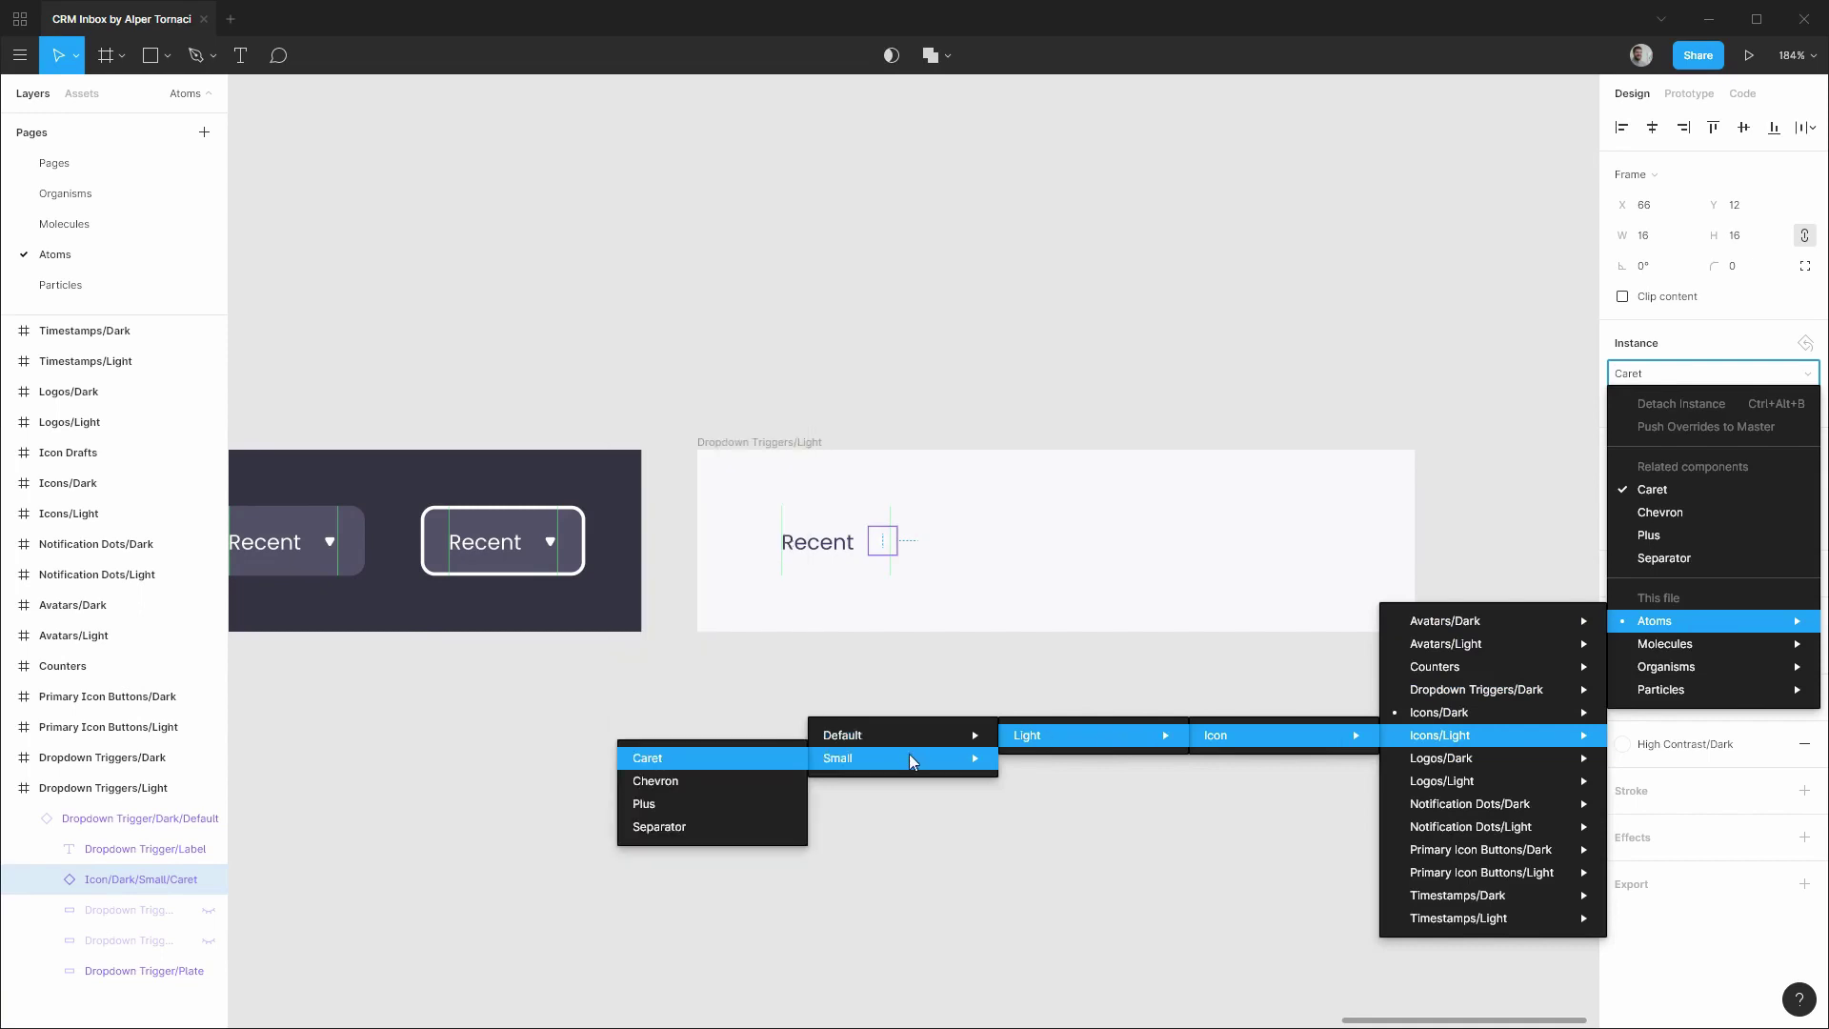
{"action": "left_click", "coordinate": [689, 762]}
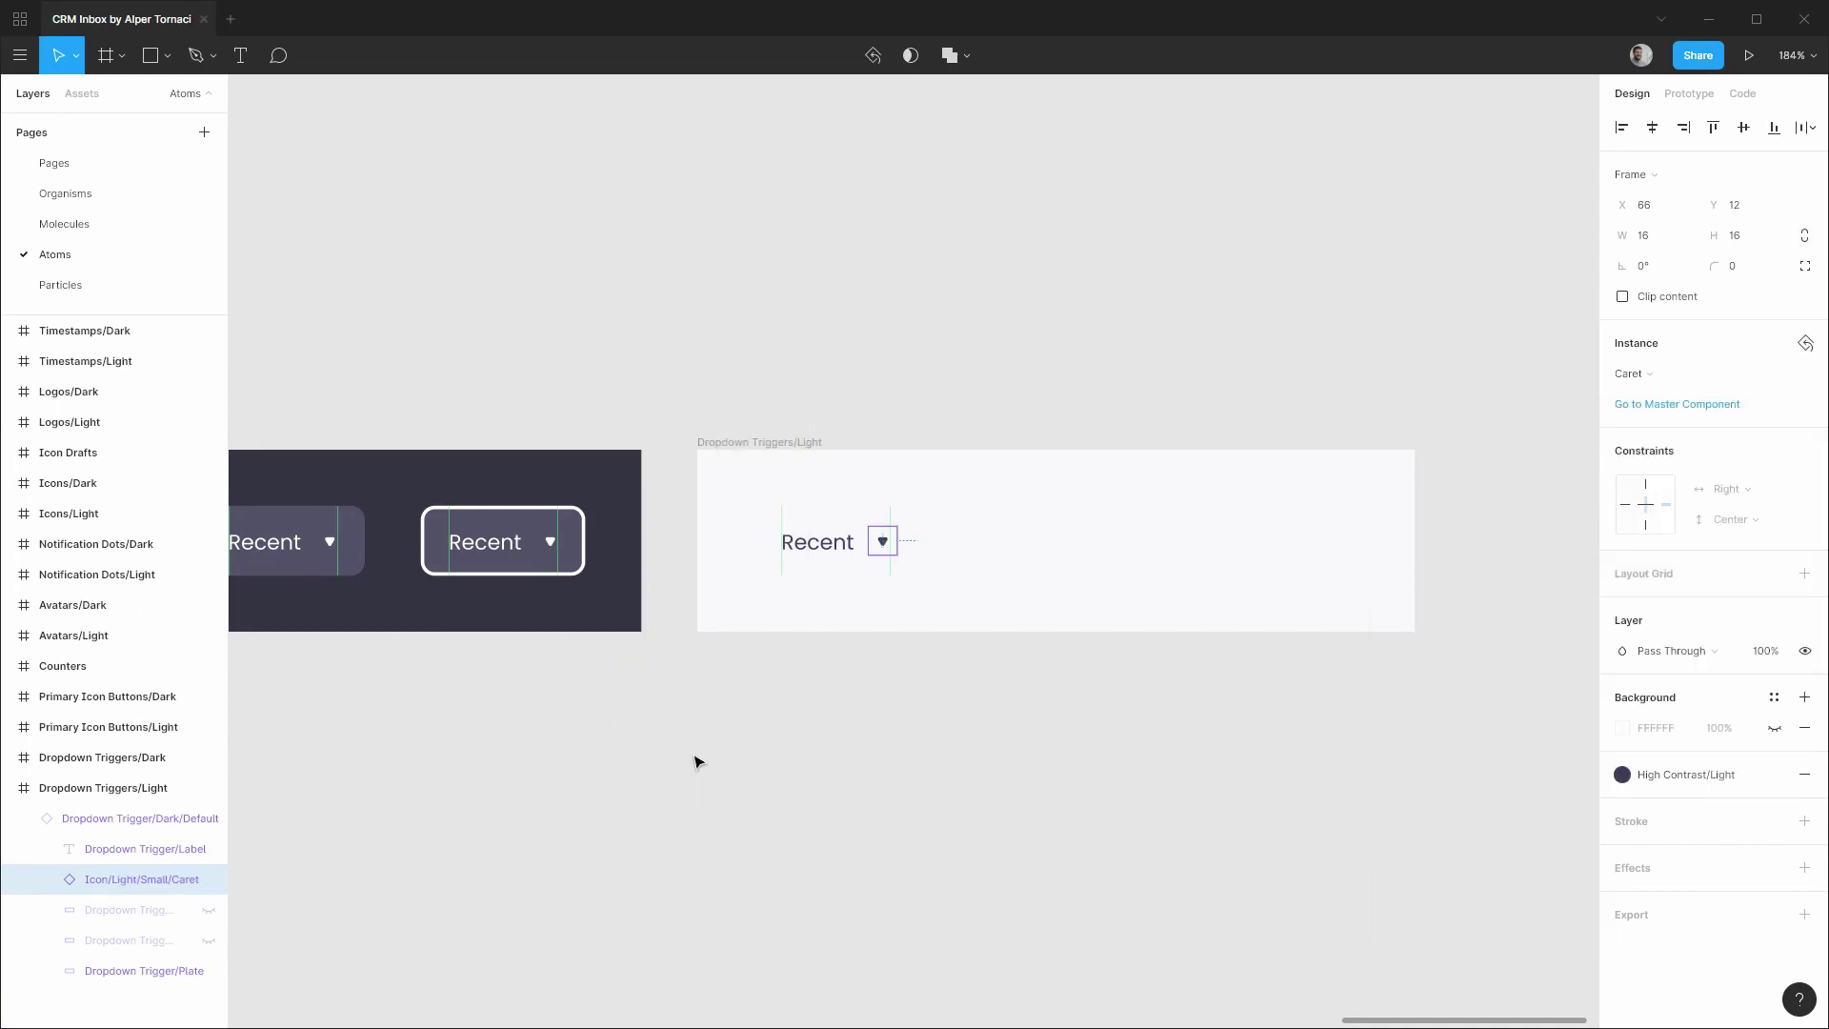
{"action": "left_click", "coordinate": [47, 880]}
{"action": "left_click", "coordinate": [70, 910]}
{"action": "left_click", "coordinate": [133, 941]}
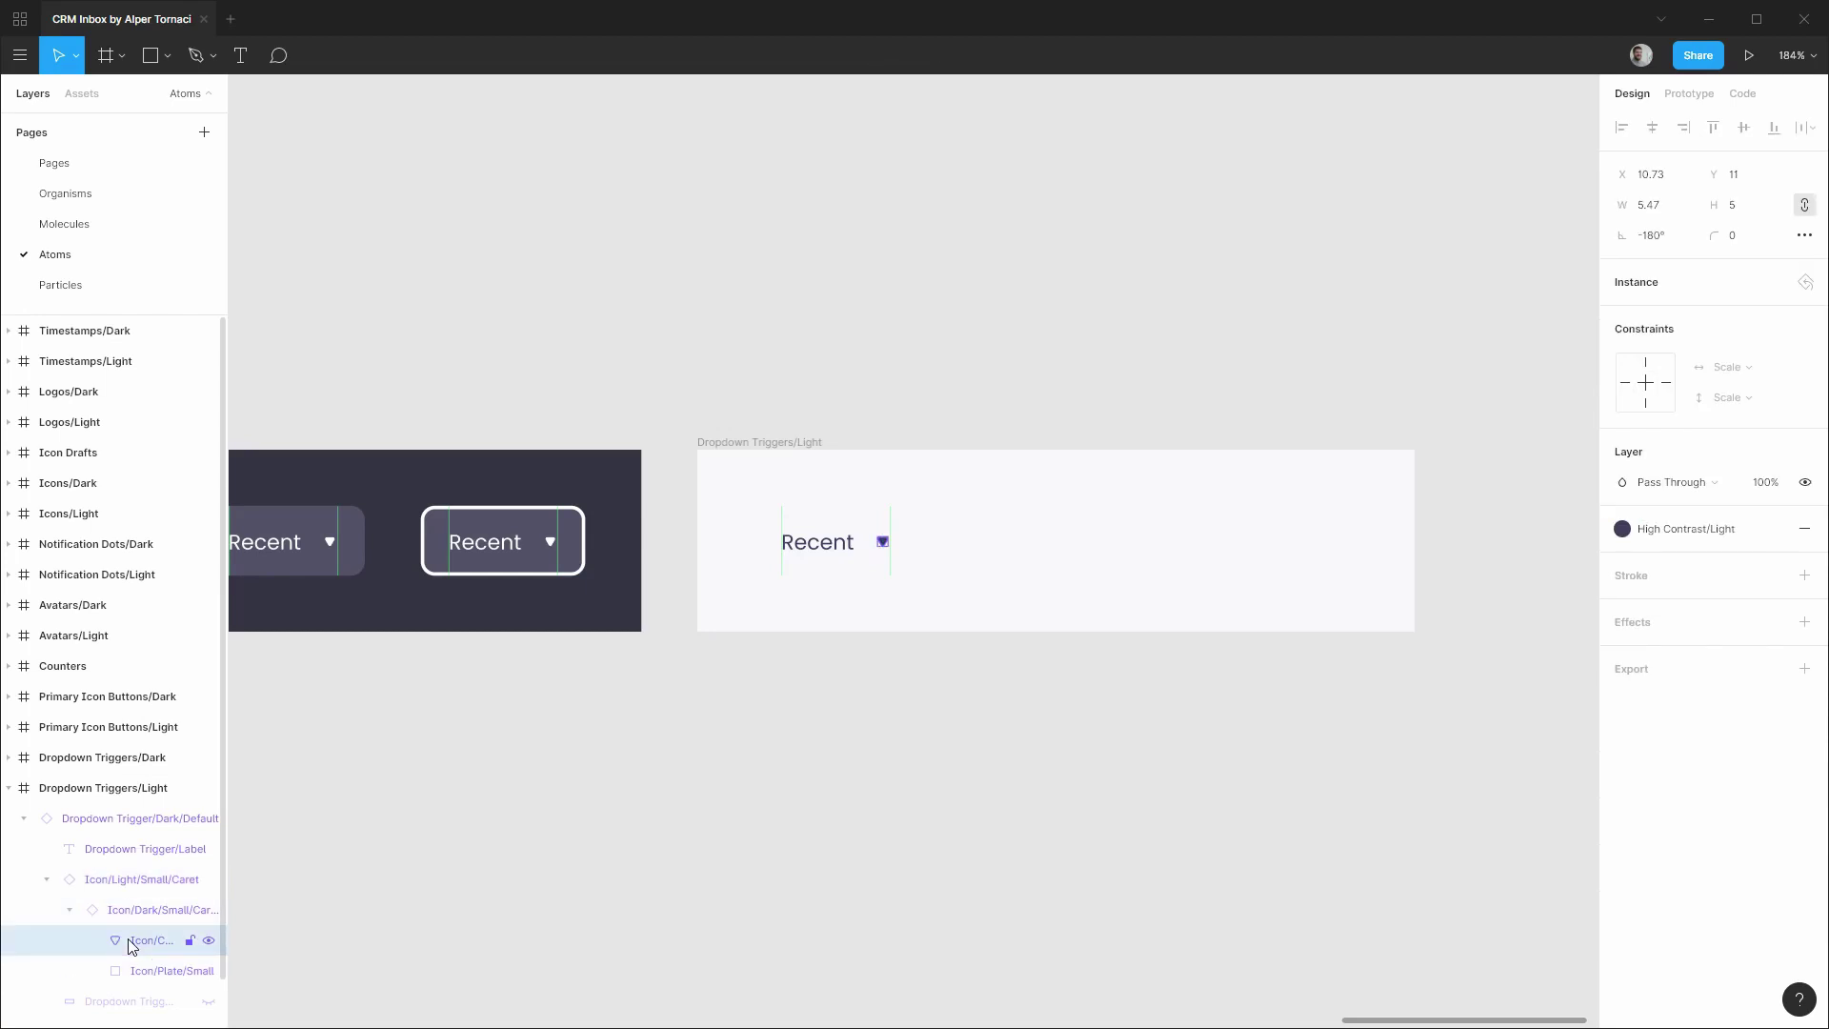
{"action": "left_click", "coordinate": [69, 910]}
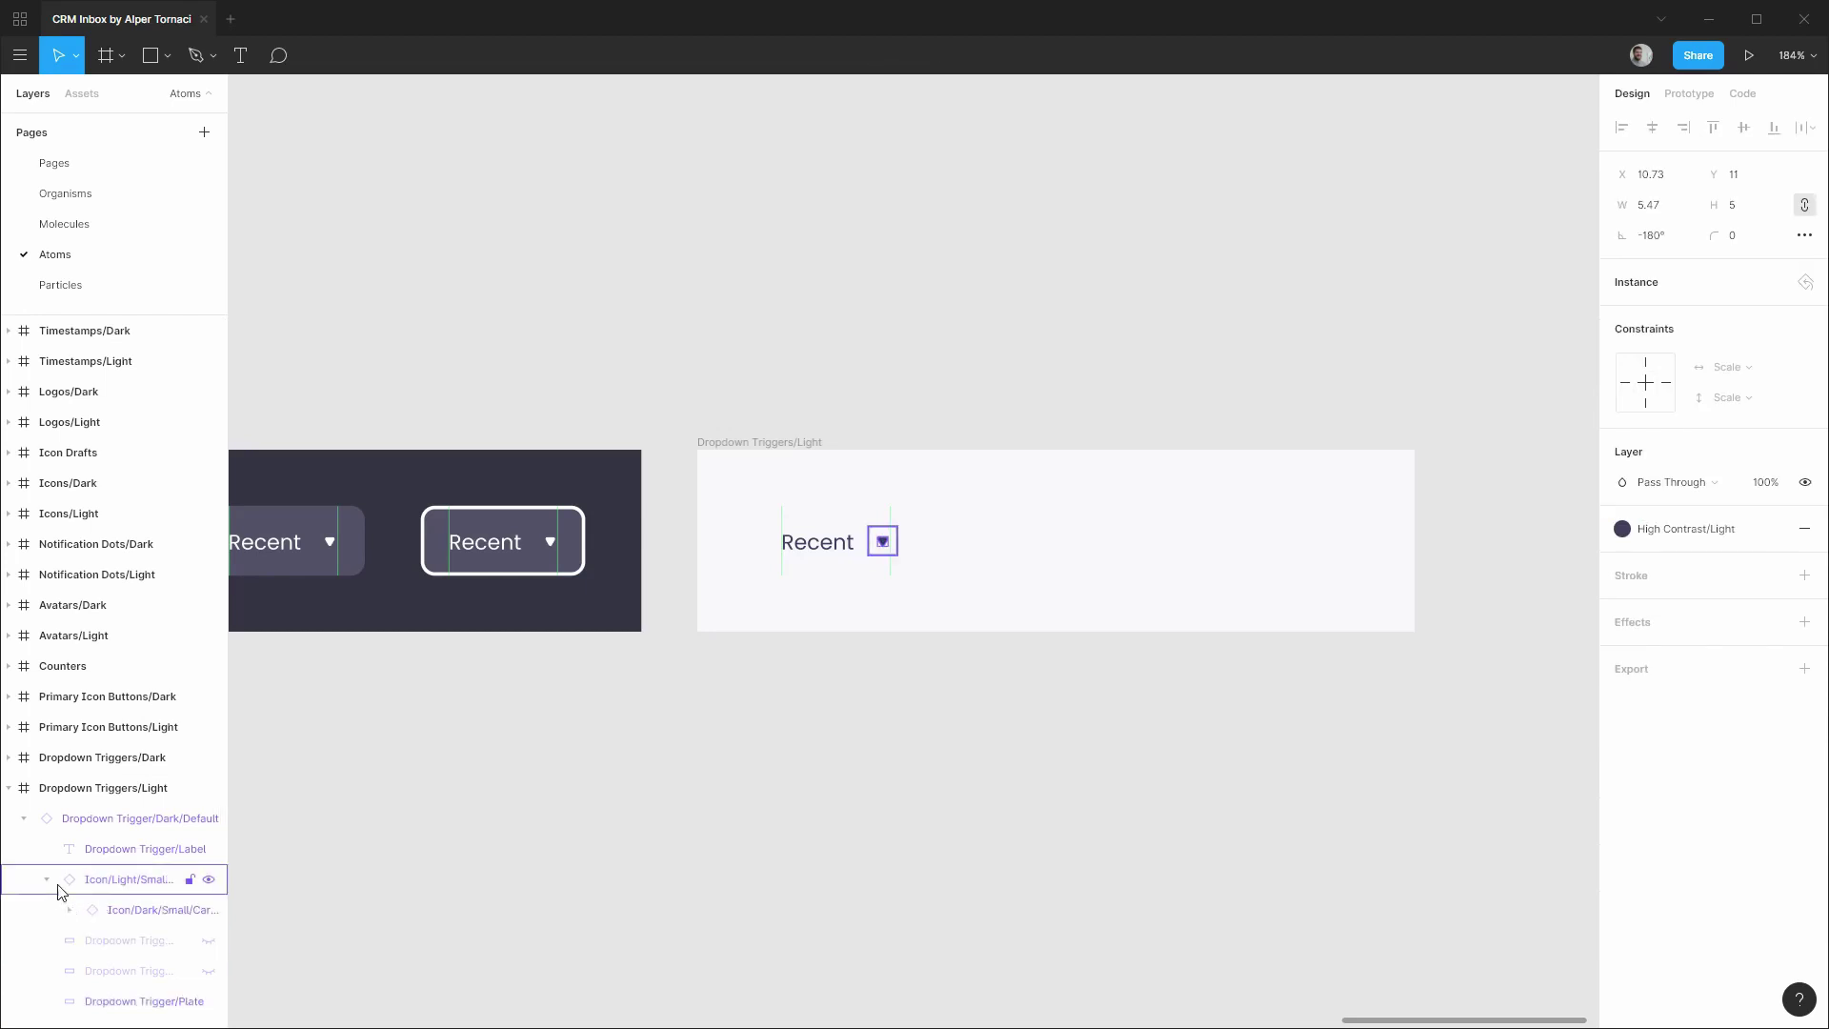
{"action": "left_click", "coordinate": [47, 879]}
Set the stroke of the light trigger's hidden focus indicator to the High Contrast/Light color style.
{"action": "left_click", "coordinate": [121, 917]}
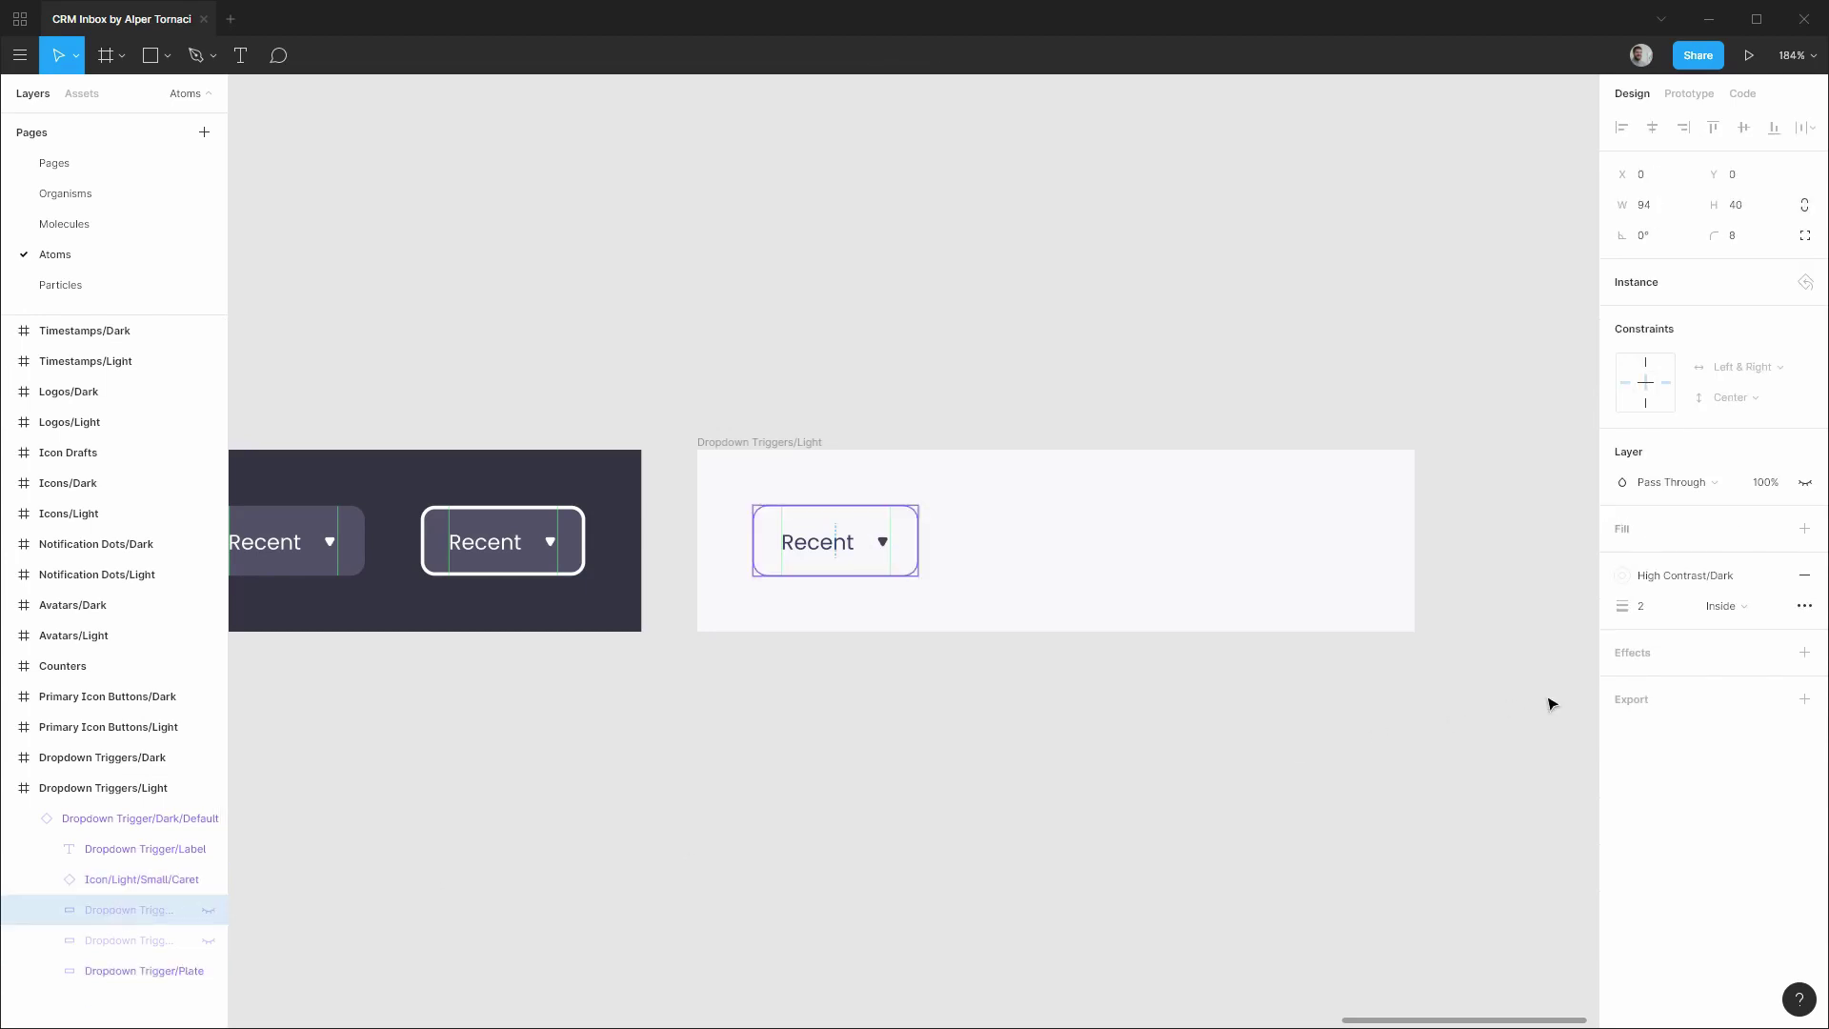
{"action": "left_click", "coordinate": [1677, 576]}
{"action": "left_click", "coordinate": [1669, 779]}
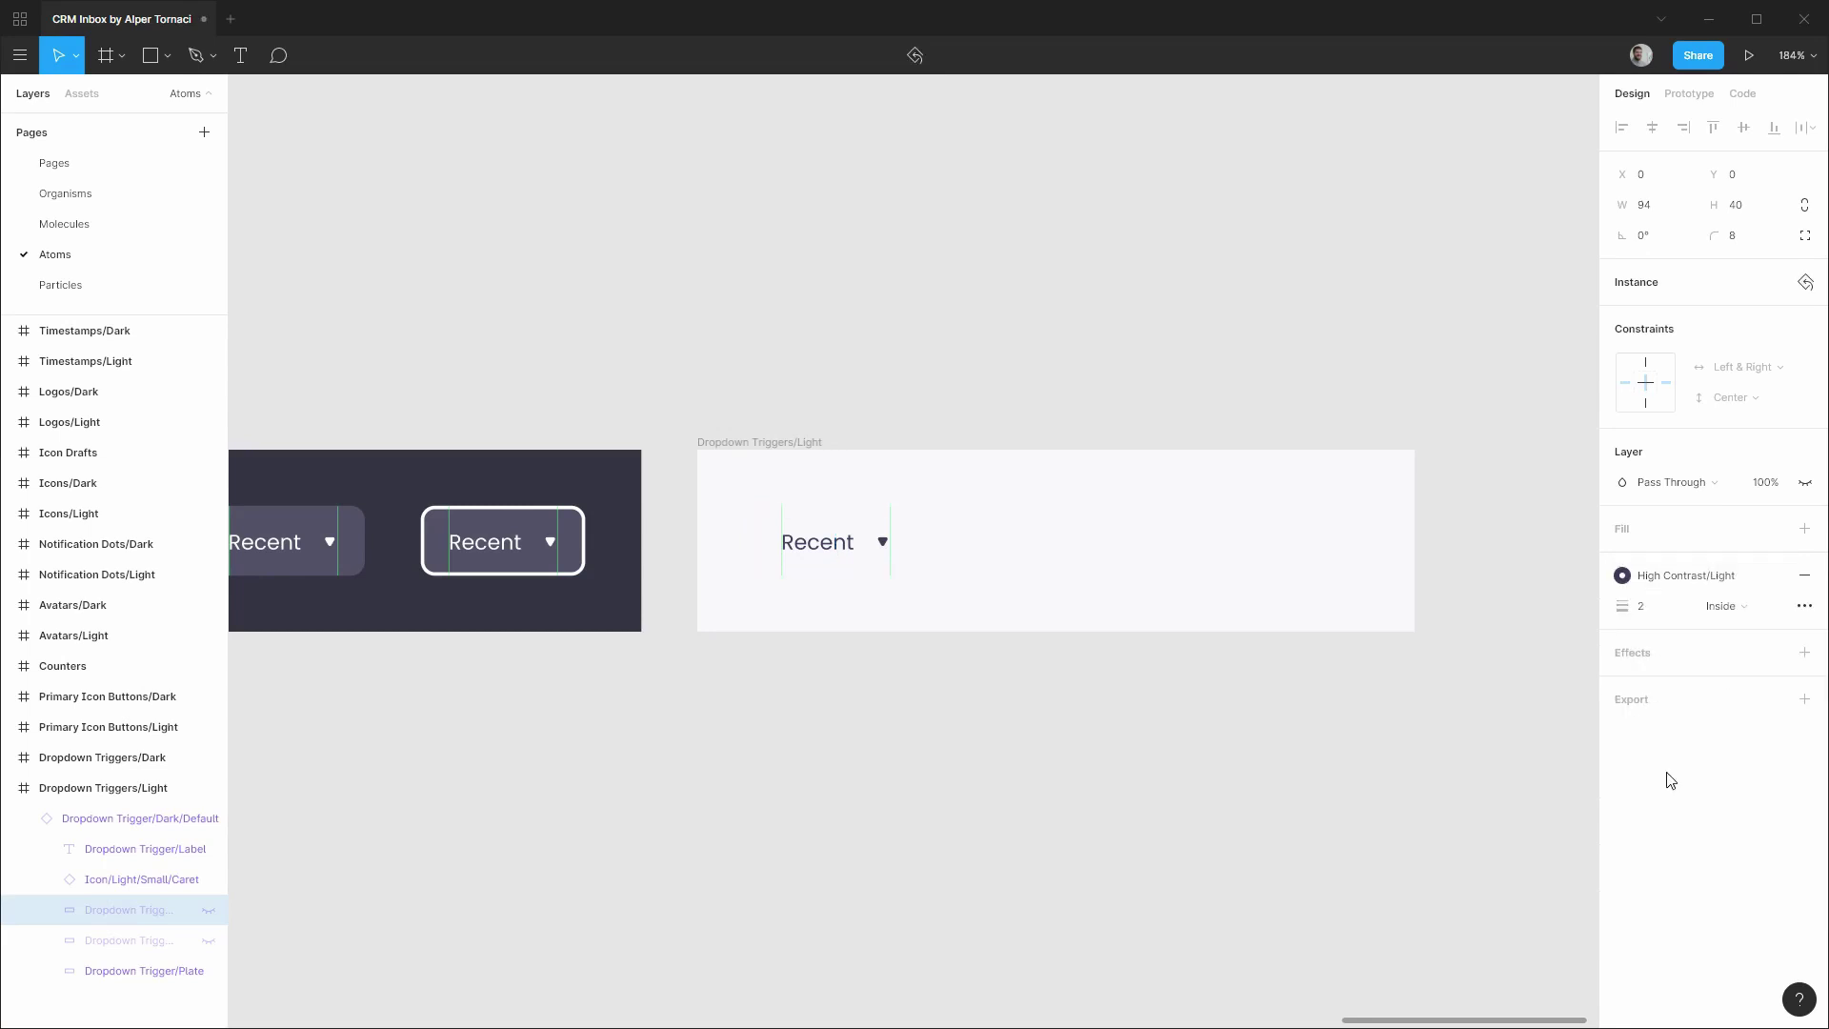
Show the light trigger's hover plate and fill it with the light Elevation 1 Background/End color style.
{"action": "left_click", "coordinate": [160, 938]}
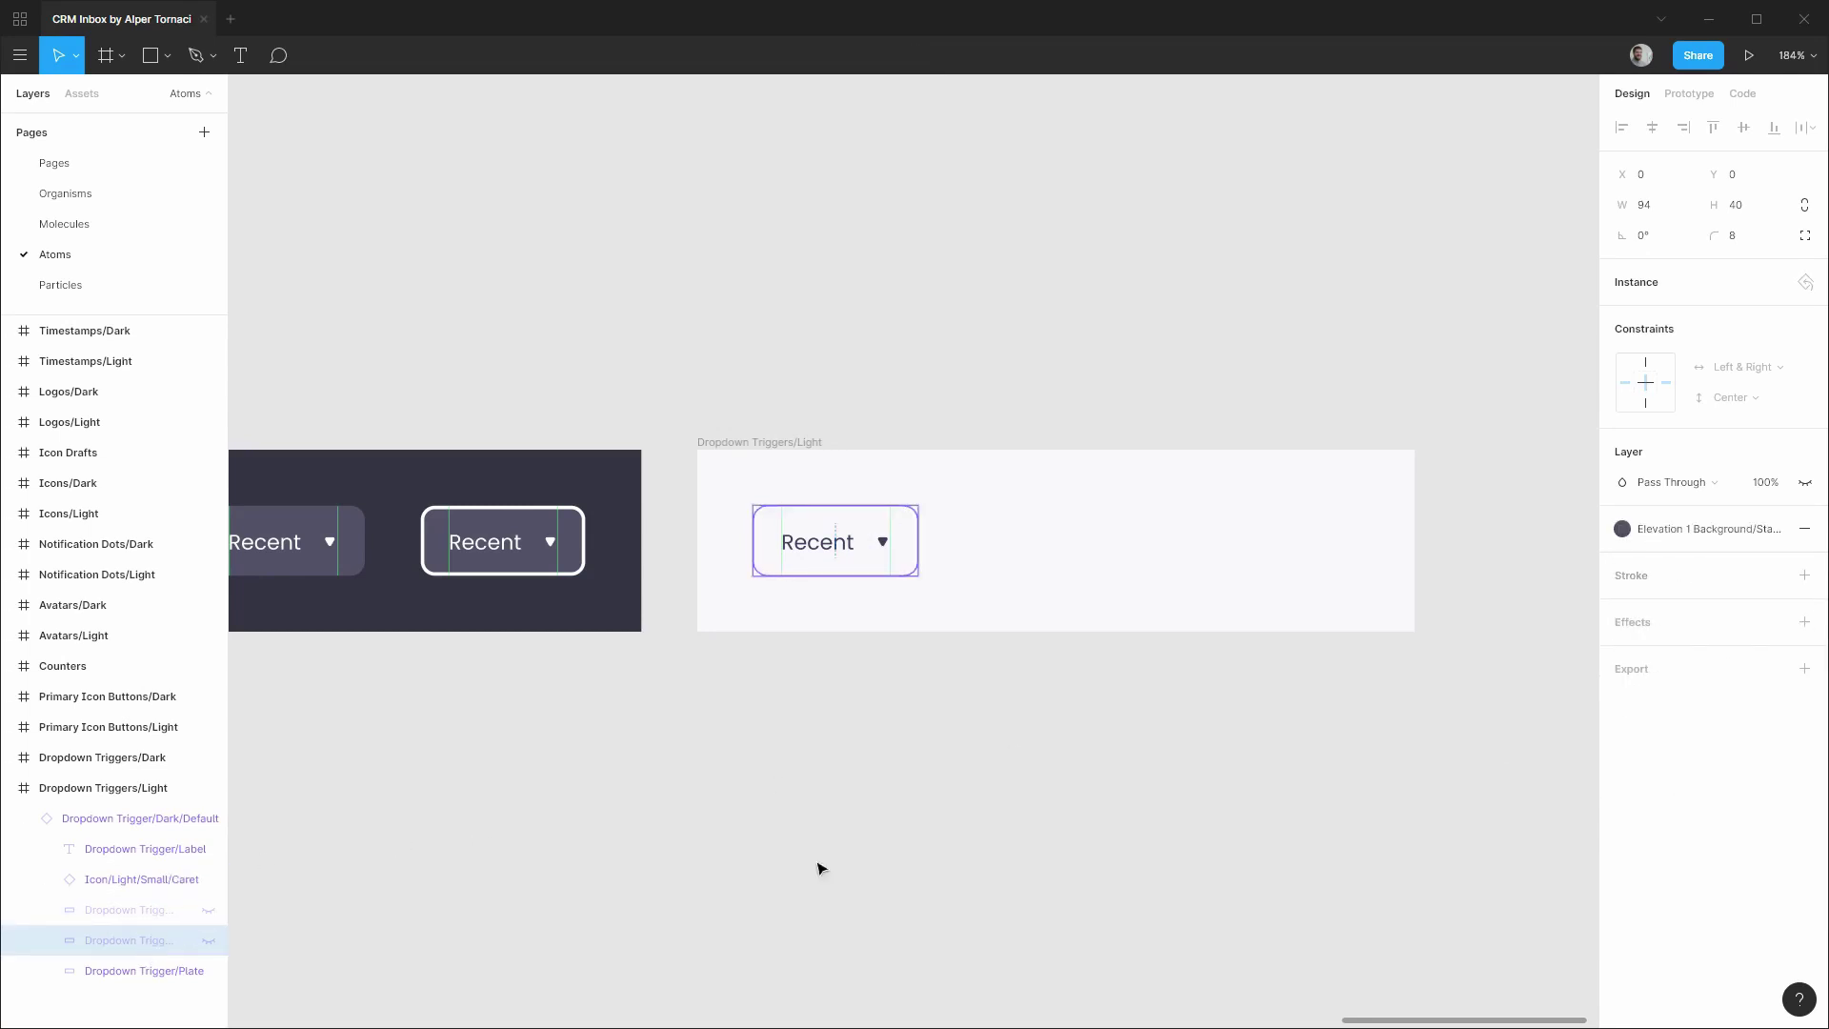
{"action": "left_click", "coordinate": [1700, 532]}
{"action": "scroll", "coordinate": [1742, 705], "scroll_direction": "down", "scroll_amount": 2}
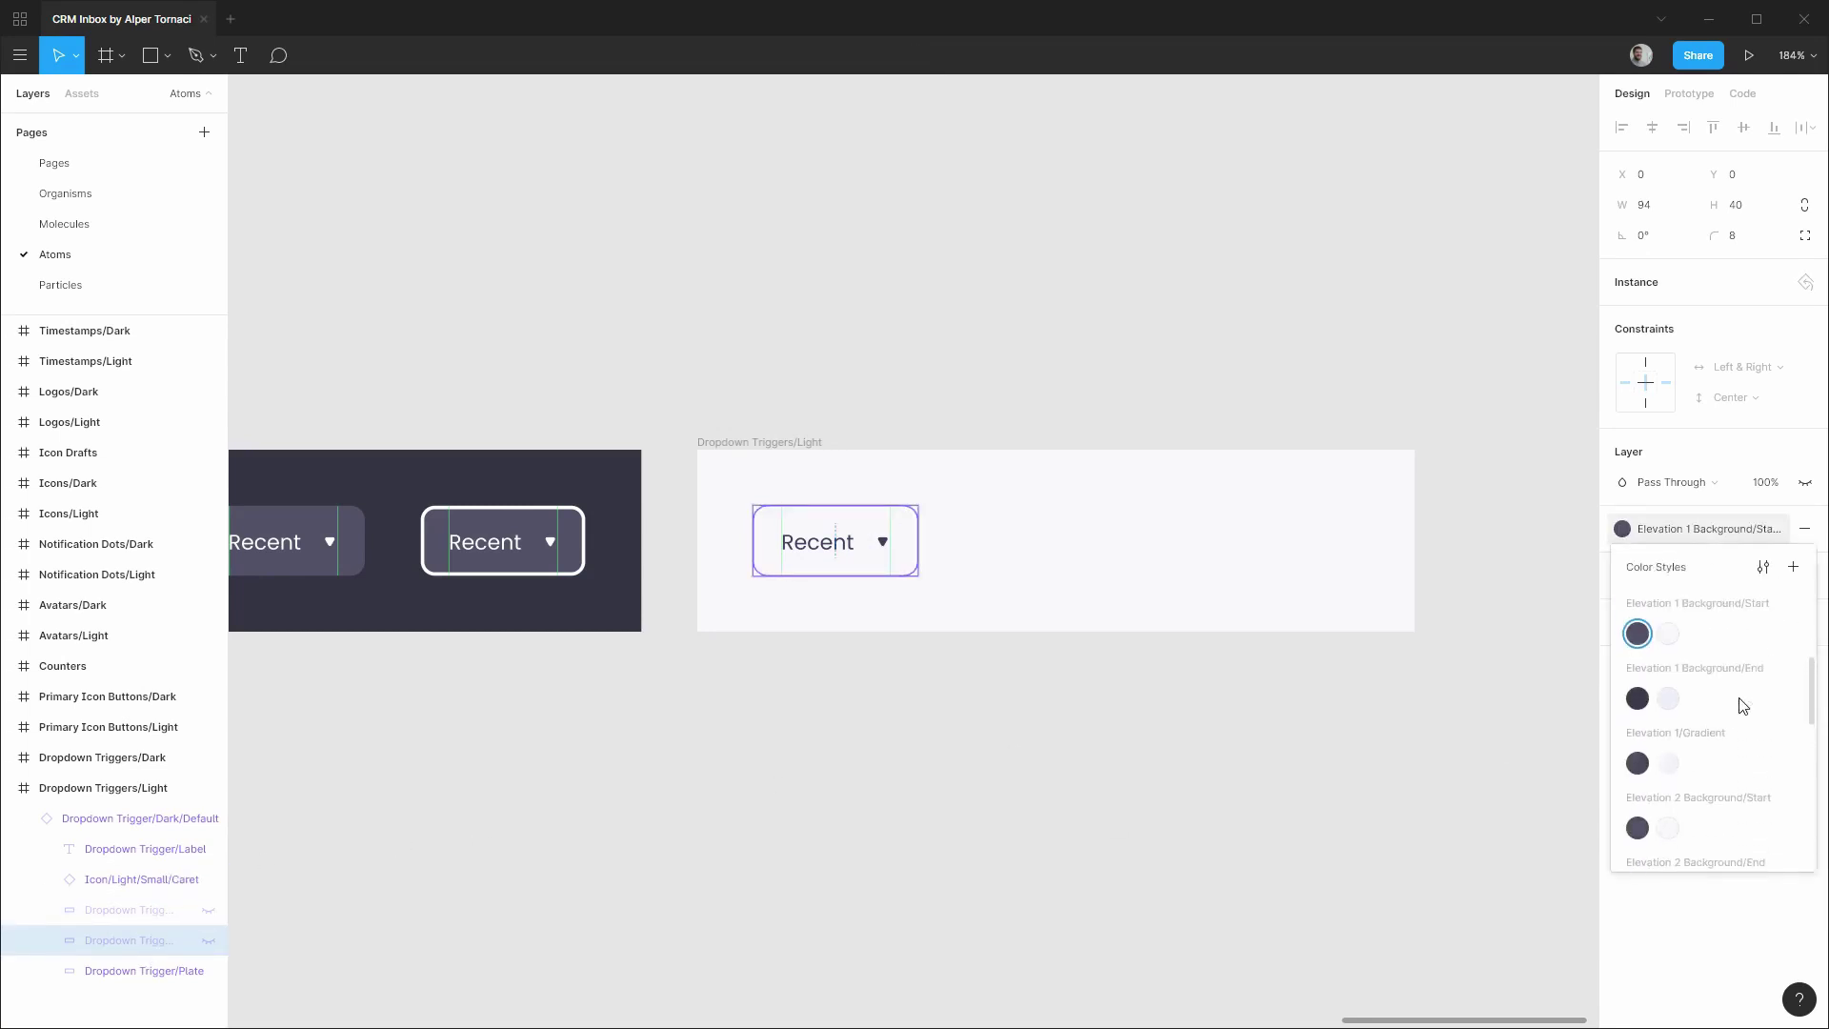
{"action": "left_click", "coordinate": [1671, 639]}
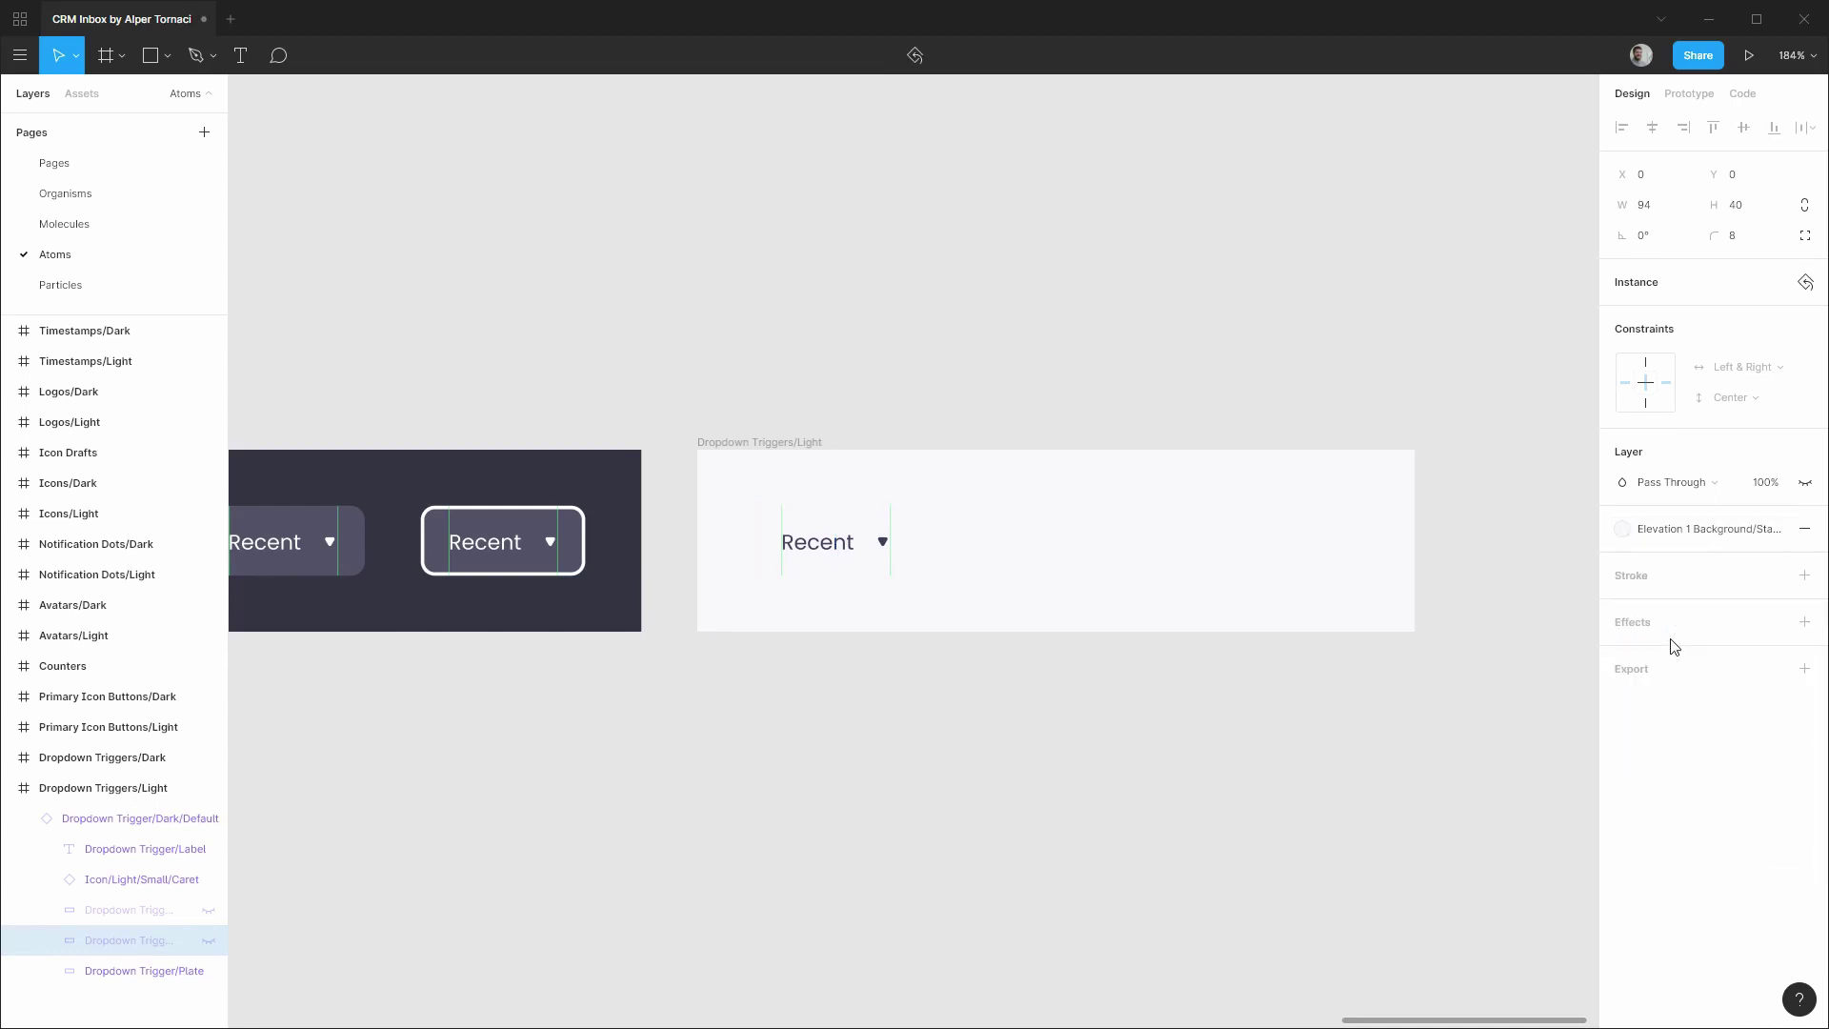
{"action": "left_click", "coordinate": [208, 940]}
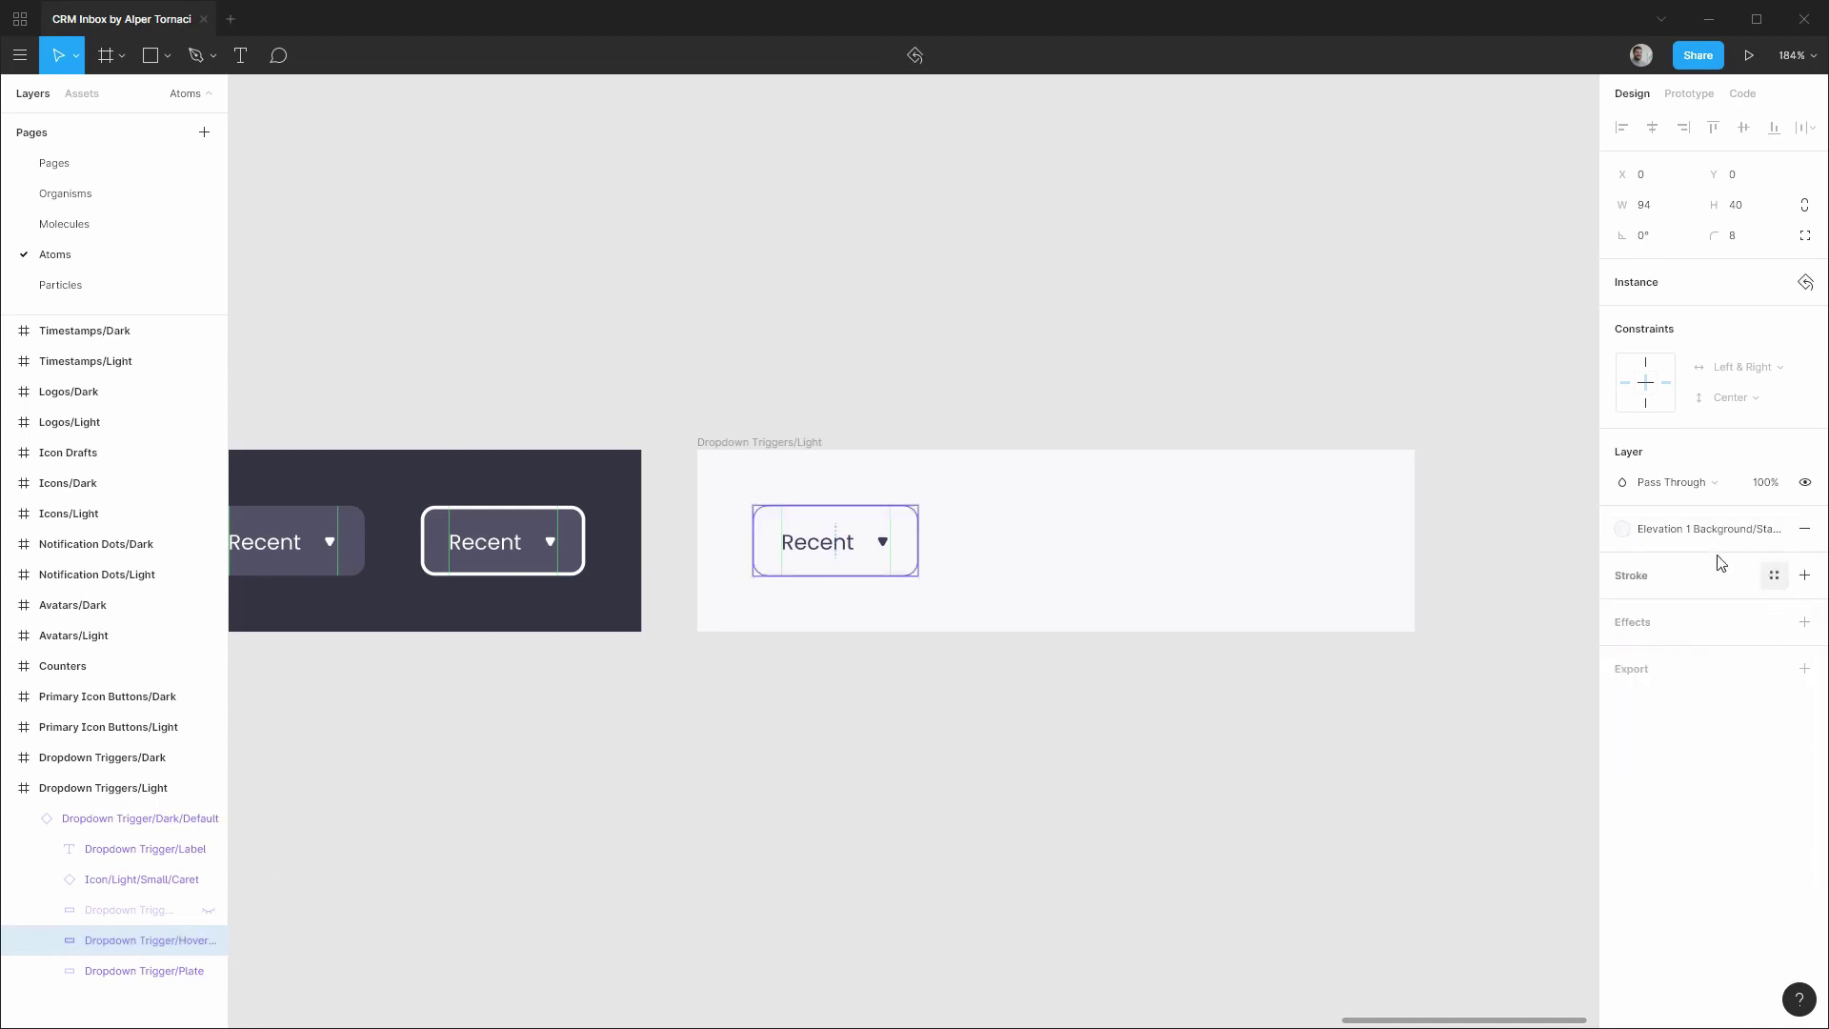
{"action": "left_click", "coordinate": [1696, 530]}
{"action": "left_click", "coordinate": [1668, 795]}
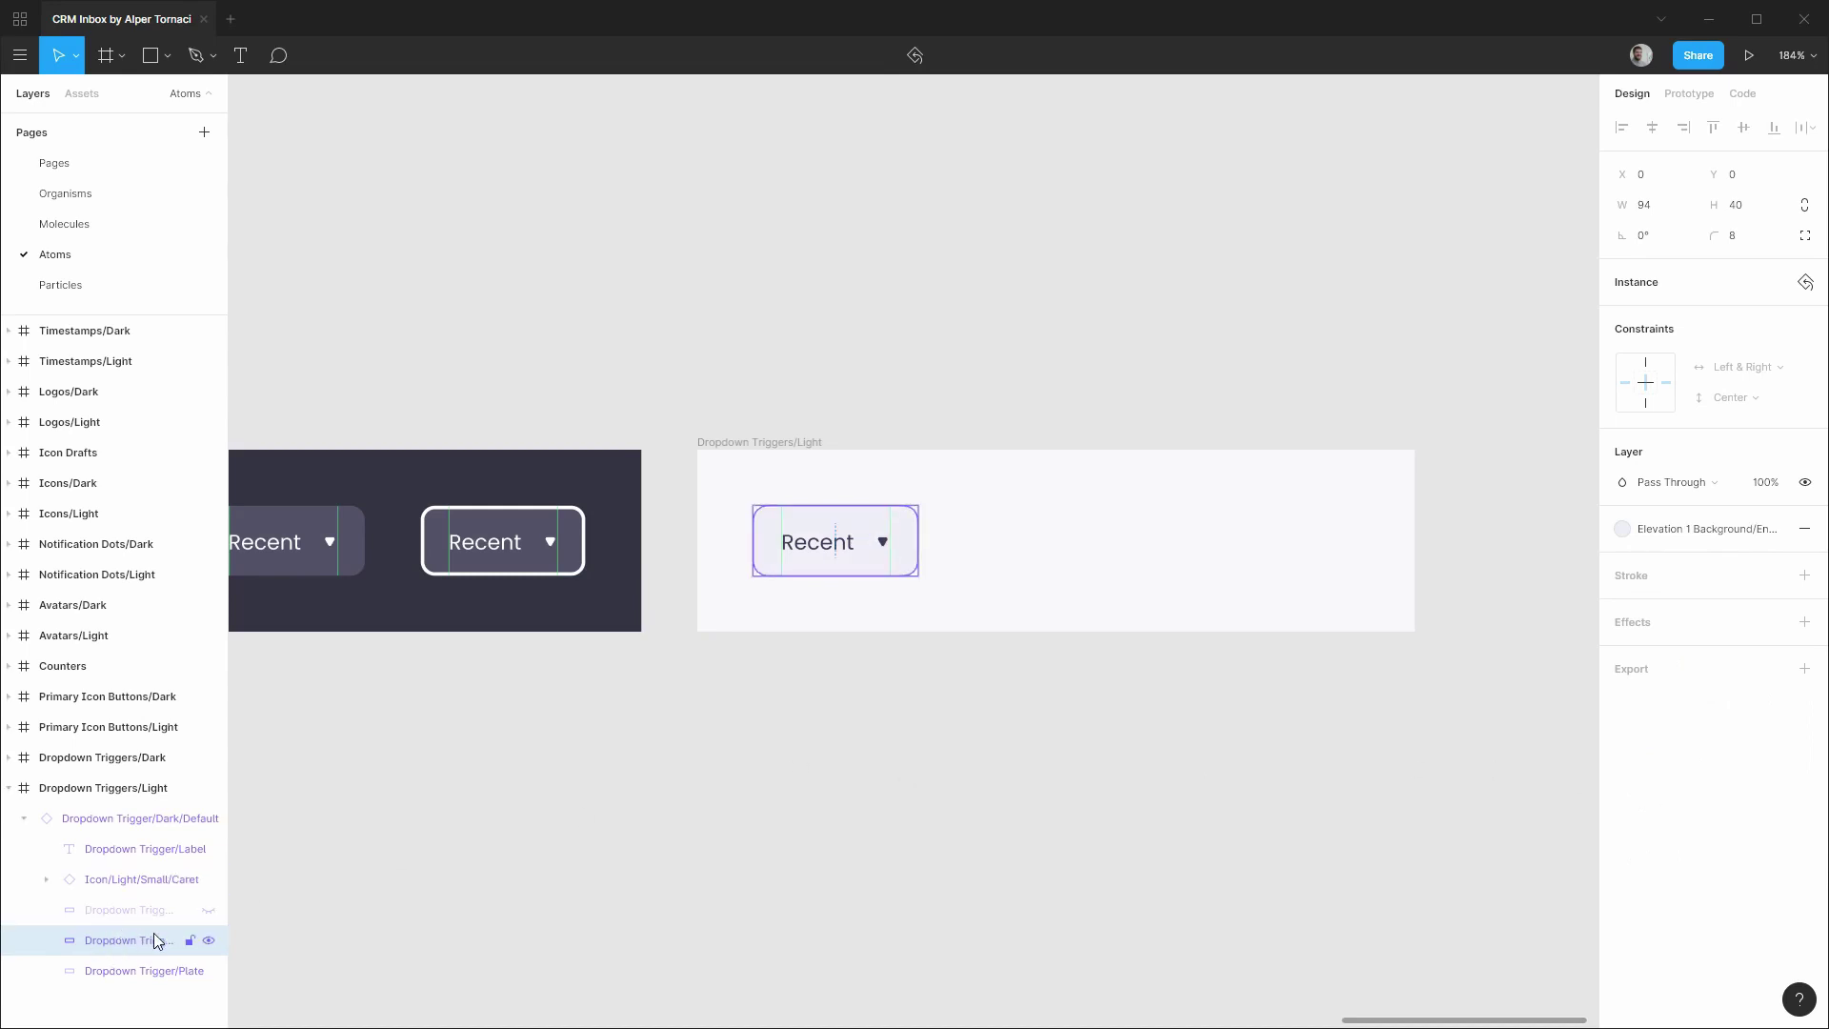
{"action": "left_click", "coordinate": [148, 971]}
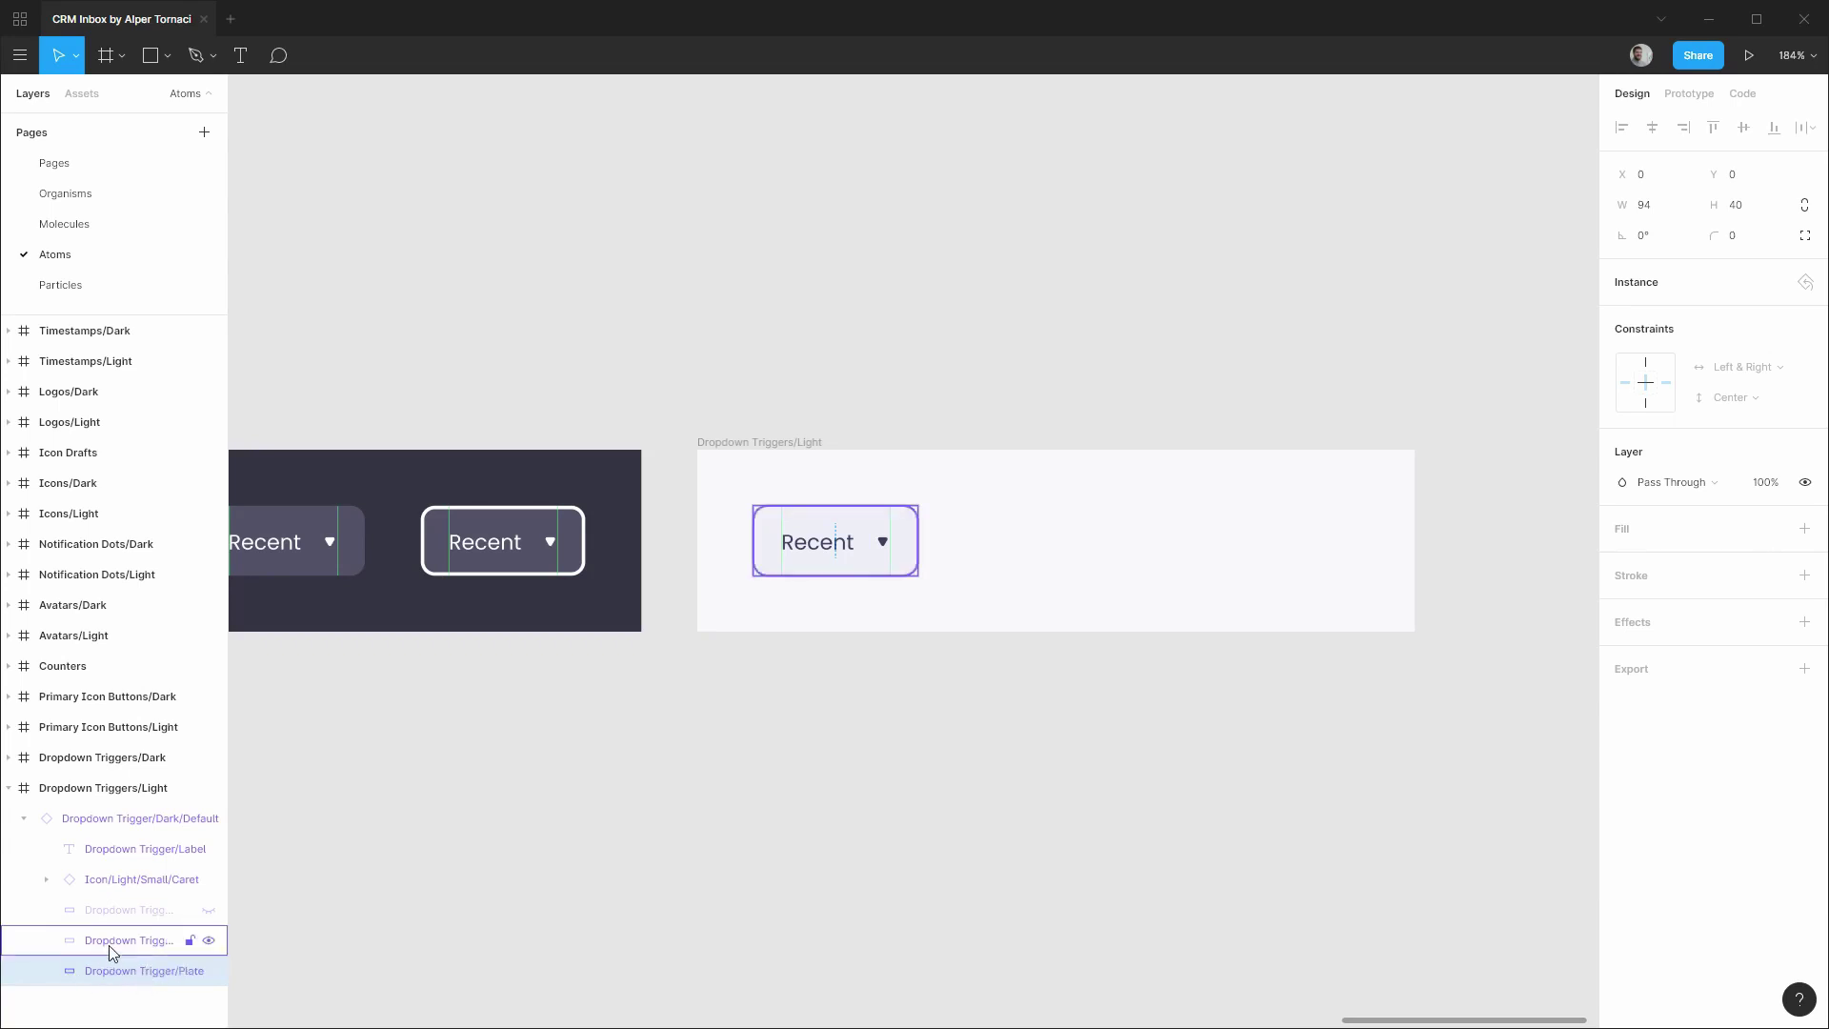
{"action": "left_click", "coordinate": [38, 821]}
{"action": "left_click", "coordinate": [24, 819]}
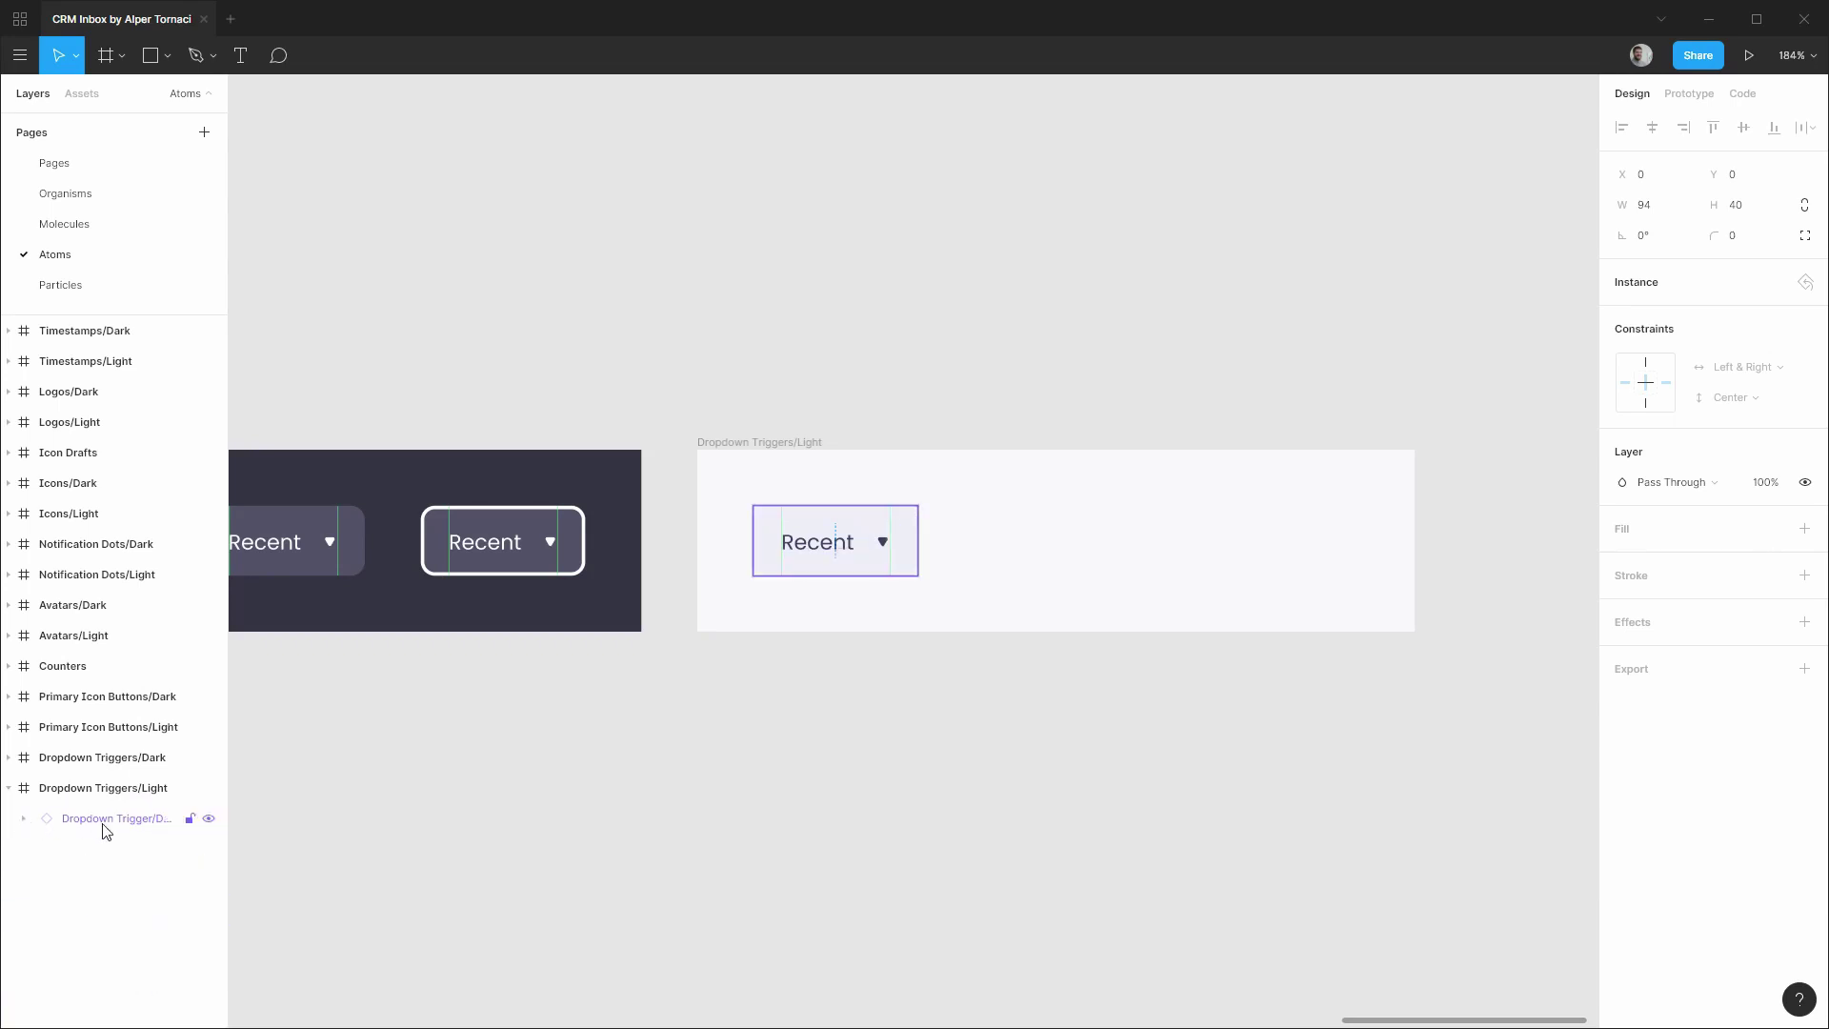
Hide the light trigger's hover plate, then convert the trigger into a component named Dropdown Trigger/Light/Default.
{"action": "left_click", "coordinate": [24, 818]}
{"action": "left_click", "coordinate": [24, 820]}
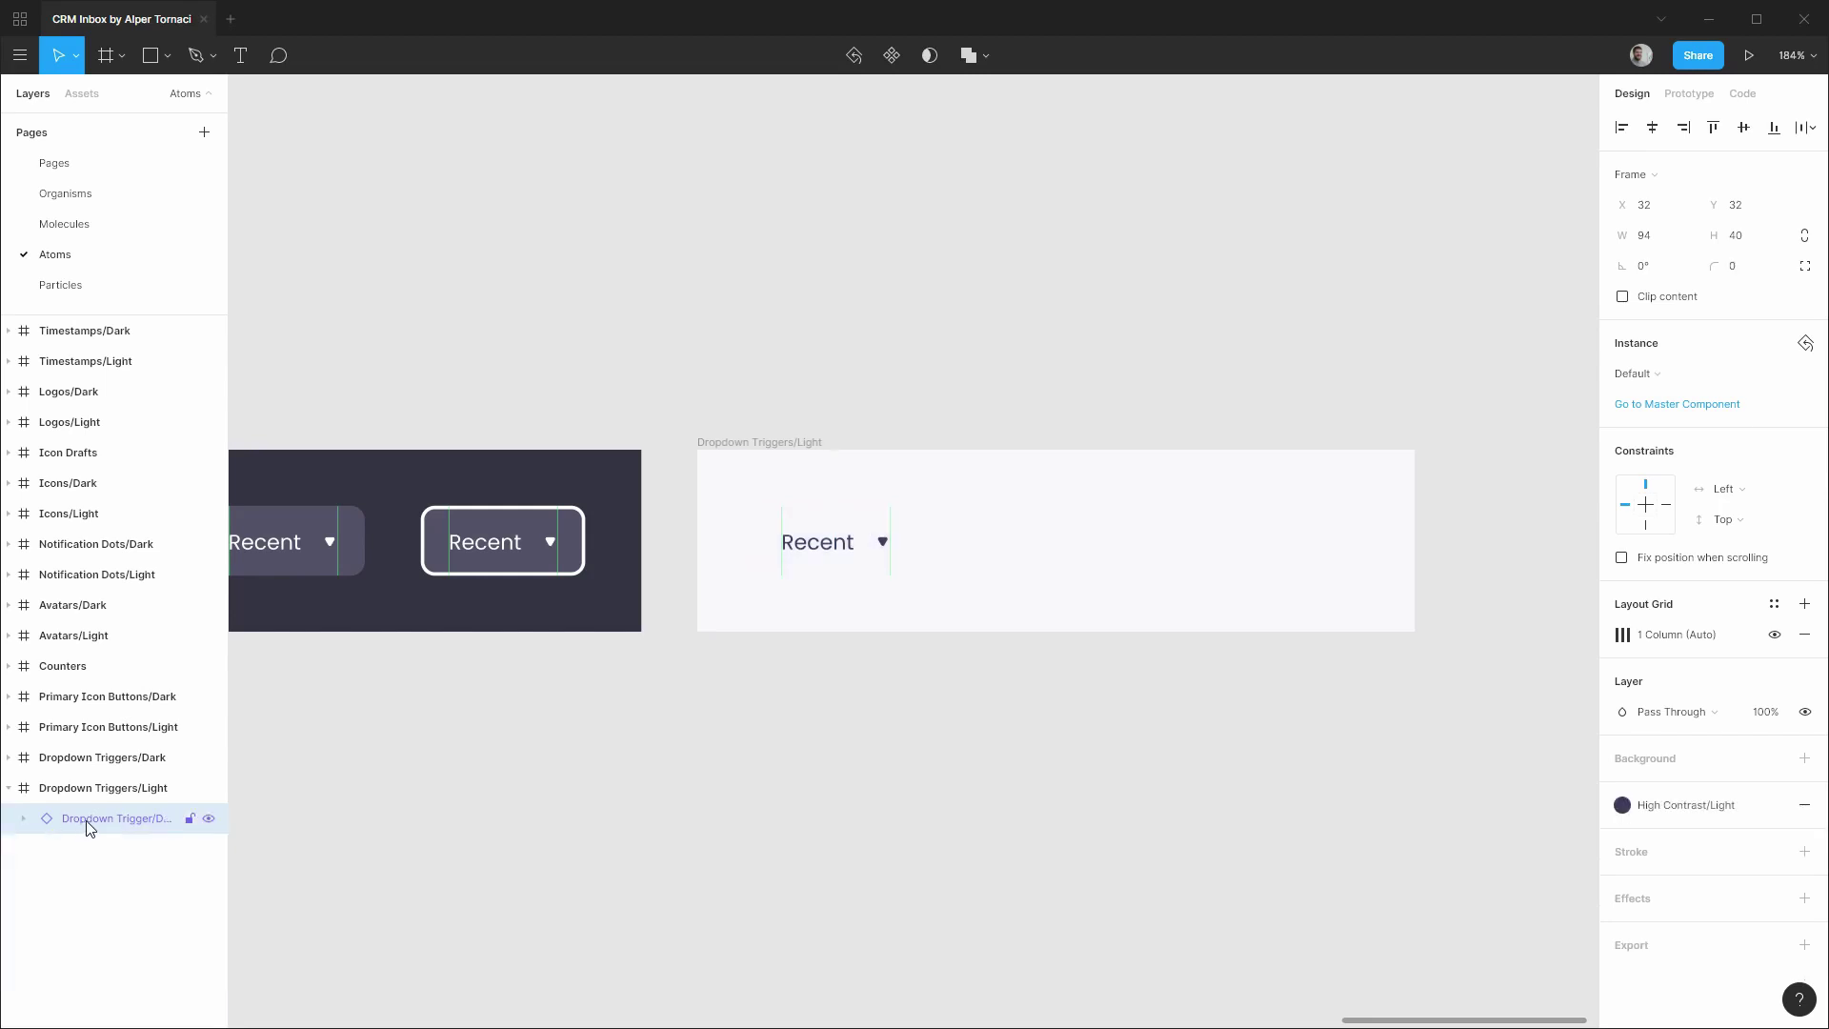
{"action": "key", "text": "ctrl+alt+k"}
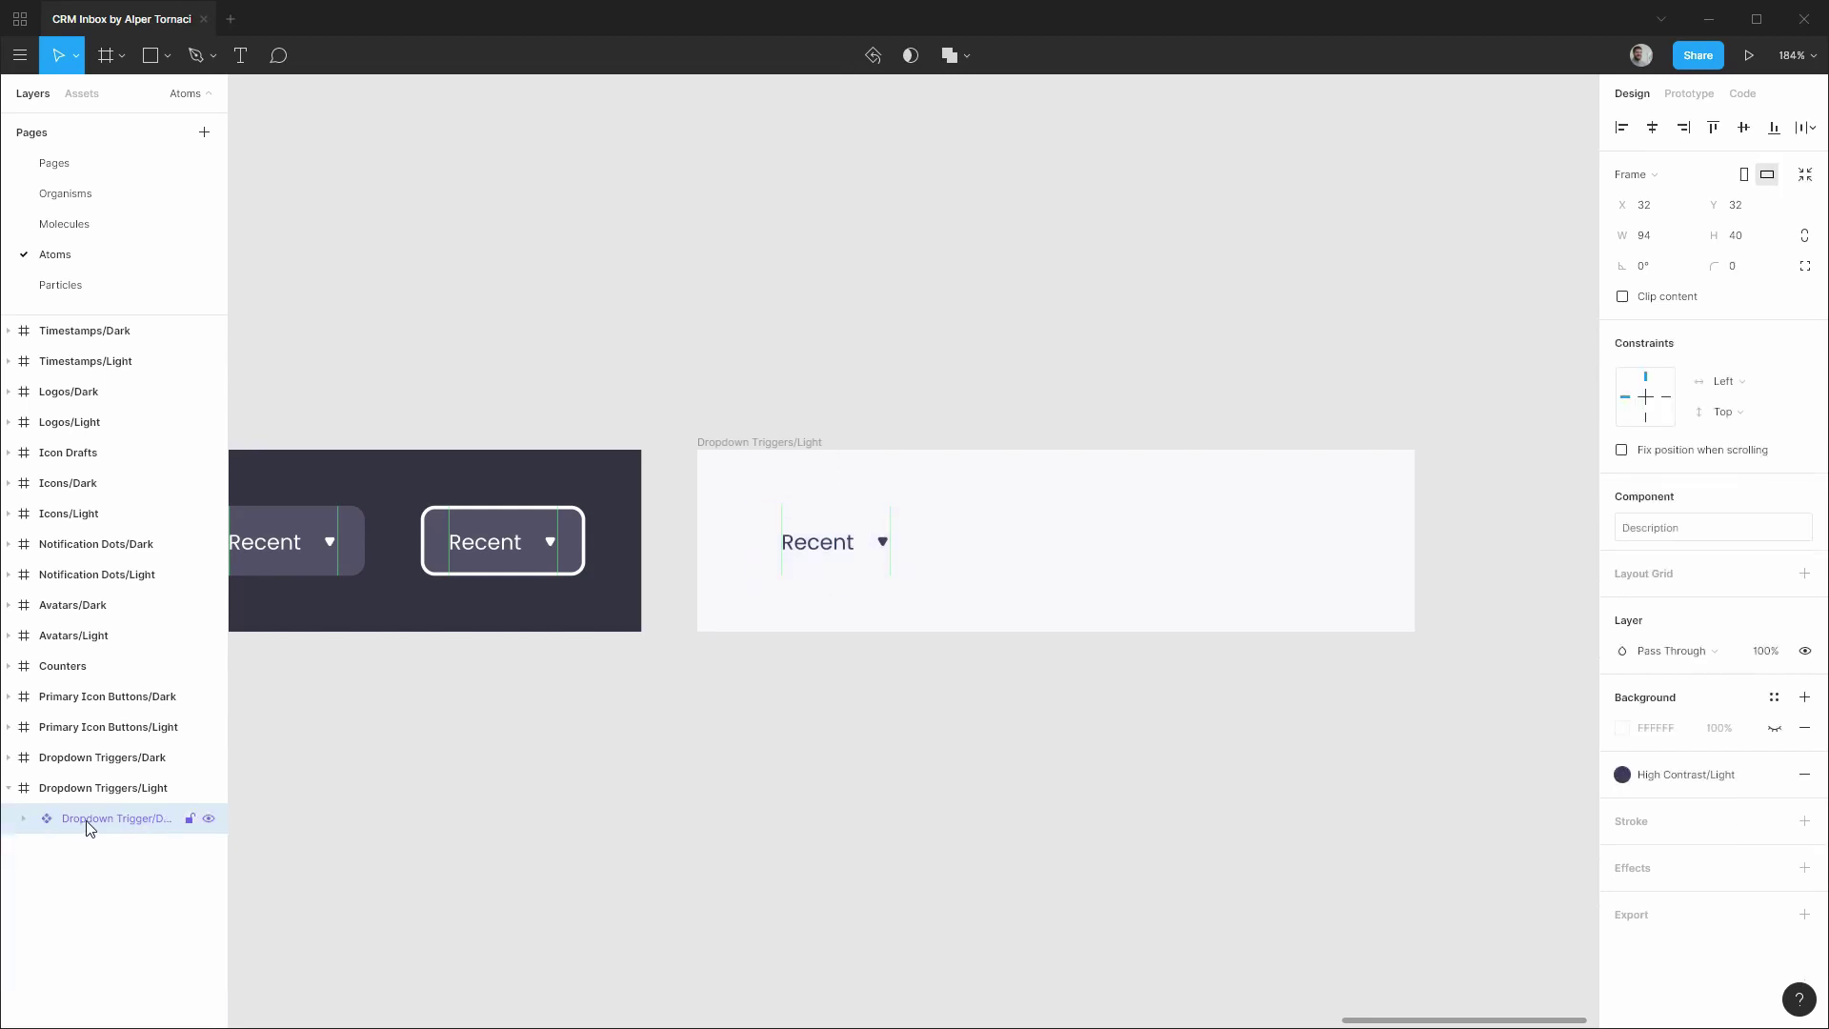
{"action": "double_click", "coordinate": [87, 825]}
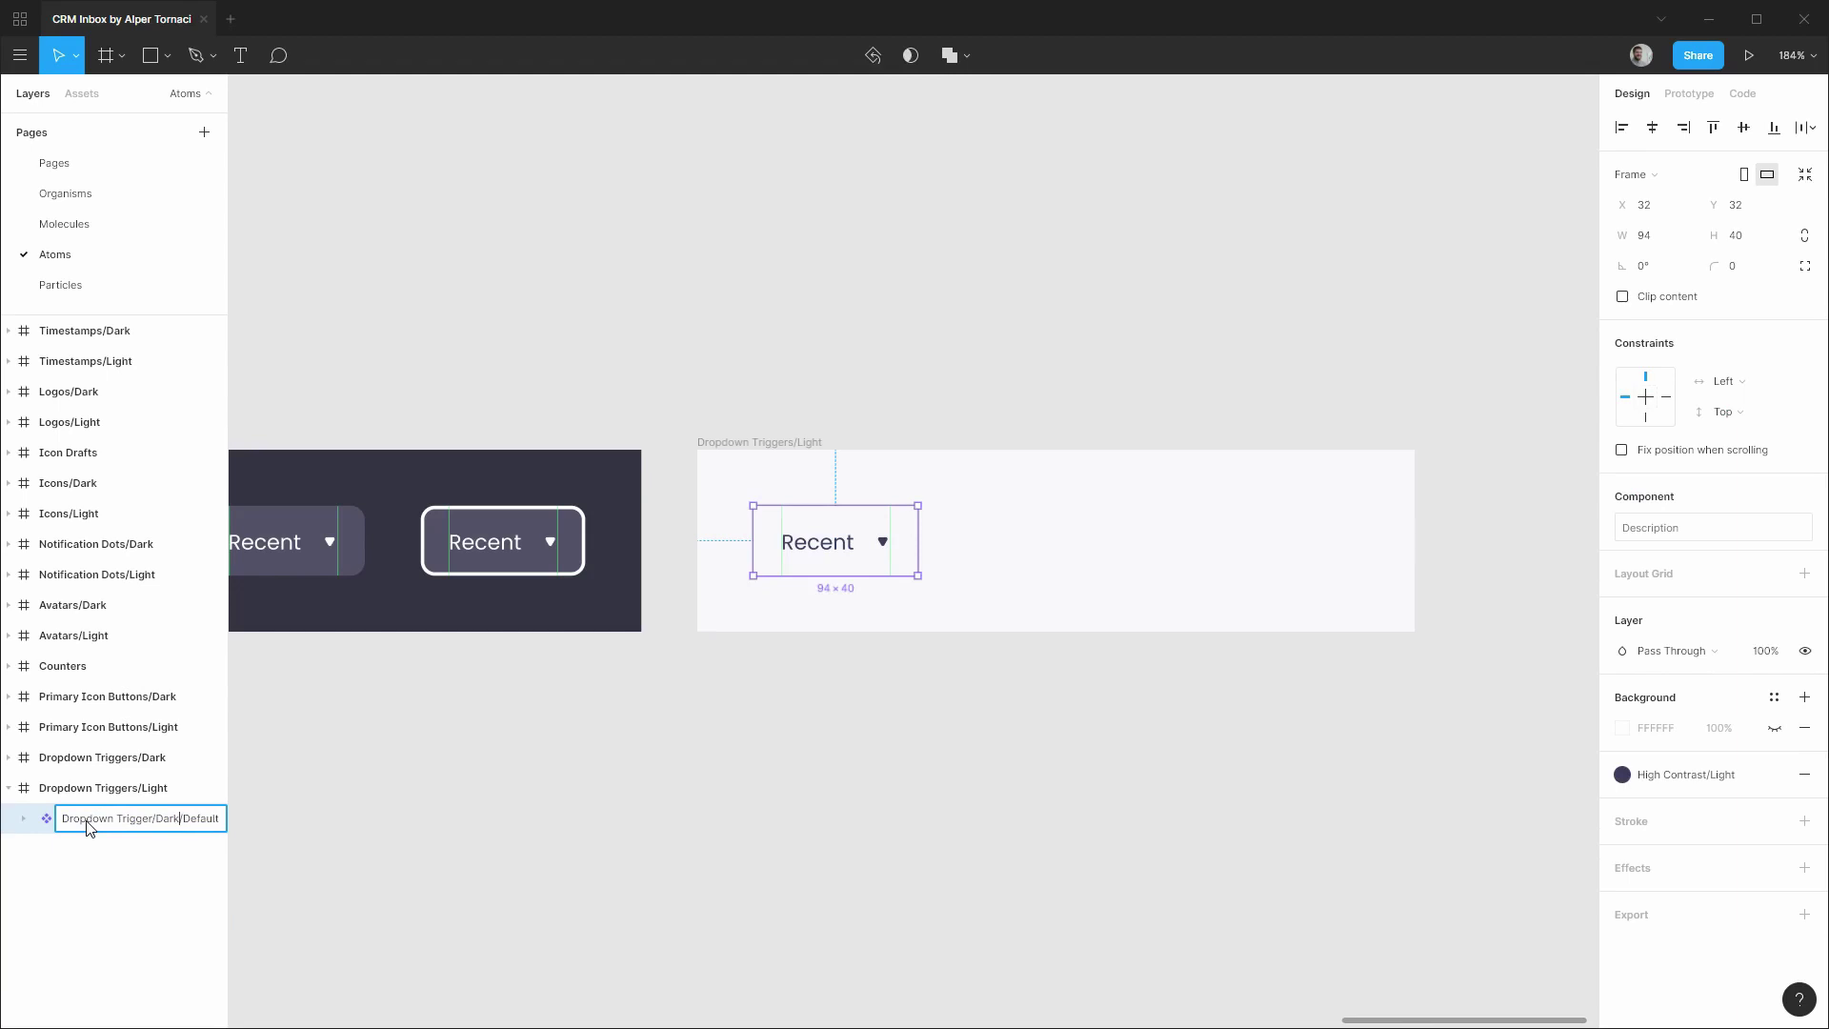
{"action": "type", "text": "Light"}
{"action": "key", "text": "Return"}
Place two copies of the light default trigger in a row beside it and show the hover plate in the first copy.
{"action": "left_click_drag", "start_coordinate": [857, 562], "coordinate": [1270, 558]}
{"action": "left_click", "coordinate": [114, 849]}
{"action": "left_click", "coordinate": [24, 848]}
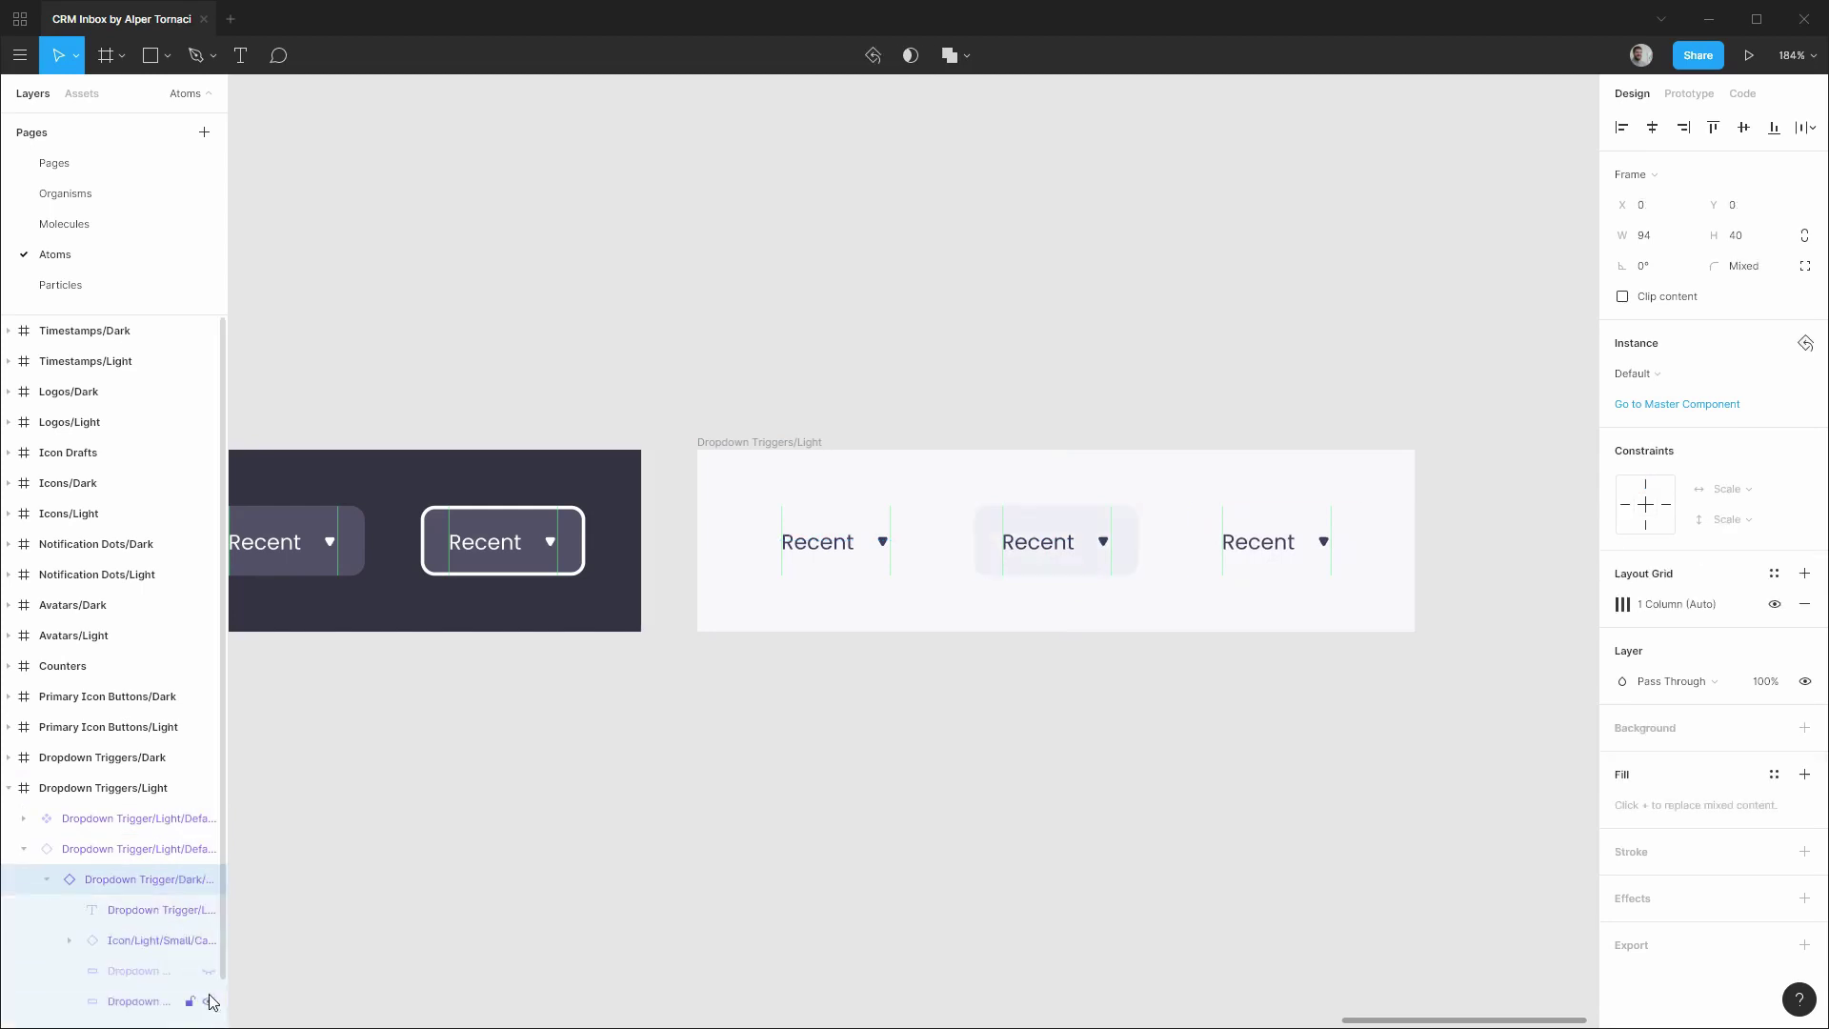
Turn the middle light trigger into its own component named Dropdown Trigger/Light/Hover.
{"action": "key", "text": "ctrl+alt+k"}
{"action": "double_click", "coordinate": [158, 849]}
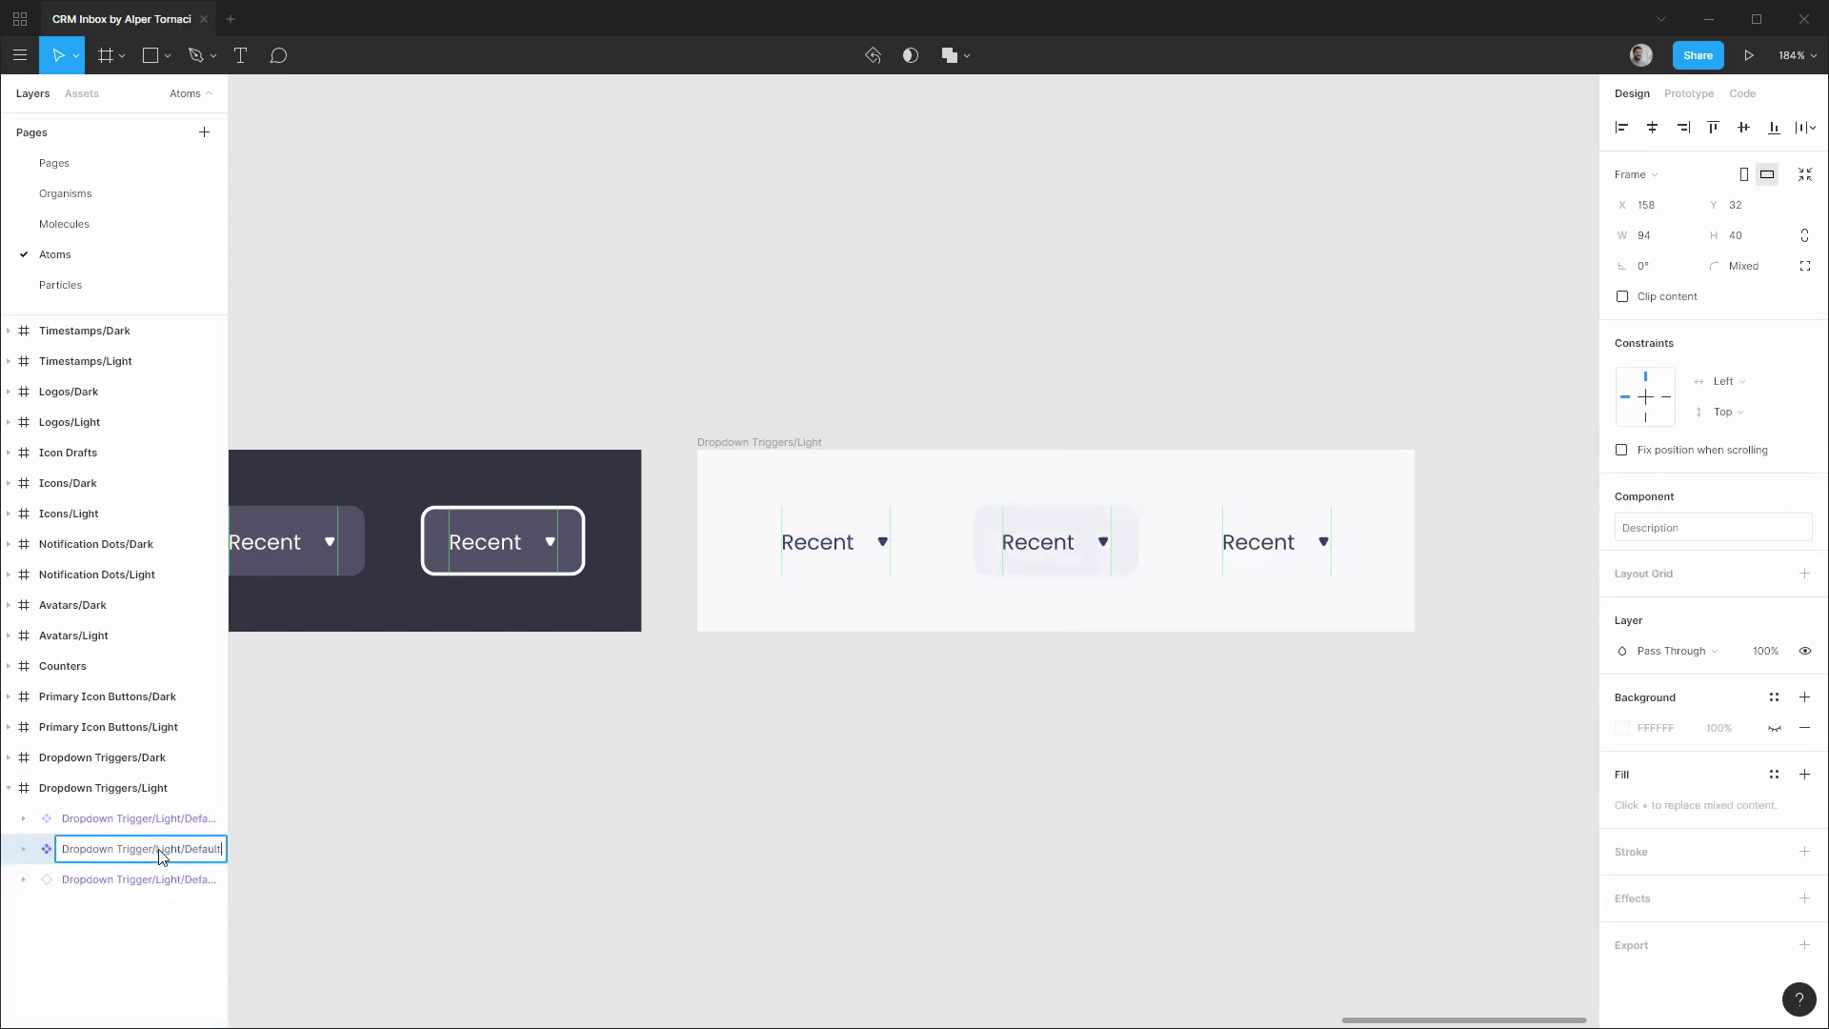
{"action": "type", "text": "Hover"}
{"action": "key", "text": "Return"}
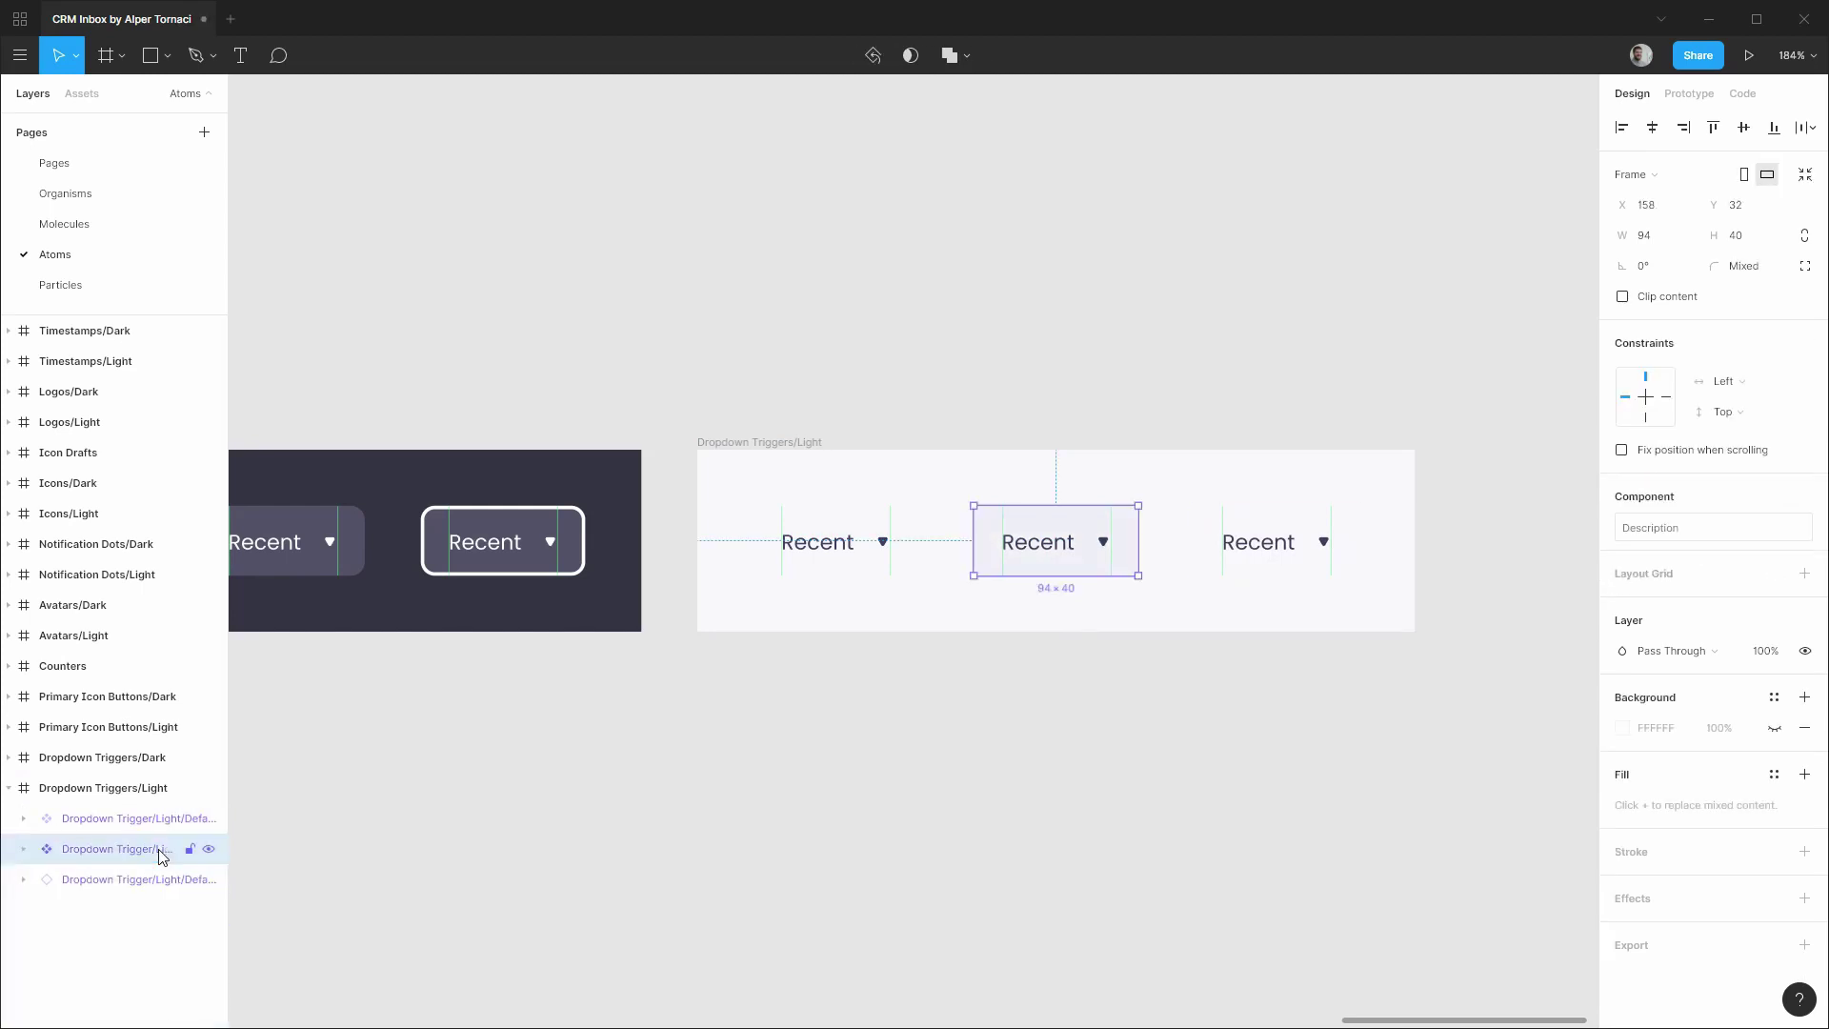
Show the hidden focus indicator and hover plate inside the third light trigger.
{"action": "left_click", "coordinate": [138, 879]}
{"action": "left_click", "coordinate": [23, 880]}
{"action": "left_click", "coordinate": [46, 908]}
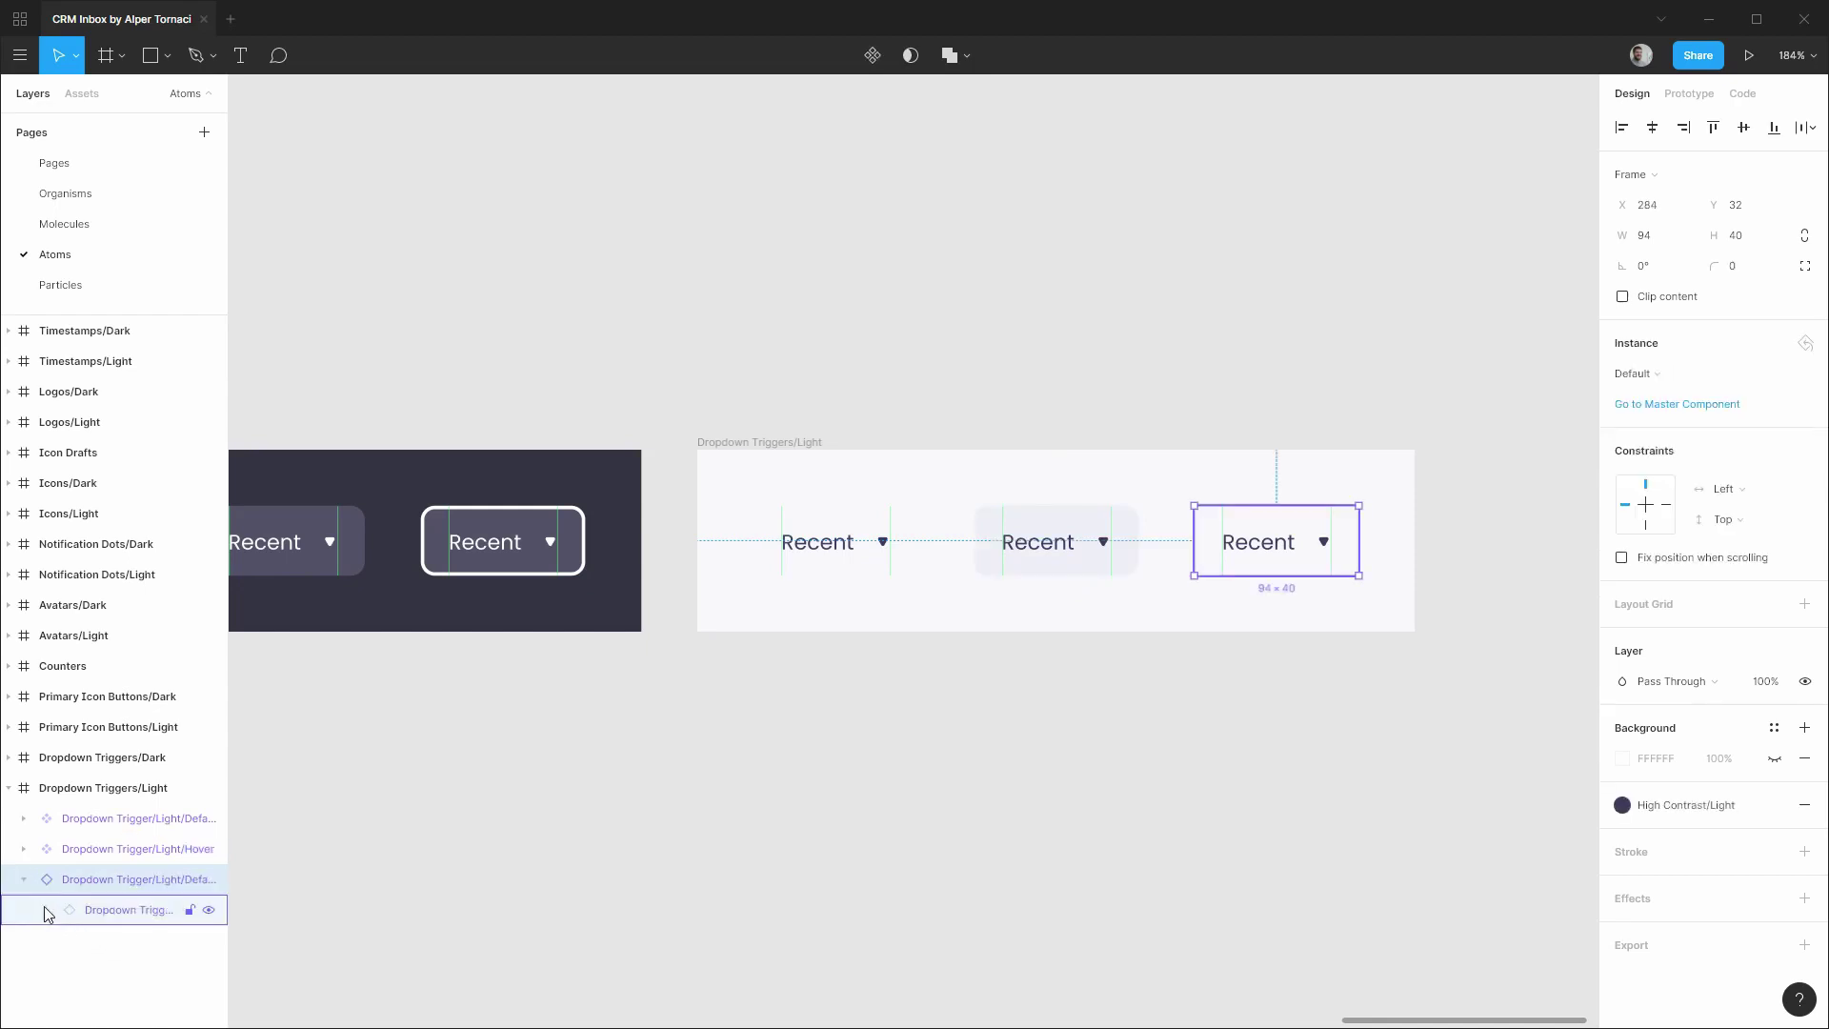
{"action": "scroll", "coordinate": [151, 912], "scroll_direction": "down", "scroll_amount": 1}
{"action": "left_click", "coordinate": [210, 954]}
{"action": "left_click", "coordinate": [209, 984]}
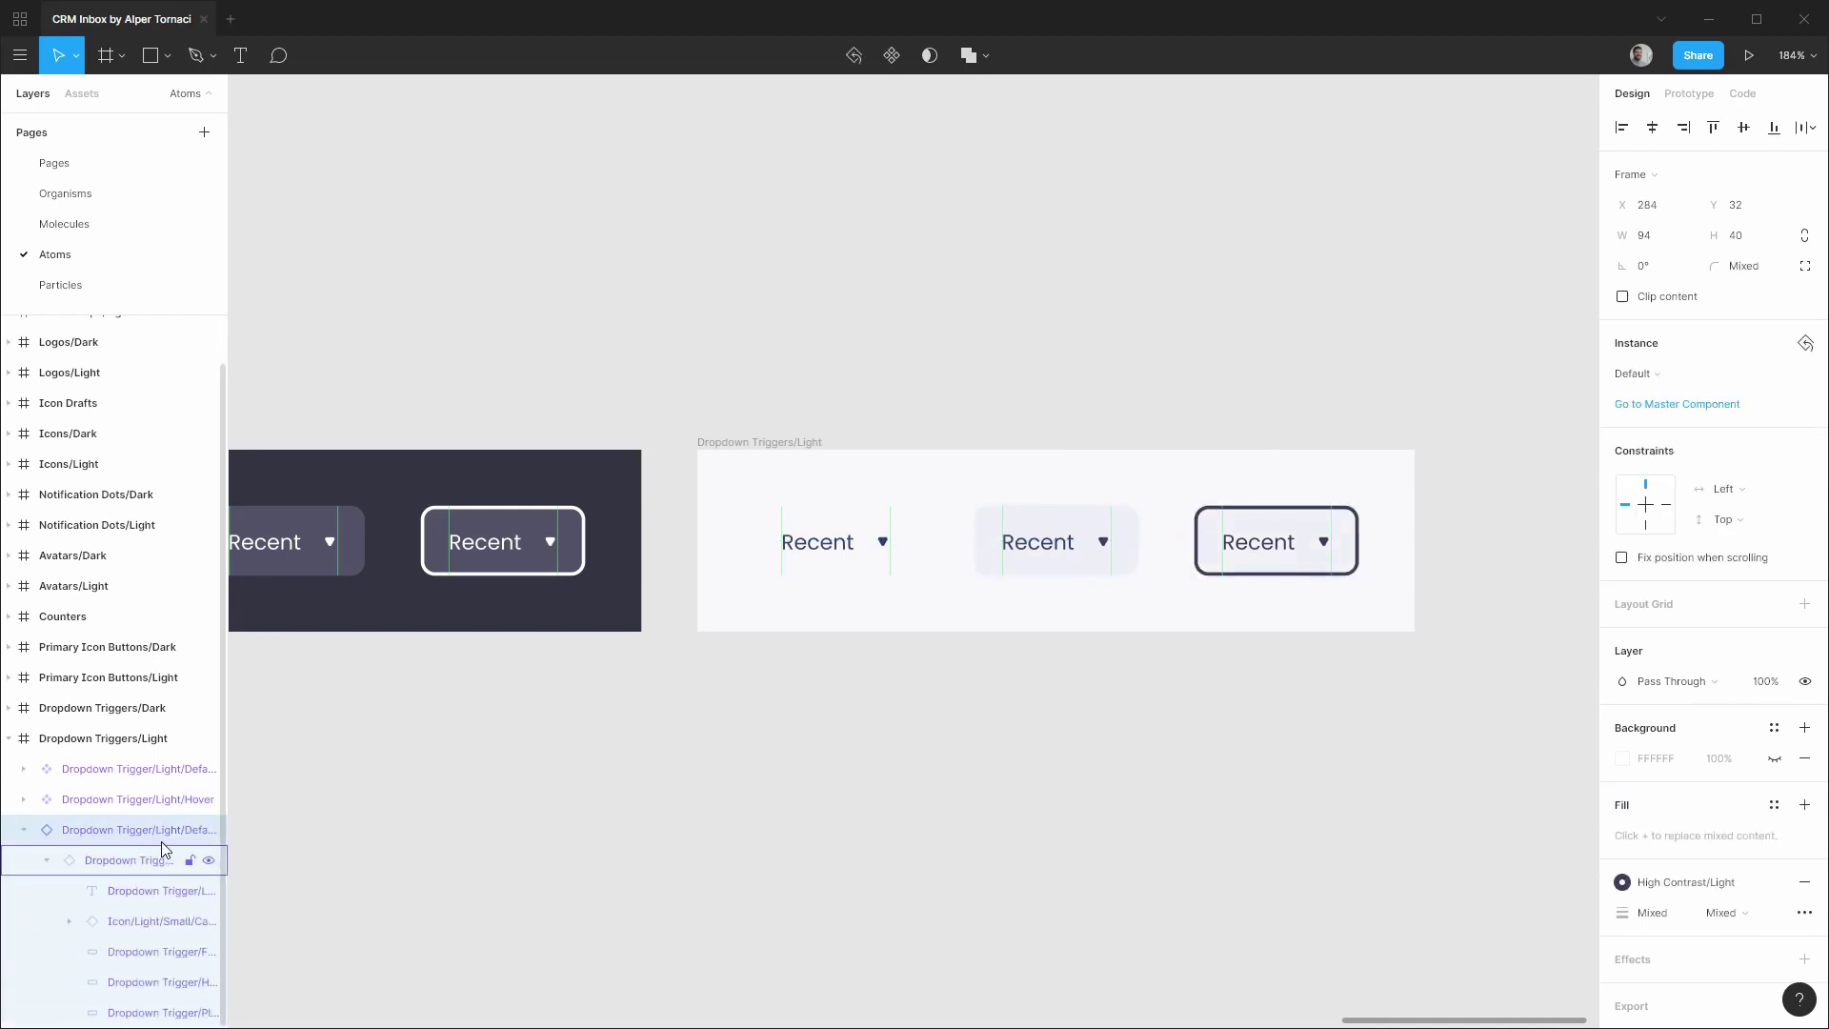
Turn the third light trigger into its own component named Dropdown Trigger/Light/Focus.
{"action": "key", "text": "ctrl+alt+k"}
{"action": "key", "text": "Return"}
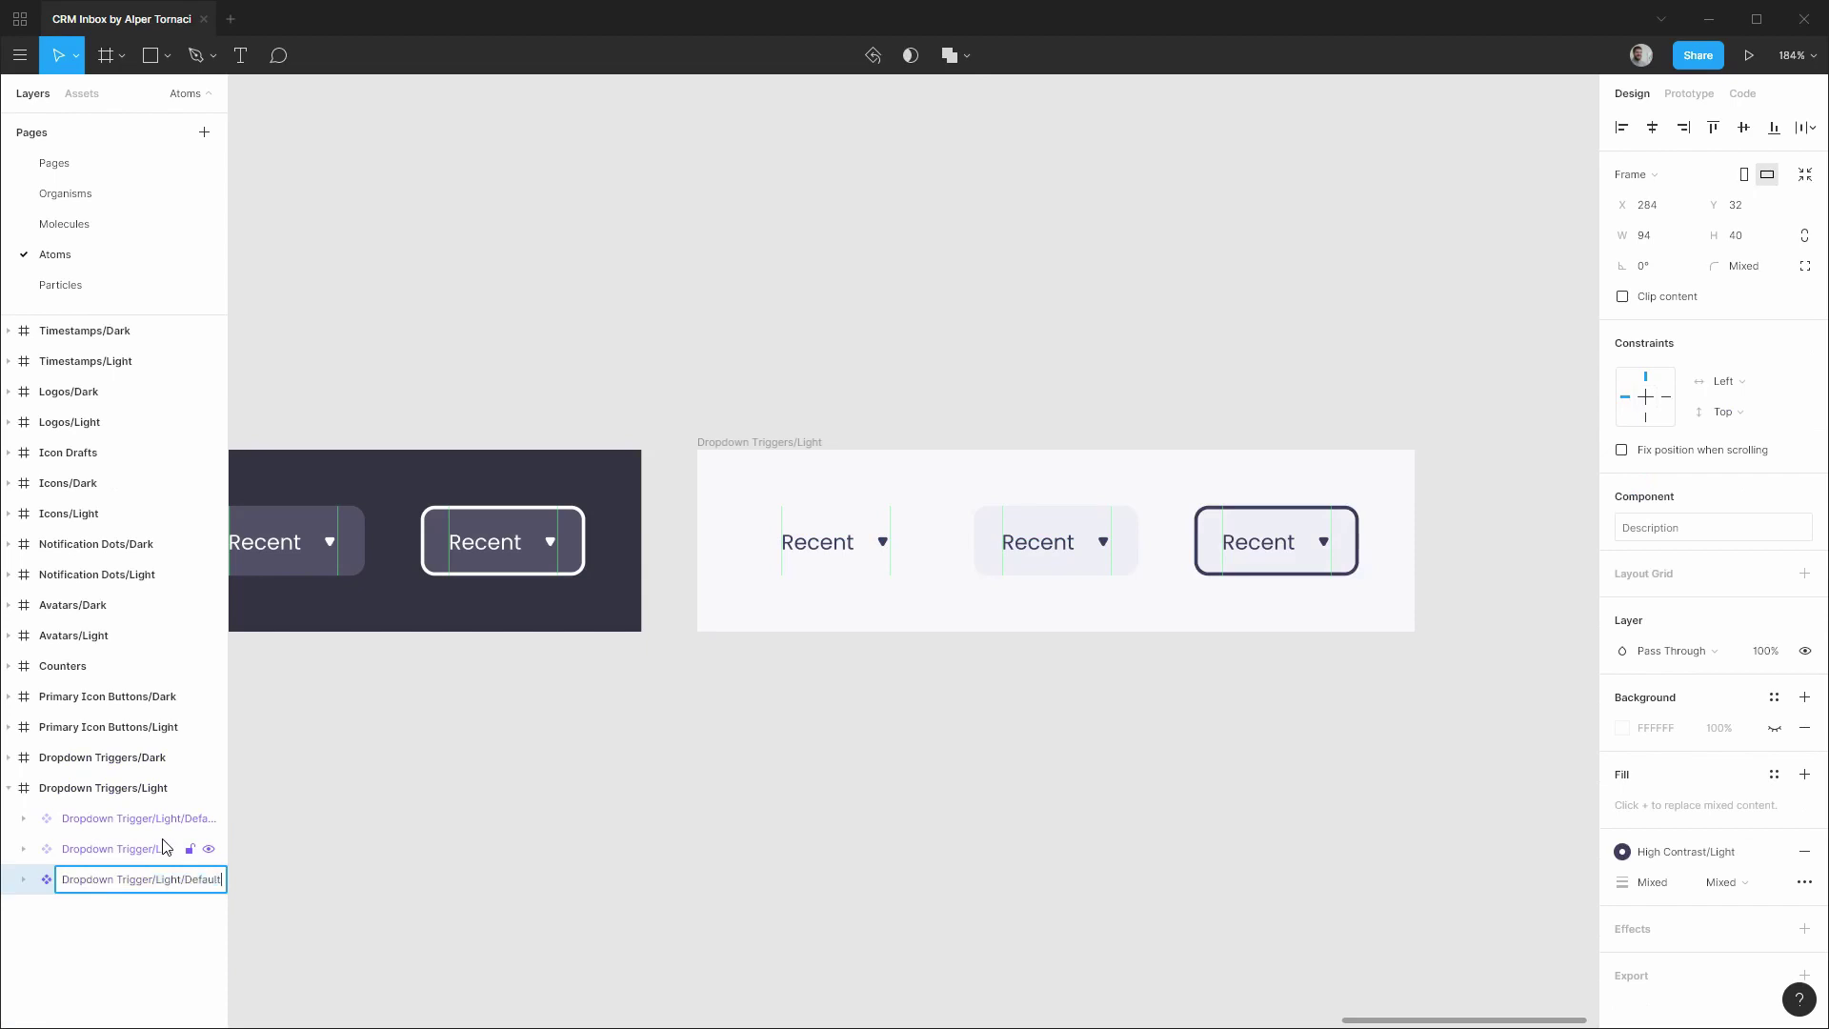
{"action": "type", "text": "Focus"}
{"action": "key", "text": "Return"}
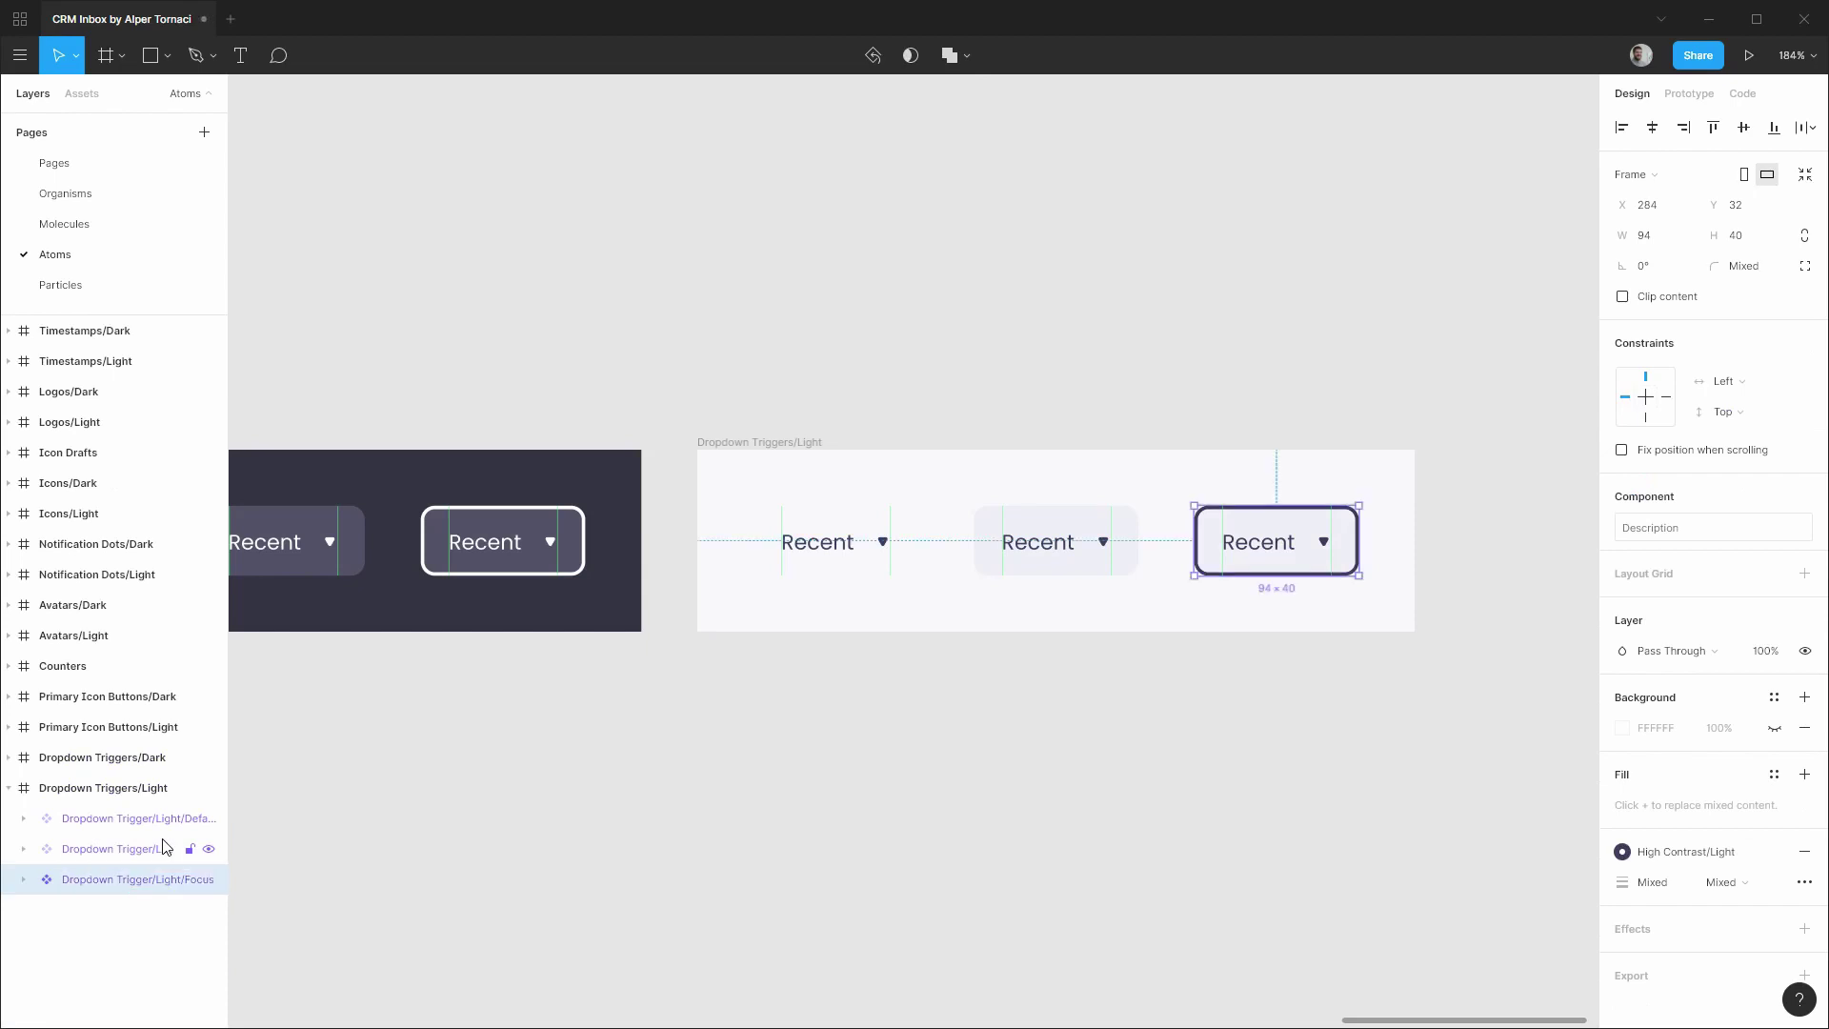
{"action": "left_click", "coordinate": [991, 825]}
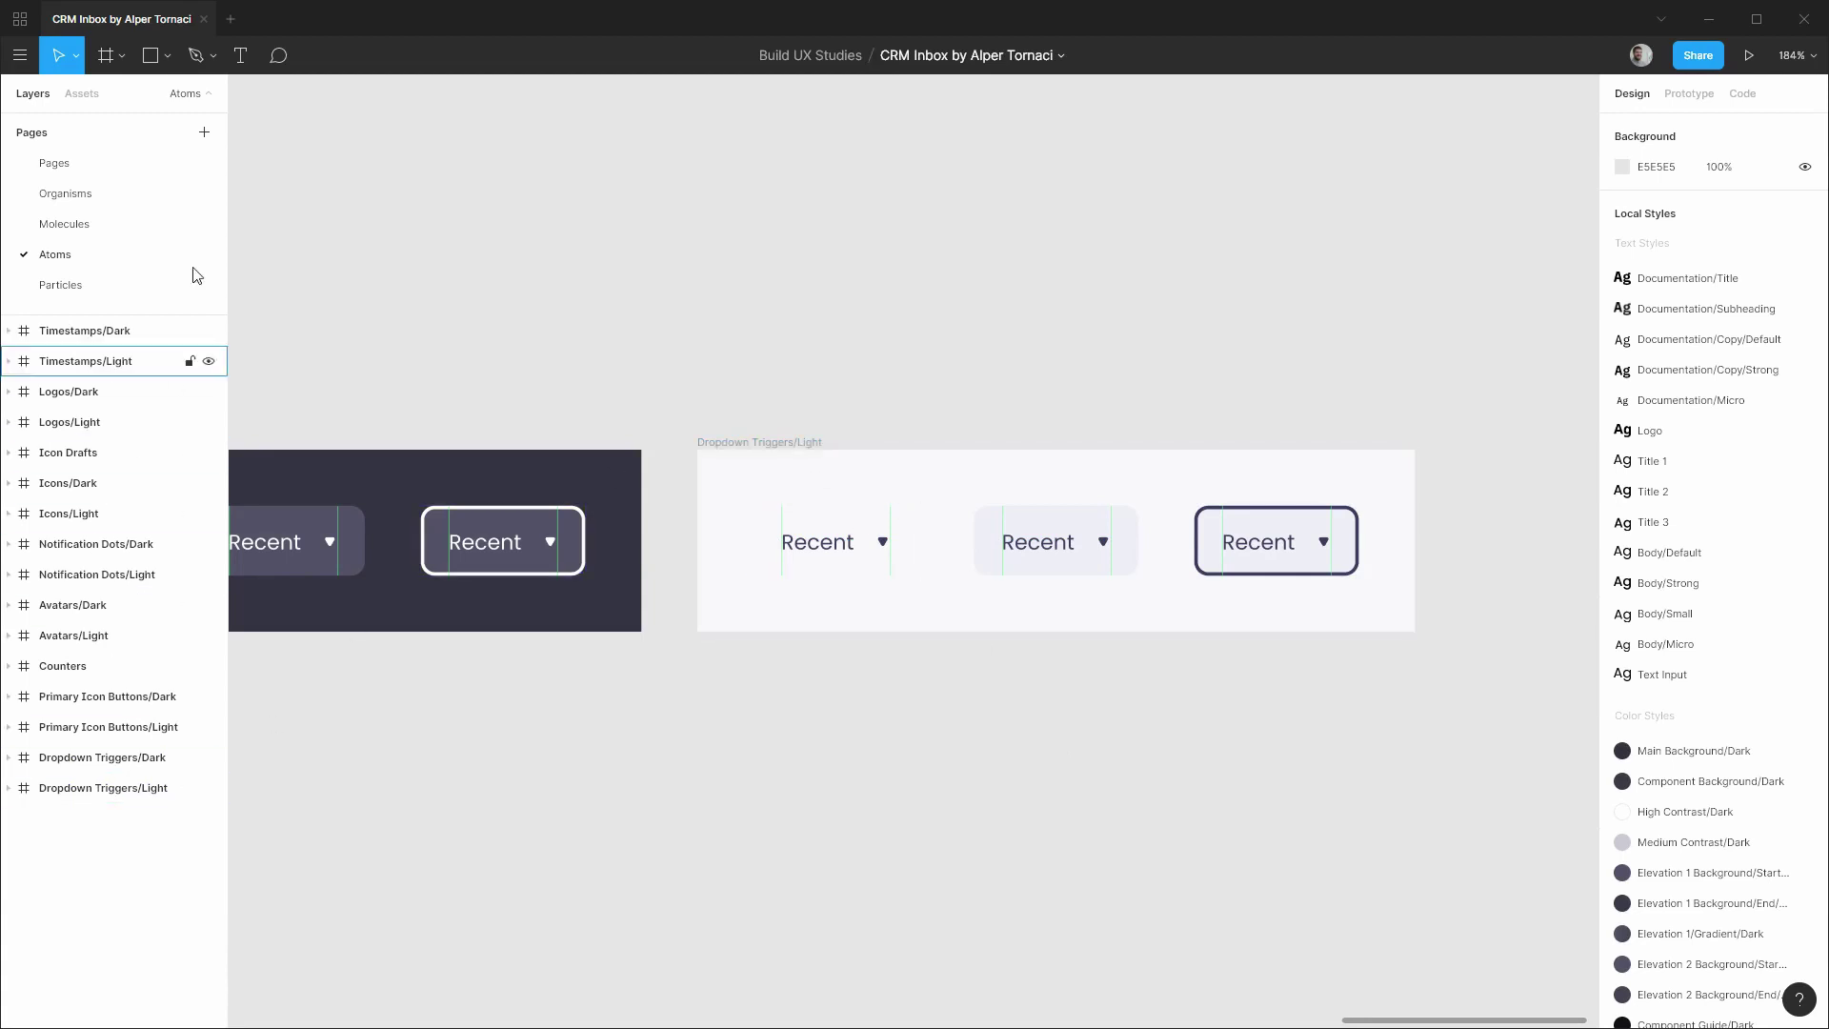
On the Organisms page, place a Dropdown Trigger/Dark/Default instance over the existing Recent filter in the Inboxes frame.
{"action": "left_click", "coordinate": [103, 197]}
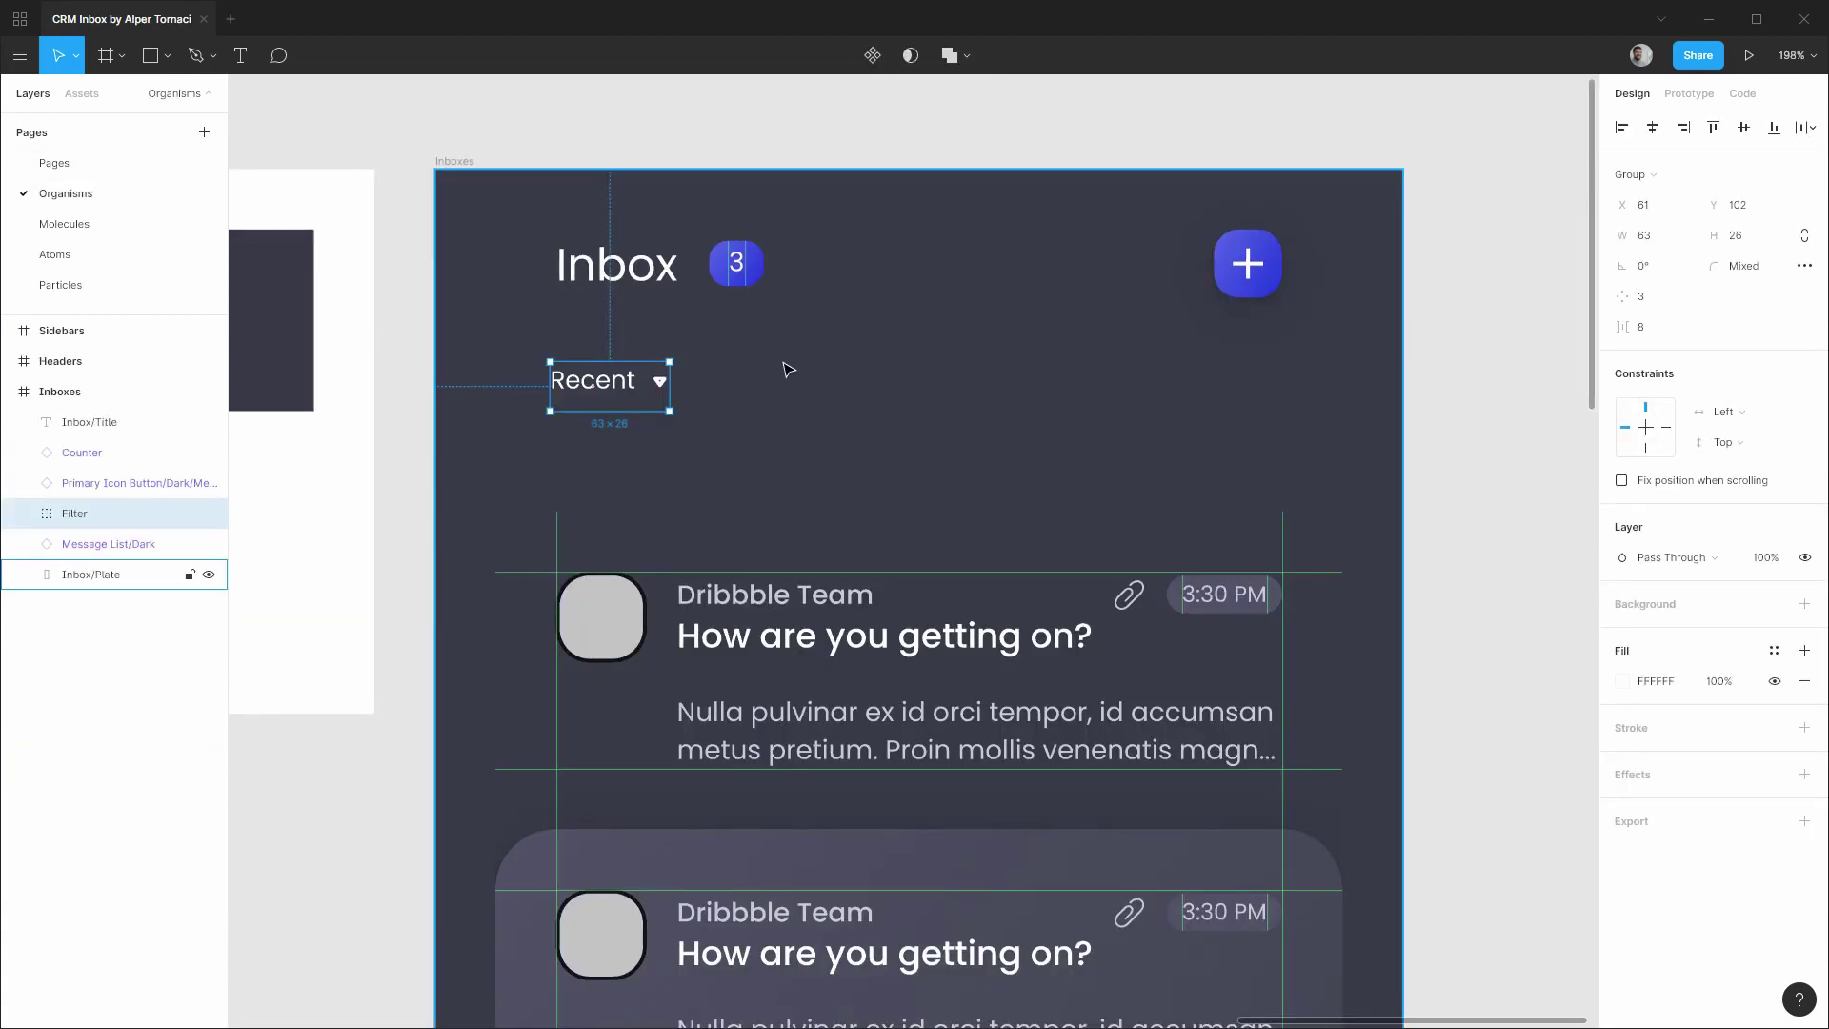
{"action": "left_click", "coordinate": [85, 99]}
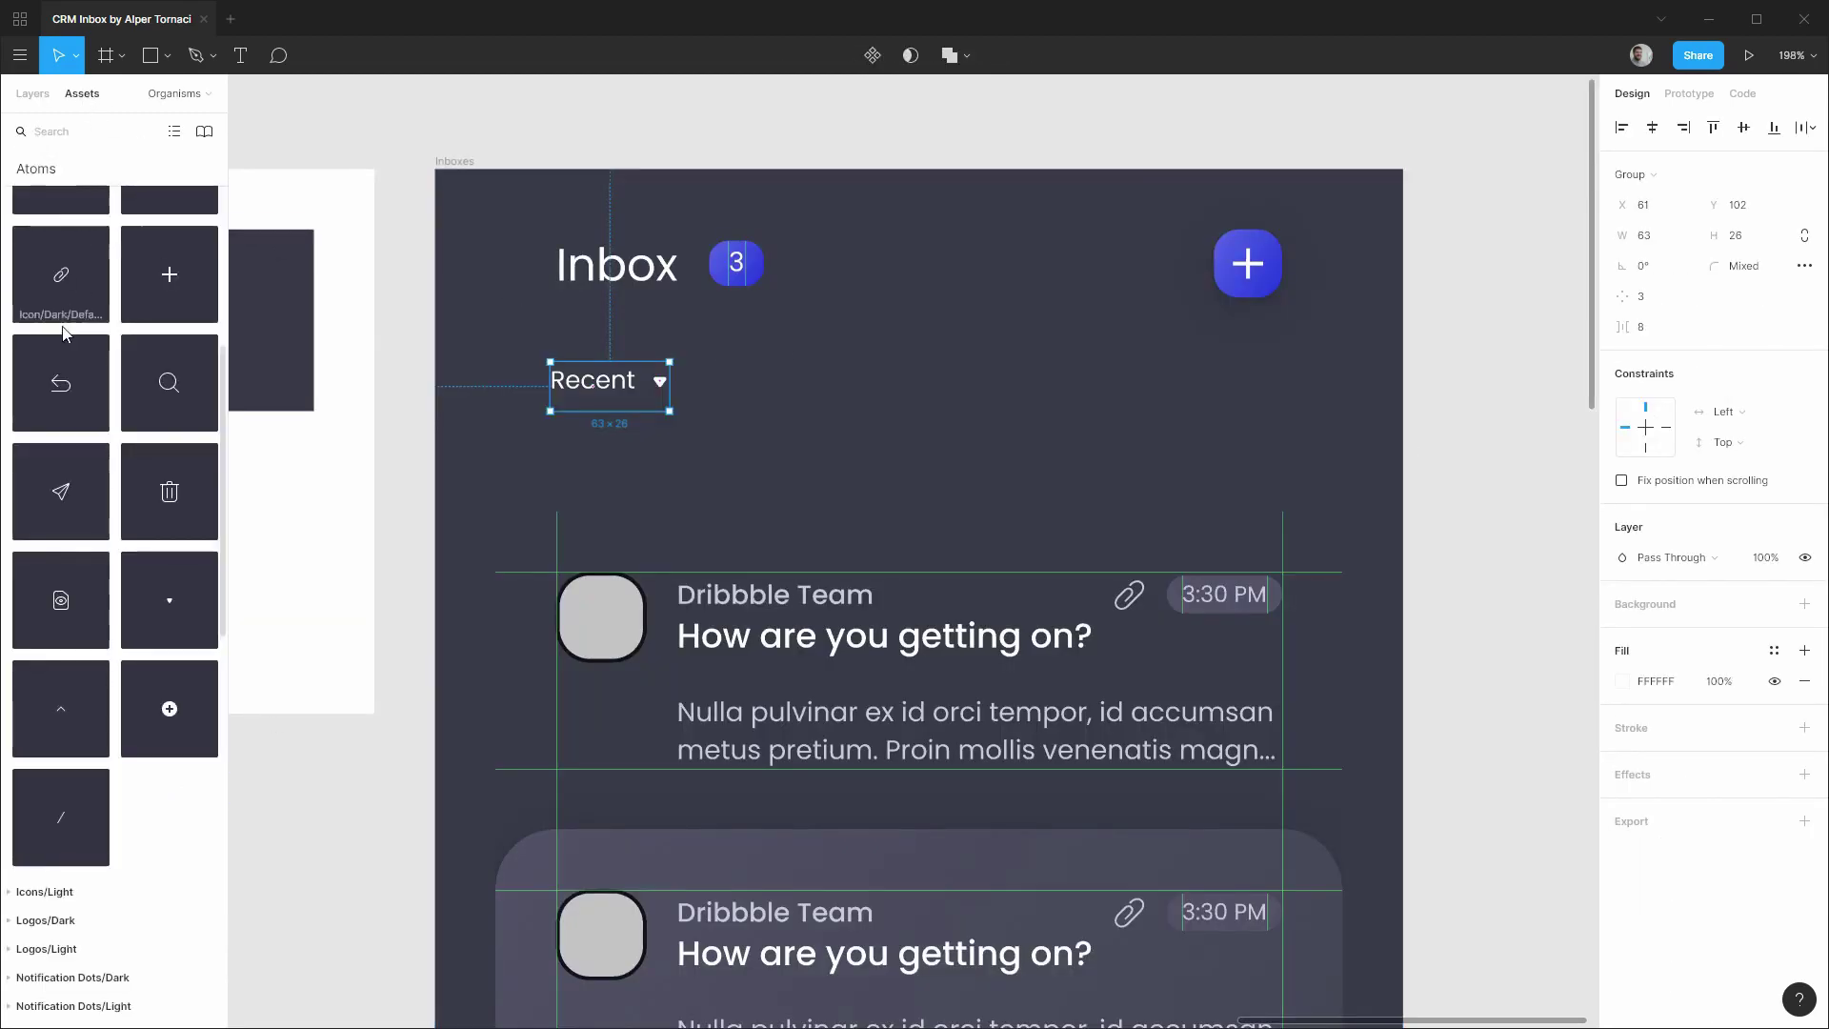
{"action": "left_click", "coordinate": [12, 345]}
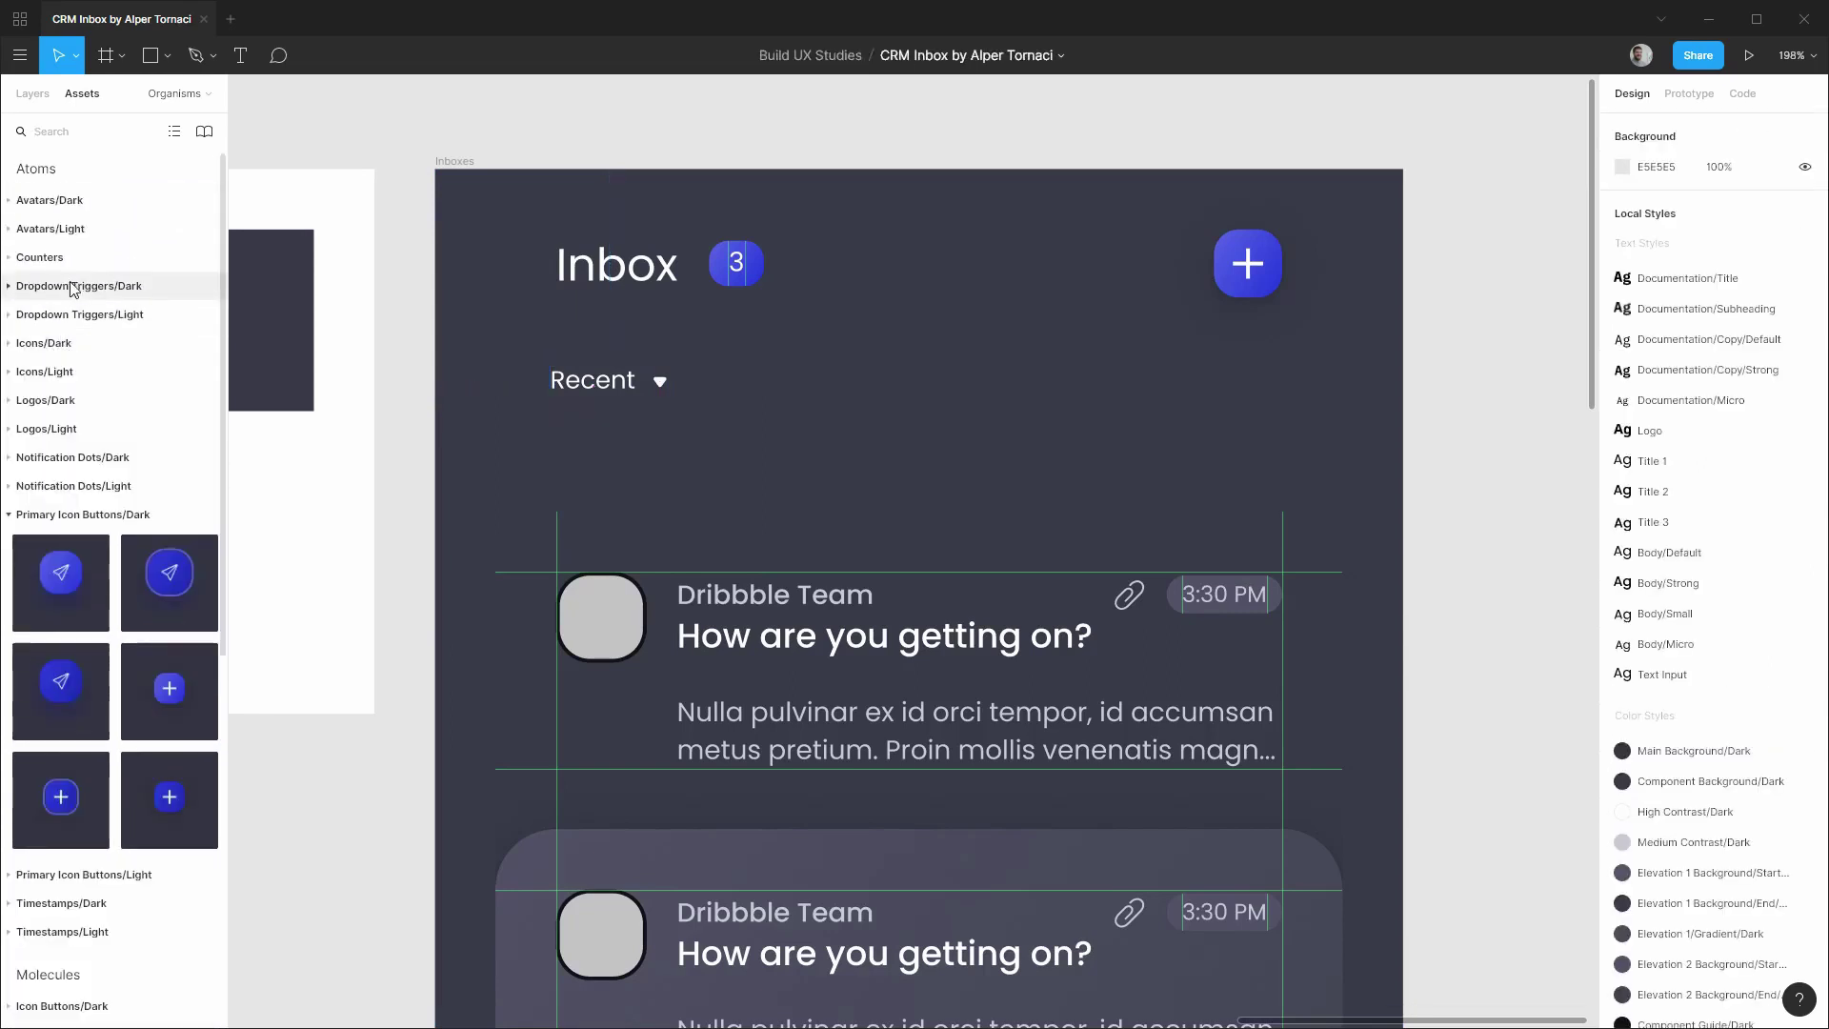
{"action": "left_click", "coordinate": [19, 286]}
{"action": "left_click_drag", "start_coordinate": [61, 351], "coordinate": [623, 409]}
Reorder the new dropdown trigger below the Primary Icon Button layer and delete the old Filter group.
{"action": "left_click", "coordinate": [44, 94]}
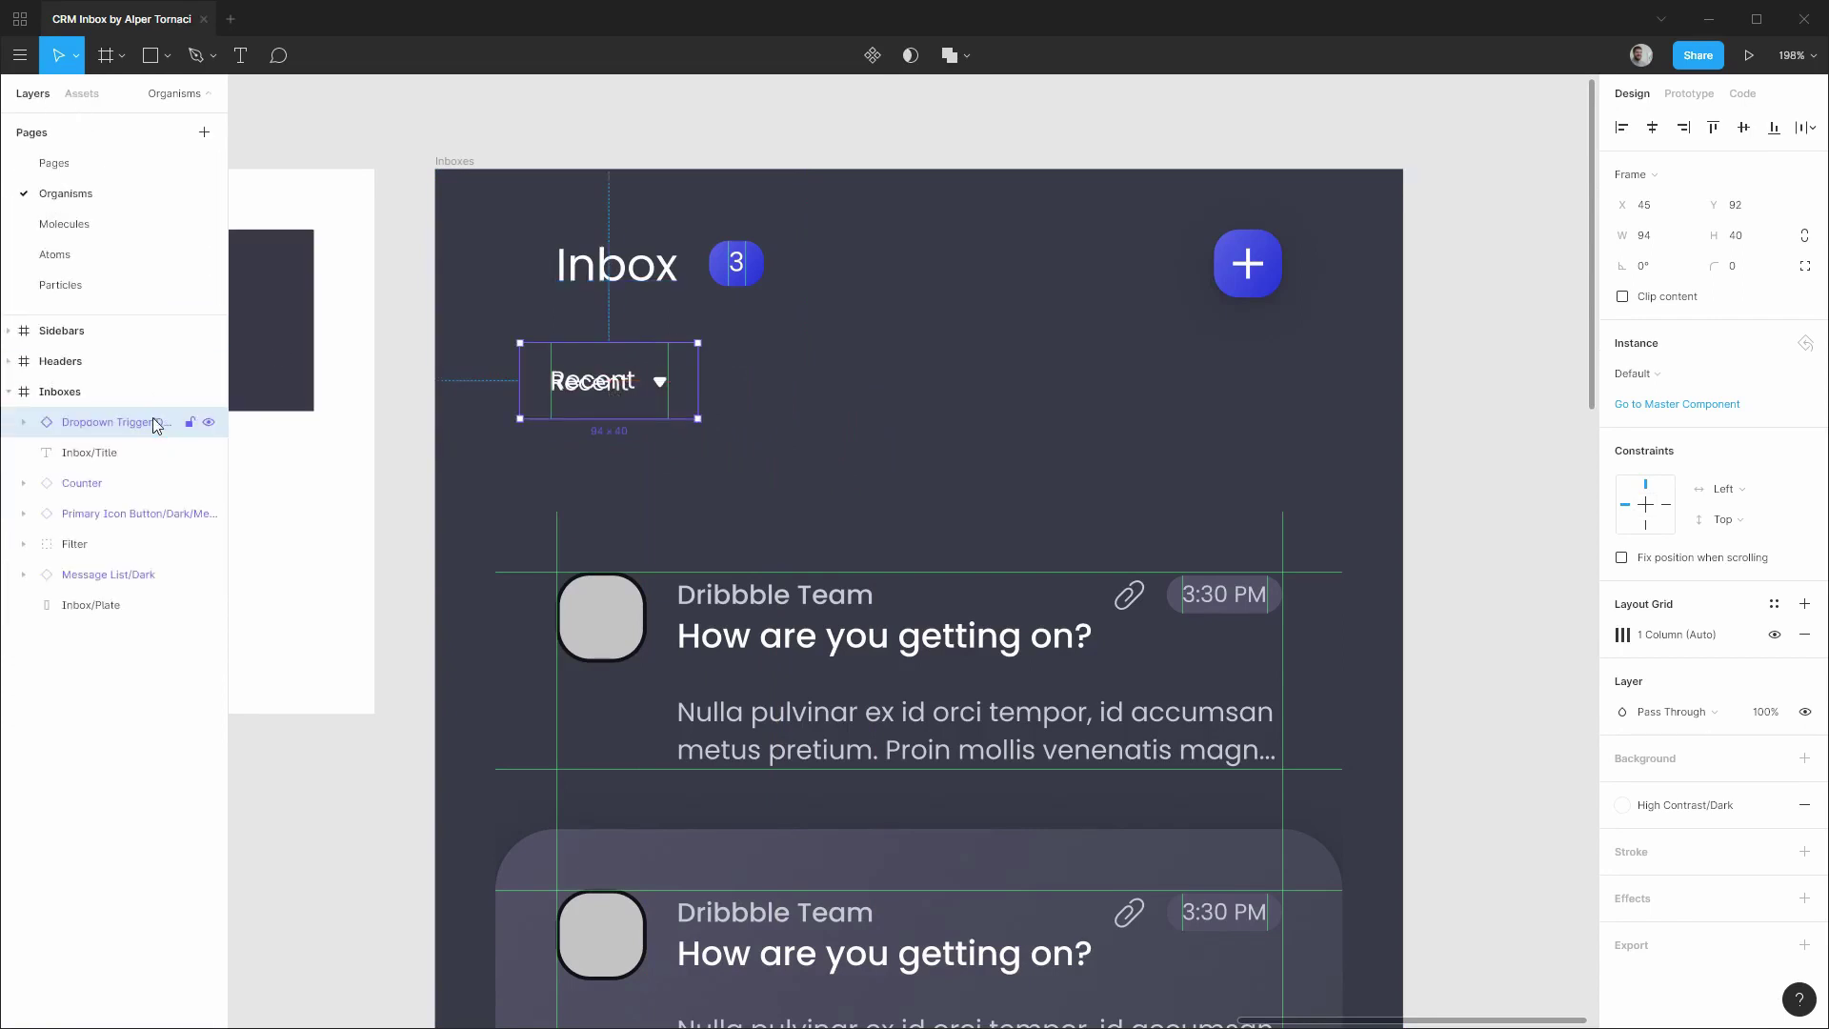
{"action": "left_click_drag", "start_coordinate": [150, 419], "coordinate": [143, 530]}
{"action": "left_click", "coordinate": [77, 551]}
{"action": "key", "text": "Delete"}
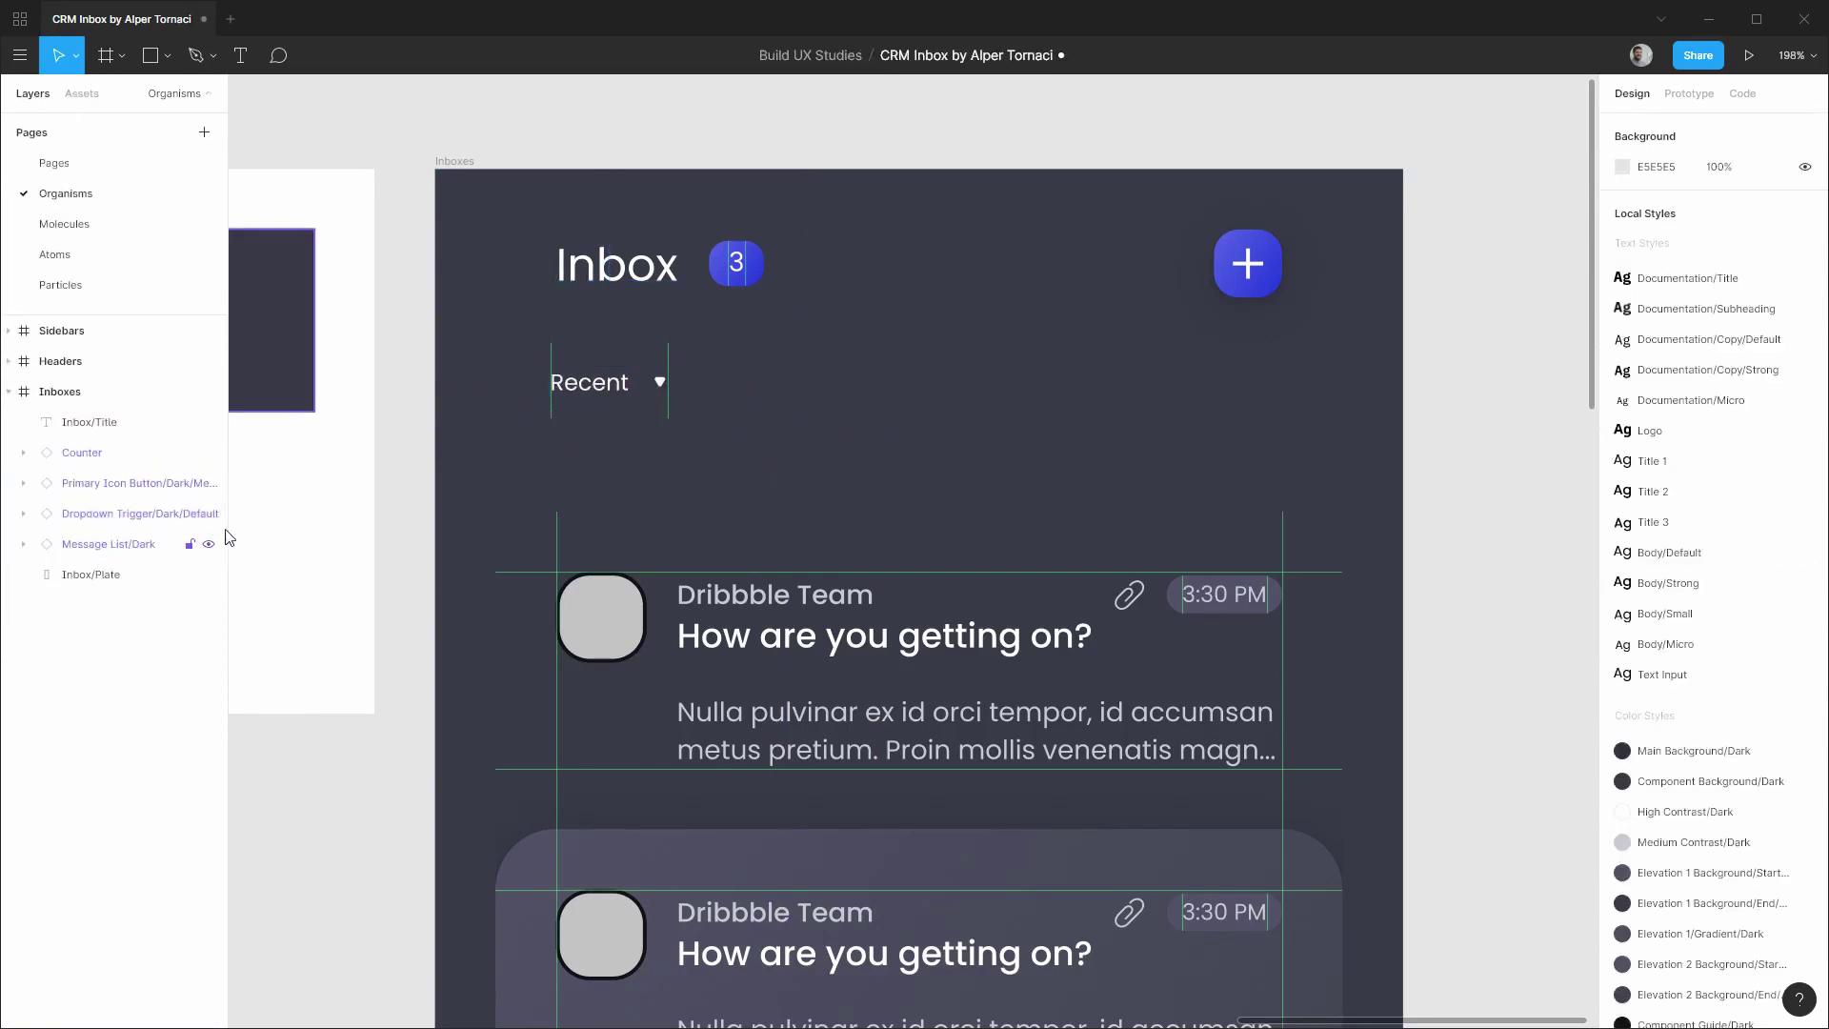
Position the dropdown trigger at X 48, Y 100 so its label lines up with the Inbox title.
{"action": "left_click", "coordinate": [584, 389]}
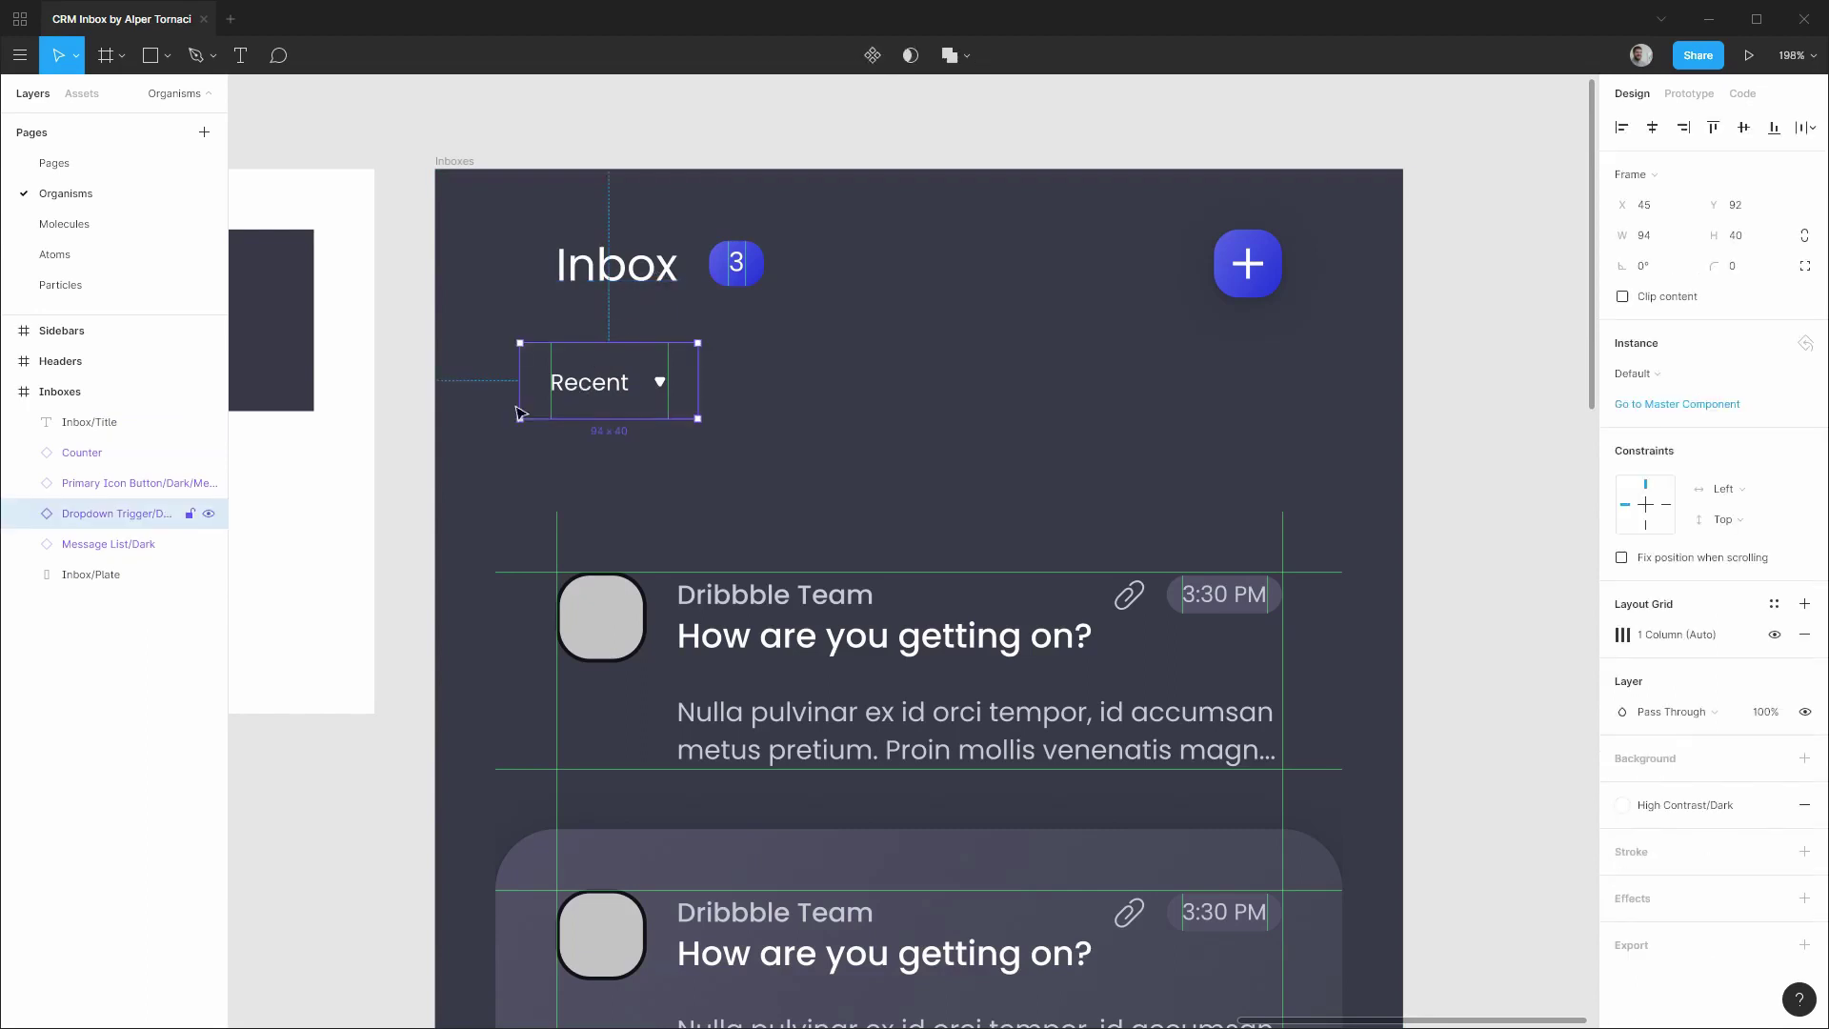
{"action": "mouse_move", "coordinate": [1244, 305]}
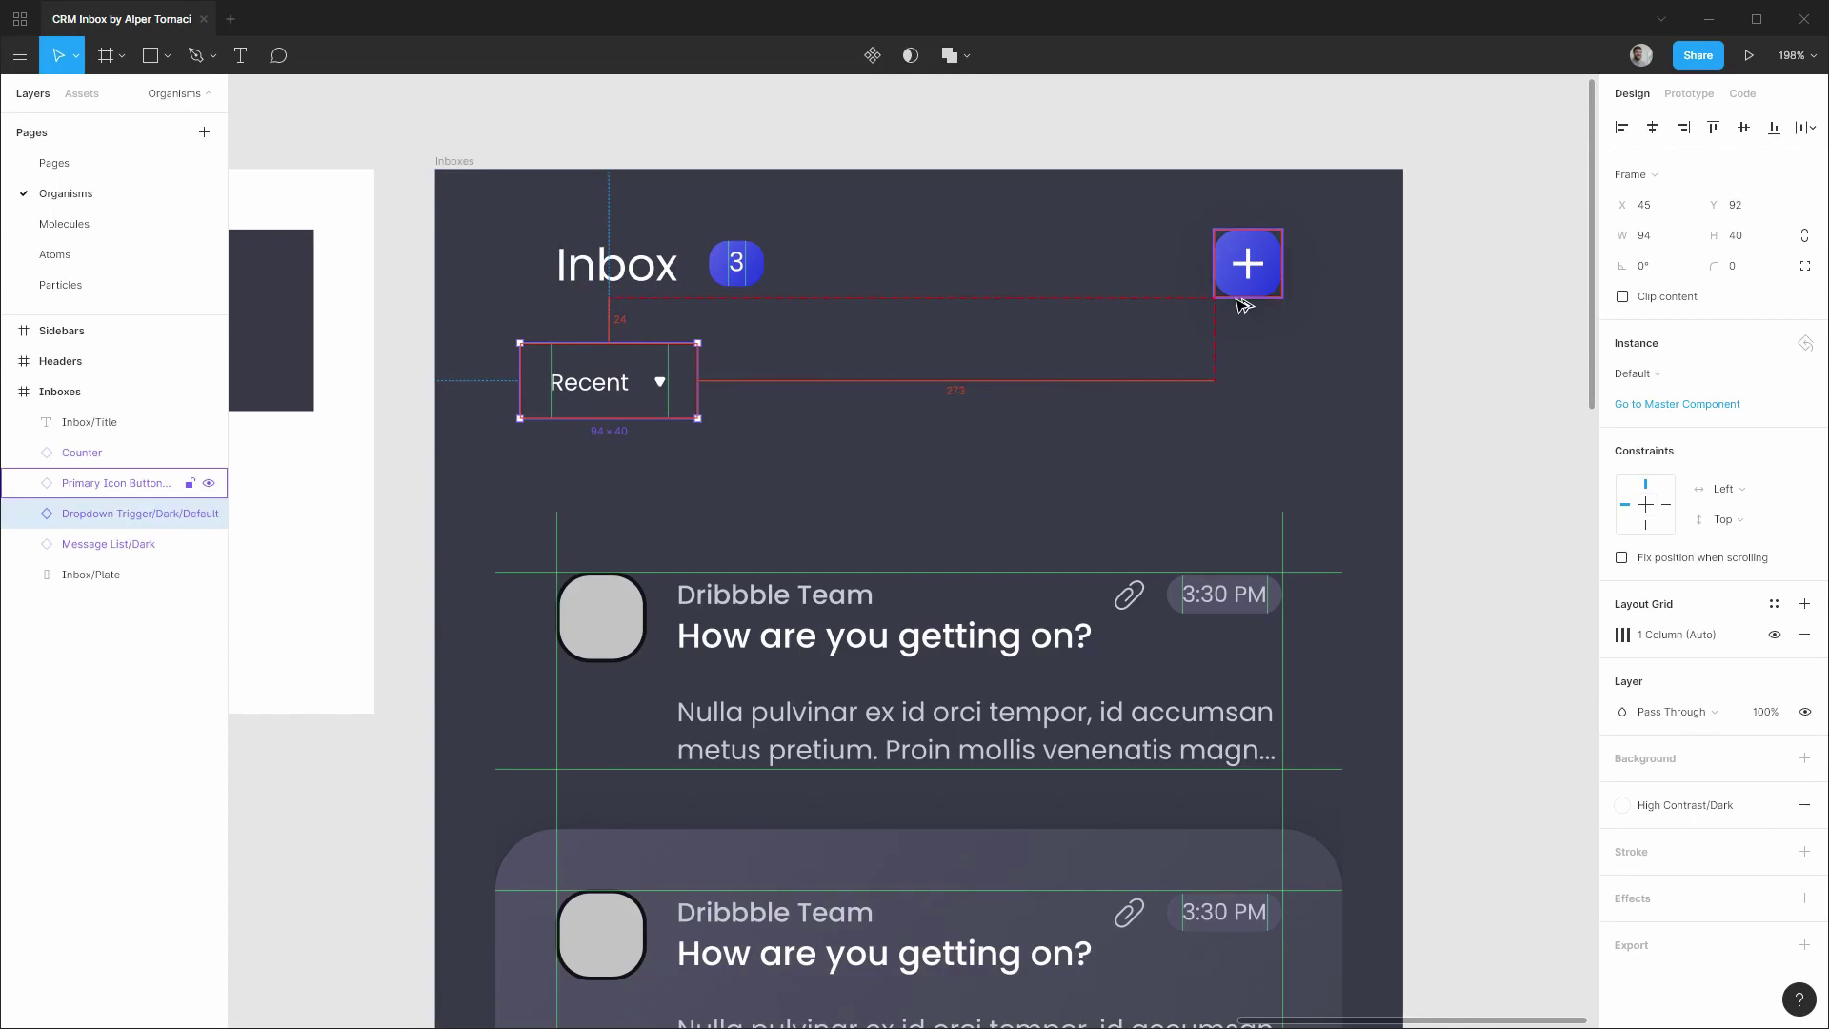
{"action": "key", "text": "shift+Down"}
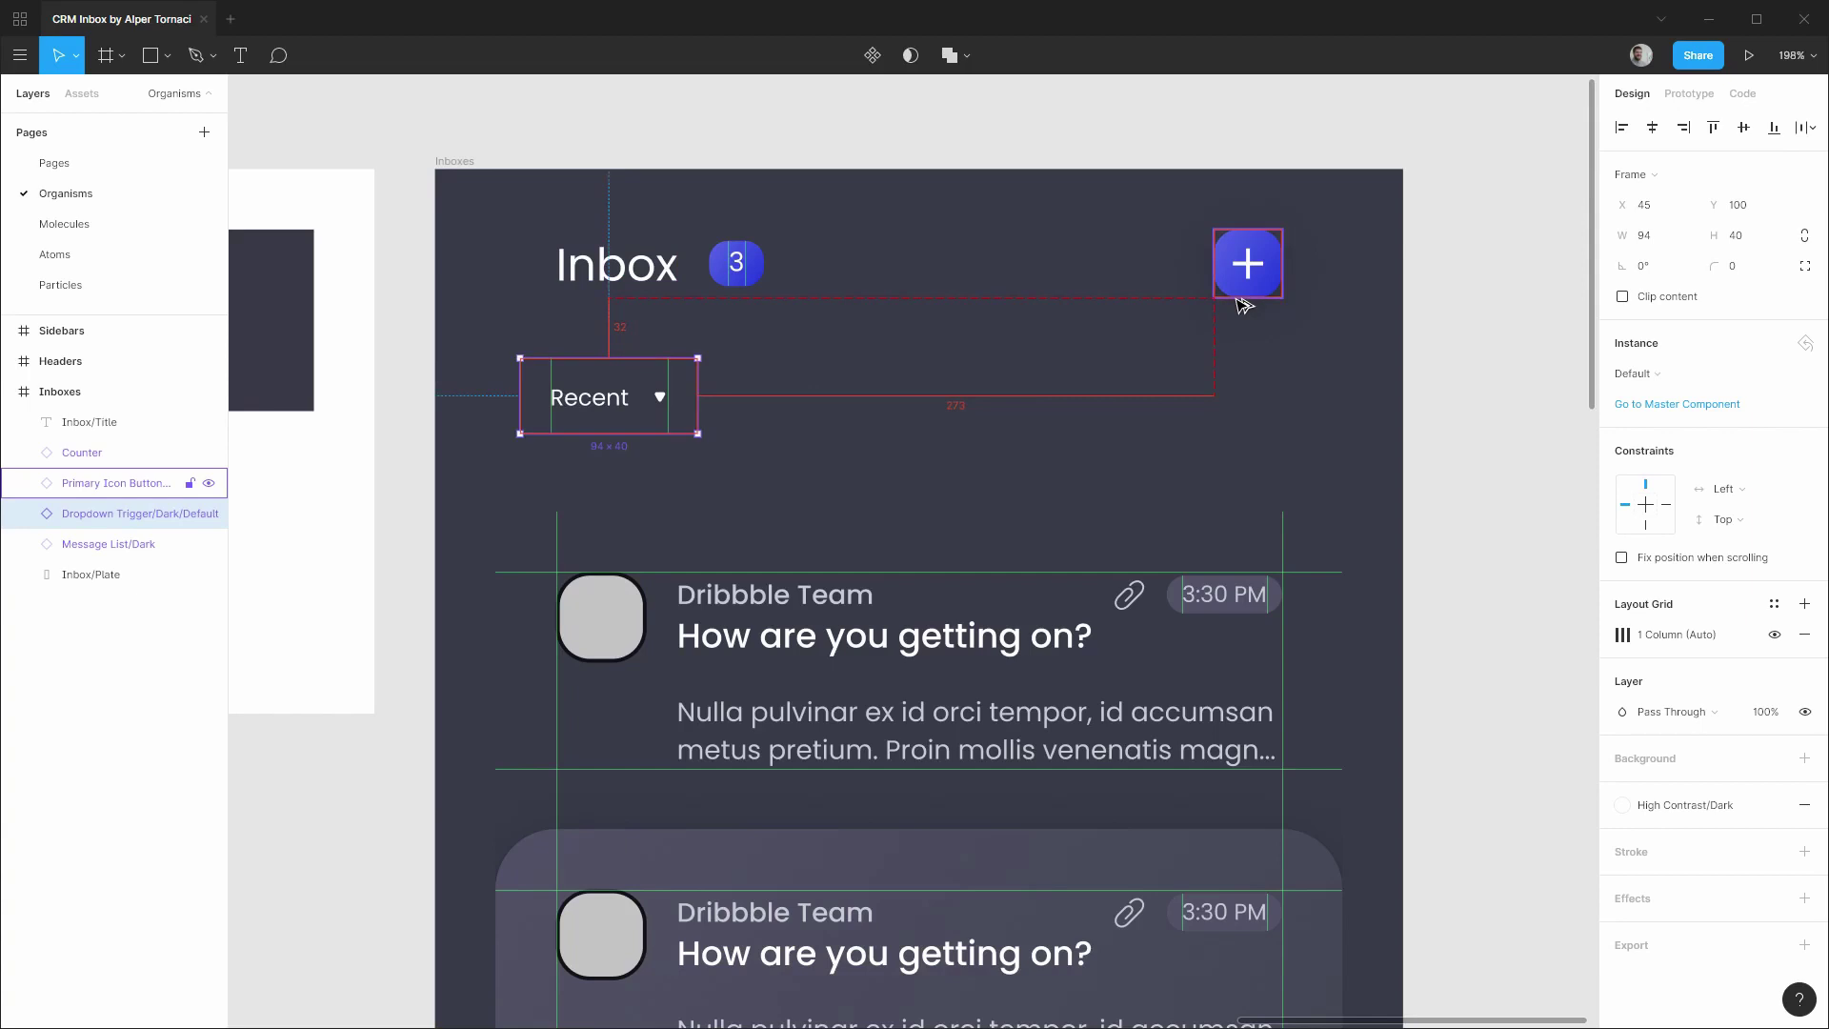
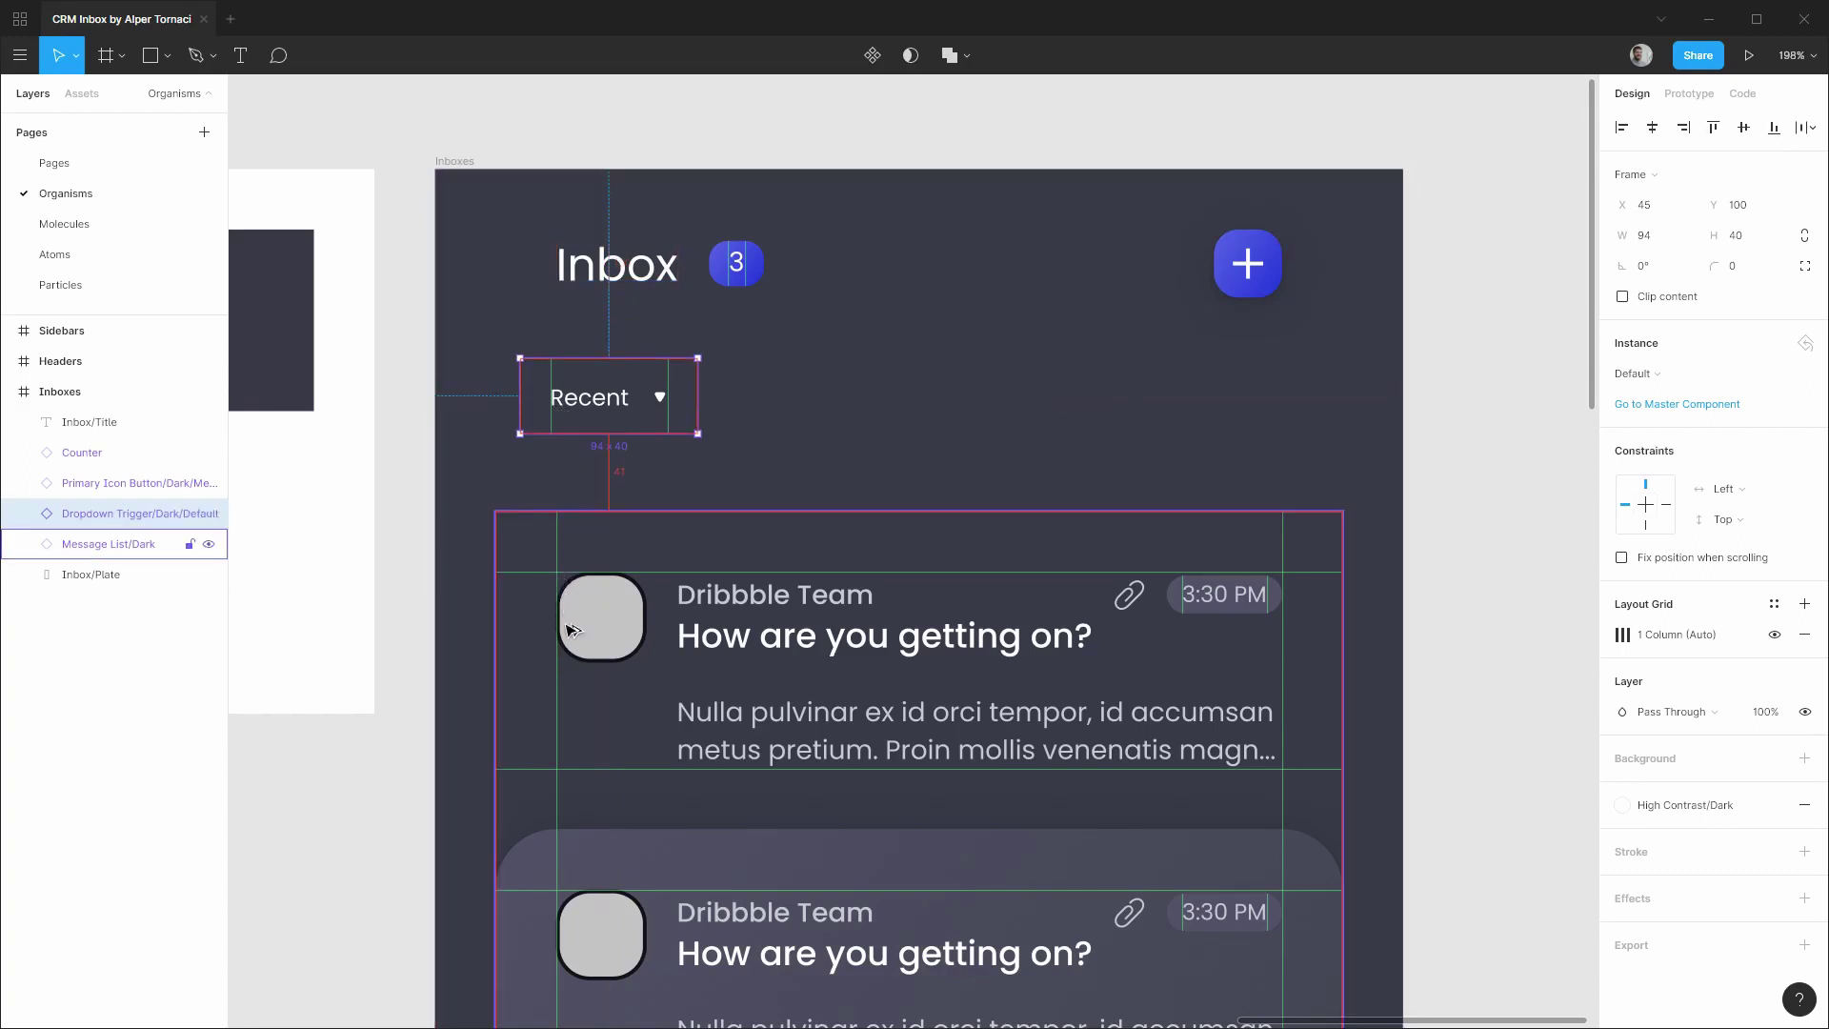
{"action": "key", "text": "Right"}
{"action": "key", "text": "Right"}
{"action": "key", "text": "Right"}
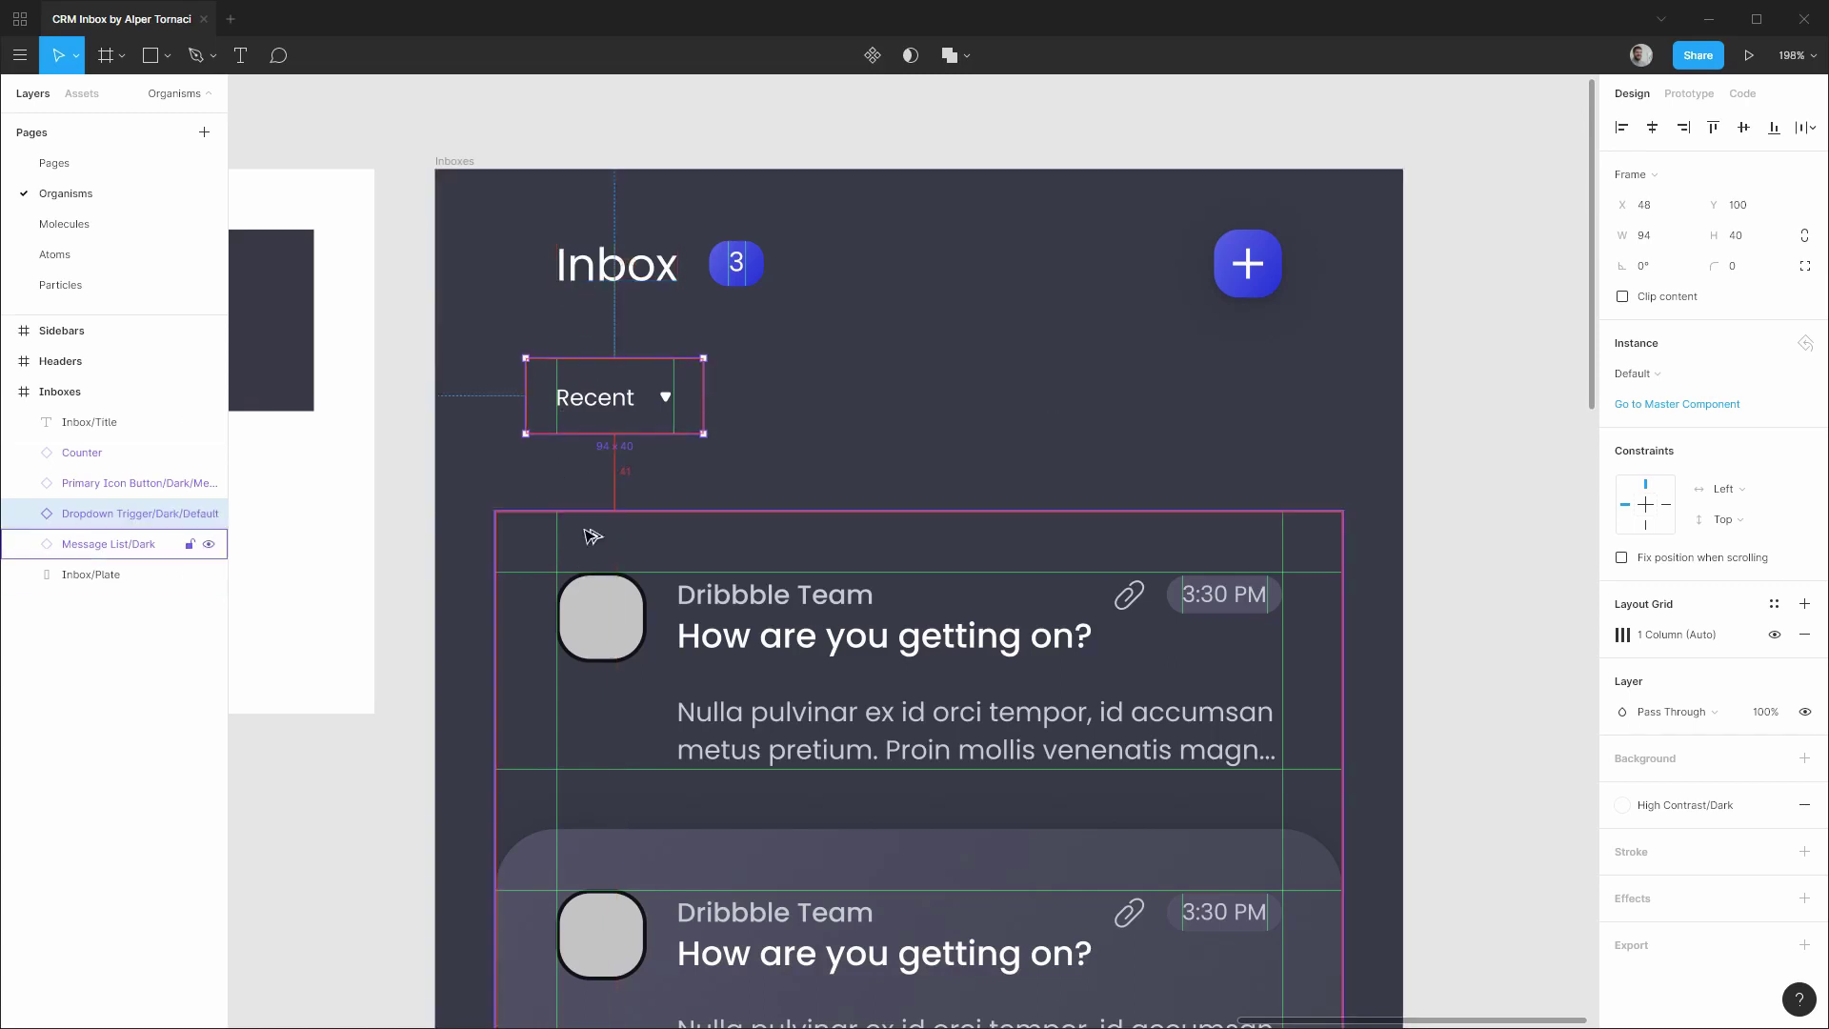
Check the gap below the dropdown trigger and move the Message List/Dark instance up to Y 148.
{"action": "scroll", "coordinate": [667, 385], "scroll_direction": "down", "scroll_amount": 2}
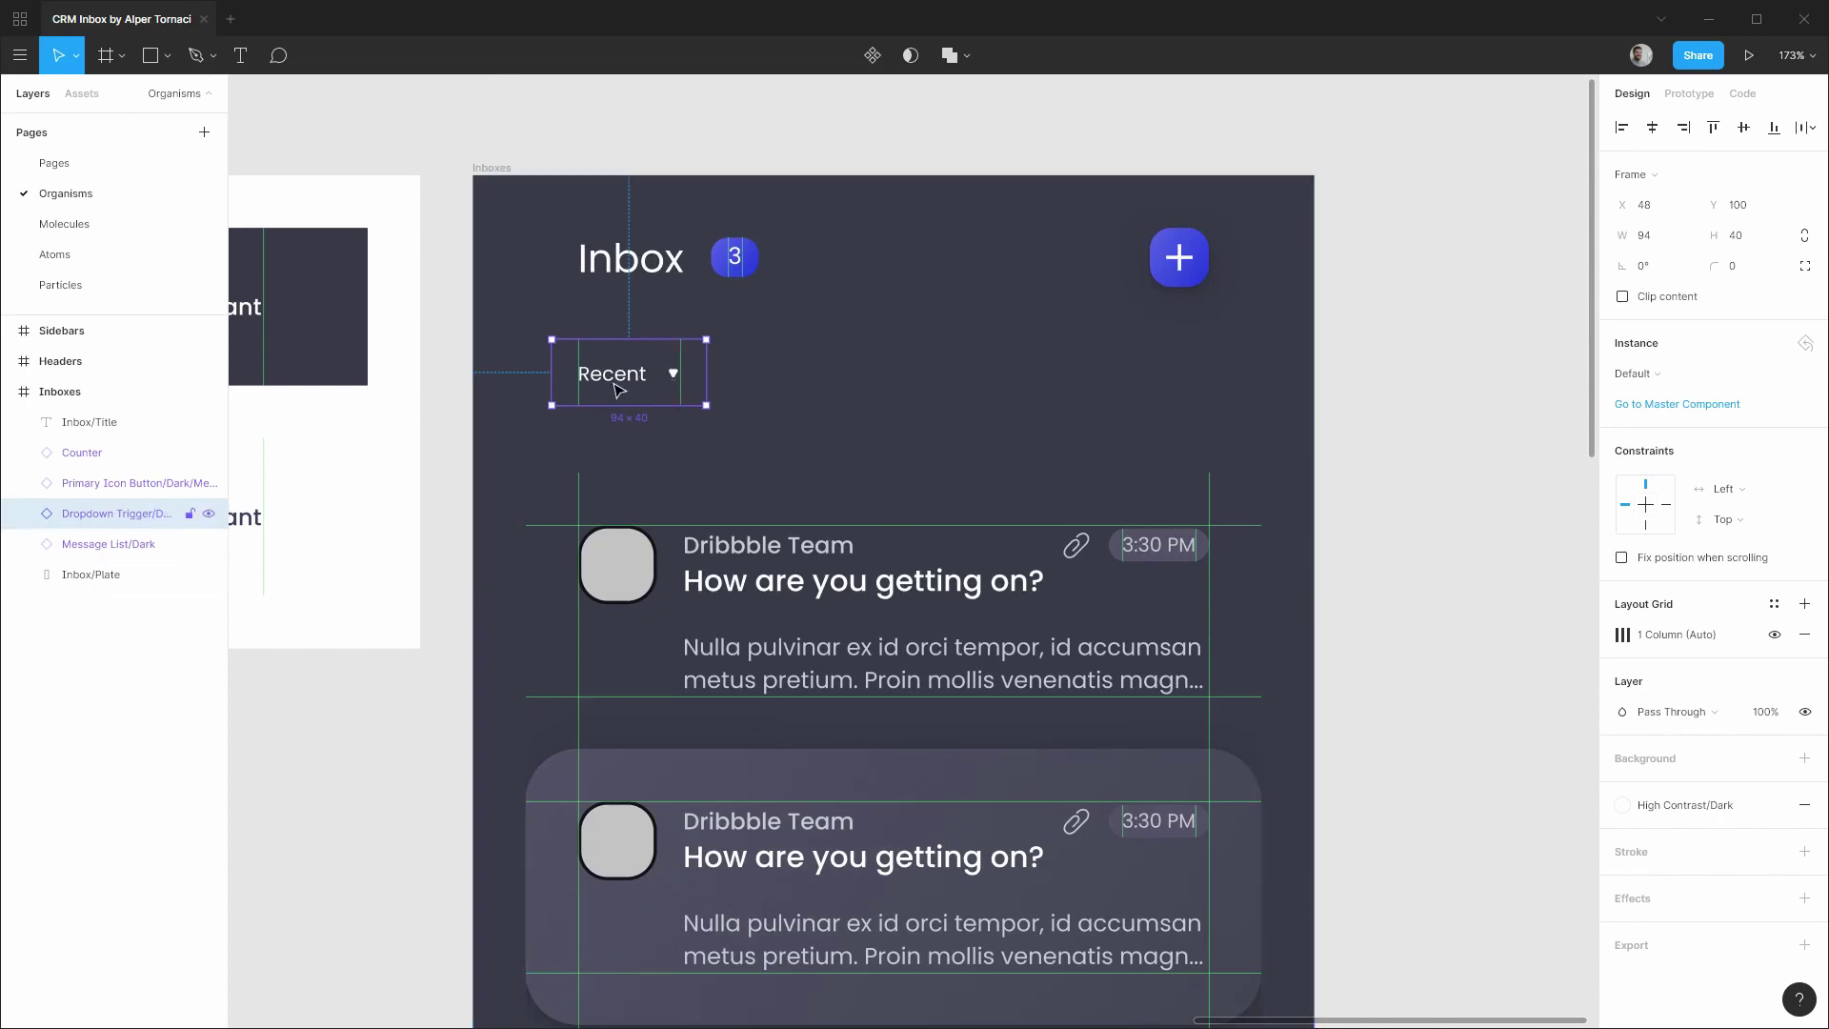
{"action": "key", "text": "alt"}
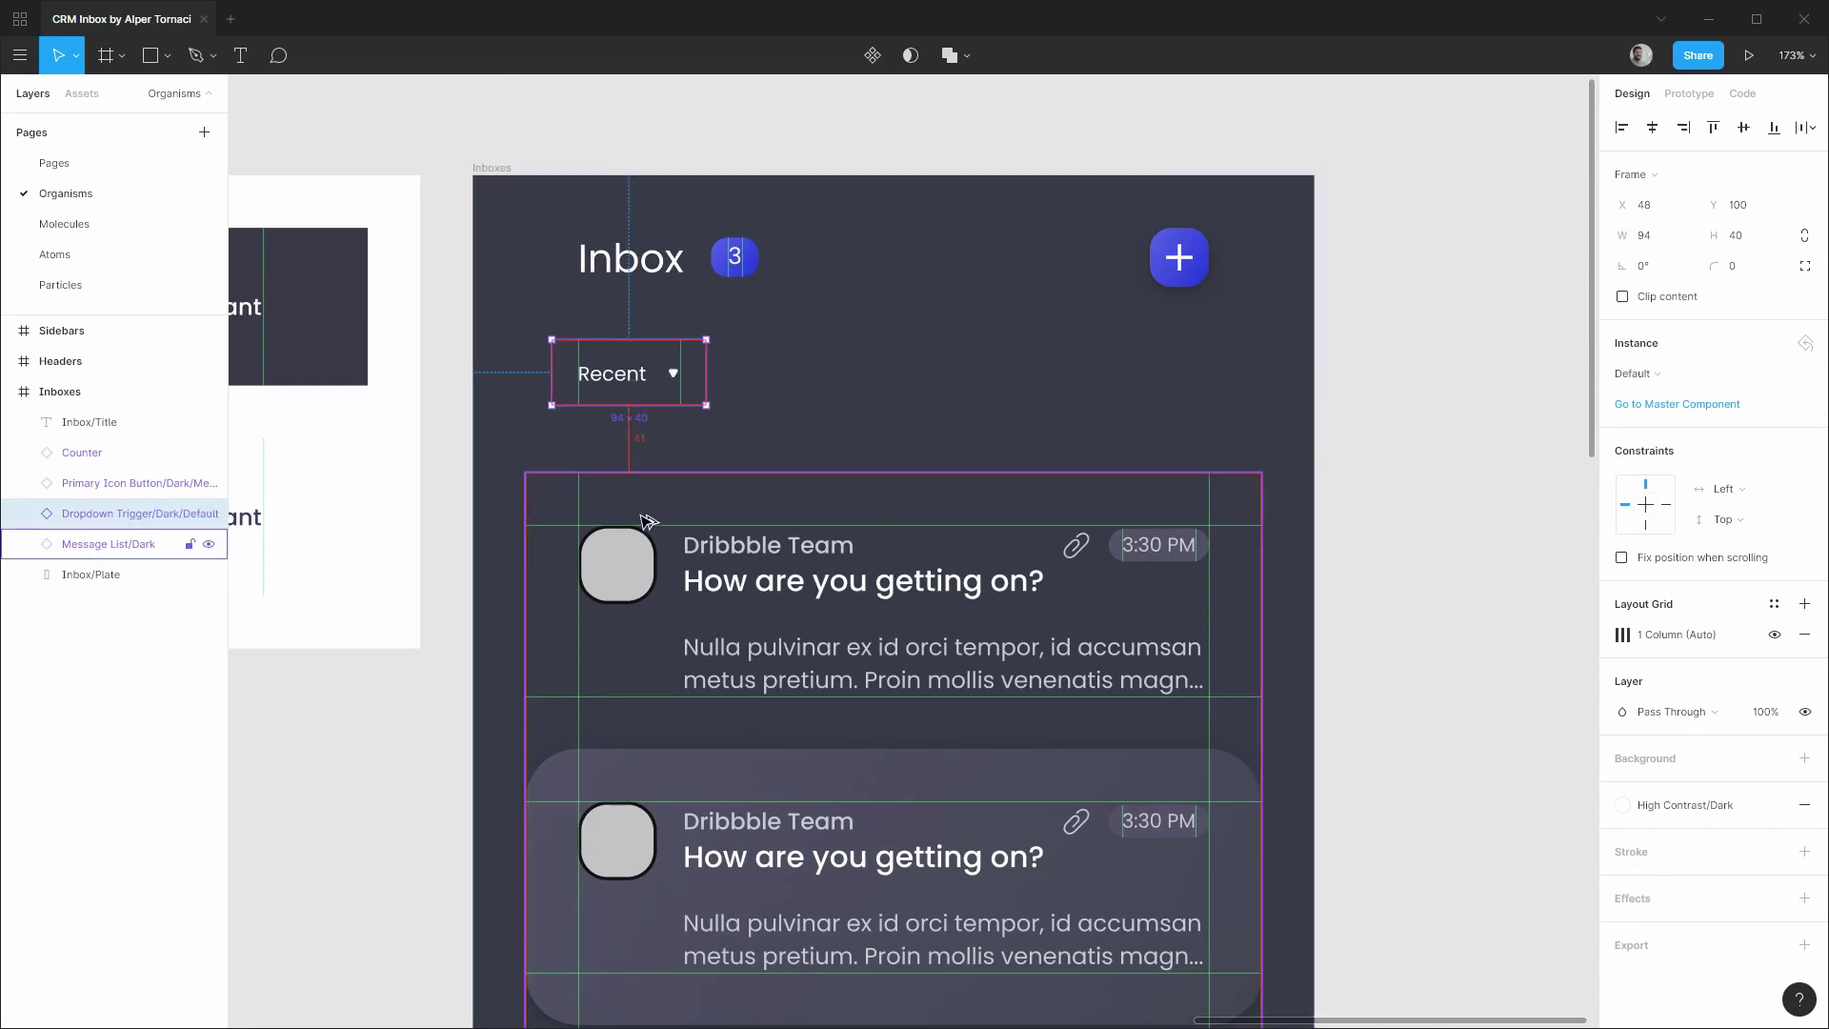
{"action": "left_click", "coordinate": [647, 521]}
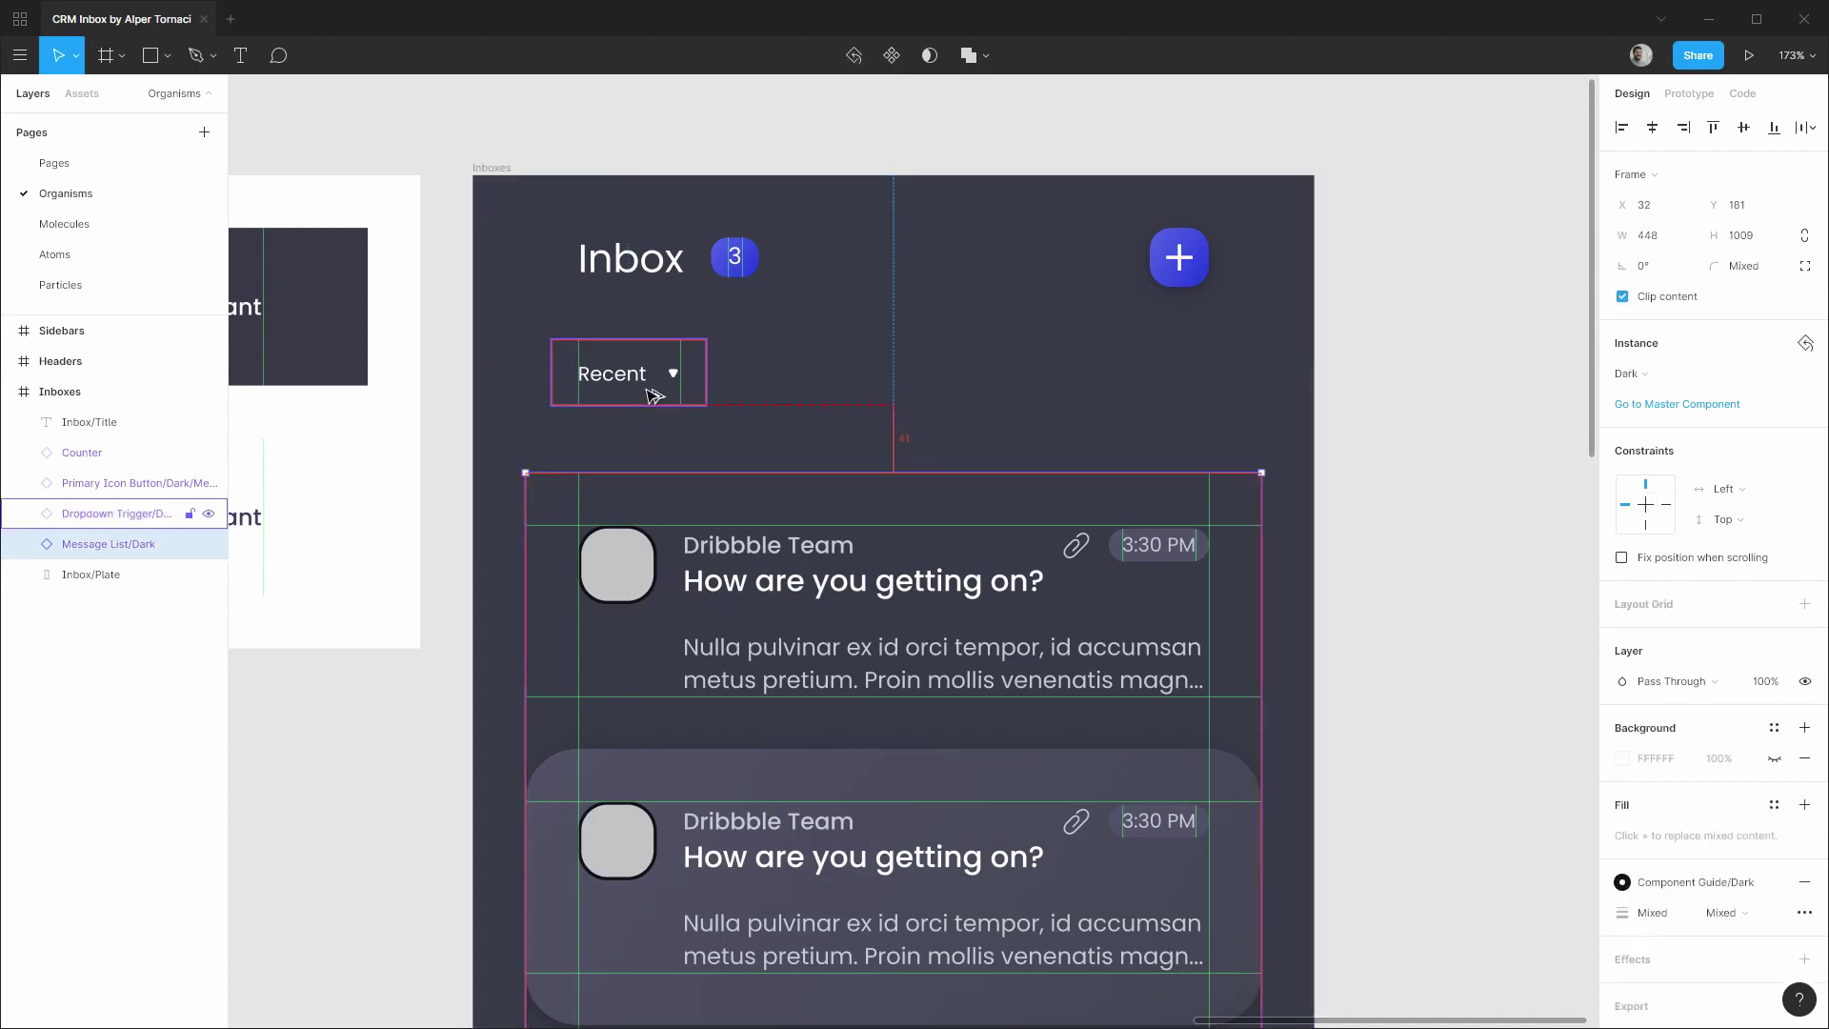
{"action": "key", "text": "shift+Up"}
{"action": "key", "text": "shift+Up"}
{"action": "key", "text": "Up"}
{"action": "key", "text": "Up"}
{"action": "key", "text": "Up"}
{"action": "key", "text": "Up"}
{"action": "key", "text": "Up"}
{"action": "key", "text": "Up"}
{"action": "key", "text": "Up"}
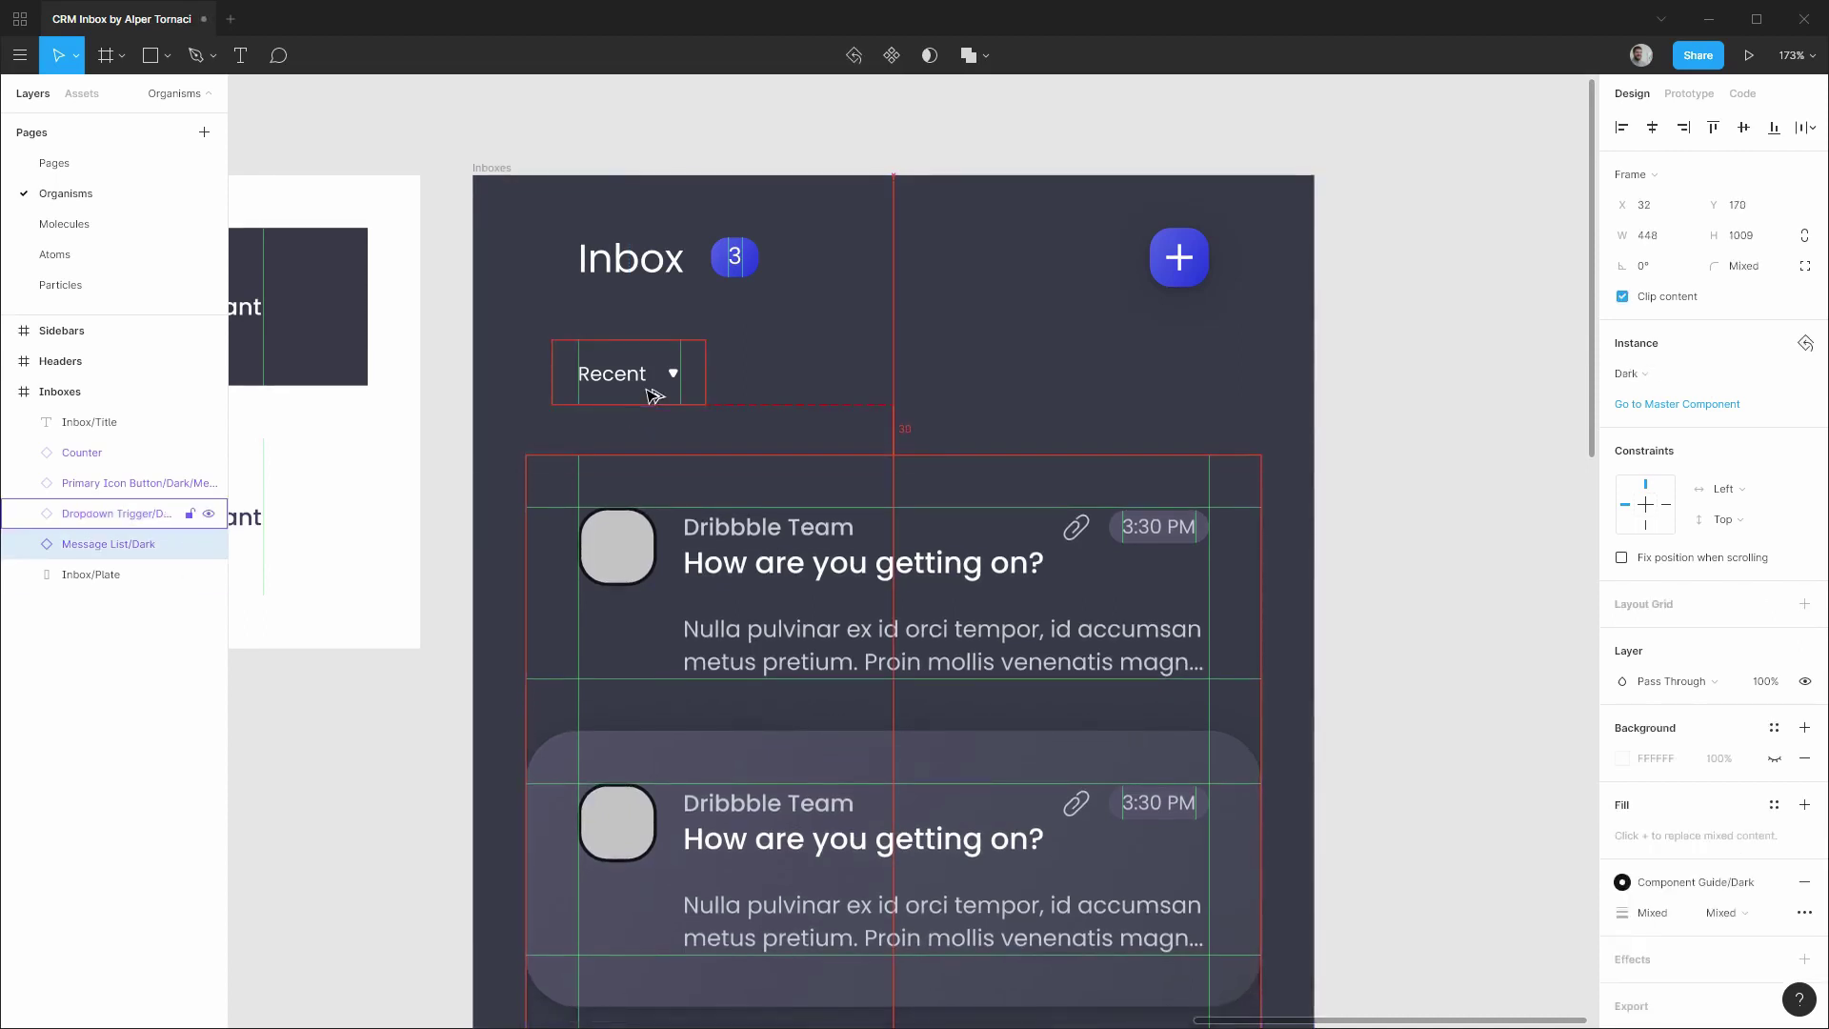
{"action": "key", "text": "Up"}
{"action": "key", "text": "Up"}
{"action": "key", "text": "Up"}
{"action": "key", "text": "Up"}
{"action": "key", "text": "Up"}
{"action": "key", "text": "Up"}
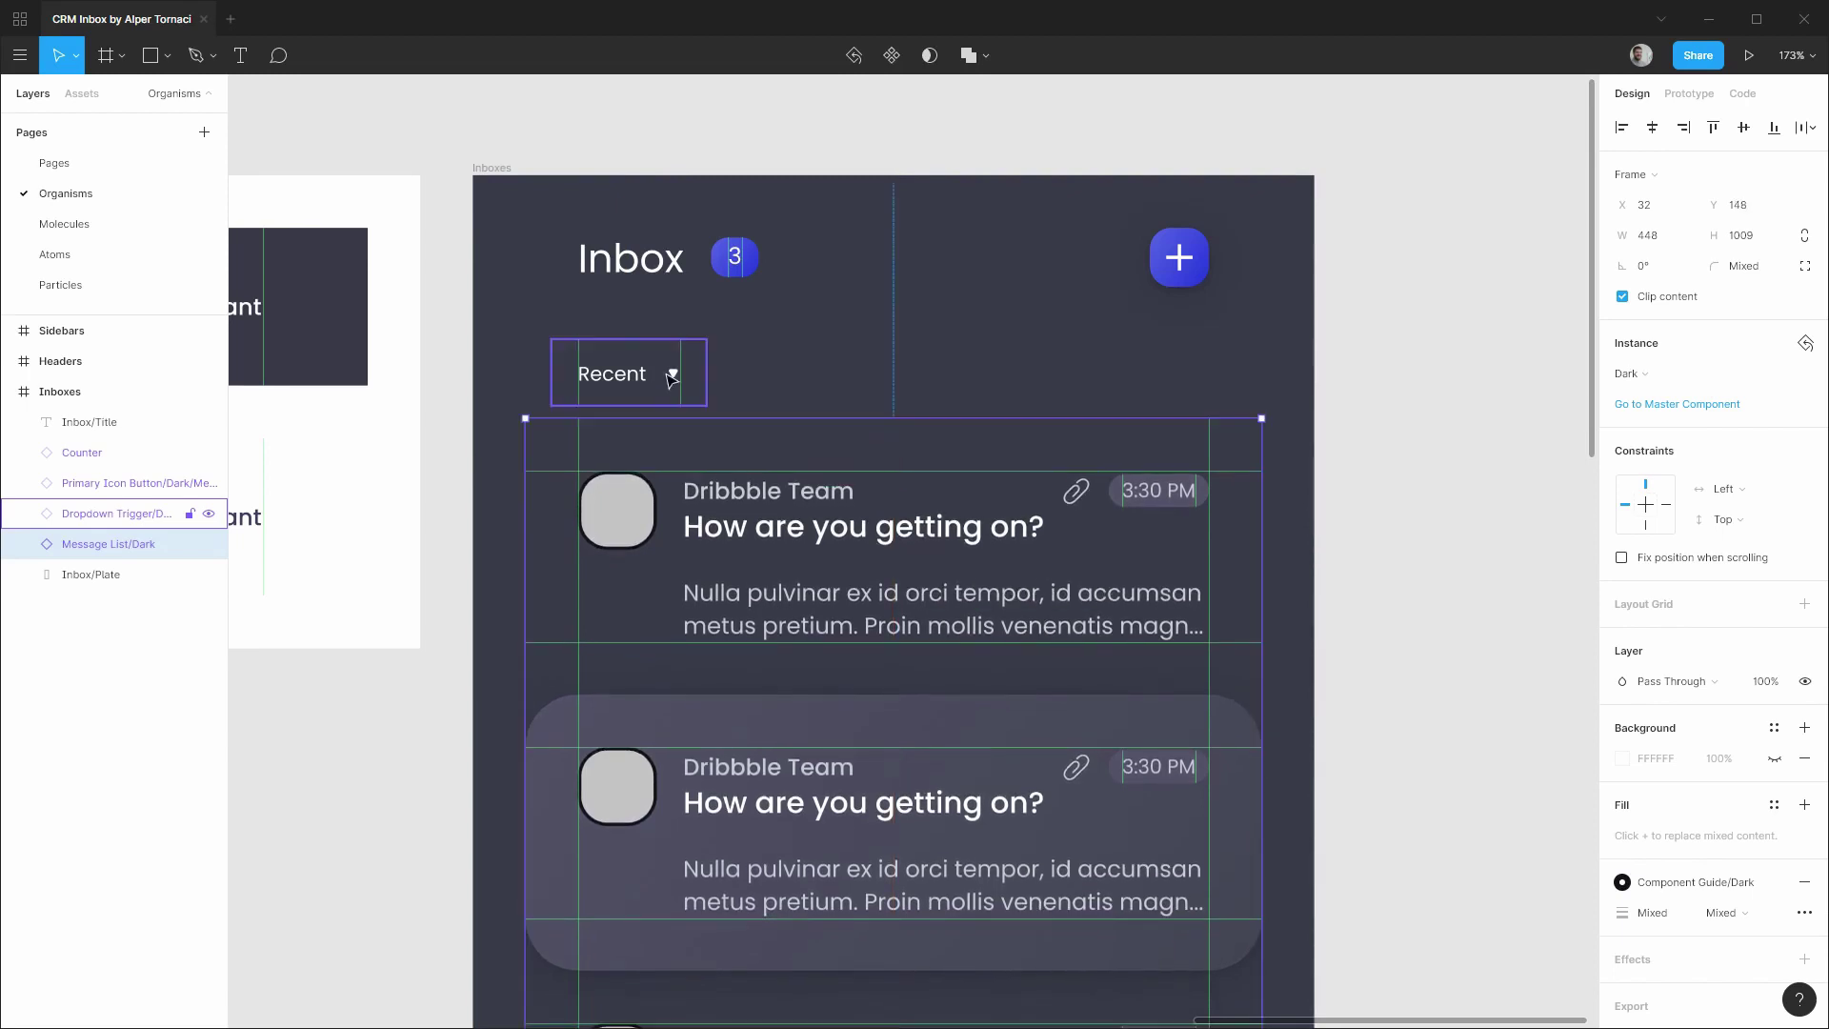
Try the Active variant on the first message of the list to judge its spacing, and undo the swap.
{"action": "left_click", "coordinate": [25, 544]}
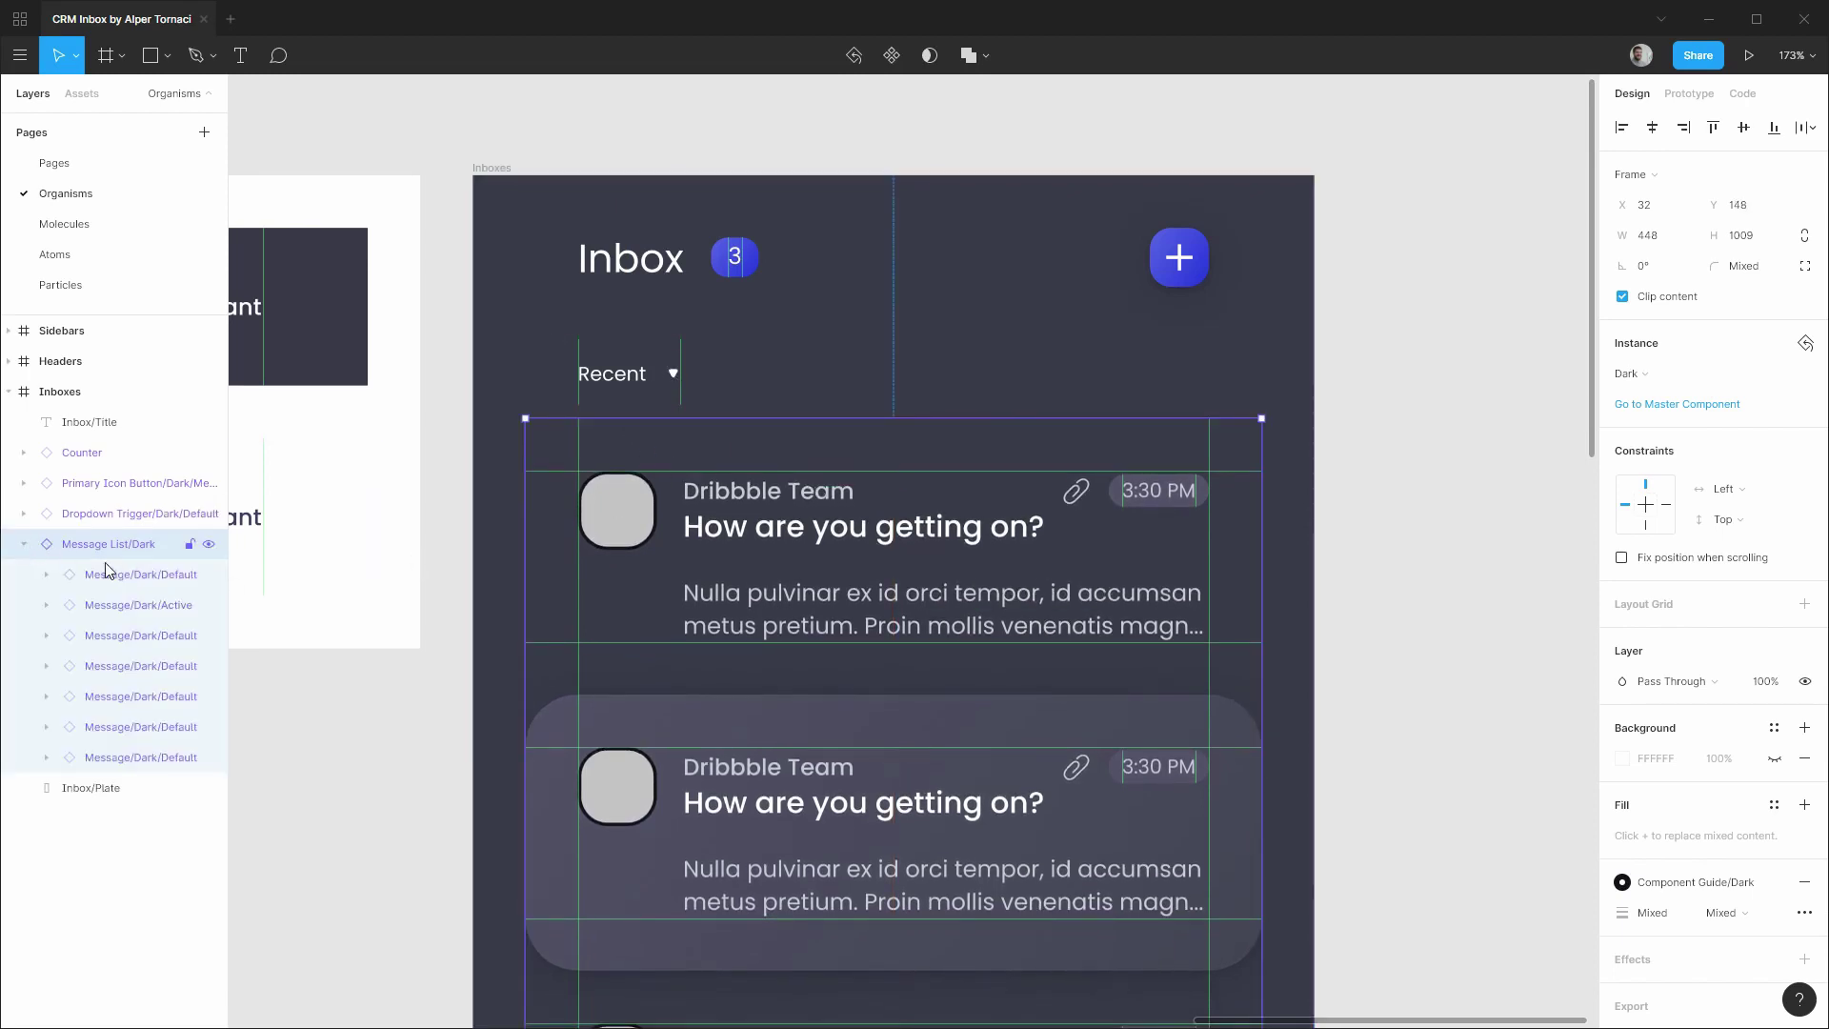
{"action": "left_click", "coordinate": [106, 574]}
{"action": "left_click", "coordinate": [1635, 373]}
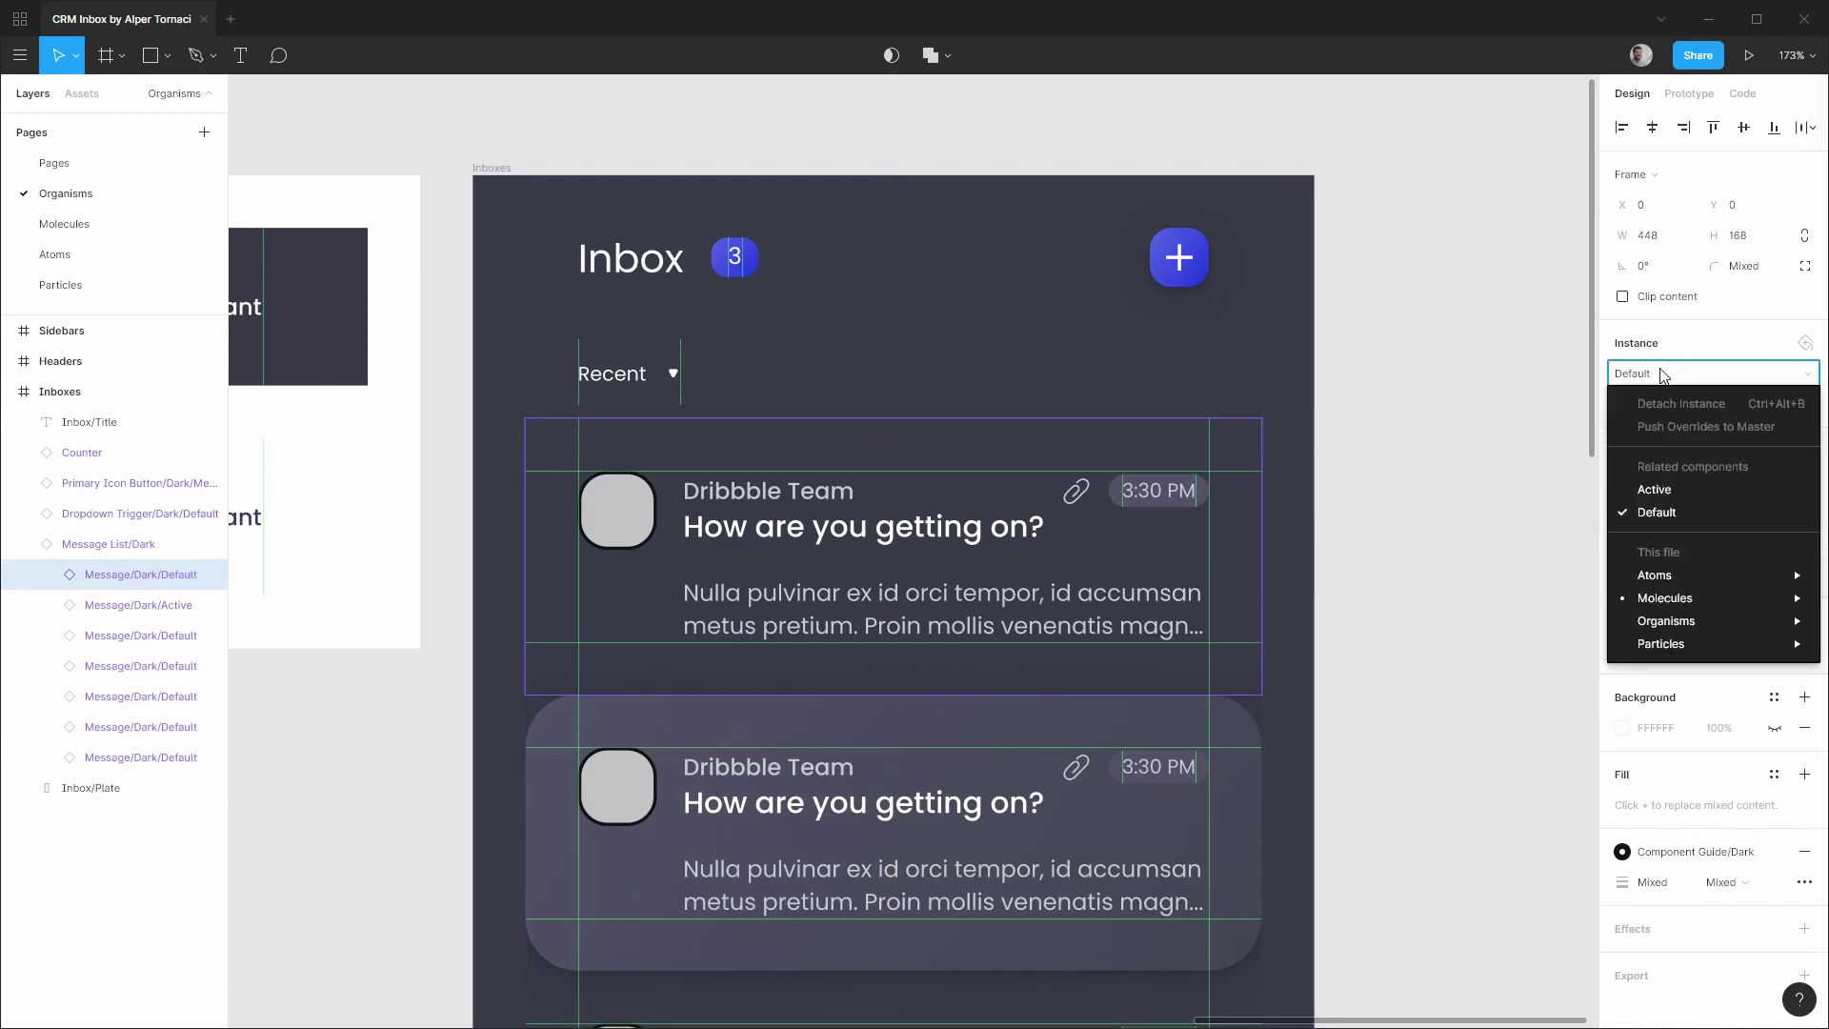
{"action": "left_click", "coordinate": [1673, 493]}
{"action": "left_click", "coordinate": [1426, 471]}
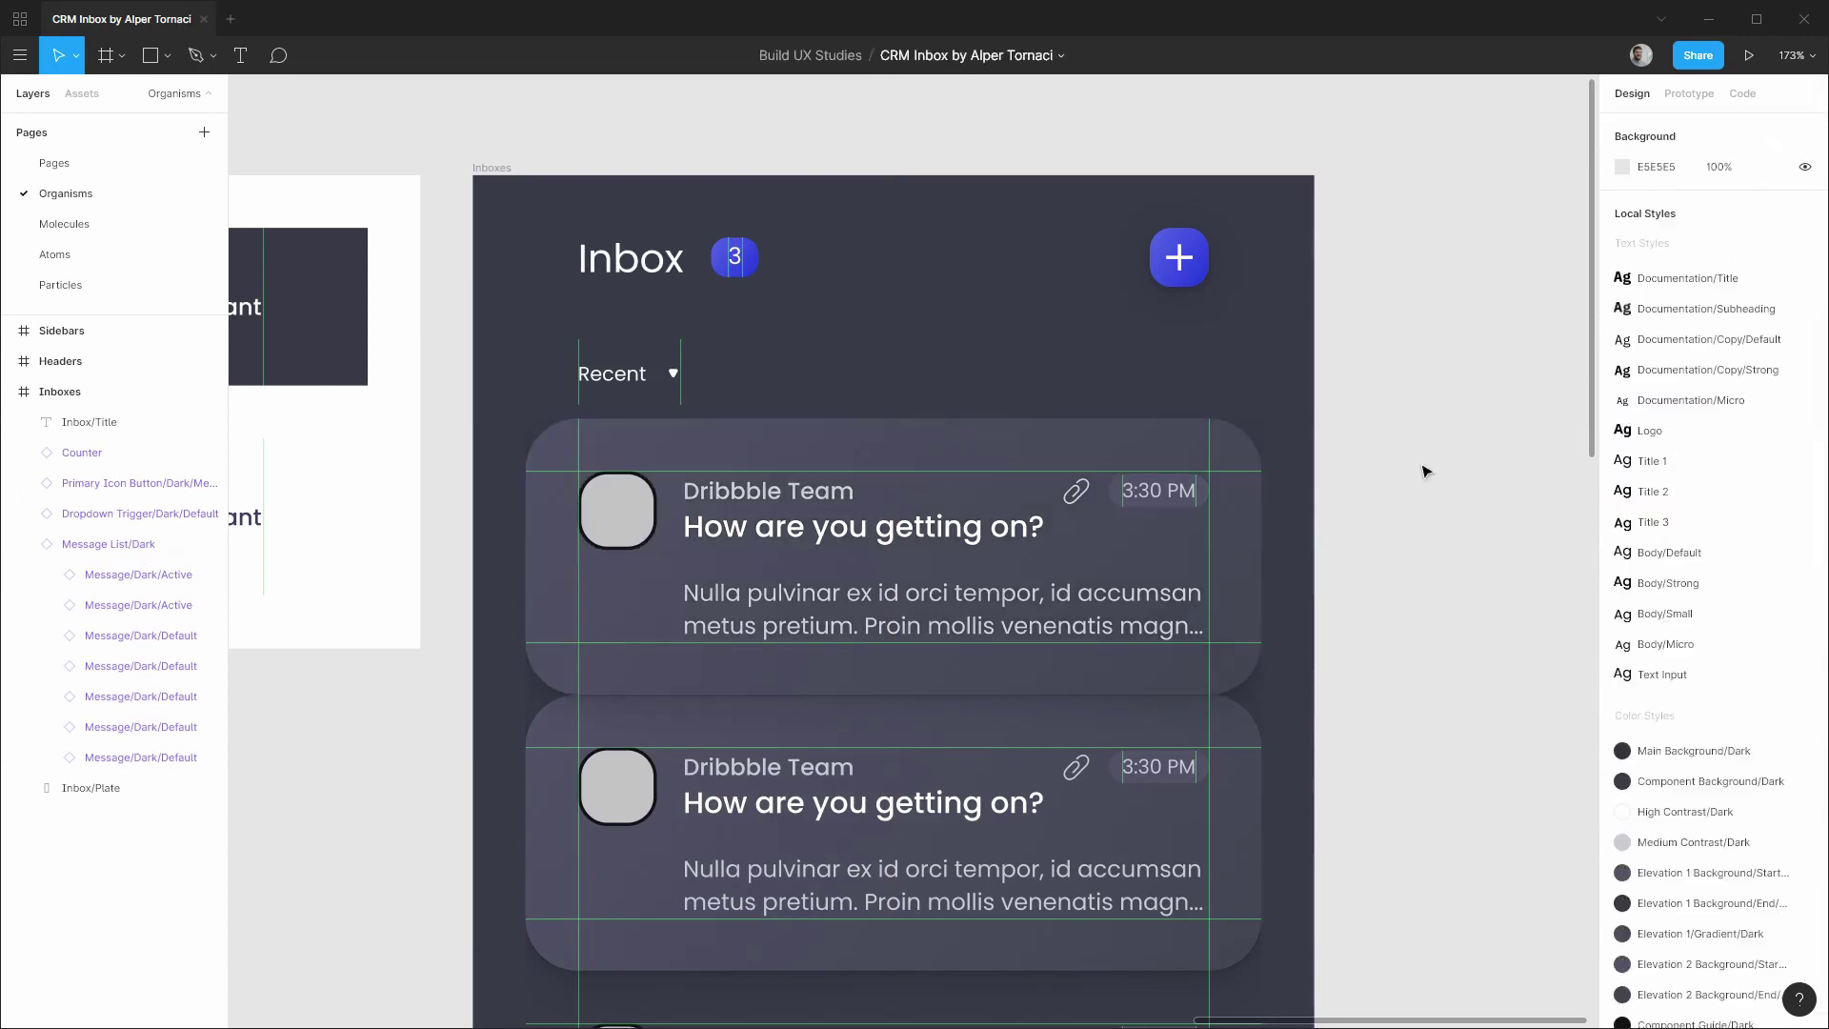
{"action": "scroll", "coordinate": [1409, 531], "scroll_direction": "down", "scroll_amount": 2}
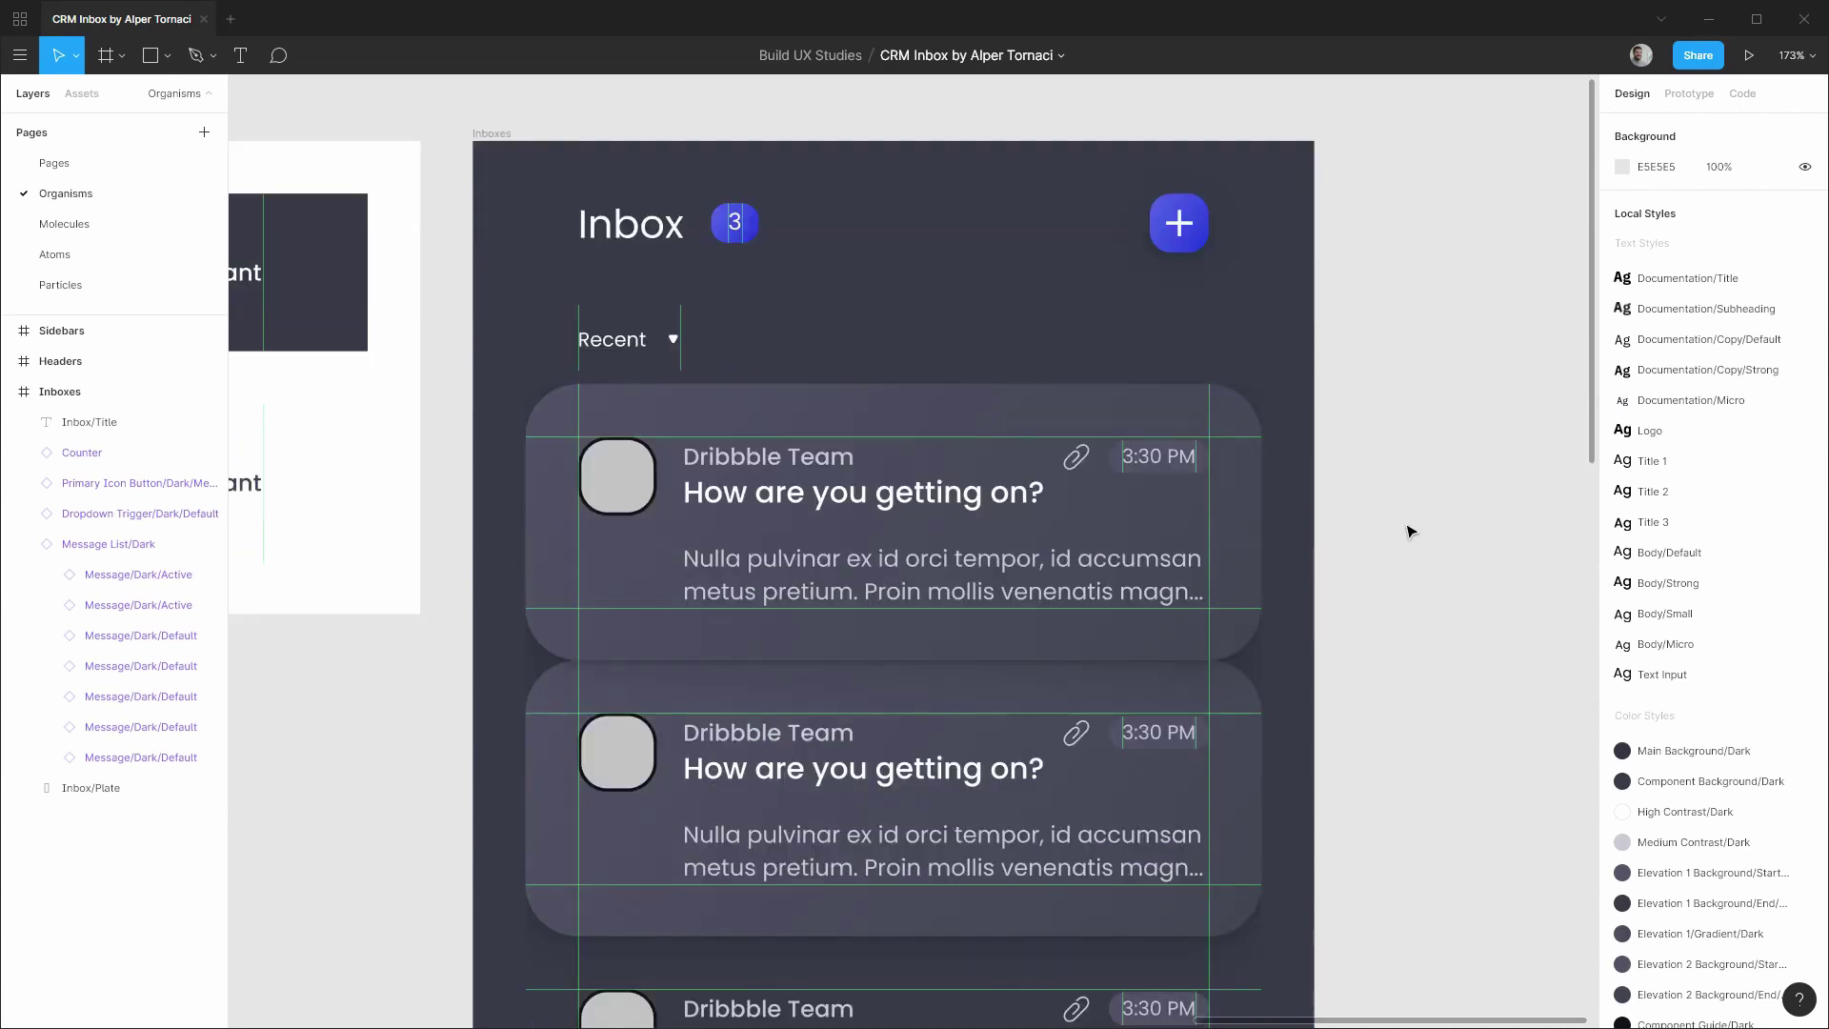
{"action": "key", "text": "ctrl+z"}
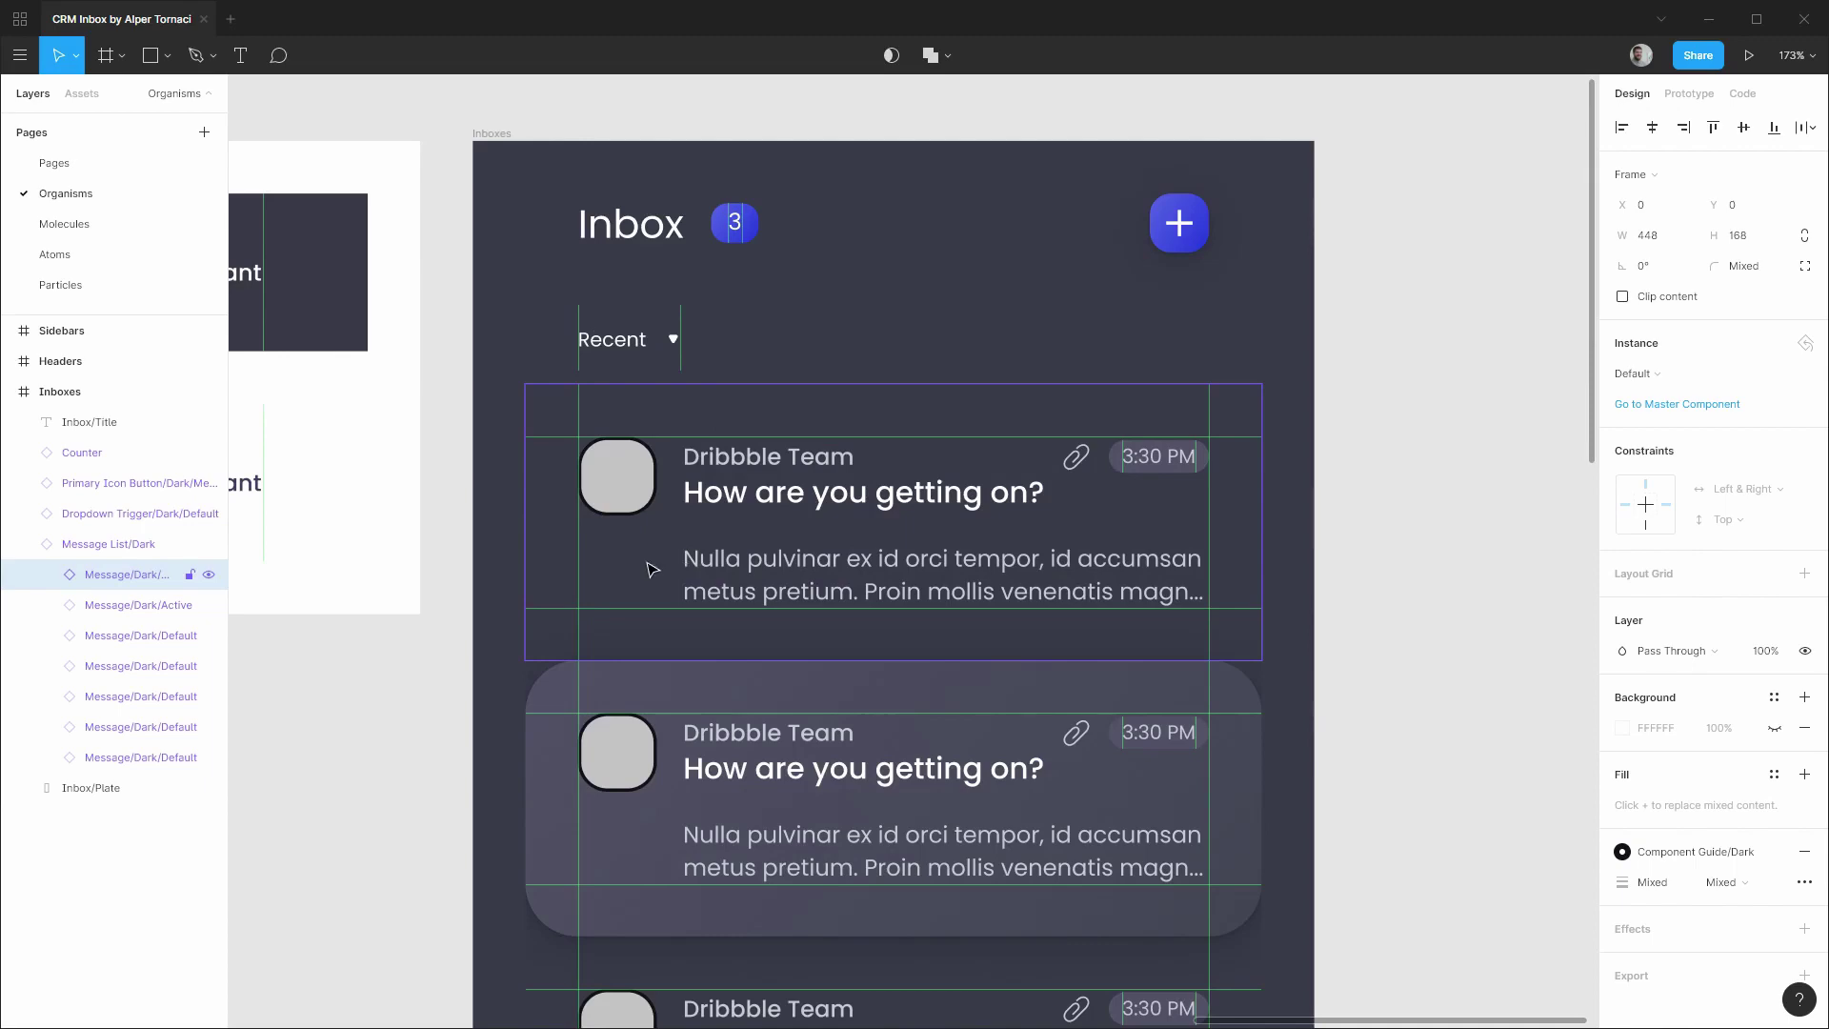
Extend the Message List/Dark instance down to the inbox plate's lower edge, making it 1042 high.
{"action": "left_click", "coordinate": [69, 544]}
{"action": "left_click", "coordinate": [25, 544]}
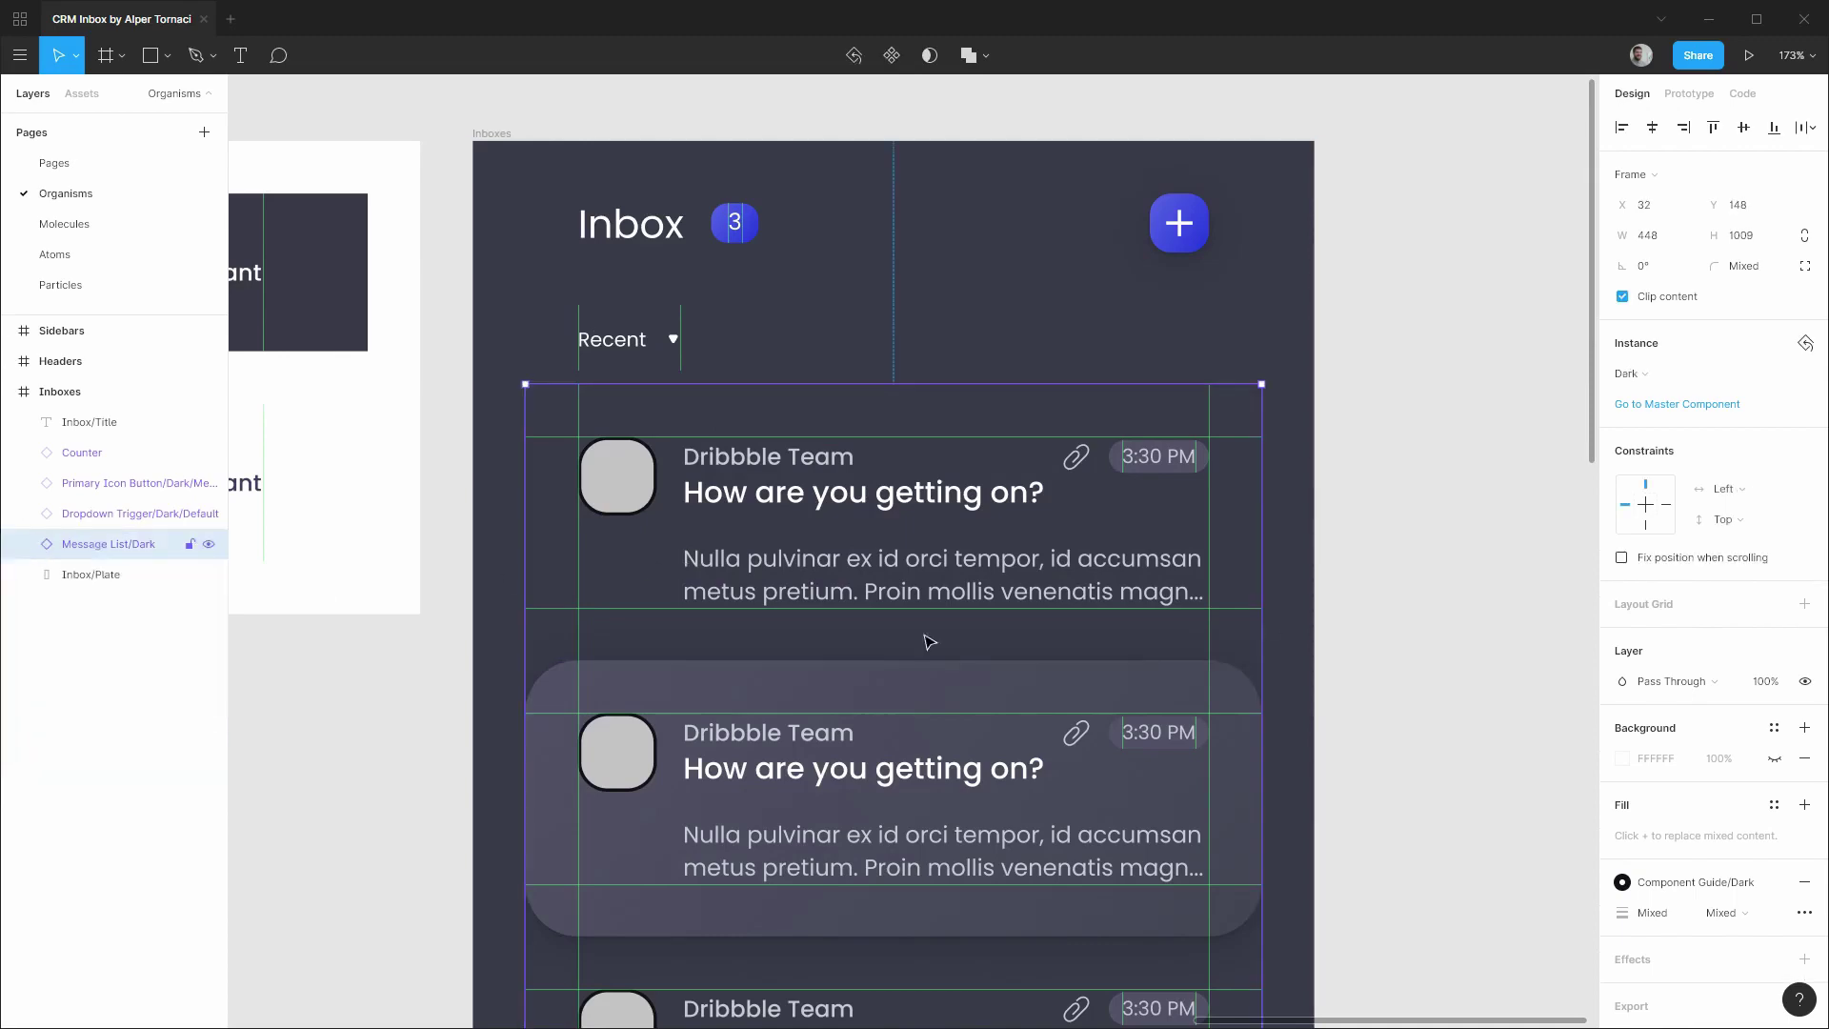
{"action": "scroll", "coordinate": [1184, 645], "scroll_direction": "down", "scroll_amount": 5}
{"action": "scroll", "coordinate": [1144, 687], "scroll_direction": "down", "scroll_amount": 3}
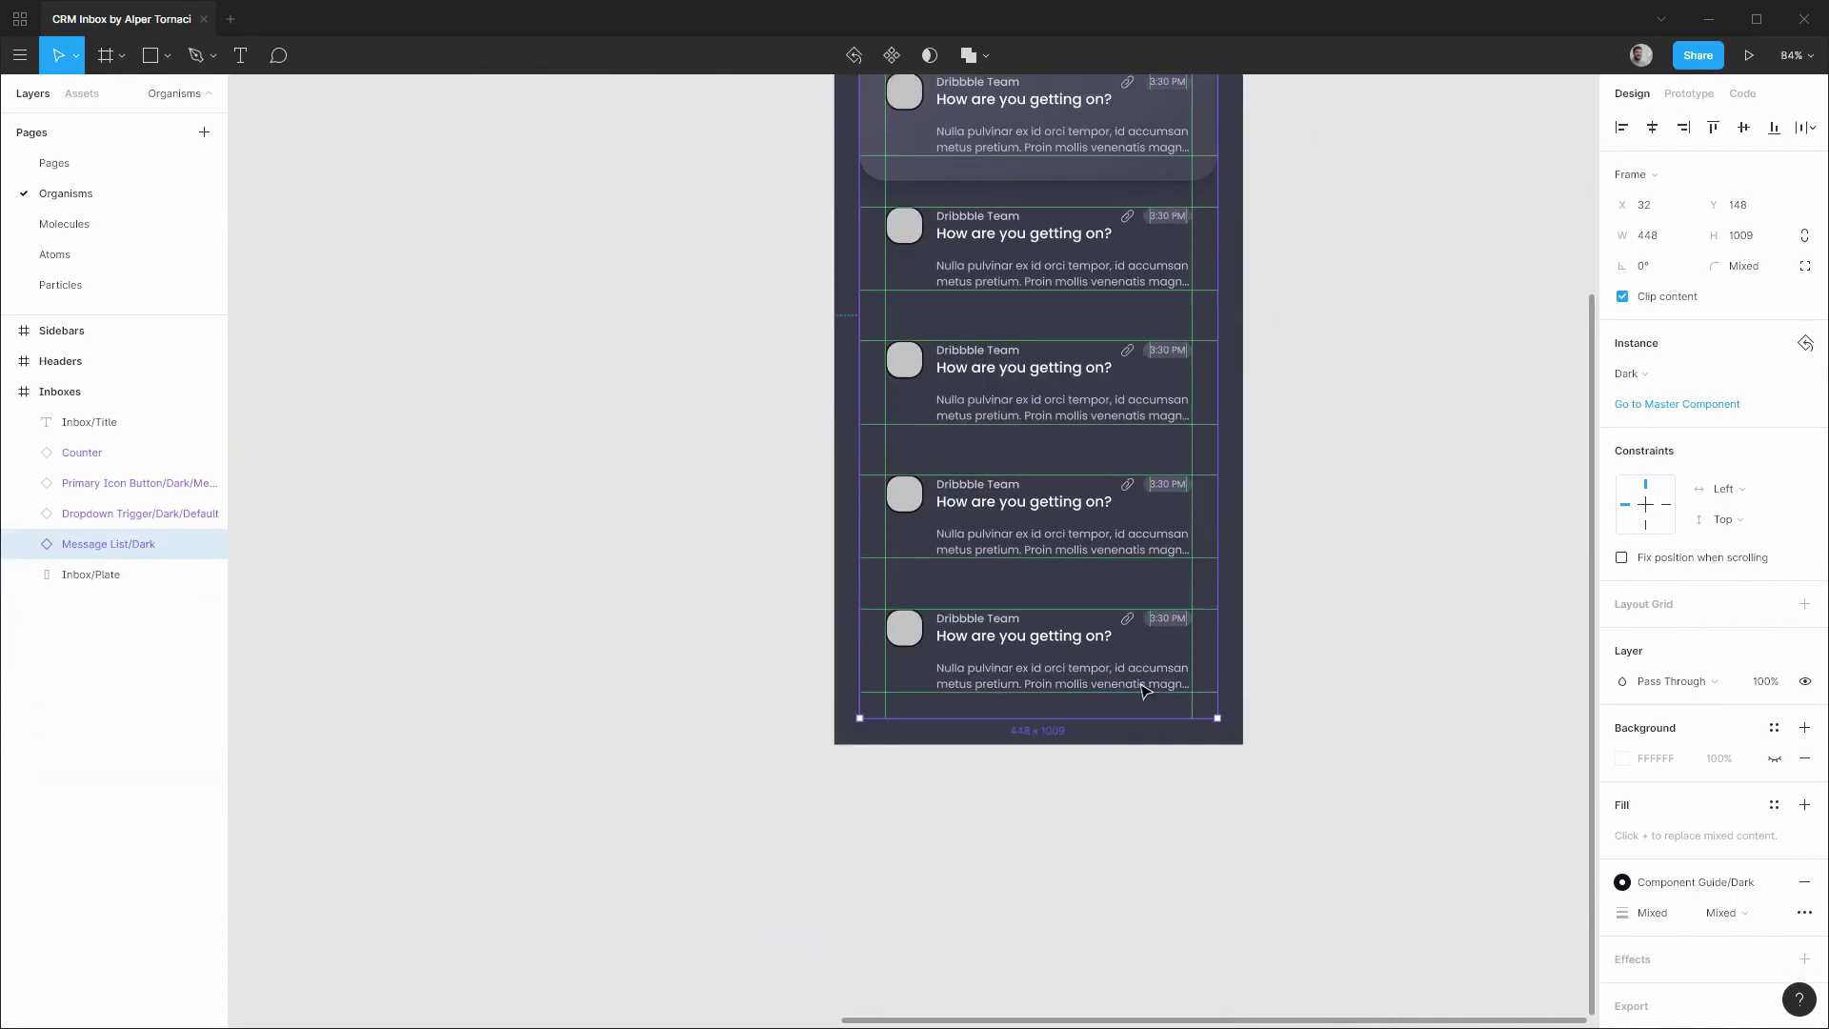
{"action": "left_click_drag", "start_coordinate": [1088, 718], "coordinate": [1089, 746]}
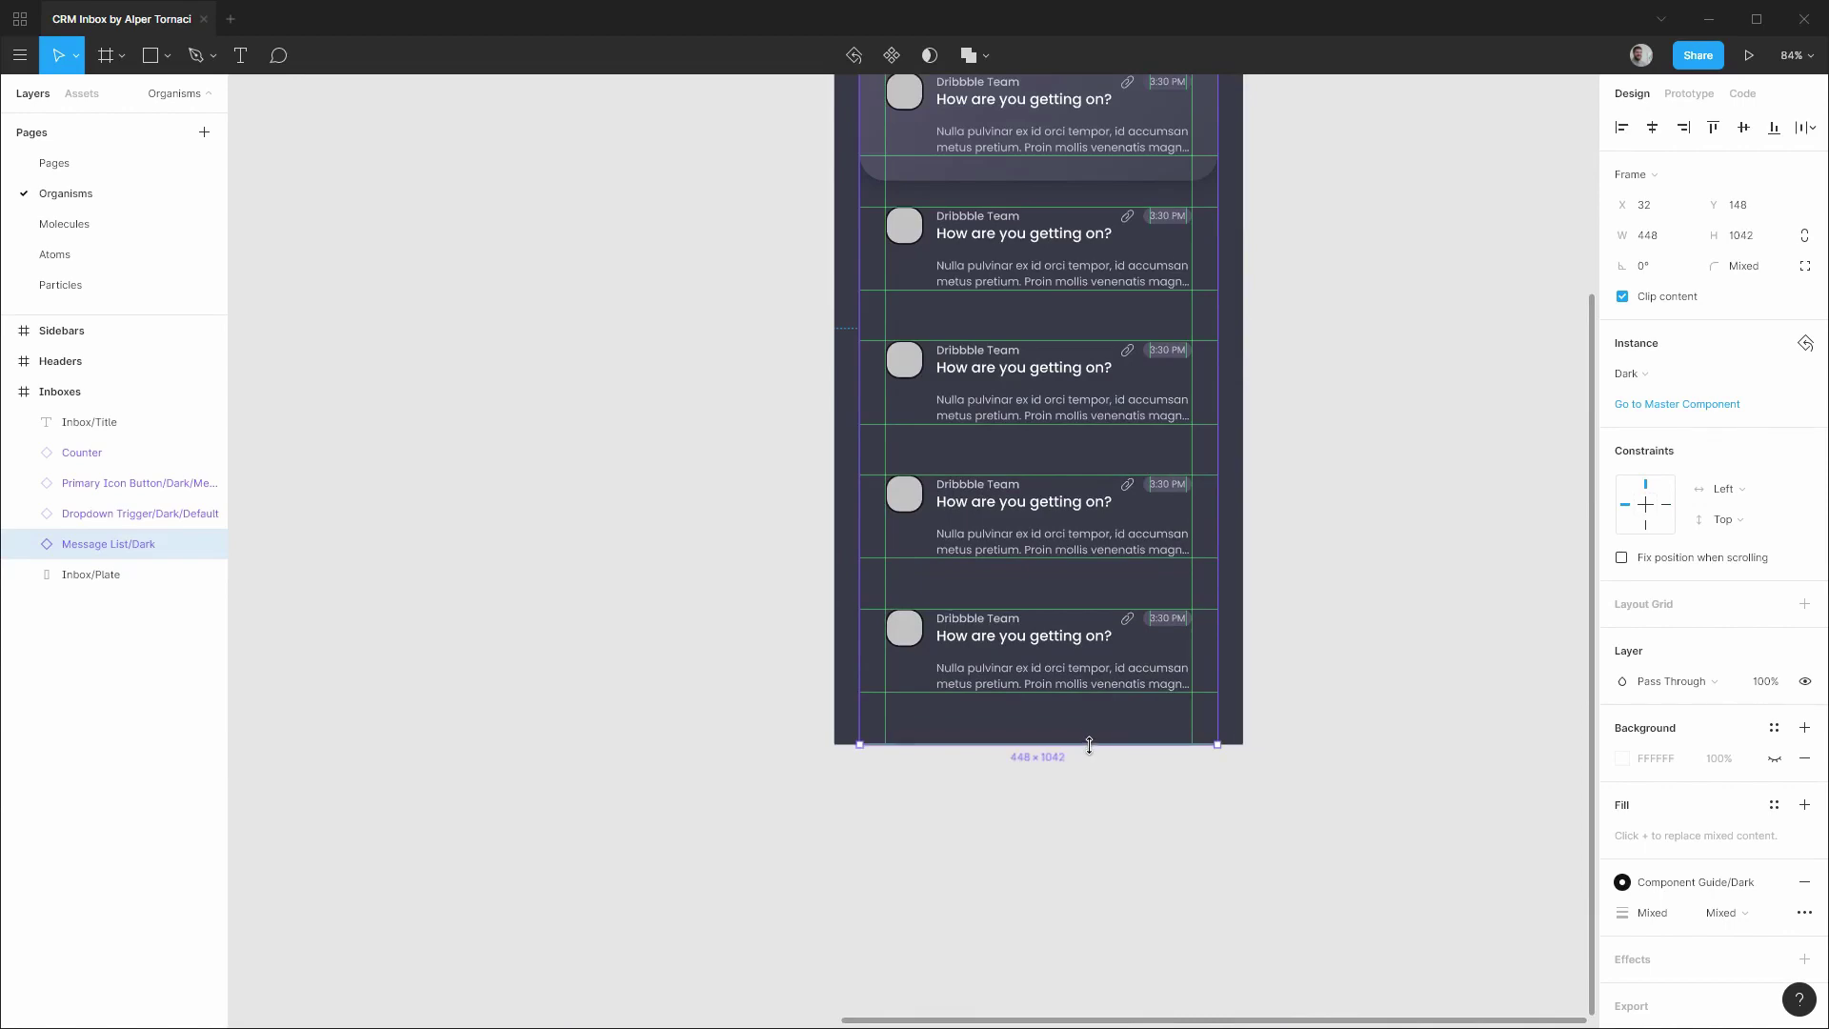
{"action": "scroll", "coordinate": [1089, 745], "scroll_direction": "up", "scroll_amount": 6}
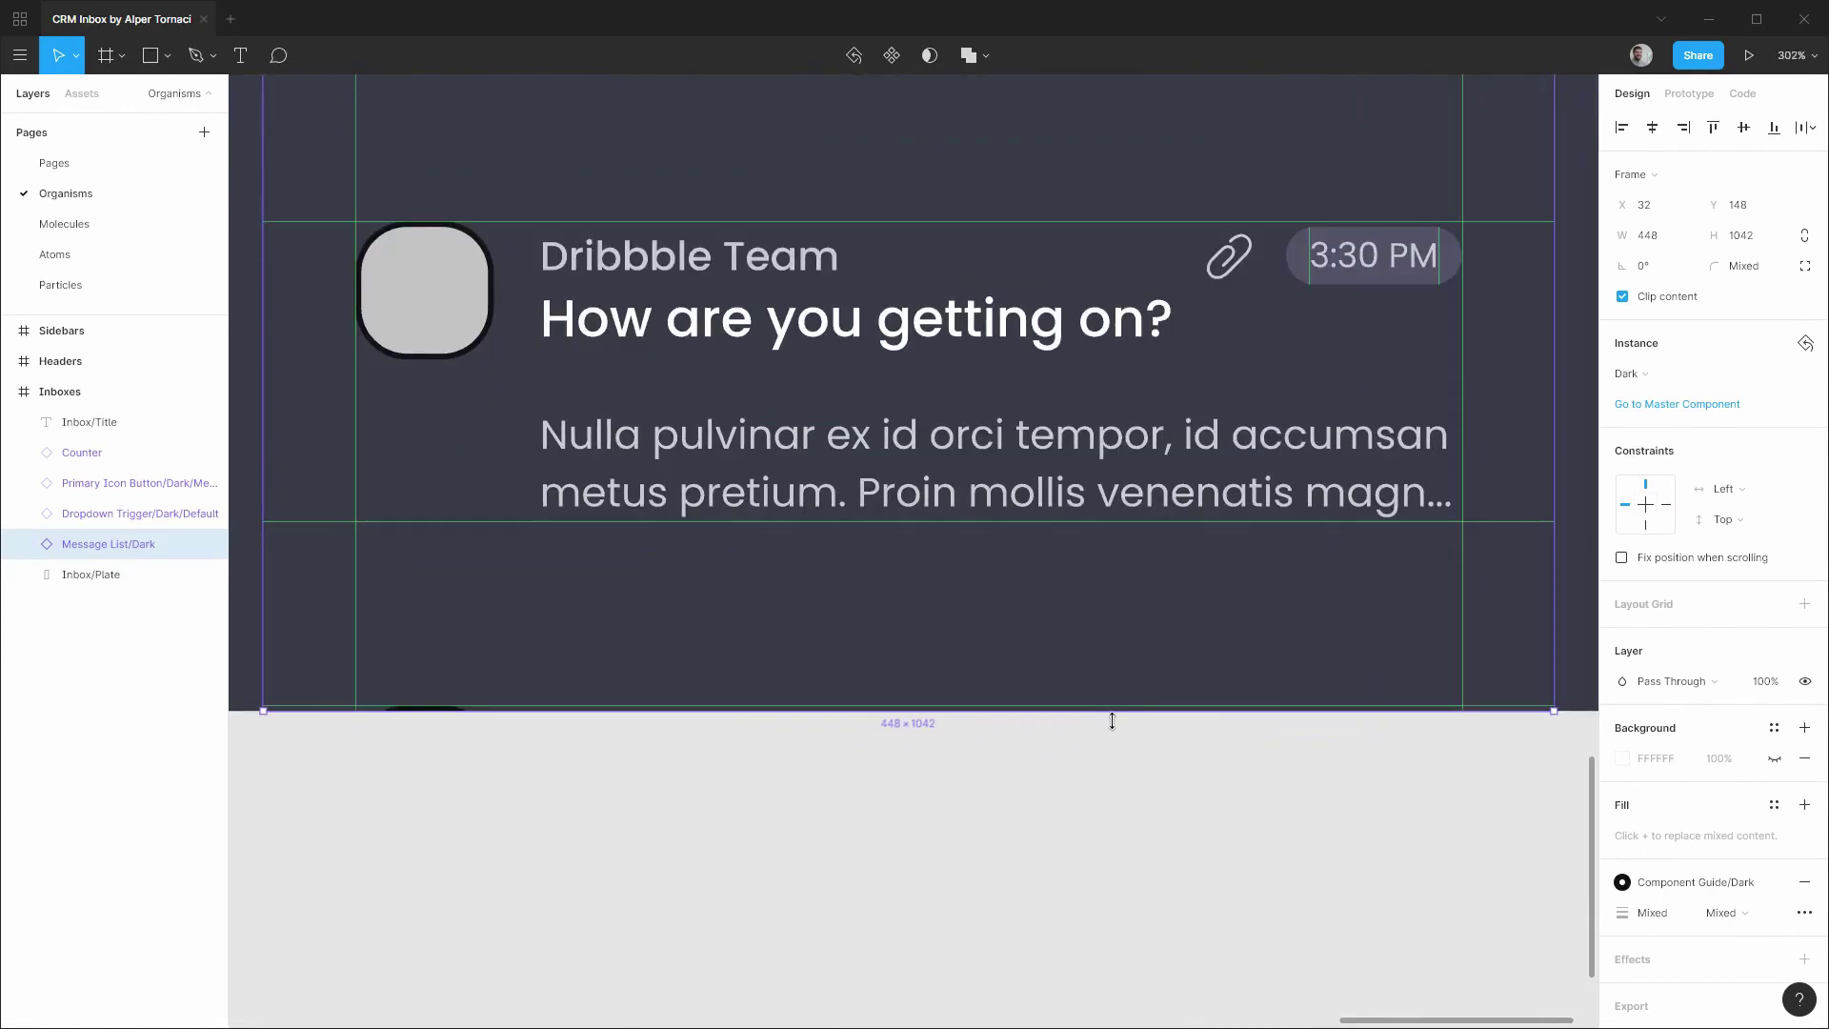
Check the Message List/Dark instance's lower edge against the inbox plate and review the full Inbox layout.
{"action": "left_click_drag", "start_coordinate": [1112, 722], "coordinate": [1119, 710]}
{"action": "scroll", "coordinate": [1017, 629], "scroll_direction": "down", "scroll_amount": 8}
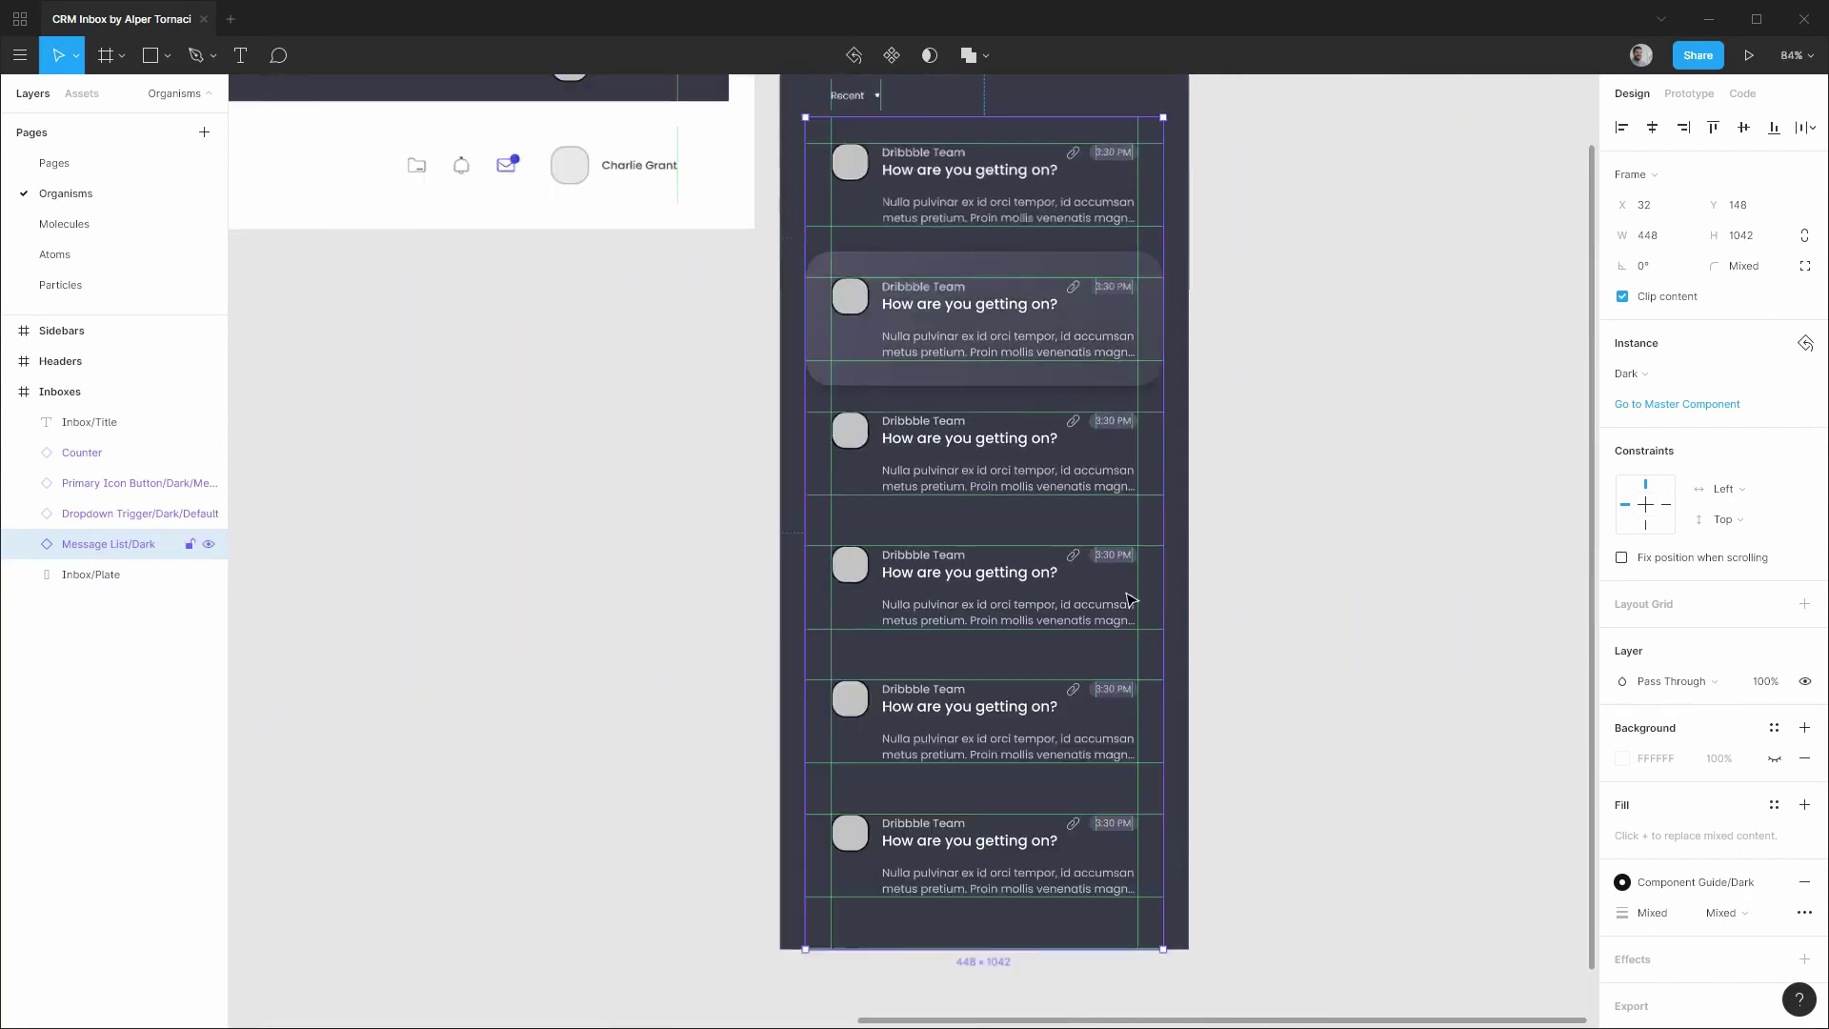
{"action": "scroll", "coordinate": [1012, 487], "scroll_direction": "down", "scroll_amount": 5}
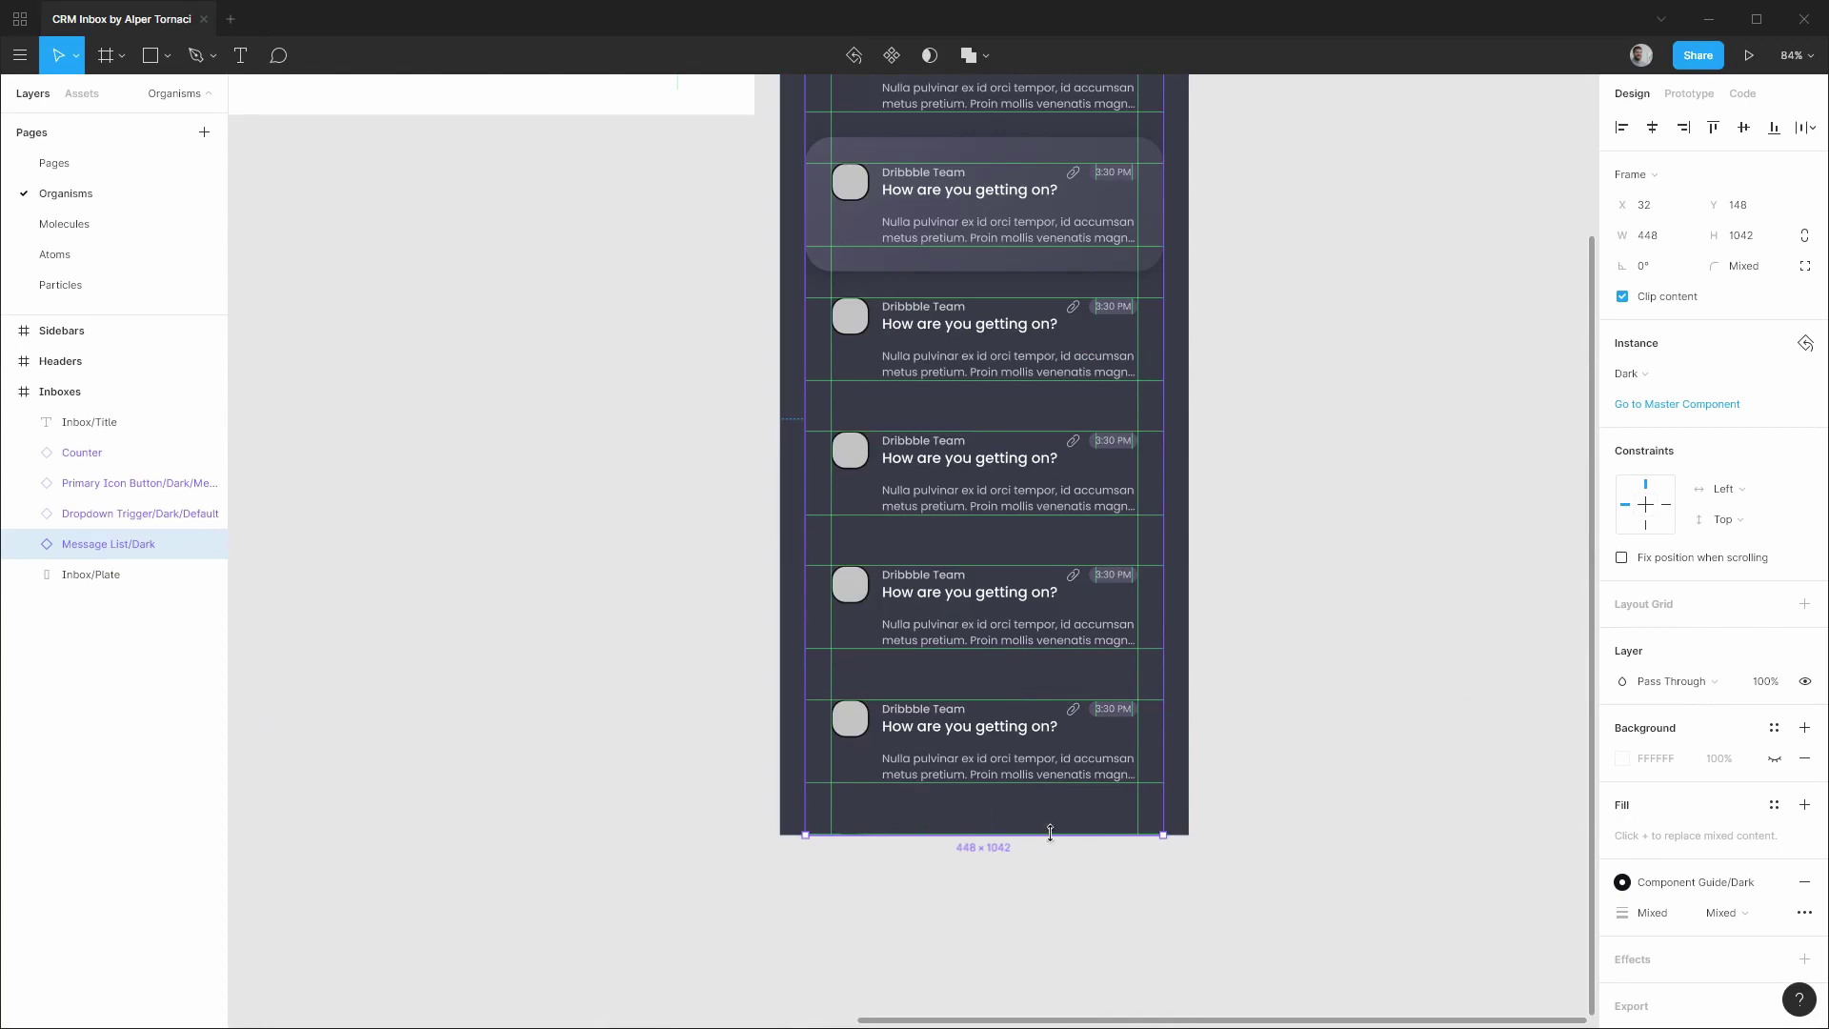
{"action": "scroll", "coordinate": [1048, 667], "scroll_direction": "up", "scroll_amount": 1}
{"action": "scroll", "coordinate": [1011, 505], "scroll_direction": "down", "scroll_amount": 2}
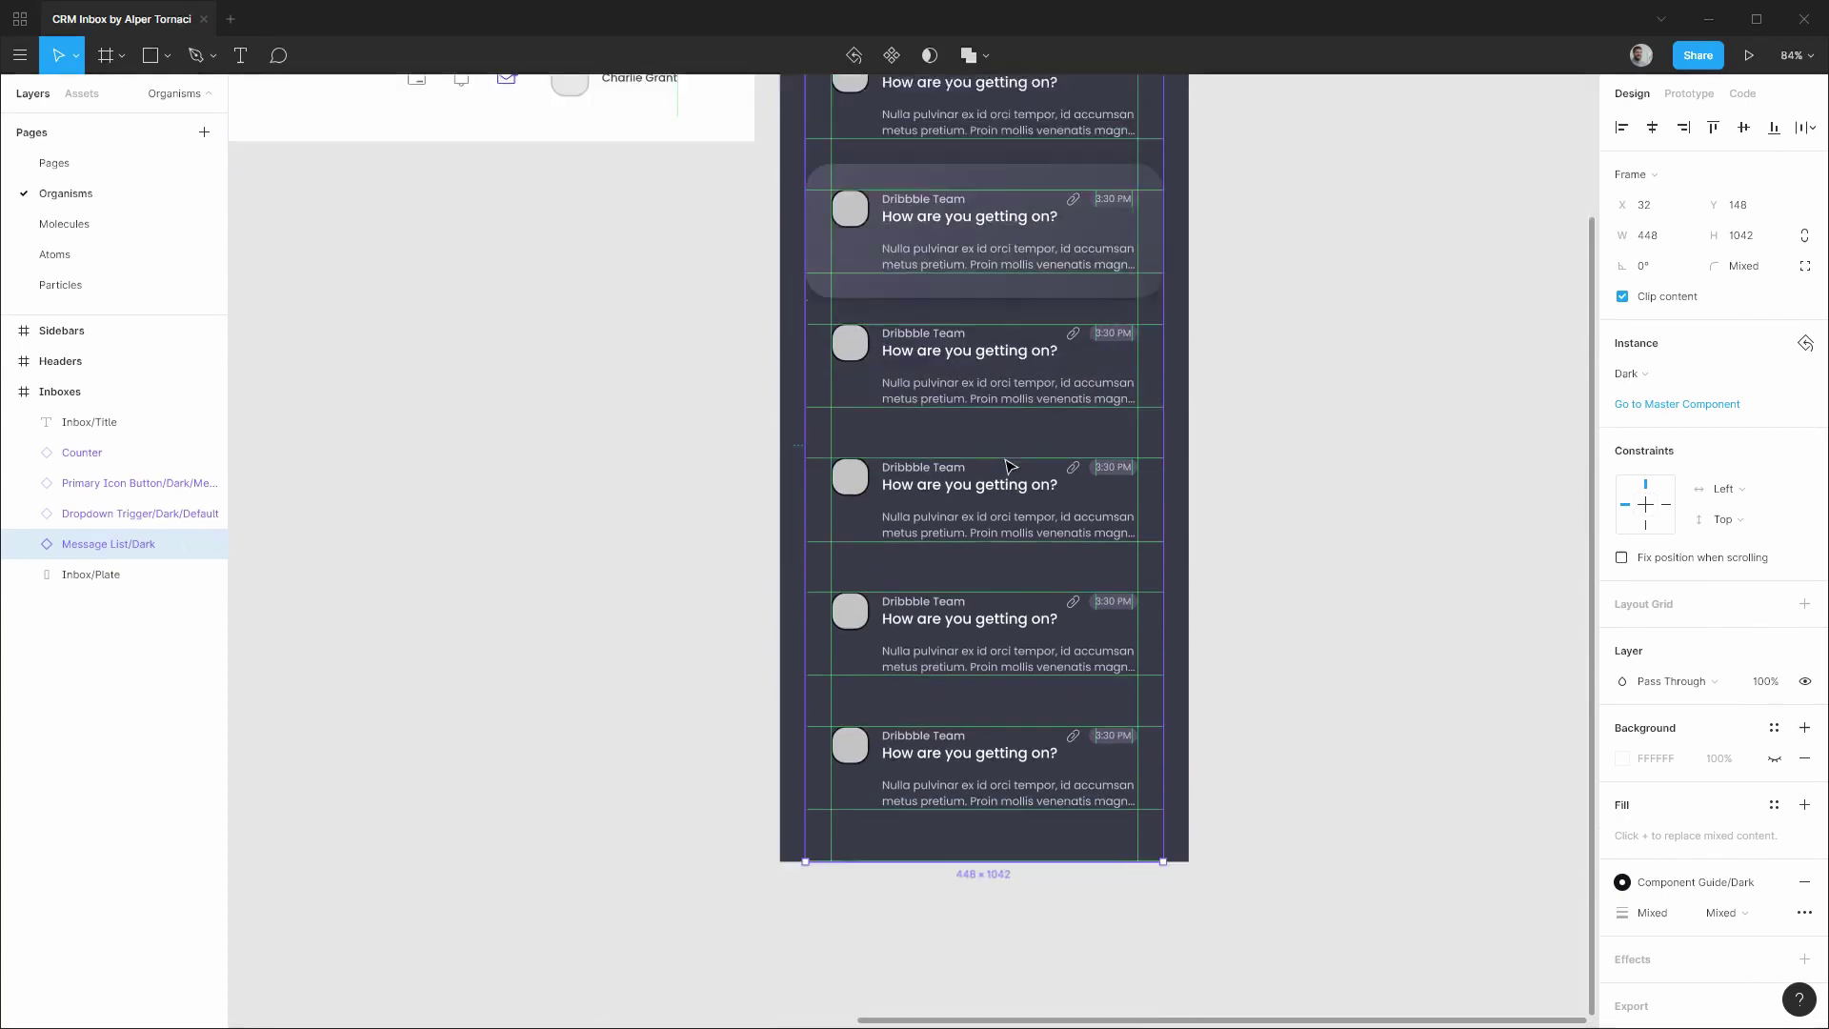
{"action": "scroll", "coordinate": [1027, 546], "scroll_direction": "up", "scroll_amount": 3}
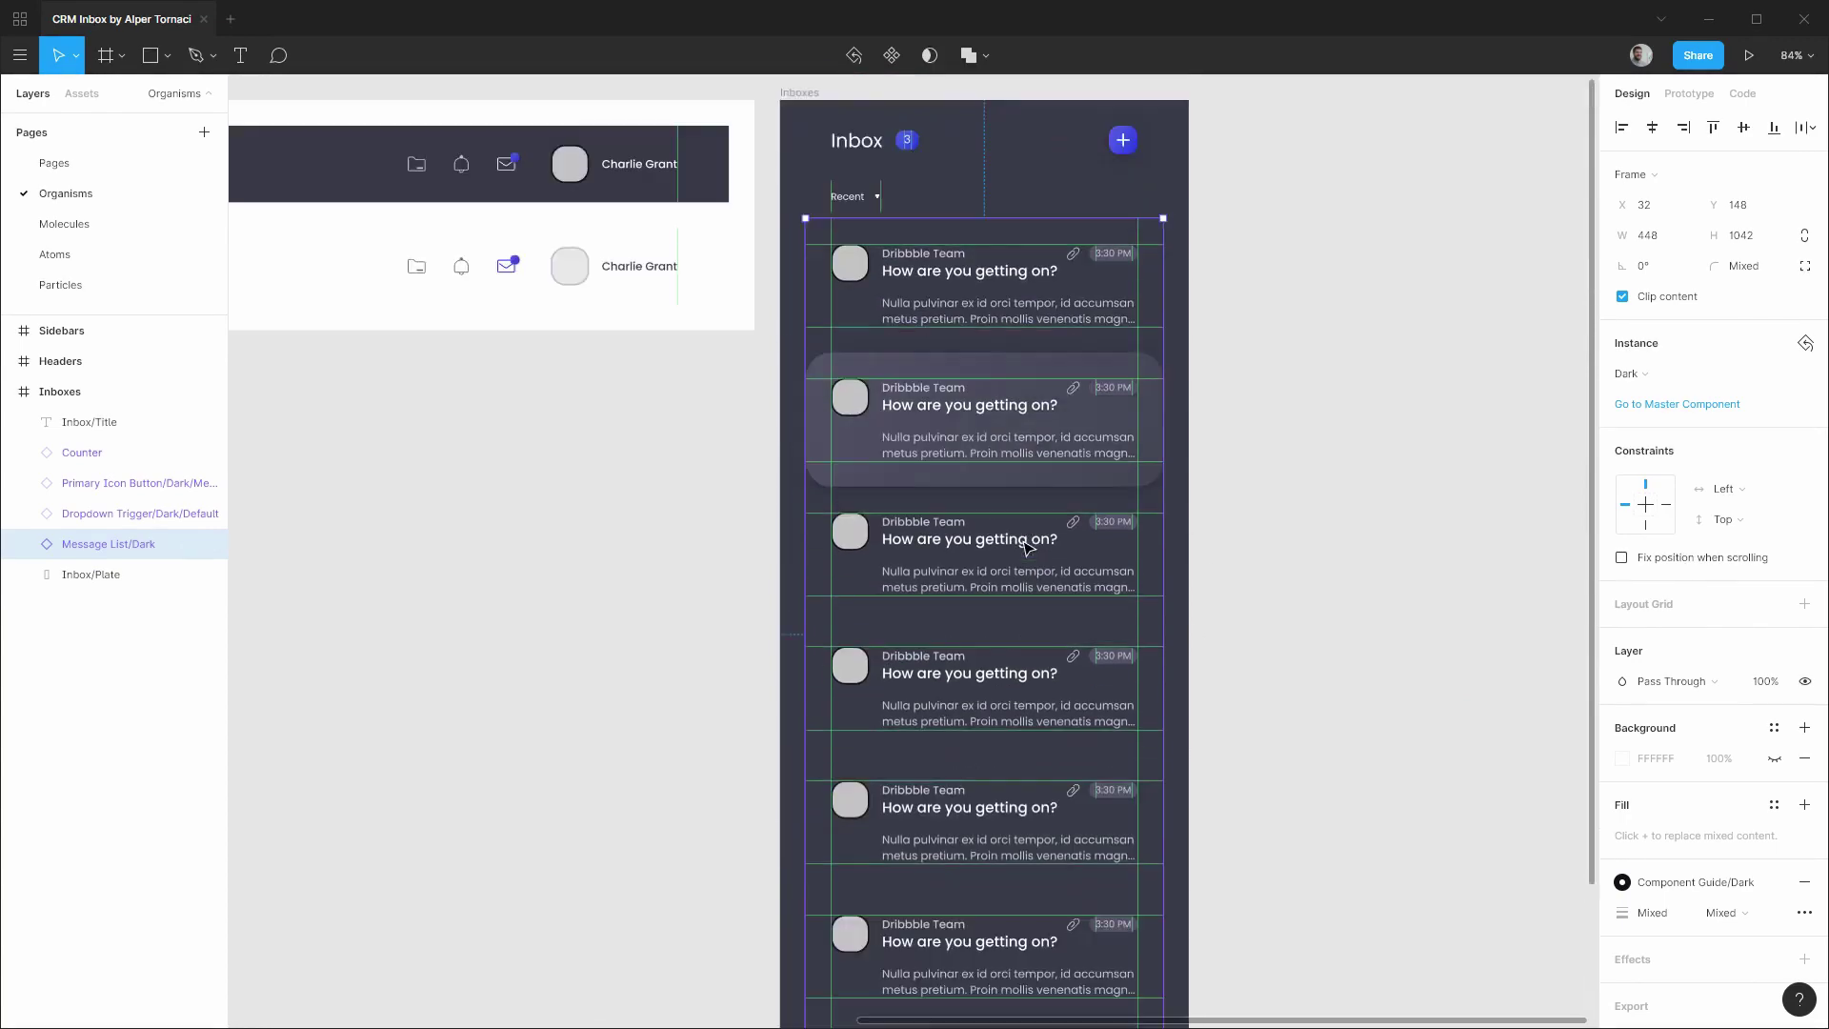
Turn all the inbox layers, from Inbox/Title through Inbox/Plate, into one component named Inbox/Dark.
{"action": "left_click", "coordinate": [86, 423]}
{"action": "left_click", "coordinate": [90, 574], "text": "shift"}
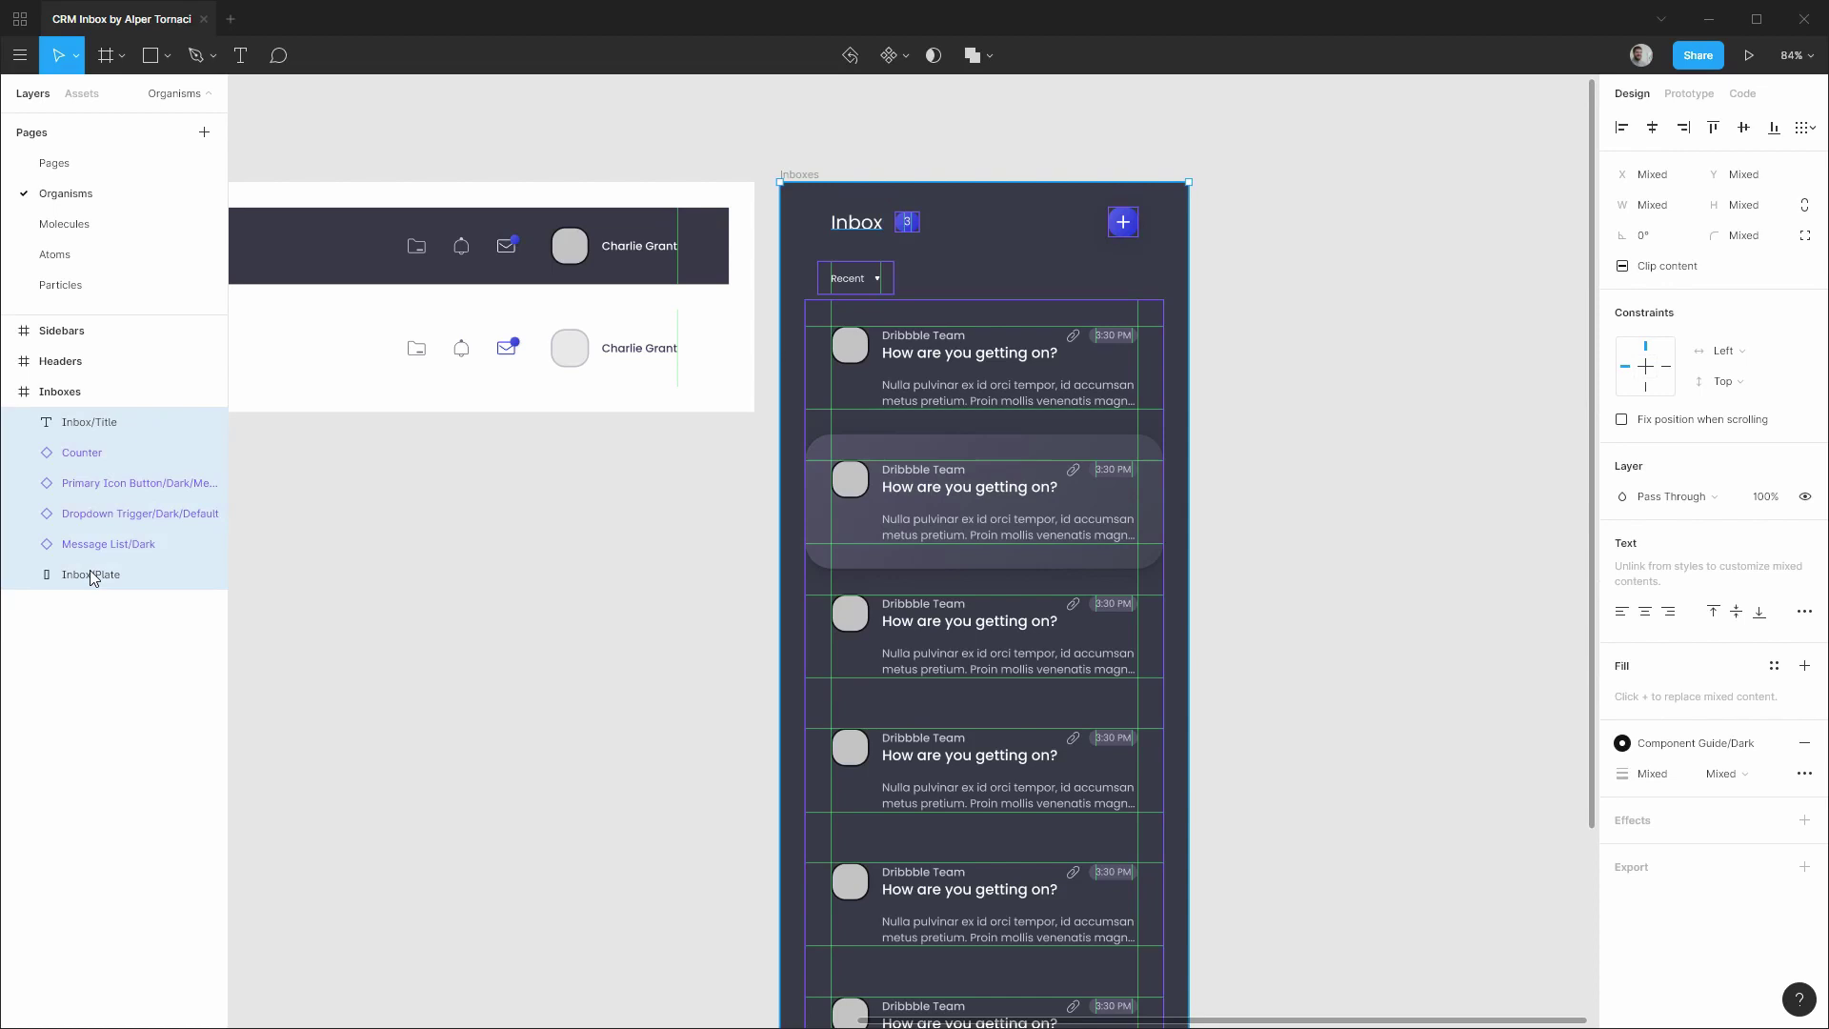
{"action": "key", "text": "ctrl+alt+k"}
{"action": "key", "text": "ctrl+r"}
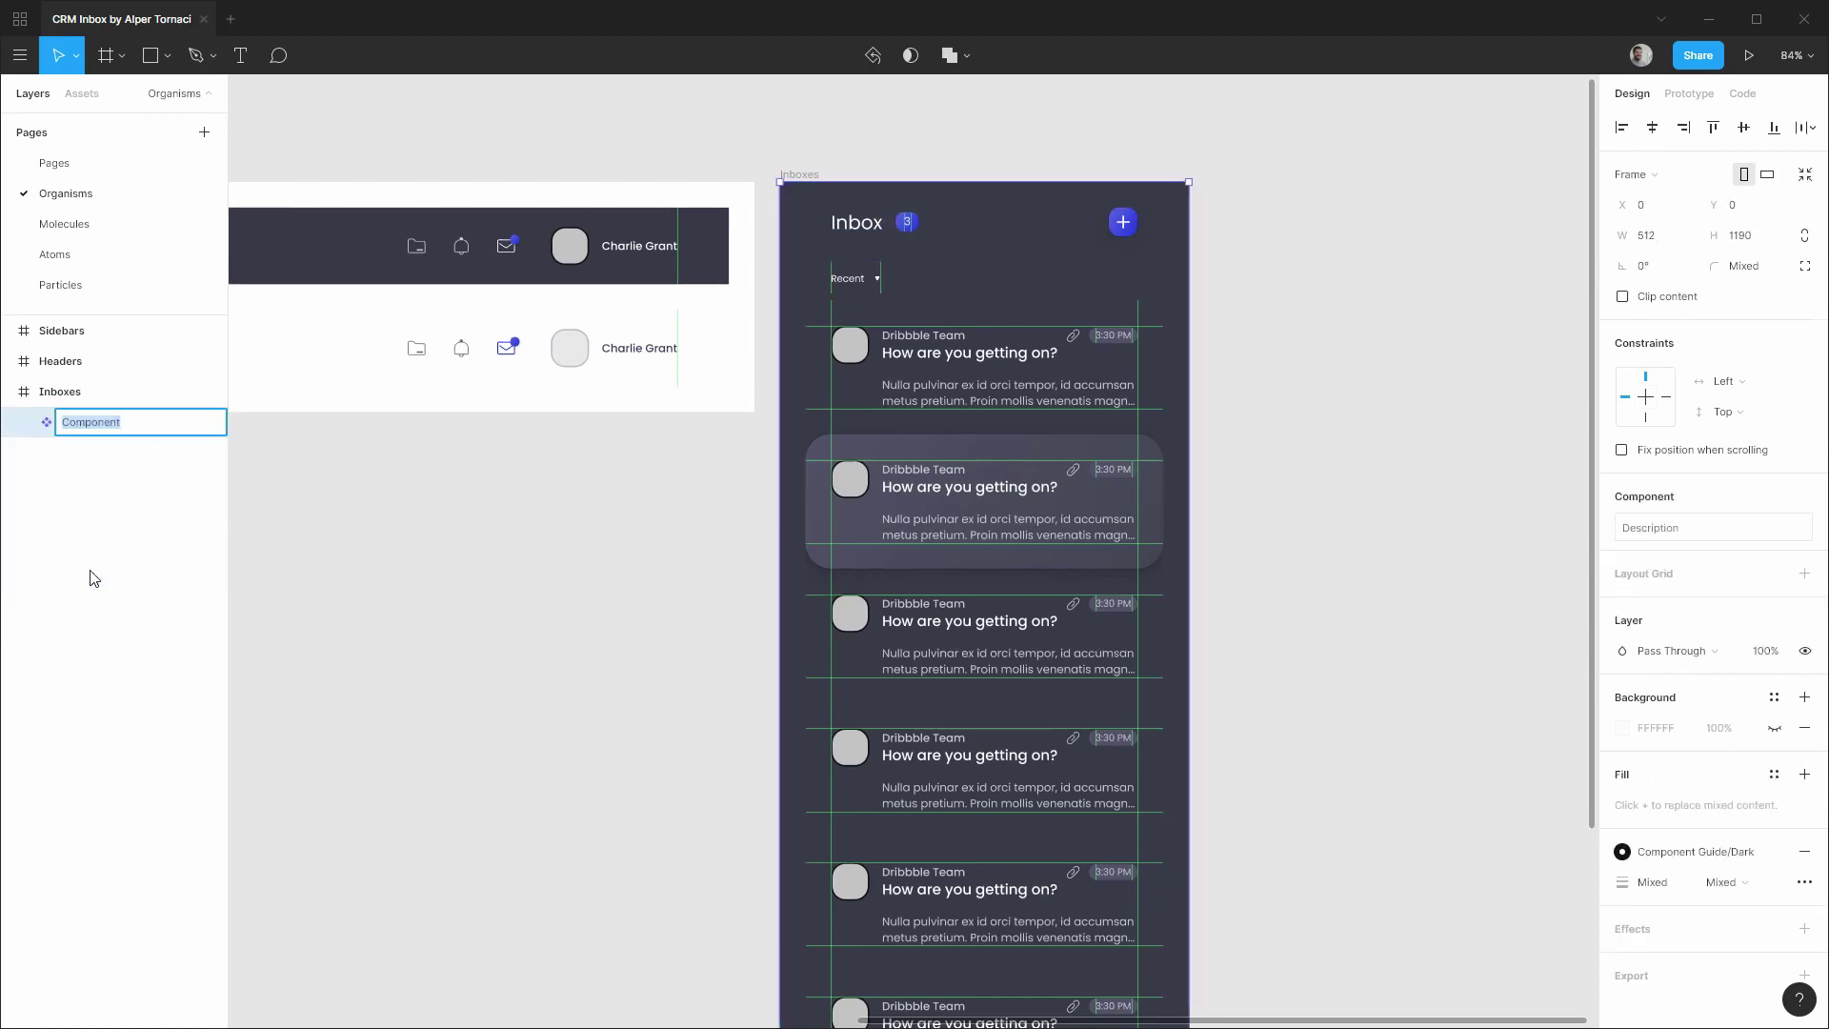
{"action": "type", "text": "Inbox/Dark"}
{"action": "key", "text": "Return"}
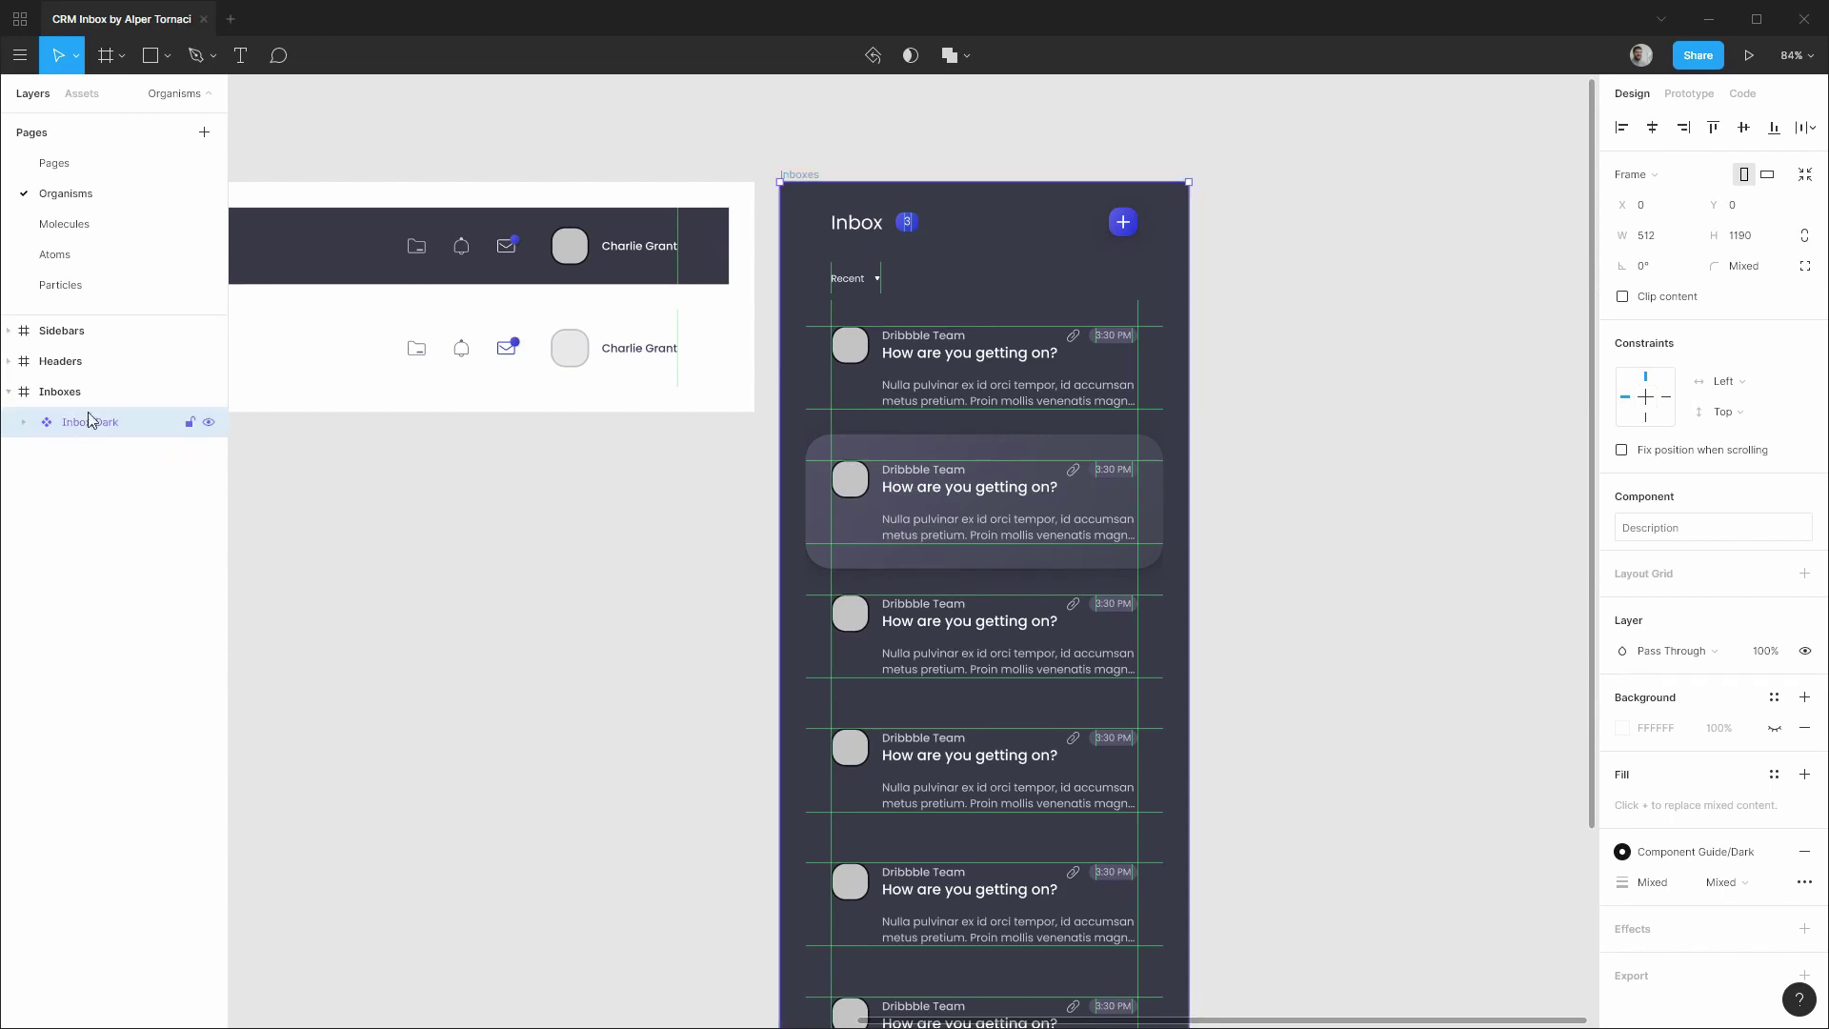
Group the title, counter and primary icon button inside Inbox/Dark and name the group Inbox/Header.
{"action": "left_click", "coordinate": [20, 424]}
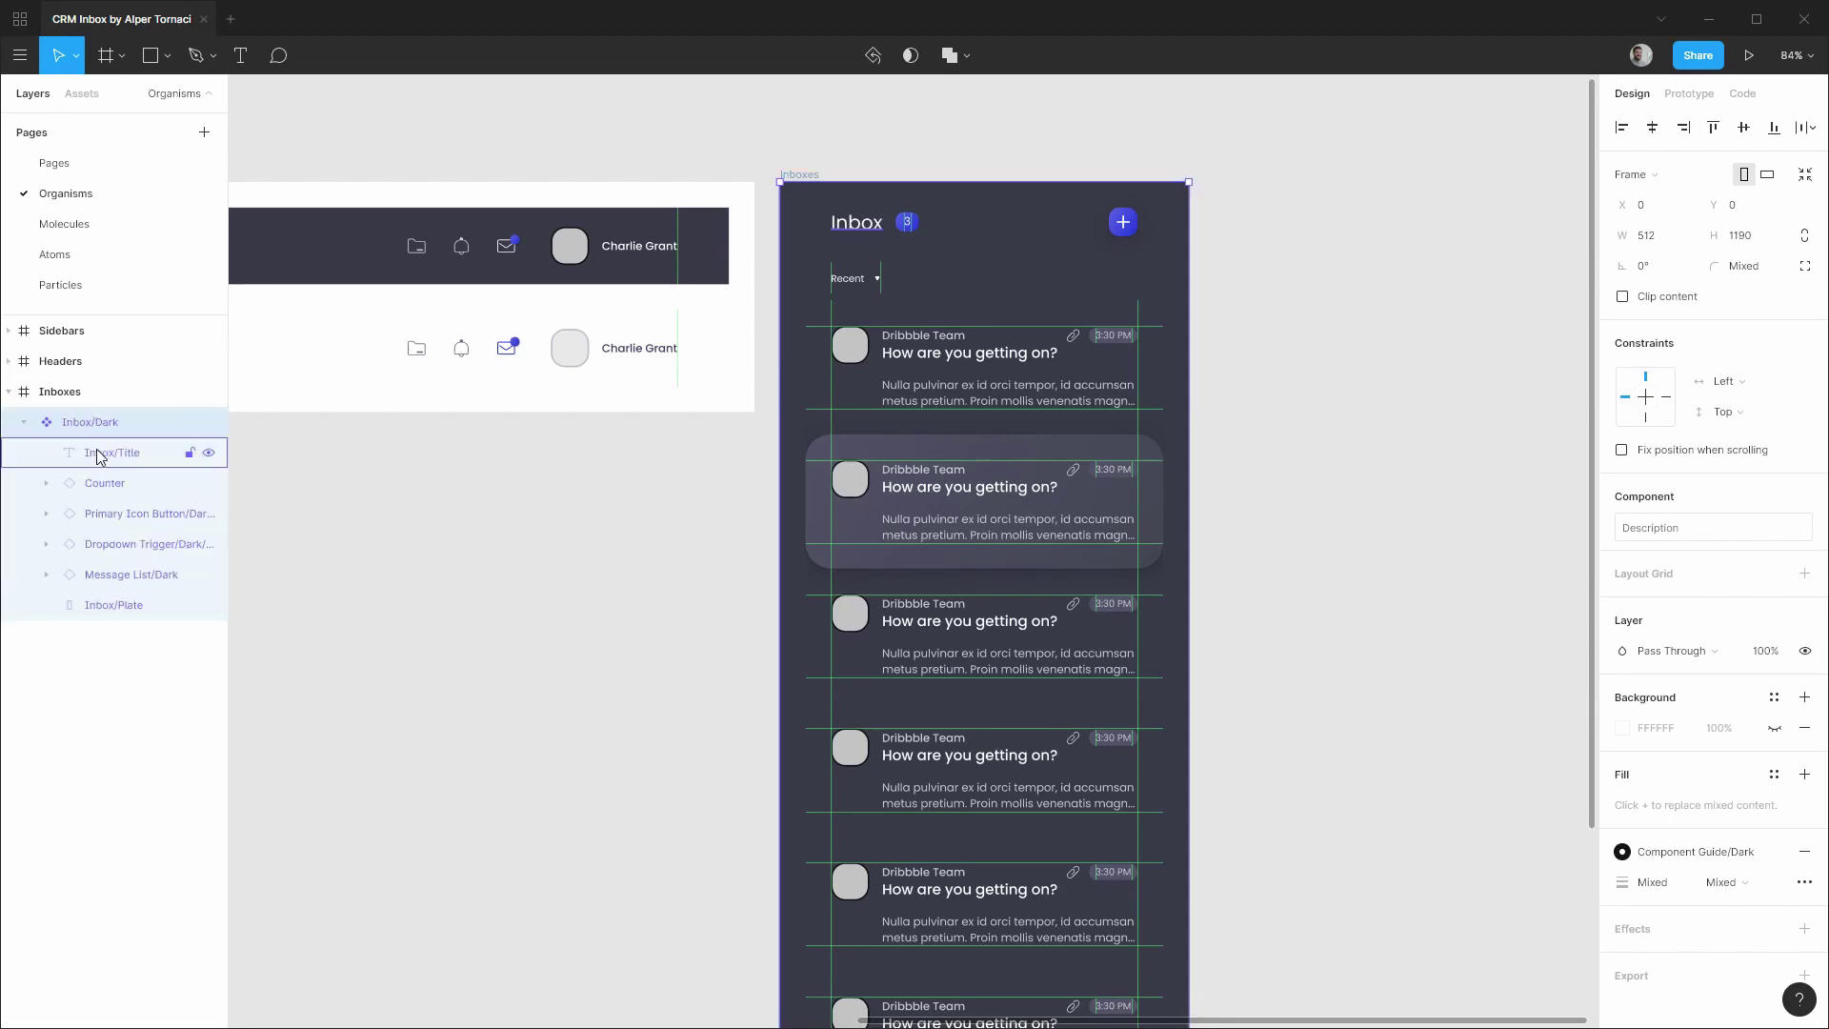
{"action": "left_click", "coordinate": [99, 454]}
{"action": "left_click", "coordinate": [105, 514], "text": "shift"}
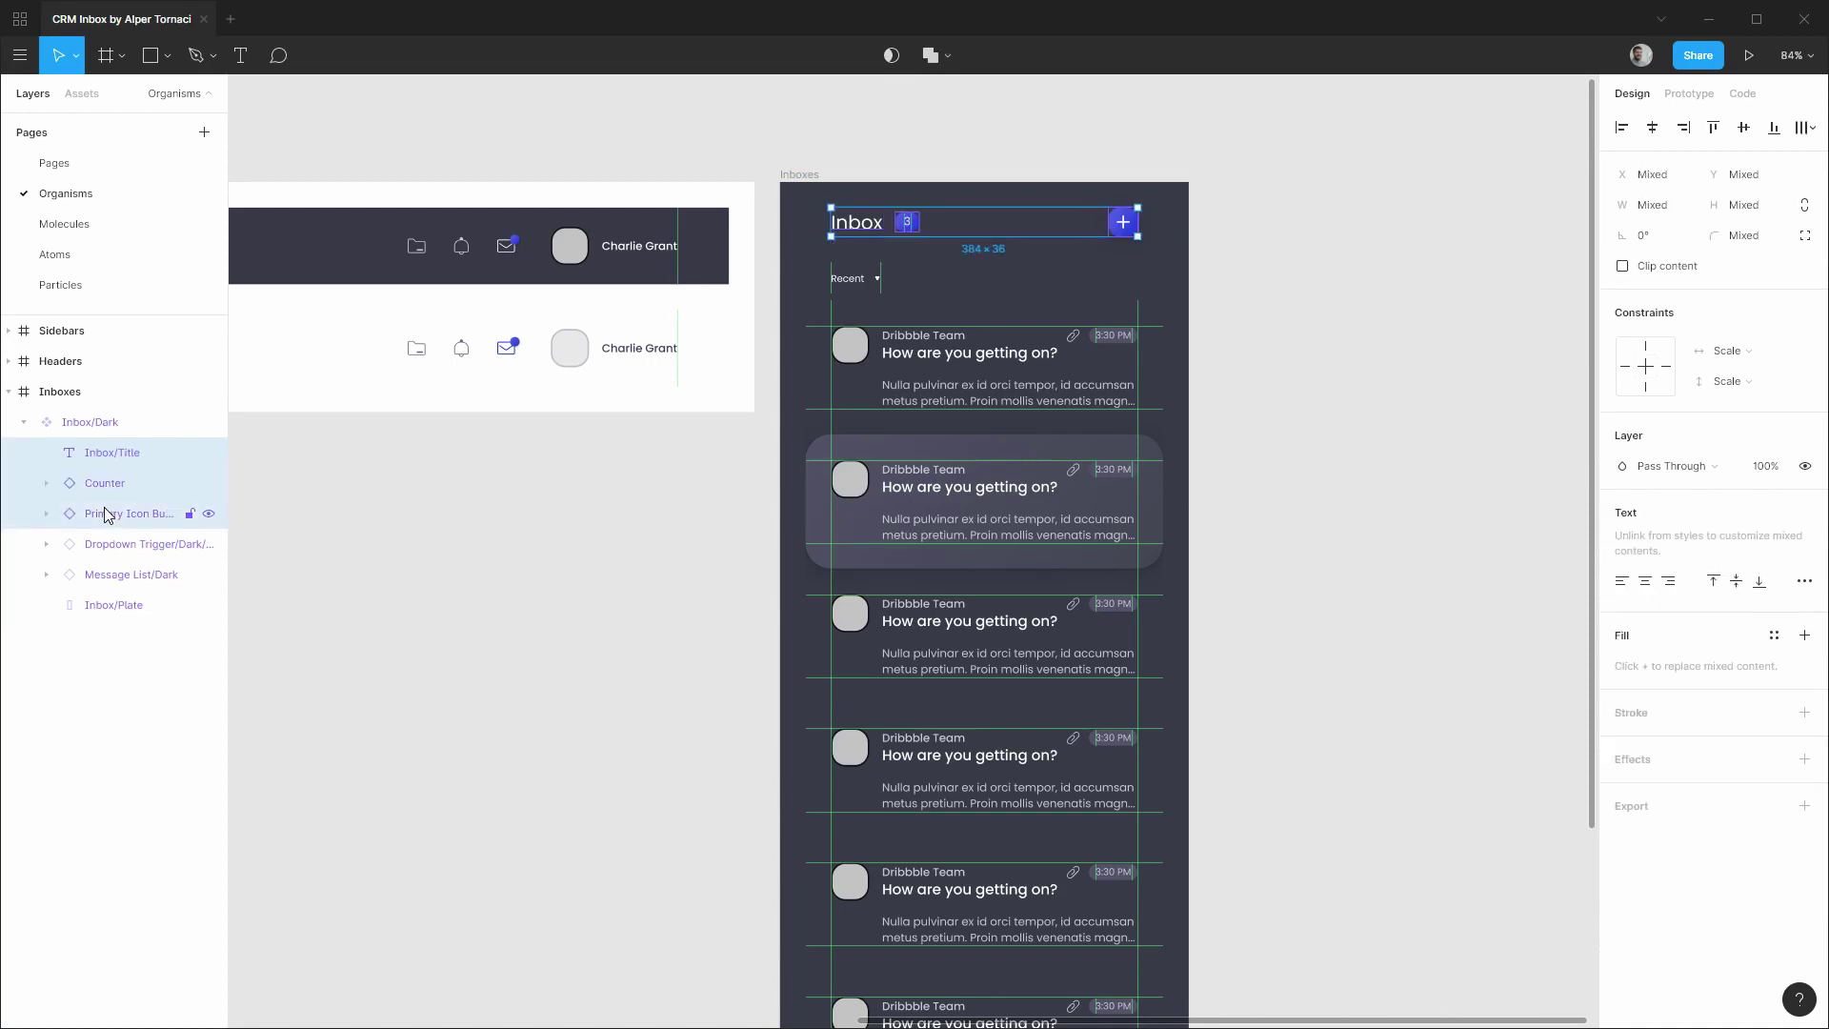
{"action": "key", "text": "ctrl+g"}
{"action": "key", "text": "ctrl+r"}
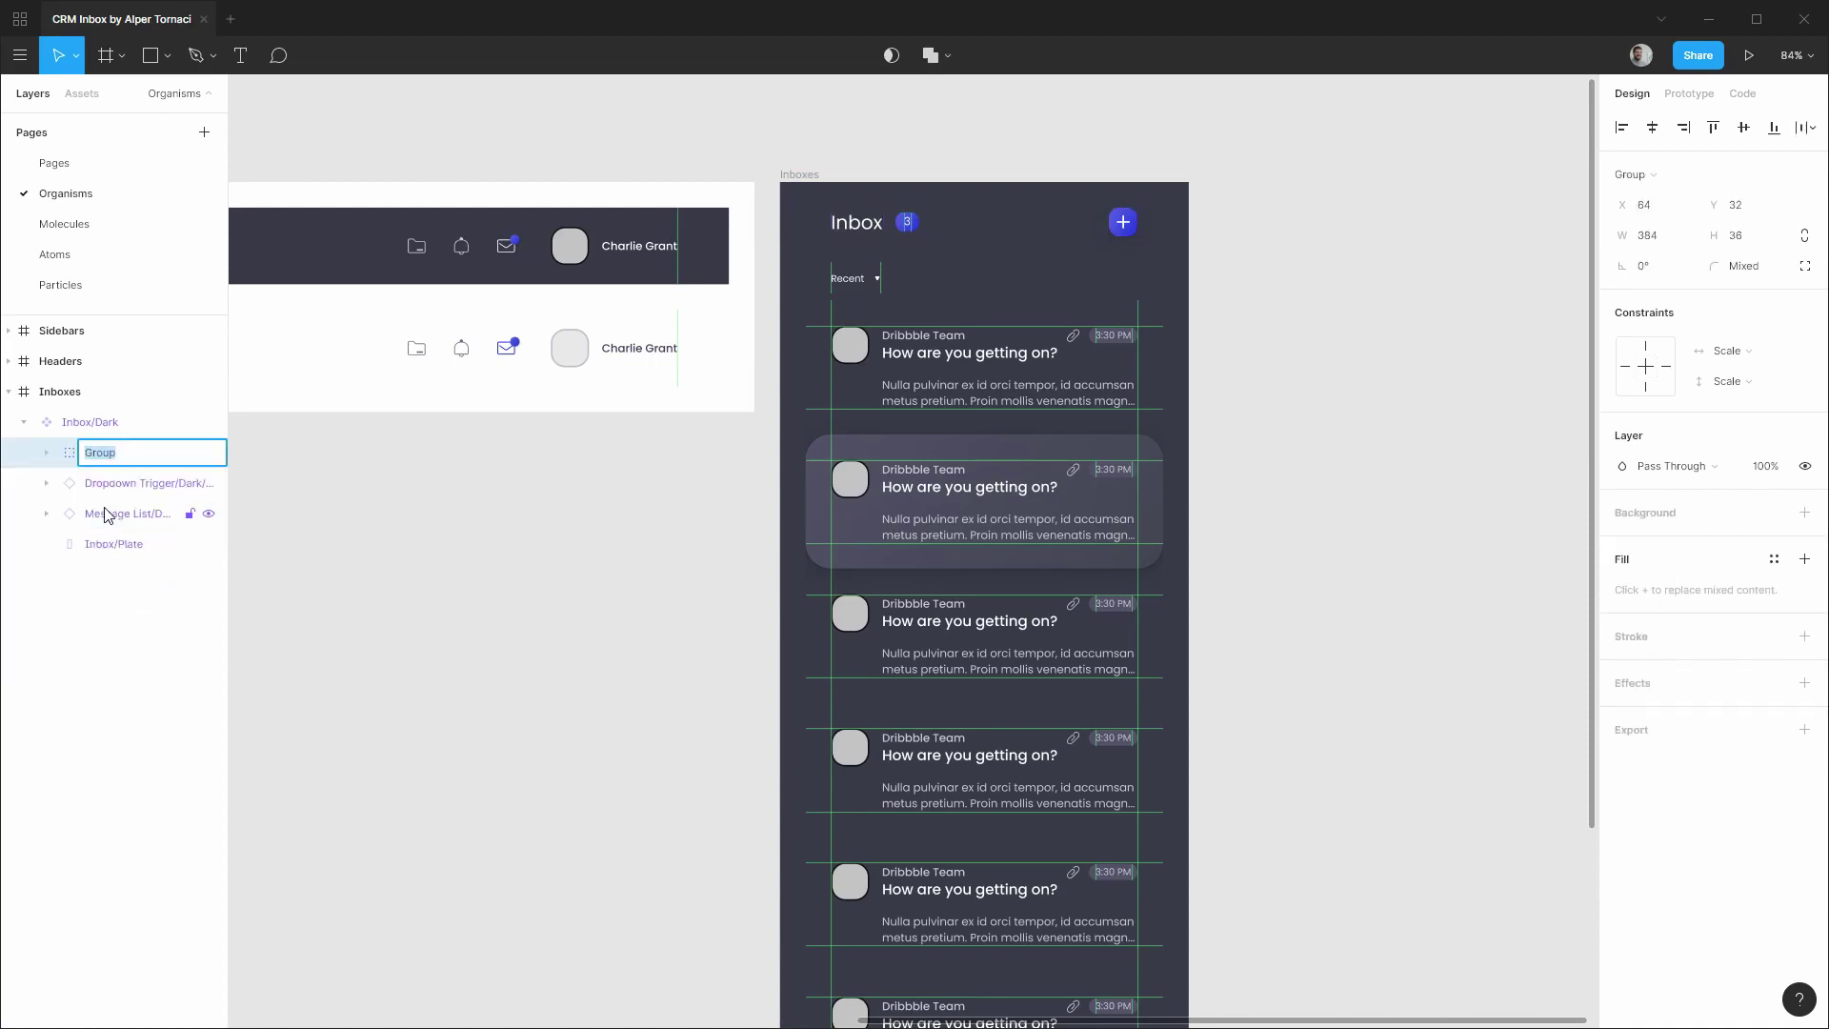
{"action": "type", "text": "Inbox/Header"}
{"action": "key", "text": "Return"}
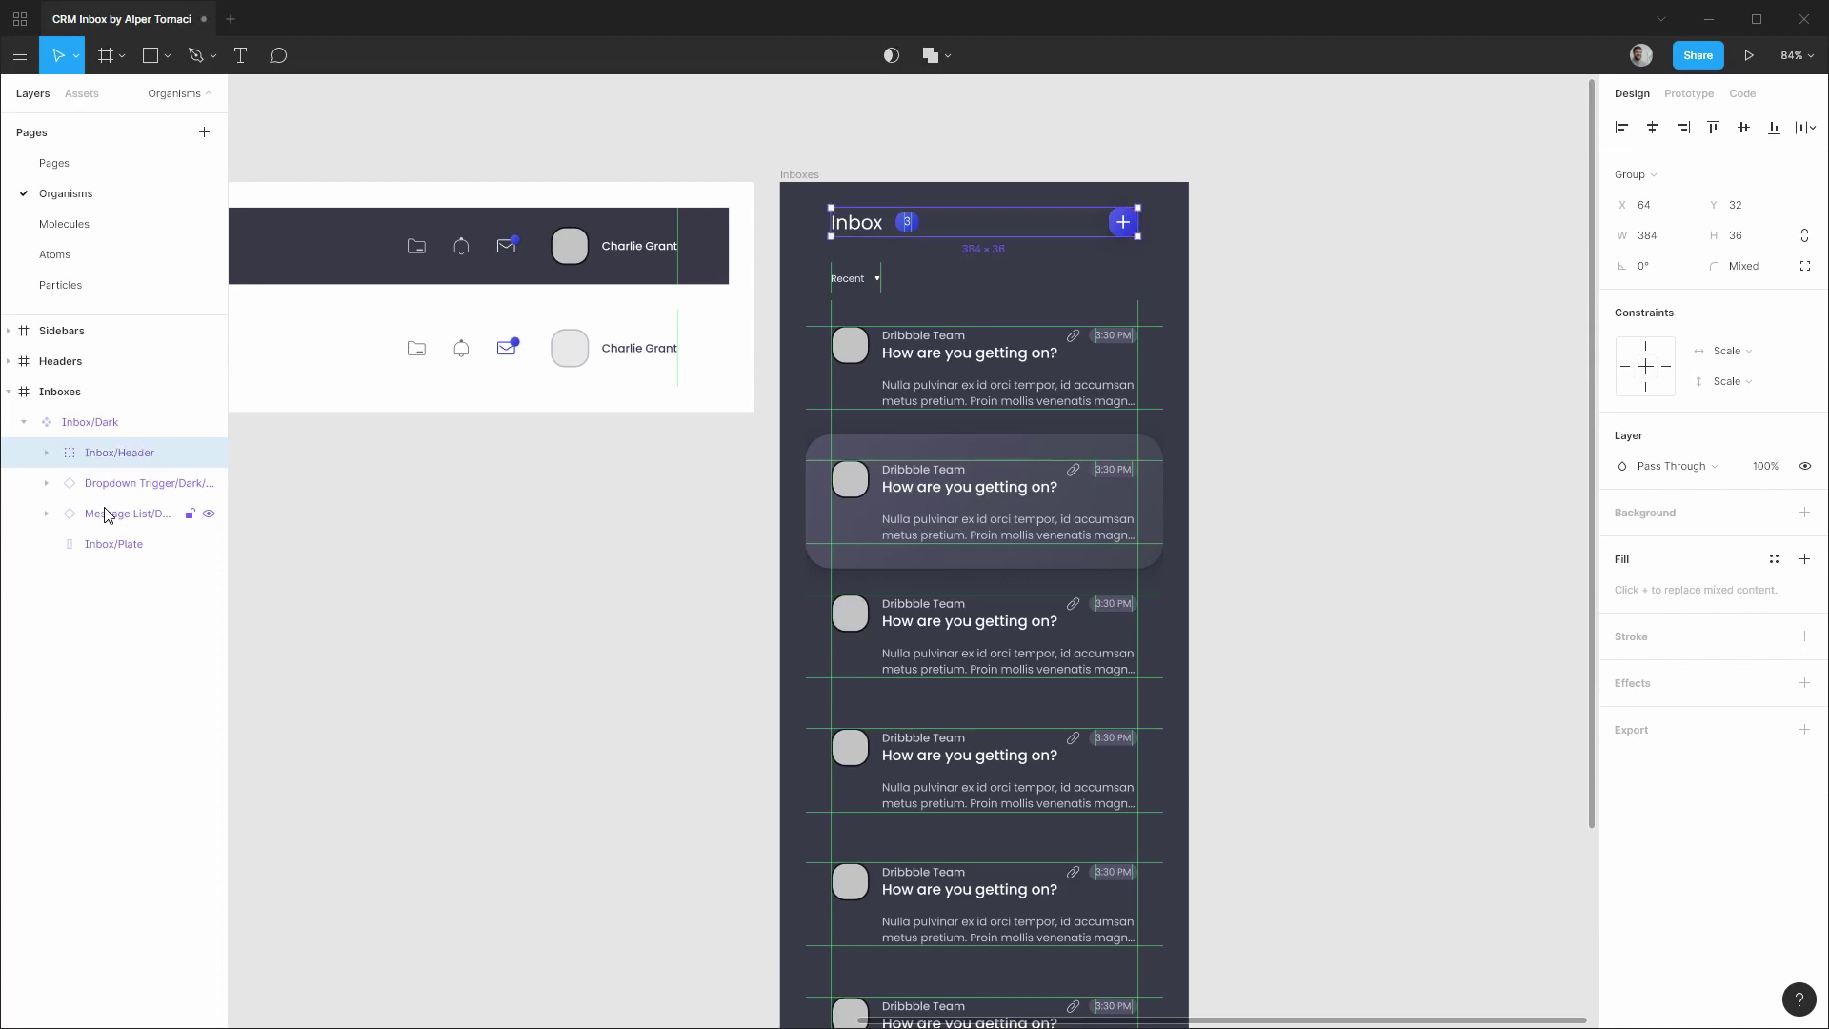
Set the Inbox/Header group's constraints to Left & Right horizontally and Top vertically.
{"action": "left_click", "coordinate": [1755, 363]}
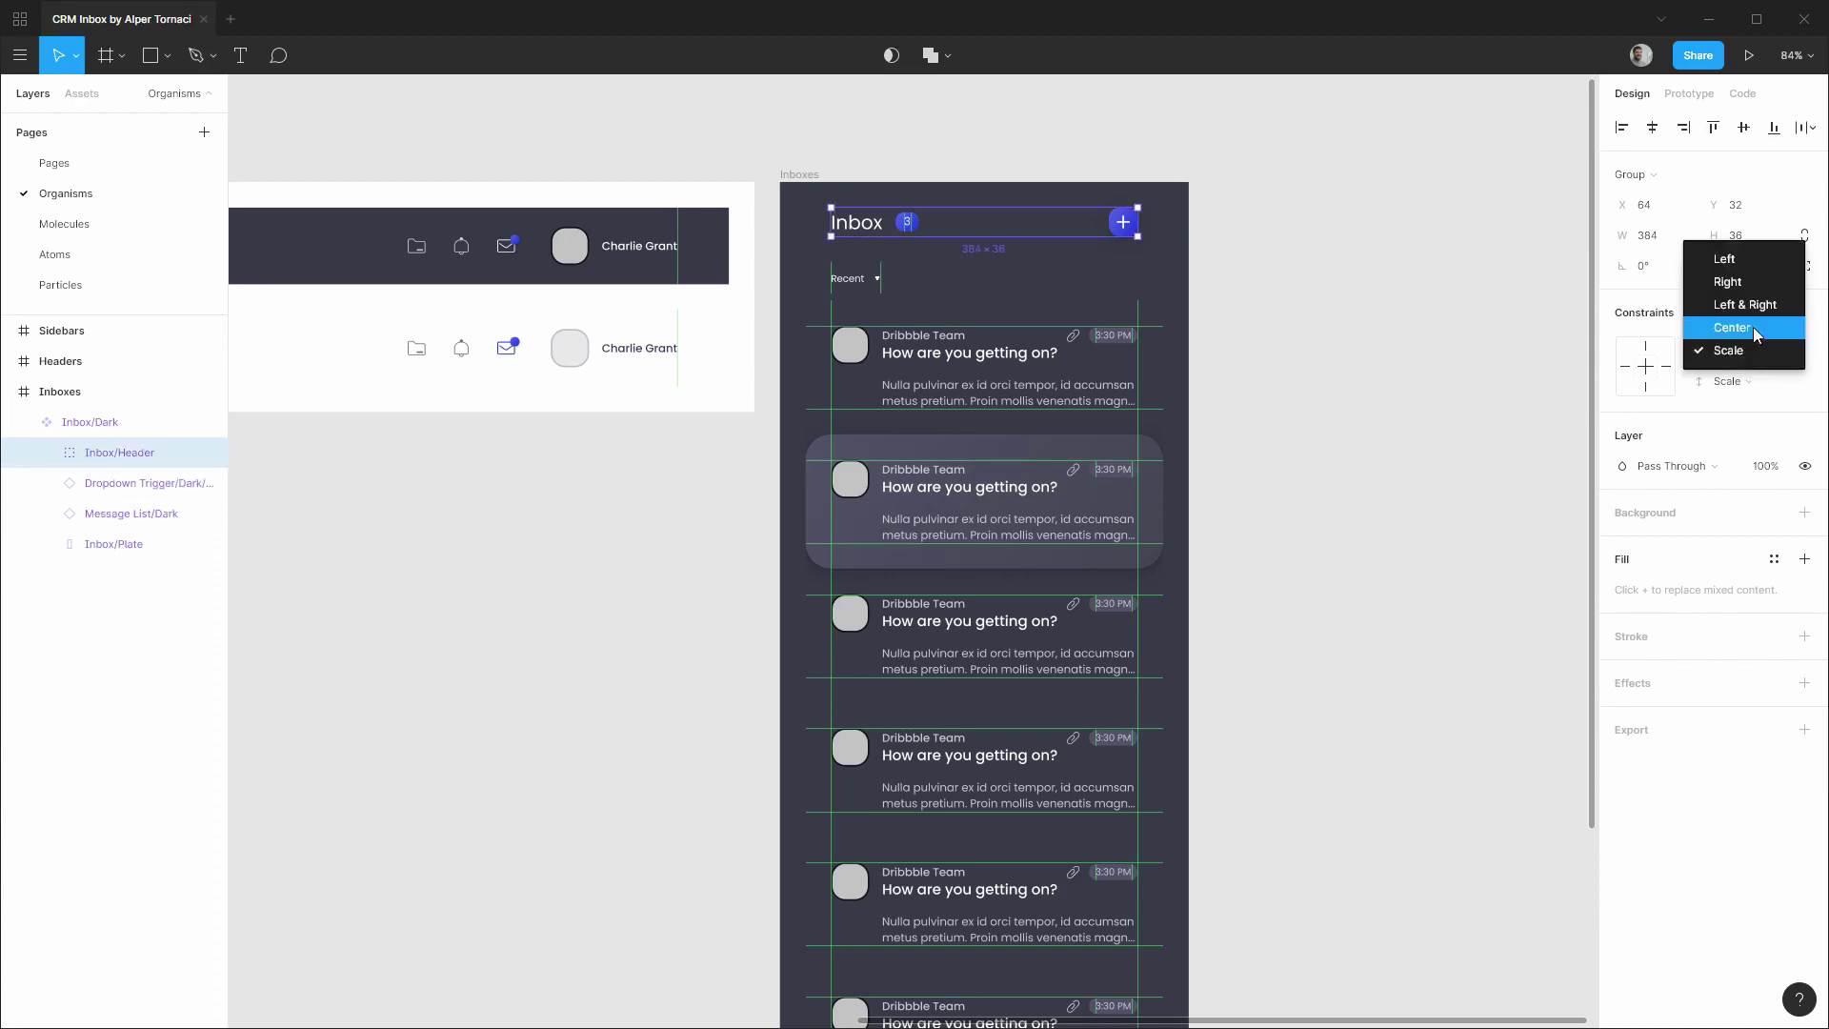
{"action": "left_click", "coordinate": [1753, 305]}
{"action": "left_click", "coordinate": [1751, 381]}
{"action": "left_click", "coordinate": [1767, 293]}
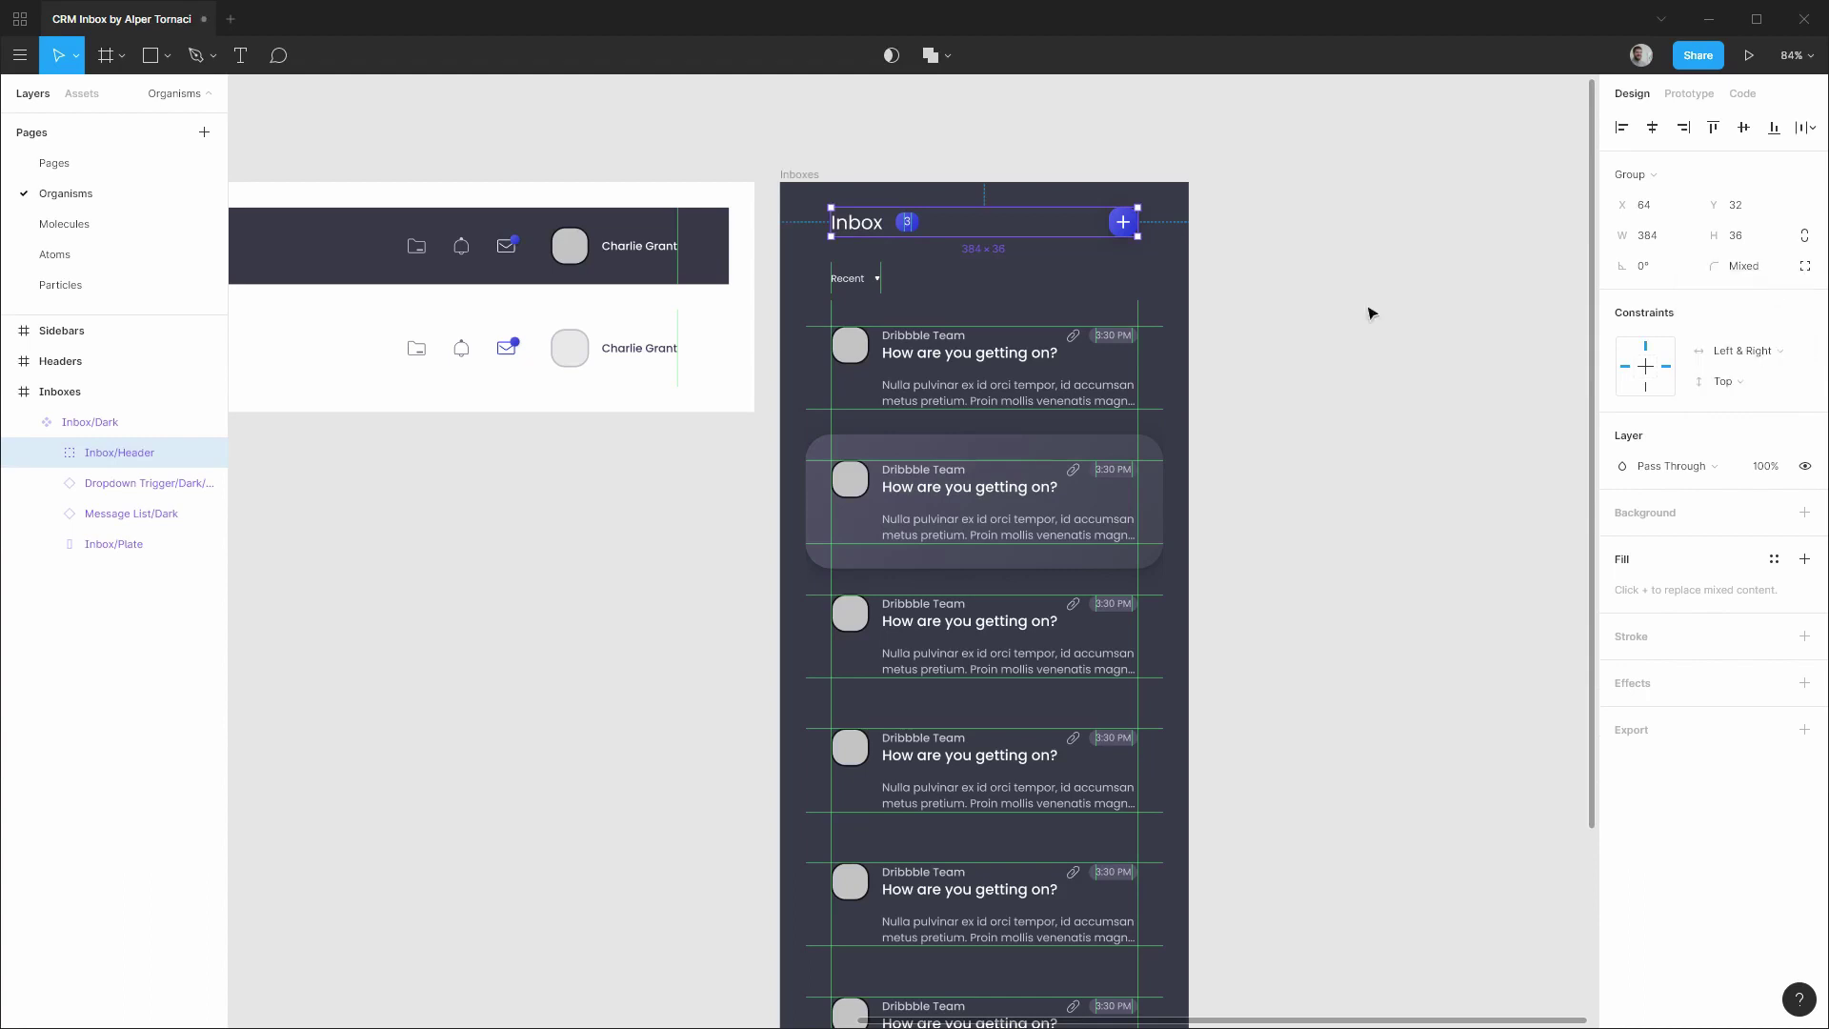
Within Inbox/Header, constrain the title and counter to Left and the primary icon button to Right.
{"action": "left_click", "coordinate": [47, 453]}
{"action": "left_click", "coordinate": [121, 483]}
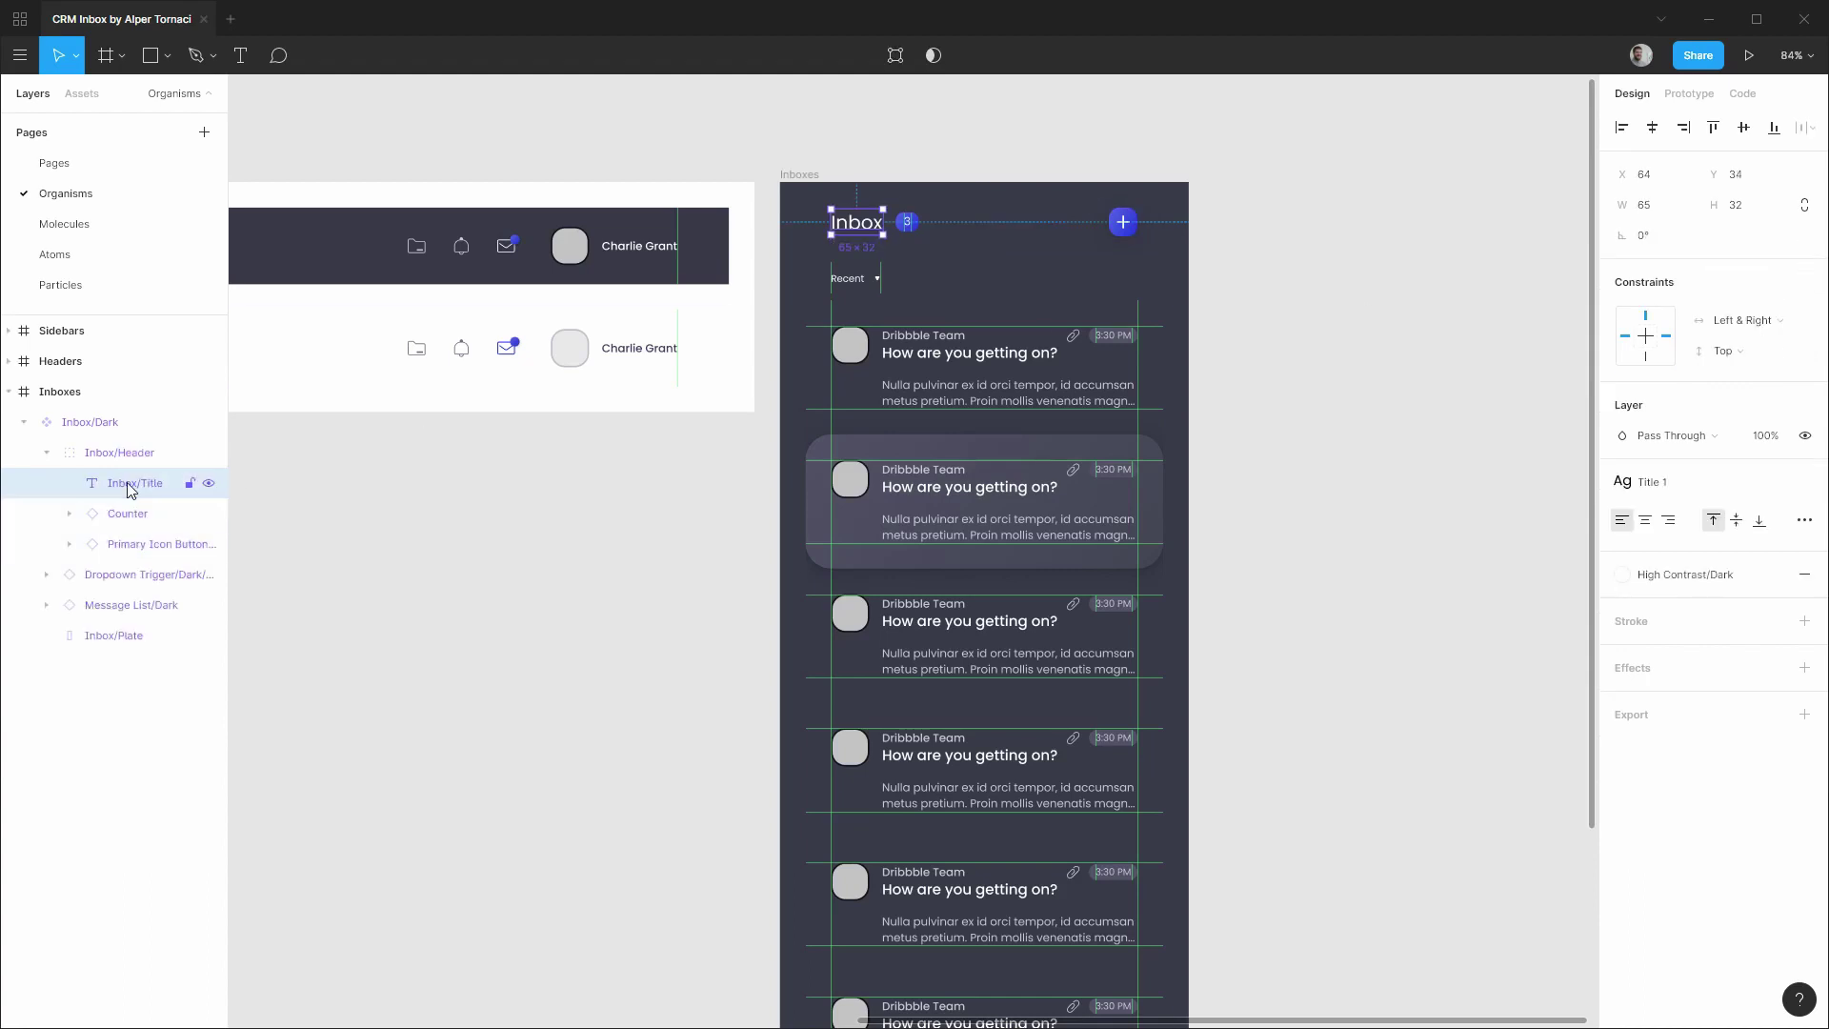
{"action": "left_click", "coordinate": [131, 515], "text": "shift"}
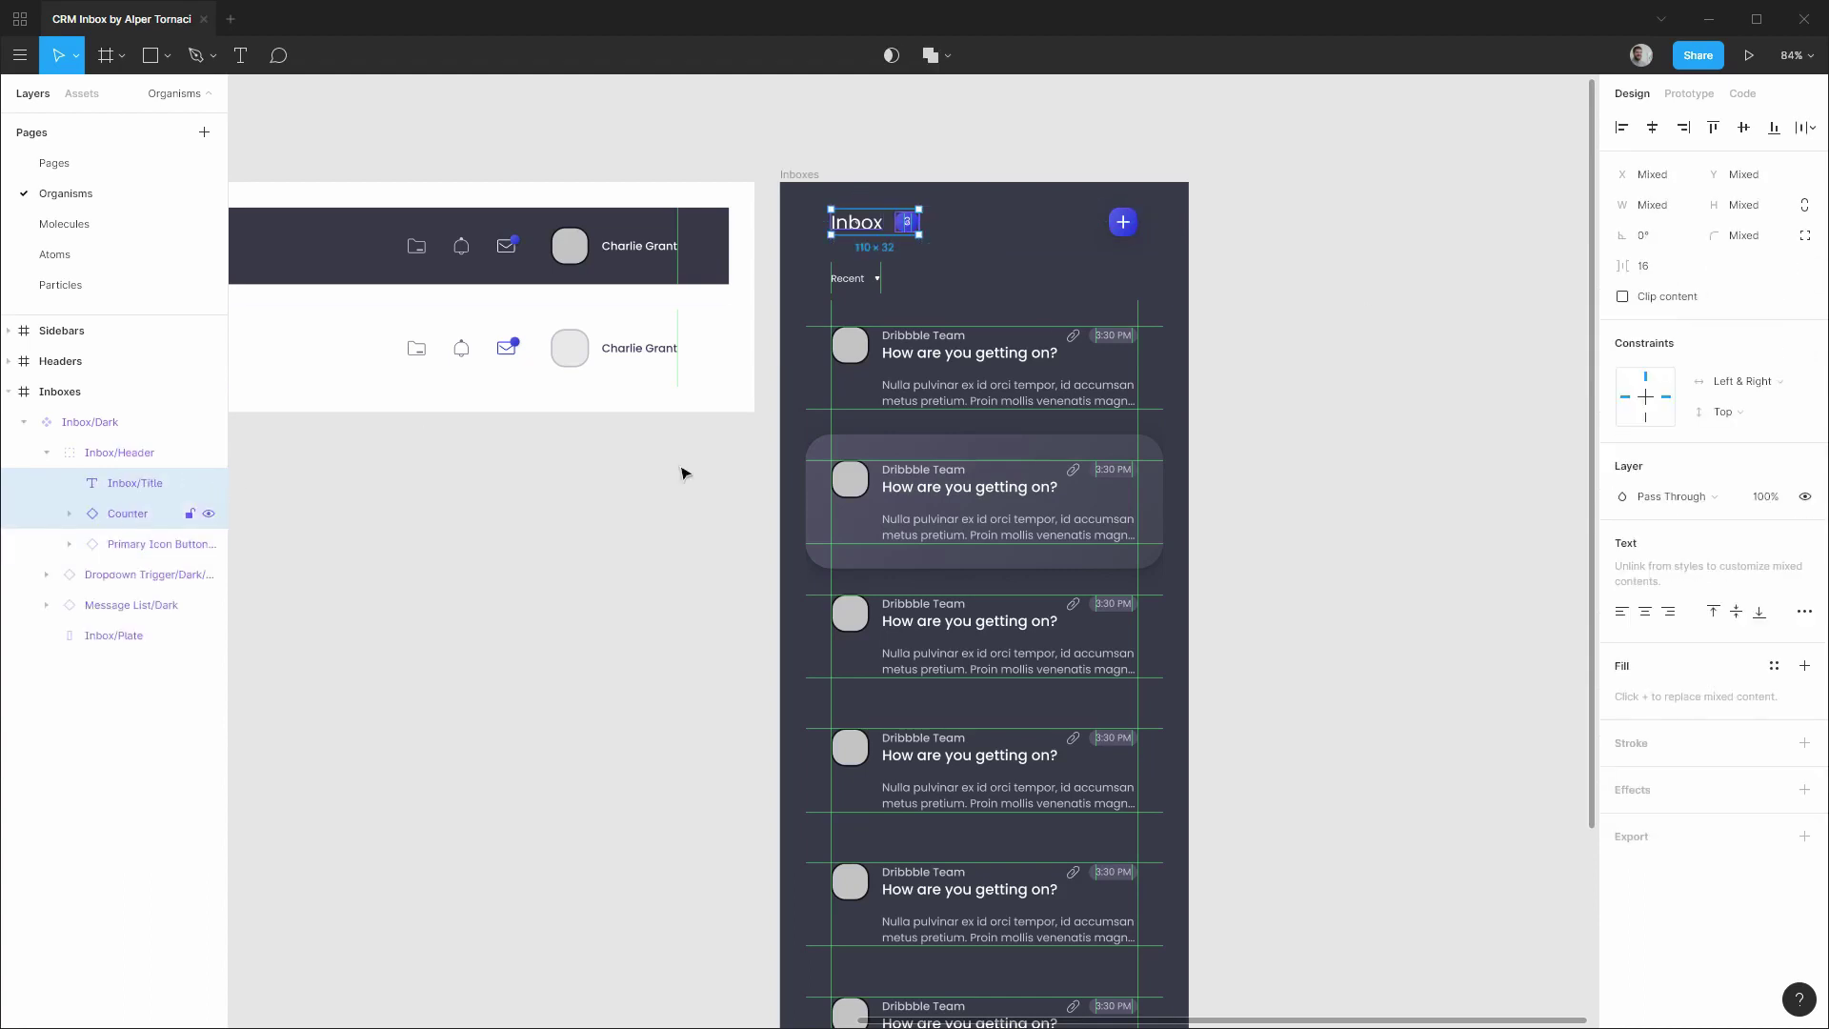
{"action": "left_click", "coordinate": [1753, 382]}
{"action": "left_click", "coordinate": [1755, 339]}
{"action": "left_click", "coordinate": [1124, 222]}
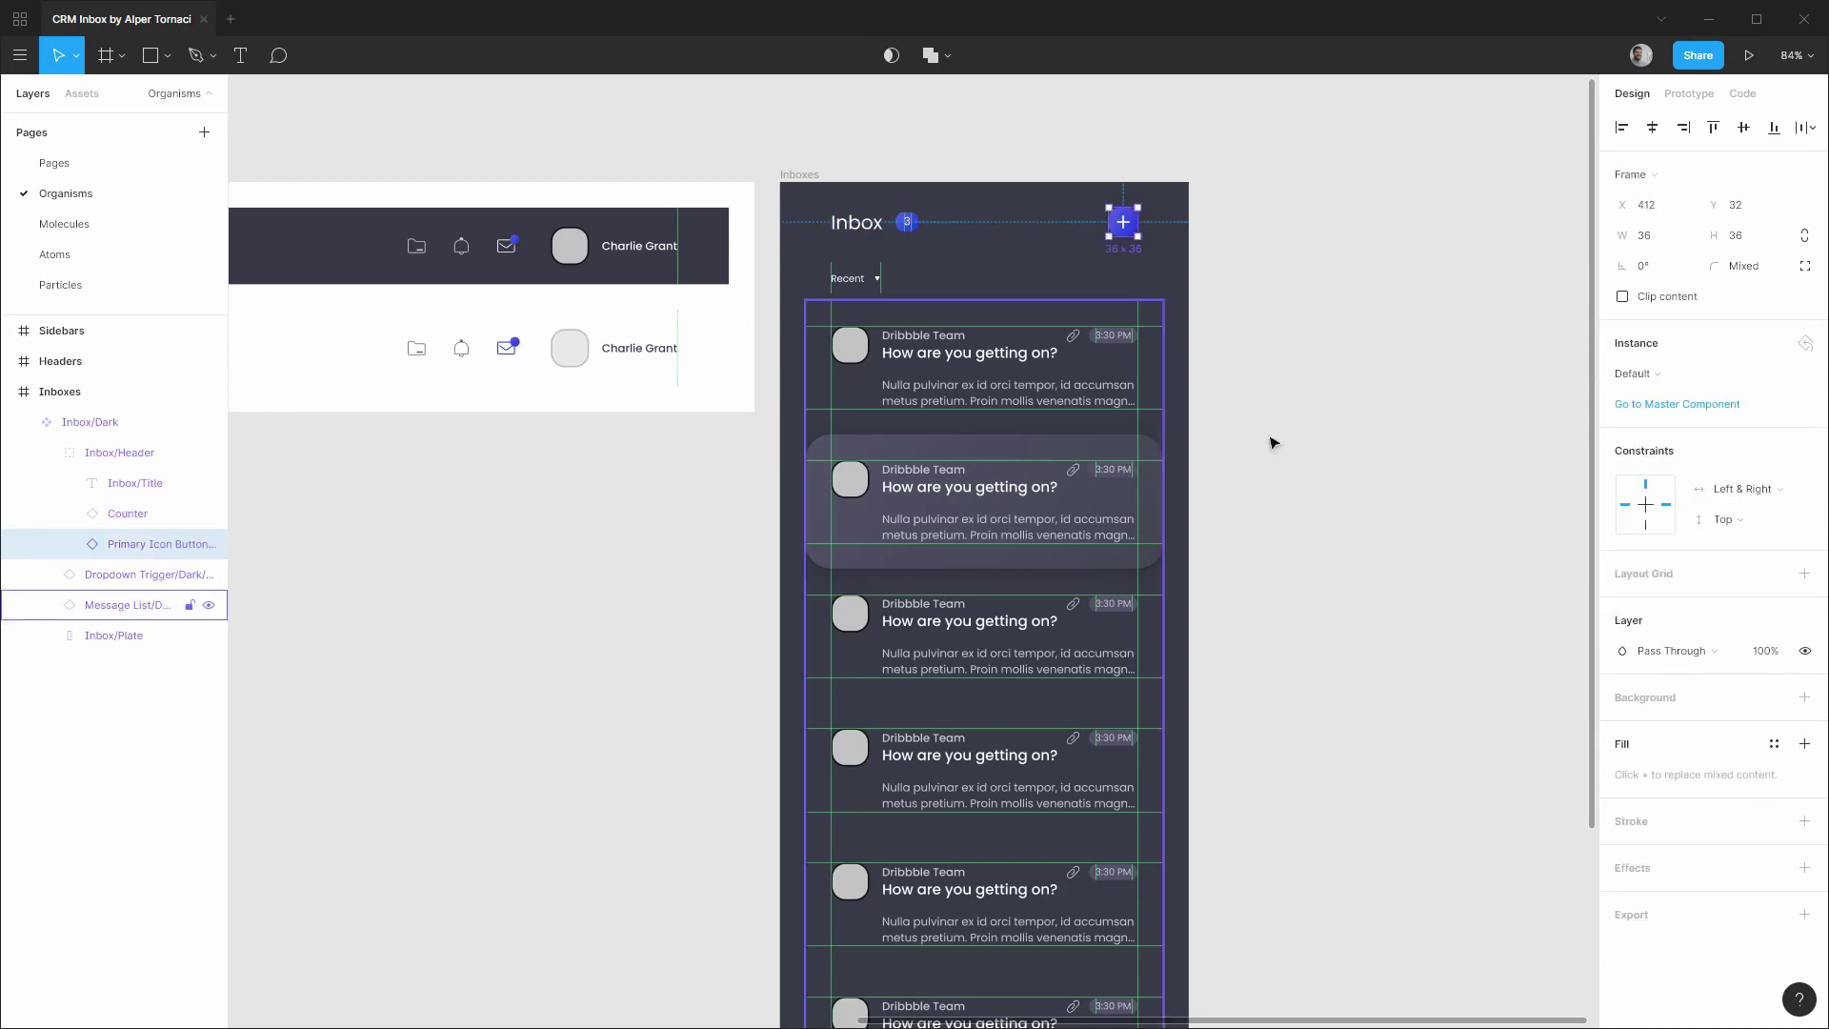
{"action": "left_click", "coordinate": [1756, 491]}
{"action": "left_click", "coordinate": [1751, 468]}
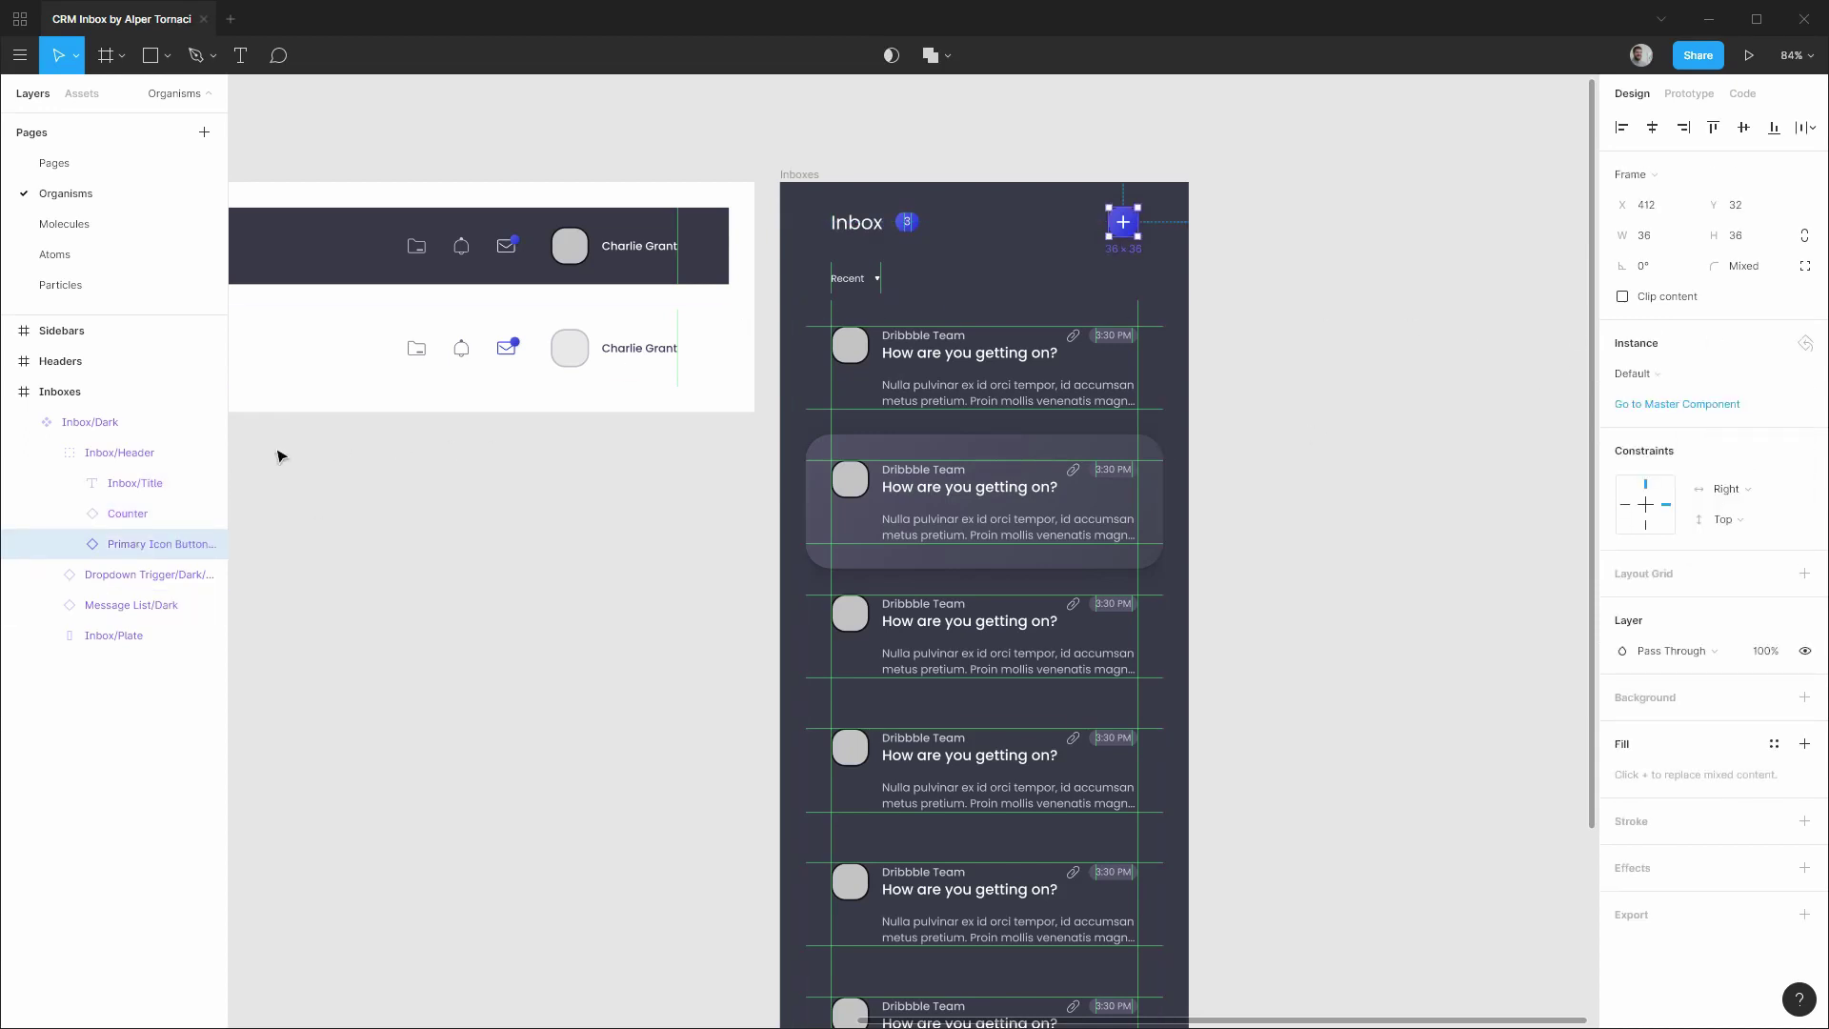
Set the dropdown trigger's constraints in Inbox/Dark to Left and Top.
{"action": "left_click", "coordinate": [46, 452]}
{"action": "left_click", "coordinate": [134, 483]}
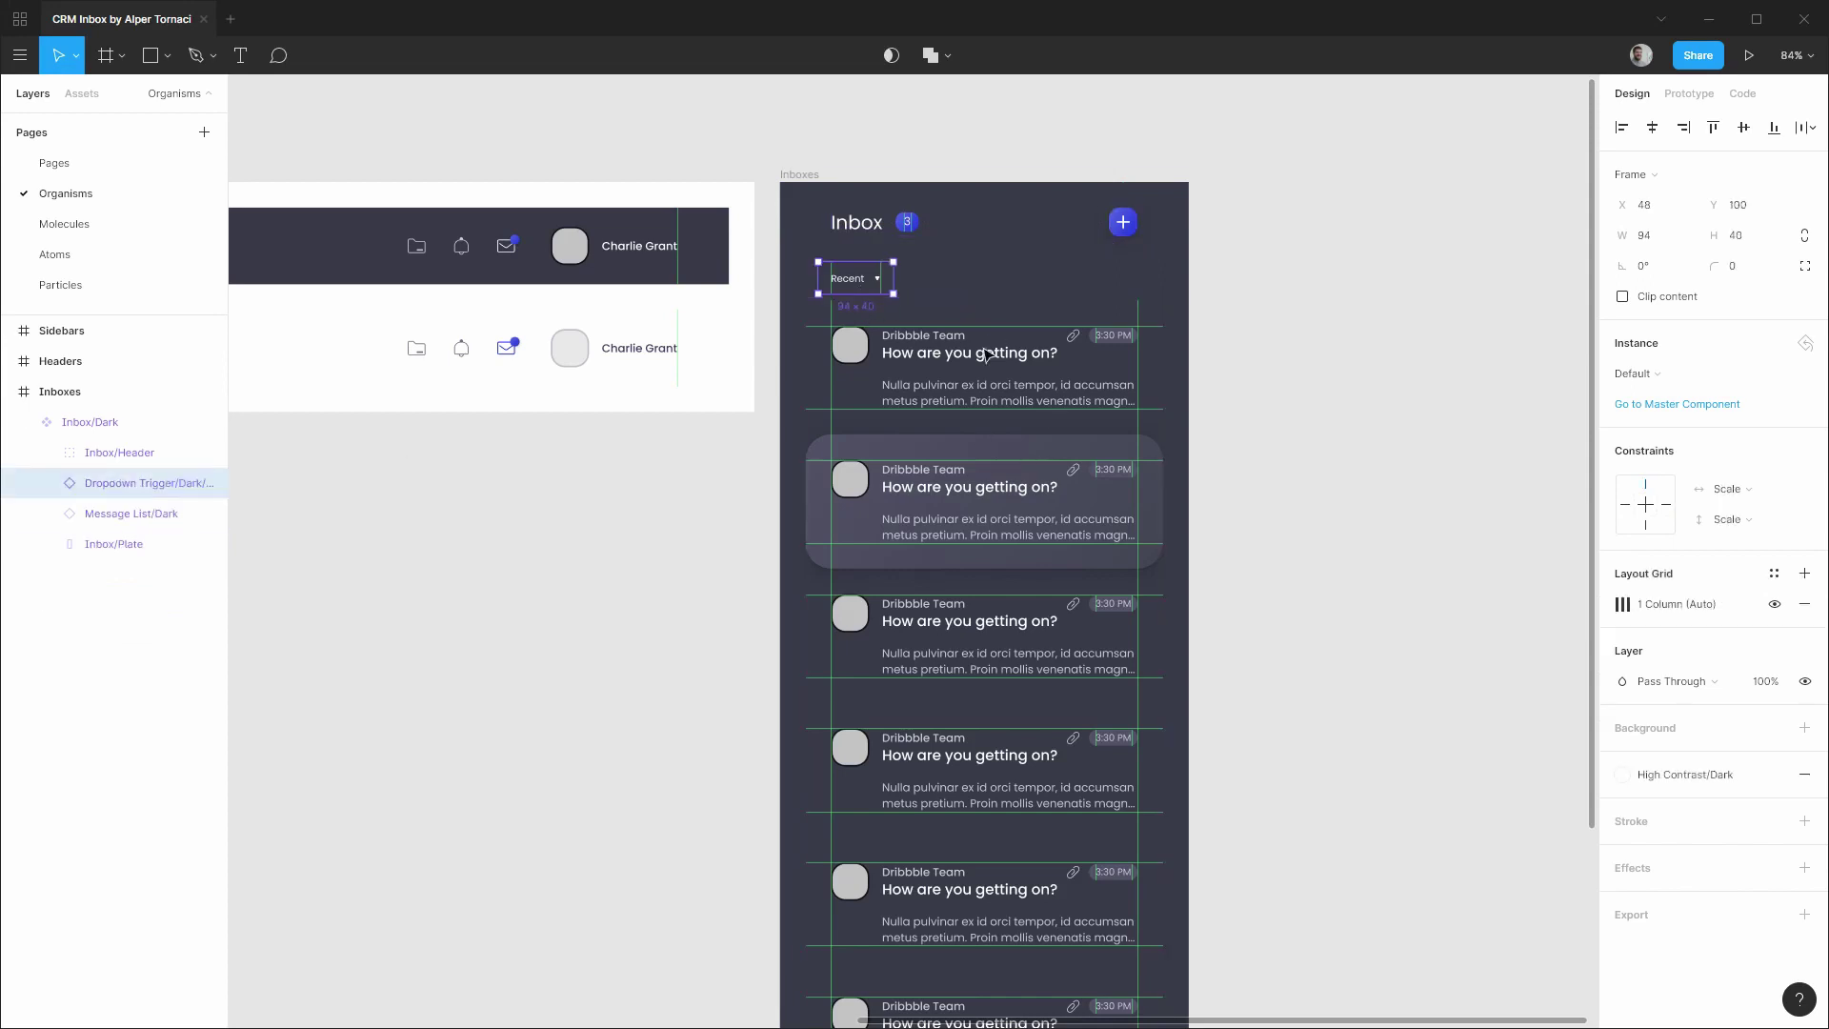
{"action": "left_click", "coordinate": [1679, 381]}
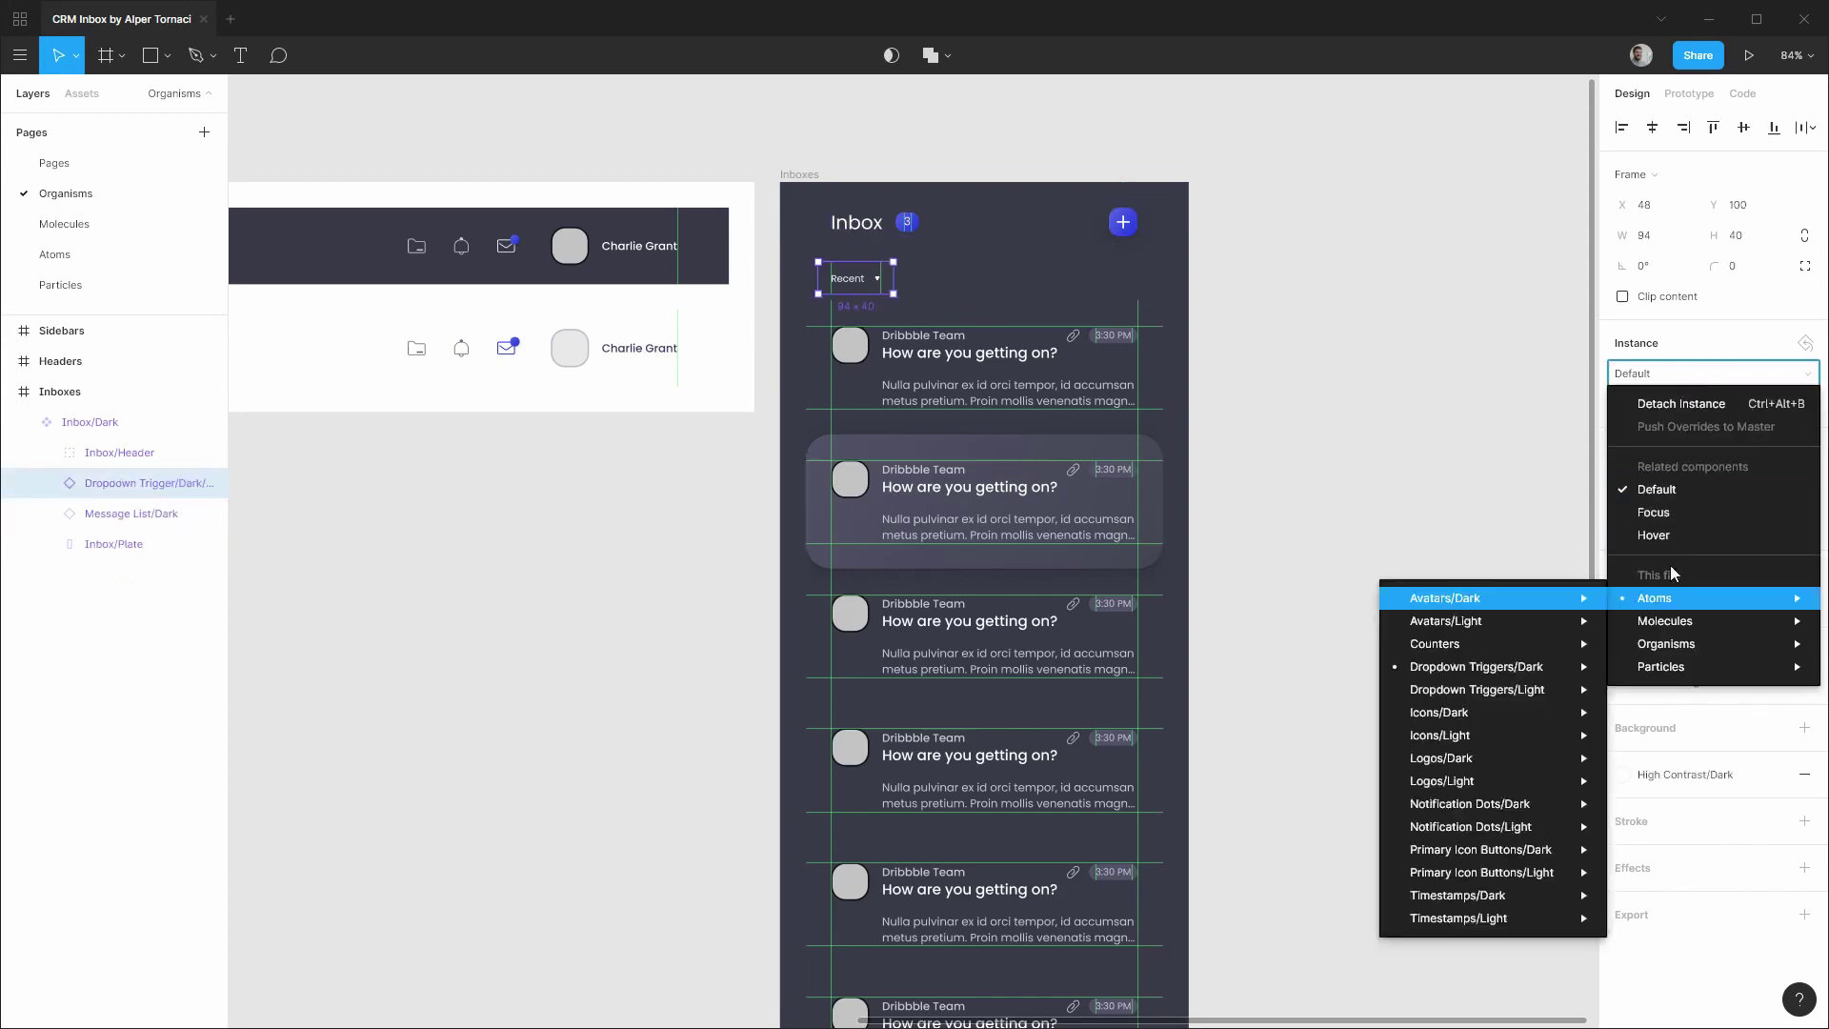
{"action": "left_click", "coordinate": [1713, 341]}
{"action": "left_click", "coordinate": [1743, 490]}
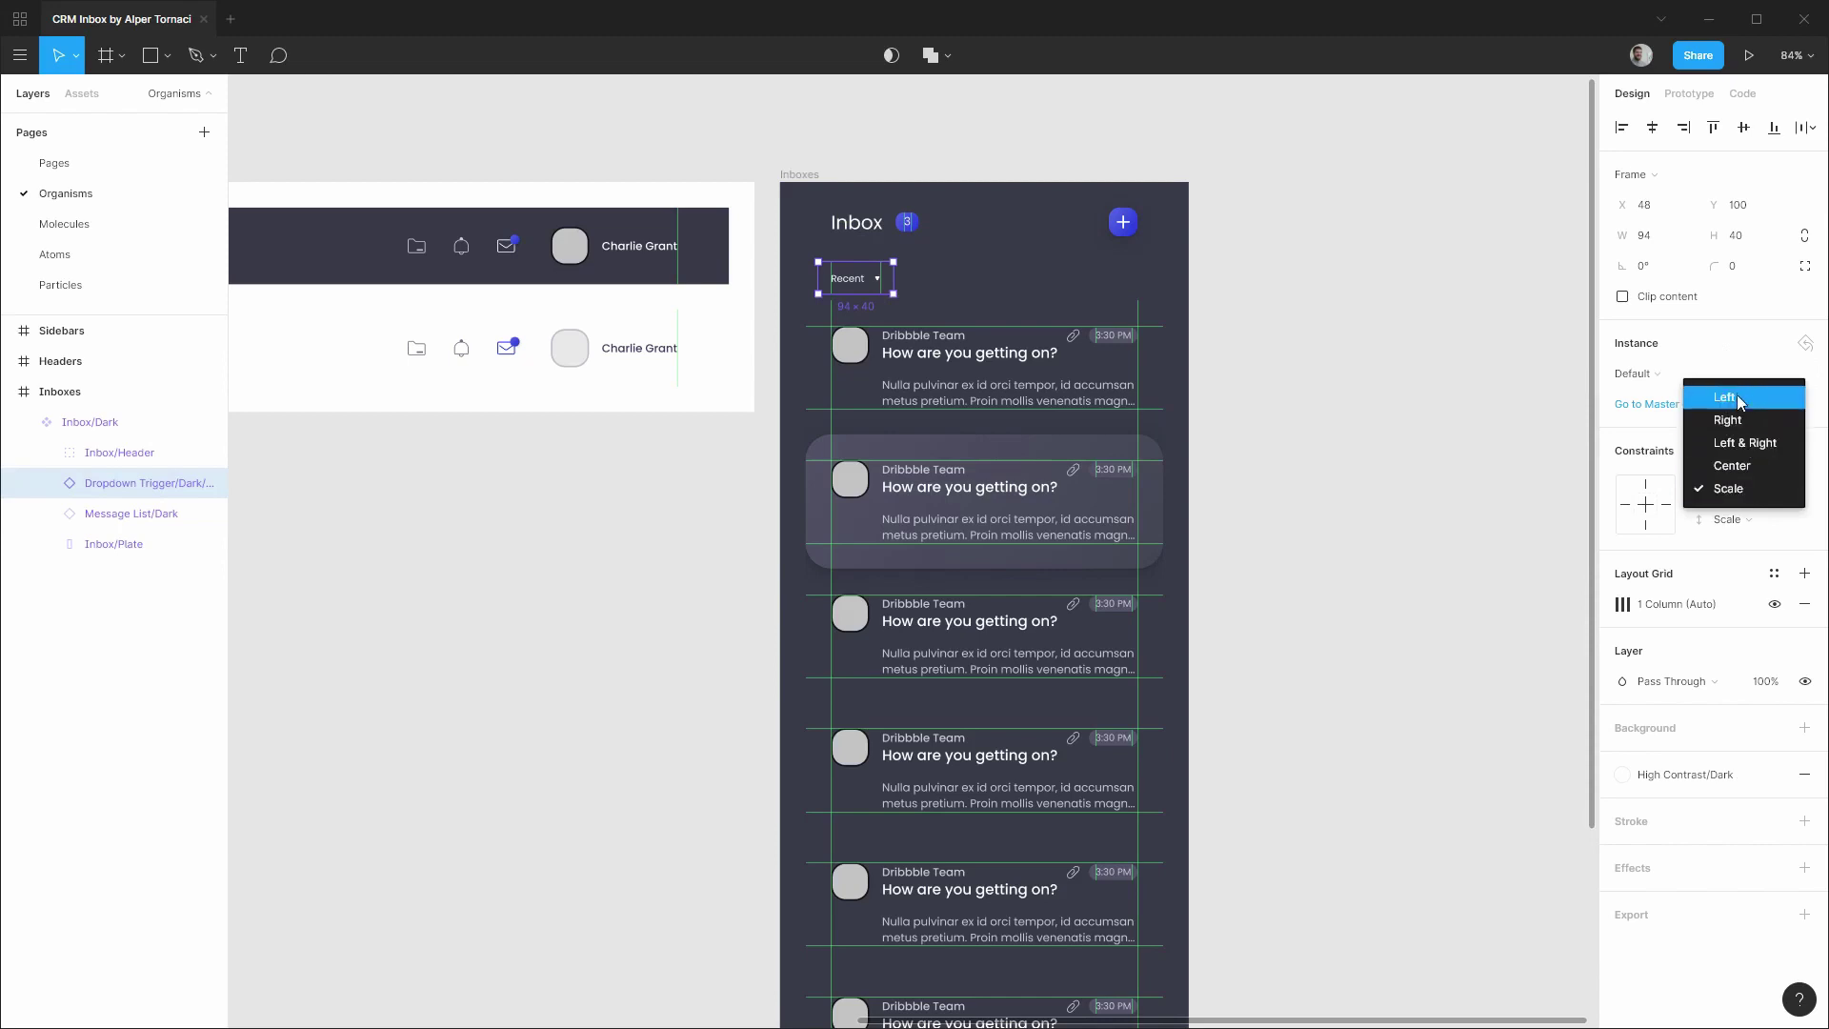
{"action": "left_click", "coordinate": [1742, 400]}
{"action": "left_click", "coordinate": [1733, 522]}
{"action": "left_click", "coordinate": [1759, 428]}
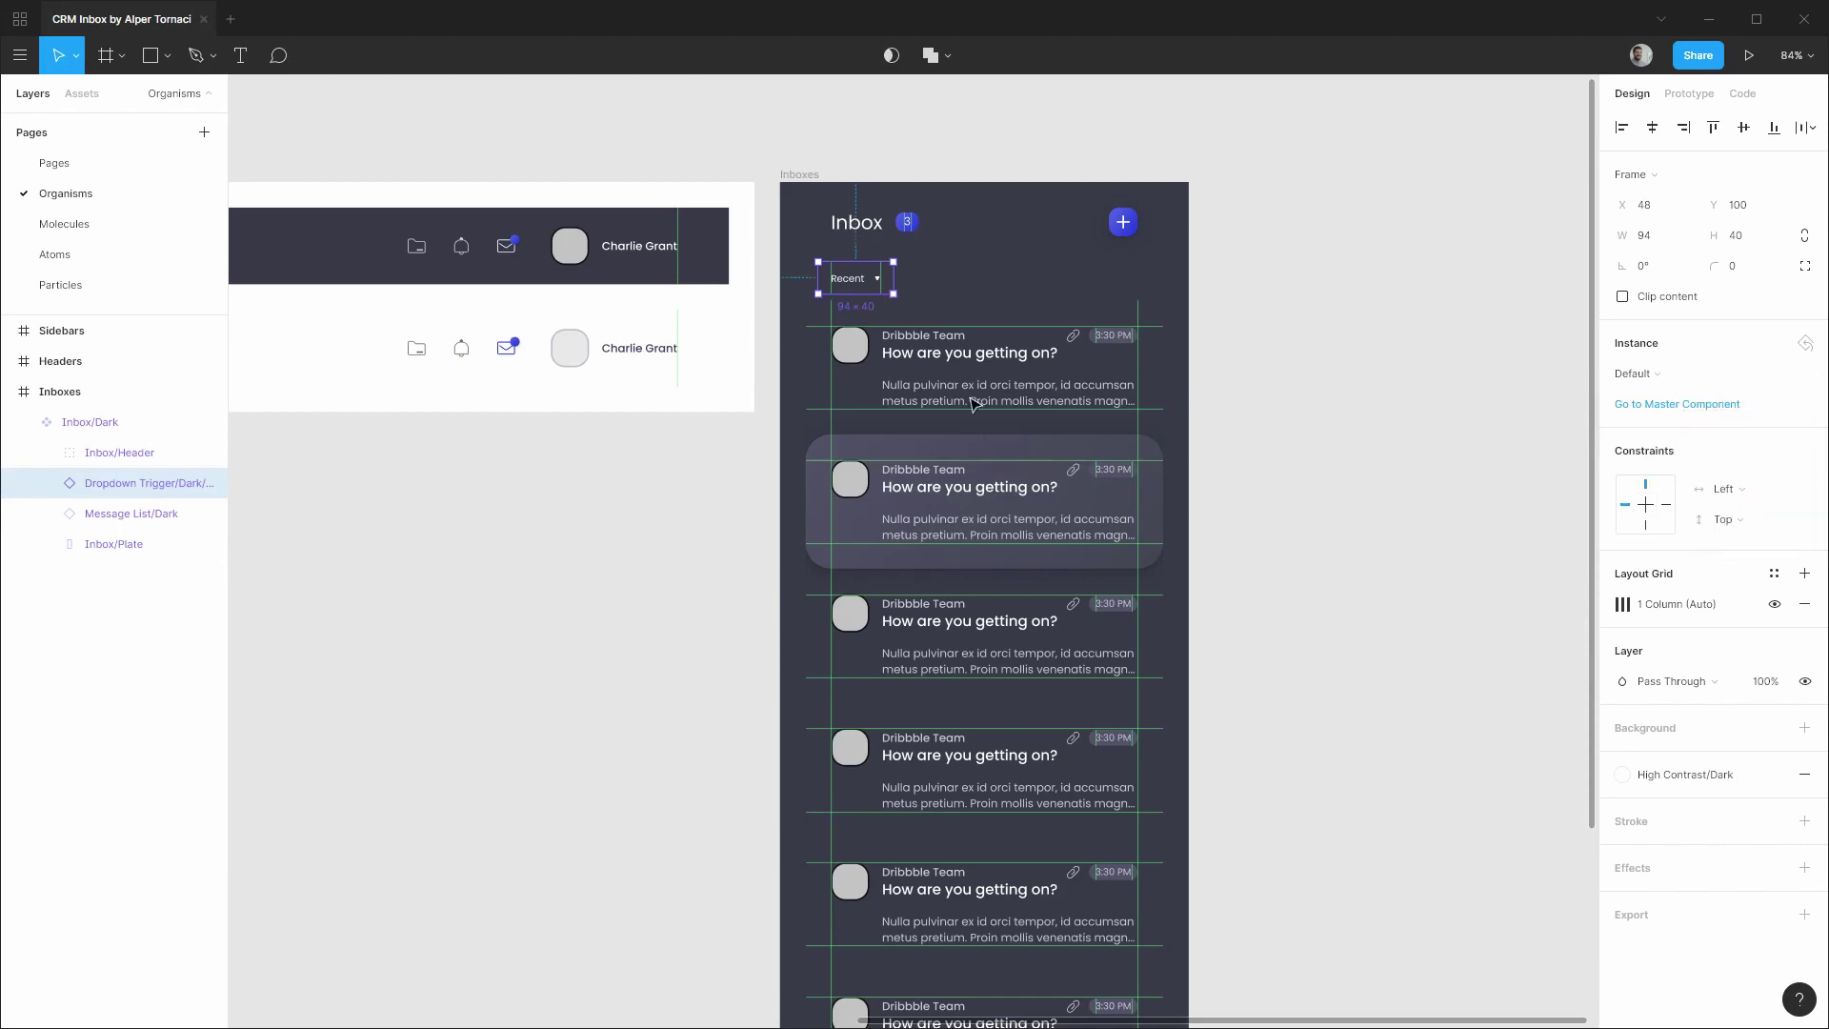
Set the Message List/Dark instance's constraints to Left & Right and Top & Bottom.
{"action": "left_click", "coordinate": [95, 515]}
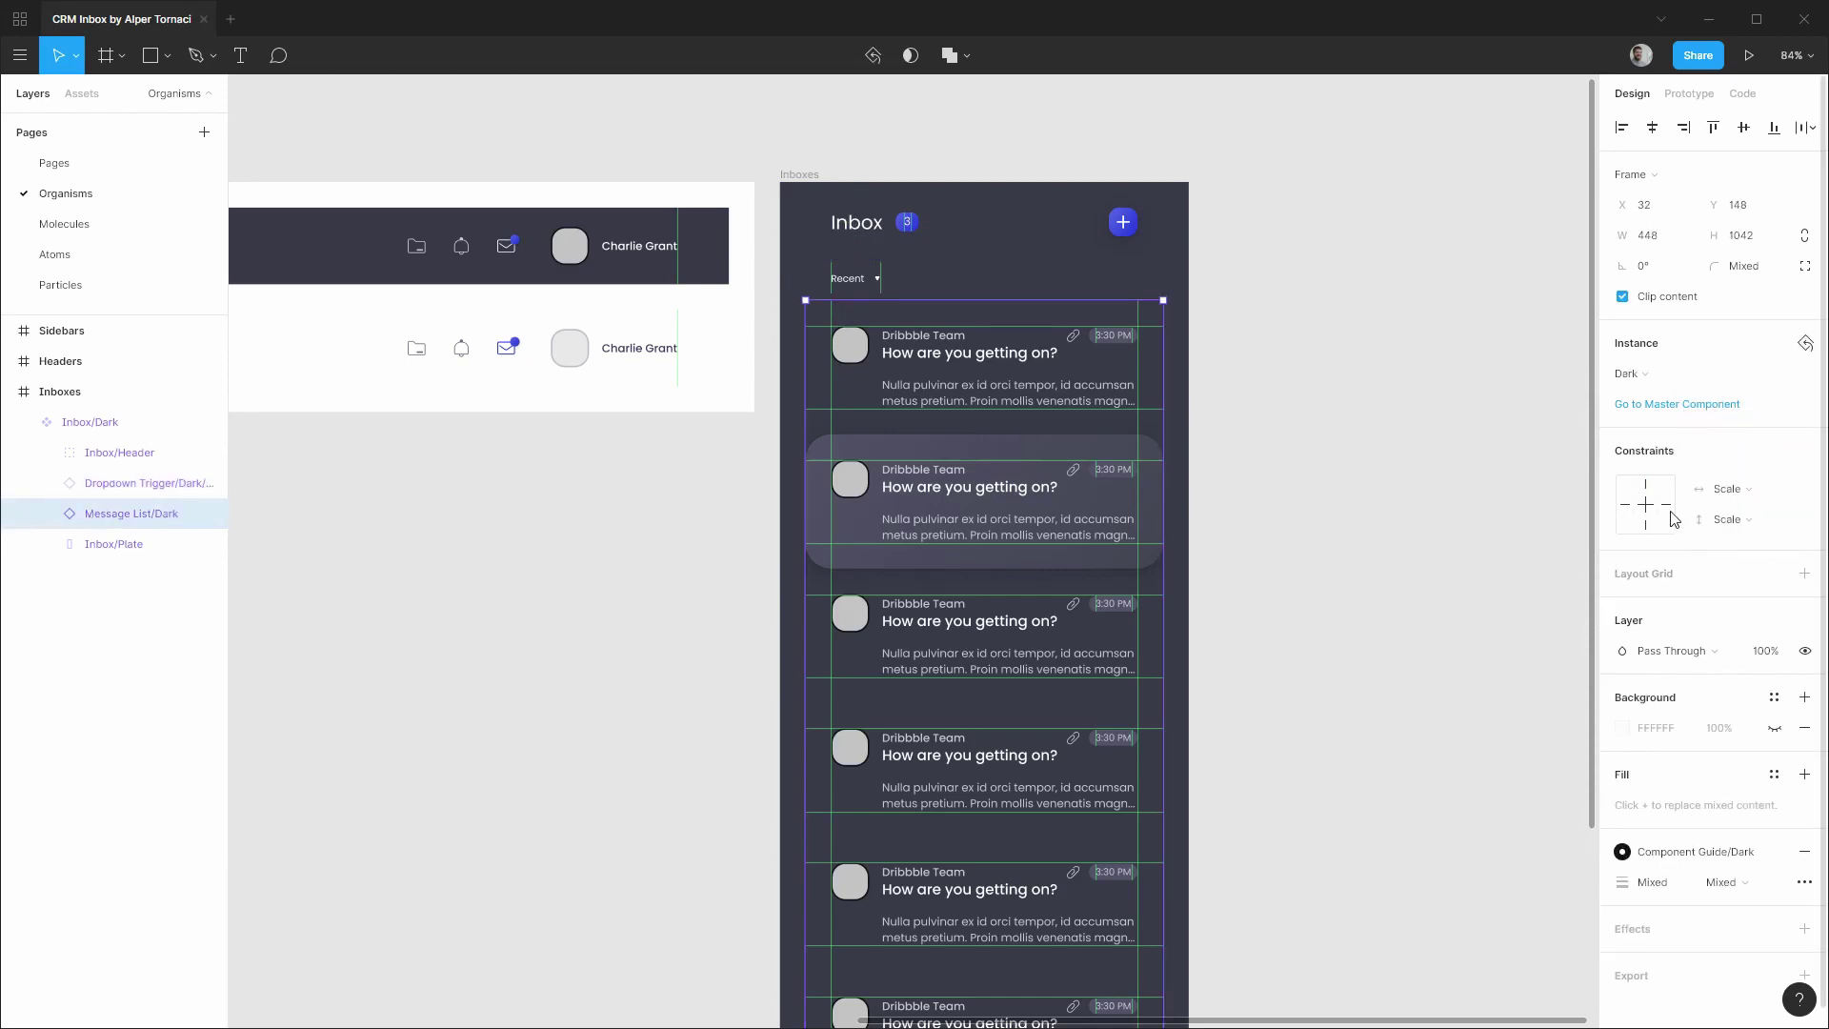
{"action": "left_click", "coordinate": [1749, 491]}
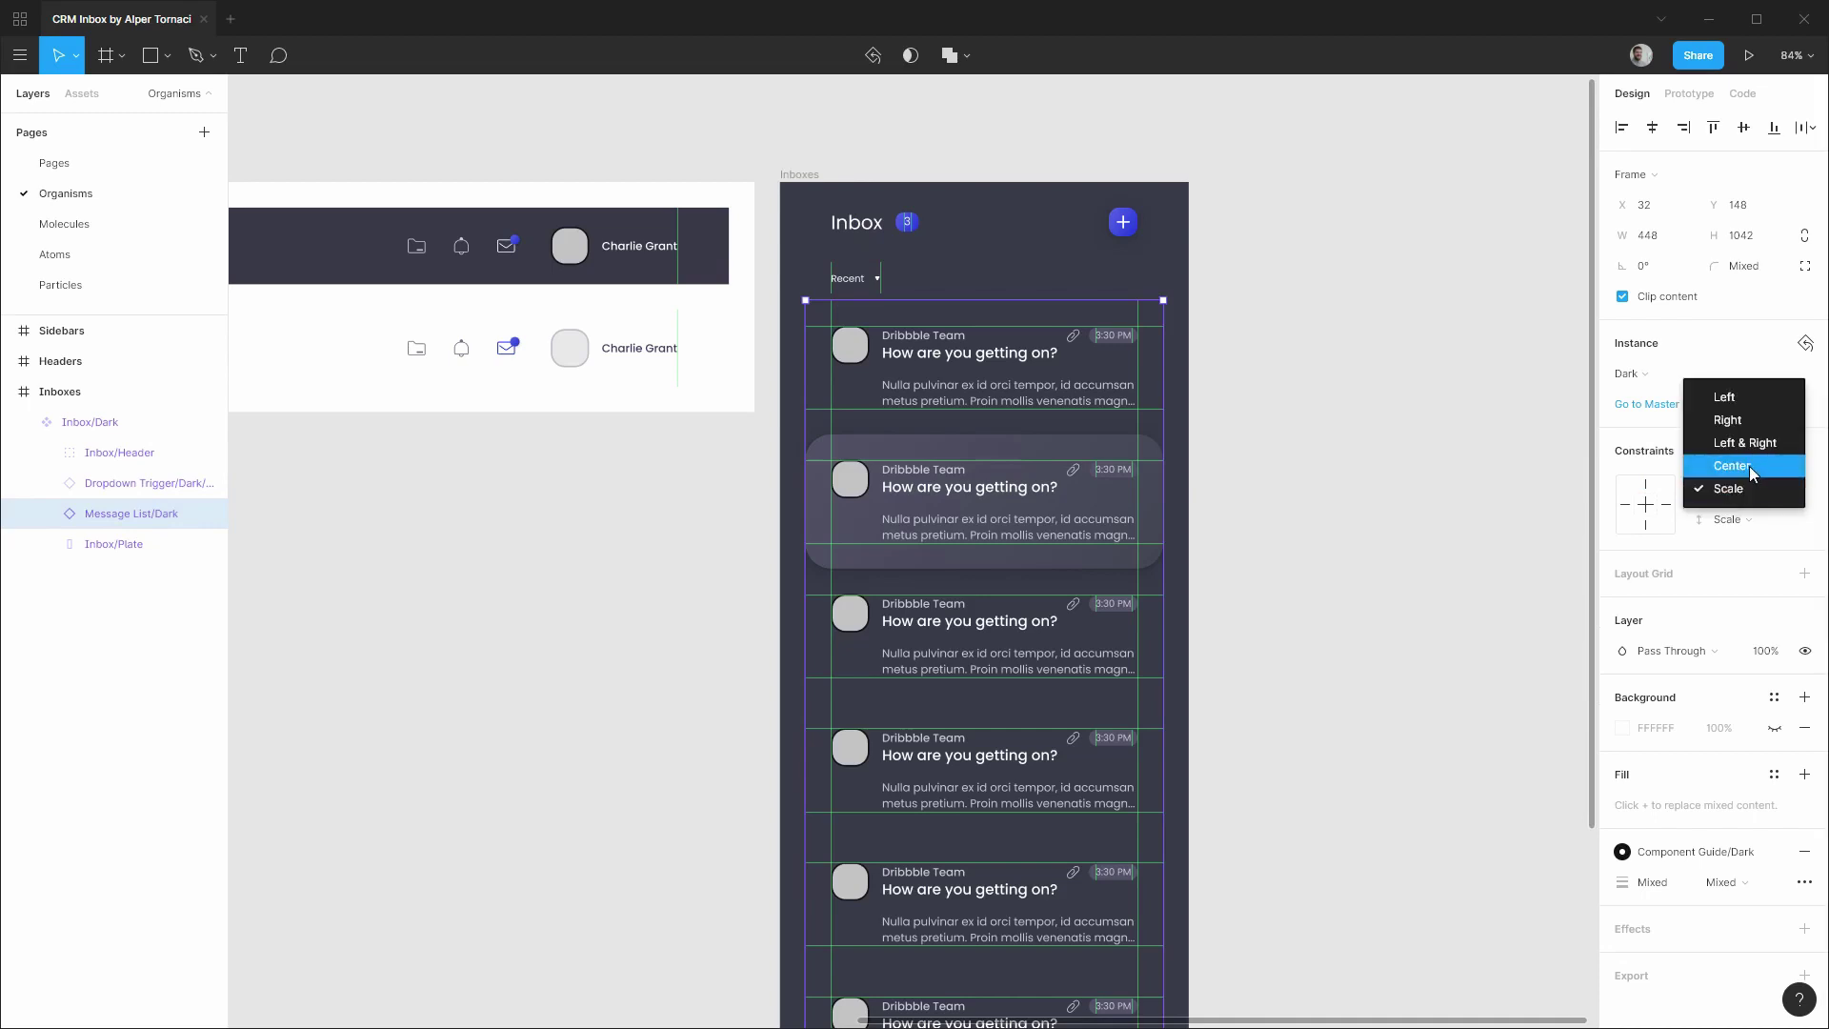
{"action": "left_click", "coordinate": [1749, 466]}
{"action": "left_click", "coordinate": [1755, 482]}
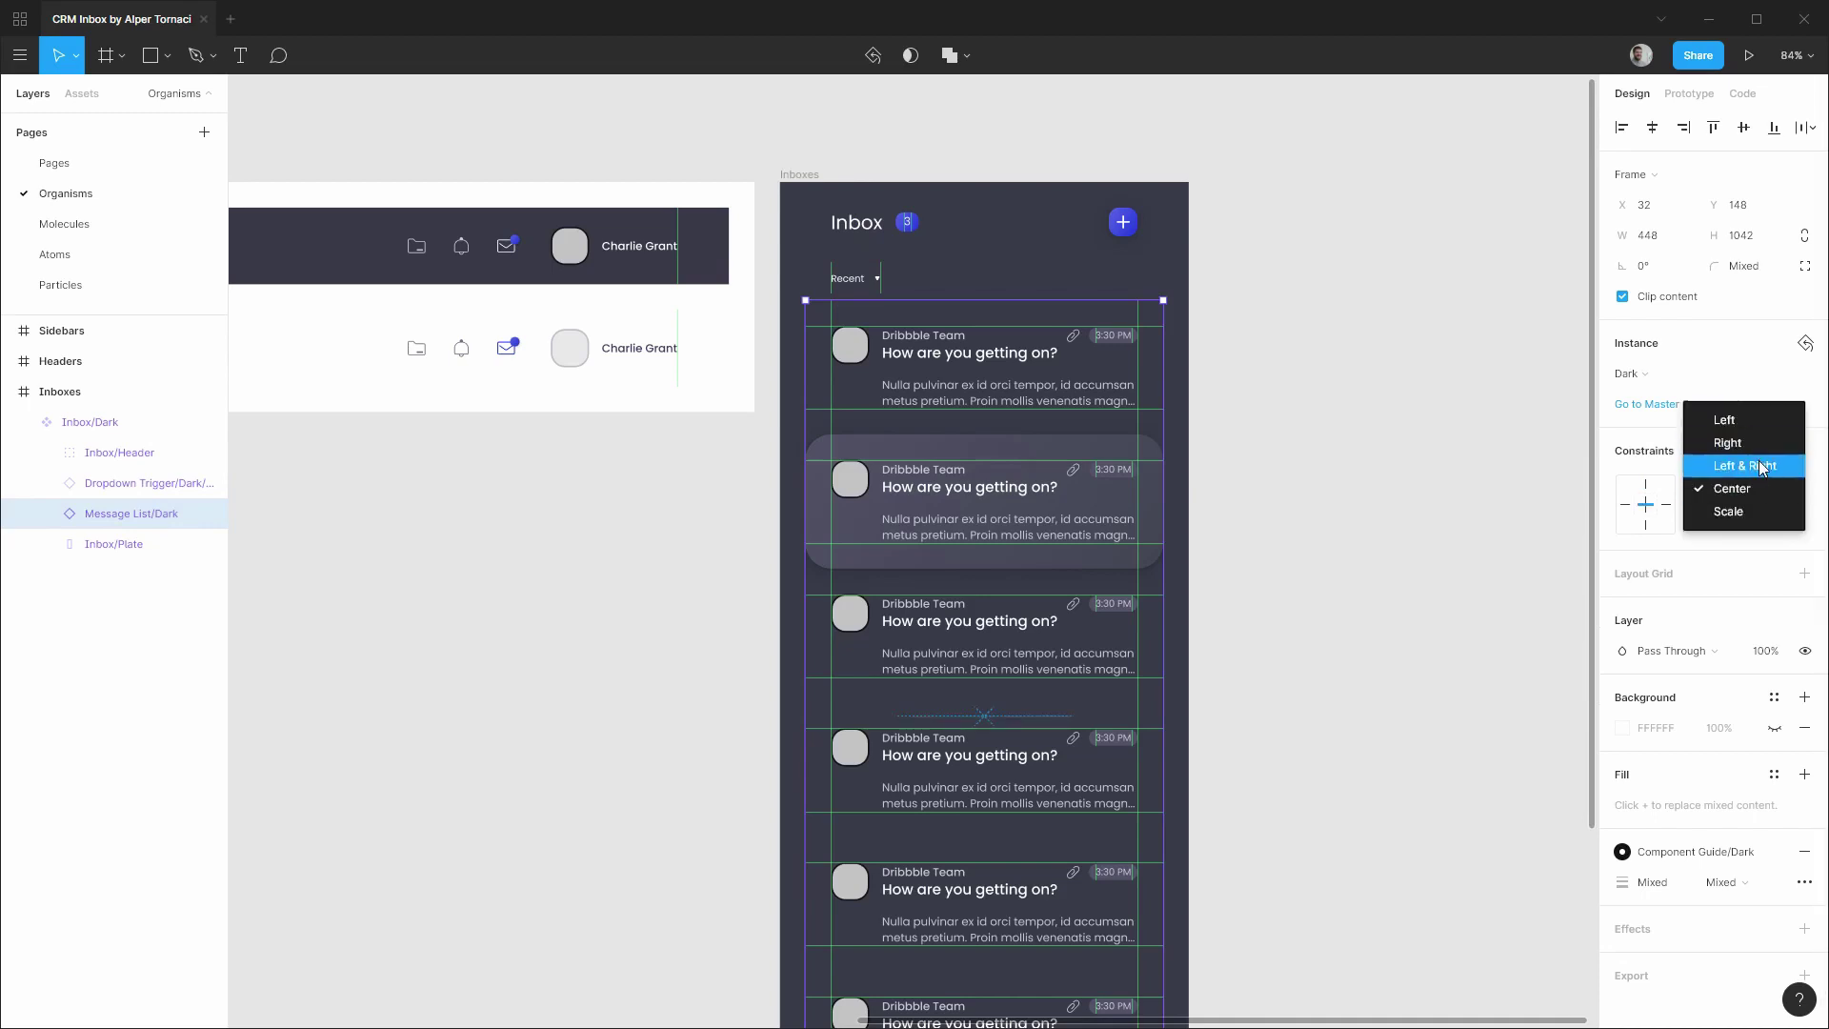
{"action": "left_click", "coordinate": [1759, 465]}
{"action": "left_click", "coordinate": [1732, 531]}
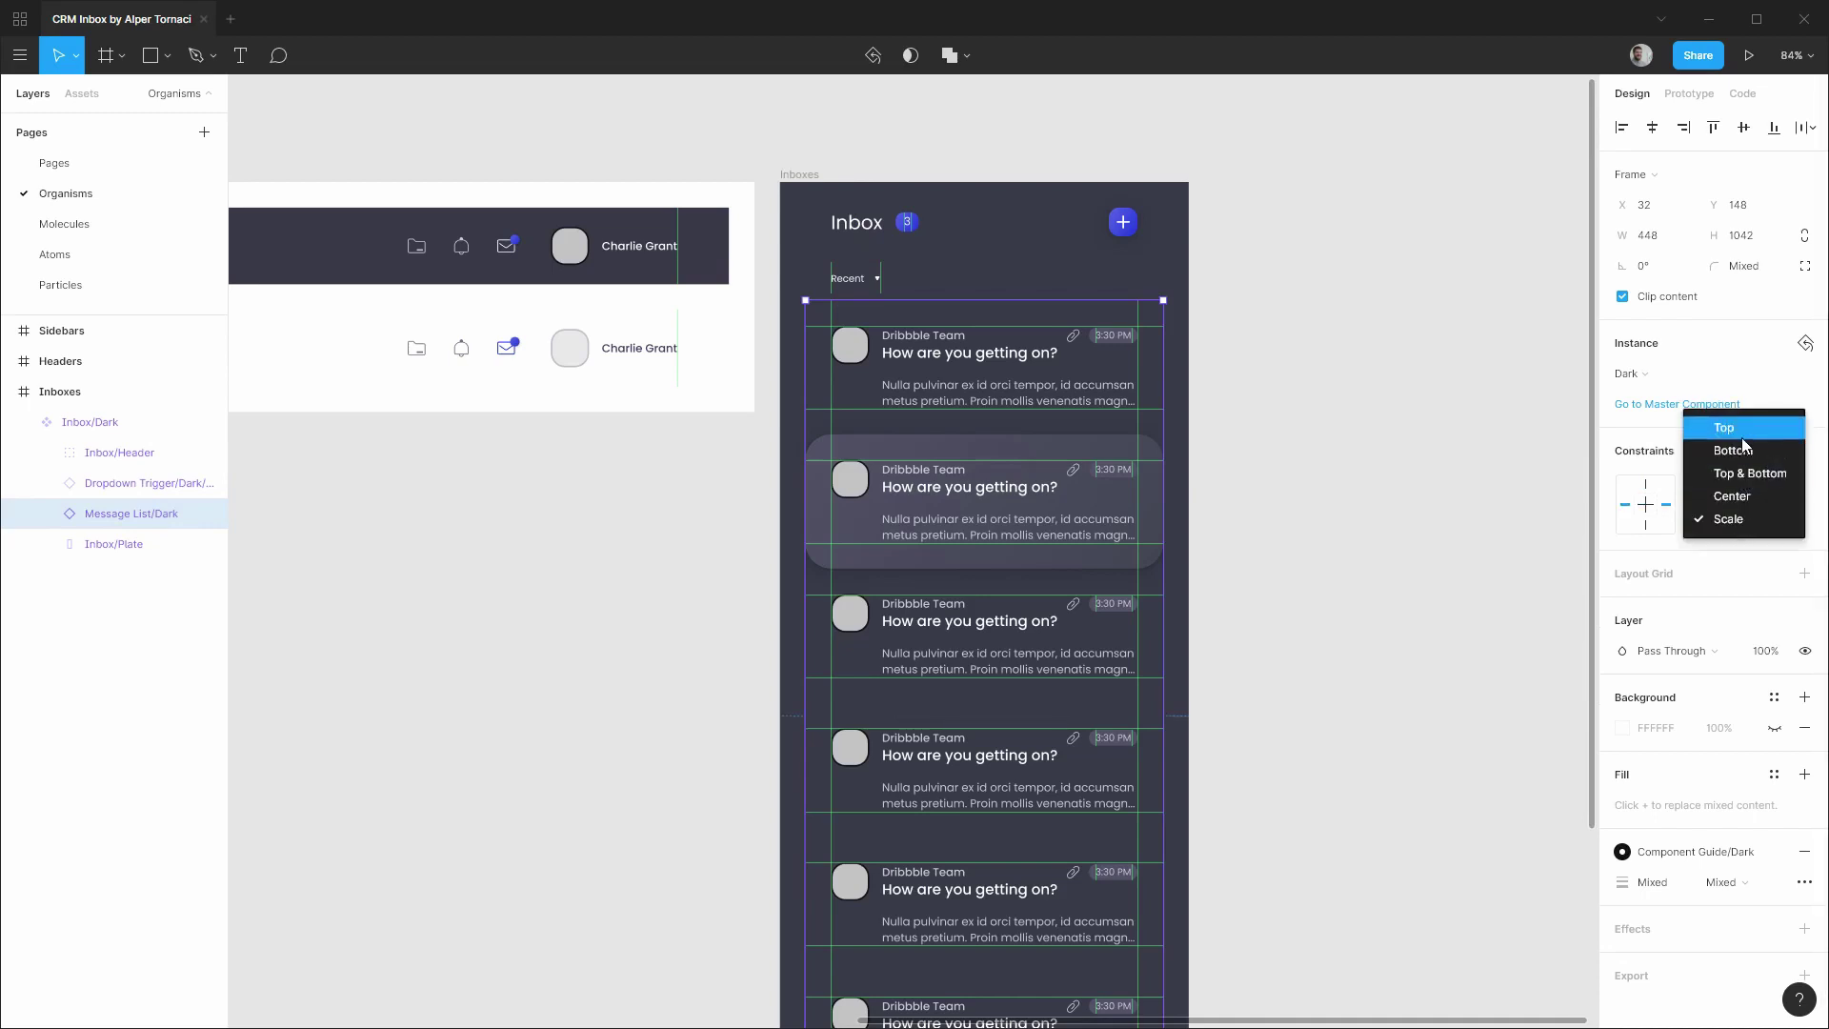
{"action": "left_click", "coordinate": [1745, 481]}
{"action": "left_click", "coordinate": [772, 331]}
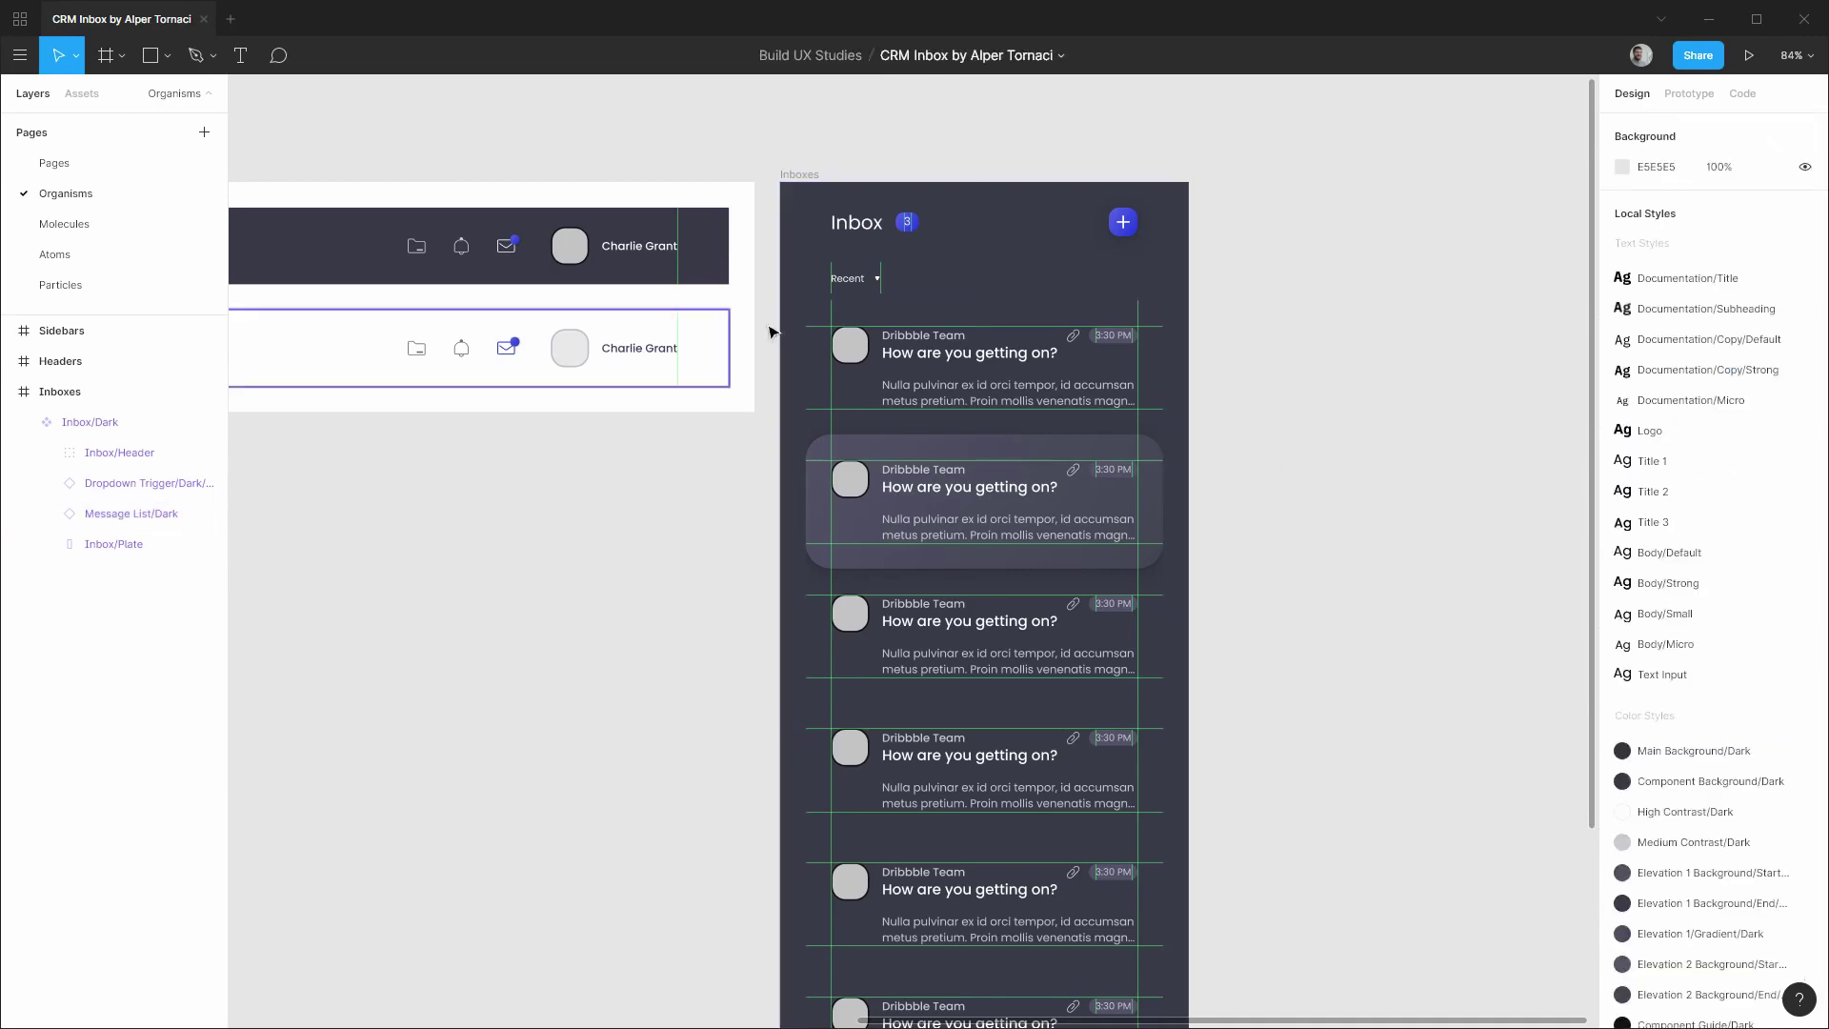
Enlarge the Inboxes frame to about 840 × 1589 and apply the Main Background/Light style to its background.
{"action": "scroll", "coordinate": [1051, 510], "scroll_direction": "down", "scroll_amount": 1}
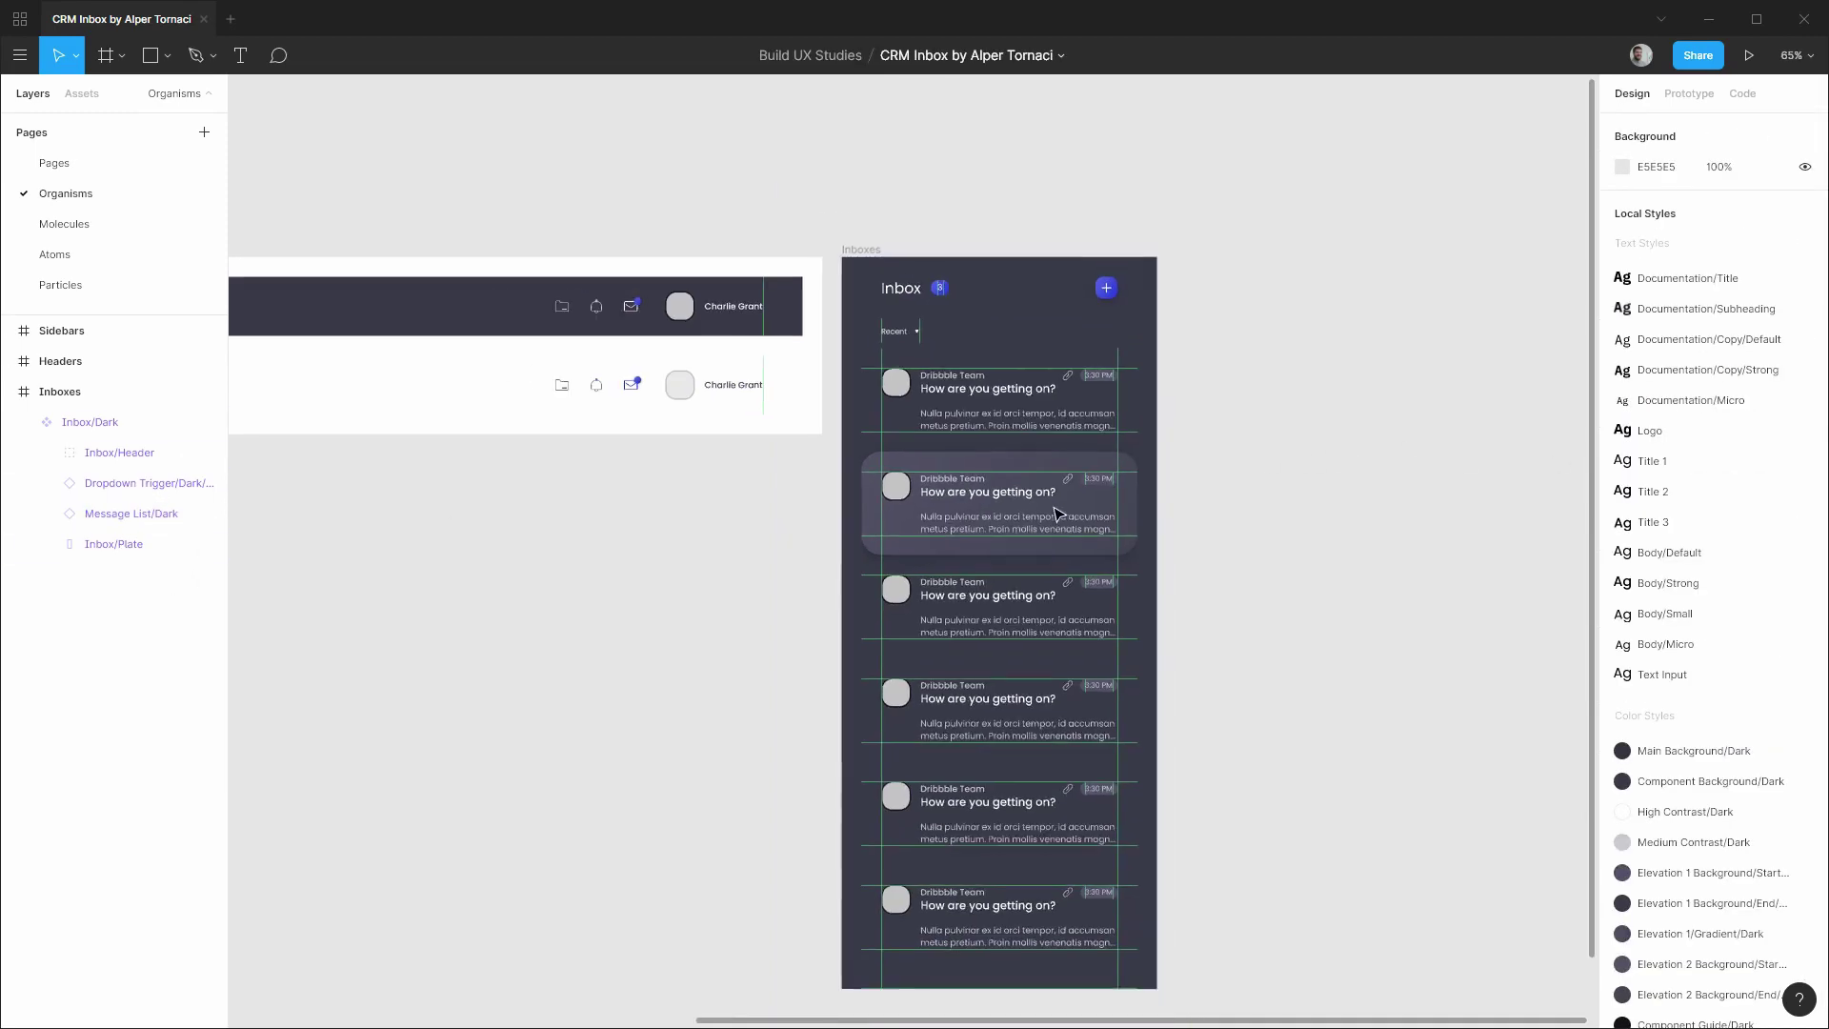
{"action": "left_click", "coordinate": [76, 391]}
{"action": "left_click_drag", "start_coordinate": [1157, 988], "coordinate": [1360, 1024]}
{"action": "left_click", "coordinate": [1774, 465]}
{"action": "left_click", "coordinate": [1625, 789]}
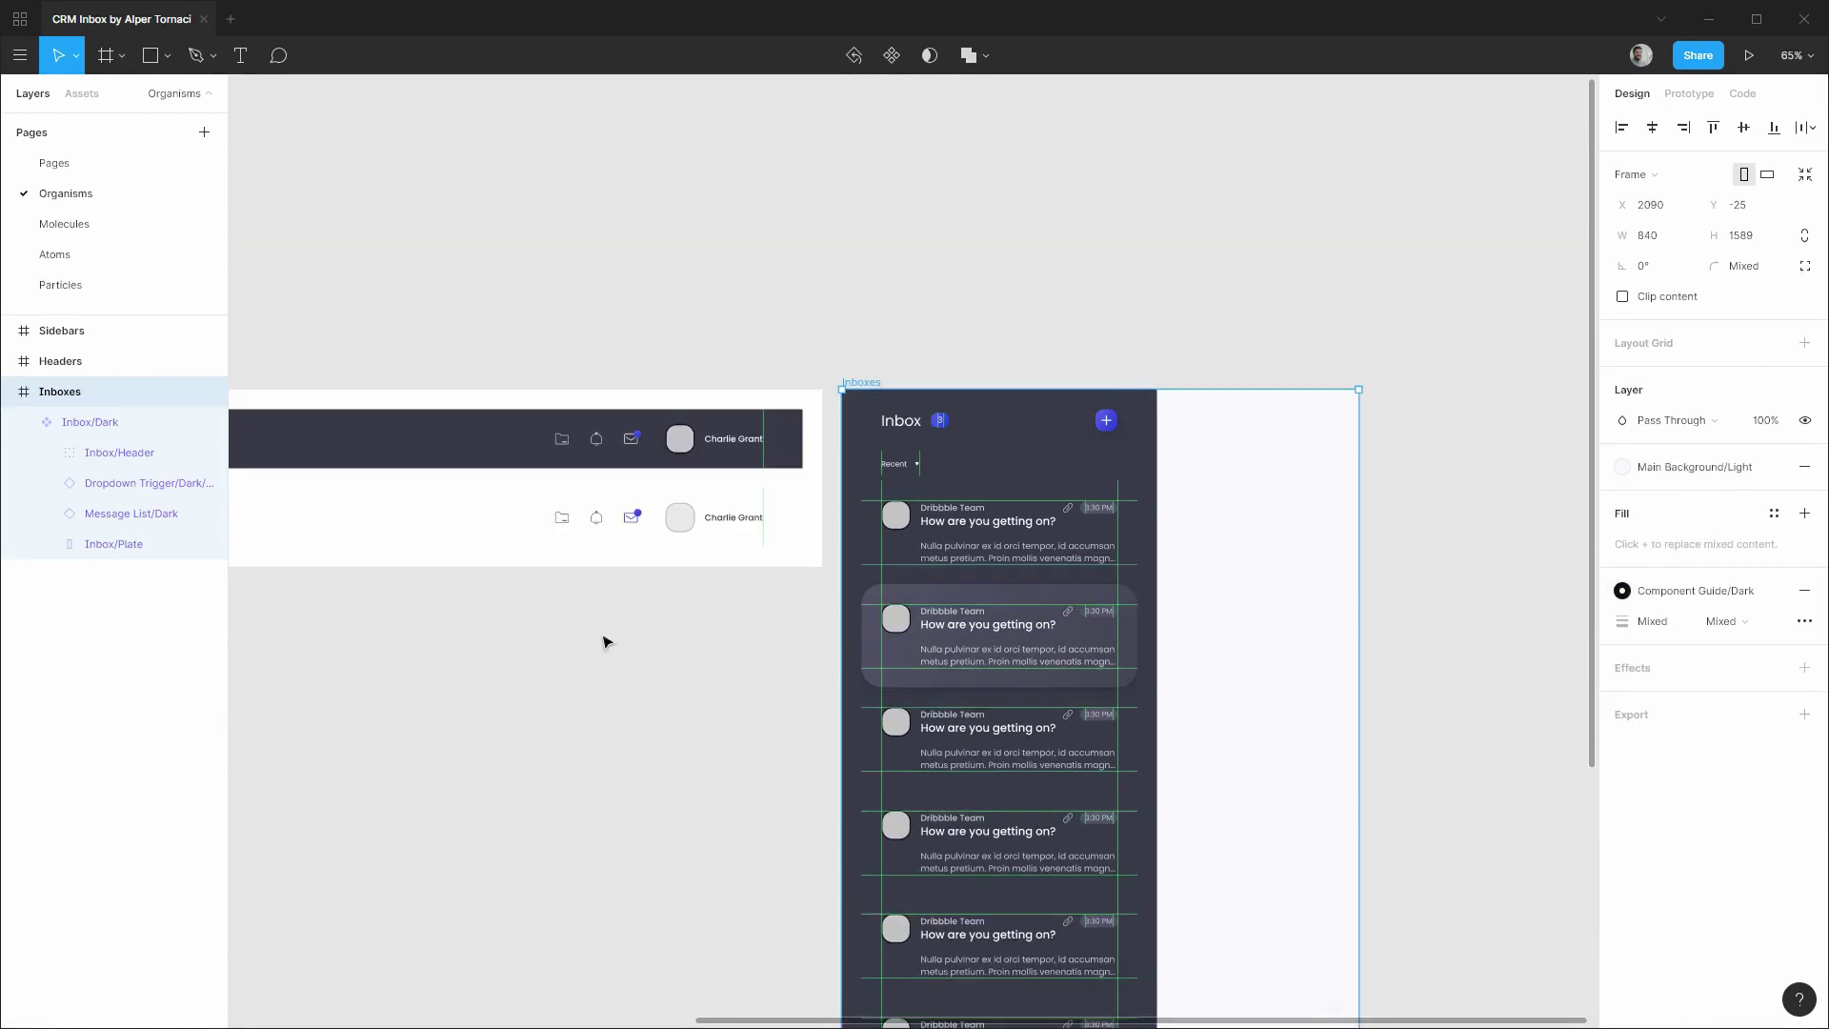
Position the Inbox/Dark component at X 32, Y 32 within the Inboxes frame.
{"action": "left_click_drag", "start_coordinate": [553, 395], "coordinate": [478, 494]}
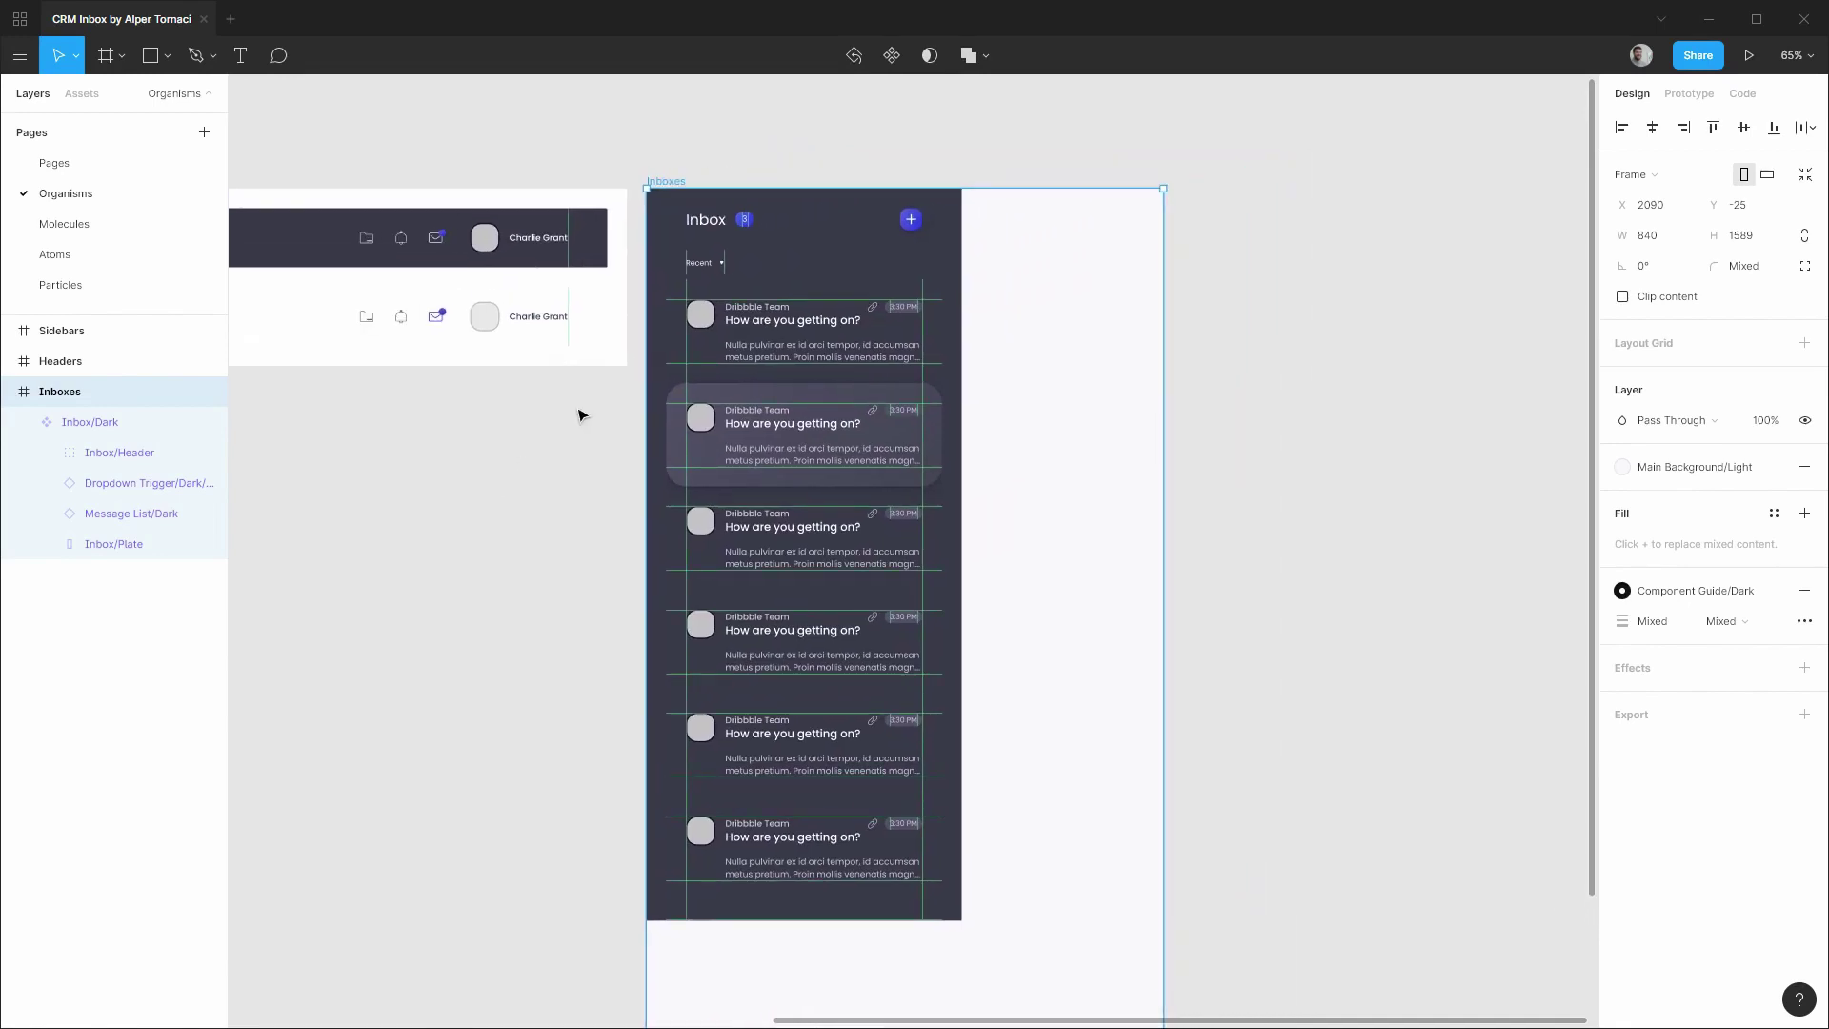
{"action": "left_click", "coordinate": [812, 271]}
{"action": "left_click_drag", "start_coordinate": [811, 291], "coordinate": [841, 314]}
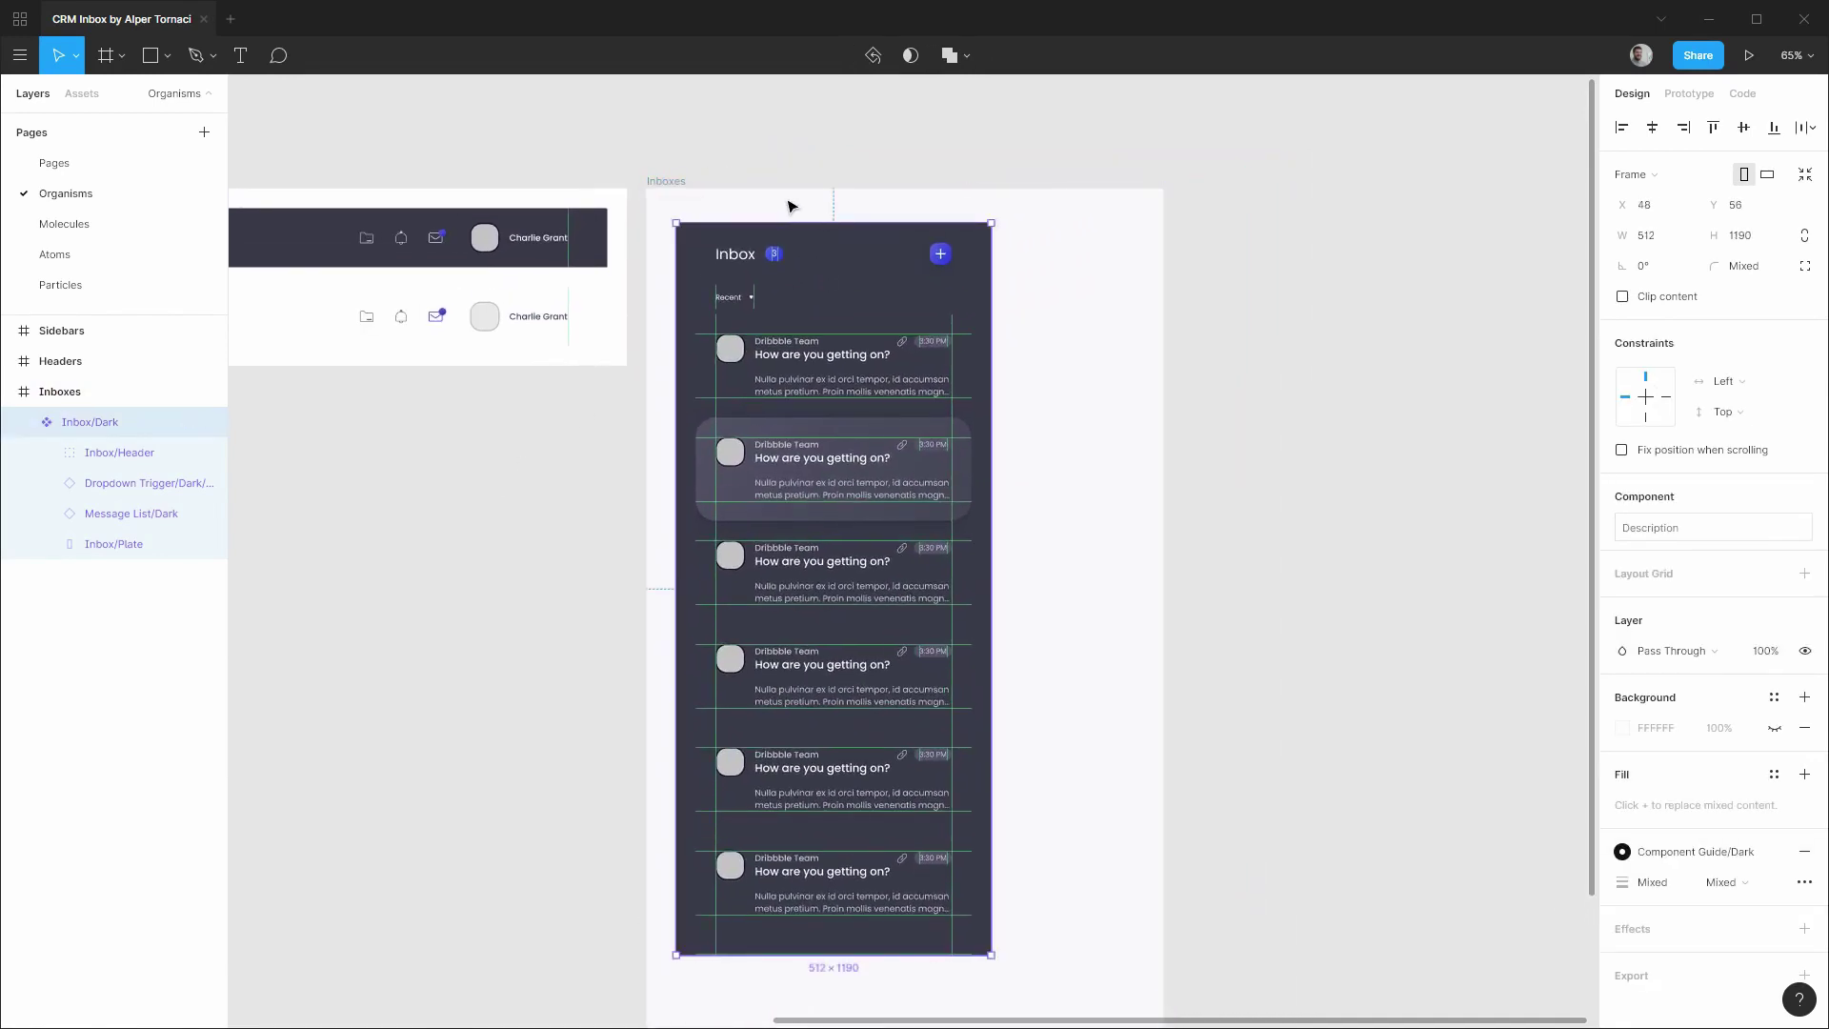
{"action": "key", "text": "alt"}
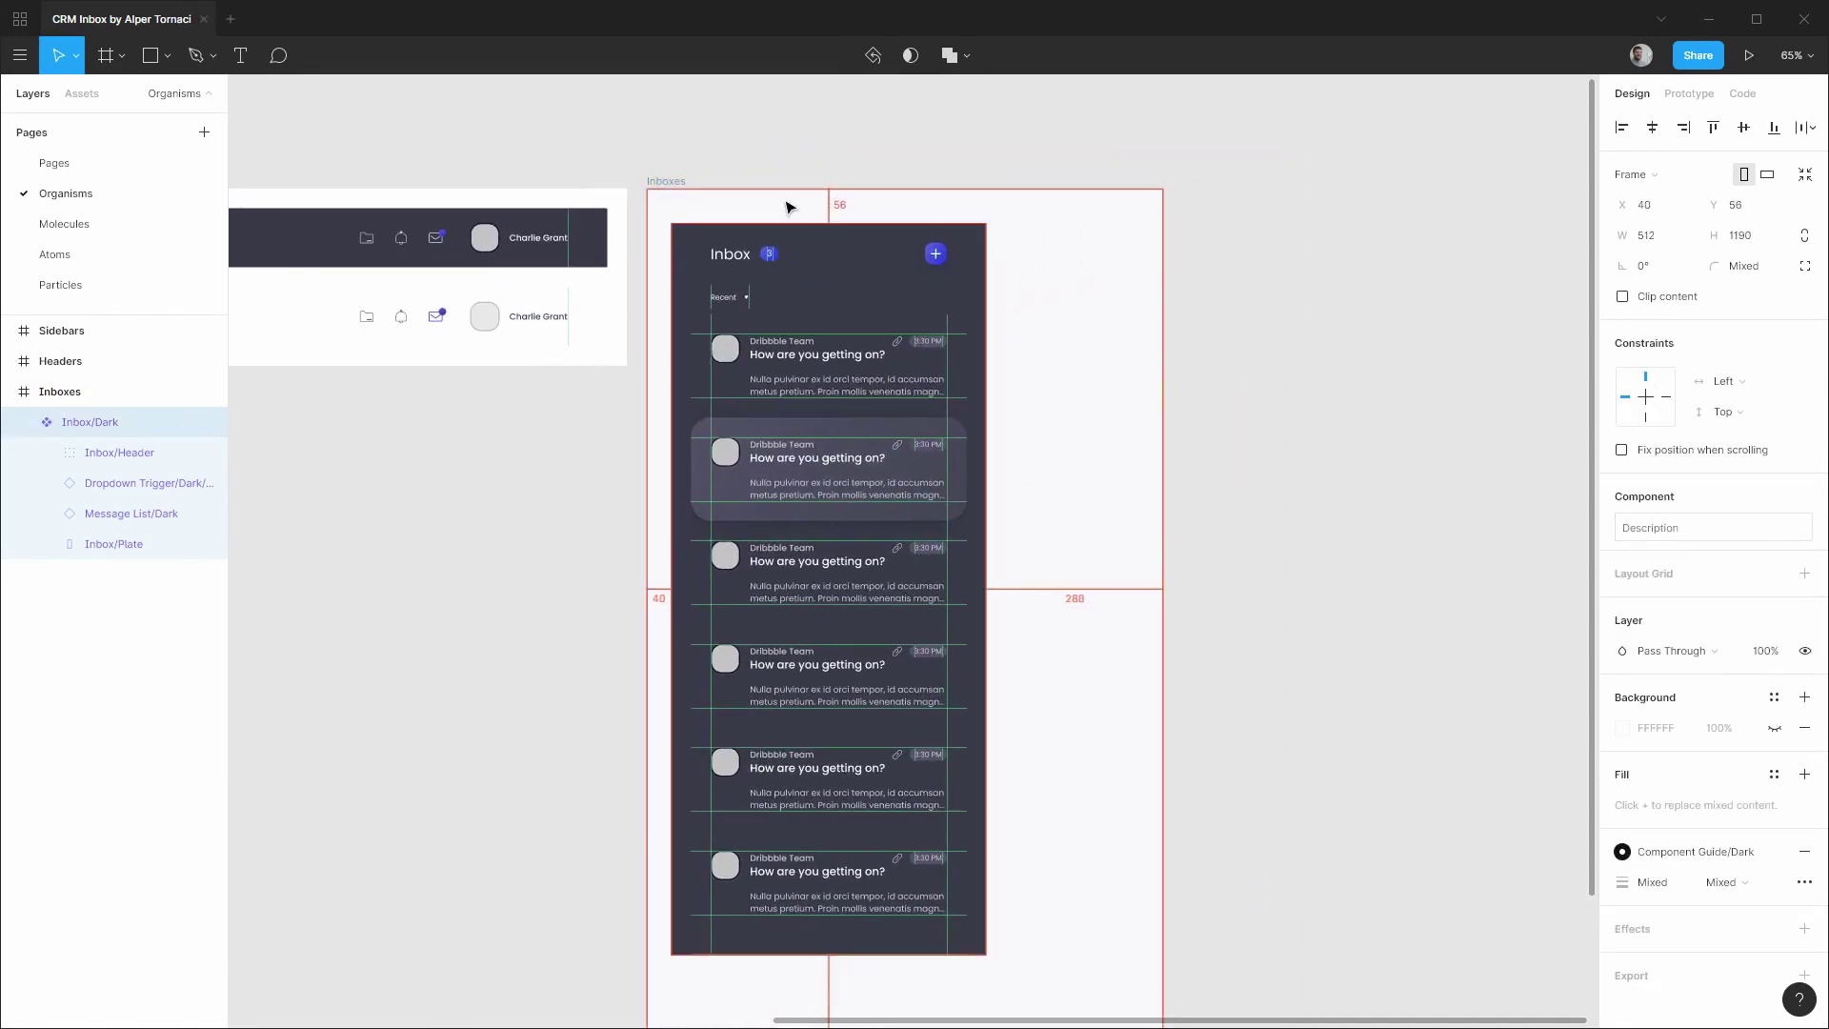
{"action": "key", "text": "shift+Left"}
{"action": "key", "text": "shift+Left"}
{"action": "key", "text": "shift+Up"}
{"action": "key", "text": "shift+Up"}
{"action": "key", "text": "shift+Up"}
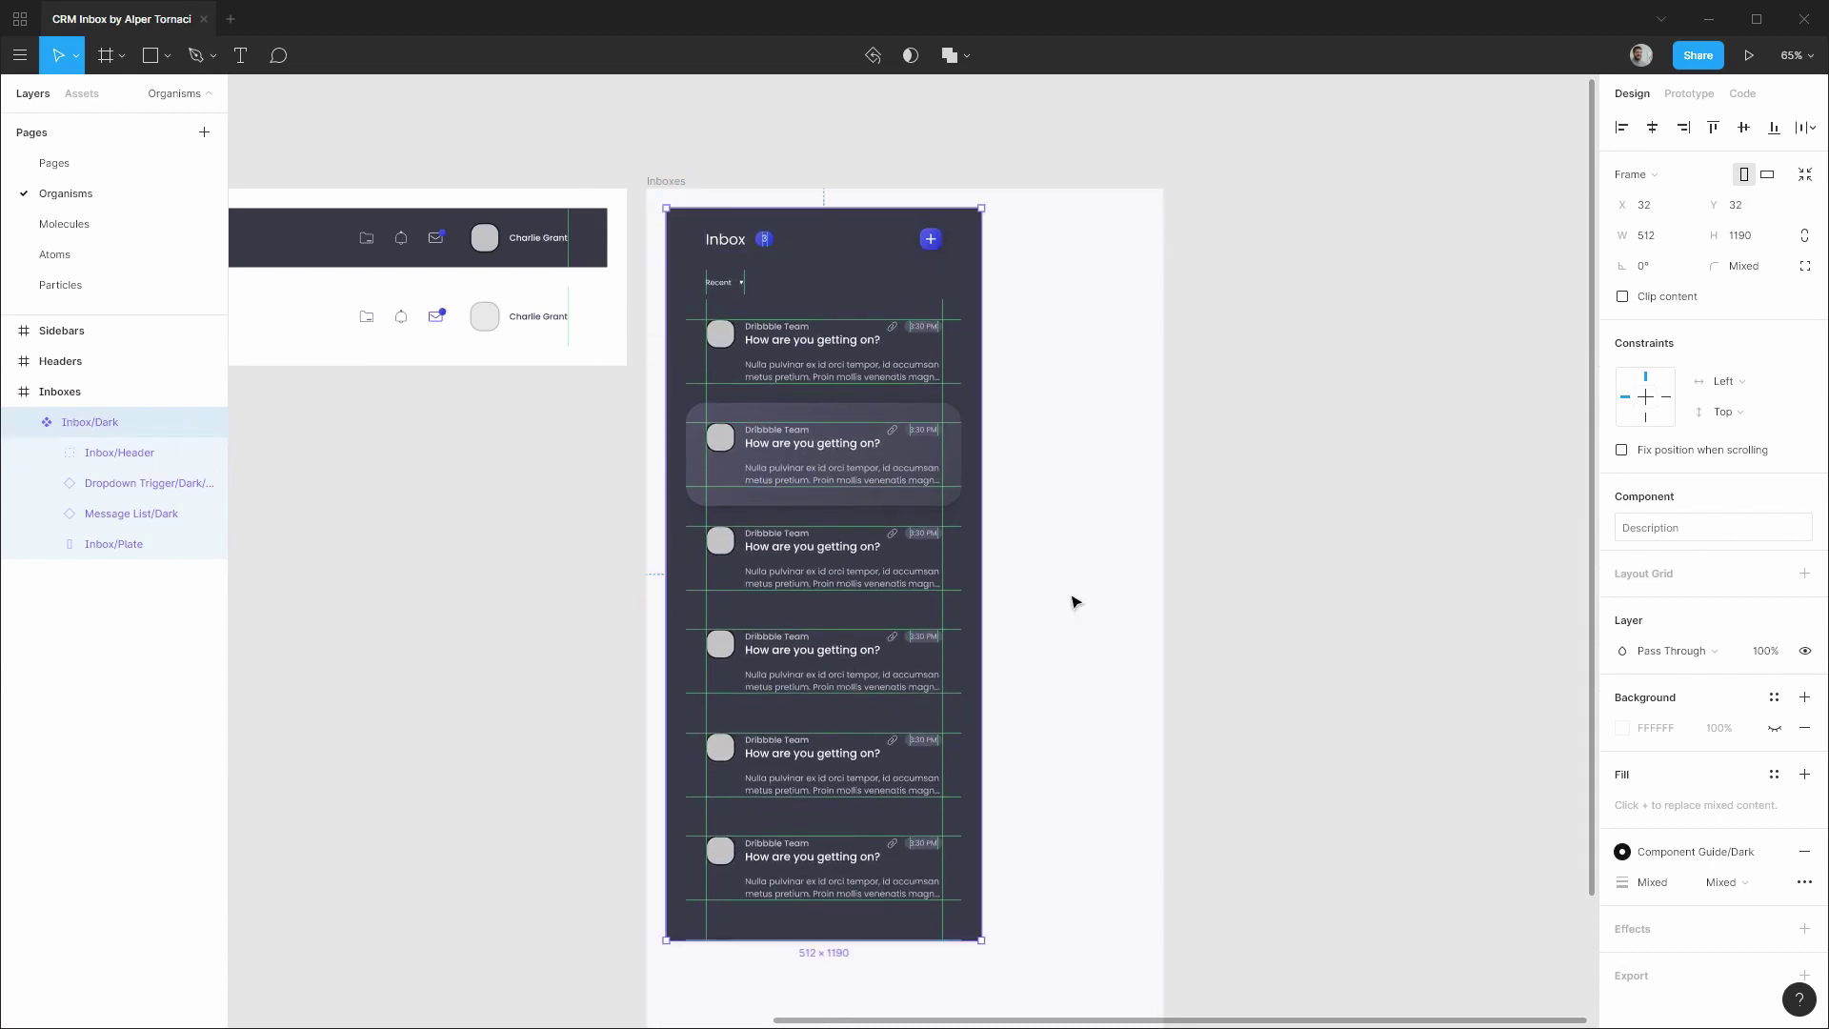
Try resizing the Inbox/Dark component to test its constraints, and widen the Inboxes frame to make room for a second inbox.
{"action": "left_click_drag", "start_coordinate": [981, 604], "coordinate": [979, 542]}
{"action": "mouse_move", "coordinate": [864, 943]}
{"action": "left_mouse_down"}
{"action": "mouse_move", "coordinate": [864, 773]}
{"action": "mouse_move", "coordinate": [867, 917]}
{"action": "mouse_move", "coordinate": [886, 691]}
{"action": "mouse_move", "coordinate": [879, 891]}
{"action": "mouse_move", "coordinate": [886, 707]}
{"action": "mouse_move", "coordinate": [882, 820]}
{"action": "mouse_move", "coordinate": [862, 667]}
{"action": "mouse_move", "coordinate": [862, 862]}
{"action": "mouse_move", "coordinate": [861, 732]}
{"action": "mouse_move", "coordinate": [881, 773]}
{"action": "mouse_move", "coordinate": [881, 918]}
{"action": "left_mouse_up"}
{"action": "left_click", "coordinate": [667, 181]}
{"action": "left_click_drag", "start_coordinate": [1163, 494], "coordinate": [1368, 491]}
Duplicate Inbox/Dark beside the original at X 576, Y 32 and order the copy below the original in the layer list.
{"action": "left_click", "coordinate": [681, 275]}
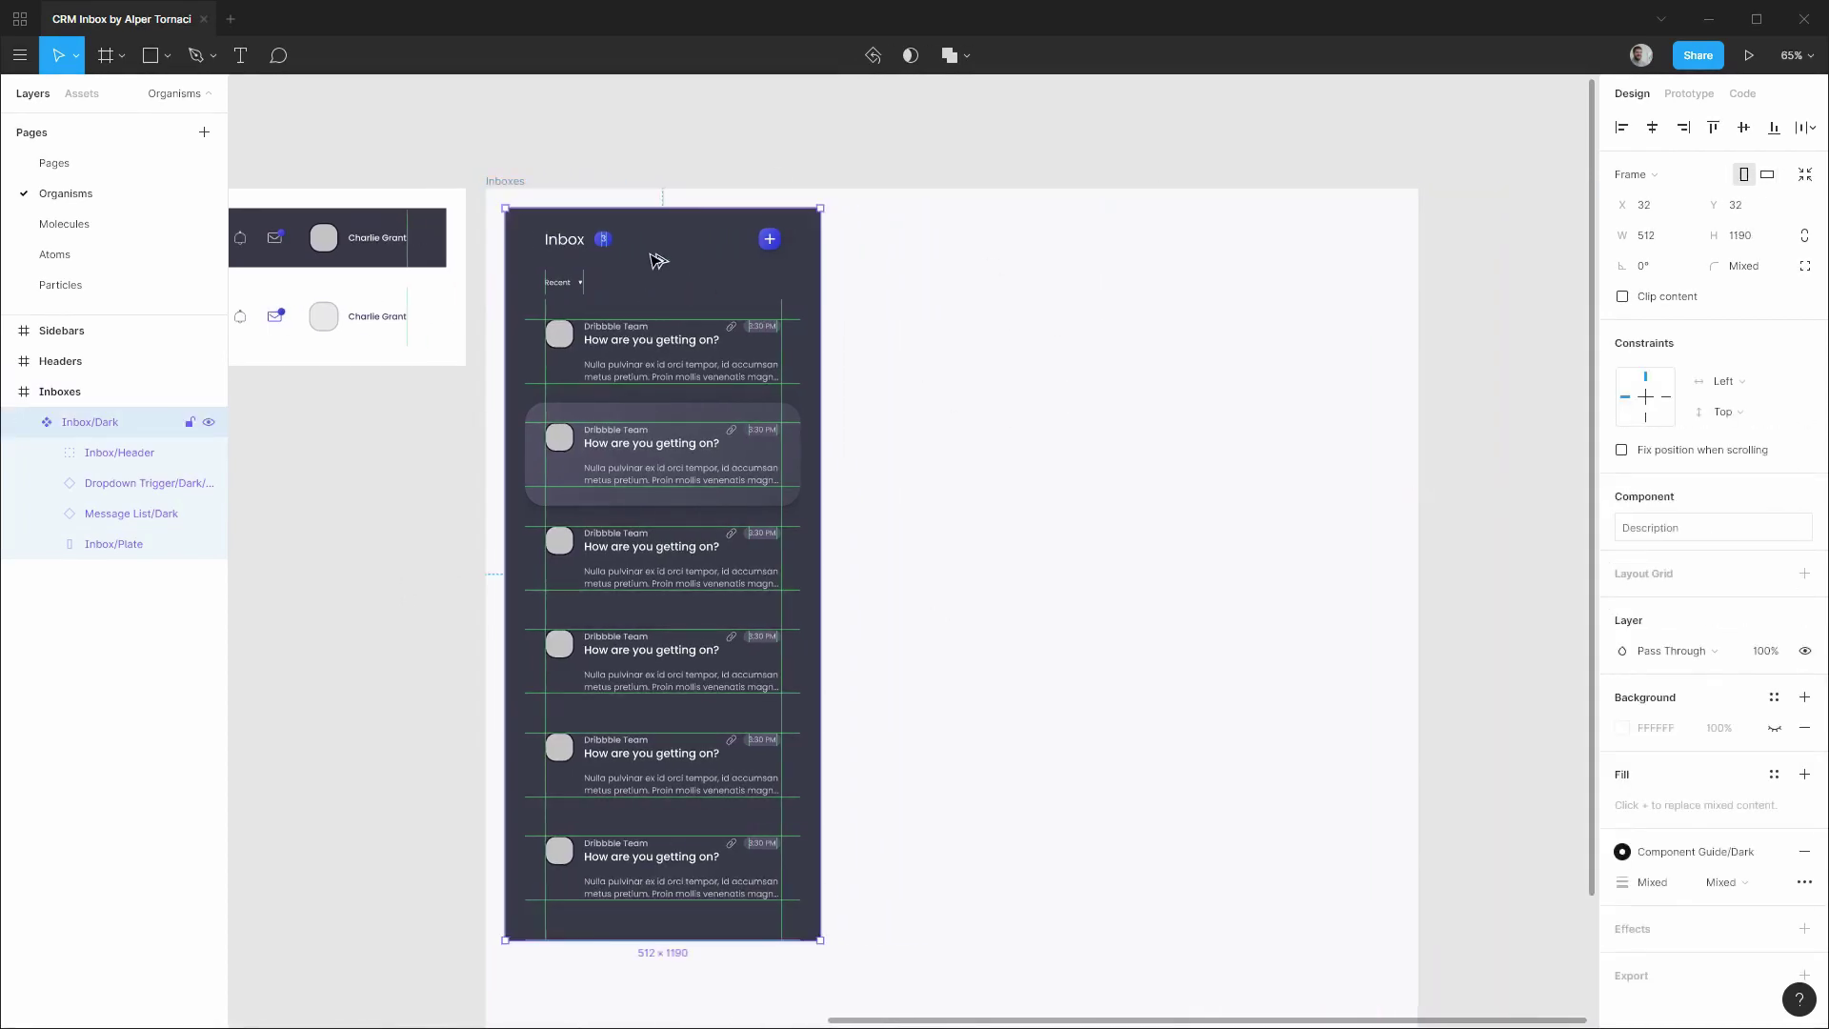
{"action": "left_click_drag", "start_coordinate": [661, 266], "coordinate": [991, 284], "text": "alt"}
{"action": "left_click_drag", "start_coordinate": [982, 276], "coordinate": [981, 276]}
{"action": "left_click", "coordinate": [23, 452]}
{"action": "left_click_drag", "start_coordinate": [84, 422], "coordinate": [38, 493]}
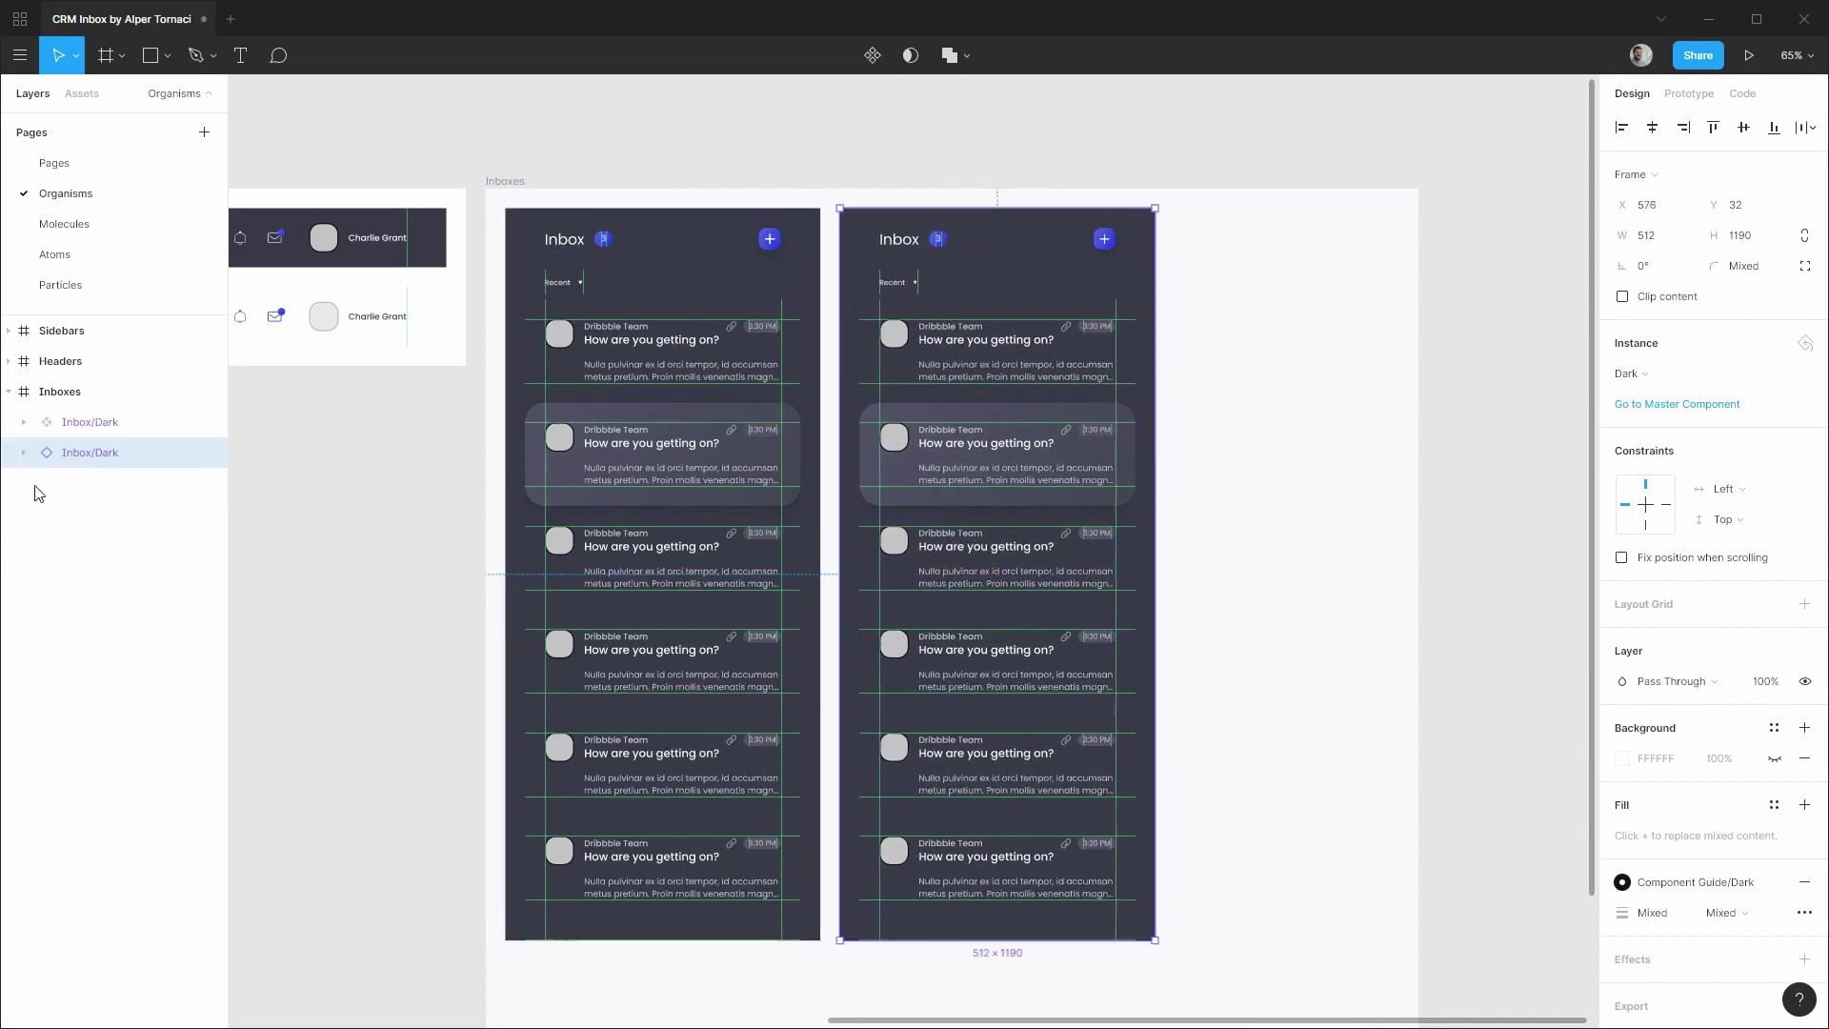
Apply the Component Background/Light color style to the Inbox/Plate of the second inbox.
{"action": "left_click", "coordinate": [24, 452]}
{"action": "left_click", "coordinate": [84, 481]}
{"action": "left_click", "coordinate": [45, 483]}
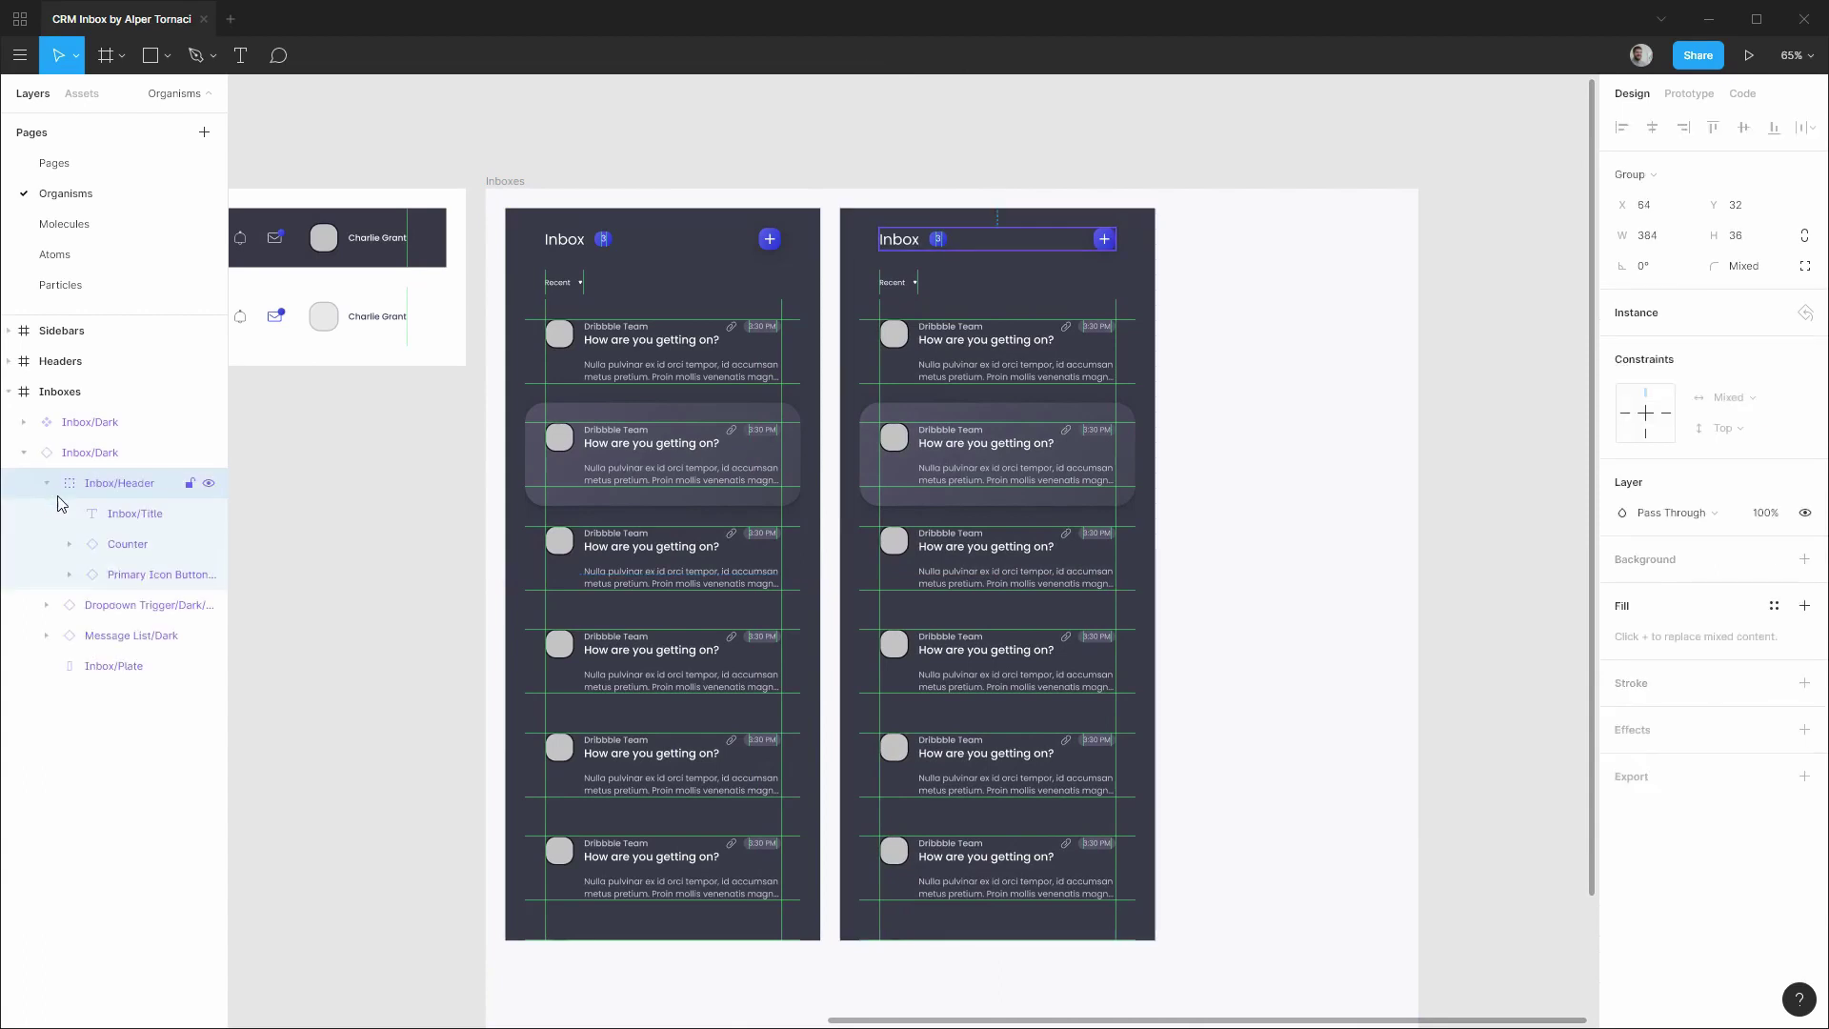
{"action": "left_click", "coordinate": [112, 519]}
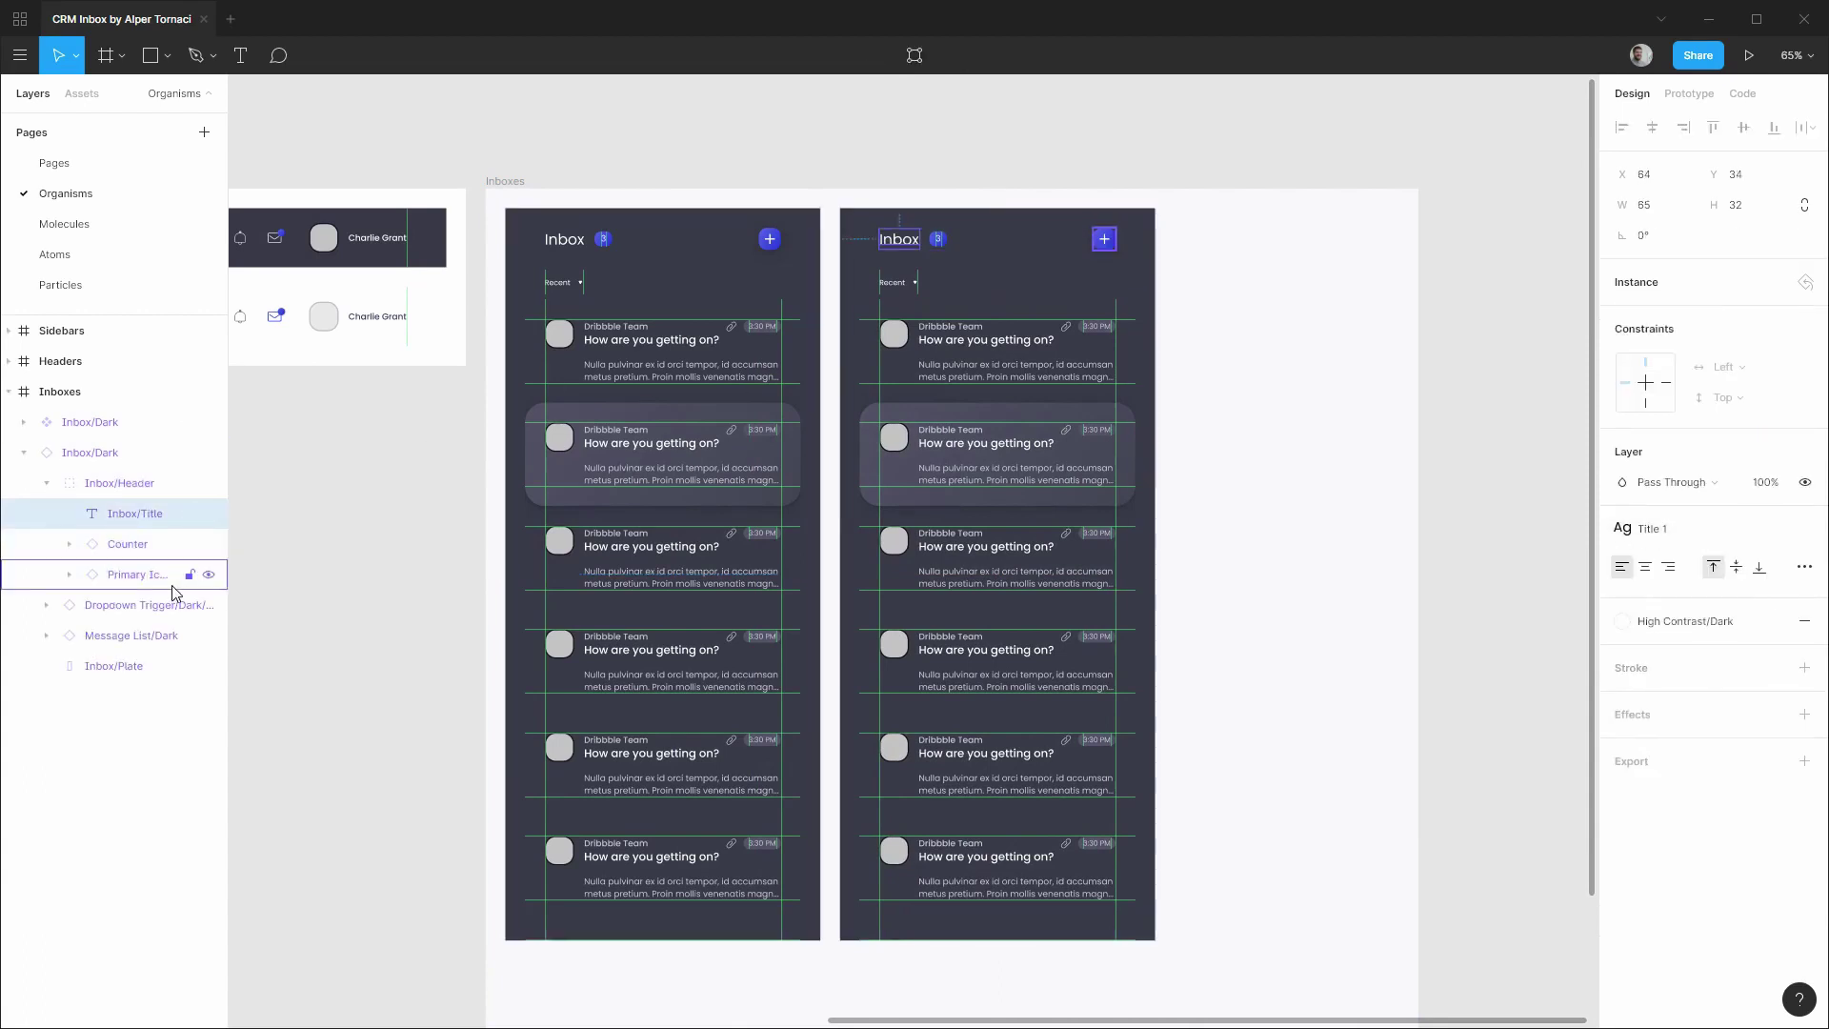
{"action": "left_click", "coordinate": [120, 673]}
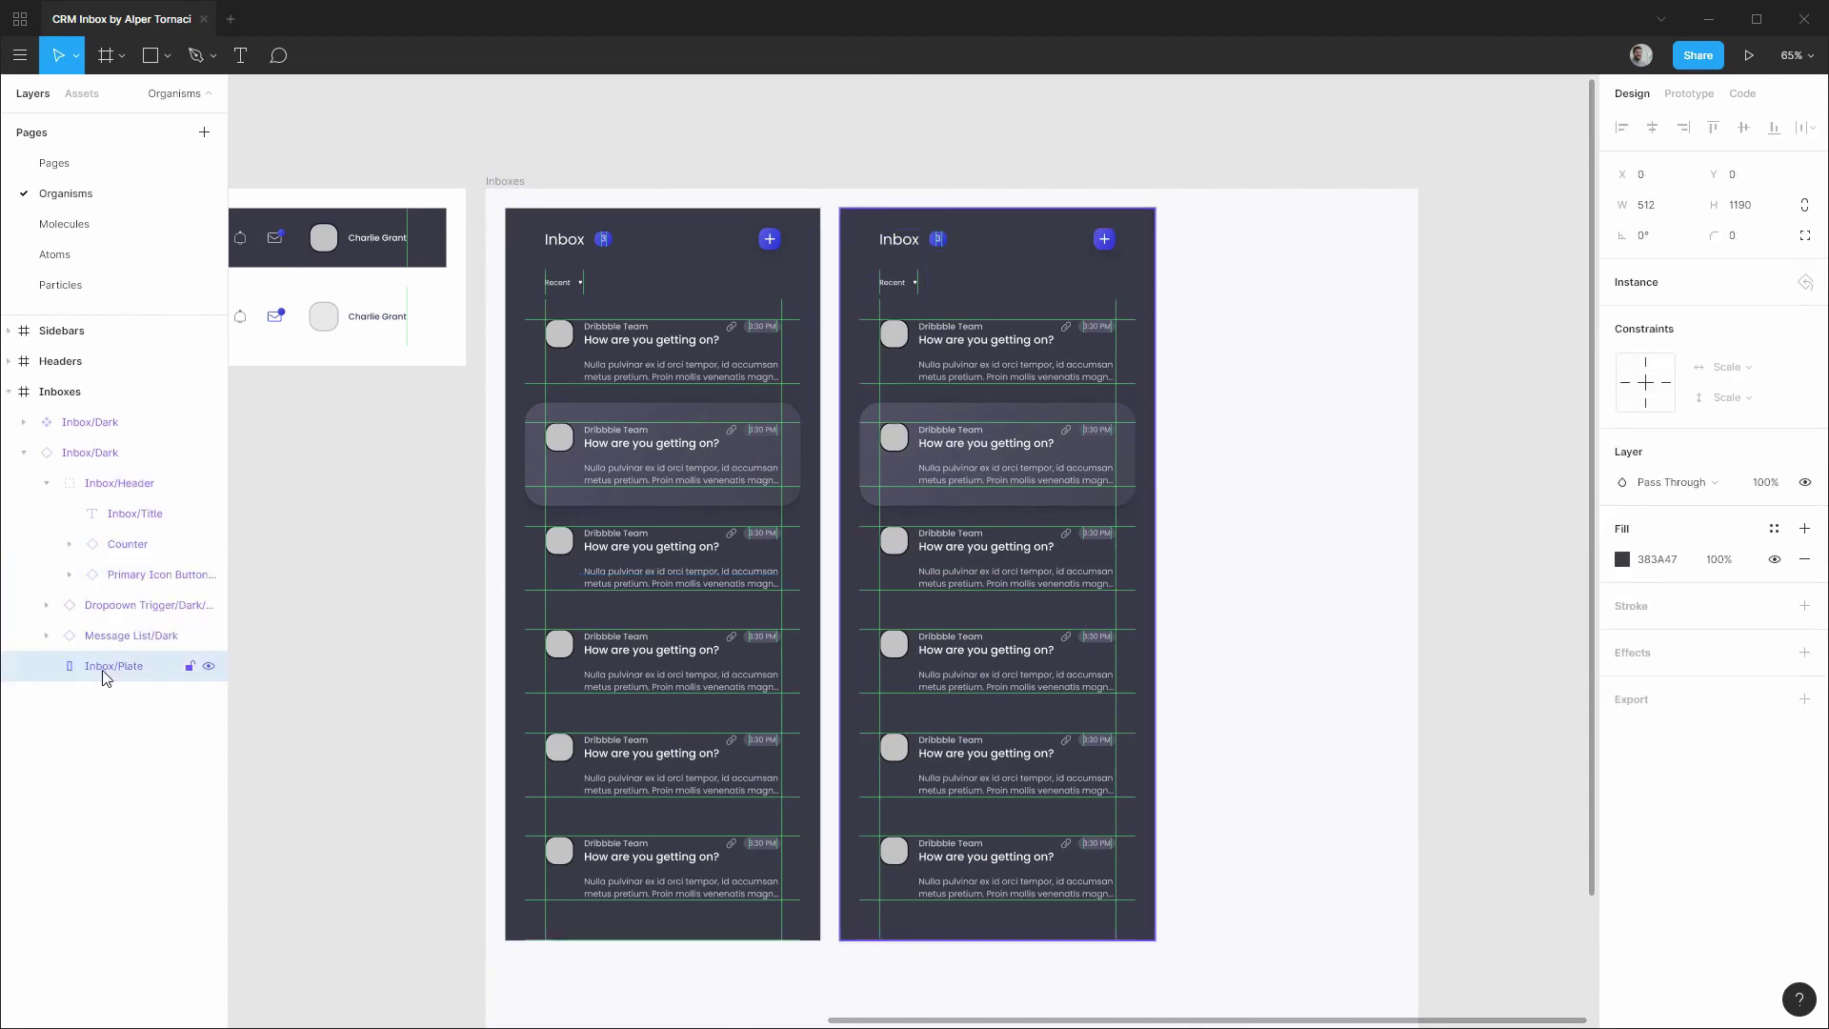
{"action": "left_click", "coordinate": [1773, 529]}
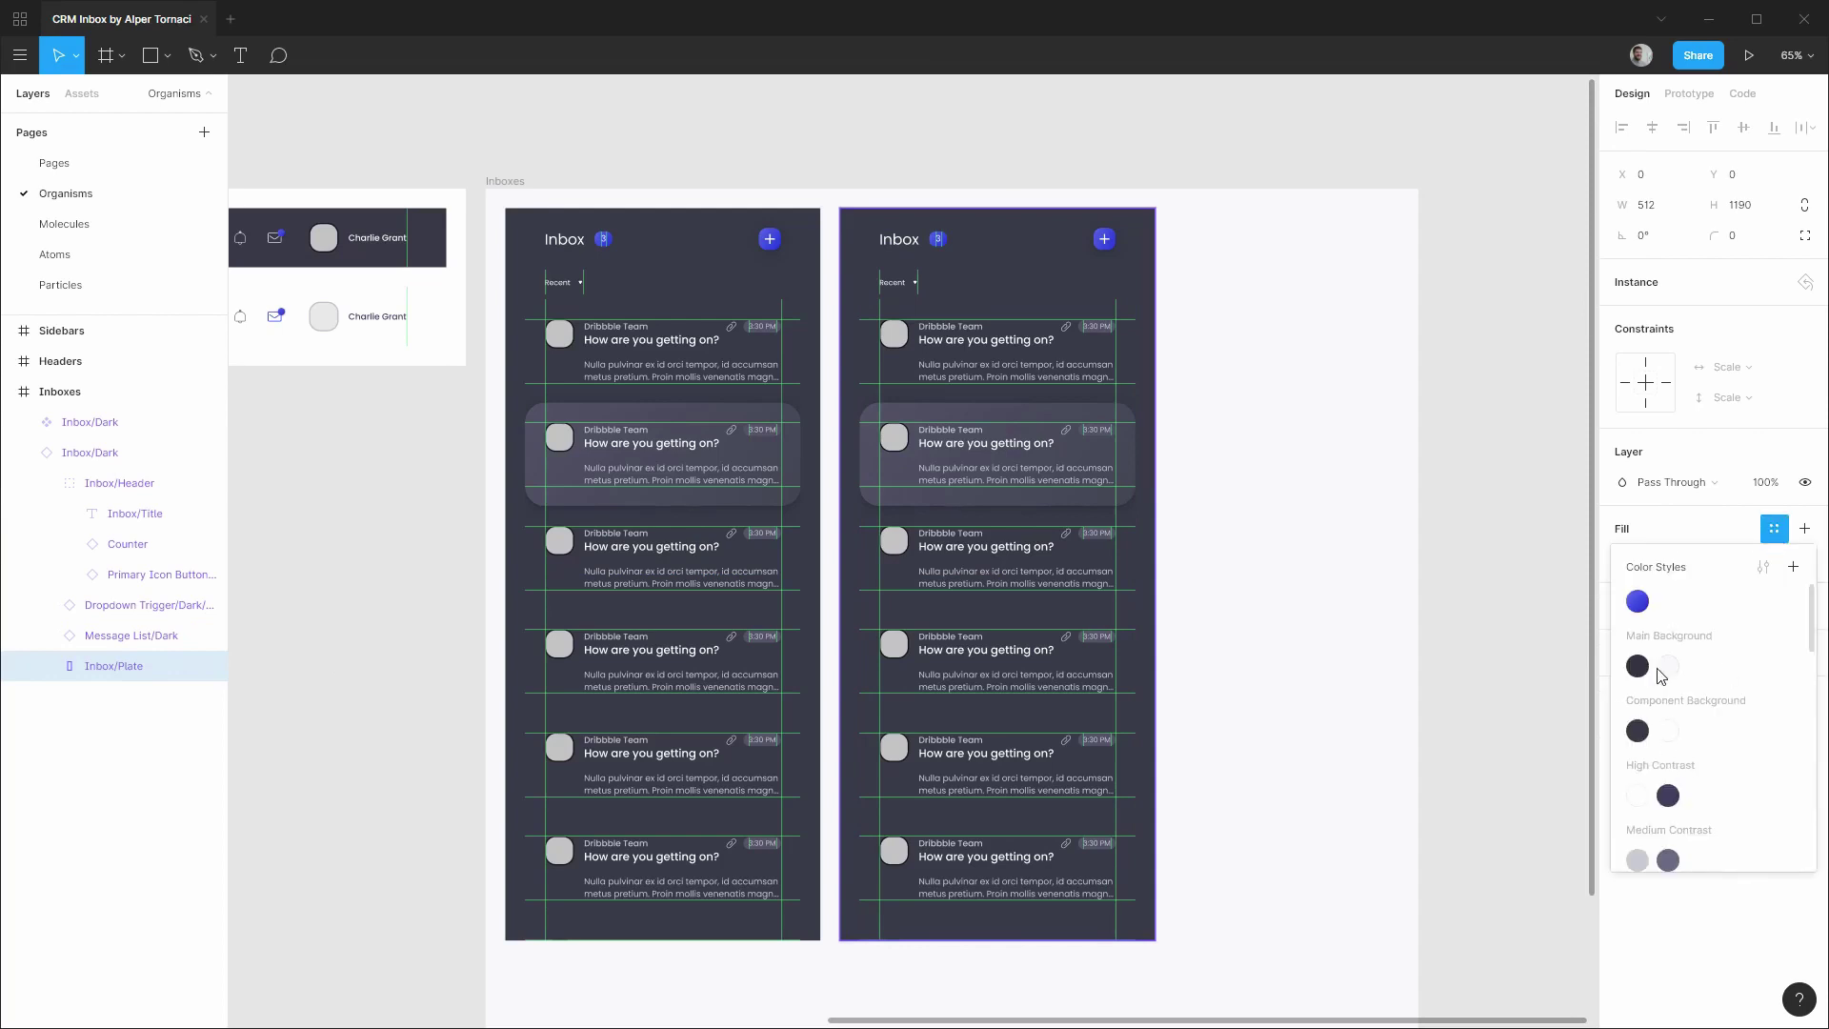
{"action": "left_click", "coordinate": [1668, 731]}
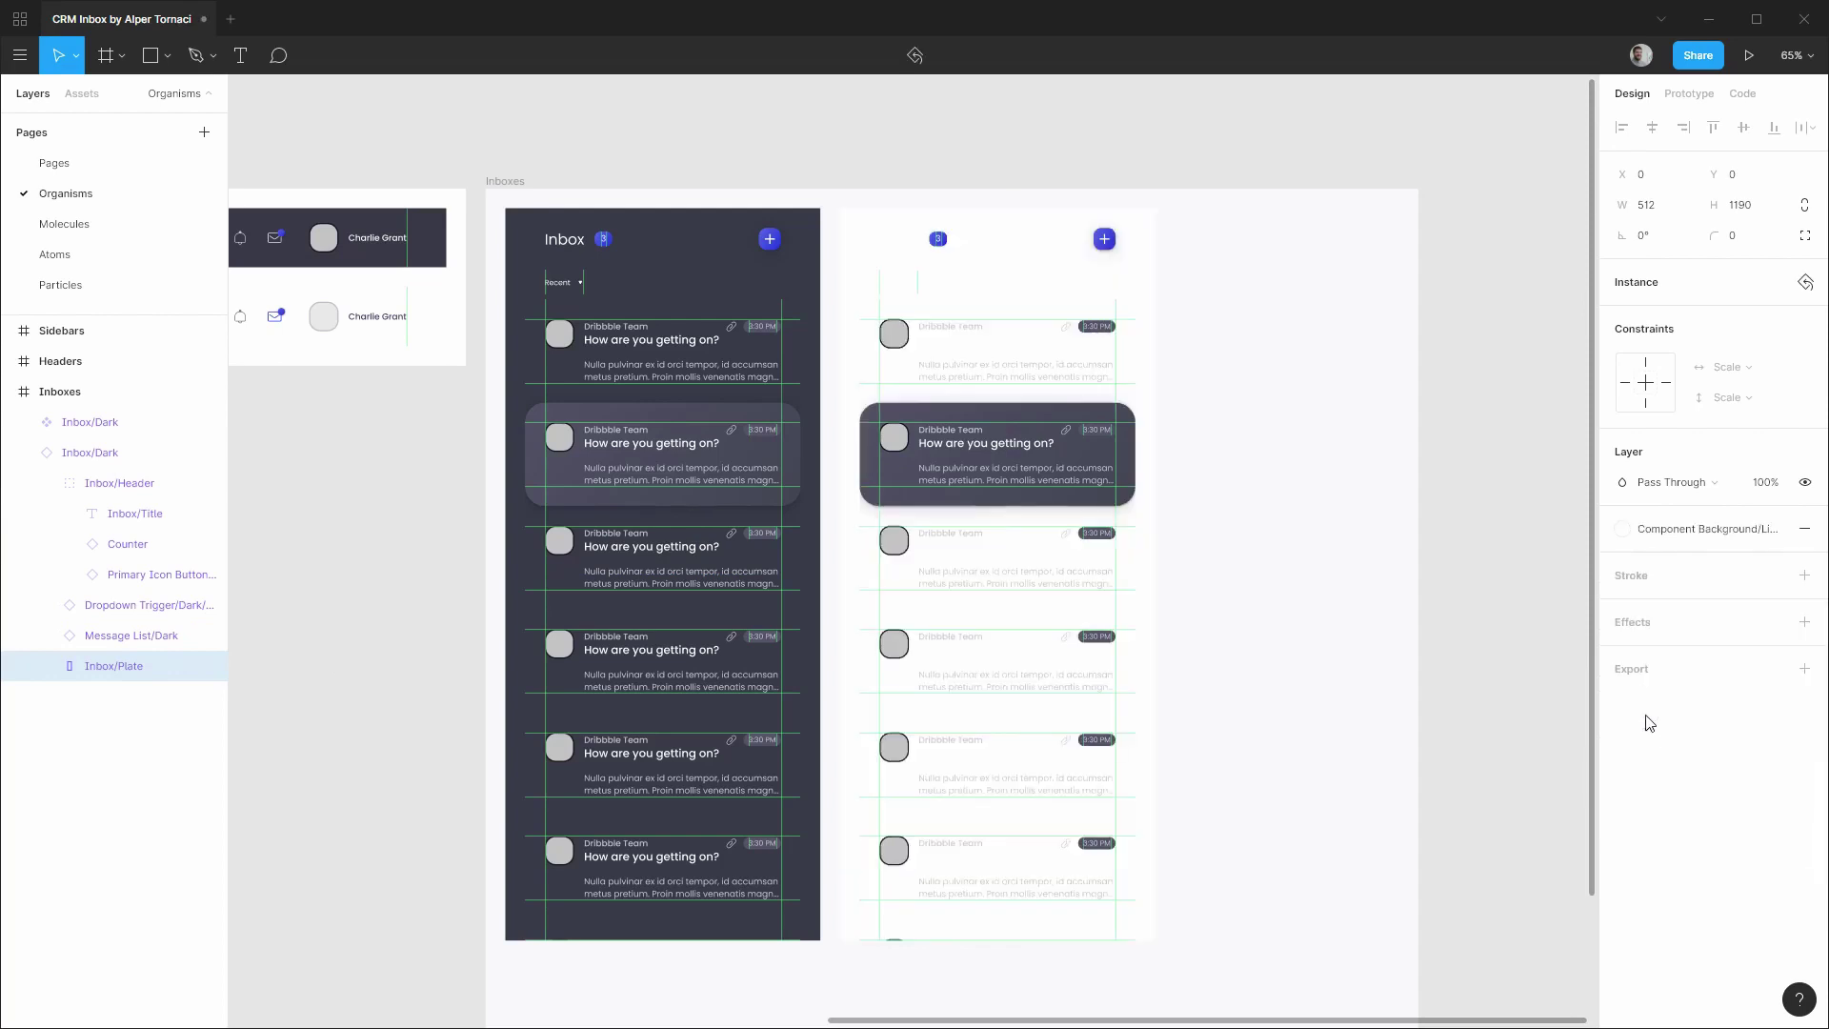
Open the fill color styles for the Inbox/Plate of the original Inbox/Dark component.
{"action": "left_click", "coordinate": [24, 424]}
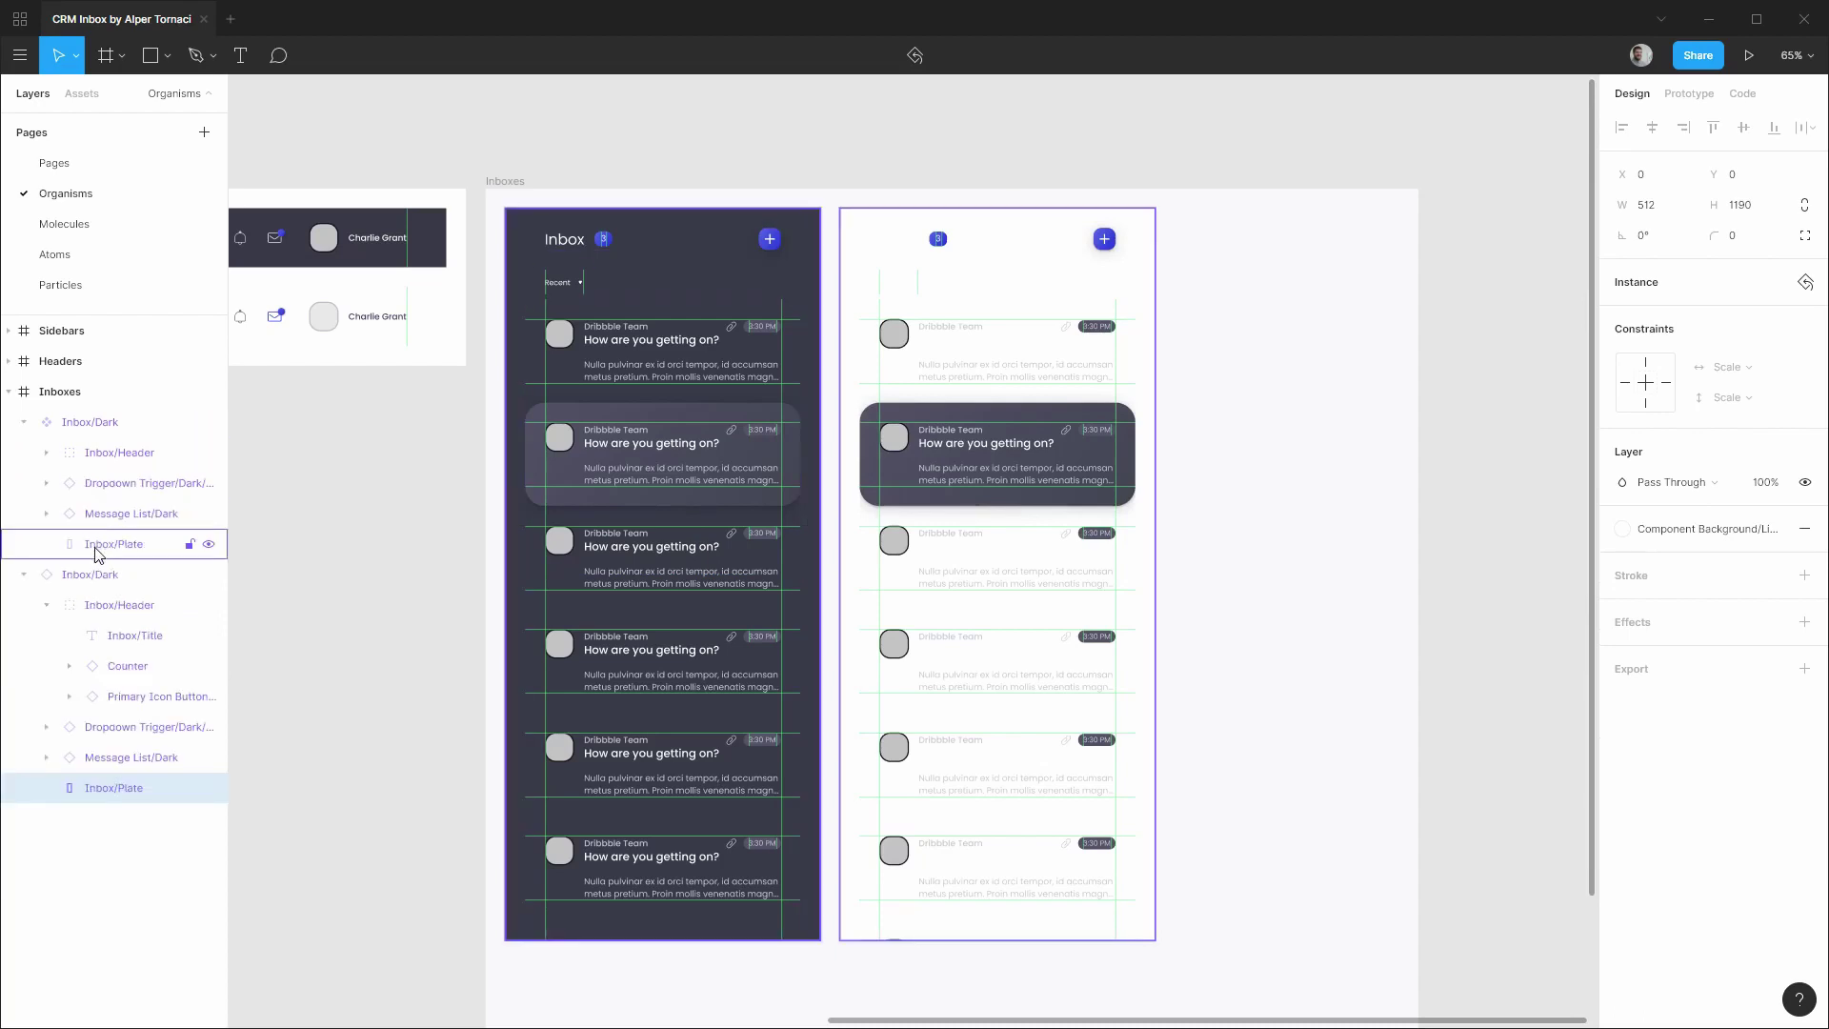
{"action": "left_click", "coordinate": [42, 544]}
{"action": "left_click", "coordinate": [1774, 483]}
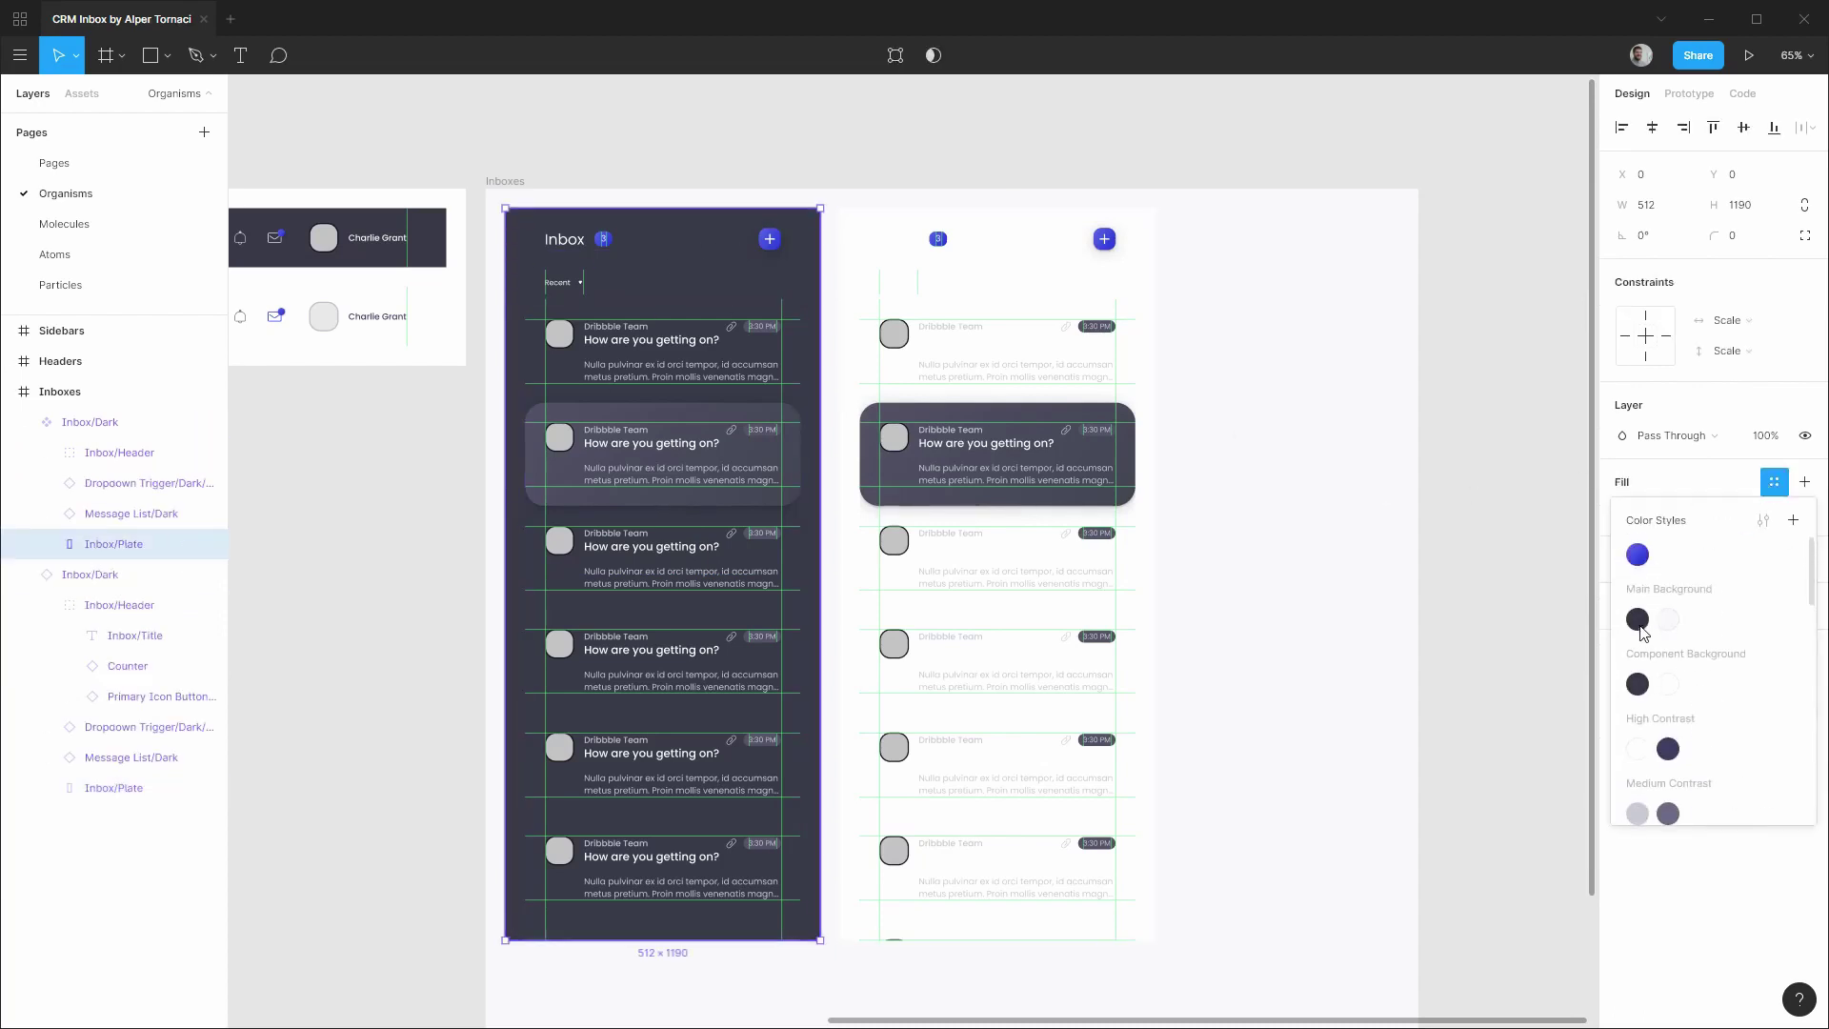
Apply the High Contrast/Light color style to the Inbox/Title text in the second inbox's header.
{"action": "left_click", "coordinate": [119, 605]}
{"action": "left_click", "coordinate": [124, 514]}
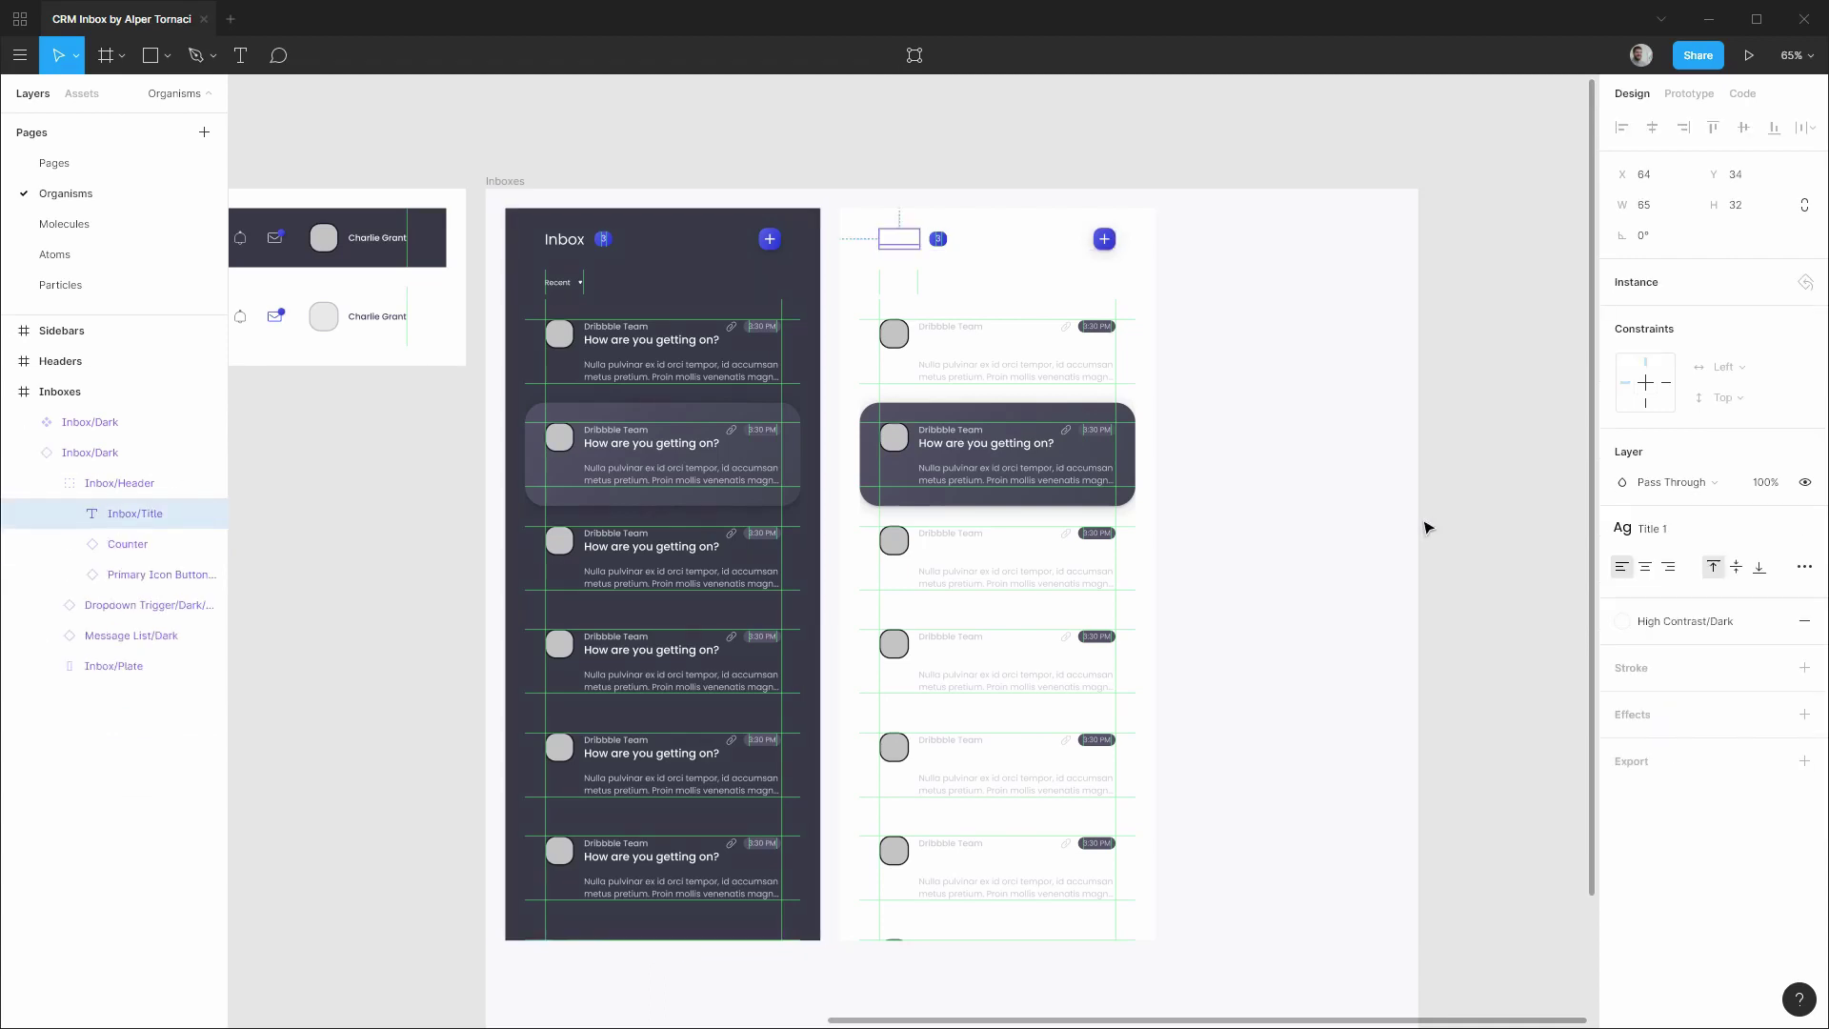
{"action": "left_click", "coordinate": [1689, 626]}
{"action": "left_click", "coordinate": [1672, 818]}
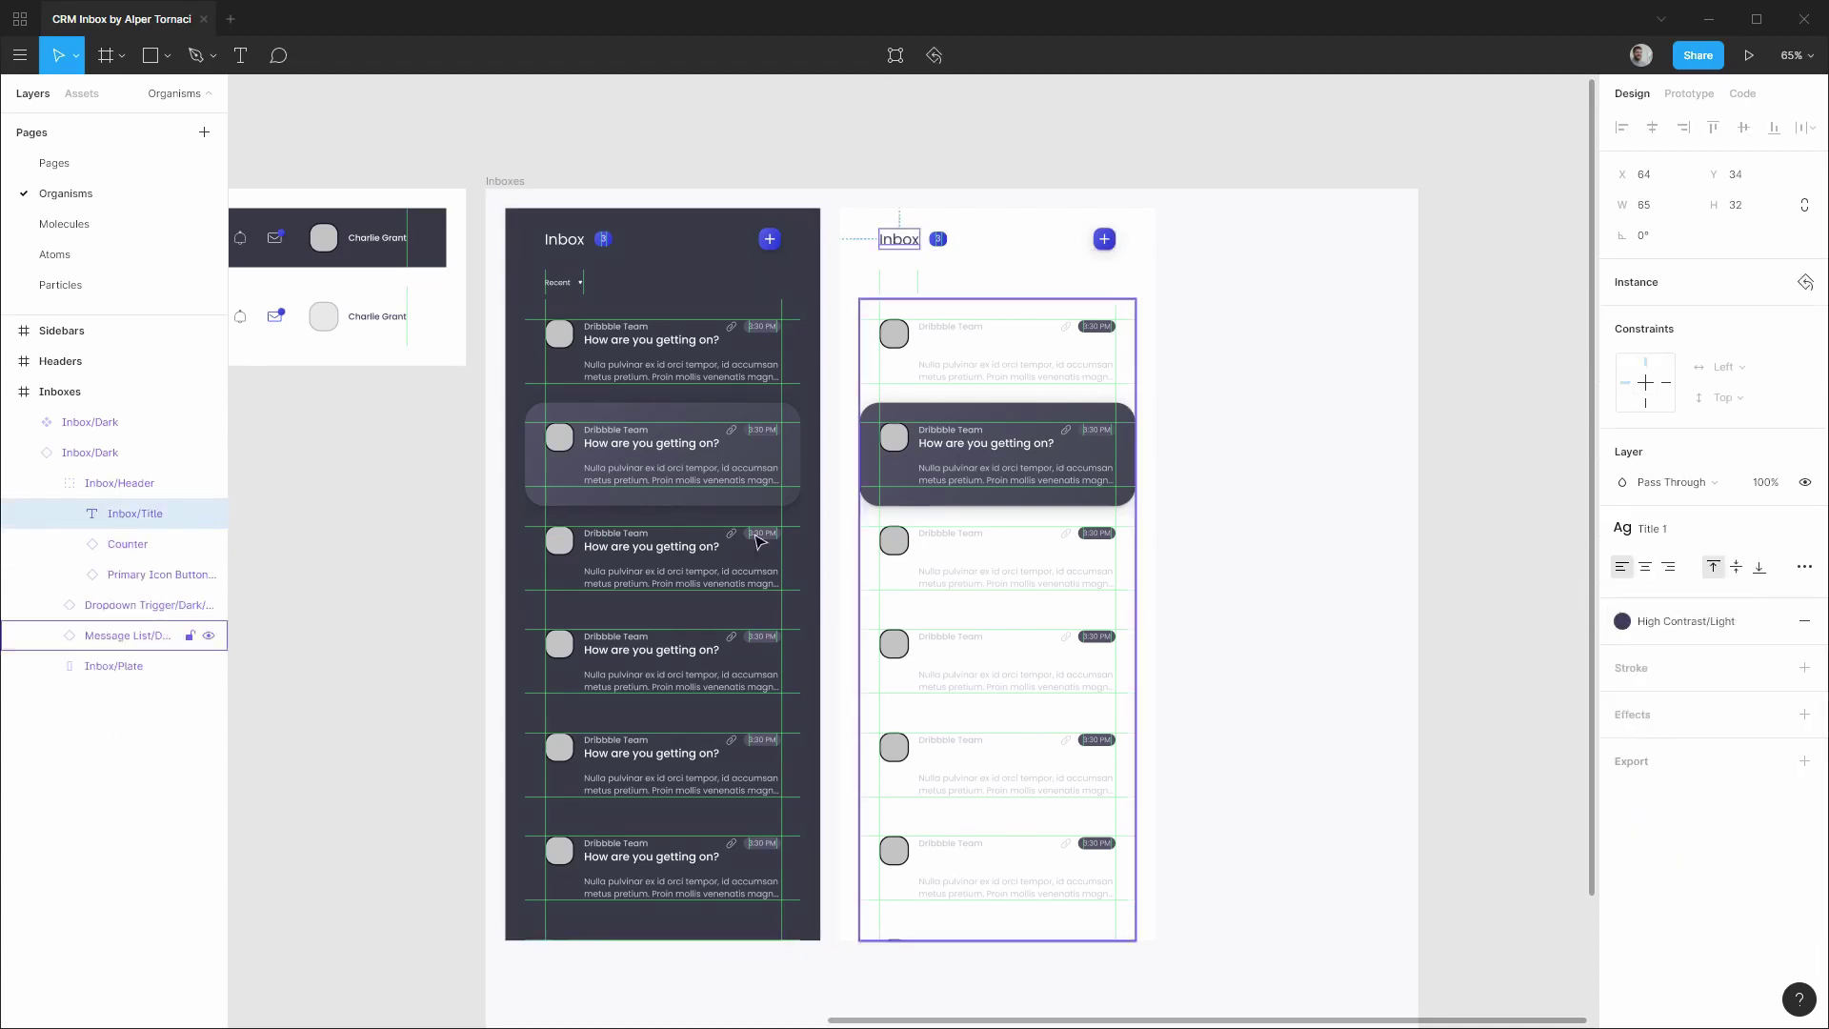
Swap the second inbox's primary icon button for the Default medium variant from Primary Icon Buttons/Light.
{"action": "left_click", "coordinate": [121, 550]}
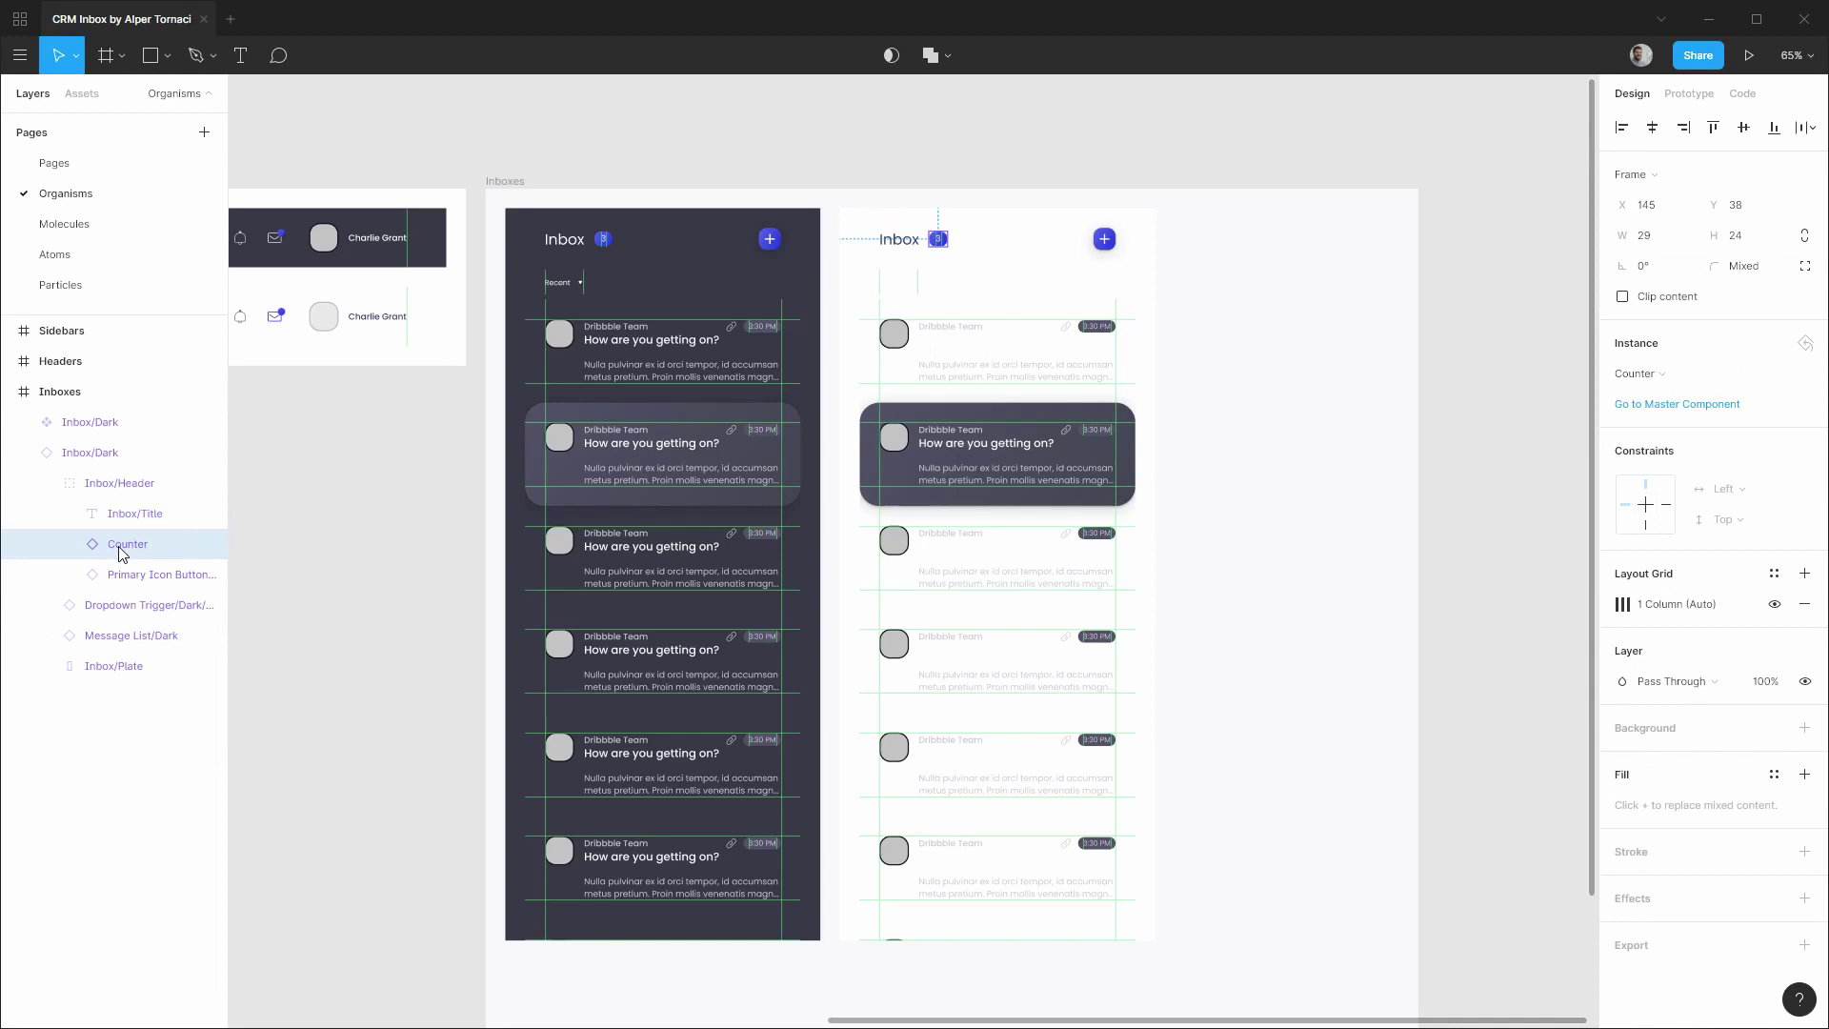
{"action": "left_click", "coordinate": [127, 575]}
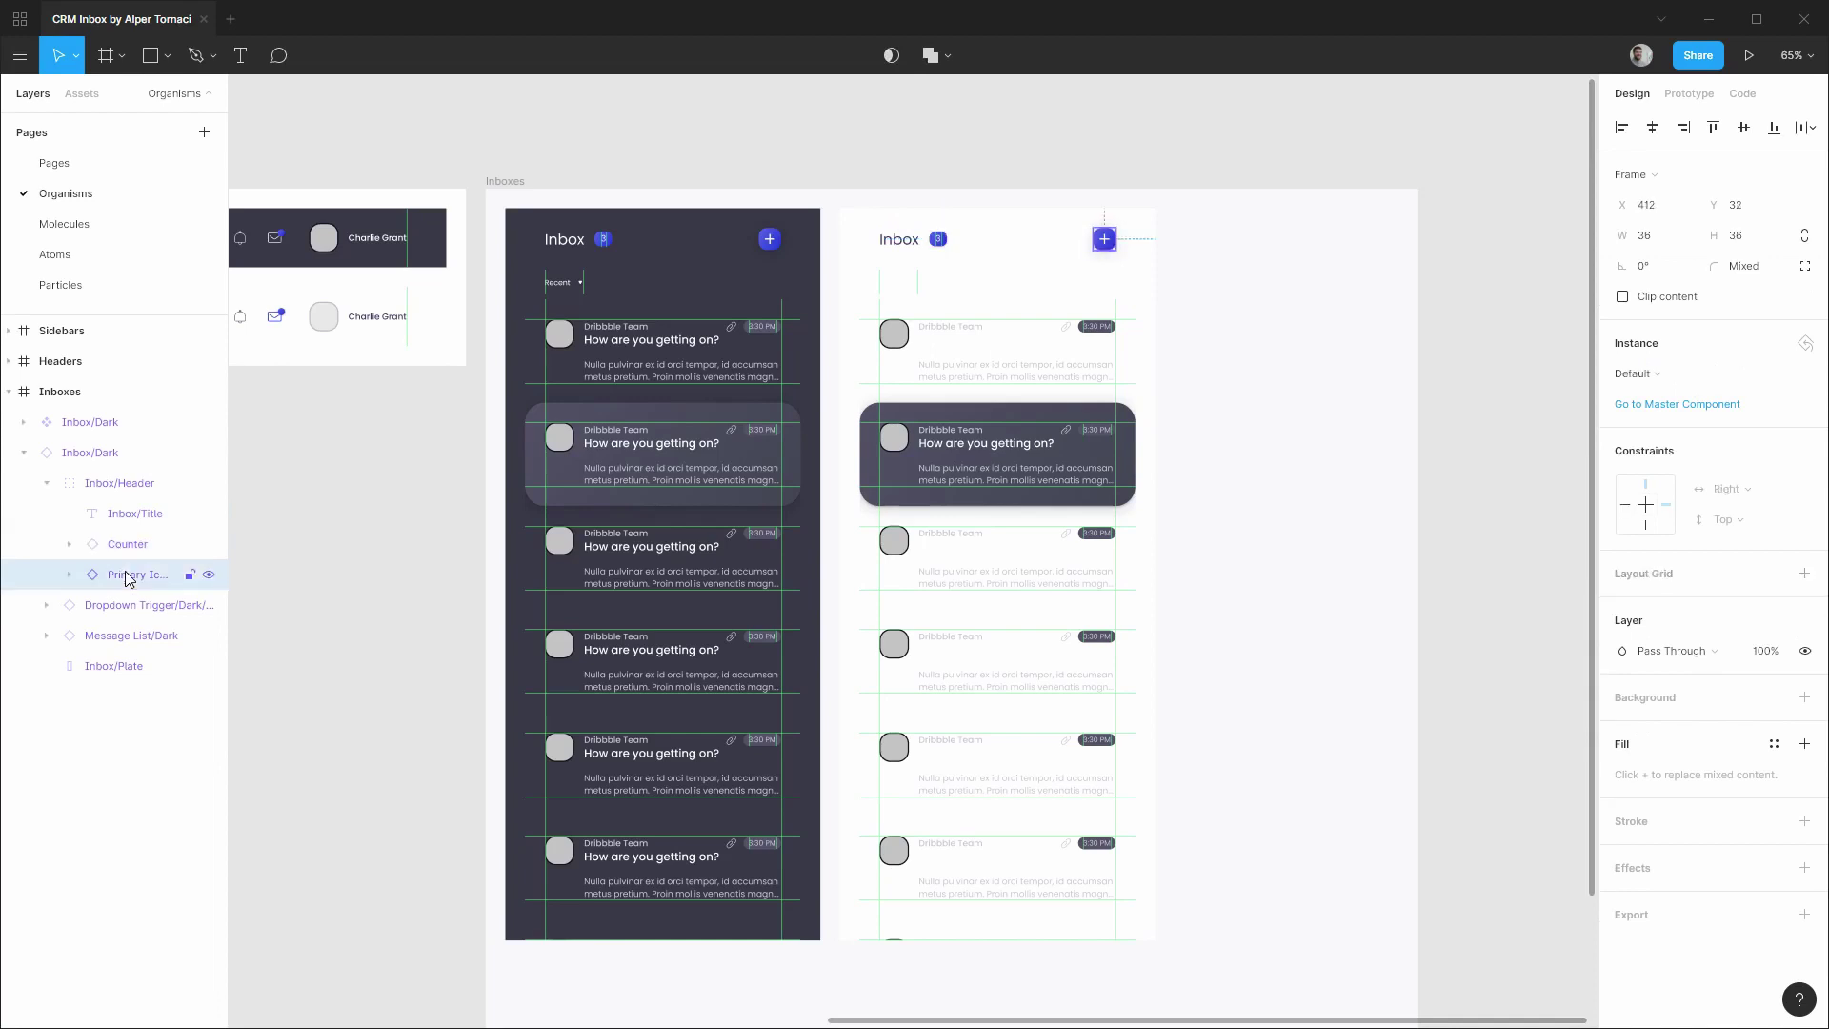
{"action": "left_click", "coordinate": [1701, 380]}
{"action": "mouse_move", "coordinate": [1683, 598]}
{"action": "mouse_move", "coordinate": [1500, 851]}
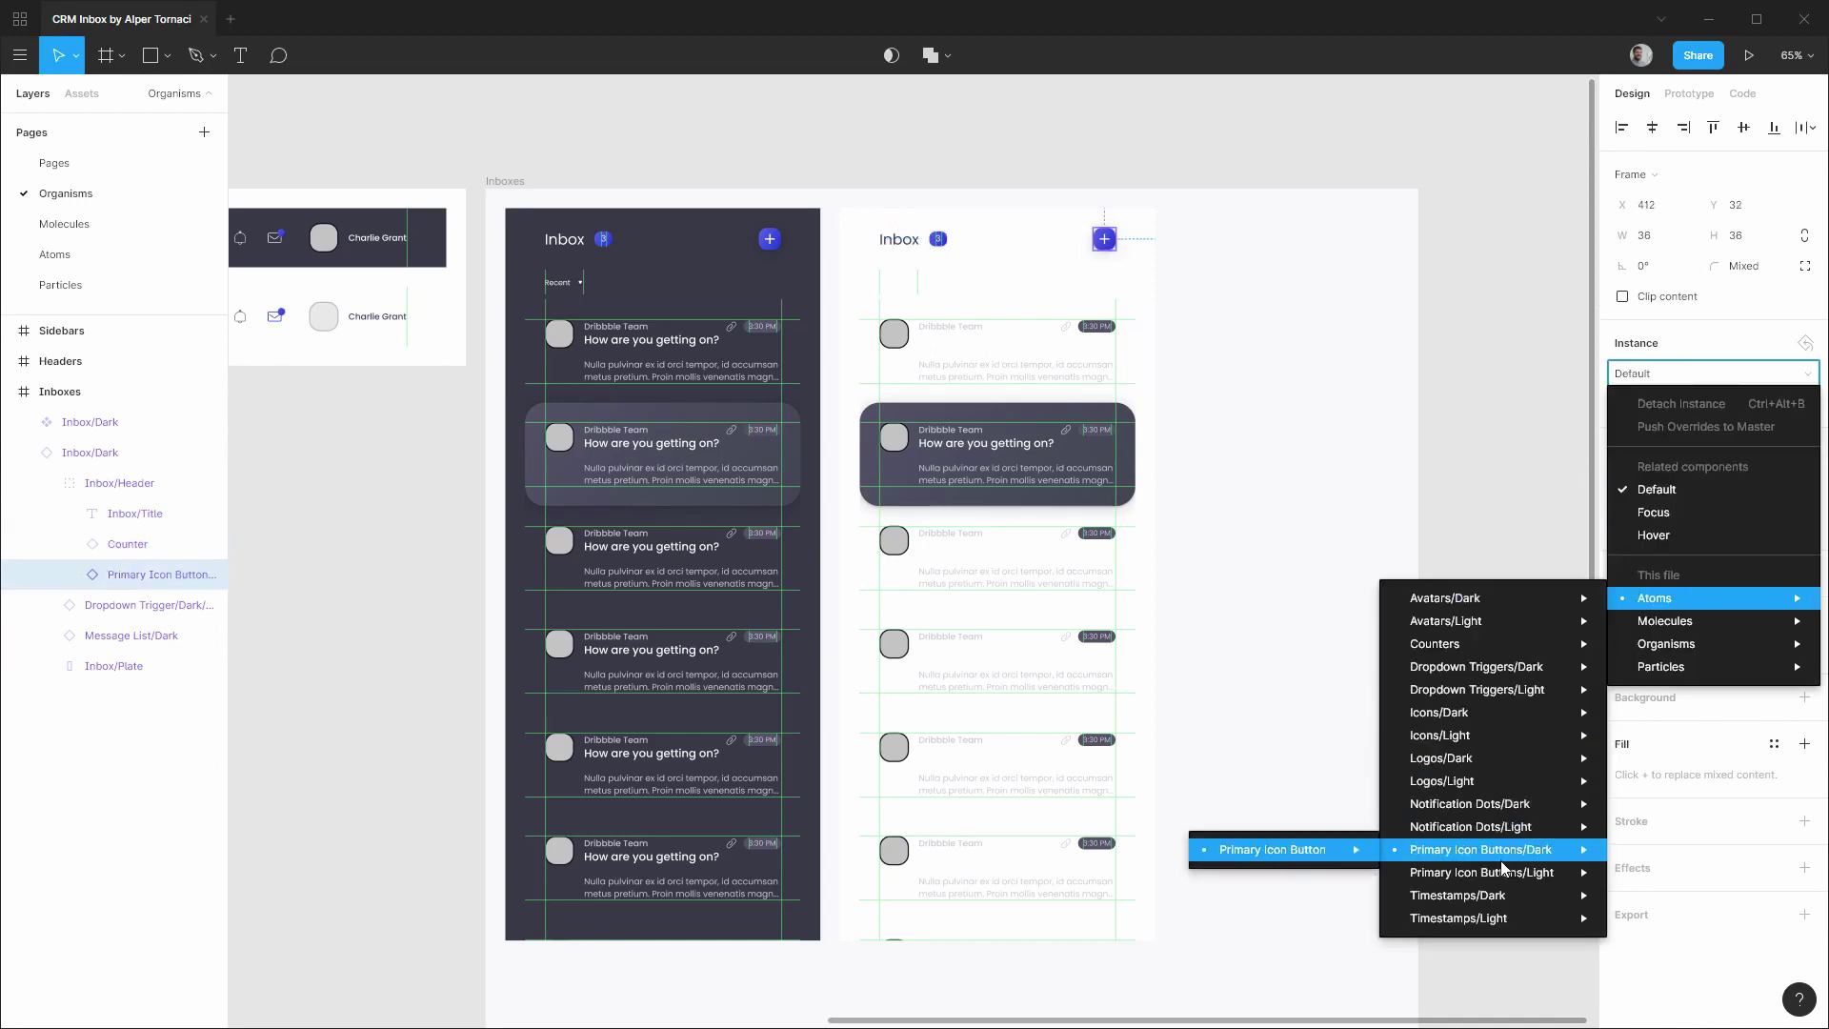
{"action": "mouse_move", "coordinate": [1277, 872]}
{"action": "mouse_move", "coordinate": [1086, 872]}
{"action": "mouse_move", "coordinate": [889, 894]}
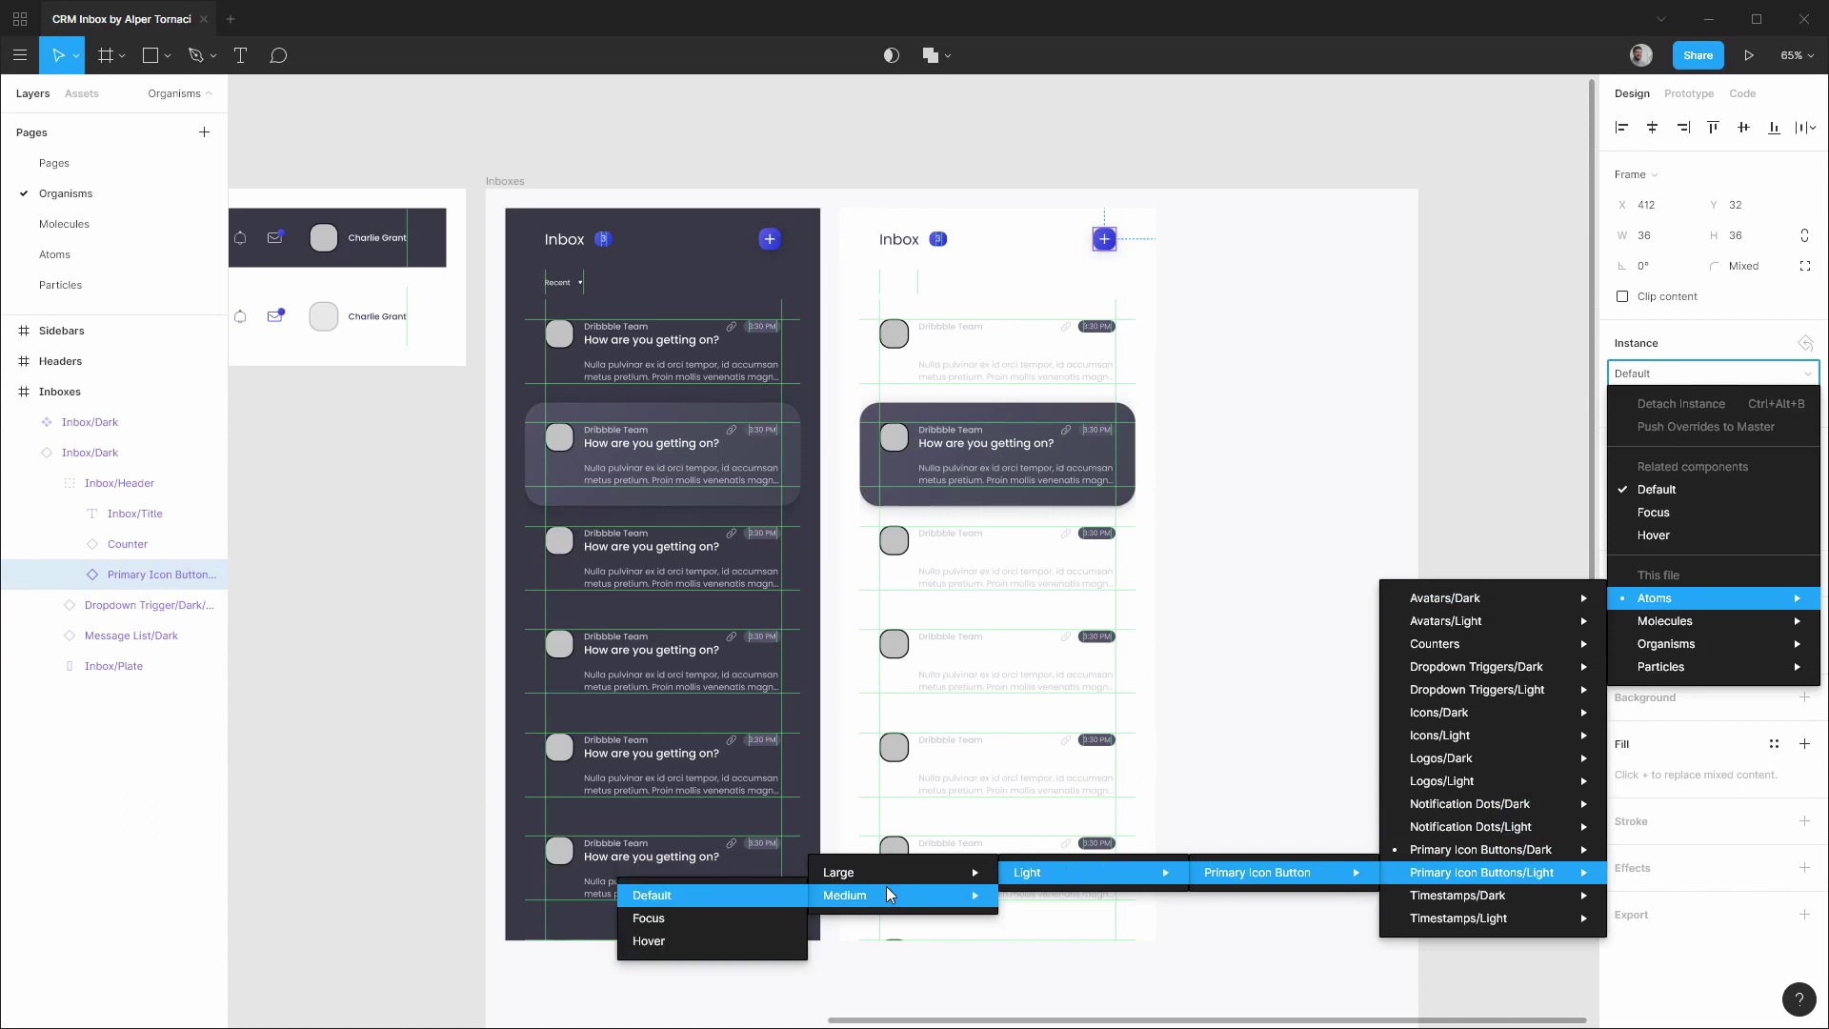
{"action": "left_click", "coordinate": [729, 896]}
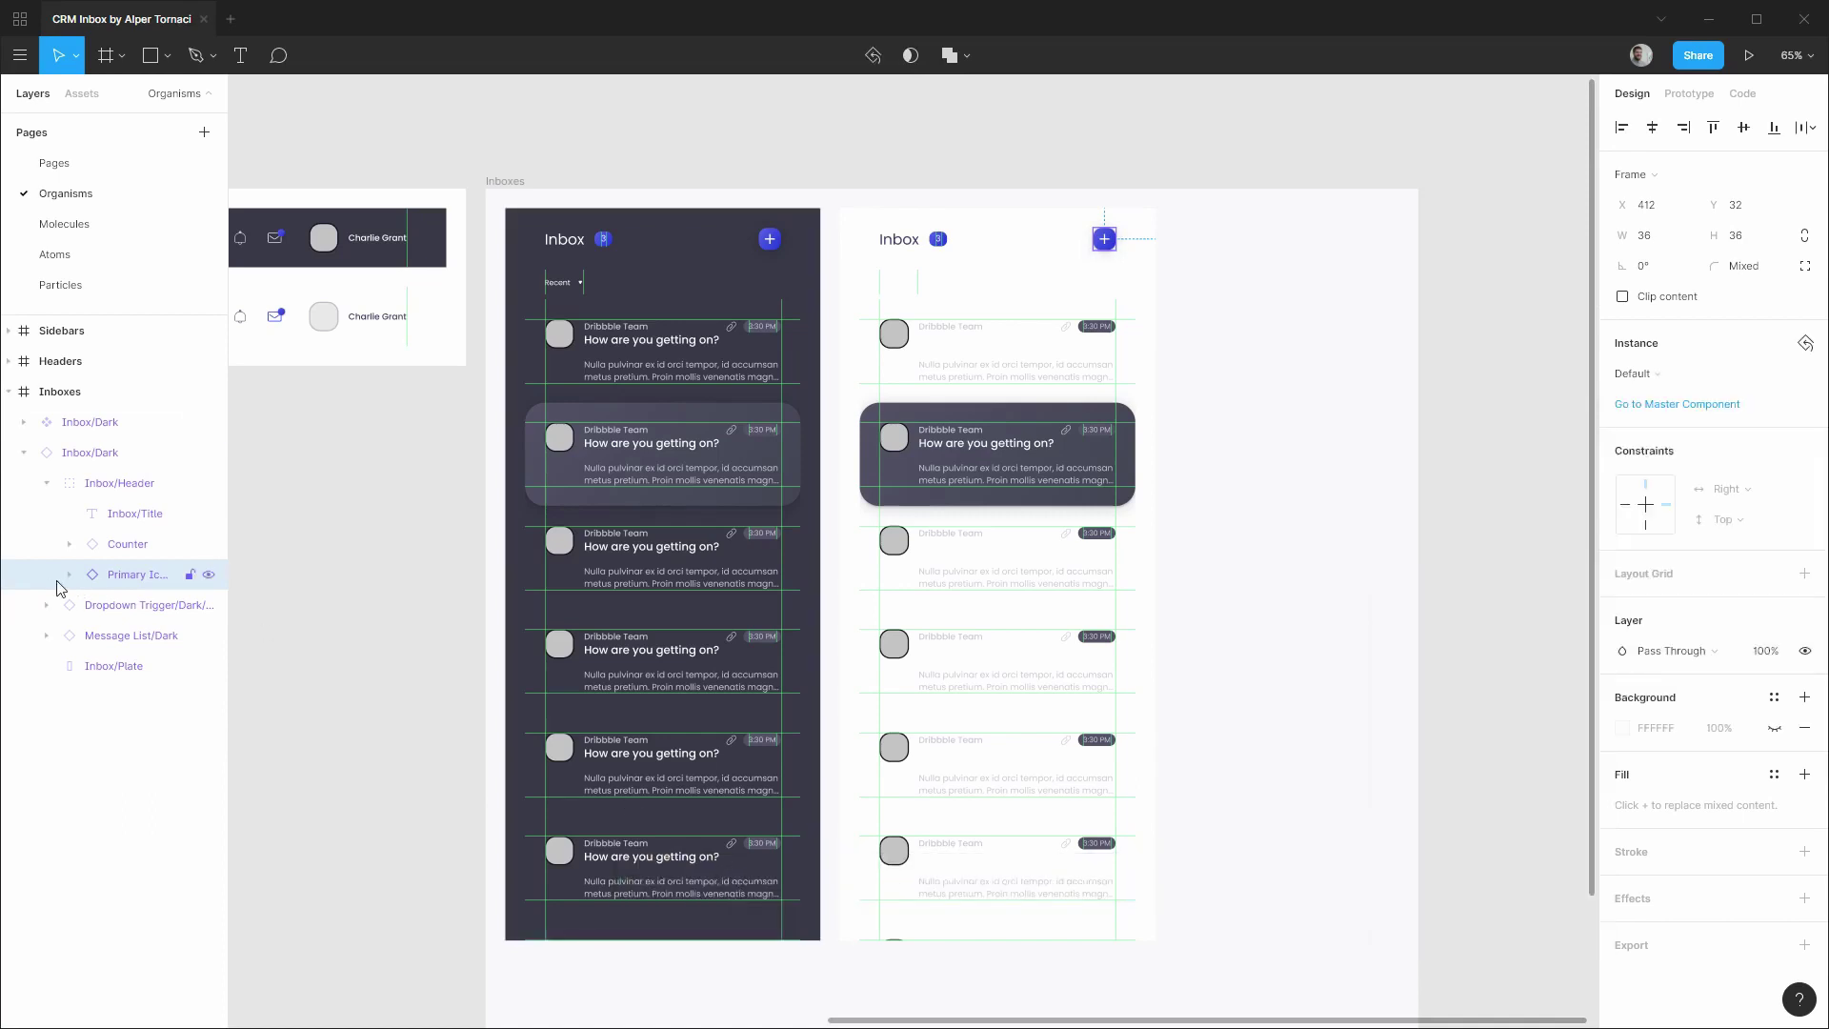
Swap the second inbox's Recent dropdown trigger for the light Dropdown Trigger variant.
{"action": "left_click", "coordinate": [47, 483]}
{"action": "left_click", "coordinate": [143, 513]}
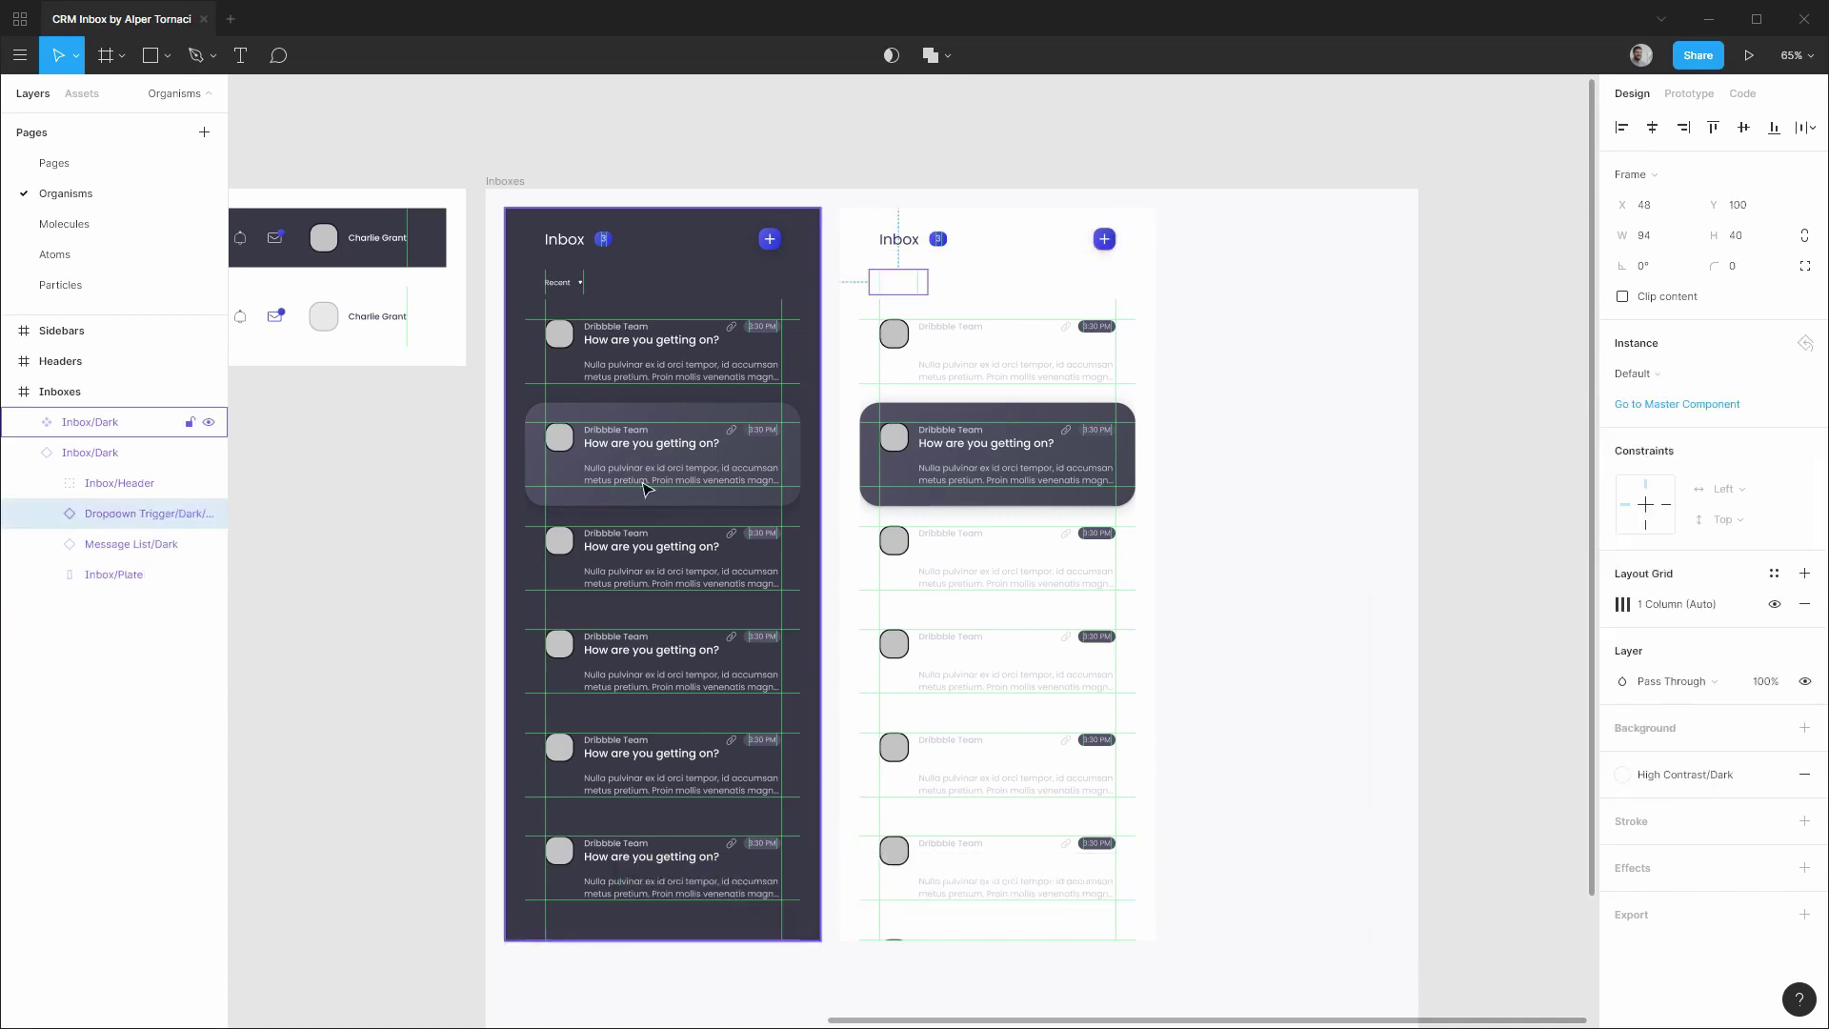
{"action": "left_click", "coordinate": [1657, 374]}
{"action": "mouse_move", "coordinate": [1690, 599]}
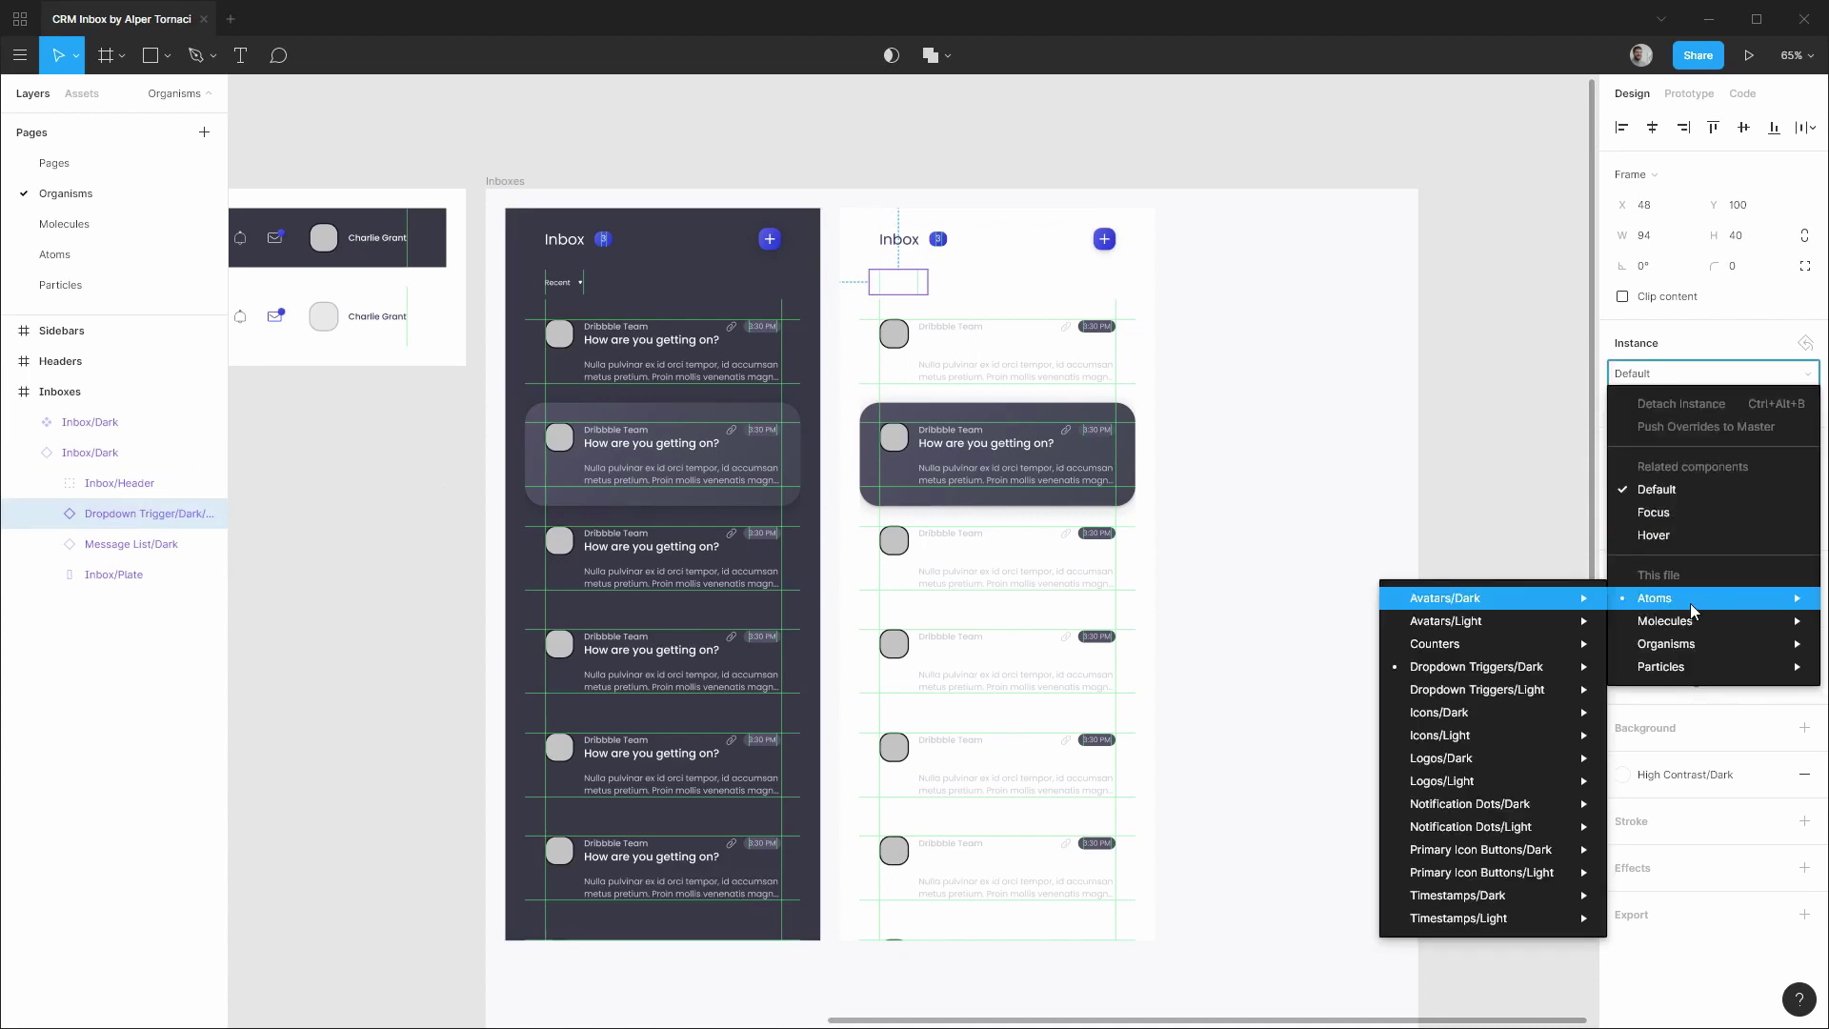
{"action": "mouse_move", "coordinate": [1481, 696]}
{"action": "mouse_move", "coordinate": [1195, 696]}
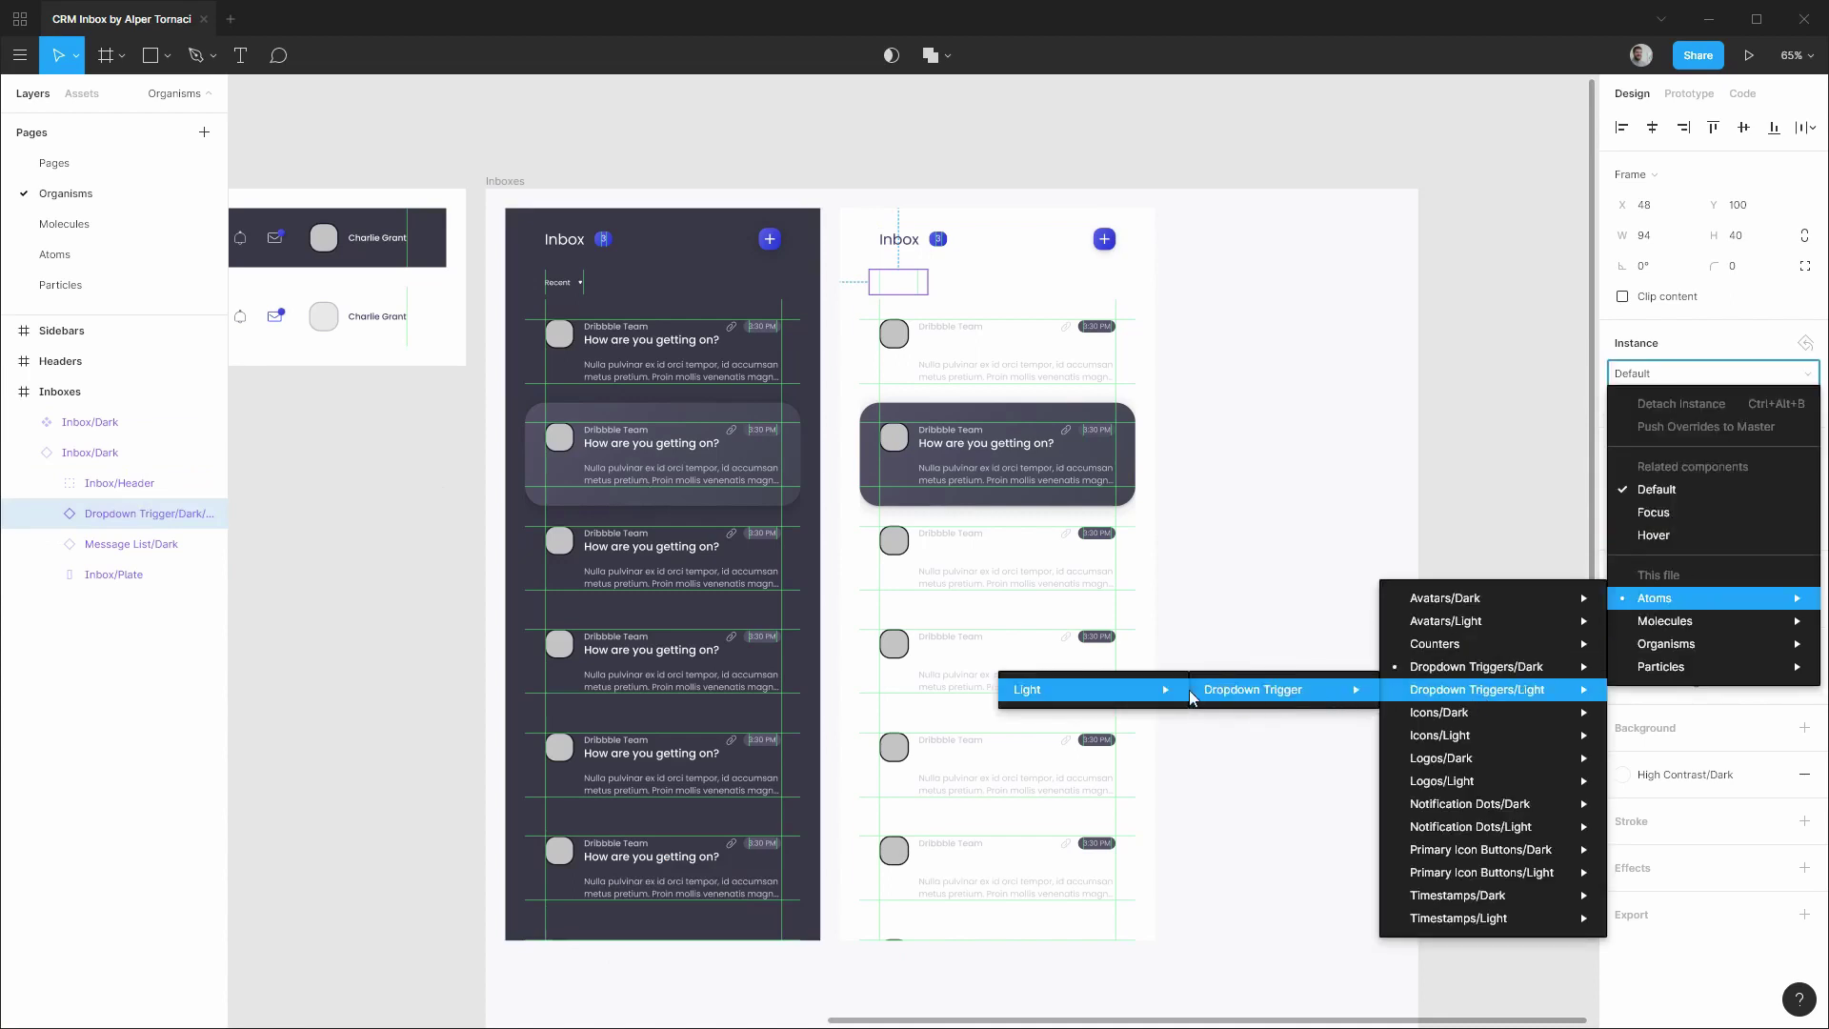
{"action": "mouse_move", "coordinate": [1082, 695]}
{"action": "left_click", "coordinate": [924, 690]}
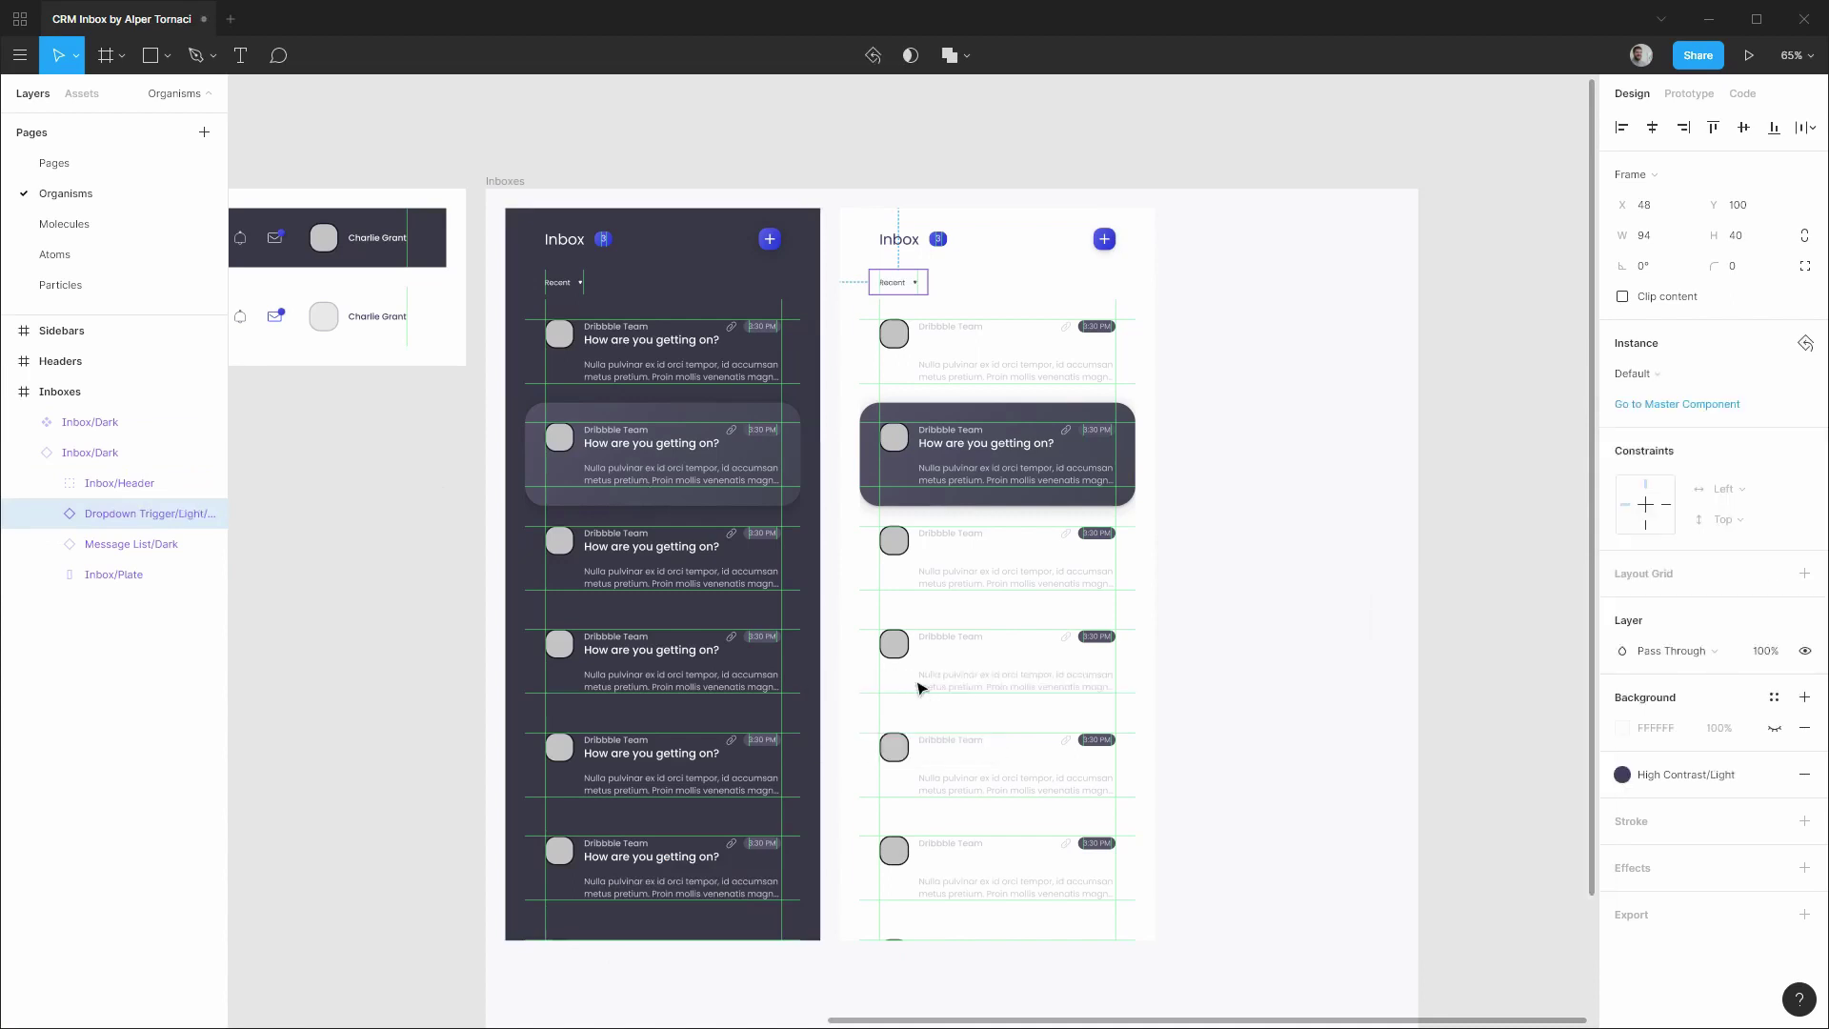
Swap the second inbox's Message List/Dark instance for the Message List/Light molecule.
{"action": "left_click", "coordinate": [97, 545]}
{"action": "left_click", "coordinate": [1639, 371]}
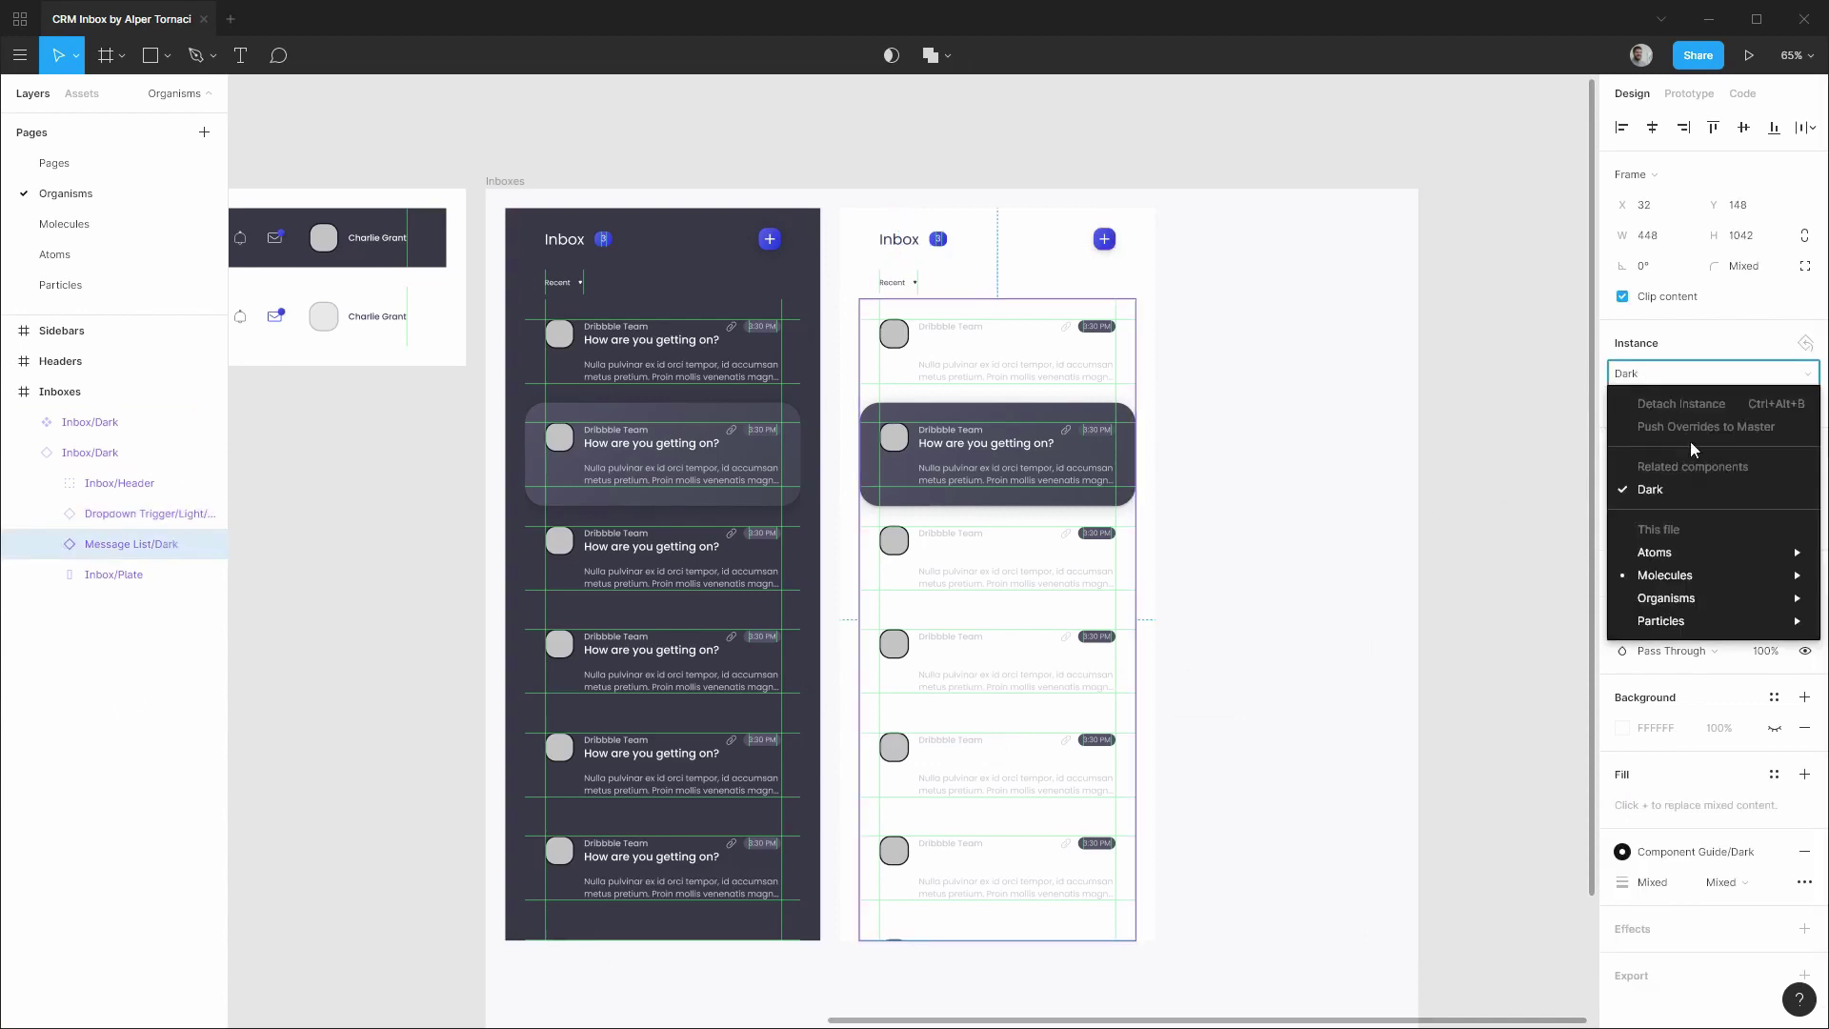
{"action": "mouse_move", "coordinate": [1677, 580]}
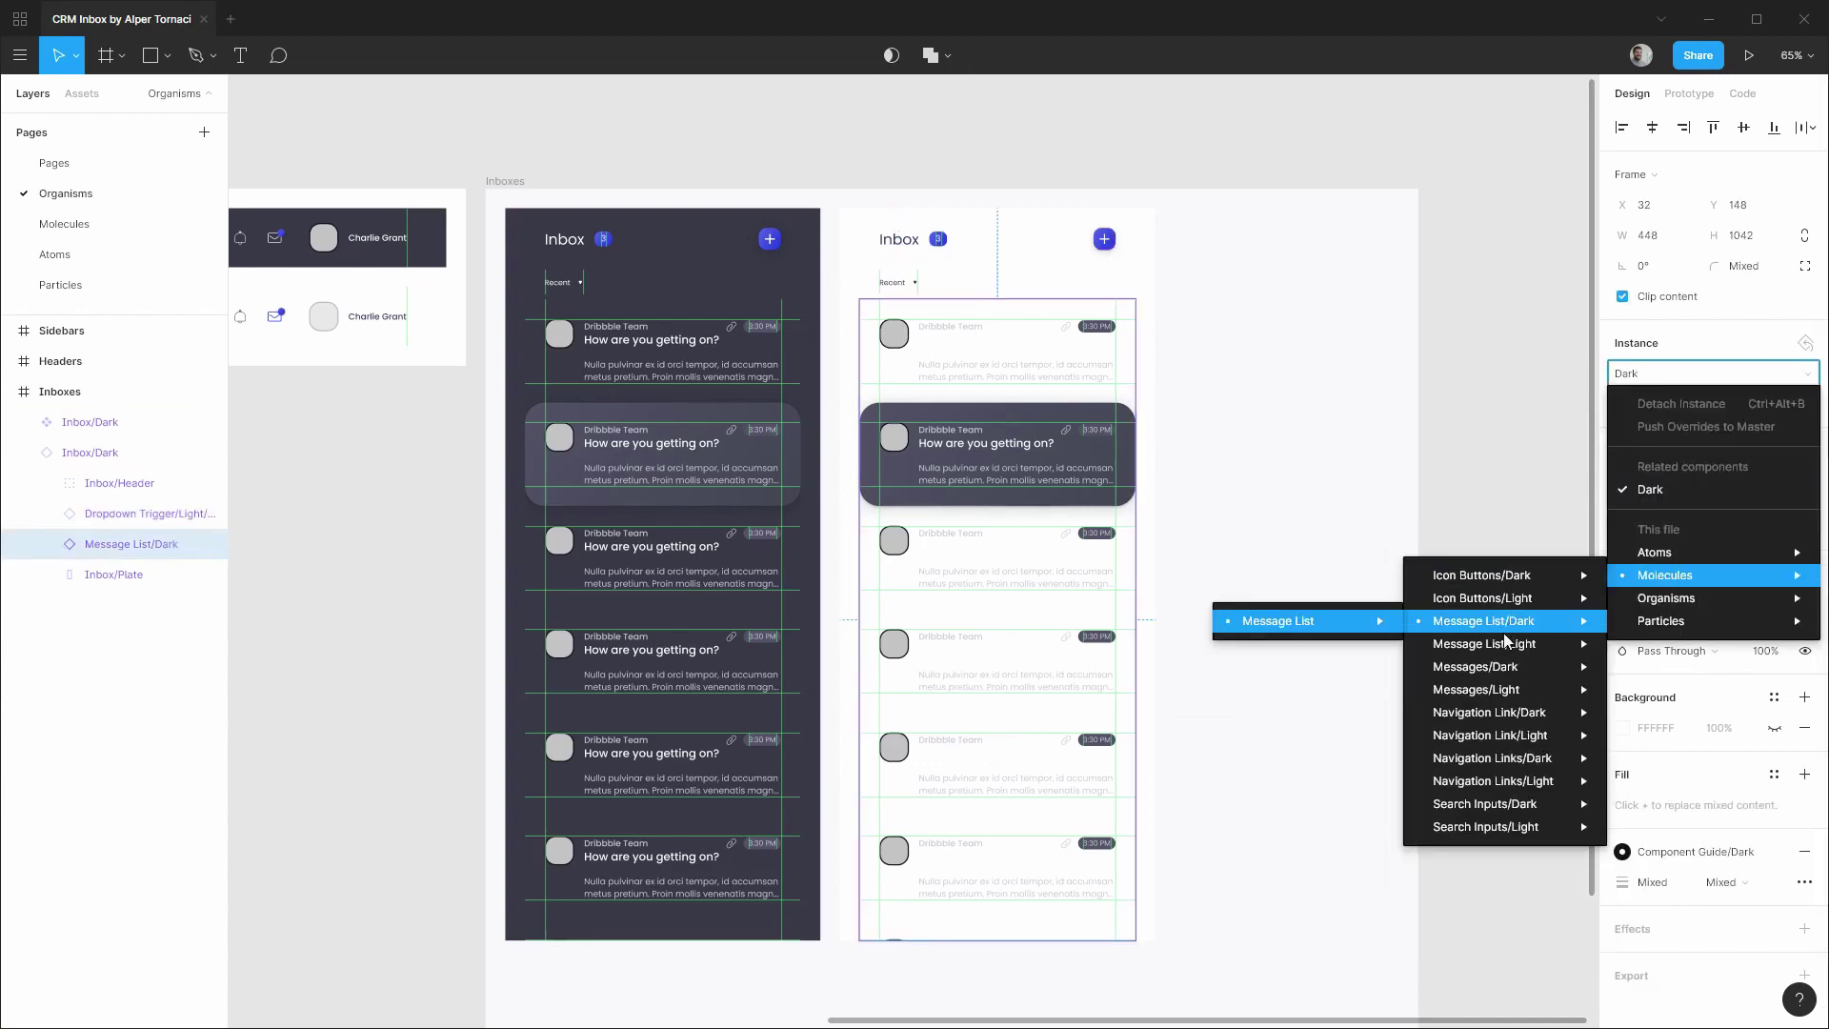
{"action": "mouse_move", "coordinate": [1484, 643]}
{"action": "mouse_move", "coordinate": [1374, 640]}
{"action": "left_click", "coordinate": [1074, 649]}
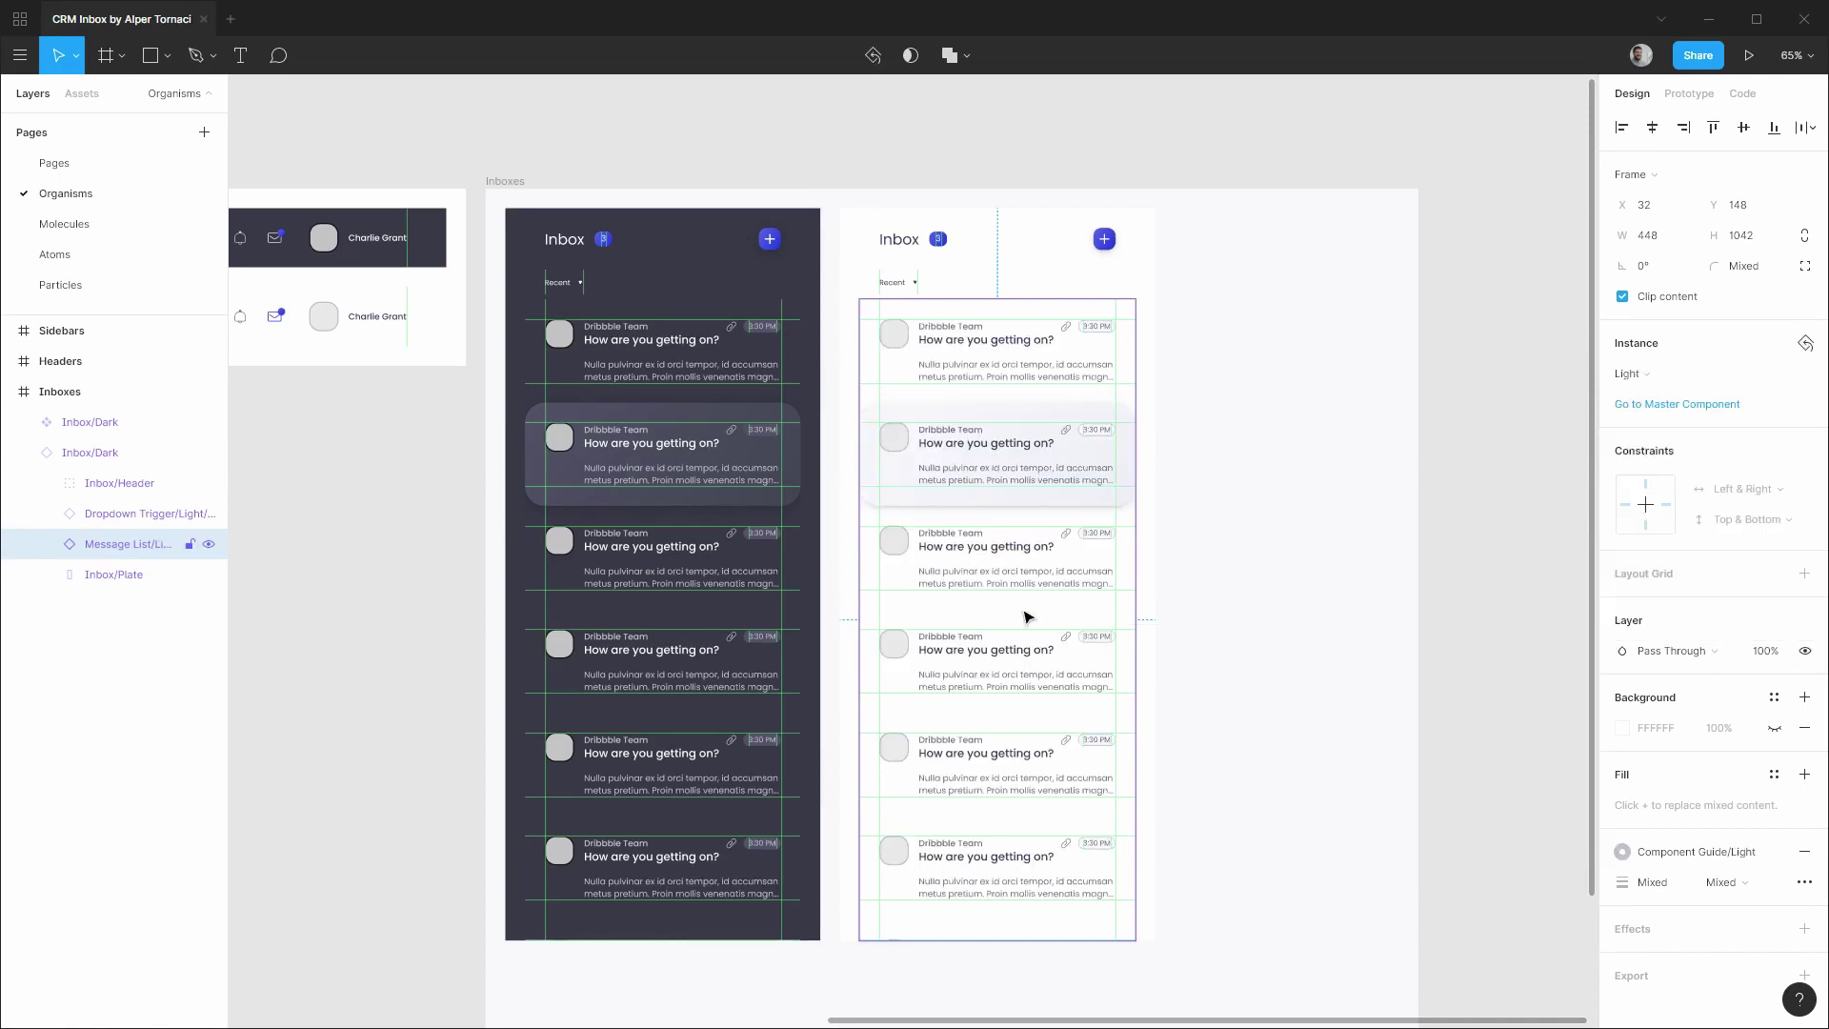
Convert the light inbox copy into its own component, name it Inbox/Light, and collapse the Inboxes frame's layers.
{"action": "left_click", "coordinate": [78, 456]}
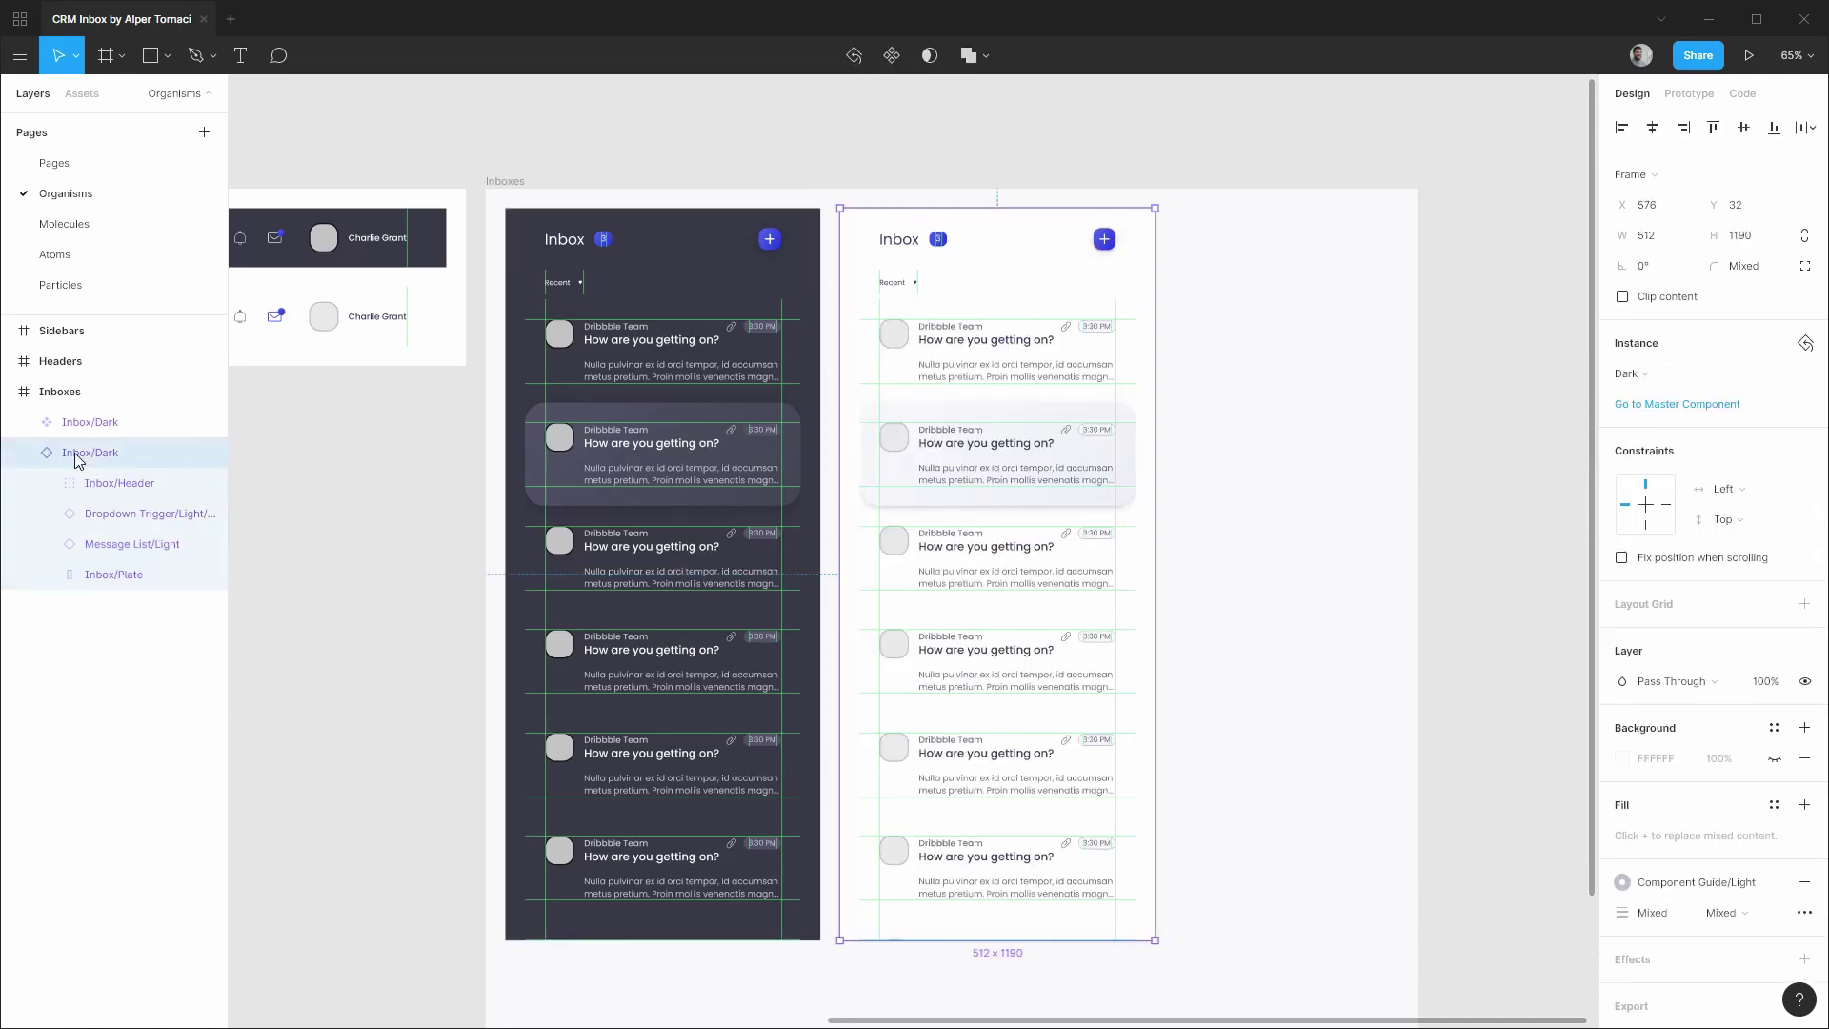
{"action": "key", "text": "ctrl+alt+k"}
{"action": "double_click", "coordinate": [78, 457]}
{"action": "type", "text": "Inbox/"}
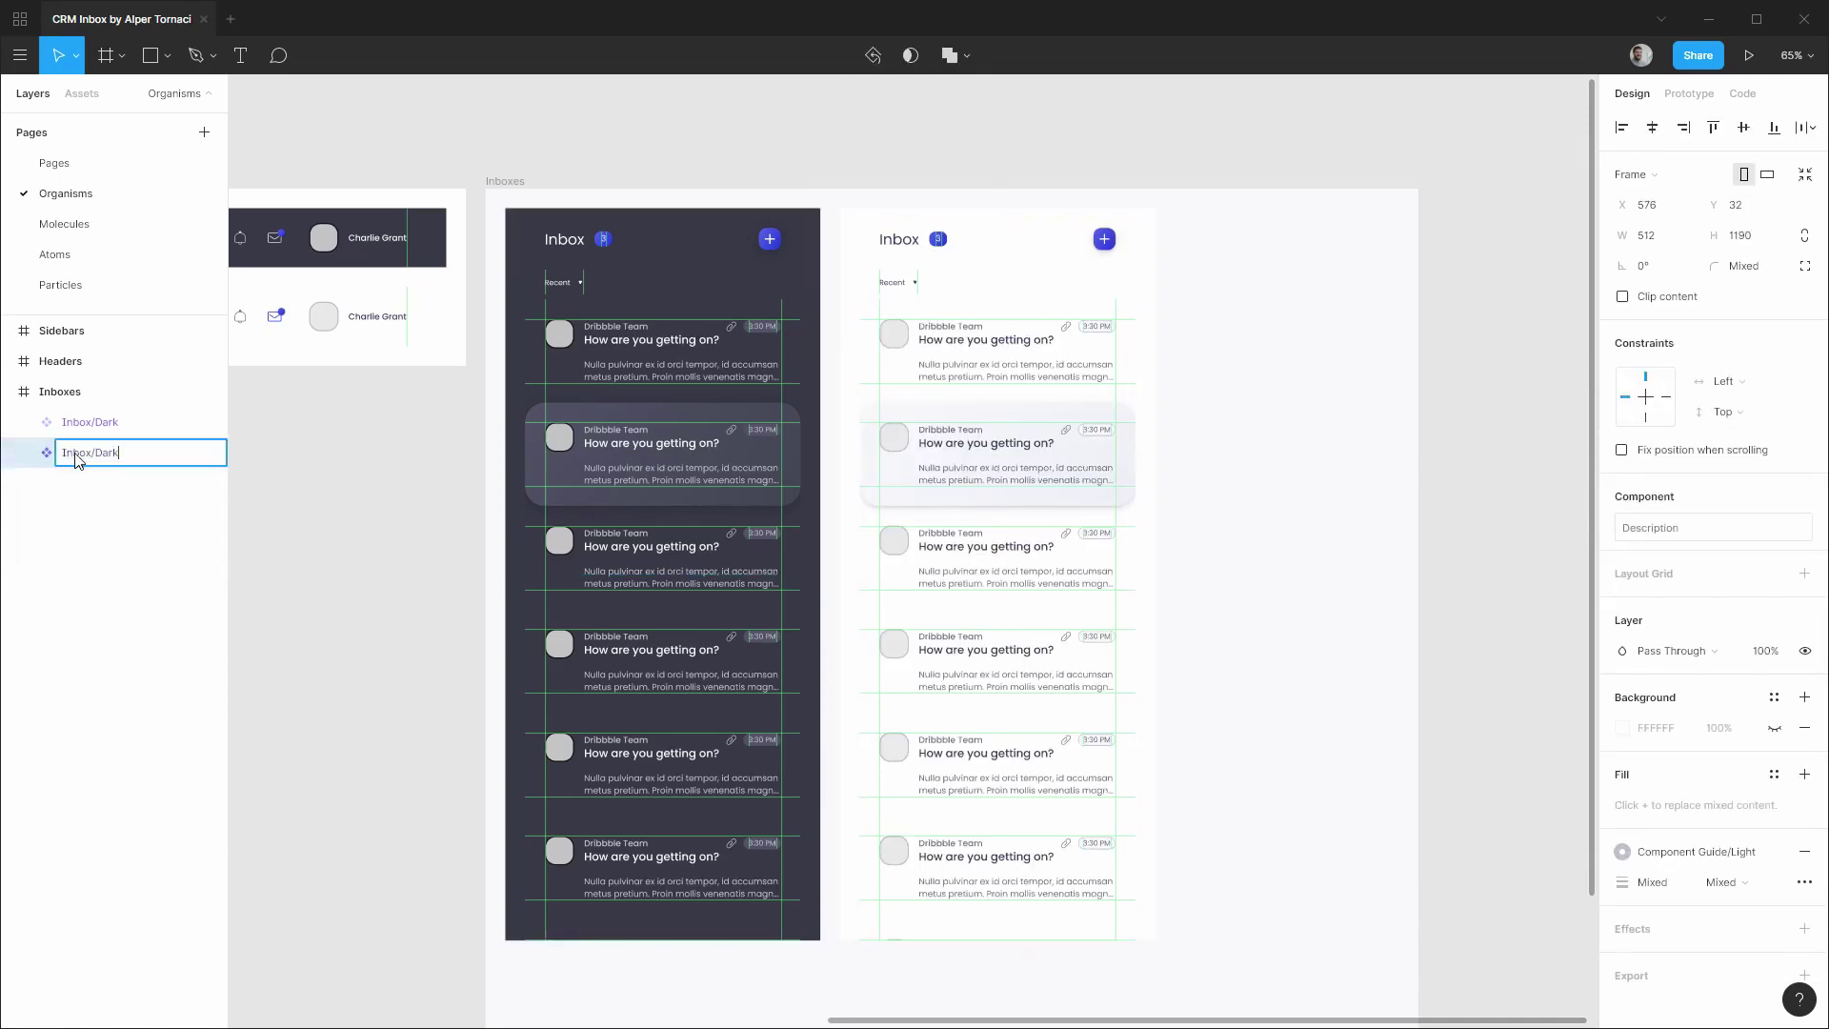
{"action": "type", "text": "Lig"}
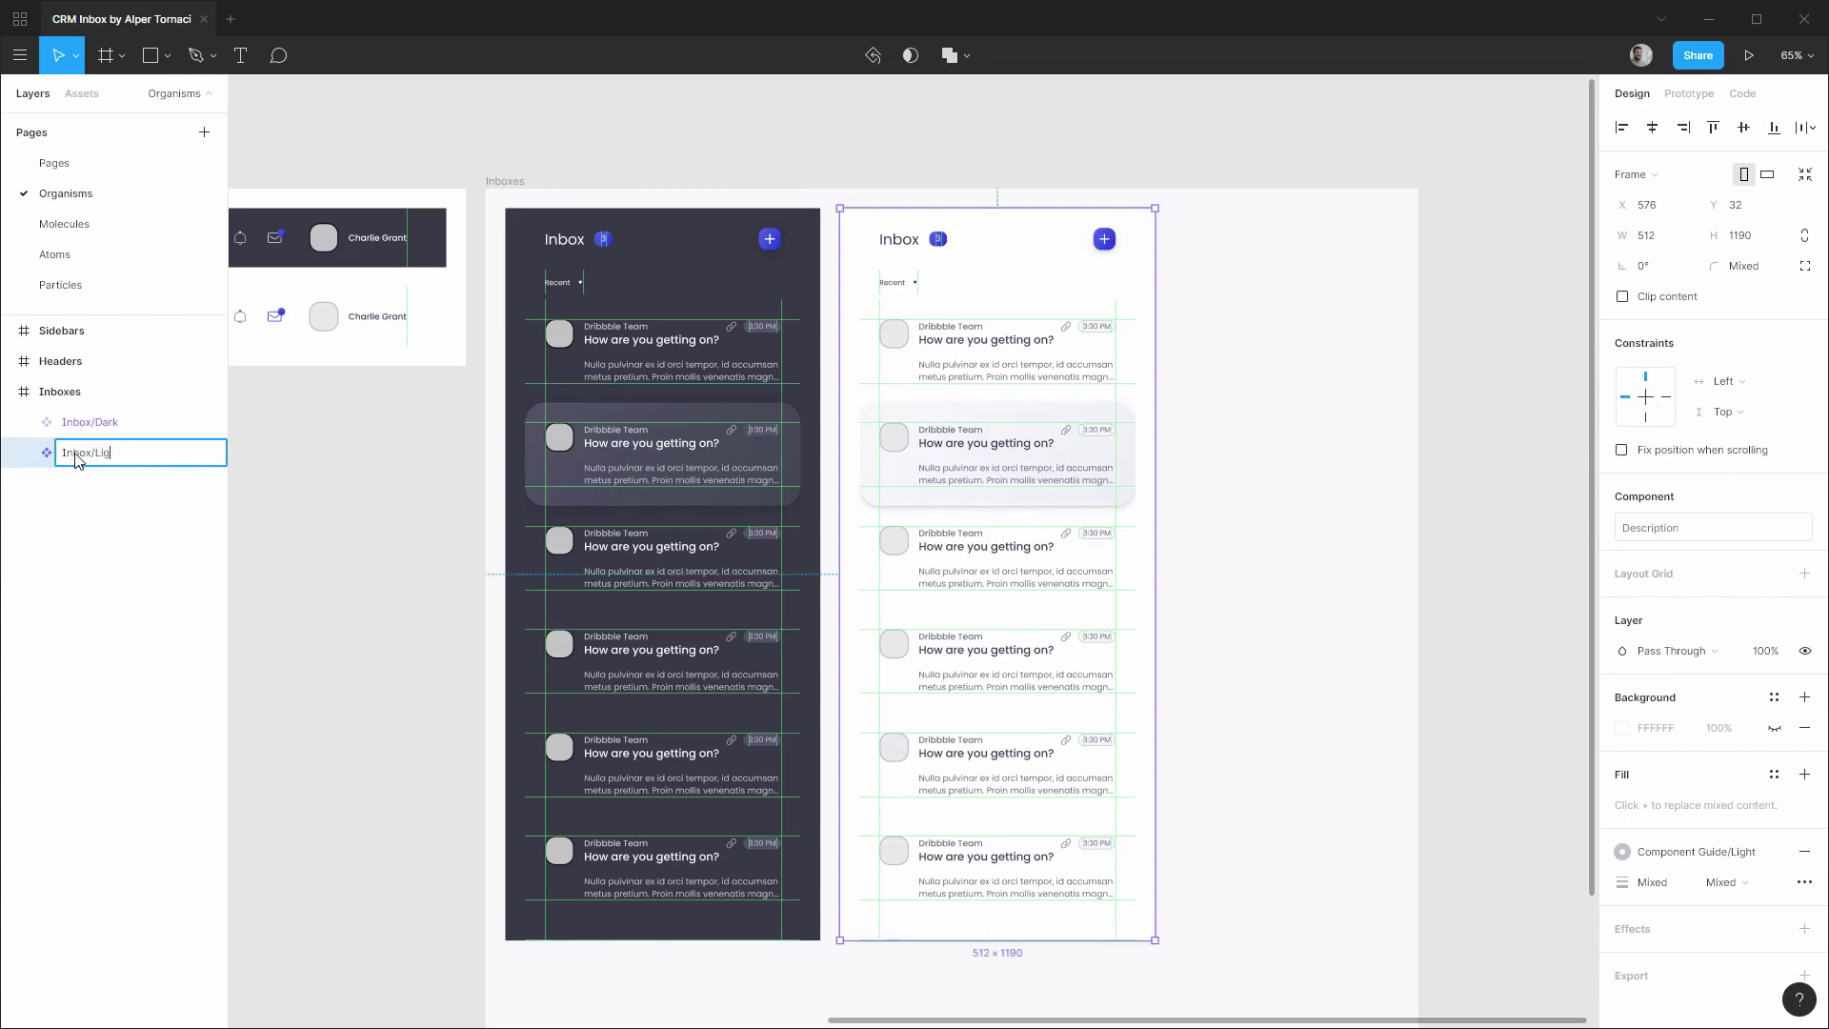
{"action": "type", "text": "ht"}
{"action": "key", "text": "Return"}
{"action": "left_click", "coordinate": [10, 392]}
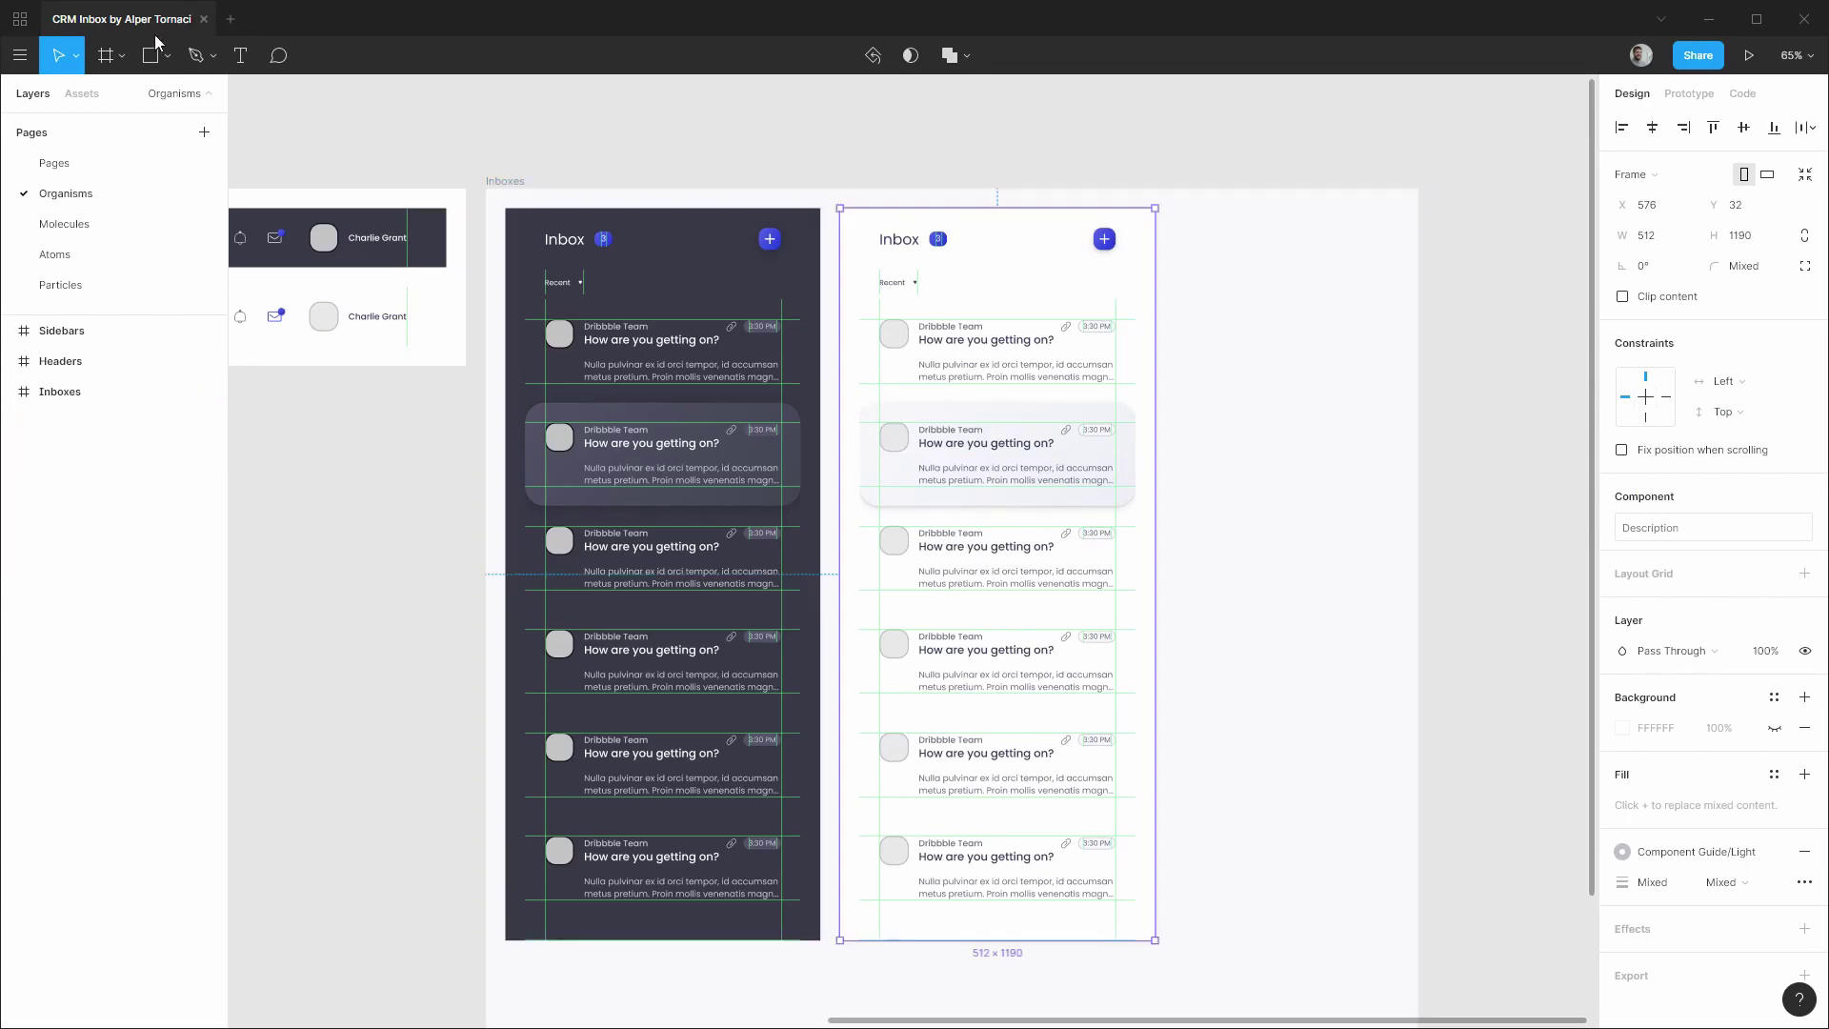
Delete the old Inbox group from the CRM Inbox/Desktop/Dark frame on the Pages page and collapse the Reply group.
{"action": "left_click", "coordinate": [91, 162]}
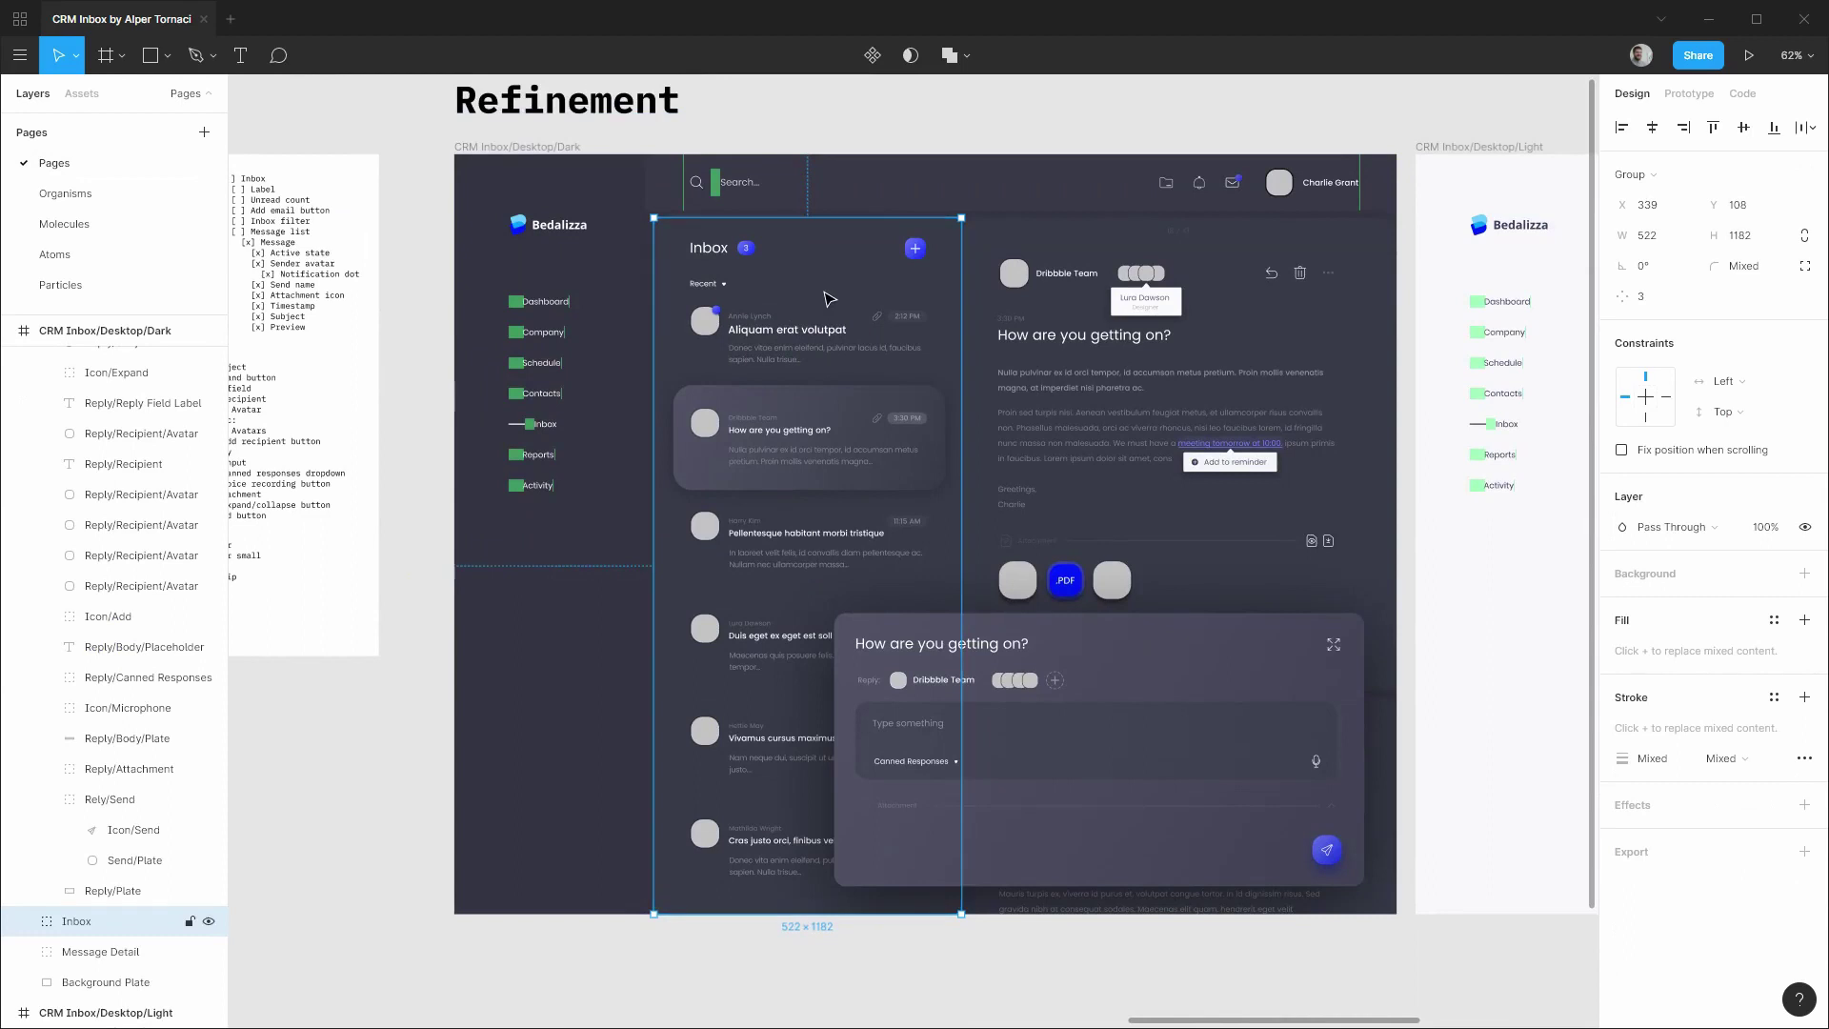
{"action": "key", "text": "Delete"}
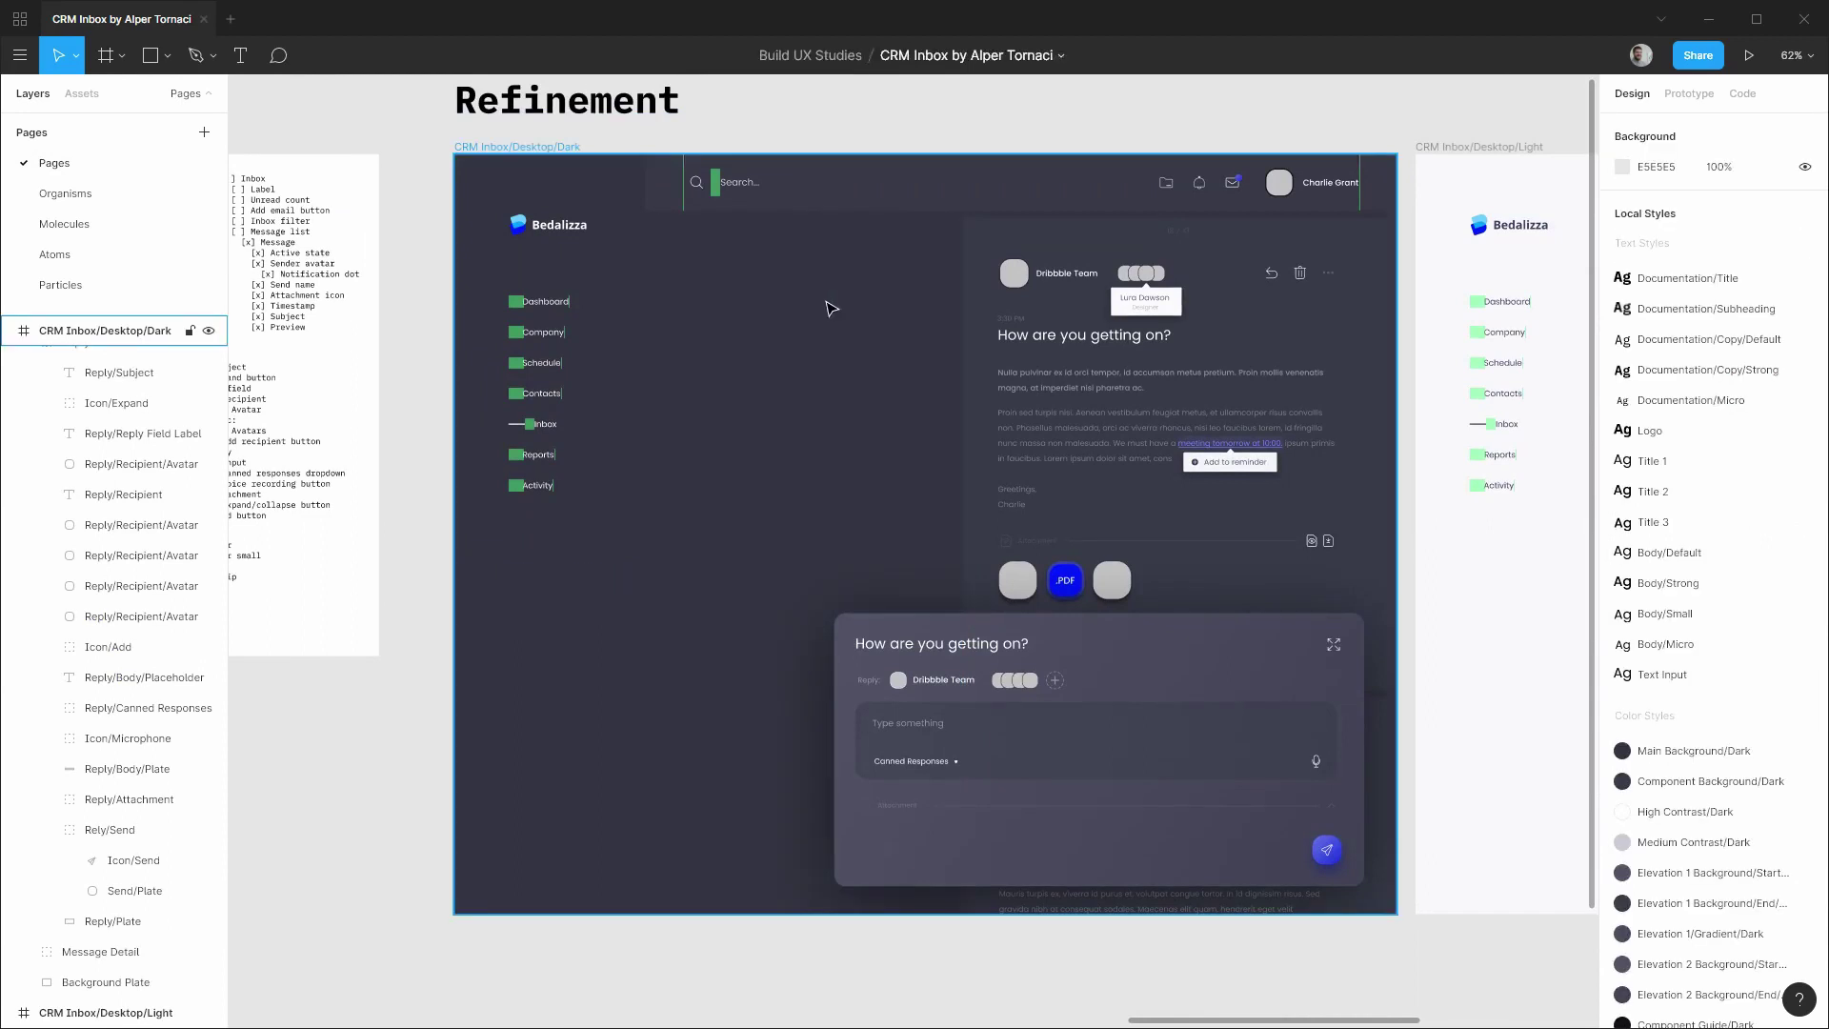
{"action": "scroll", "coordinate": [58, 667], "scroll_direction": "up", "scroll_amount": 4}
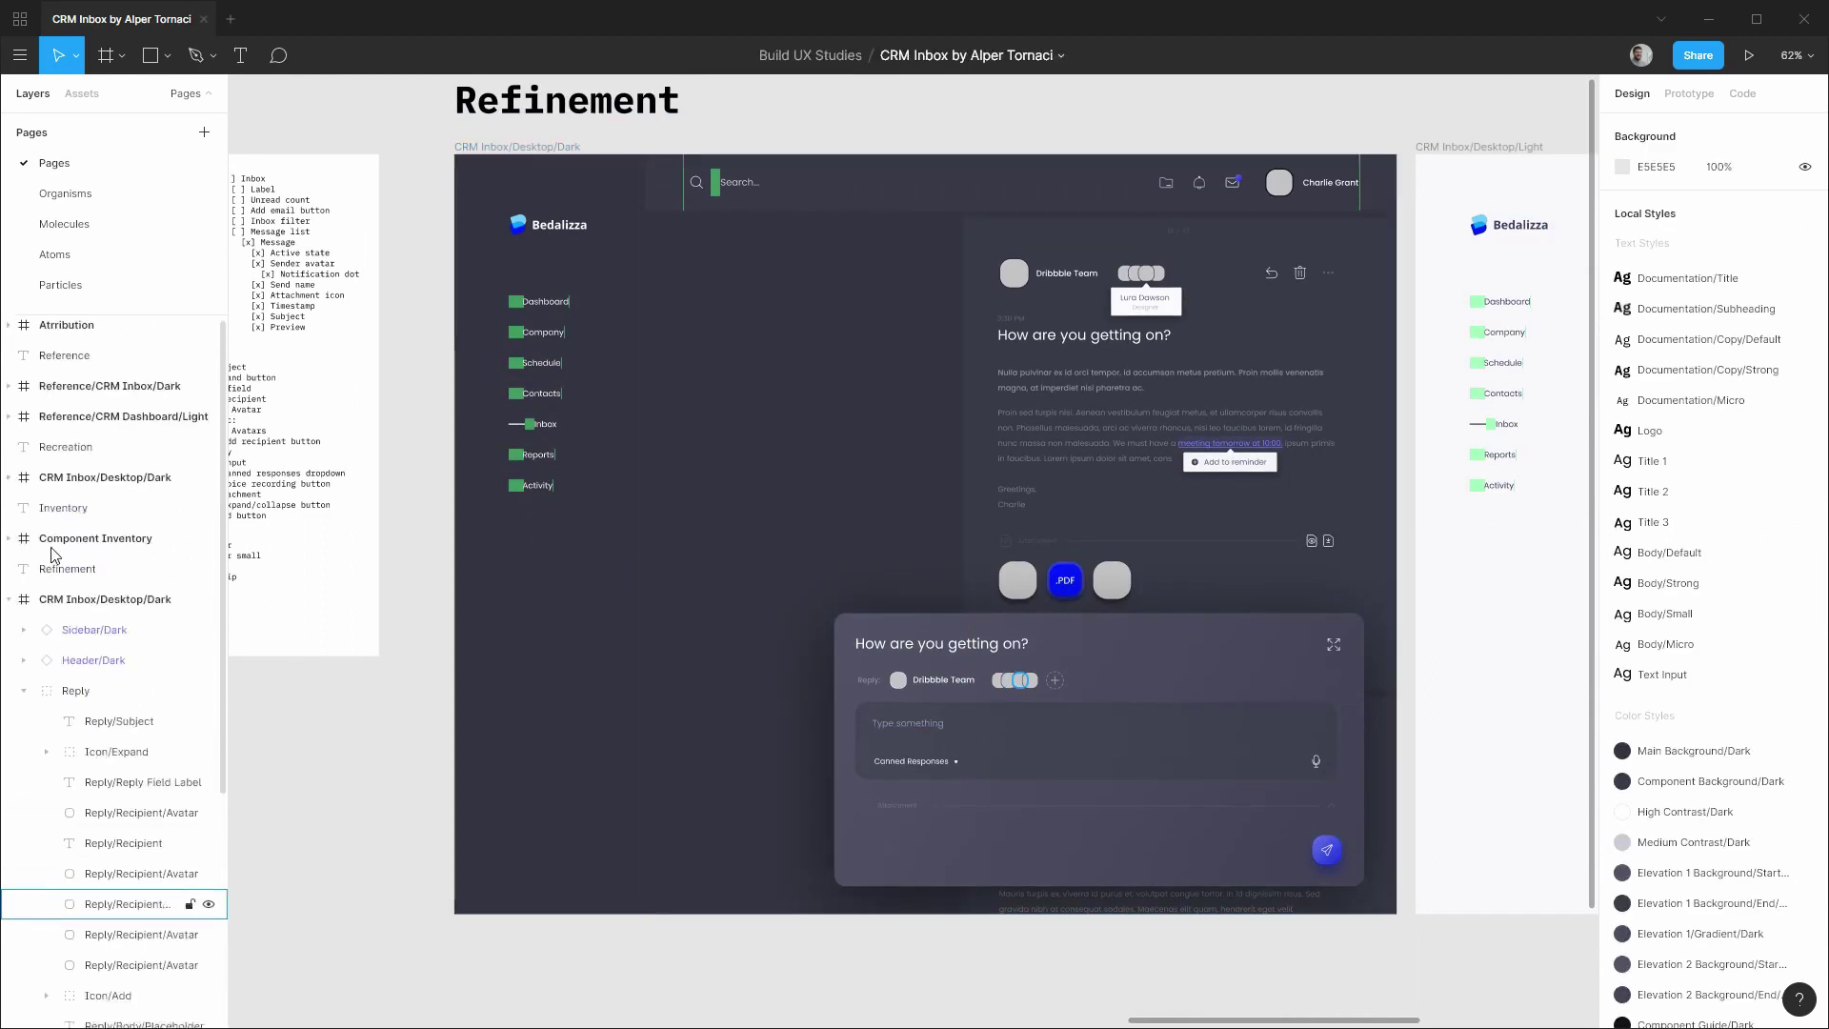
{"action": "left_click", "coordinate": [24, 697]}
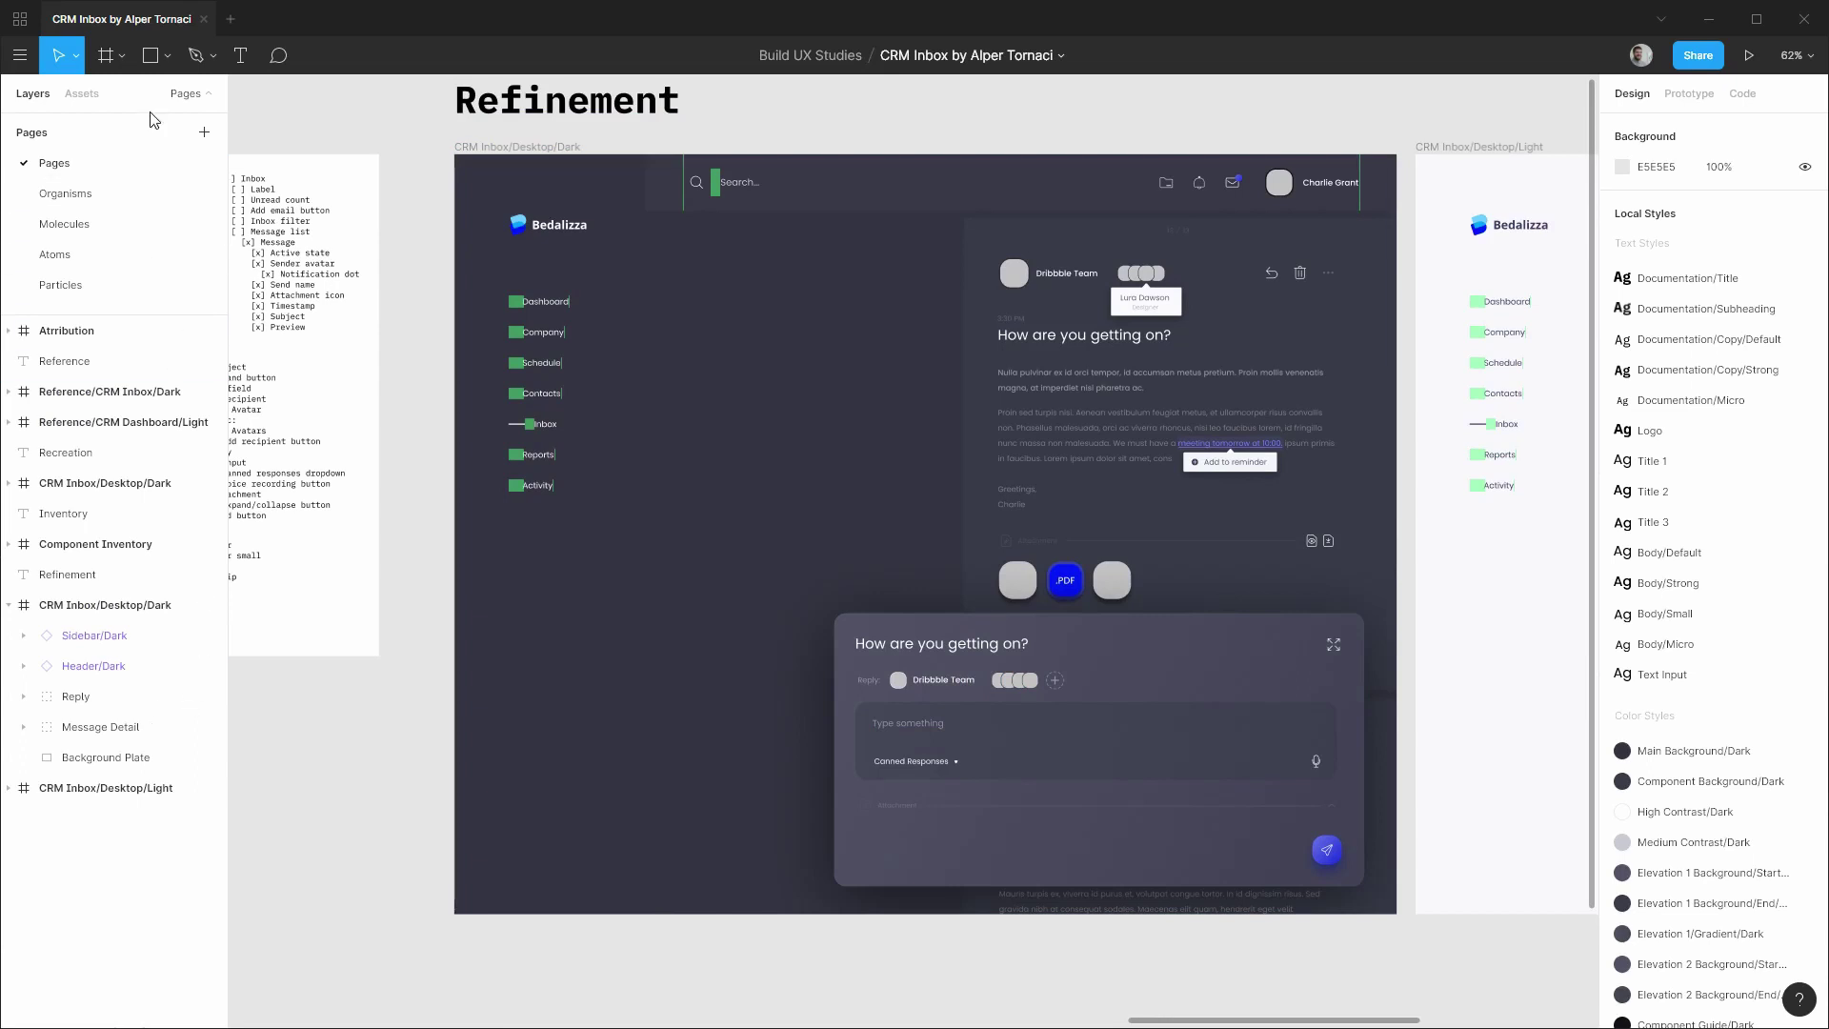
Insert an Inbox/Dark component instance from the Inboxes organisms into the CRM Inbox/Desktop/Dark frame at X 324, Y 108.
{"action": "left_click", "coordinate": [82, 93]}
{"action": "left_click", "coordinate": [11, 285]}
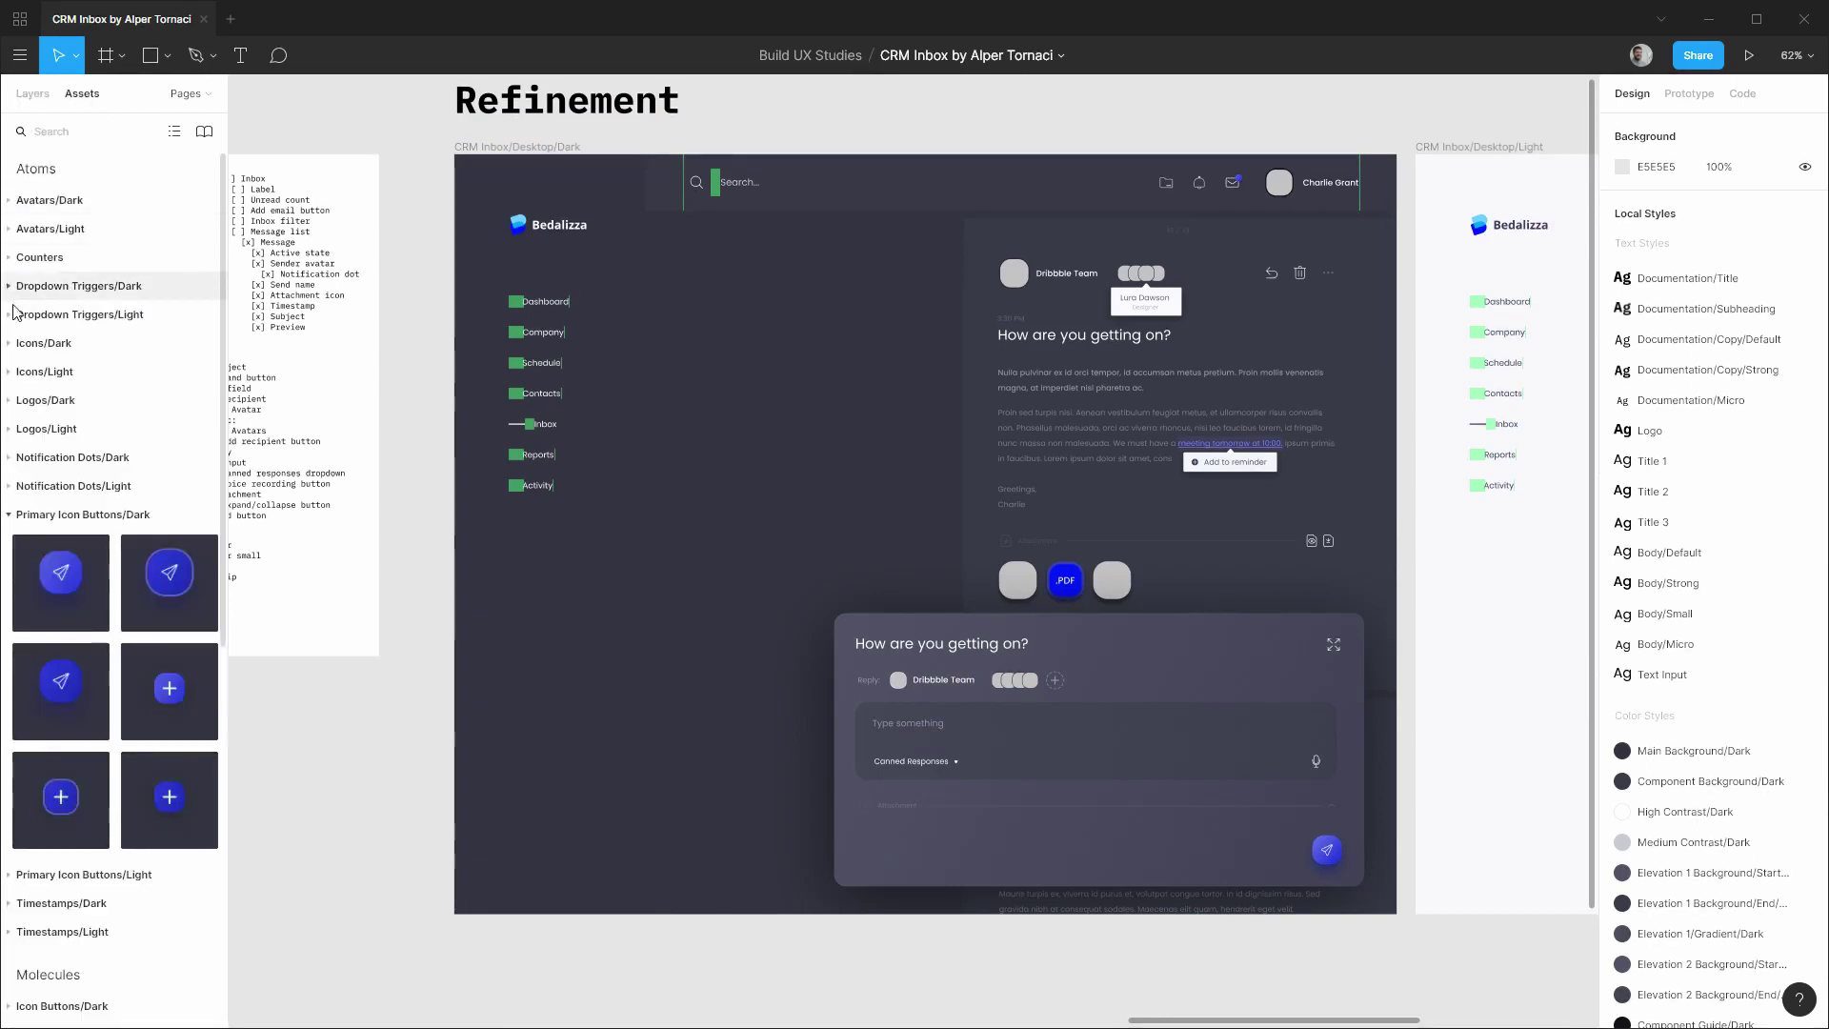
{"action": "left_click", "coordinate": [10, 516]}
{"action": "scroll", "coordinate": [84, 448], "scroll_direction": "down", "scroll_amount": 5}
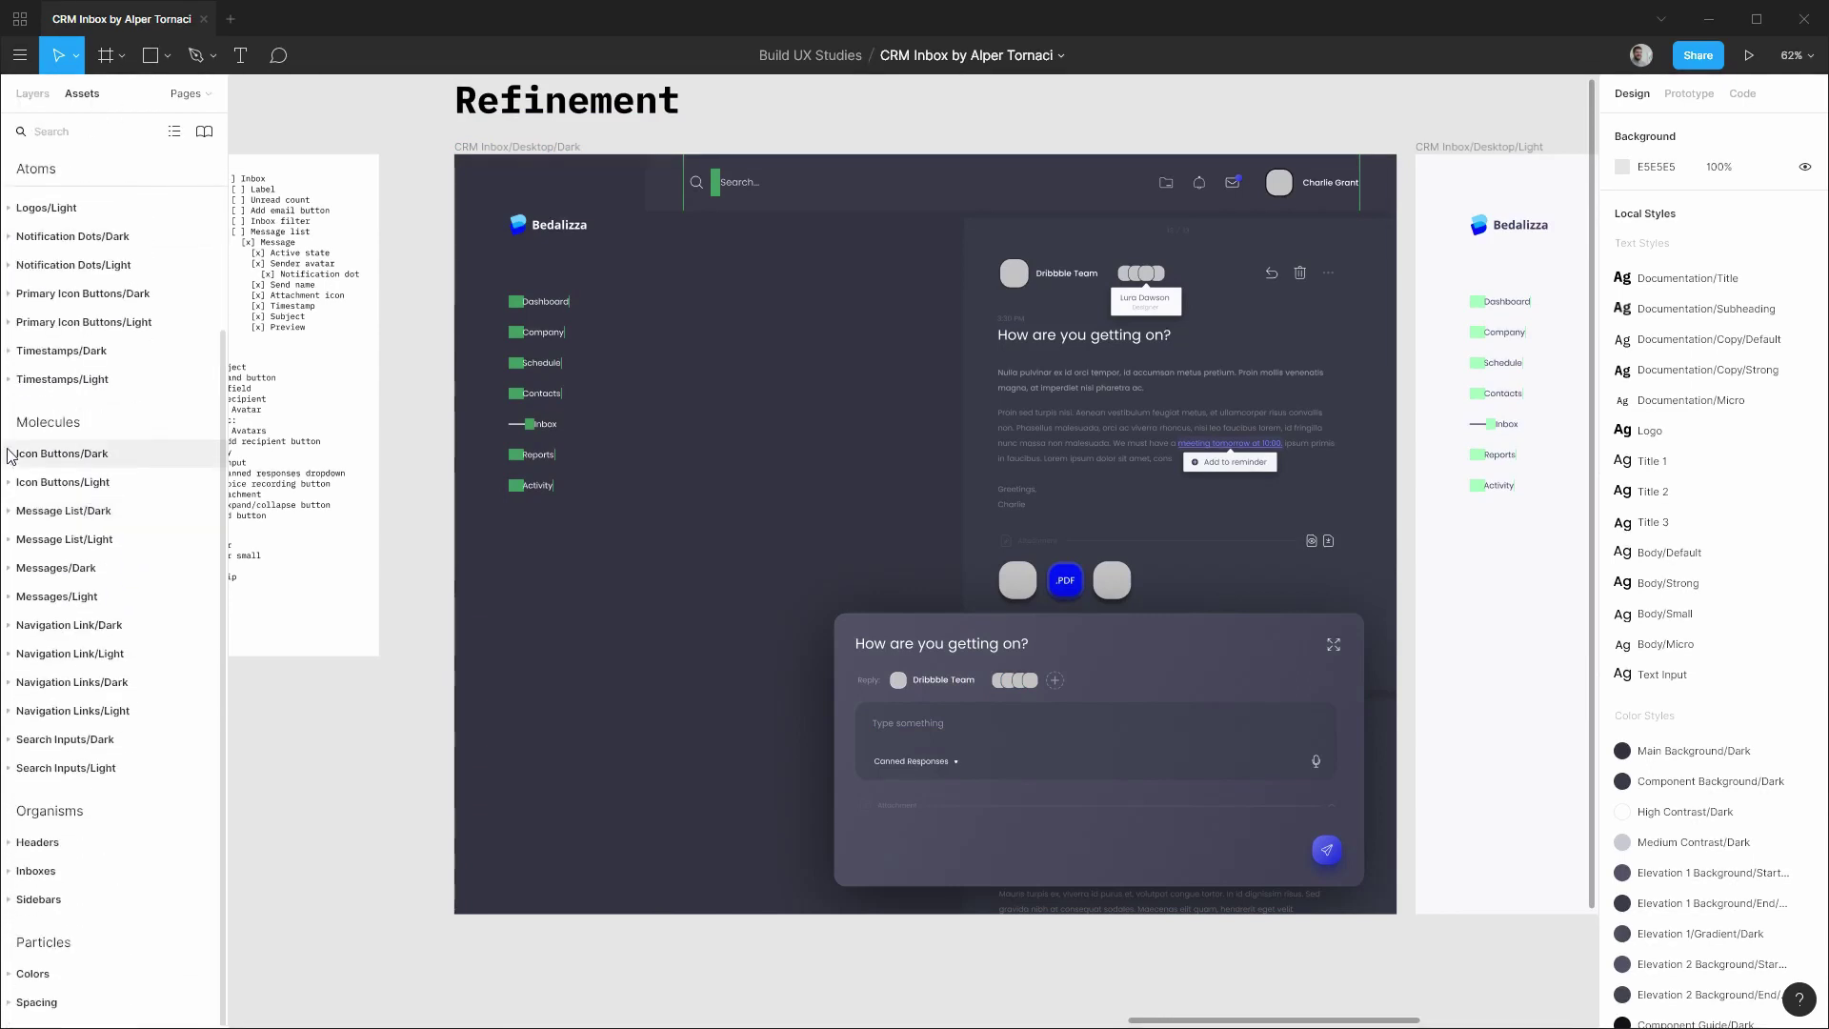
{"action": "left_click", "coordinate": [12, 870]}
{"action": "left_click_drag", "start_coordinate": [61, 937], "coordinate": [713, 248]}
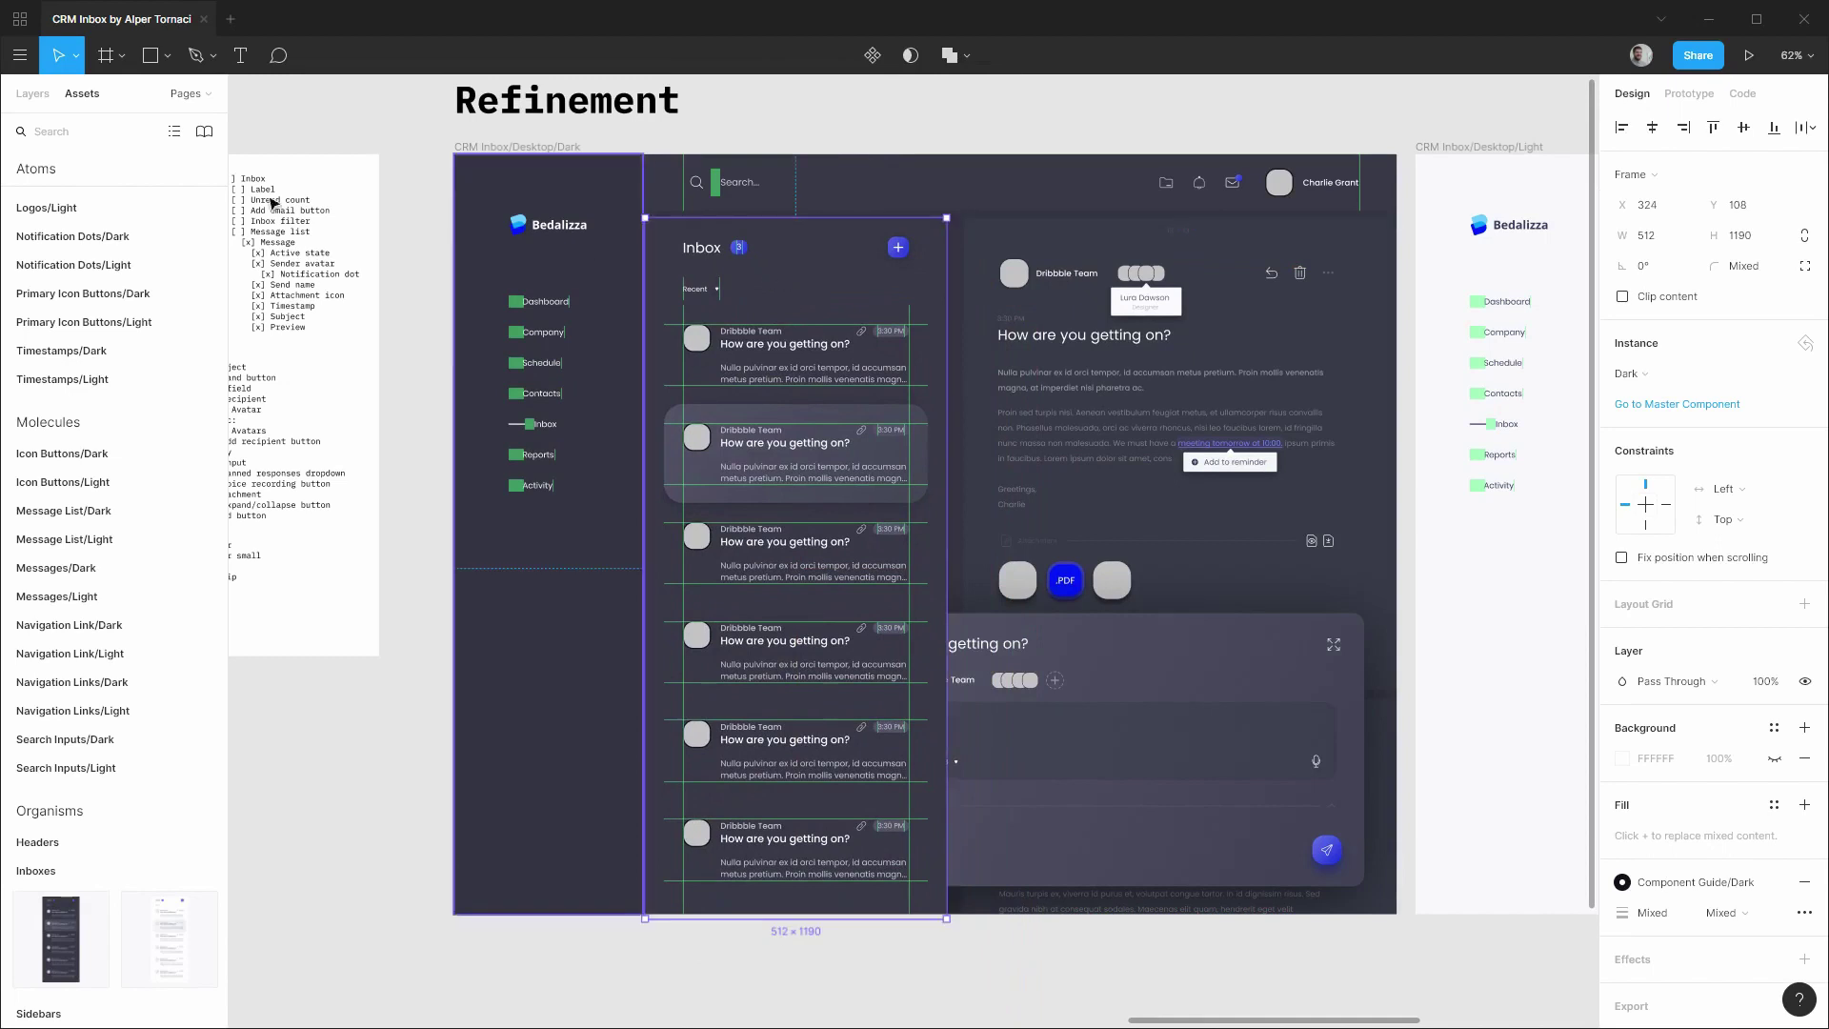
Order the Inbox/Dark instance between the Reply and Message Detail groups in the CRM Inbox/Desktop/Dark frame's layers.
{"action": "left_click", "coordinate": [32, 93]}
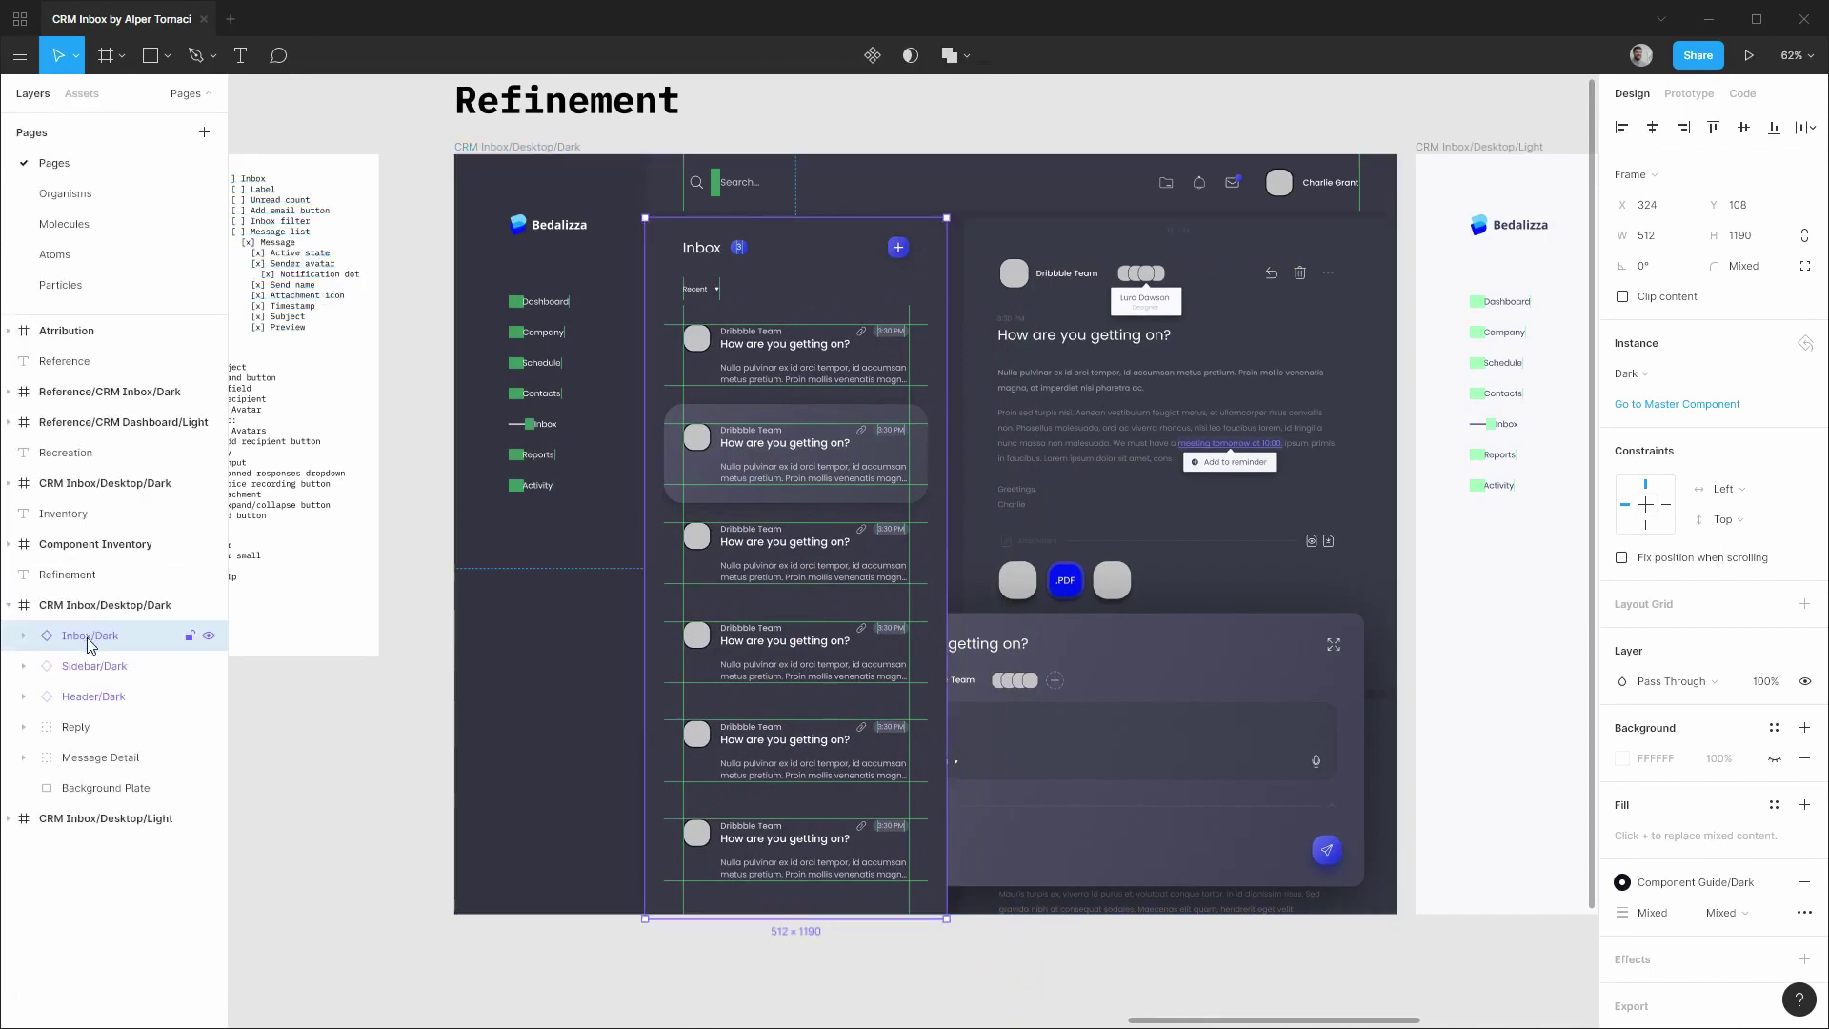
{"action": "left_click_drag", "start_coordinate": [88, 643], "coordinate": [107, 714]}
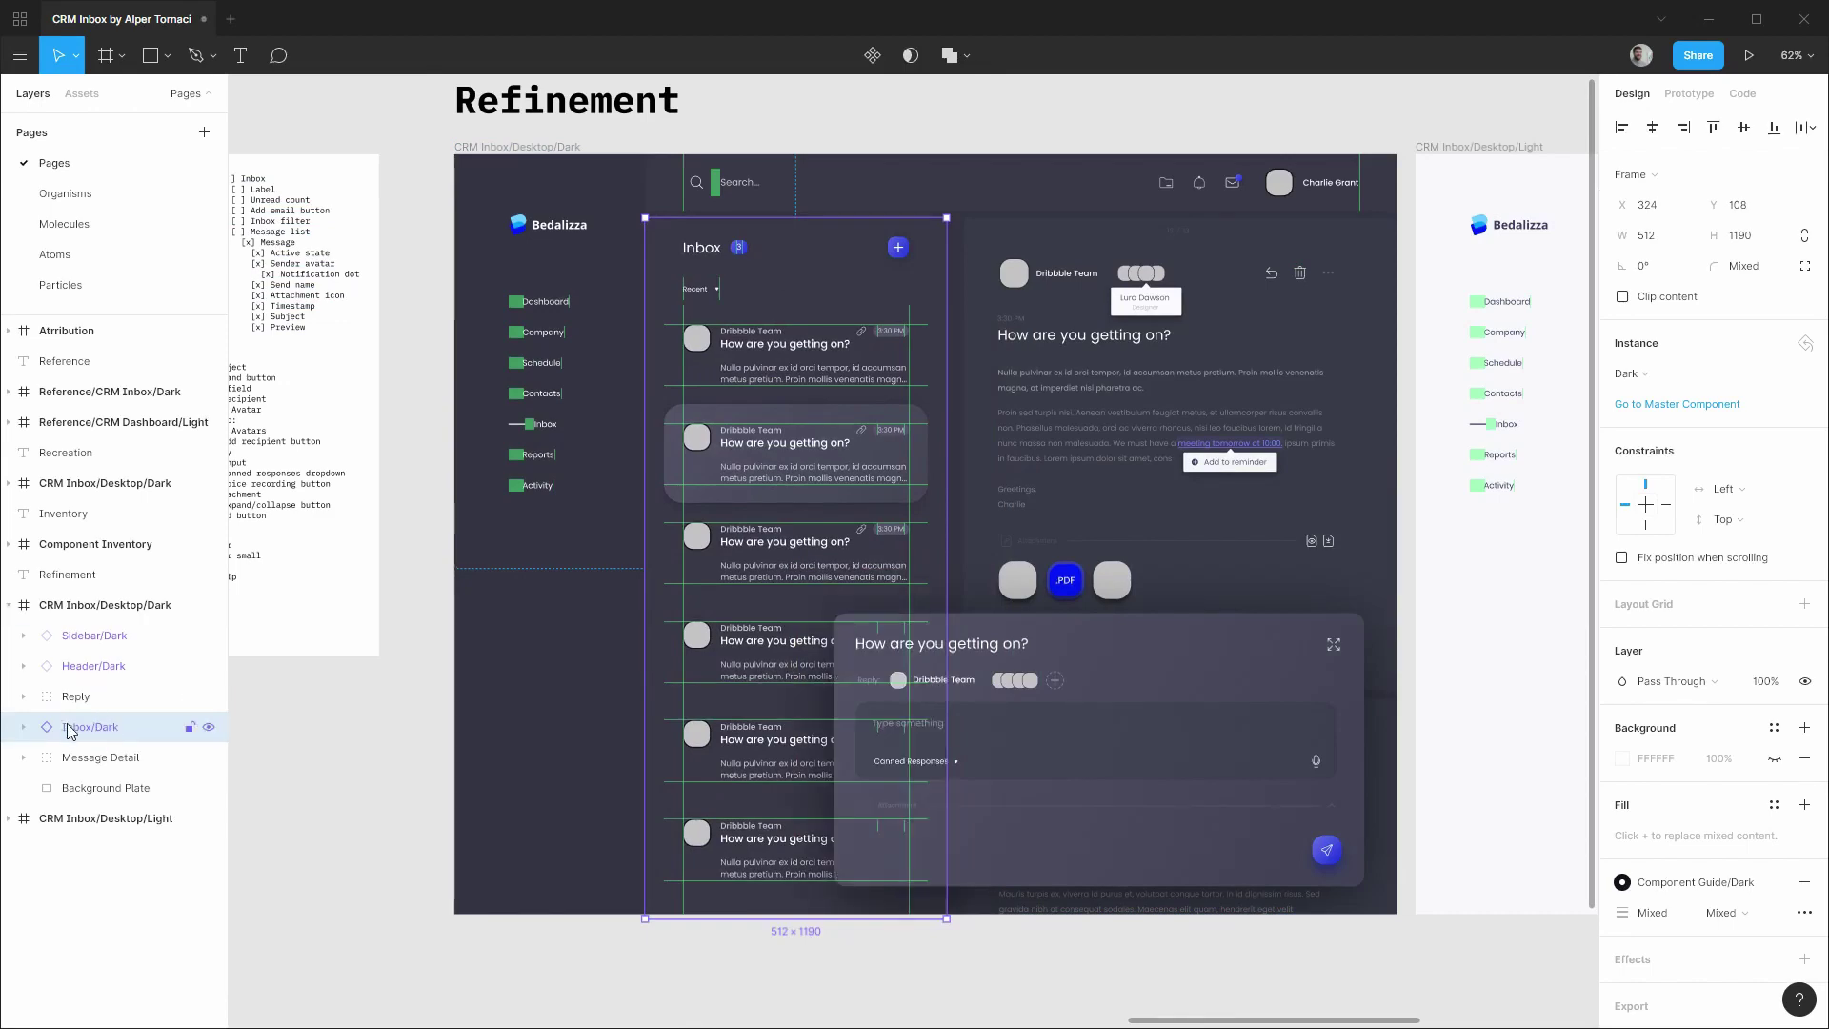
{"action": "scroll", "coordinate": [788, 276], "scroll_direction": "up", "scroll_amount": 5}
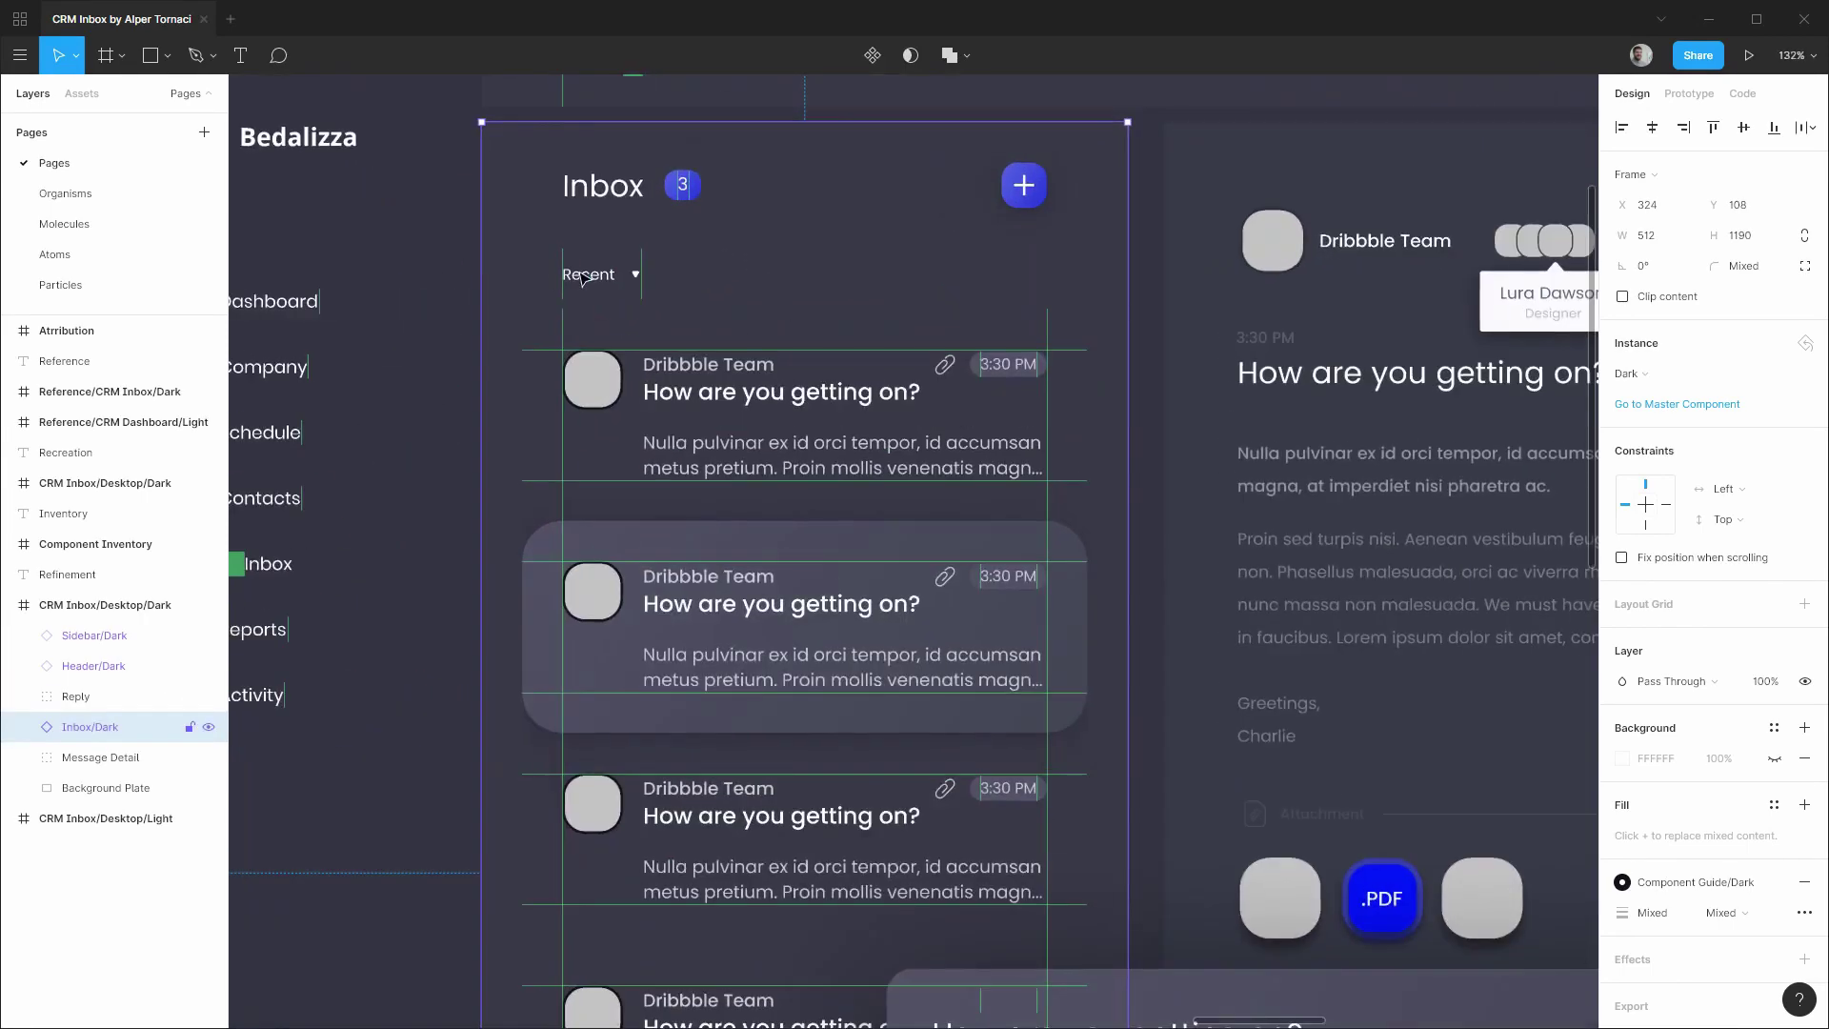
Move the Inbox/Dark instance to Y 100 in the CRM Inbox/Desktop/Dark frame, keeping X at 324.
{"action": "scroll", "coordinate": [460, 294], "scroll_direction": "up", "scroll_amount": 1}
{"action": "scroll", "coordinate": [461, 294], "scroll_direction": "up", "scroll_amount": 6}
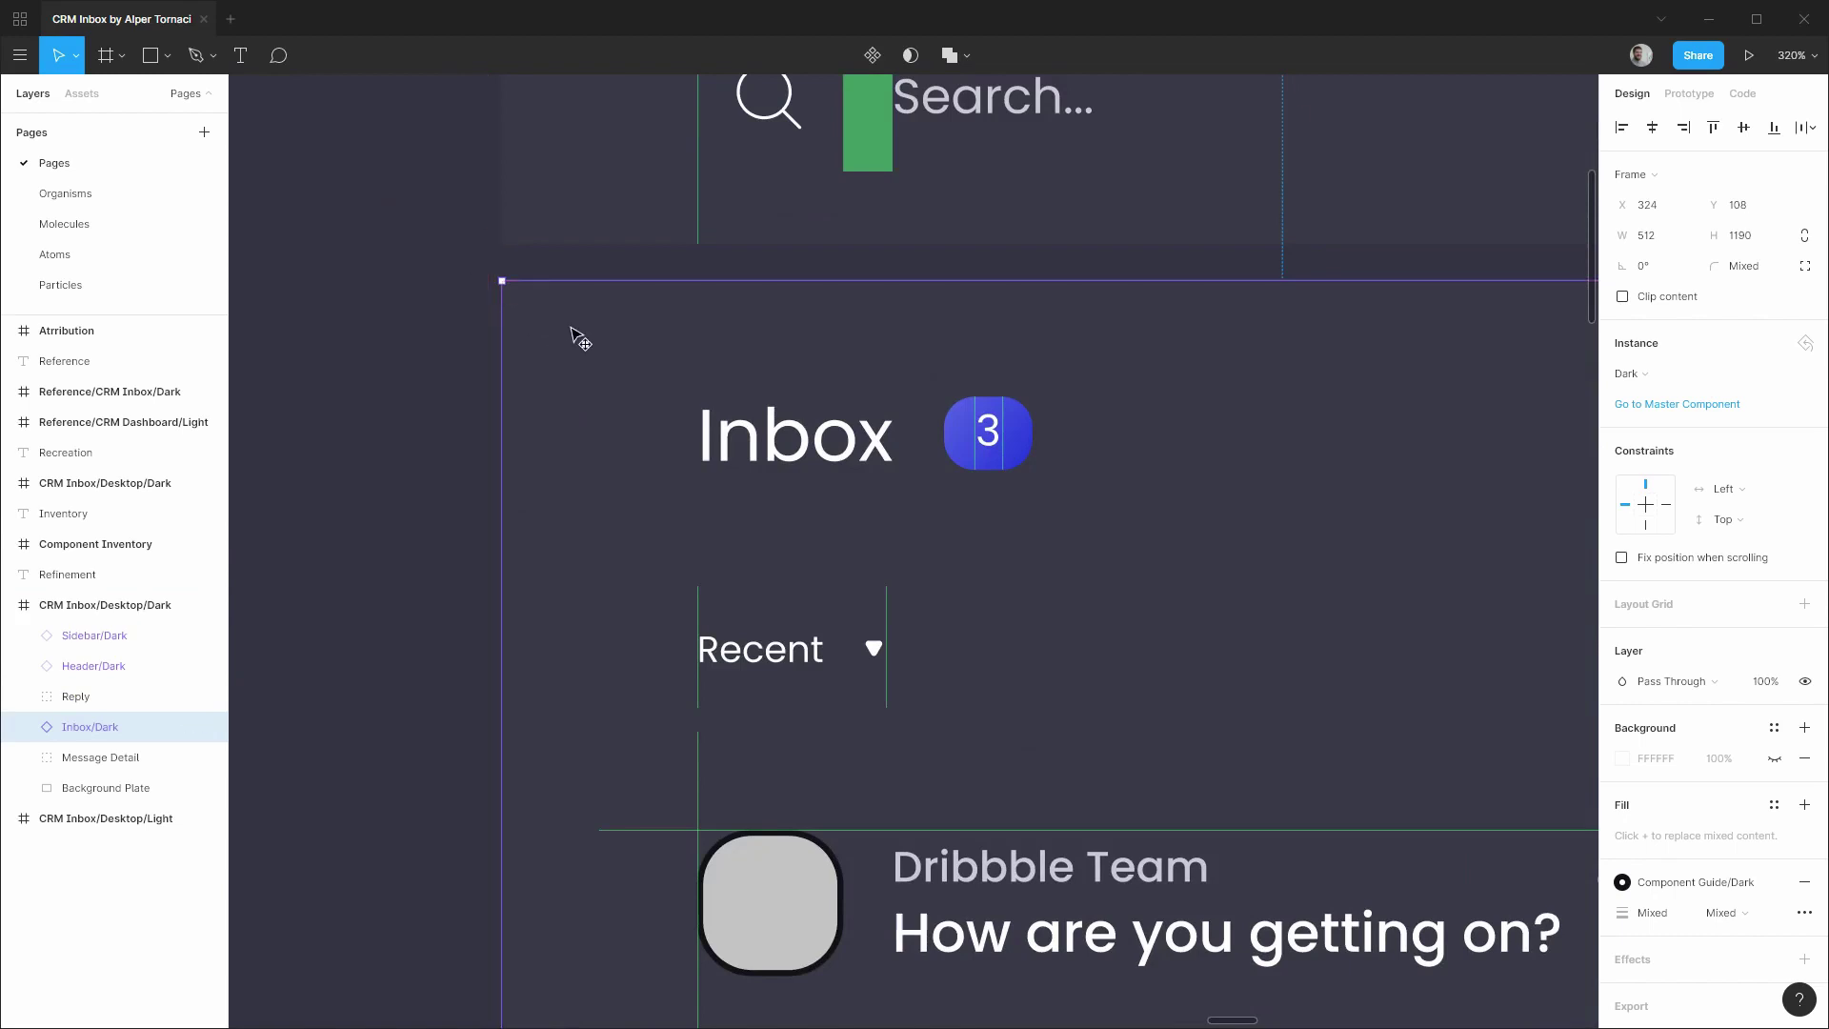
{"action": "left_click_drag", "start_coordinate": [579, 339], "coordinate": [564, 306]}
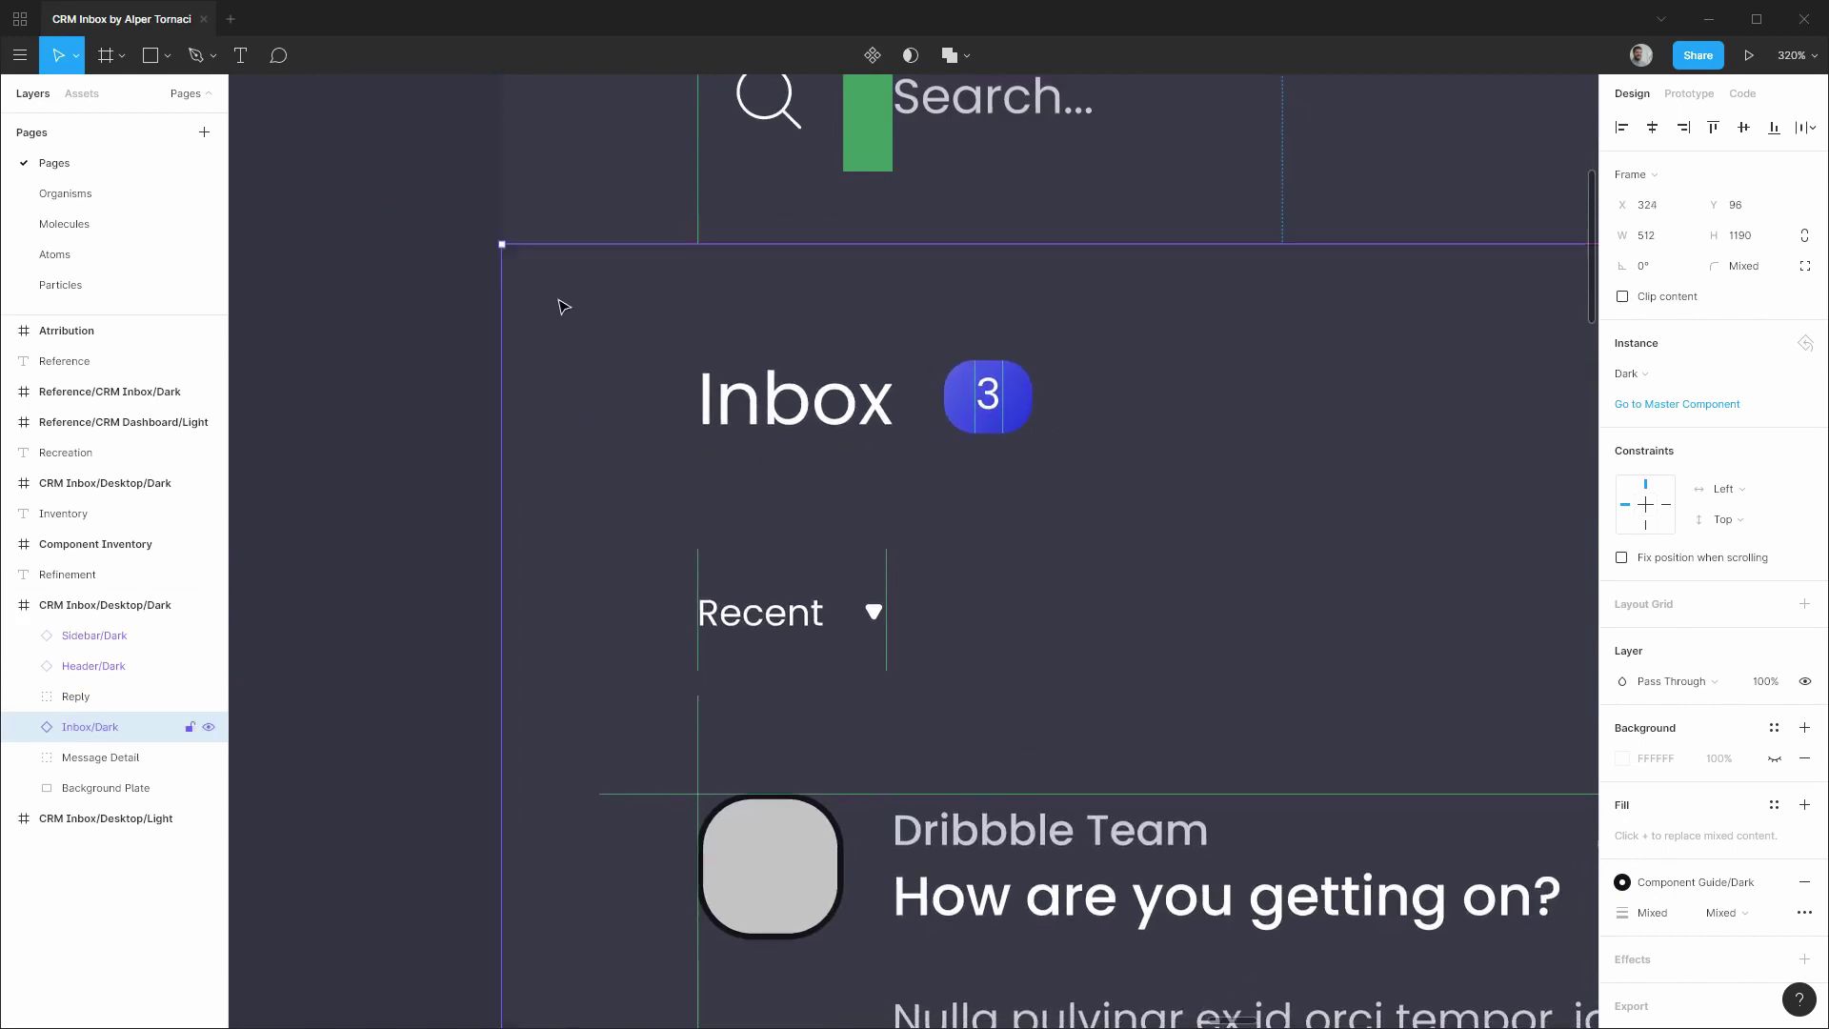
{"action": "key", "text": "Down"}
{"action": "key", "text": "Down"}
{"action": "key", "text": "Down"}
{"action": "key", "text": "Down"}
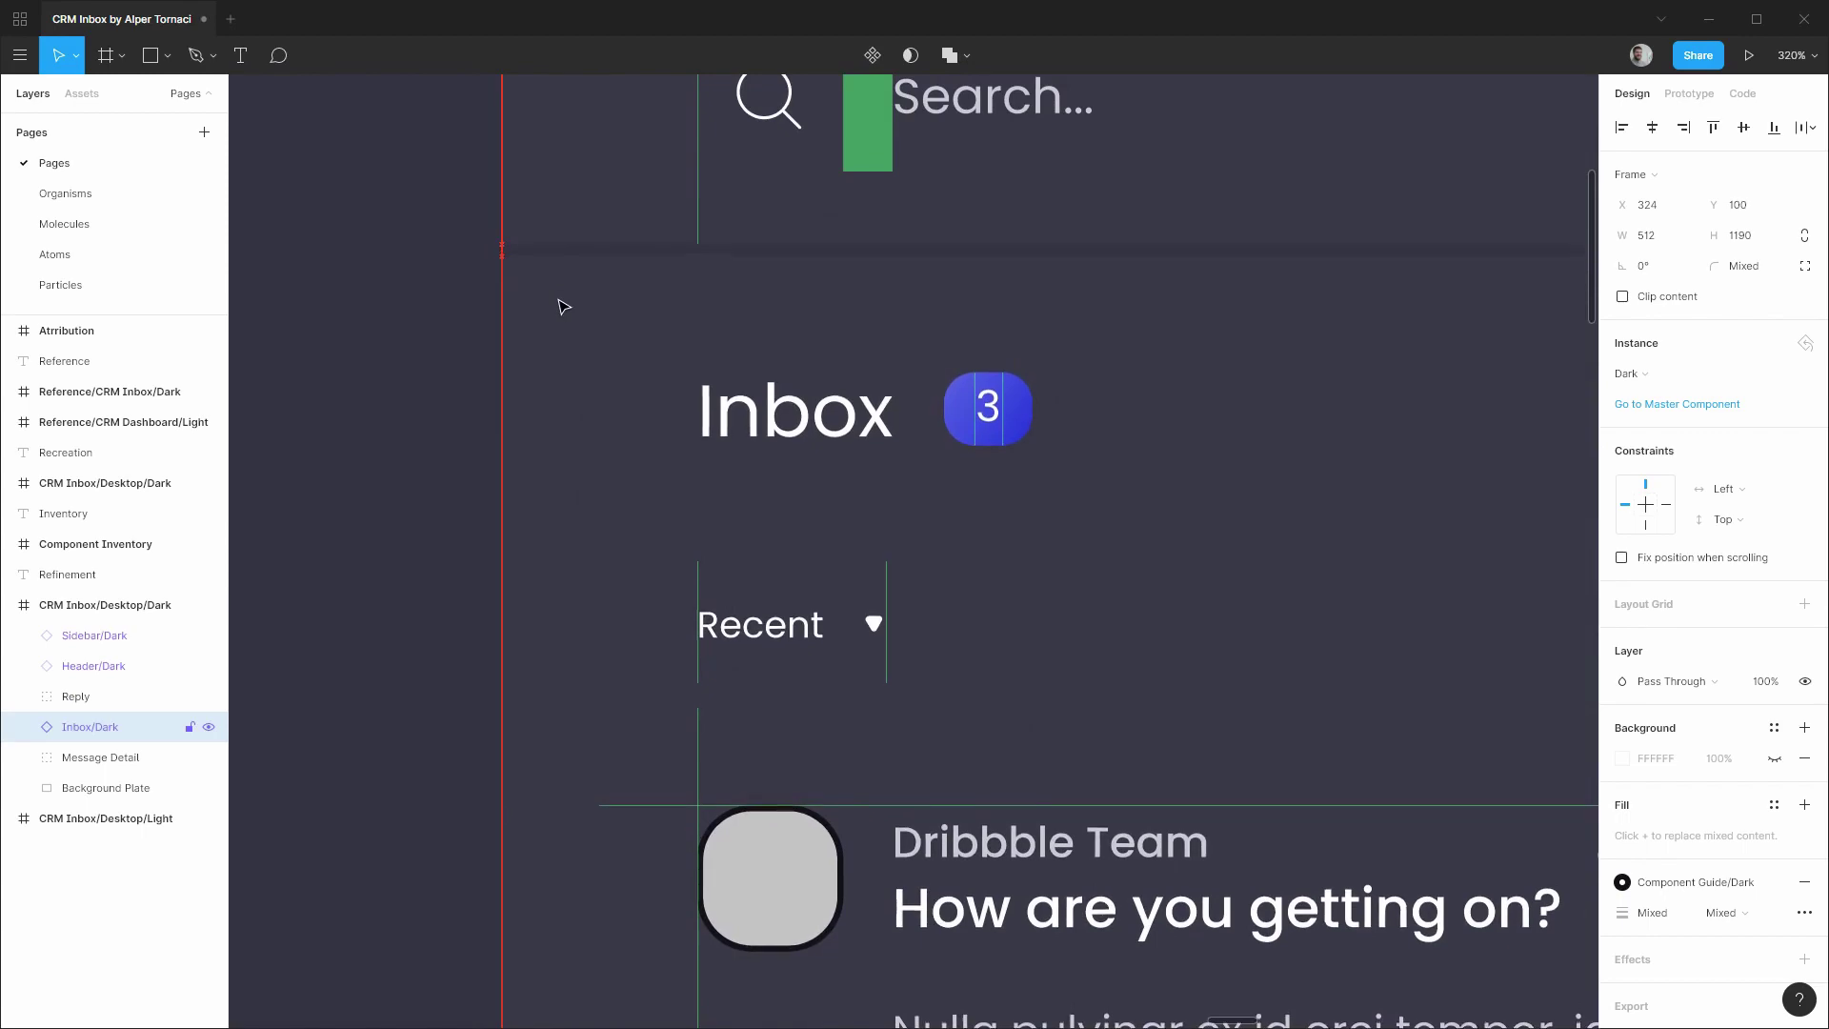
{"action": "scroll", "coordinate": [564, 306], "scroll_direction": "down", "scroll_amount": 10}
{"action": "scroll", "coordinate": [795, 739], "scroll_direction": "down", "scroll_amount": 5}
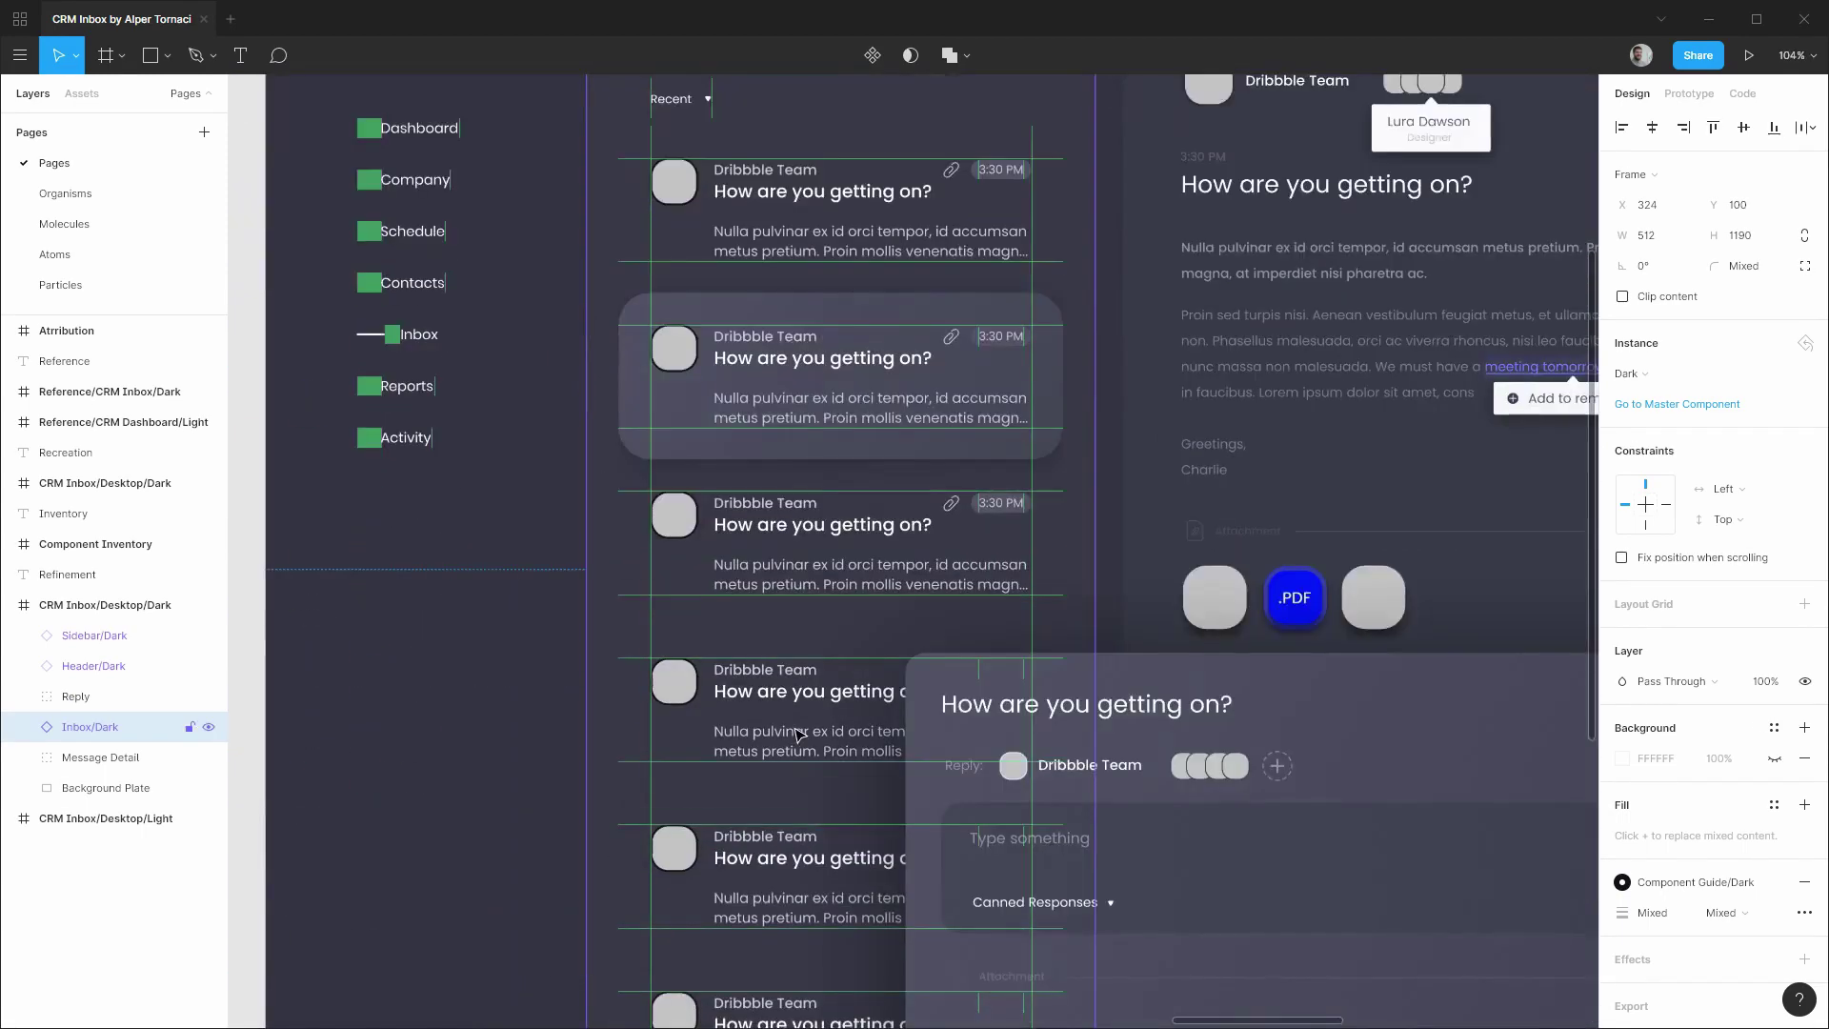
{"action": "scroll", "coordinate": [901, 907], "scroll_direction": "up", "scroll_amount": 5}
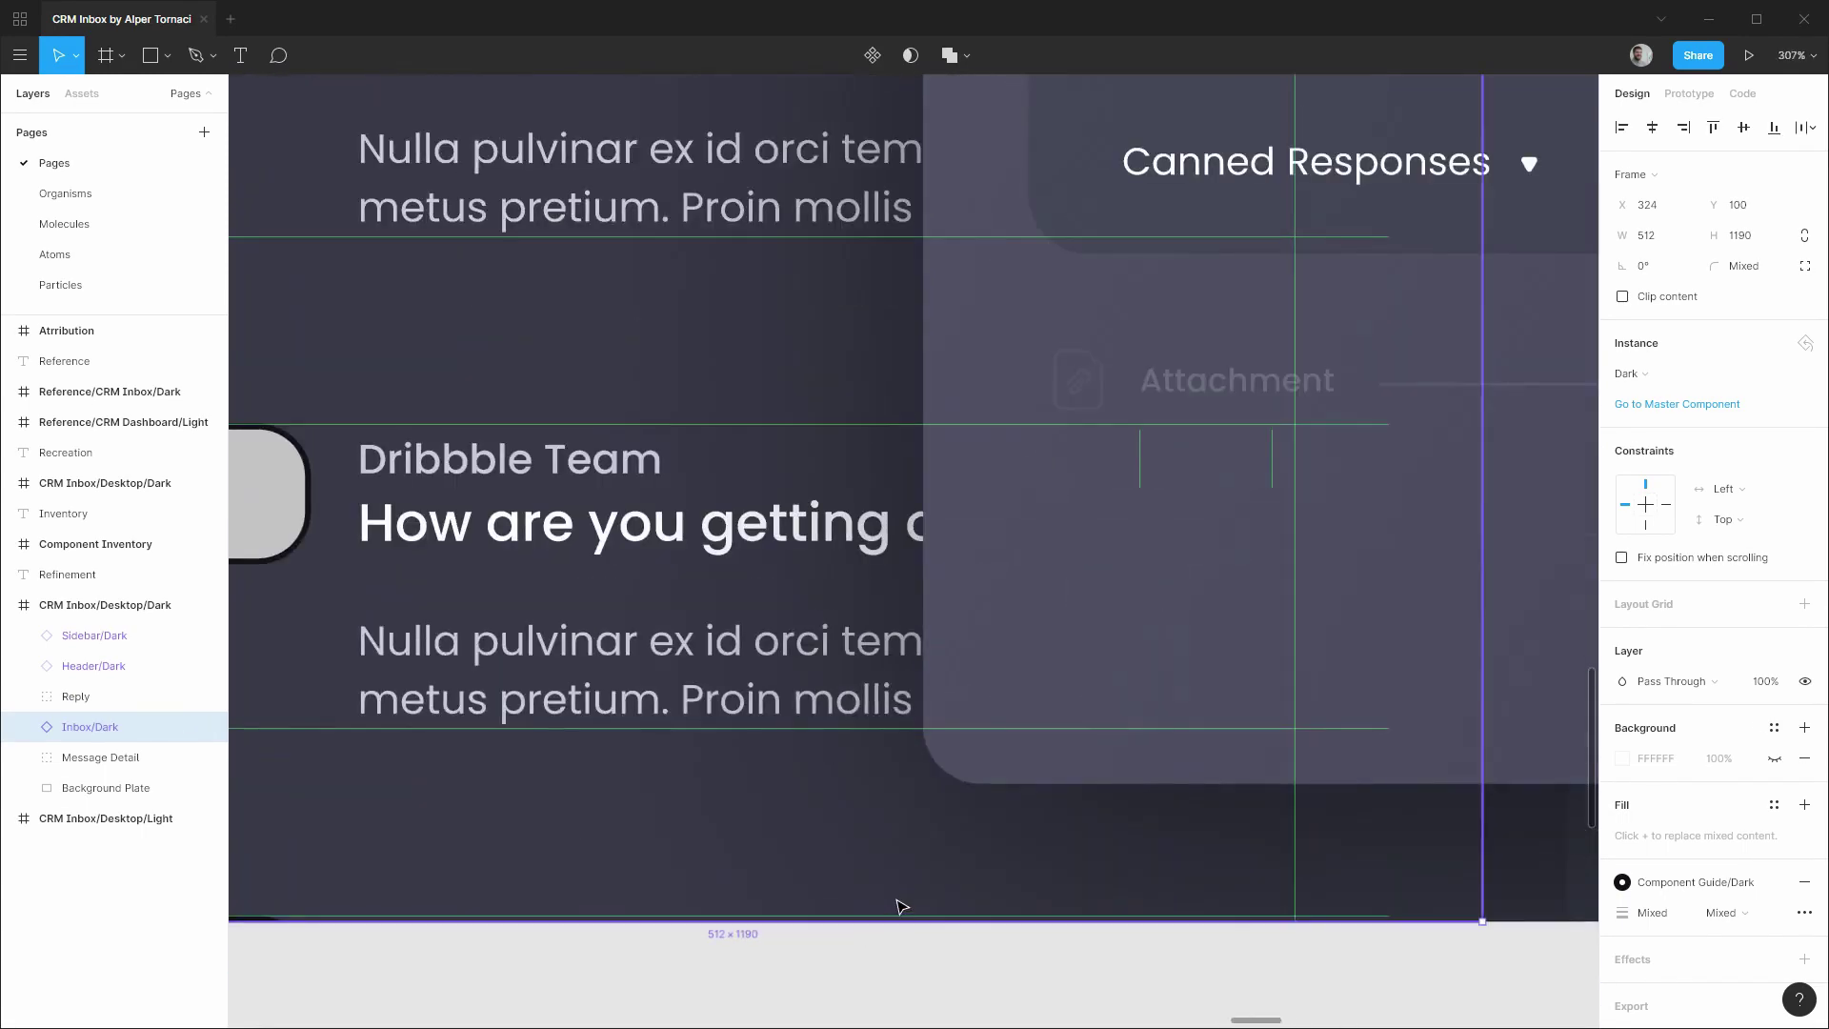
{"action": "scroll", "coordinate": [901, 907], "scroll_direction": "down", "scroll_amount": 10}
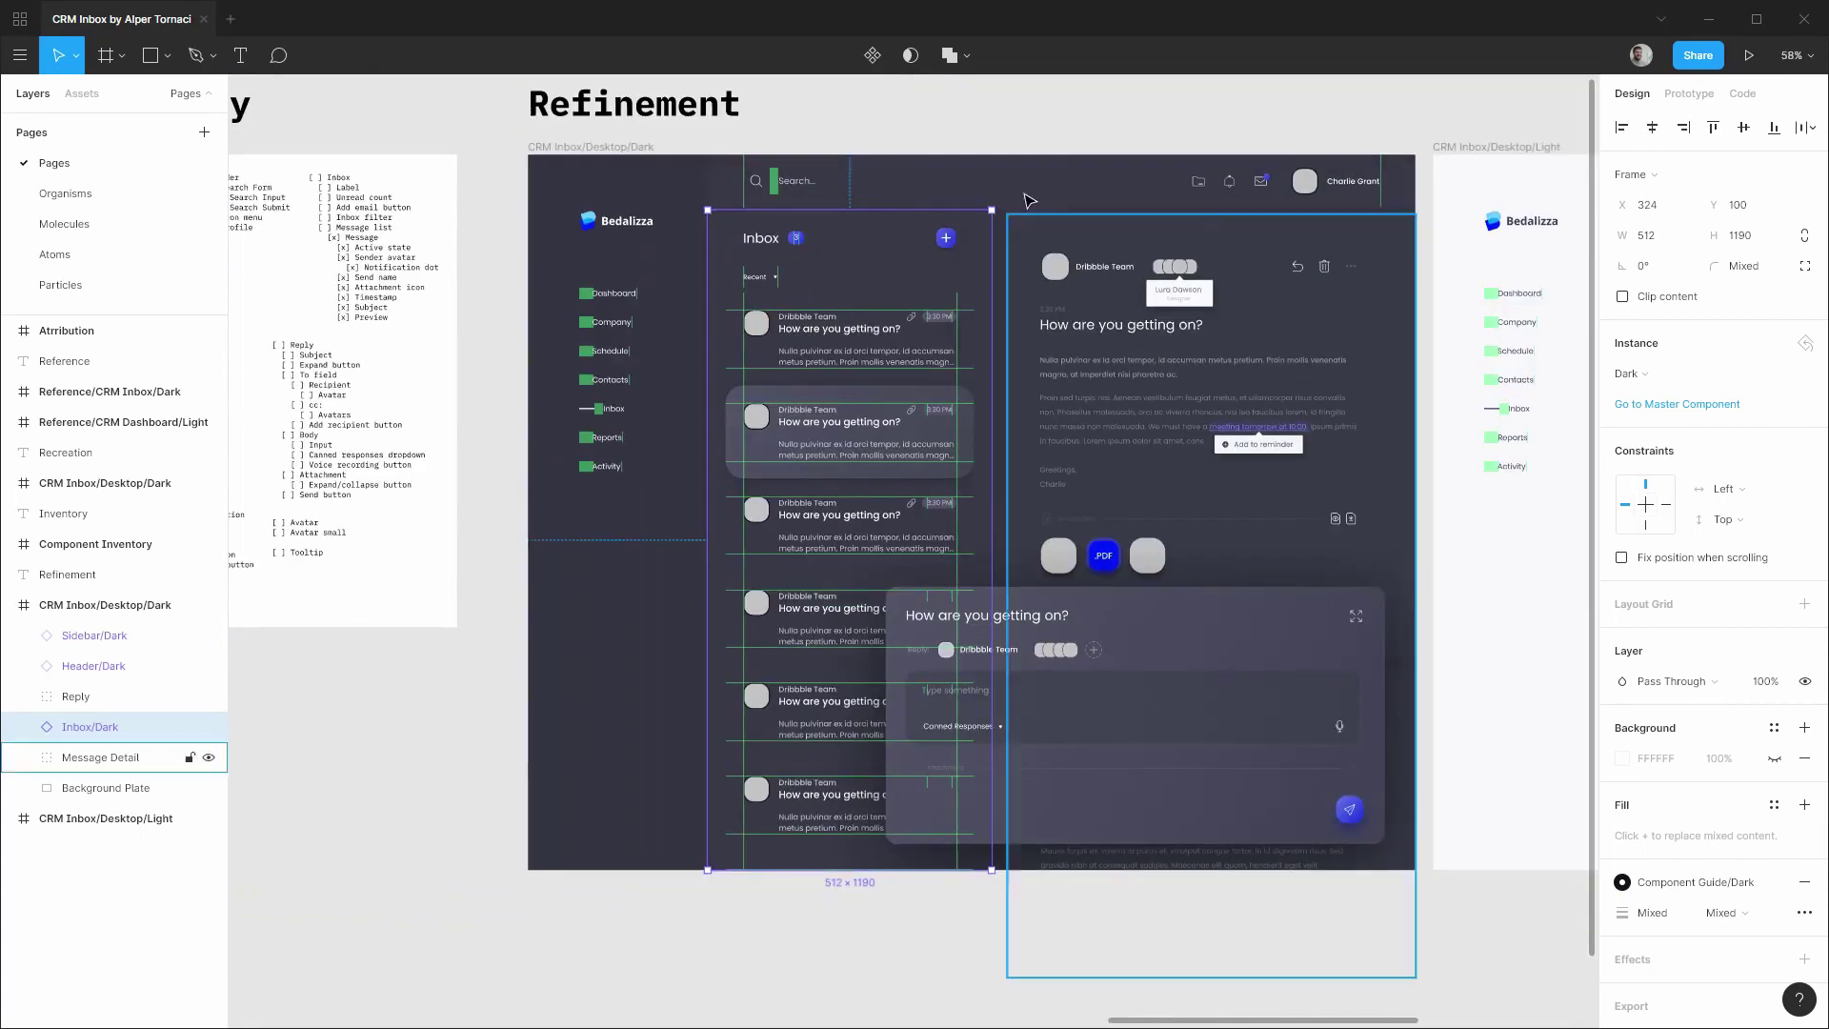
{"action": "left_click", "coordinate": [1048, 121]}
Collapse the CRM Inbox/Desktop/Dark frame's layers and delete the old Inbox group from the CRM Inbox/Desktop/Light frame.
{"action": "left_click_drag", "start_coordinate": [1279, 104], "coordinate": [380, 155]}
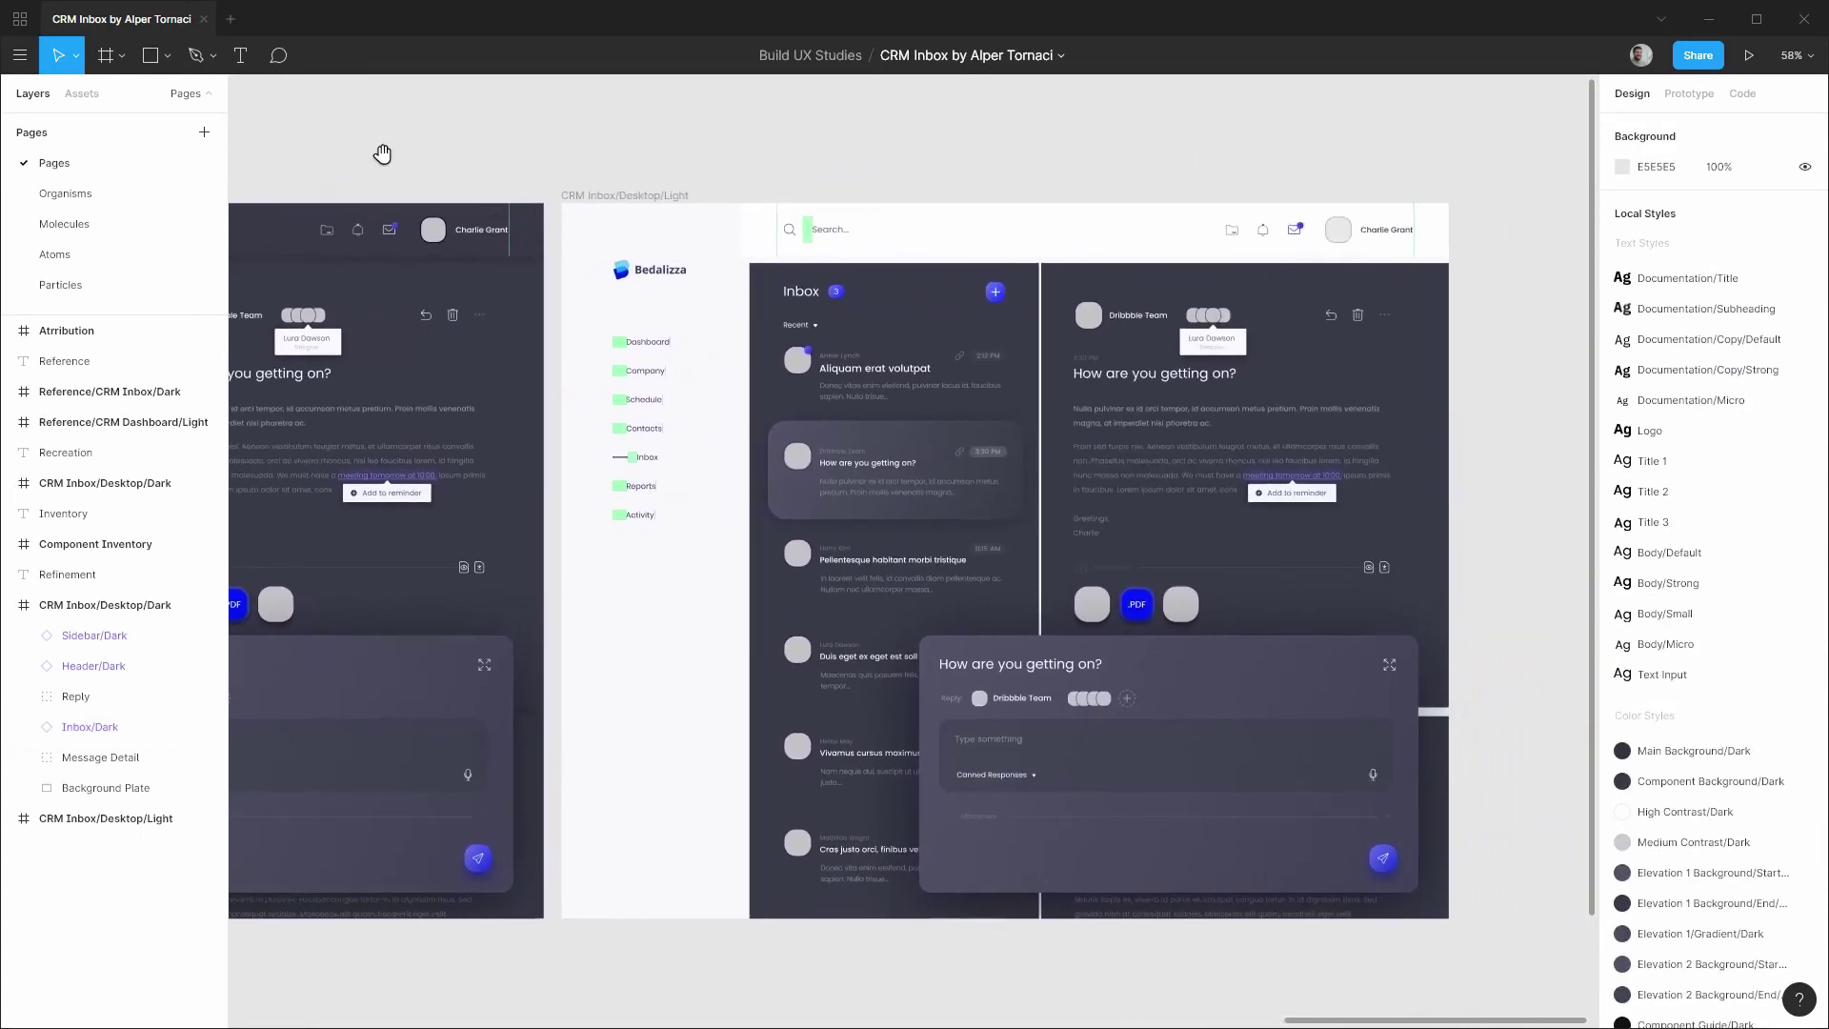
{"action": "scroll", "coordinate": [510, 188], "scroll_direction": "right", "scroll_amount": 1}
{"action": "left_click", "coordinate": [527, 197]}
{"action": "left_click", "coordinate": [527, 201]}
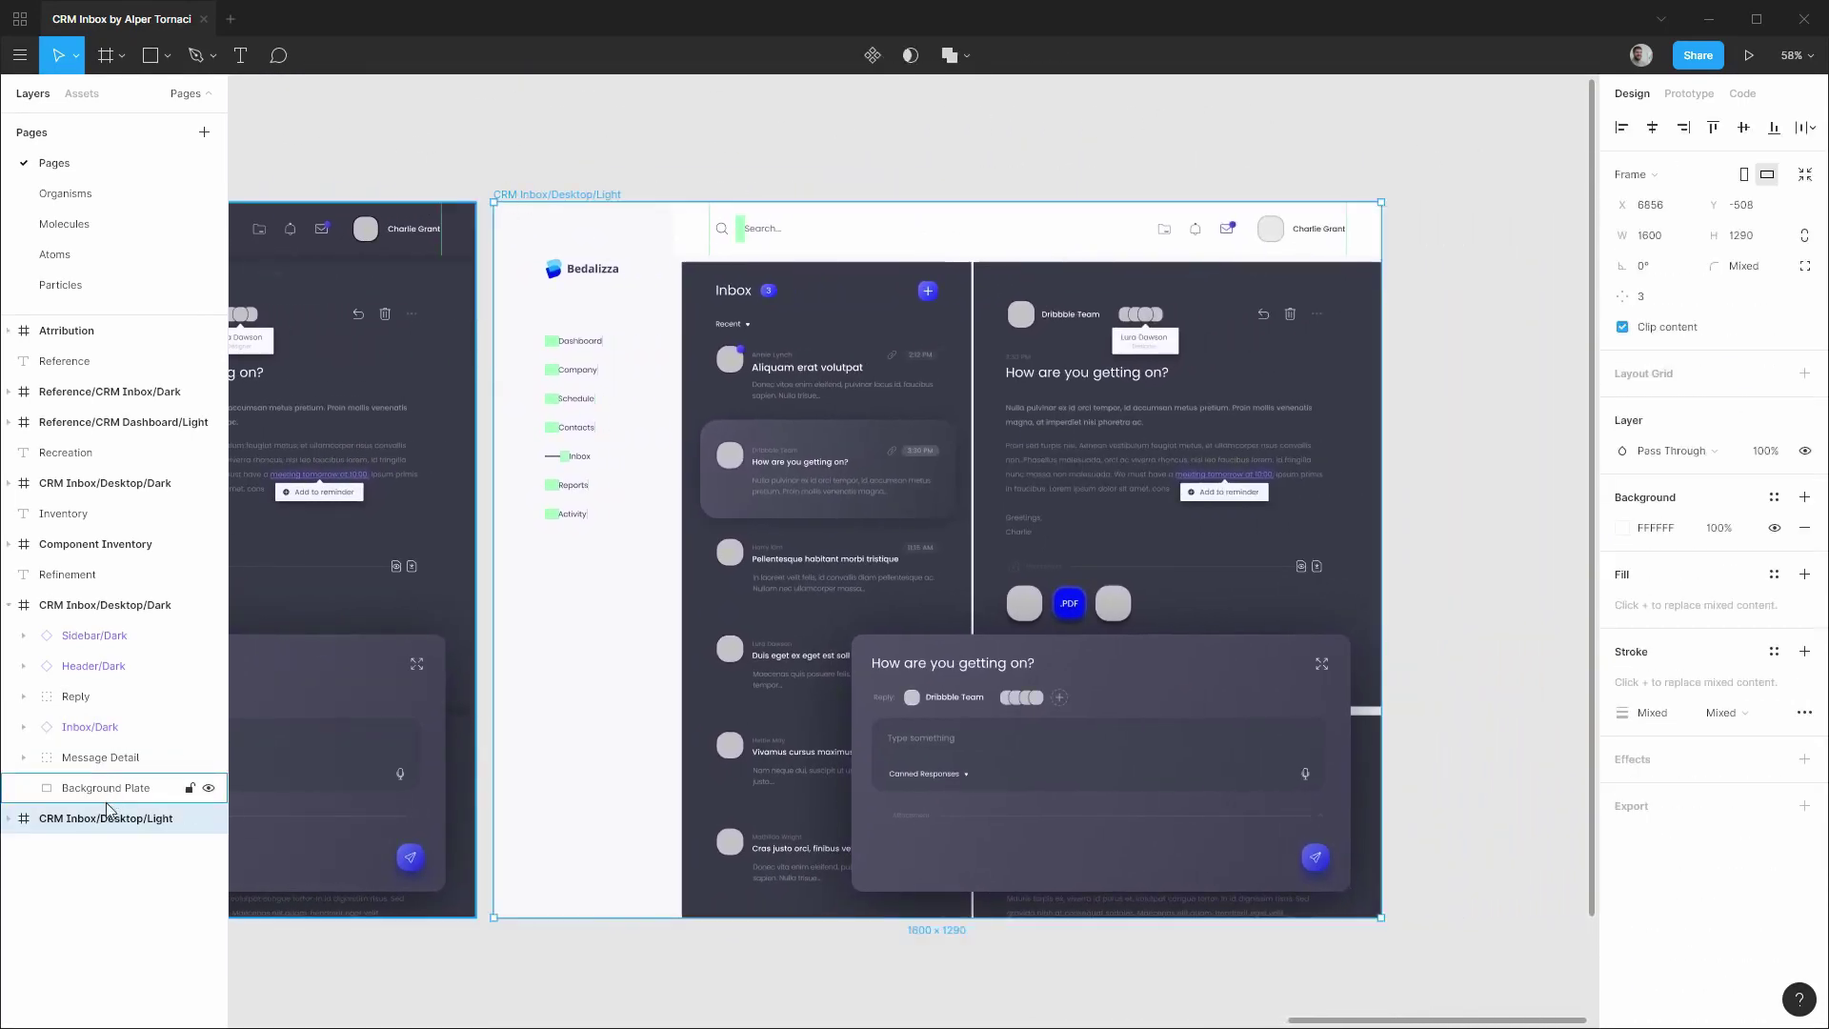
{"action": "left_click", "coordinate": [9, 607]}
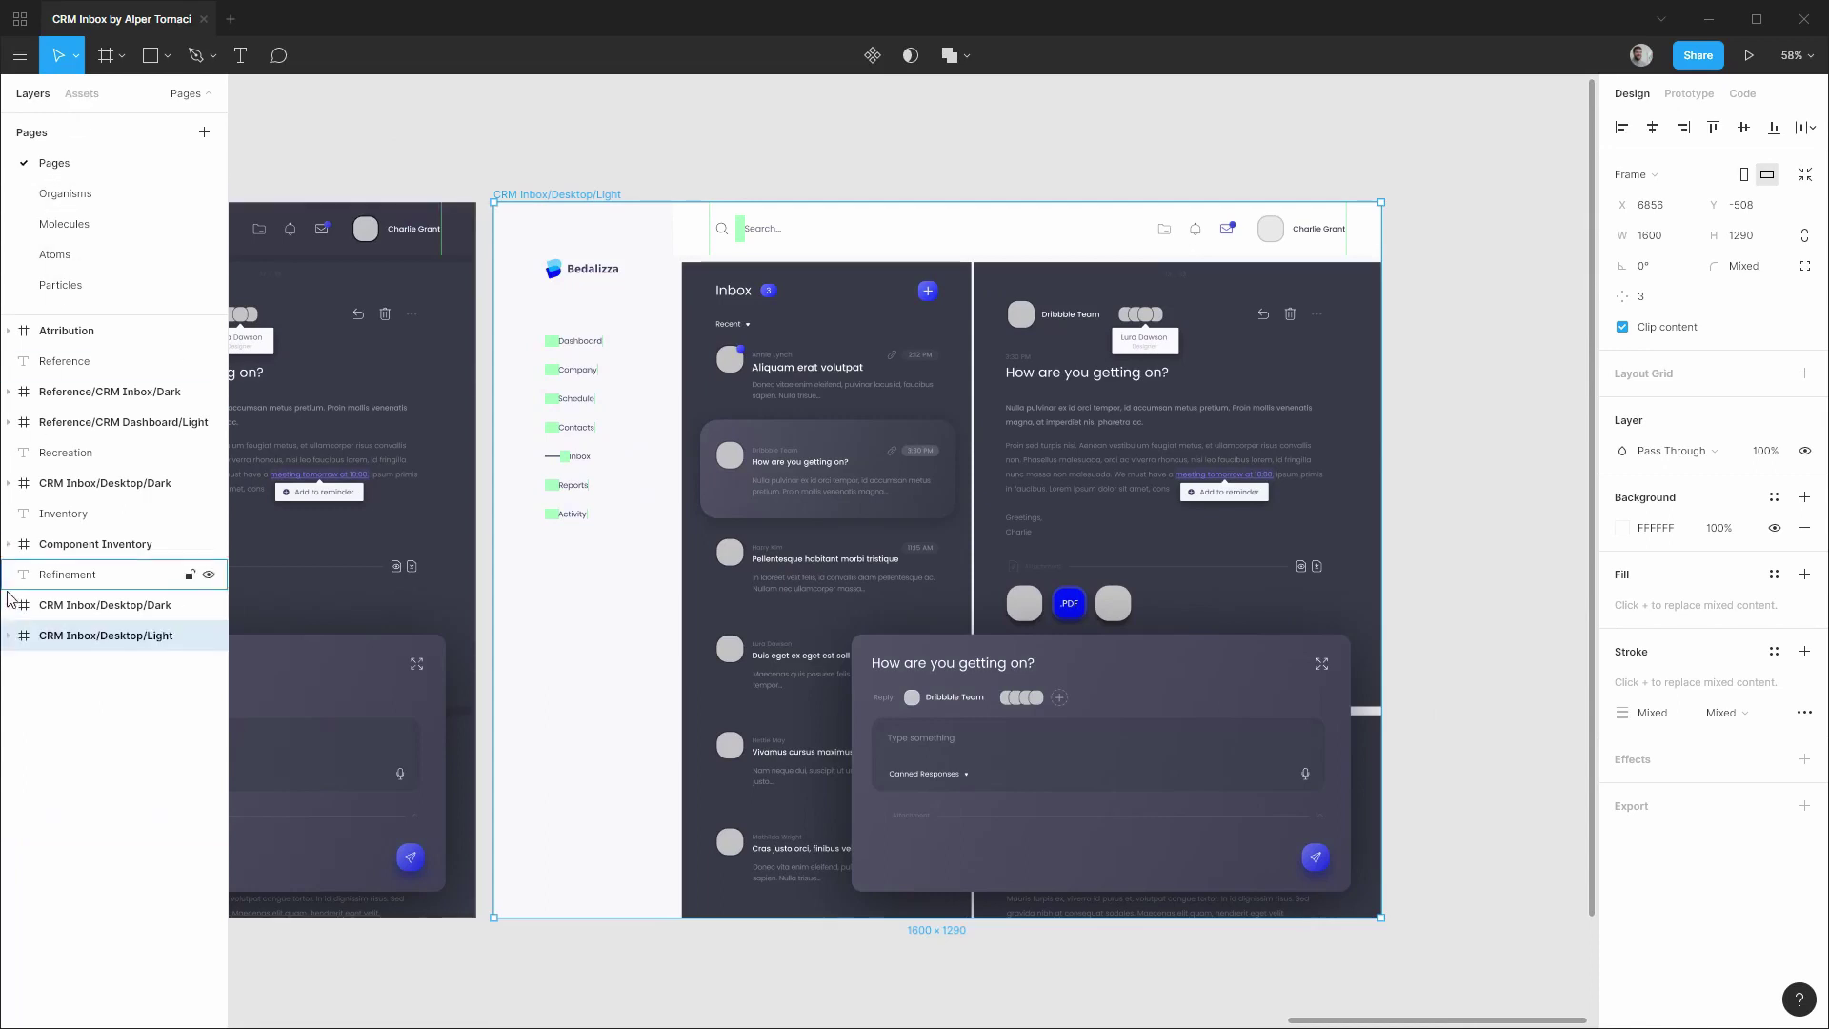
{"action": "left_click", "coordinate": [9, 635]}
{"action": "left_click", "coordinate": [76, 757]}
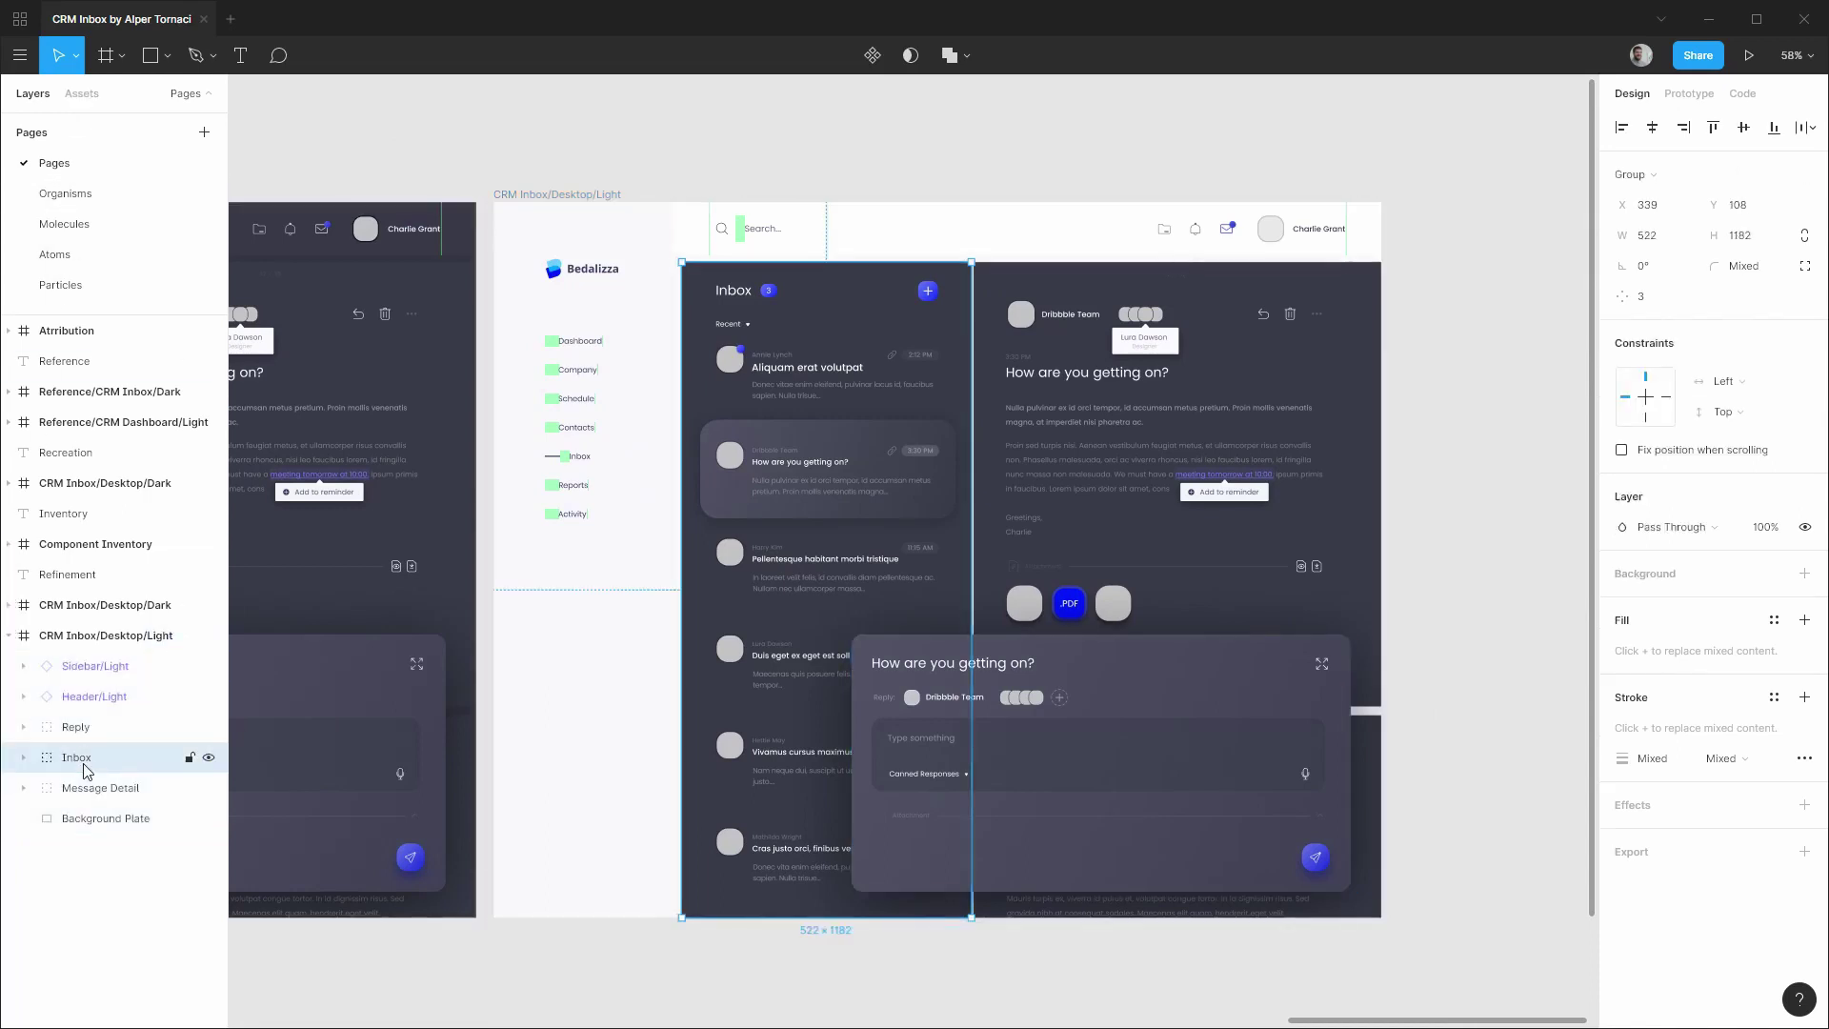
{"action": "key", "text": "Delete"}
Insert an Inbox/Light instance into the CRM Inbox/Desktop/Light frame and order it between the Reply and Message Detail groups.
{"action": "left_click", "coordinate": [81, 94]}
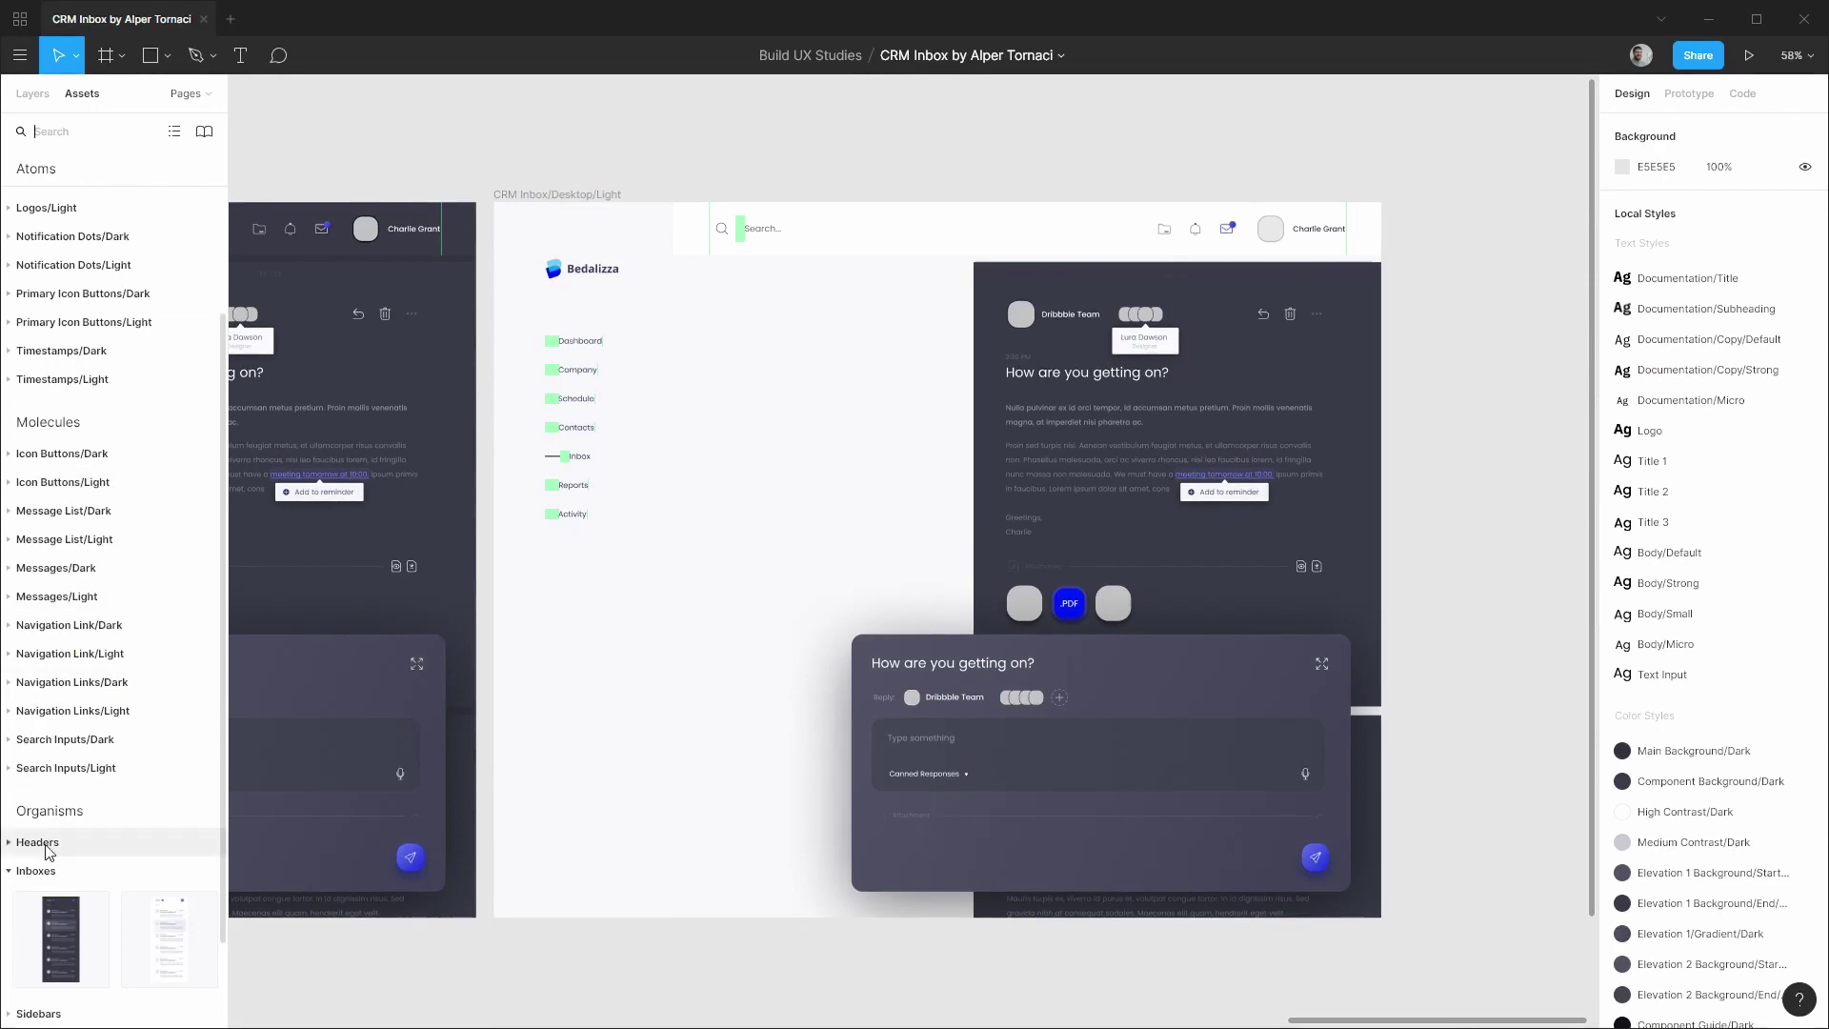
{"action": "left_click_drag", "start_coordinate": [170, 943], "coordinate": [762, 354]}
{"action": "left_click", "coordinate": [34, 93]}
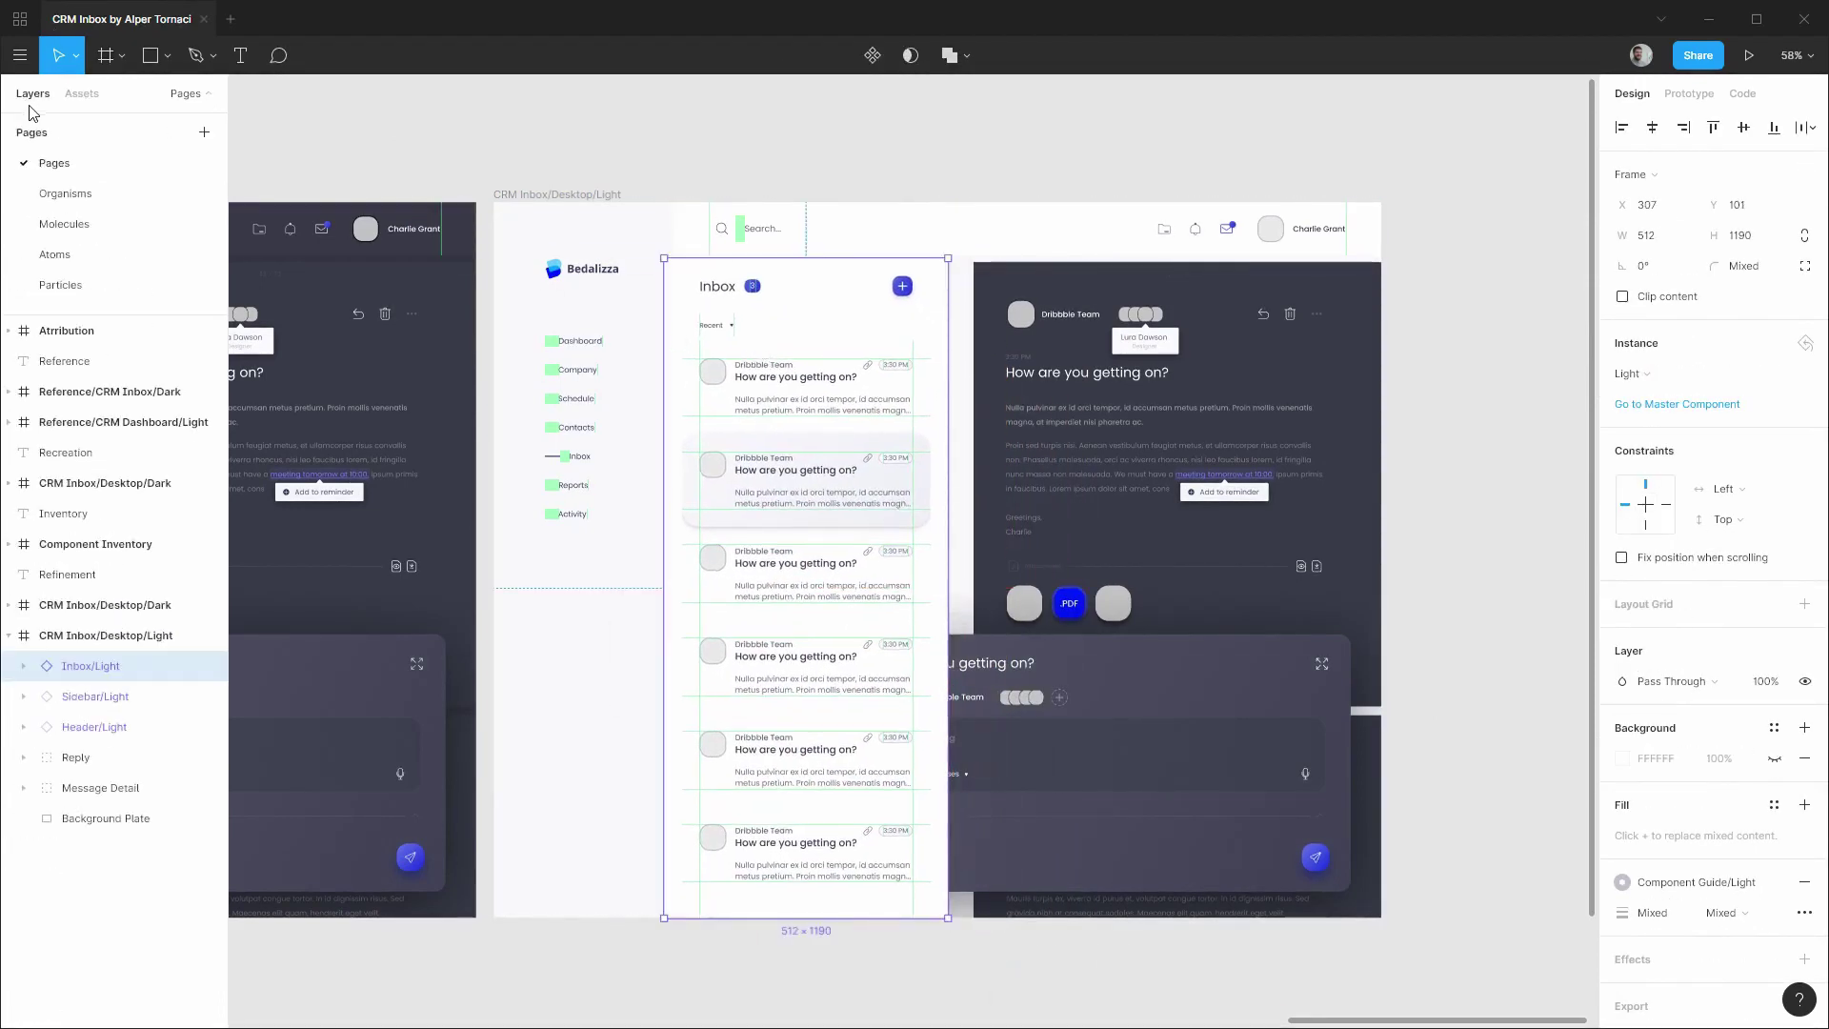
{"action": "left_click_drag", "start_coordinate": [105, 674], "coordinate": [107, 770]}
Position the Inbox/Light instance at X 324, Y 100 in the CRM Inbox/Desktop/Light frame.
{"action": "scroll", "coordinate": [656, 246], "scroll_direction": "up", "scroll_amount": 10}
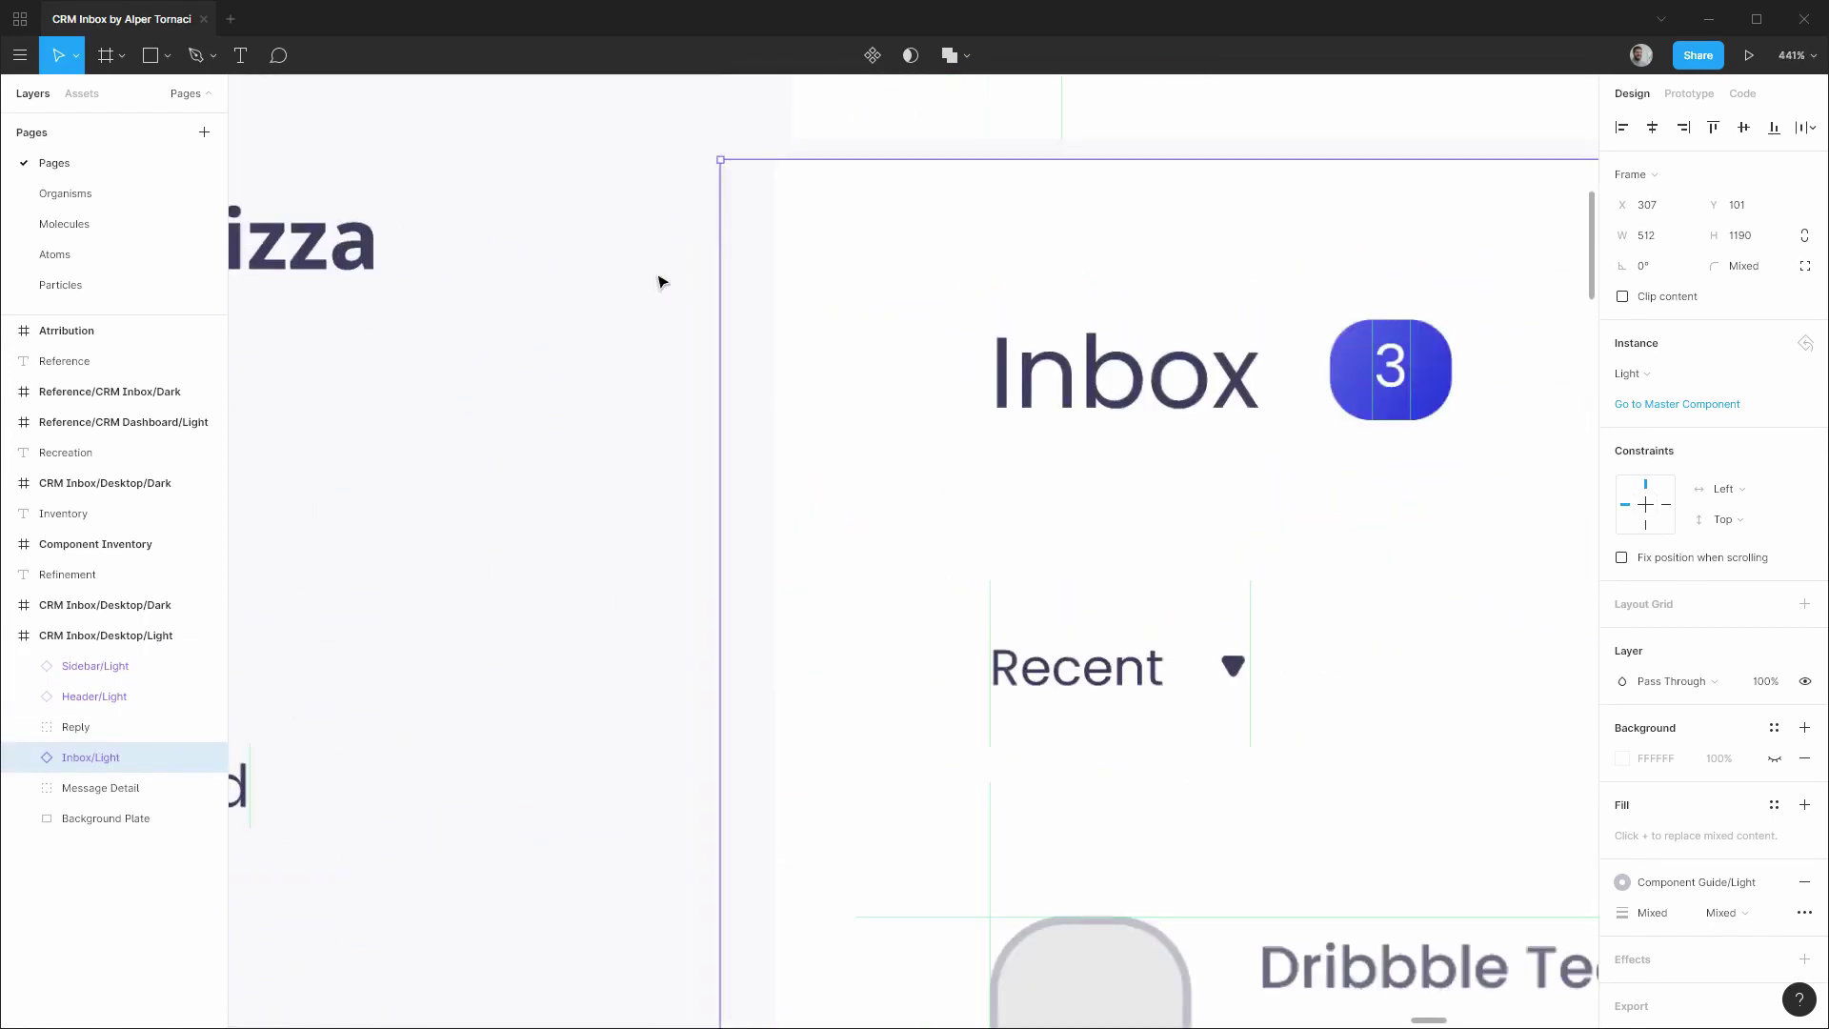
{"action": "left_click_drag", "start_coordinate": [816, 437], "coordinate": [902, 441]}
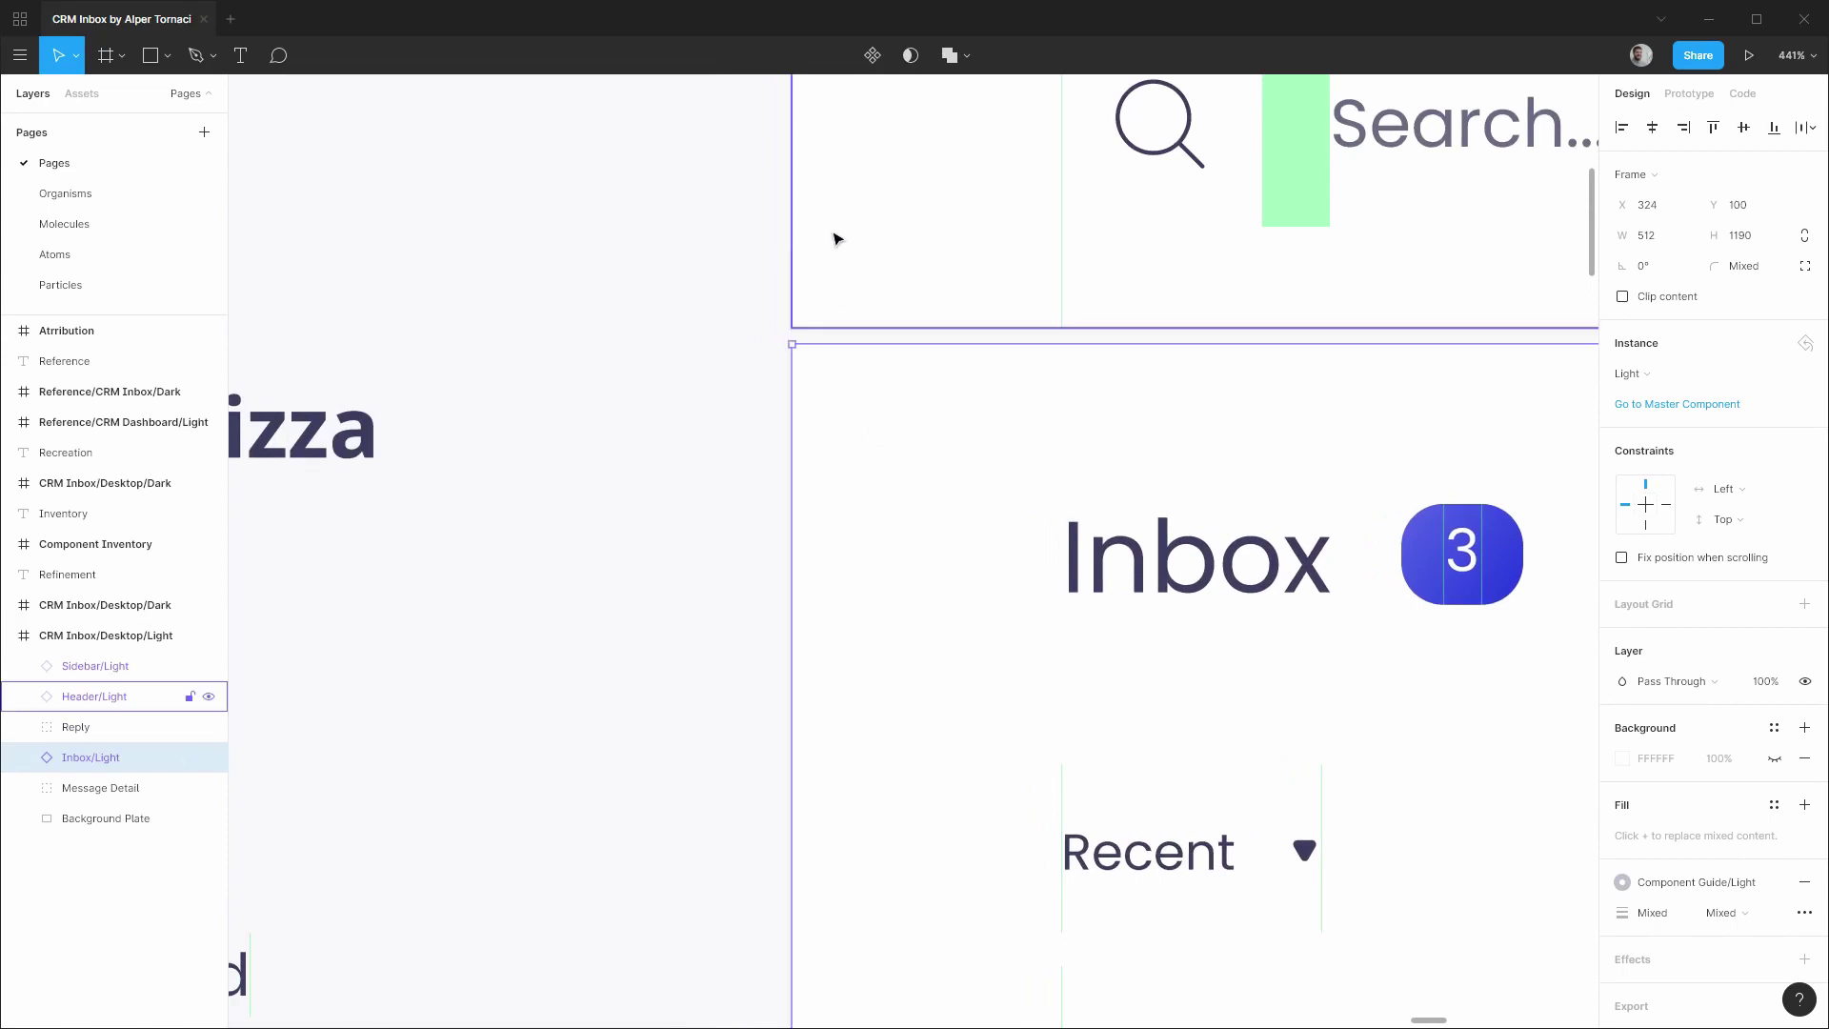
{"action": "left_click_drag", "start_coordinate": [1049, 442], "coordinate": [1047, 428]}
{"action": "scroll", "coordinate": [1022, 462], "scroll_direction": "down", "scroll_amount": 3}
{"action": "scroll", "coordinate": [1022, 462], "scroll_direction": "down", "scroll_amount": 2}
{"action": "scroll", "coordinate": [1156, 854], "scroll_direction": "down", "scroll_amount": 6}
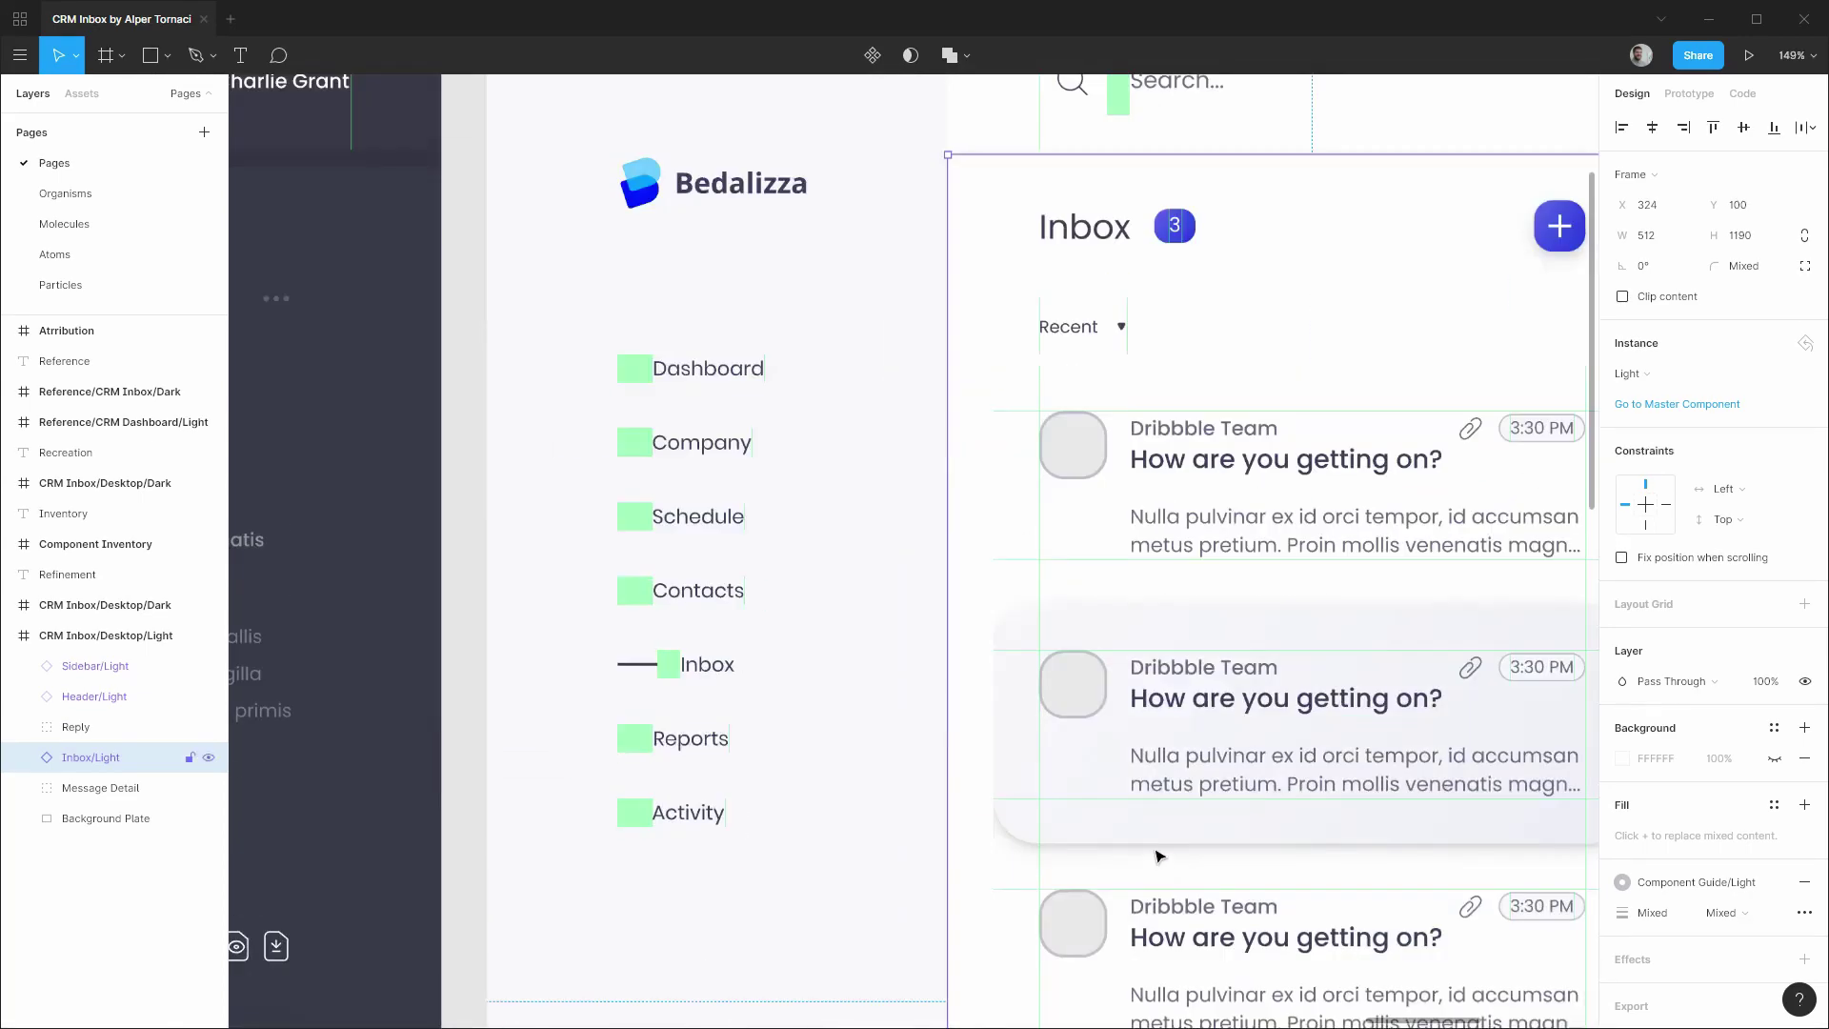
{"action": "scroll", "coordinate": [1066, 747], "scroll_direction": "right", "scroll_amount": 5}
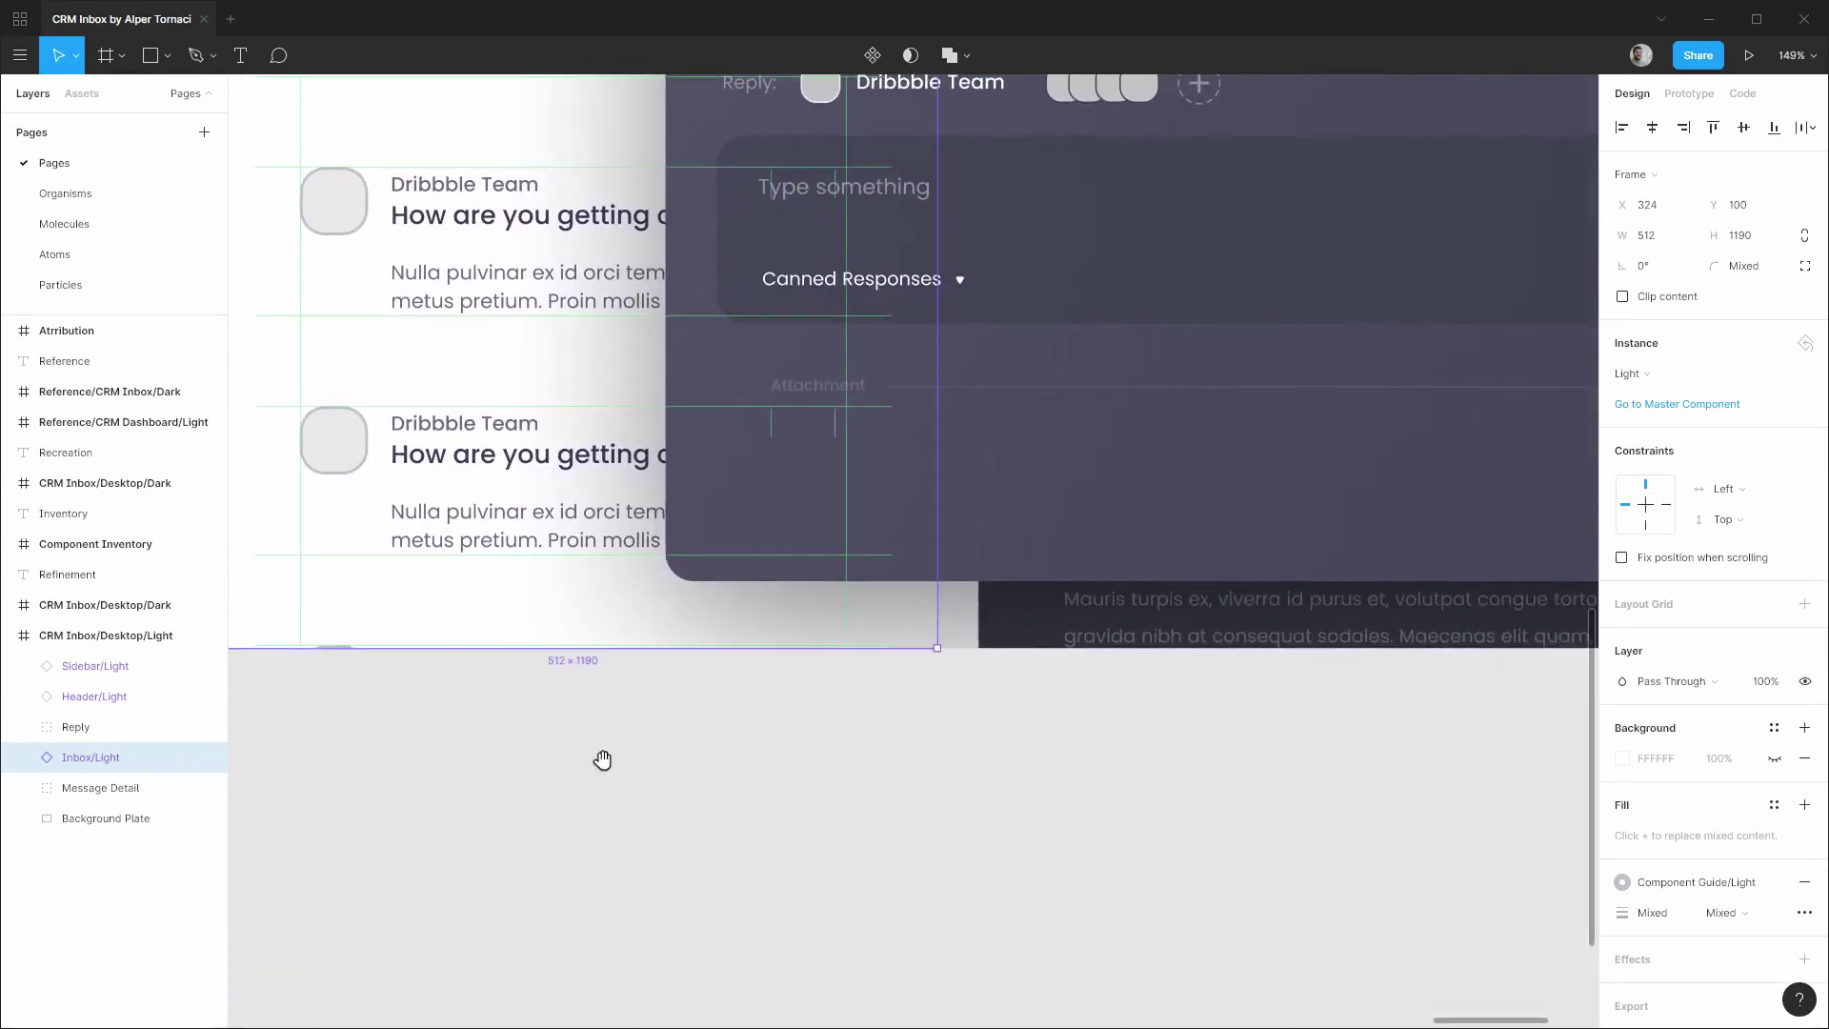
{"action": "scroll", "coordinate": [629, 756], "scroll_direction": "down", "scroll_amount": 5}
{"action": "scroll", "coordinate": [689, 607], "scroll_direction": "down", "scroll_amount": 3}
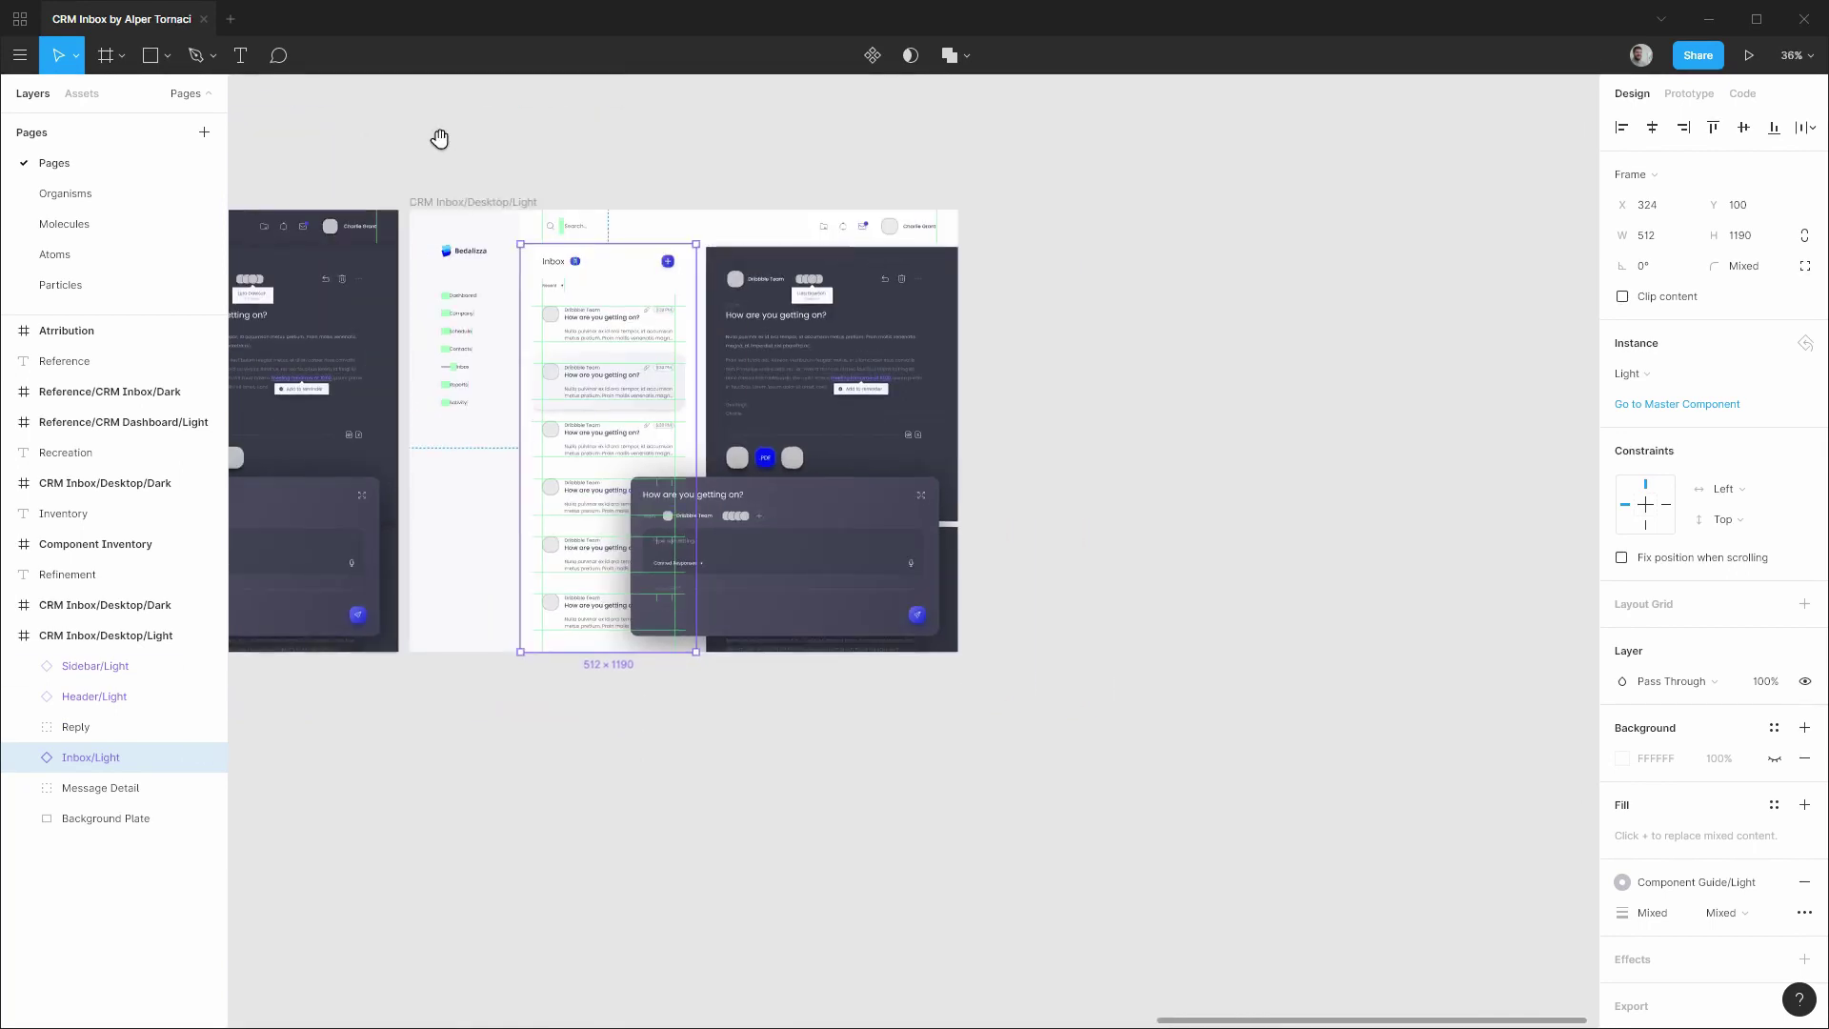
Collapse the CRM Inbox/Desktop/Light frame's layers and hide the layout grids on the canvas.
{"action": "scroll", "coordinate": [441, 139], "scroll_direction": "left", "scroll_amount": 5}
{"action": "scroll", "coordinate": [680, 166], "scroll_direction": "left", "scroll_amount": 2}
{"action": "left_click", "coordinate": [703, 184]}
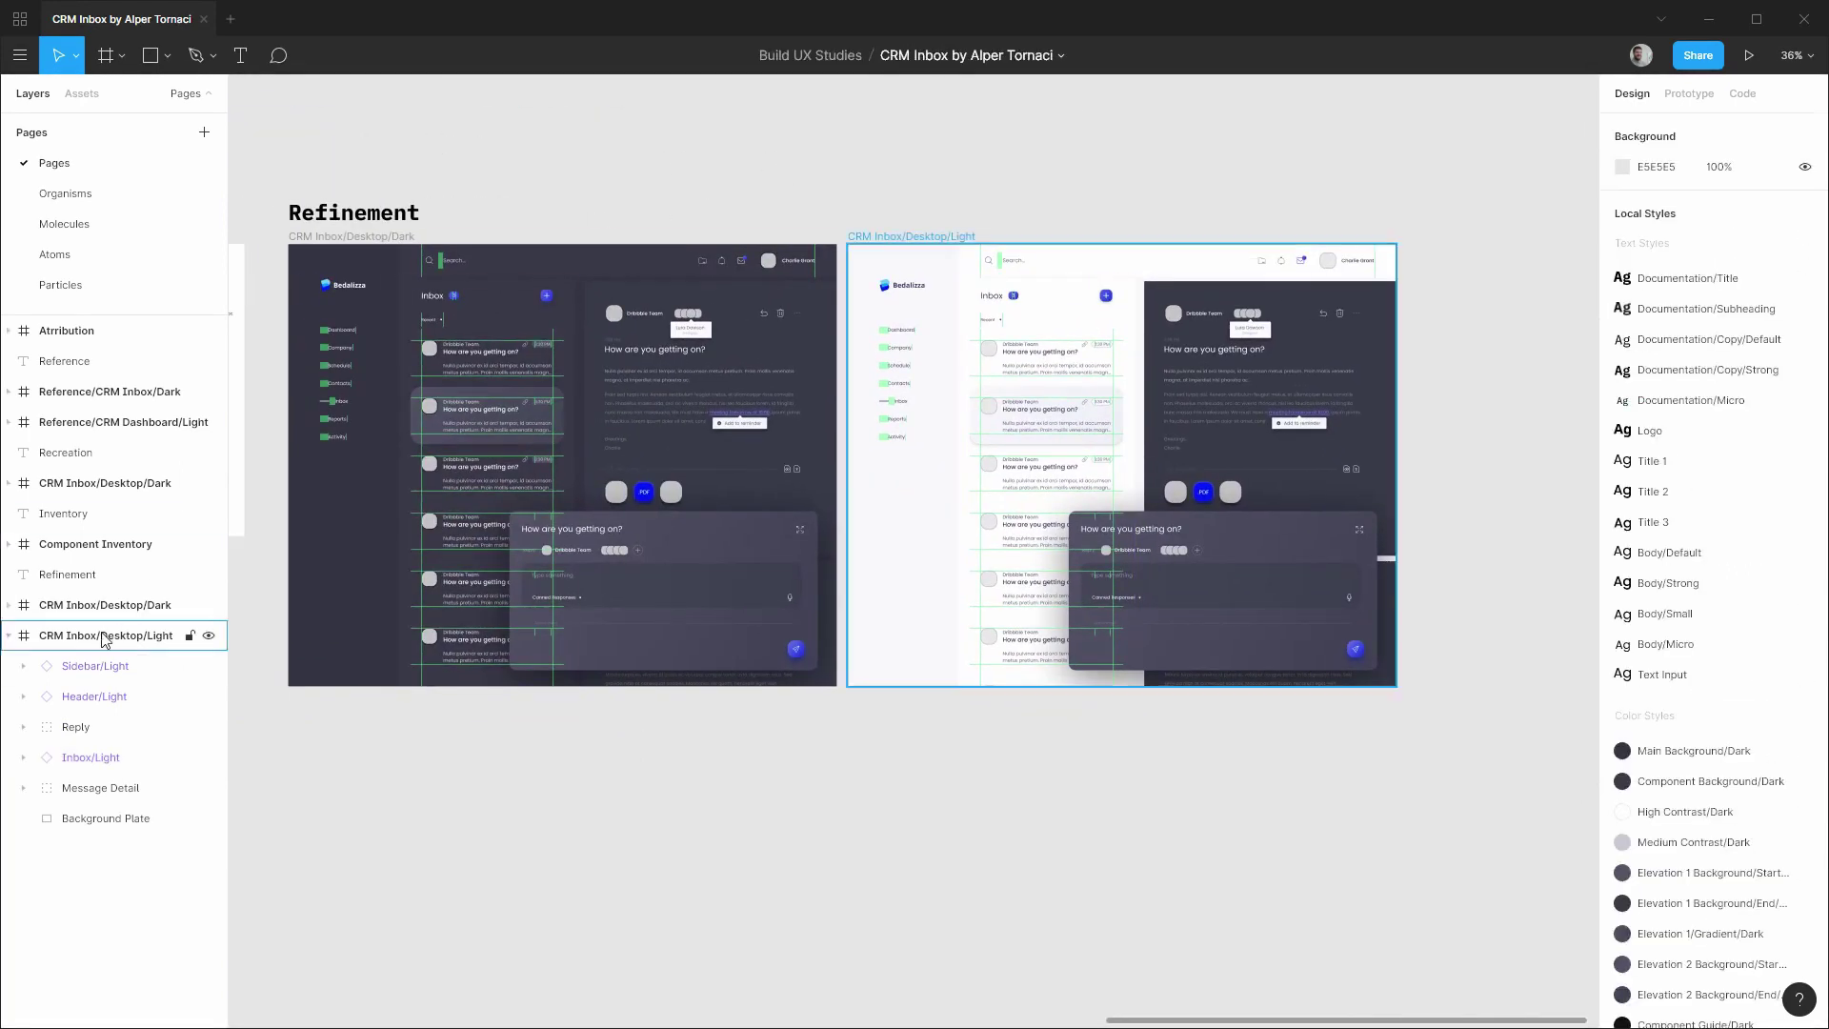
{"action": "left_click", "coordinate": [9, 635]}
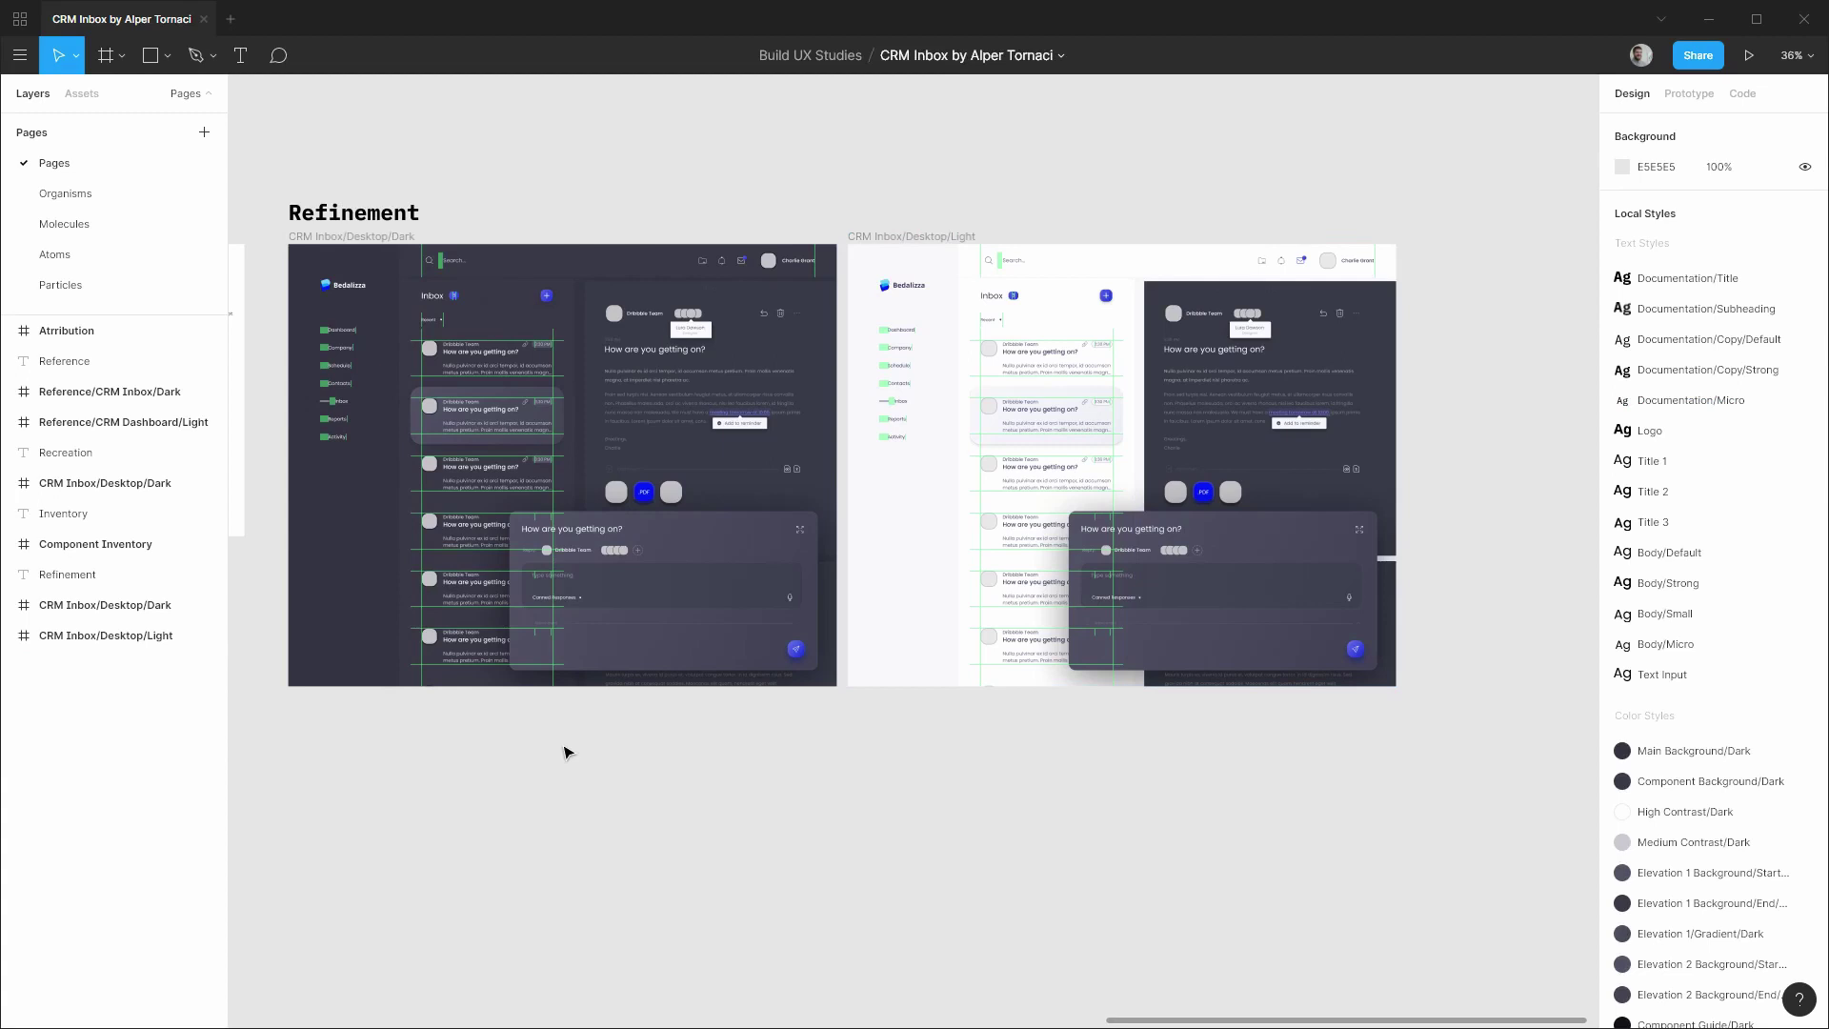
{"action": "key", "text": "ctrl+shift+4"}
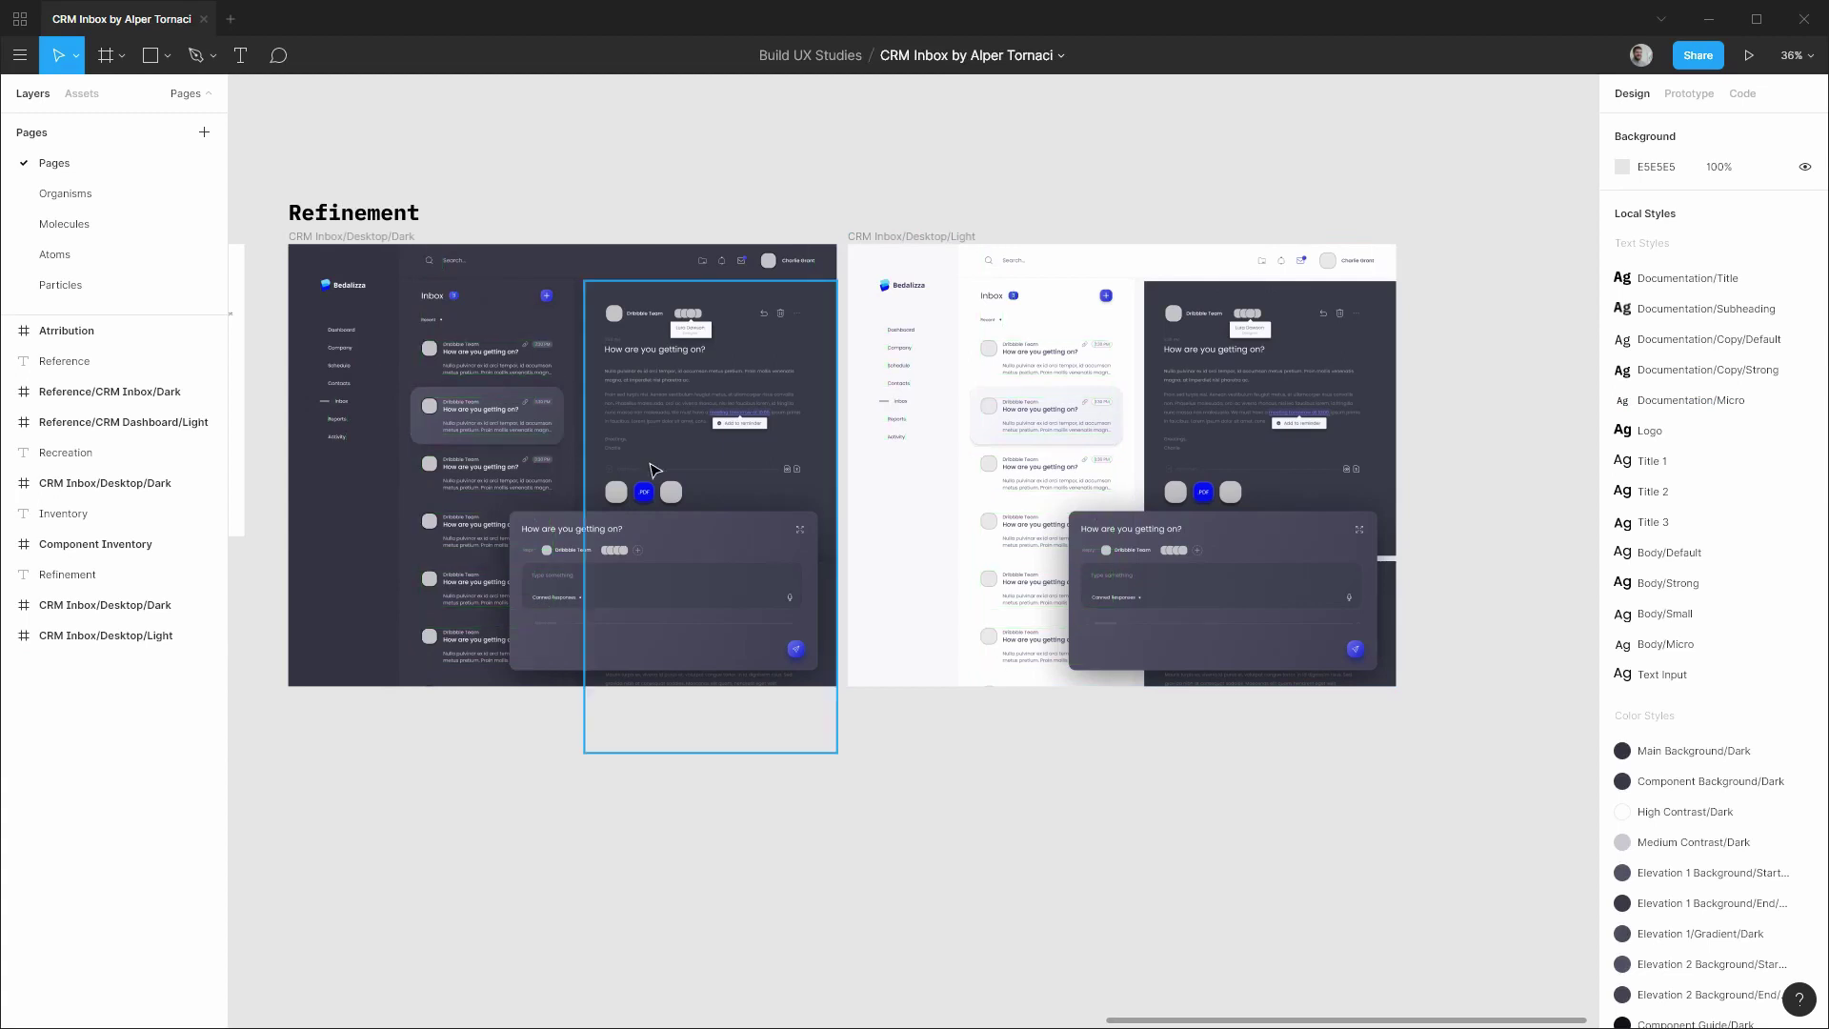